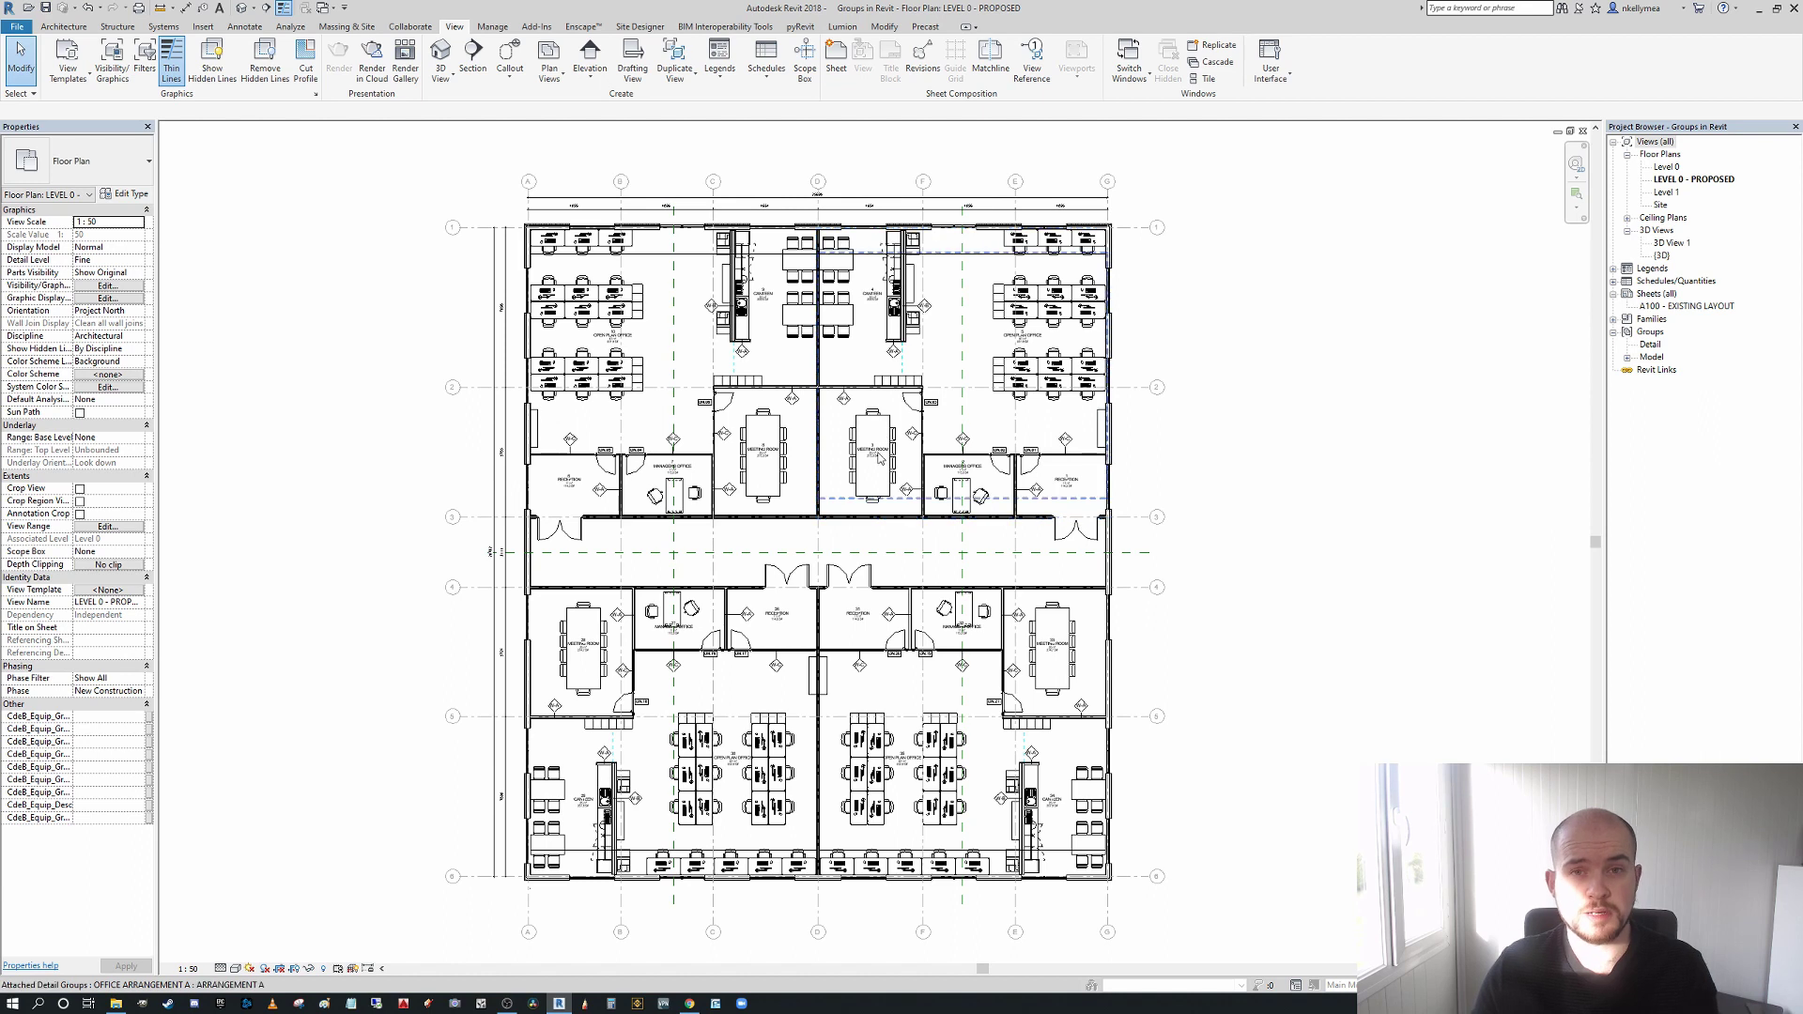
- Examine the two mirrored OFFICE ARRANGEMENT A model groups between grids 1 and 3 of the proposed floor plan, selecting each one
middle_drag(1049, 452, 1011, 461)
scroll(1003, 455, up, 2)
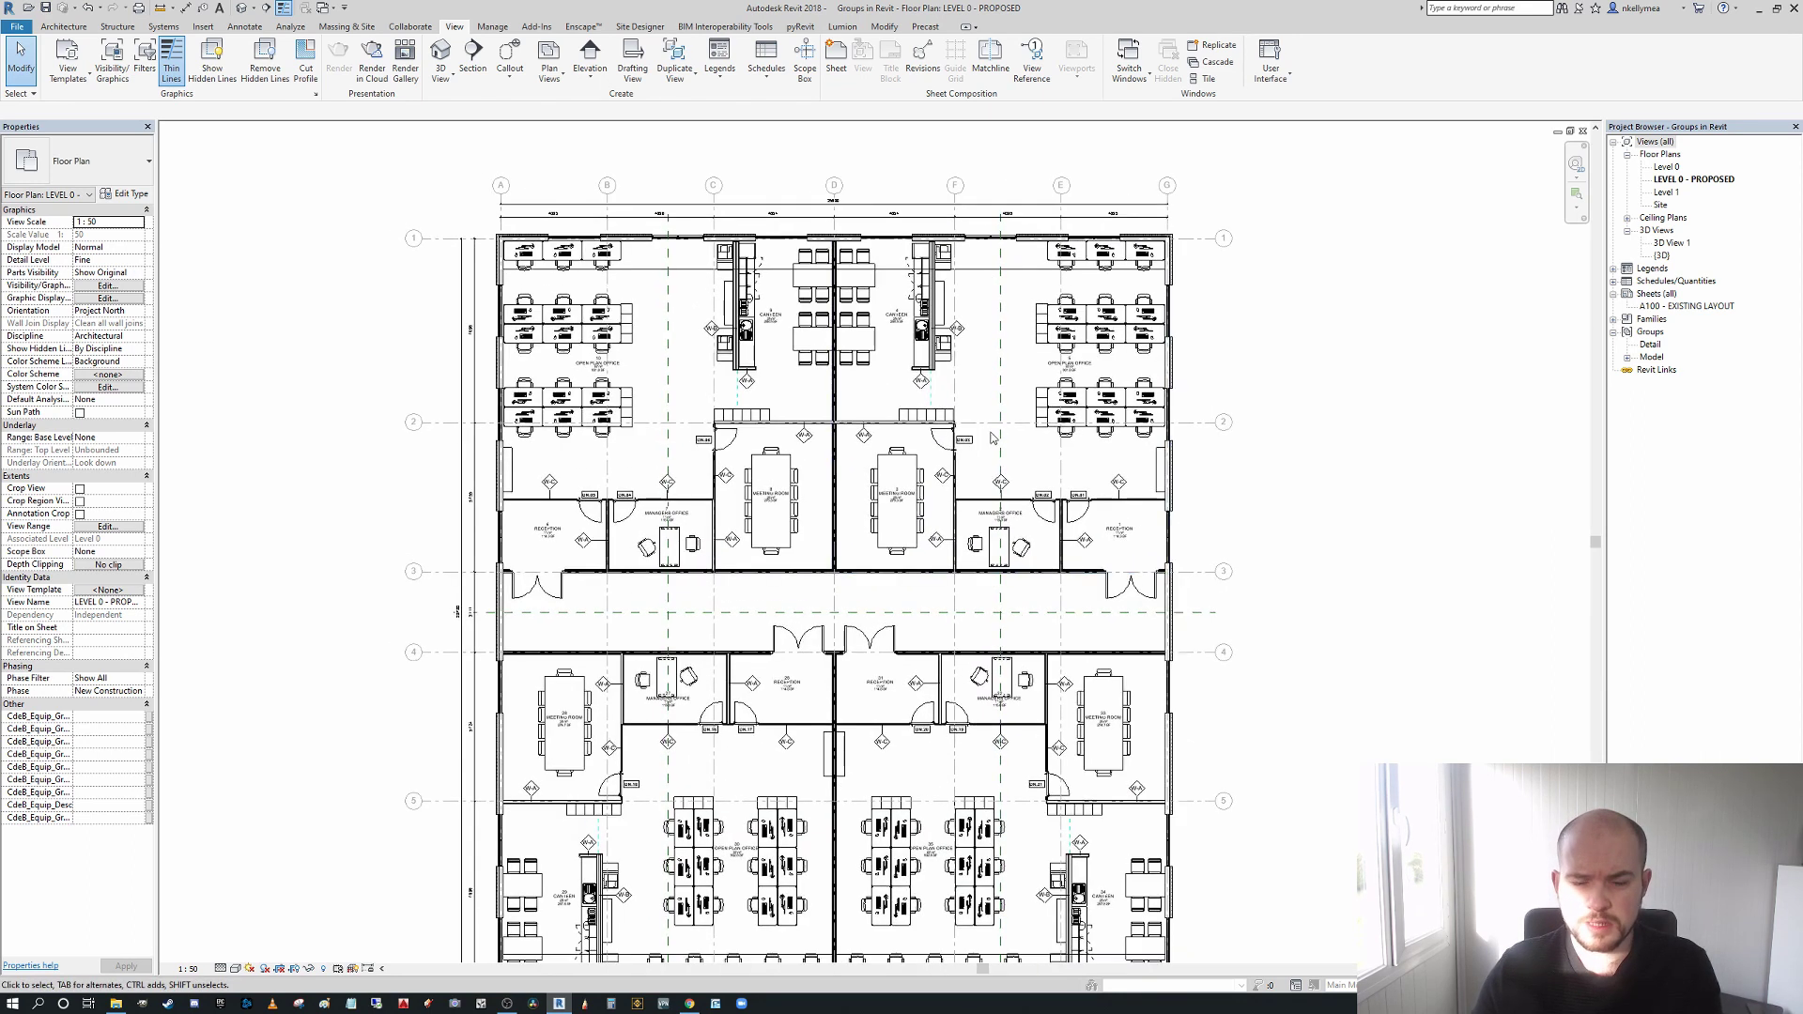
scroll(1023, 402, up, 3)
scroll(1010, 371, down, 2)
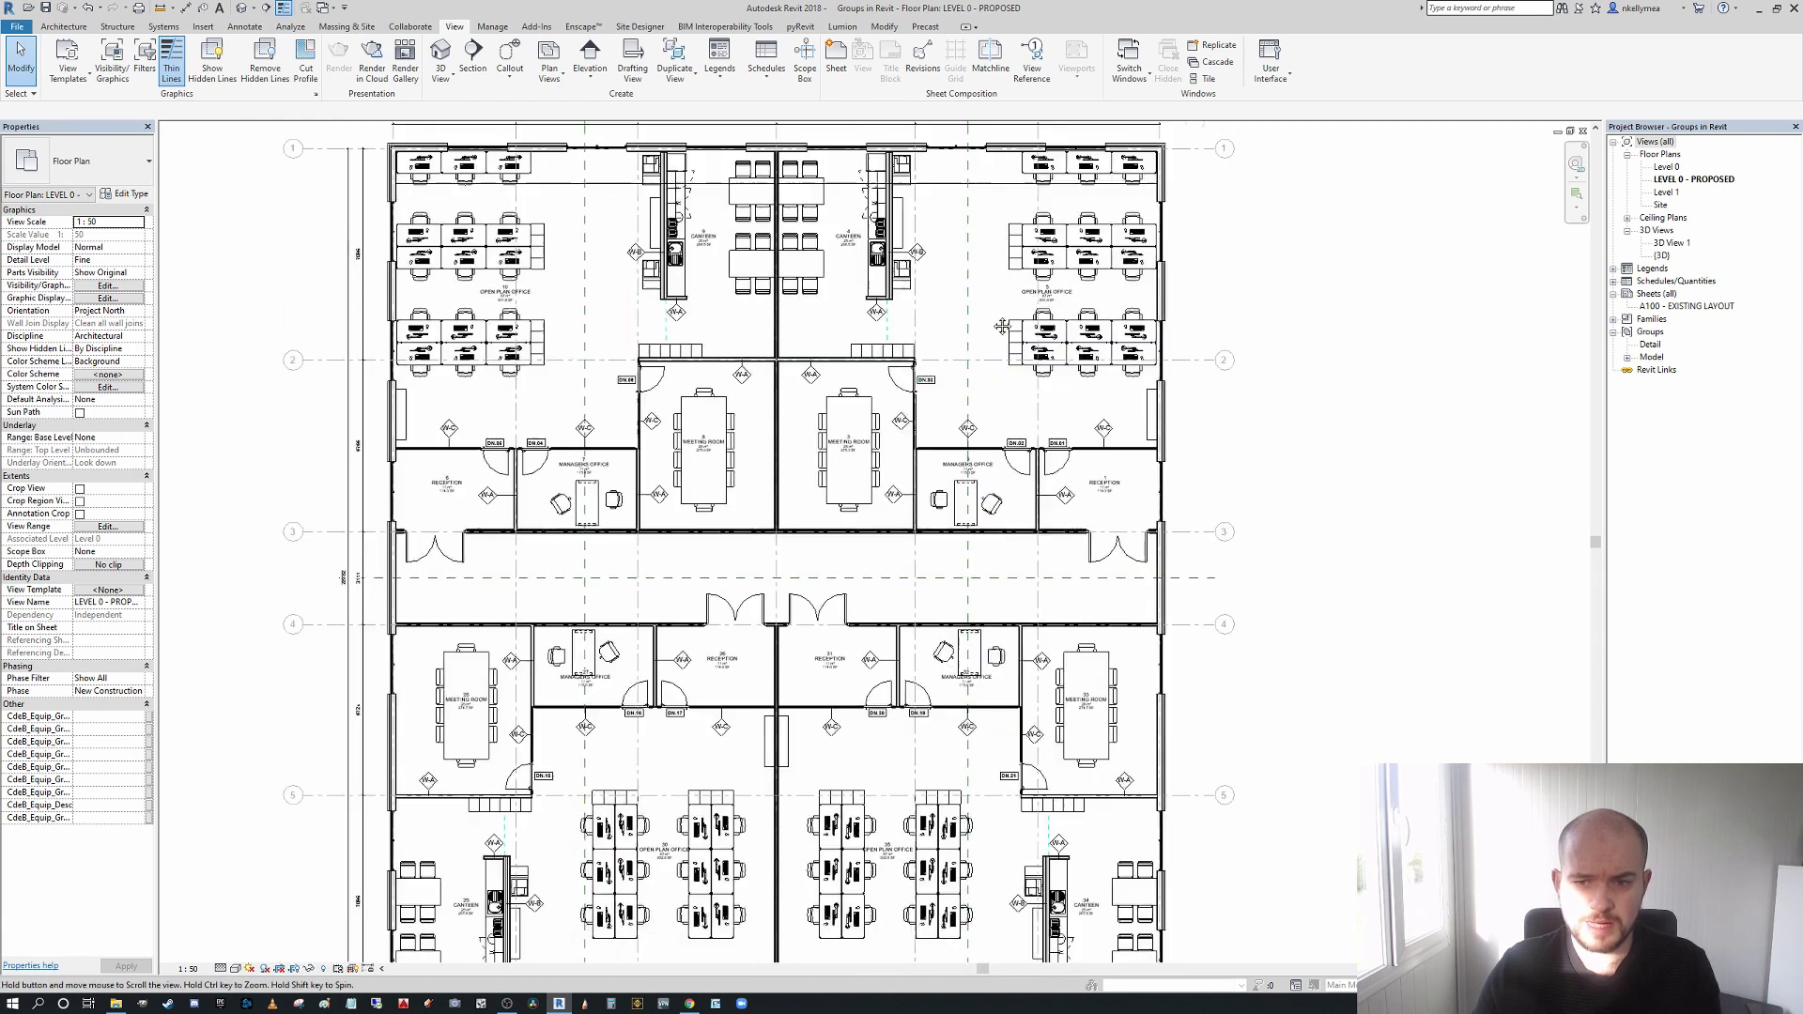
scroll(1003, 343, down, 2)
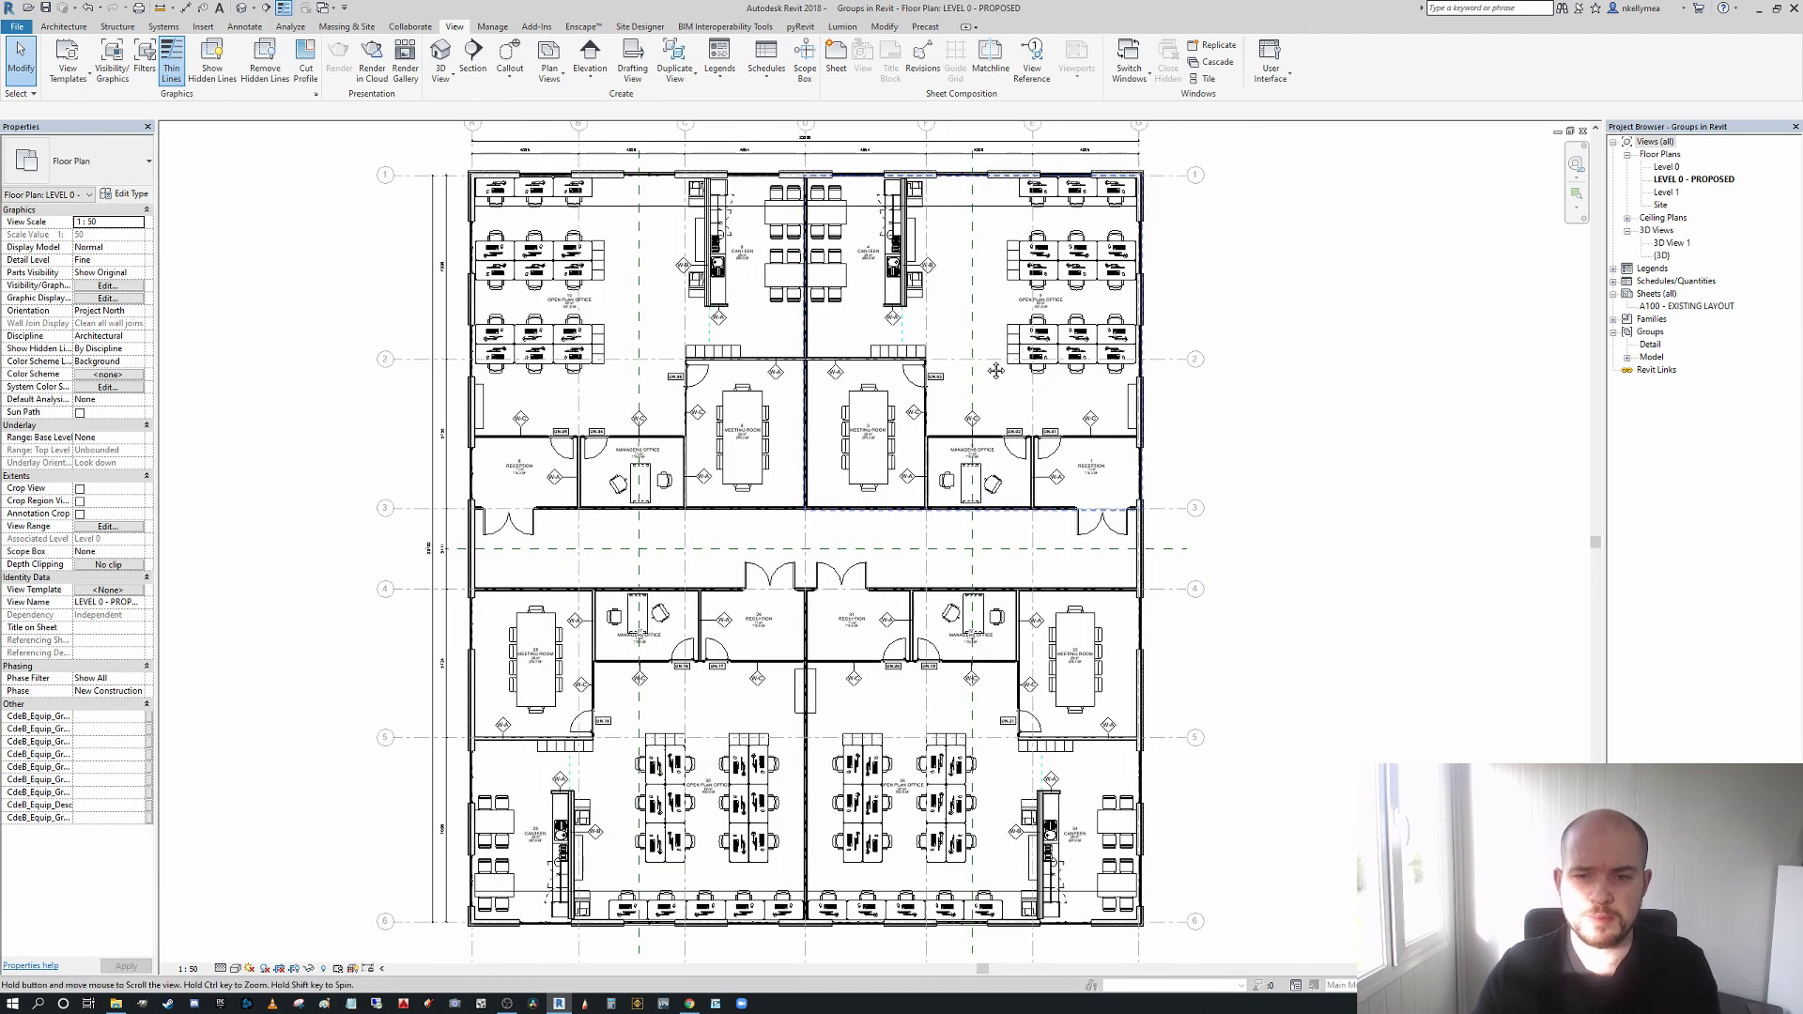
middle_drag(994, 371, 1009, 373)
scroll(1015, 372, up, 2)
click(1027, 369)
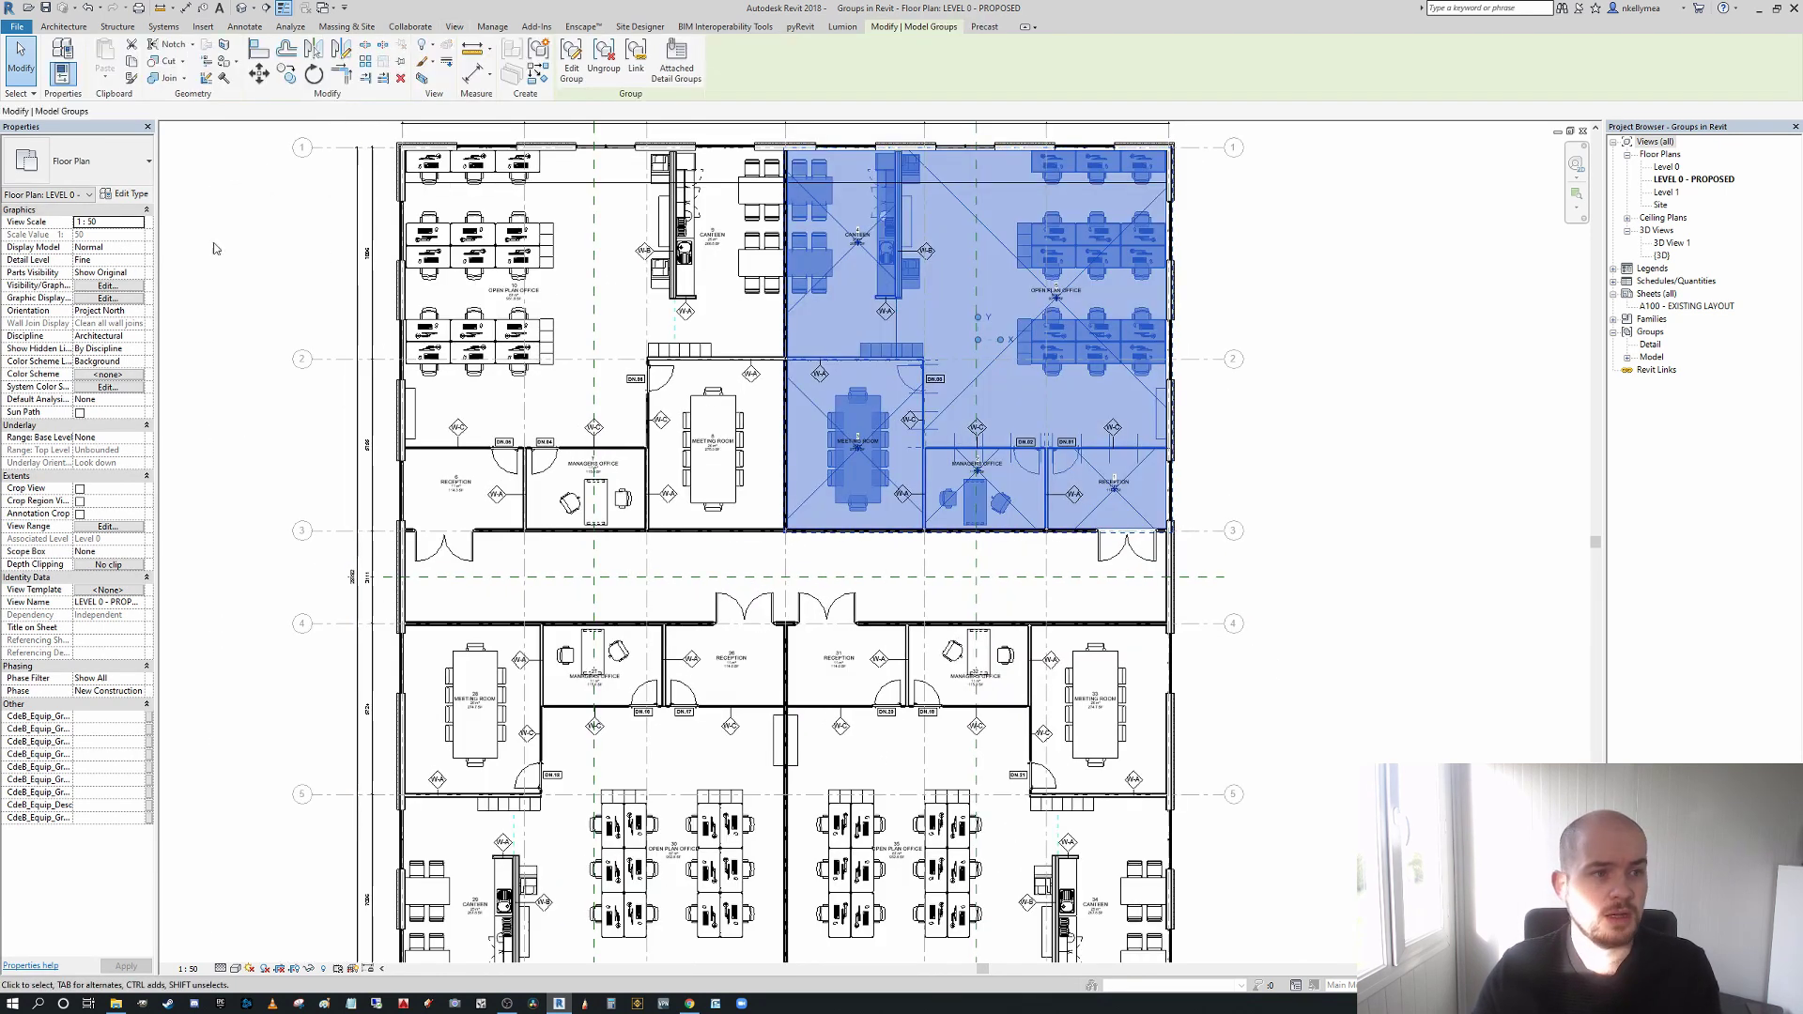
middle_drag(567, 373, 593, 364)
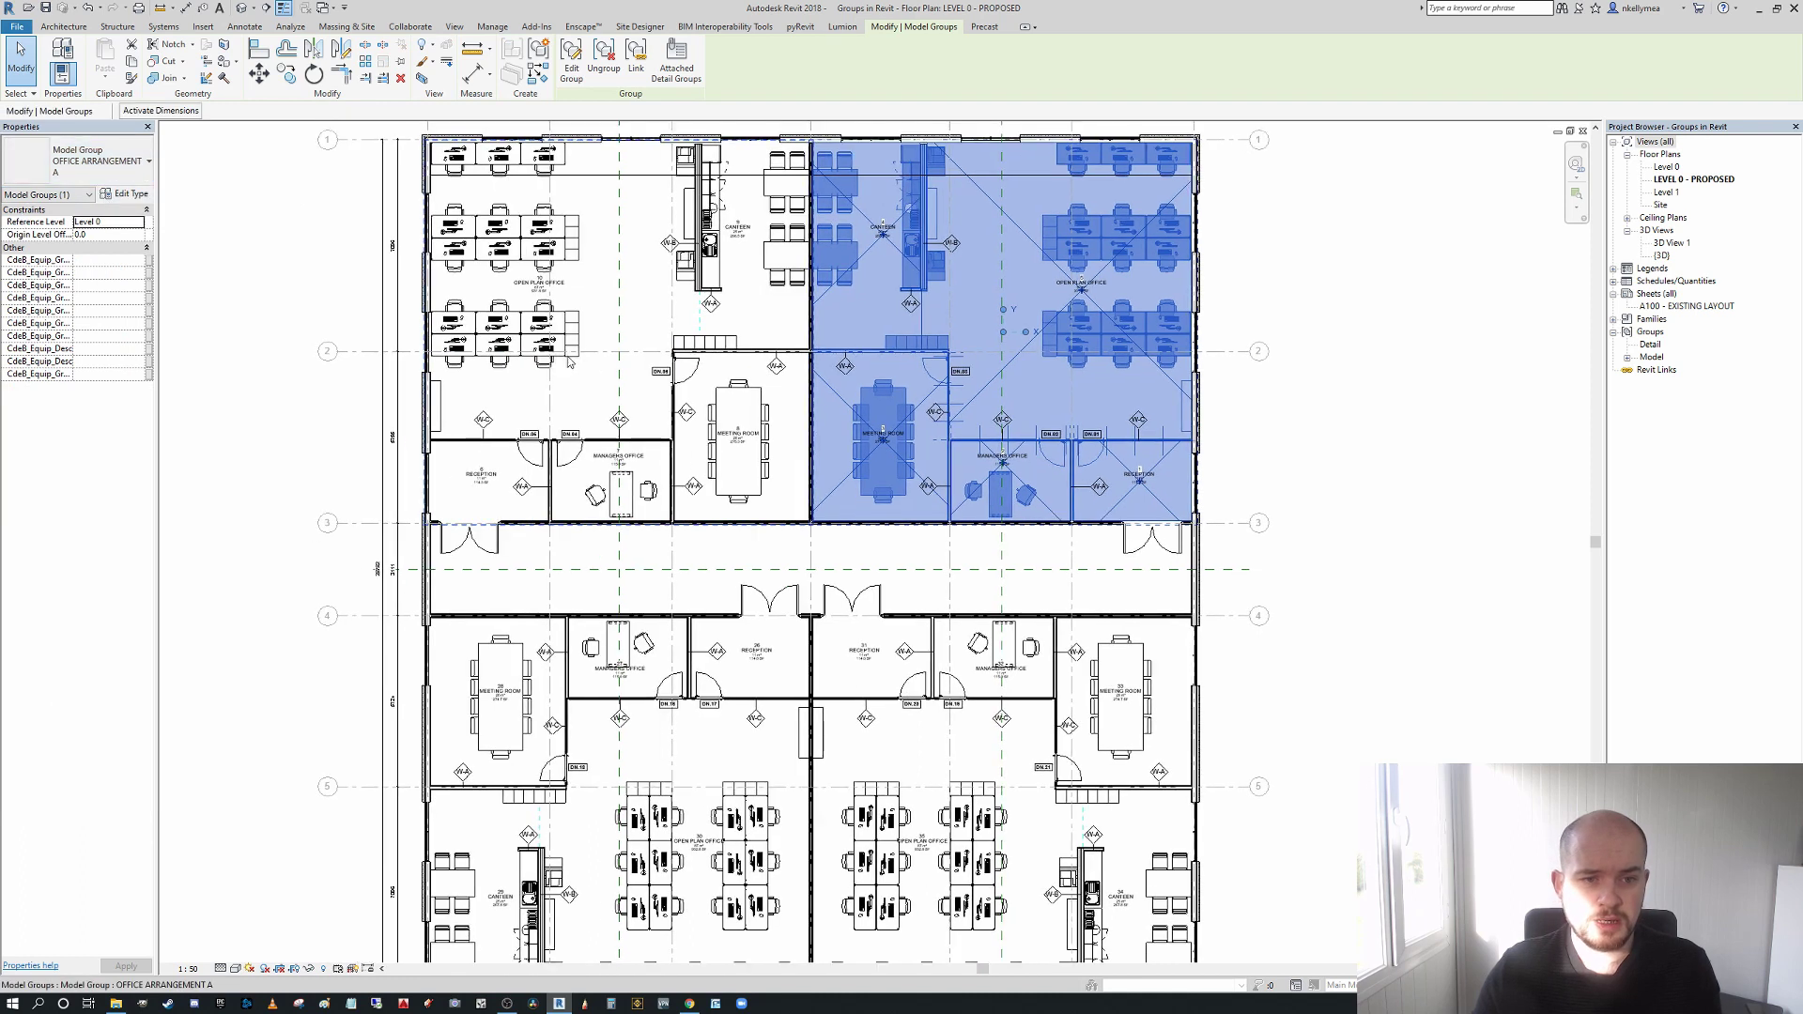
click(575, 336)
scroll(746, 357, down, 3)
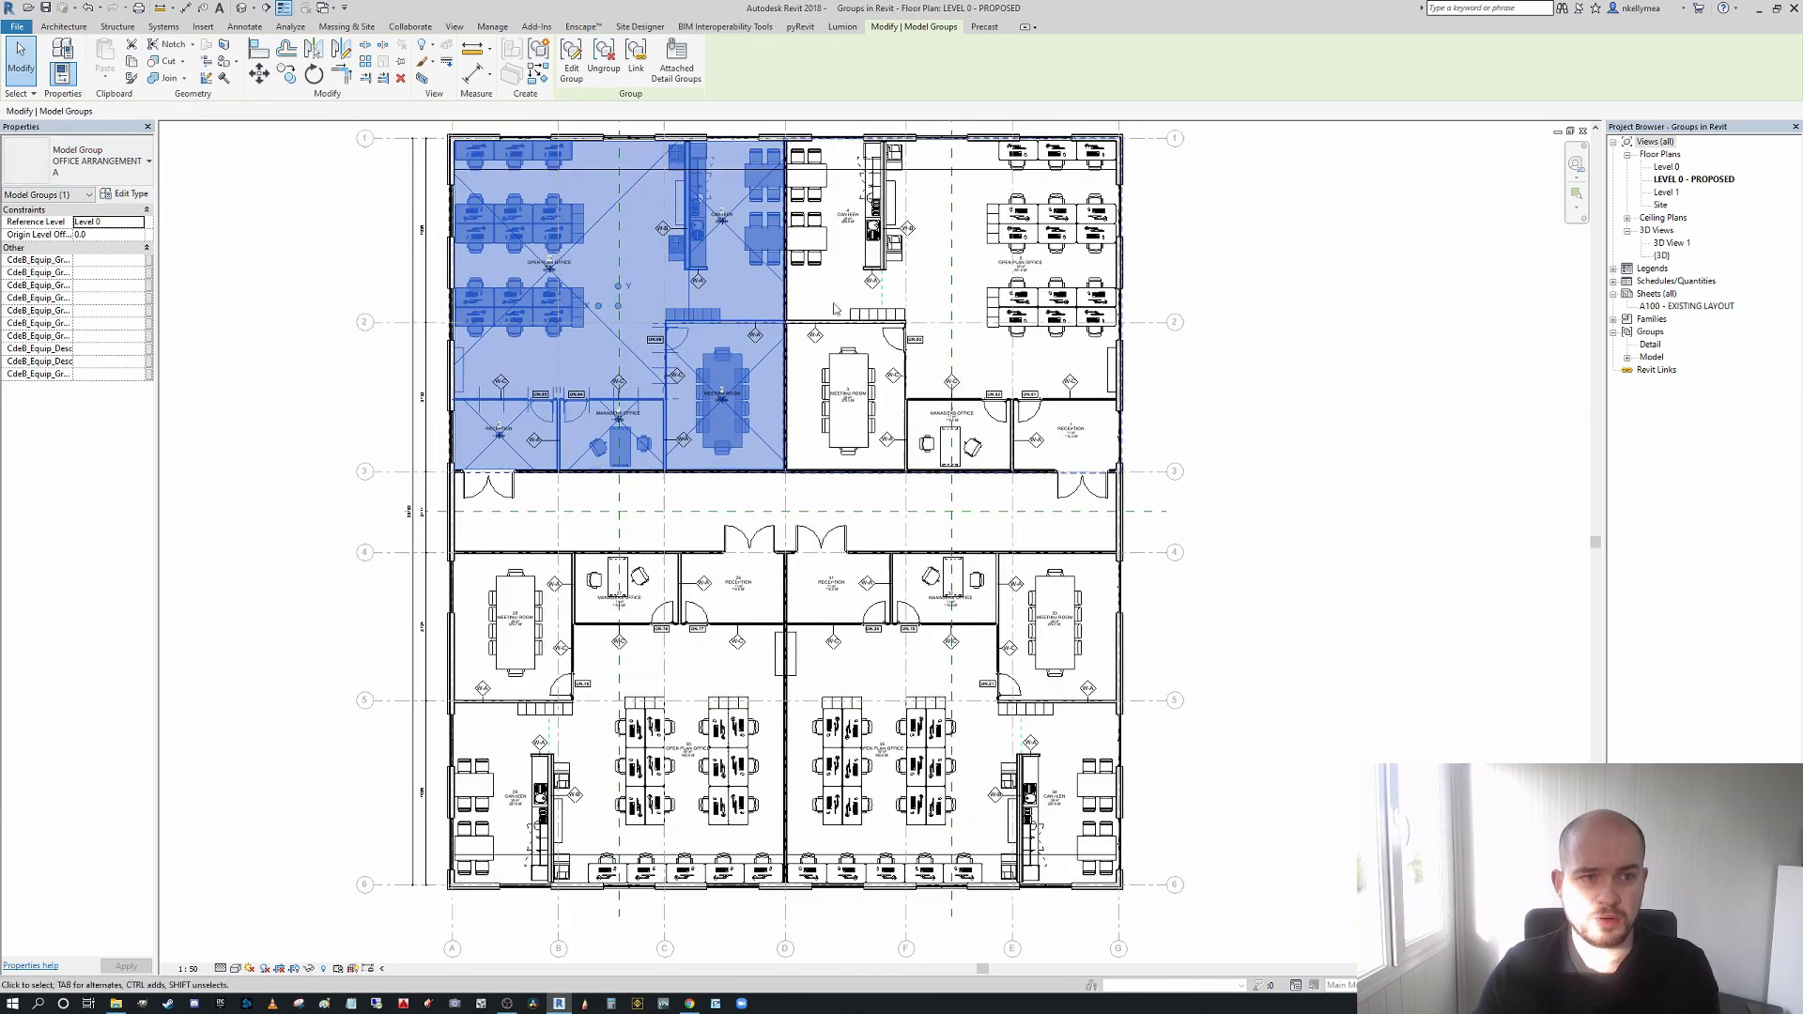
scroll(939, 657, up, 3)
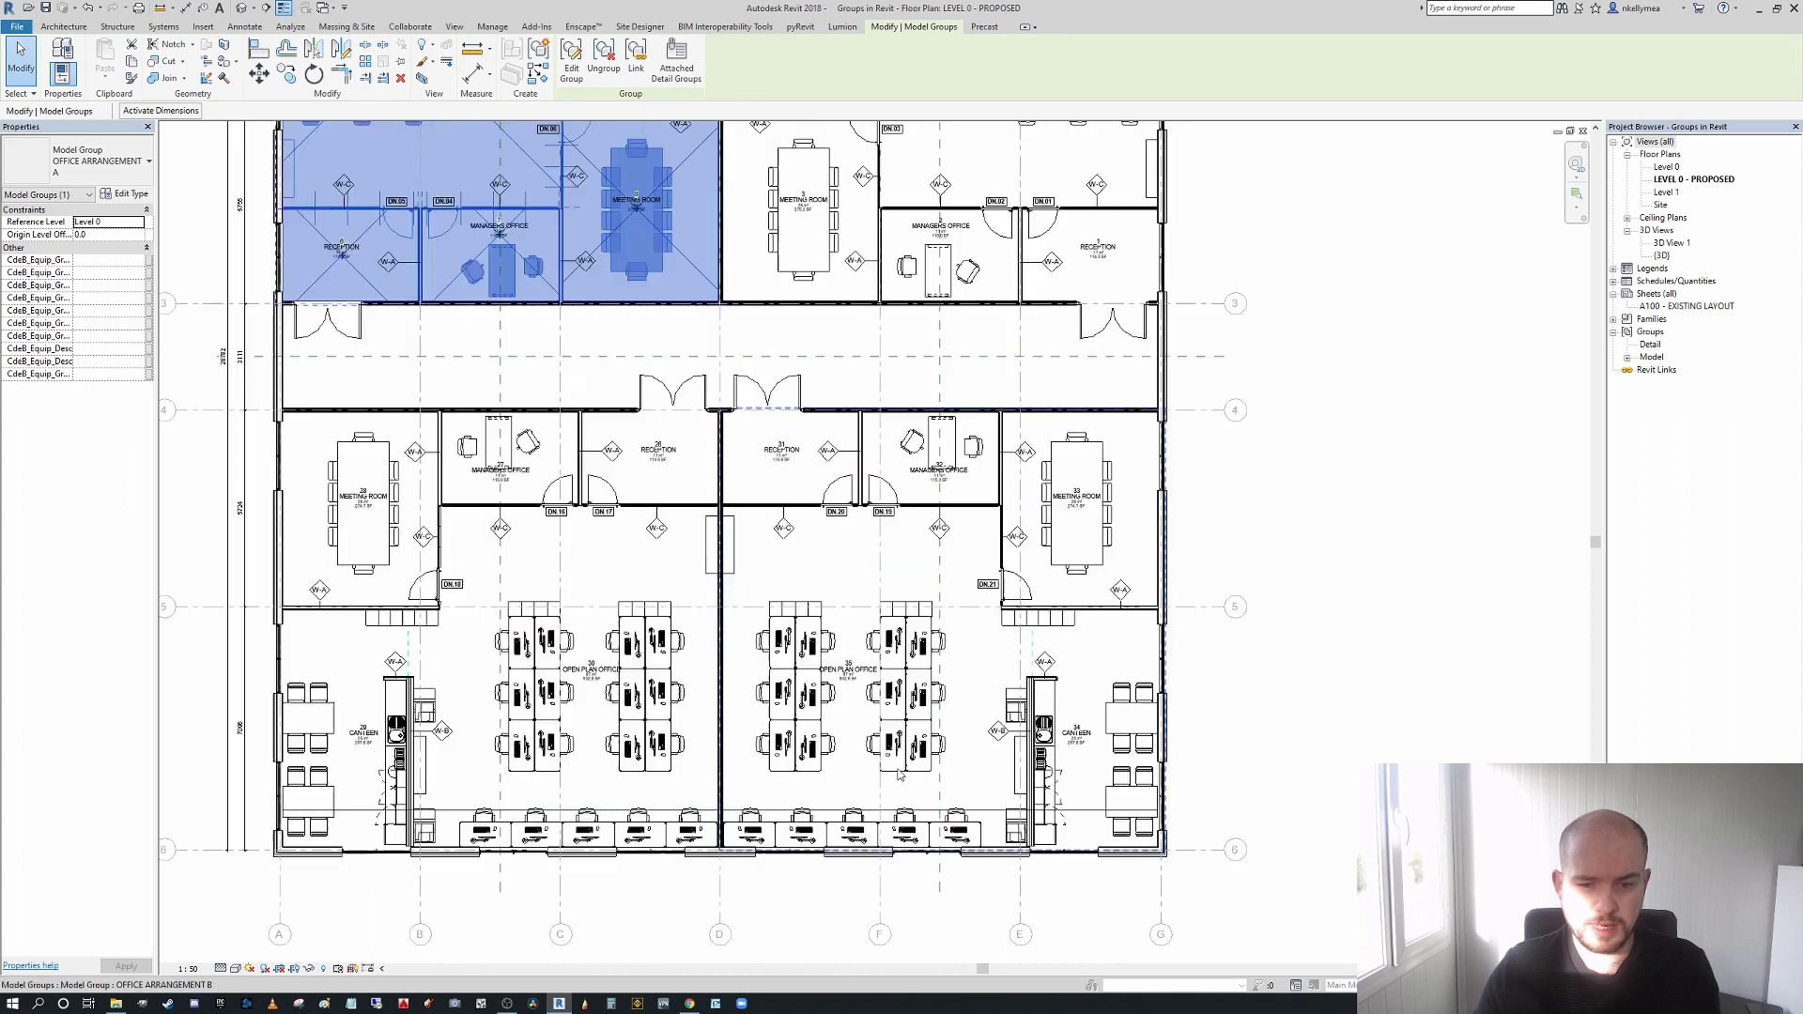
- Select the model group in the plan's south-east office to check its group type, and clear the selection
key(Escape)
click(931, 775)
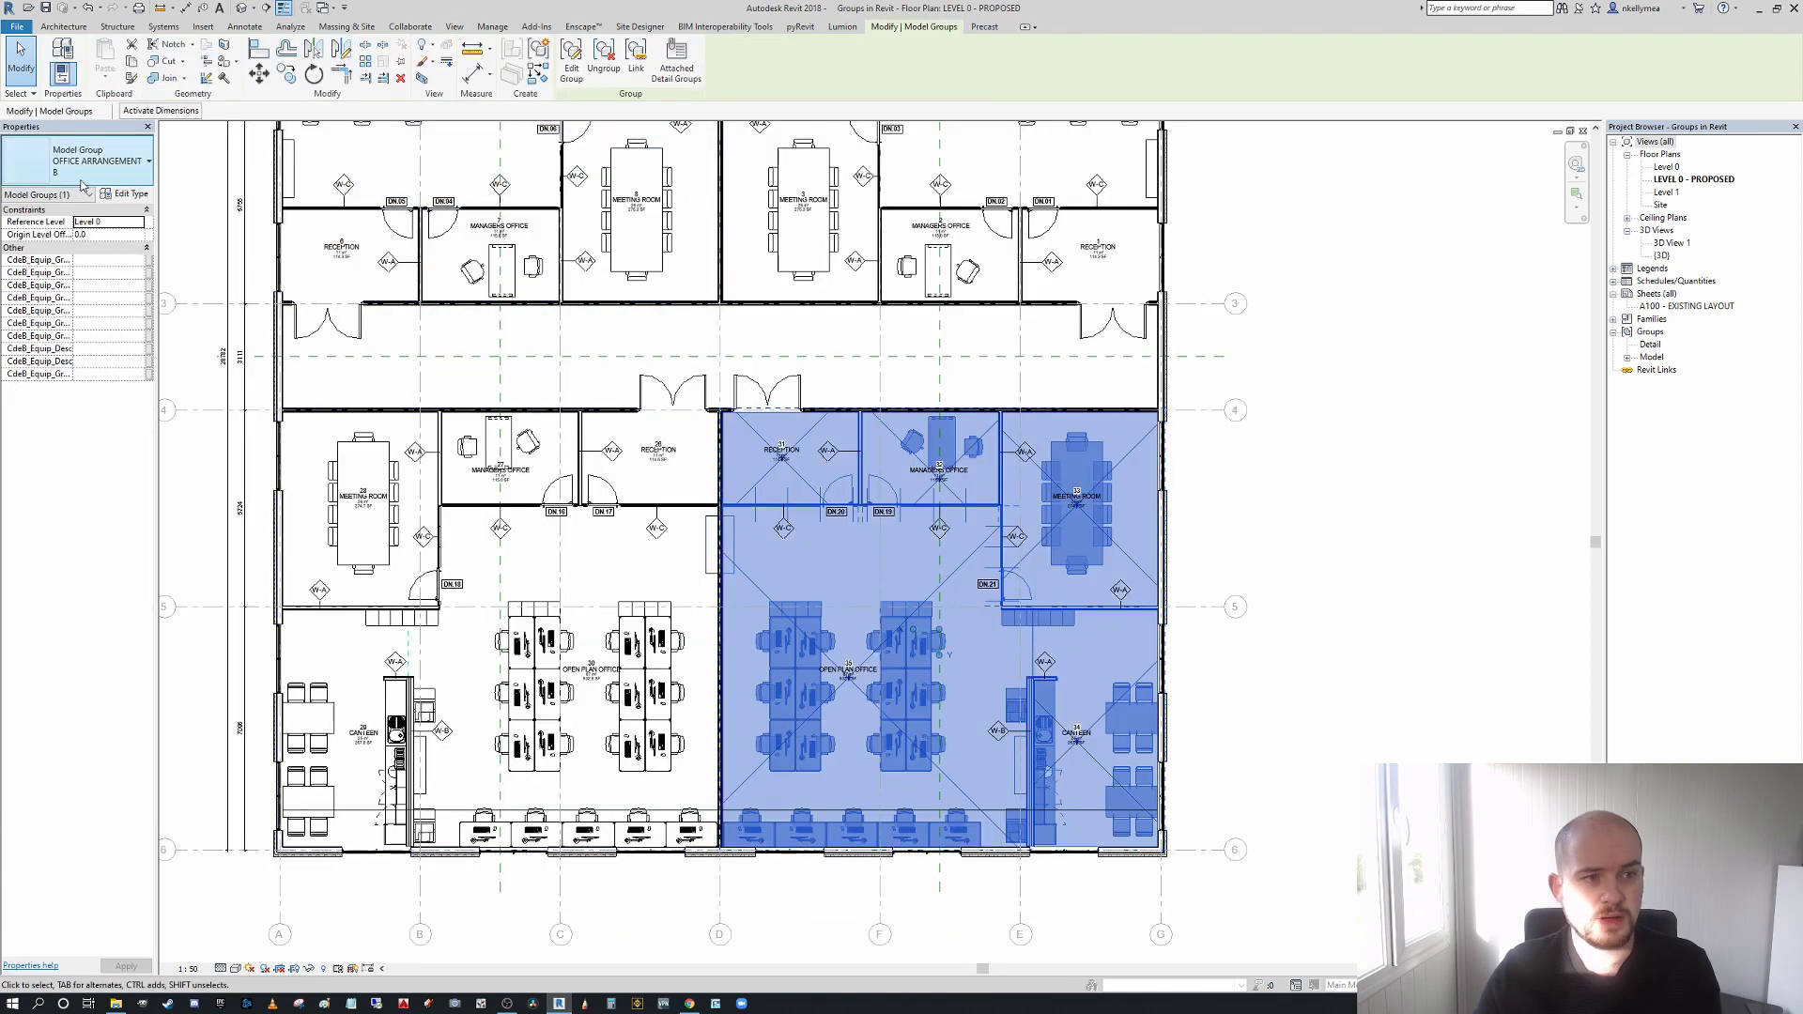
scroll(723, 493, down, 1)
scroll(666, 420, up, 1)
middle_drag(662, 420, 667, 533)
key(Escape)
scroll(738, 508, down, 1)
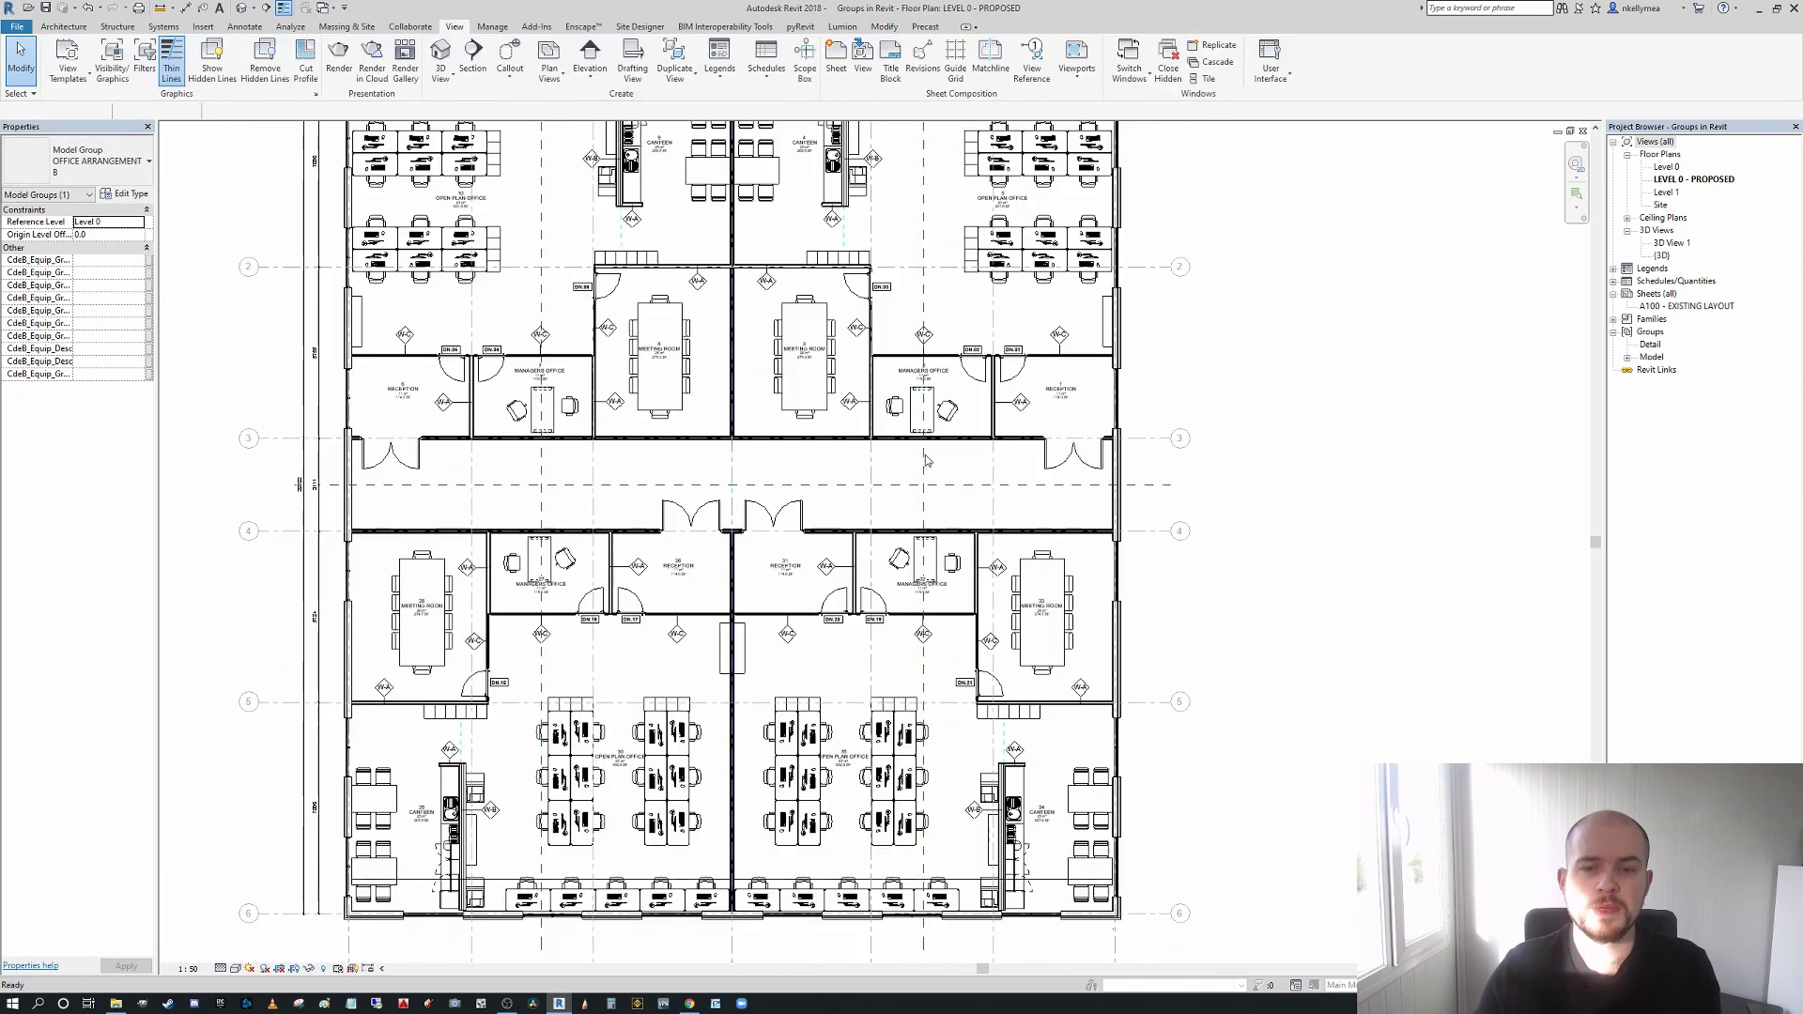
middle_drag(965, 561, 972, 650)
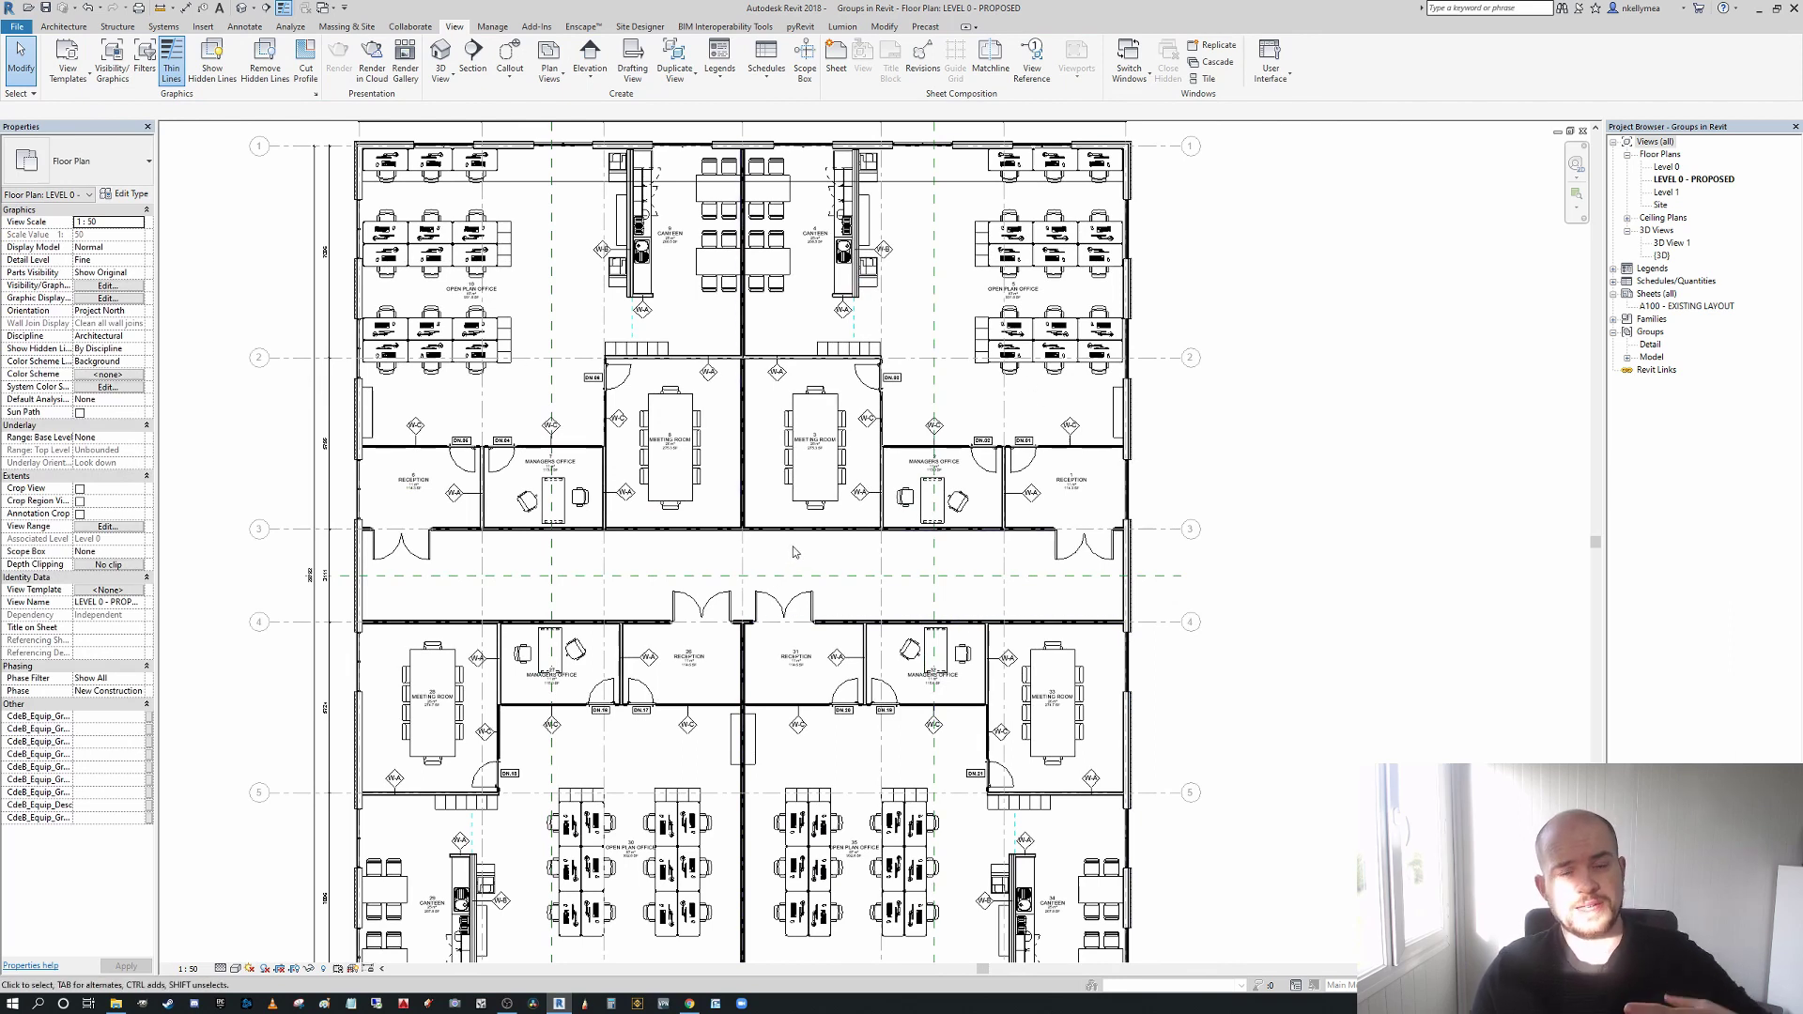
scroll(846, 470, down, 2)
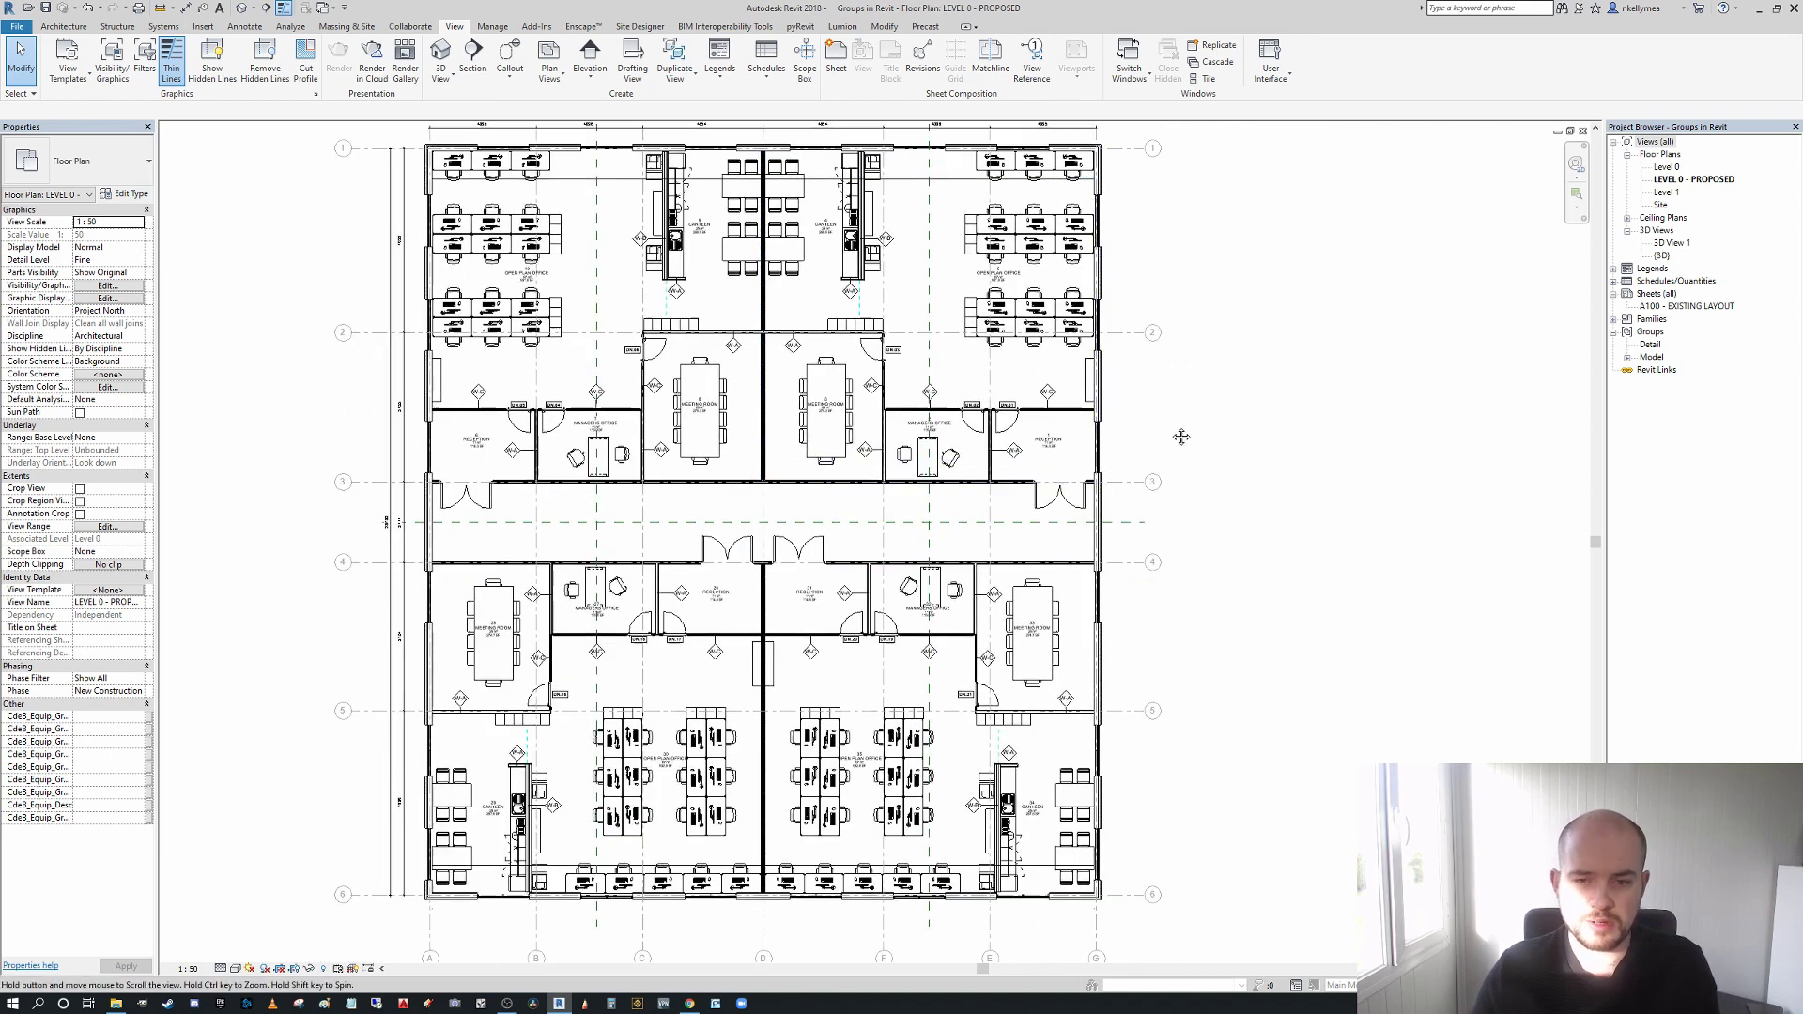
middle_drag(1188, 420, 1168, 431)
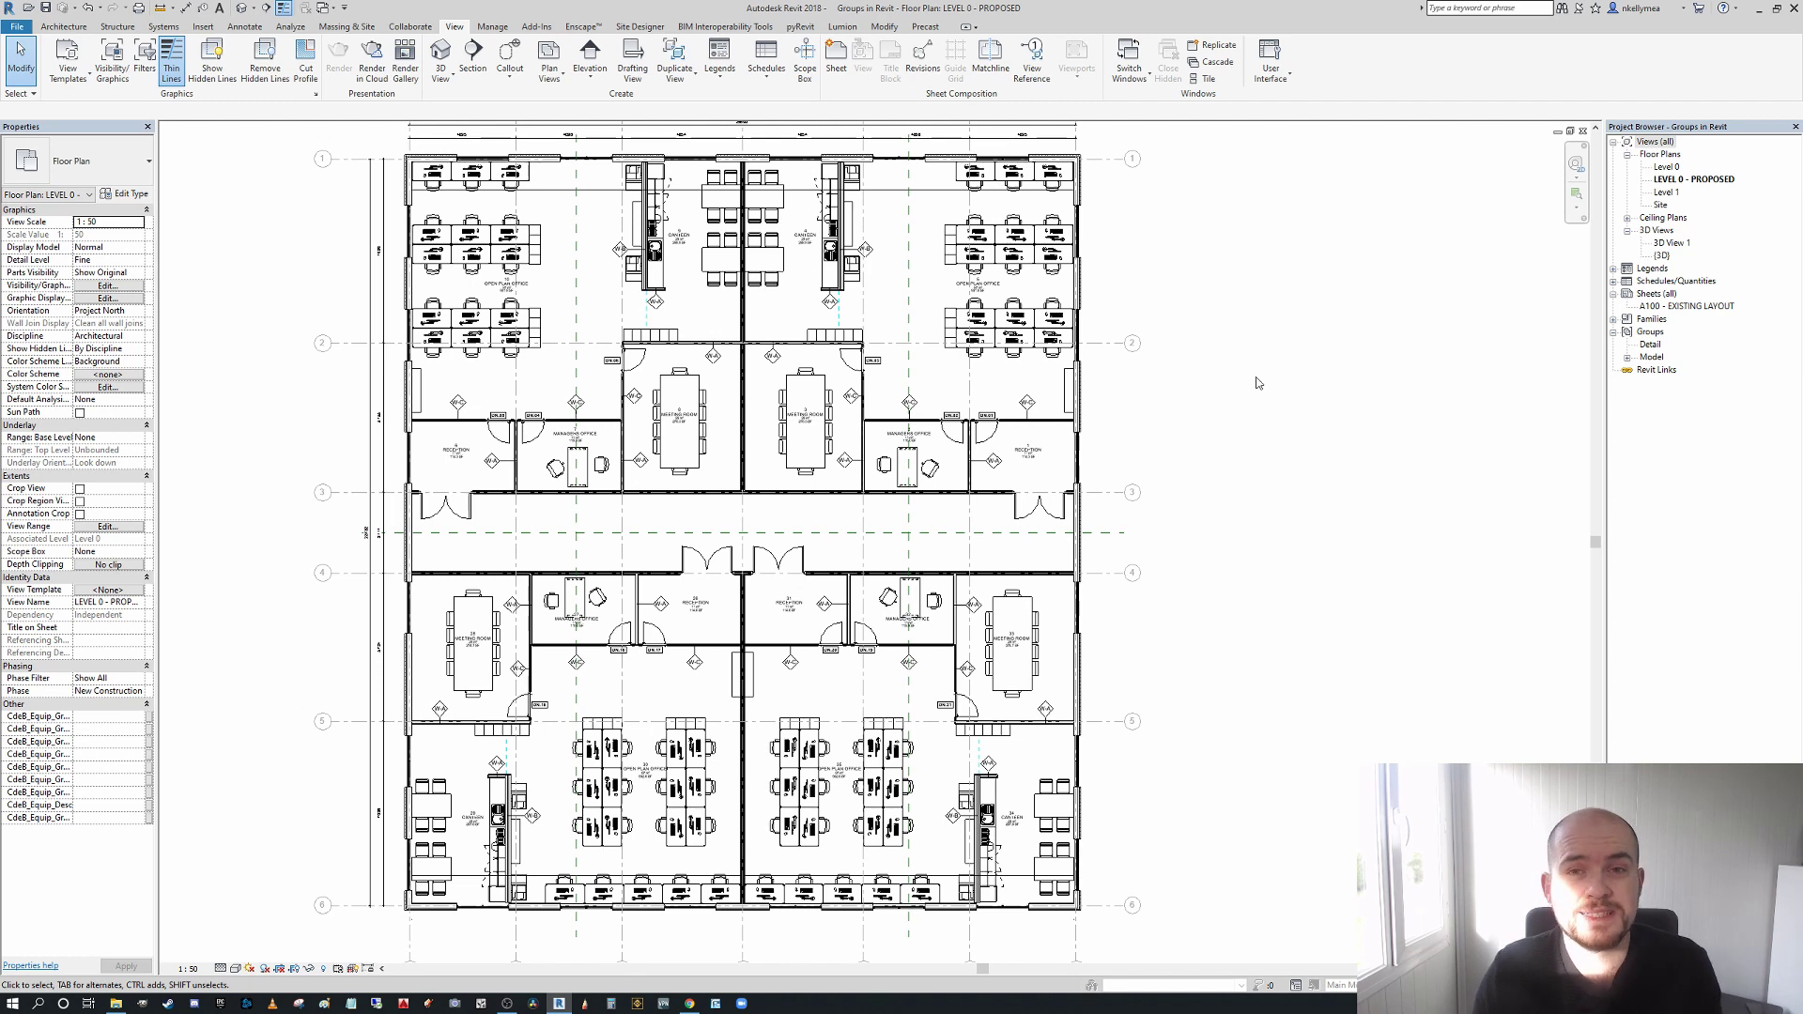
middle_drag(1279, 379, 1290, 383)
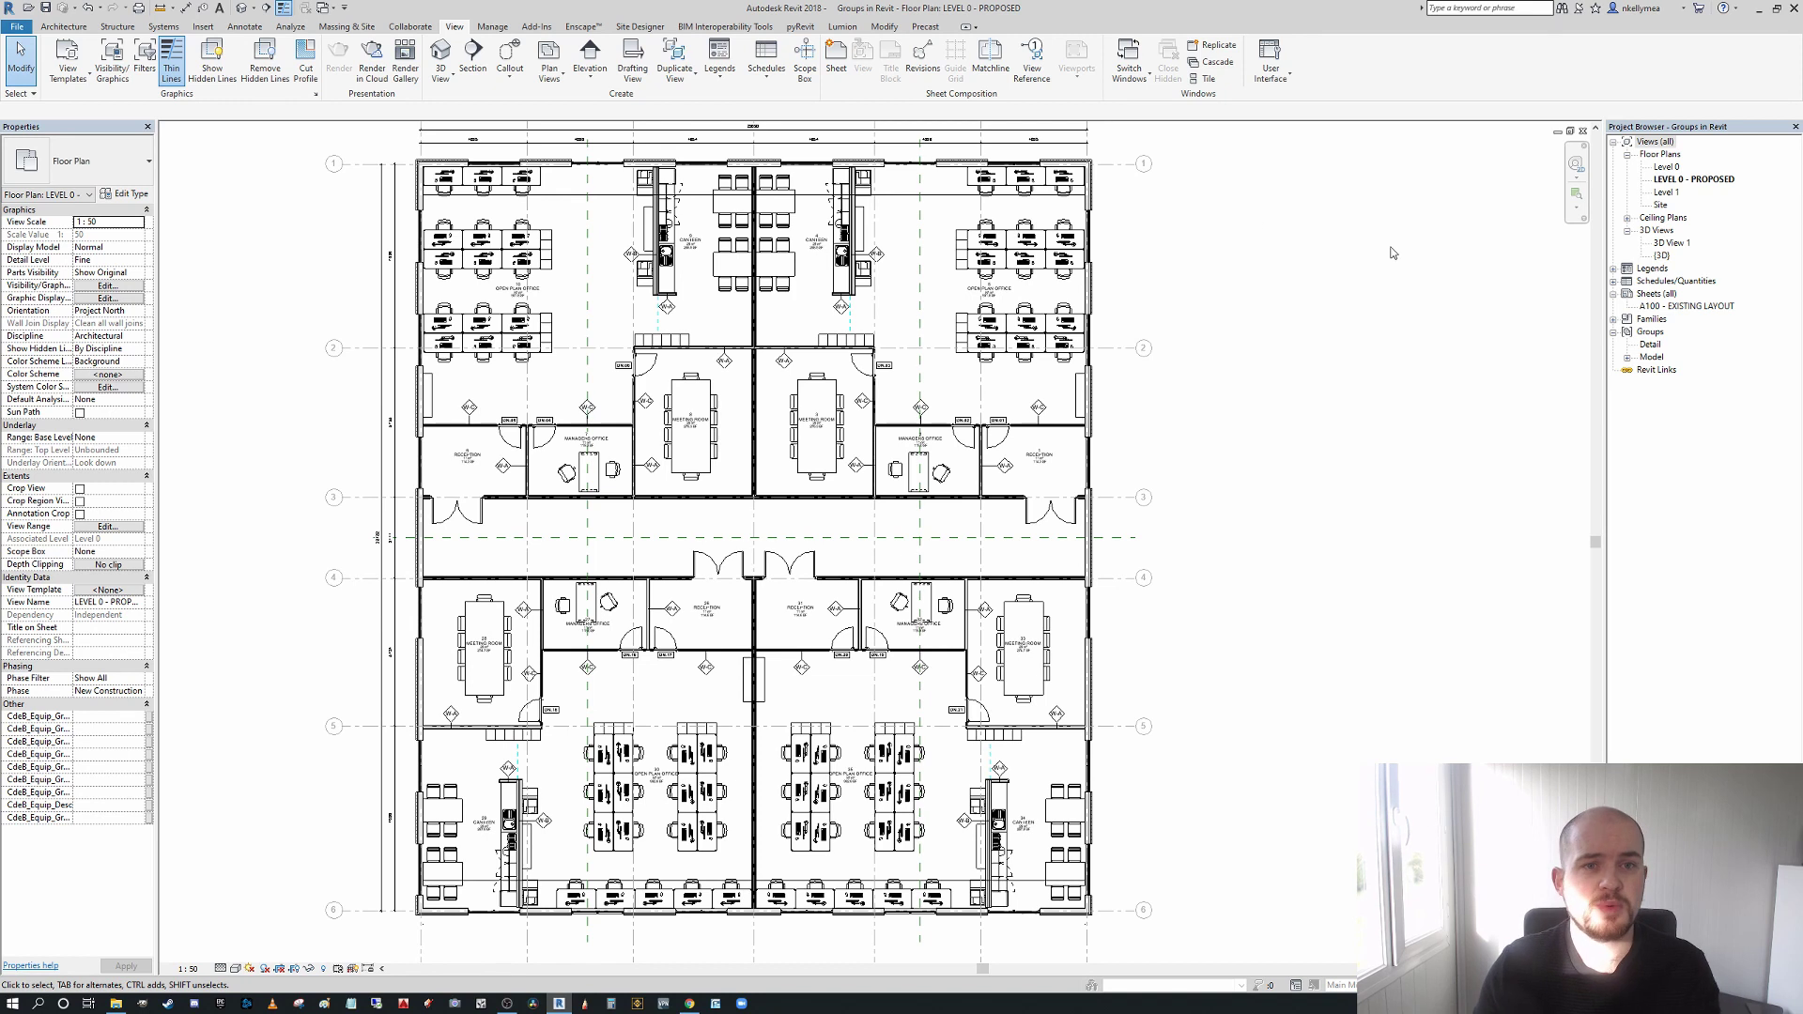
- Create a new schedule for the Model Groups category named "Model Groups Schedule Test"
click(770, 79)
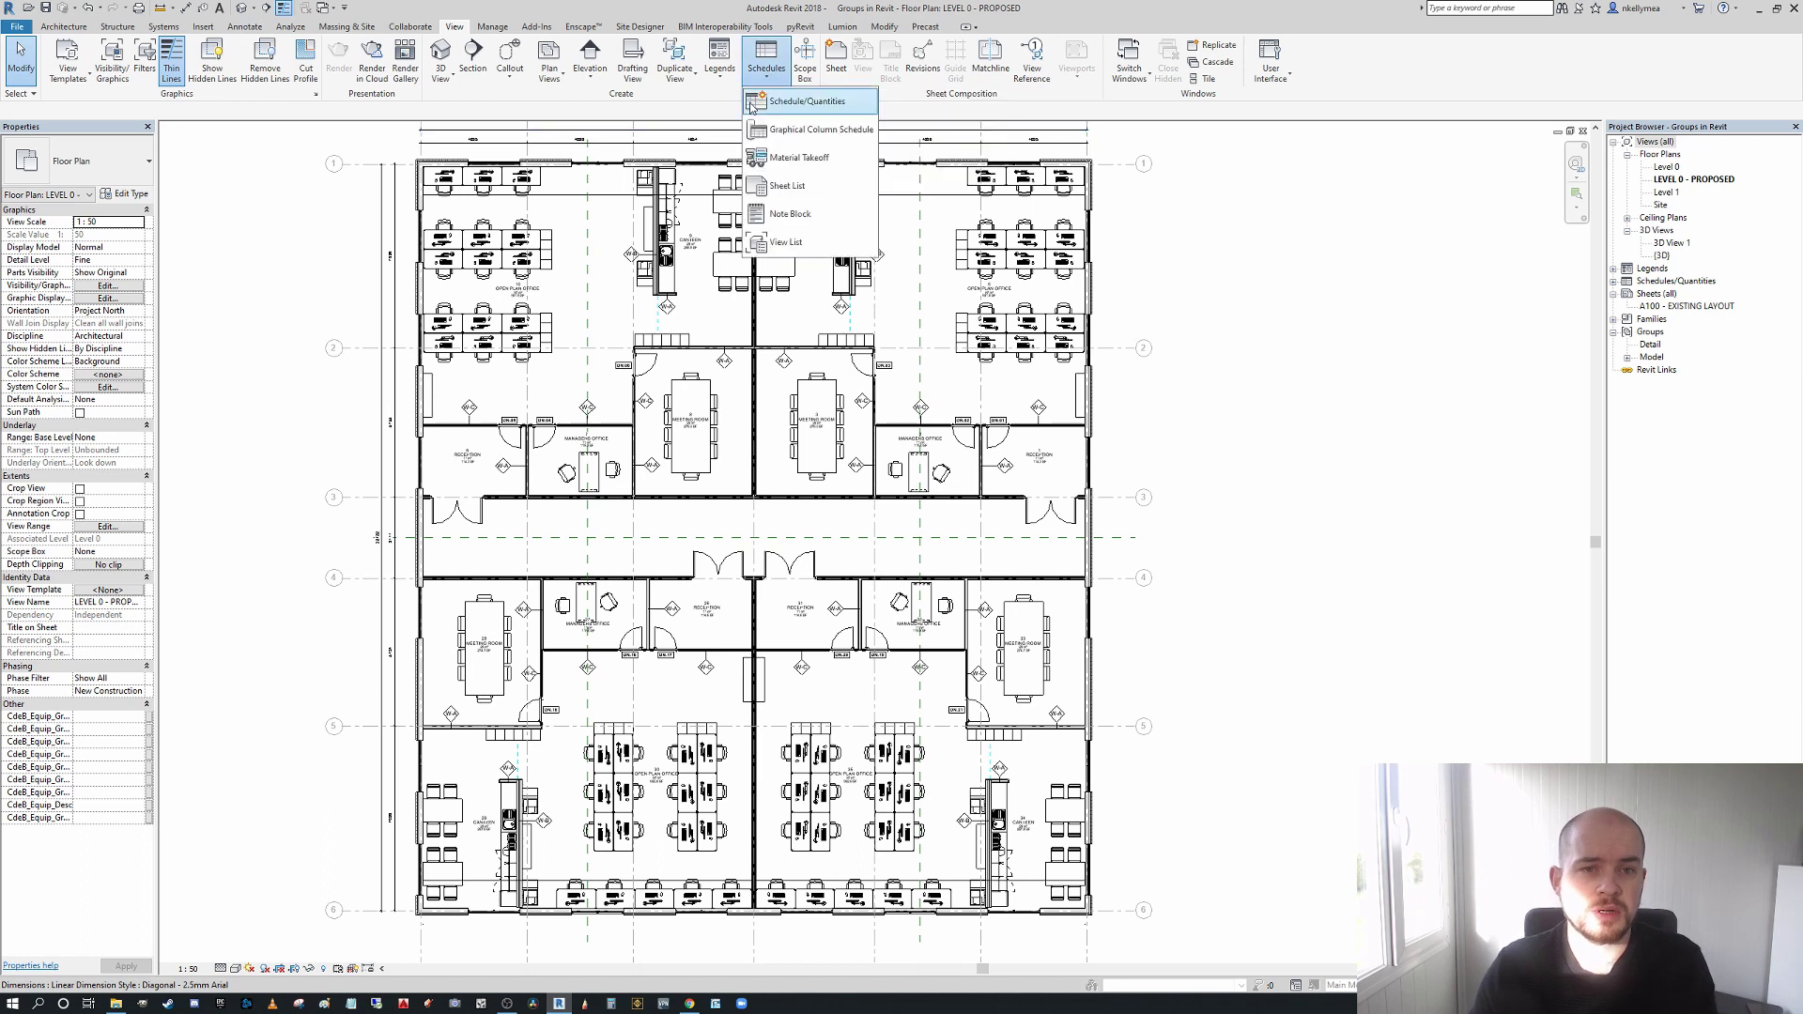
click(810, 105)
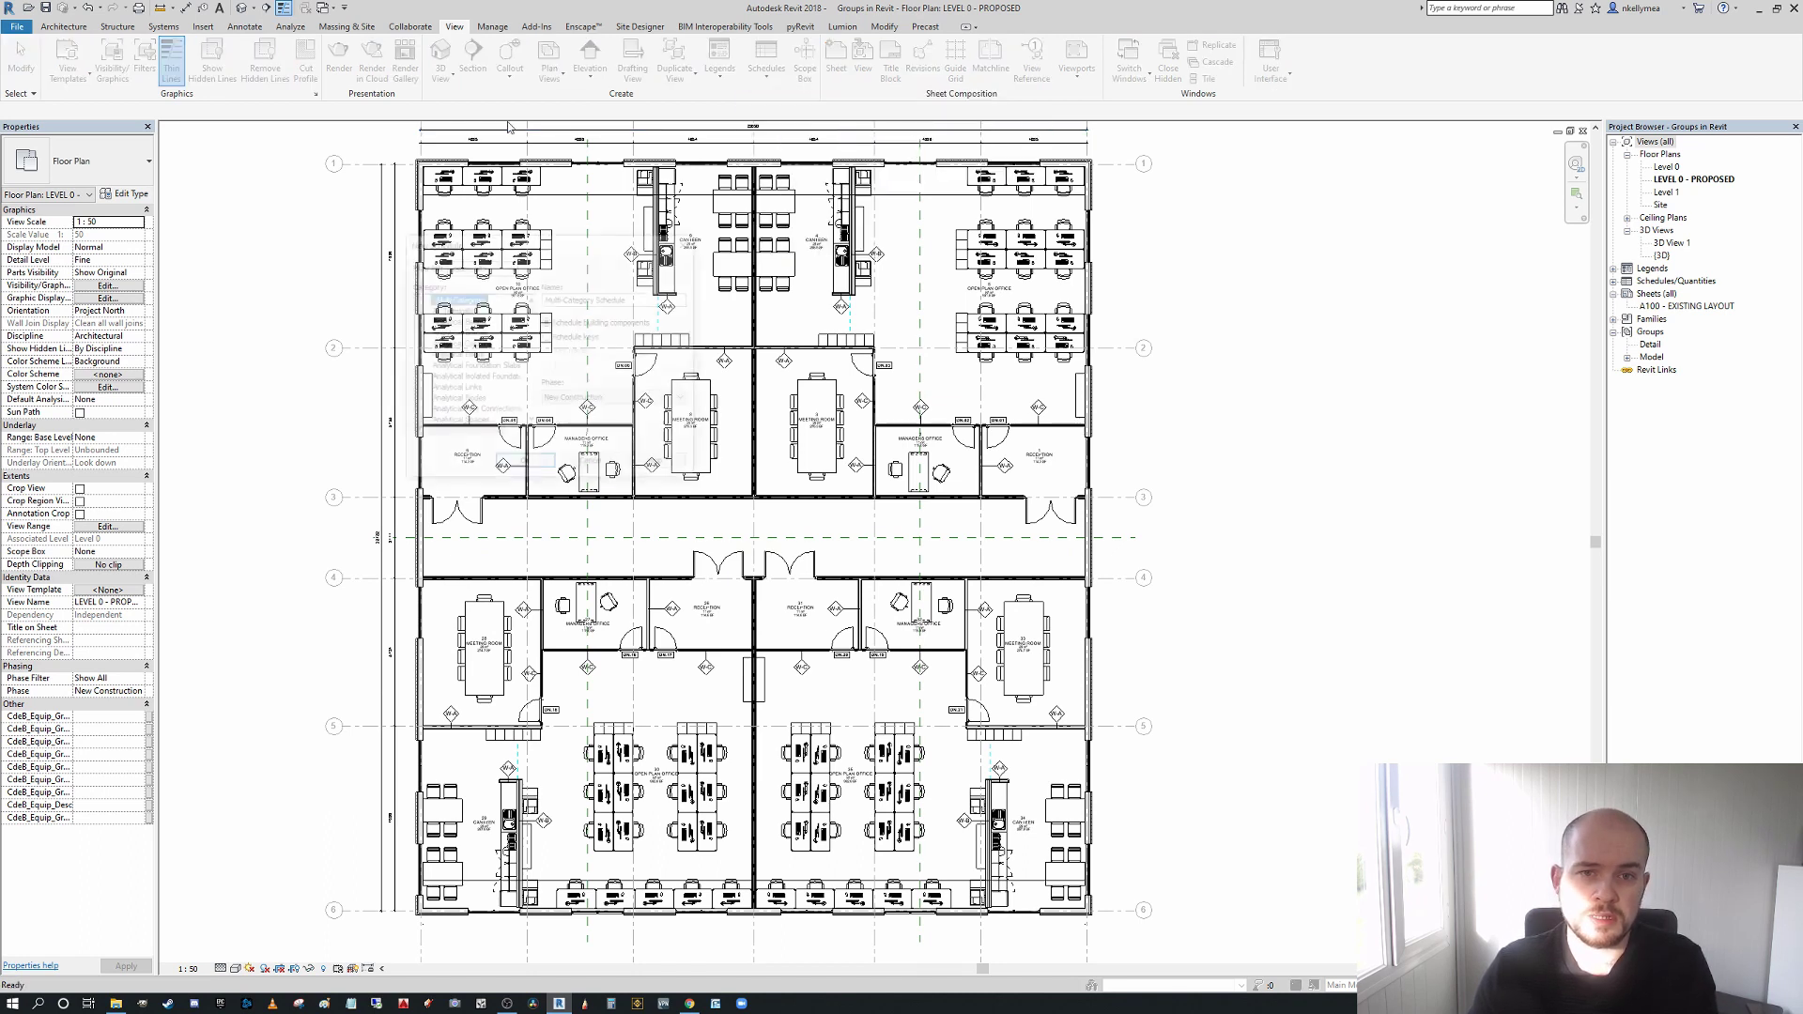
click(474, 355)
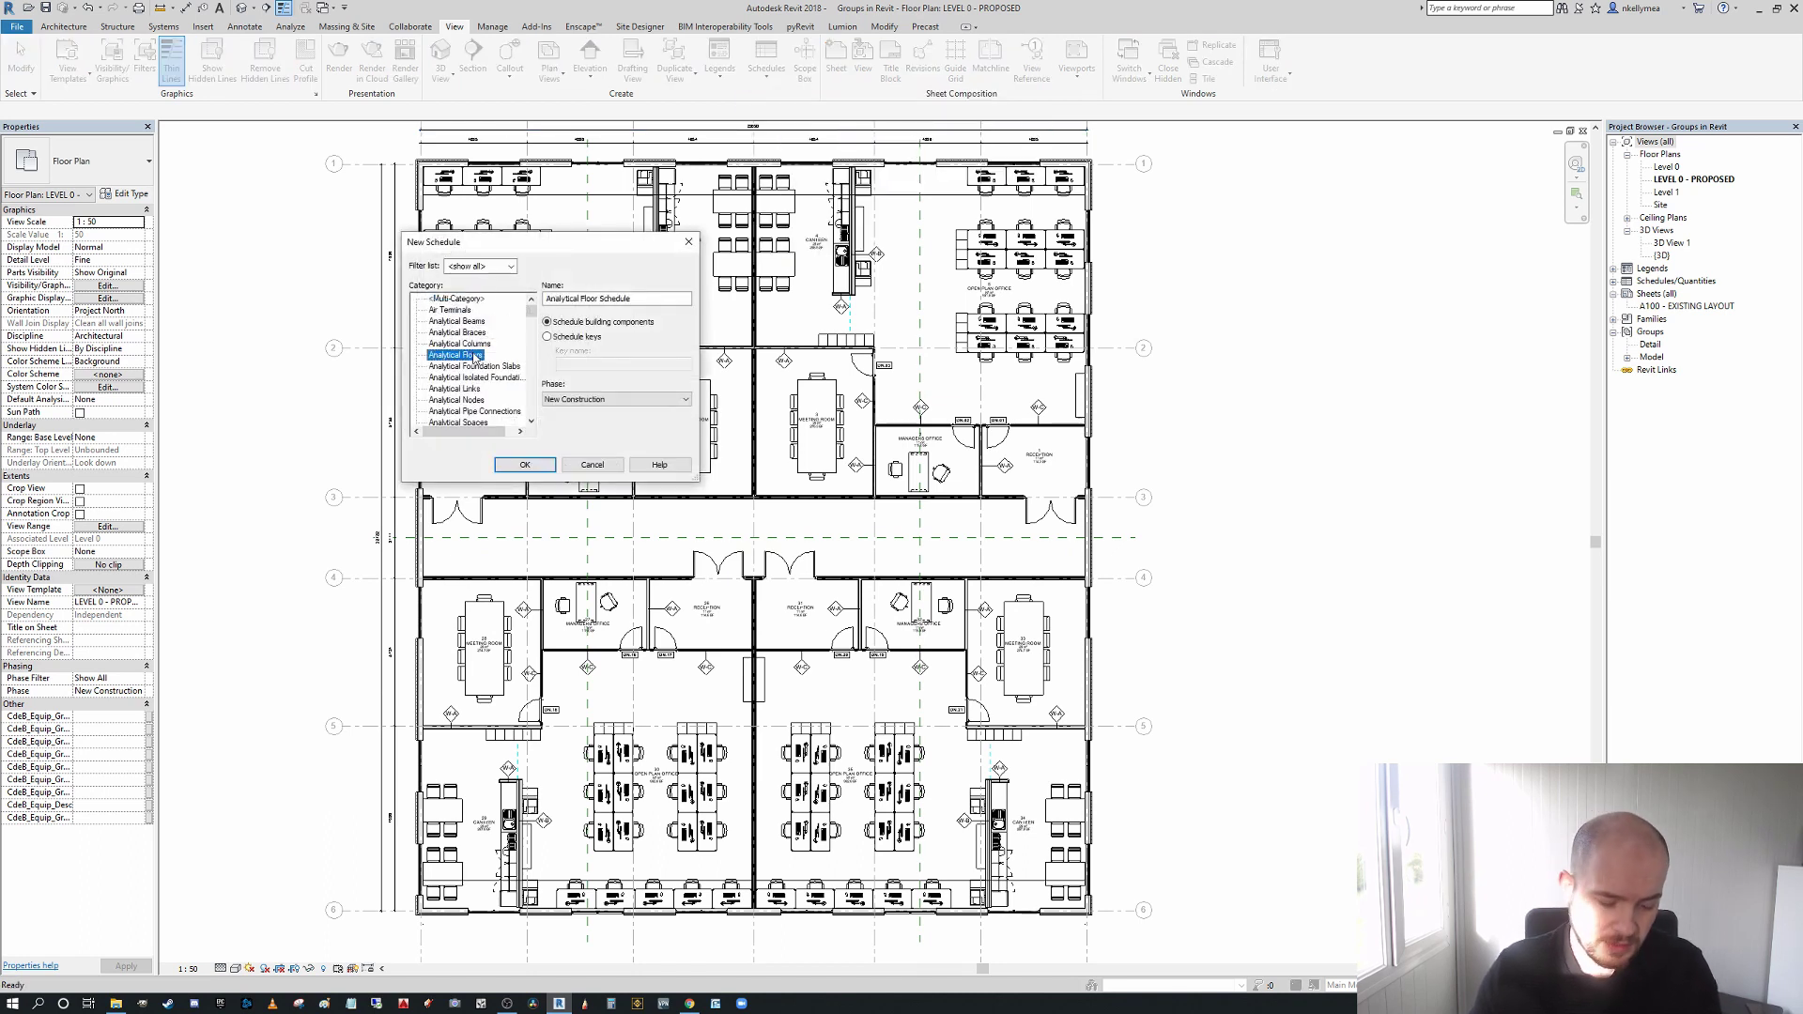
key(m)
scroll(478, 391, down, 3)
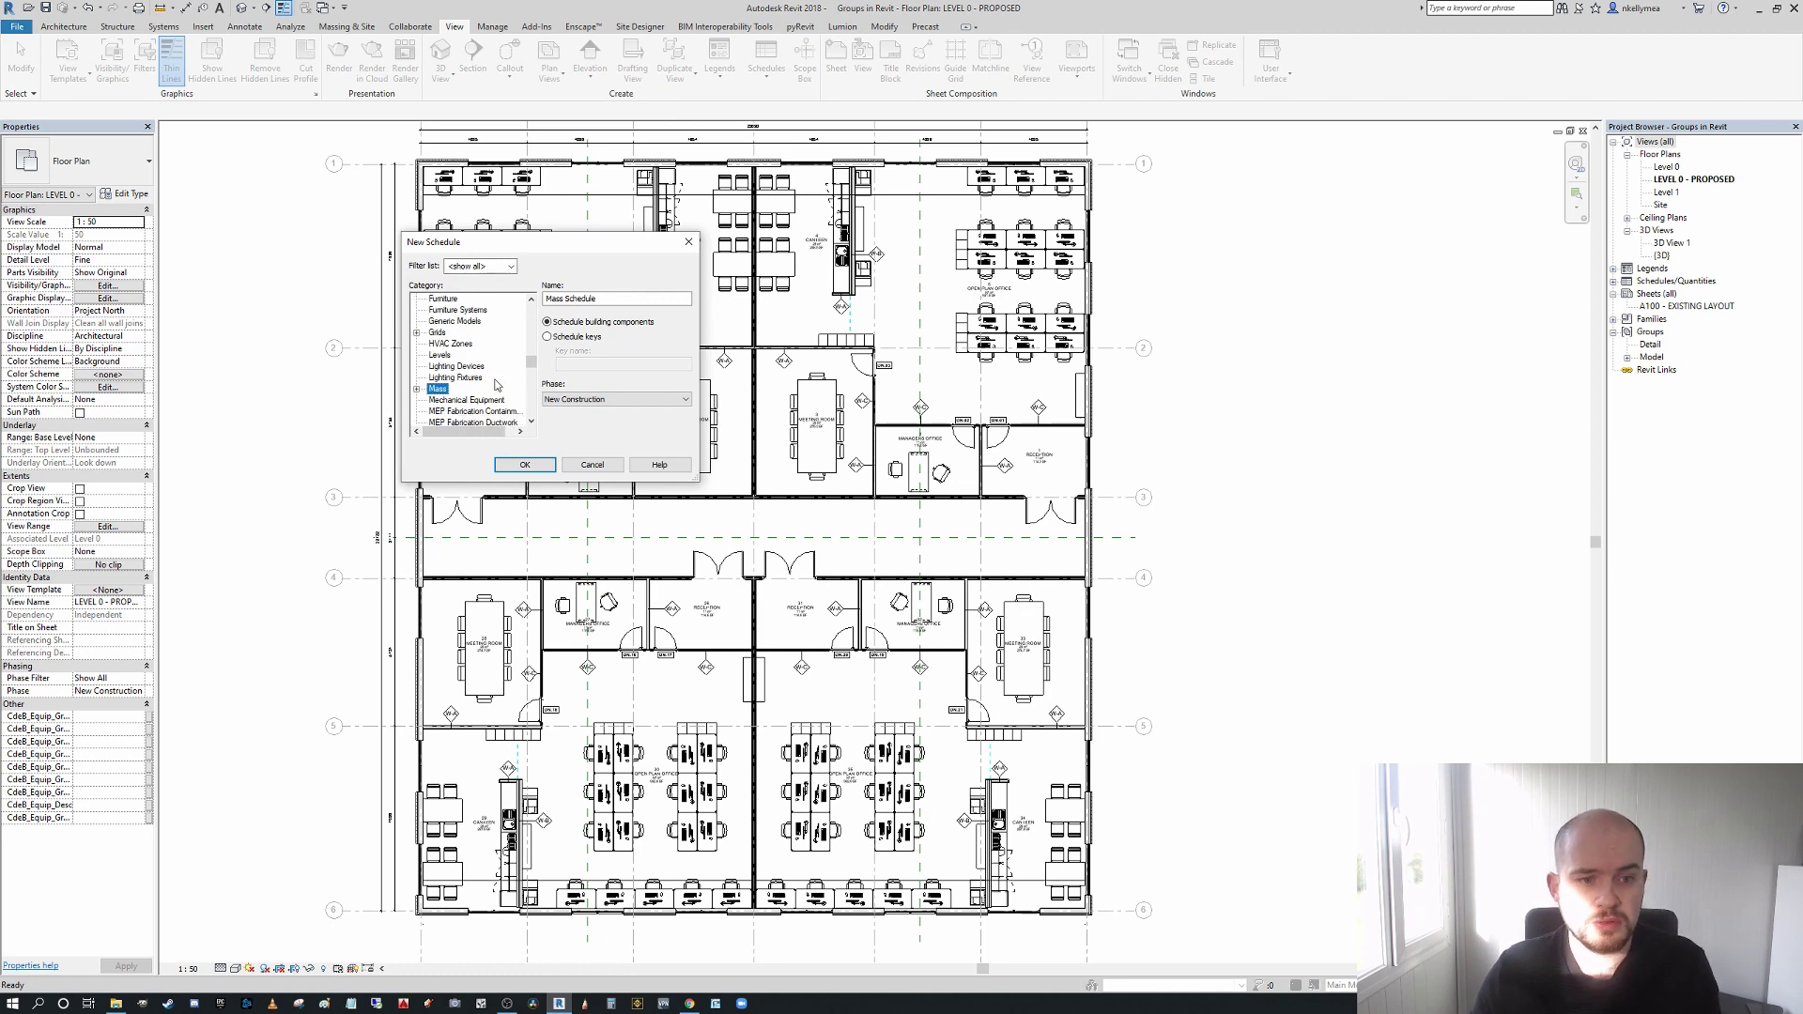
click(456, 378)
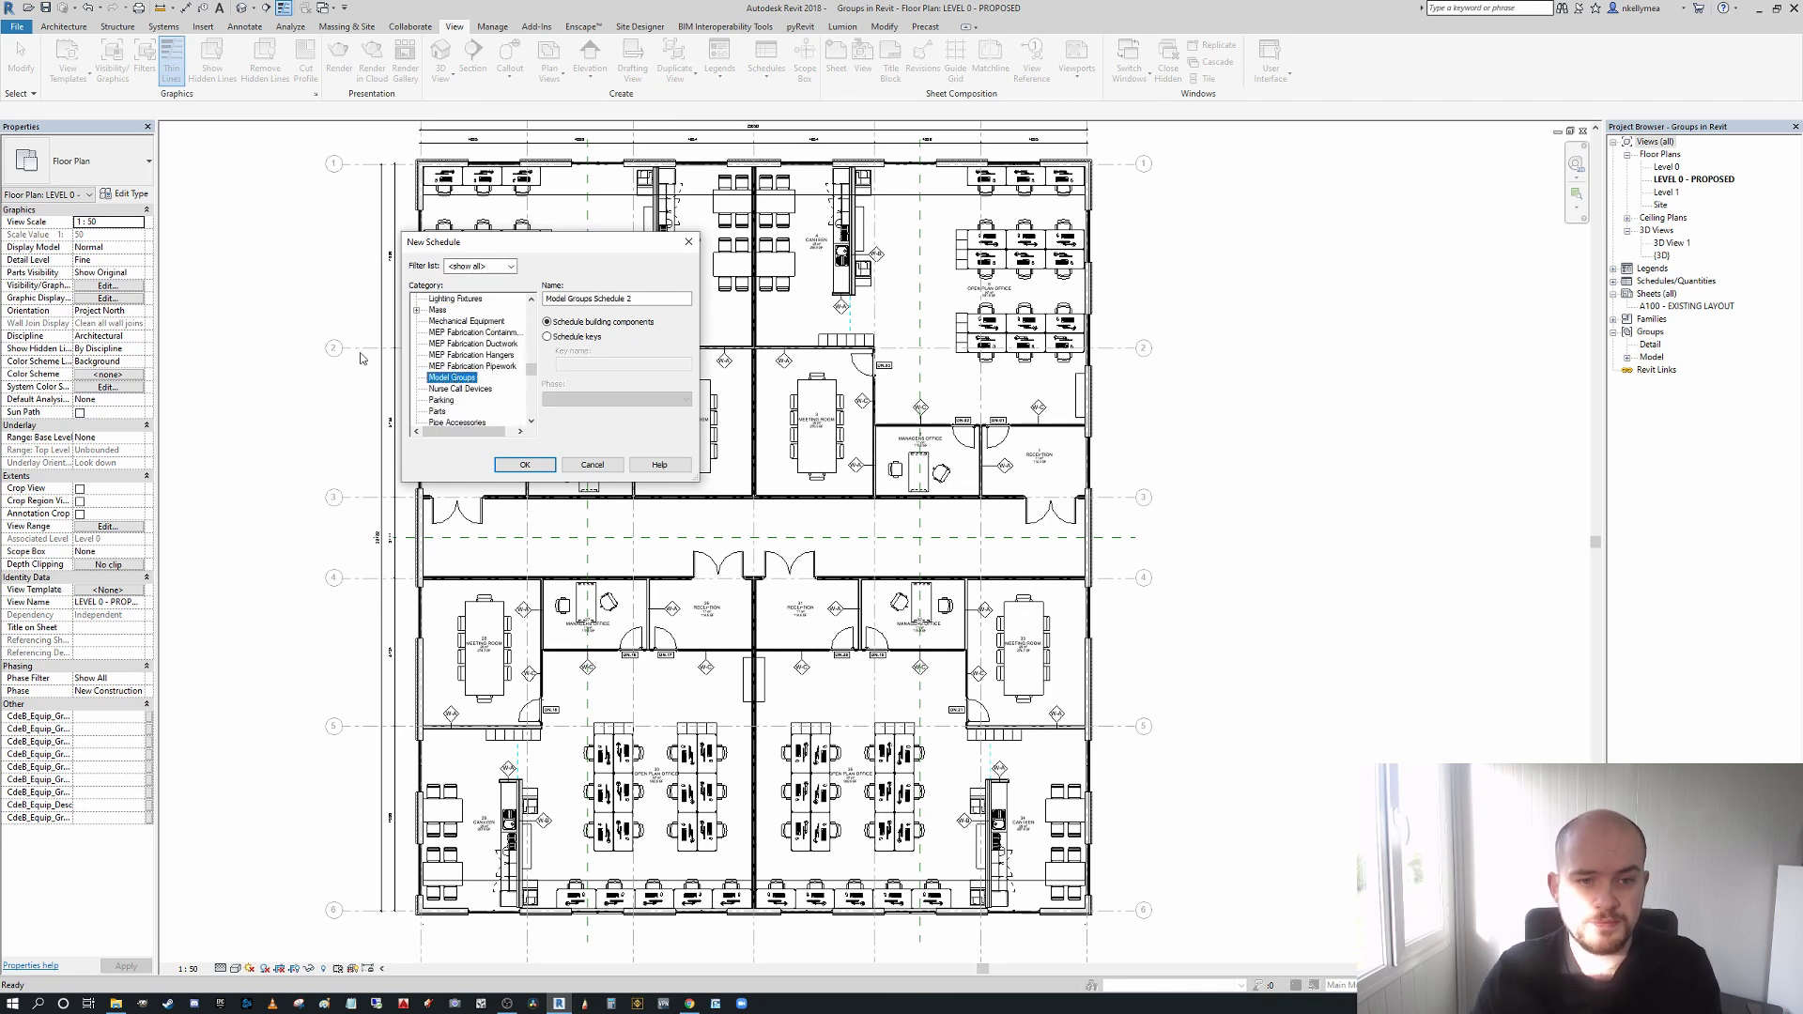
click(636, 300)
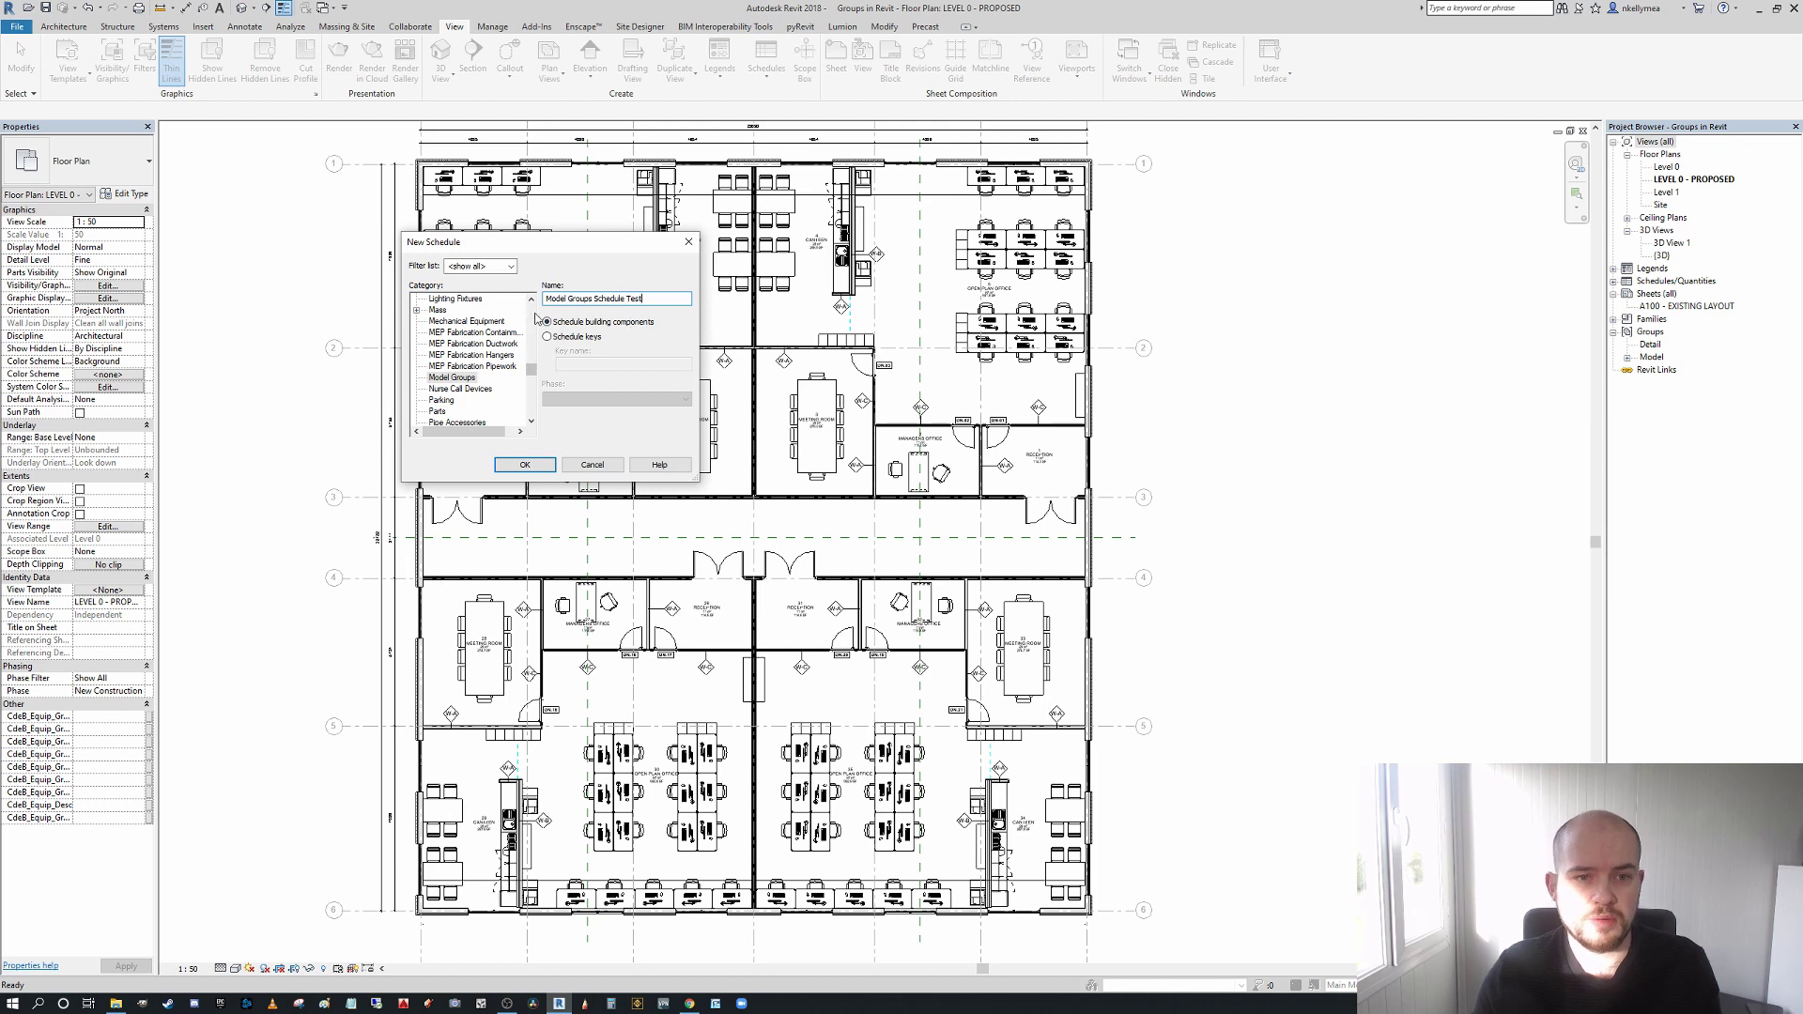
click(542, 466)
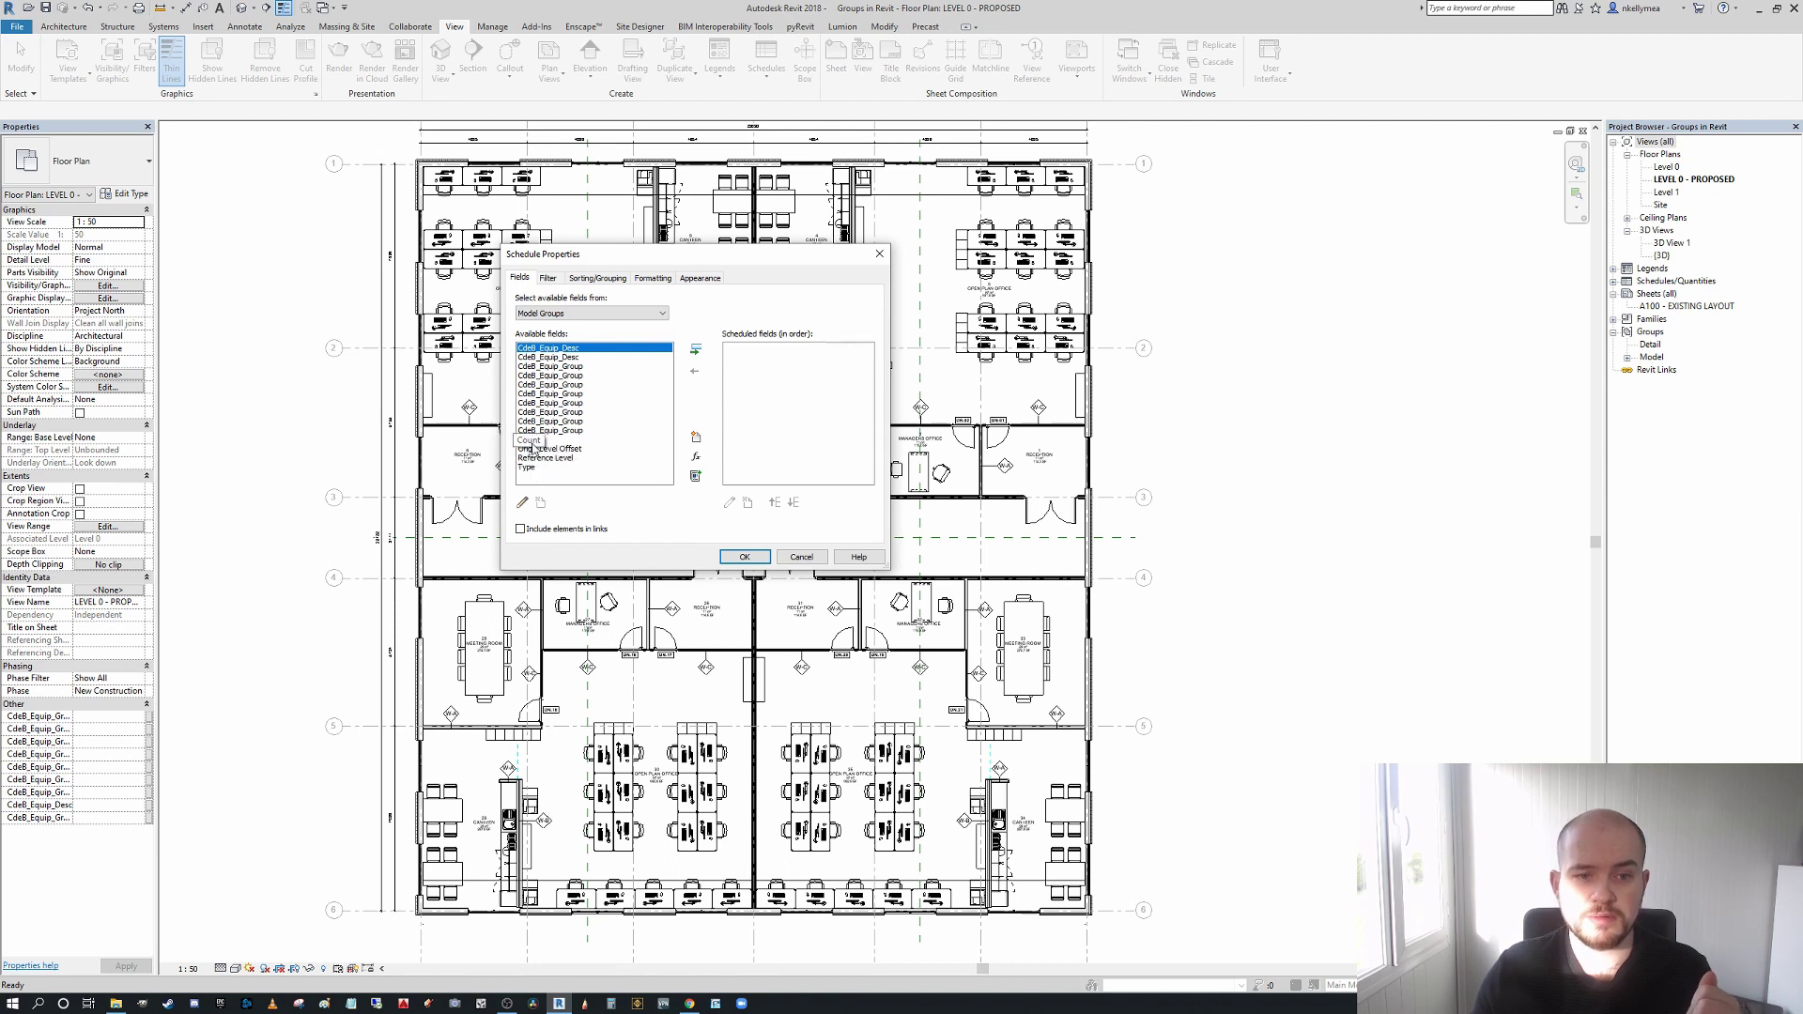
- Add the Type, Count, Reference Level and Origin Level Offset fields to the model groups schedule in that order
click(539, 468)
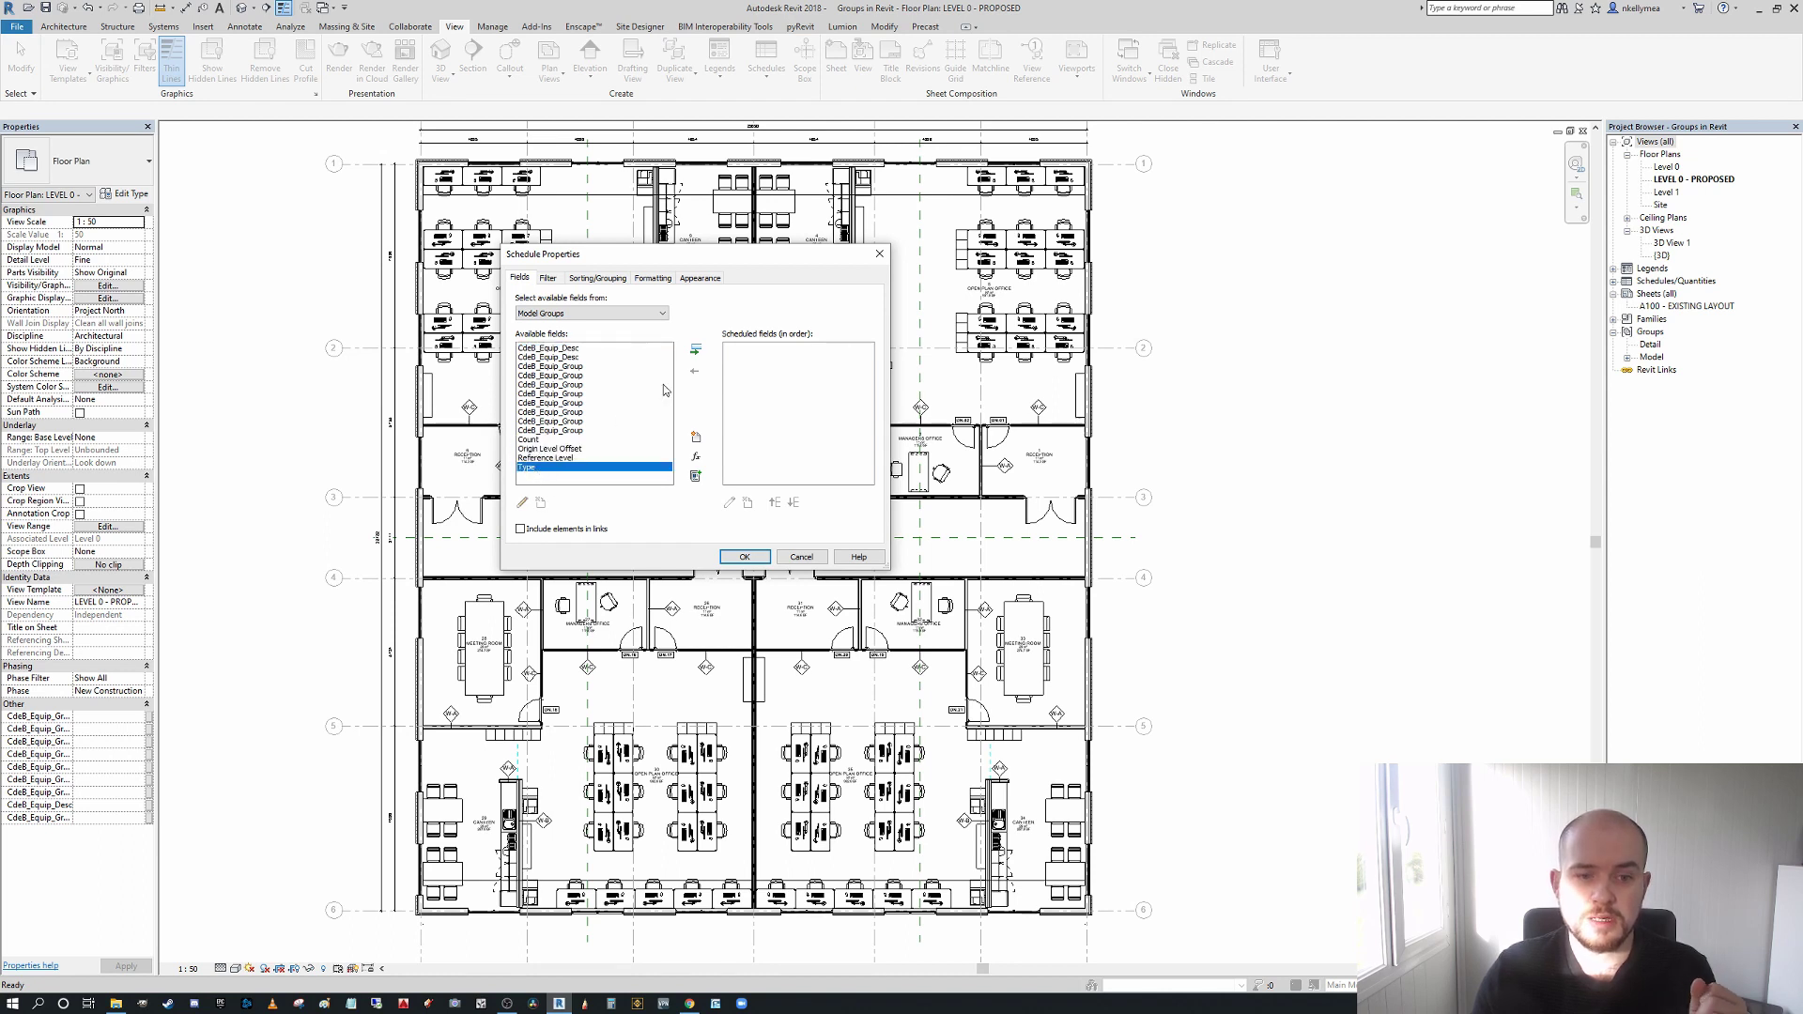
click(695, 350)
click(535, 440)
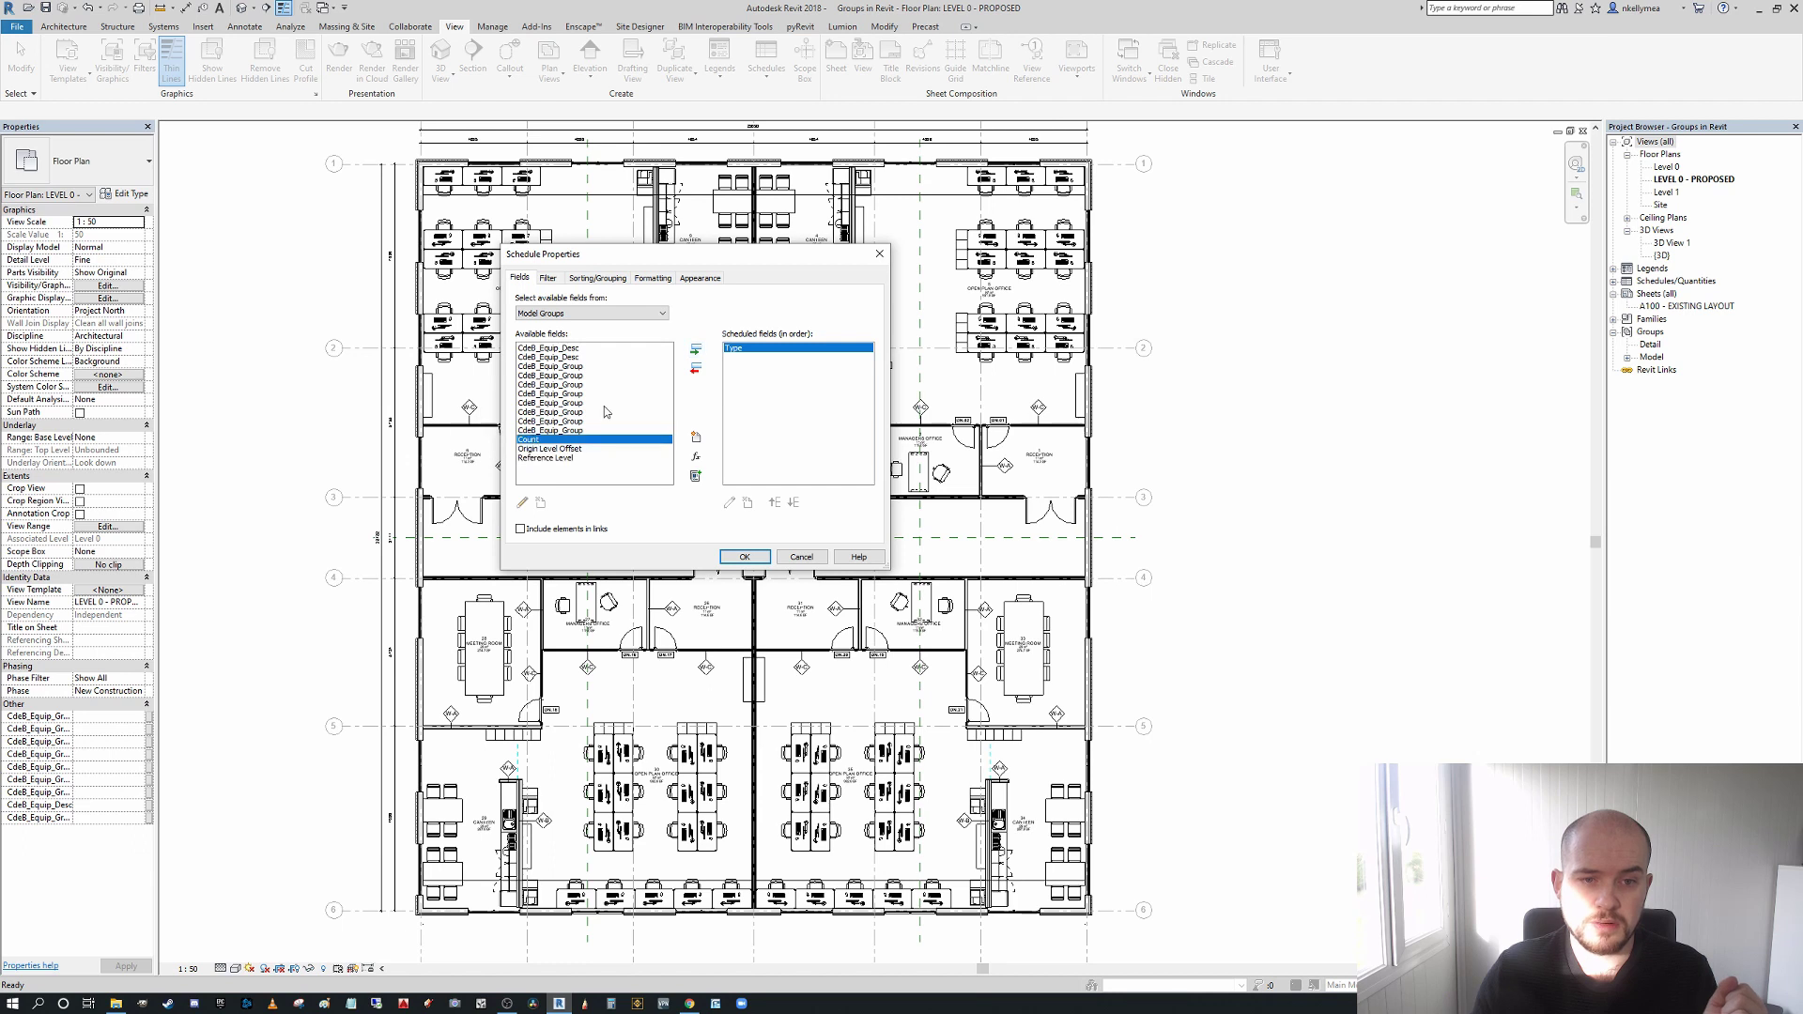
click(695, 349)
click(550, 449)
click(696, 350)
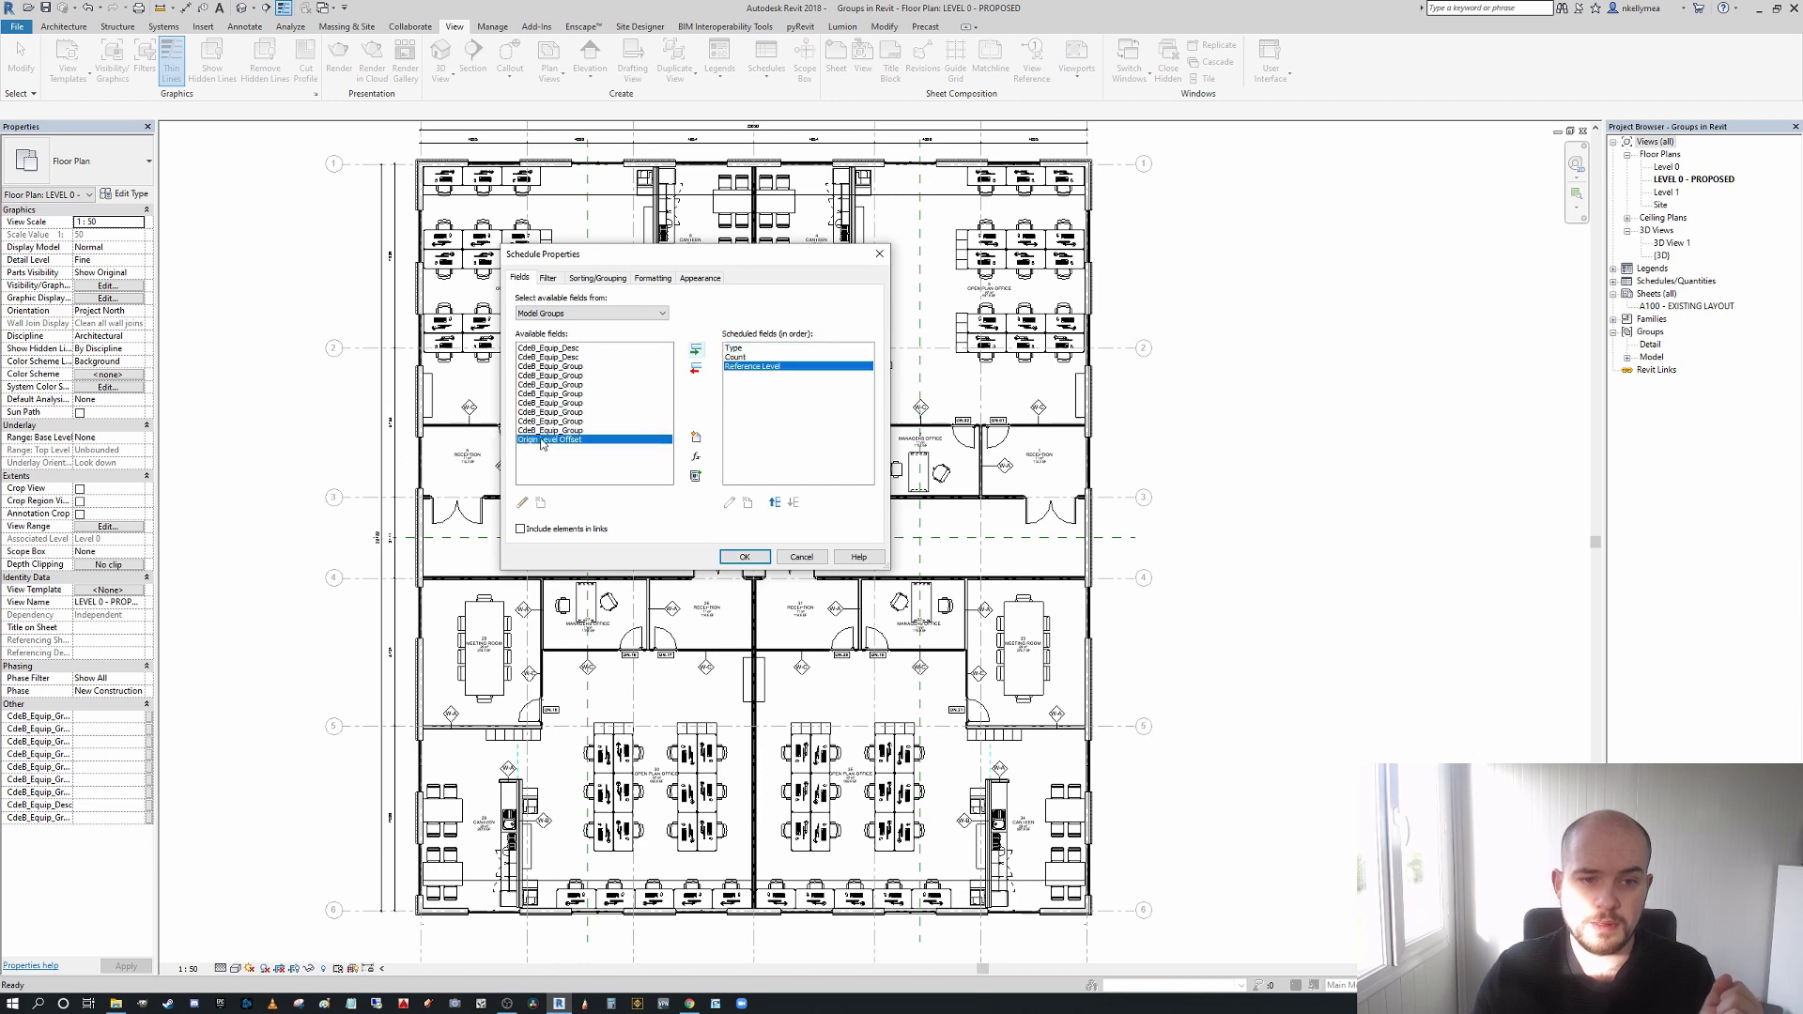
click(696, 351)
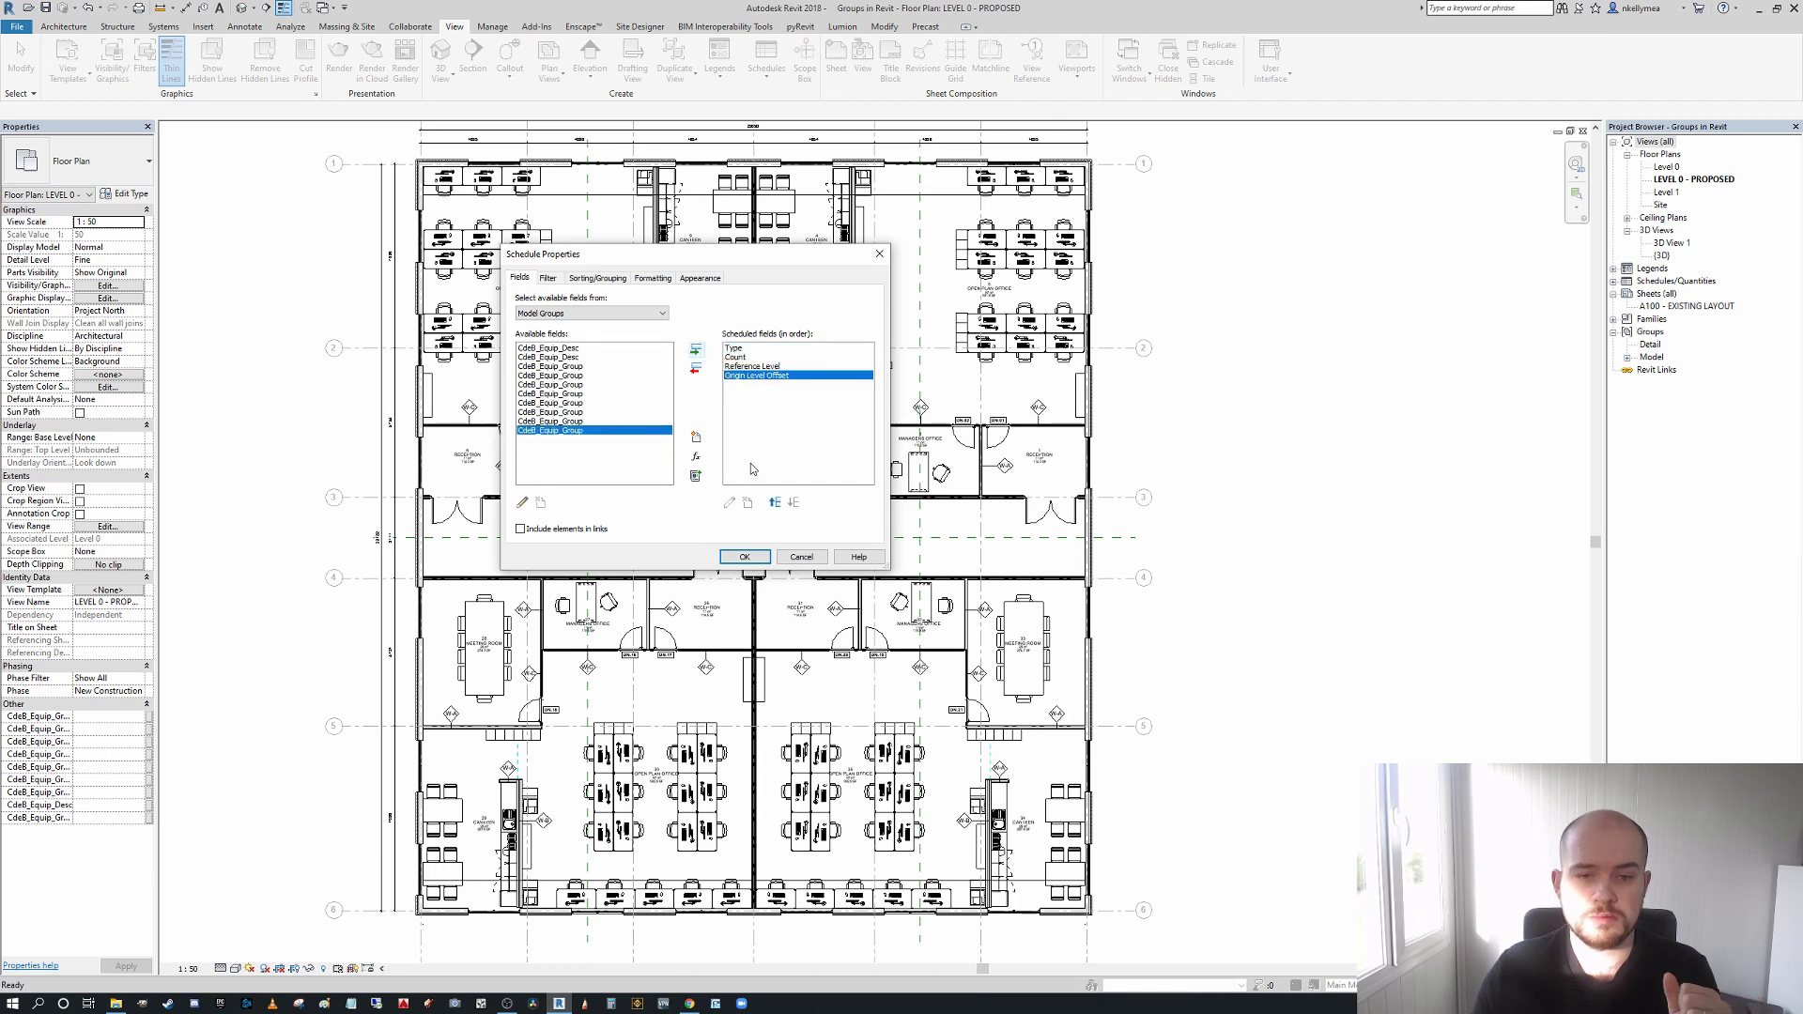
click(744, 558)
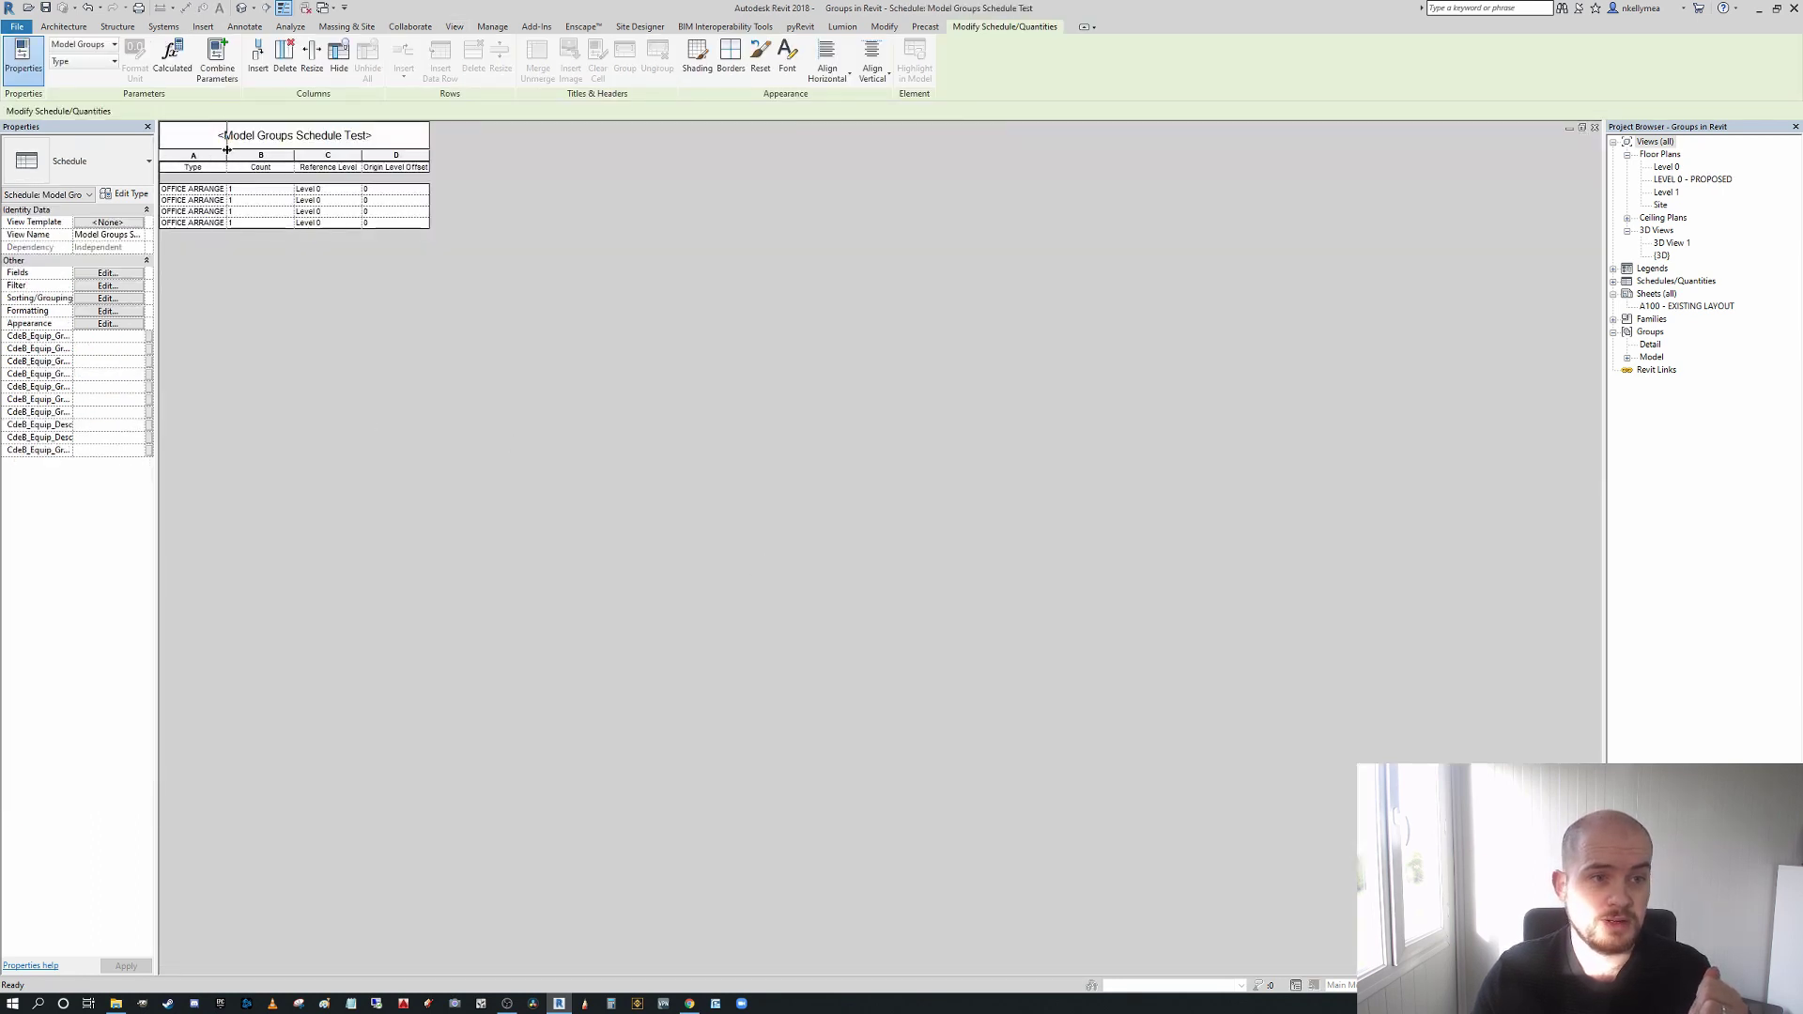
- Widen the schedule's Type column to fit the full group names and sort the rows by Reference Level
drag(226, 155, 291, 156)
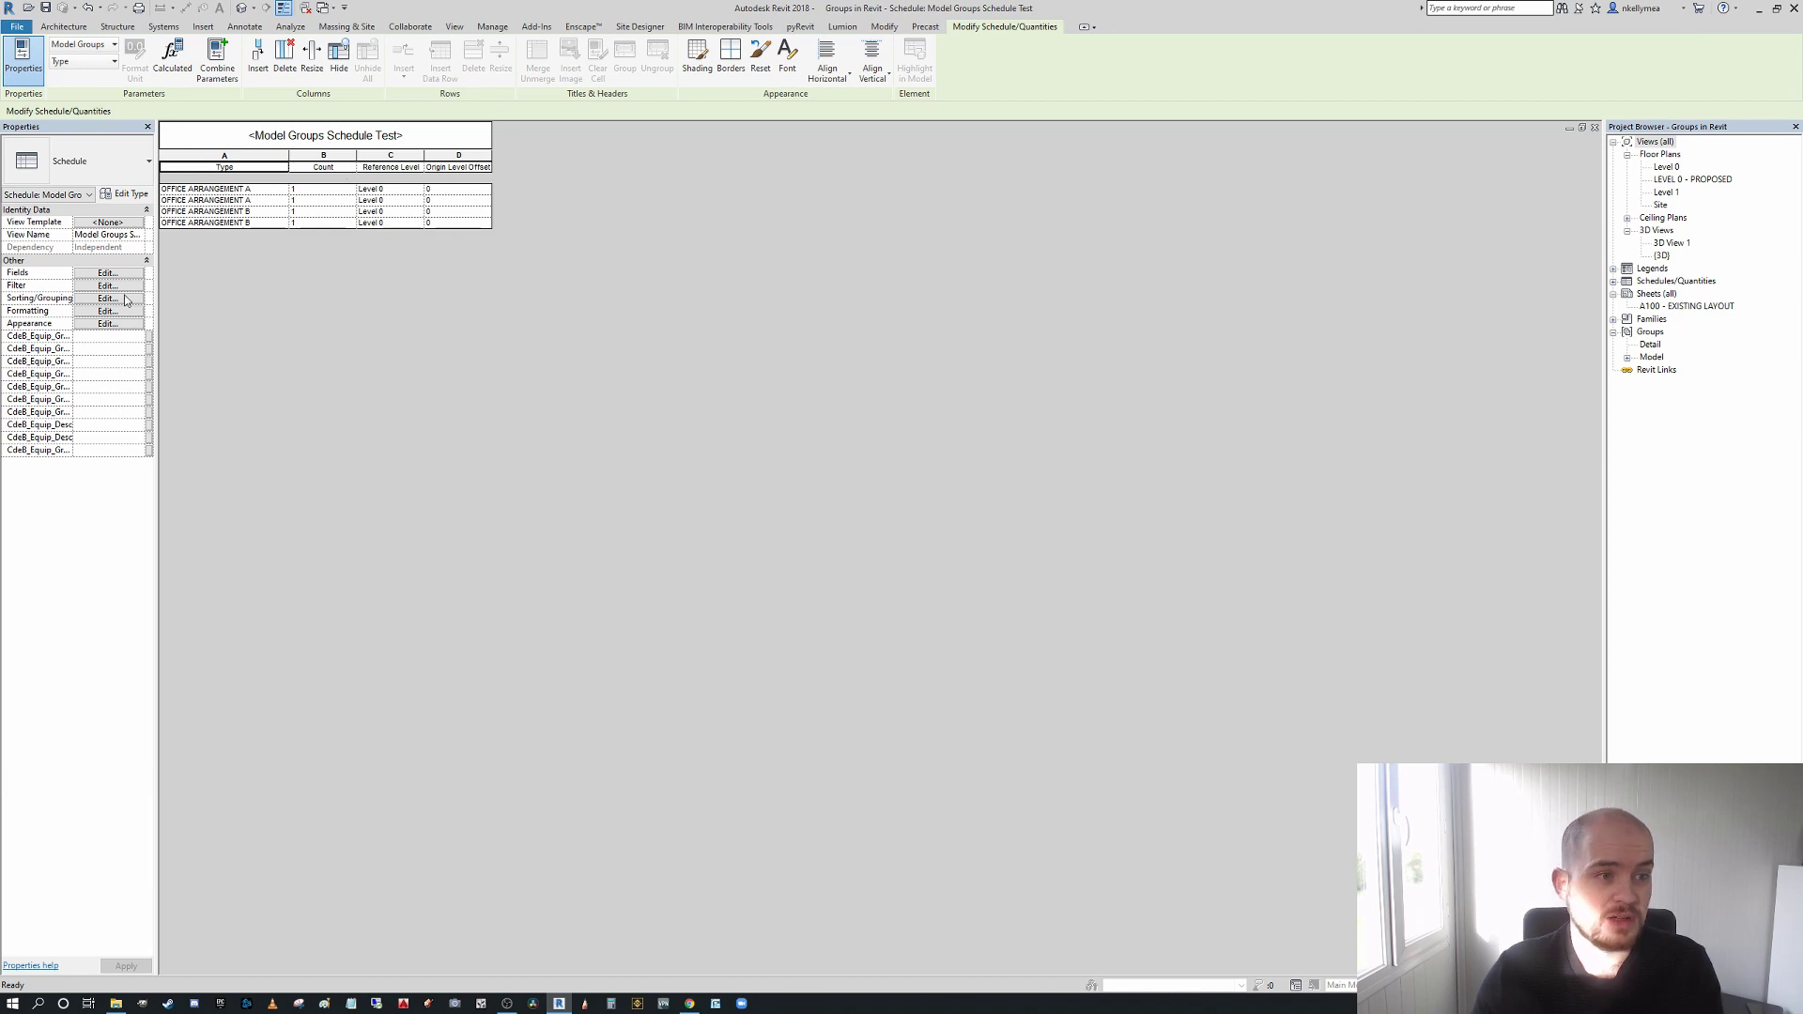
click(109, 299)
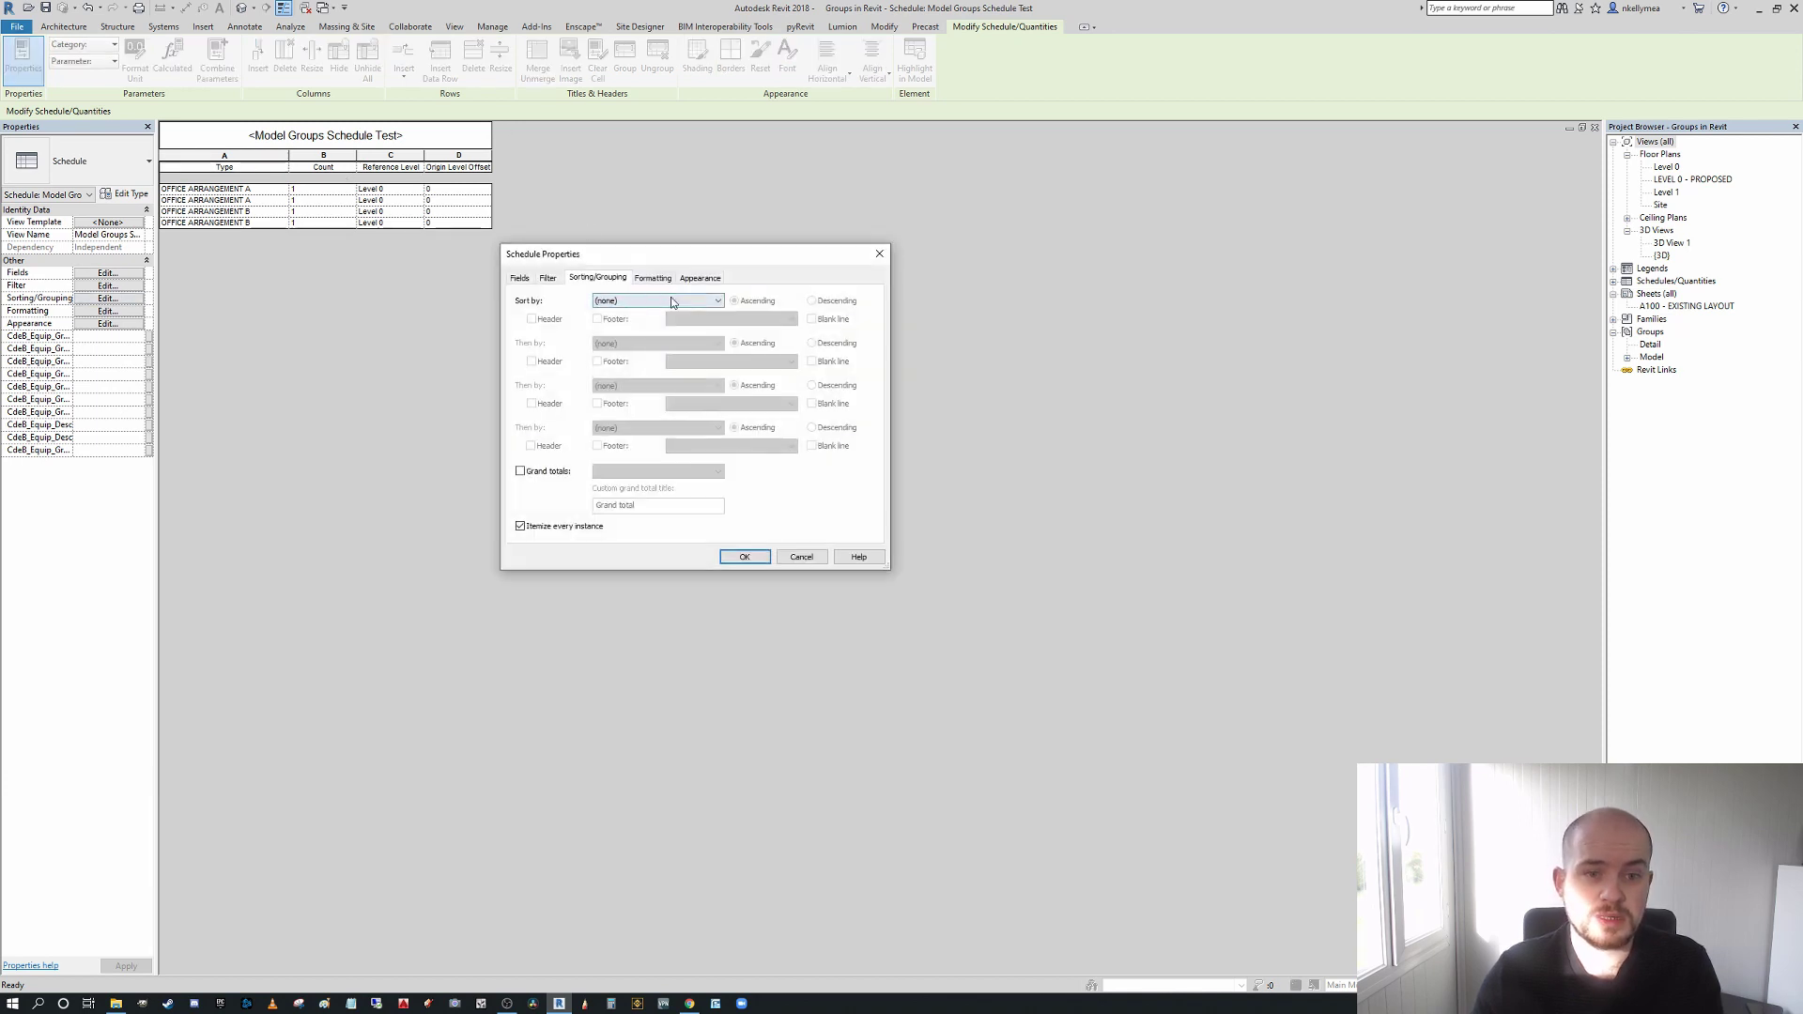
click(672, 301)
click(648, 332)
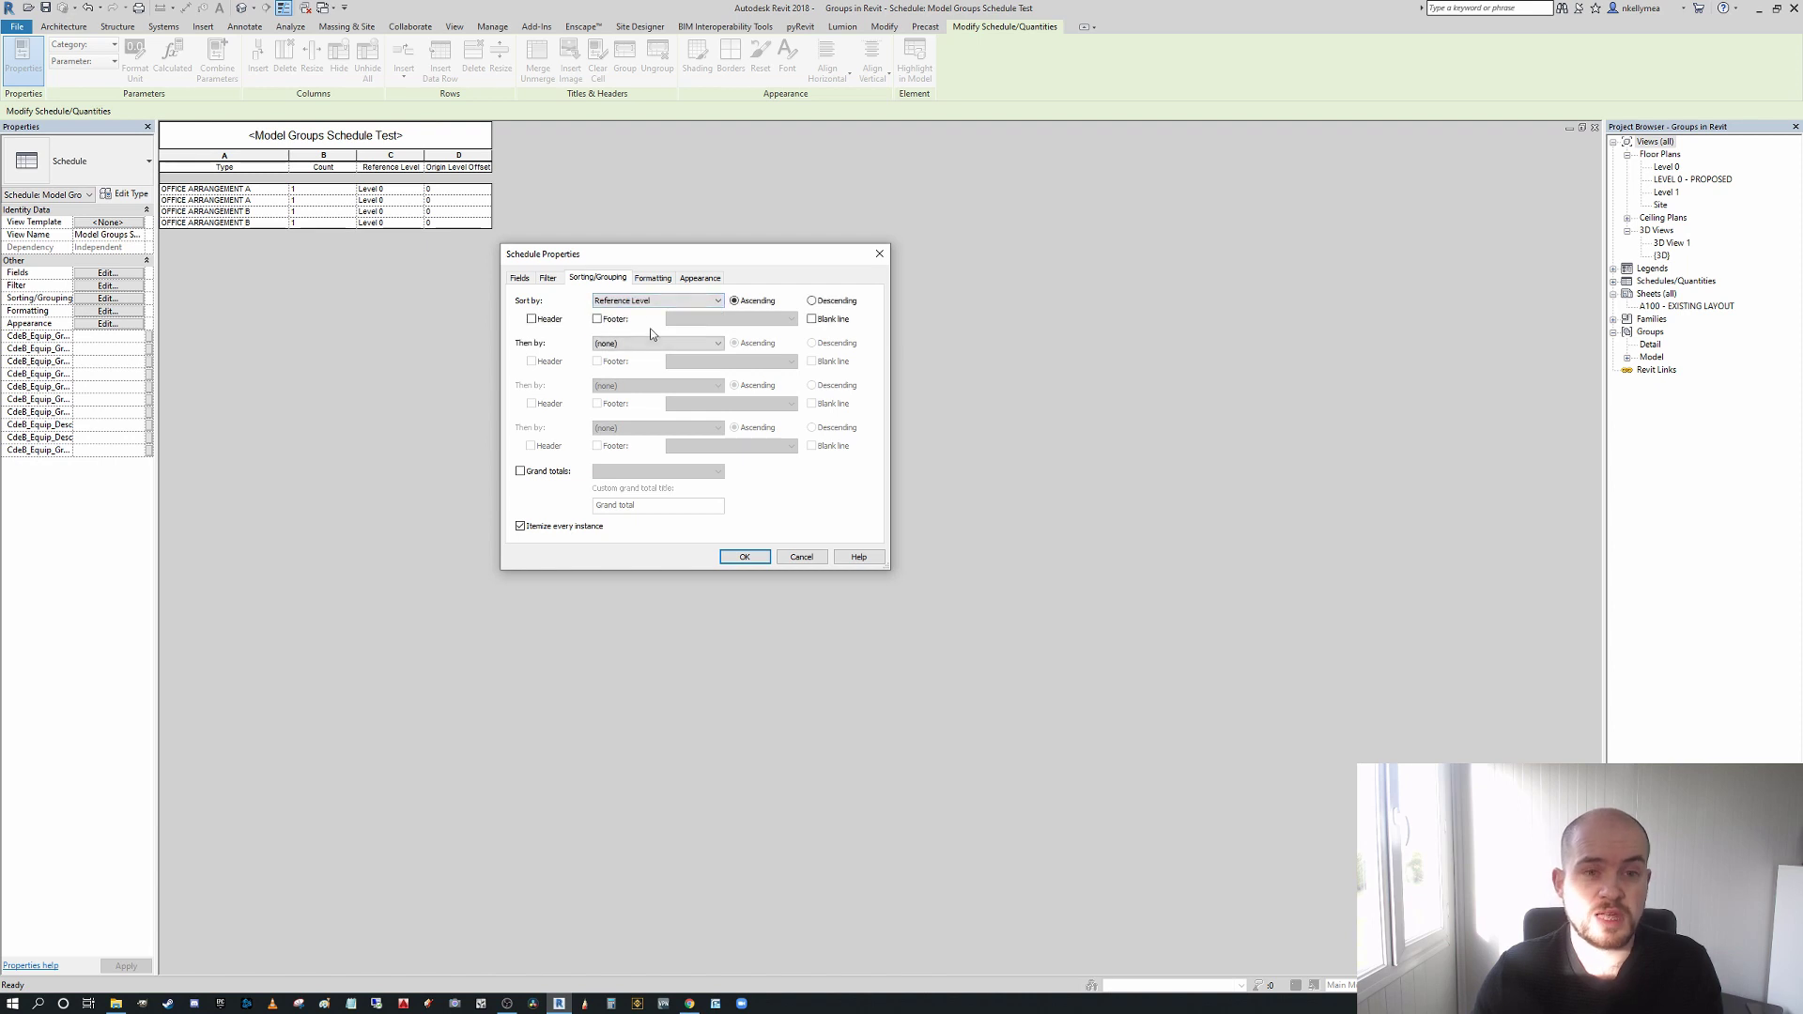
click(756, 554)
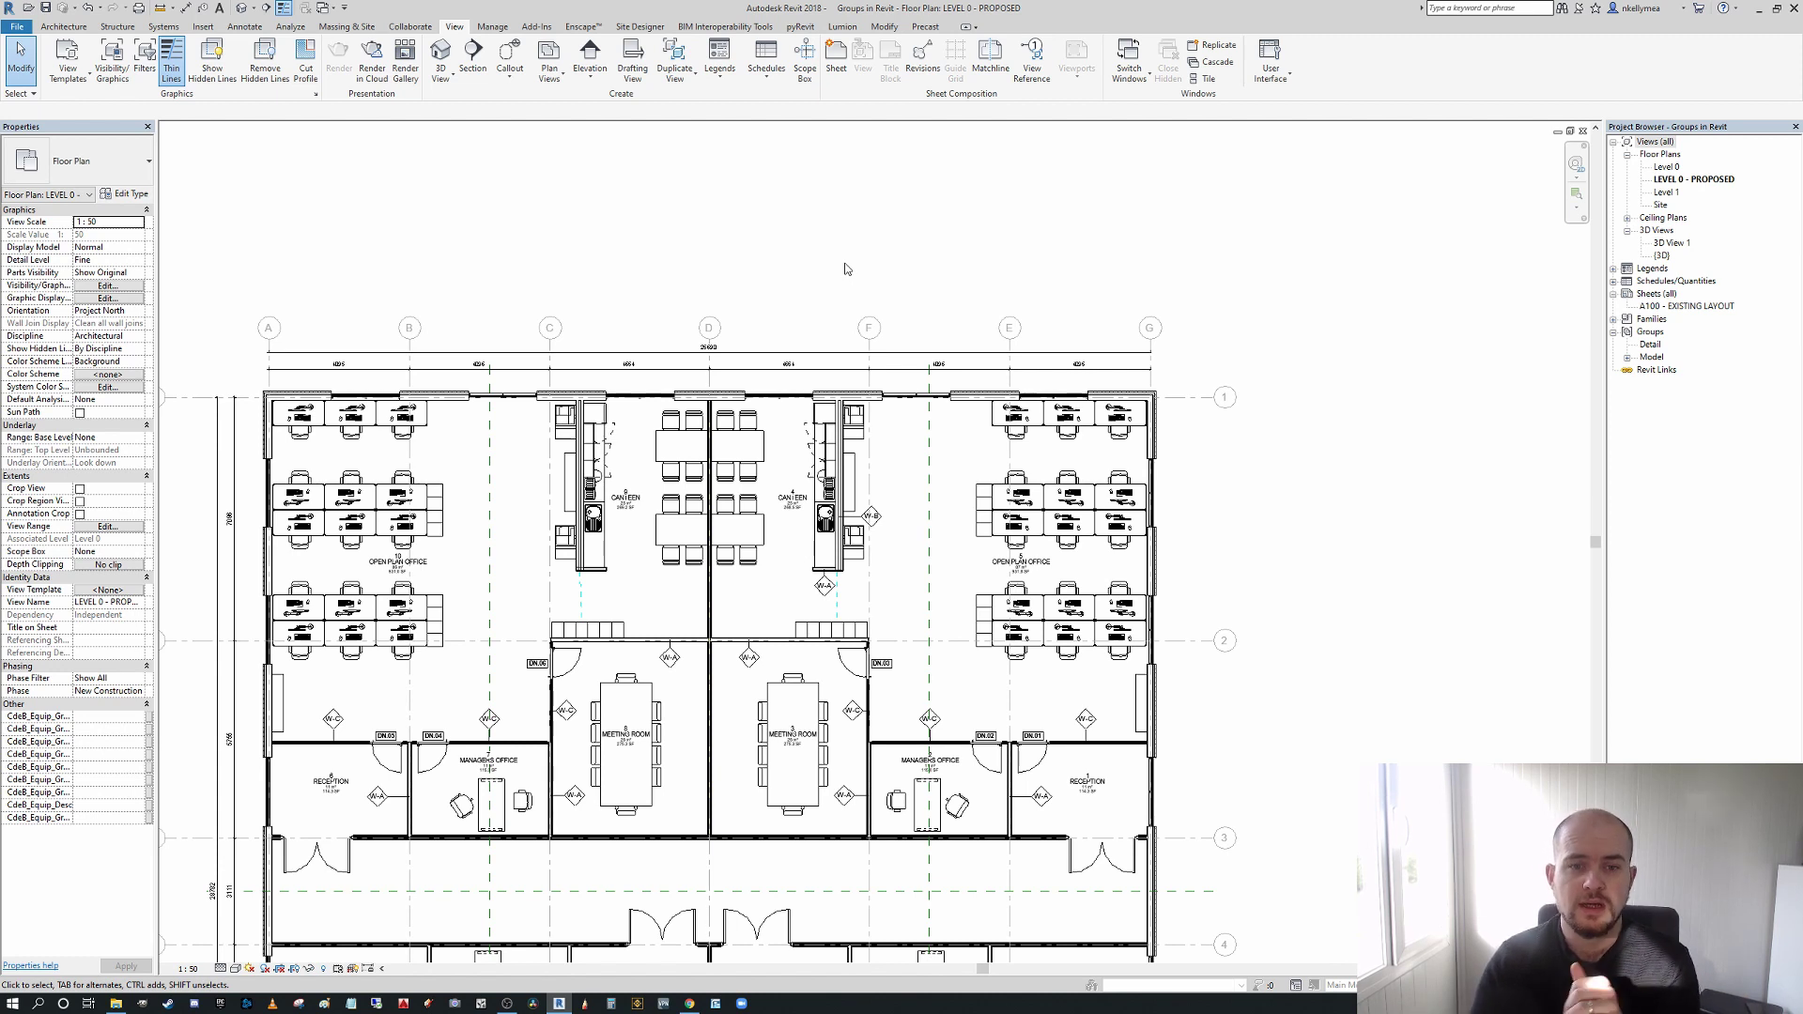
- Select the north-east office's model group in the LEVEL 0 - PROPOSED plan and examine its canteen and open plan office
middle_drag(916, 428, 980, 489)
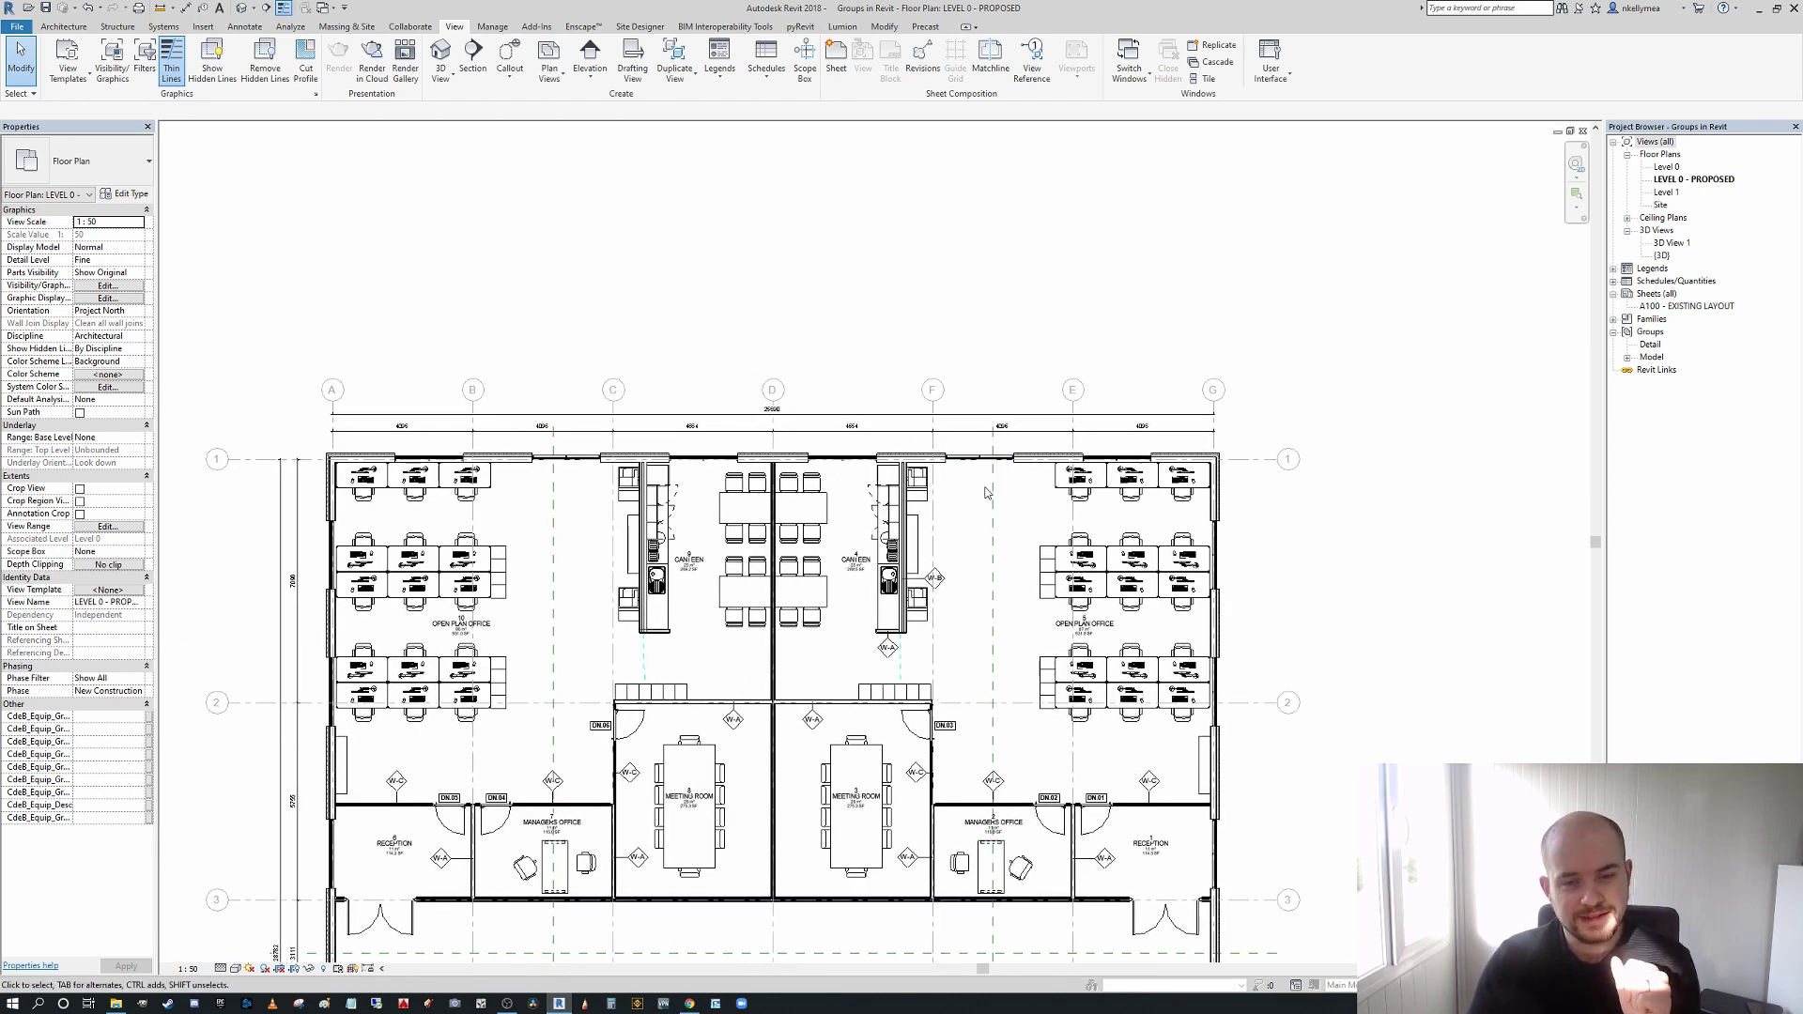
scroll(986, 493, up, 3)
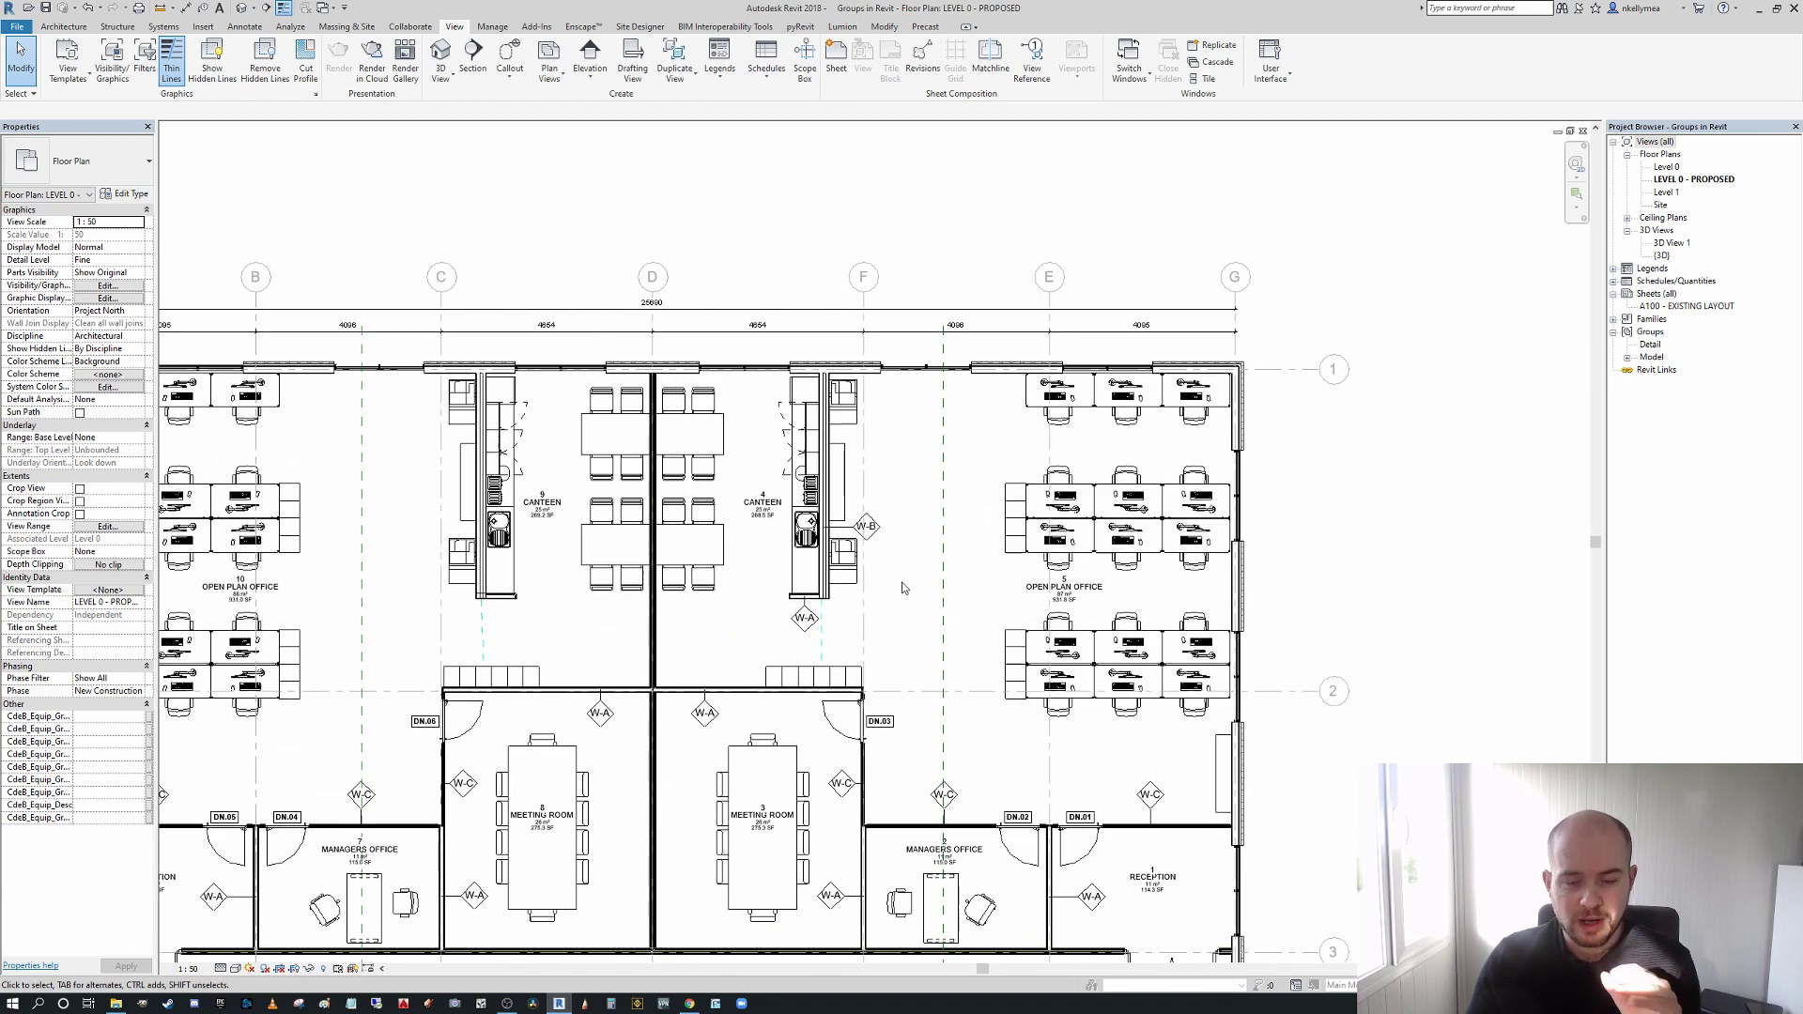
middle_drag(904, 588, 878, 515)
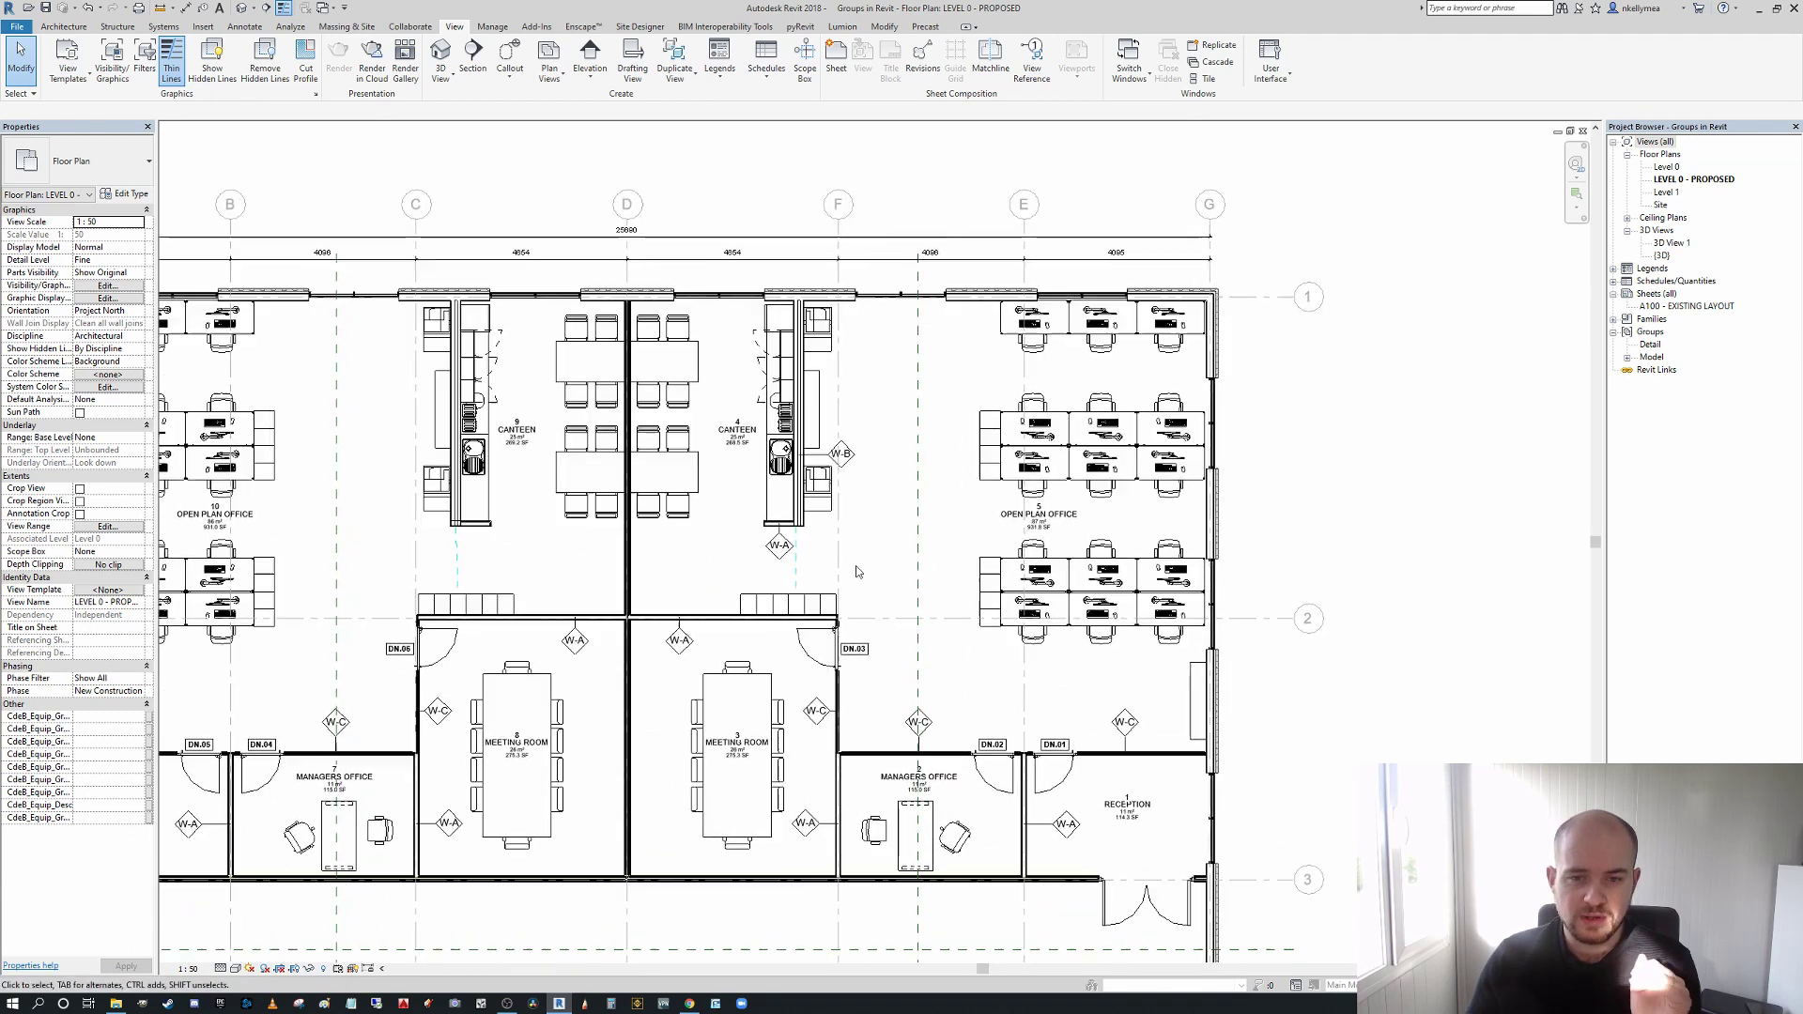
click(1106, 499)
scroll(818, 418, up, 2)
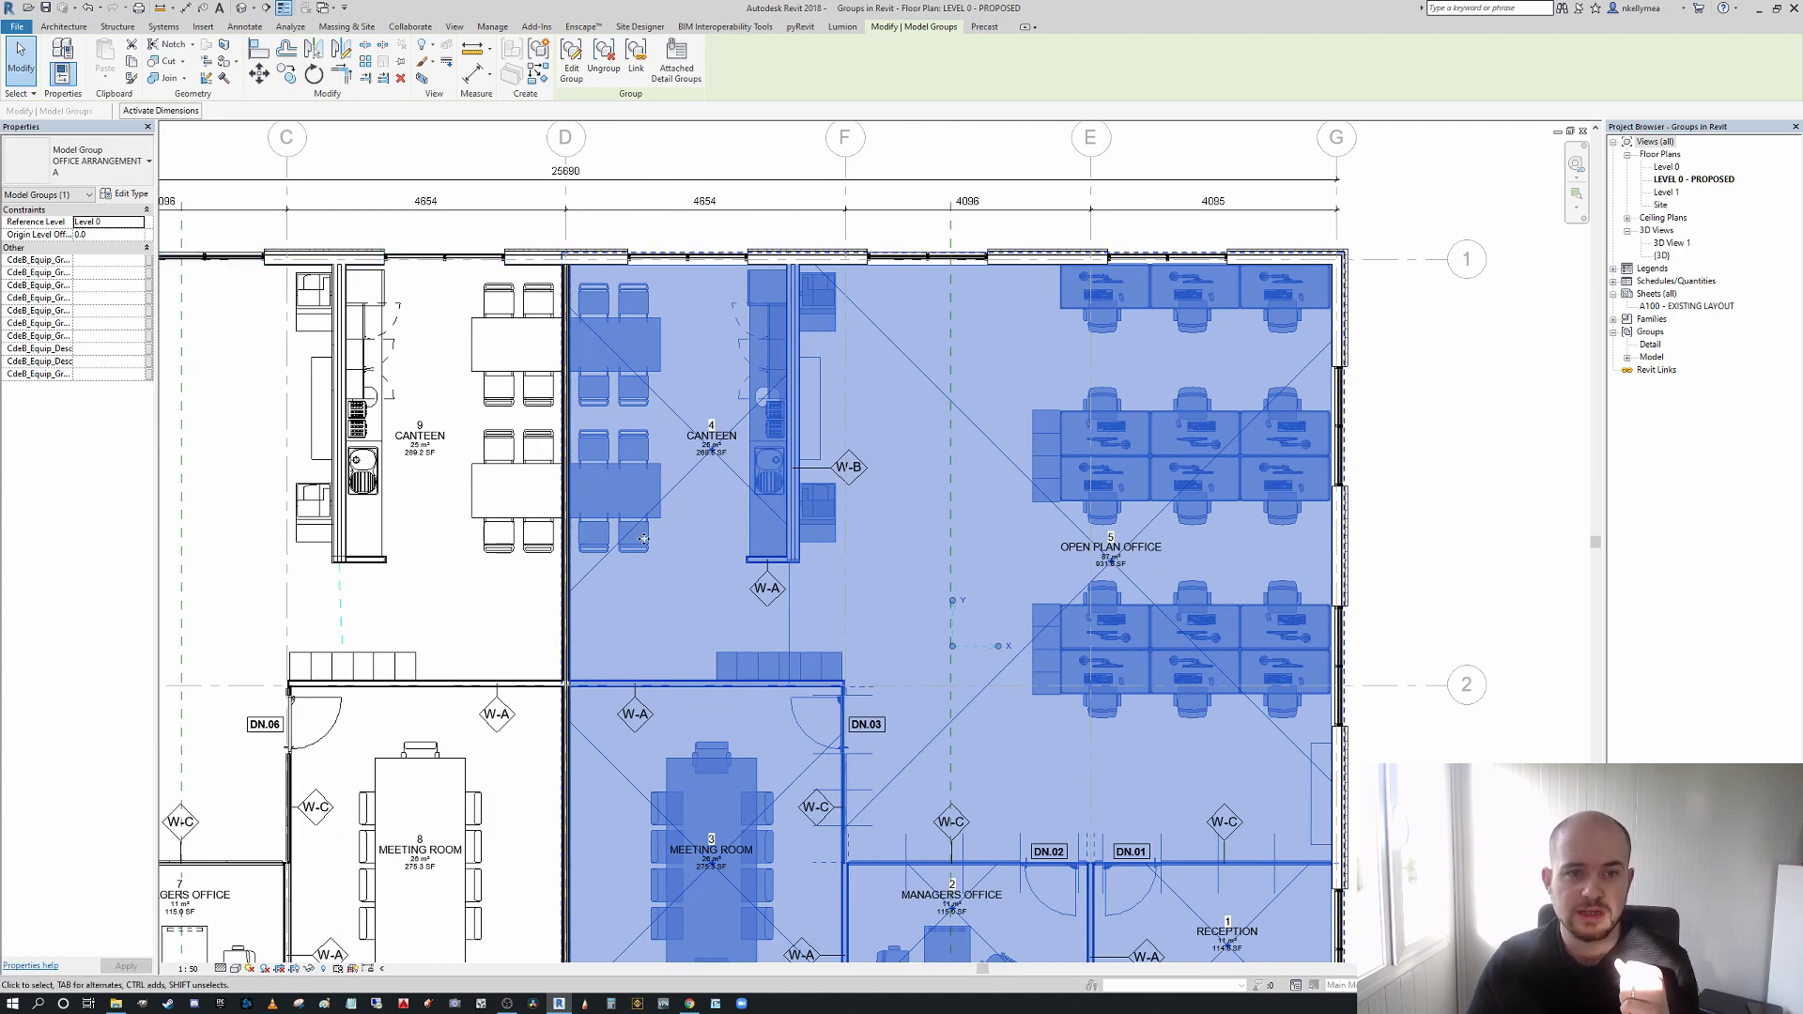
scroll(673, 587, up, 2)
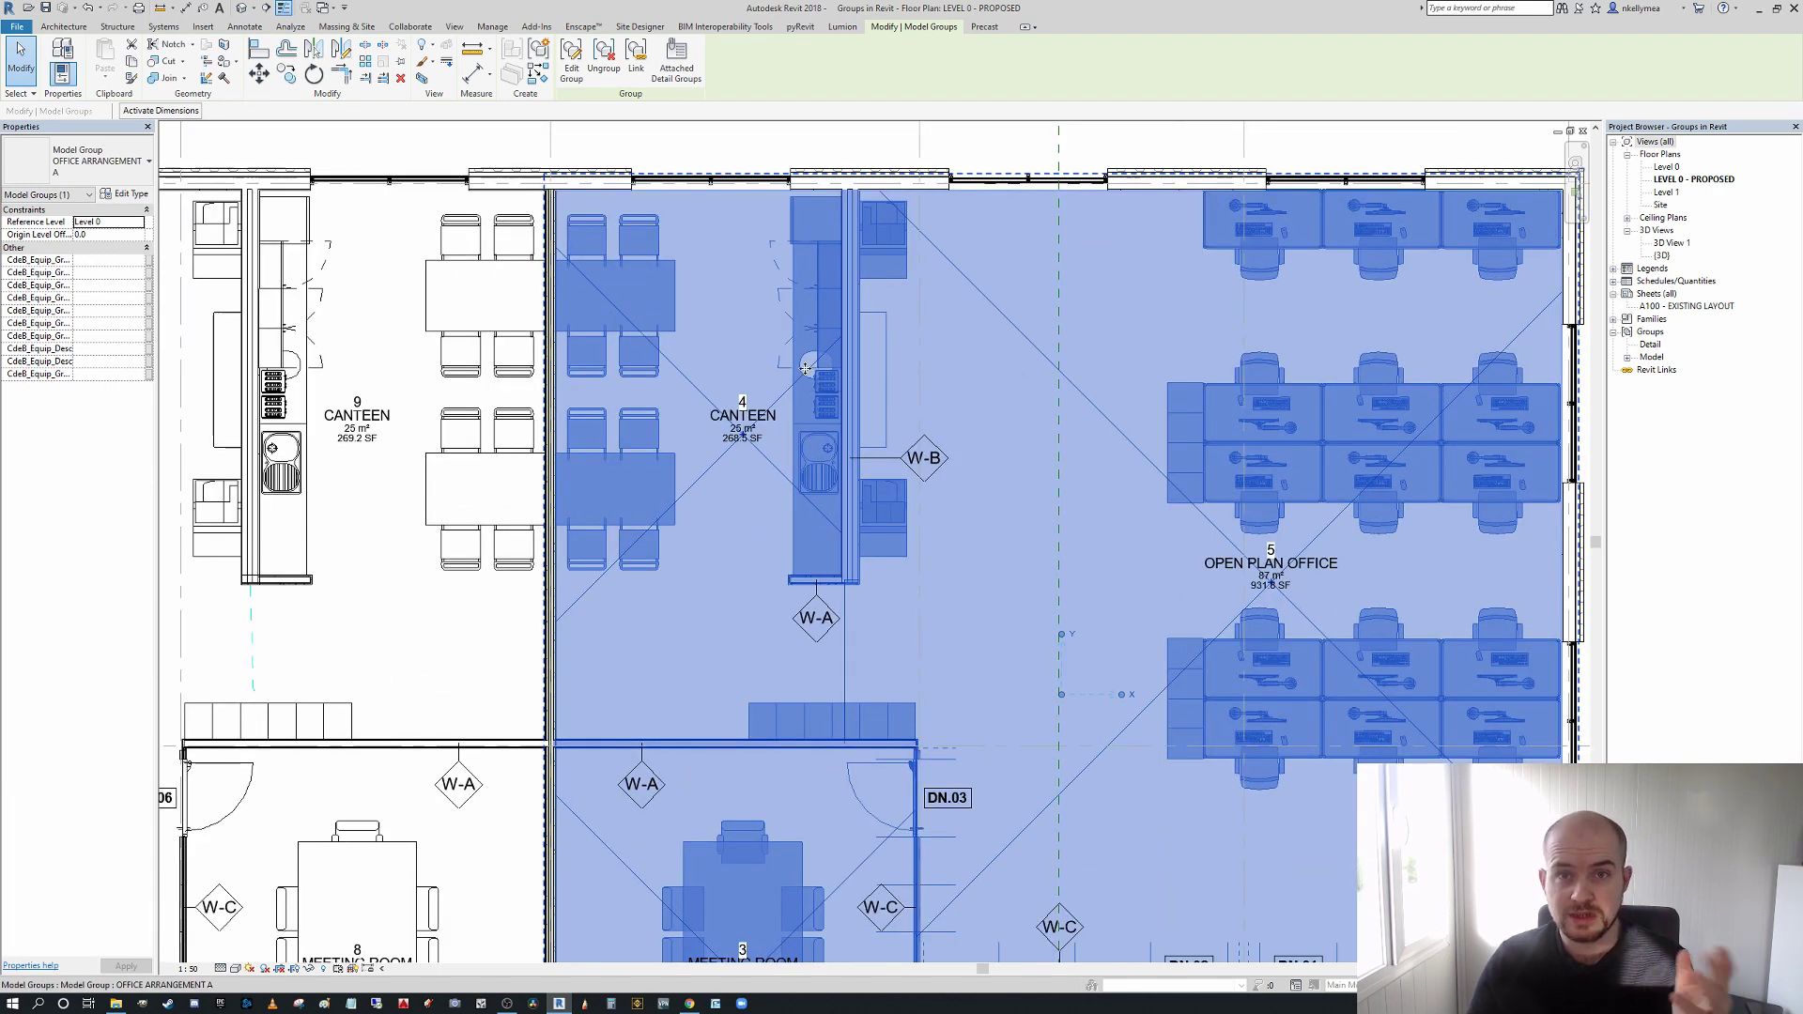
scroll(398, 331, down, 2)
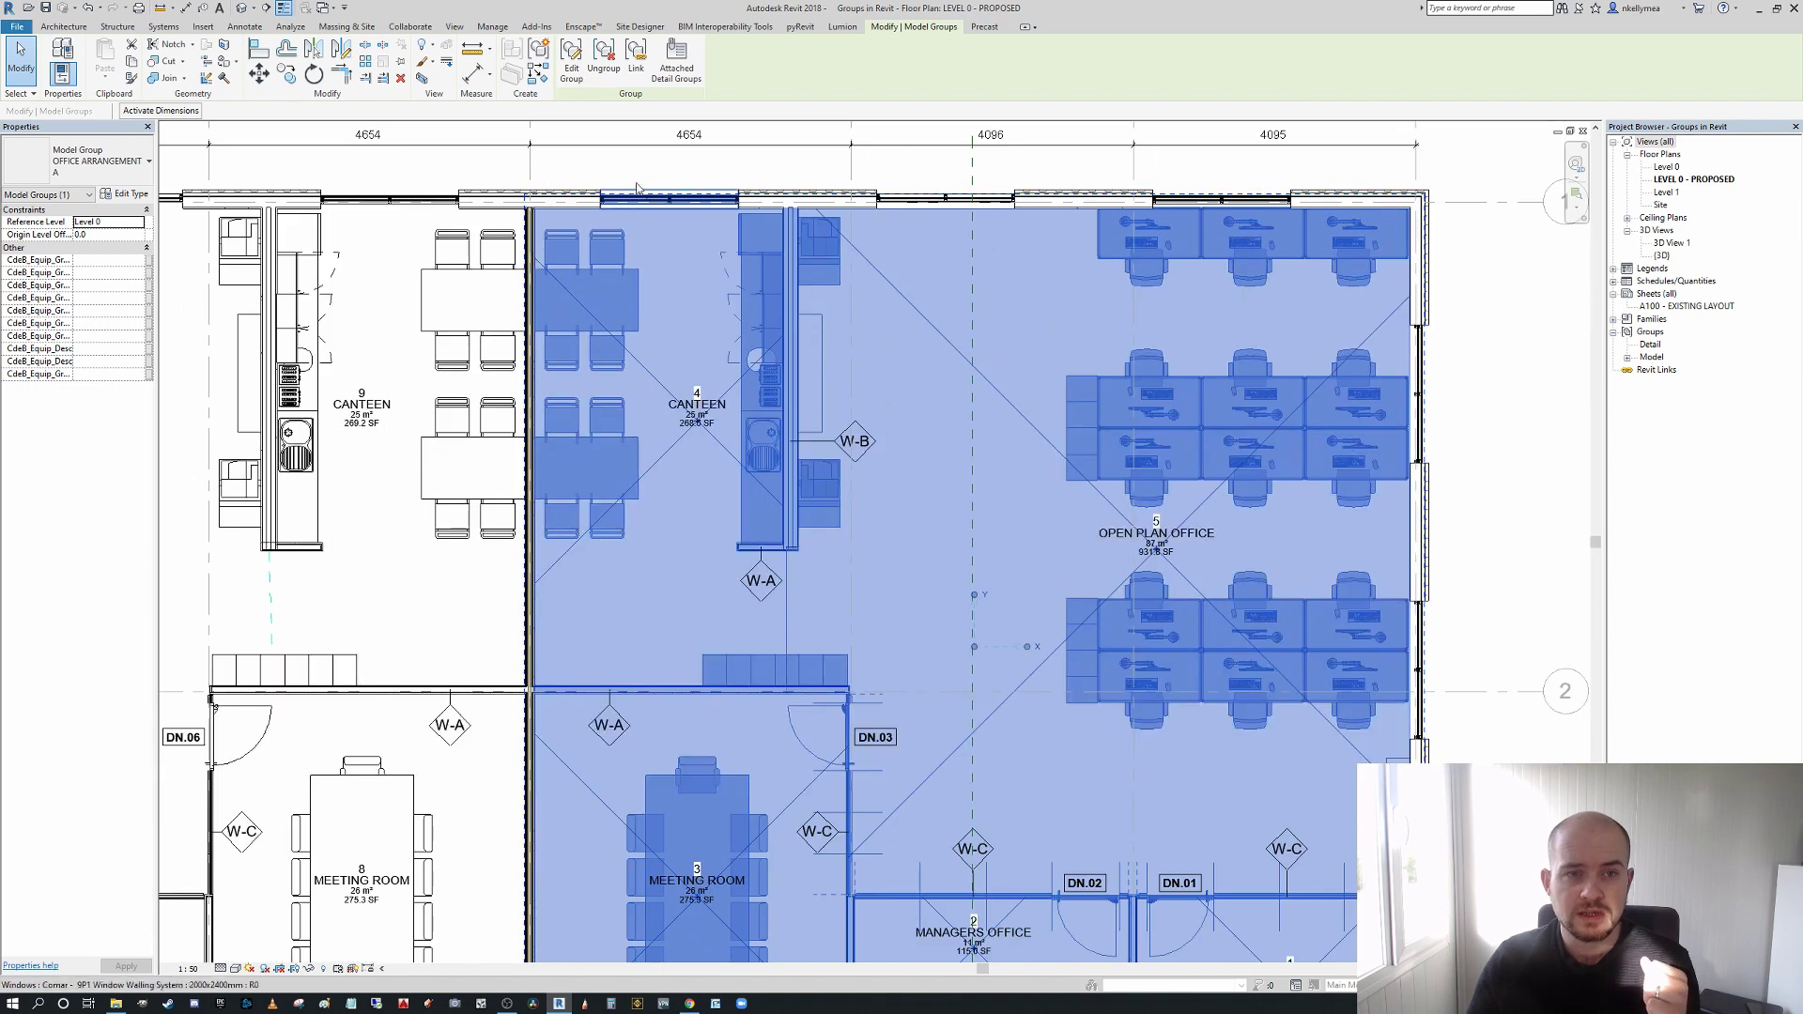
- Open the north-east OFFICE ARRANGEMENT A group for editing, examine its nested Kitchen group in canteen 4, and leave group editing
click(572, 59)
click(641, 317)
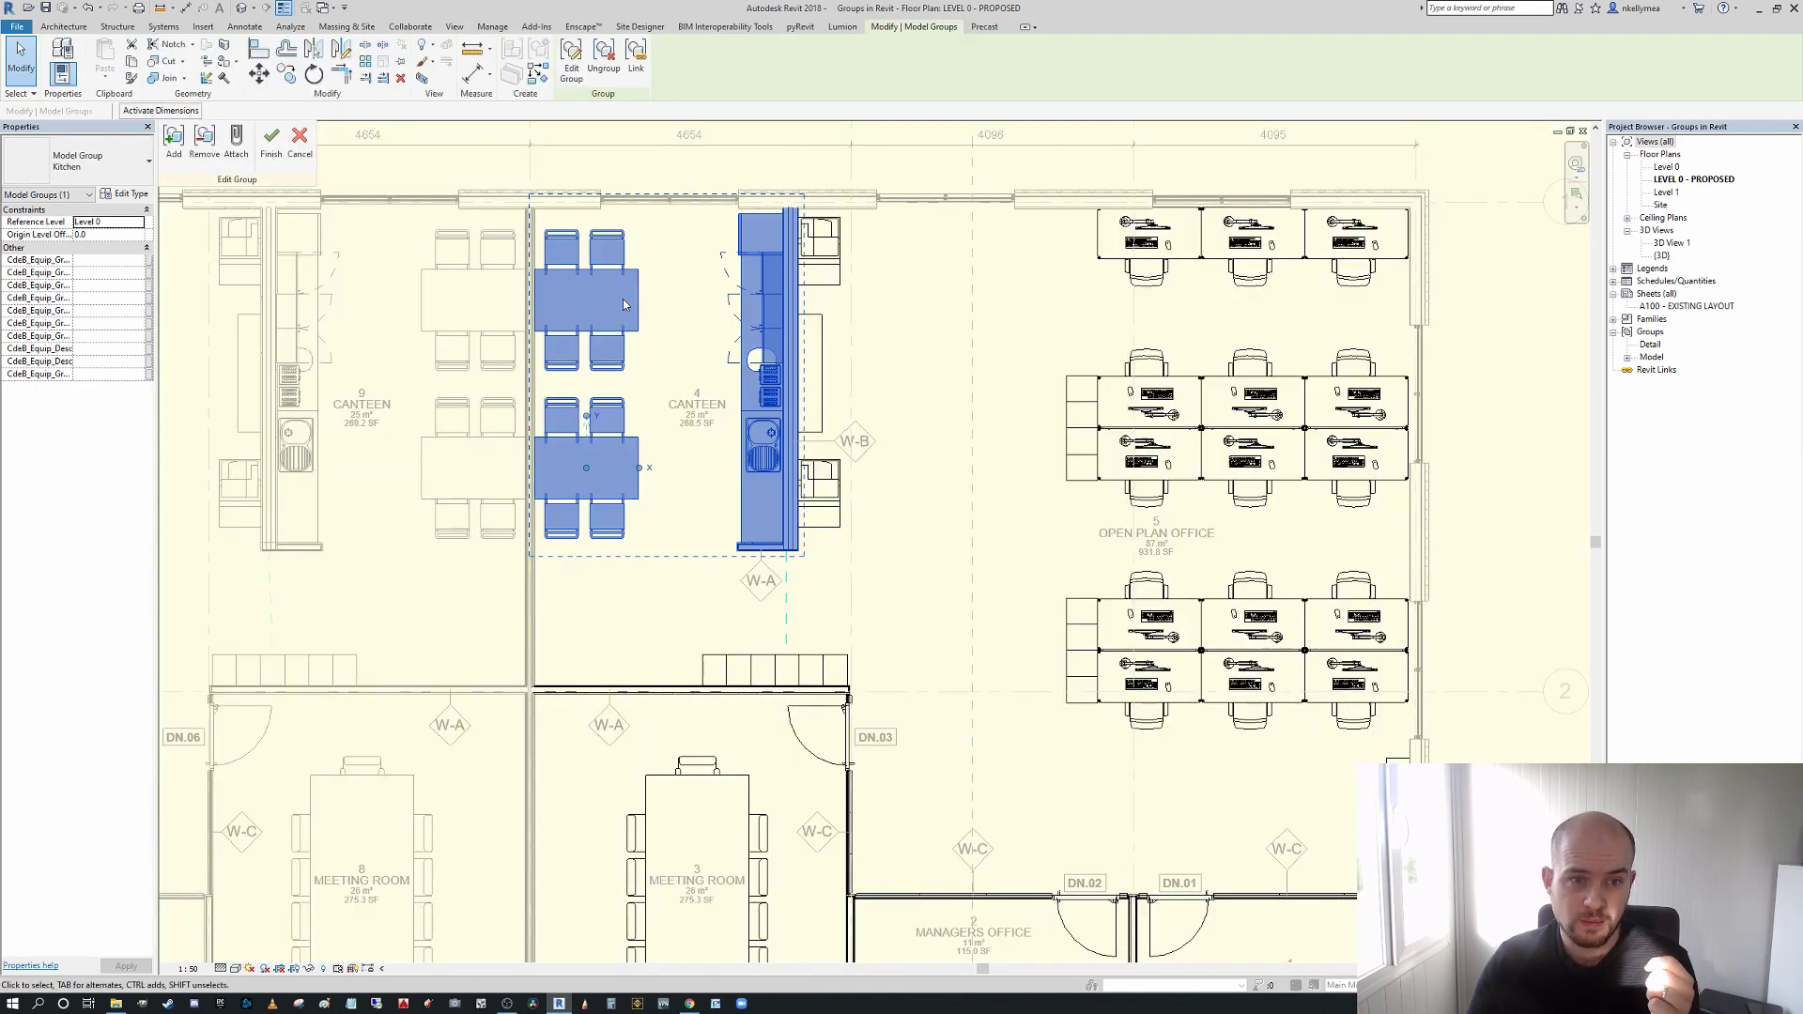
scroll(686, 385, up, 1)
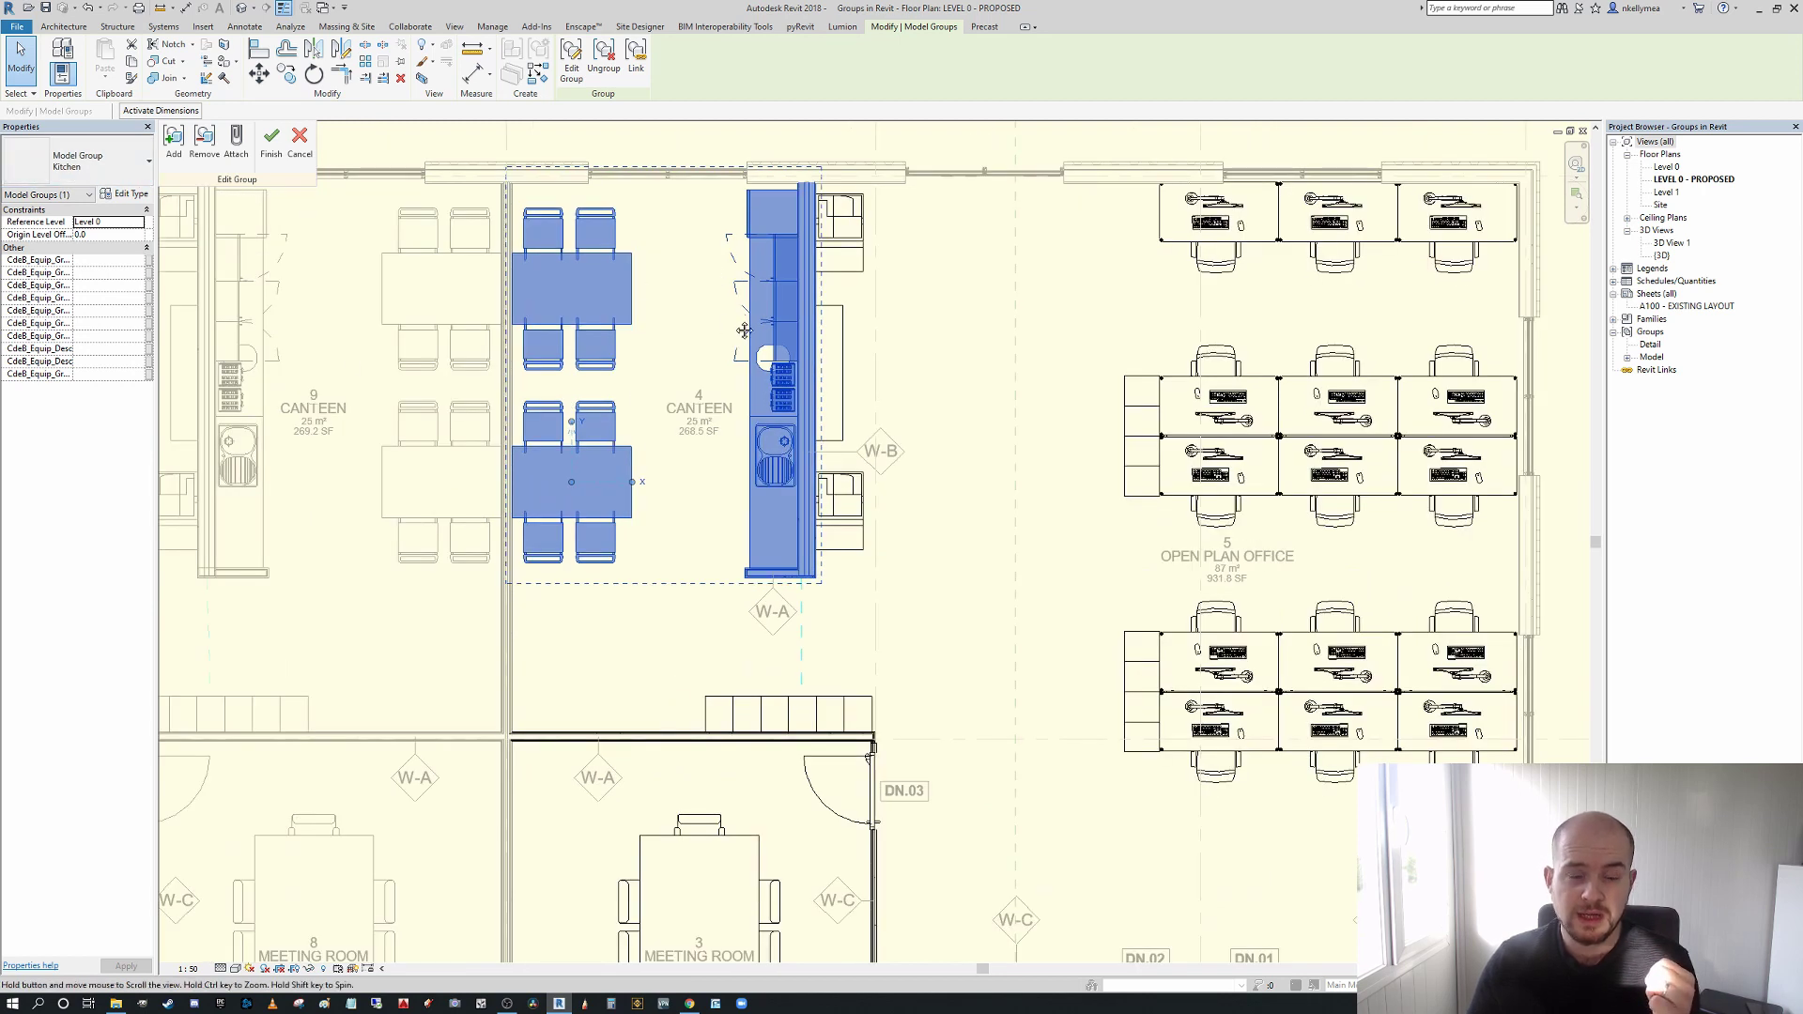
middle_drag(738, 318, 707, 357)
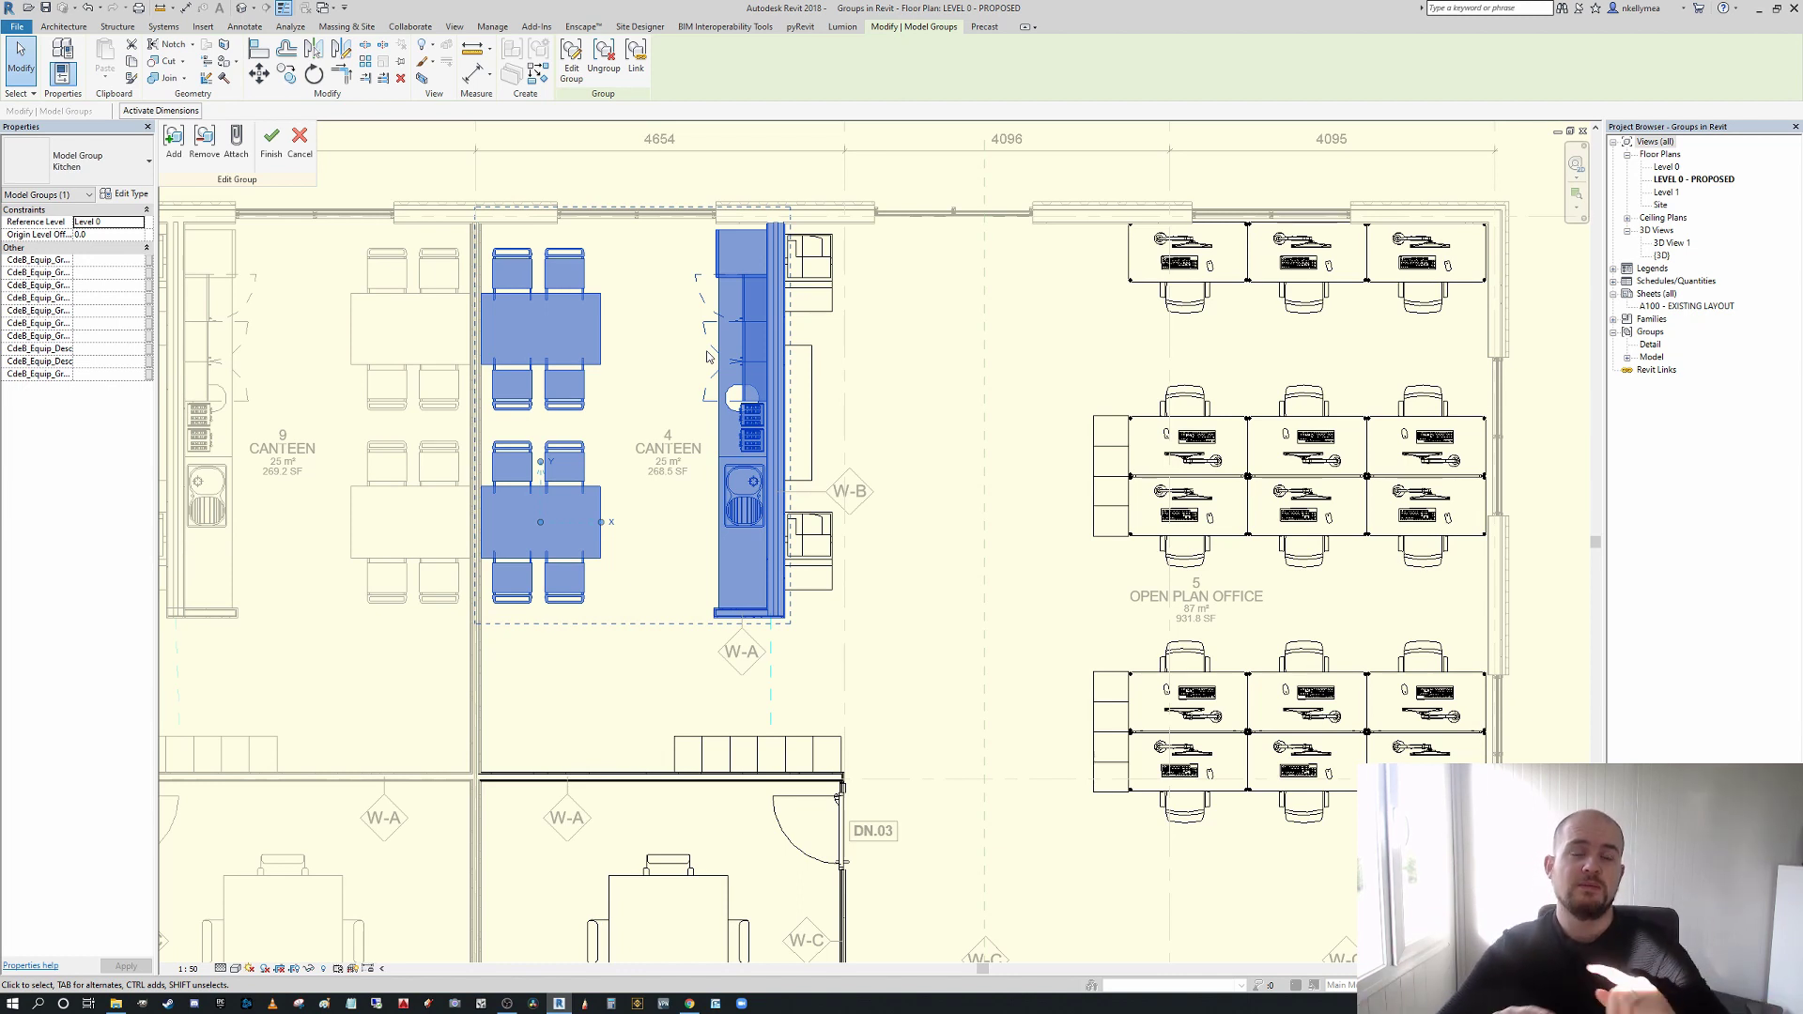
scroll(657, 324, down, 3)
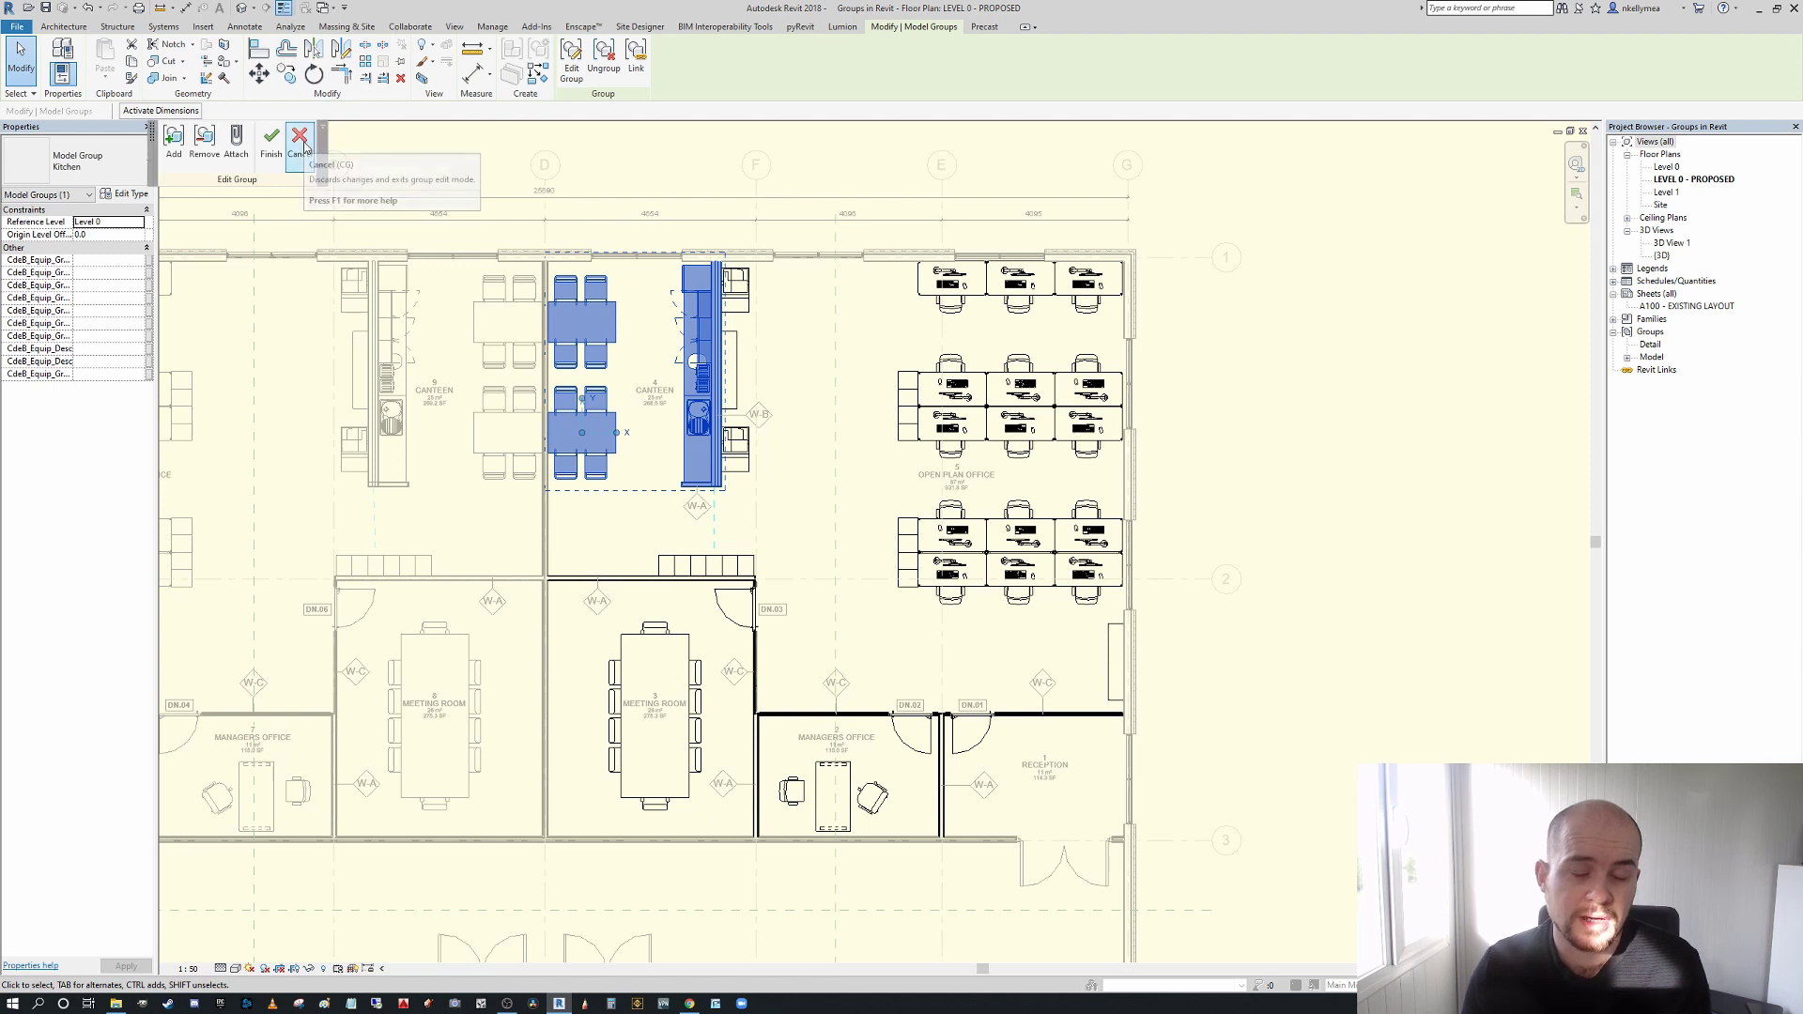
click(271, 142)
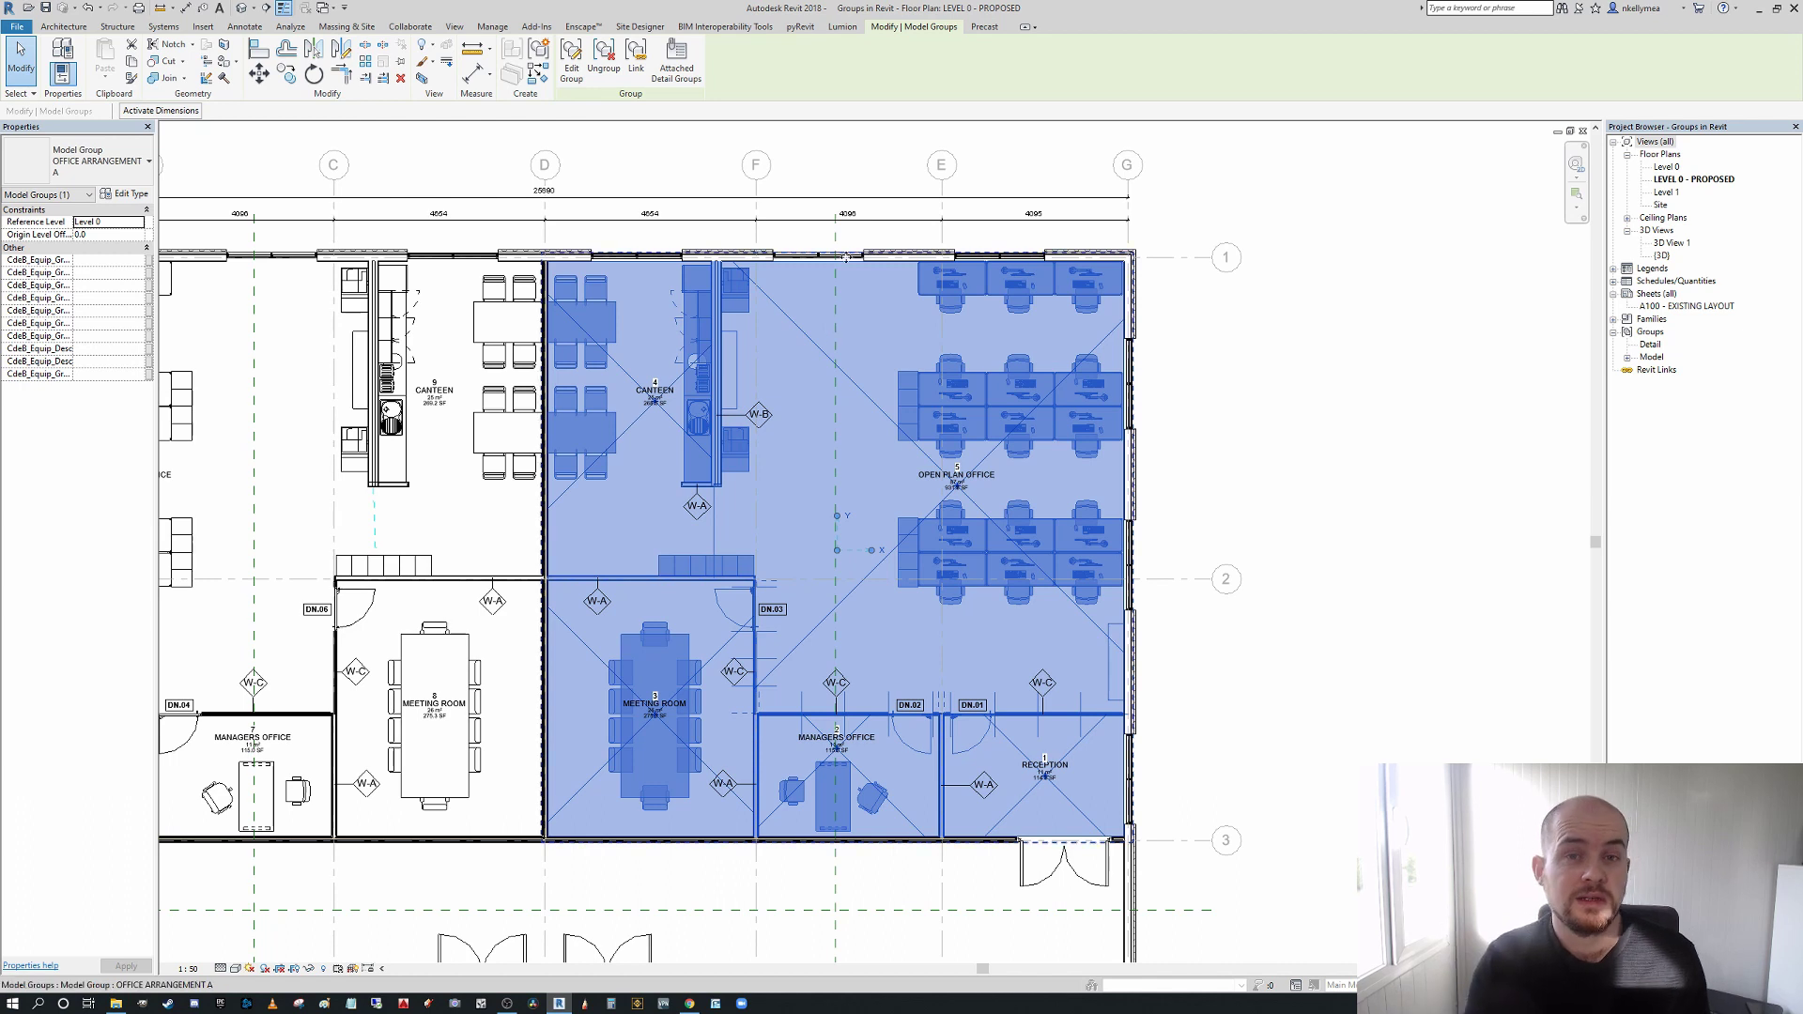
- Open the north-east OFFICE ARRANGEMENT A group for editing and continue into its nested Kitchen group, accepting the switch to the nested group
middle_drag(863, 136, 838, 134)
scroll(838, 134, down, 1)
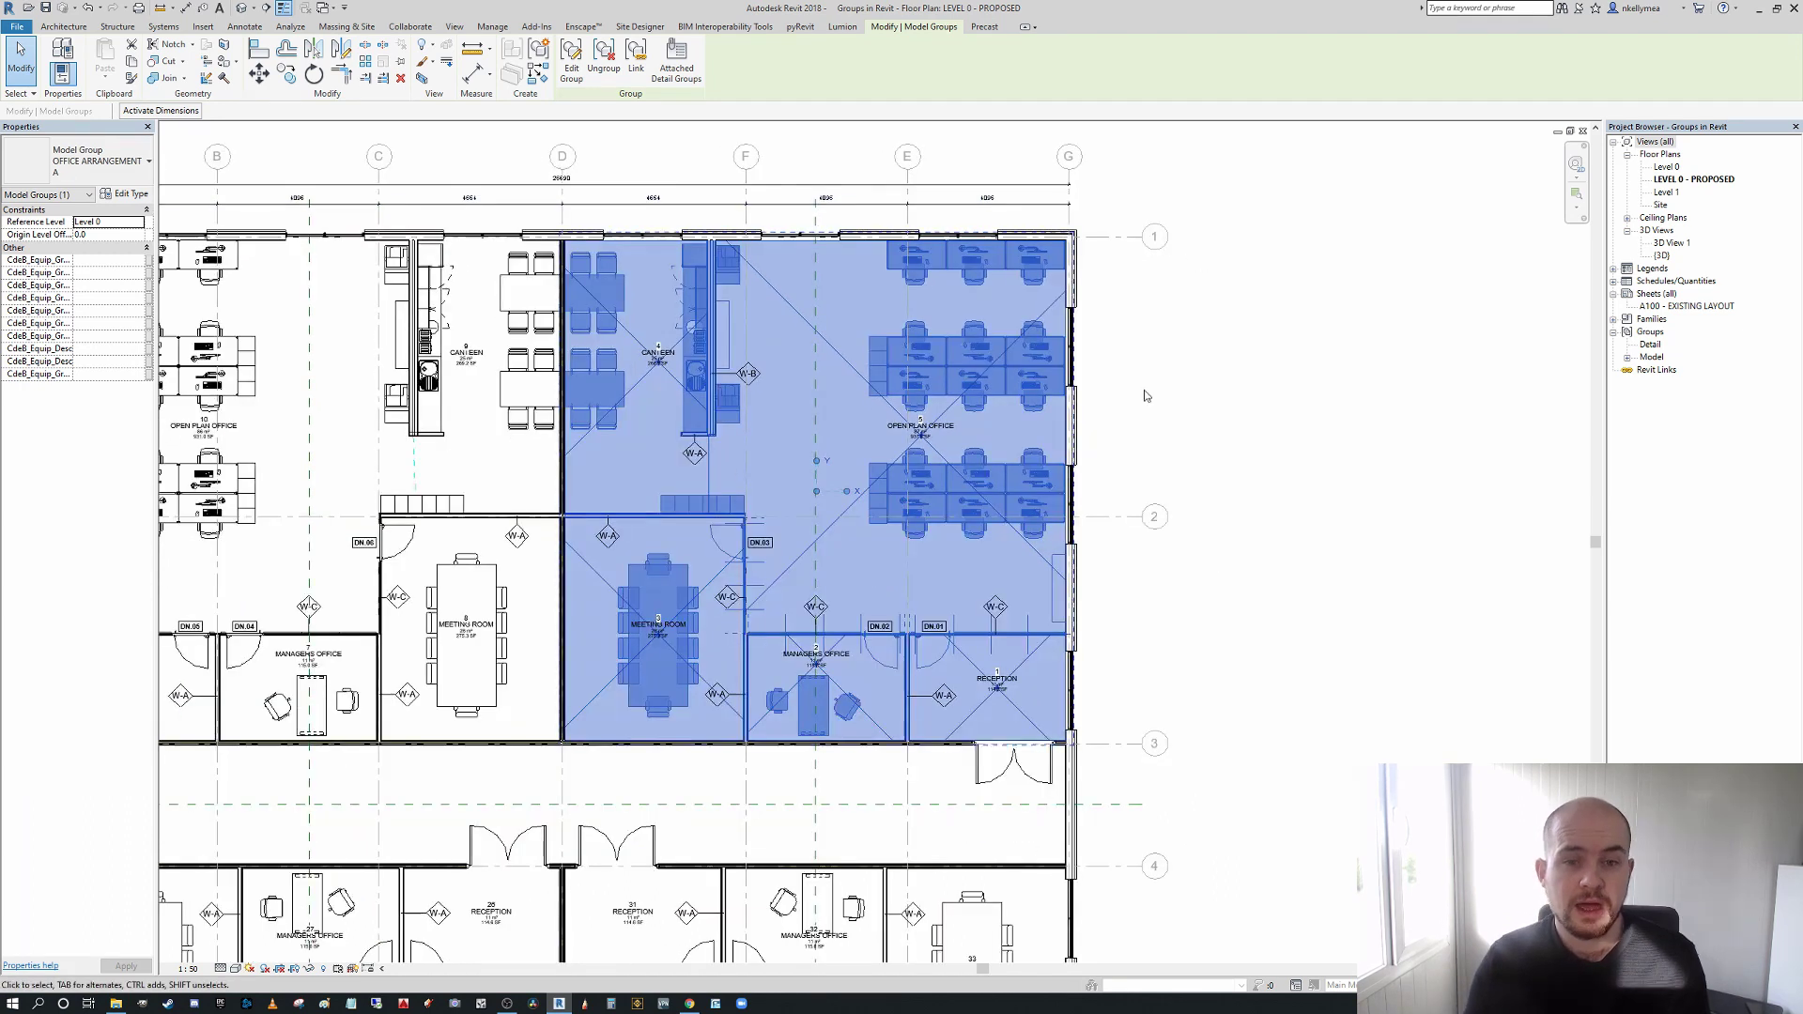
scroll(1192, 404, up, 1)
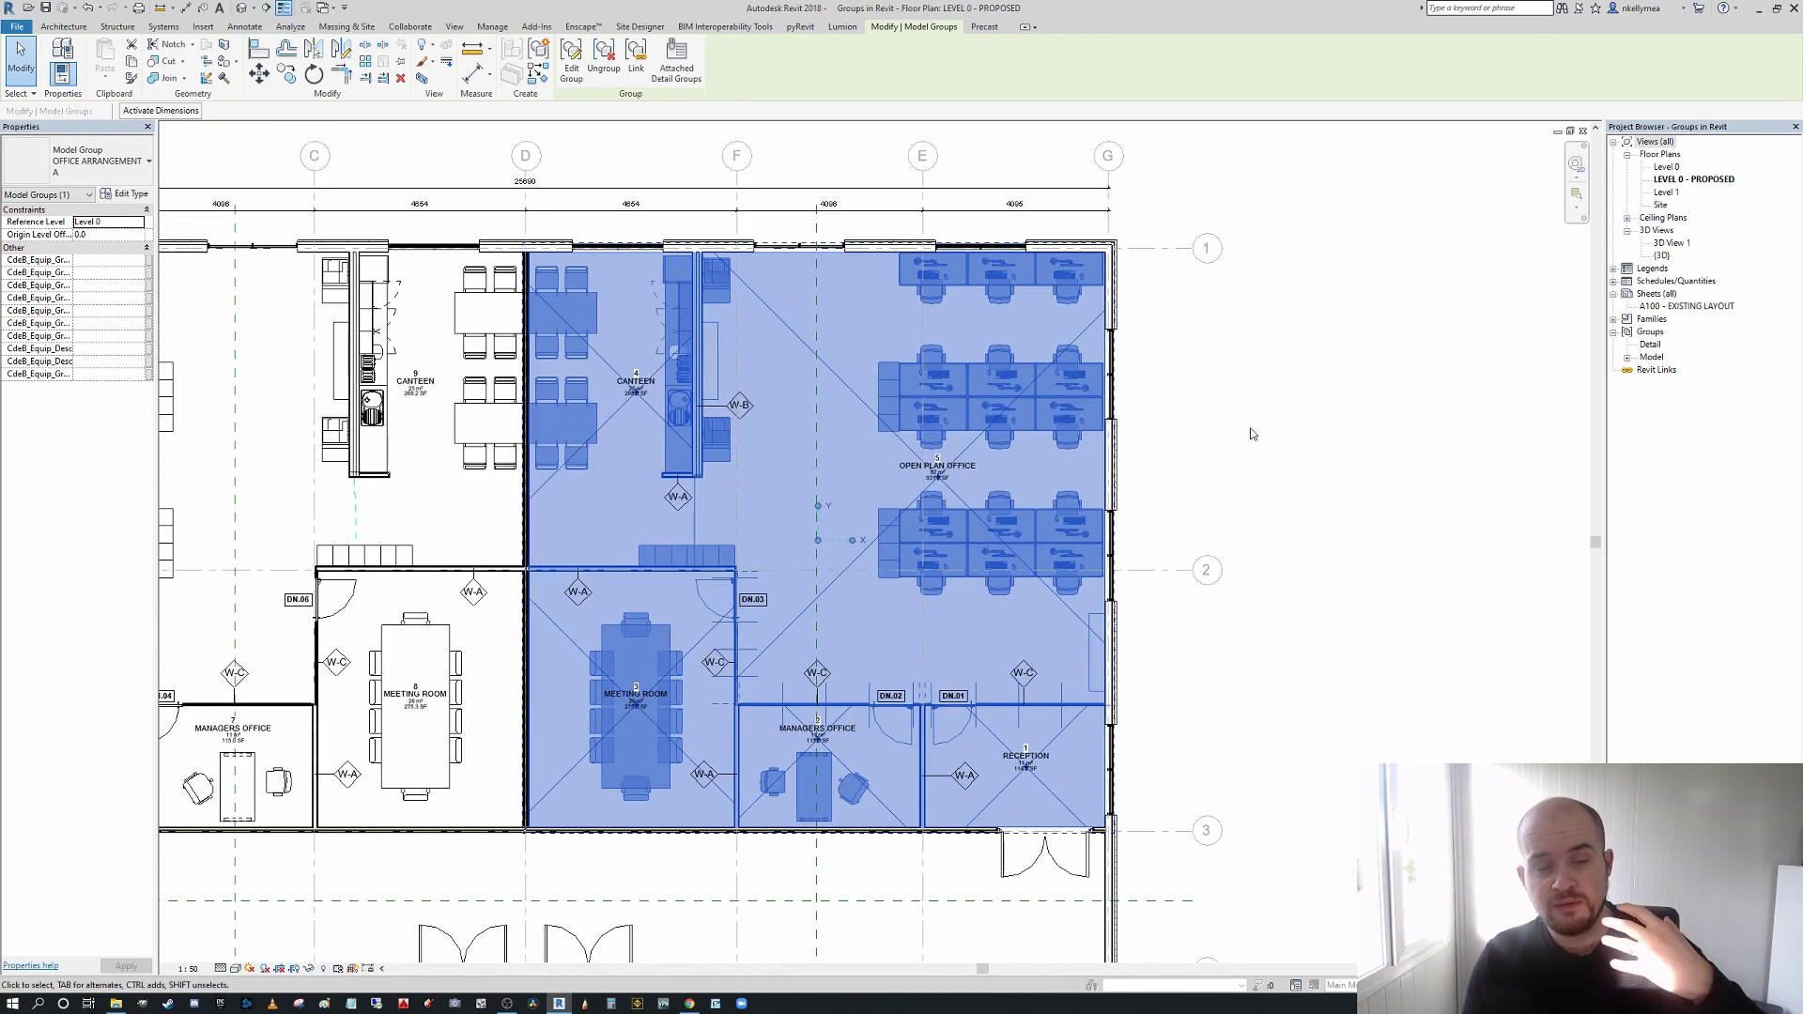
middle_drag(1248, 422, 1259, 413)
scroll(728, 383, up, 3)
middle_drag(727, 385, 1013, 430)
click(792, 399)
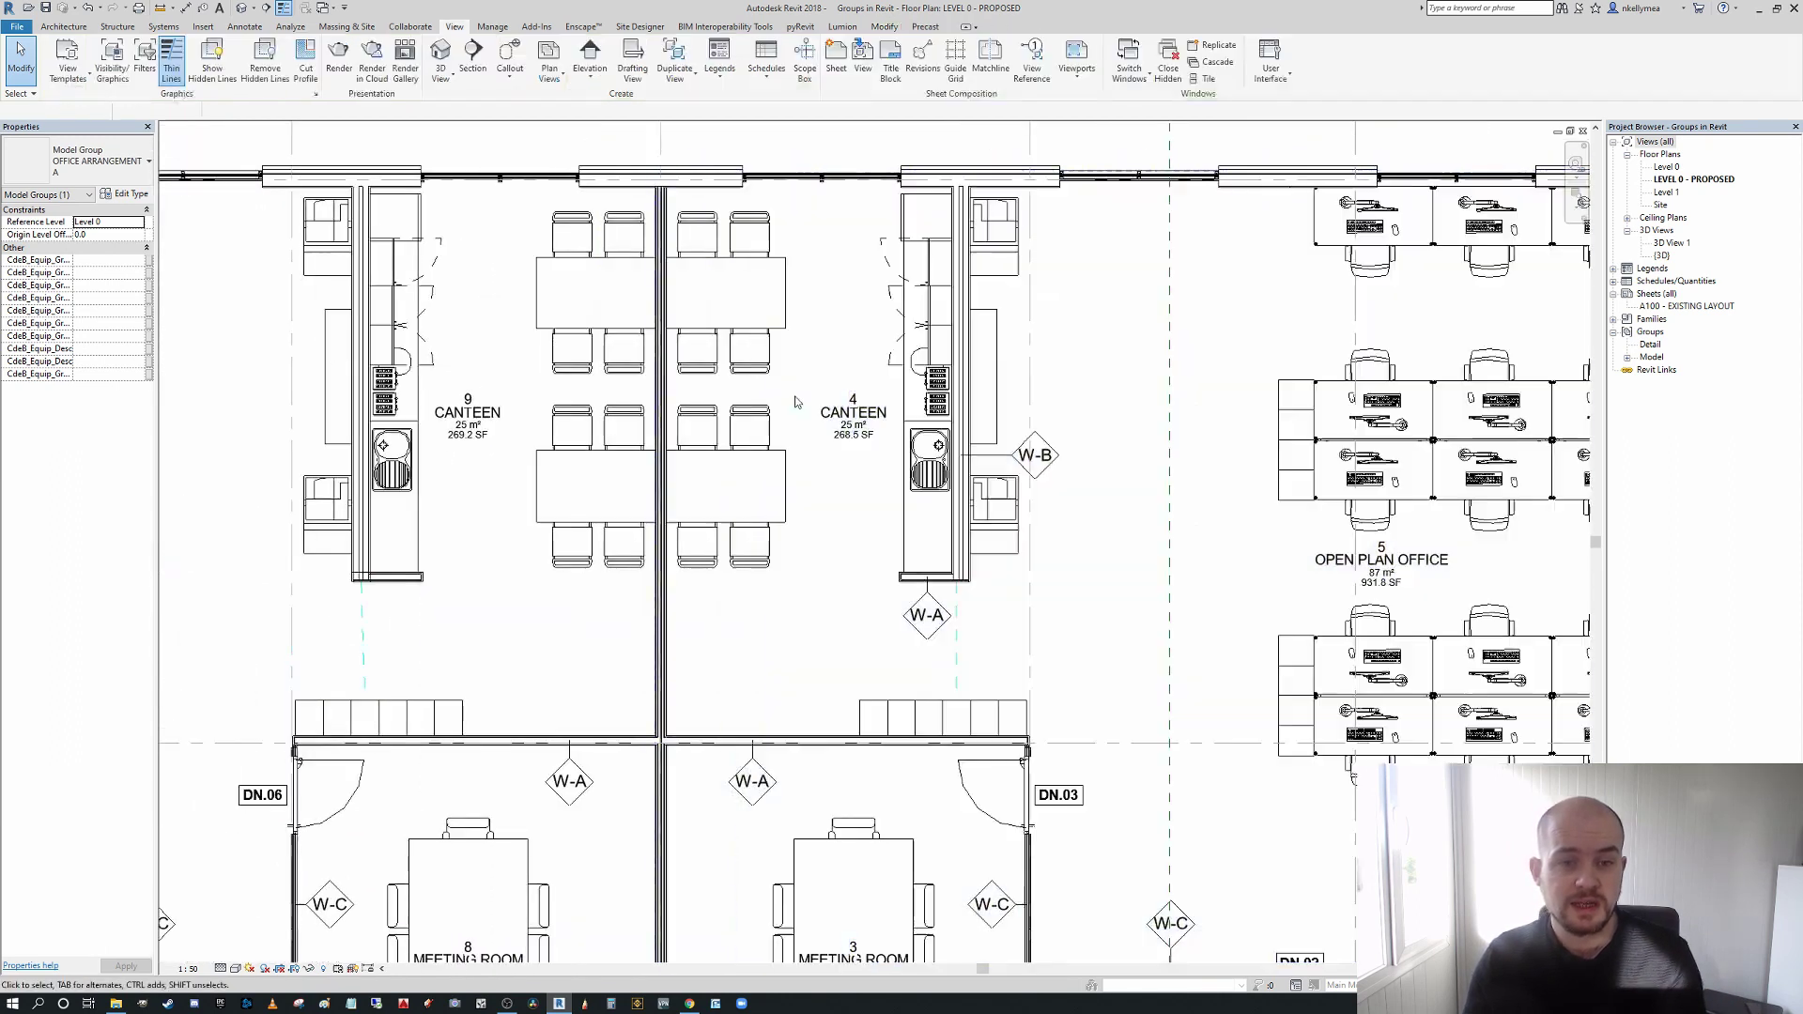
click(784, 463)
double_click(784, 463)
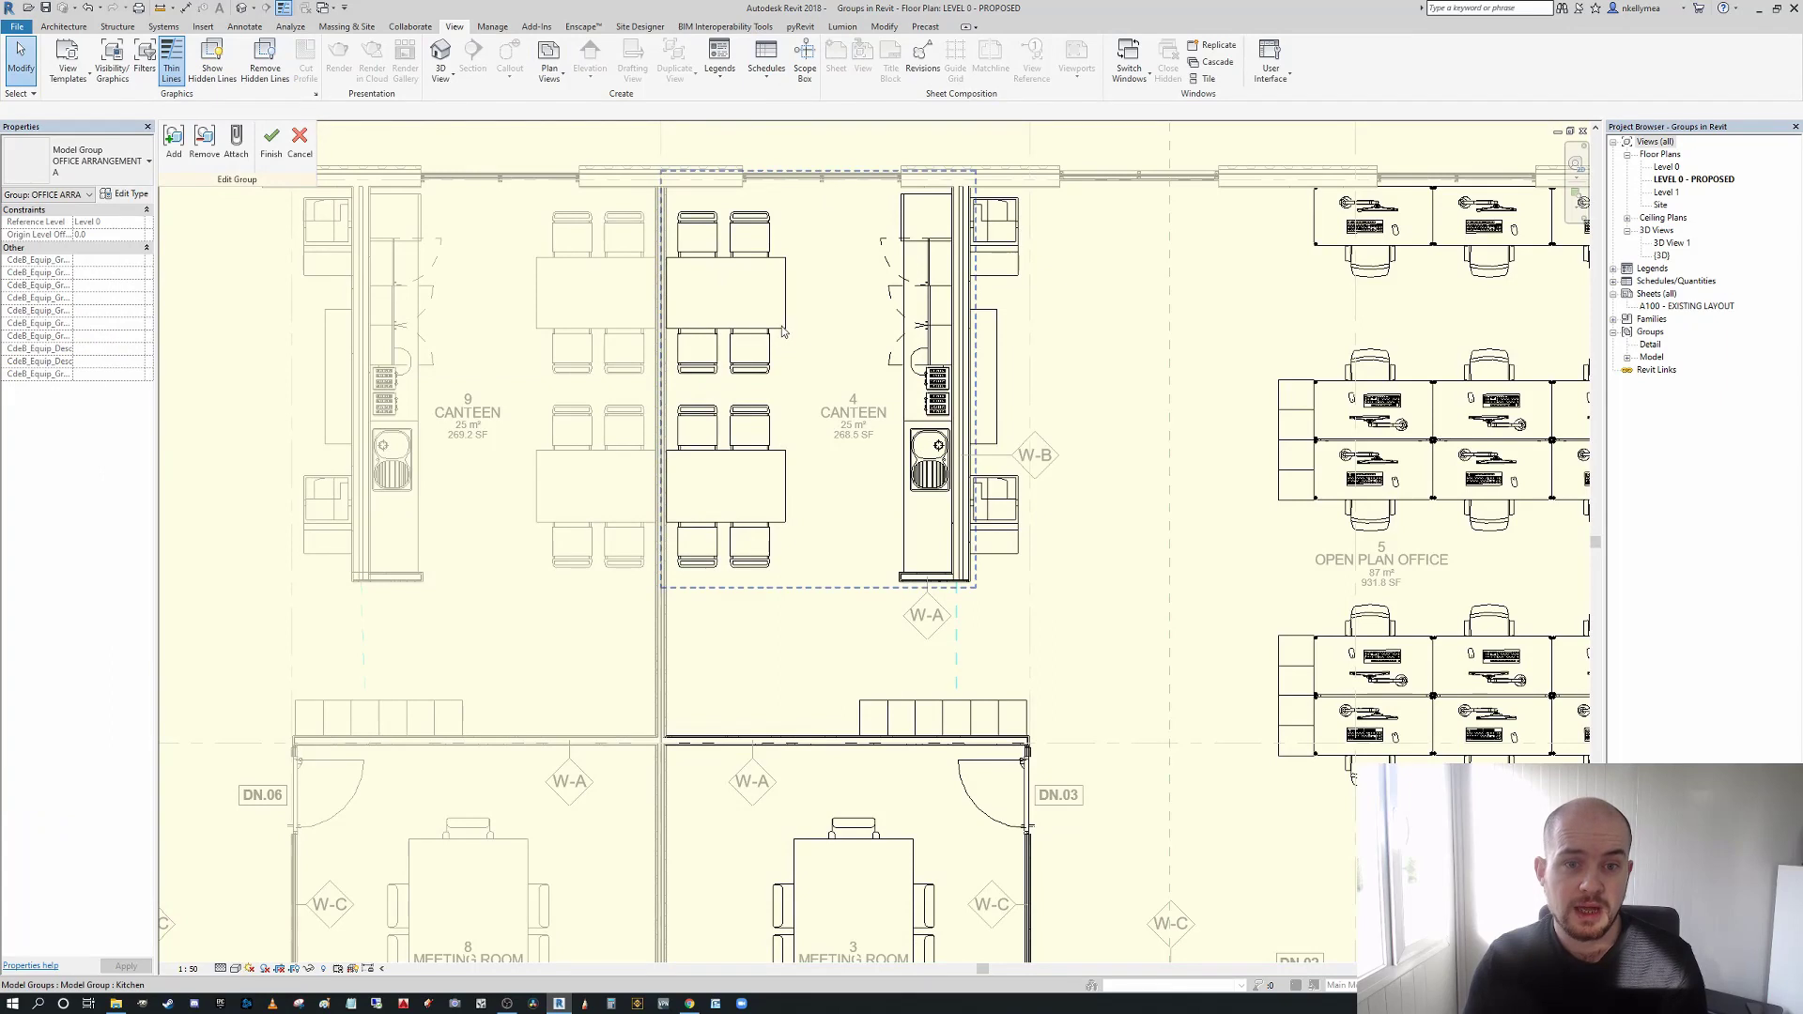
click(739, 217)
click(572, 60)
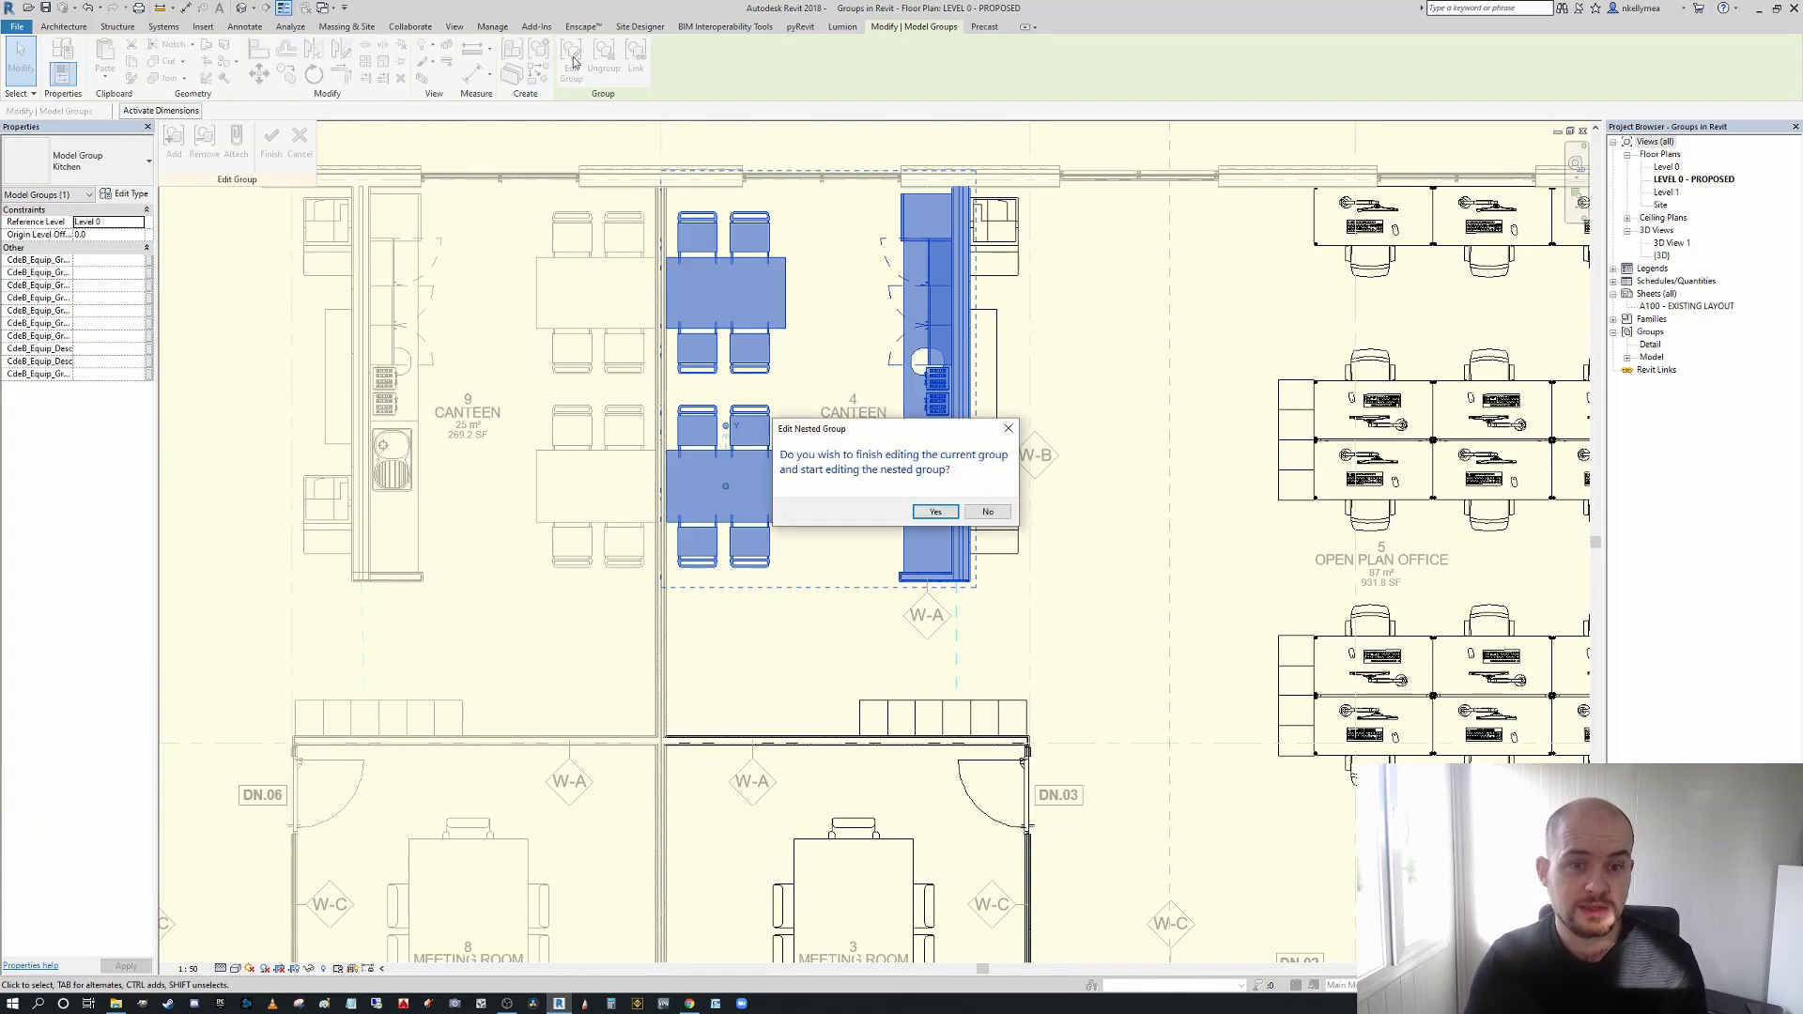
click(934, 512)
- Delete the south-east chair of the upper table in canteen 4, finish editing the Kitchen group, and compare canteens 4 and 9
scroll(752, 366, up, 2)
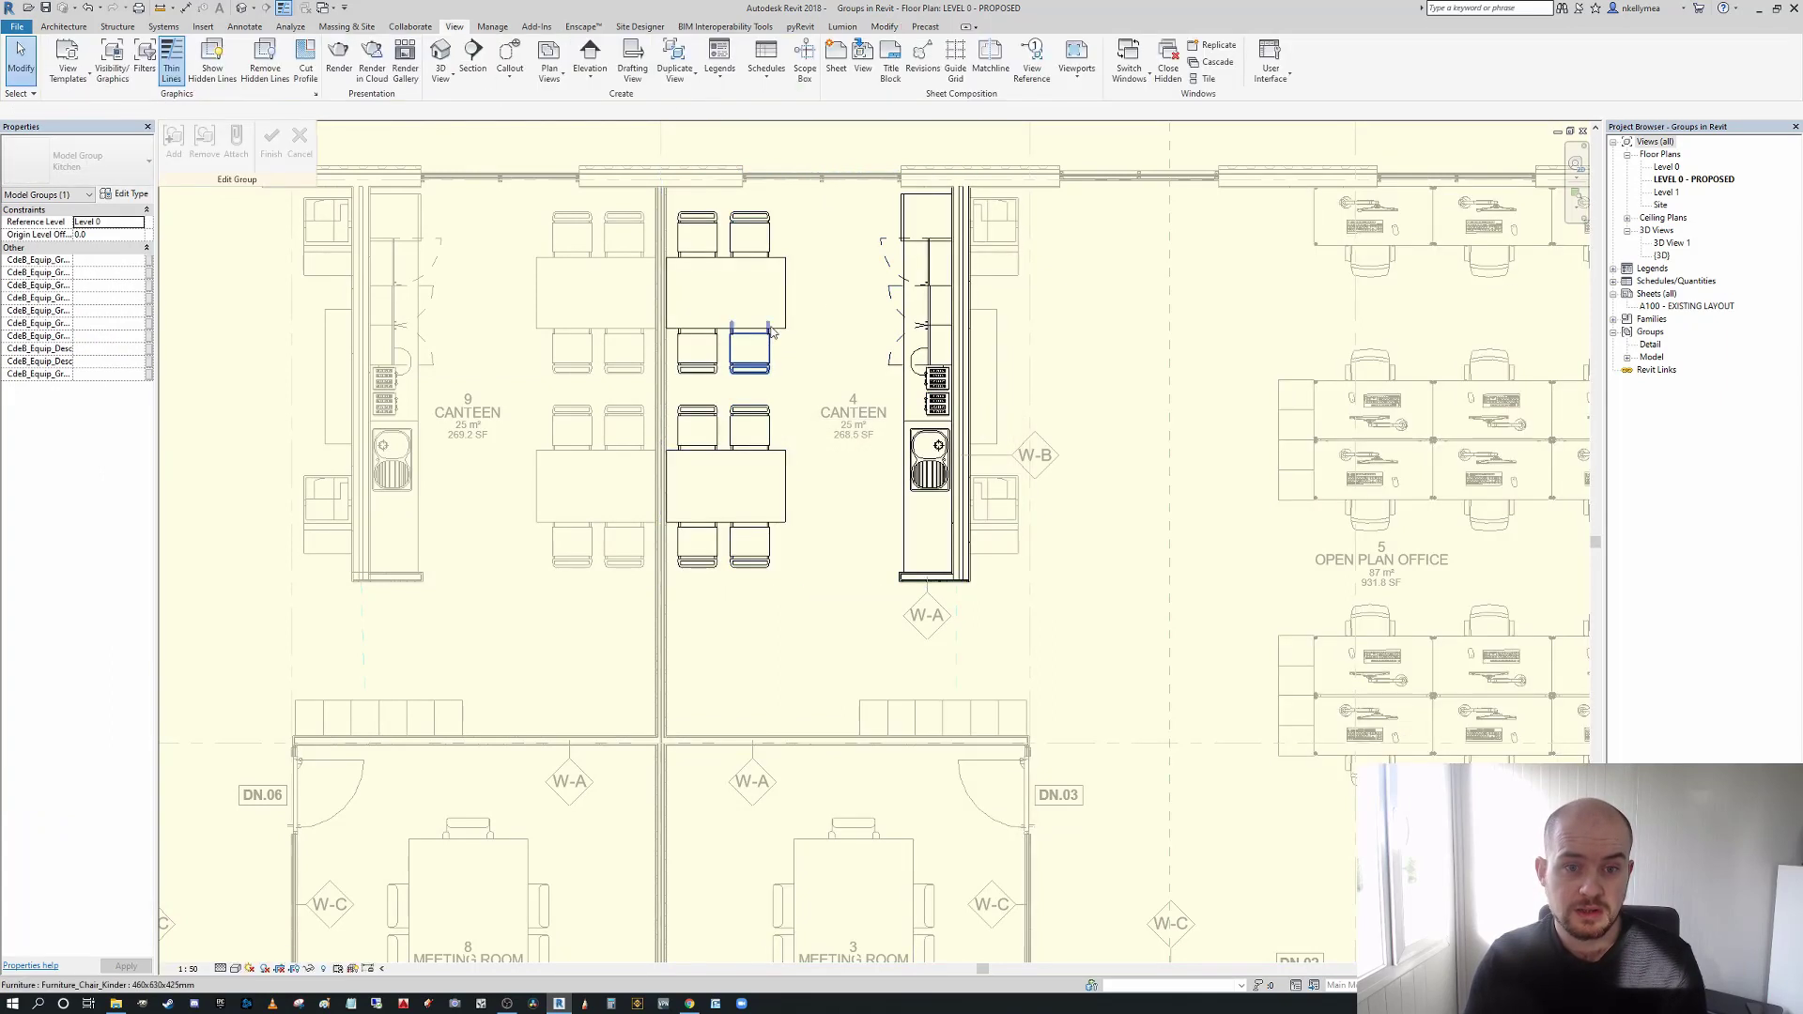
click(772, 378)
key(Delete)
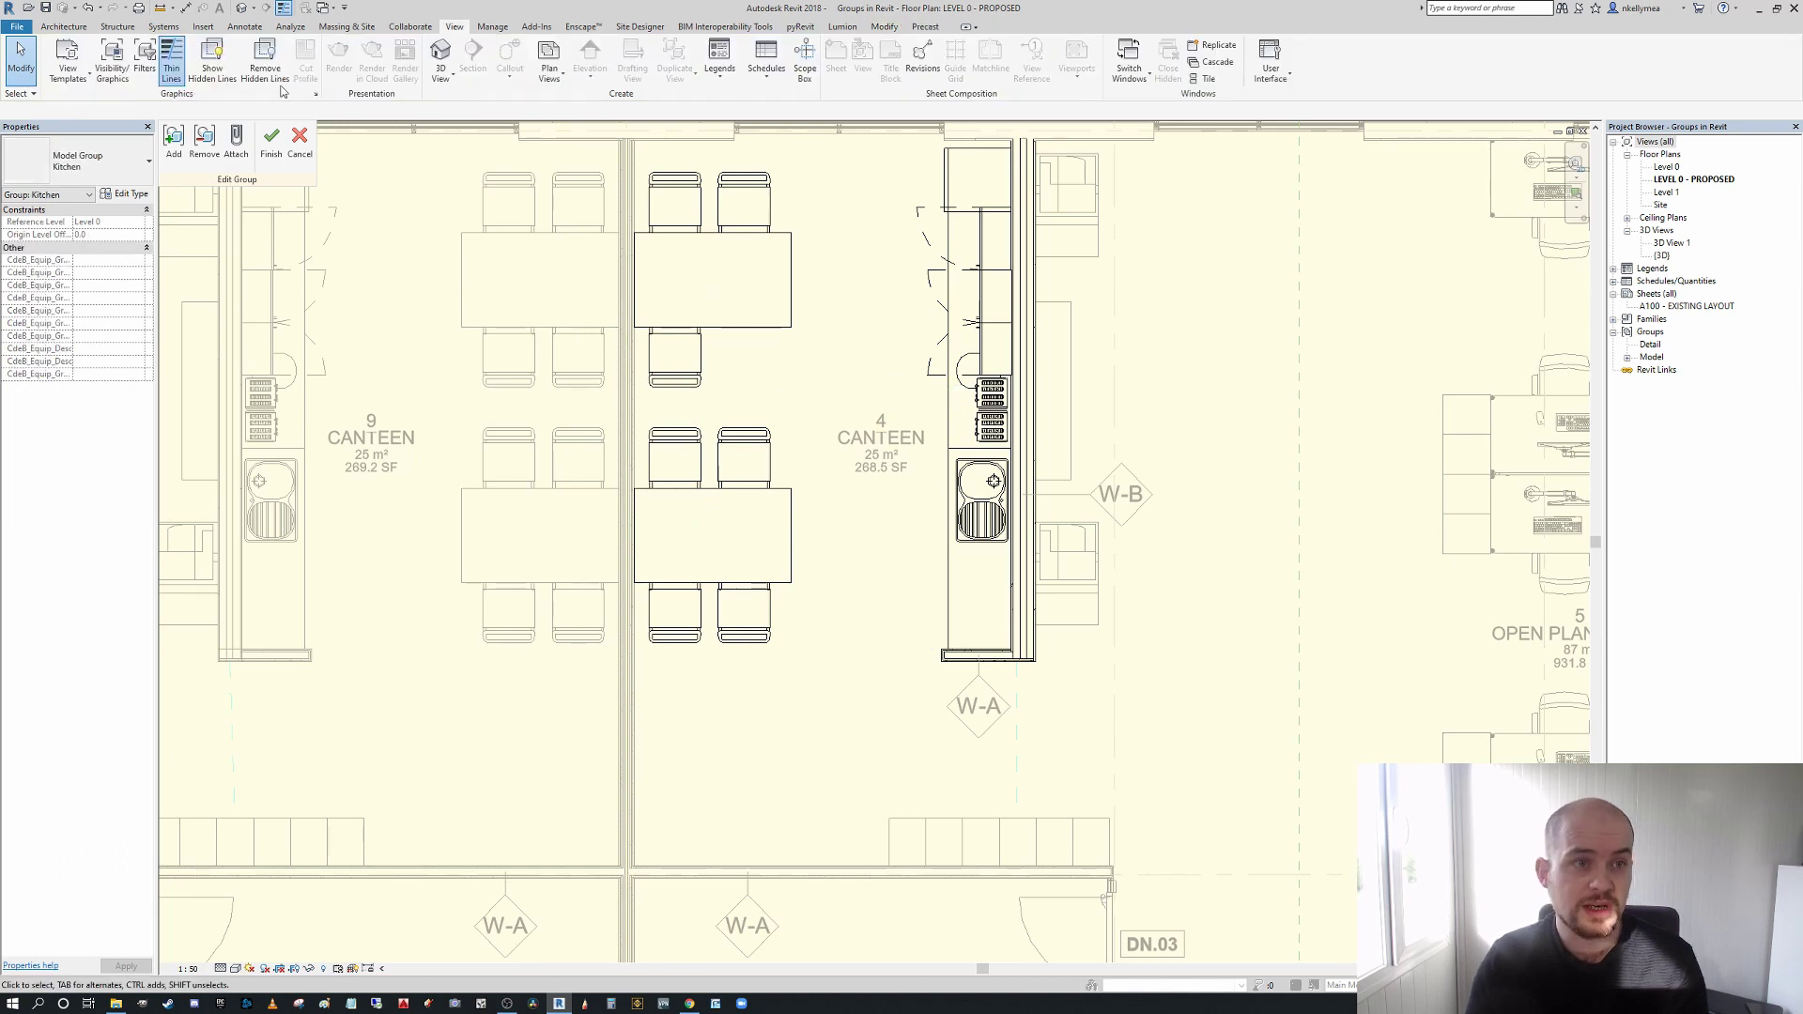
click(270, 145)
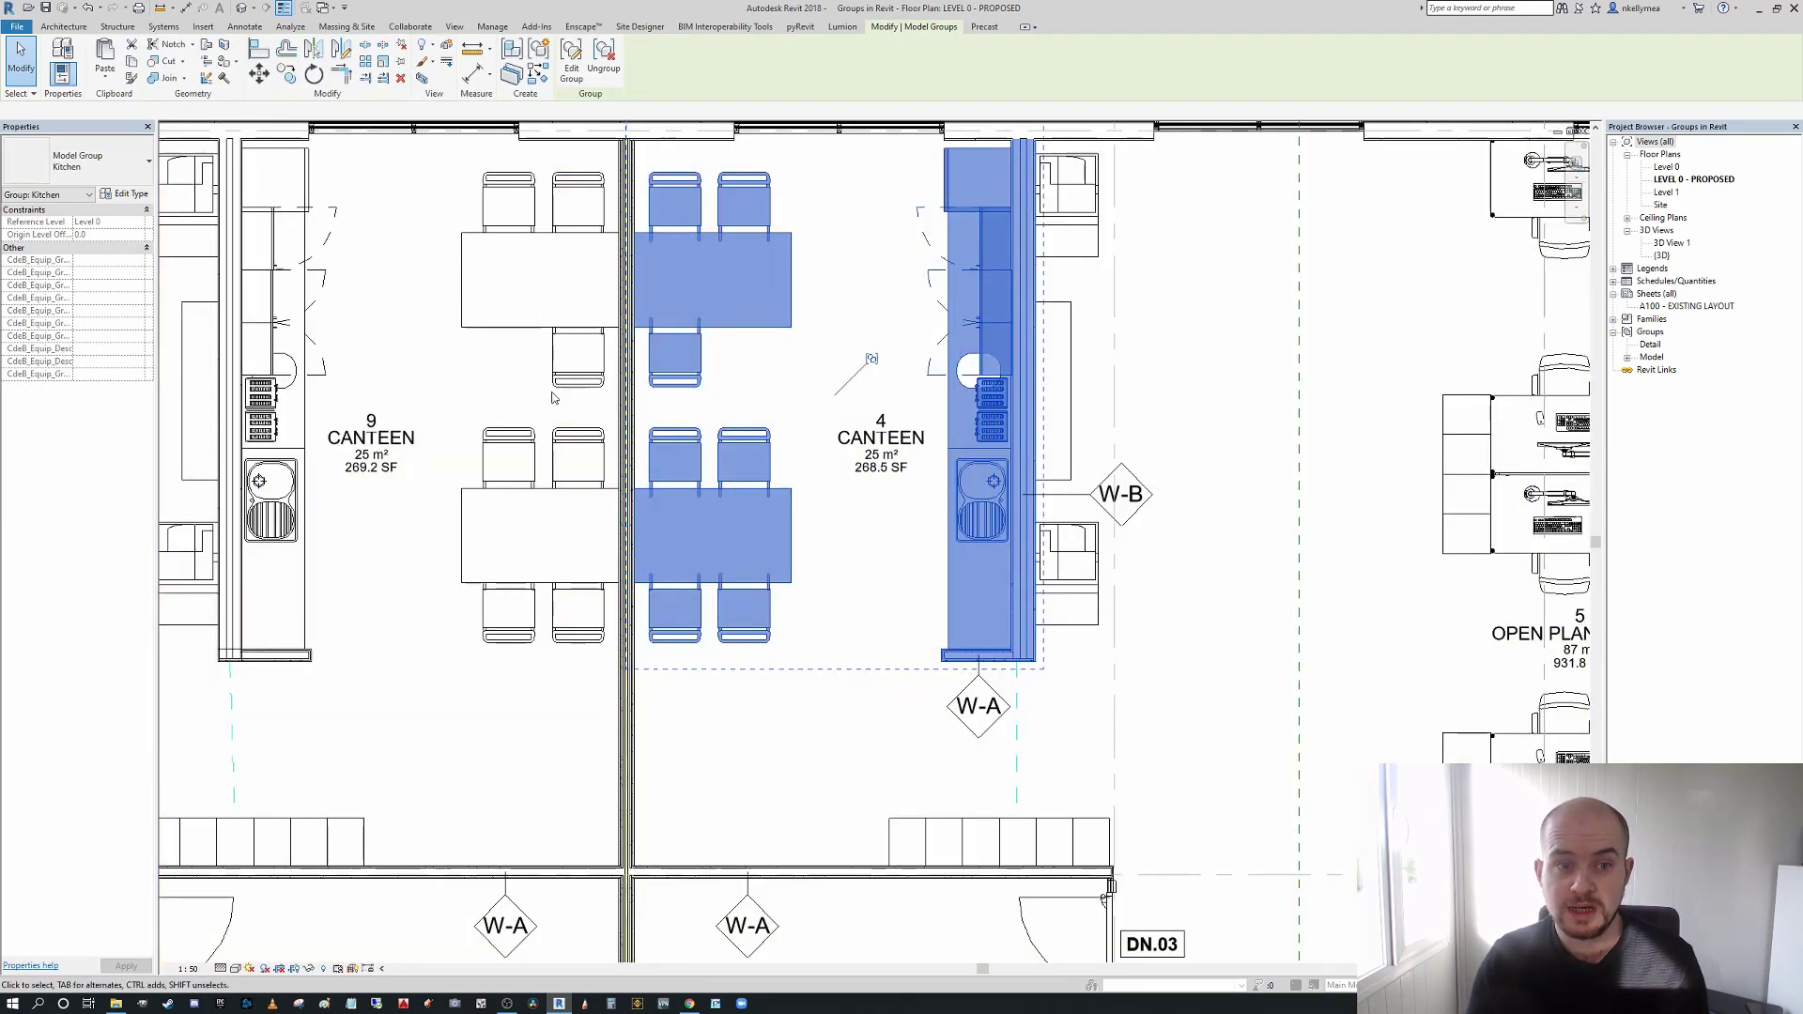
scroll(560, 368, down, 2)
scroll(761, 394, up, 2)
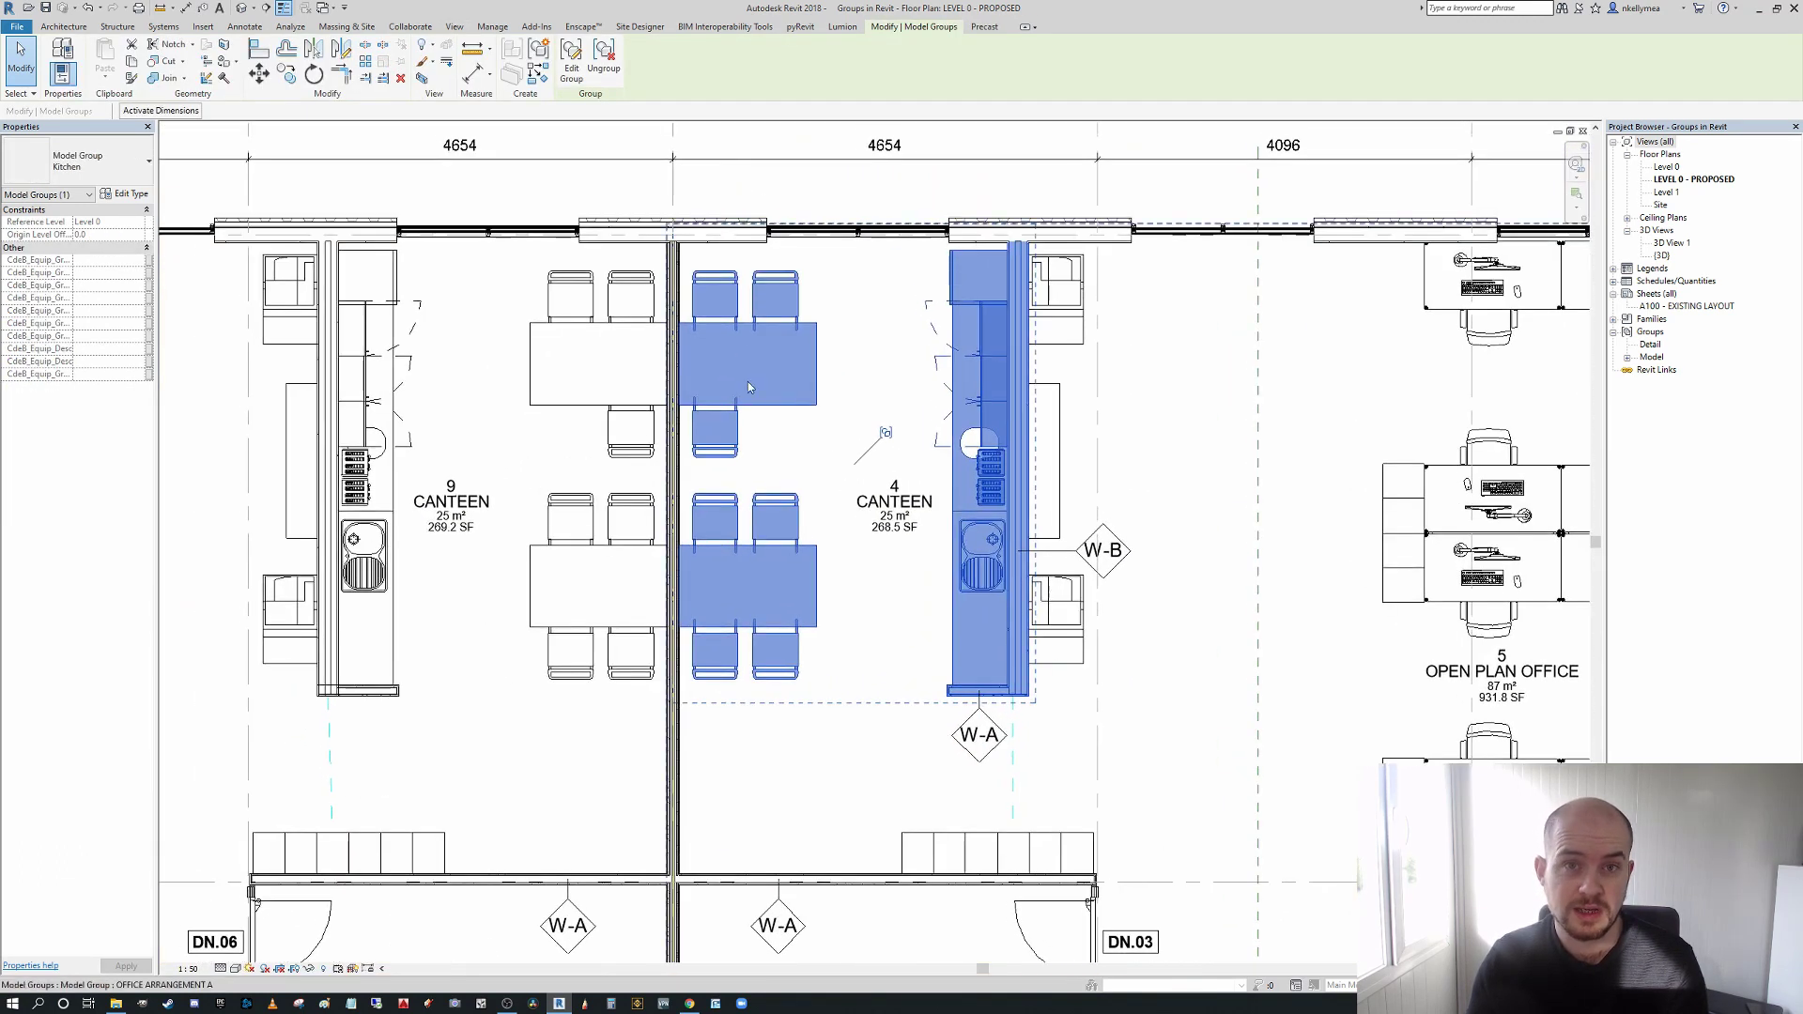
scroll(761, 395, down, 3)
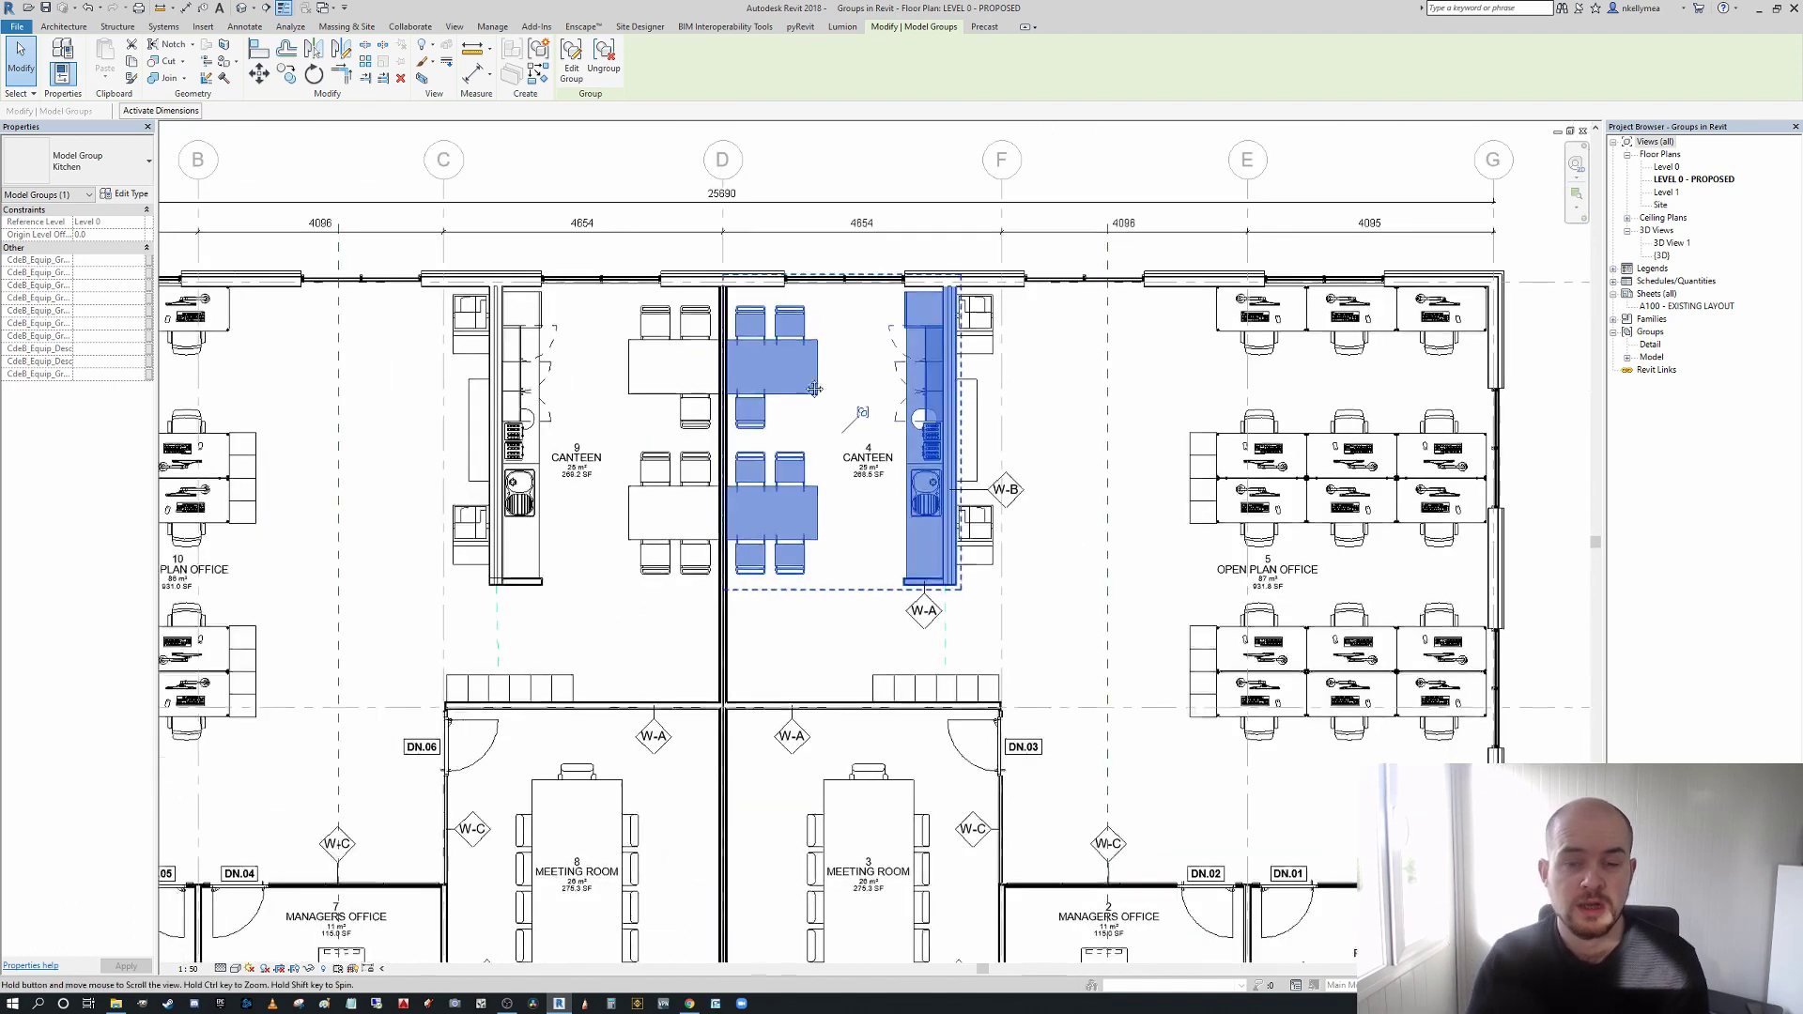
scroll(689, 423, up, 2)
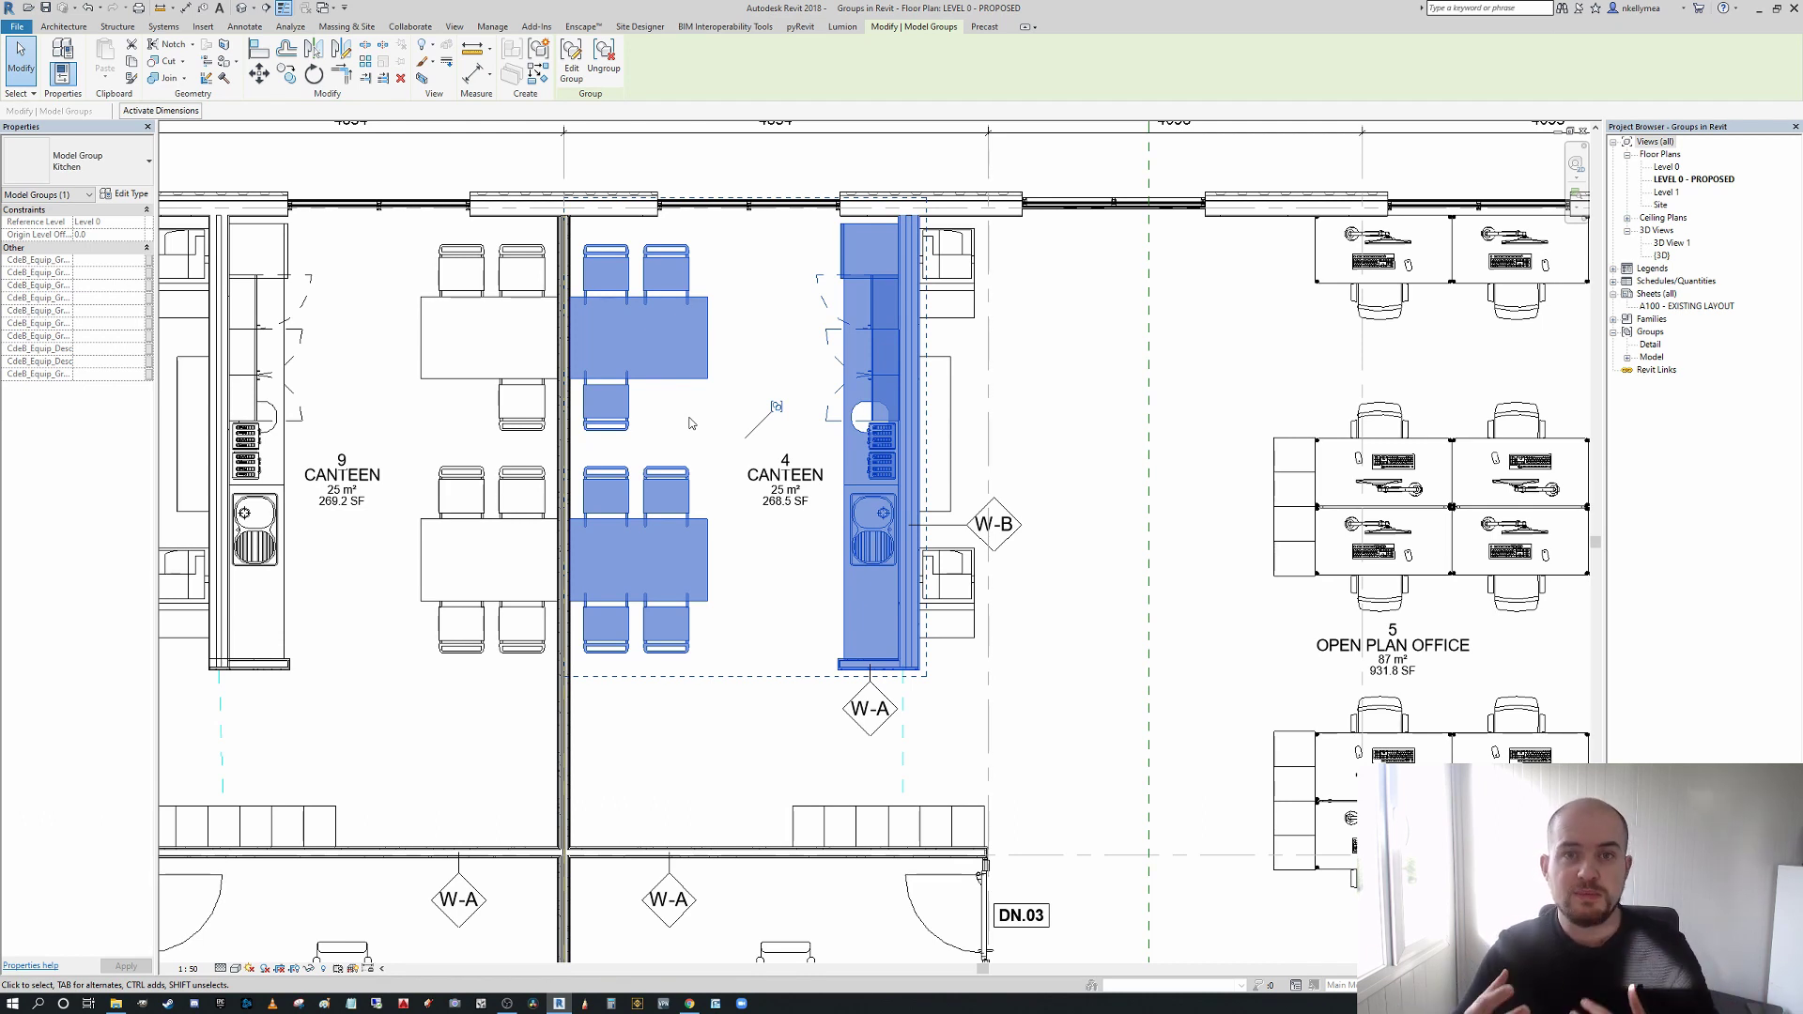
- Undo the chair deletion and finish editing the Kitchen group
double_click(689, 423)
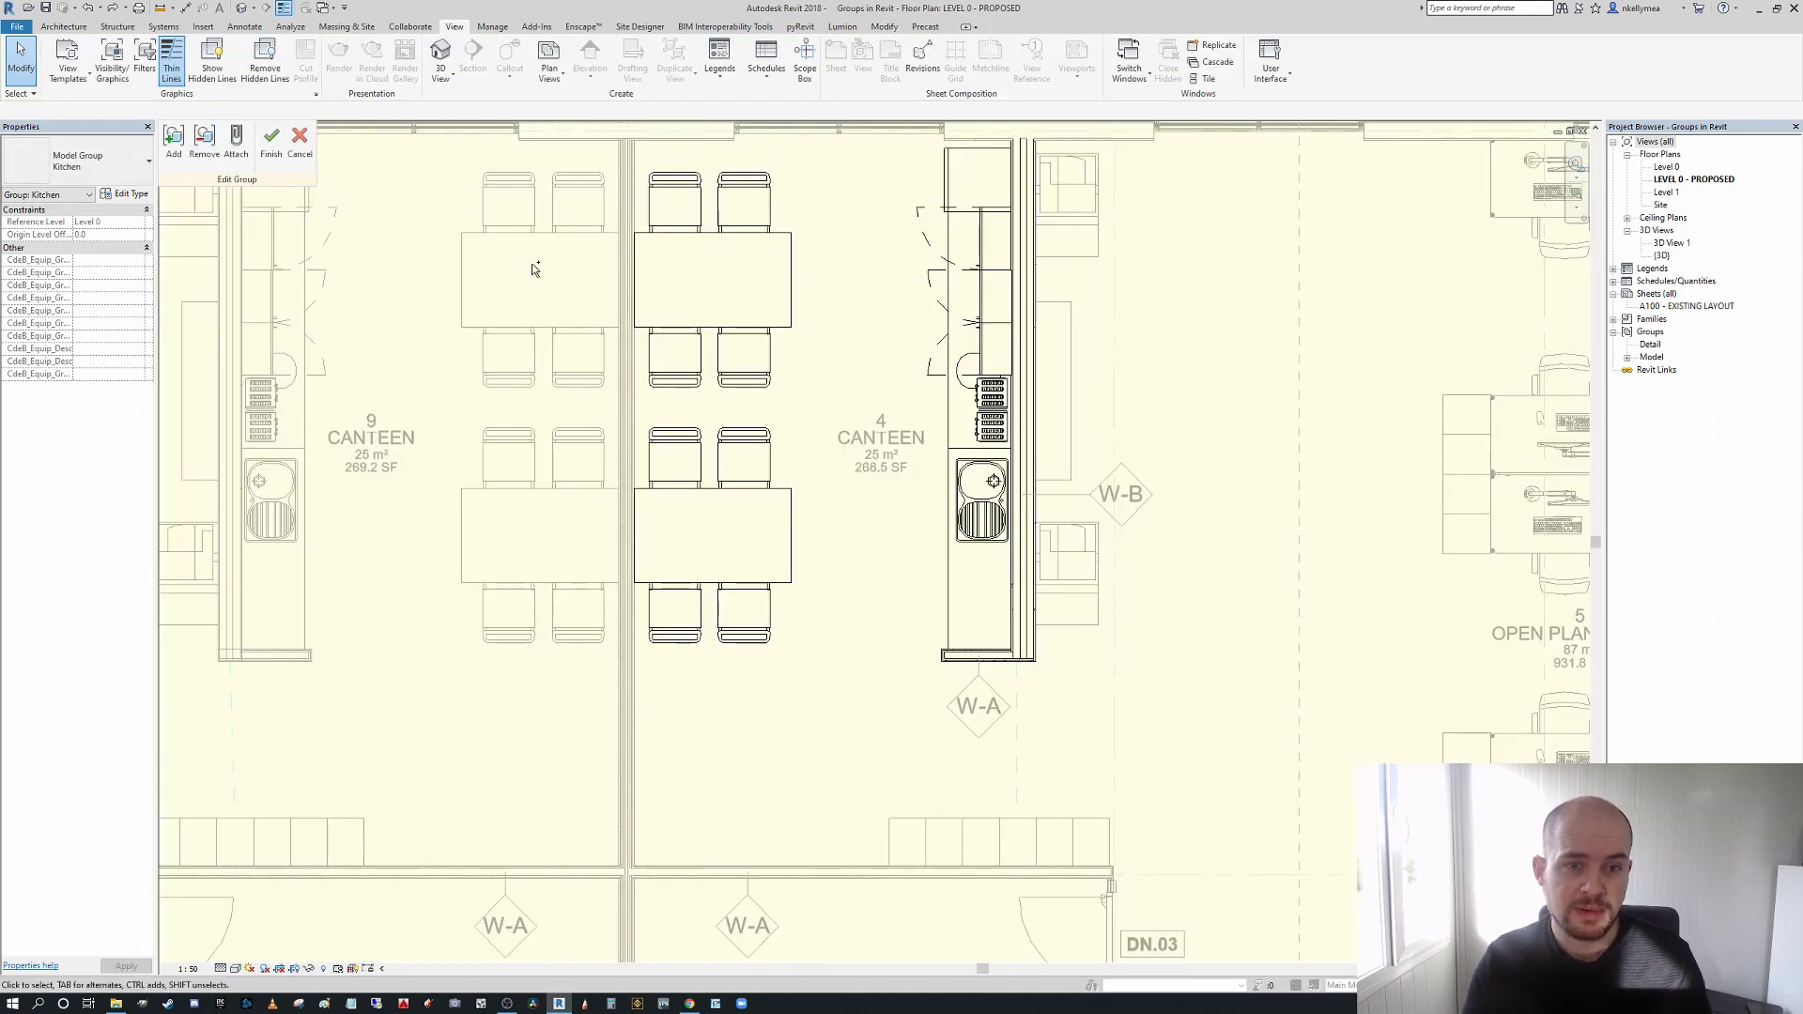
click(271, 143)
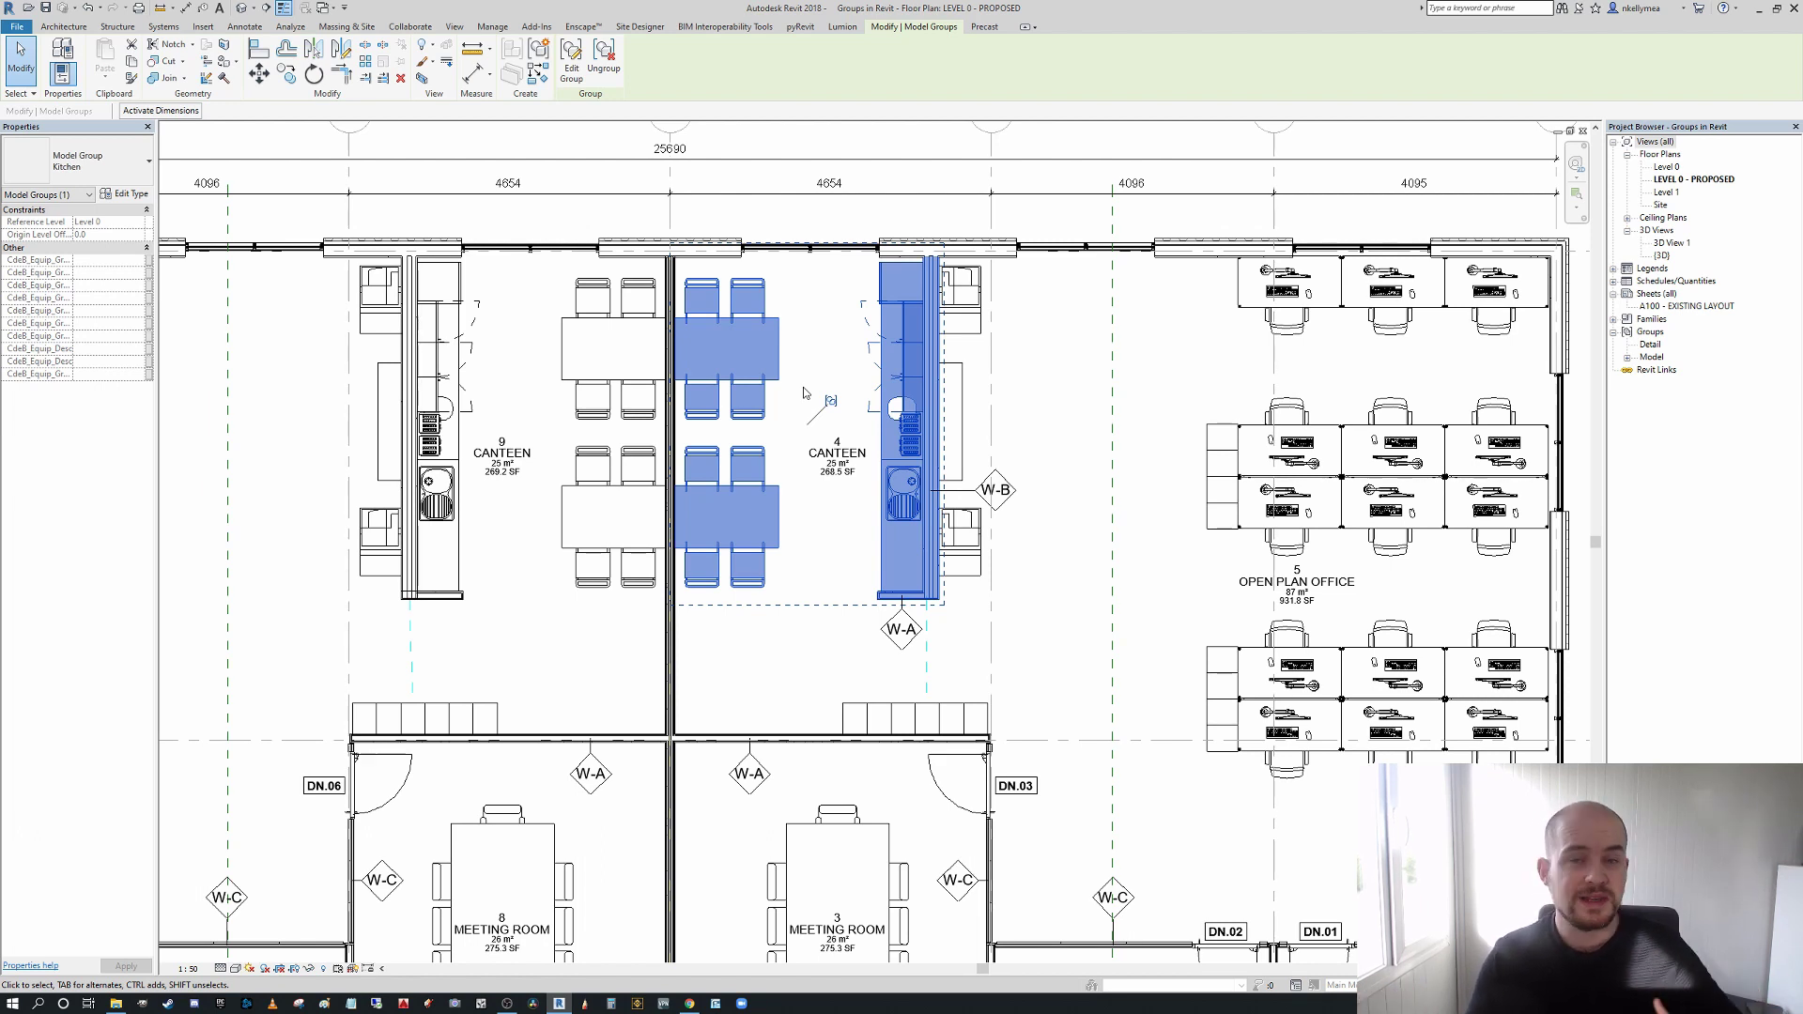
- Examine how the canteens, meeting rooms and open plan offices repeat across the two northern office arrangements
scroll(993, 431, down, 2)
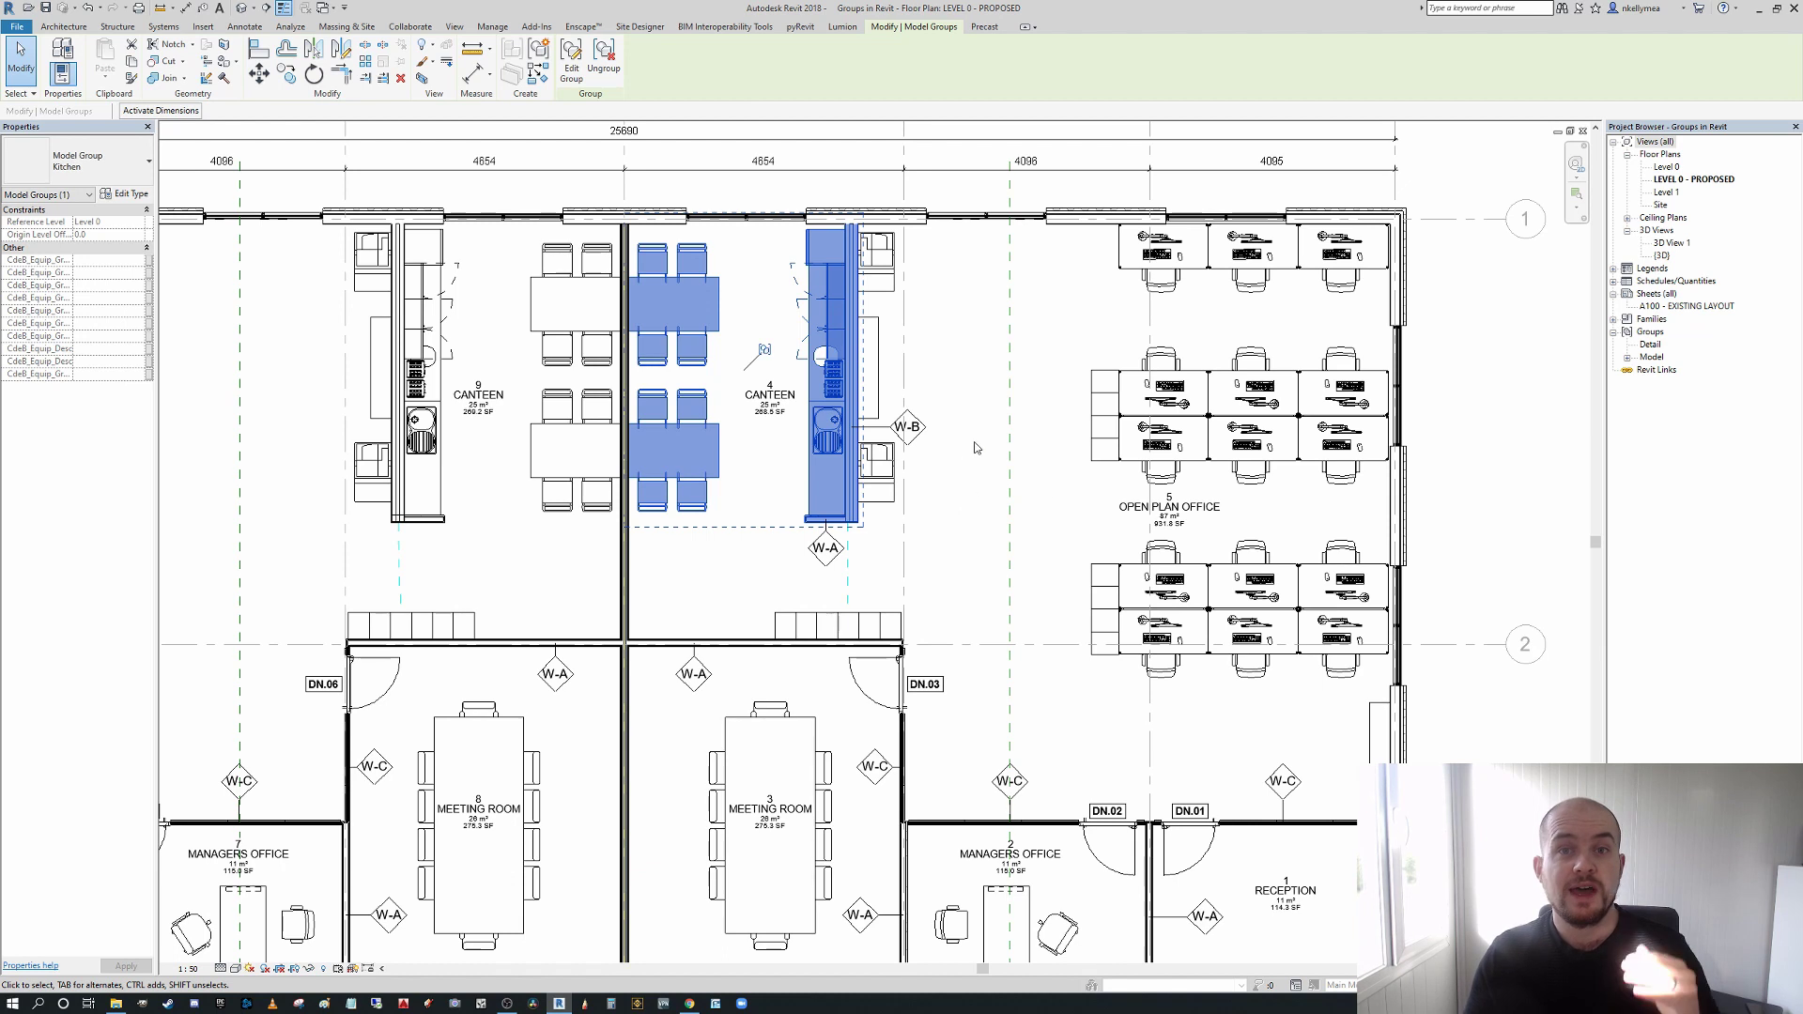
middle_drag(1063, 464, 1097, 491)
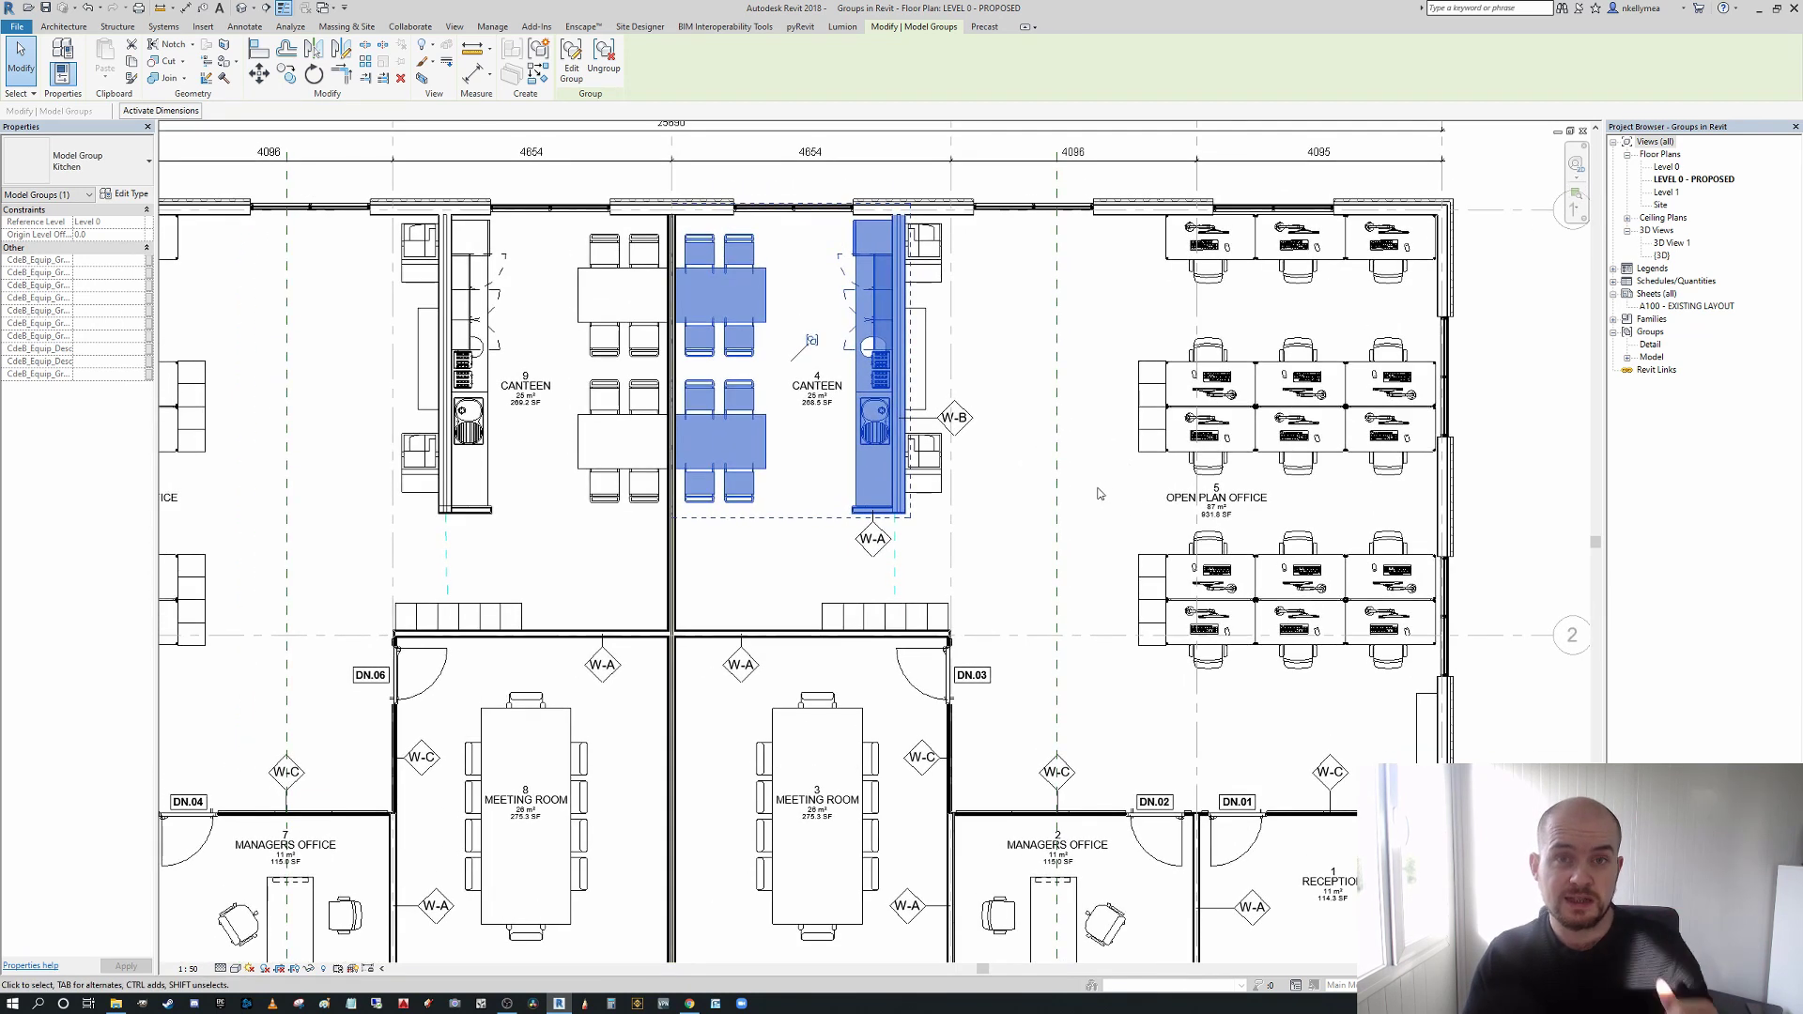
scroll(1090, 490, down, 2)
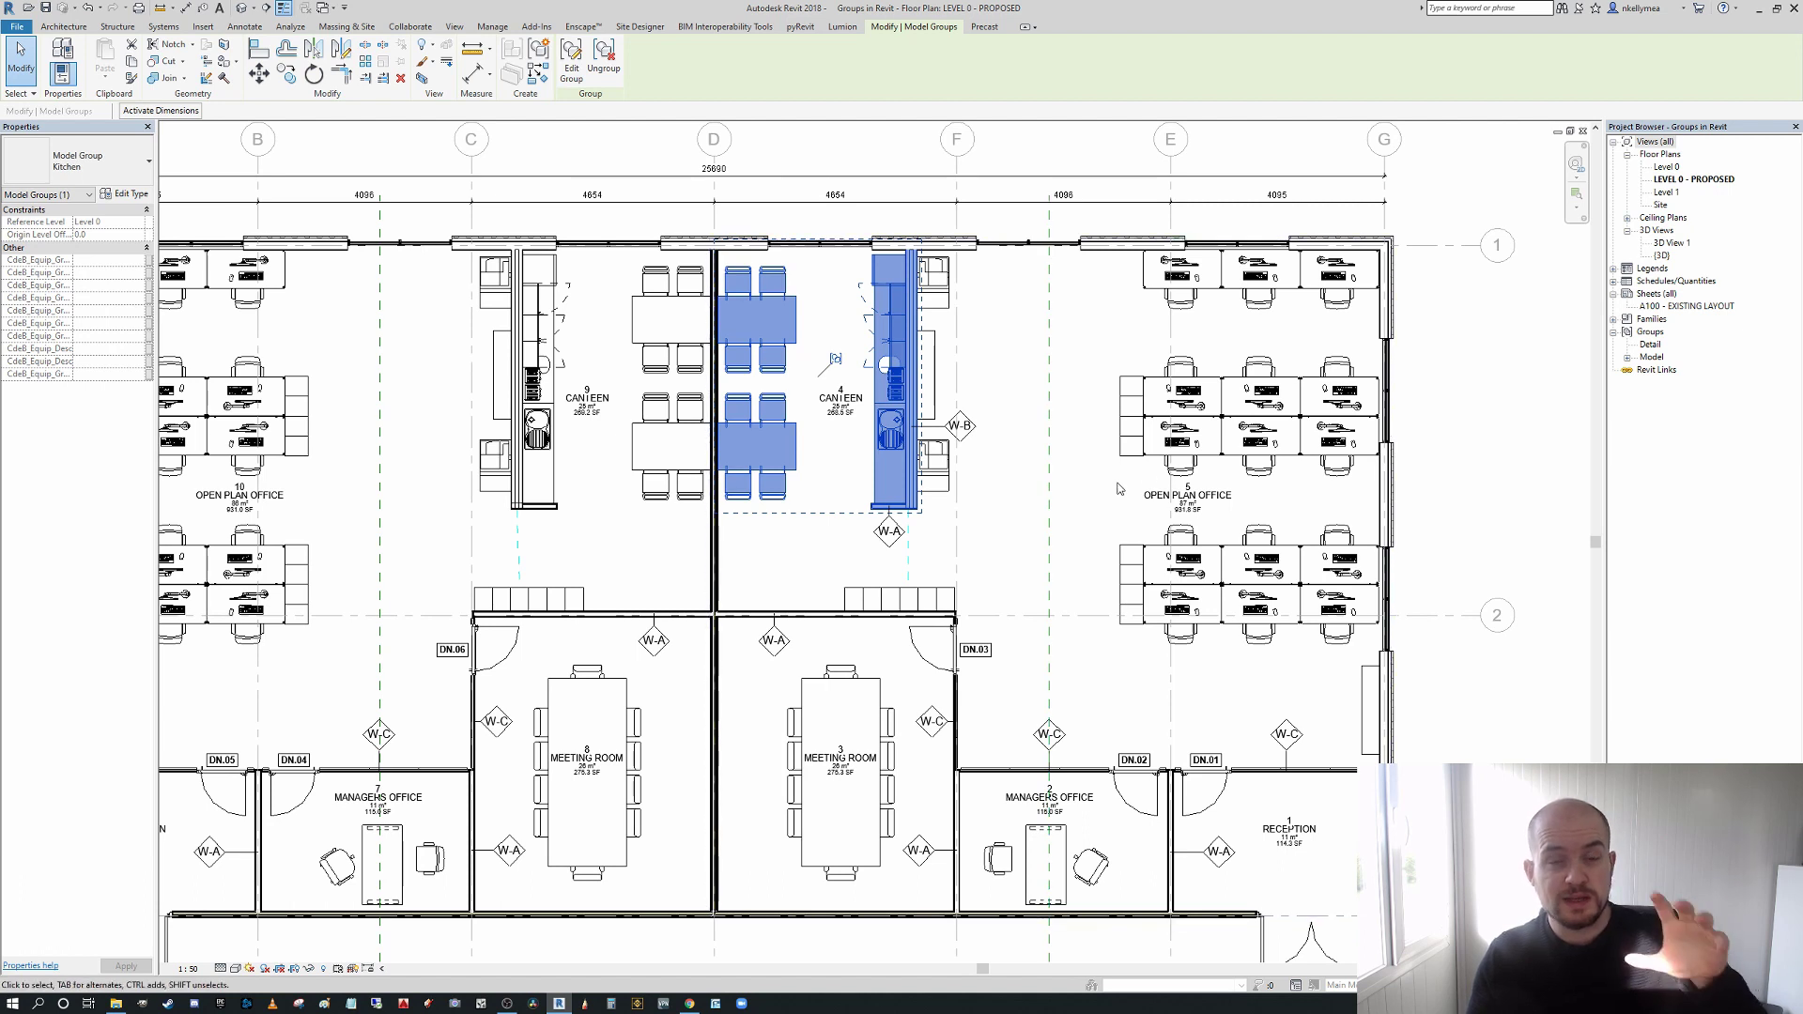
middle_drag(1092, 536, 1075, 475)
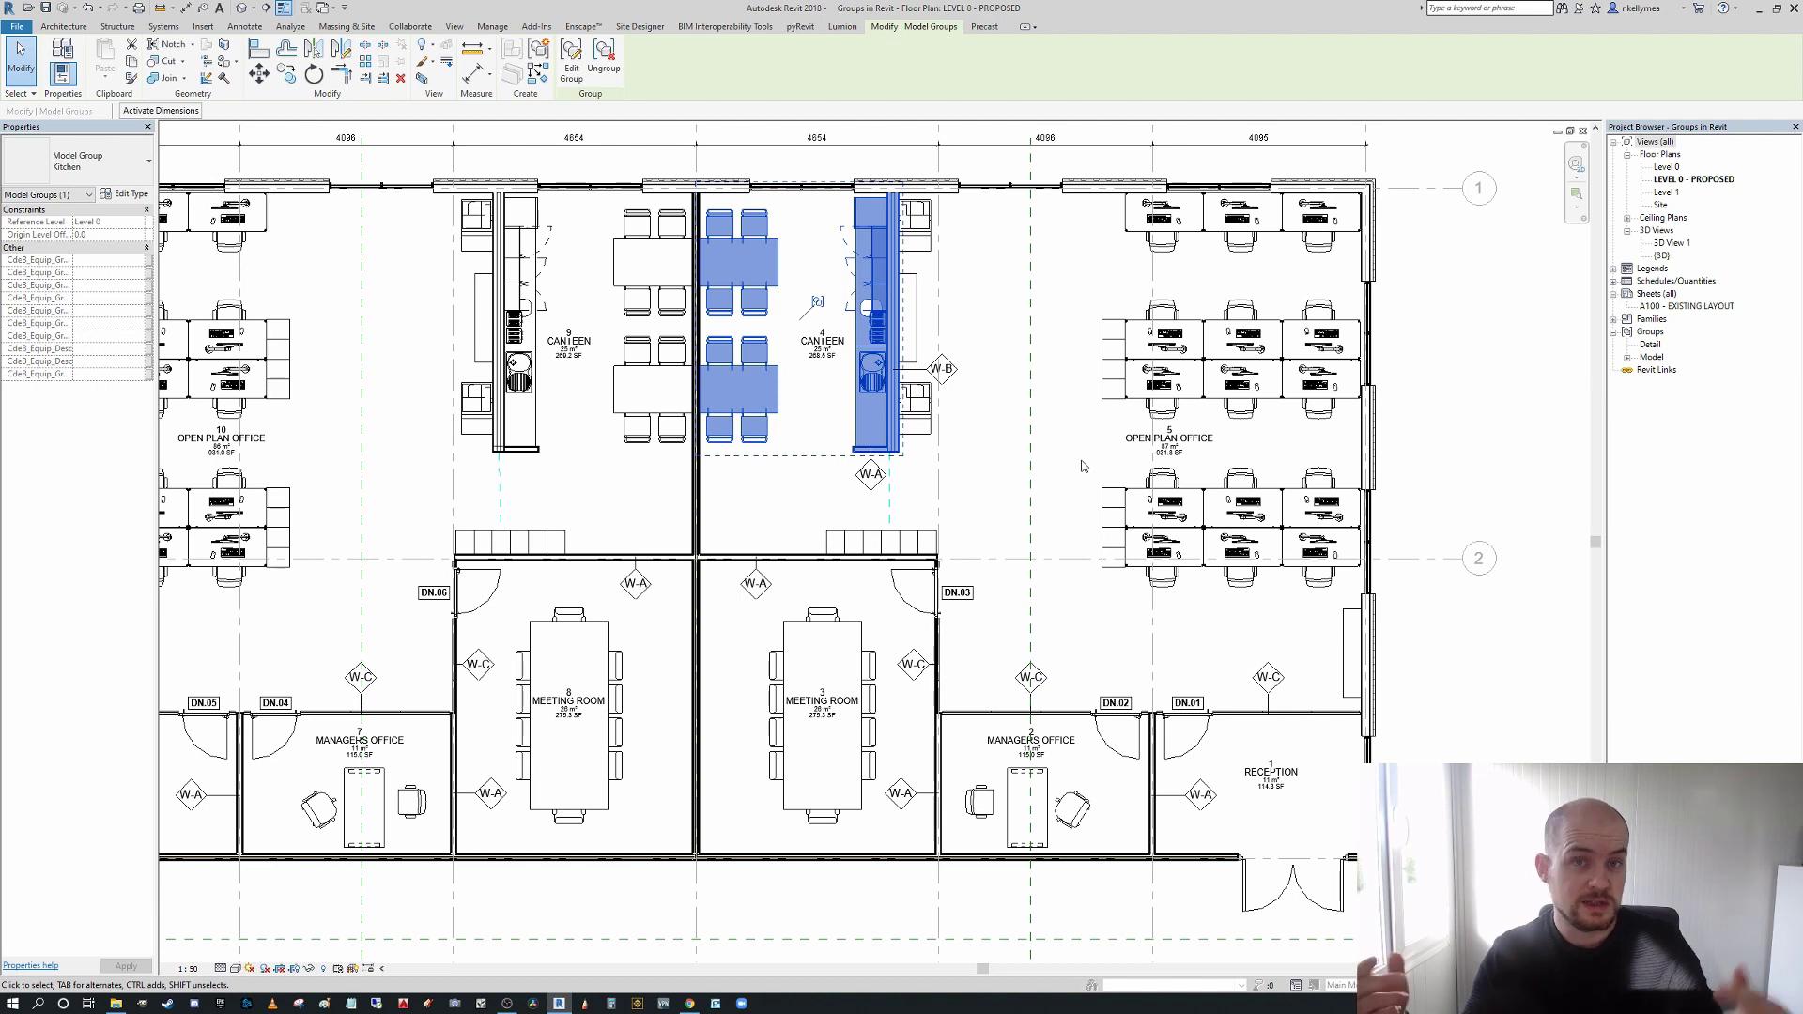
scroll(1048, 453, down, 3)
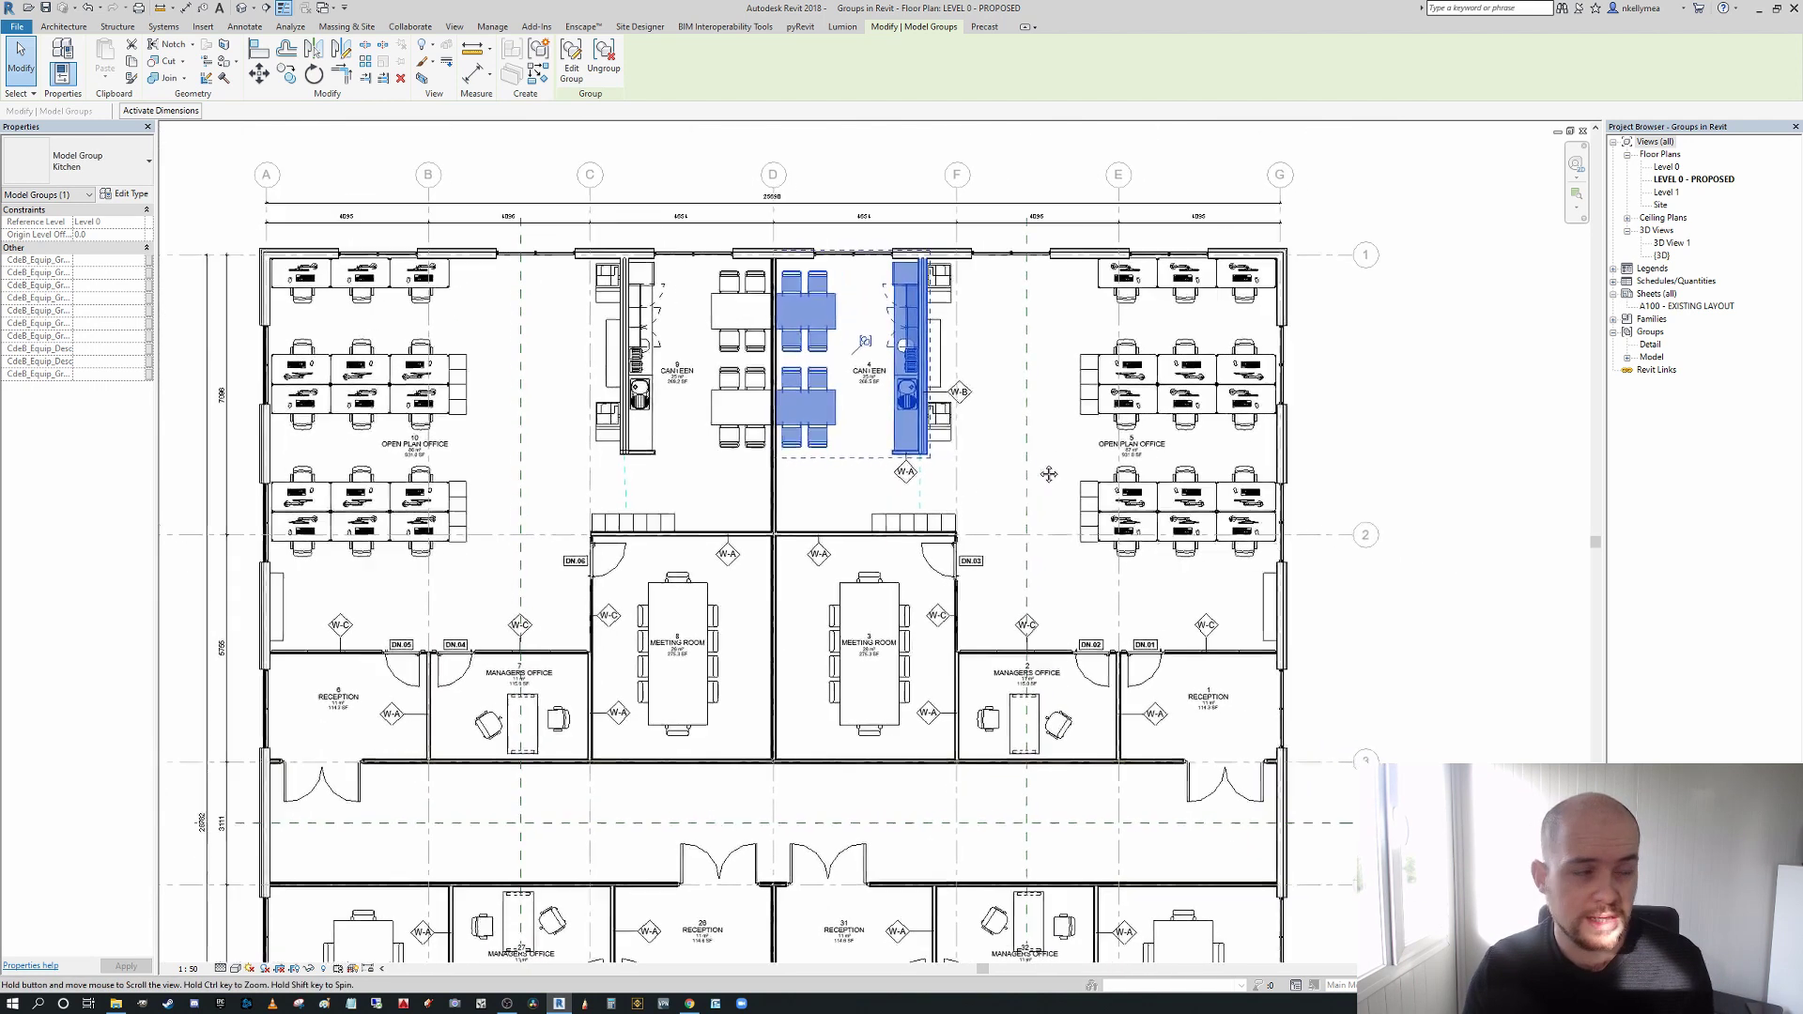
scroll(986, 487, up, 1)
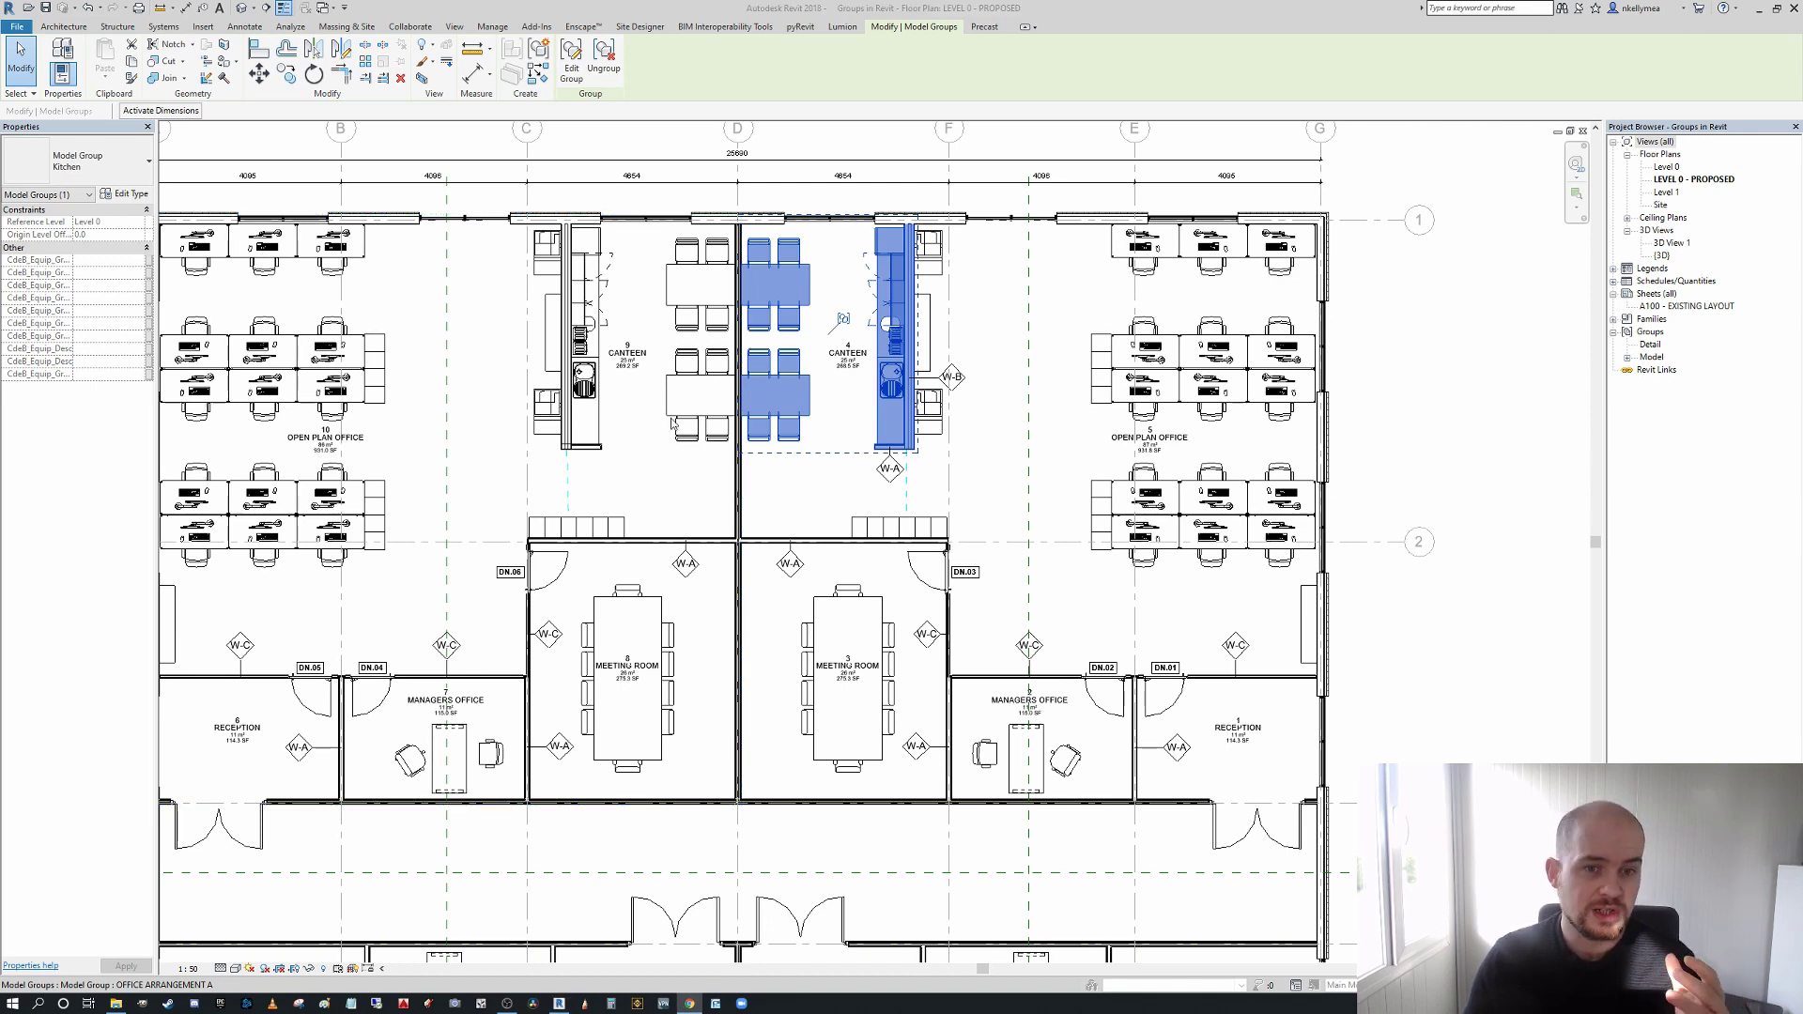
scroll(852, 303, up, 1)
middle_drag(853, 302, 861, 314)
scroll(864, 325, down, 1)
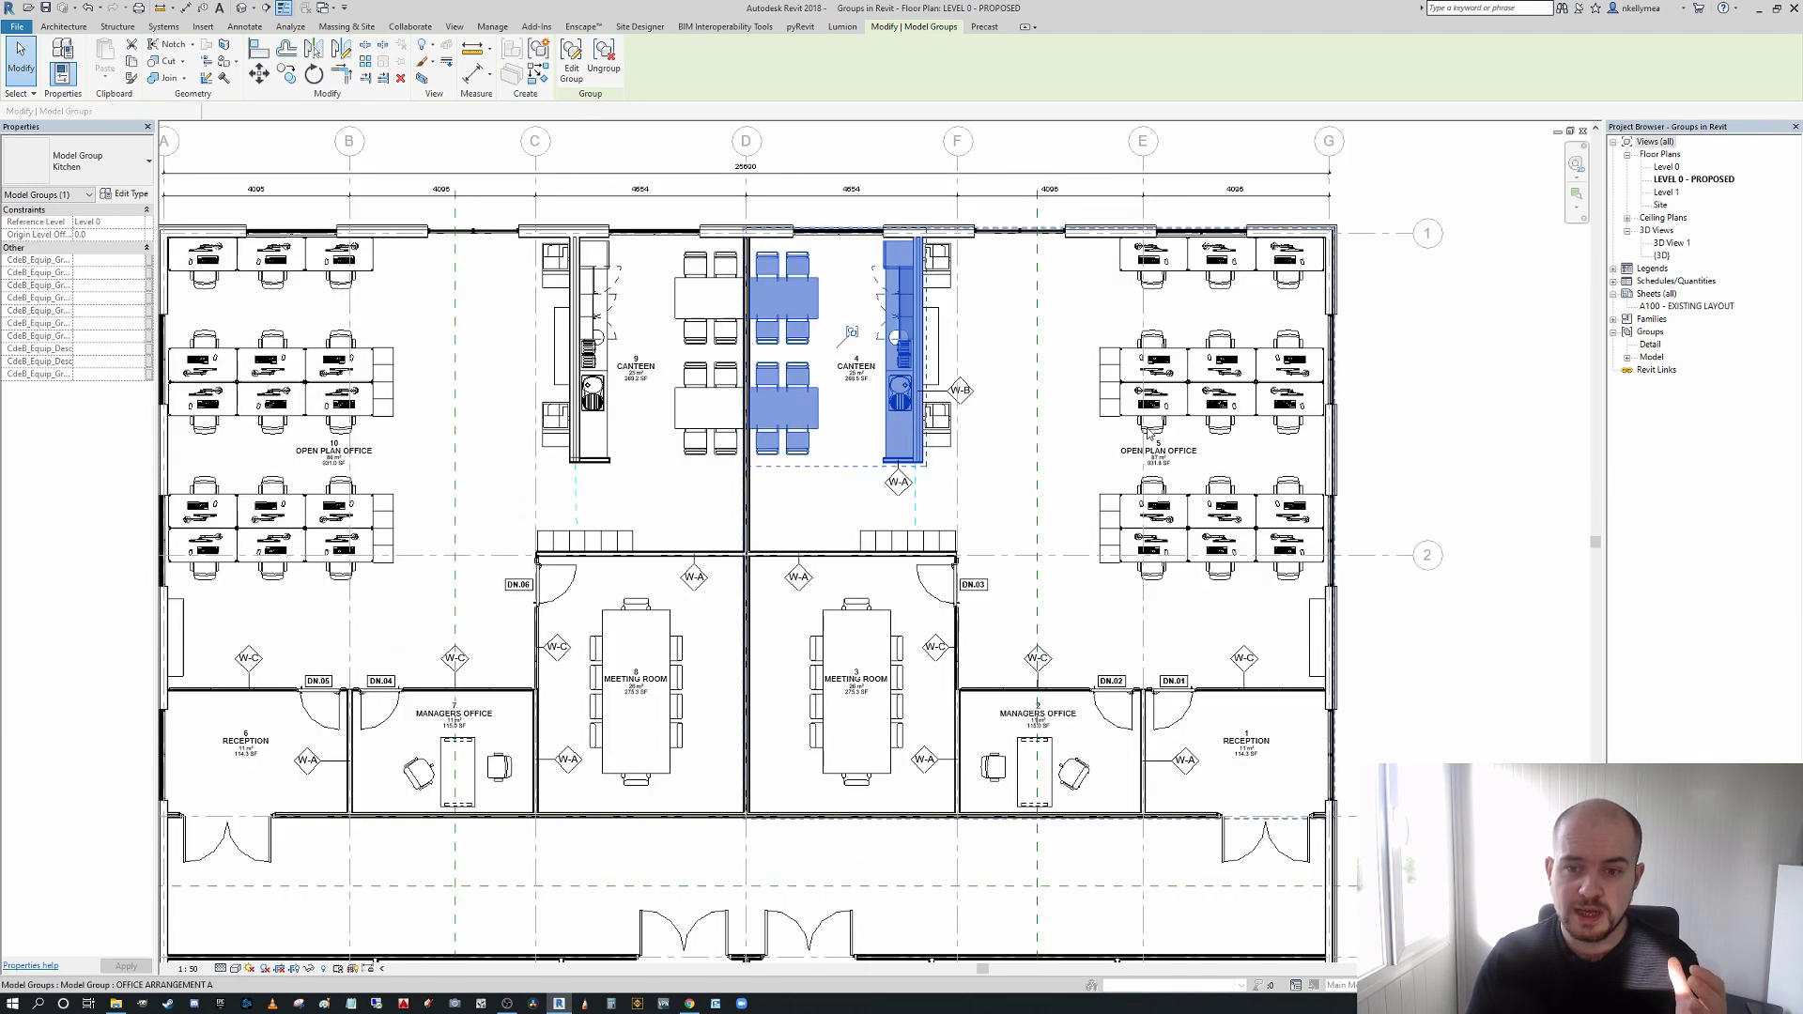
- Open the north-east OFFICE ARRANGEMENT A group for editing and review the architecture, structure and systems tools available in group editing
click(1150, 432)
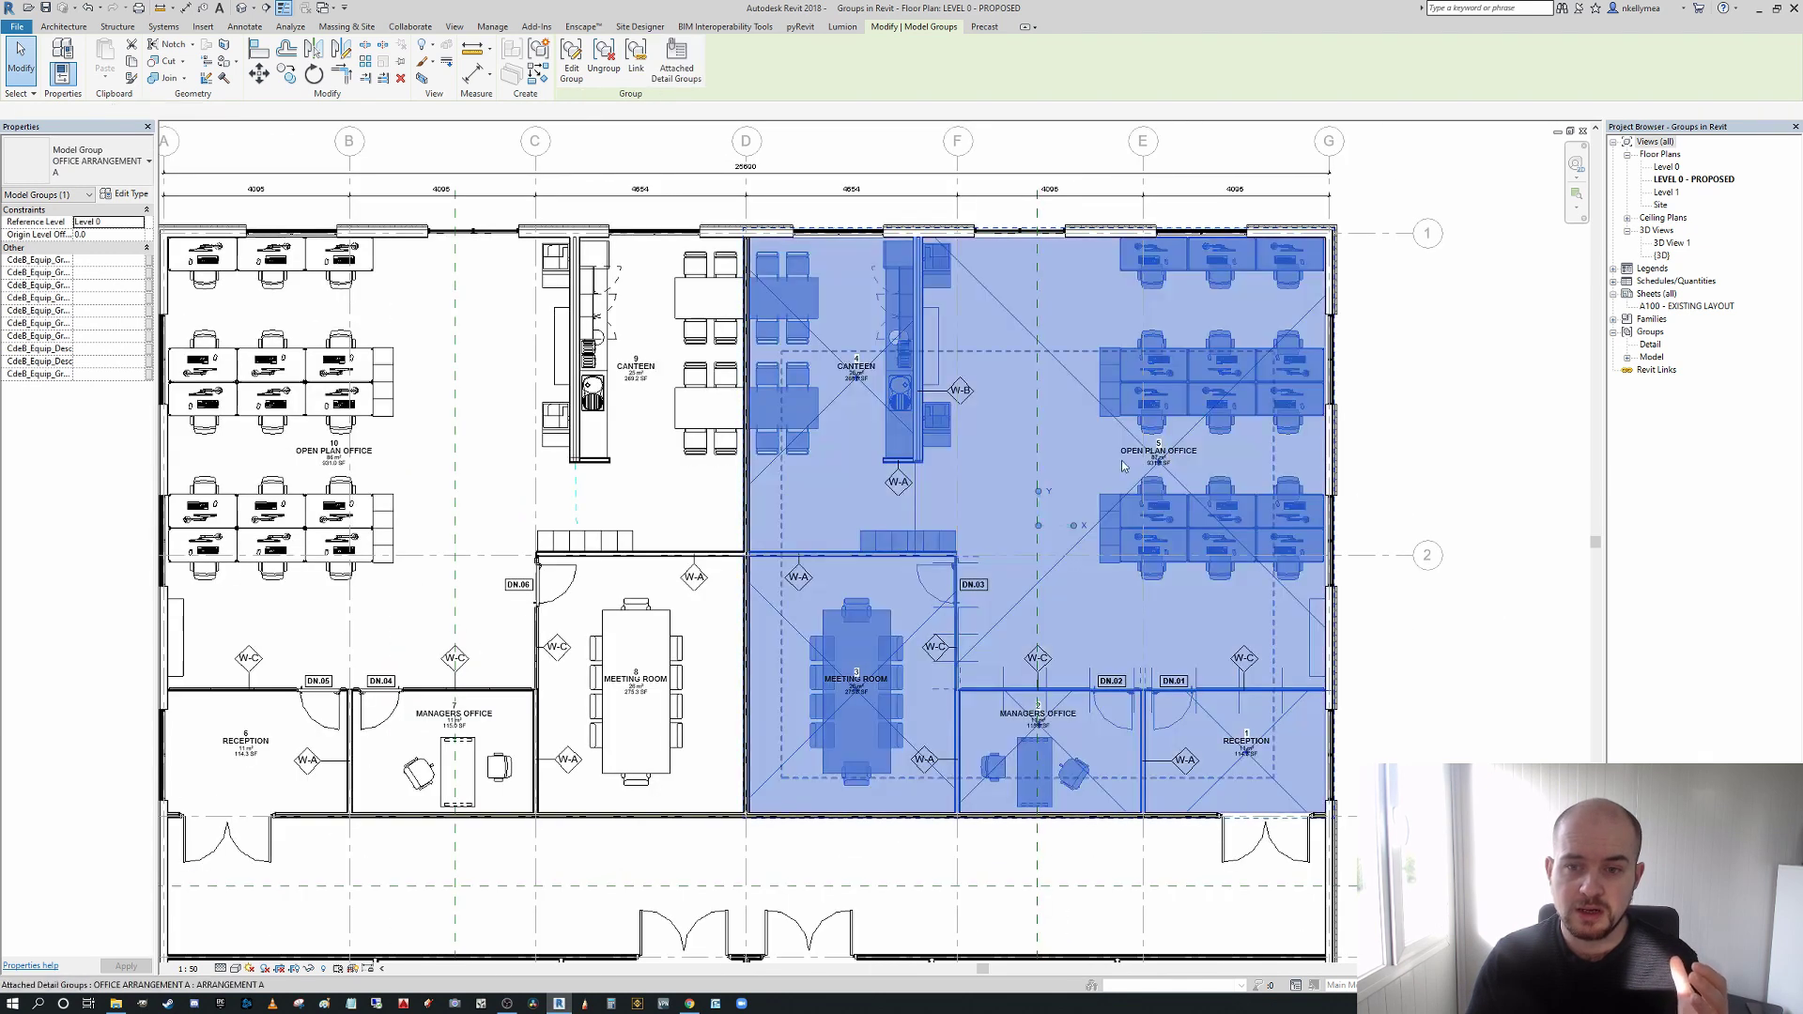
click(573, 61)
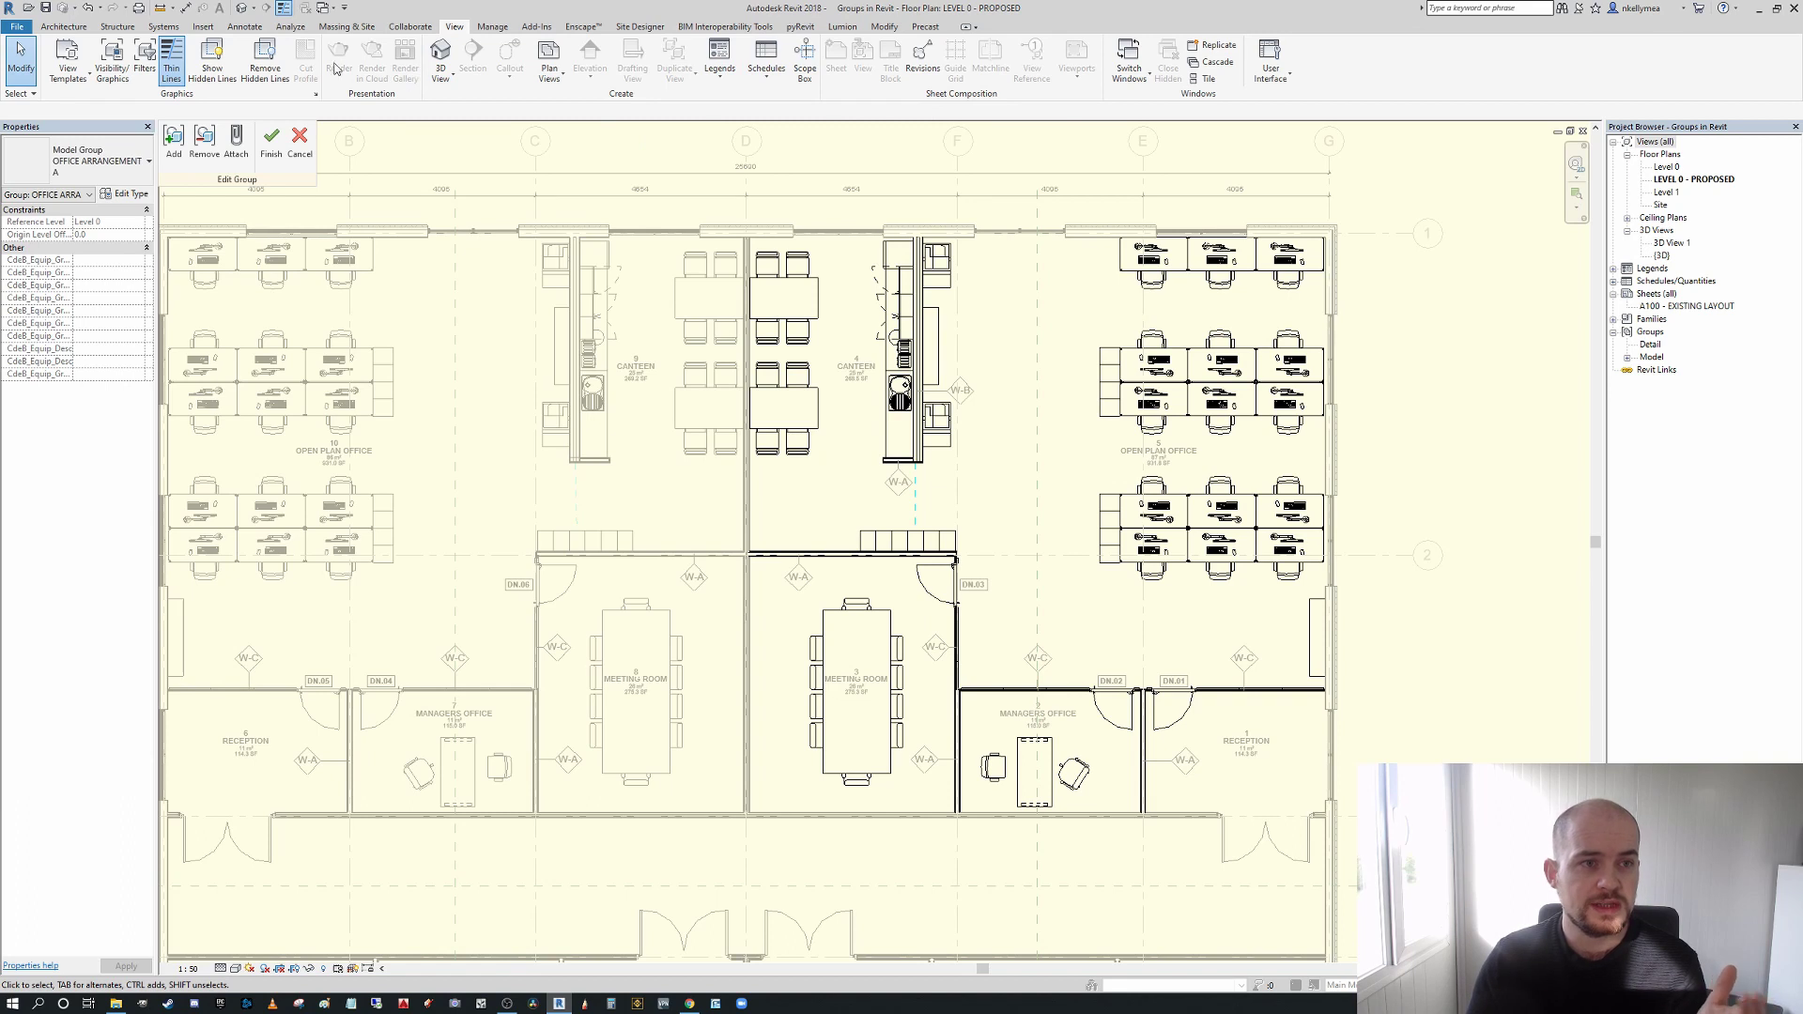
click(63, 26)
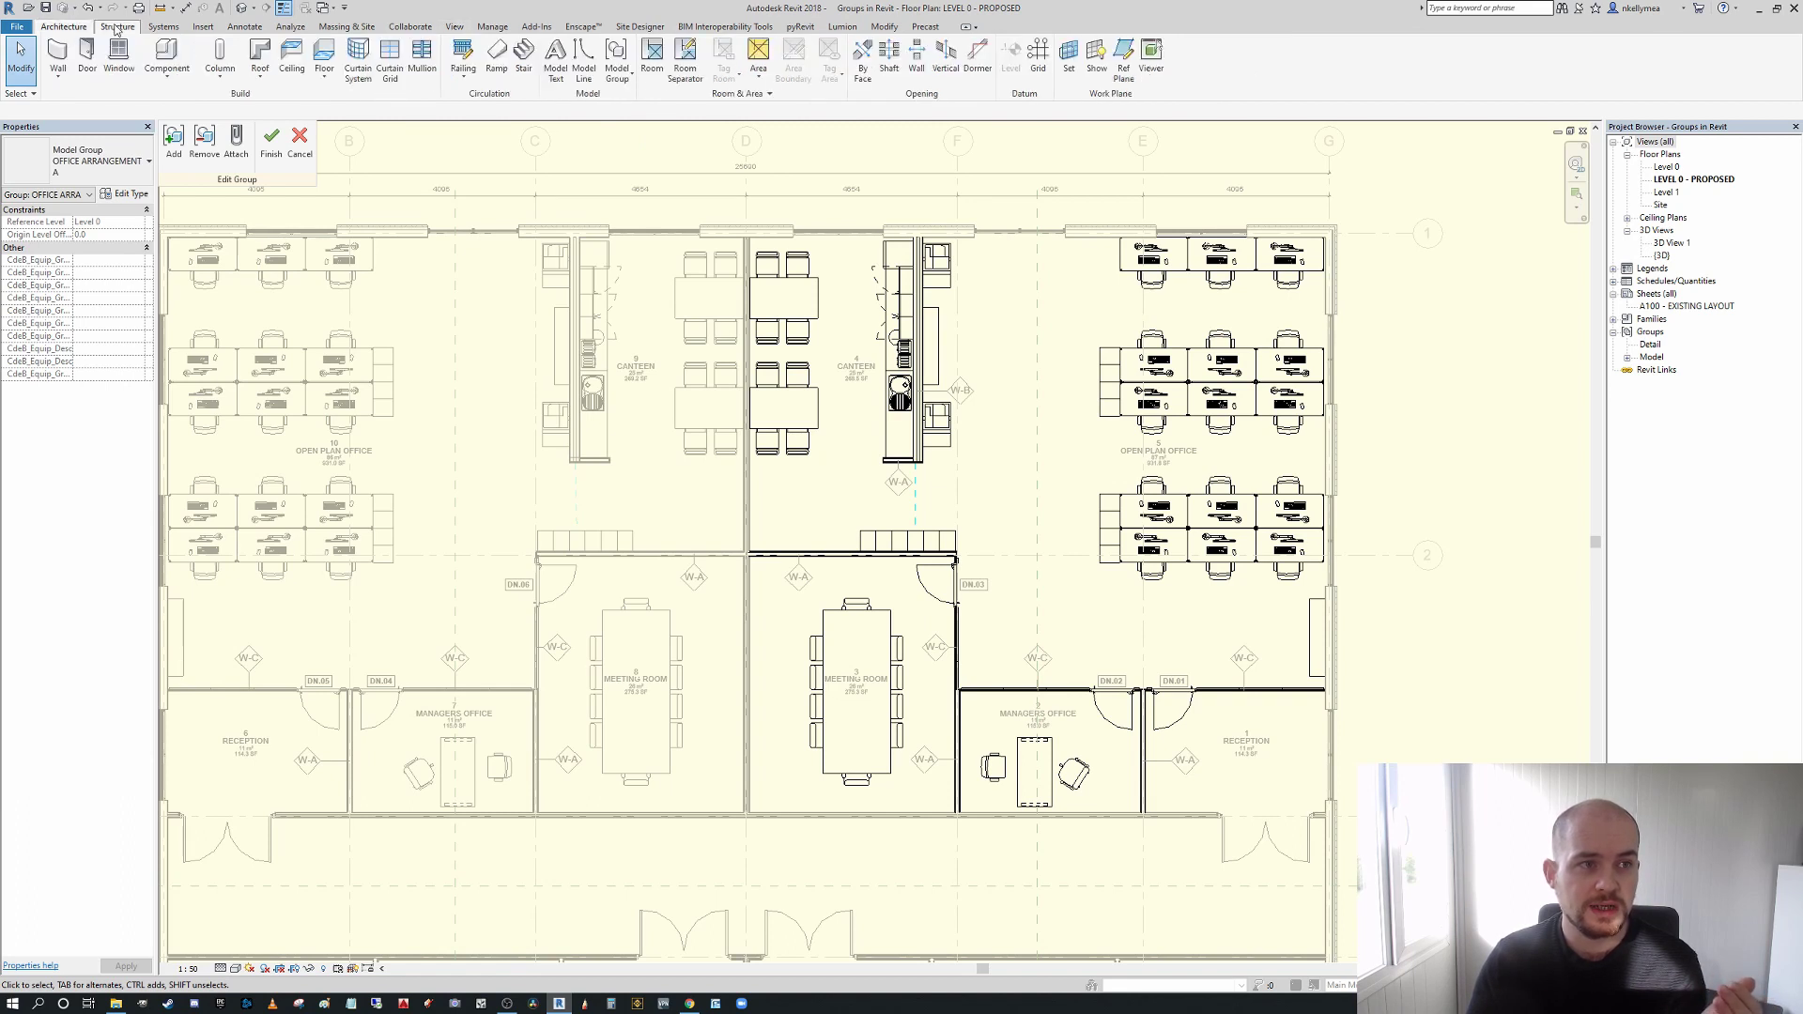
click(116, 26)
click(164, 26)
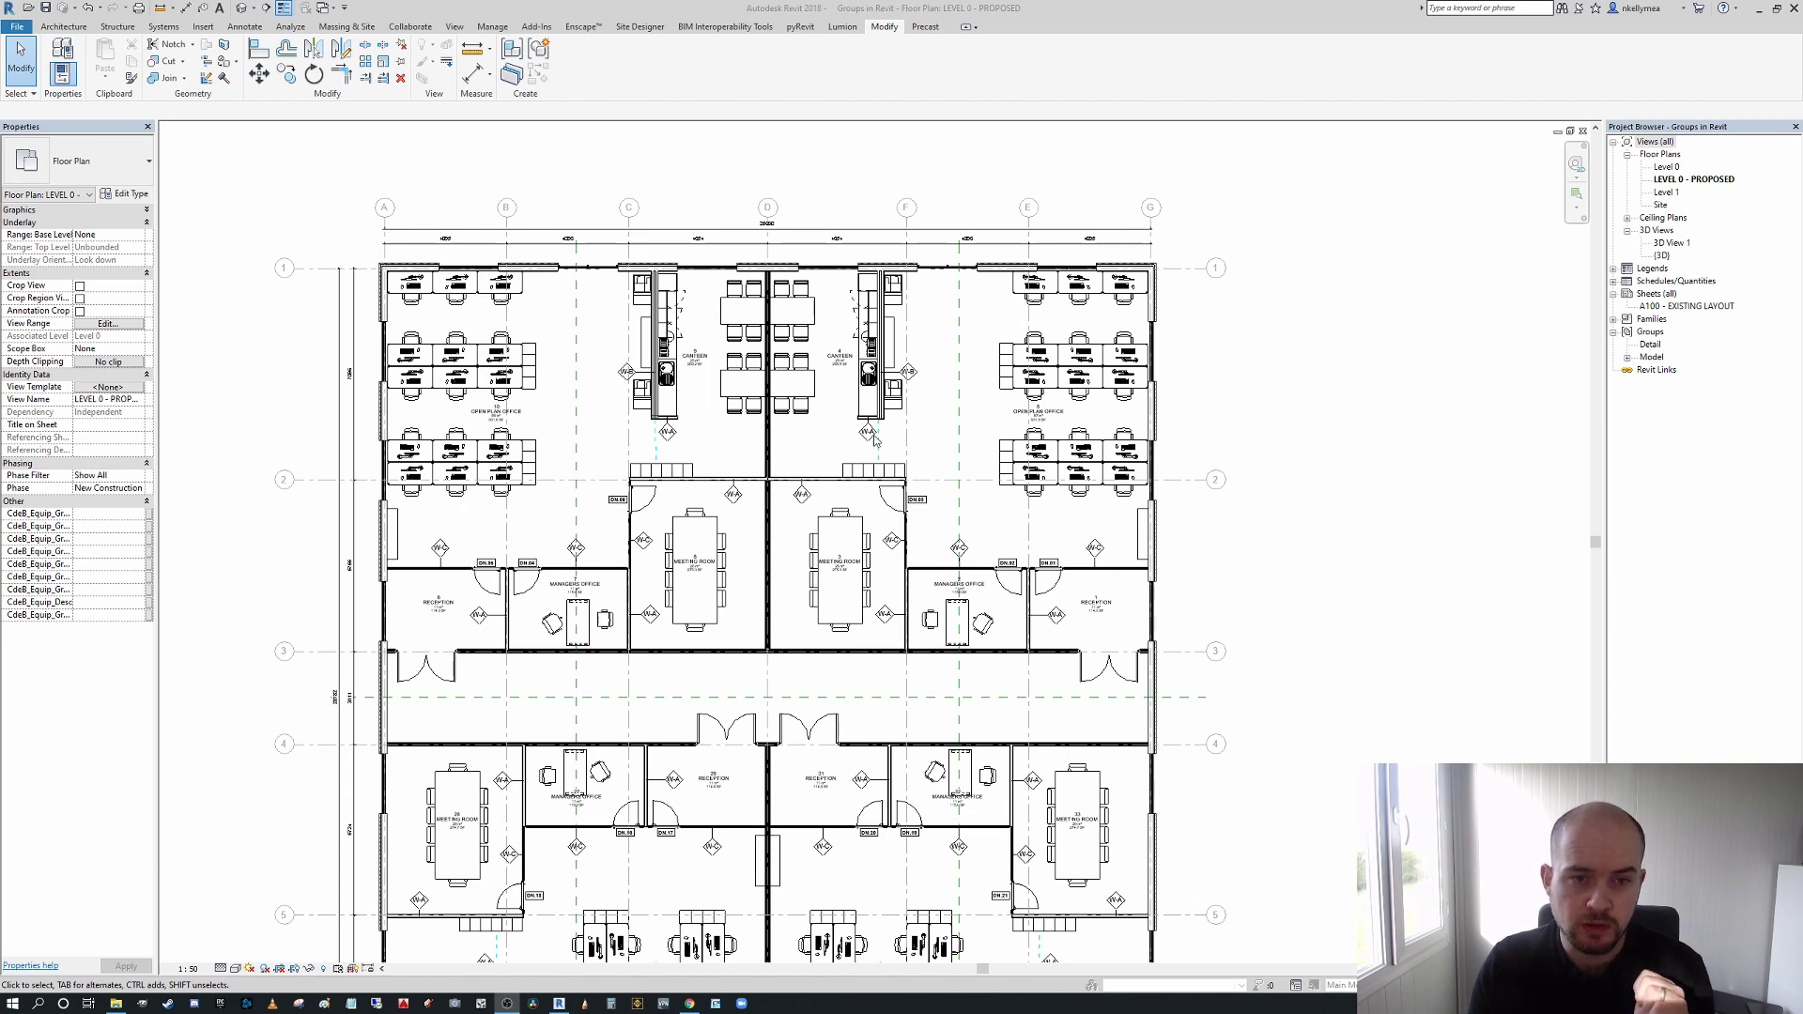
- Examine the two northern office arrangements and highlight the north-east OFFICE ARRANGEMENT A model group
scroll(869, 436, up, 4)
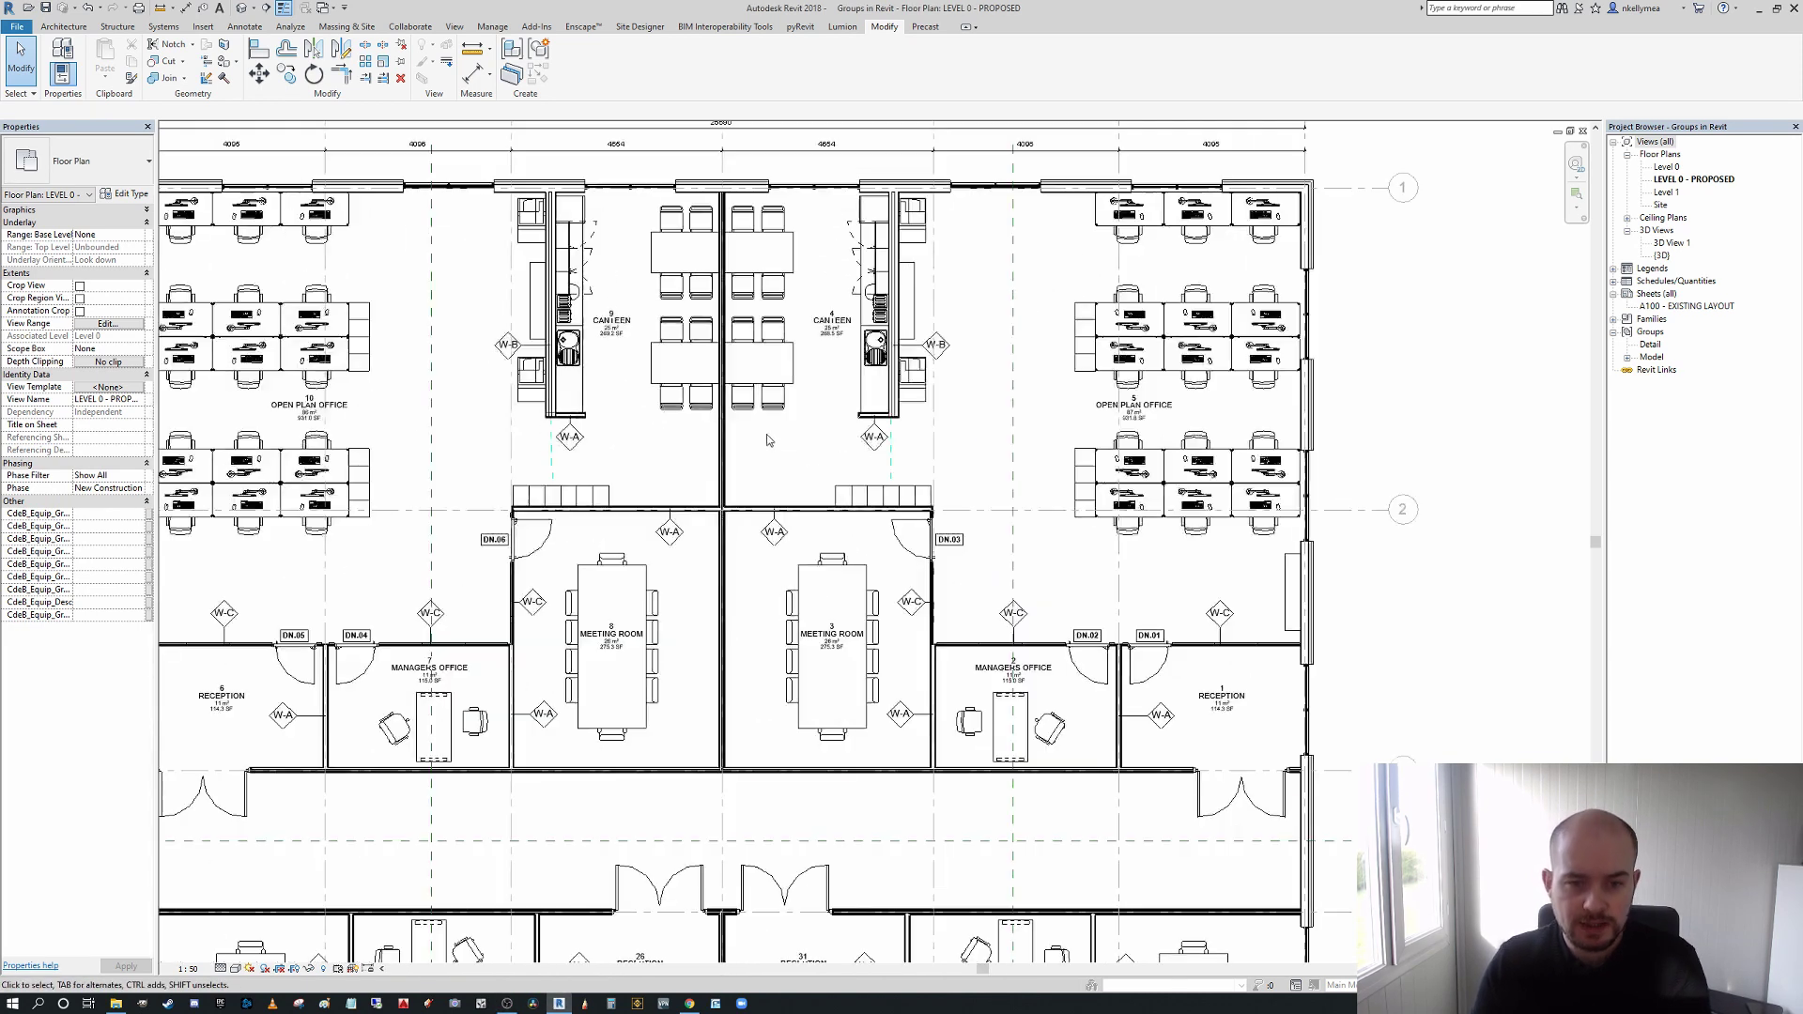
middle_drag(769, 473, 861, 530)
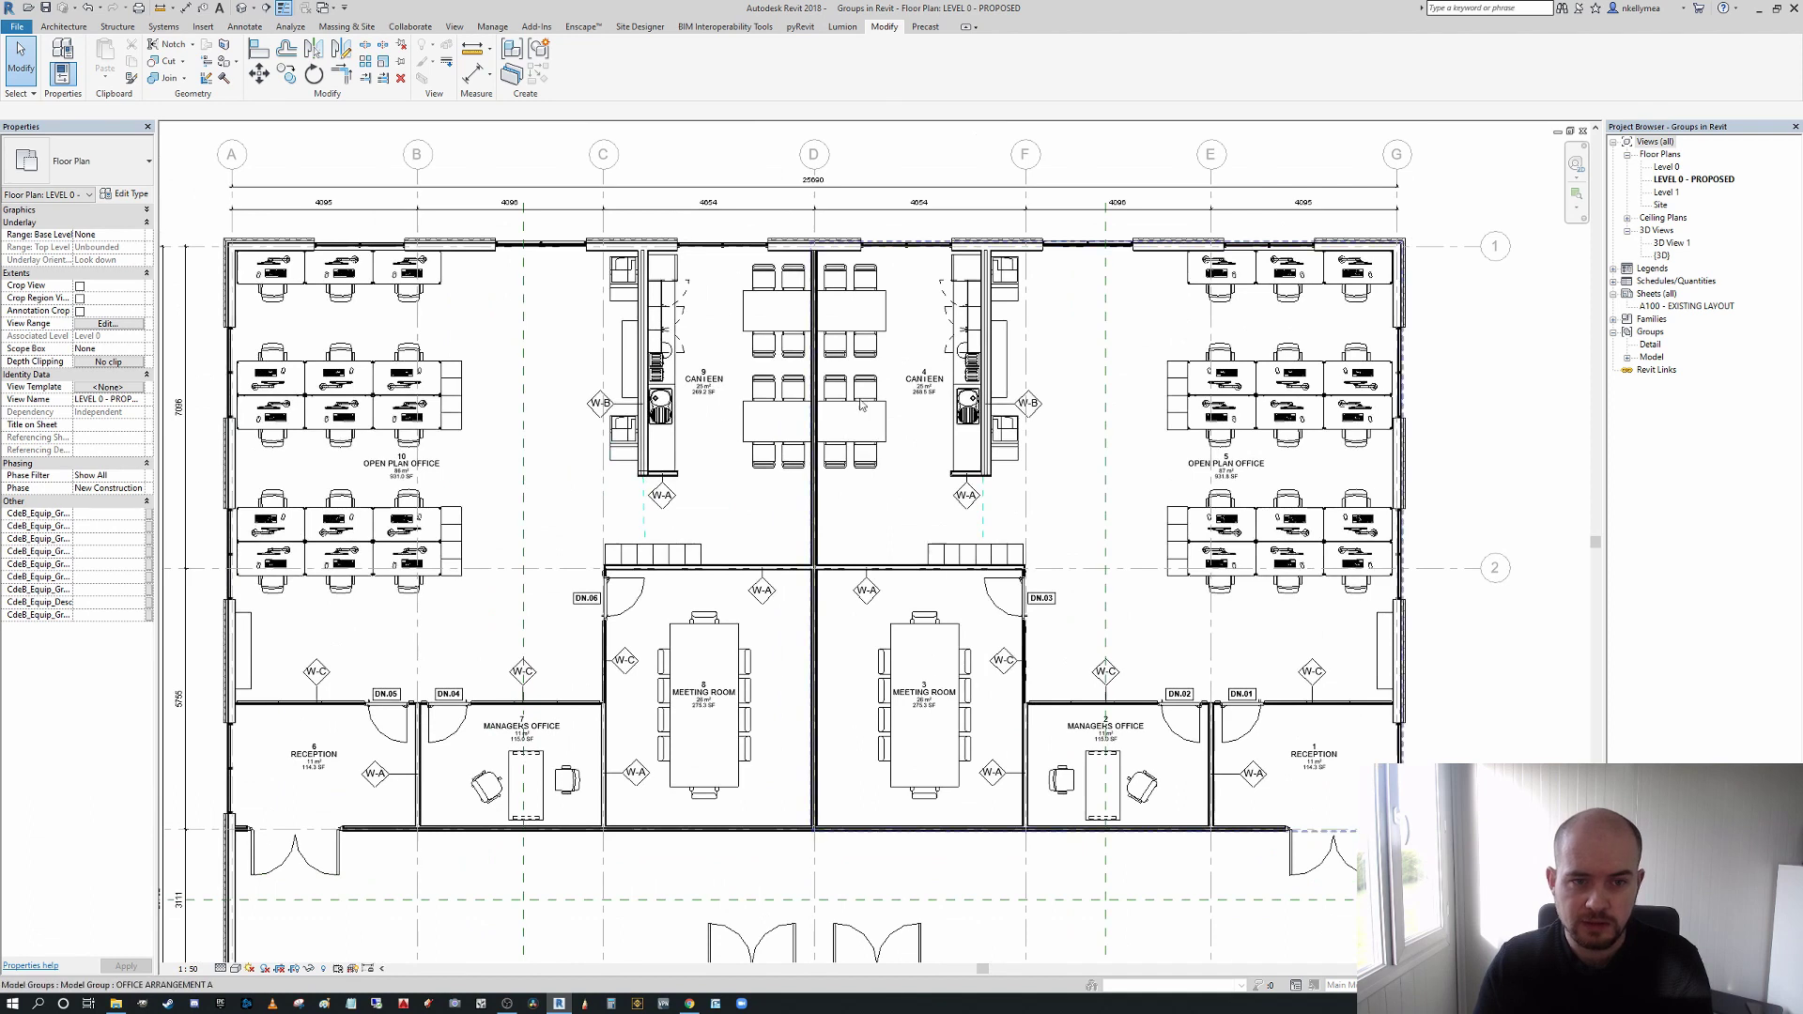
scroll(403, 431, up, 2)
scroll(403, 431, down, 2)
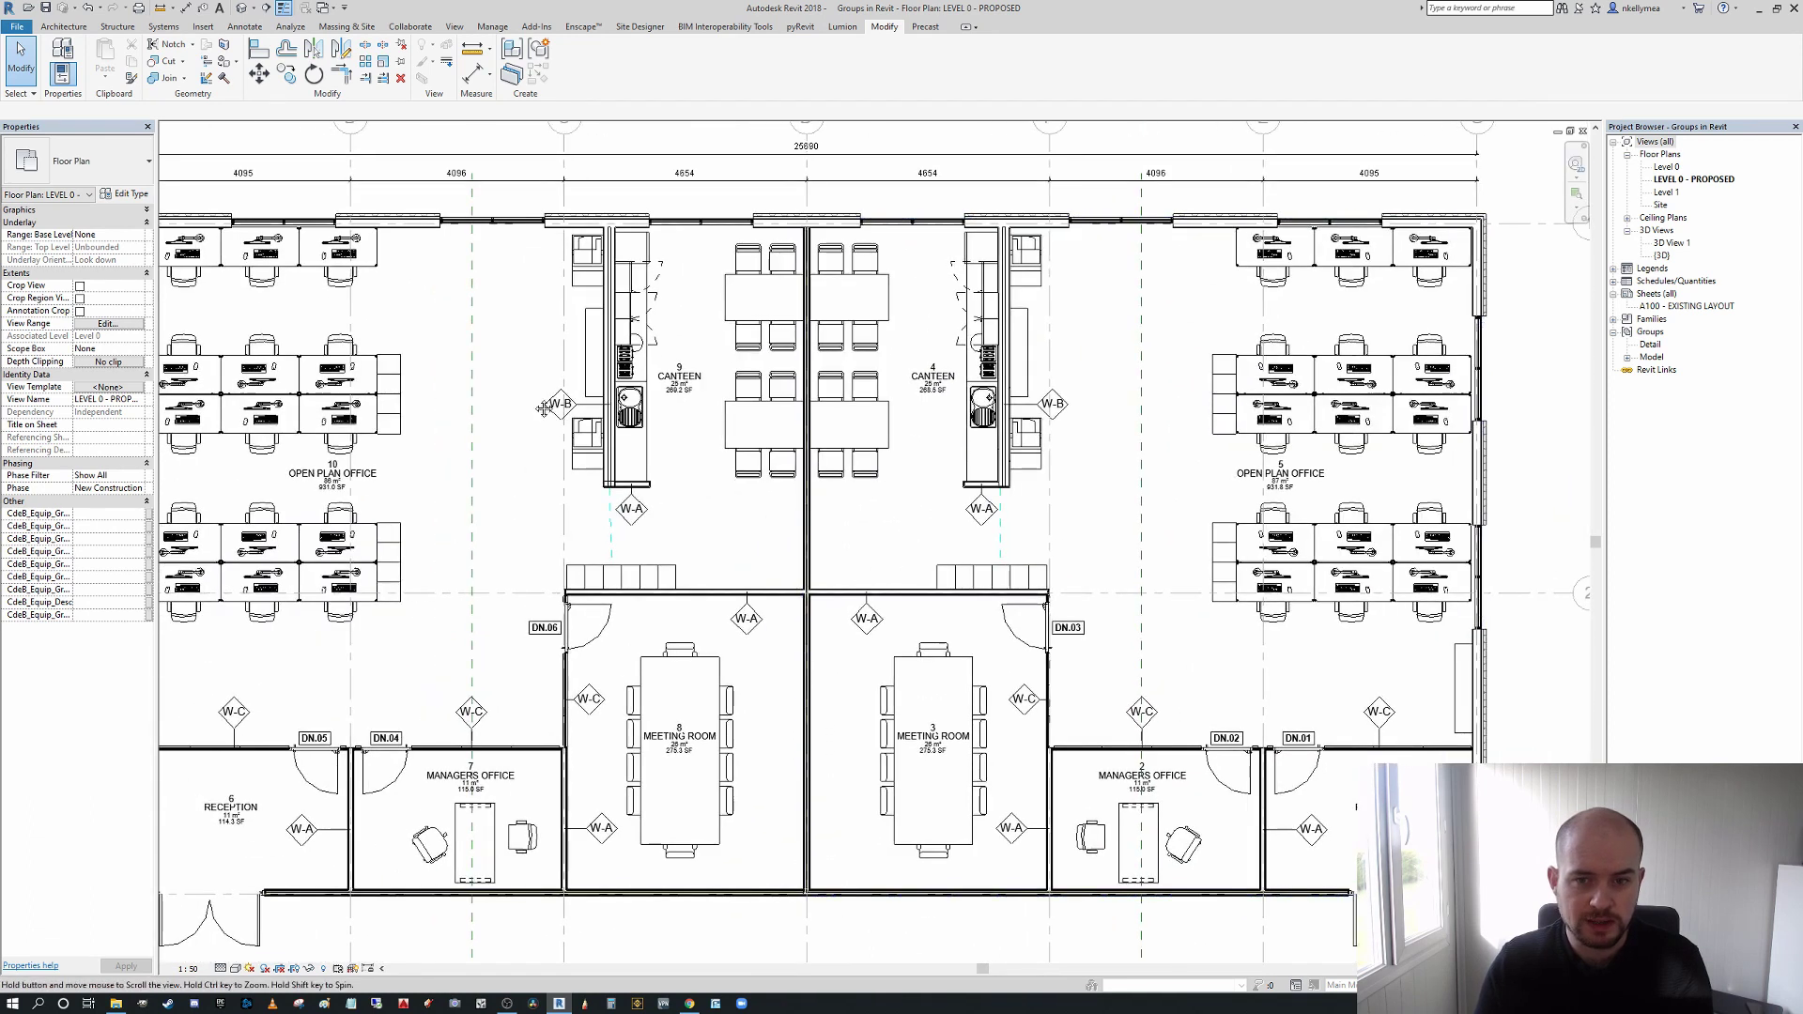
middle_drag(598, 405, 622, 420)
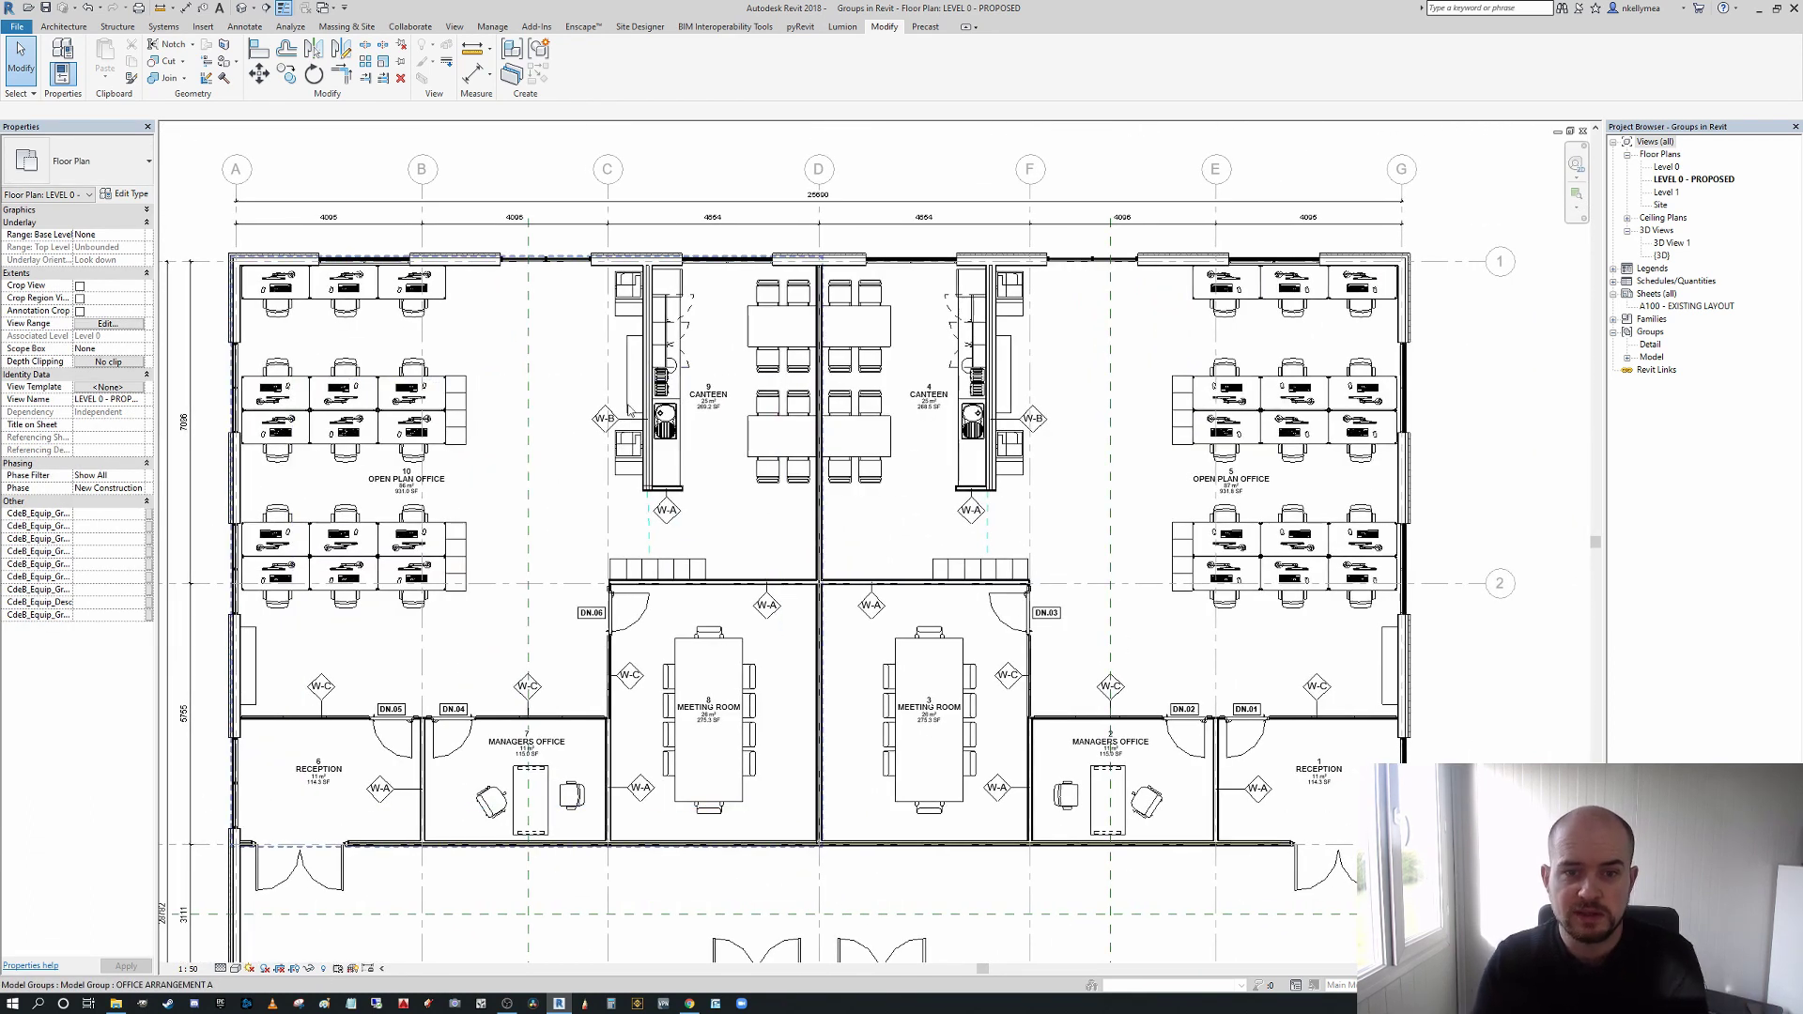
middle_drag(870, 493, 865, 483)
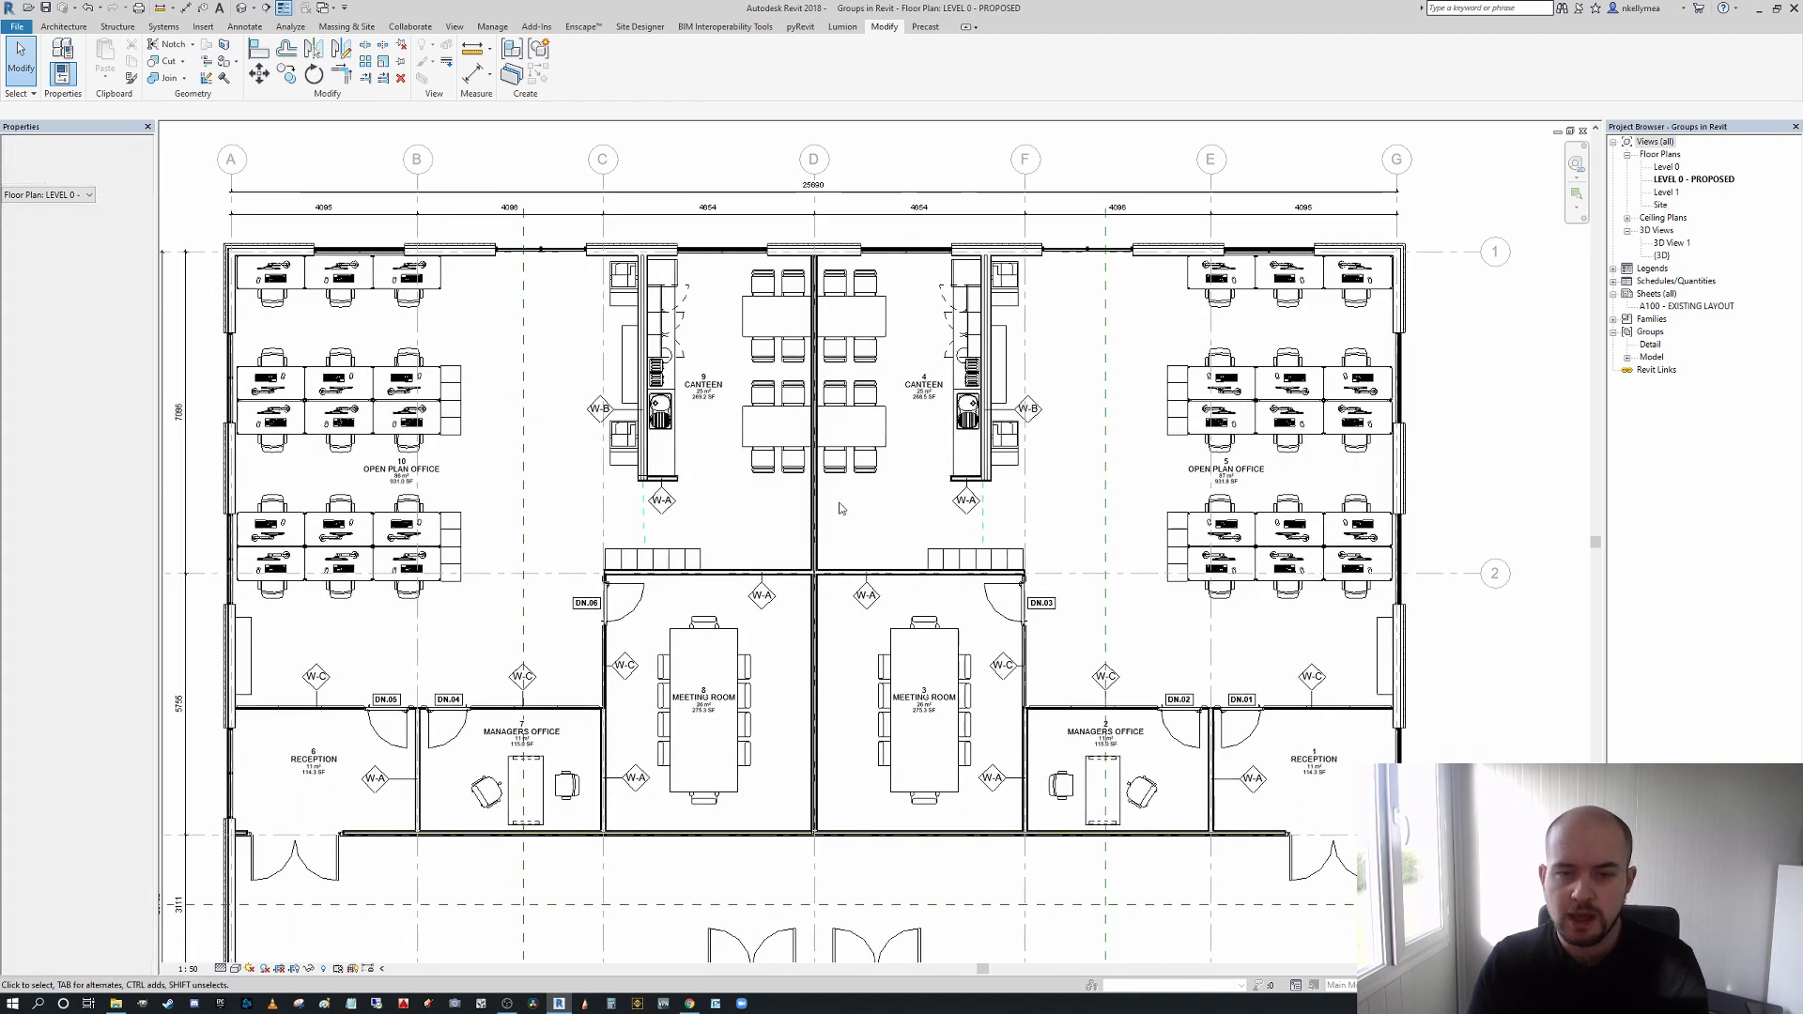
click(866, 483)
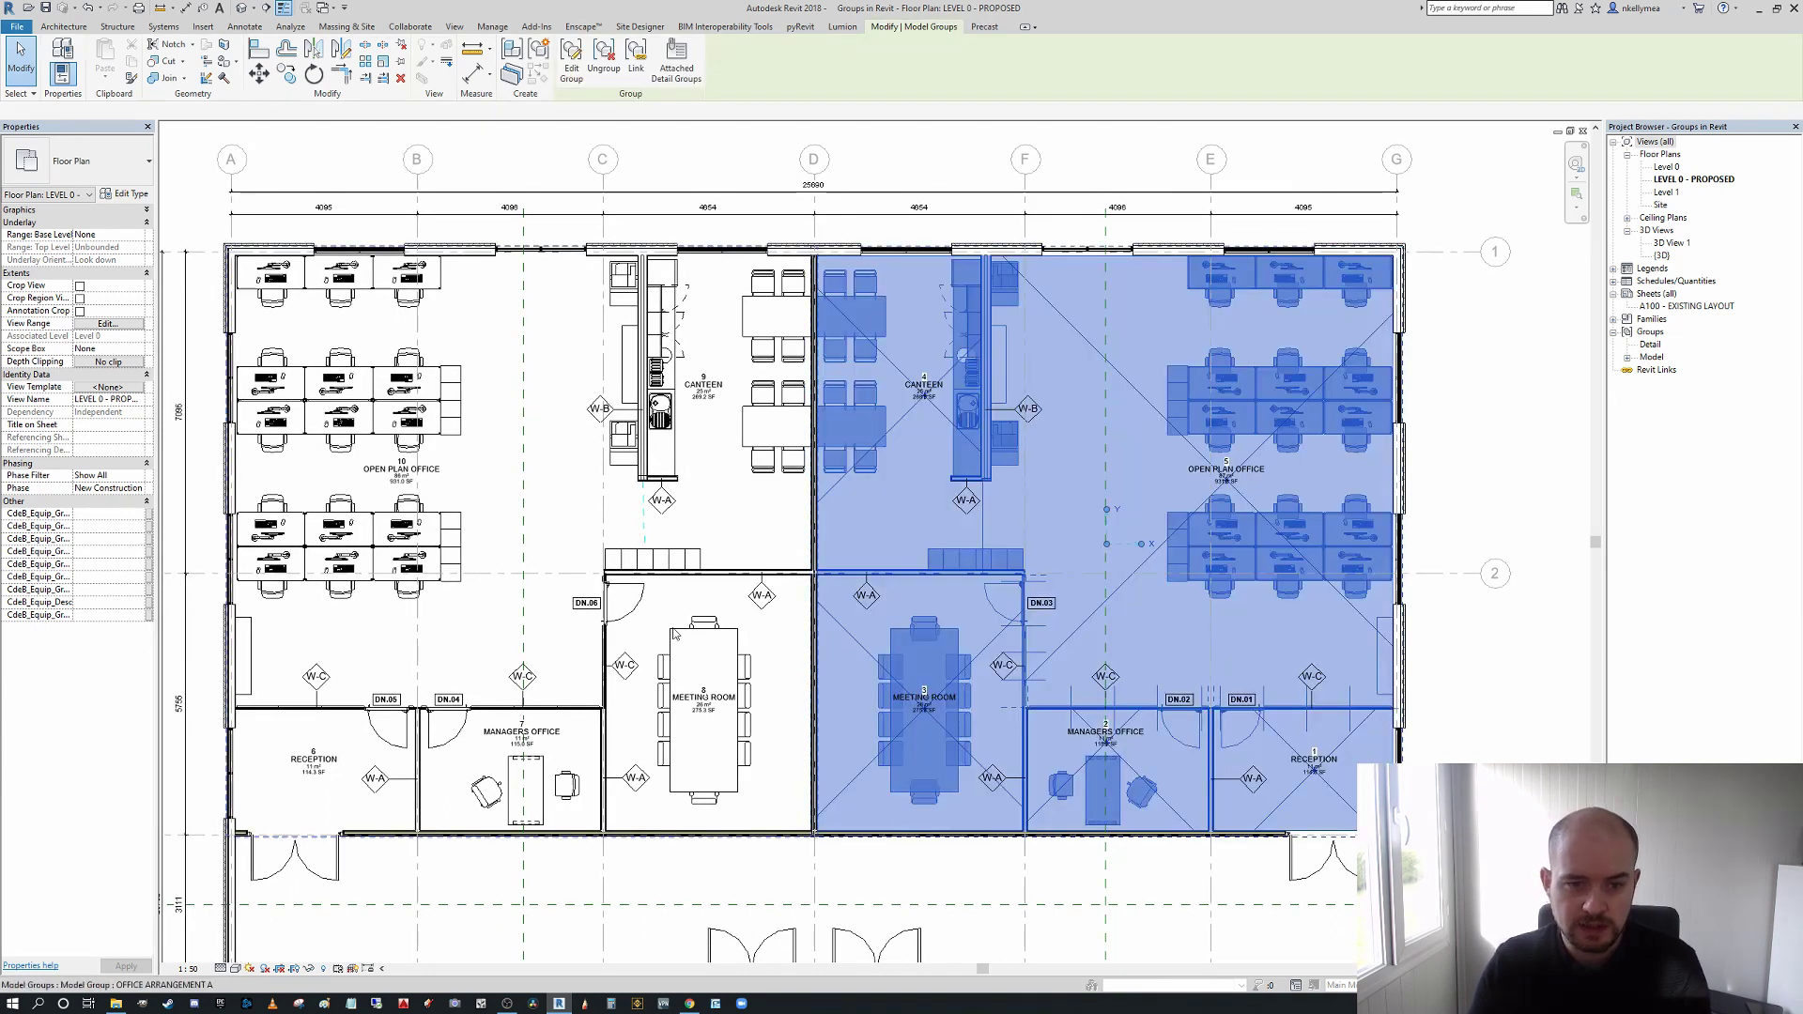
key(Escape)
scroll(1089, 398, up, 3)
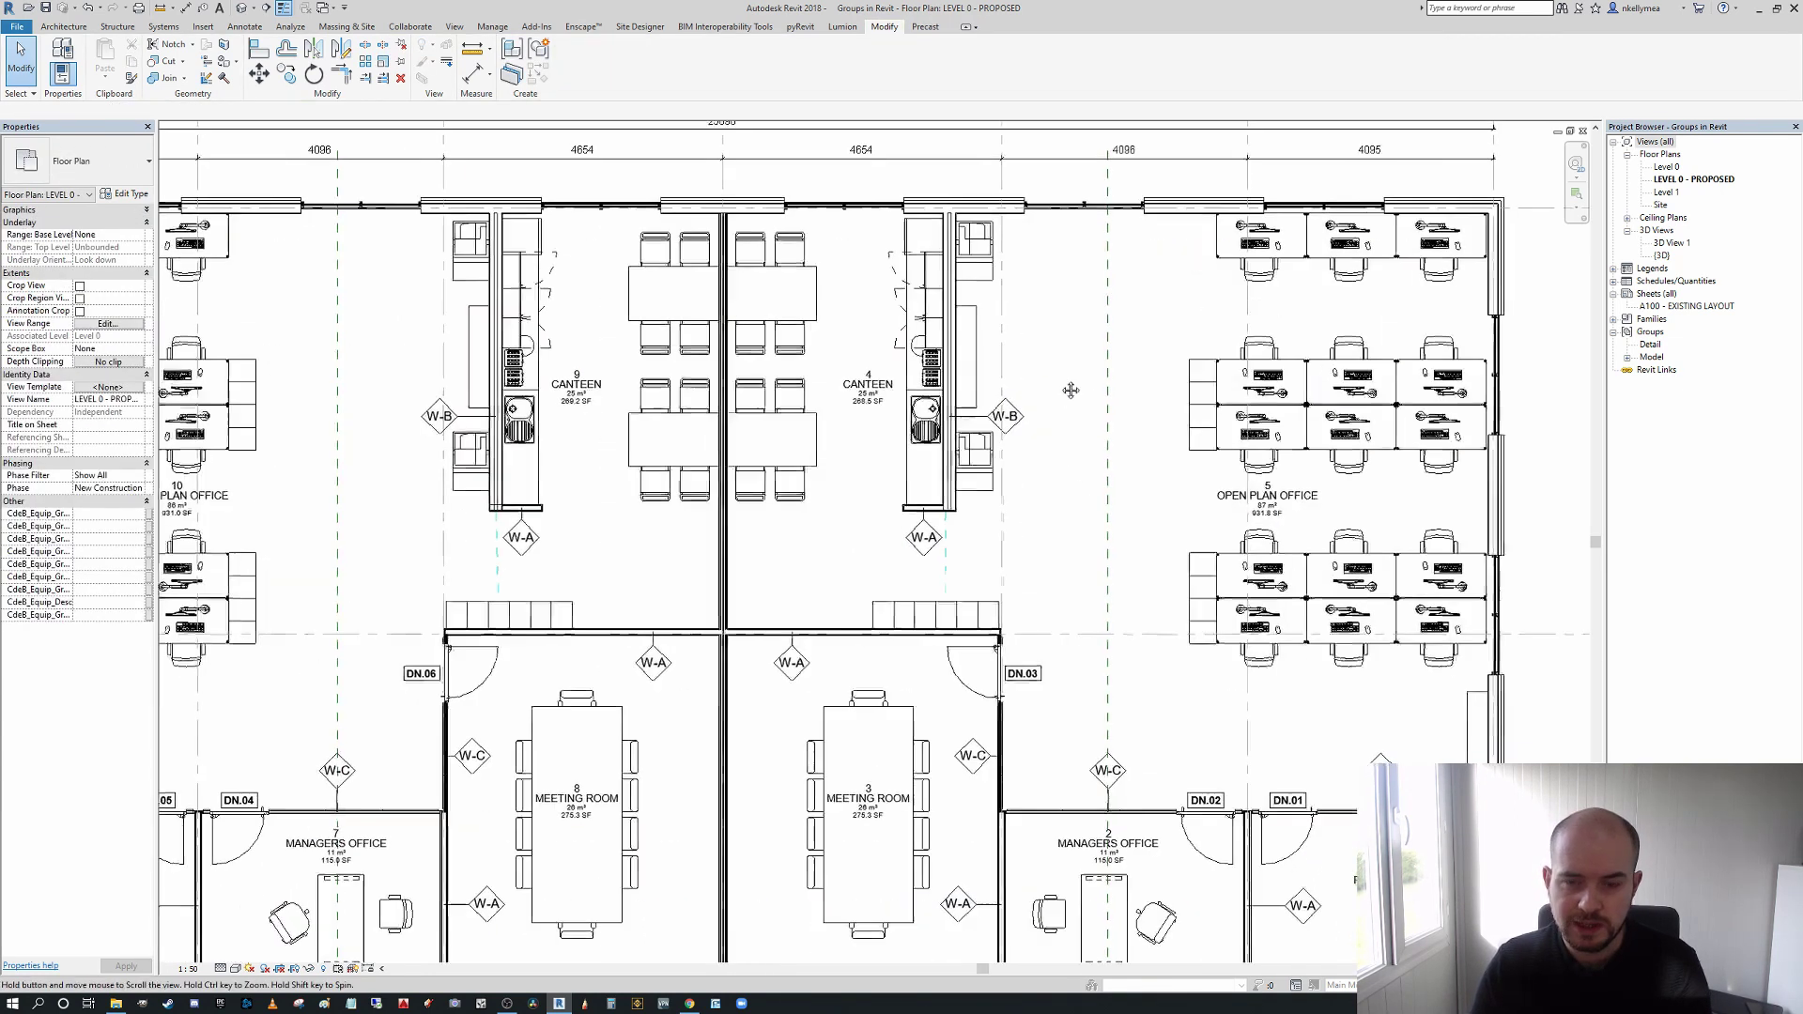
- Select the attached detail group of the north-east arrangement, review its available types, and clear the selection
click(976, 398)
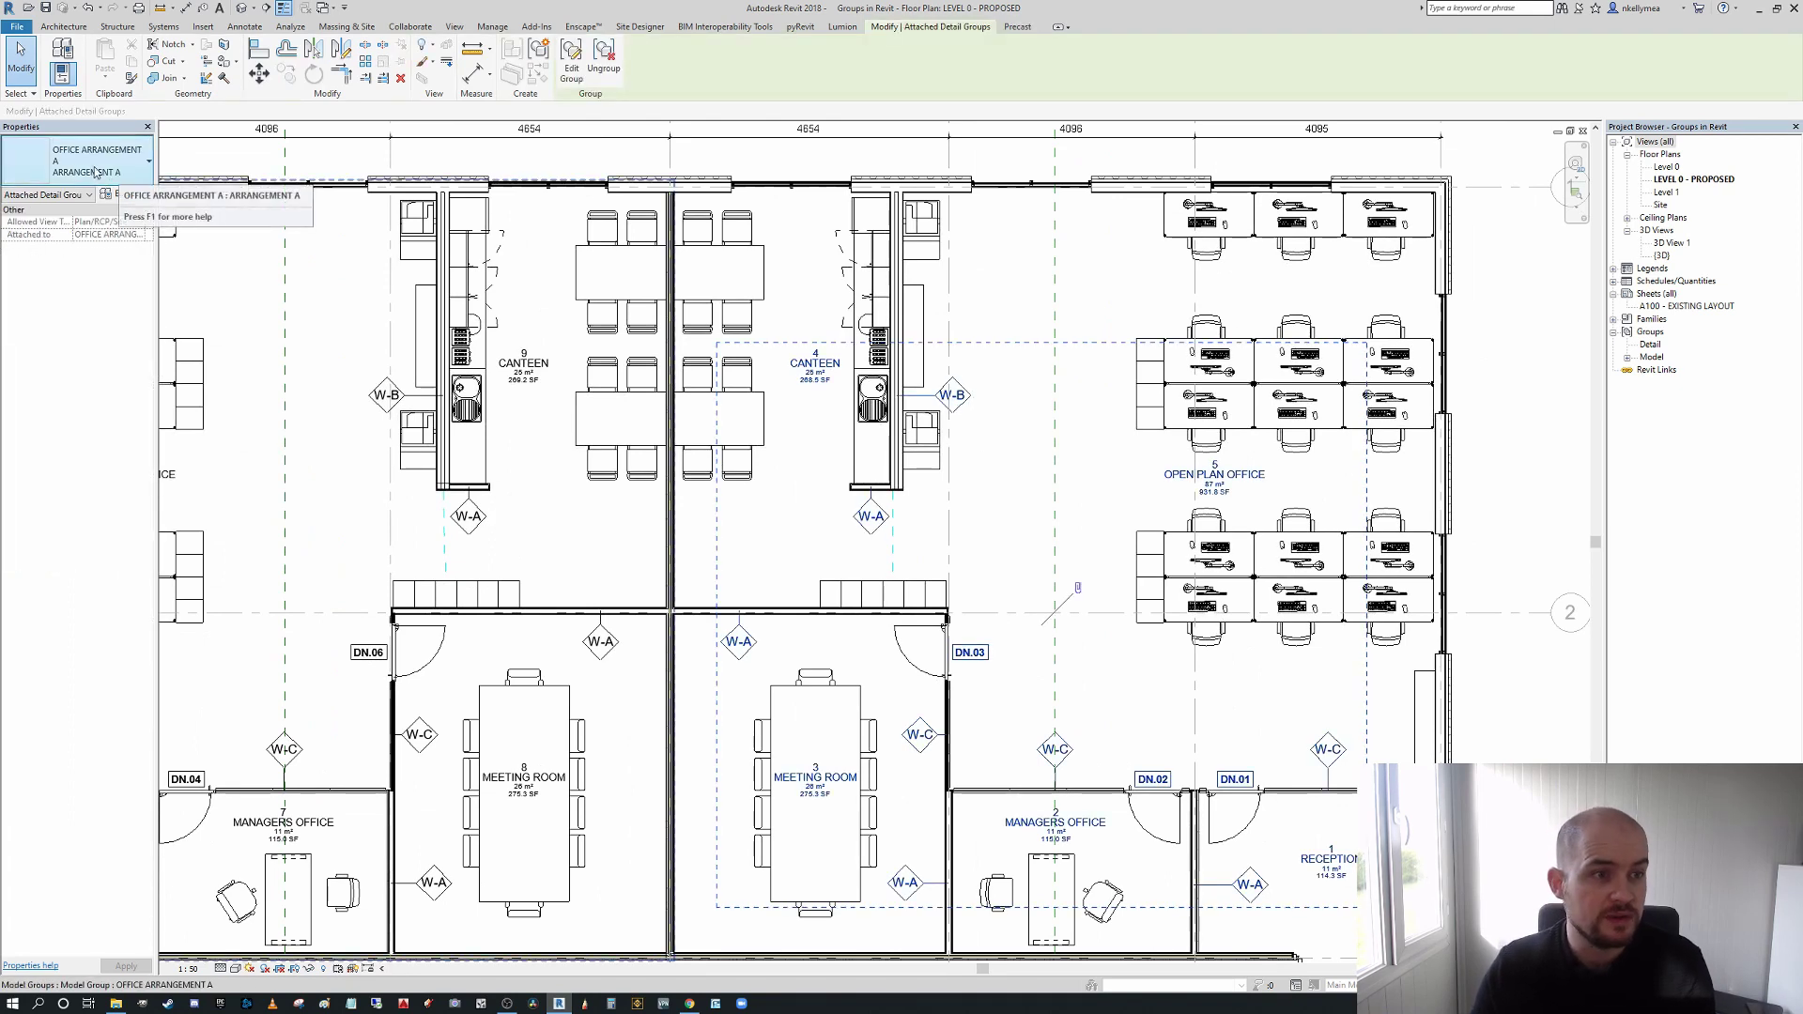
click(143, 169)
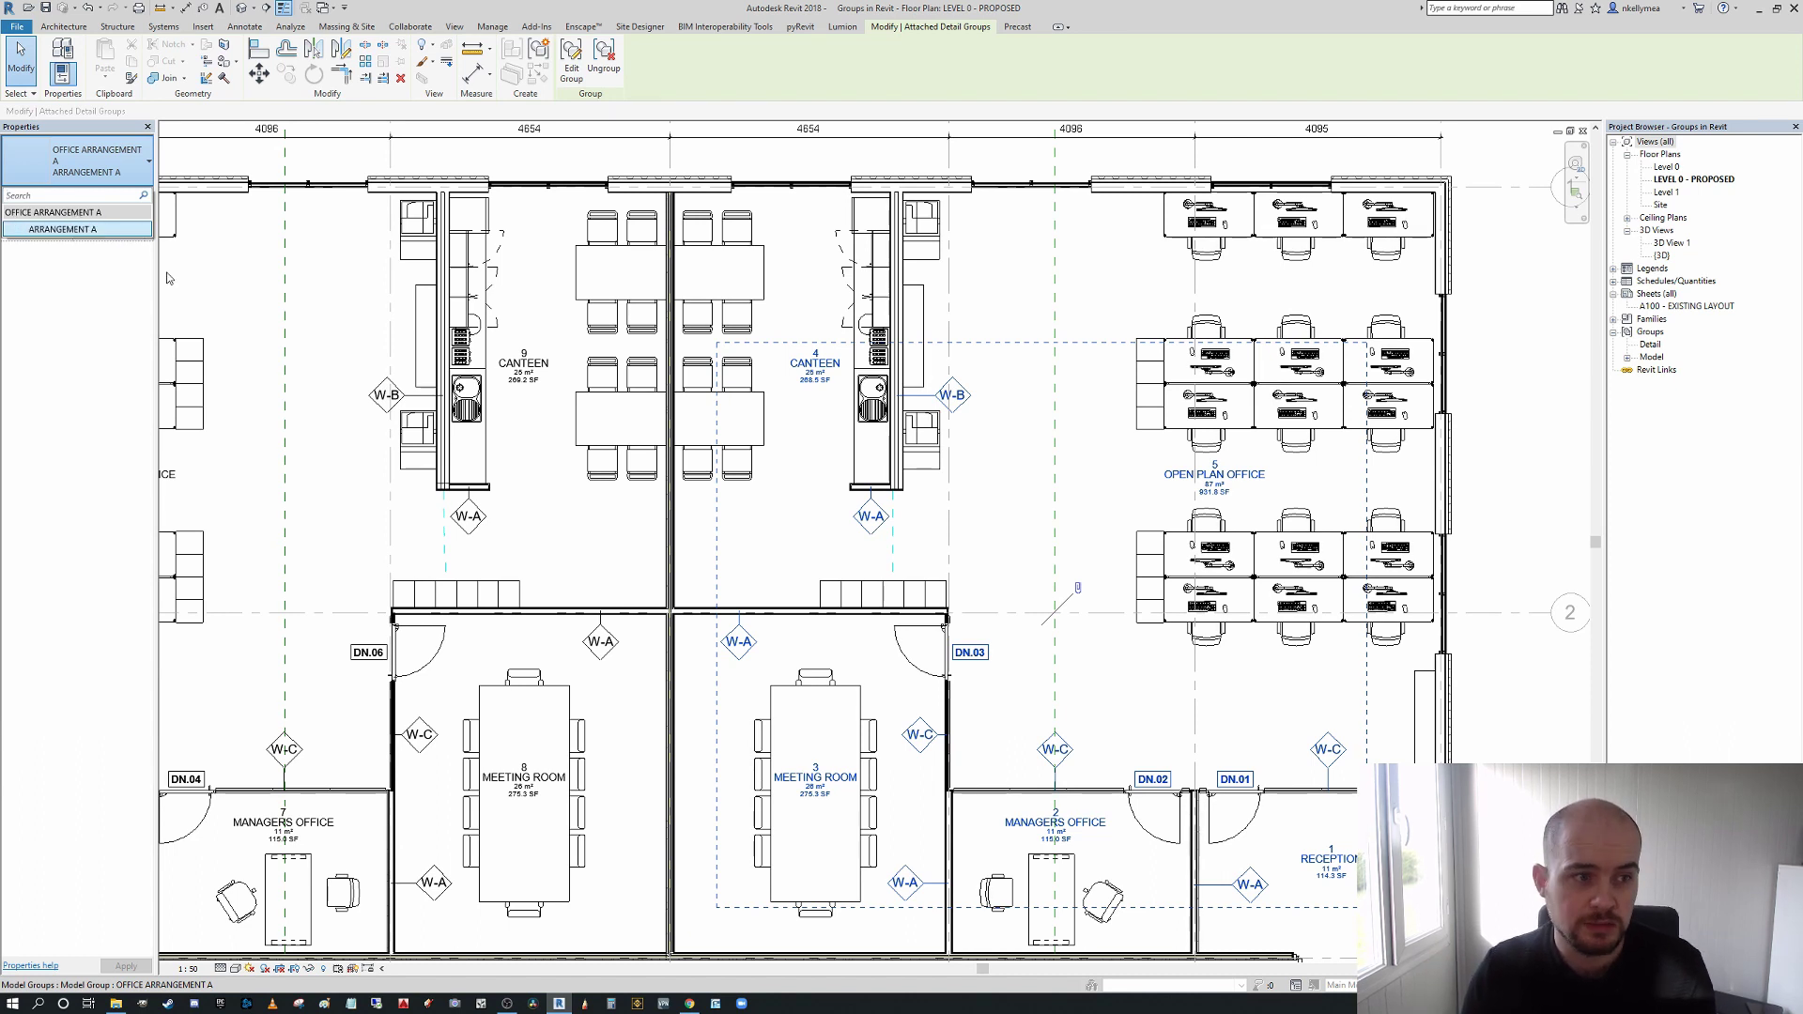
click(562, 534)
- Inspect which wall, door and room tags belong to the north-east arrangement's attached detail group
middle_drag(594, 540, 779, 535)
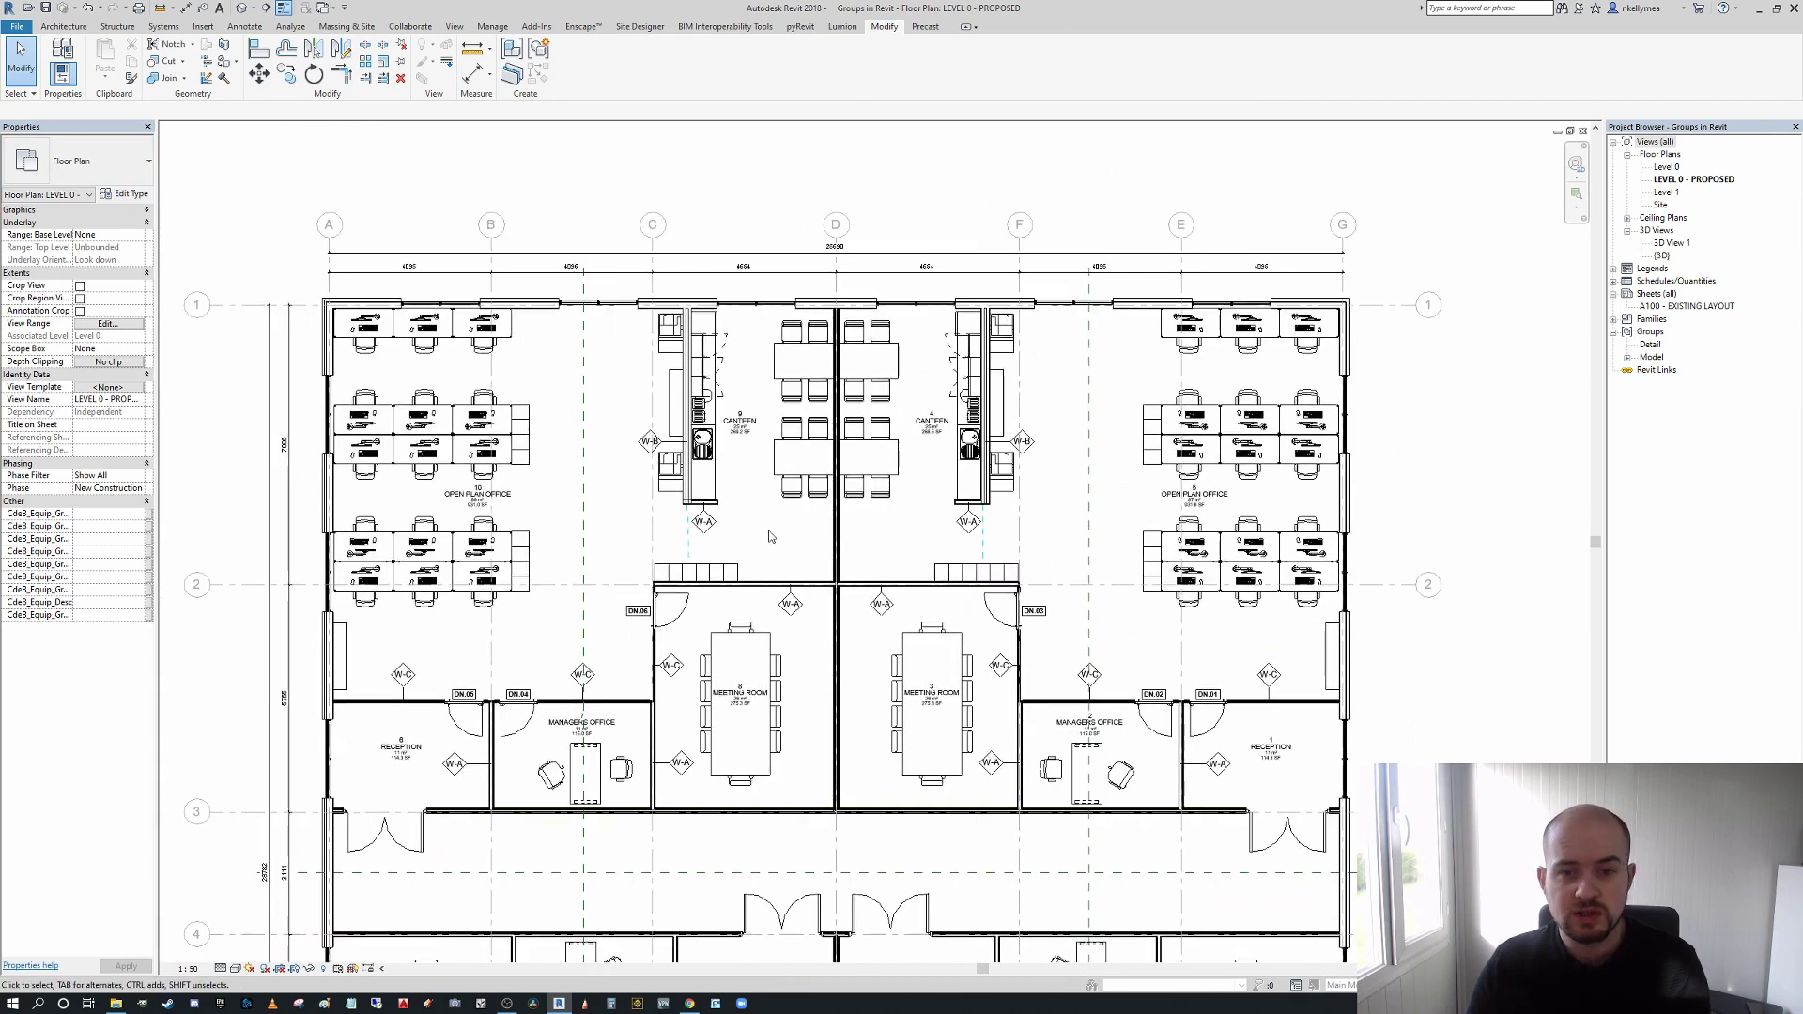
scroll(784, 532, up, 3)
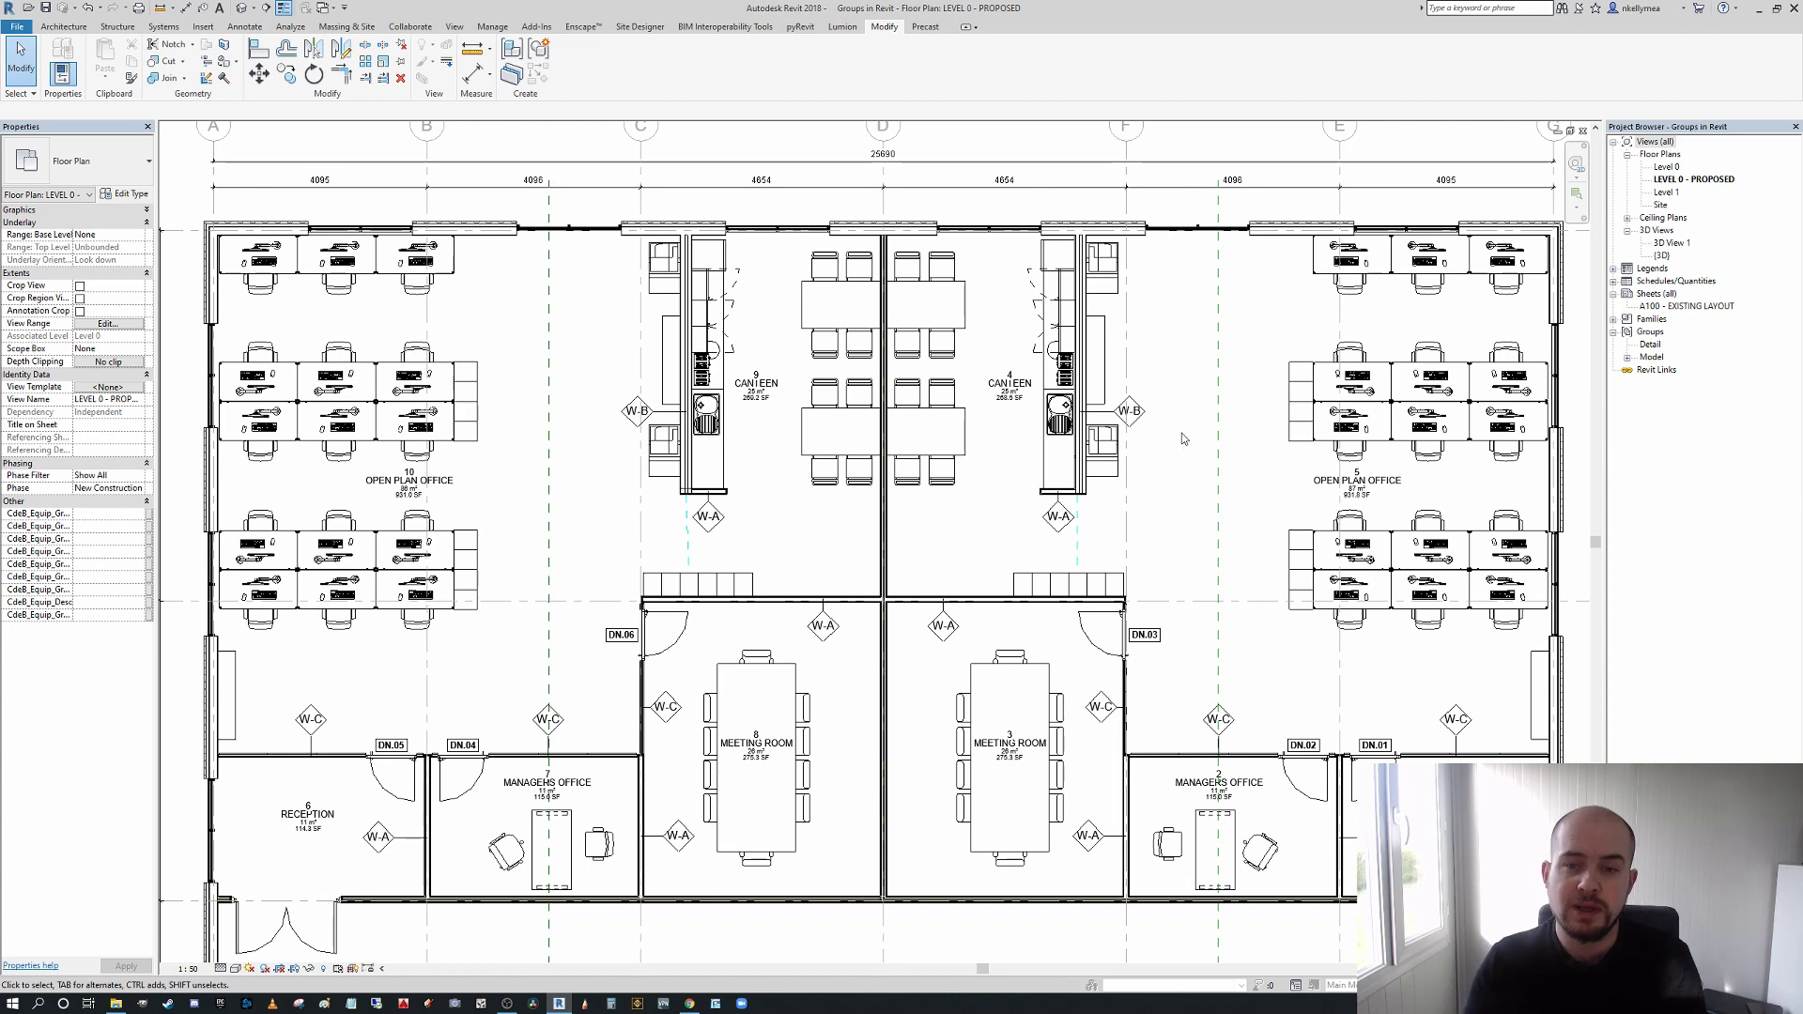
mouse_move(1248, 553)
middle_down()
mouse_move(1235, 546)
mouse_move(1252, 540)
middle_up()
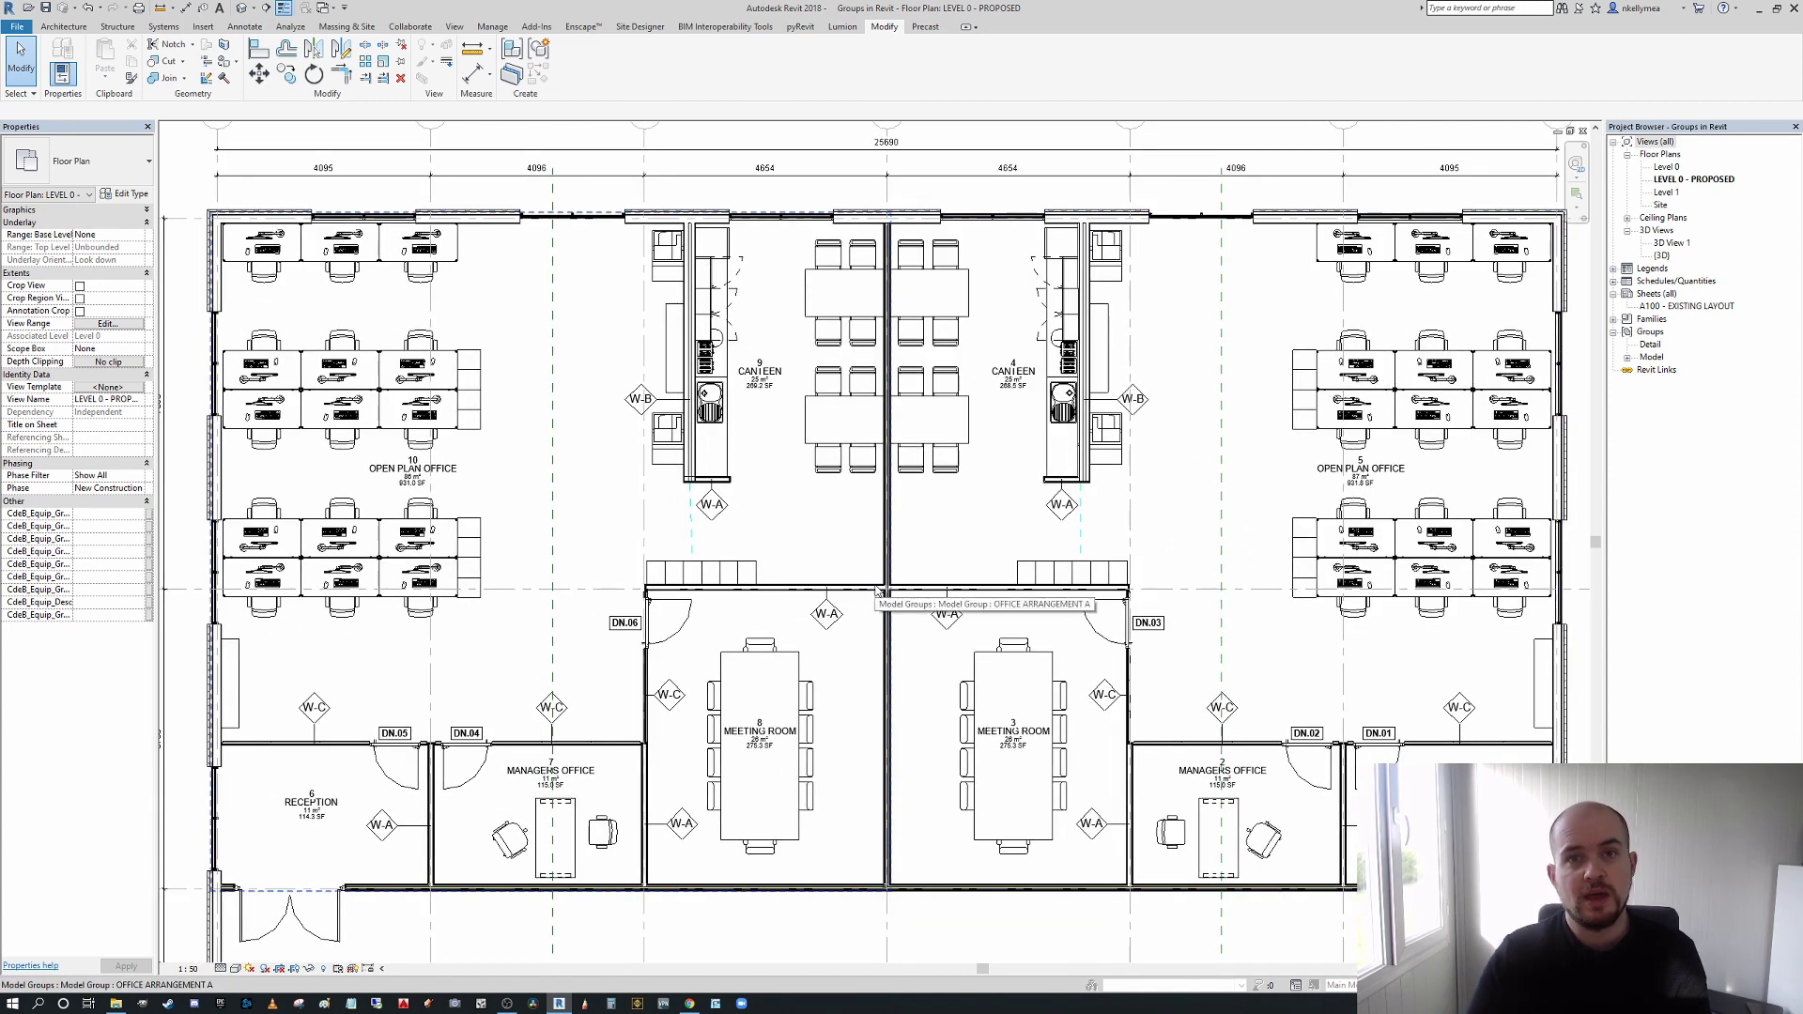
middle_drag(876, 590, 787, 580)
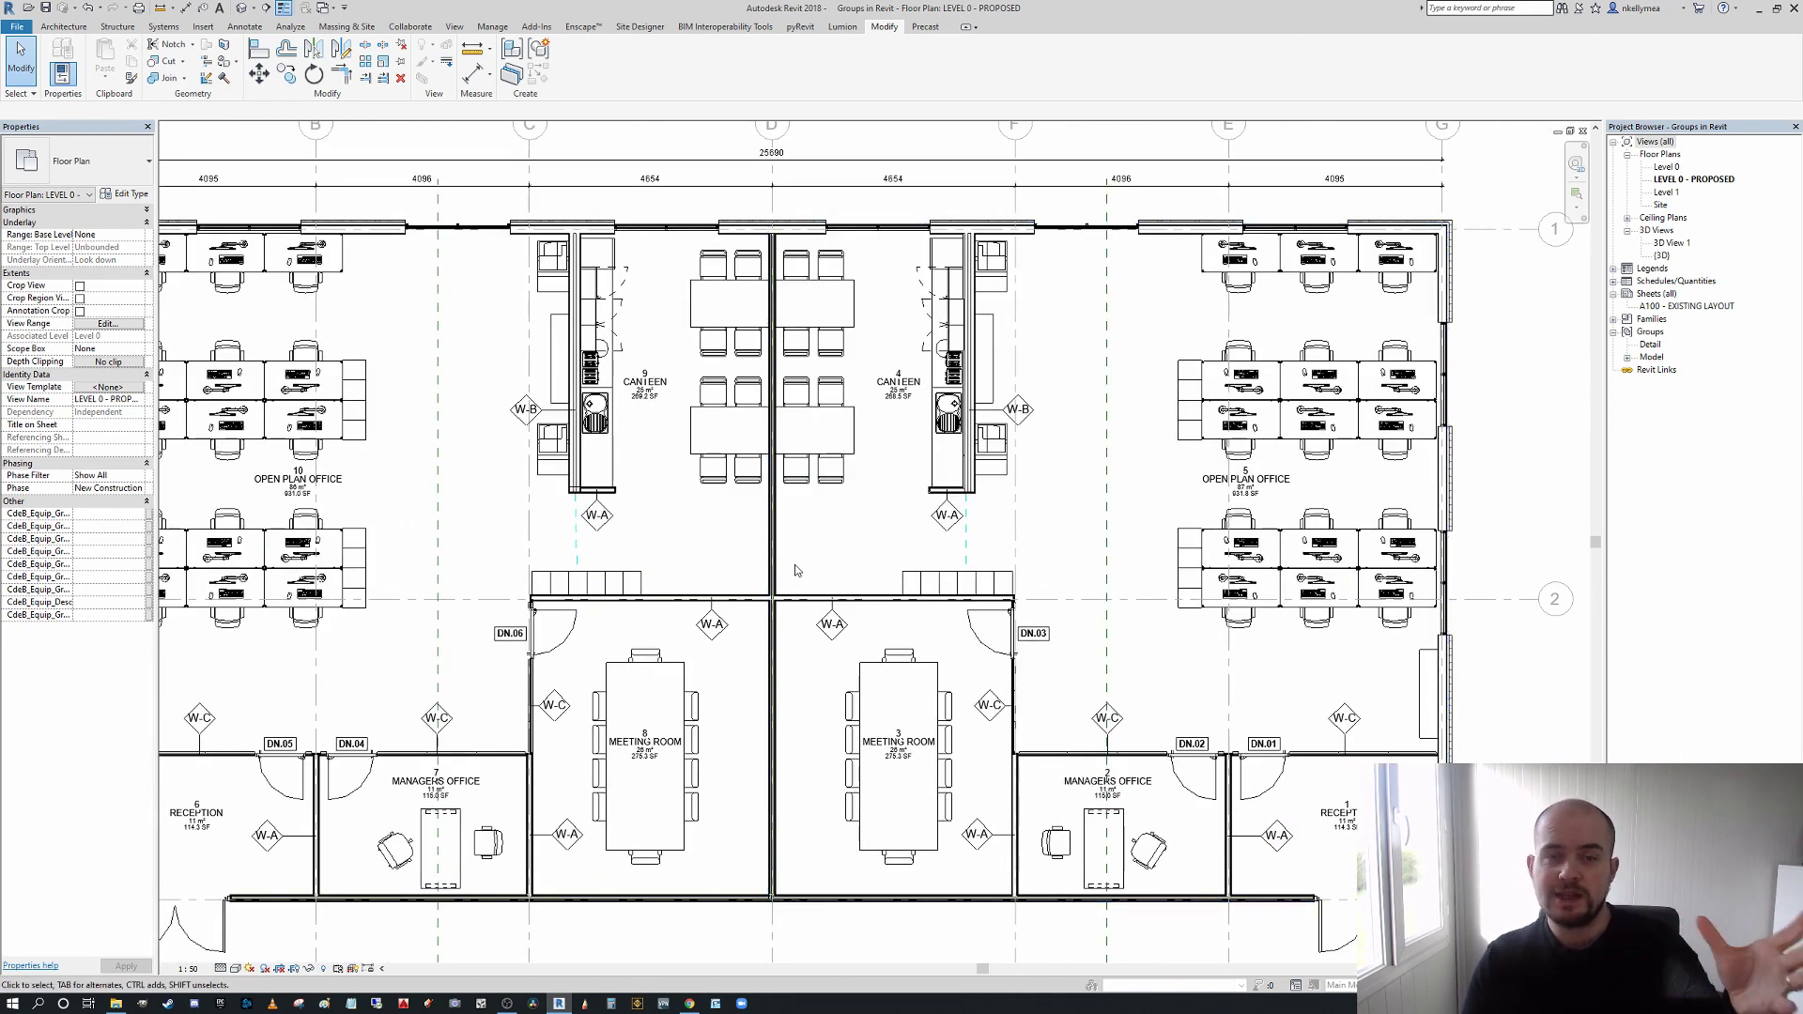
middle_drag(922, 522, 888, 513)
click(911, 514)
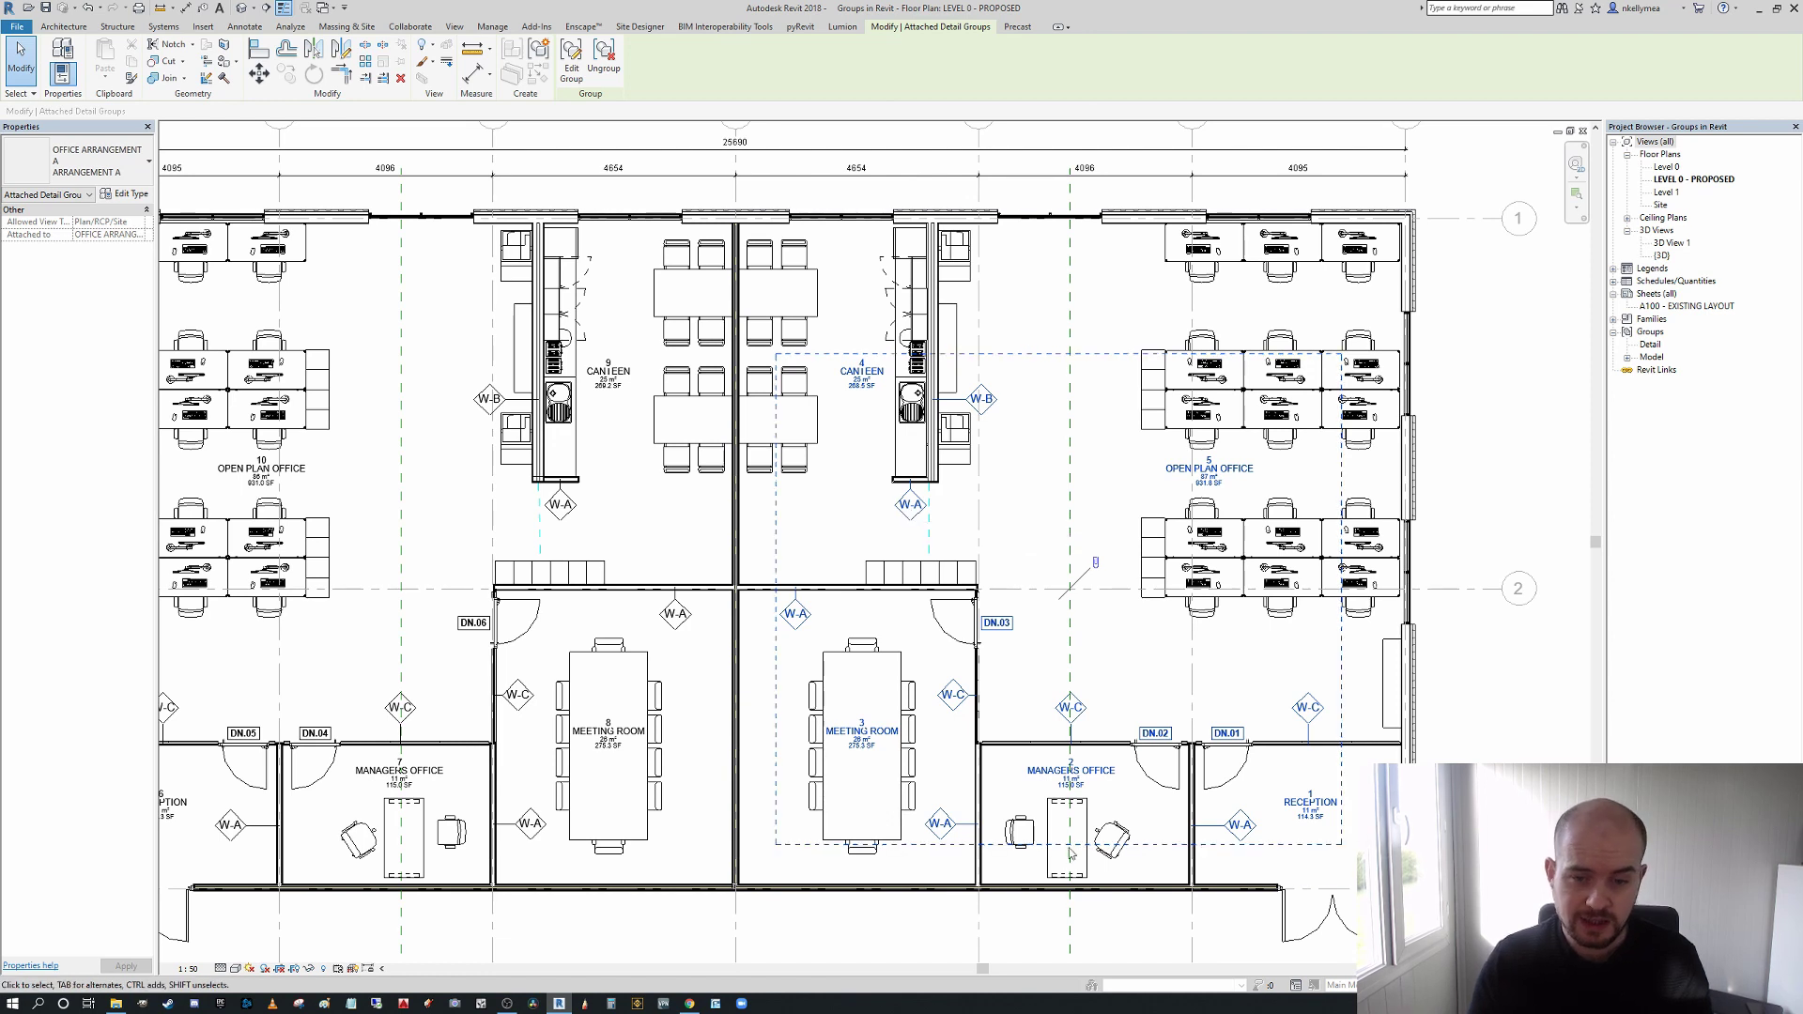
middle_drag(989, 677, 1148, 710)
key(Escape)
- Compare the tags in both northern arrangements, highlighting the attached detail group around canteen 4
middle_drag(899, 657, 1076, 597)
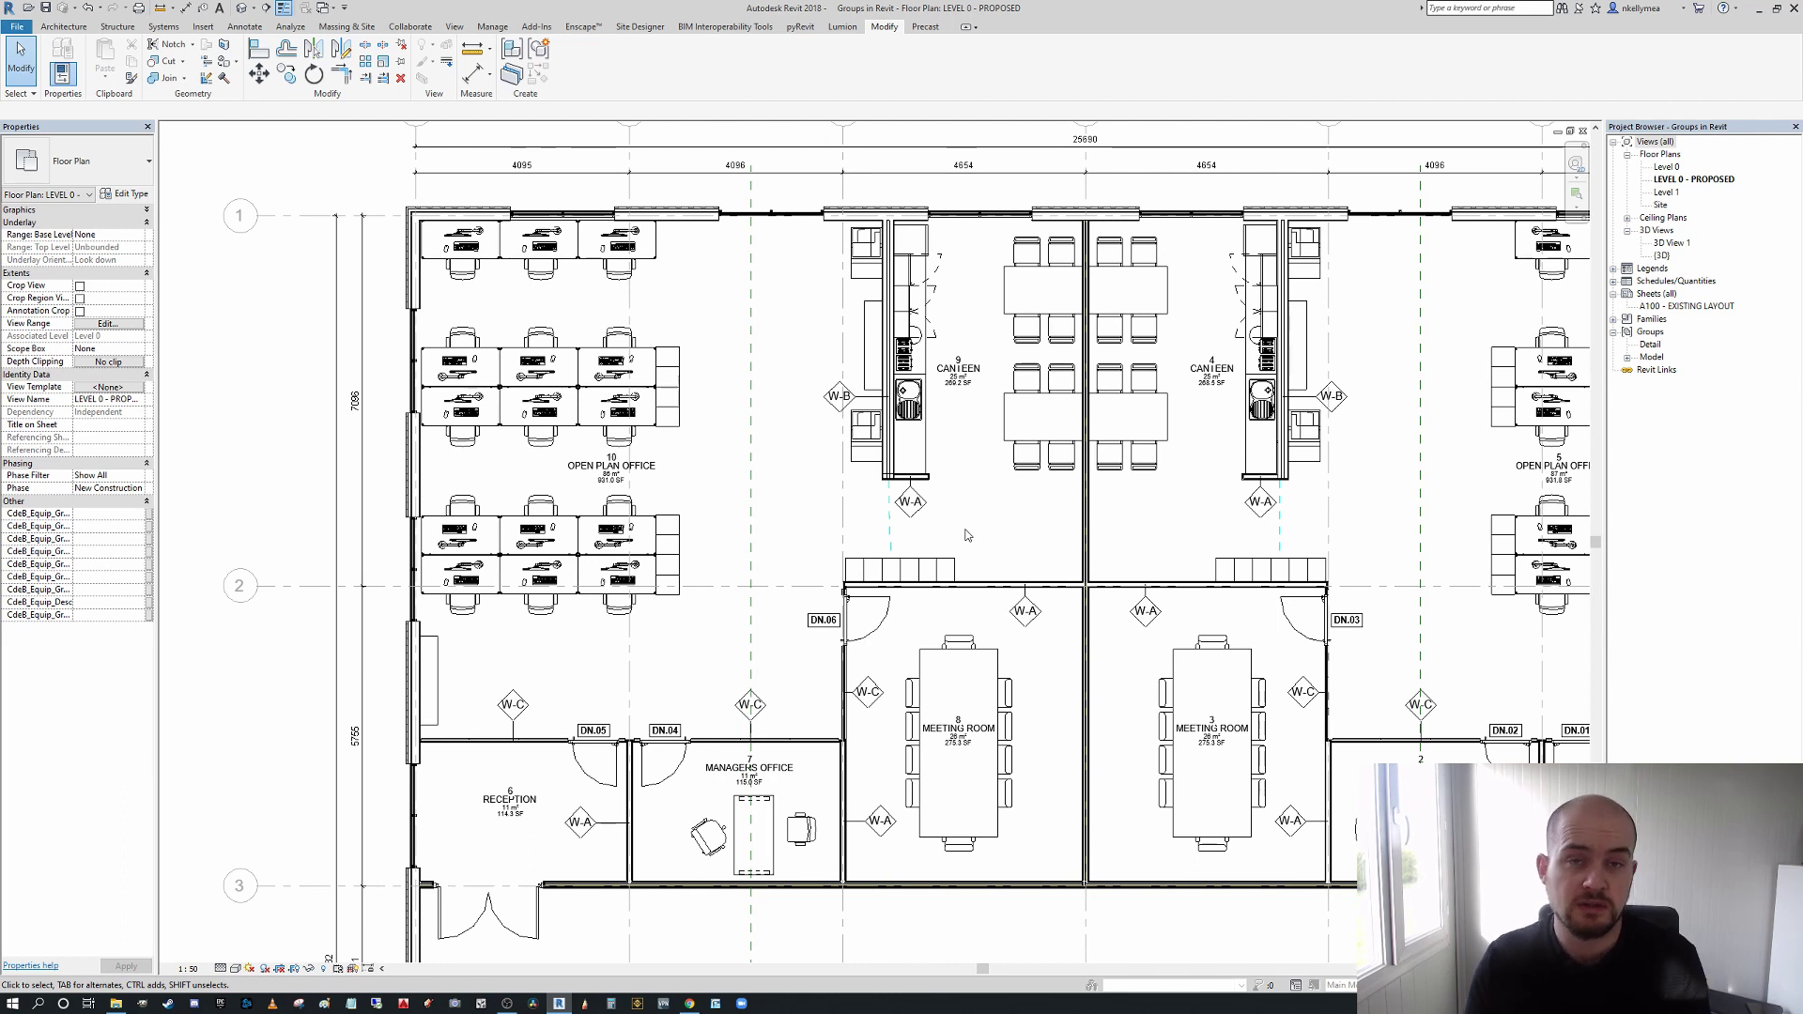
middle_drag(970, 515, 869, 545)
scroll(870, 546, down, 1)
scroll(815, 425, up, 2)
click(816, 426)
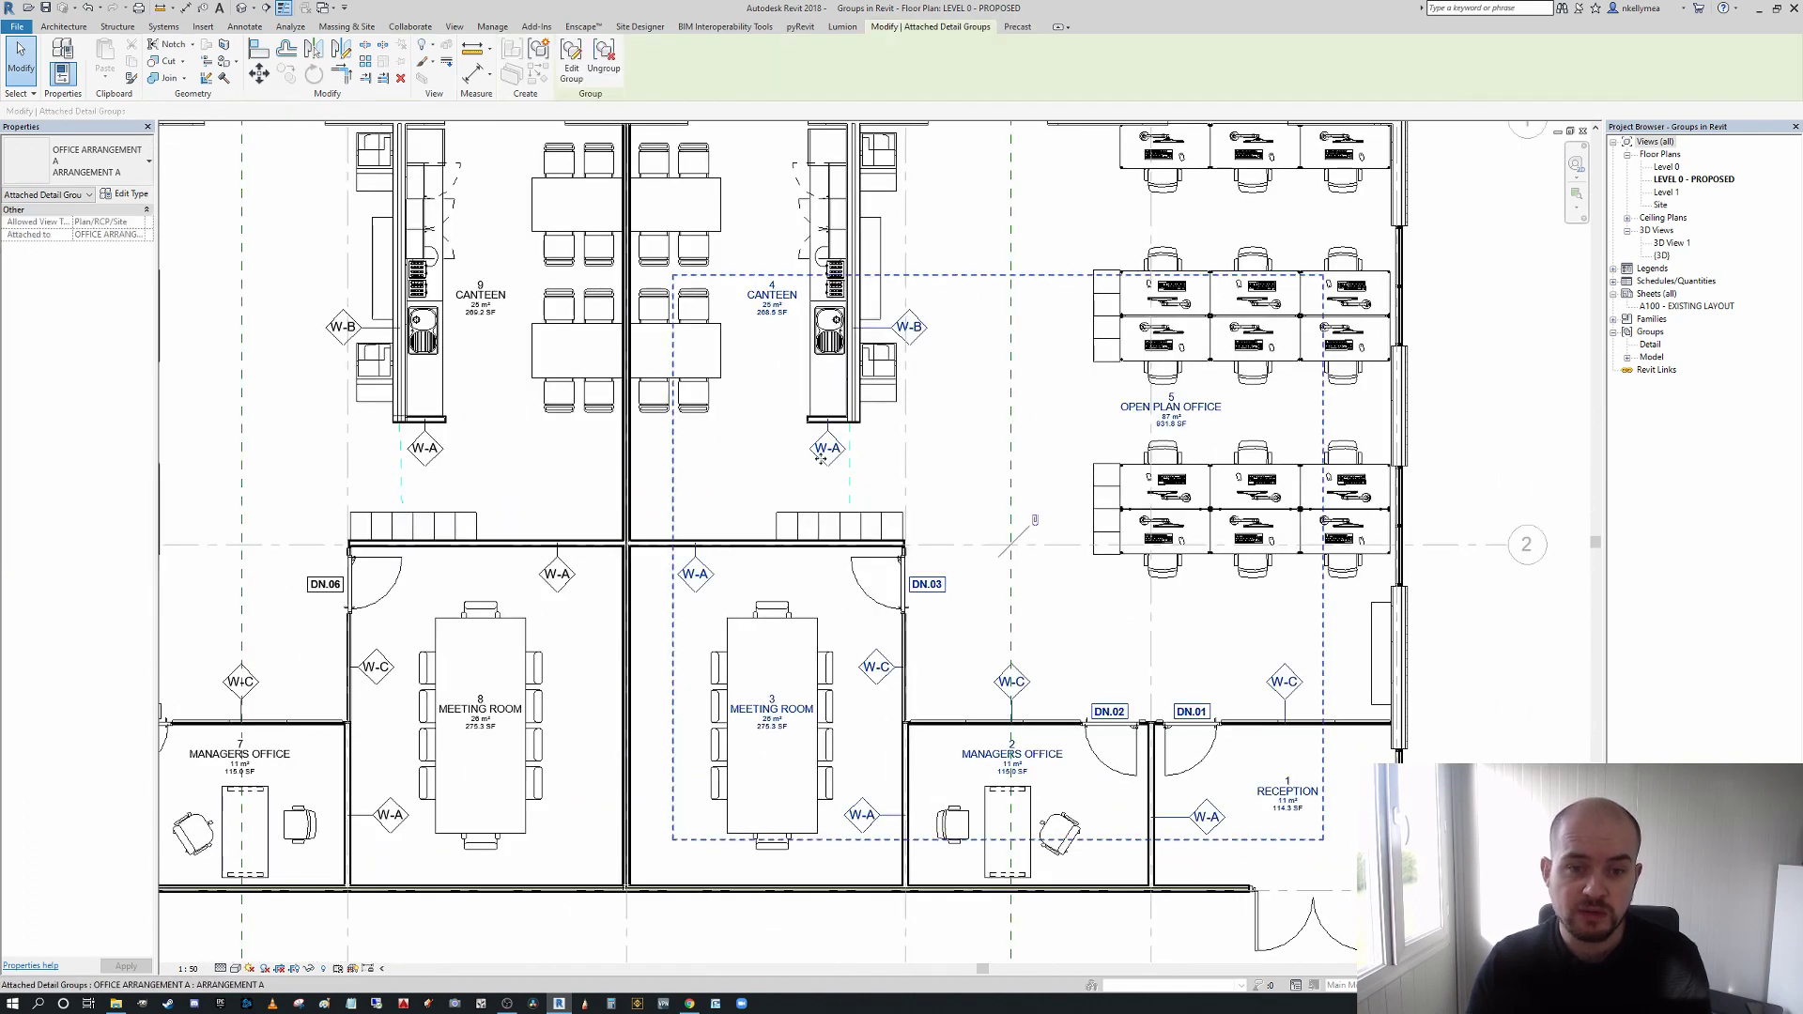
middle_drag(815, 426, 836, 592)
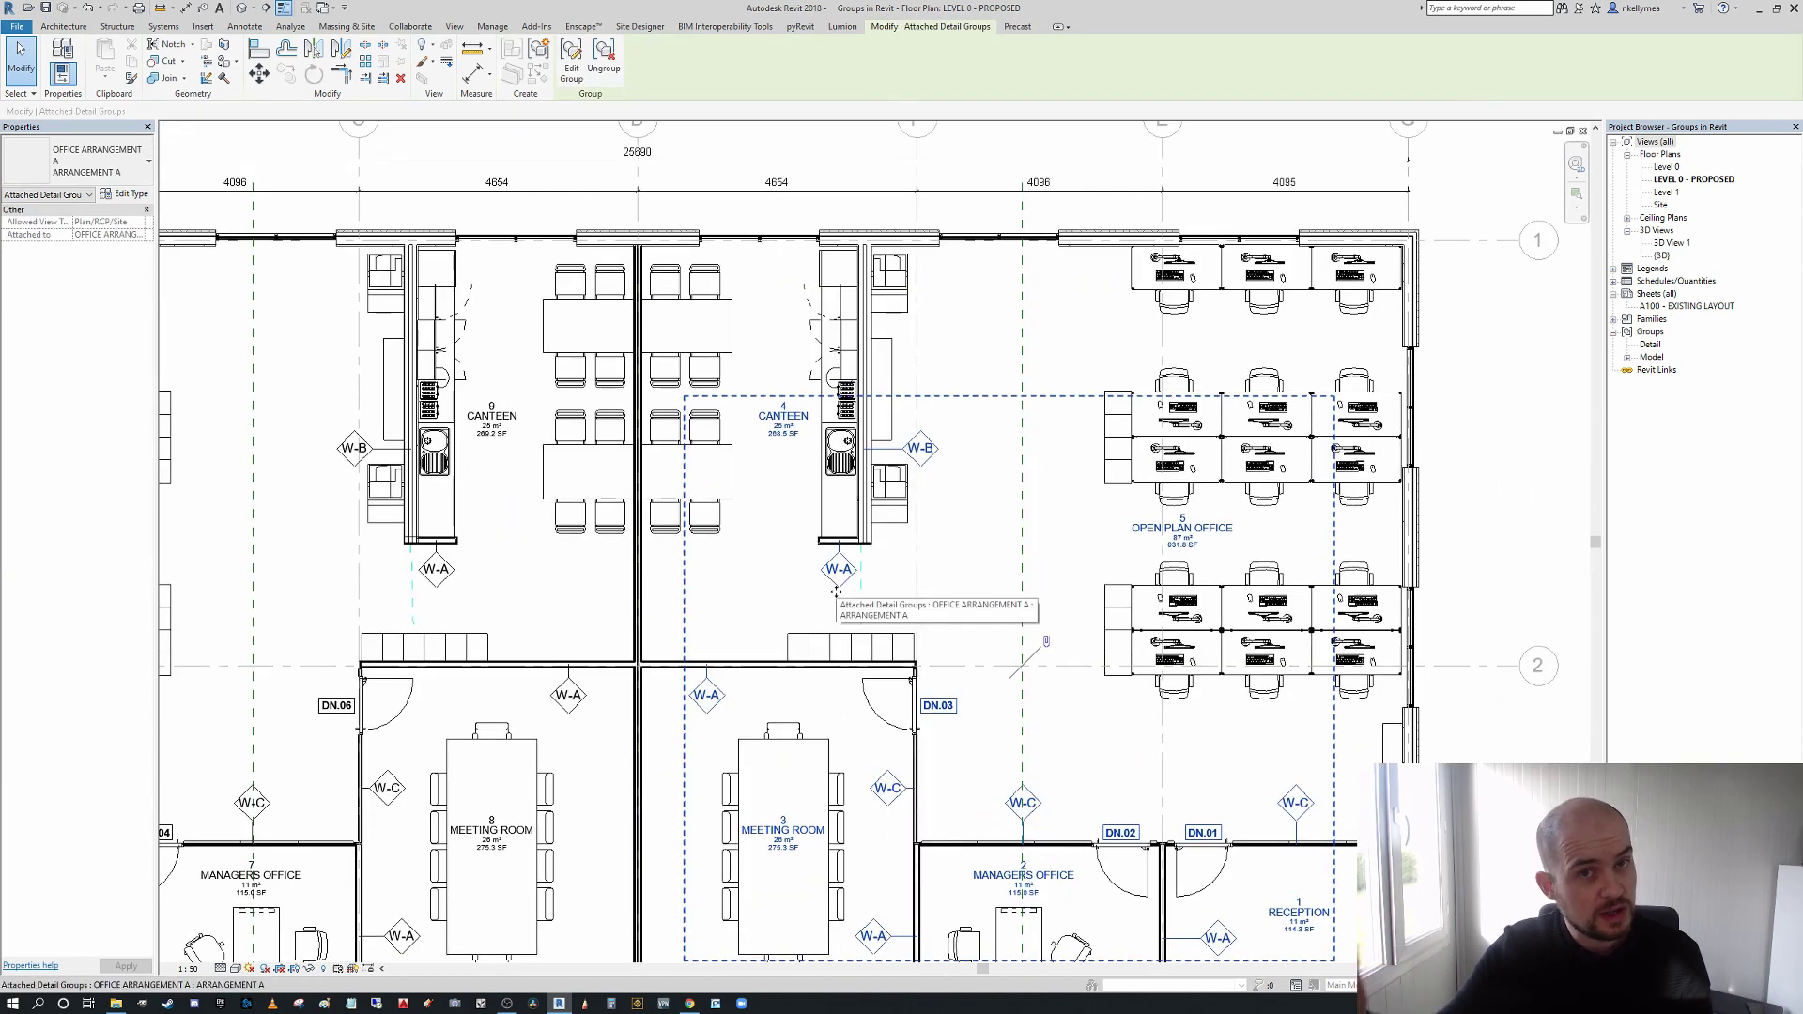
scroll(849, 470, down, 1)
scroll(850, 471, down, 1)
middle_drag(850, 470, 1045, 490)
click(787, 581)
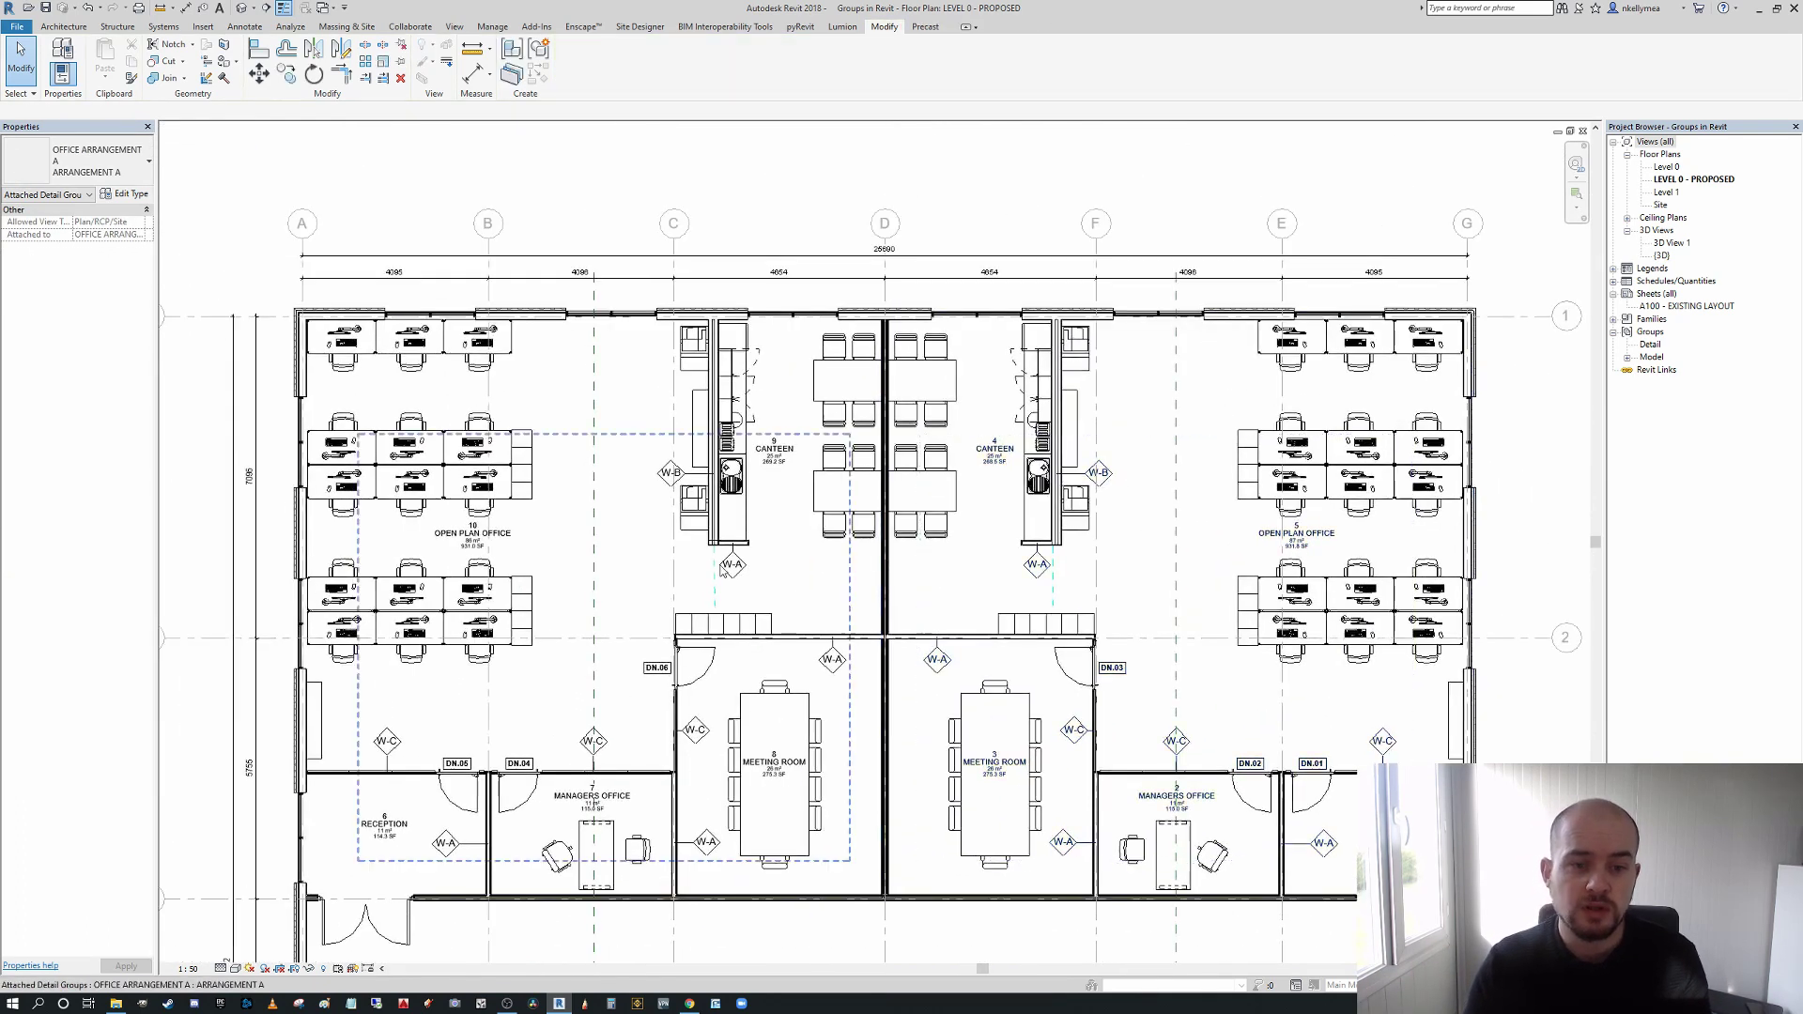
- Duplicate the north-west arrangement's attached detail group type as "ARRANGEMENT A Fire" and apply it
click(744, 564)
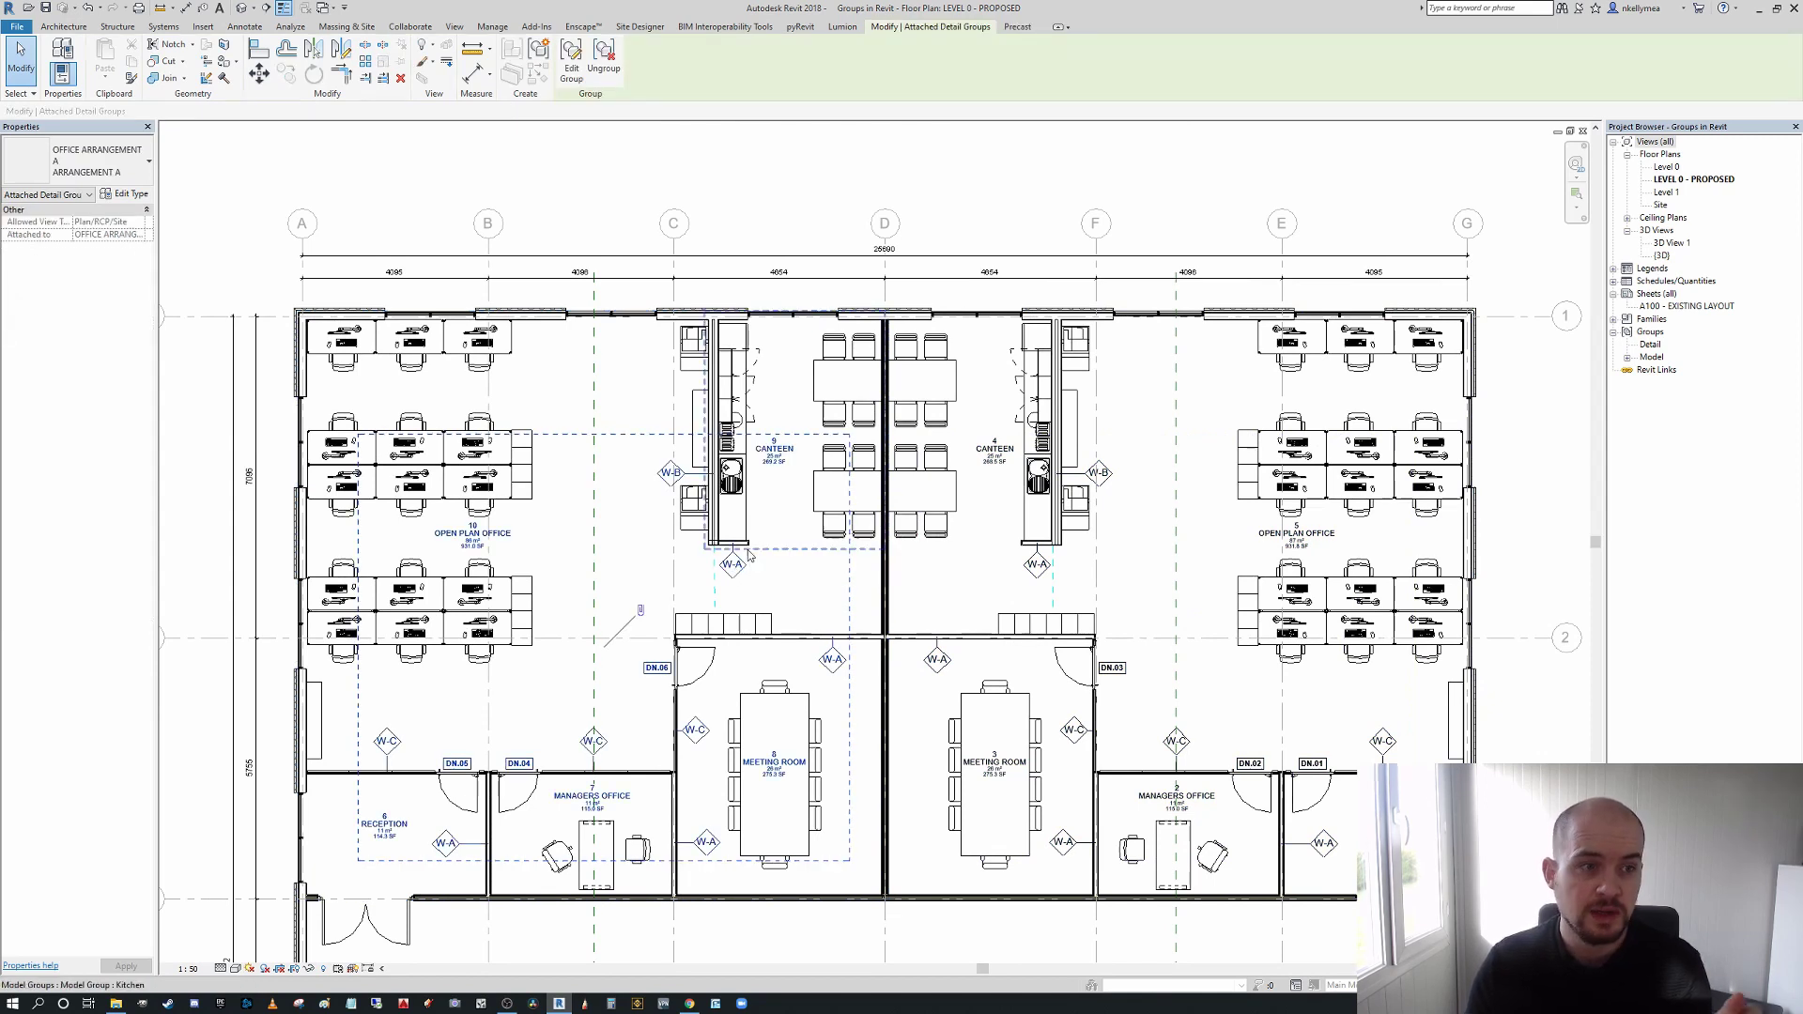
click(135, 196)
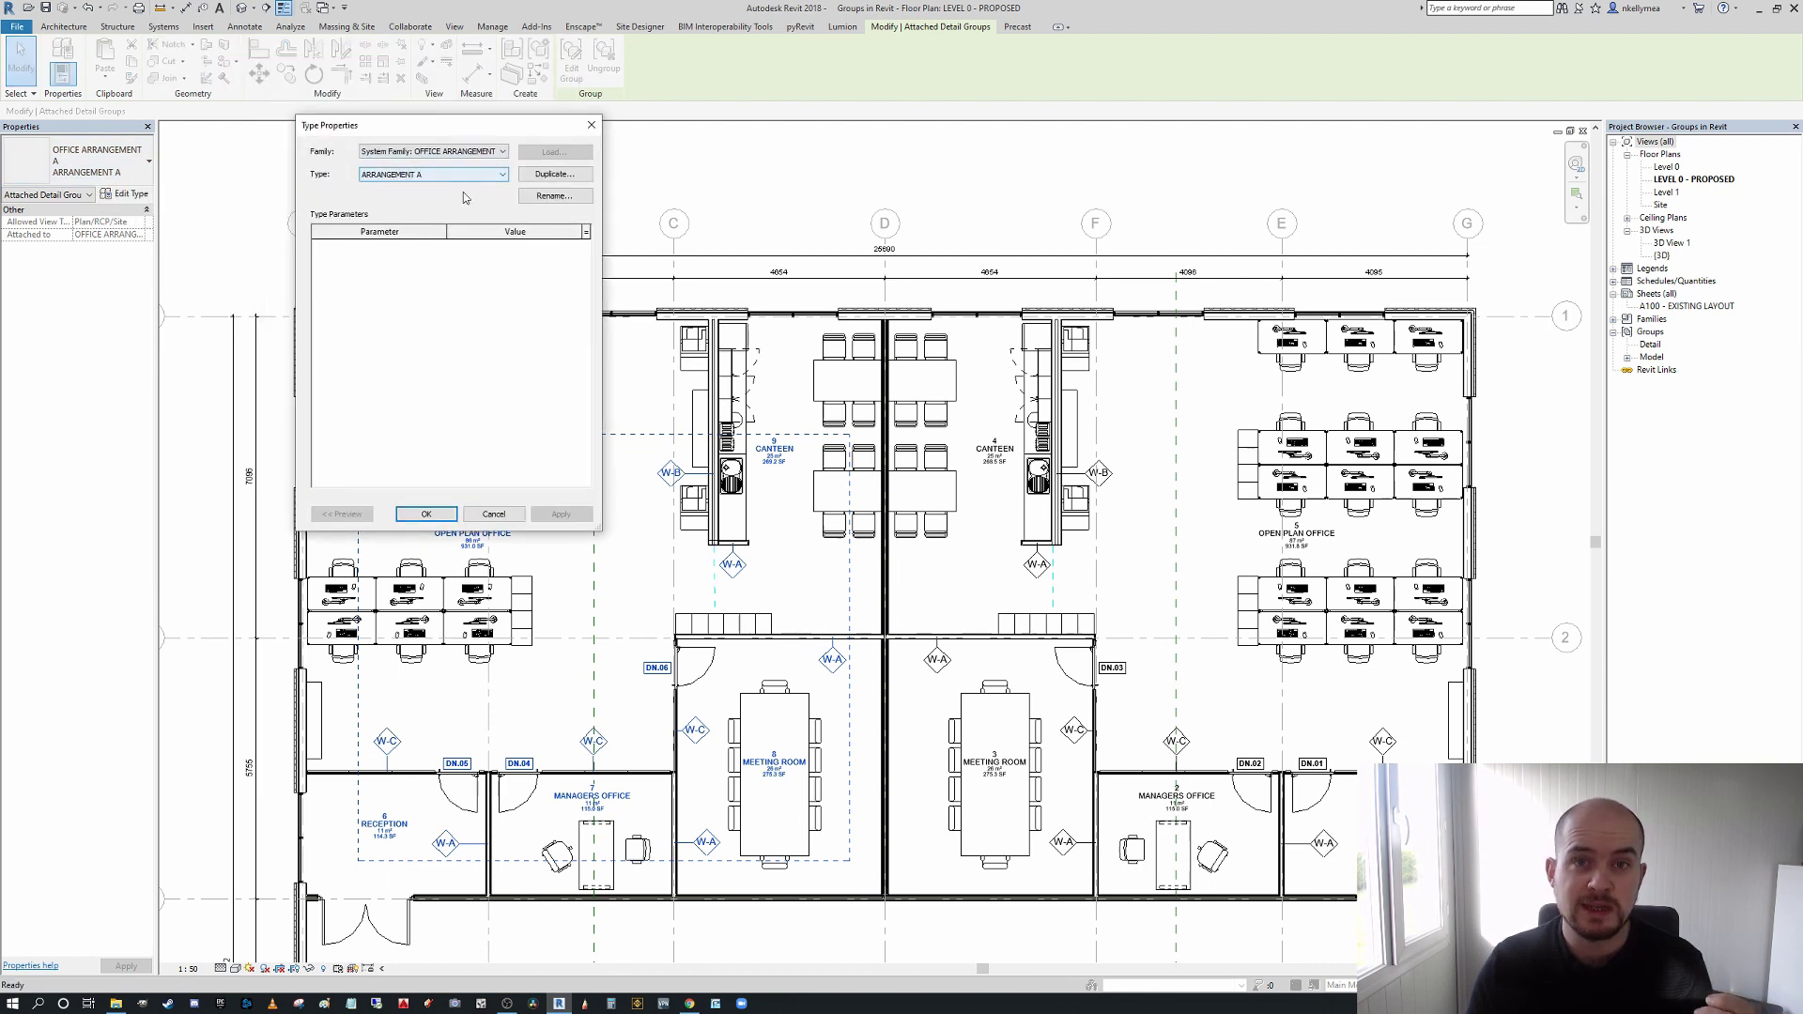
click(565, 176)
click(750, 323)
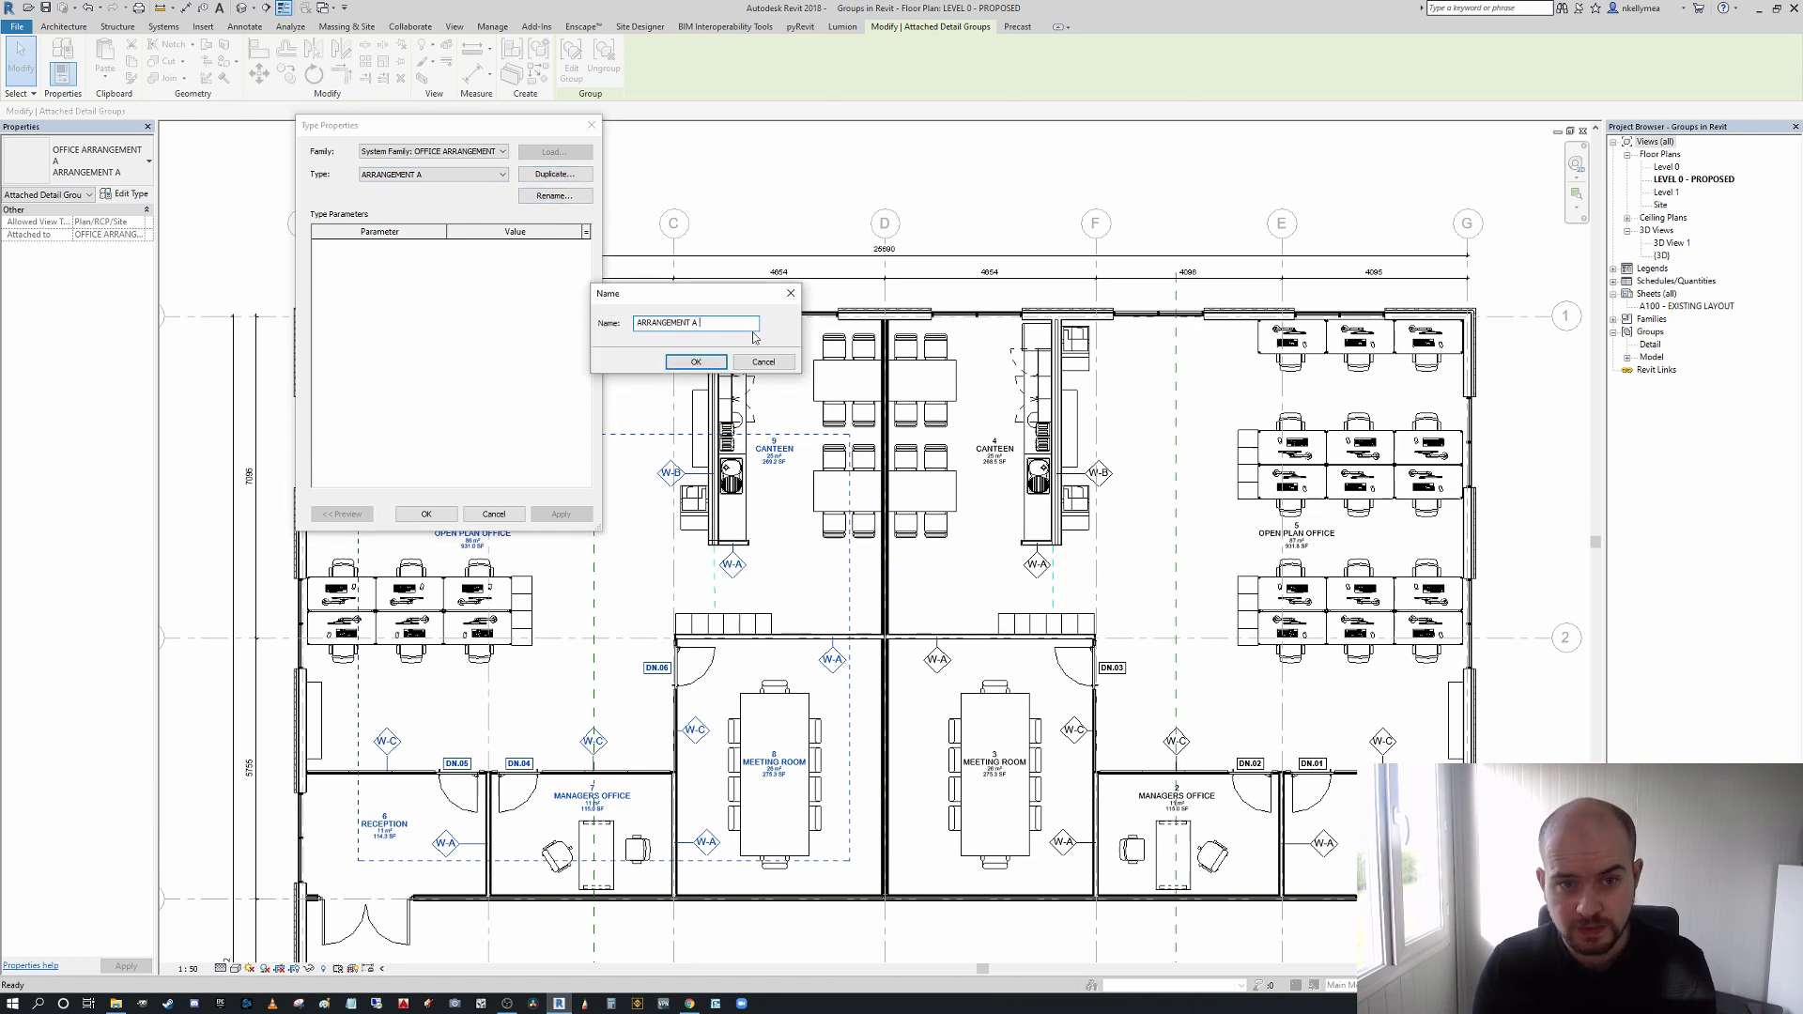
text(Fire)
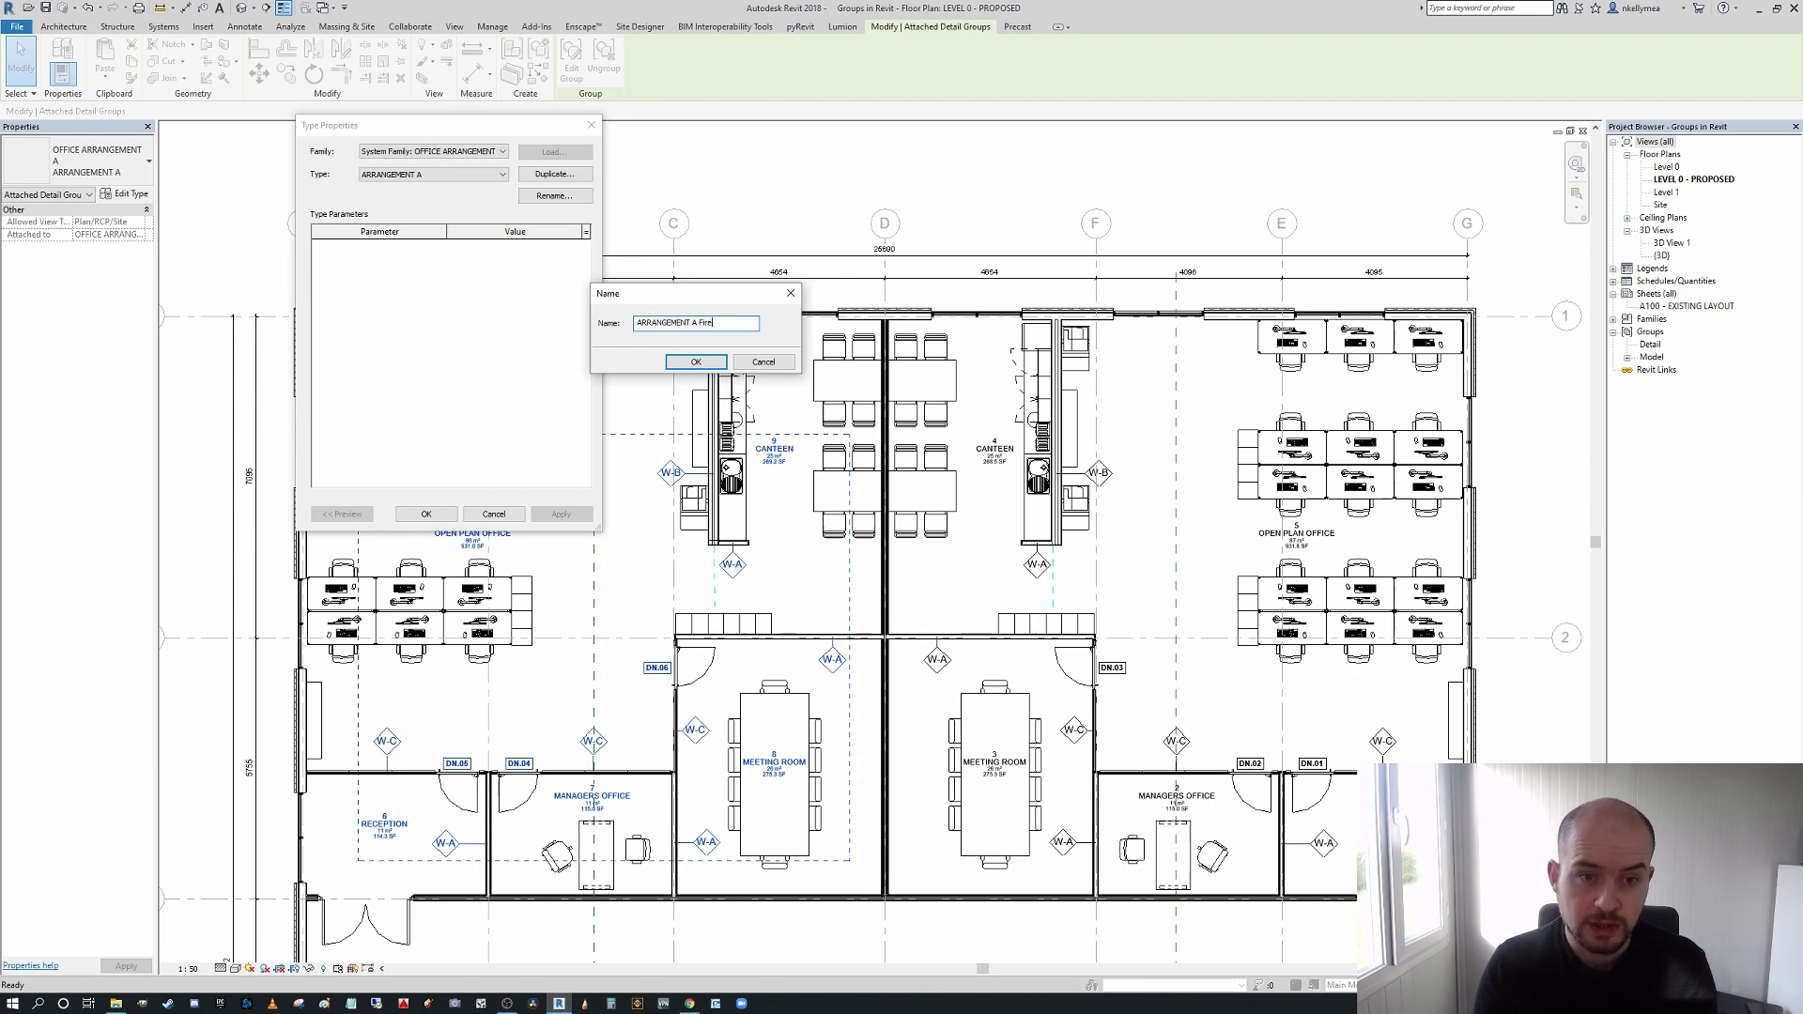
key(Return)
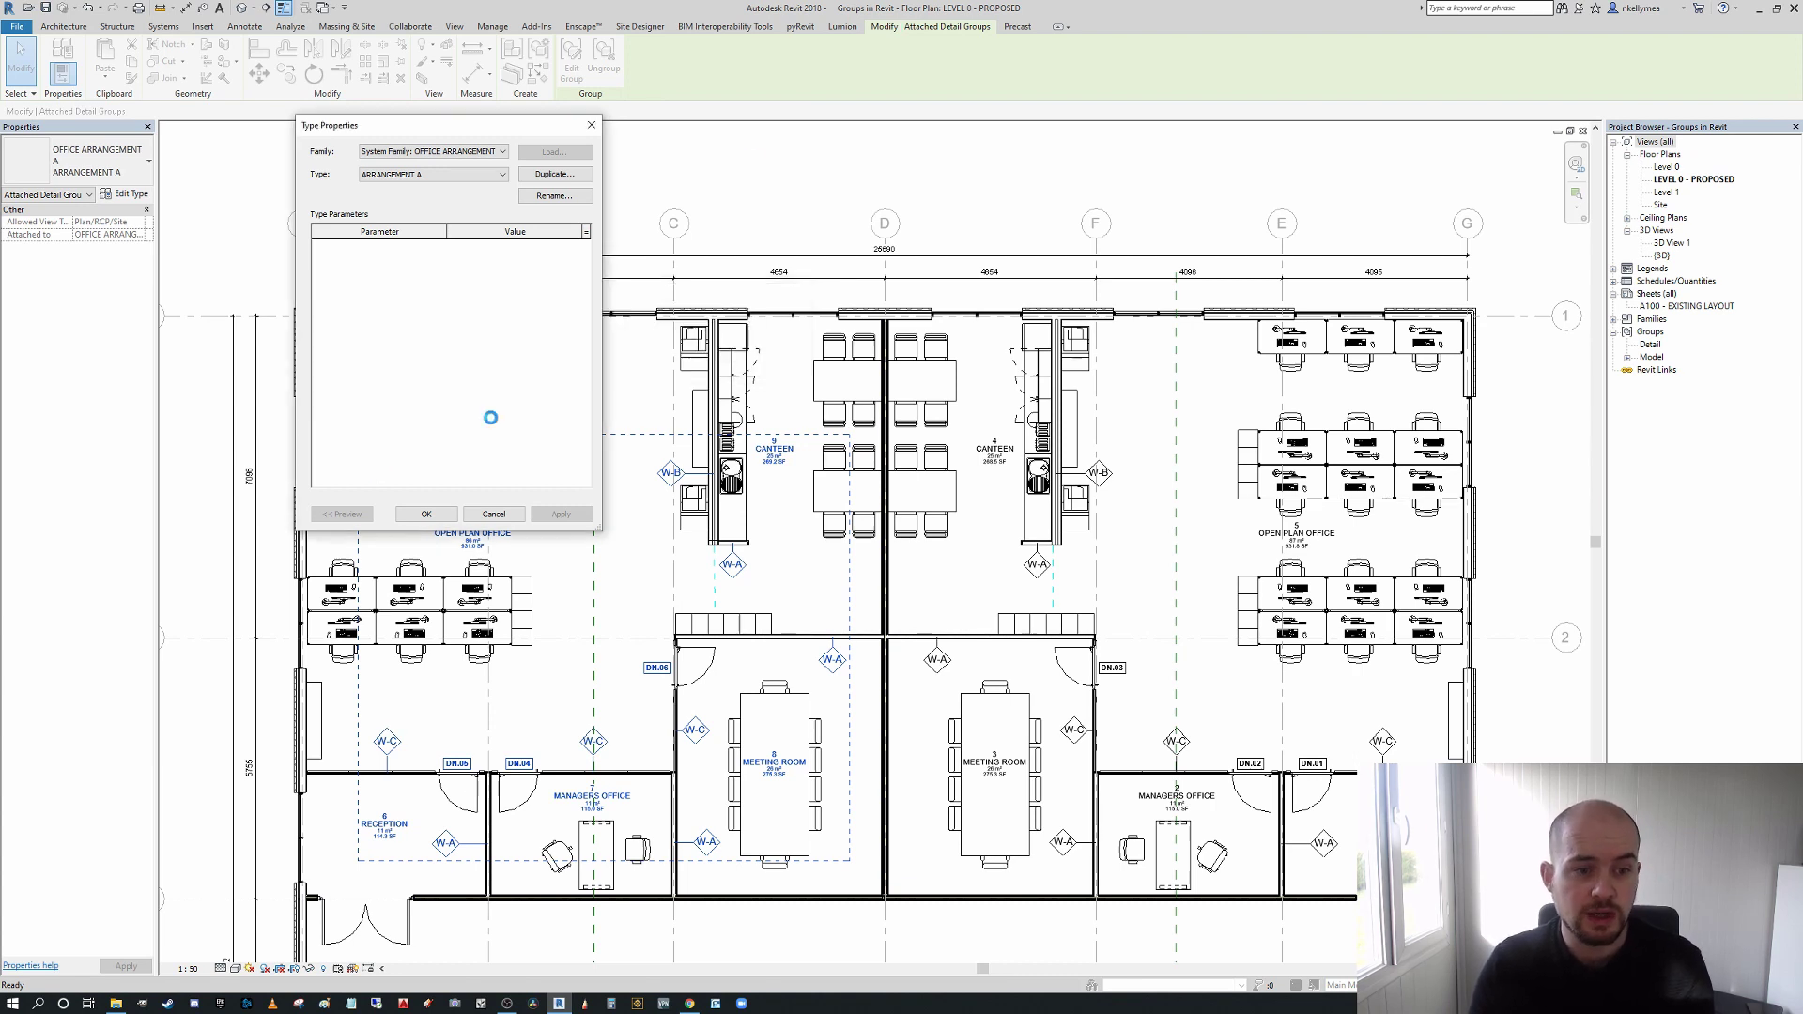
click(427, 514)
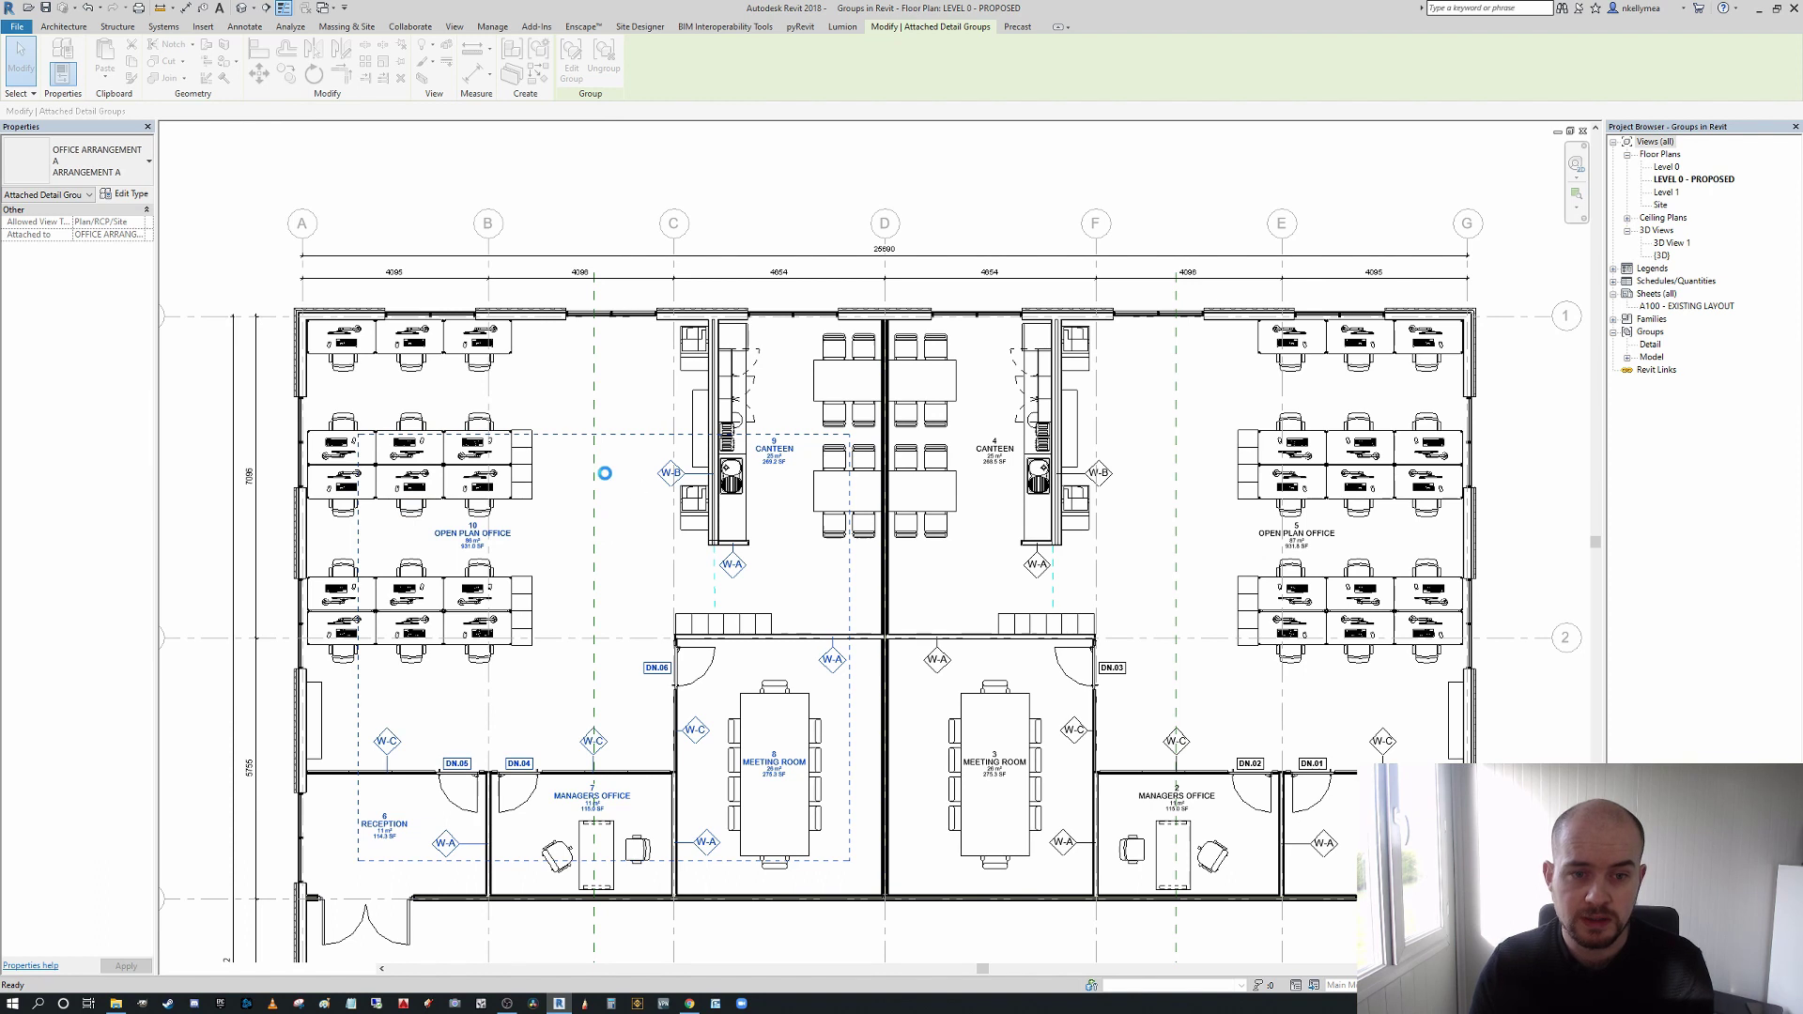
- Select the north-east attached detail group to check its type against the north-west one
scroll(629, 480, down, 1)
middle_drag(630, 480, 520, 456)
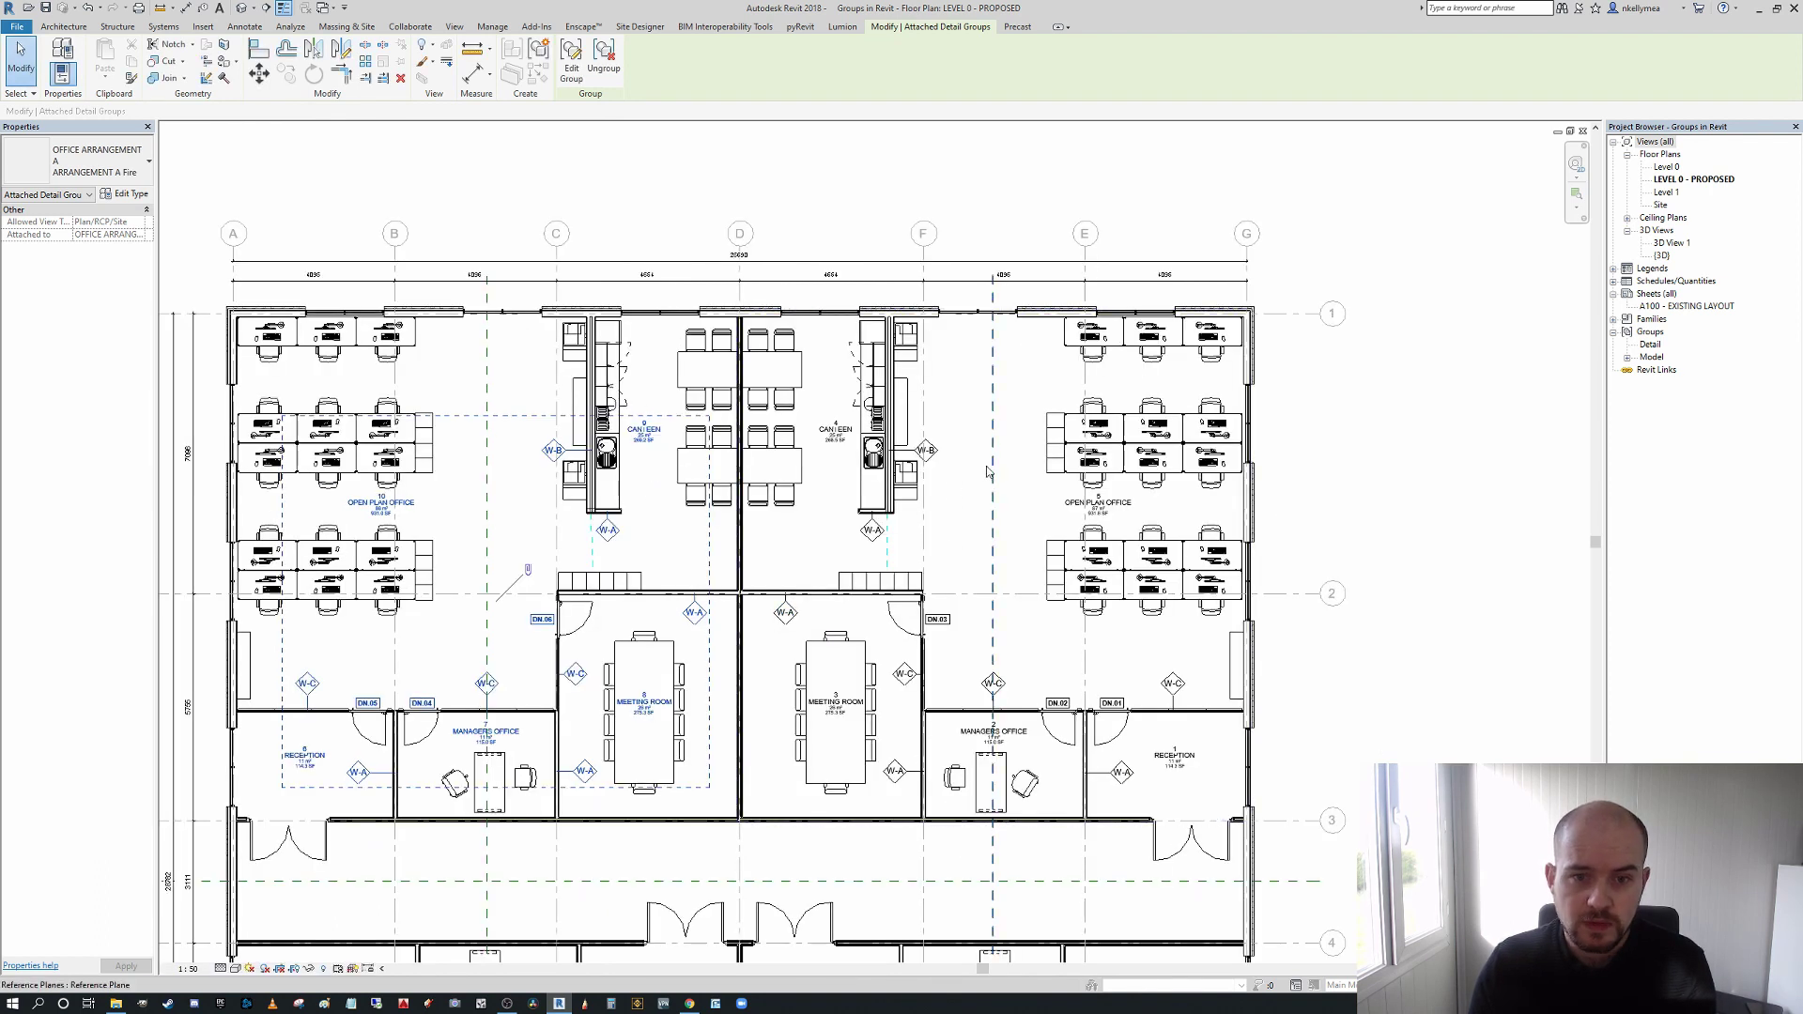
click(940, 458)
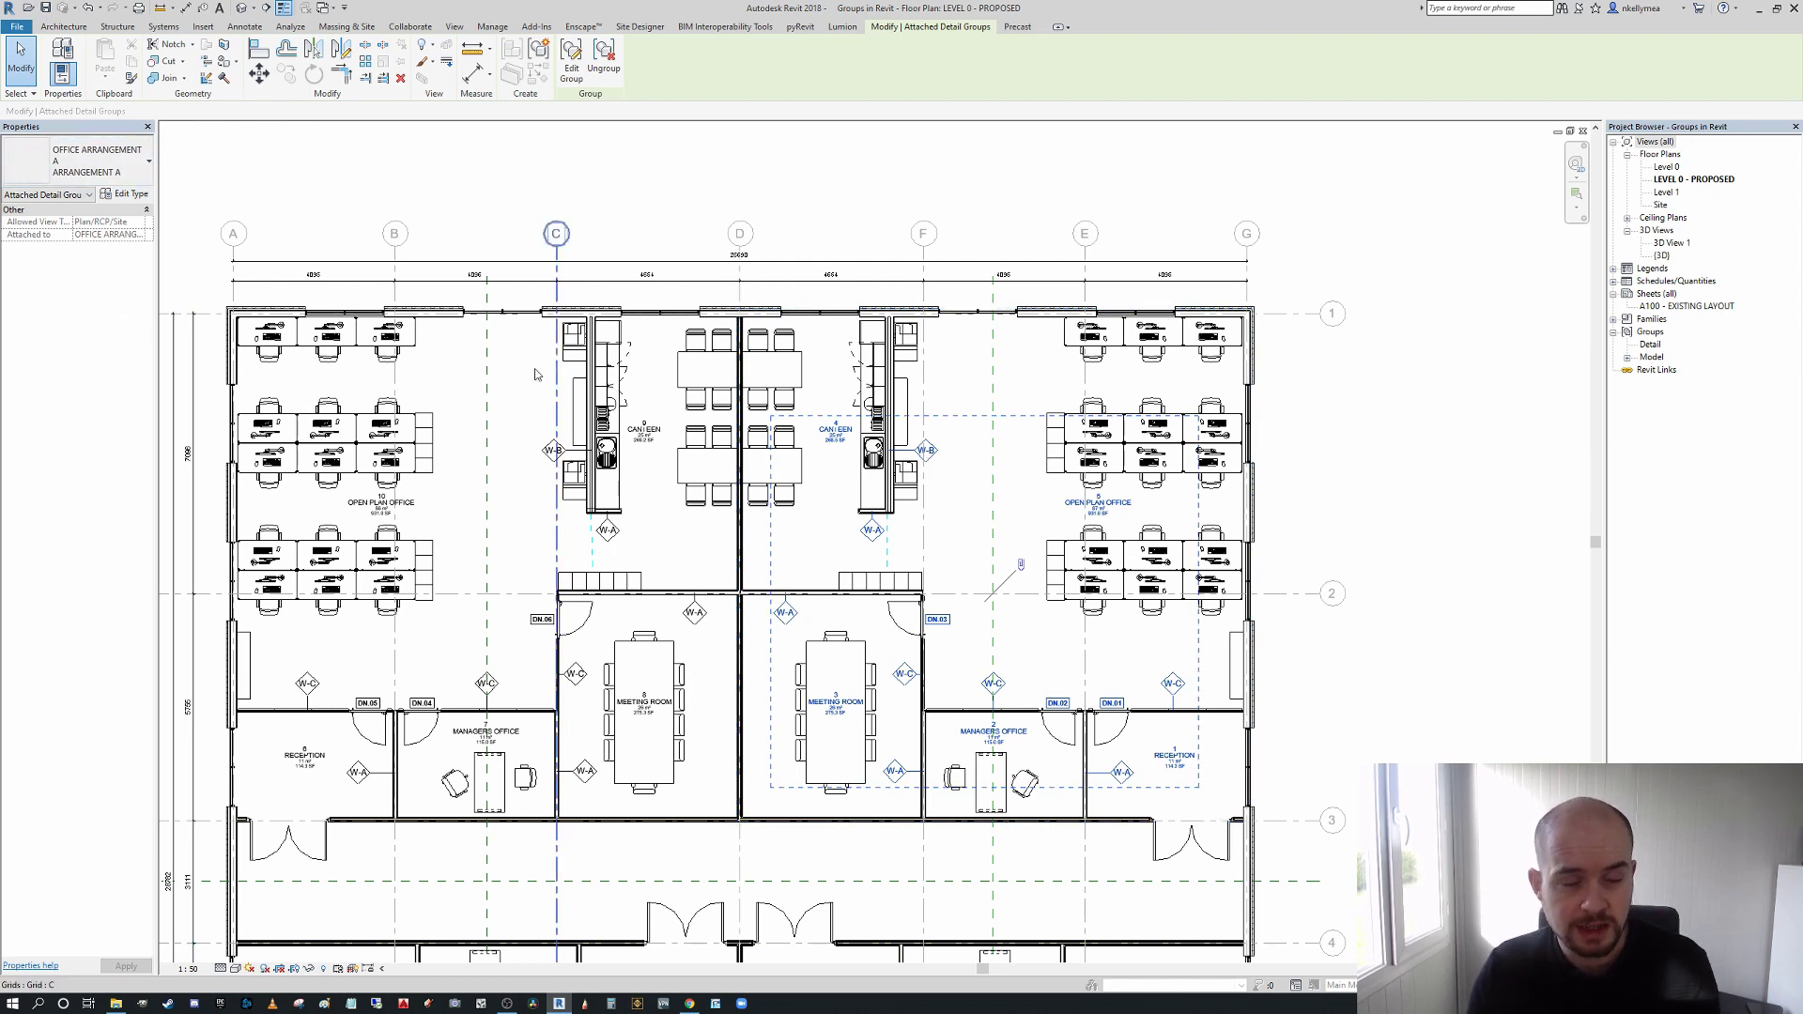
- Open the north-west ARRANGEMENT A Fire attached detail group for editing
scroll(484, 426, up, 1)
click(627, 546)
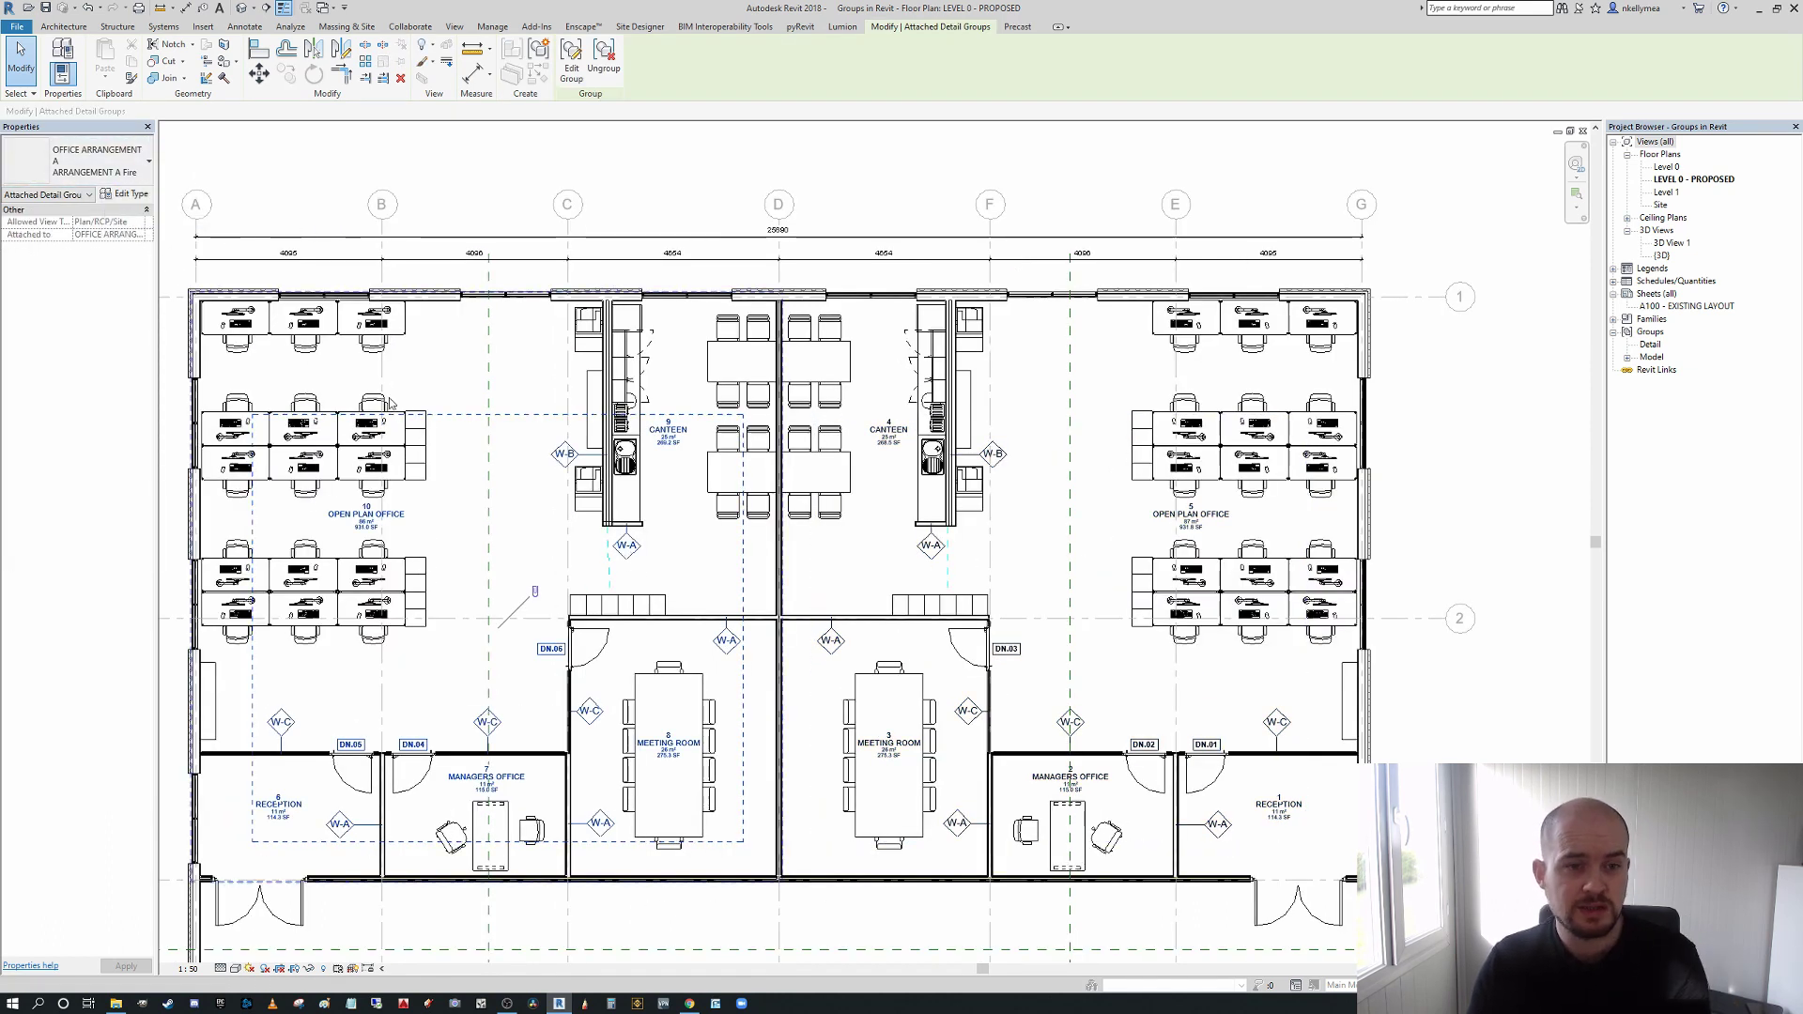
middle_drag(390, 404, 471, 363)
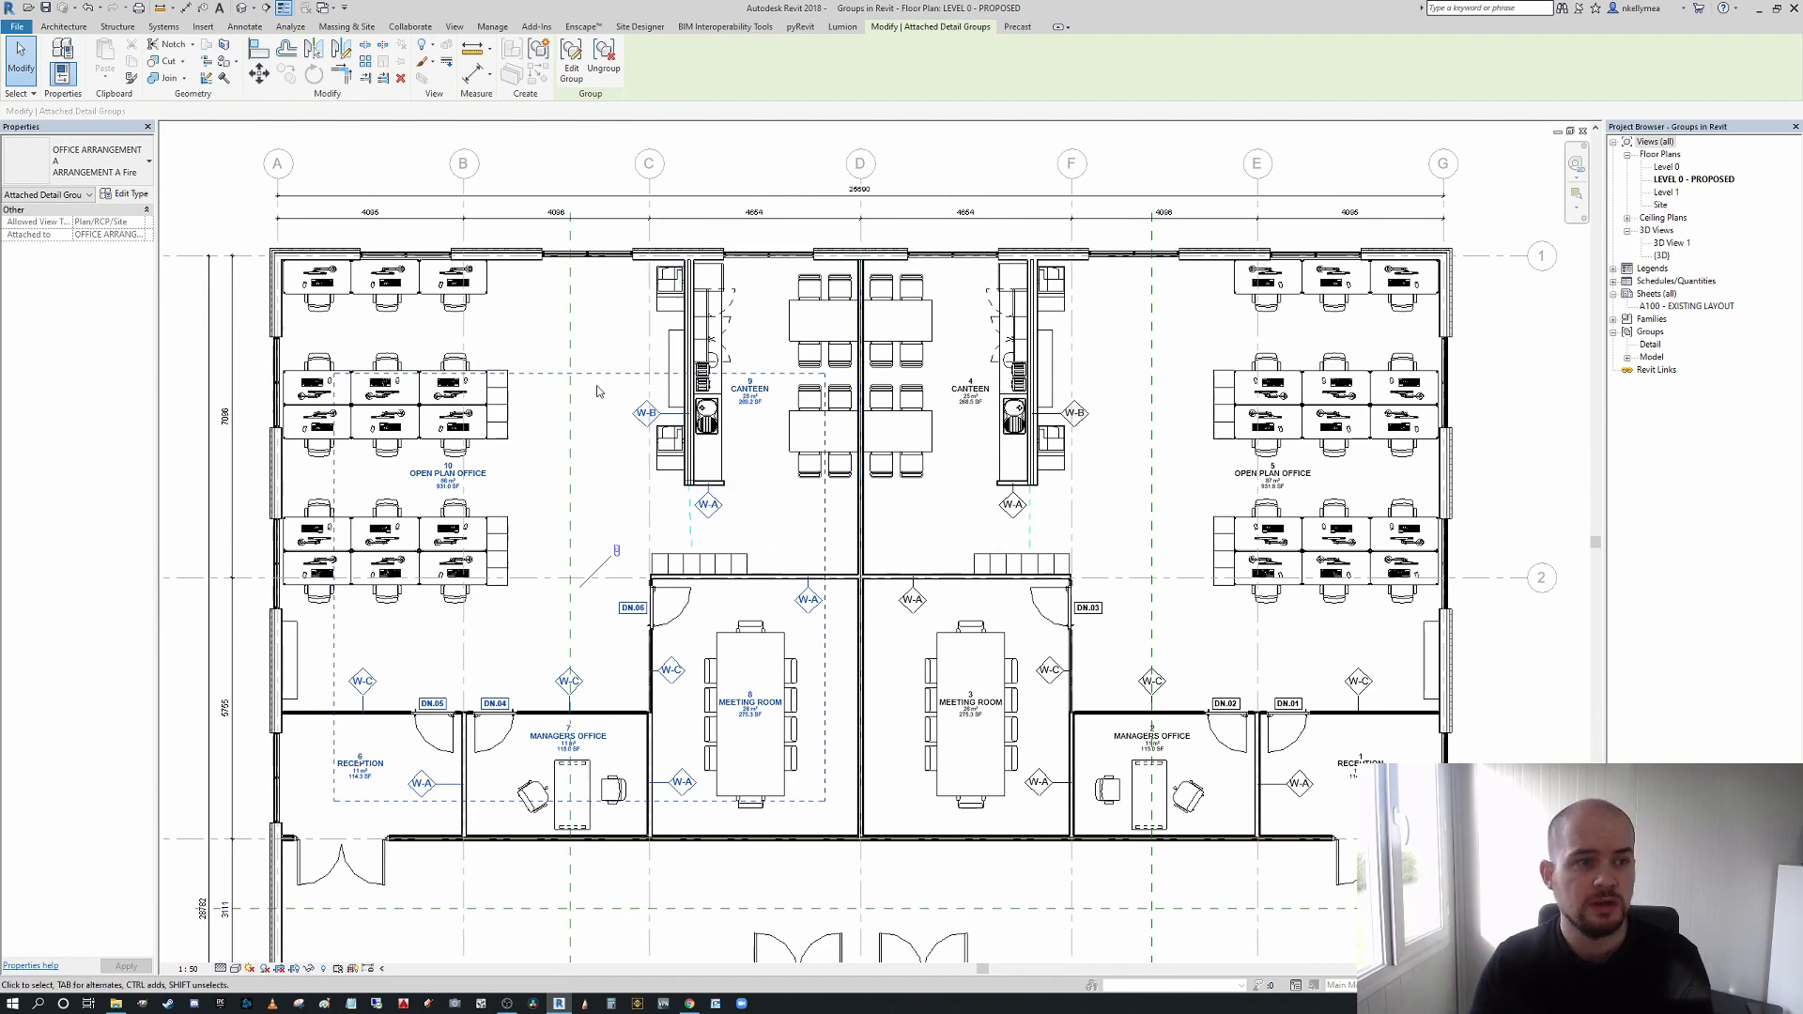
scroll(679, 497, up, 1)
click(572, 61)
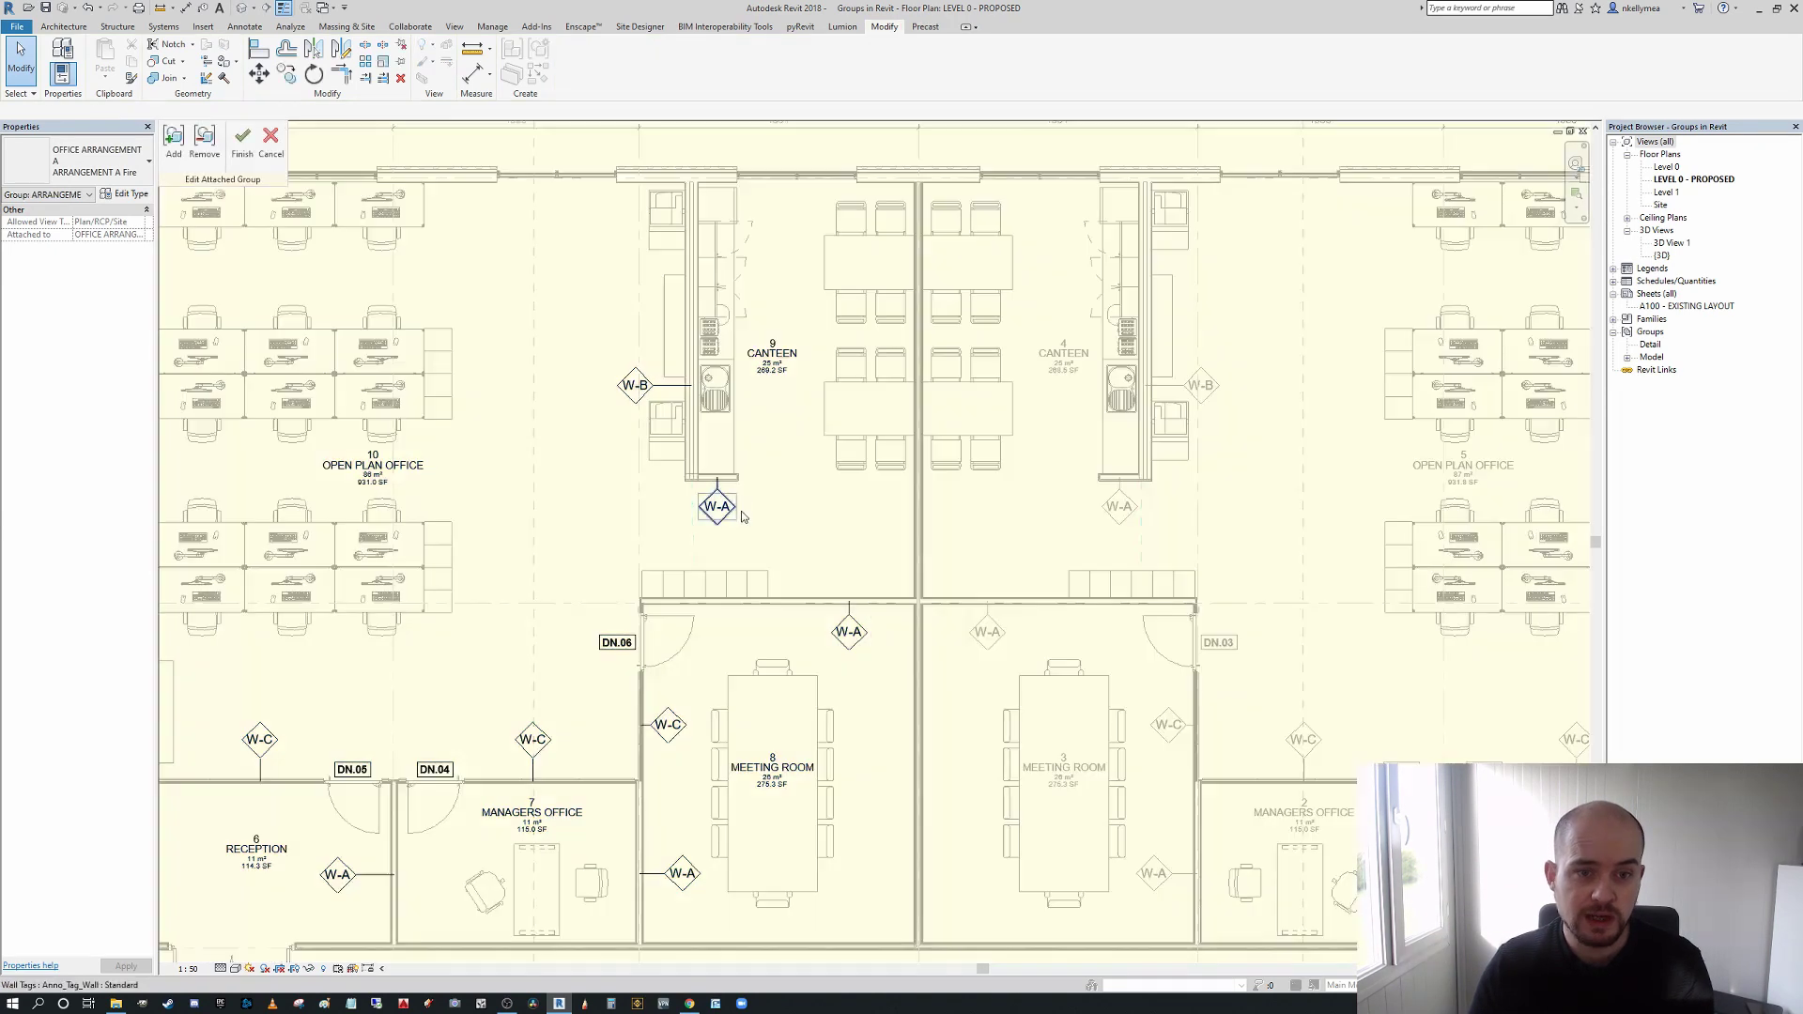
- Change all the wall tags in the north-west detail group to the red rectangular tag type that shows the fire rating
click(716, 507)
right_click(716, 509)
click(758, 518)
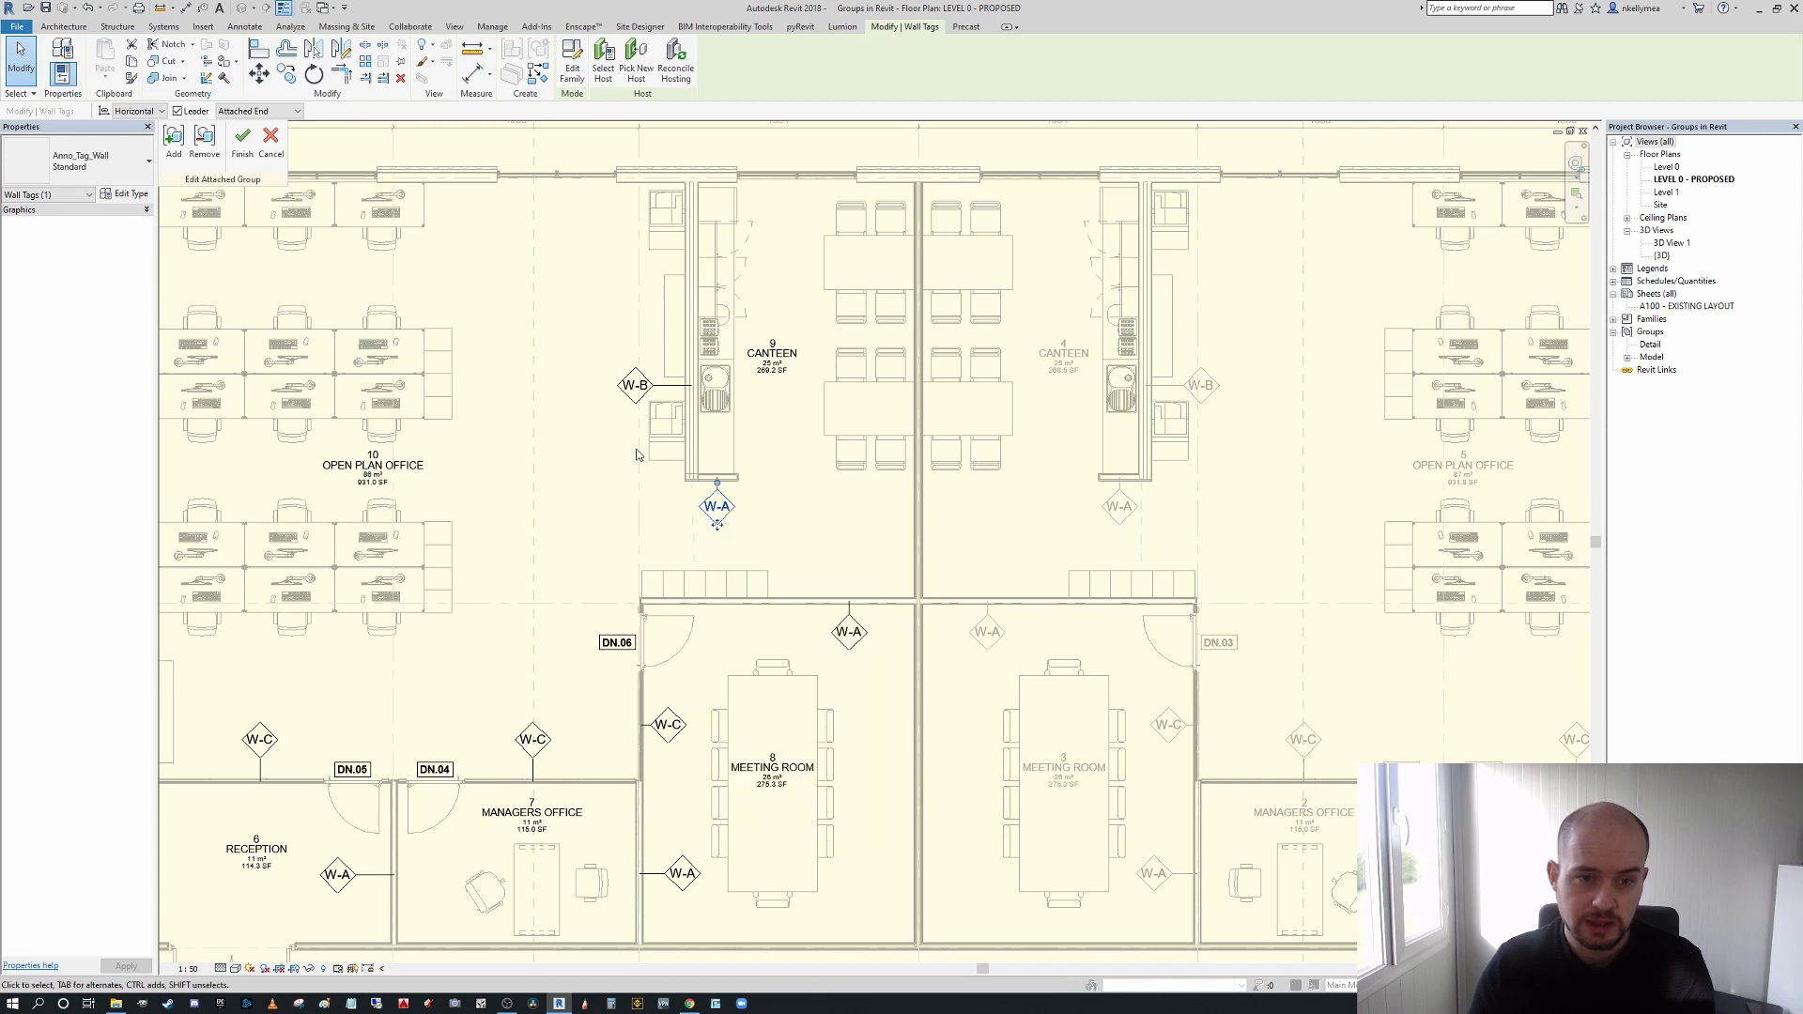
drag(594, 349, 792, 566)
ctrl+click(857, 636)
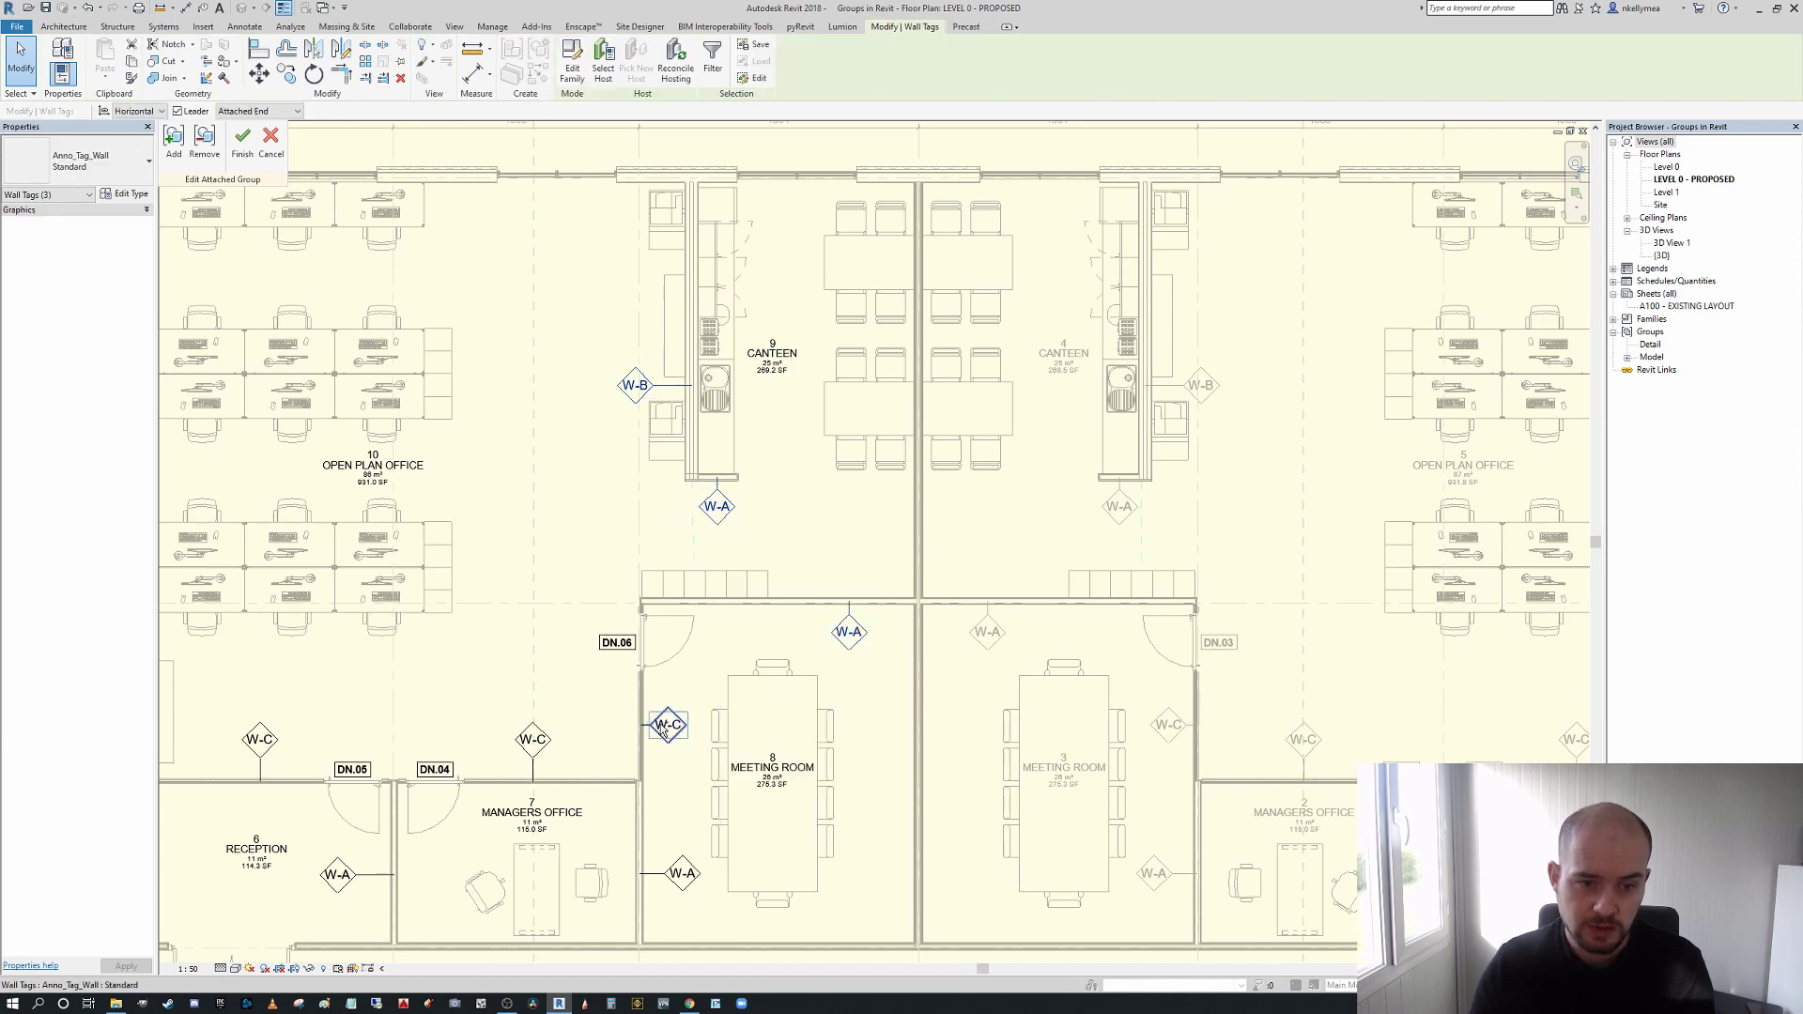
ctrl+click(668, 724)
ctrl+click(683, 873)
ctrl+click(532, 740)
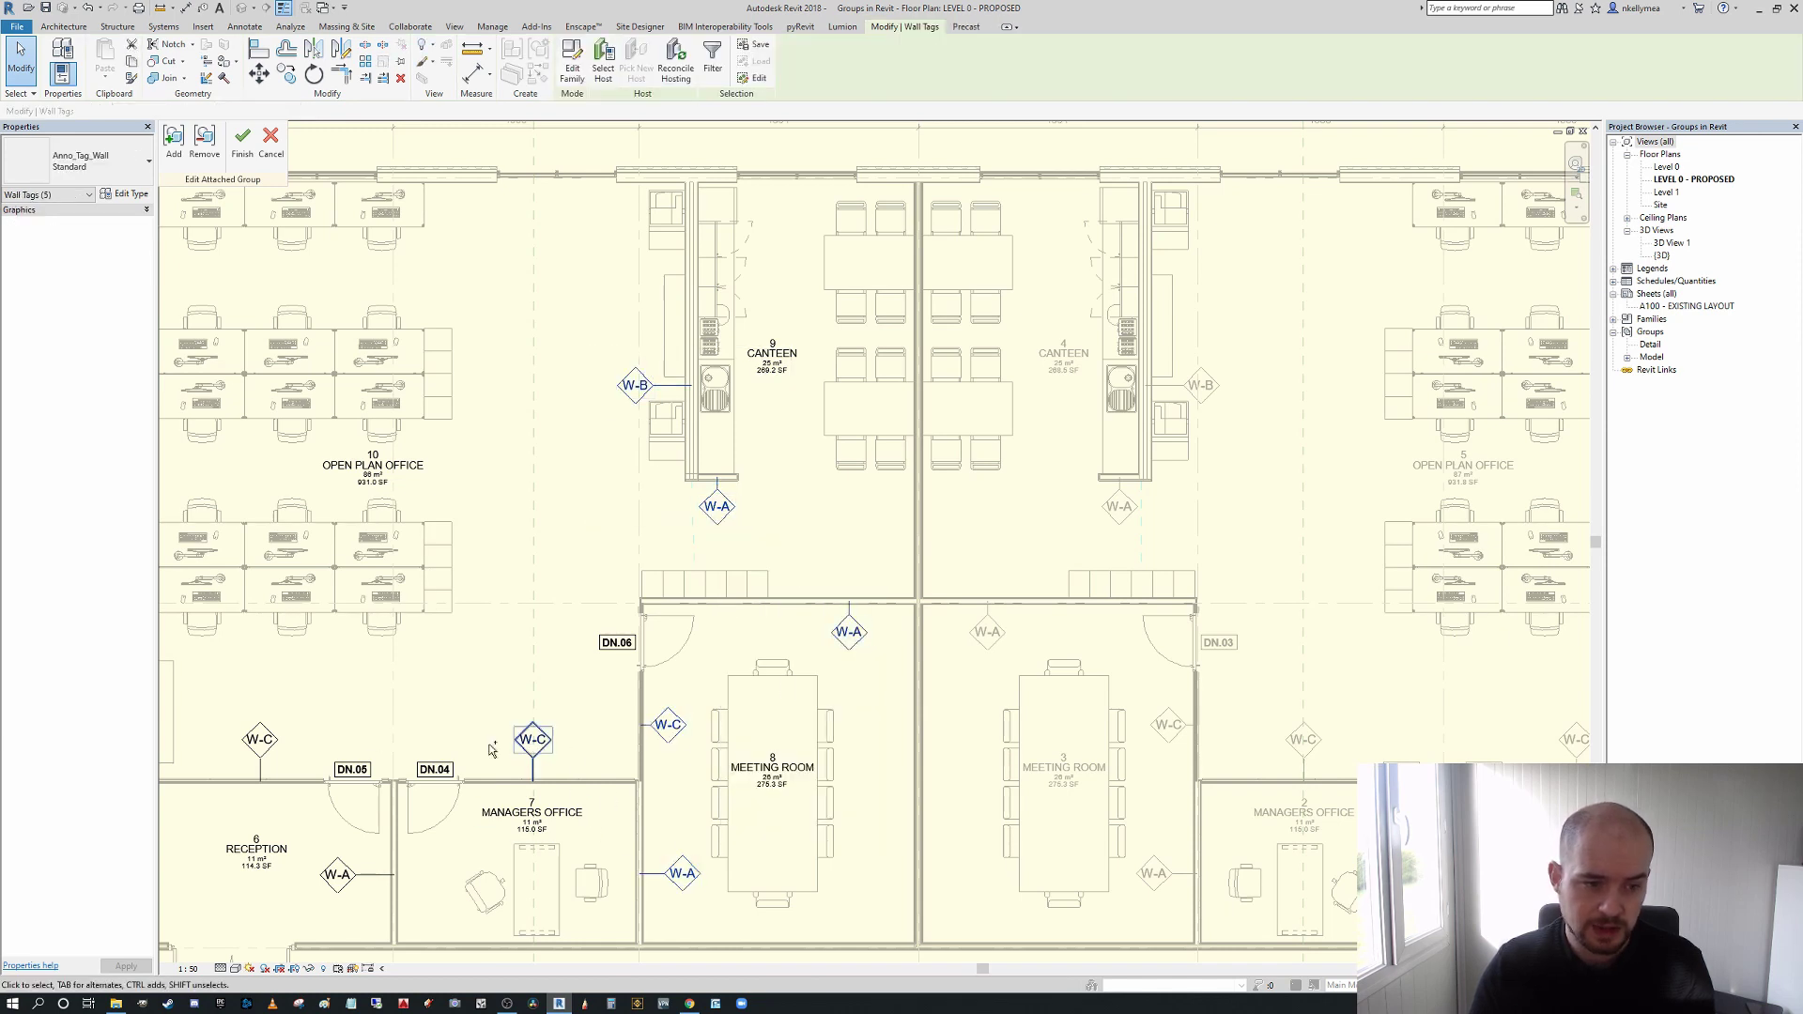
ctrl+click(261, 739)
scroll(658, 408, down, 1)
scroll(528, 848, up, 1)
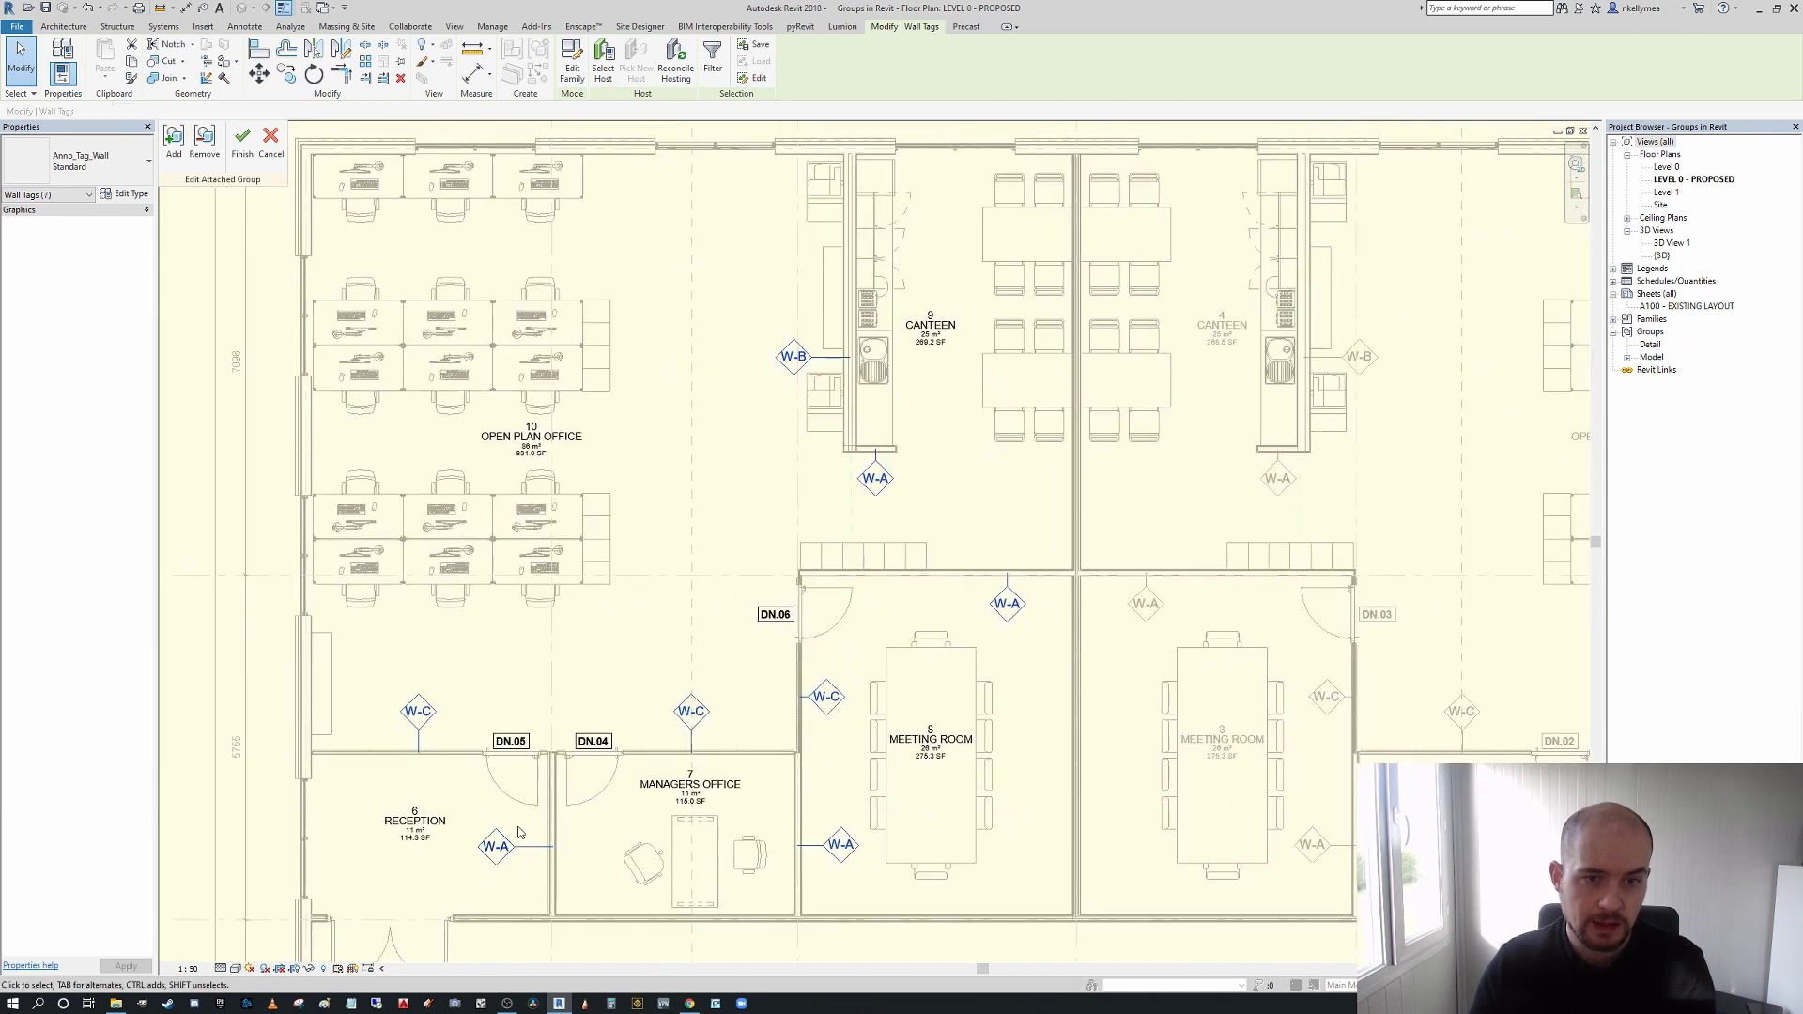
scroll(521, 850, down, 1)
click(80, 160)
click(57, 263)
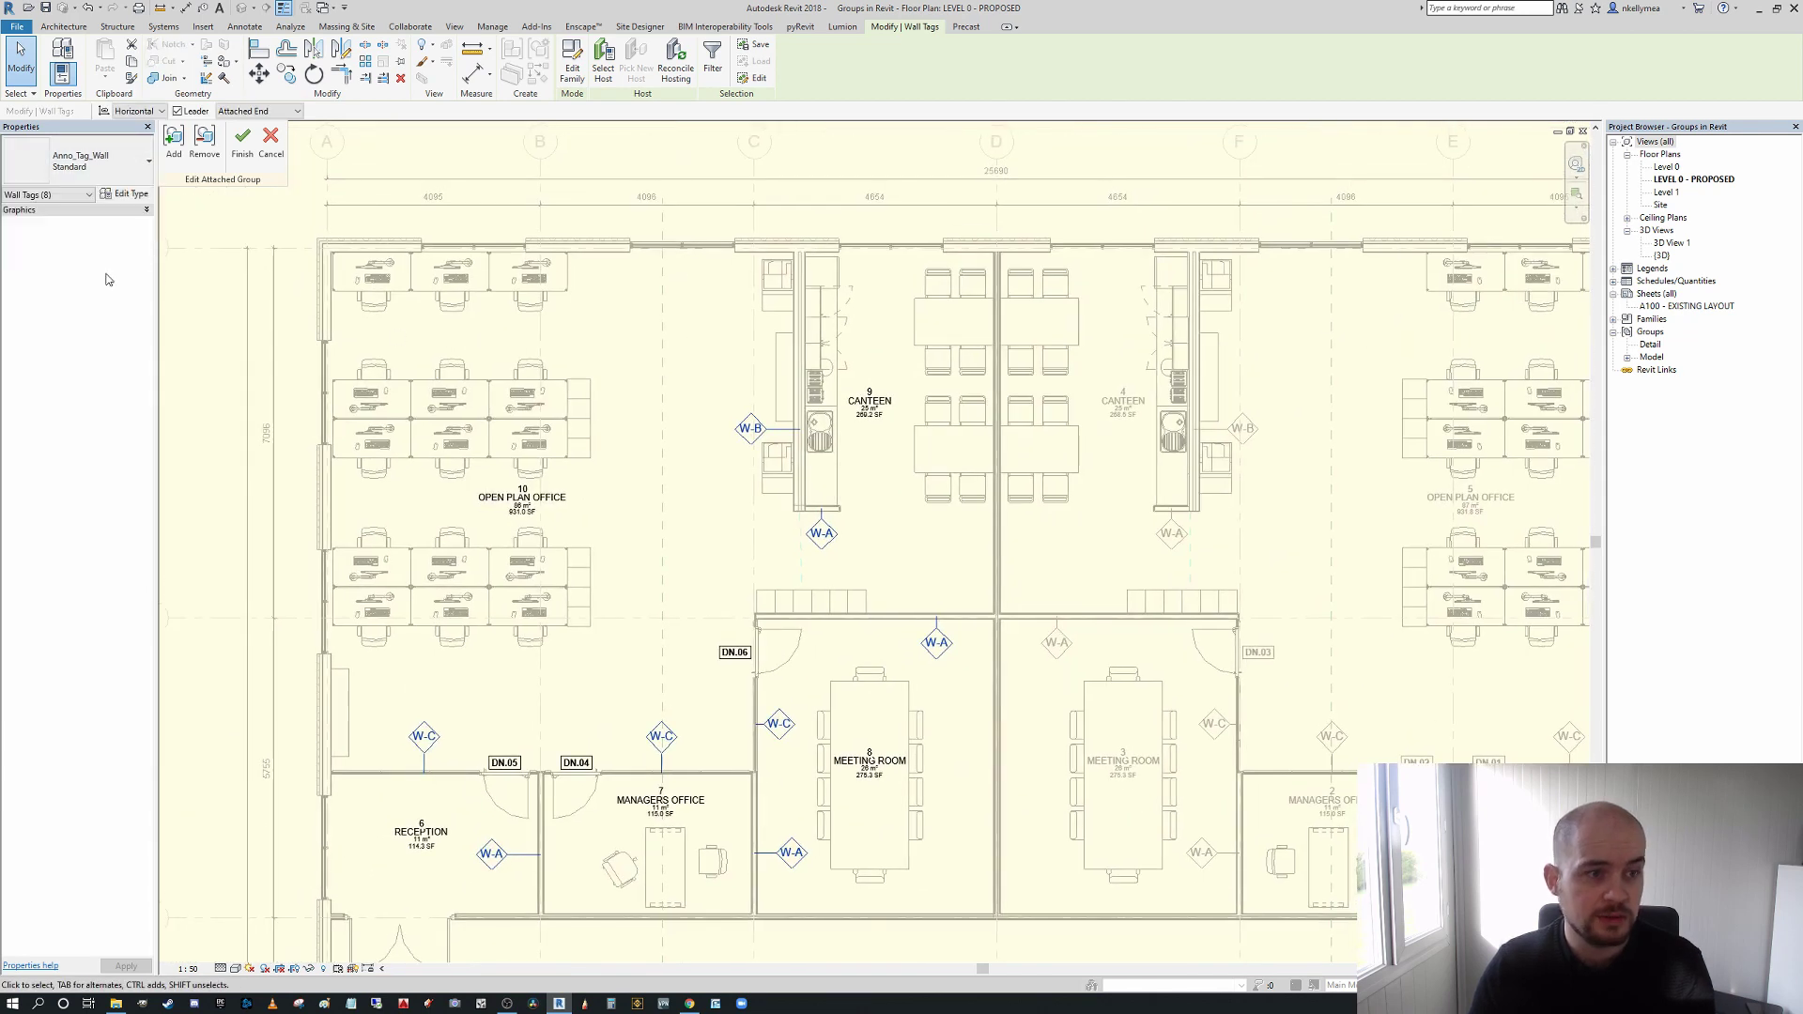
click(680, 507)
scroll(596, 482, up, 3)
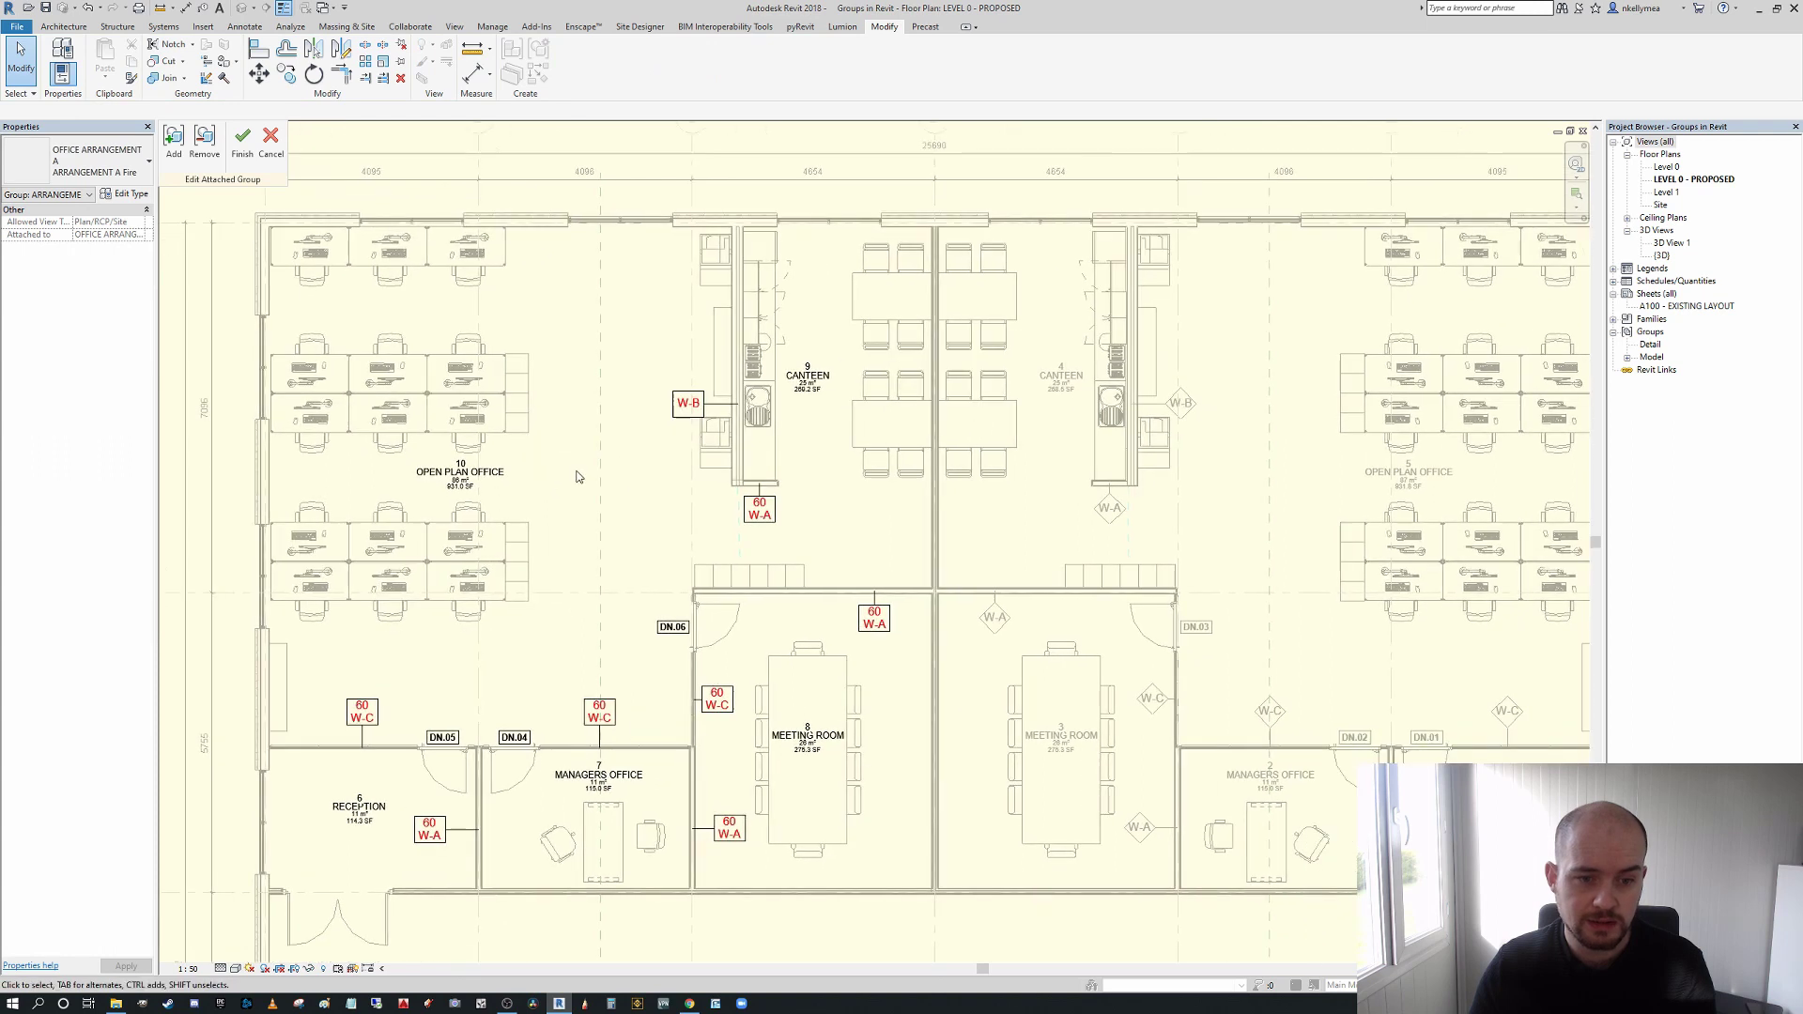
- Finish editing the north-west attached detail group and compare its wall tags with those of the north-east arrangement
scroll(857, 580, down, 3)
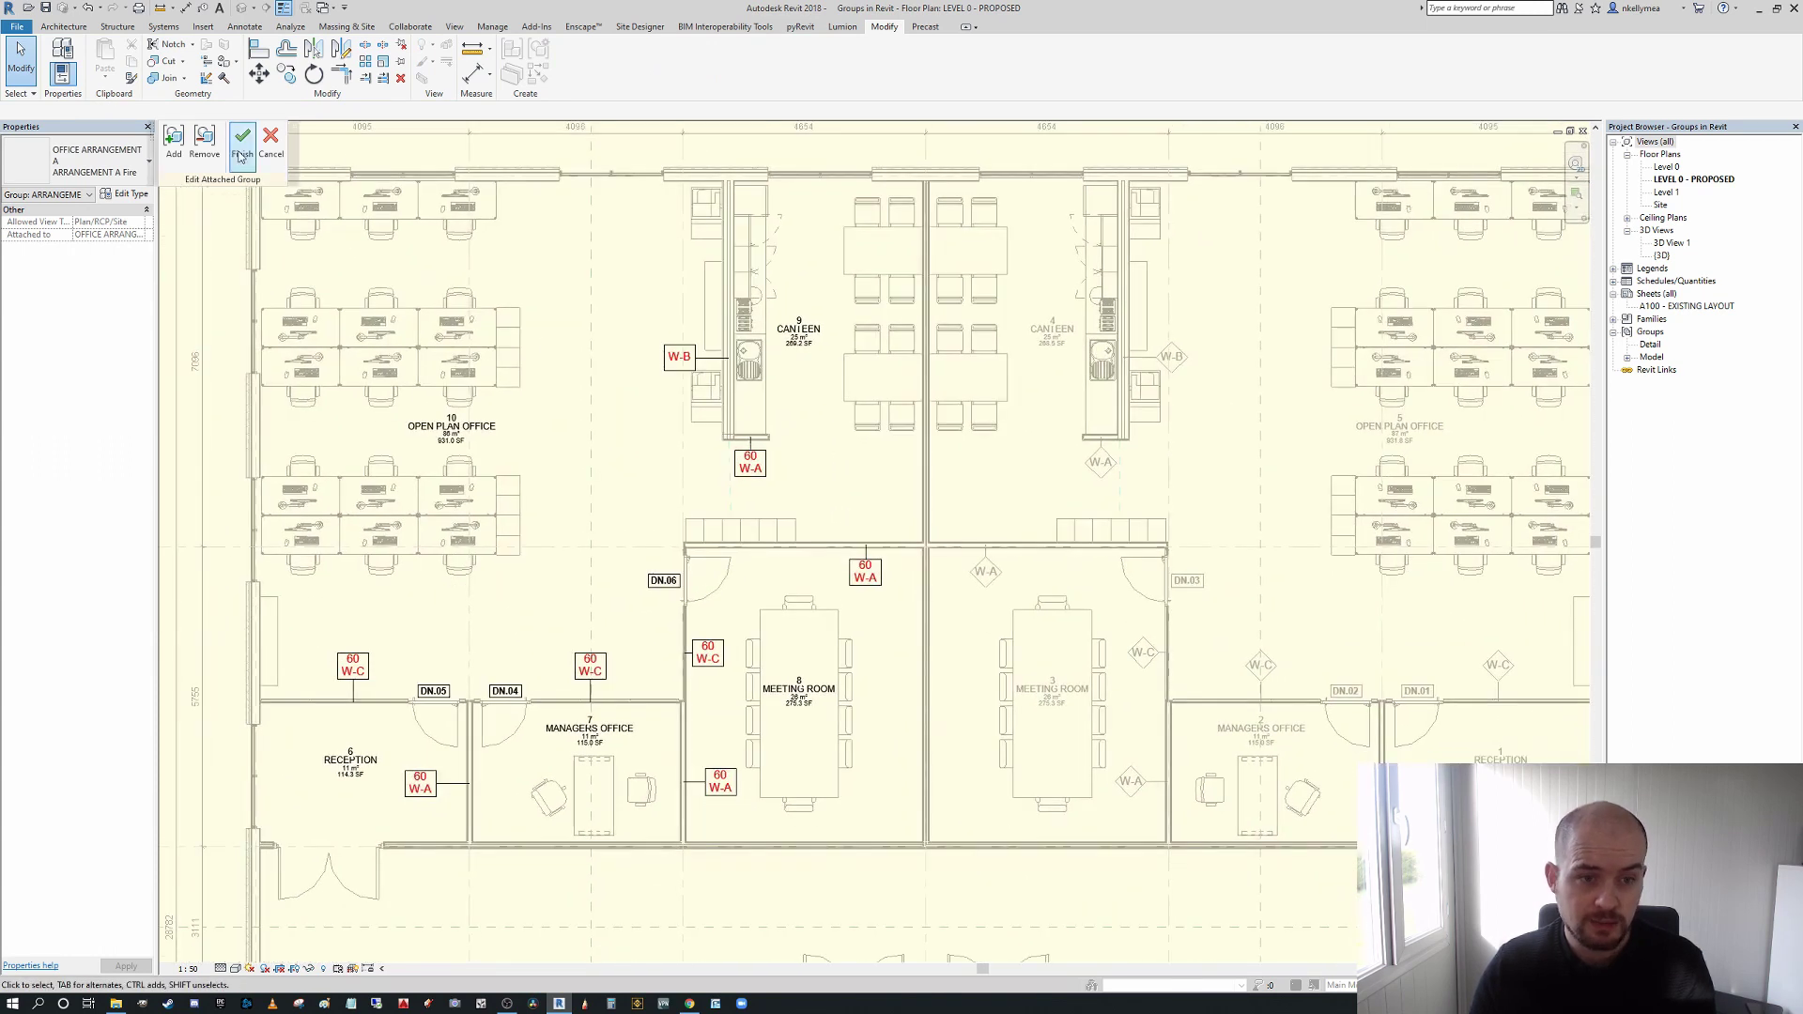
scroll(881, 409, down, 4)
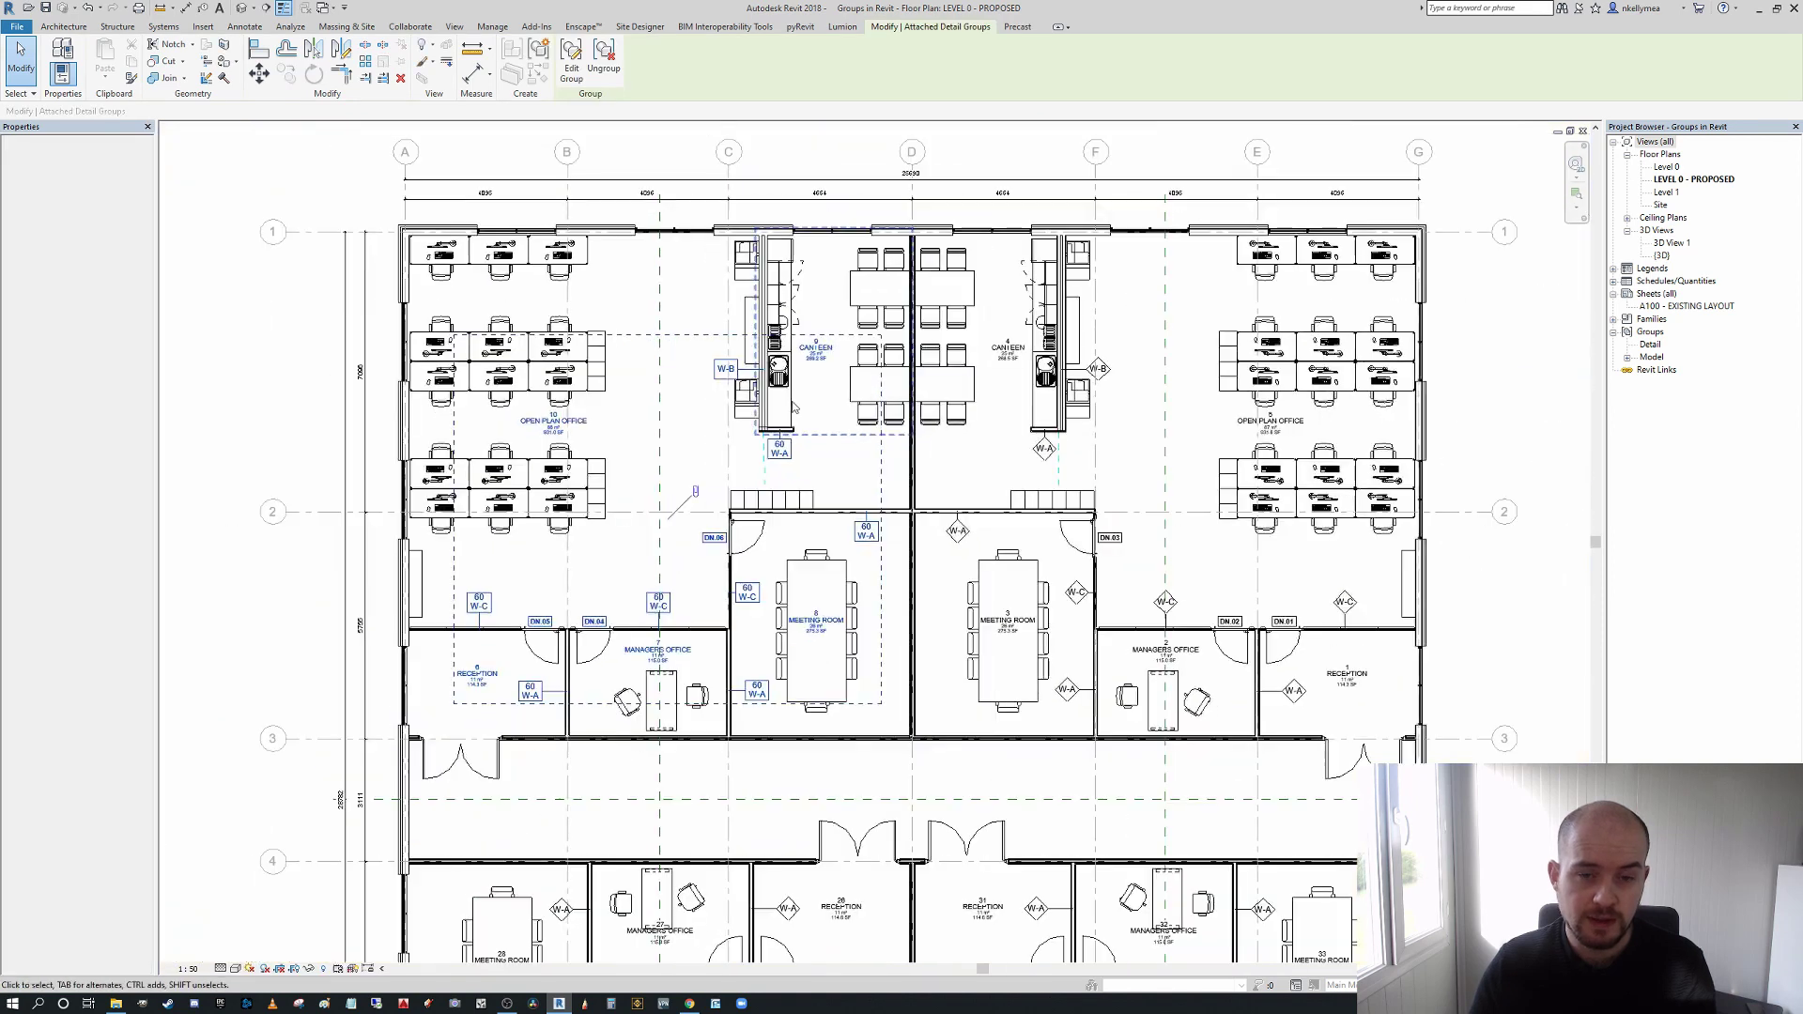
middle_drag(941, 498, 1036, 524)
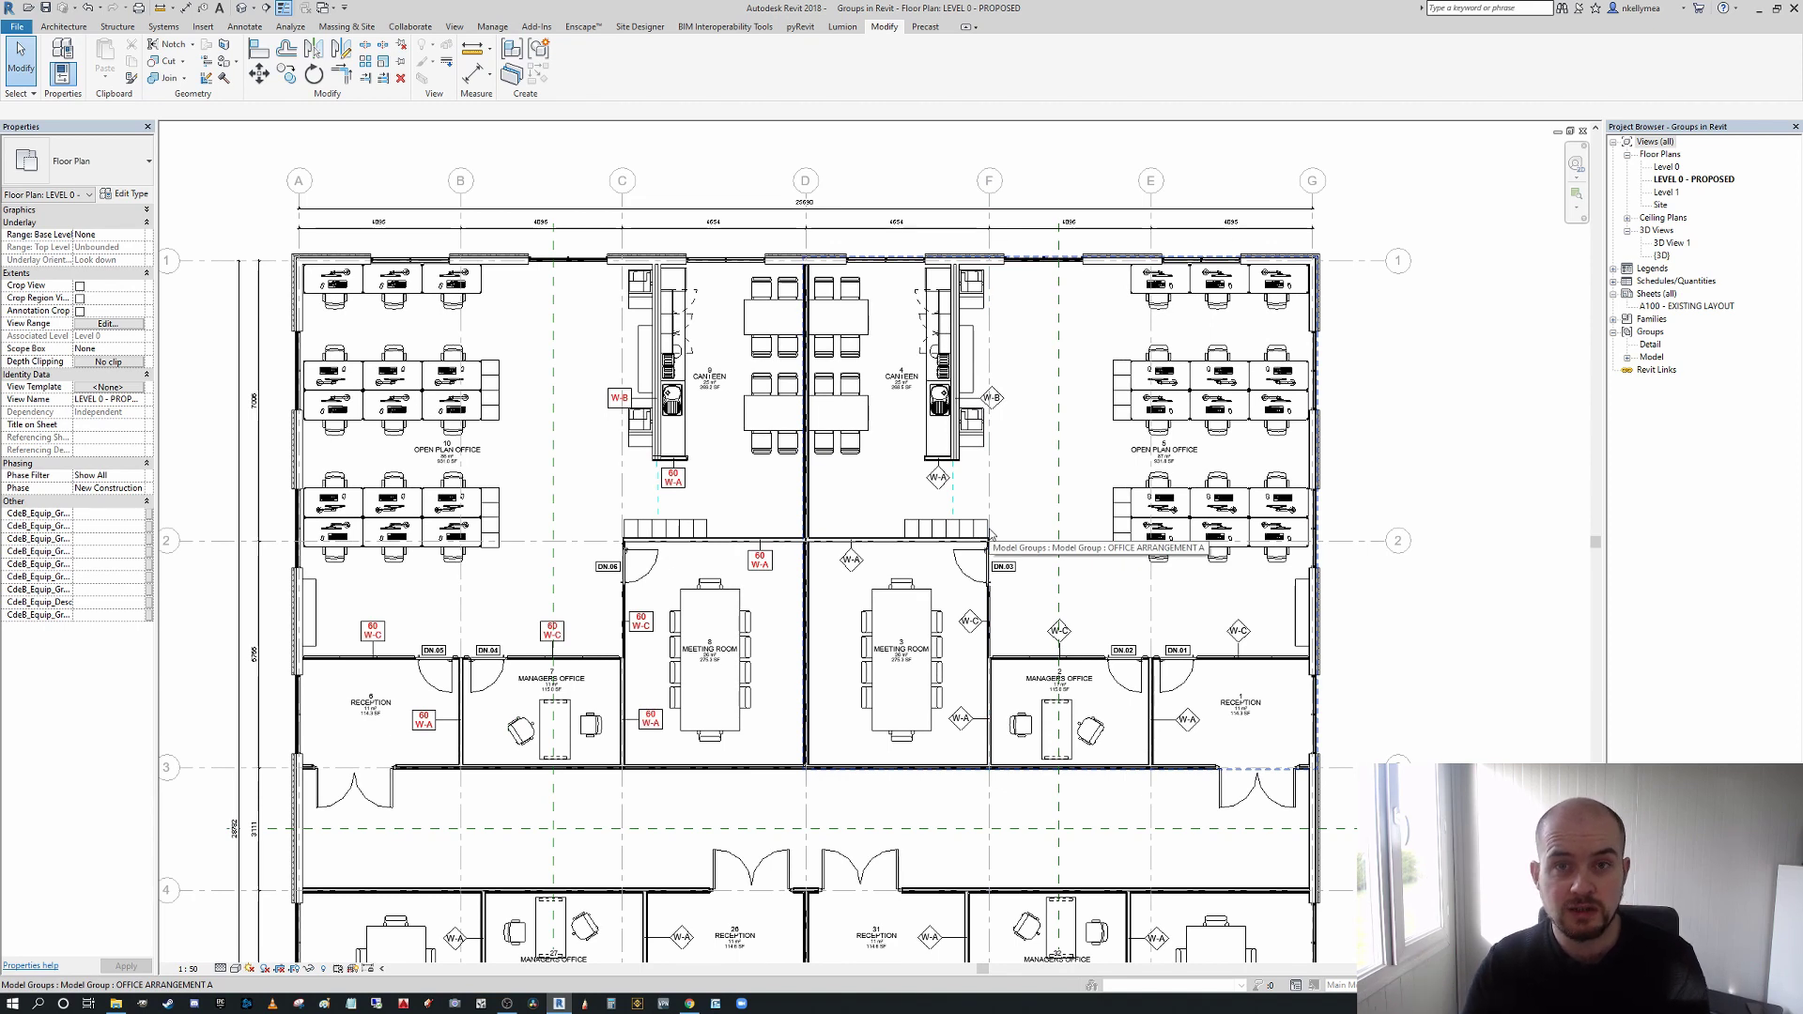
scroll(711, 504, up, 1)
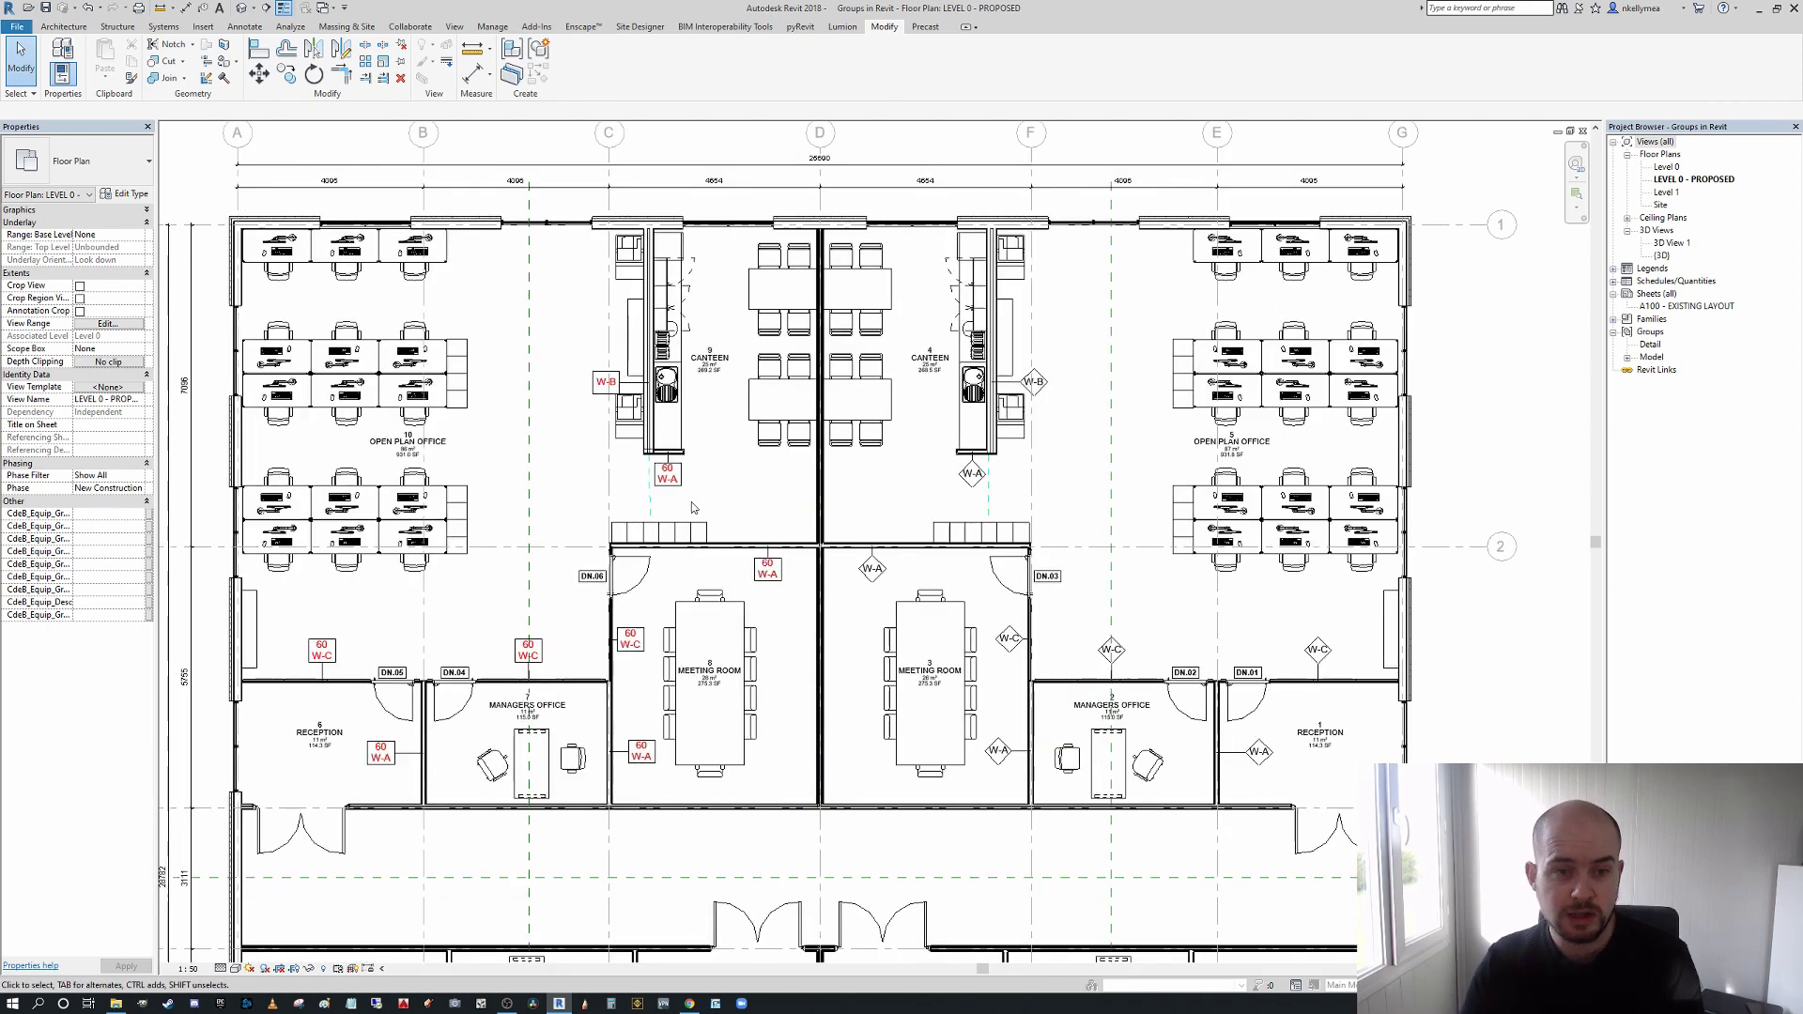
middle_drag(697, 502, 701, 504)
- Select the attached detail group of the south-west OFFICE ARRANGEMENT B and check which types are available for it
scroll(705, 509, down, 3)
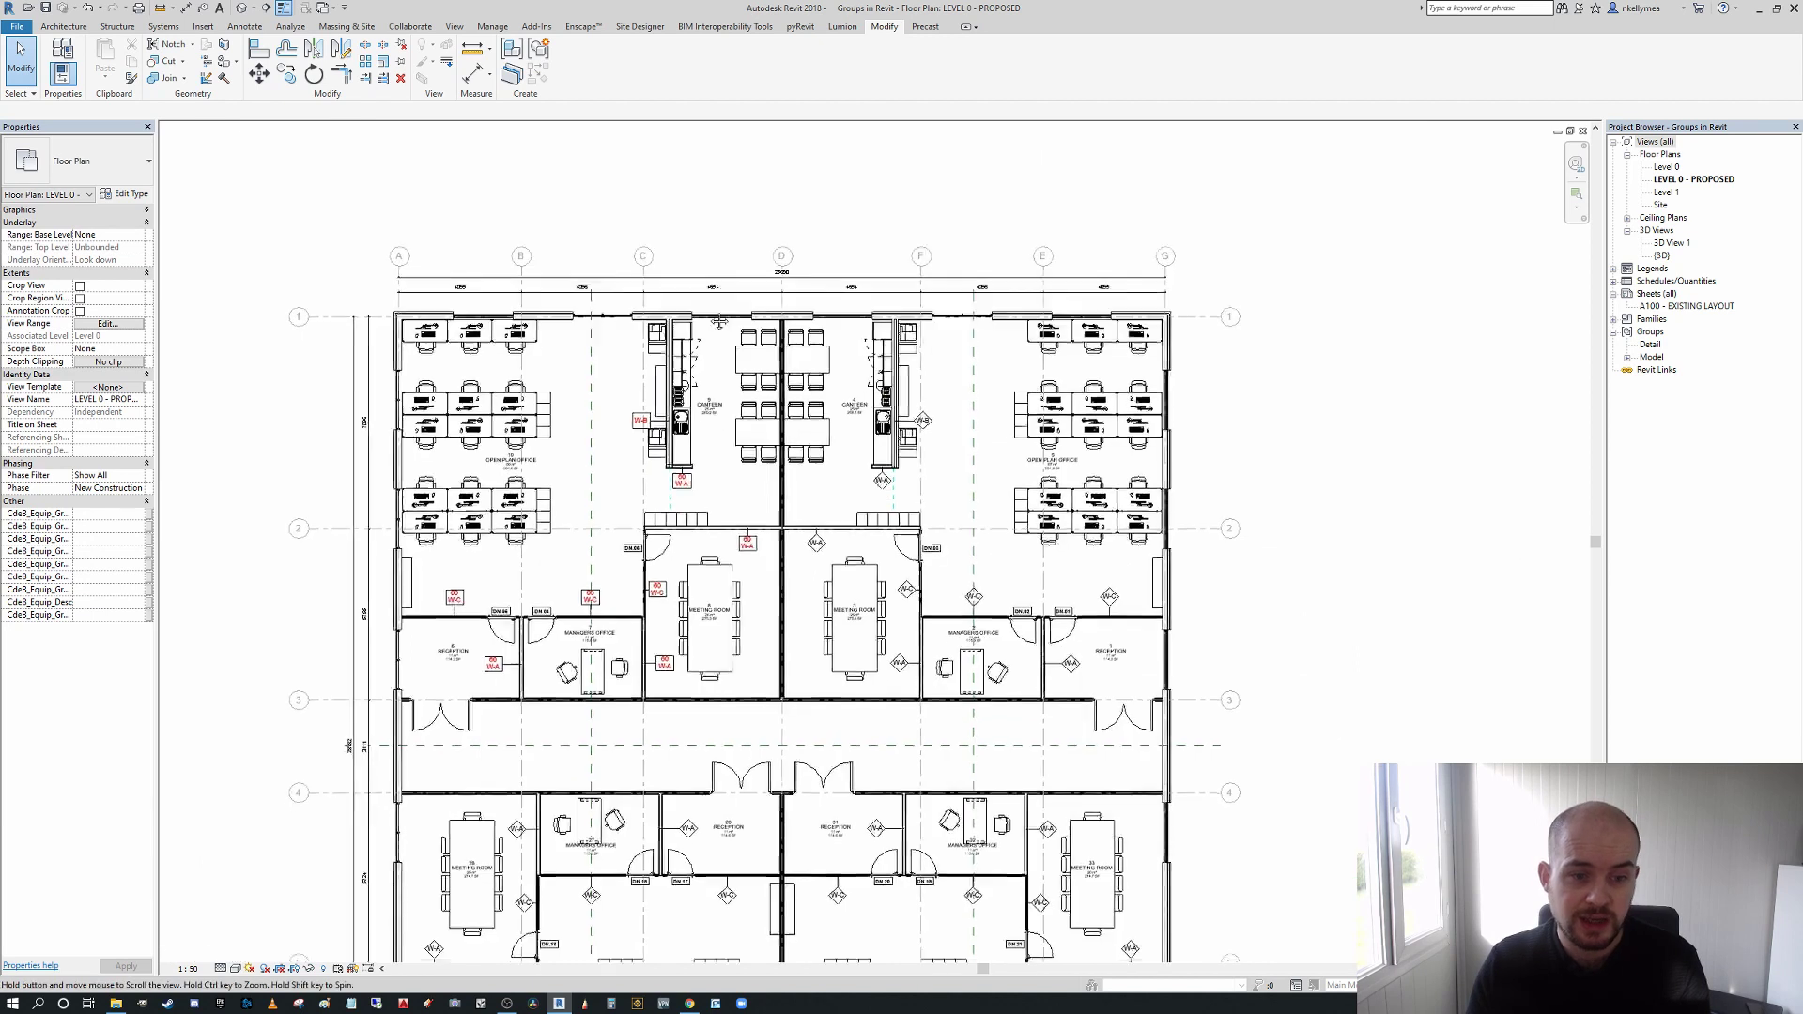
middle_drag(700, 845, 695, 700)
click(690, 662)
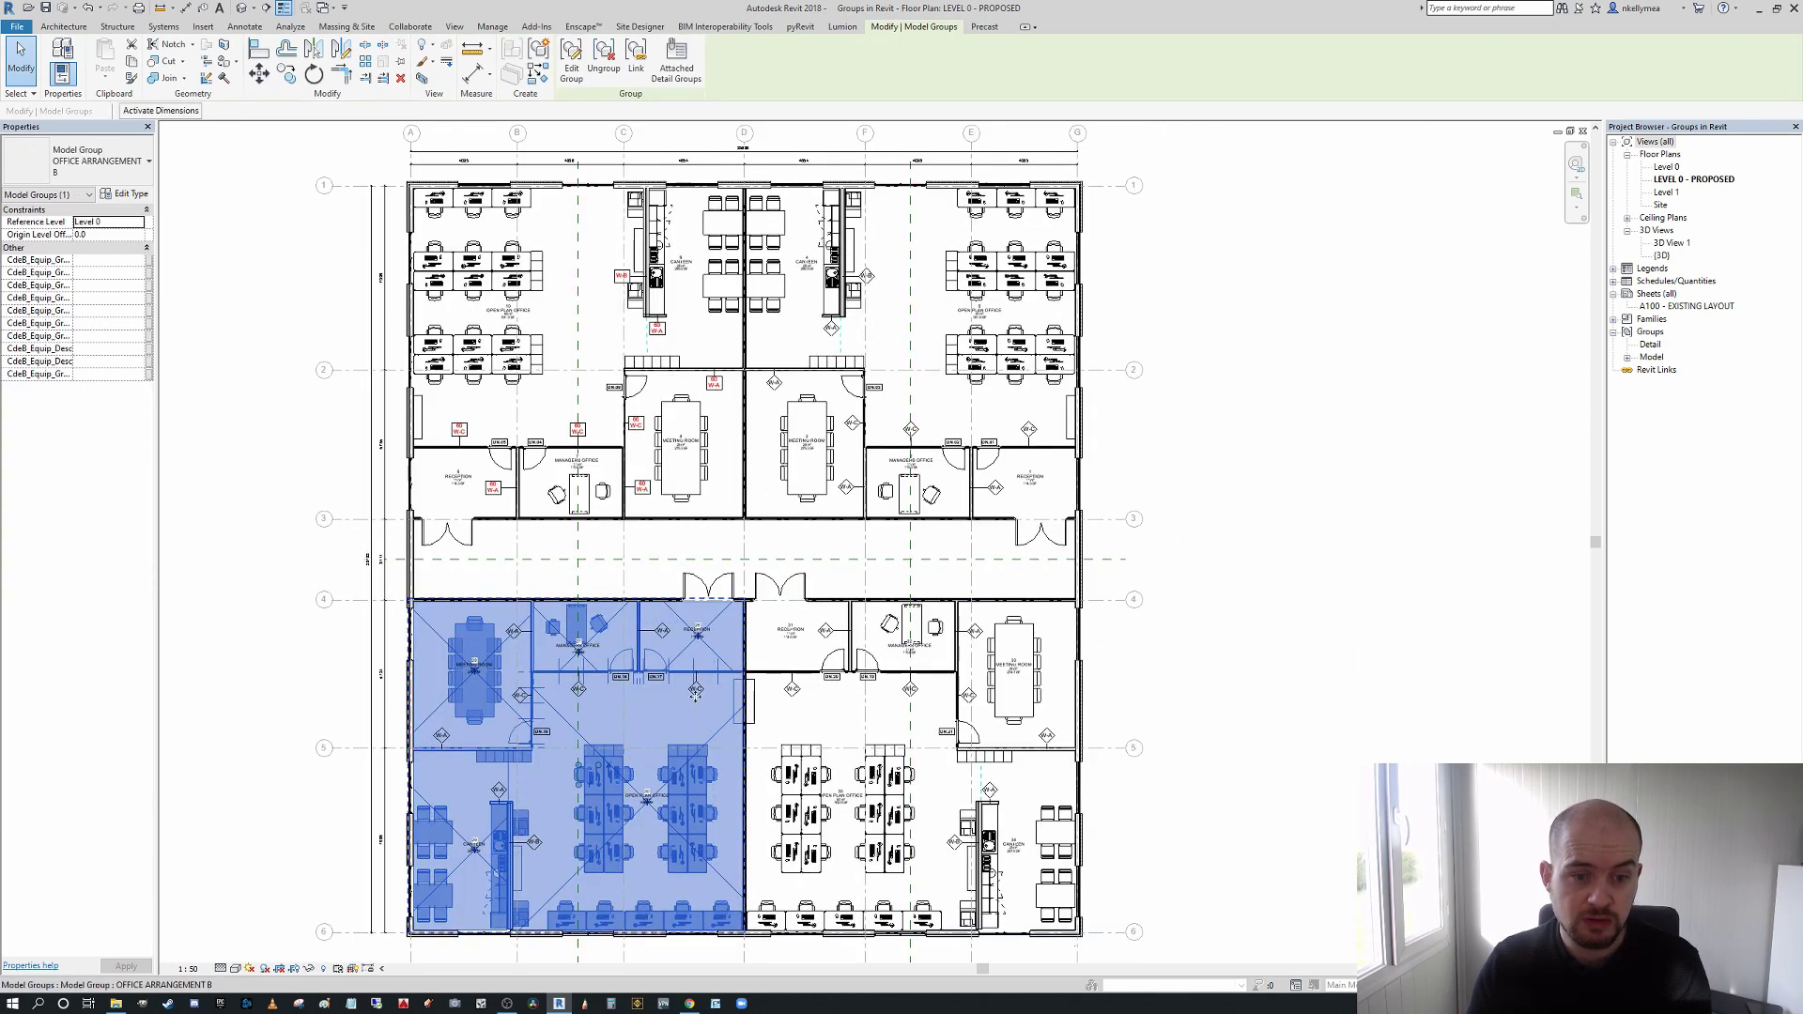
click(695, 700)
click(139, 183)
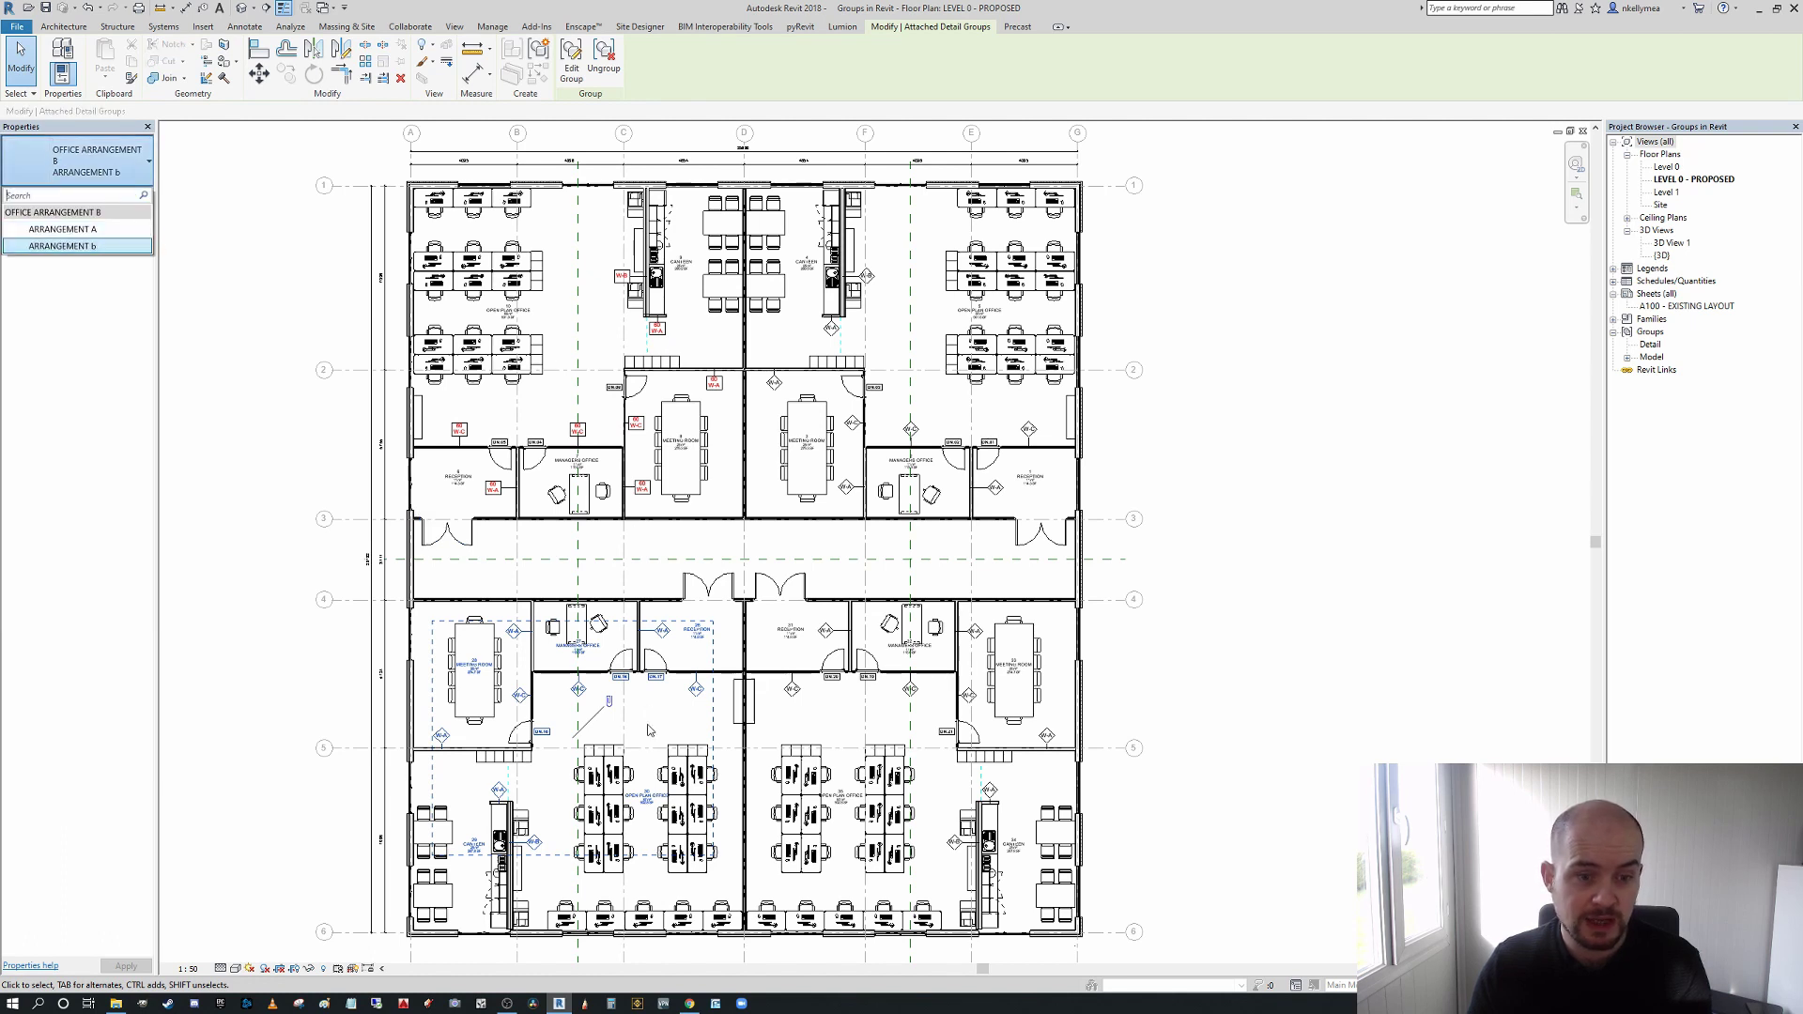
middle_drag(930, 411, 914, 464)
click(1200, 438)
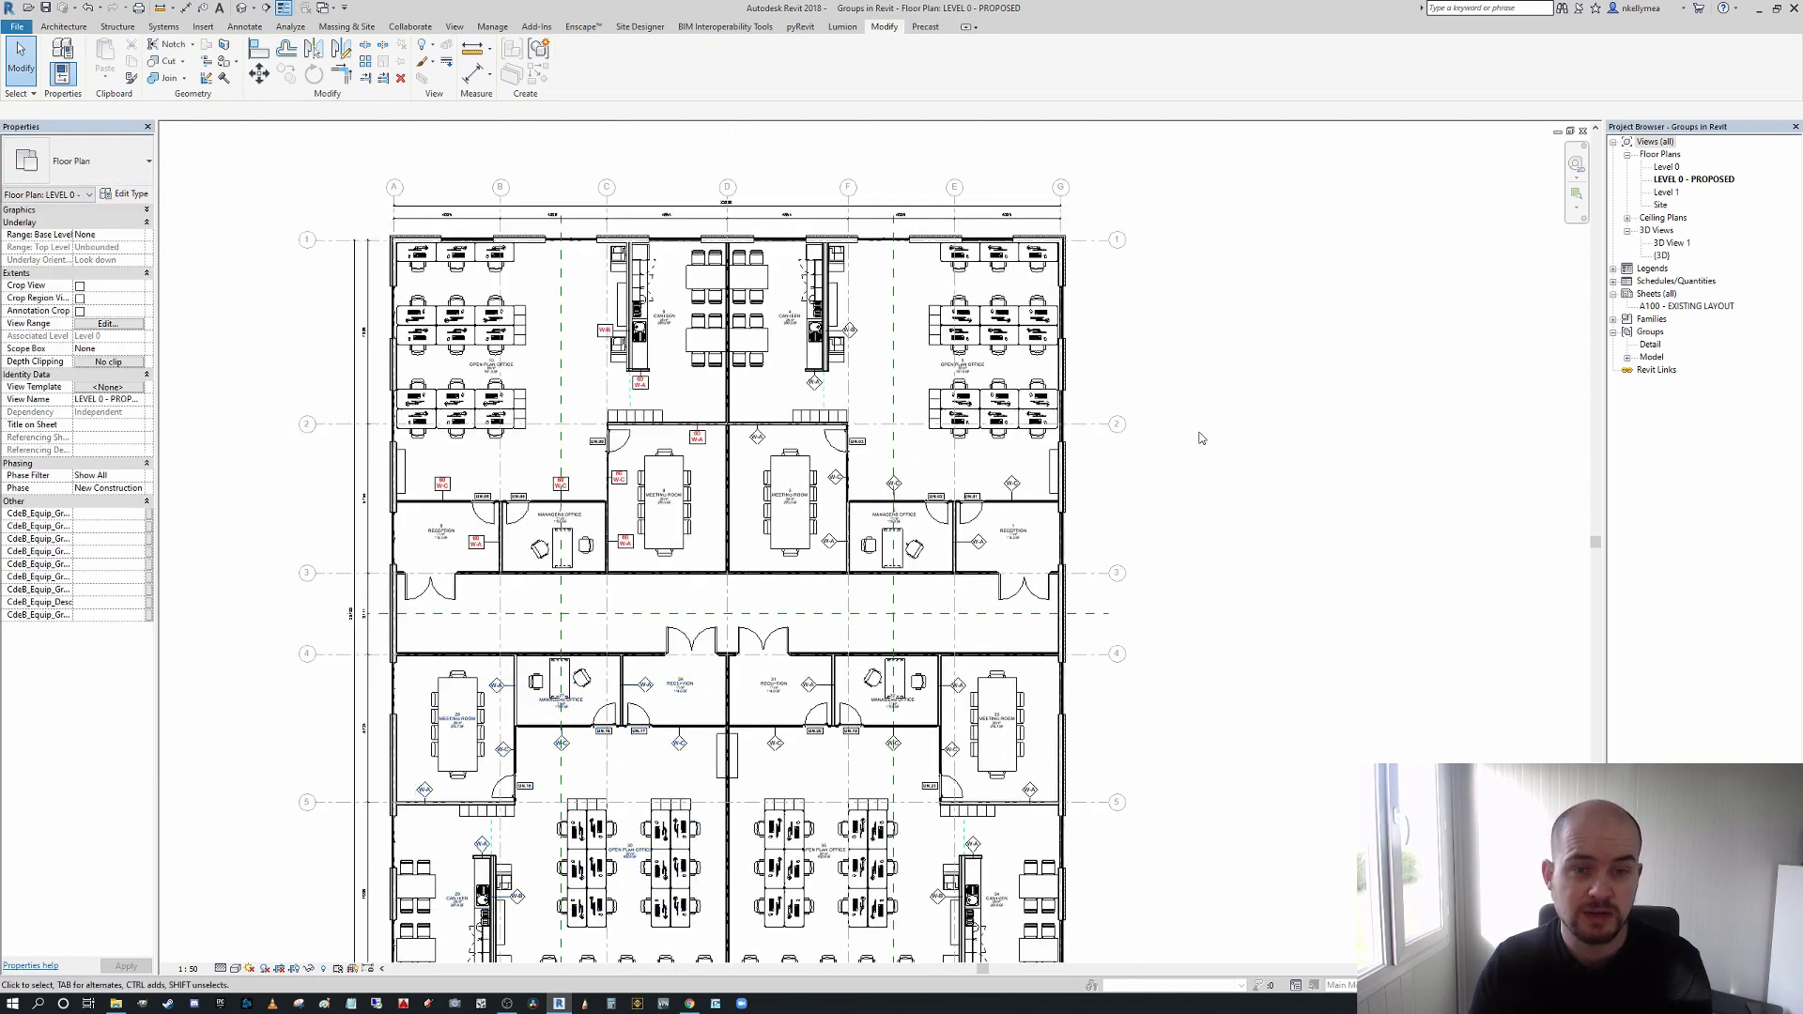
- Open the default 3D view and examine the repeated office arrangements on the north side of the building
middle_drag(544, 319, 566, 427)
scroll(567, 426, up, 2)
middle_drag(719, 504, 618, 530)
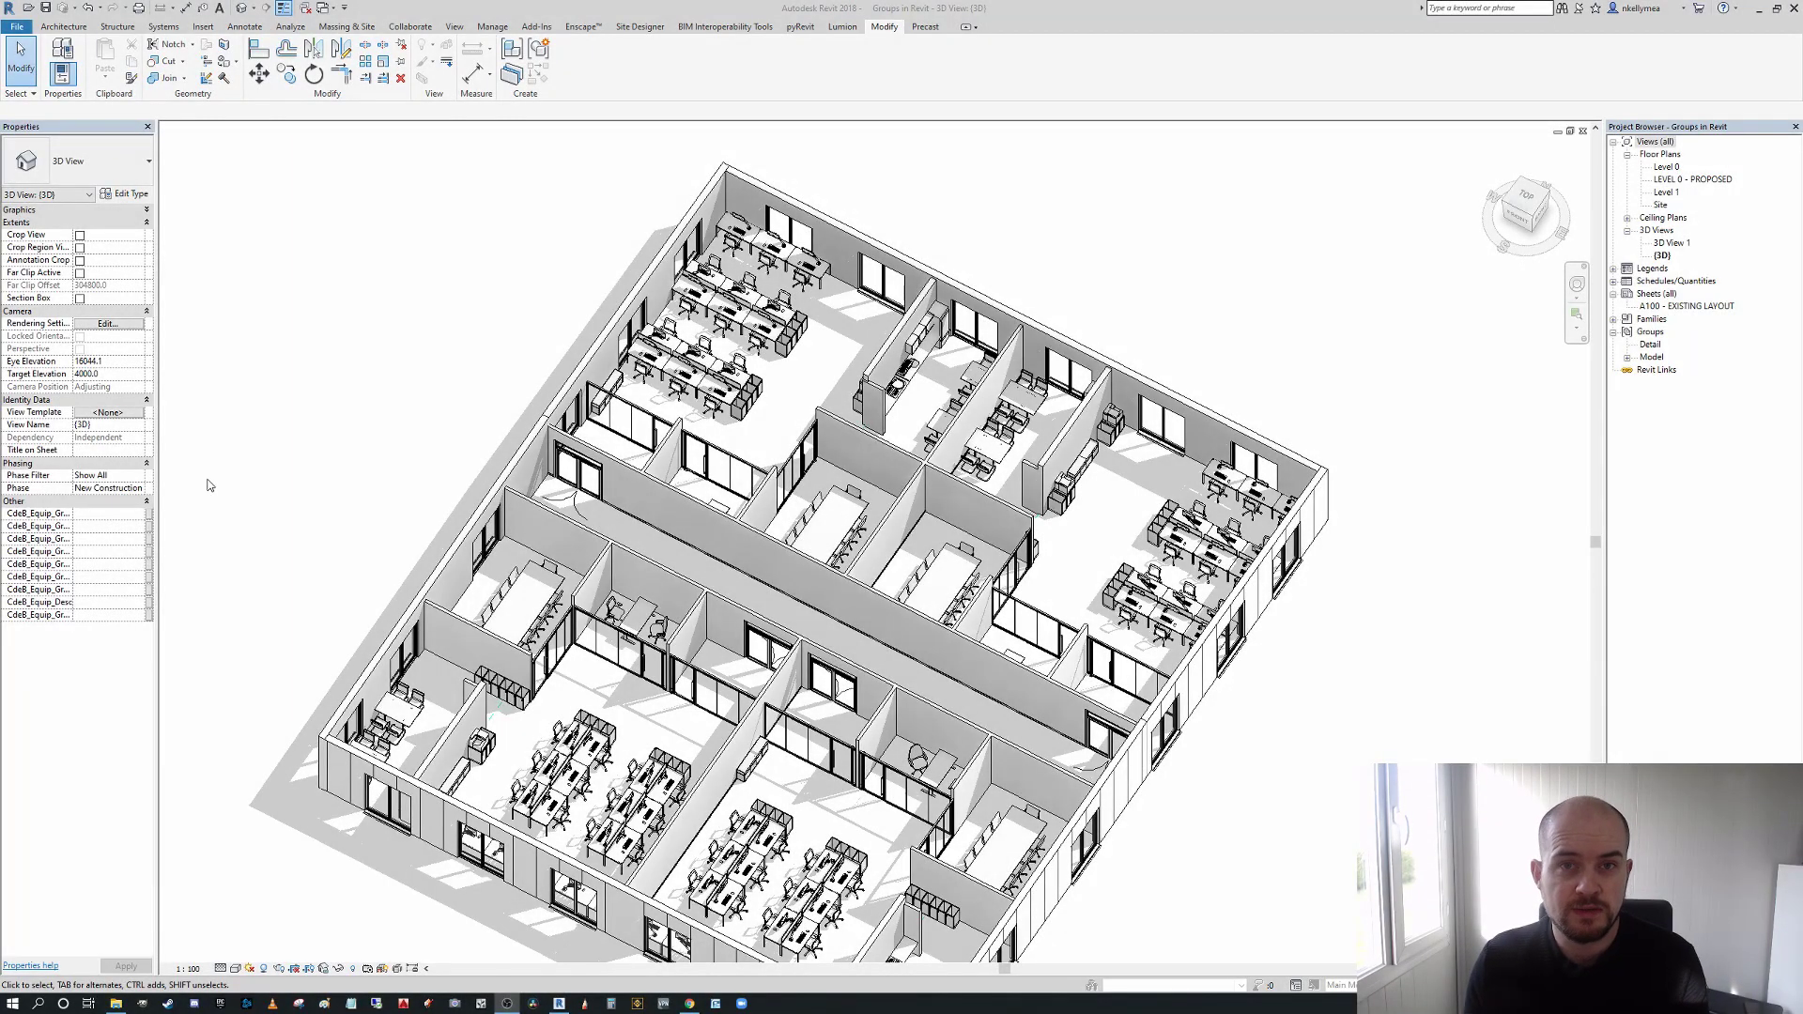
scroll(1264, 315, up, 2)
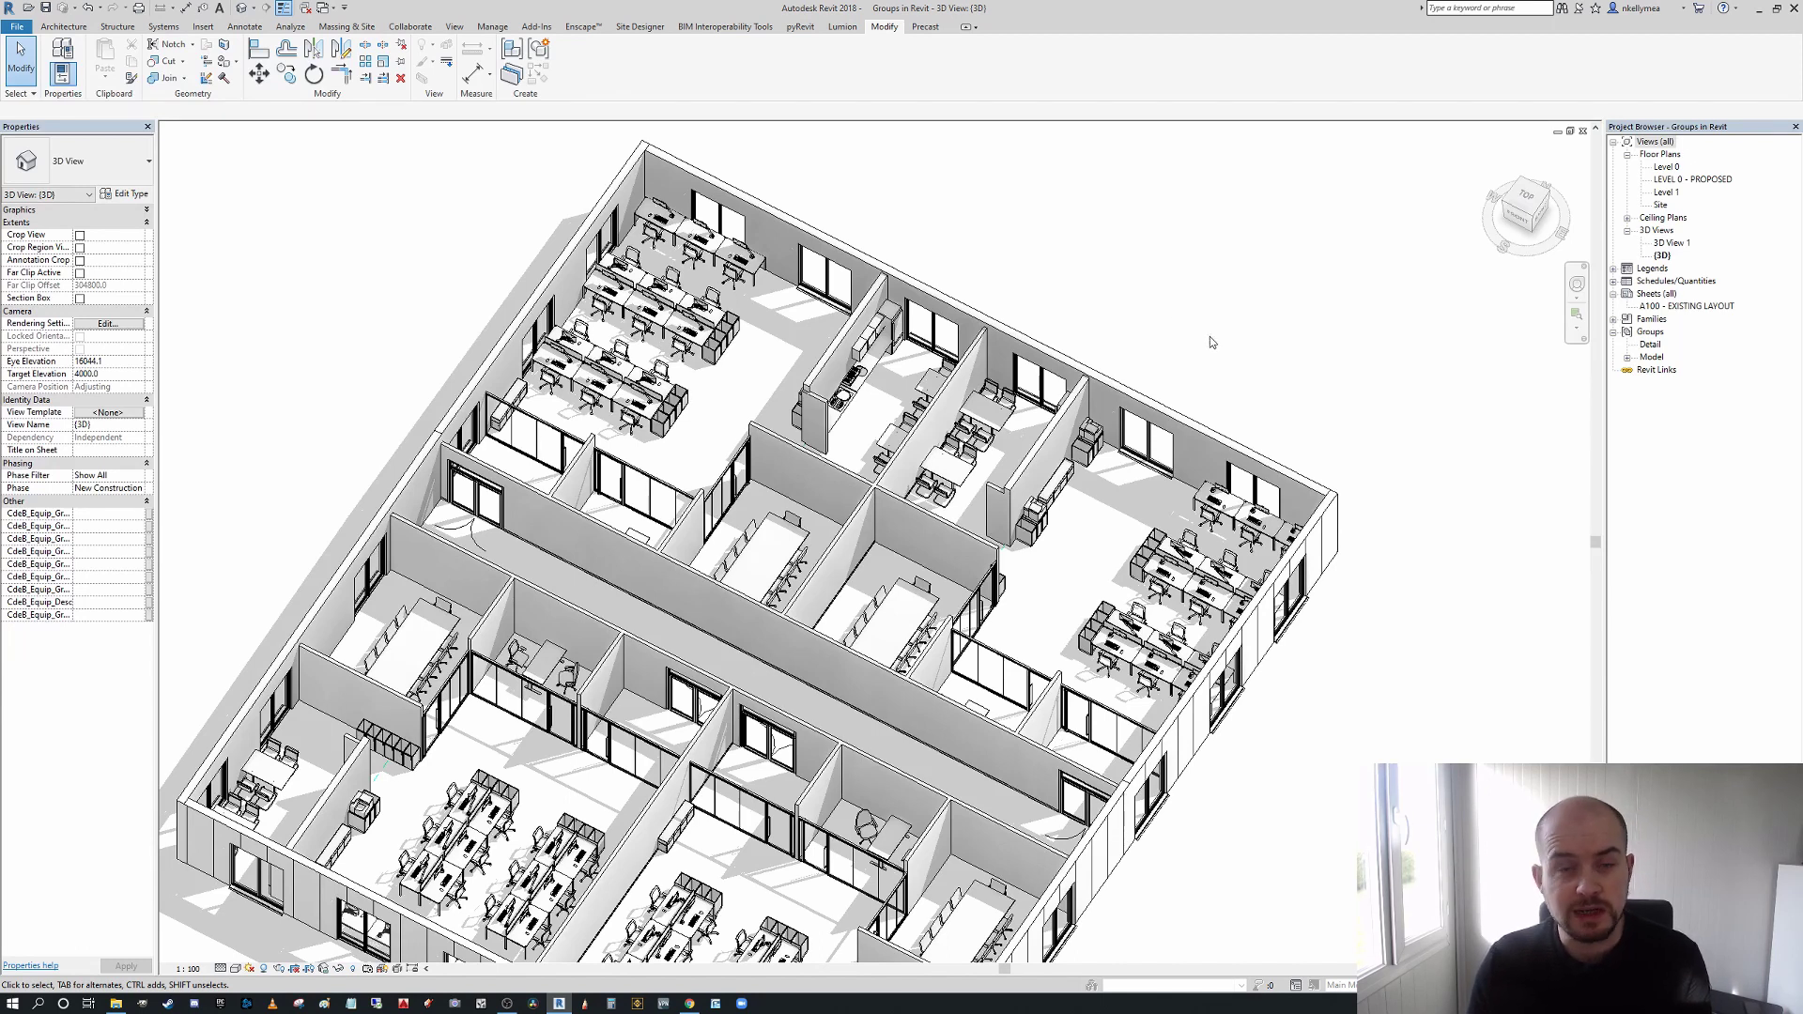
middle_drag(1198, 338, 1207, 296)
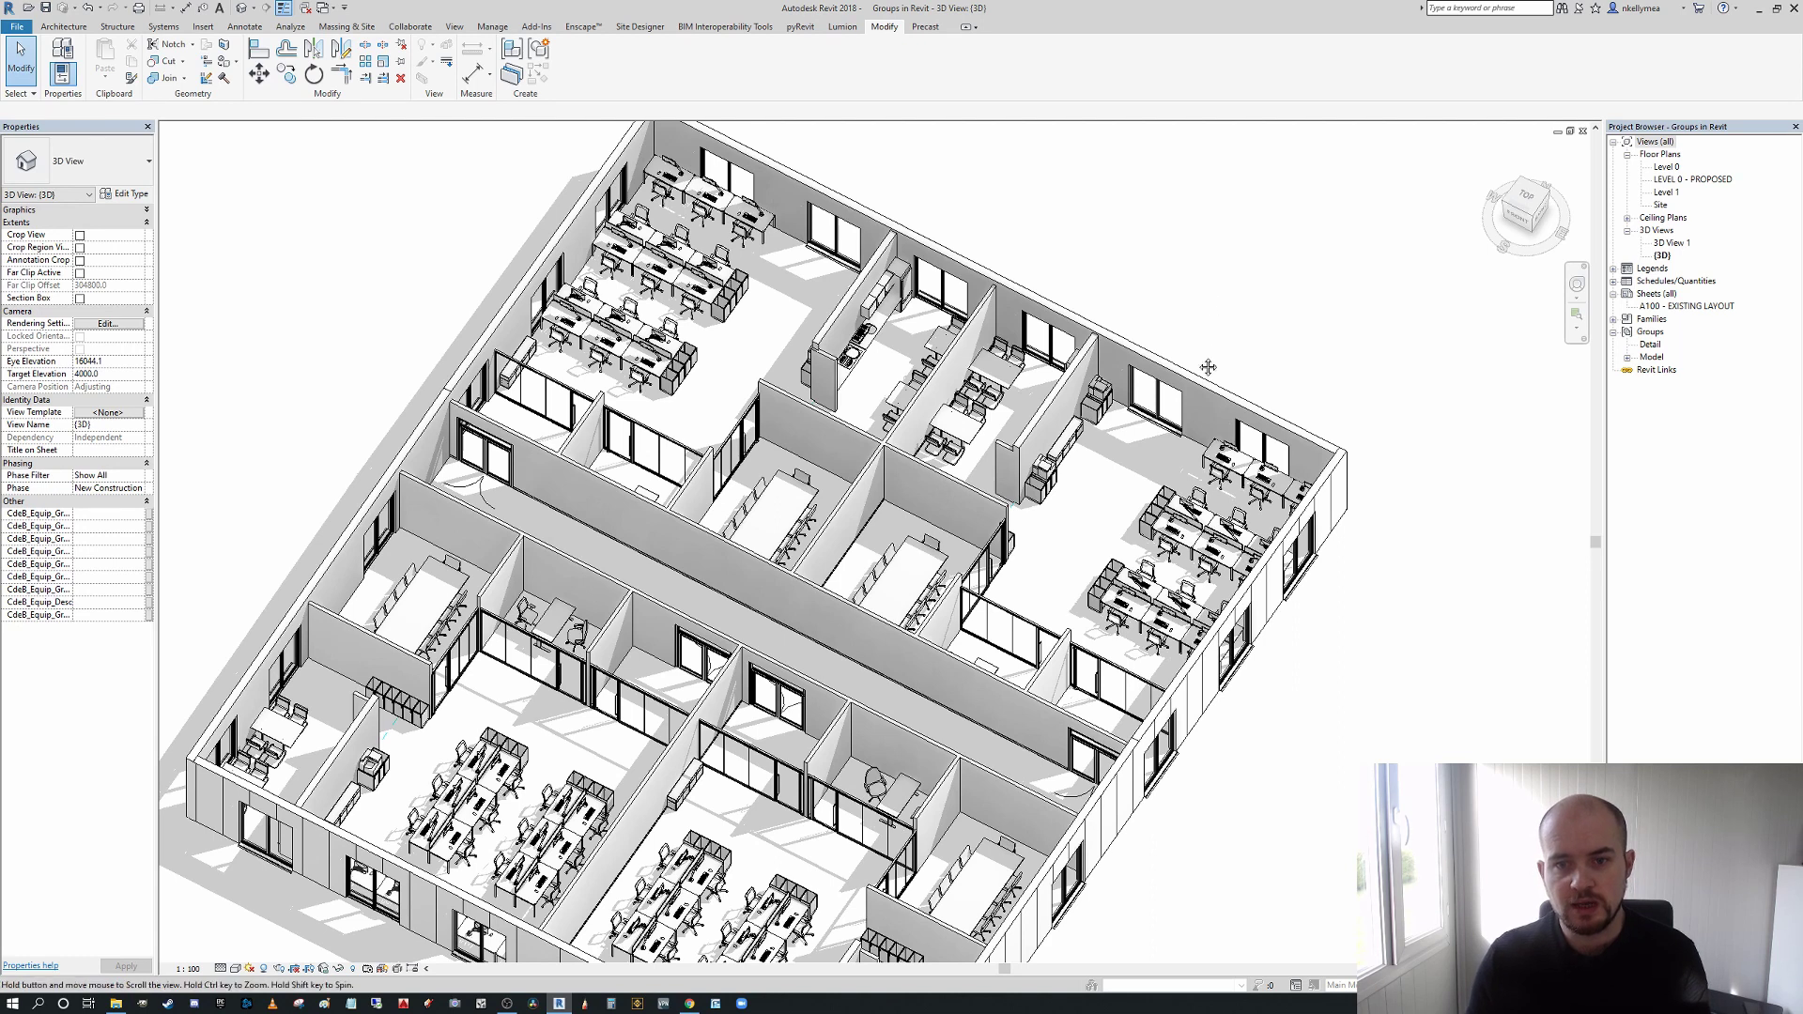
scroll(1209, 356, up, 2)
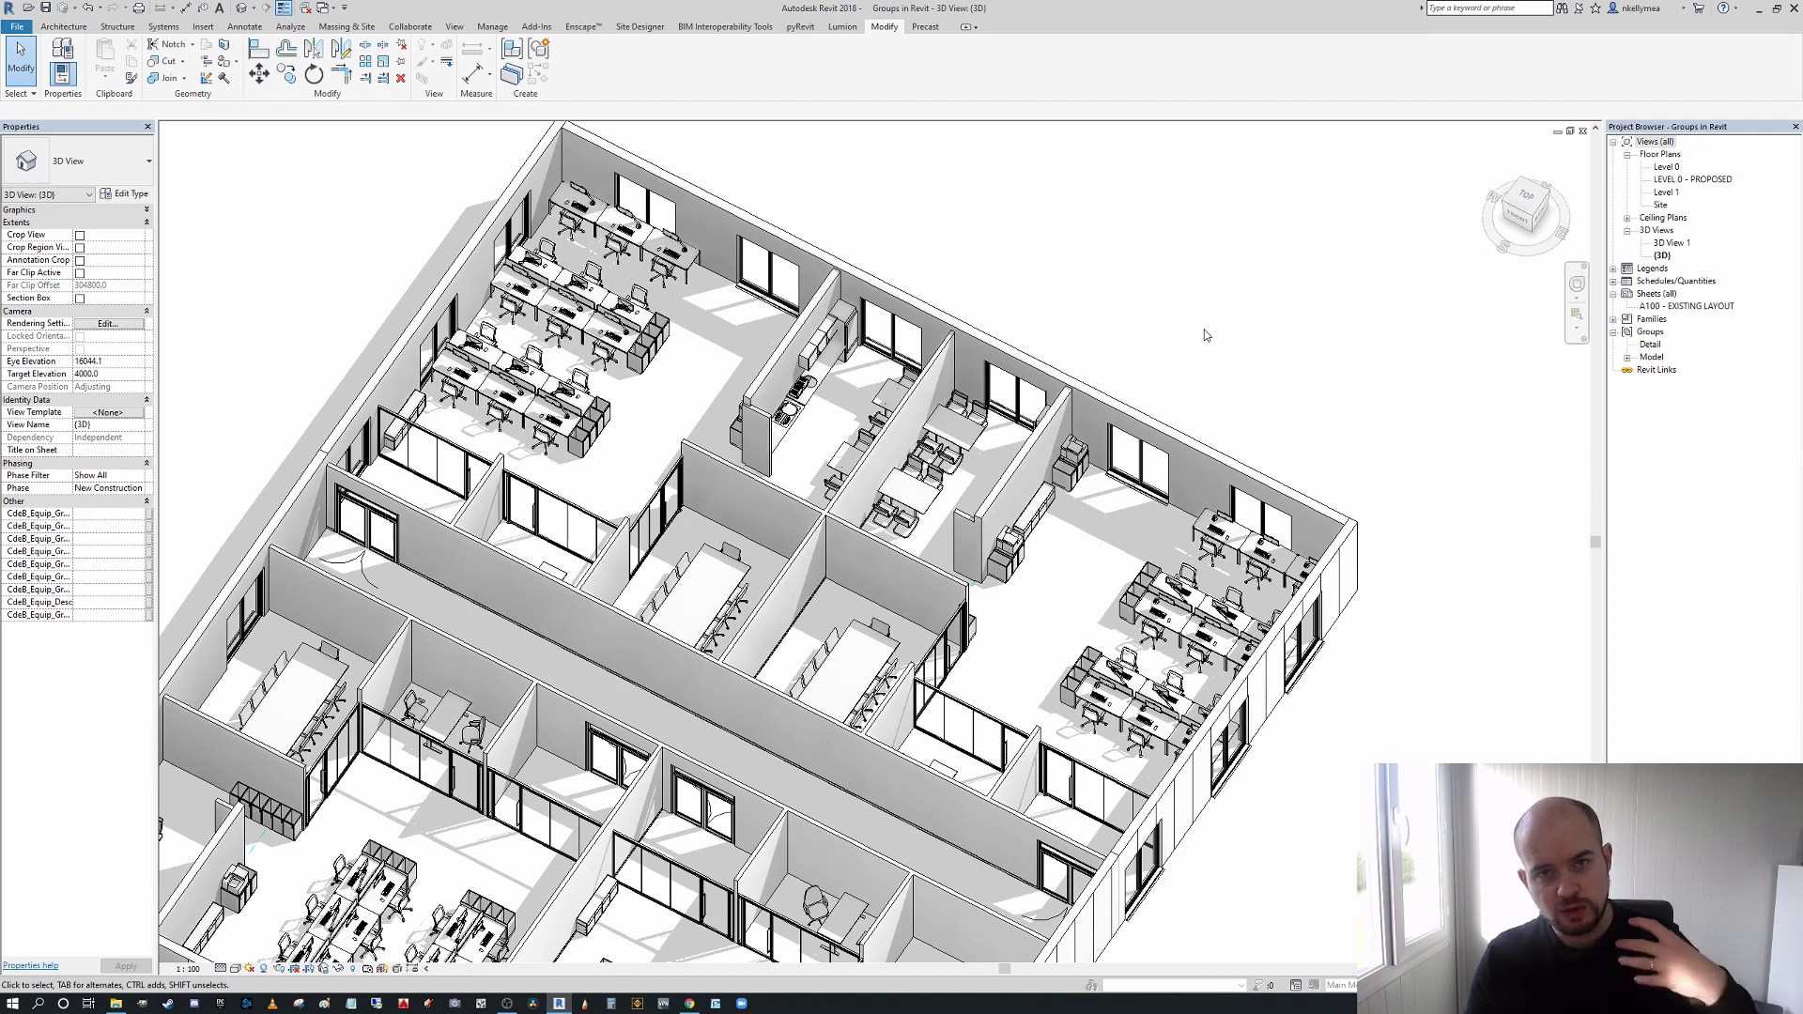
mouse_move(1234, 335)
middle_down()
mouse_move(1277, 370)
mouse_move(1350, 363)
middle_up()
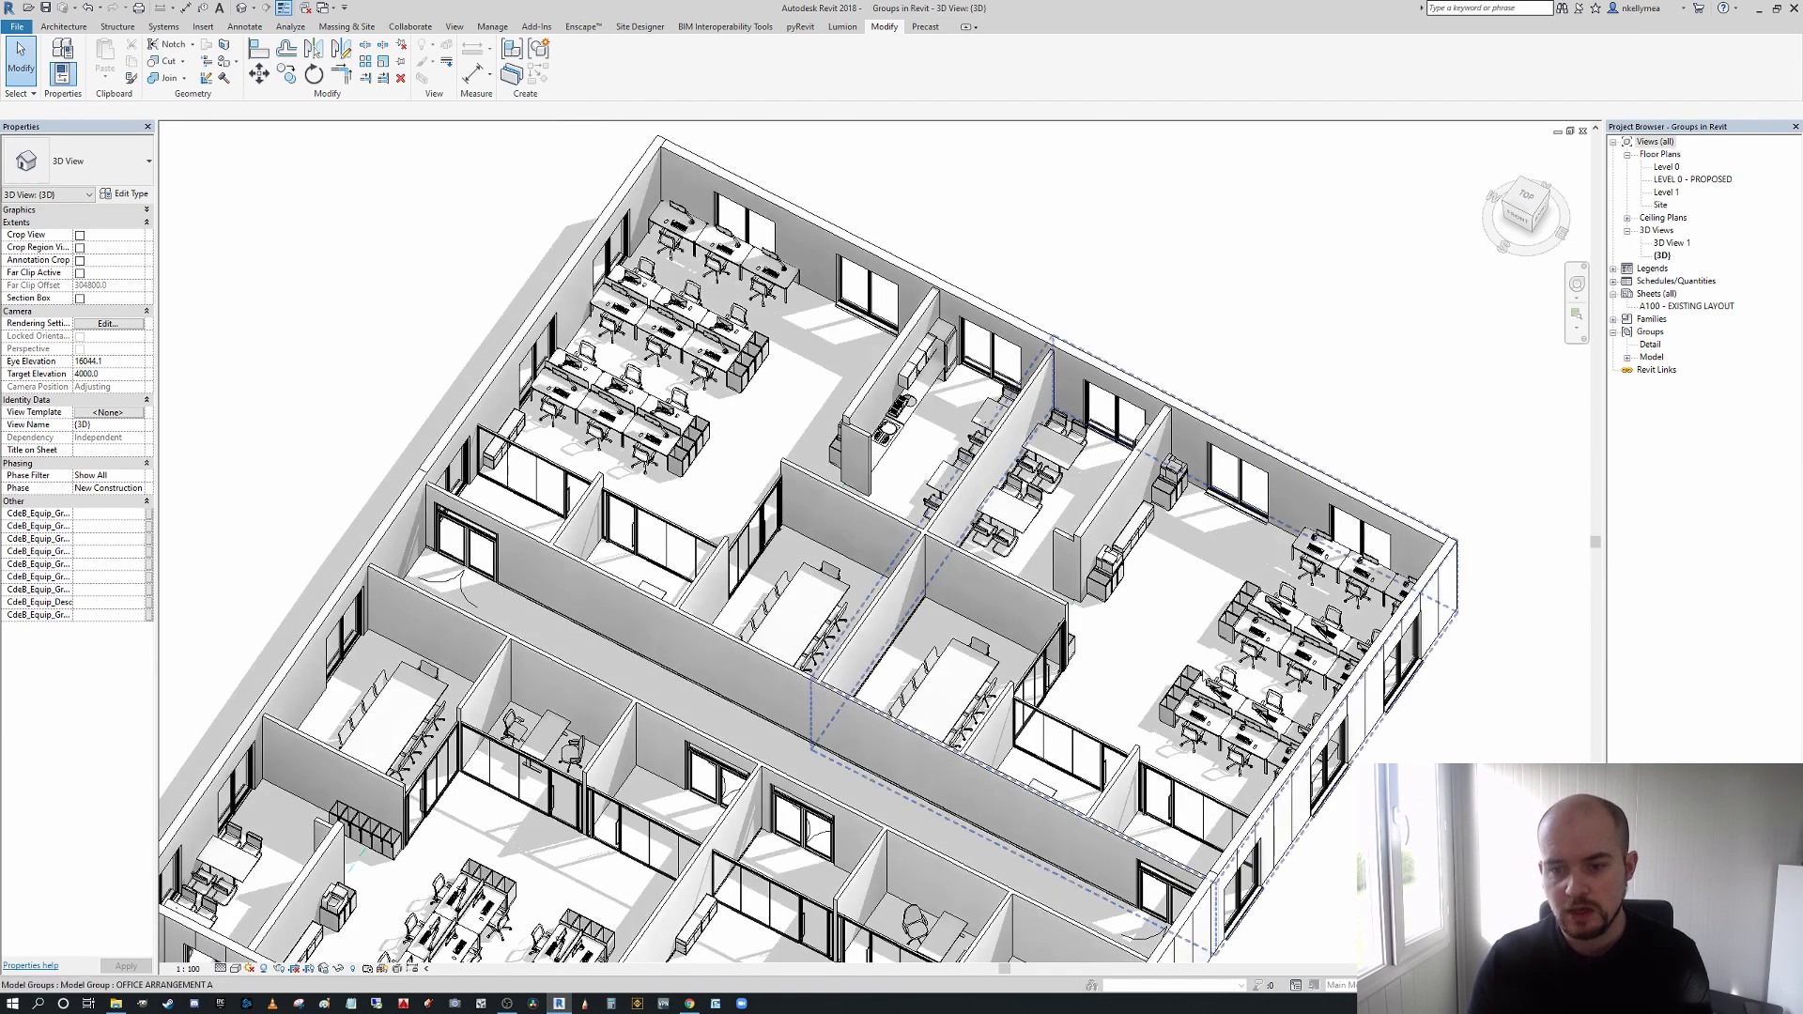
scroll(1180, 582, up, 4)
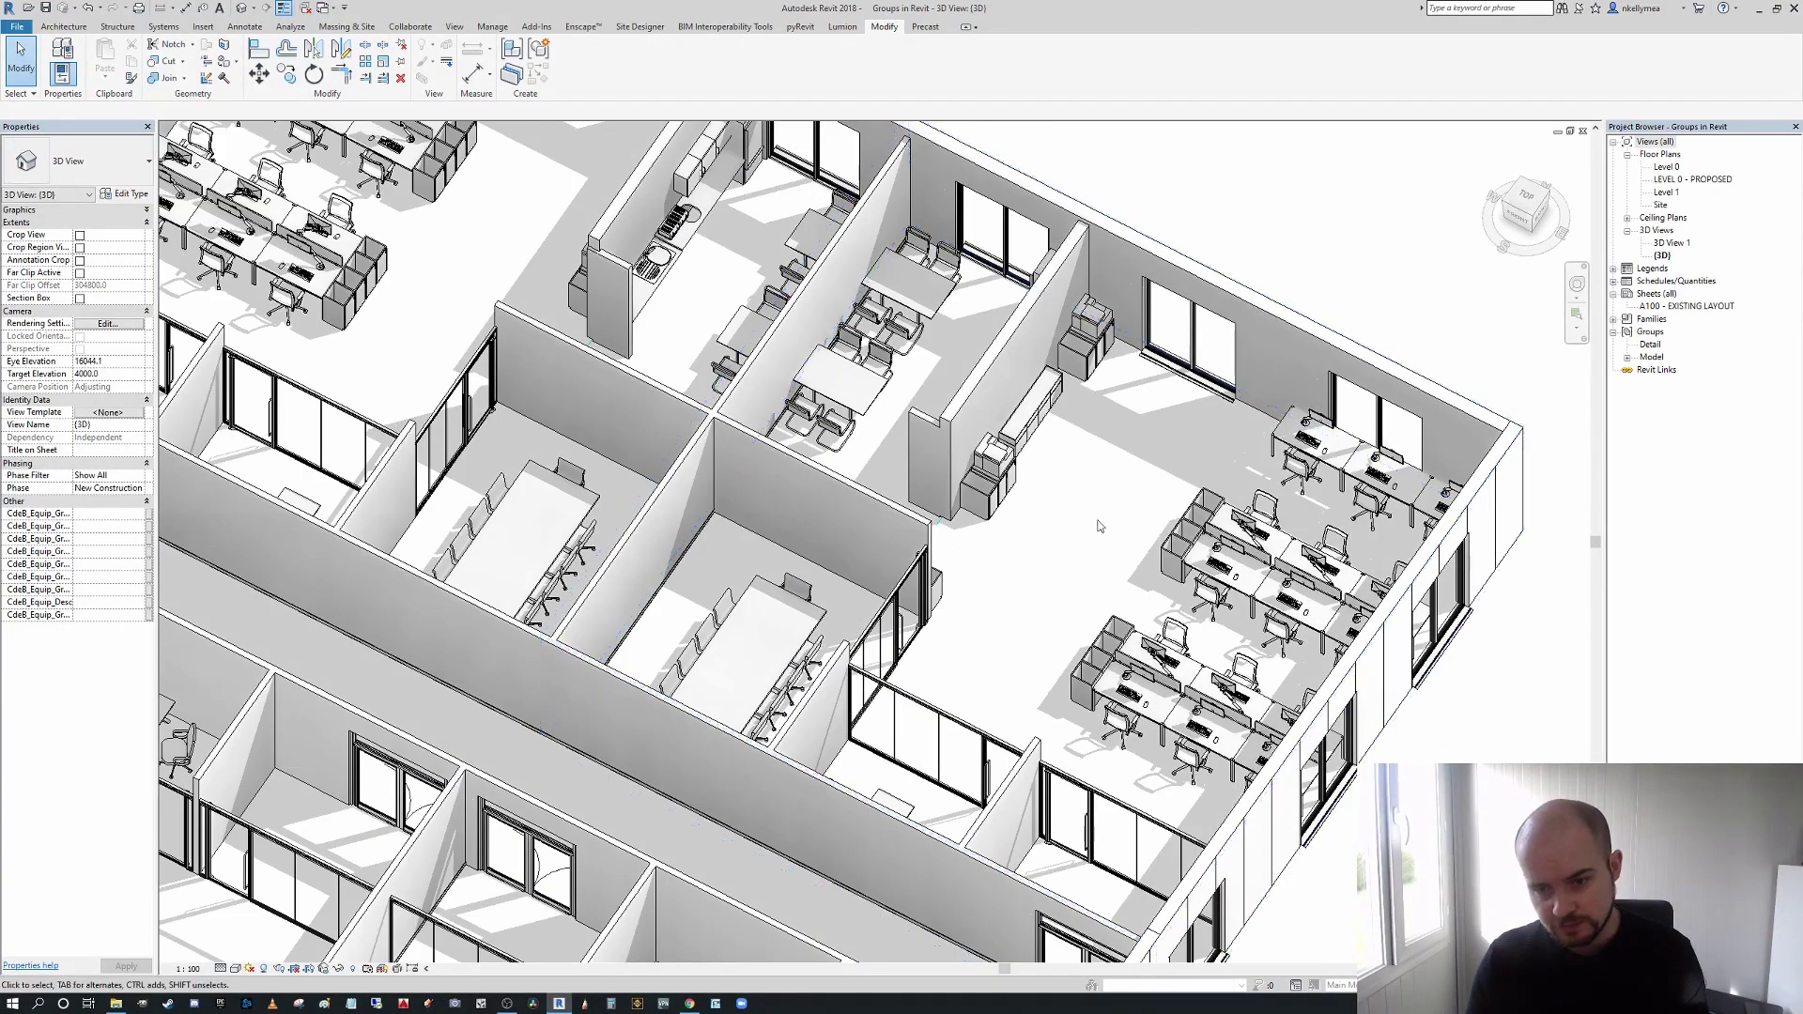
middle_drag(1011, 622, 1016, 624)
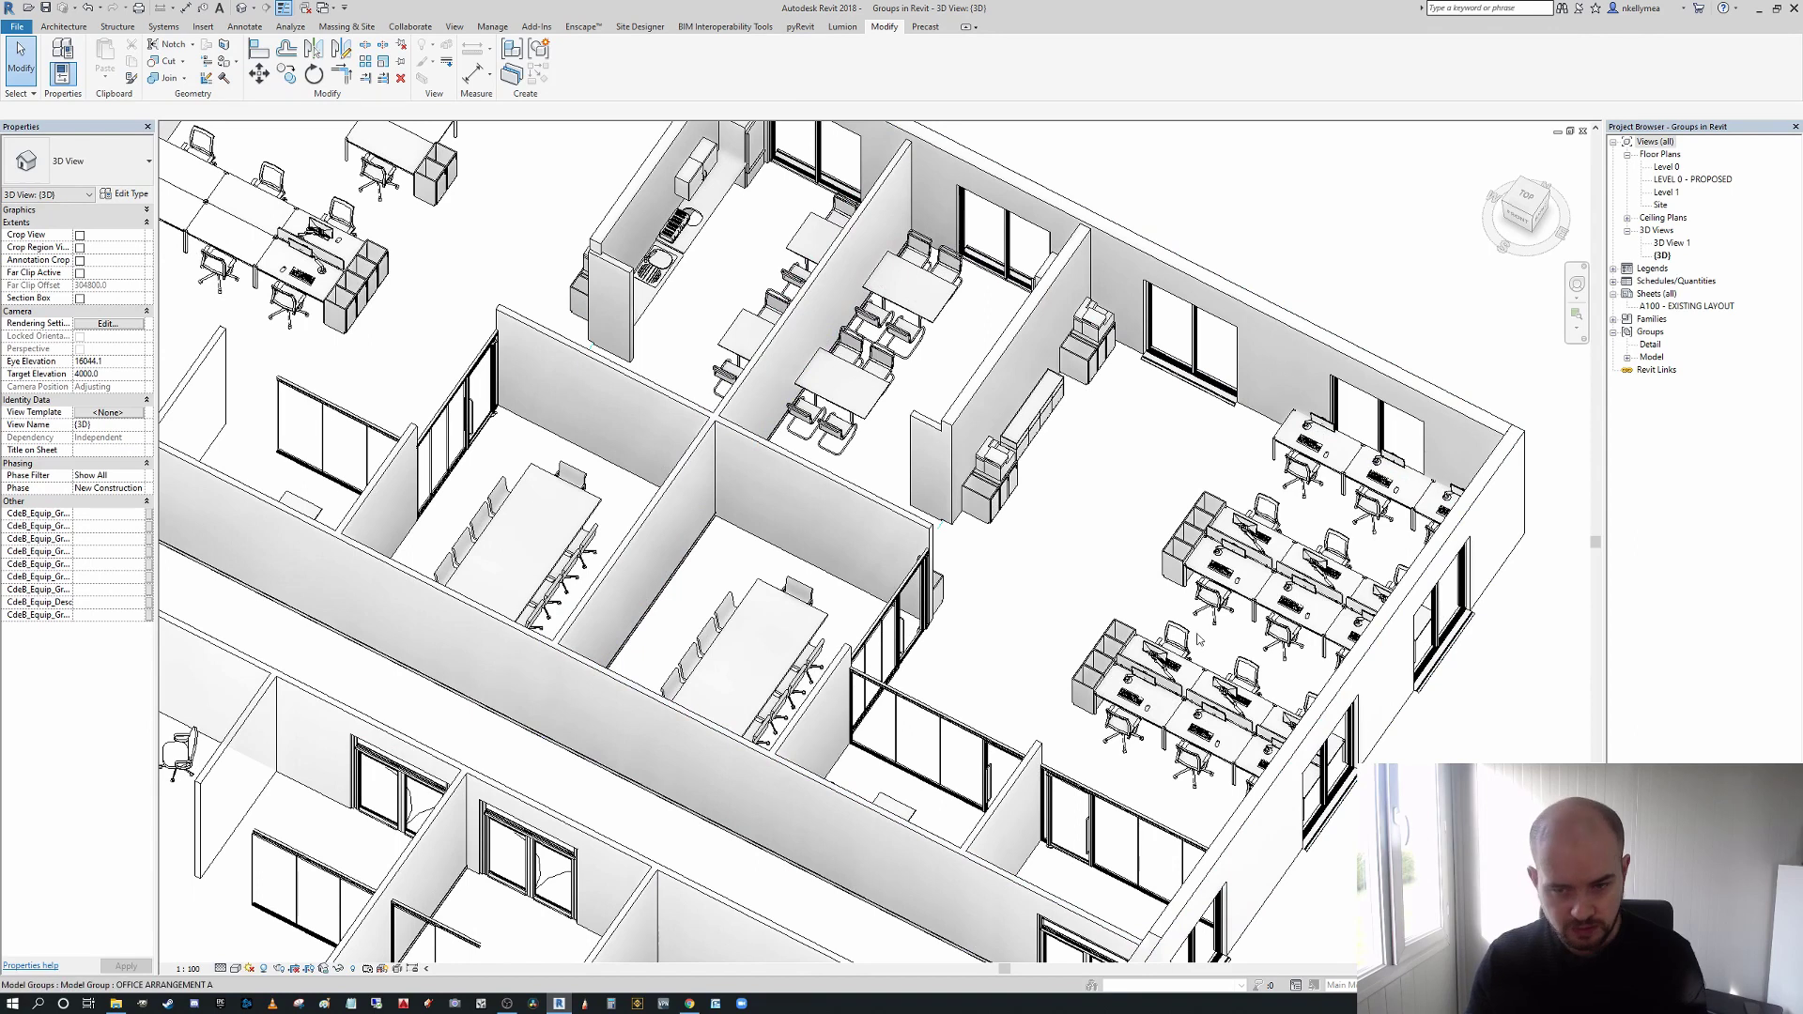
- Inspect the desks, monitors and keyboards in the north-east open plan office up close in 3D
shift+middle_drag(1216, 646, 1173, 648)
scroll(1057, 414, up, 5)
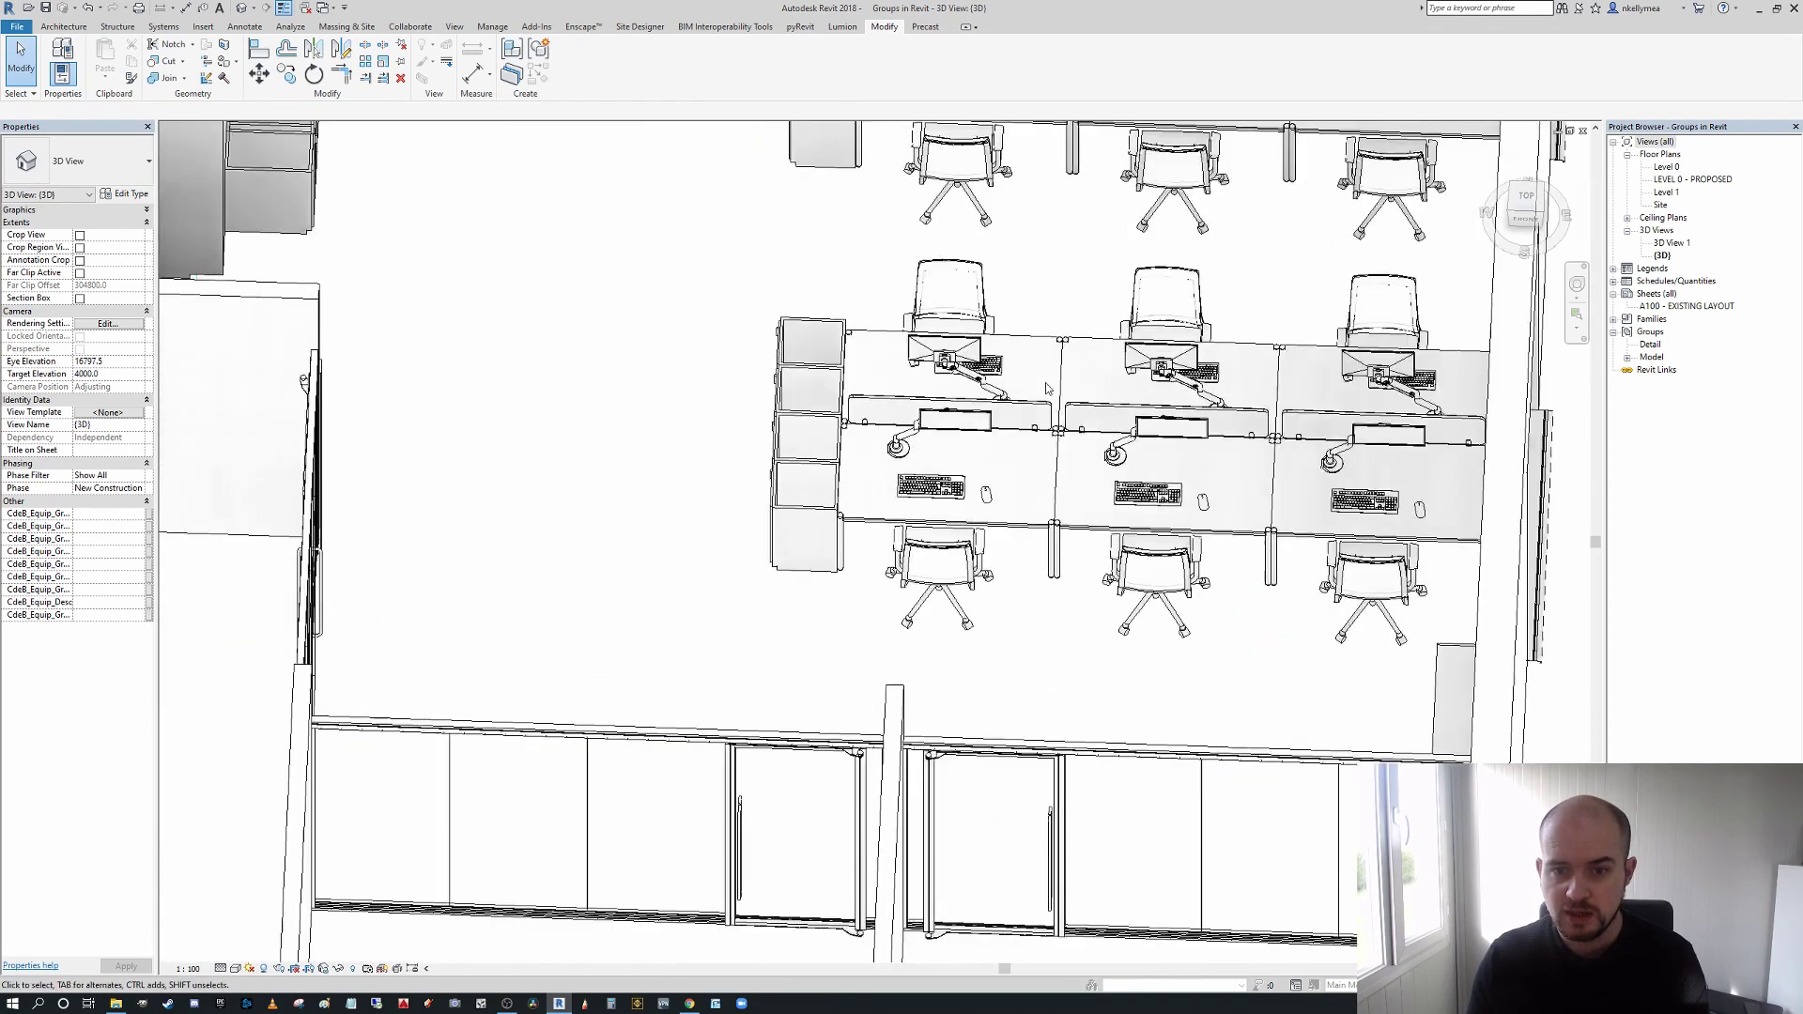
scroll(953, 544, up, 3)
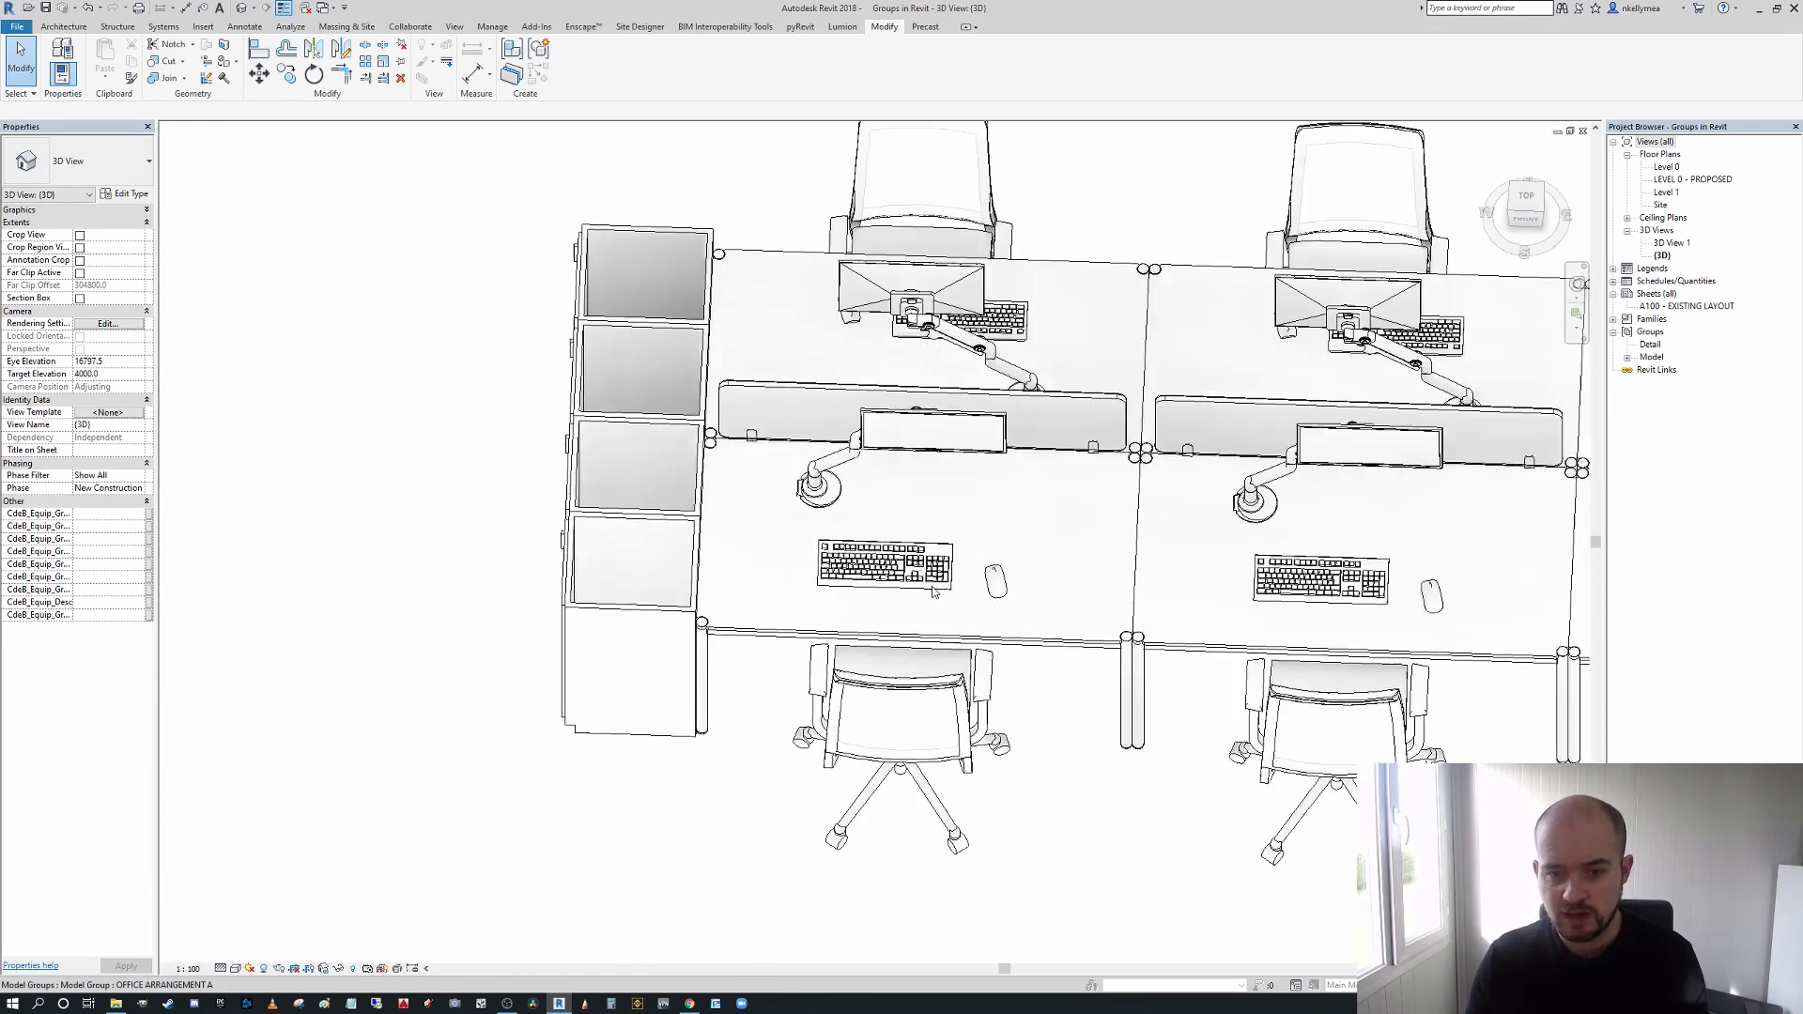
scroll(954, 543, down, 2)
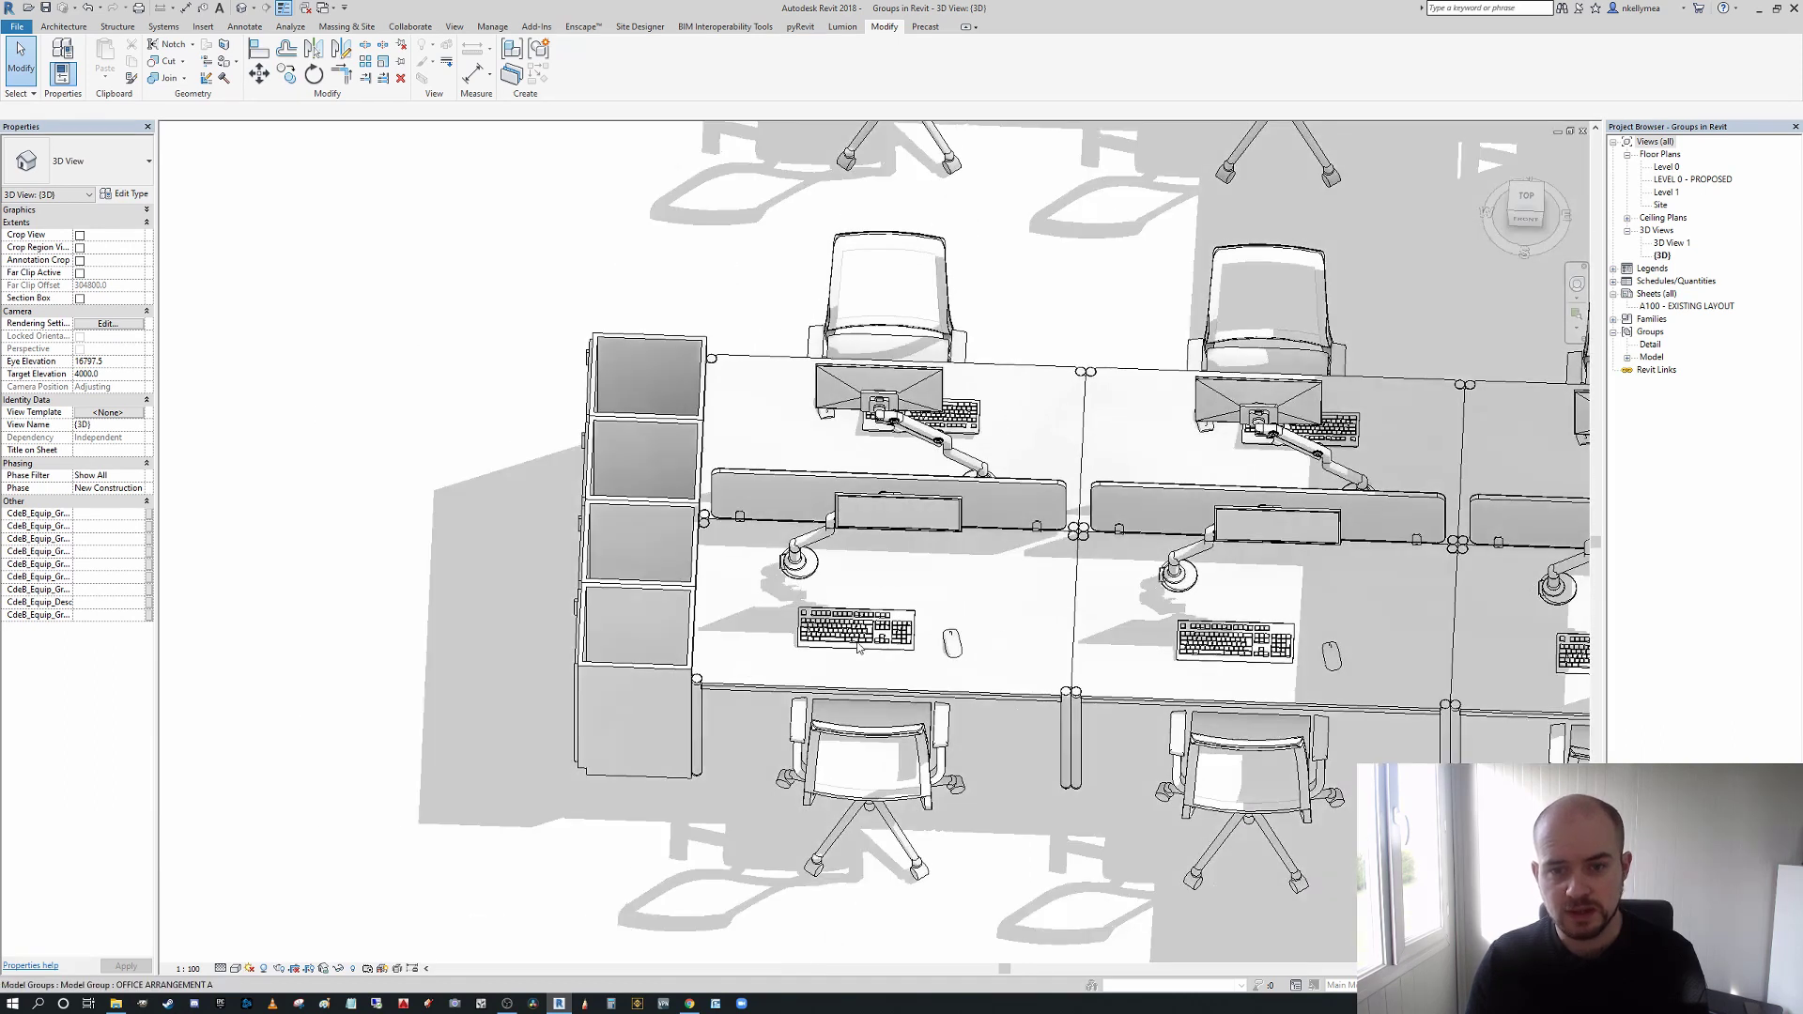
scroll(868, 643, up, 4)
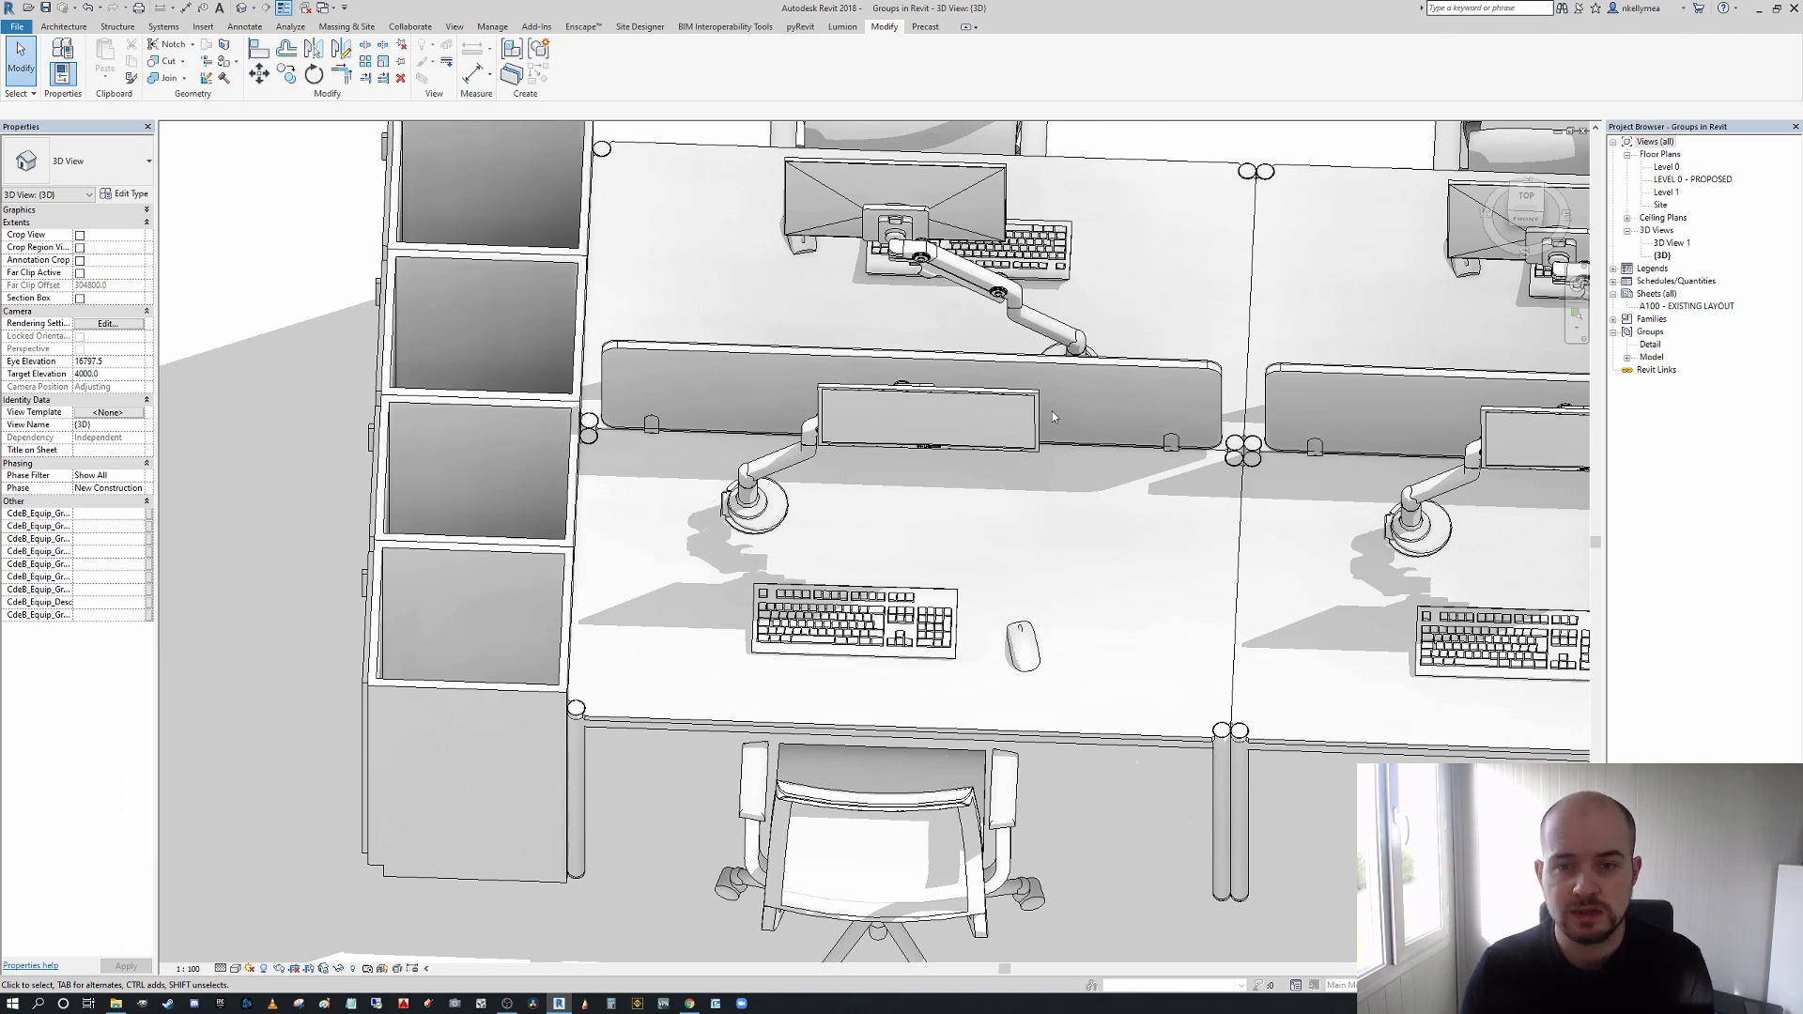
scroll(1177, 642, down, 10)
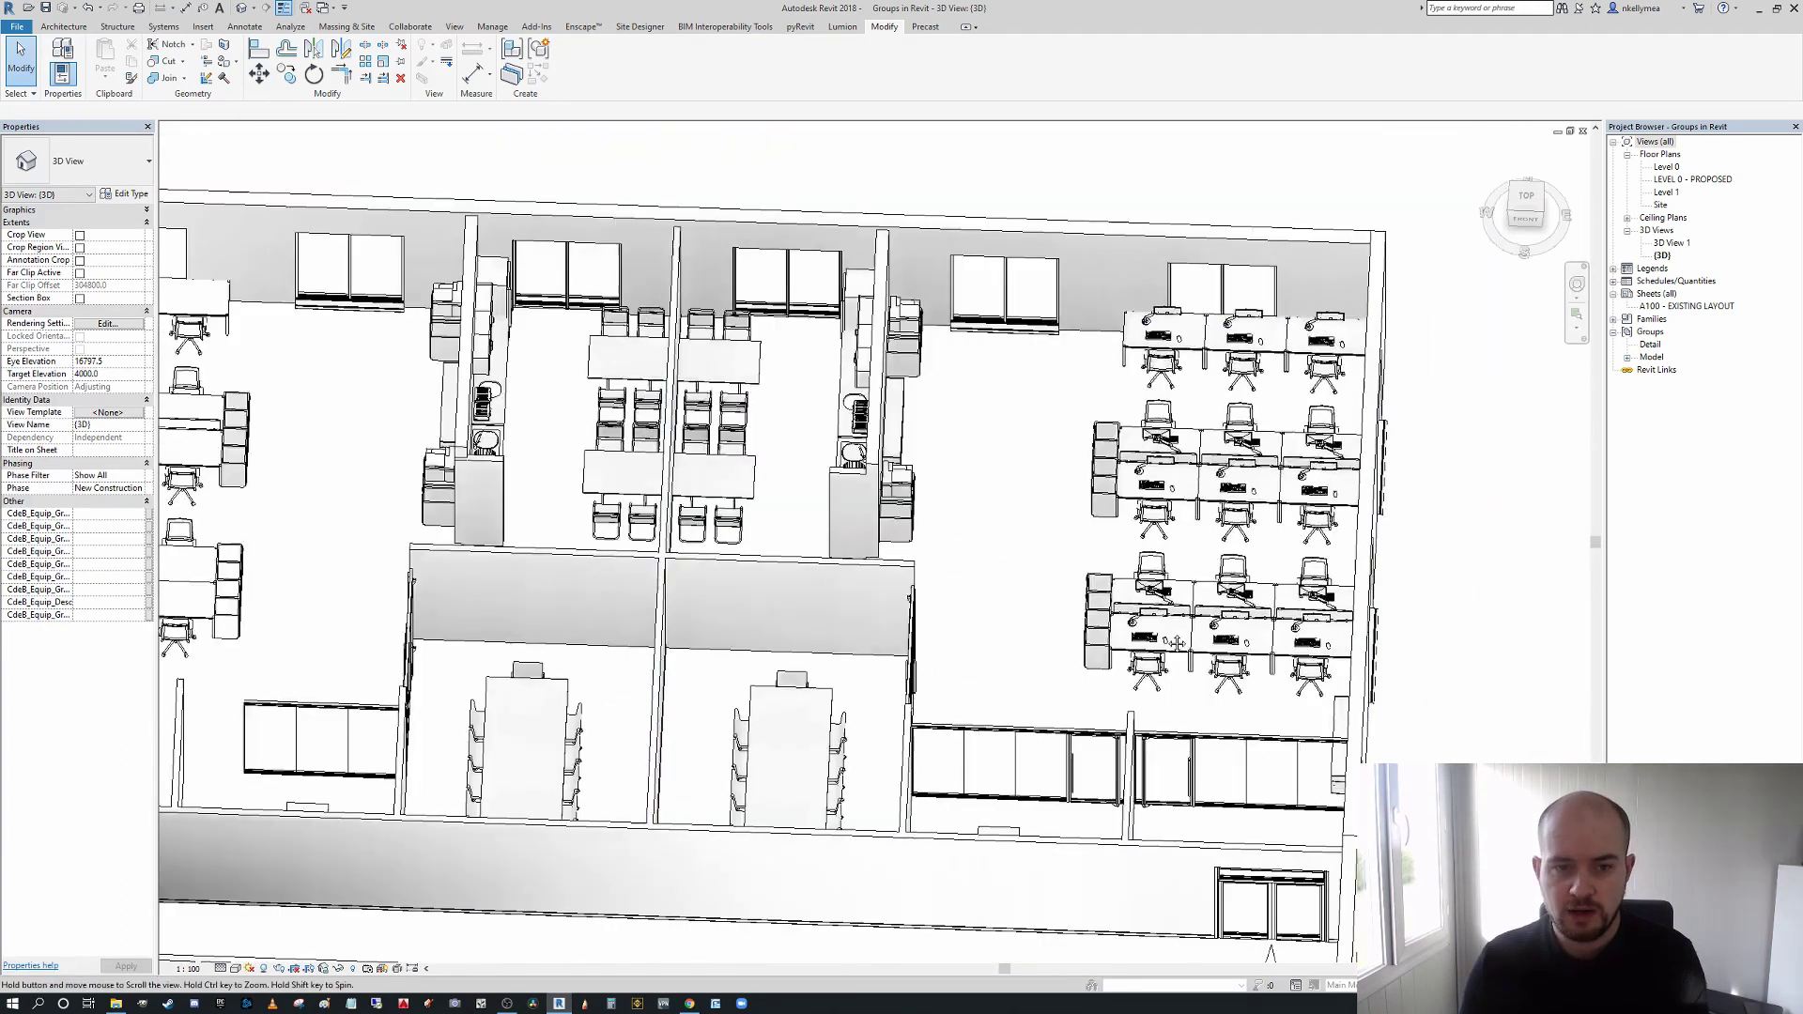
scroll(1177, 643, up, 2)
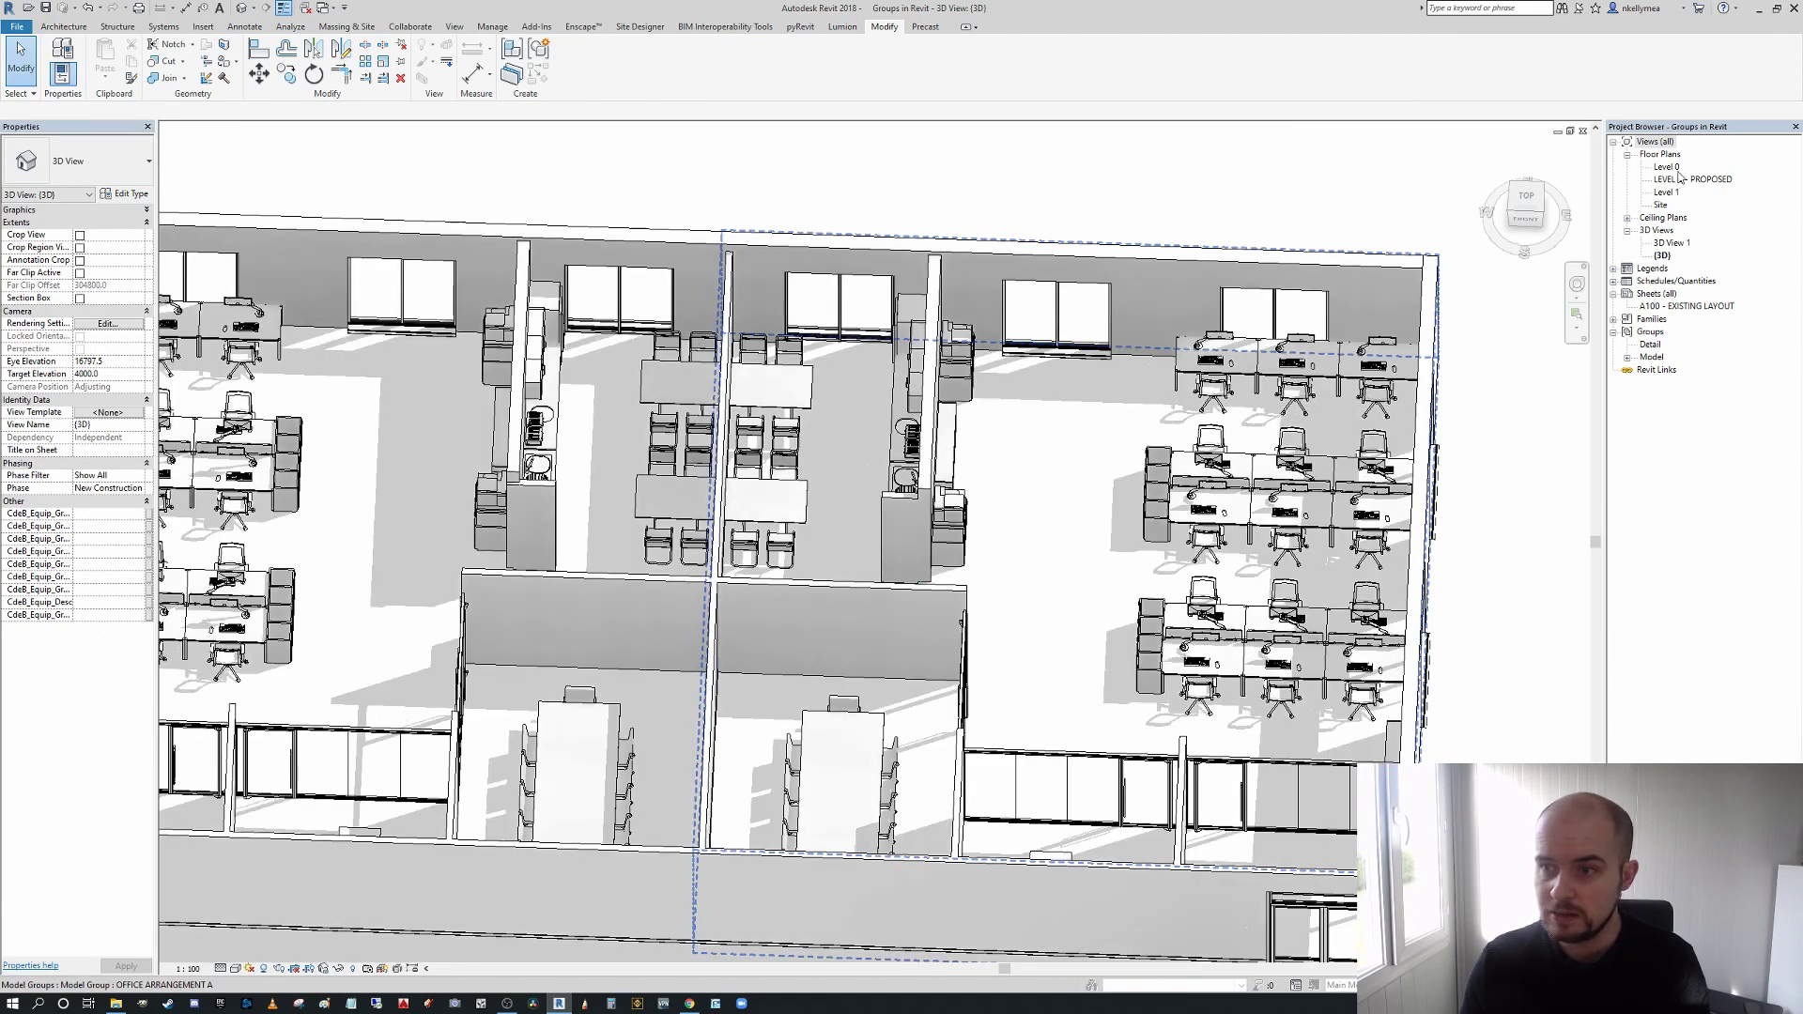
- Open the LEVEL 0 - PROPOSED floor plan and select the north-east OFFICE ARRANGEMENT A model group to see its extent
double_click(1680, 179)
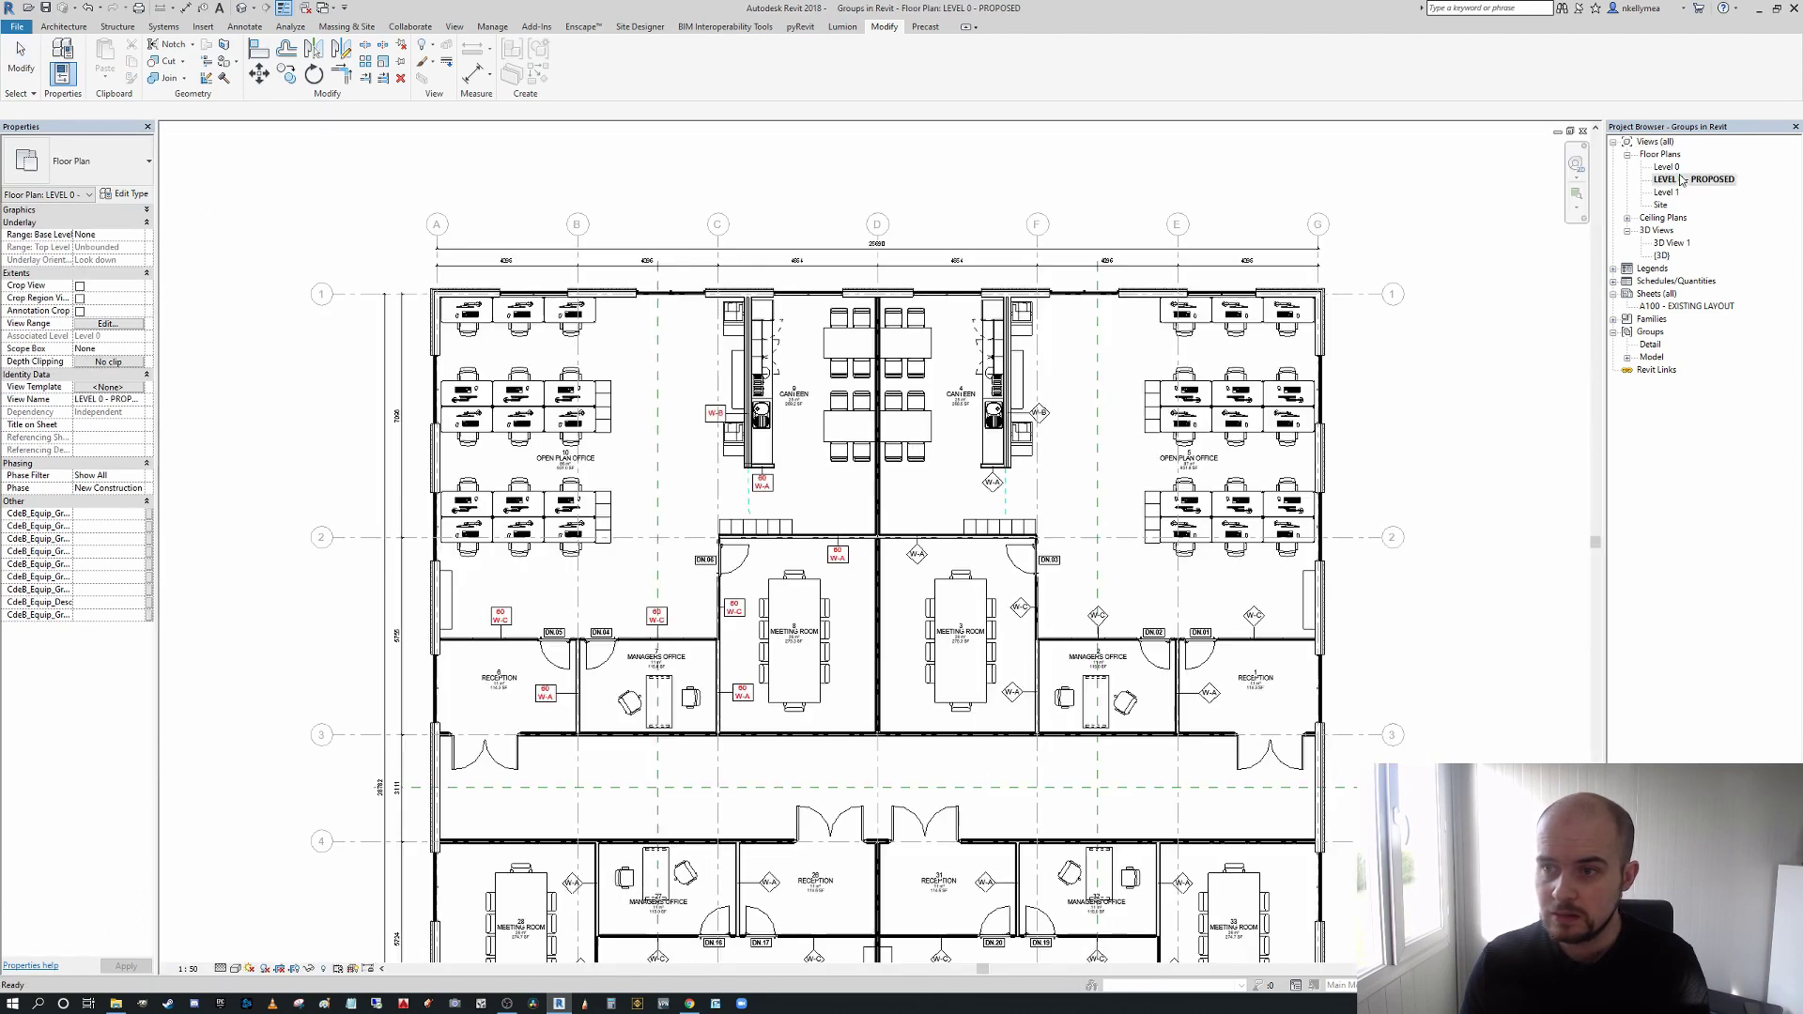
scroll(1174, 404, up, 3)
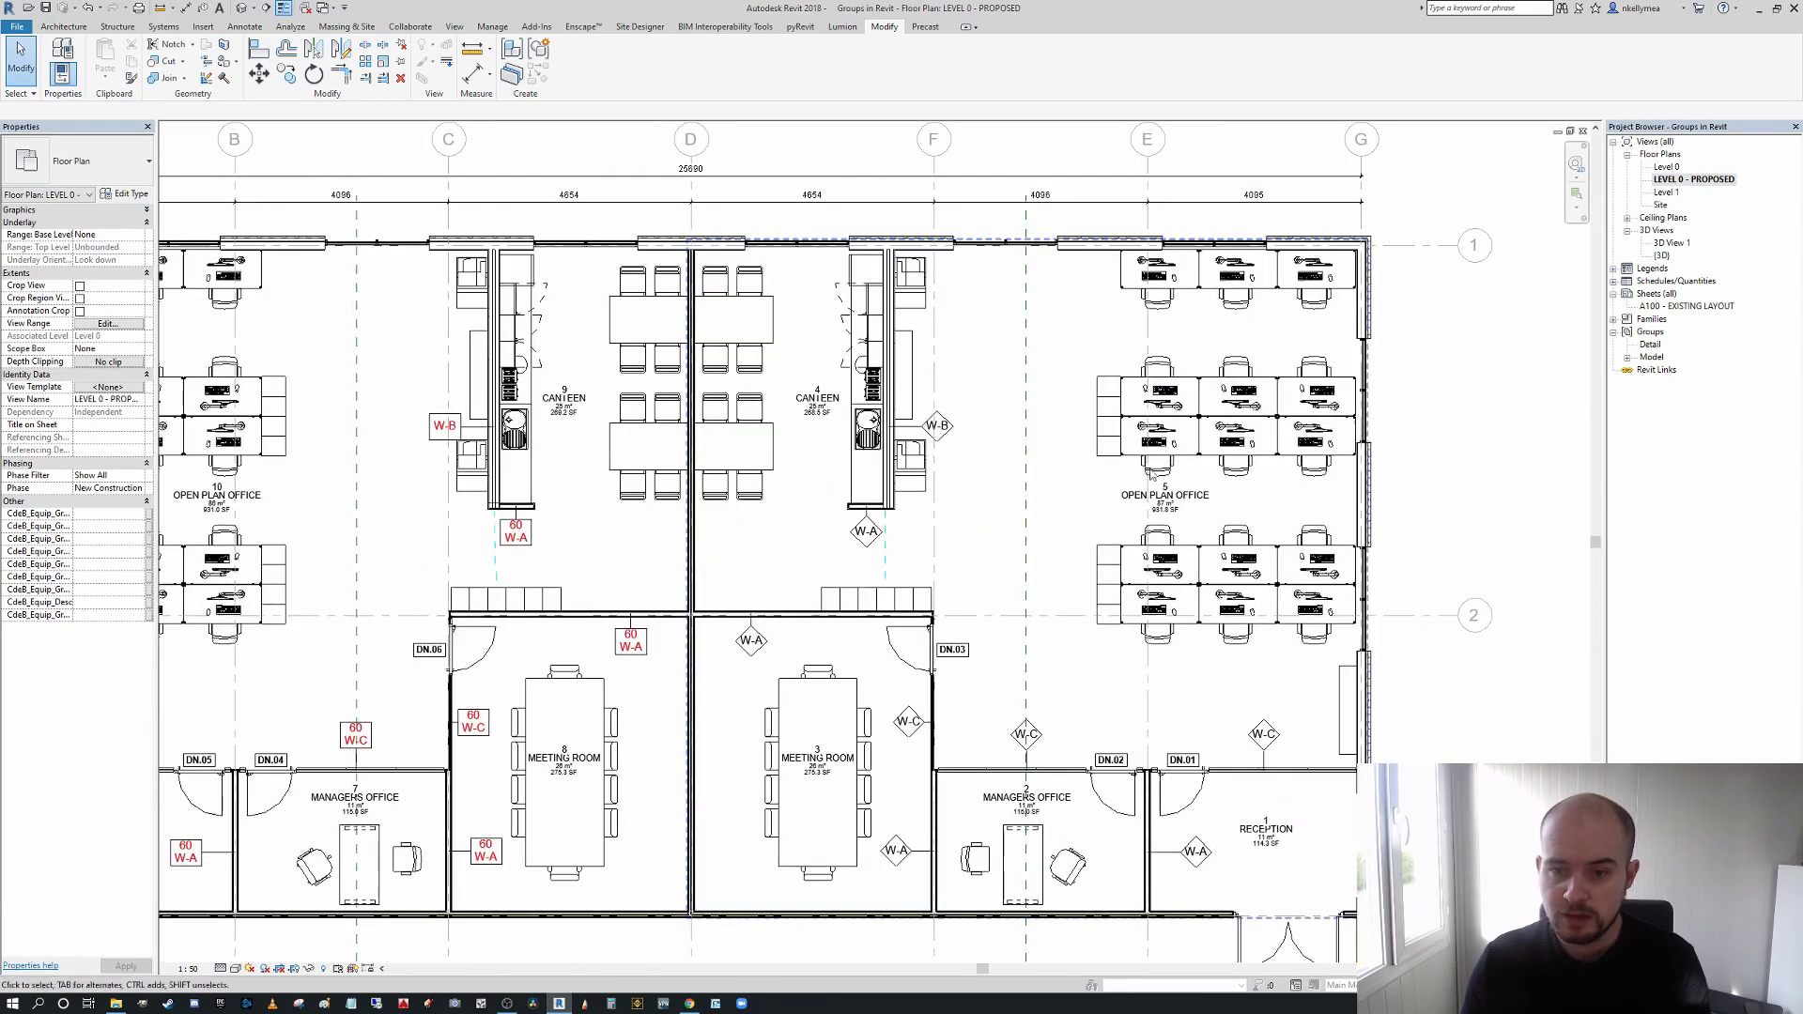
click(1171, 483)
key(Escape)
click(833, 517)
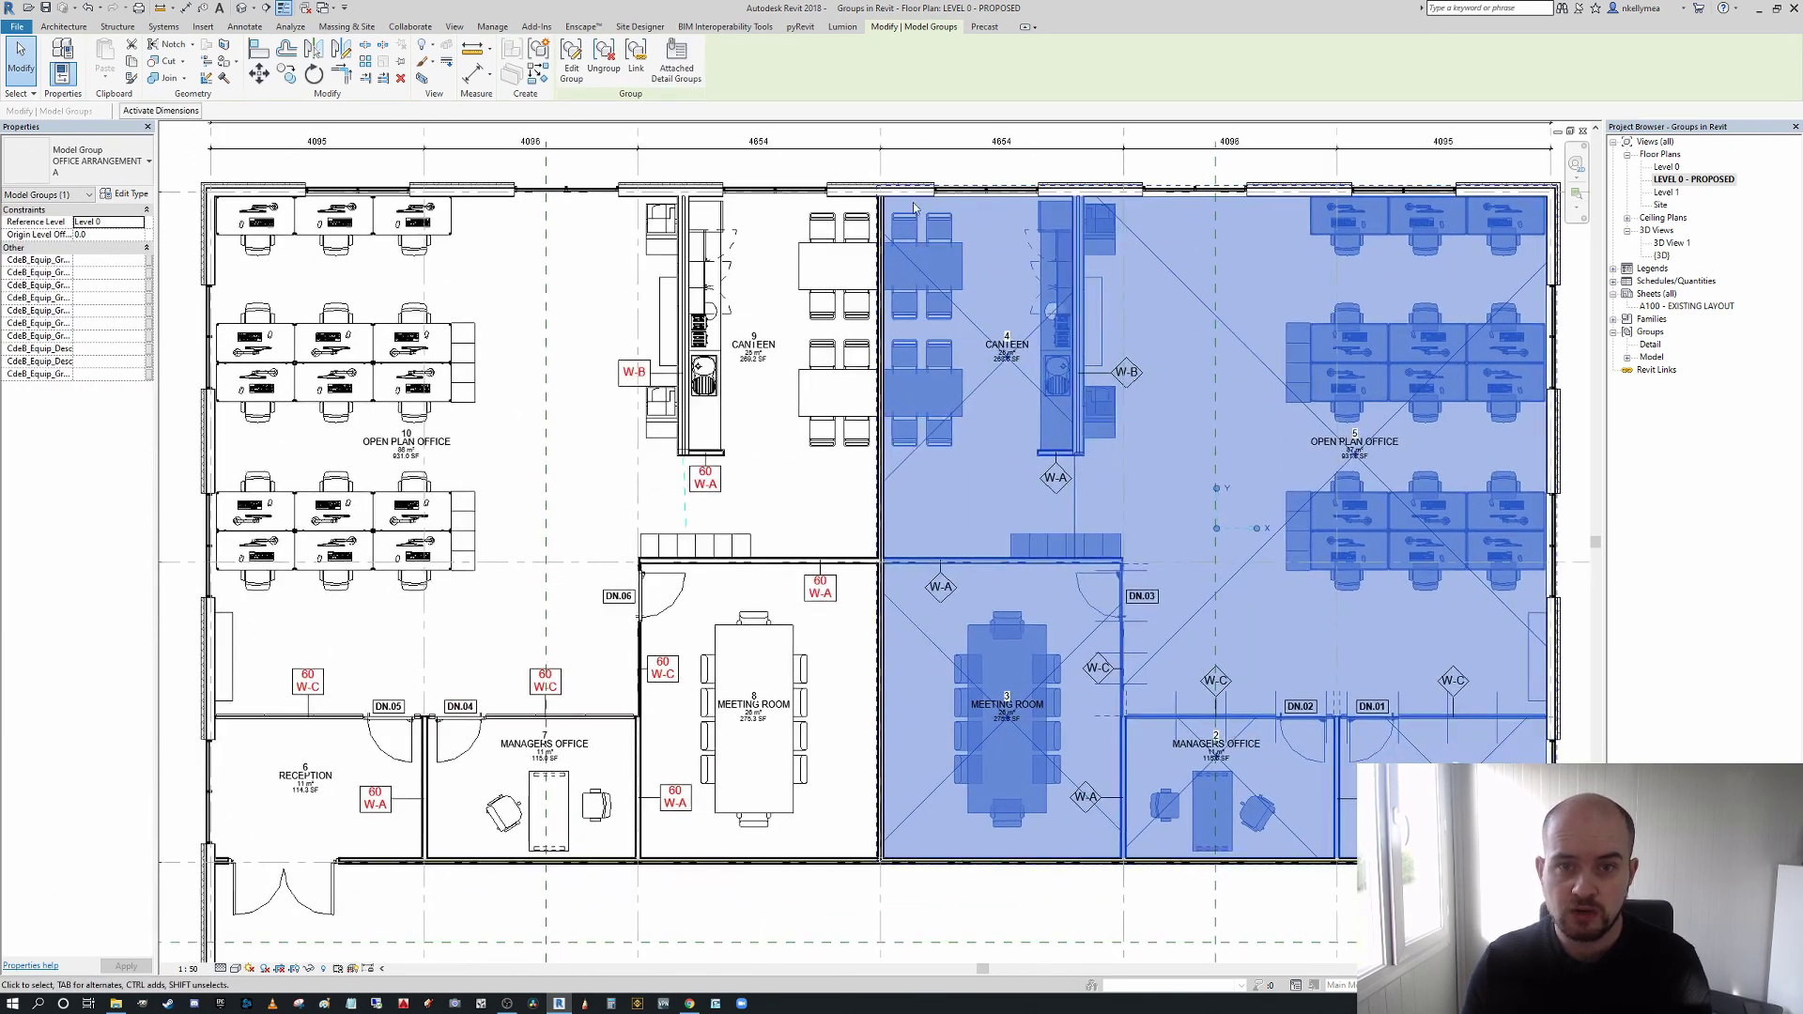
scroll(926, 532, up, 3)
middle_drag(909, 482, 1251, 139)
click(847, 590)
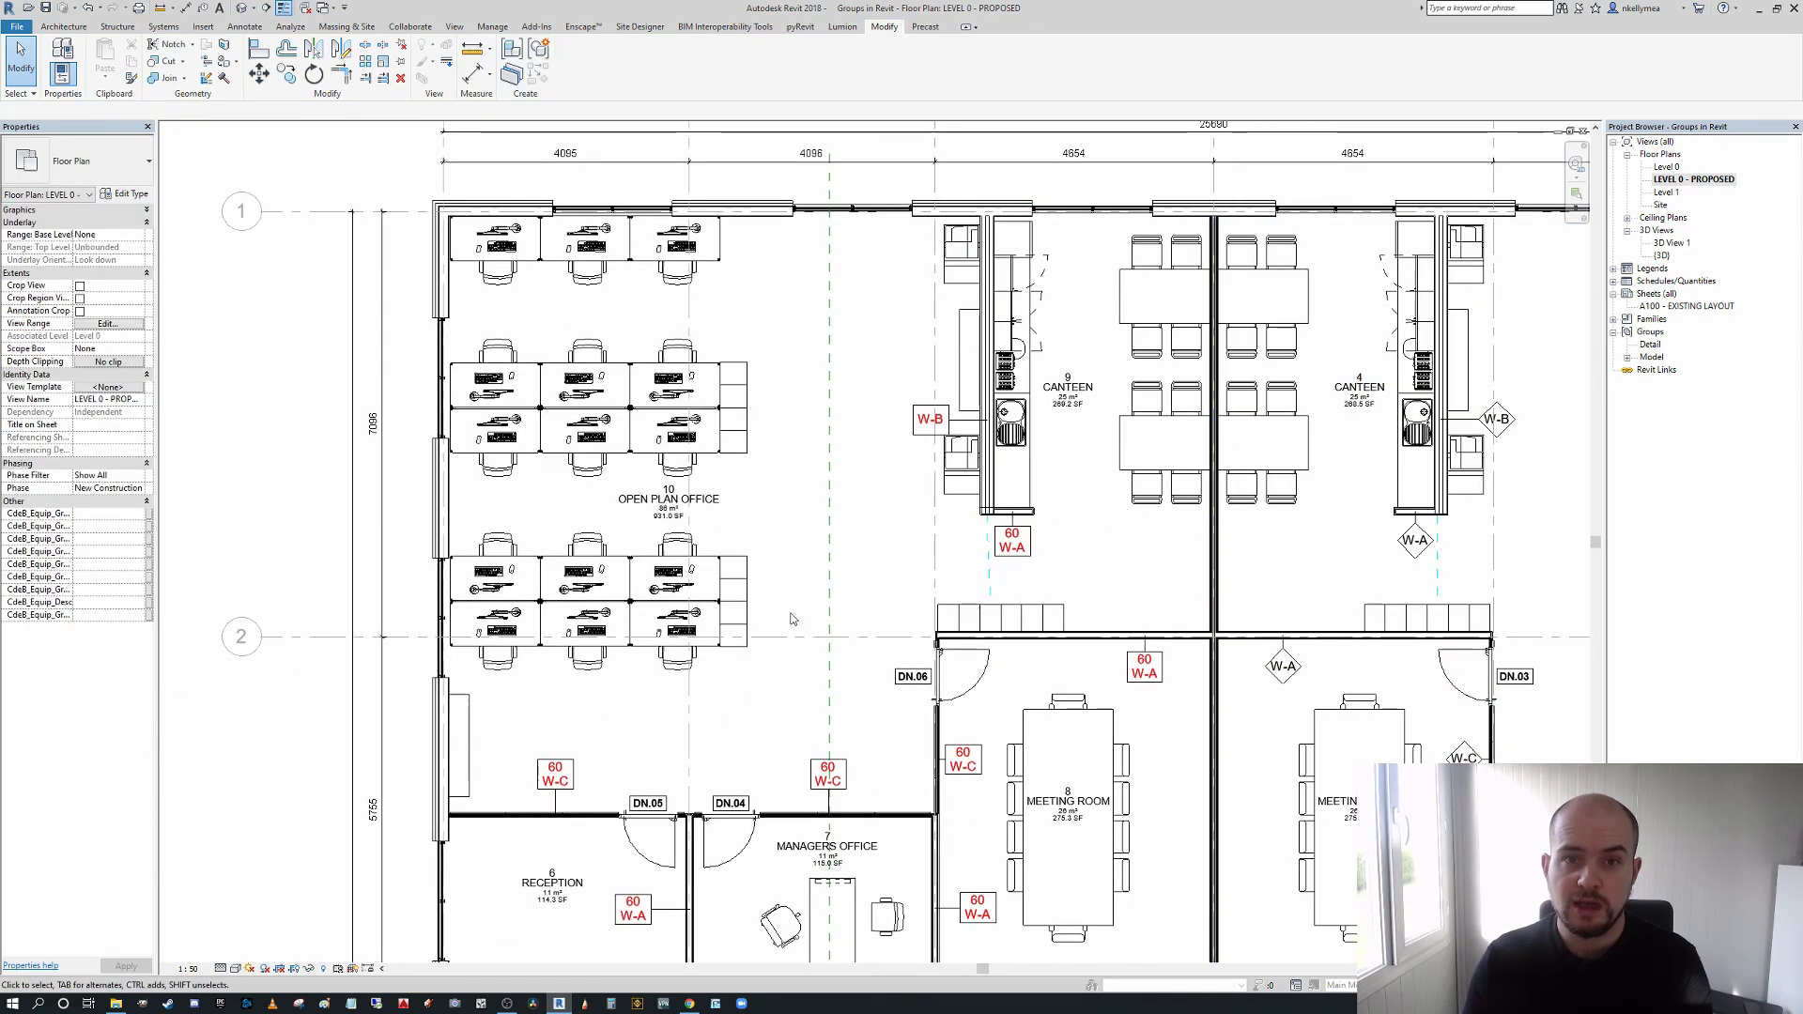
- Examine how much detail the desk equipment in the north-west open plan office shows in the floor plan
scroll(666, 648, up, 8)
scroll(728, 626, up, 3)
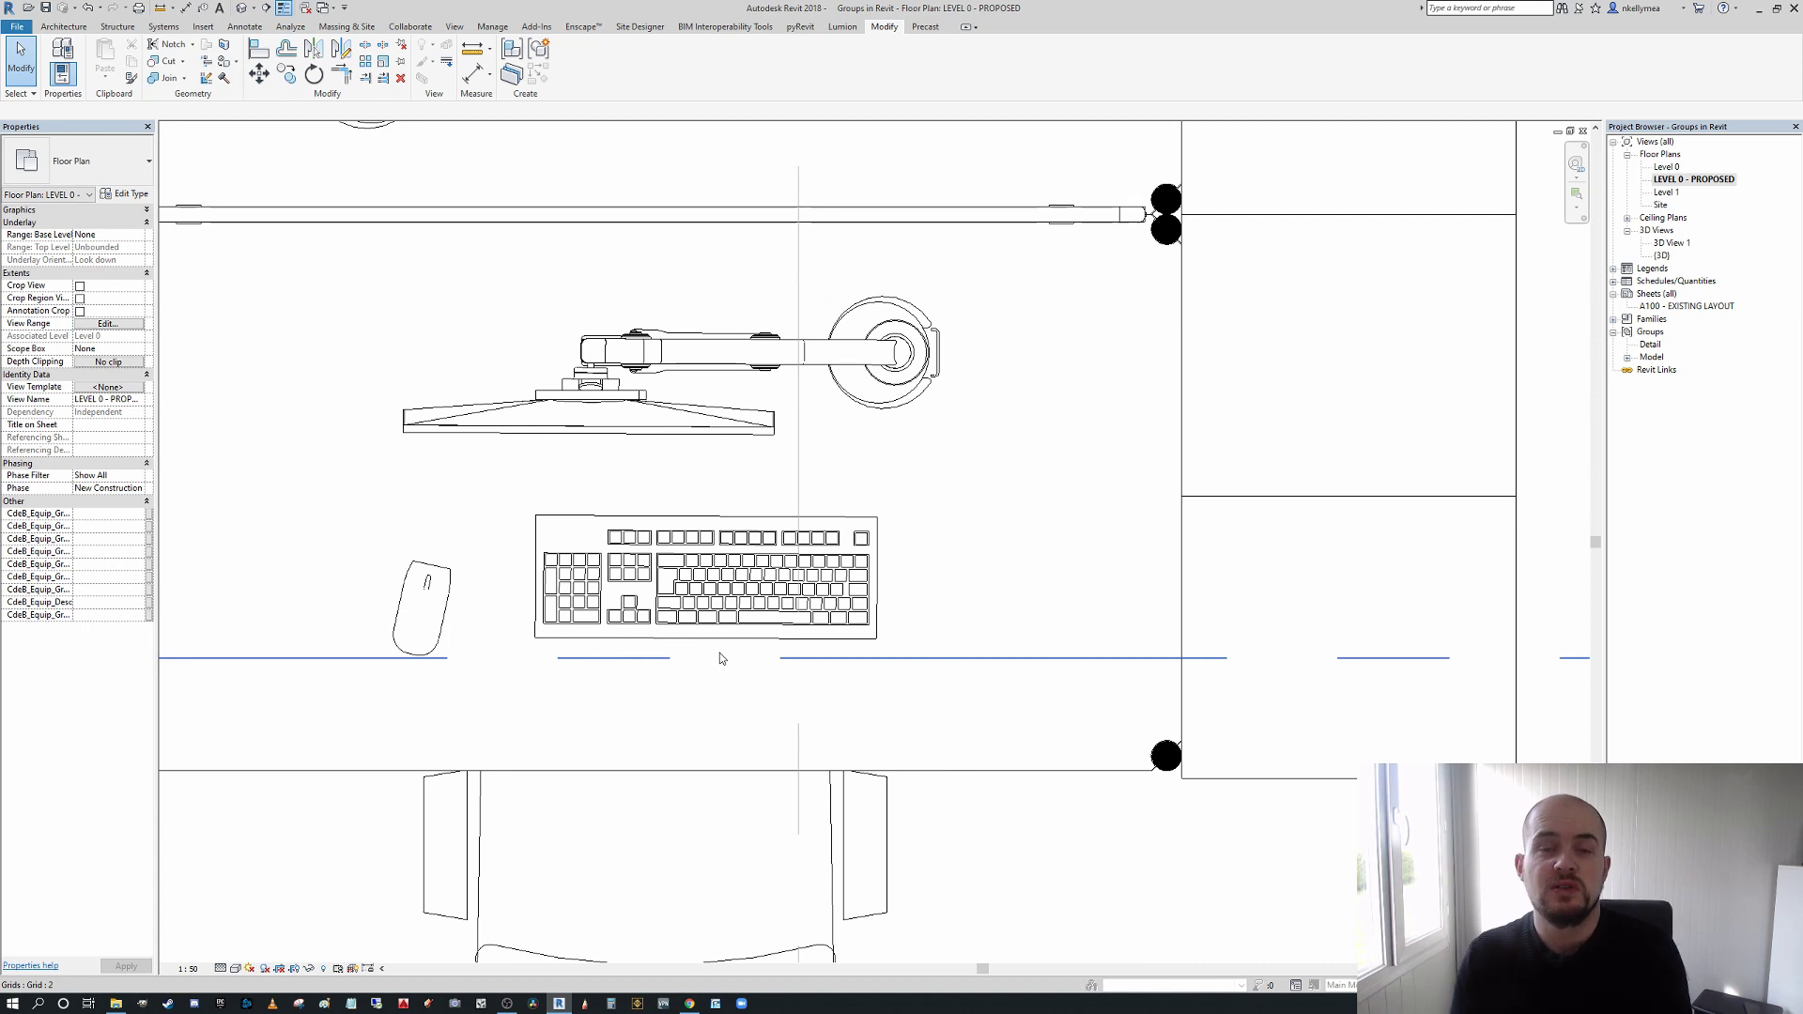
scroll(874, 534, down, 3)
scroll(874, 534, down, 5)
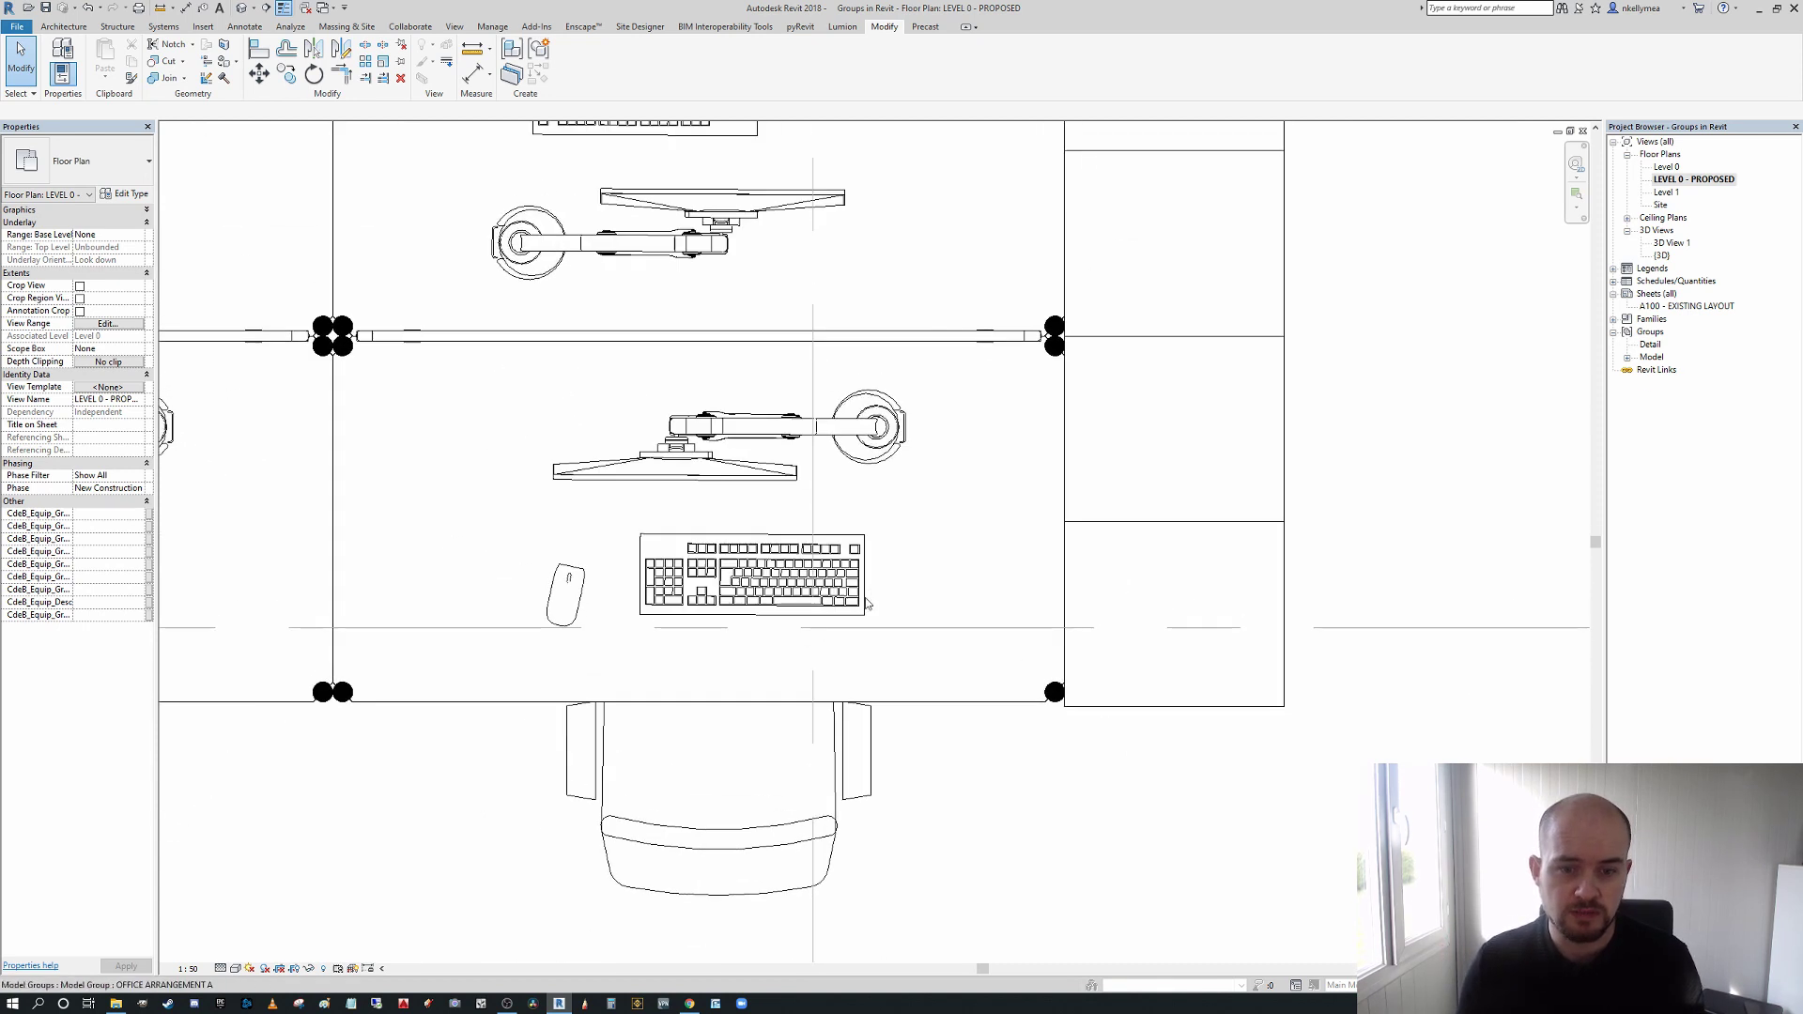
scroll(1077, 687, up, 1)
scroll(960, 513, down, 2)
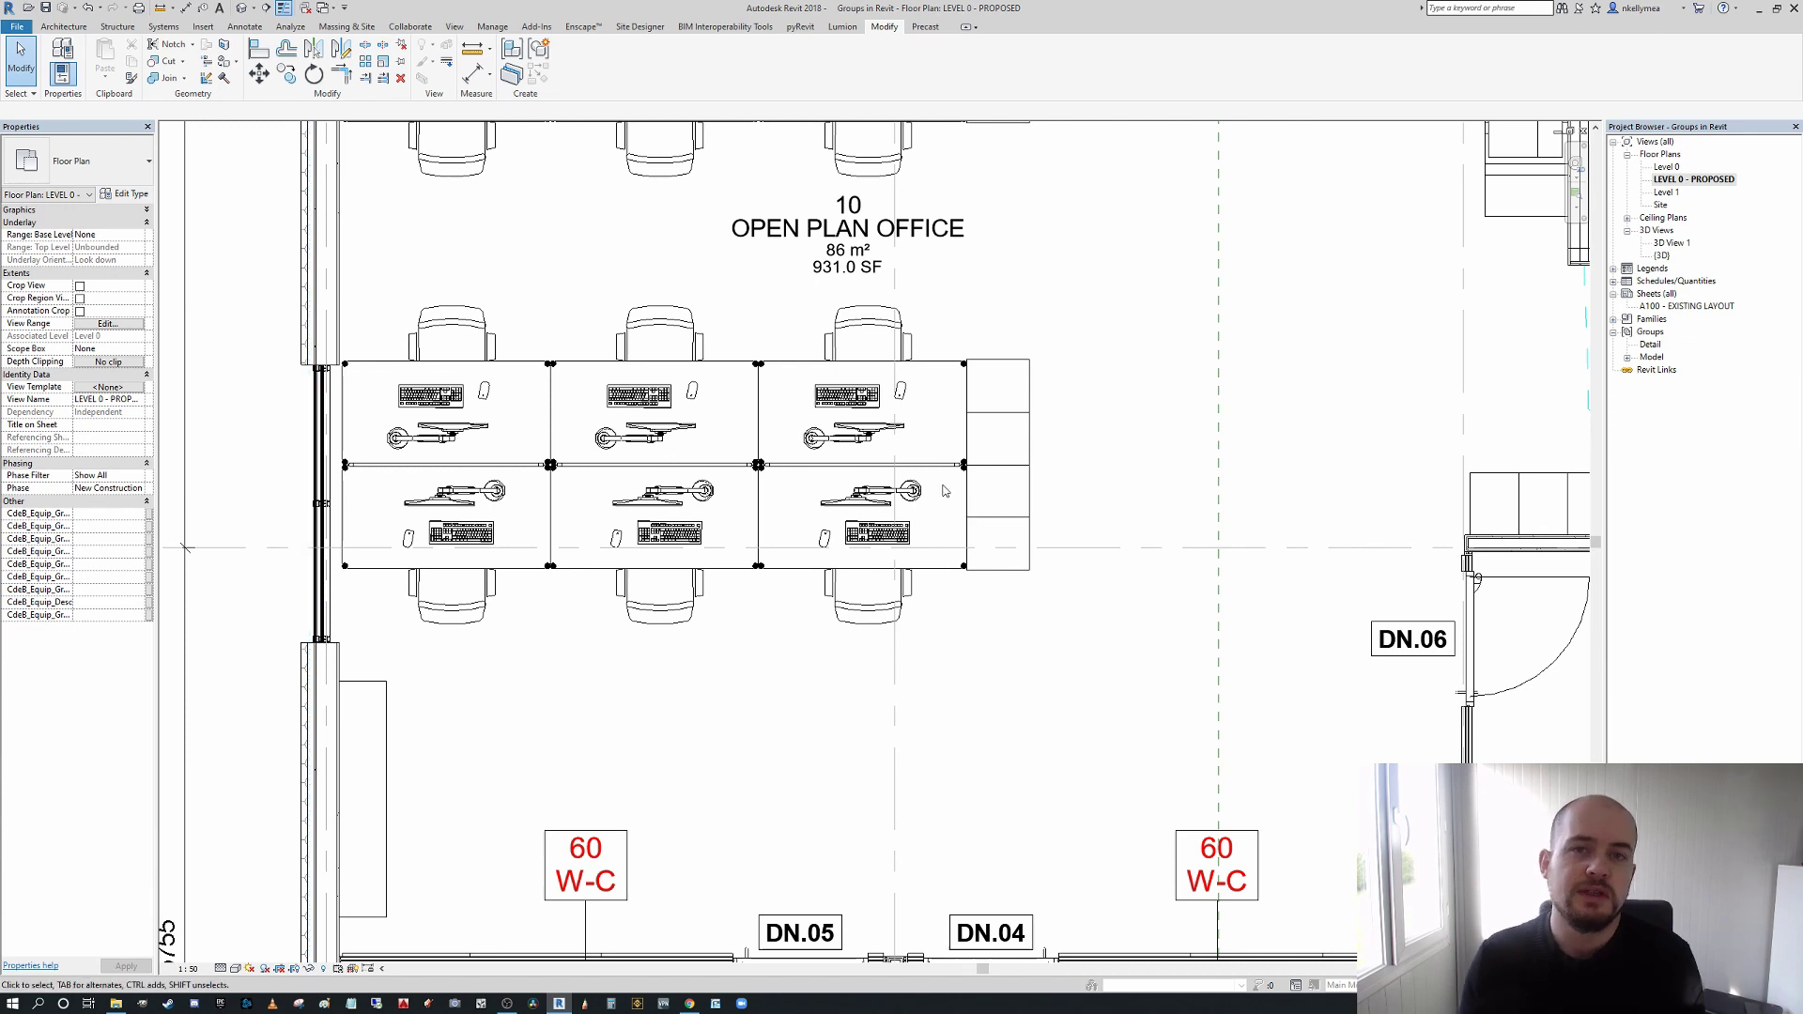
scroll(998, 575, down, 6)
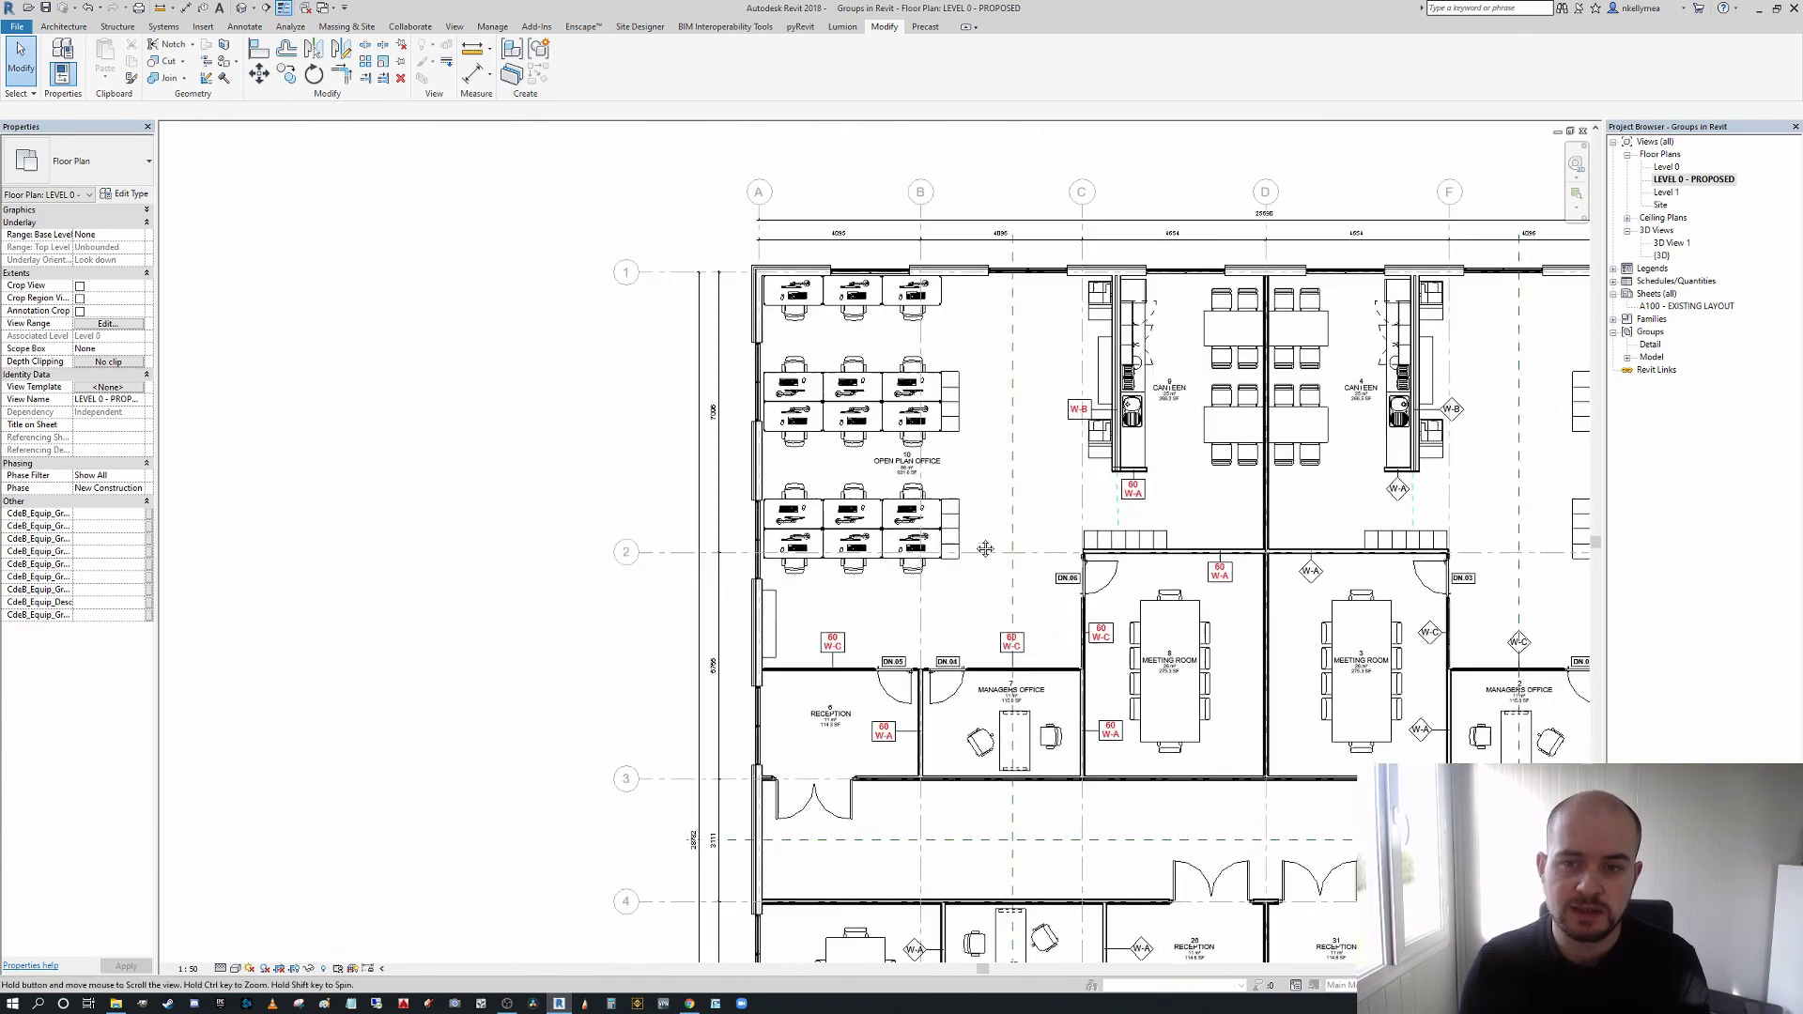
- Examine the two mirrored canteens, their kitchen fittings and the party wall where the north arrangements meet
scroll(921, 577, up, 5)
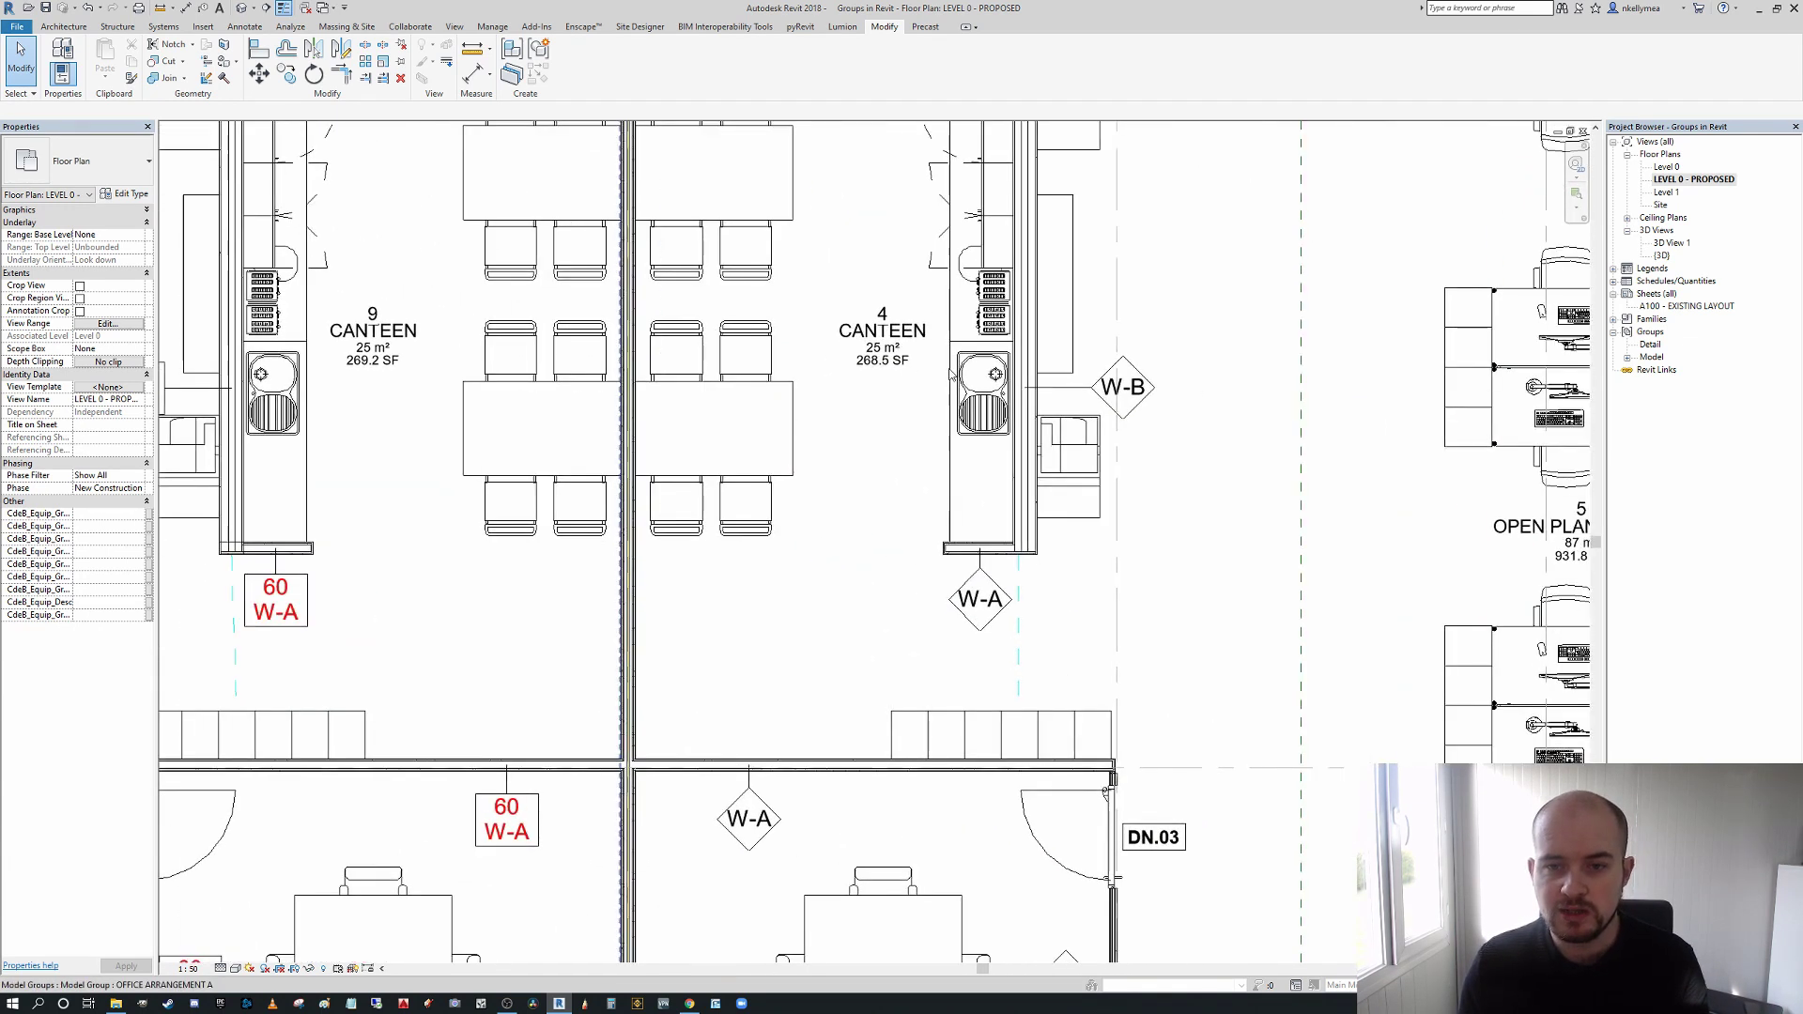
scroll(997, 448, up, 4)
scroll(1014, 526, down, 2)
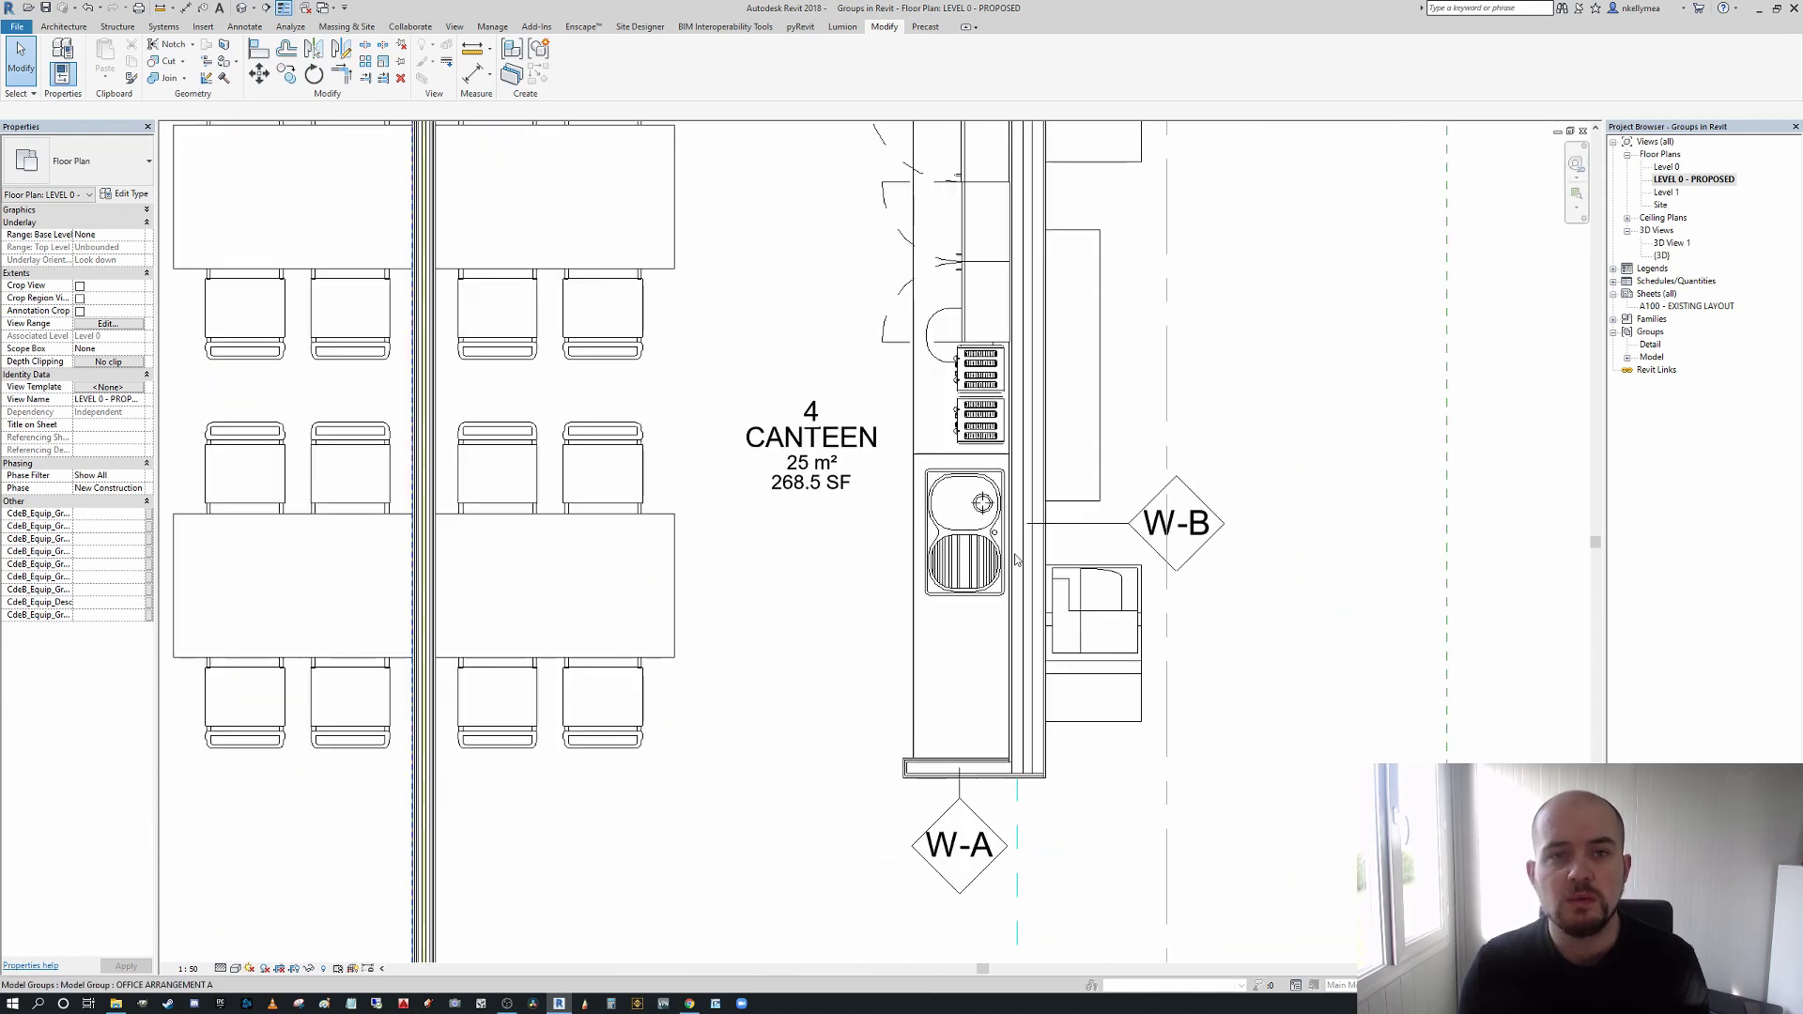
scroll(1015, 545, down, 3)
scroll(1001, 531, up, 3)
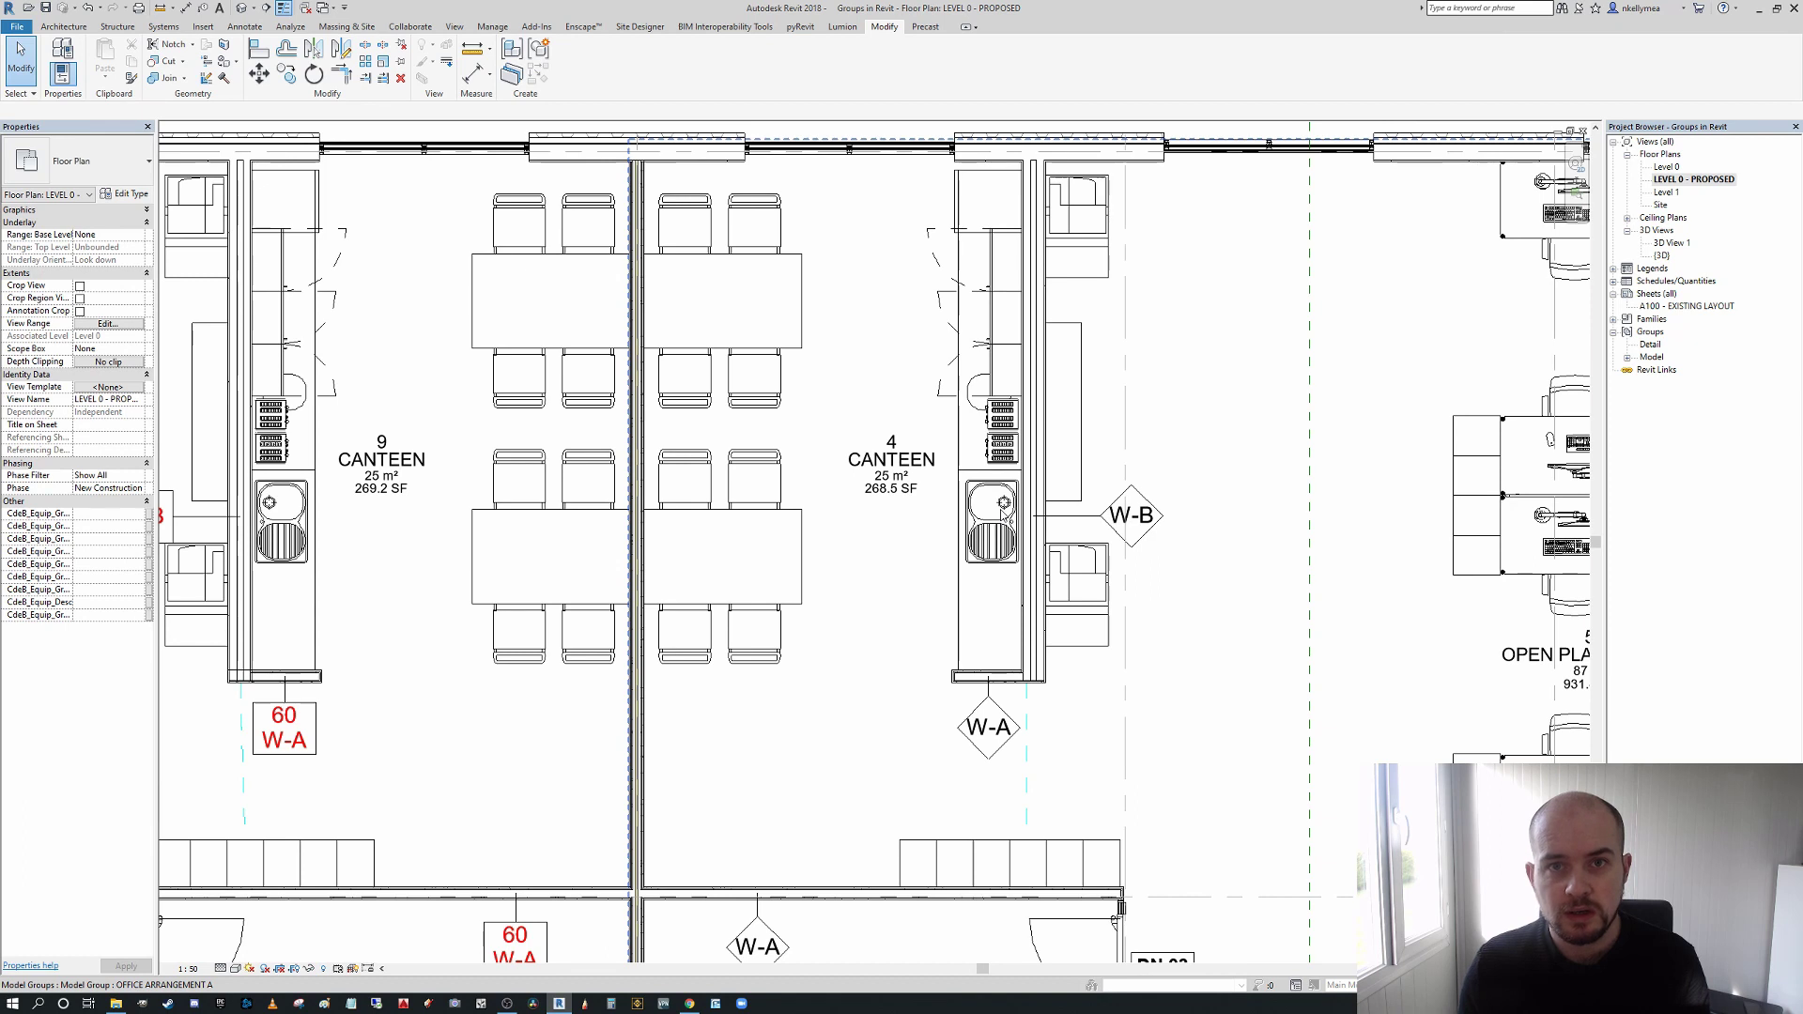
scroll(874, 479, down, 3)
scroll(784, 282, up, 3)
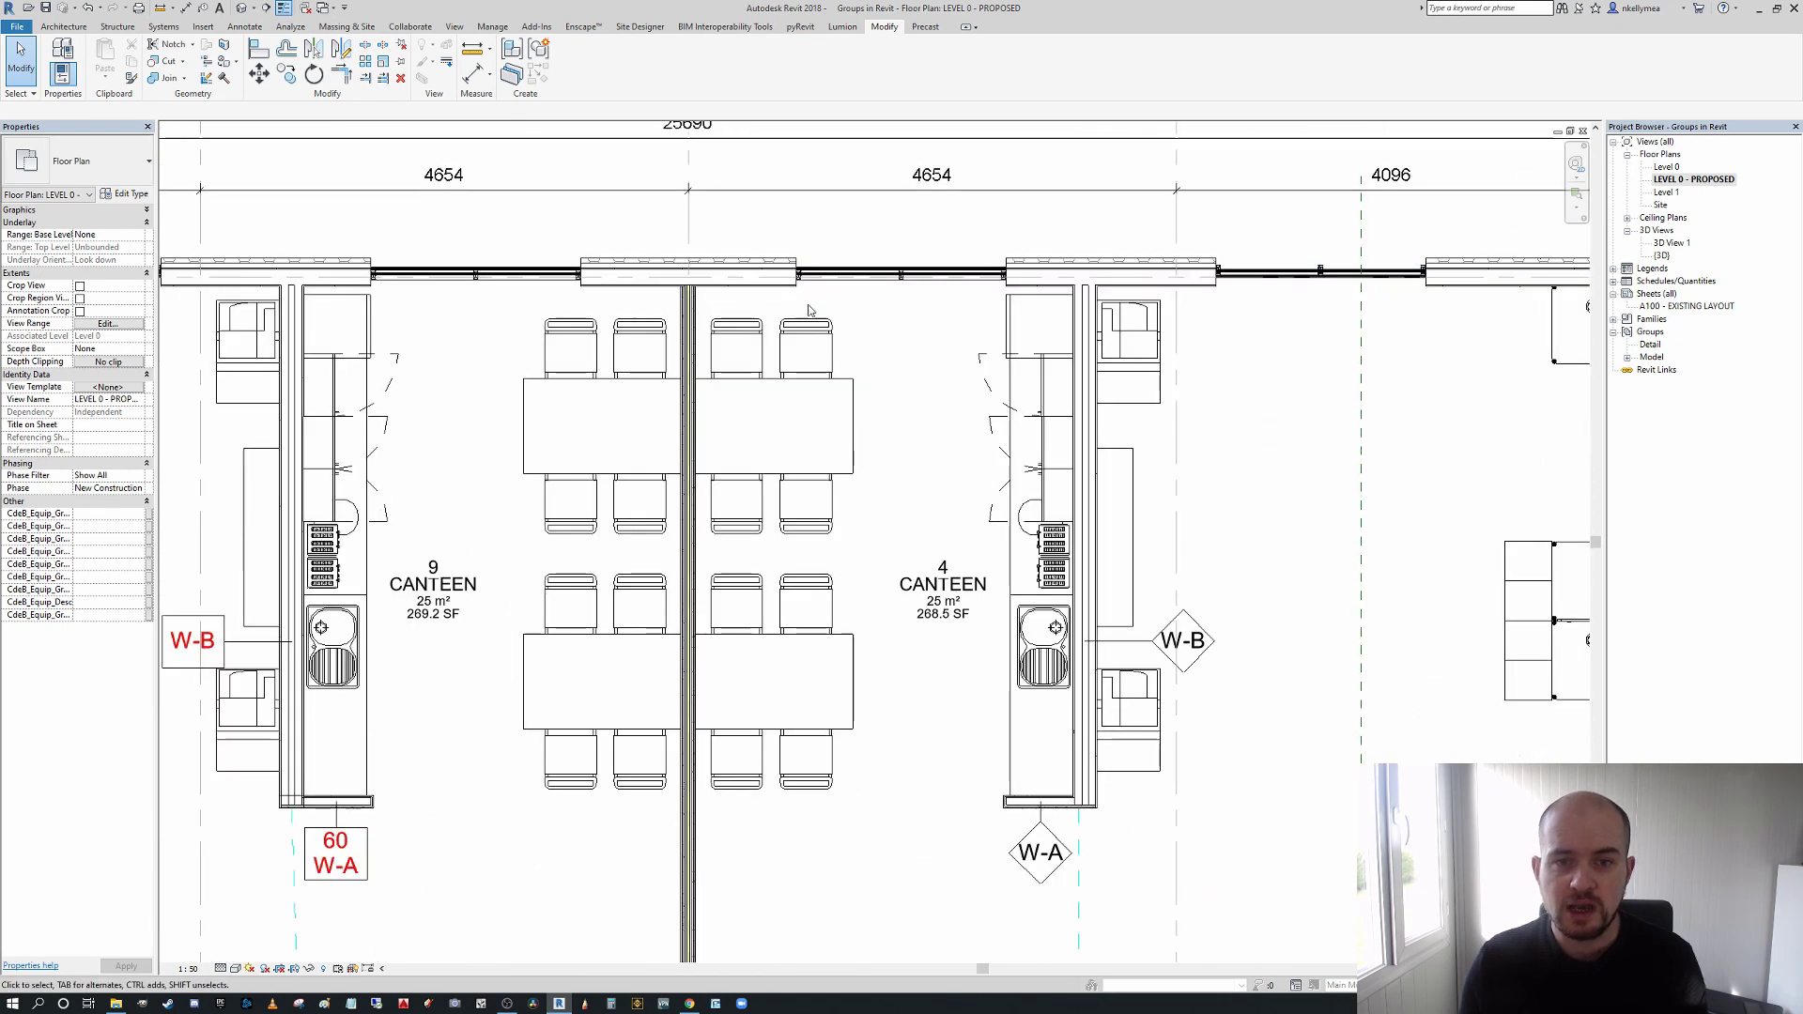
scroll(937, 290, down, 3)
scroll(751, 233, up, 2)
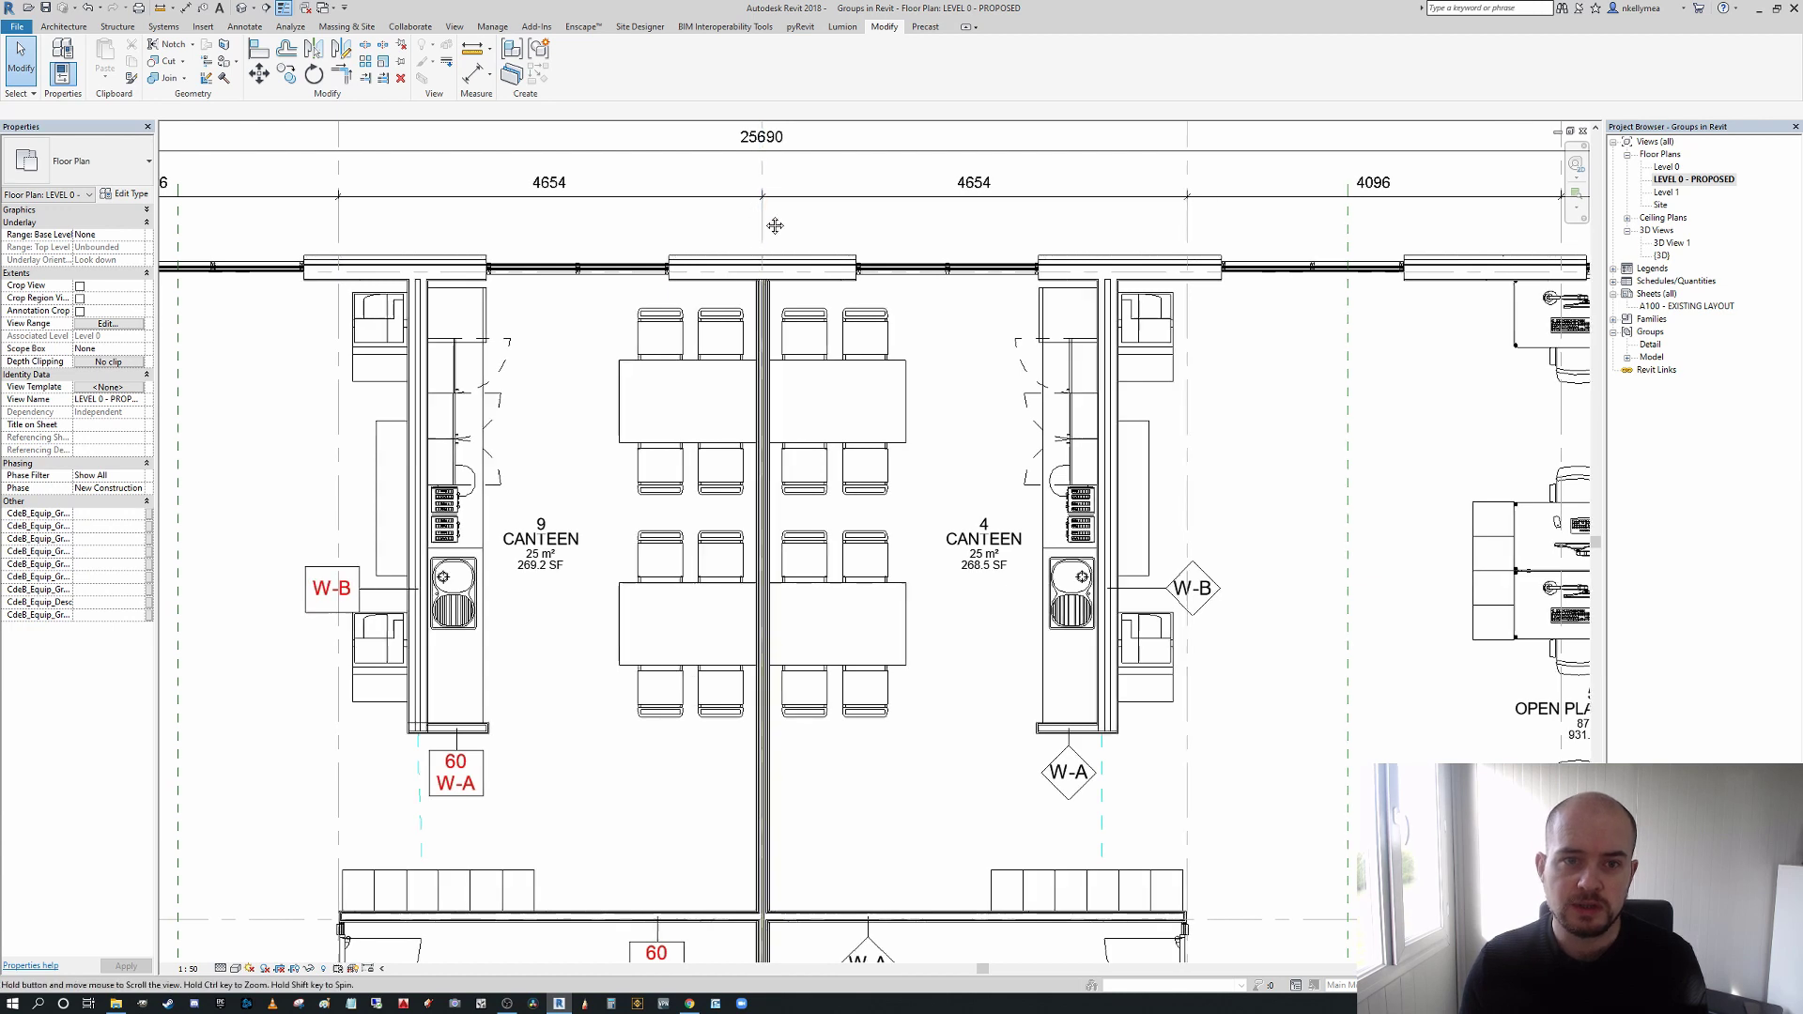
middle_drag(751, 232, 904, 314)
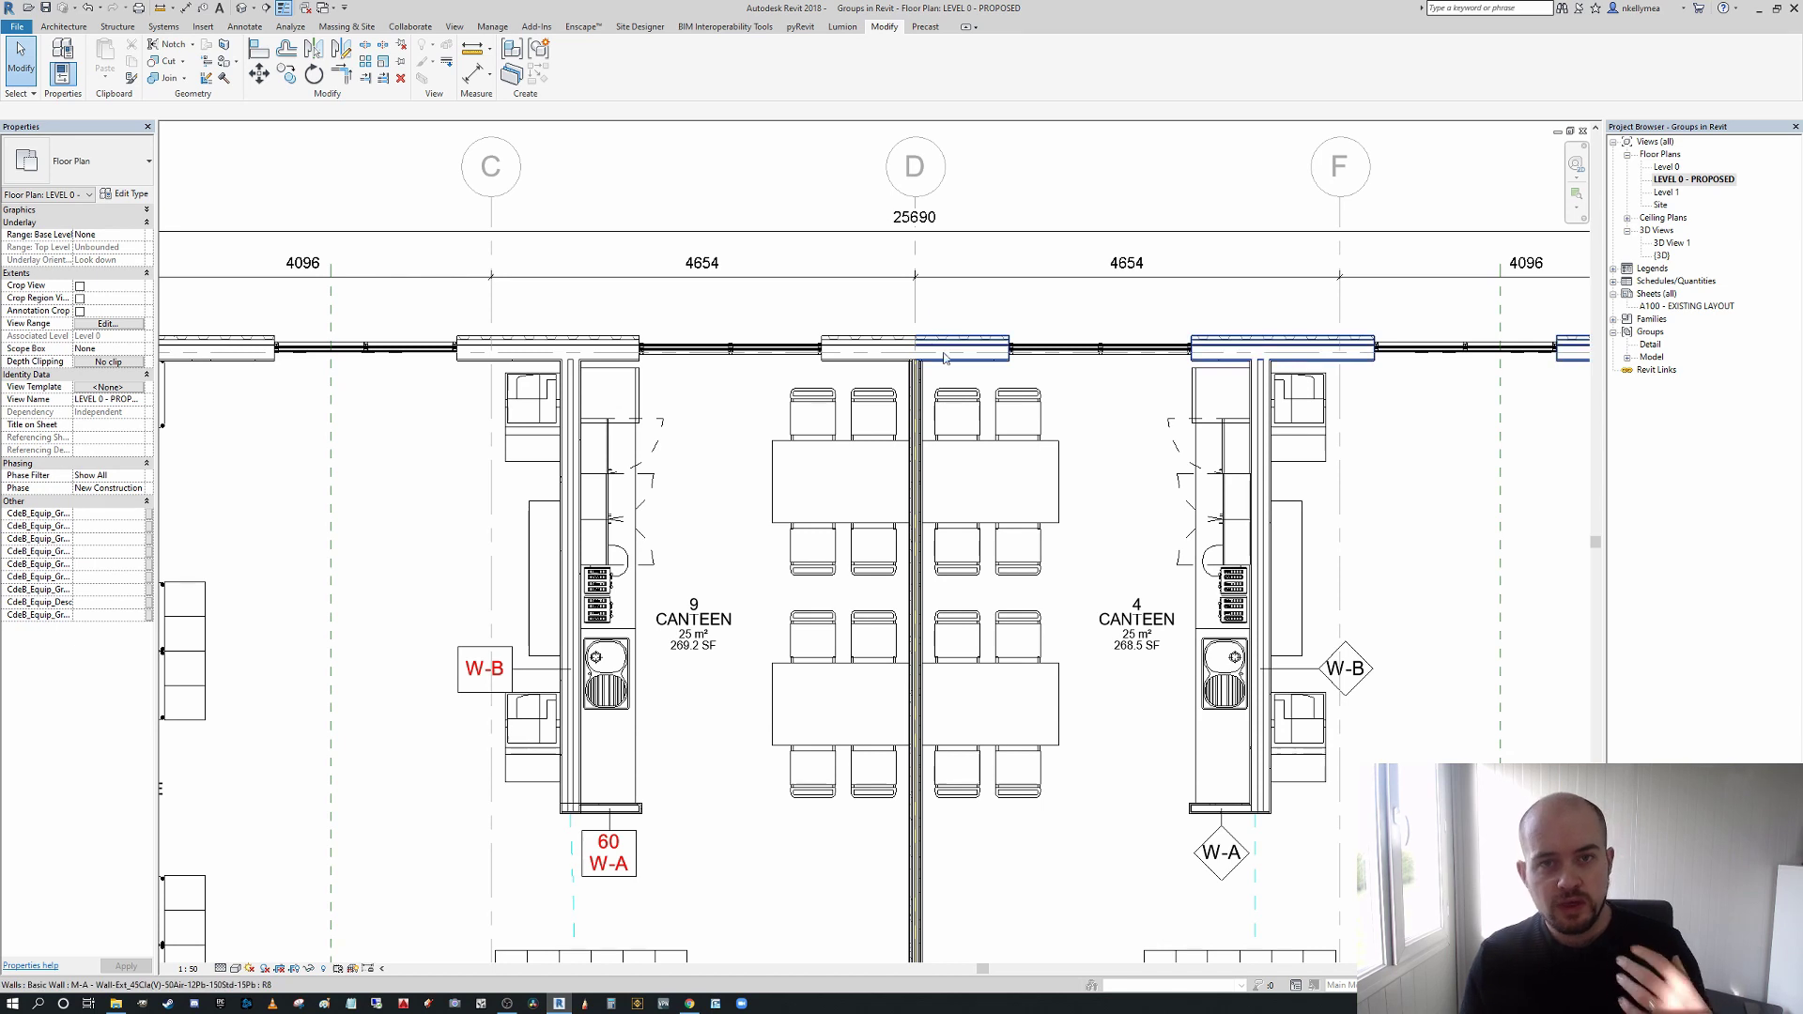
- Compare the room layouts, furniture and partition walls of the two mirrored north office arrangements in the floor plan
middle_drag(961, 347, 1071, 282)
scroll(1050, 308, down, 2)
scroll(1072, 284, down, 2)
middle_drag(1108, 378, 1043, 446)
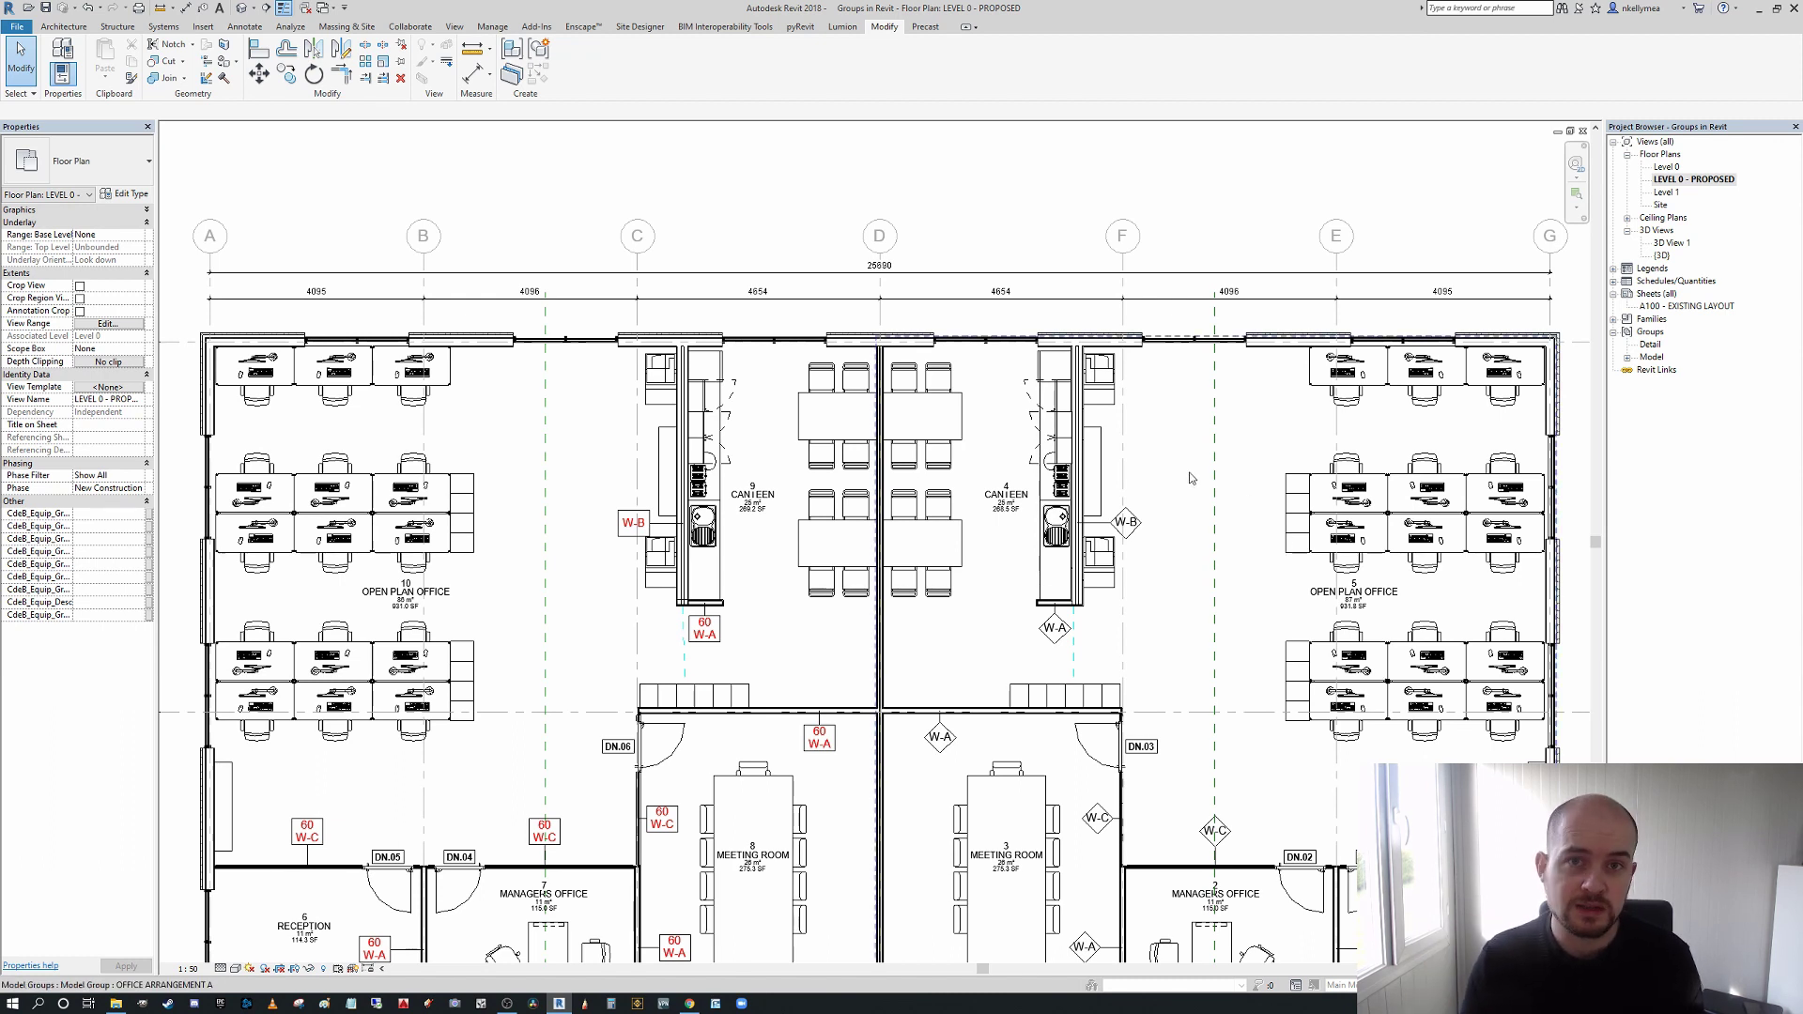
scroll(1155, 572, down, 2)
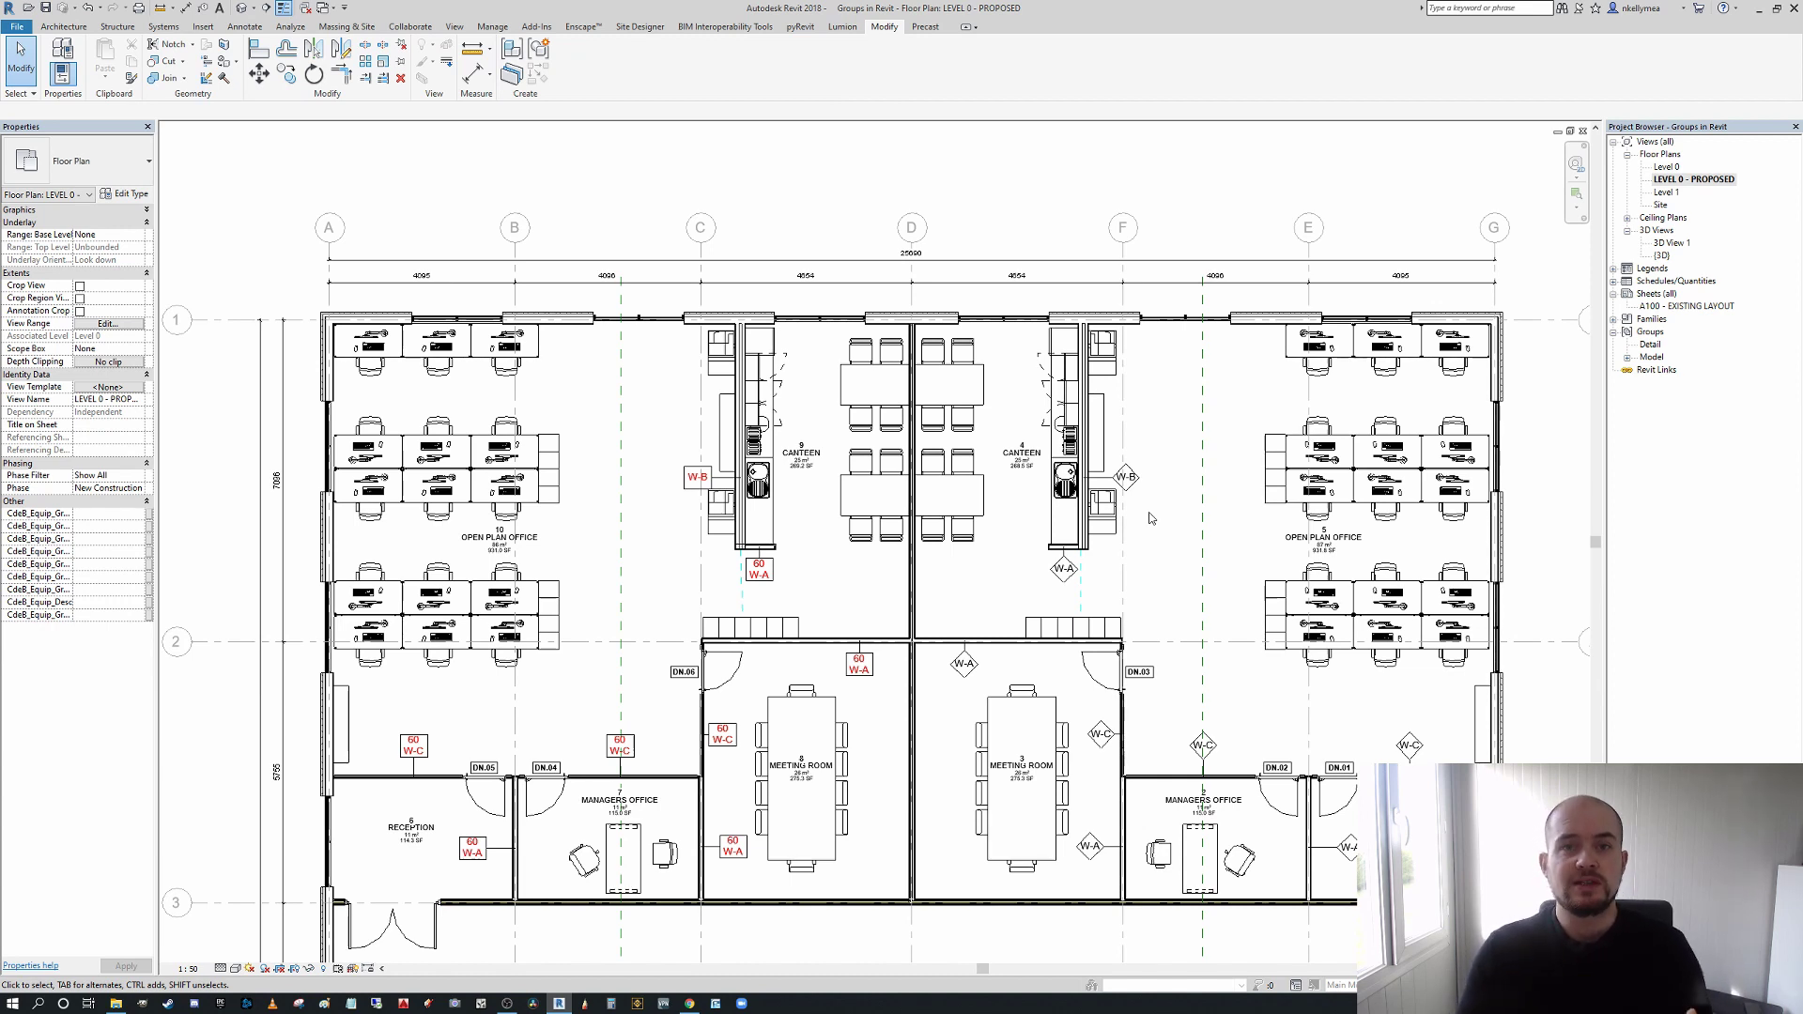
middle_drag(1185, 510, 1064, 331)
scroll(1221, 493, up, 2)
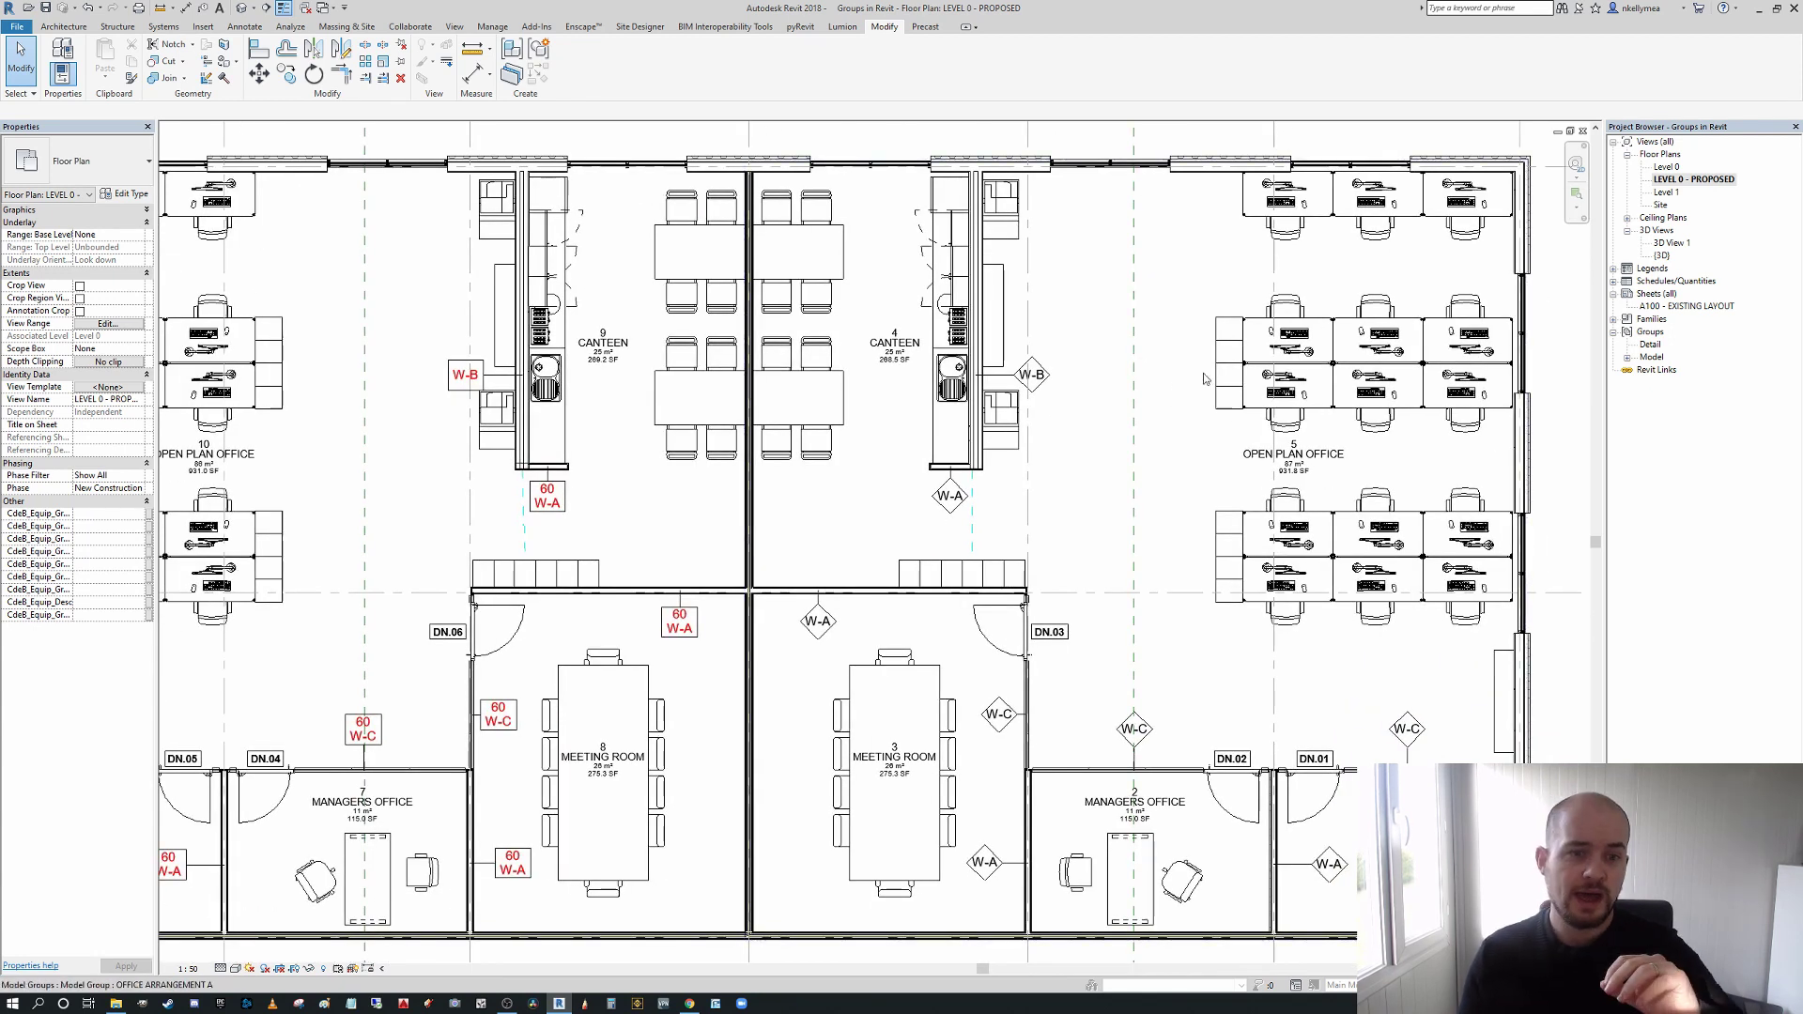
middle_drag(1215, 380, 1245, 384)
middle_drag(897, 343, 1064, 352)
scroll(1089, 341, up, 1)
scroll(1088, 341, down, 2)
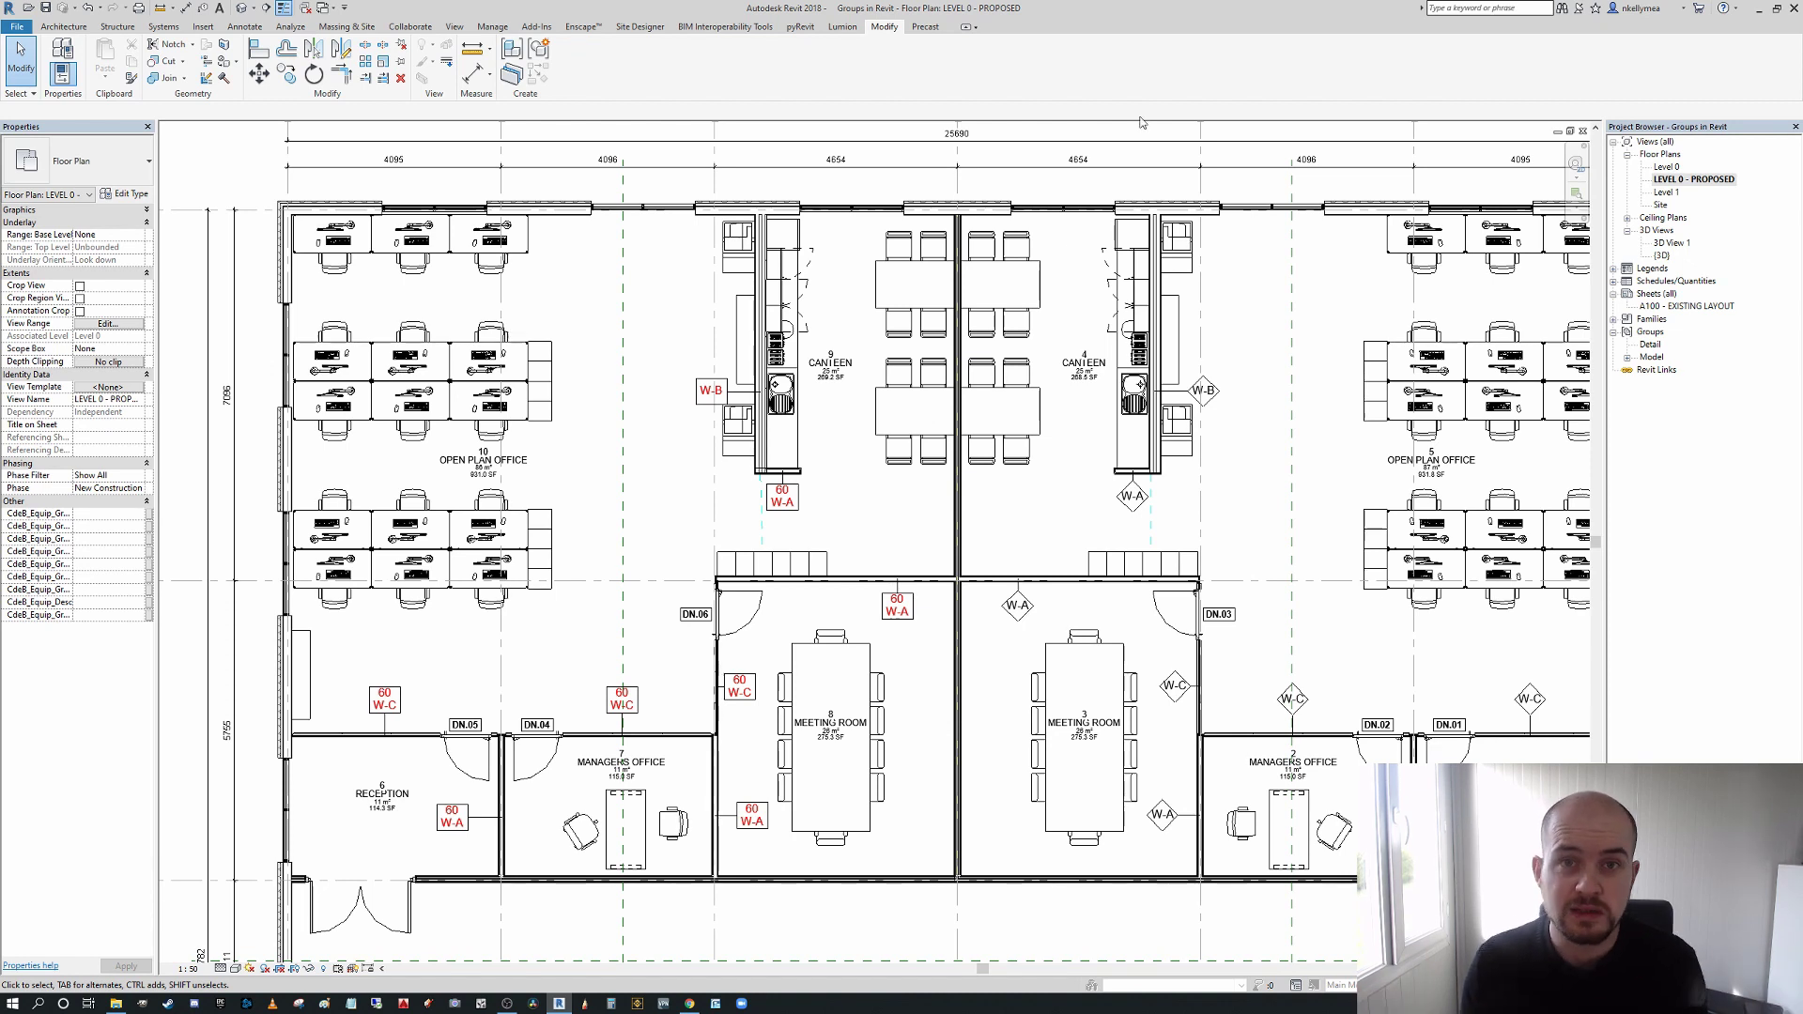
- Examine the north-west arrangement's open plan desks, canteen and fire-rated wall tags against the north-east arrangement
scroll(1083, 348, down, 5)
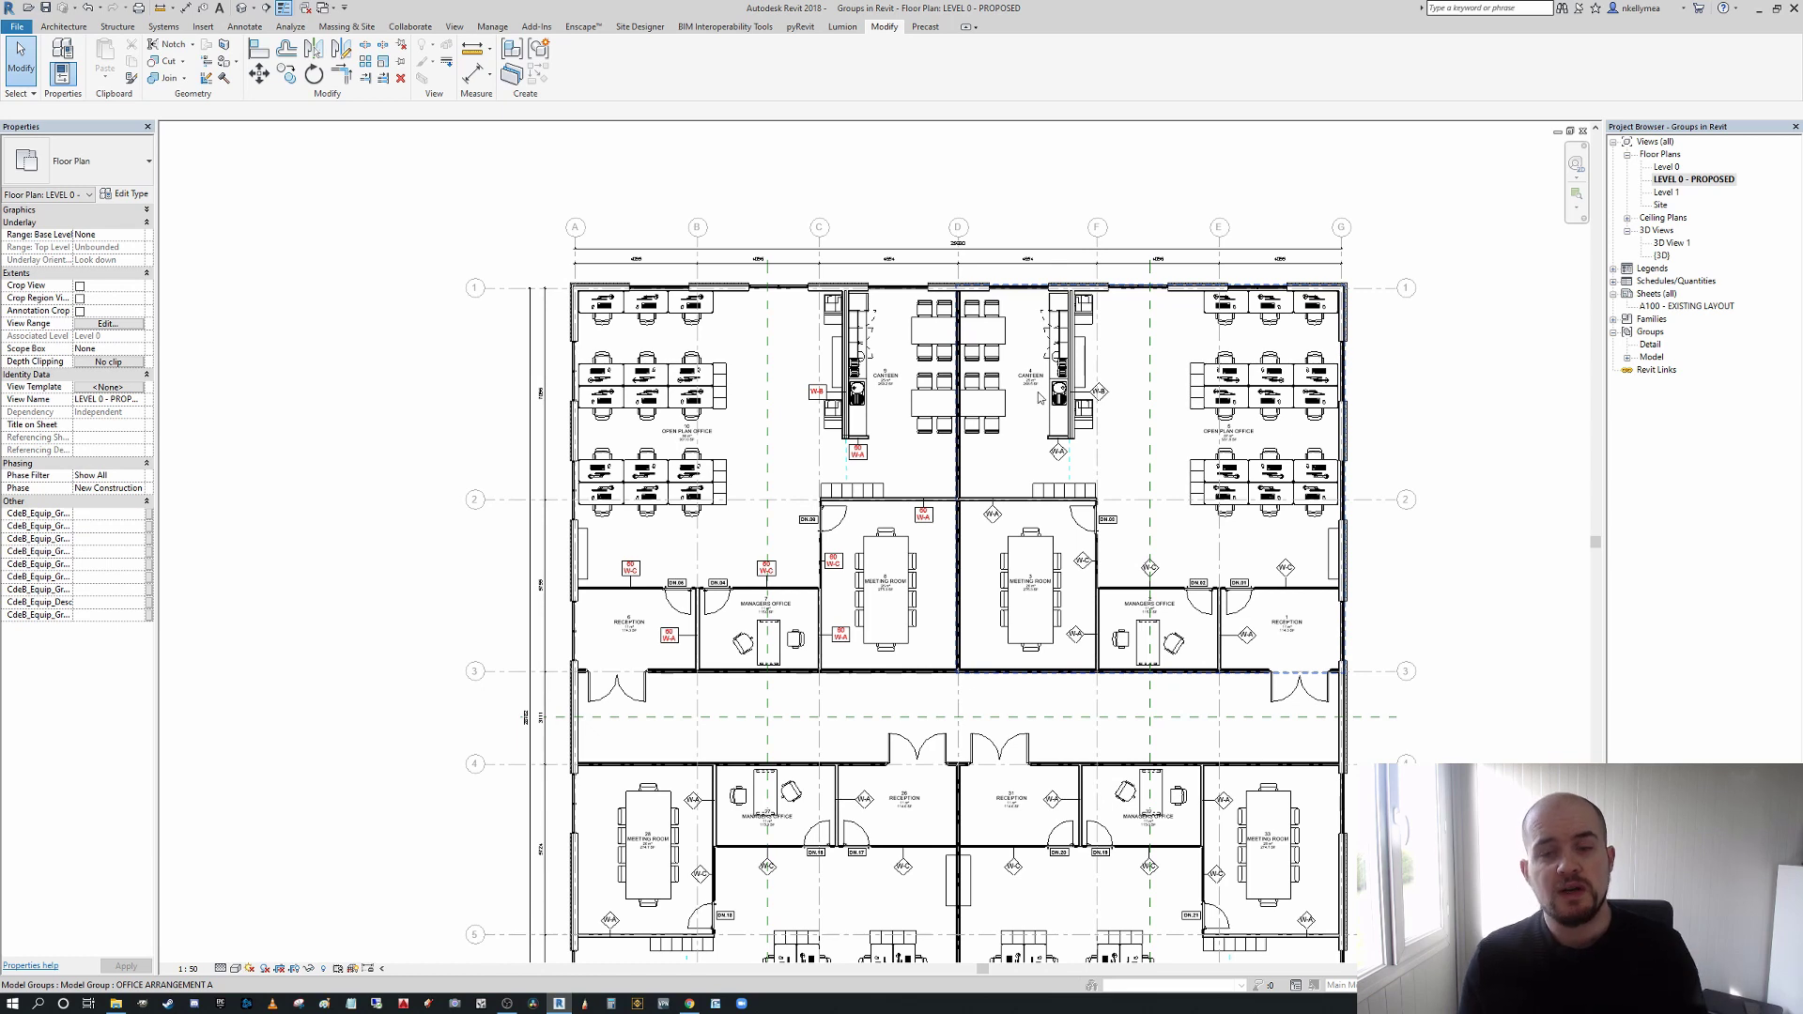
scroll(1022, 425, up, 2)
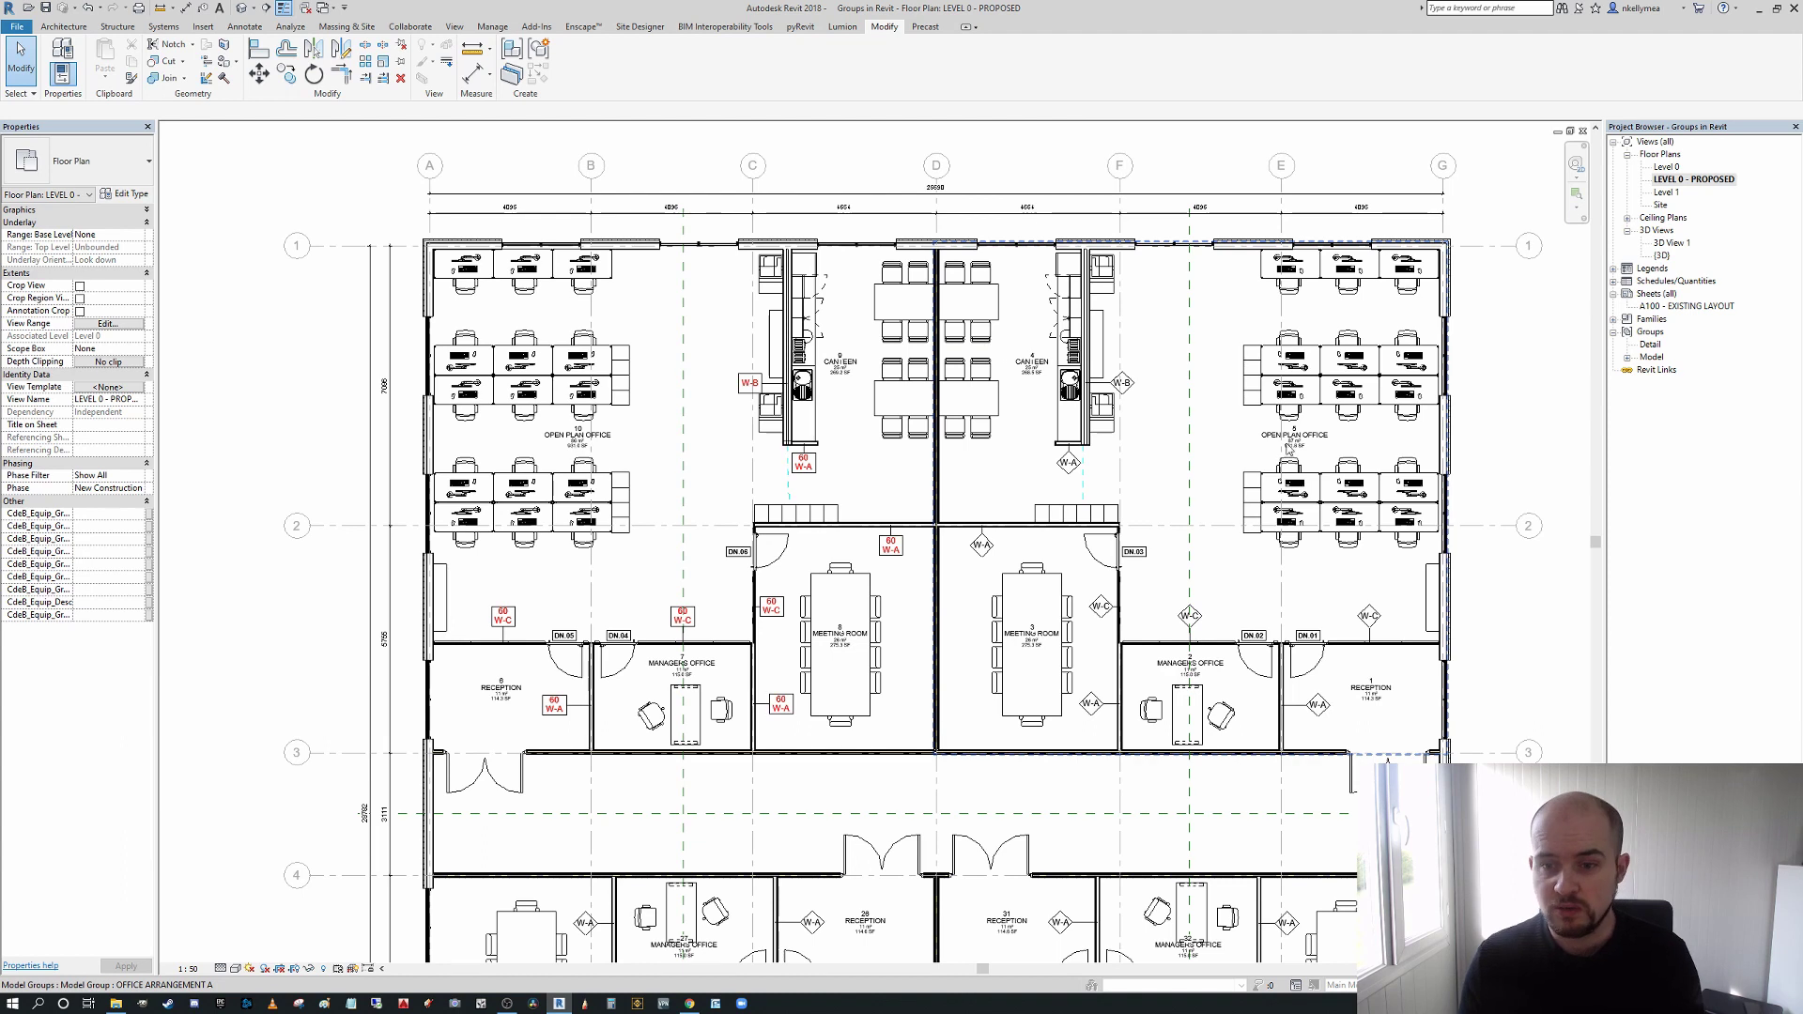
scroll(928, 497, up, 3)
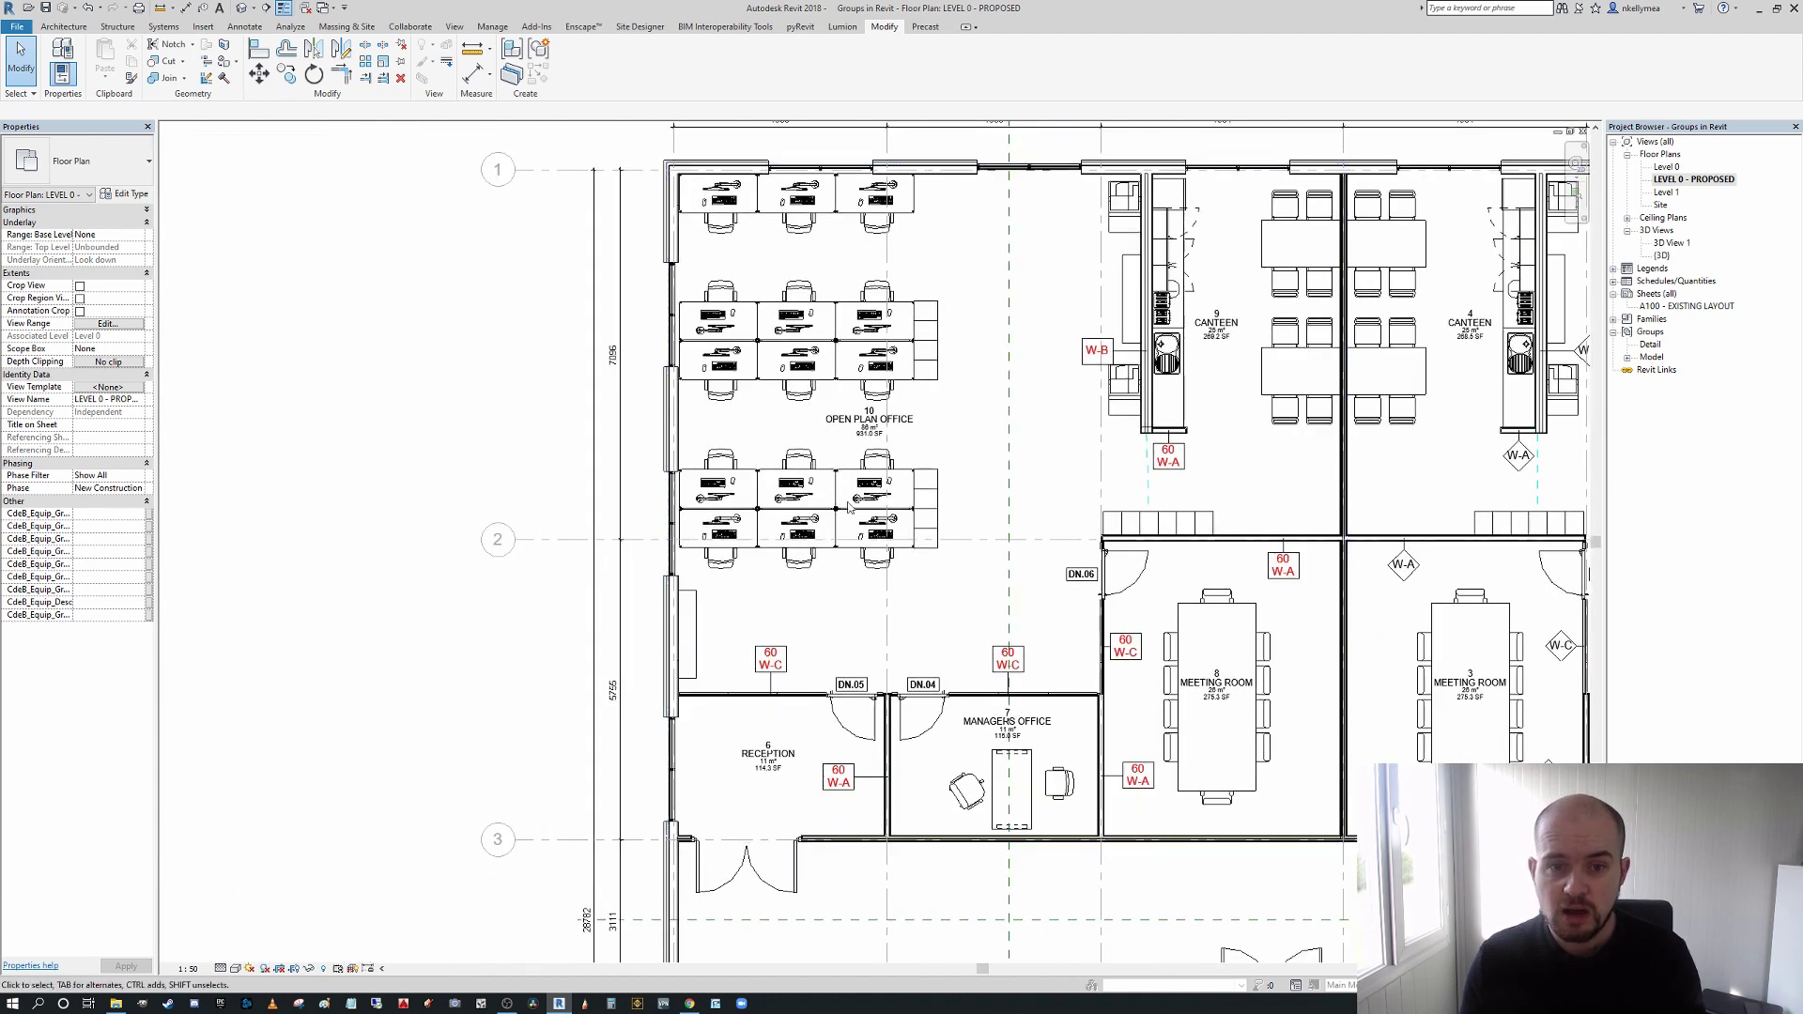
scroll(848, 507, up, 3)
scroll(933, 454, down, 5)
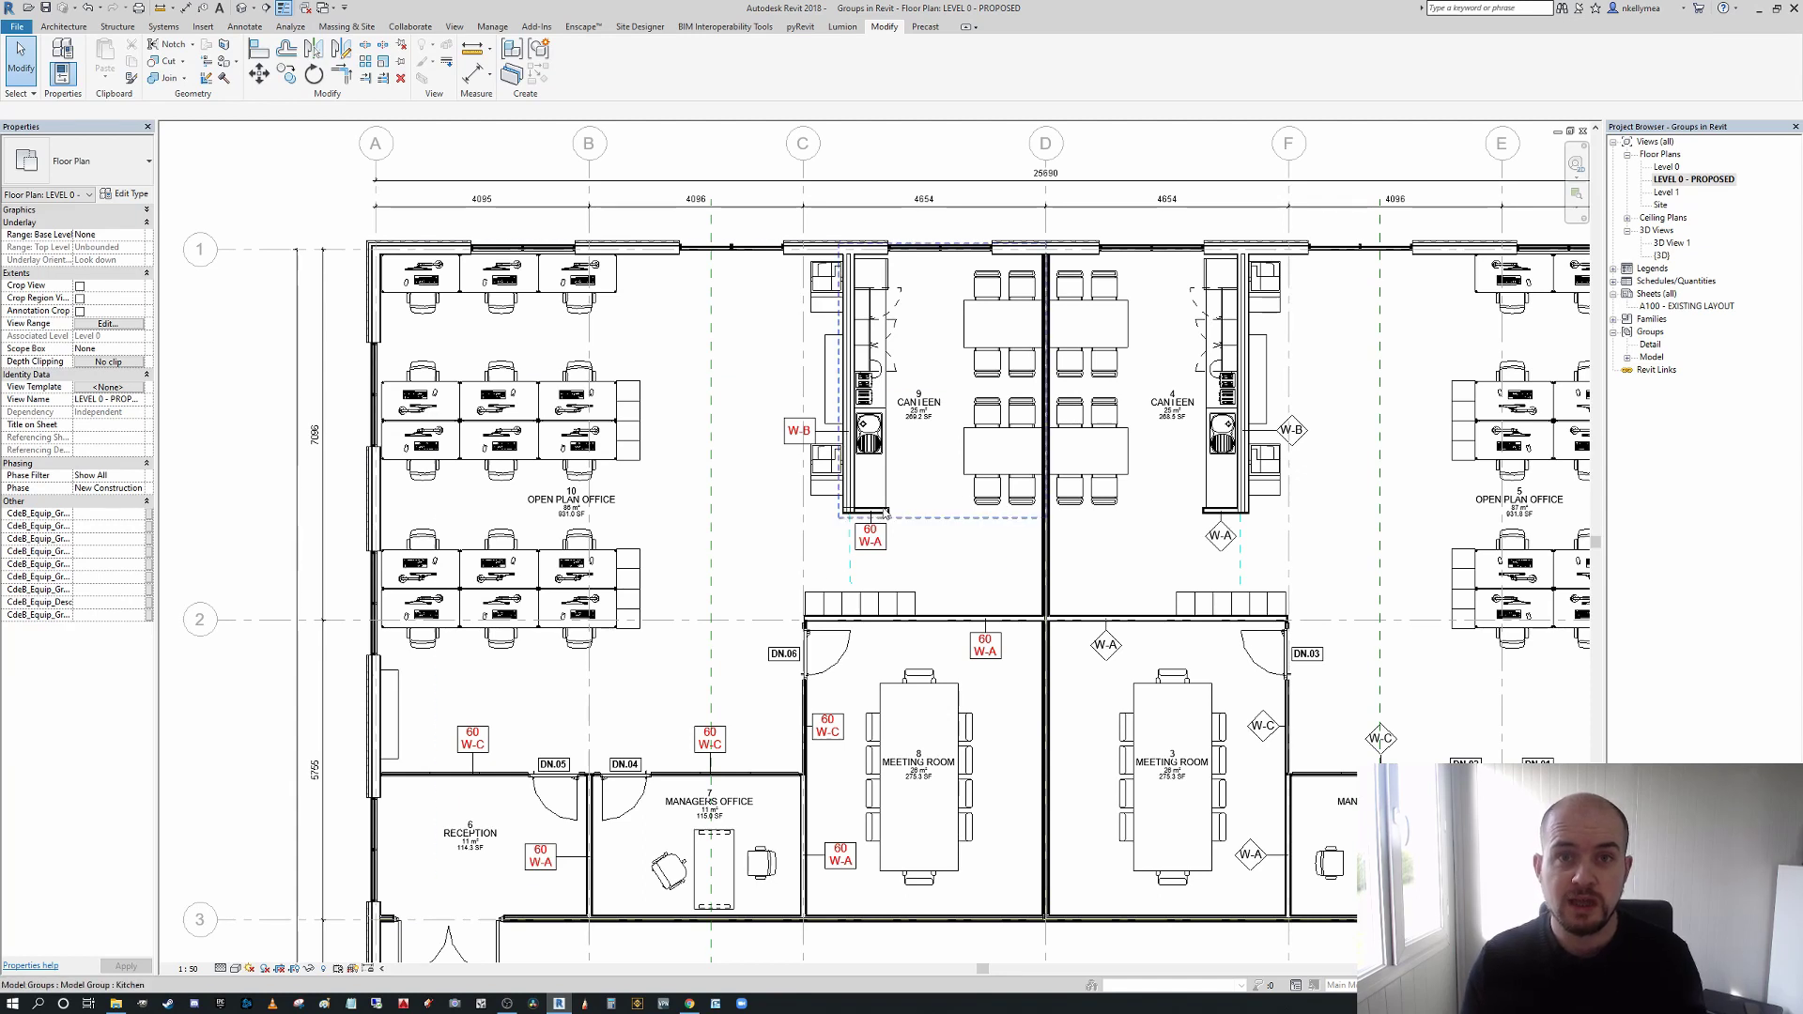
middle_drag(954, 545, 937, 510)
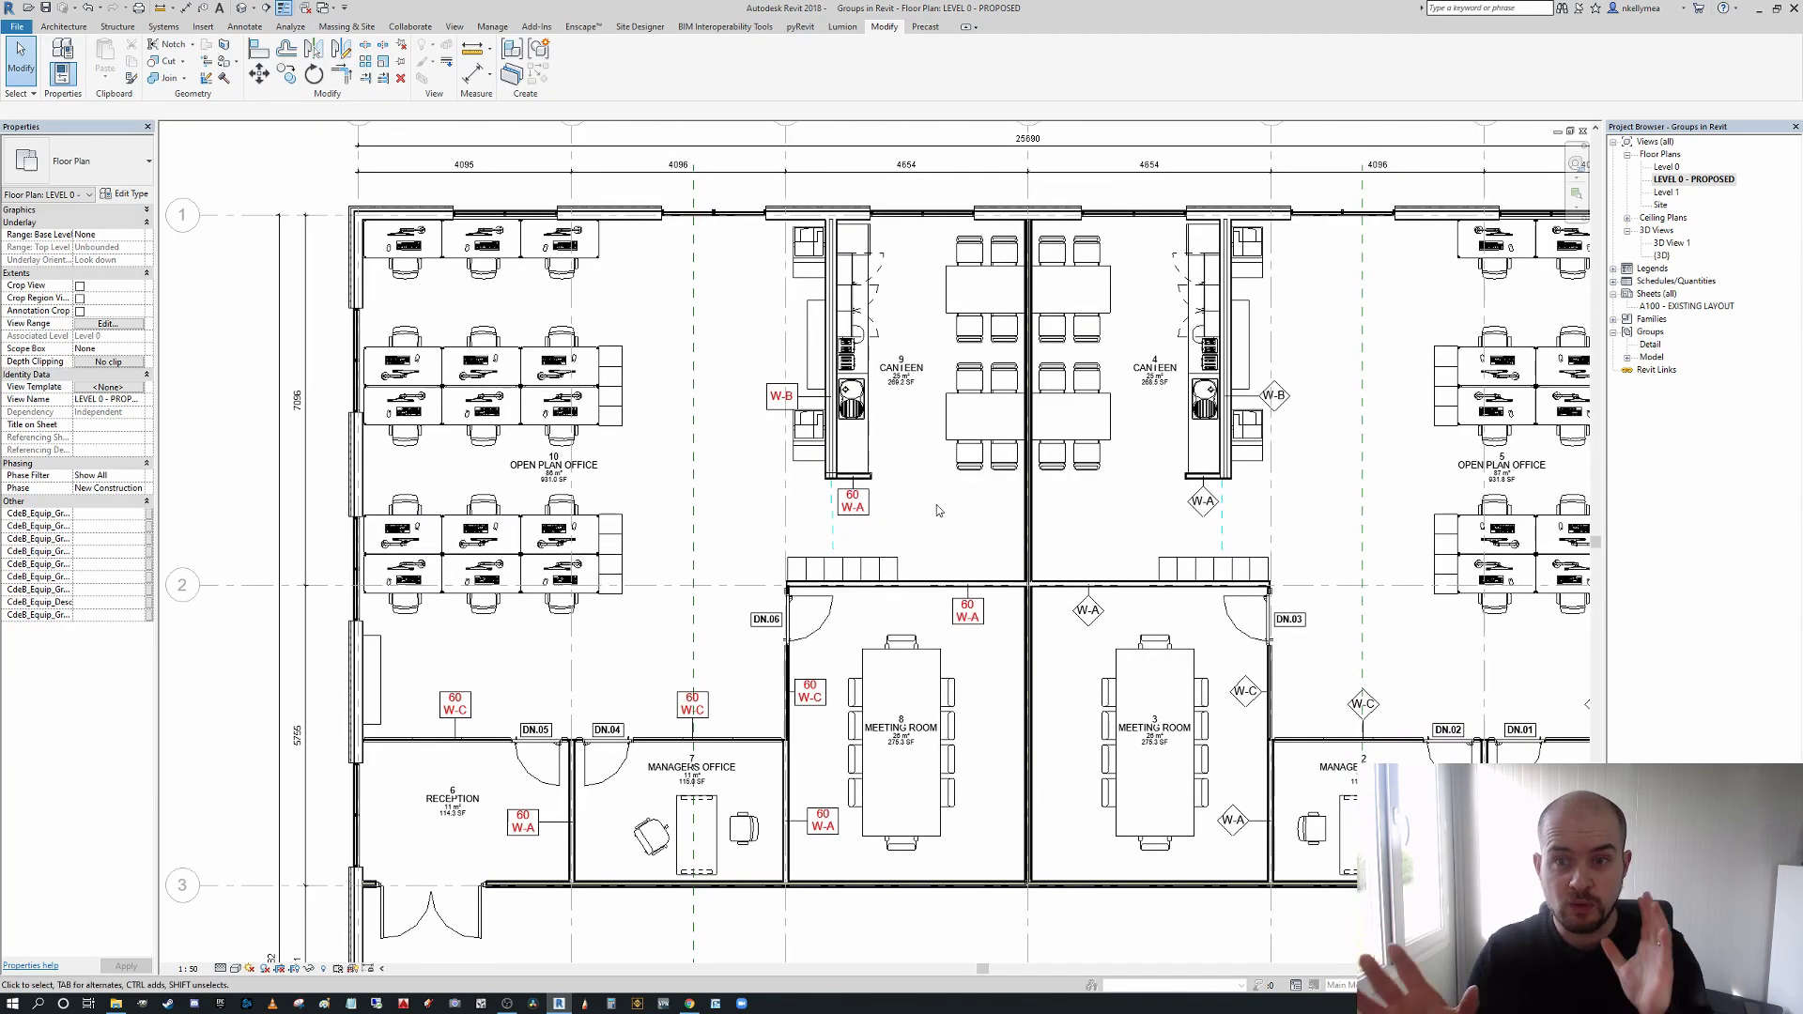
scroll(937, 510, down, 1)
scroll(564, 573, up, 4)
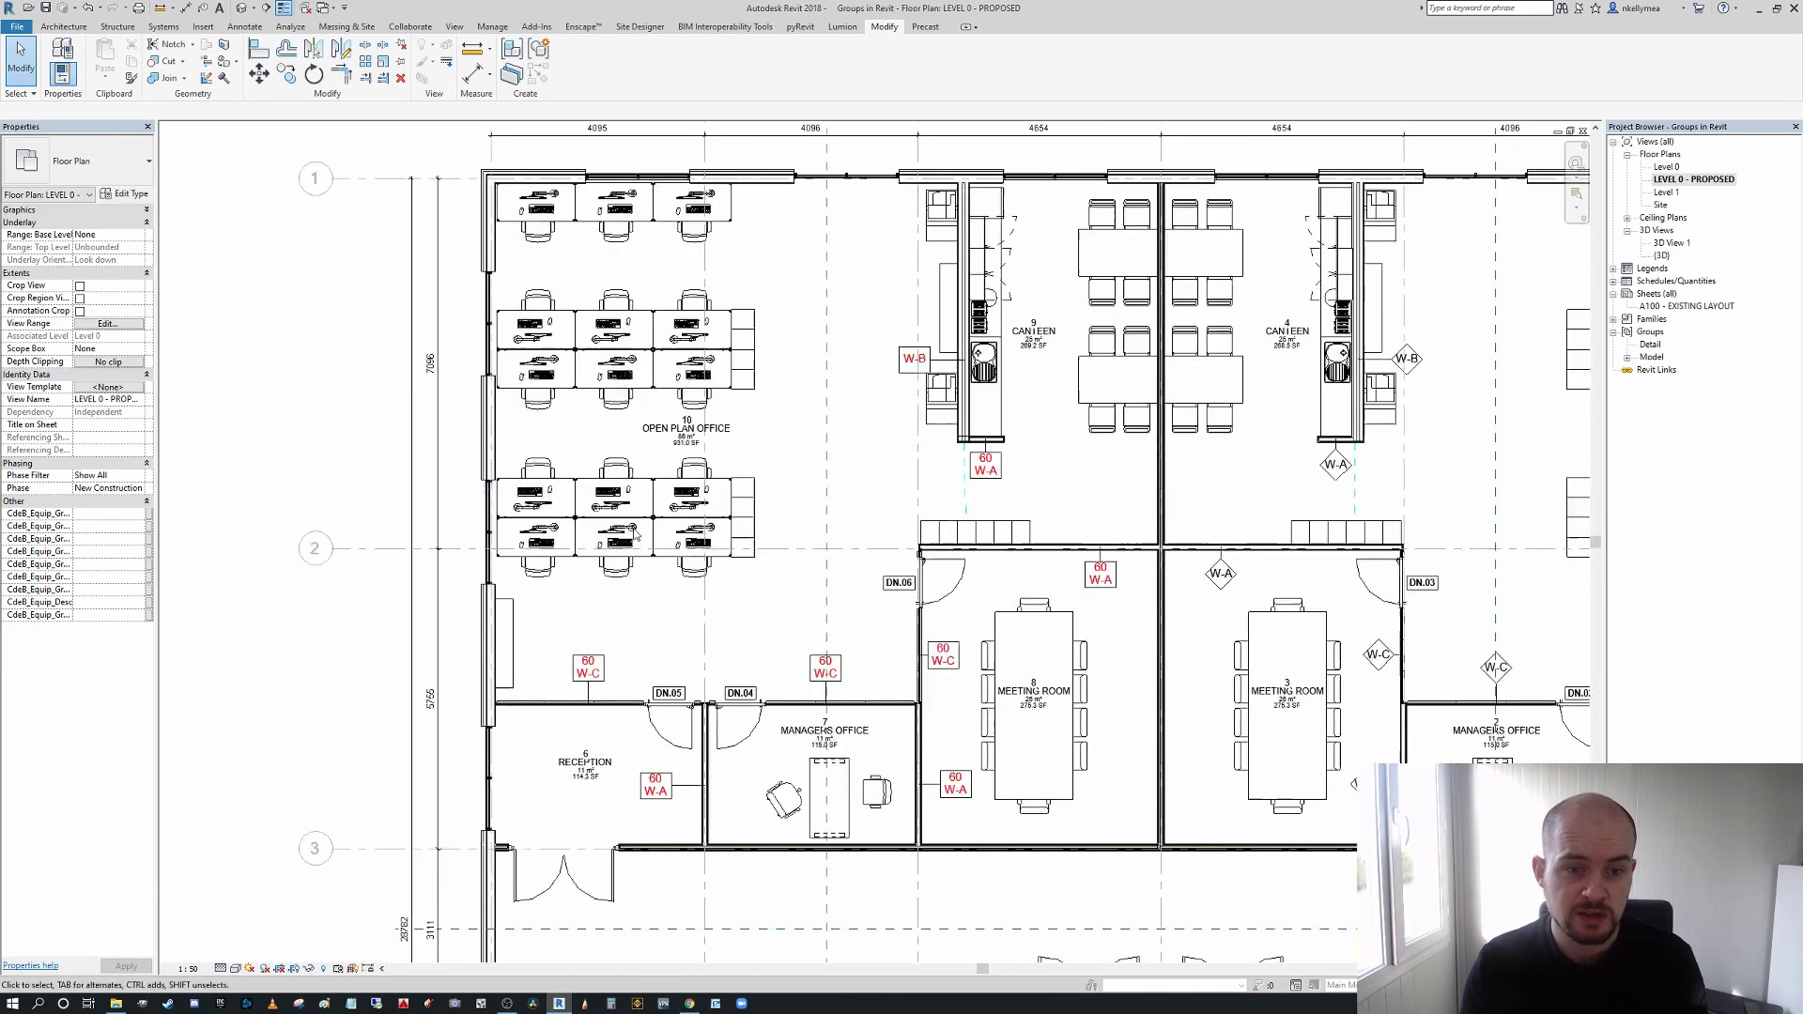
scroll(977, 536, down, 5)
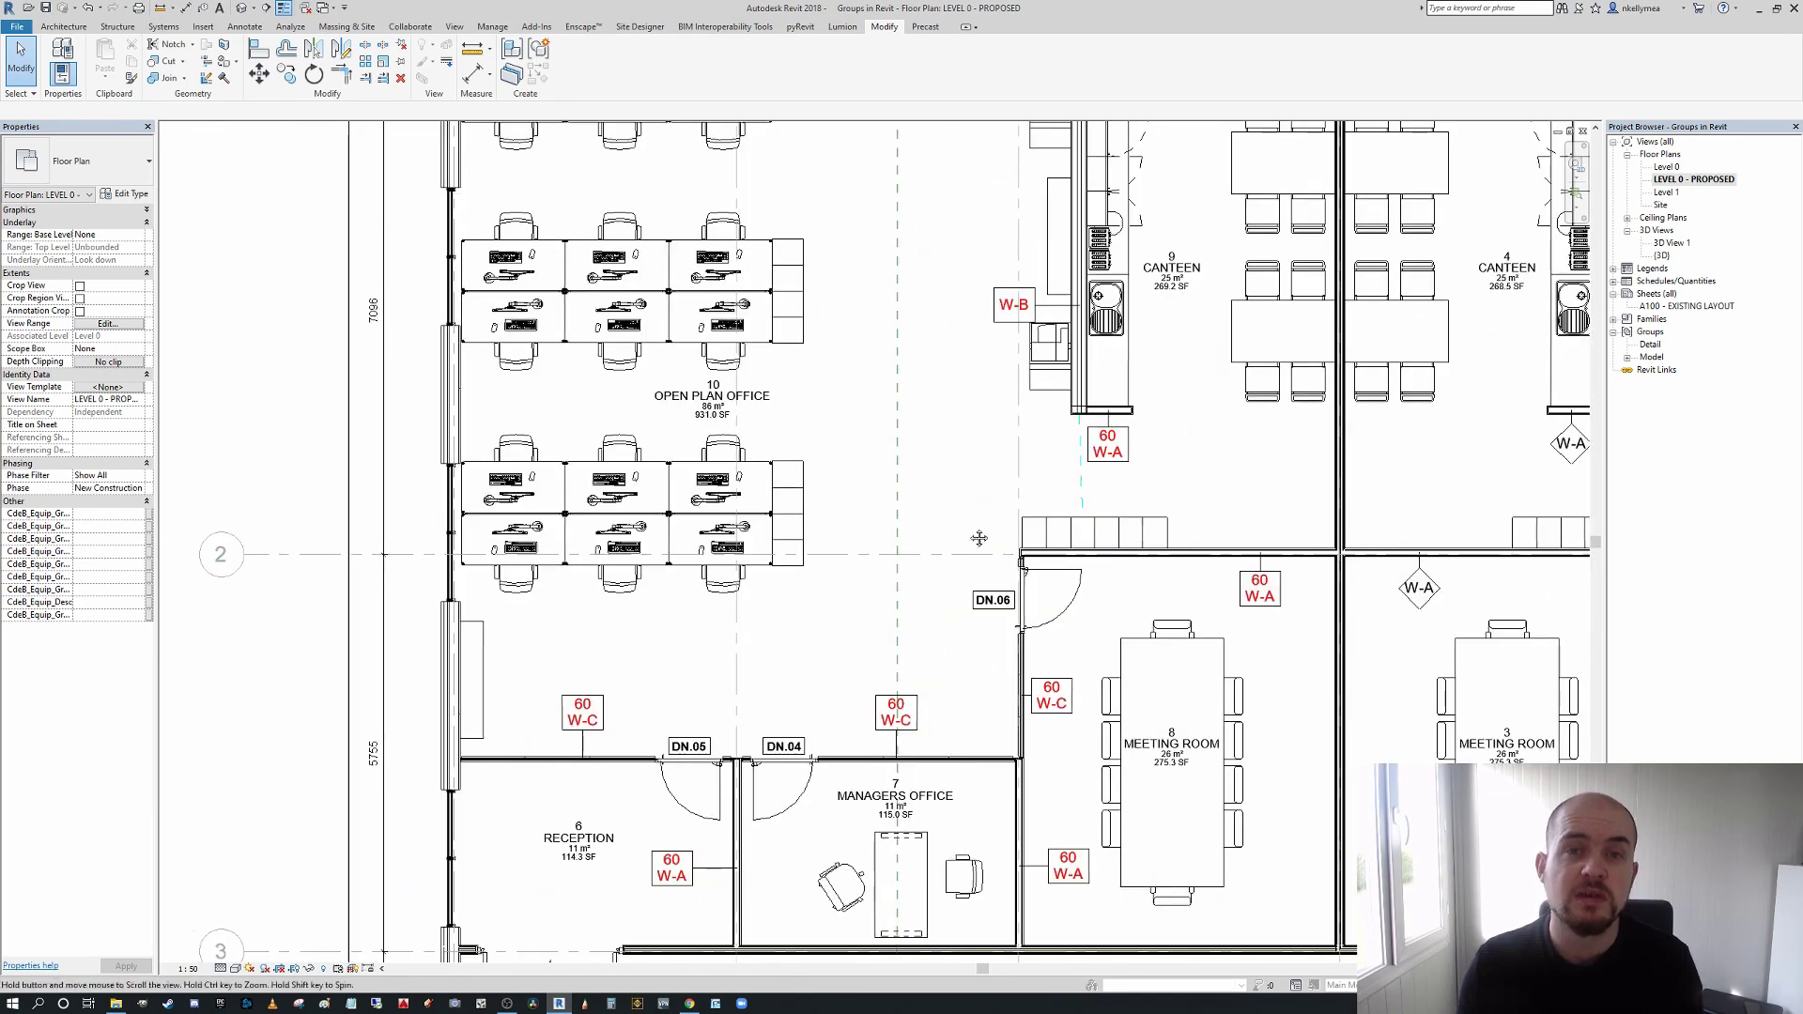
middle_drag(905, 513, 835, 564)
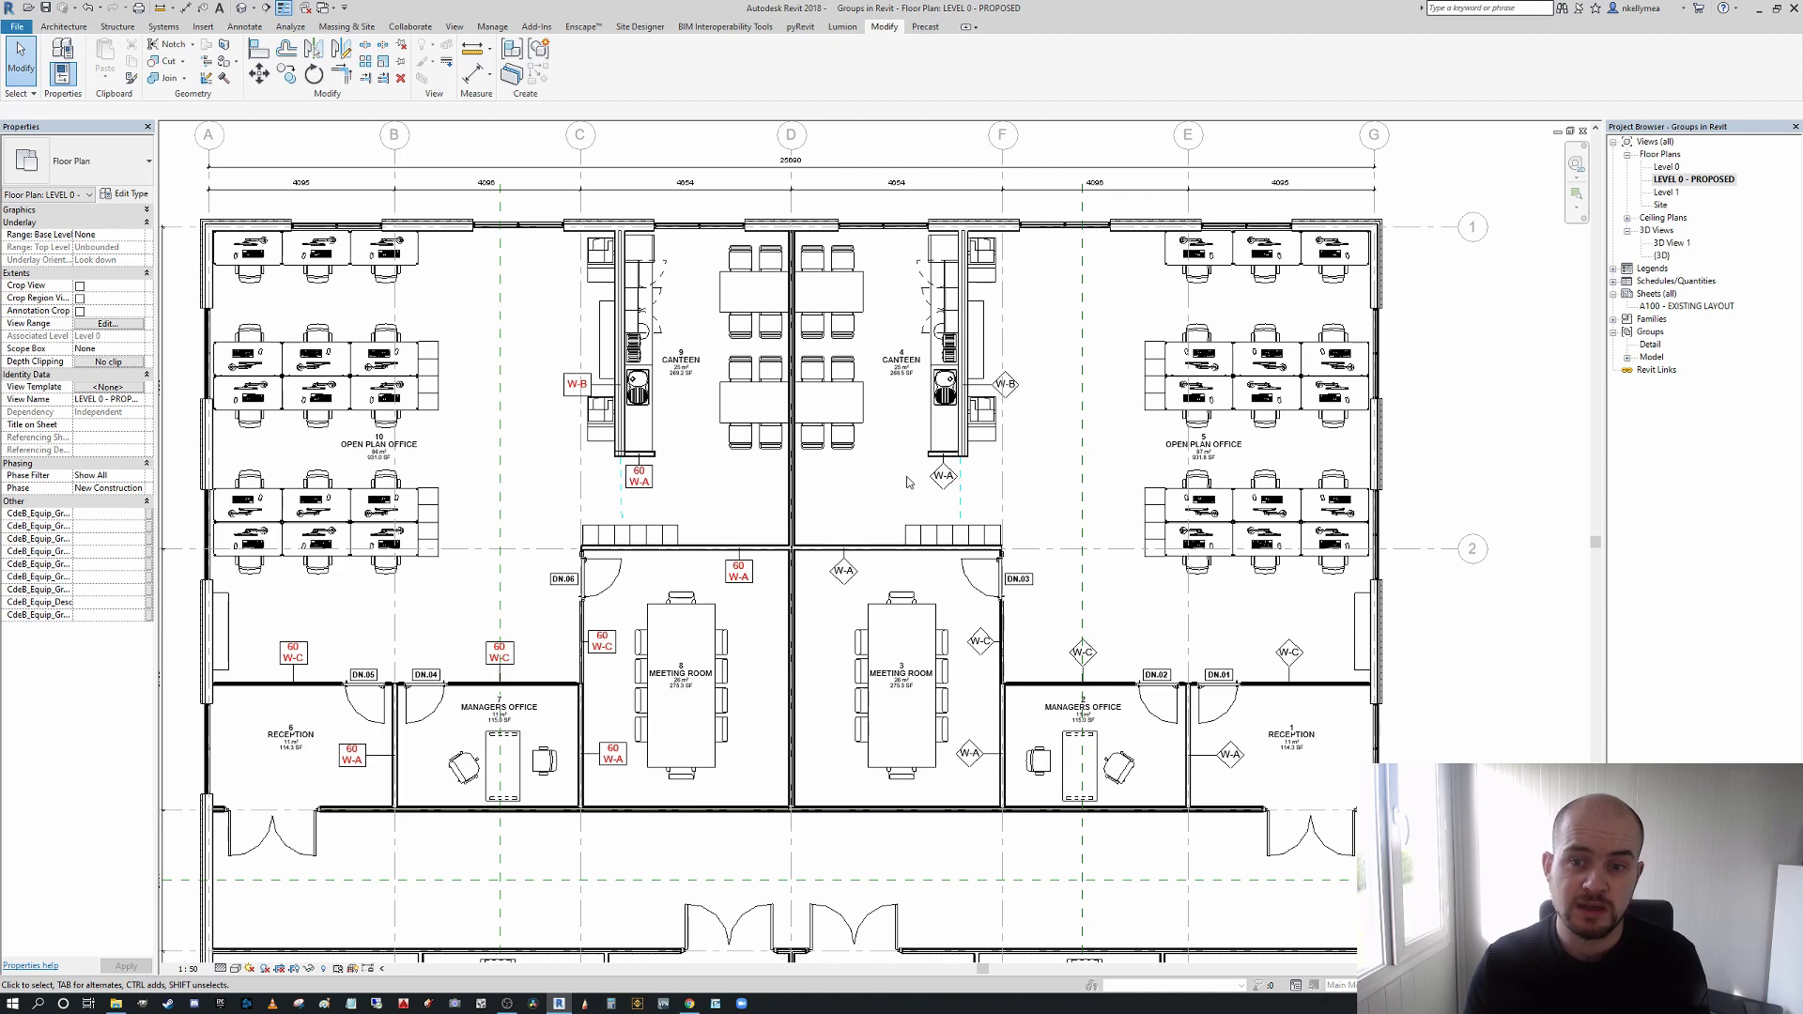
middle_drag(909, 475, 941, 462)
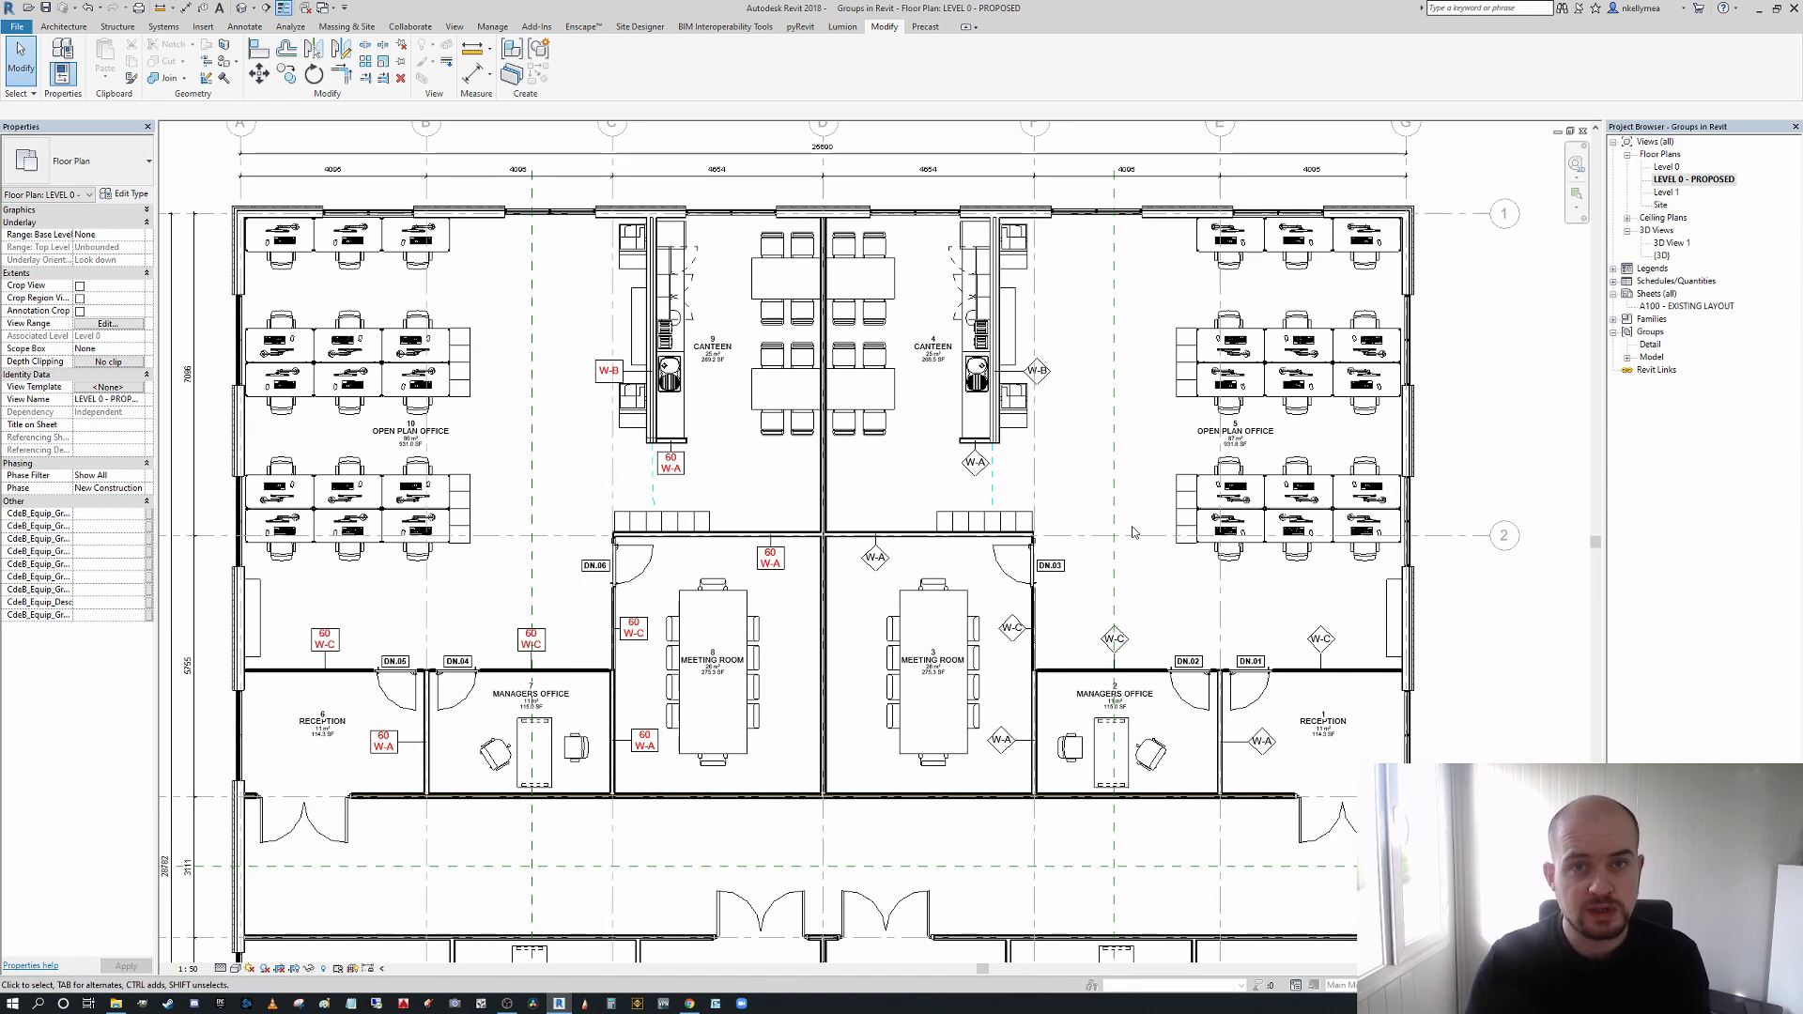
scroll(1133, 532, down, 4)
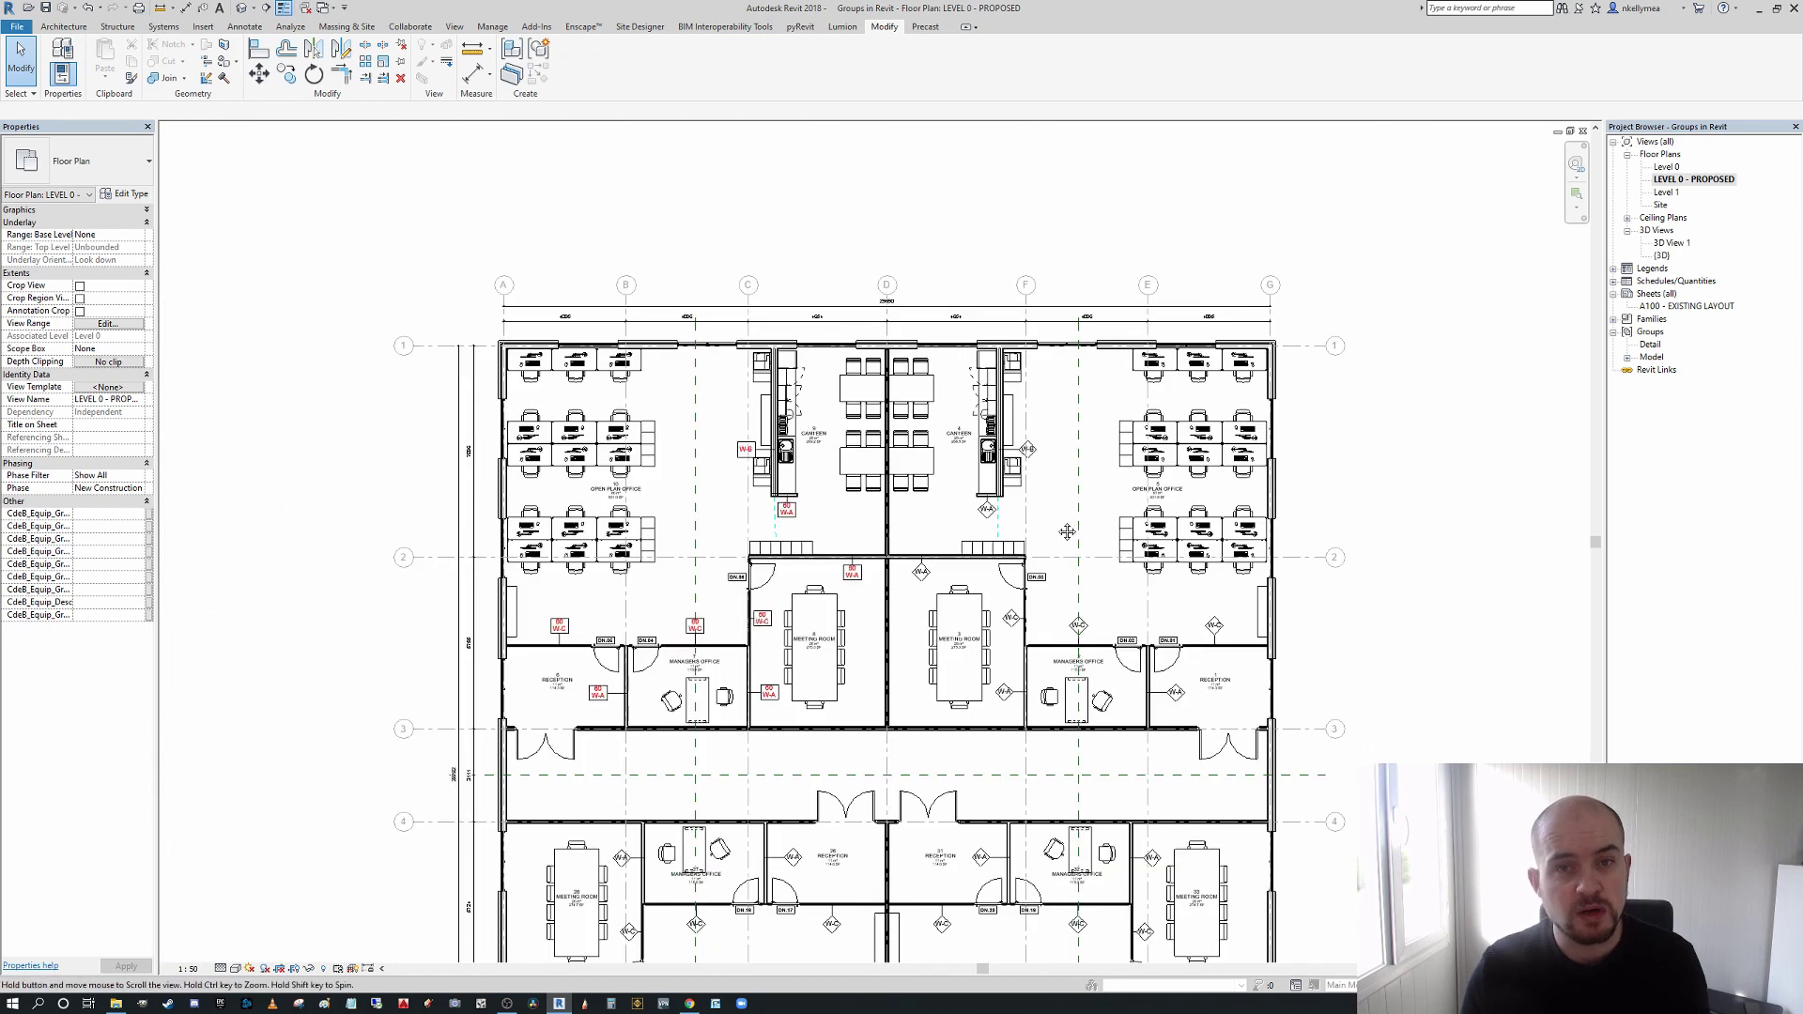
middle_drag(1067, 532, 1026, 516)
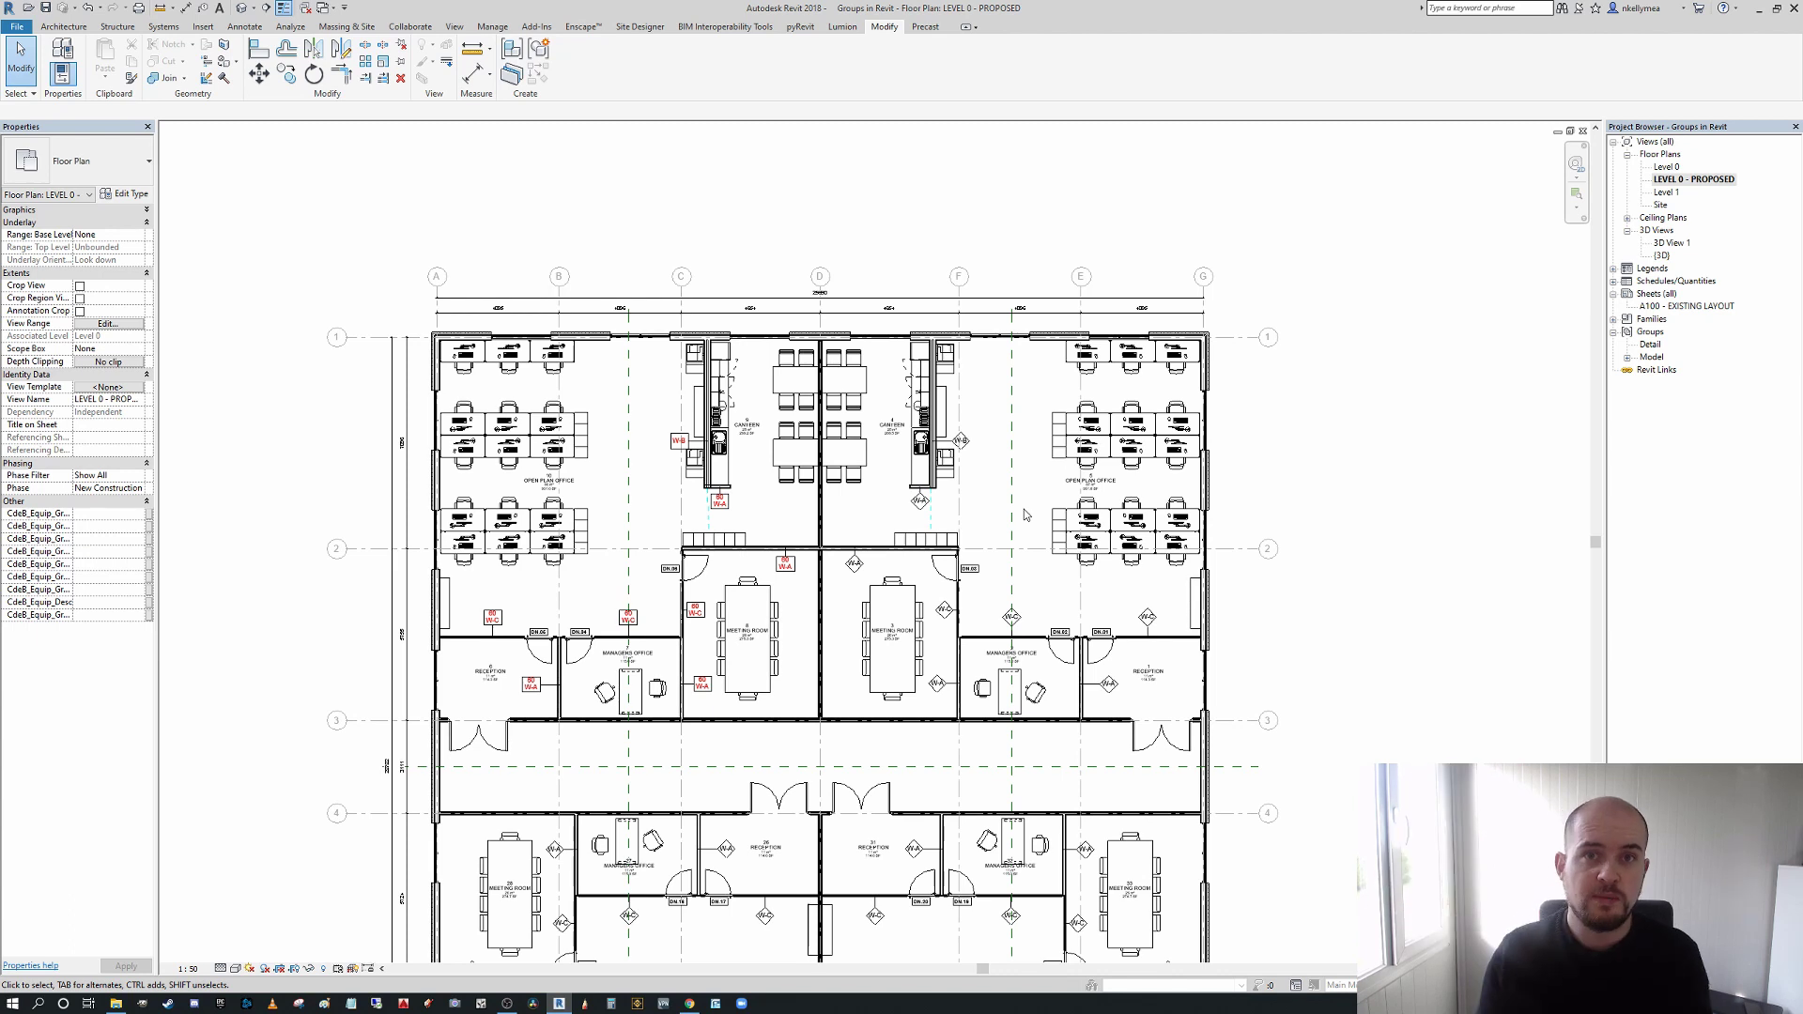
middle_drag(524, 632, 515, 605)
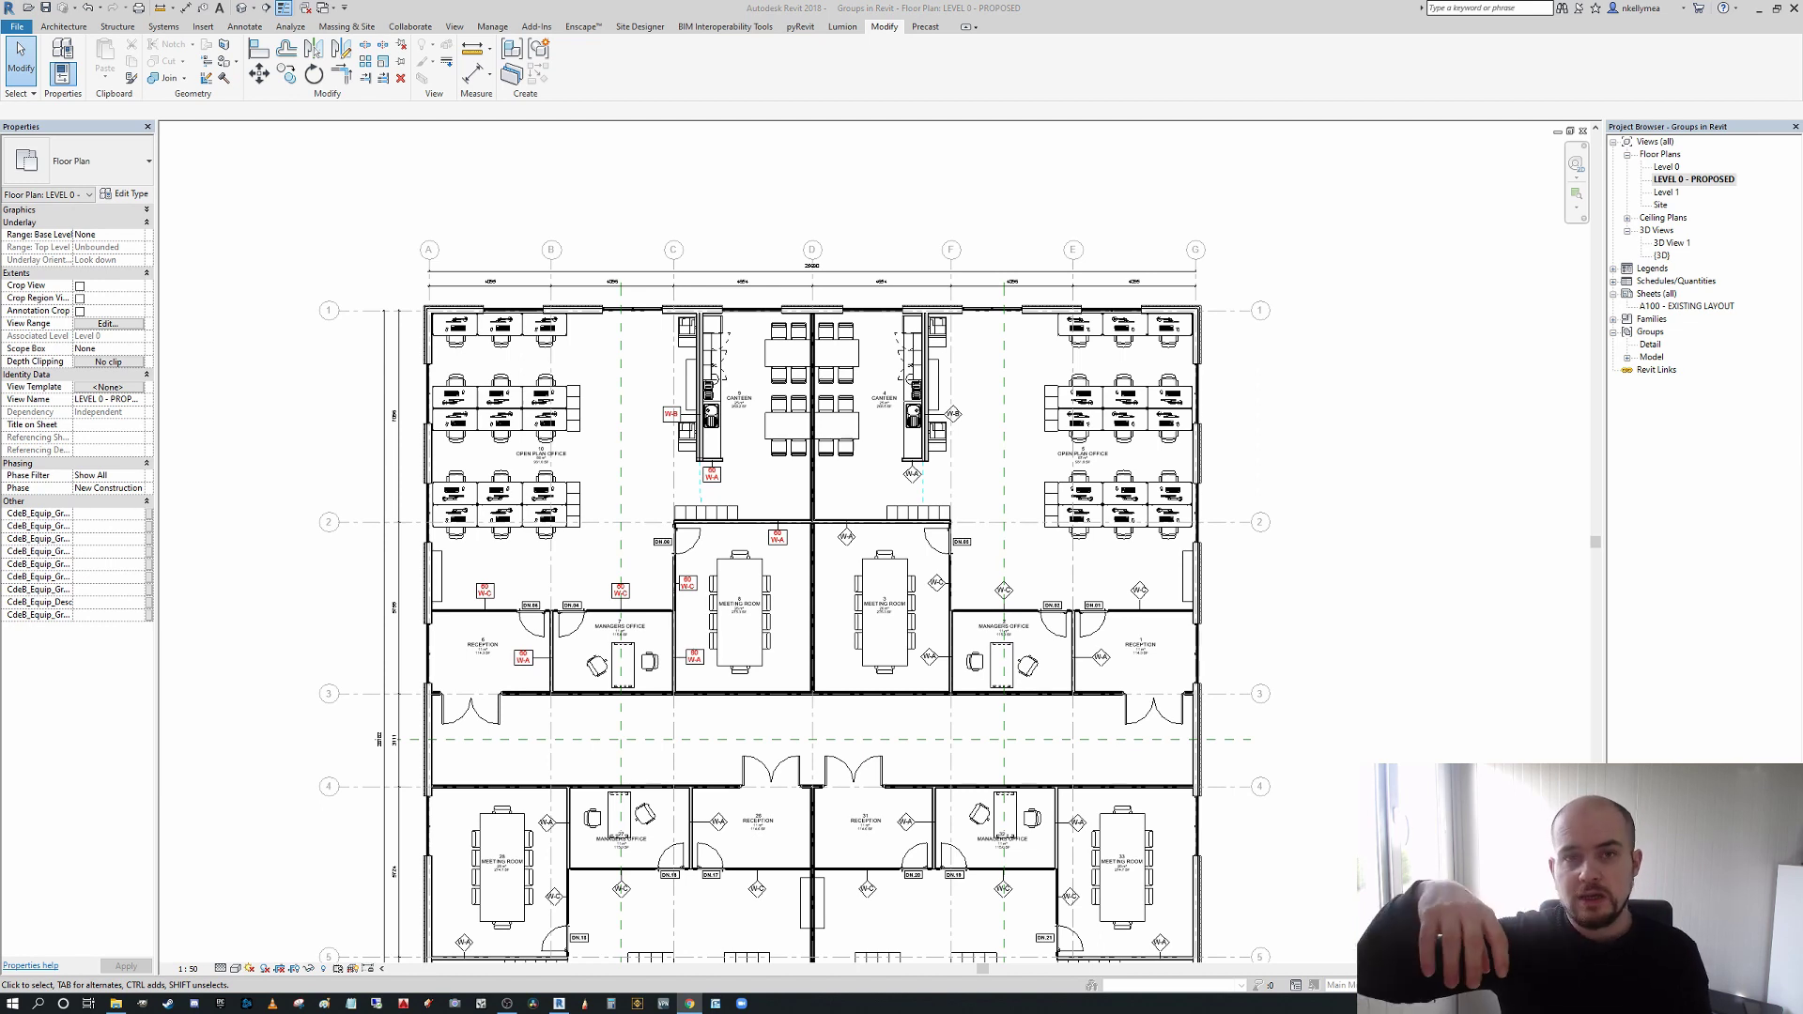
scroll(808, 470, down, 2)
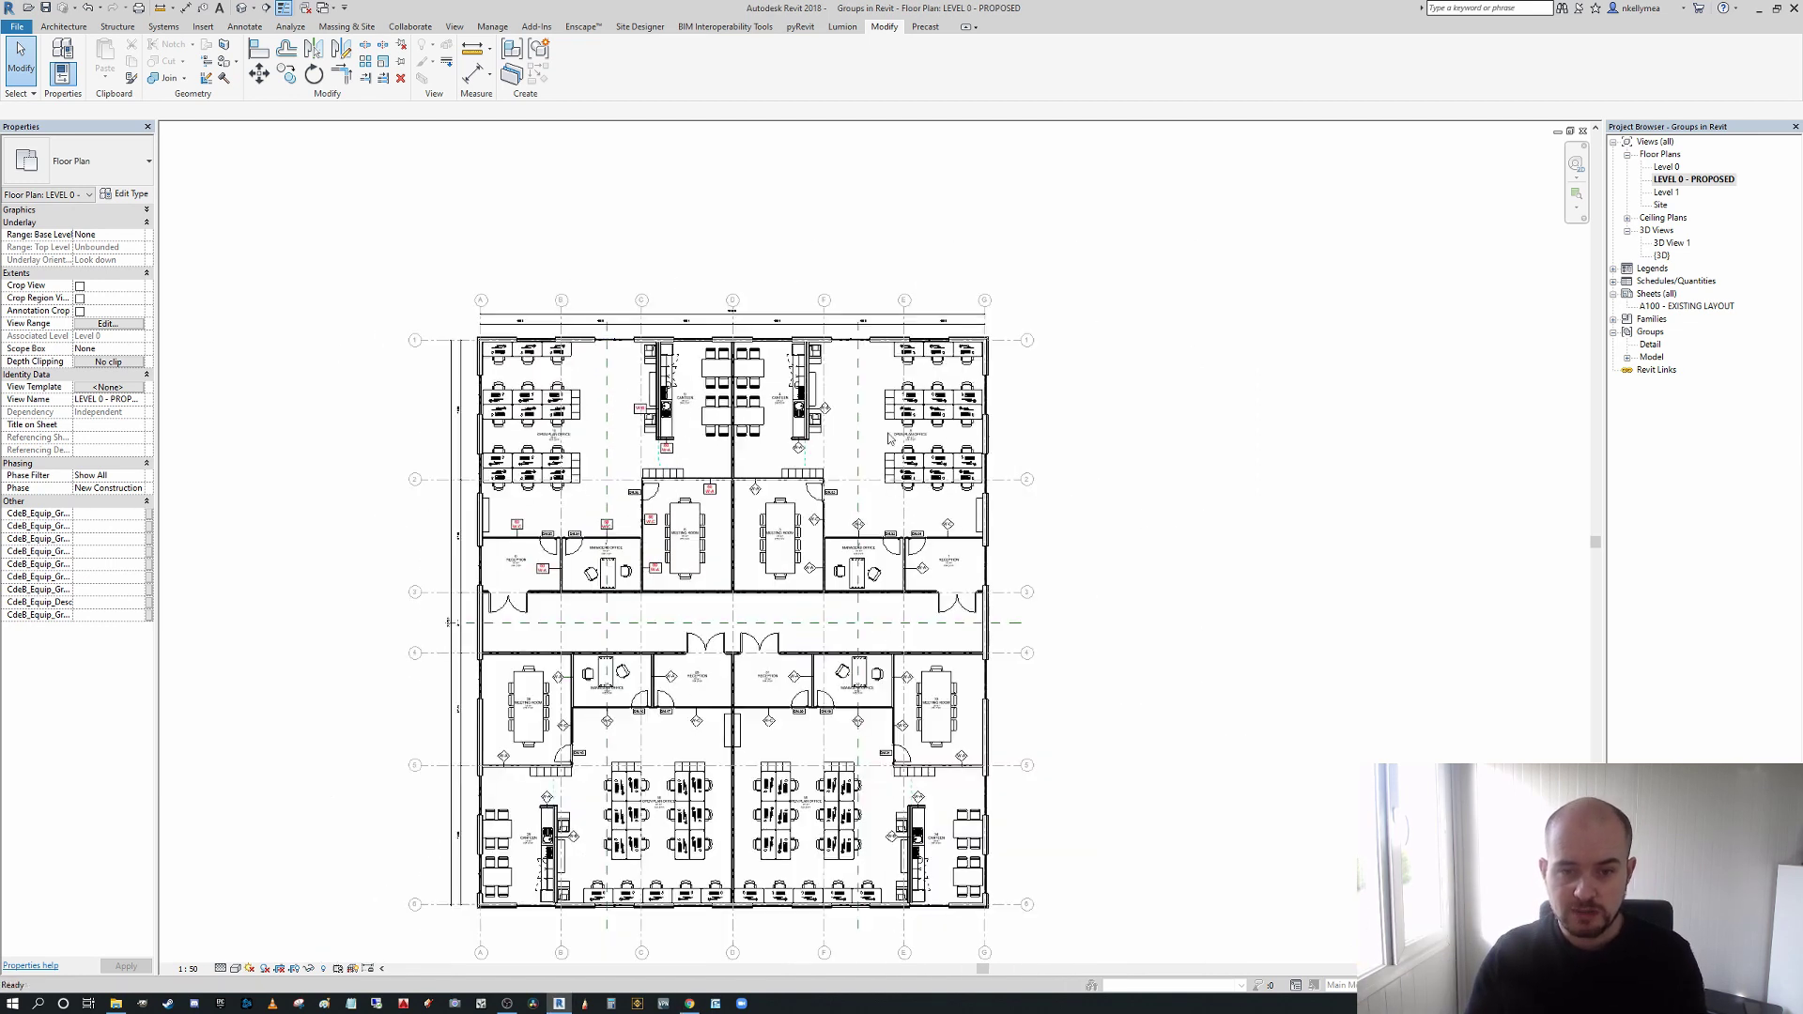
scroll(937, 480, up, 2)
scroll(987, 310, down, 2)
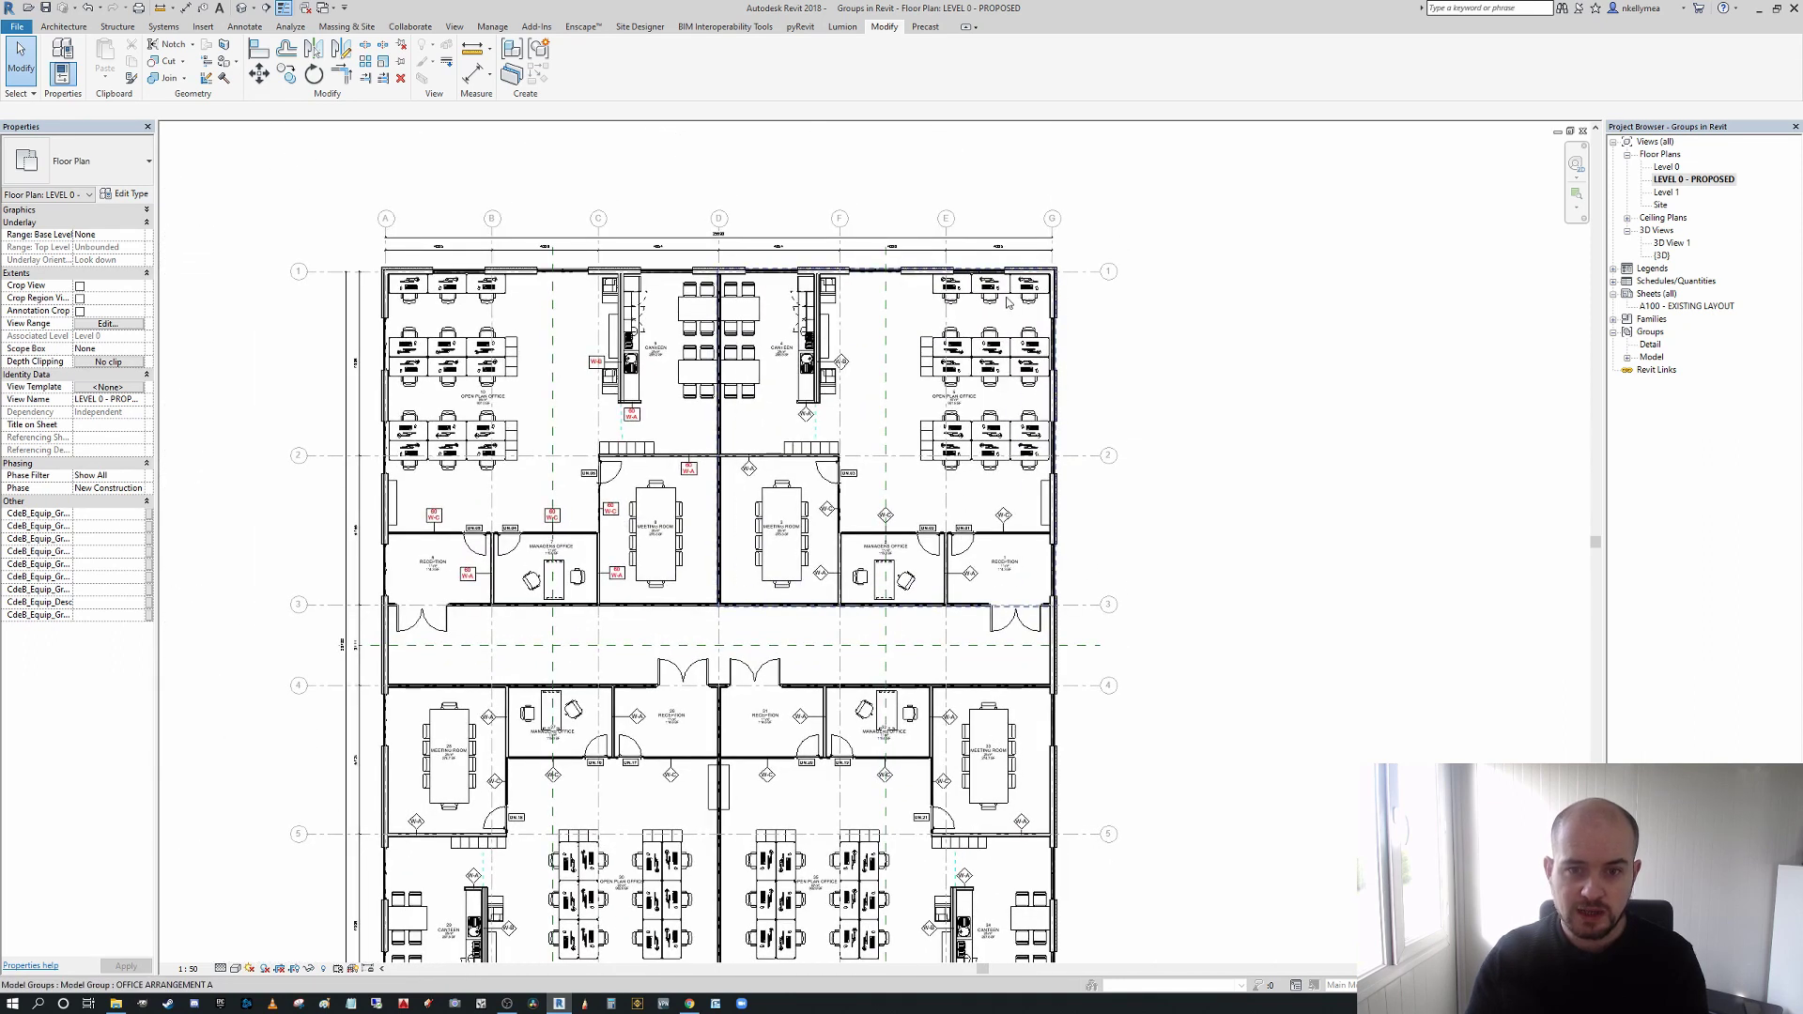
scroll(1062, 361, down, 1)
scroll(968, 349, up, 1)
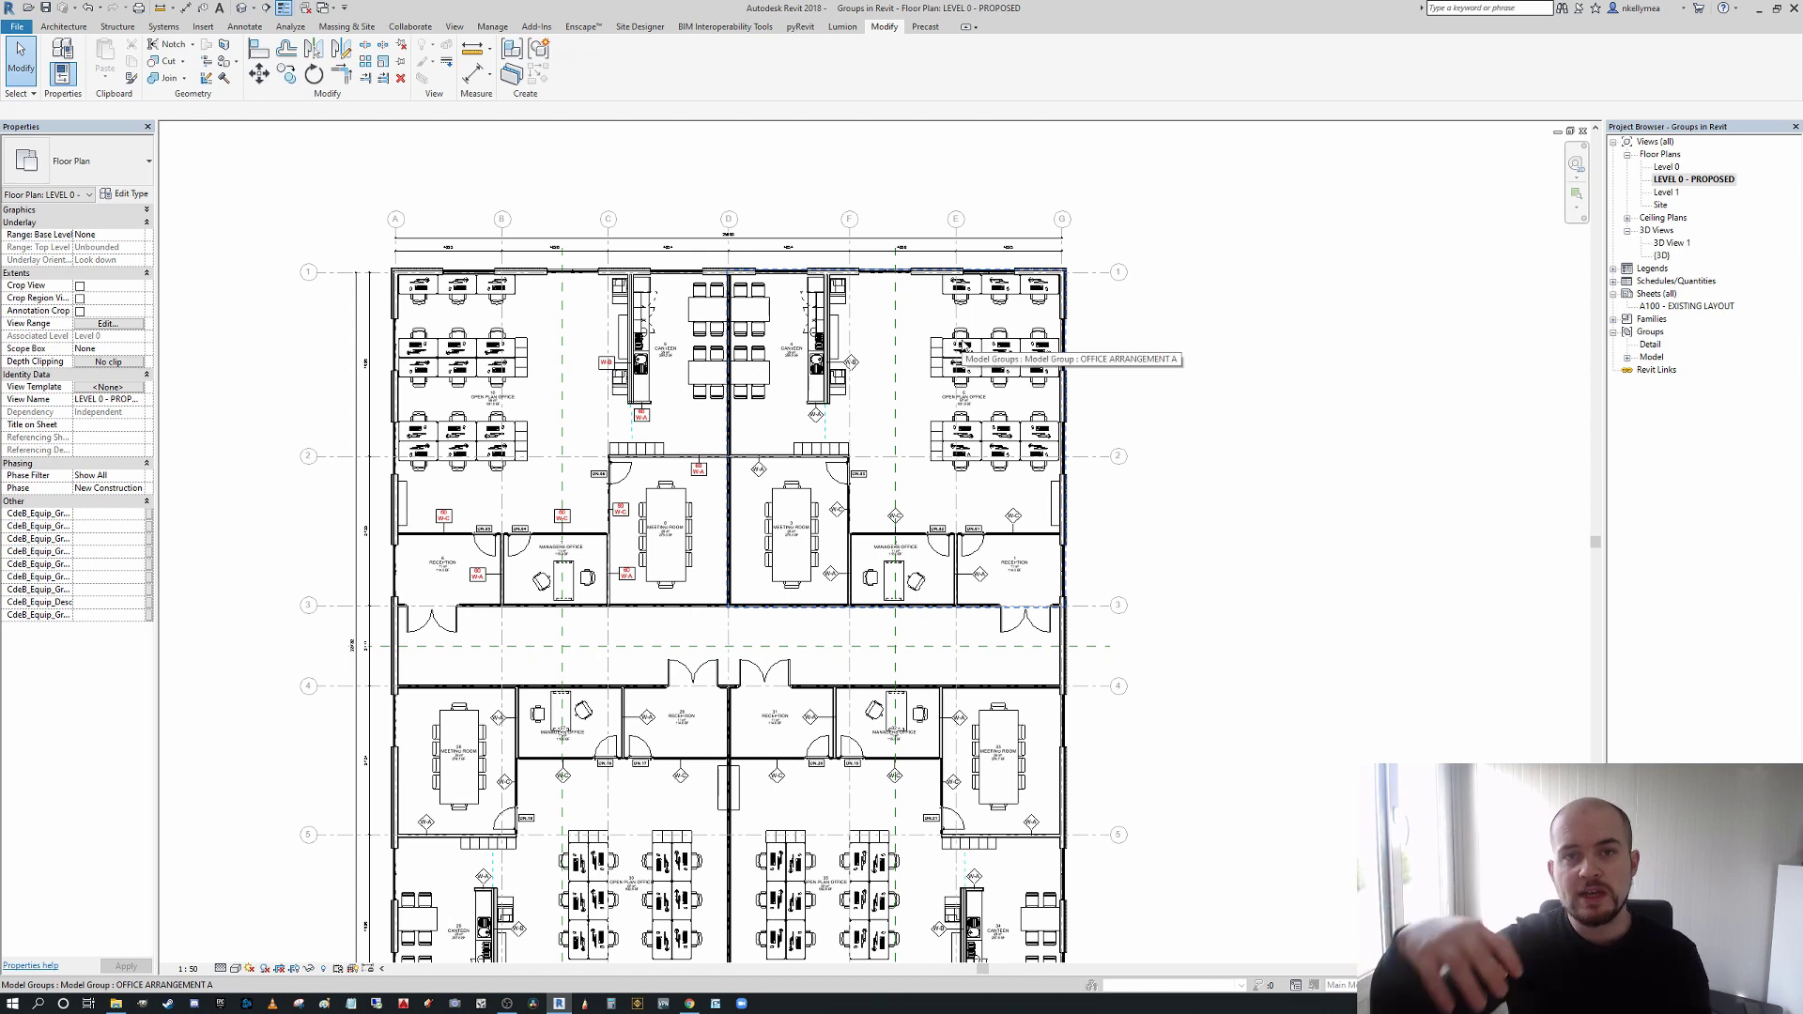
scroll(938, 297, up, 1)
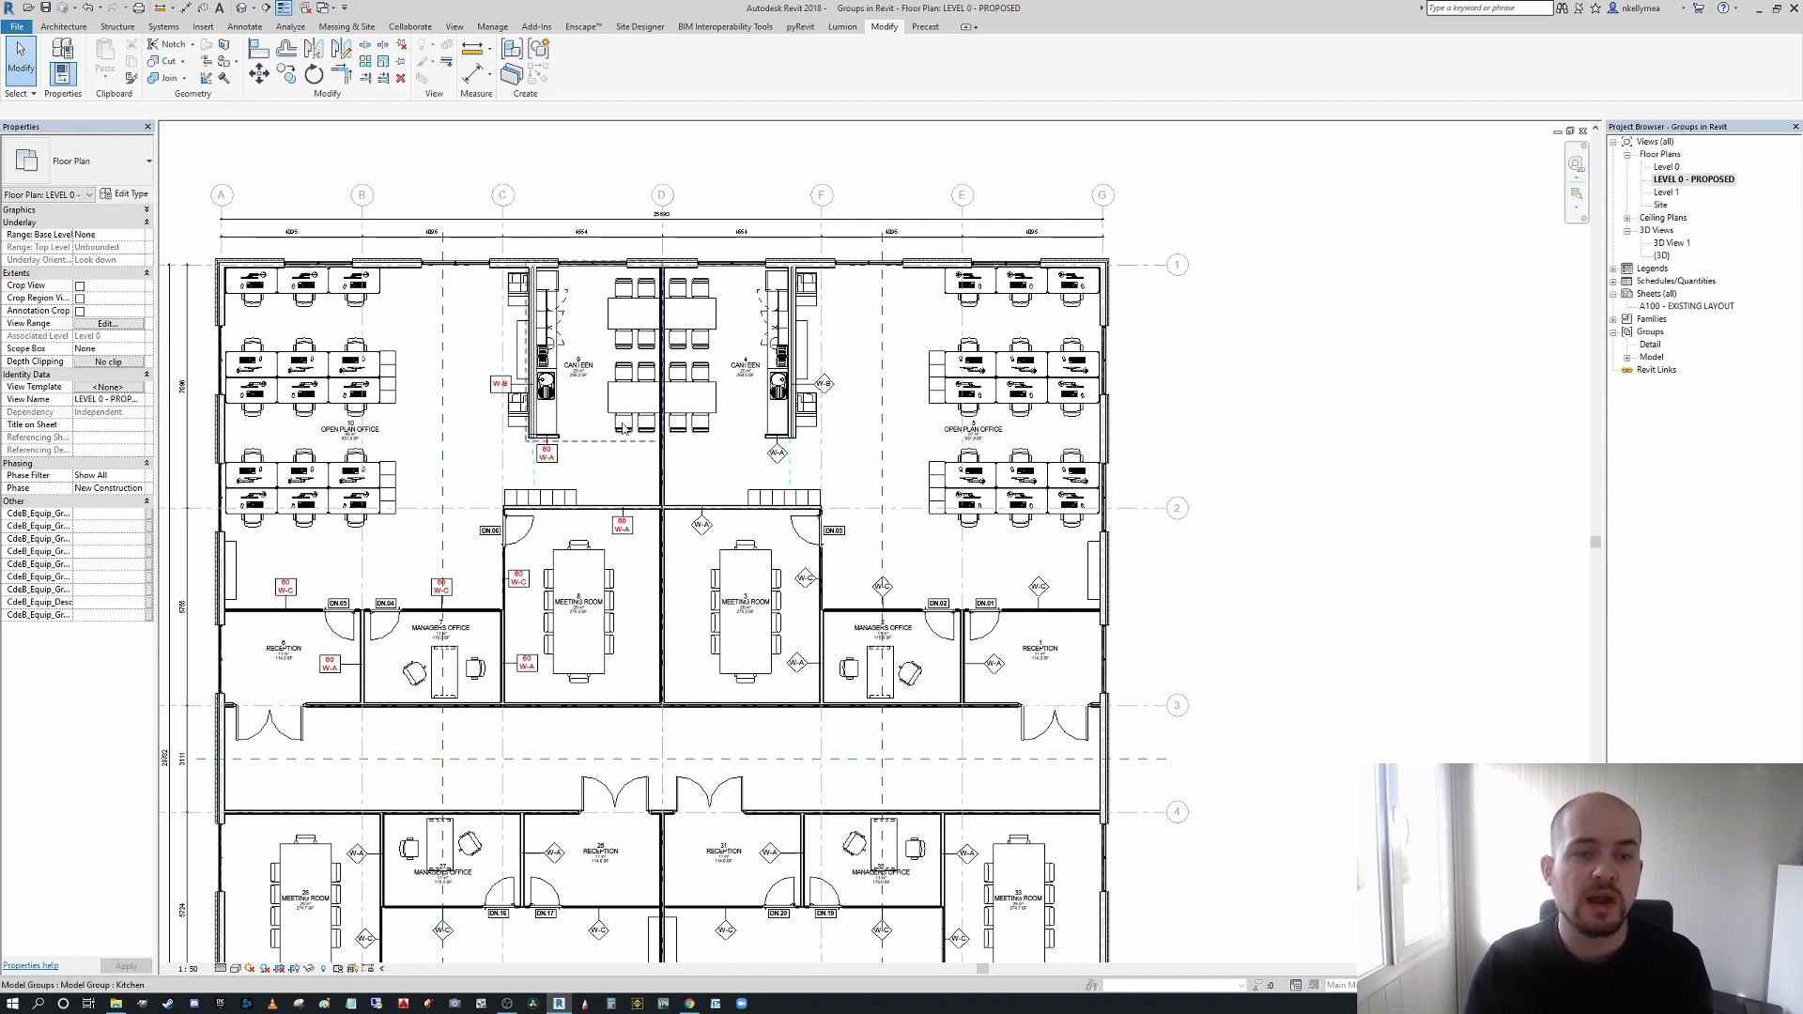
scroll(1106, 307, down, 2)
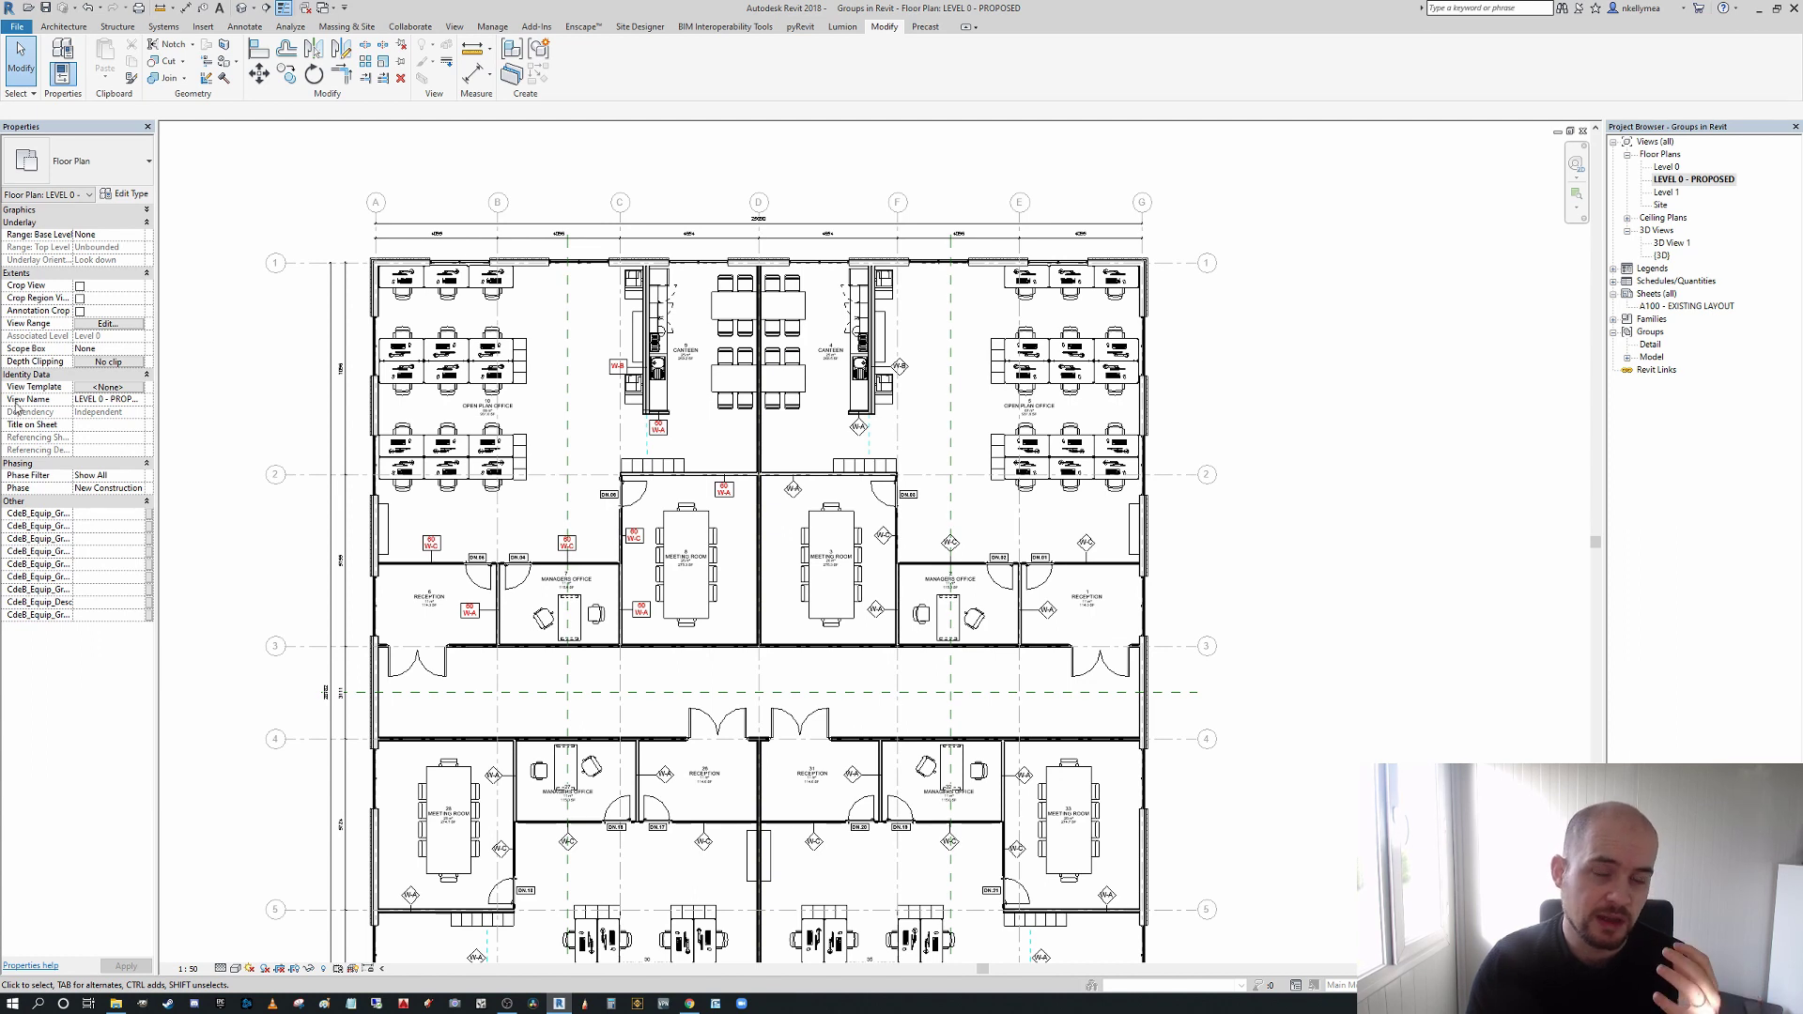
middle_drag(709, 490, 695, 490)
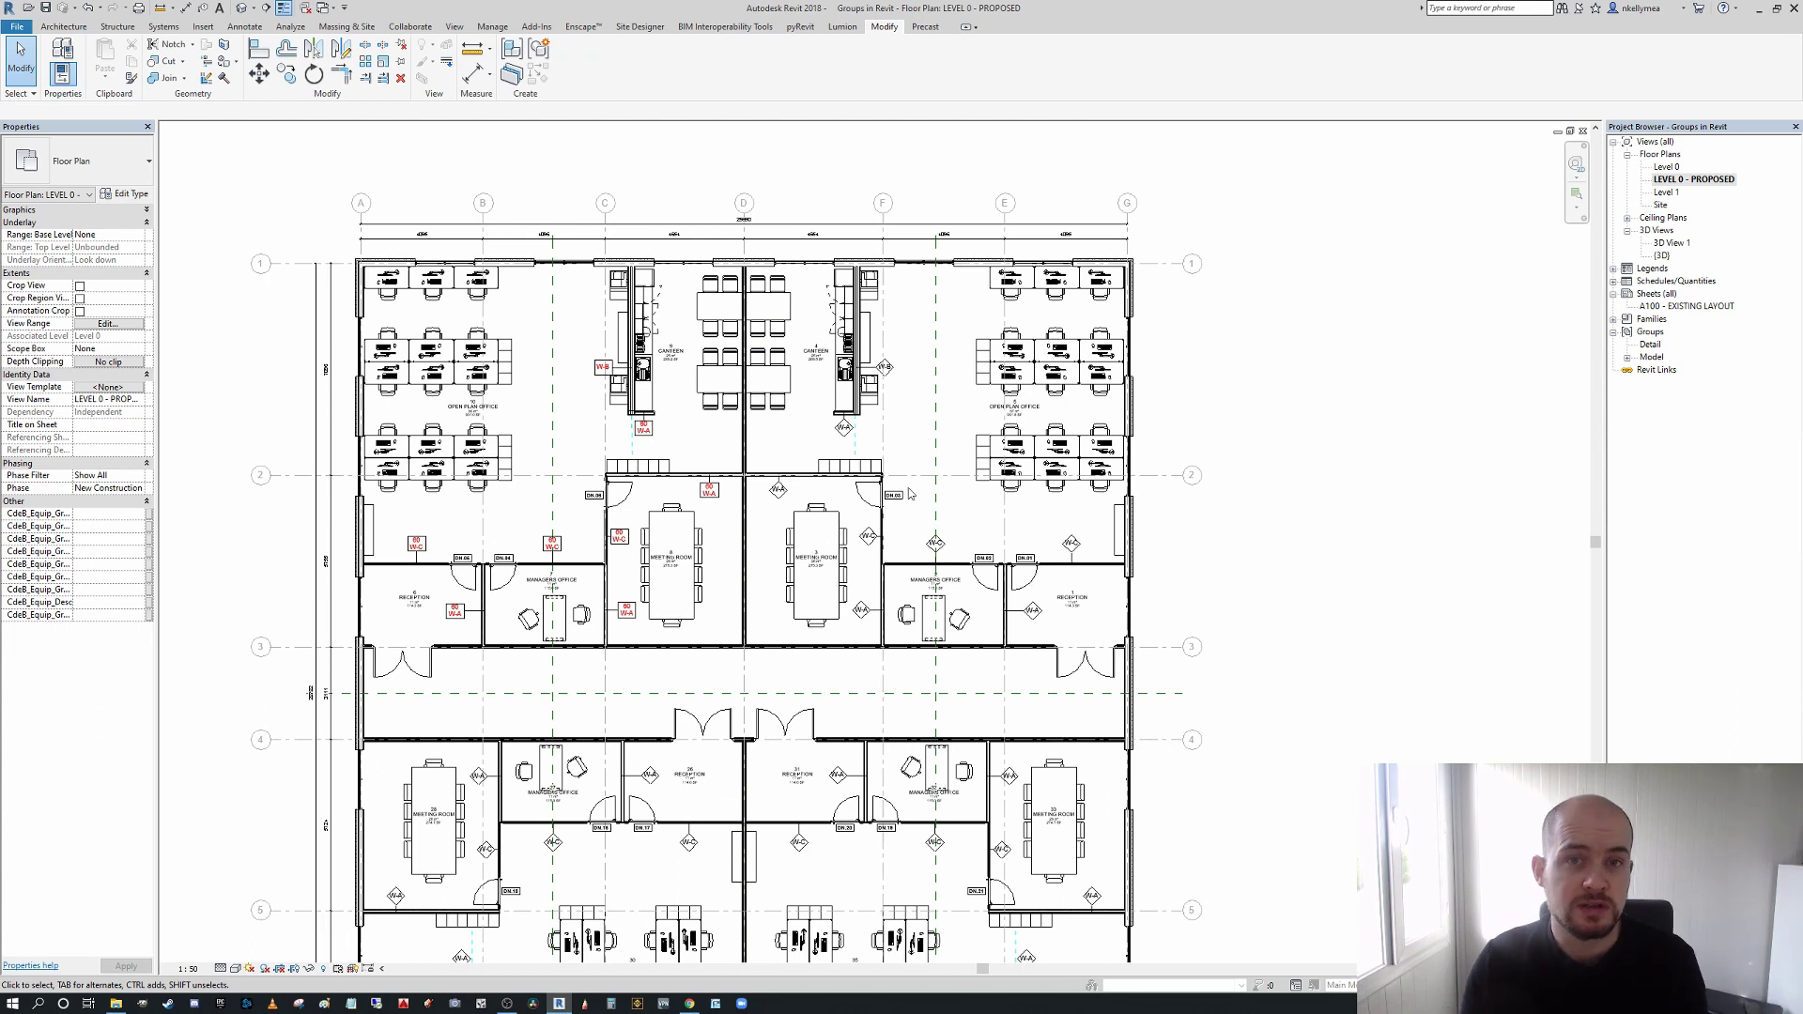
middle_drag(695, 493, 728, 406)
scroll(728, 406, up, 1)
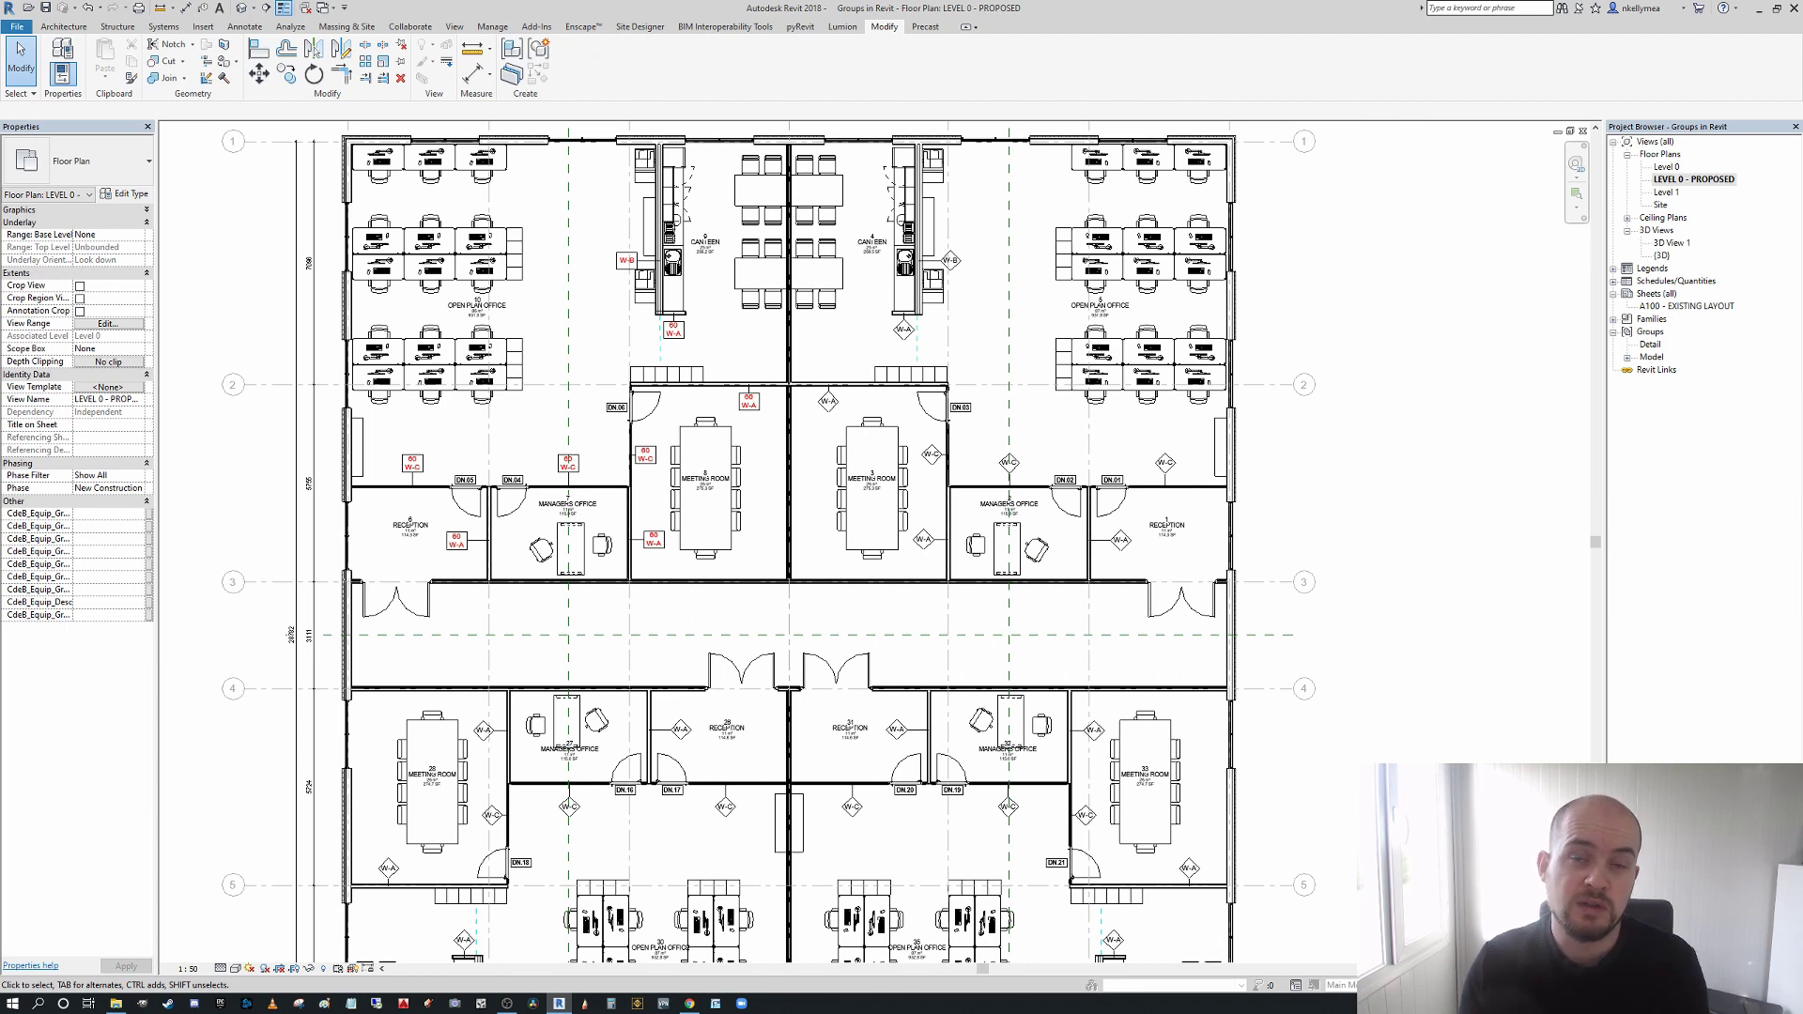
middle_drag(855, 521, 851, 549)
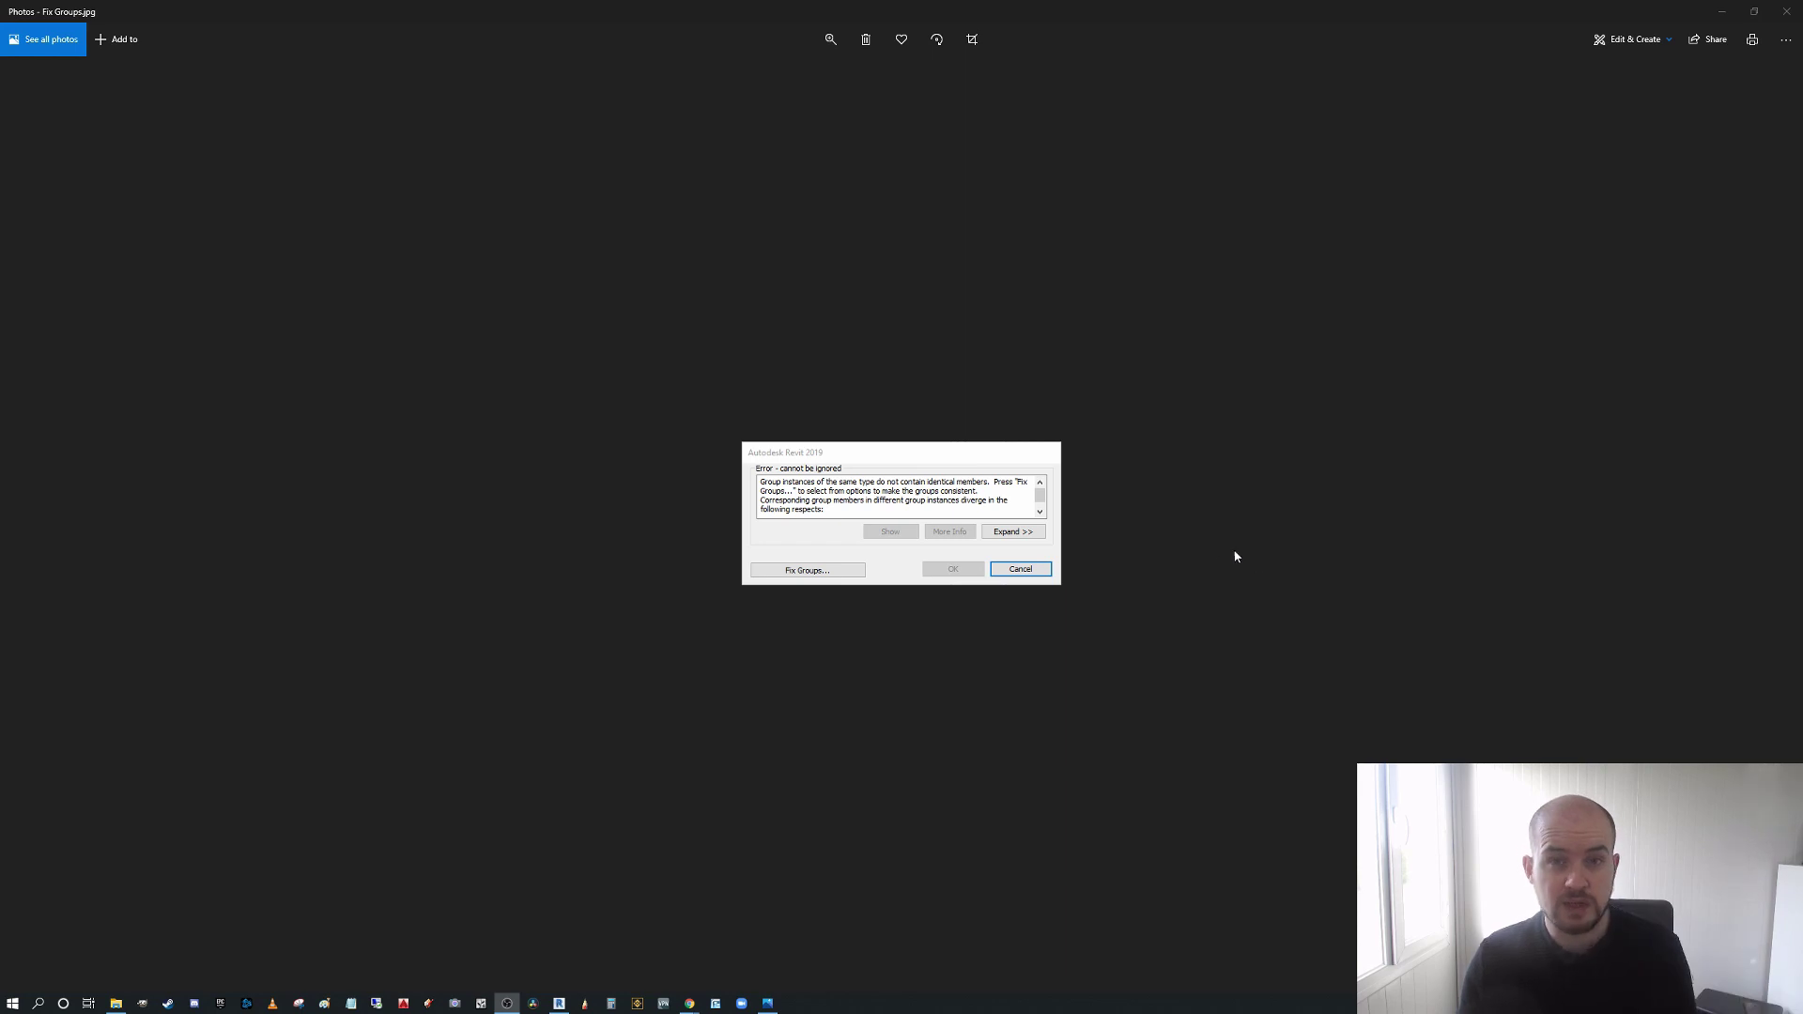
- Switch to Photos and examine the Fix Groups.jpg image of the Revit group error, checking the adjacent image too
key(Right)
key(Left)
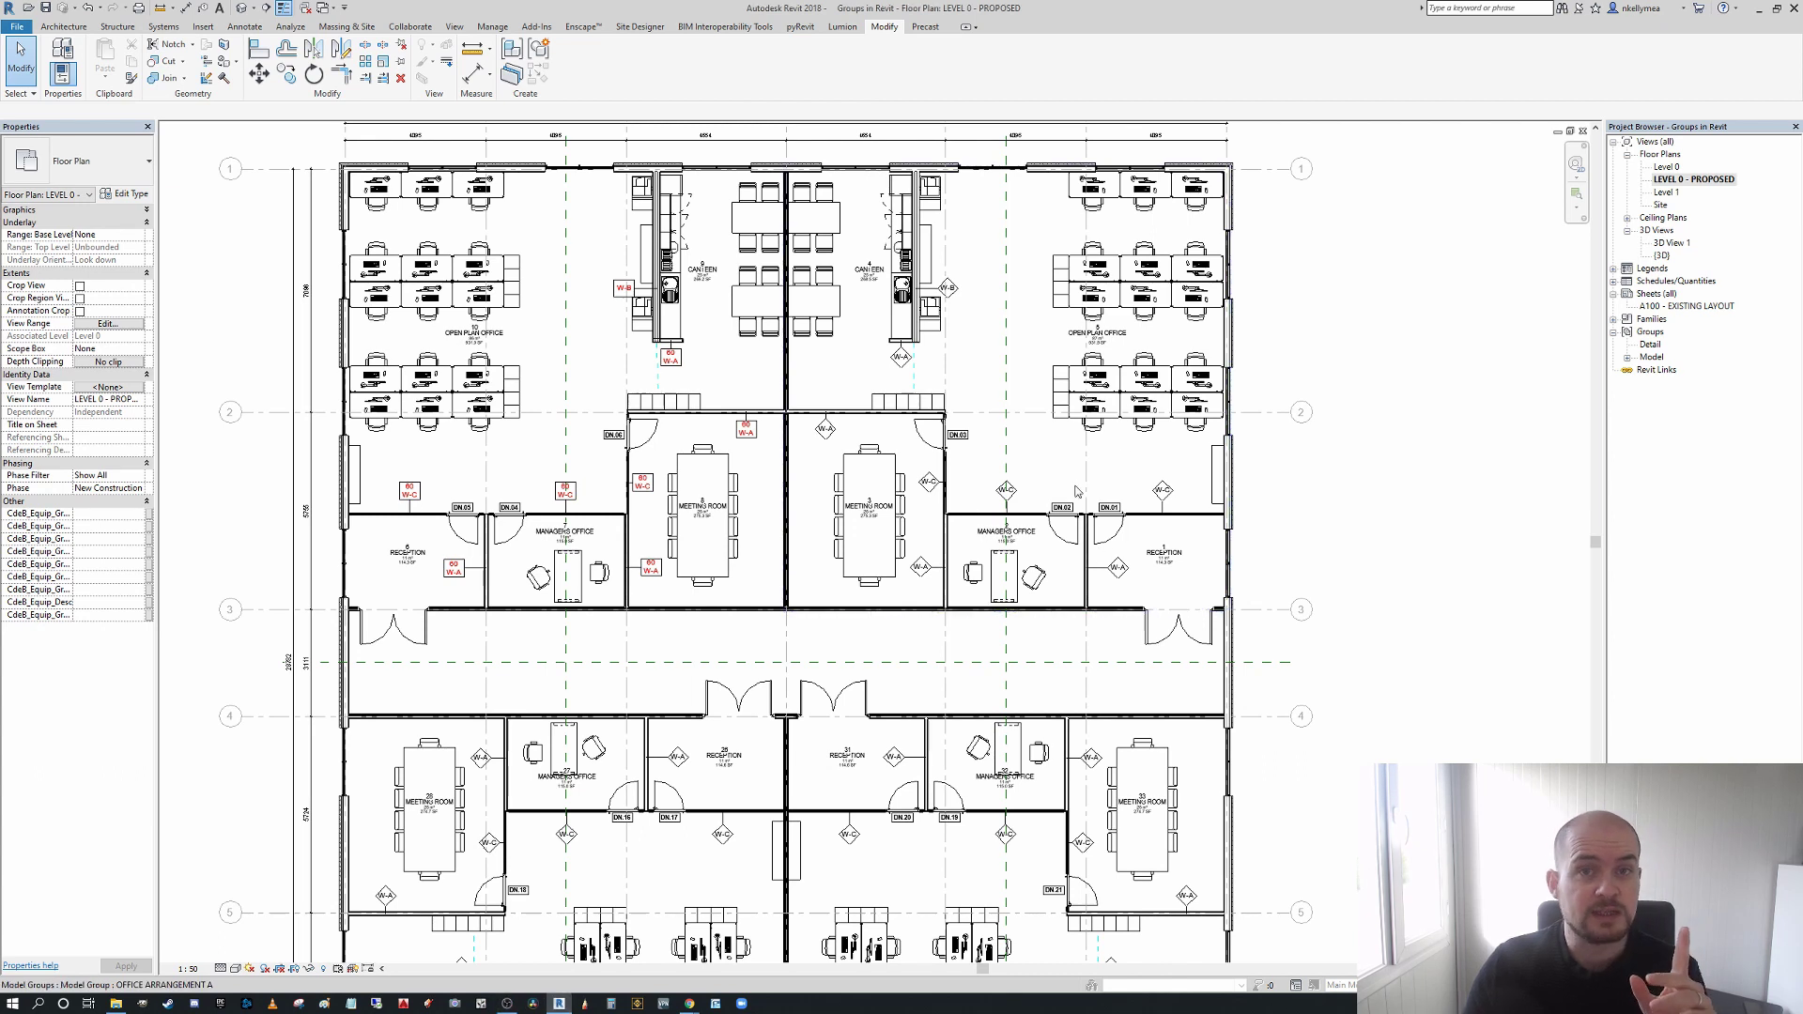
- Return to the Revit floor plan, select the north-east OFFICE ARRANGEMENT A group to examine its extent, and clear the selection
middle_drag(1075, 488, 1004, 598)
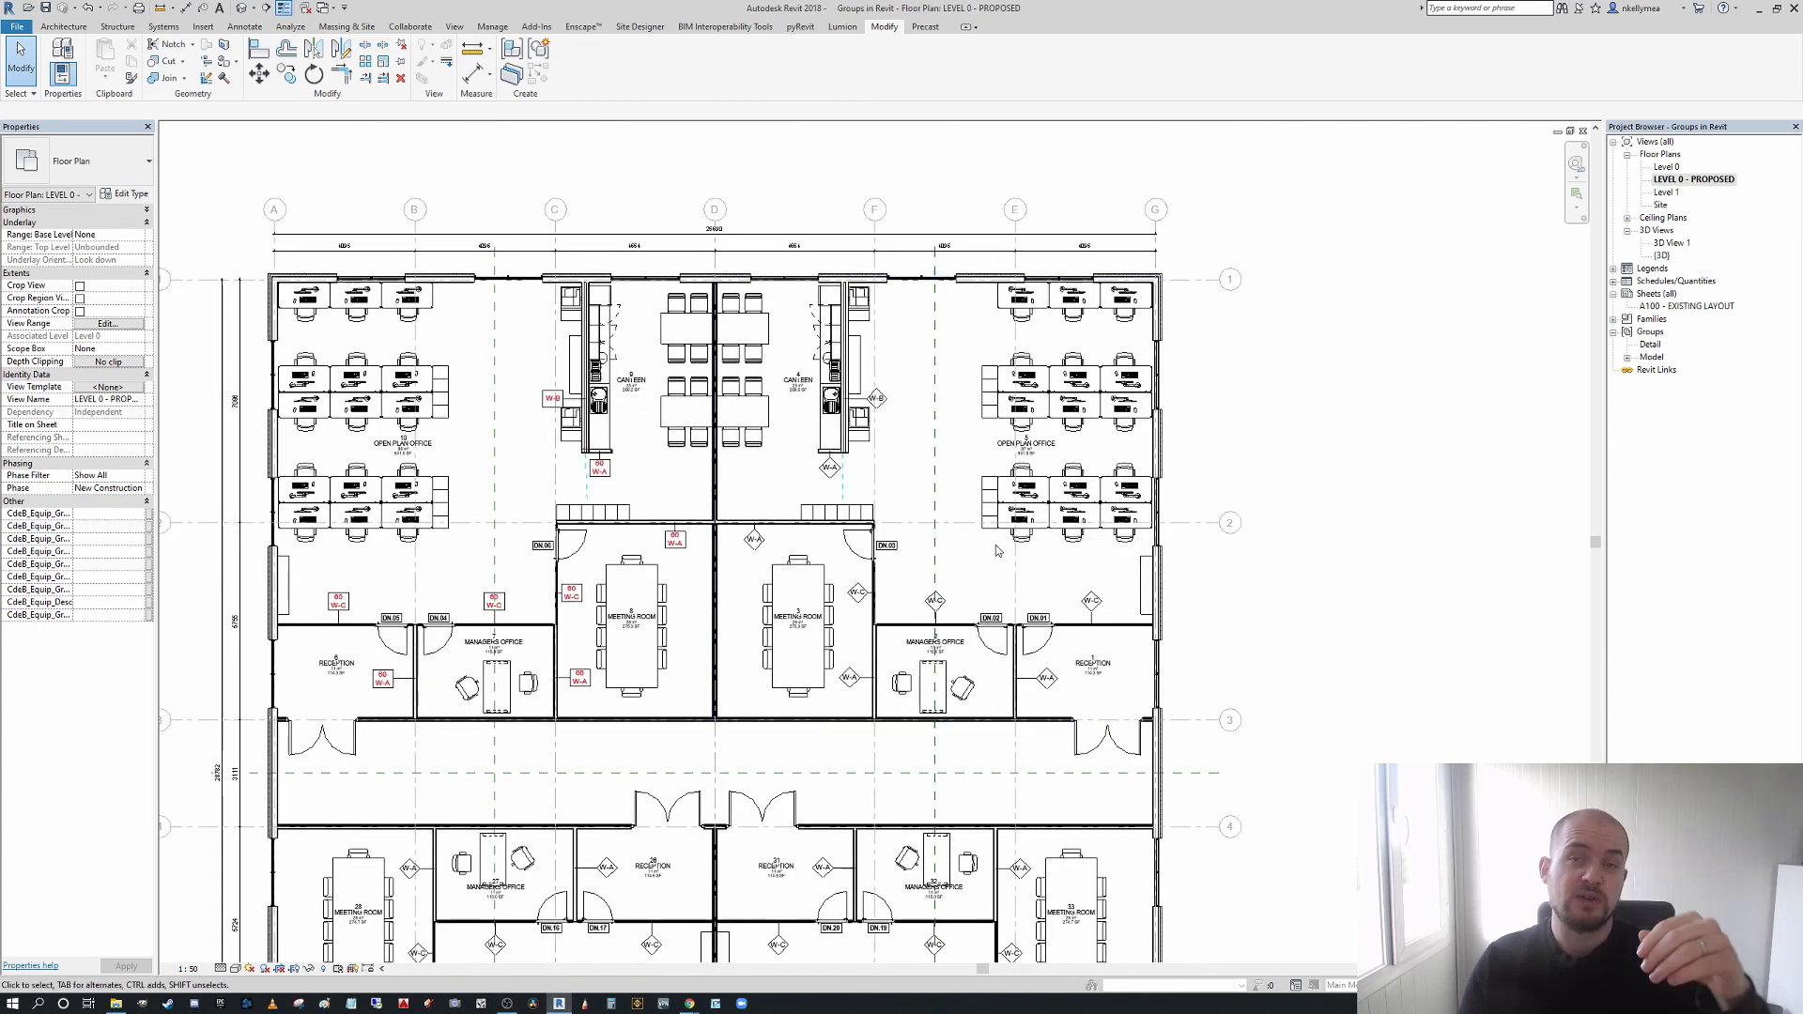
middle_drag(1005, 469, 1016, 502)
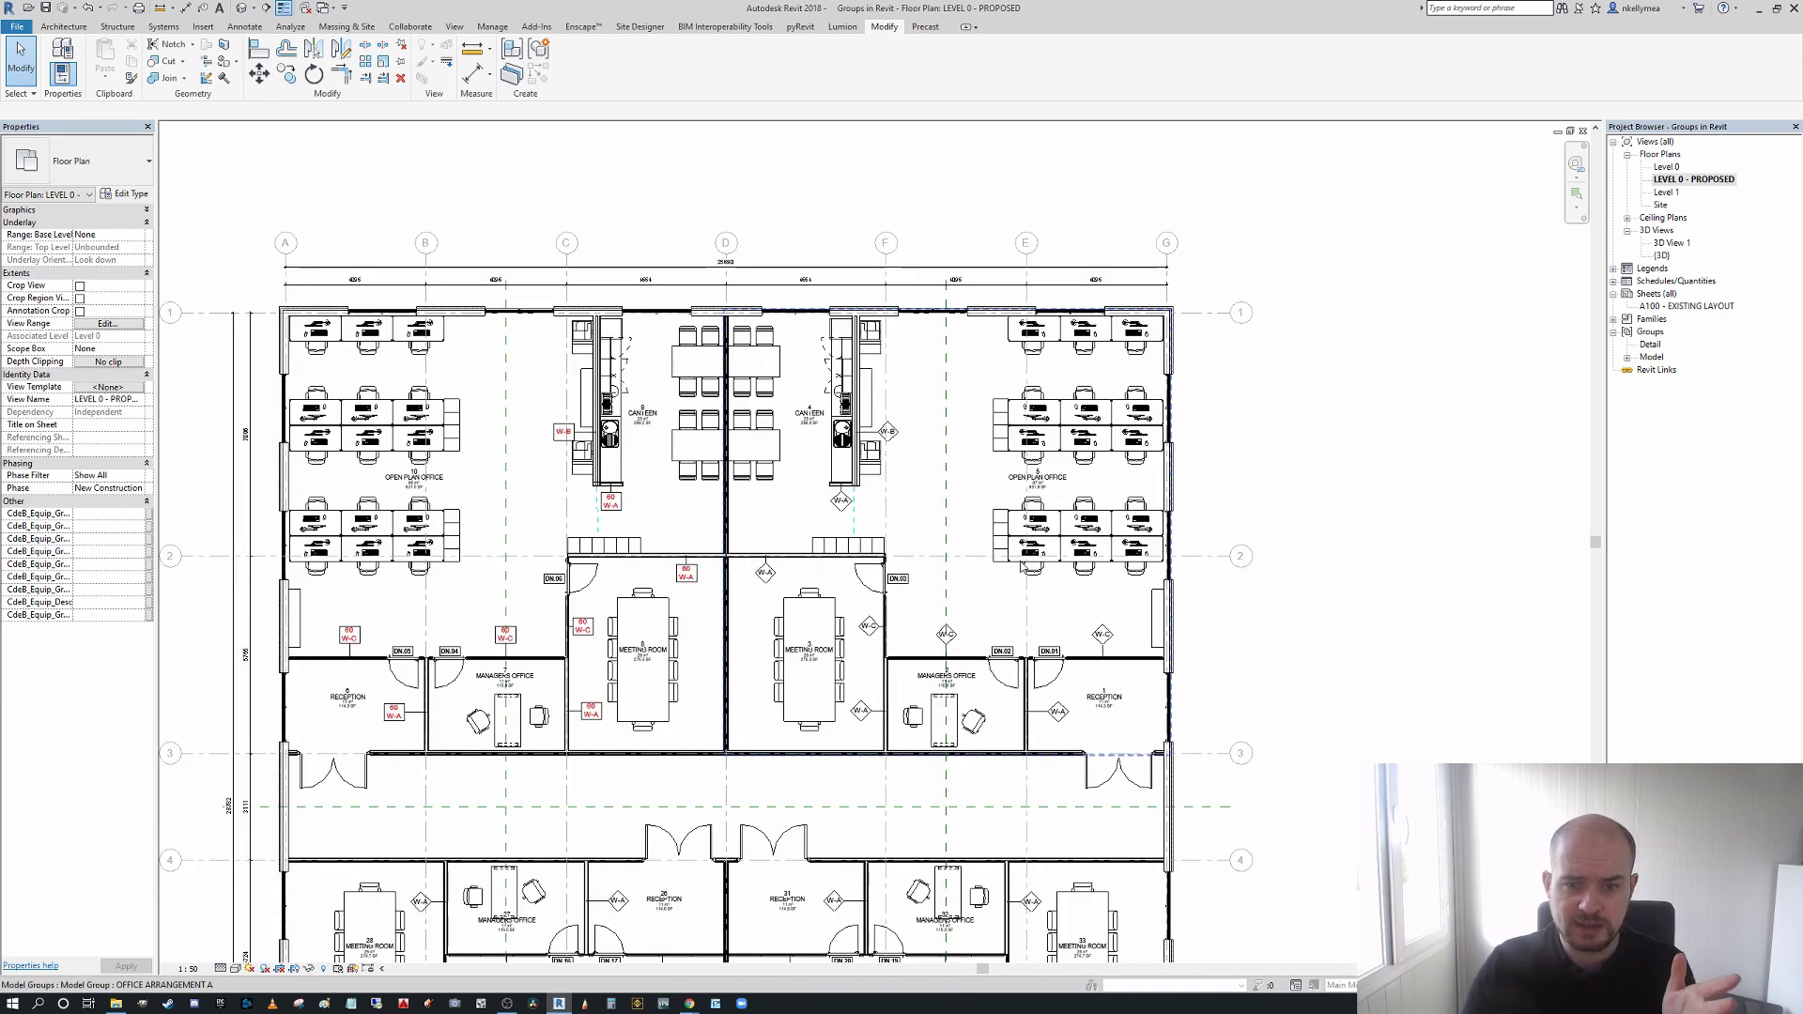
click(1024, 566)
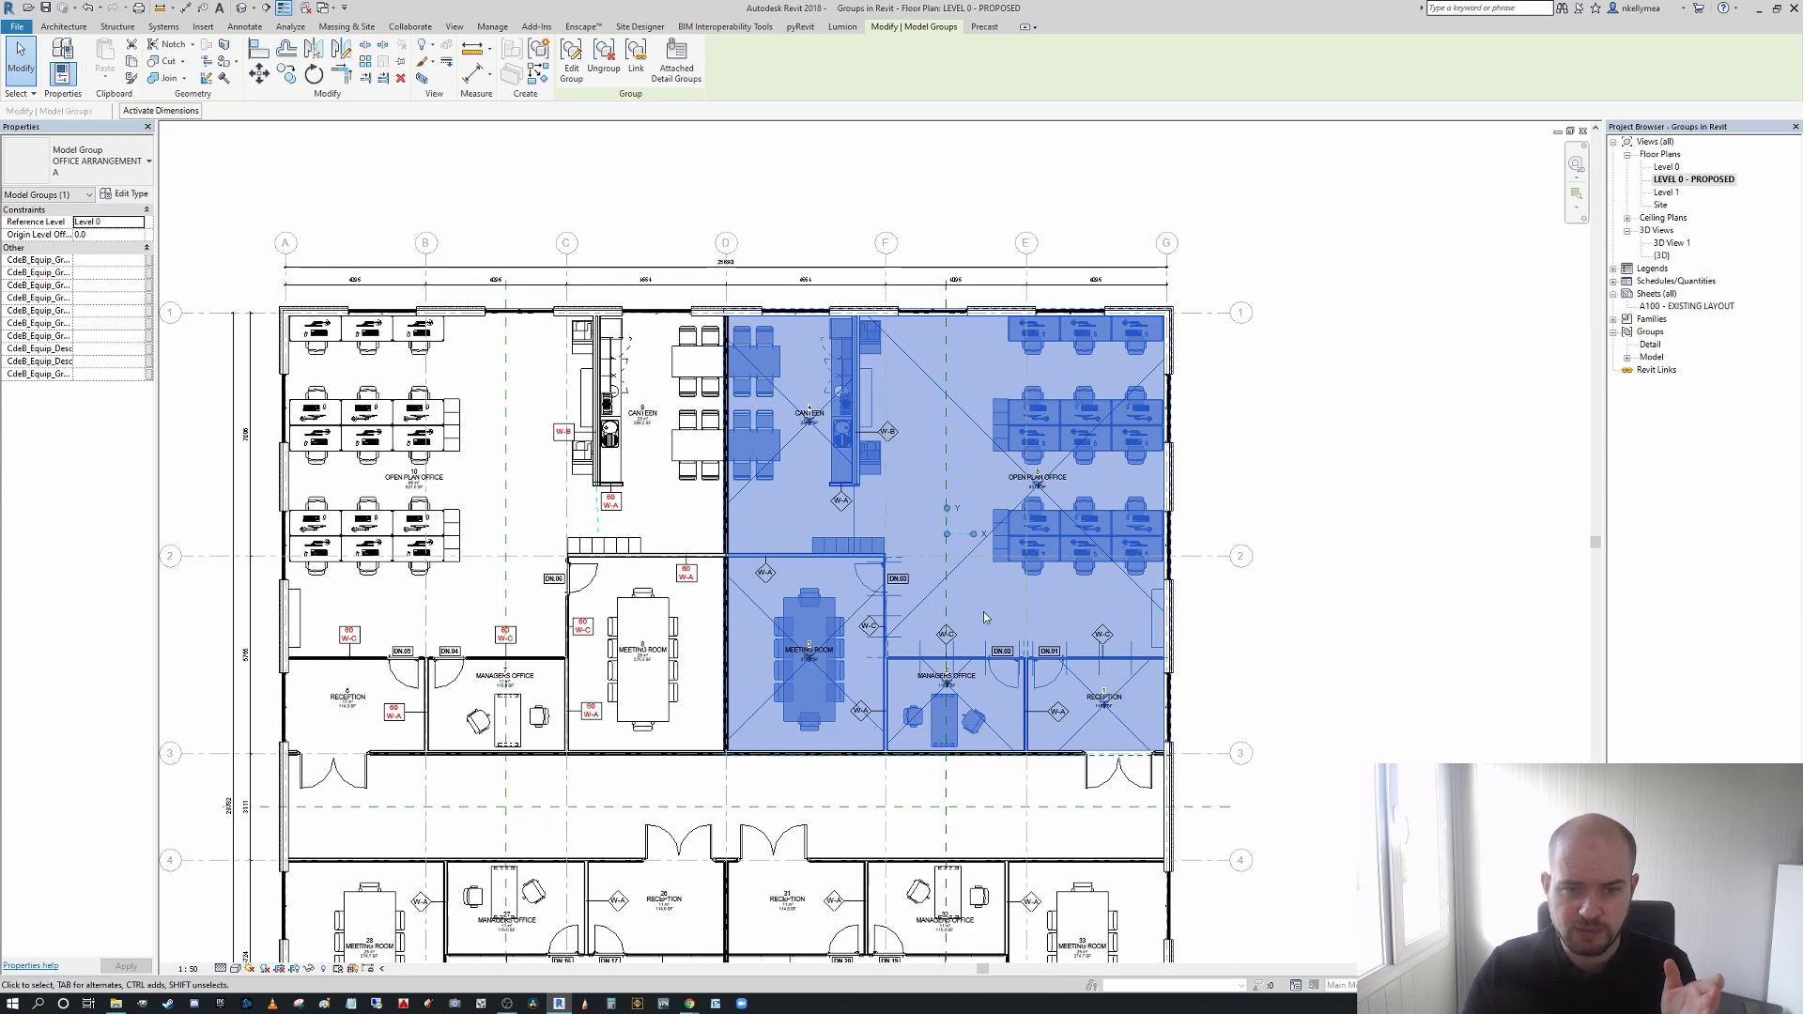
scroll(984, 618, up, 1)
middle_drag(984, 618, 986, 536)
scroll(815, 647, down, 2)
middle_drag(816, 646, 853, 547)
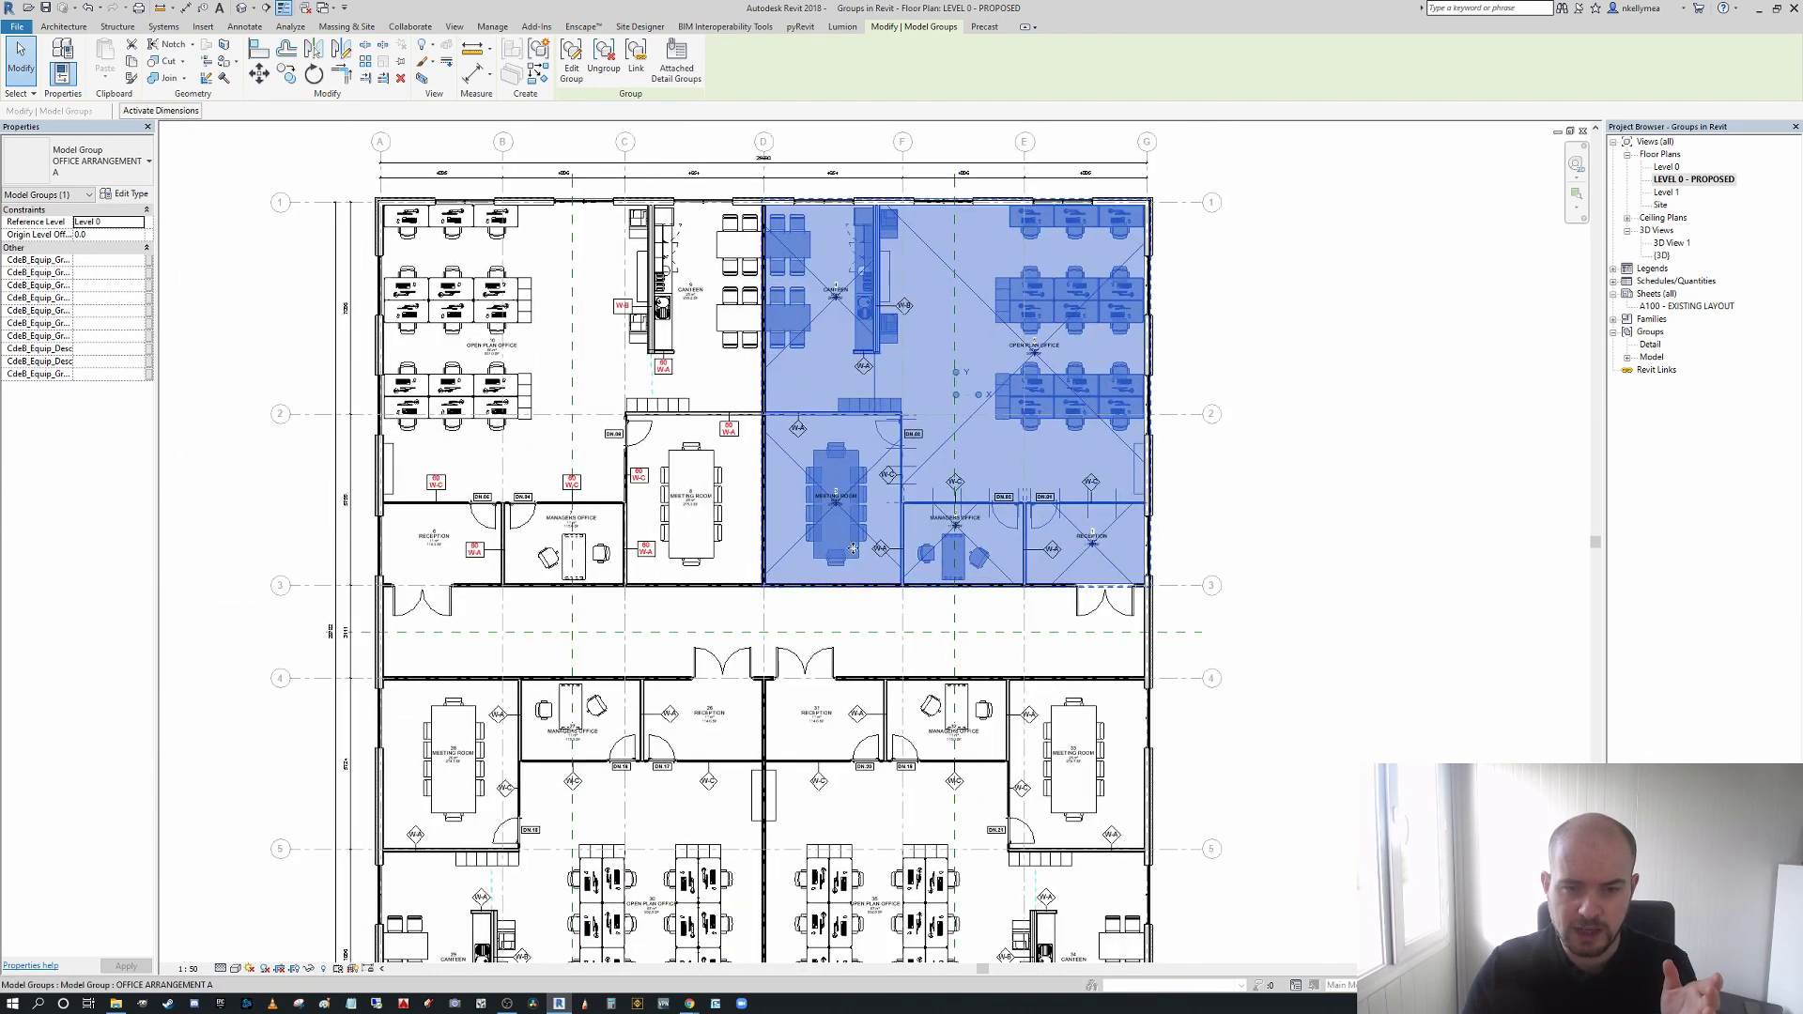
scroll(798, 481, up, 2)
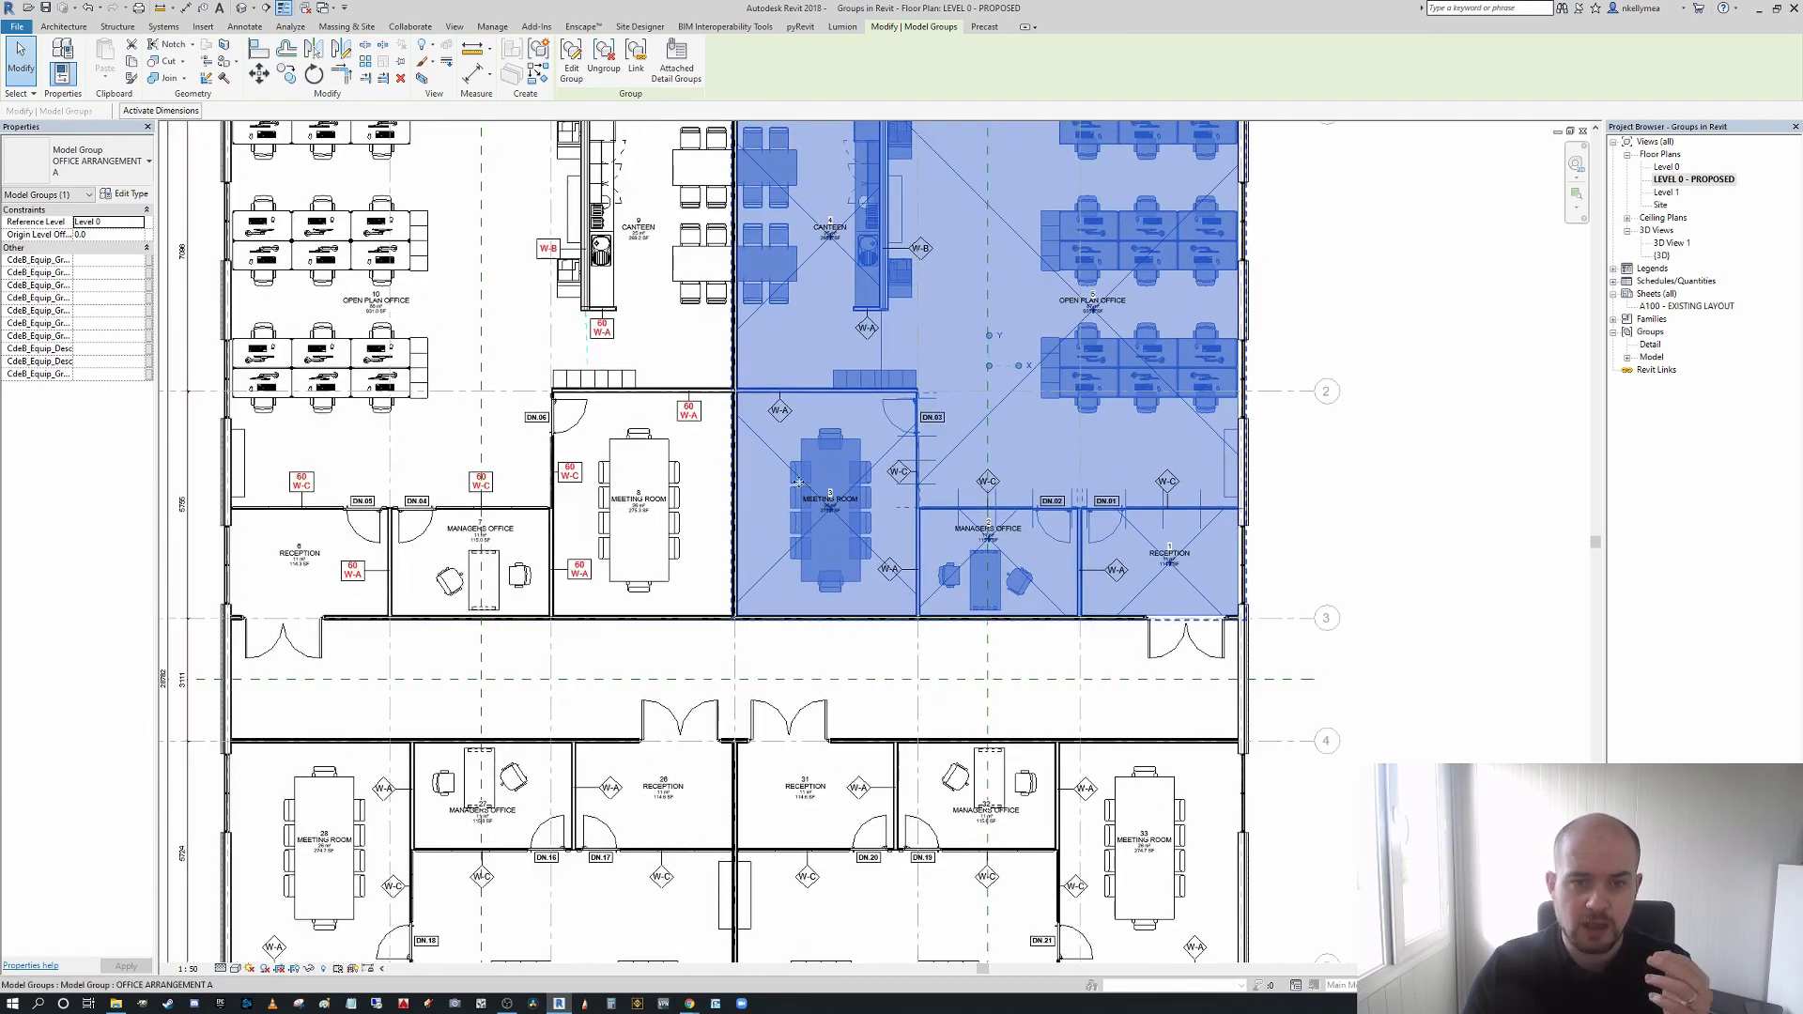
scroll(940, 483, up, 1)
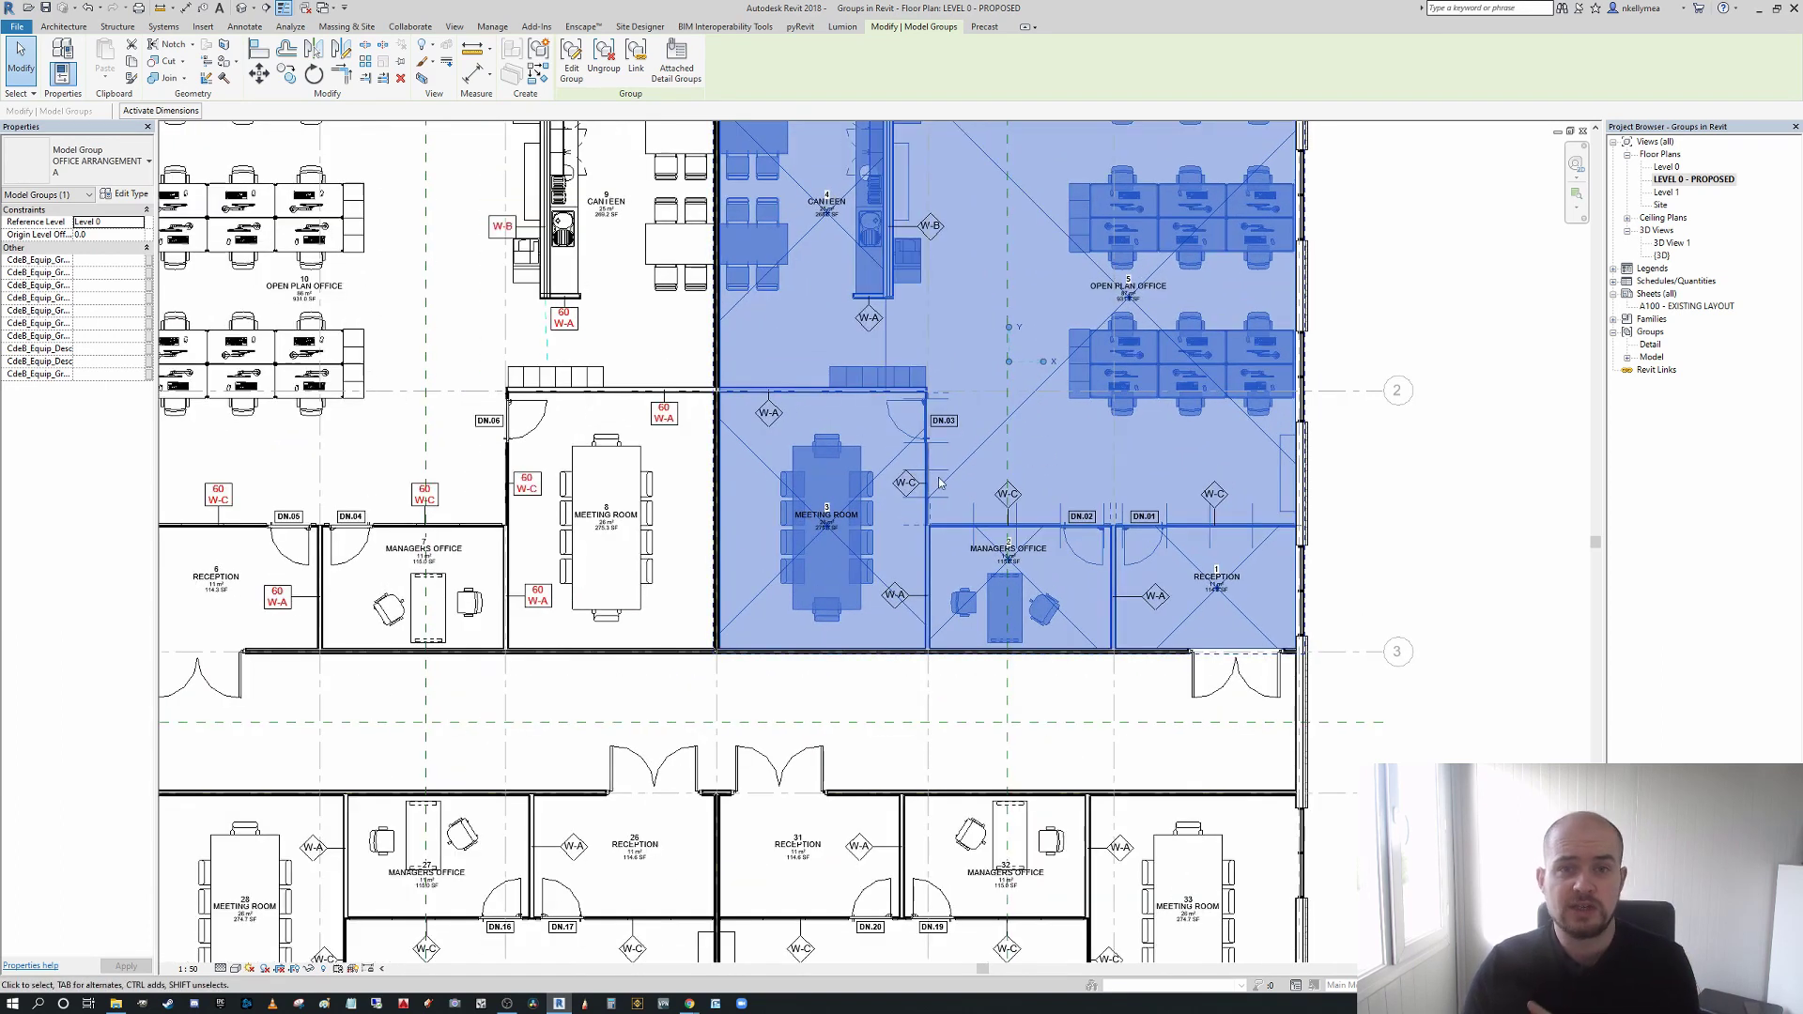
scroll(799, 427, up, 2)
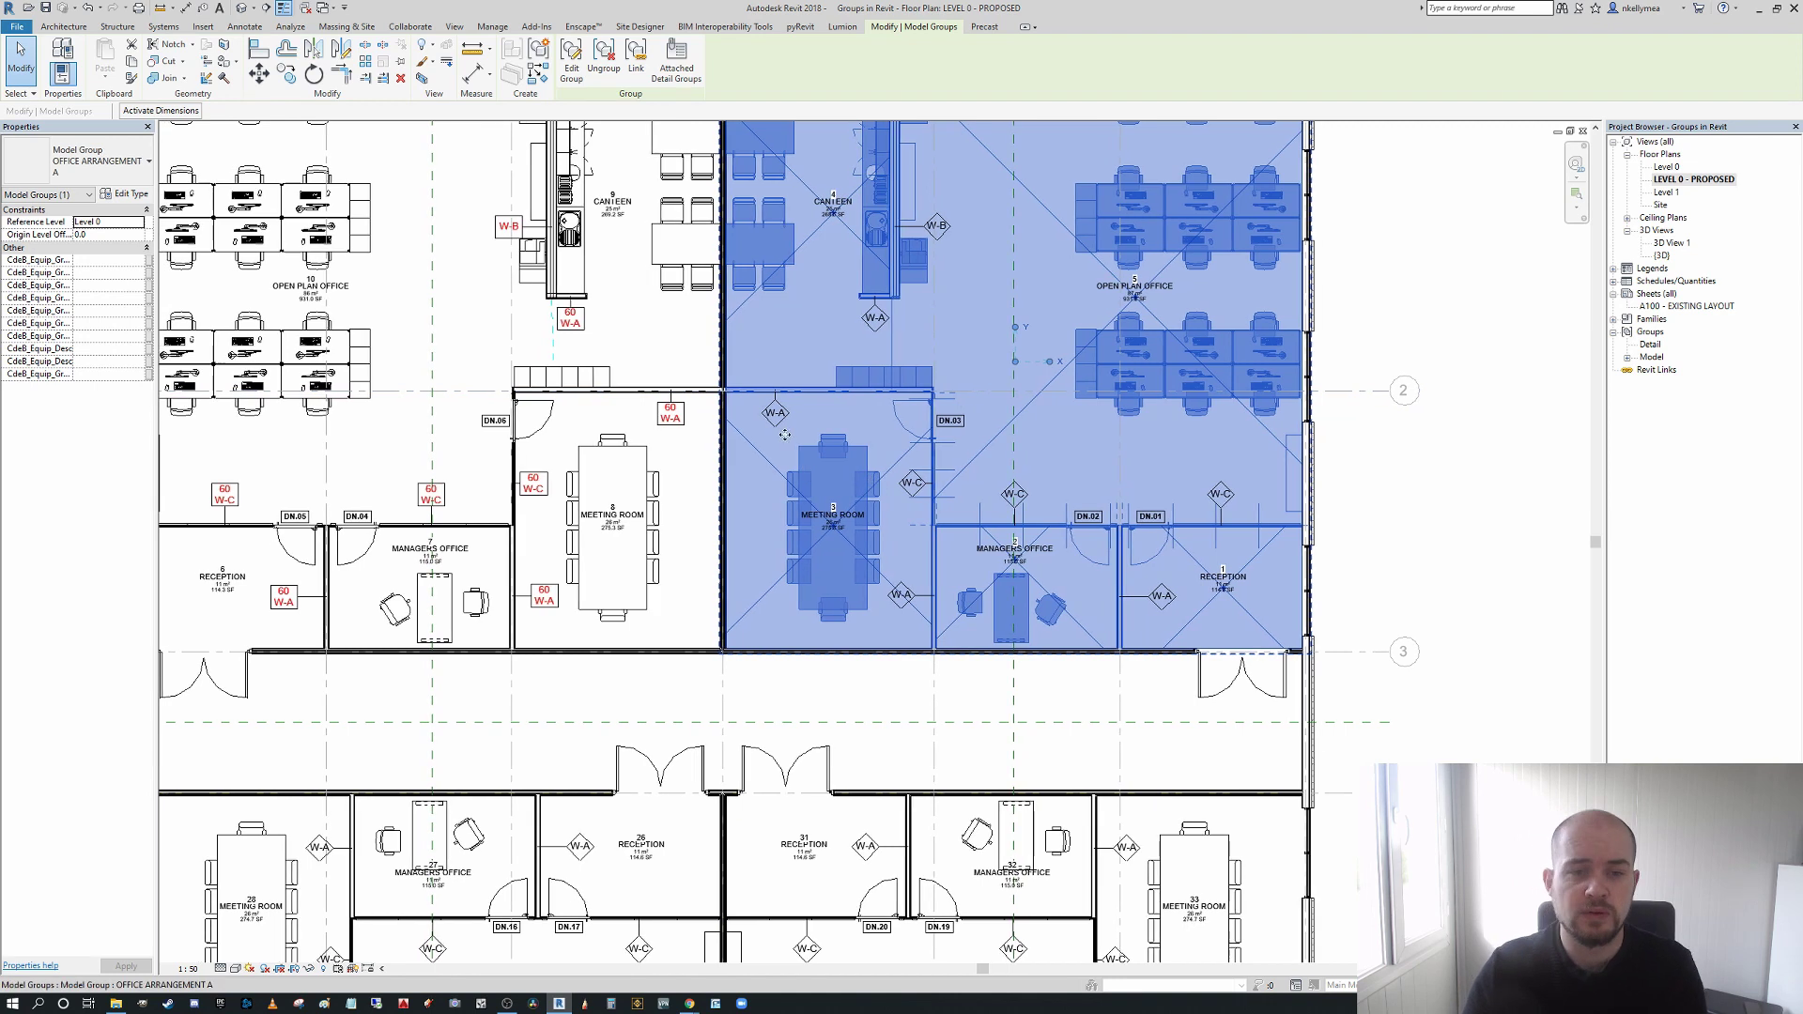
key(Escape)
scroll(814, 425, down, 2)
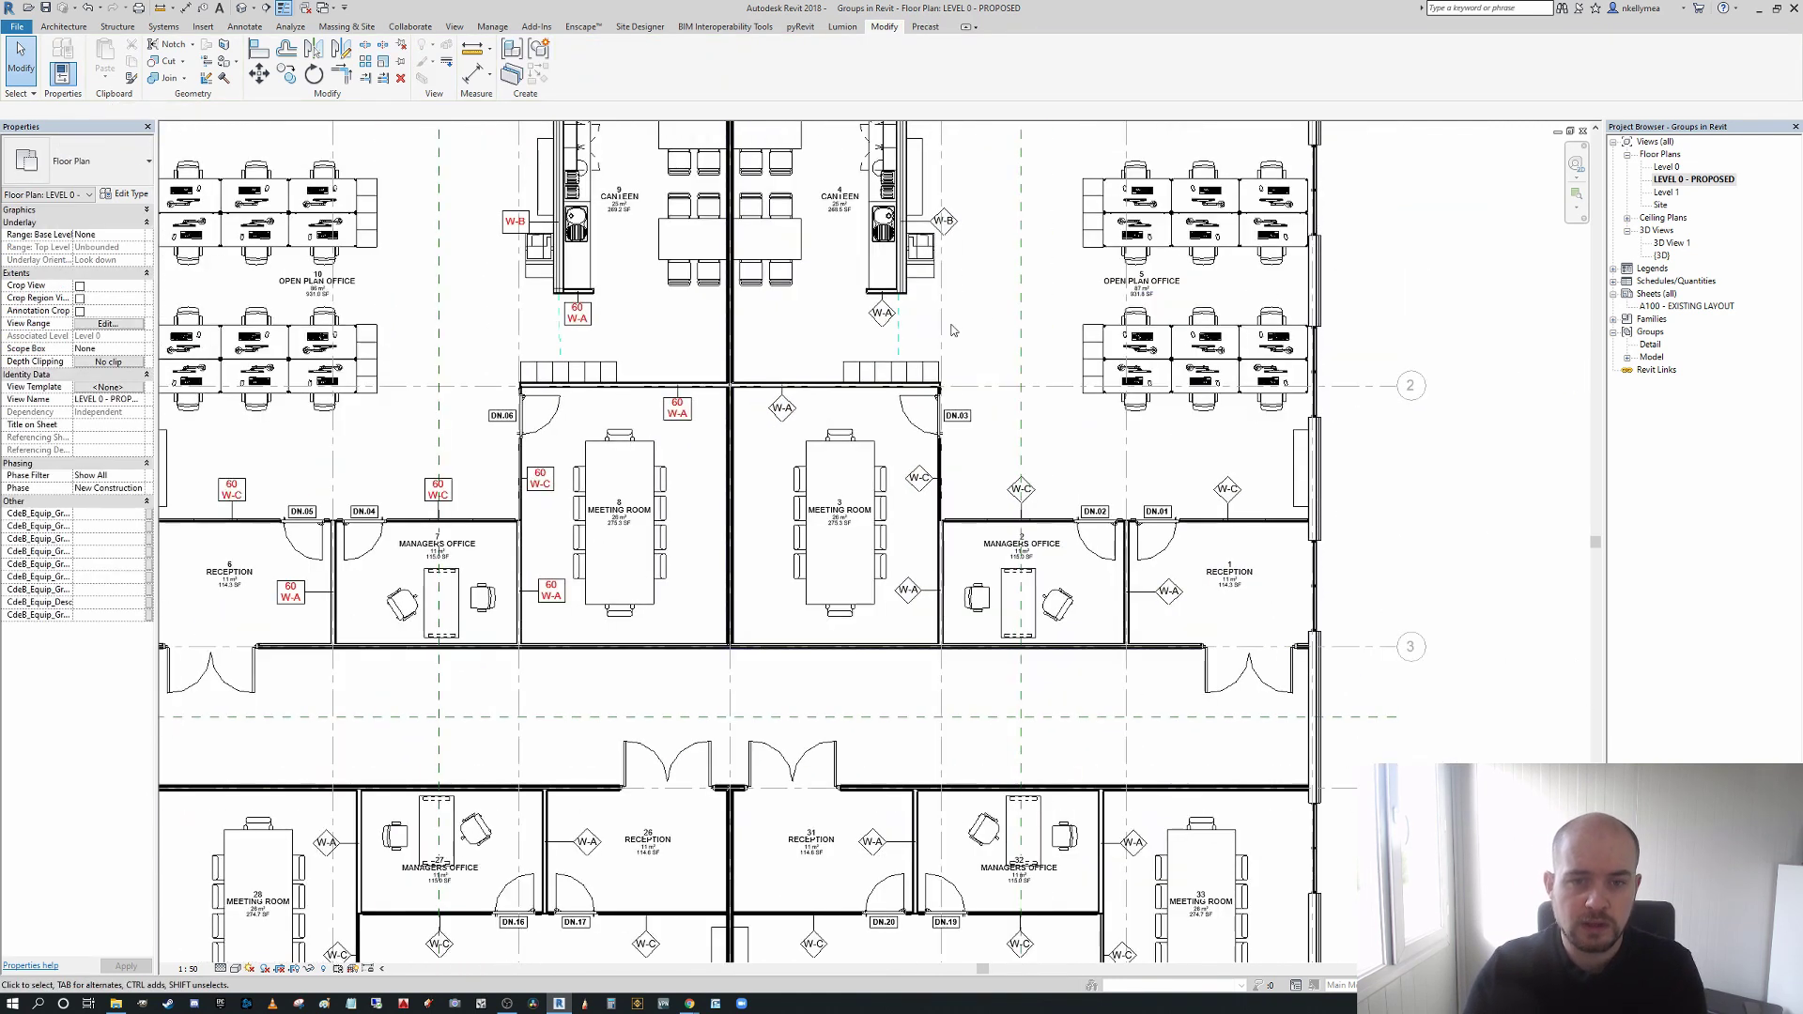
- Open the north-east OFFICE ARRANGEMENT A group for editing and start a floor boundary sketch within it
click(944, 418)
middle_drag(944, 418, 944, 538)
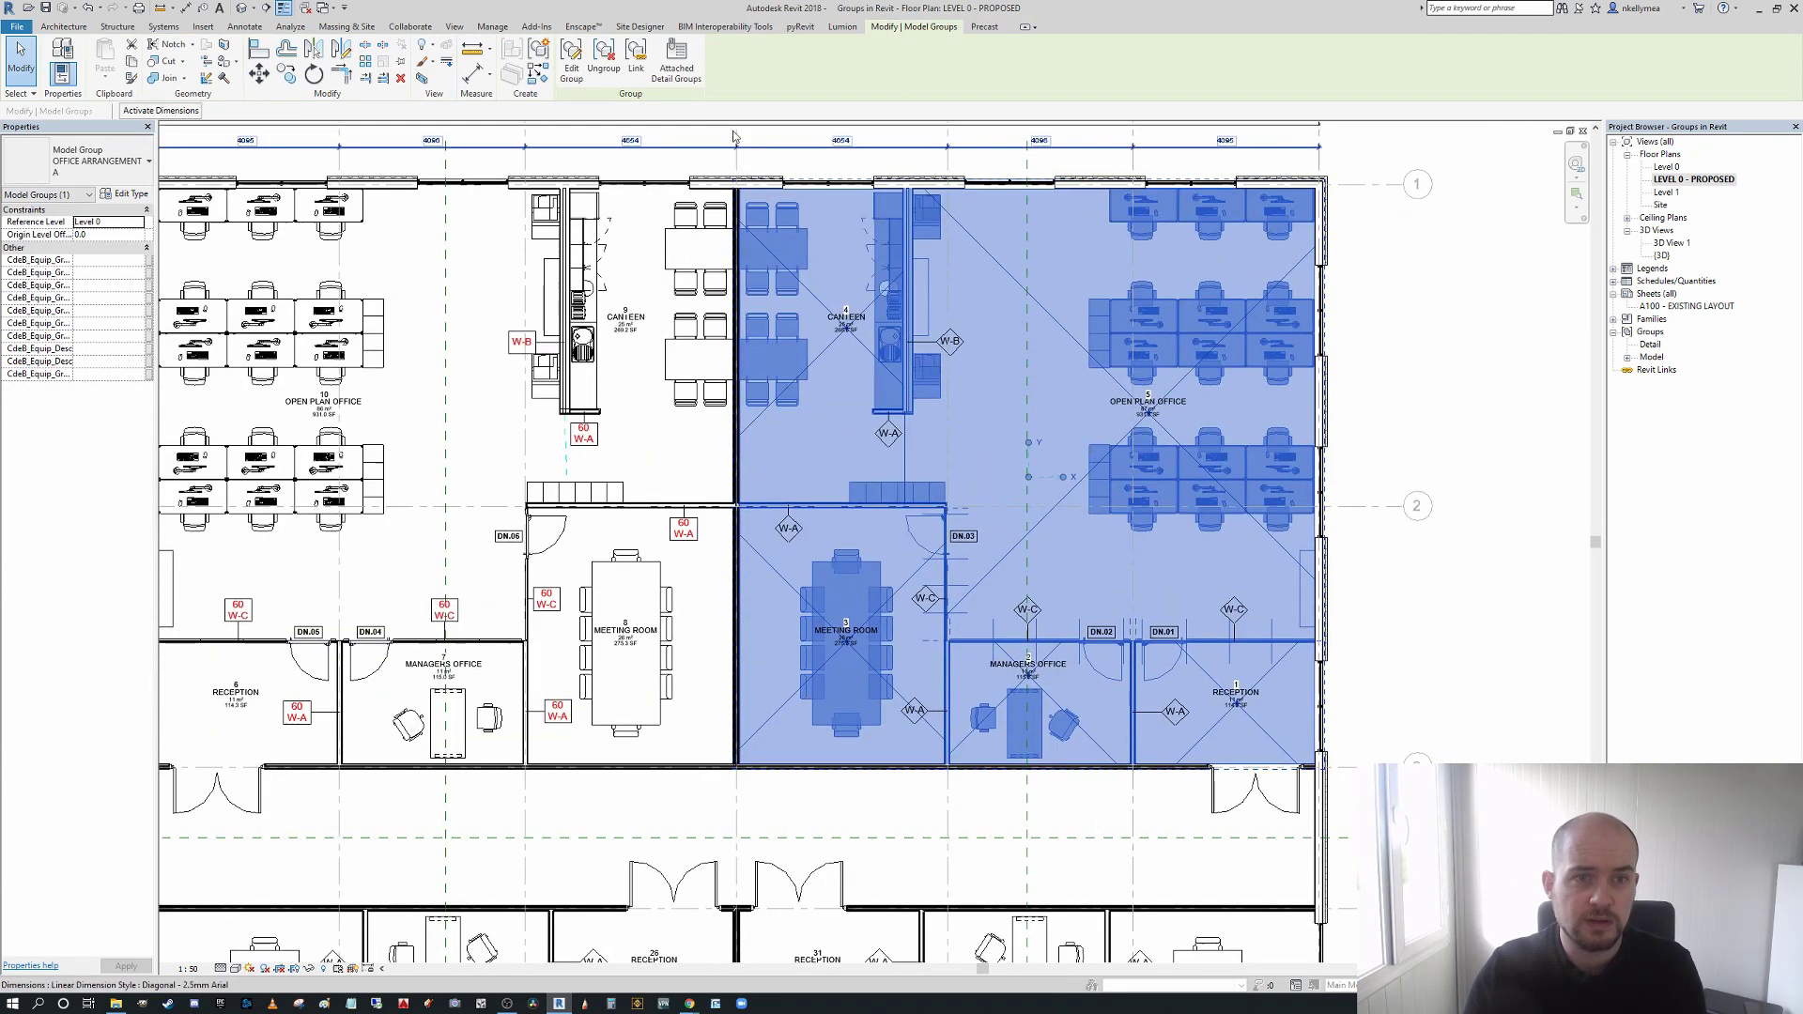
click(571, 59)
click(63, 26)
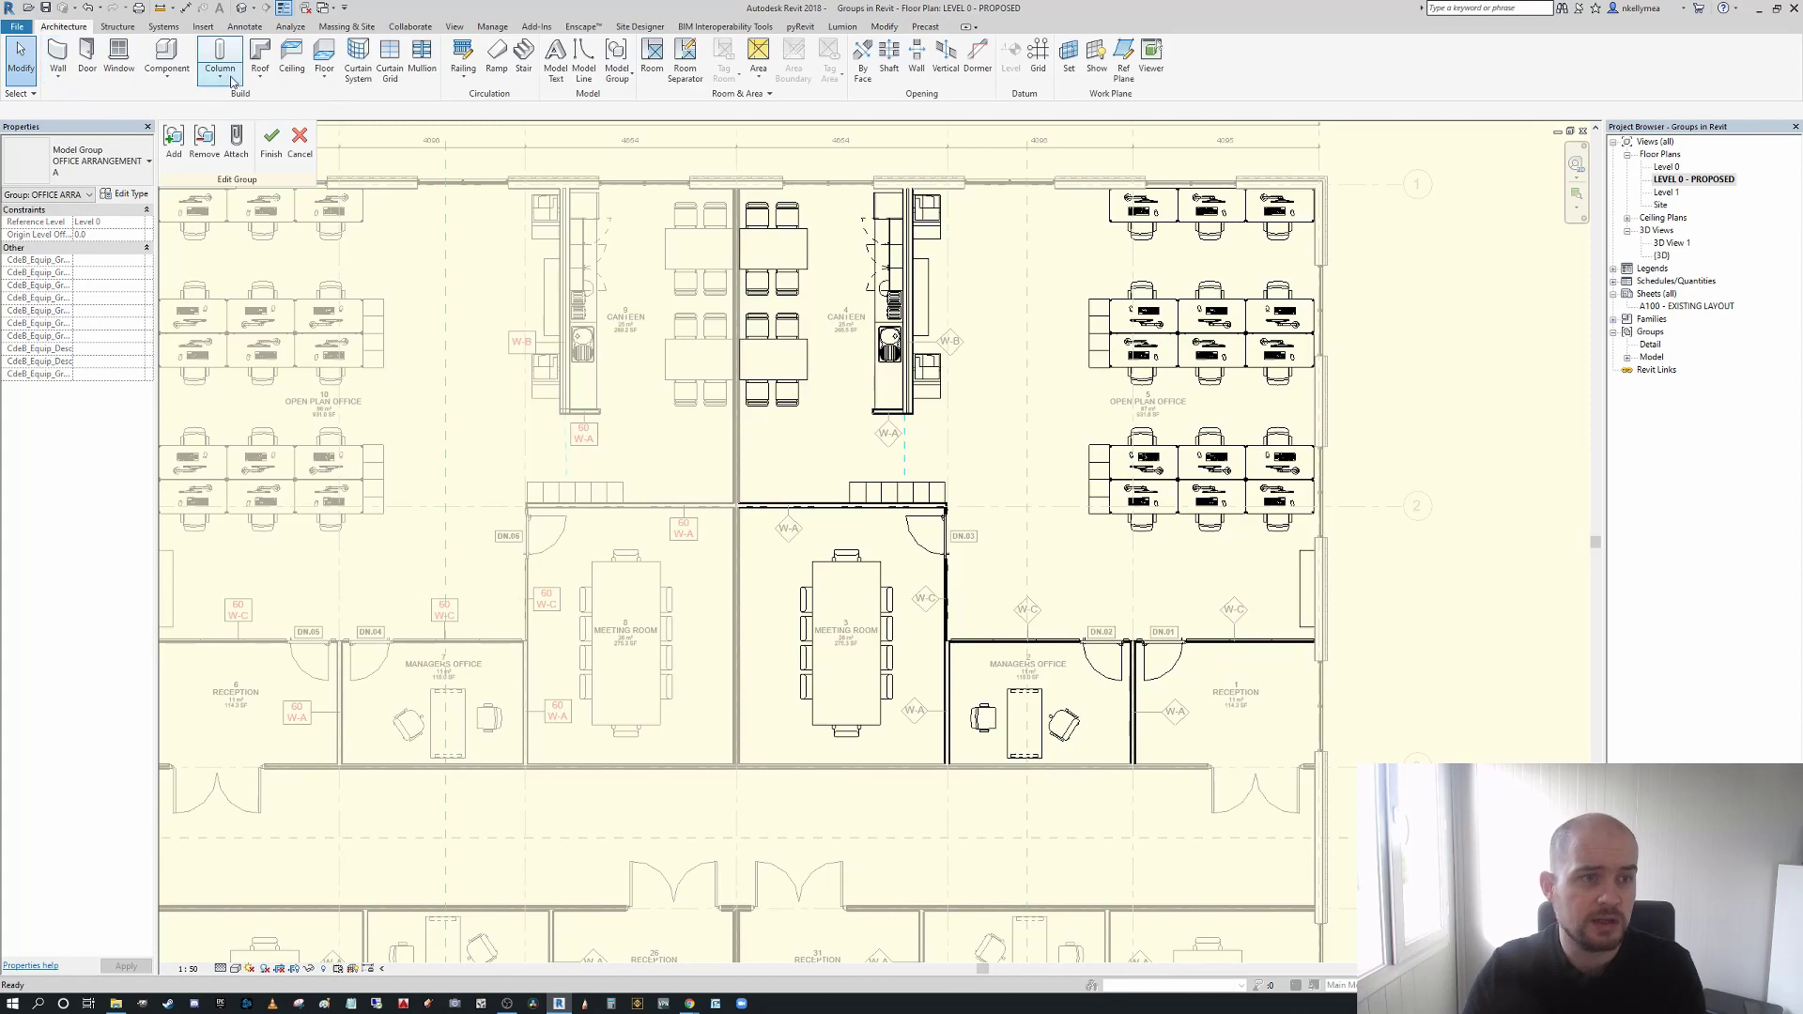
click(326, 79)
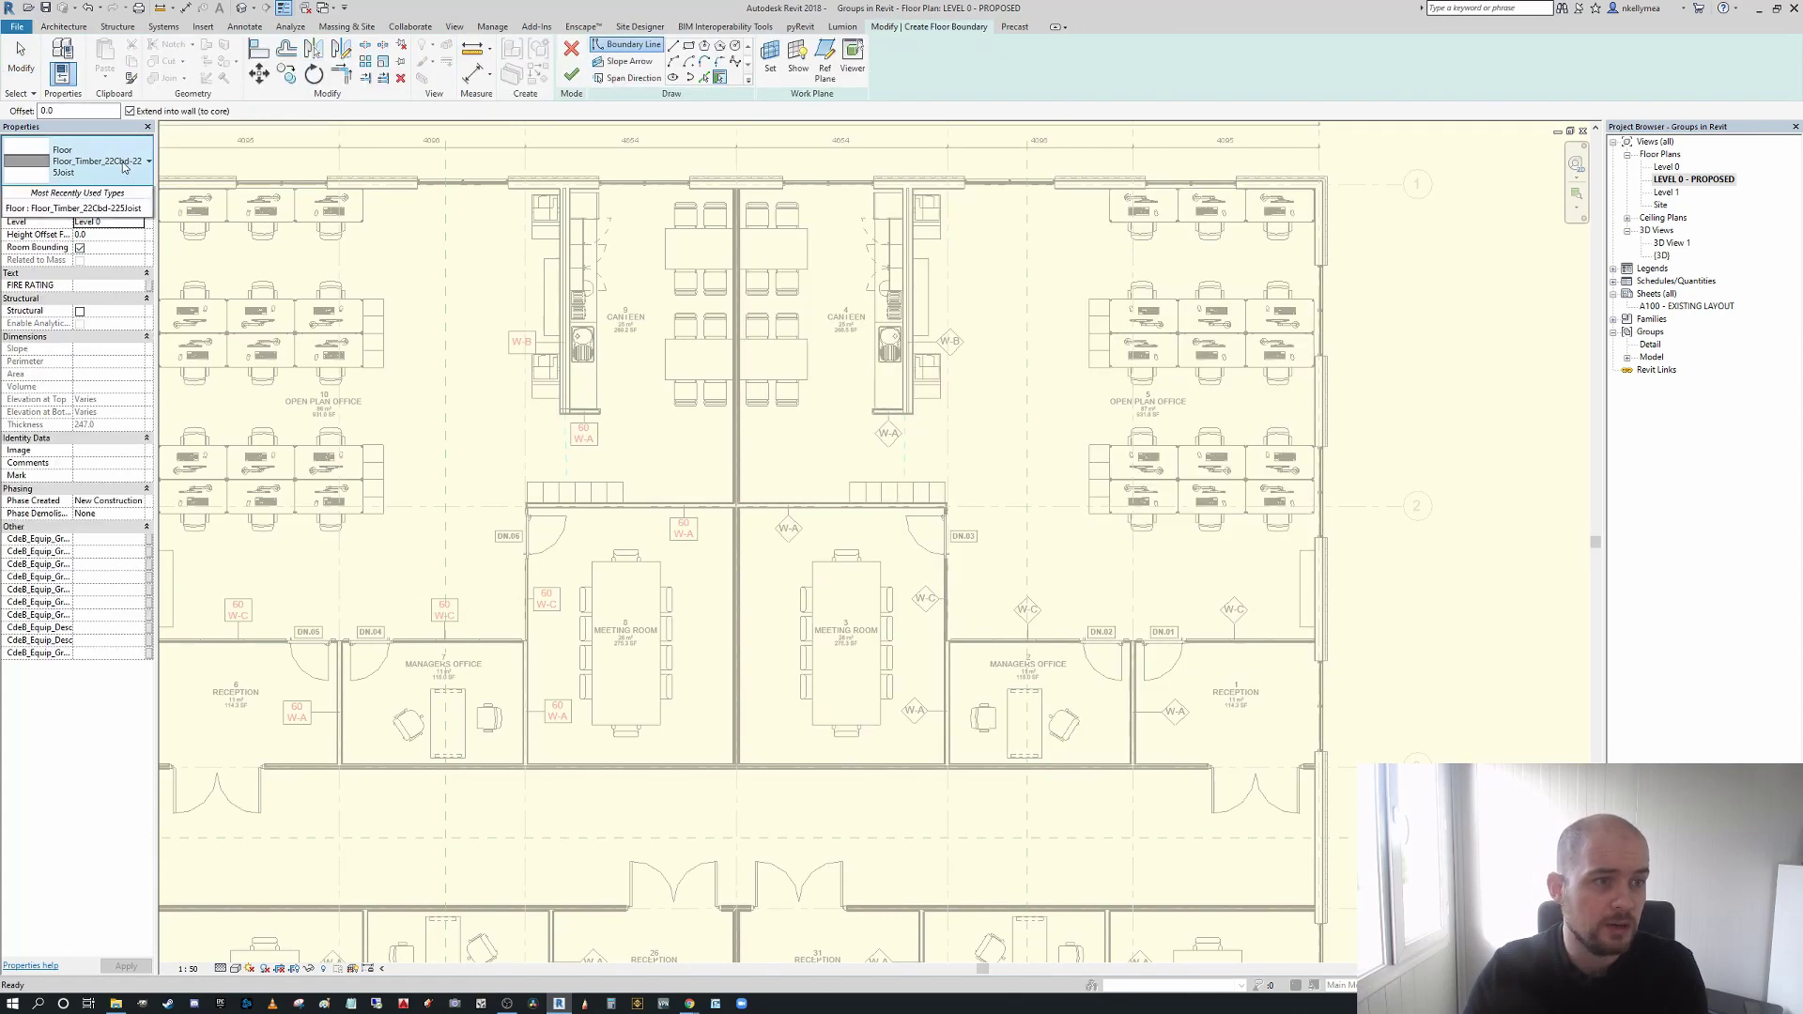
- Check the timber floor type's layer structure and duplicate the type under the name 10mm
click(124, 168)
click(124, 167)
click(125, 193)
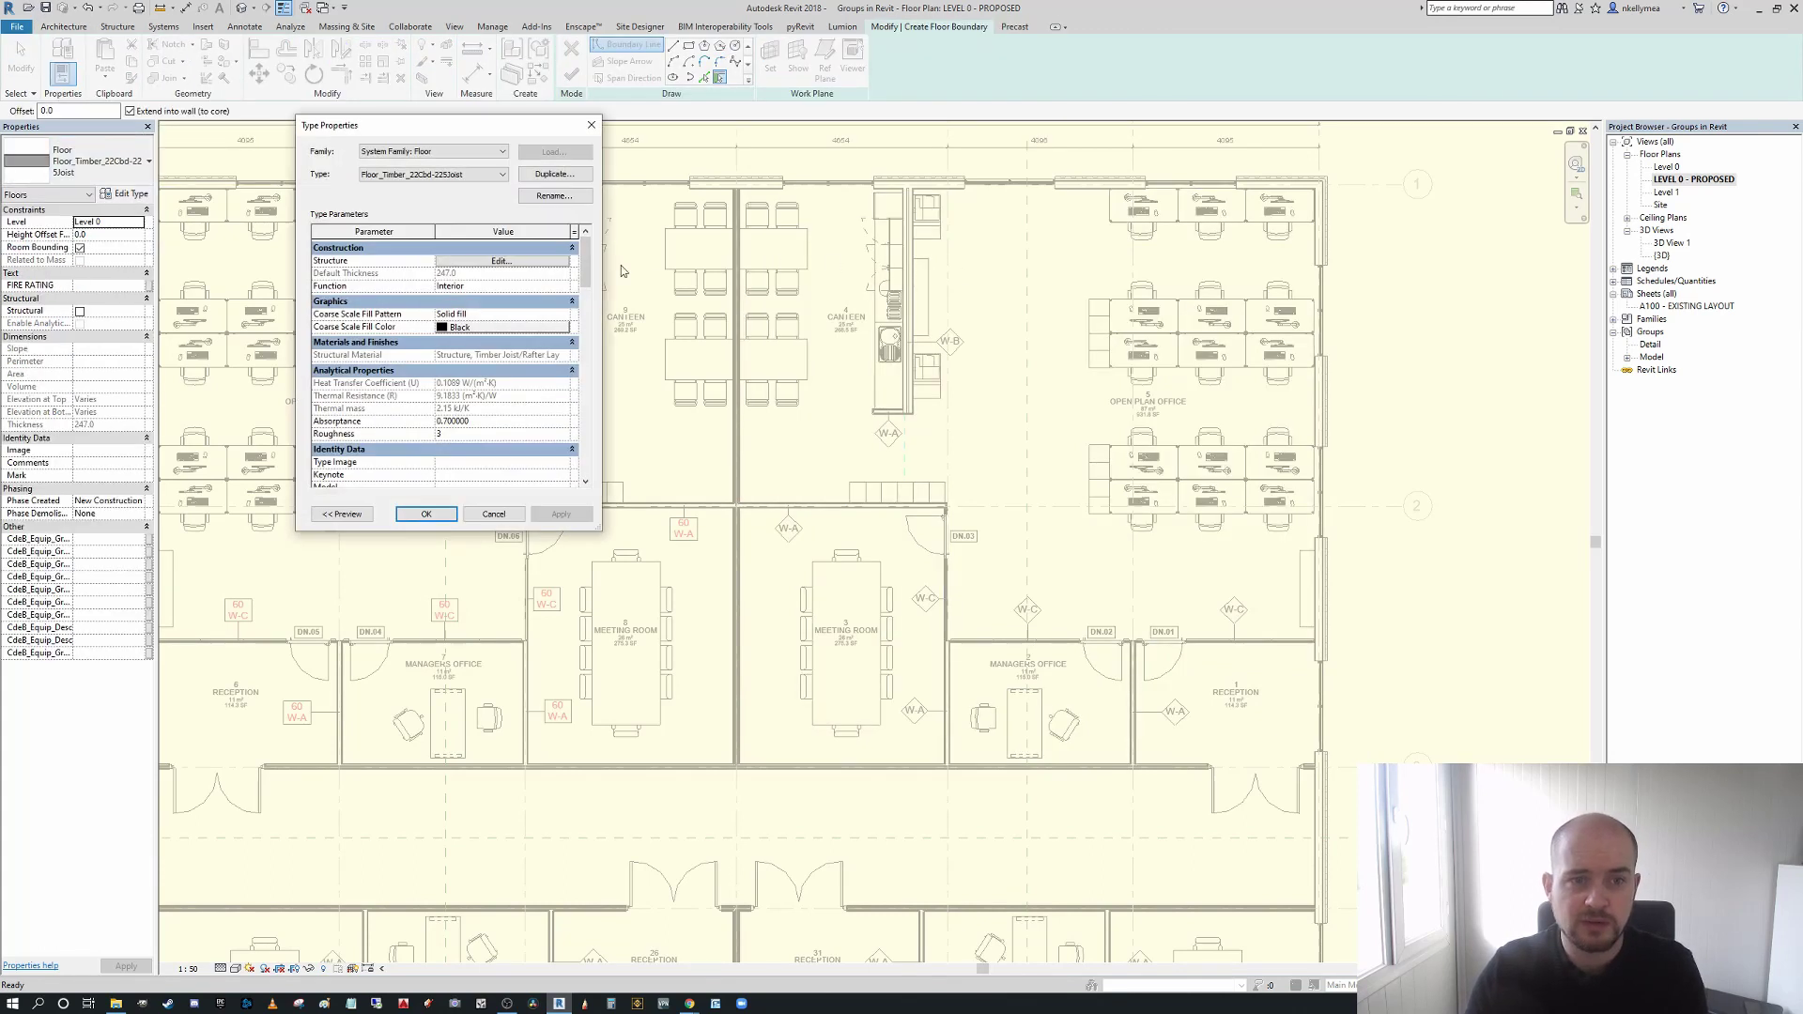
click(501, 261)
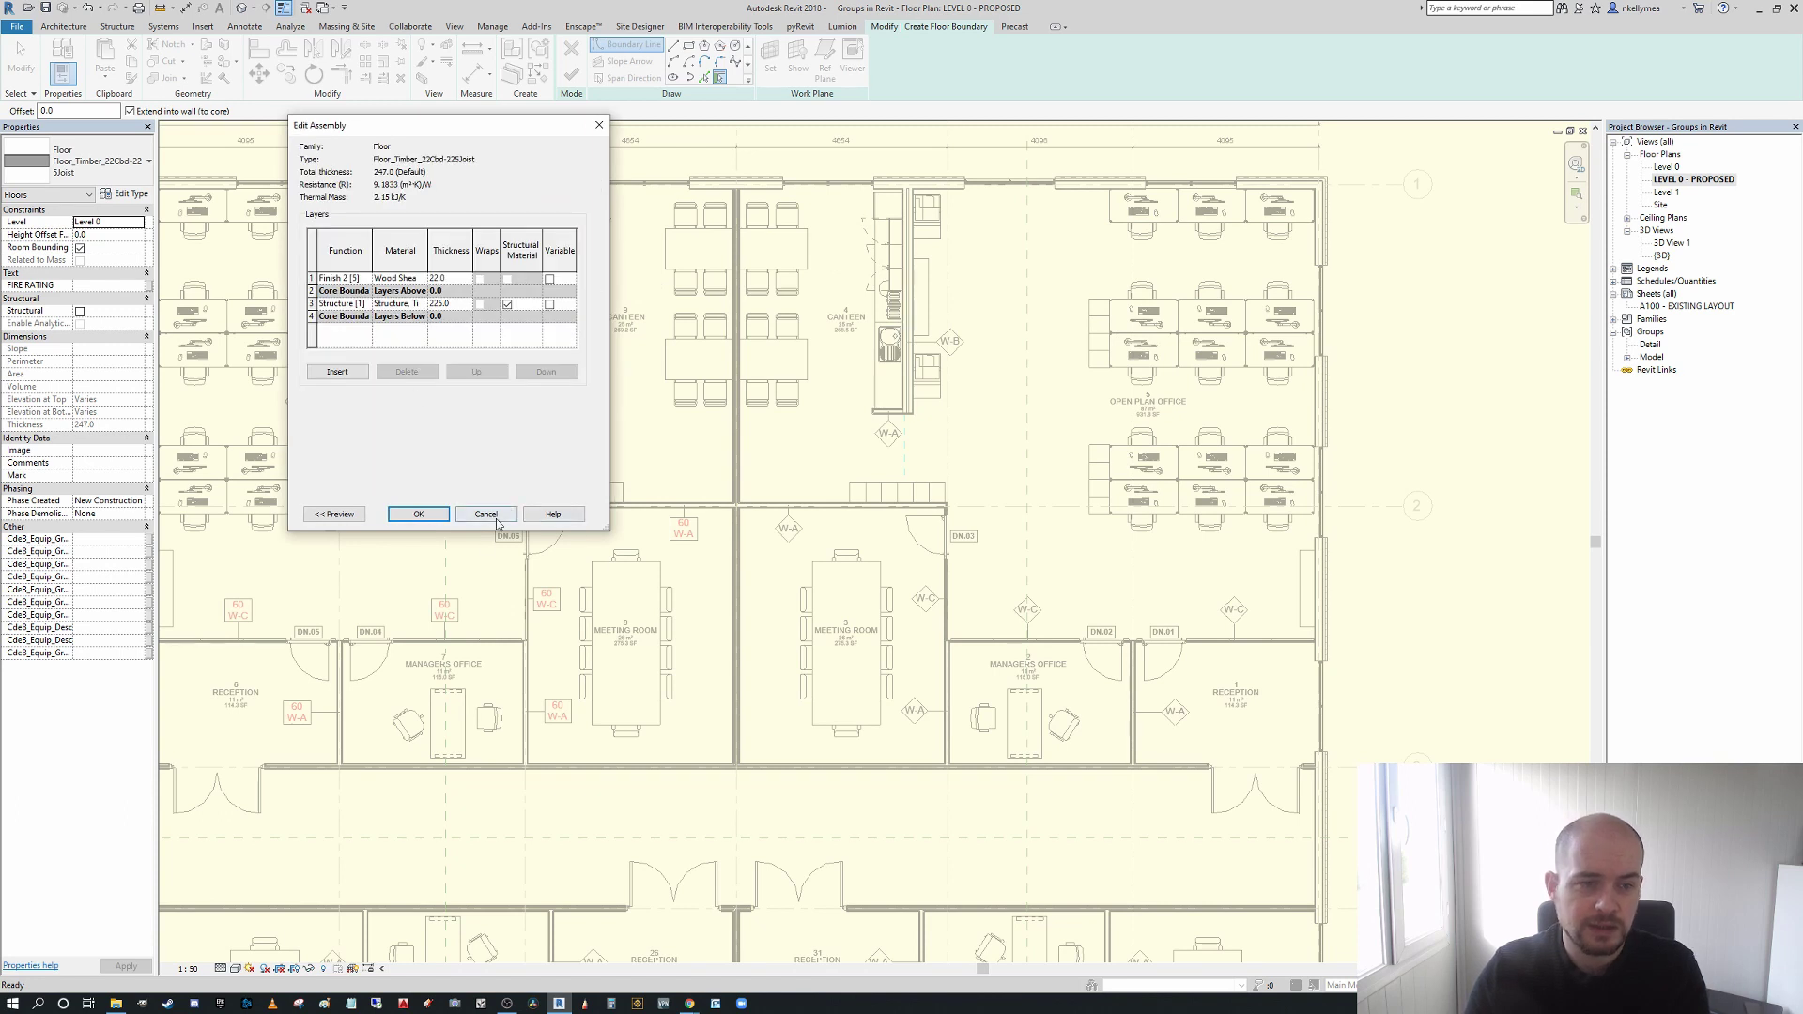
click(496, 522)
click(565, 196)
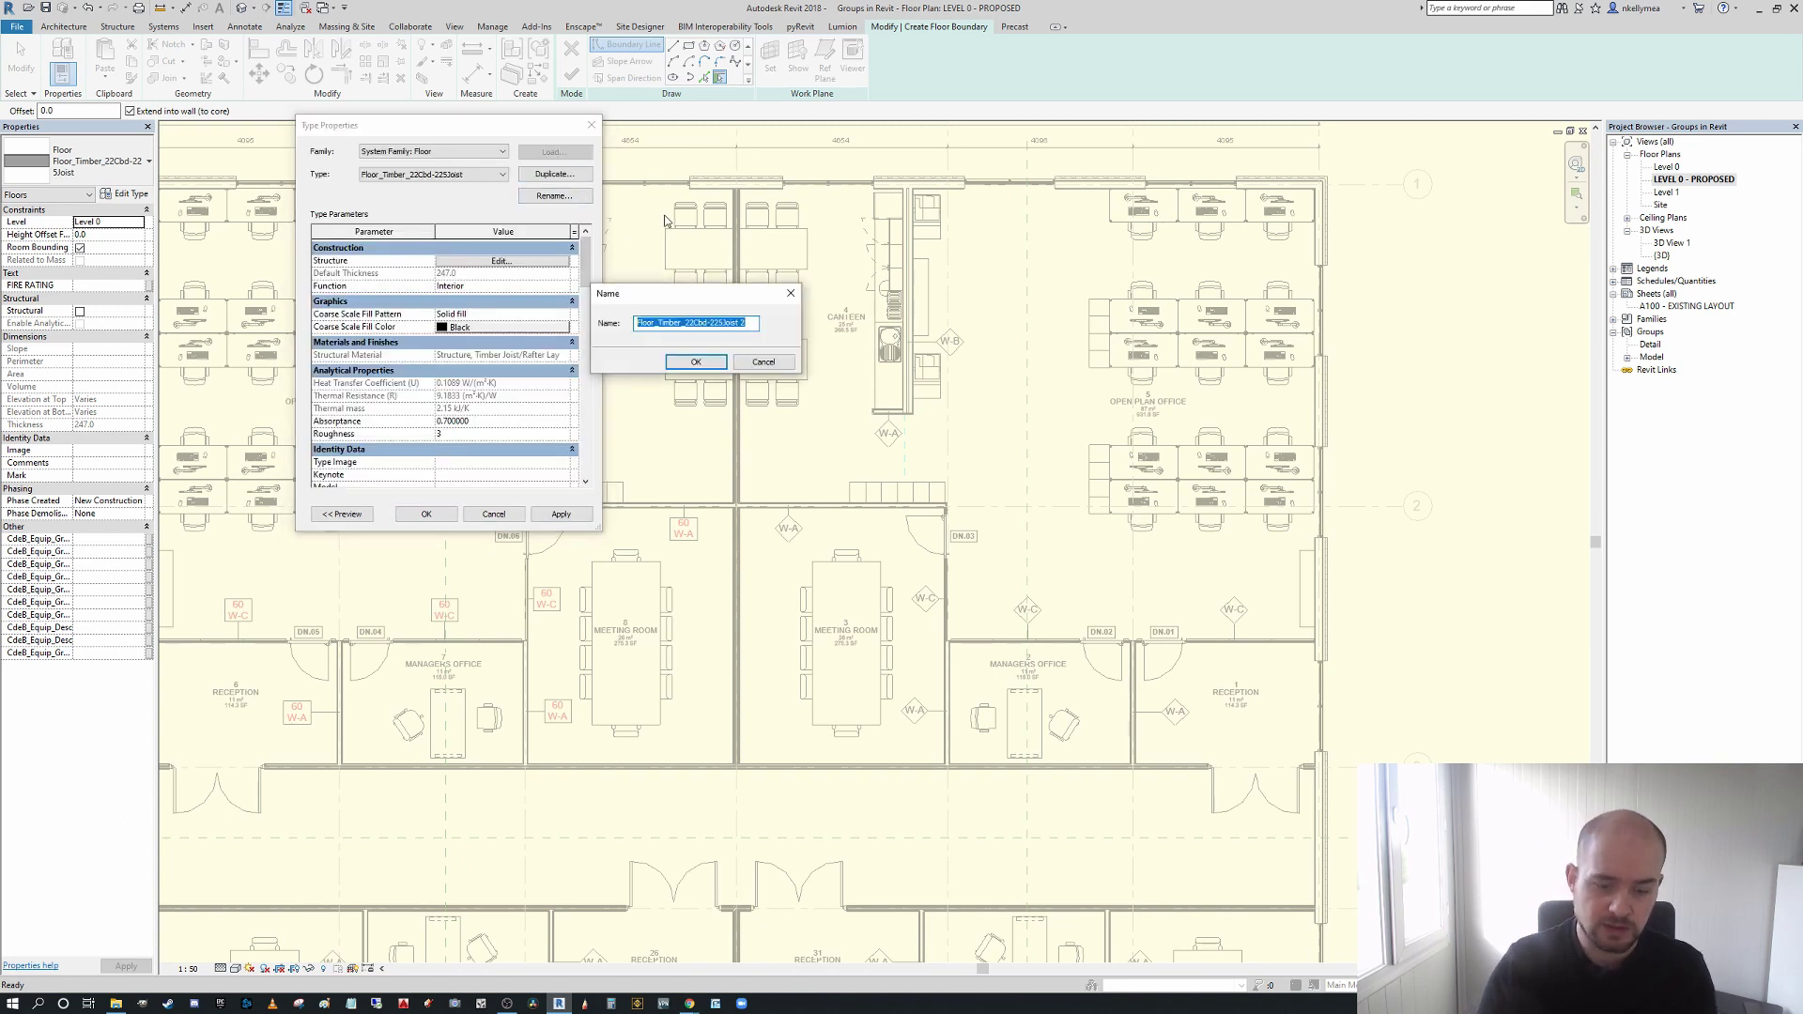
text(10mm)
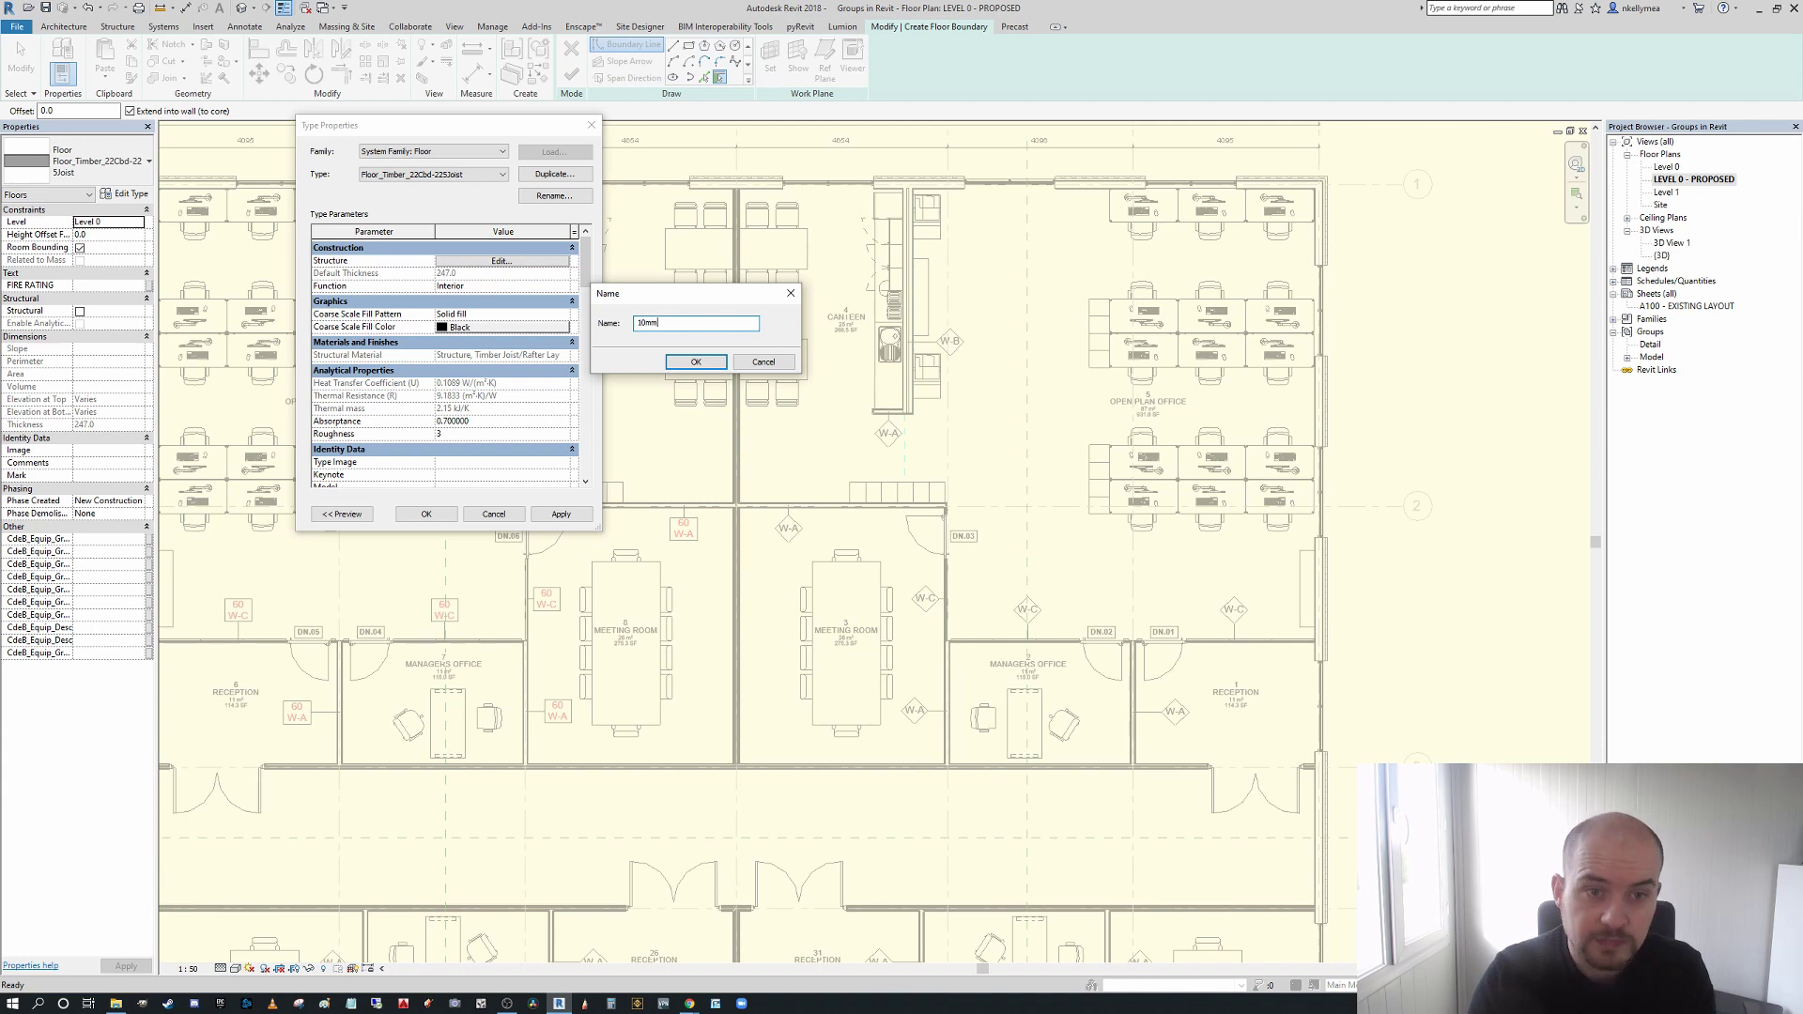
key(Return)
- Edit the 10mm floor's assembly, deleting the Finish 2 layer and setting the structure layer's thickness to 10
click(494, 262)
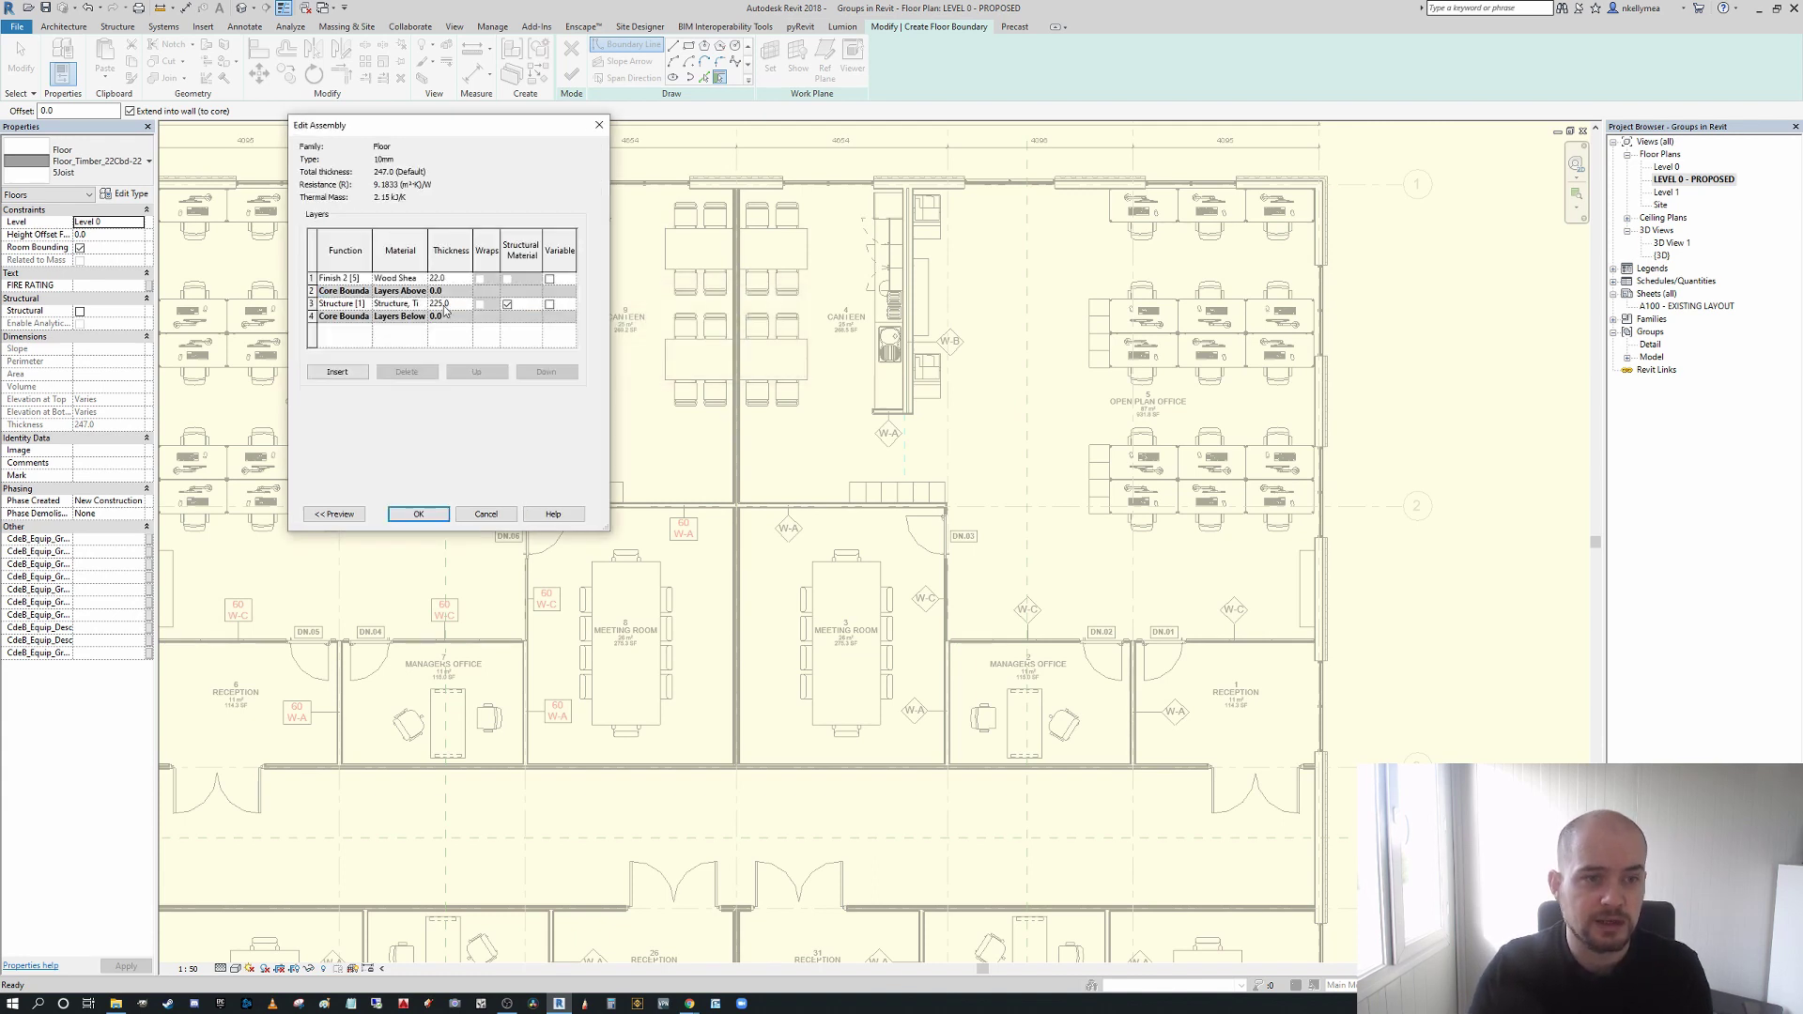
click(320, 306)
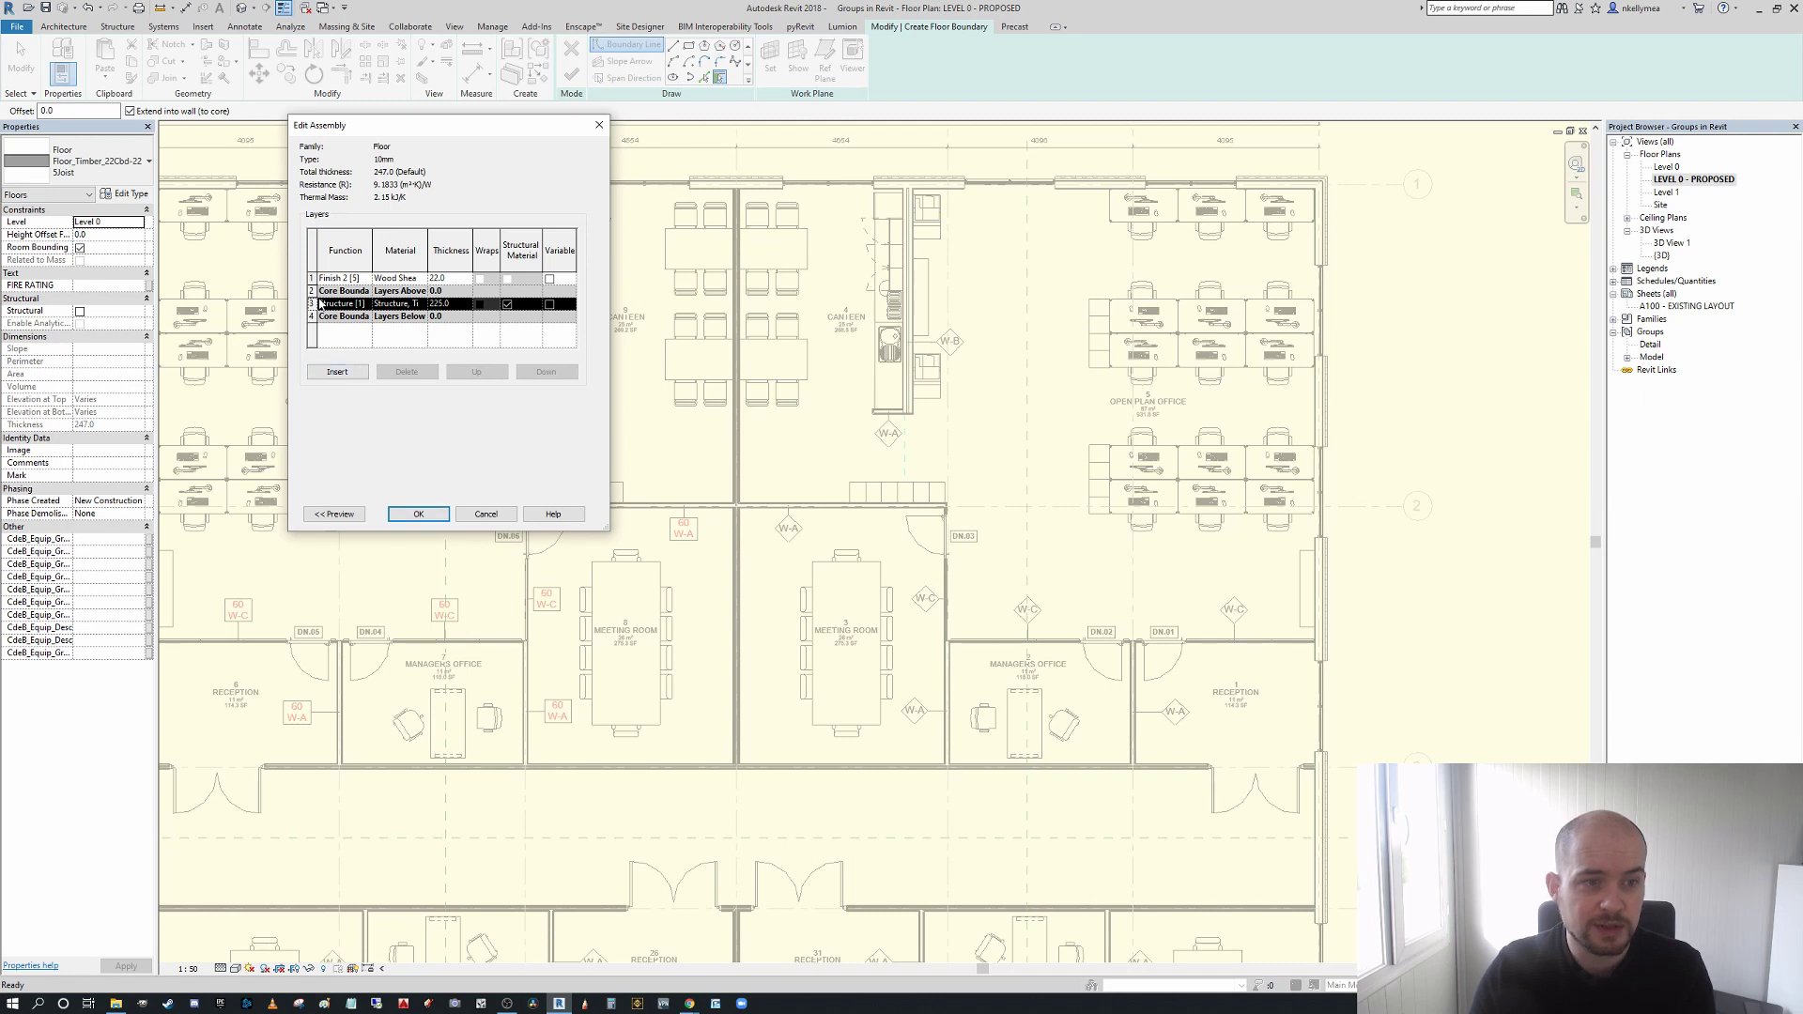
click(316, 280)
click(407, 372)
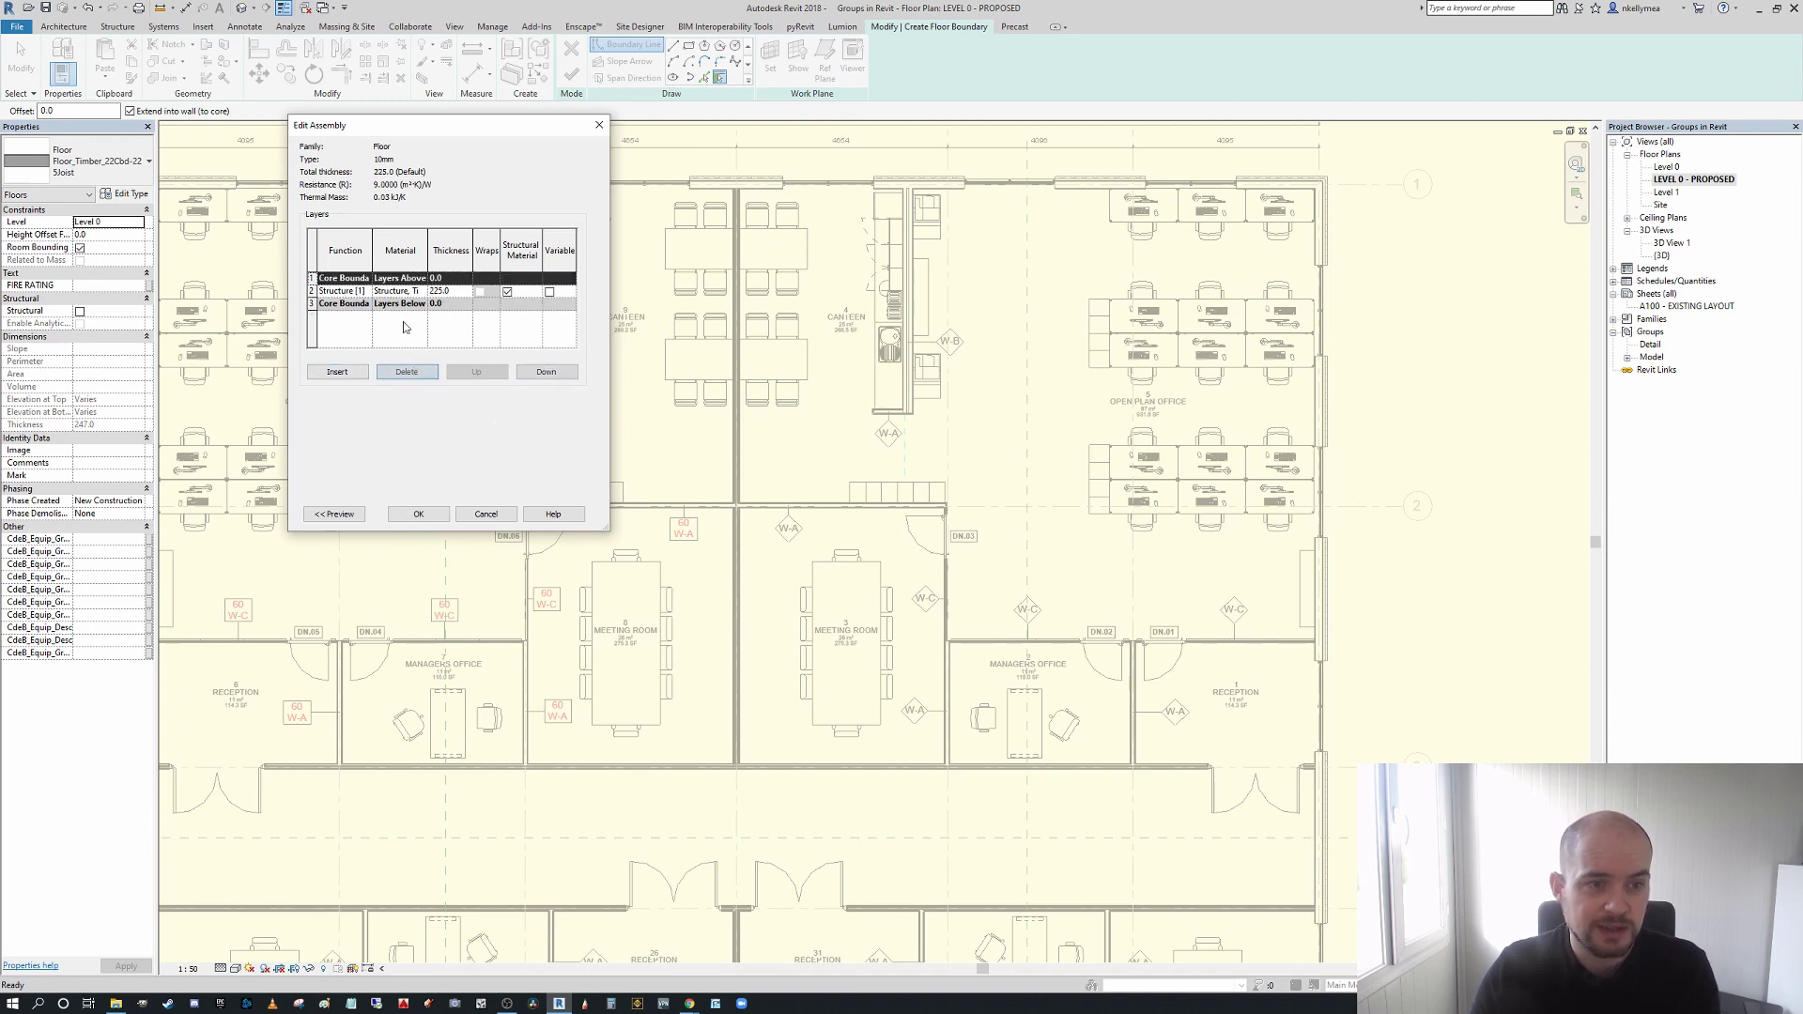
click(455, 293)
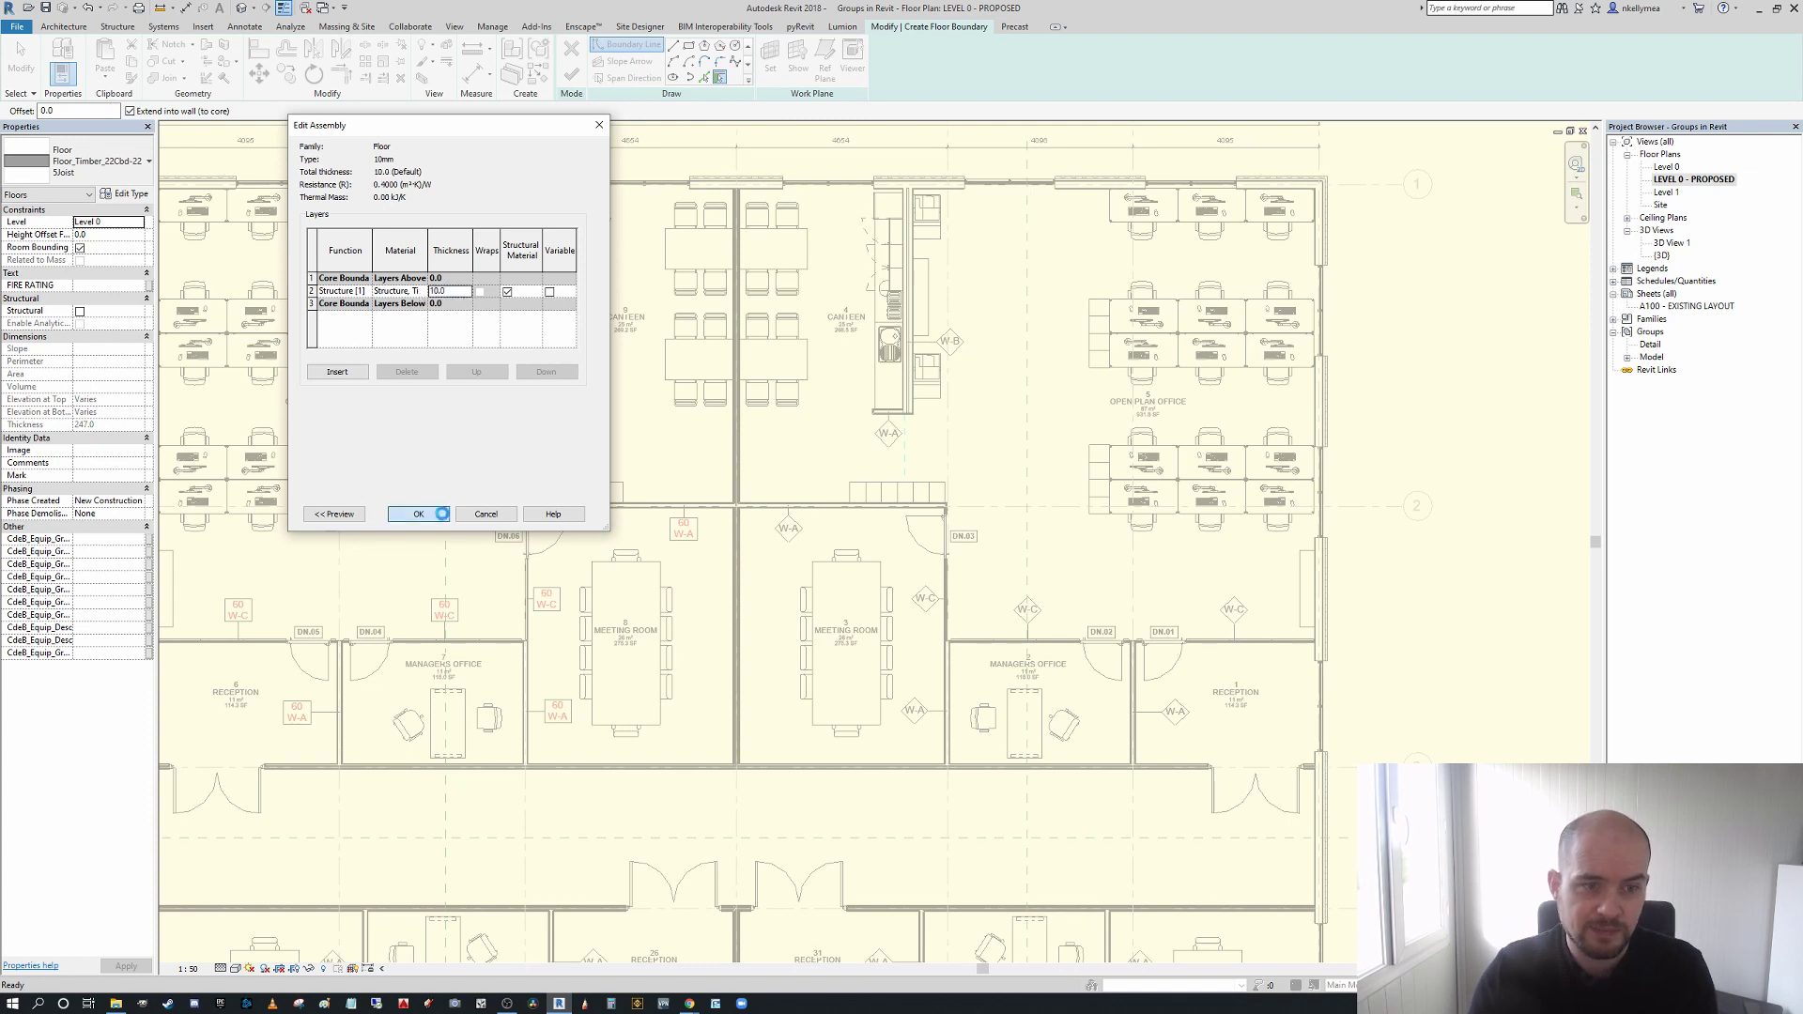
click(438, 513)
click(442, 515)
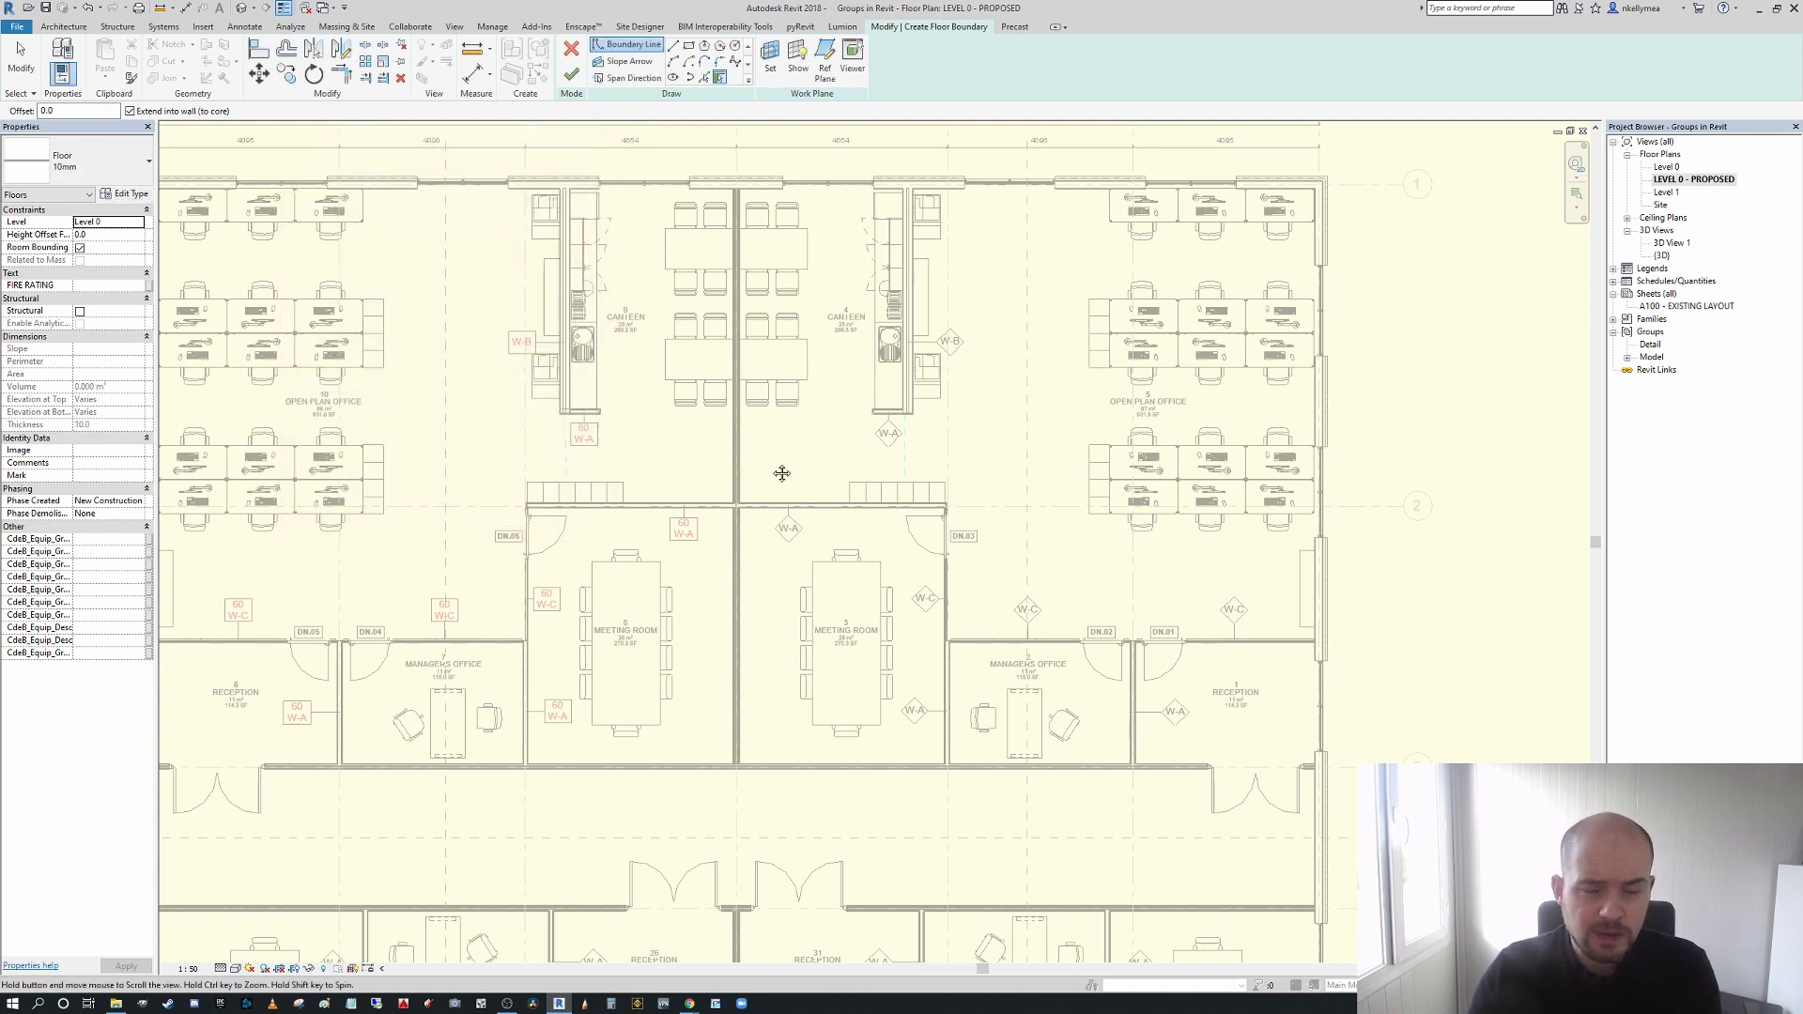
- Sketch a rectangular floor boundary of about 4100 by 5200 mm inside meeting room 3
middle_drag(768, 368, 646, 382)
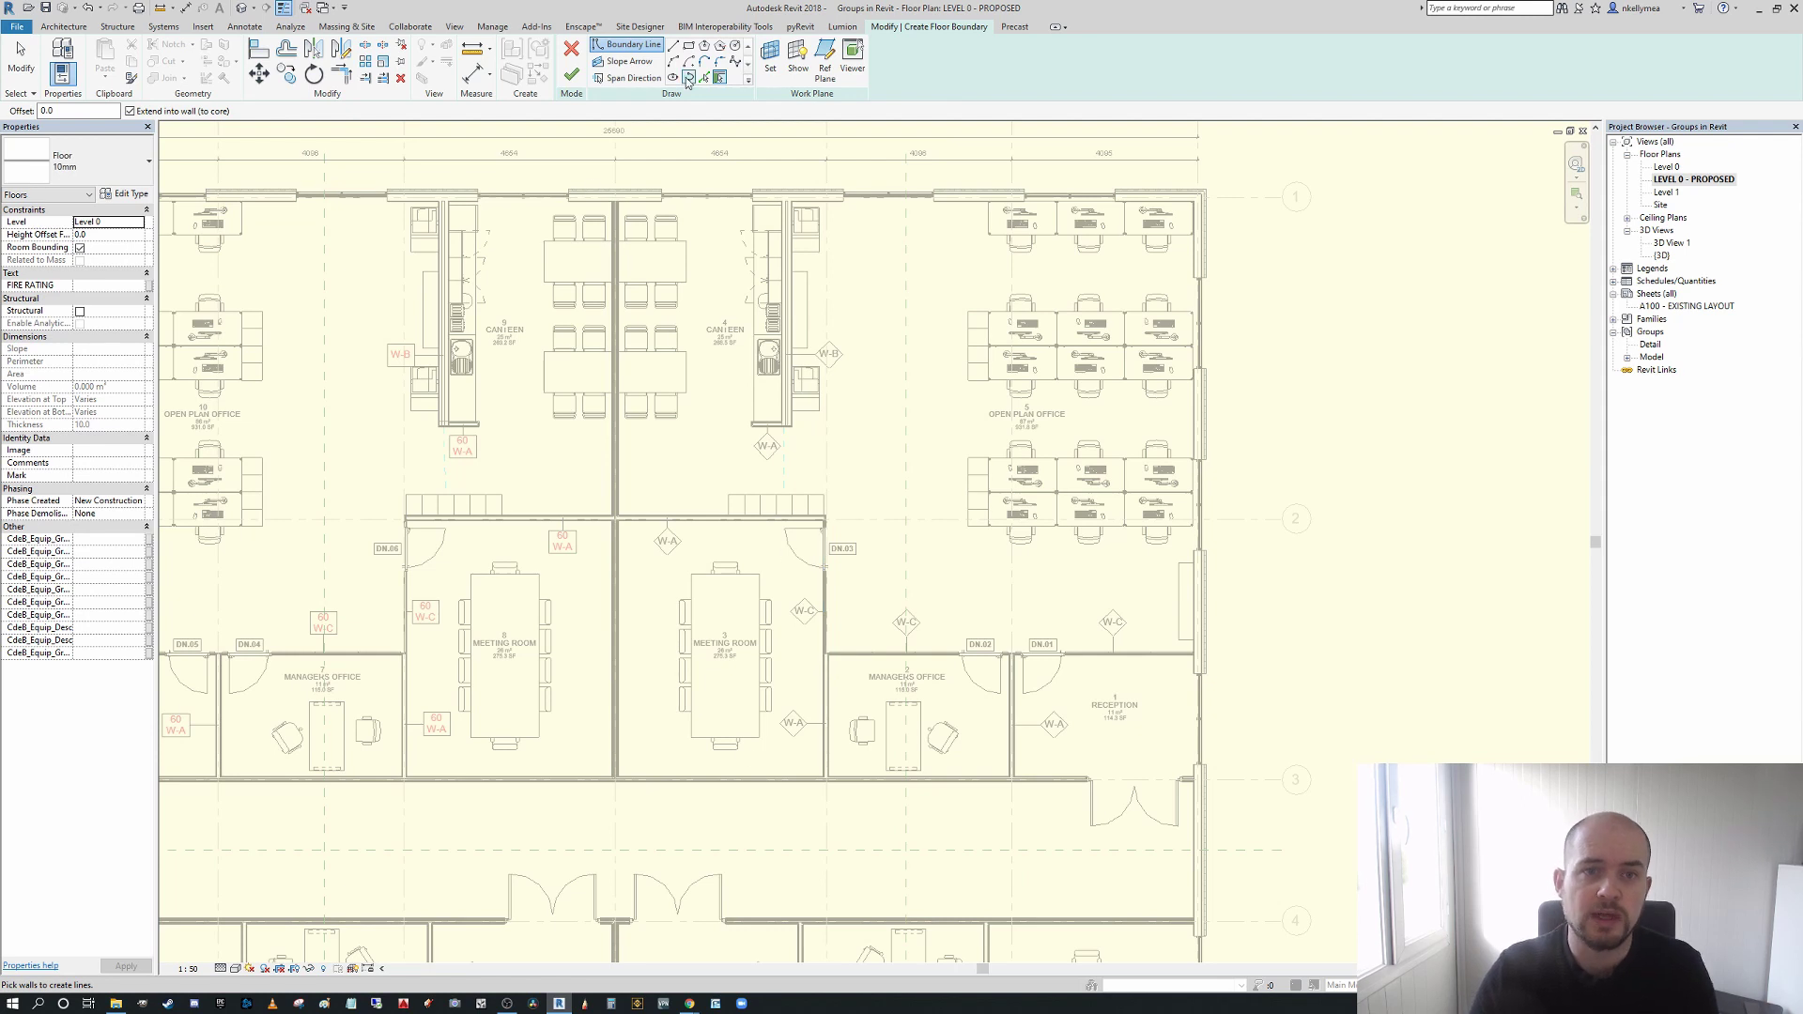
click(689, 45)
scroll(742, 291, up, 4)
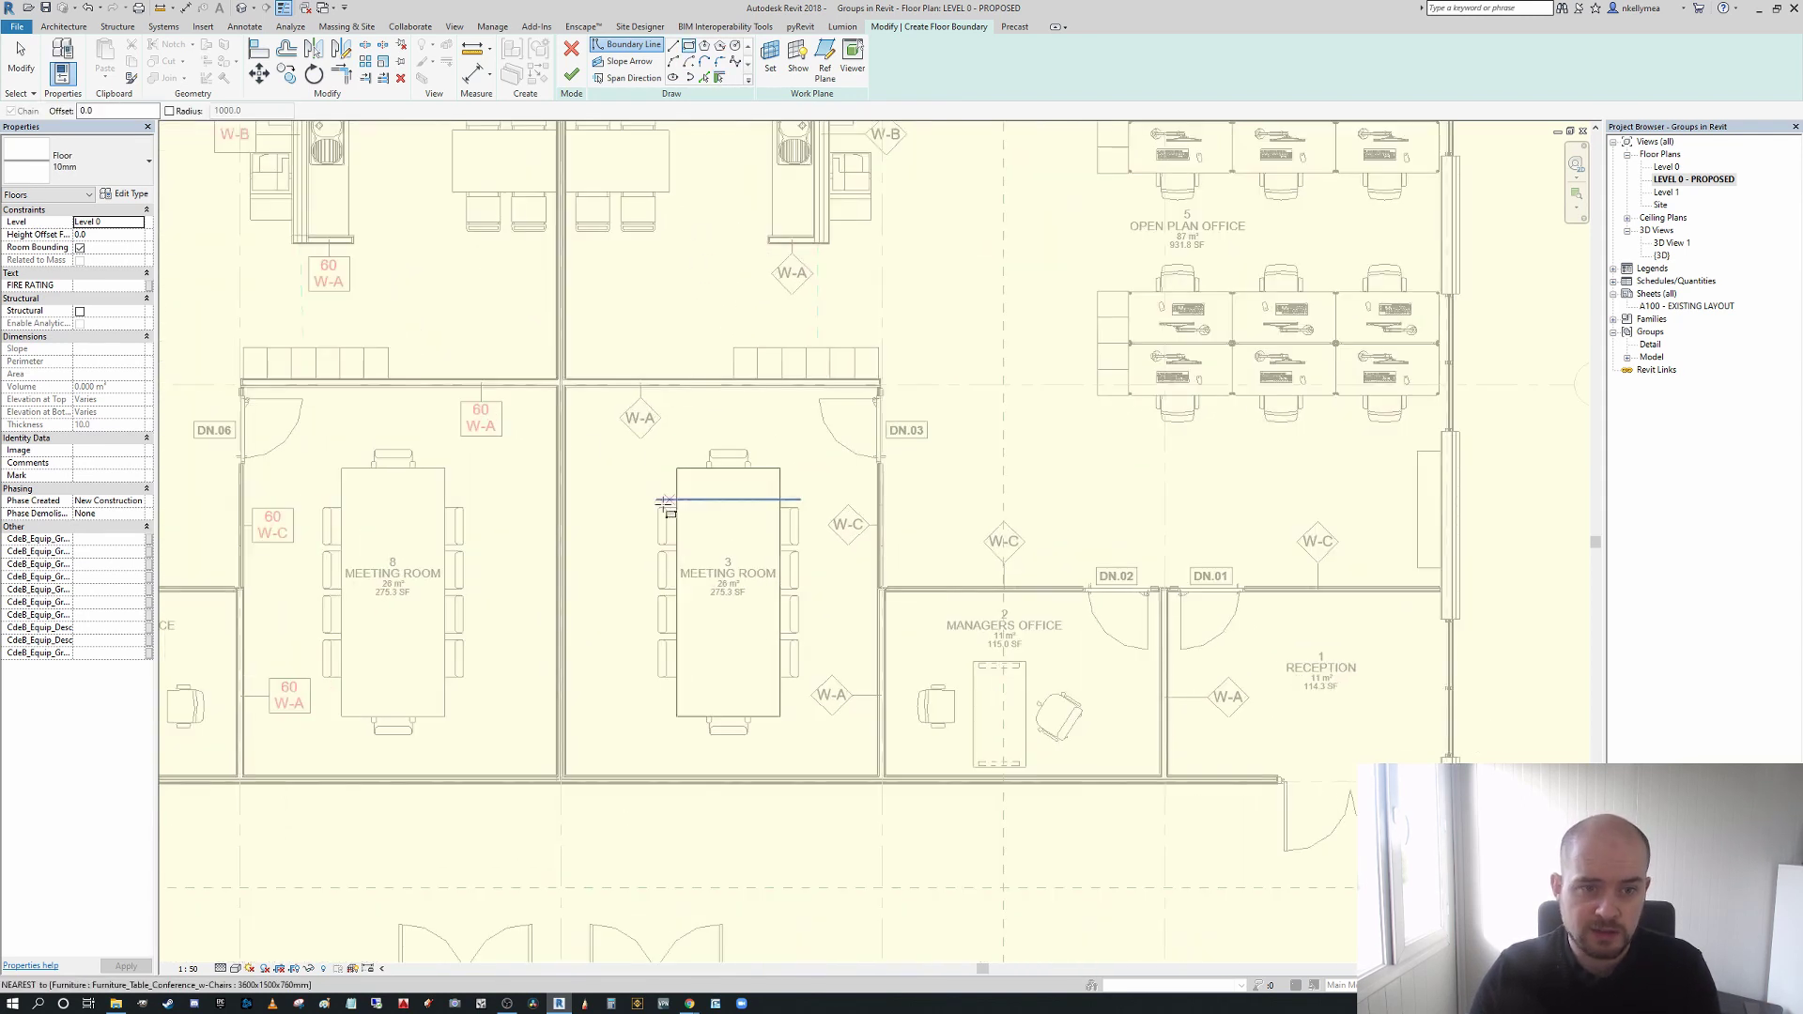
click(580, 404)
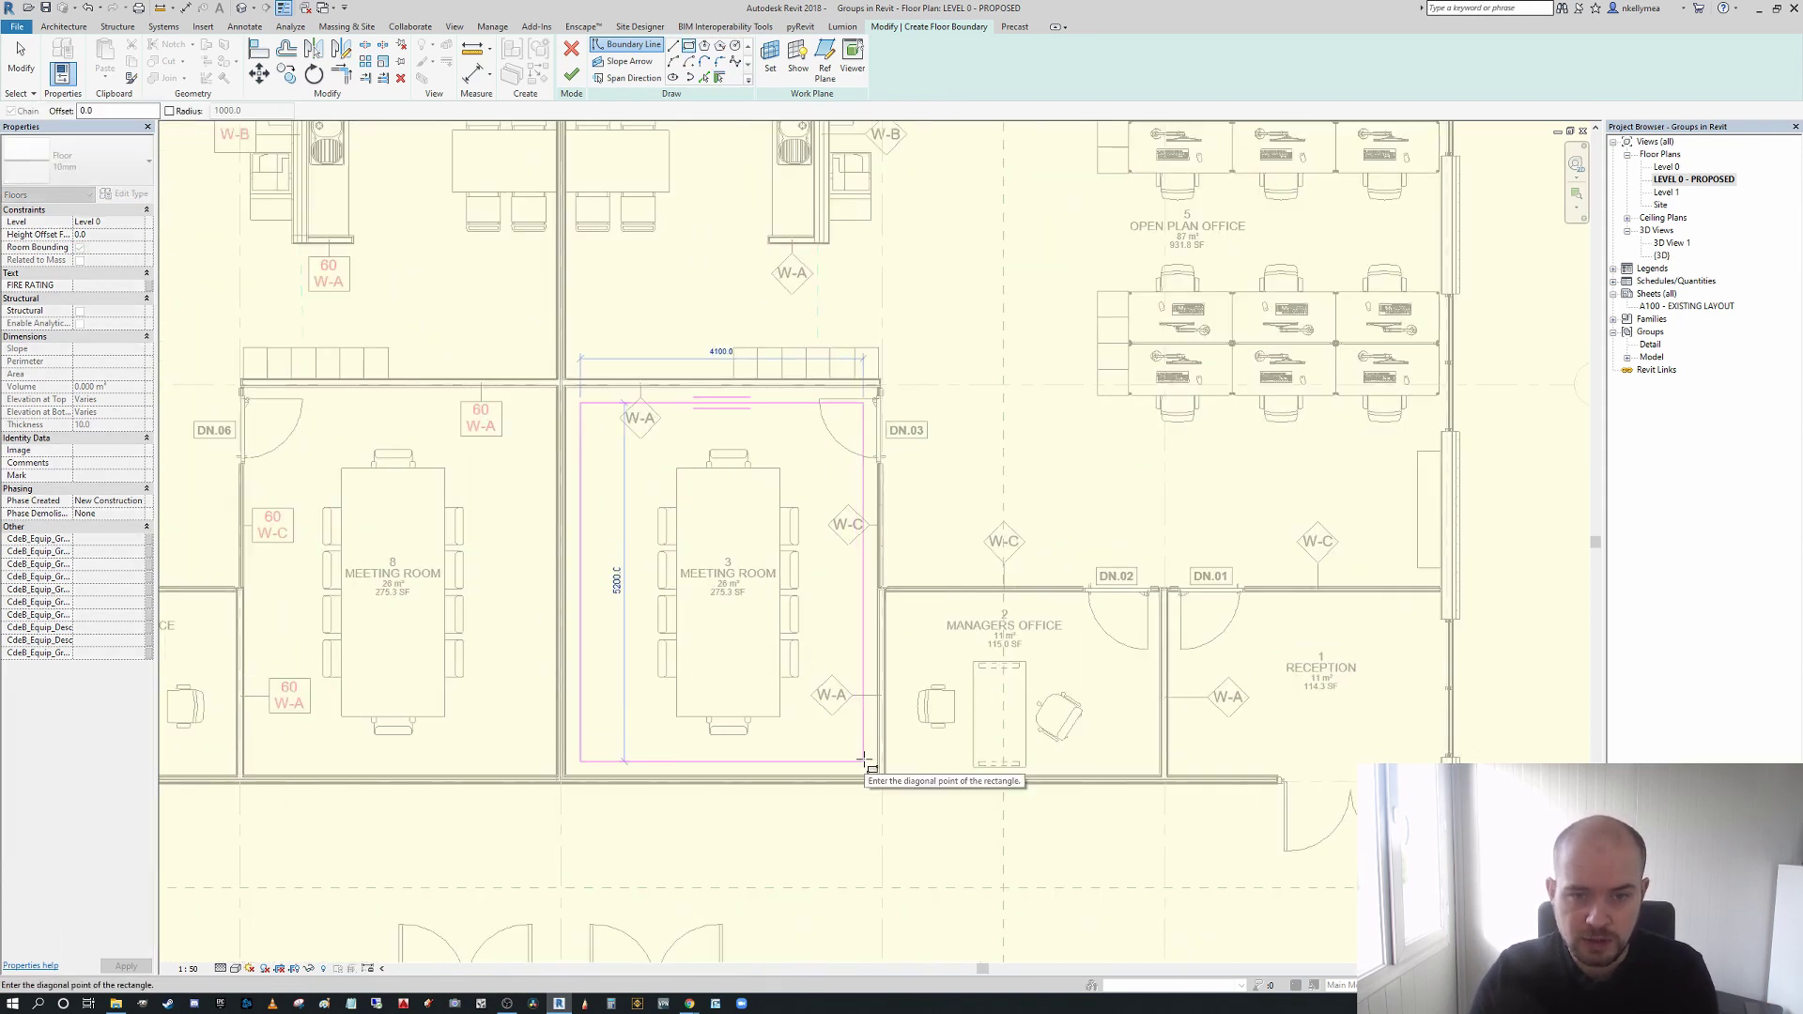
click(864, 759)
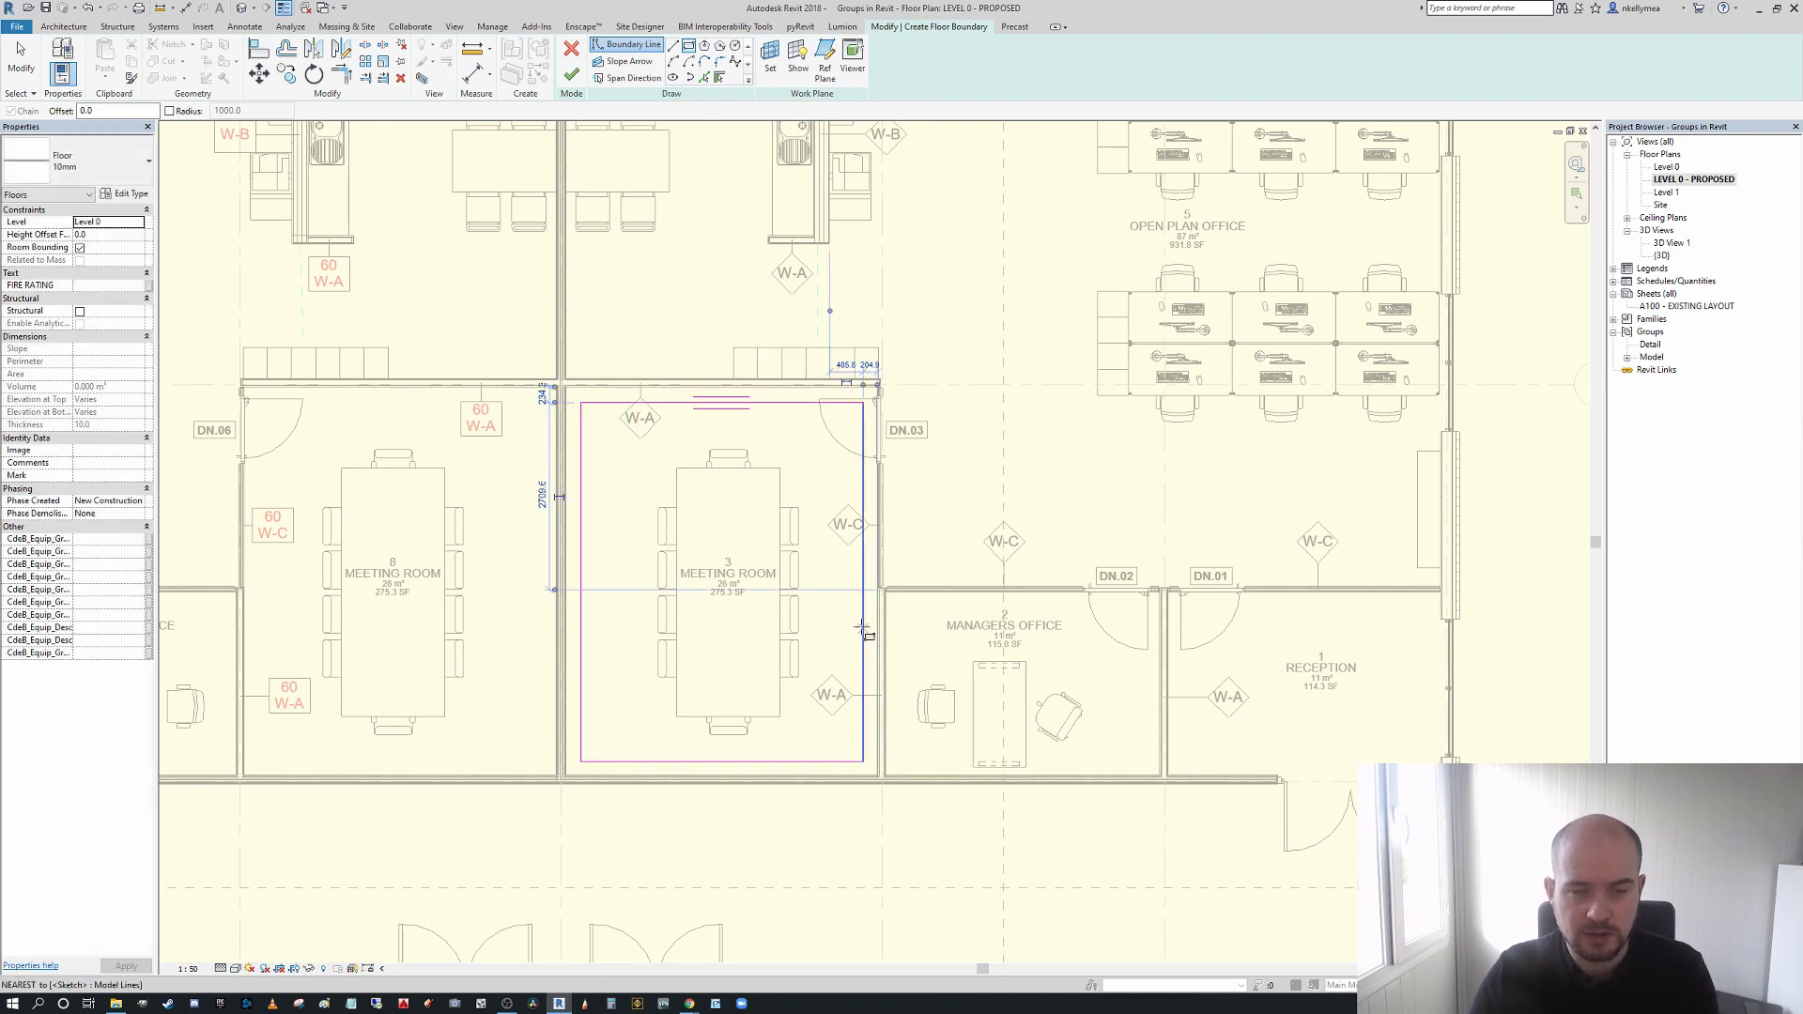
- Align the floor boundary's north and east lines to the inner wall faces of meeting room 3
scroll(657, 406, up, 2)
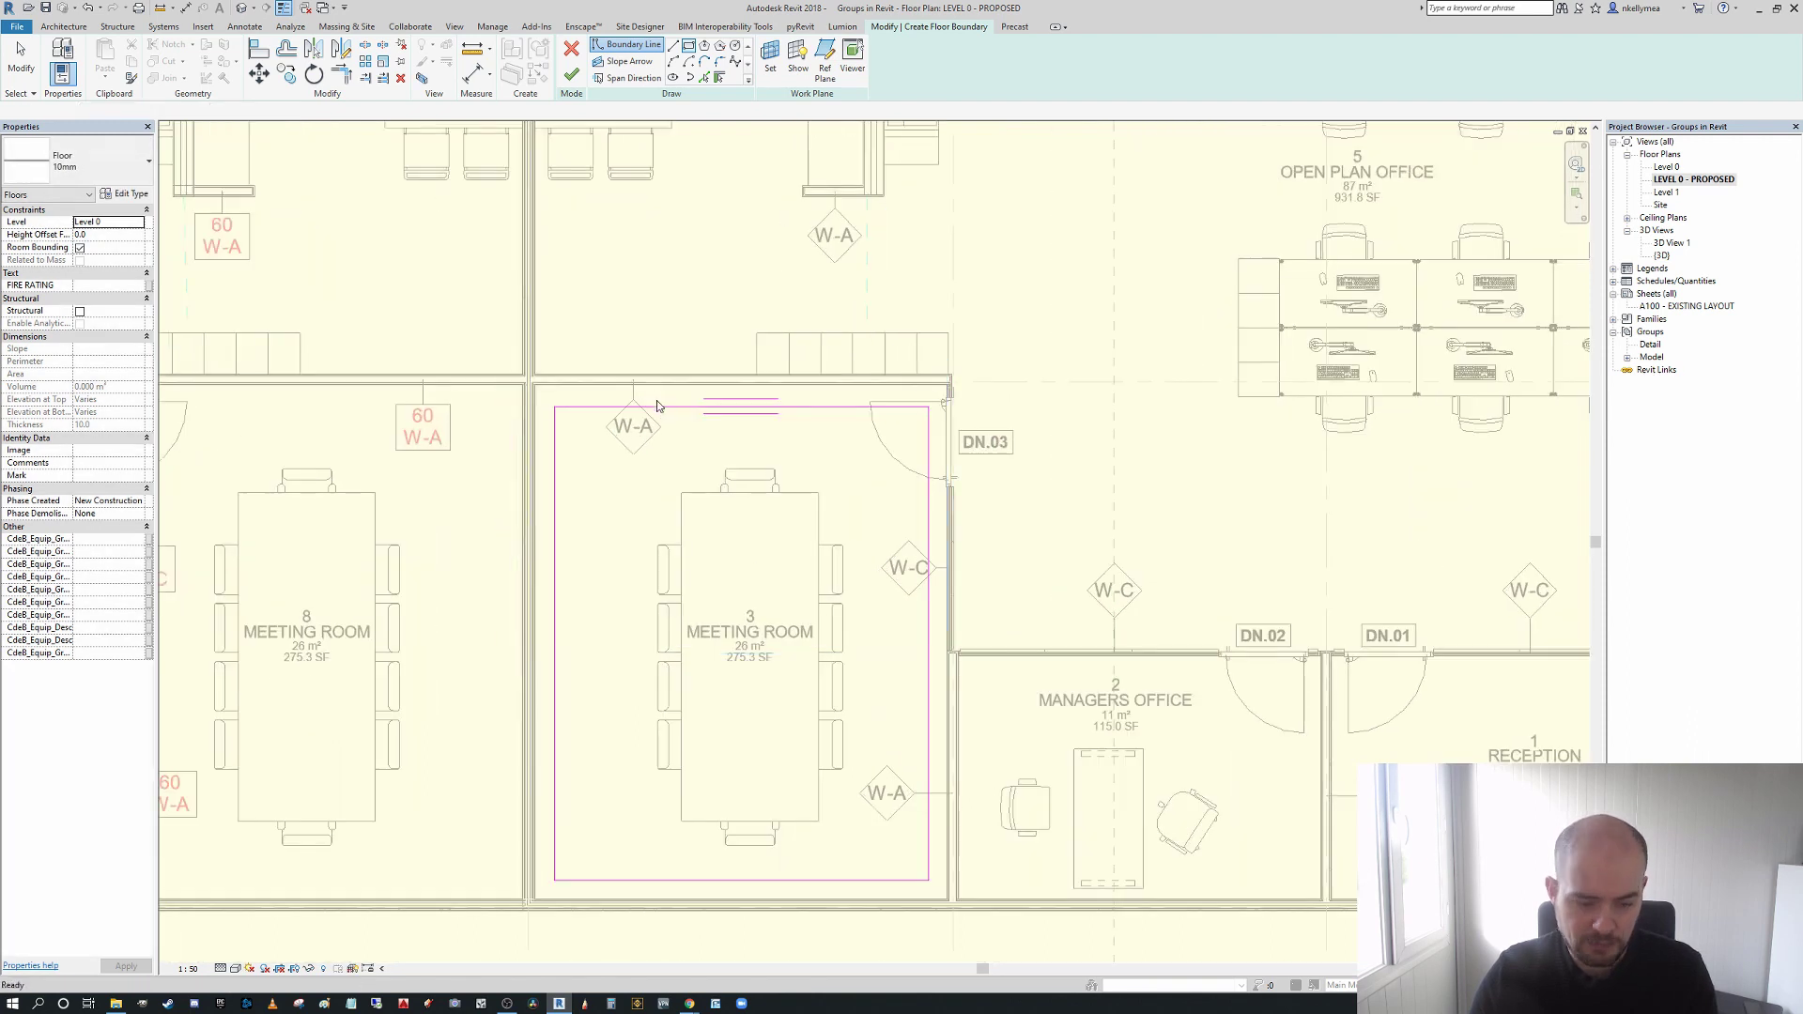
key(Escape)
key(a)
key(l)
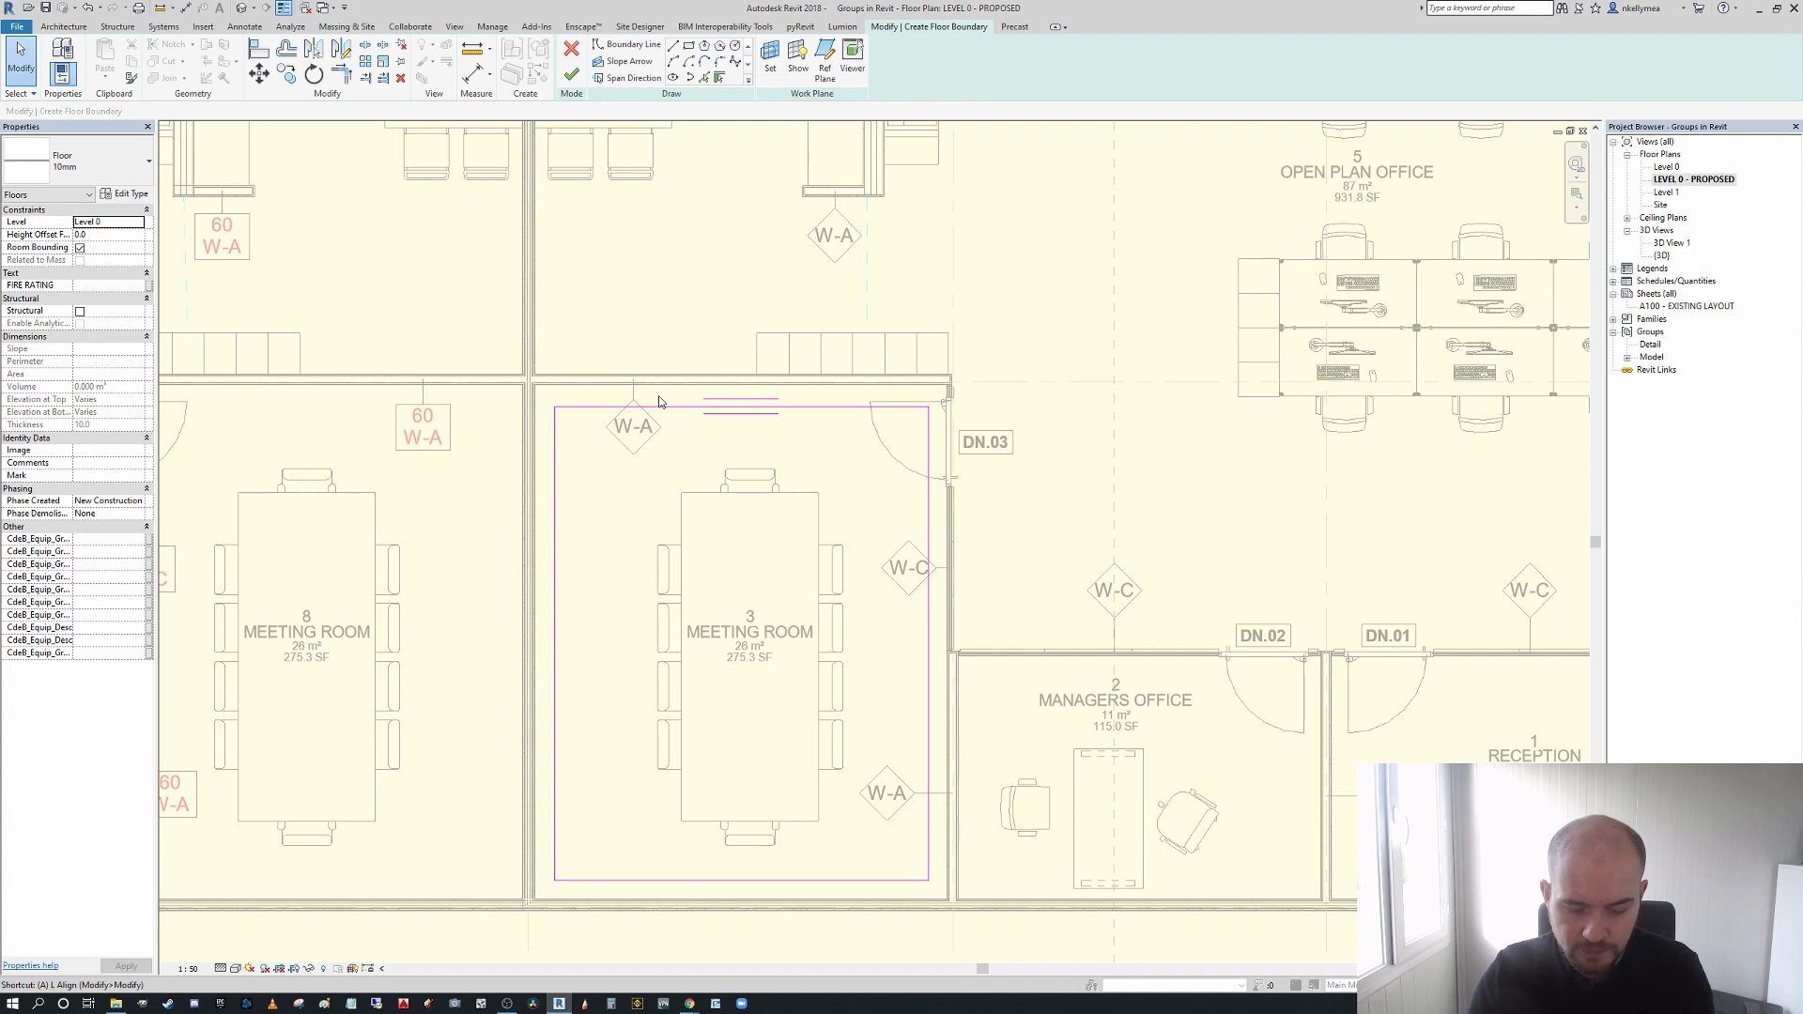
scroll(732, 404, up, 2)
click(733, 375)
click(728, 406)
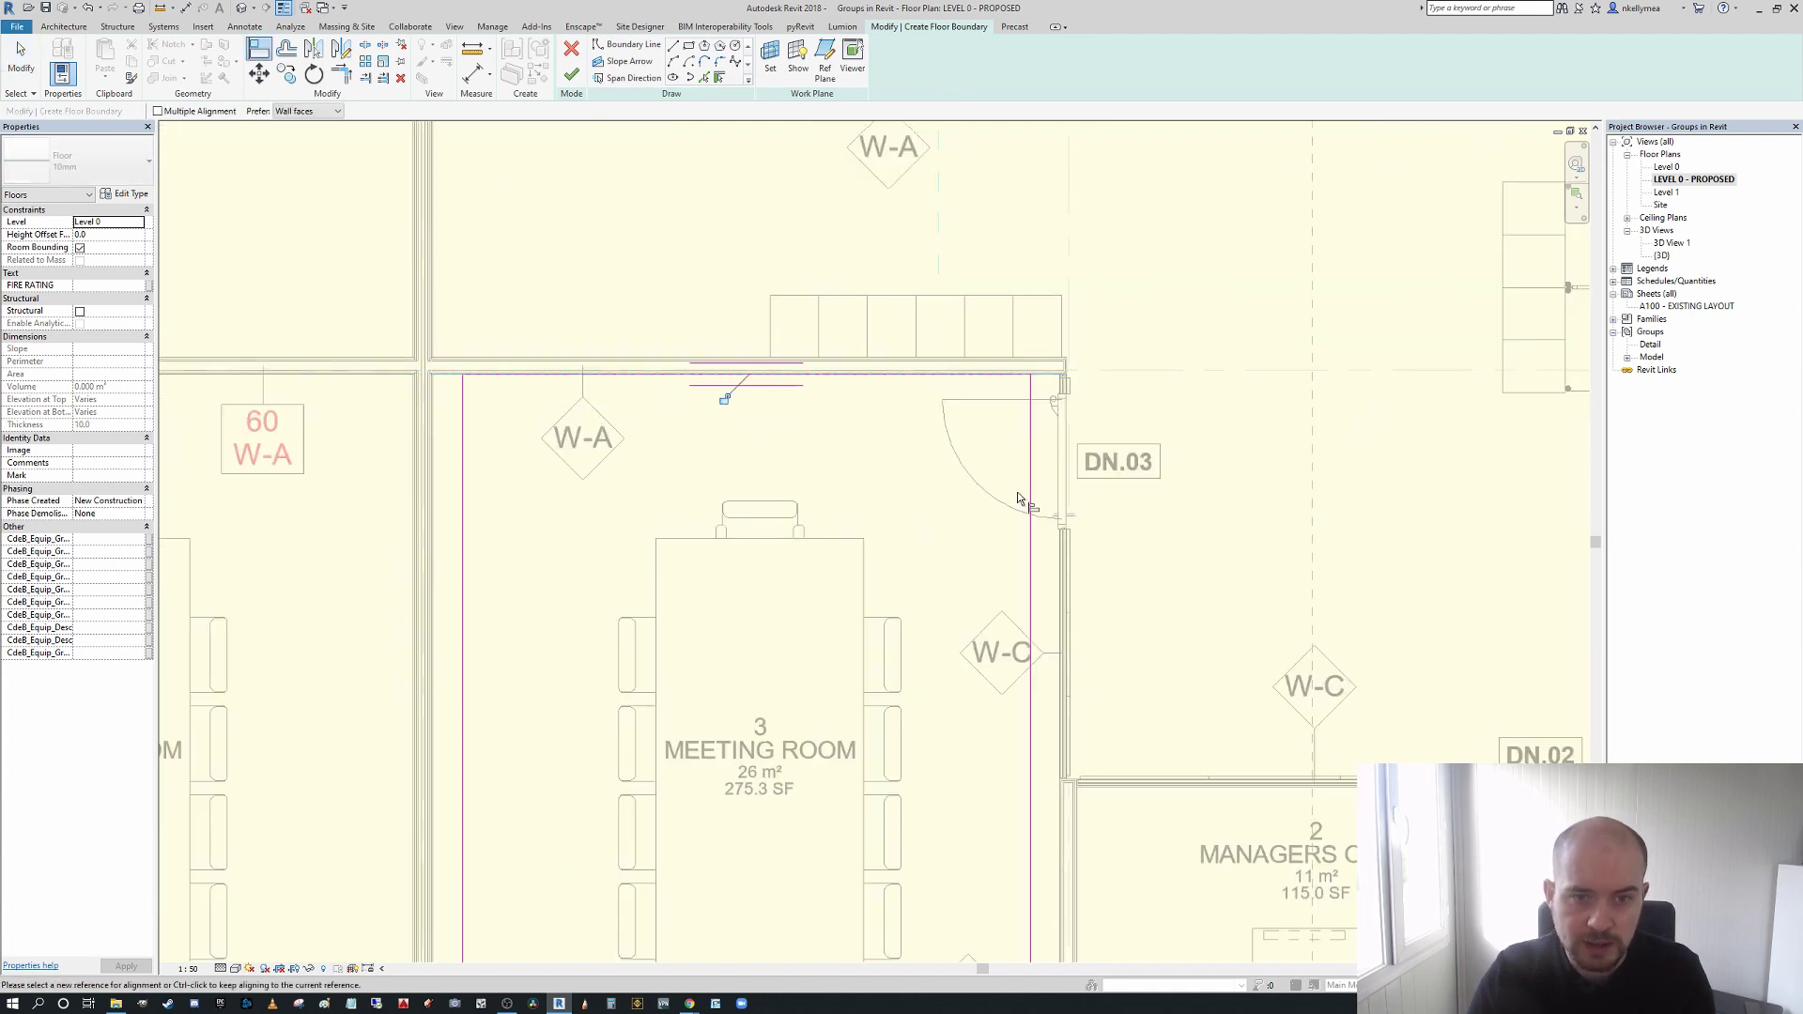
scroll(1063, 566, up, 1)
click(1060, 566)
click(1031, 570)
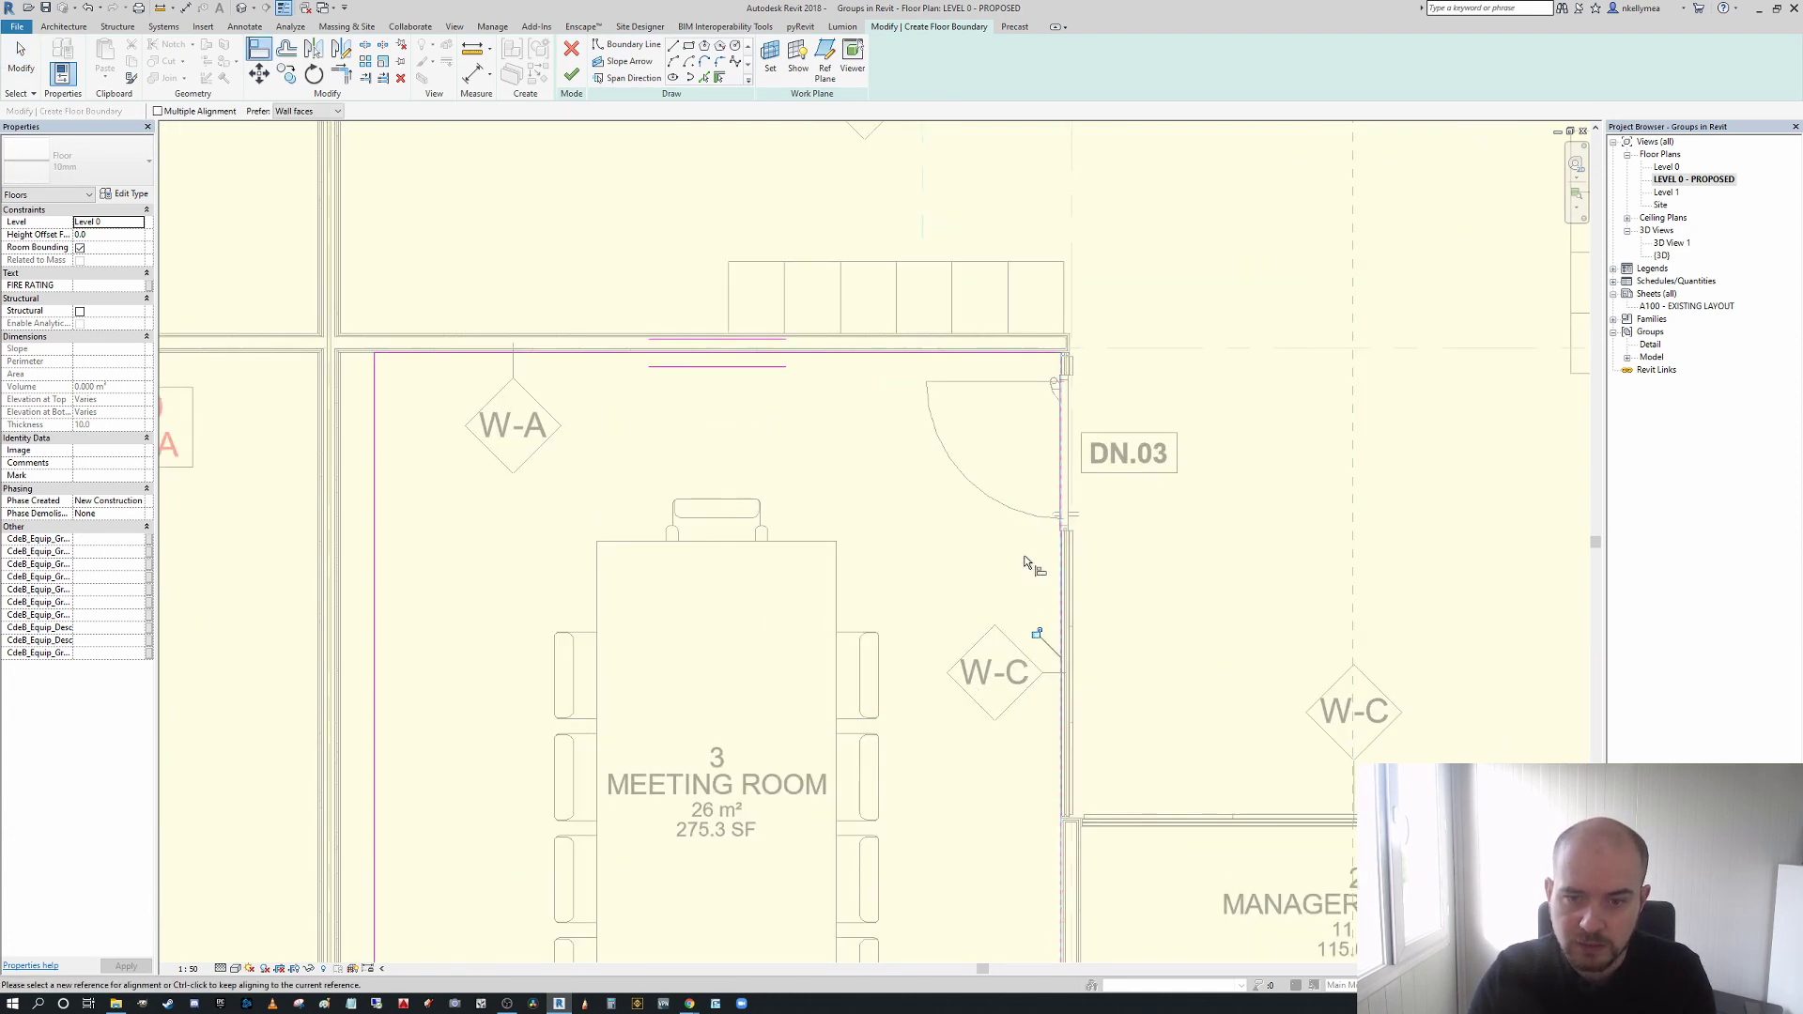
- Align the floor boundary's west line to the inner face of the party wall between meeting rooms 8 and 3
scroll(1026, 460, down, 2)
scroll(913, 894, up, 2)
click(913, 894)
click(695, 862)
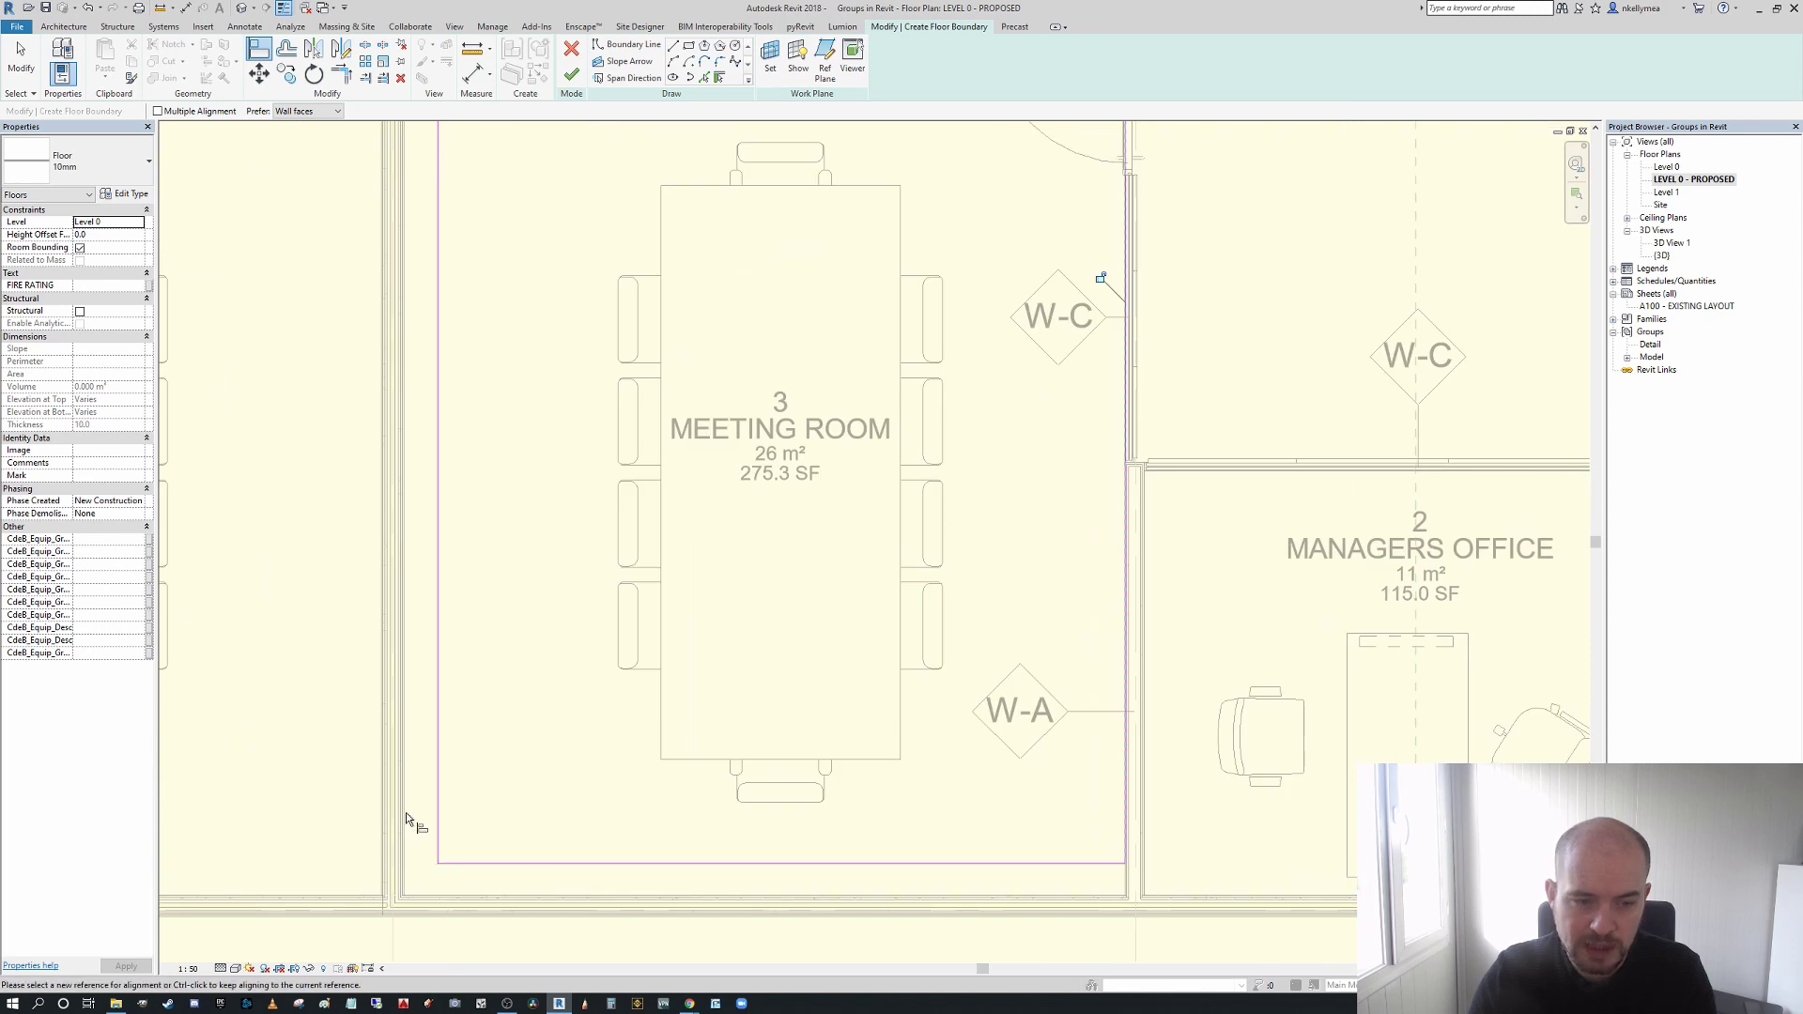
scroll(439, 527, down, 2)
scroll(669, 615, up, 1)
middle_drag(681, 634, 634, 511)
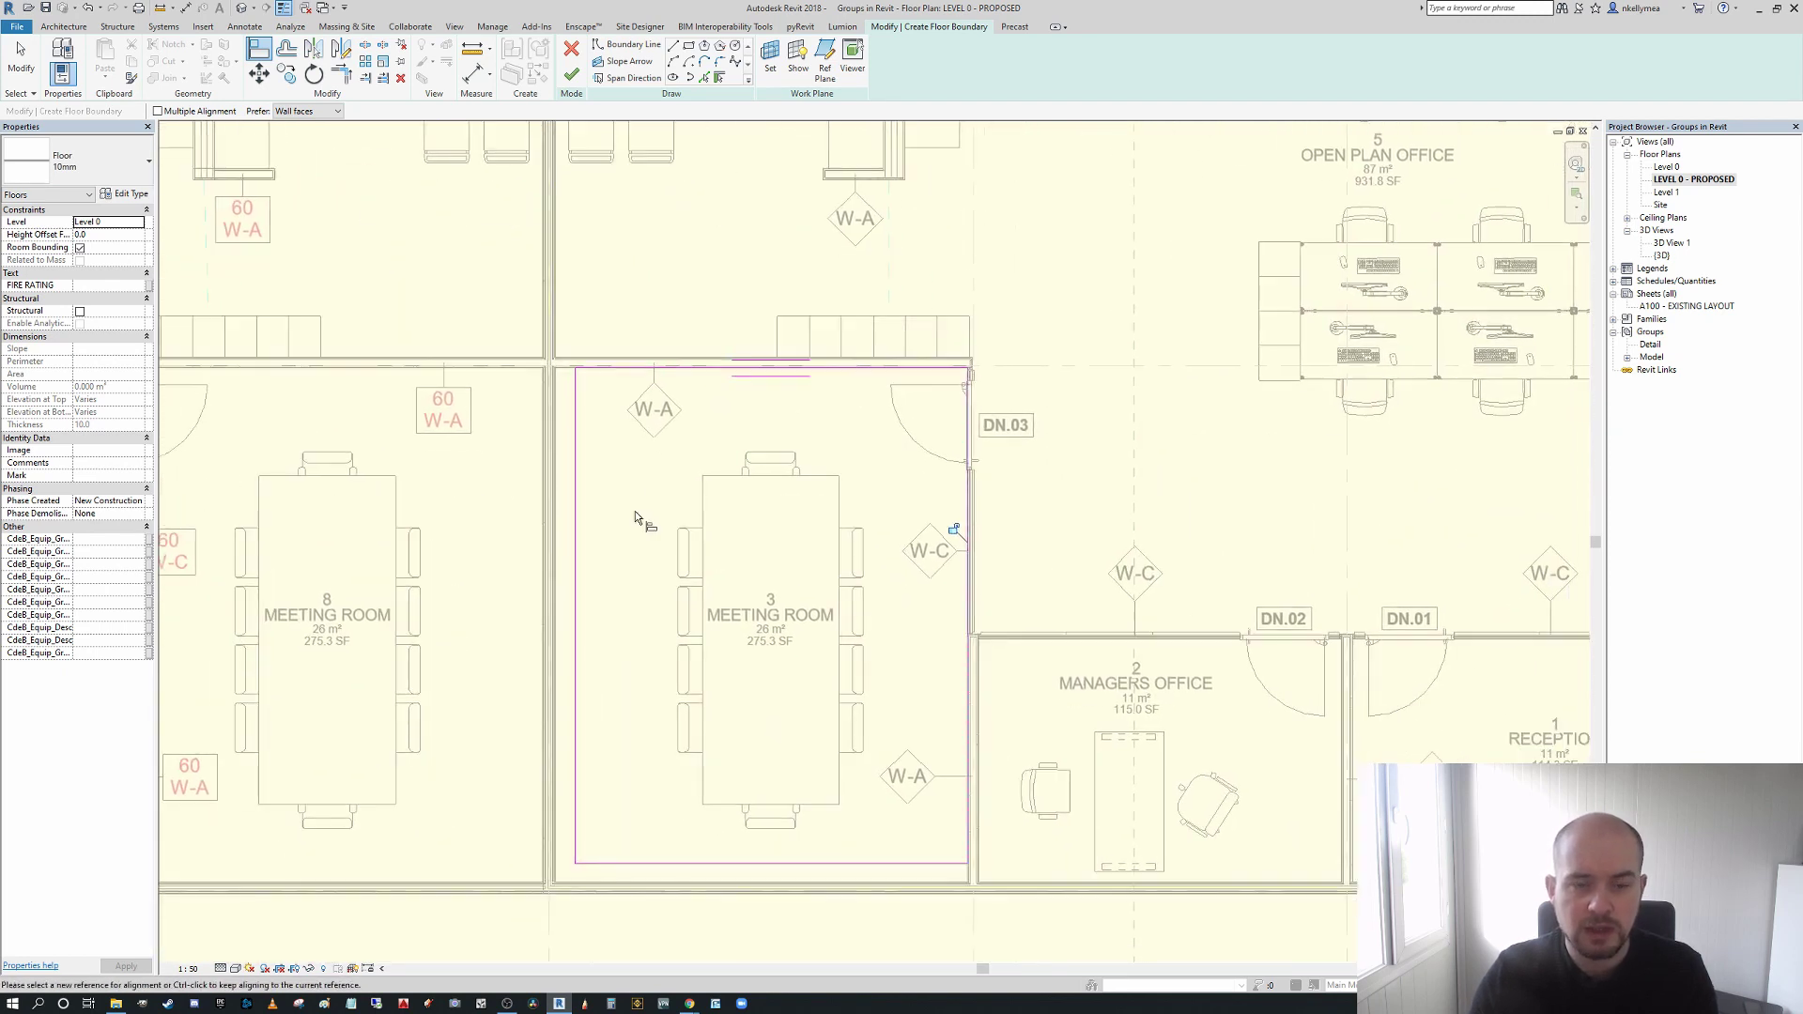
scroll(549, 381, up, 2)
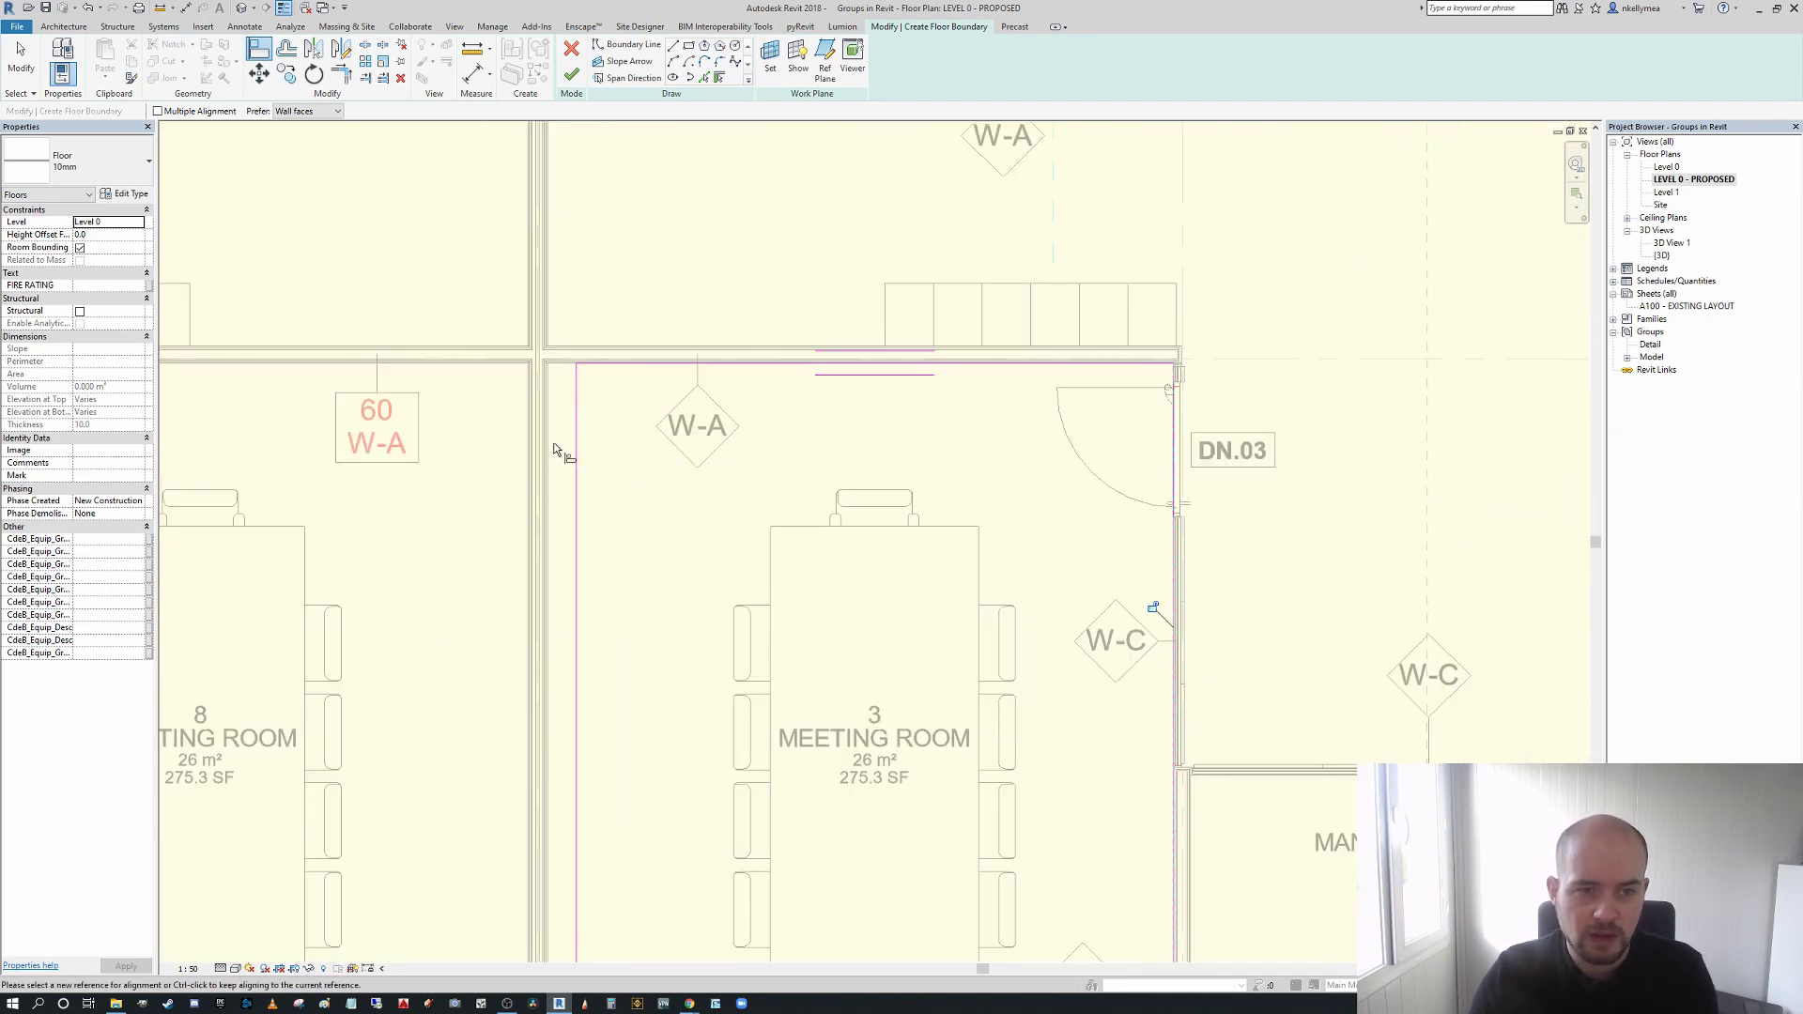
click(548, 451)
click(576, 558)
scroll(570, 535, down, 3)
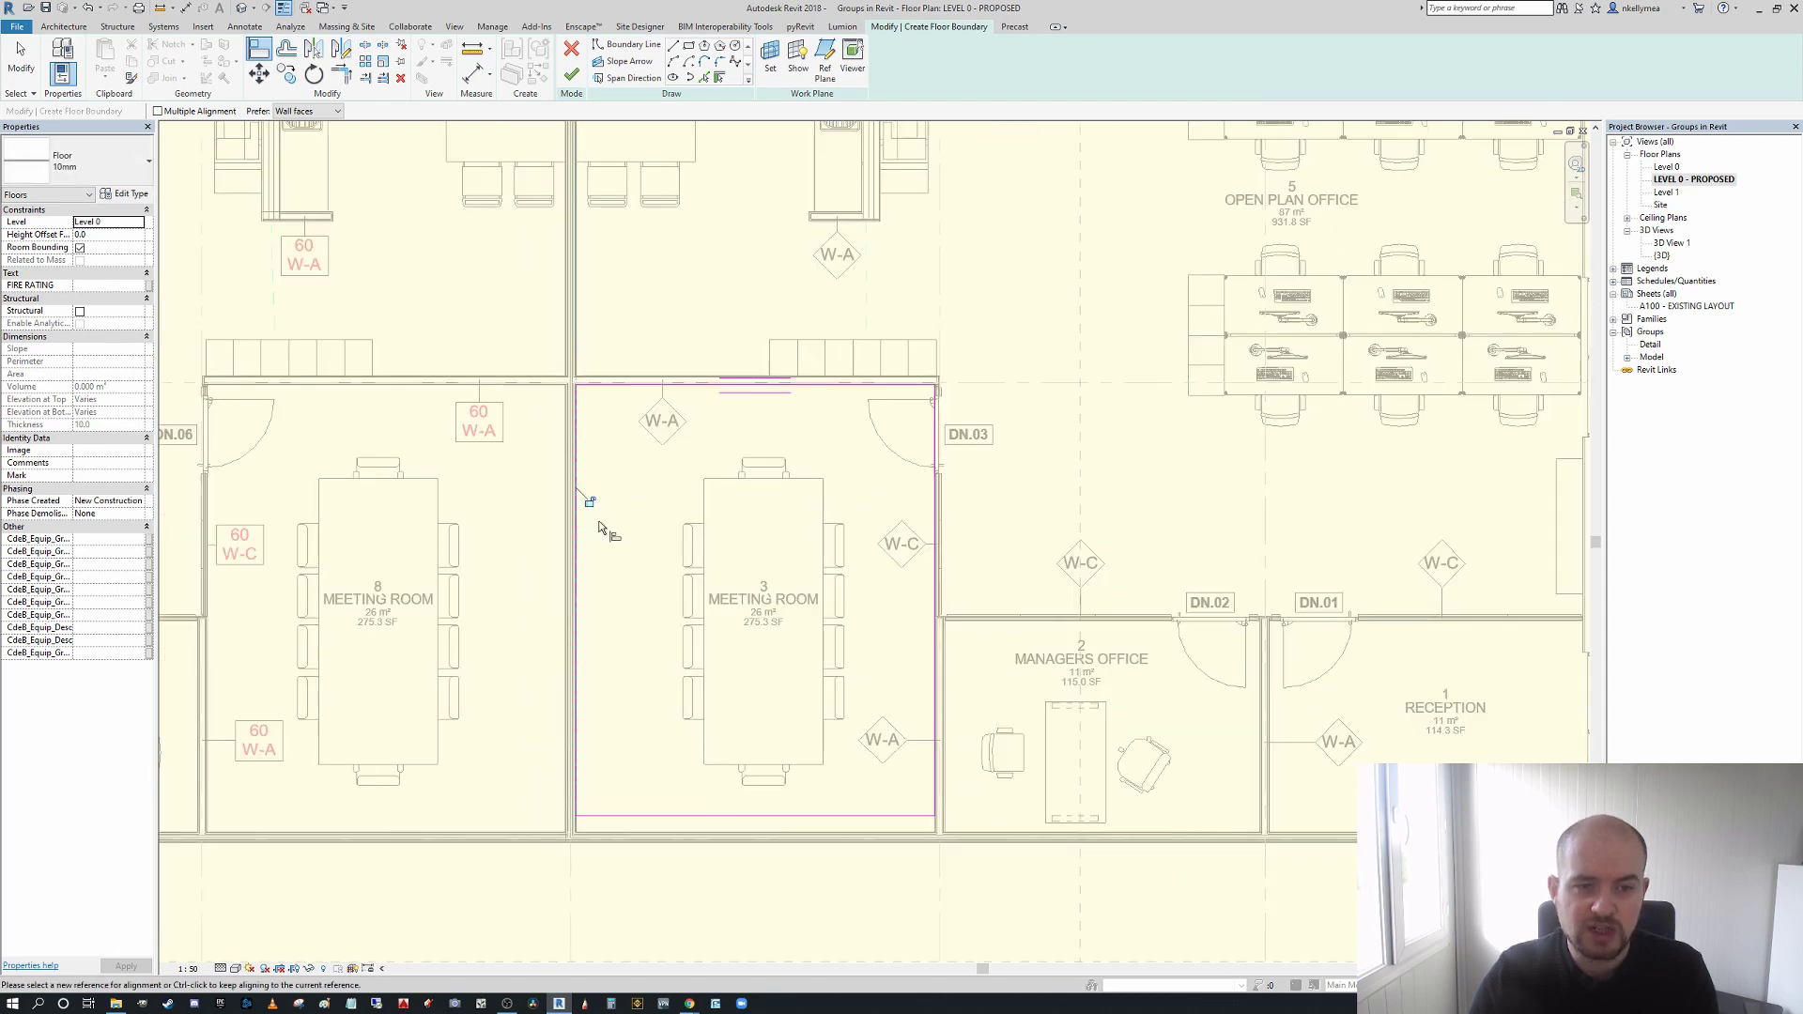
- Align the floor boundary's south line to the inner face of the corridor wall
scroll(586, 488, down, 2)
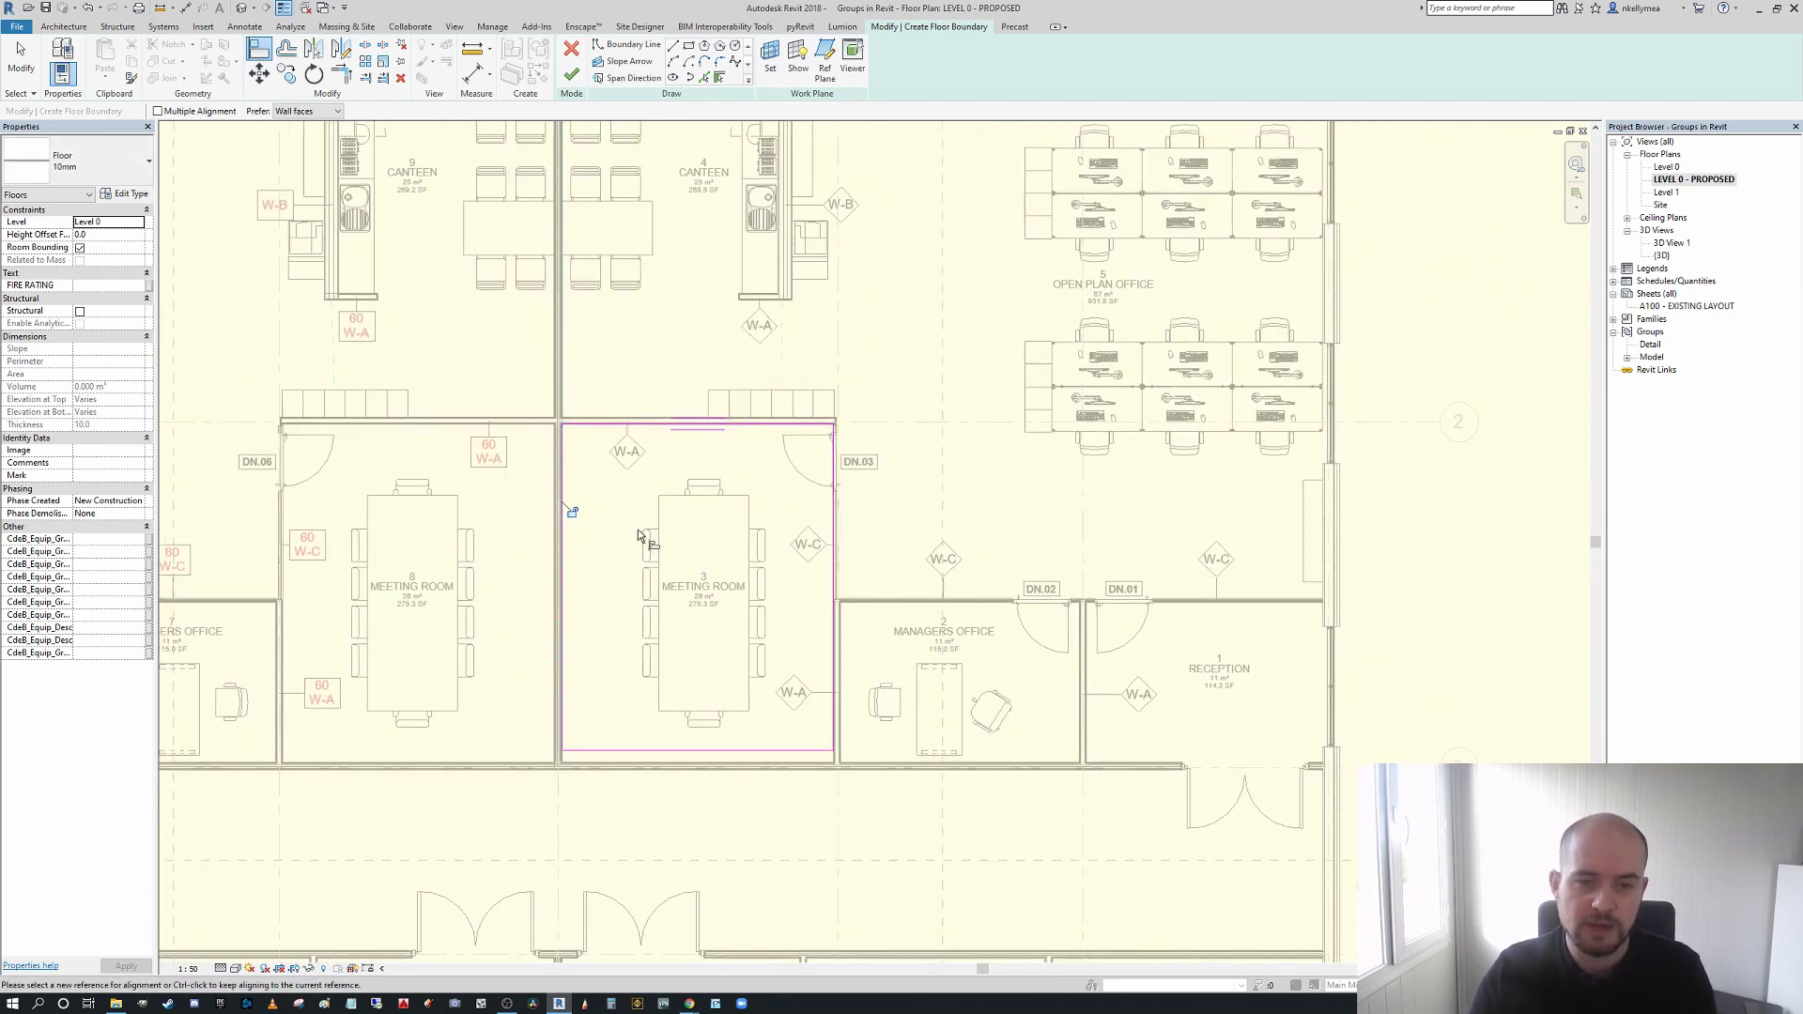
scroll(813, 459, up, 2)
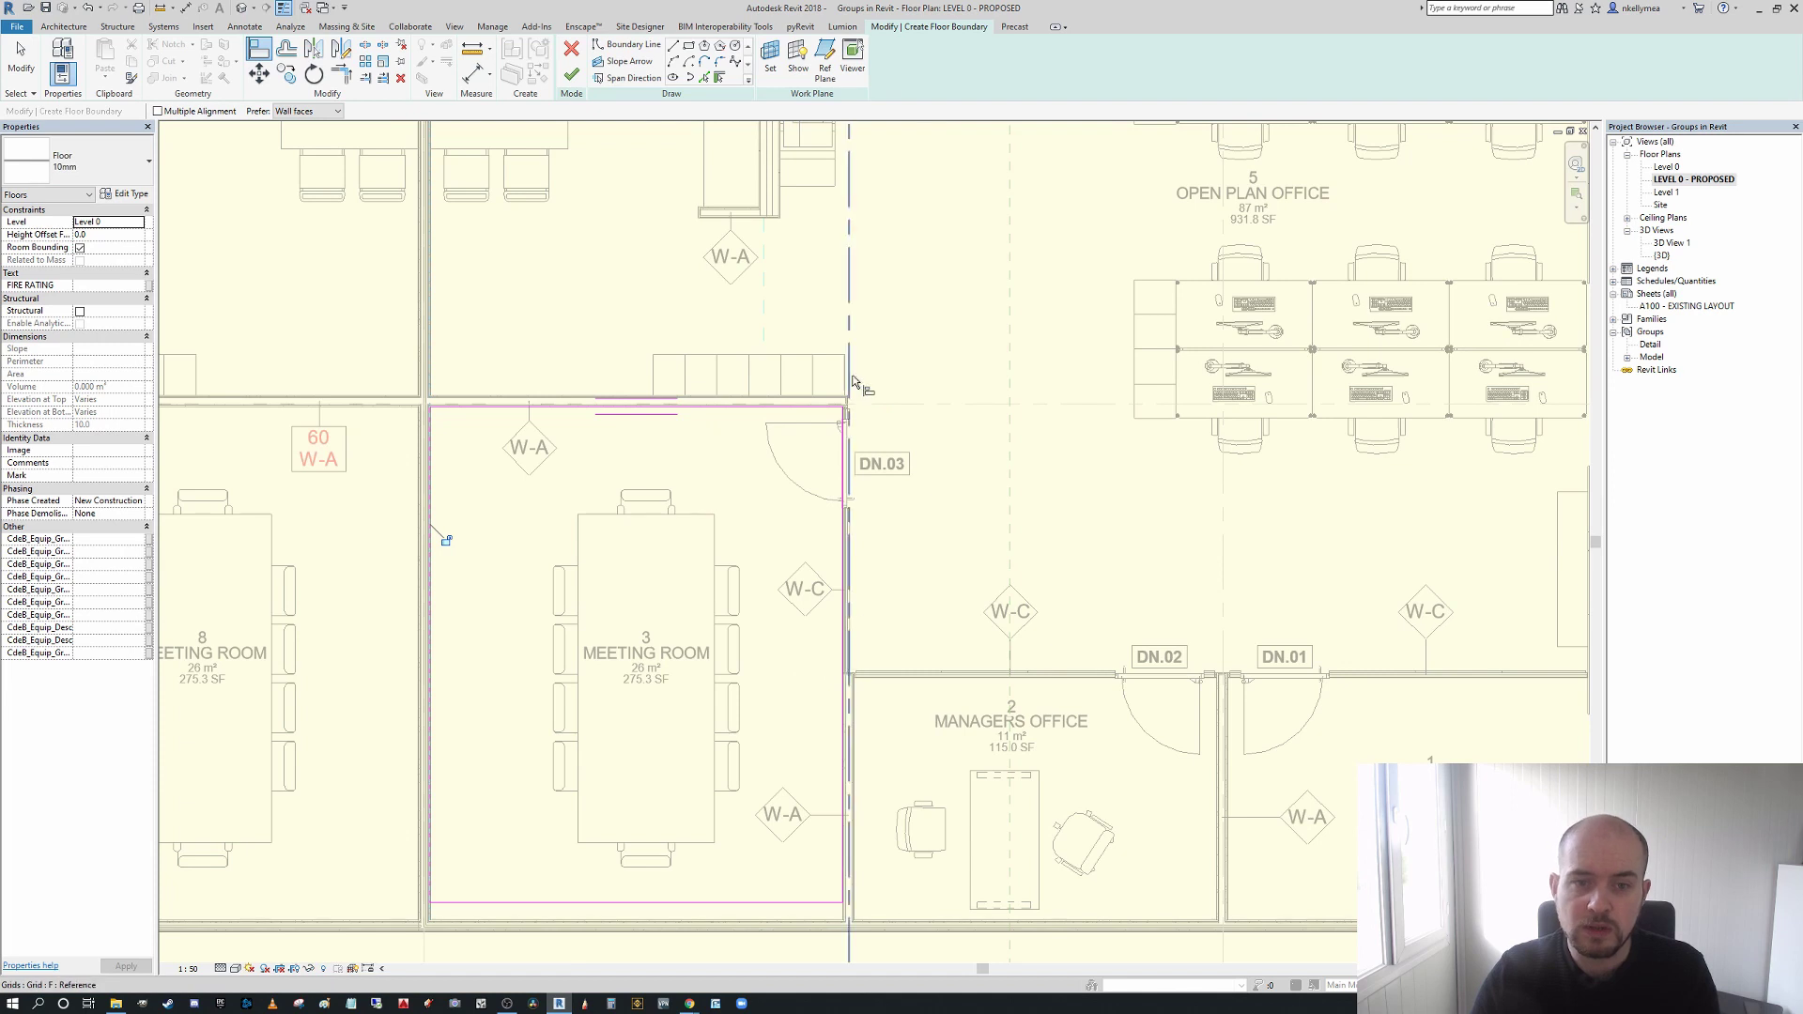
scroll(841, 300, down, 2)
scroll(691, 702, up, 2)
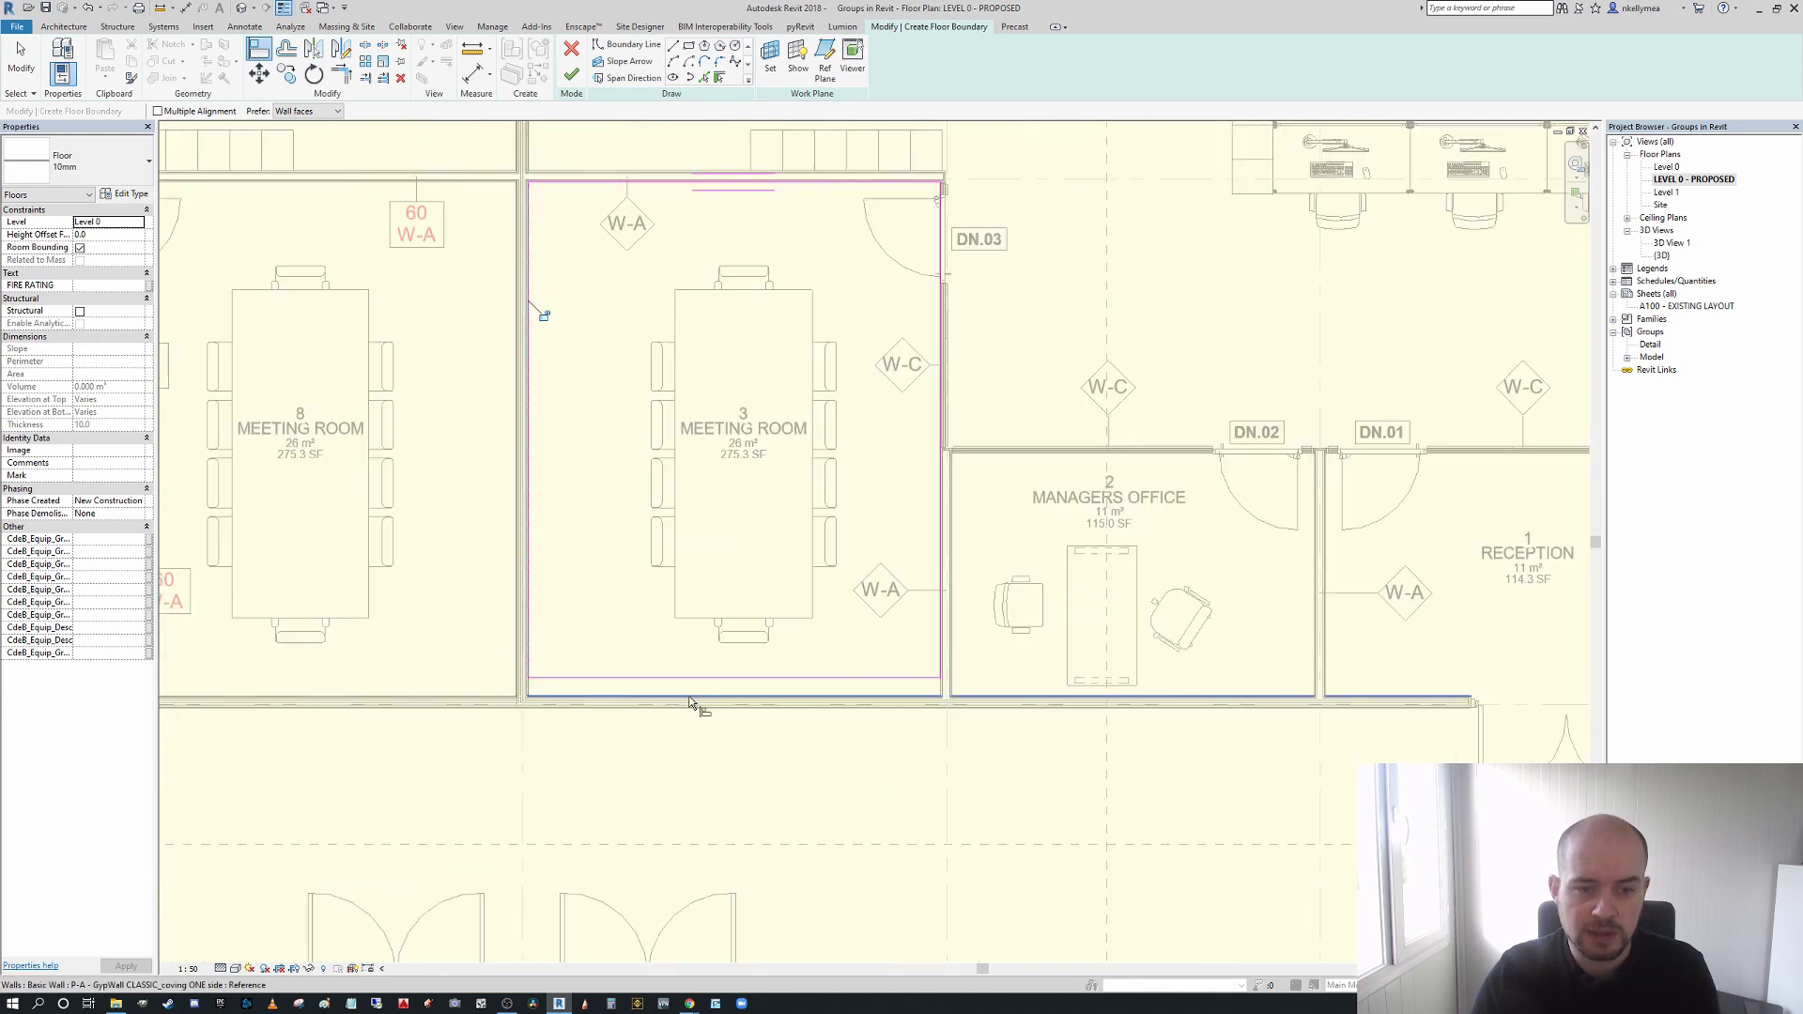
click(697, 695)
click(824, 678)
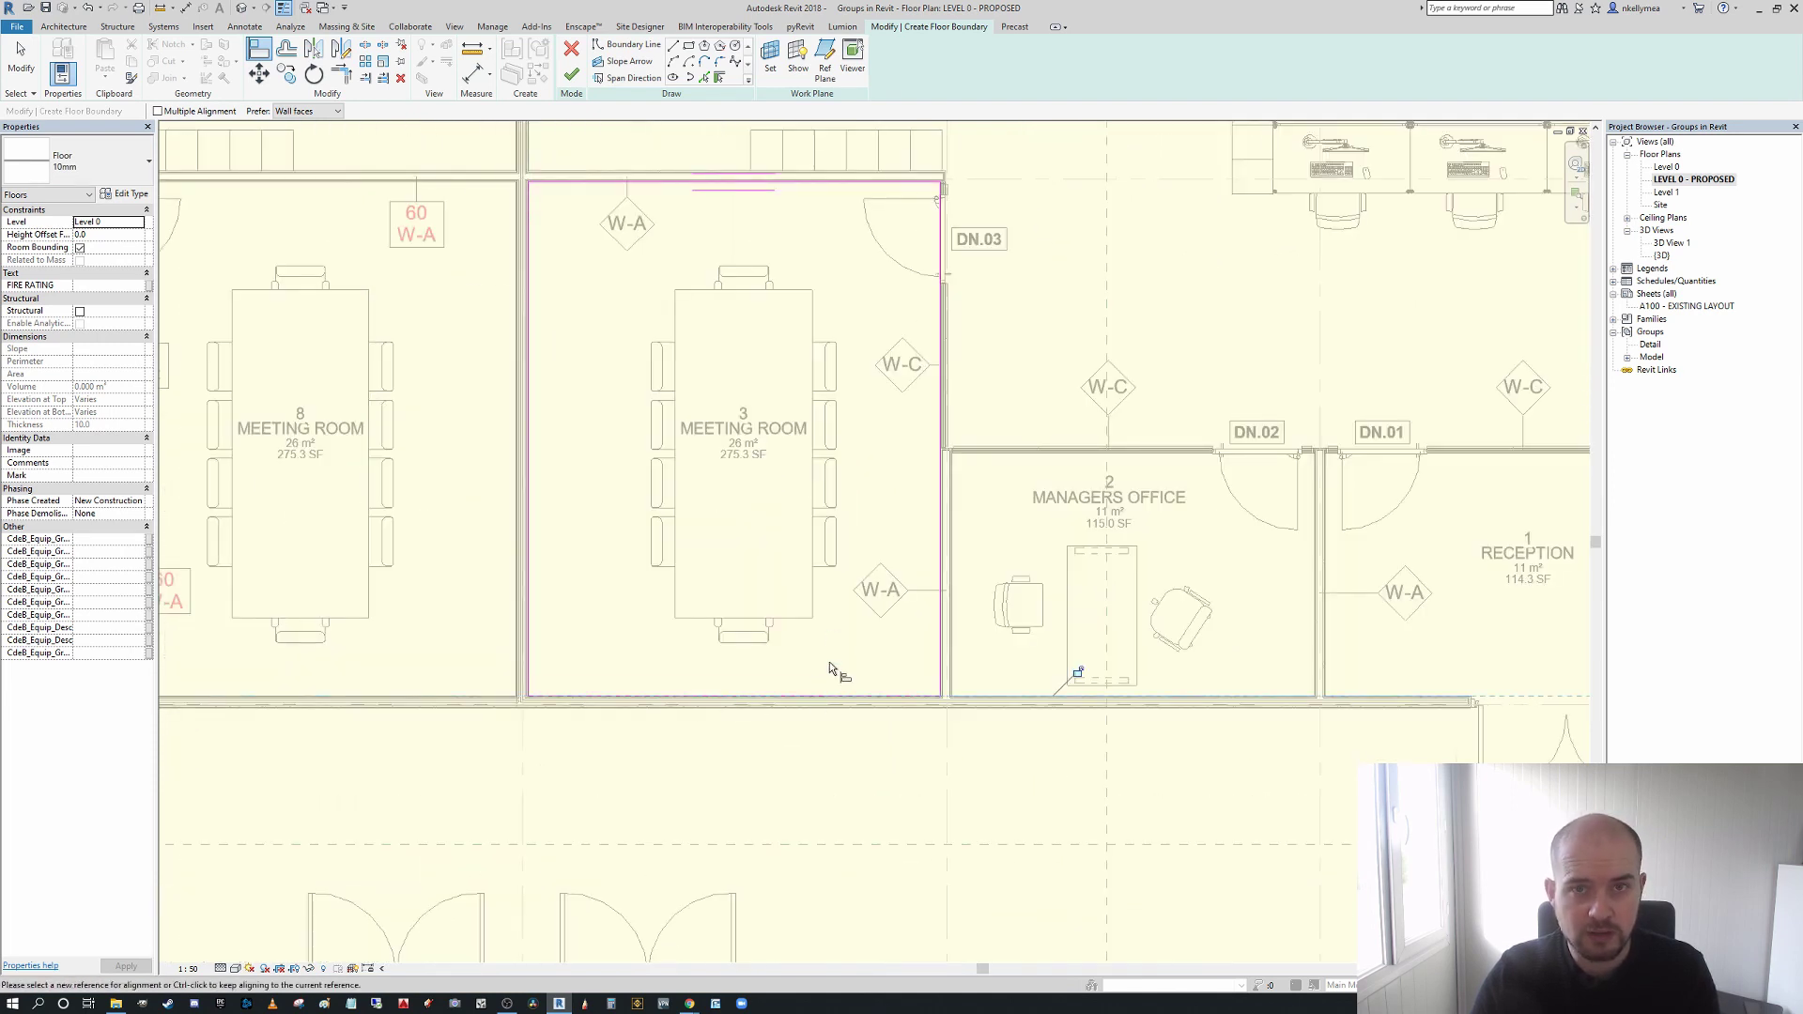
- Compare the walls bounding meeting room 3 with those around meeting room 33 in the southern arrangement, including its external wall
scroll(831, 676, down, 4)
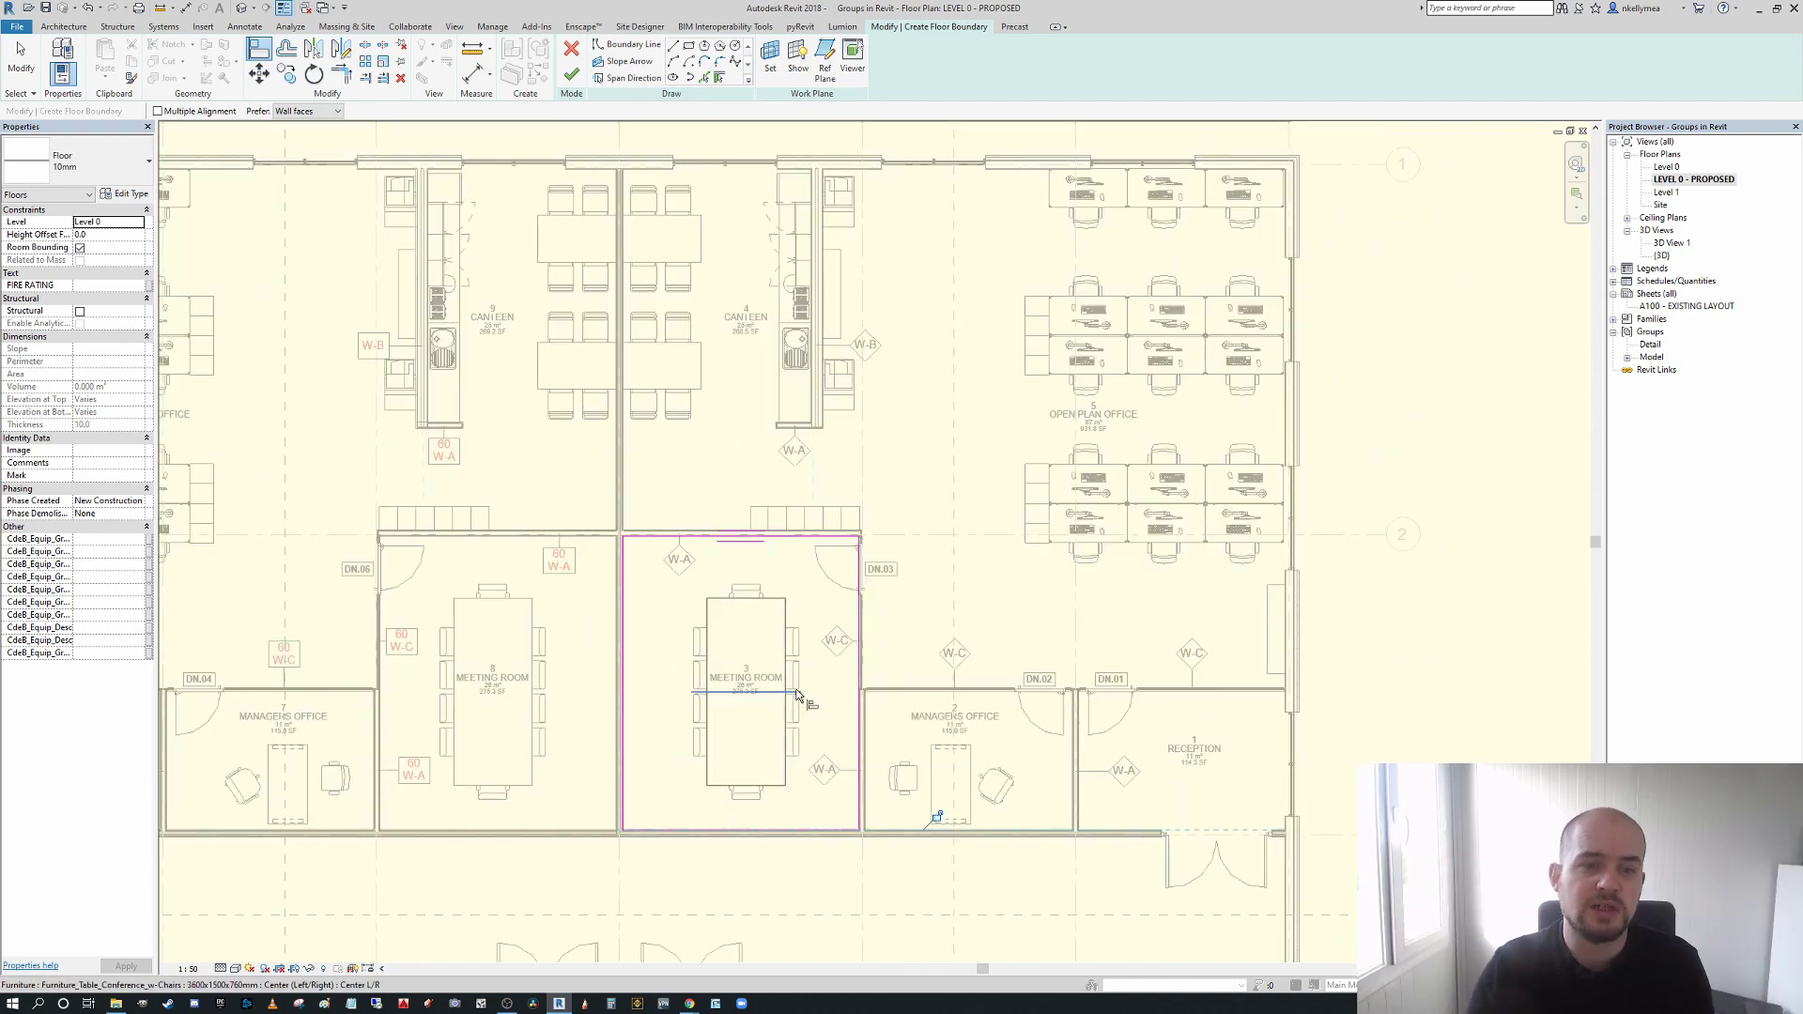
scroll(796, 695, down, 2)
middle_drag(796, 695, 726, 608)
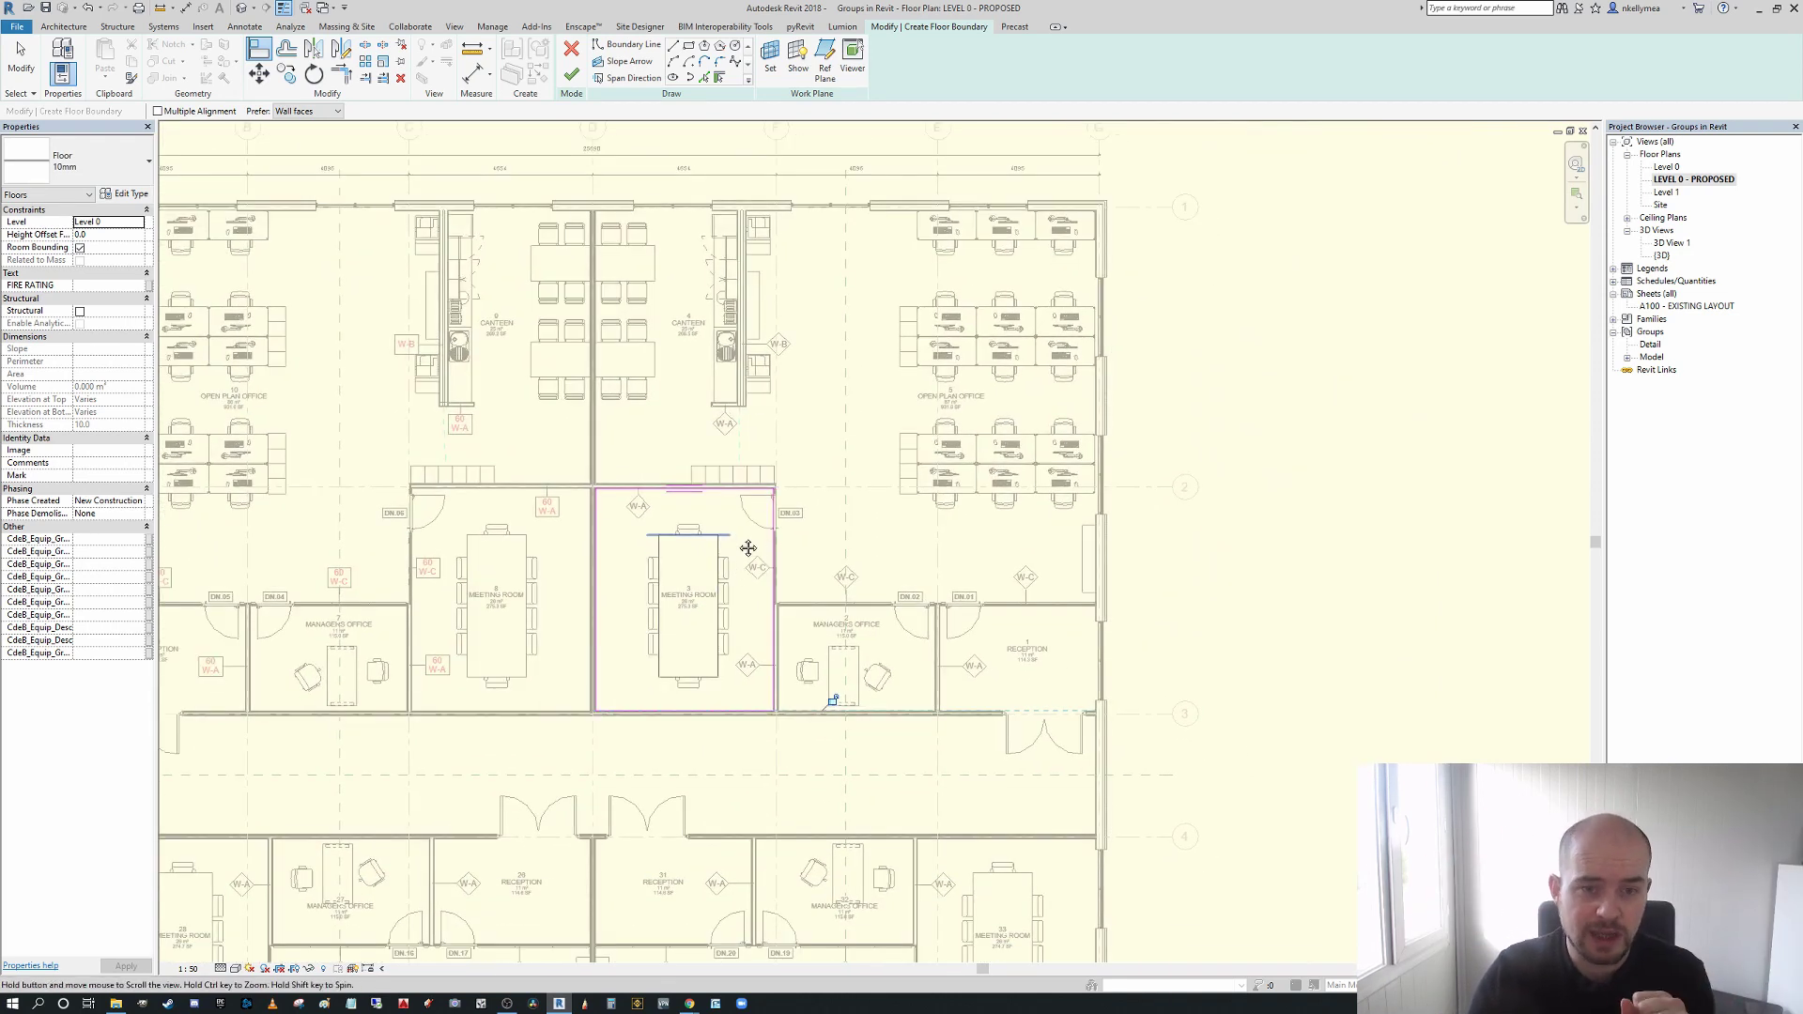
middle_drag(748, 547, 769, 521)
scroll(742, 507, up, 3)
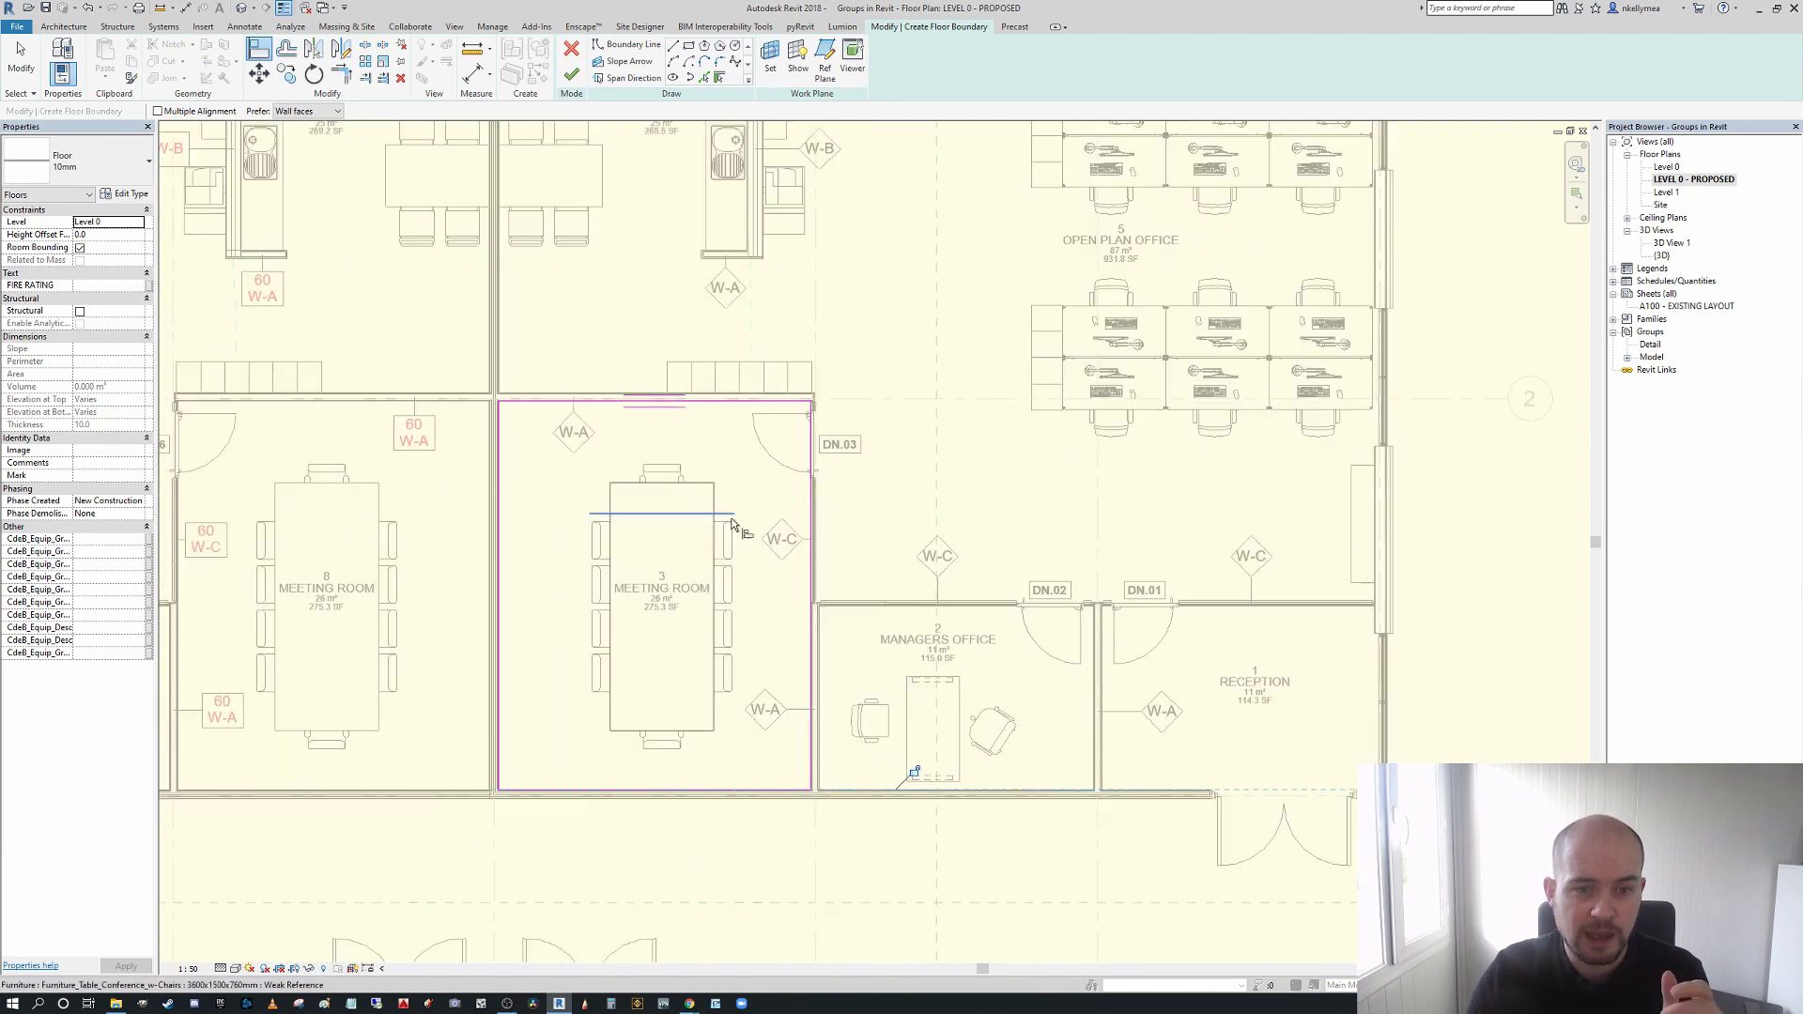
scroll(770, 492, down, 3)
scroll(797, 487, up, 1)
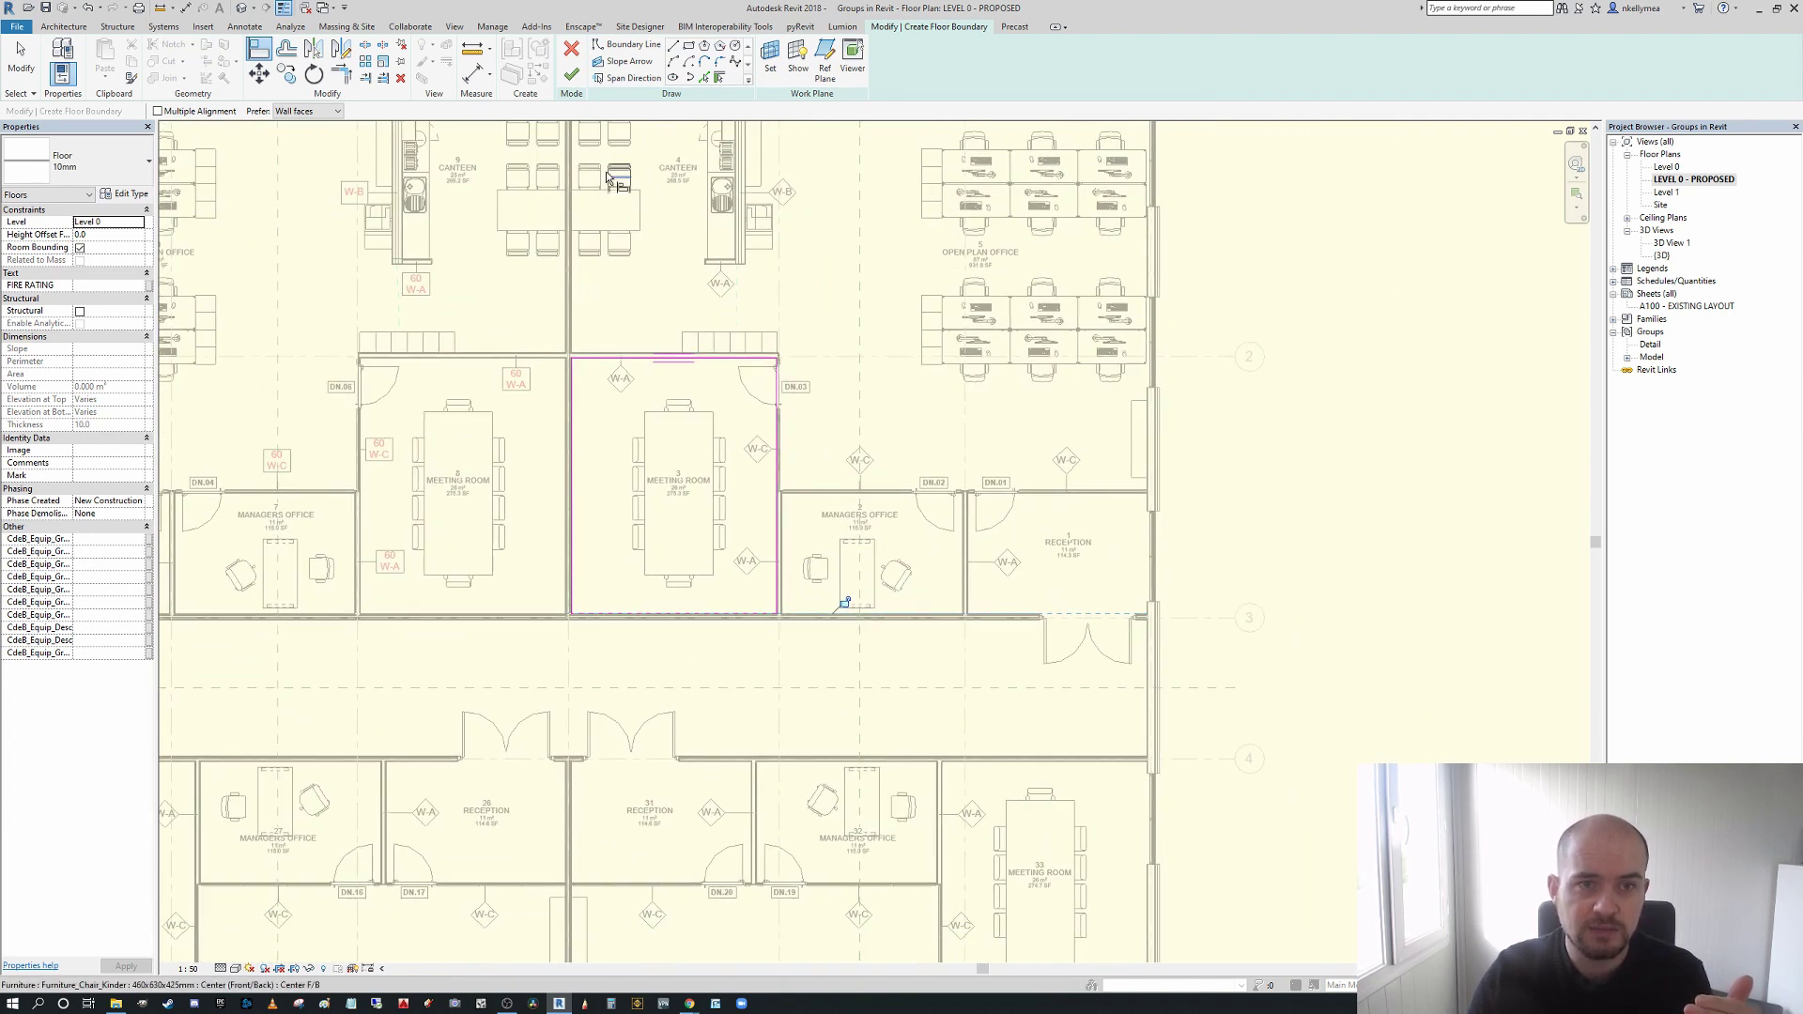
middle_drag(745, 511, 668, 262)
scroll(967, 526, up, 3)
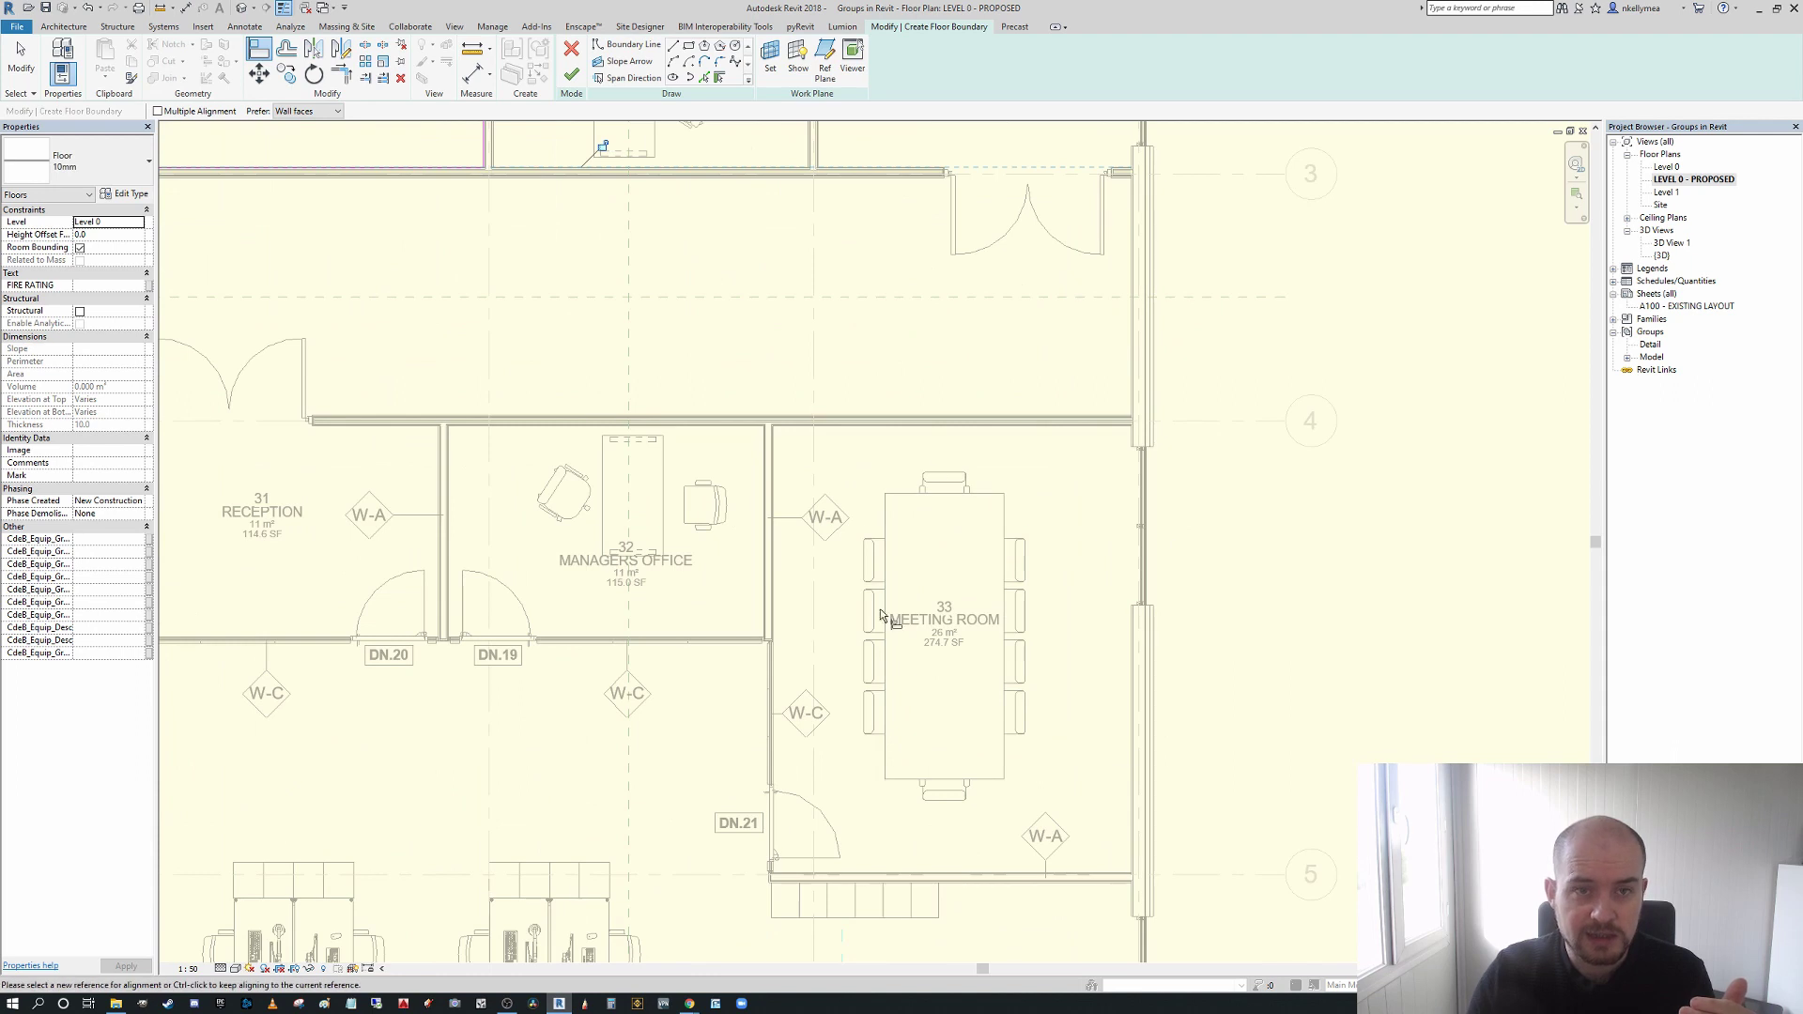
scroll(1087, 704, down, 4)
scroll(789, 445, up, 2)
scroll(827, 486, down, 3)
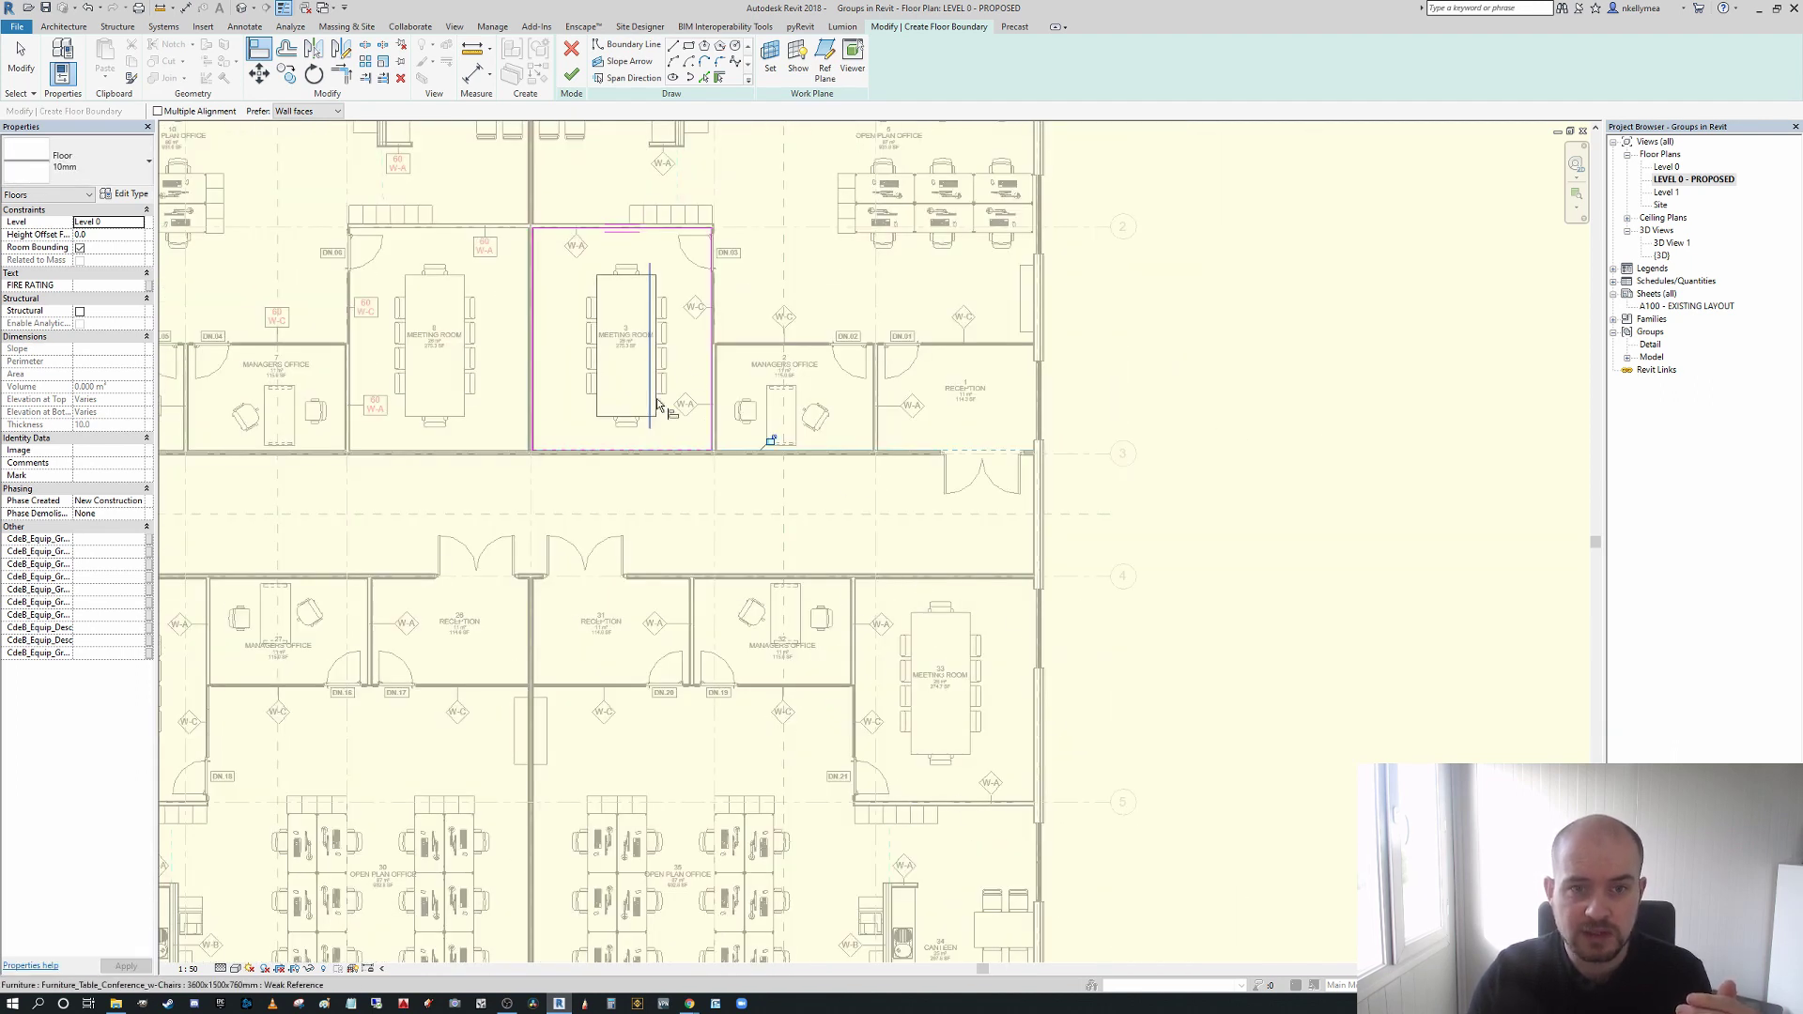
middle_drag(792, 635, 714, 507)
scroll(1018, 498, up, 3)
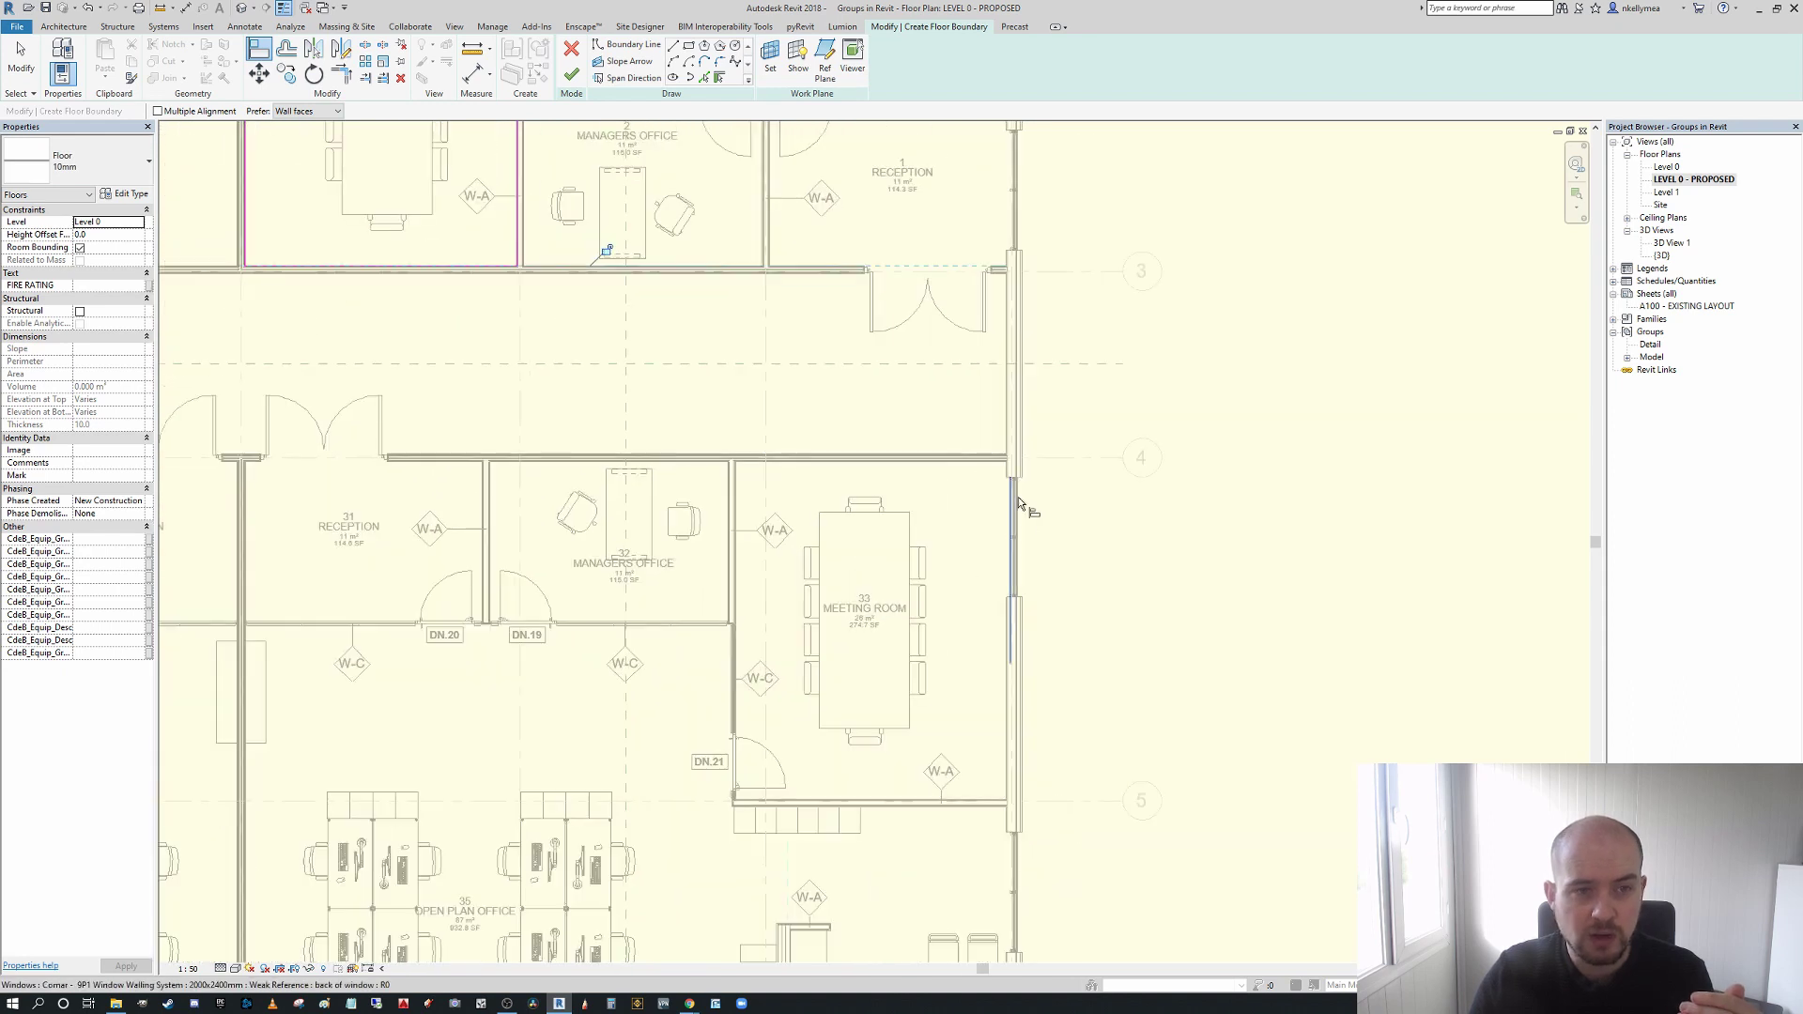
- Examine the corridor, party and external walls near meeting rooms 3 and 33 to see how they differ around each mirrored arrangement
middle_drag(1028, 593, 1399, 789)
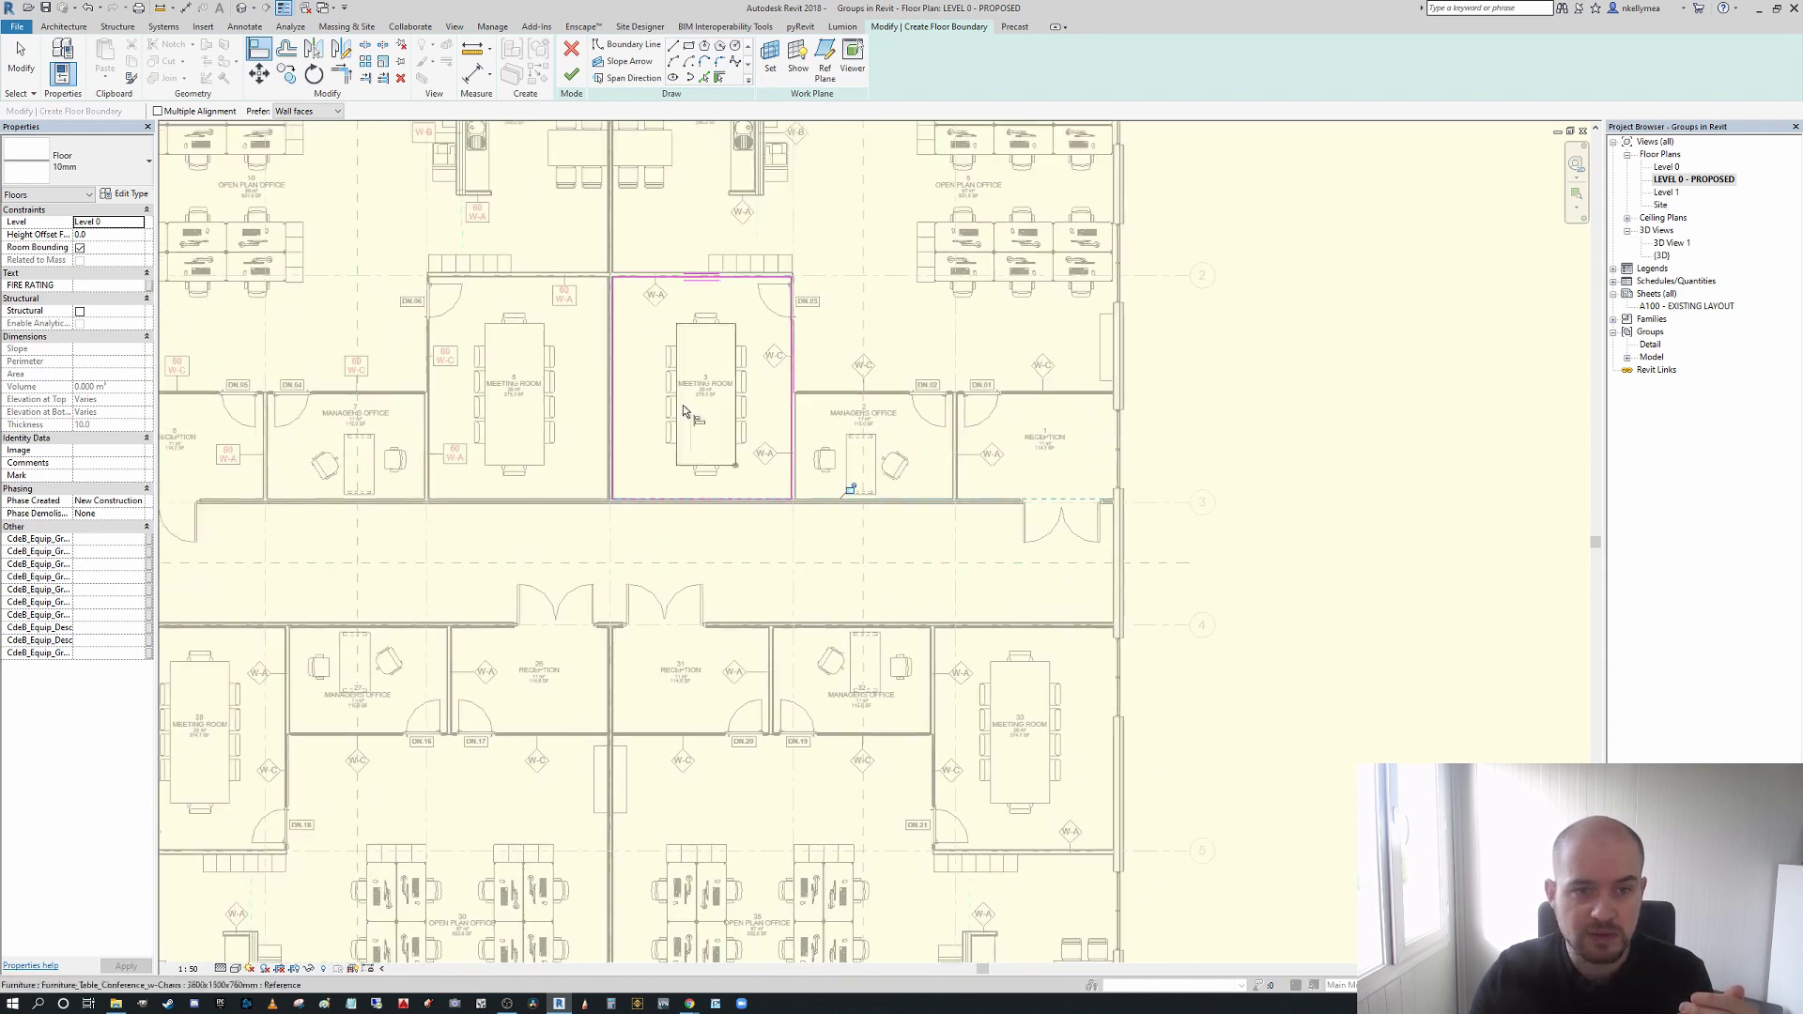
scroll(602, 379, up, 3)
scroll(624, 423, down, 2)
middle_drag(993, 537, 761, 158)
scroll(1041, 464, up, 3)
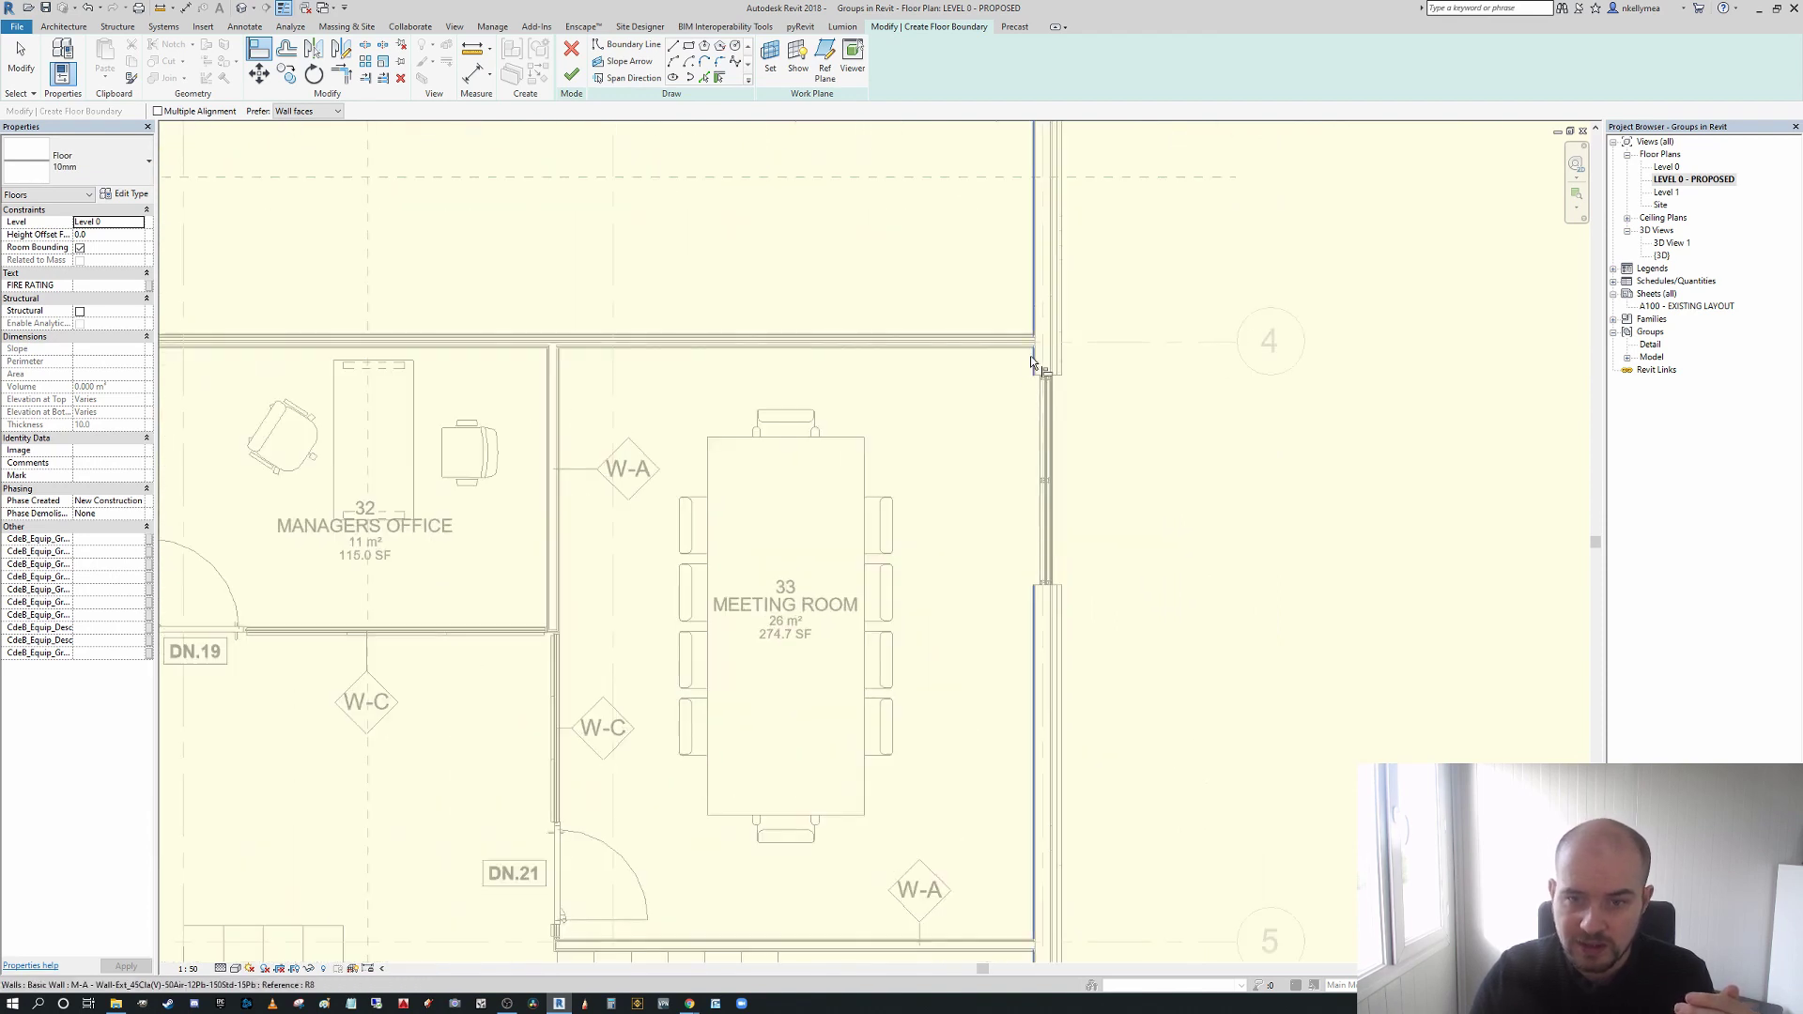
scroll(1011, 605, up, 1)
scroll(1010, 605, down, 2)
middle_drag(1116, 728, 1151, 811)
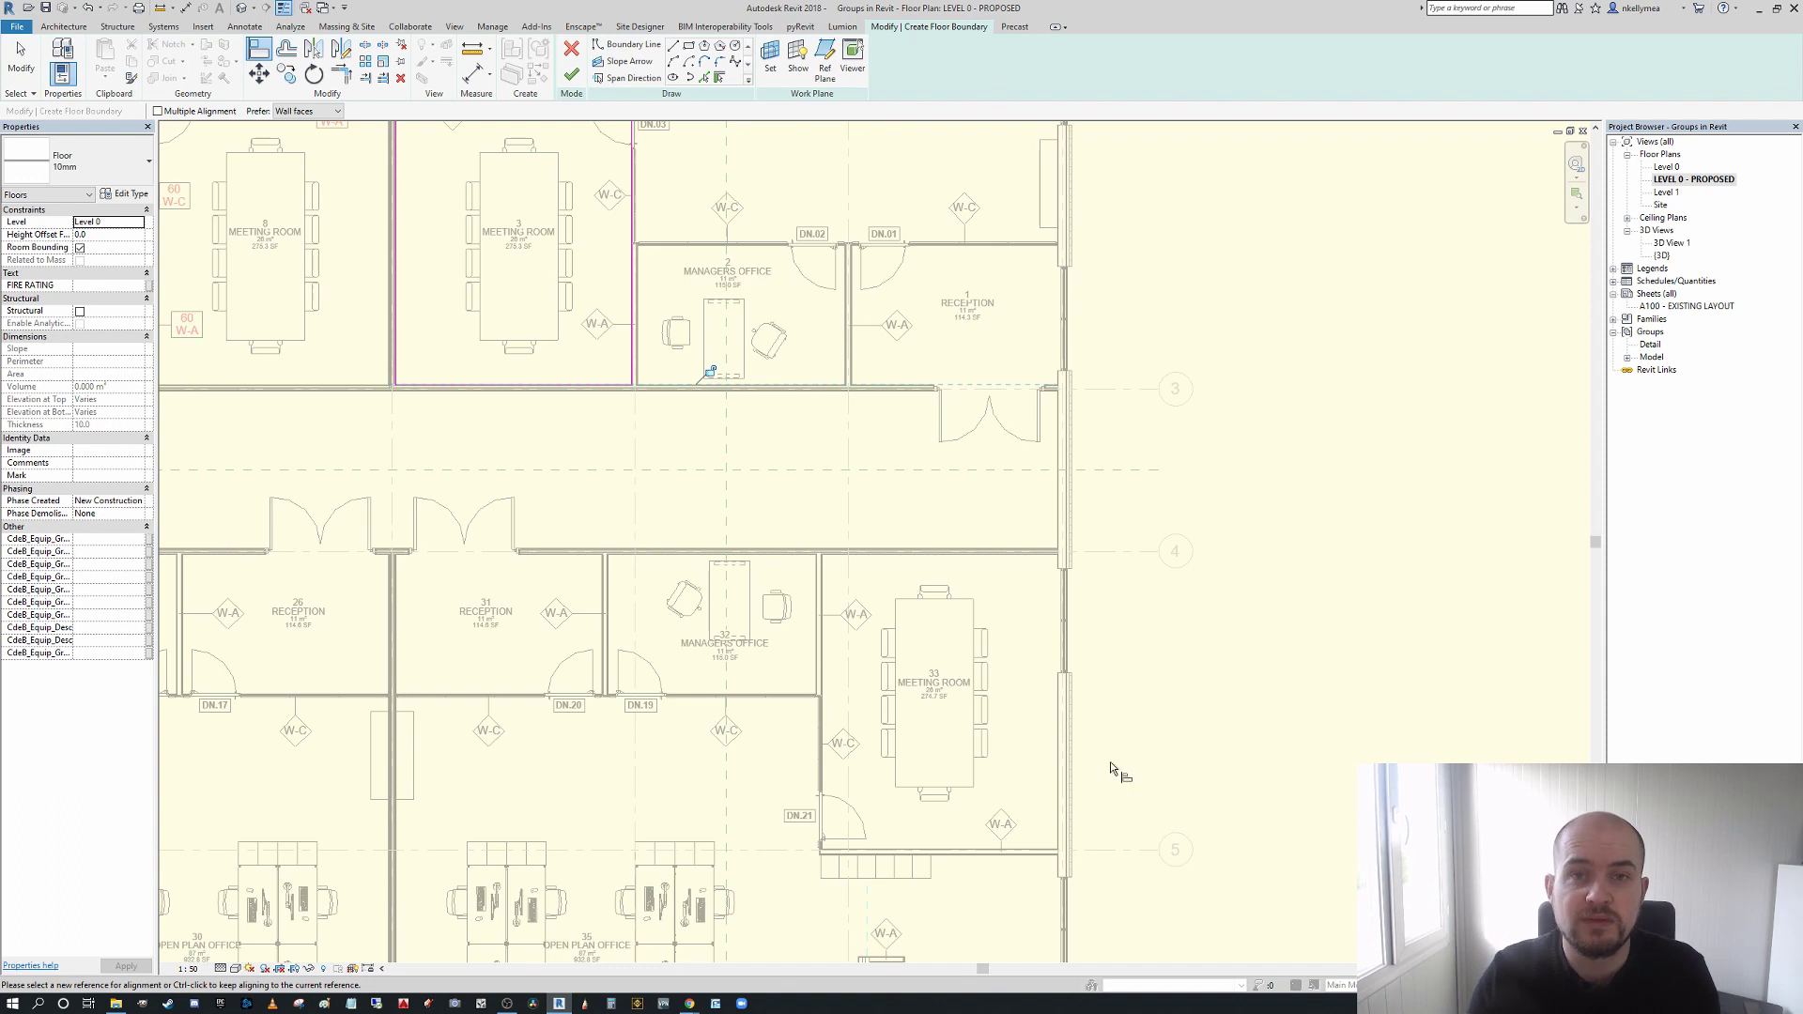
scroll(1110, 768, down, 3)
scroll(608, 395, up, 3)
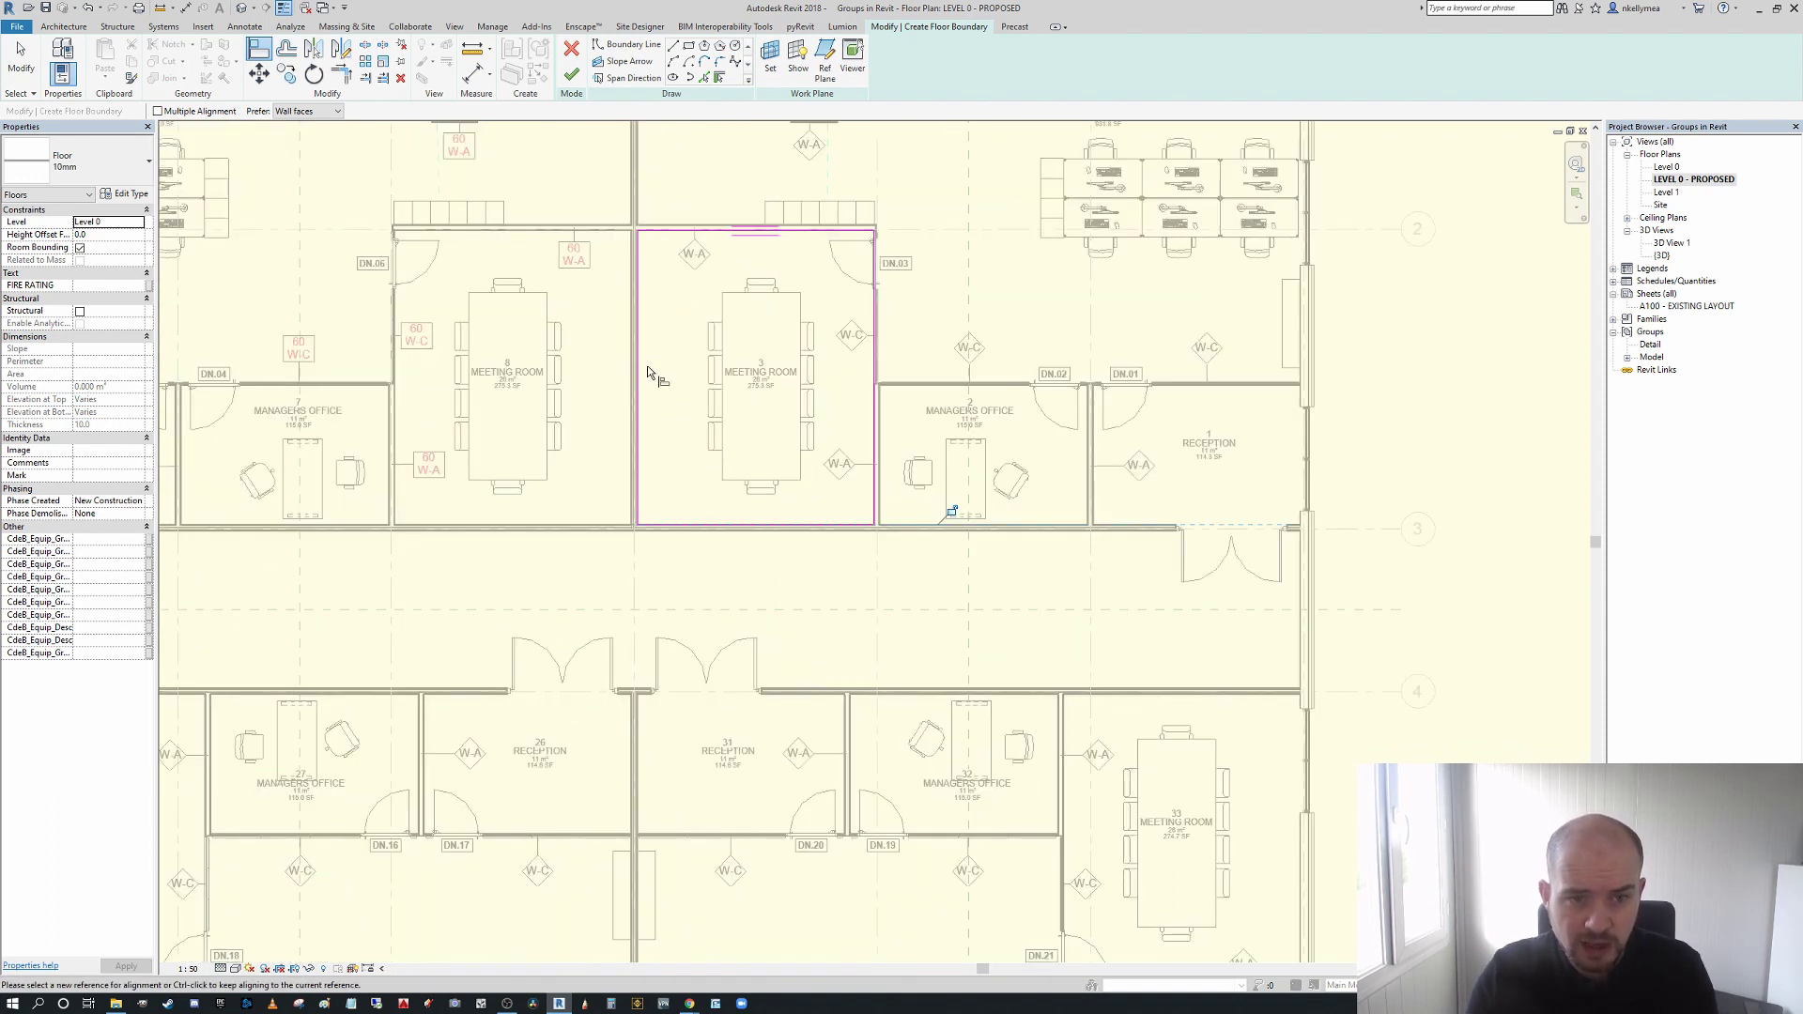
scroll(977, 582, down, 1)
middle_drag(978, 581, 816, 359)
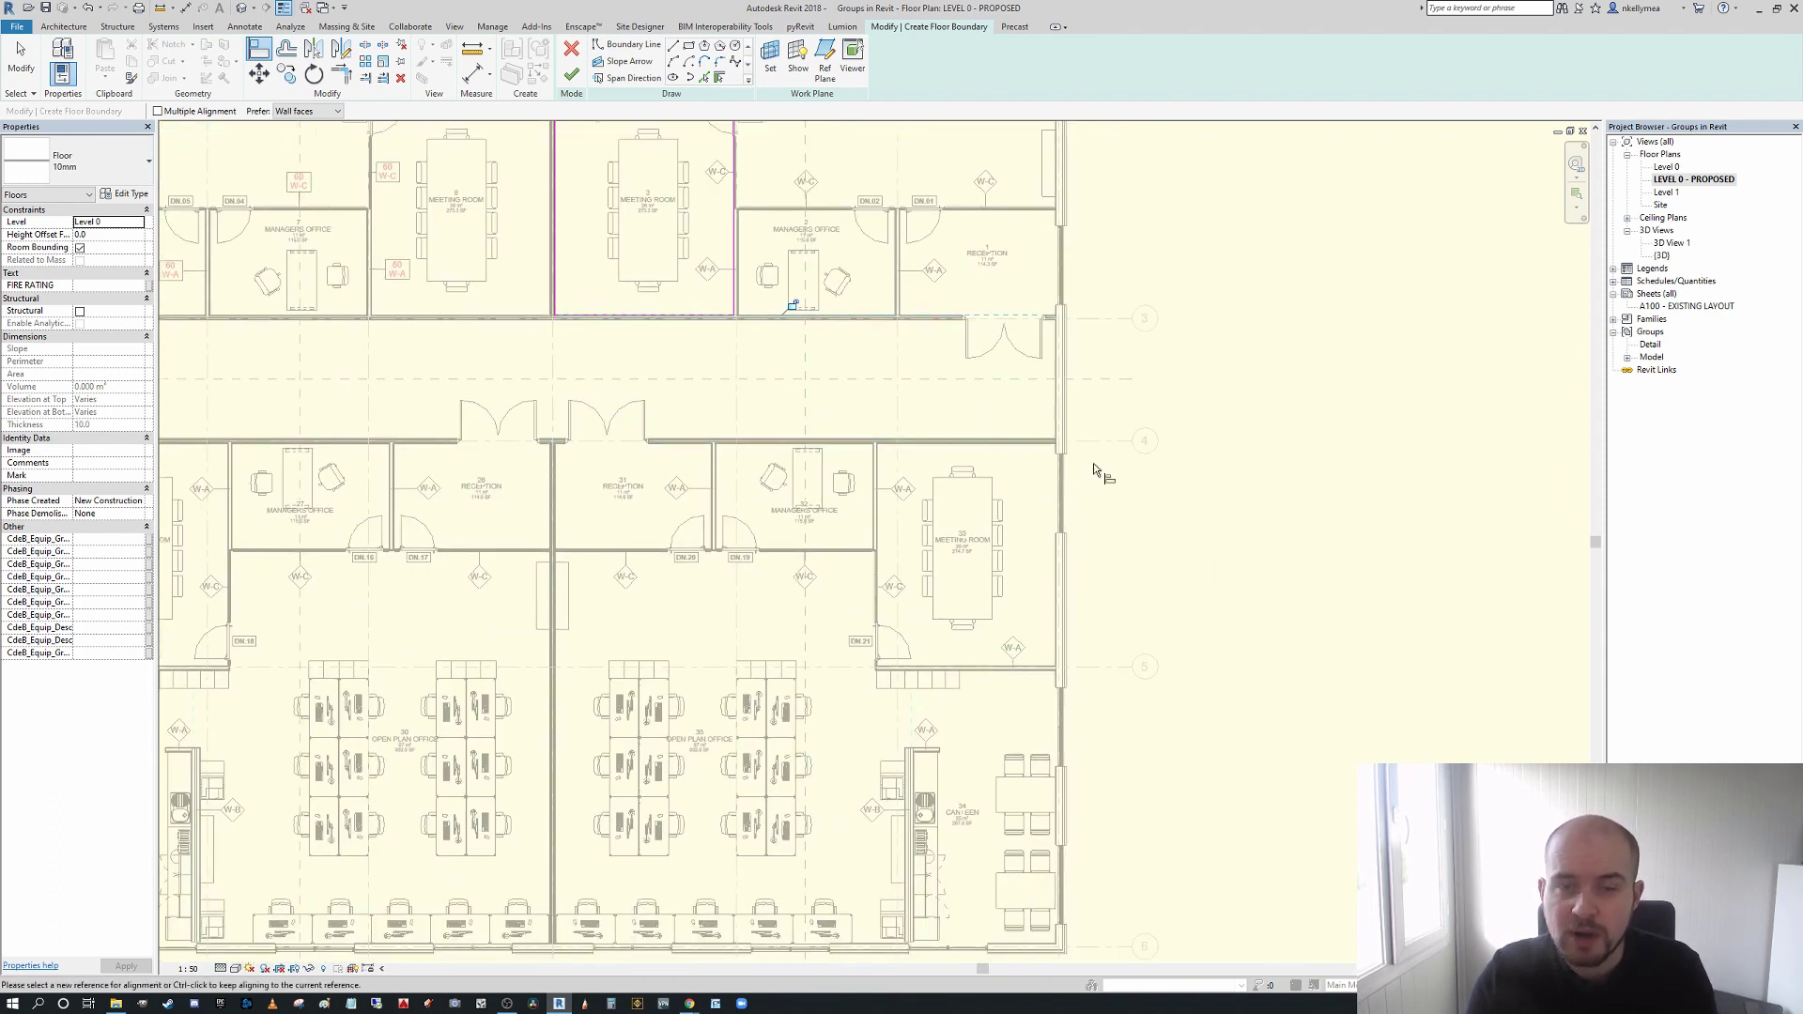
middle_drag(989, 587, 1071, 762)
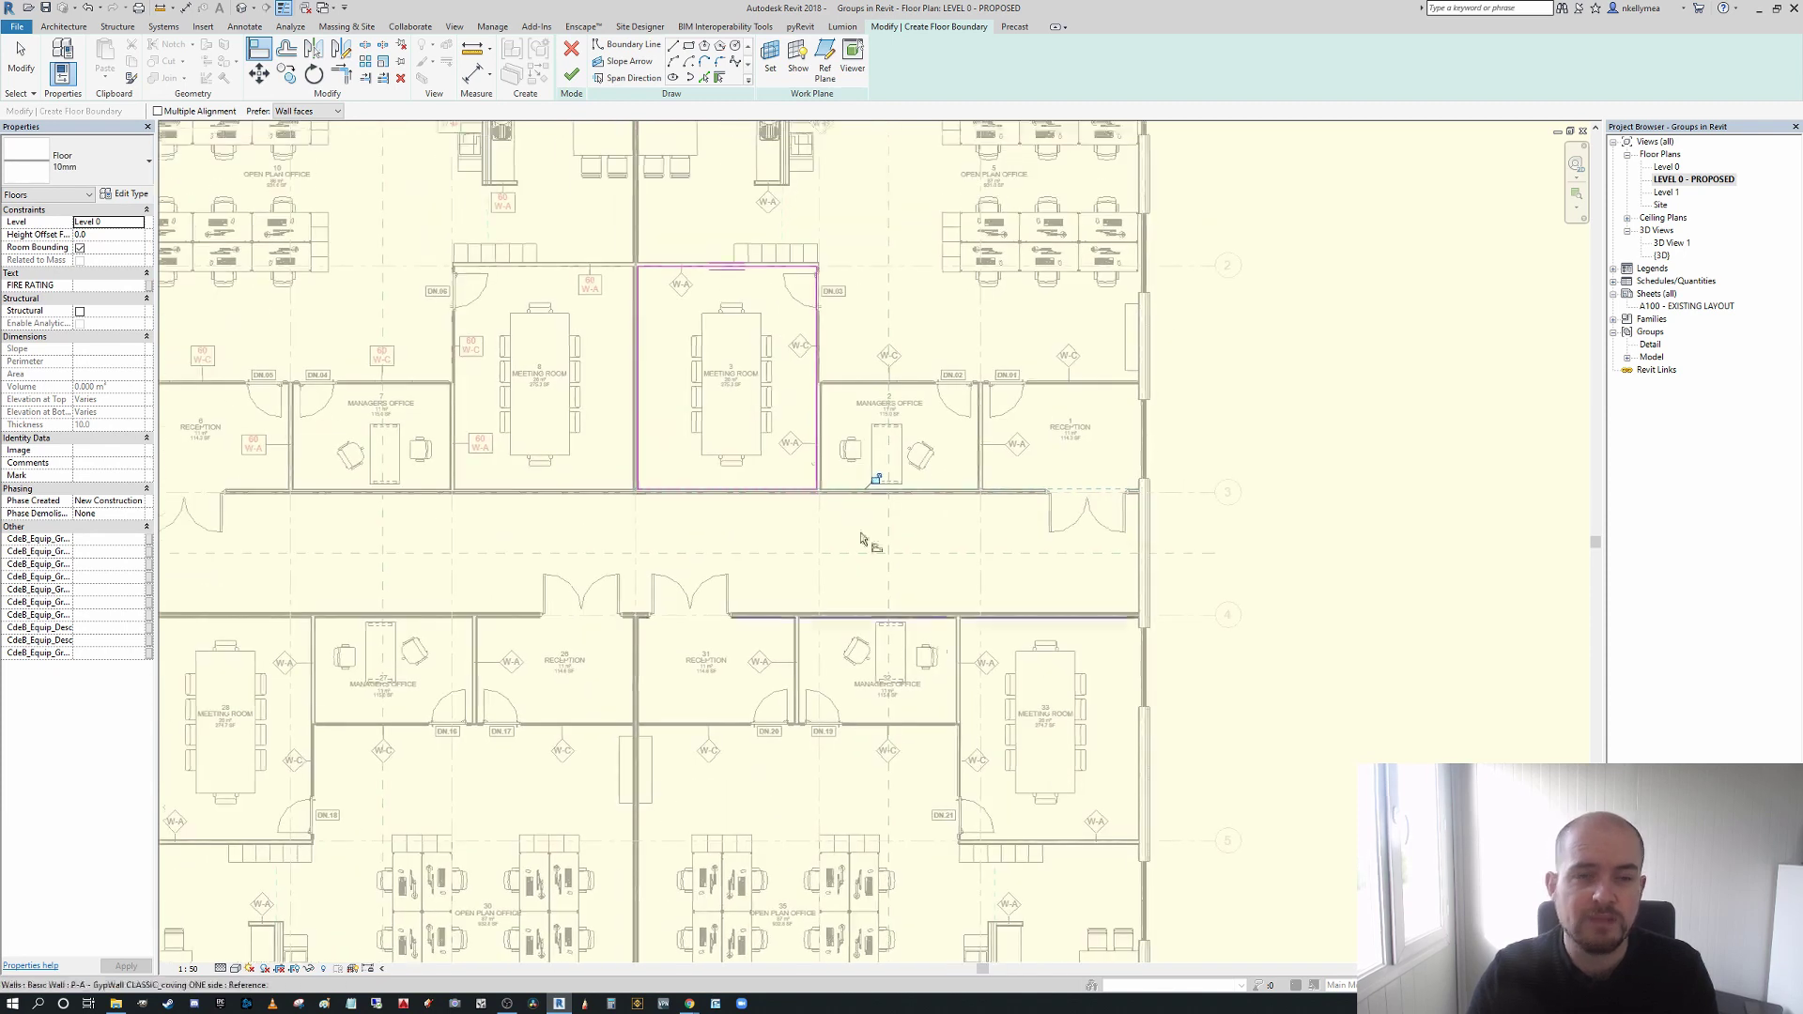
middle_drag(785, 457, 799, 514)
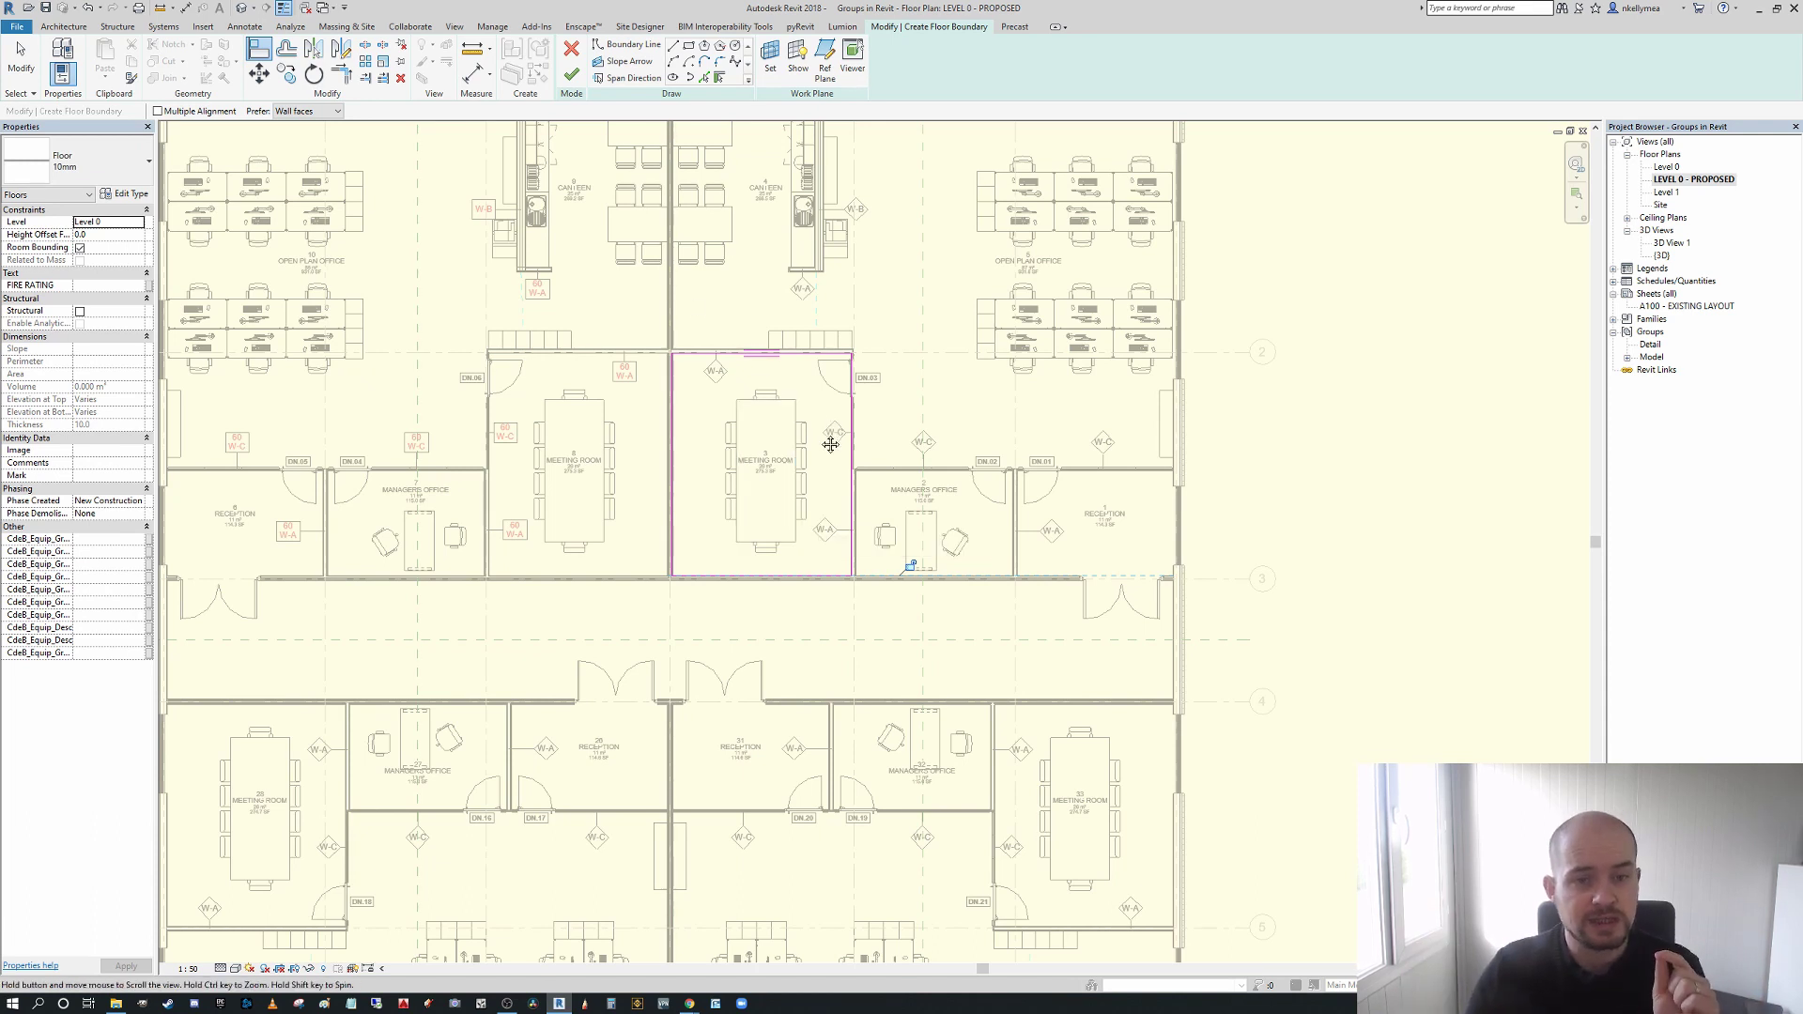
middle_drag(829, 439, 875, 466)
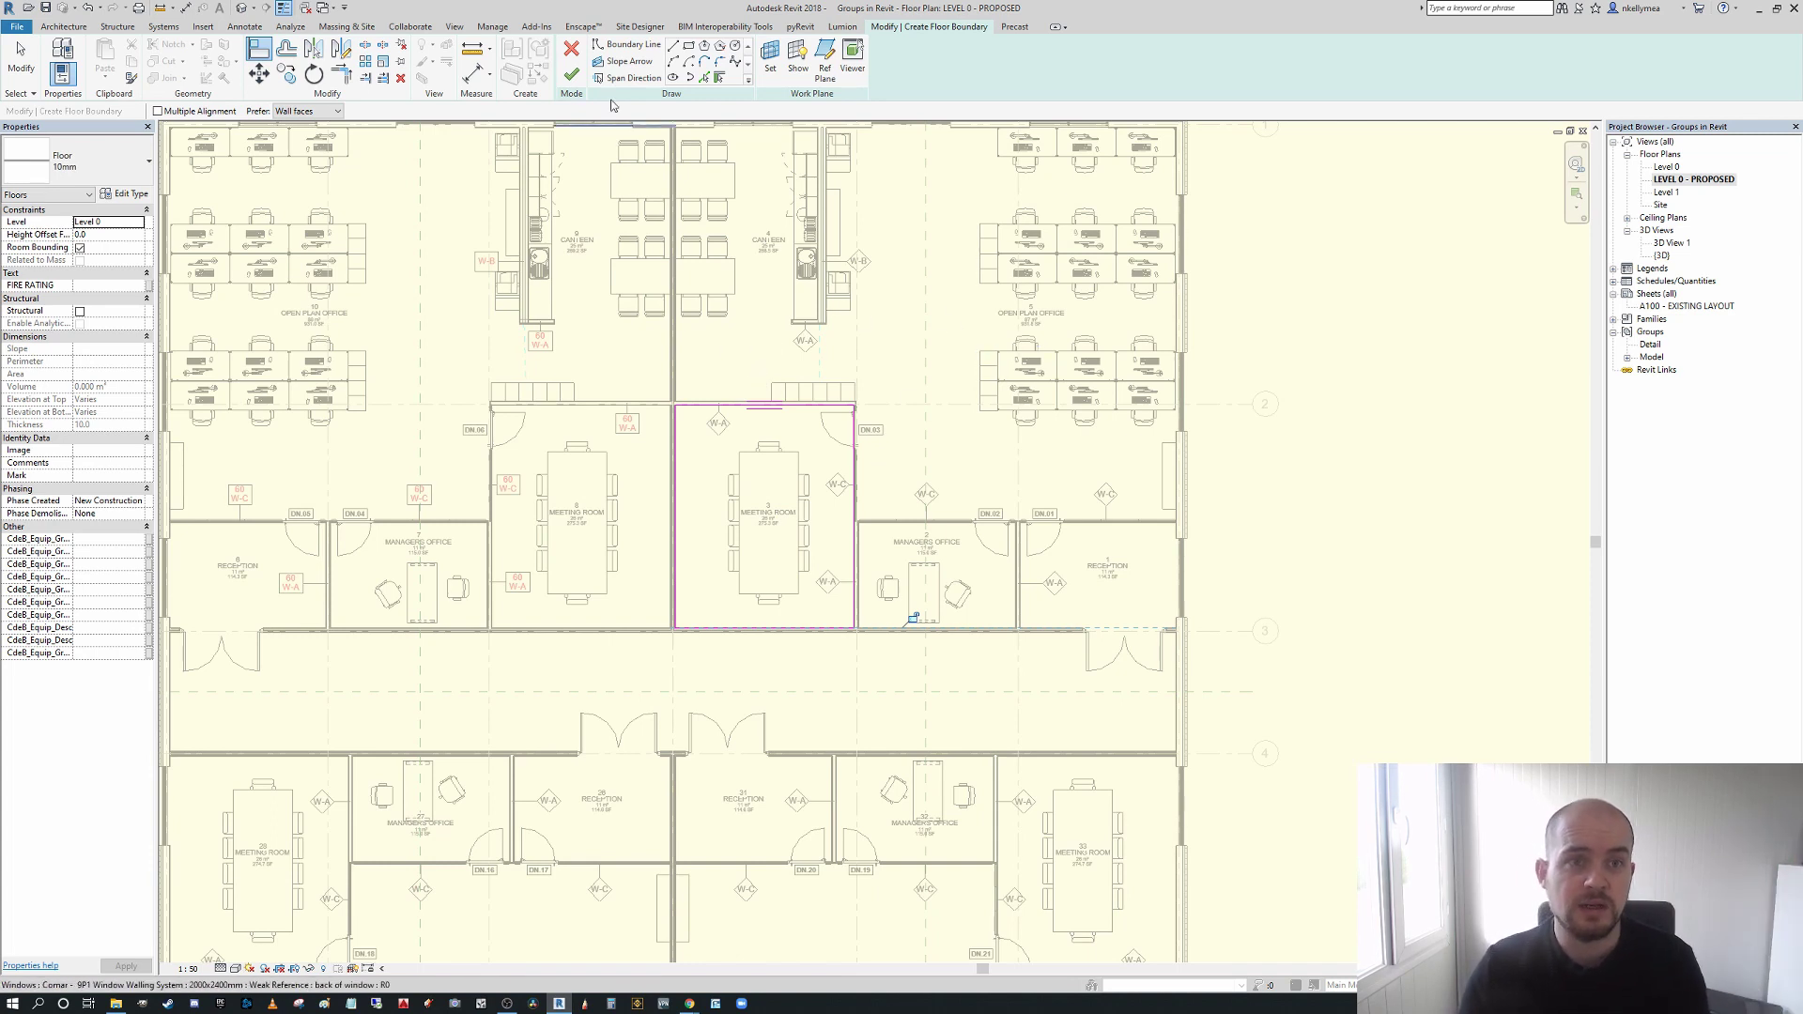
- Discard the floor boundary sketch and cancel editing of the OFFICE ARRANGEMENT A group
click(573, 52)
click(928, 512)
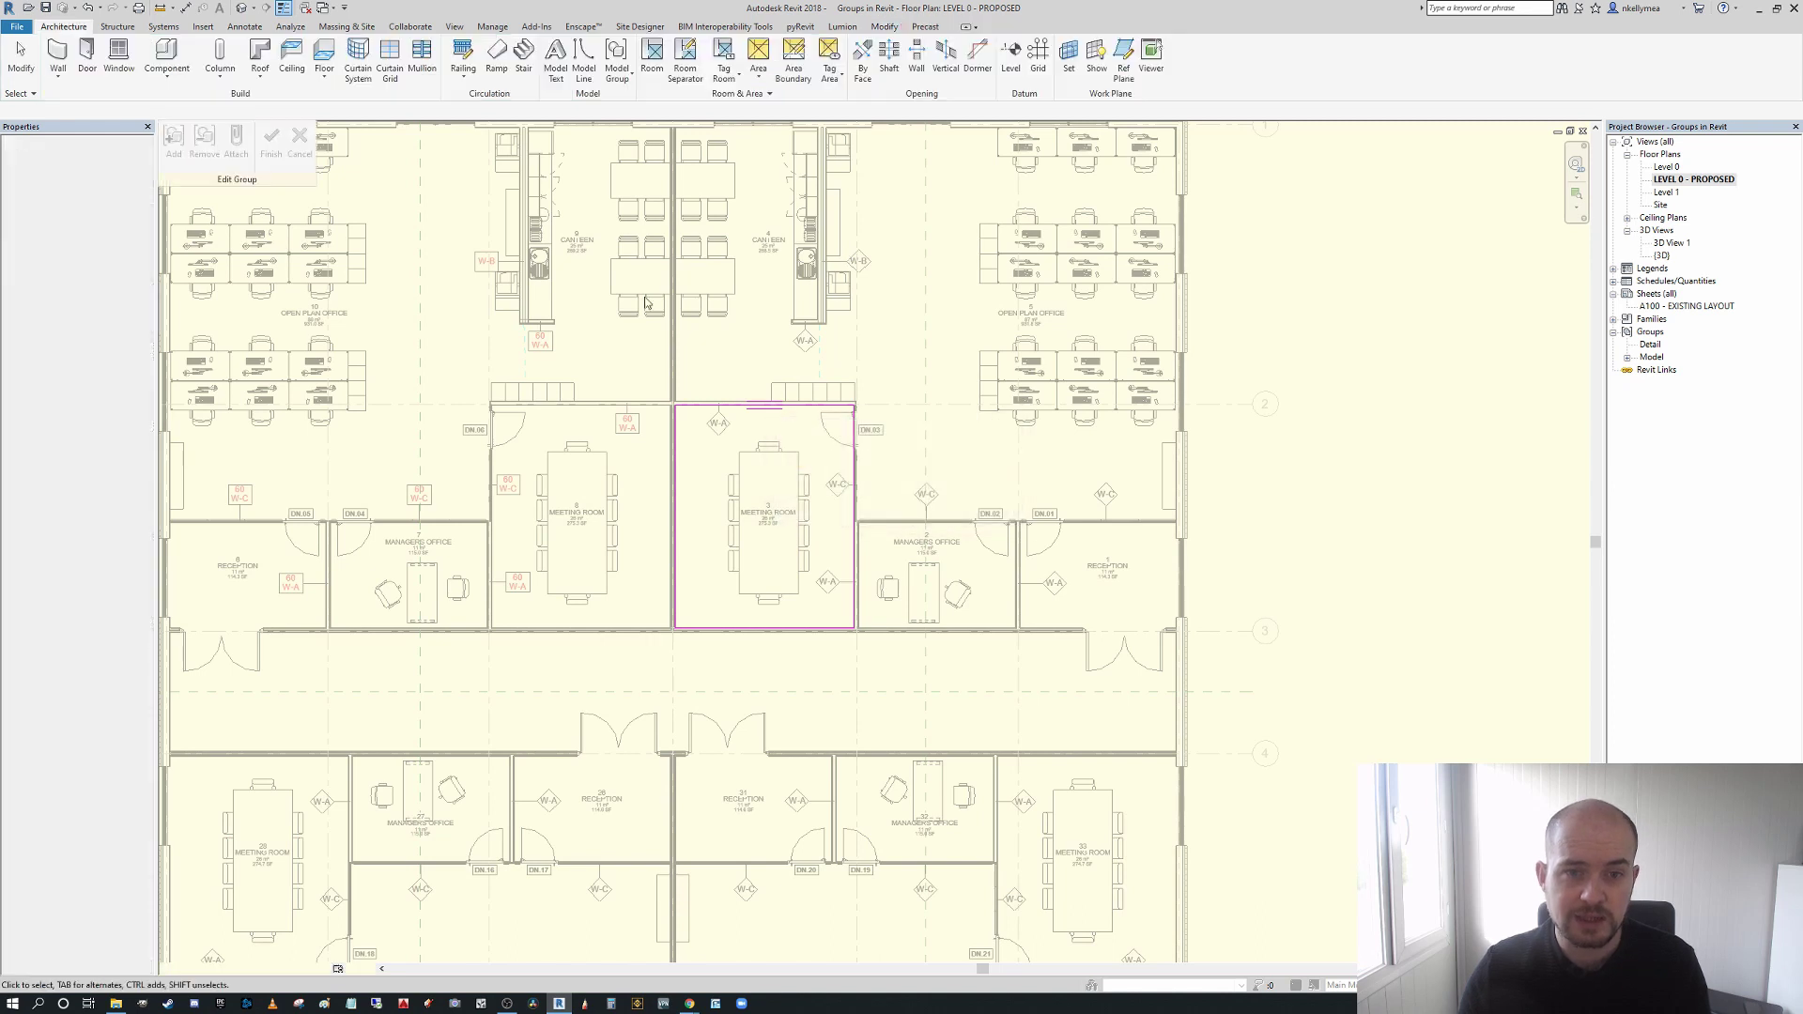
middle_drag(930, 356, 932, 361)
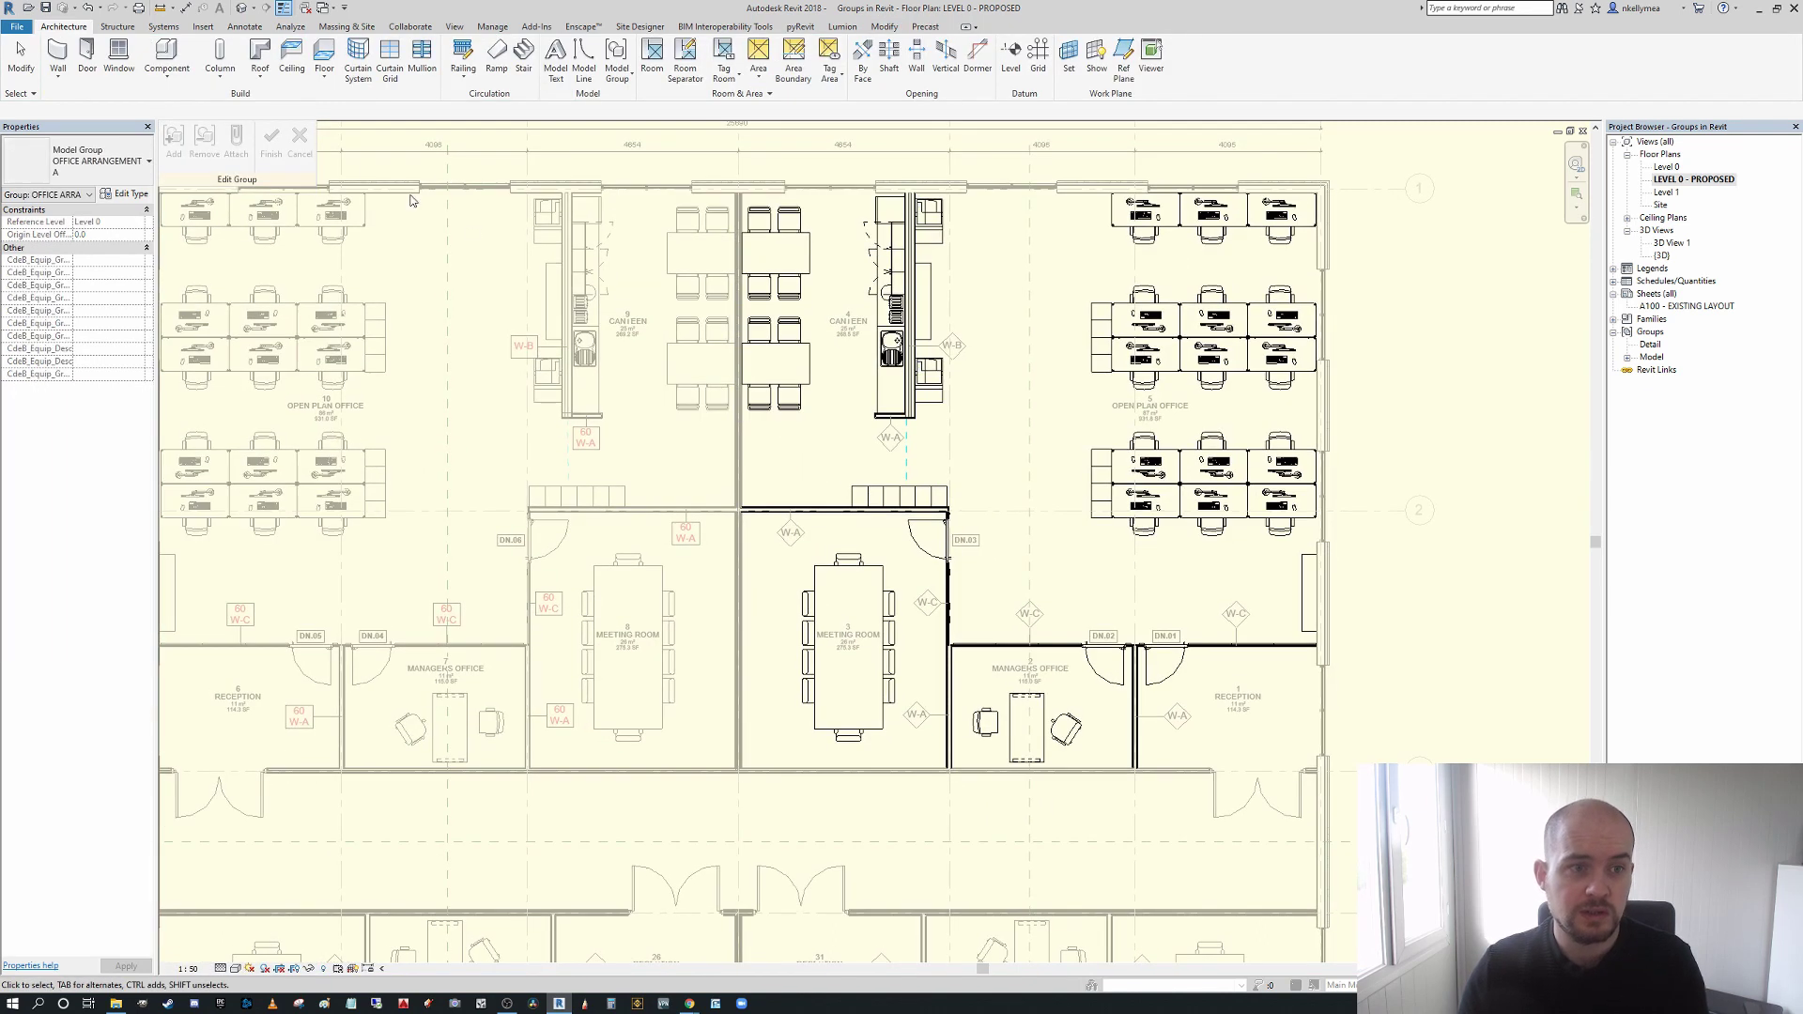
click(300, 141)
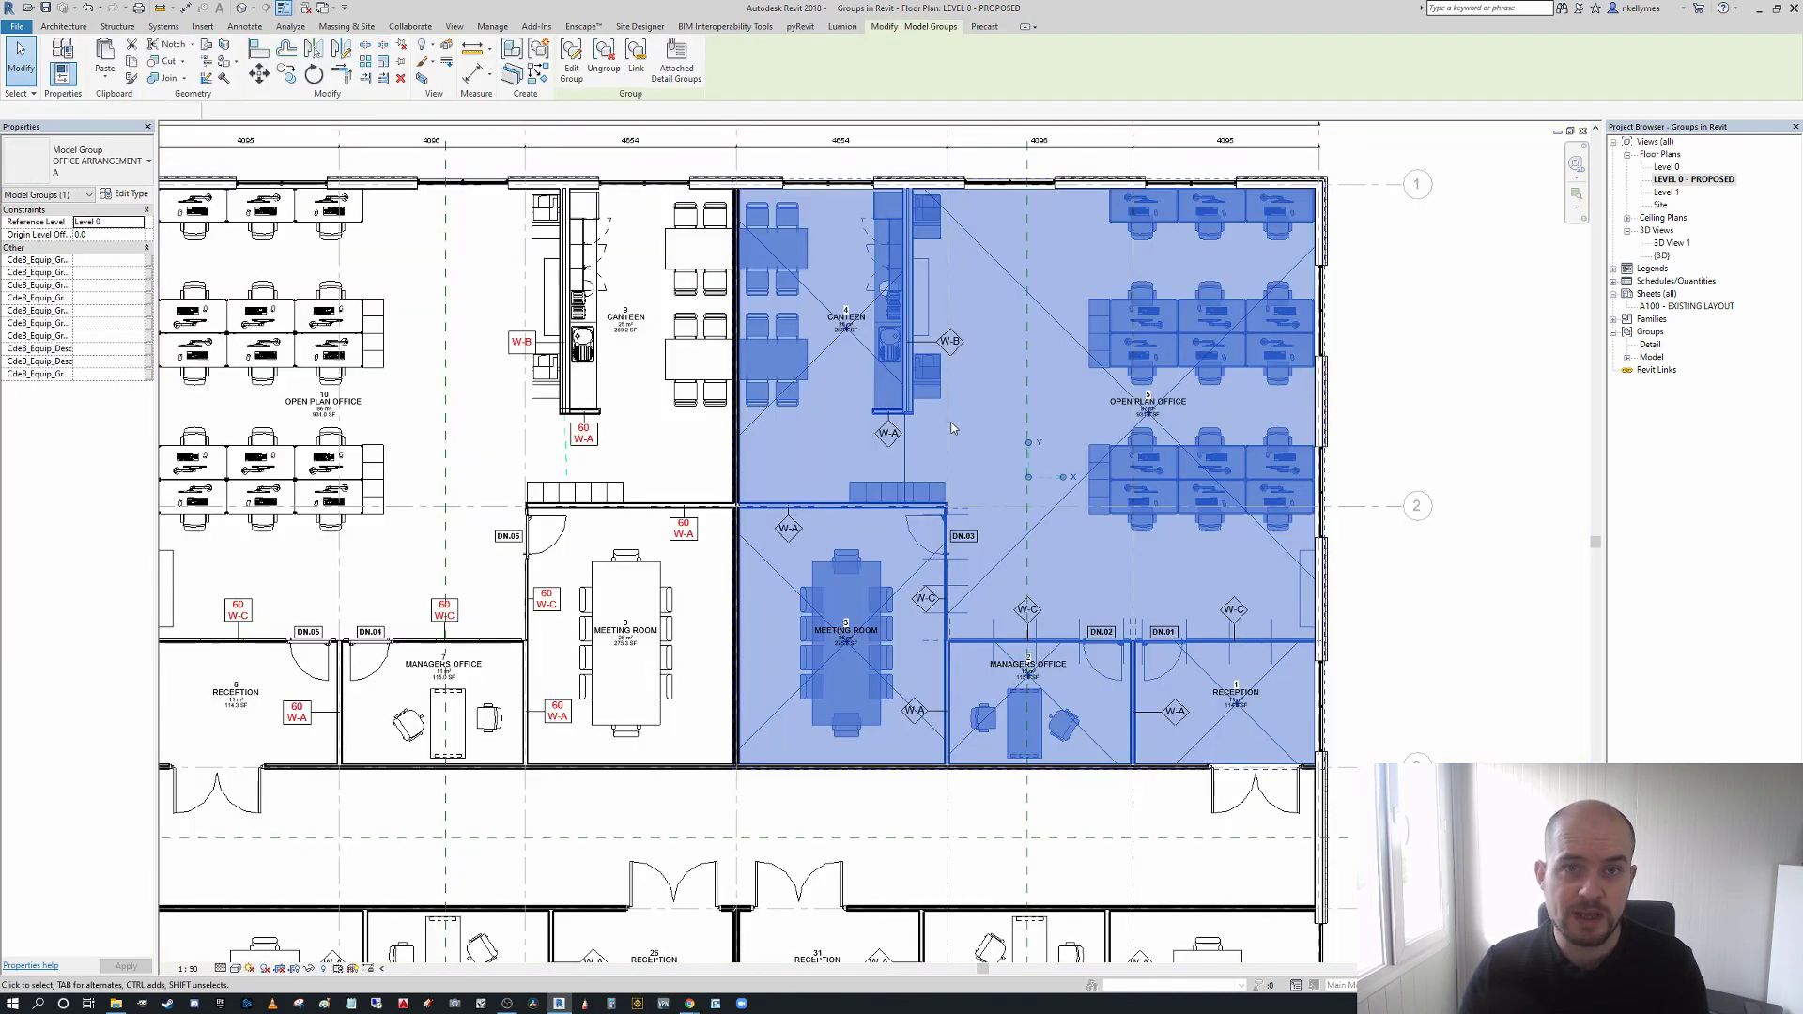
key(Escape)
middle_drag(1045, 495, 958, 425)
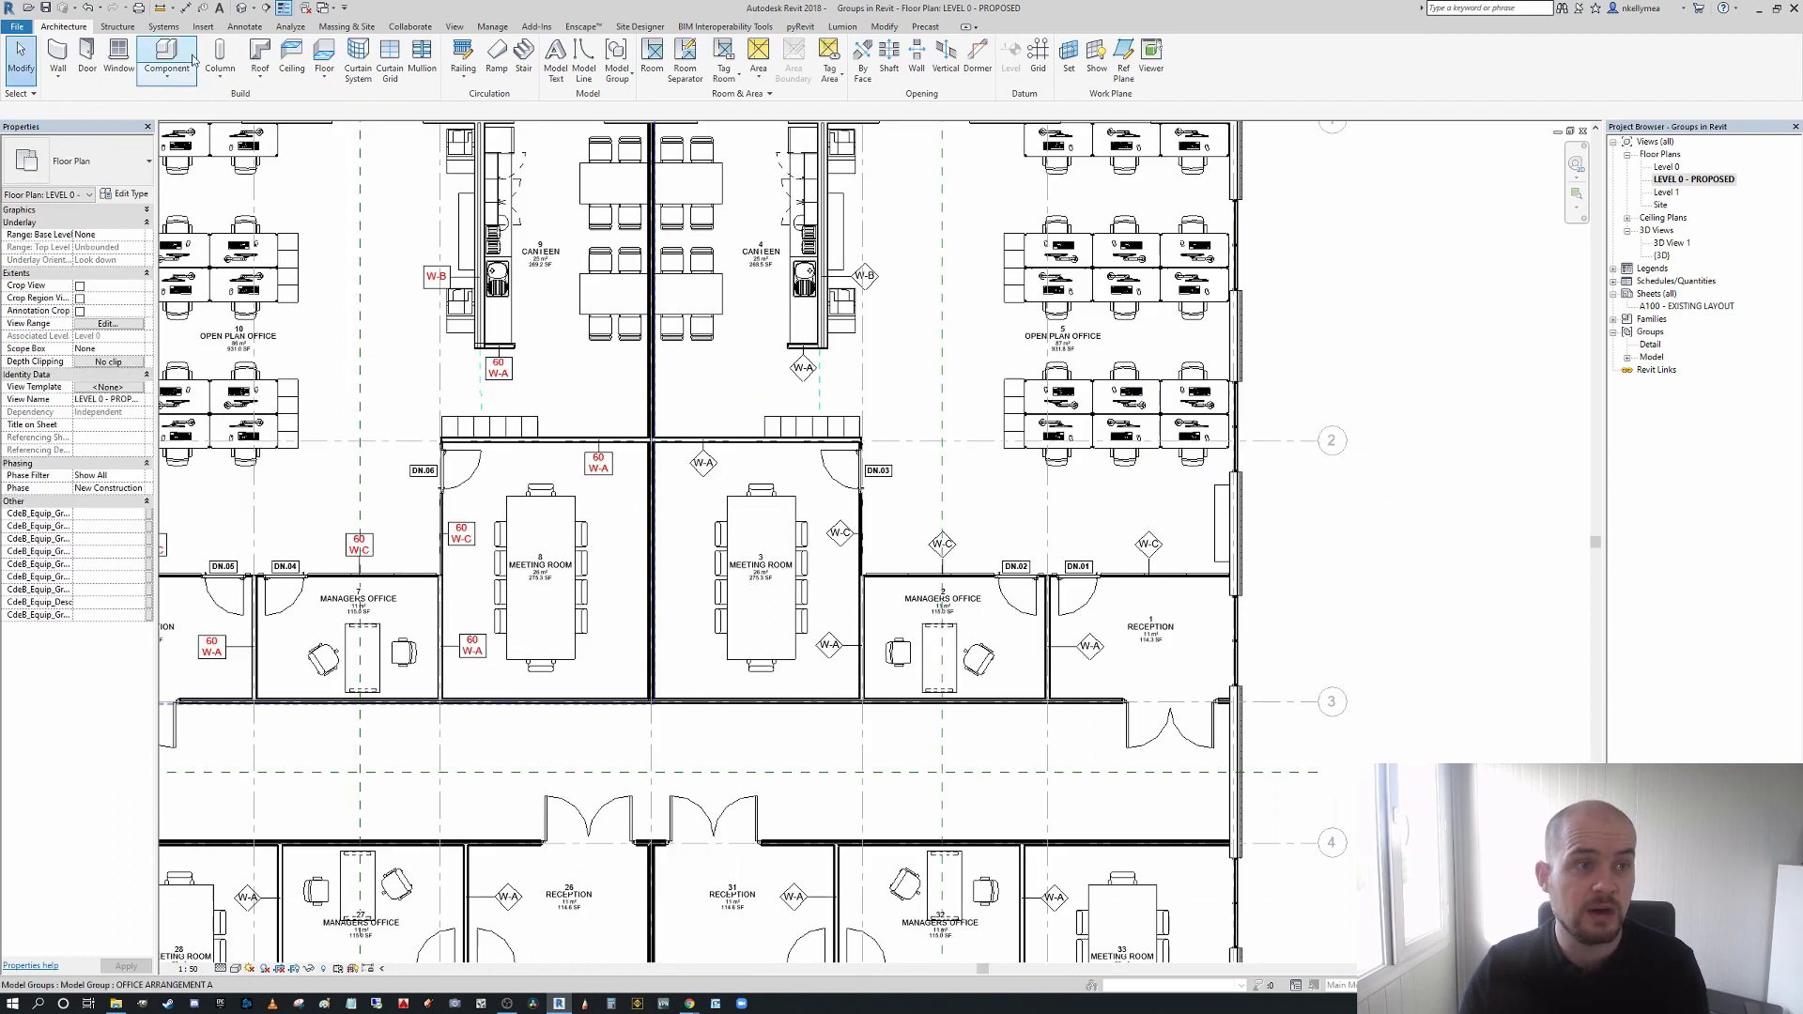
- Sketch a rectangular boundary outside the group for a Floor_Timber_22Cbd-225Joist floor, from corner to corner of meeting room 3's inner wall faces
click(323, 56)
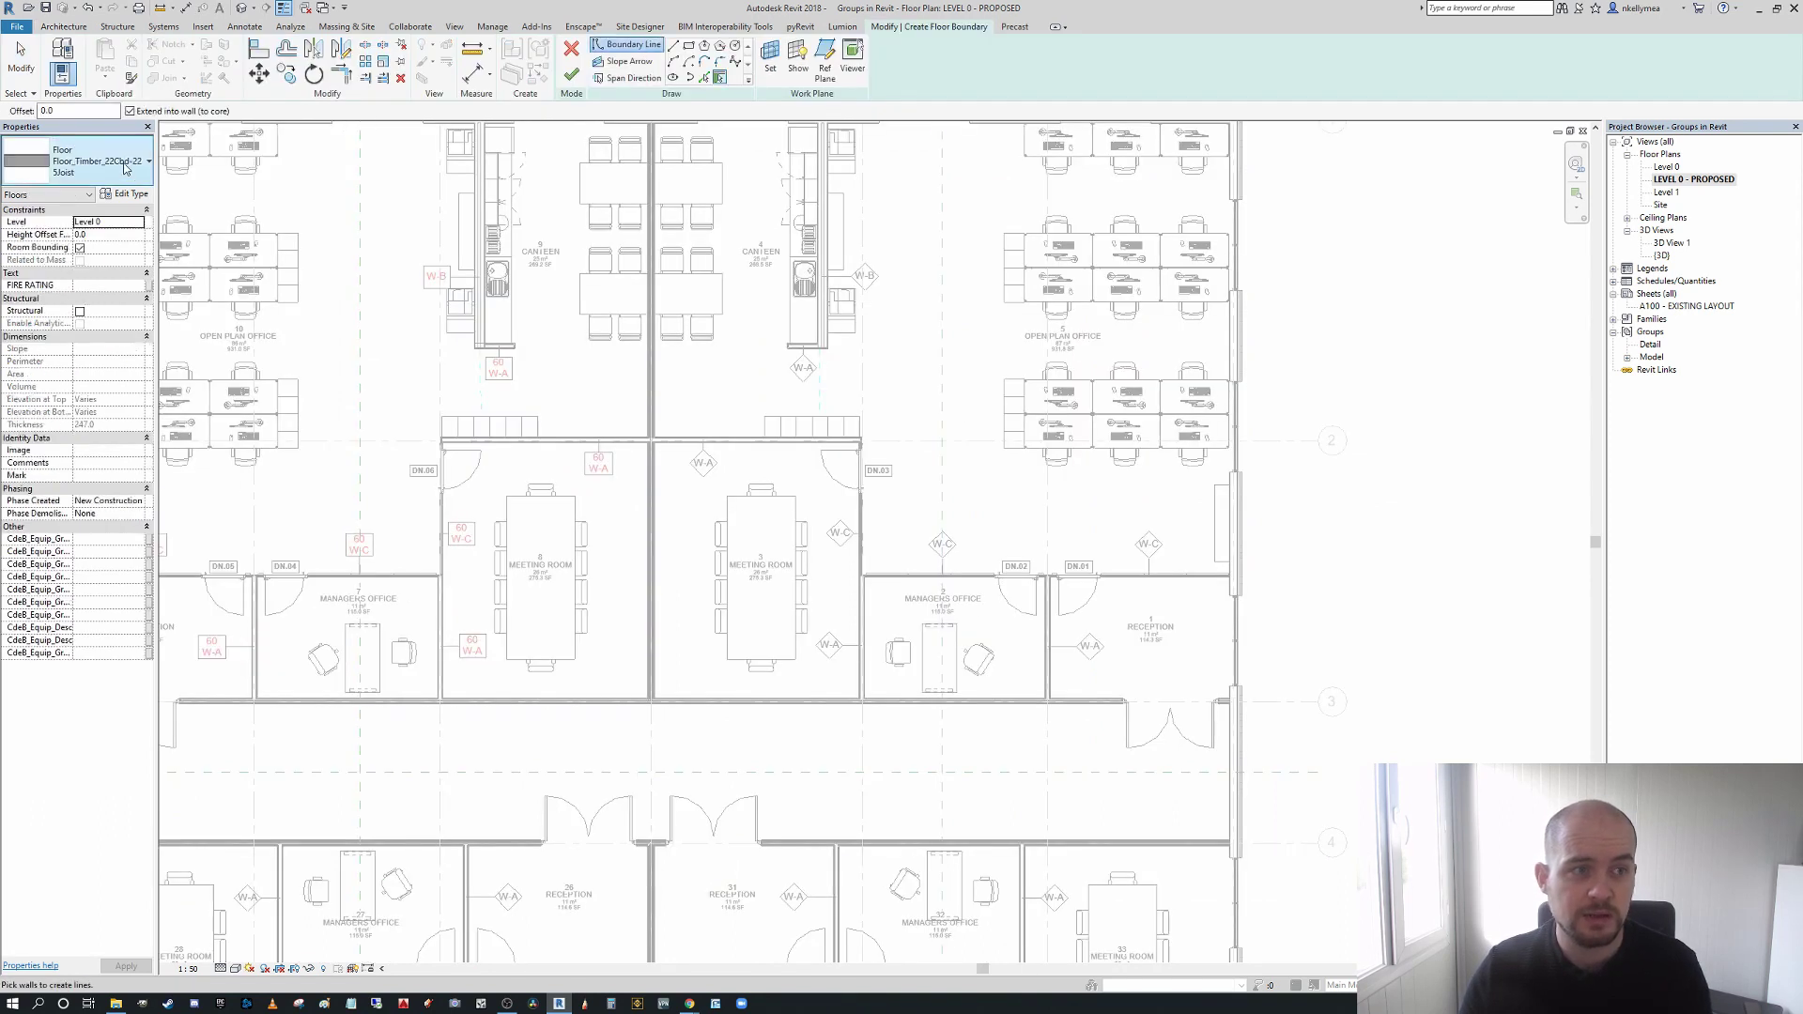
click(126, 194)
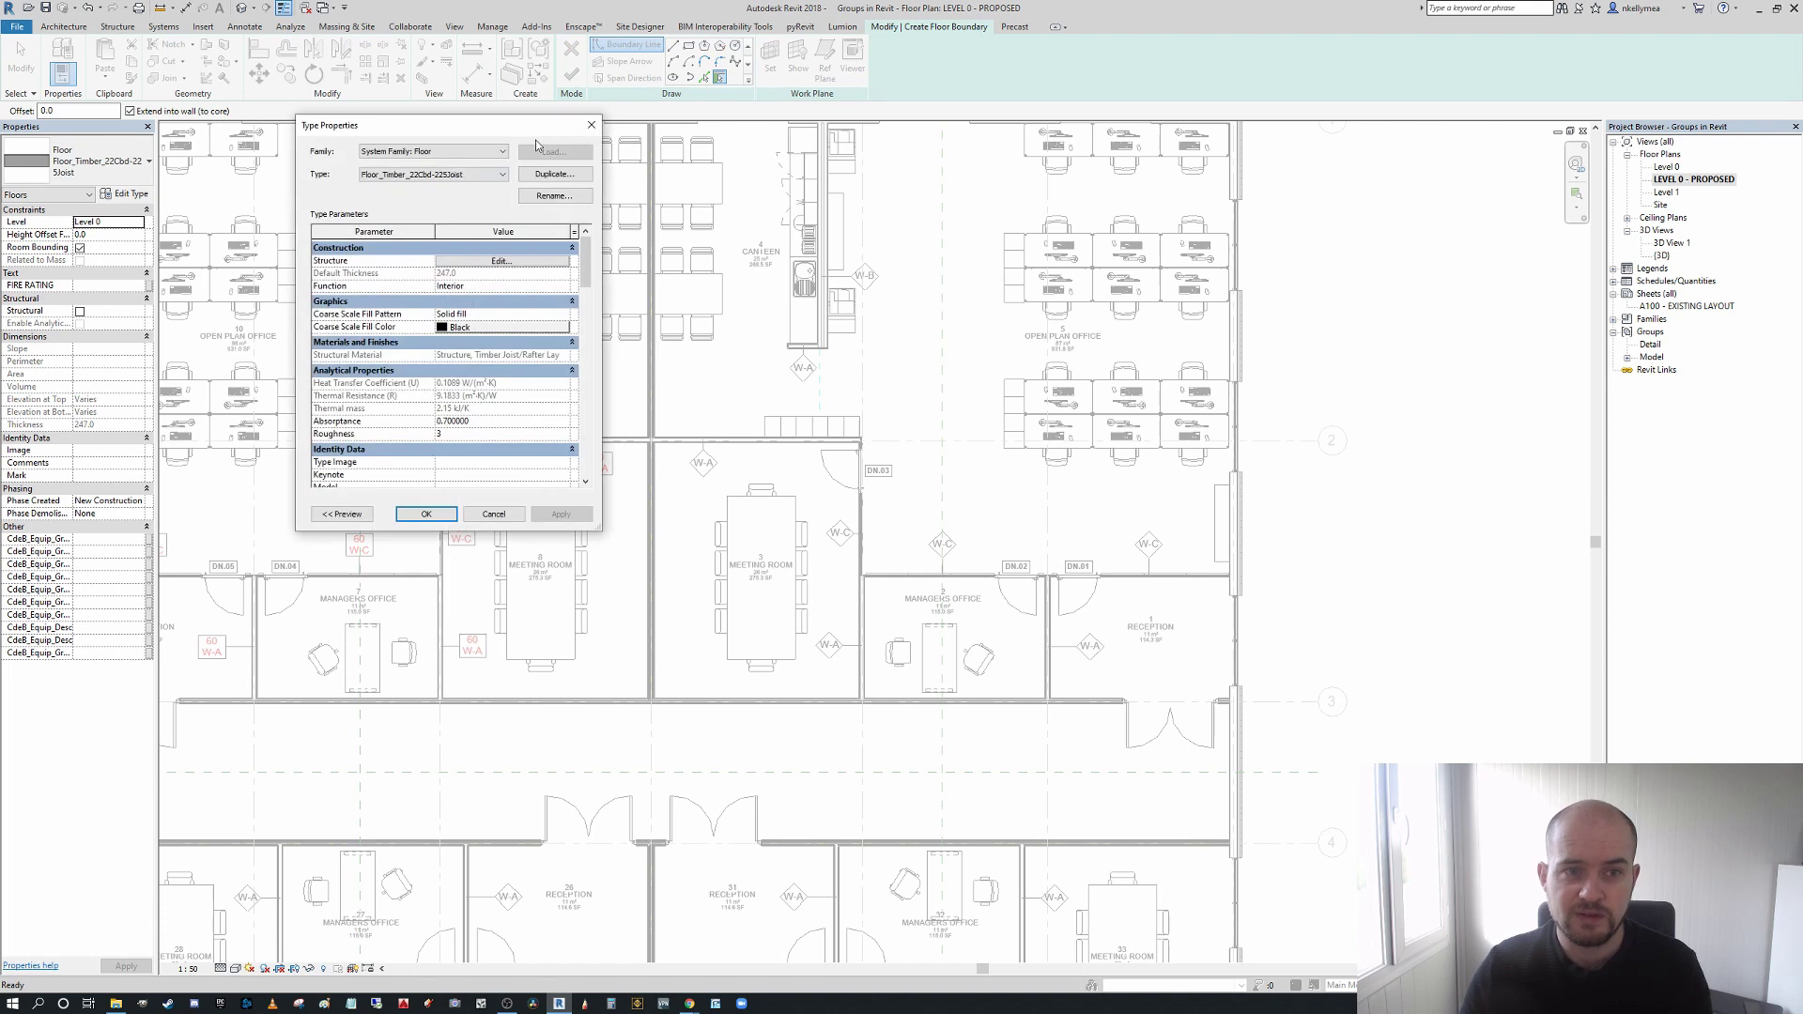
click(588, 129)
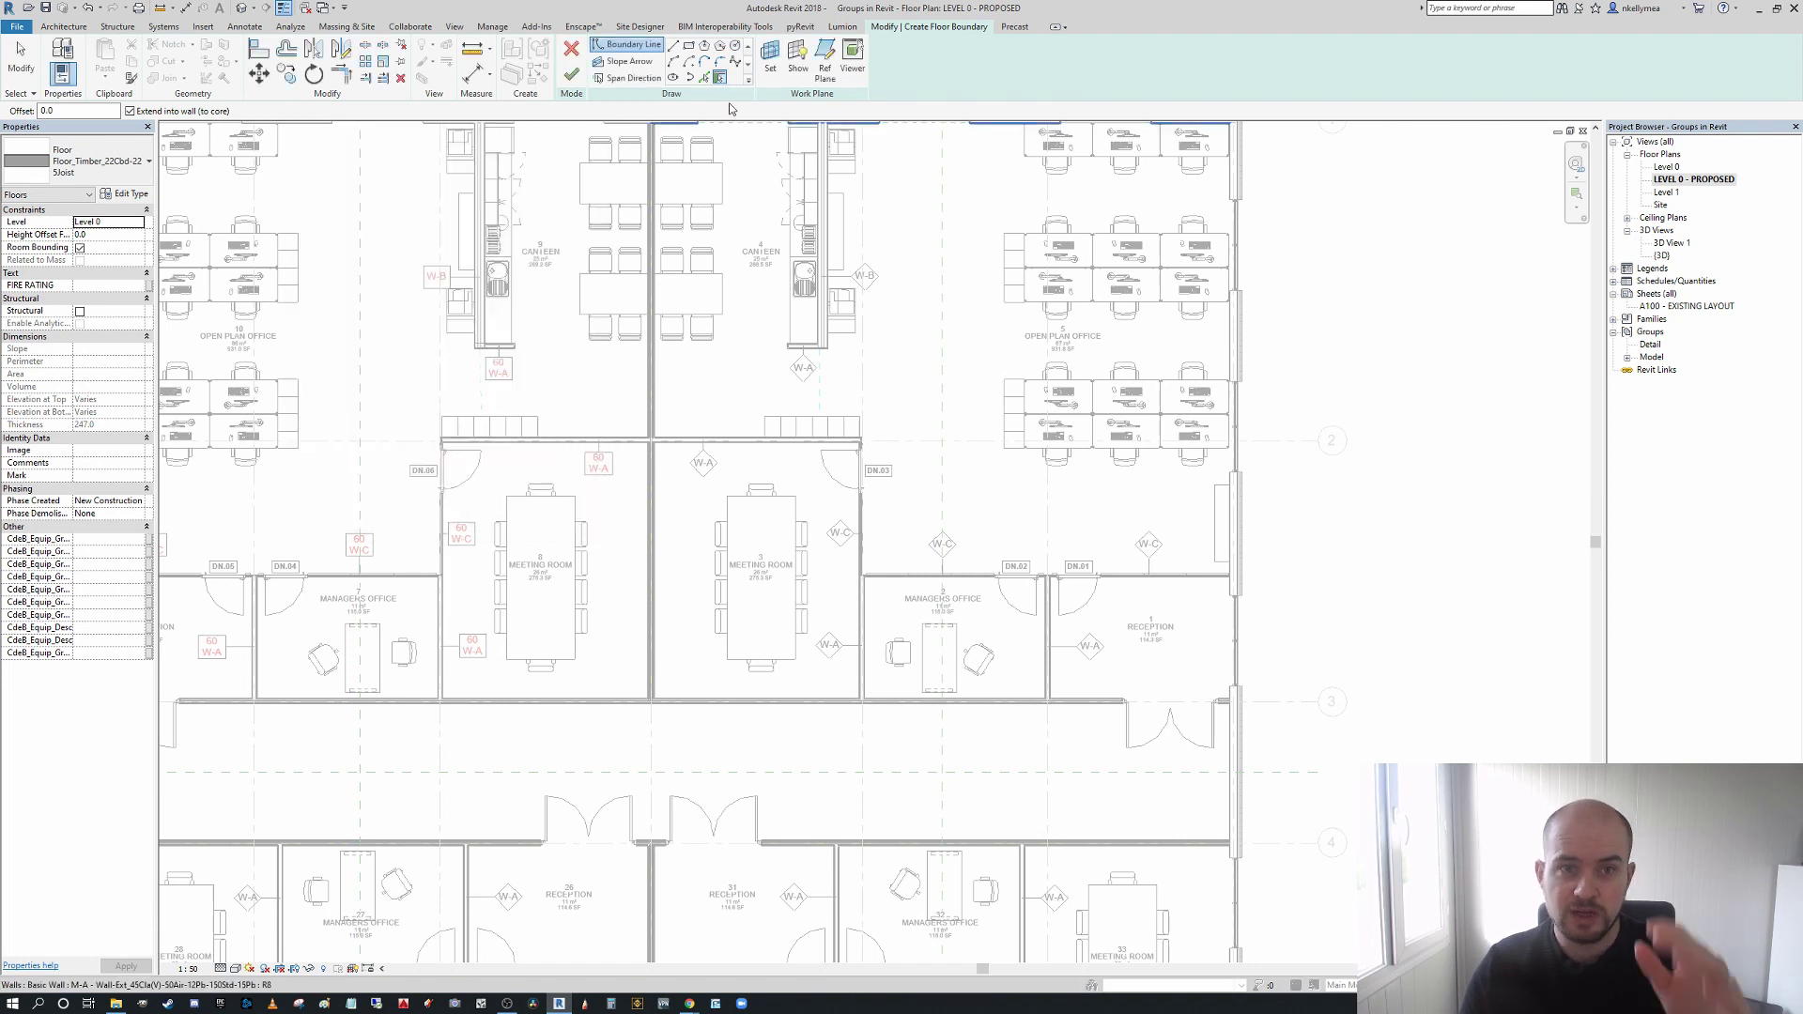
click(690, 47)
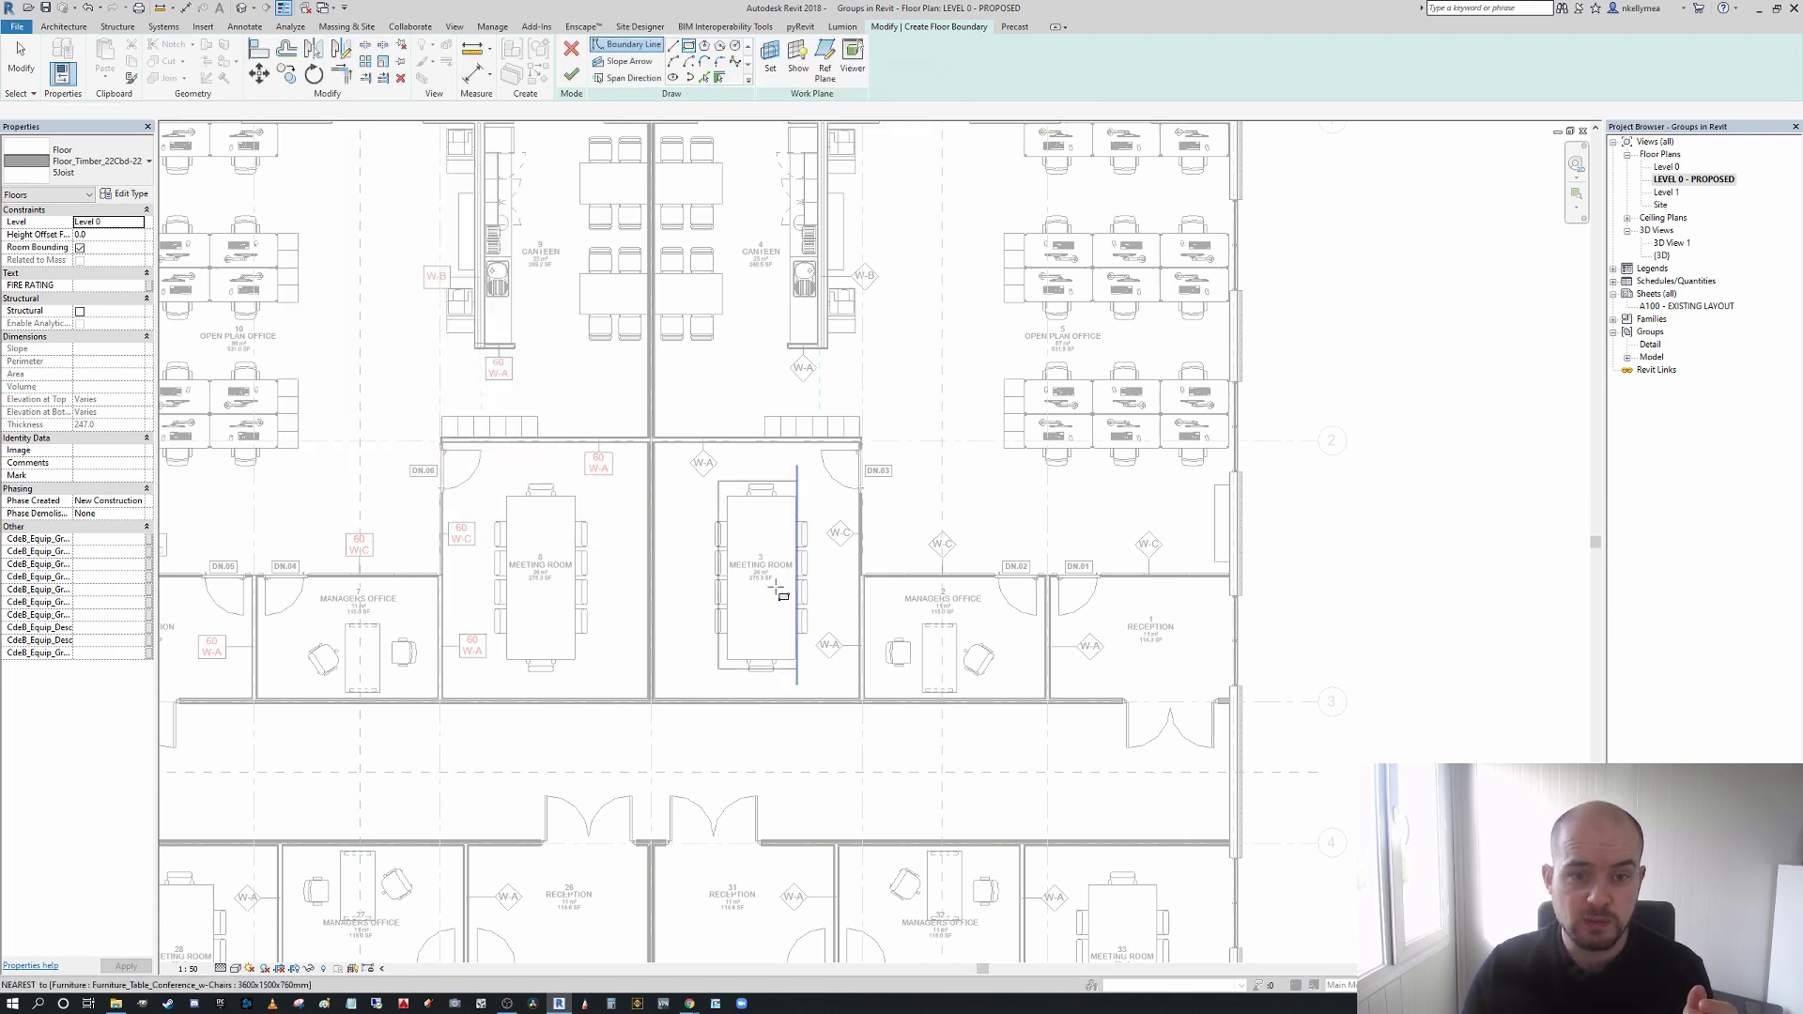
scroll(751, 559, up, 3)
scroll(561, 326, up, 2)
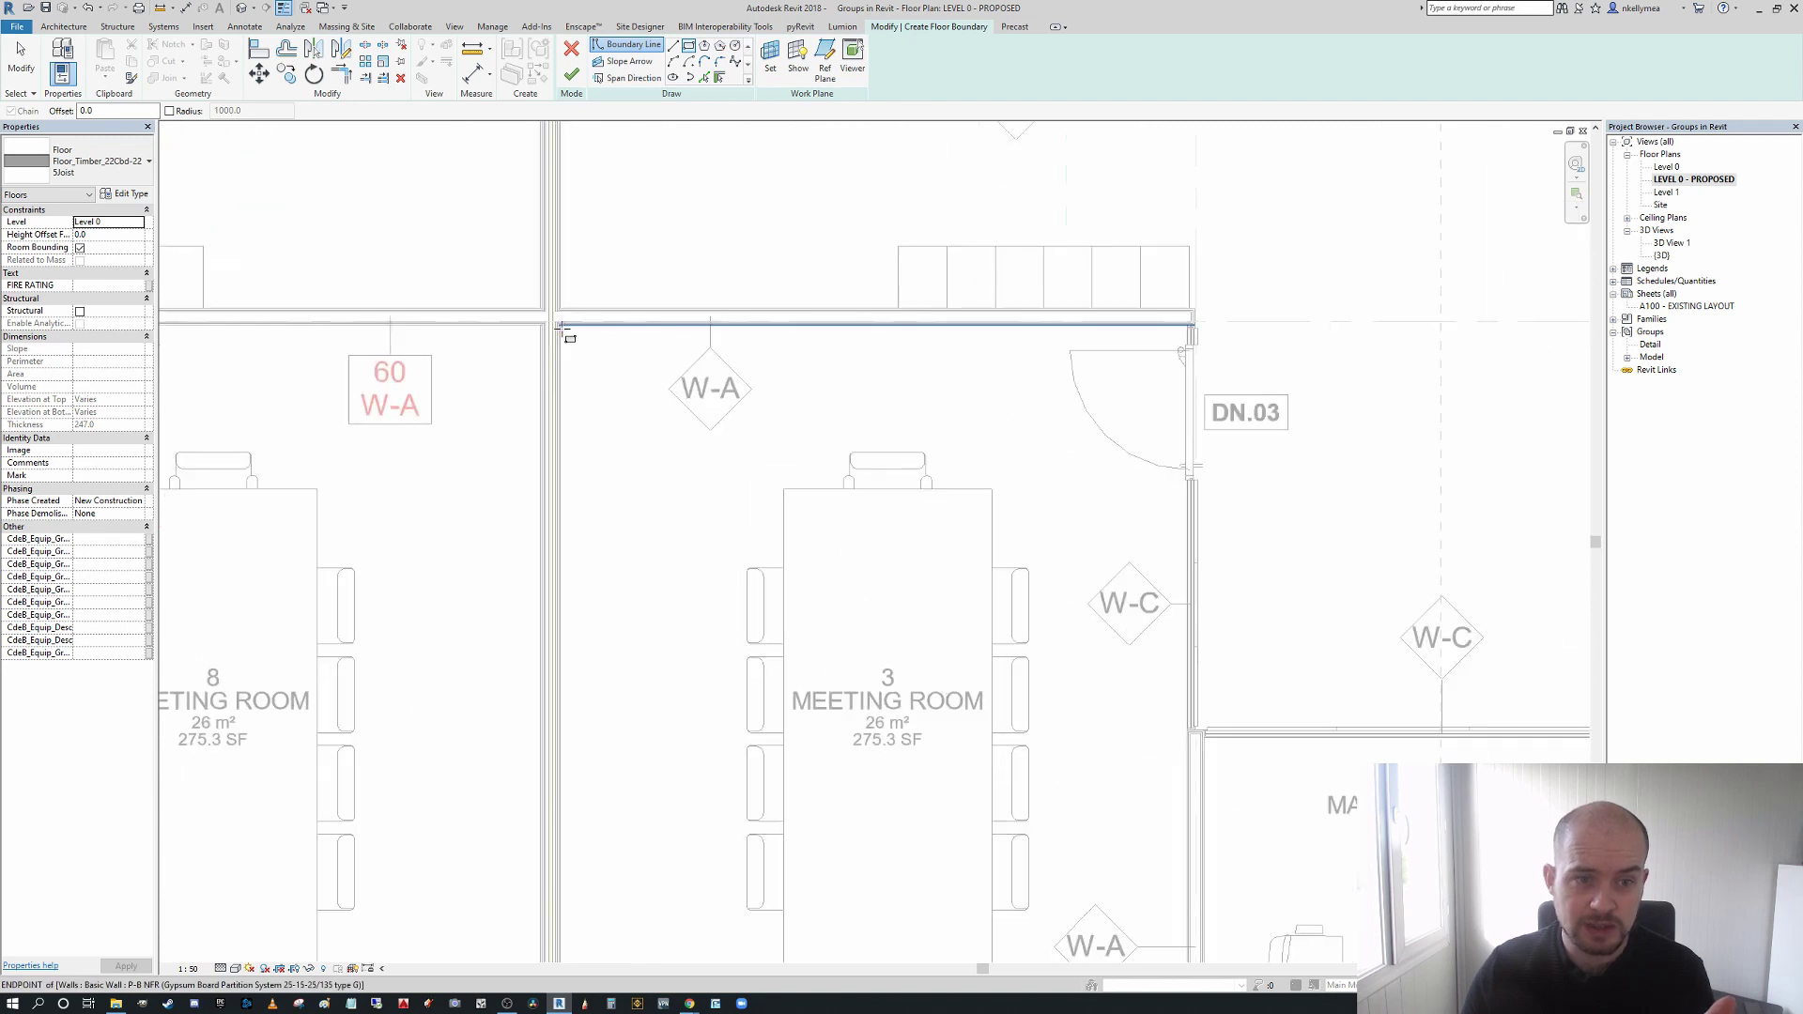
click(560, 329)
scroll(917, 516, down, 3)
scroll(1033, 658, up, 5)
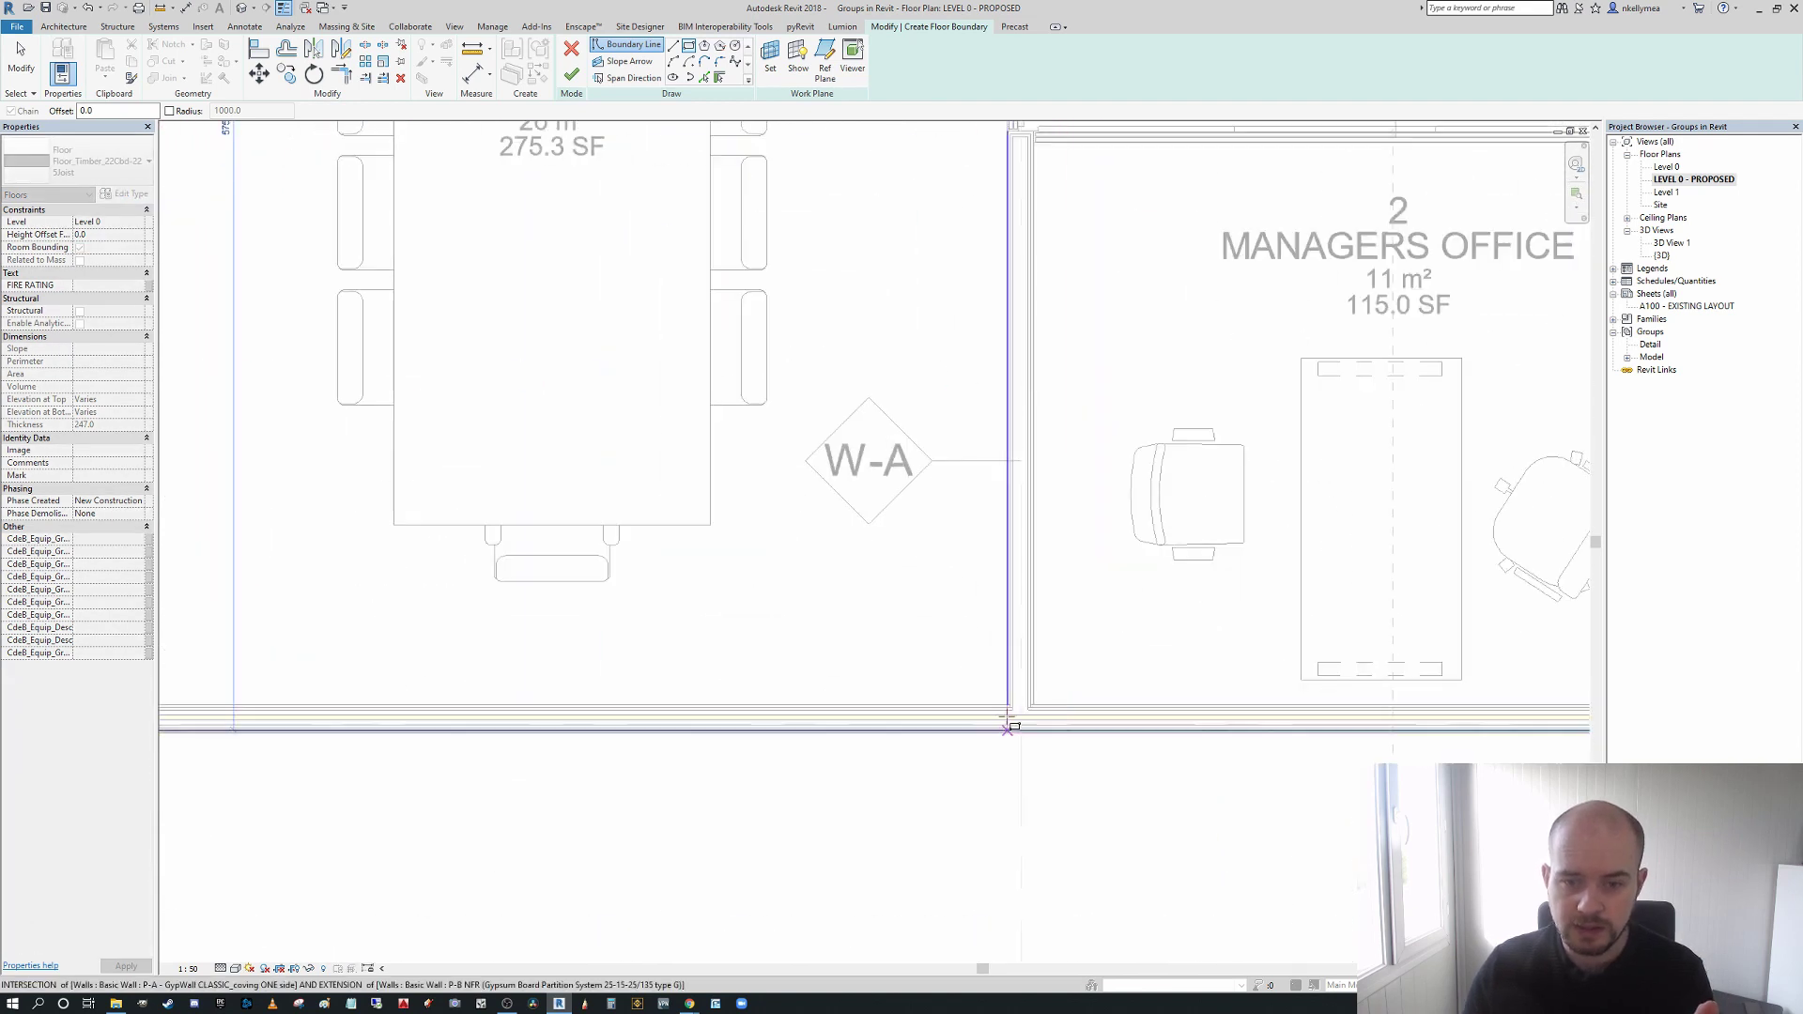
click(1009, 707)
scroll(939, 695, down, 5)
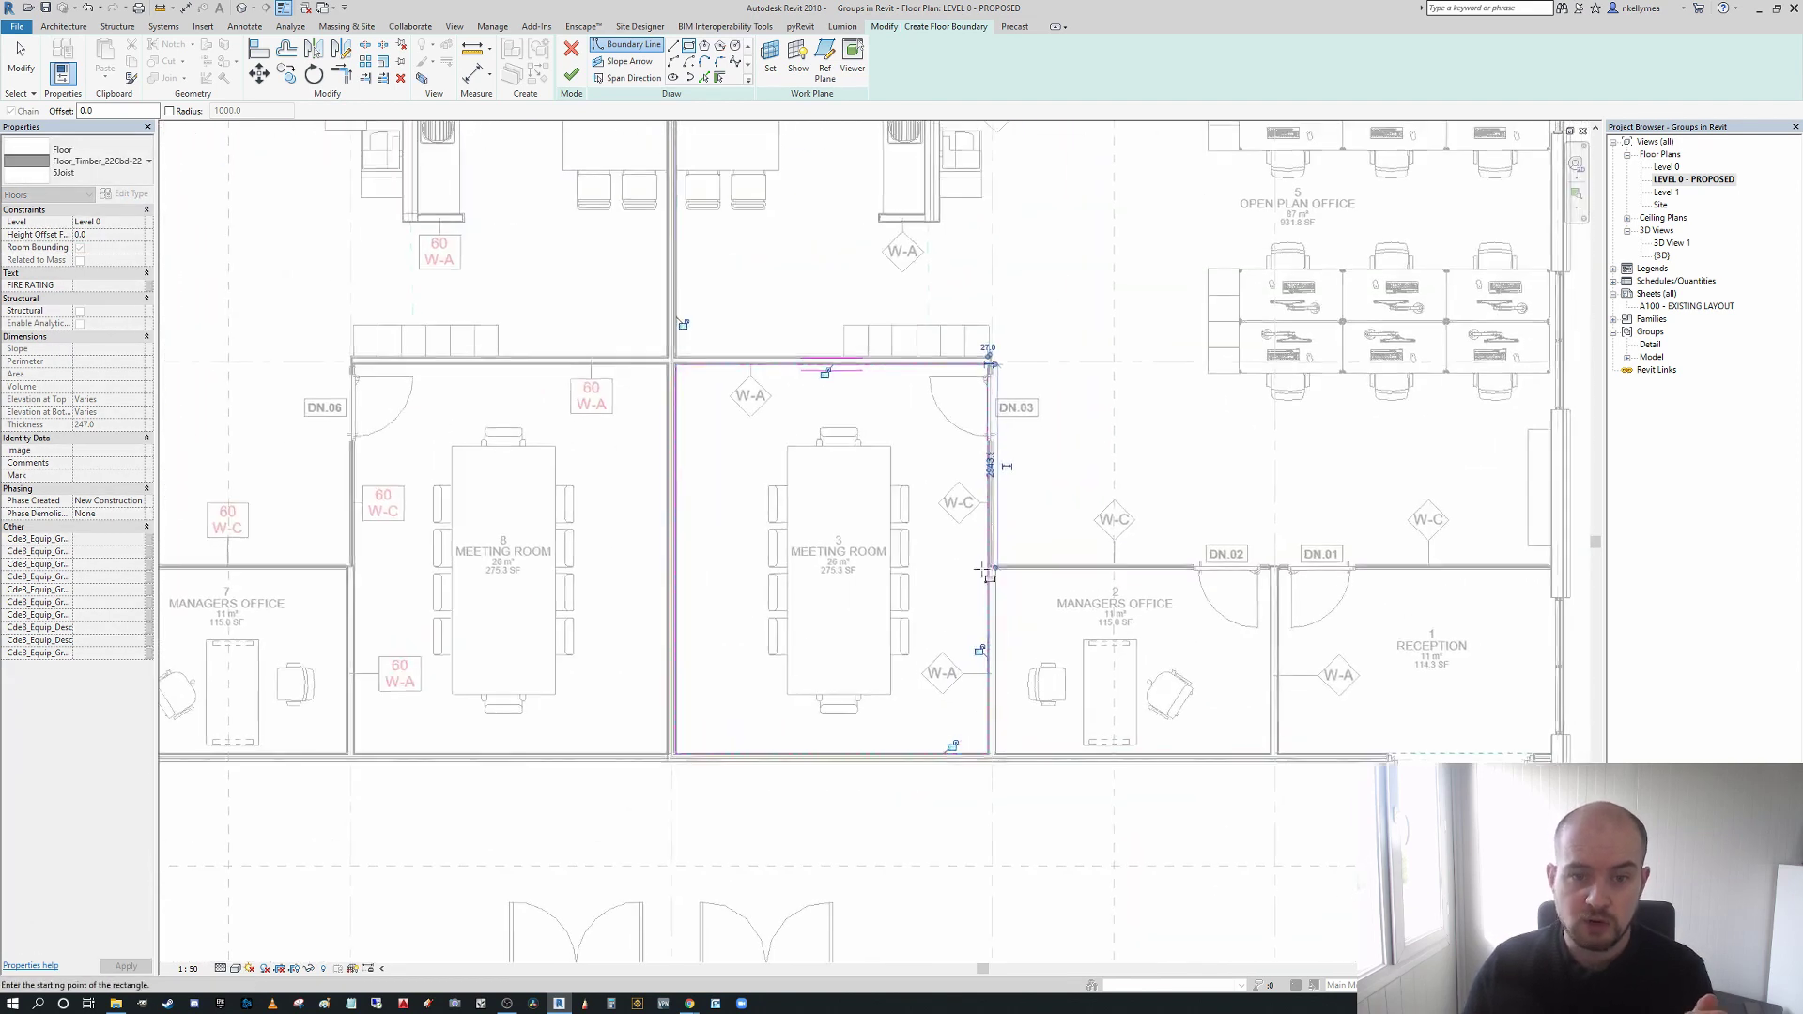
- Lock the boundary's north and east lines to meeting room 3's walls and finish the floor
middle_drag(797, 429, 703, 451)
scroll(864, 491, up, 3)
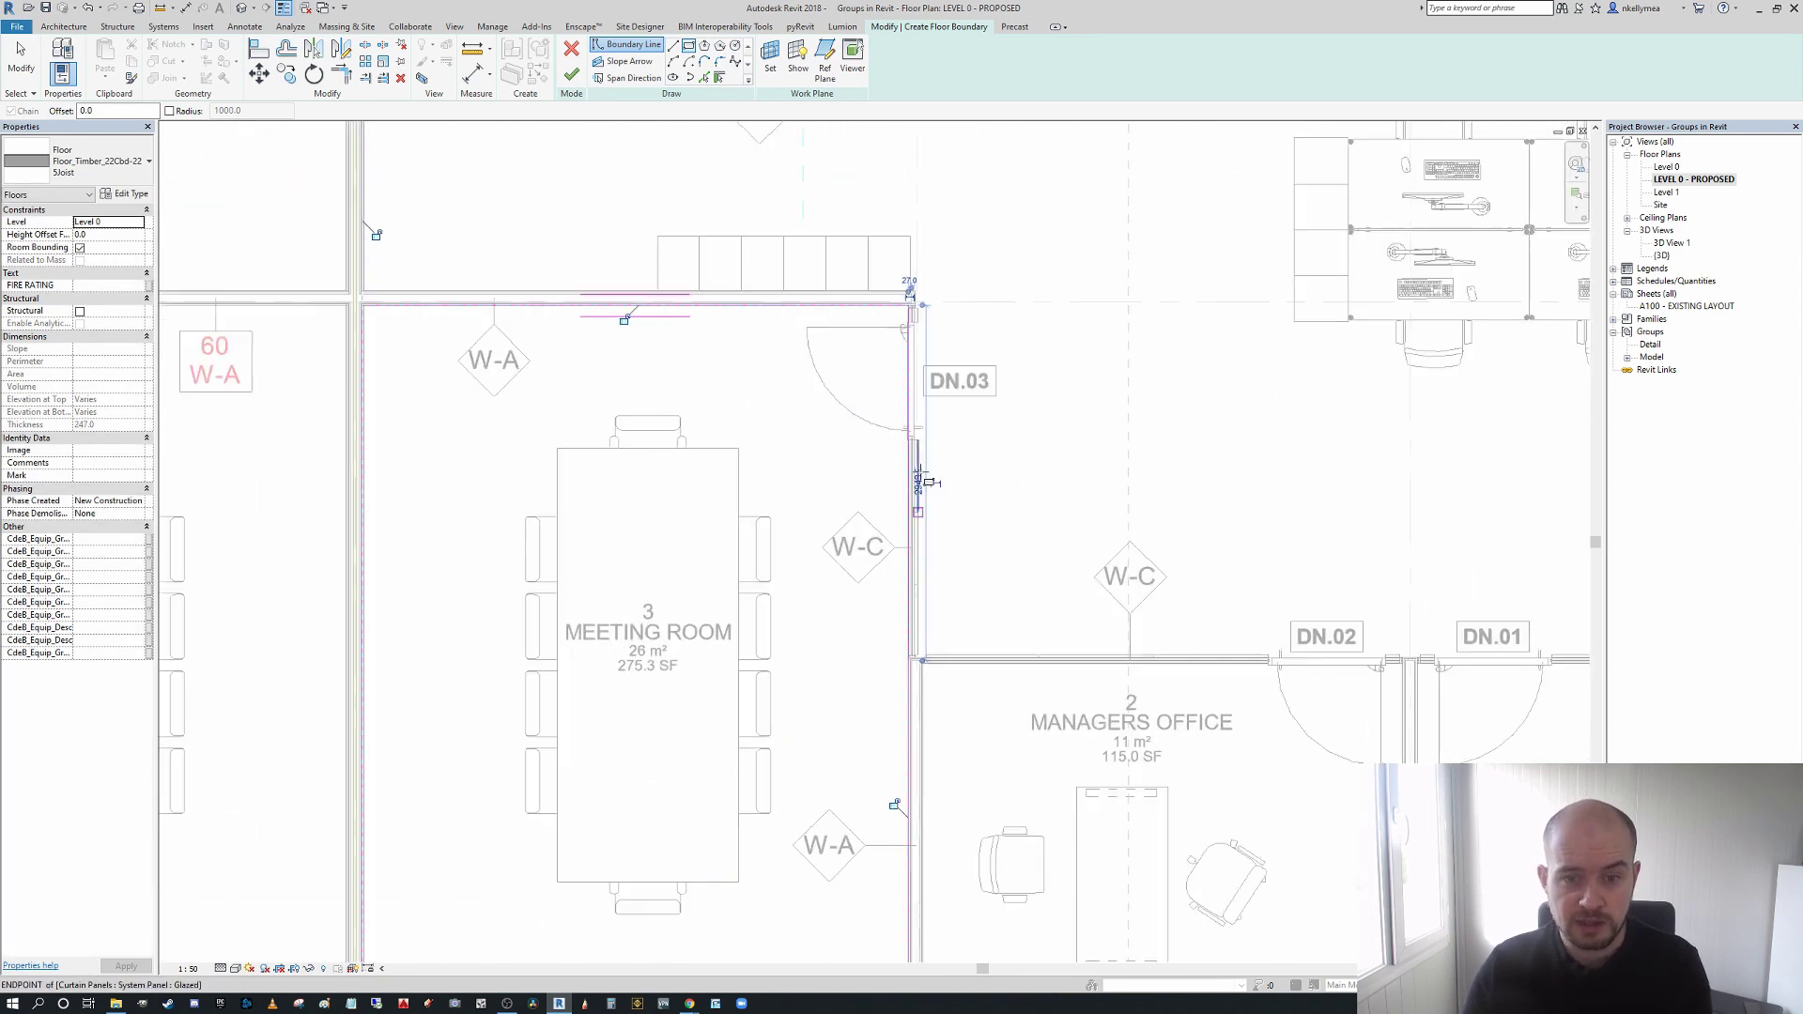
scroll(907, 648, down, 2)
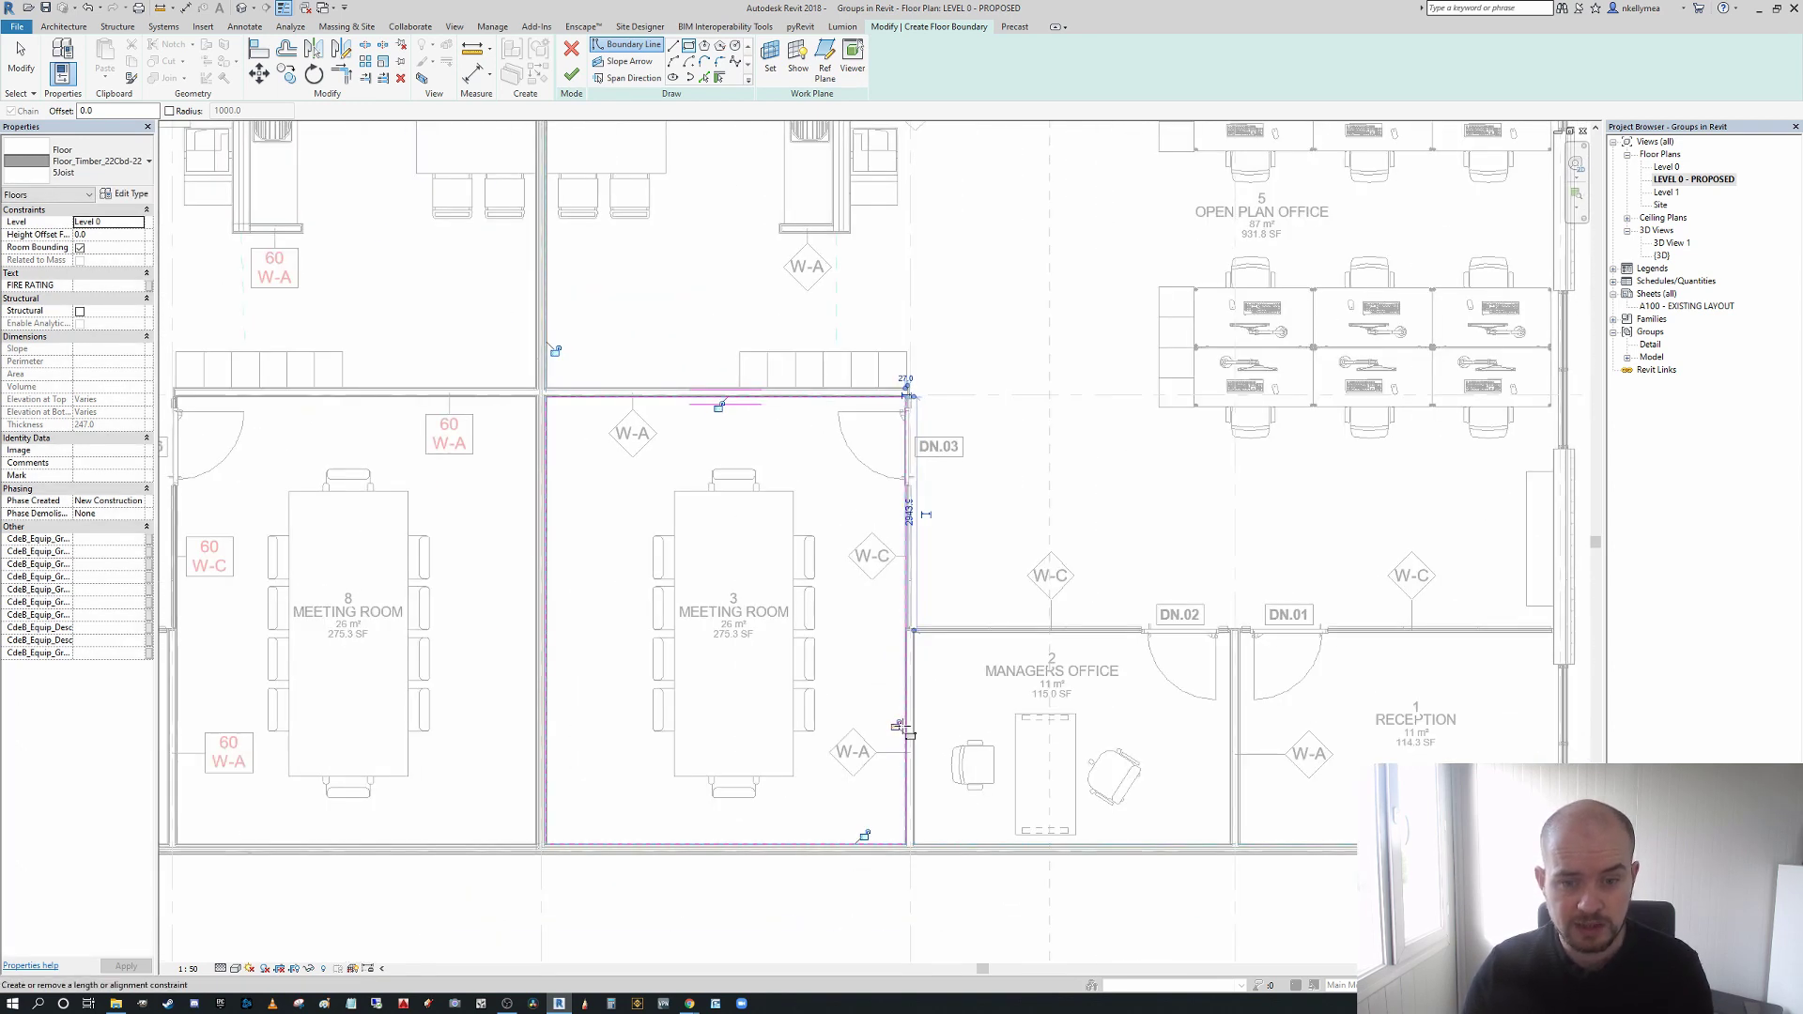
scroll(939, 441, down, 2)
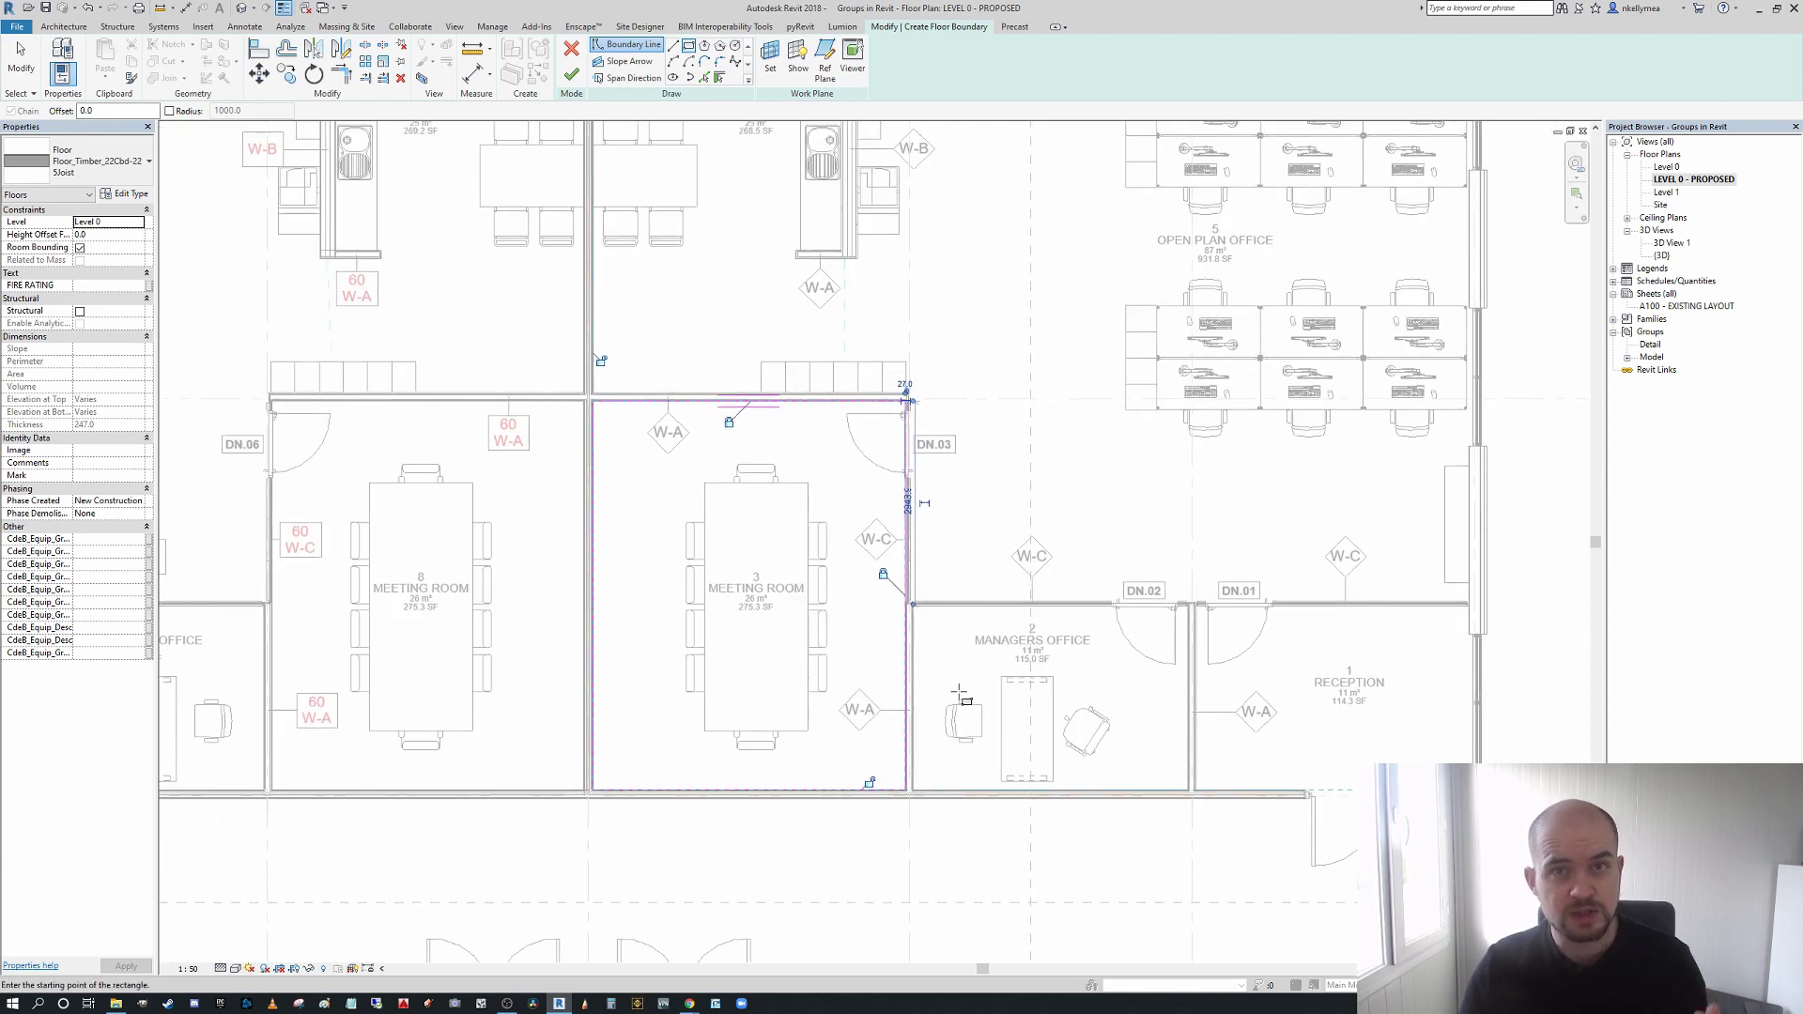
scroll(955, 731, down, 3)
mouse_move(928, 474)
middle_down()
mouse_move(903, 487)
mouse_move(817, 437)
middle_up()
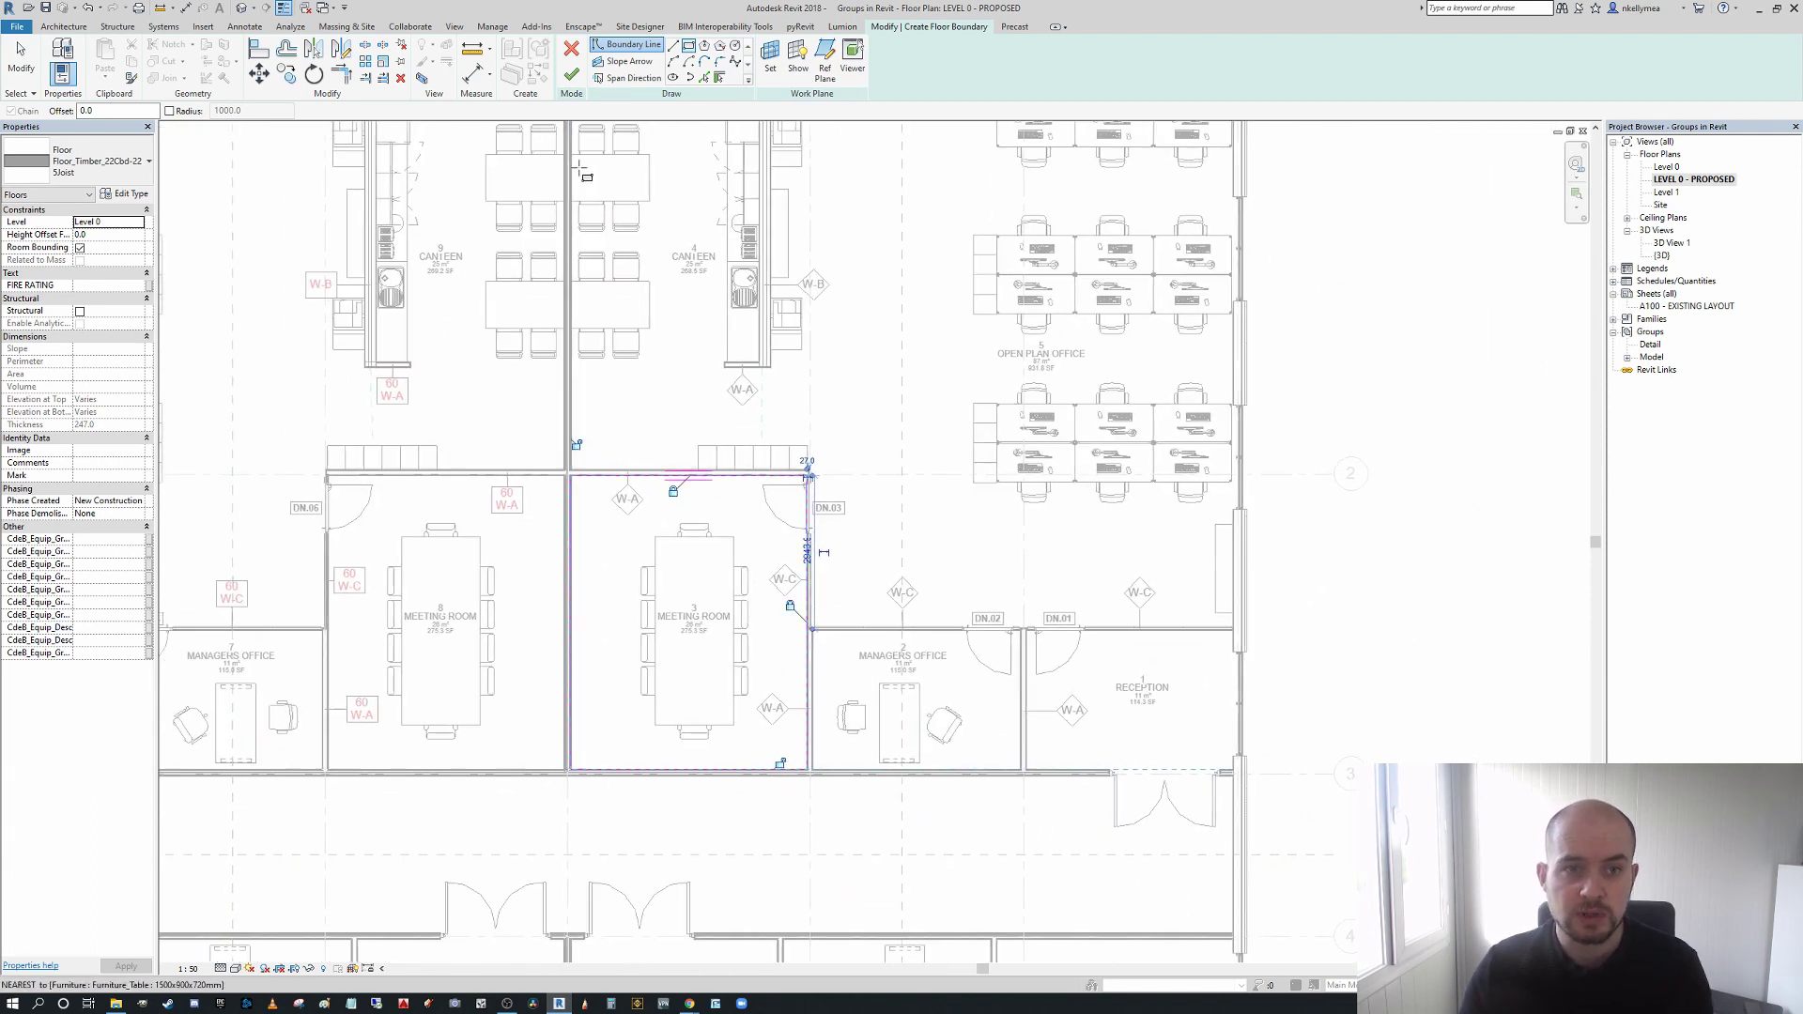
click(572, 73)
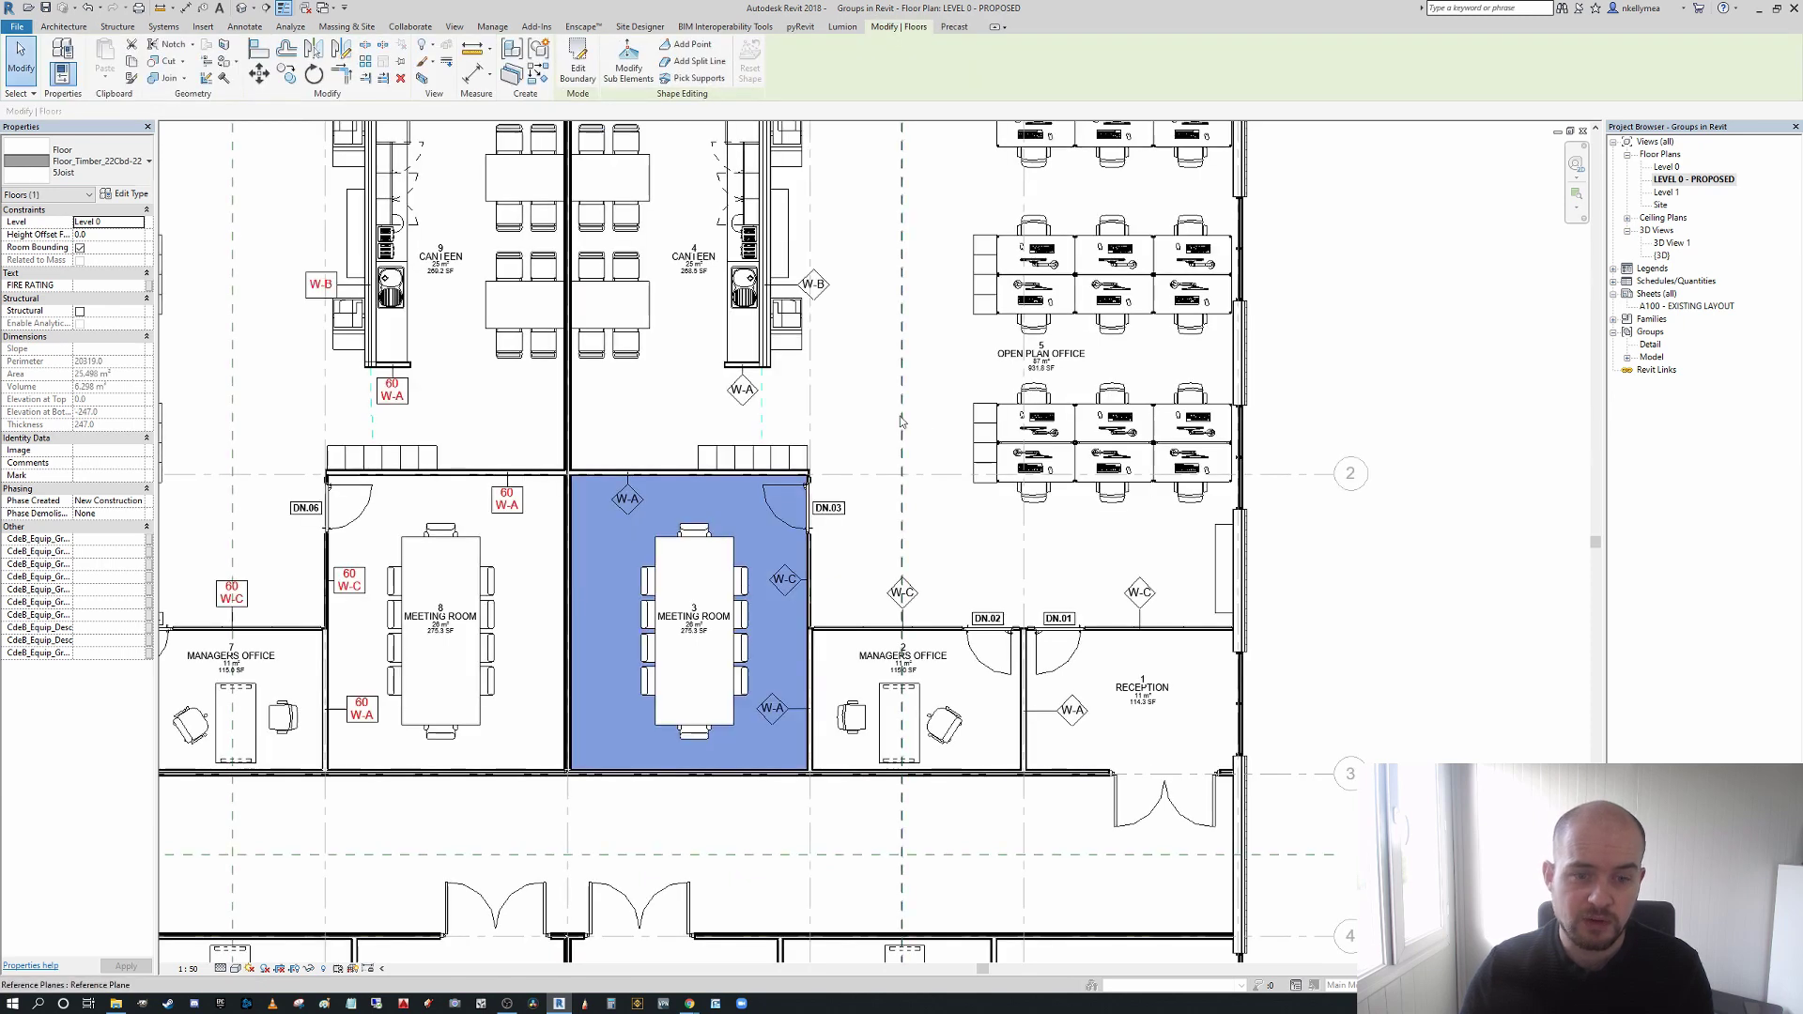
click(970, 588)
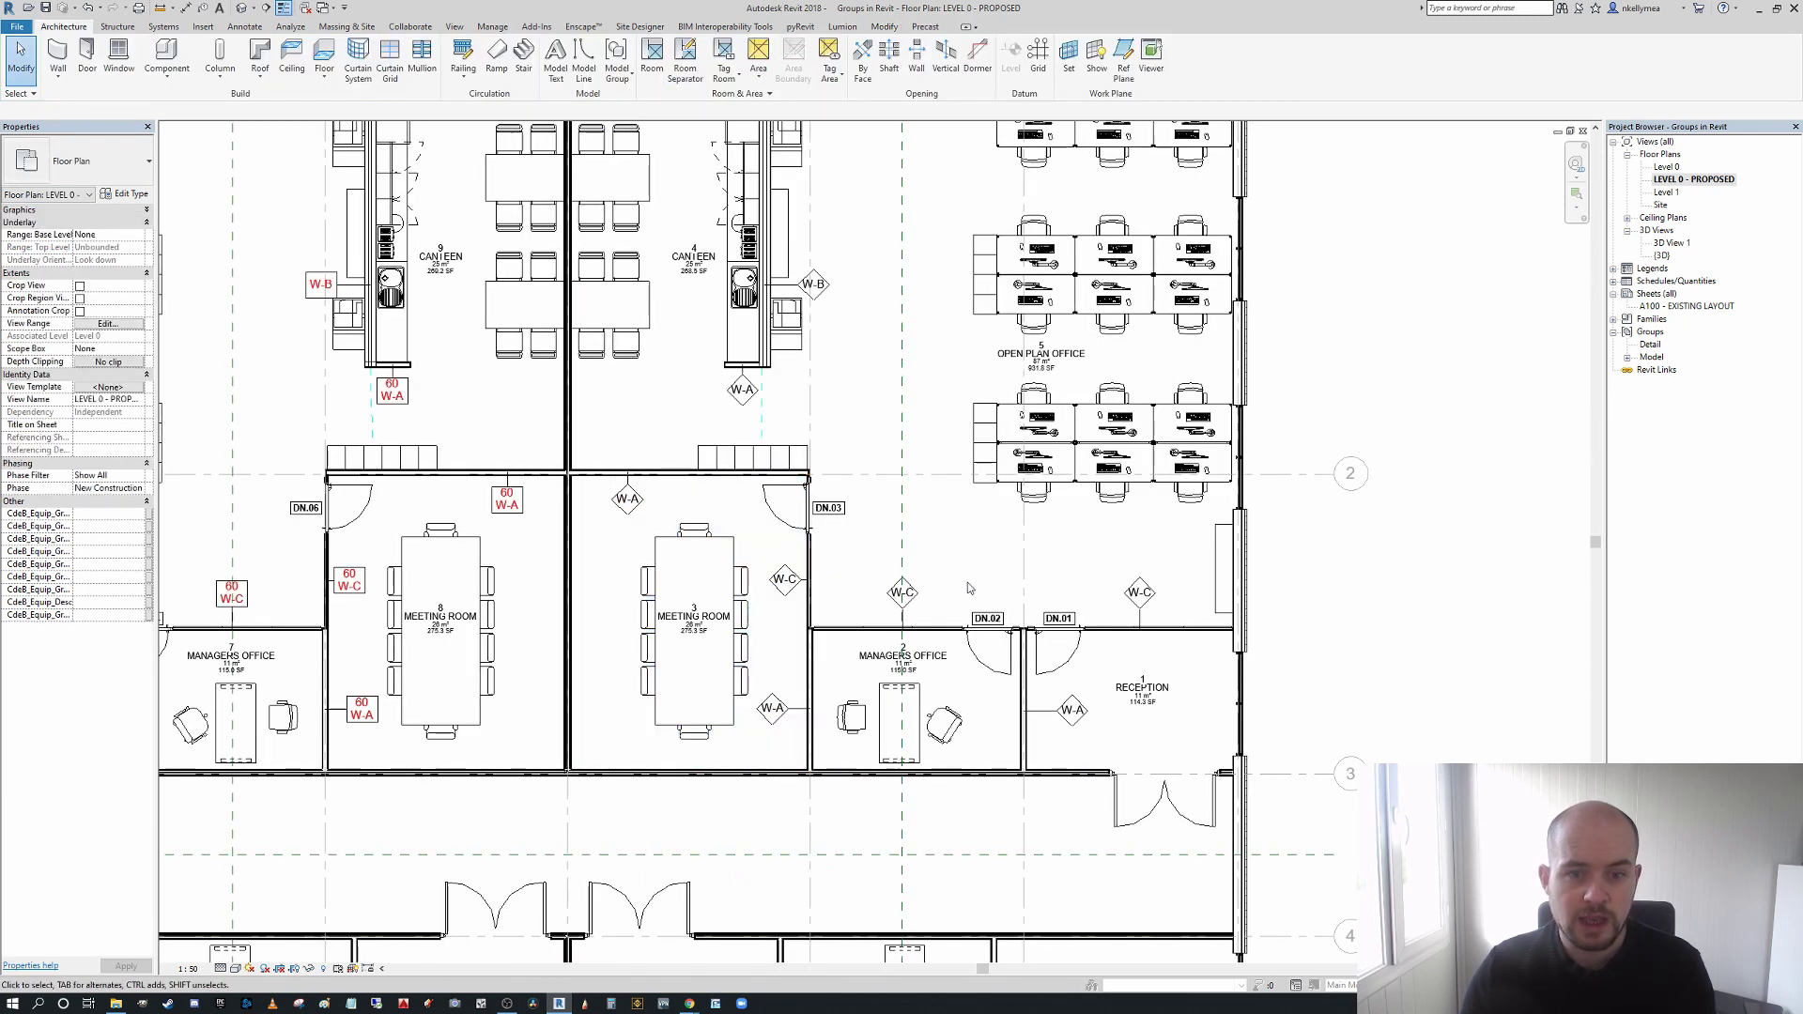
- Add the meeting room 3 floor to the OFFICE ARRANGEMENT A group and finish editing the group
click(1014, 498)
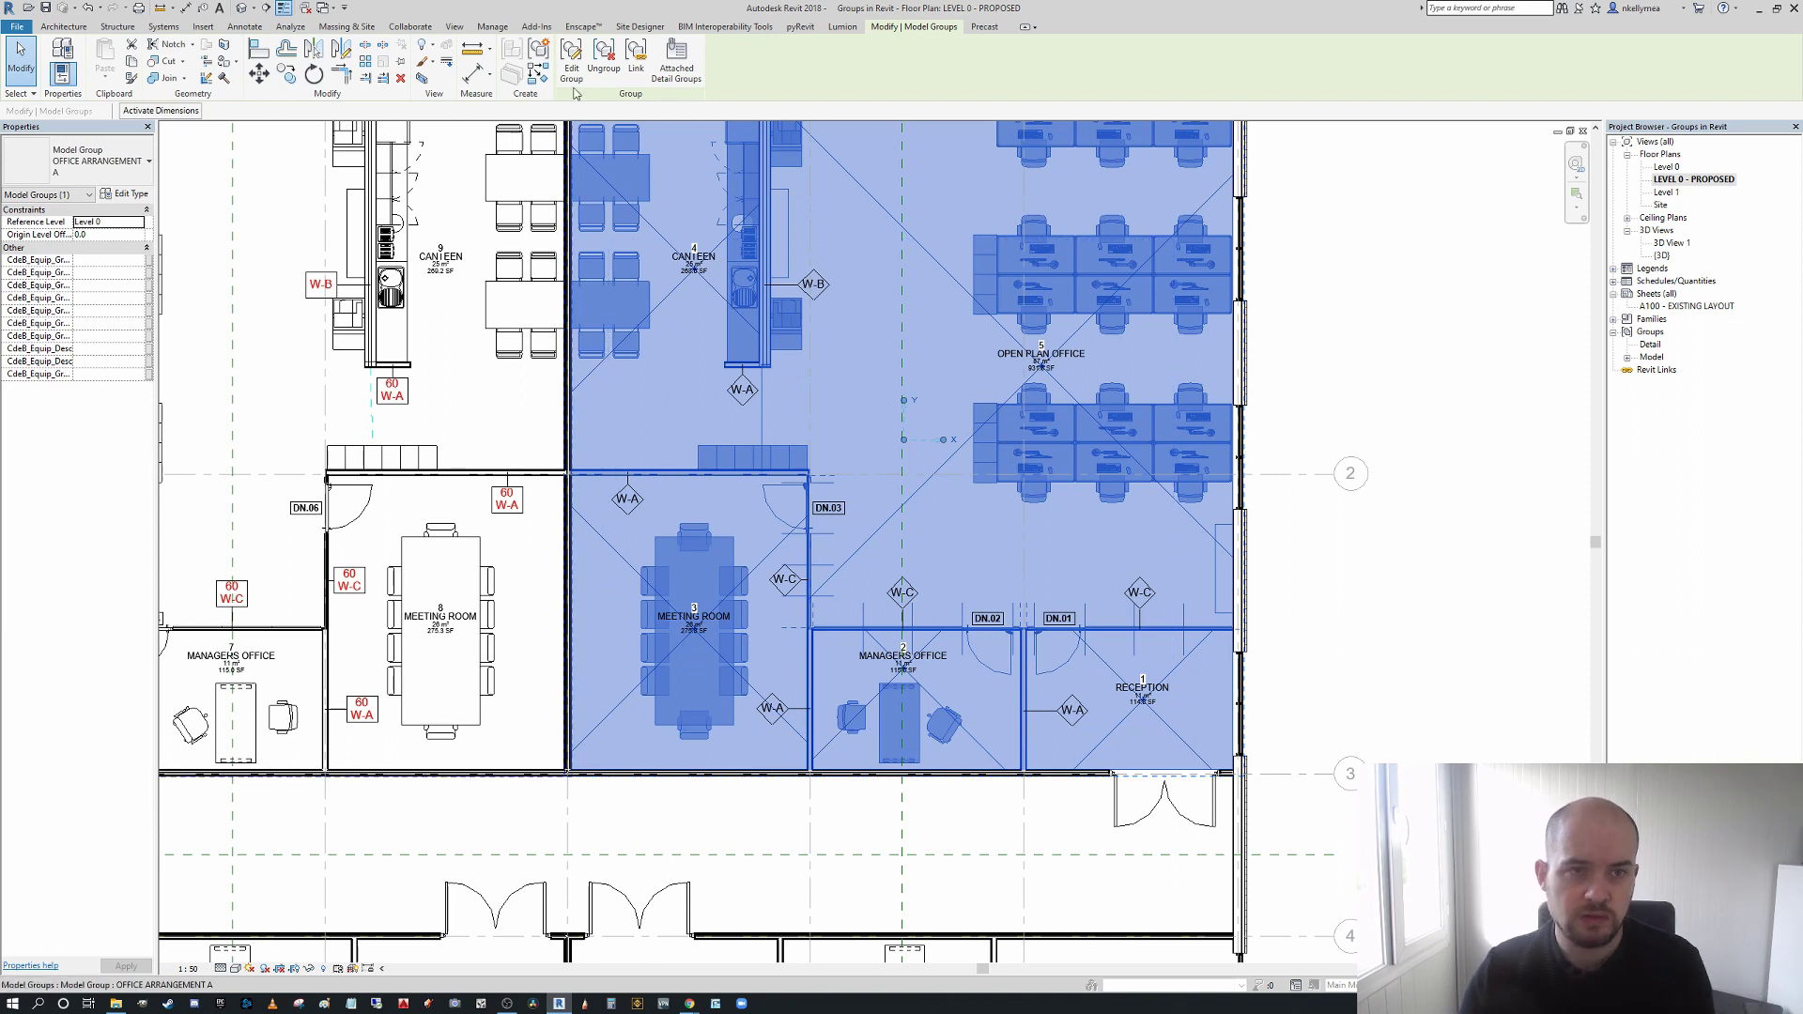
click(572, 58)
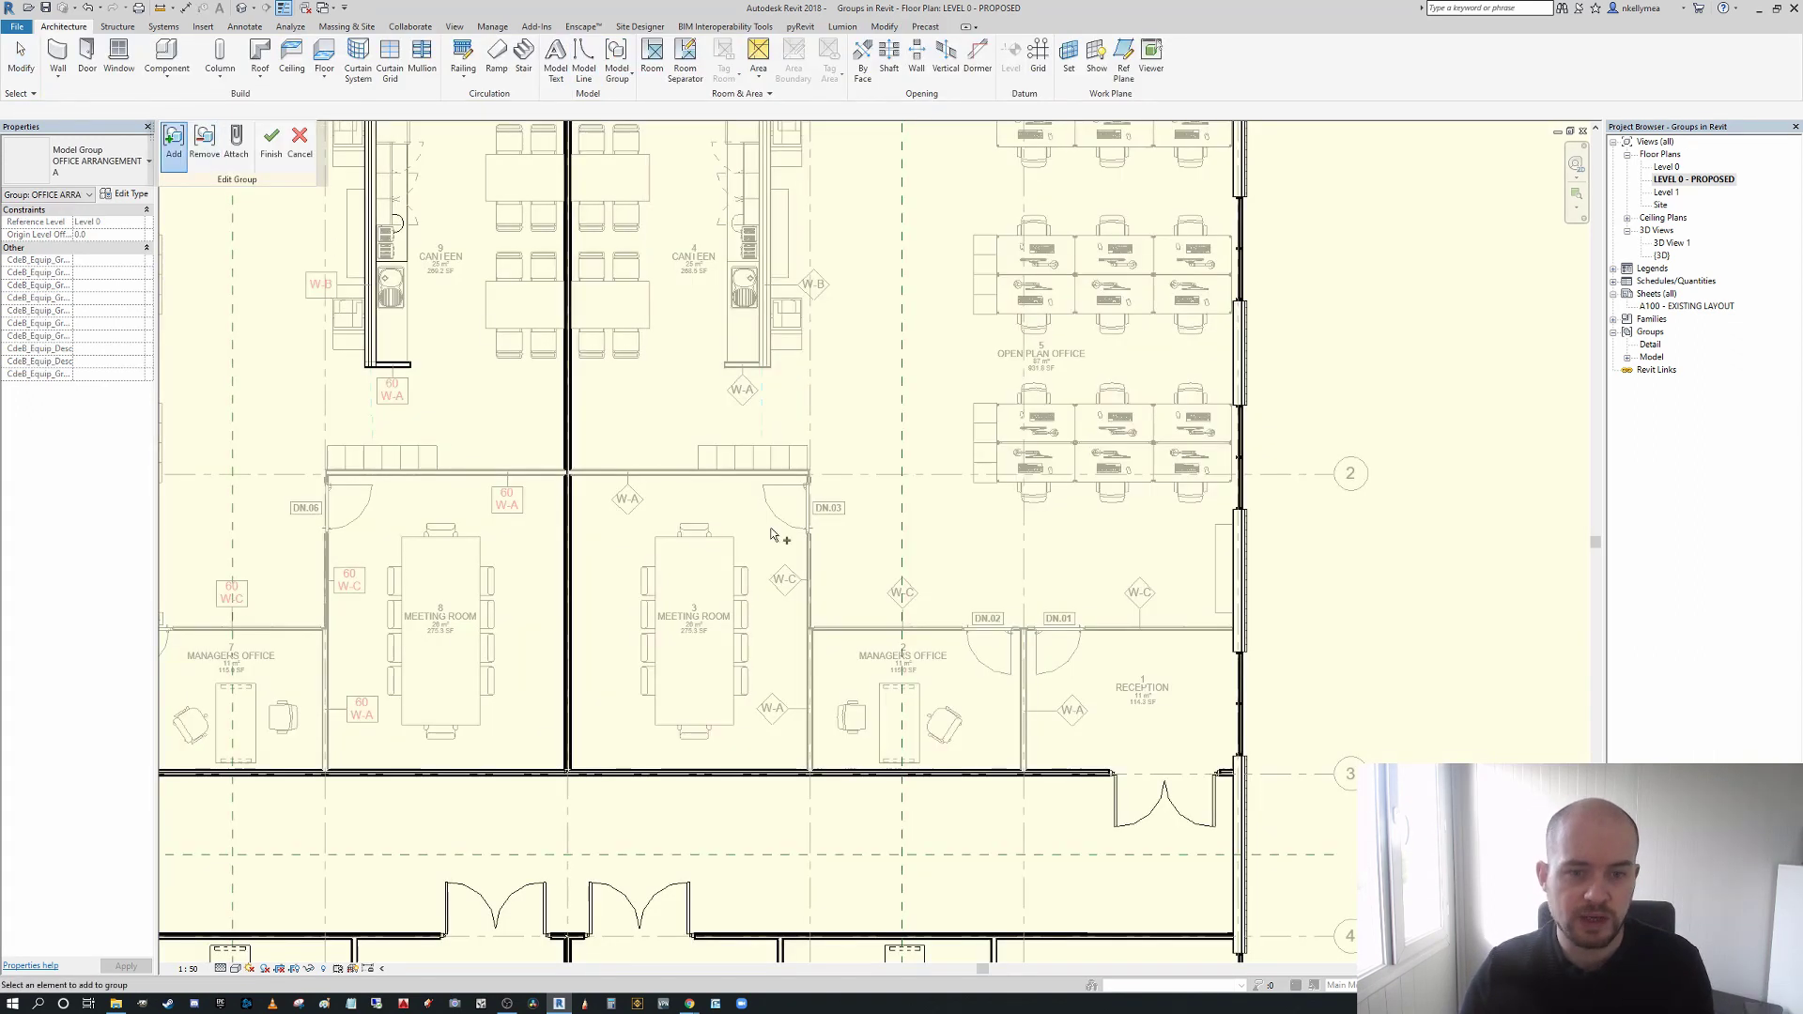
click(282, 143)
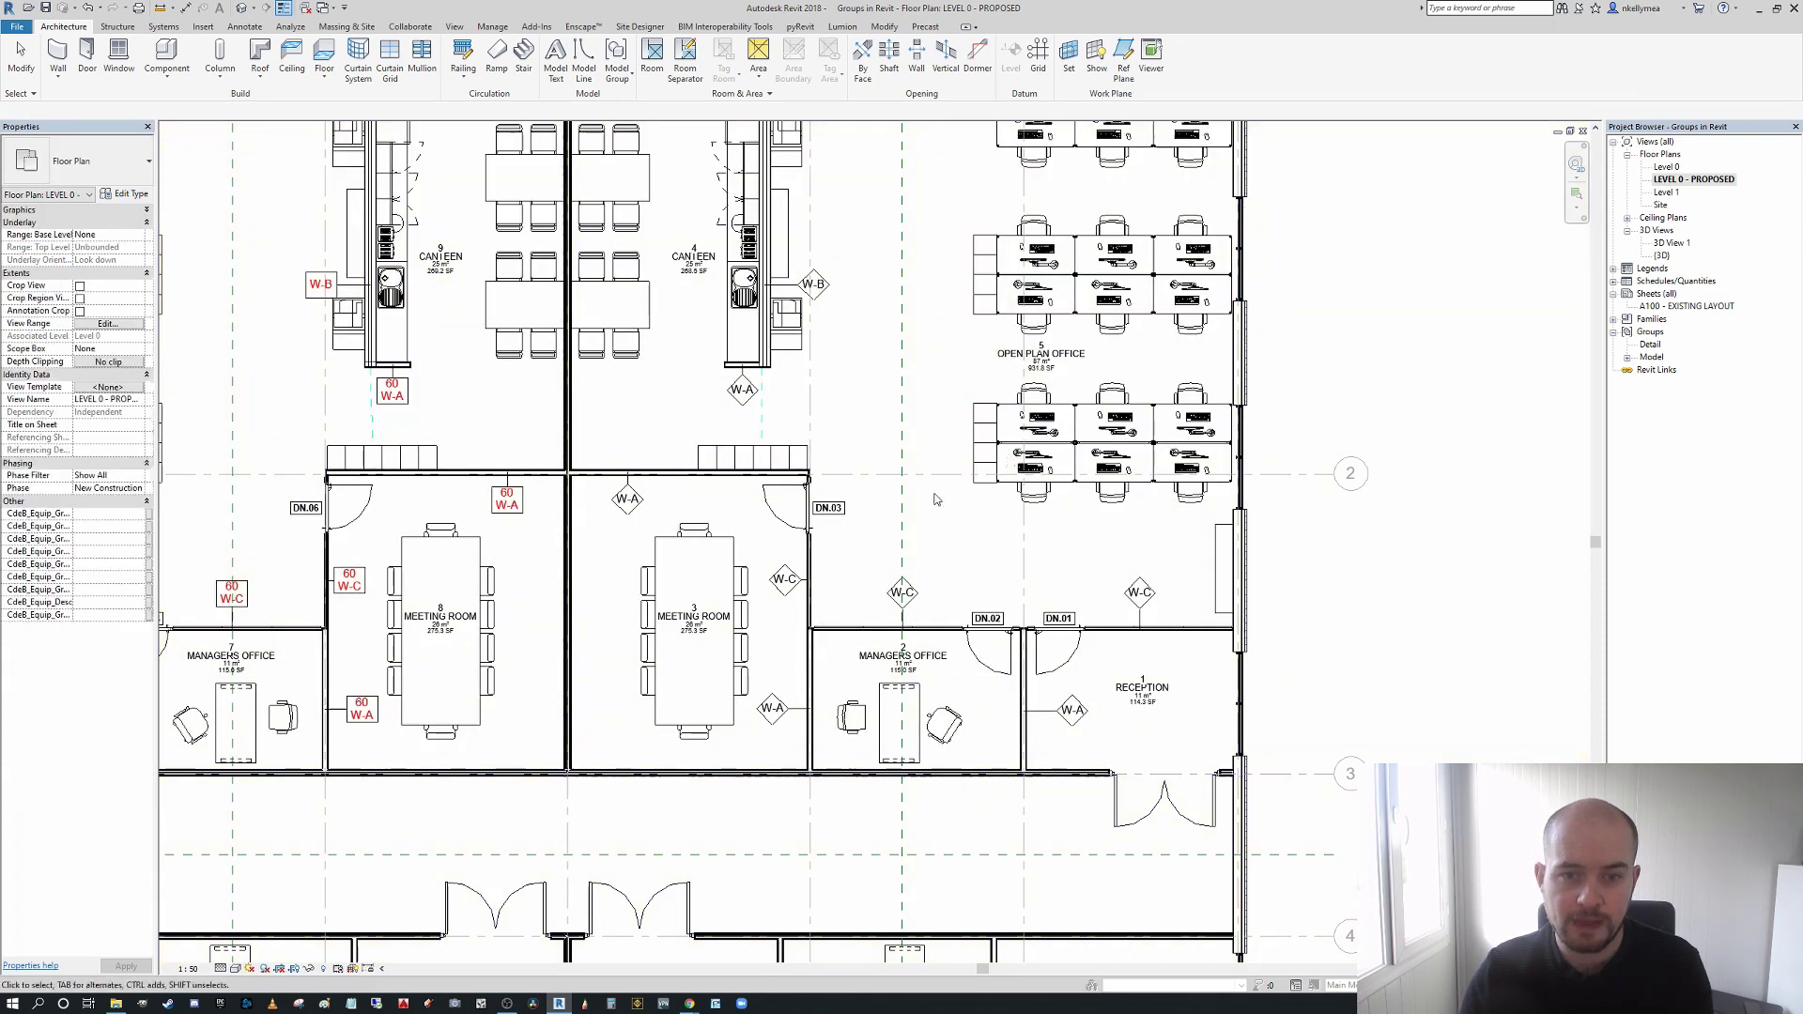
scroll(921, 557, down, 3)
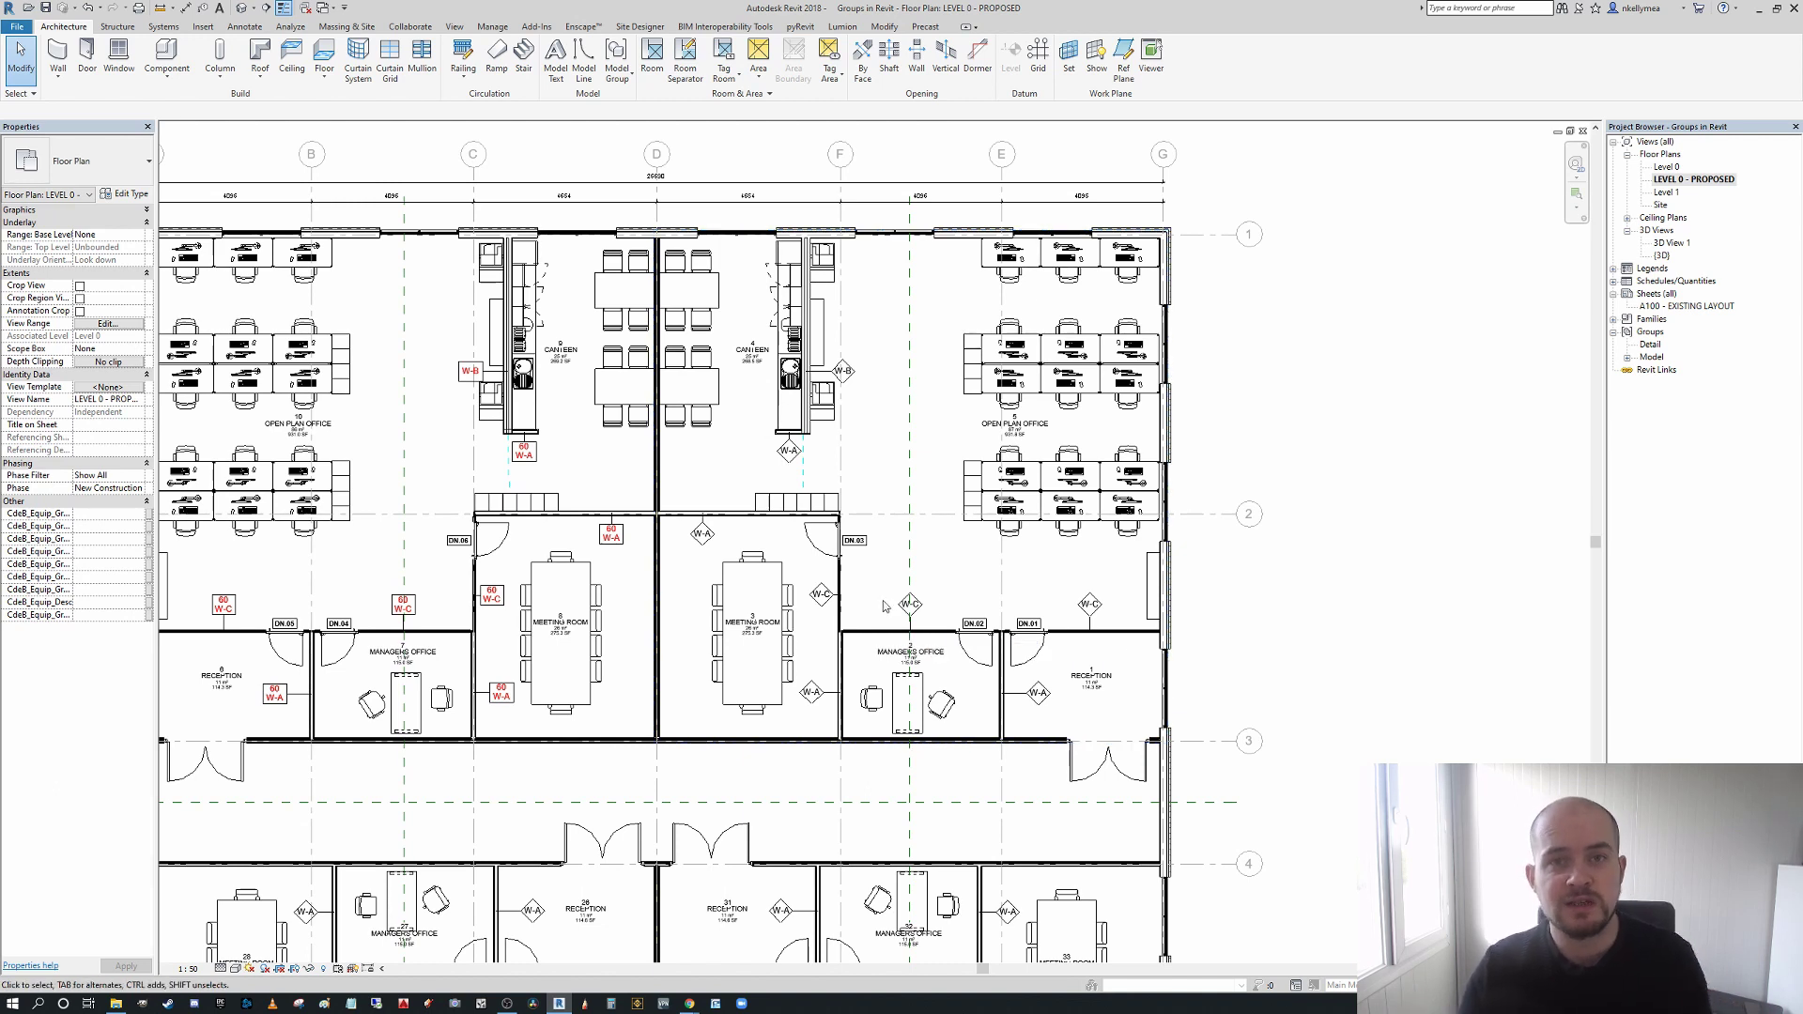
middle_drag(813, 679, 819, 678)
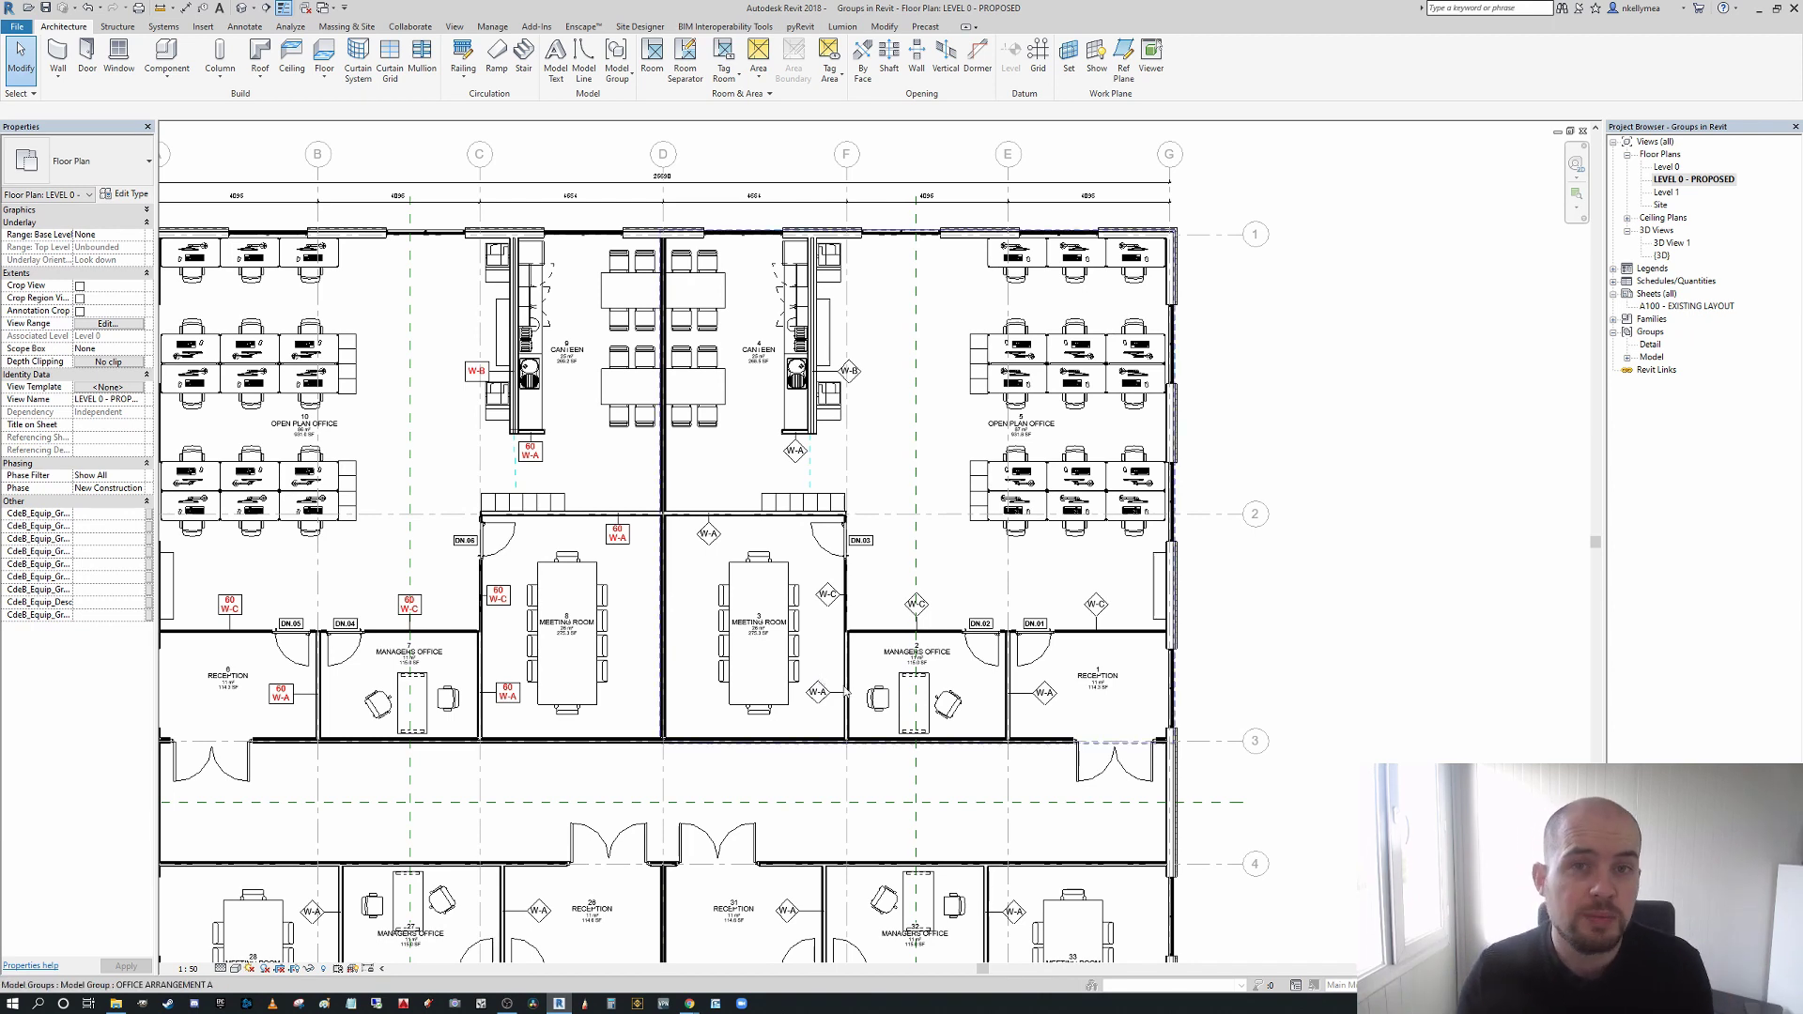
middle_drag(965, 603, 922, 624)
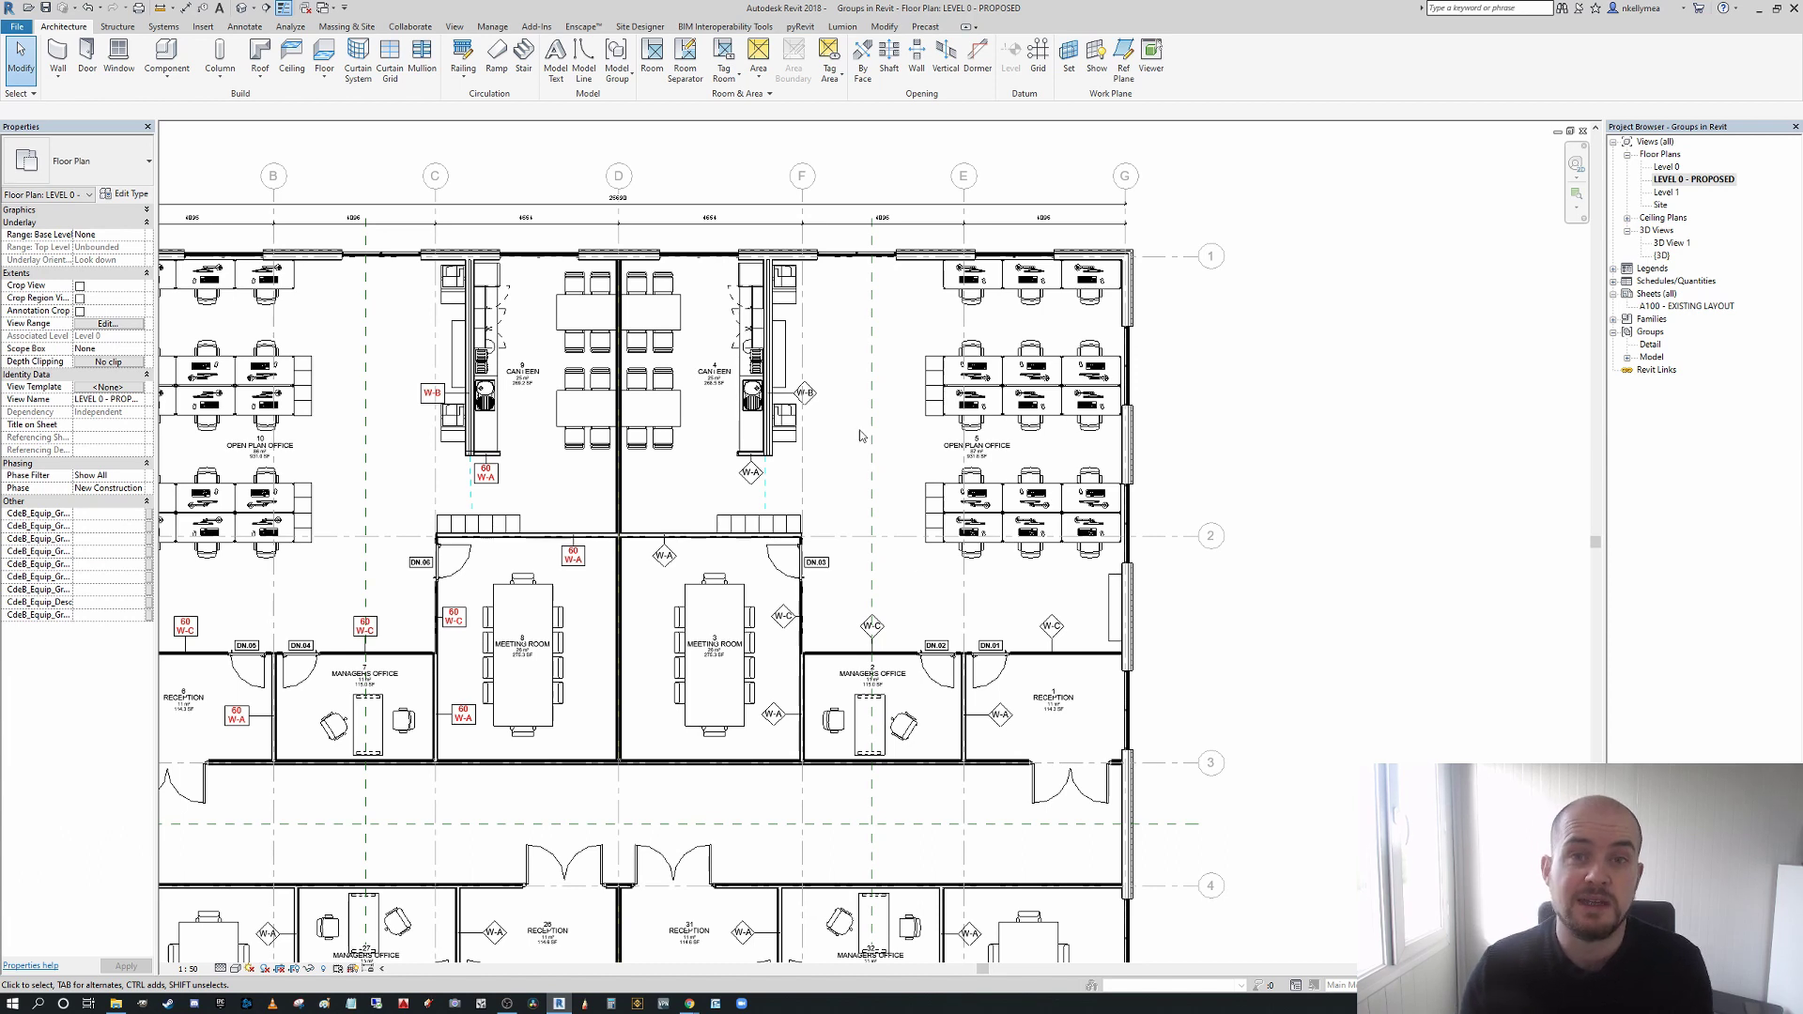
middle_drag(942, 517, 873, 476)
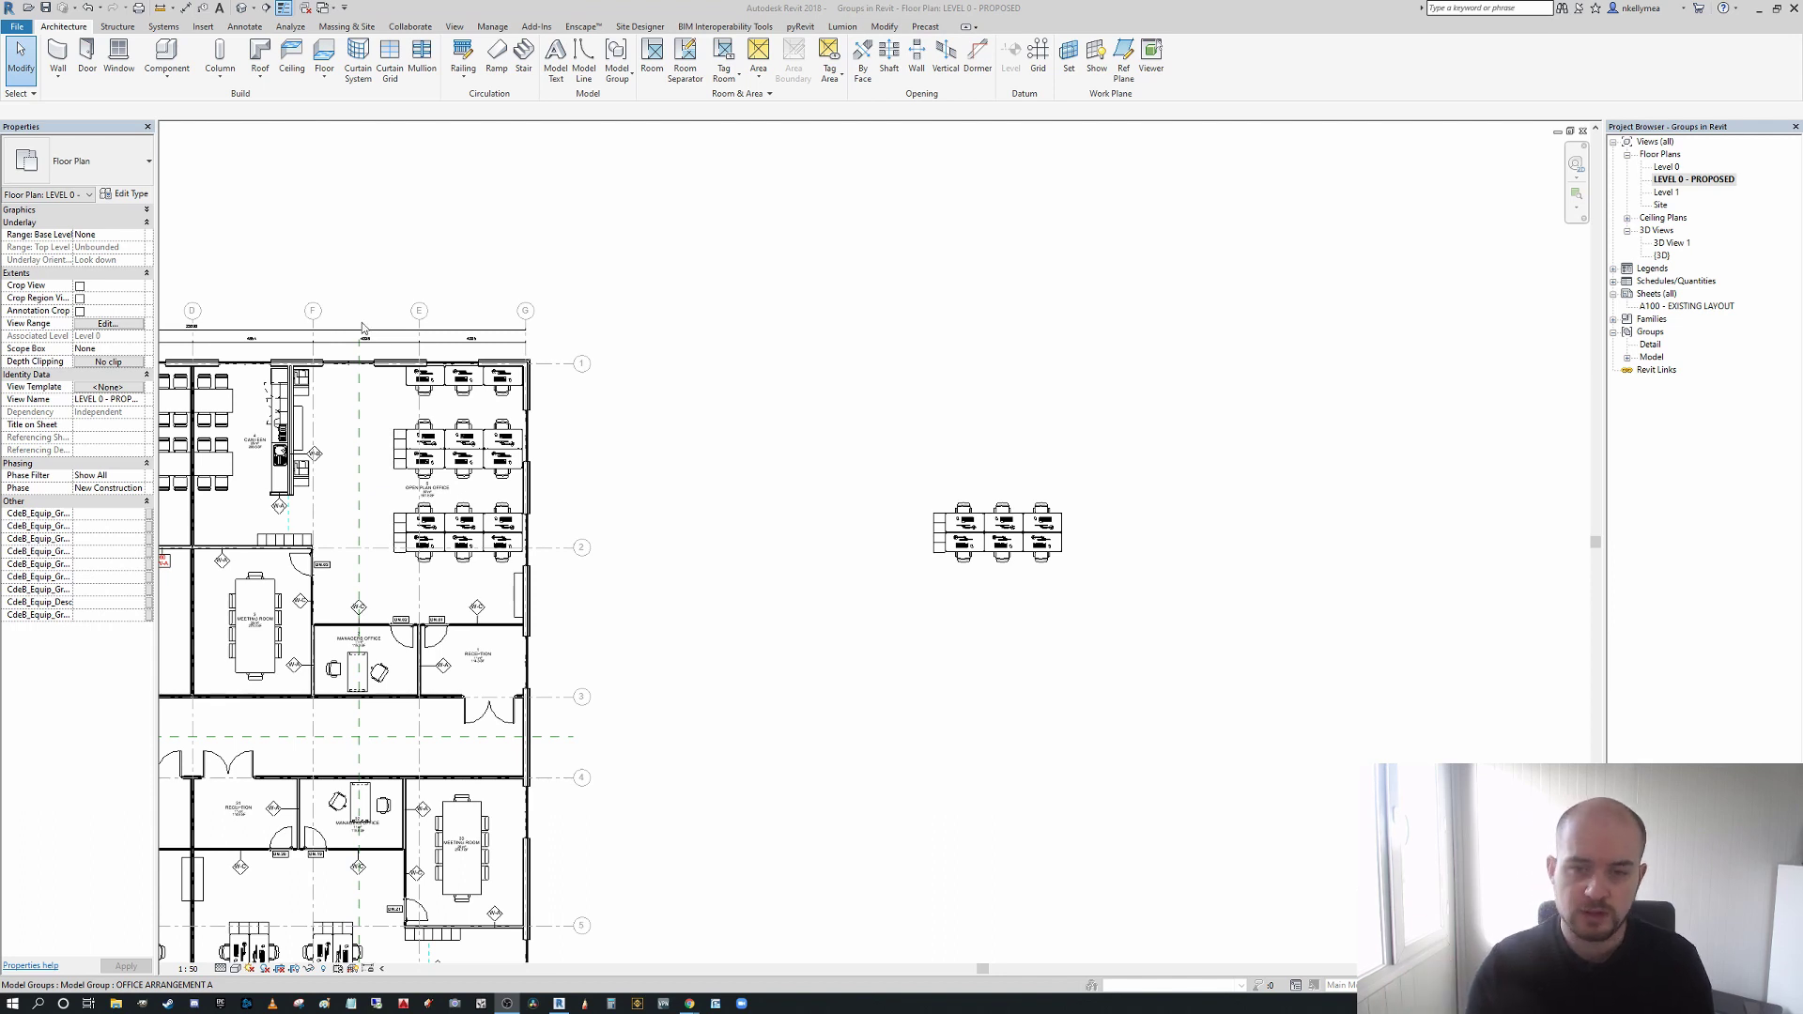
- Examine the standalone six-desk cluster placed outside the building to the east
scroll(857, 736, down, 2)
middle_drag(857, 736, 913, 632)
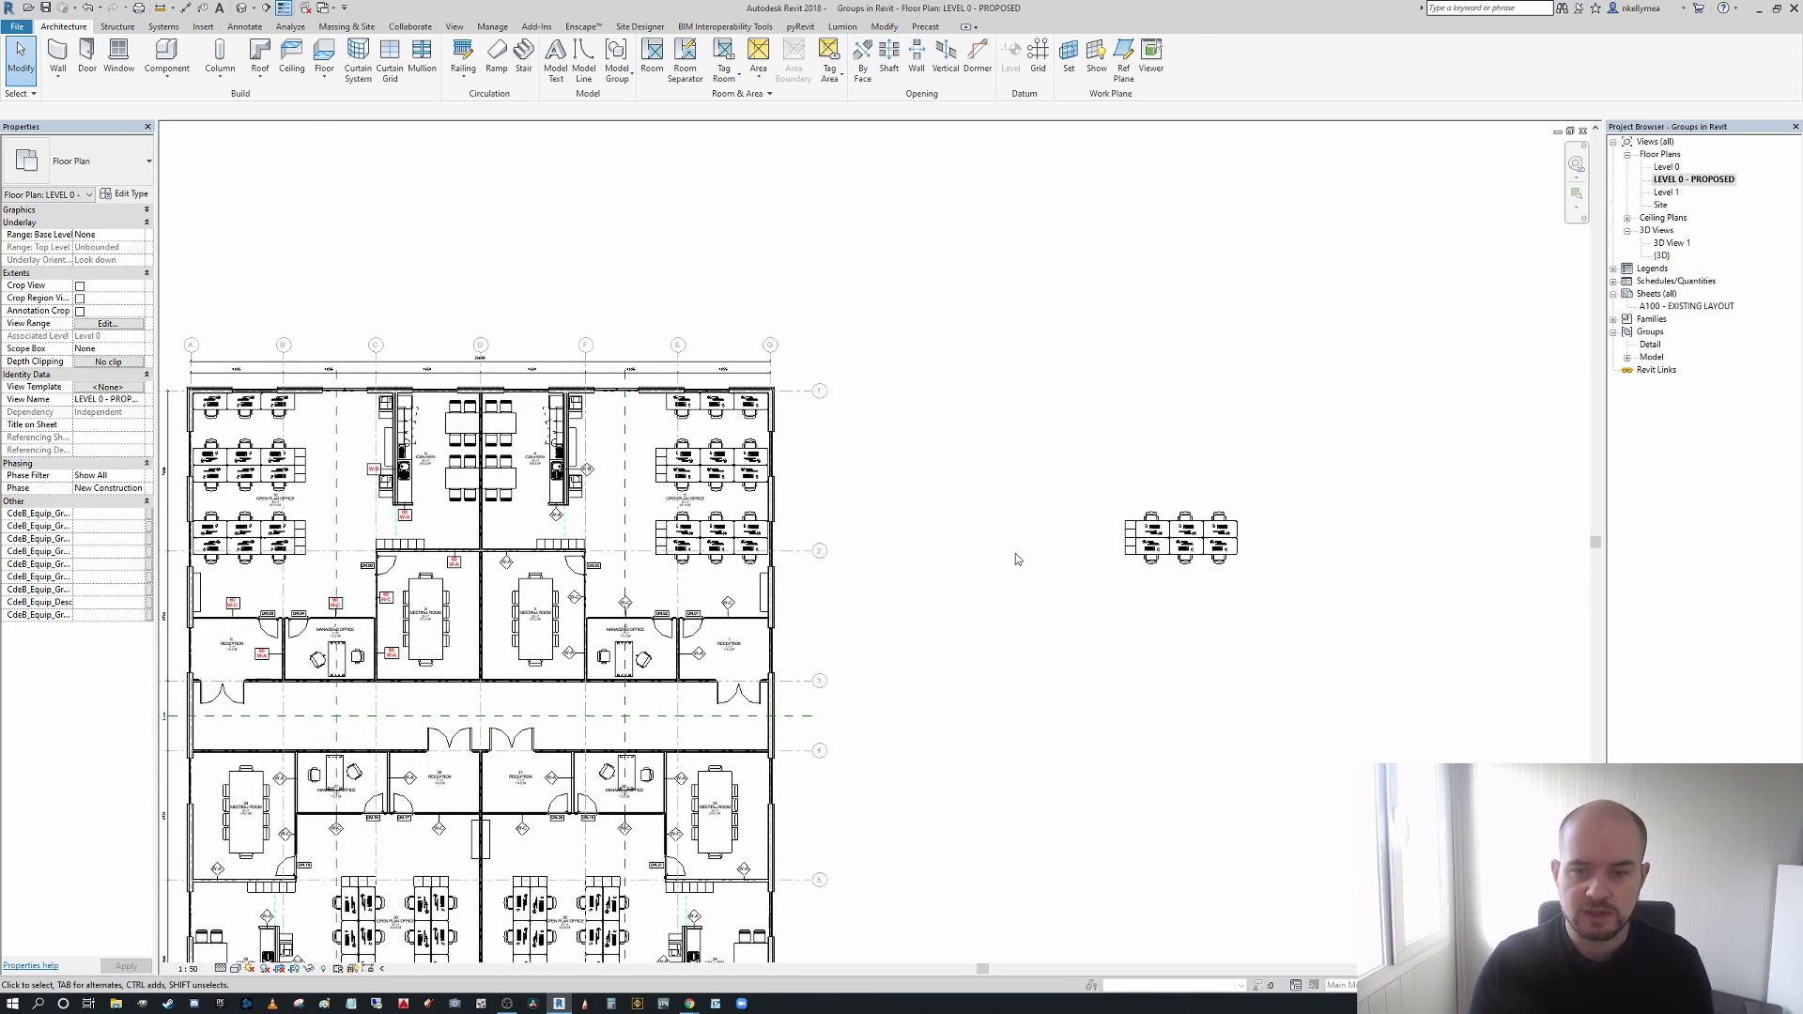
scroll(1017, 554, up, 1)
middle_drag(1016, 554, 601, 560)
scroll(611, 482, up, 4)
scroll(602, 560, down, 3)
middle_drag(708, 576, 786, 678)
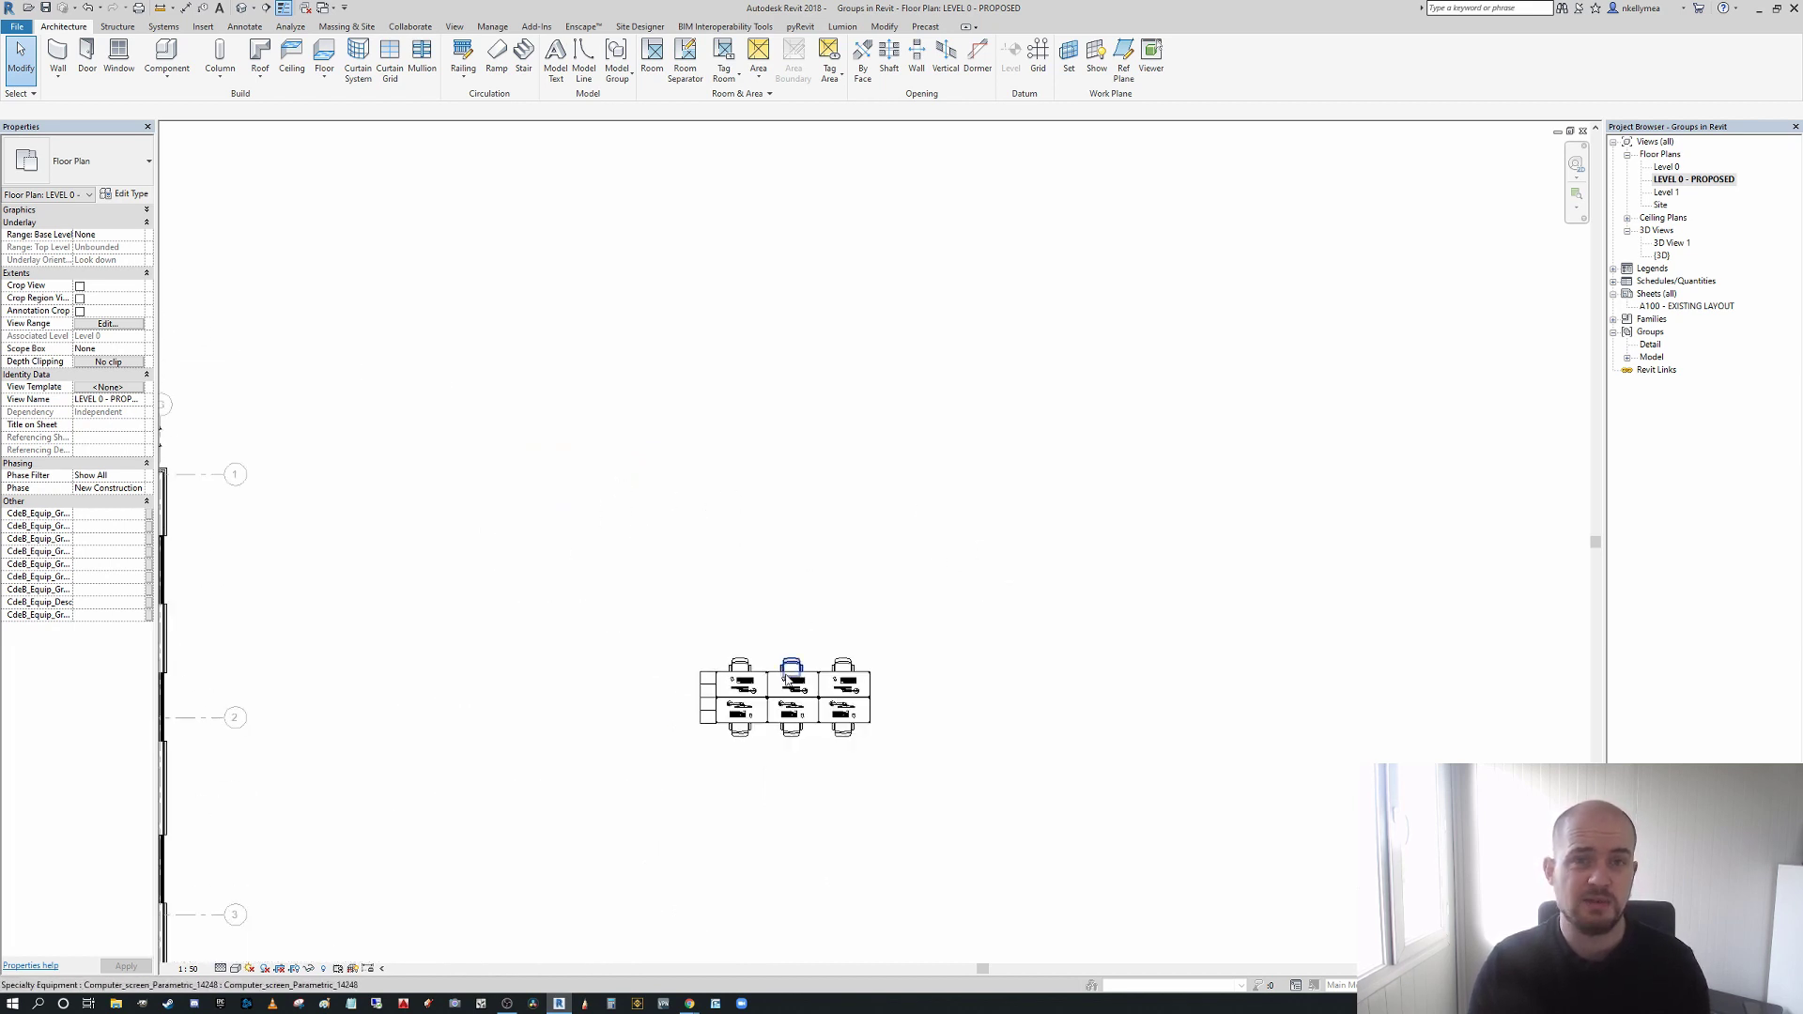
scroll(748, 605, down, 2)
middle_drag(748, 604, 757, 532)
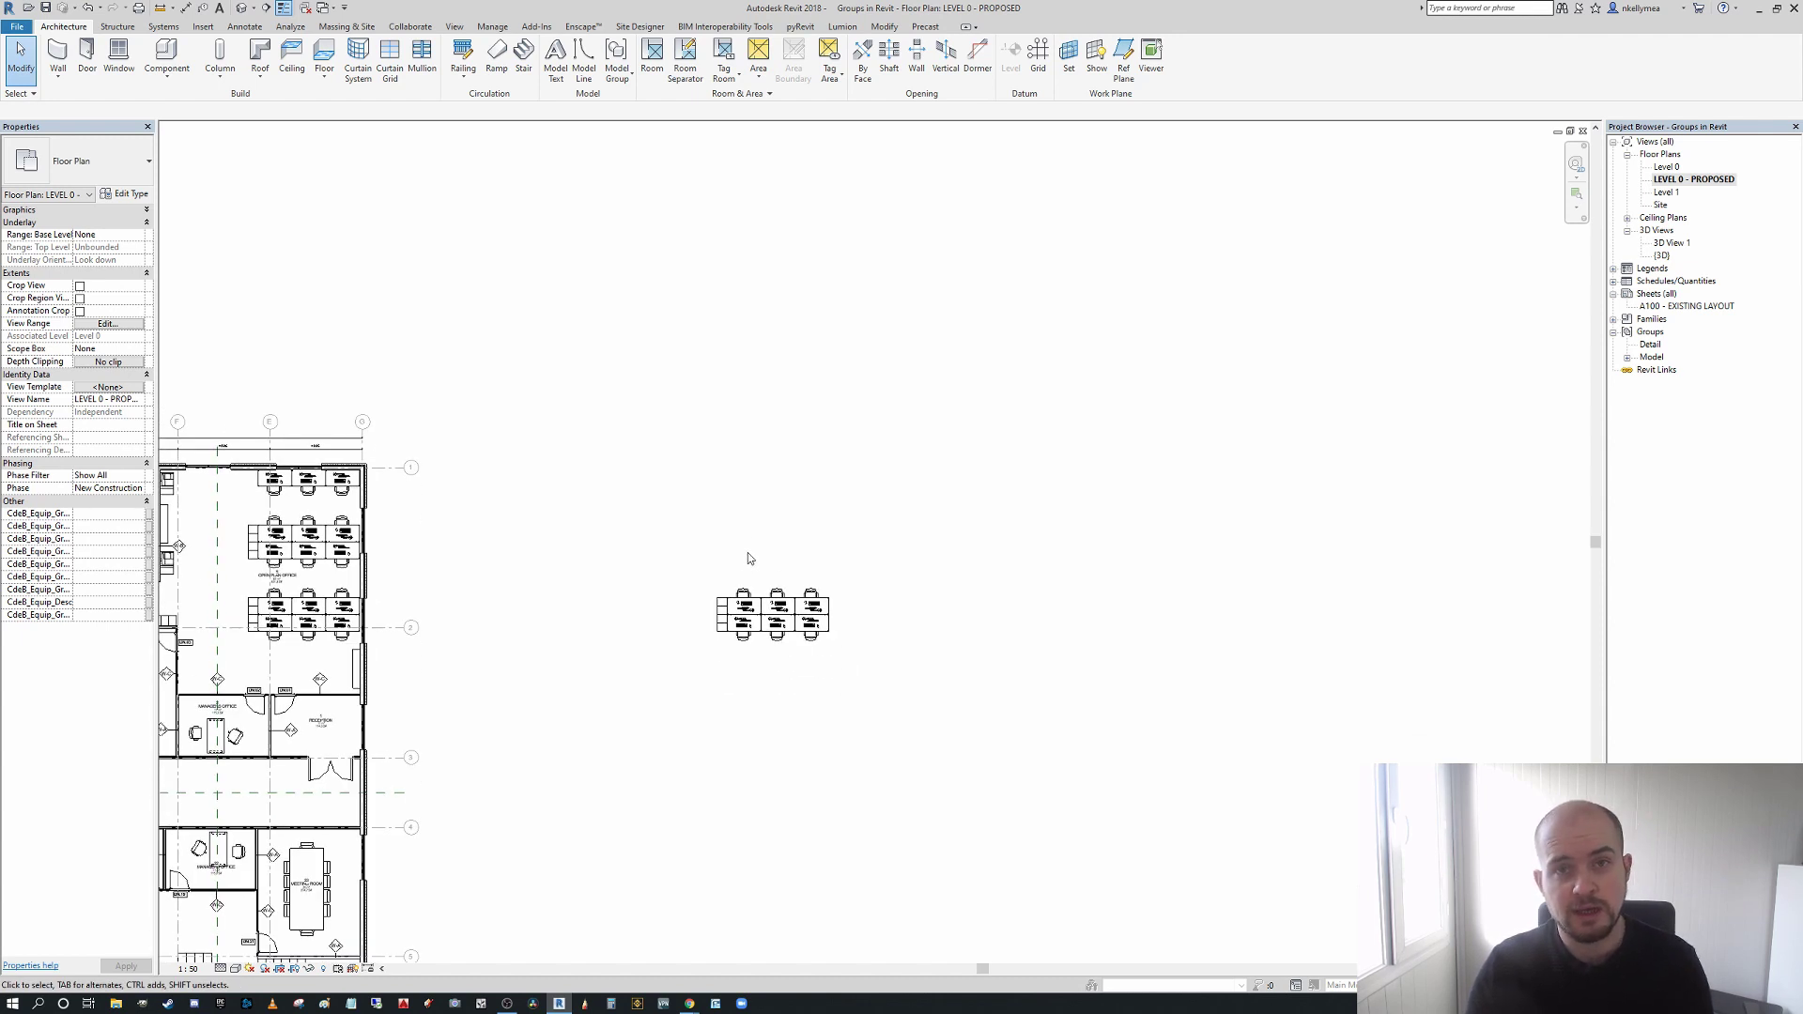
- Create a model group named Workstation Group from the standalone six-desk cluster east of the building
drag(636, 551, 879, 679)
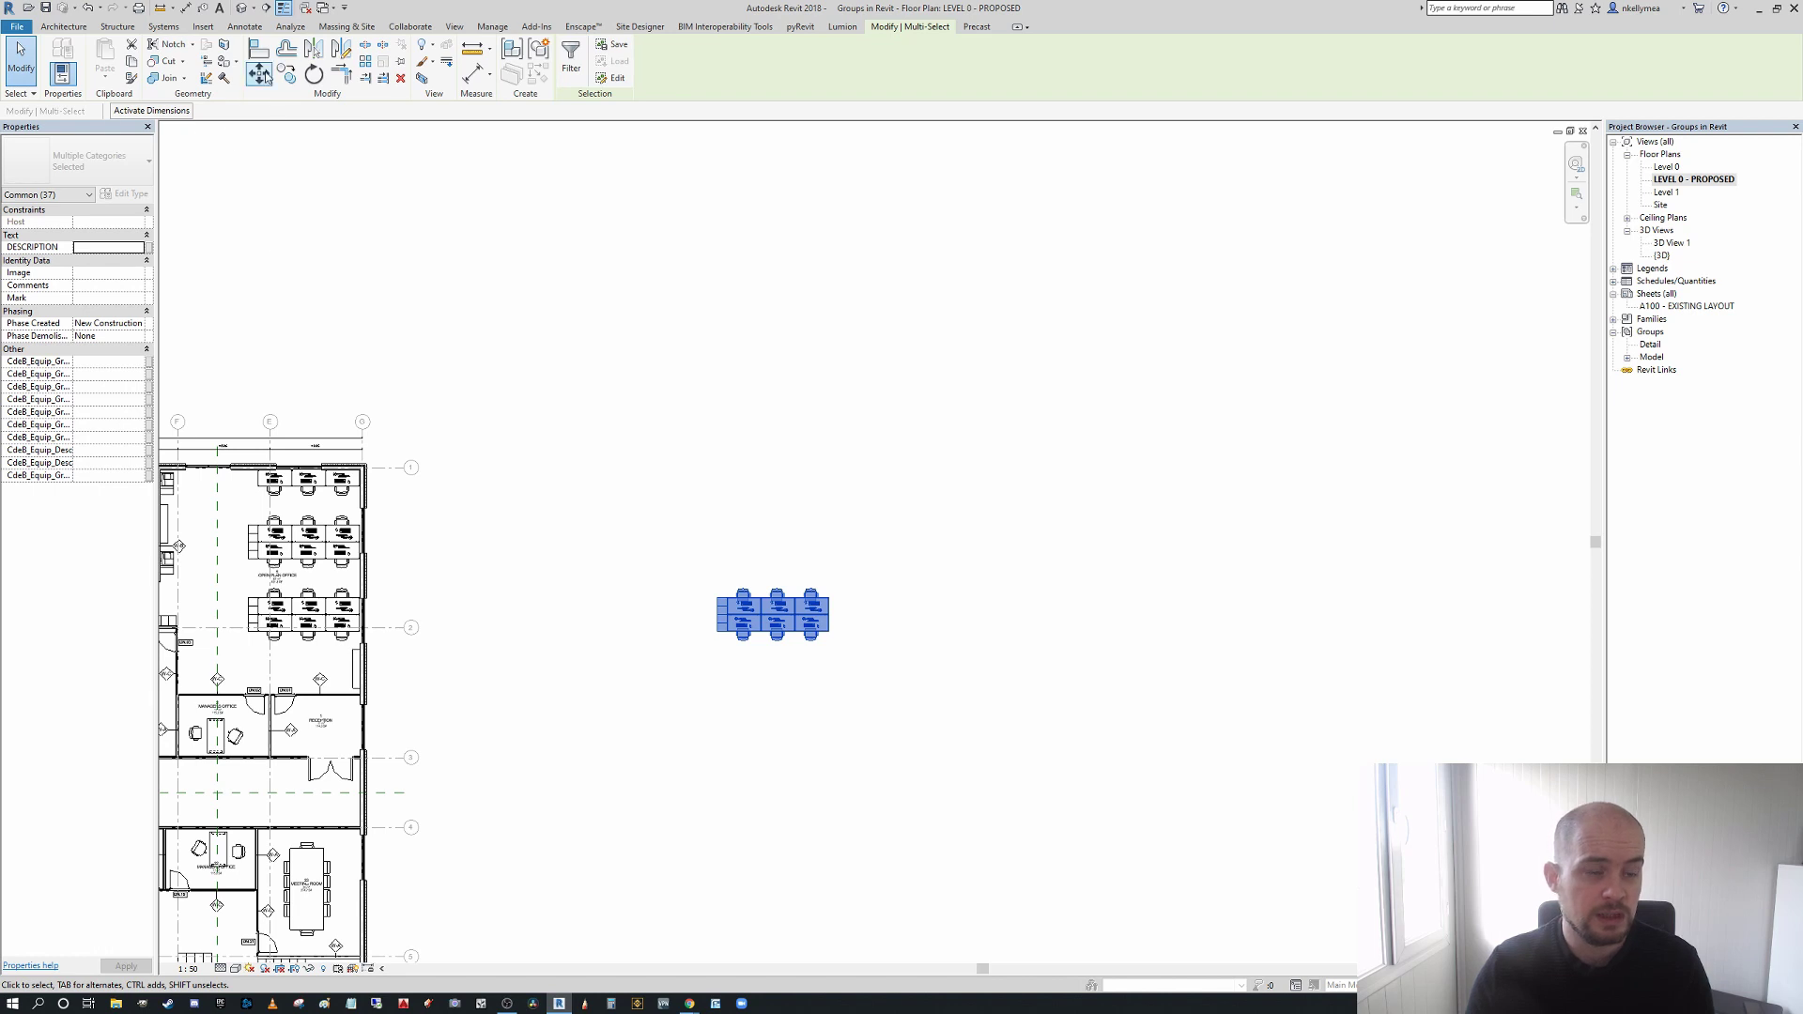
click(540, 54)
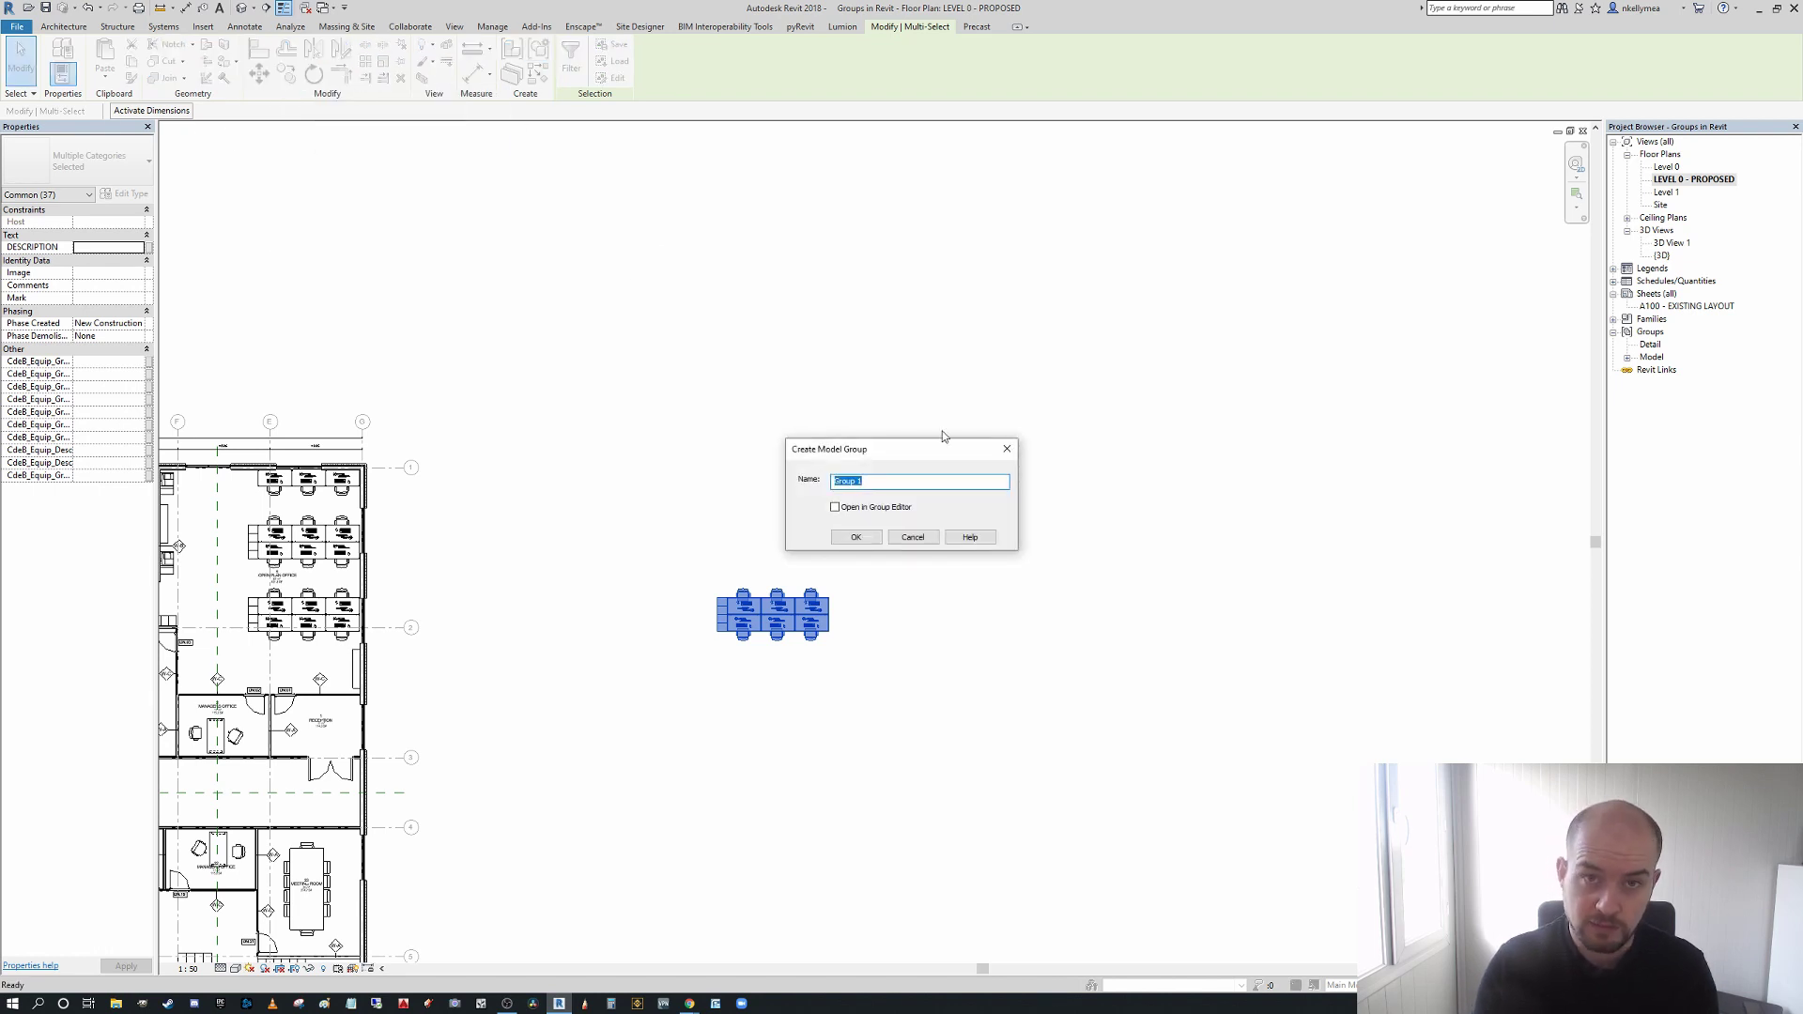
text(Workstation)
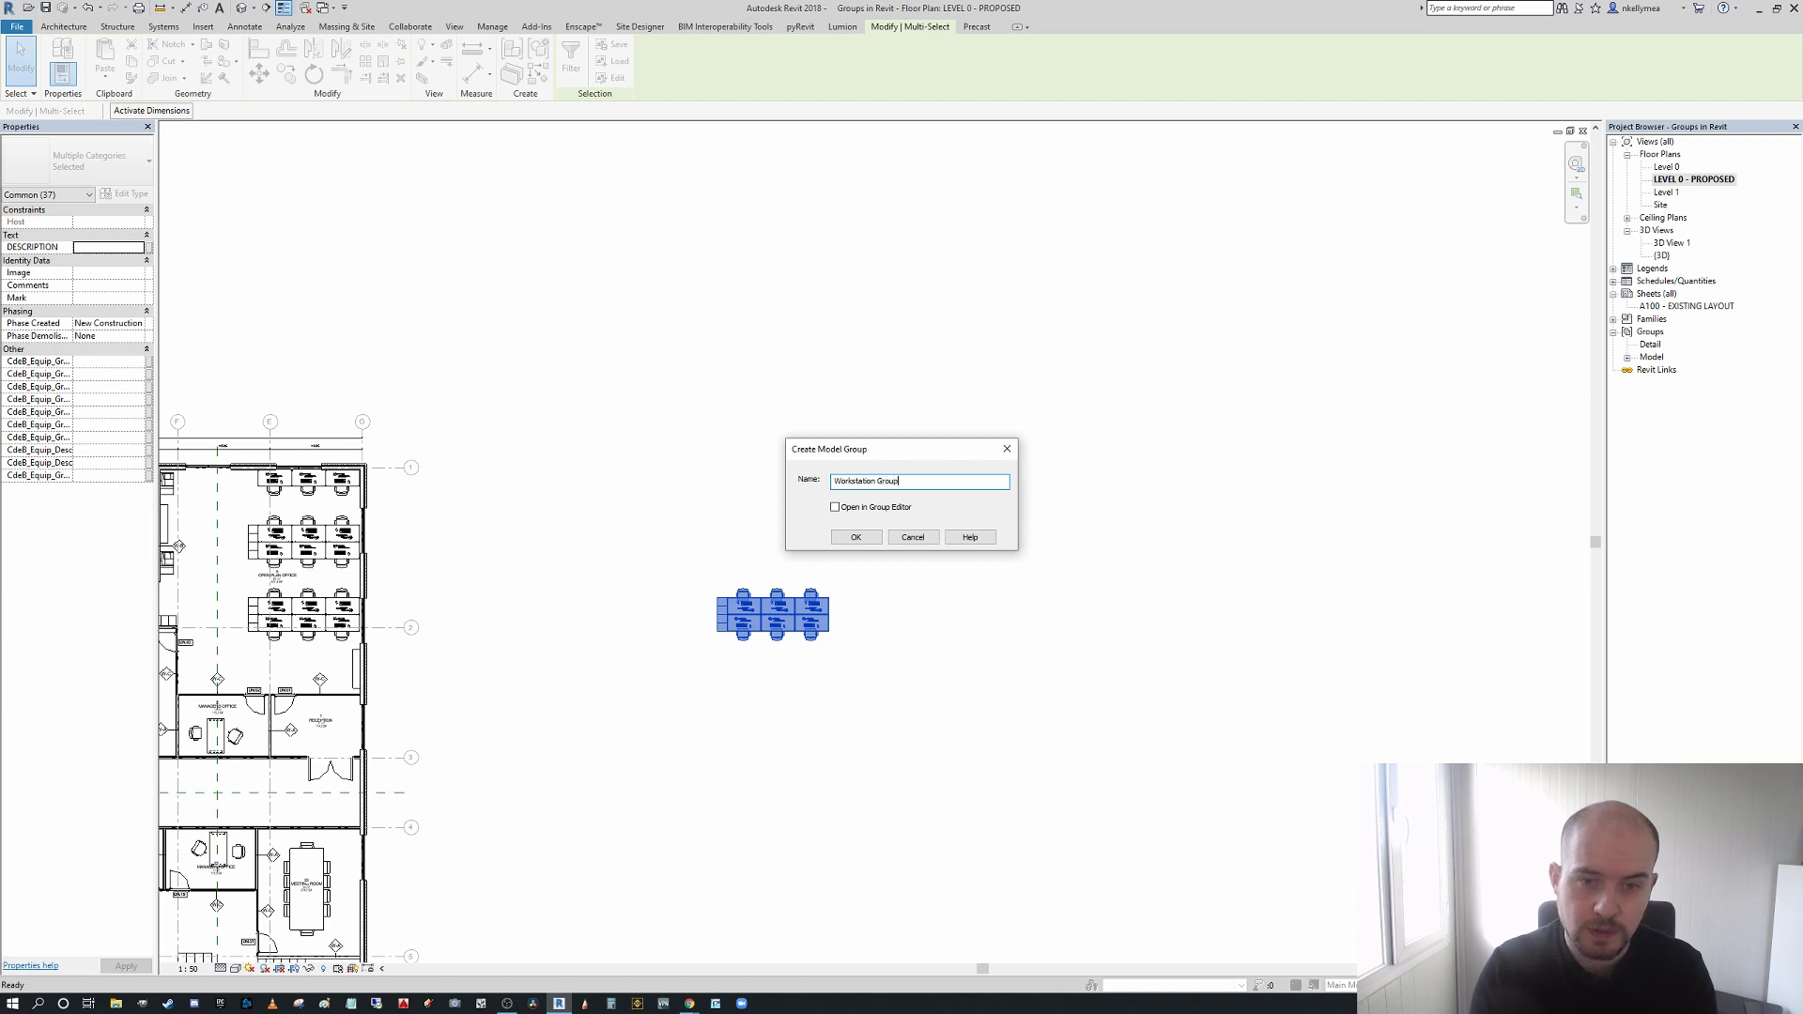
key(Return)
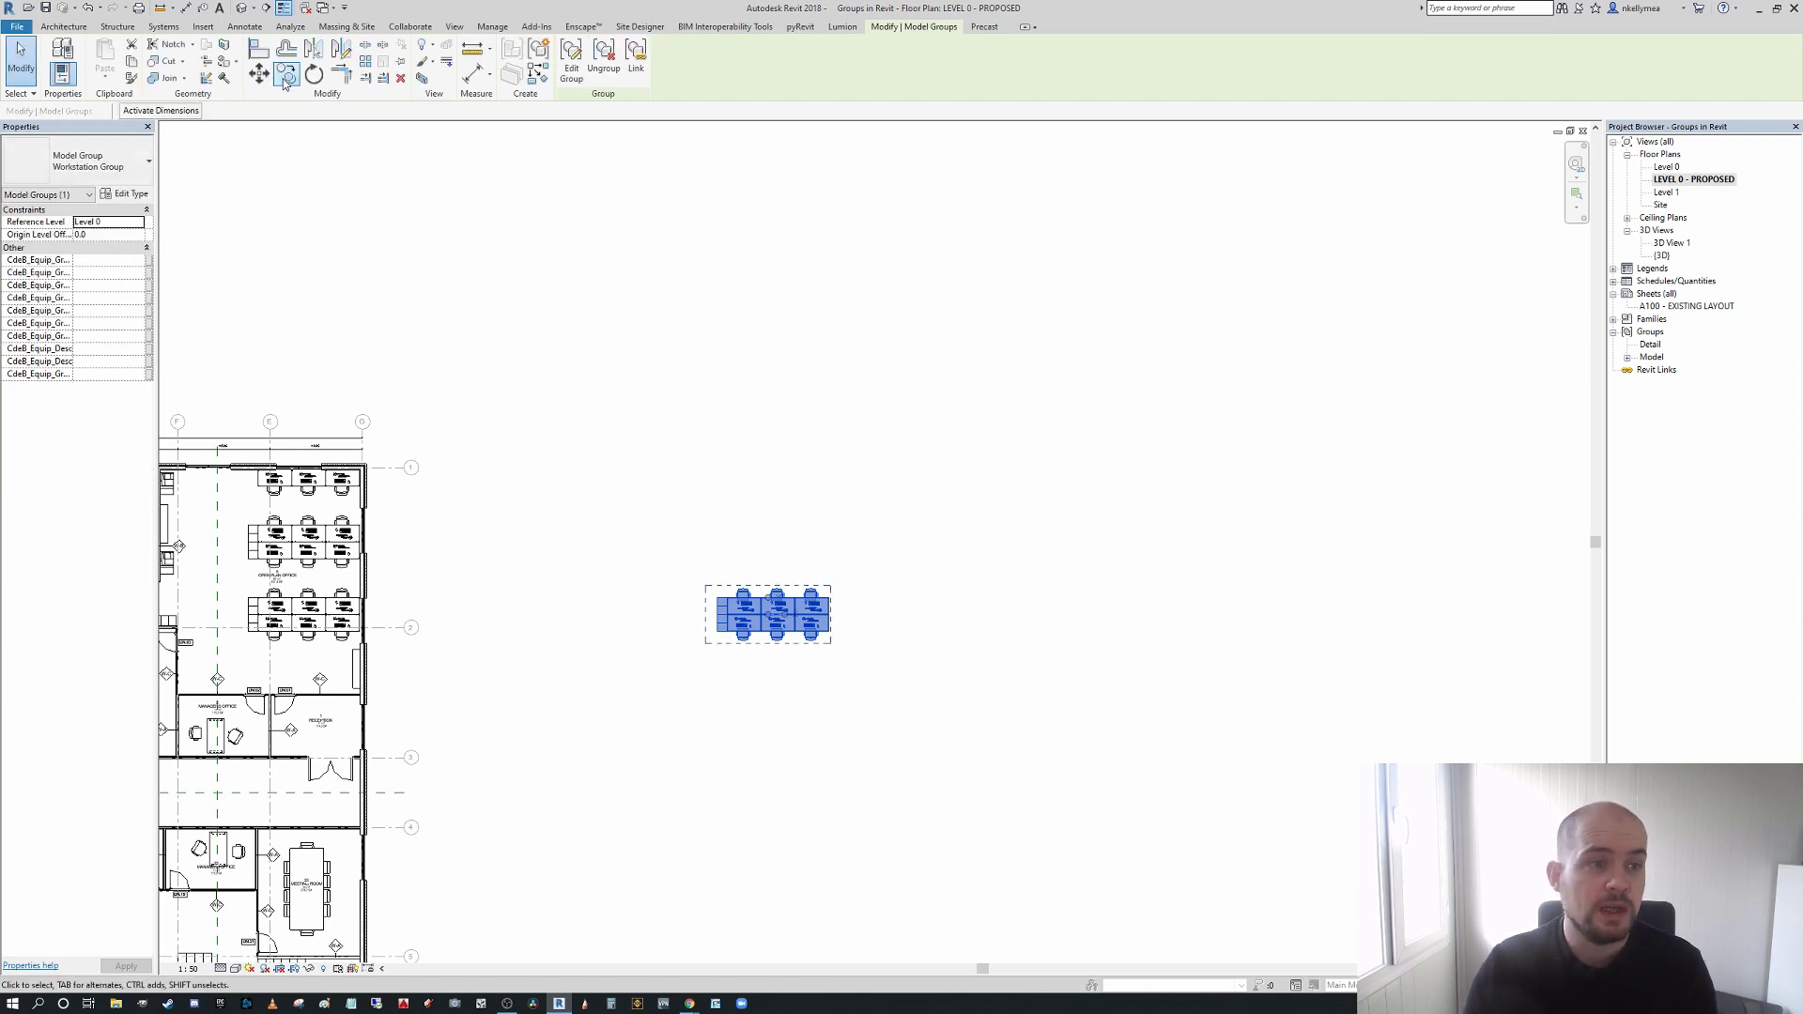
- Copy the Workstation Group northward twice to form a column of three desk clusters, constraining the second copy
click(287, 74)
click(832, 644)
click(868, 571)
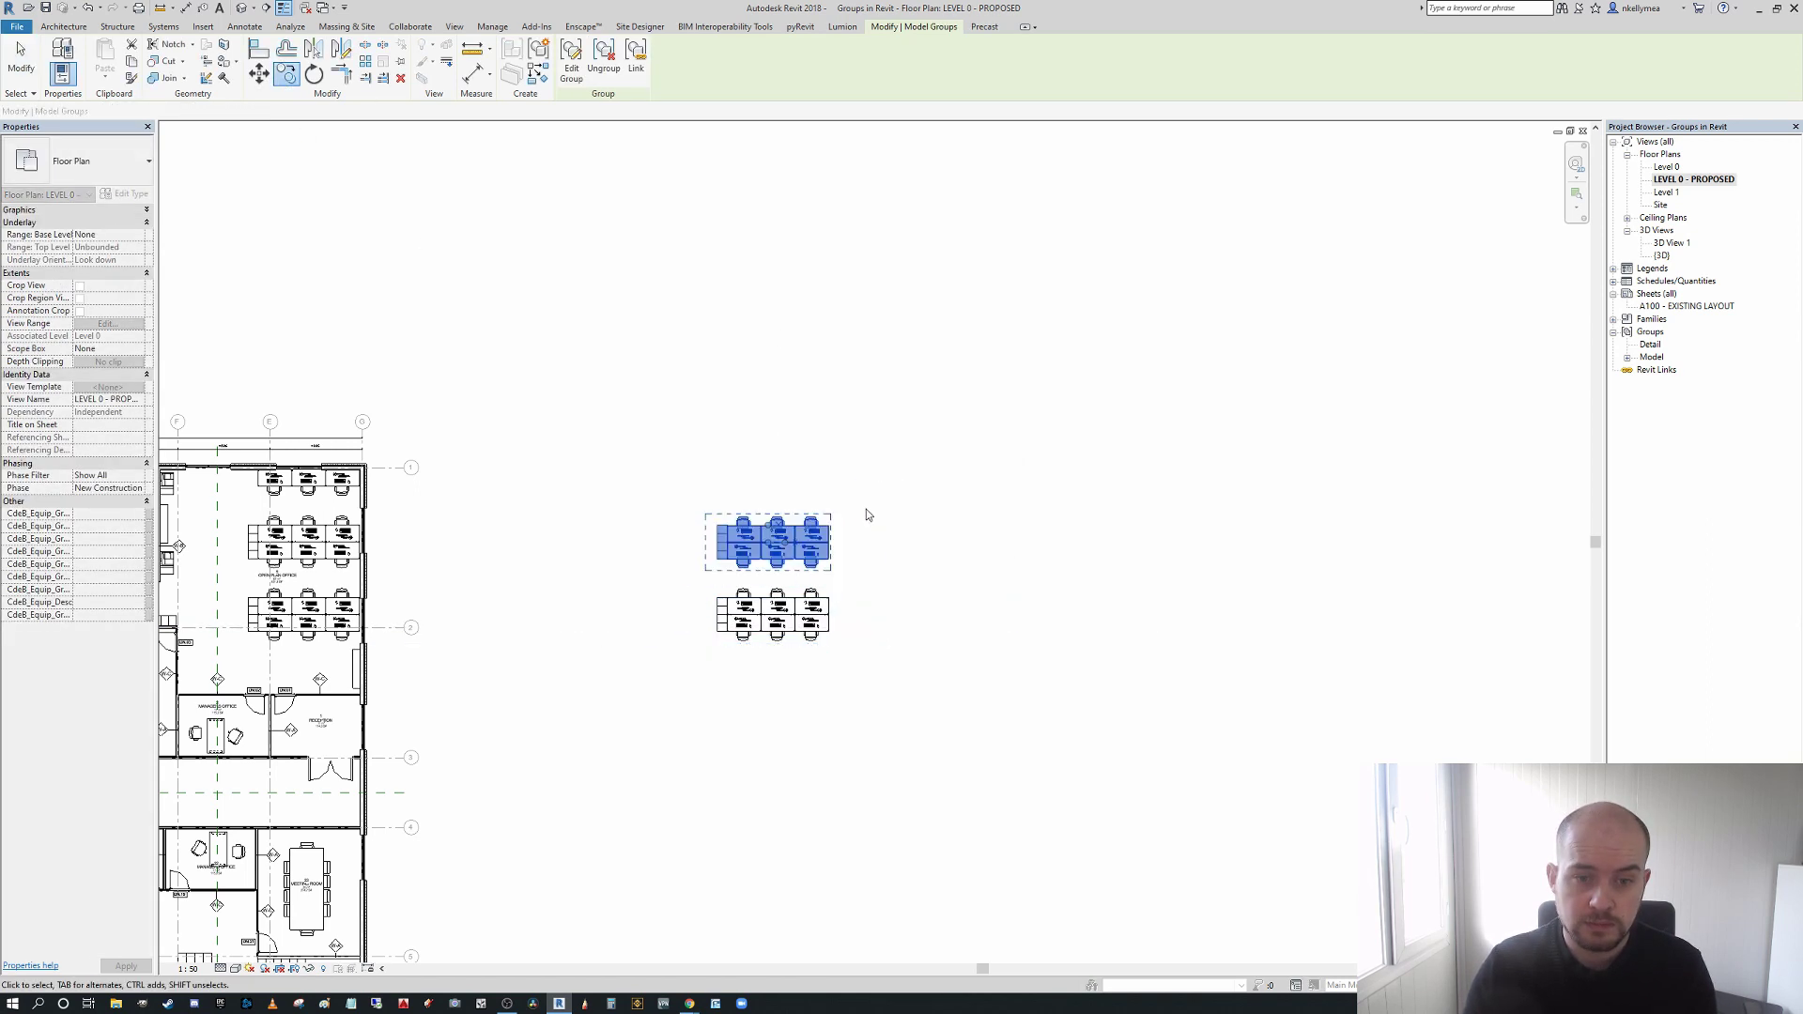
click(286, 74)
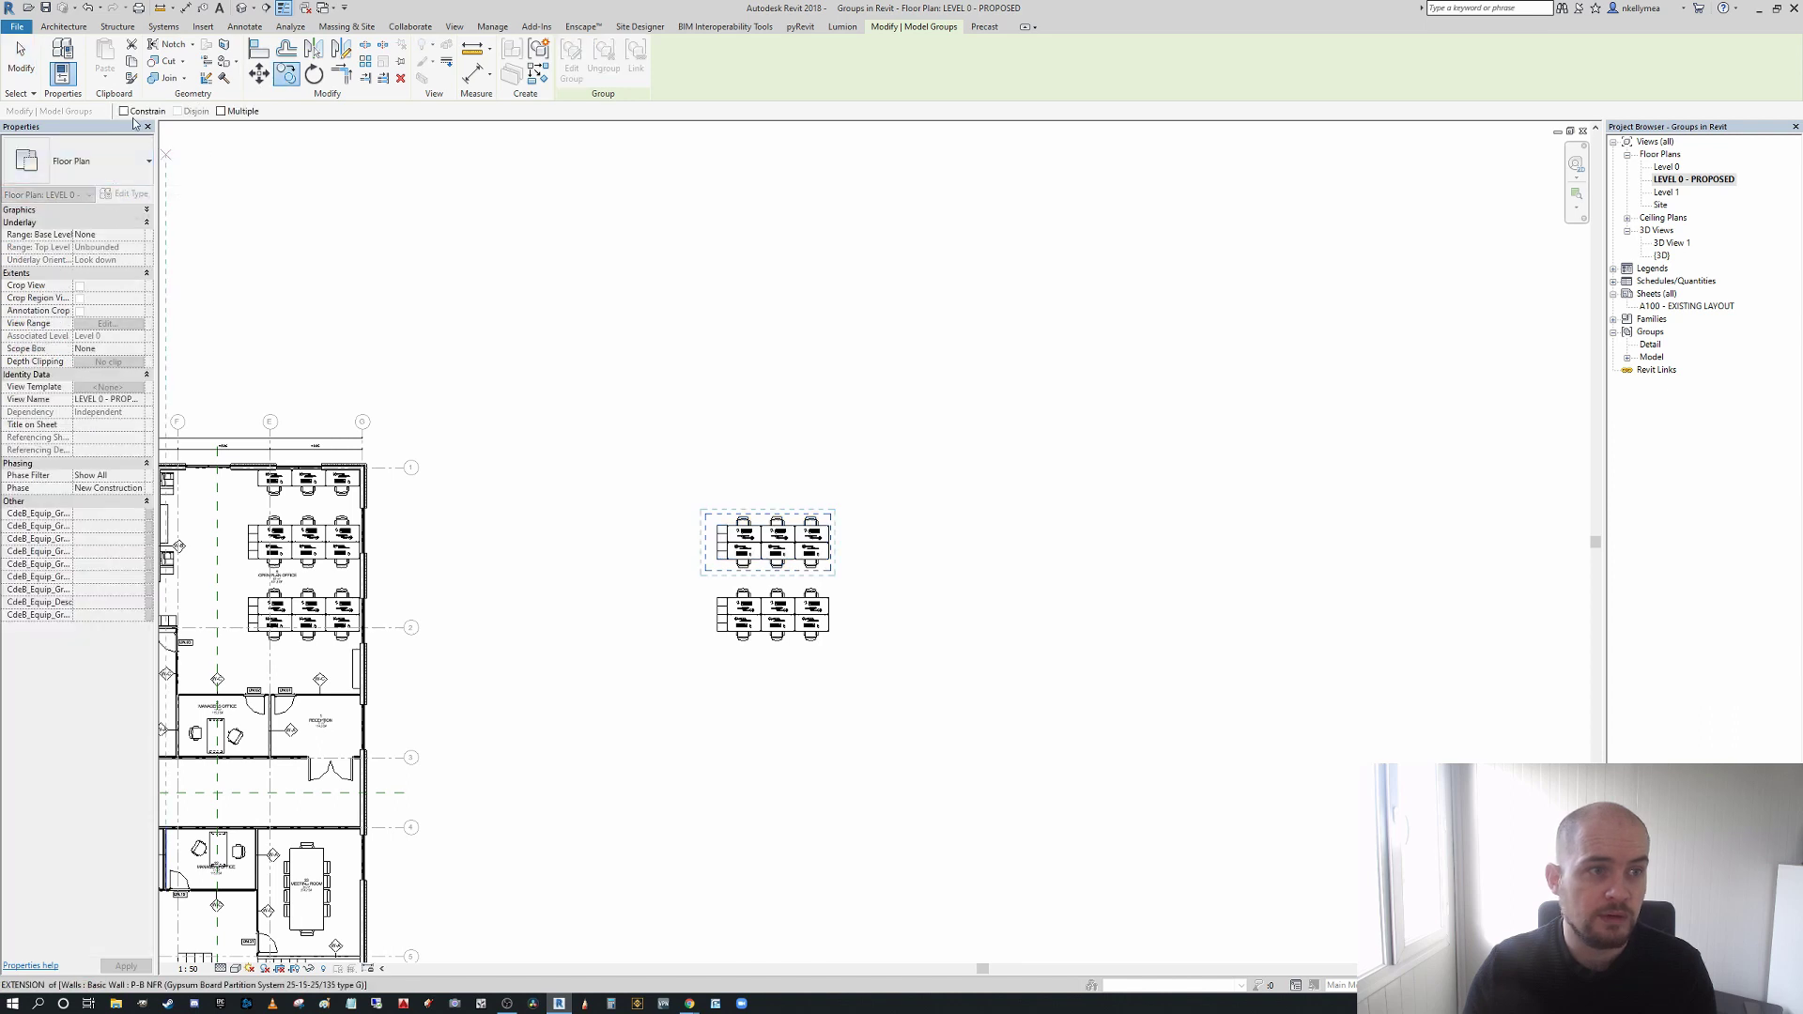
click(123, 110)
click(880, 599)
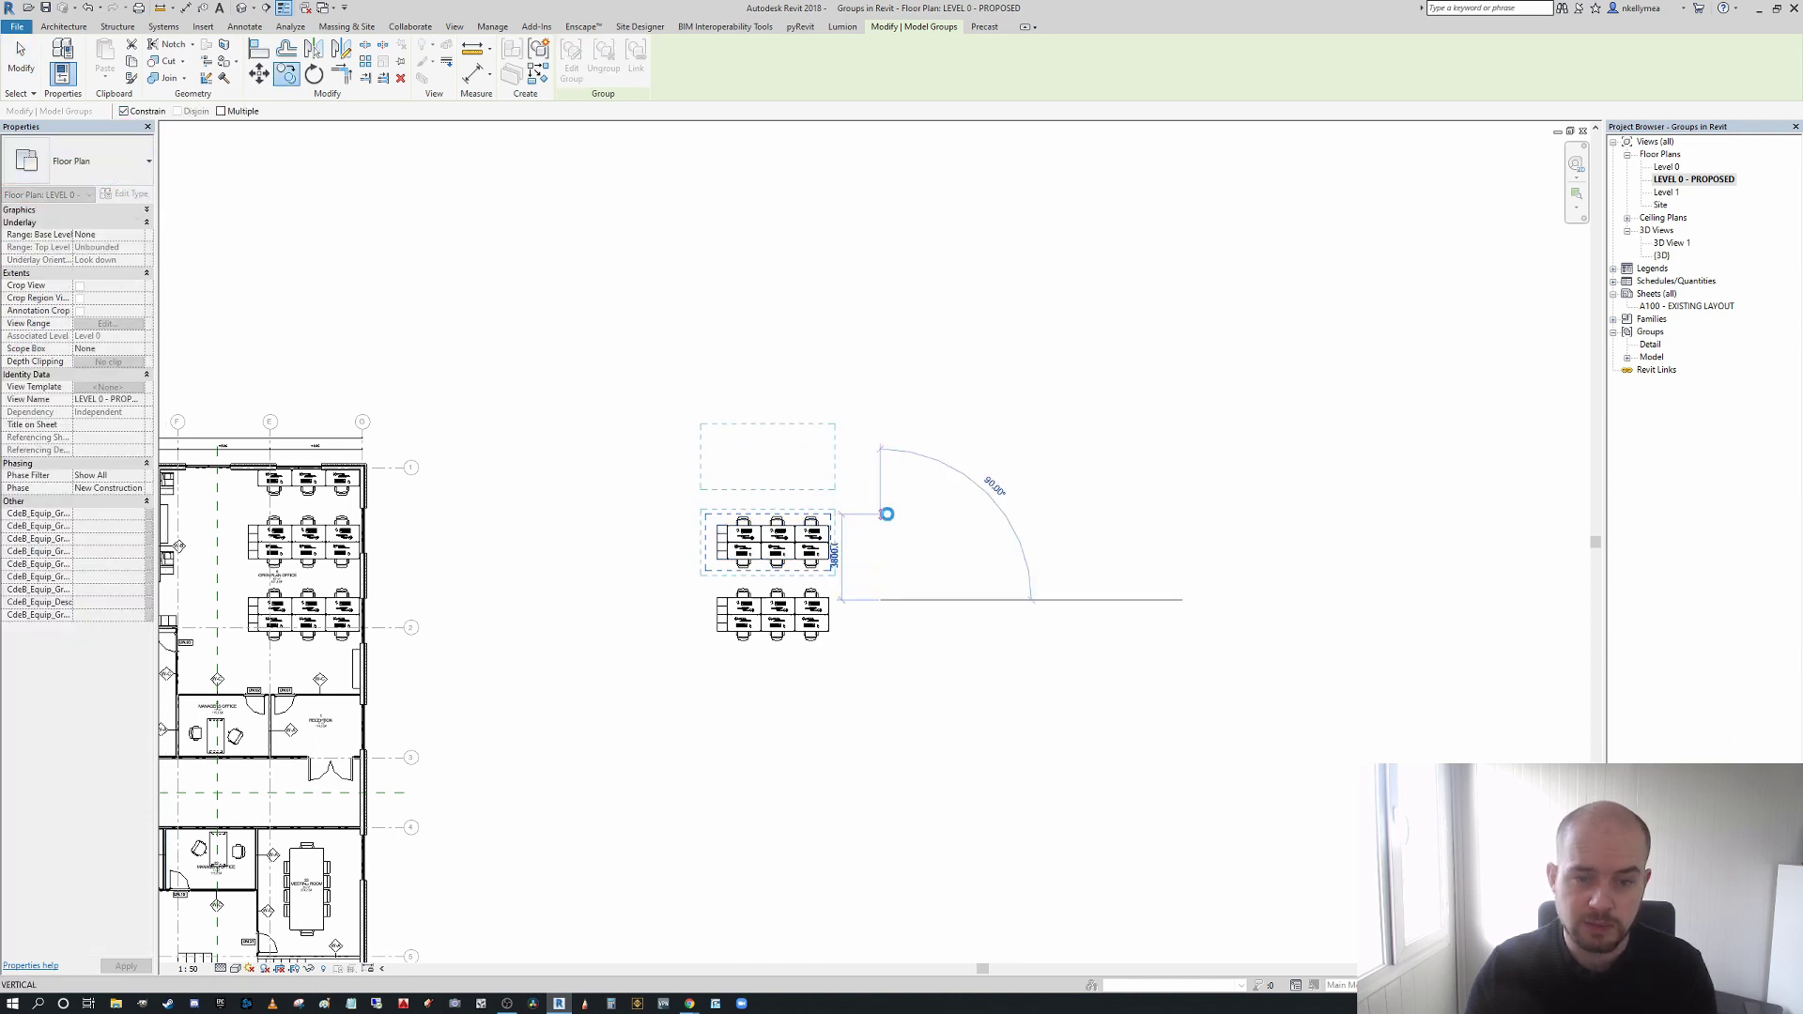
click(887, 513)
- Copy the column of three workstation groups about 7500 mm to the east with movement constrained
drag(859, 646, 695, 418)
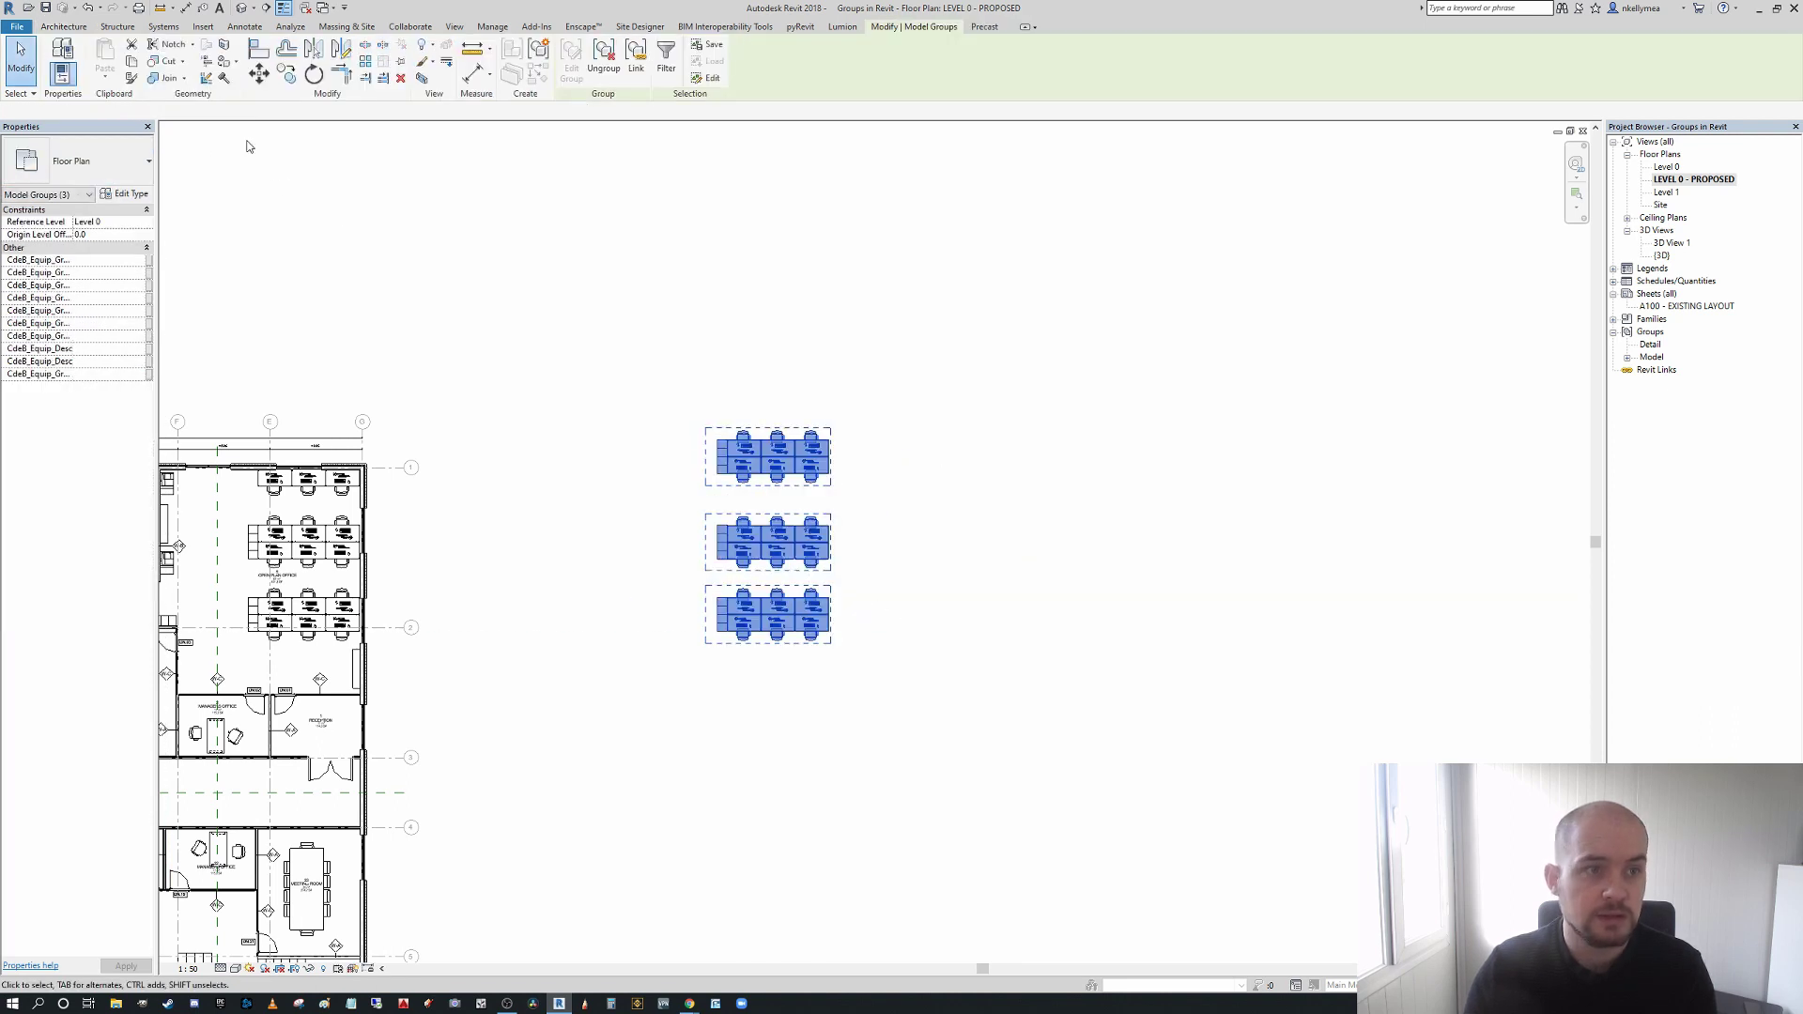
click(293, 80)
click(731, 376)
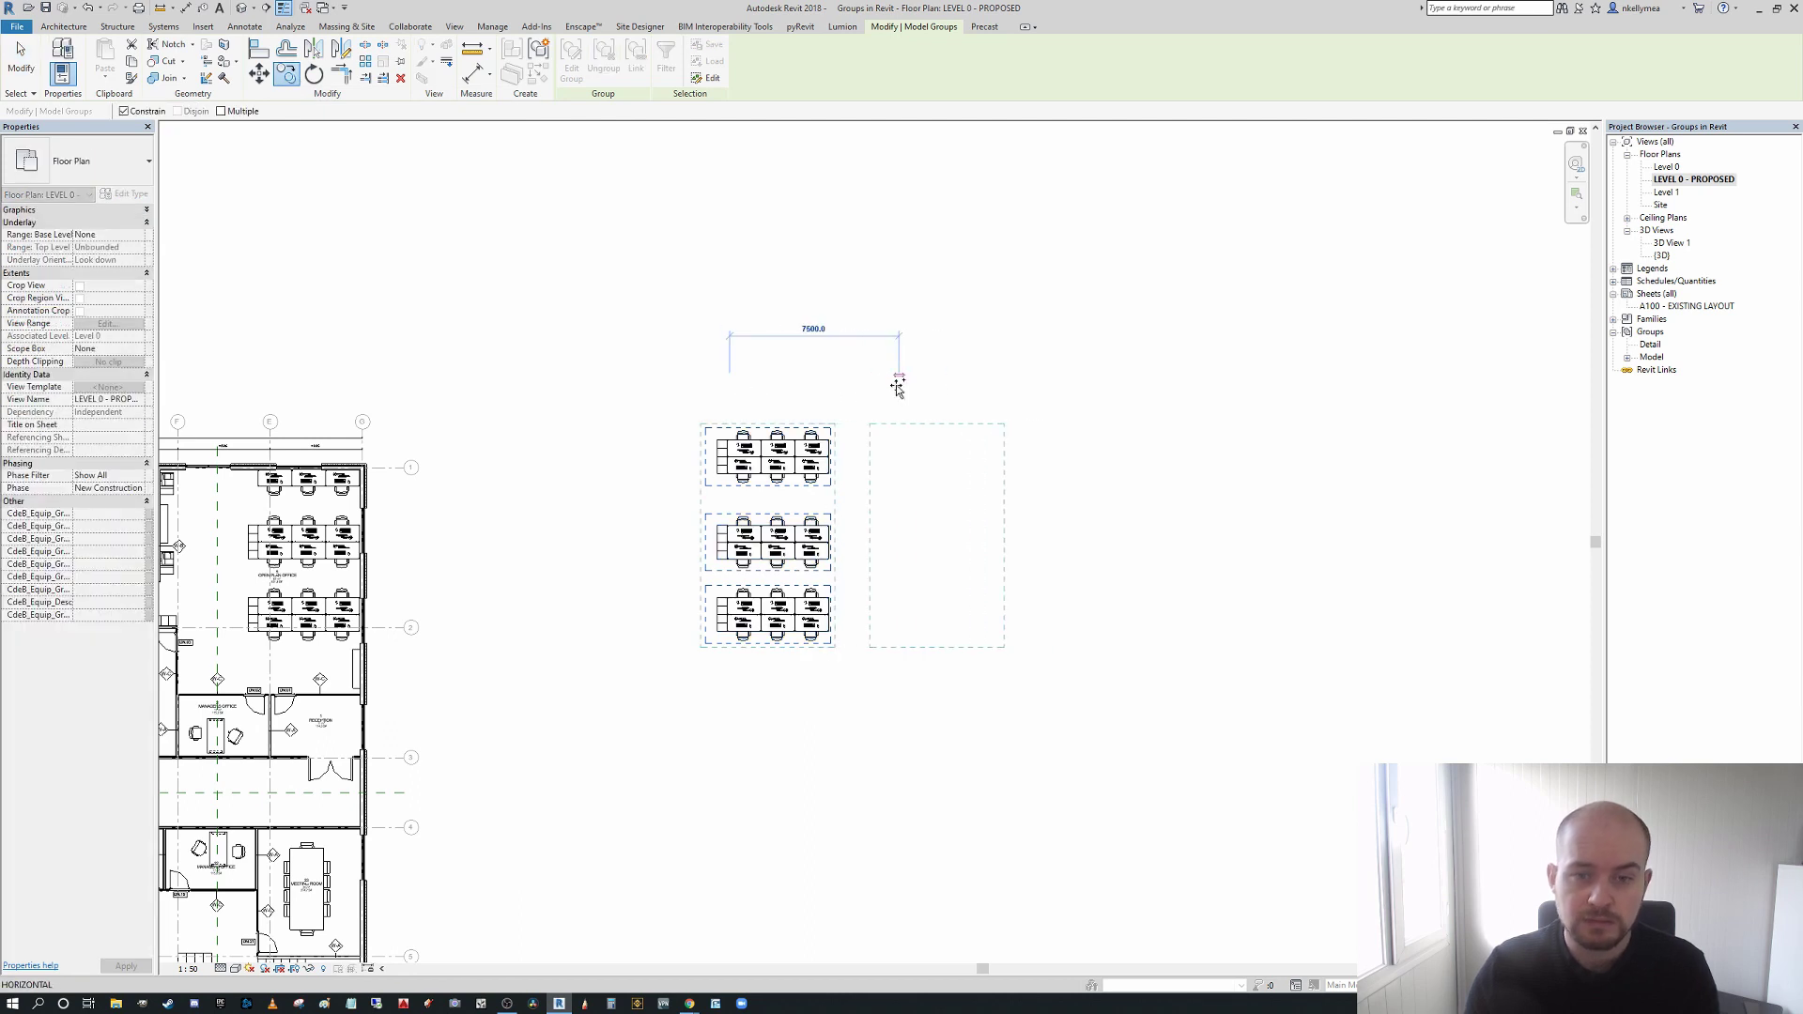
click(897, 387)
scroll(900, 383, down, 2)
click(979, 416)
scroll(939, 413, up, 1)
scroll(826, 468, up, 2)
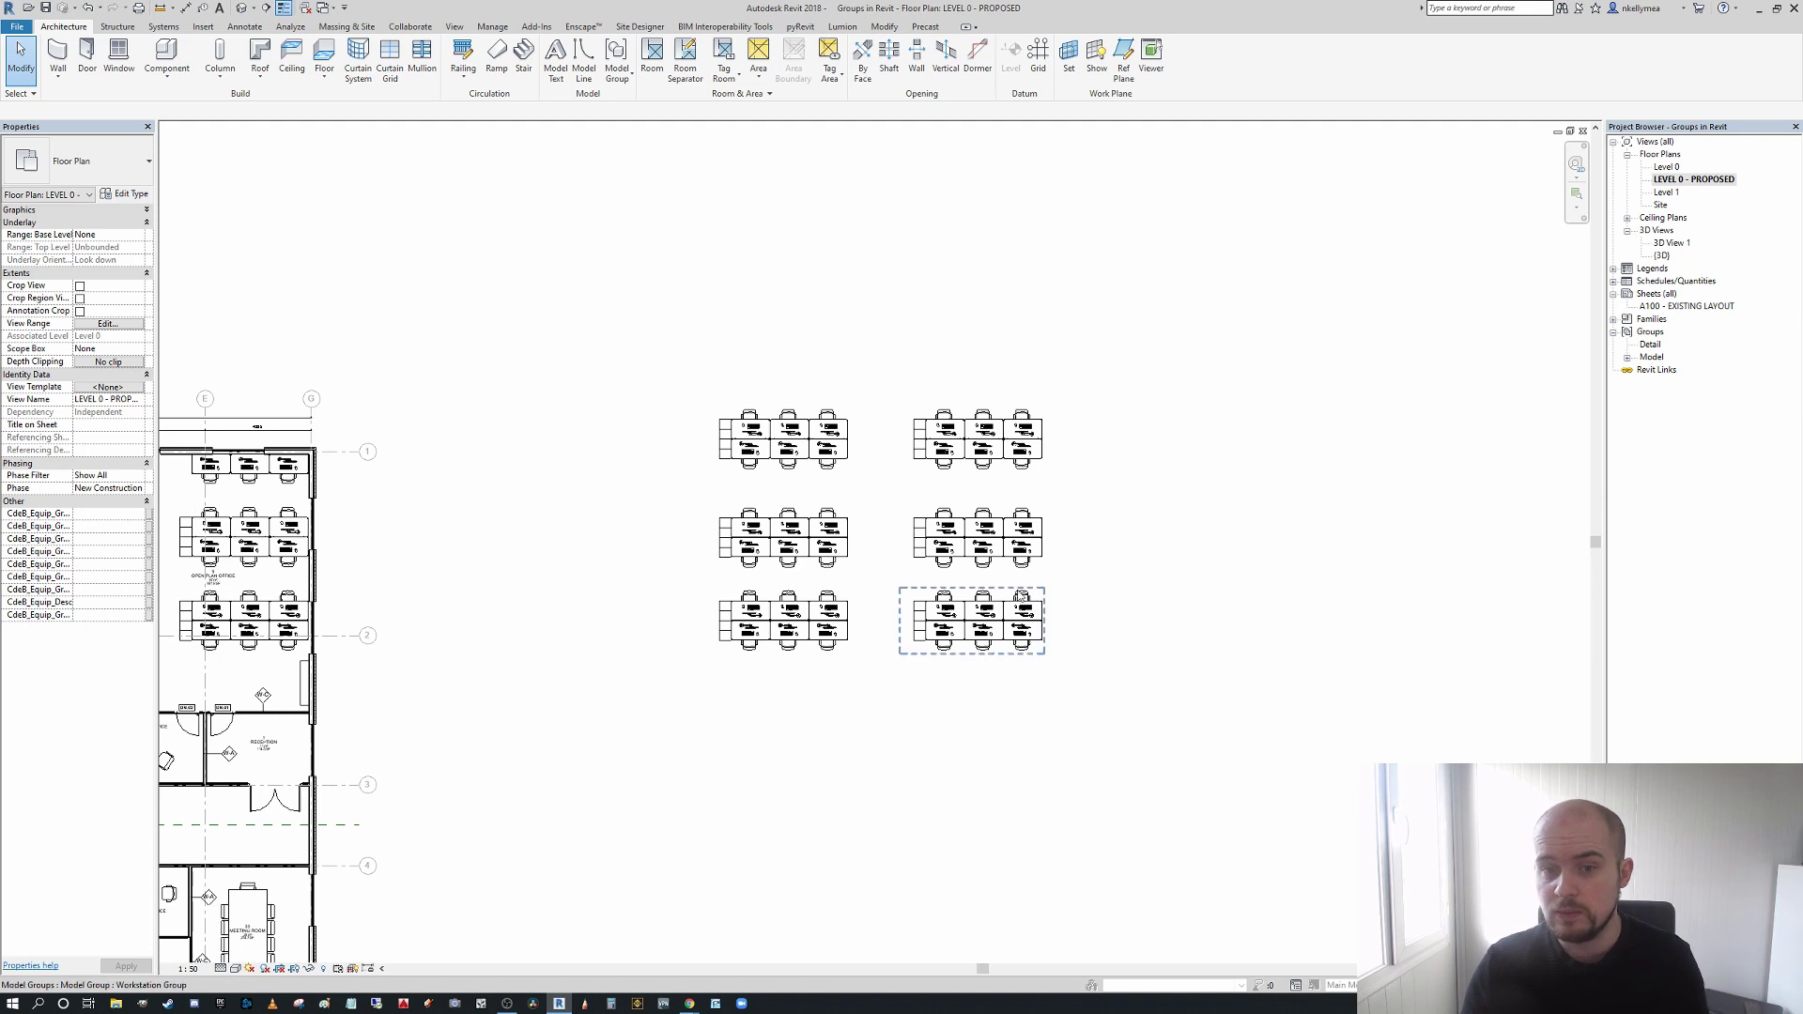
mouse_move(1041, 578)
middle_down()
mouse_move(874, 570)
mouse_move(942, 535)
mouse_move(1073, 581)
middle_up()
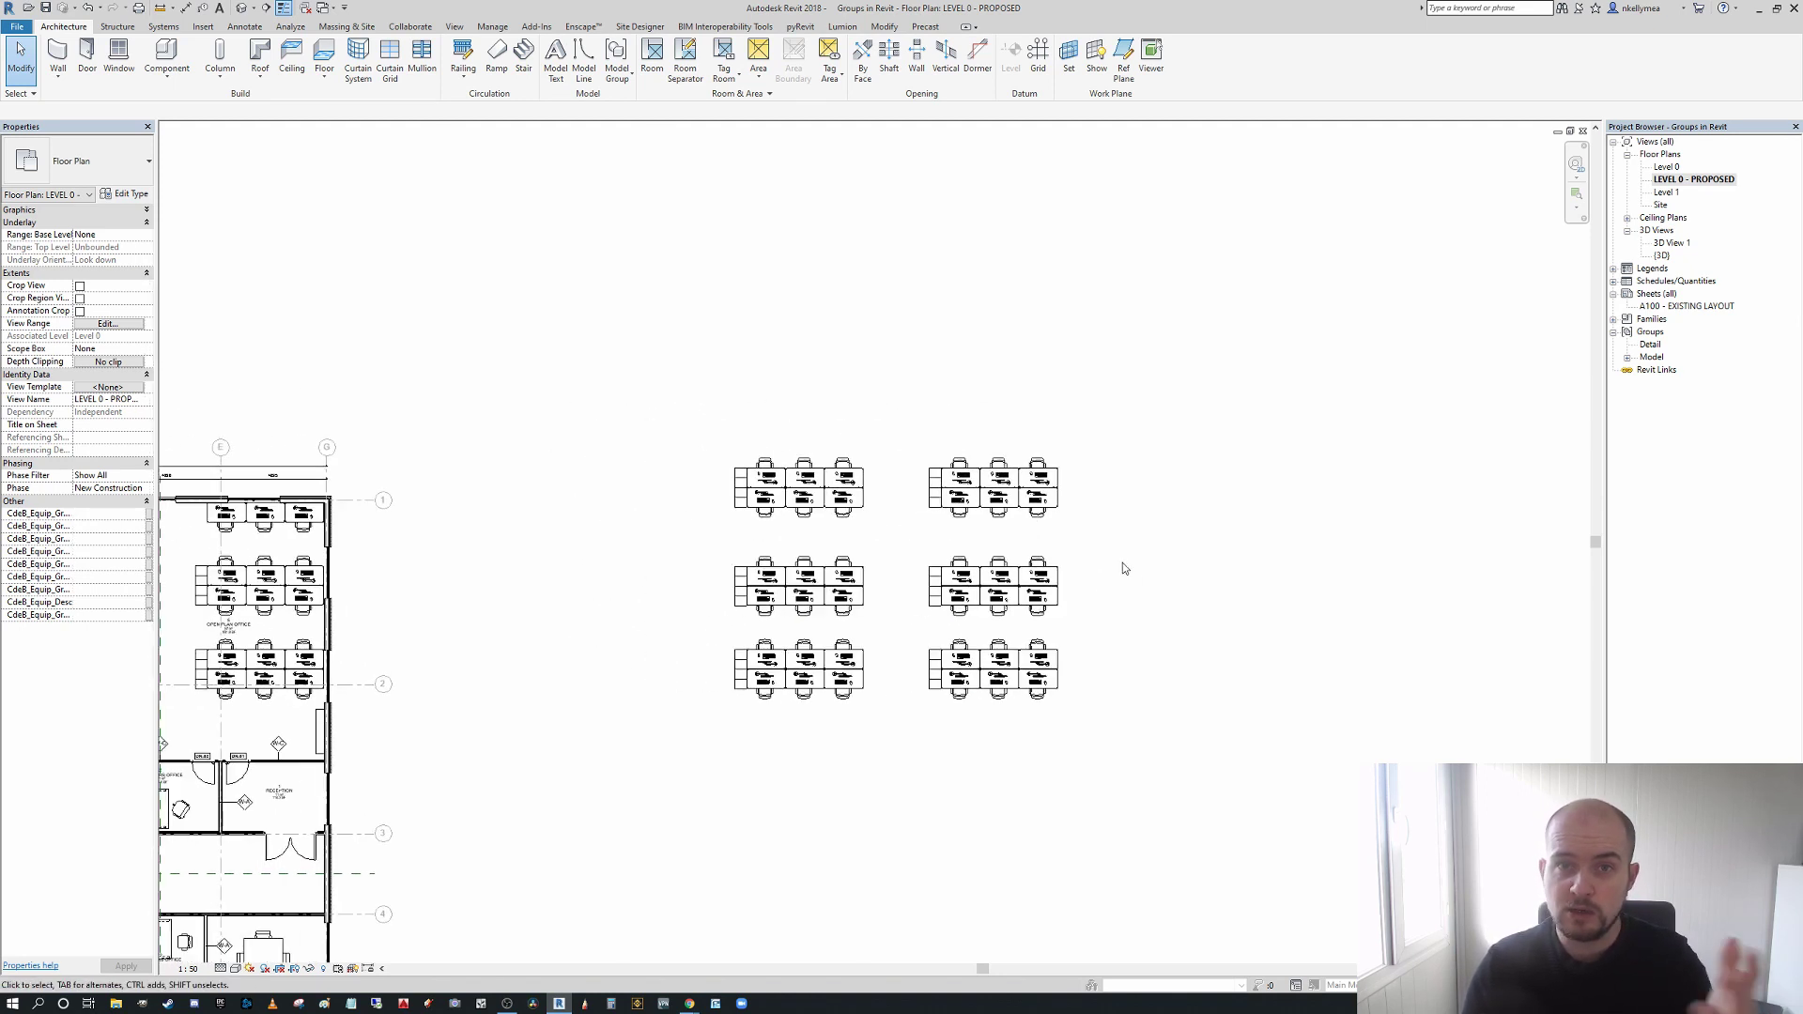
scroll(1123, 570, up, 2)
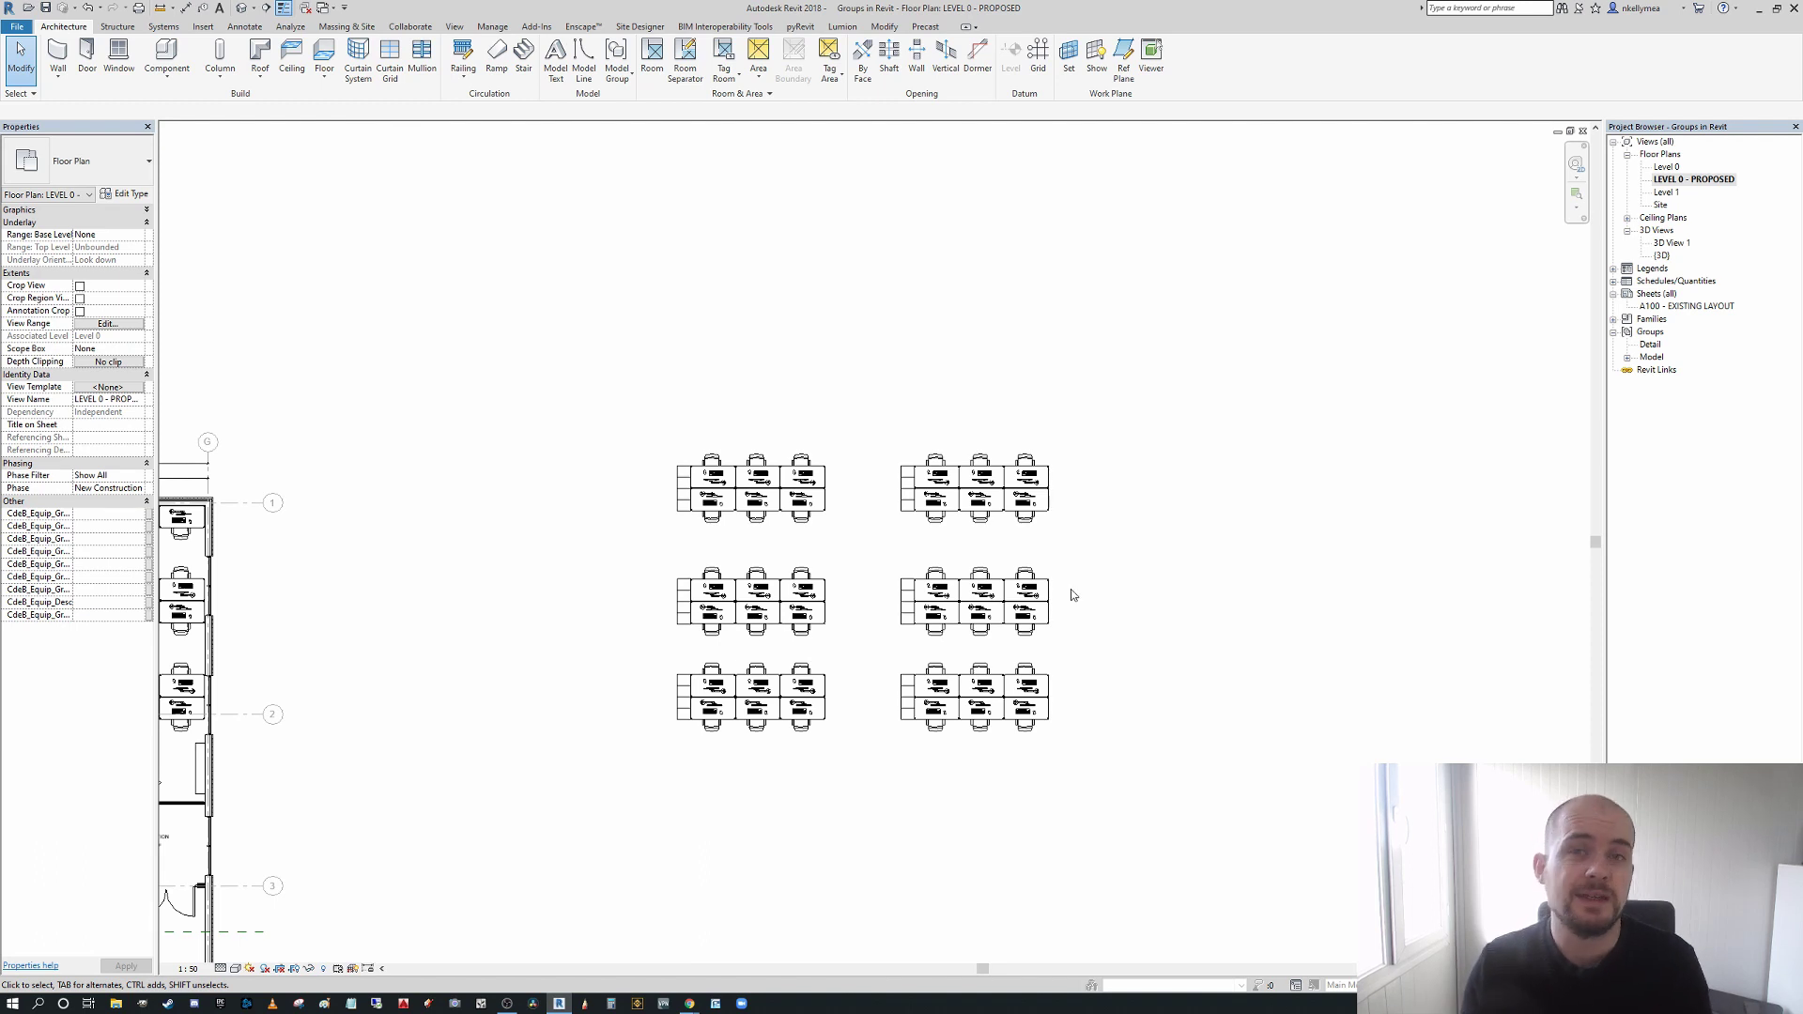
middle_drag(986, 497, 968, 505)
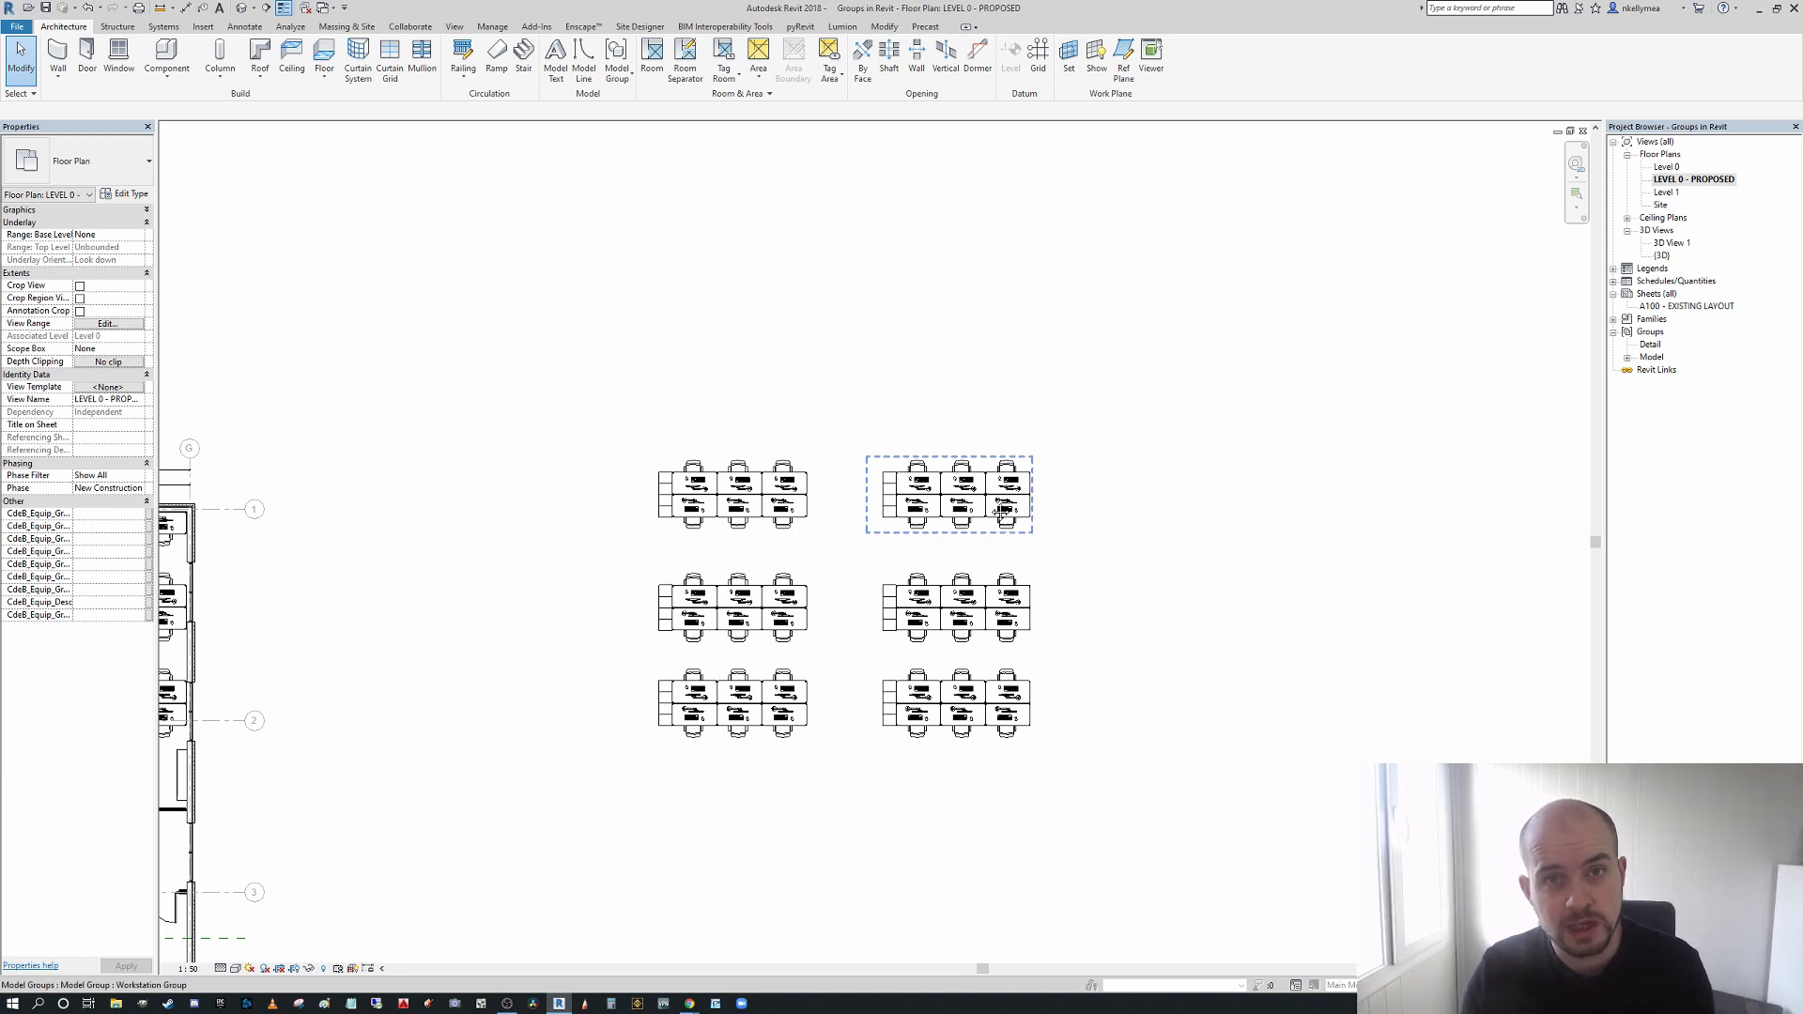
scroll(1005, 513, down, 2)
scroll(1015, 517, up, 2)
scroll(1015, 518, down, 2)
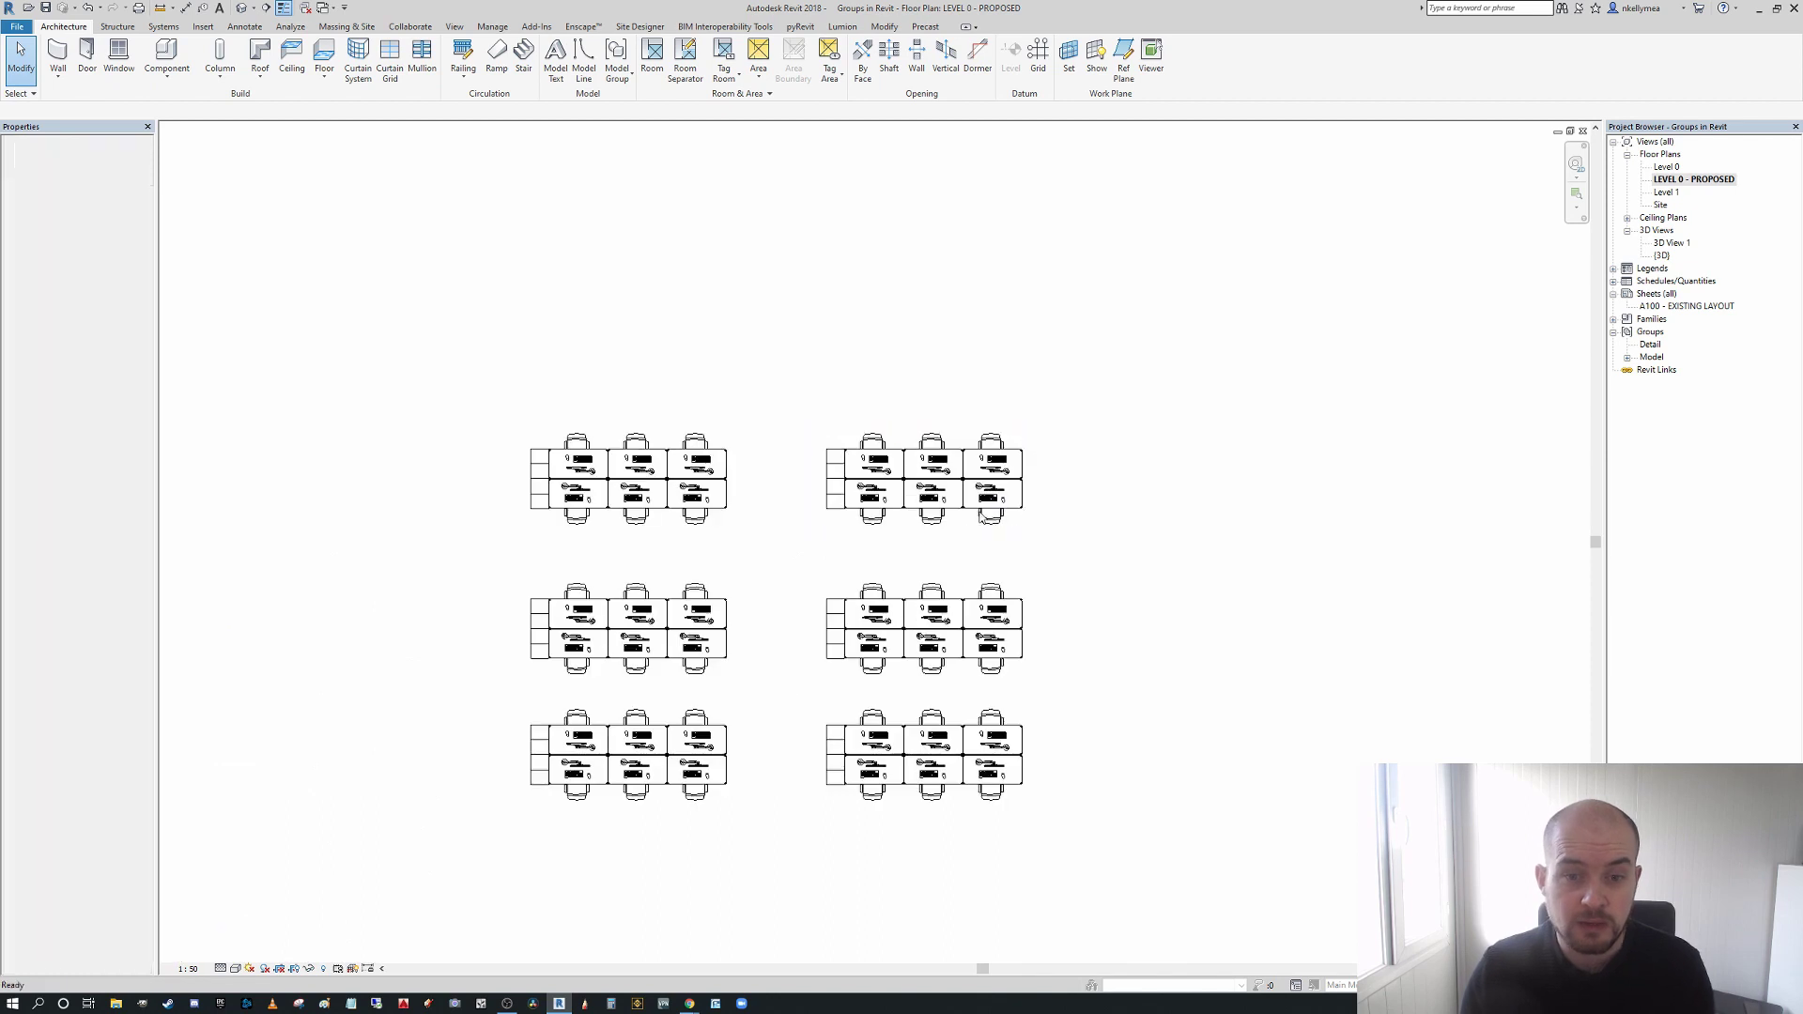
- Duplicate the north-east desk cluster's group type under the name Workstation Group B
click(977, 512)
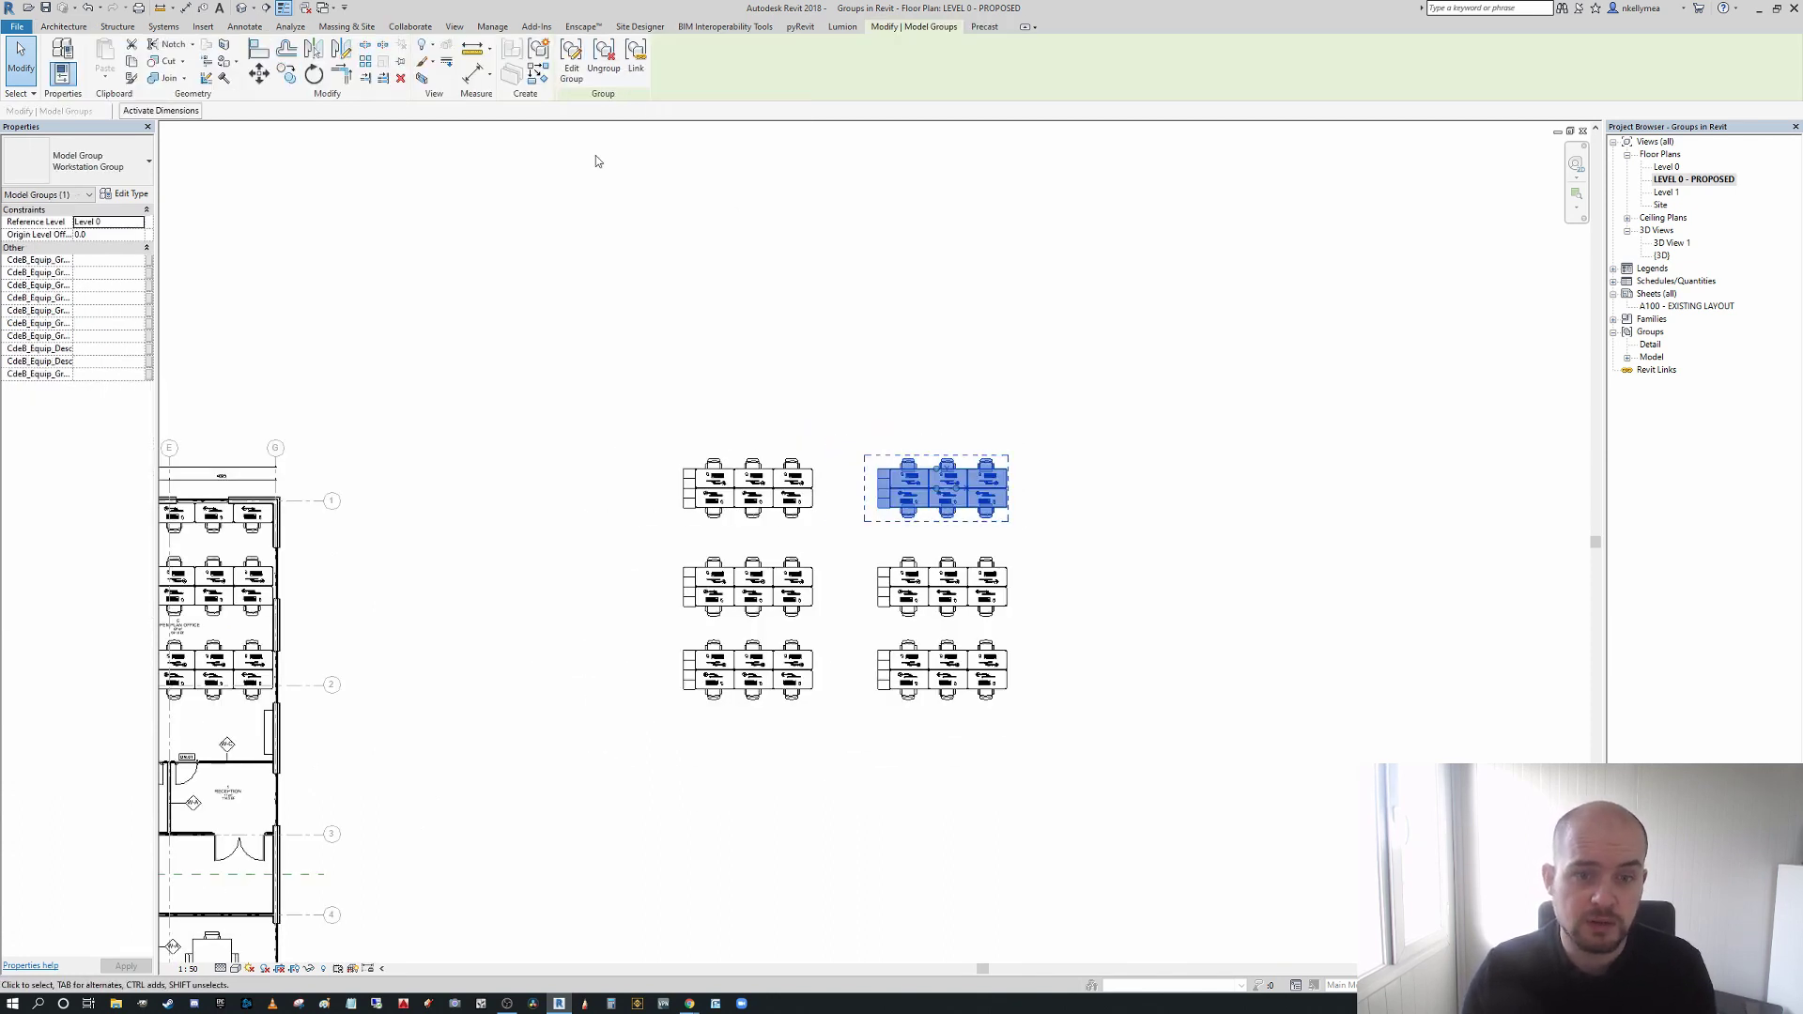
scroll(883, 497, up, 3)
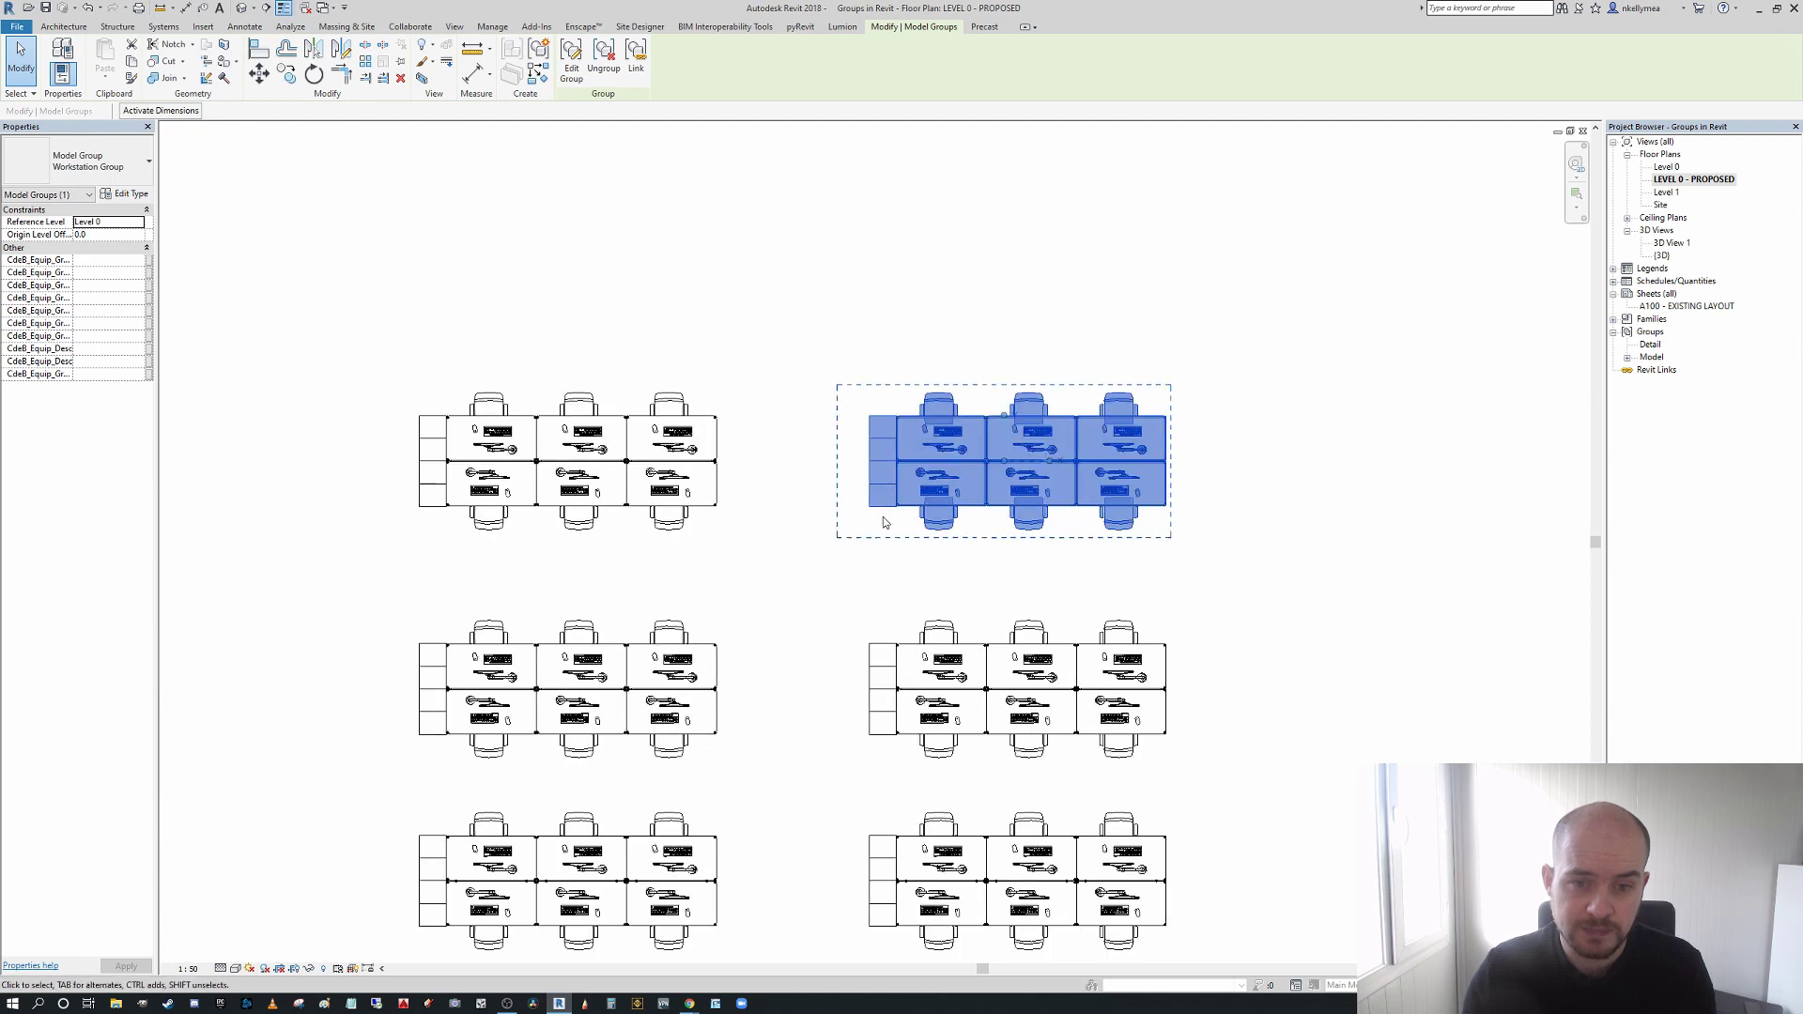
scroll(888, 493, down, 1)
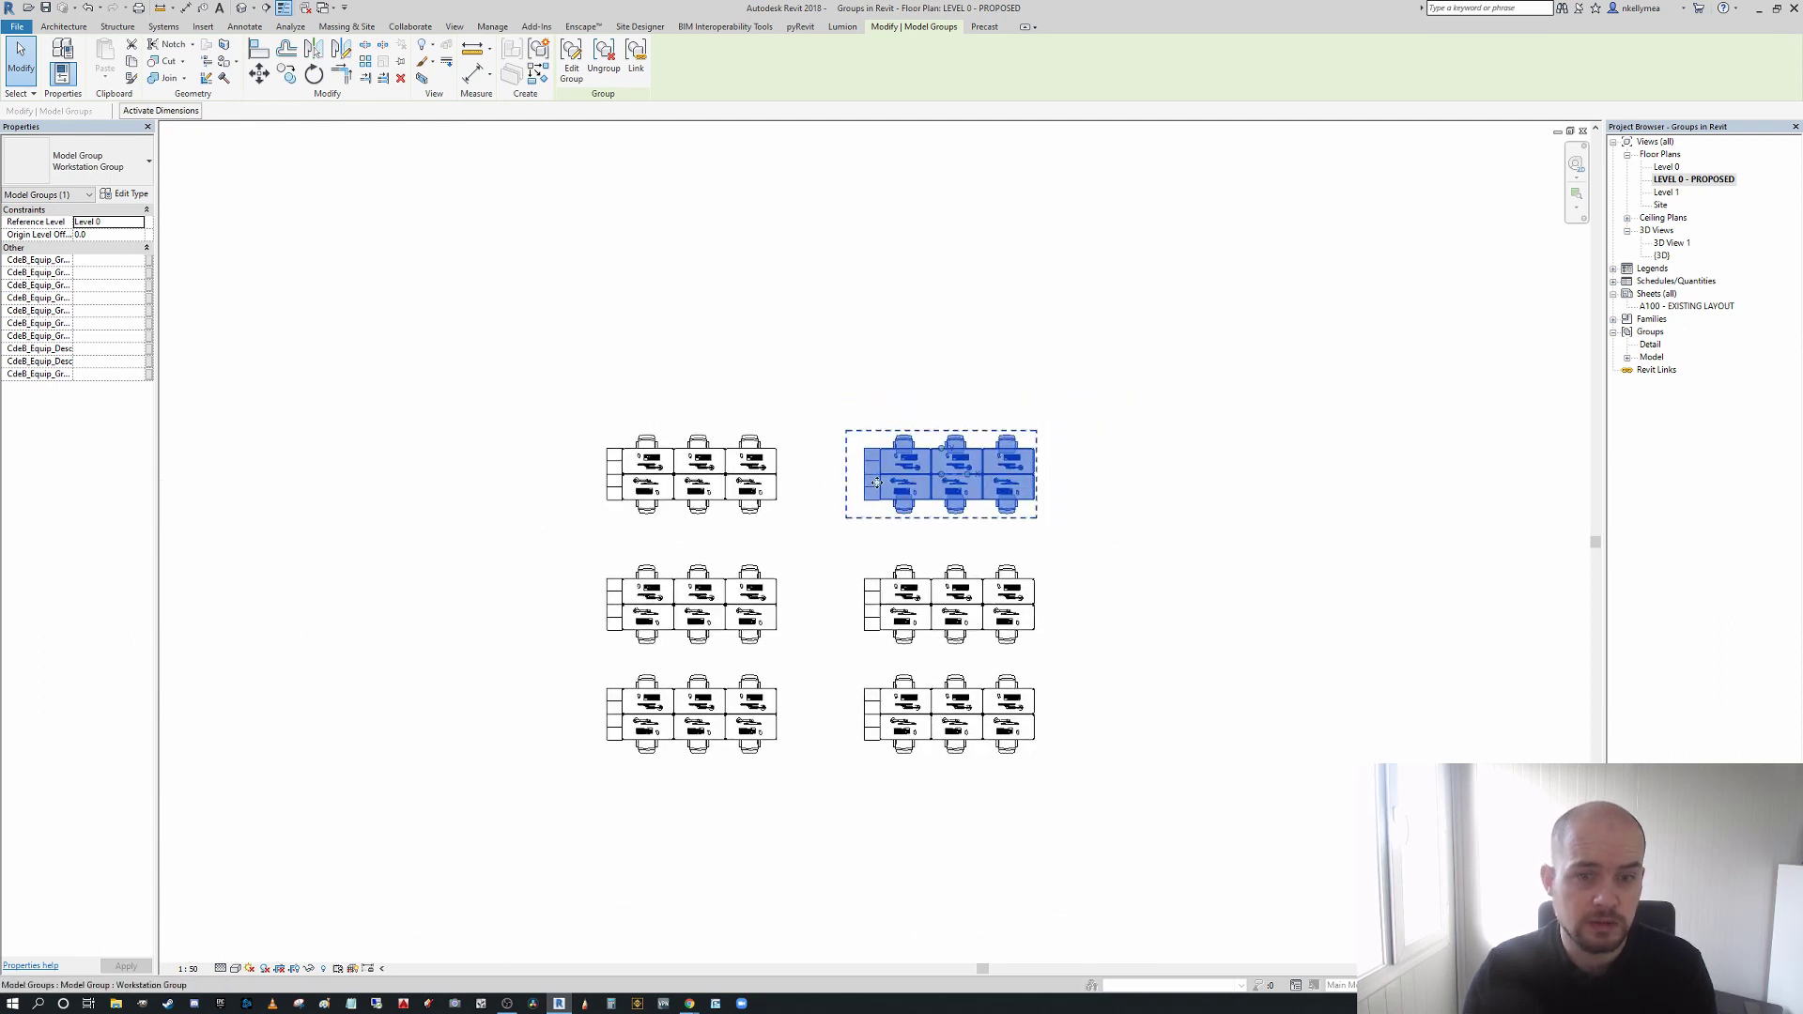
scroll(733, 374, up, 2)
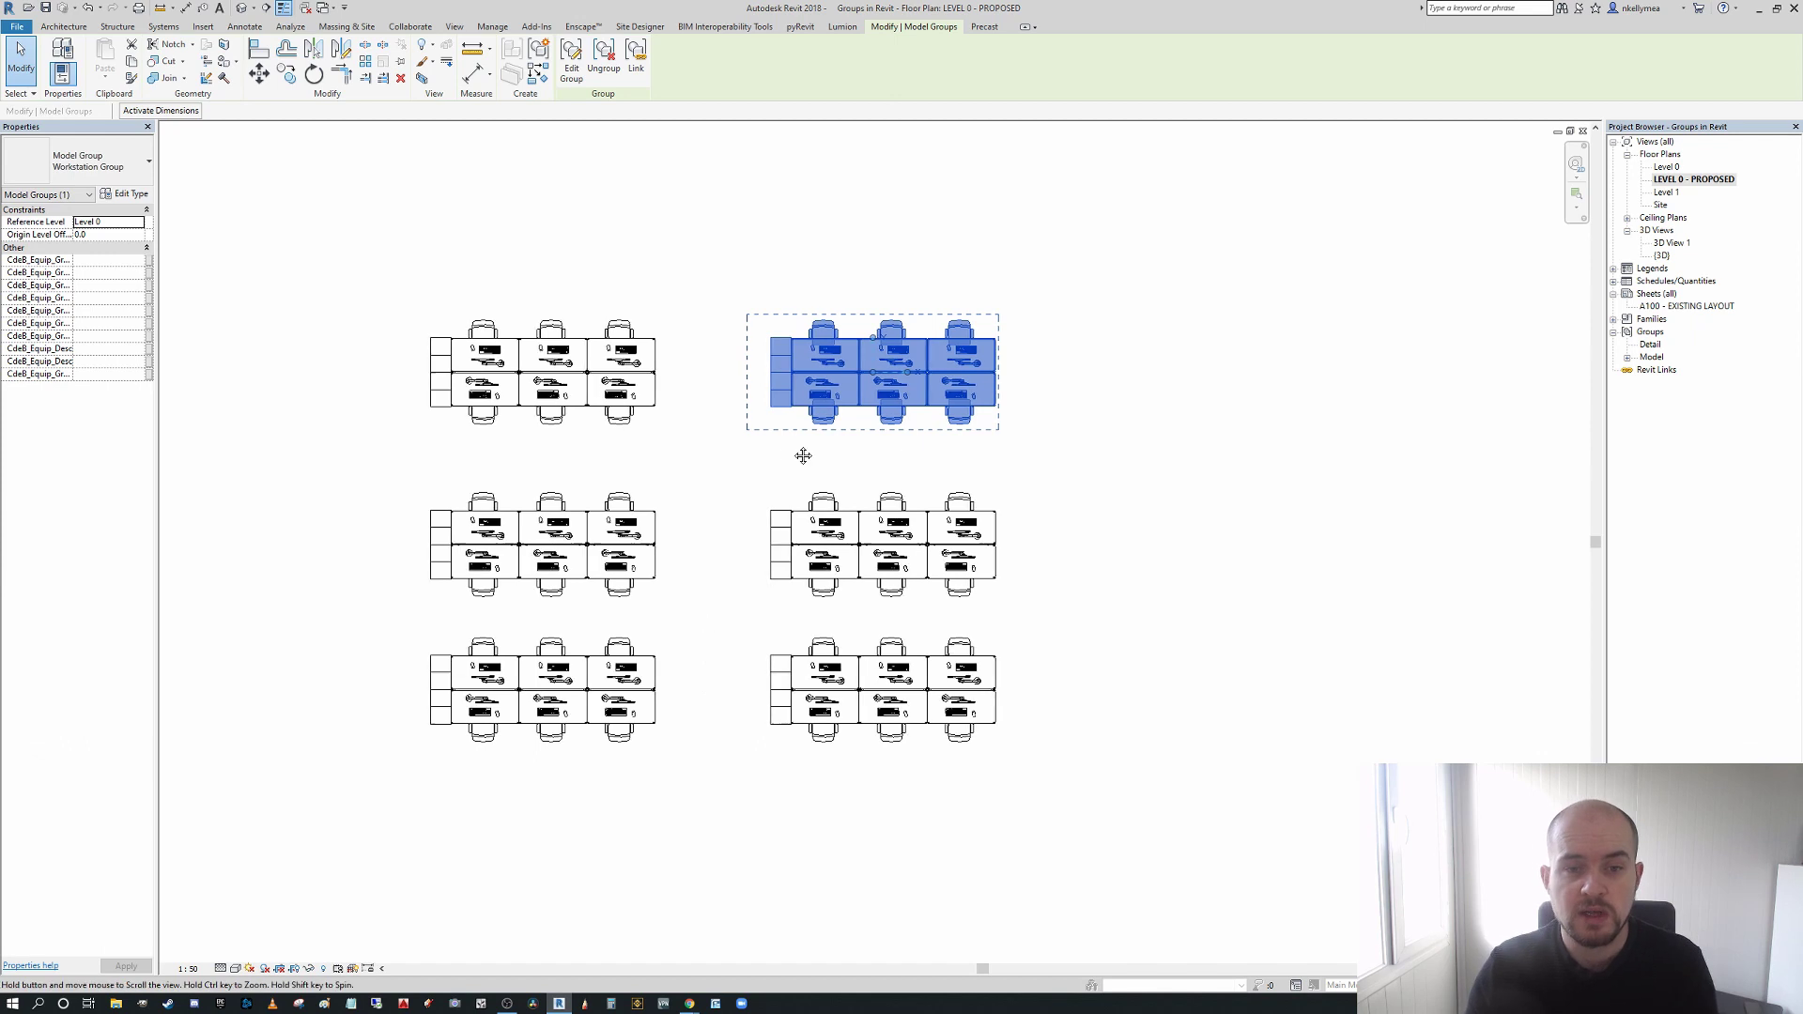
middle_drag(802, 456, 812, 459)
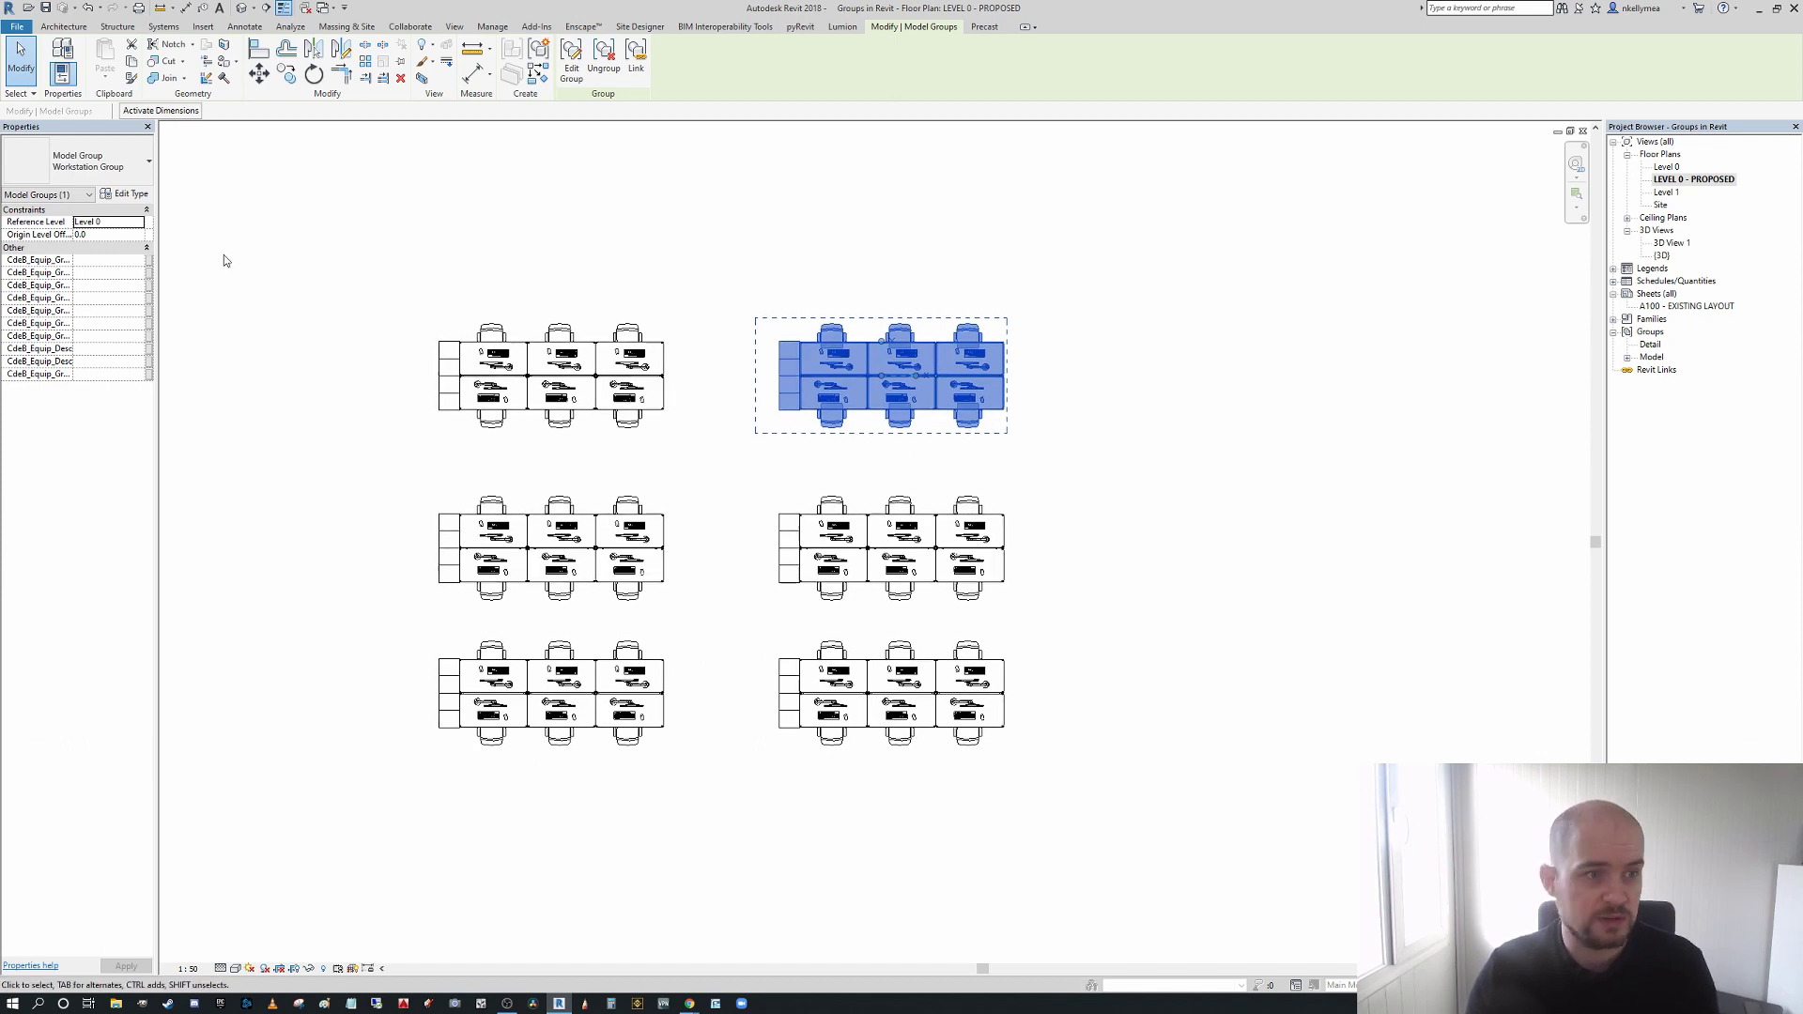
click(141, 209)
click(132, 210)
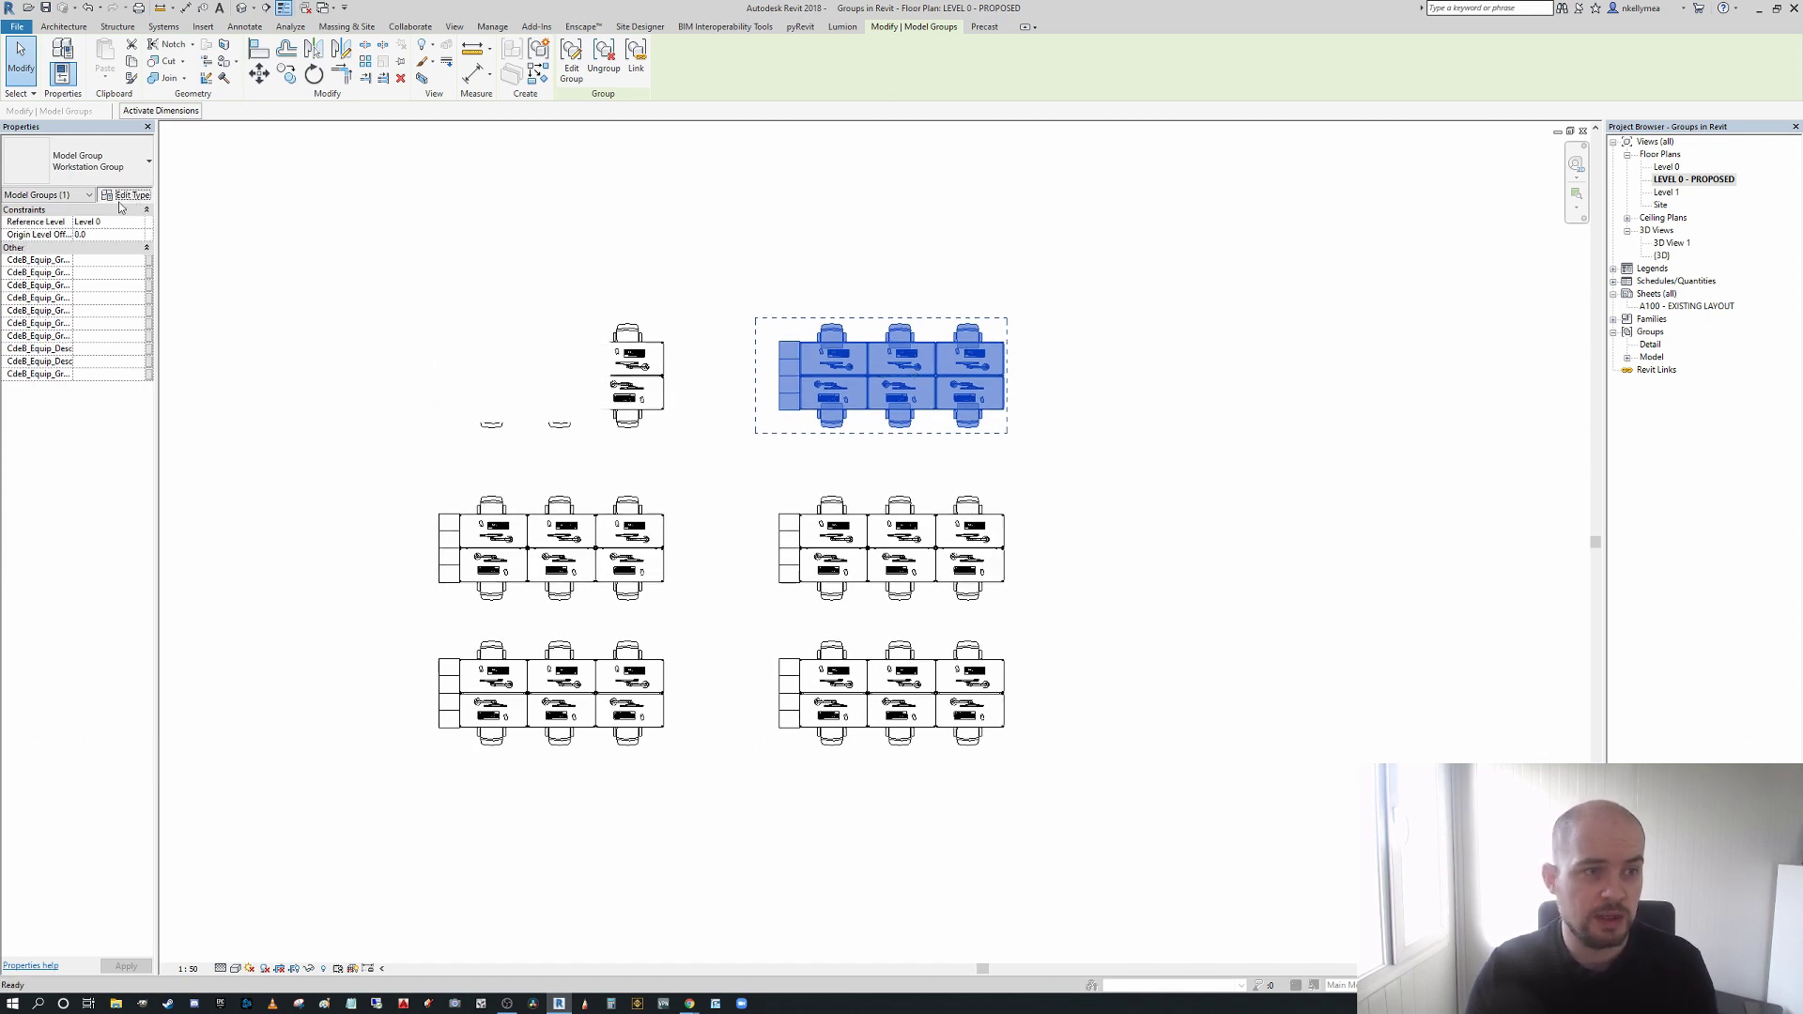
click(125, 193)
click(554, 173)
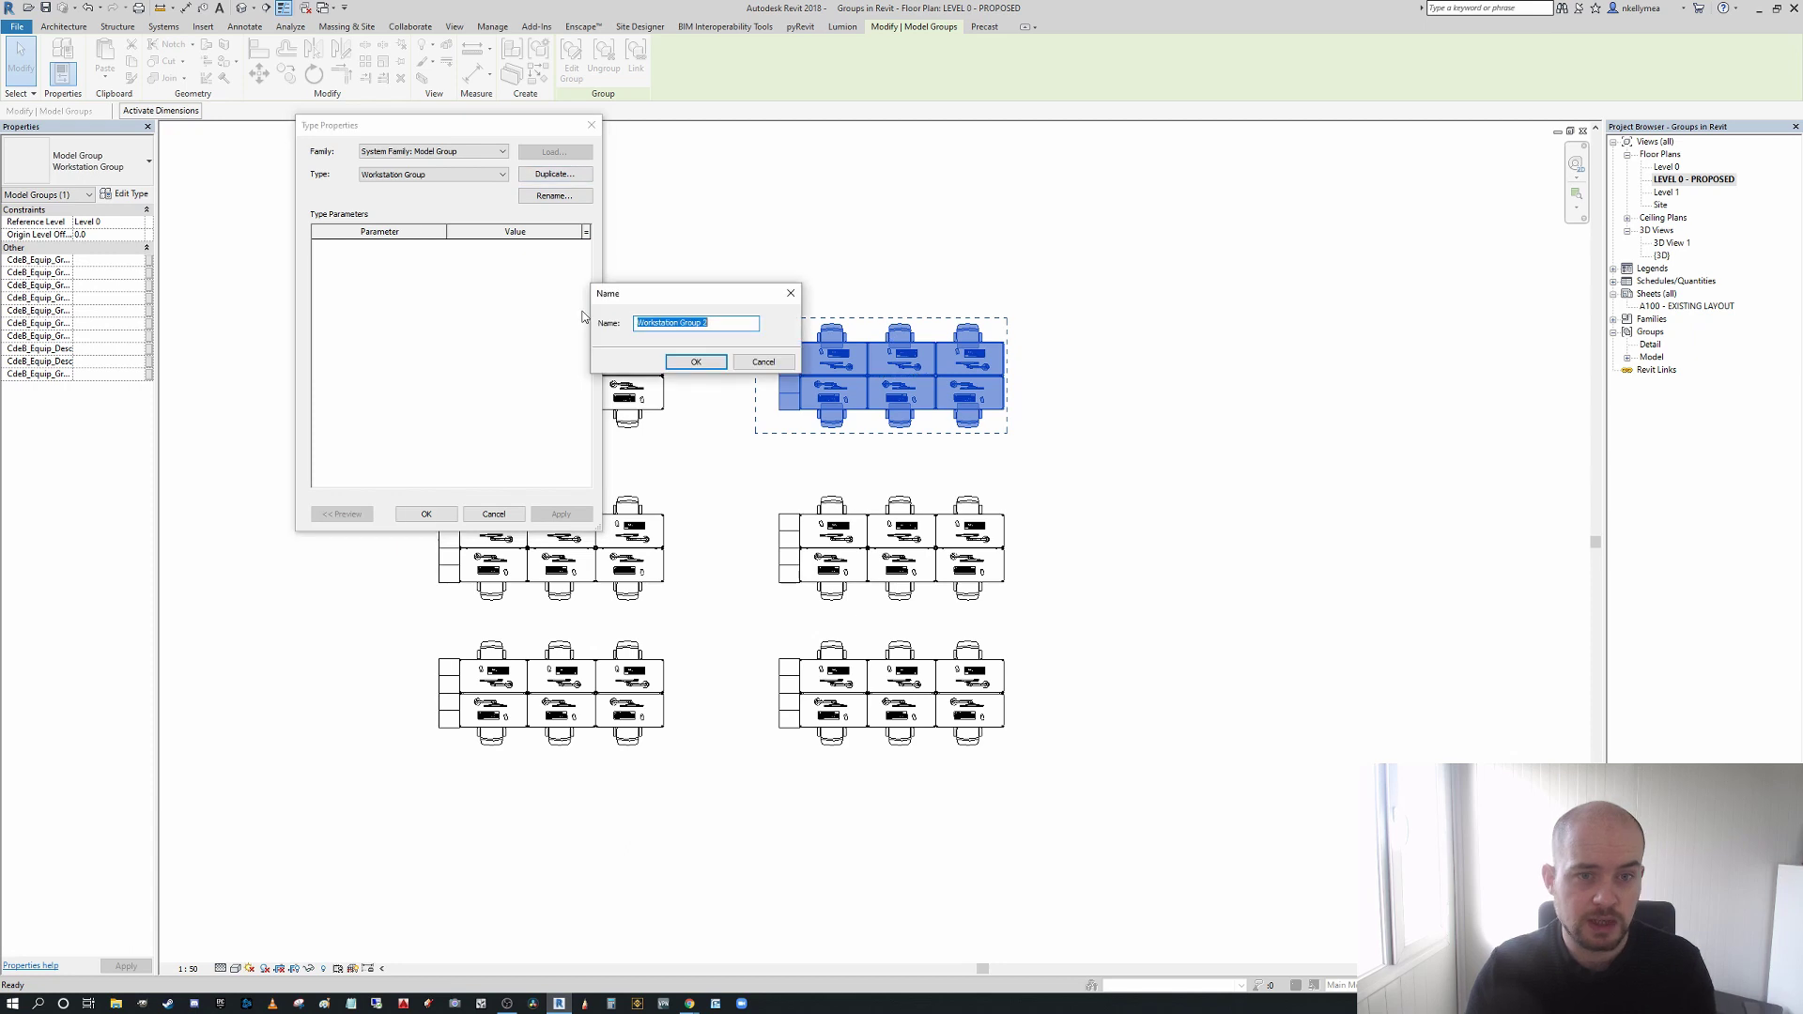
click(735, 328)
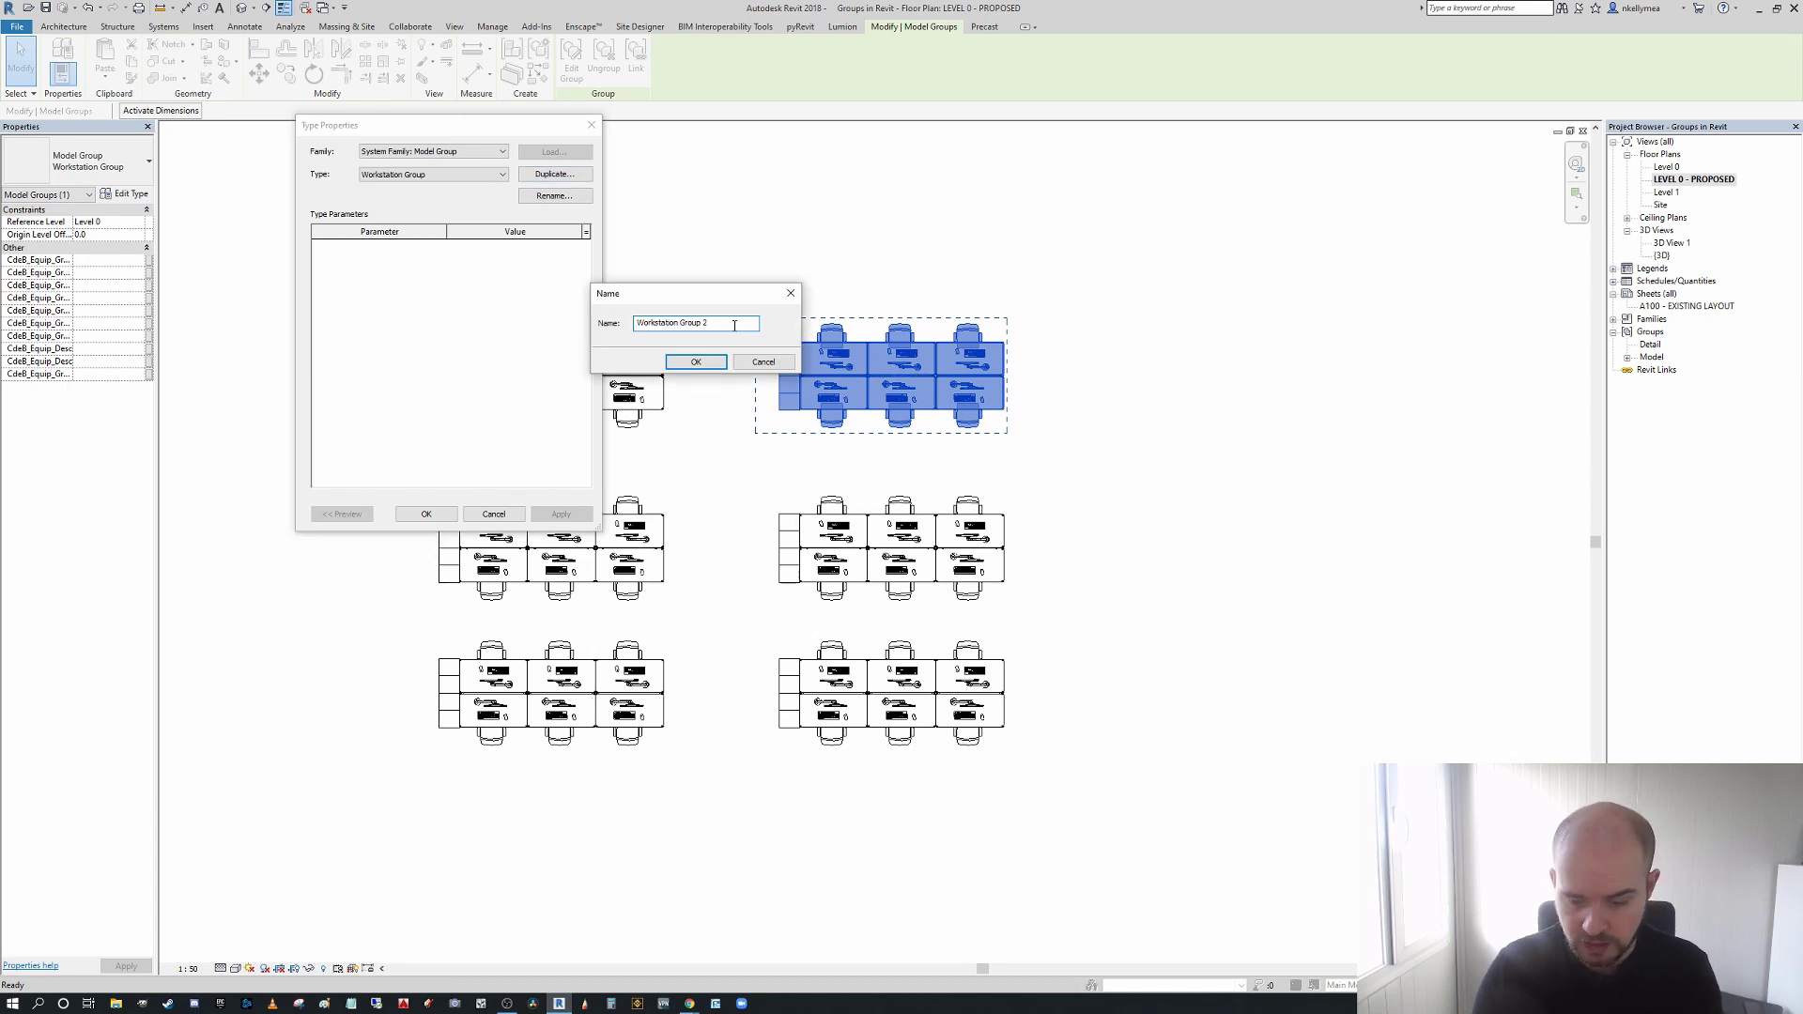
key(Return)
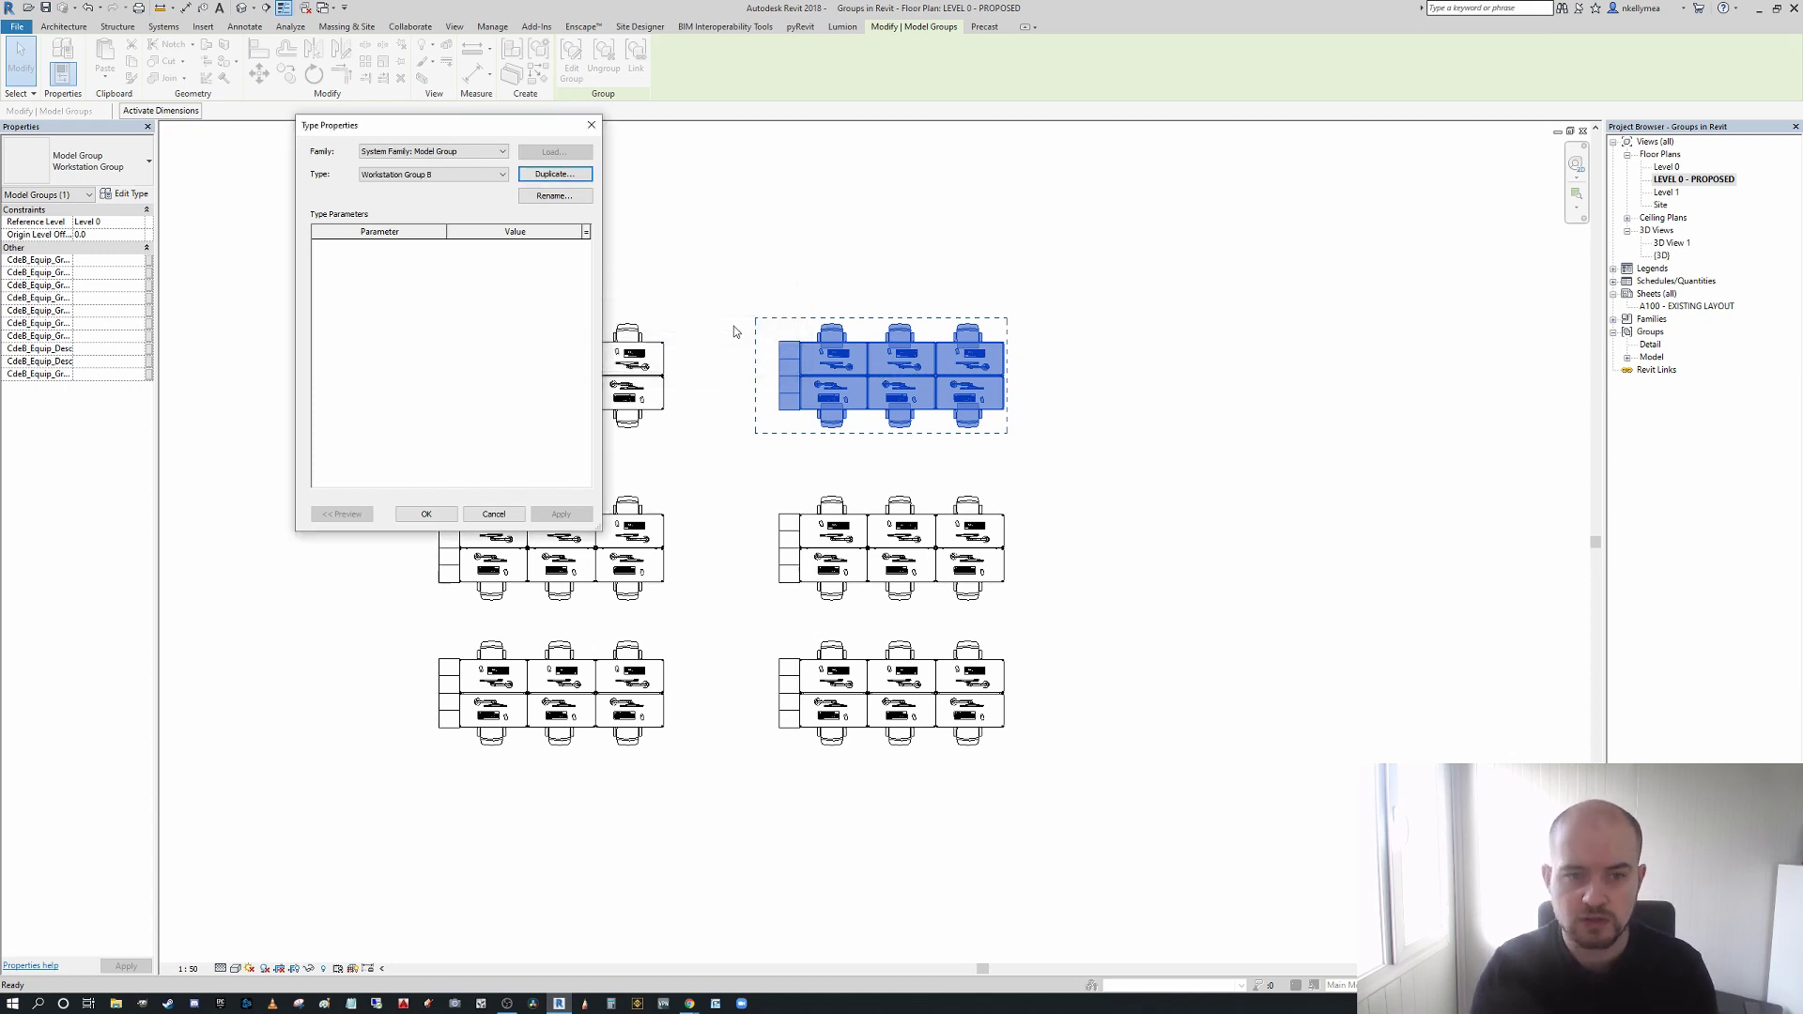
click(444, 517)
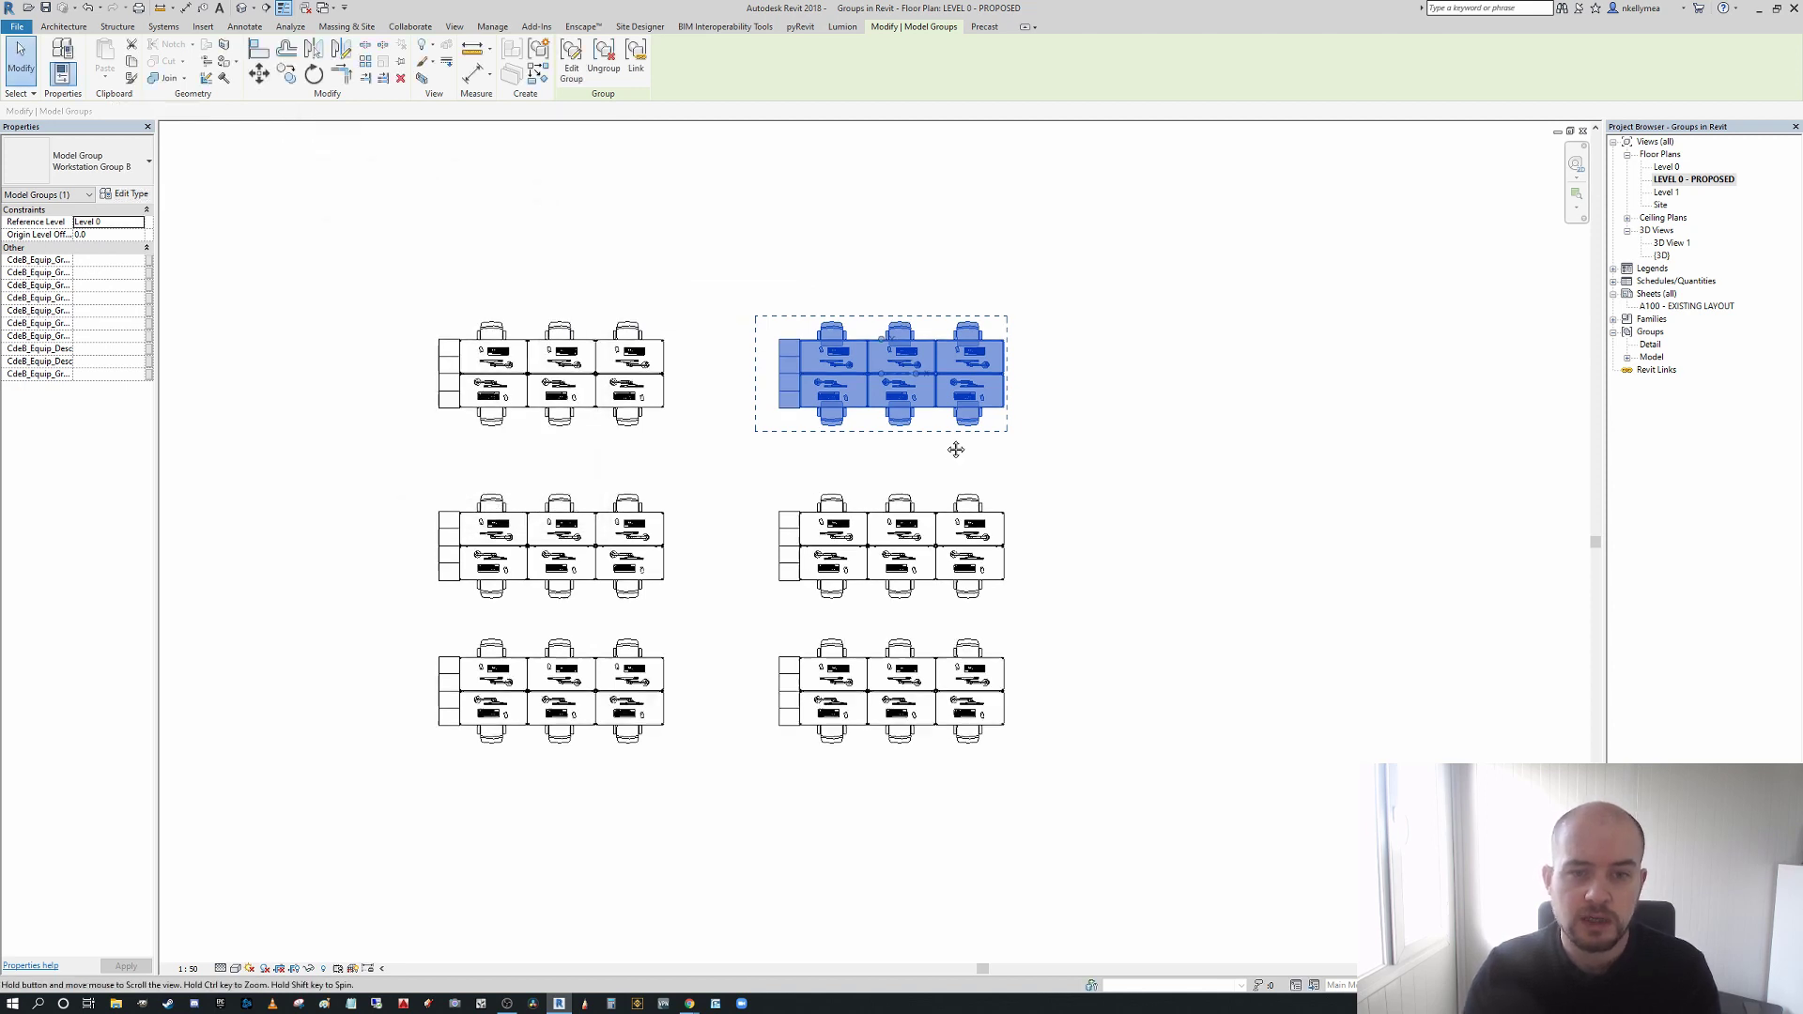
- Edit Workstation Group B to mirror its four base cabinets to the desks' east end without keeping a copy, and finish the group
click(571, 63)
scroll(760, 351, up, 2)
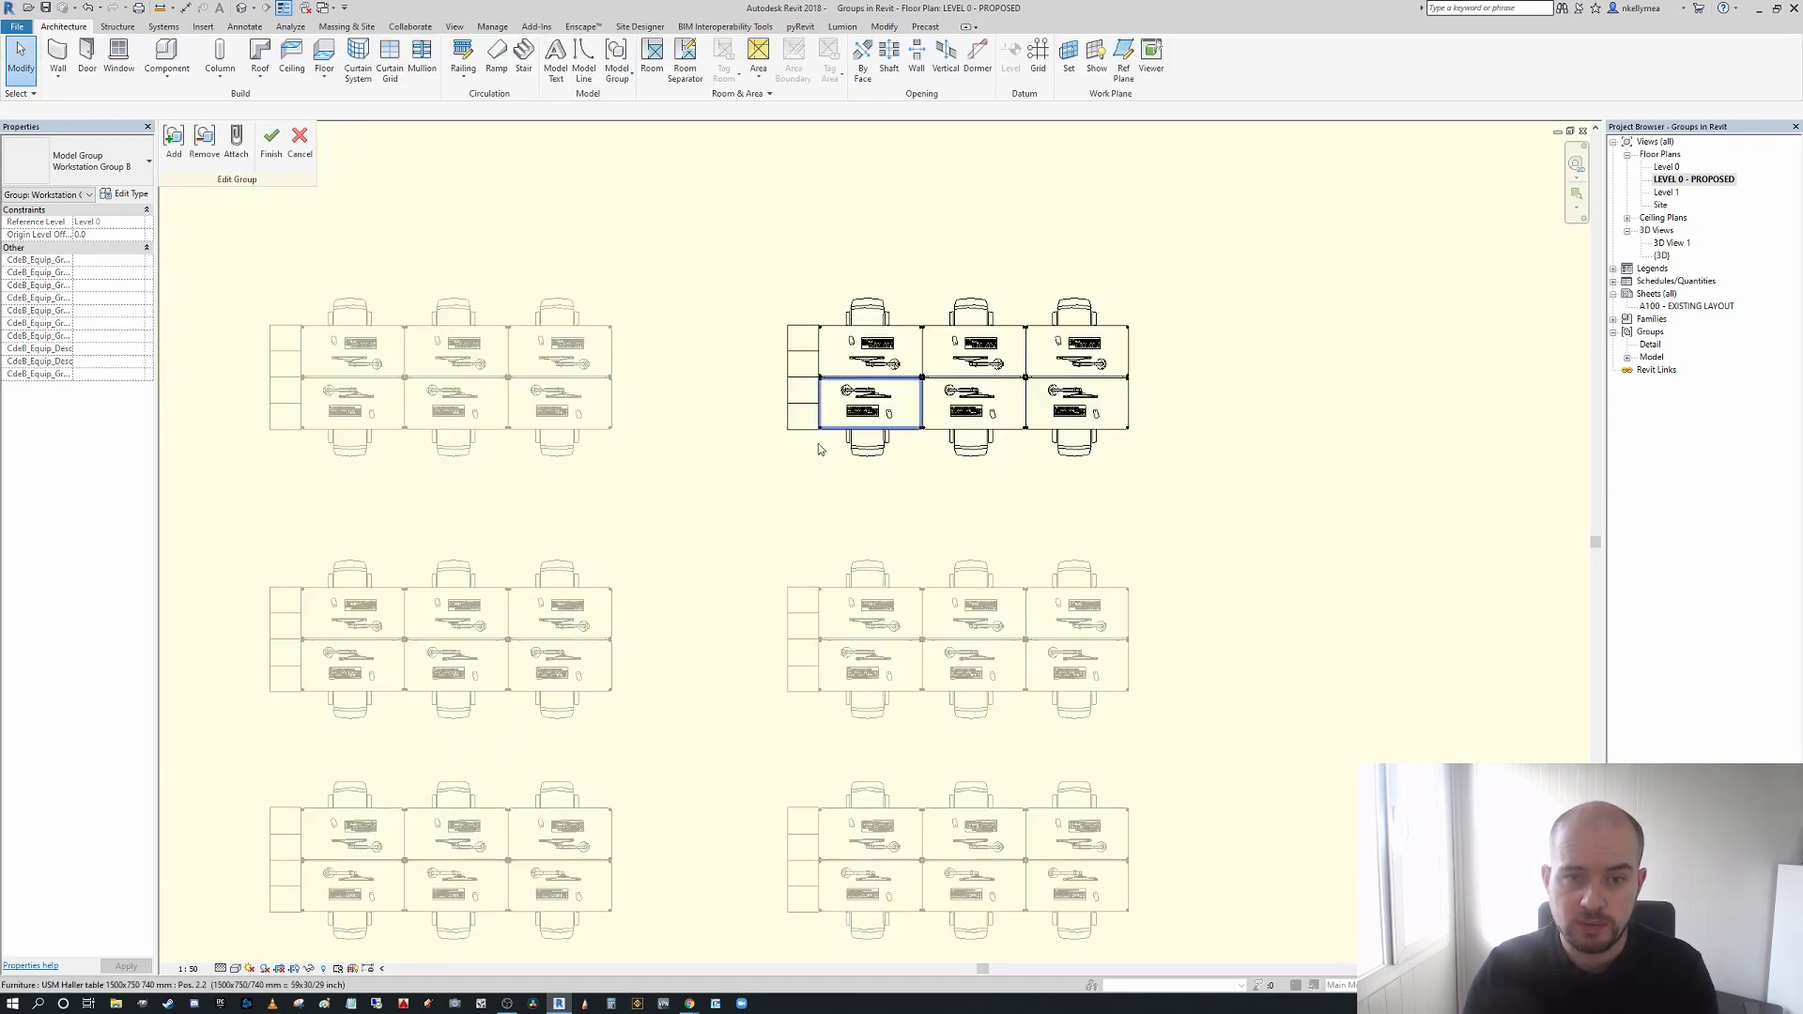
click(793, 338)
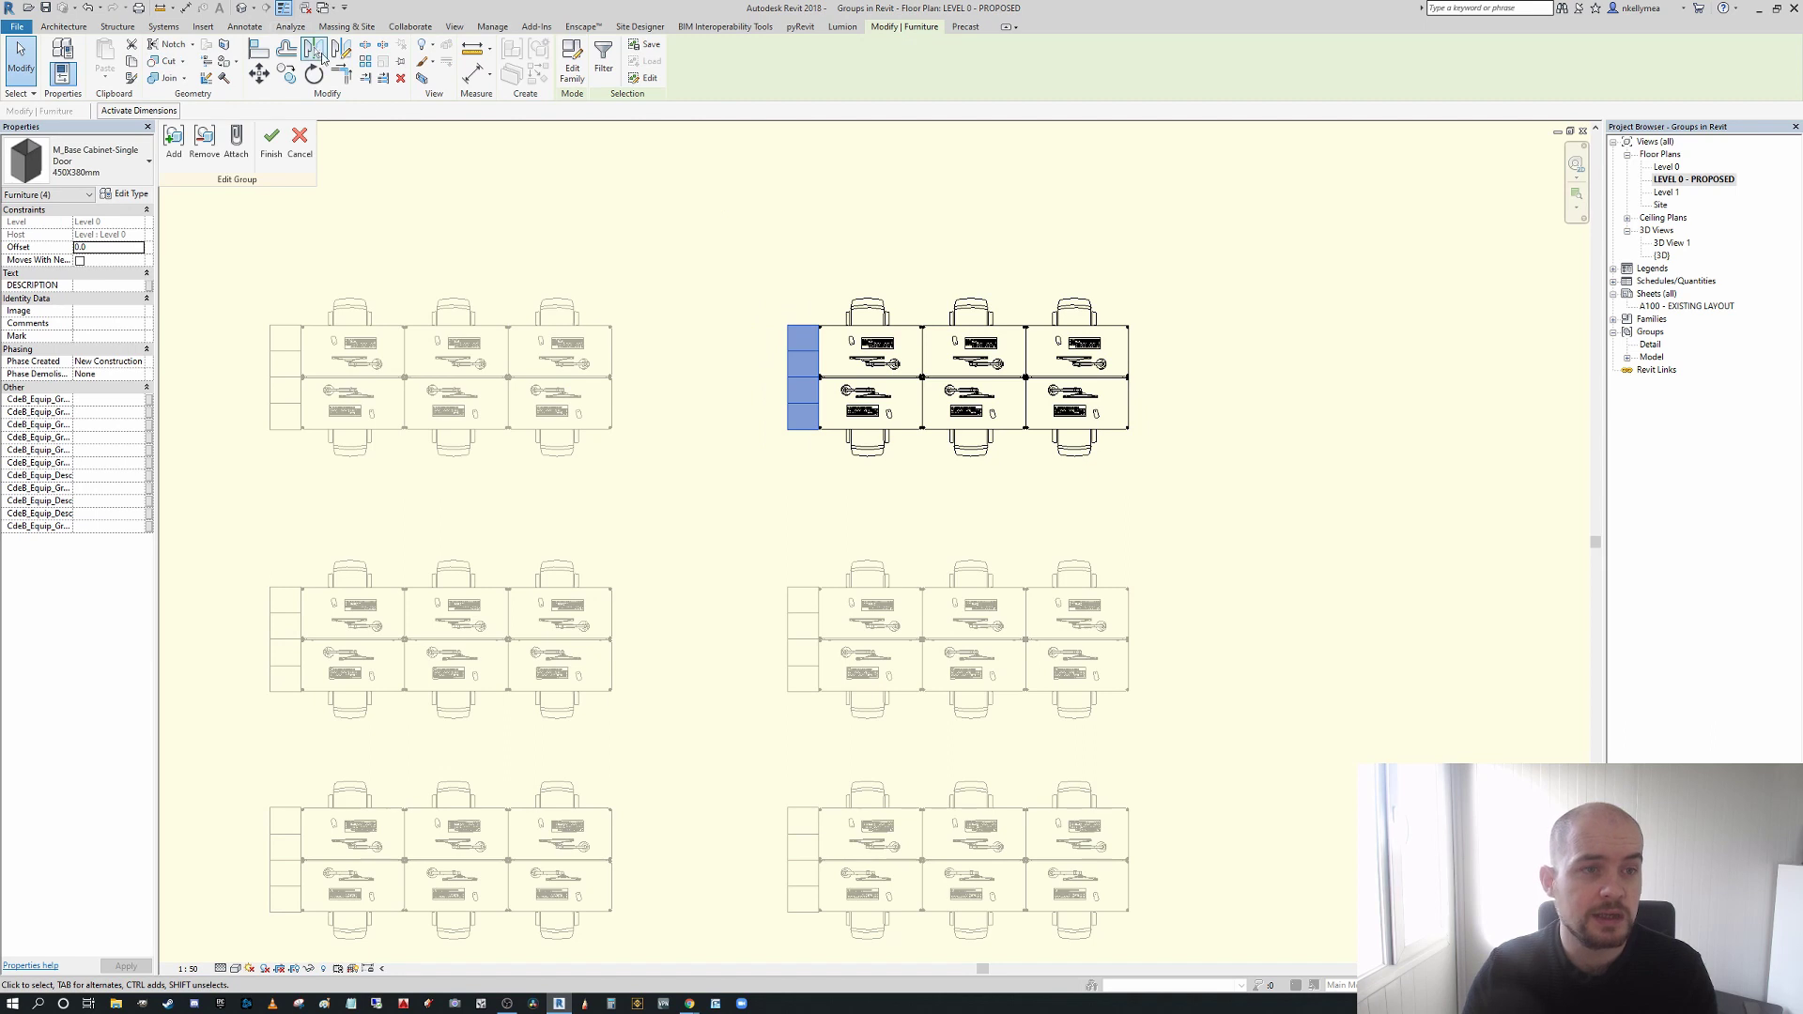
click(341, 48)
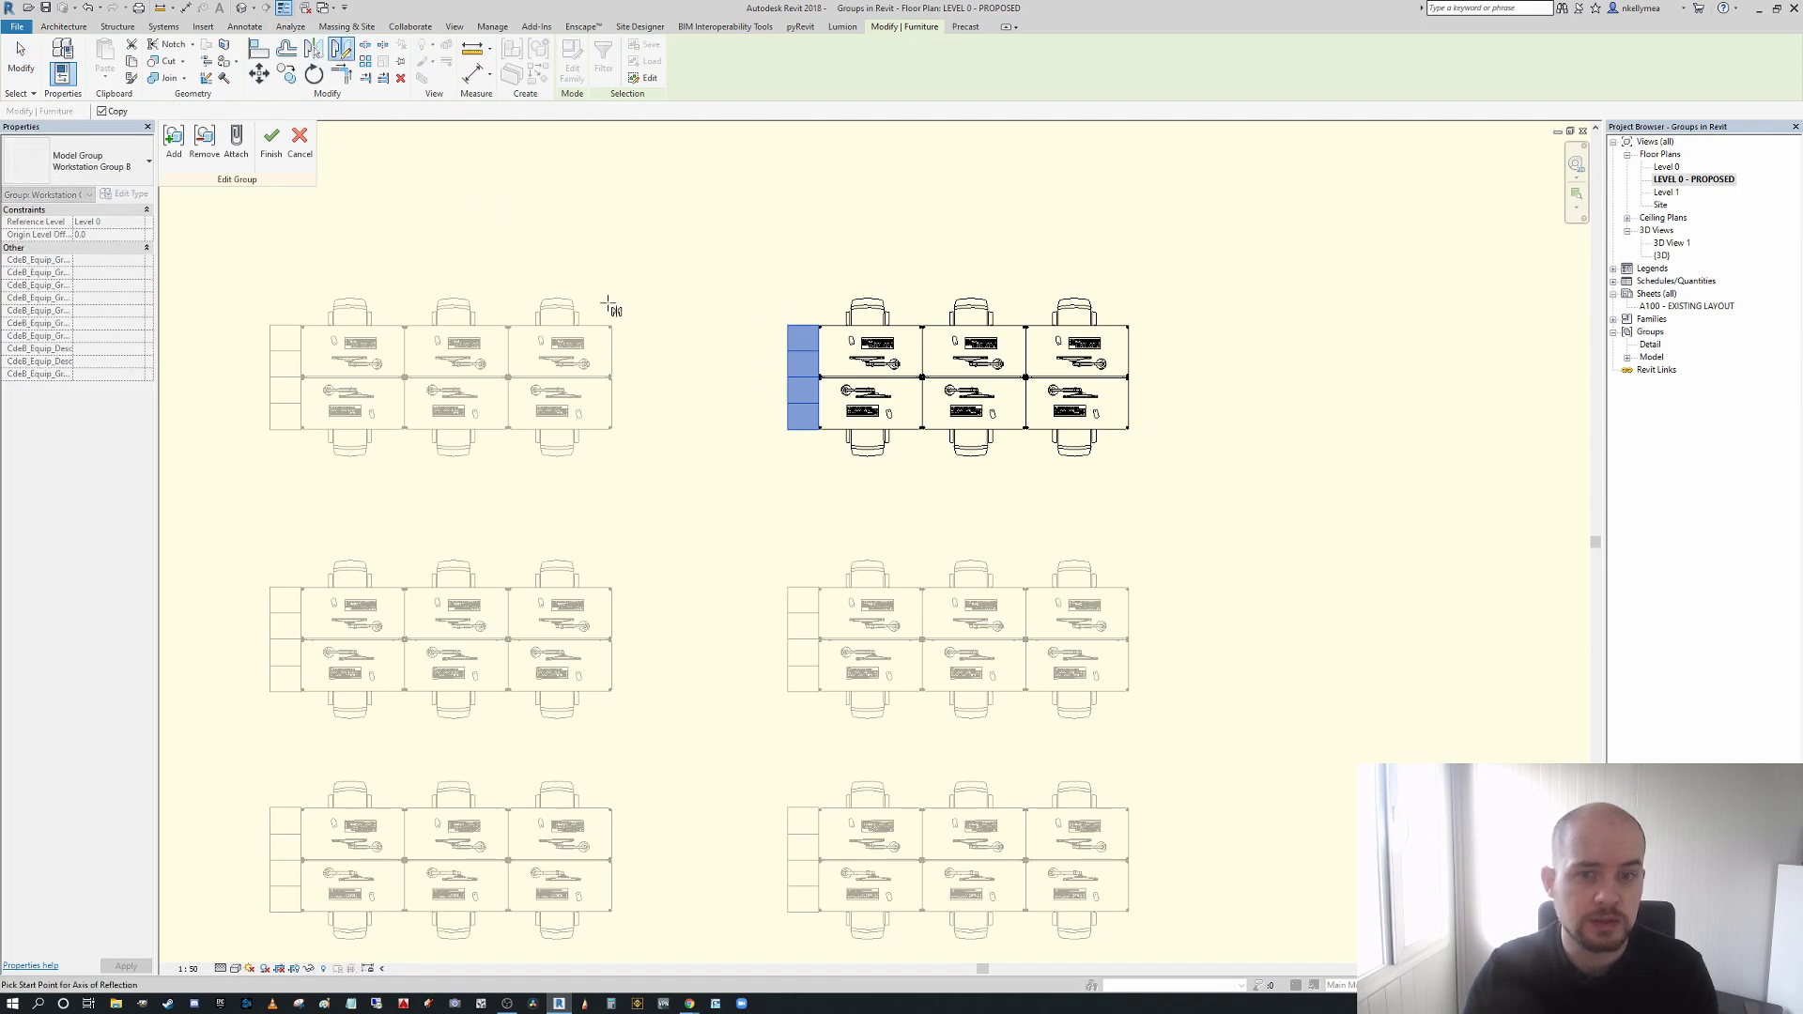
click(102, 111)
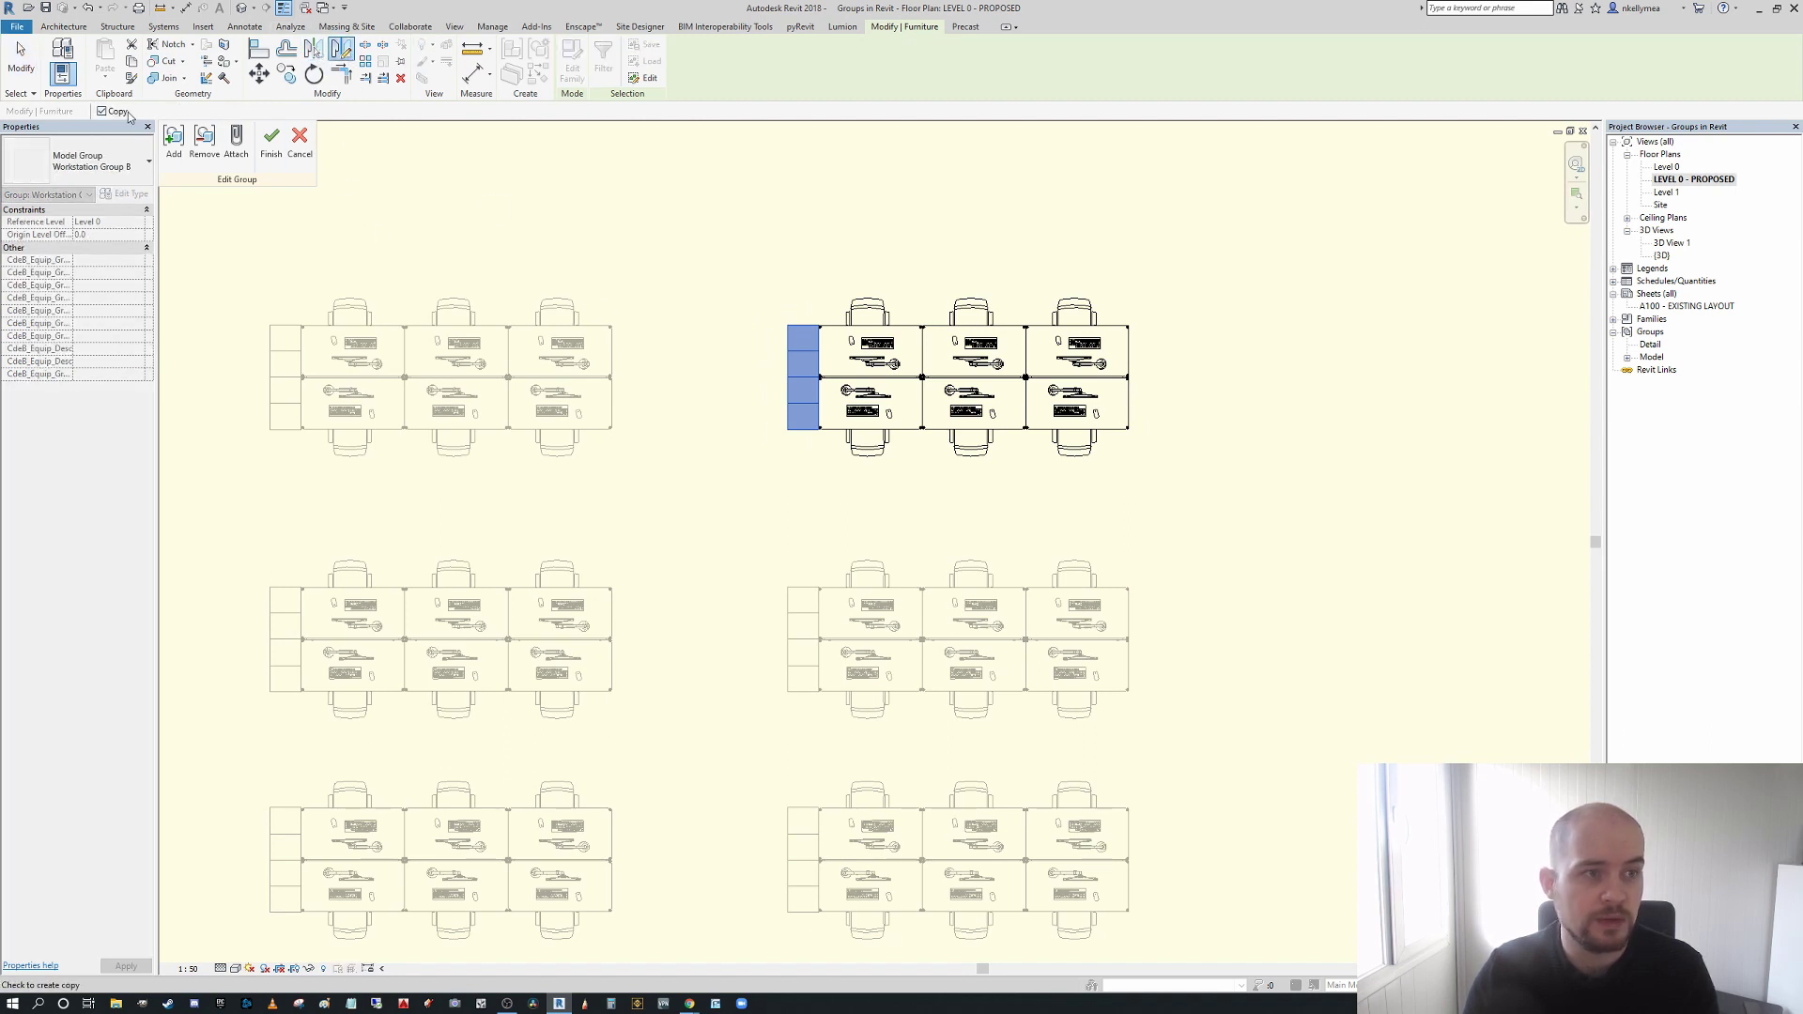
click(977, 327)
click(972, 183)
scroll(1055, 294, down, 3)
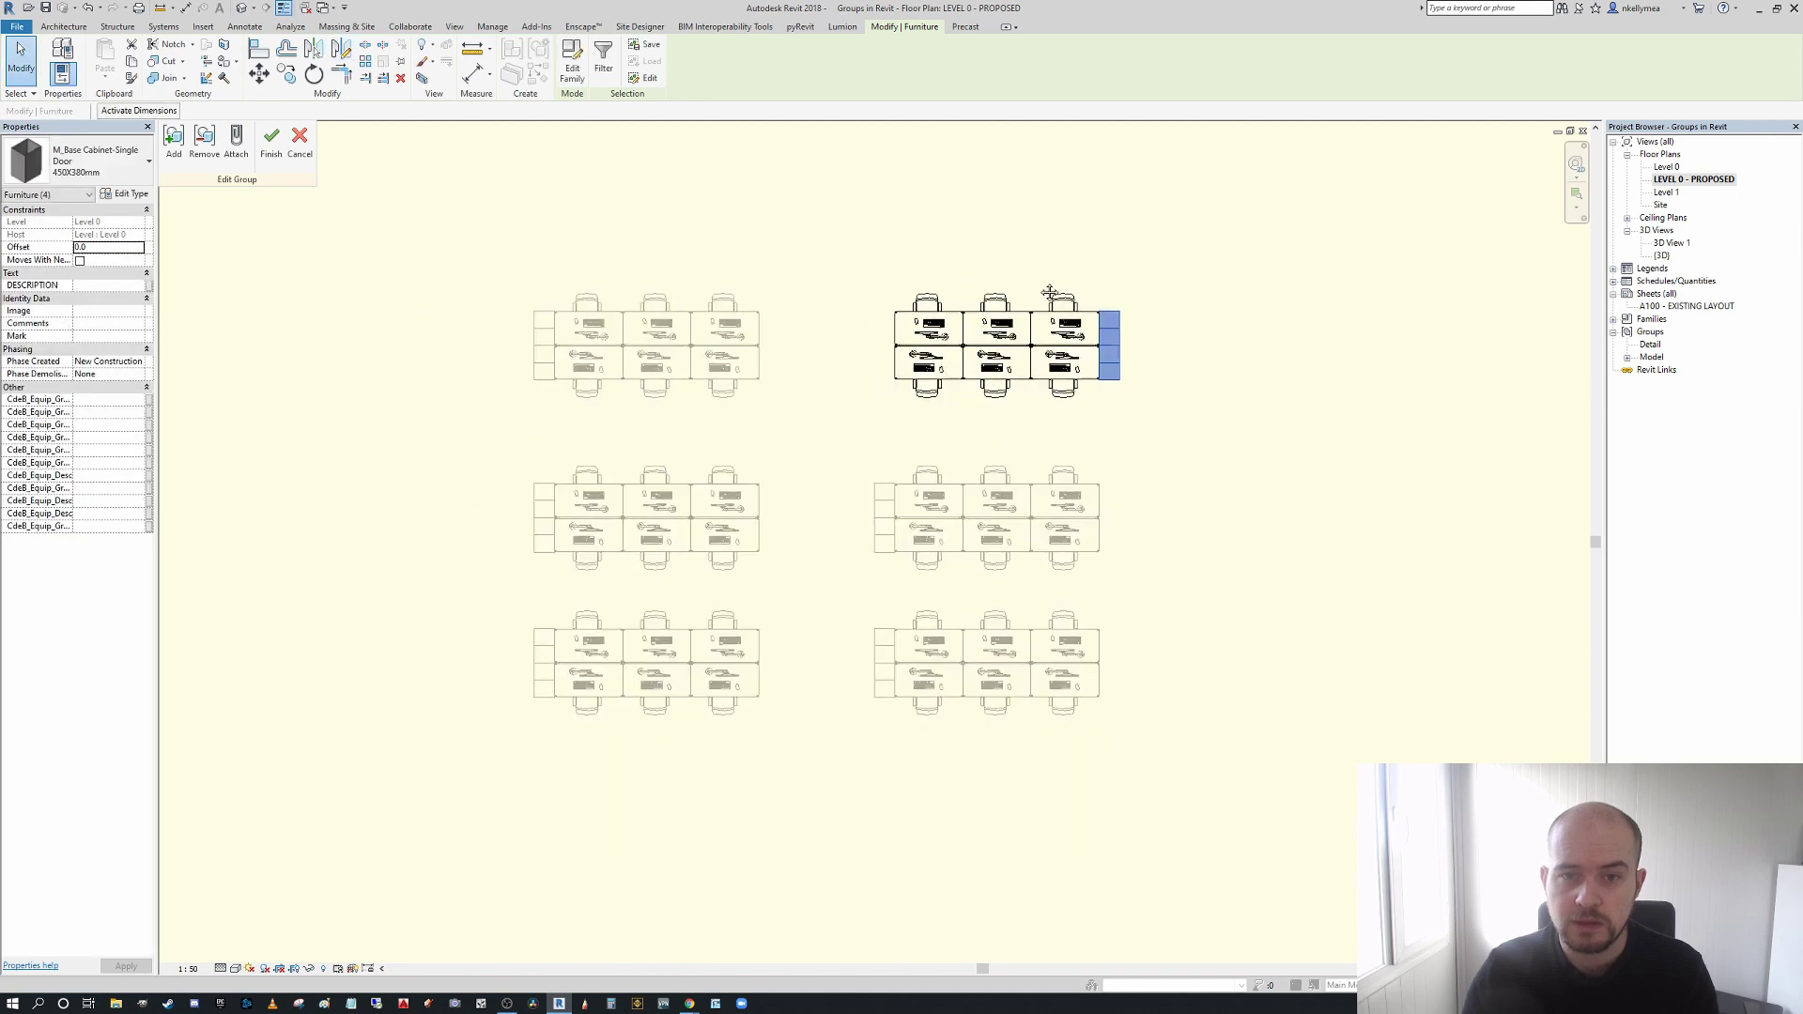
click(270, 142)
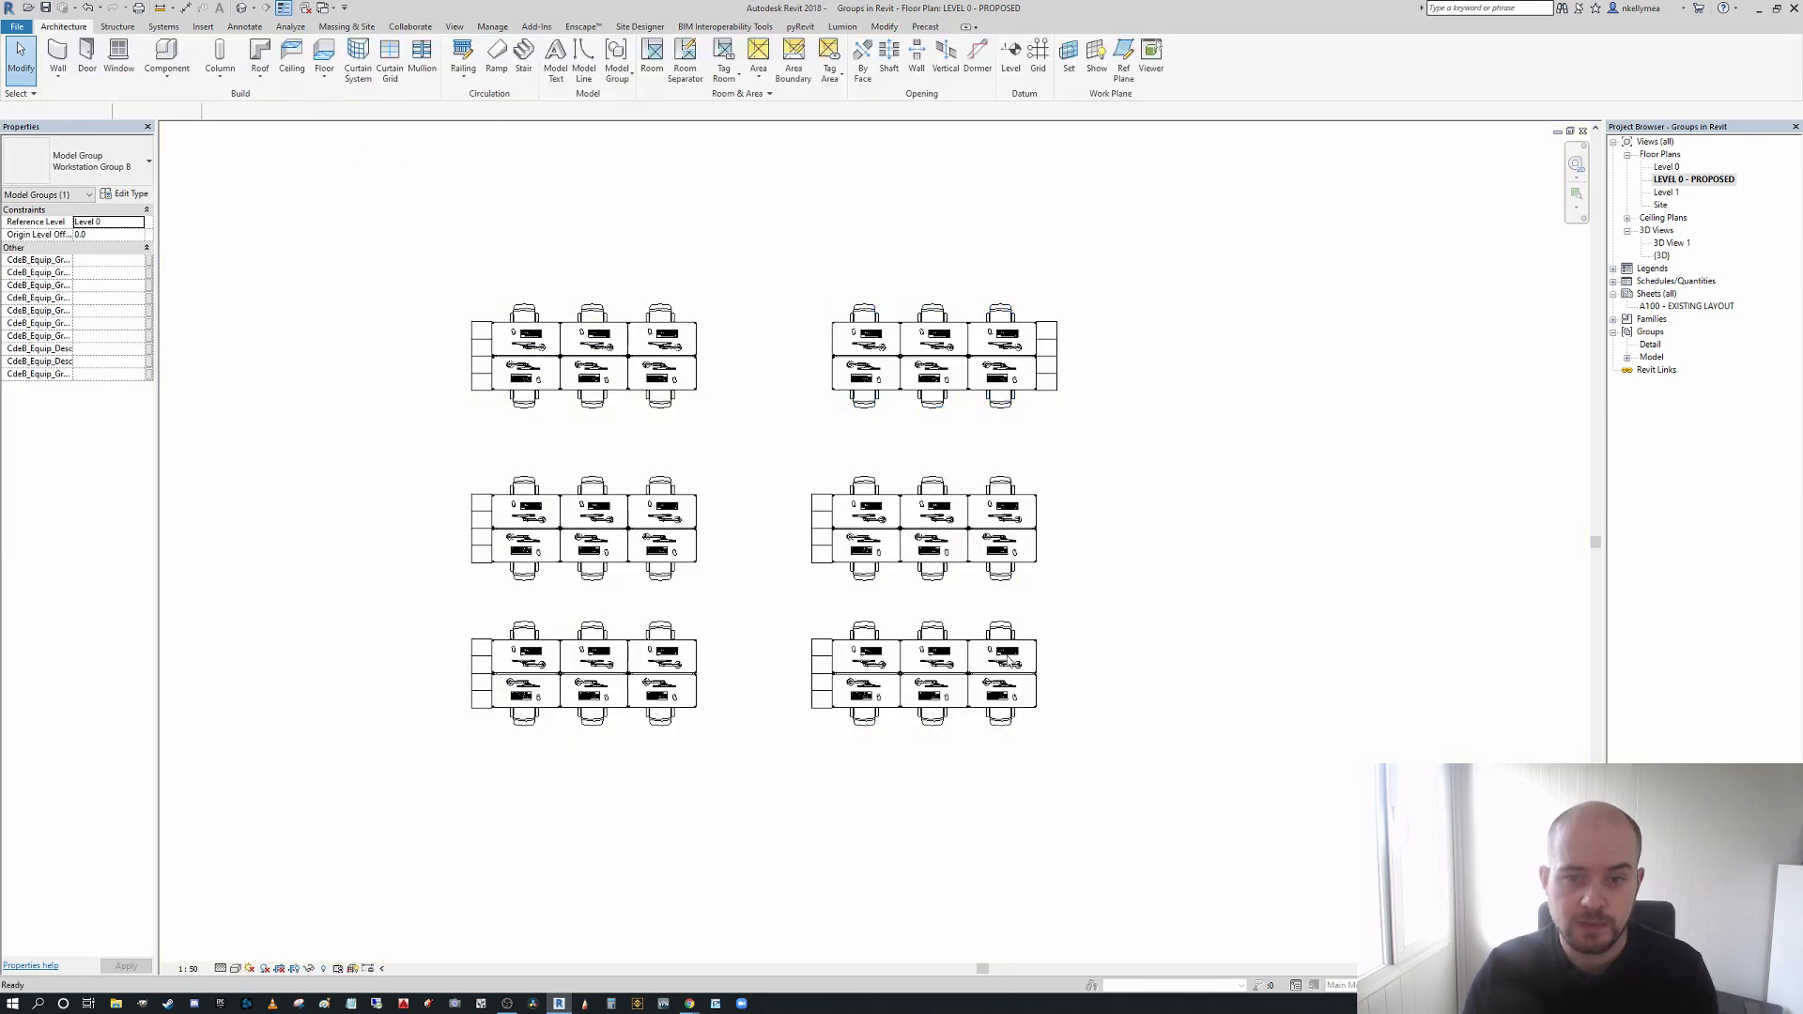
- Change the middle and southern desk clusters of the eastern column to the Workstation Group B type
drag(1098, 812, 989, 530)
click(94, 161)
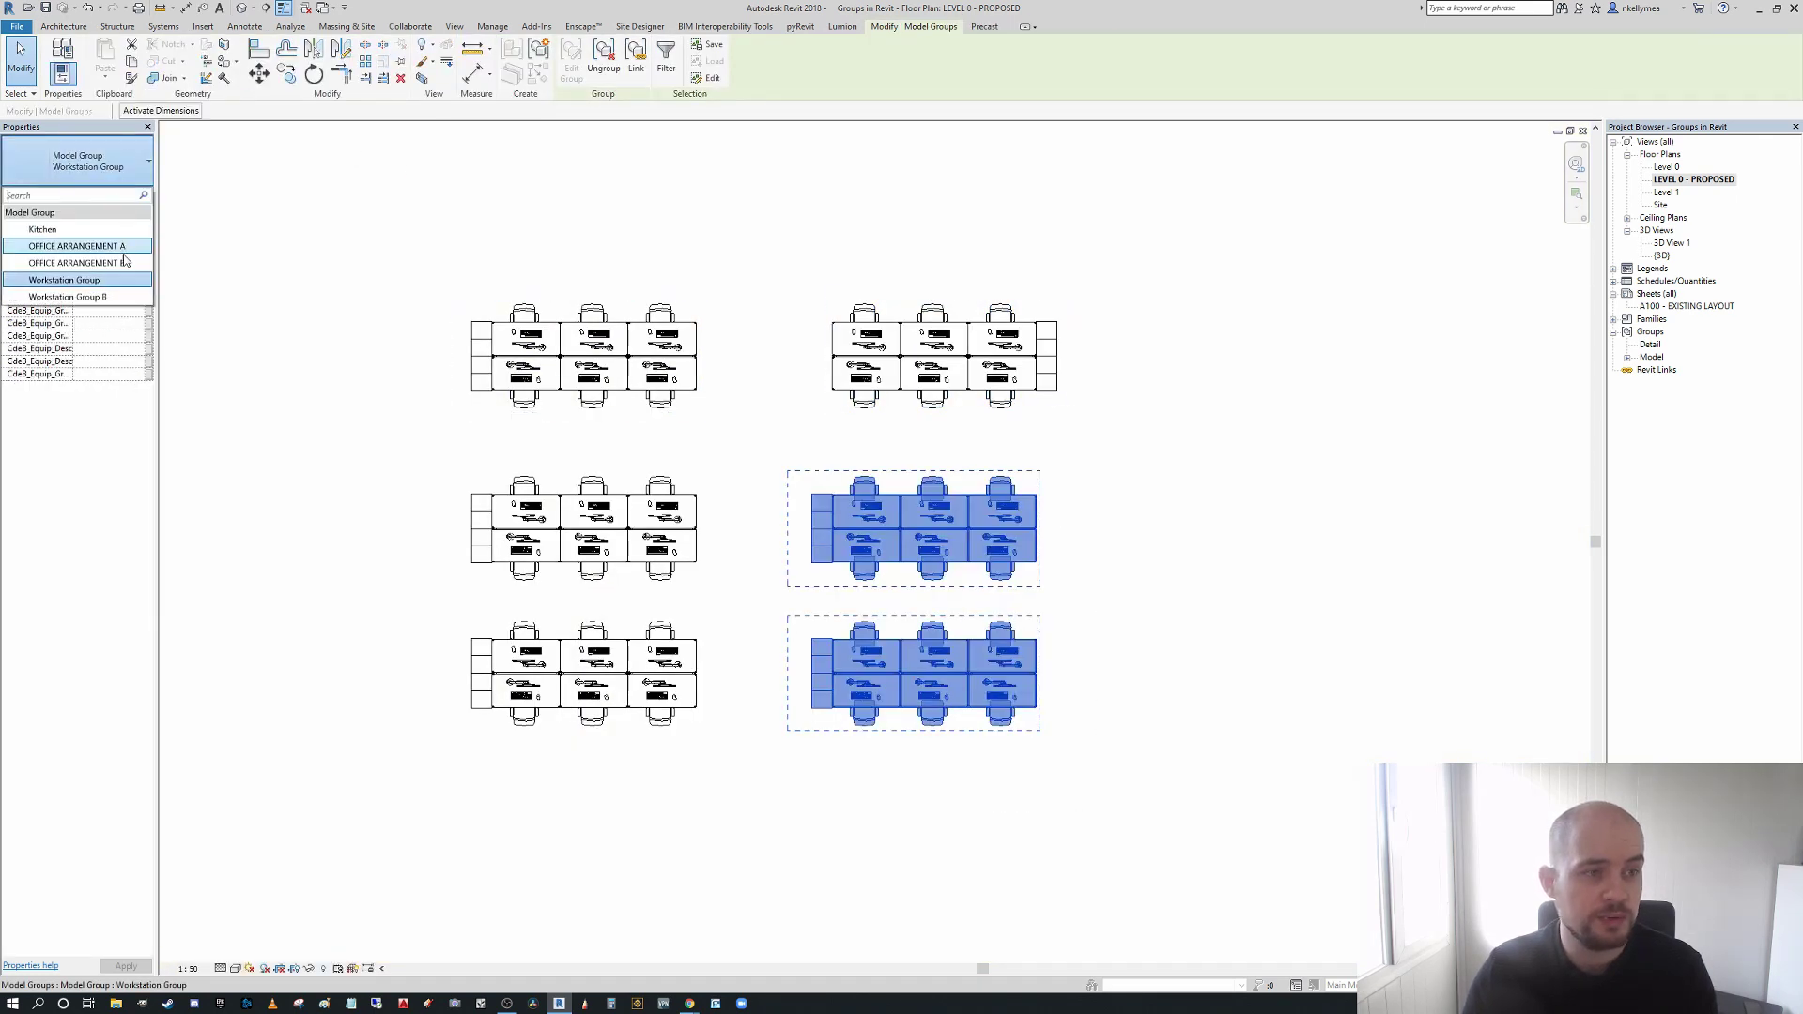
click(97, 296)
click(791, 245)
scroll(1146, 442, down, 2)
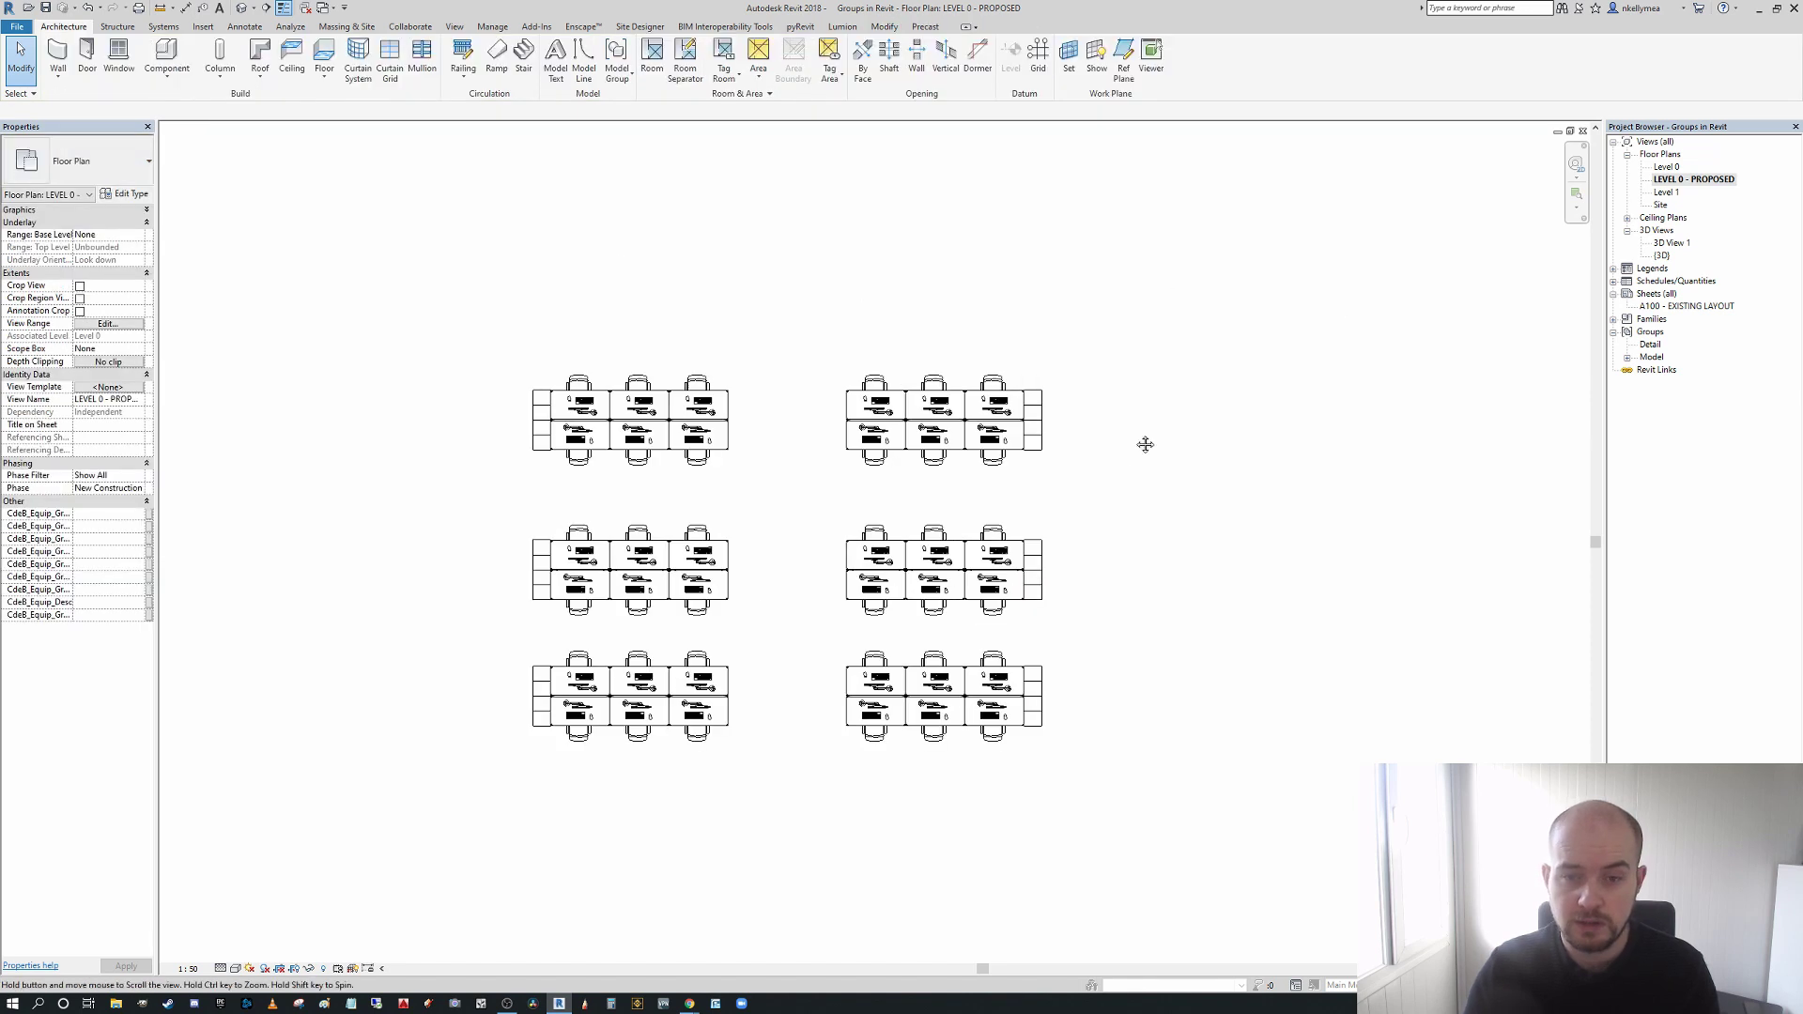
- Compare the eastern column of Workstation Group B clusters with the western column of Workstation Group clusters
click(1045, 631)
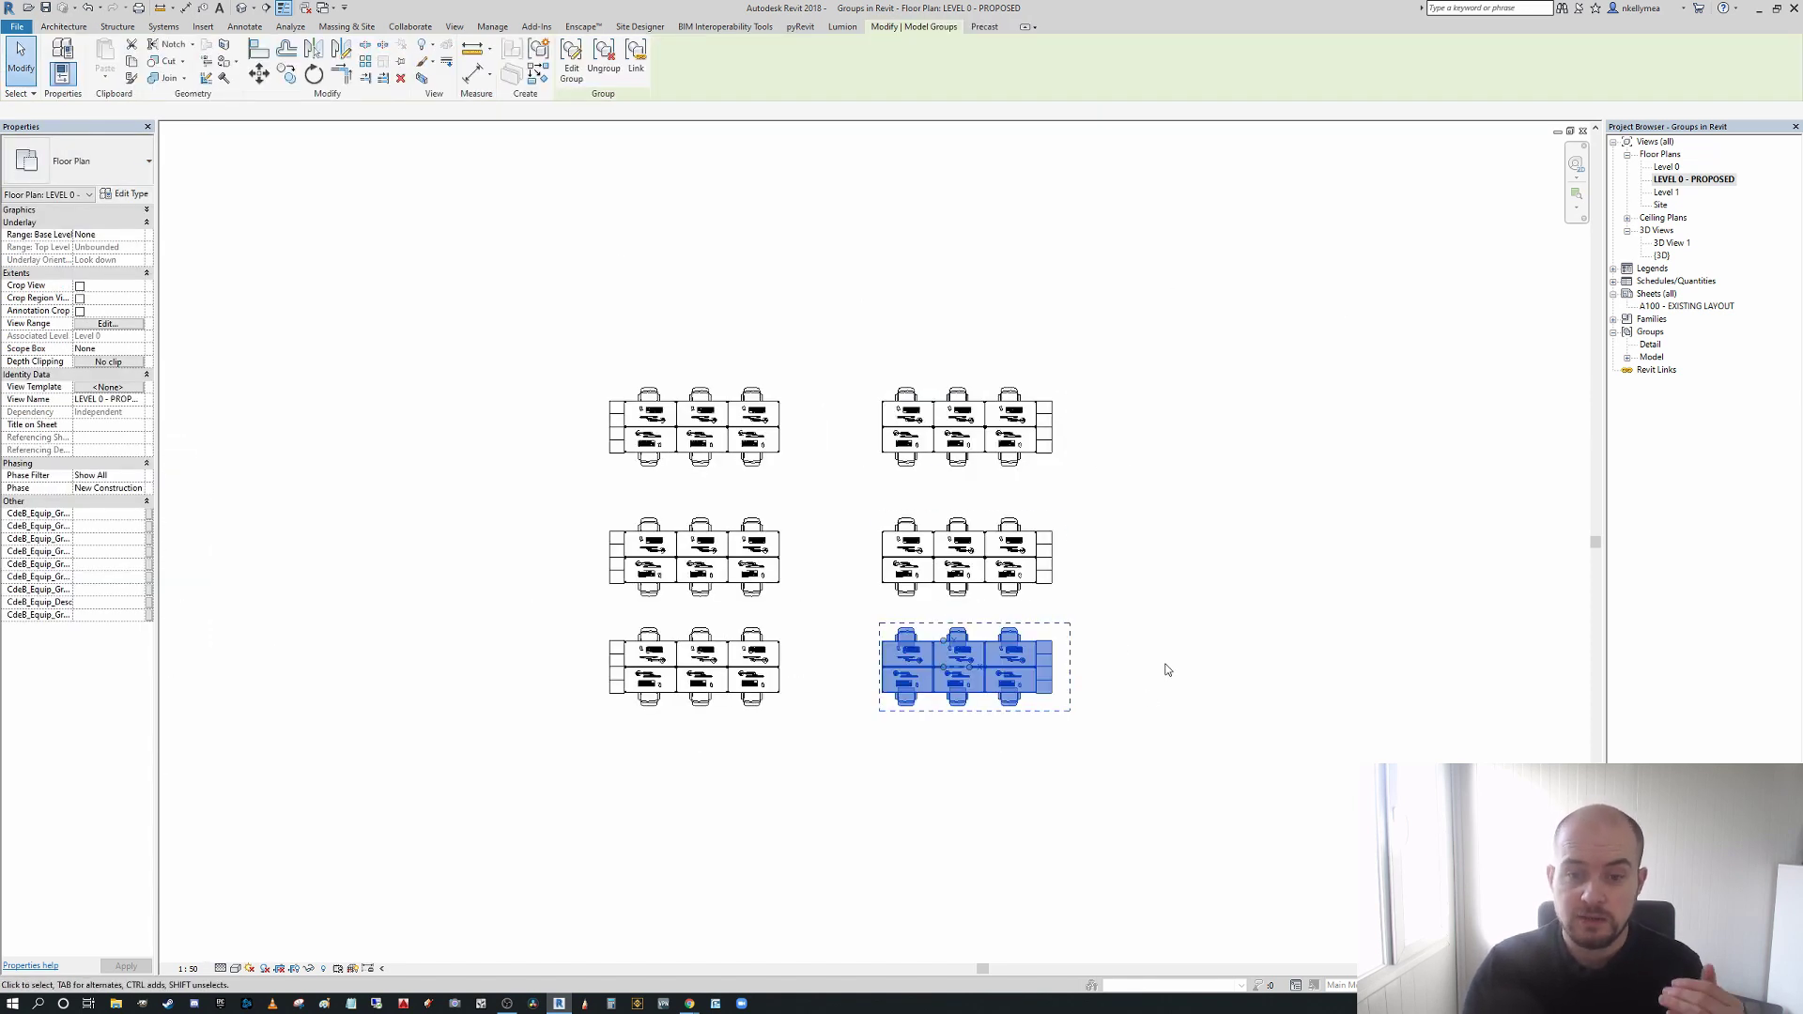
click(1128, 744)
drag(1129, 744, 878, 382)
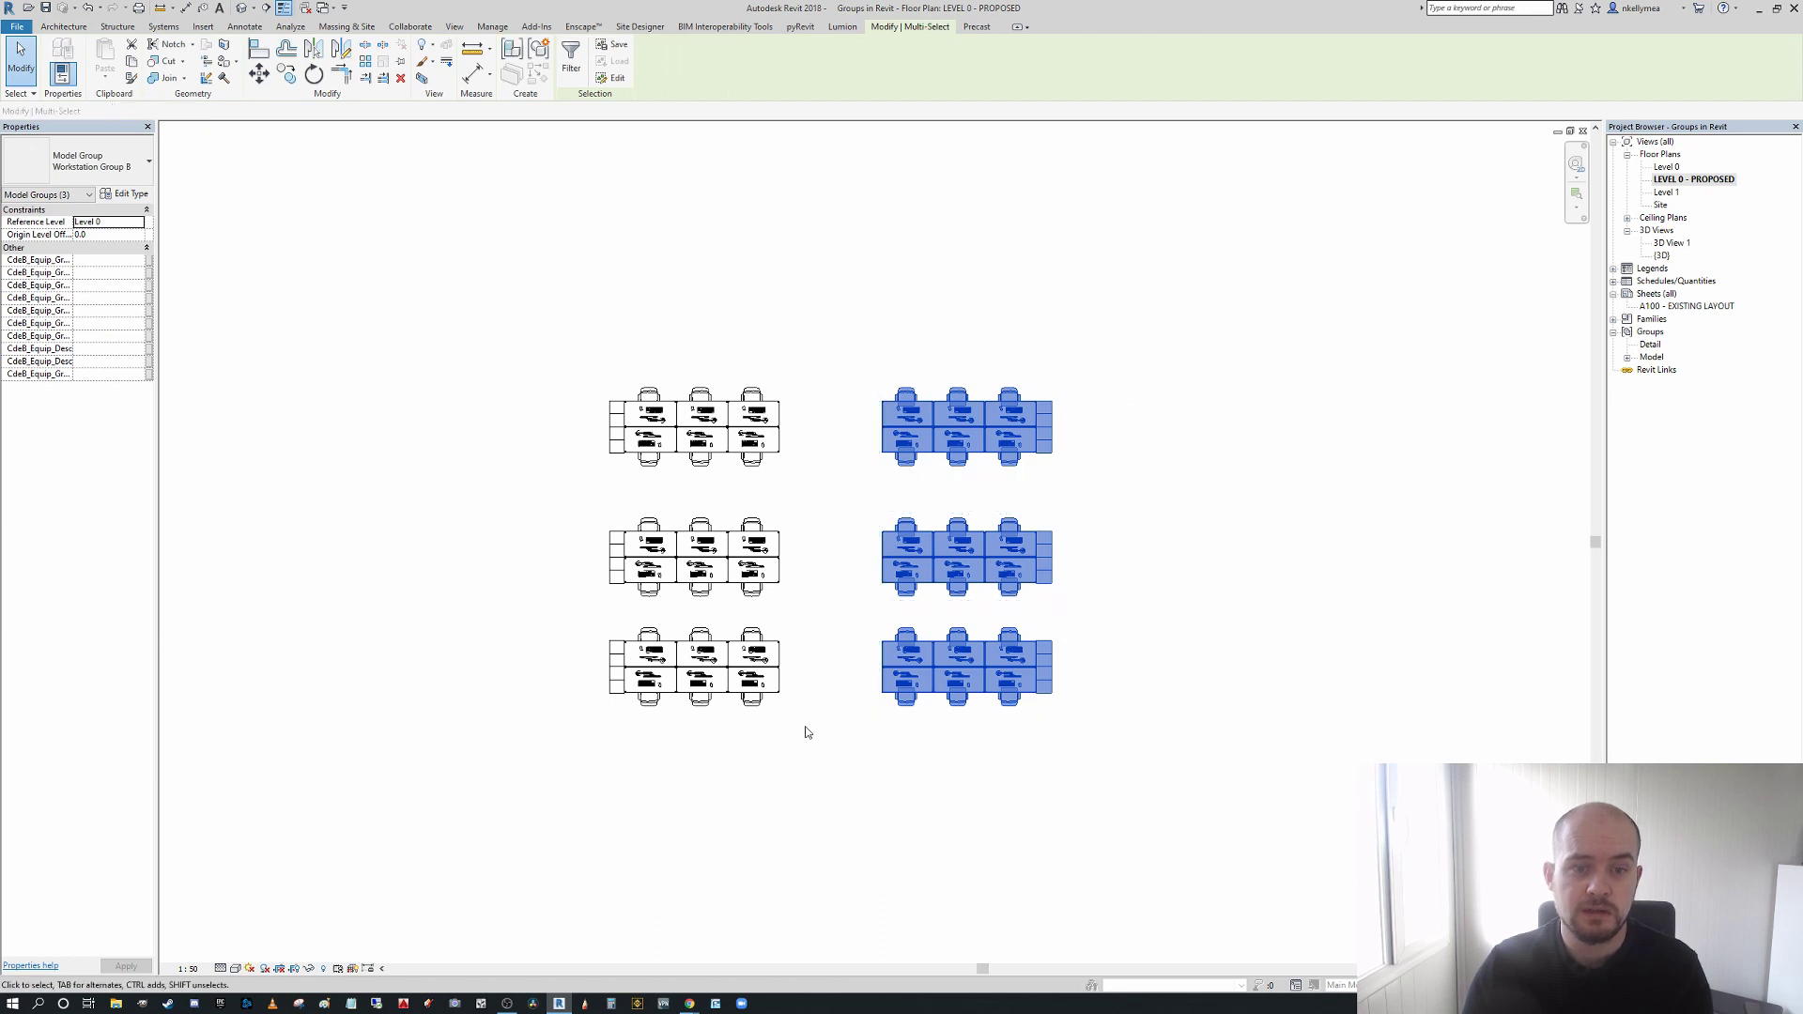
drag(797, 784, 640, 453)
click(752, 249)
scroll(893, 375, down, 2)
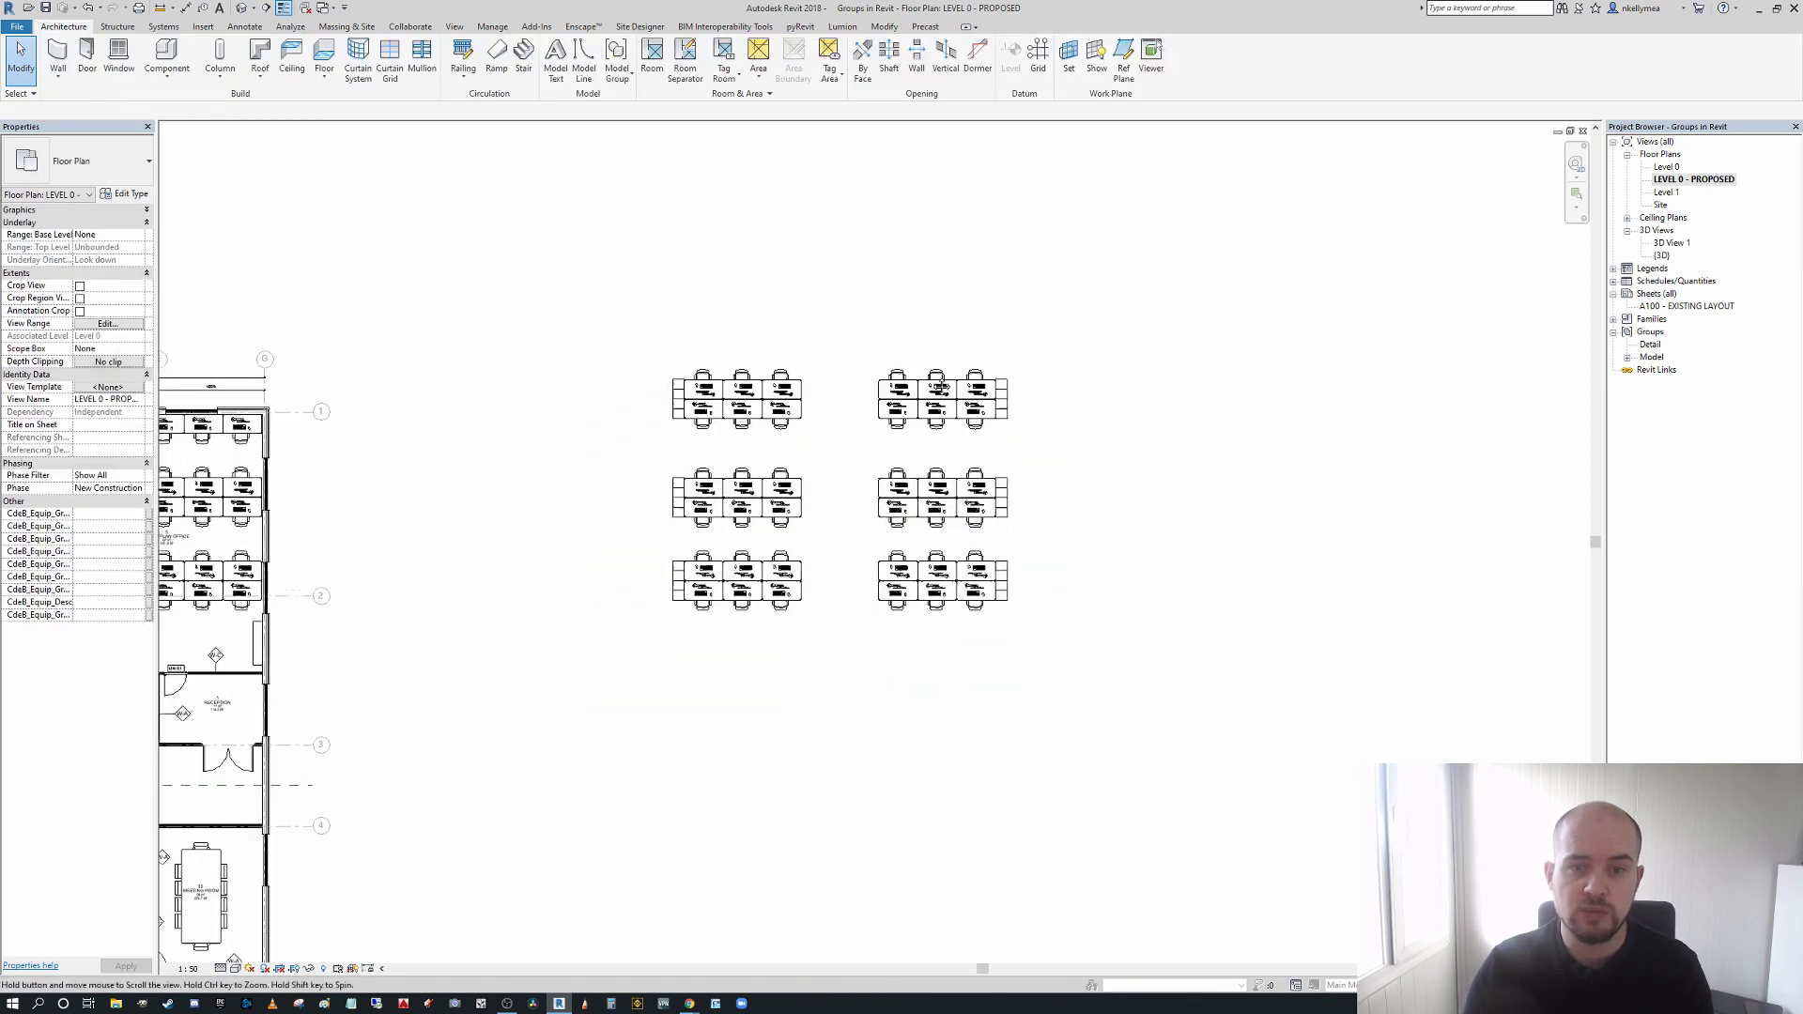
middle_drag(977, 362, 1067, 446)
scroll(1061, 441, up, 1)
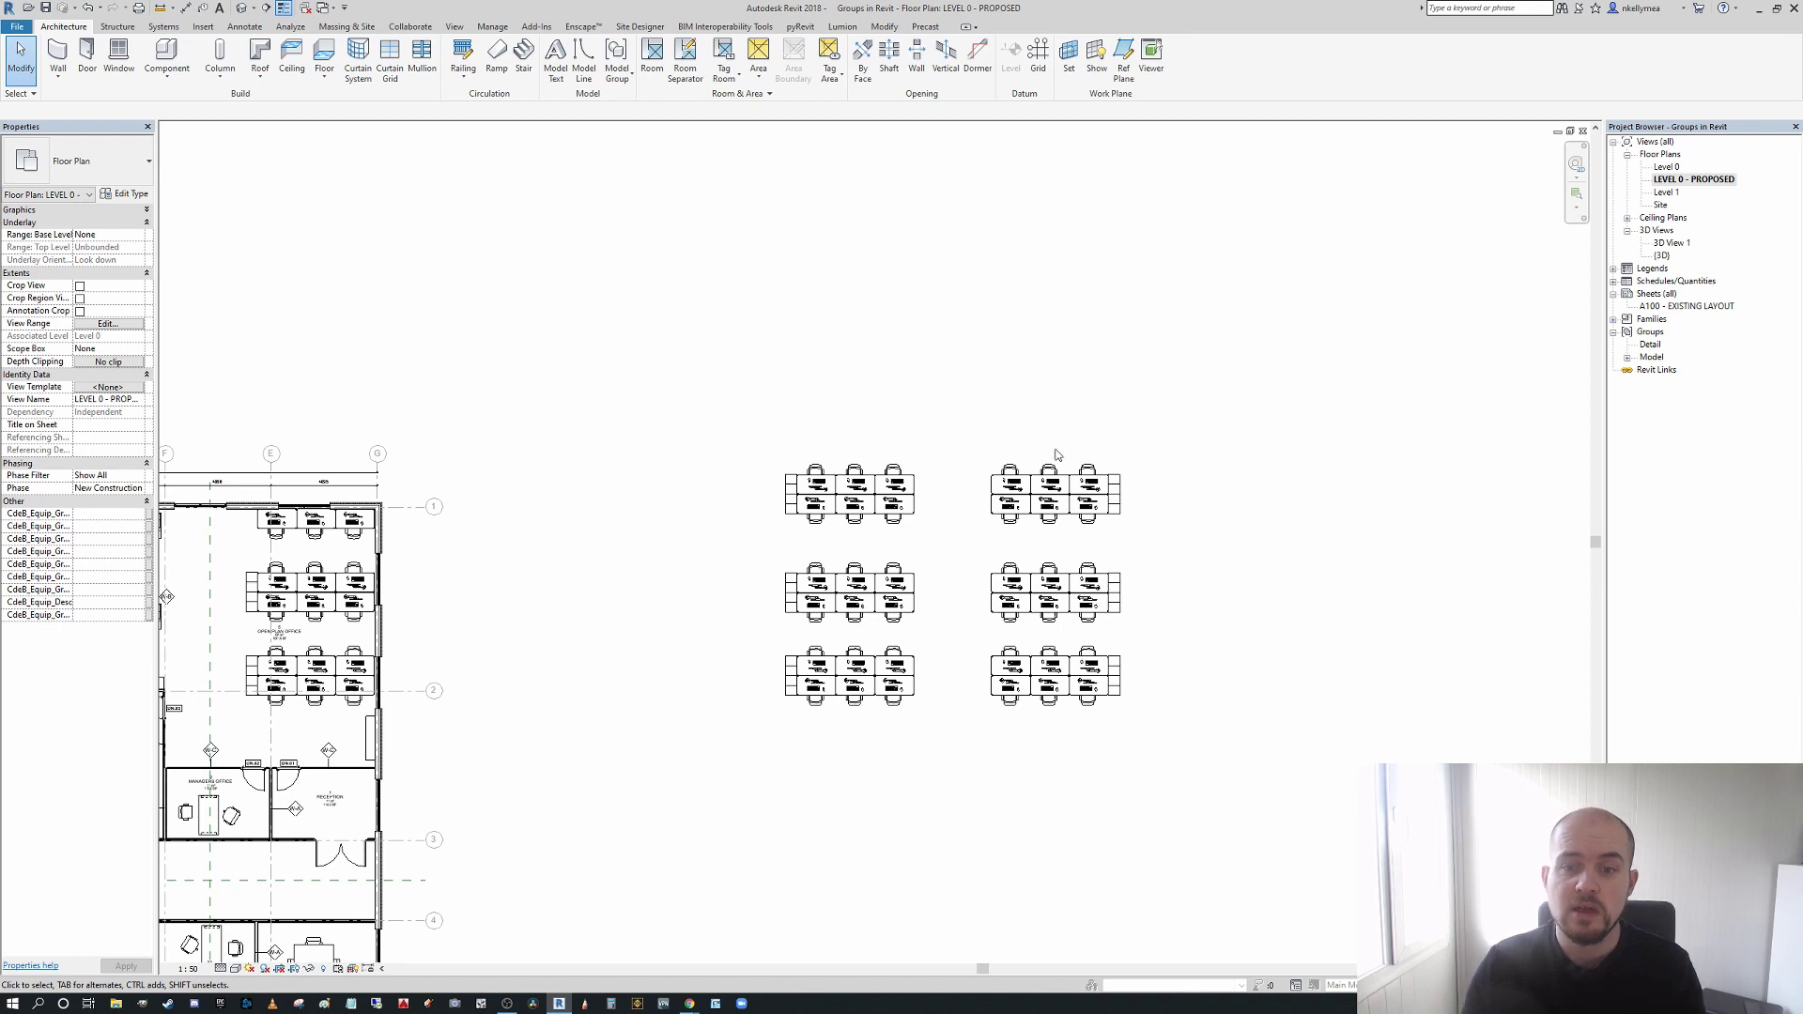
scroll(1085, 465, up, 1)
scroll(1088, 470, down, 1)
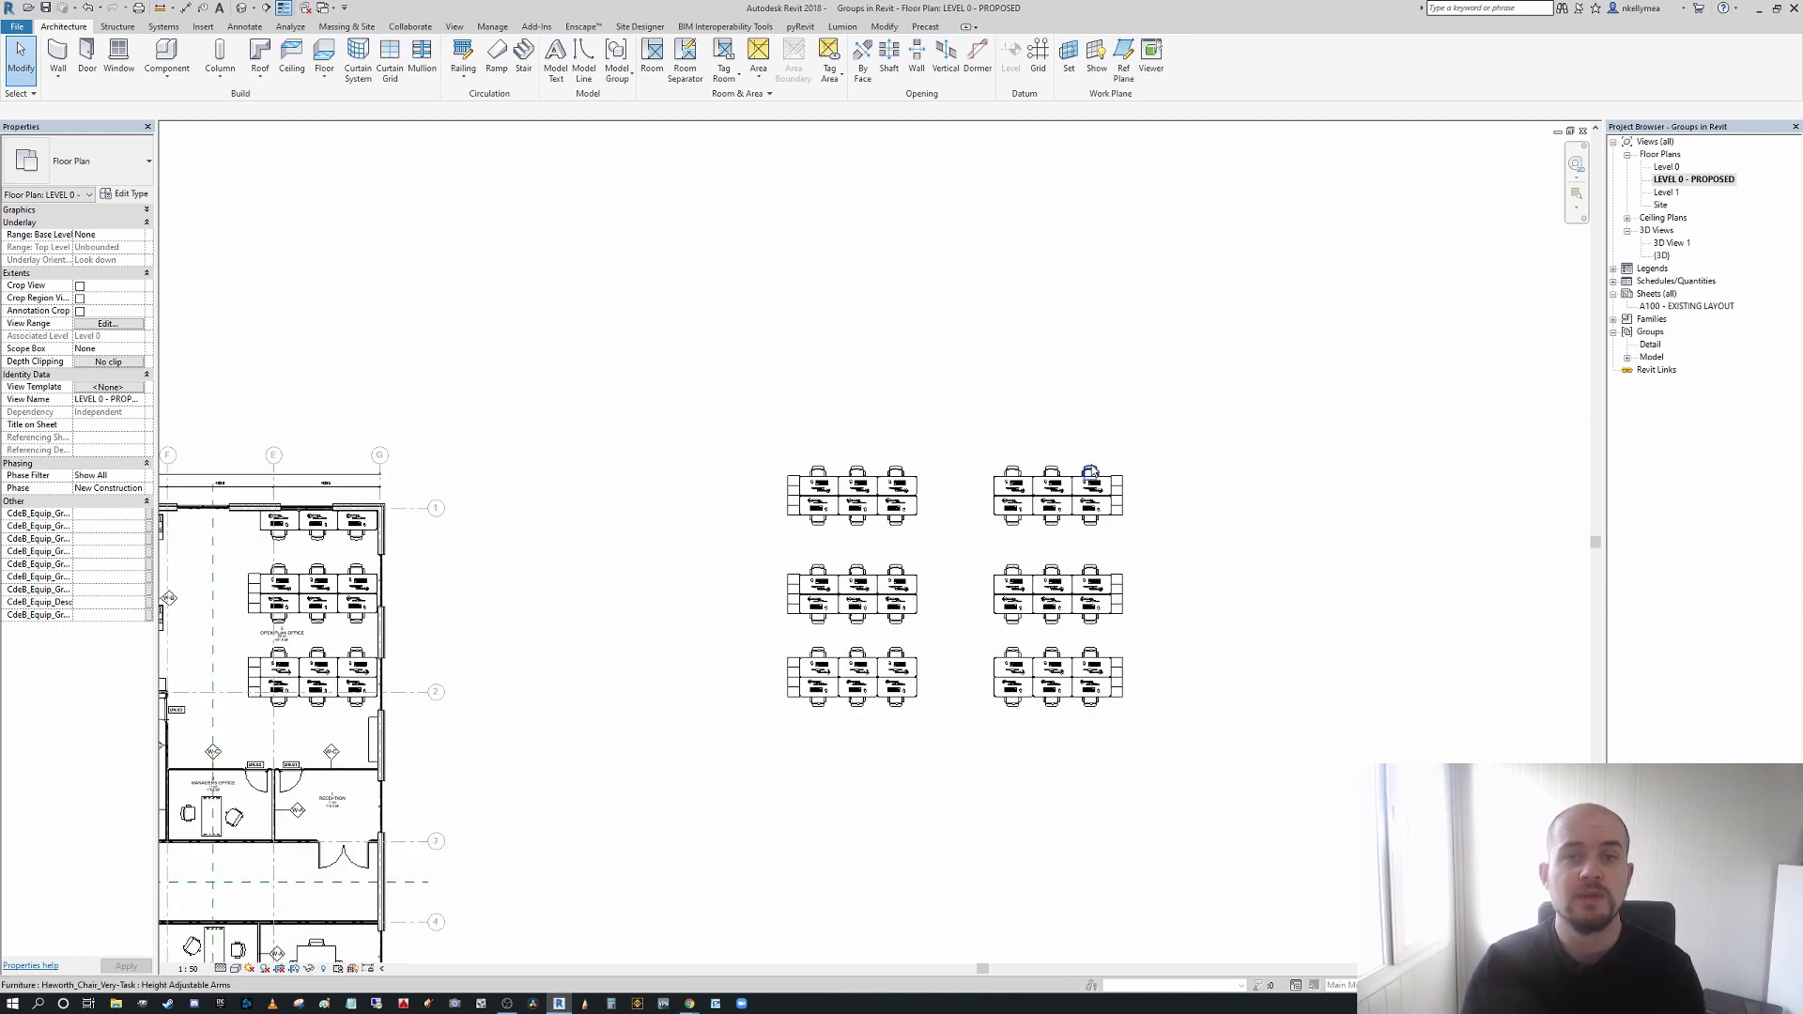
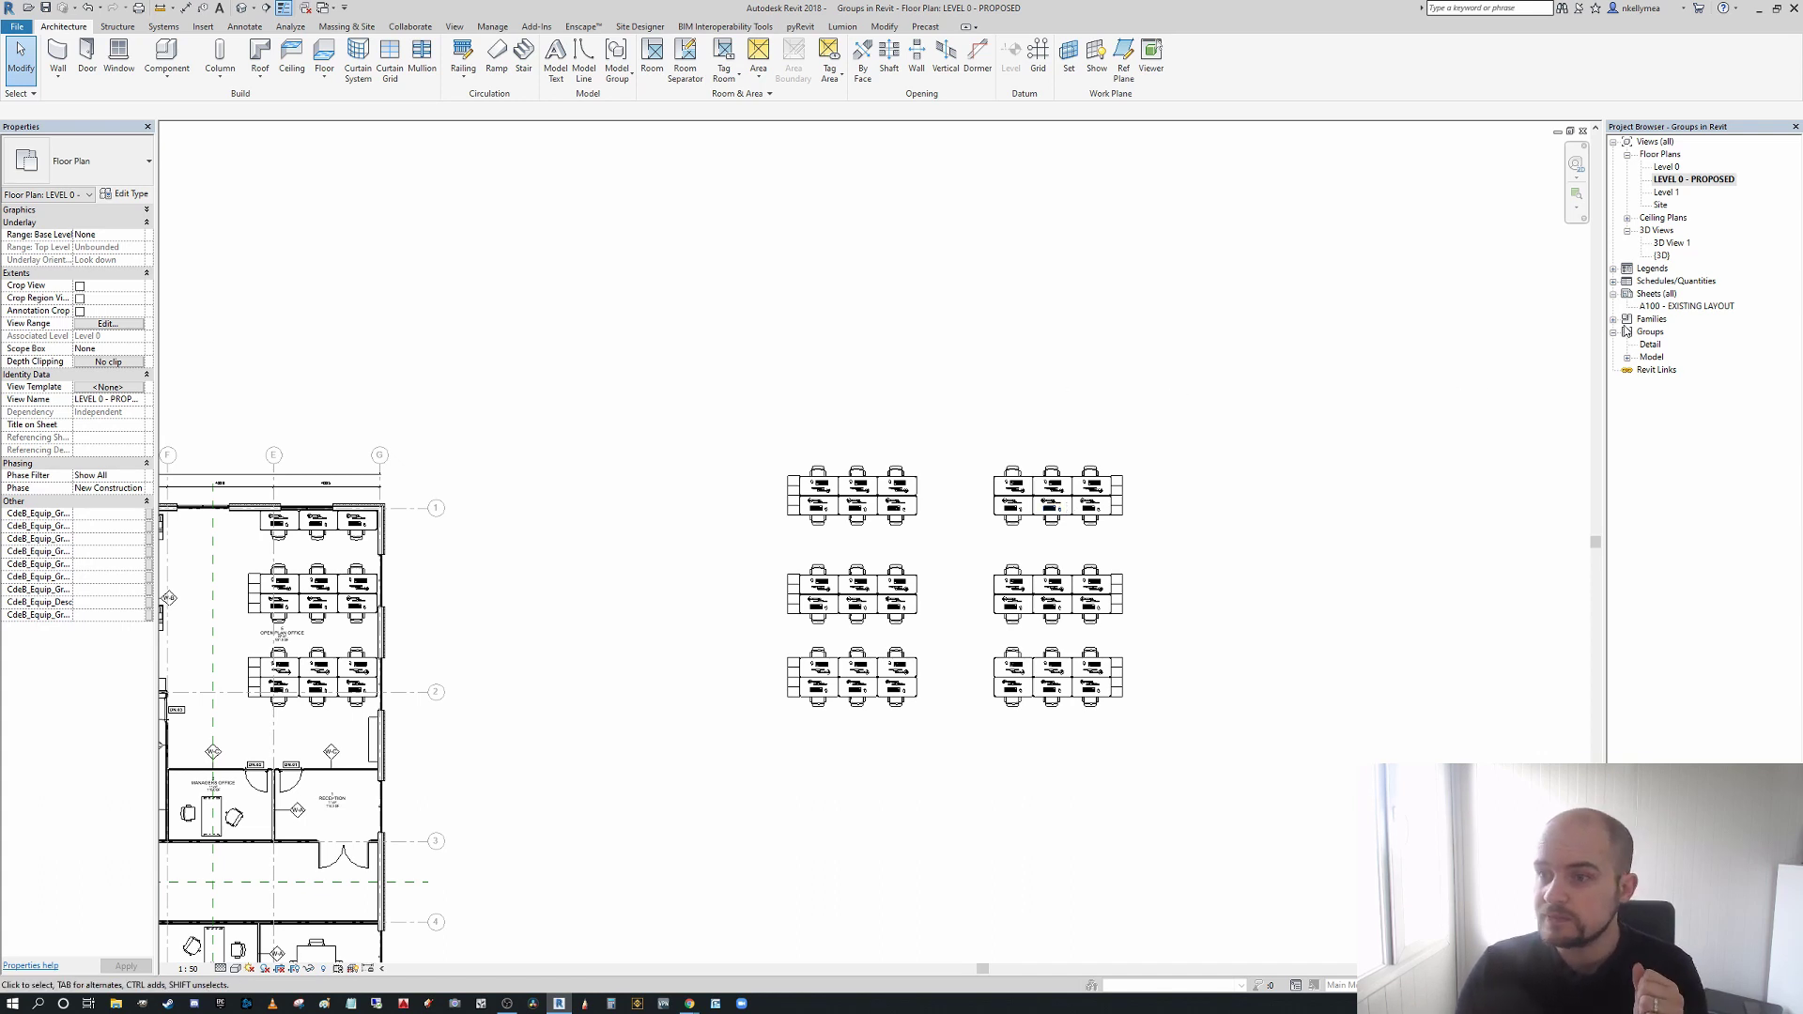
- Review the Model Groups Schedule Test schedule and return to the LEVEL 0 - PROPOSED floor plan
click(1615, 282)
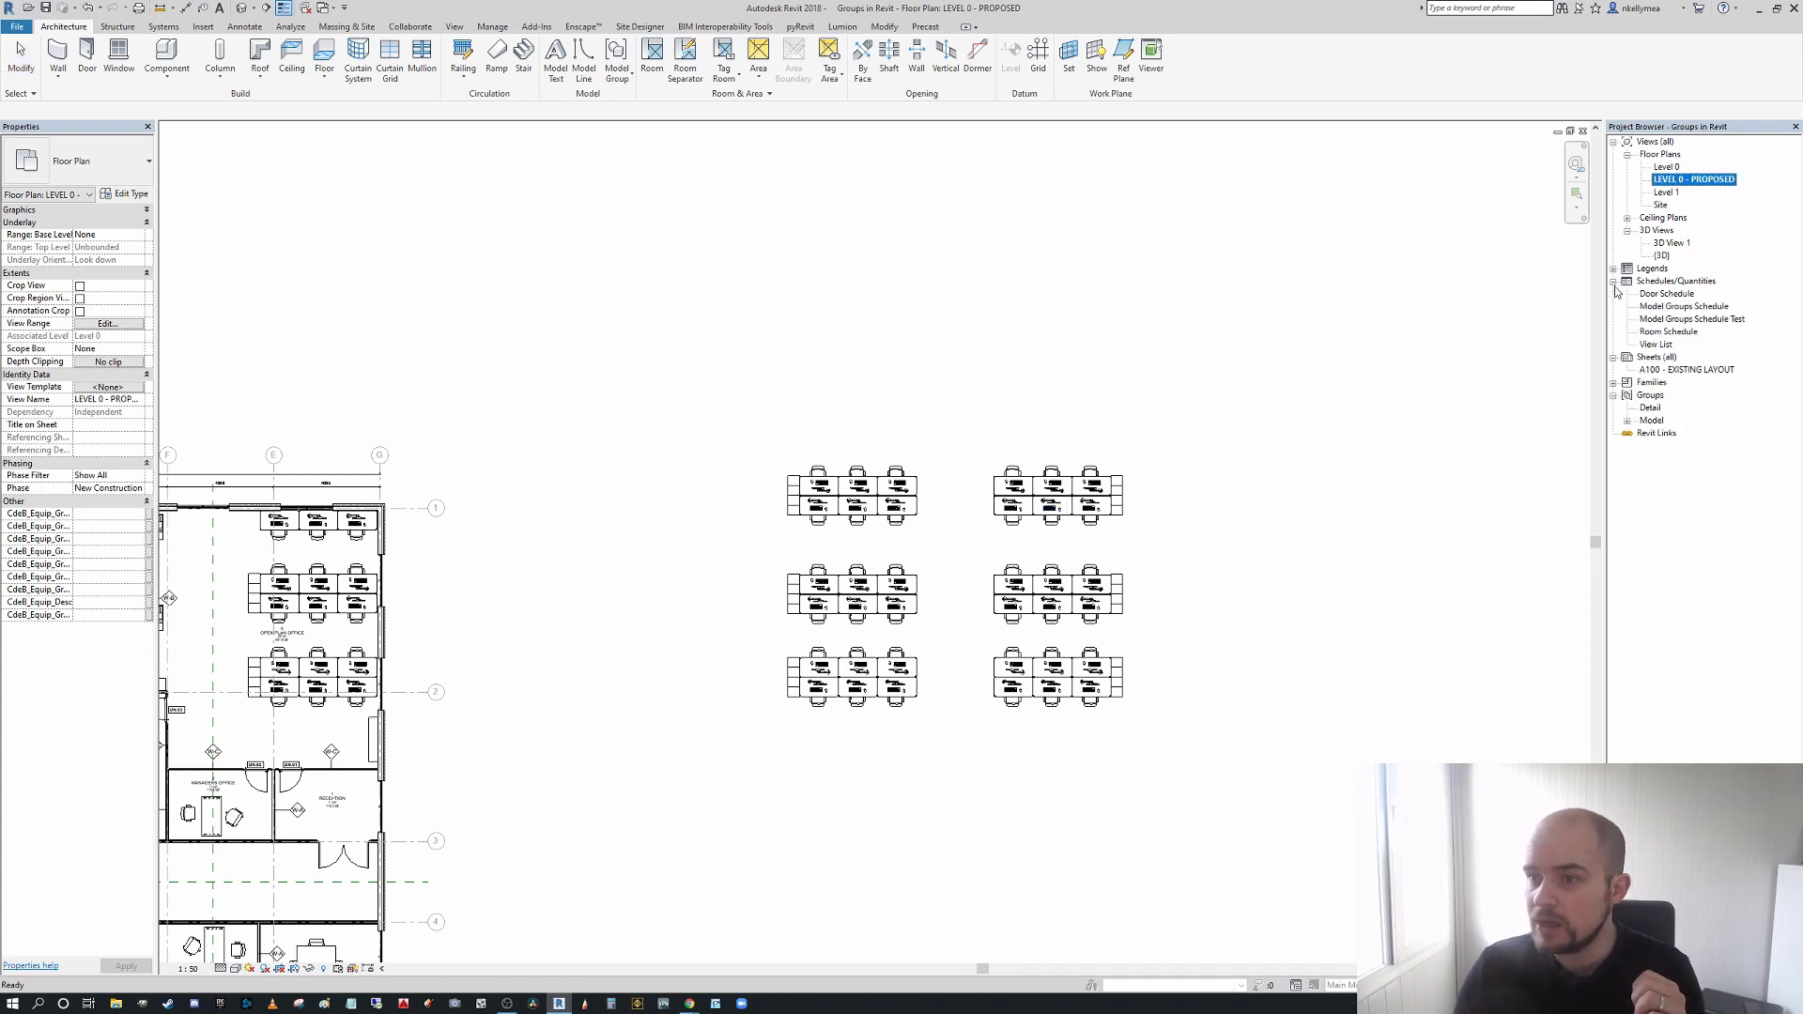
double_click(1684, 320)
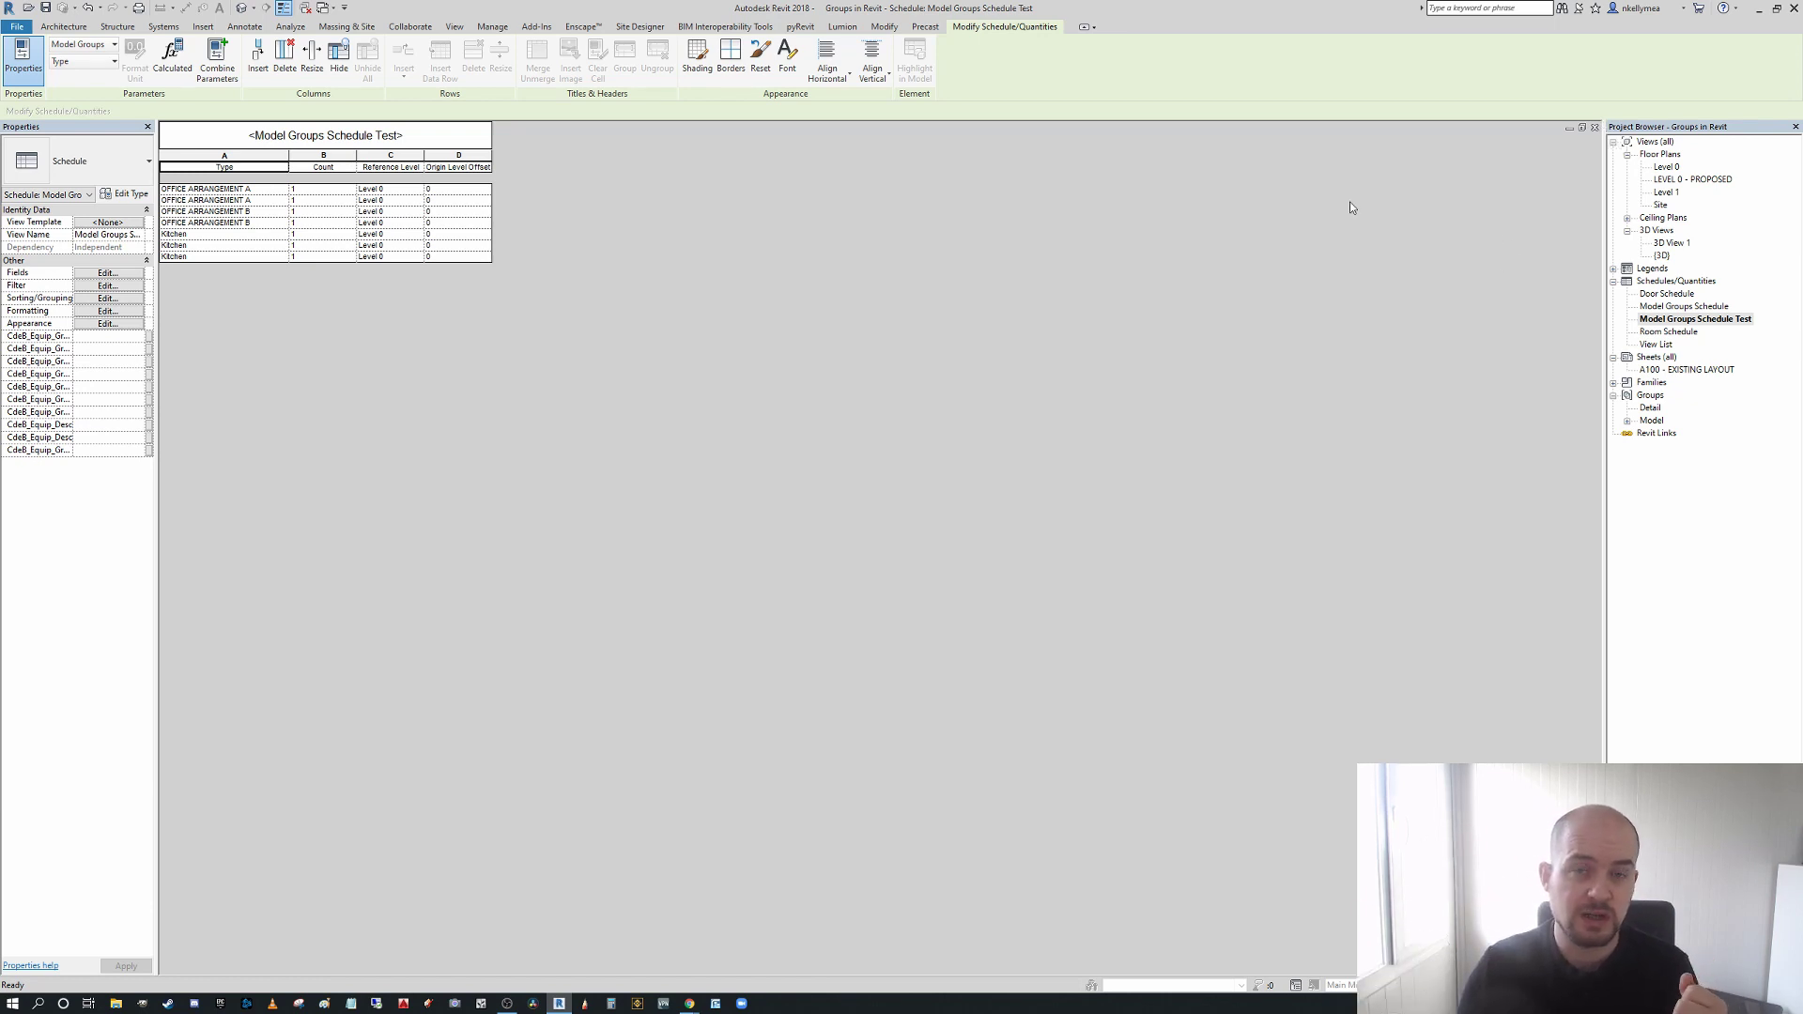
click(1596, 128)
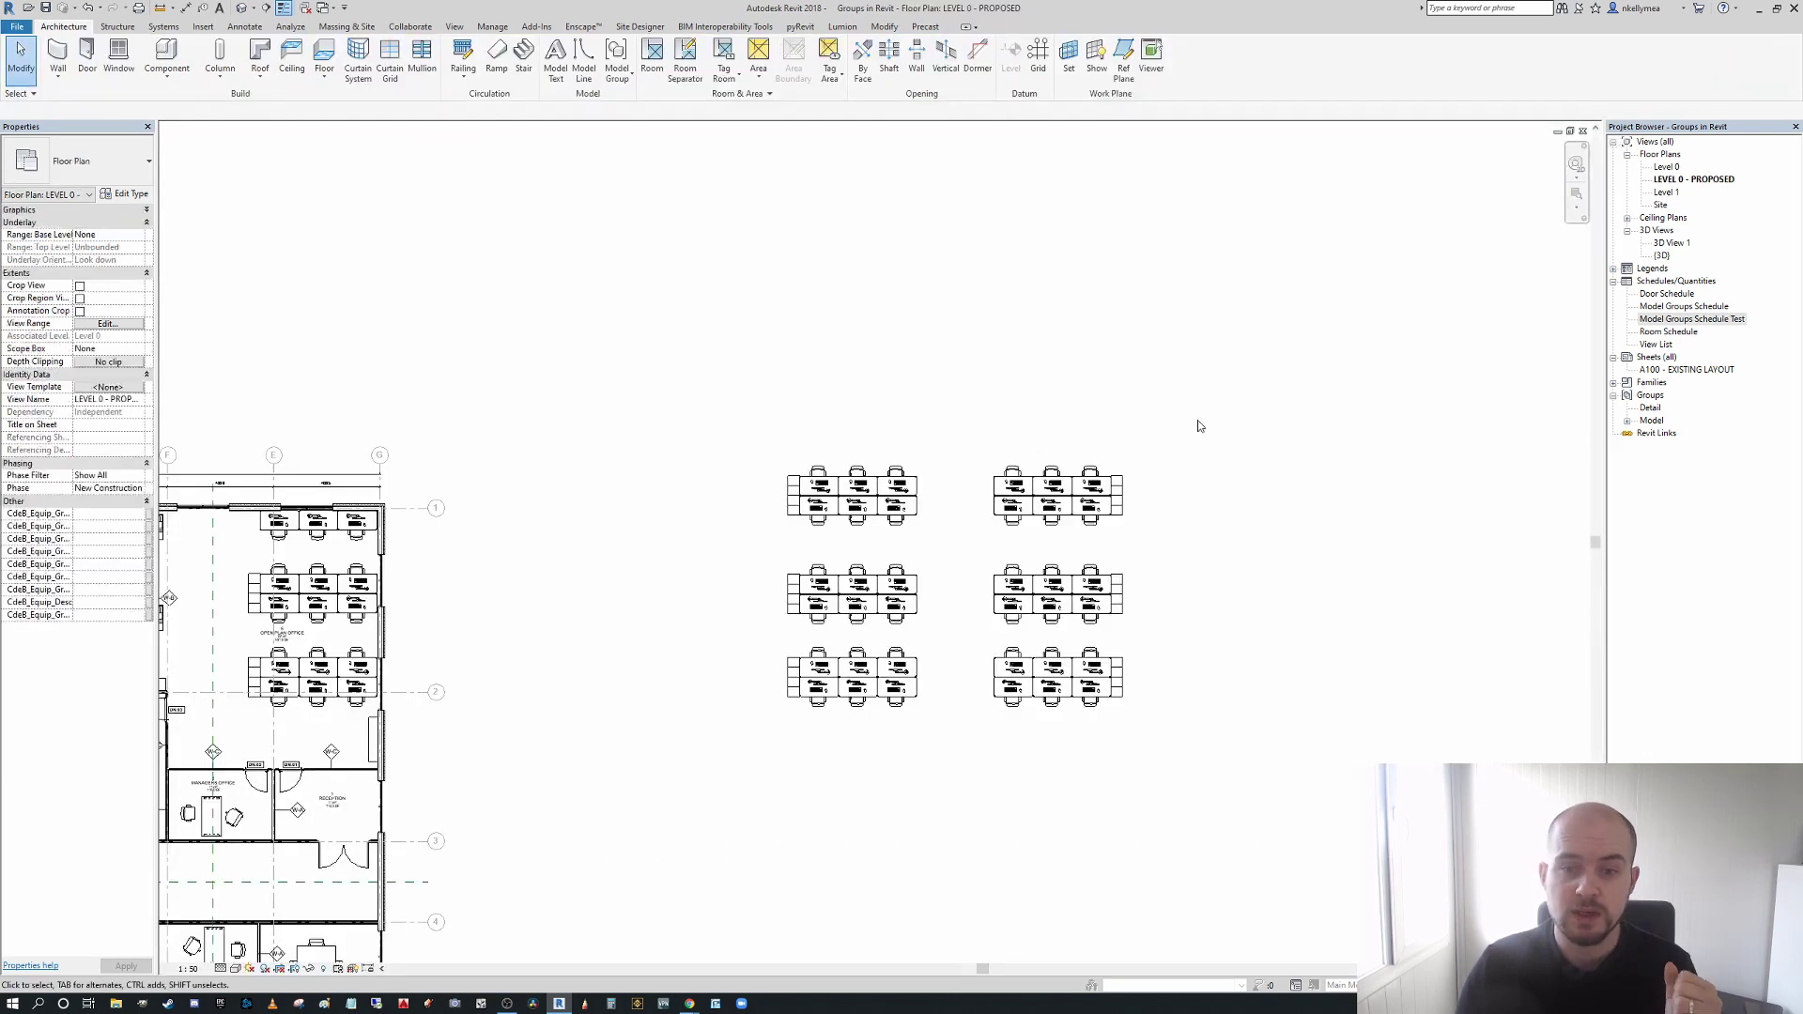
- Examine the ungrouped north-west desk cluster by selecting all its individual elements, and clear the selection
scroll(1122, 507, up, 3)
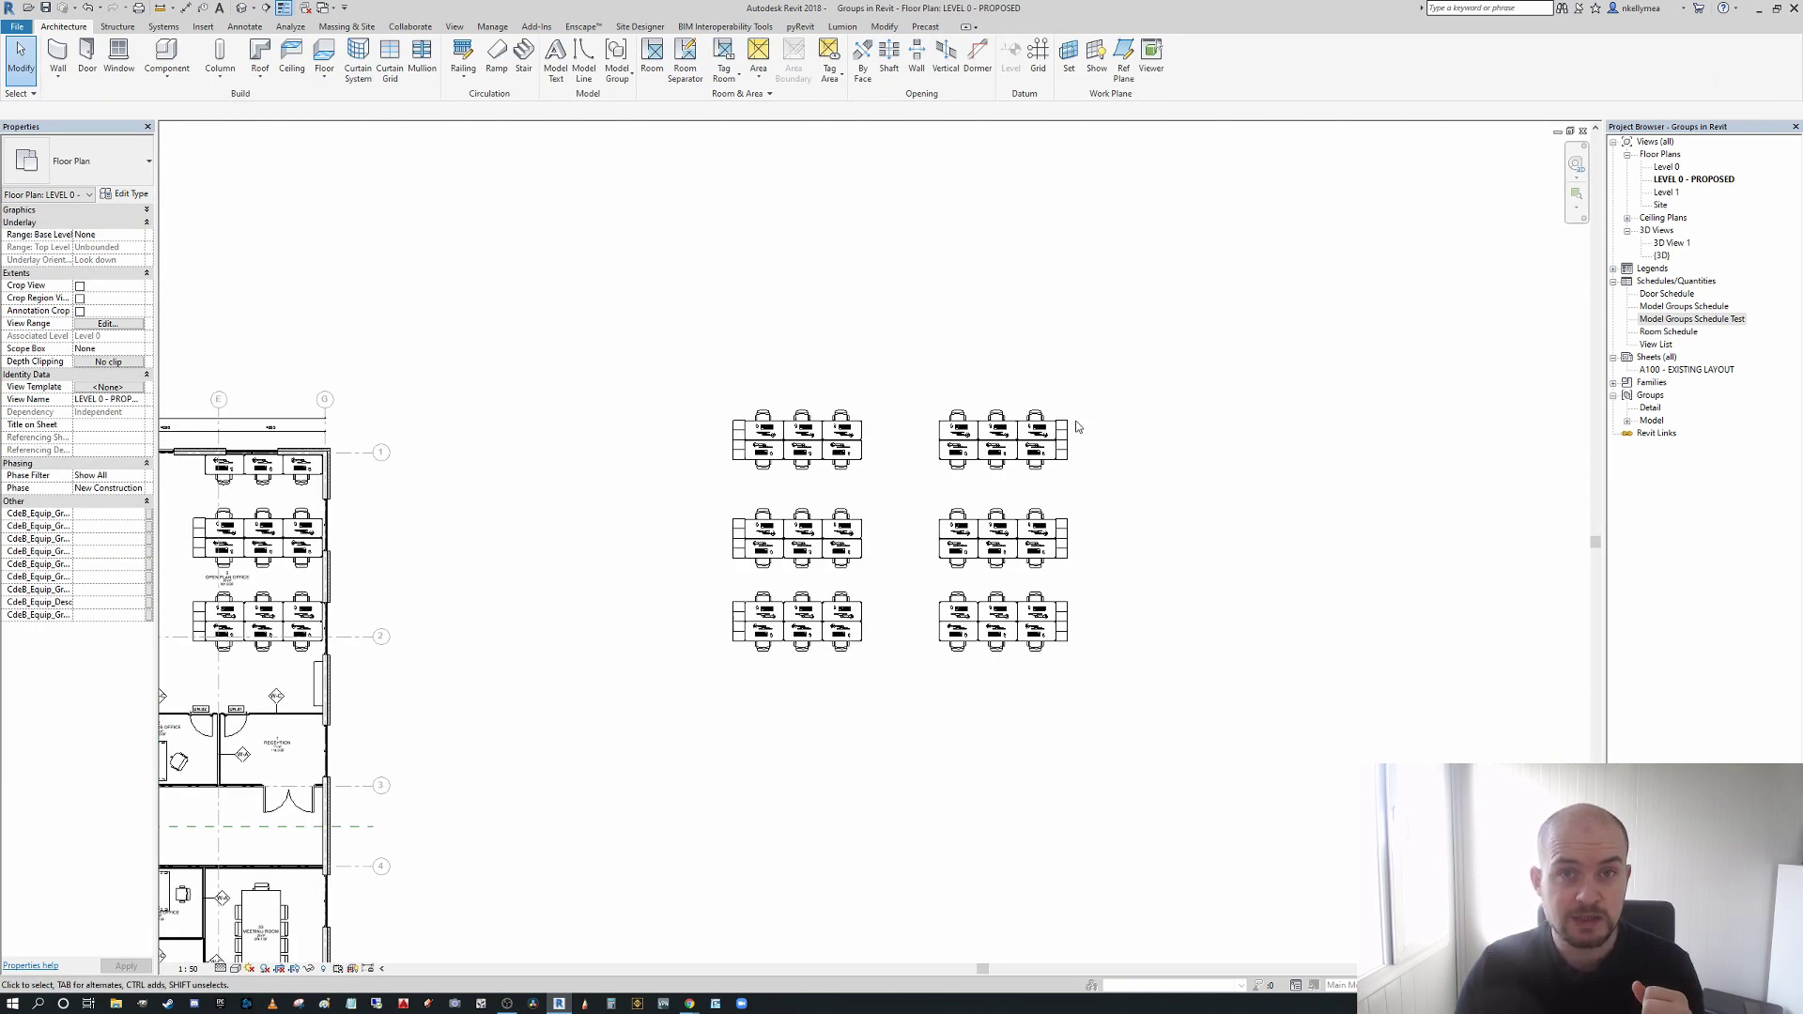
middle_drag(1111, 403, 1180, 443)
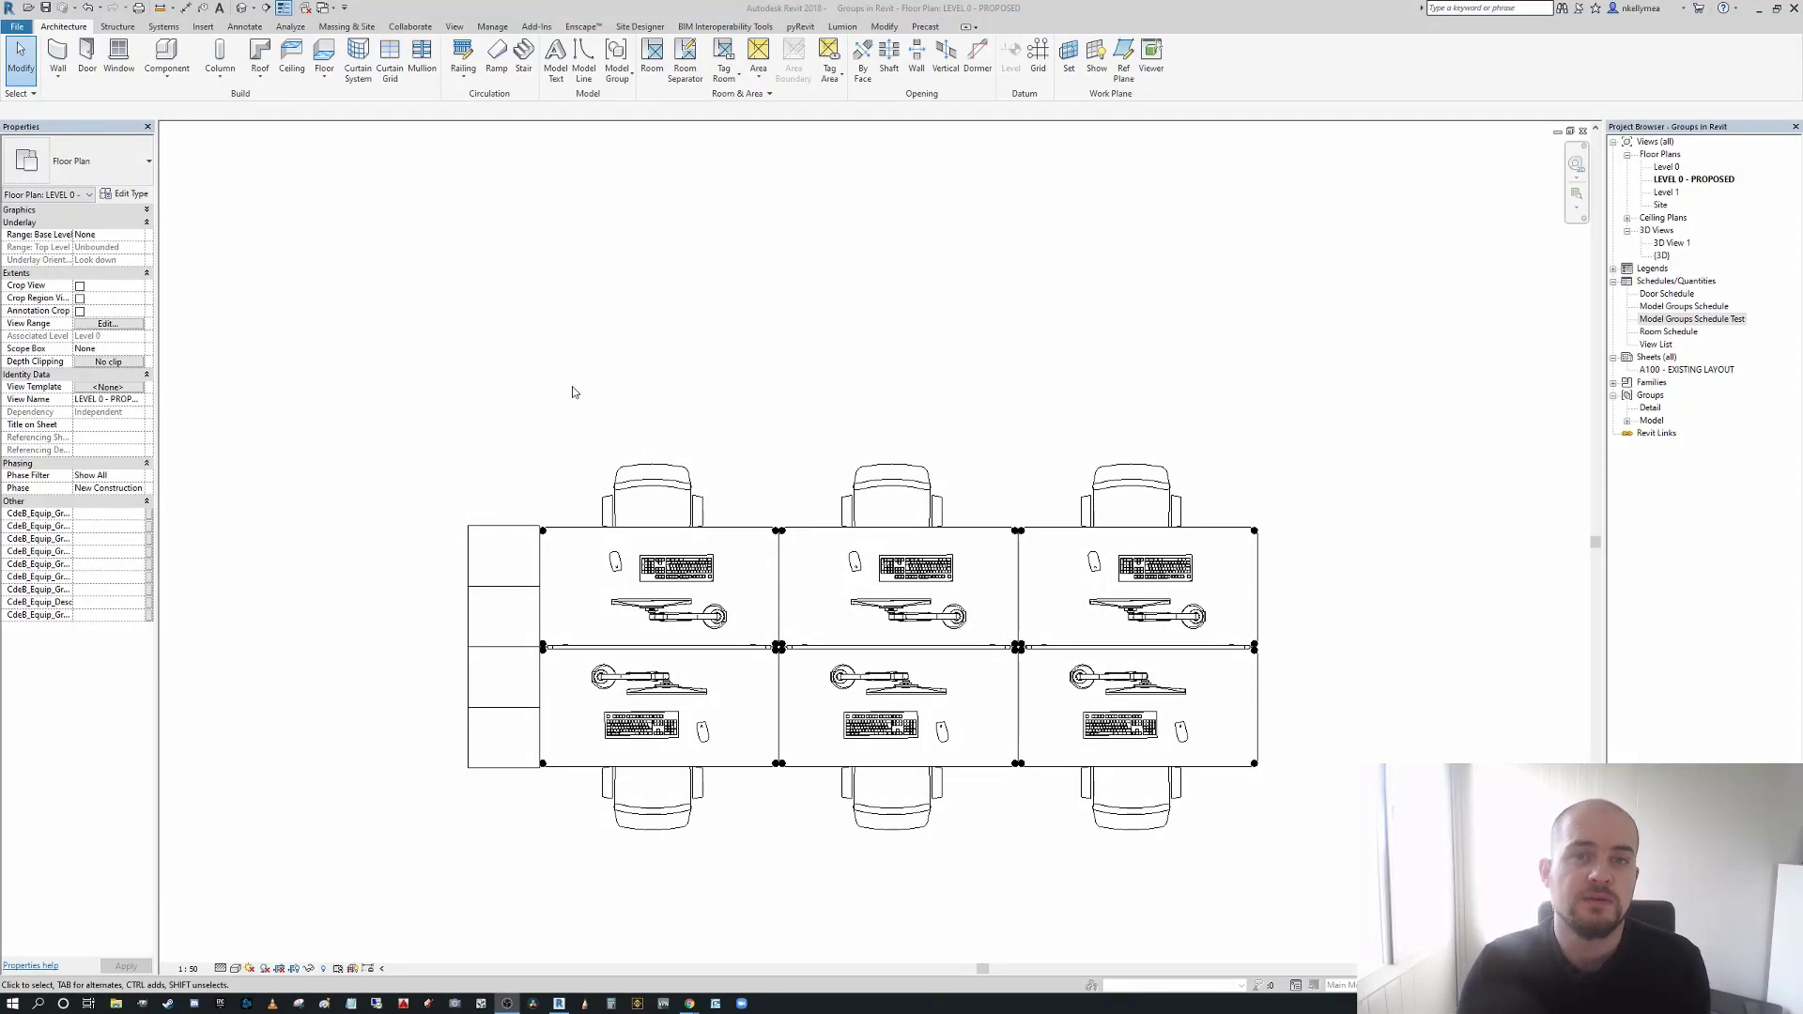
click(572, 386)
scroll(572, 386, down, 1)
middle_drag(574, 388, 671, 404)
scroll(733, 449, up, 1)
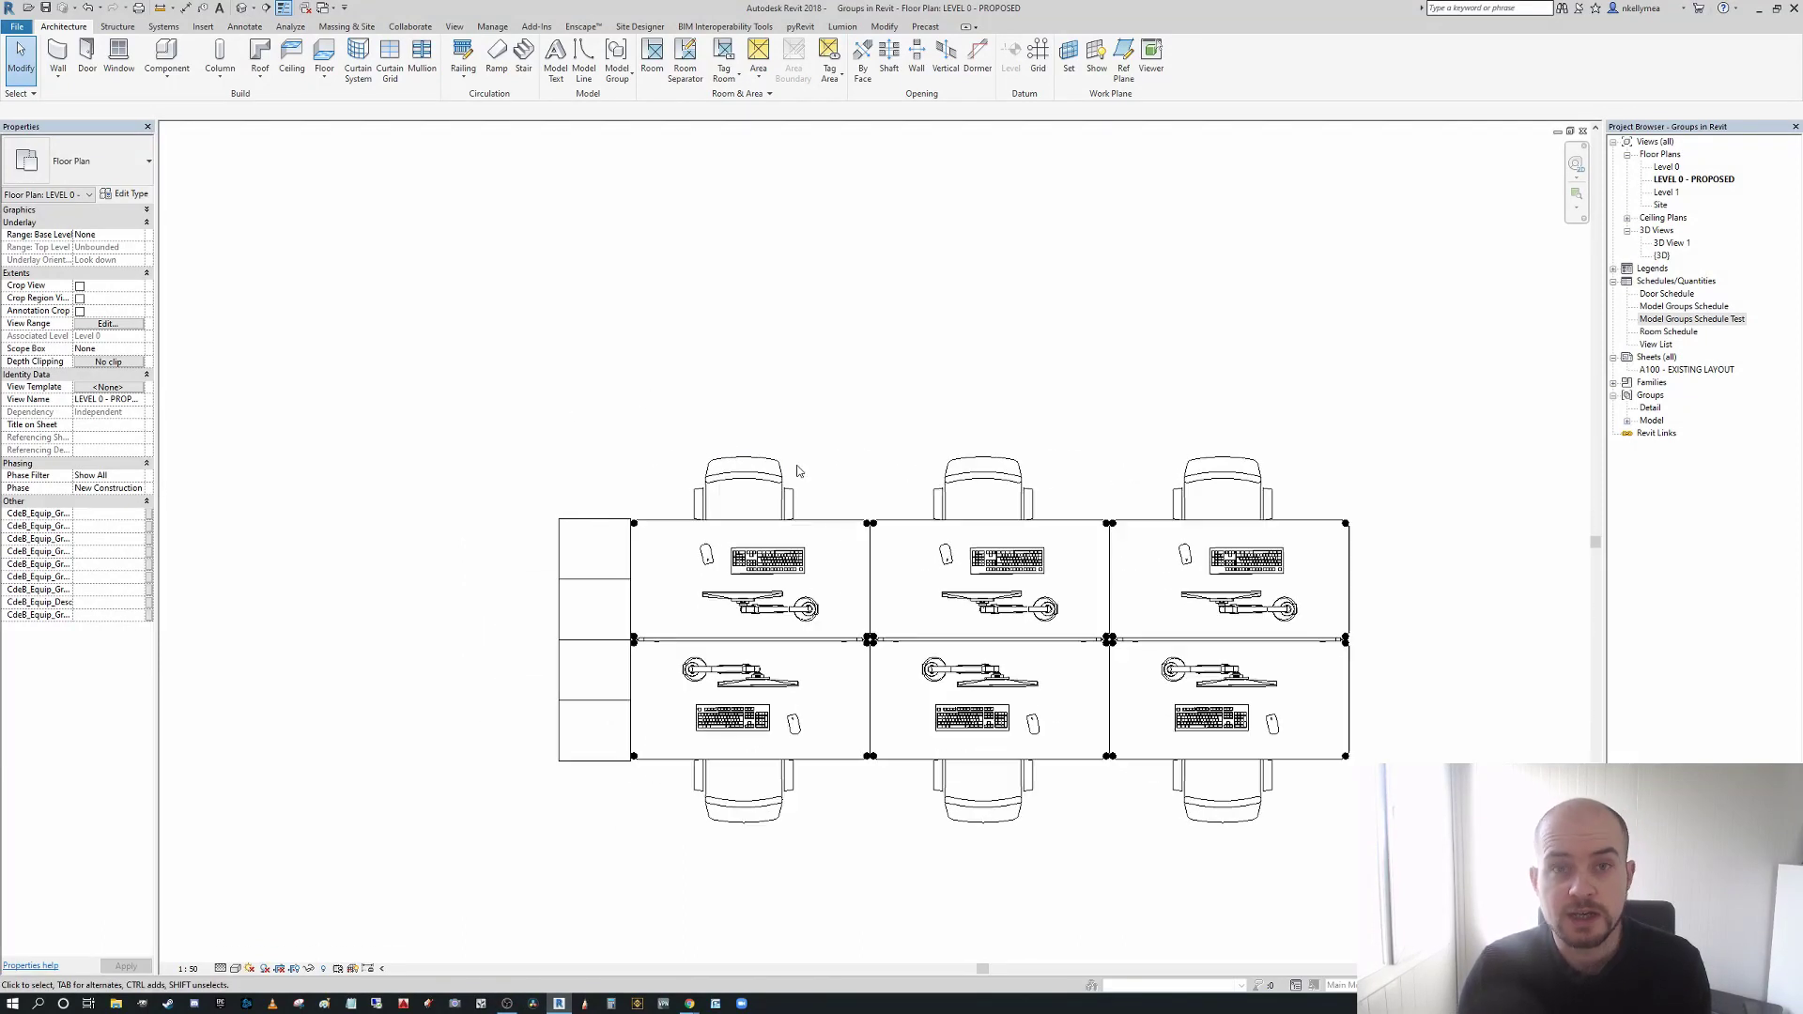
middle_drag(837, 490, 730, 495)
drag(323, 368, 1328, 883)
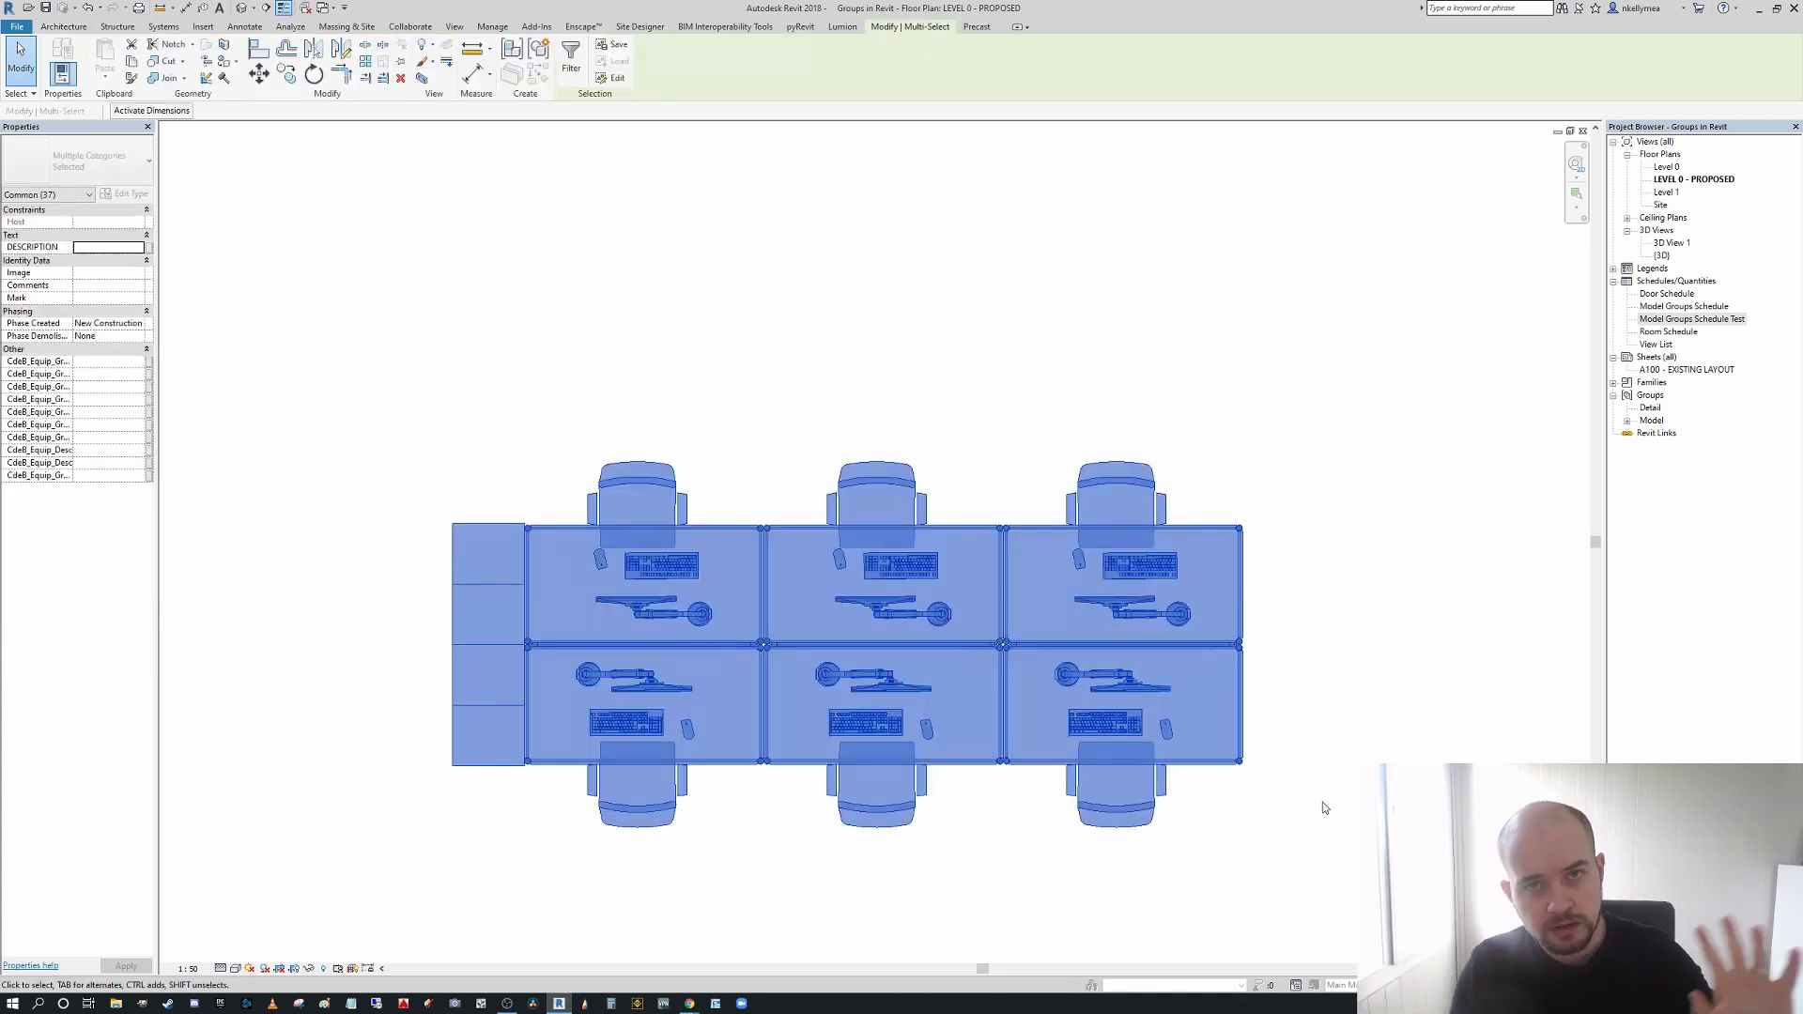
click(1235, 453)
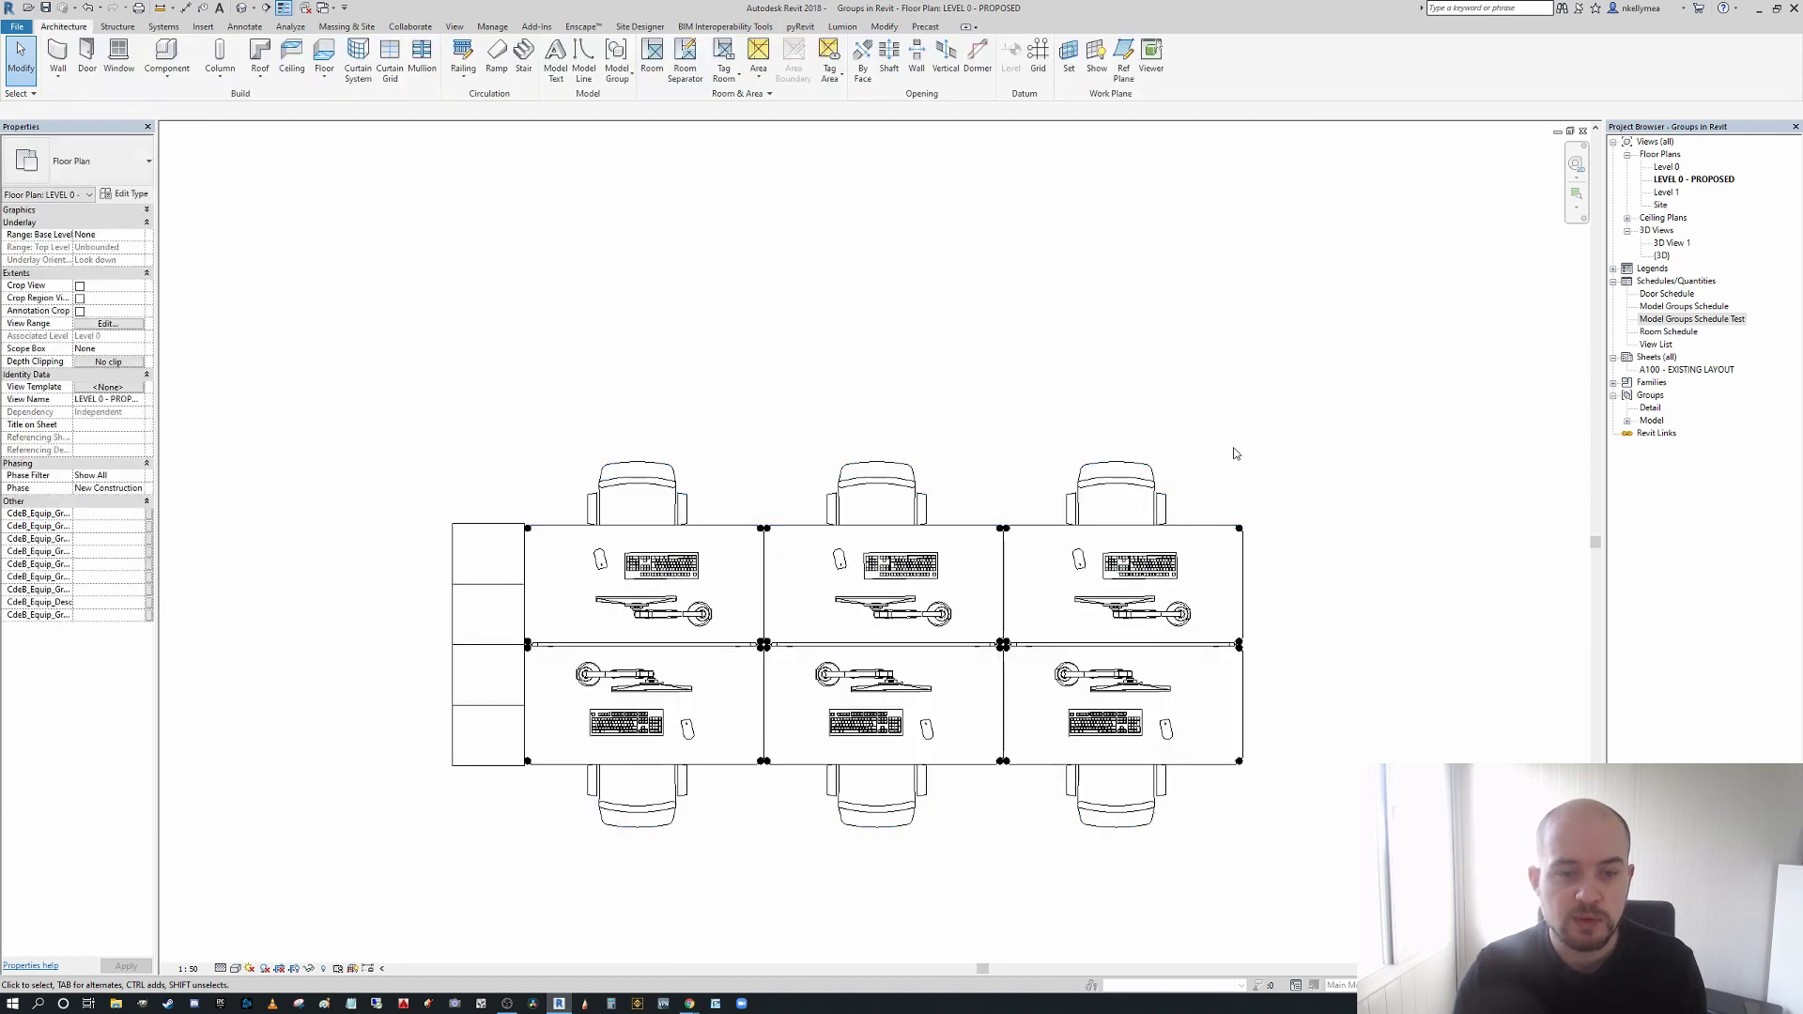
- Compare selecting the whole array of ungrouped desk clusters with selecting only the three northernmost clusters of its western column, and clear the selection
scroll(1169, 460, down, 2)
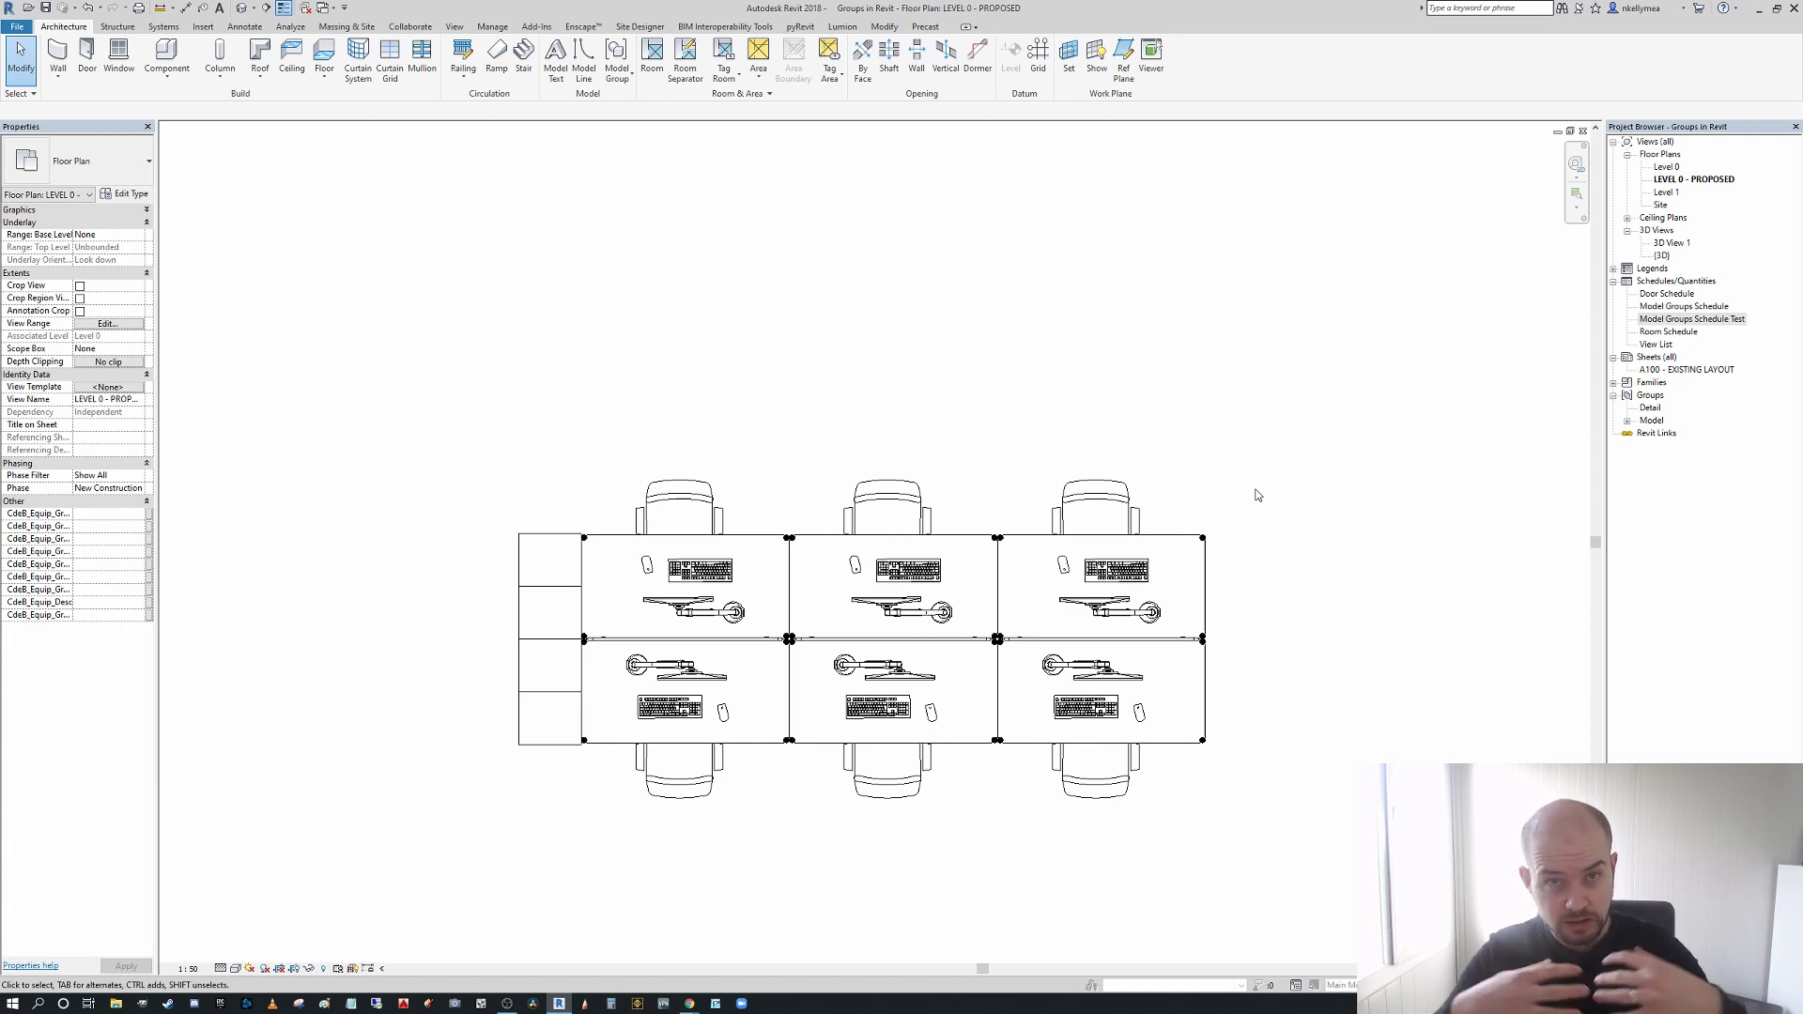
scroll(1279, 488, down, 1)
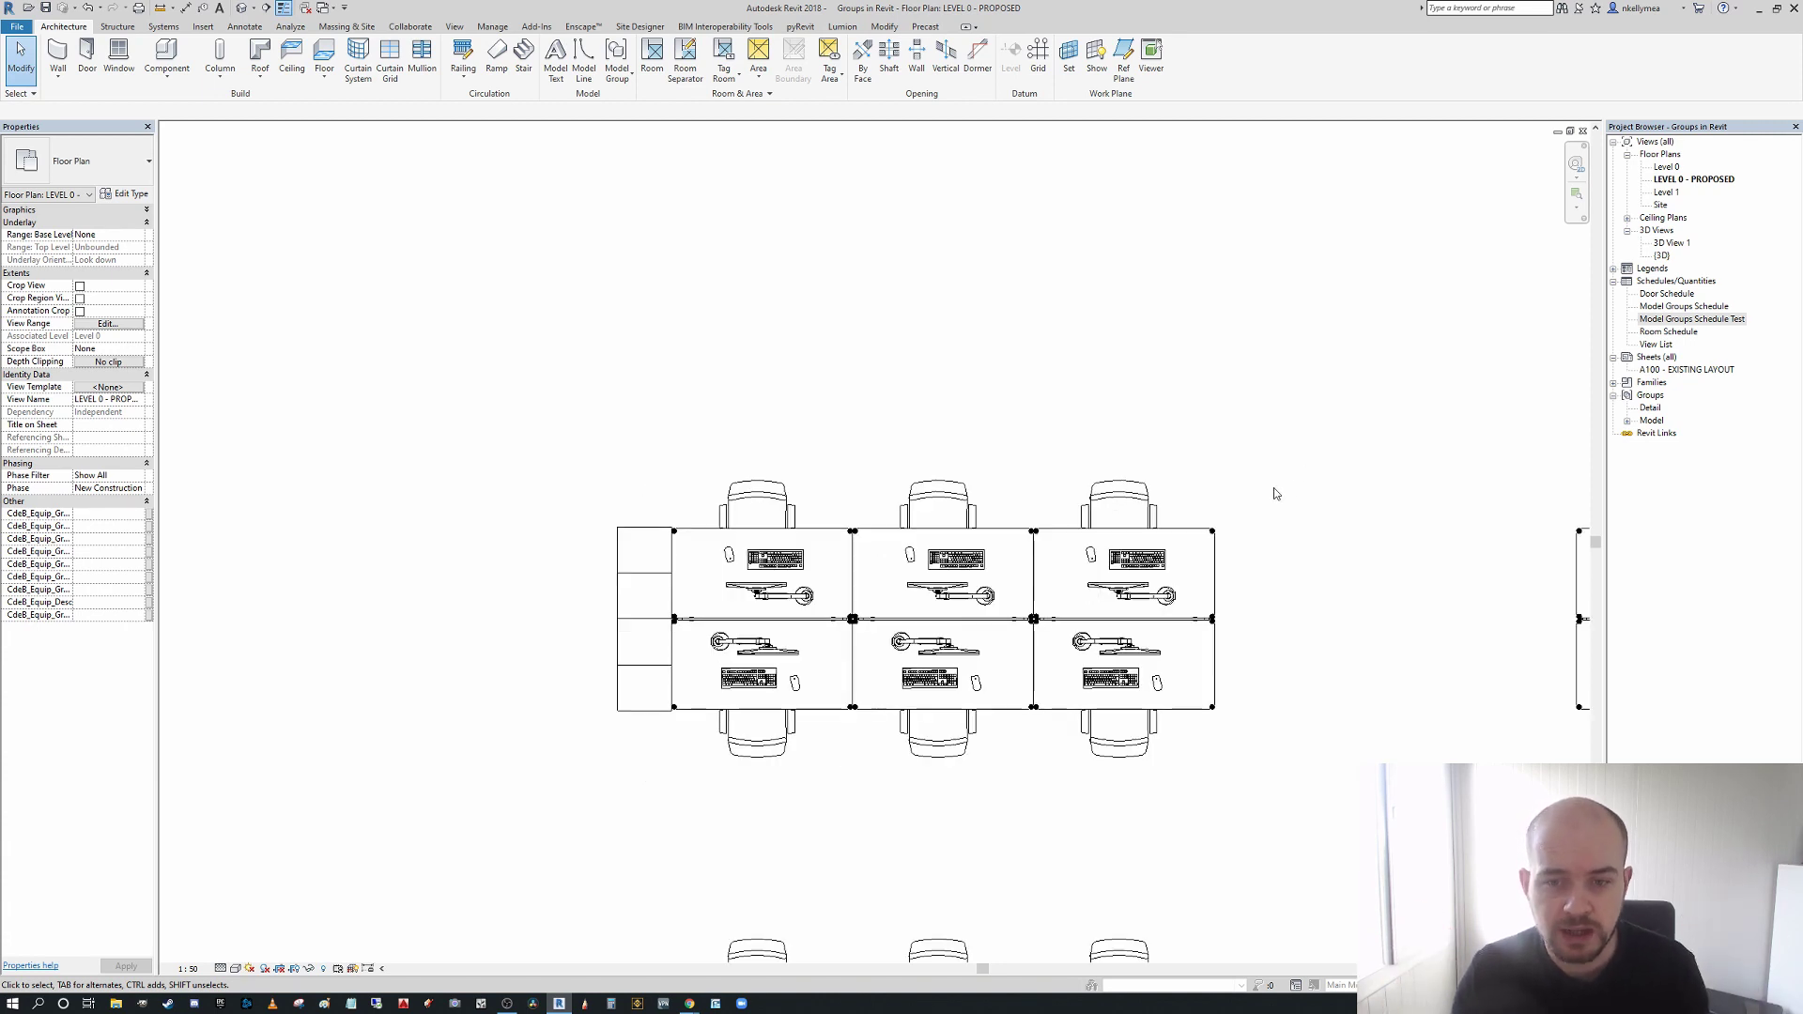
middle_drag(1275, 489, 1298, 512)
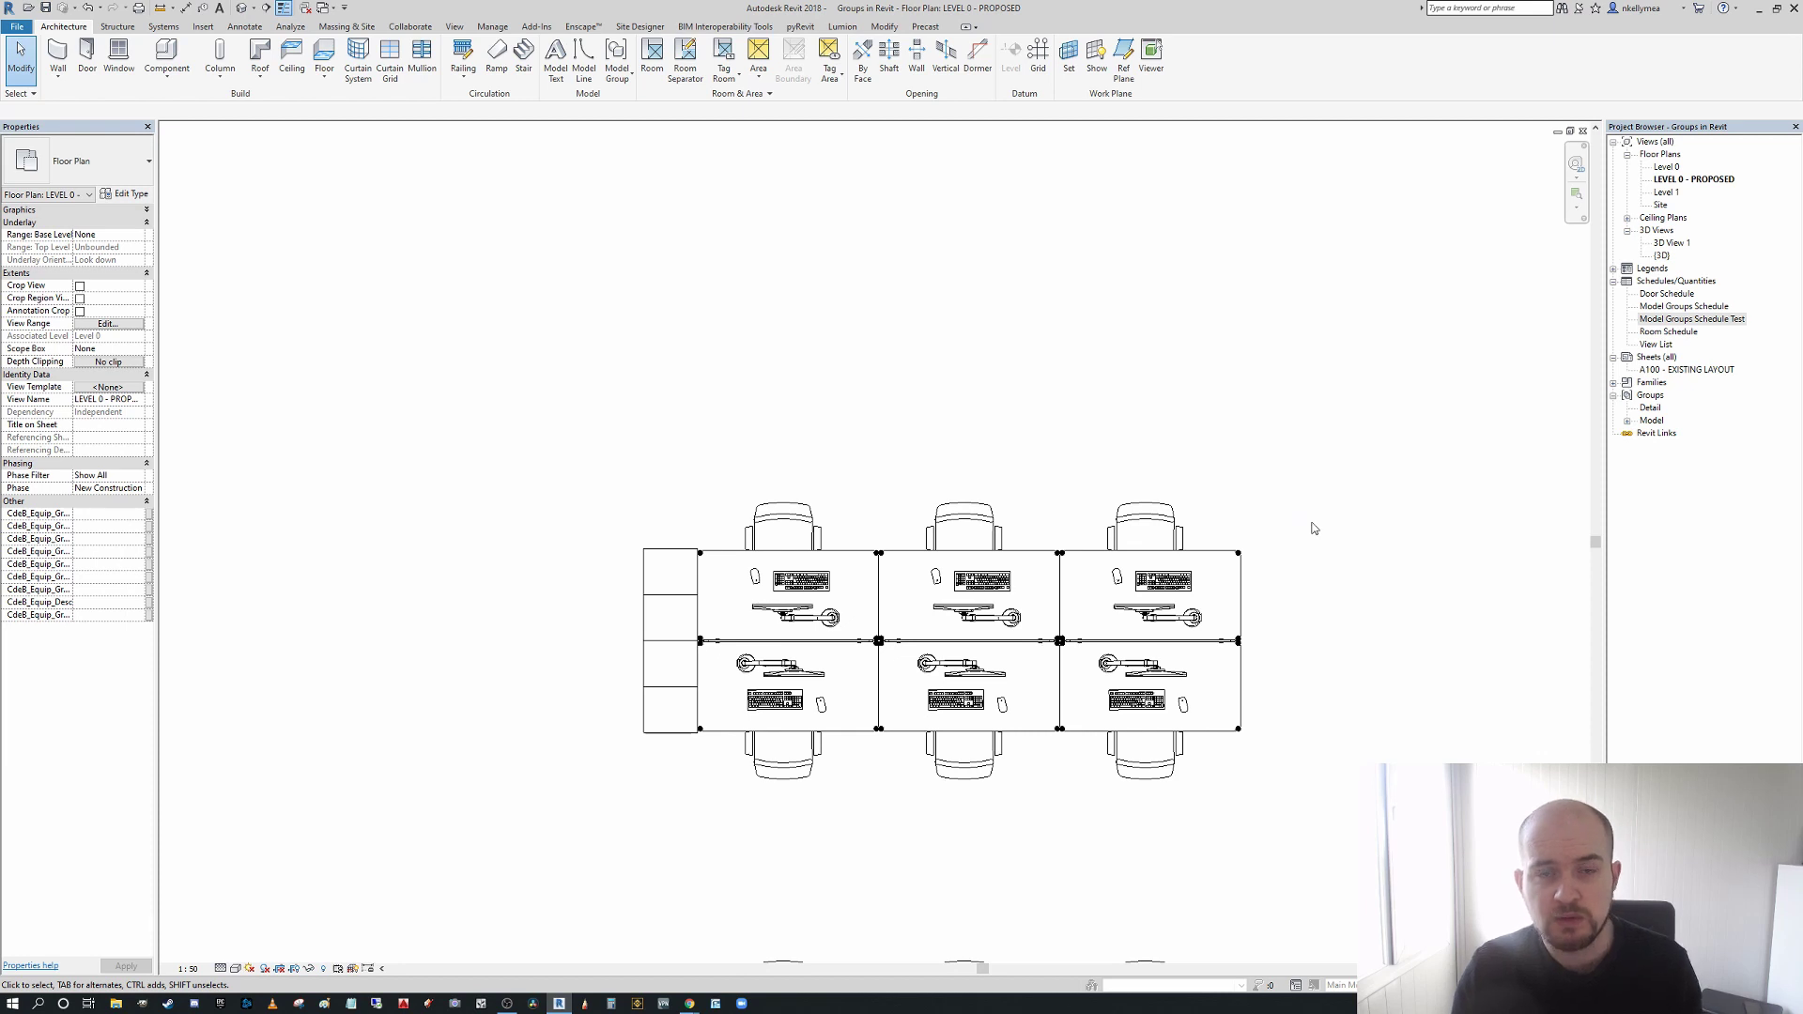
middle_drag(1314, 567, 1361, 568)
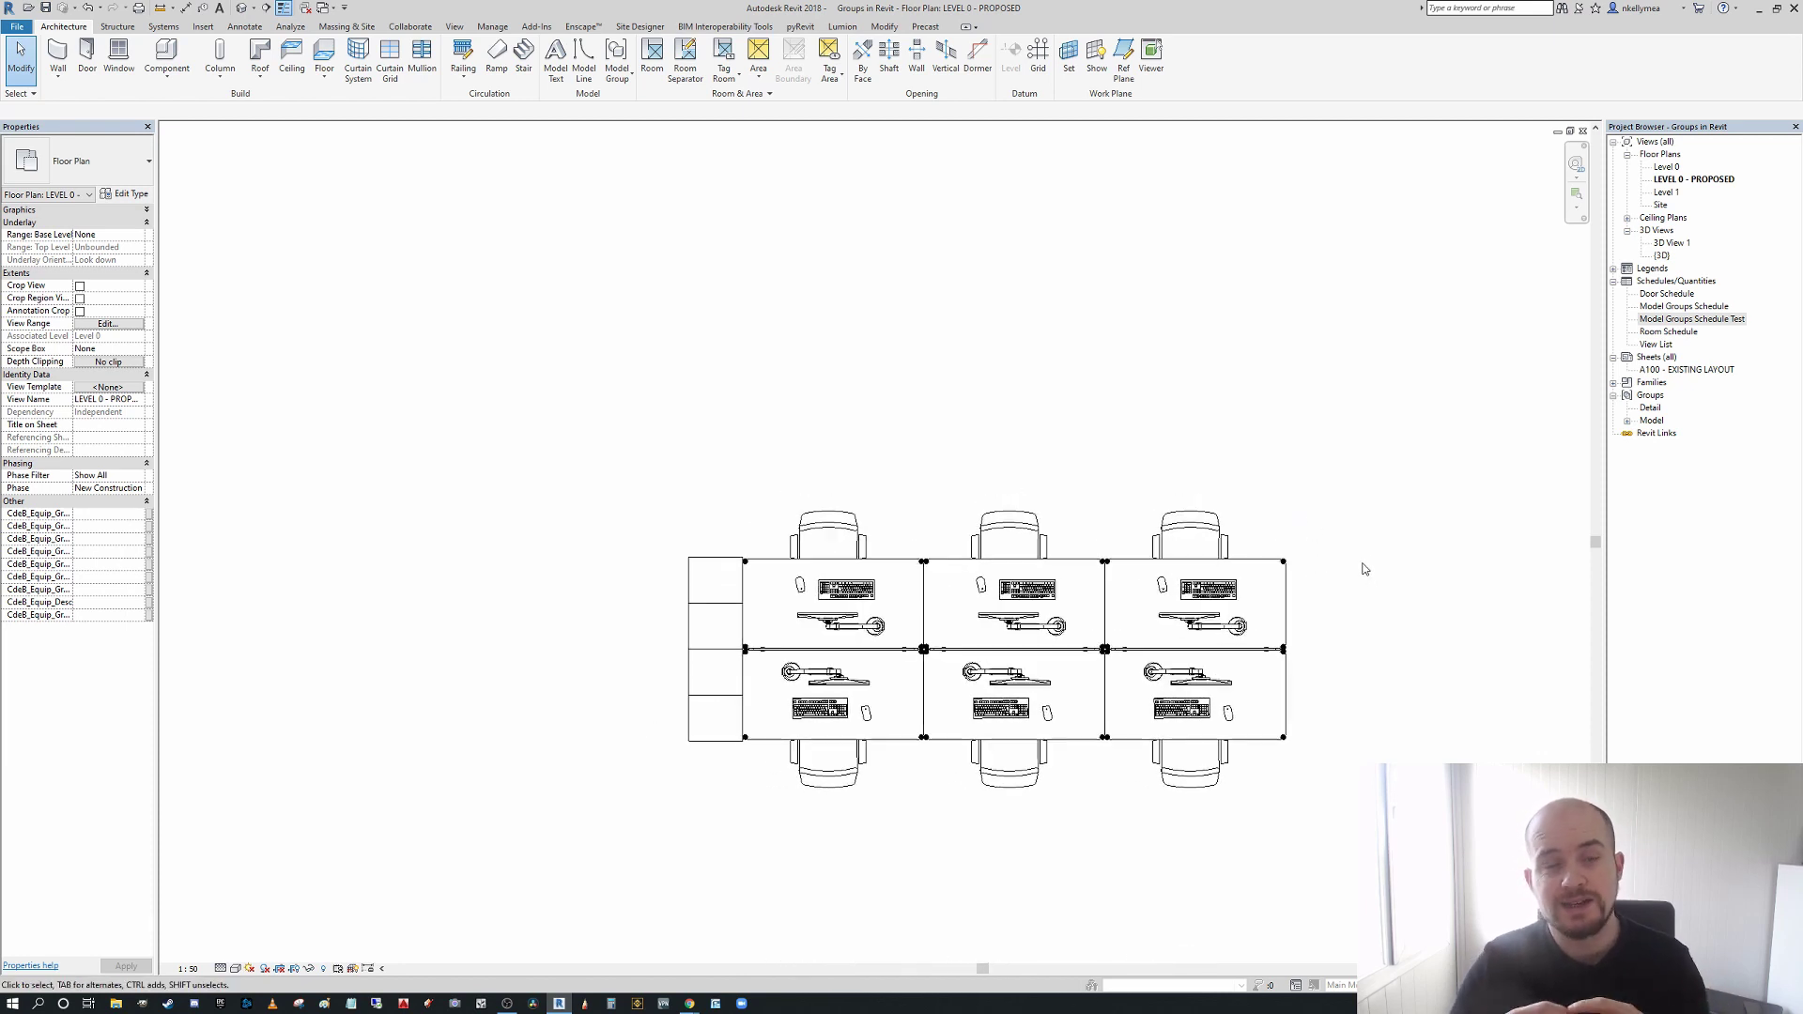
scroll(1254, 539, down, 2)
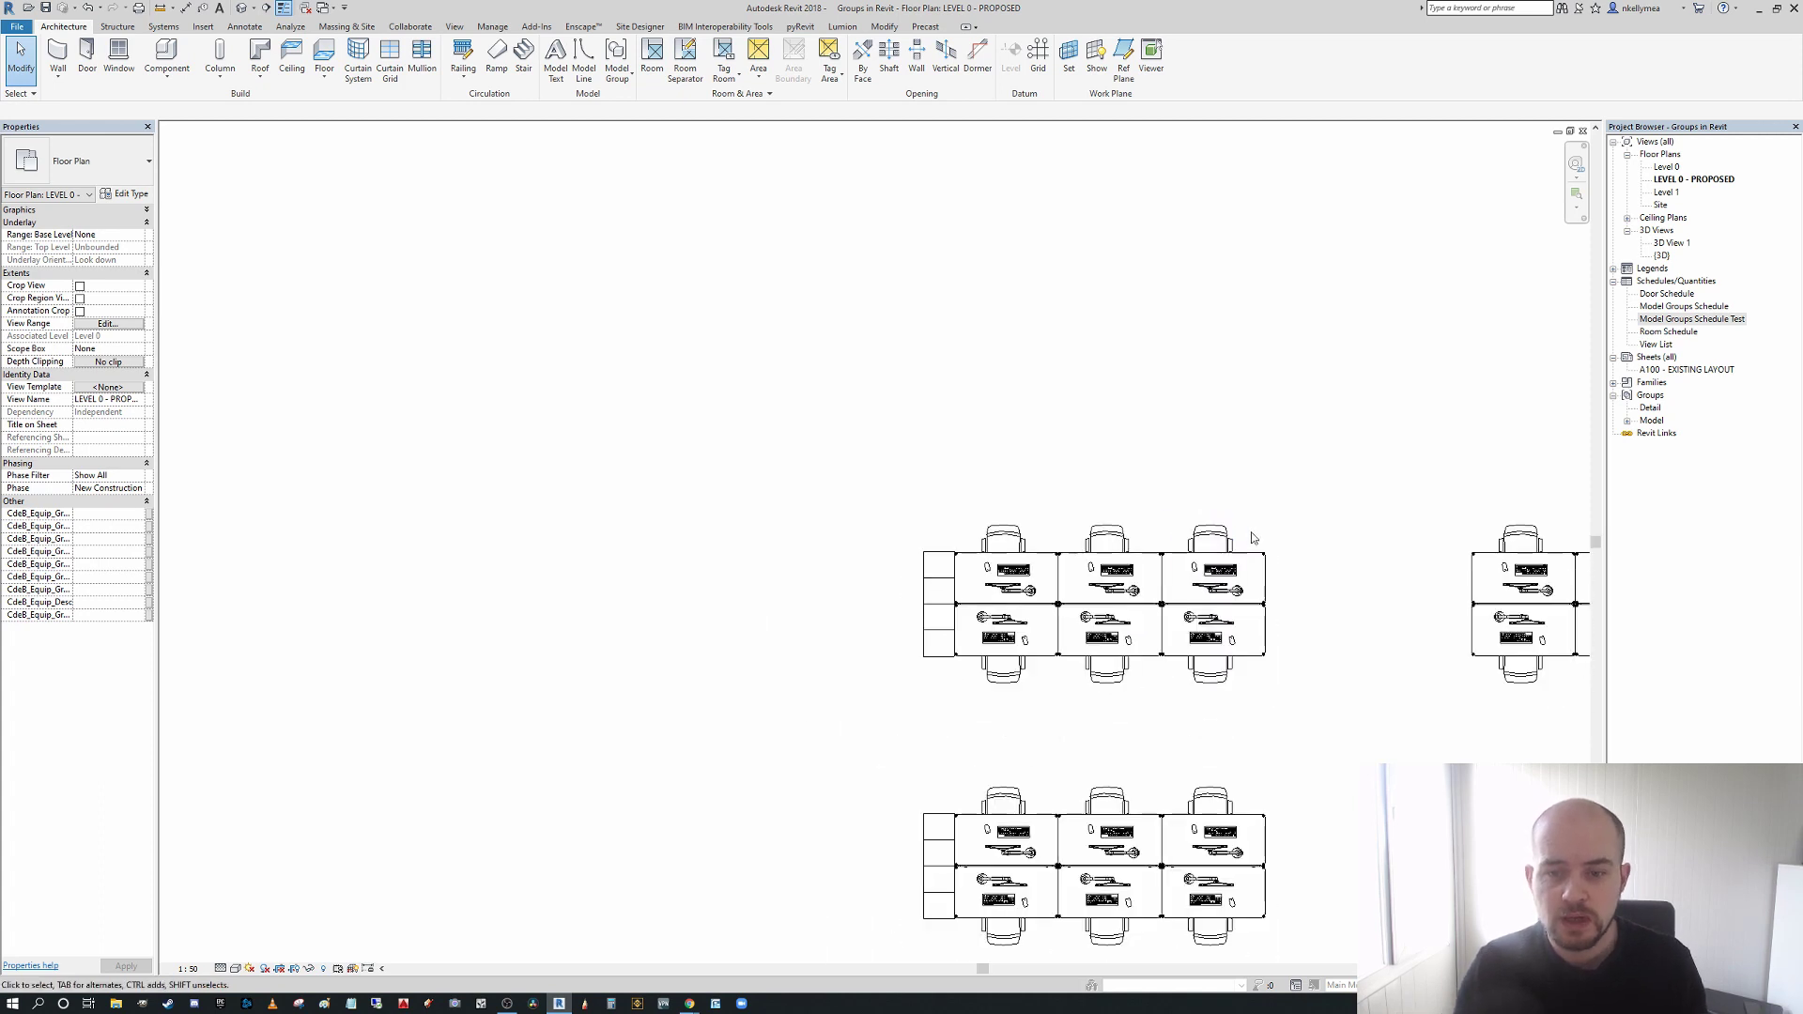
scroll(1254, 539, down, 5)
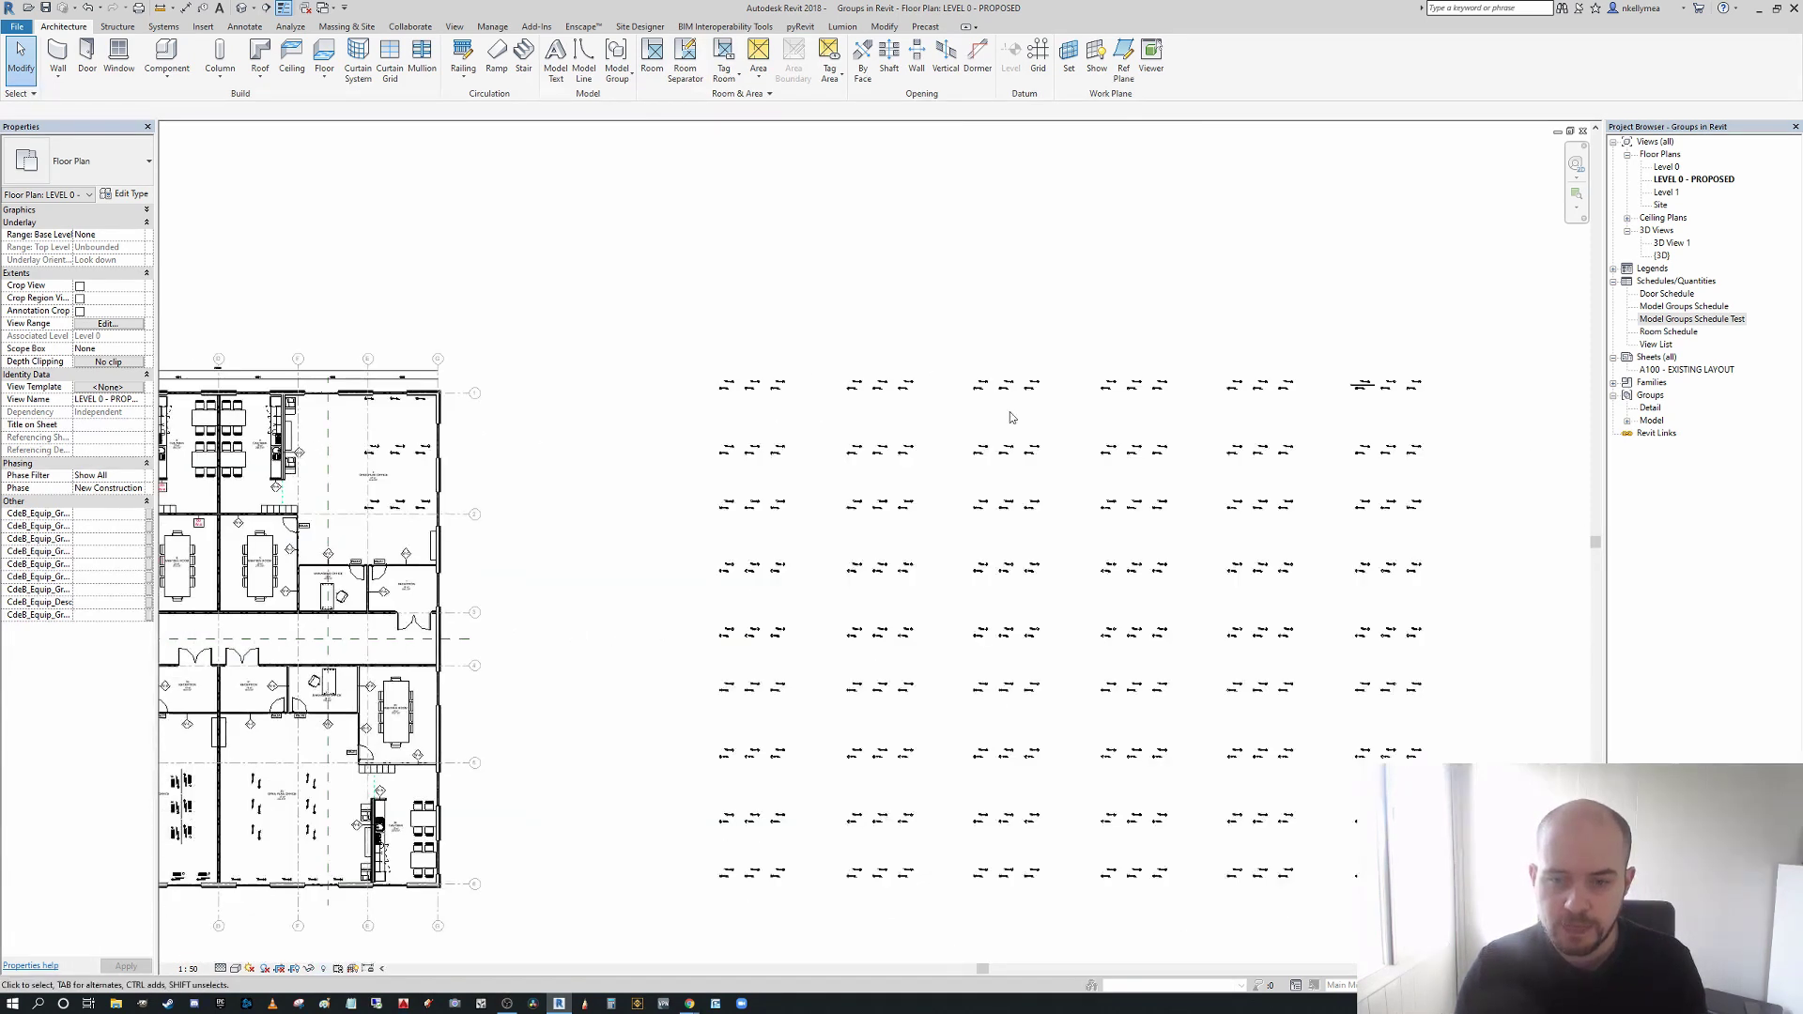
scroll(1009, 418, down, 1)
drag(685, 315, 1457, 903)
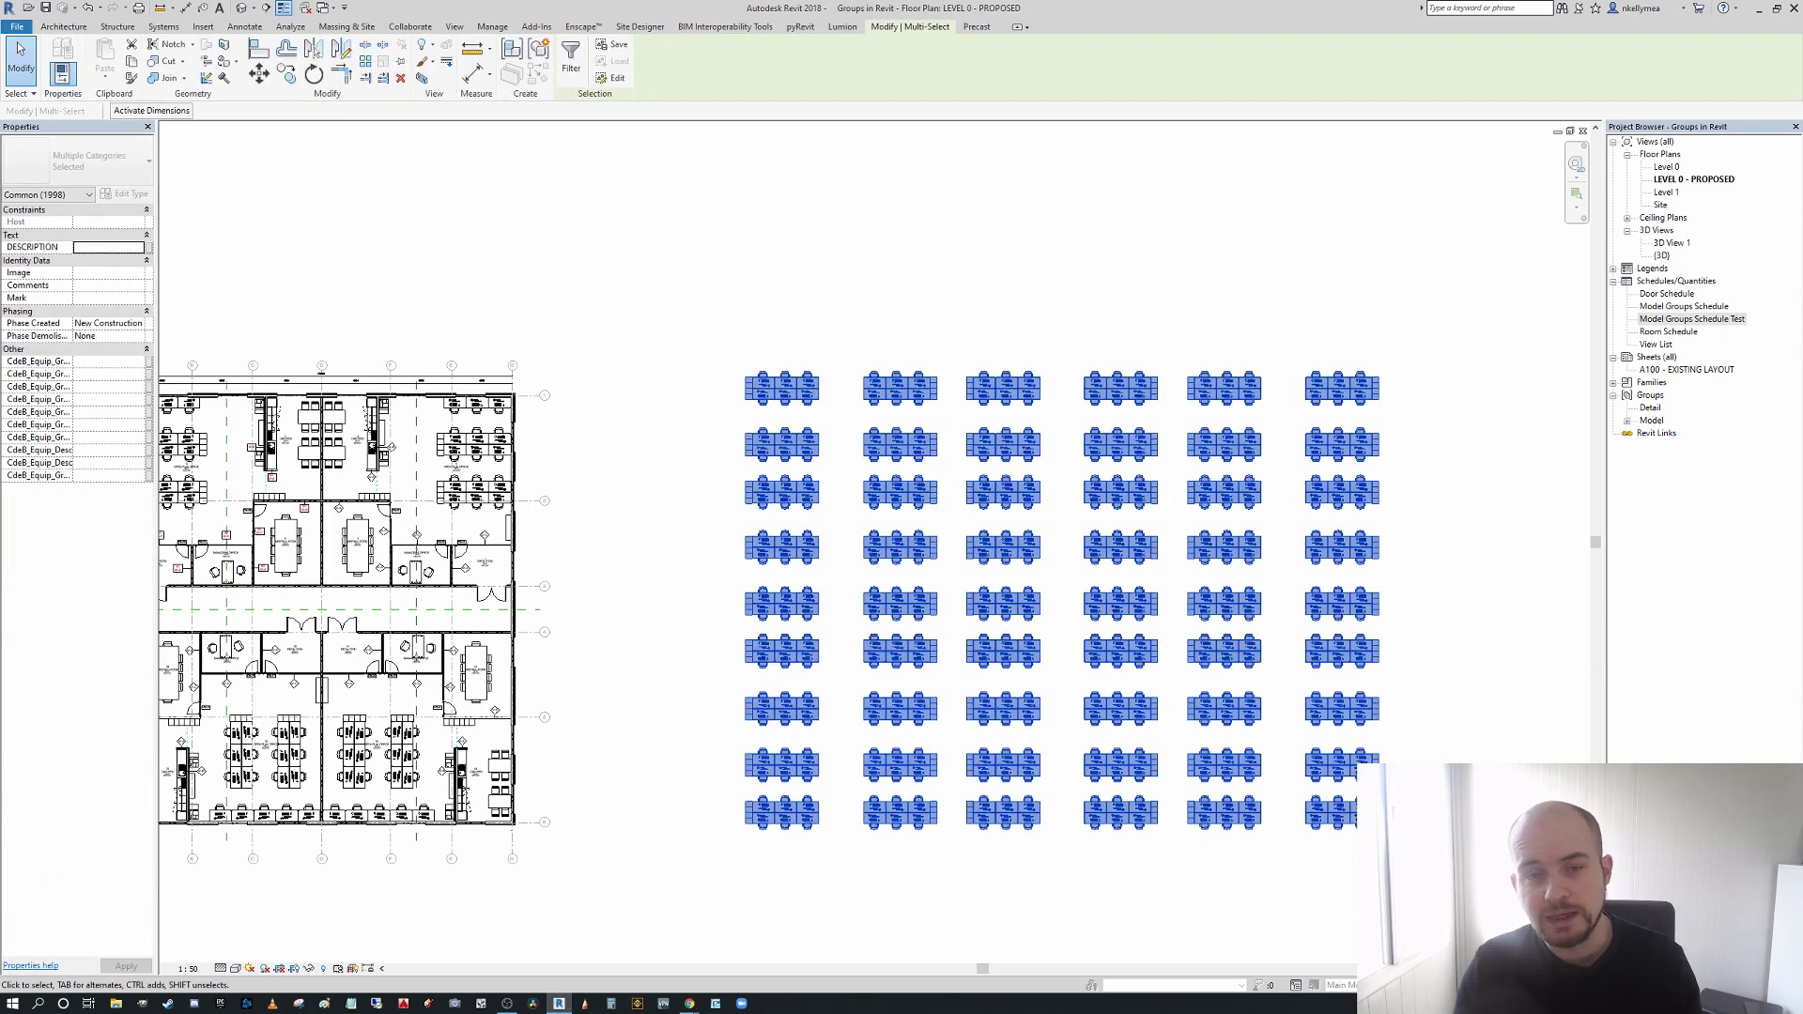
click(835, 506)
drag(714, 349, 841, 522)
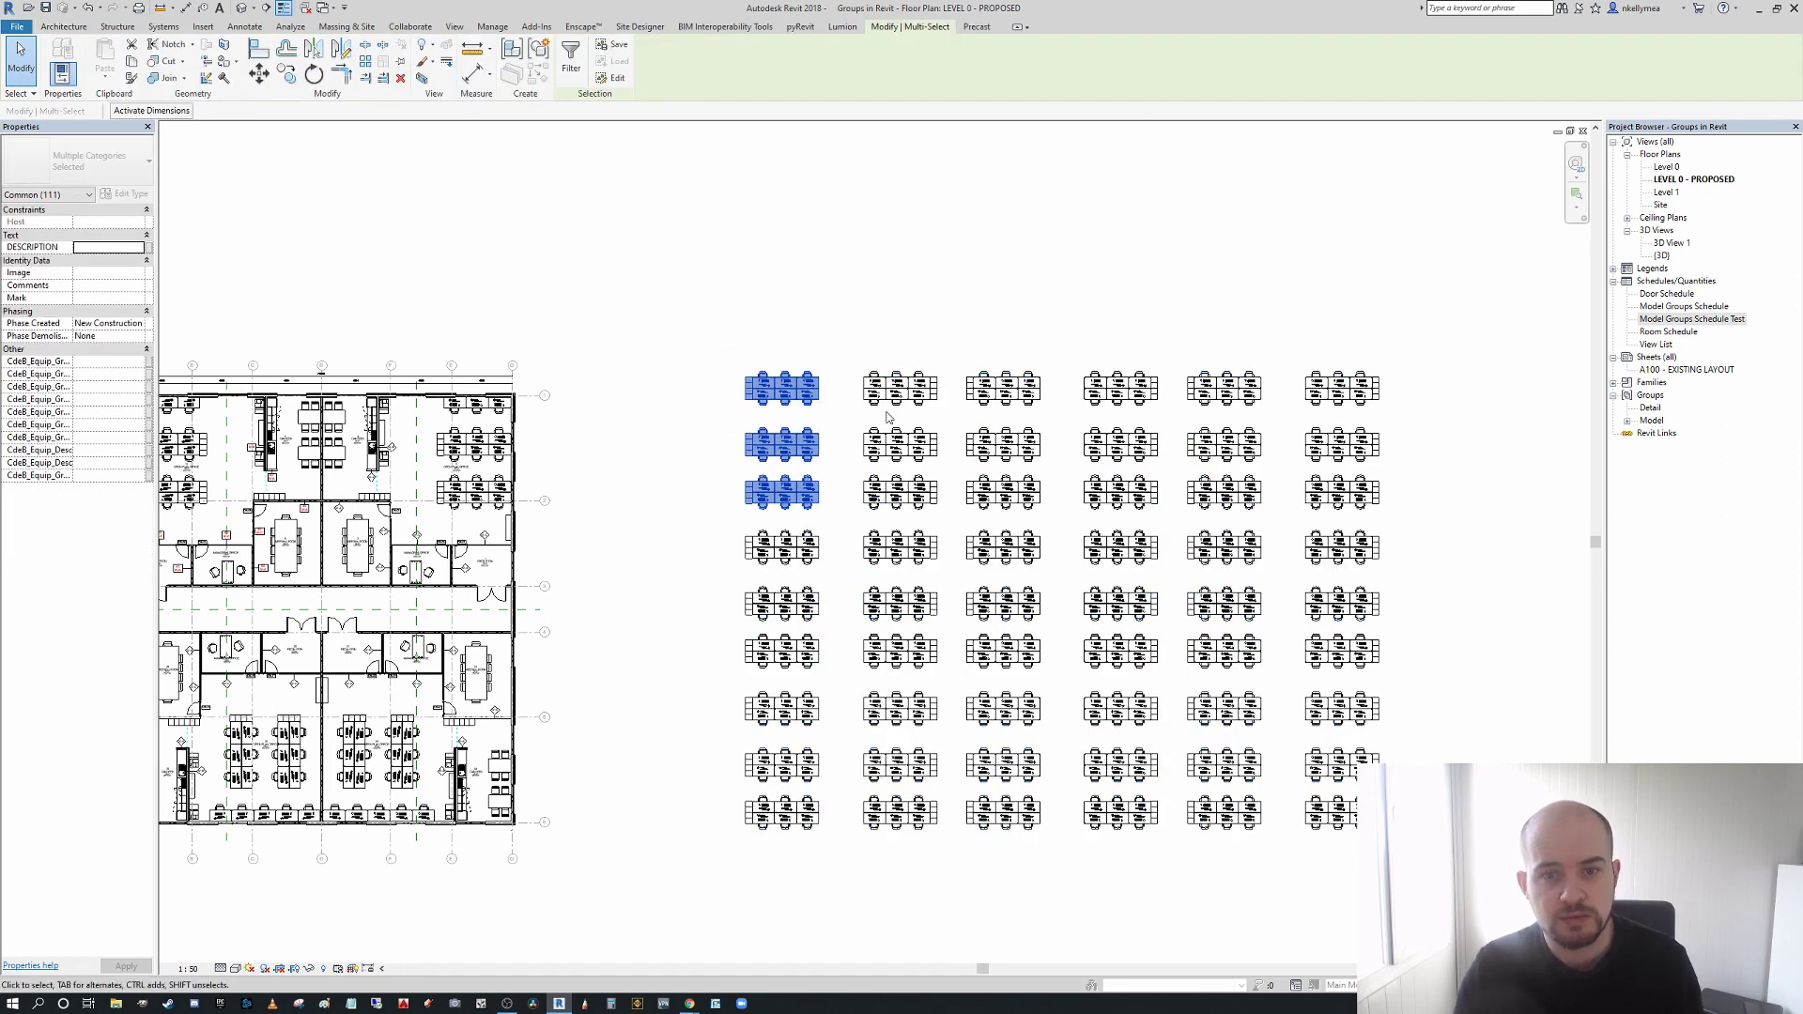
click(821, 273)
drag(657, 320, 828, 546)
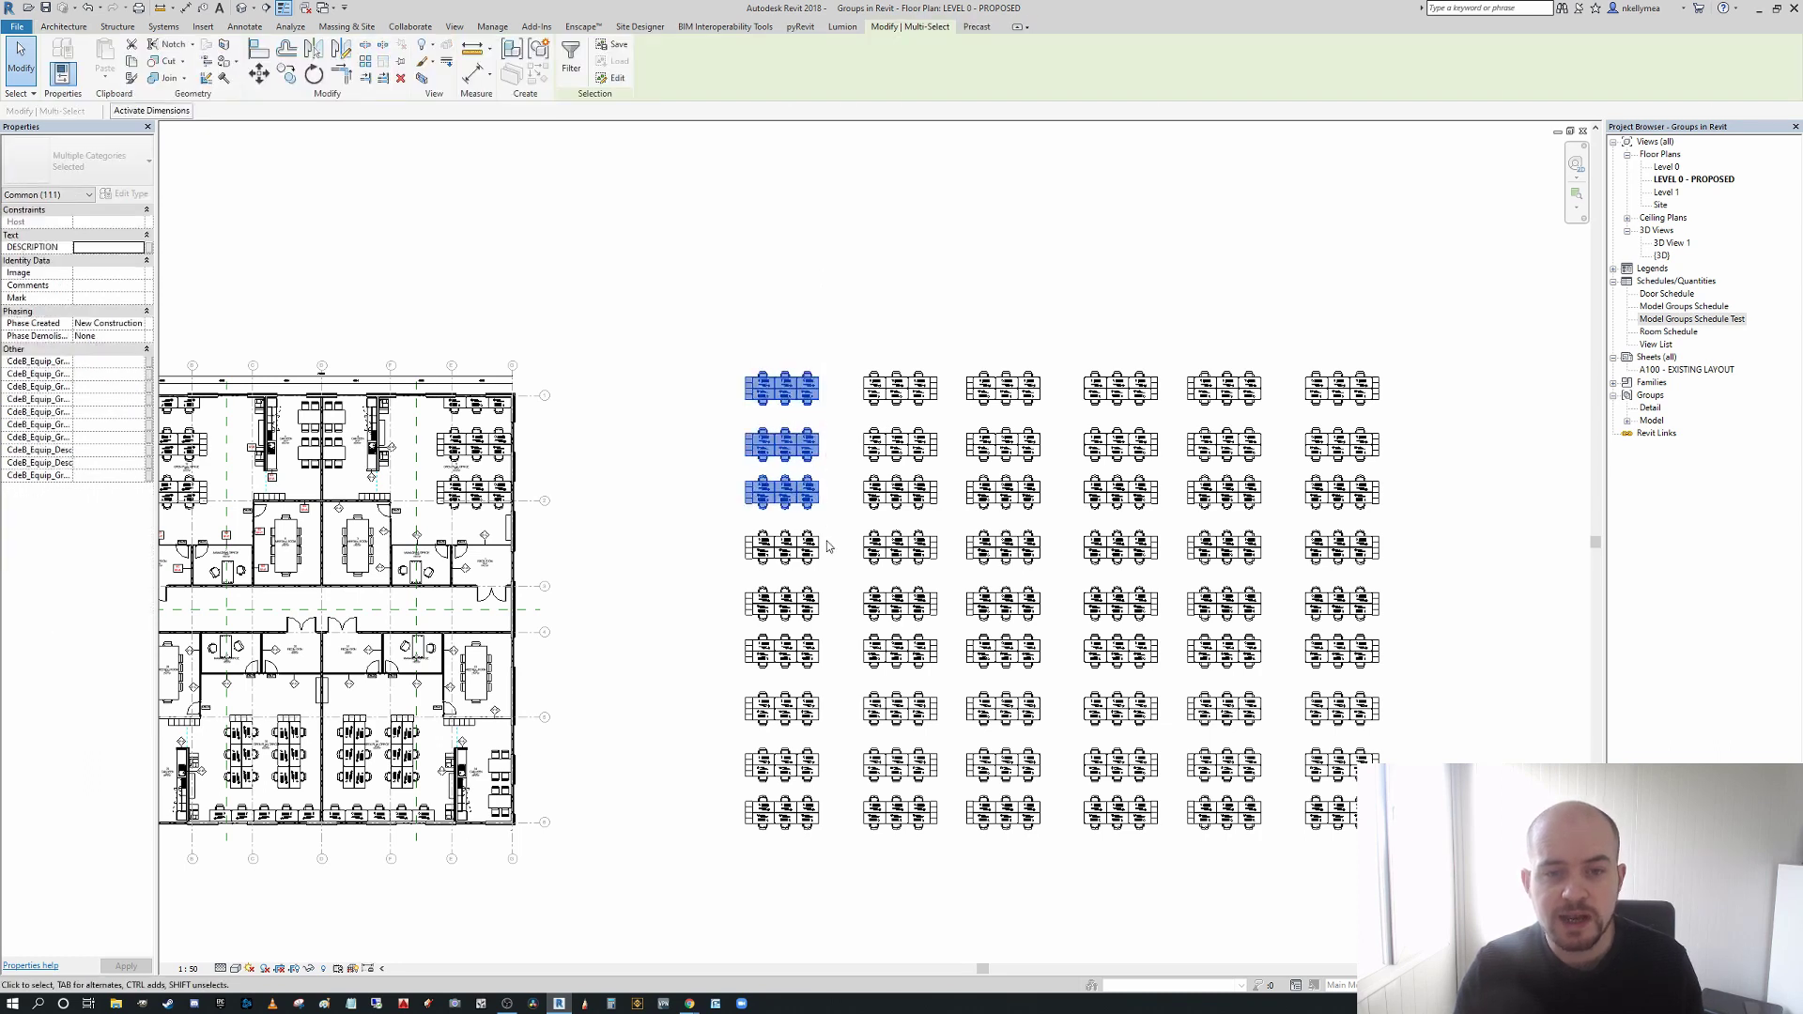
click(842, 197)
drag(634, 233, 1475, 932)
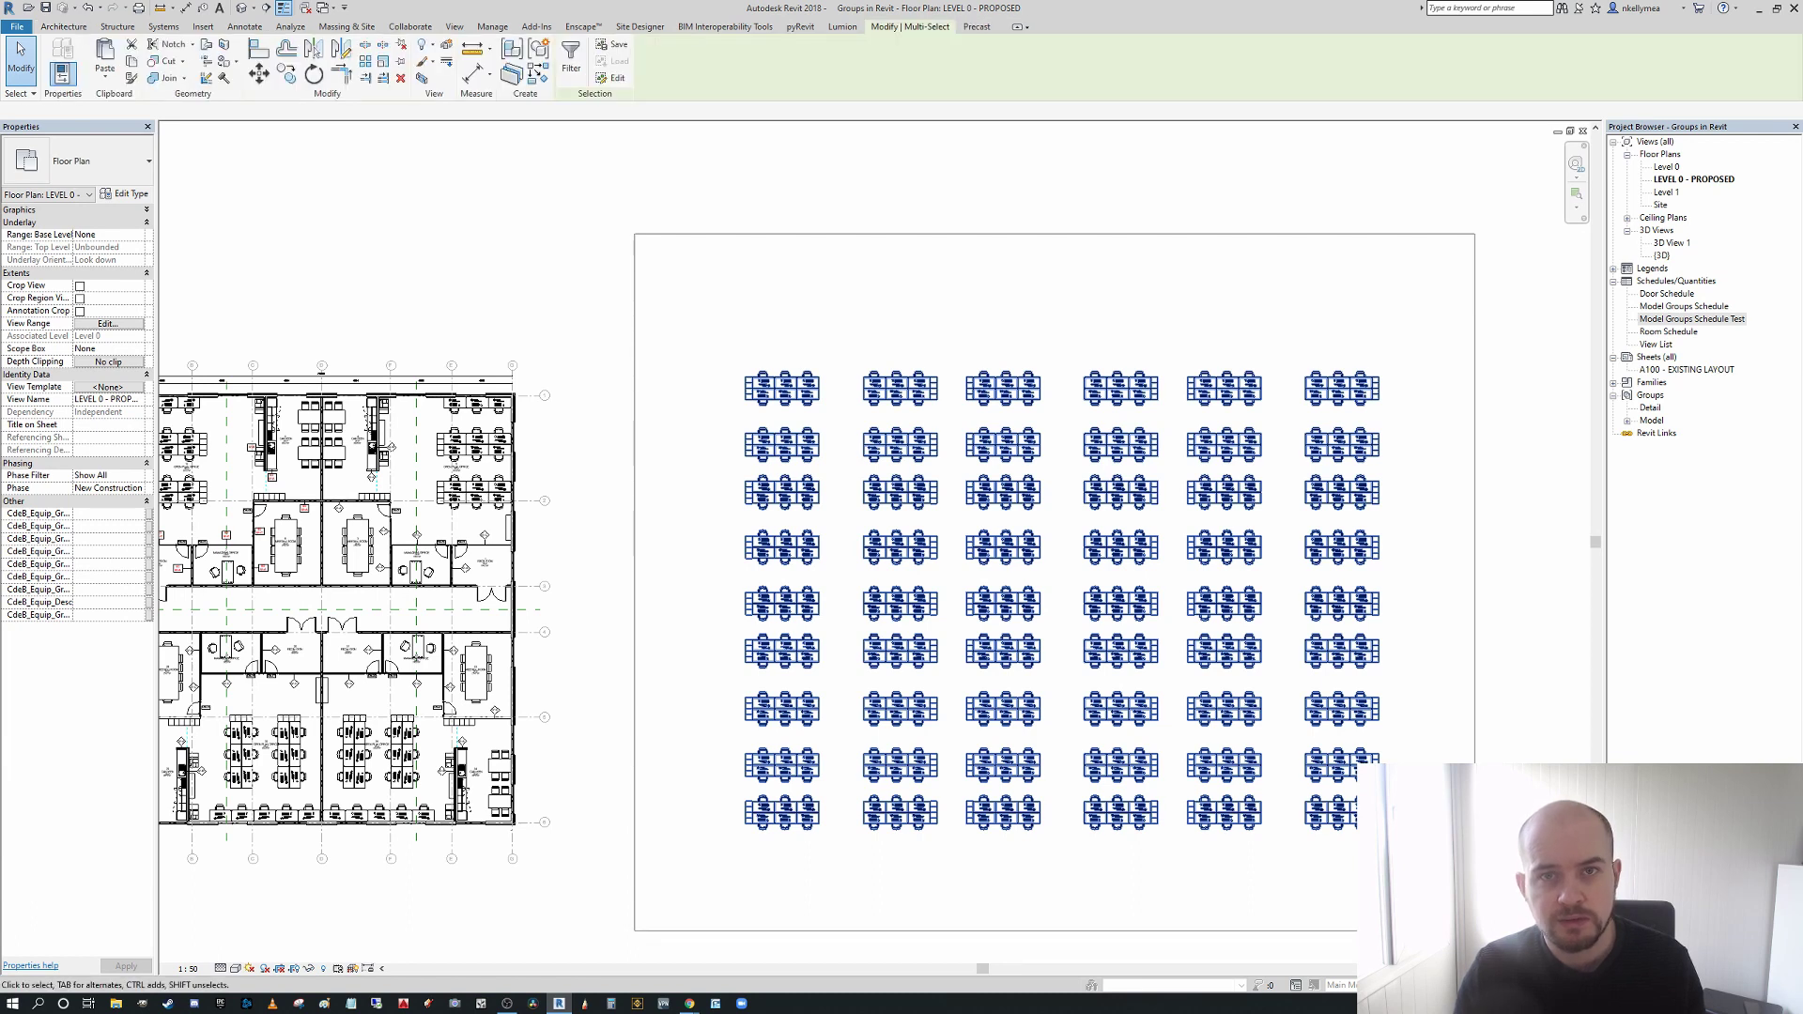
click(1014, 266)
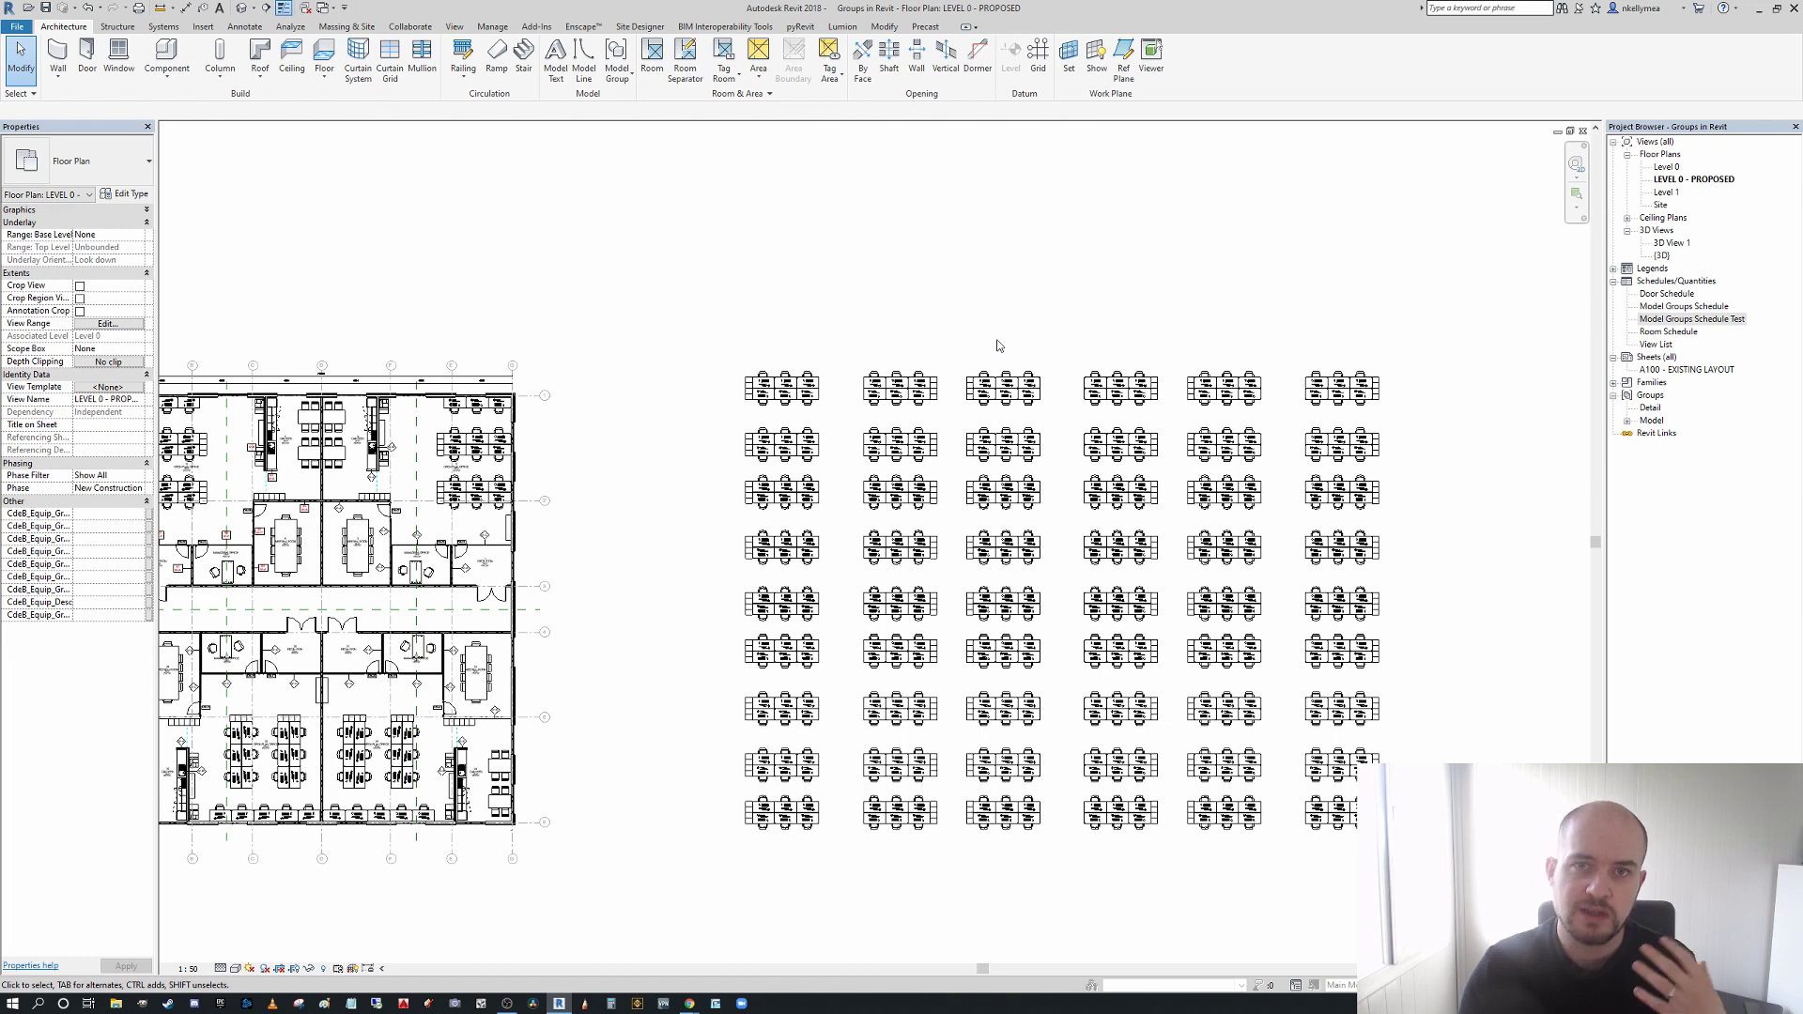
middle_drag(1026, 343, 999, 371)
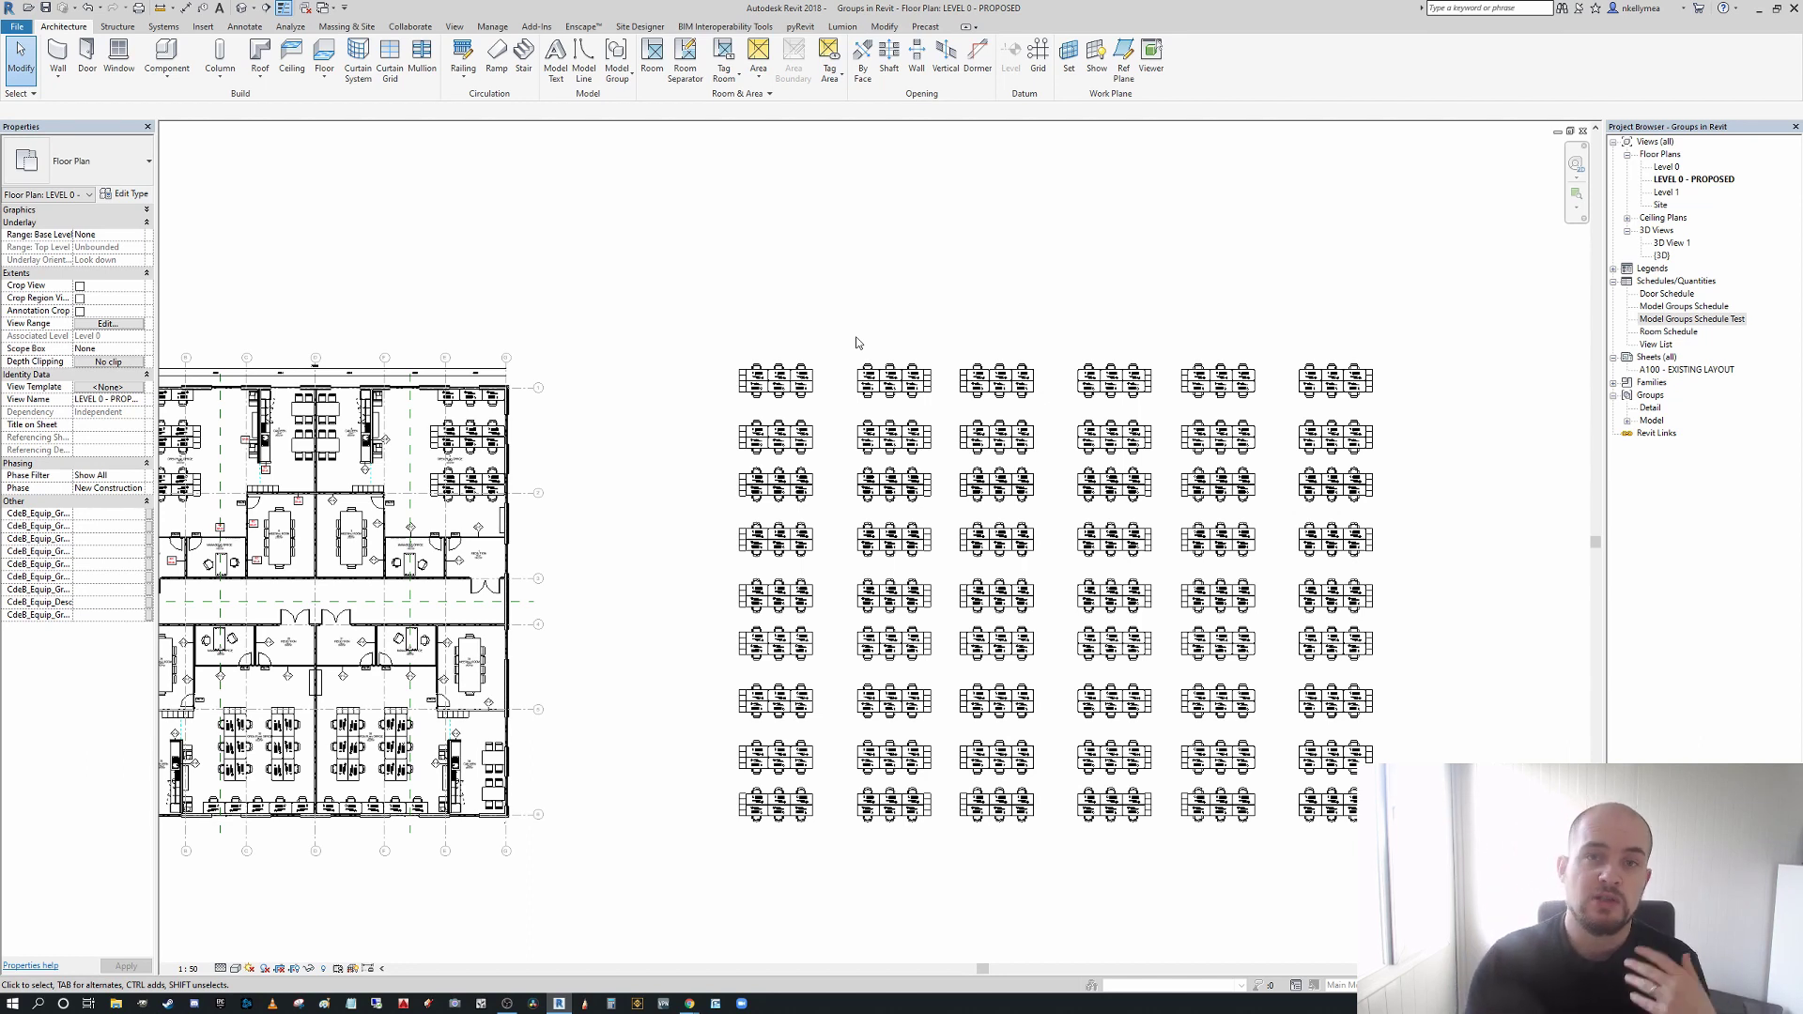
scroll(918, 455, up, 1)
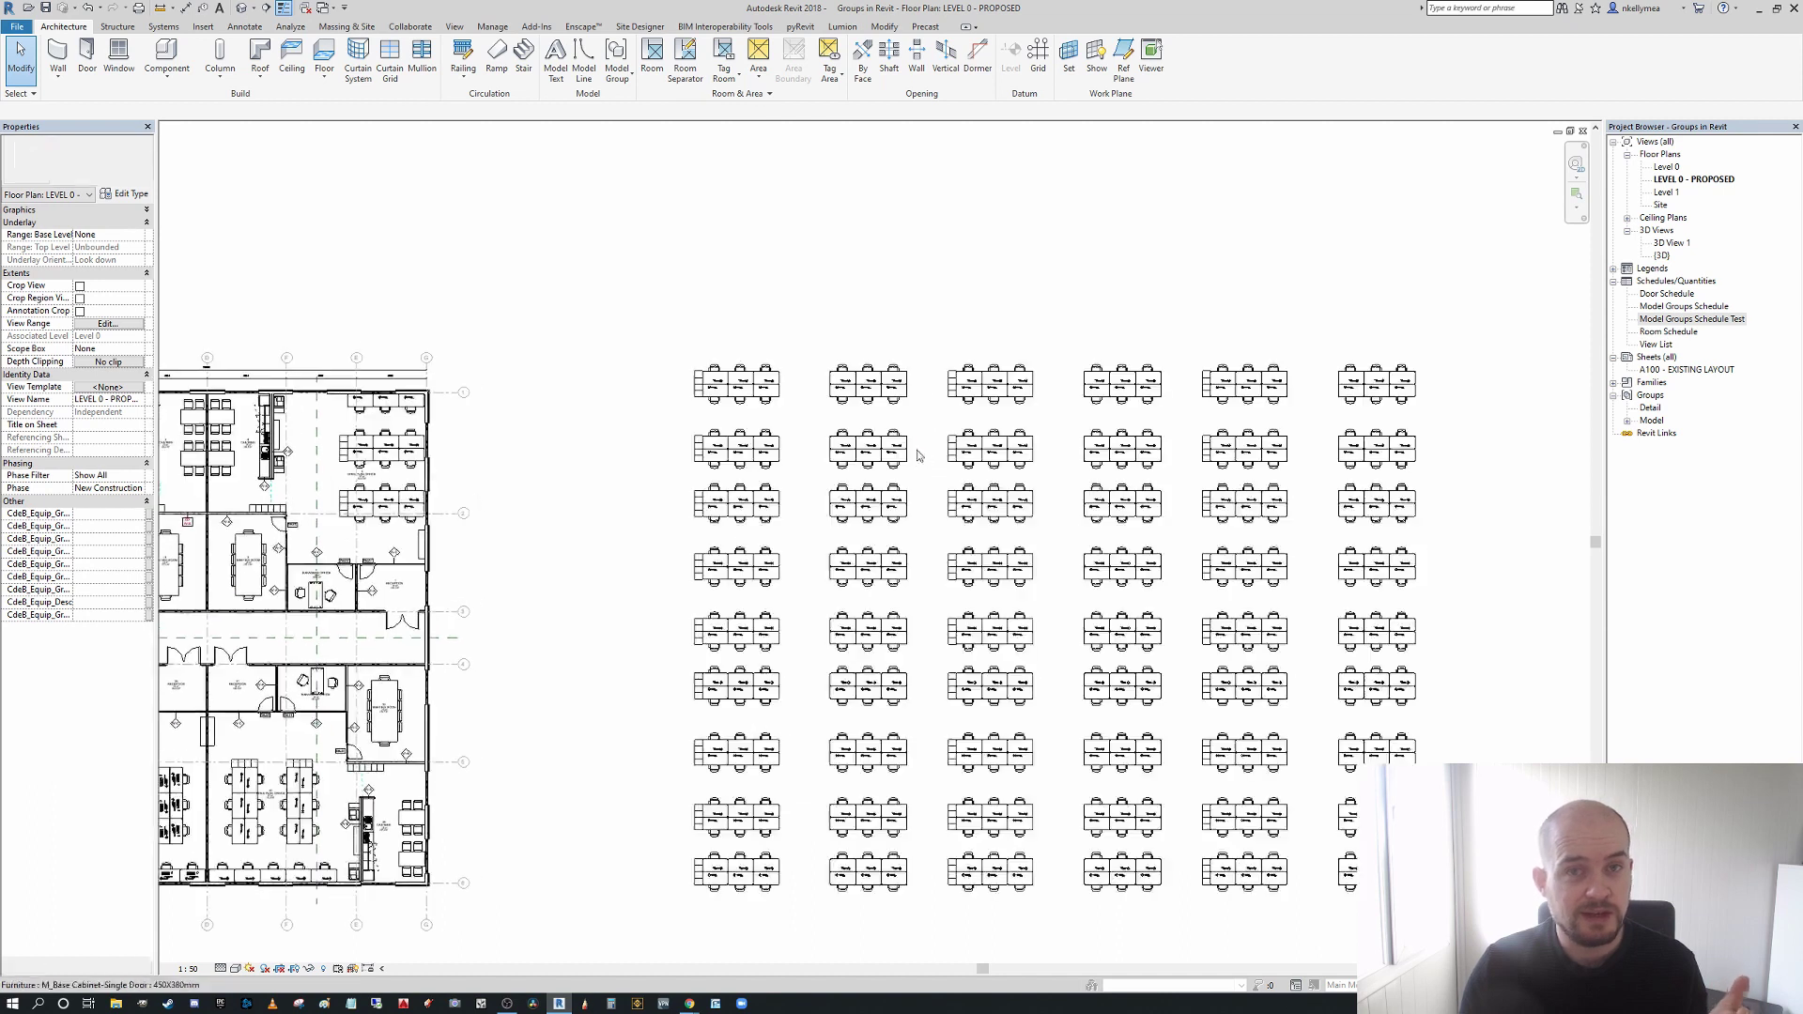
scroll(900, 469, up, 2)
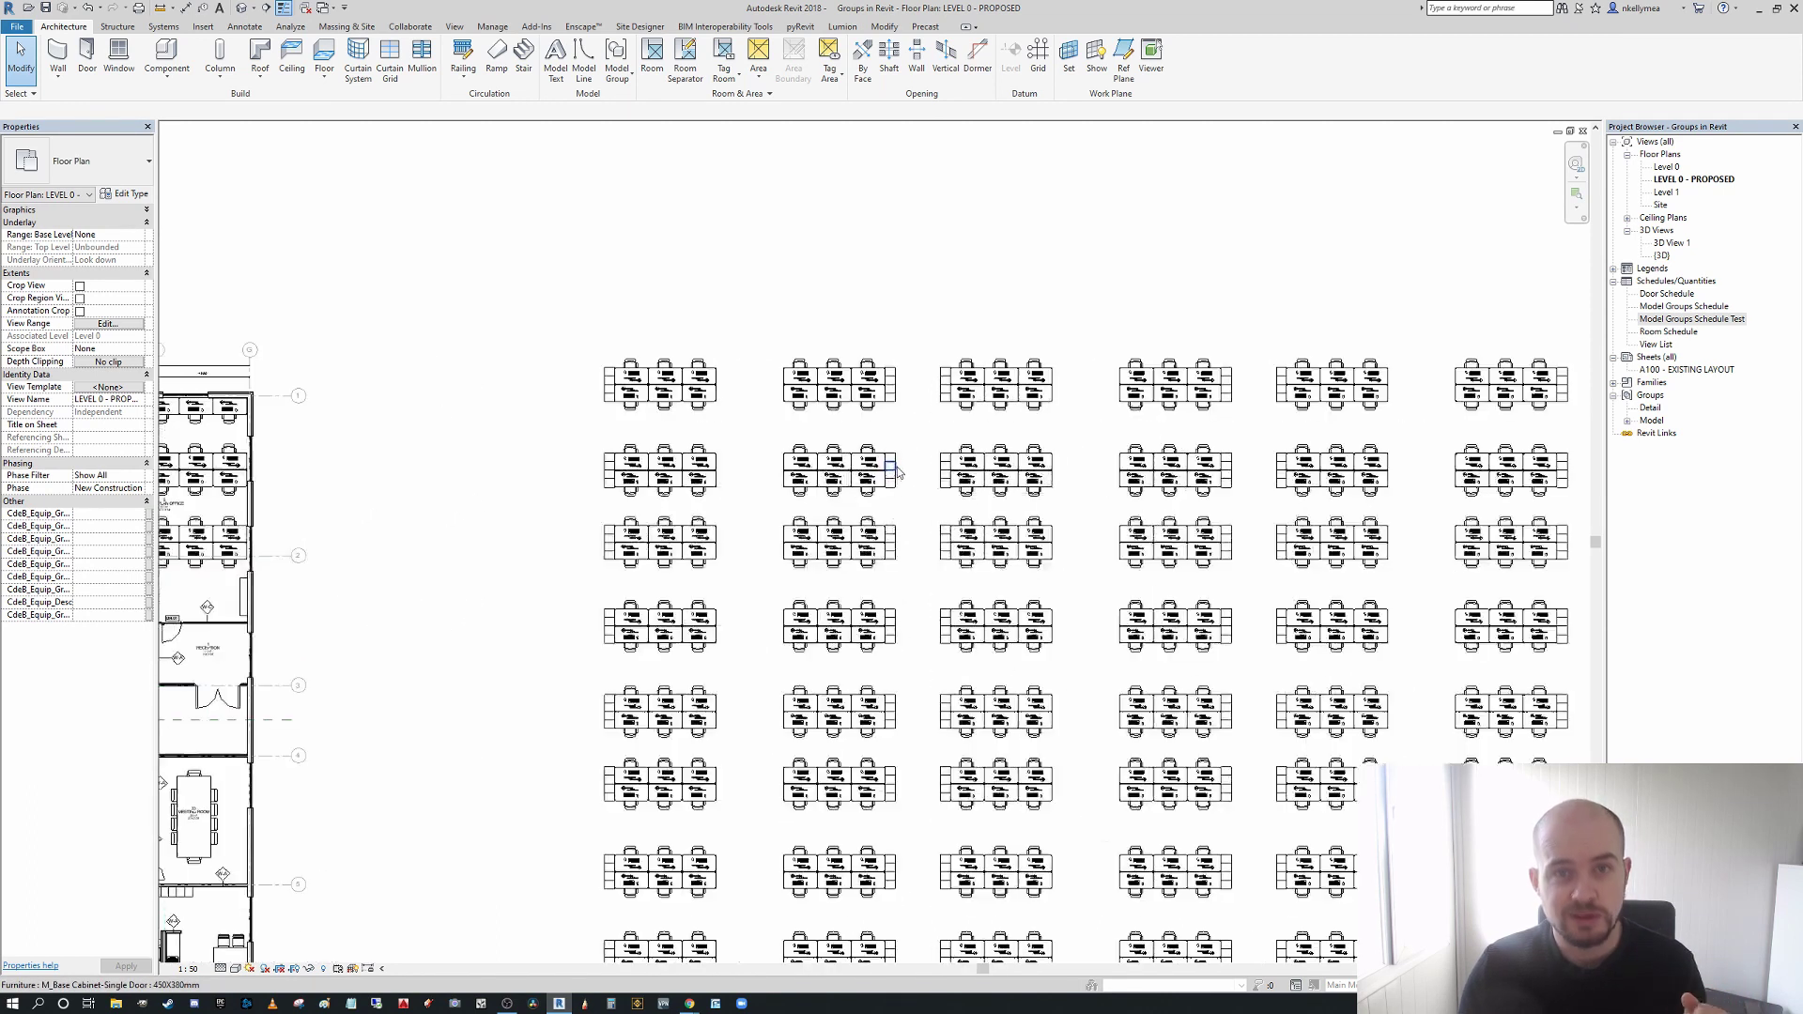
scroll(898, 472, up, 1)
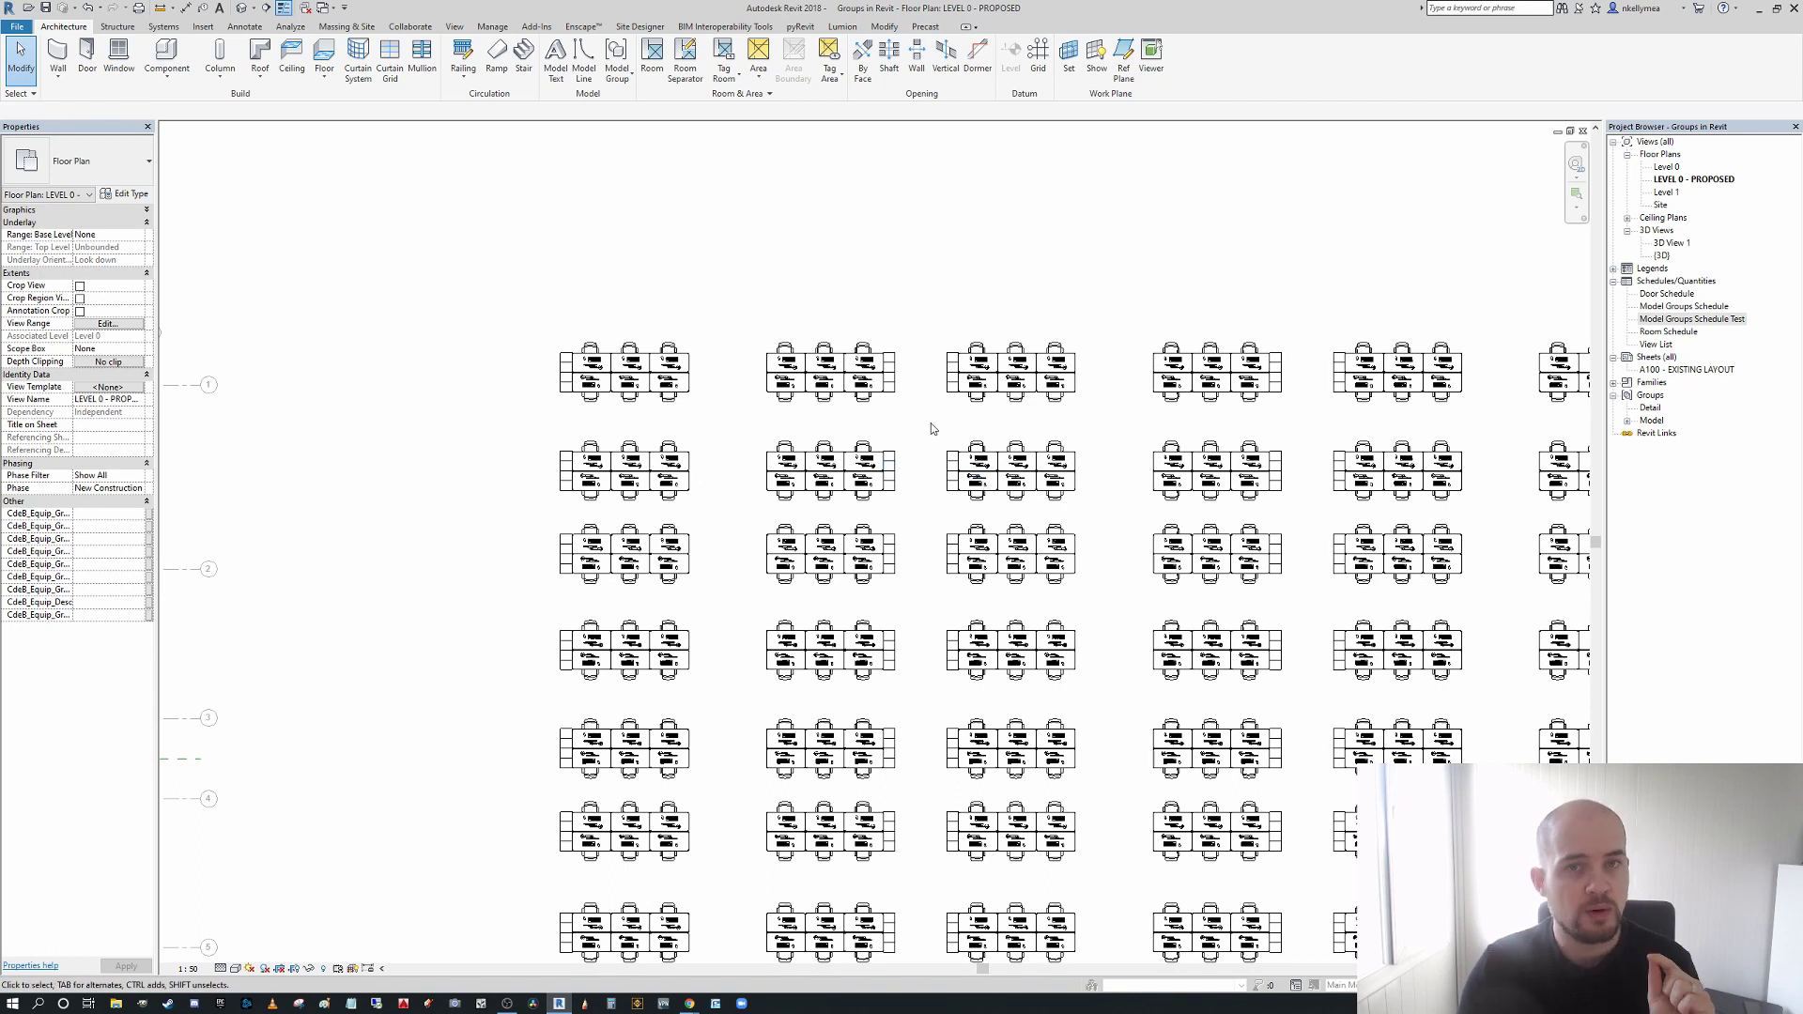
scroll(910, 410, down, 3)
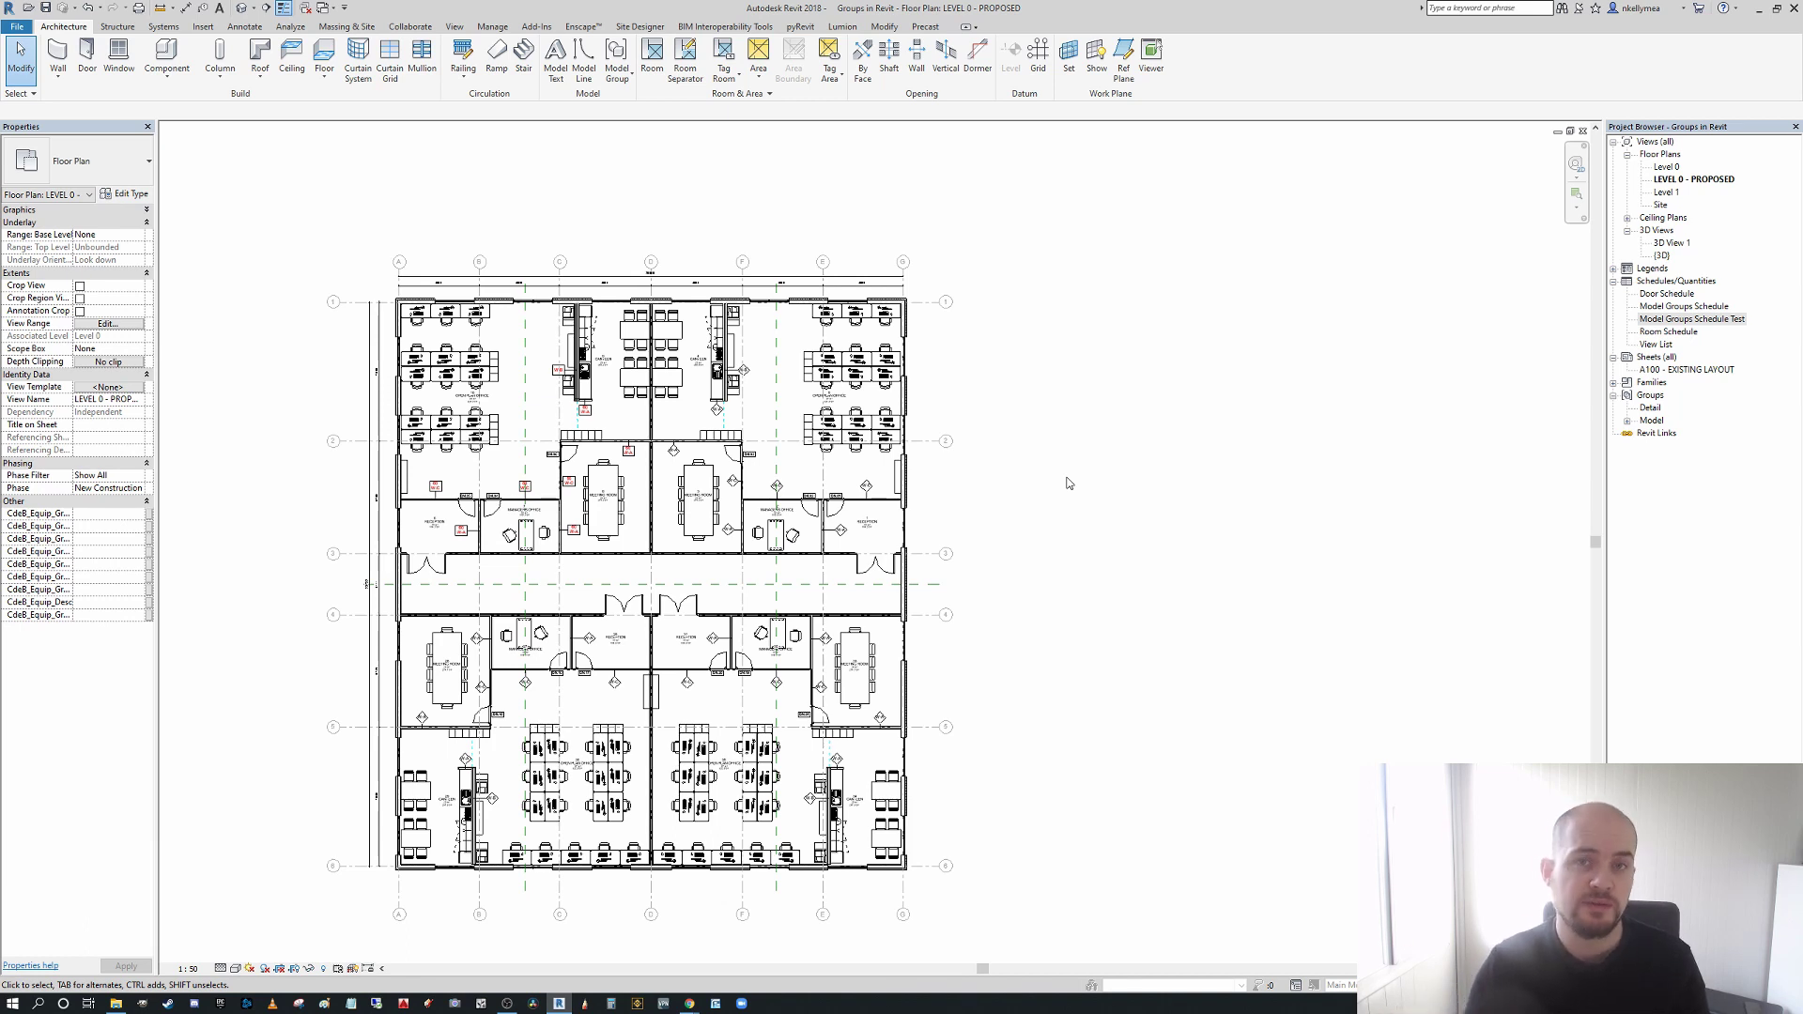
- Create a model group named Double Doors from the two double-glazed doors on the corridor's south wall
middle_drag(1027, 393, 1027, 397)
scroll(988, 474, up, 2)
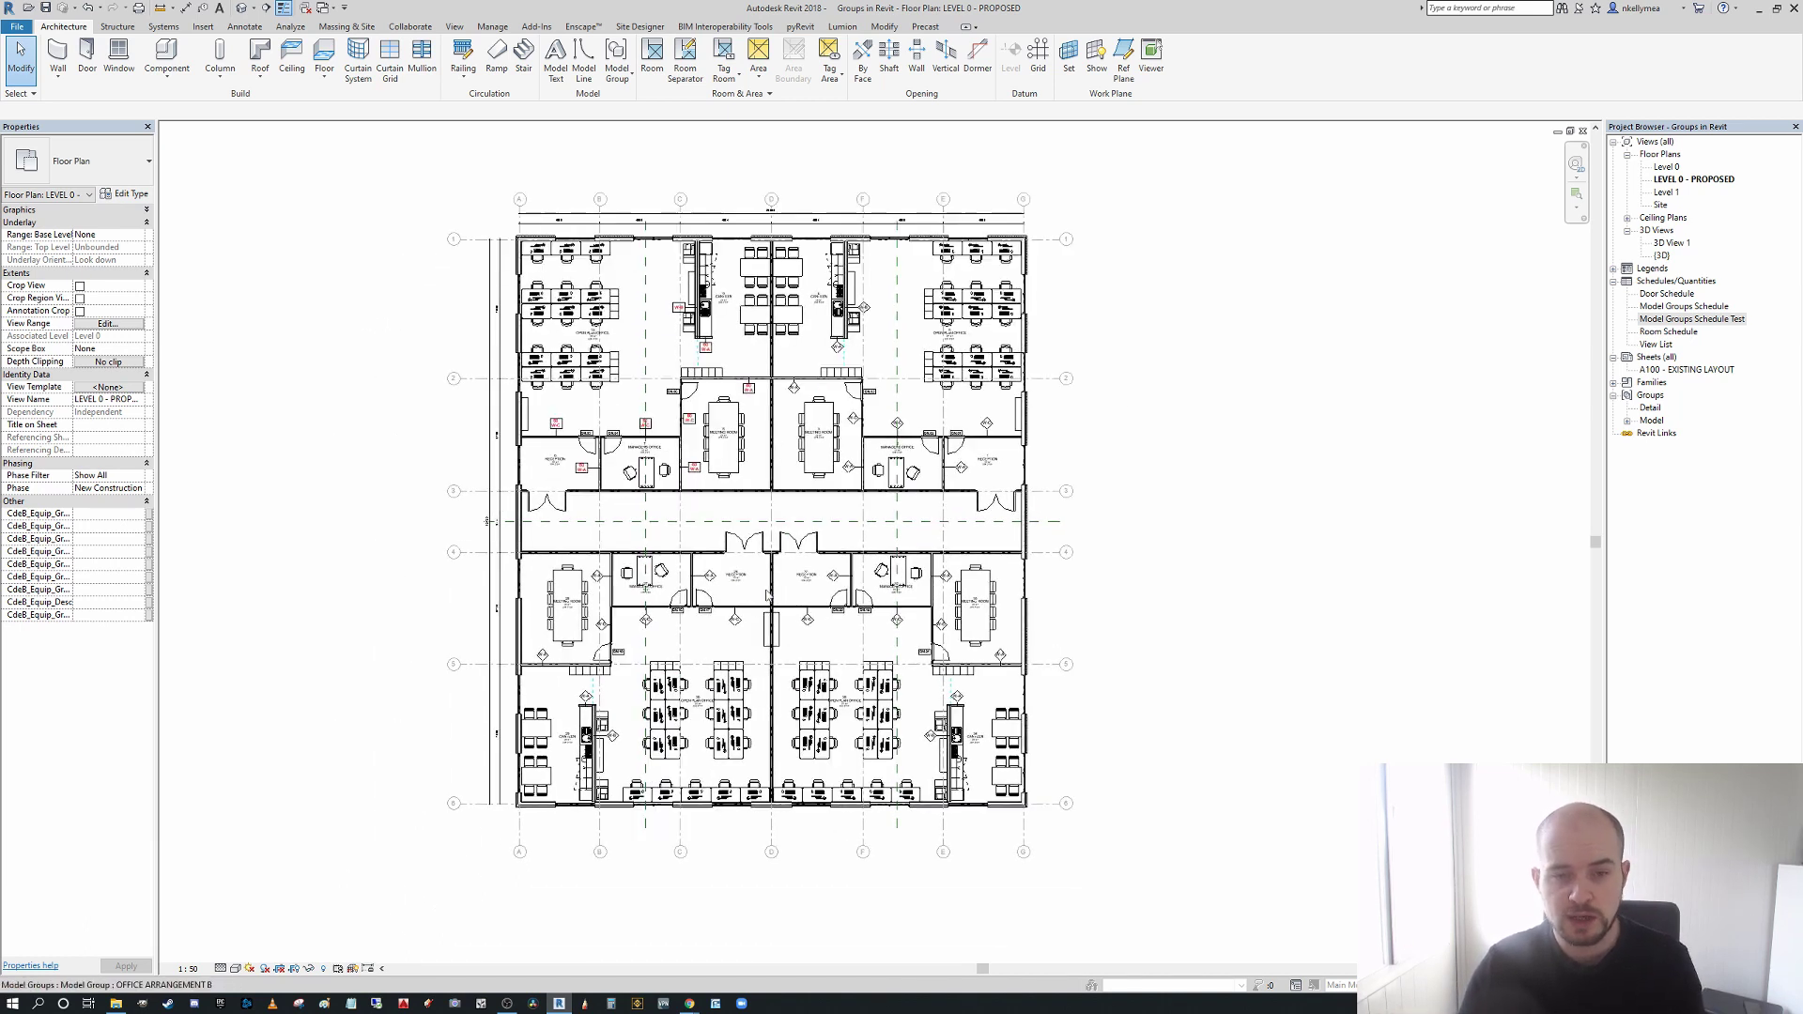
scroll(748, 520, up, 3)
click(748, 520)
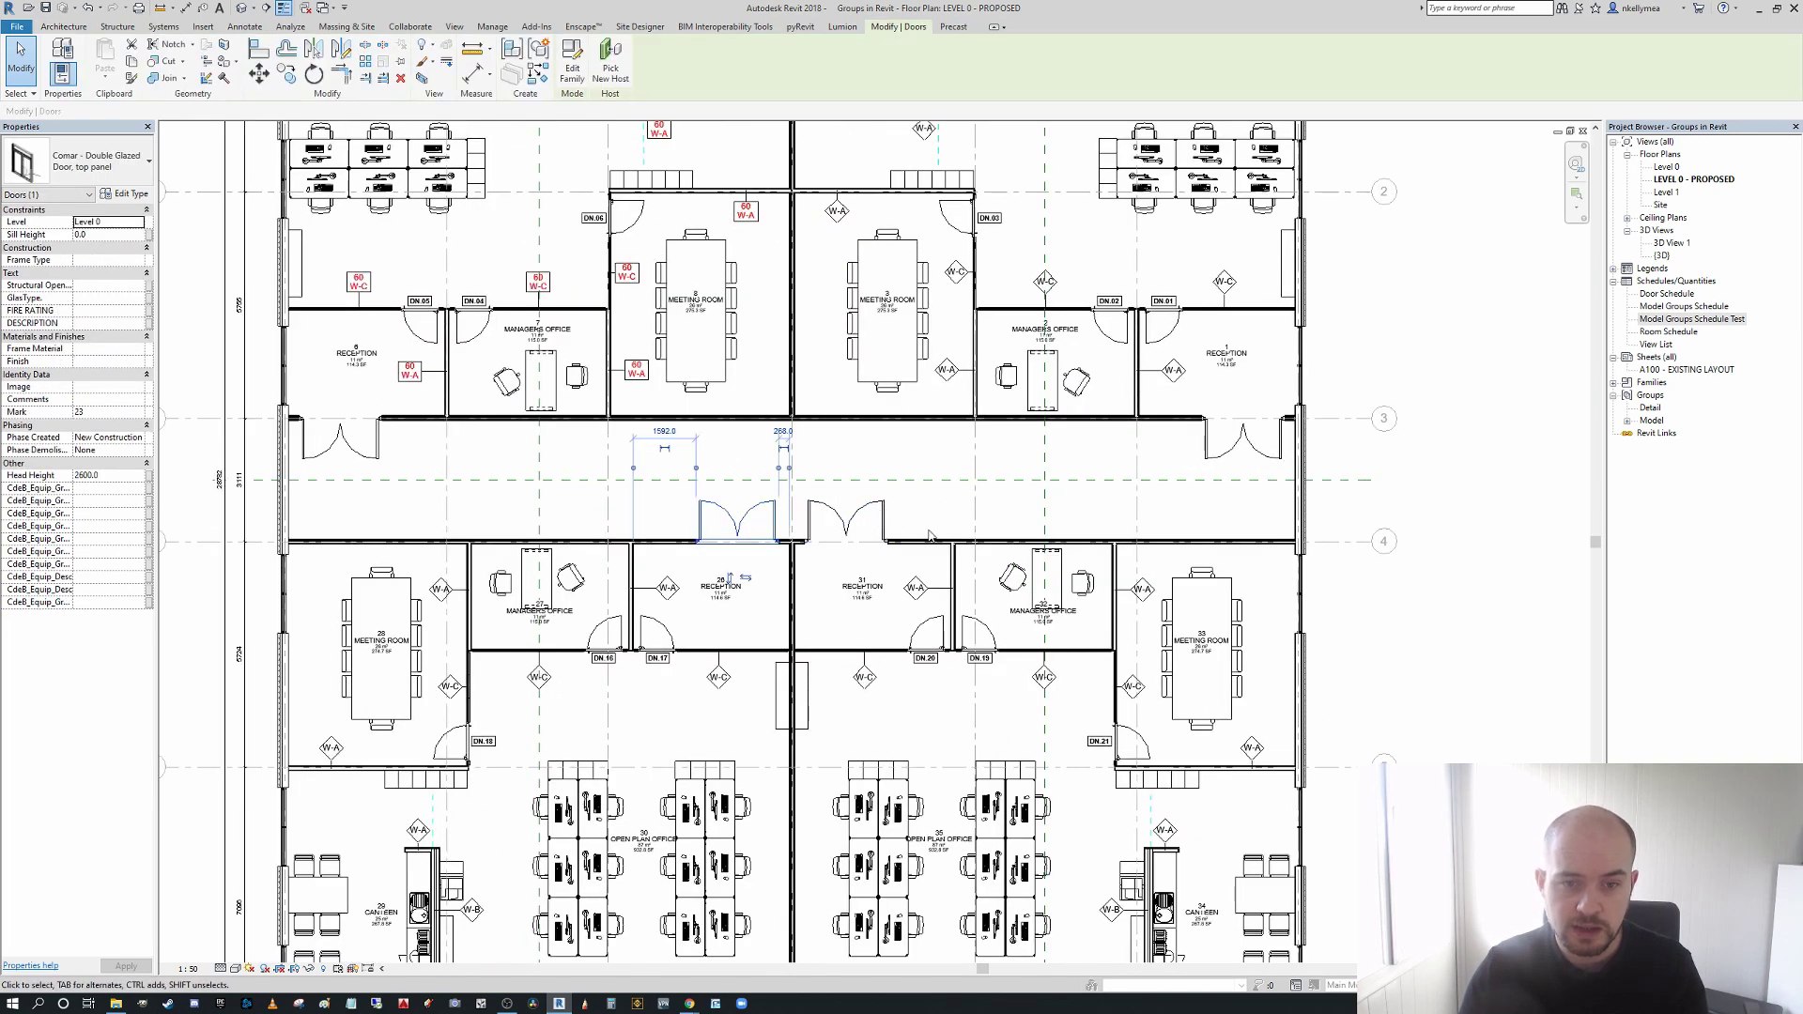
ctrl+click(856, 523)
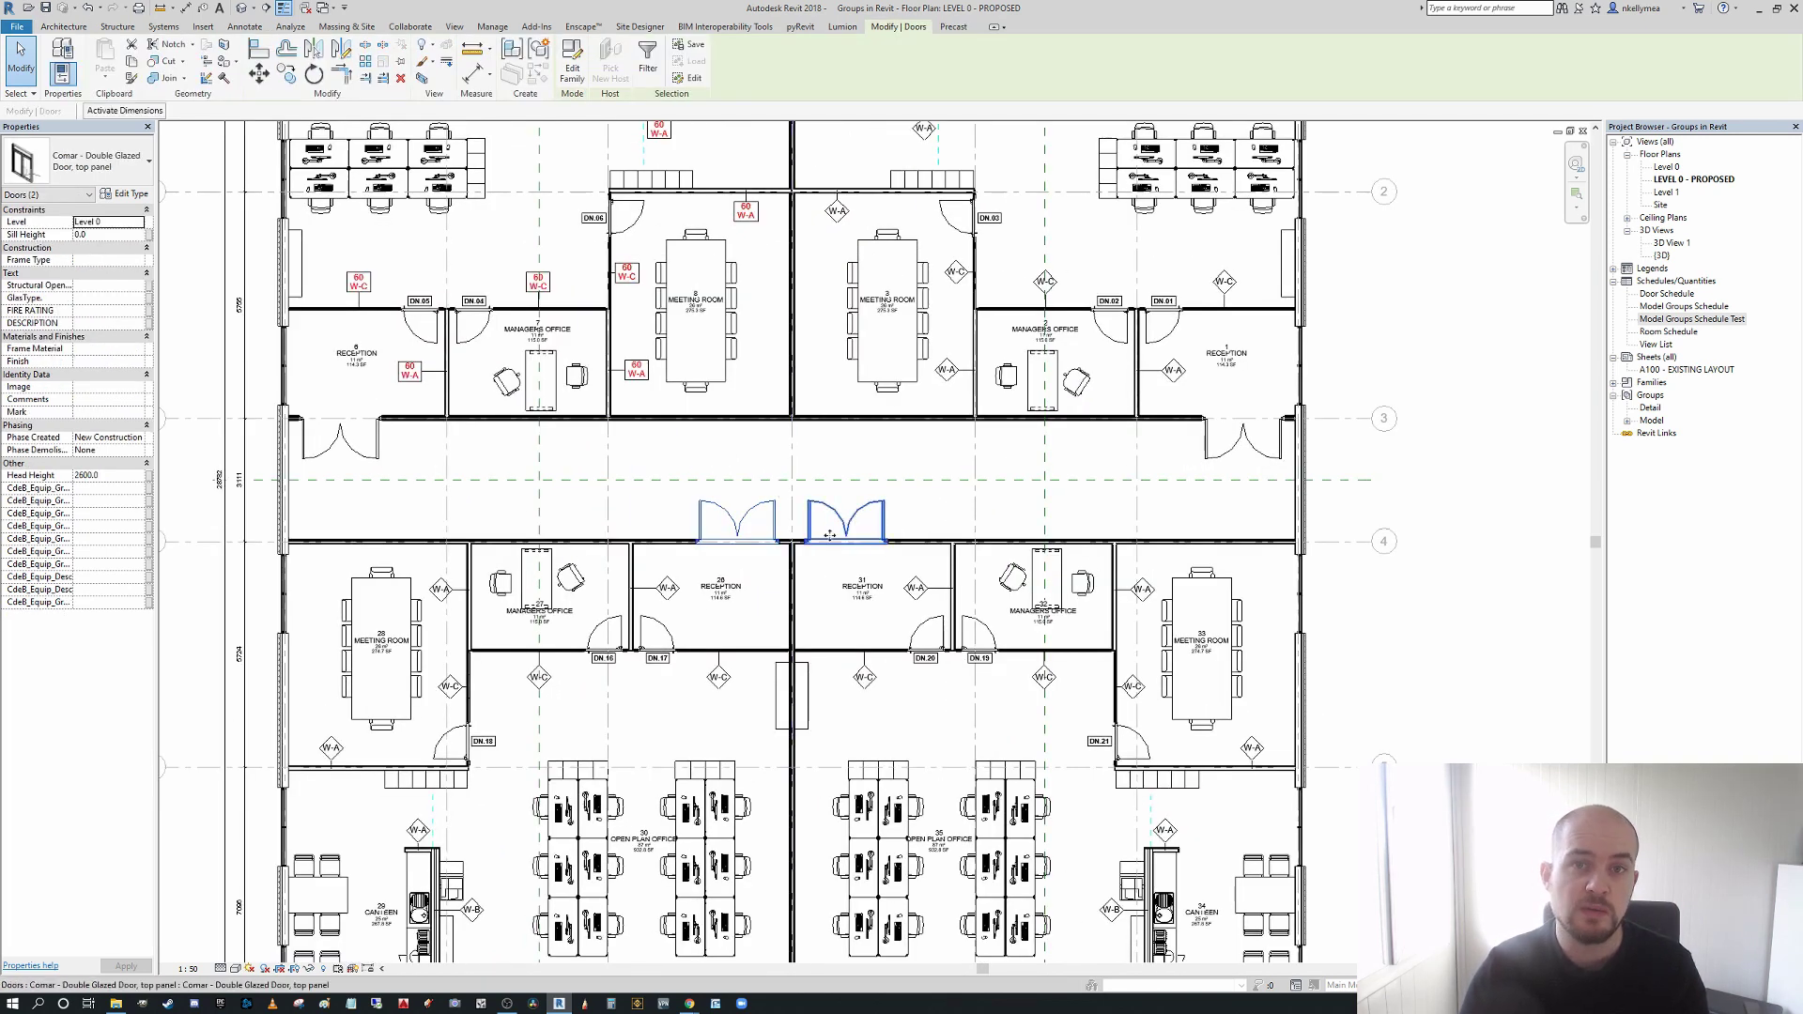
middle_drag(913, 536, 917, 551)
click(538, 53)
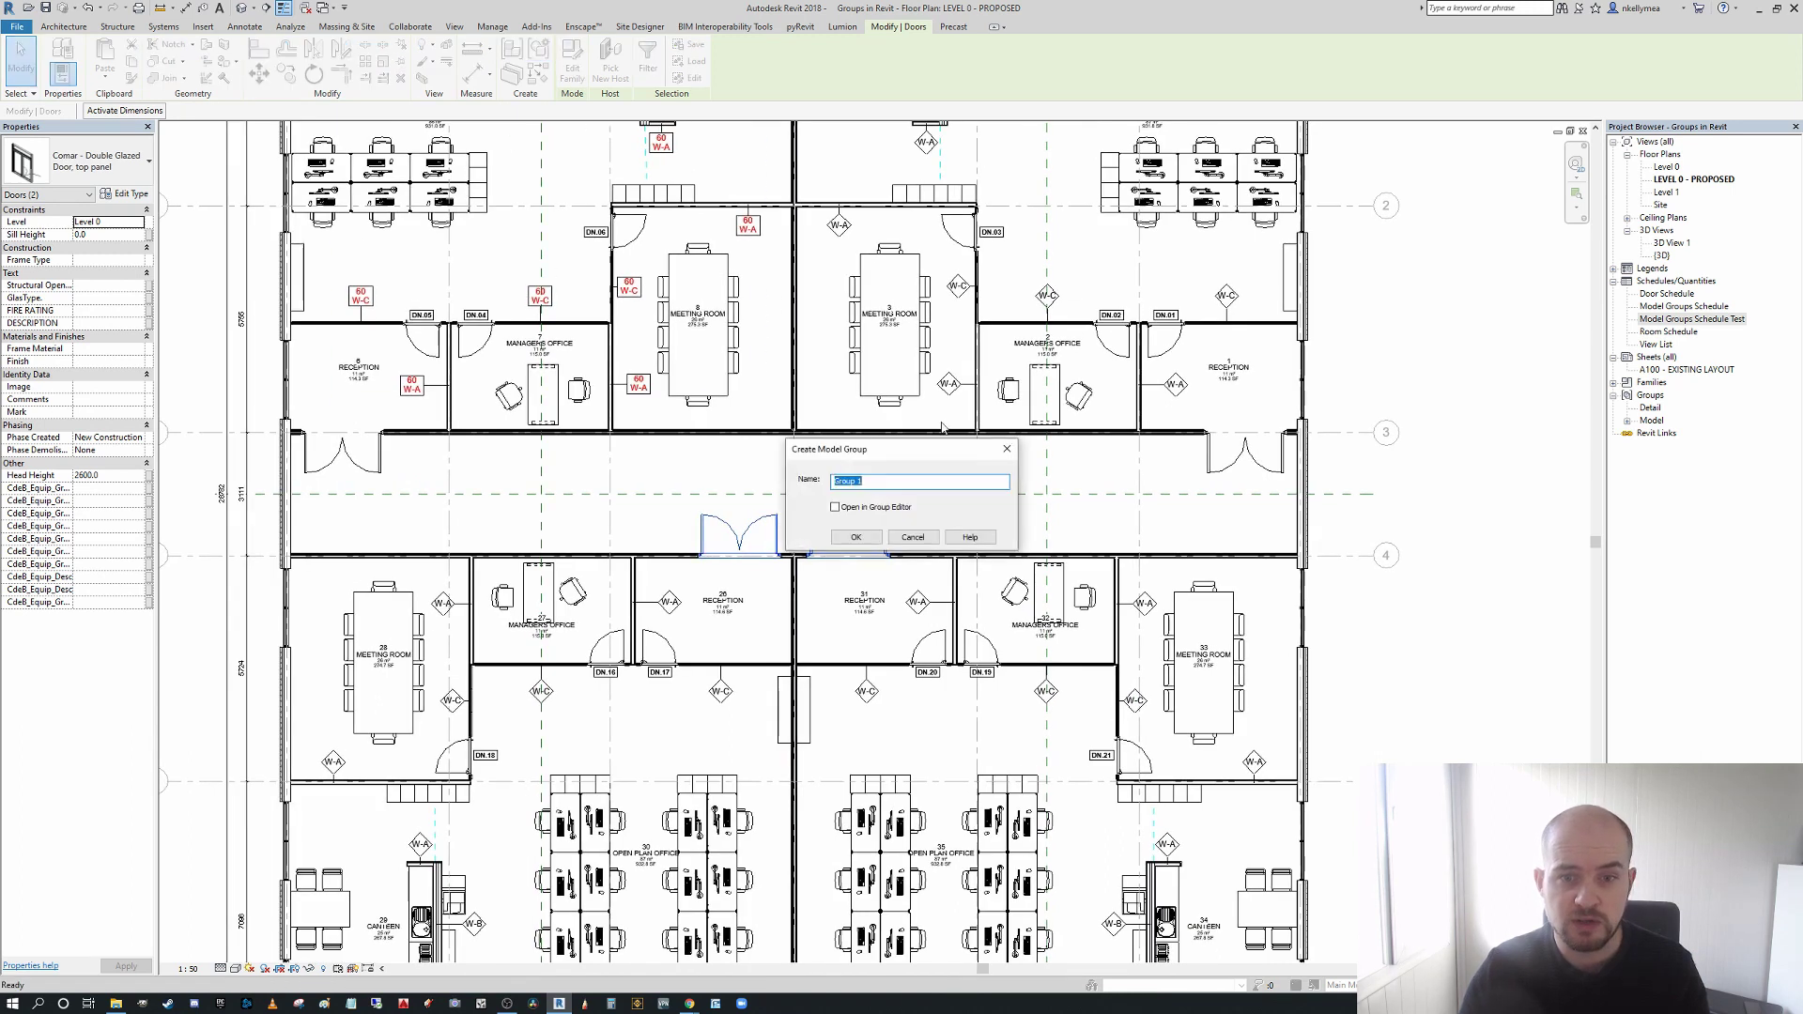
text(Doub)
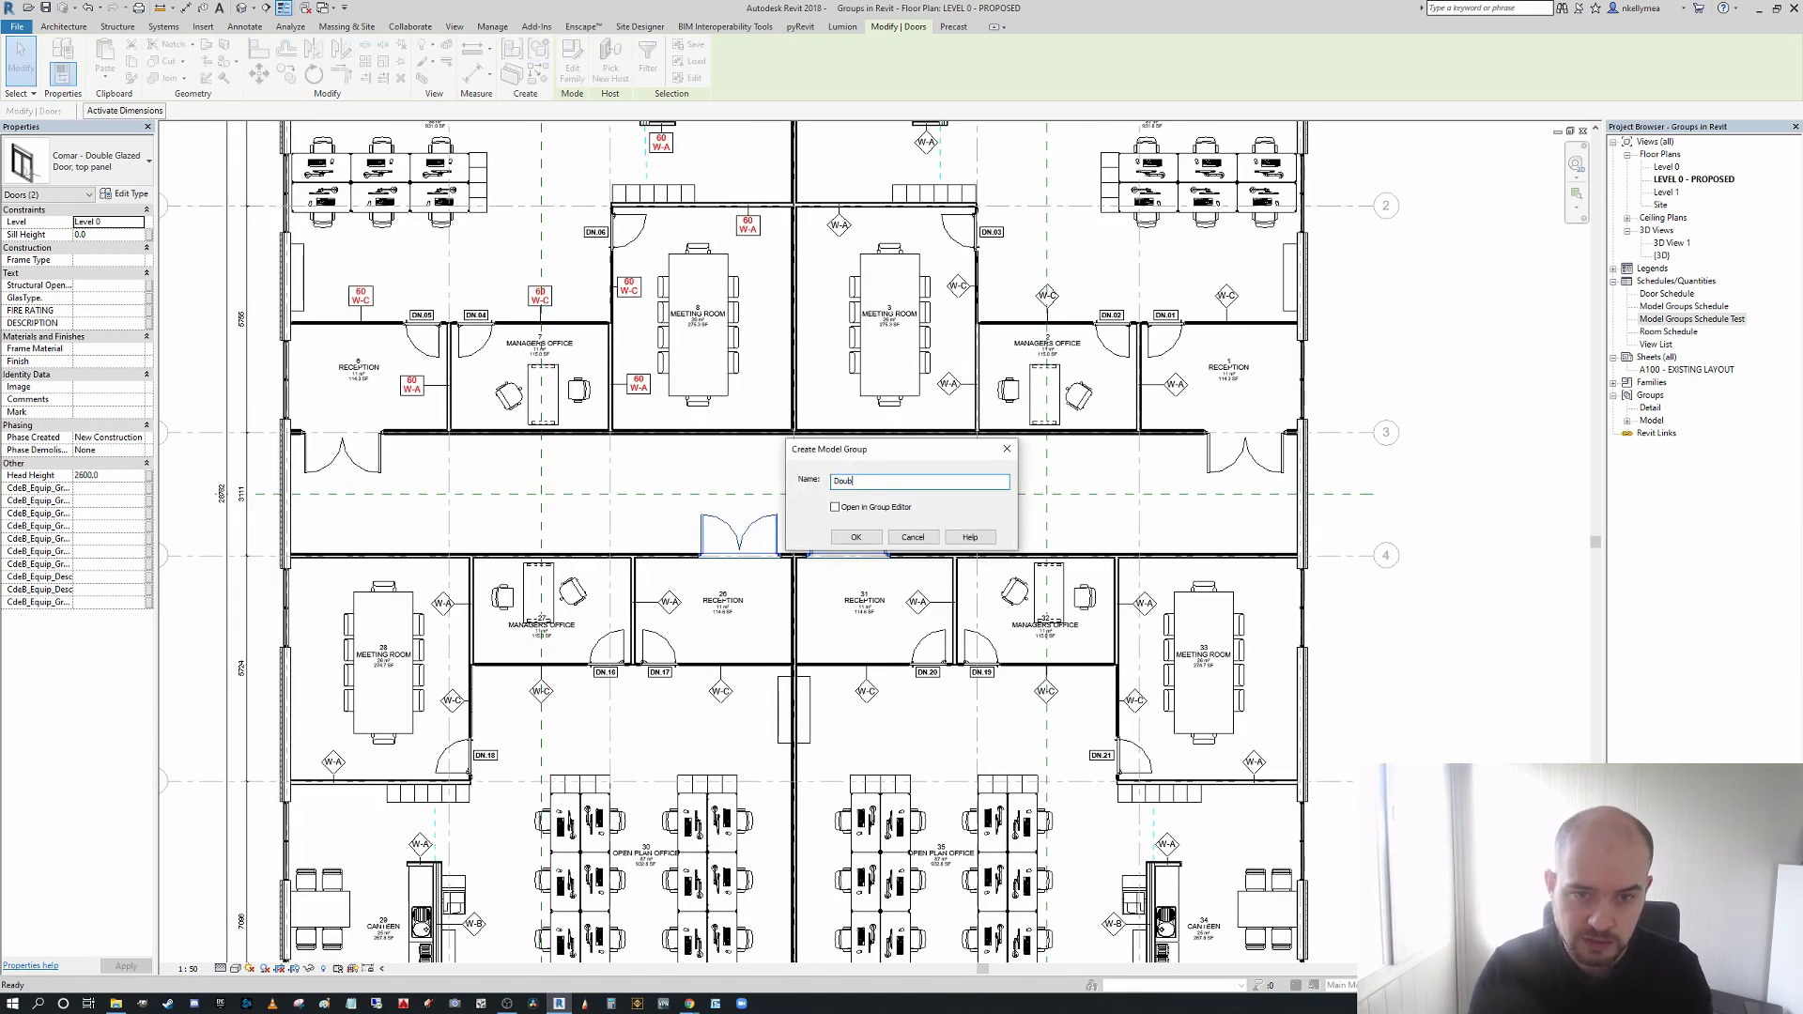
text(le Doors)
key(Return)
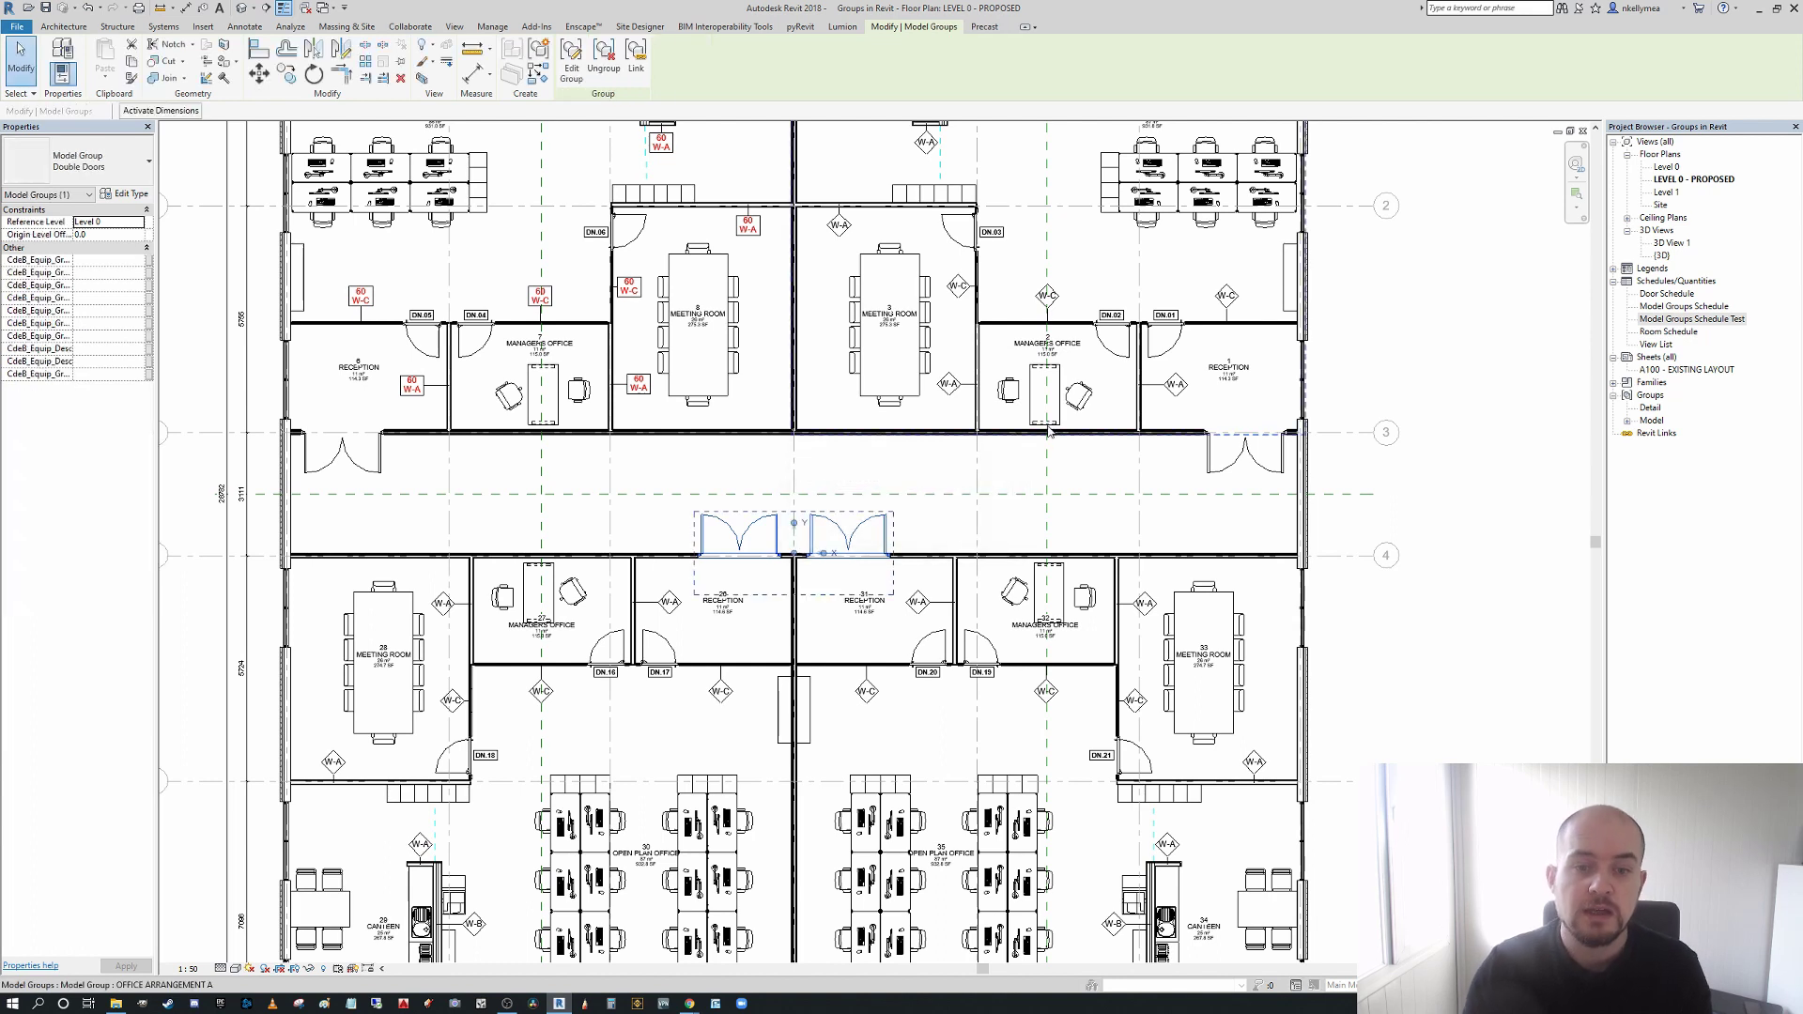
scroll(1052, 427, down, 4)
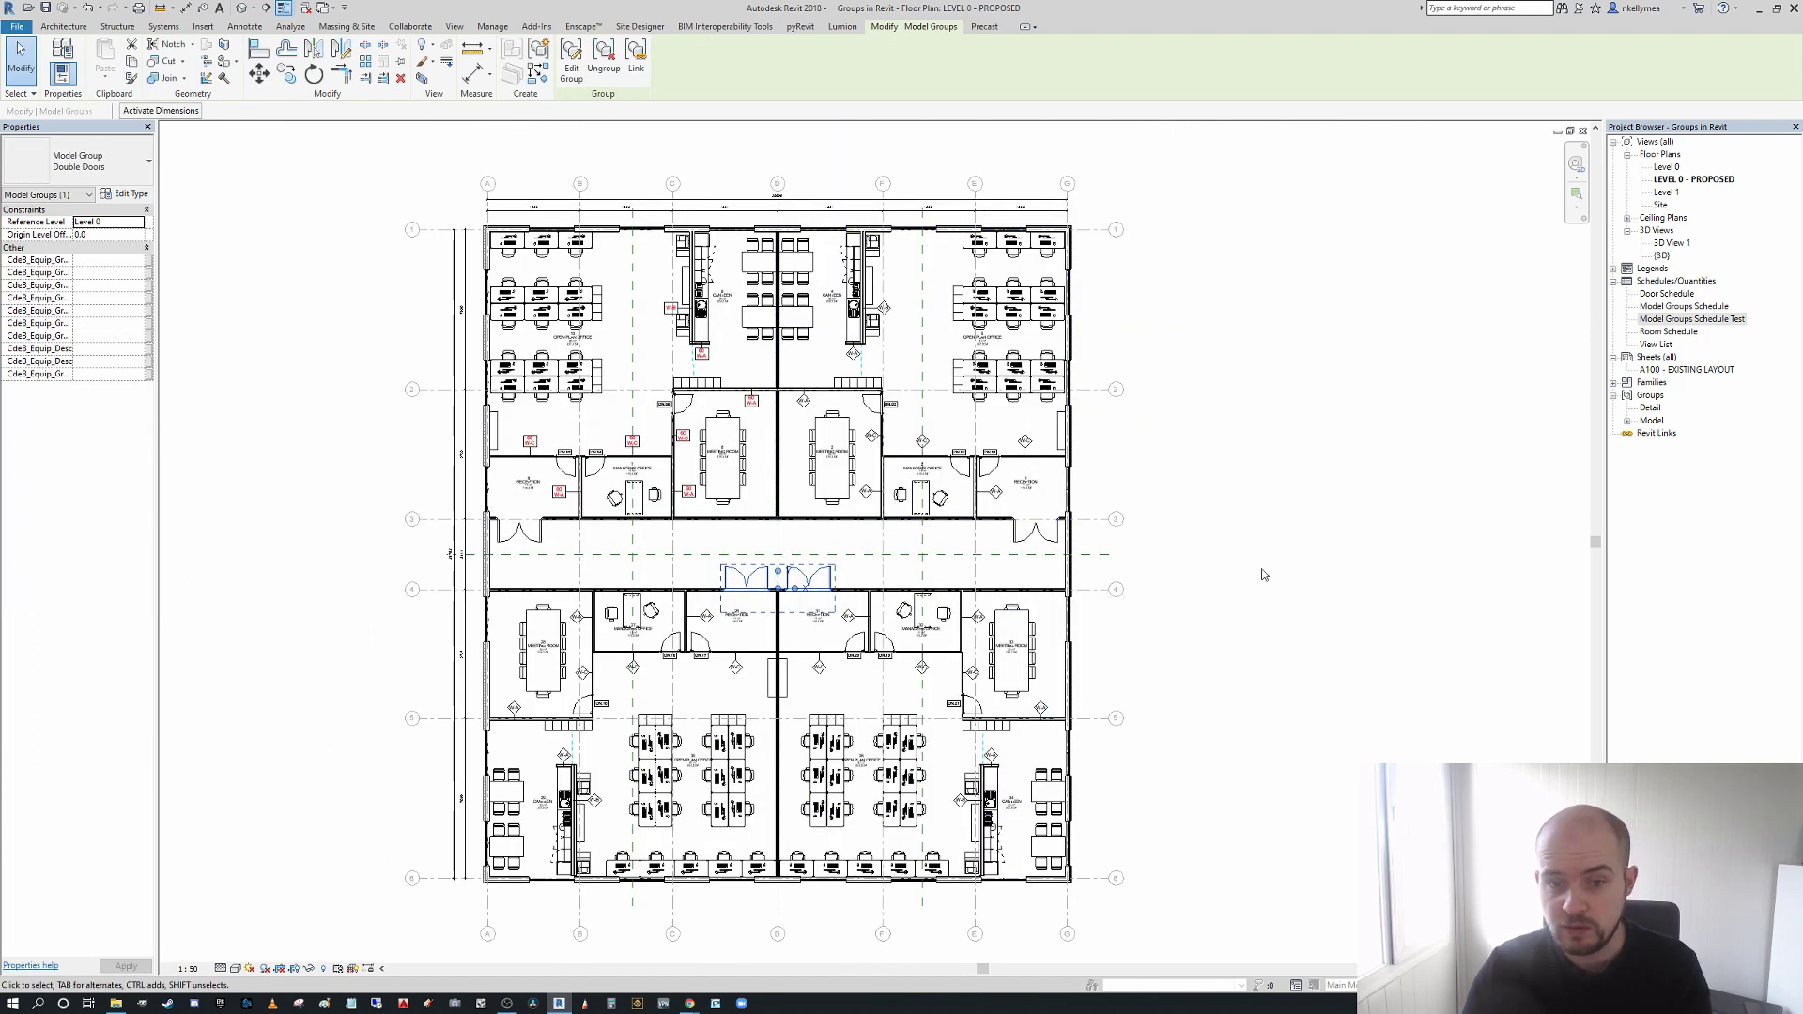
middle_drag(975, 574, 821, 574)
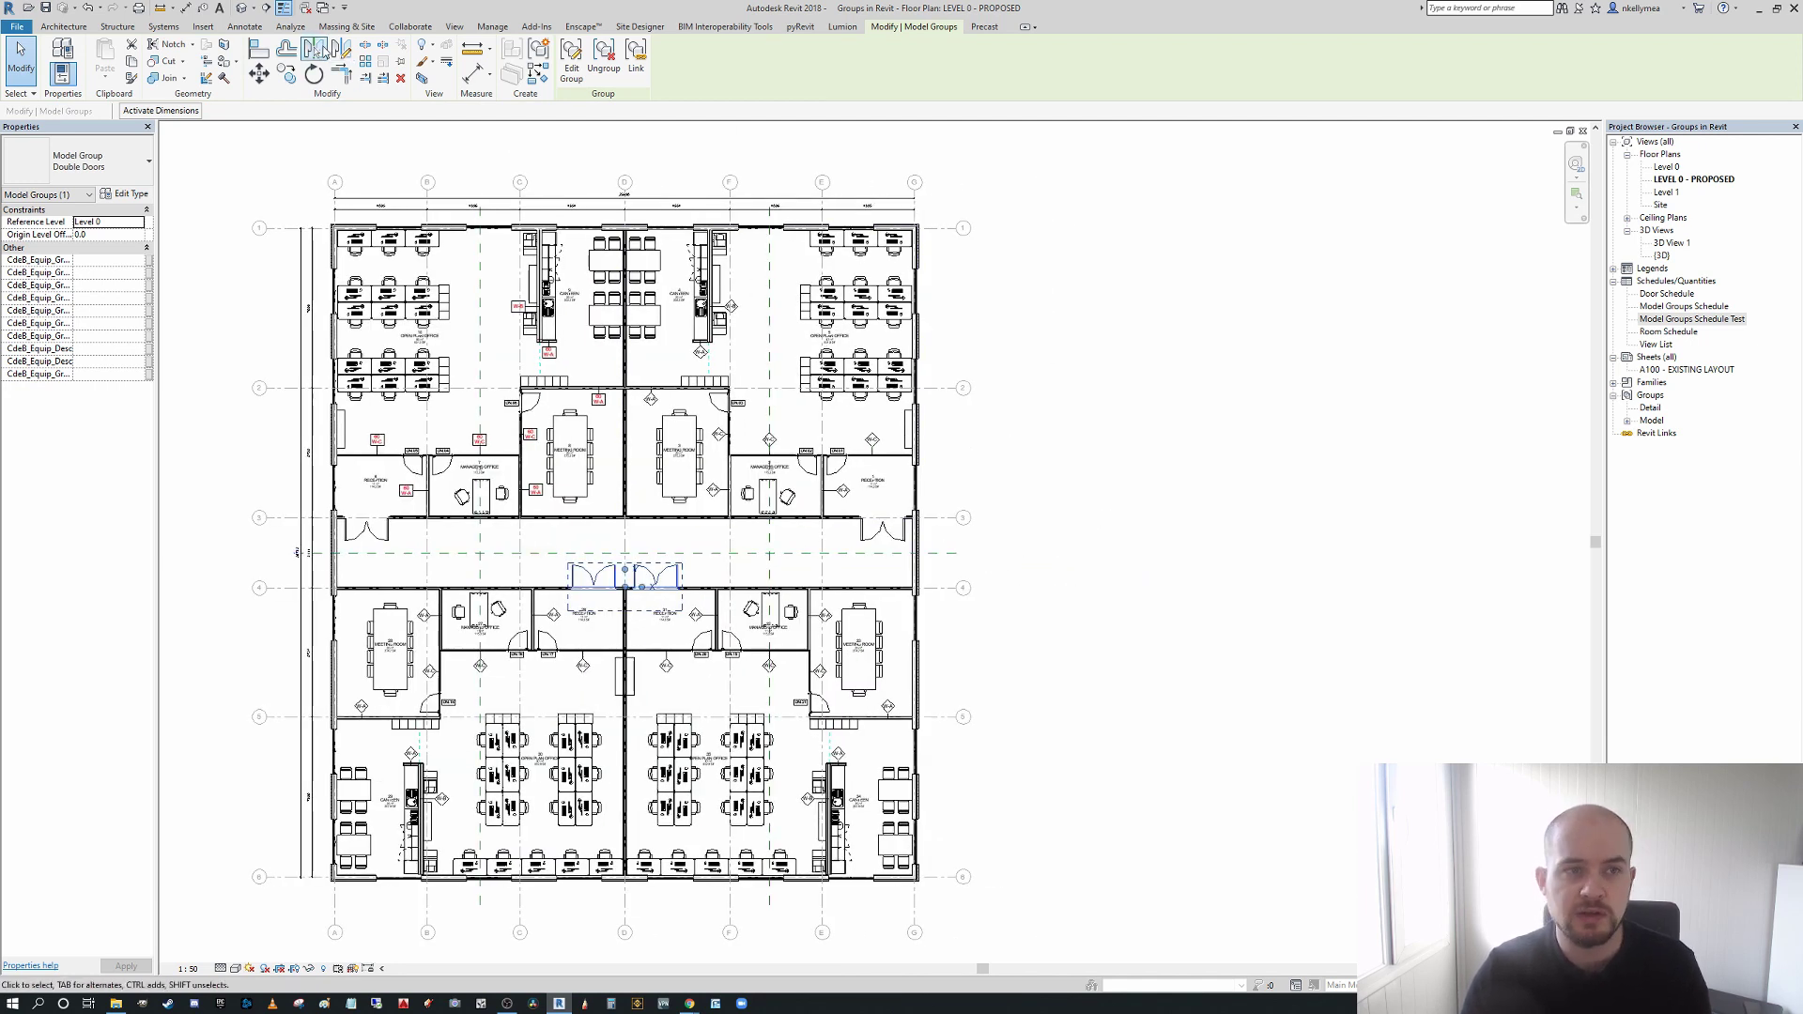
click(319, 52)
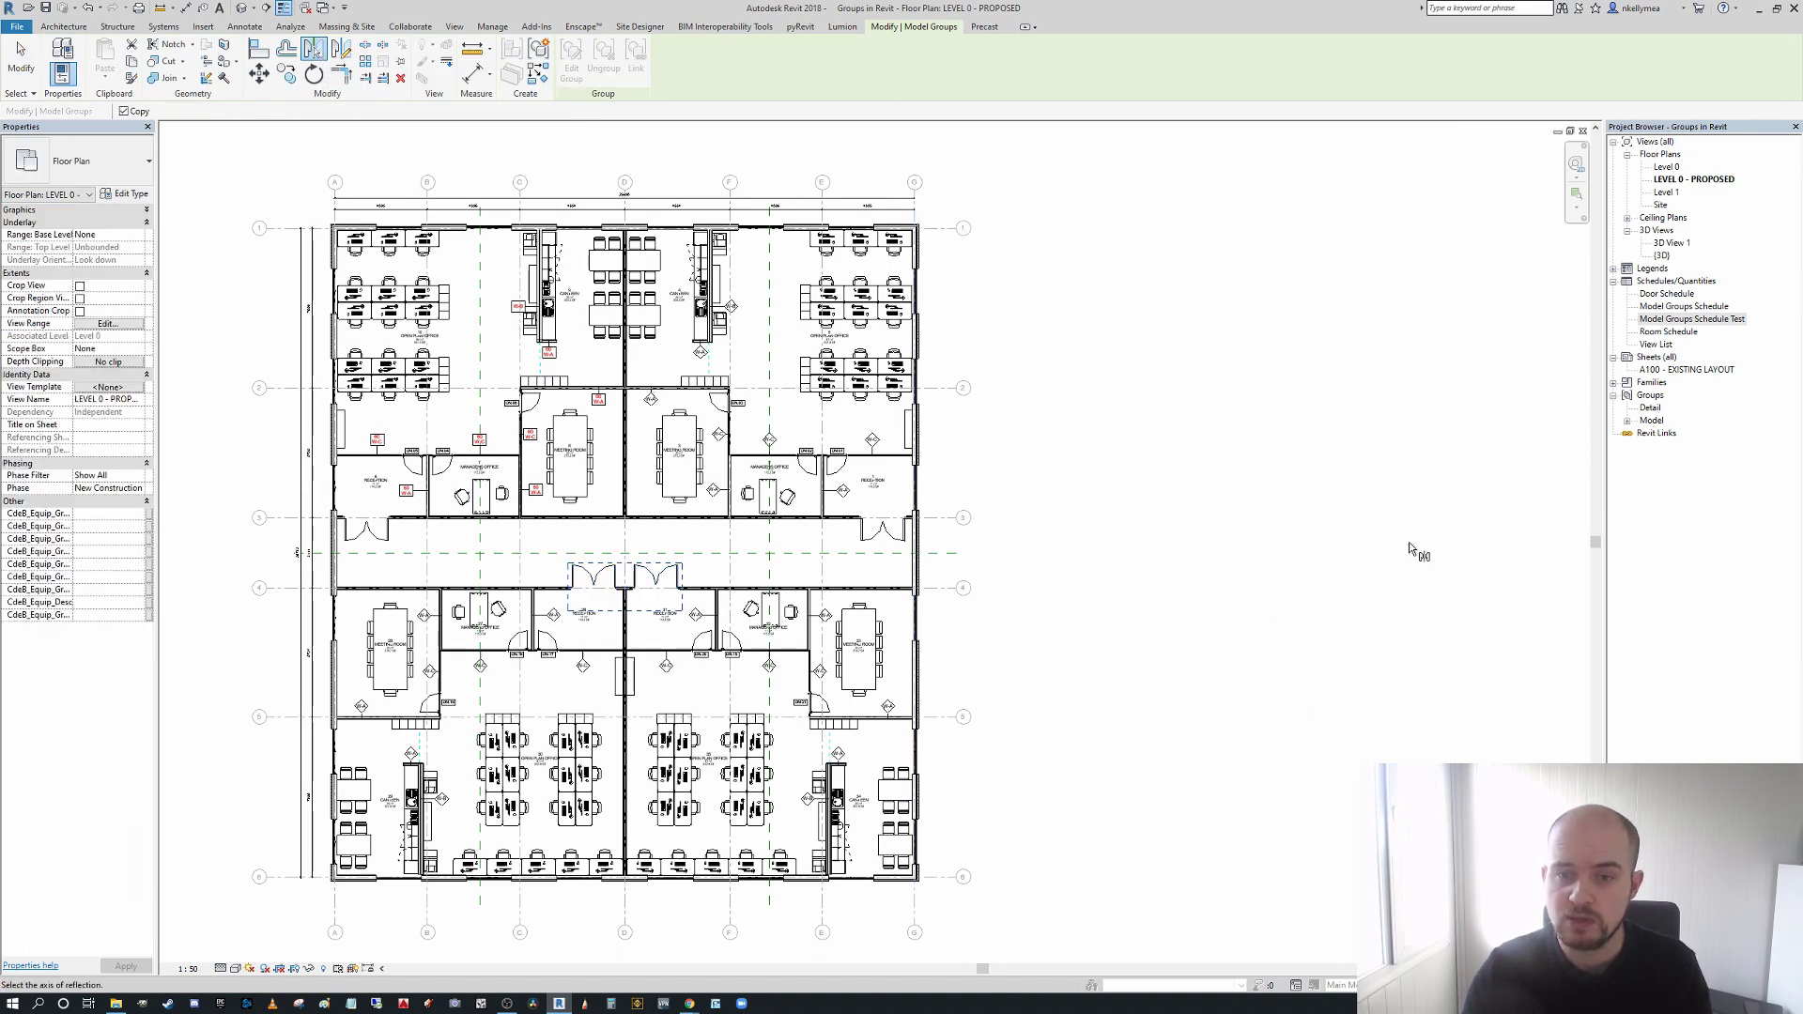
key(Escape)
key(Escape)
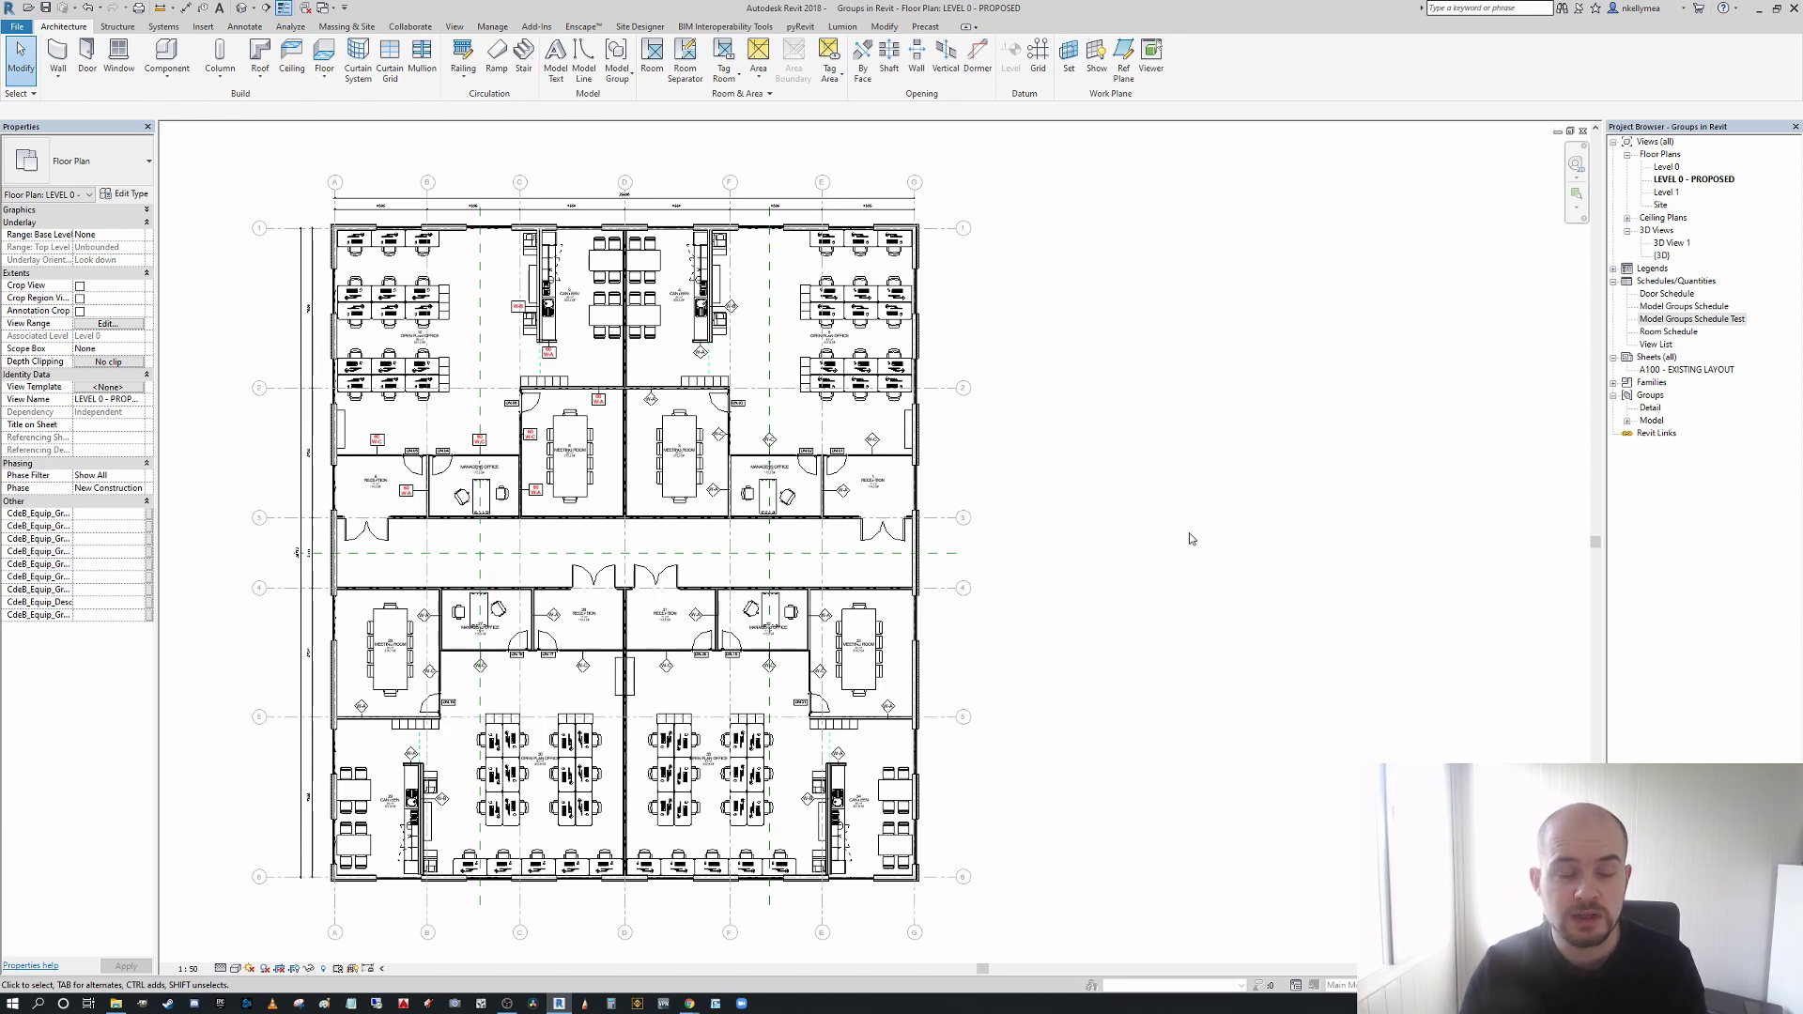
- Try to add the corridor's south wall to the Double Doors group in the group editor, and cancel the edit
scroll(700, 595, up, 3)
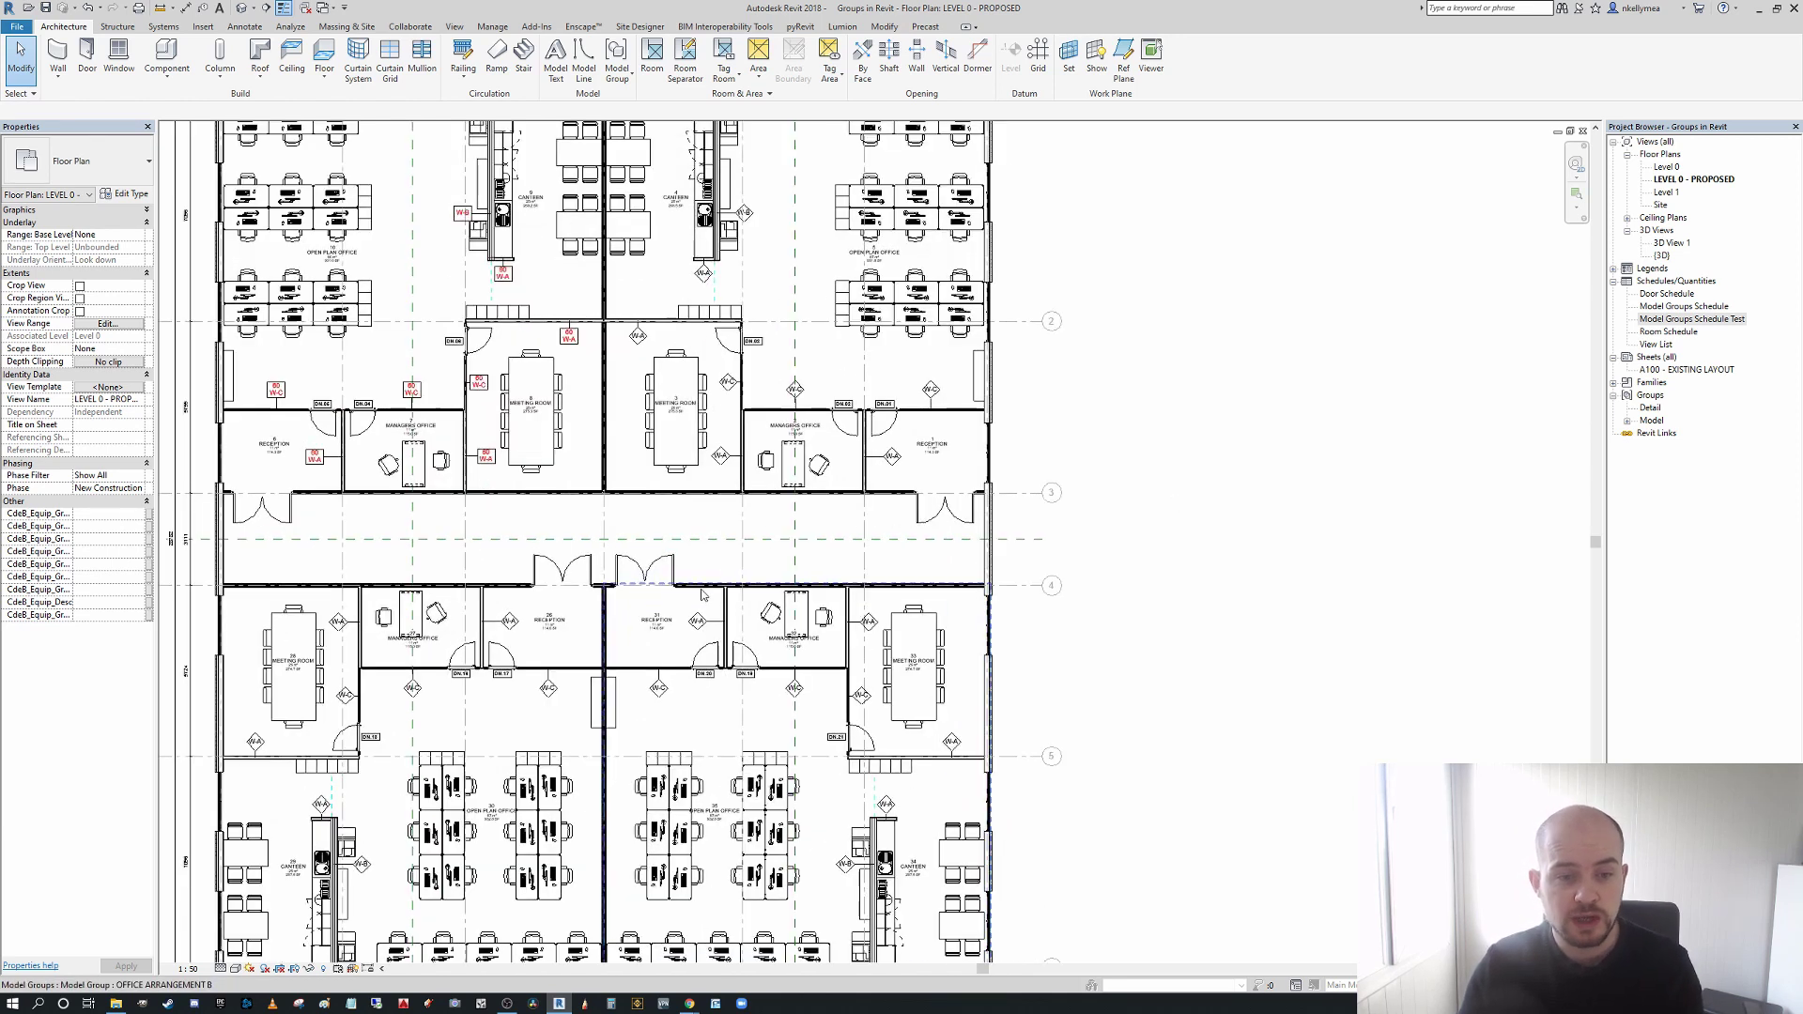
click(700, 592)
scroll(658, 577, up, 2)
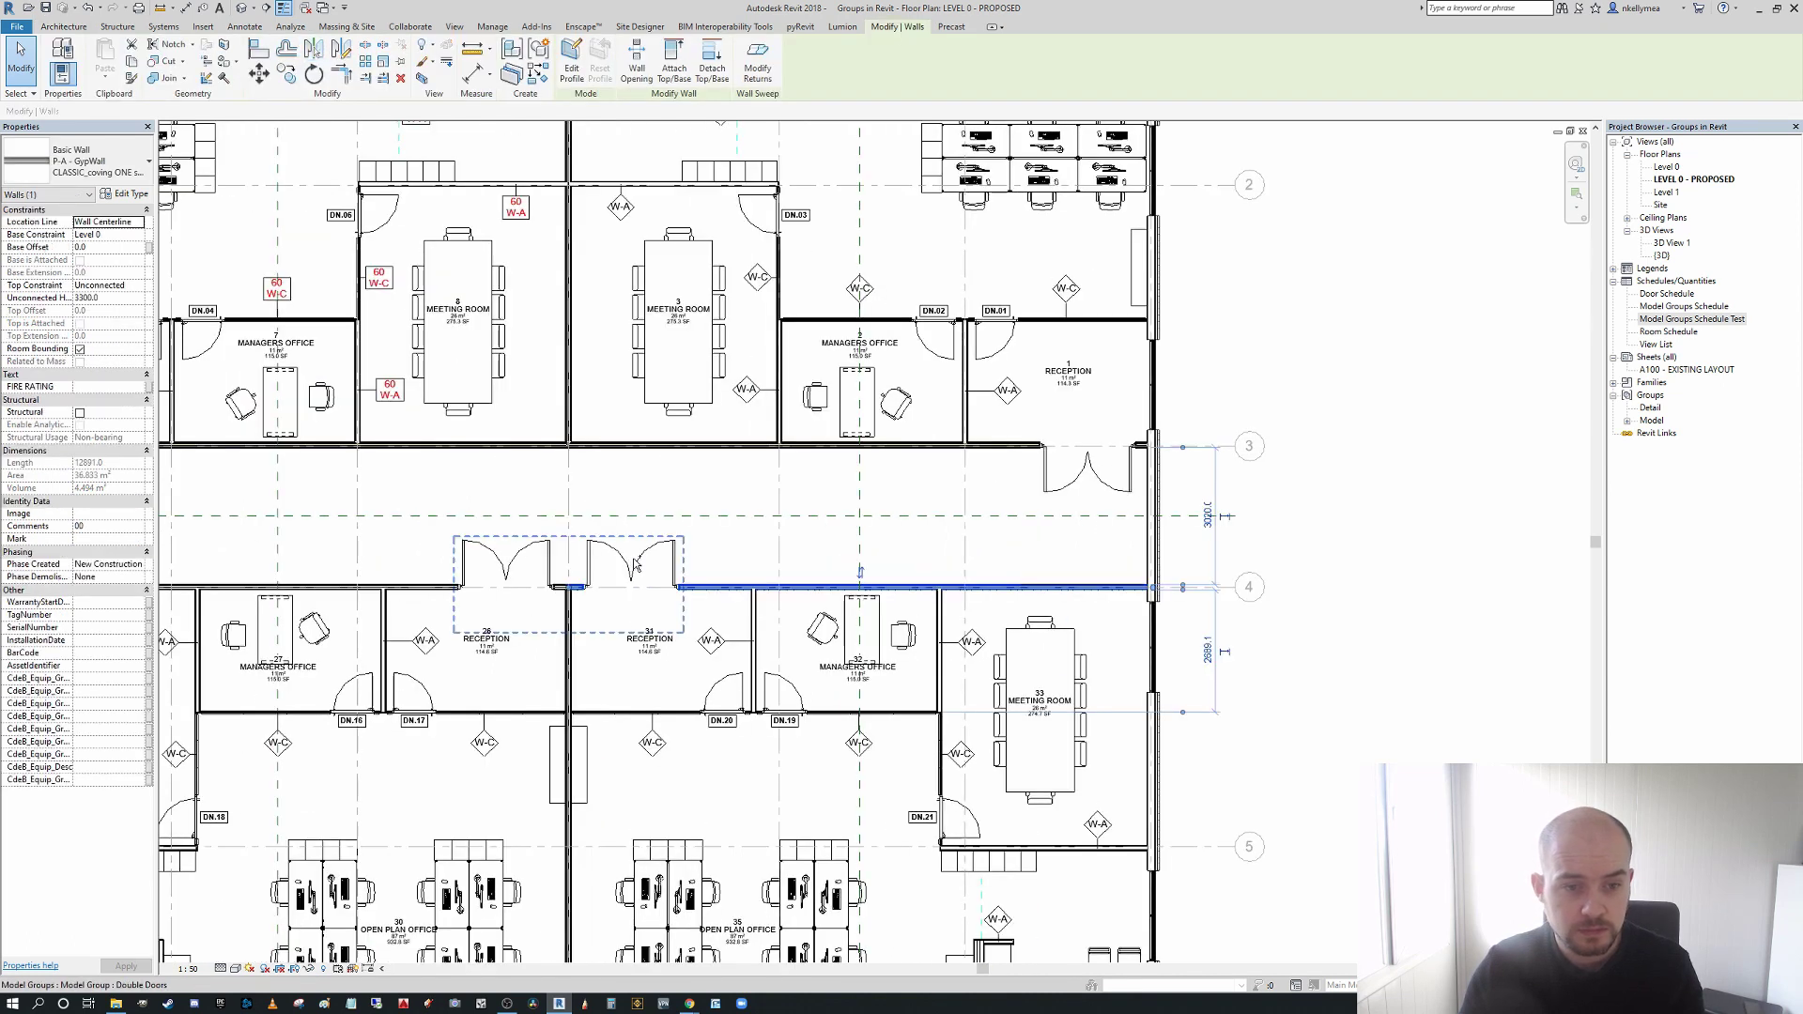
click(551, 573)
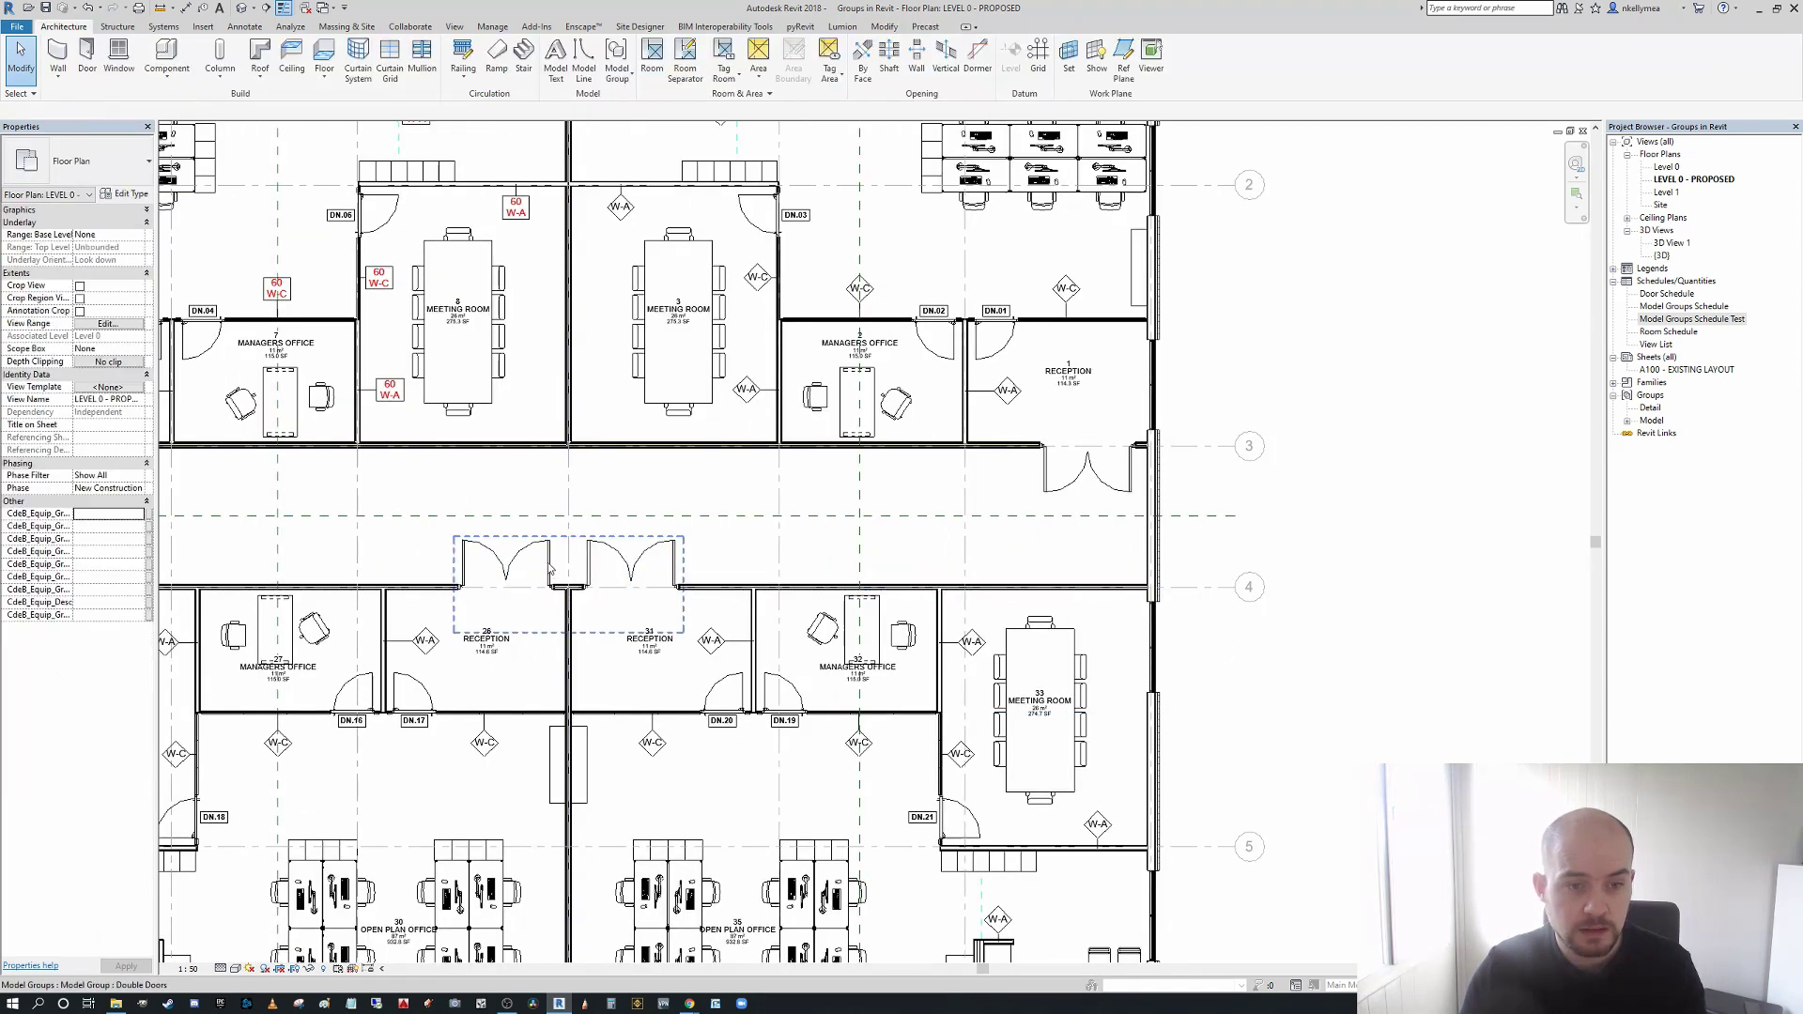
click(571, 61)
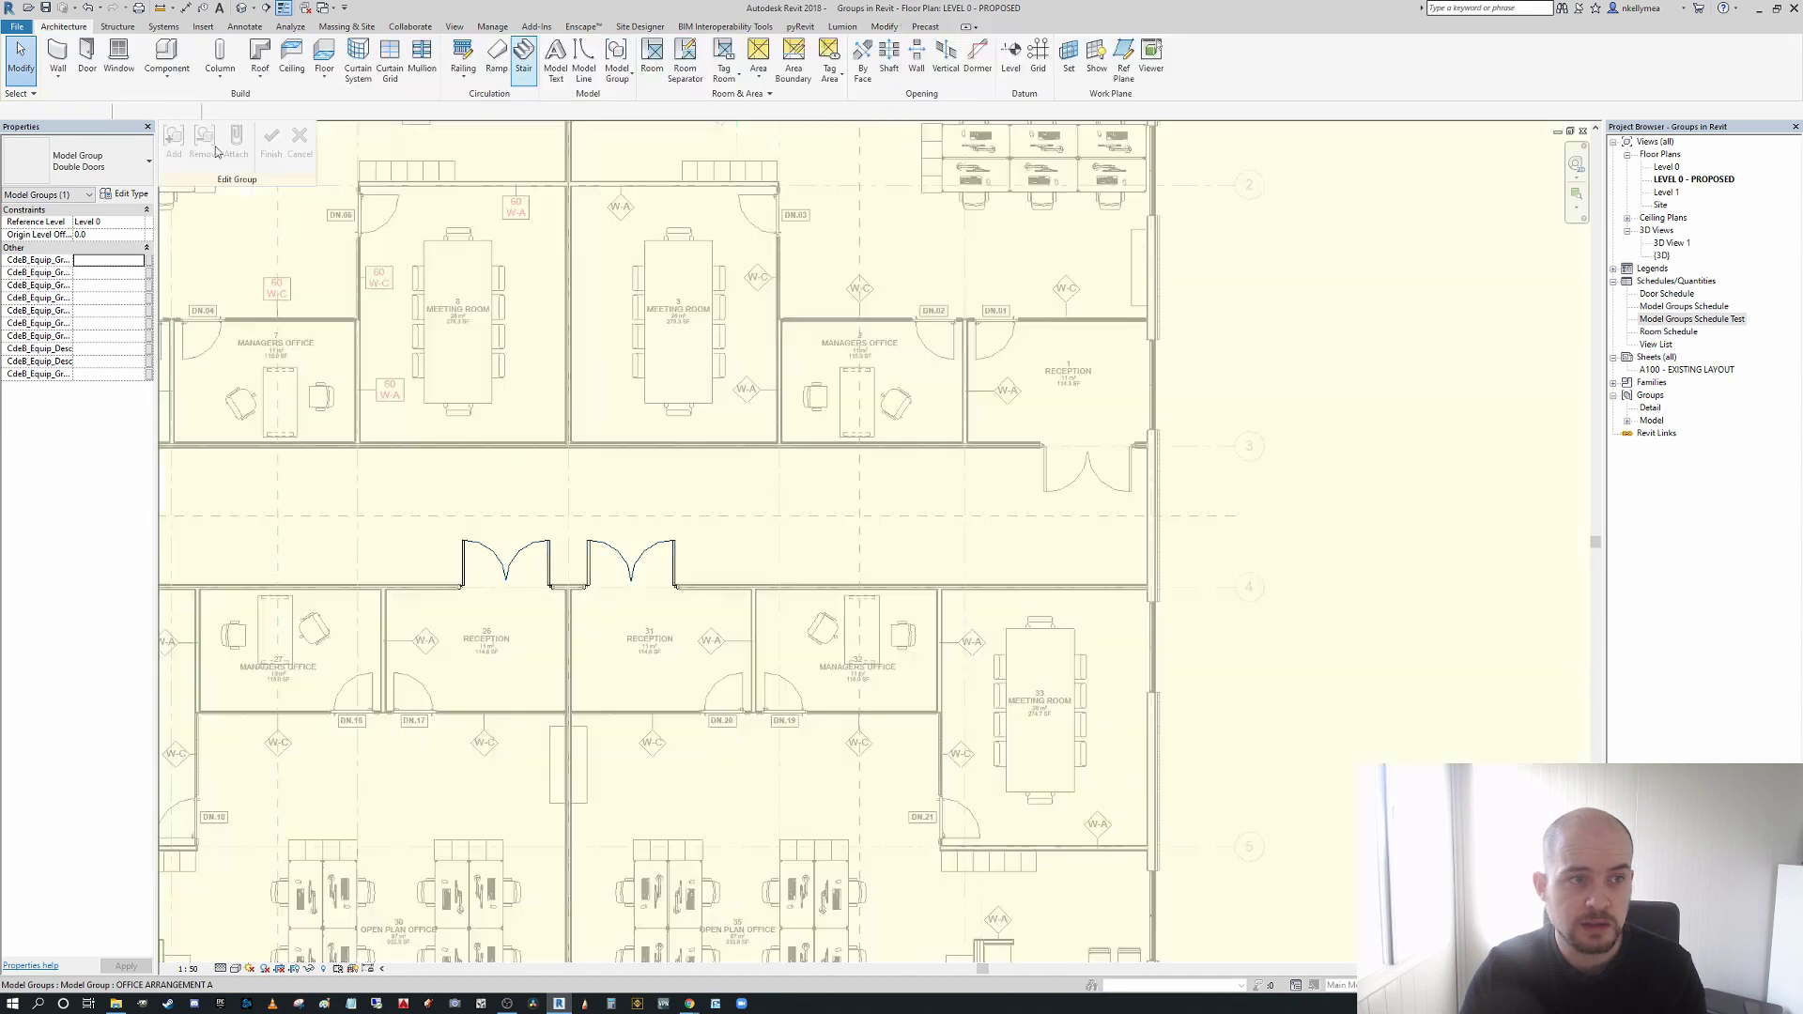
click(173, 141)
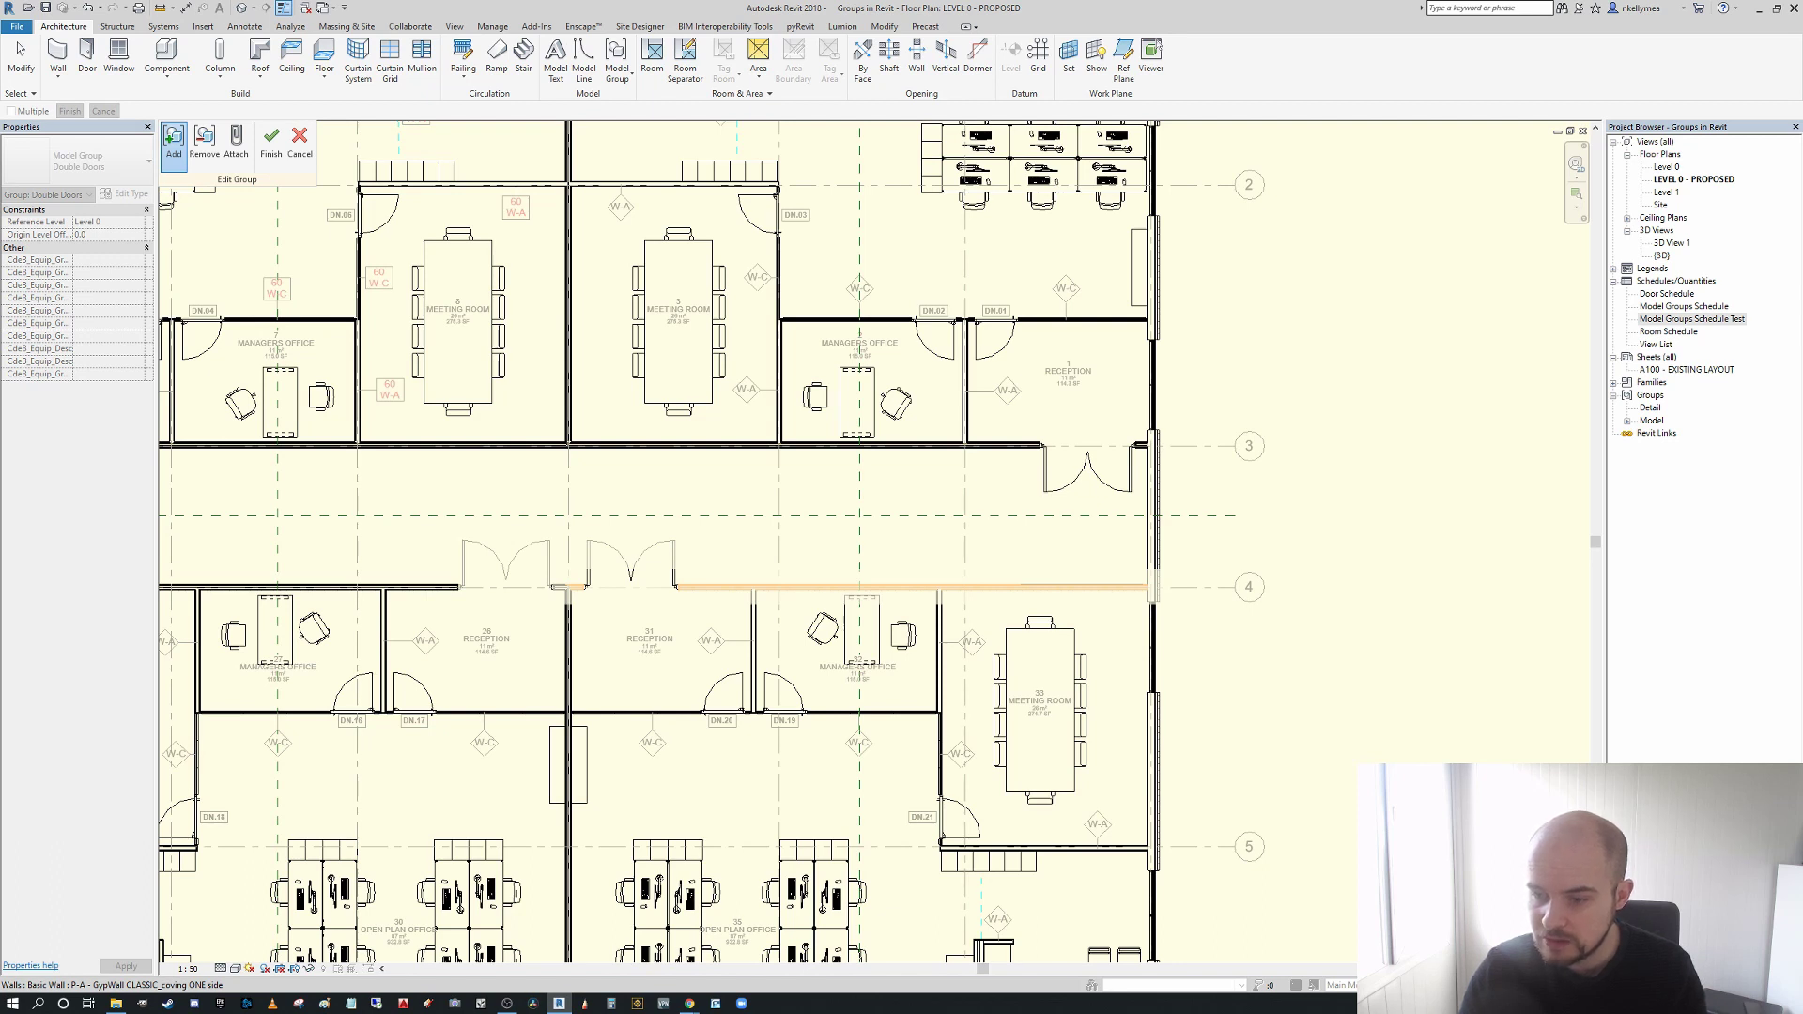
key(Escape)
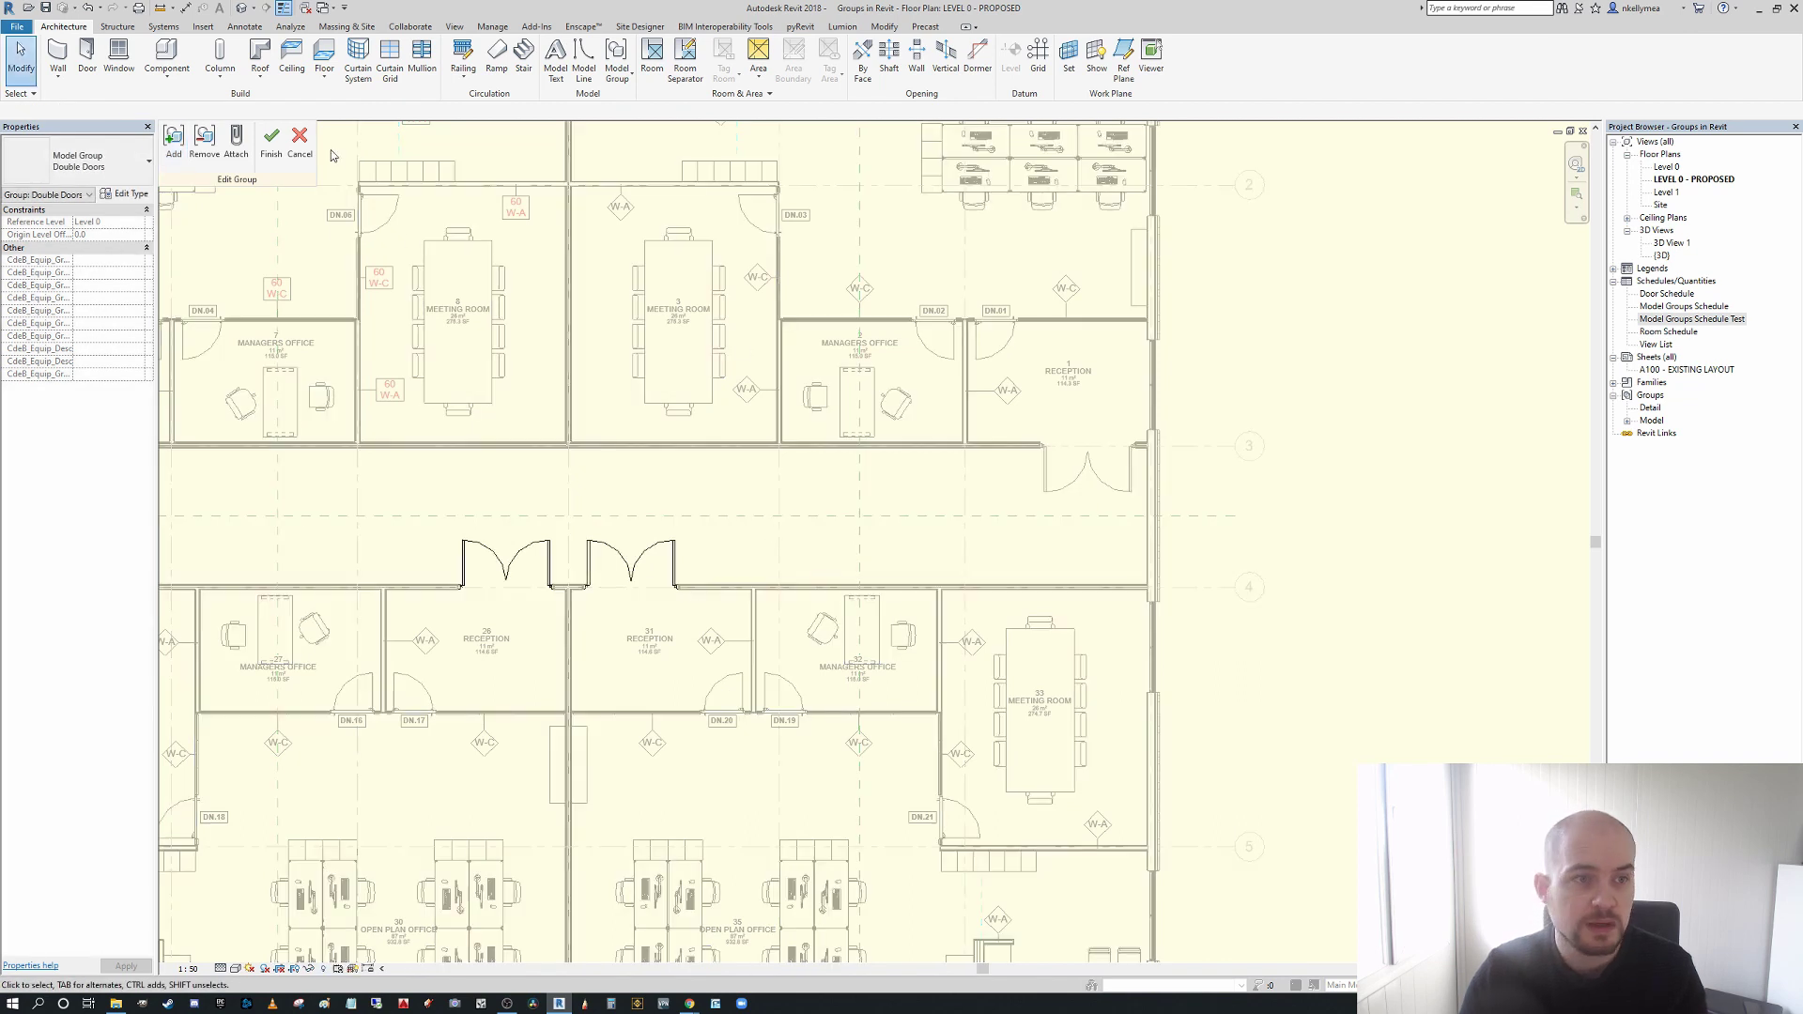
click(299, 141)
key(Escape)
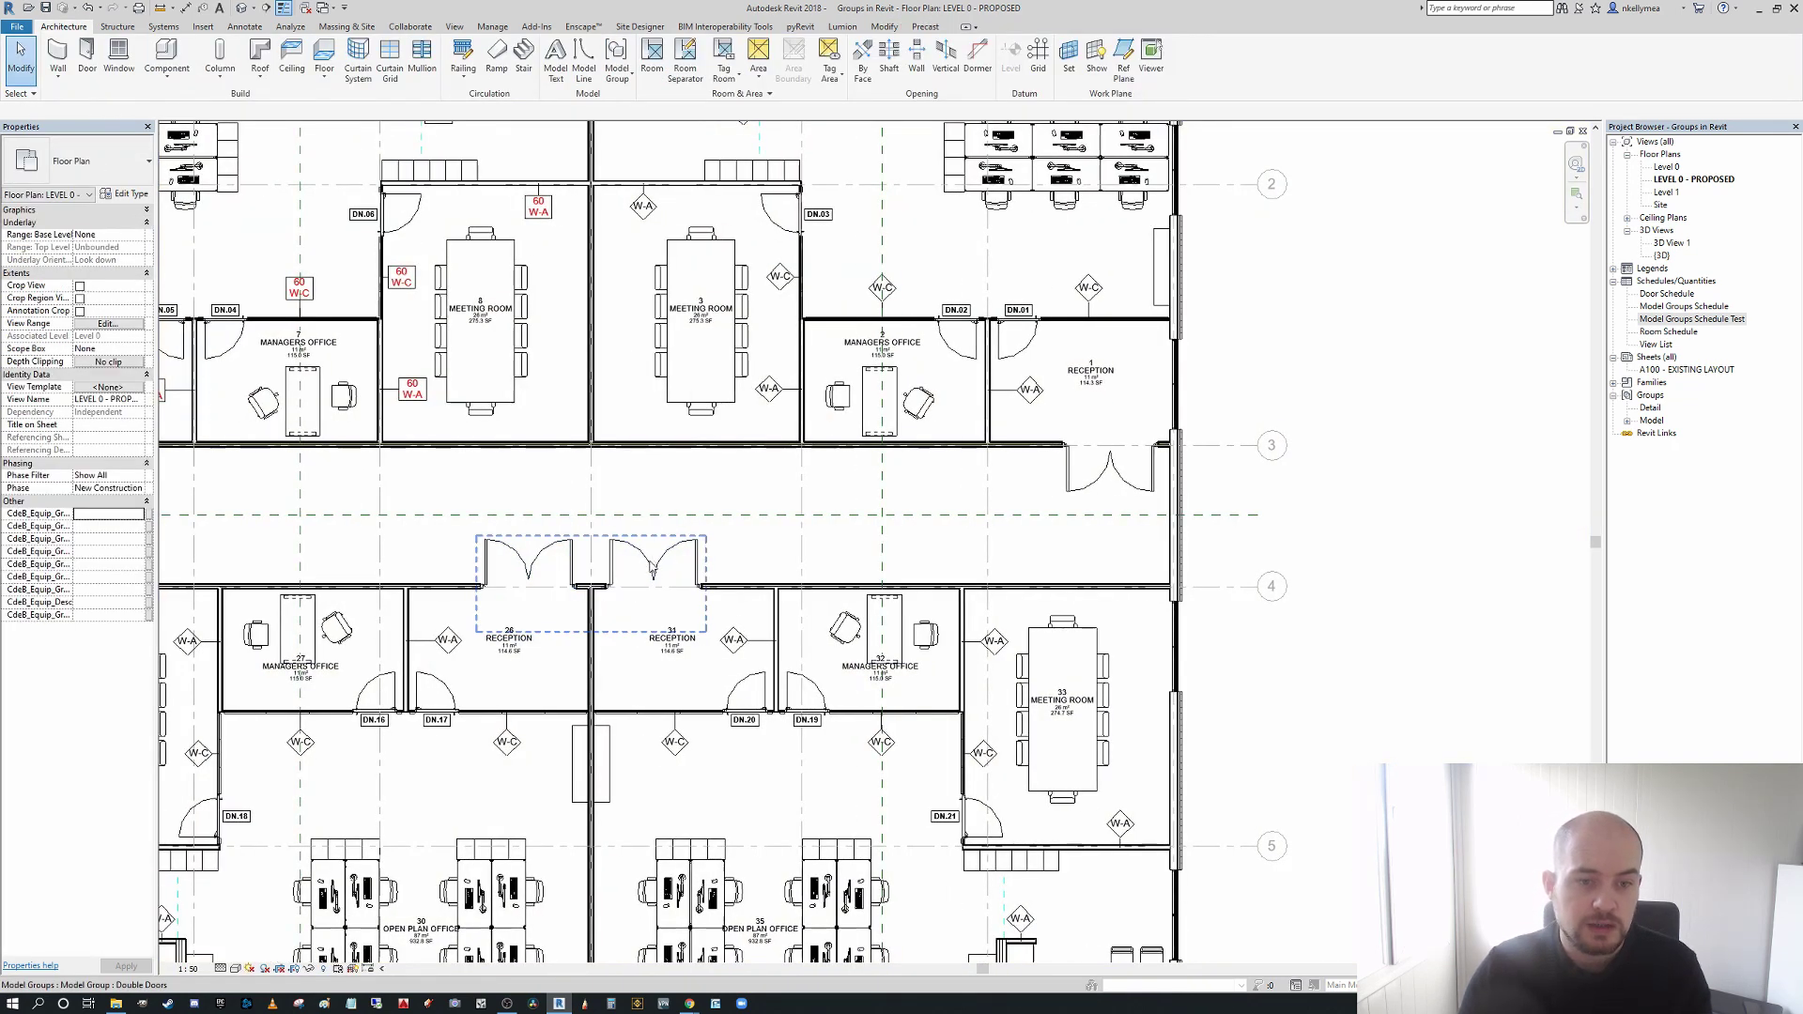
- Ungroup the Double Doors group and create a model group named Double Doors with Hosts from both doors and their two host walls
click(653, 568)
key(Escape)
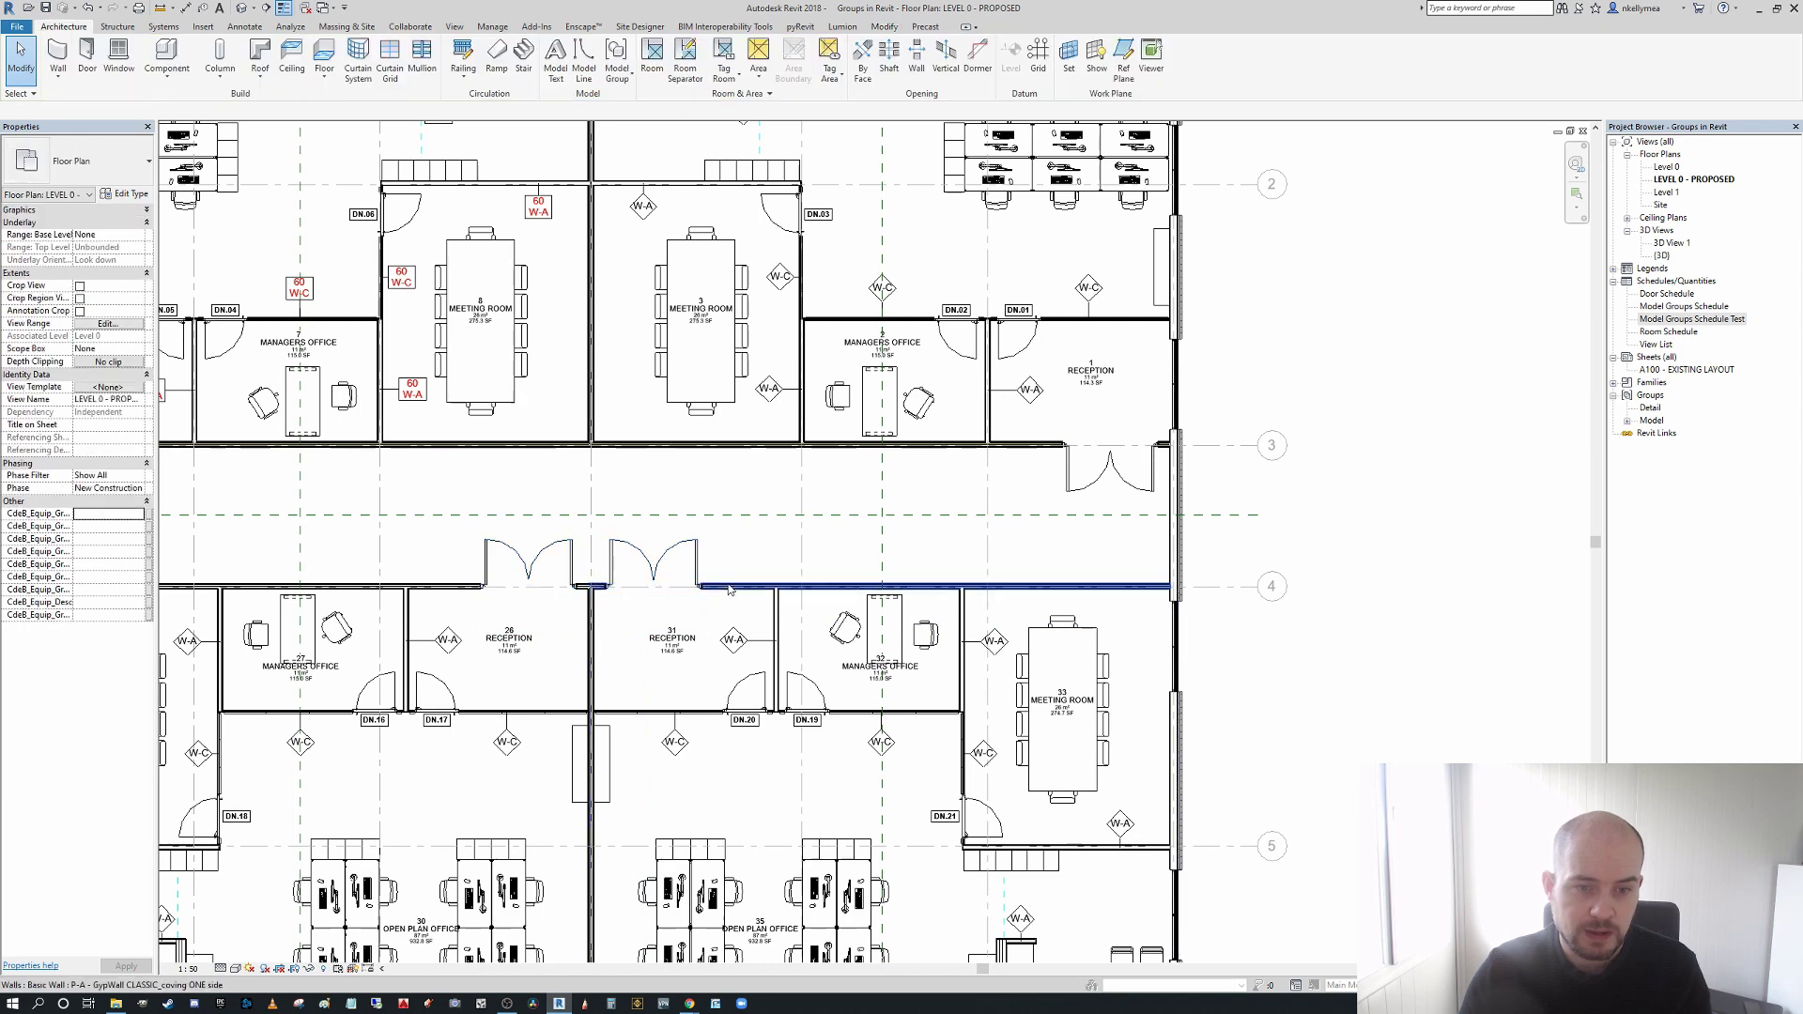
click(729, 588)
ctrl+click(664, 565)
ctrl+click(556, 556)
ctrl+click(472, 584)
scroll(472, 580, down, 1)
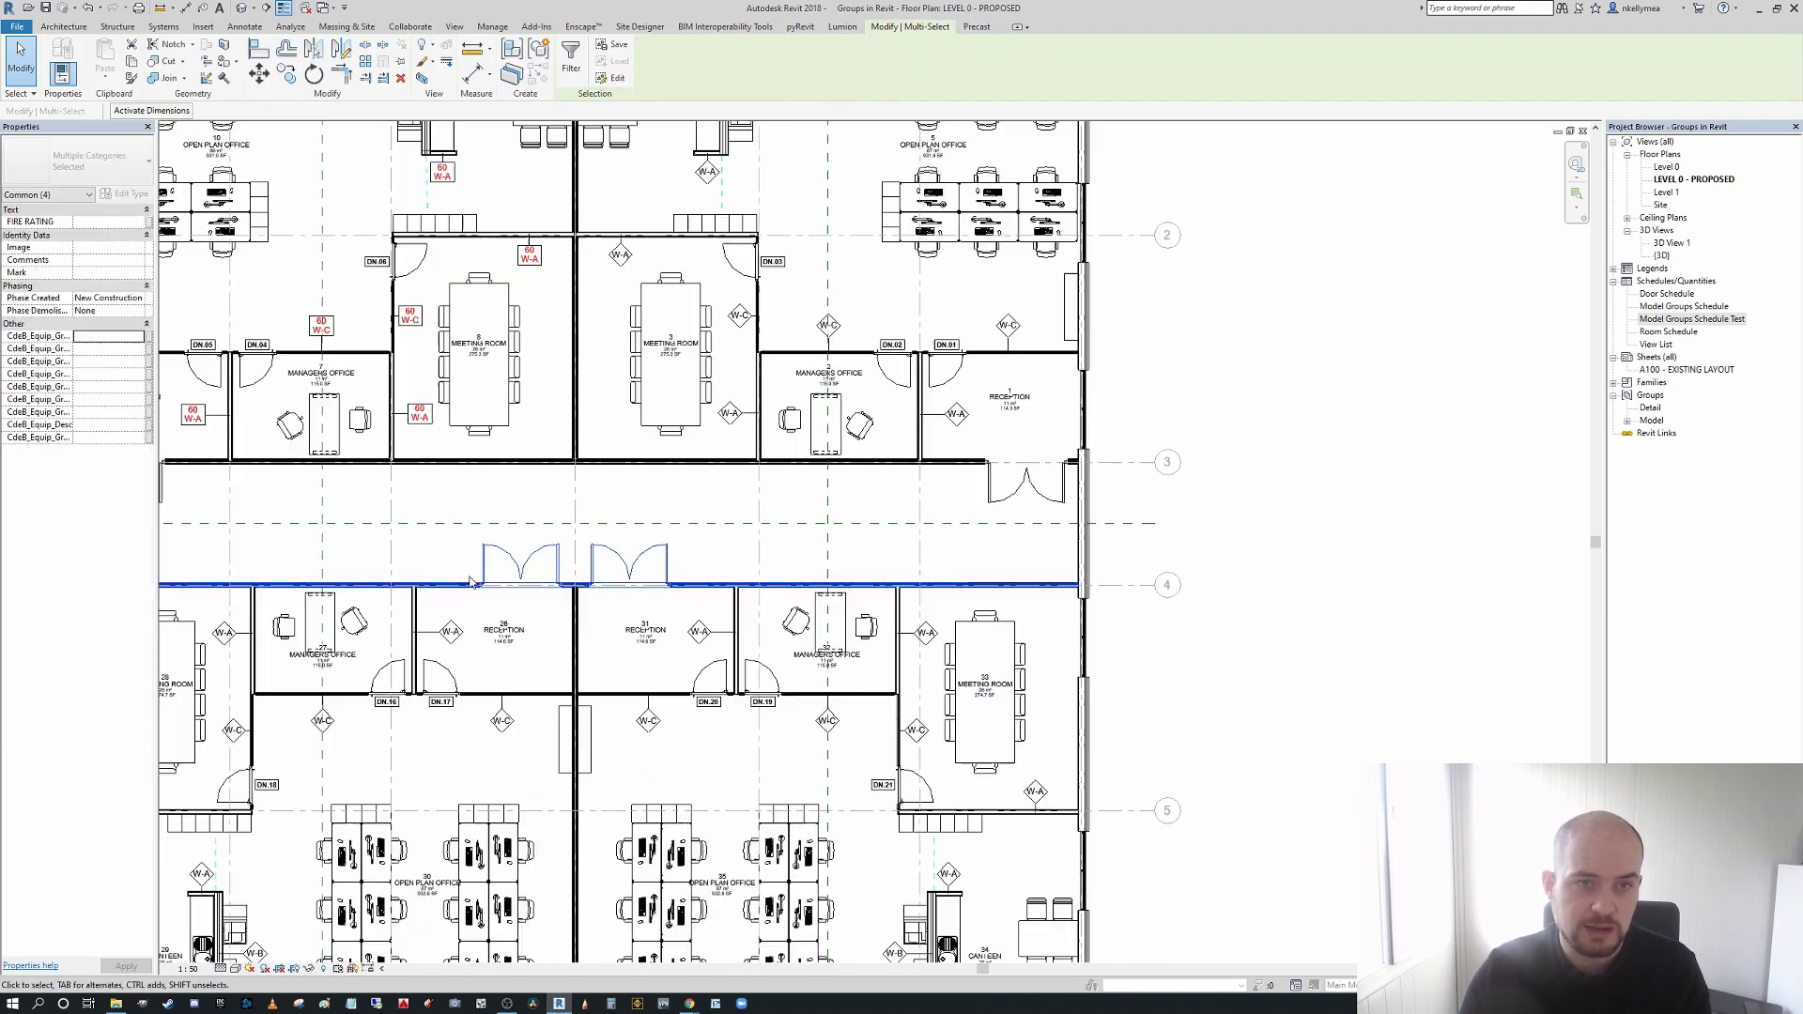
scroll(472, 581, down, 2)
click(538, 48)
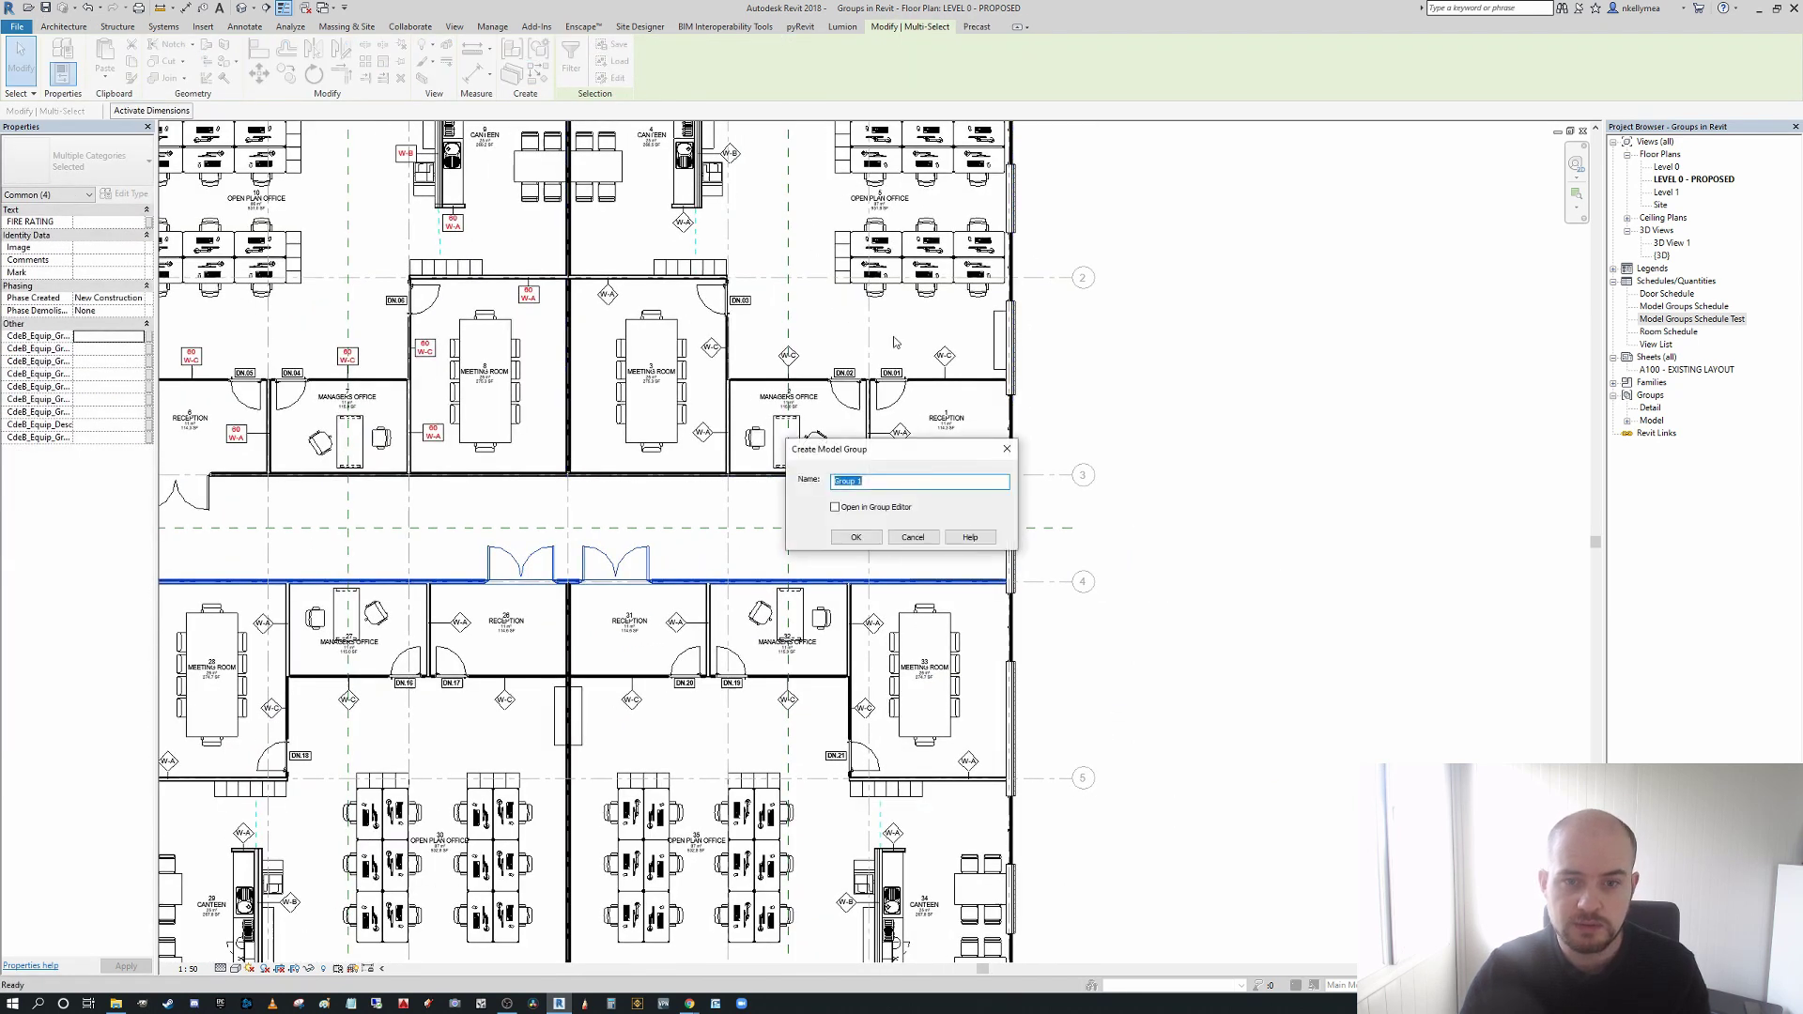
text(D)
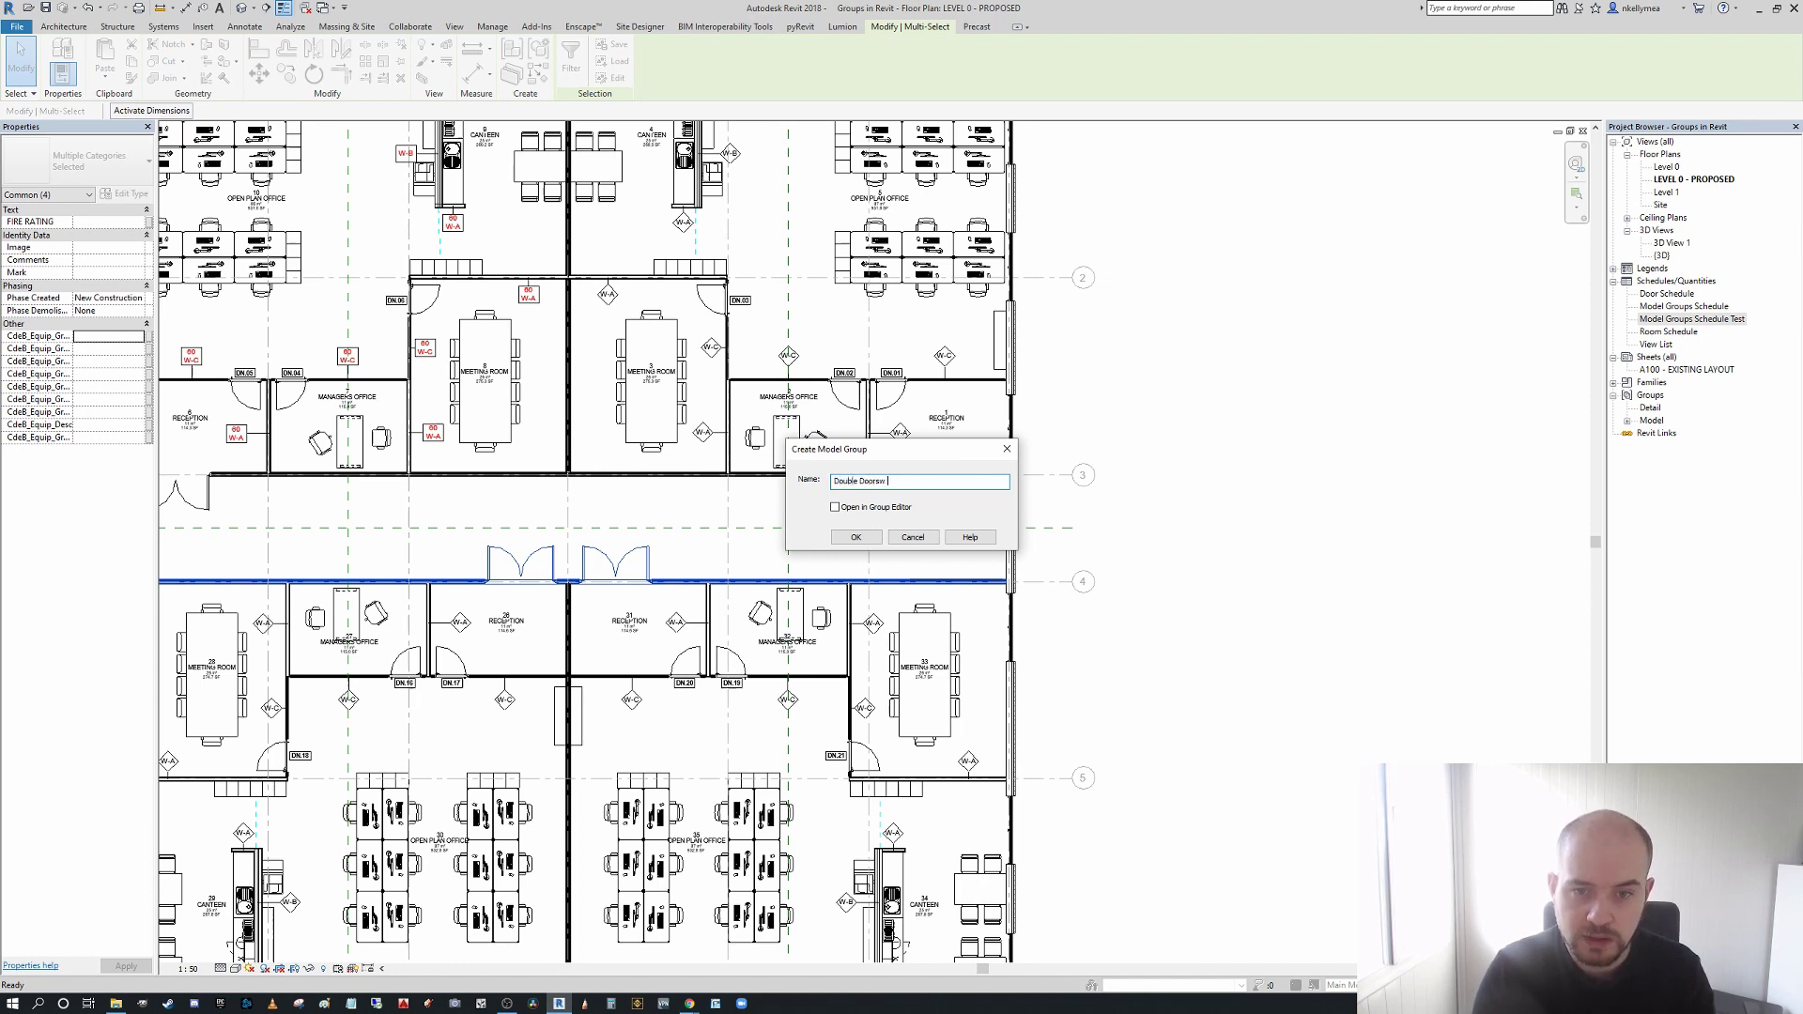
text(ouble Doors with Host)
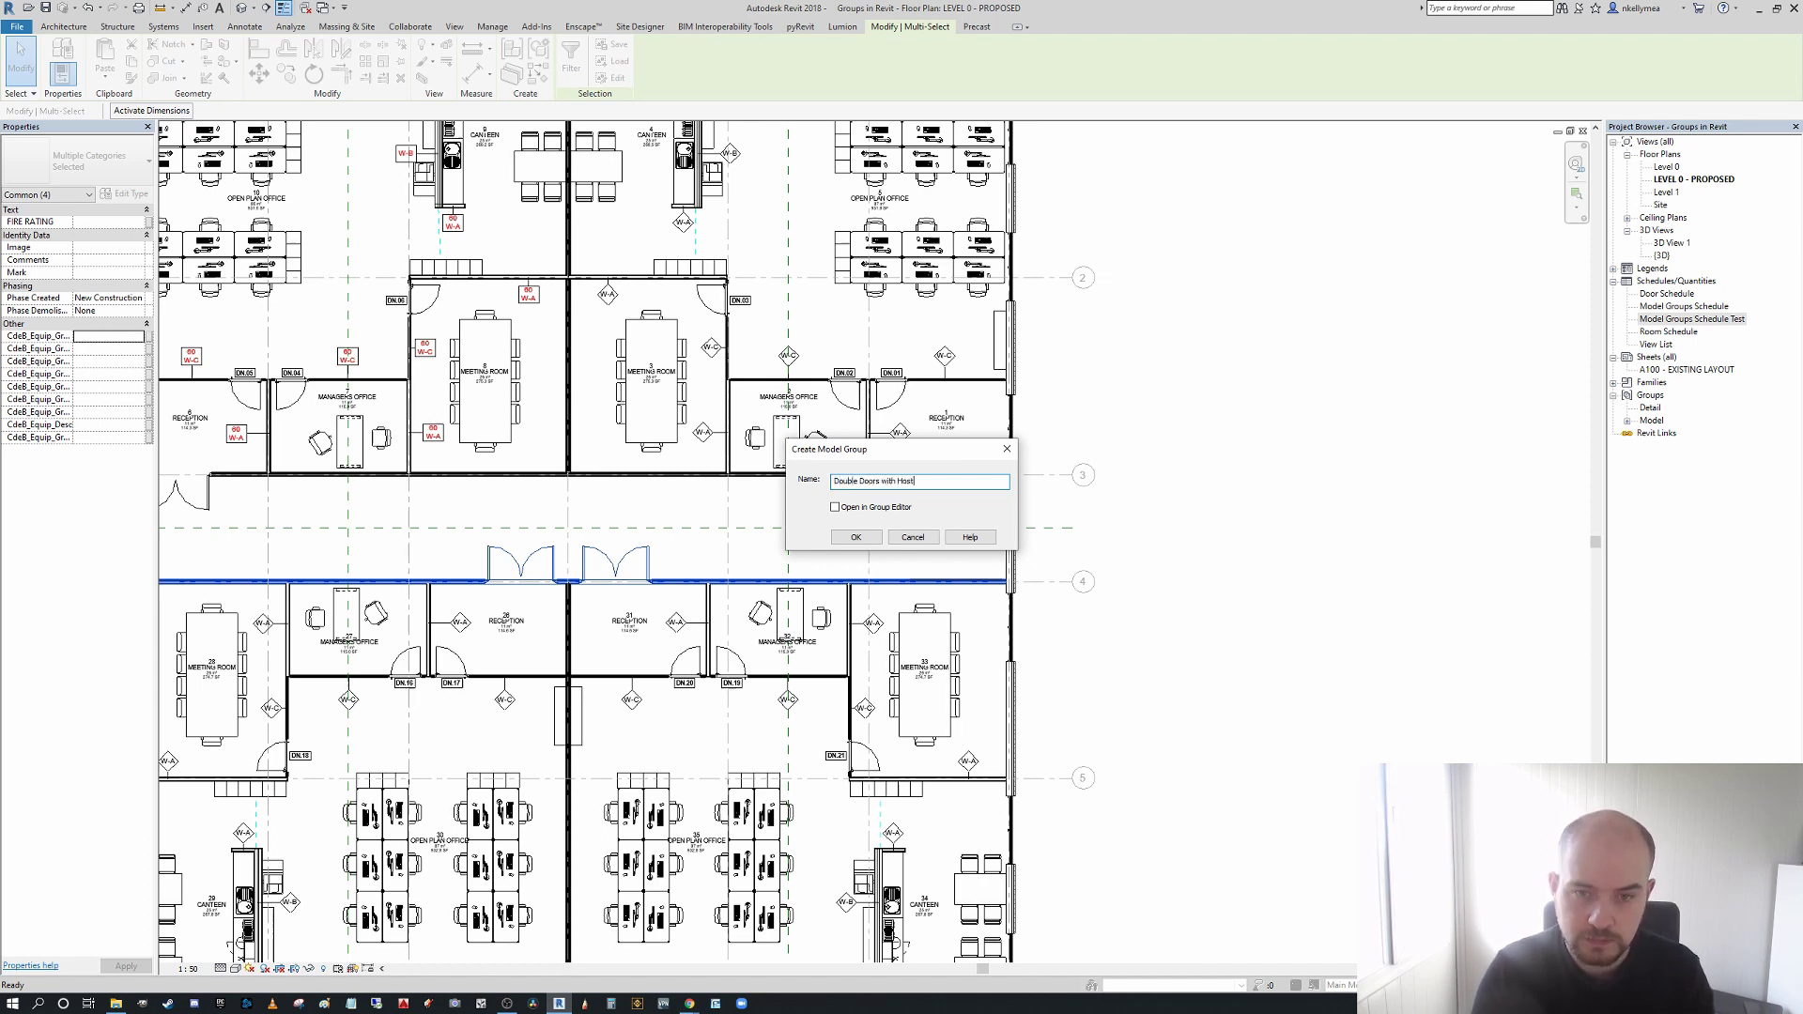
text(s)
key(Return)
- Place a copy of the Double Doors with Hosts group outside the building, extending east from its east wall along the corridor's south wall line
key(z)
key(f)
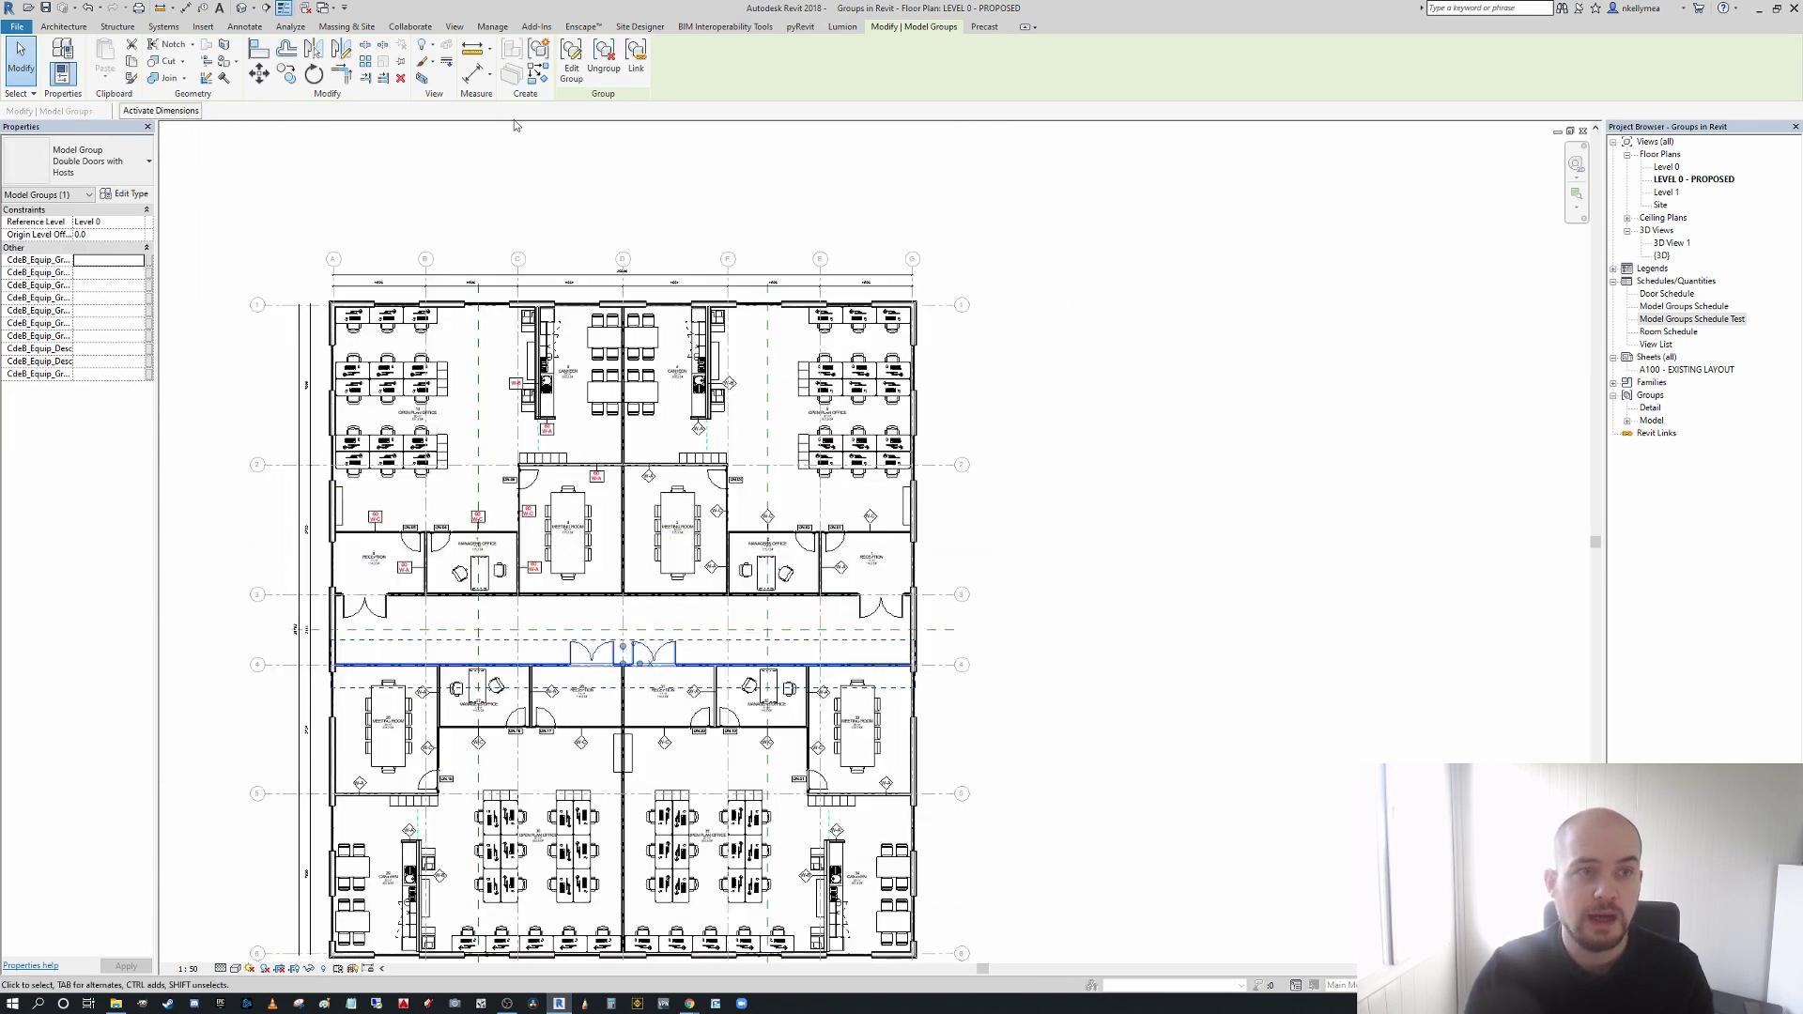
key(Escape)
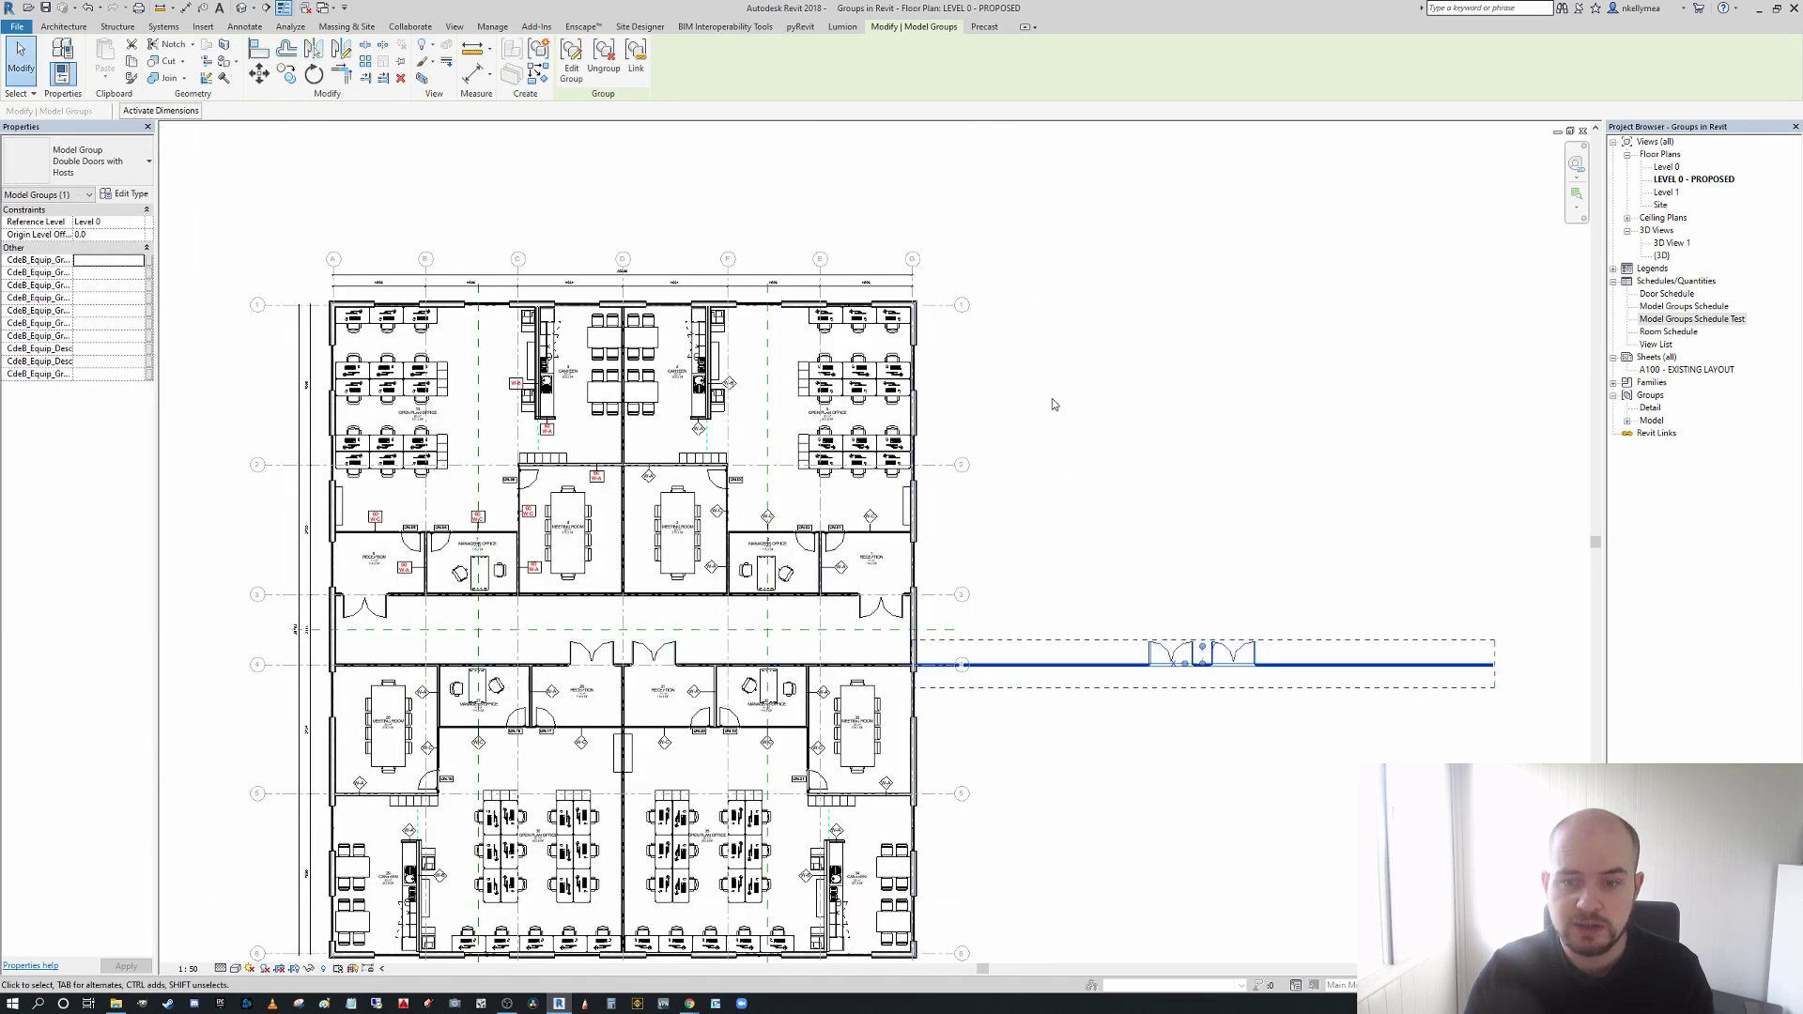
key(Escape)
key(z)
key(f)
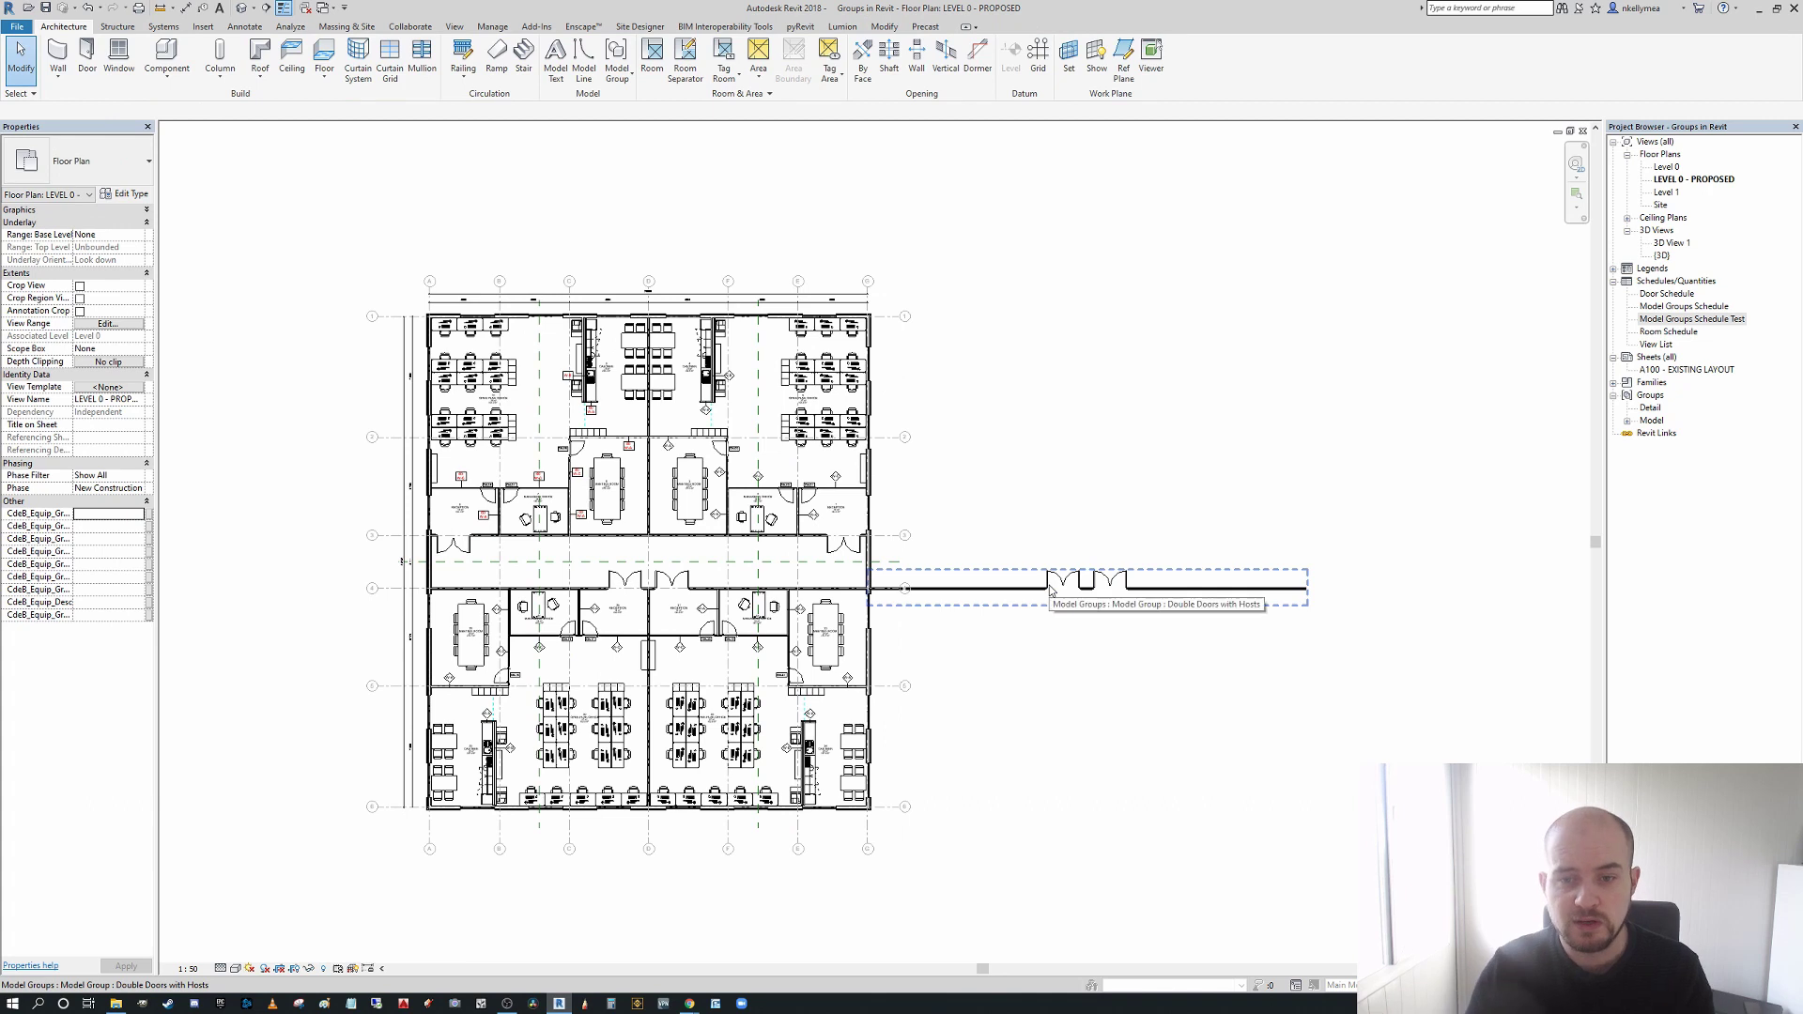
click(1070, 588)
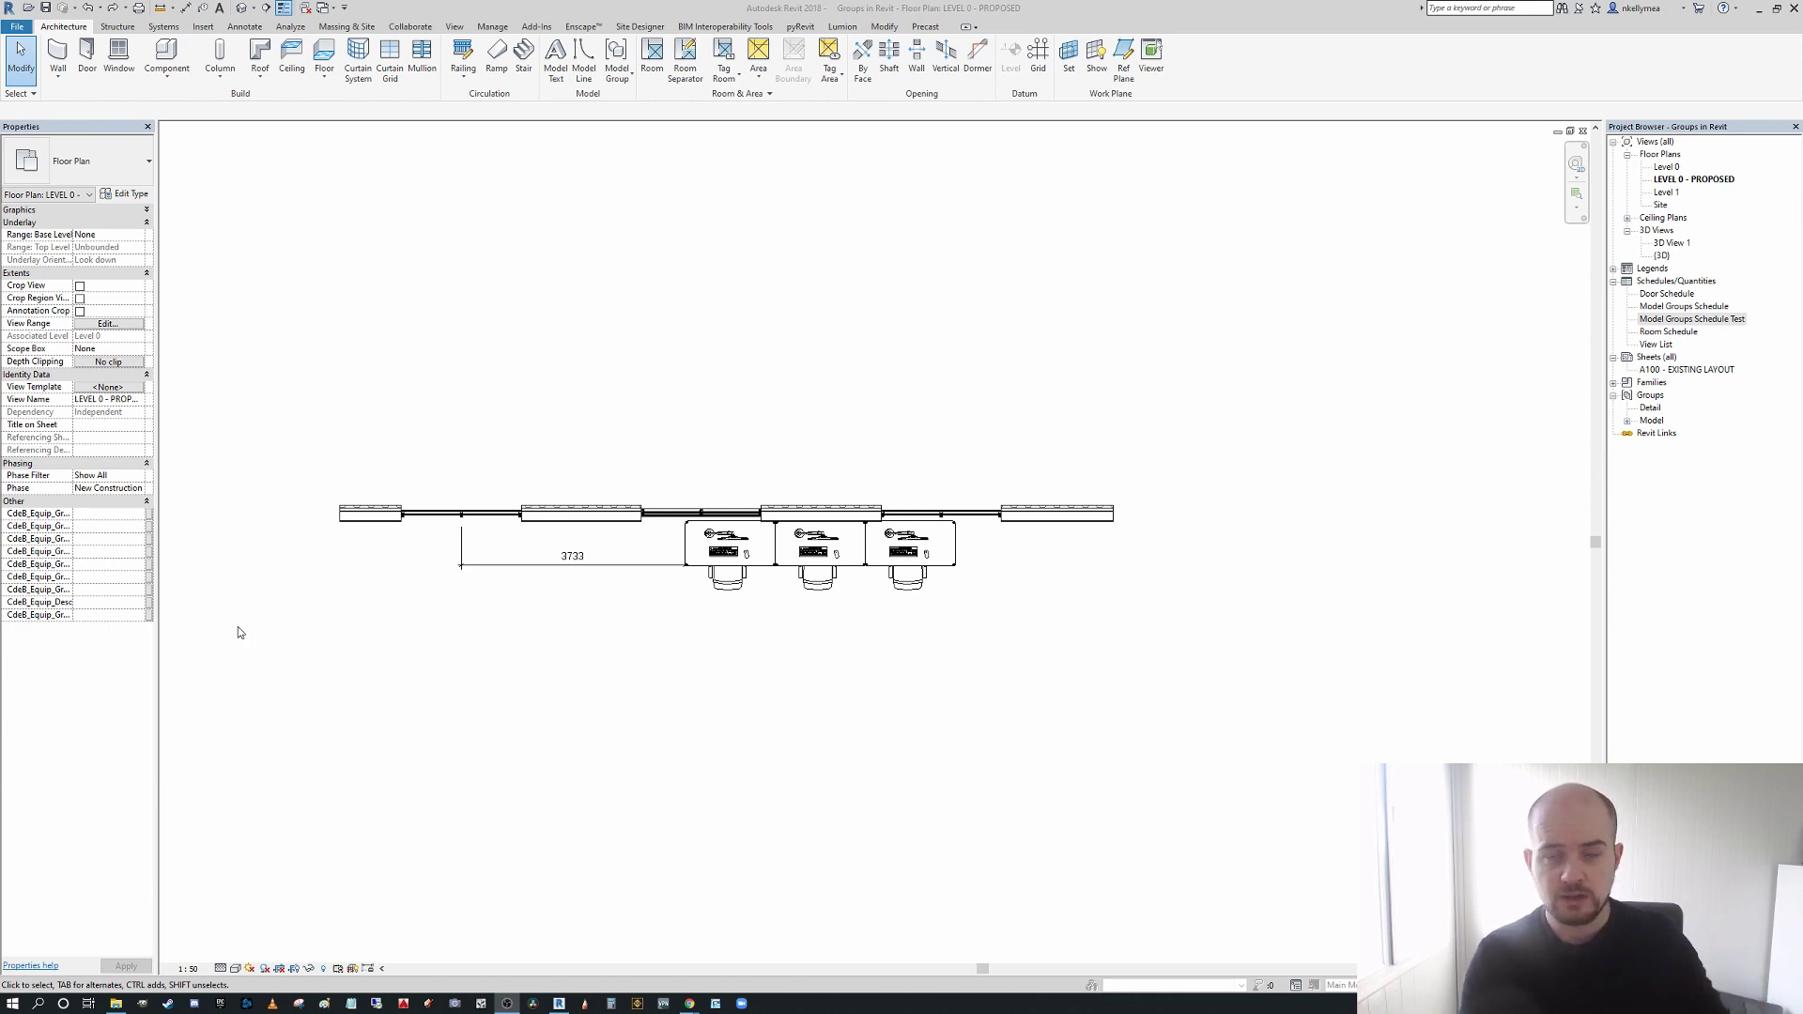
- Examine the Contraints Group of three desks along the windowed wall and the dimension between the desks and the window
middle_drag(988, 443, 1014, 440)
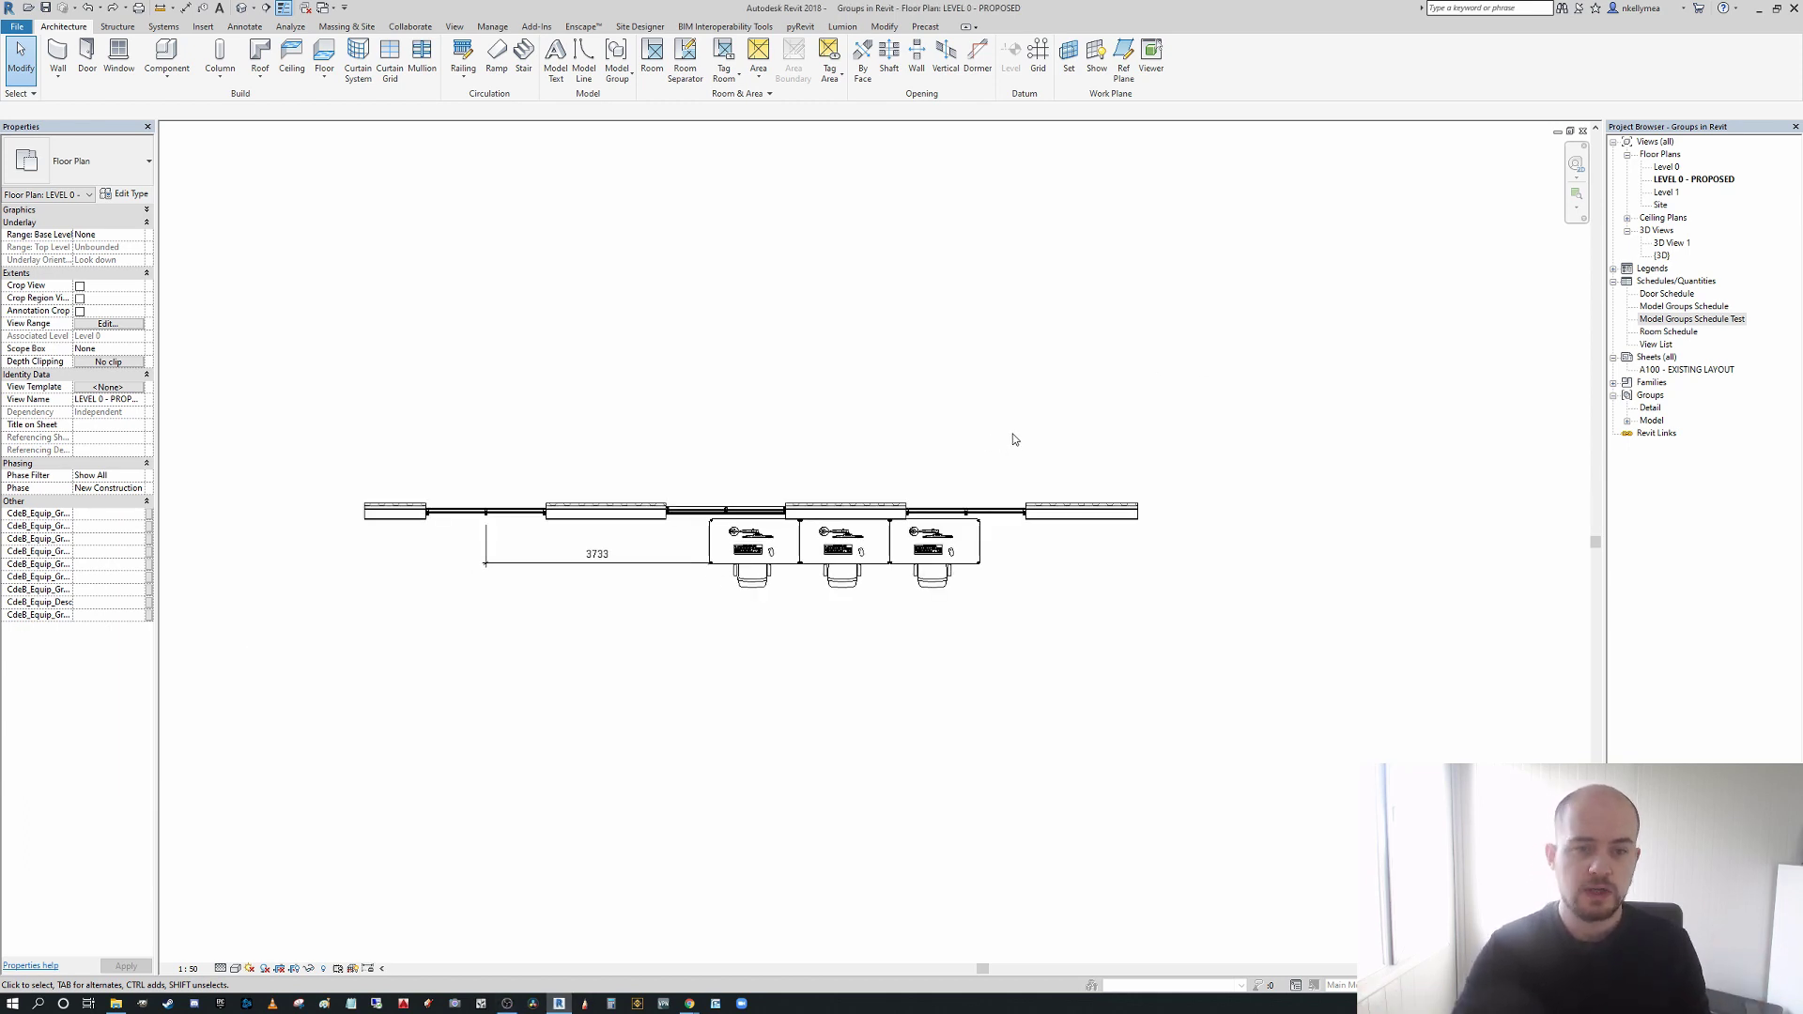
scroll(818, 543, up, 1)
click(728, 578)
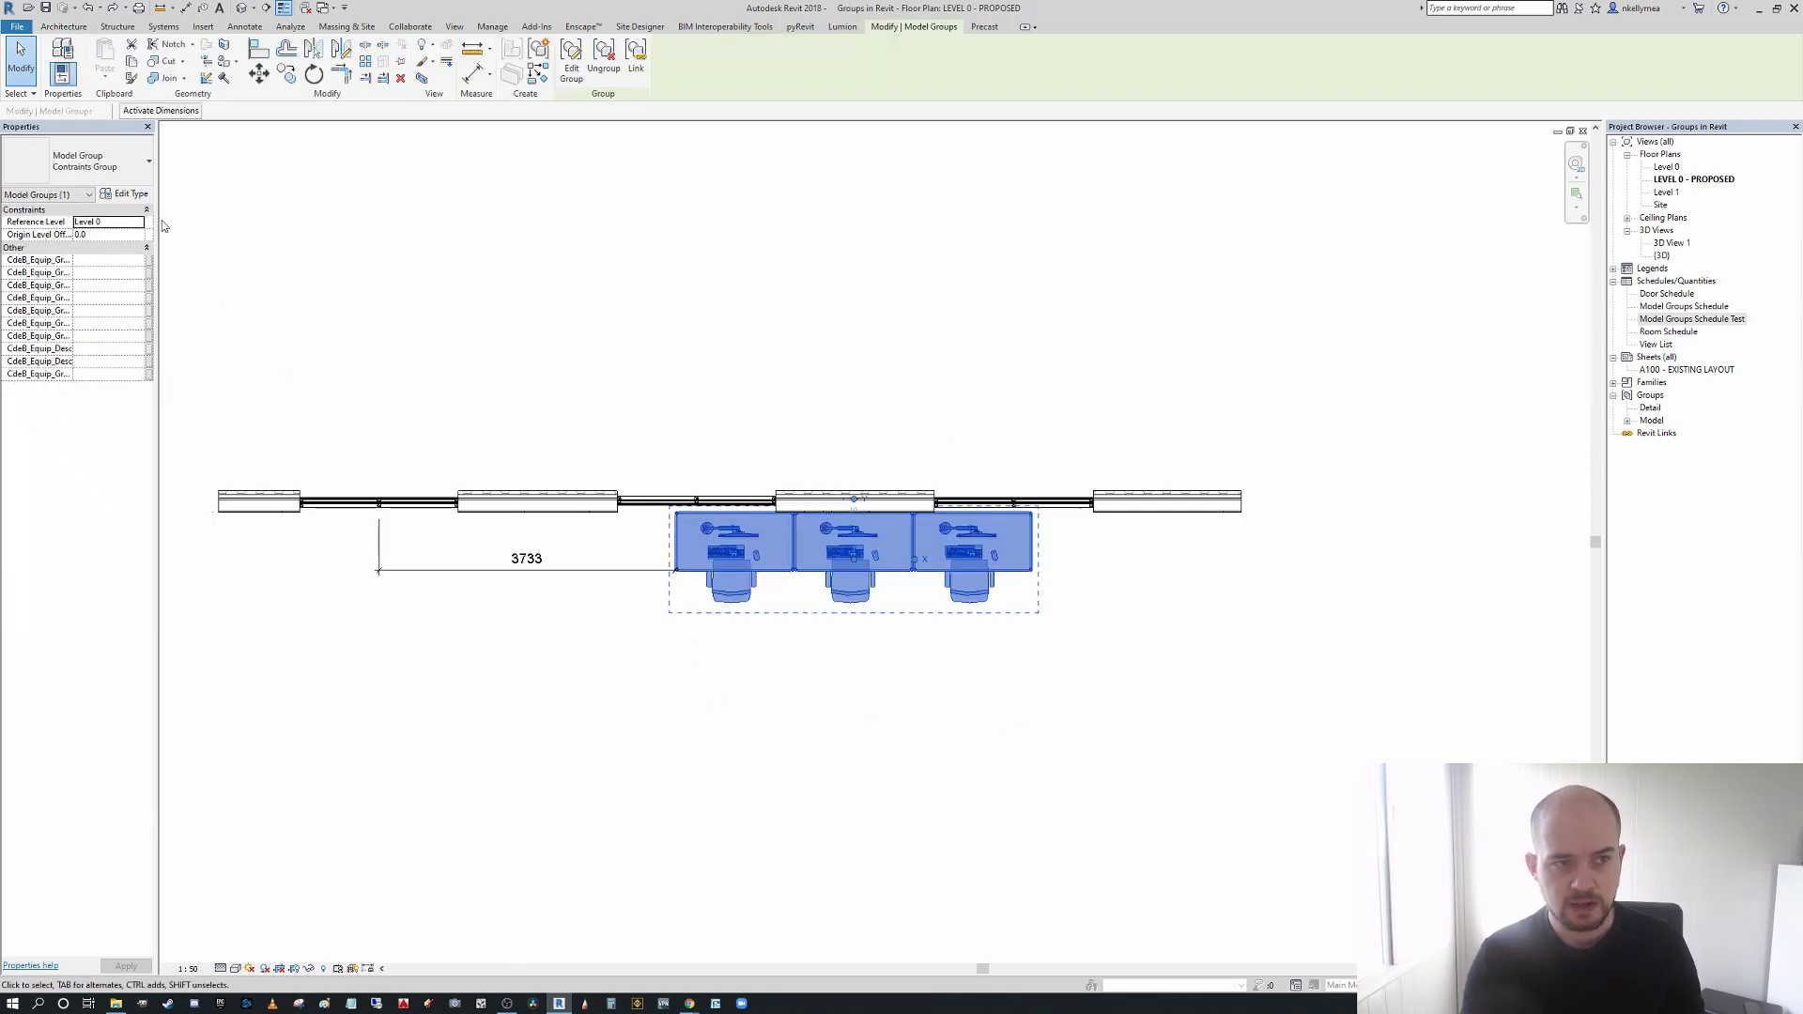
click(1068, 791)
middle_drag(898, 765, 904, 763)
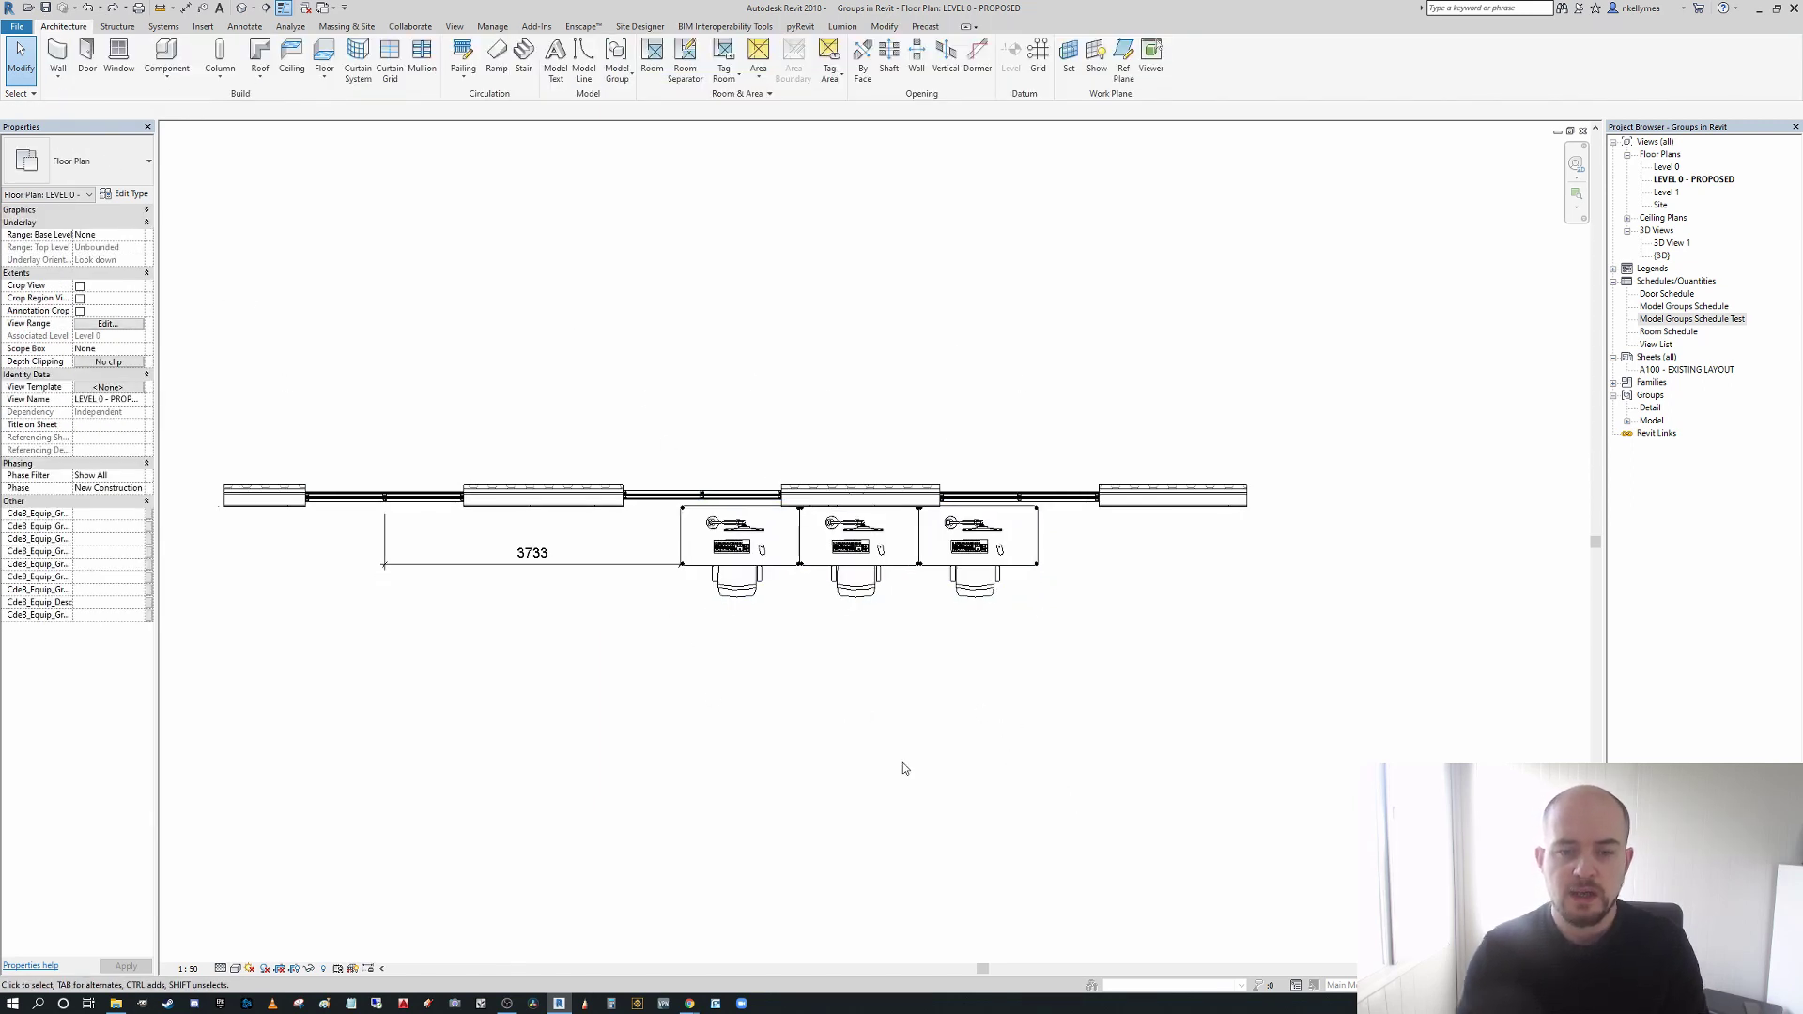
middle_drag(704, 674, 964, 678)
scroll(641, 521, up, 1)
scroll(656, 524, up, 1)
scroll(656, 544, down, 1)
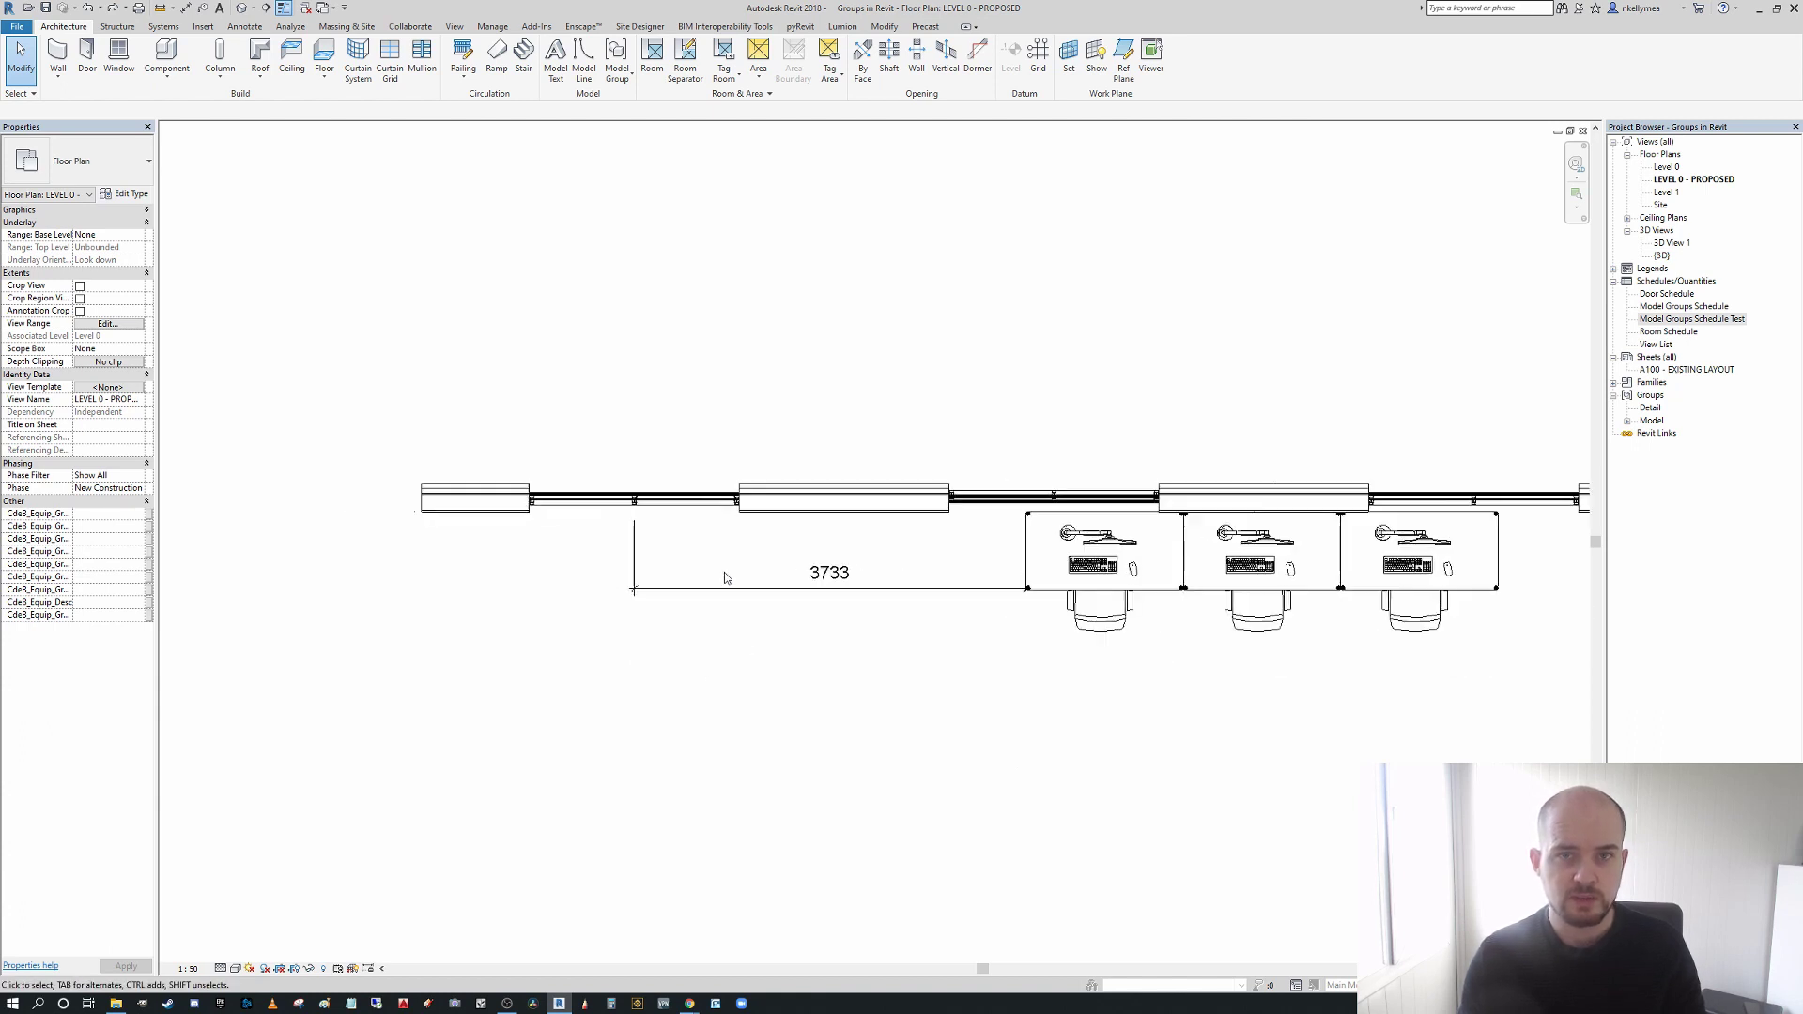
middle_drag(724, 571, 675, 558)
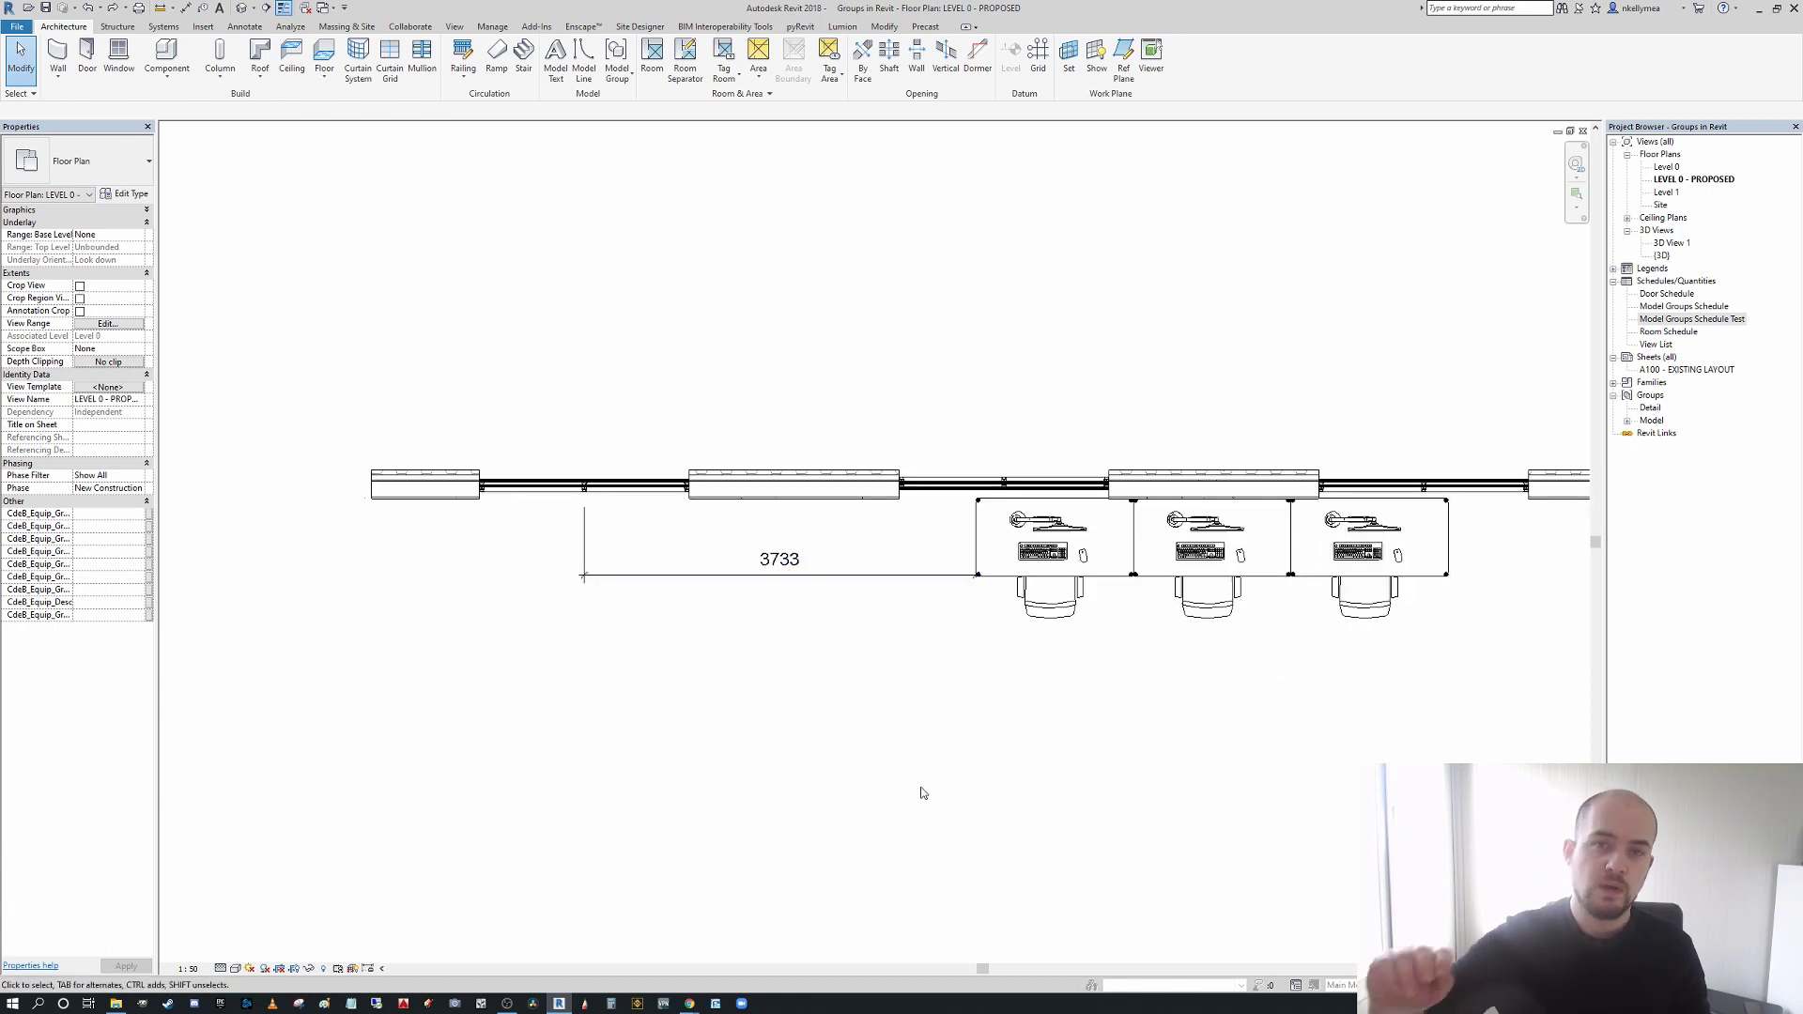
scroll(977, 714, down, 1)
scroll(976, 714, up, 1)
middle_drag(977, 714, 757, 645)
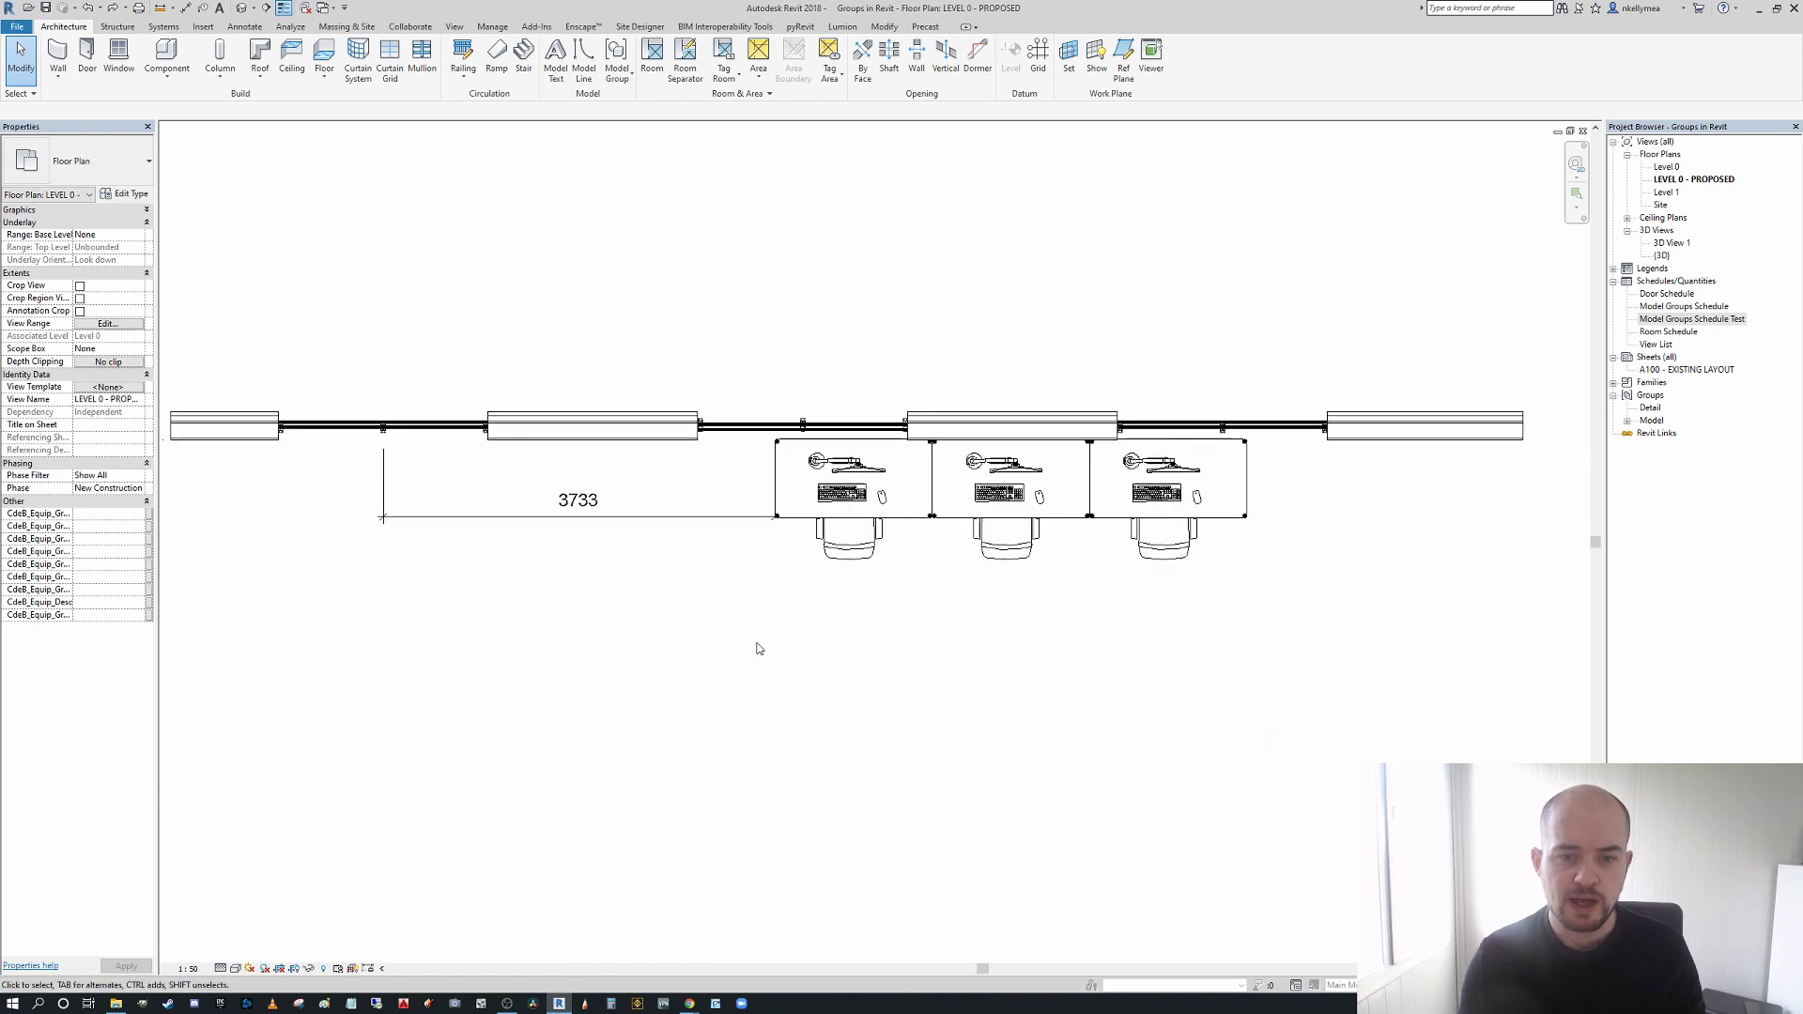
middle_drag(708, 499, 757, 529)
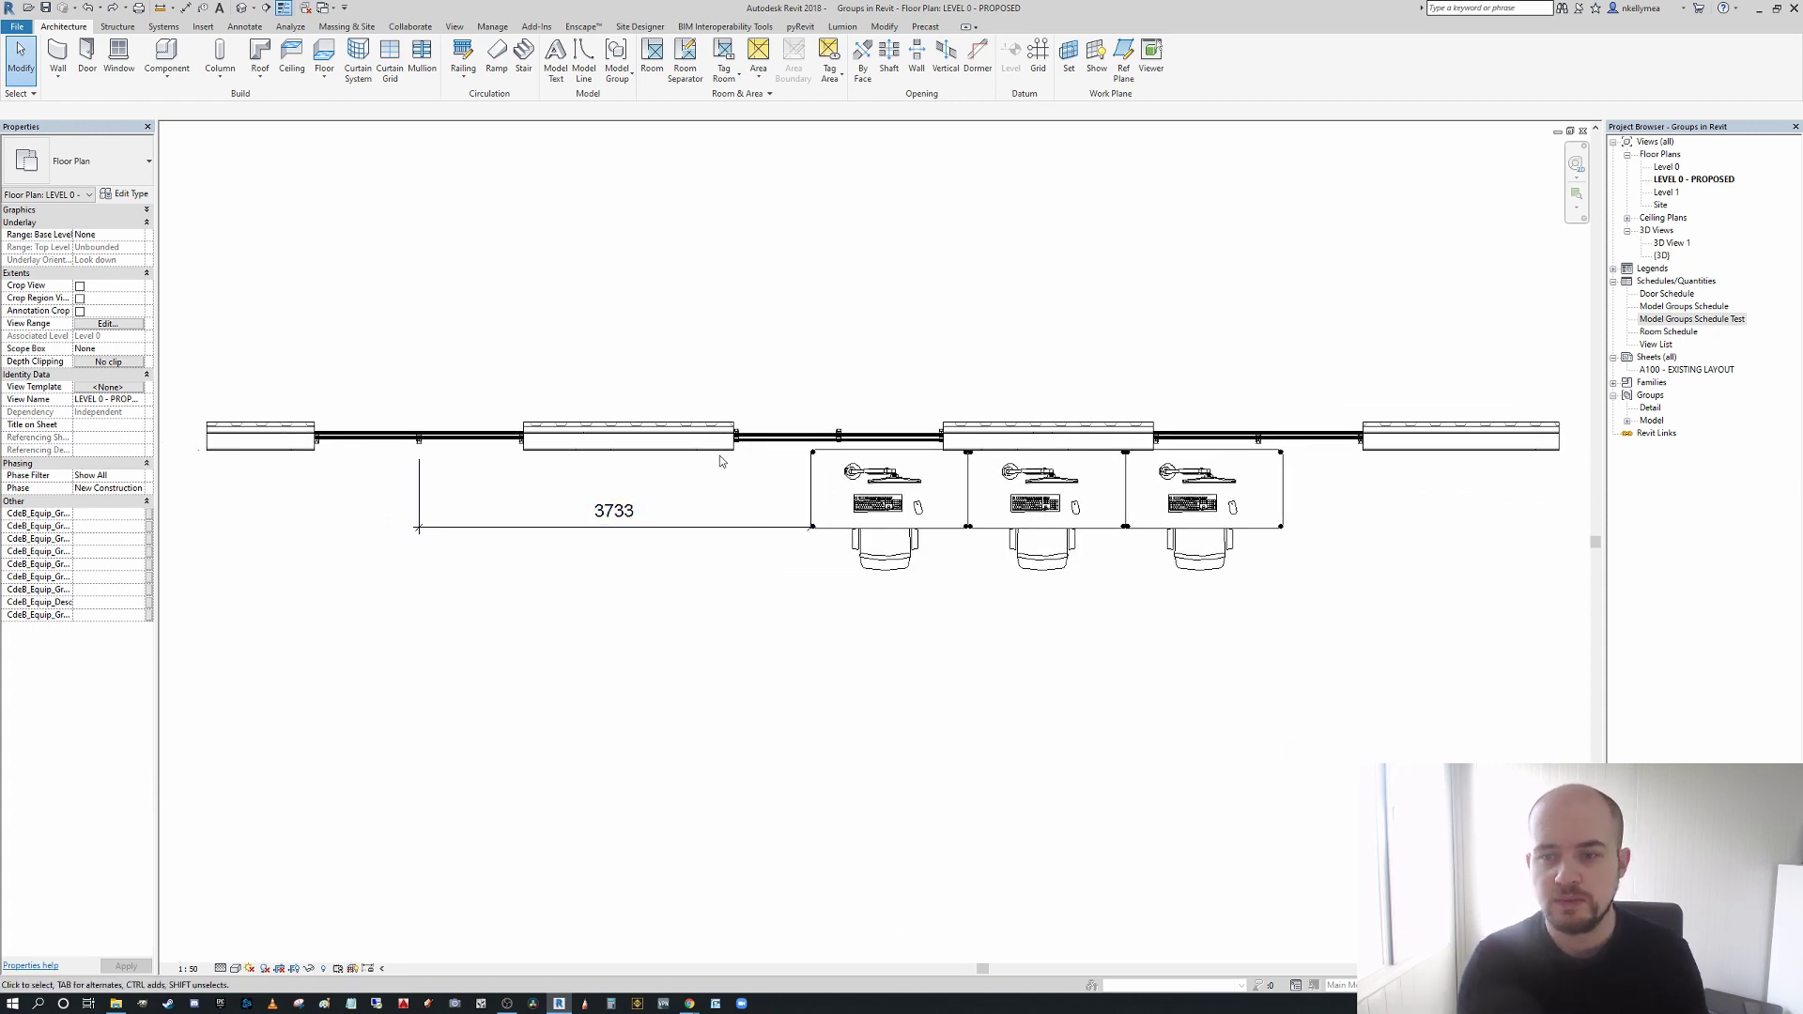
scroll(742, 469, down, 2)
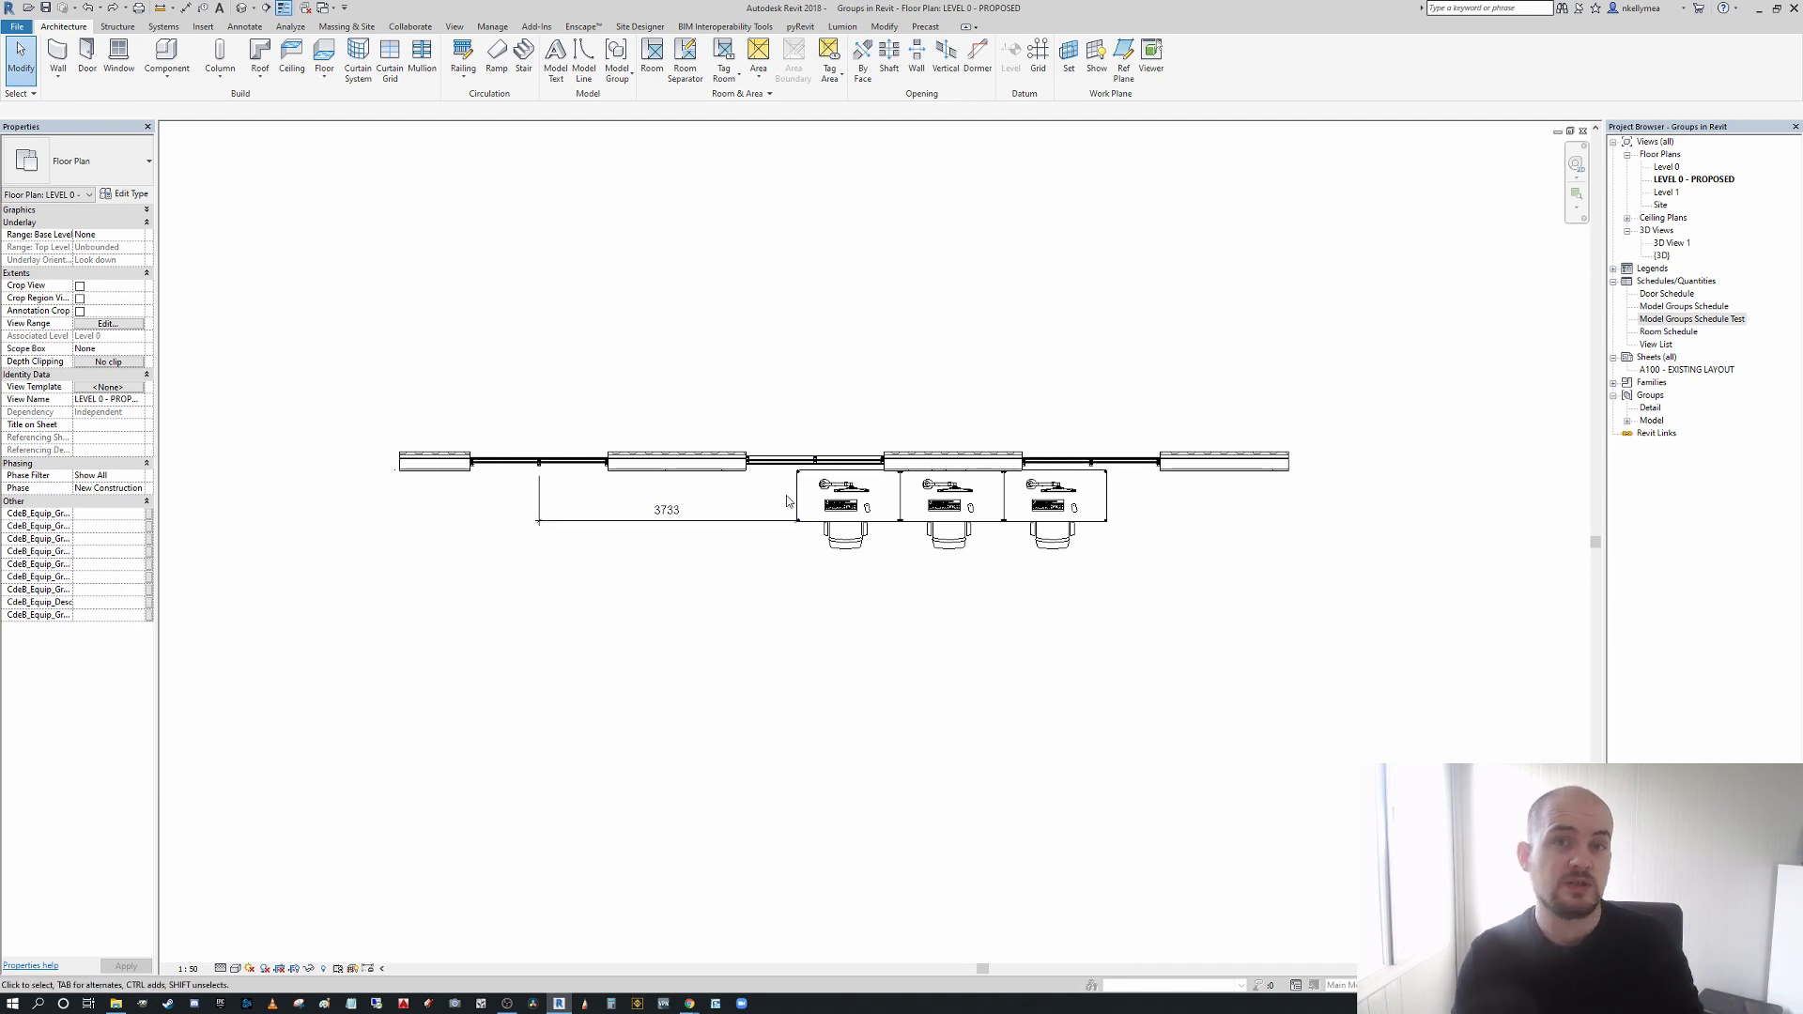
scroll(742, 545, up, 2)
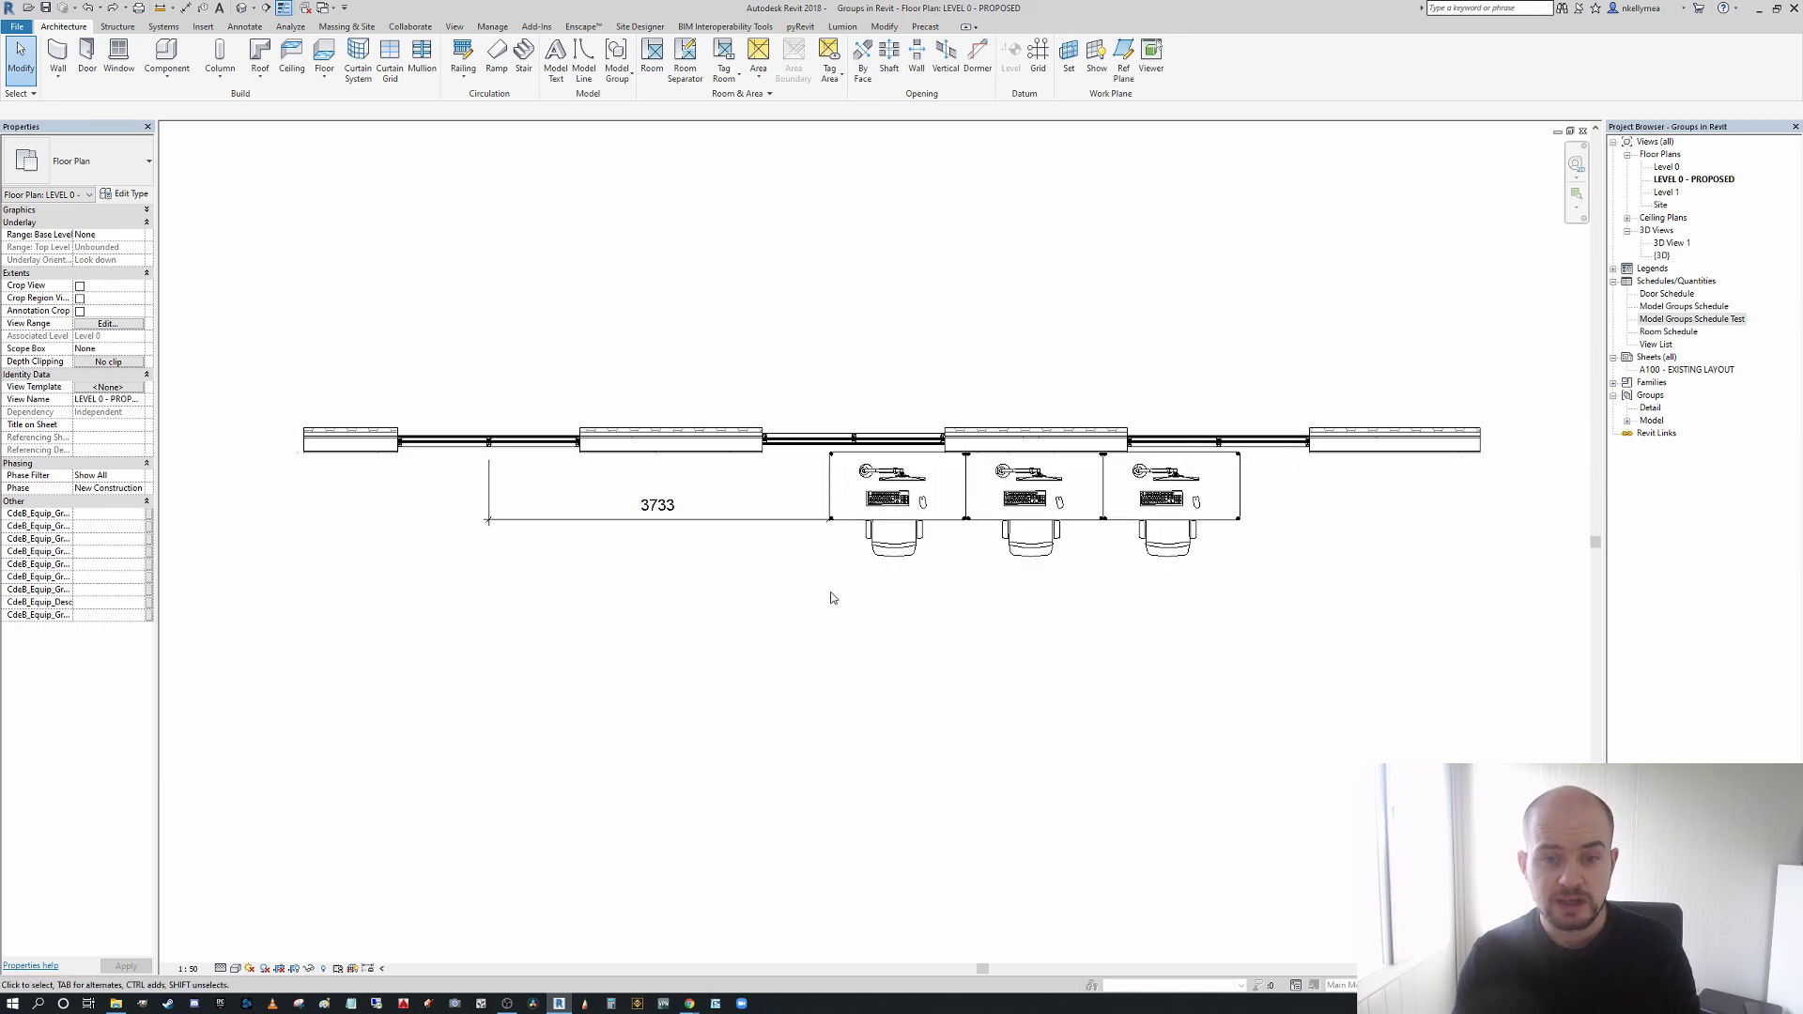
scroll(764, 497, down, 2)
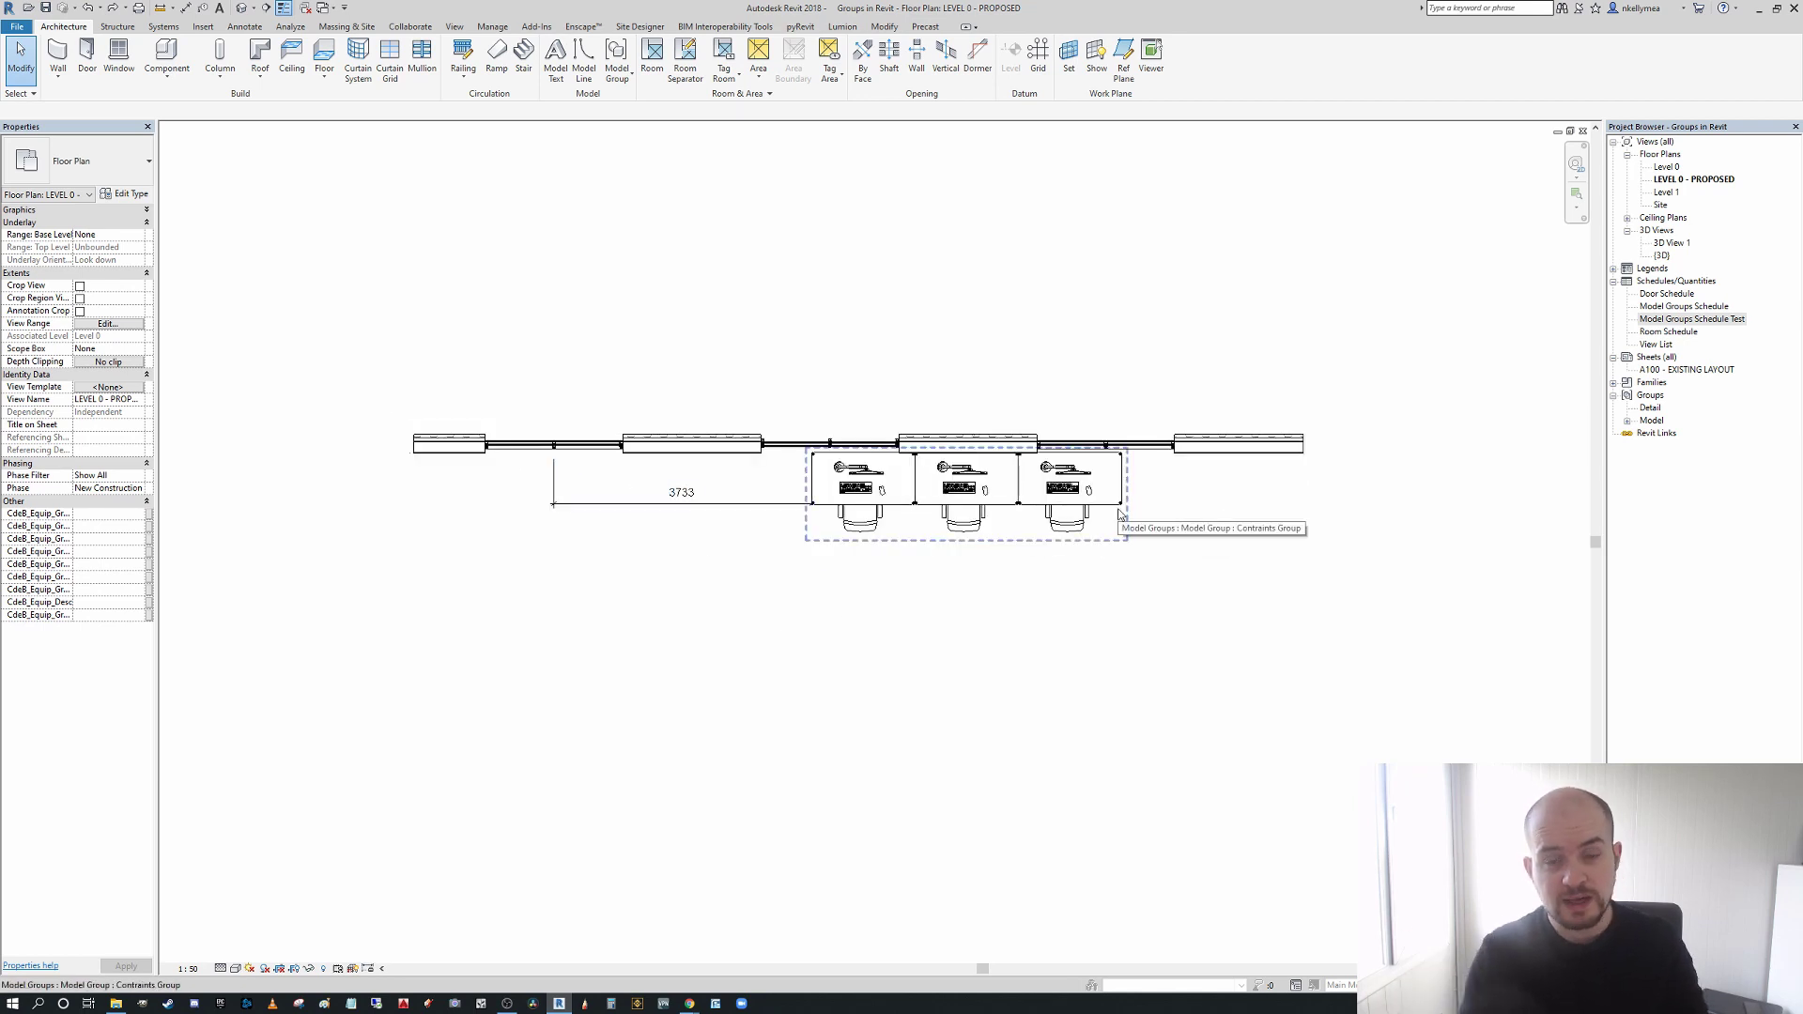
- Examine the Constraints Group of three desks and its position along the wall with windows
scroll(946, 493, up, 1)
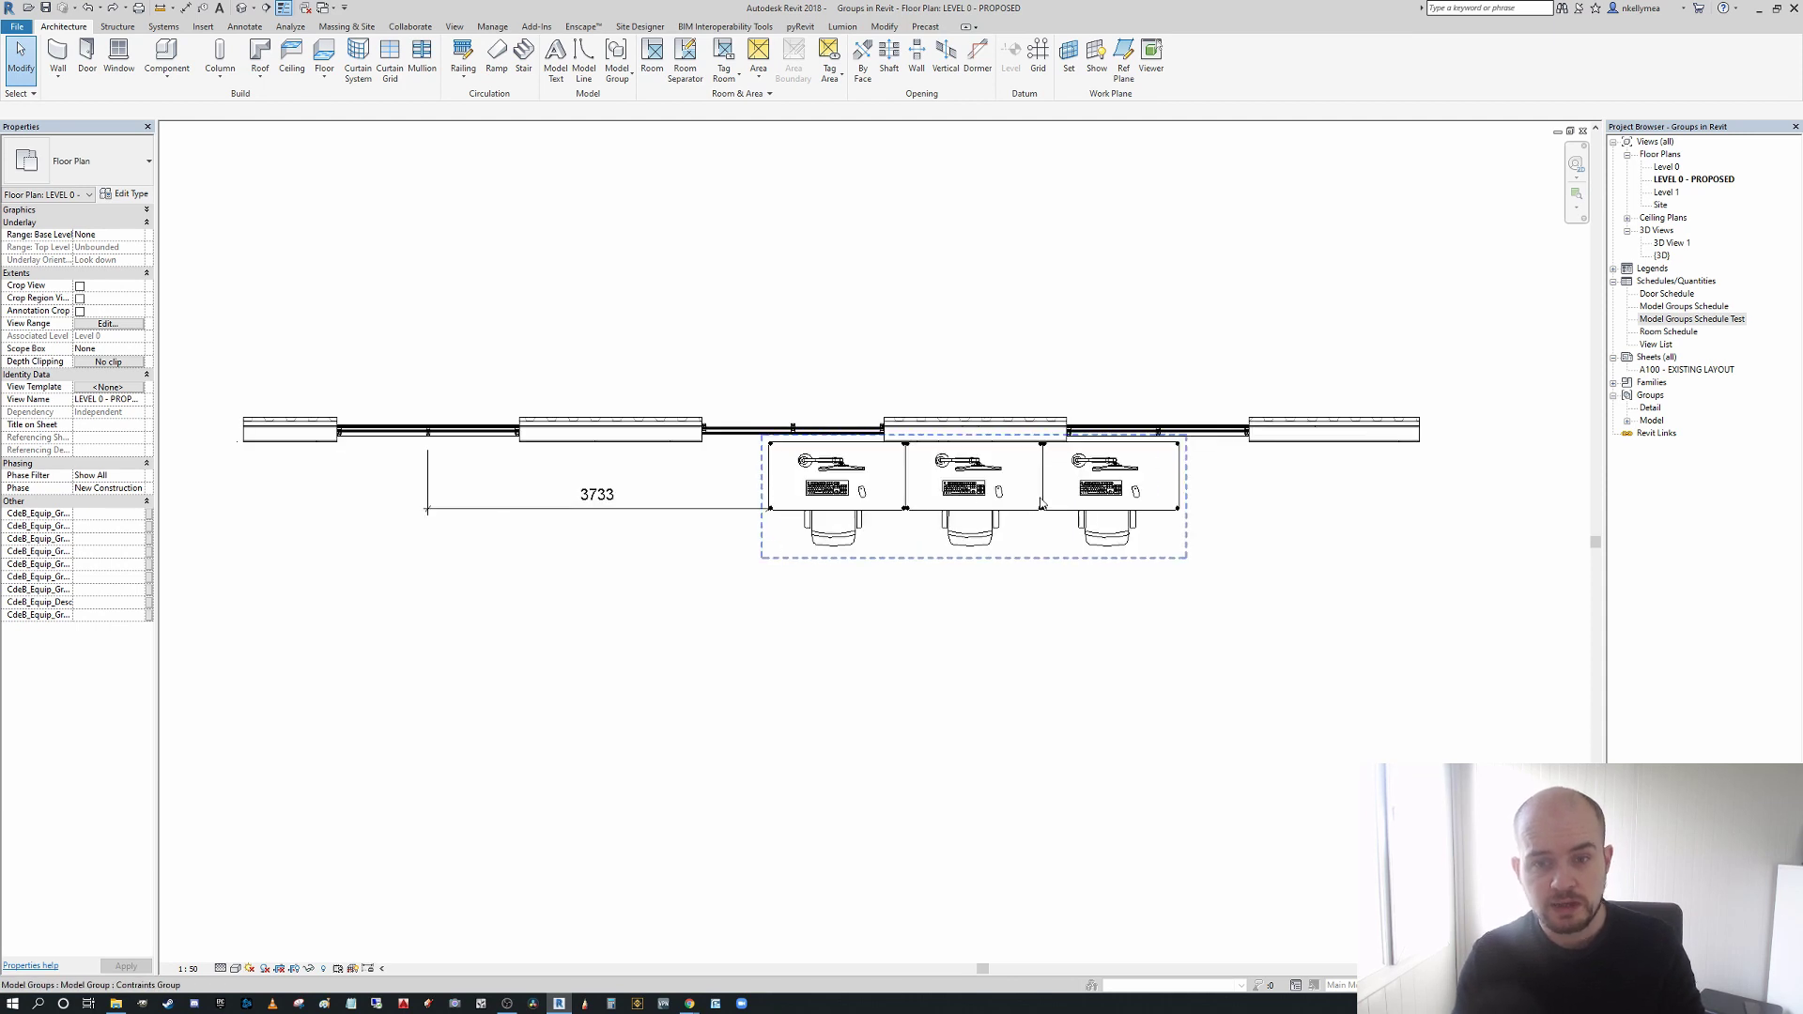
click(1041, 505)
scroll(729, 571, down, 2)
scroll(648, 531, up, 1)
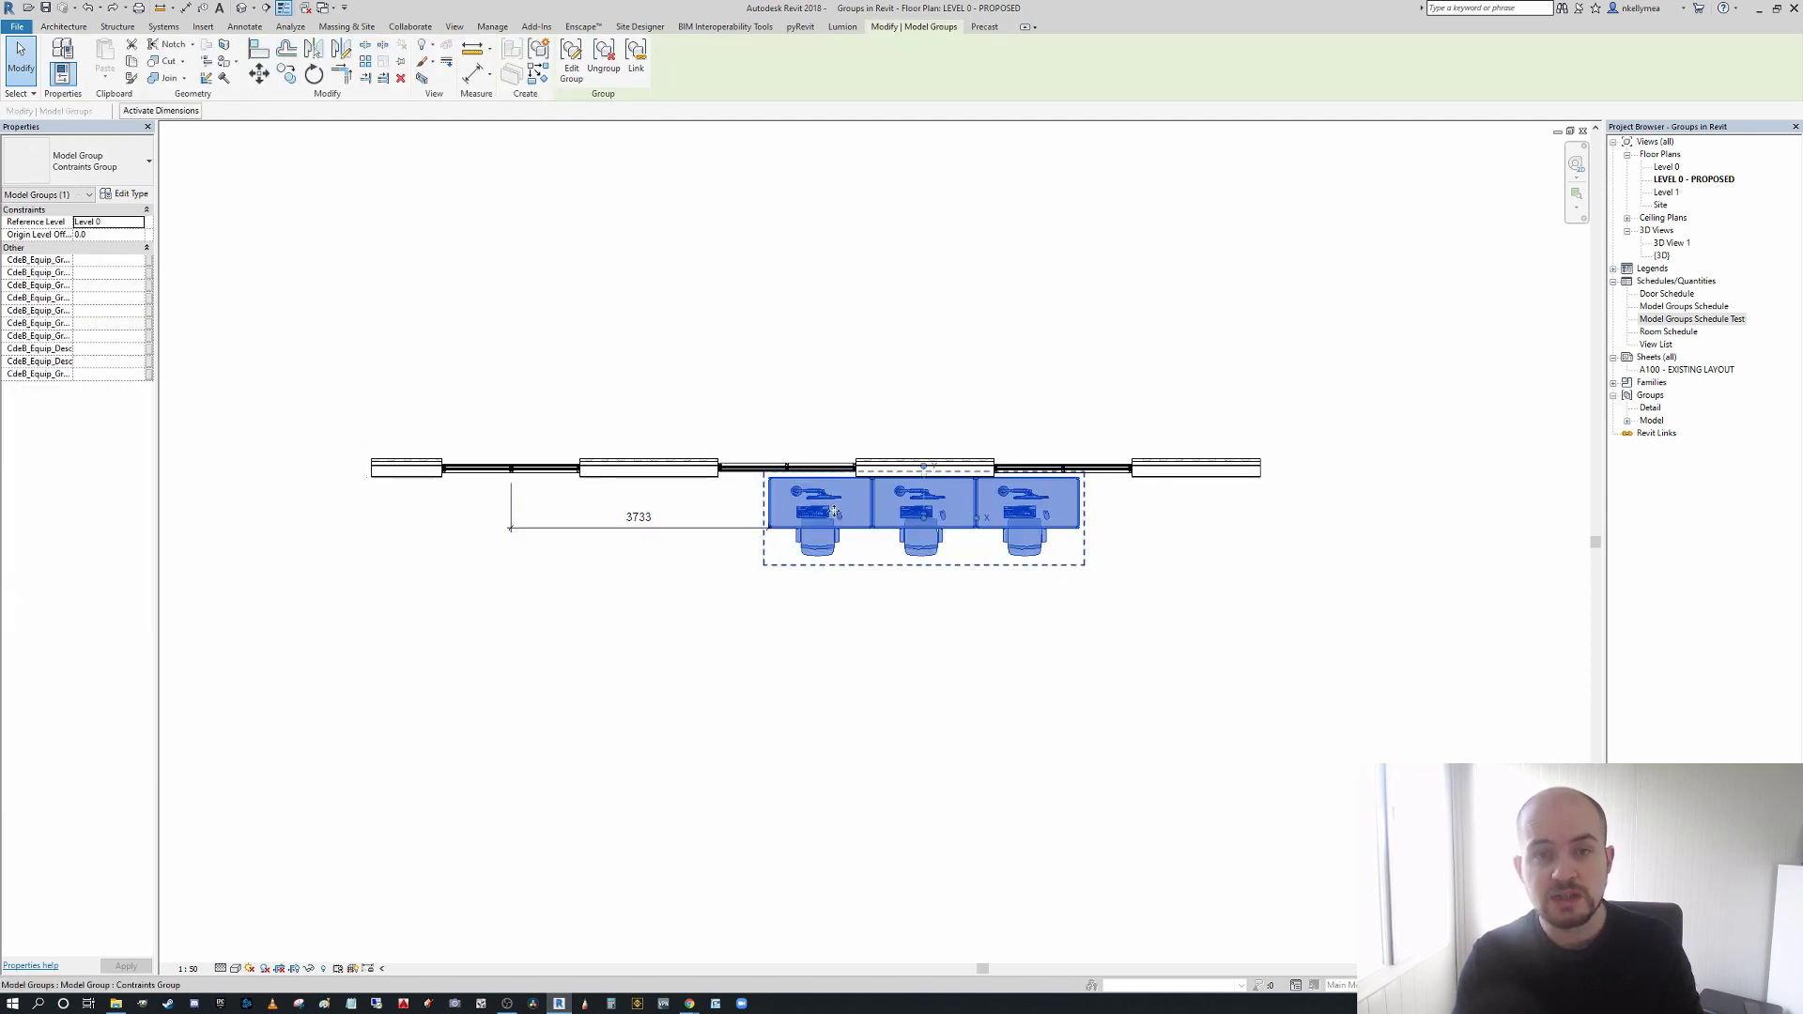
scroll(789, 452, up, 1)
scroll(927, 589, down, 1)
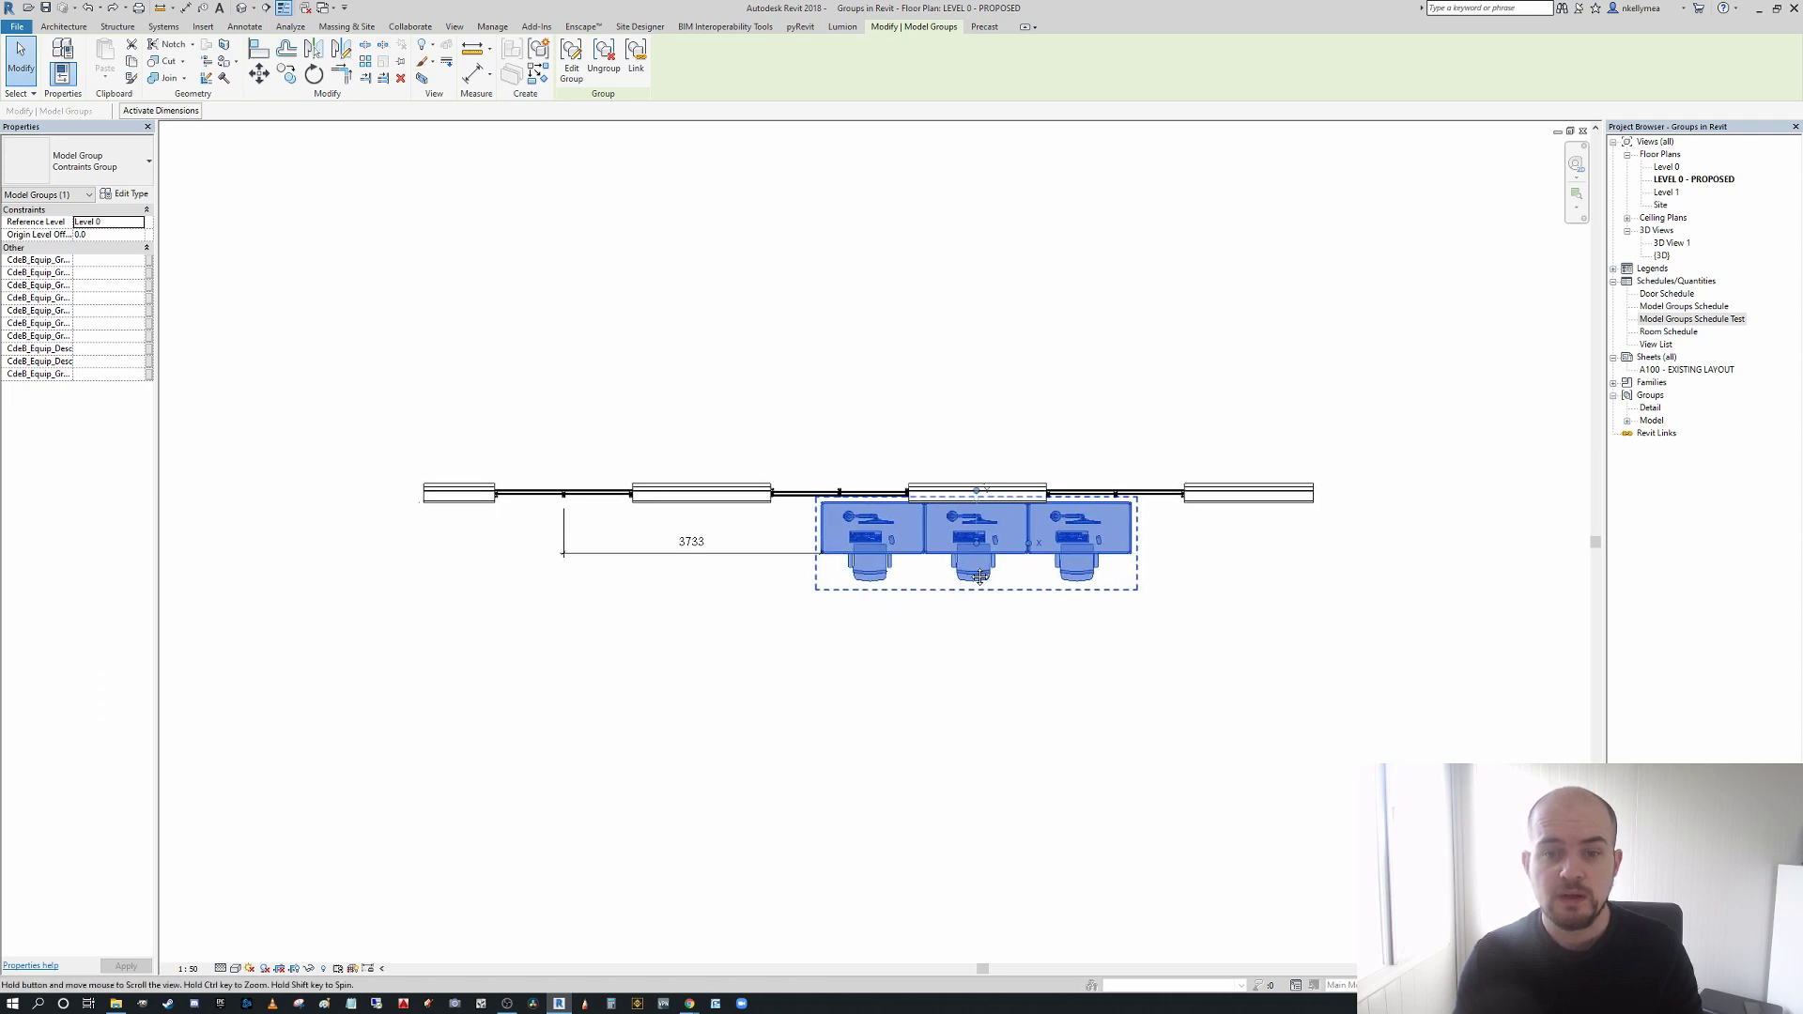
scroll(940, 590, up, 1)
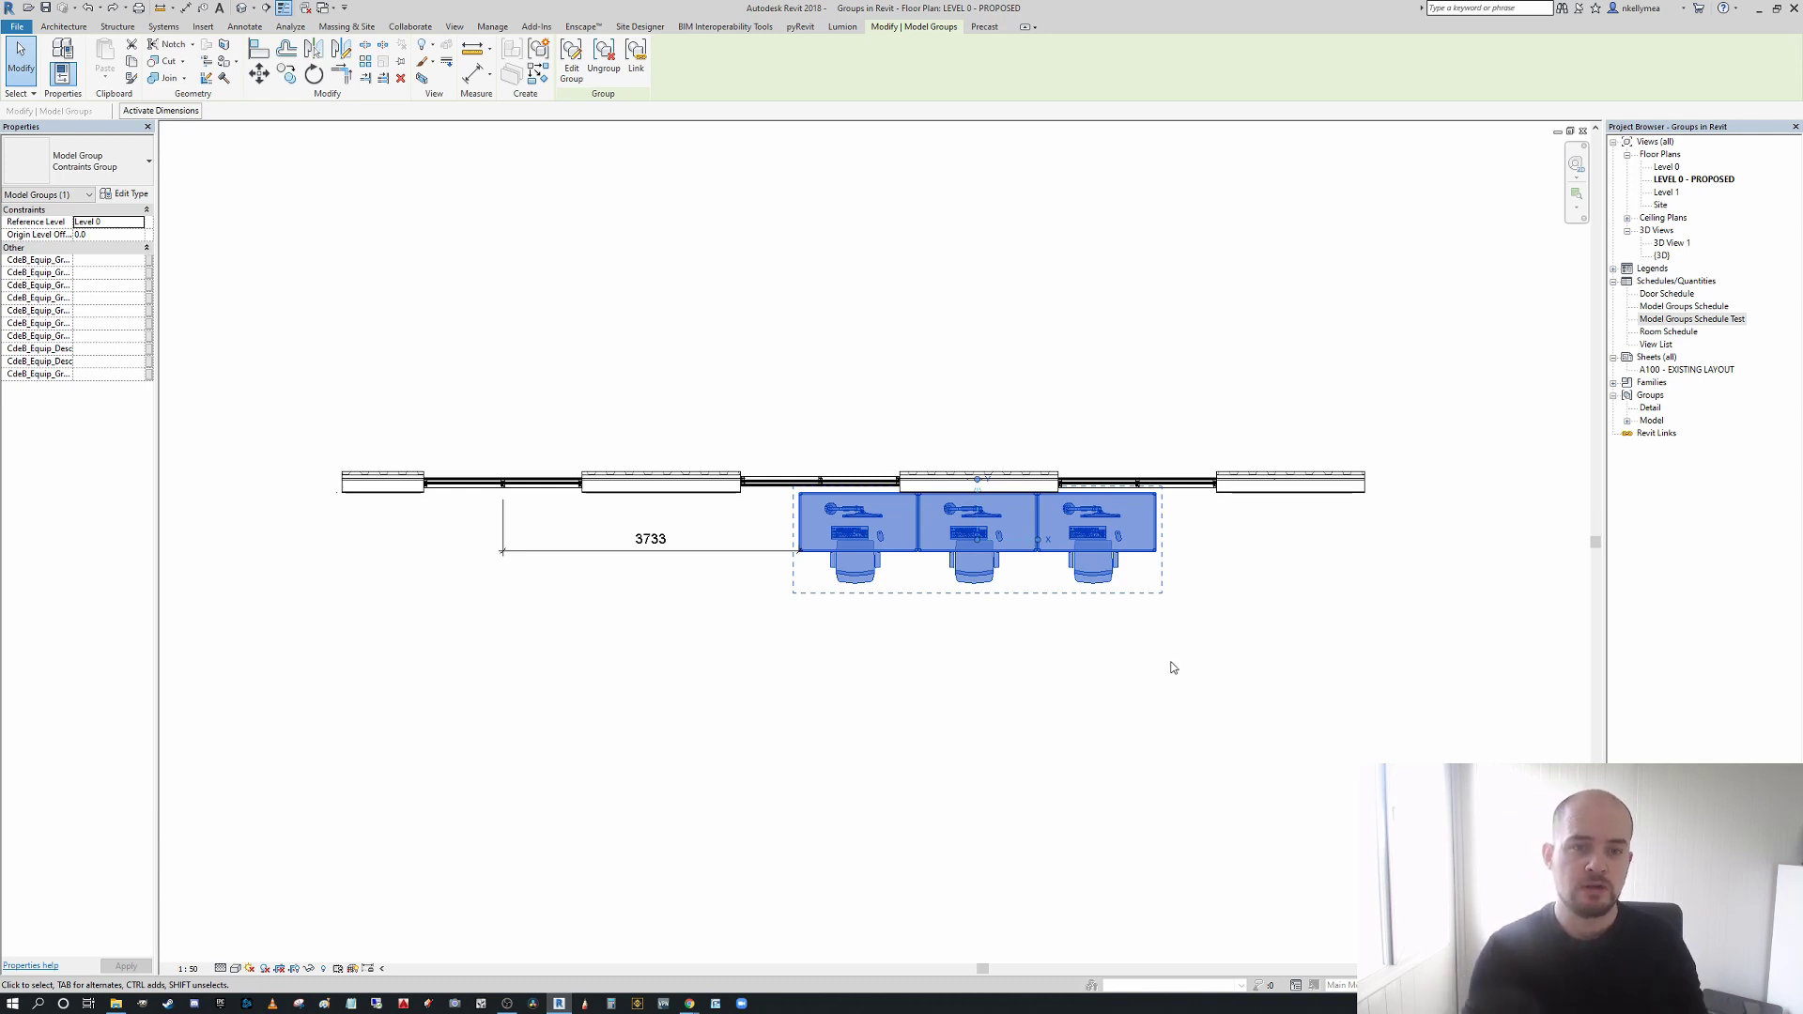
click(831, 411)
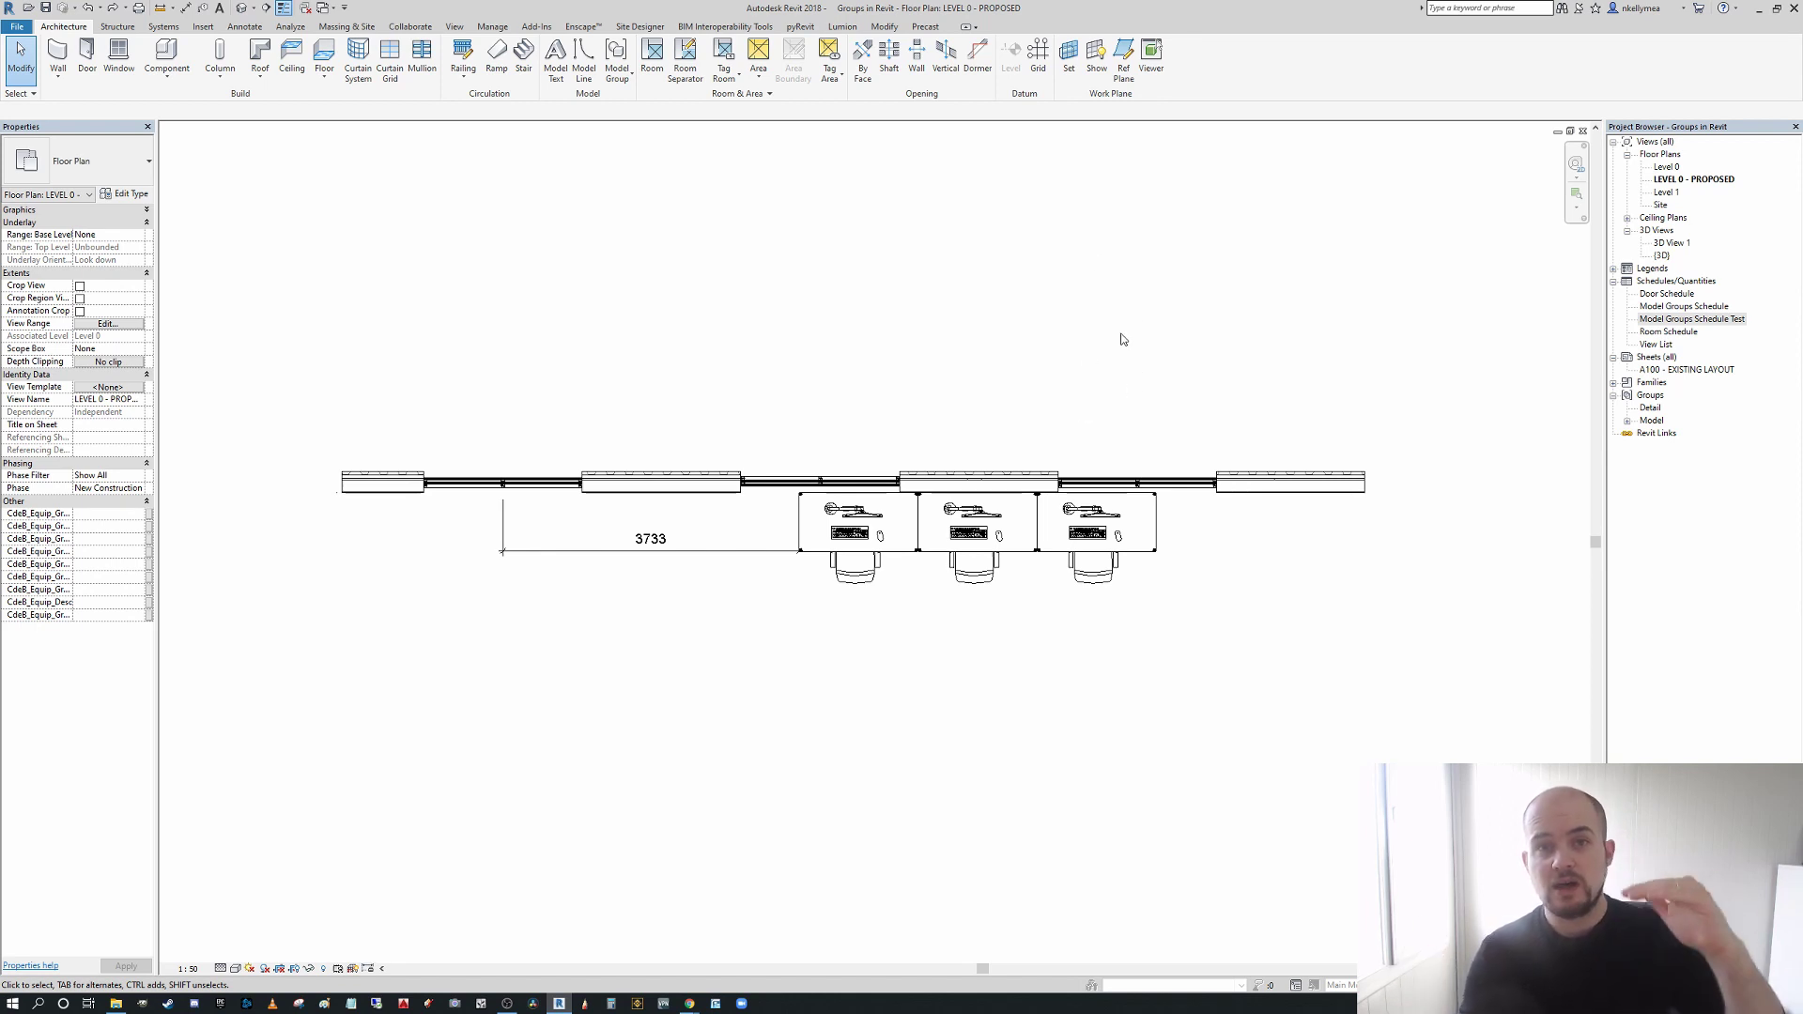
- Inspect the dimension between the leftmost window and the desk group, and check which elements the group contains
click(650, 556)
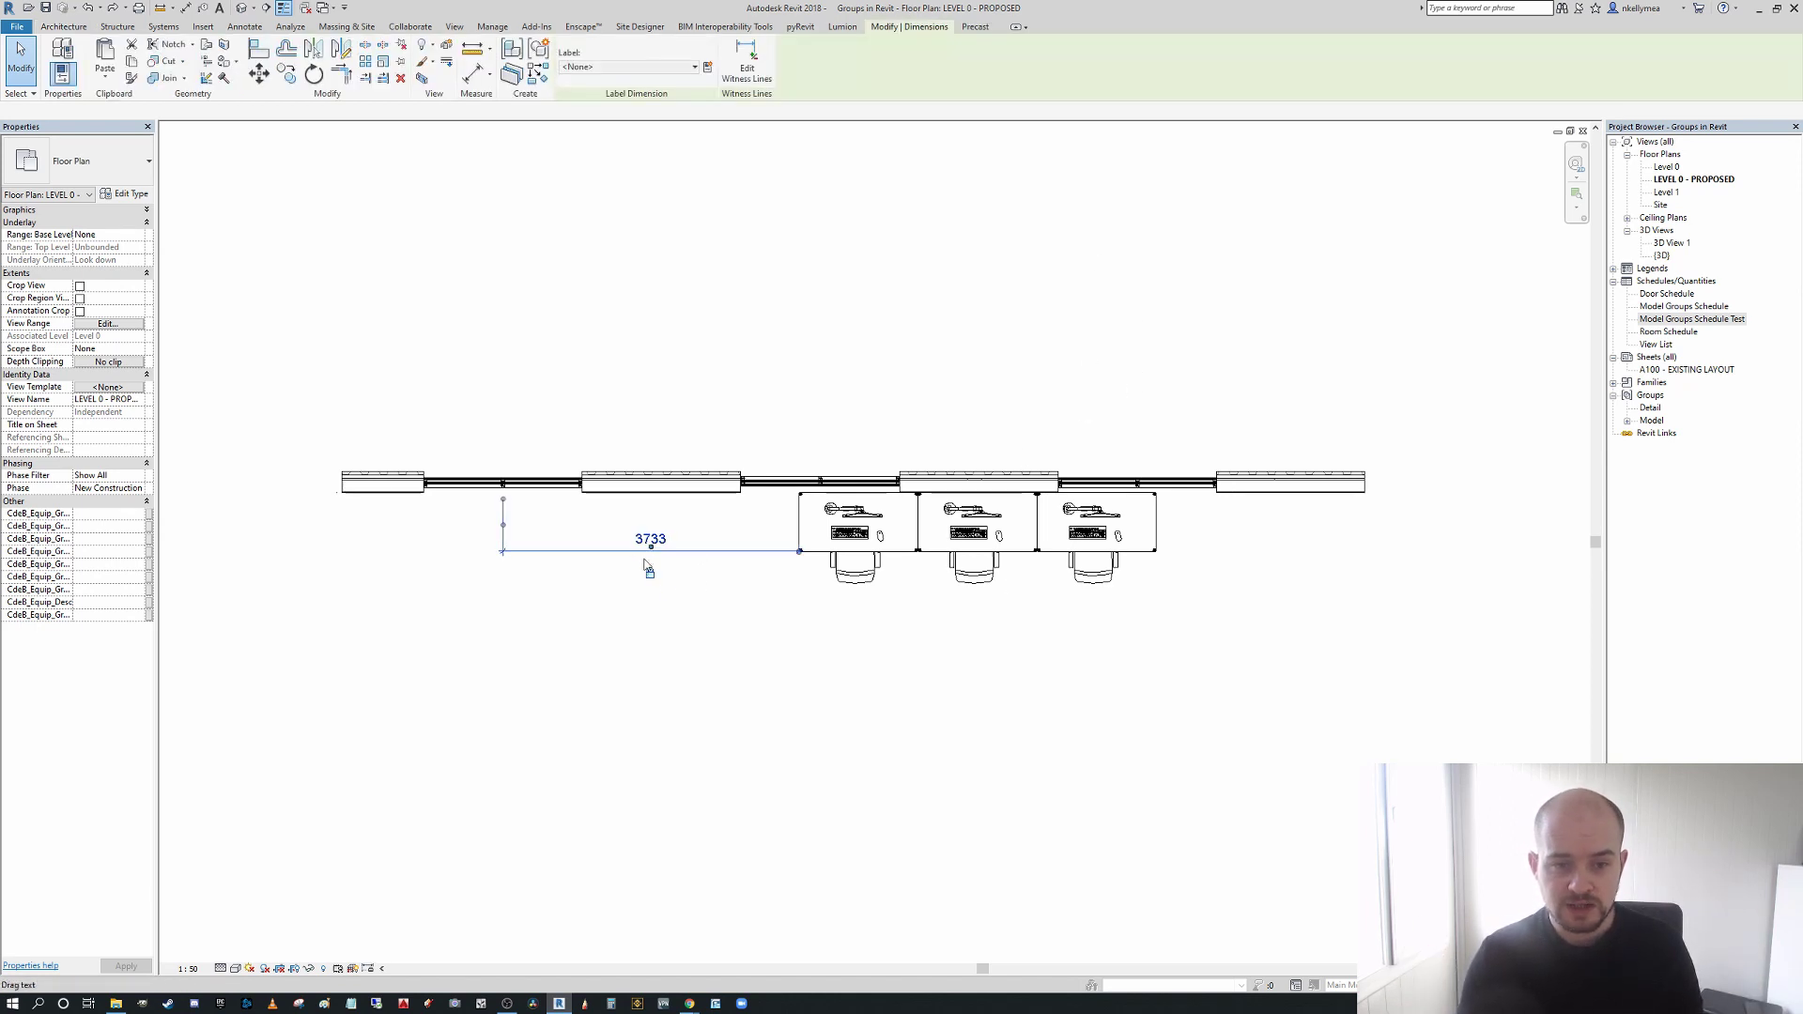
click(825, 622)
scroll(825, 615, down, 2)
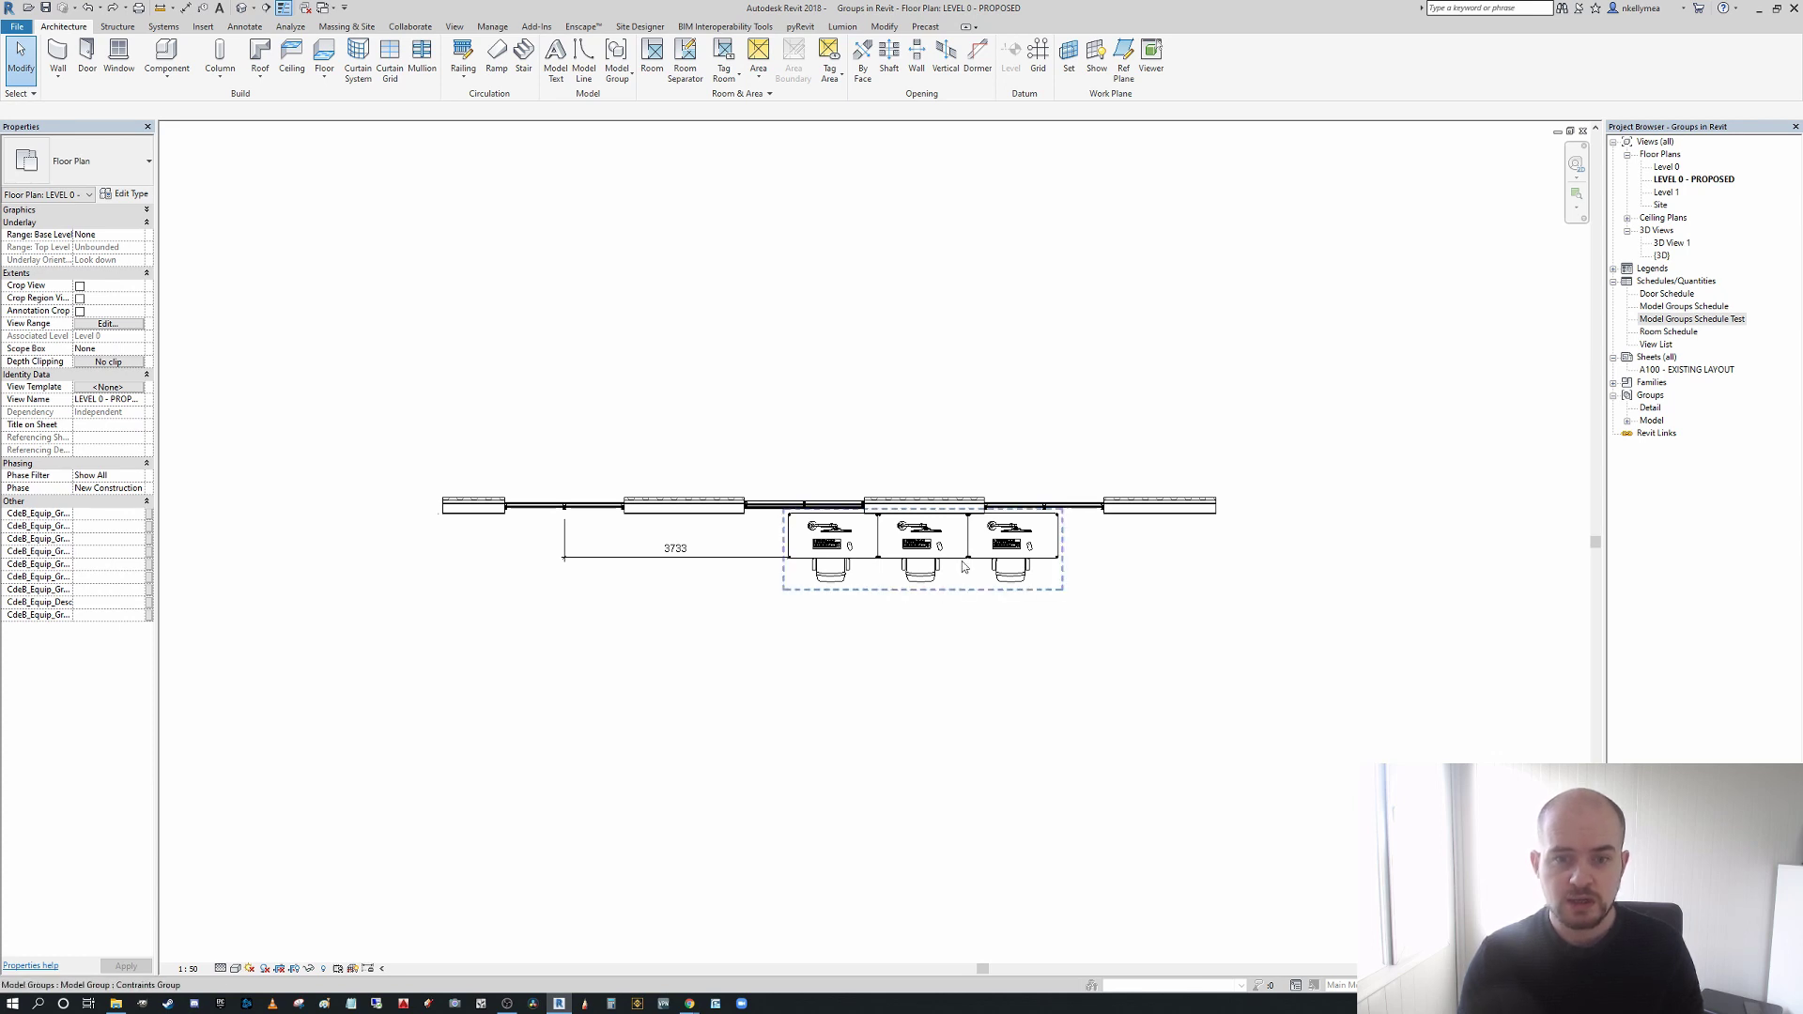
click(884, 584)
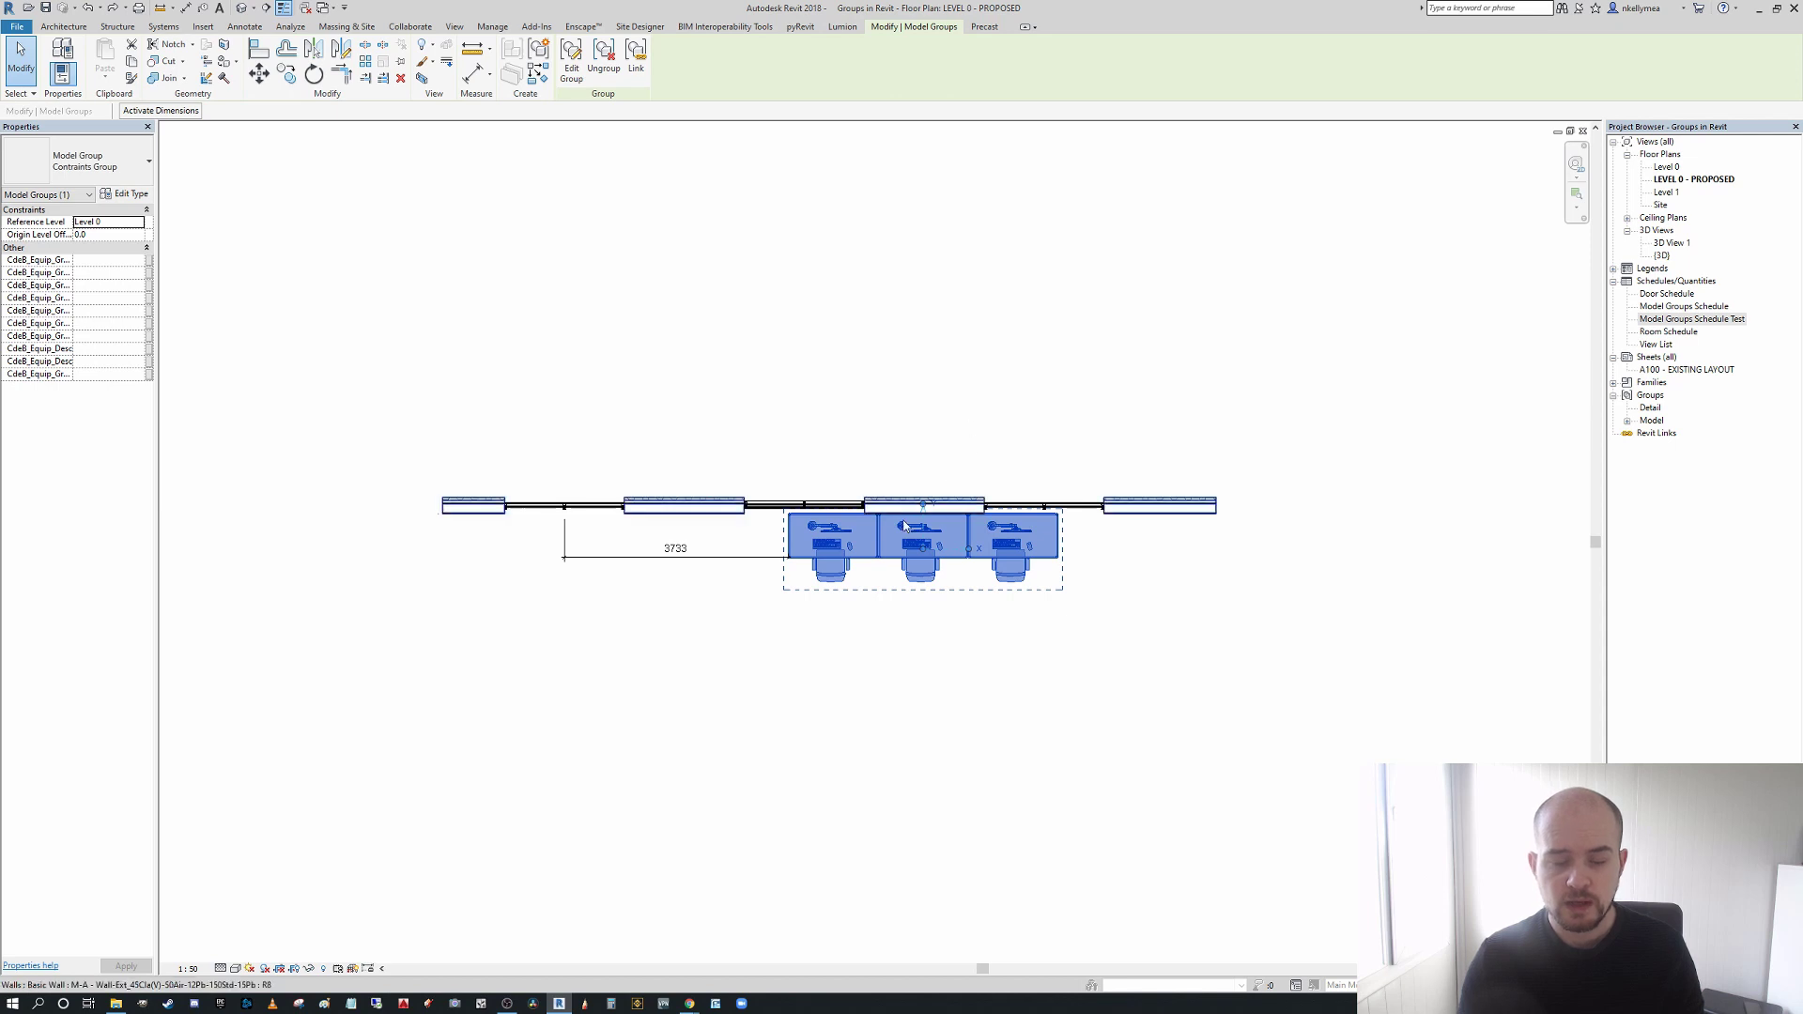
click(697, 558)
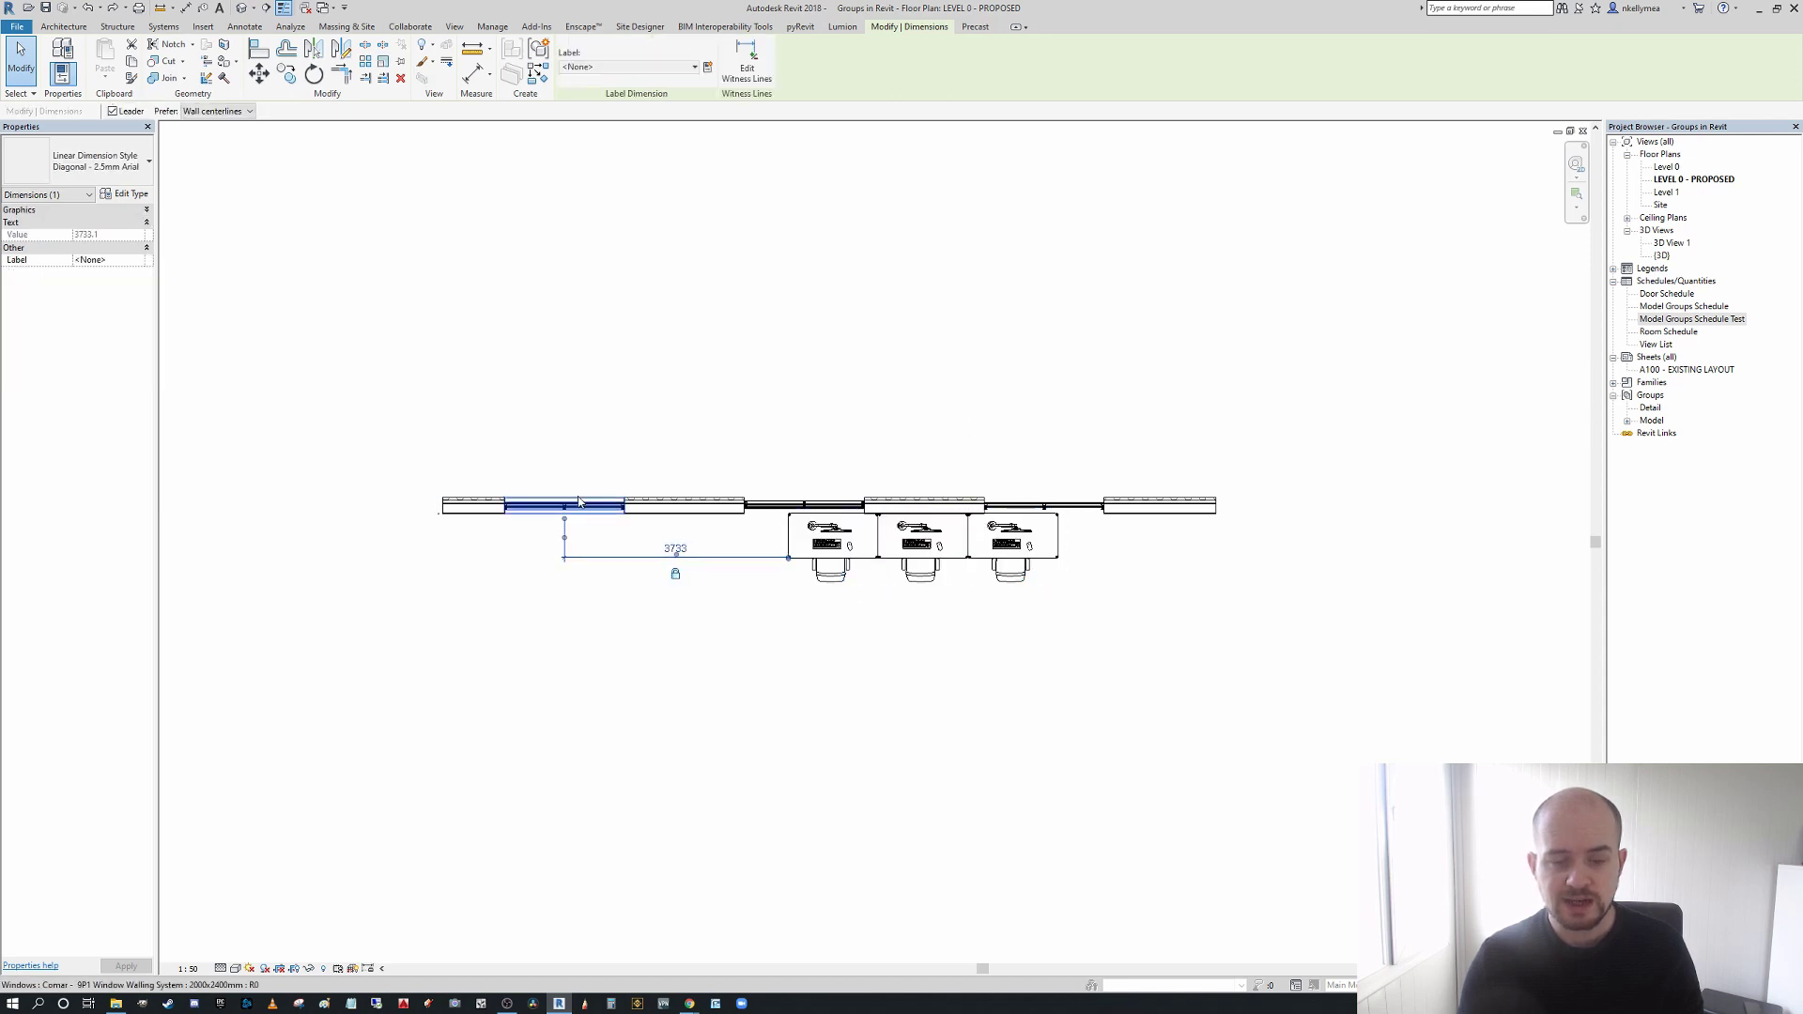
key(Escape)
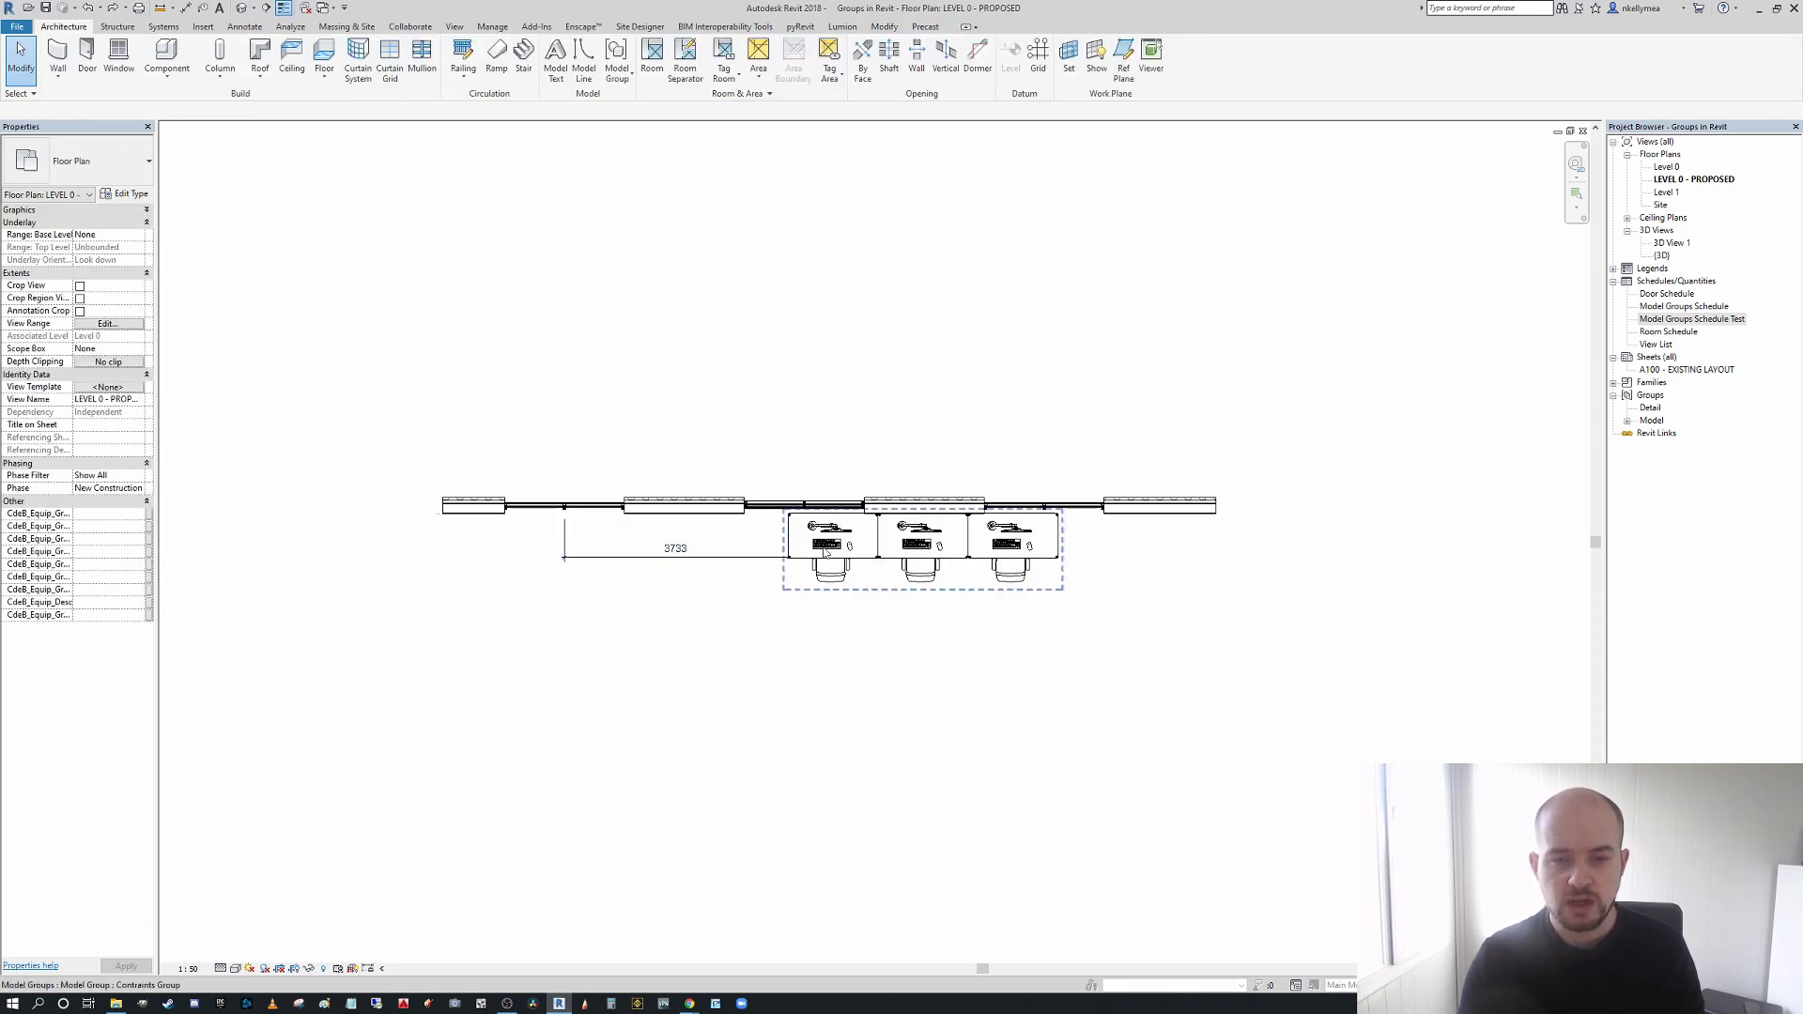
click(960, 570)
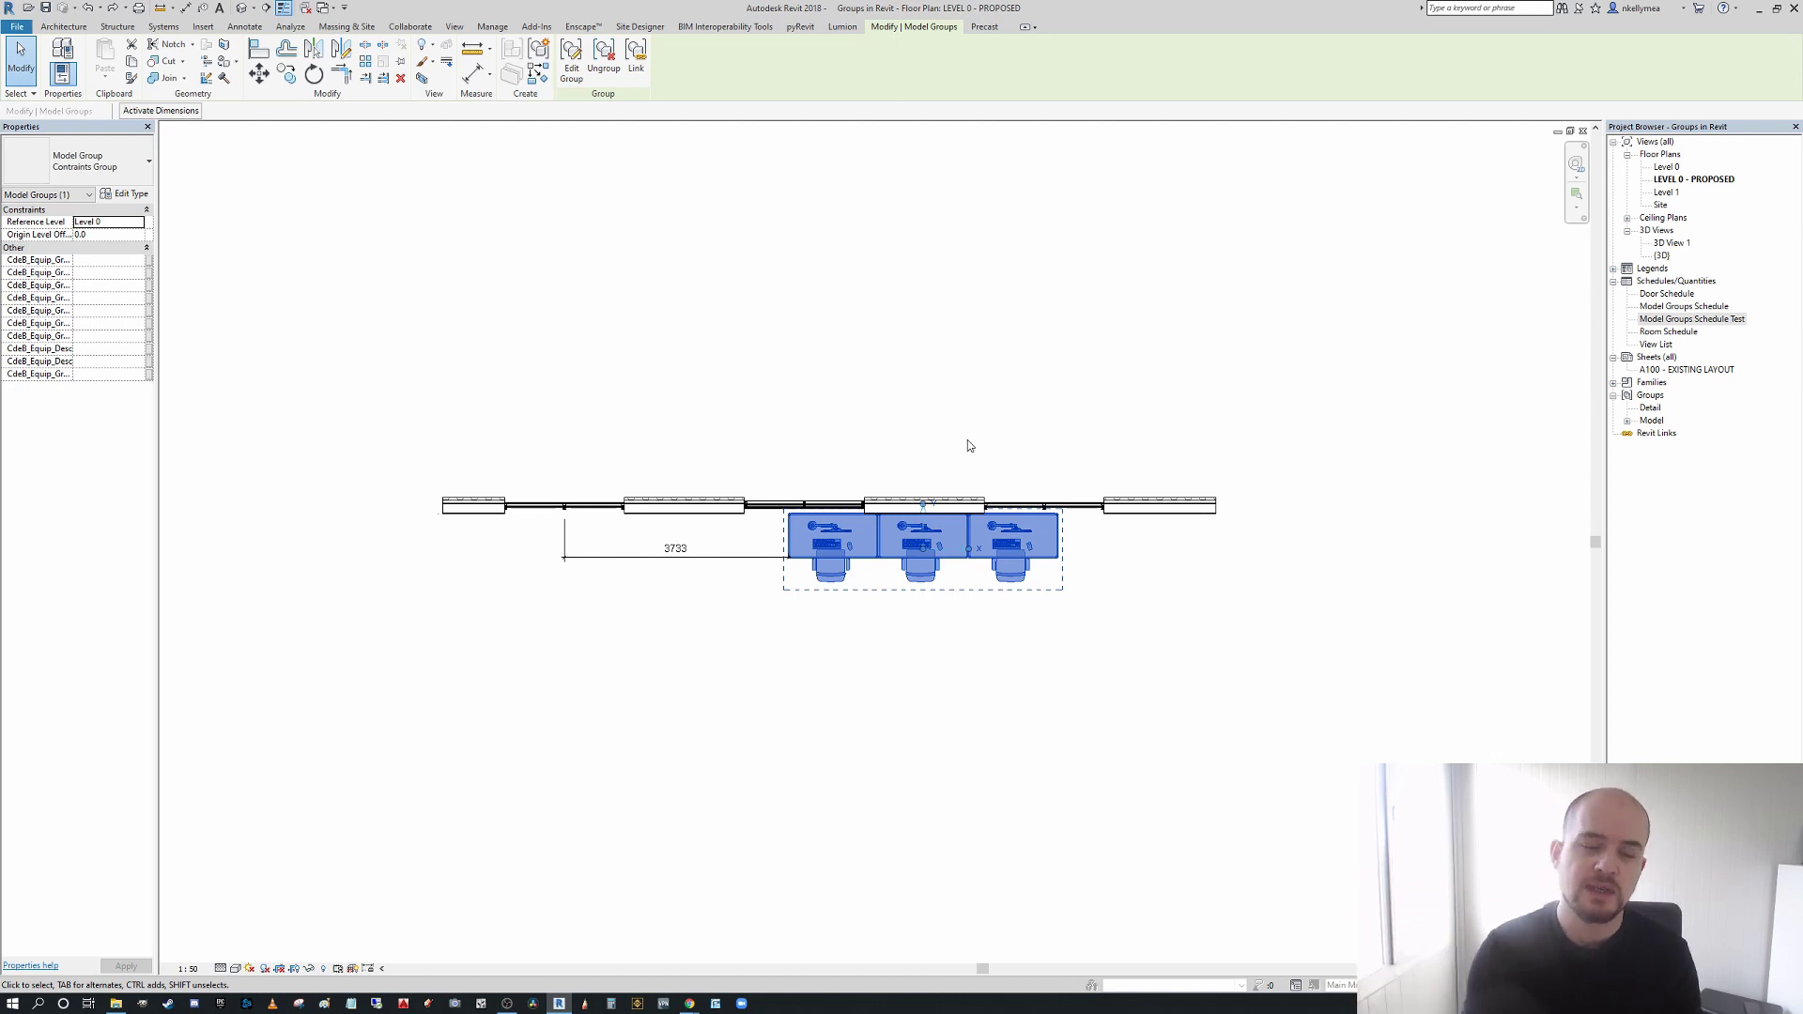
click(932, 378)
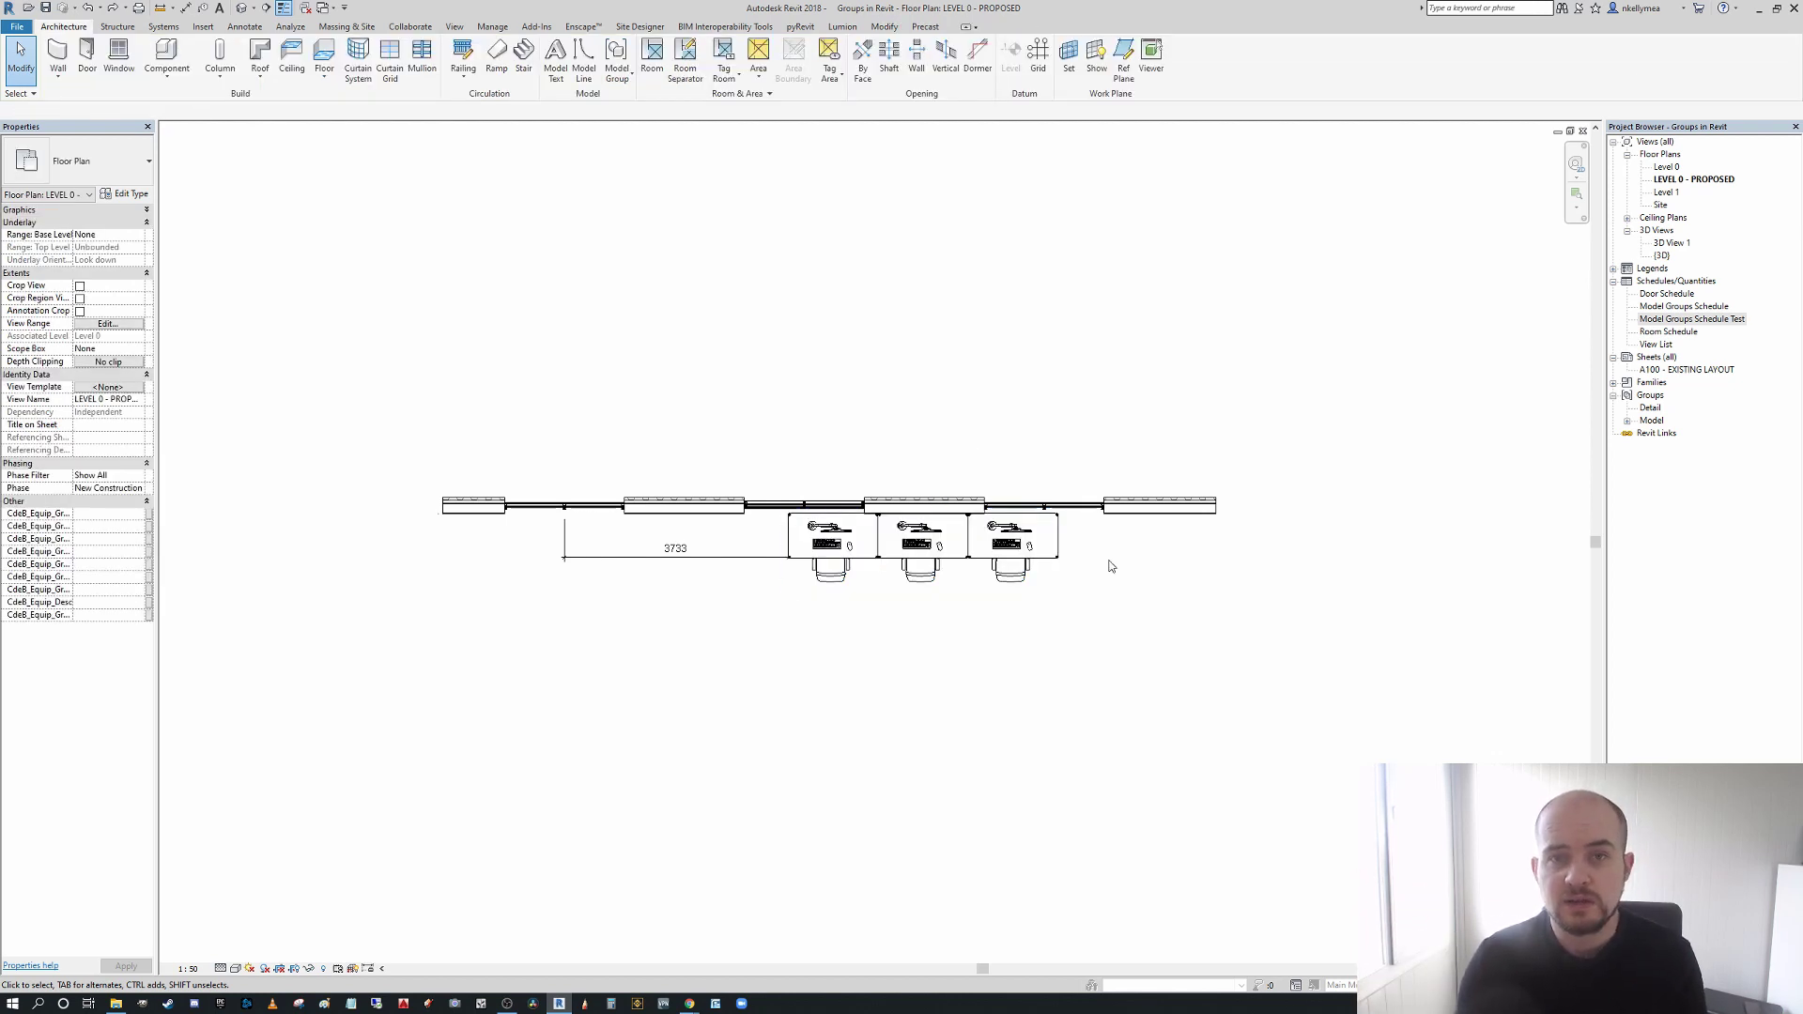
- Try moving the desk group left along the wall to test its constraint to the window
click(1050, 554)
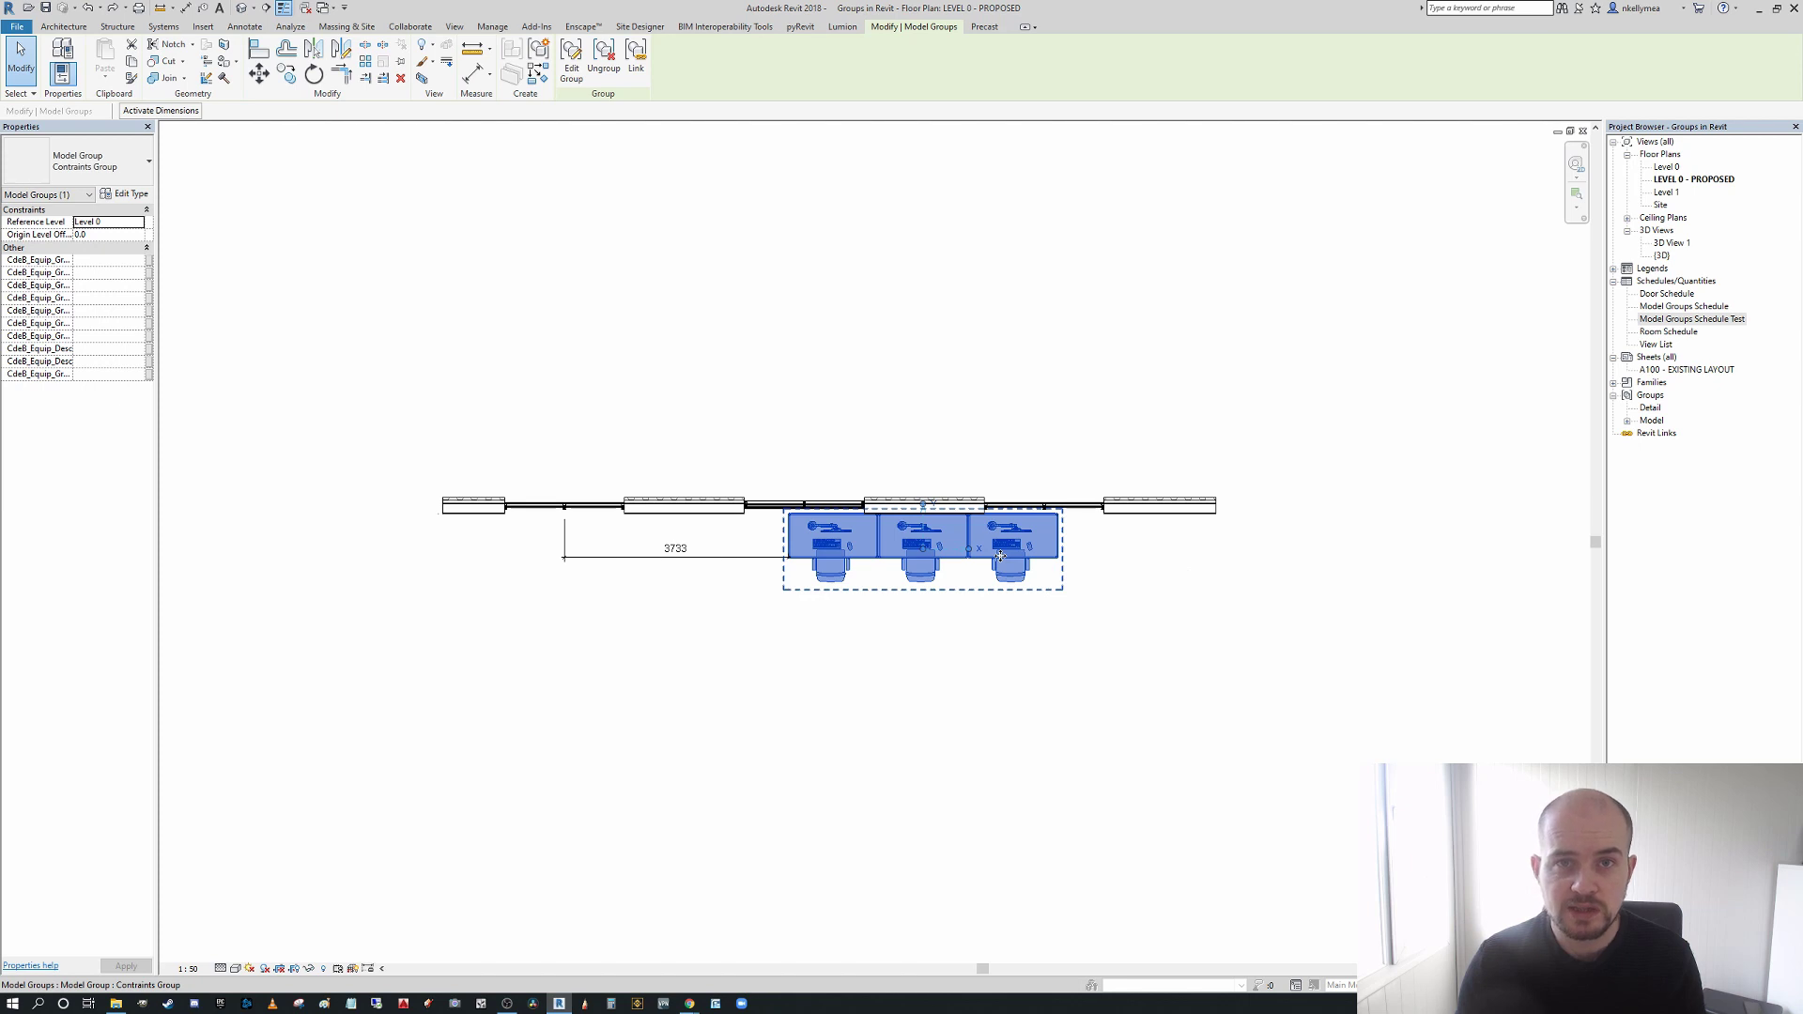
ctrl+drag(1000, 556, 793, 583)
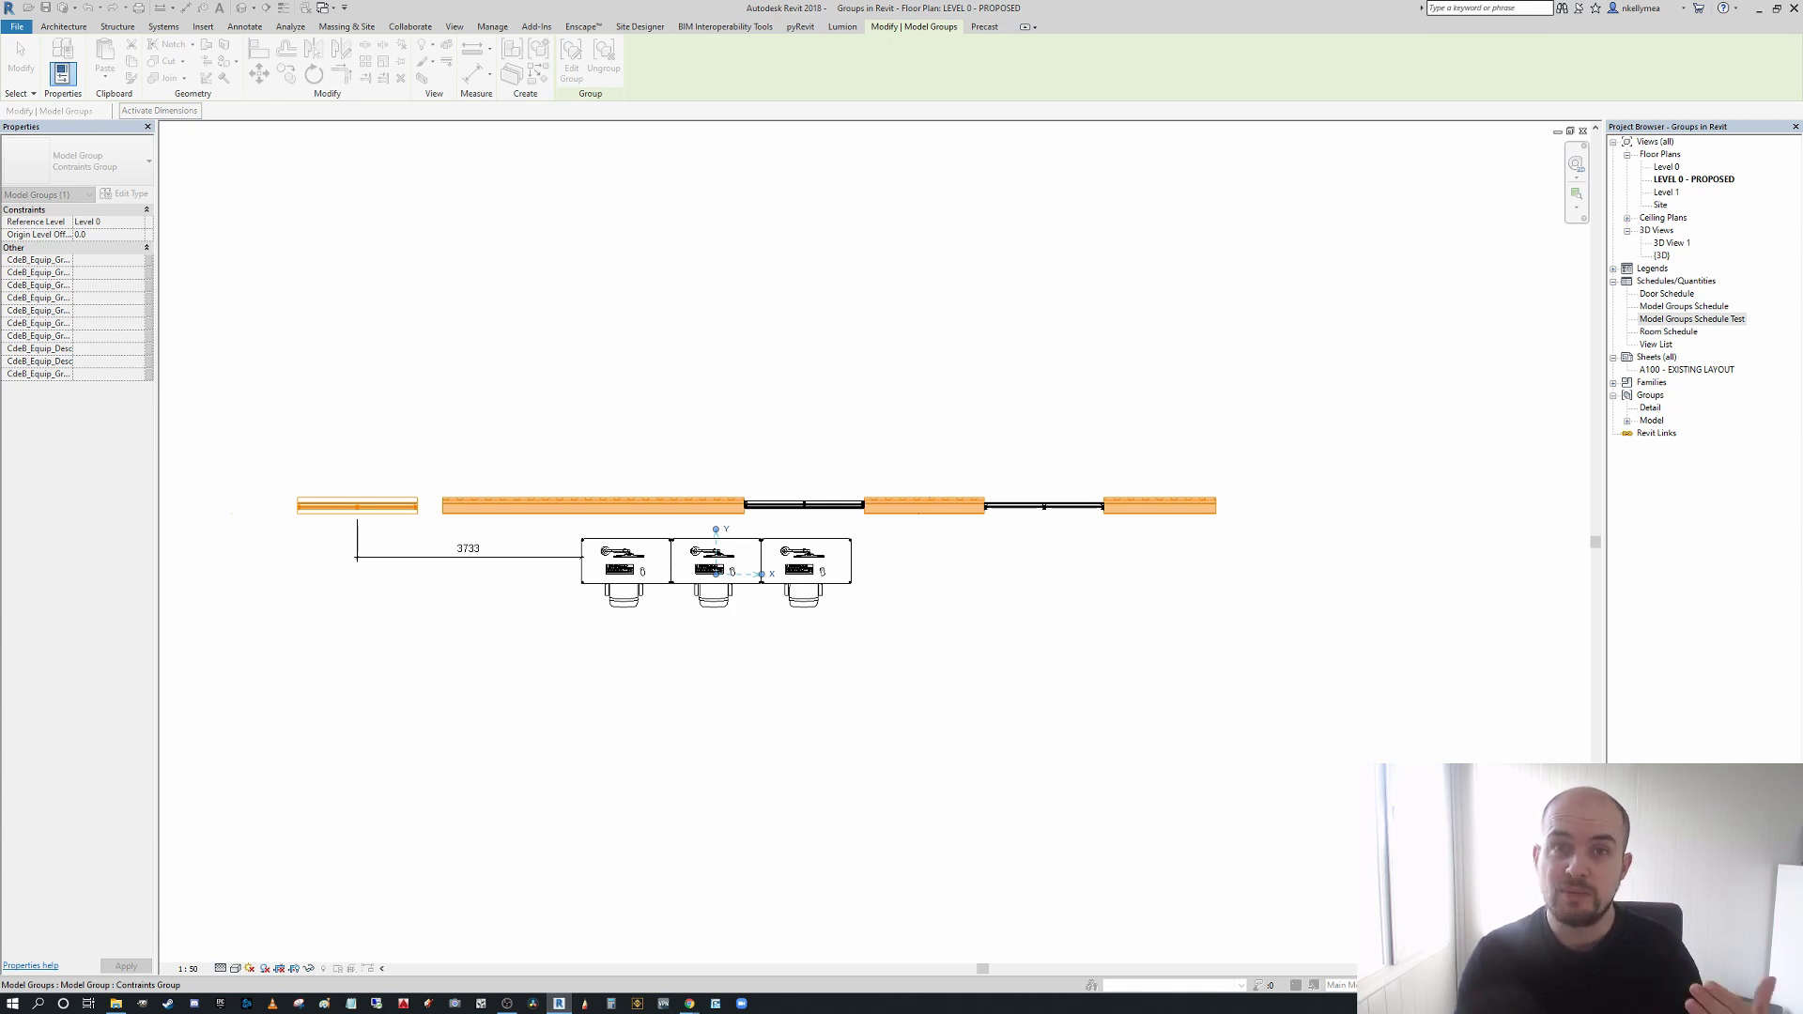
key(Escape)
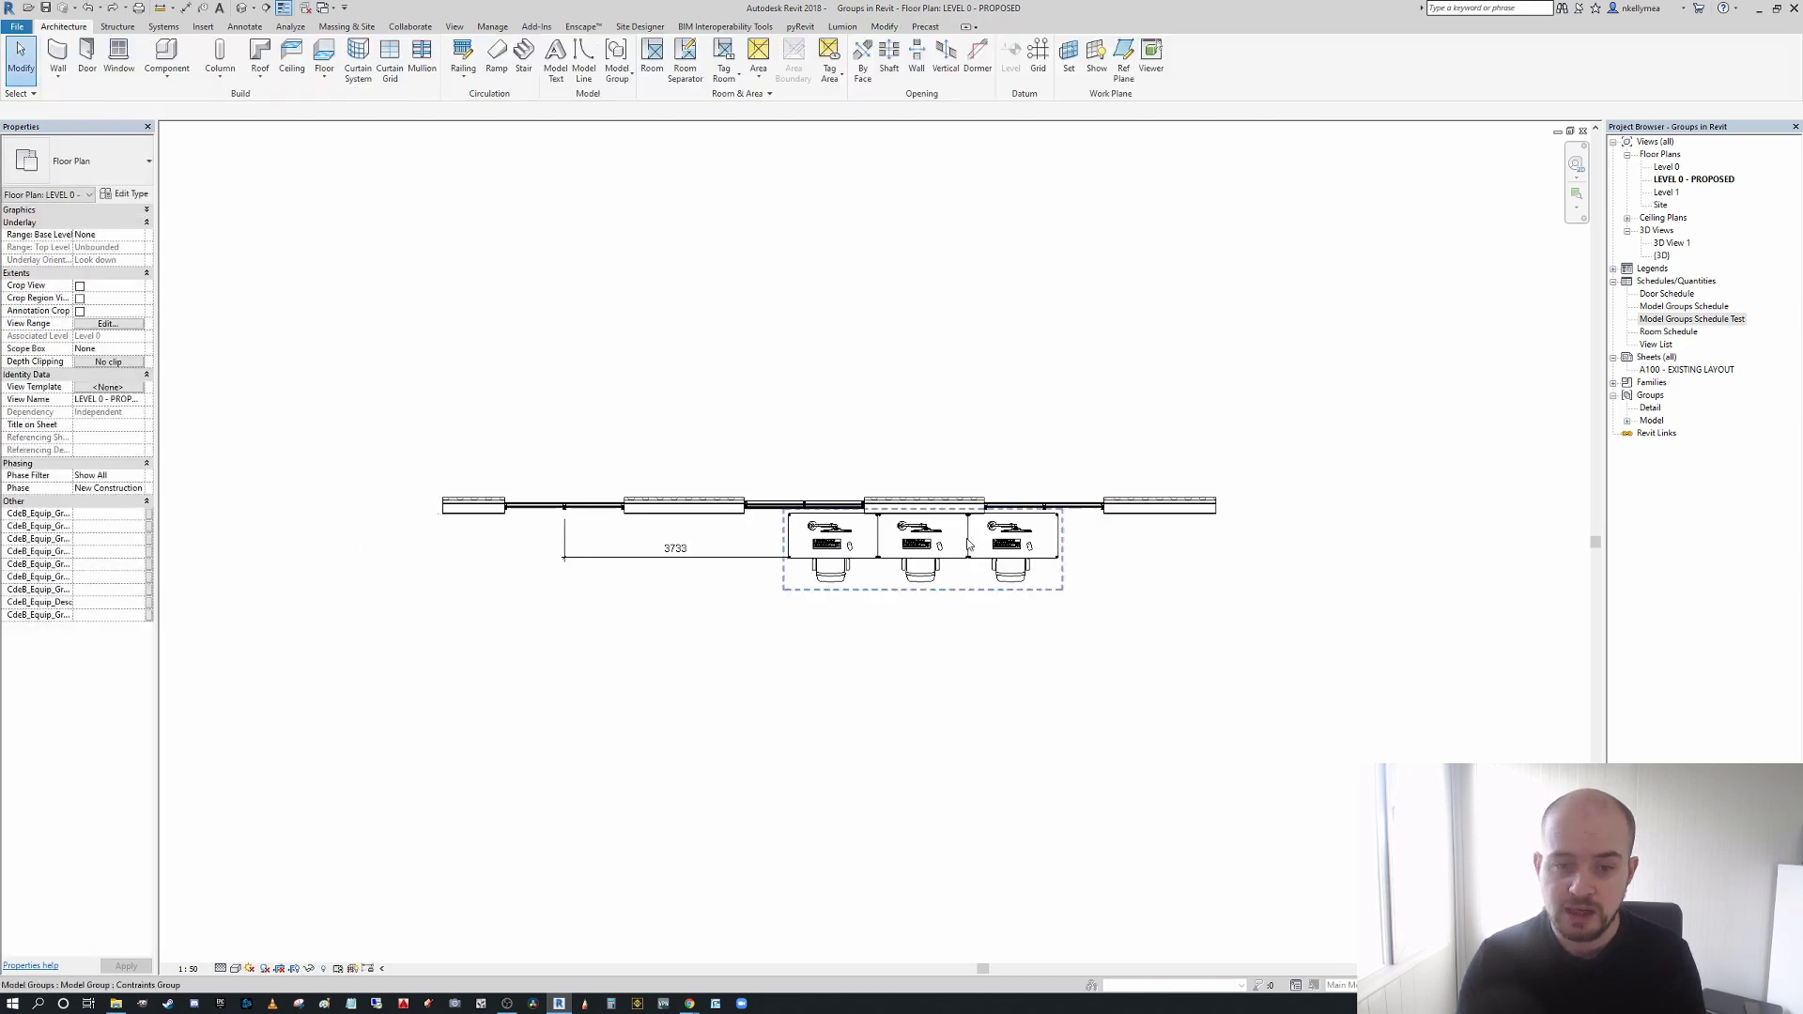
- Nudge the desk group left along the wall and inspect the dimension tying it to the leftmost window
click(961, 543)
key(Left)
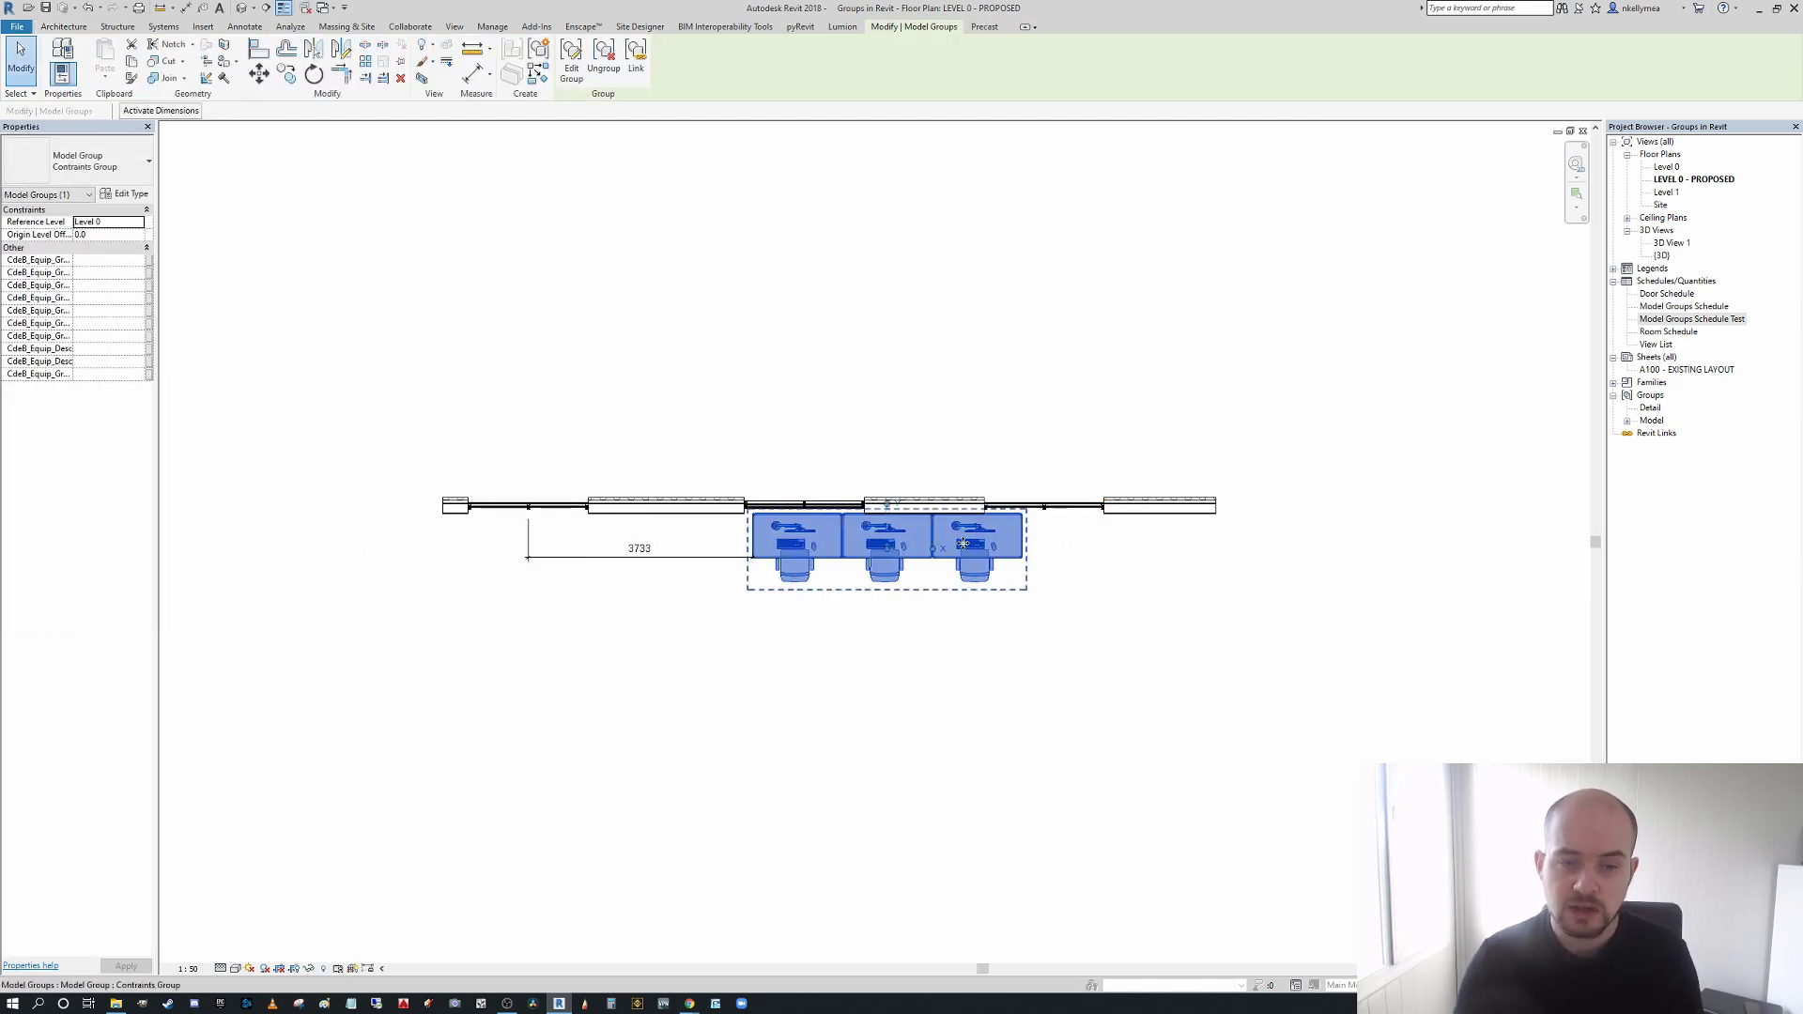
click(1087, 344)
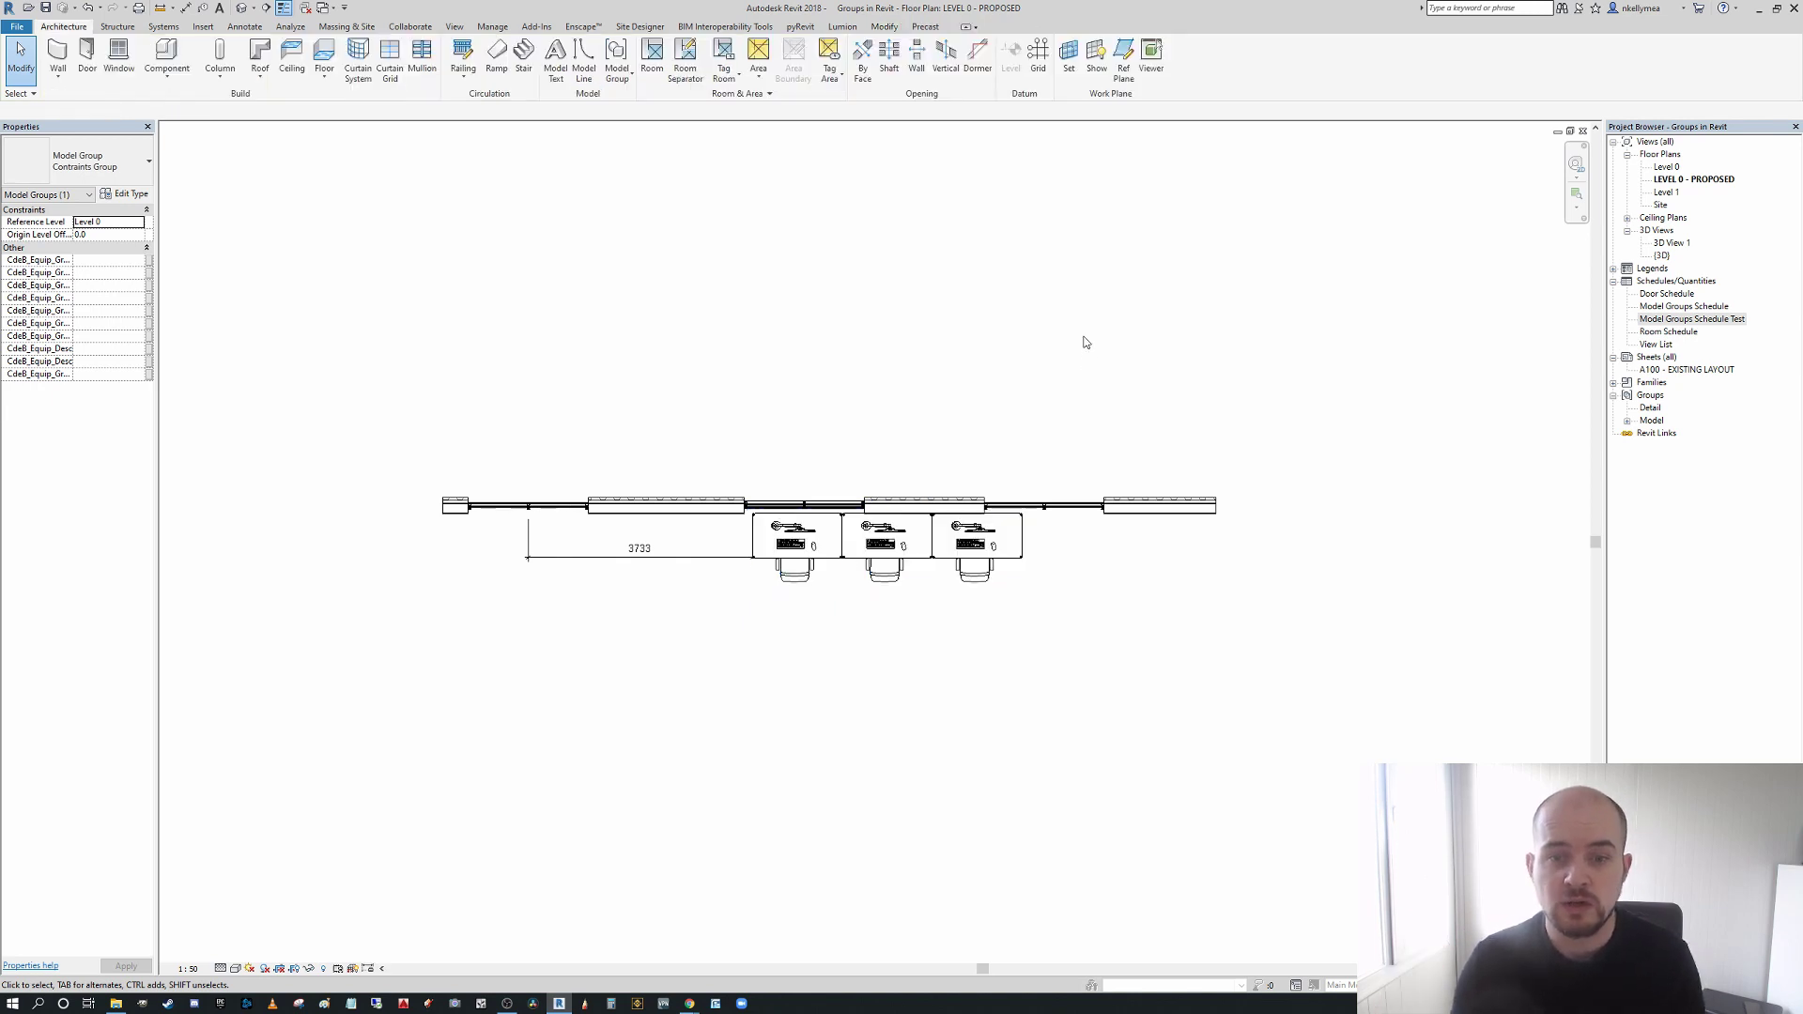
click(995, 545)
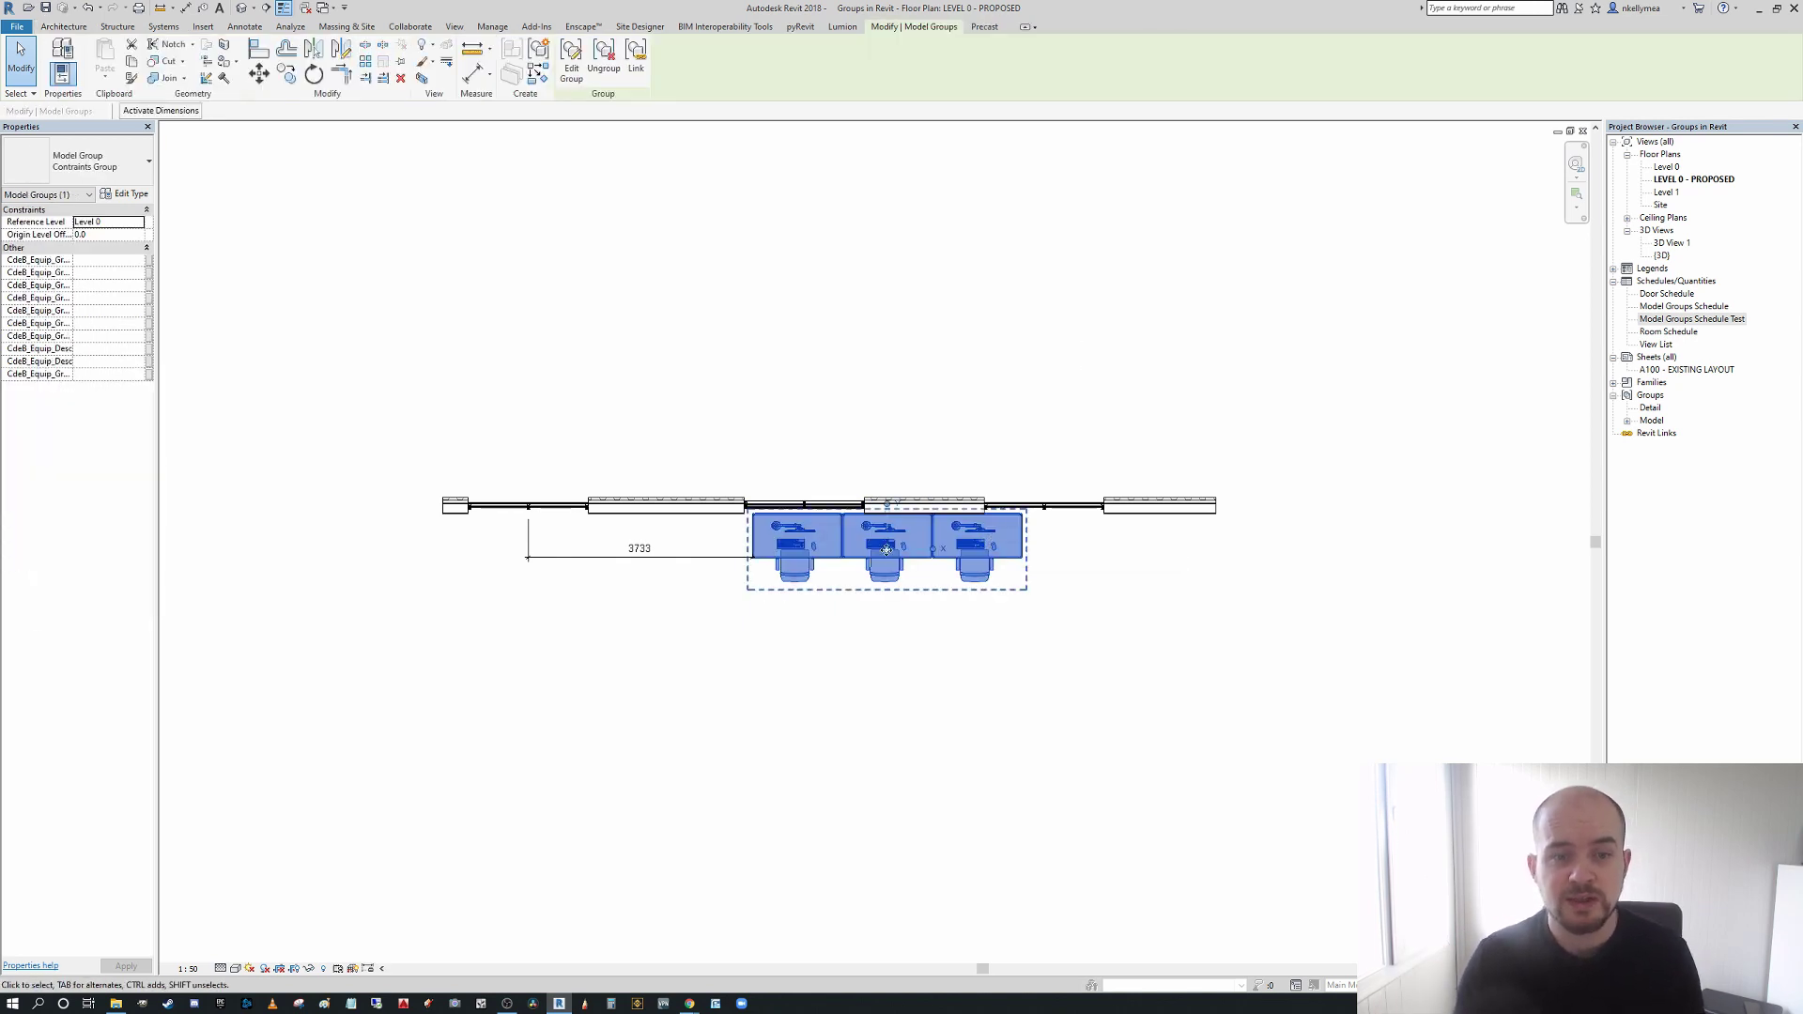
click(664, 562)
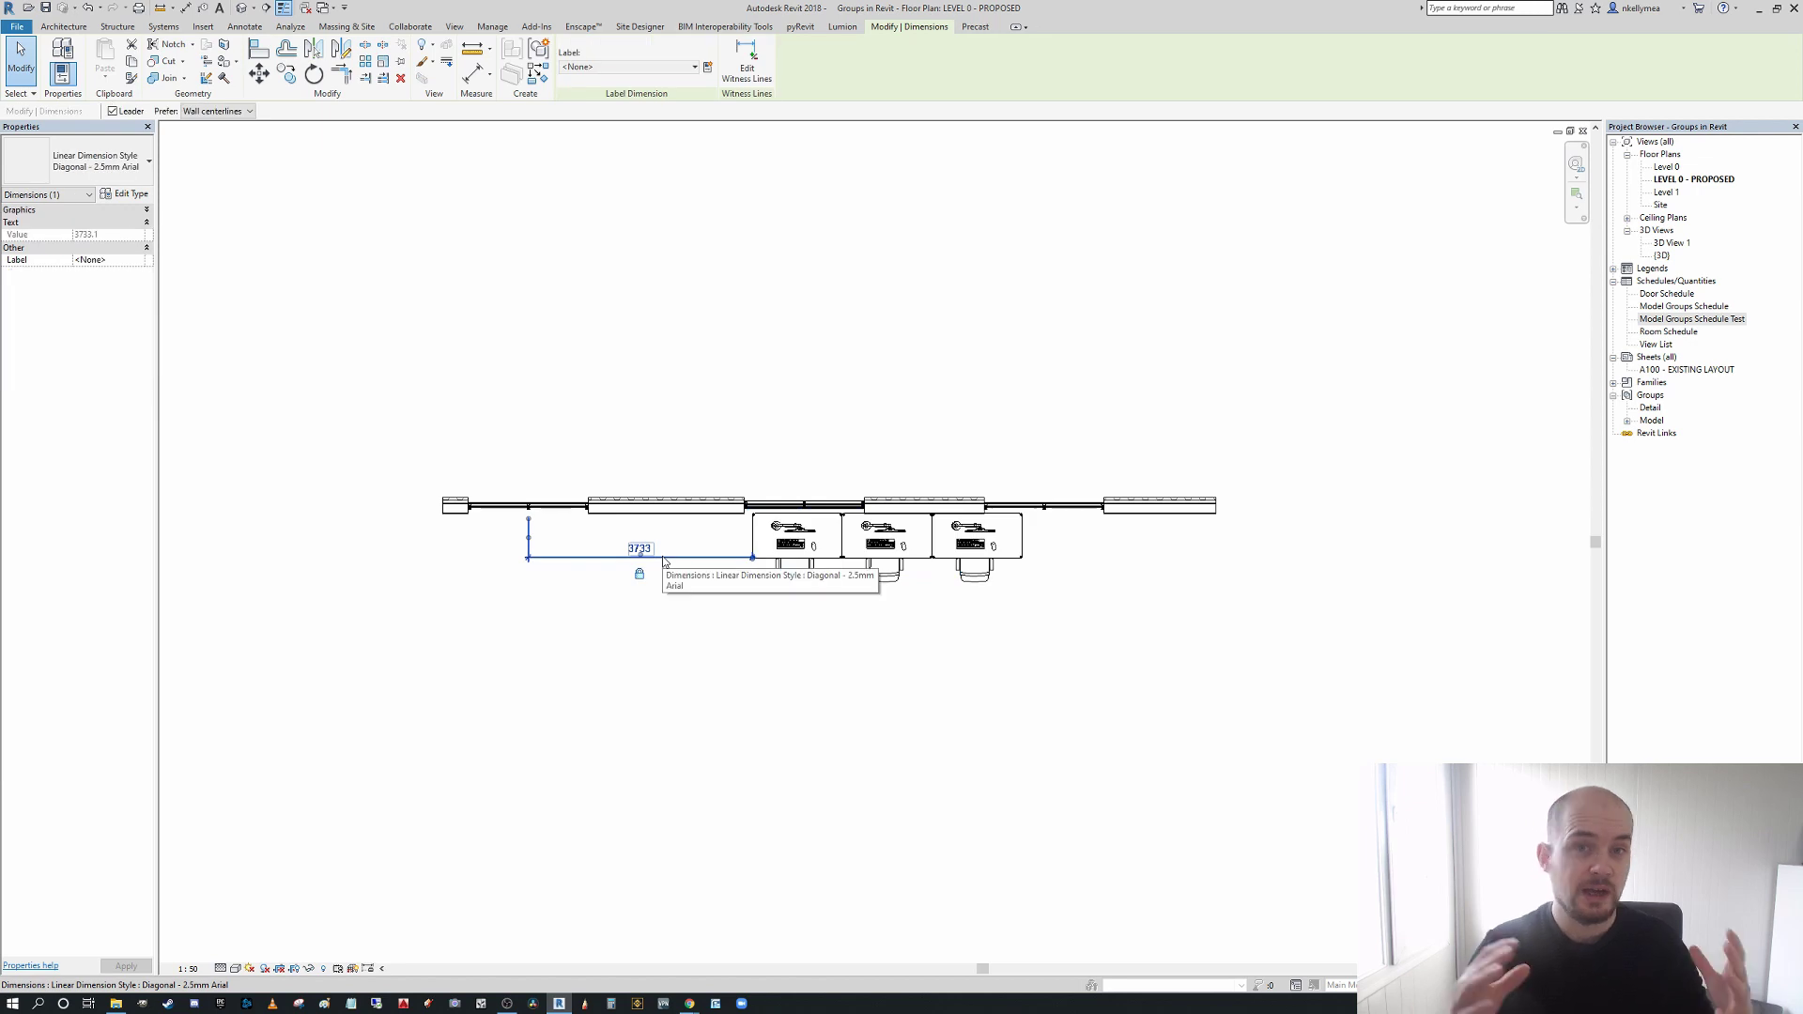
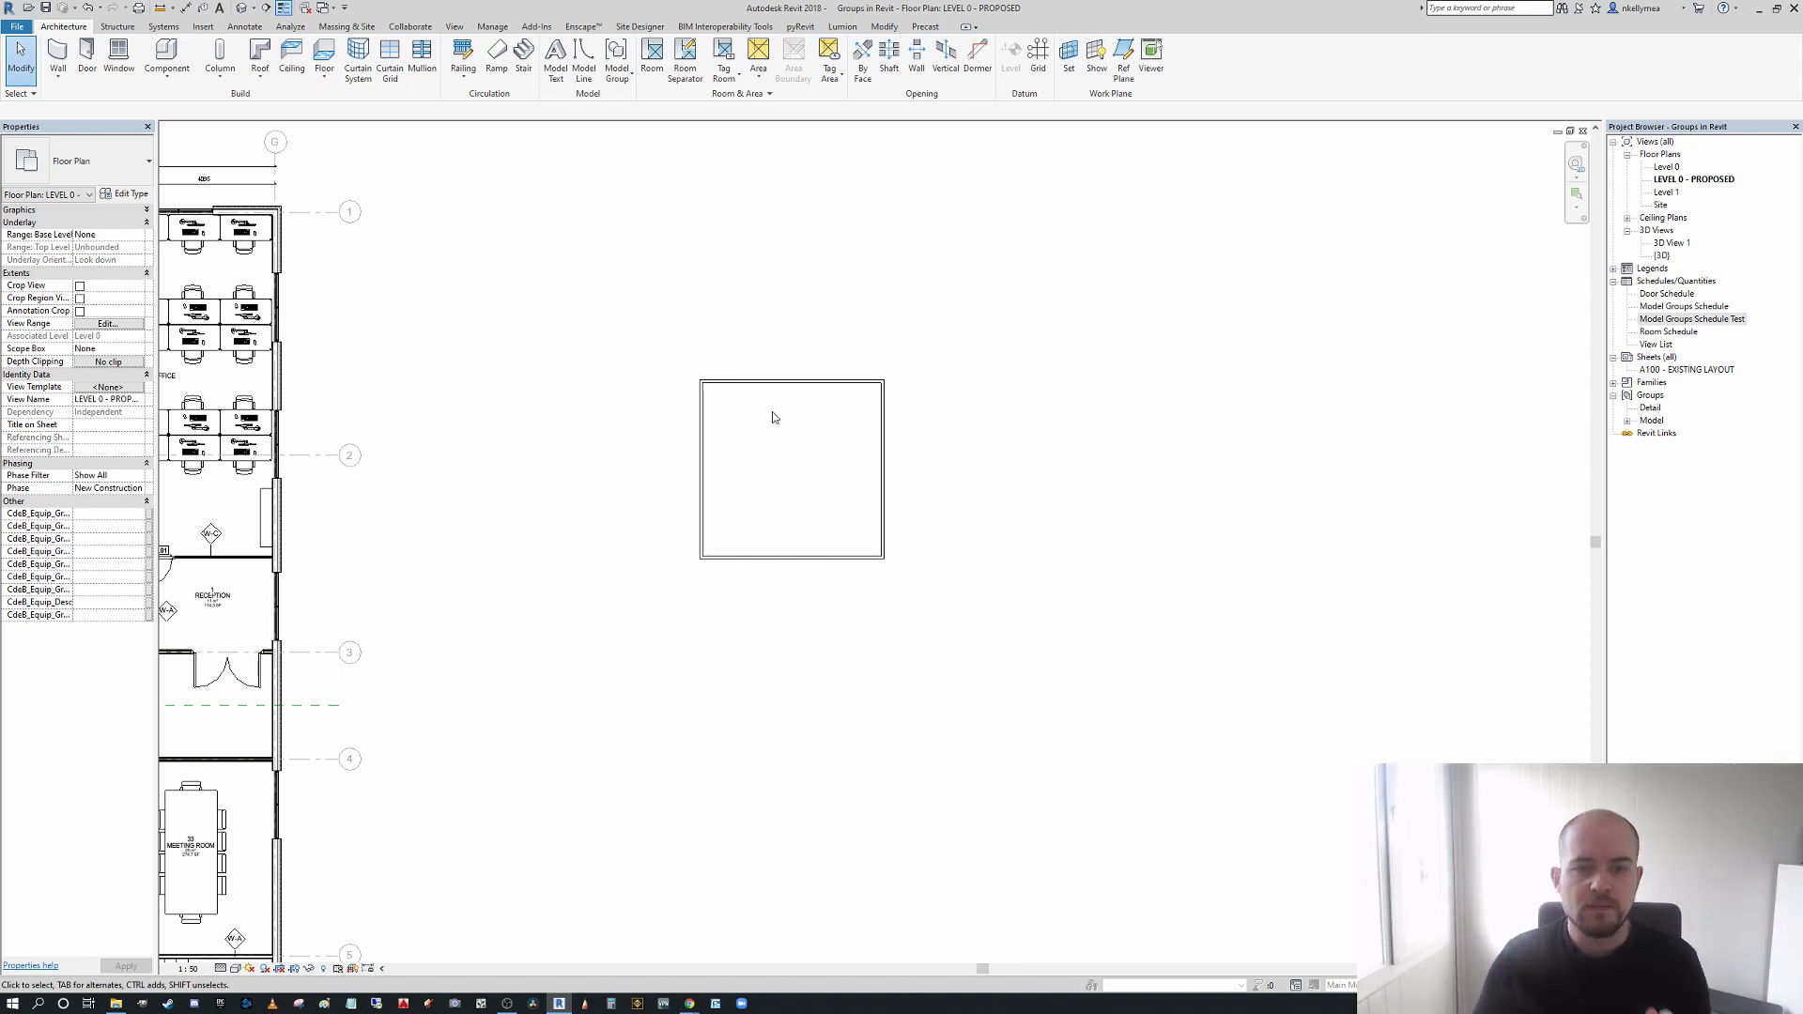
- Select the four walls of the square room beside the building and examine their Top Constraint options
drag(923, 582, 672, 390)
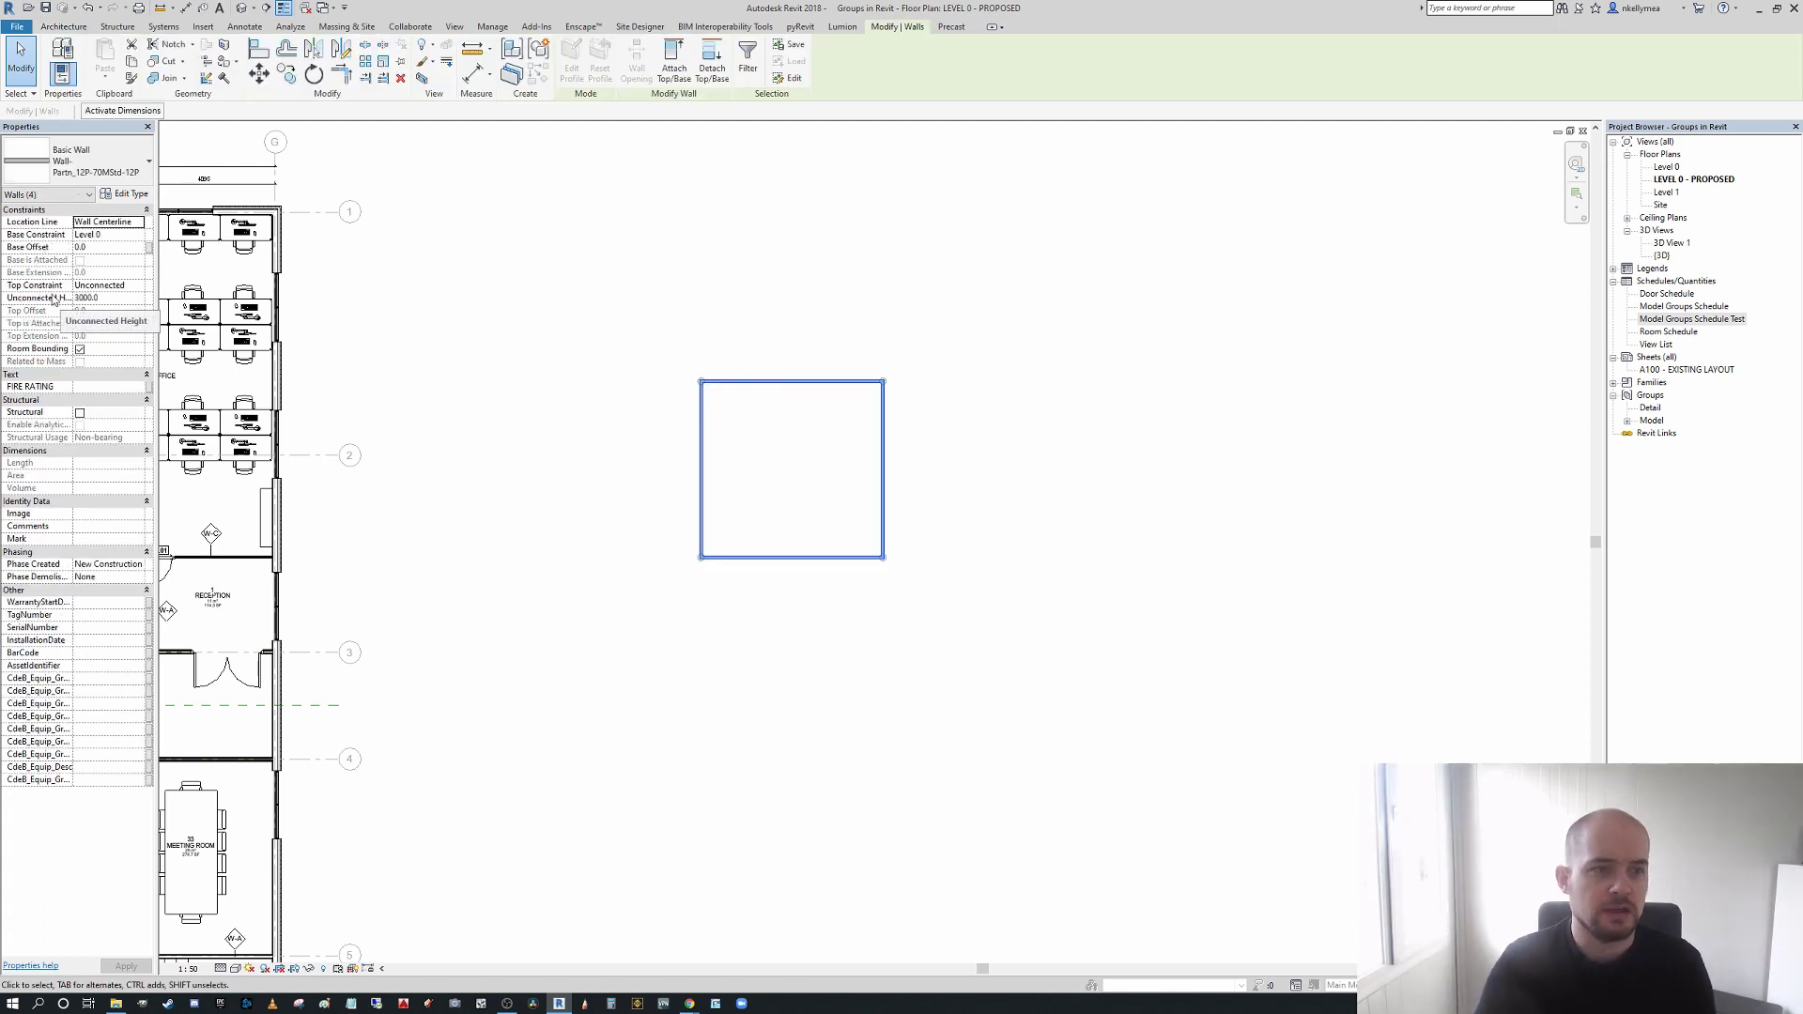
click(143, 289)
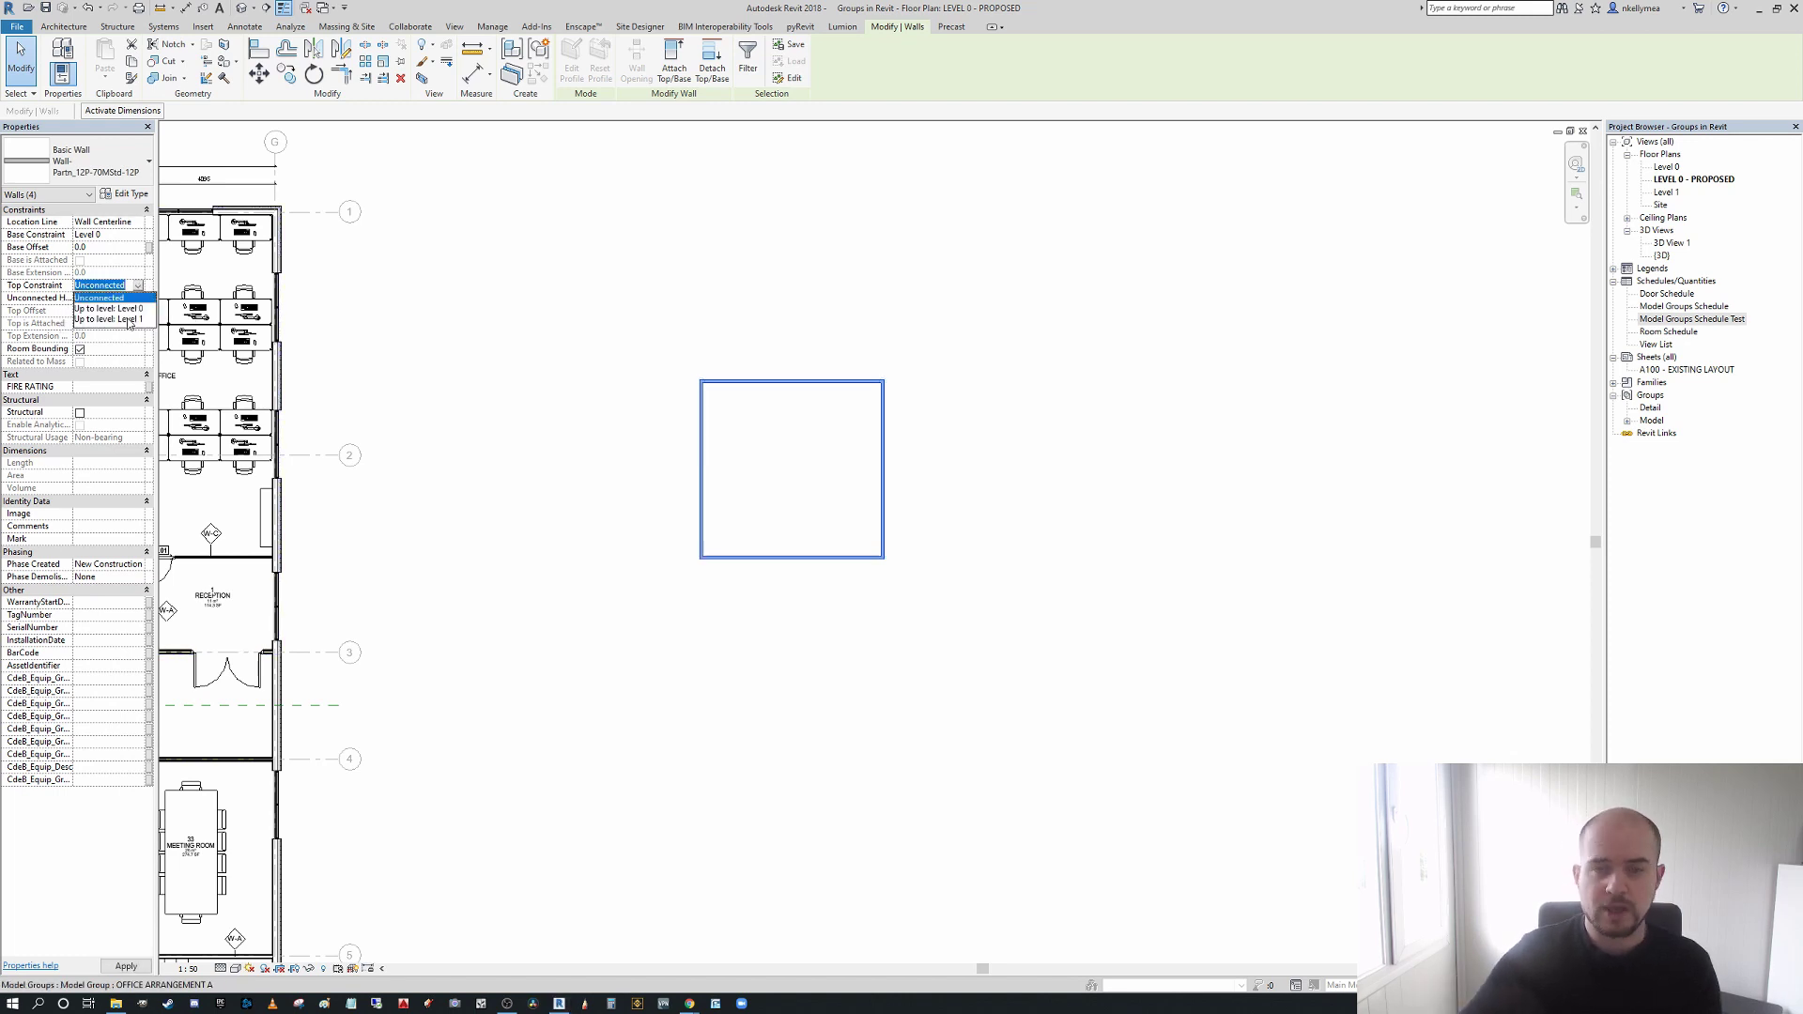
click(680, 275)
scroll(638, 338, down, 3)
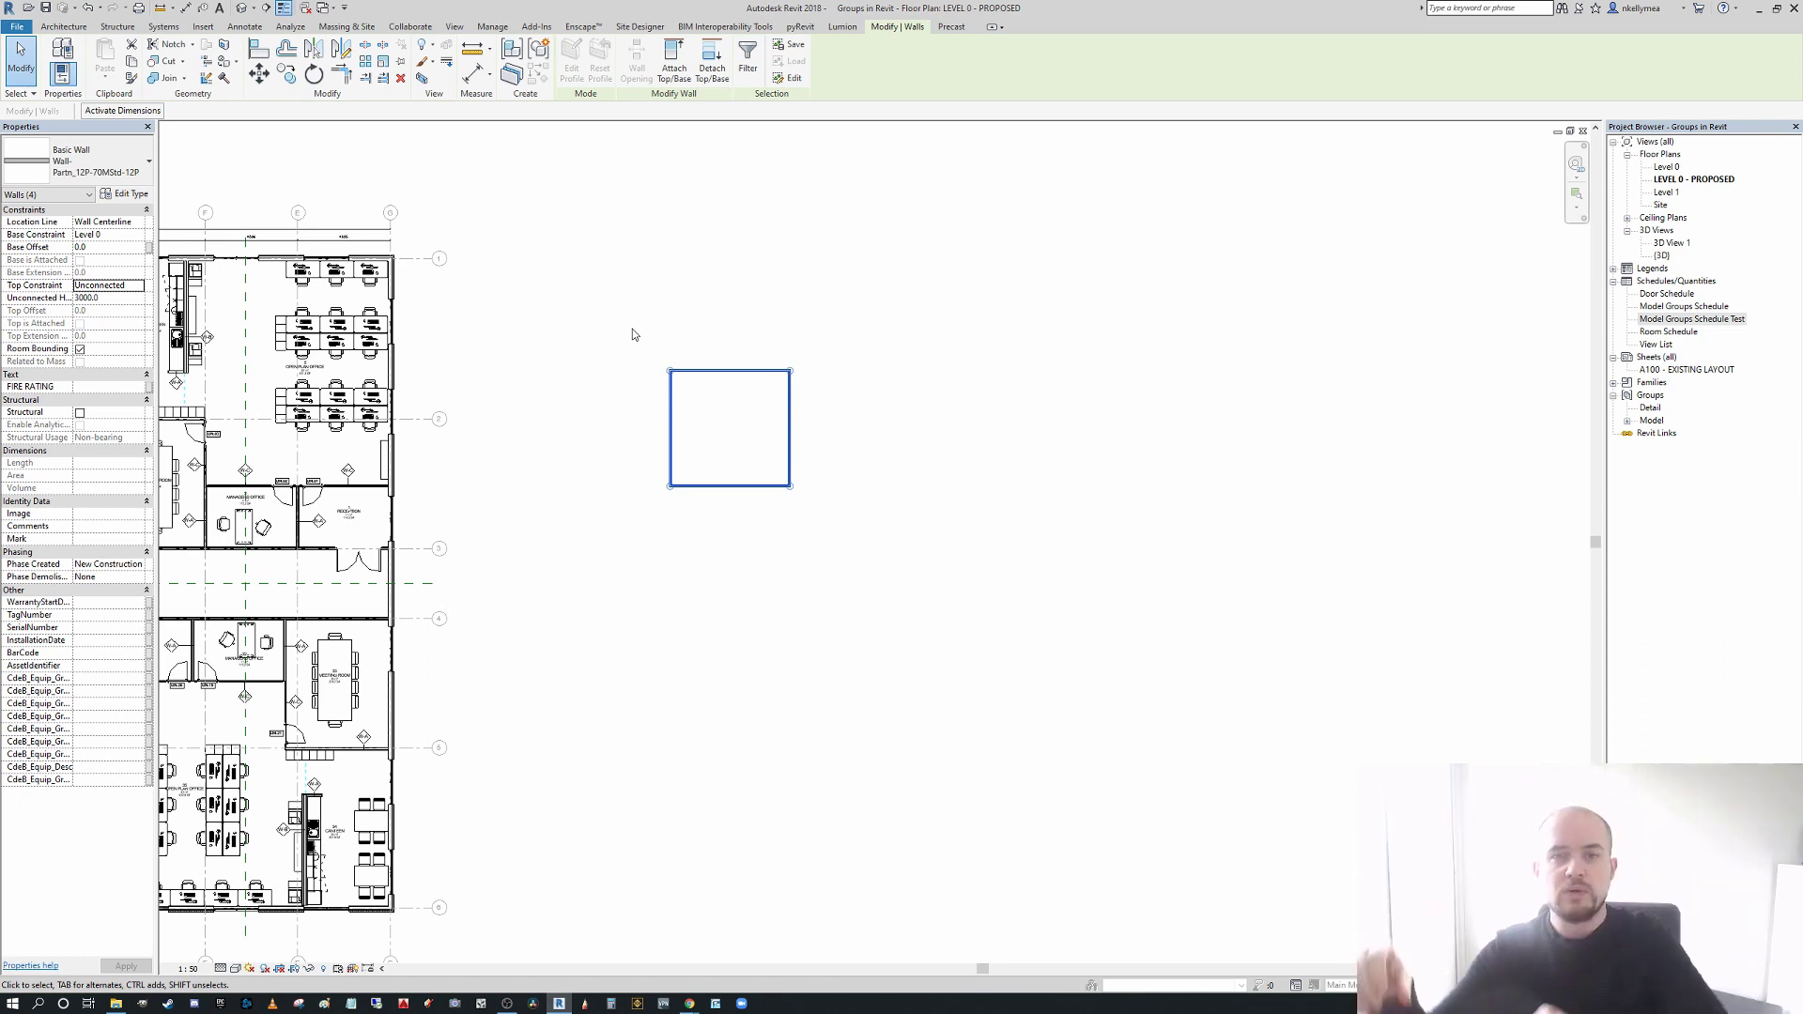
middle_drag(633, 334, 621, 363)
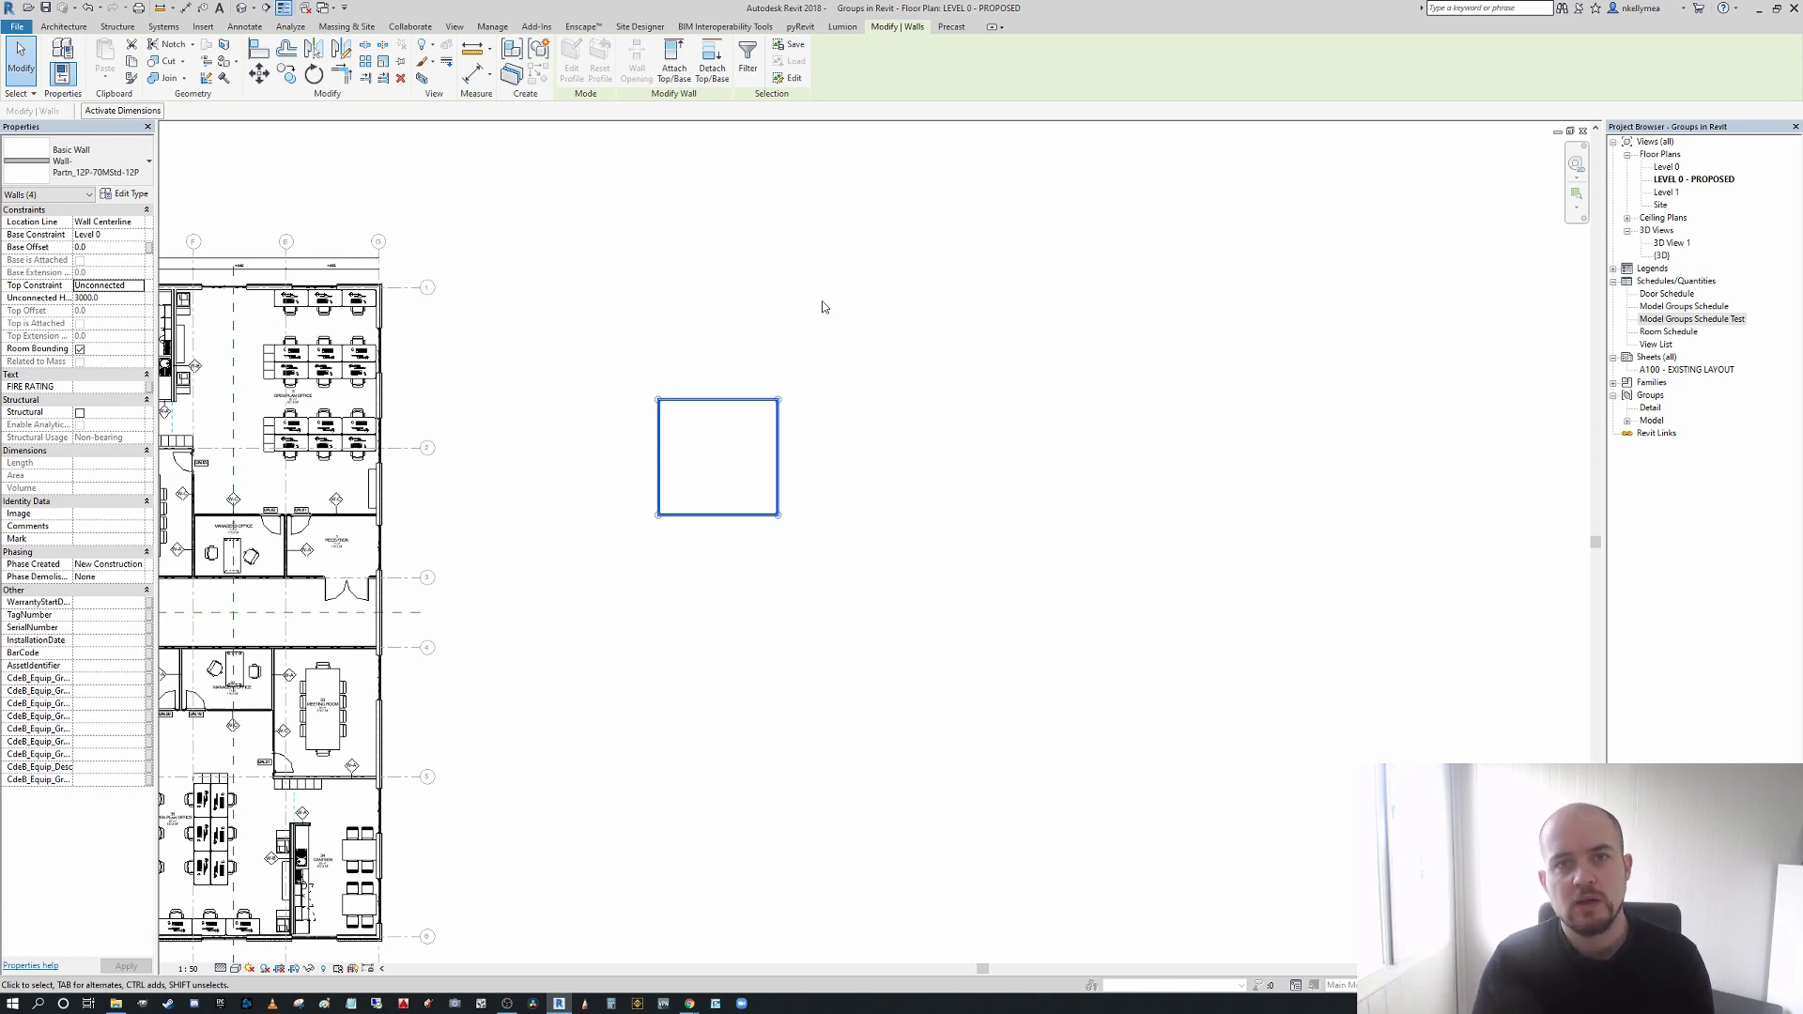
scroll(814, 284, up, 1)
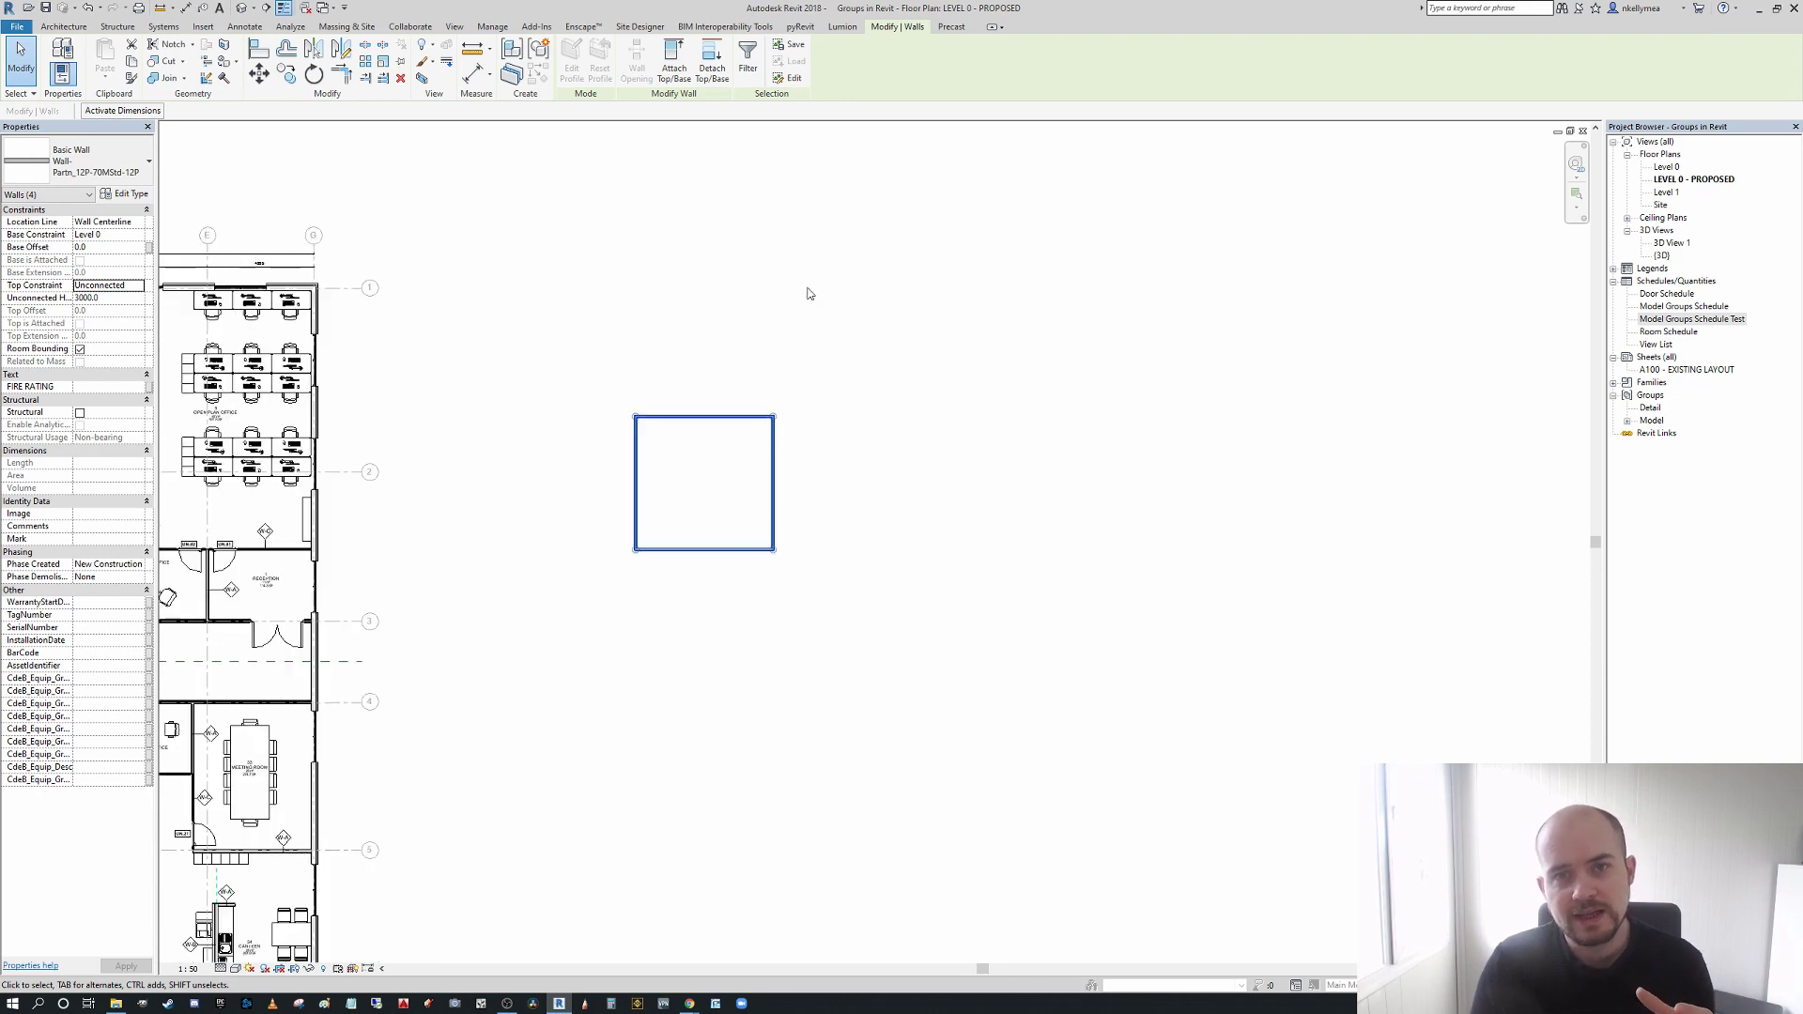
mouse_move(840, 318)
middle_down()
mouse_move(765, 347)
mouse_move(809, 321)
middle_up()
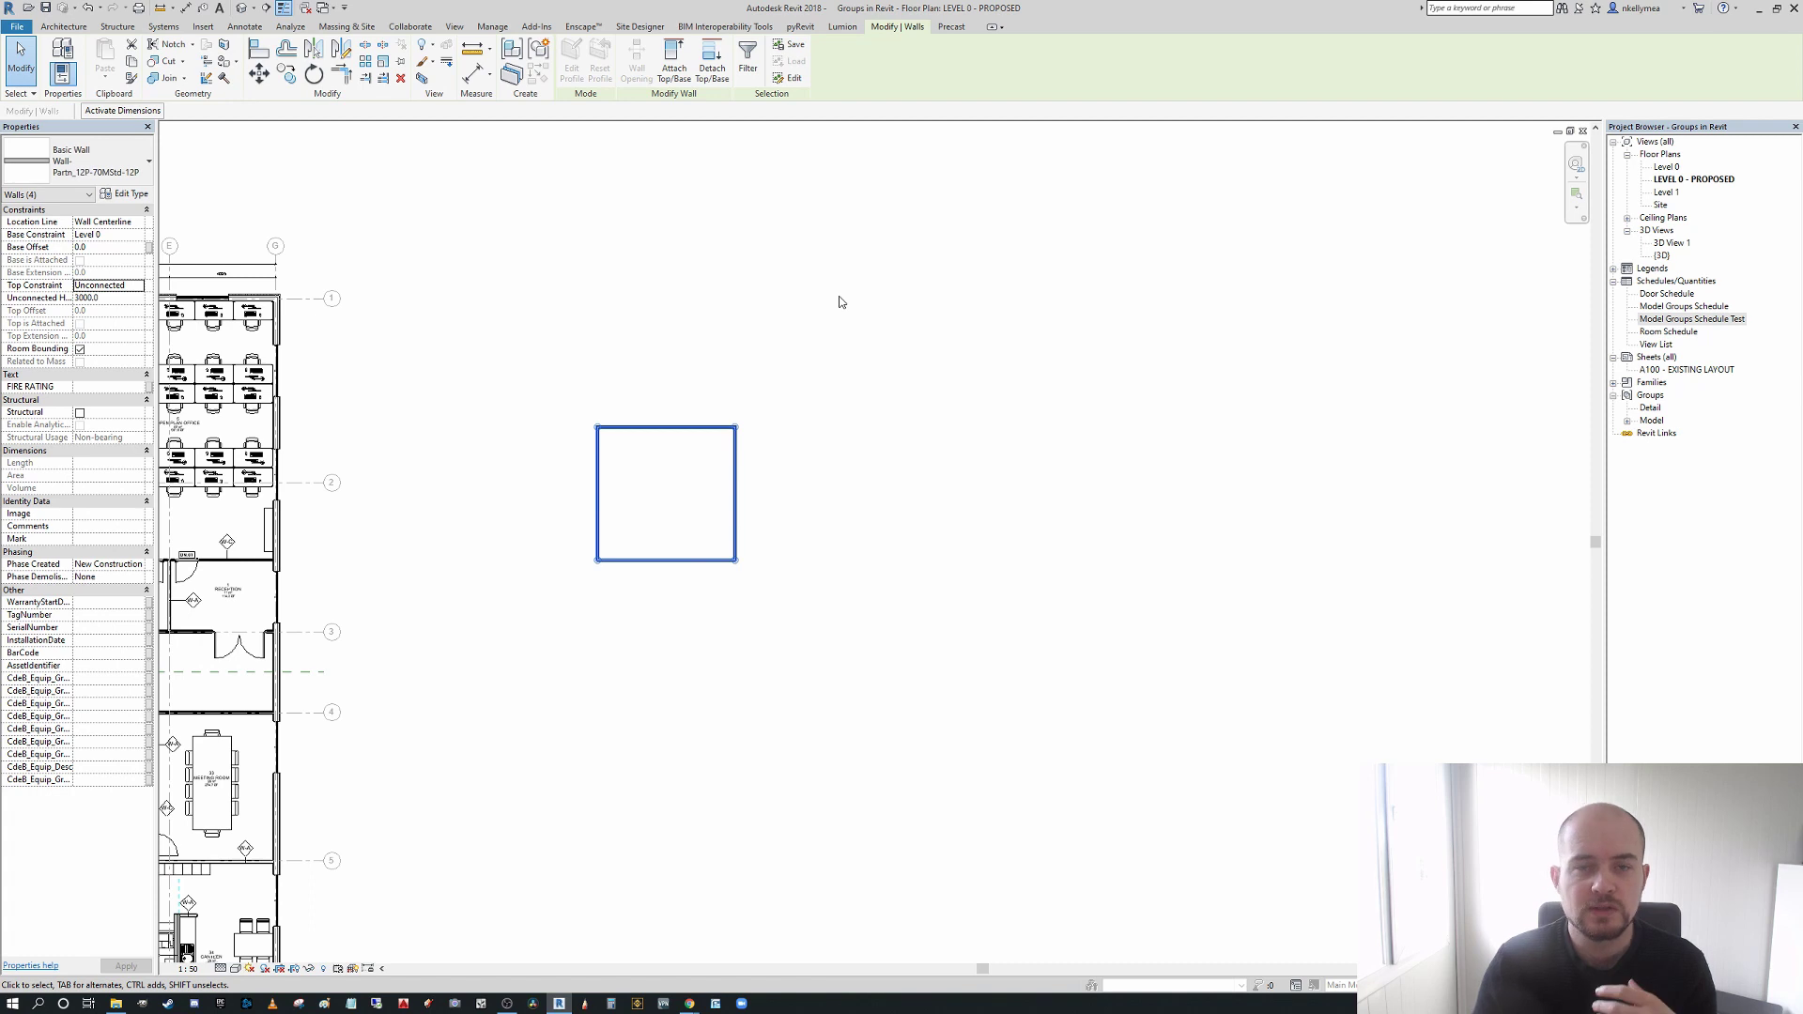
middle_drag(840, 302, 777, 282)
scroll(765, 287, down, 2)
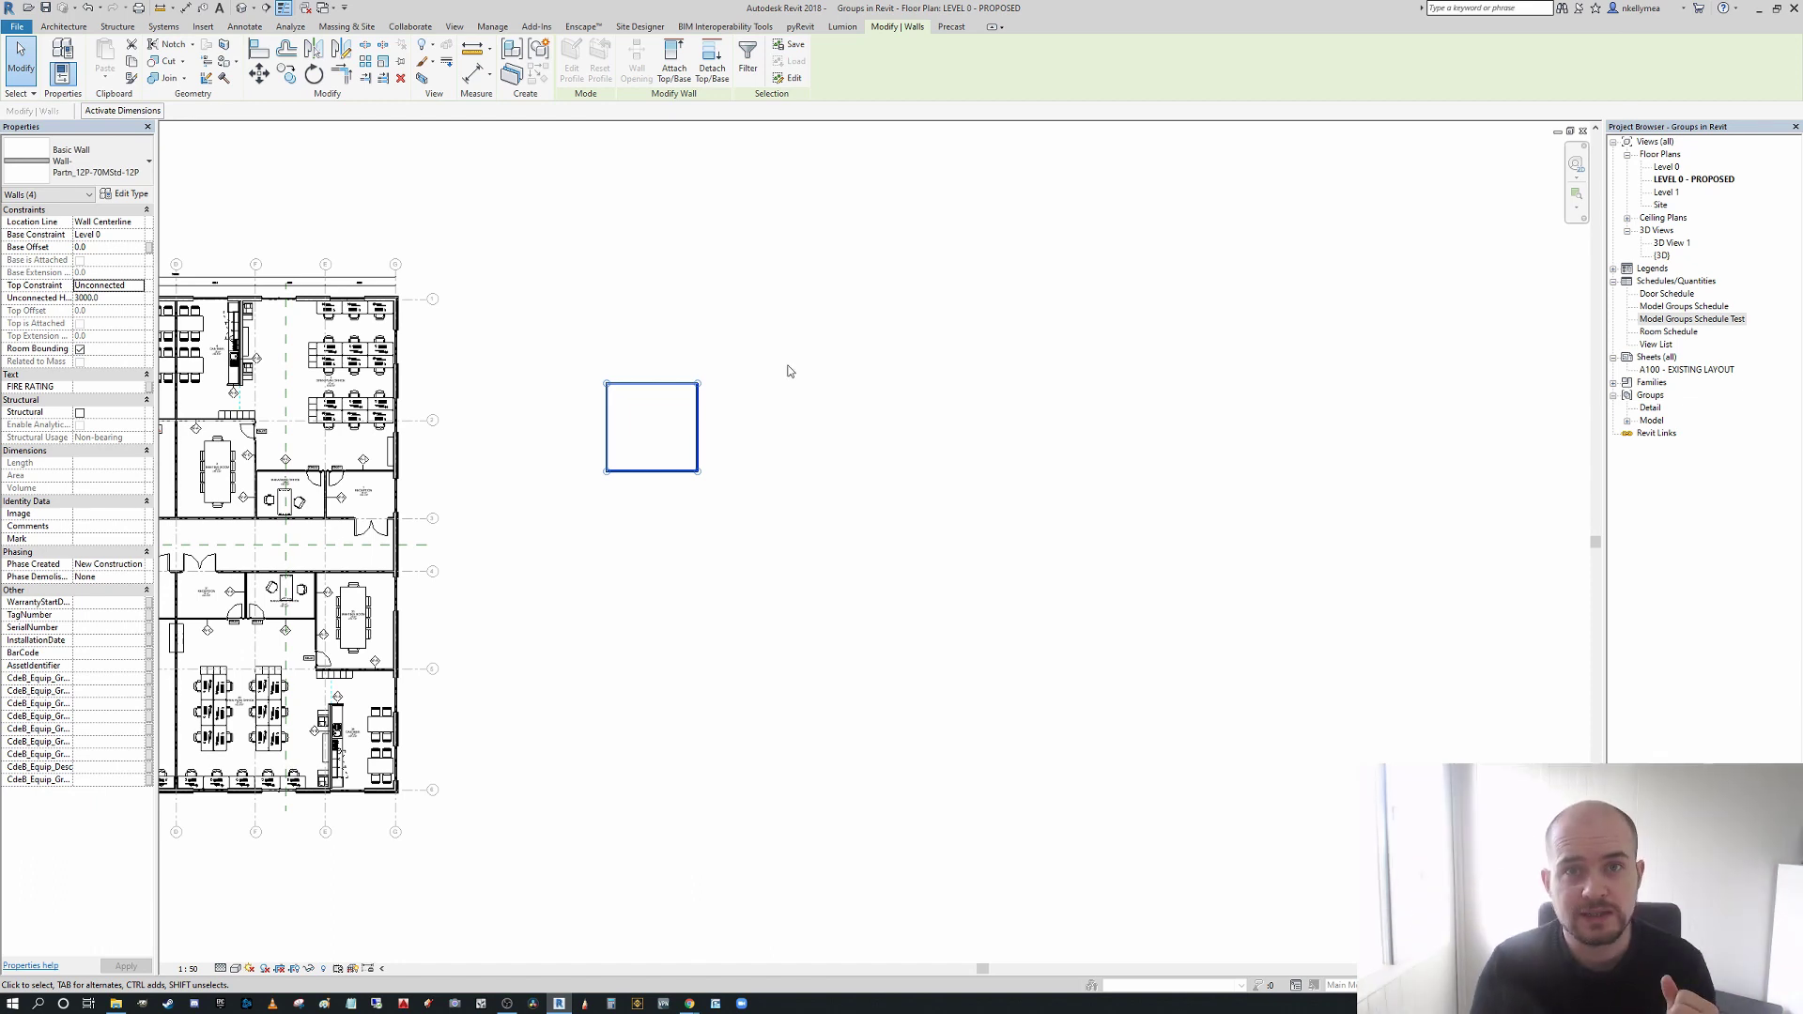
click(905, 335)
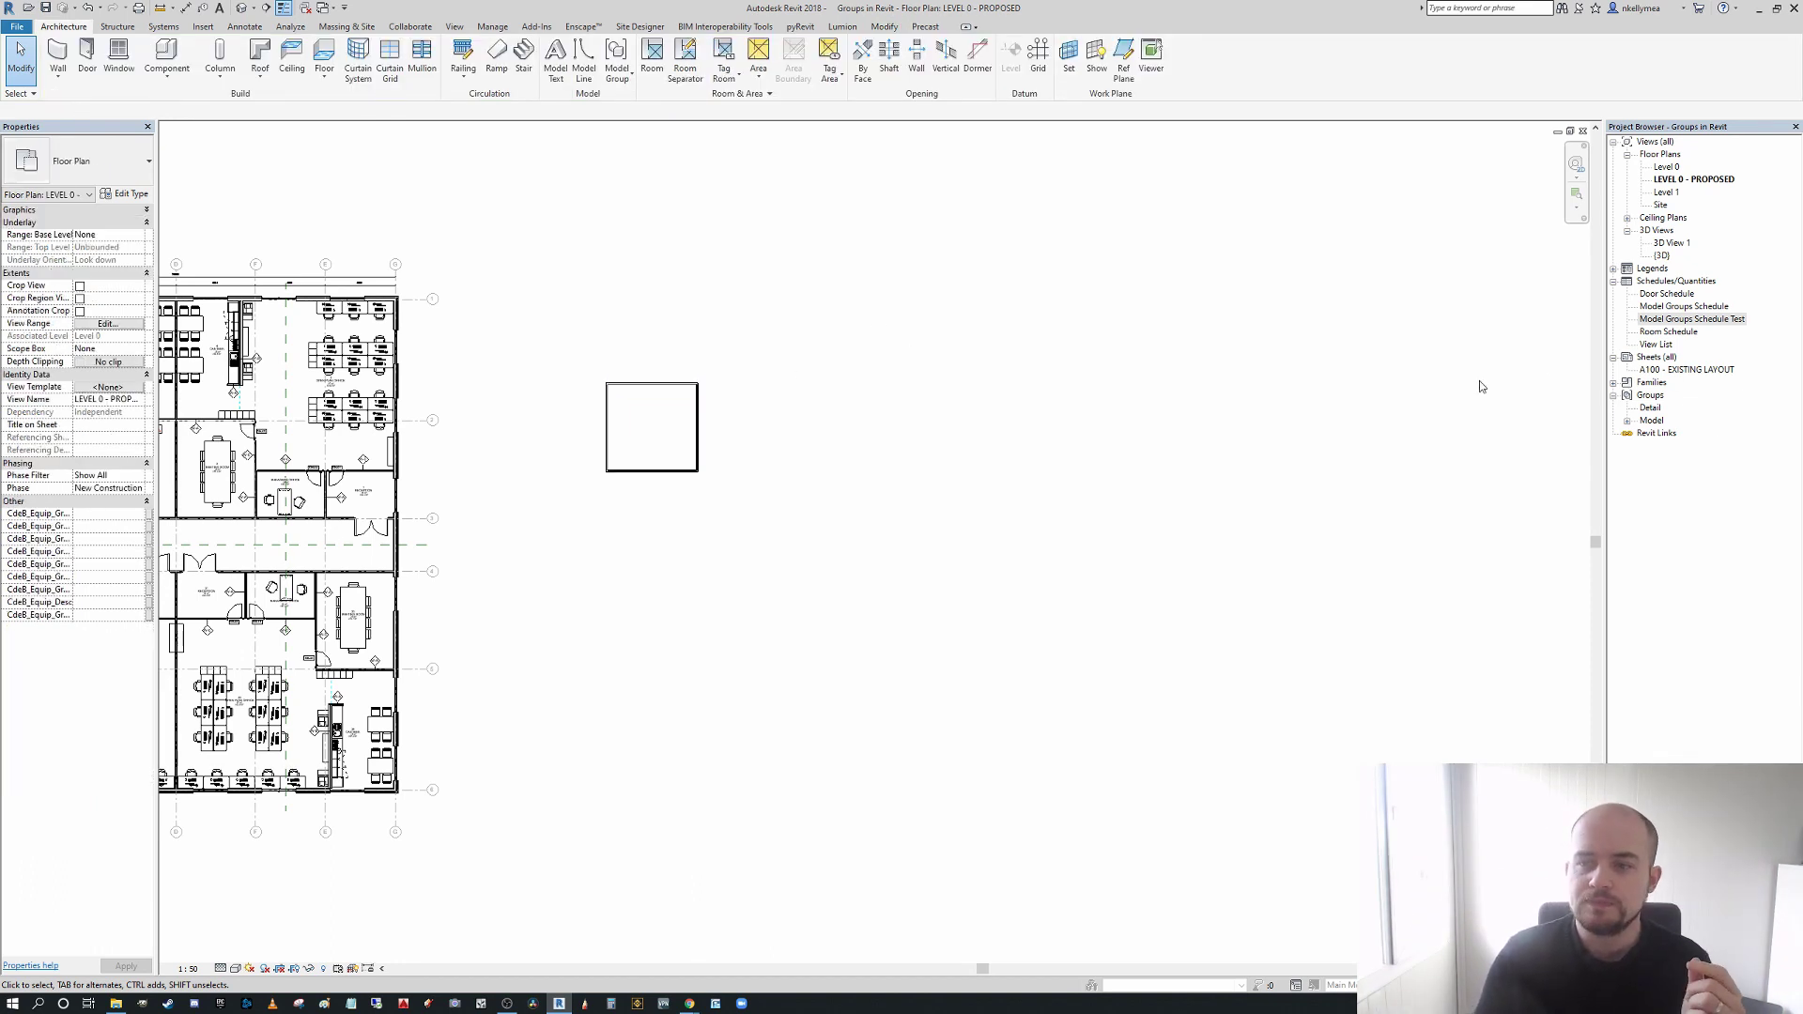
- Draw a horizontal building section line through the square room, extending beyond it on both sides
click(266, 8)
click(445, 456)
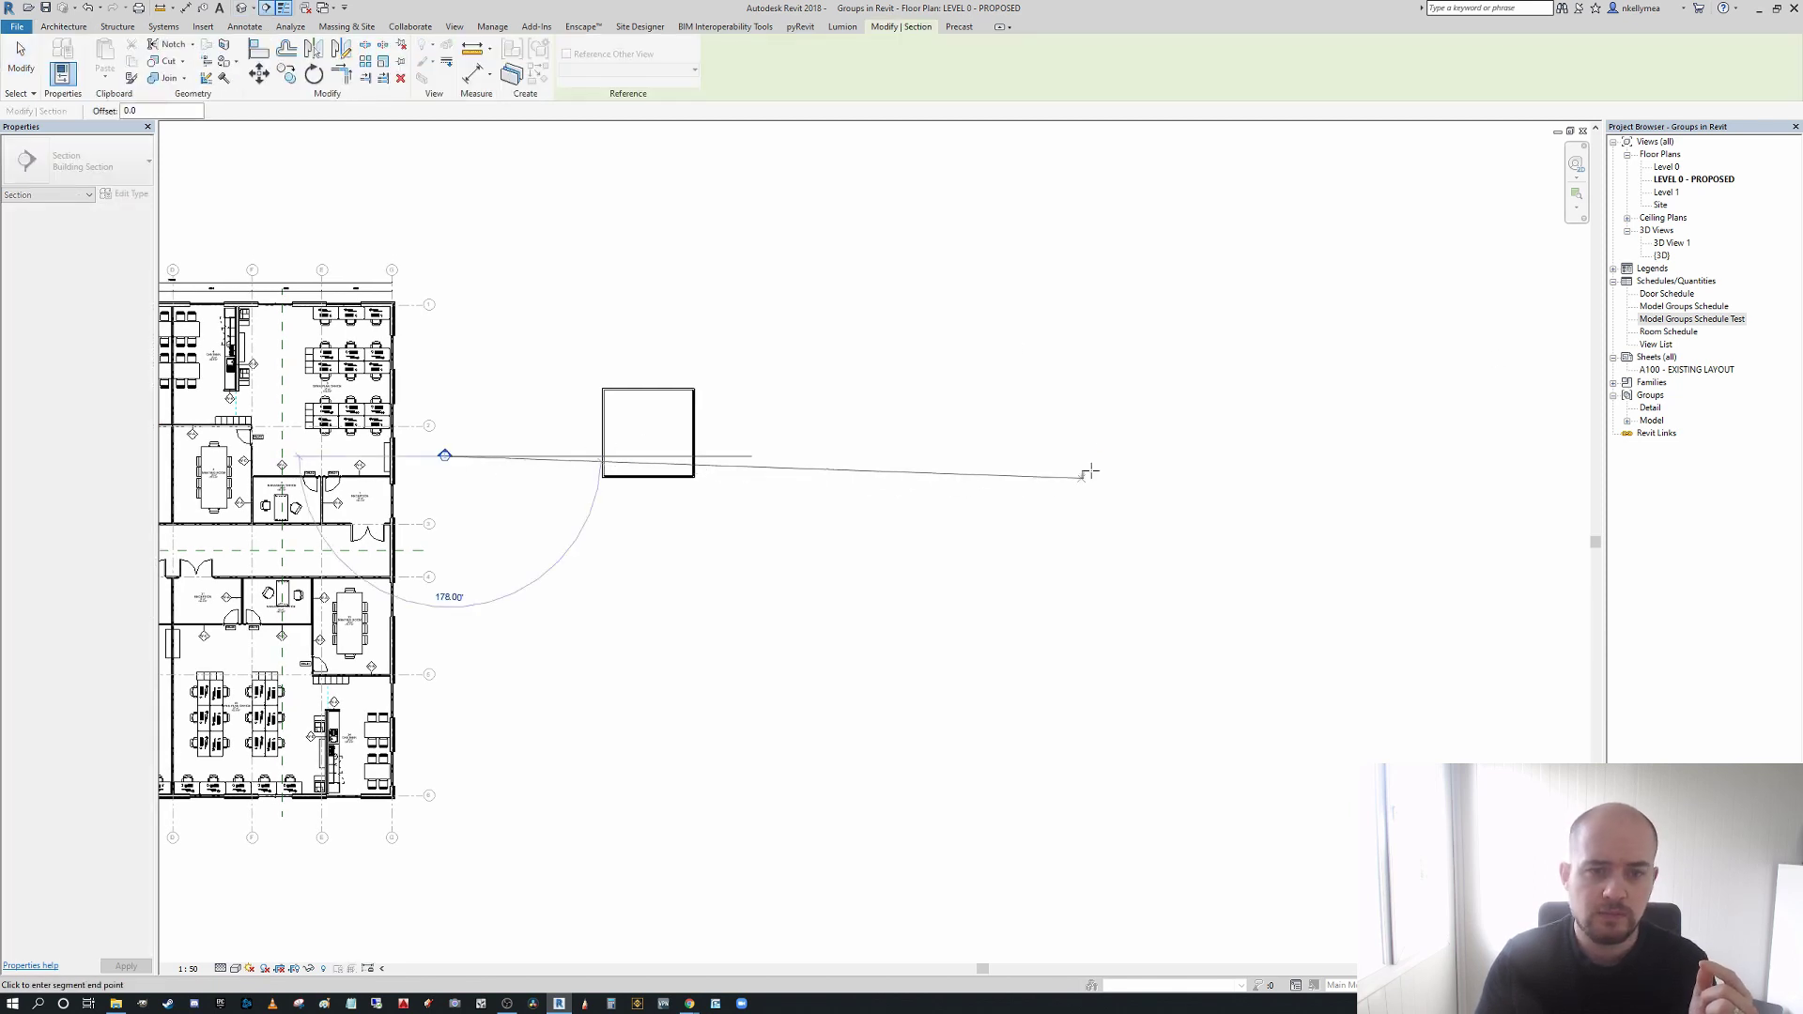
click(1192, 453)
key(Escape)
key(Escape)
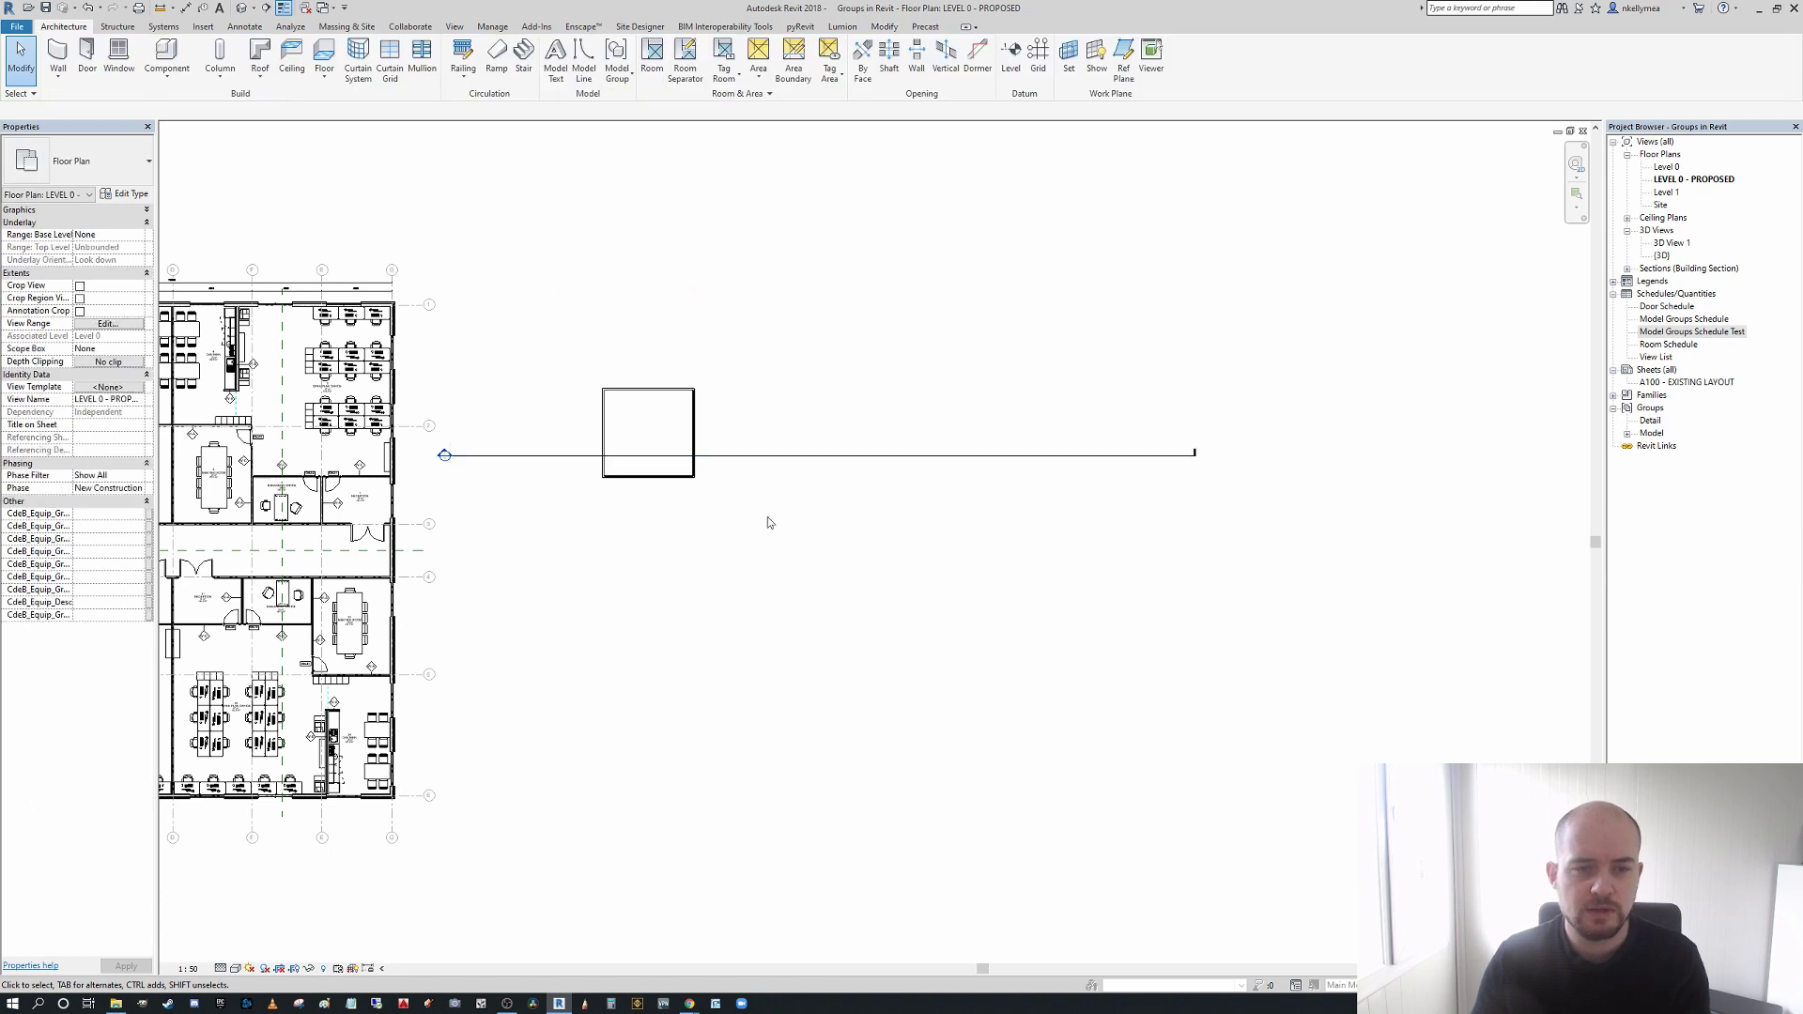
- Move the section line just below the square room and open its section view
drag(749, 457, 751, 495)
click(500, 509)
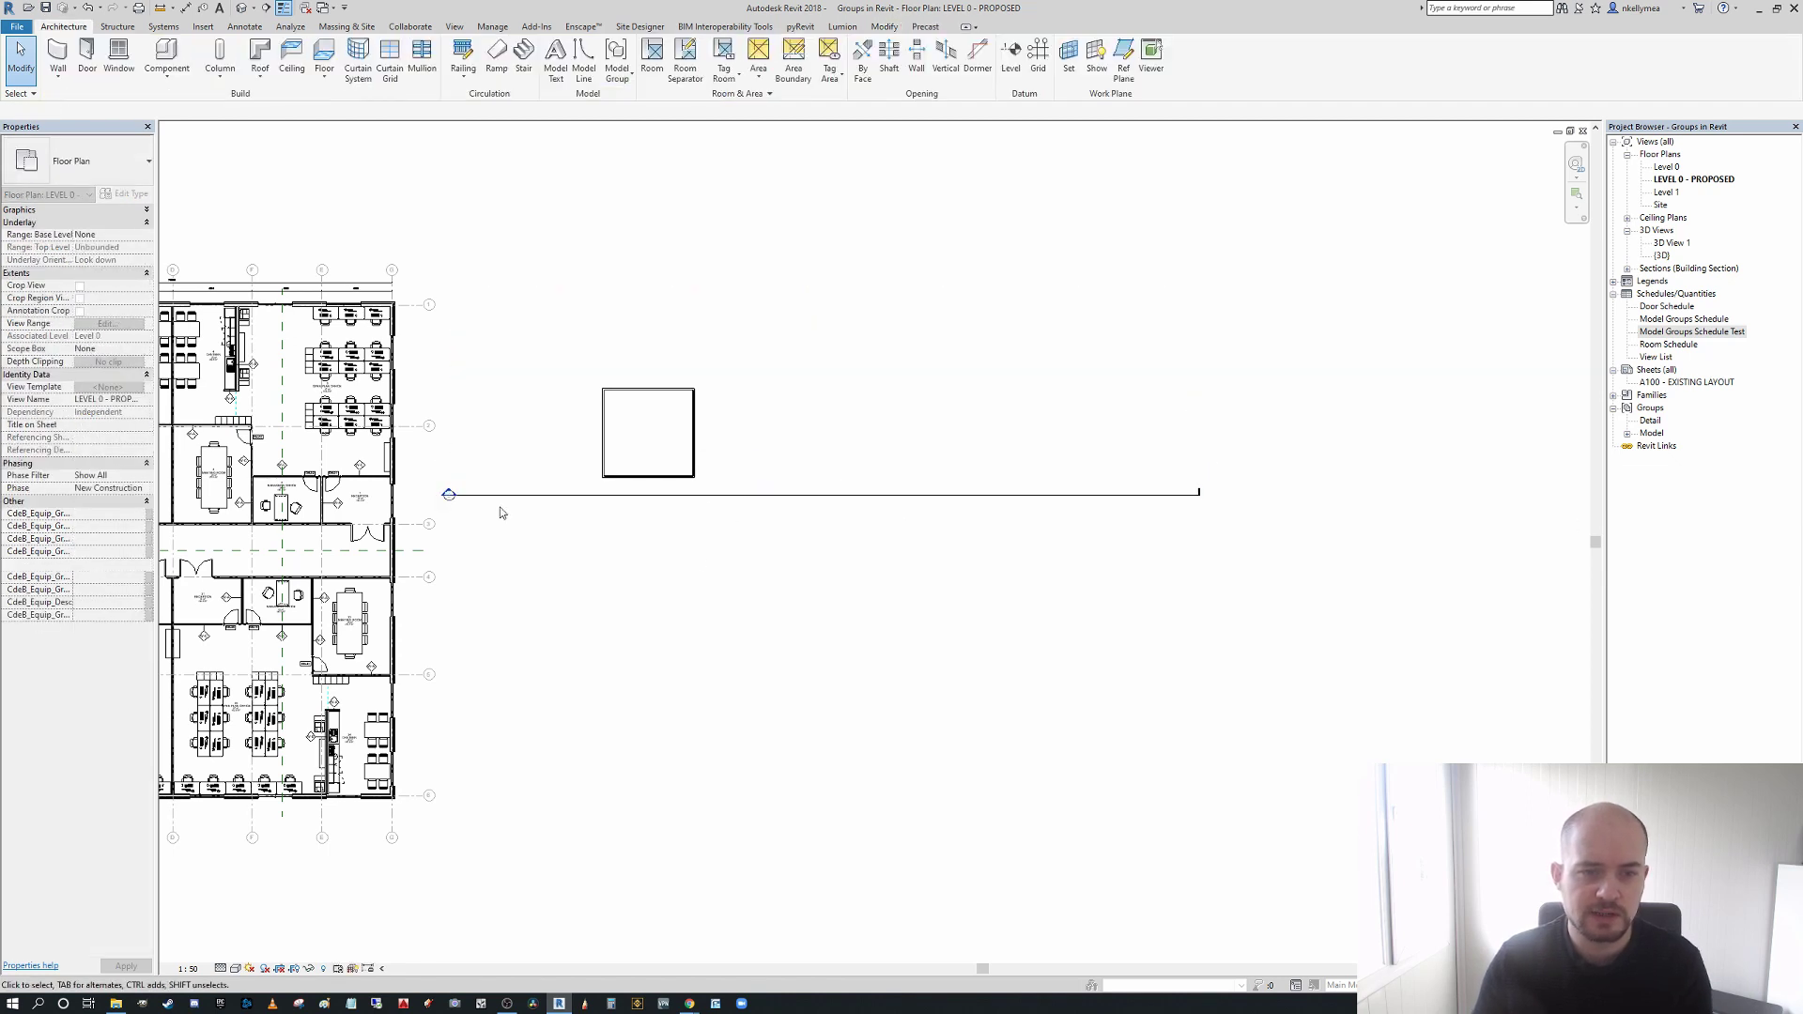
double_click(446, 494)
- Set a finer detail level for the section view so the slab above the room shows its layers
scroll(588, 491, up, 2)
scroll(624, 576, down, 1)
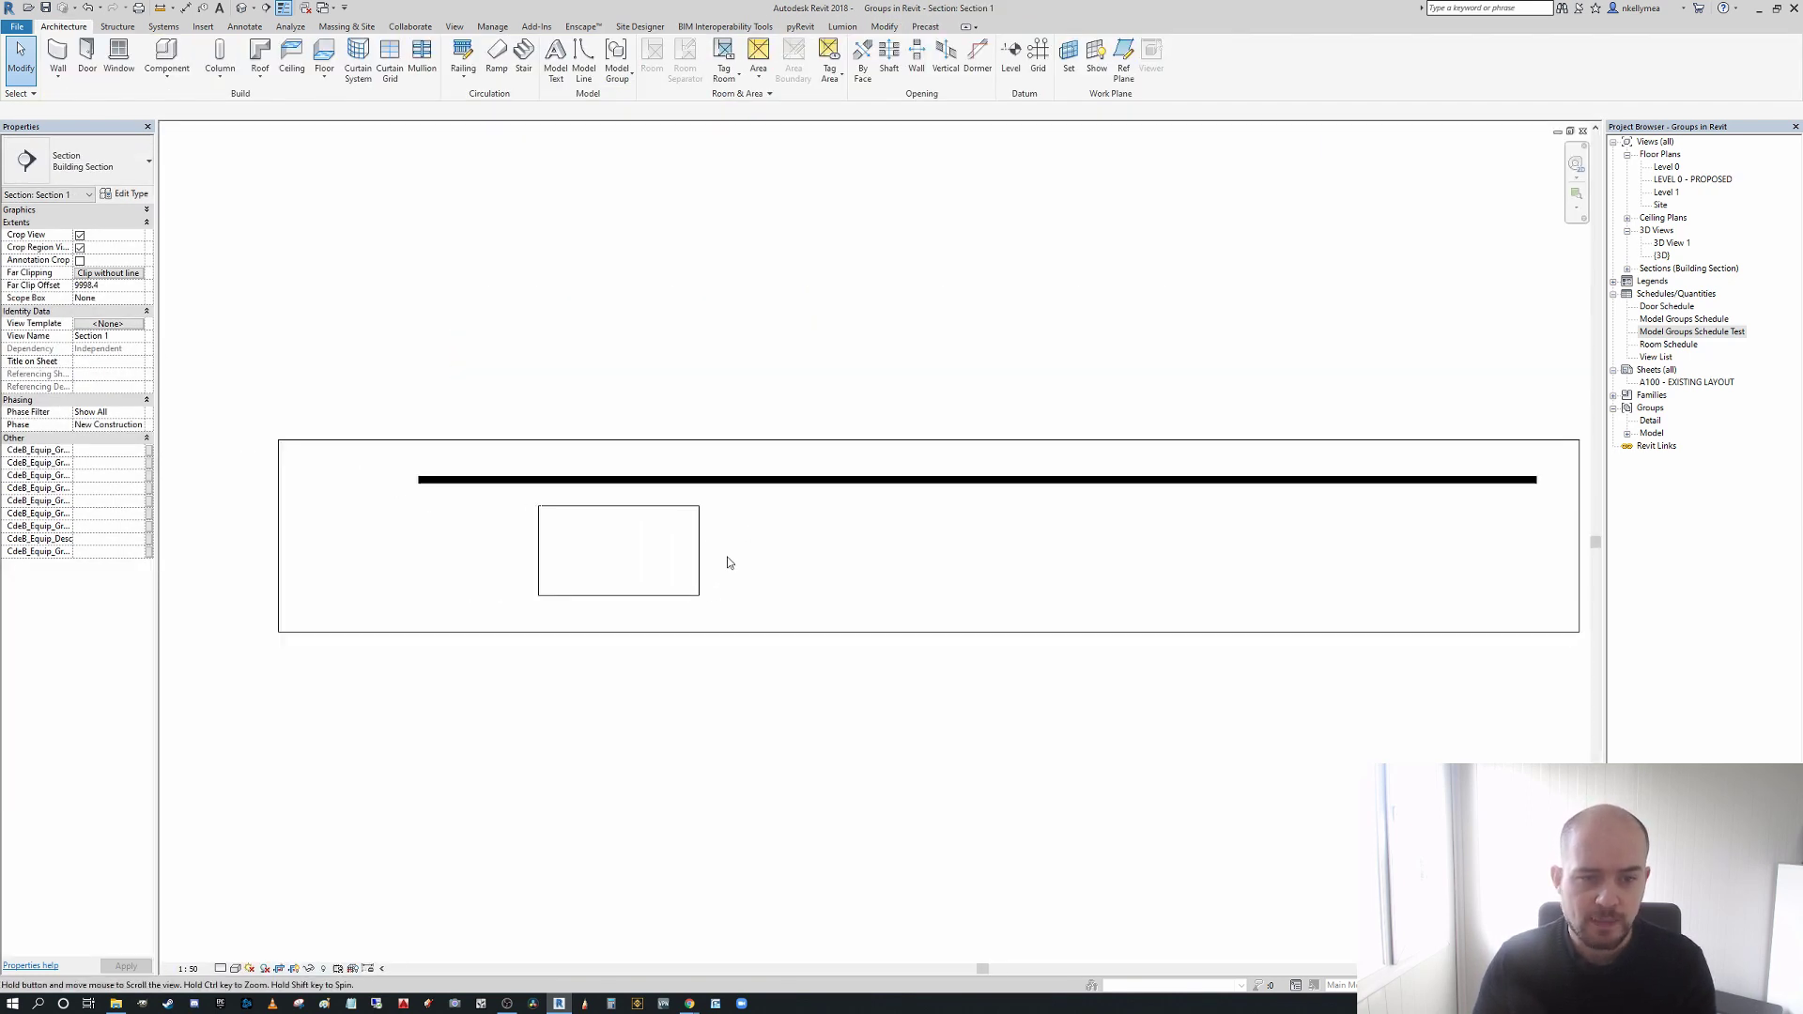
click(726, 484)
scroll(628, 652, up, 1)
click(335, 861)
click(221, 968)
click(243, 953)
scroll(481, 481, up, 2)
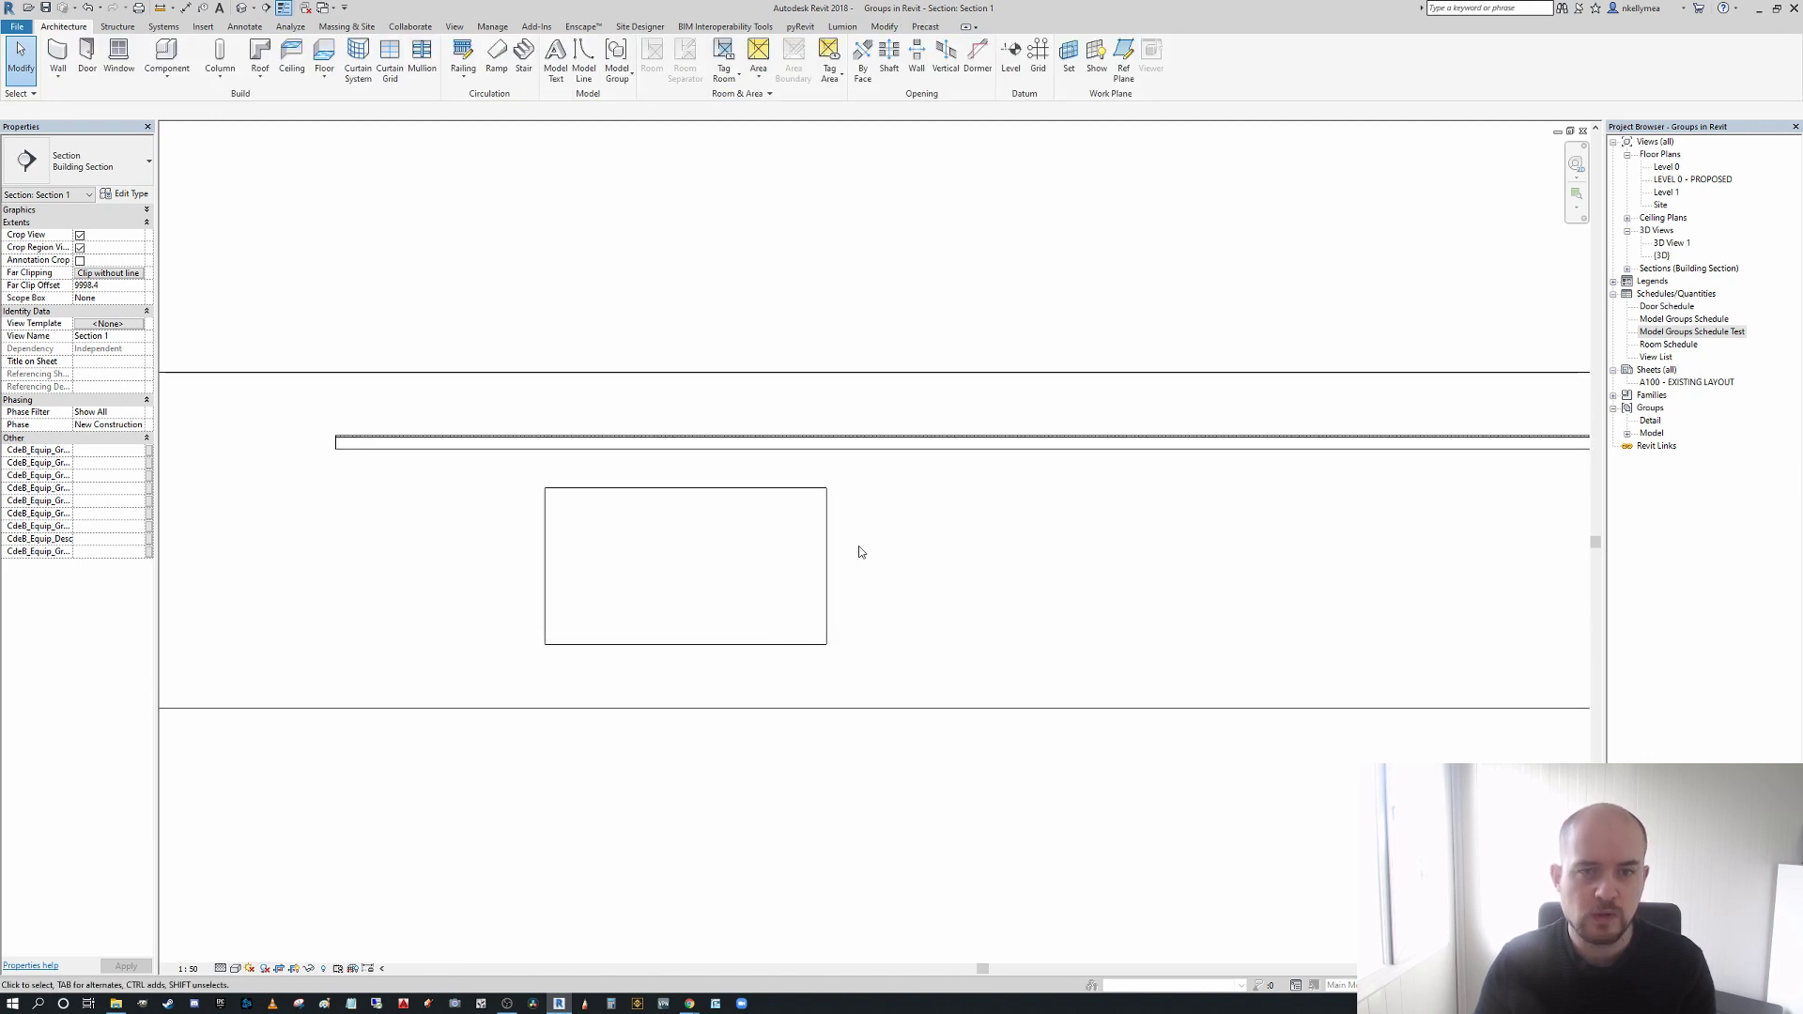
- Group the room's four walls in the section view into a model group named WALLS
scroll(812, 537, down, 2)
drag(839, 597, 482, 480)
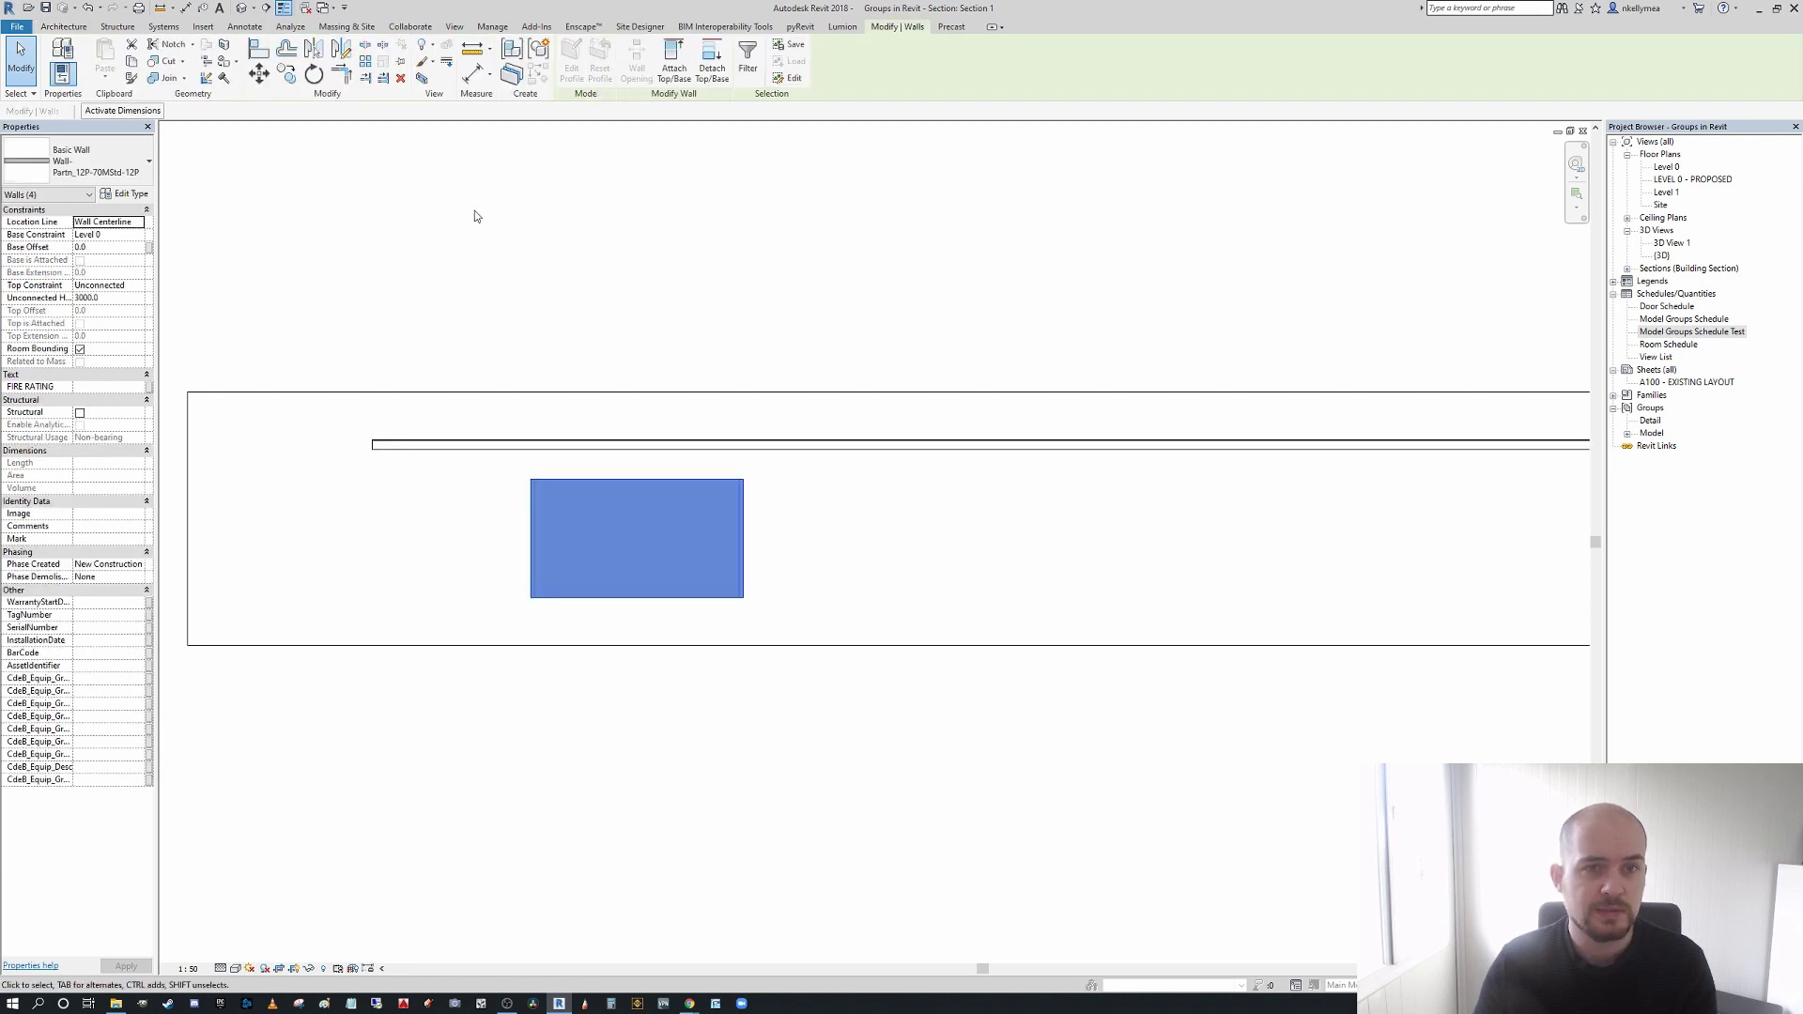
click(538, 48)
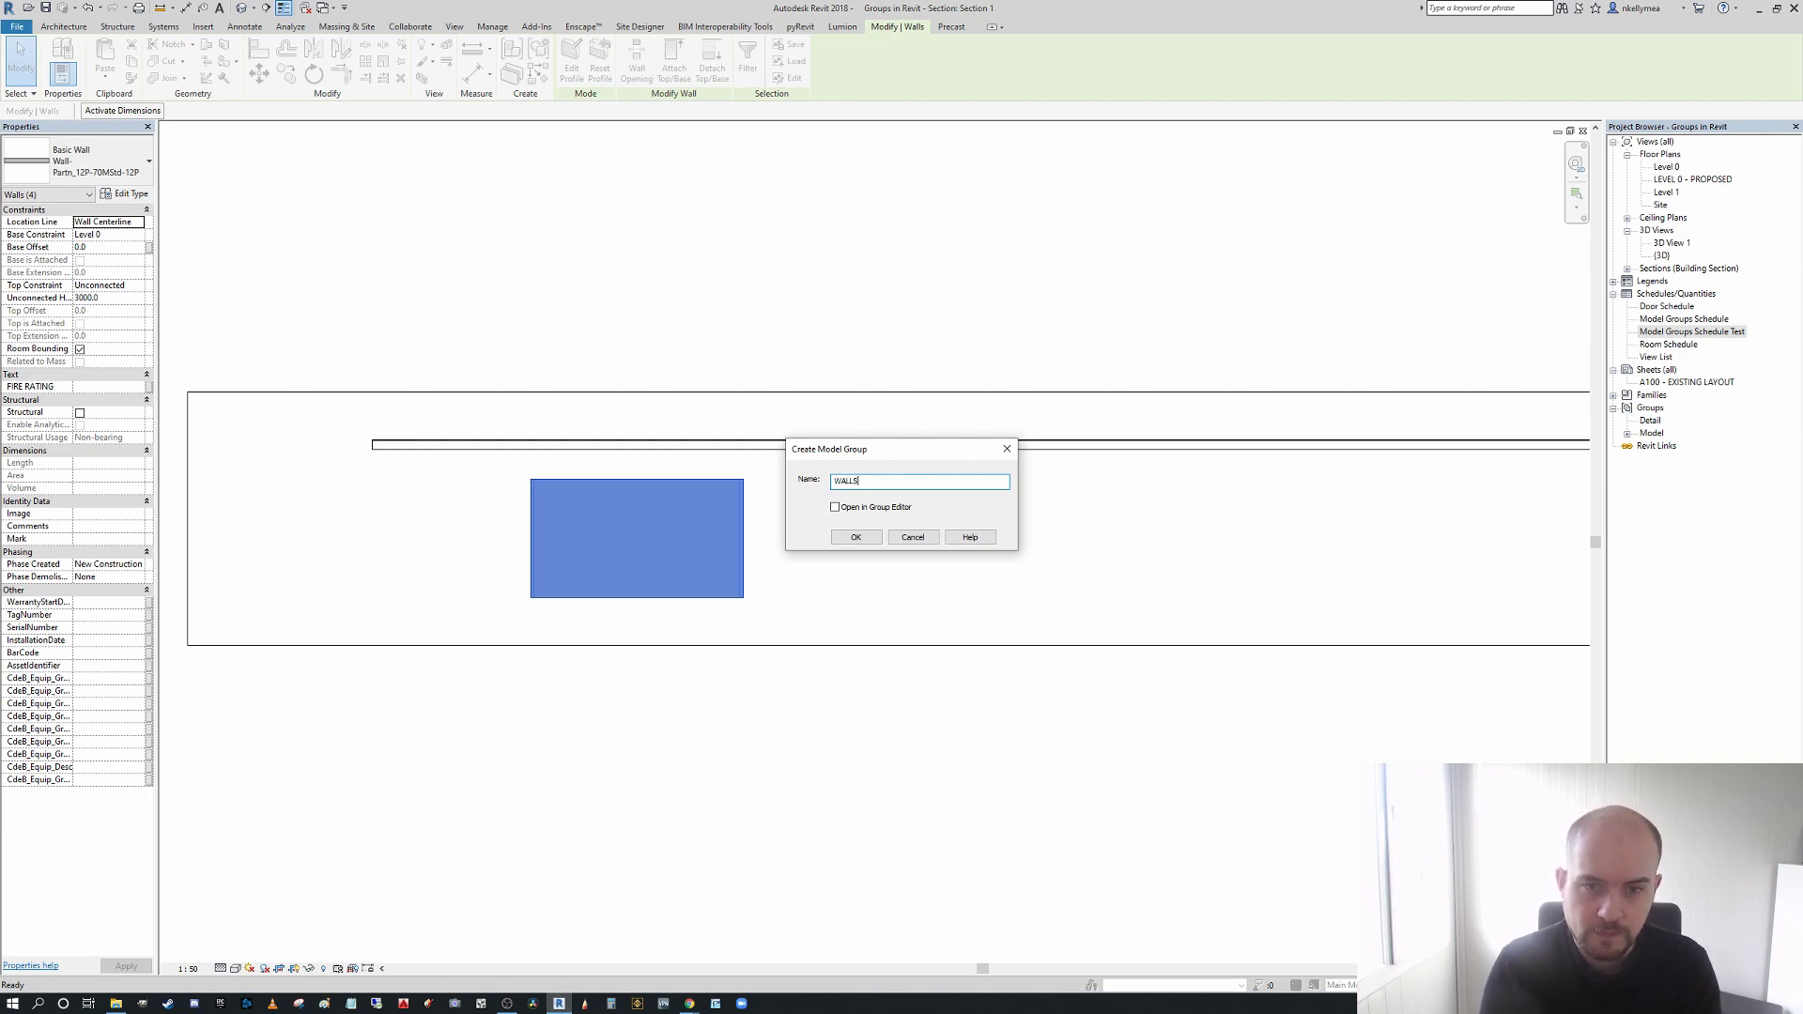
key(Return)
middle_drag(873, 360, 875, 361)
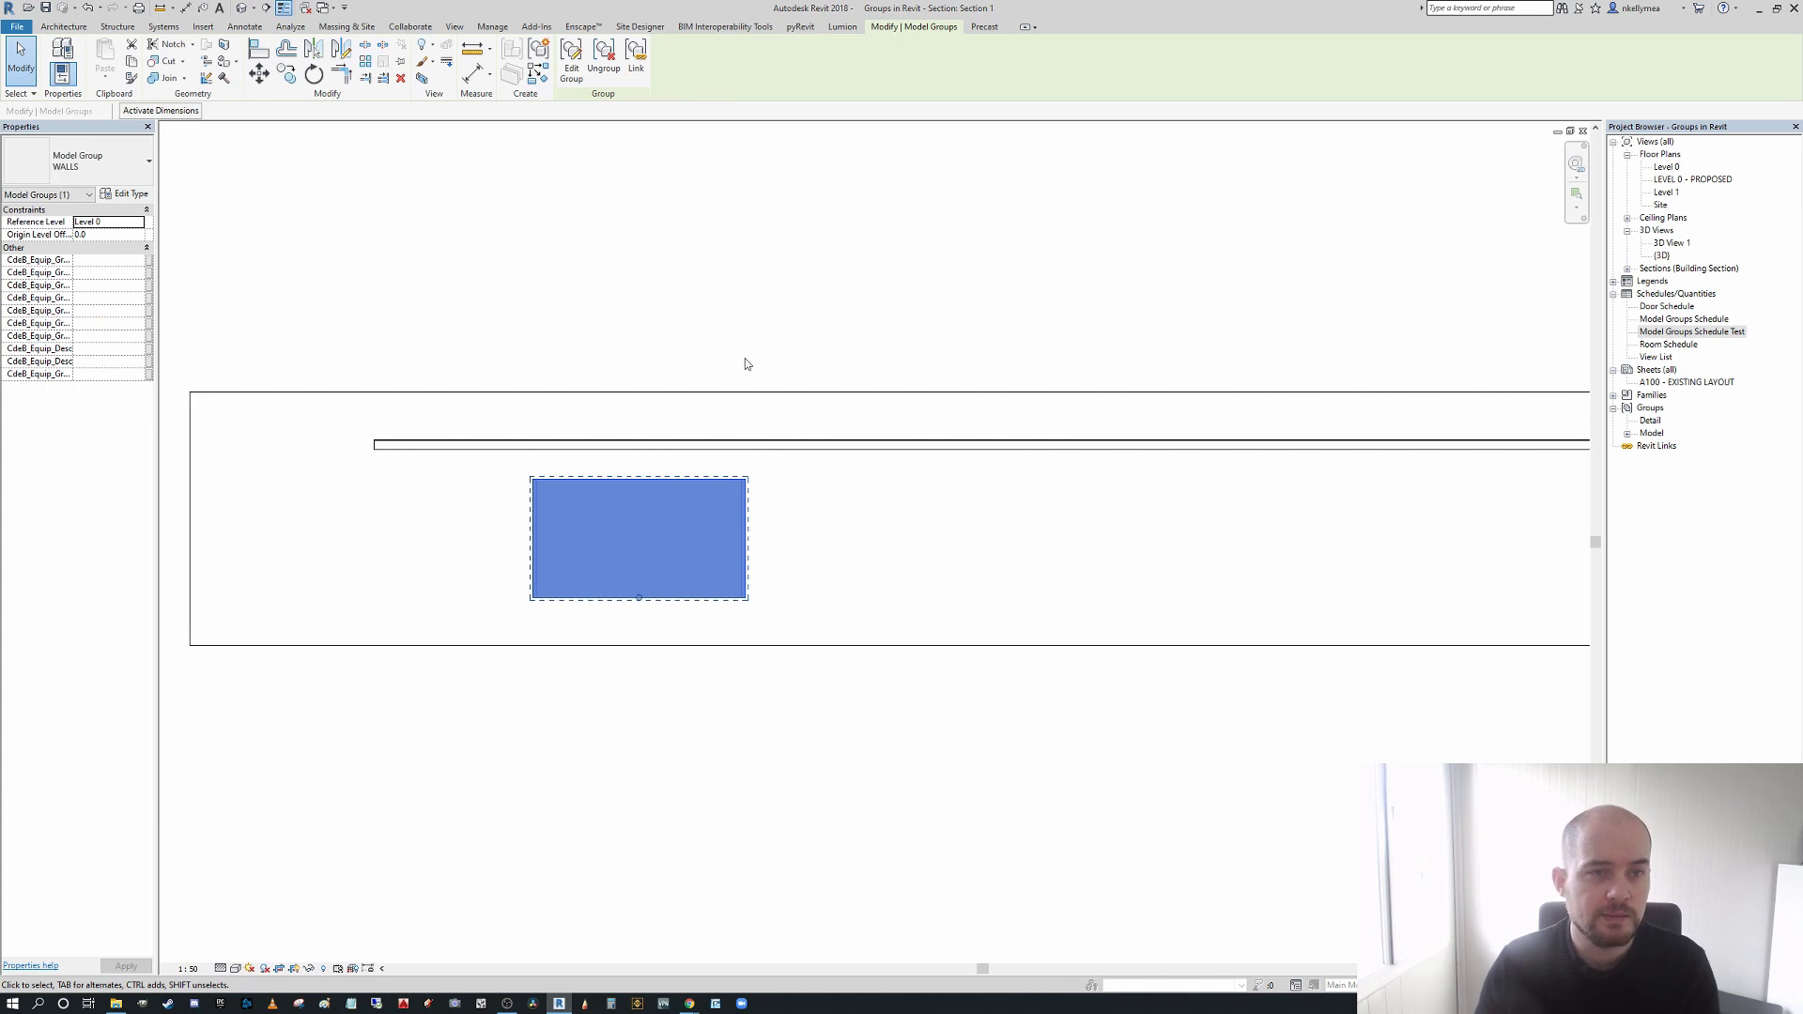
- Edit the WALLS group, attach the tops of its four walls to the slab above, and finish the group edit
click(571, 62)
drag(805, 555, 501, 467)
click(418, 414)
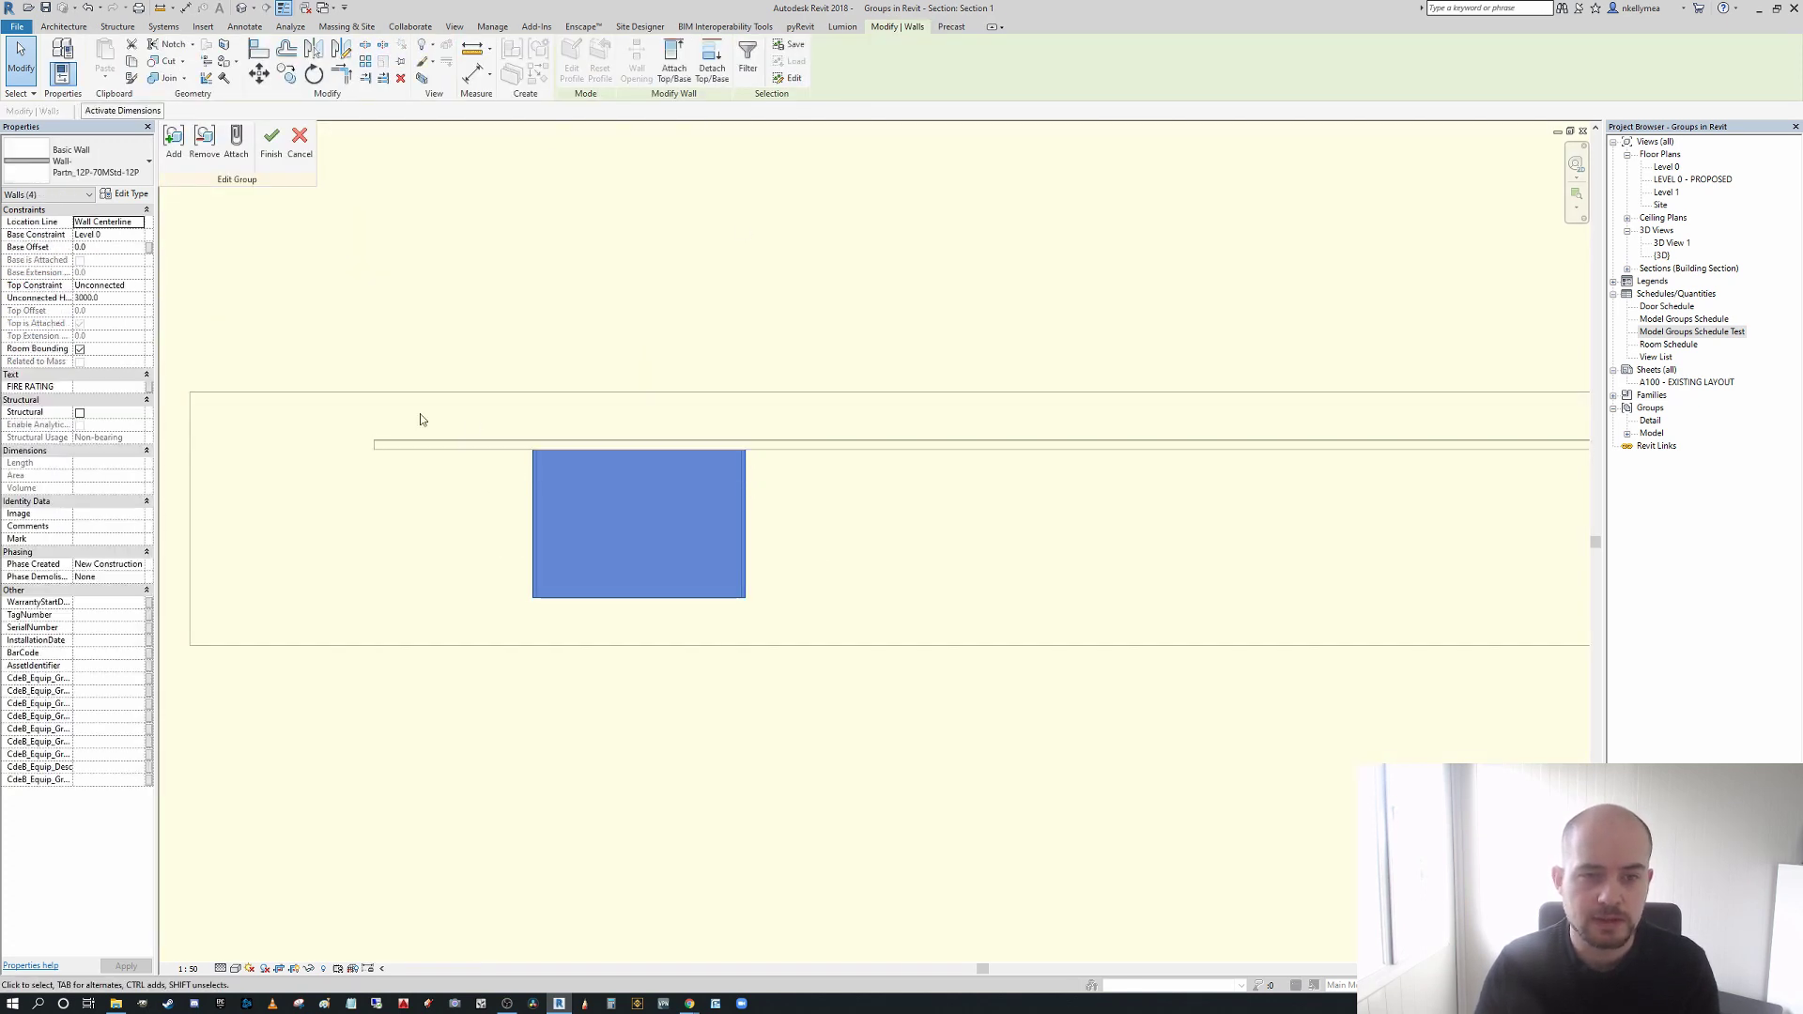
click(270, 143)
- Copy the slab-attached wall group about 8000 mm horizontally beneath the slab
key(c)
key(o)
click(583, 497)
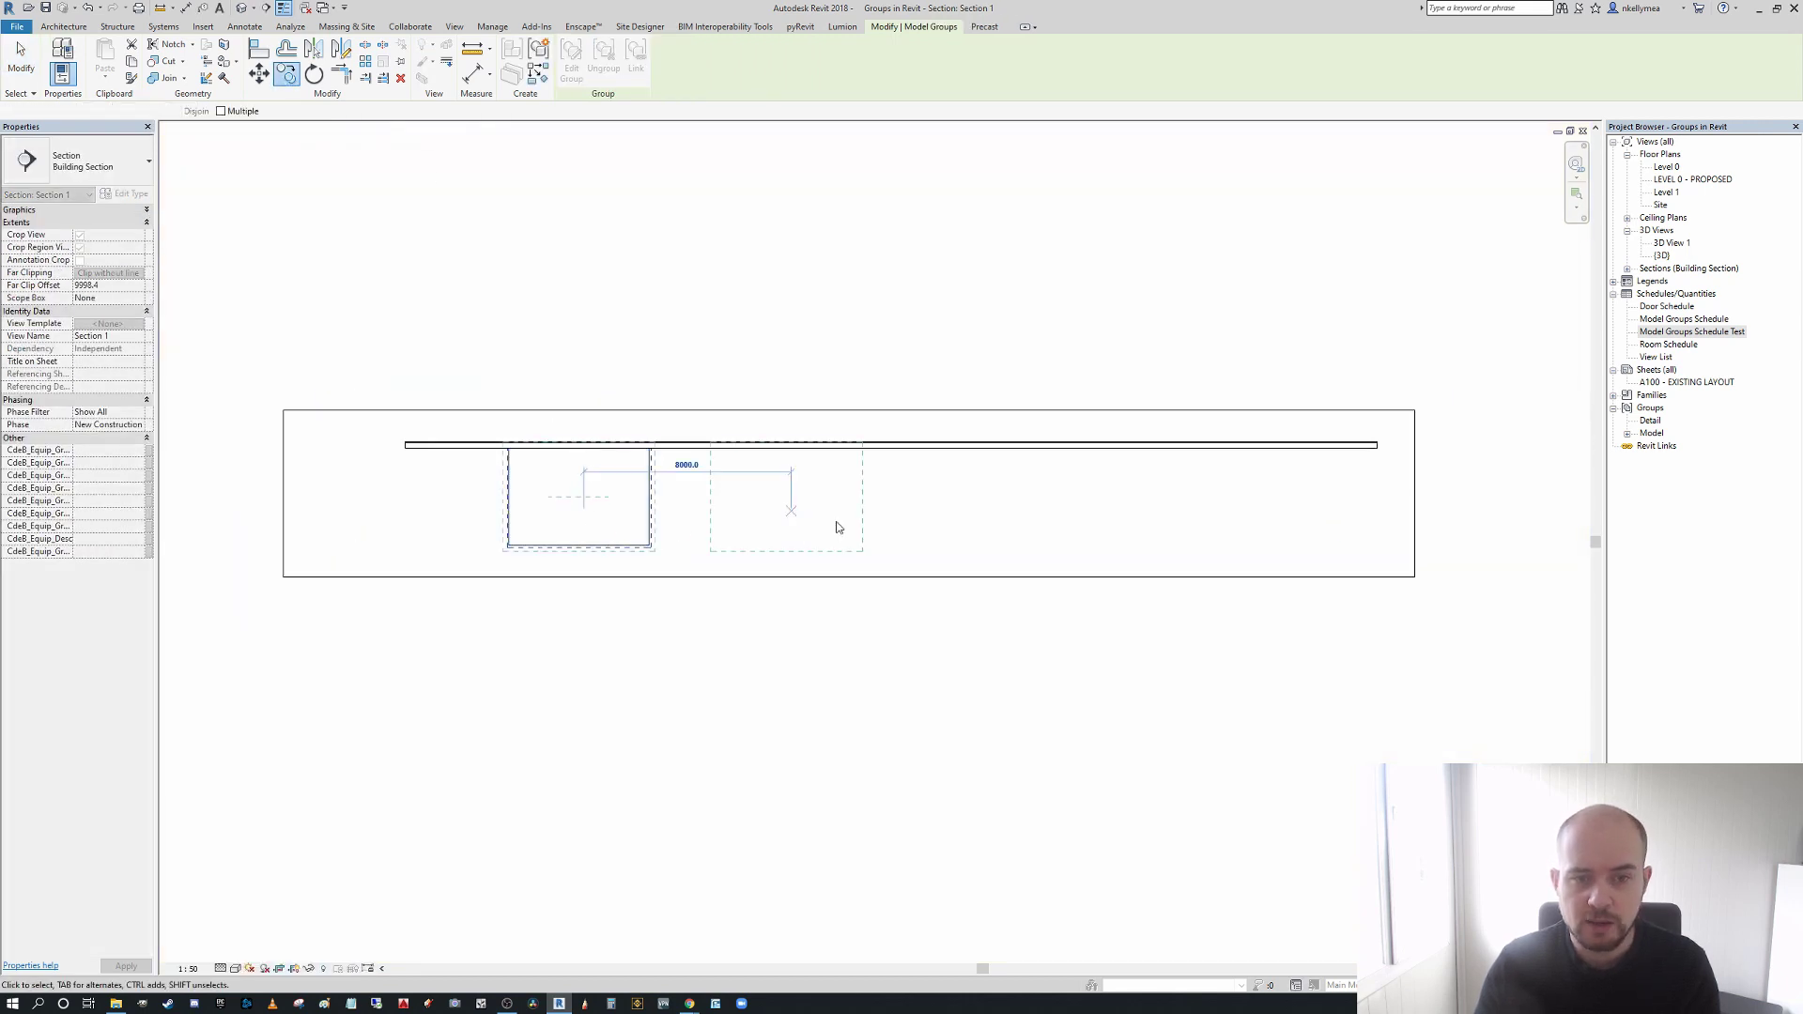
click(792, 513)
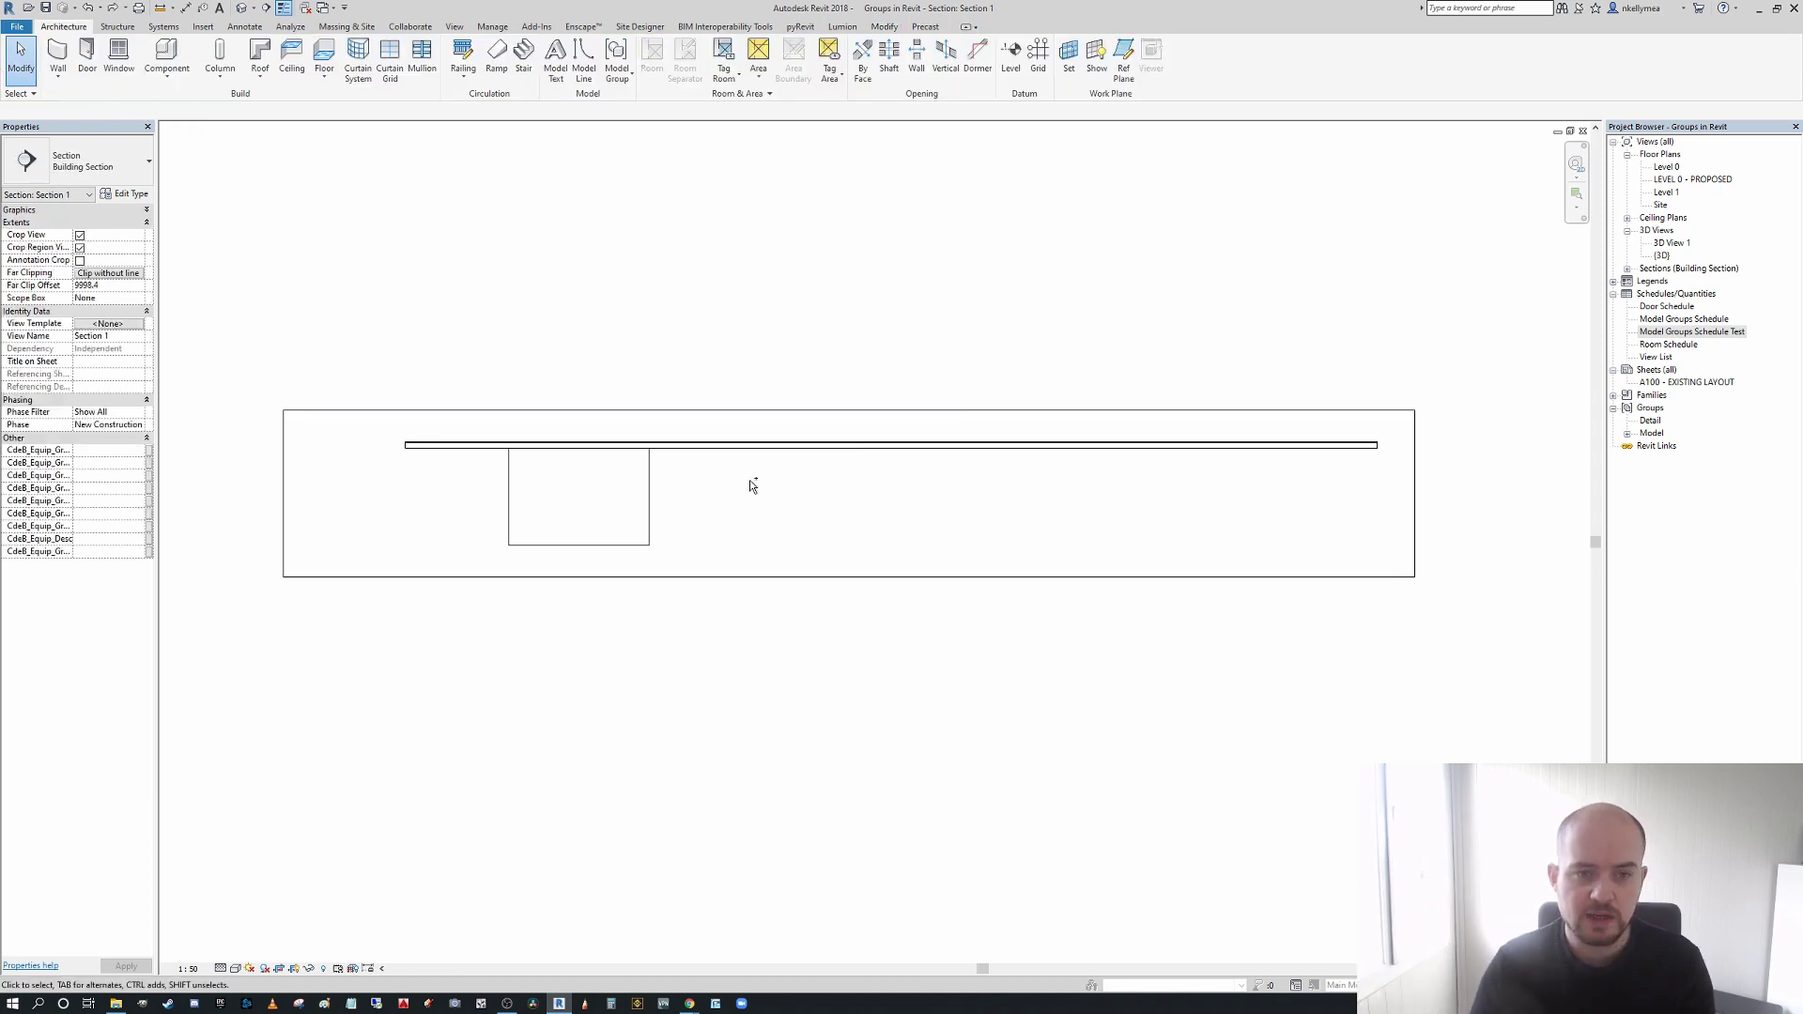
- Undo the group copy and the slab attachment, returning to the original WALLS group outside group editing
double_click(750, 483)
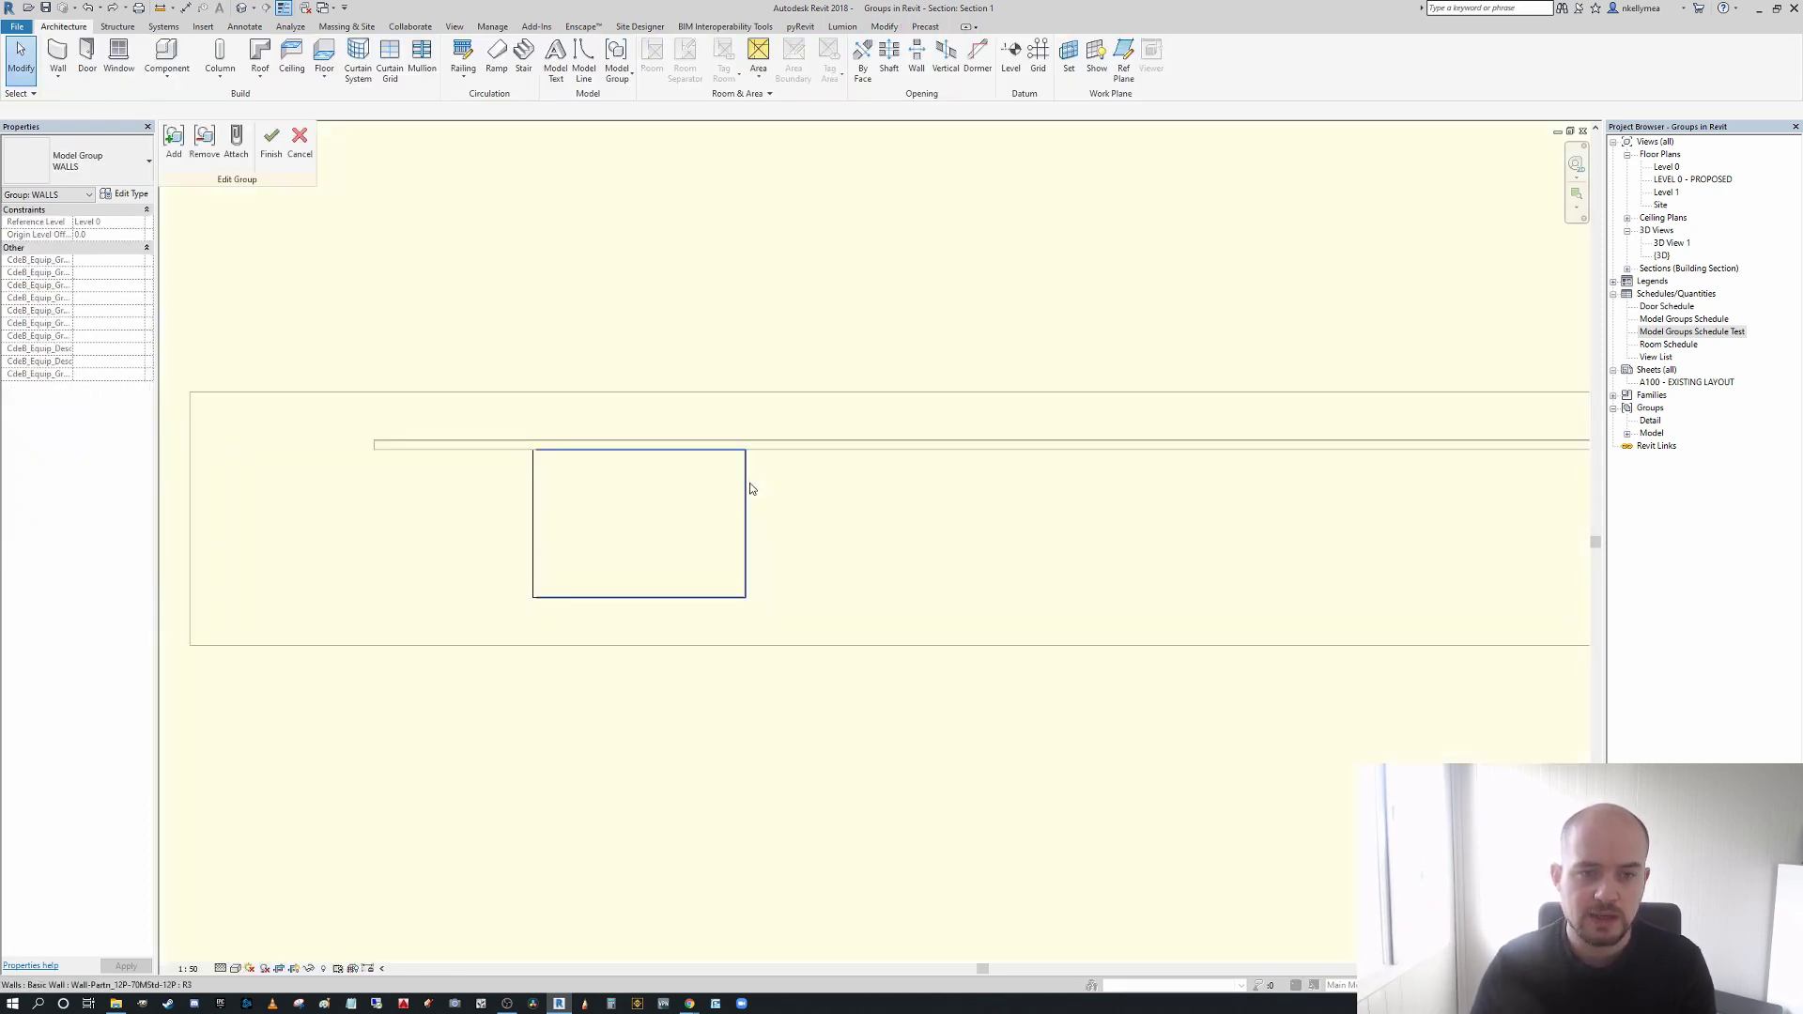
click(297, 145)
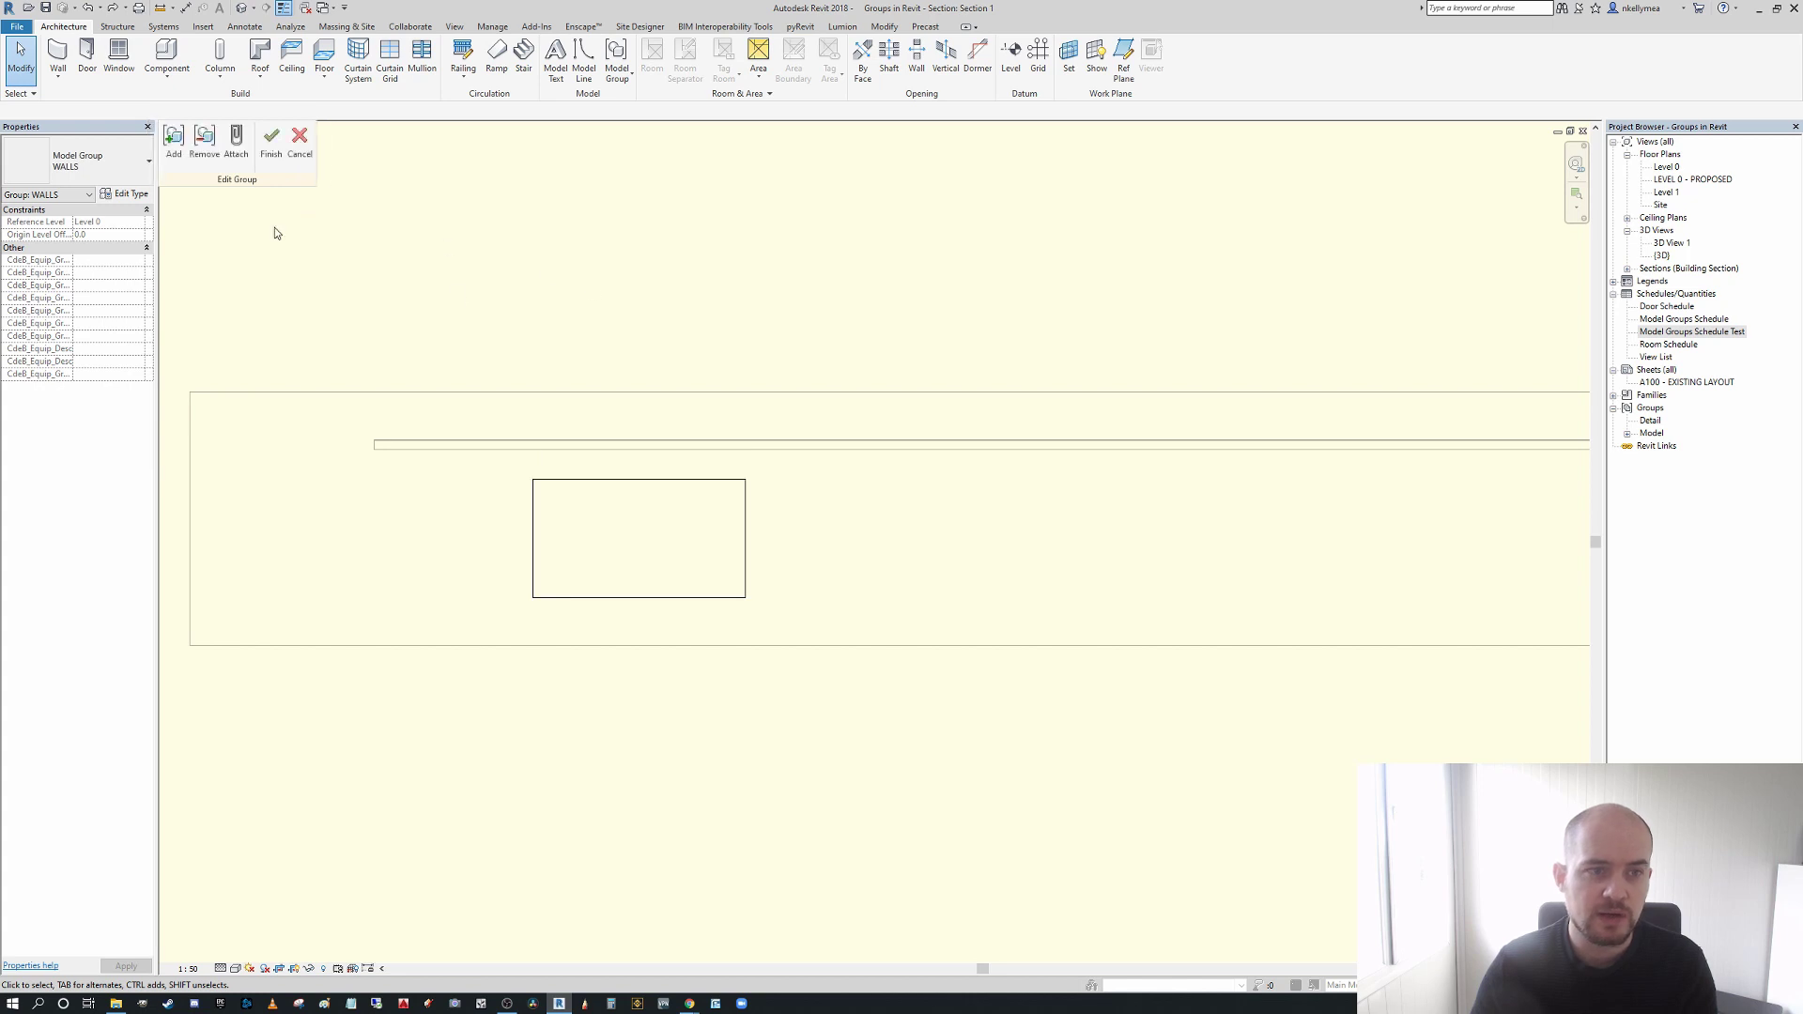
click(272, 141)
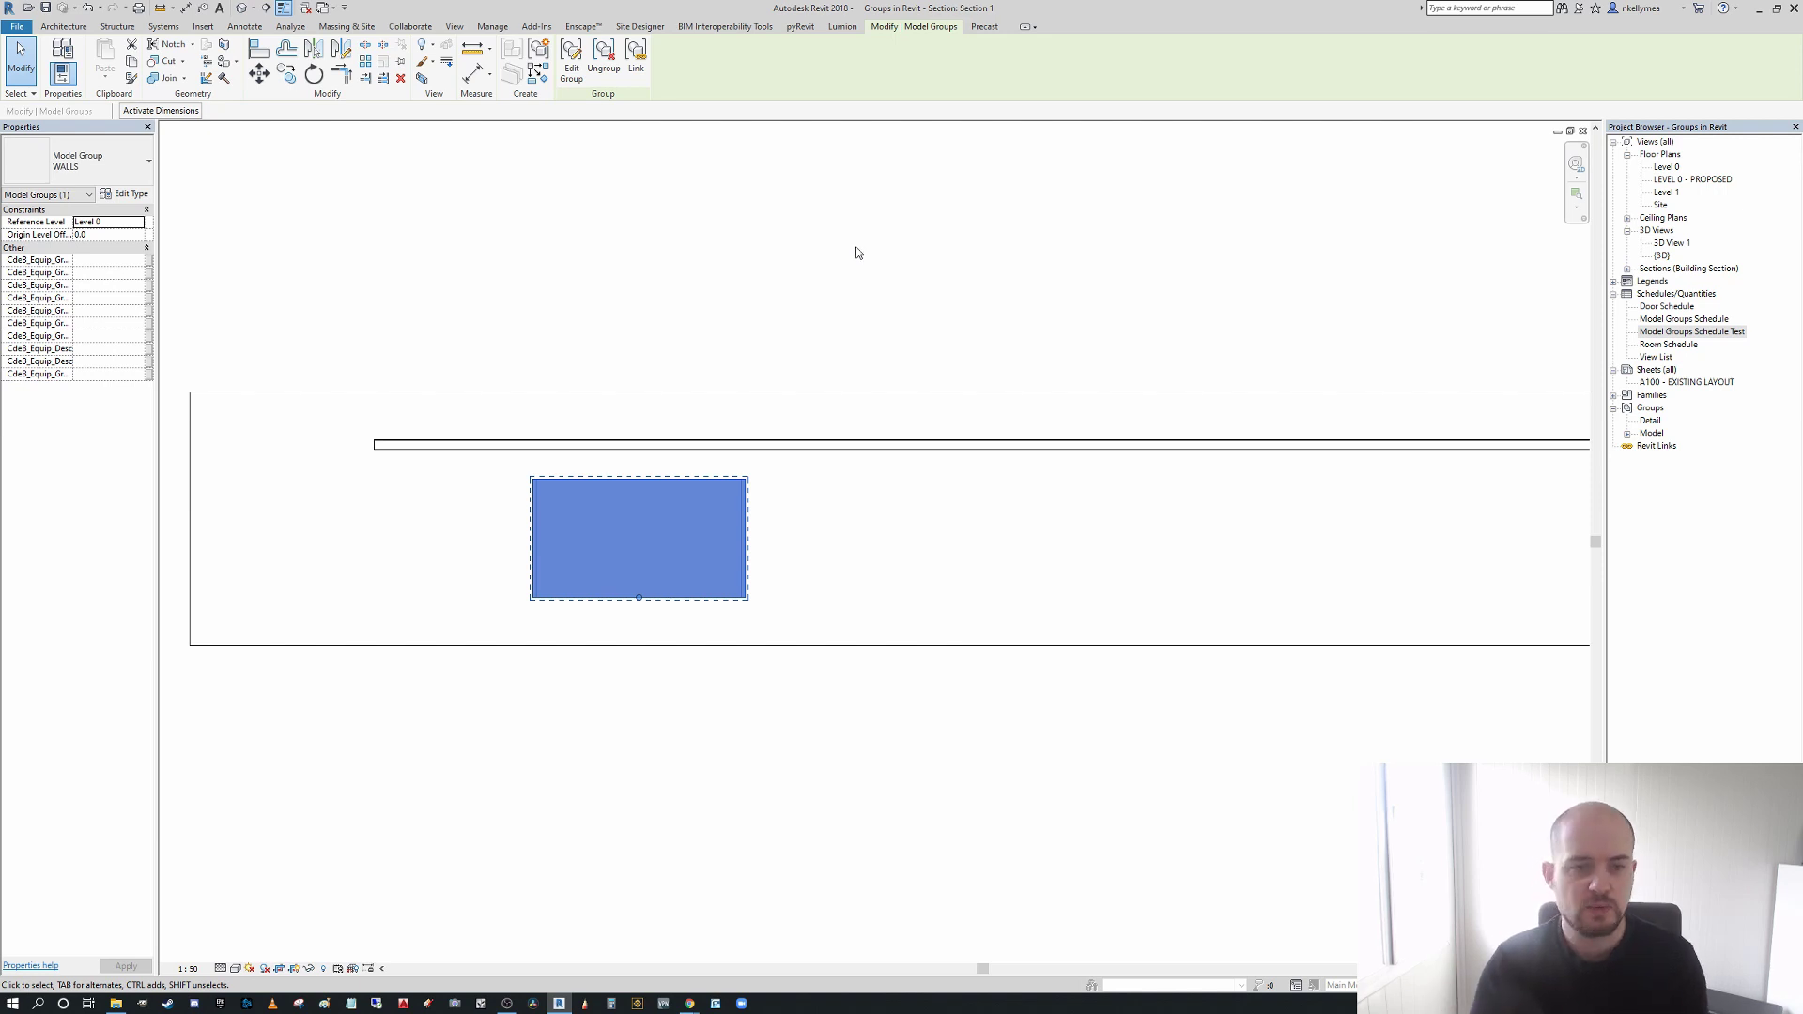
- Copy the WALLS group twice horizontally to form a row of three groups beneath the slab
scroll(826, 292, down, 2)
click(708, 340)
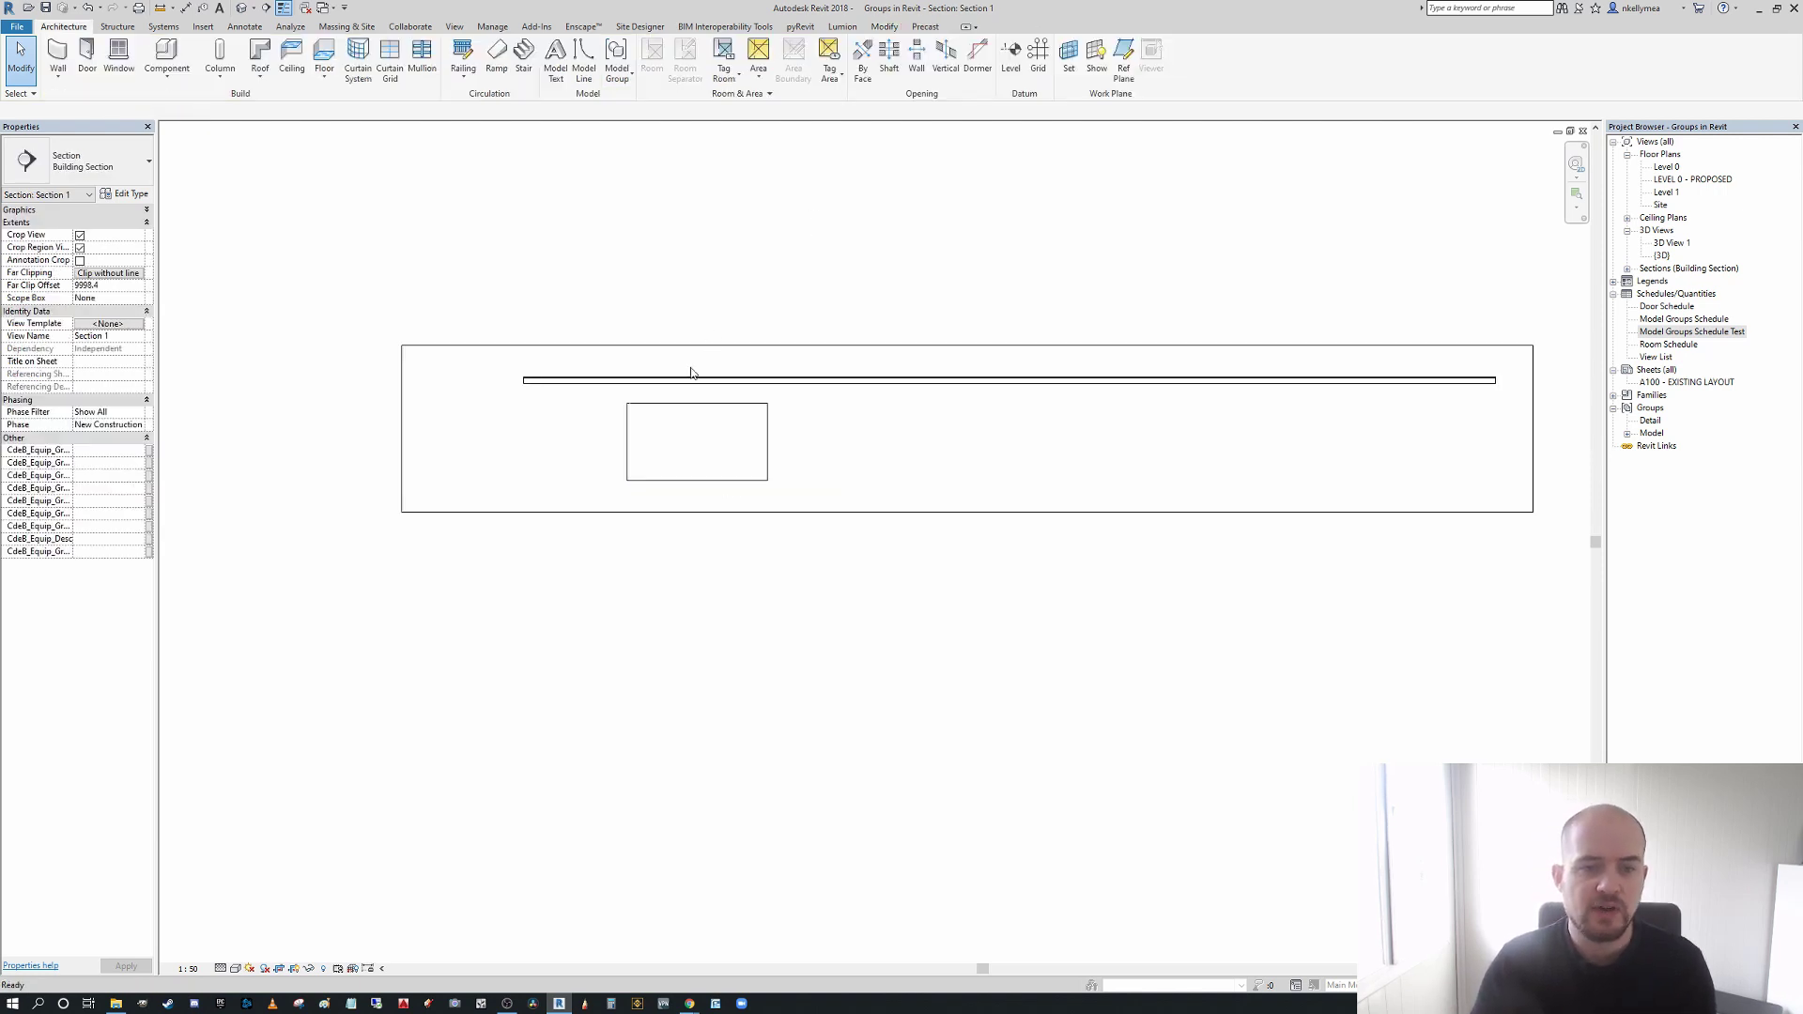
click(767, 427)
middle_drag(692, 427, 541, 450)
click(287, 75)
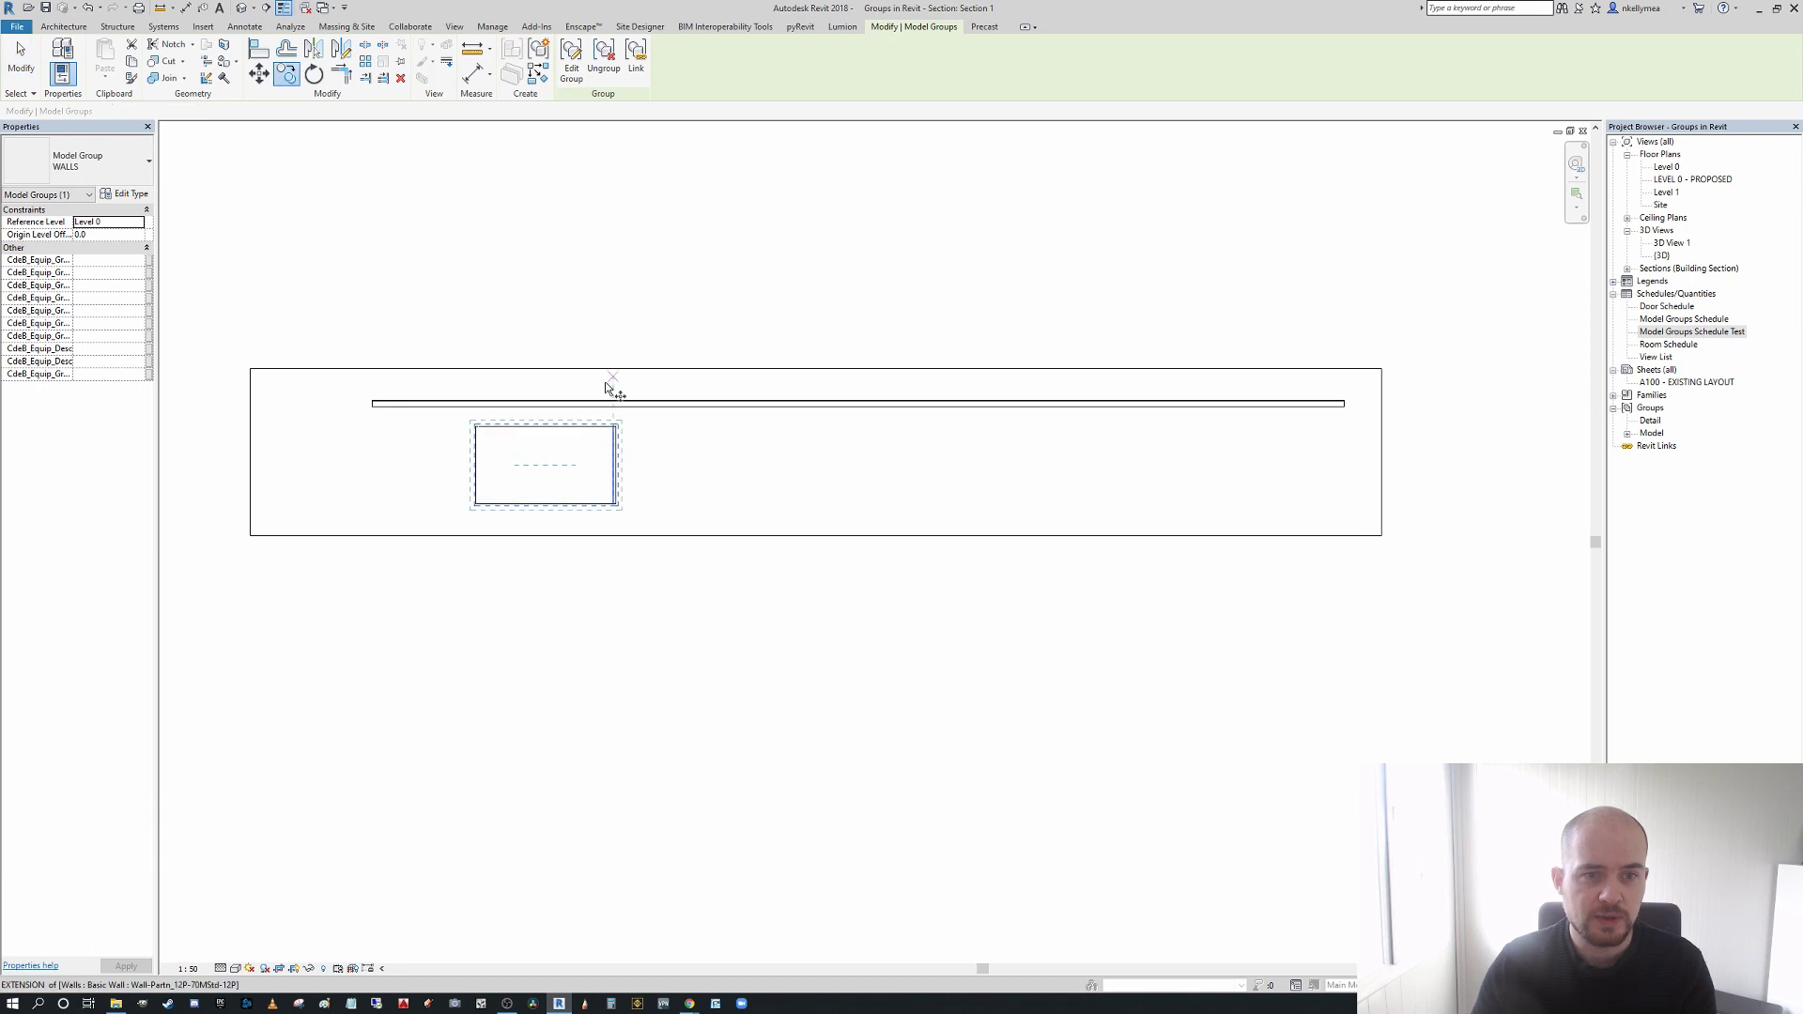
click(593, 464)
click(777, 463)
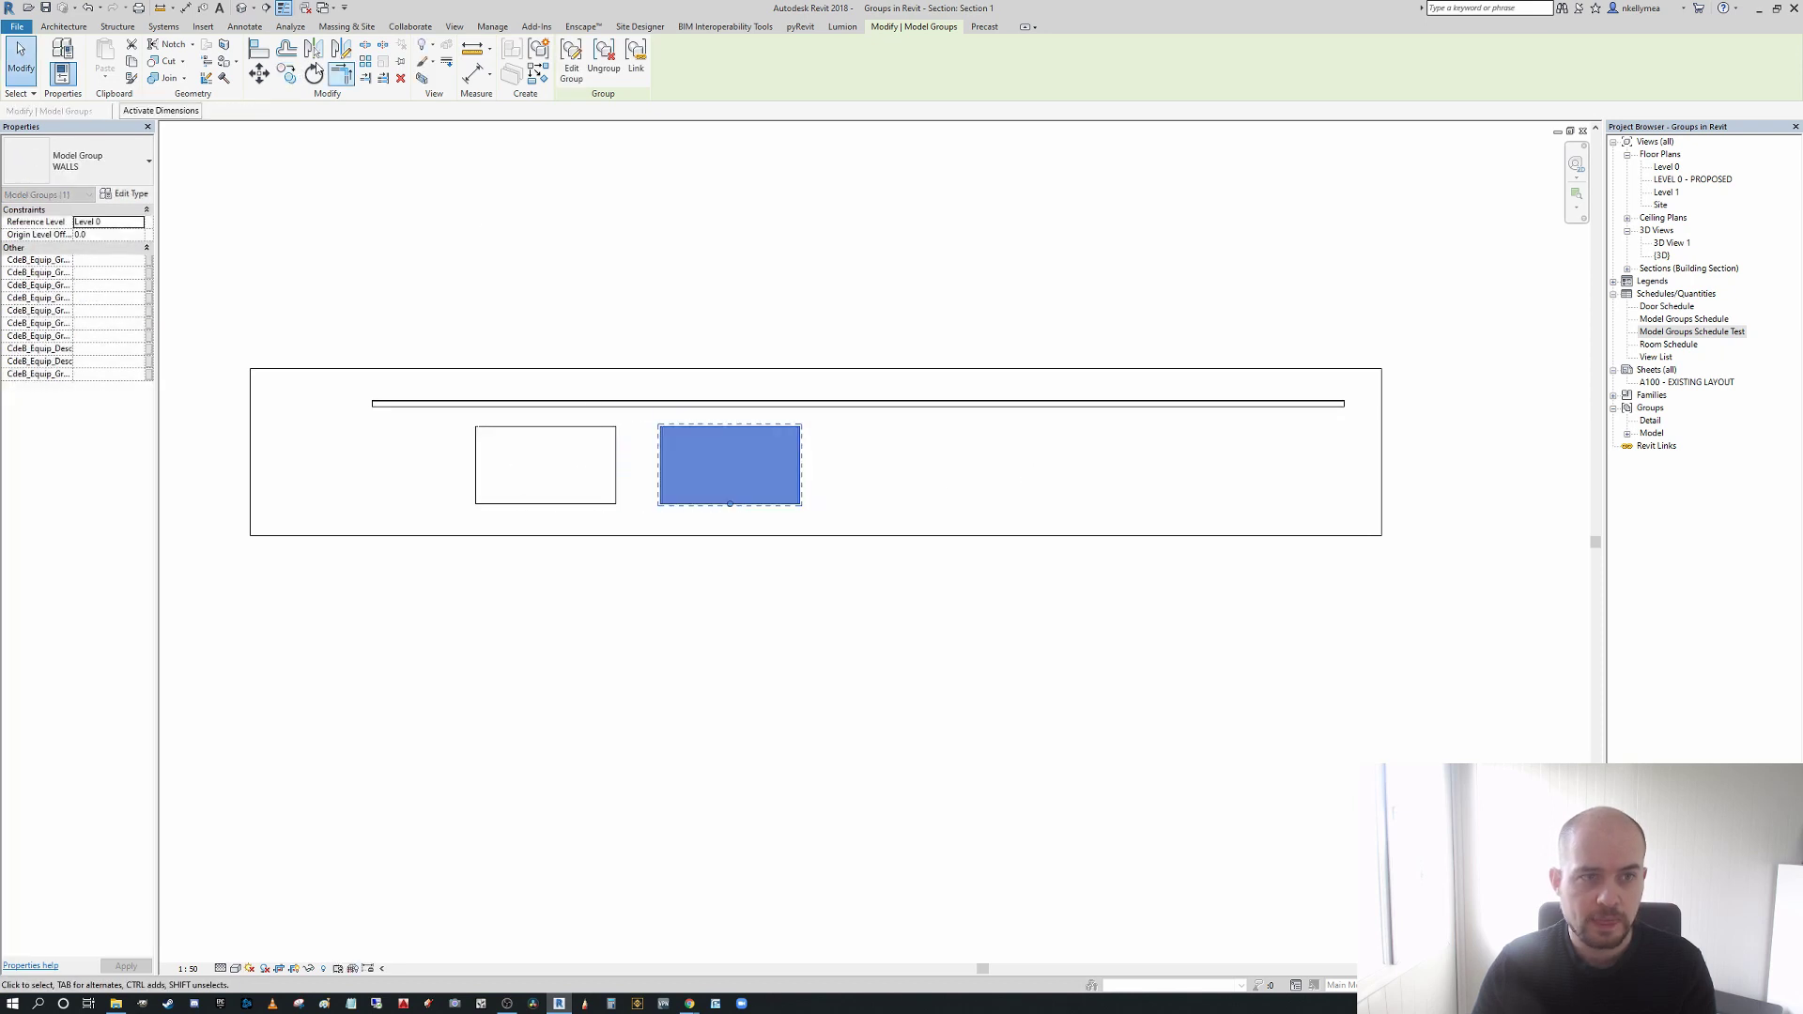
click(288, 76)
click(703, 428)
click(902, 448)
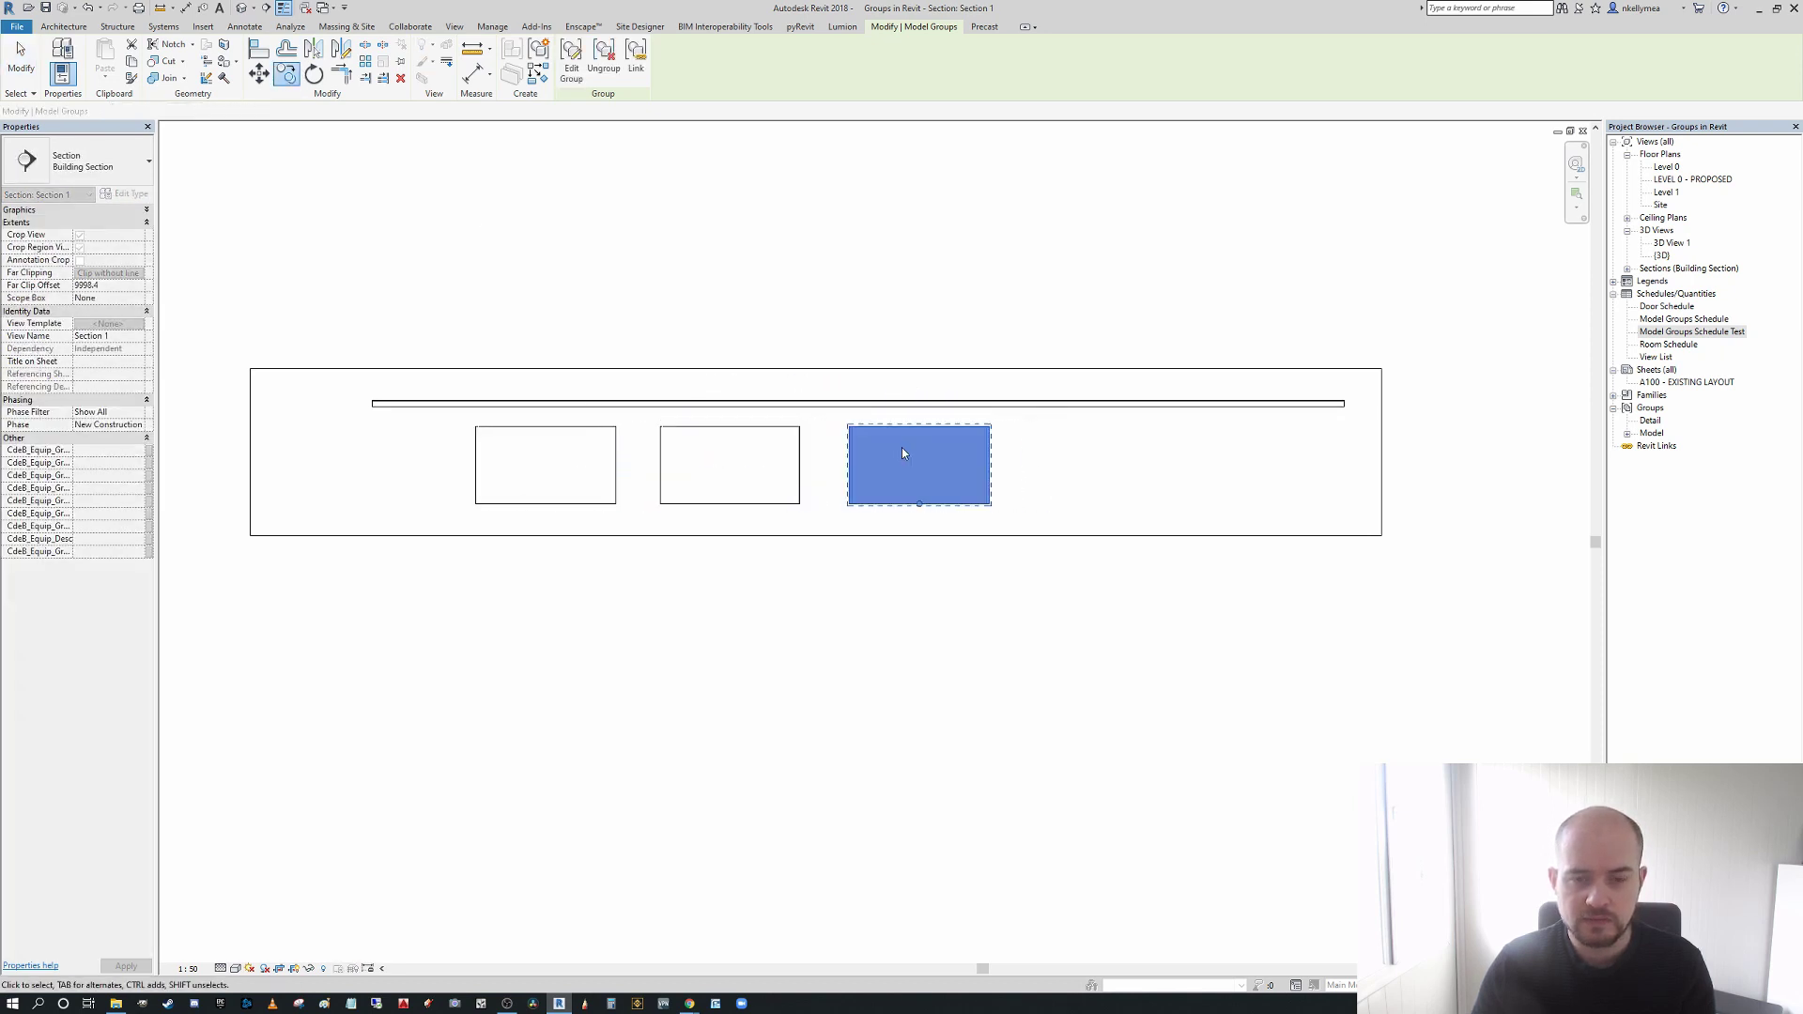
- Edit the first WALLS group, attach the tops of its walls to the slab, and finish the group edit
scroll(673, 467, up, 3)
click(672, 466)
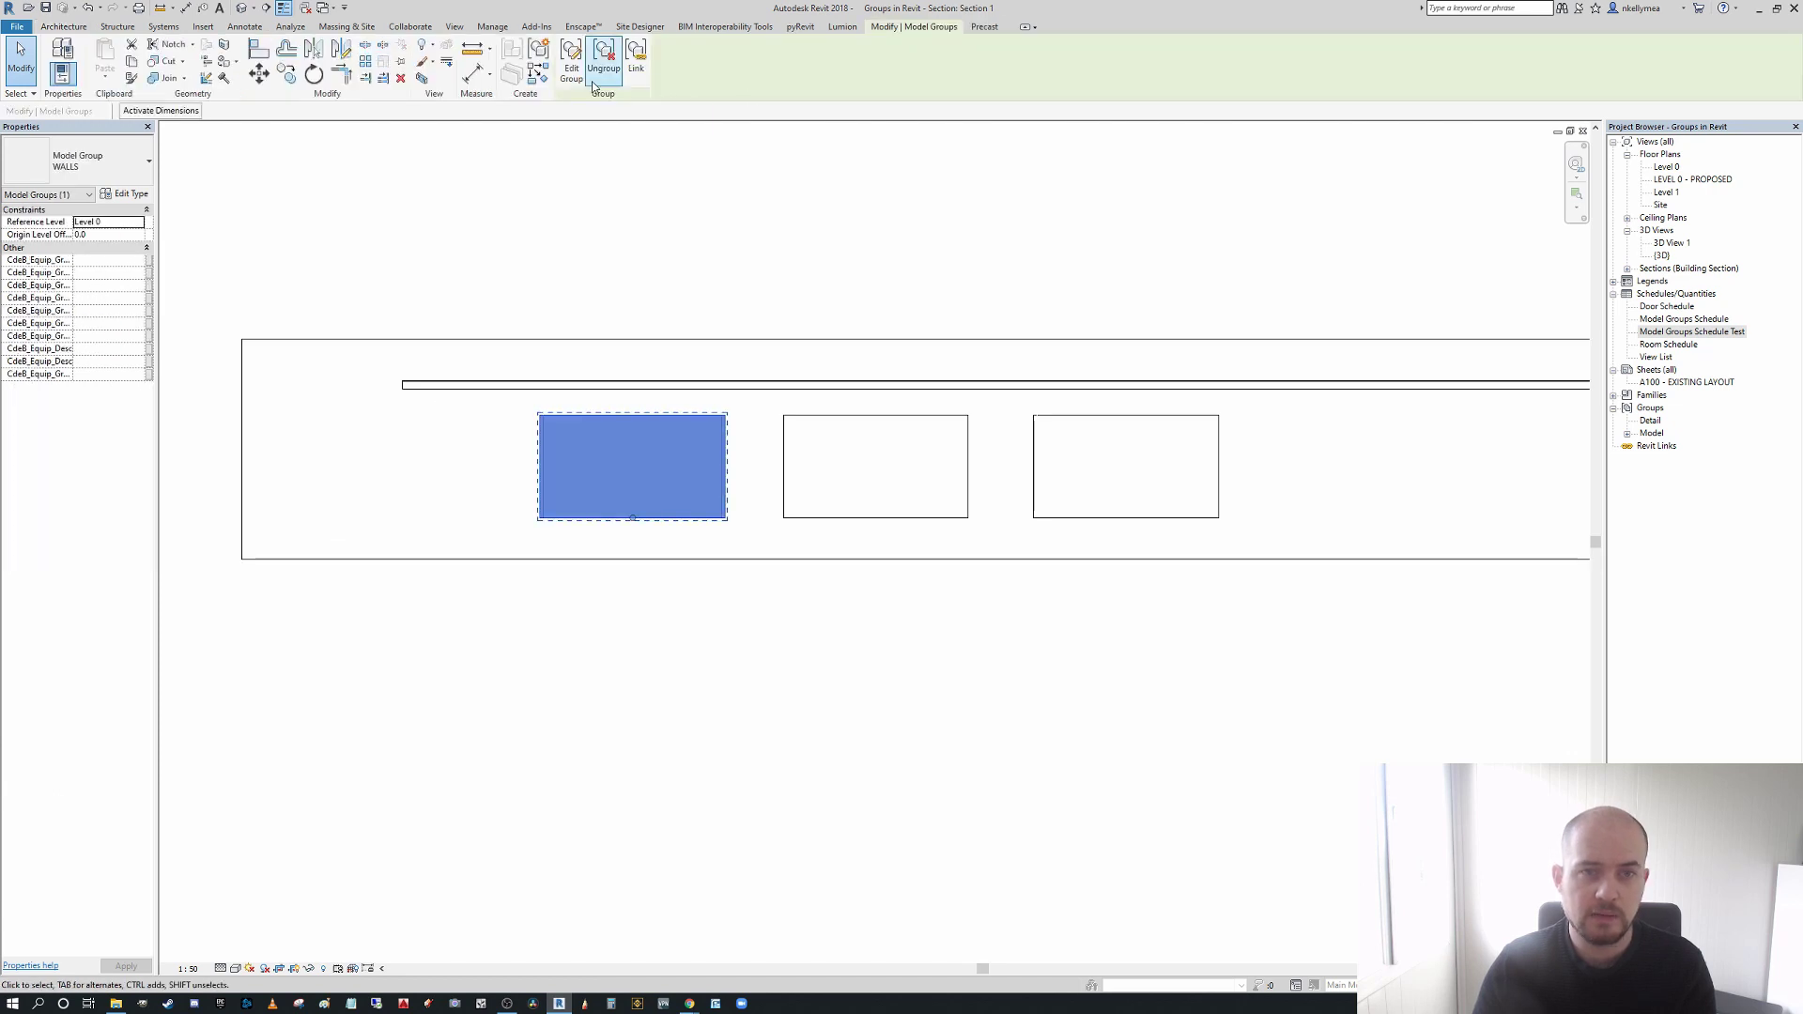
click(571, 58)
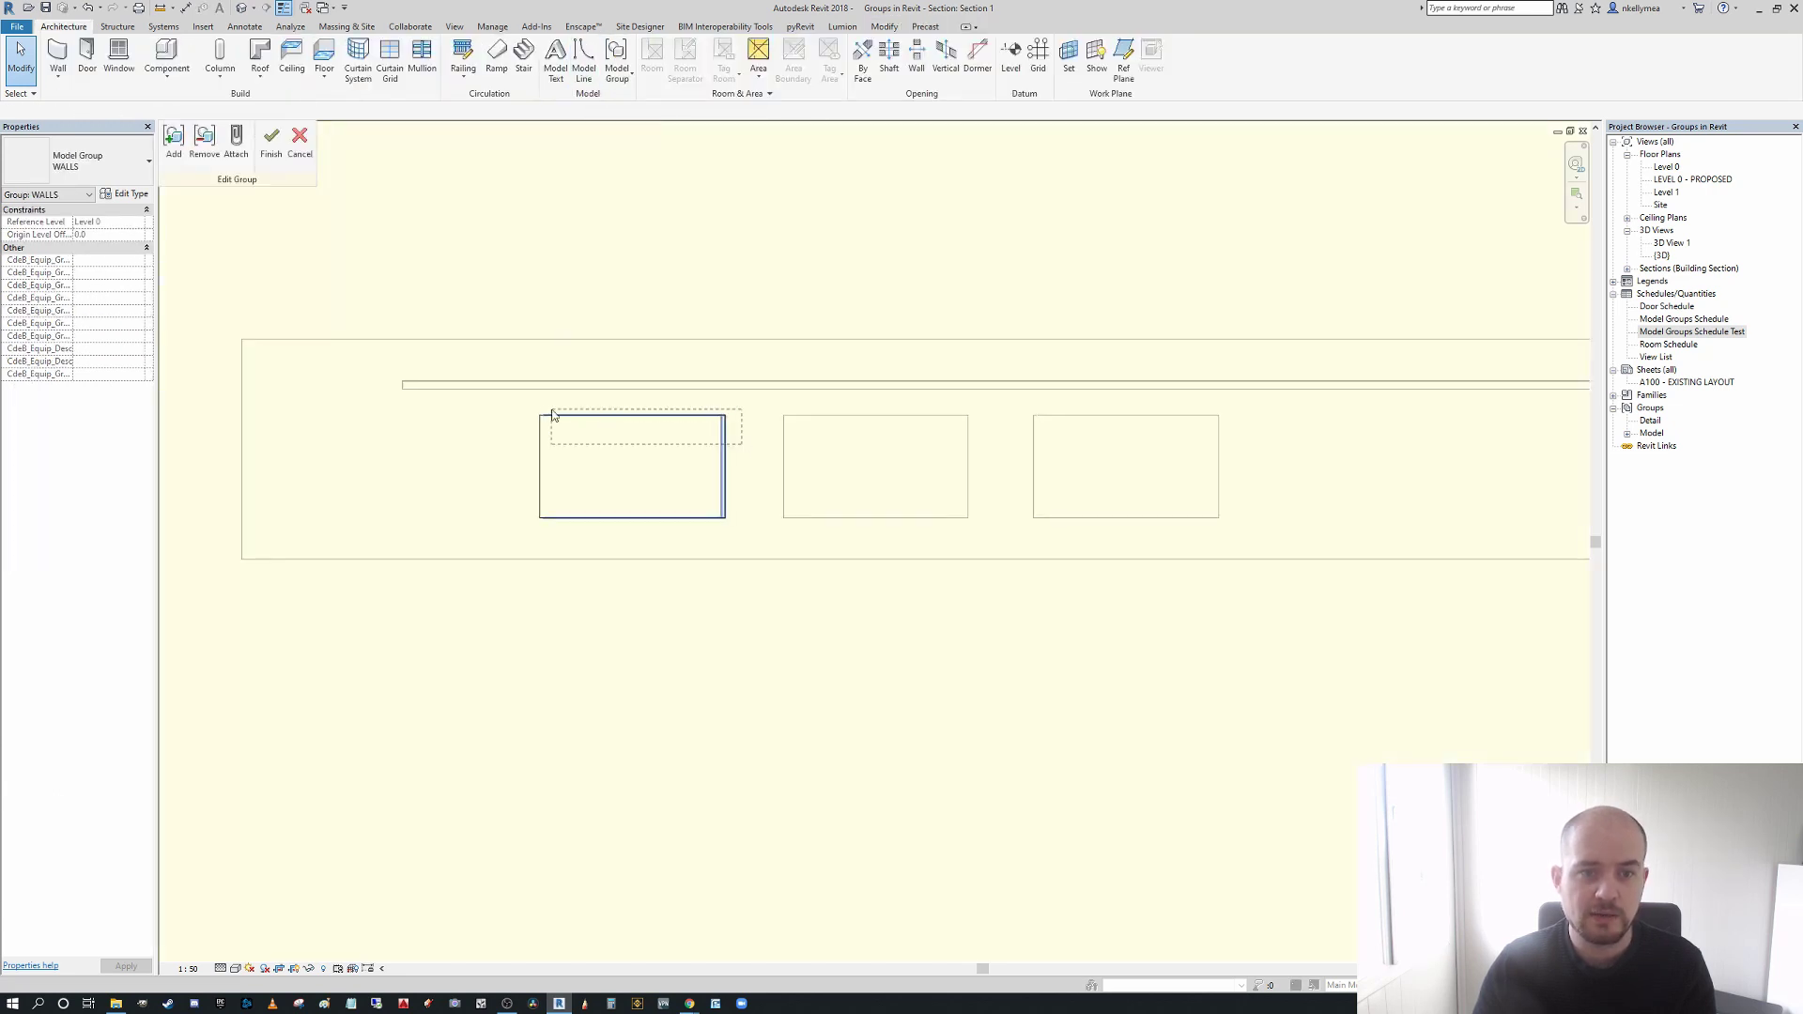
click(658, 422)
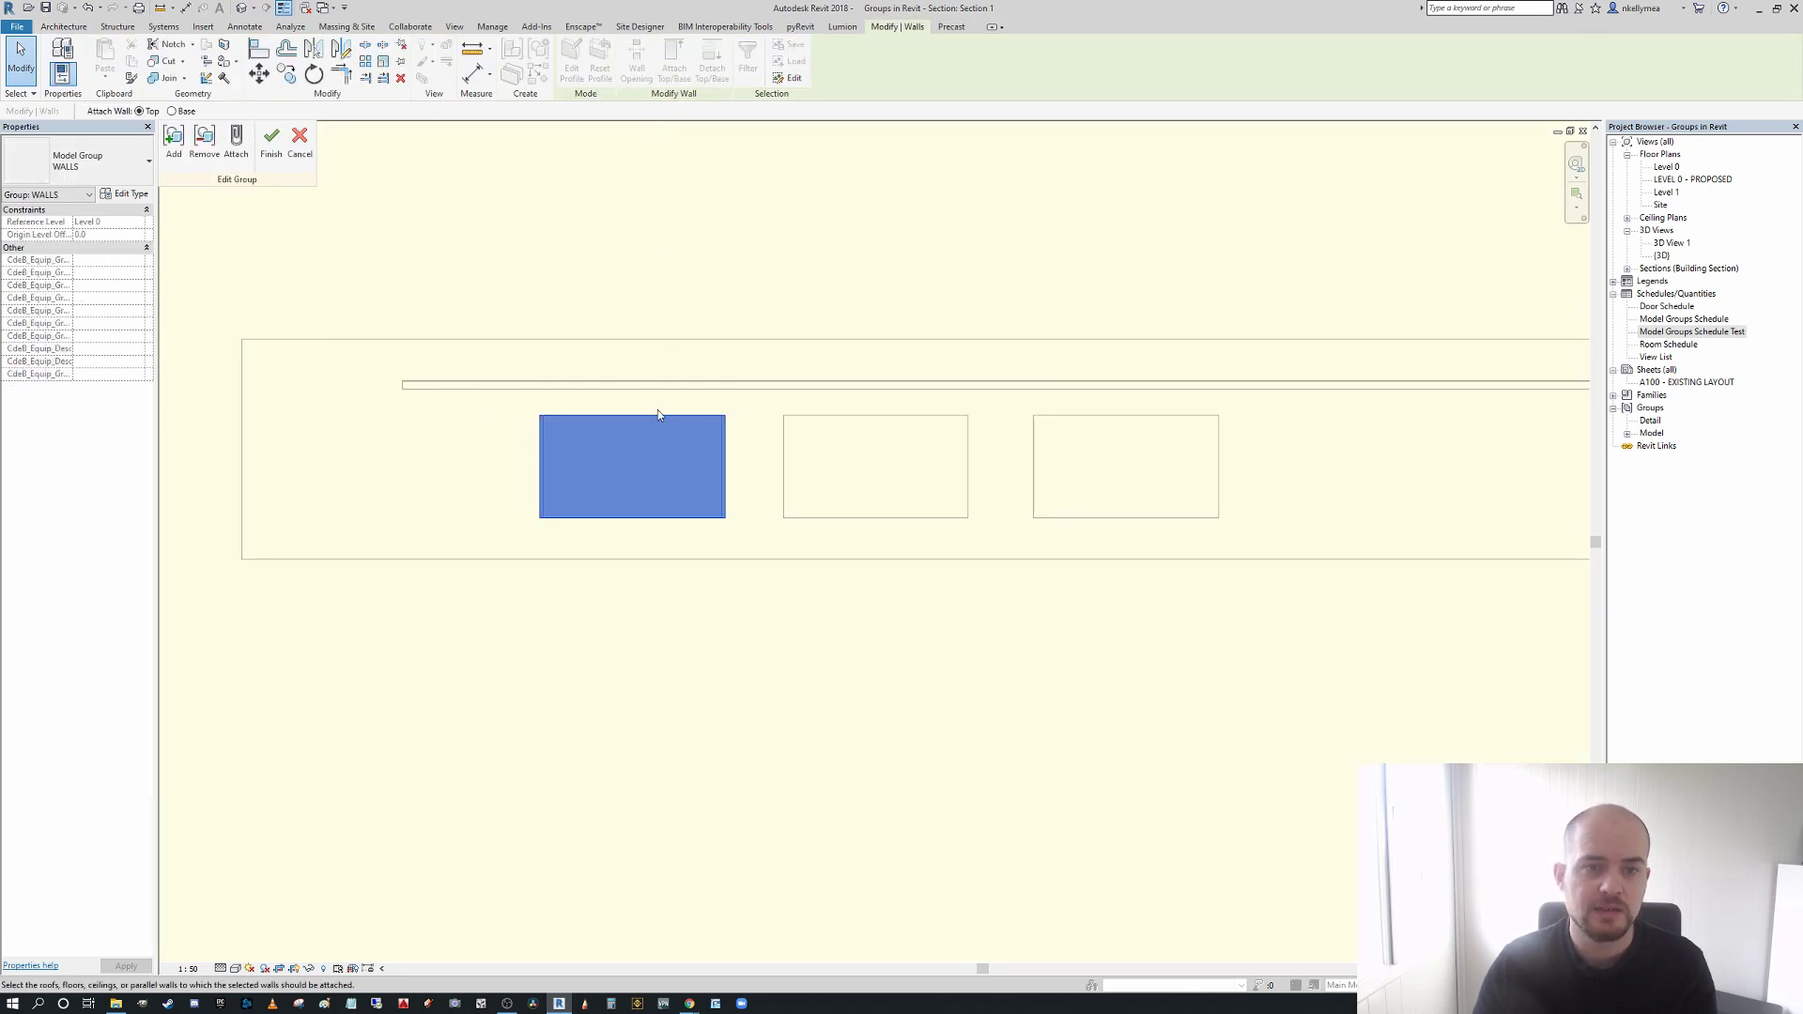
click(653, 385)
click(271, 140)
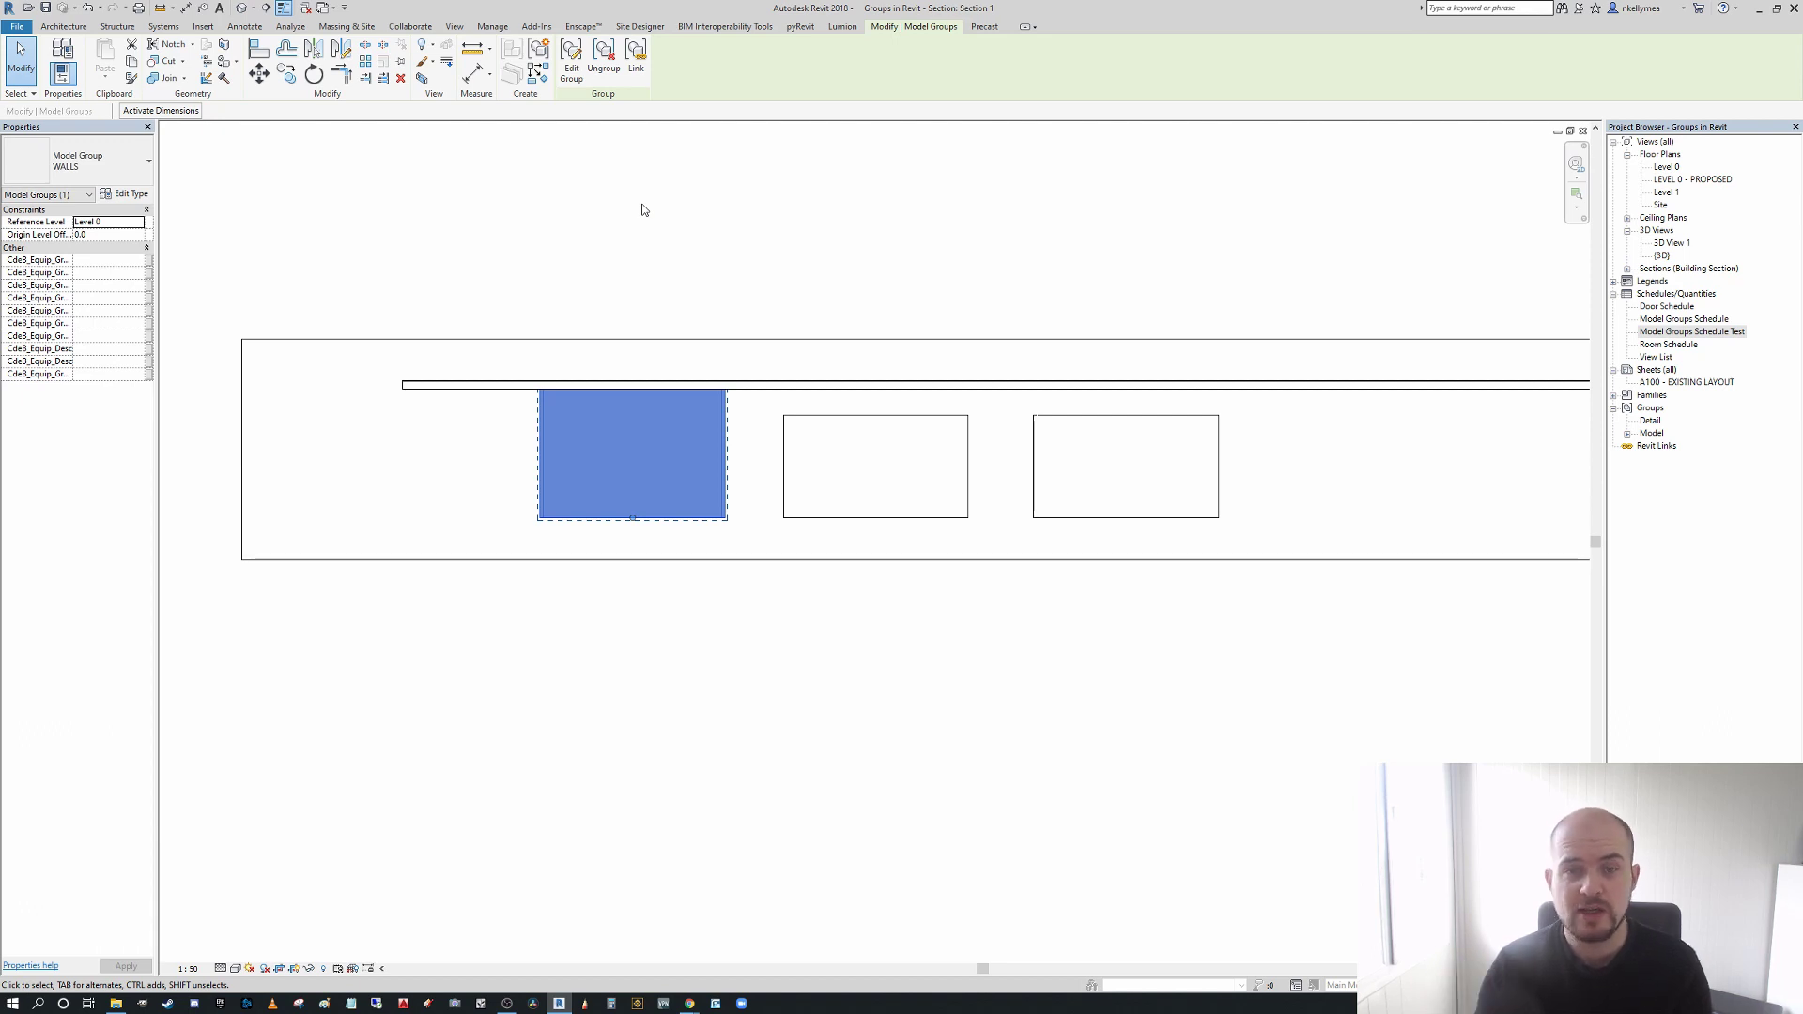
click(825, 352)
- Edit the middle WALLS group, attach the tops of its four walls to the same slab, and finish the group edit
scroll(838, 437, up, 1)
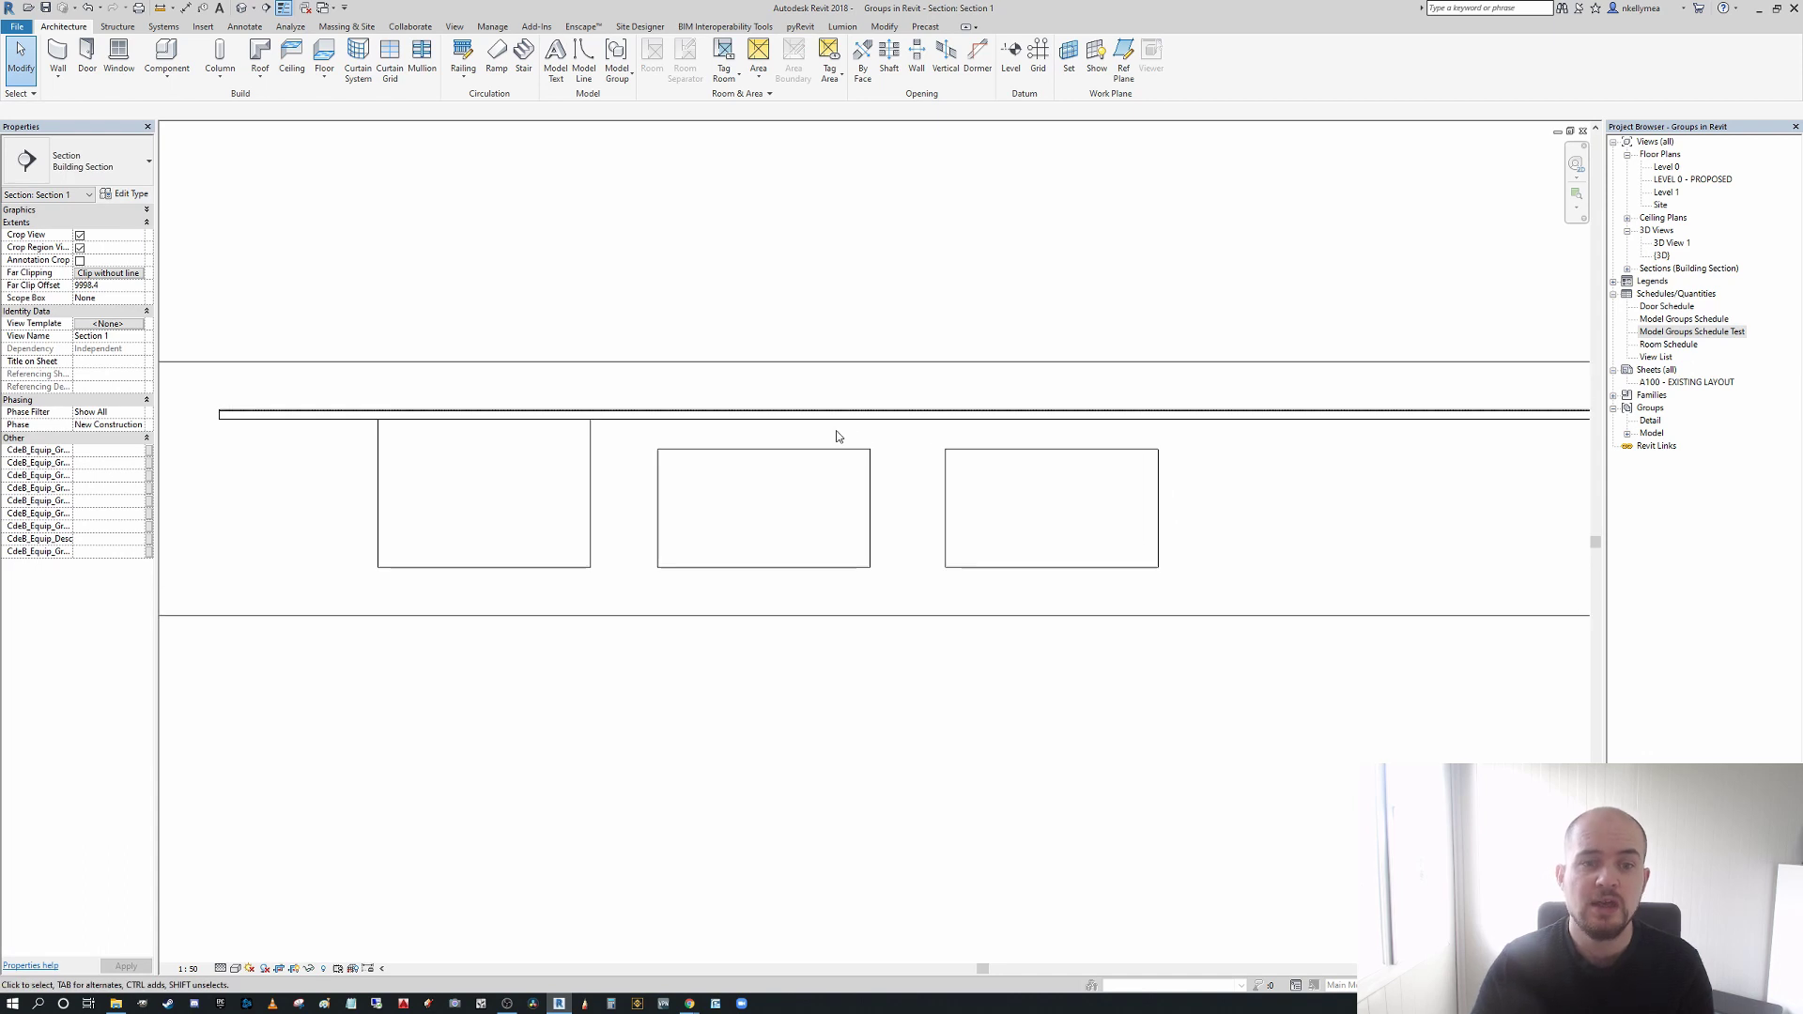
scroll(815, 442, down, 2)
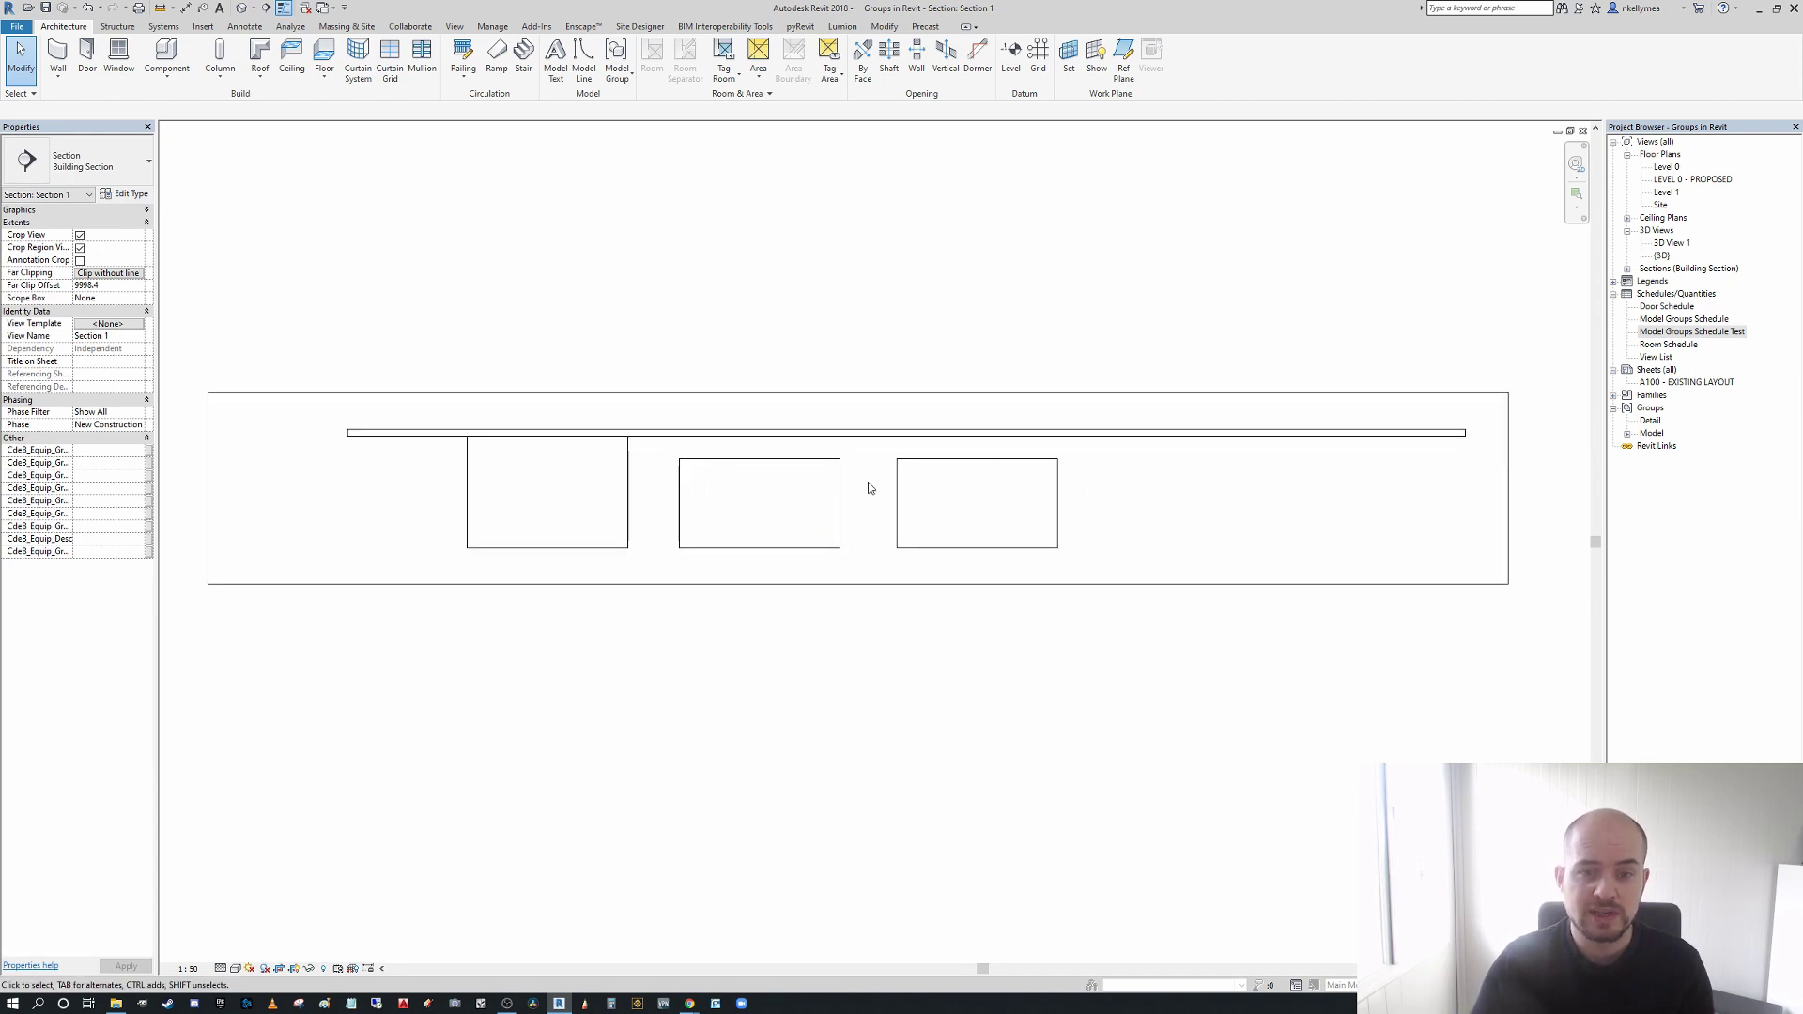
click(668, 462)
click(571, 61)
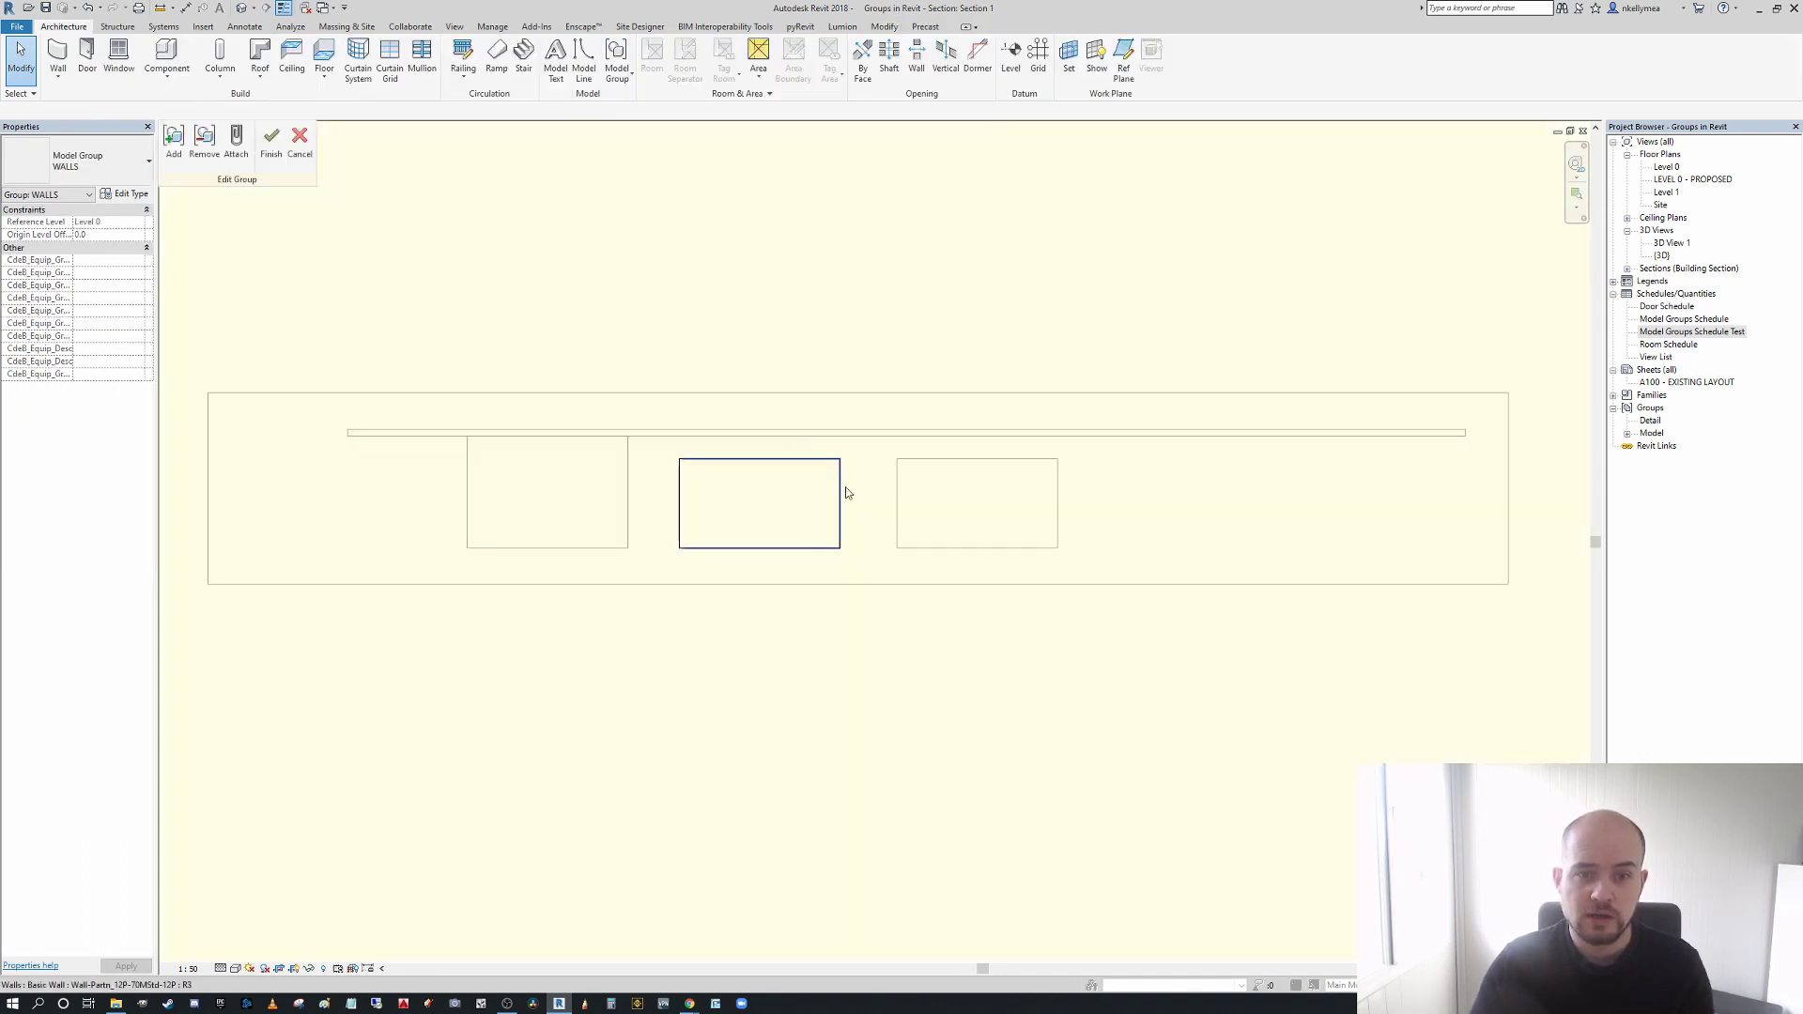
click(711, 471)
click(674, 58)
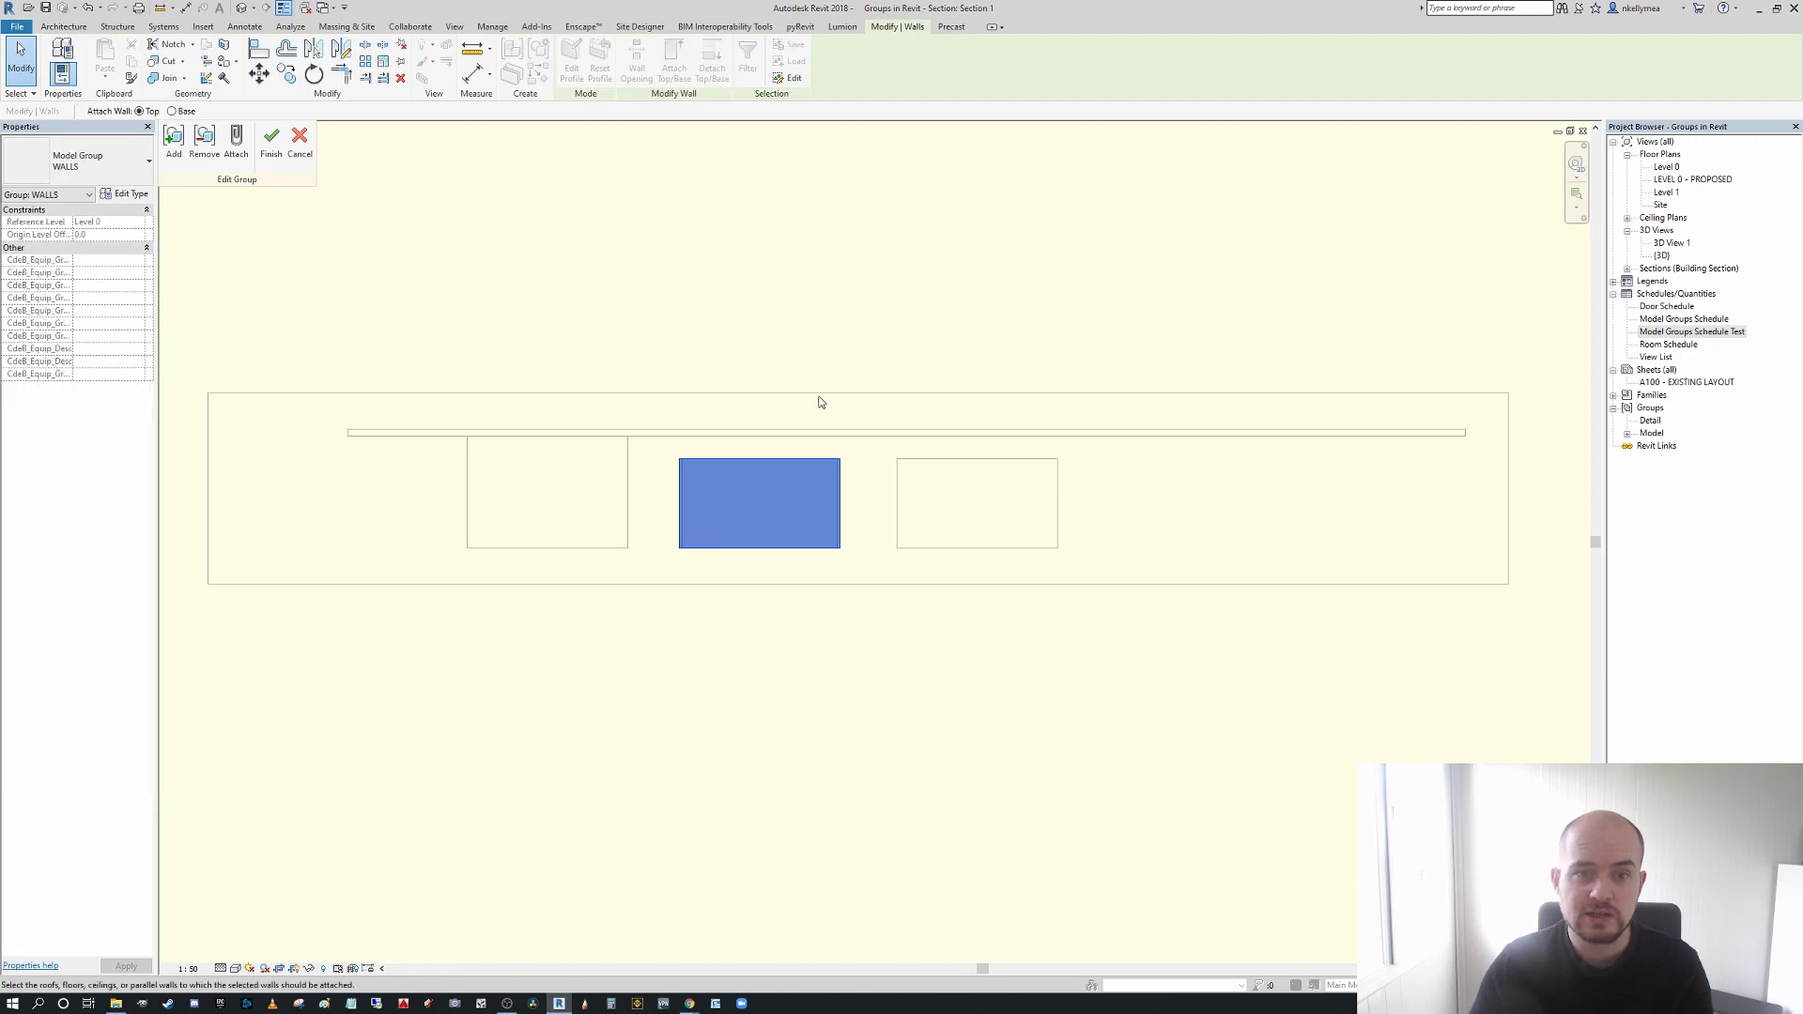
key(Escape)
drag(858, 478, 672, 467)
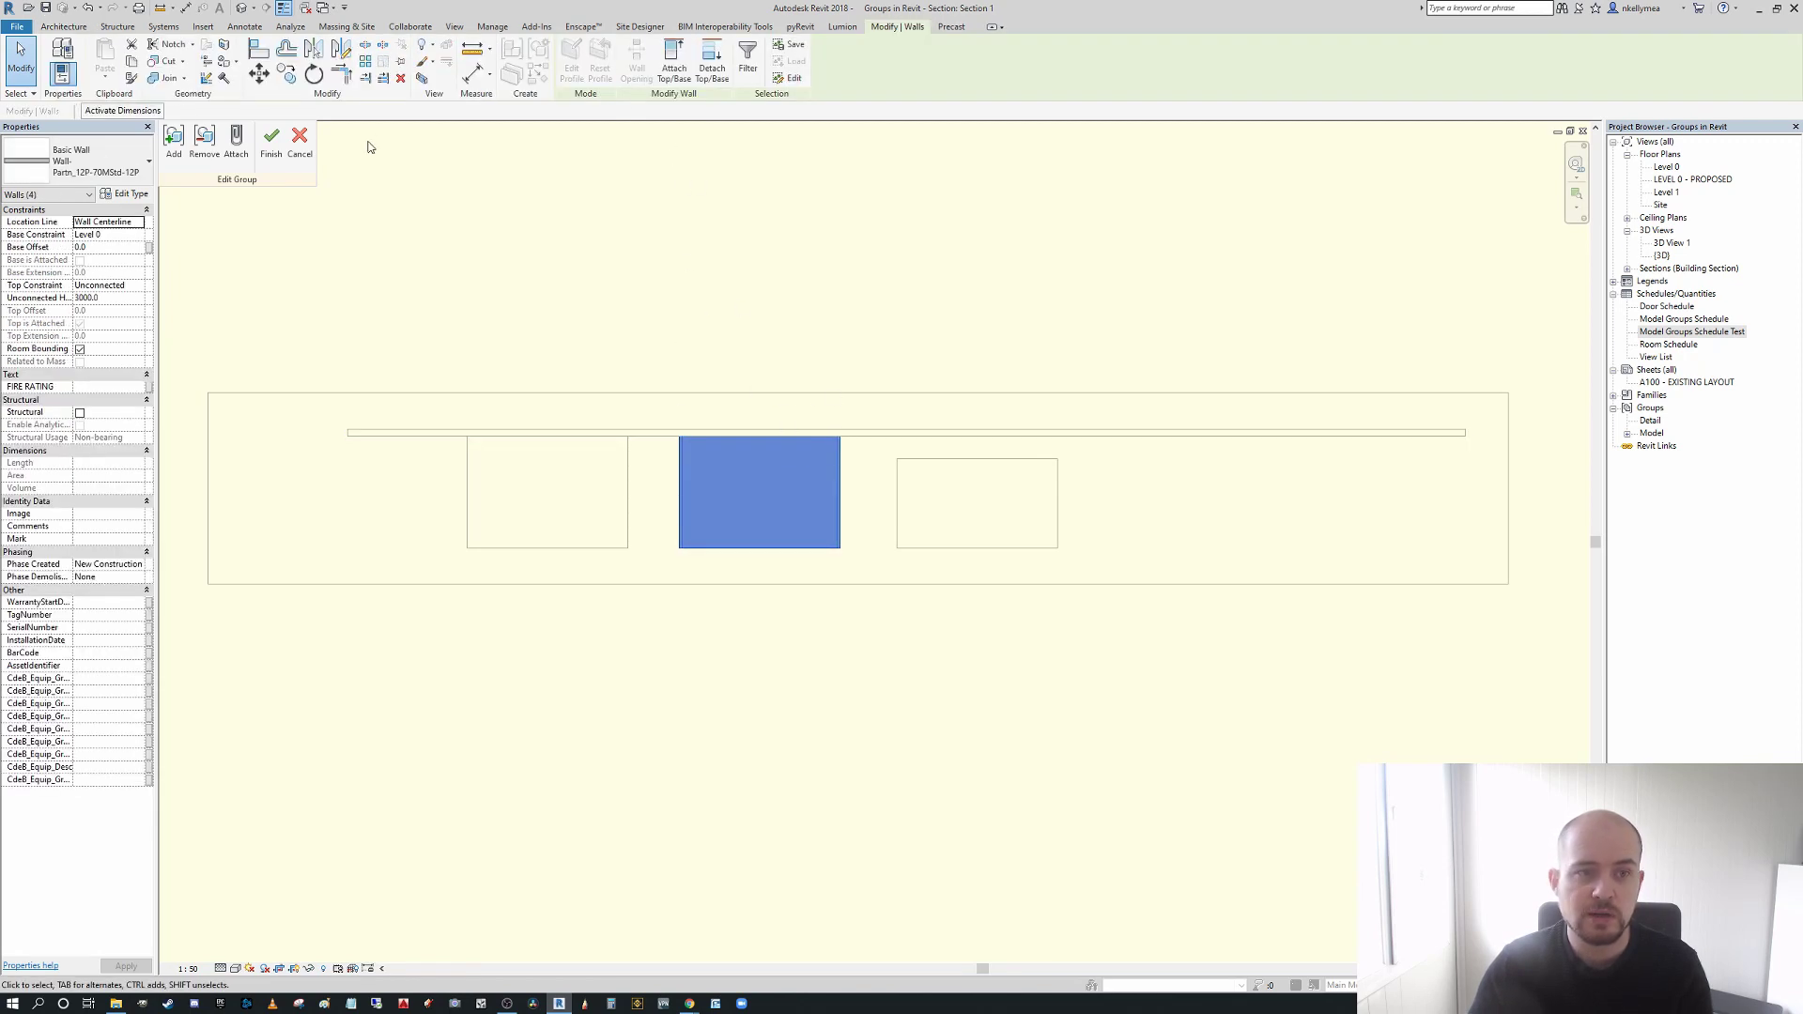
click(297, 143)
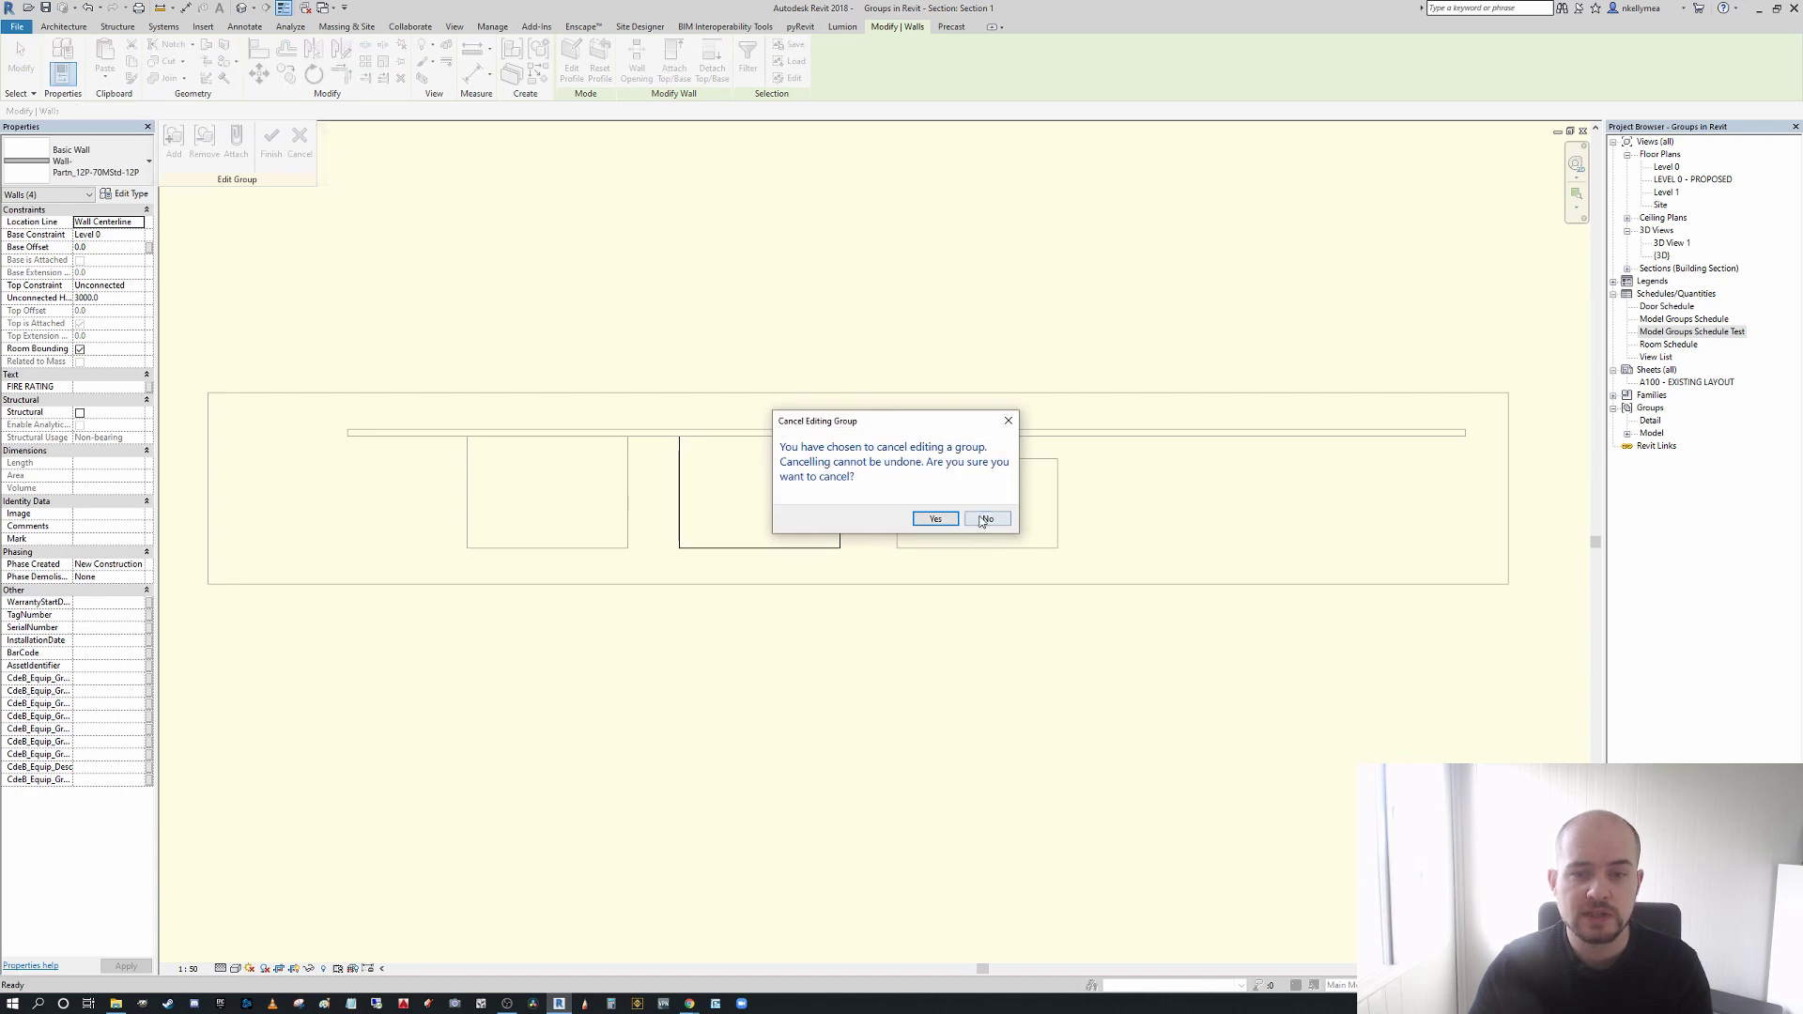
click(984, 518)
click(271, 141)
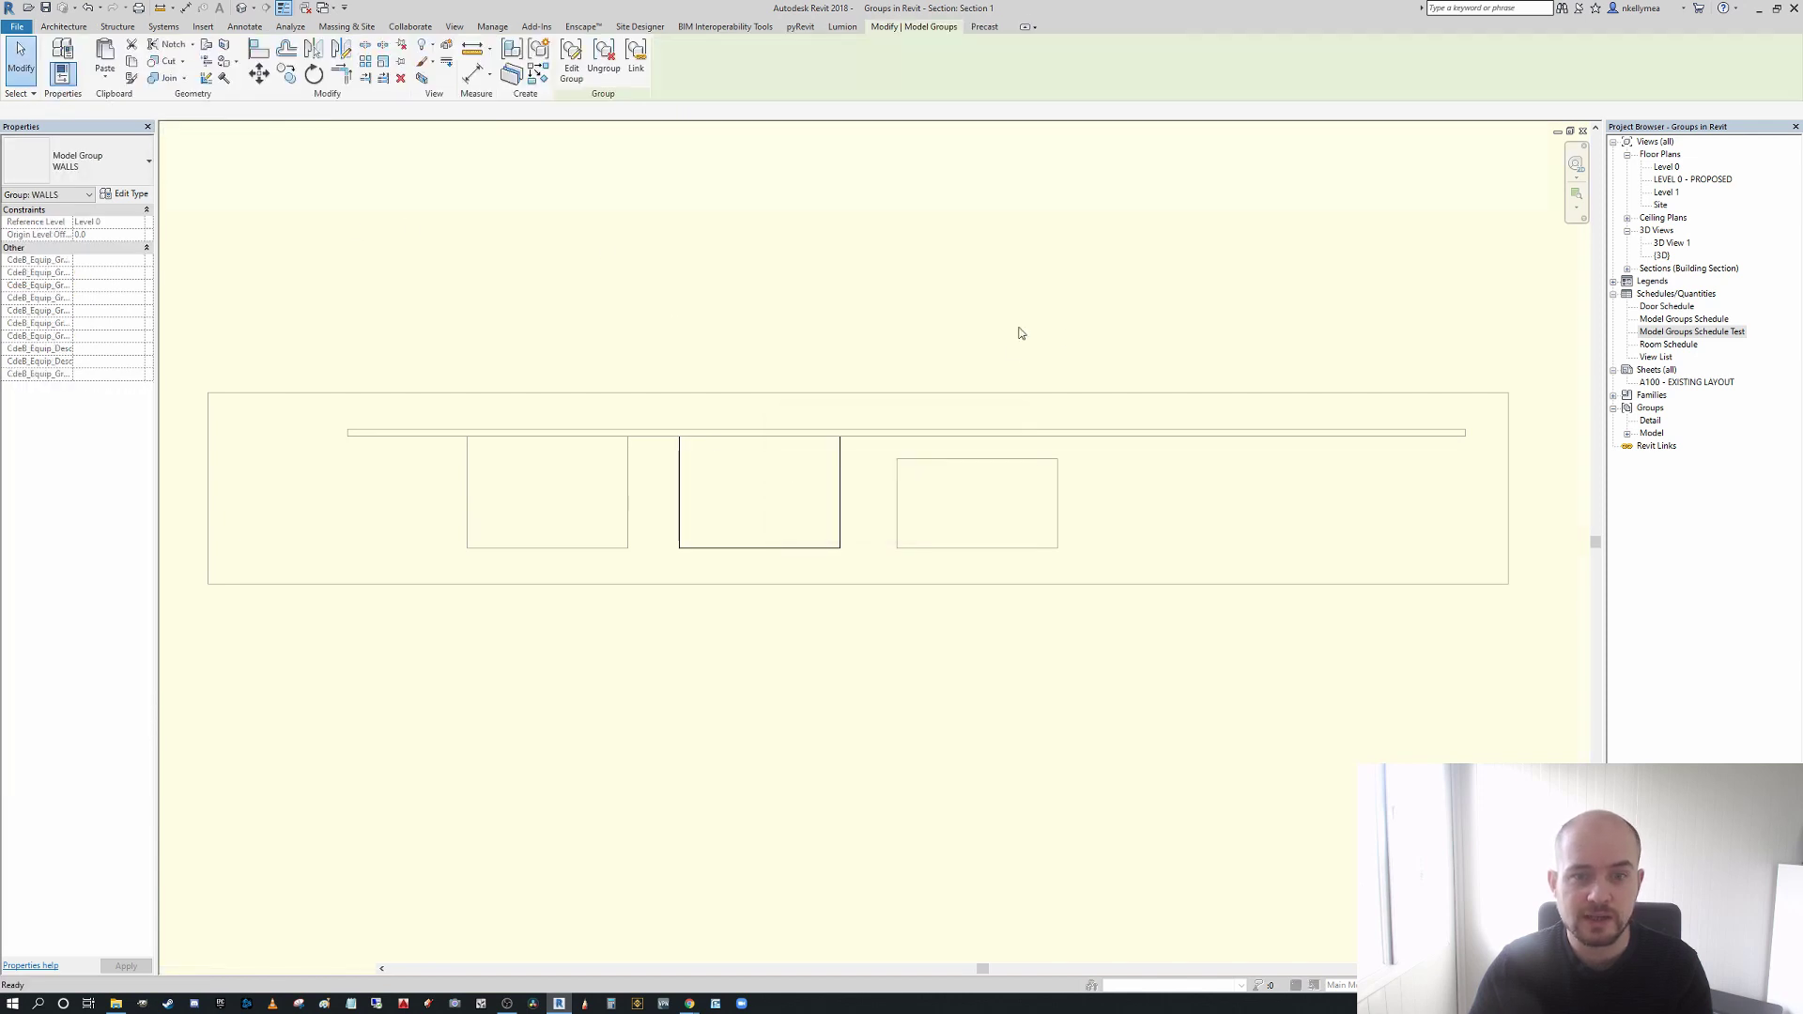
- Try to move the floor slab above the wall groups, and undo the change
click(1029, 420)
click(999, 433)
scroll(977, 427, down, 3)
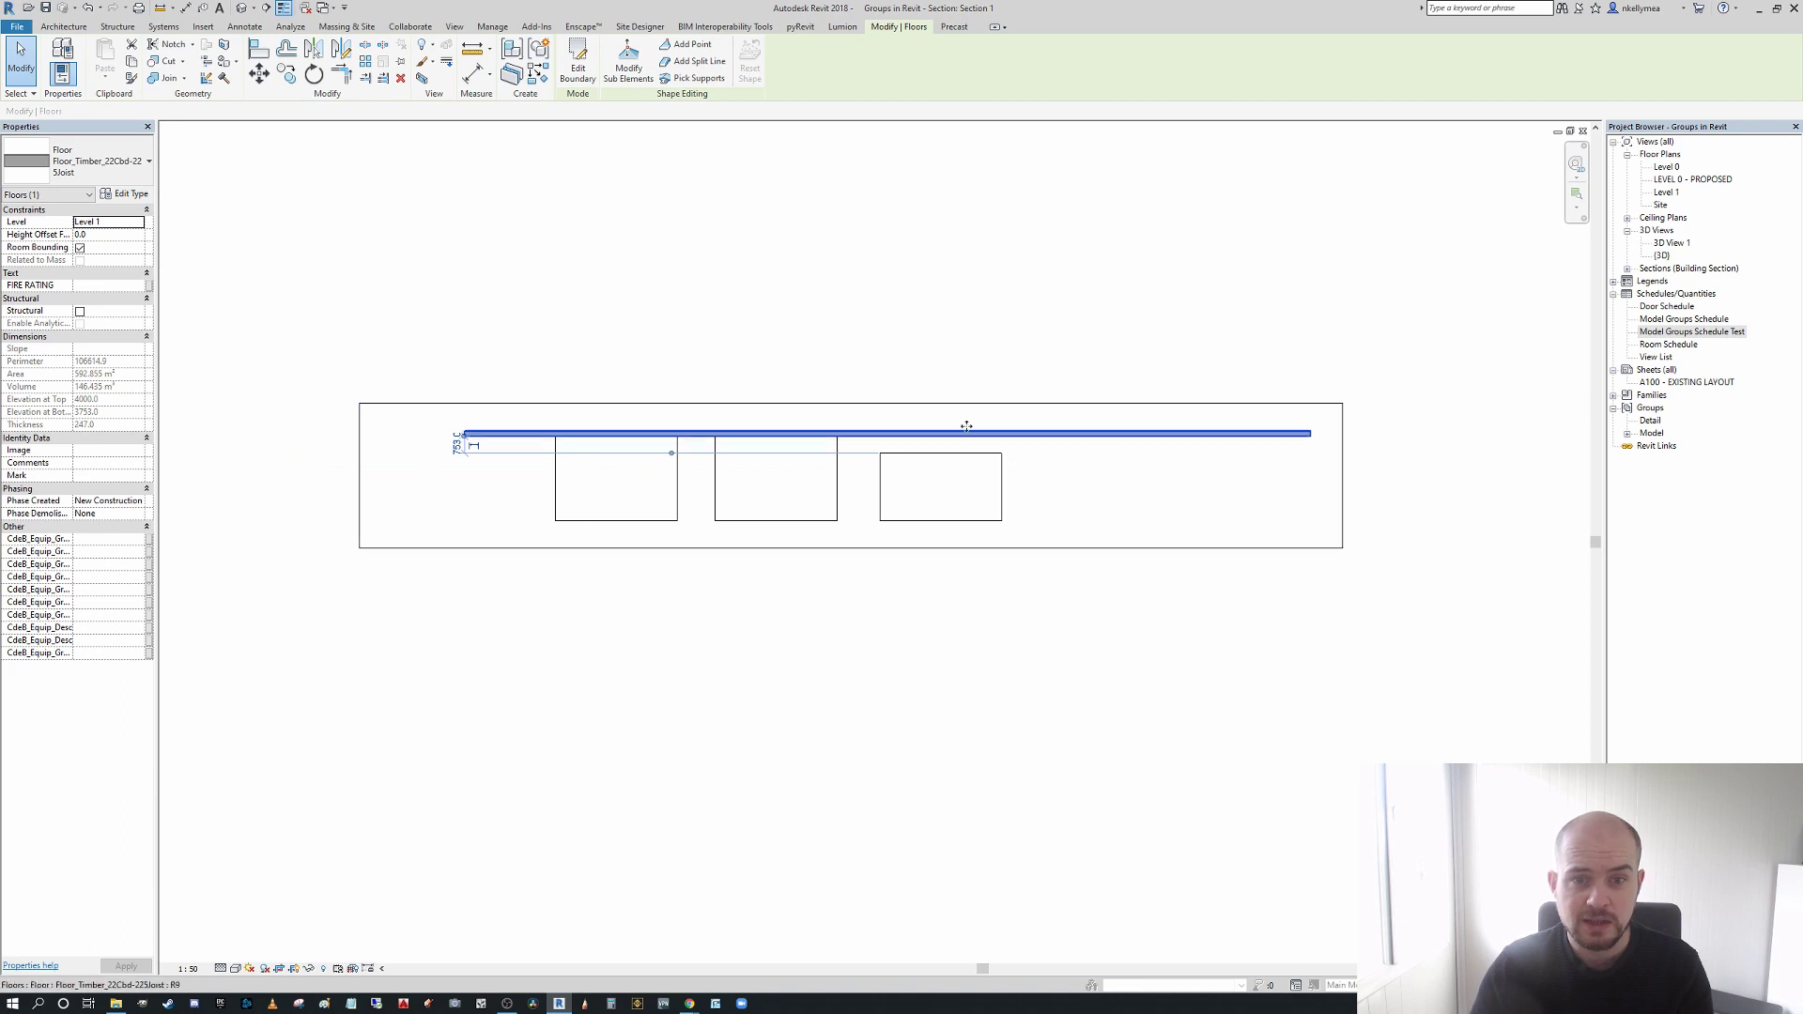
drag(1044, 427, 724, 430)
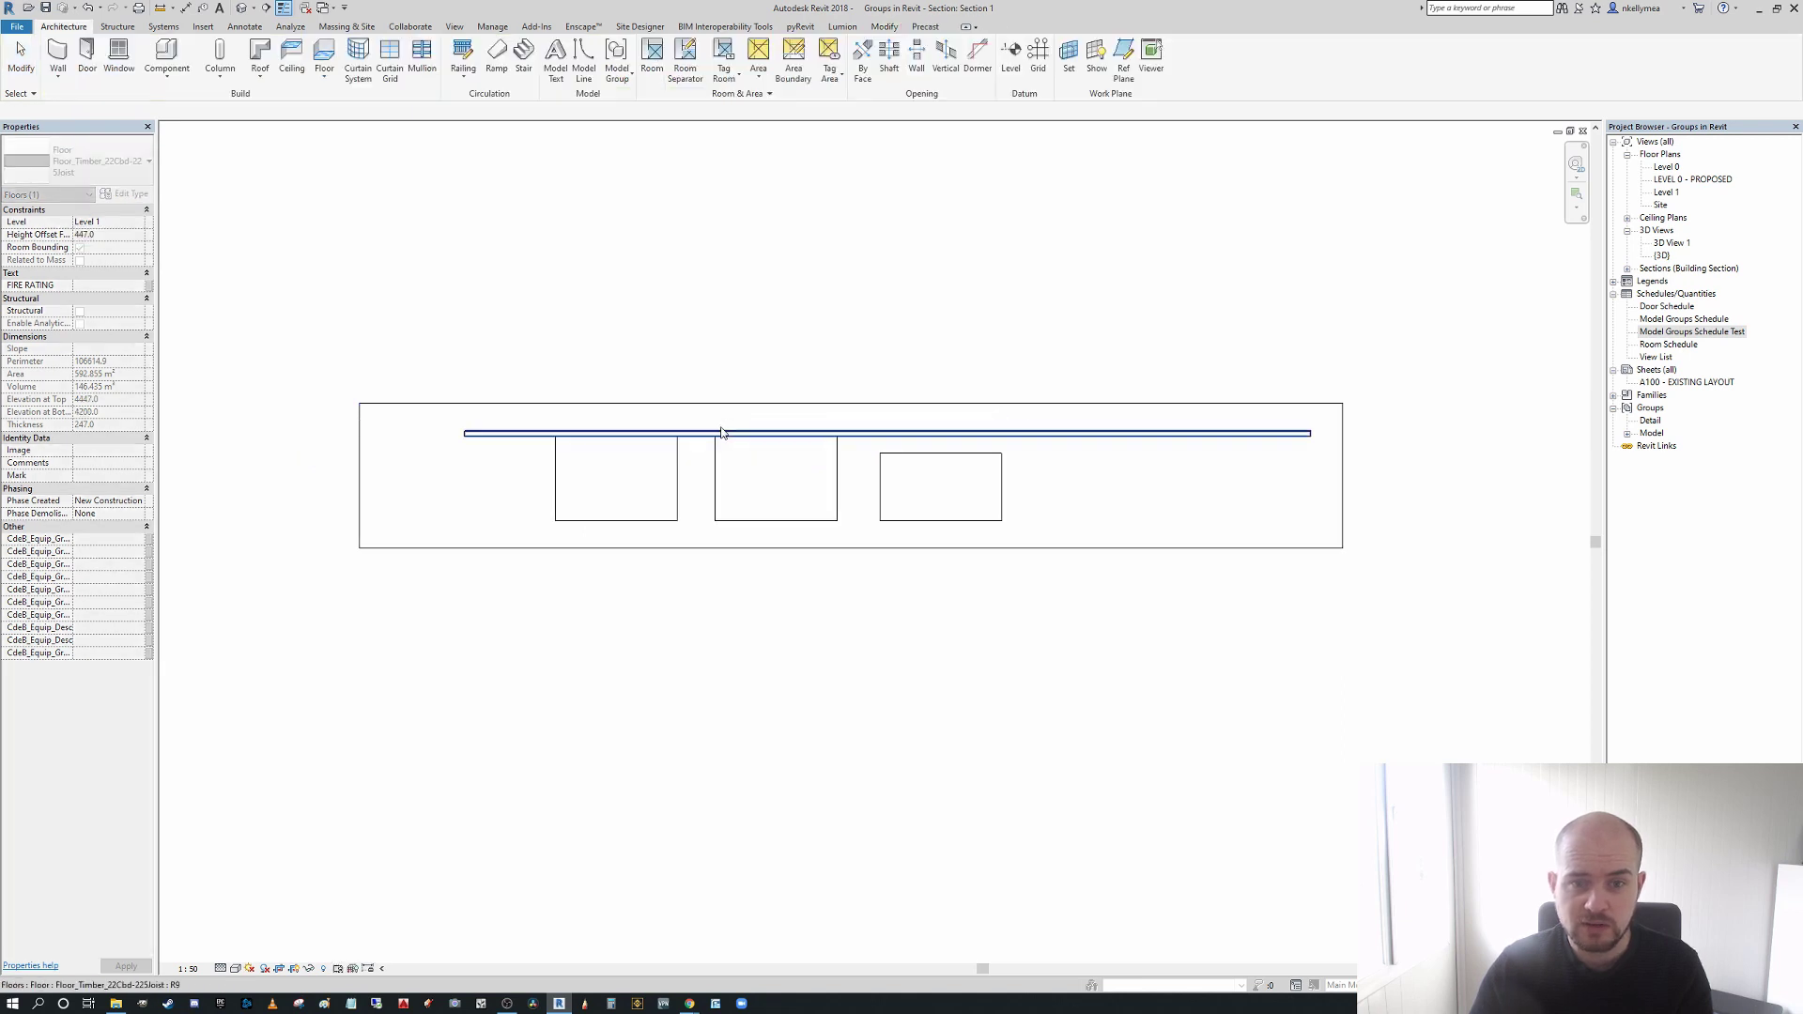
key(ctrl+z)
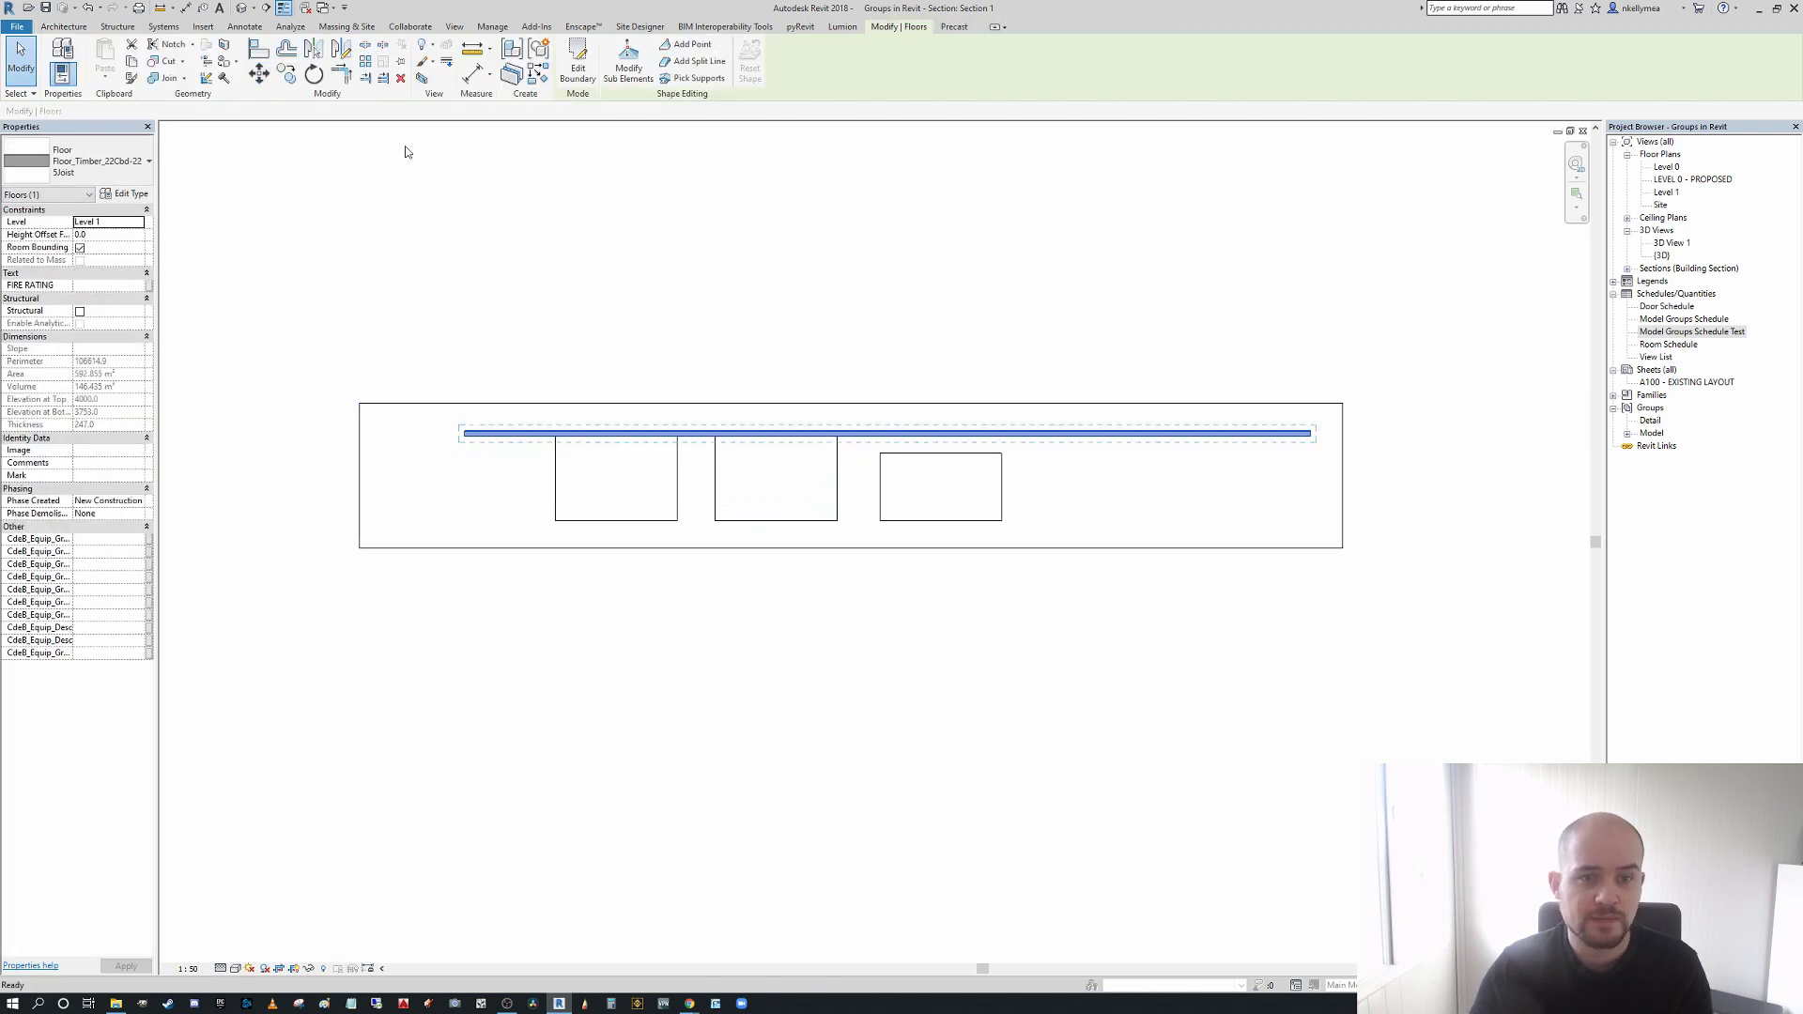
- Move the floor slab horizontally so that it covers the first two wall groups but not the third
click(262, 77)
click(1014, 346)
click(576, 338)
middle_drag(790, 330, 770, 330)
- Copy the floor slab about 25000 mm horizontally so that the copy spans above the third wall group
click(286, 74)
click(650, 431)
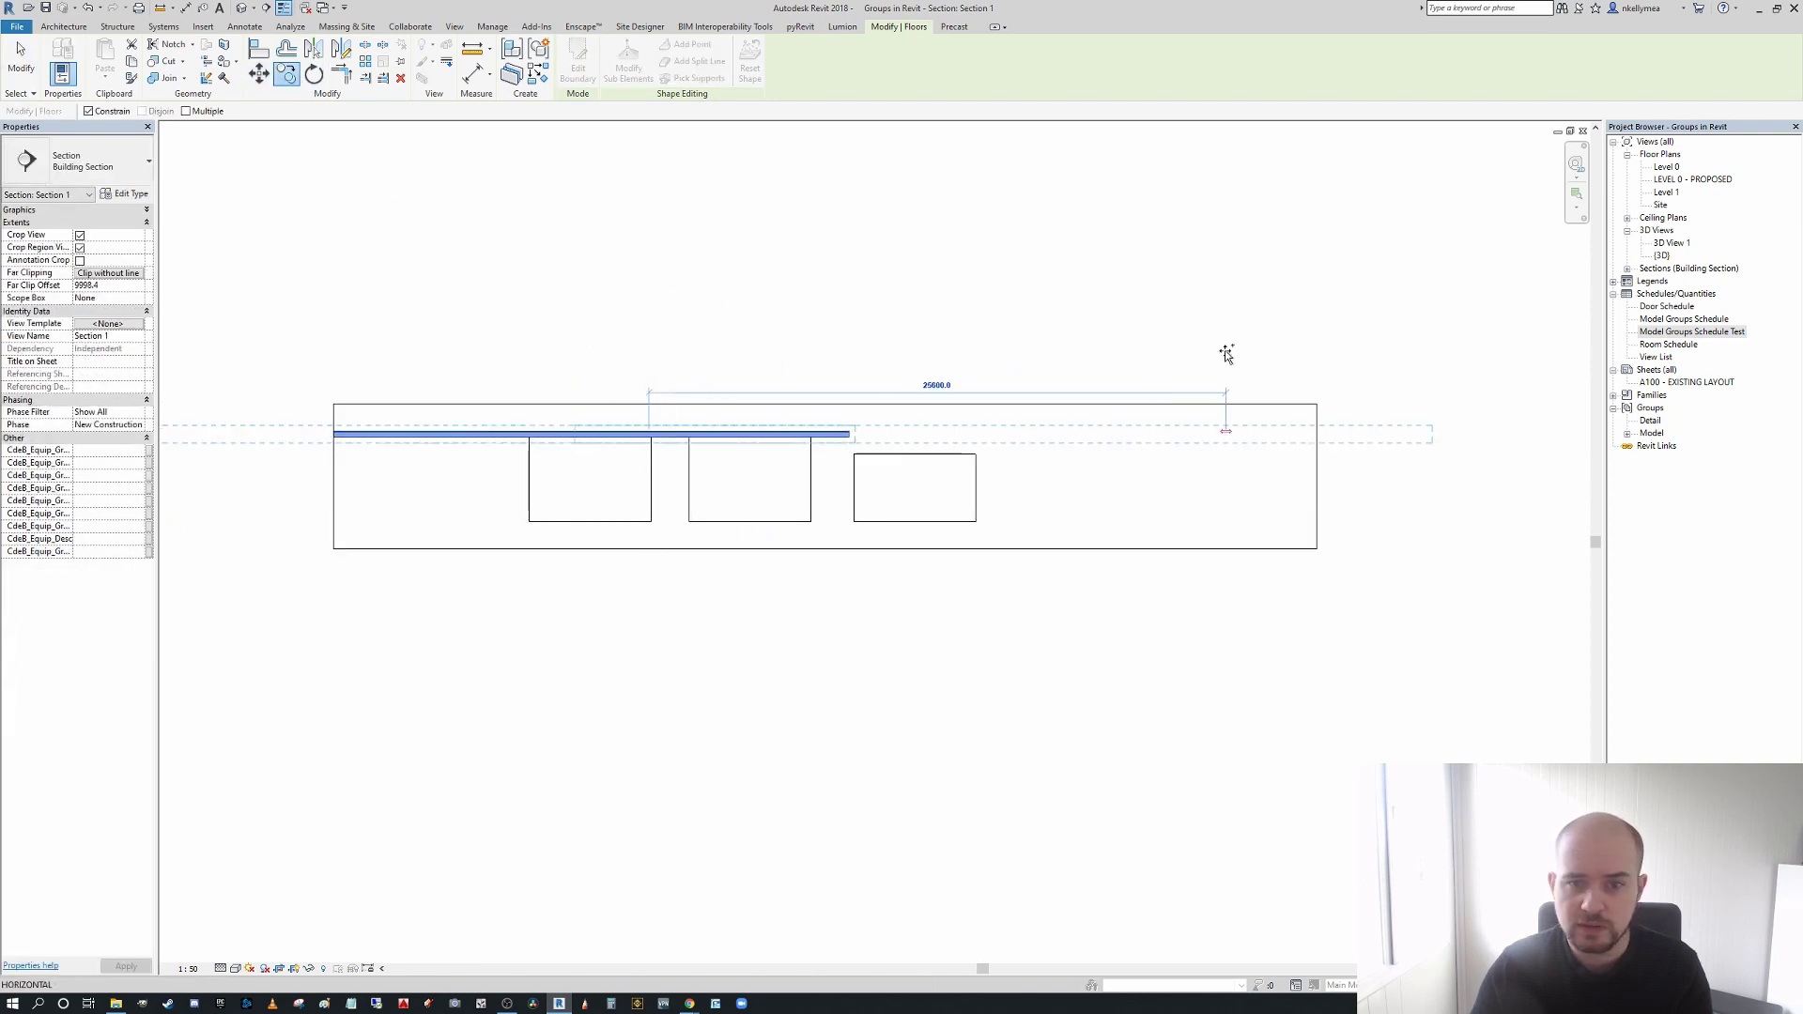
click(1232, 381)
click(1131, 487)
- Set the copied slab's height offset from Level 1 to 1500 and extend the section's crop region upward to include it
click(939, 435)
click(112, 236)
text(1500.0)
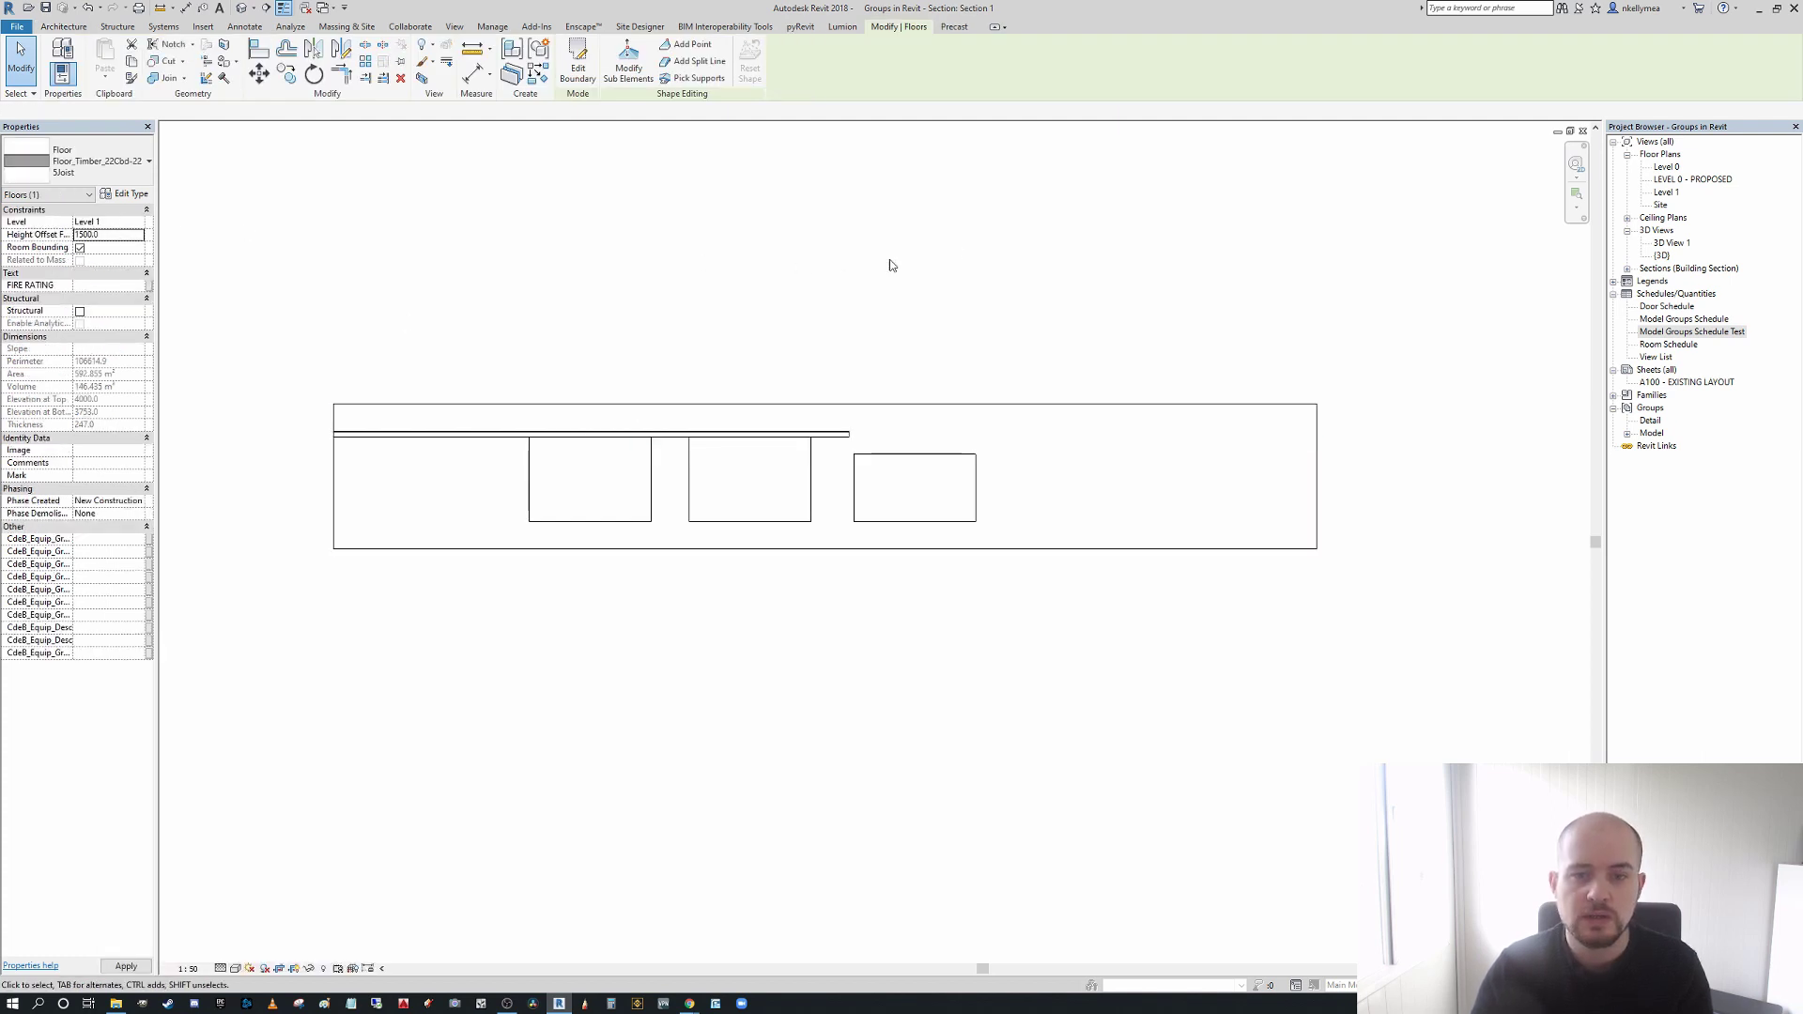
click(834, 282)
click(825, 399)
drag(824, 399, 825, 340)
click(986, 483)
- Edit the third WALLS group, attach the tops of its walls to the raised slab, and finish the group edit
click(913, 455)
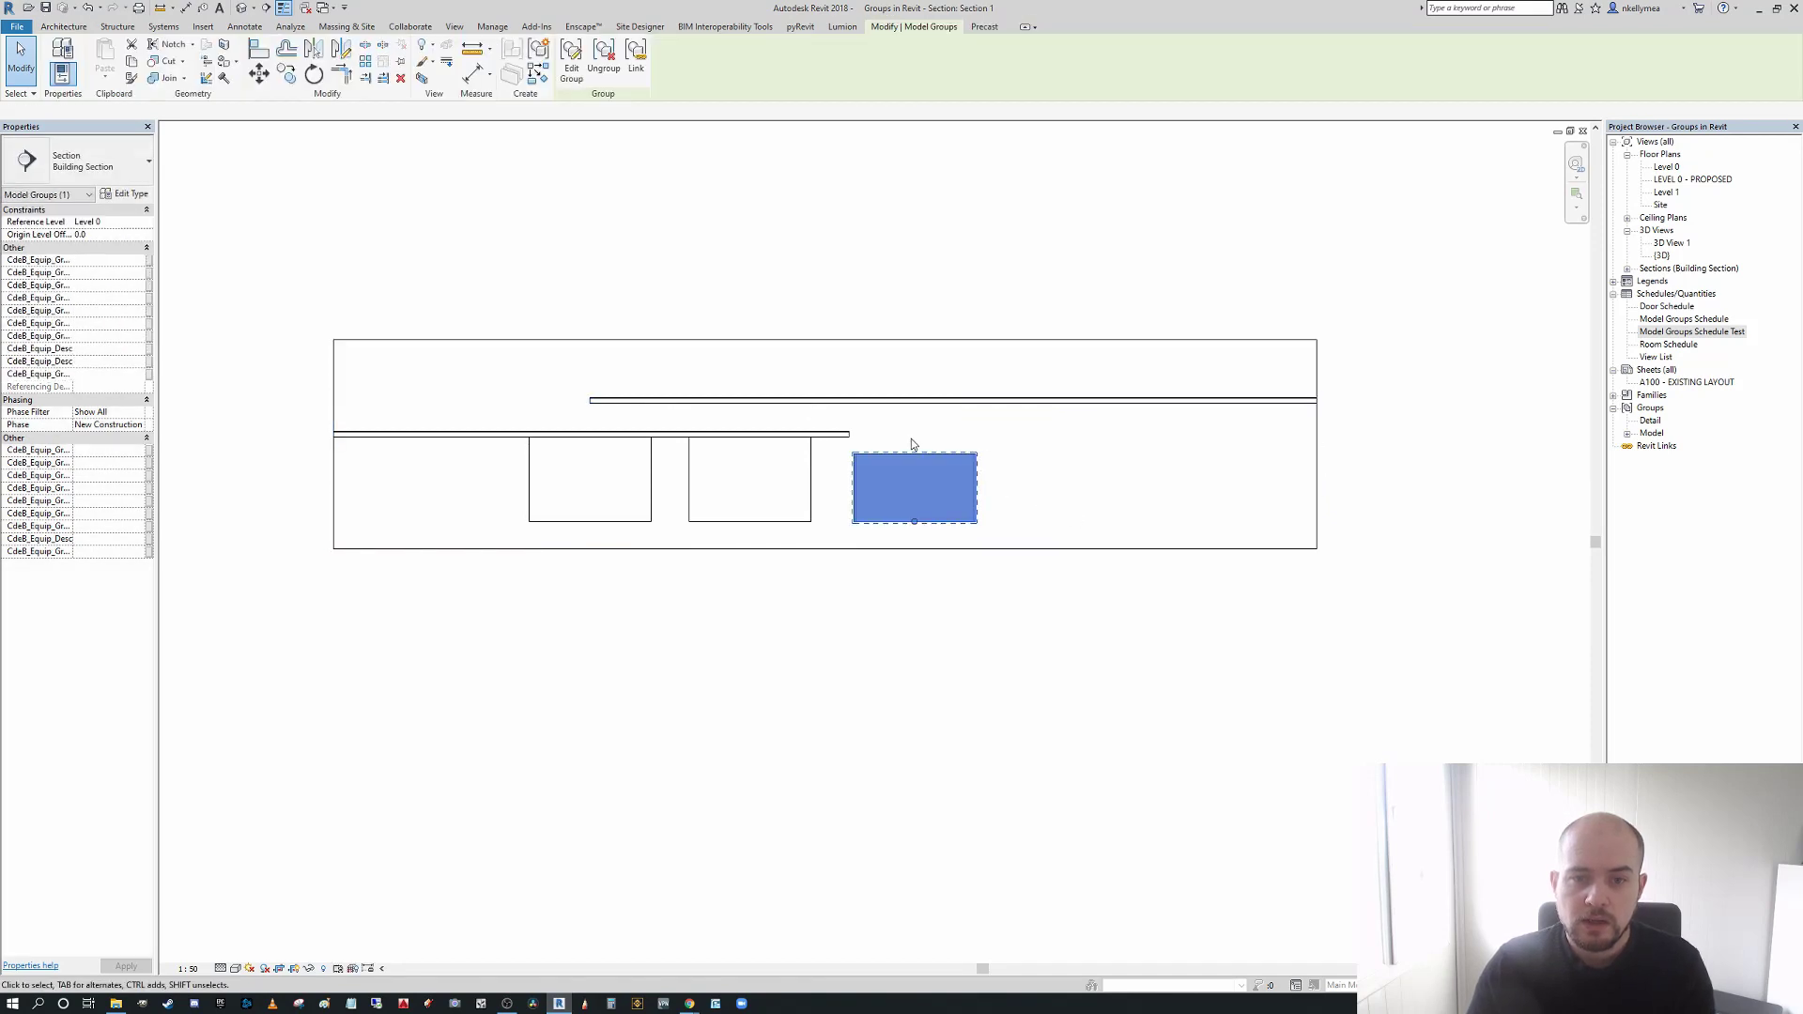
click(571, 61)
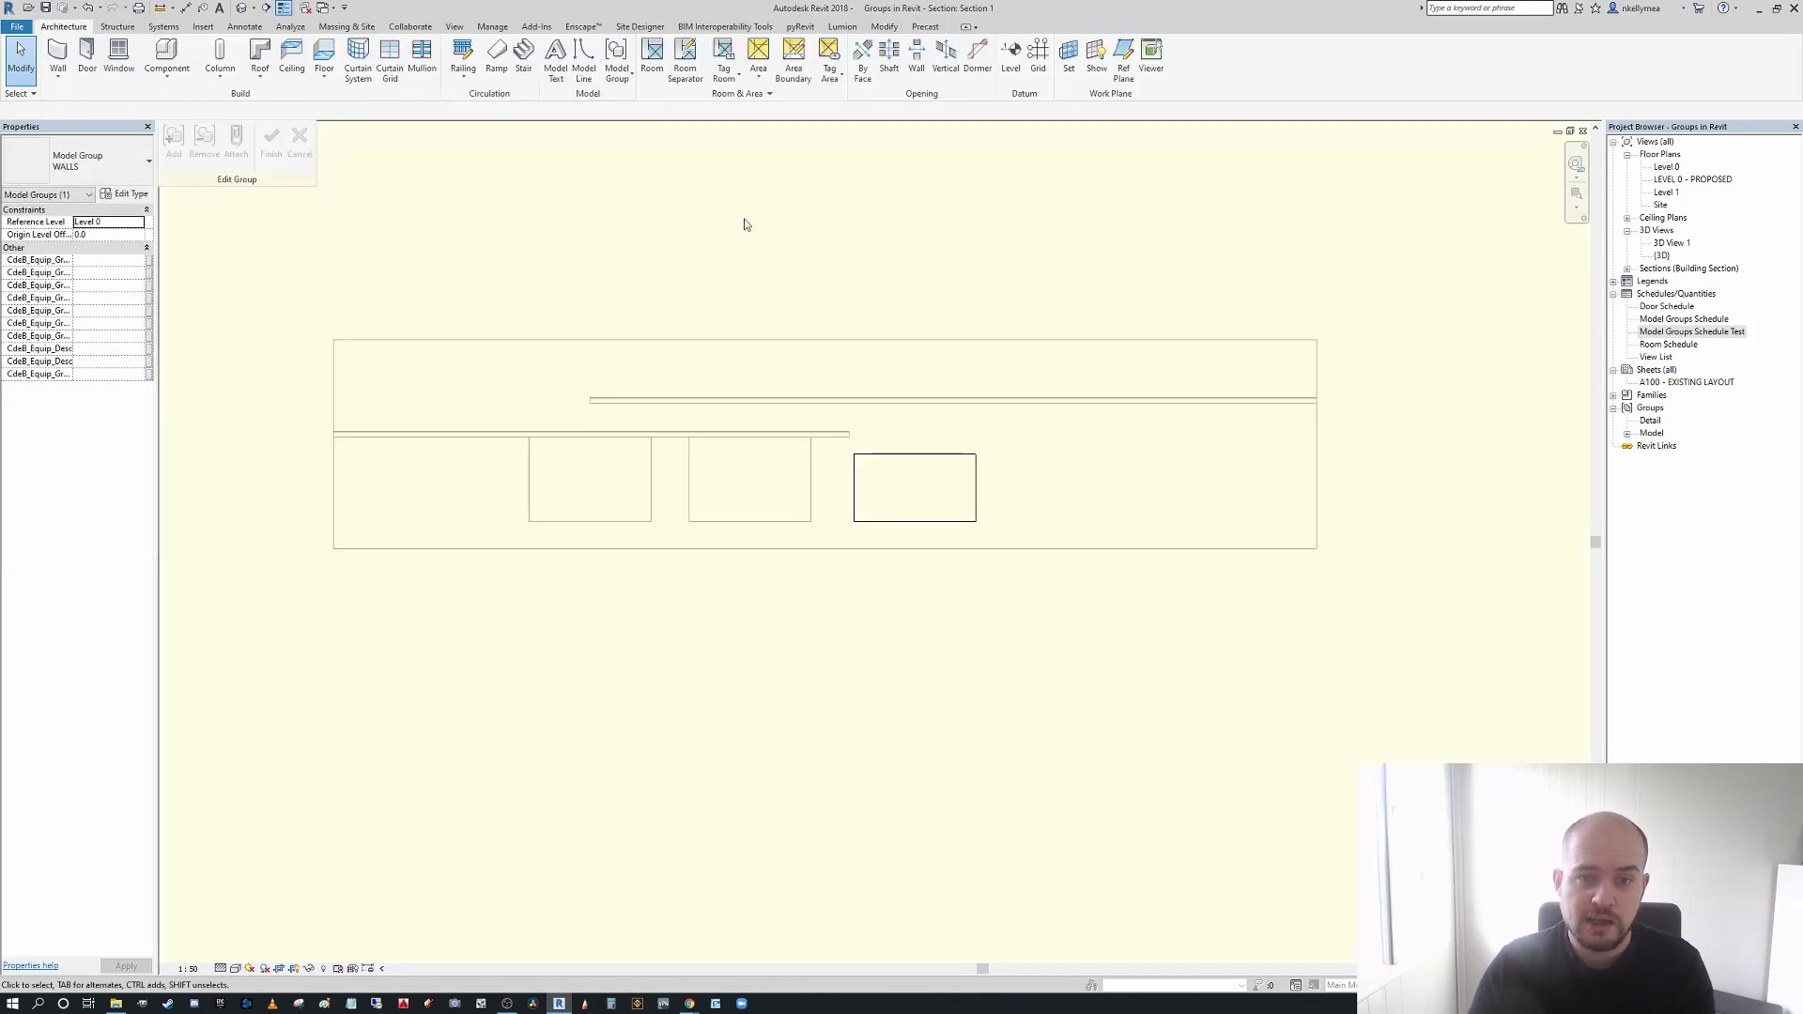
click(856, 465)
click(675, 68)
click(910, 382)
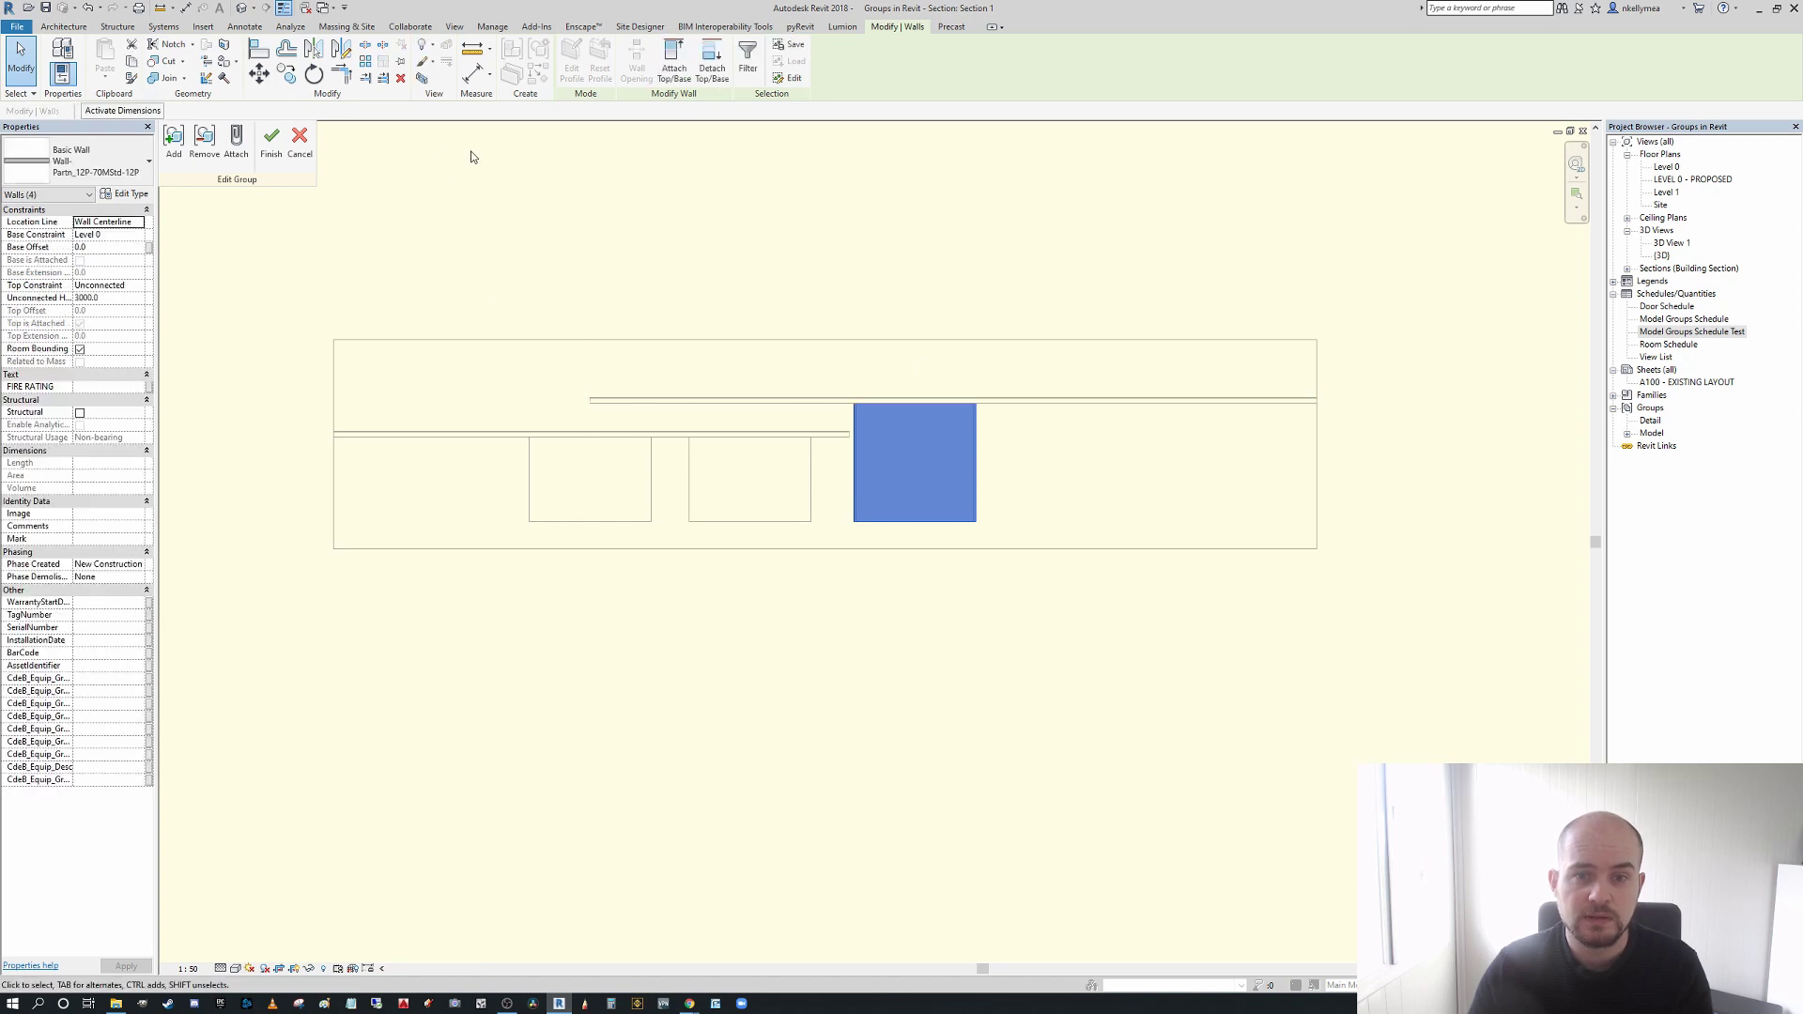
click(270, 140)
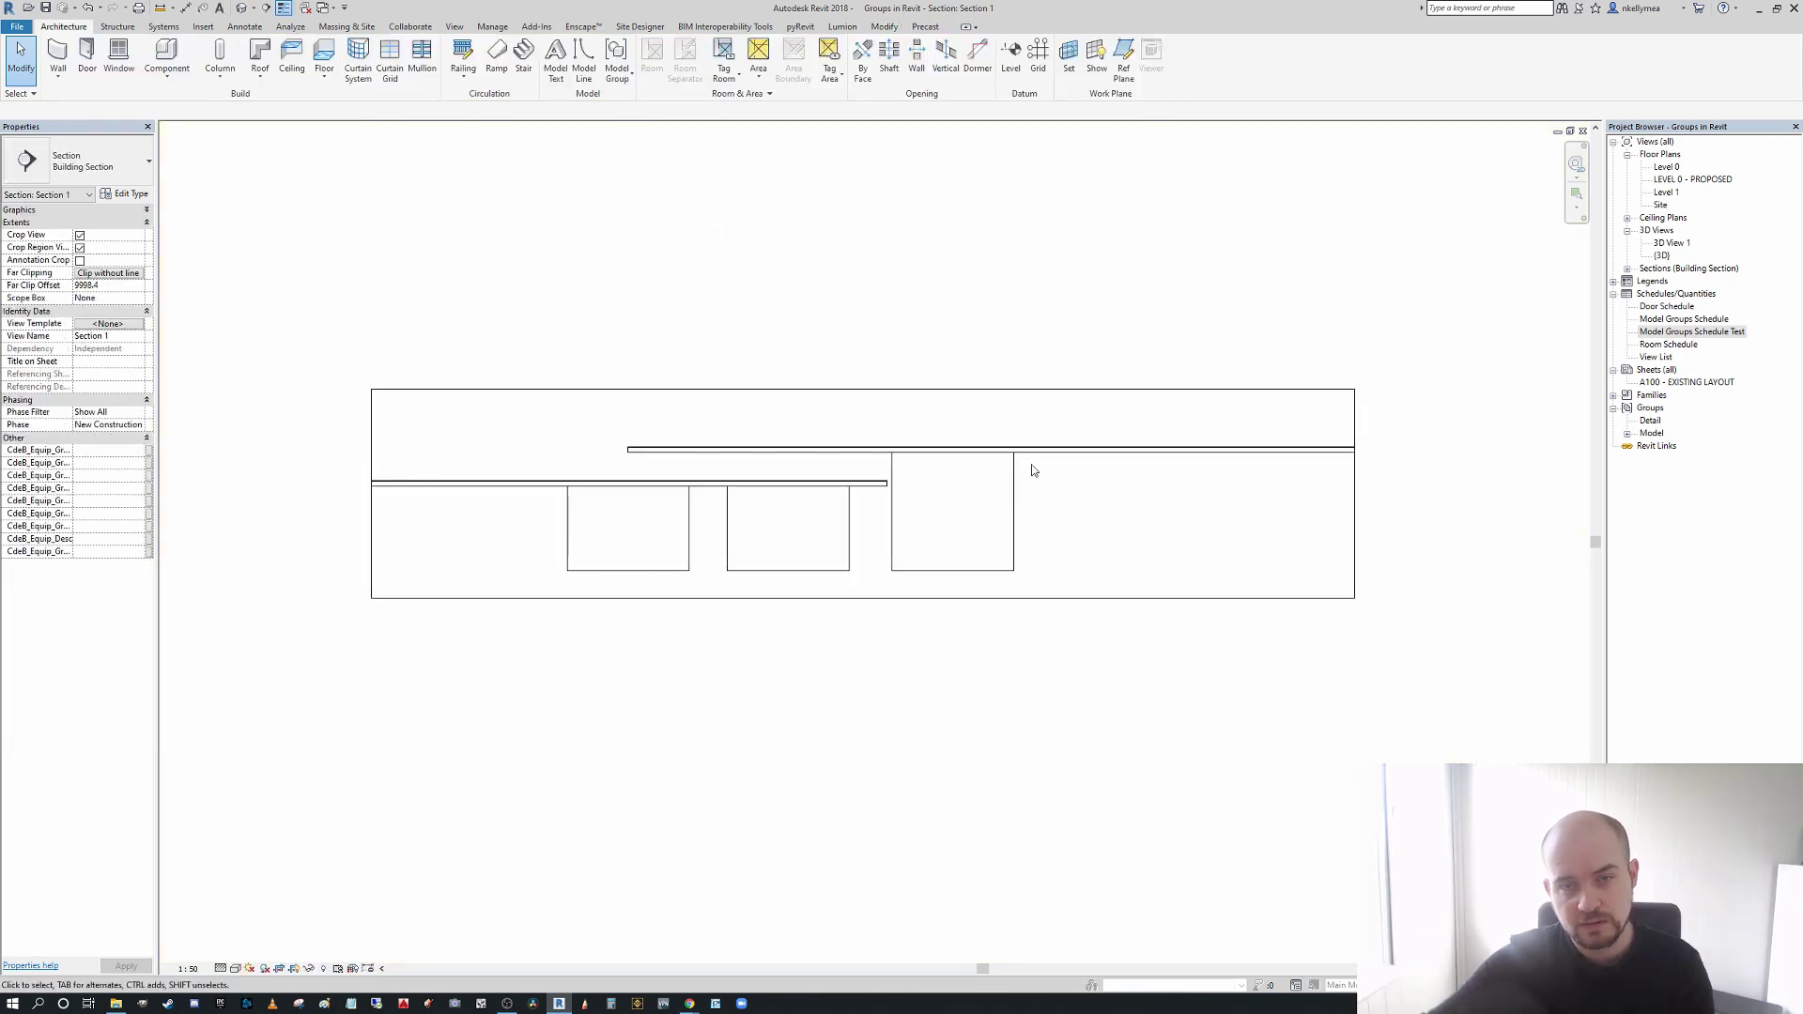
middle_drag(1031, 464, 896, 481)
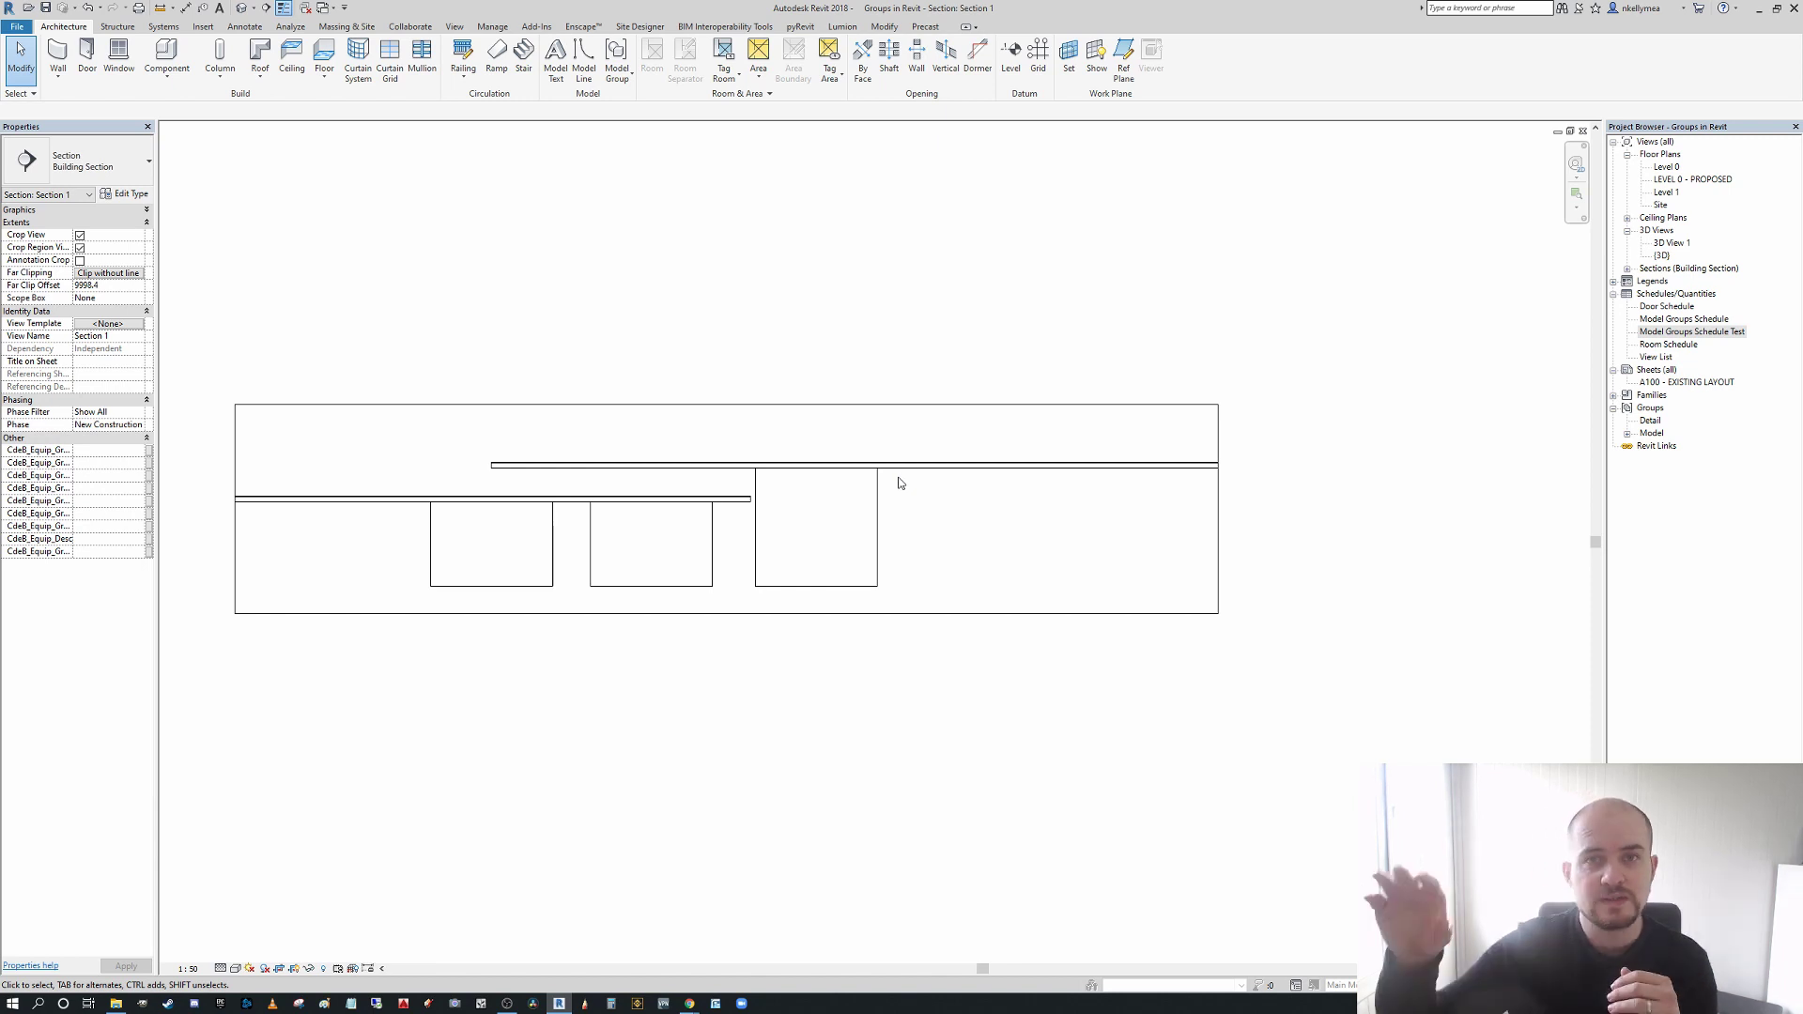
scroll(787, 556, up, 1)
scroll(794, 555, down, 1)
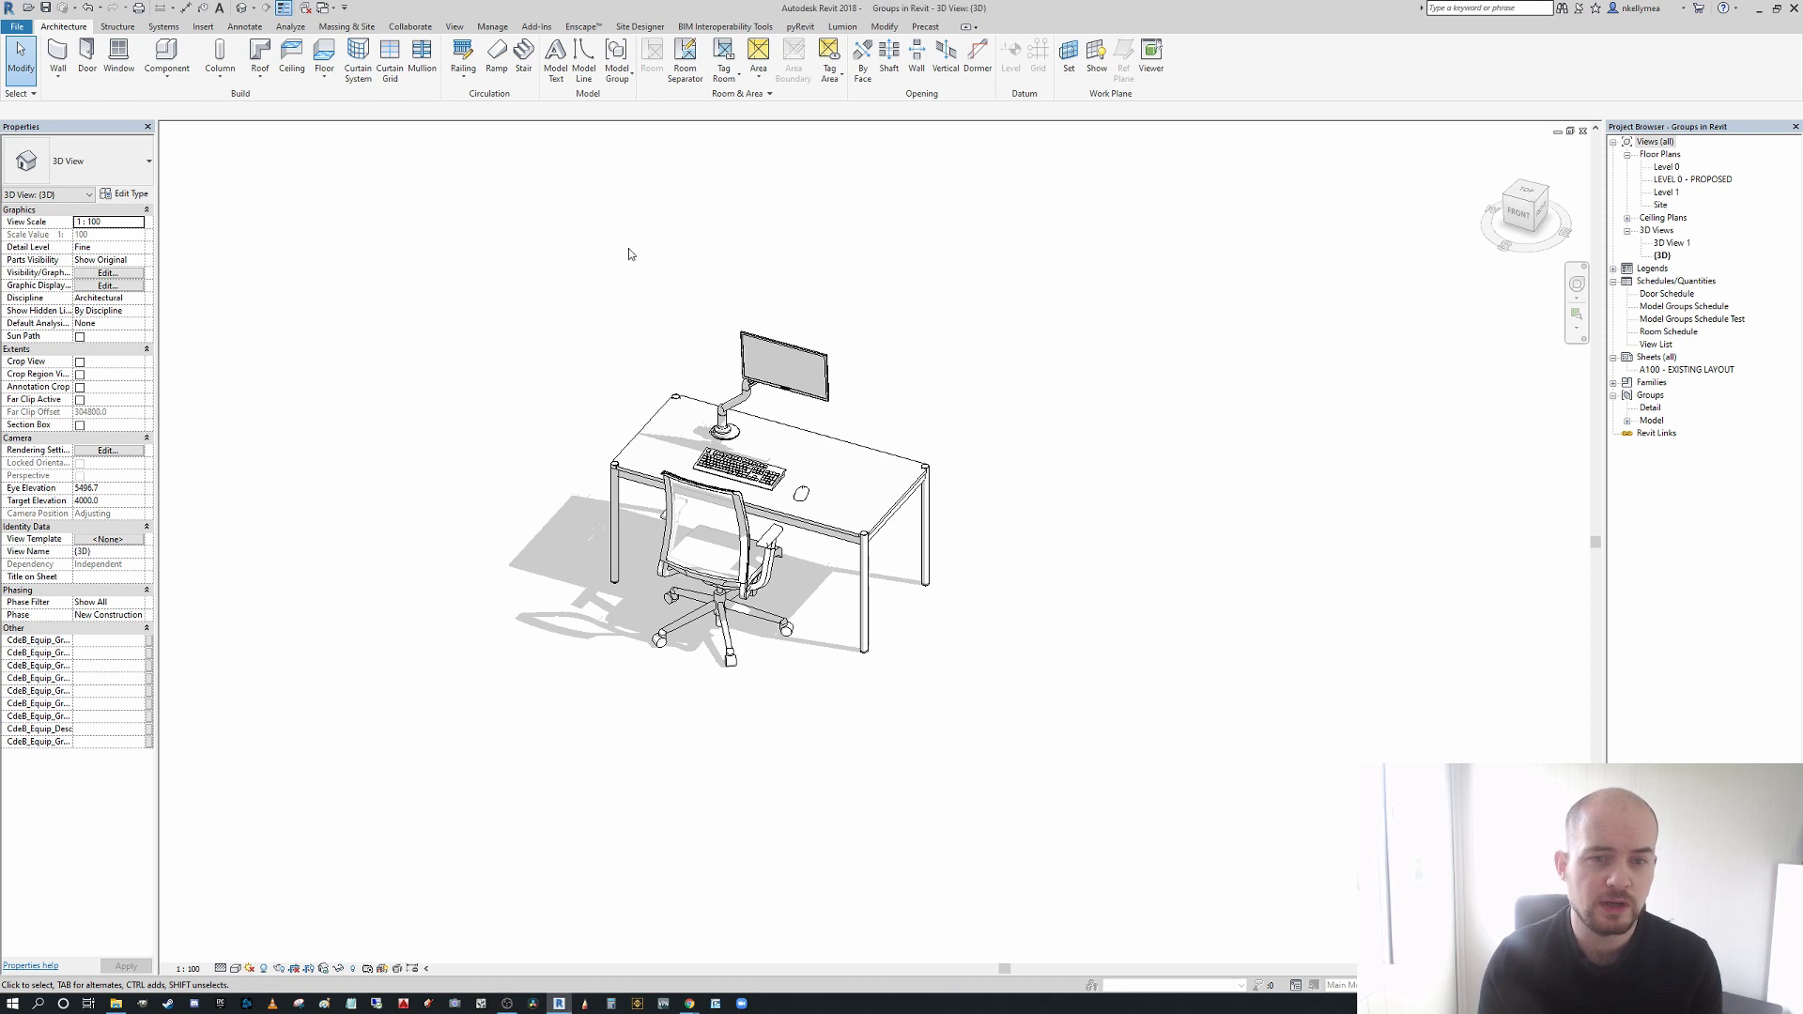
- Inspect the desk and the chair as separate elements of the workstation in the 3D view
scroll(576, 343, up, 4)
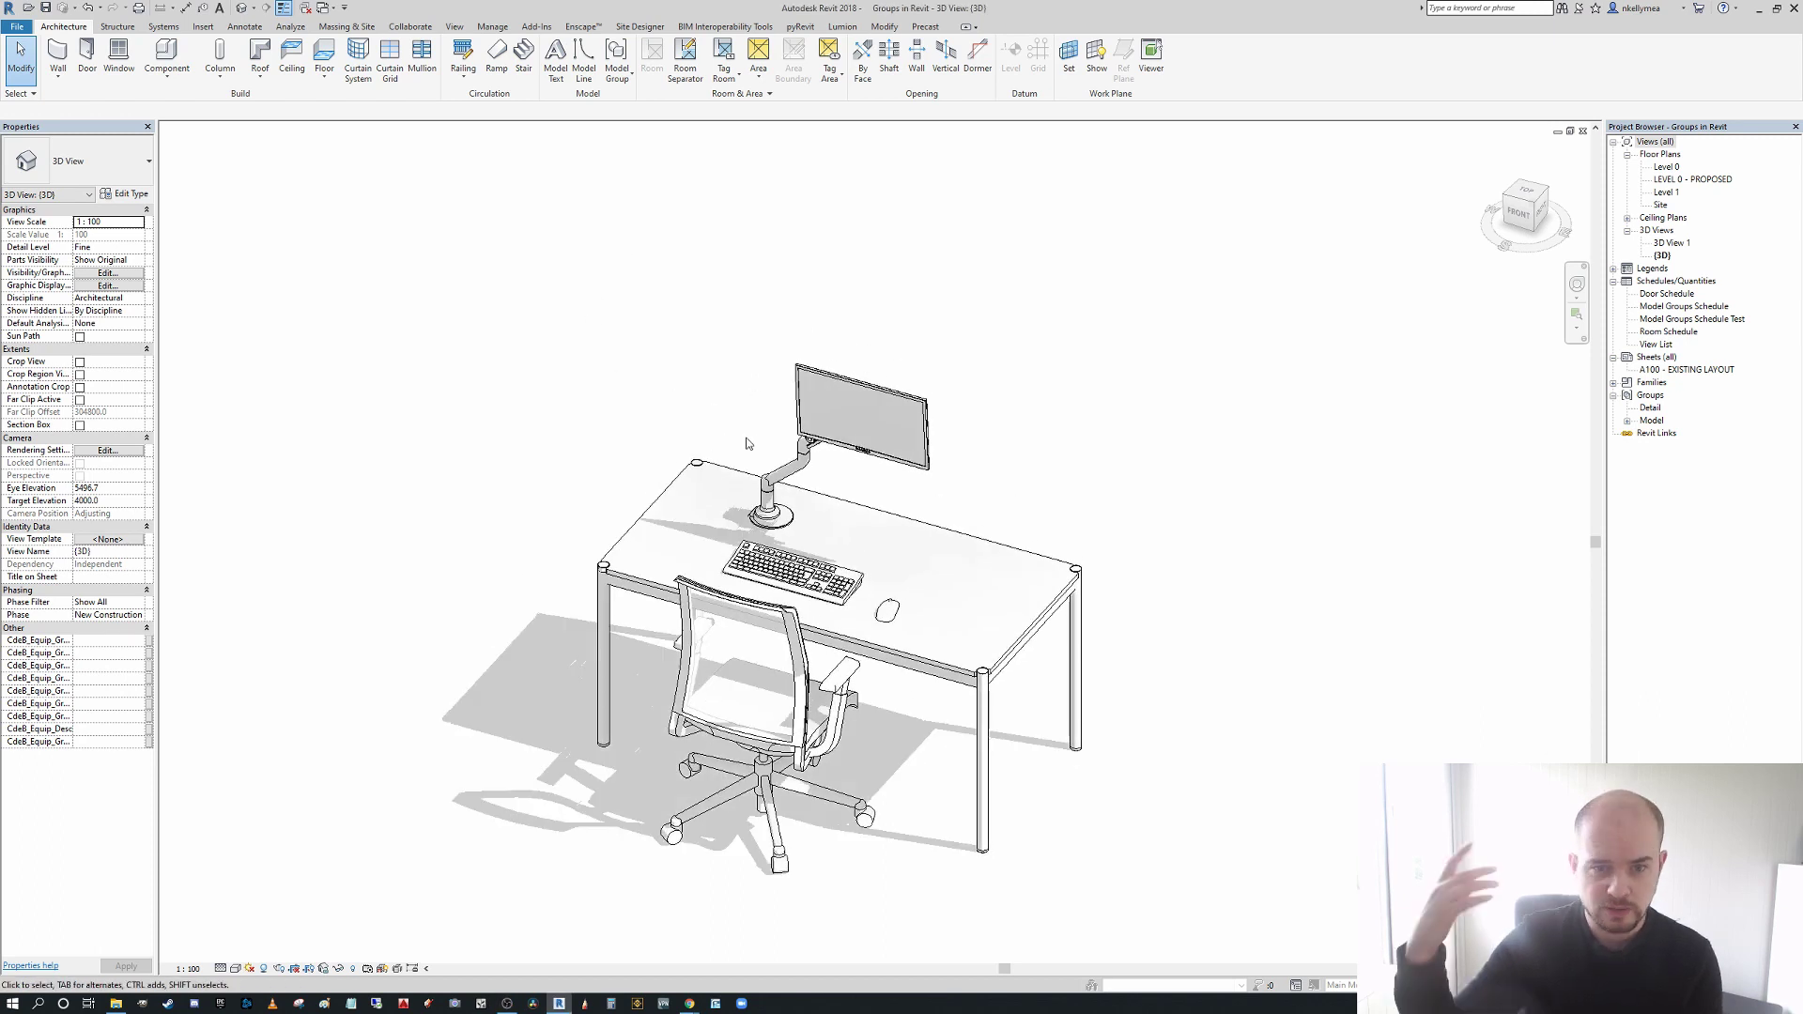
scroll(742, 441, down, 1)
middle_drag(711, 417, 596, 408)
scroll(488, 396, down, 2)
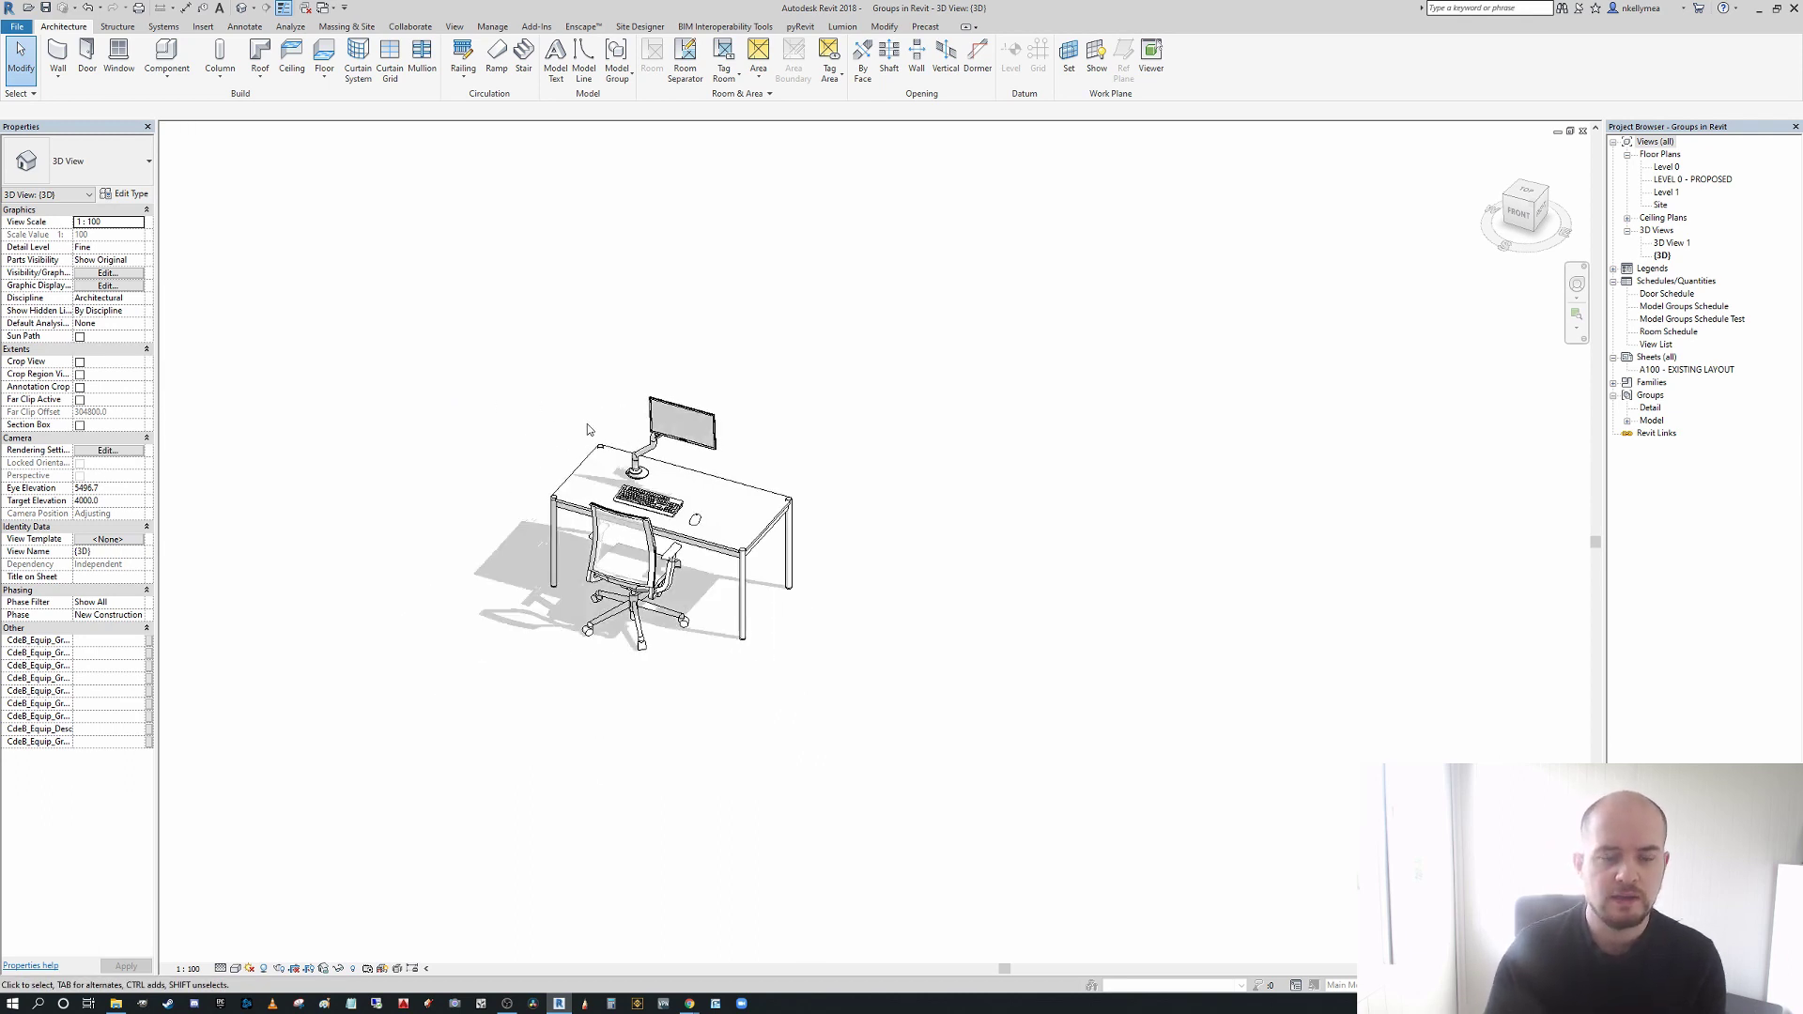
click(663, 449)
click(663, 452)
scroll(671, 512, up, 2)
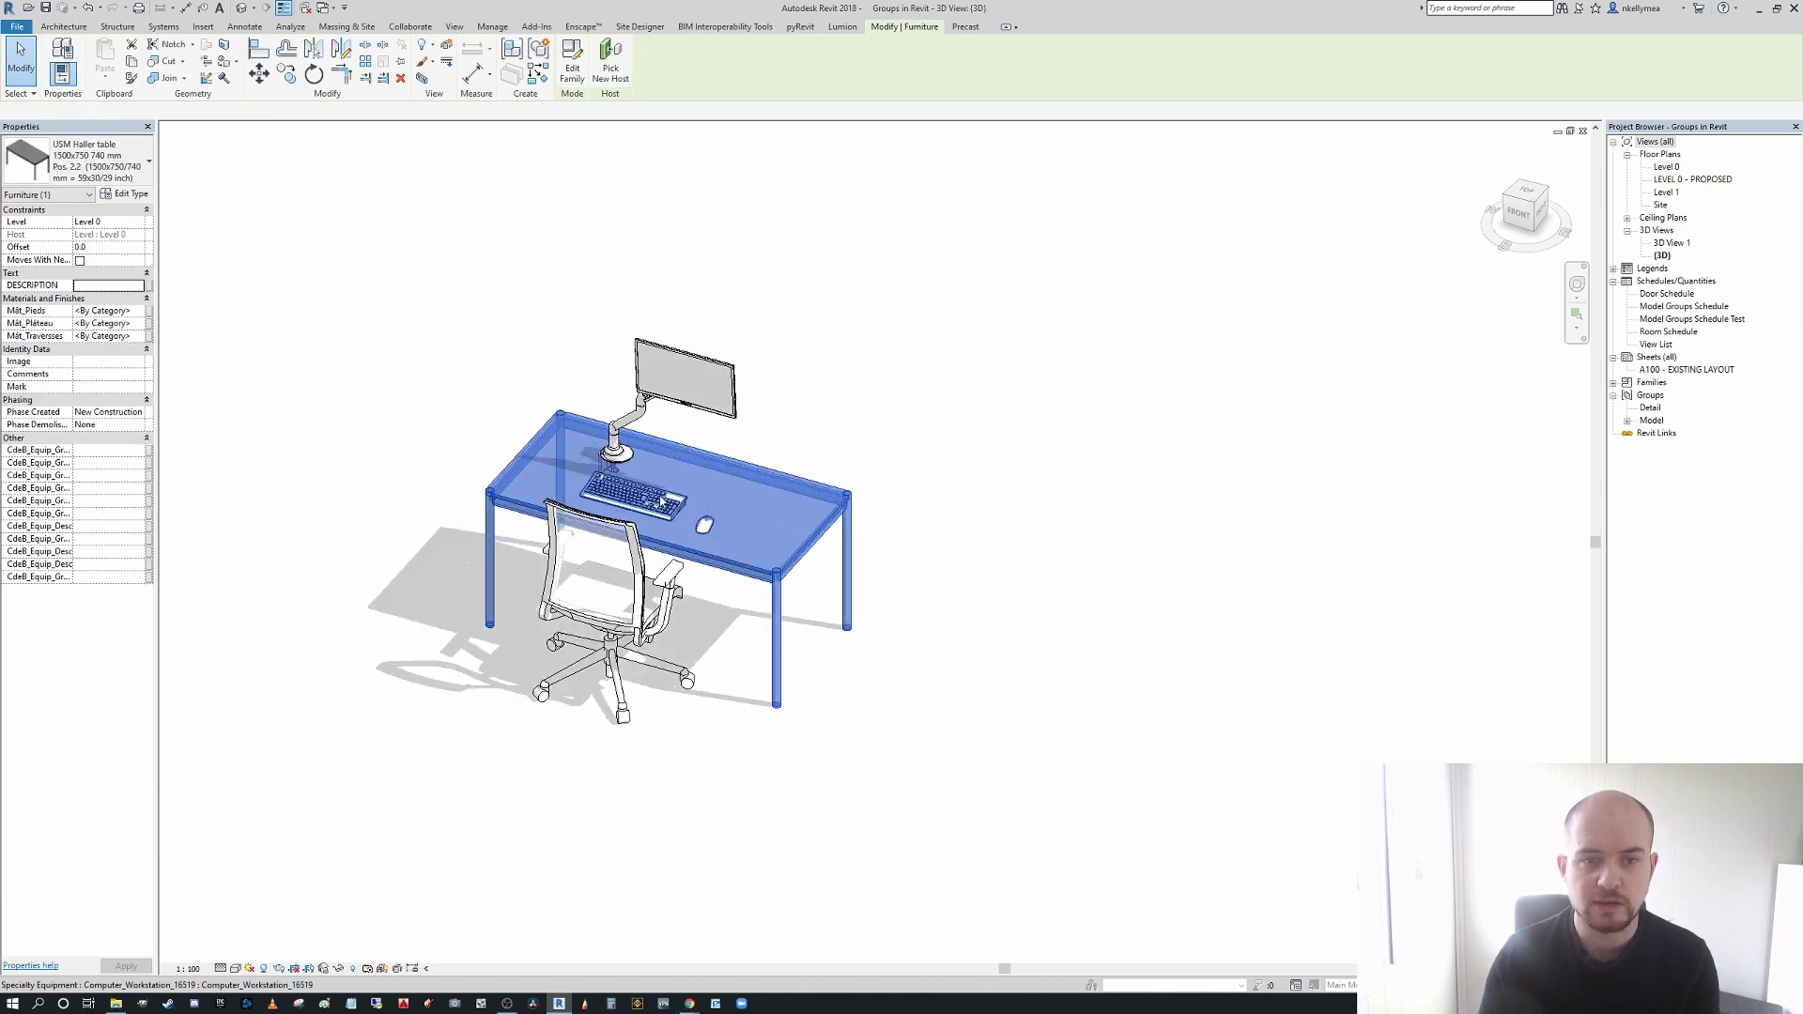
click(636, 626)
scroll(636, 625, down, 1)
middle_drag(636, 625, 614, 632)
click(791, 689)
- Group the desk, chair, monitor and accessories into a model group named workstation 1
scroll(958, 606, down, 1)
drag(503, 355, 907, 717)
click(541, 58)
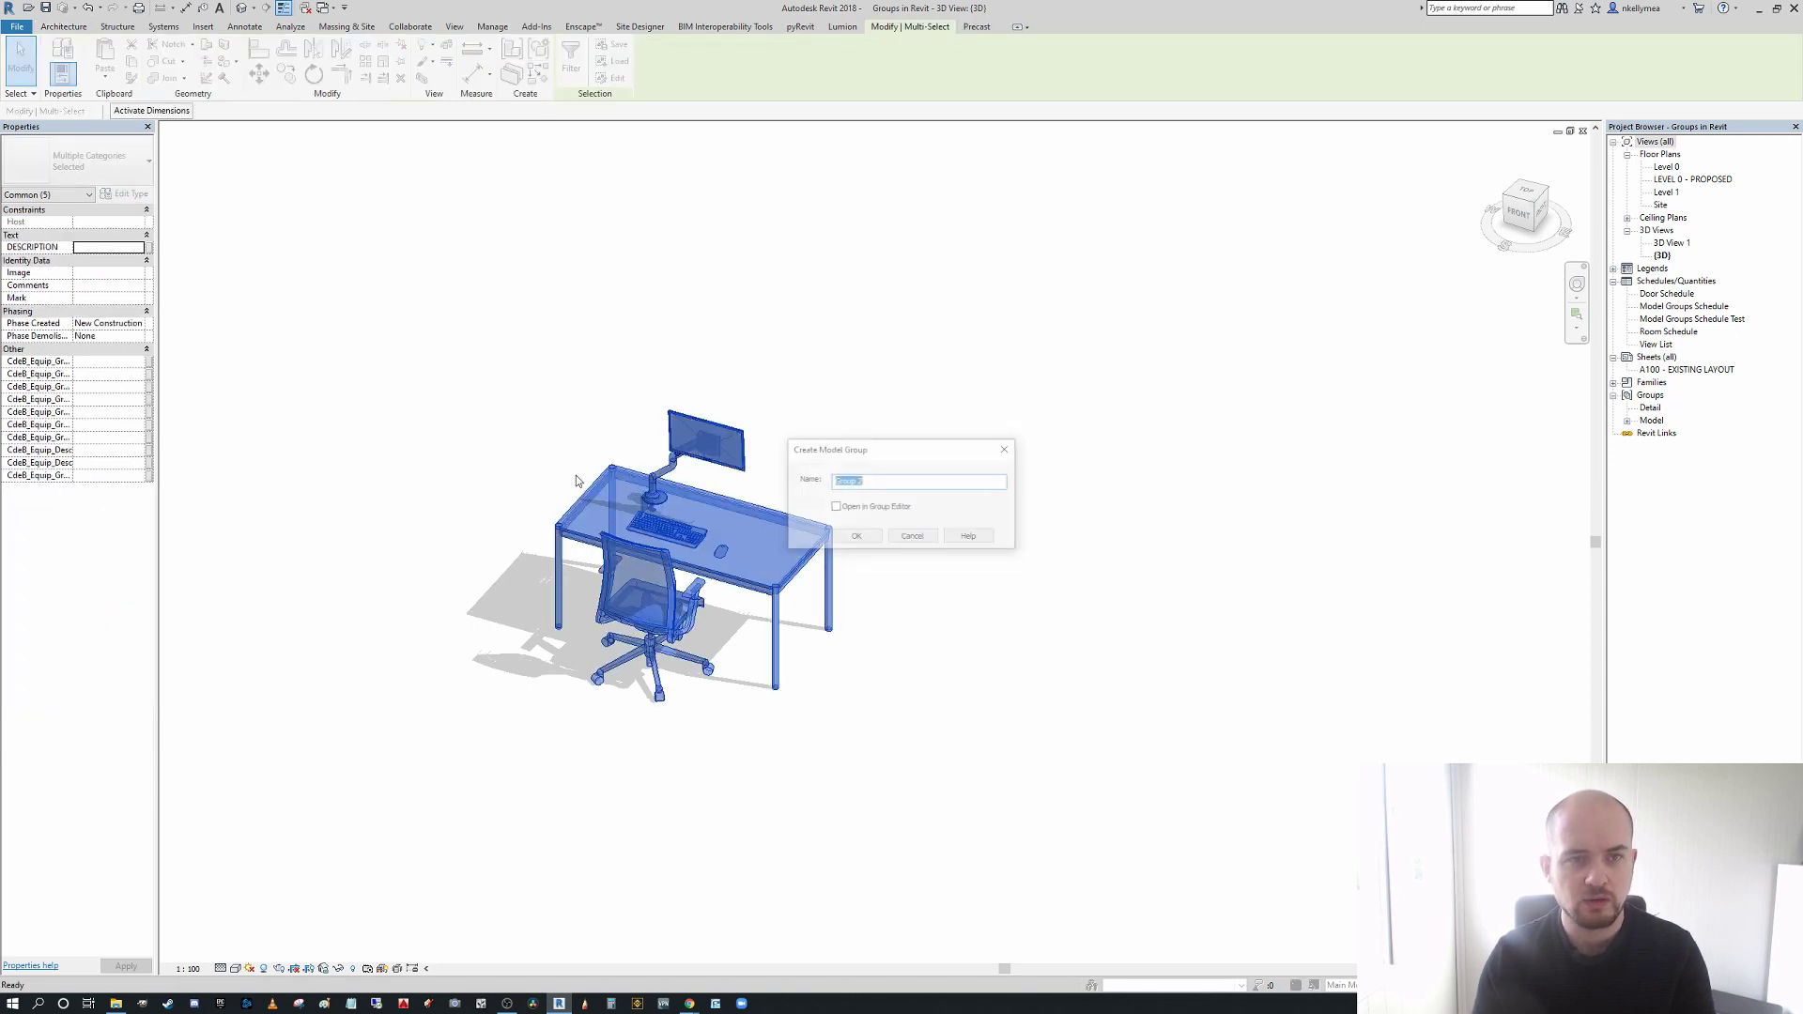
text(workst)
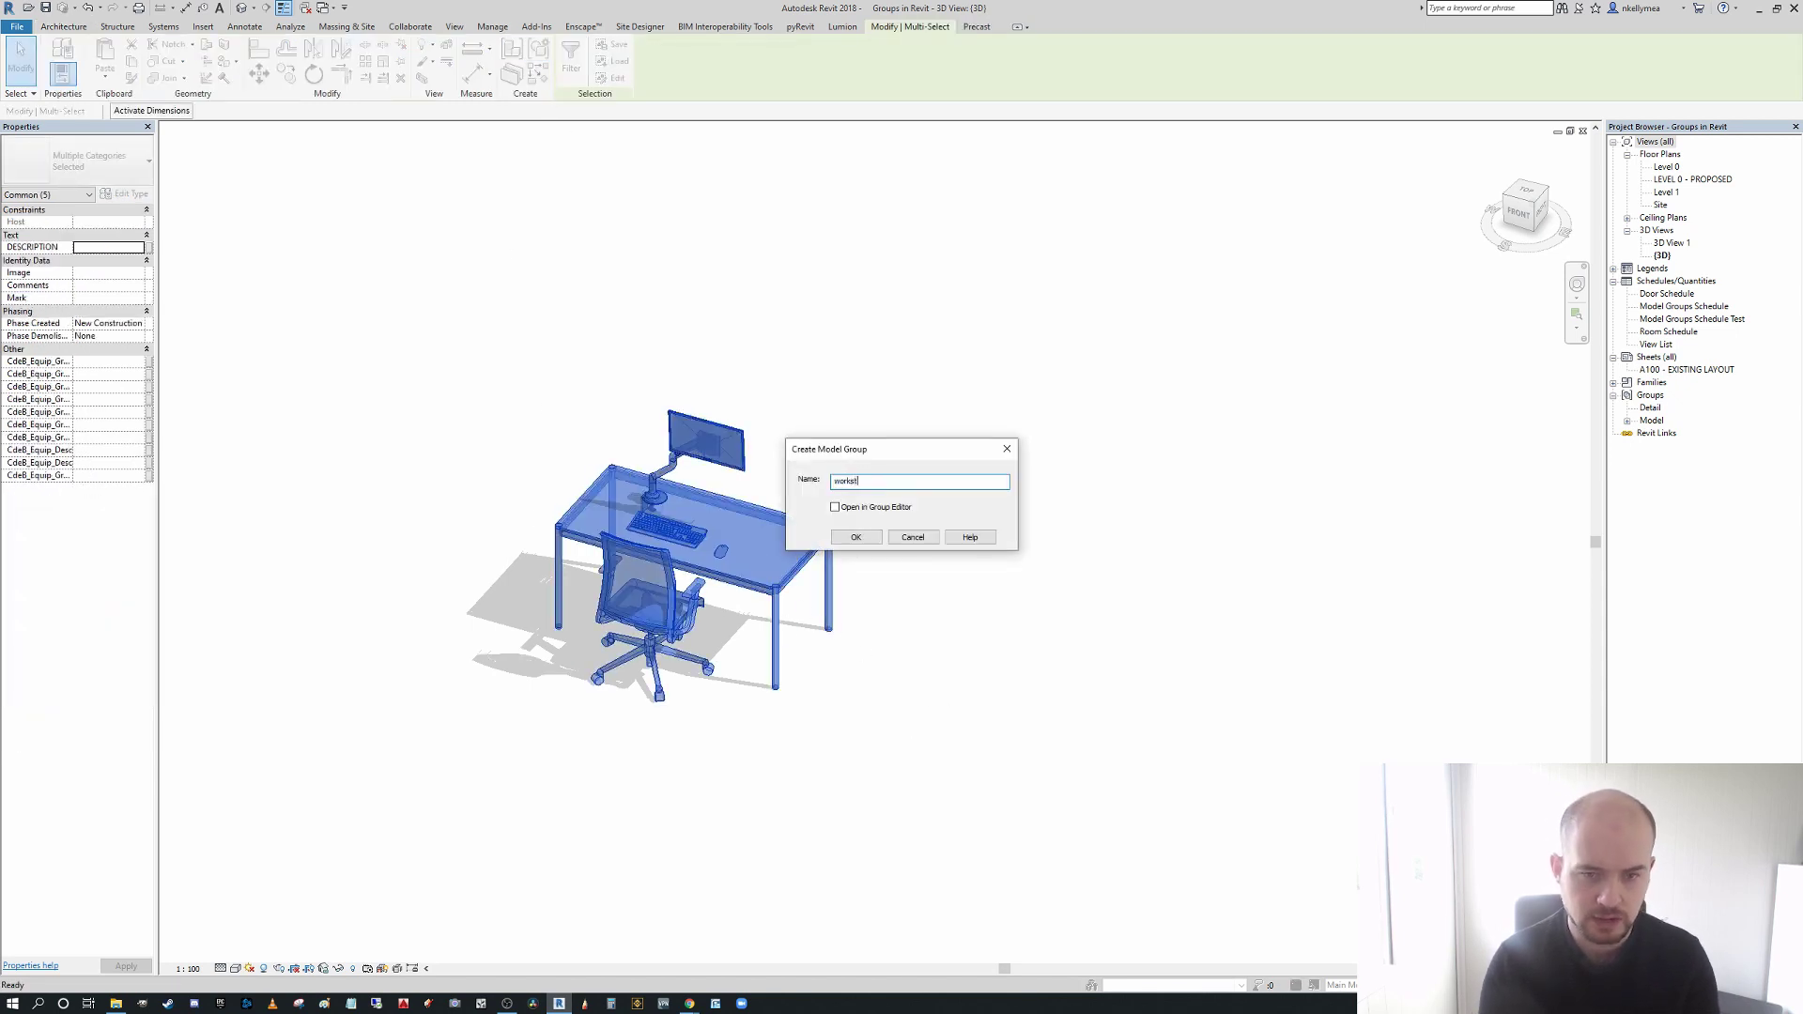
key(Return)
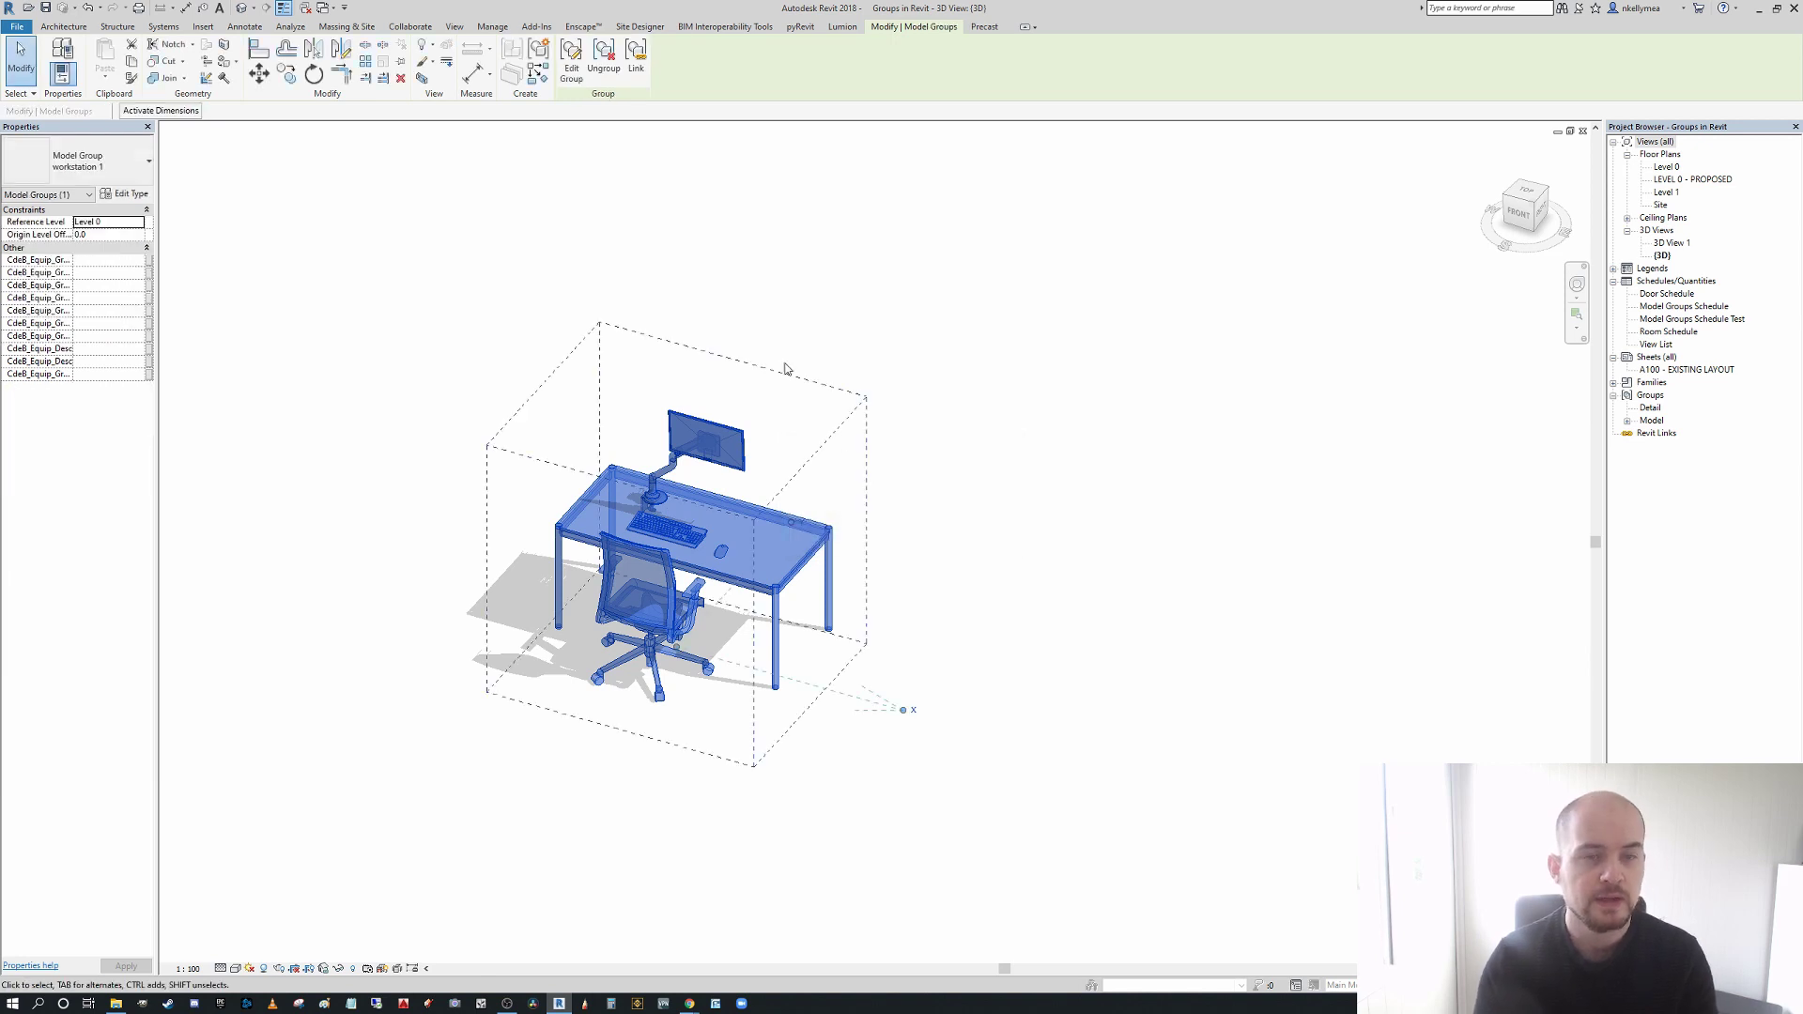
- Copy the workstation 1 group so that a second workstation stands beside the original
scroll(514, 263, down, 2)
key(Escape)
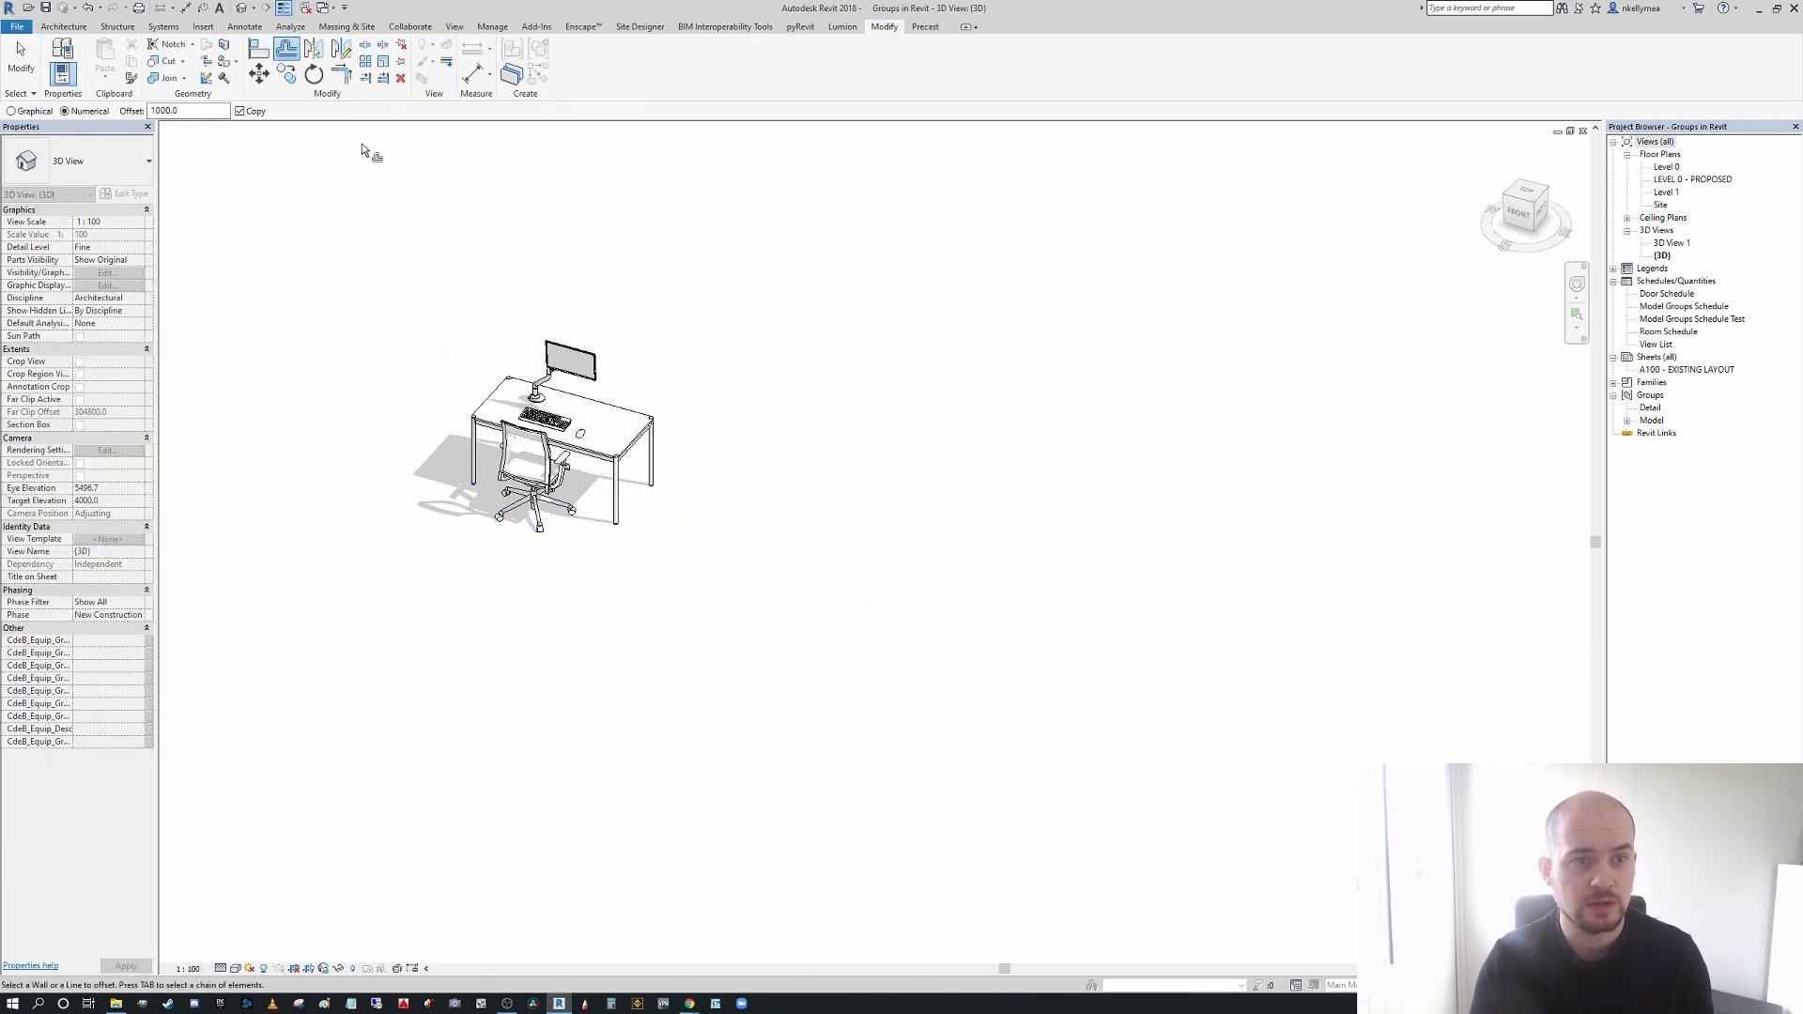
click(592, 460)
ctrl+drag(592, 460, 875, 507)
key(Escape)
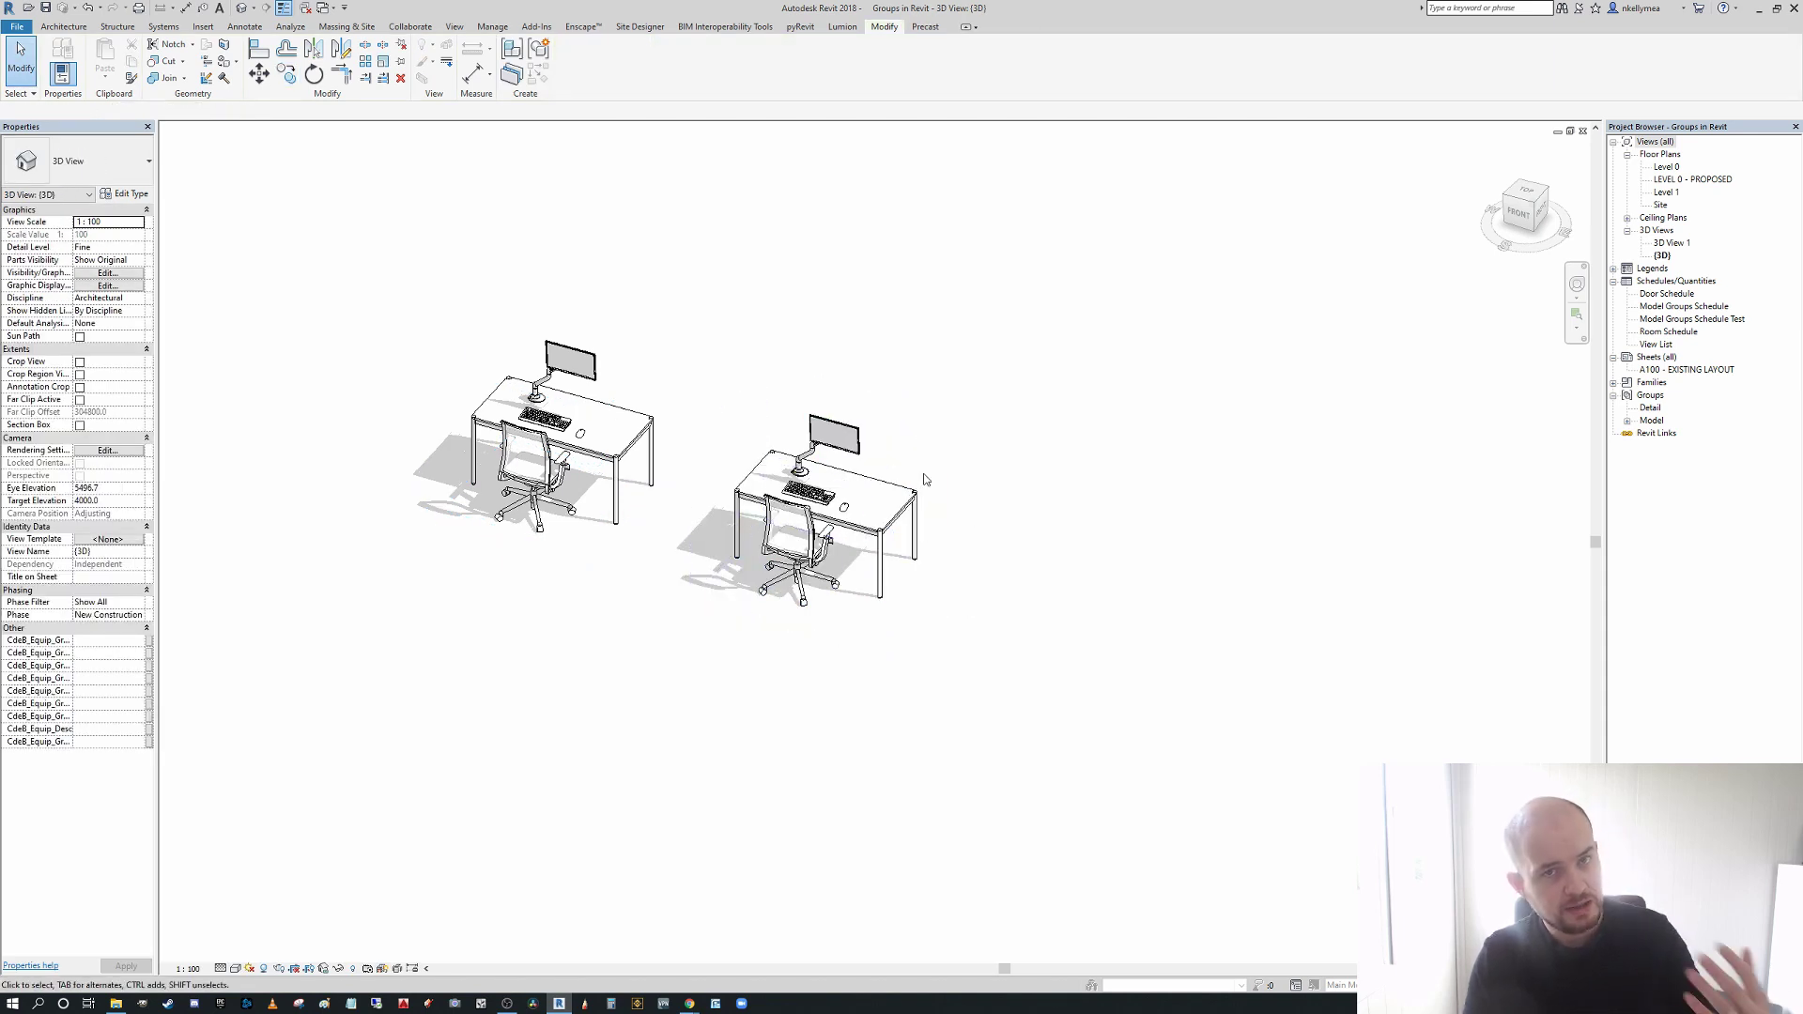
- Check both workstation groups and how they are listed in the Model Groups Schedule Test schedule
drag(977, 667, 568, 434)
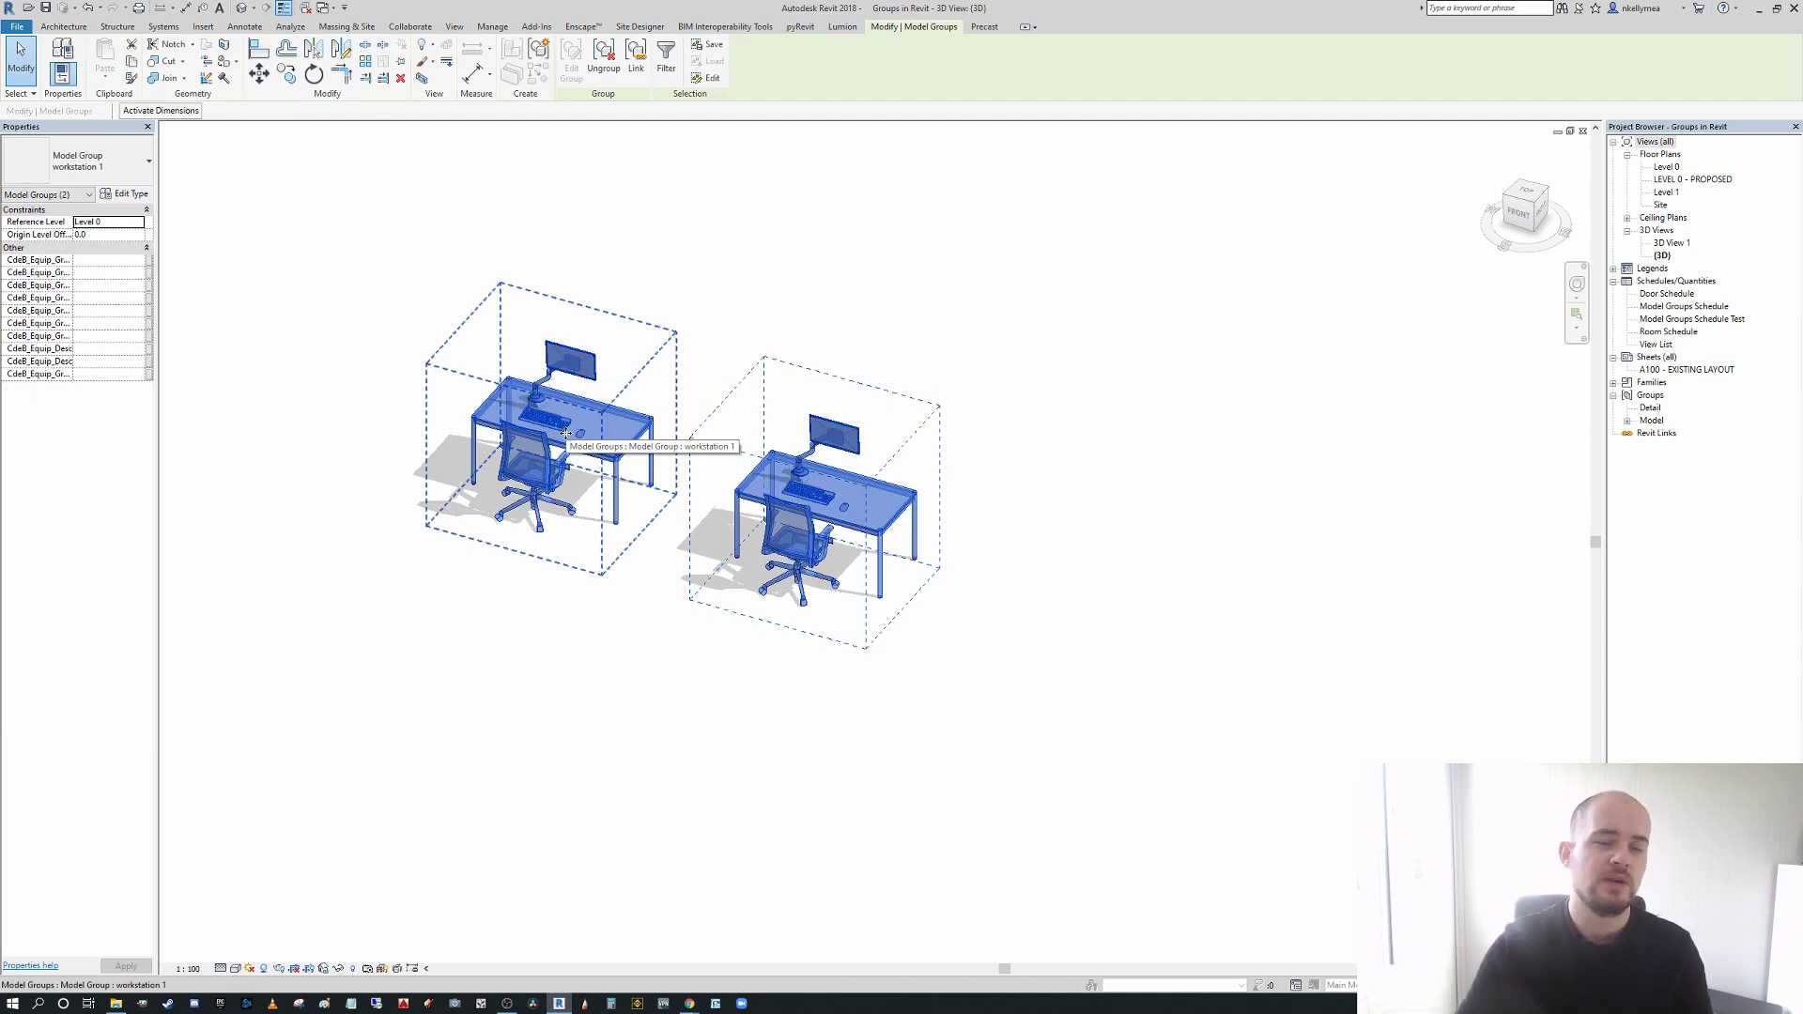
click(900, 338)
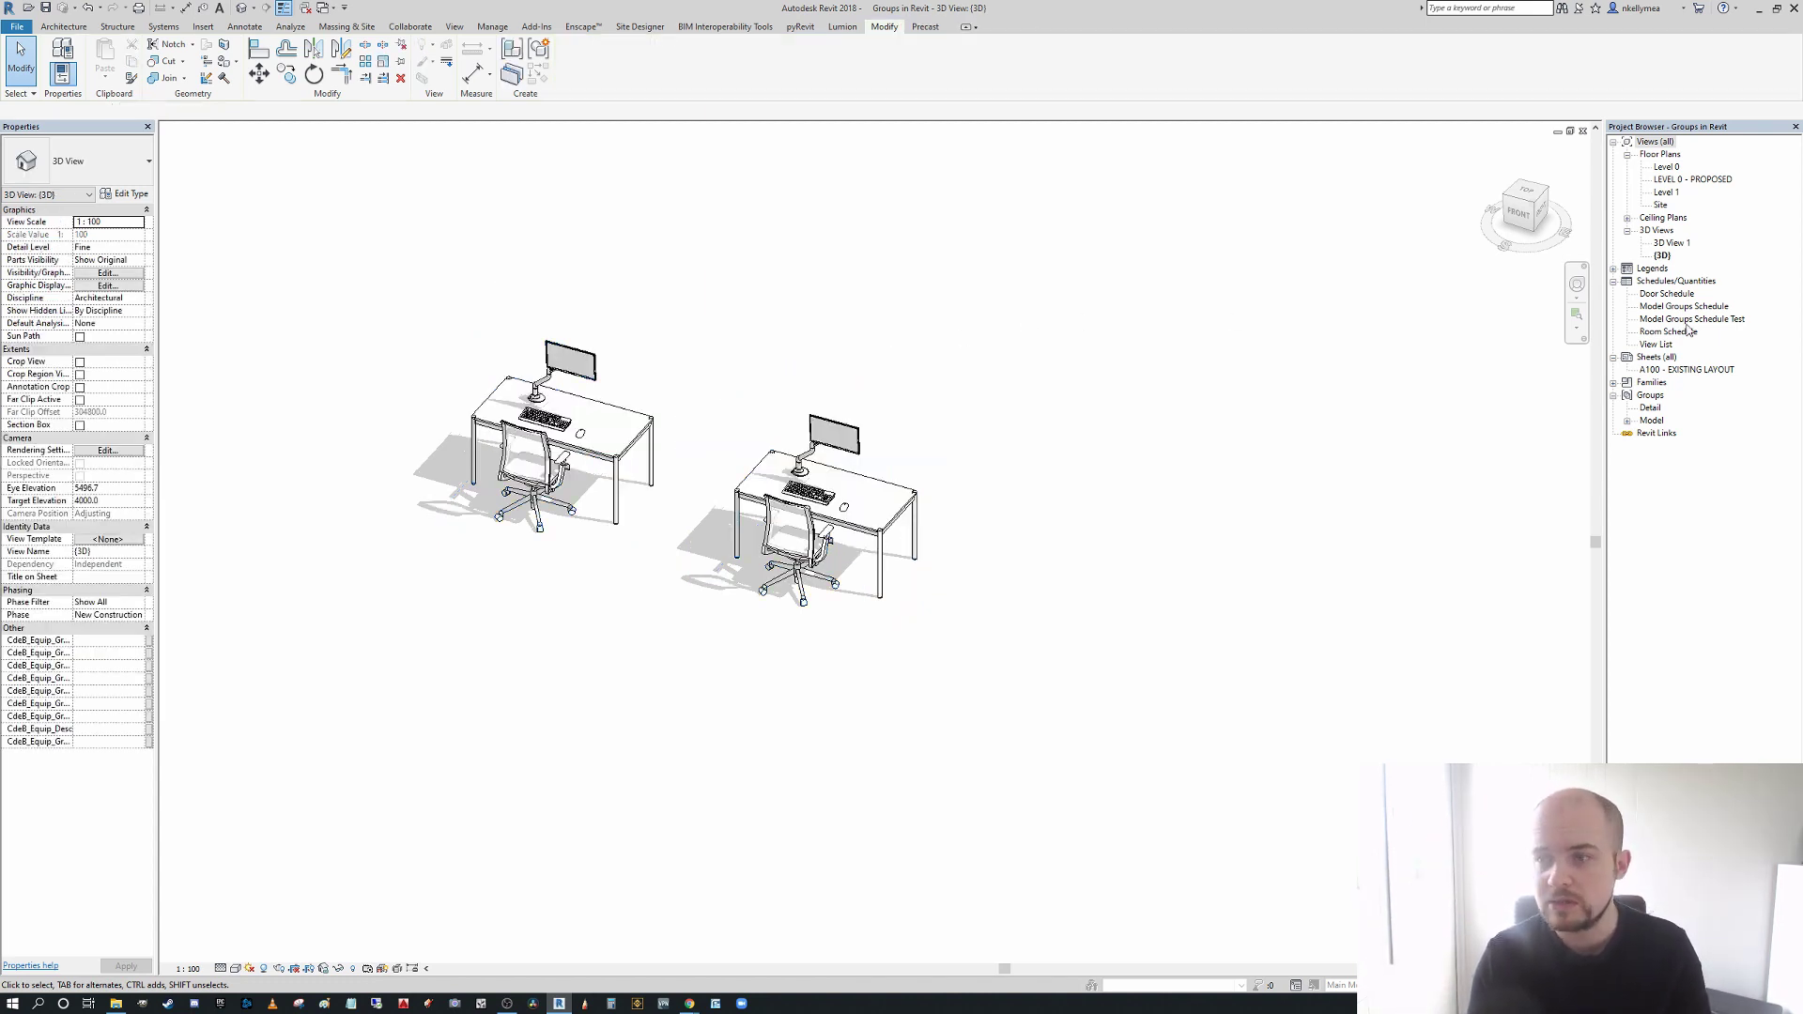
double_click(1684, 320)
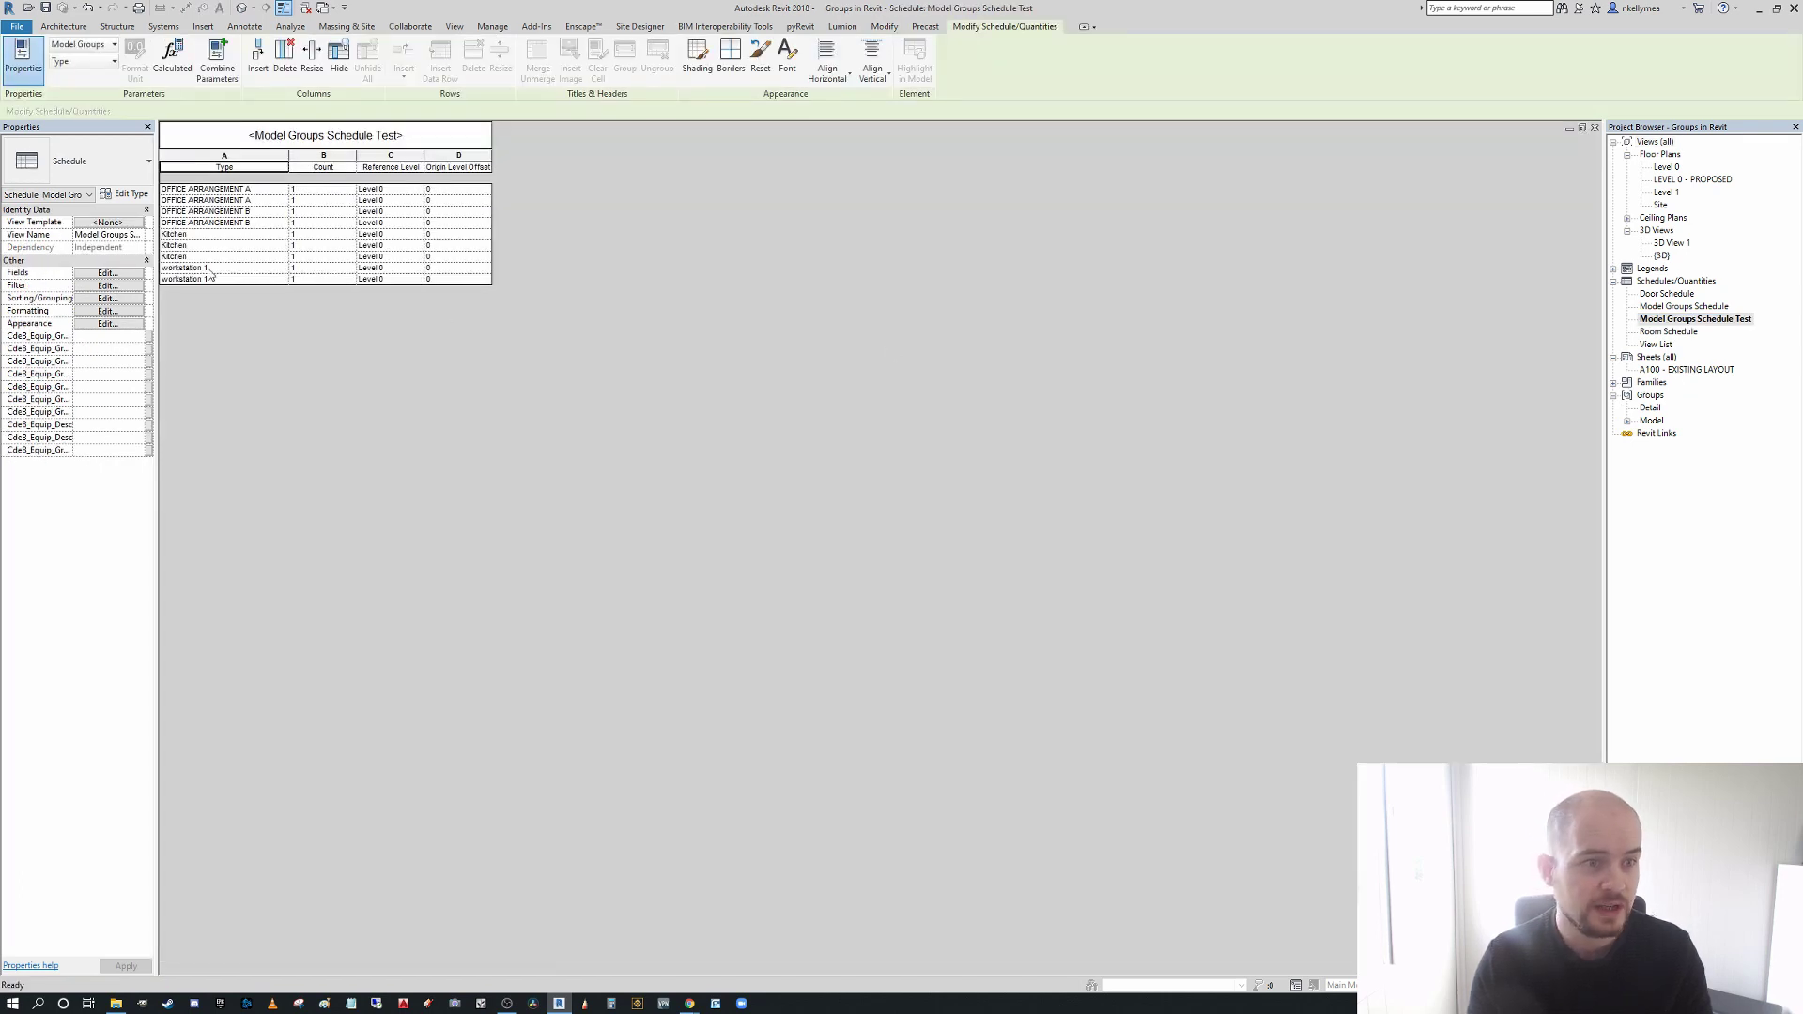
click(1595, 129)
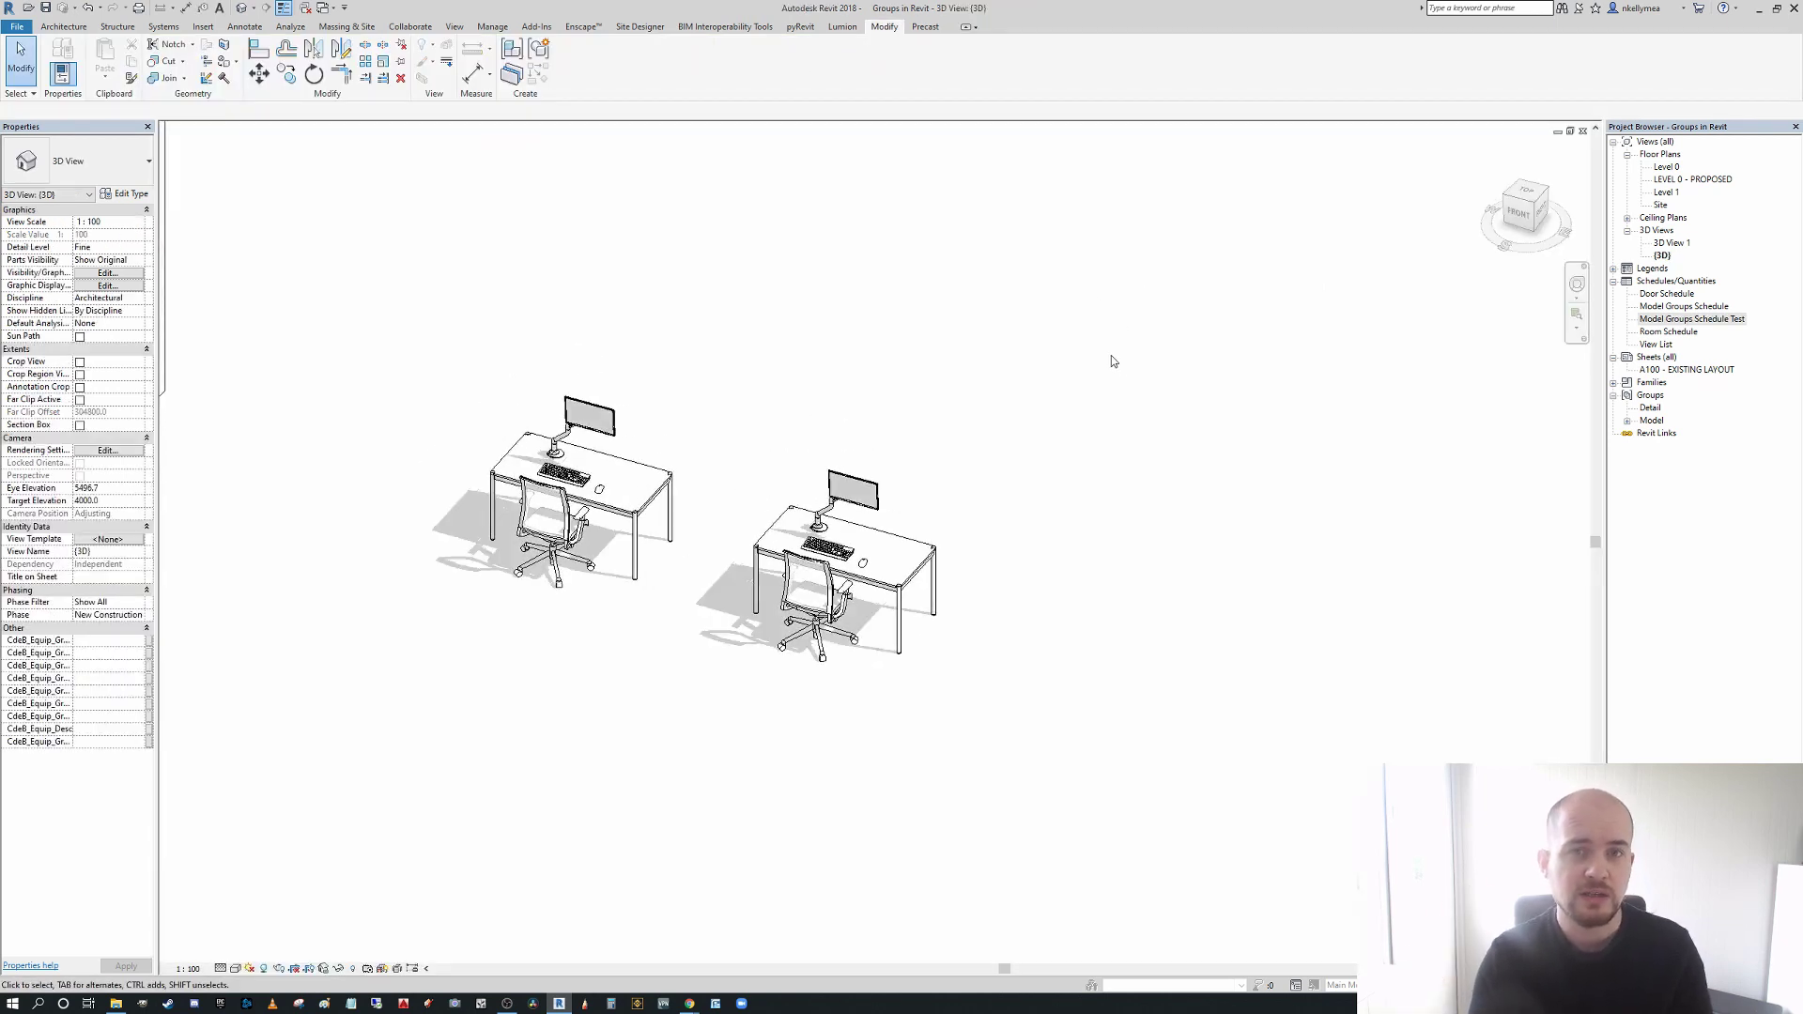
- Place a Nested Workstation component on Level 0 beside the two workstation groups
middle_drag(1094, 353, 1087, 355)
scroll(858, 601, up, 2)
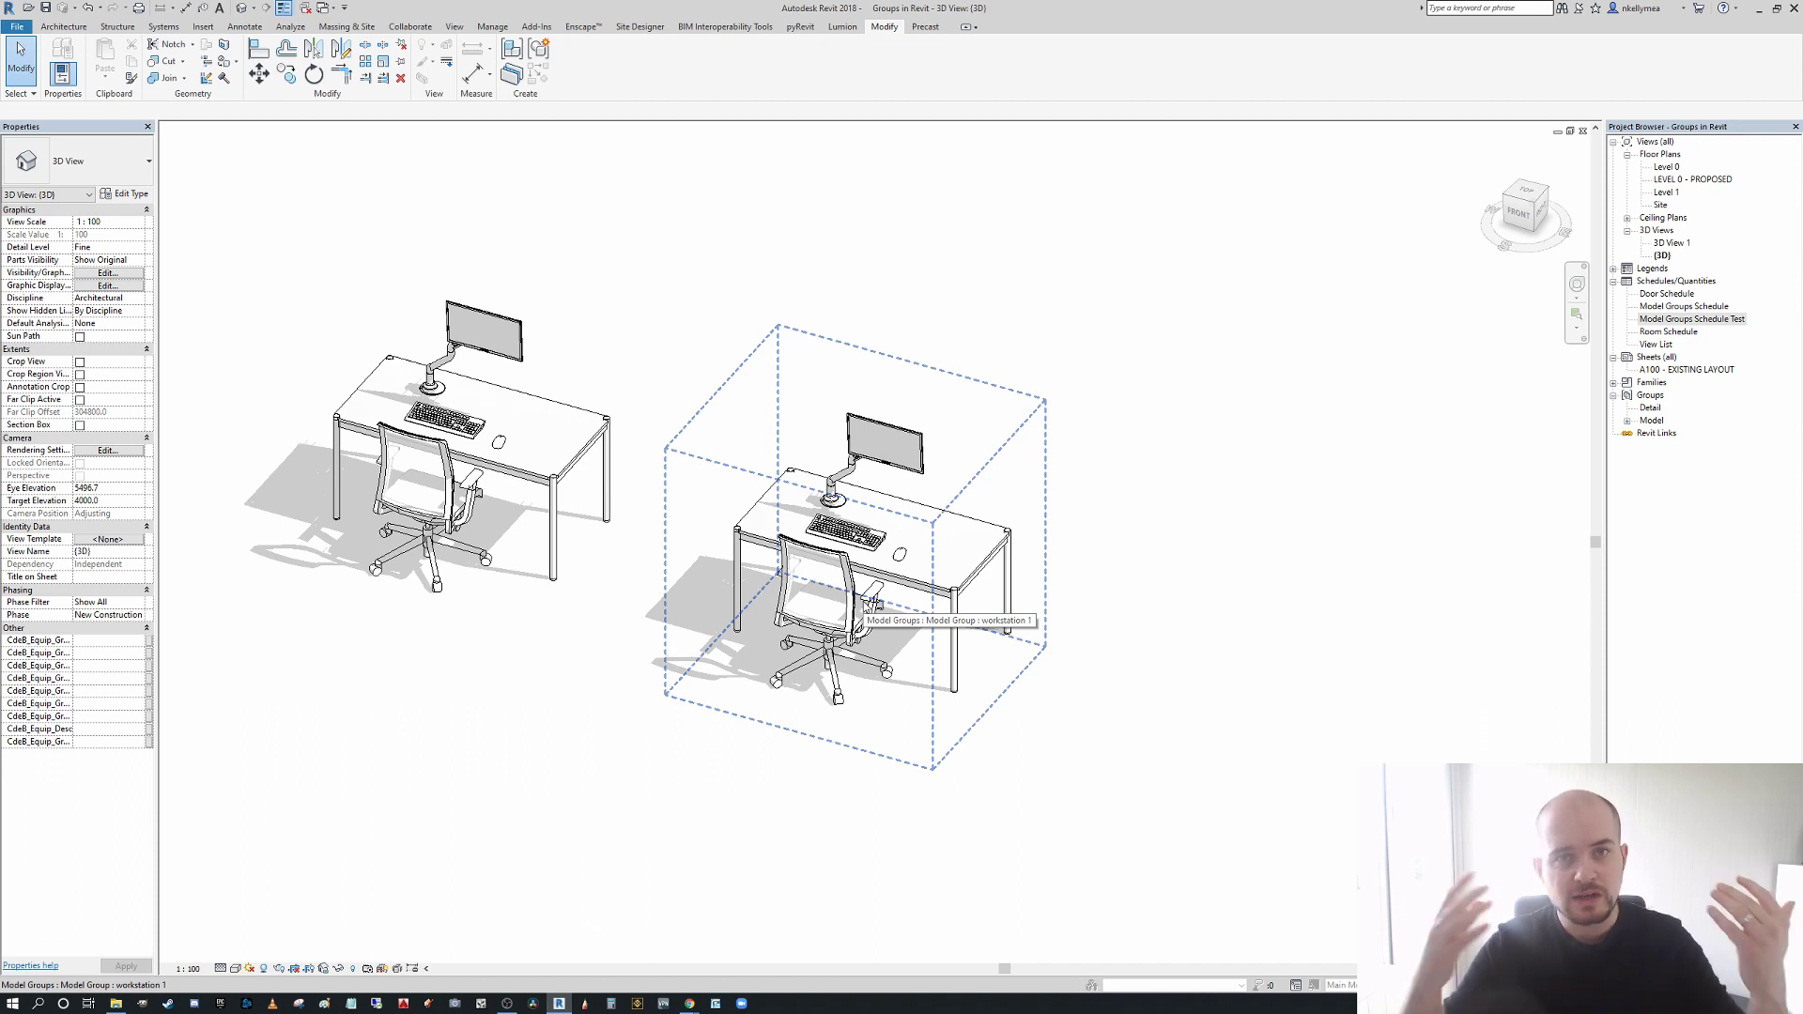
scroll(868, 606, down, 2)
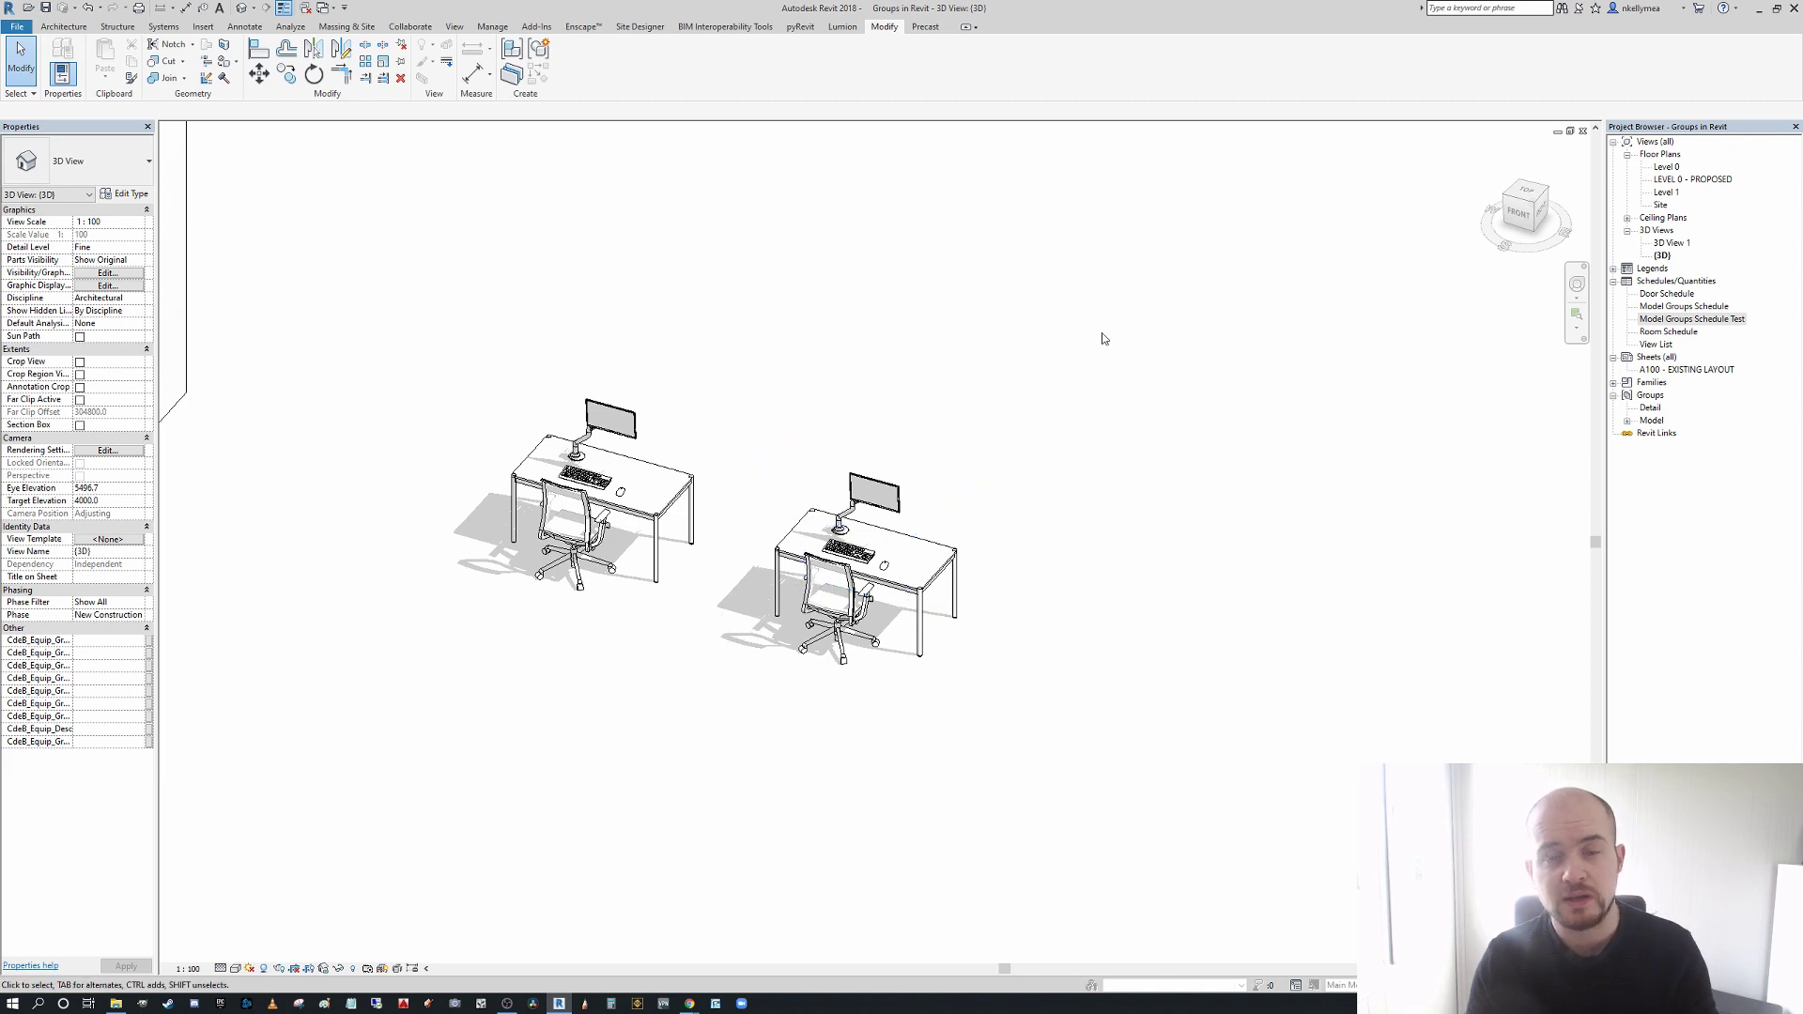
middle_drag(1101, 332, 925, 312)
scroll(886, 329, down, 1)
middle_drag(886, 329, 835, 324)
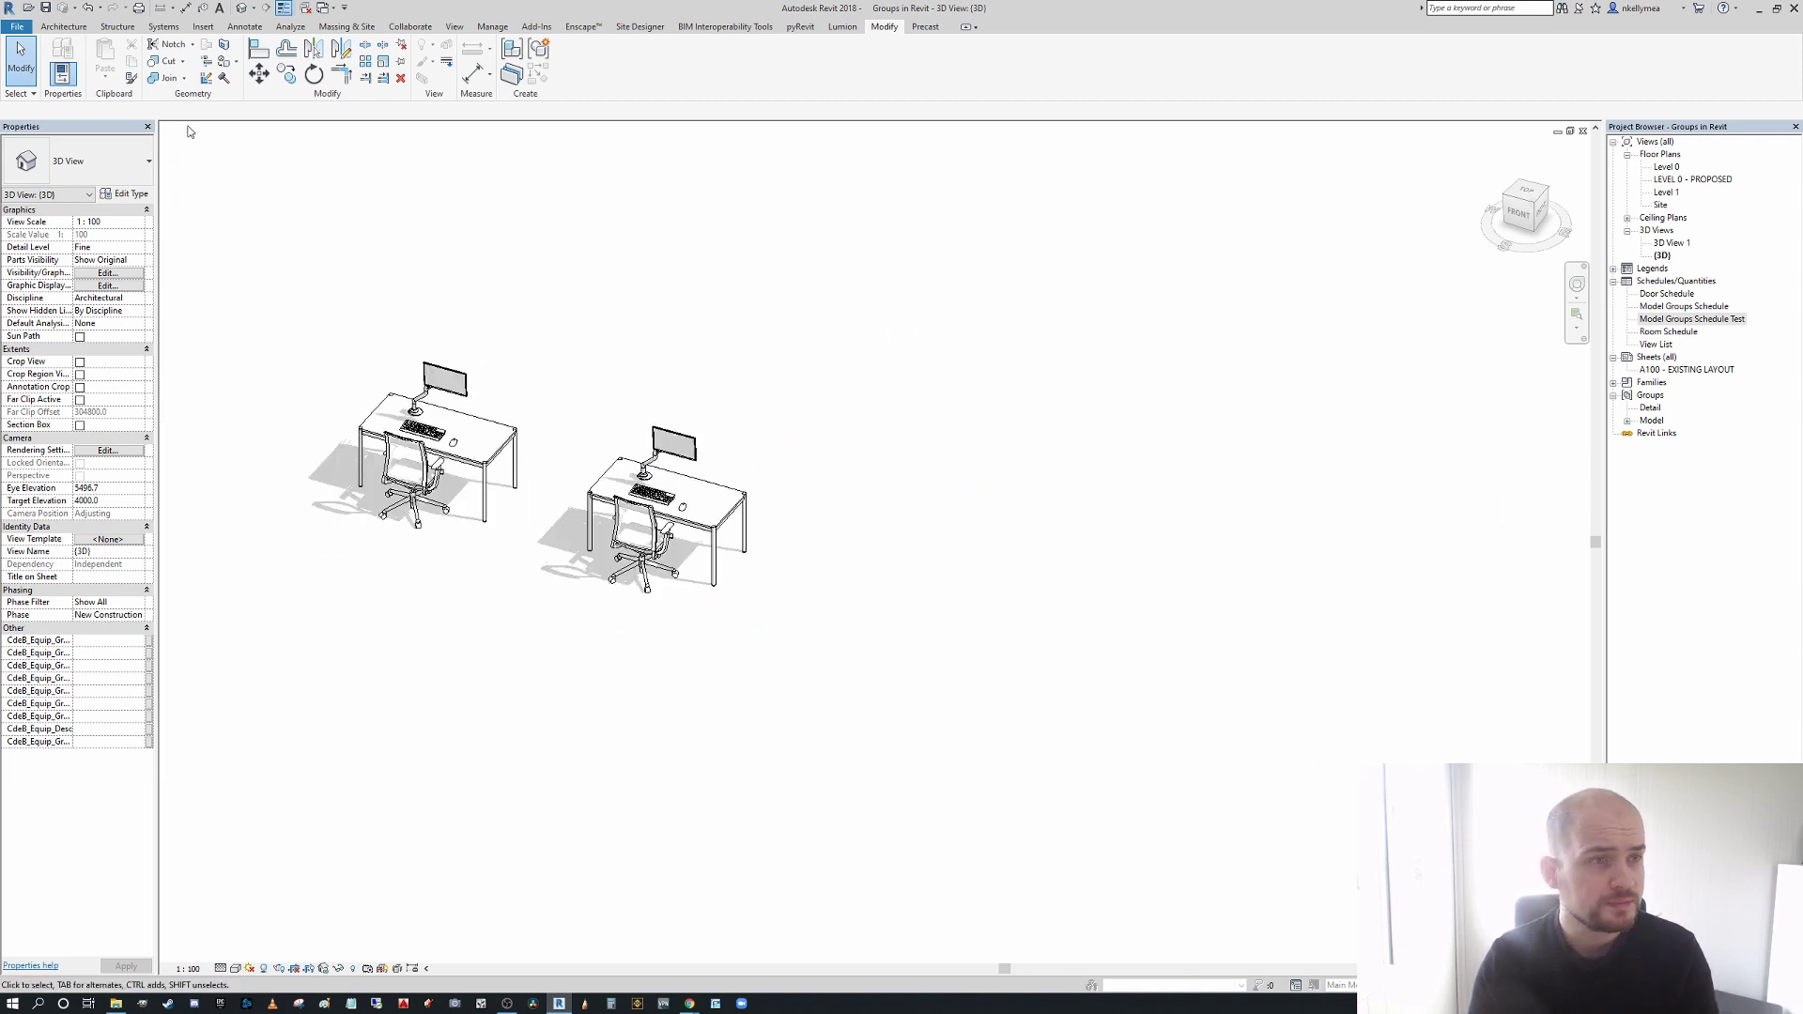
click(76, 28)
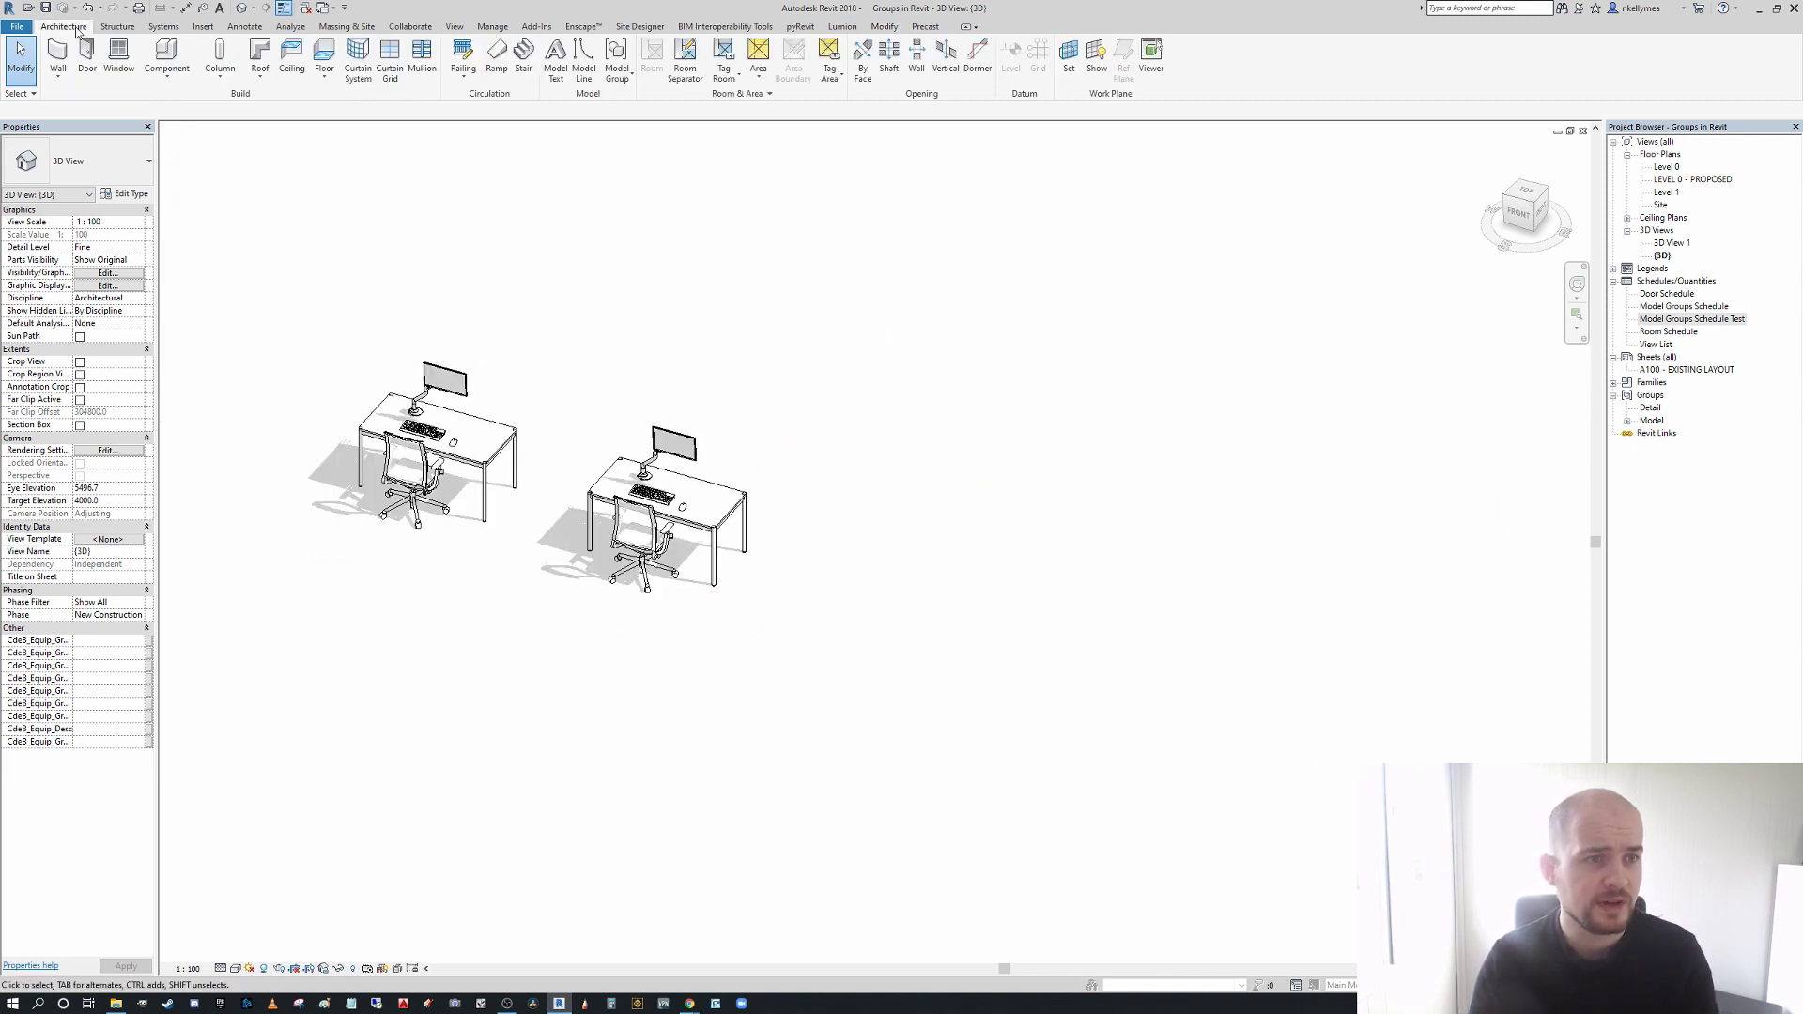
click(163, 57)
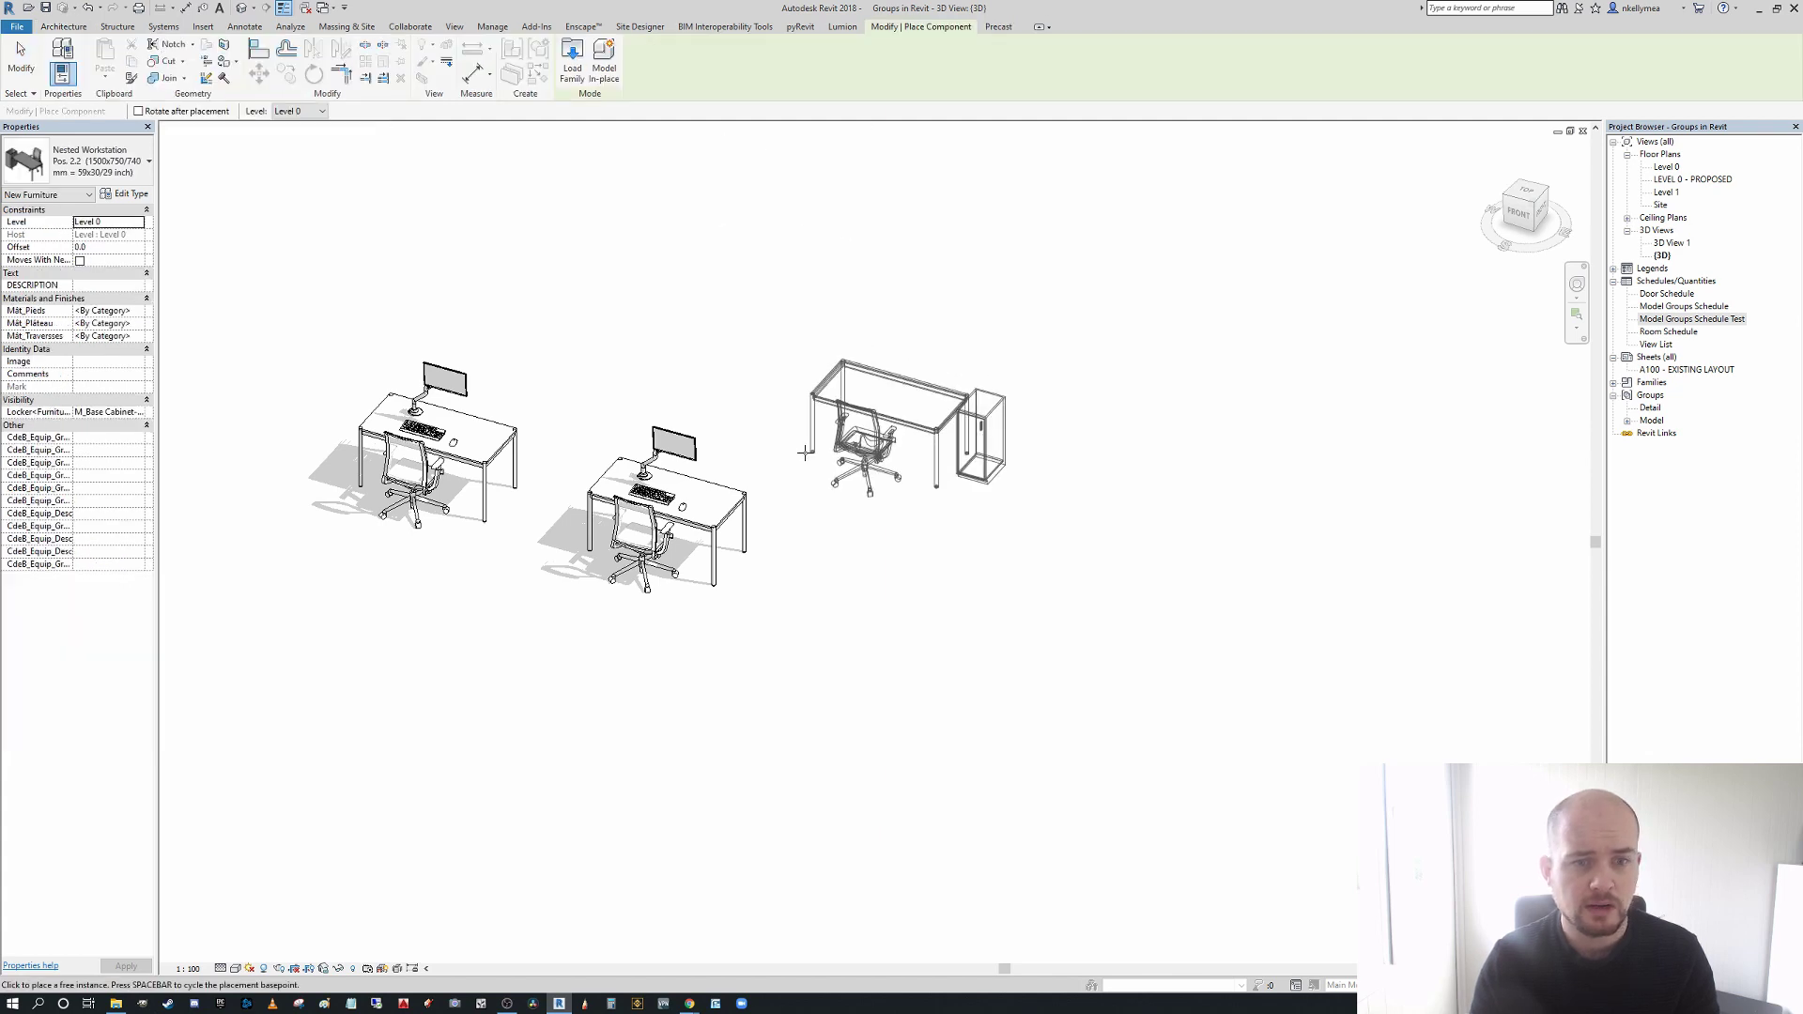
scroll(763, 601, up, 2)
click(763, 604)
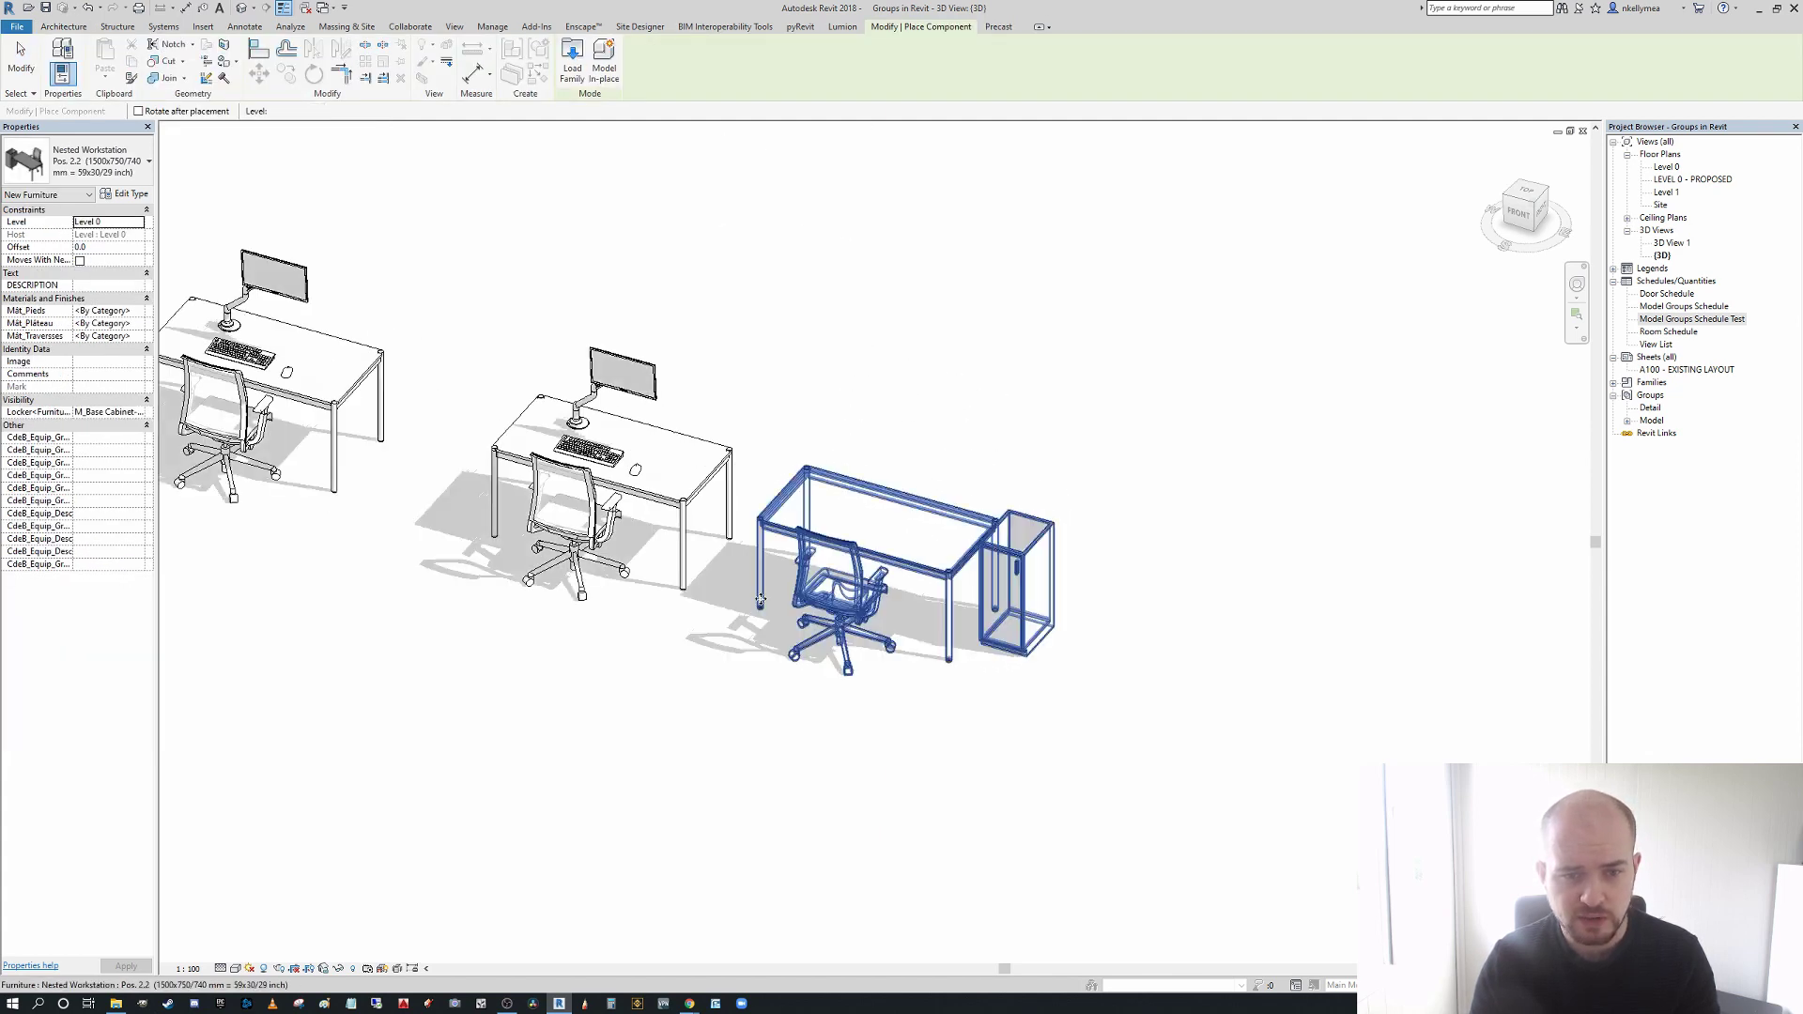
key(Escape)
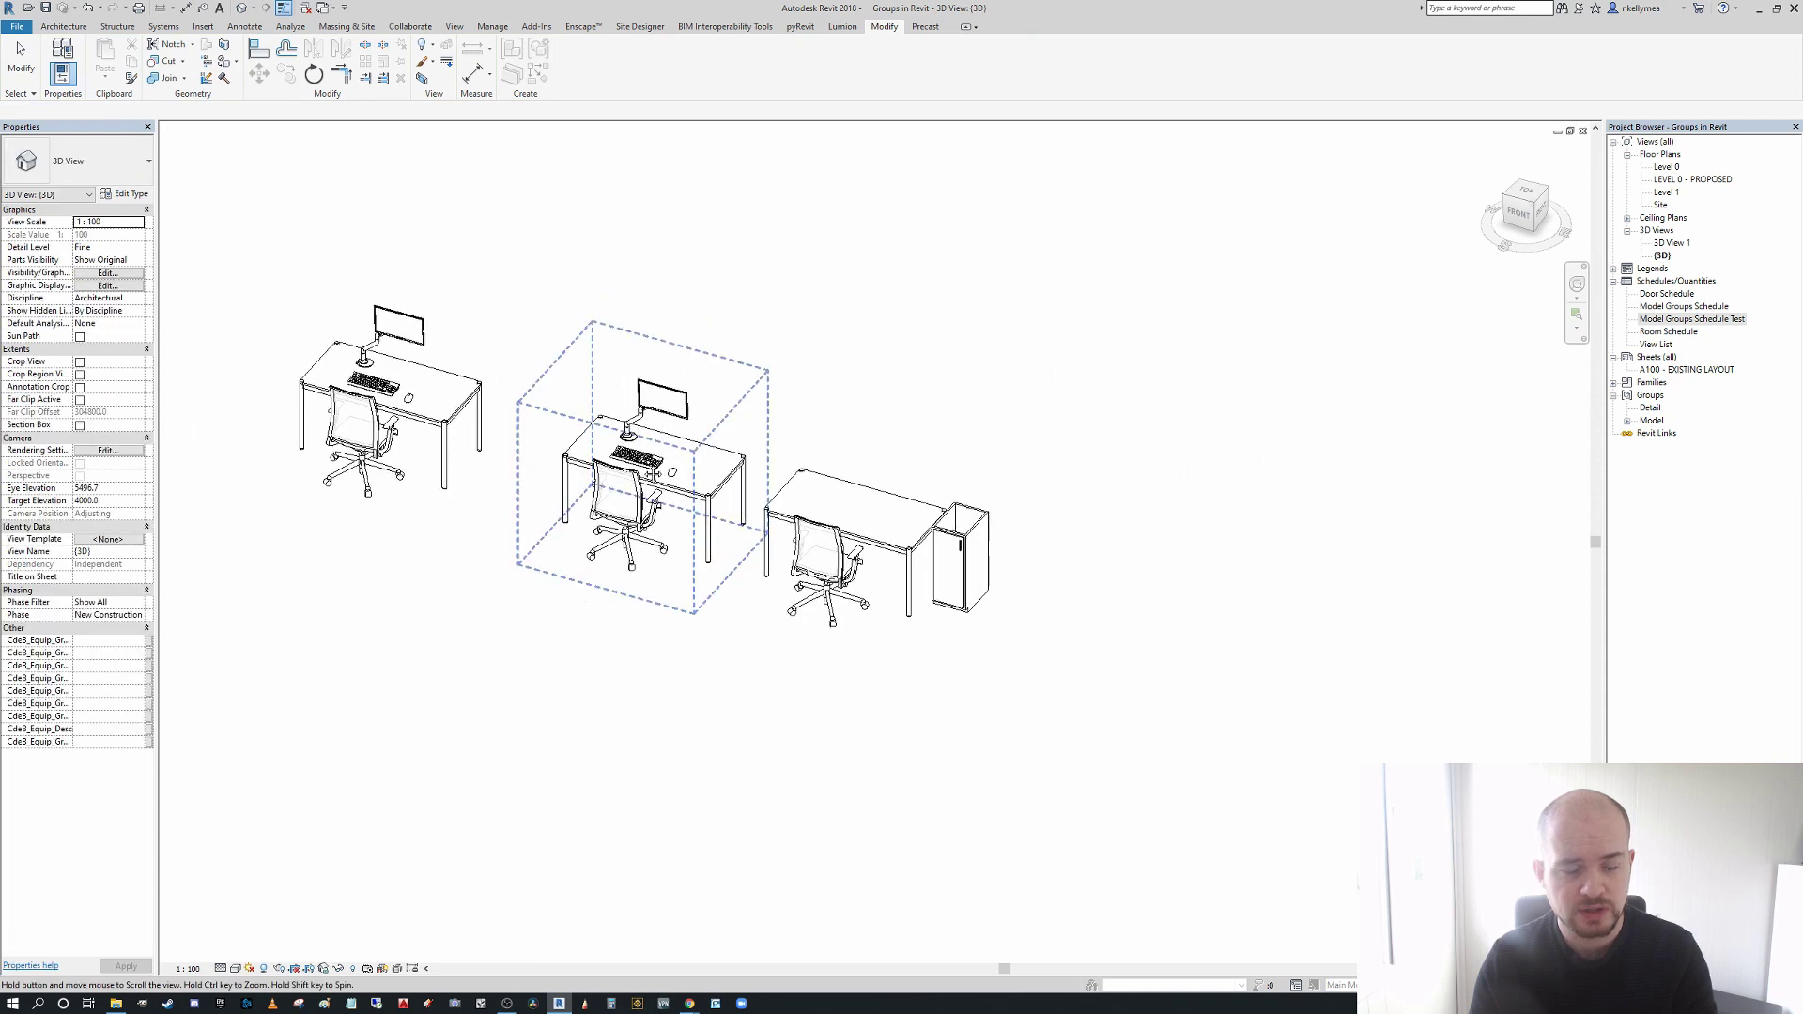
- Move the nested workstation farther away from the neighbouring workstation group to leave a clear gap
scroll(842, 498, up, 3)
click(894, 495)
drag(894, 495, 946, 498)
scroll(1005, 577, down, 3)
click(945, 435)
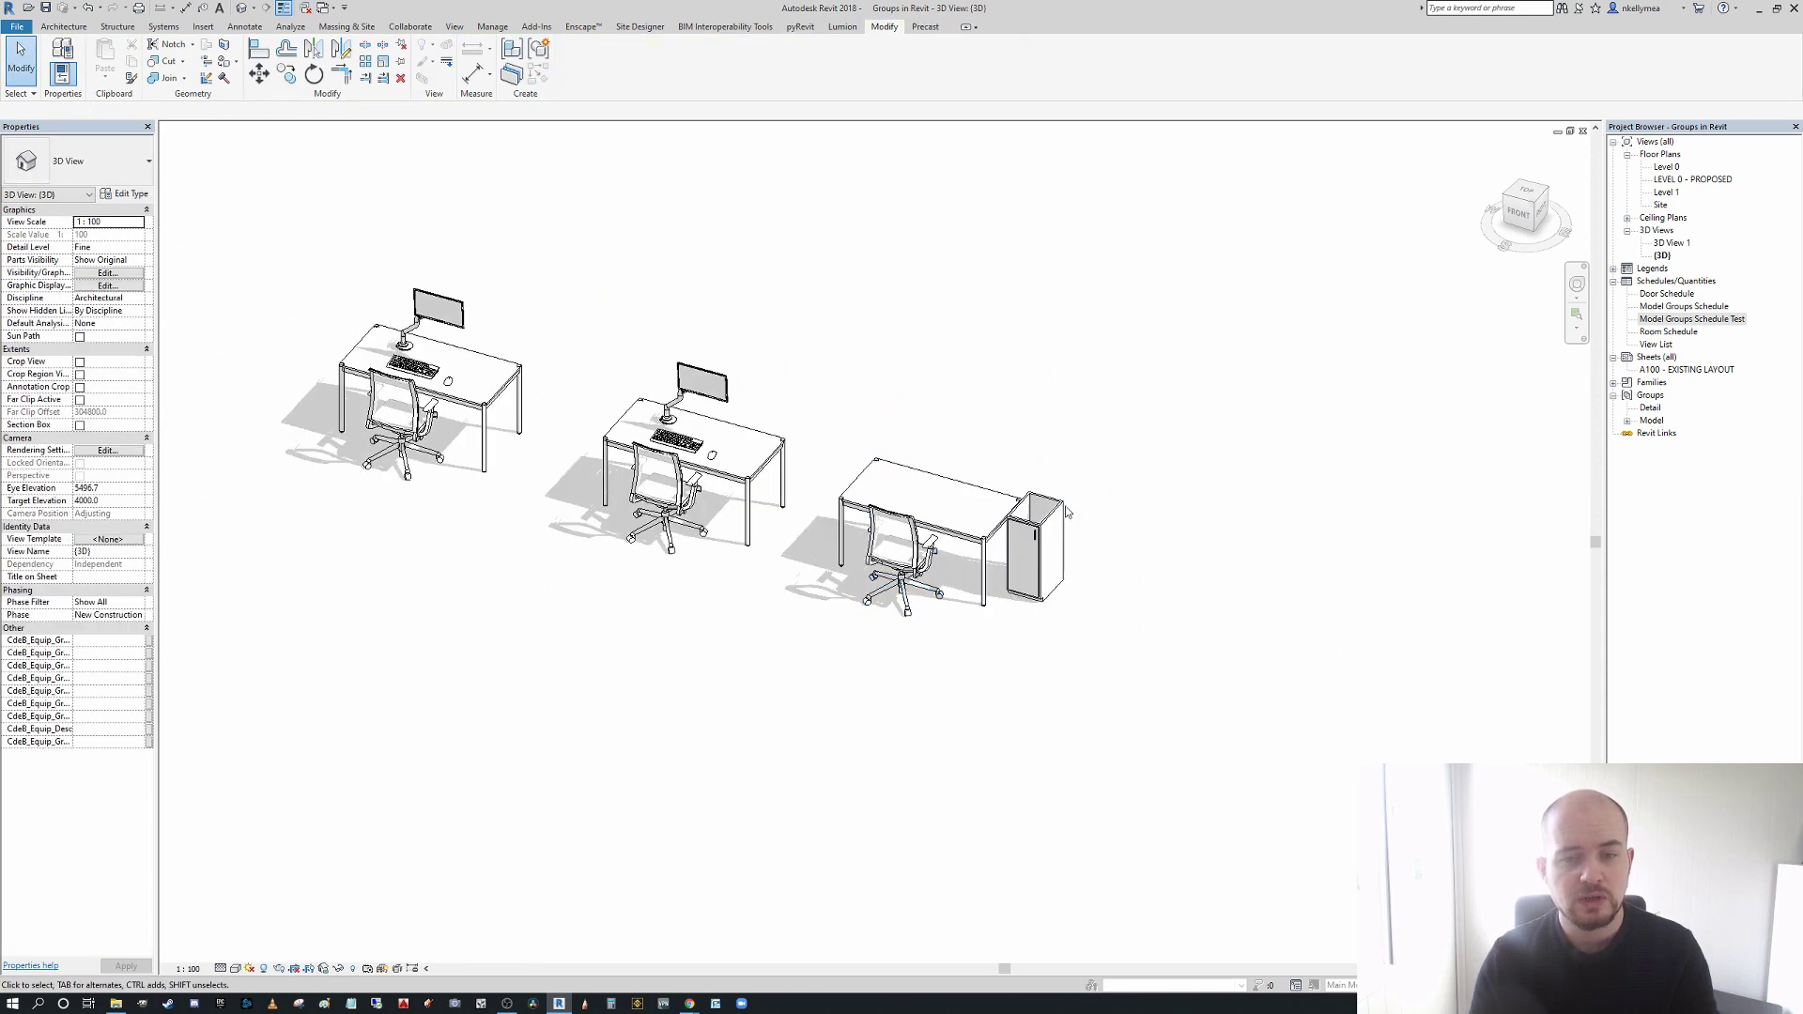
- Try locker type M_Base Cabinet-Single Door : 450X380mm on the nested workstation and settle on M_Base Cabinet-Single Door : 450X380mm 2
scroll(996, 568, up, 2)
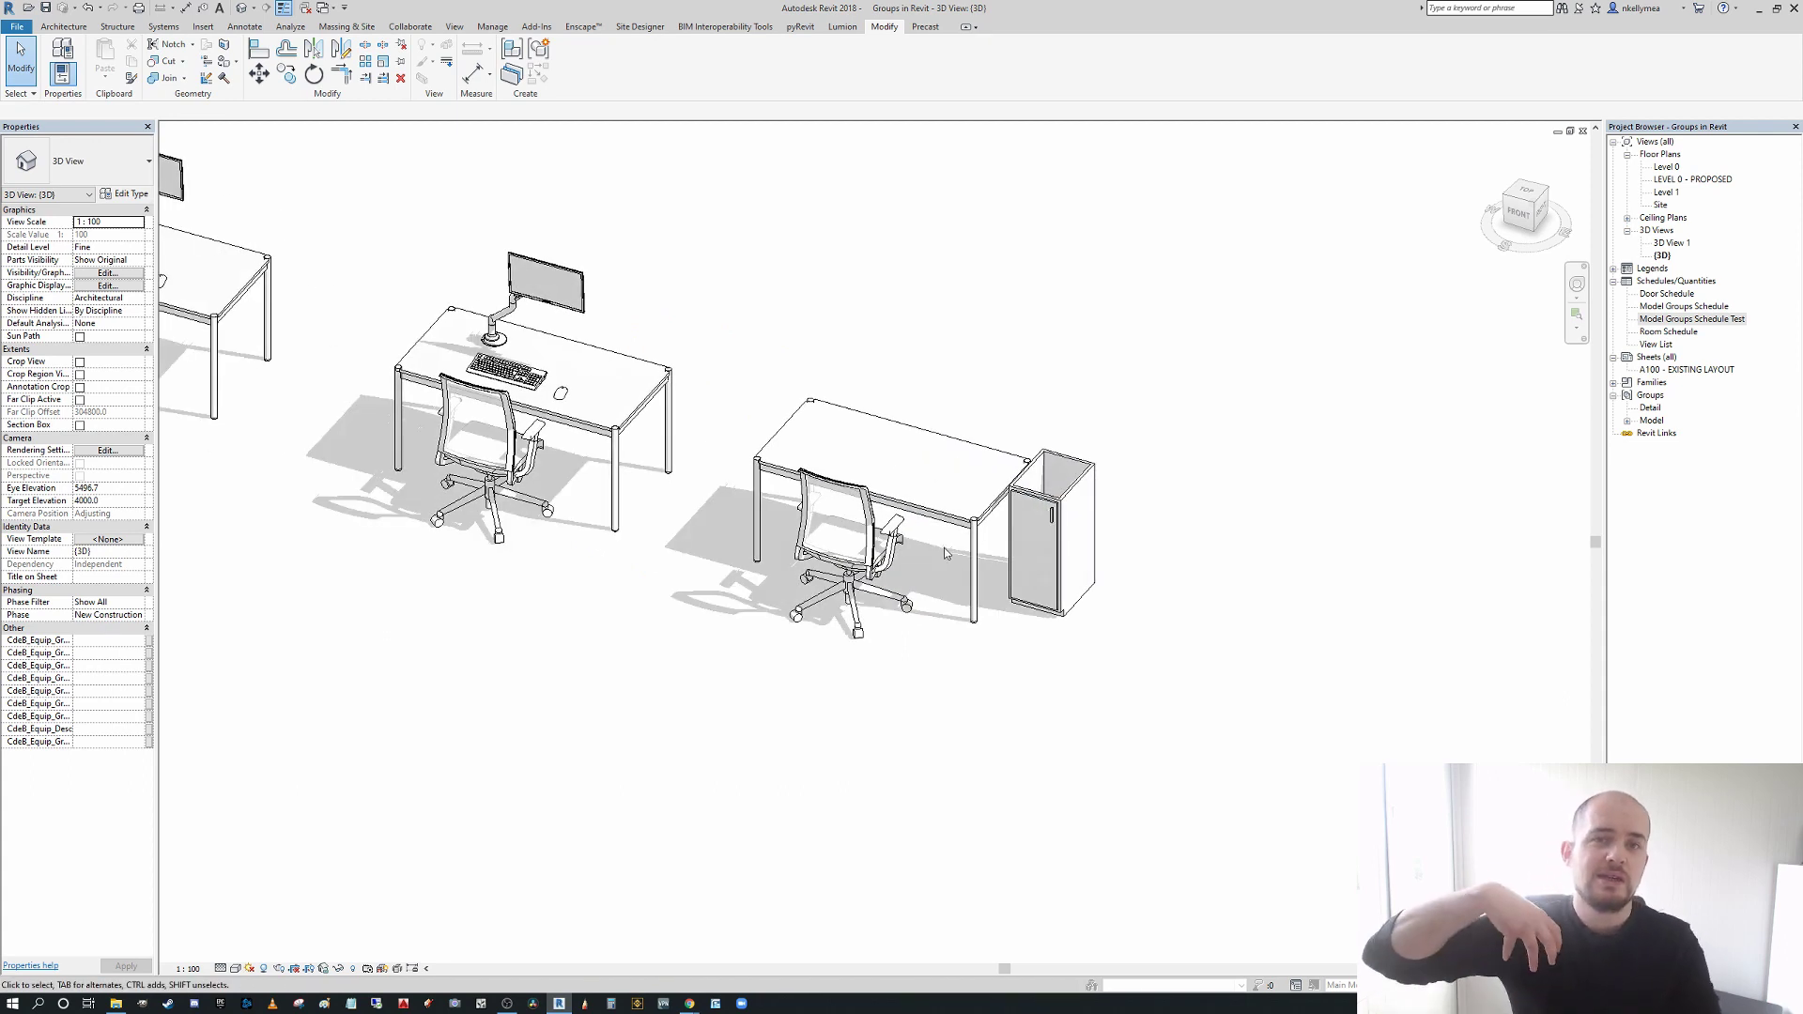
middle_drag(832, 490, 802, 456)
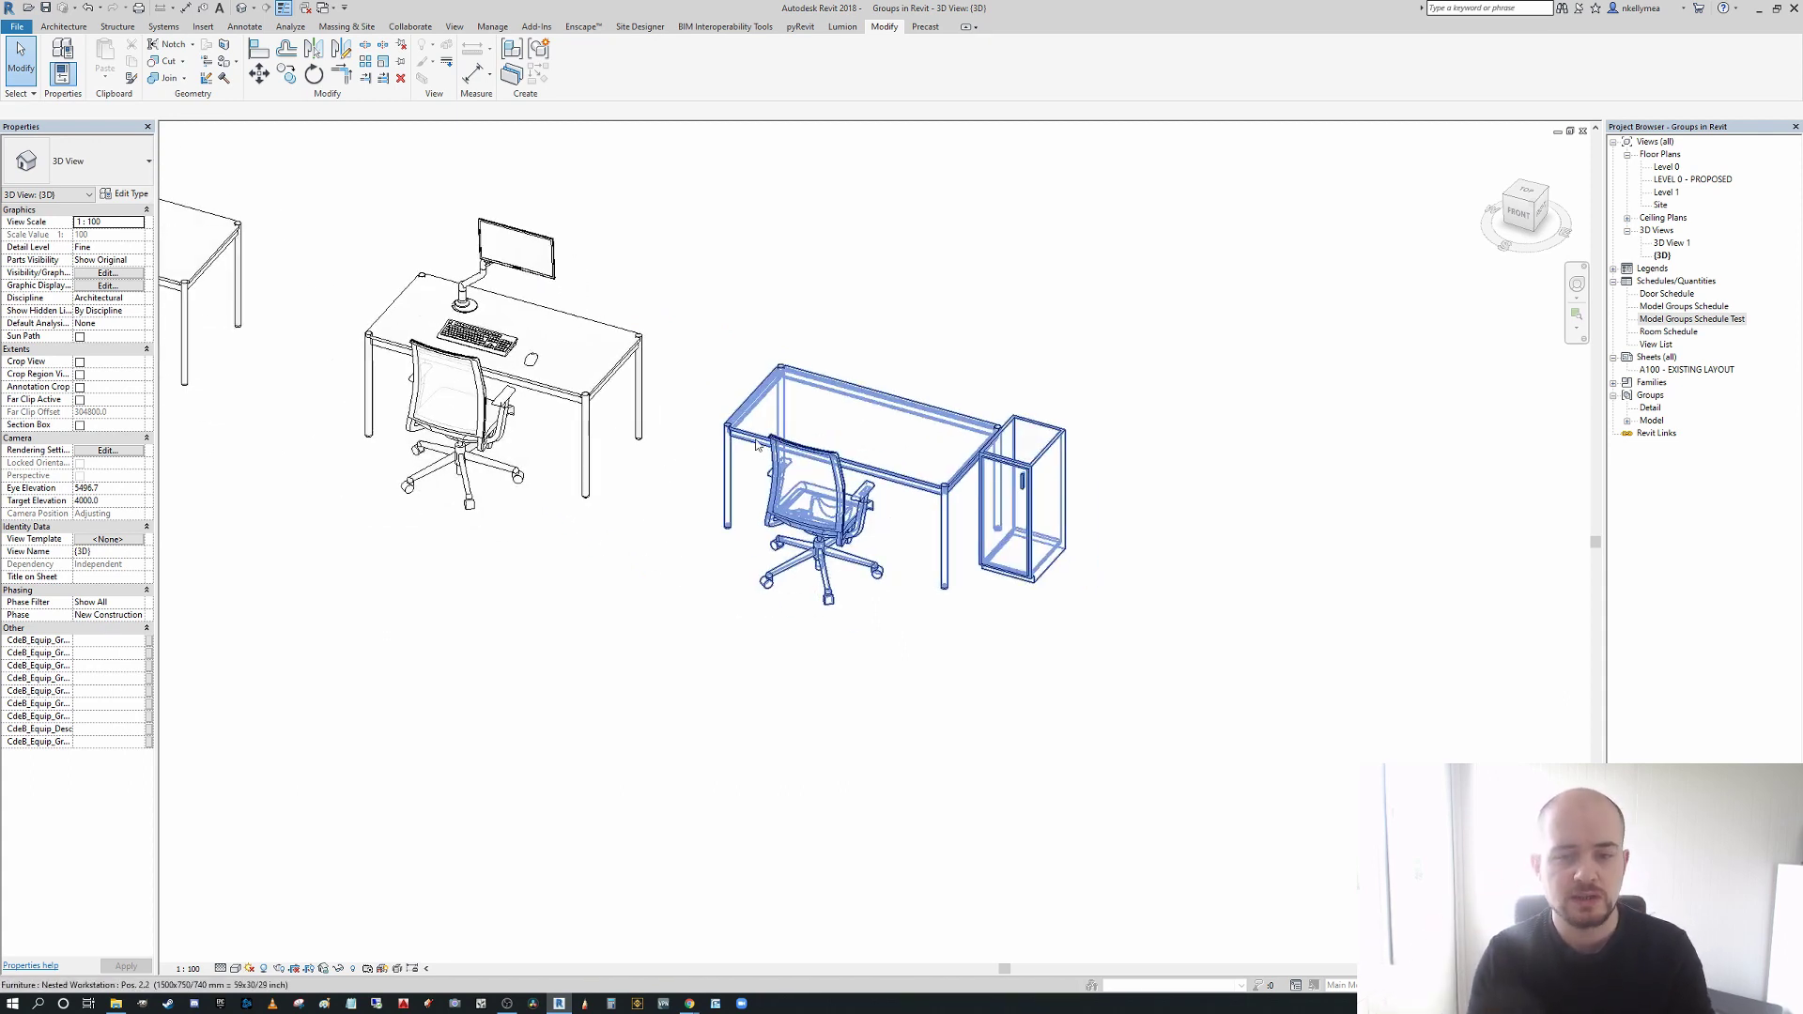
click(815, 460)
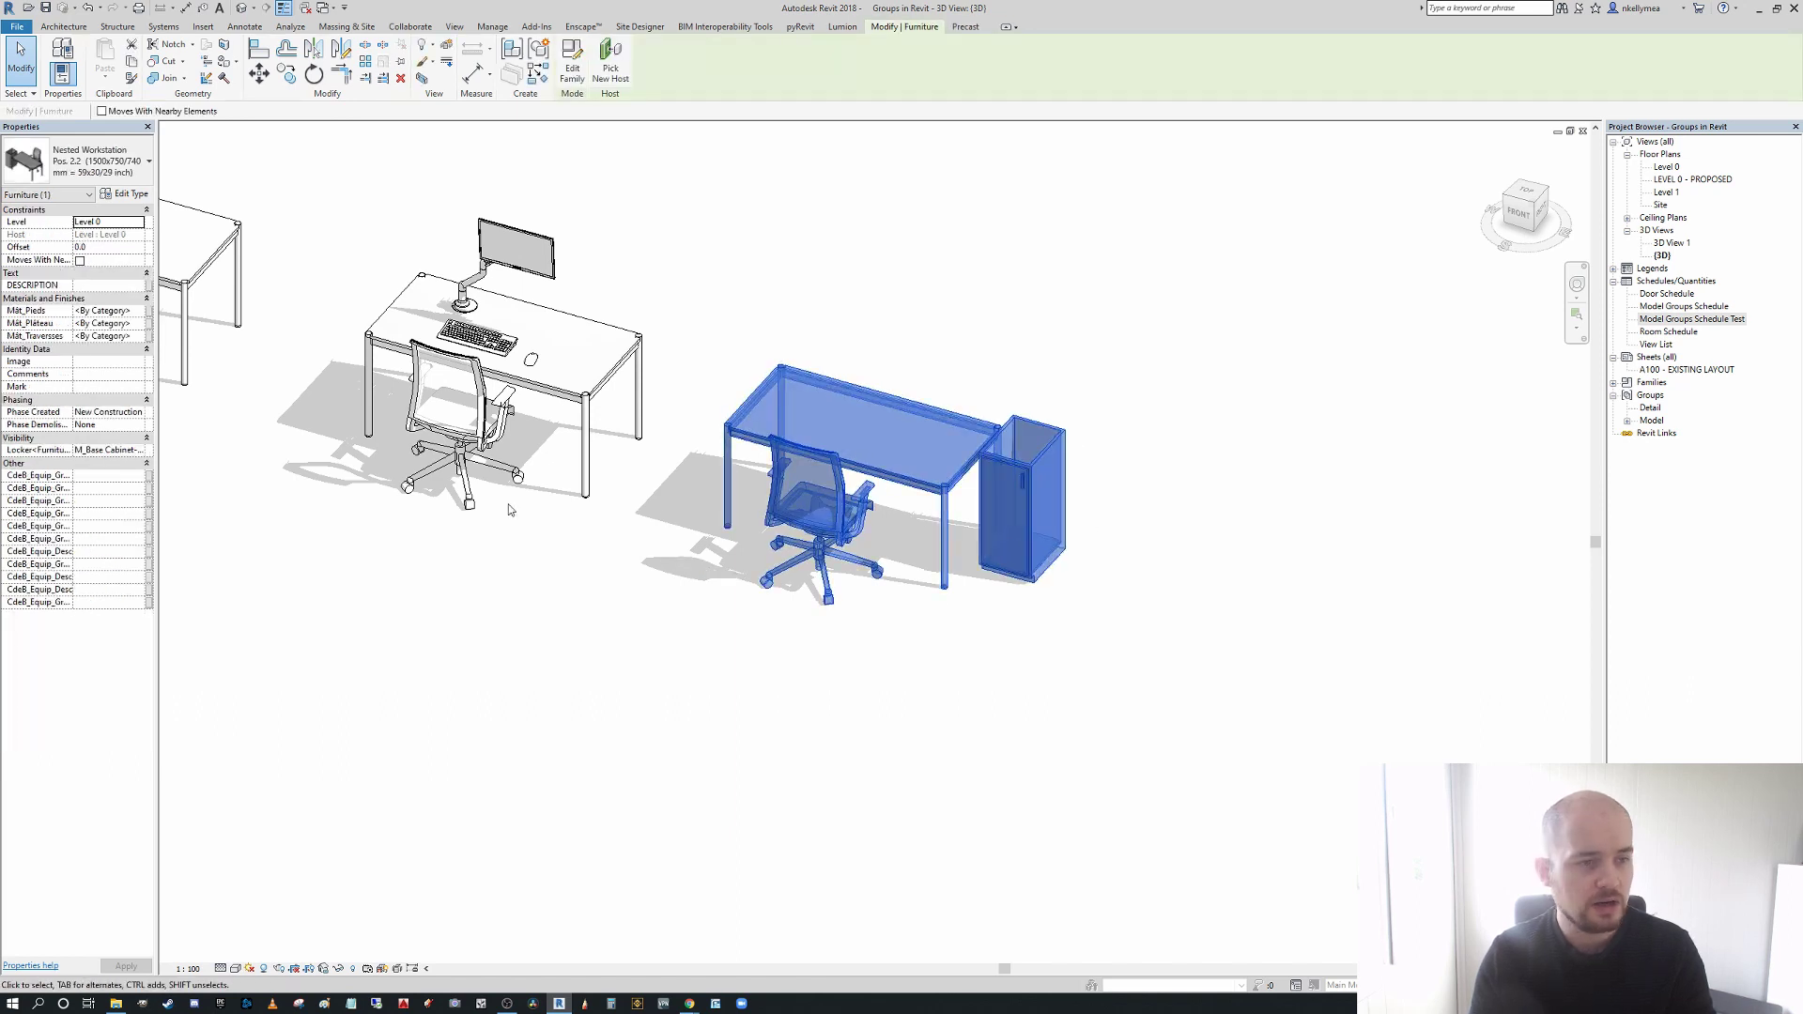
click(142, 454)
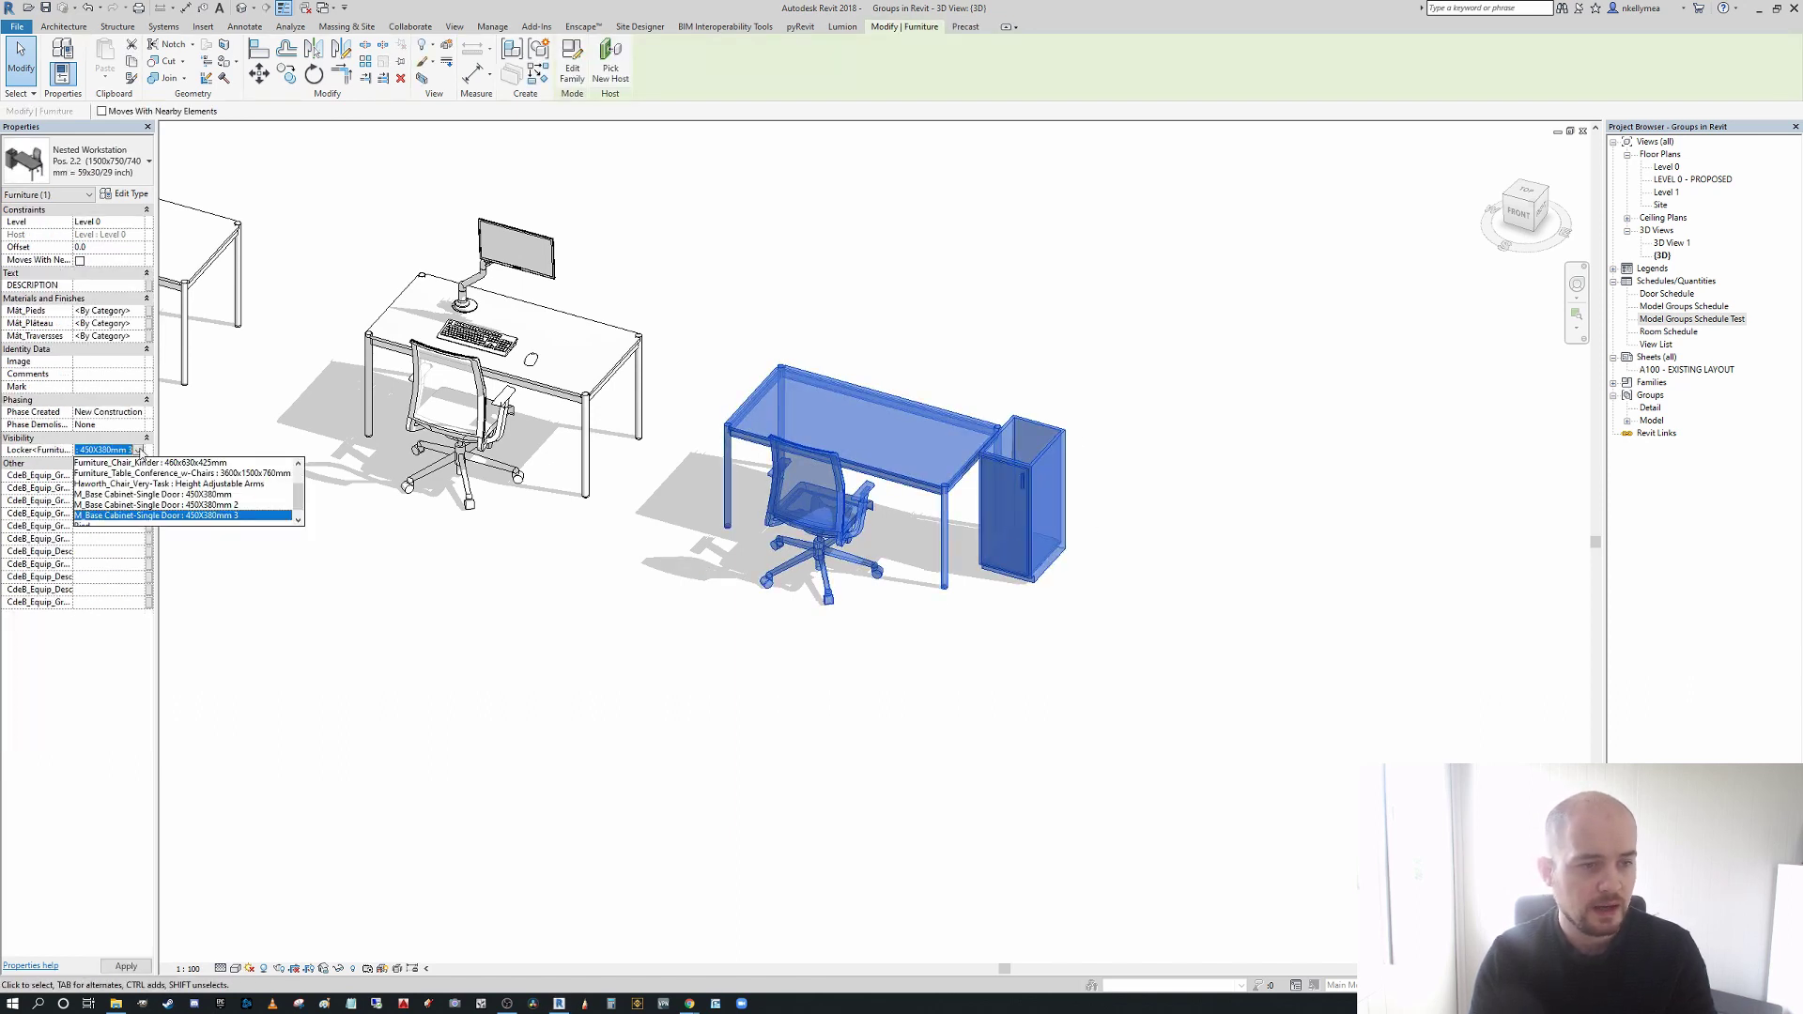
click(194, 495)
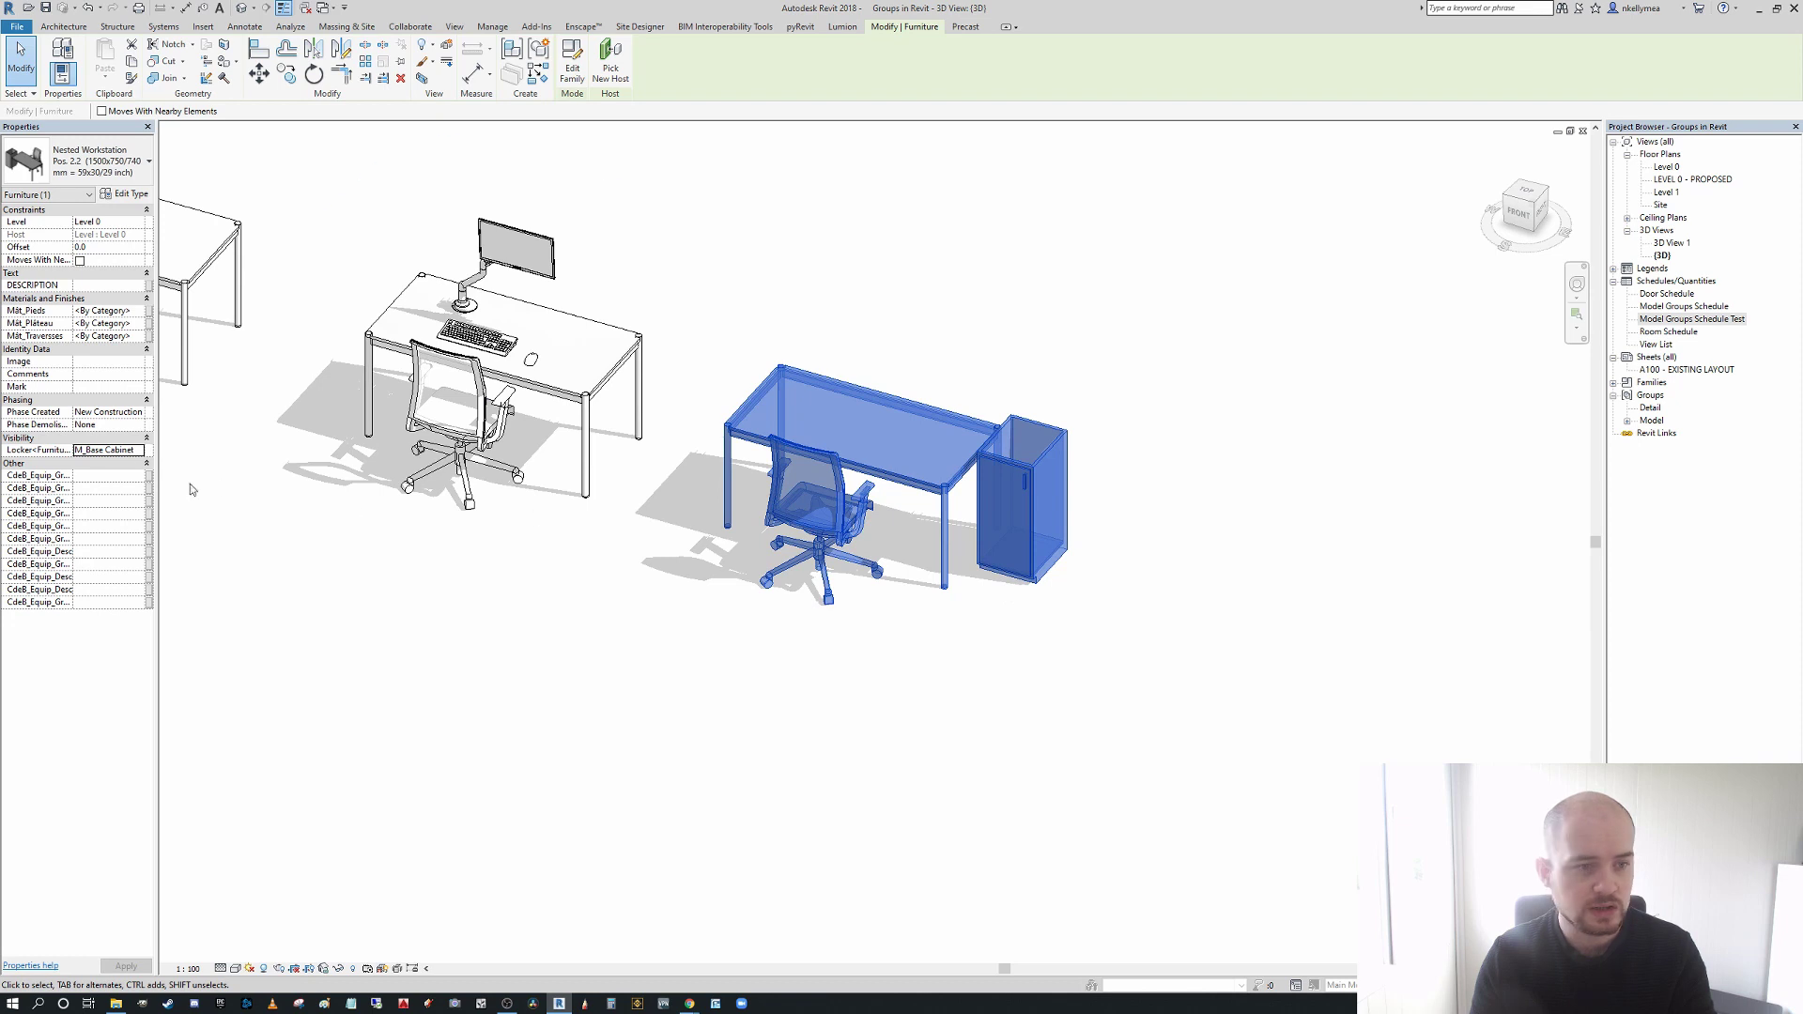
click(139, 452)
scroll(216, 516, down, 1)
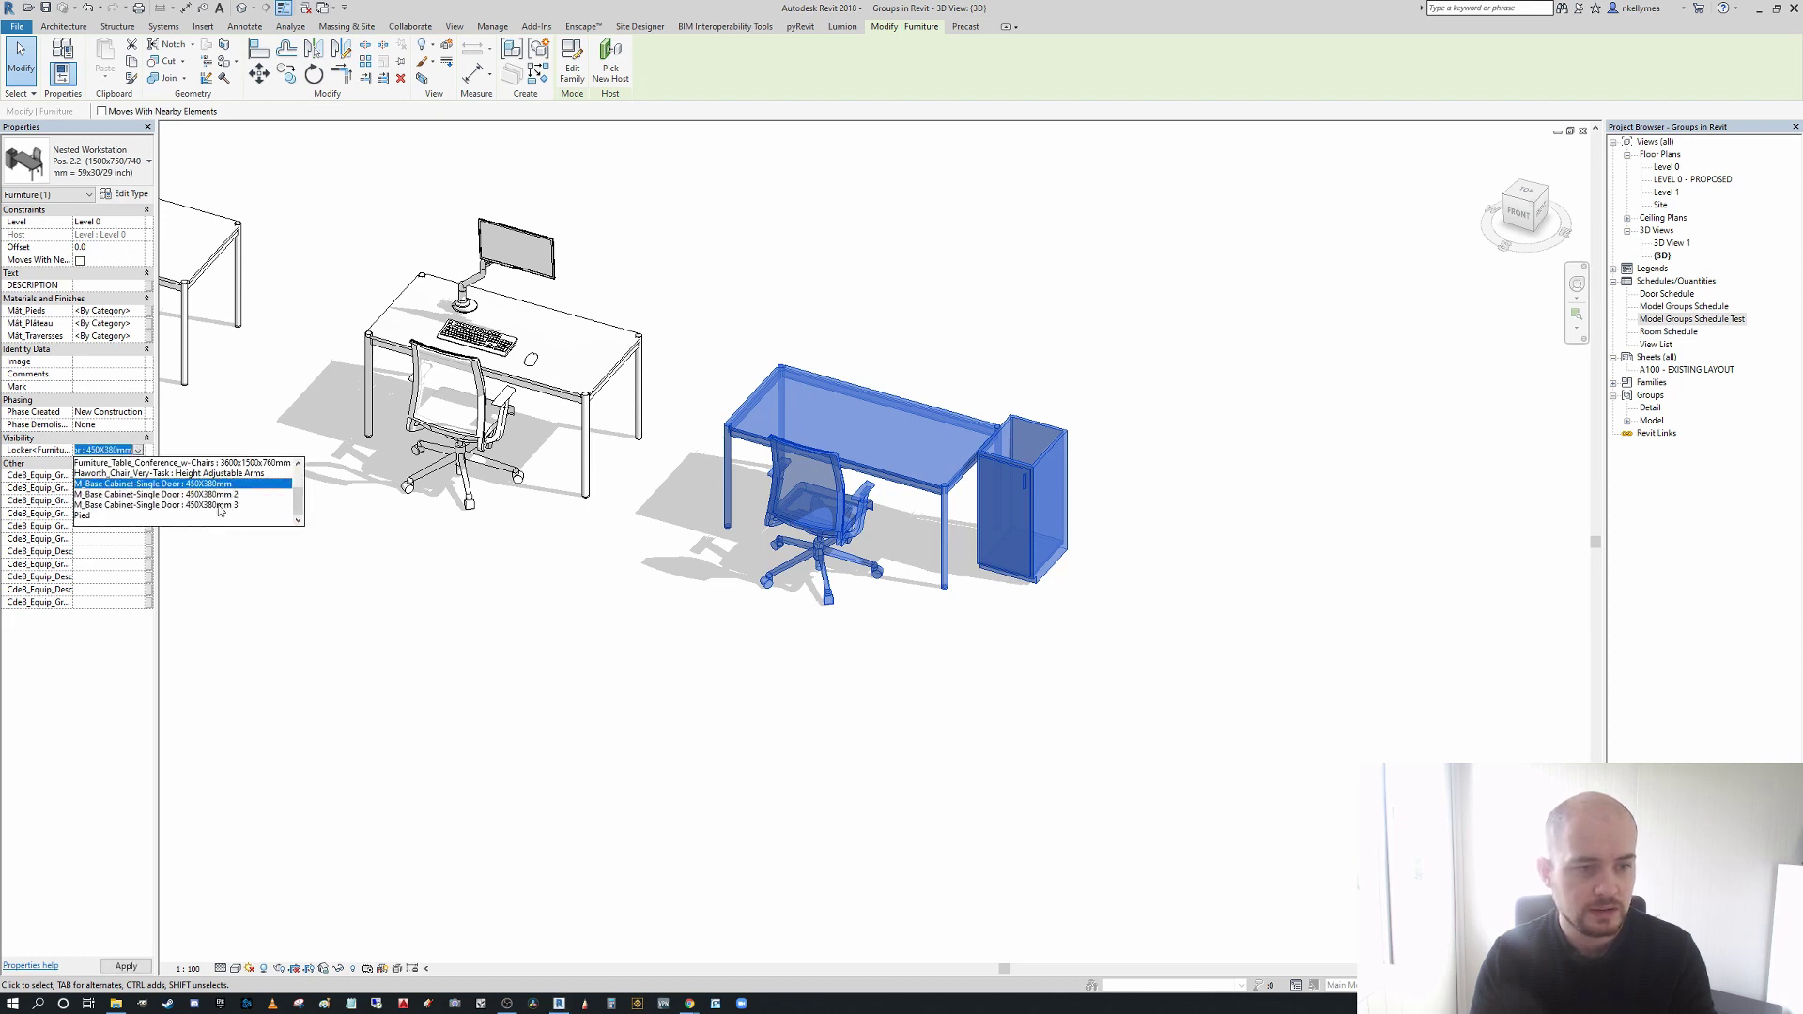
click(218, 496)
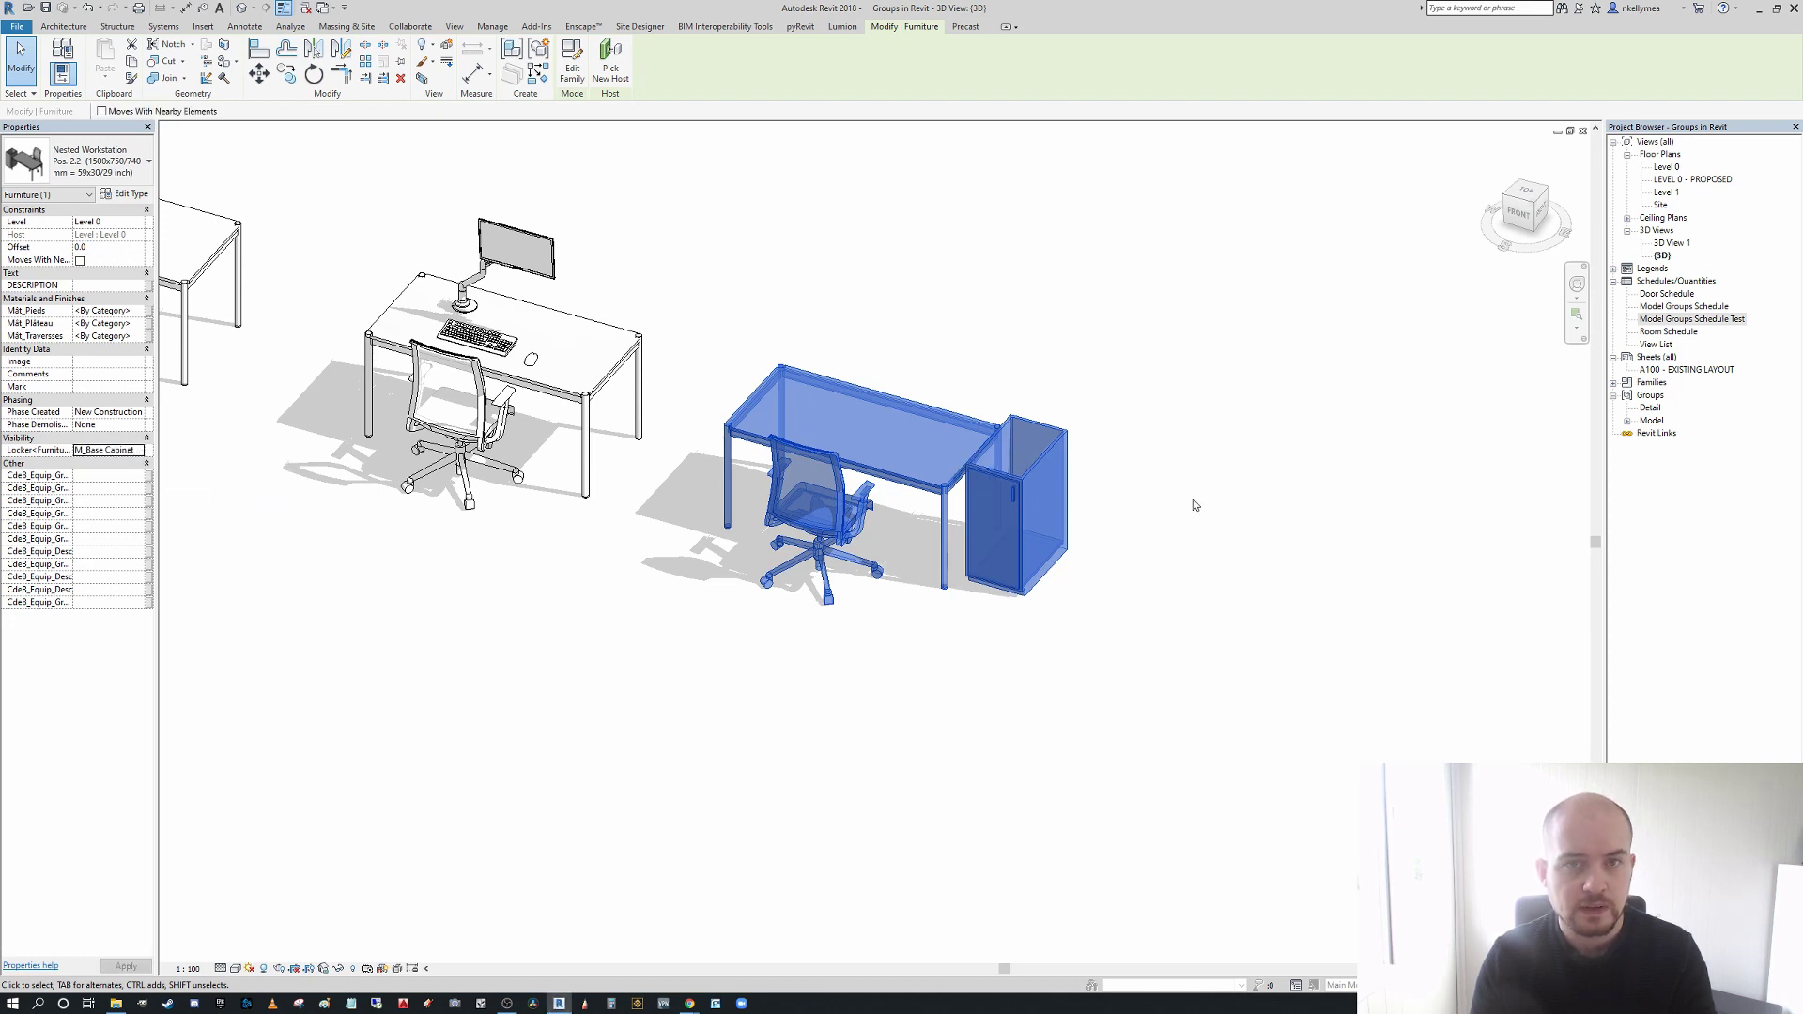
click(1194, 506)
- Delete the middle workstation group, the one nearest to the nested workstation
scroll(1123, 593, down, 1)
scroll(1108, 587, down, 1)
click(882, 559)
click(1107, 472)
scroll(1154, 502, down, 3)
shift+middle_drag(925, 526, 903, 291)
scroll(903, 291, up, 2)
shift+middle_drag(926, 543, 813, 576)
click(800, 479)
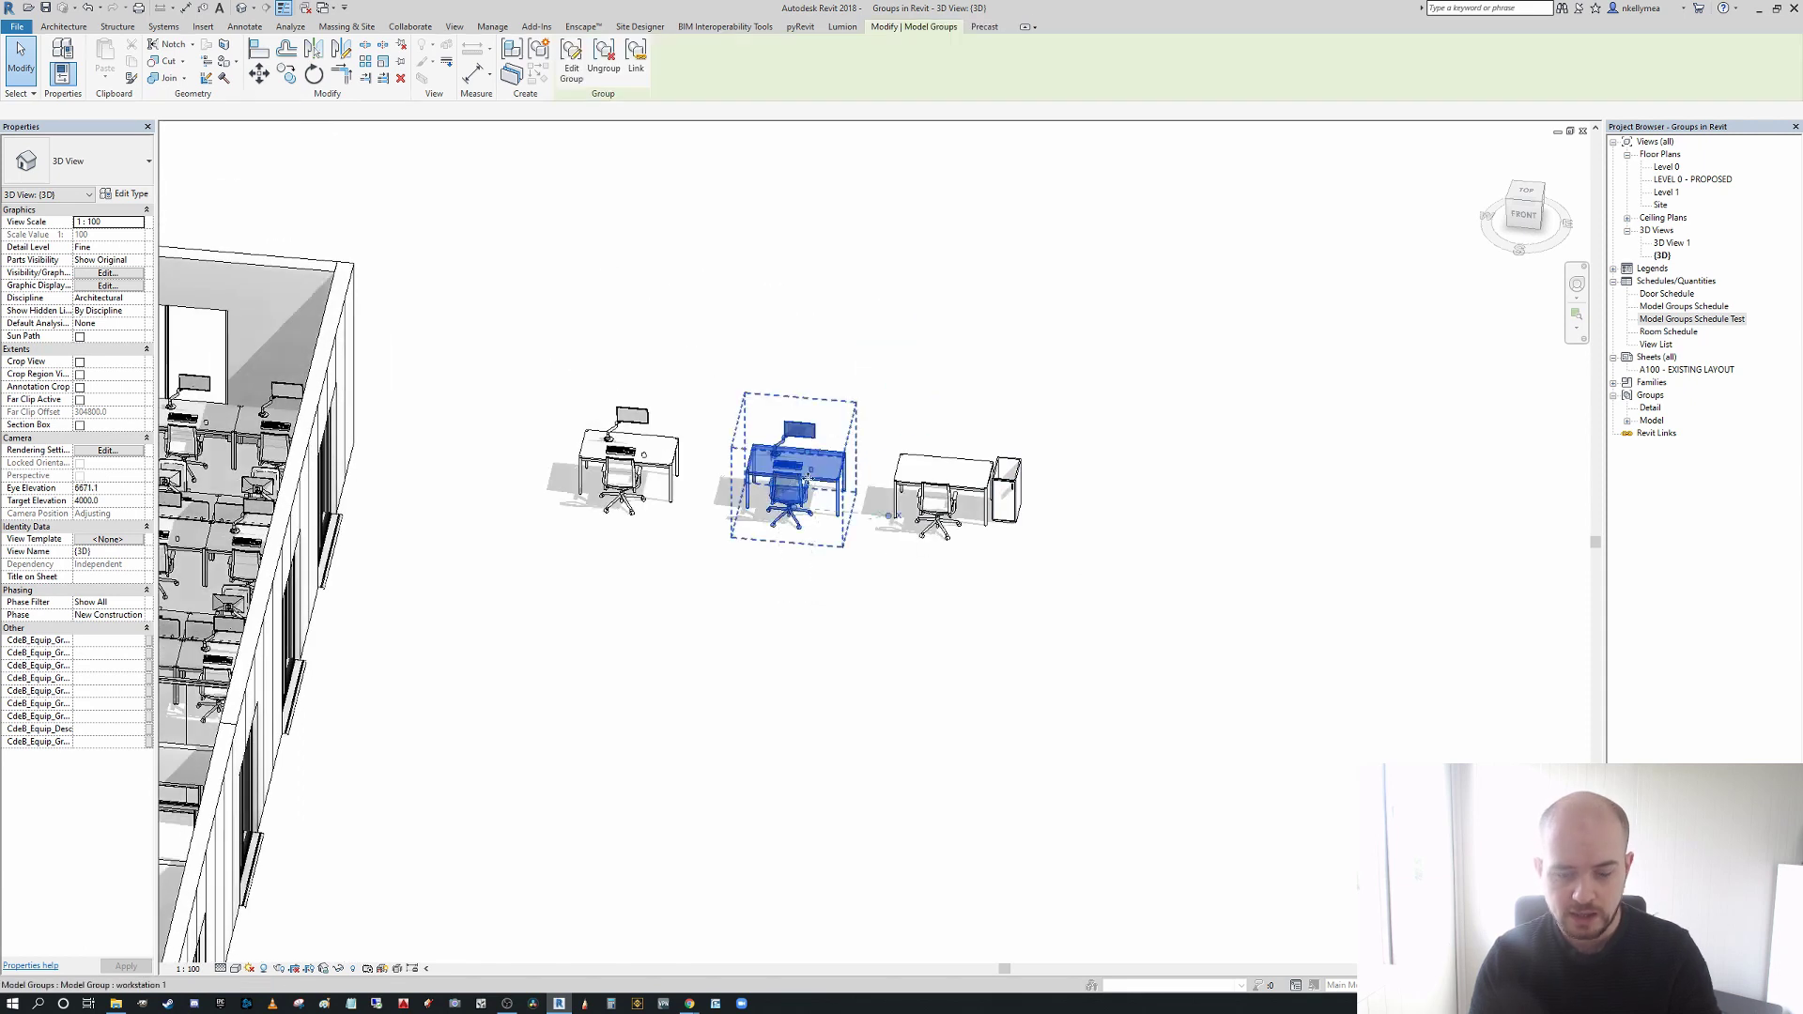
key(Delete)
- Make three copies of the nested workstation in a row, placing the first about 2100 mm from the original
shift+middle_drag(1068, 512, 944, 526)
click(878, 526)
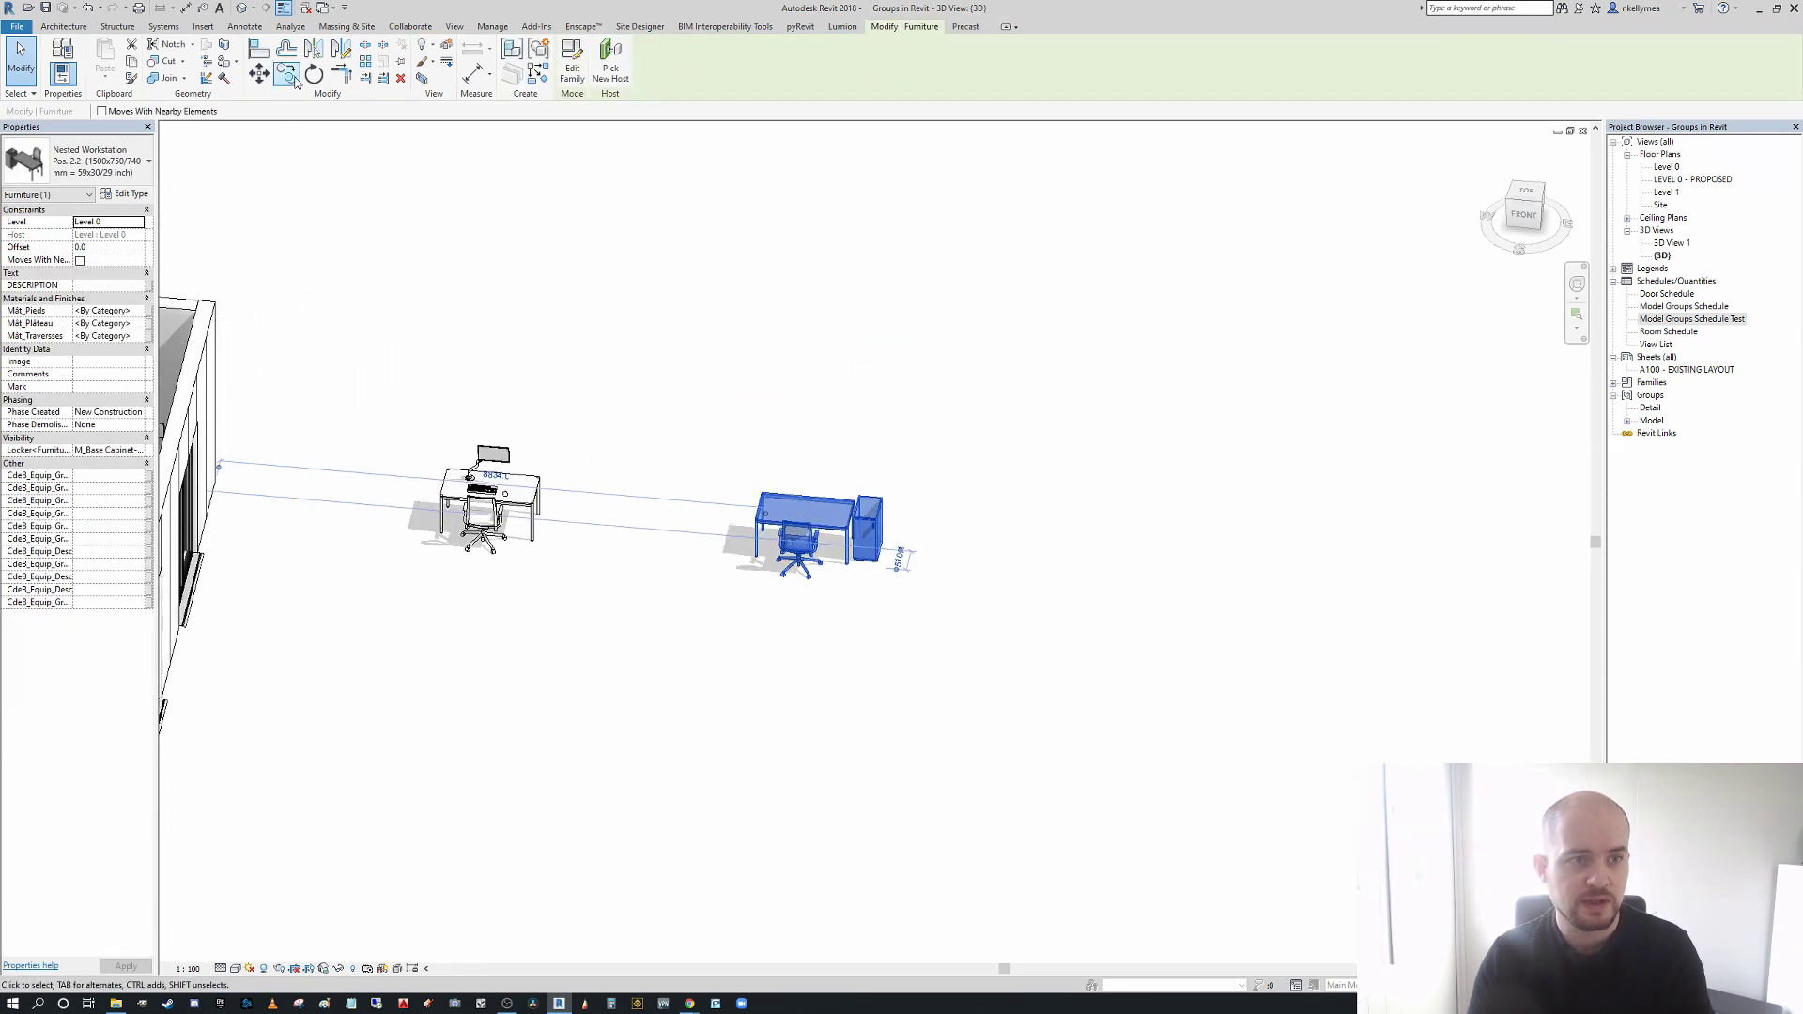
click(286, 73)
click(878, 584)
click(210, 113)
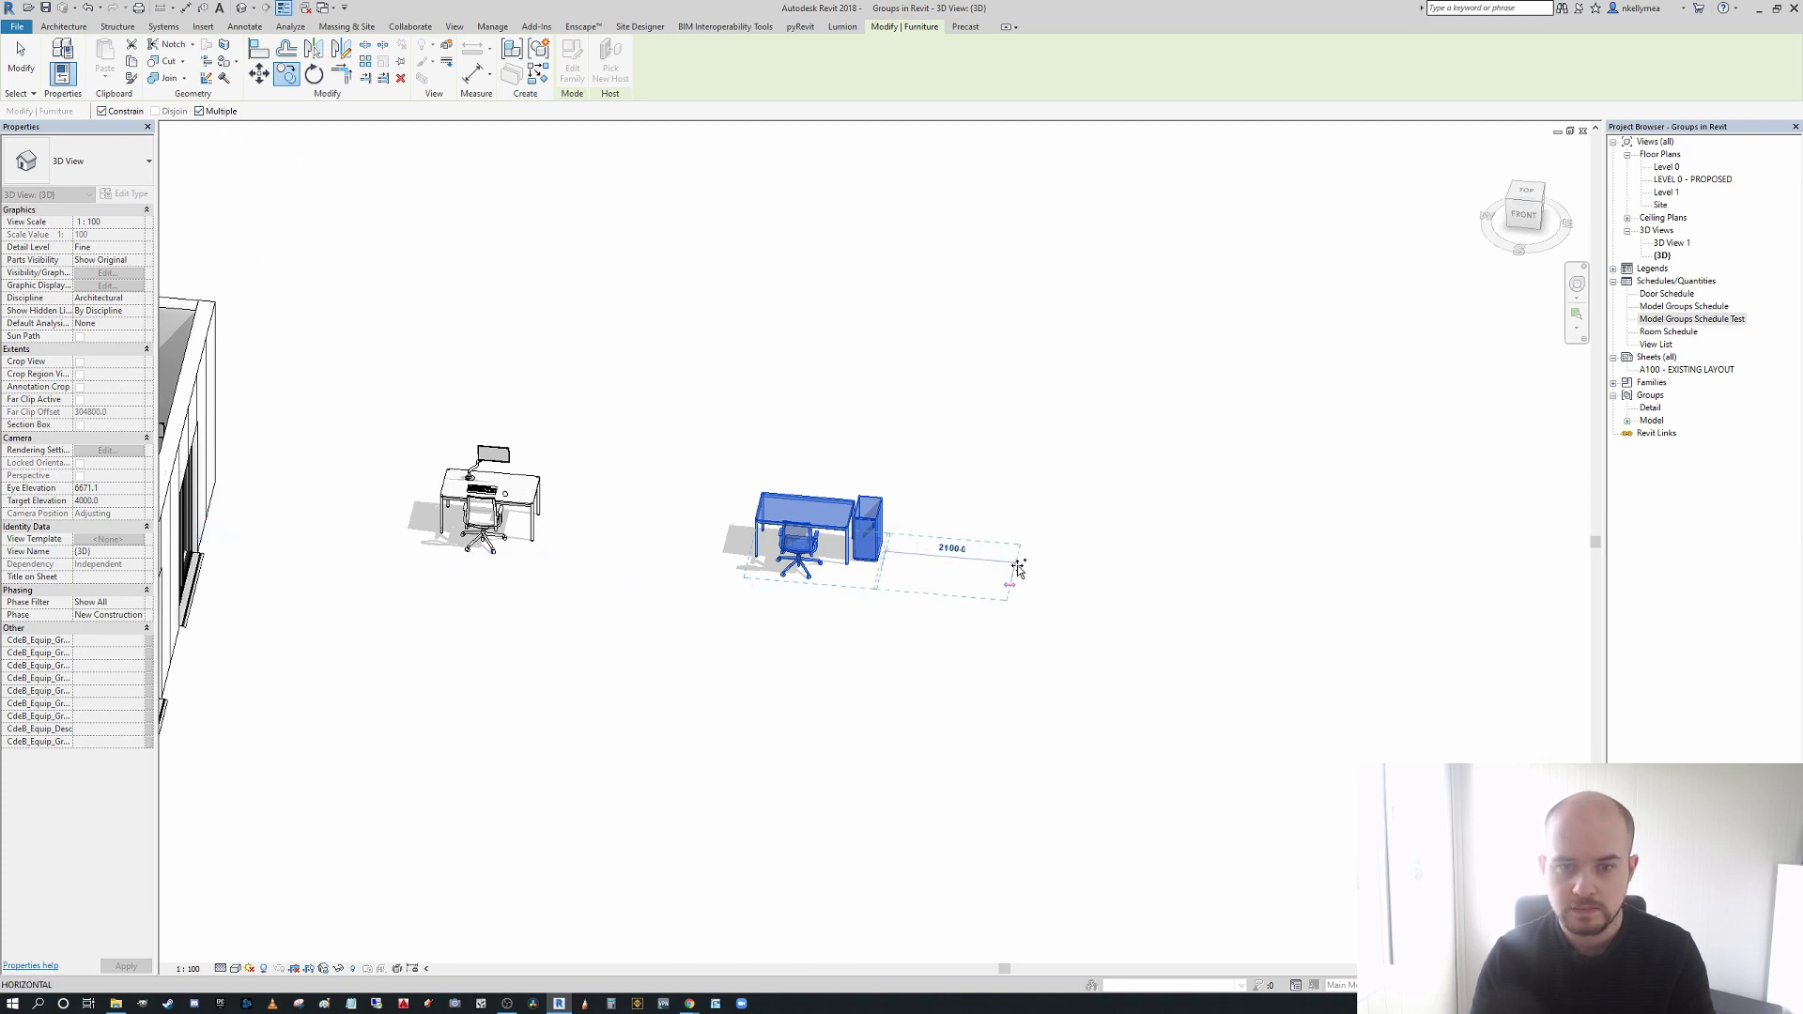
click(1019, 567)
click(1153, 575)
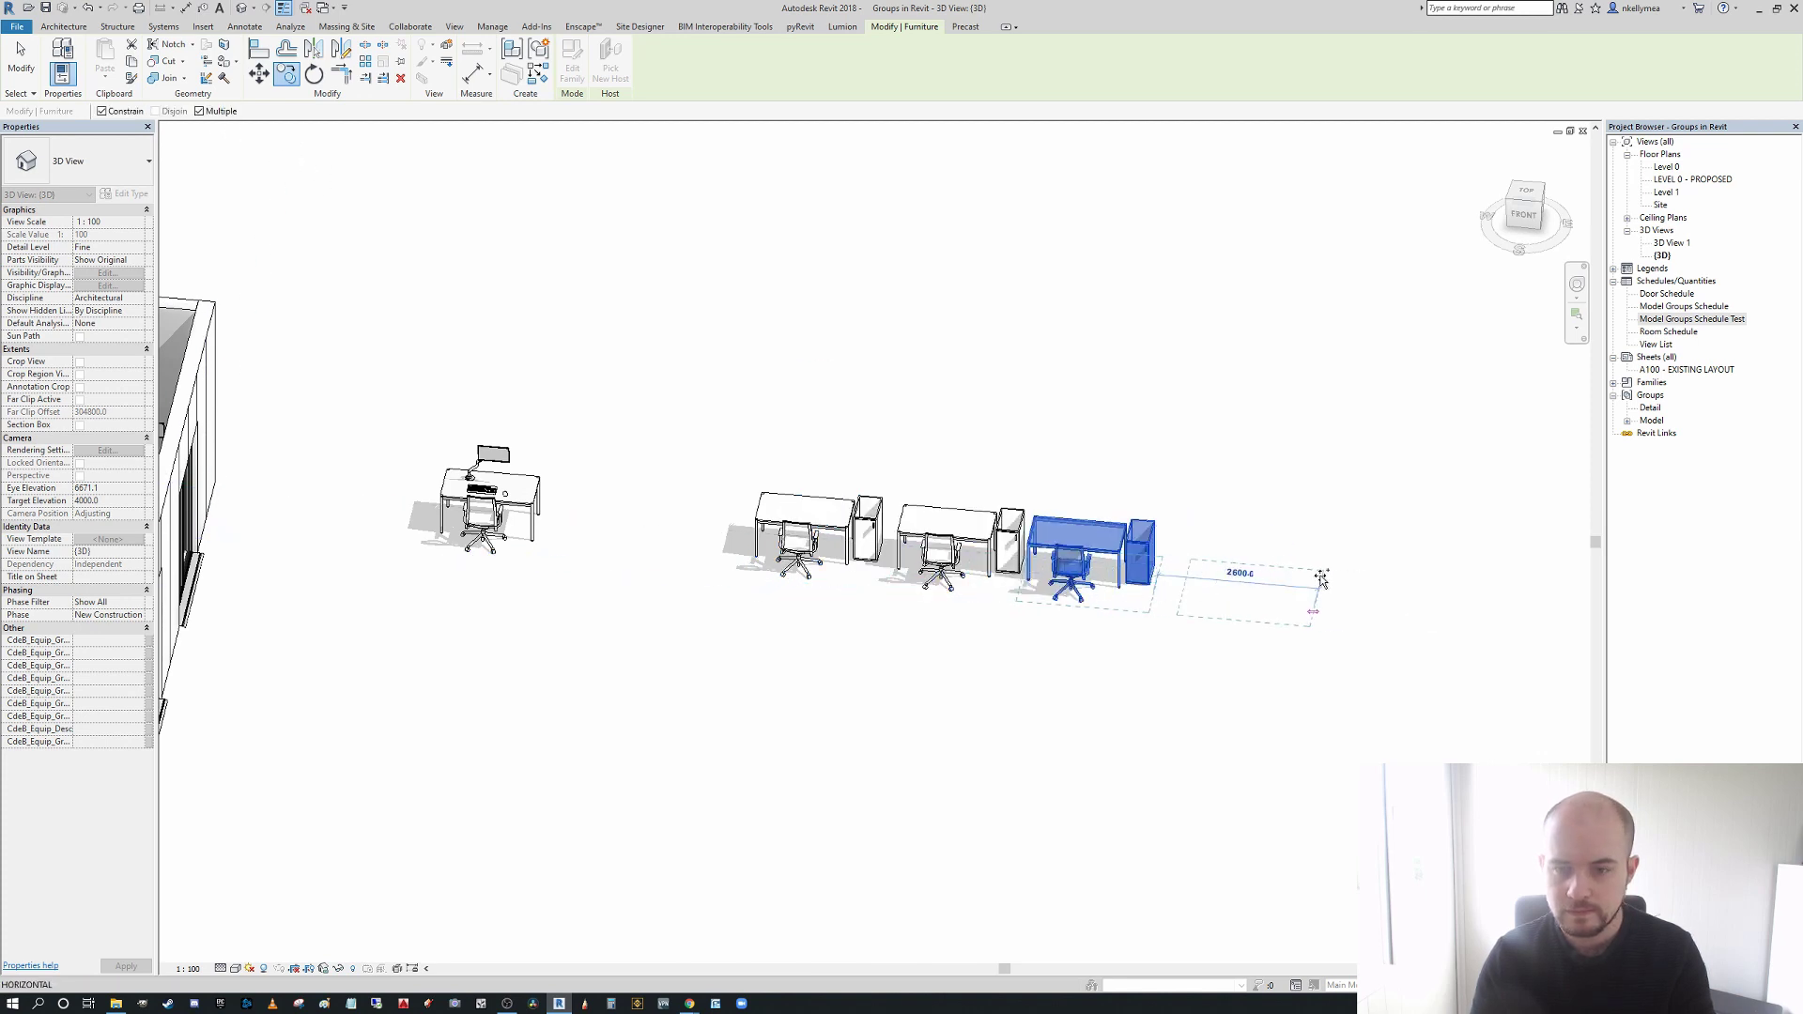
click(1294, 575)
key(Escape)
key(Escape)
- Group the four nested workstations into a model group named workstation nested families
drag(1382, 697, 787, 483)
click(538, 49)
text(workstation nested families)
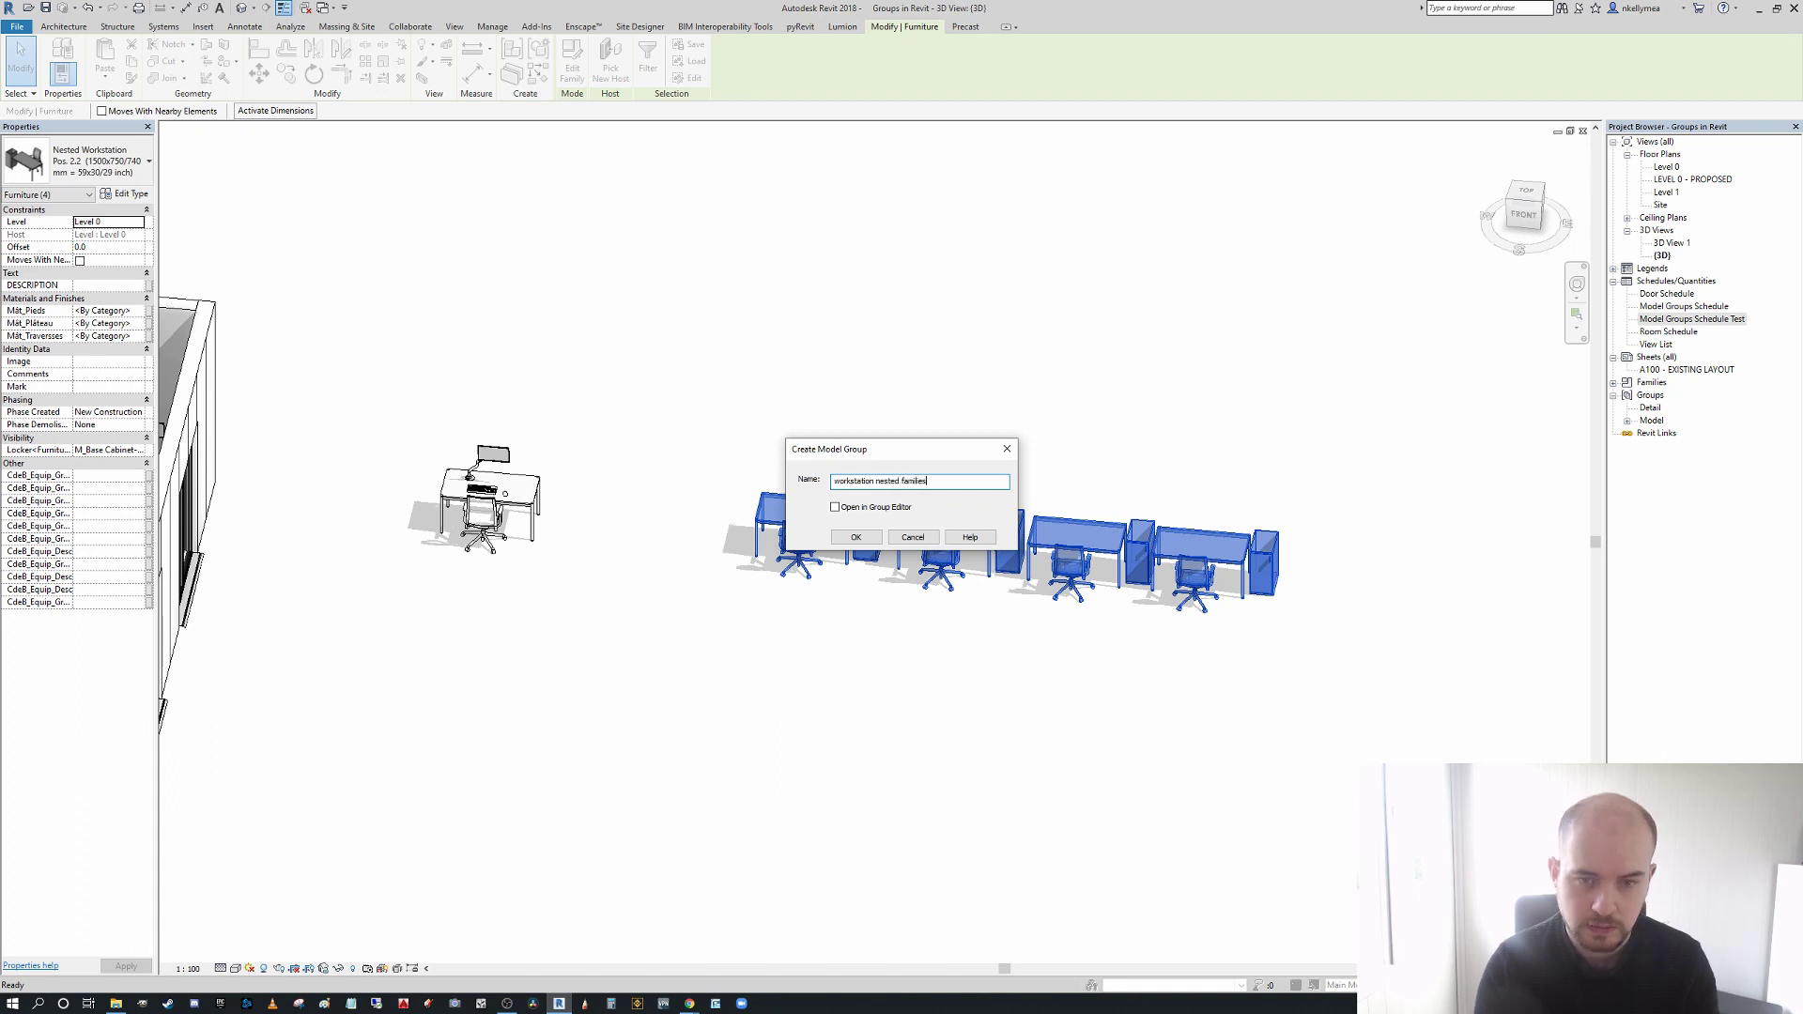
key(Return)
key(Escape)
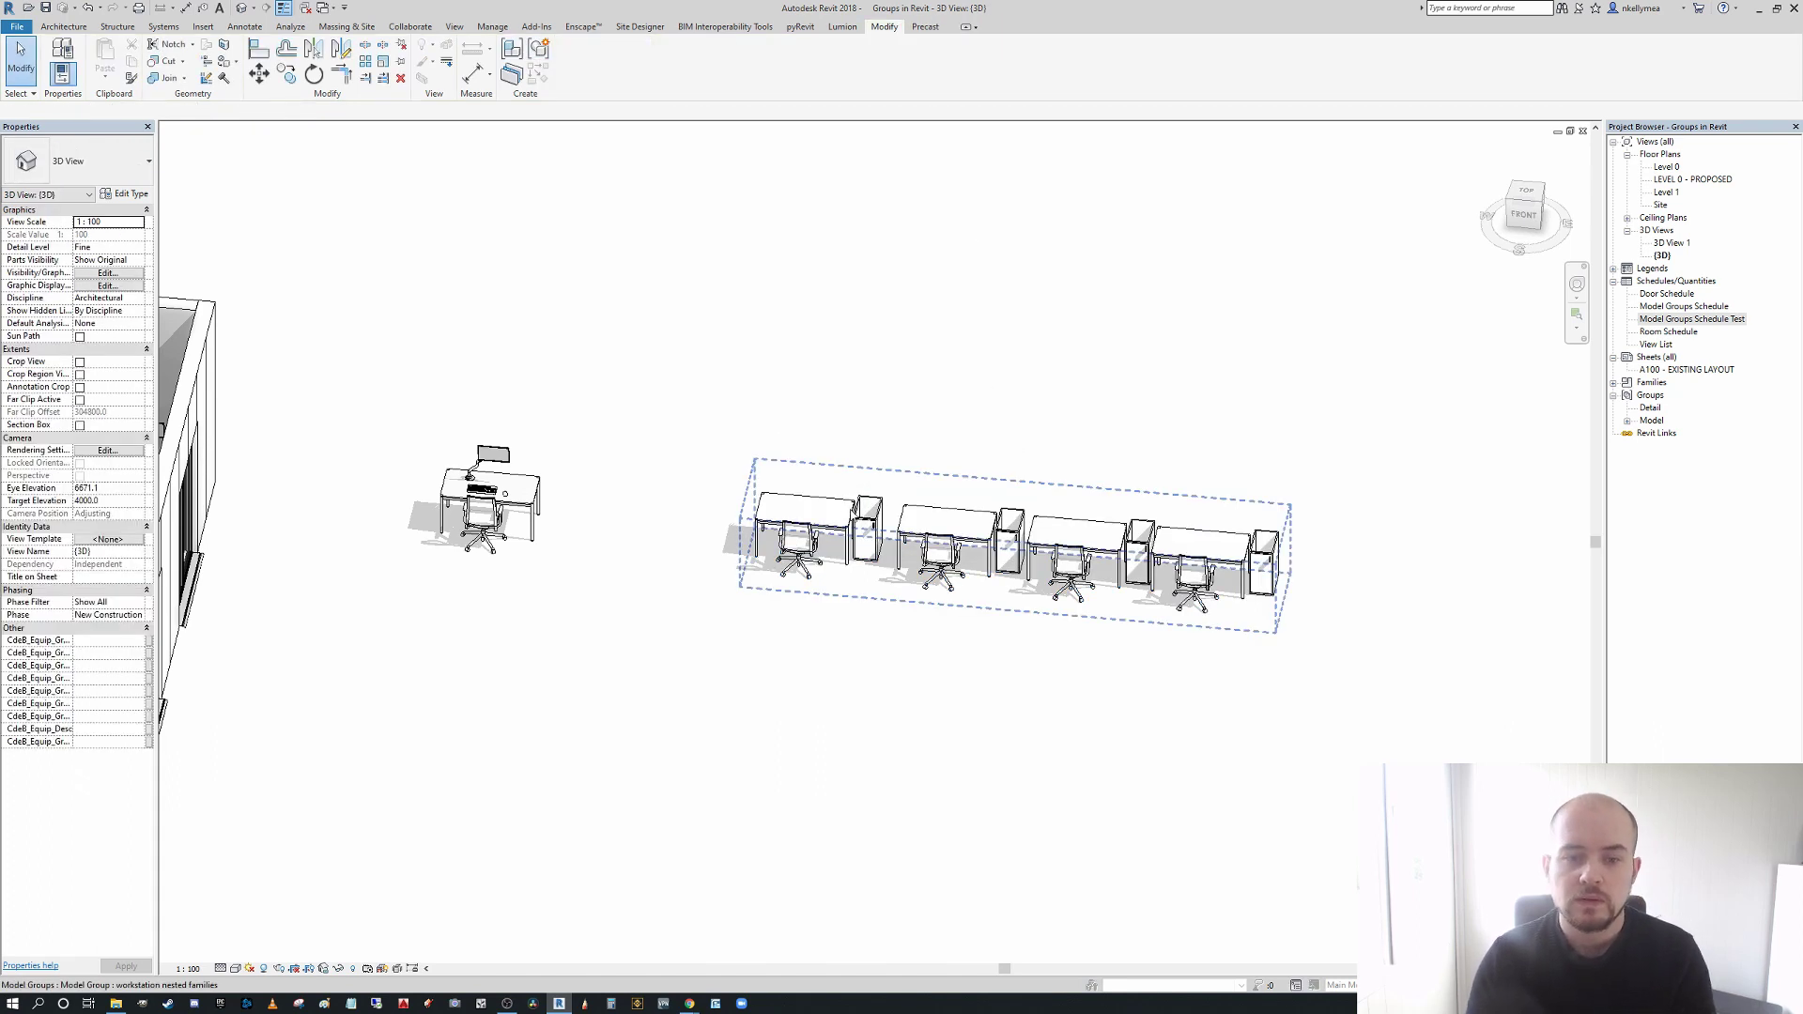
- Open the workstation nested families group for editing and set the first workstation's locker to M_Base Cabinet-Single Door : 450X380mm
click(1015, 545)
click(572, 61)
click(798, 516)
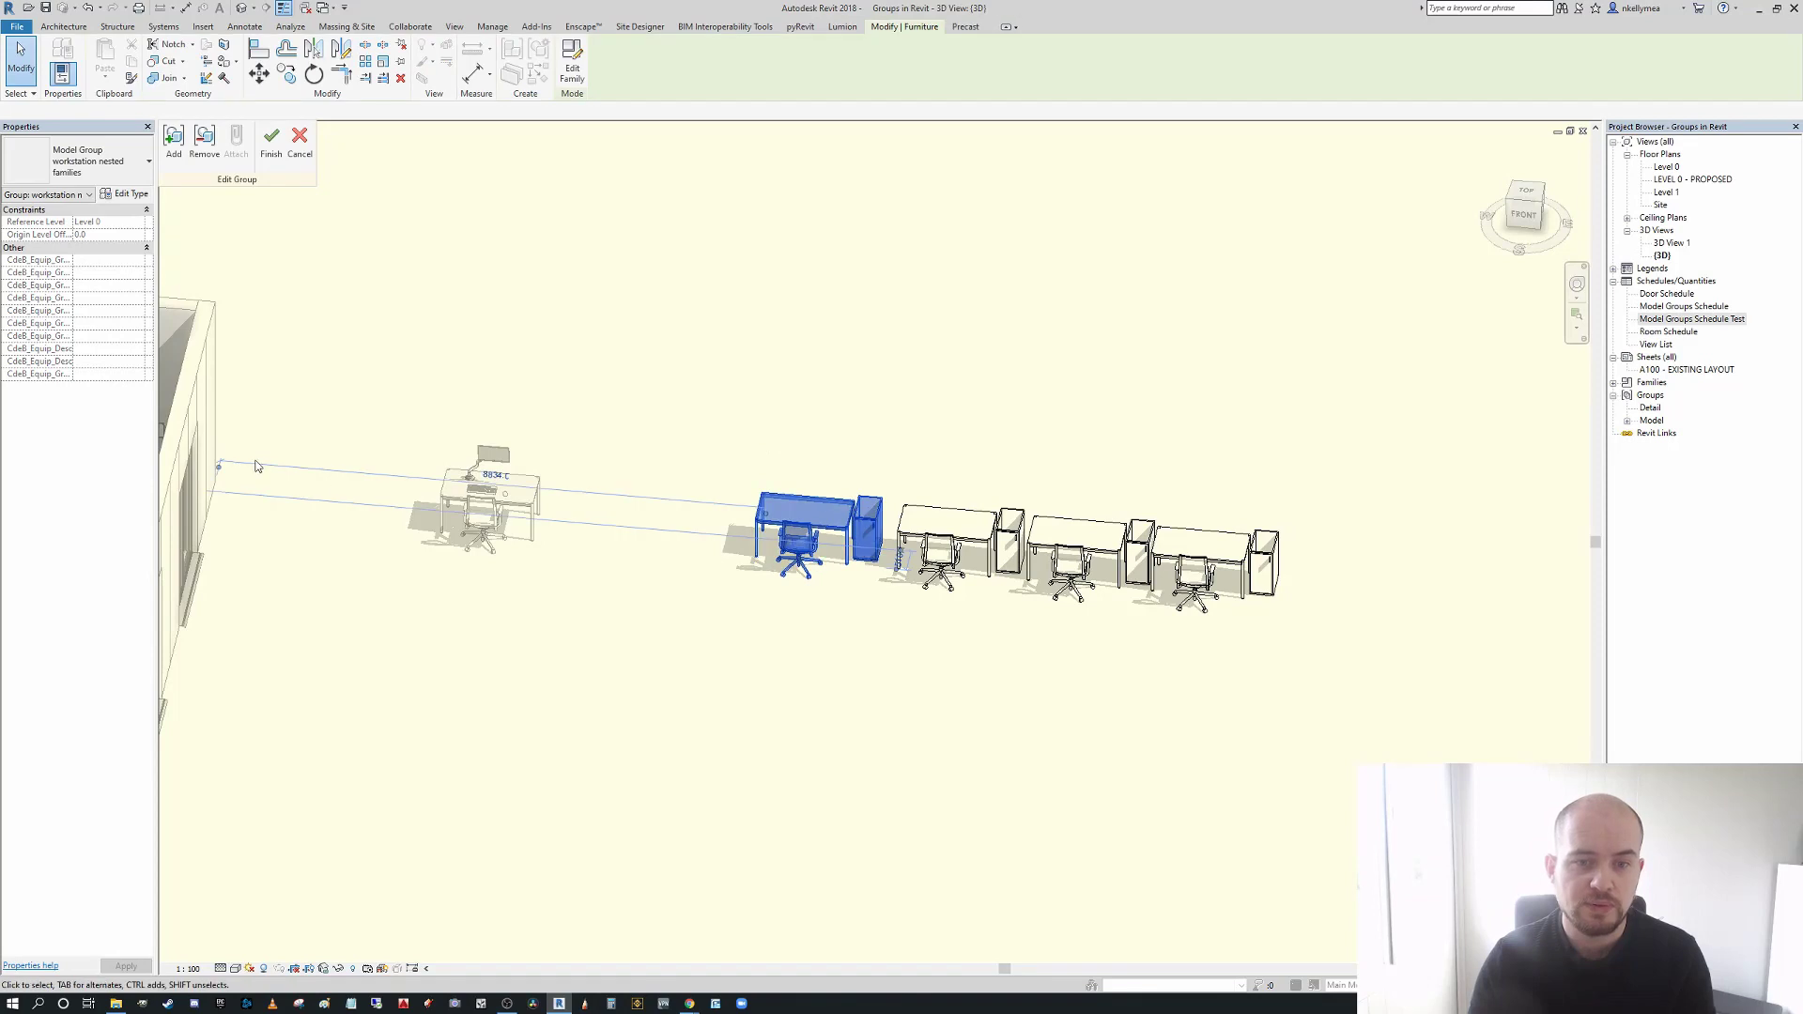
click(108, 450)
click(138, 450)
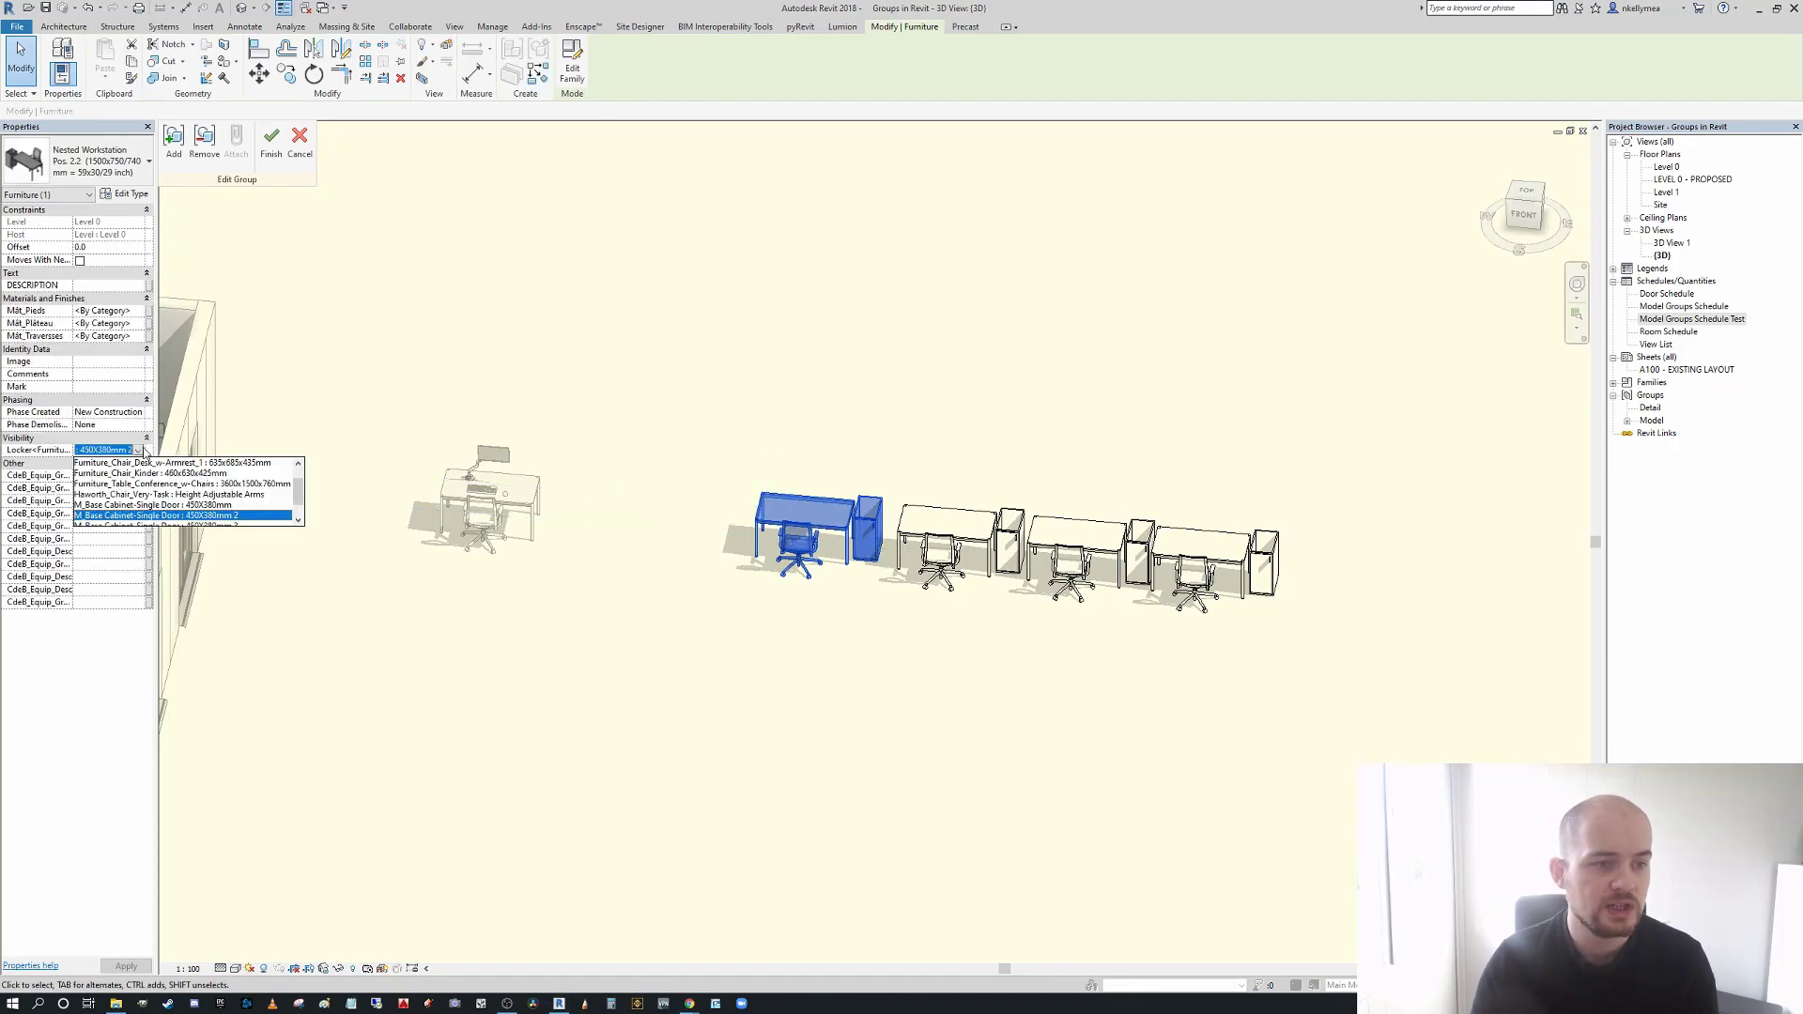
click(232, 504)
scroll(1062, 526, up, 4)
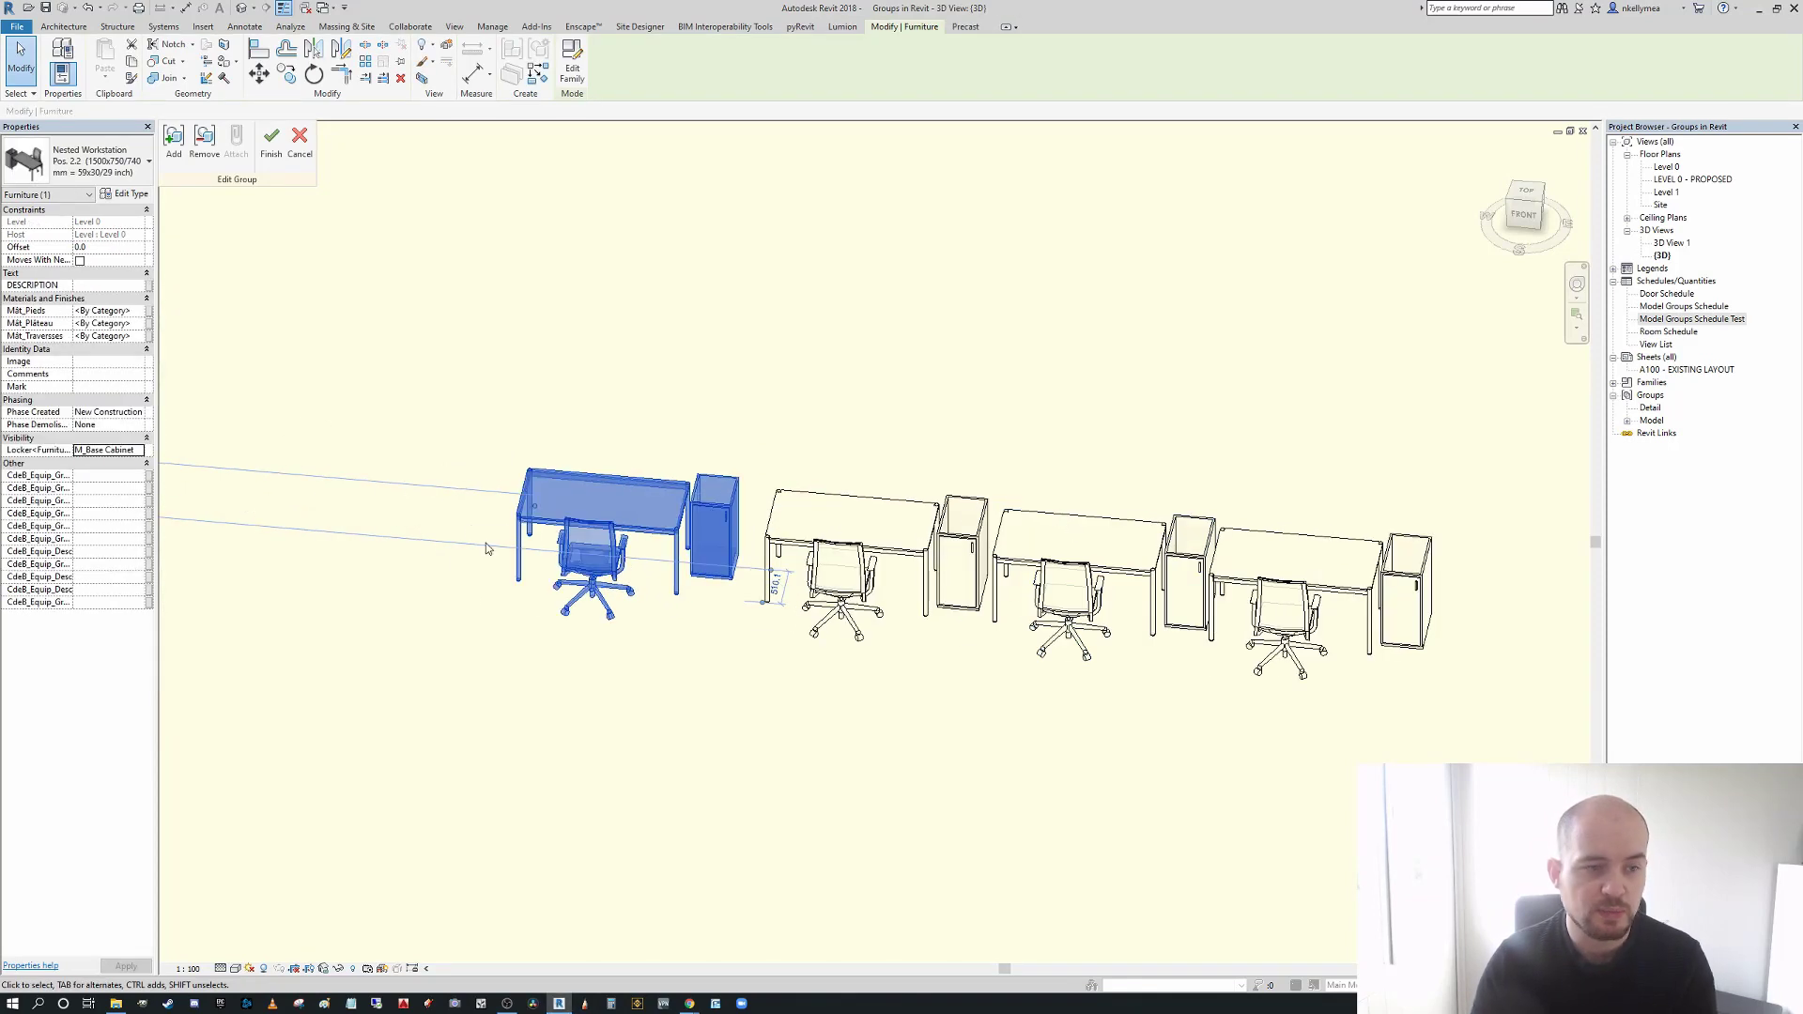
- Change the first workstation's locker type to Haworth_Chair_Very-Task : Height Adjustable Arms
click(138, 449)
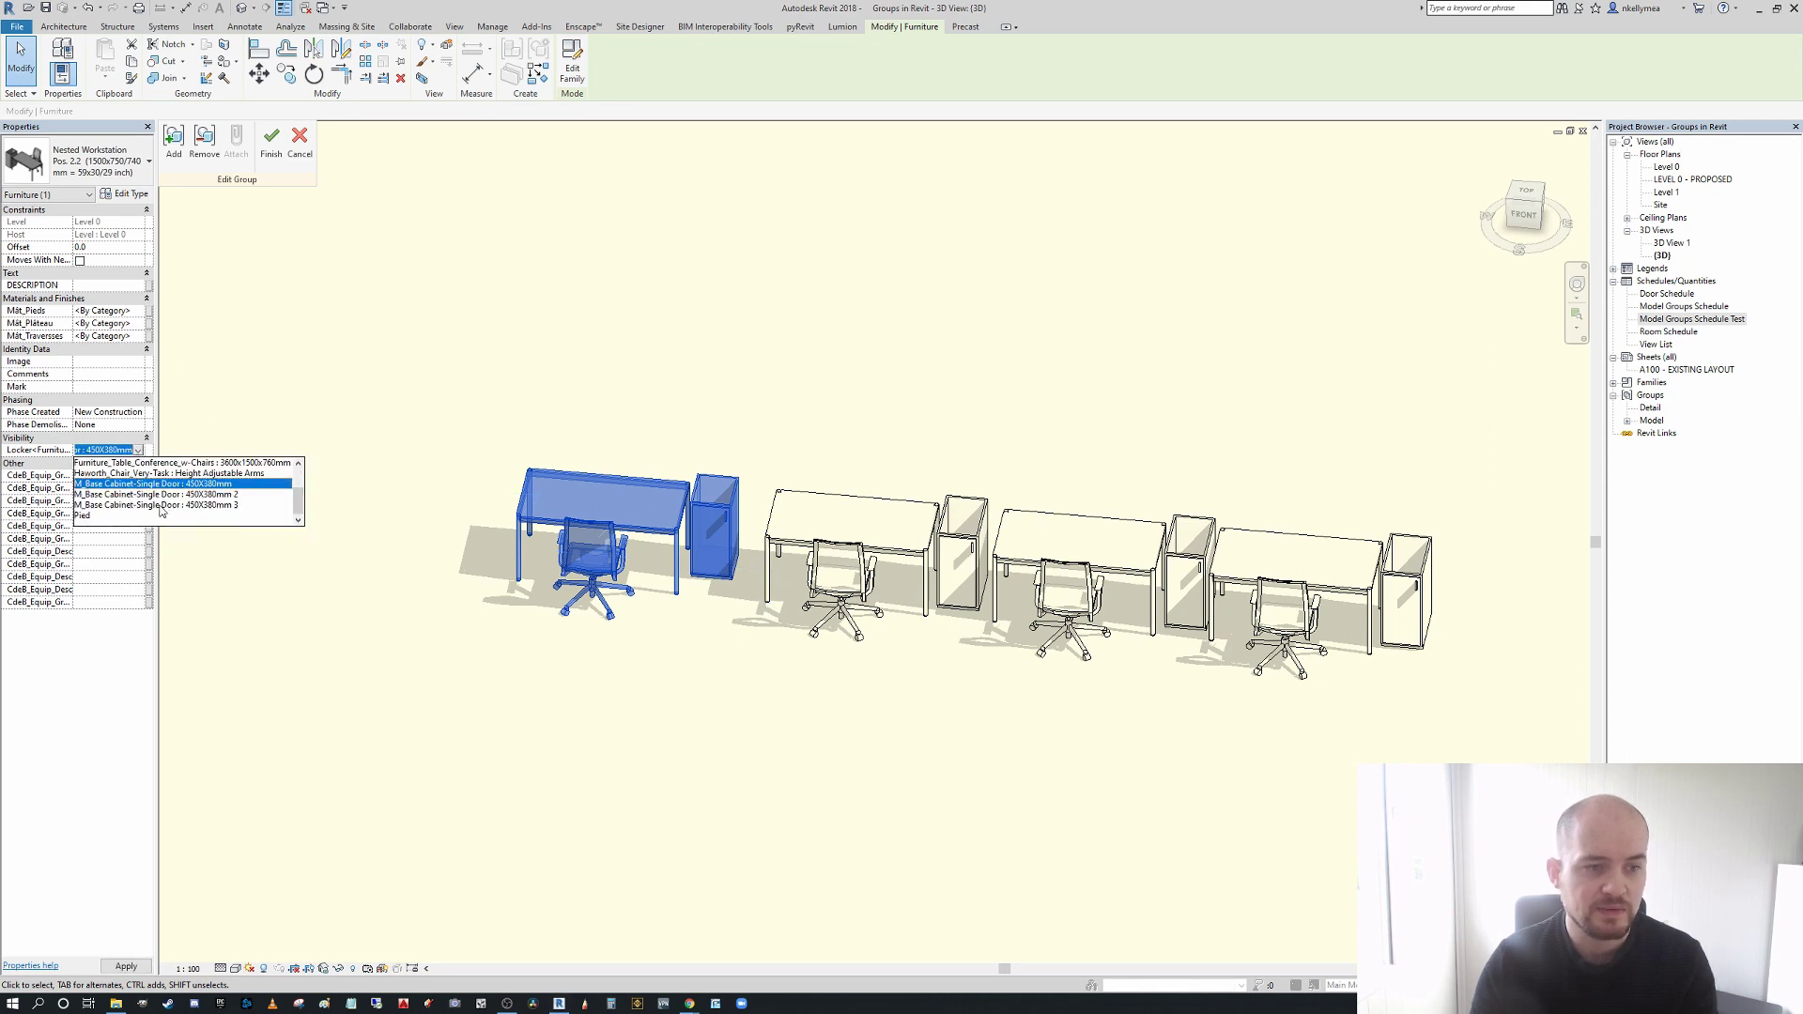
scroll(340, 516, up, 1)
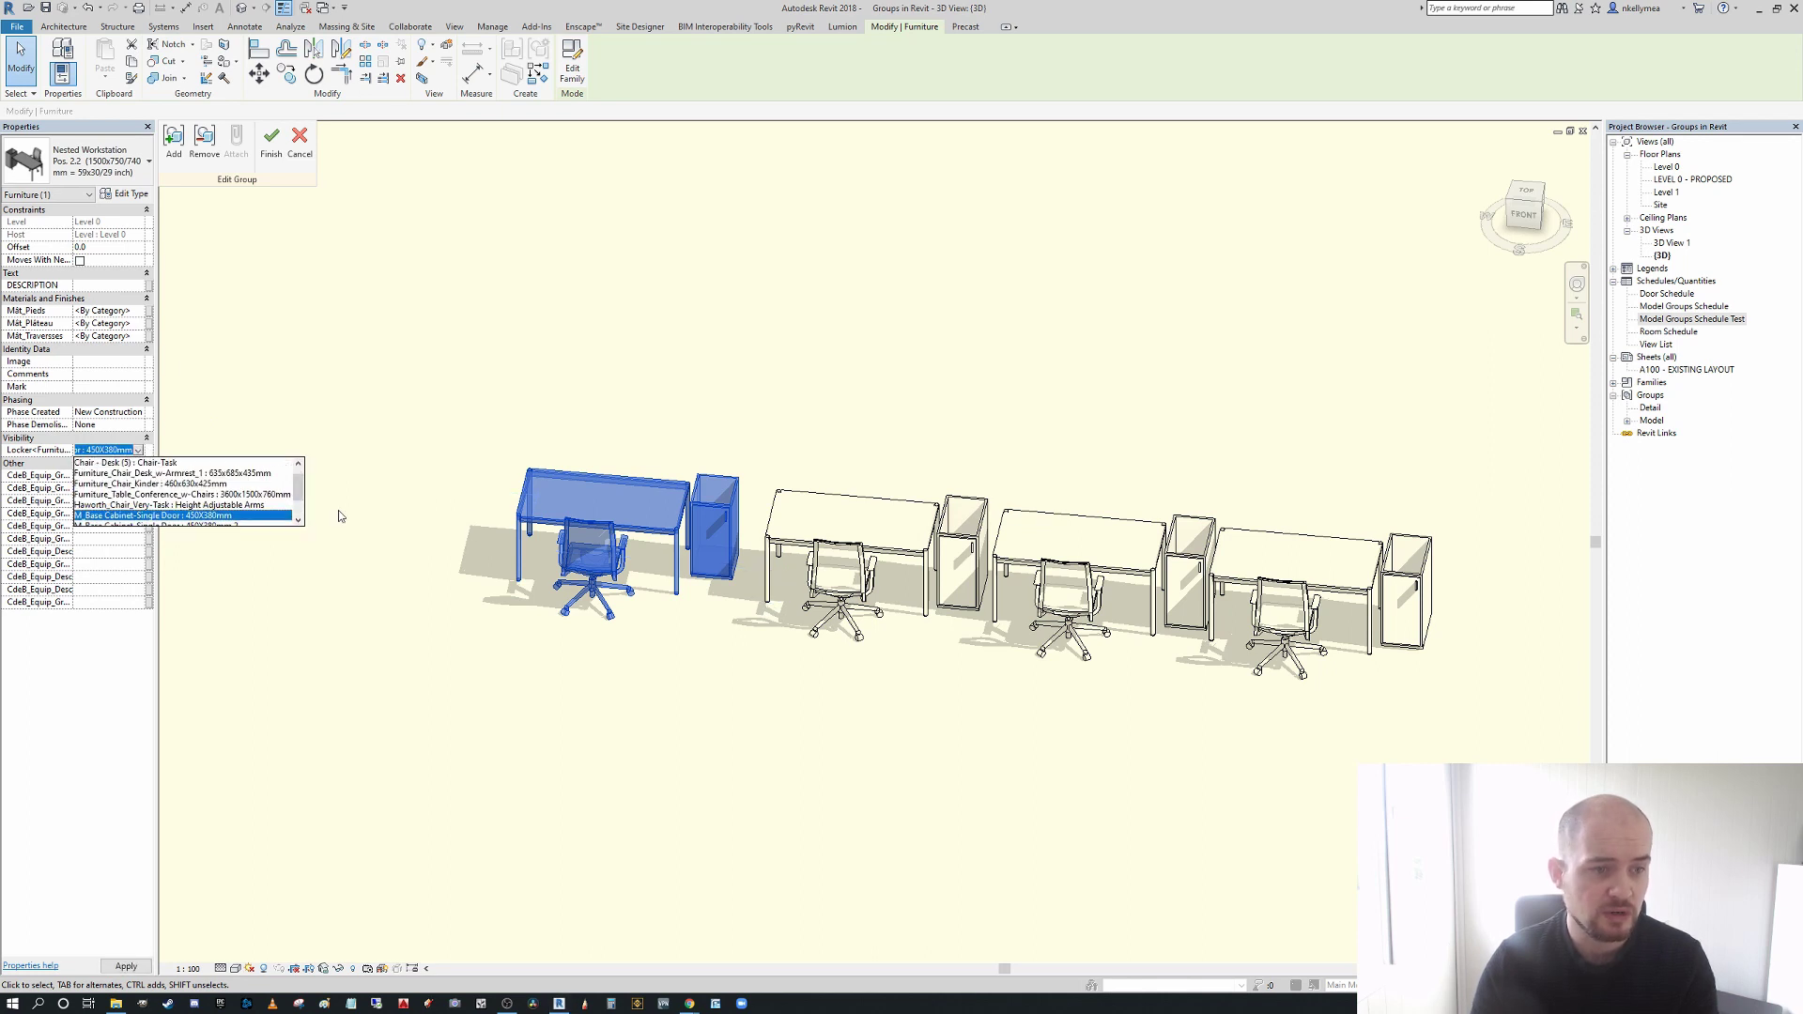
click(188, 505)
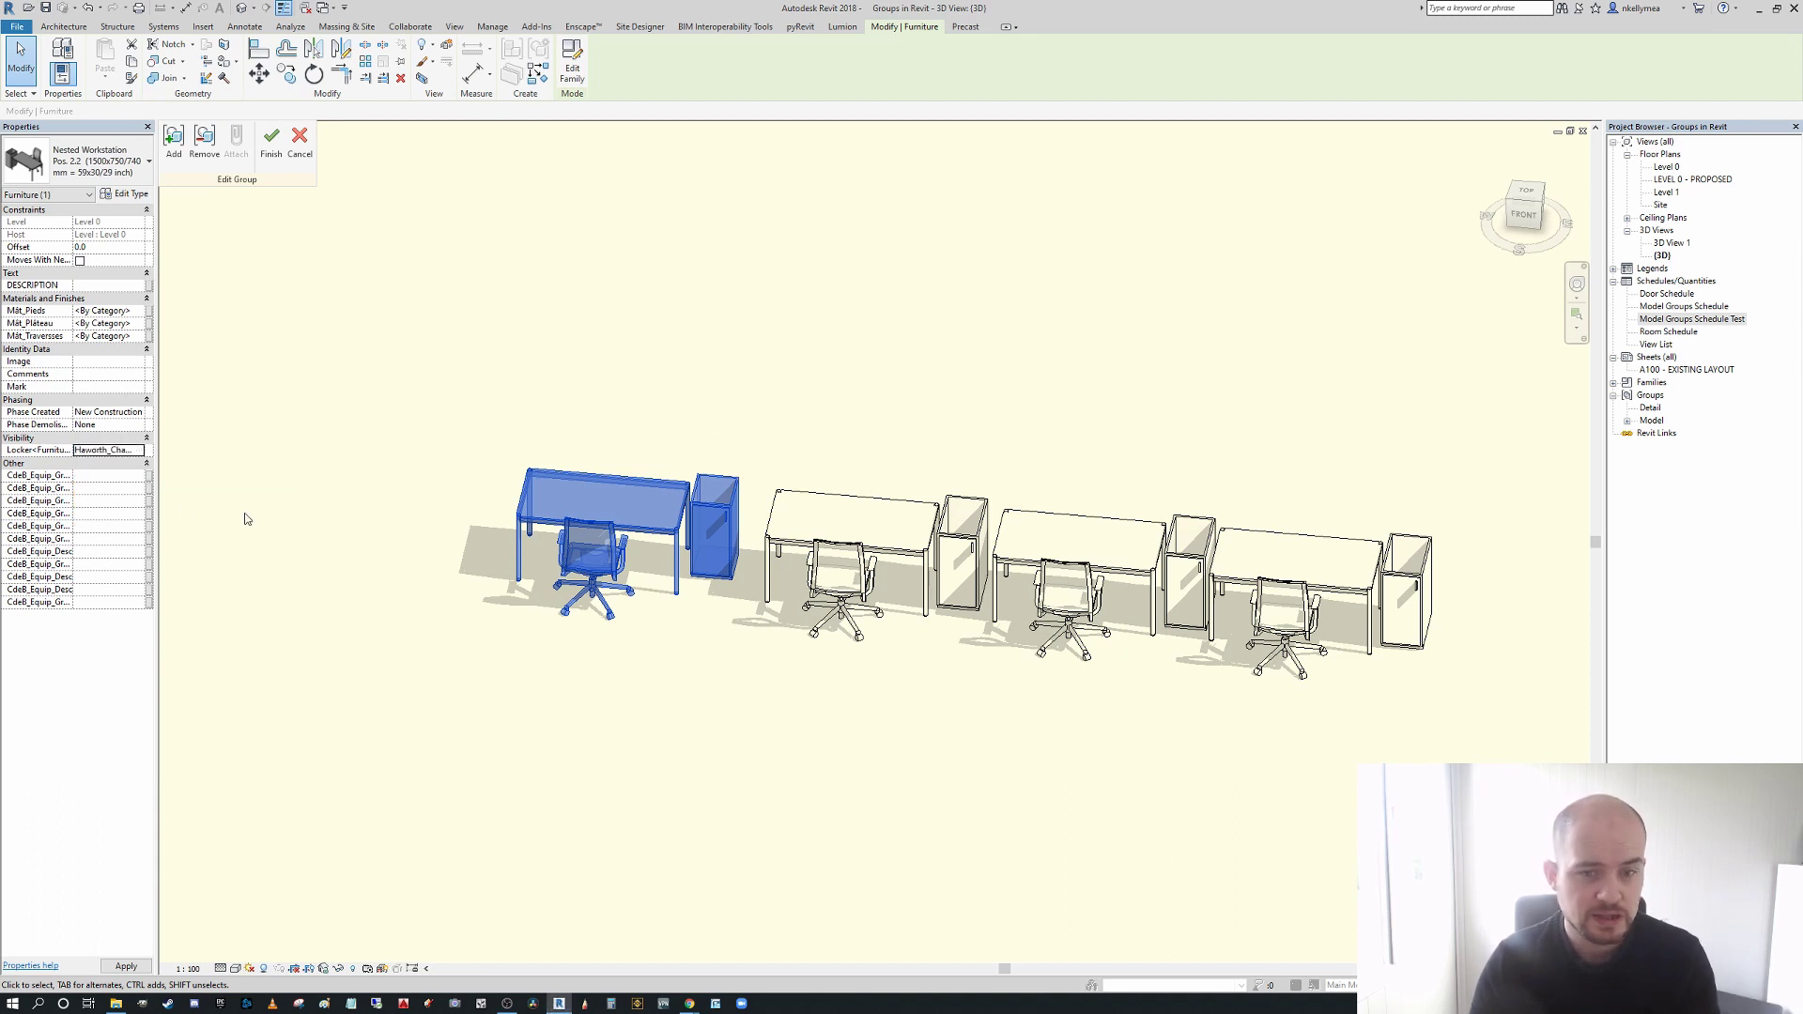
scroll(758, 538, up, 2)
scroll(758, 538, down, 1)
middle_drag(758, 539, 637, 486)
scroll(638, 487, down, 2)
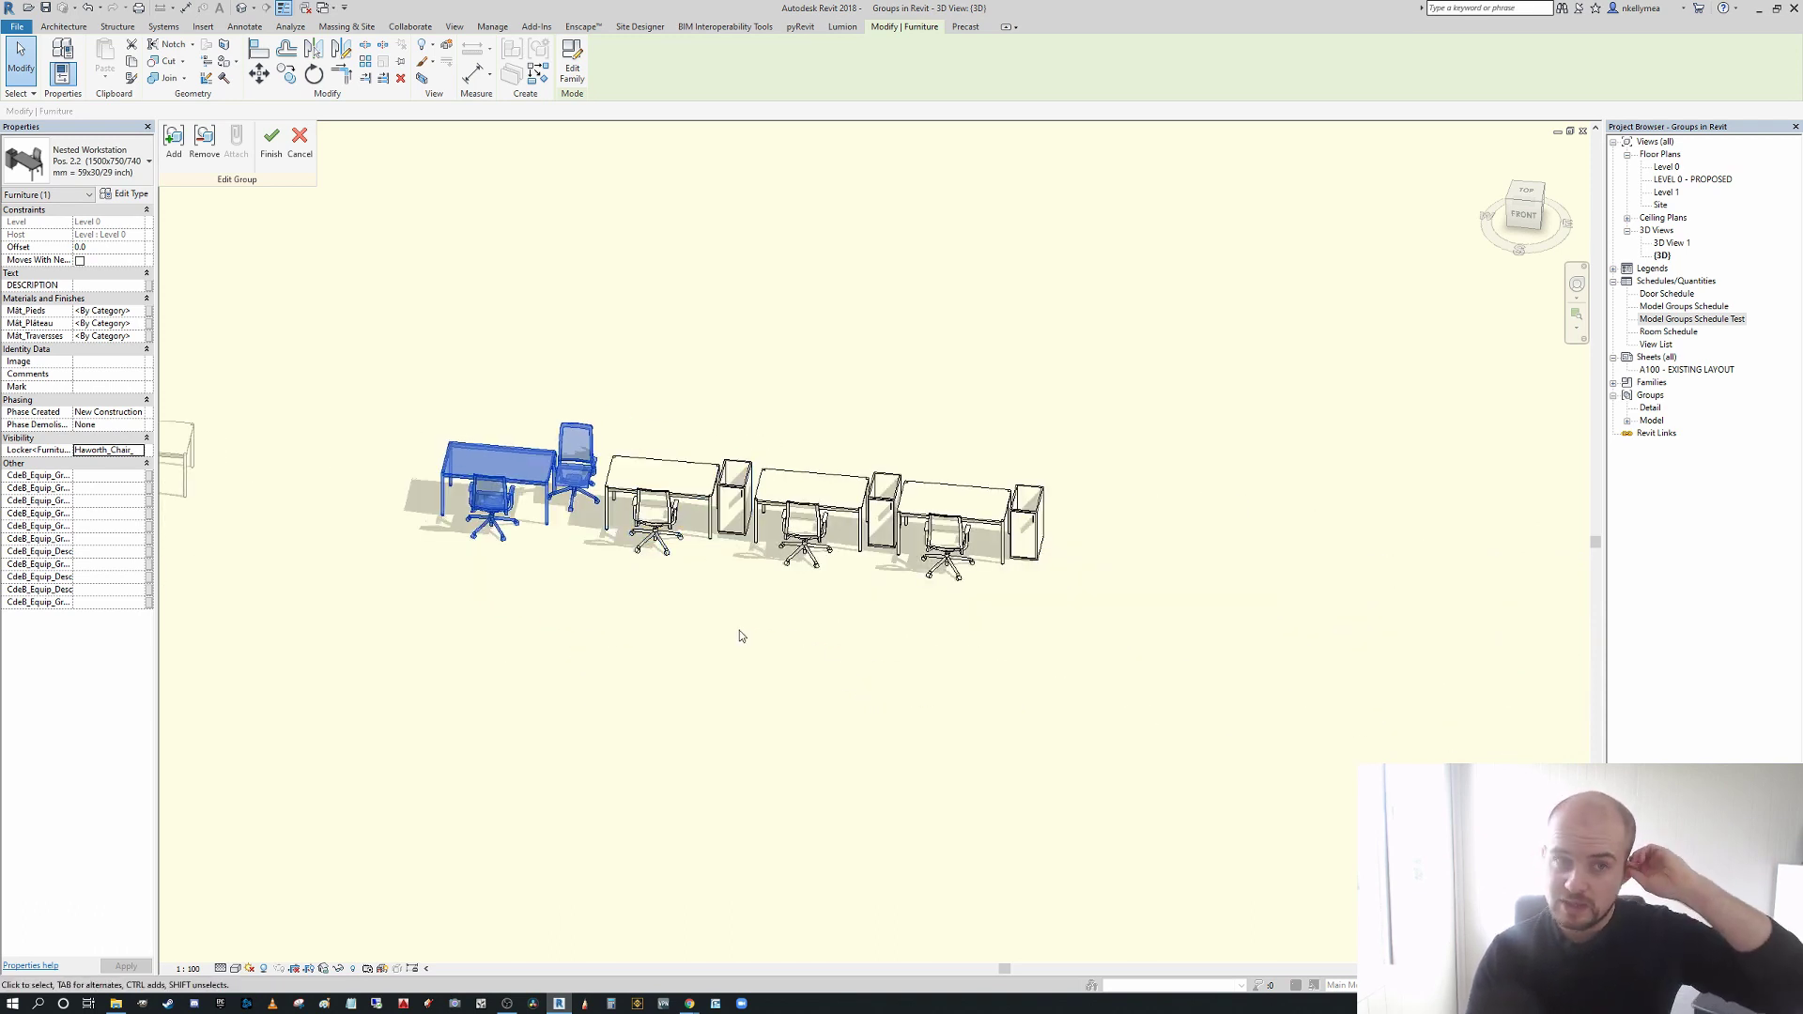
middle_drag(737, 632, 887, 664)
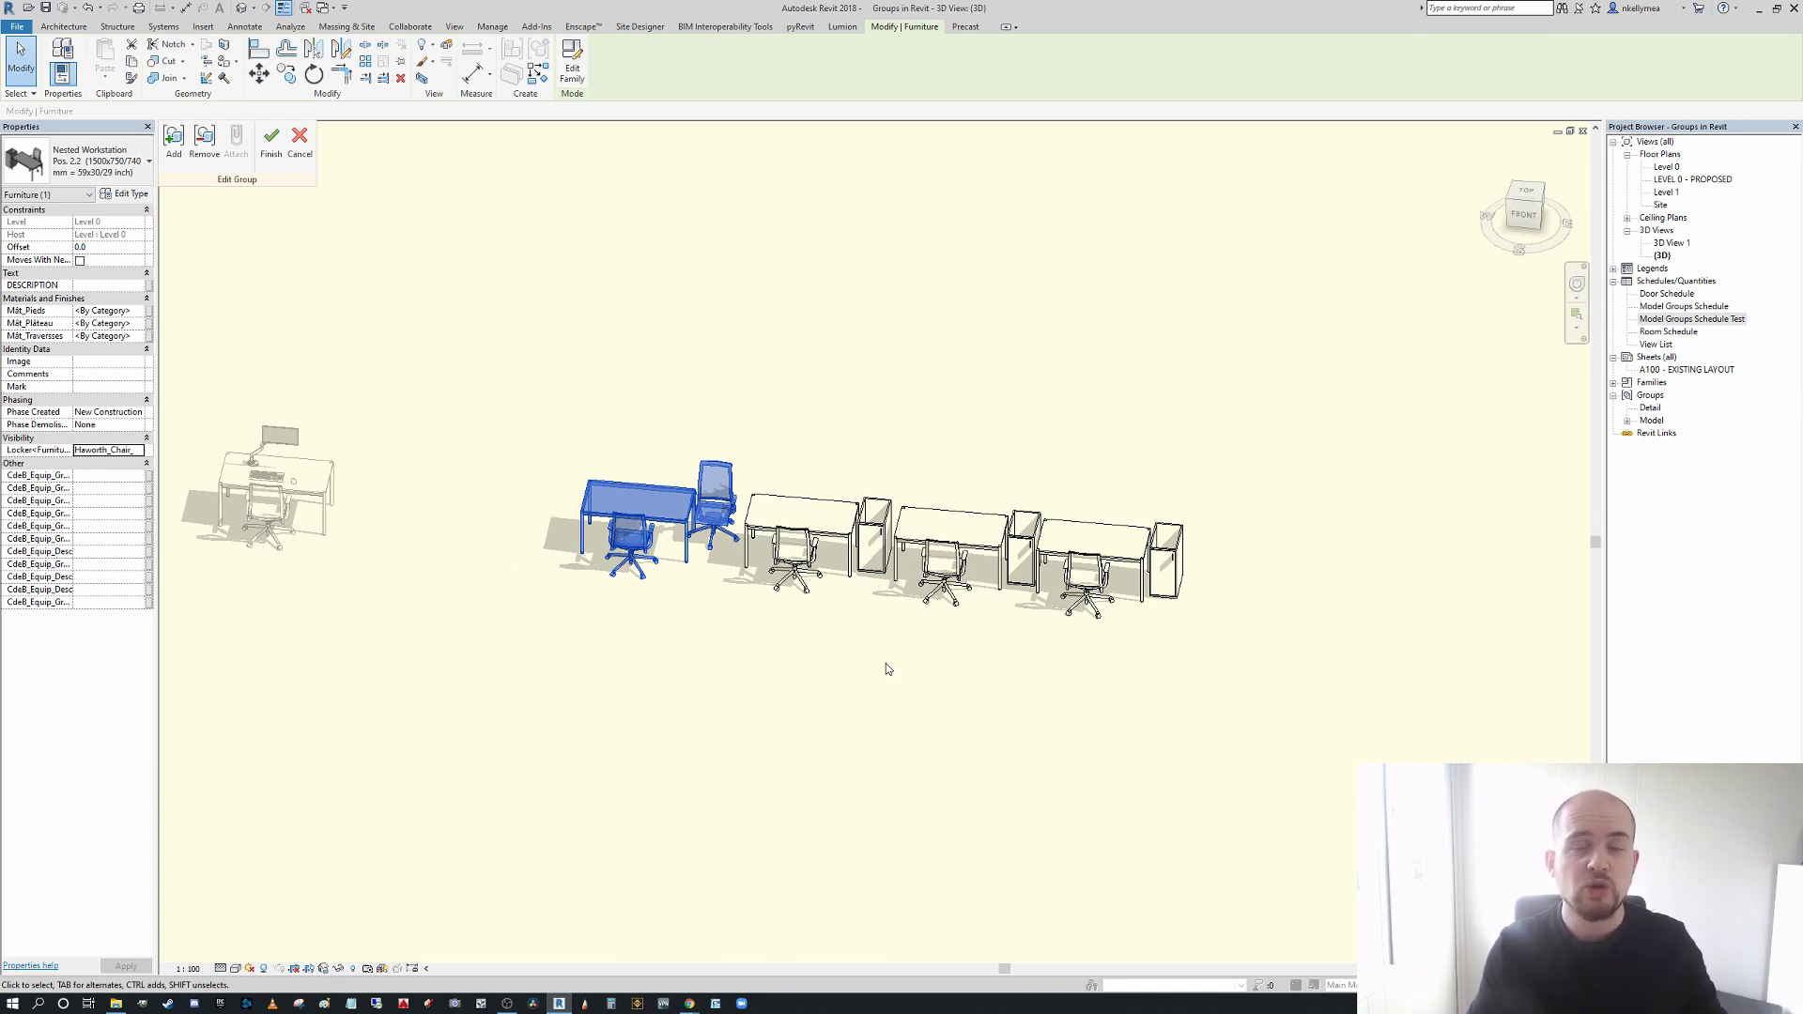
scroll(746, 569, up, 2)
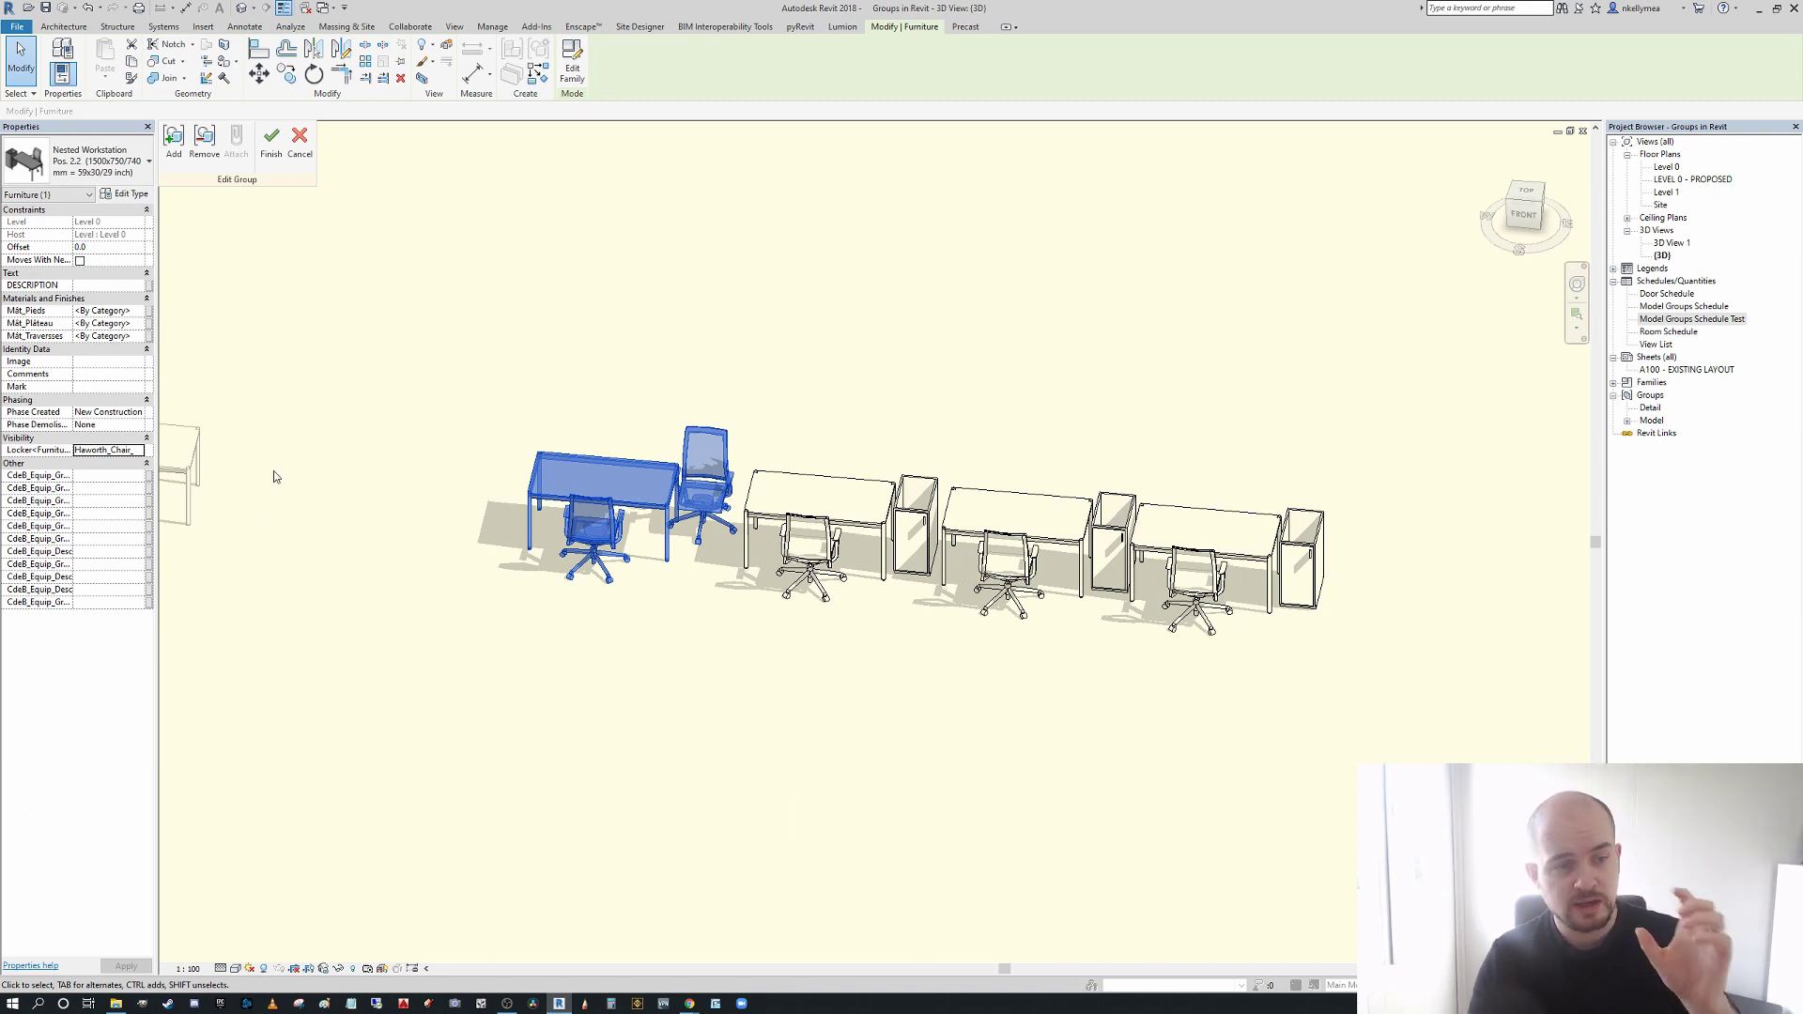
- Finish editing the workstation nested families group and clear the selection
click(634, 340)
scroll(644, 350, down, 3)
middle_drag(654, 366, 689, 408)
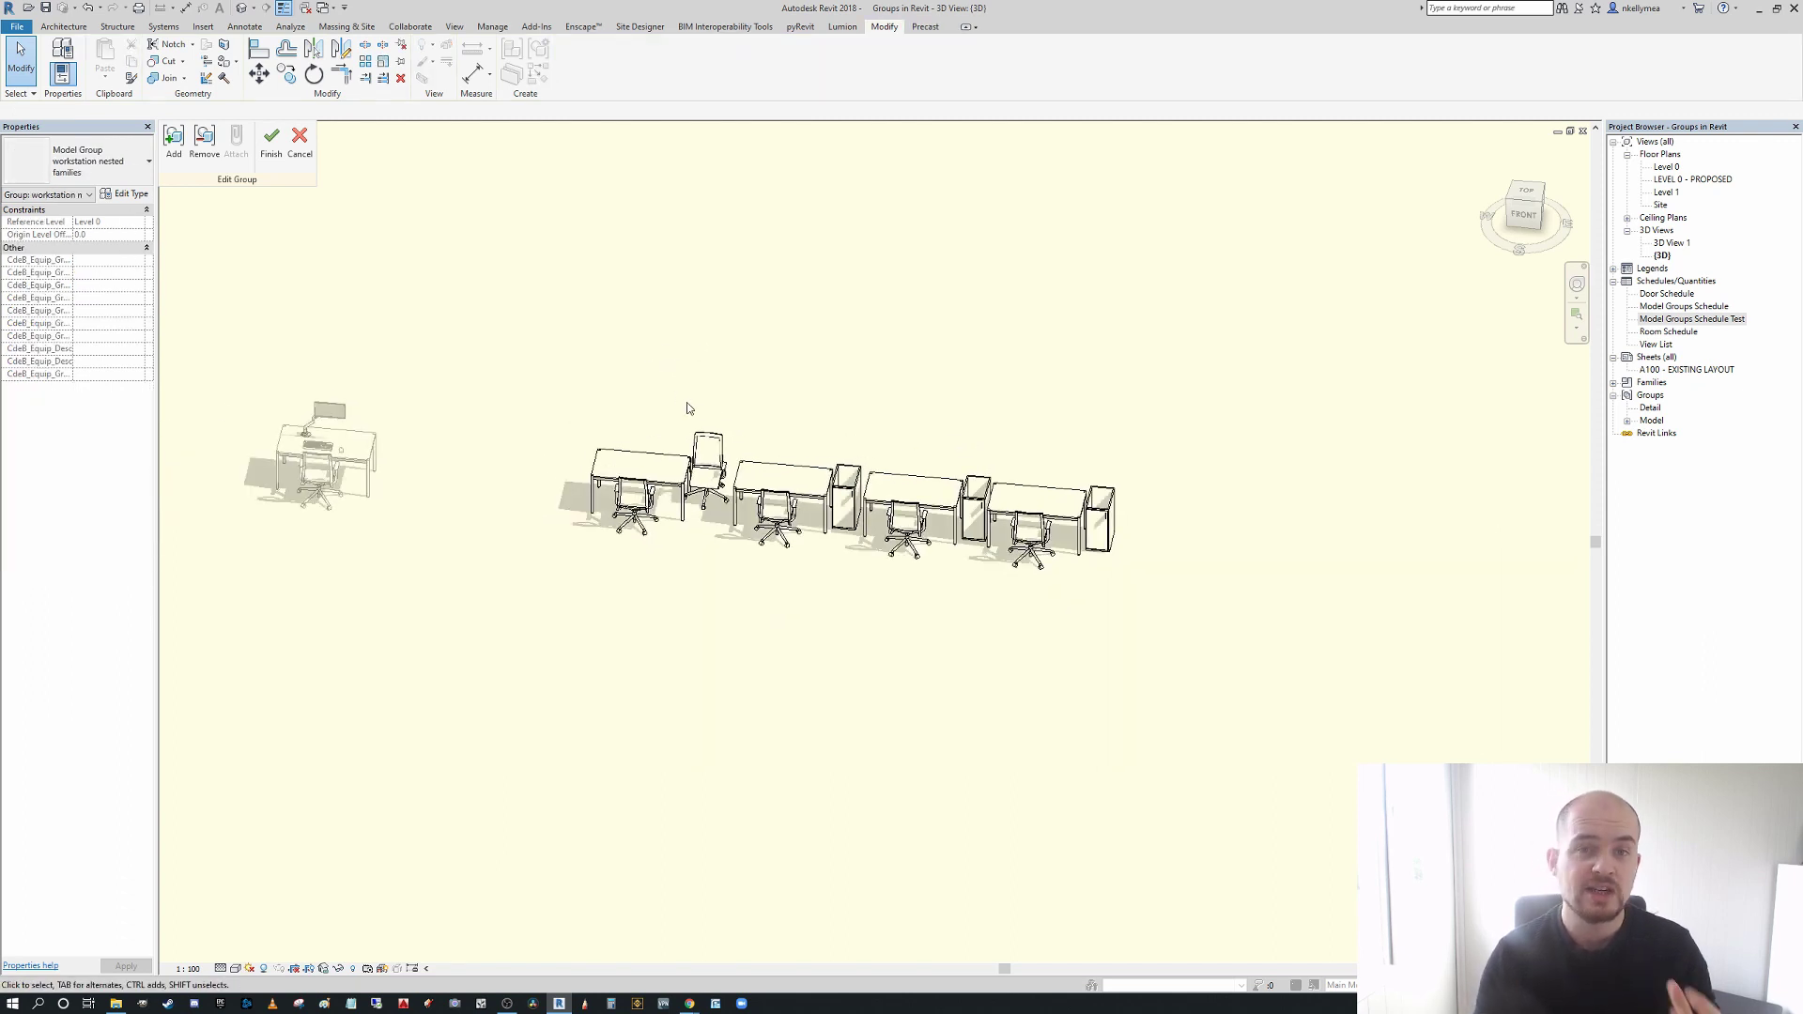
click(271, 141)
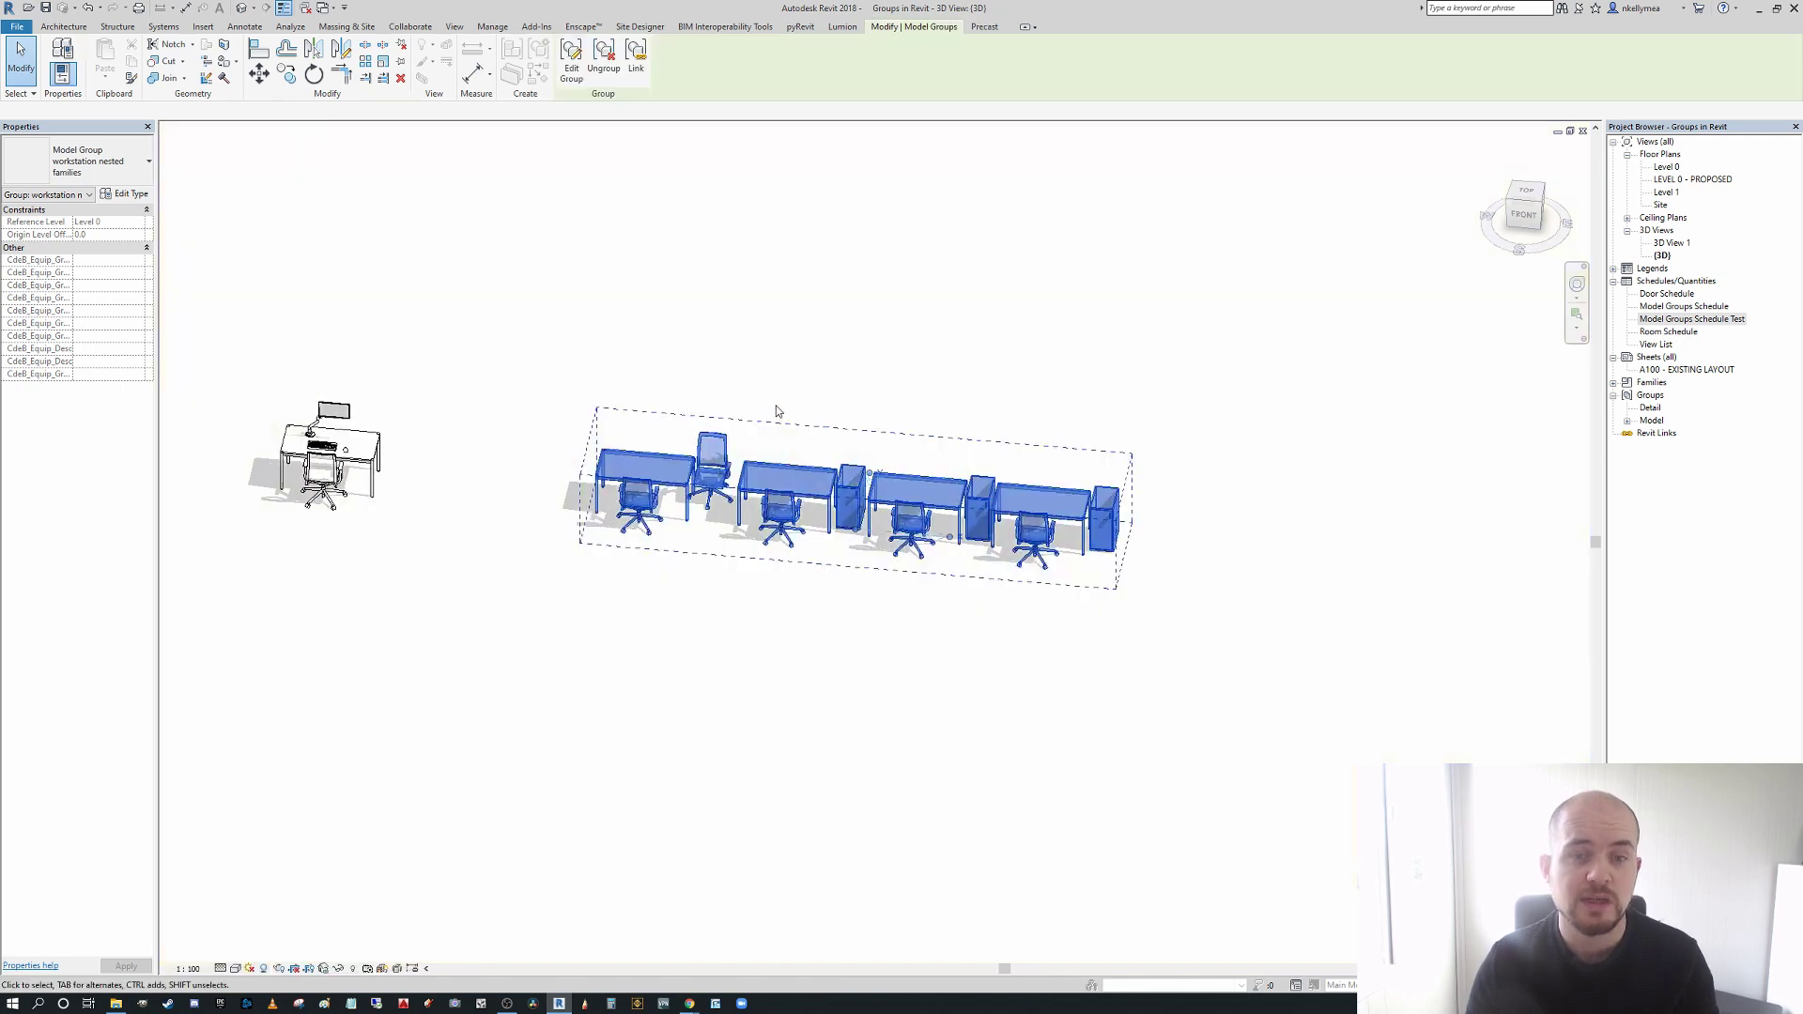
scroll(777, 407, down, 2)
middle_drag(844, 451, 843, 551)
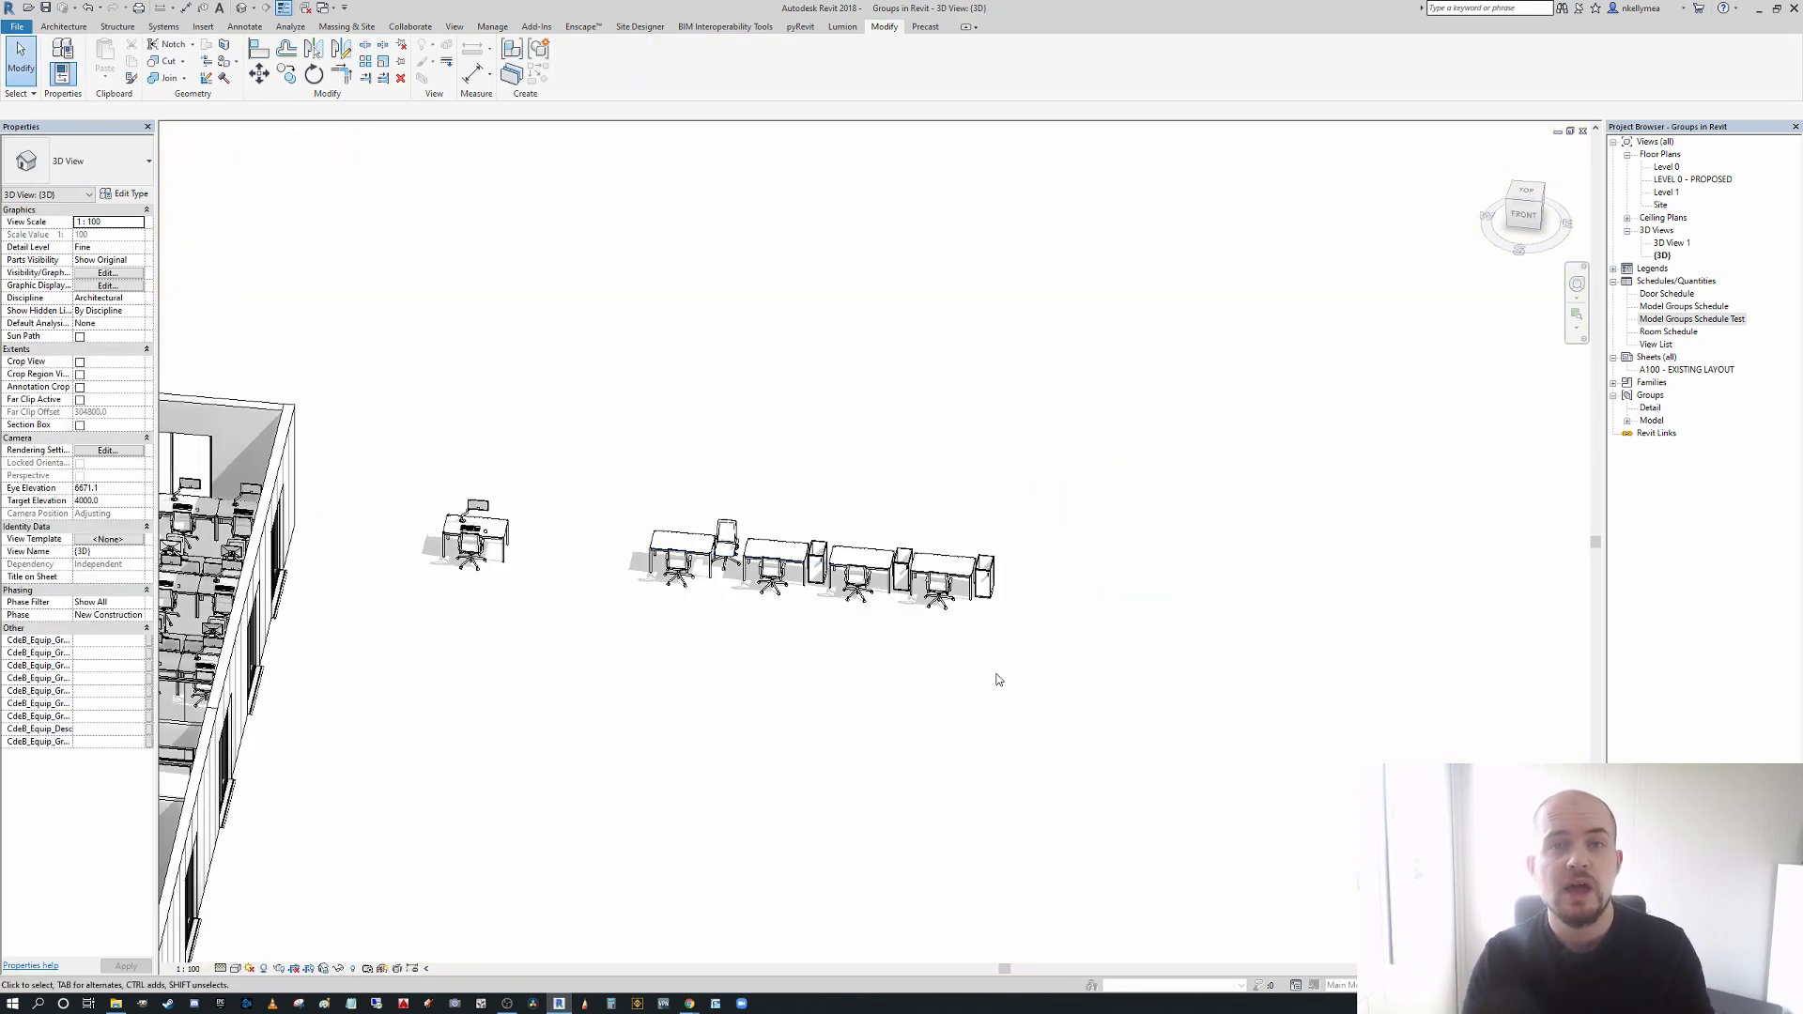
- Examine the edited row of nested workstations, comparing the first workstation's swapped component with the lockers on the others
scroll(999, 679, up, 1)
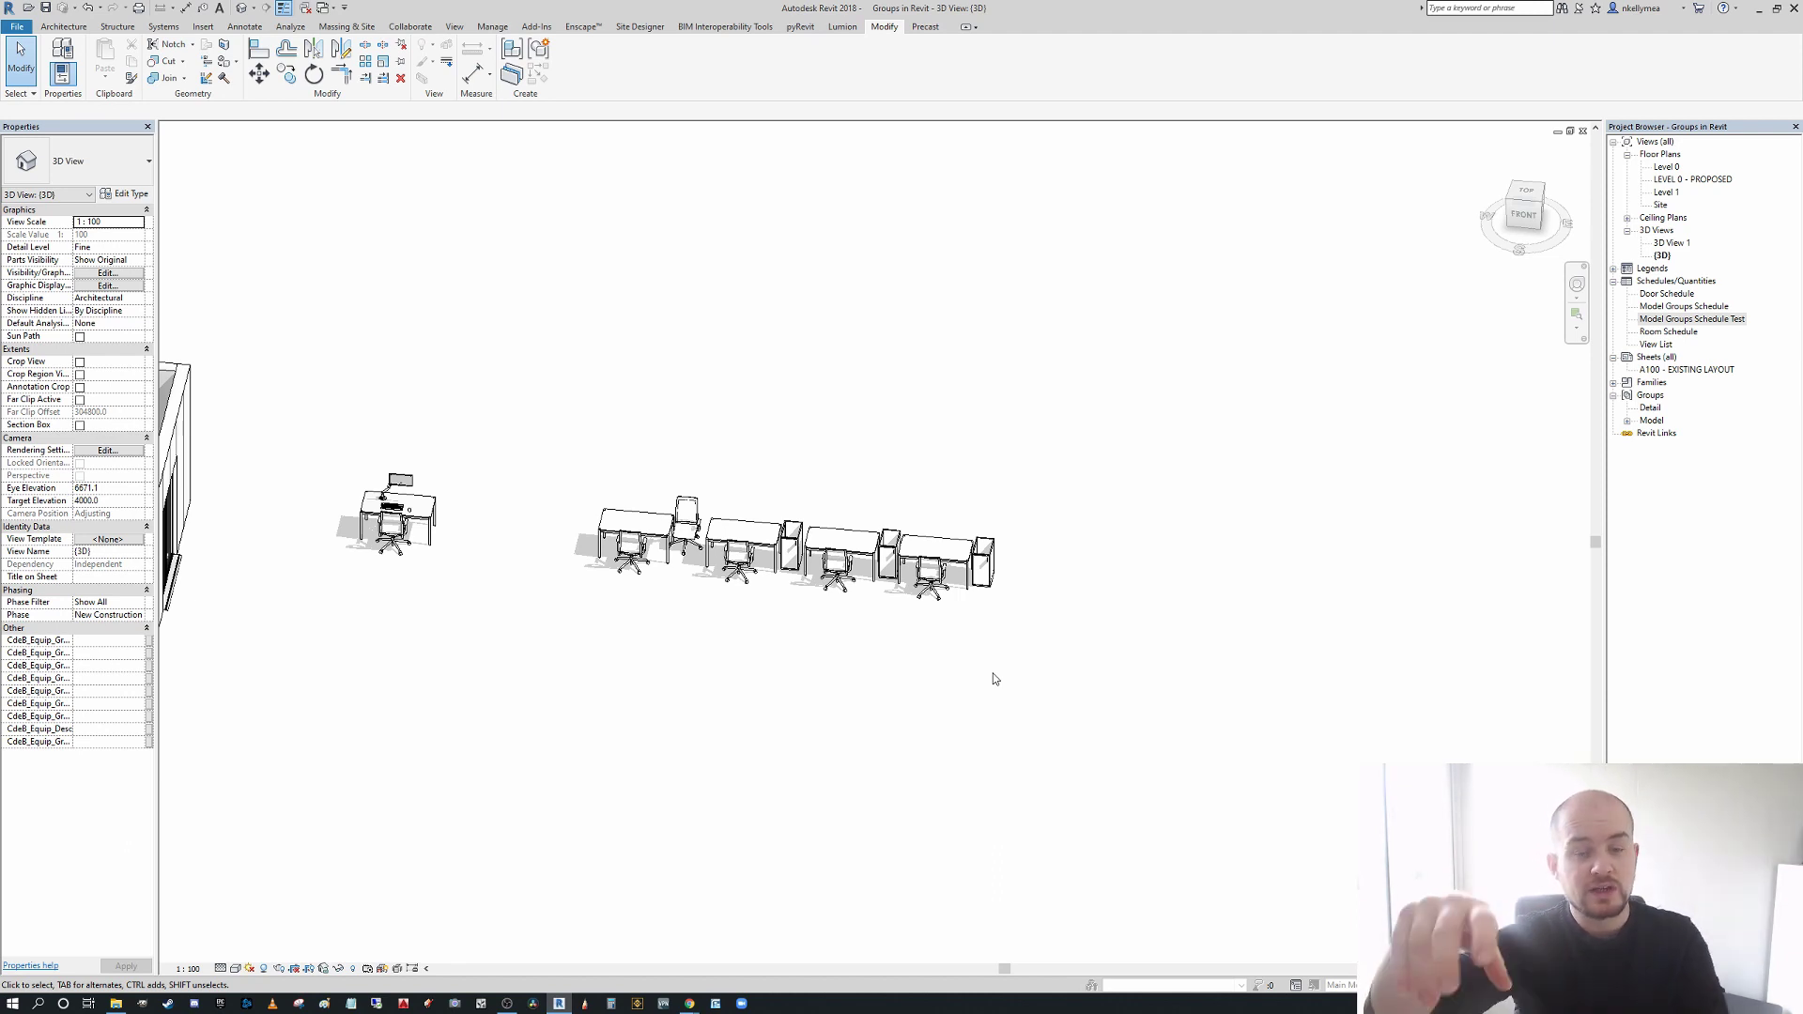
scroll(962, 723, up, 2)
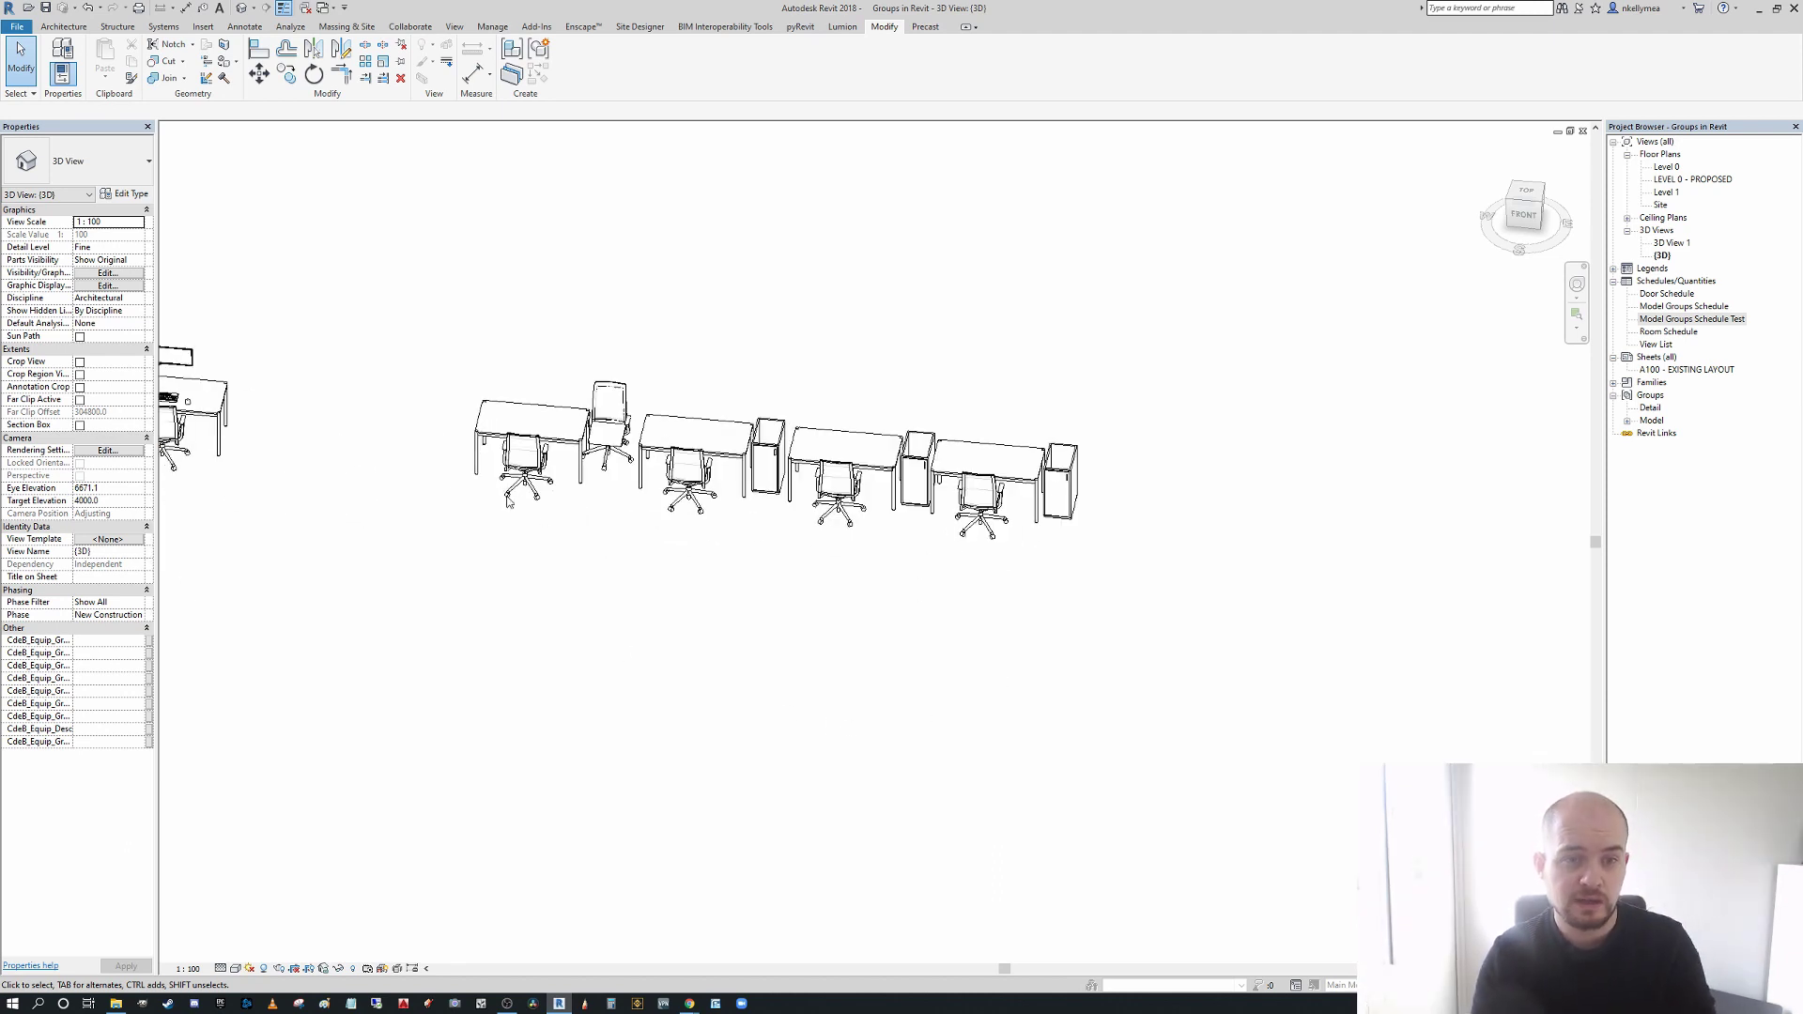
scroll(988, 495, up, 3)
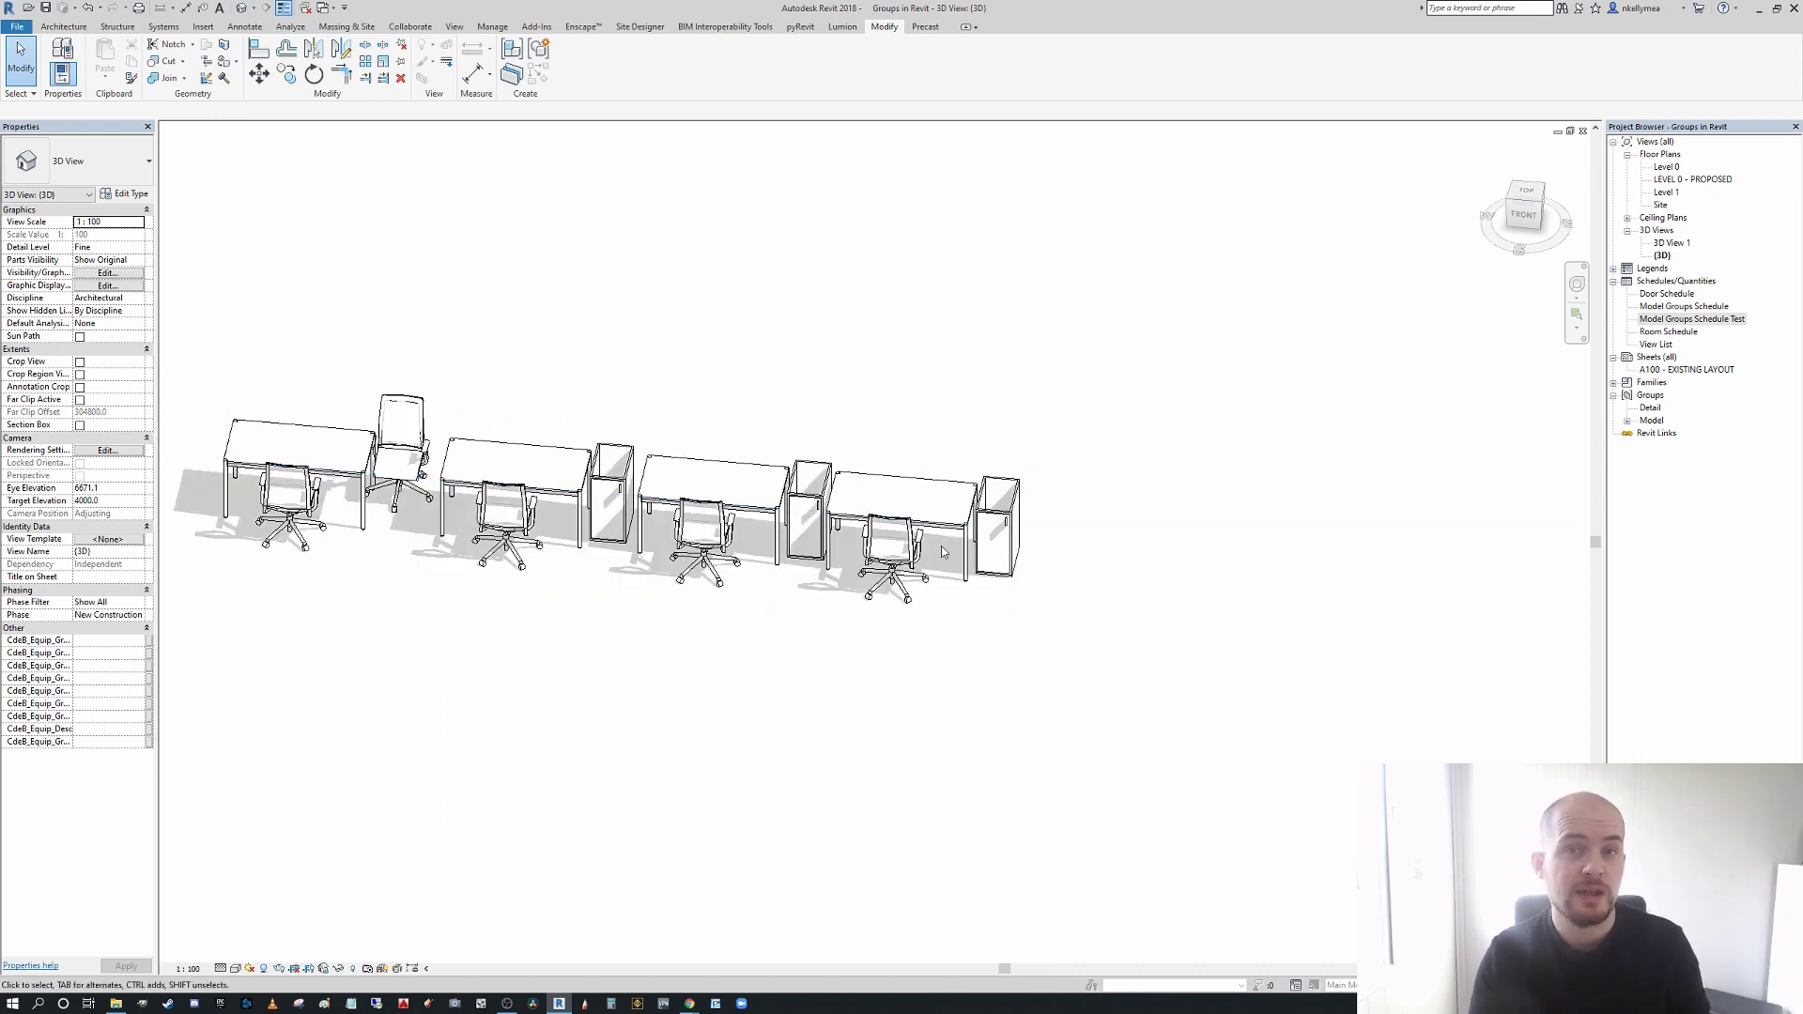
scroll(855, 642, down, 1)
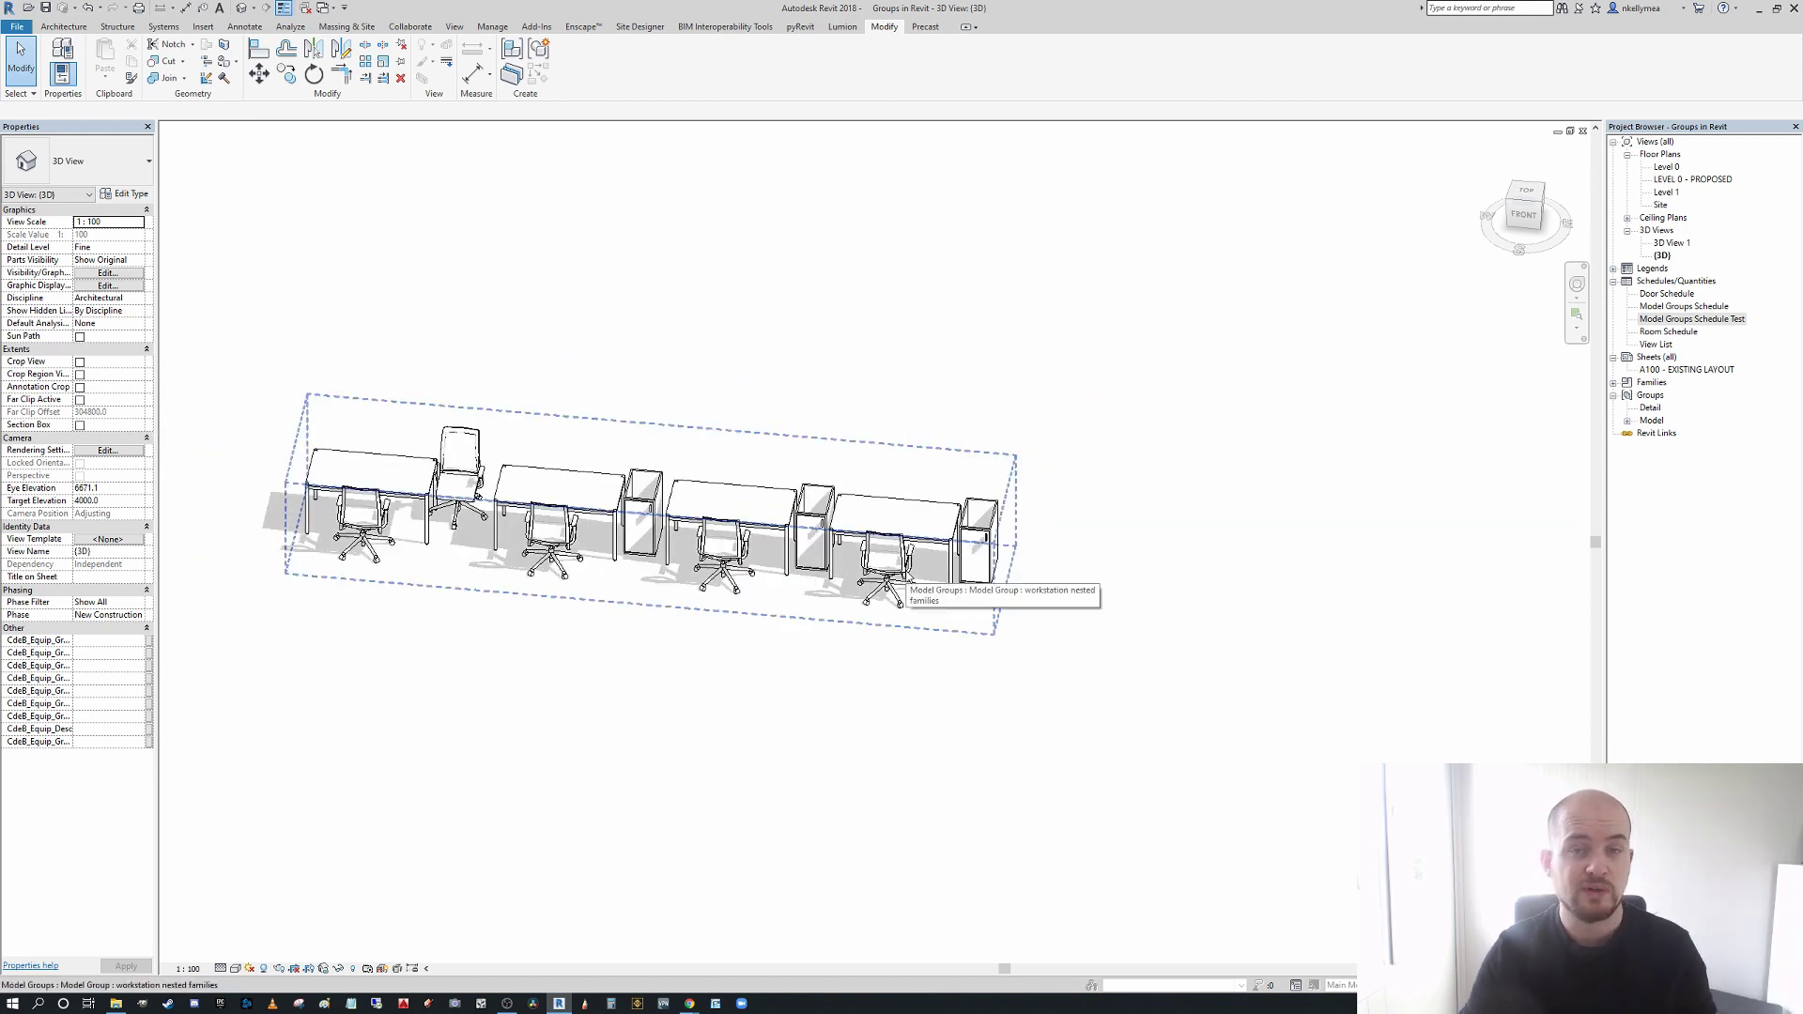
scroll(903, 577, down, 2)
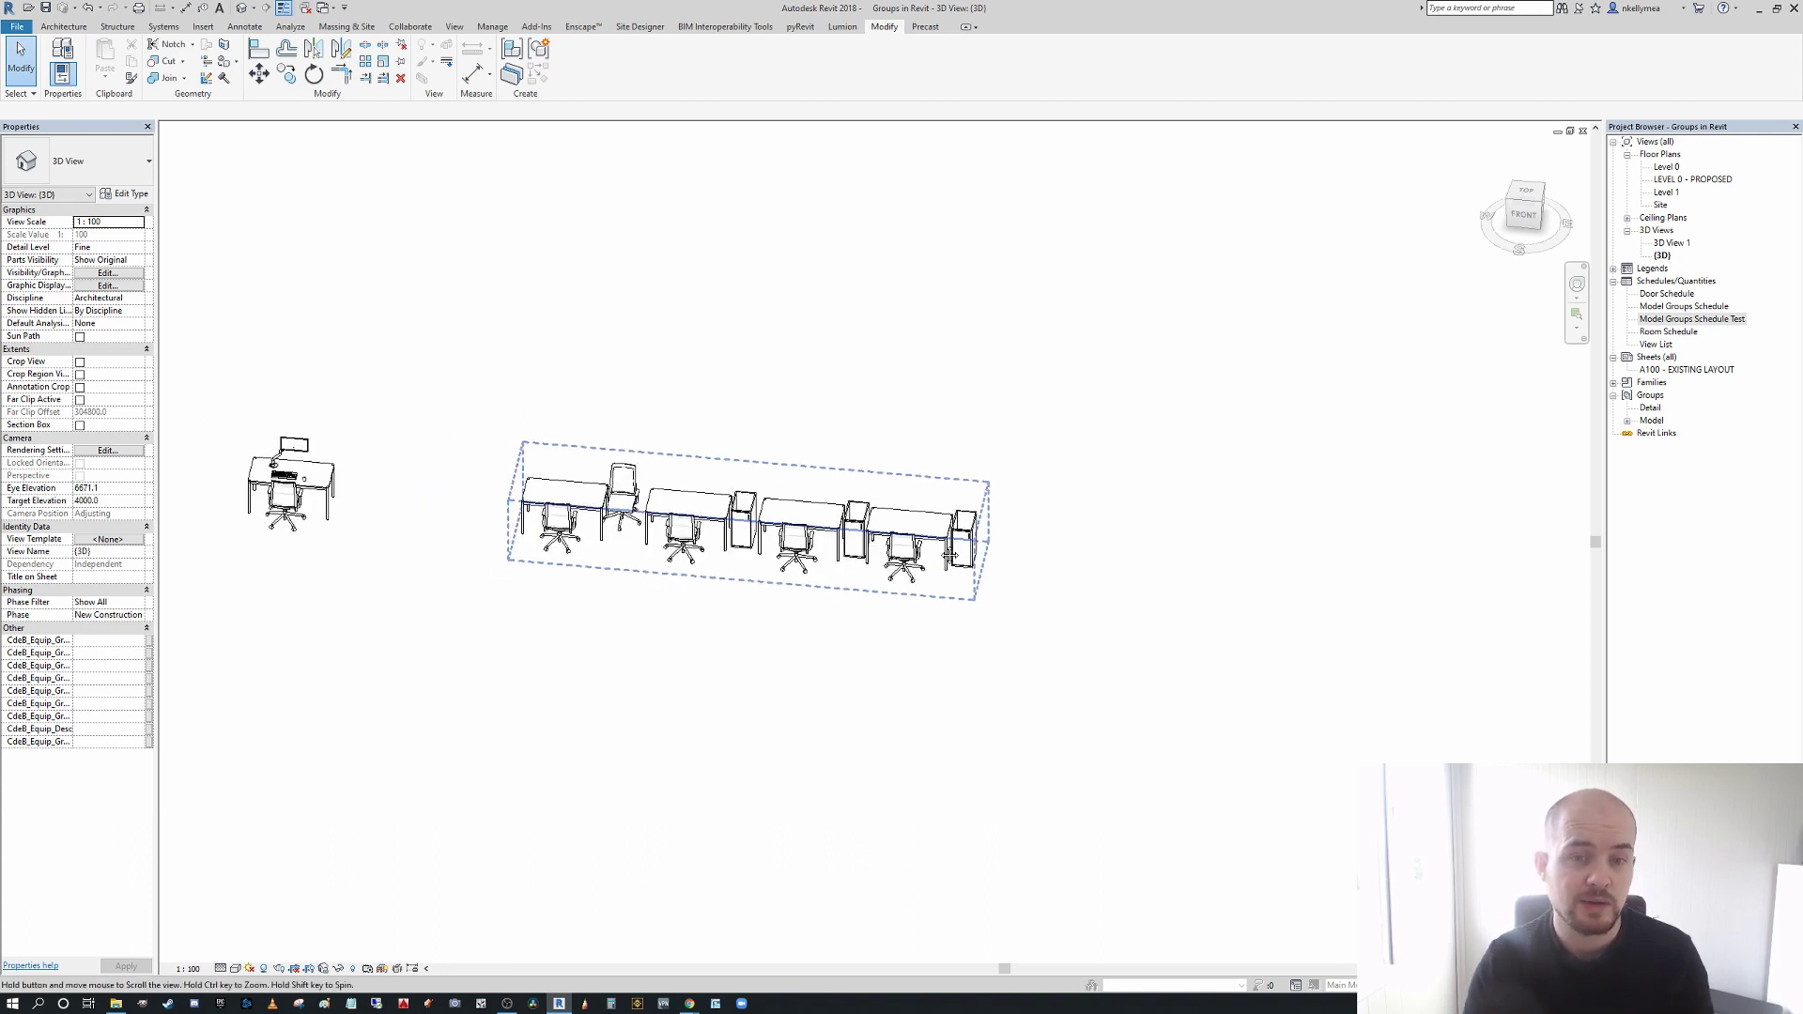
click(937, 549)
scroll(1048, 603, up, 2)
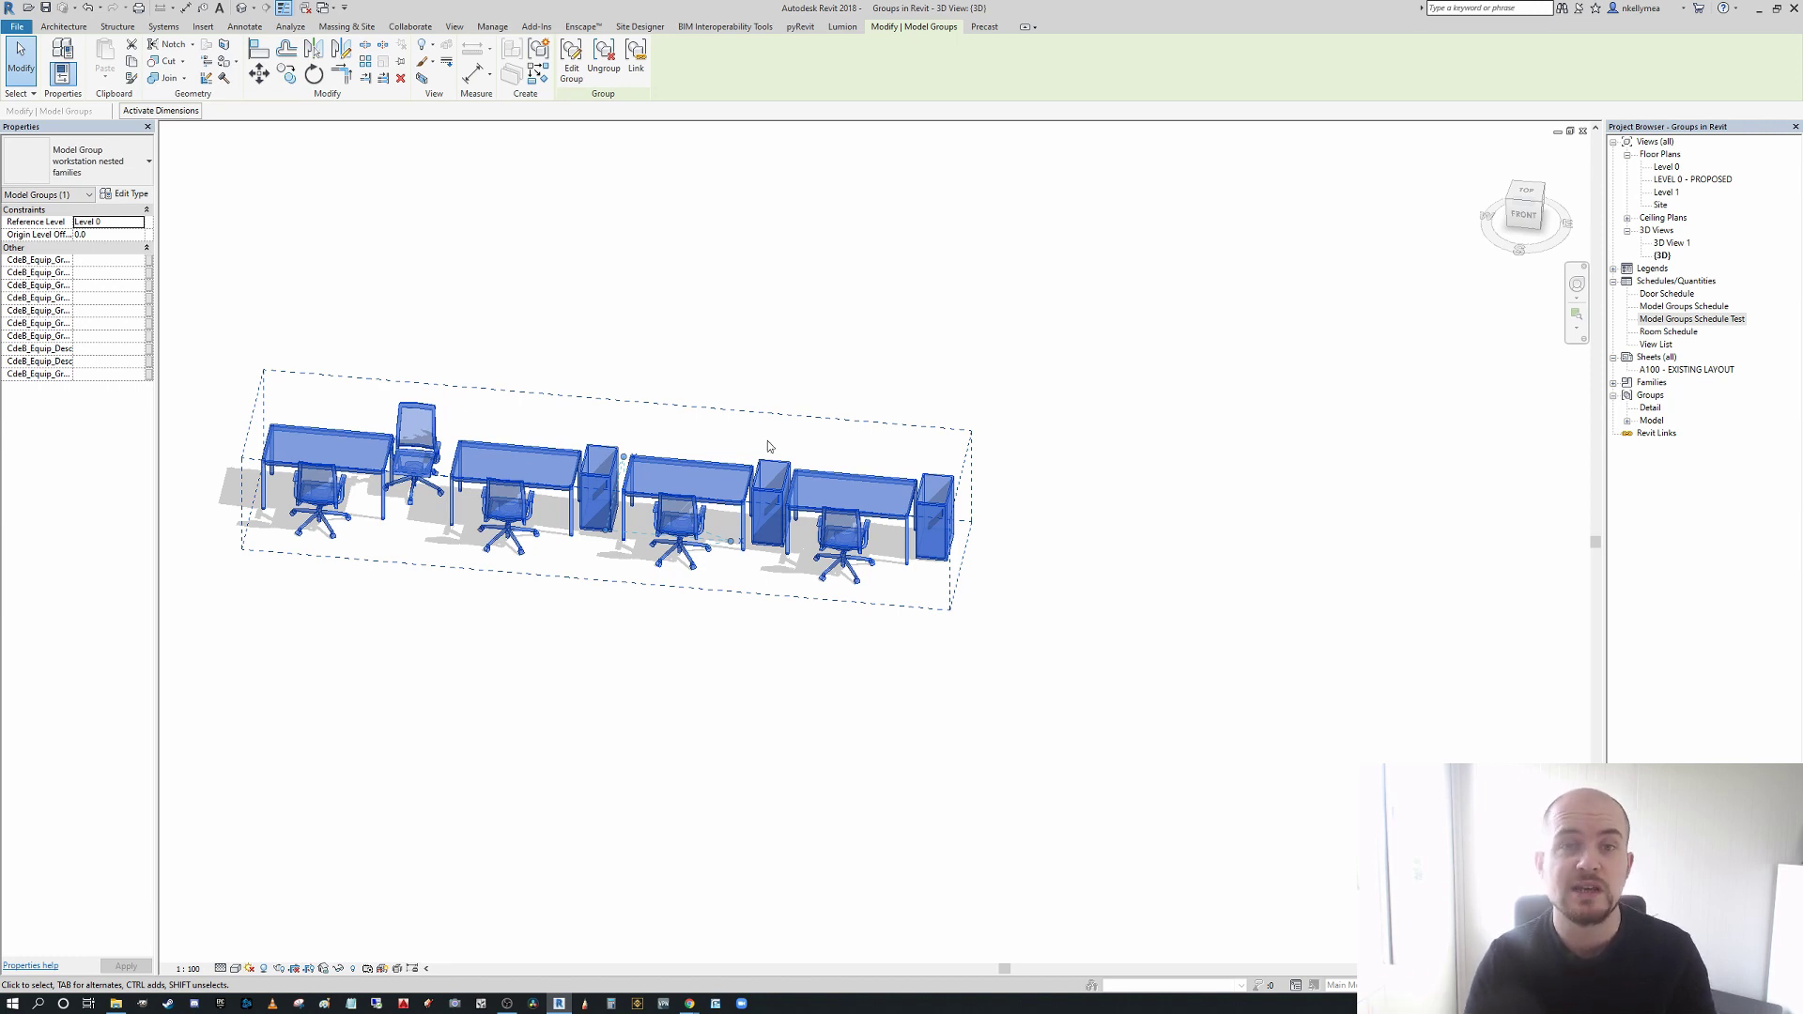
scroll(845, 423, down, 2)
middle_drag(889, 415, 1143, 475)
click(1151, 479)
scroll(918, 528, down, 2)
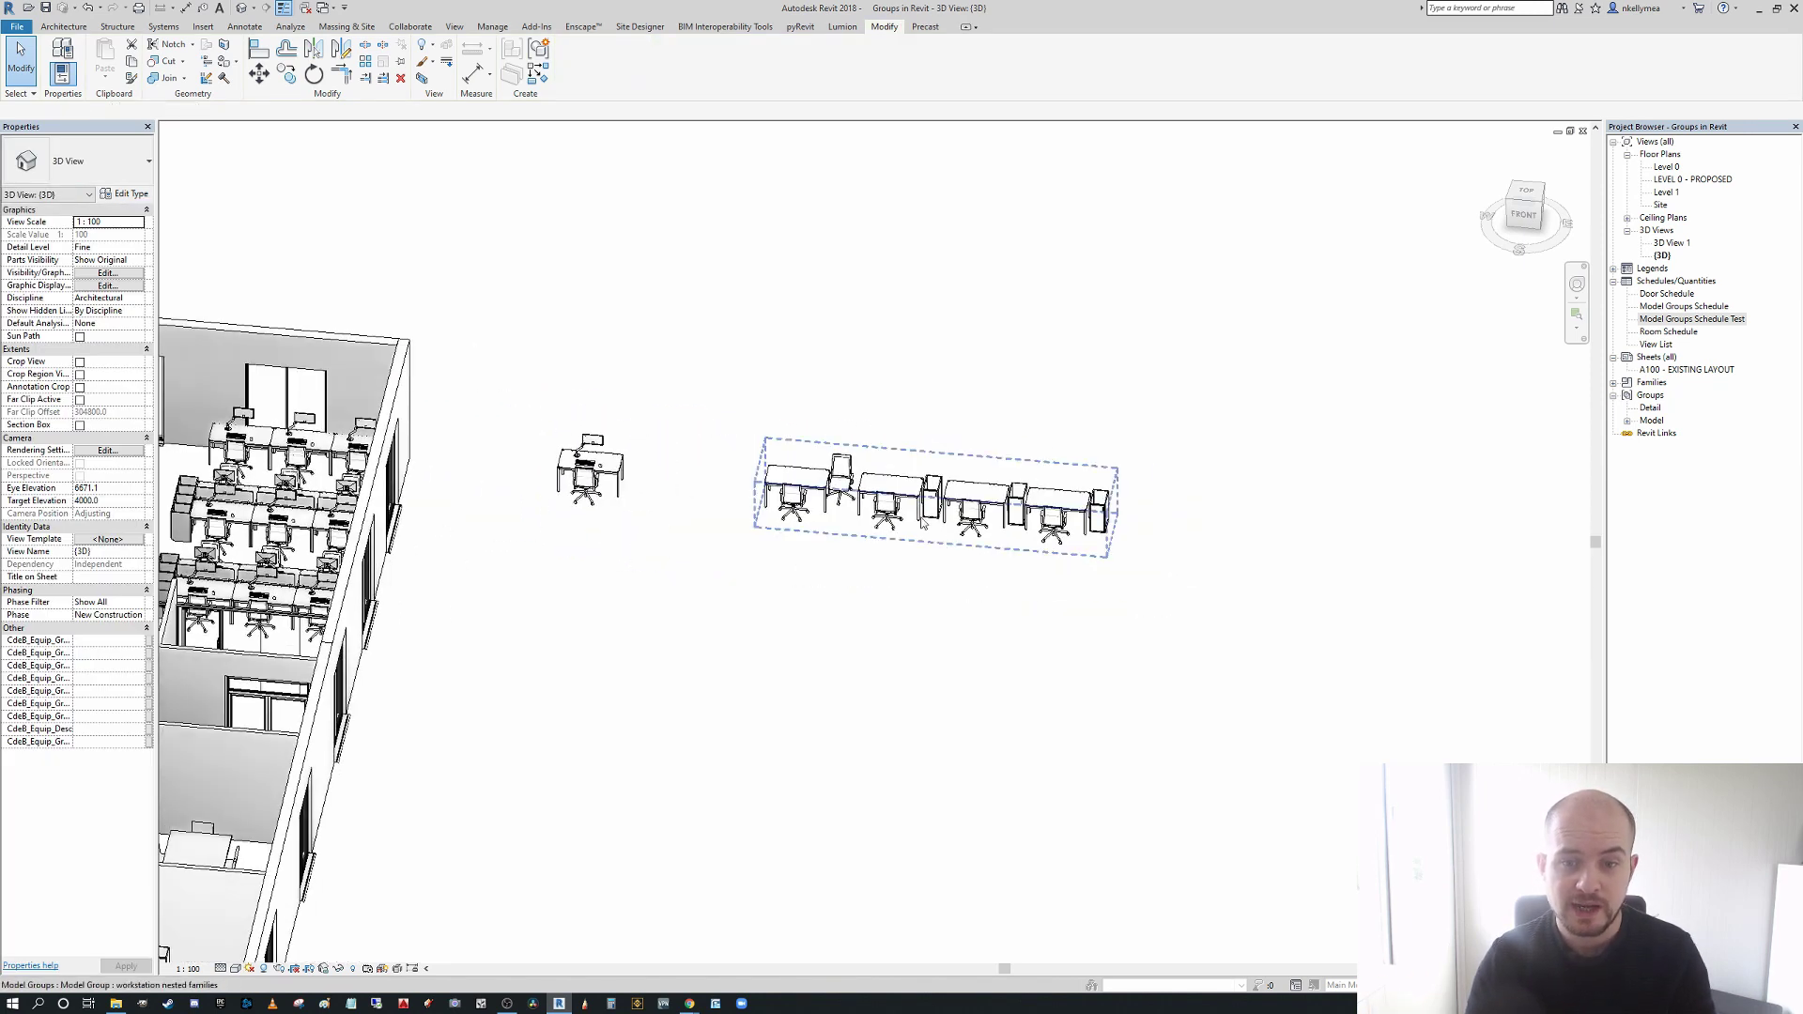
- Copy the workstation nested families group to form a second parallel row just in front of the original
click(917, 528)
middle_drag(885, 610, 748, 598)
key(m)
key(v)
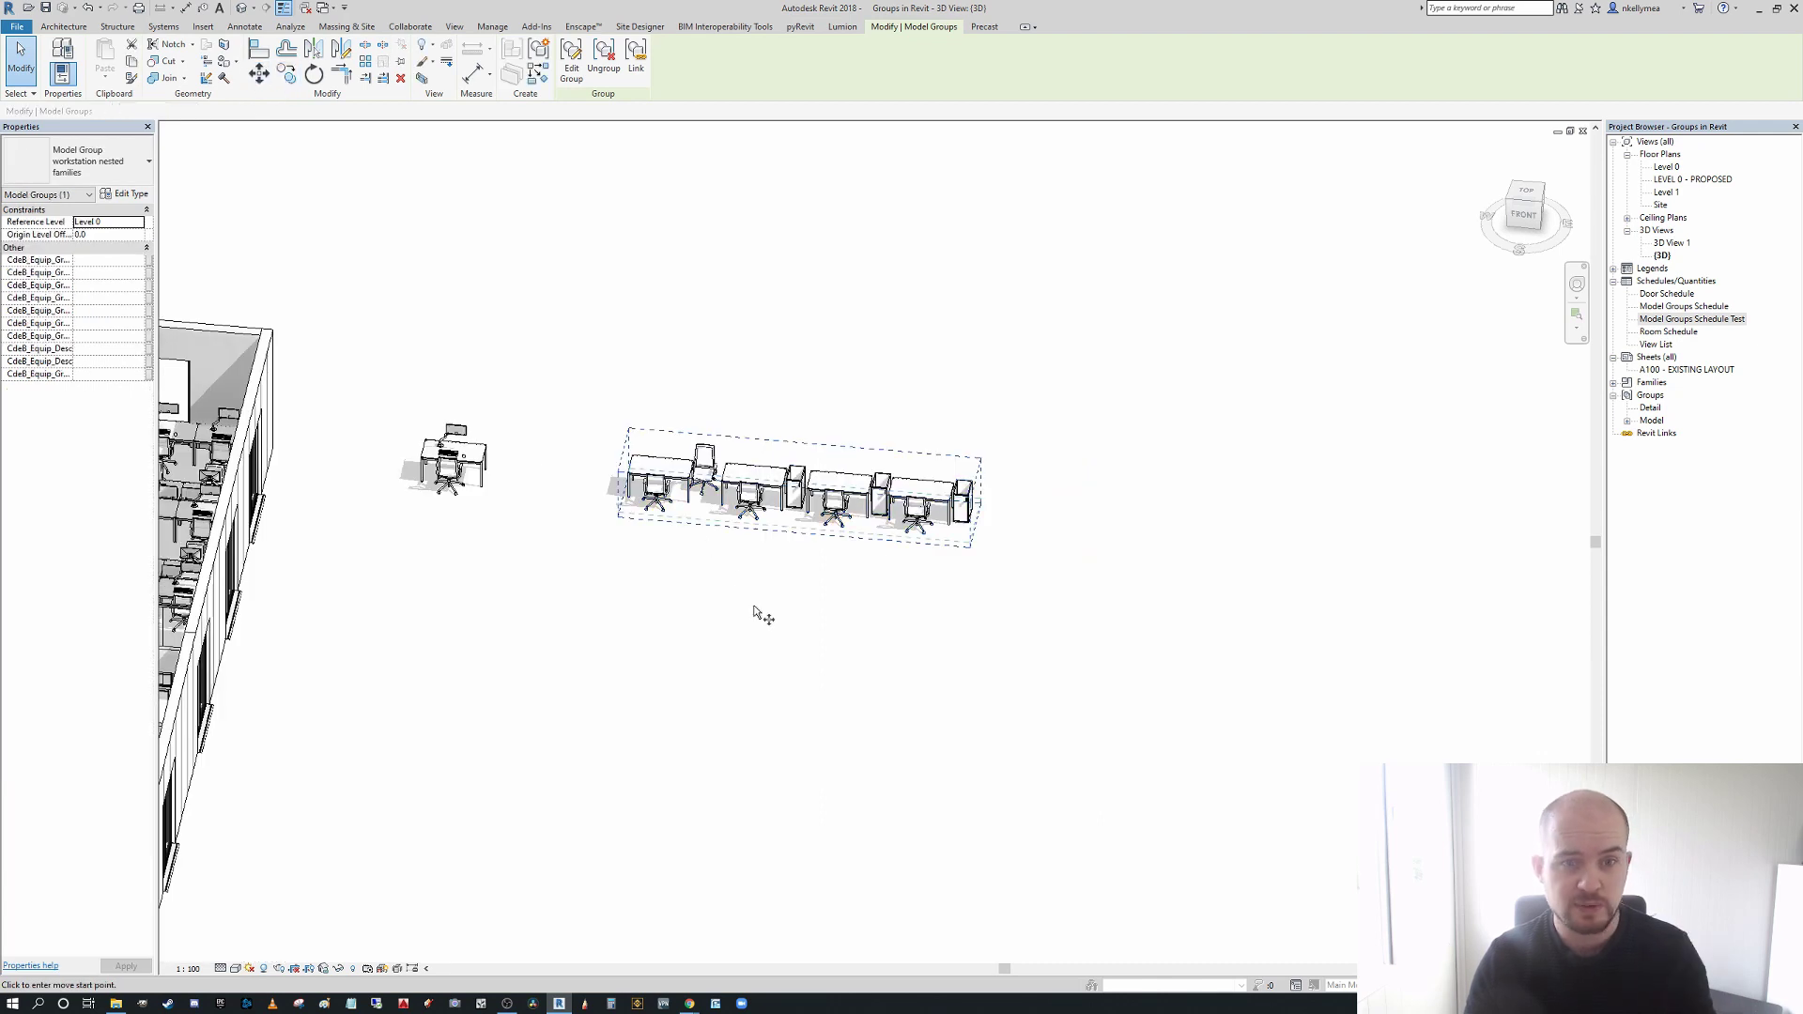
click(739, 594)
click(716, 663)
scroll(657, 564, up, 2)
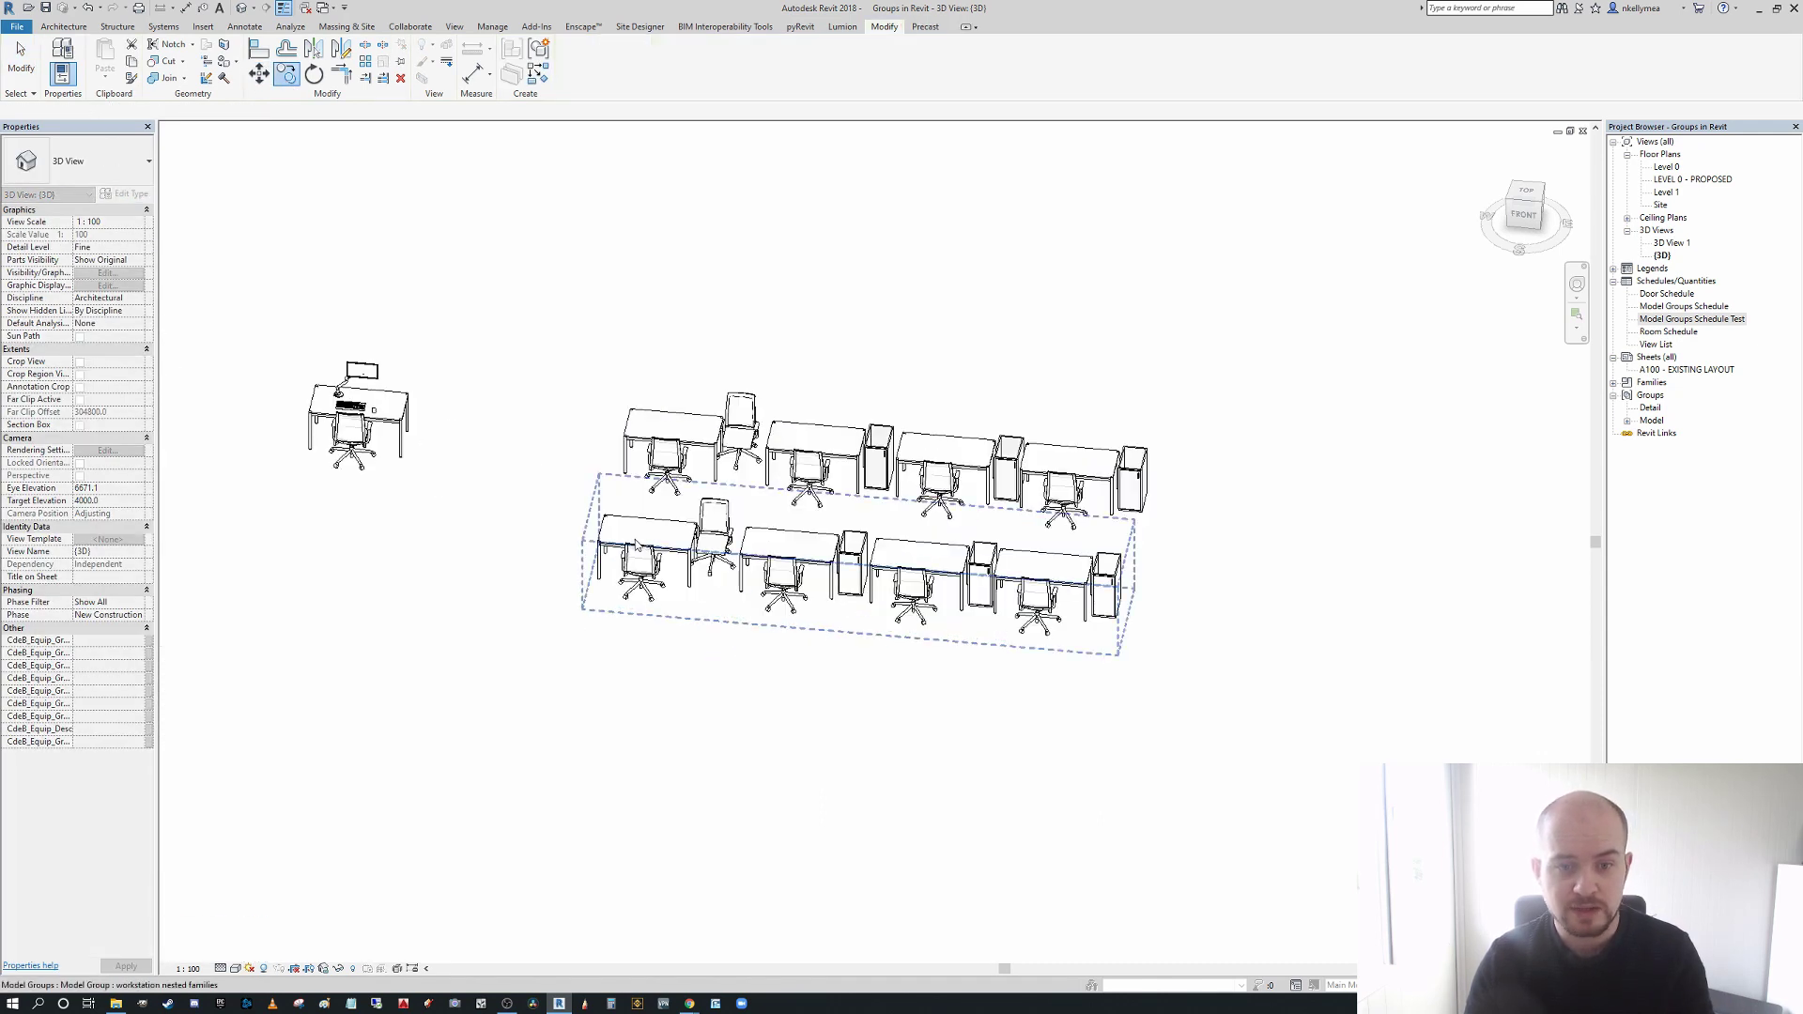
scroll(634, 546, up, 1)
key(Escape)
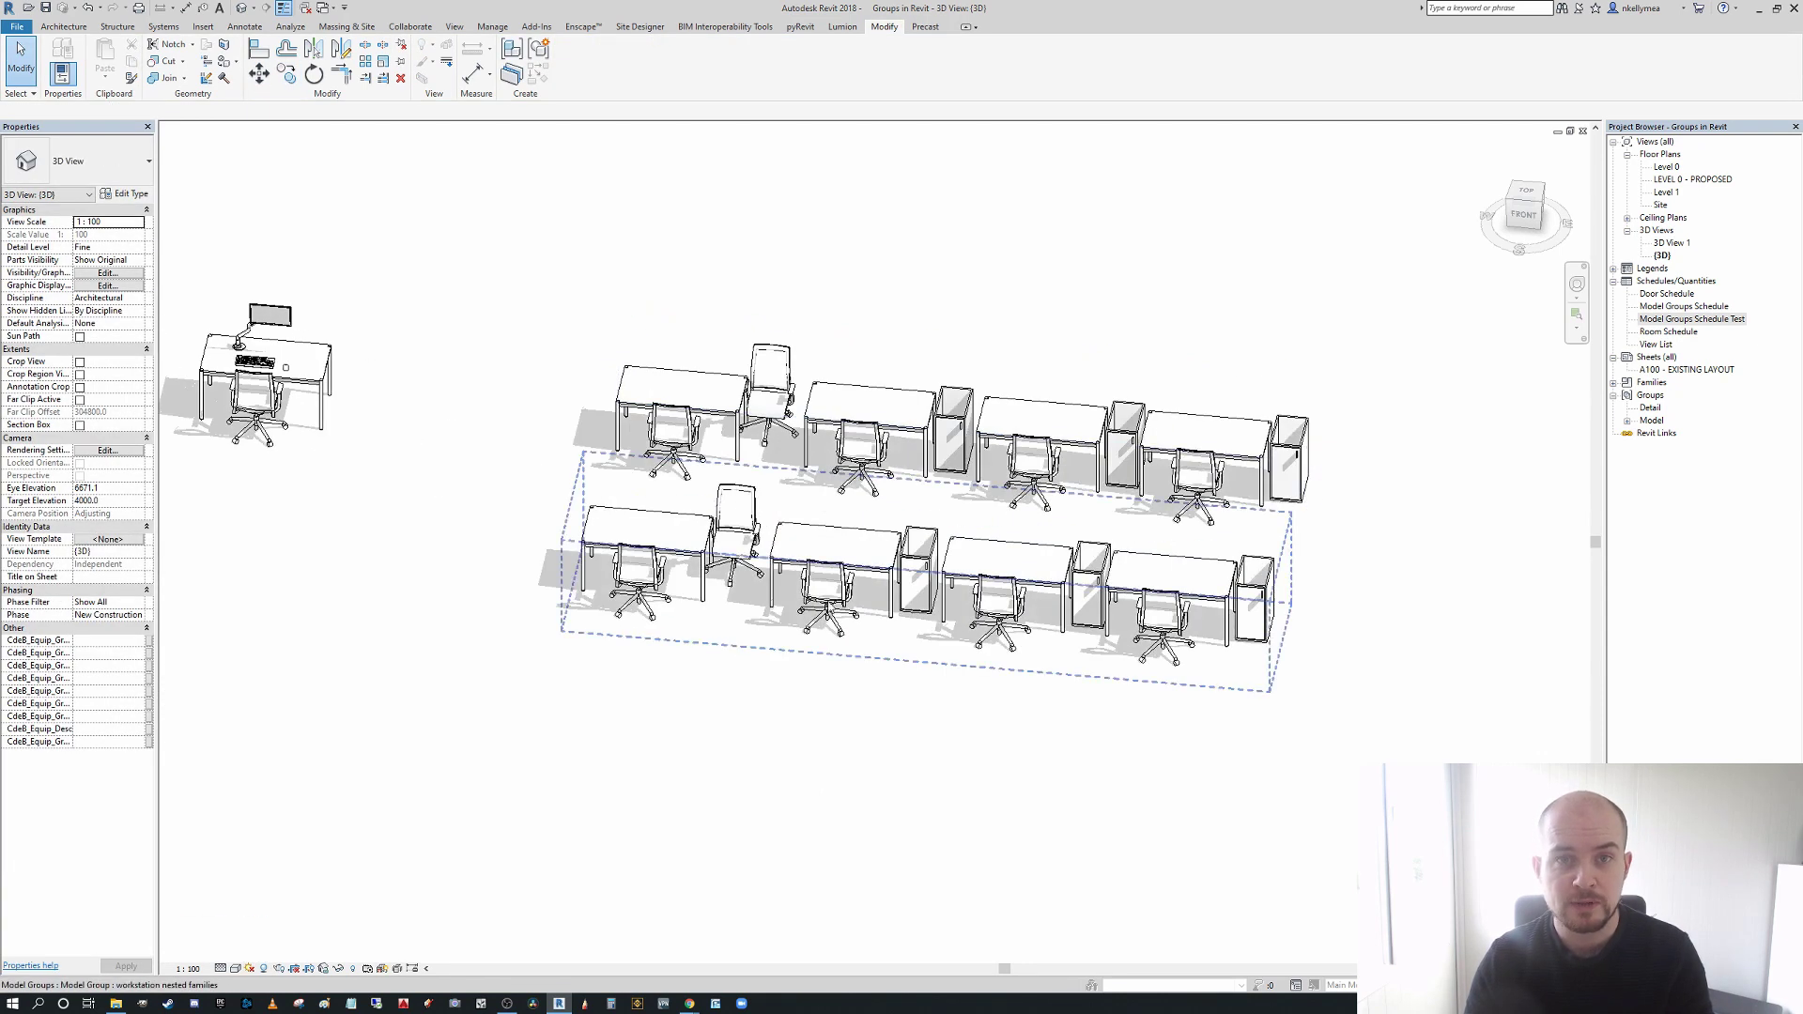
- Delete the copied workstation group in the front row
scroll(868, 607, down, 1)
click(980, 613)
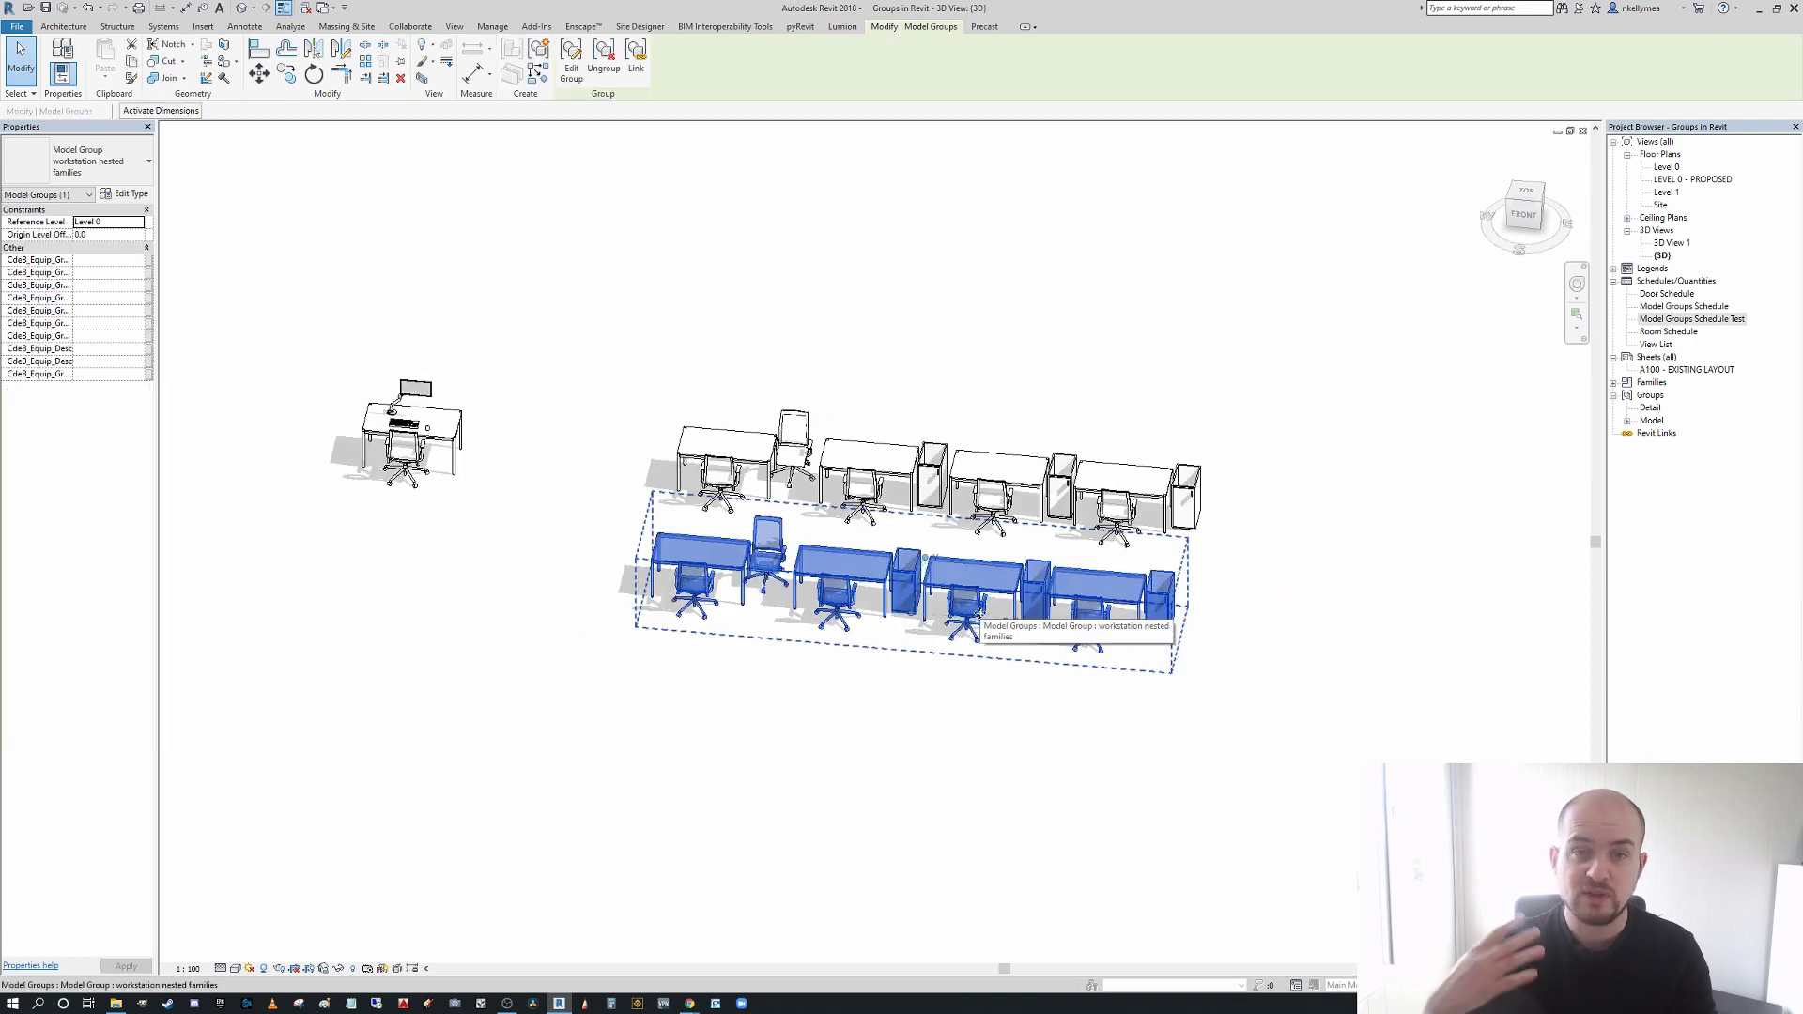
key(Delete)
scroll(978, 616, down, 2)
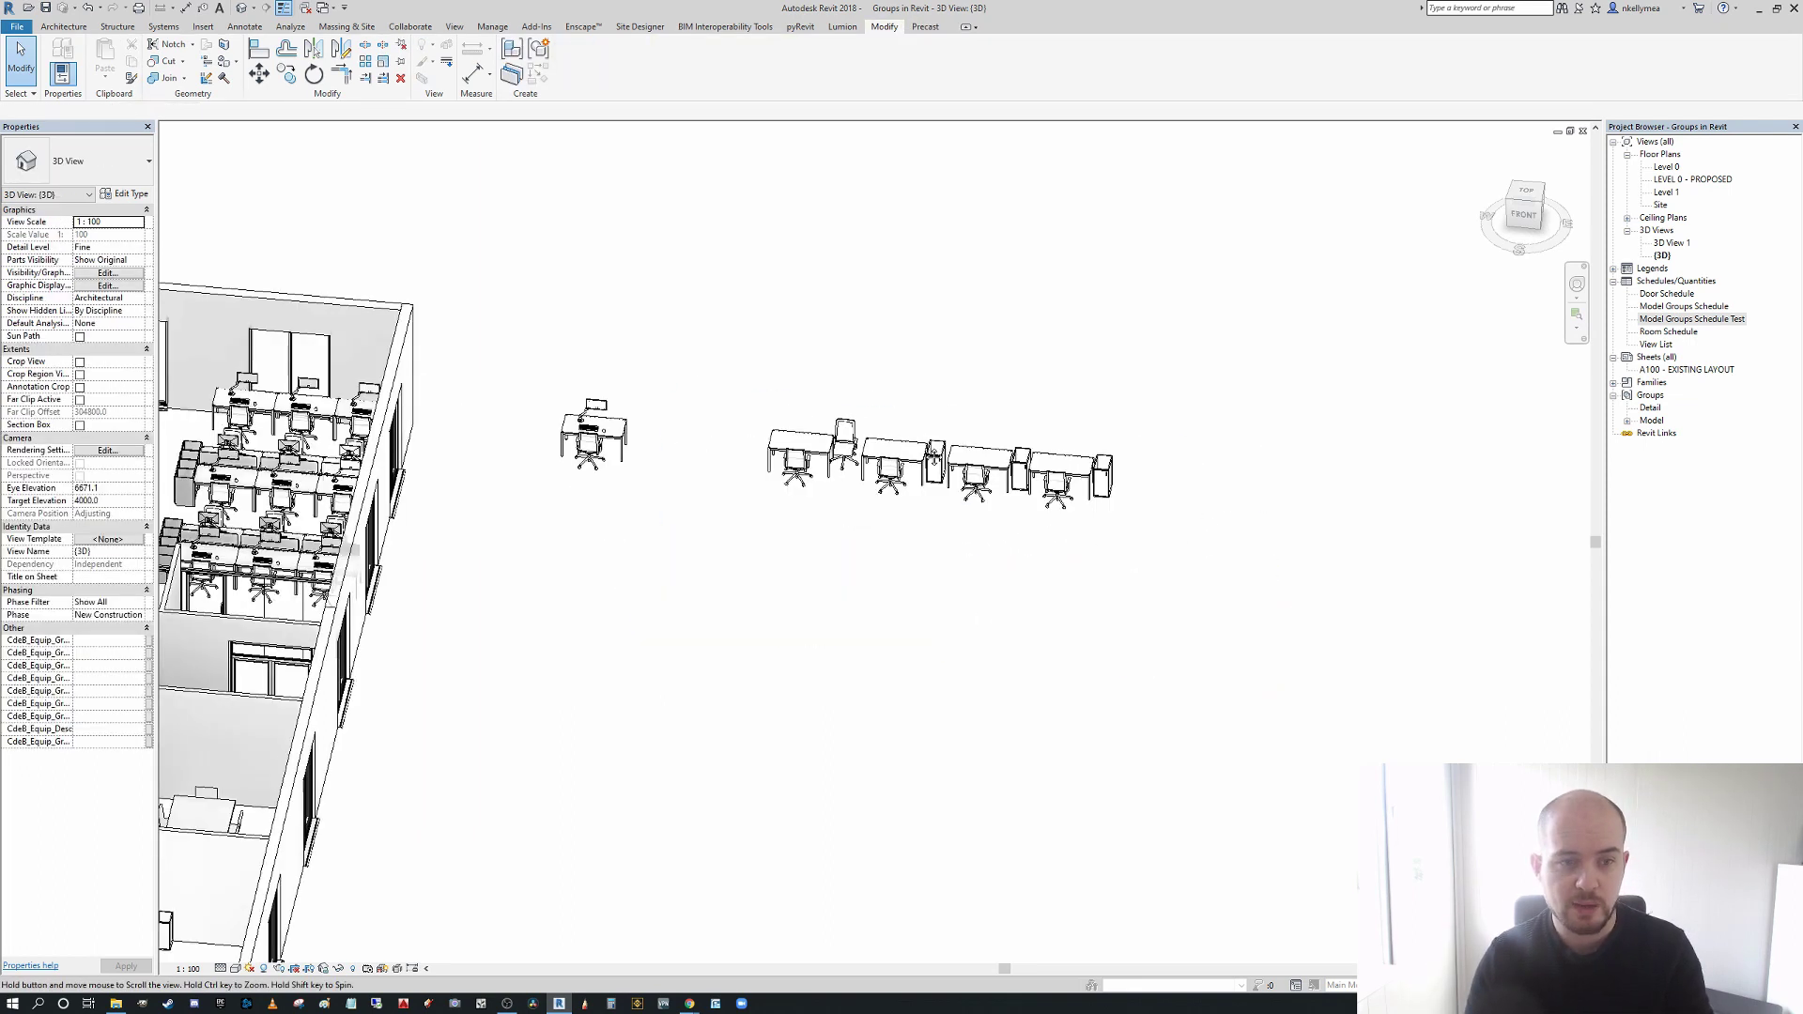
- Examine the desk rows and the end lockers in the office arrangement inside the building
middle_drag(977, 616, 1383, 672)
scroll(693, 549, up, 4)
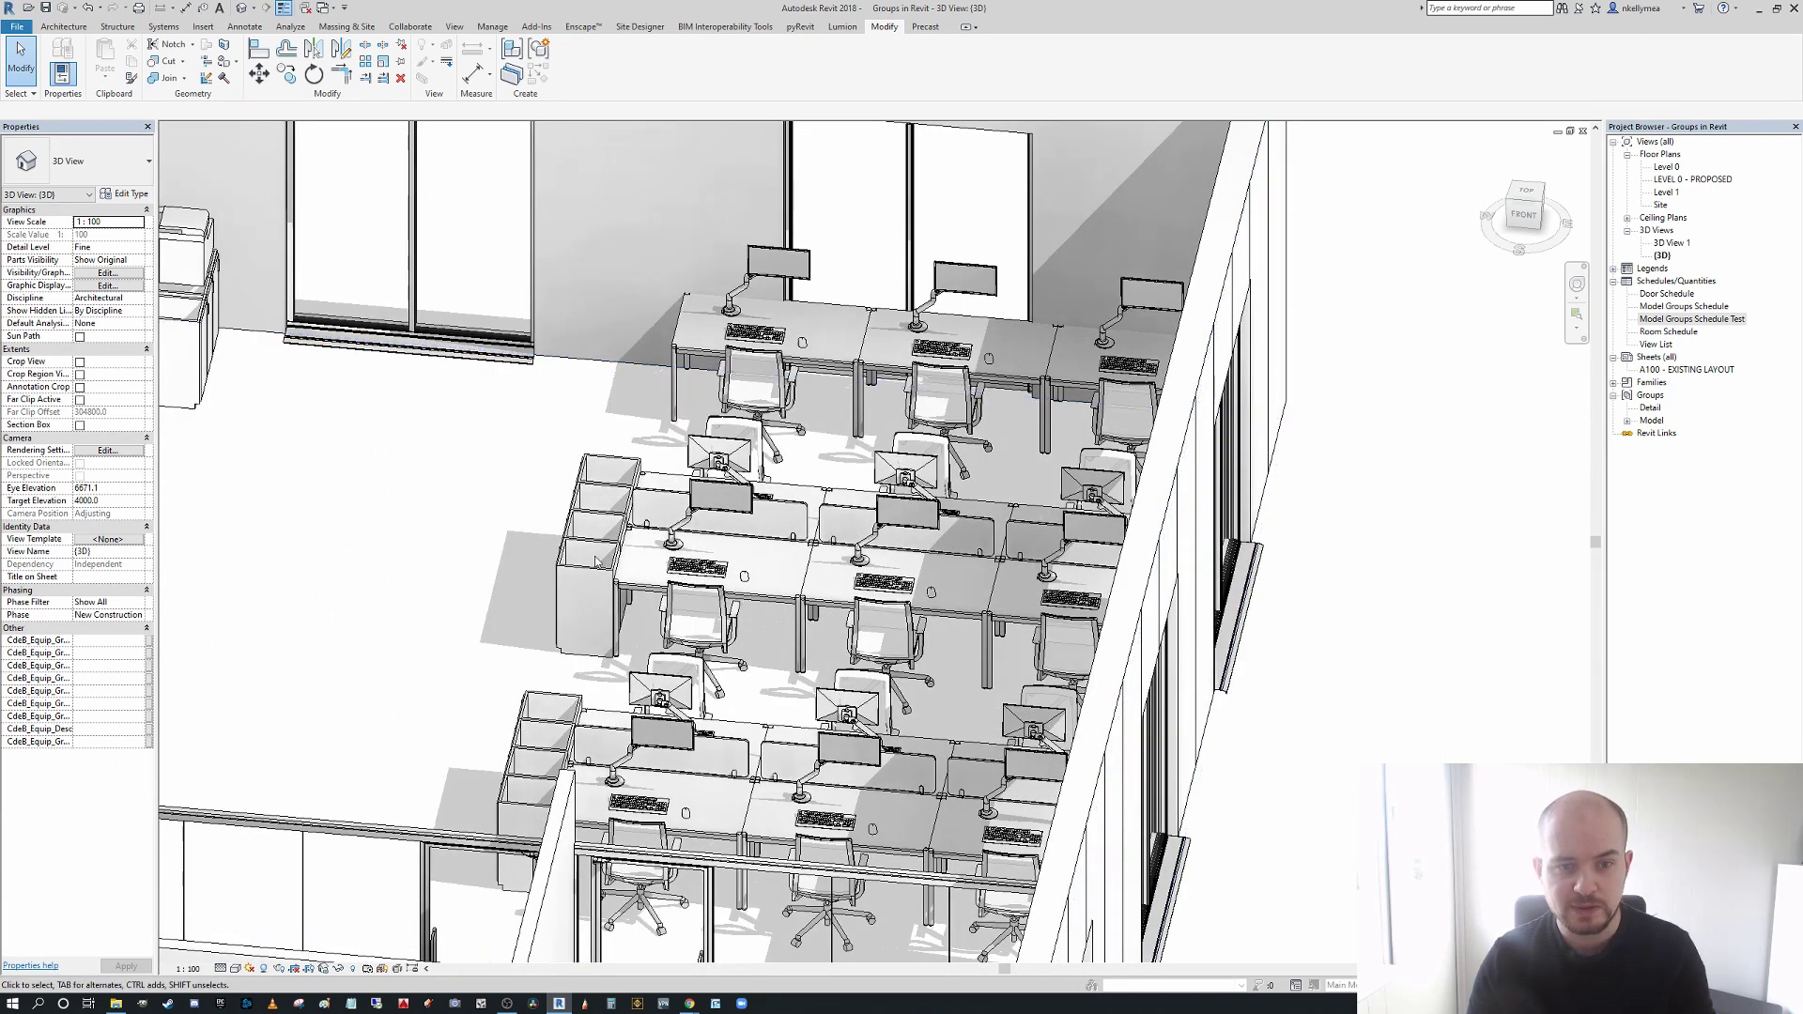
scroll(616, 534, up, 2)
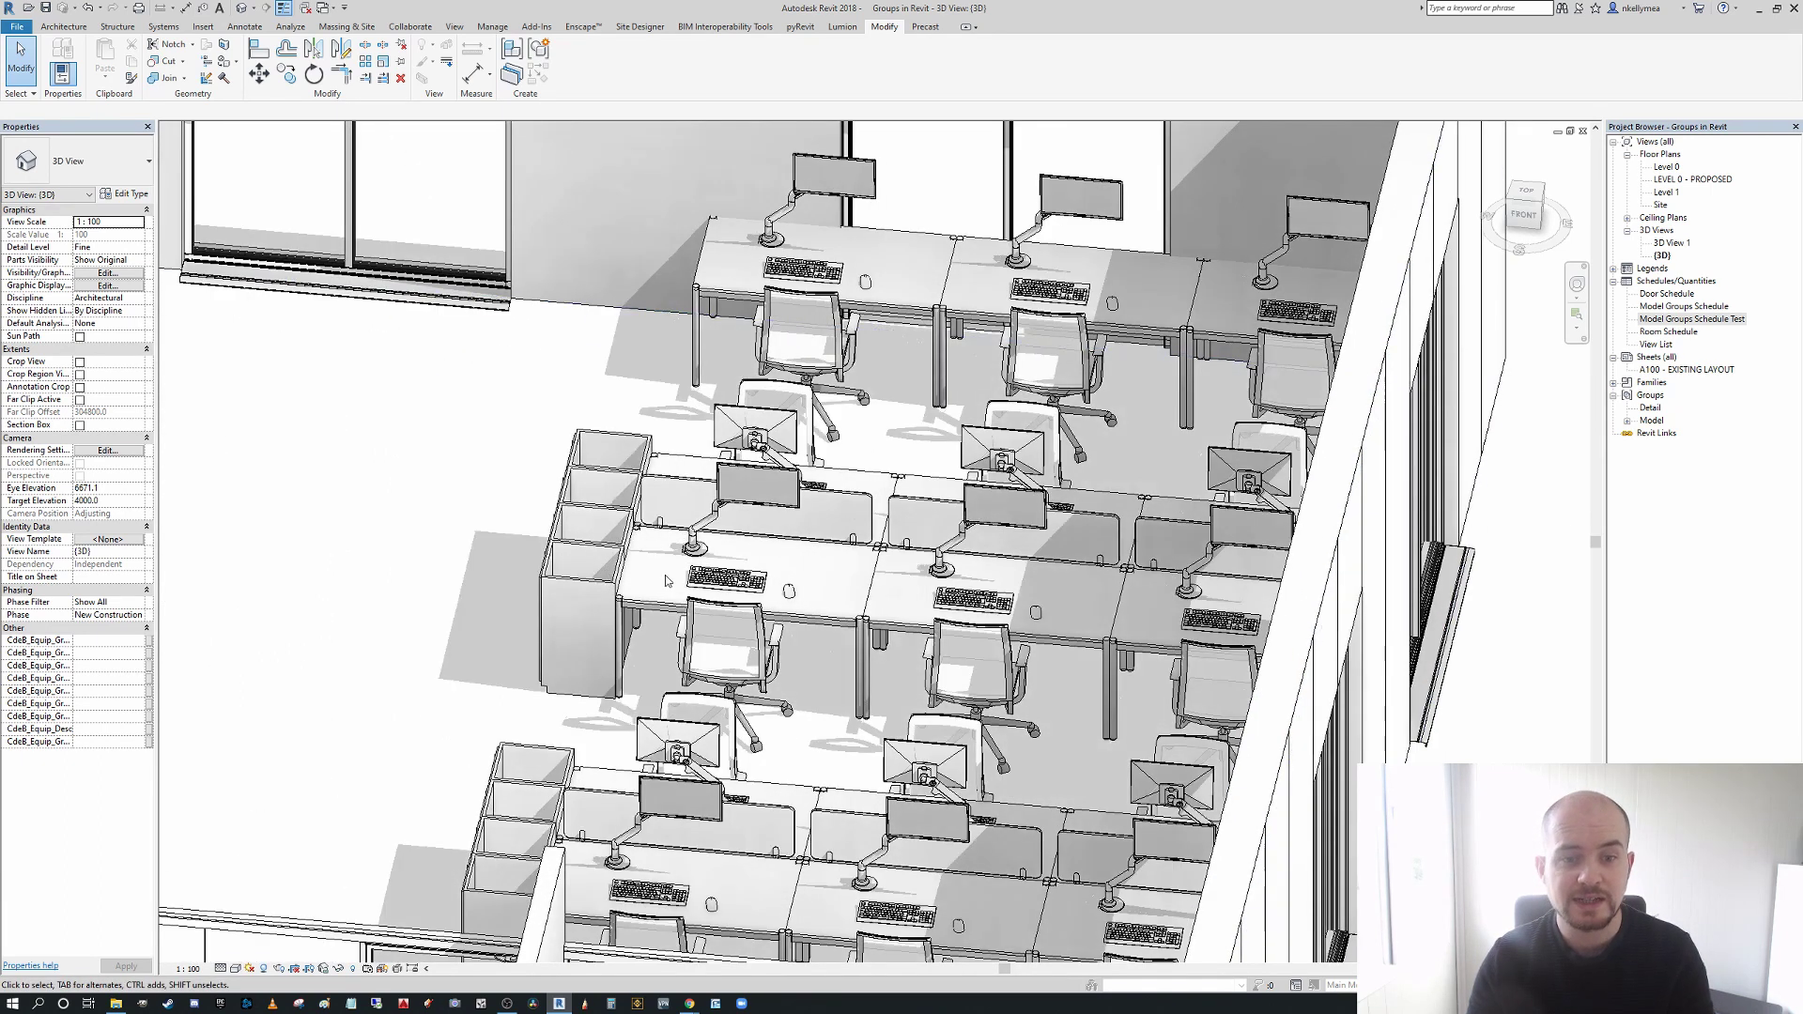
scroll(613, 543, down, 2)
scroll(658, 535, down, 4)
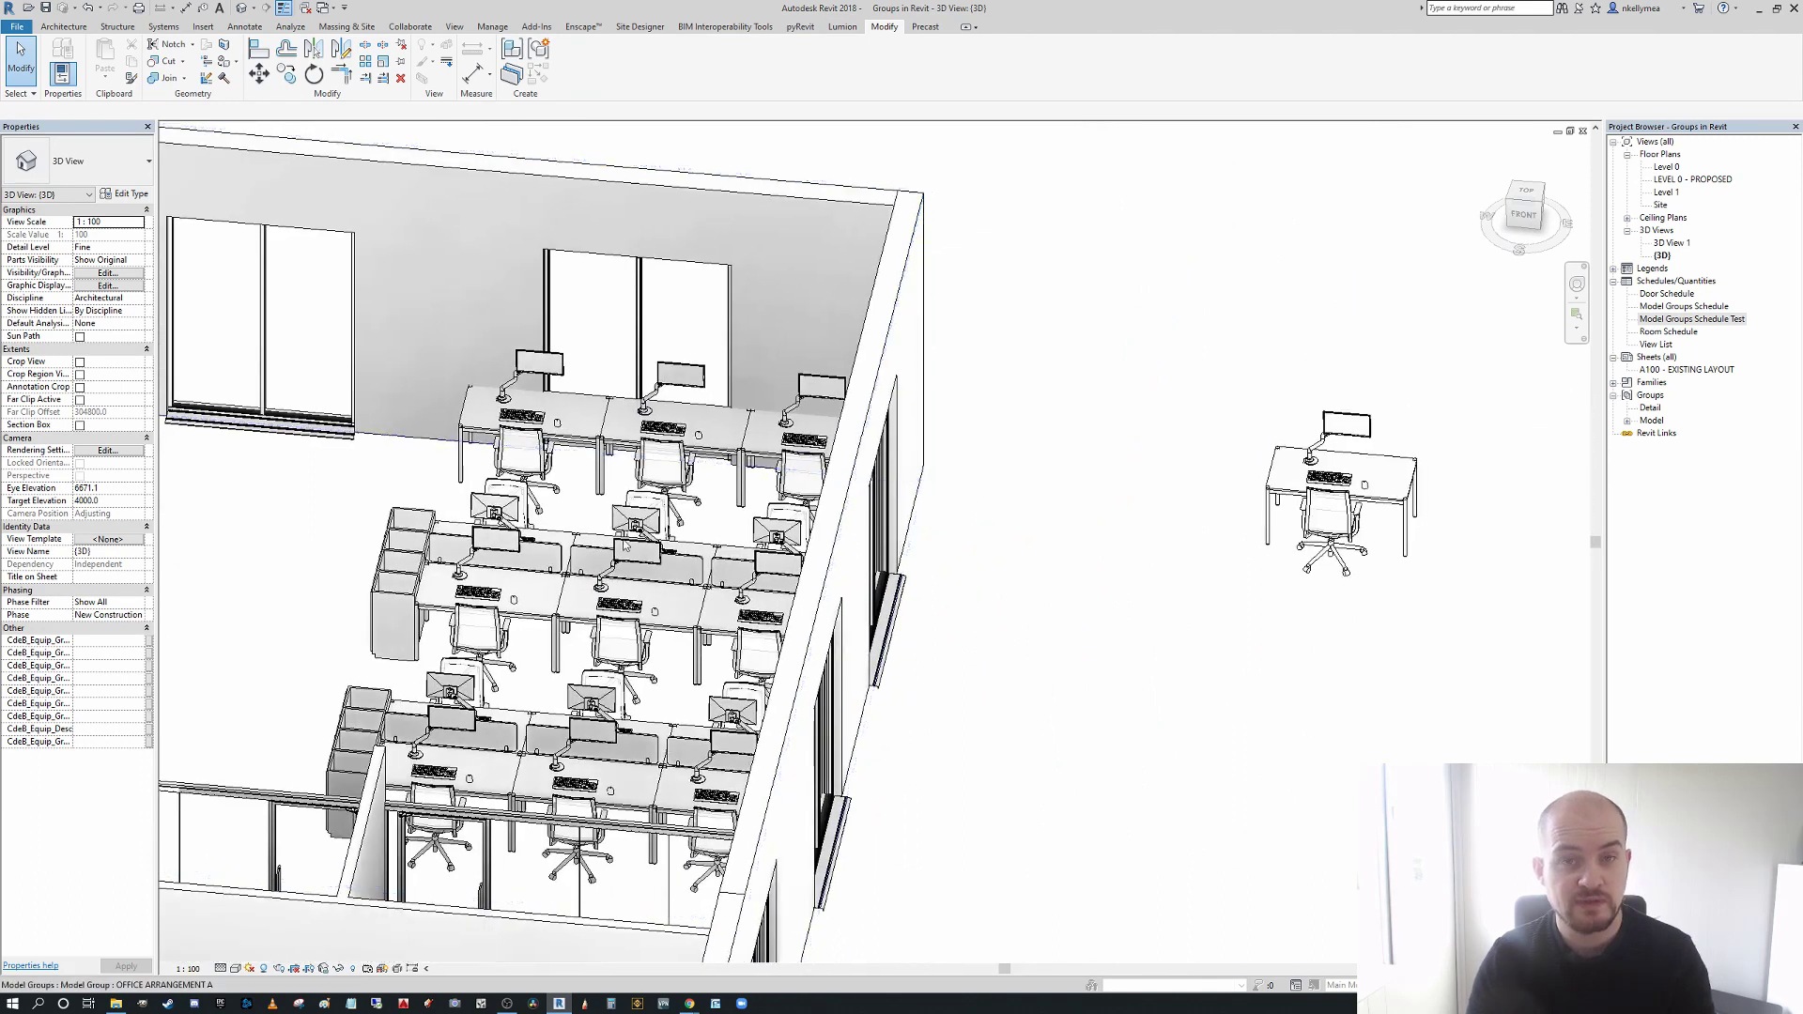
middle_drag(676, 520, 733, 520)
scroll(873, 660, up, 3)
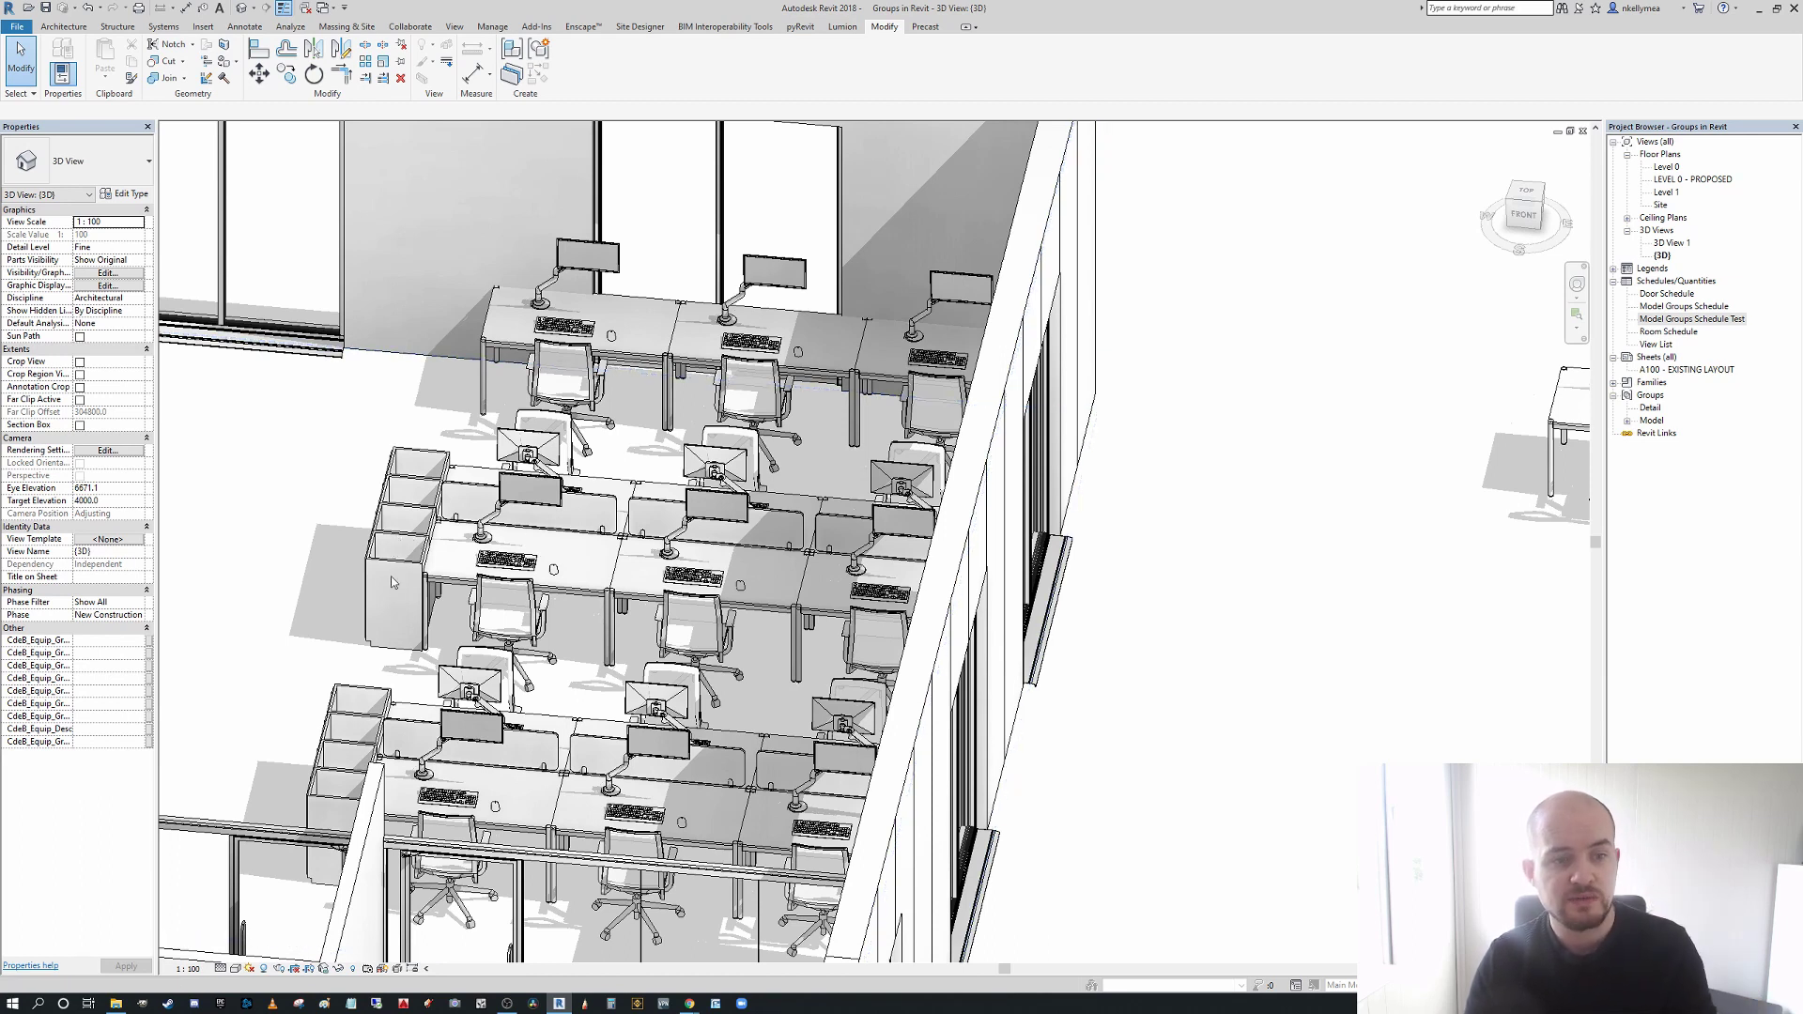
scroll(543, 527, down, 5)
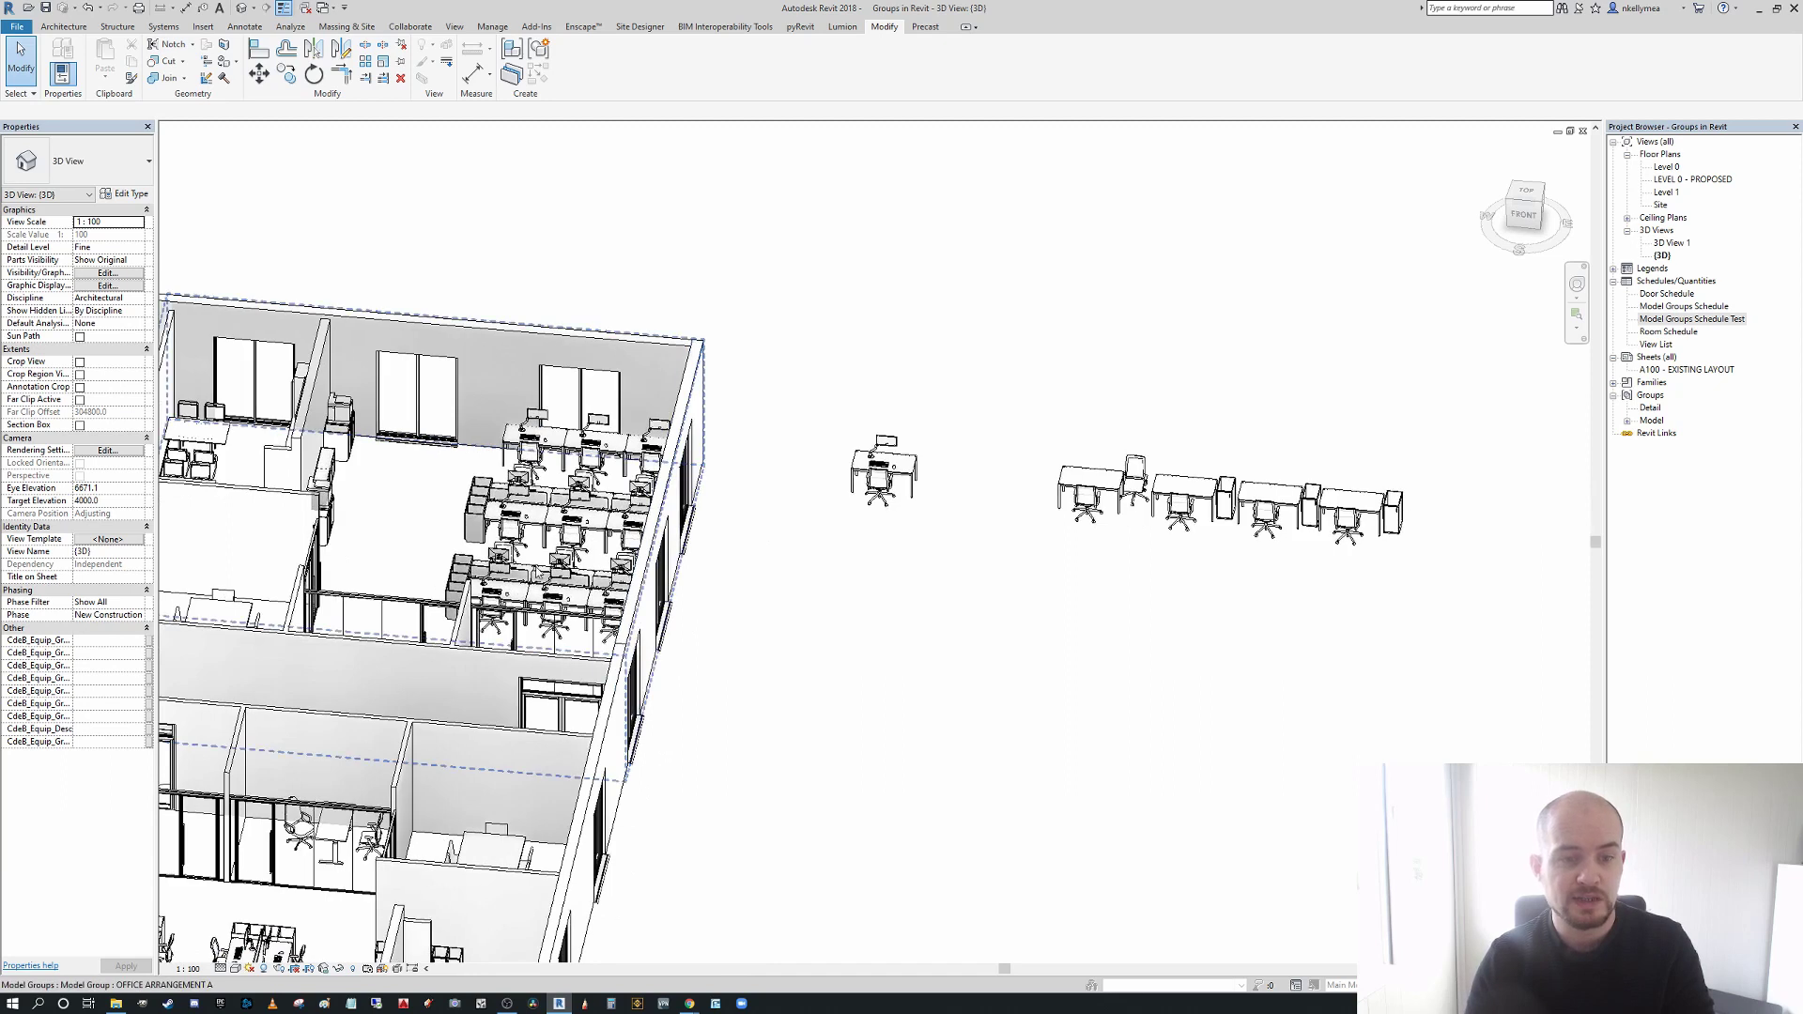
scroll(622, 510, up, 3)
scroll(622, 510, down, 3)
- Review the single grouped workstation and the nested workstation row outside the building
middle_drag(974, 572, 548, 535)
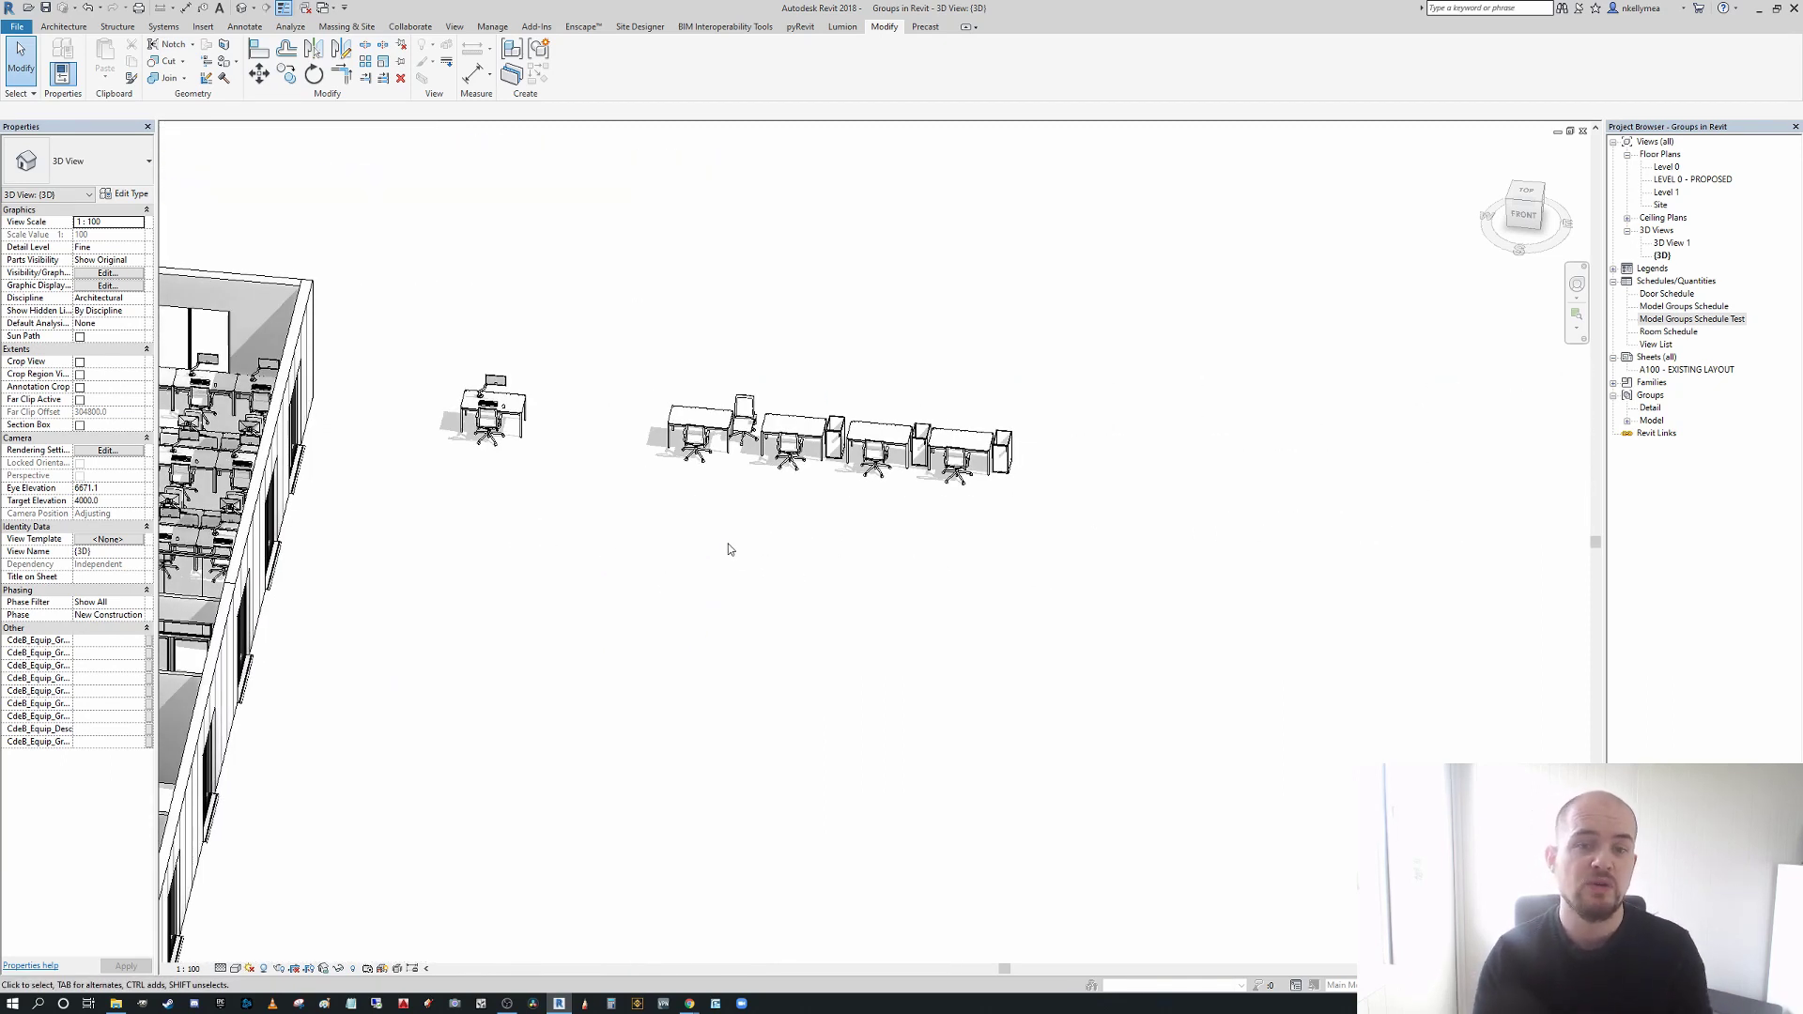
middle_drag(722, 504, 825, 567)
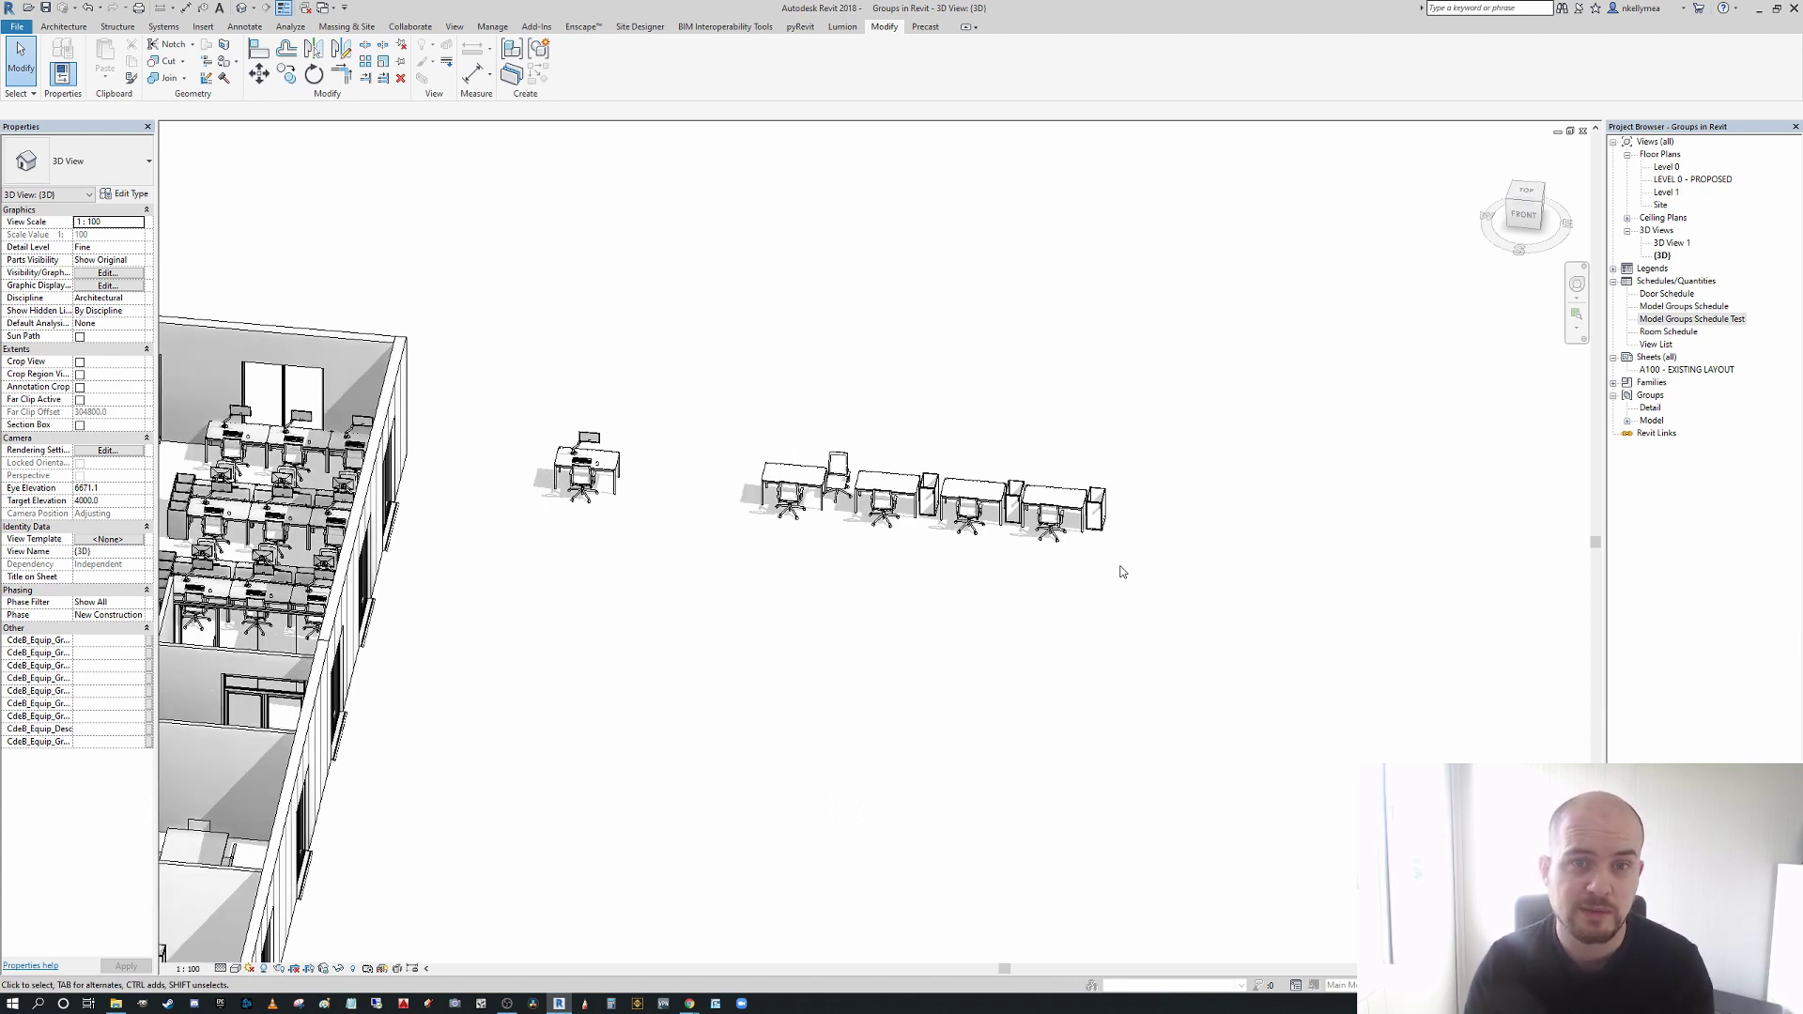
scroll(948, 470, up, 3)
middle_drag(956, 494, 971, 504)
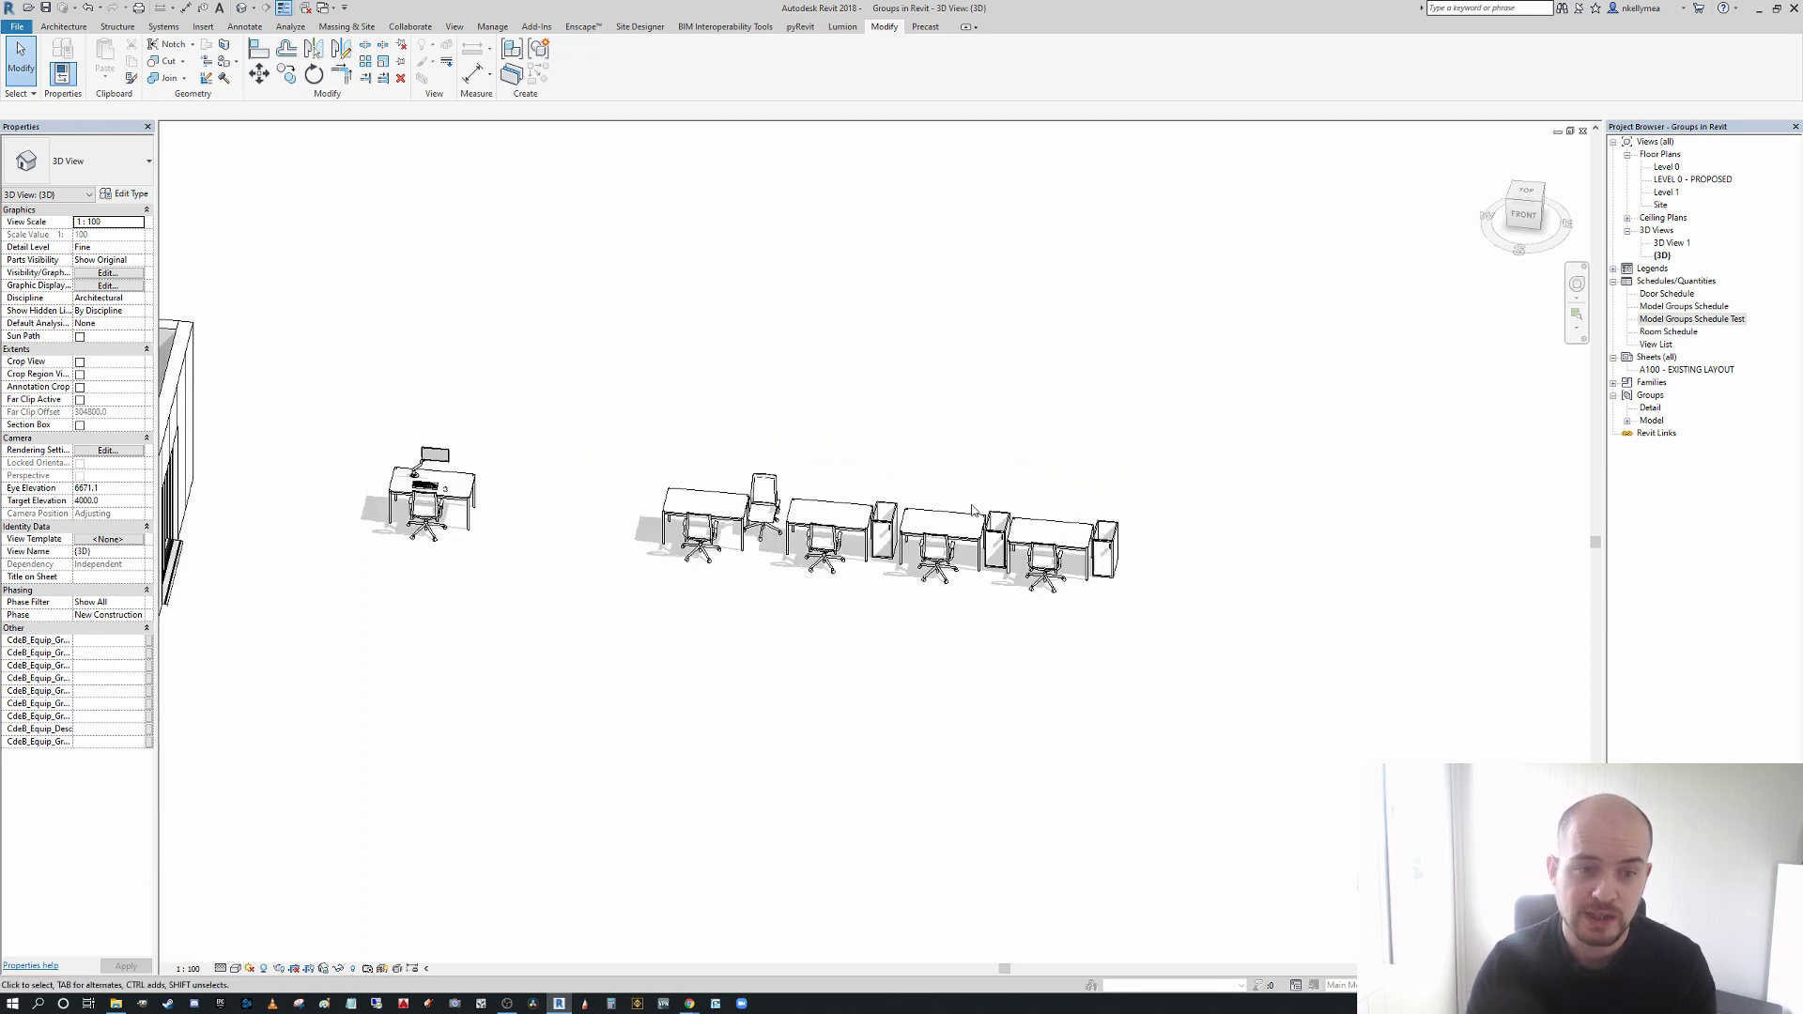
scroll(873, 499, up, 3)
scroll(1093, 509, down, 2)
middle_drag(1095, 511, 1110, 527)
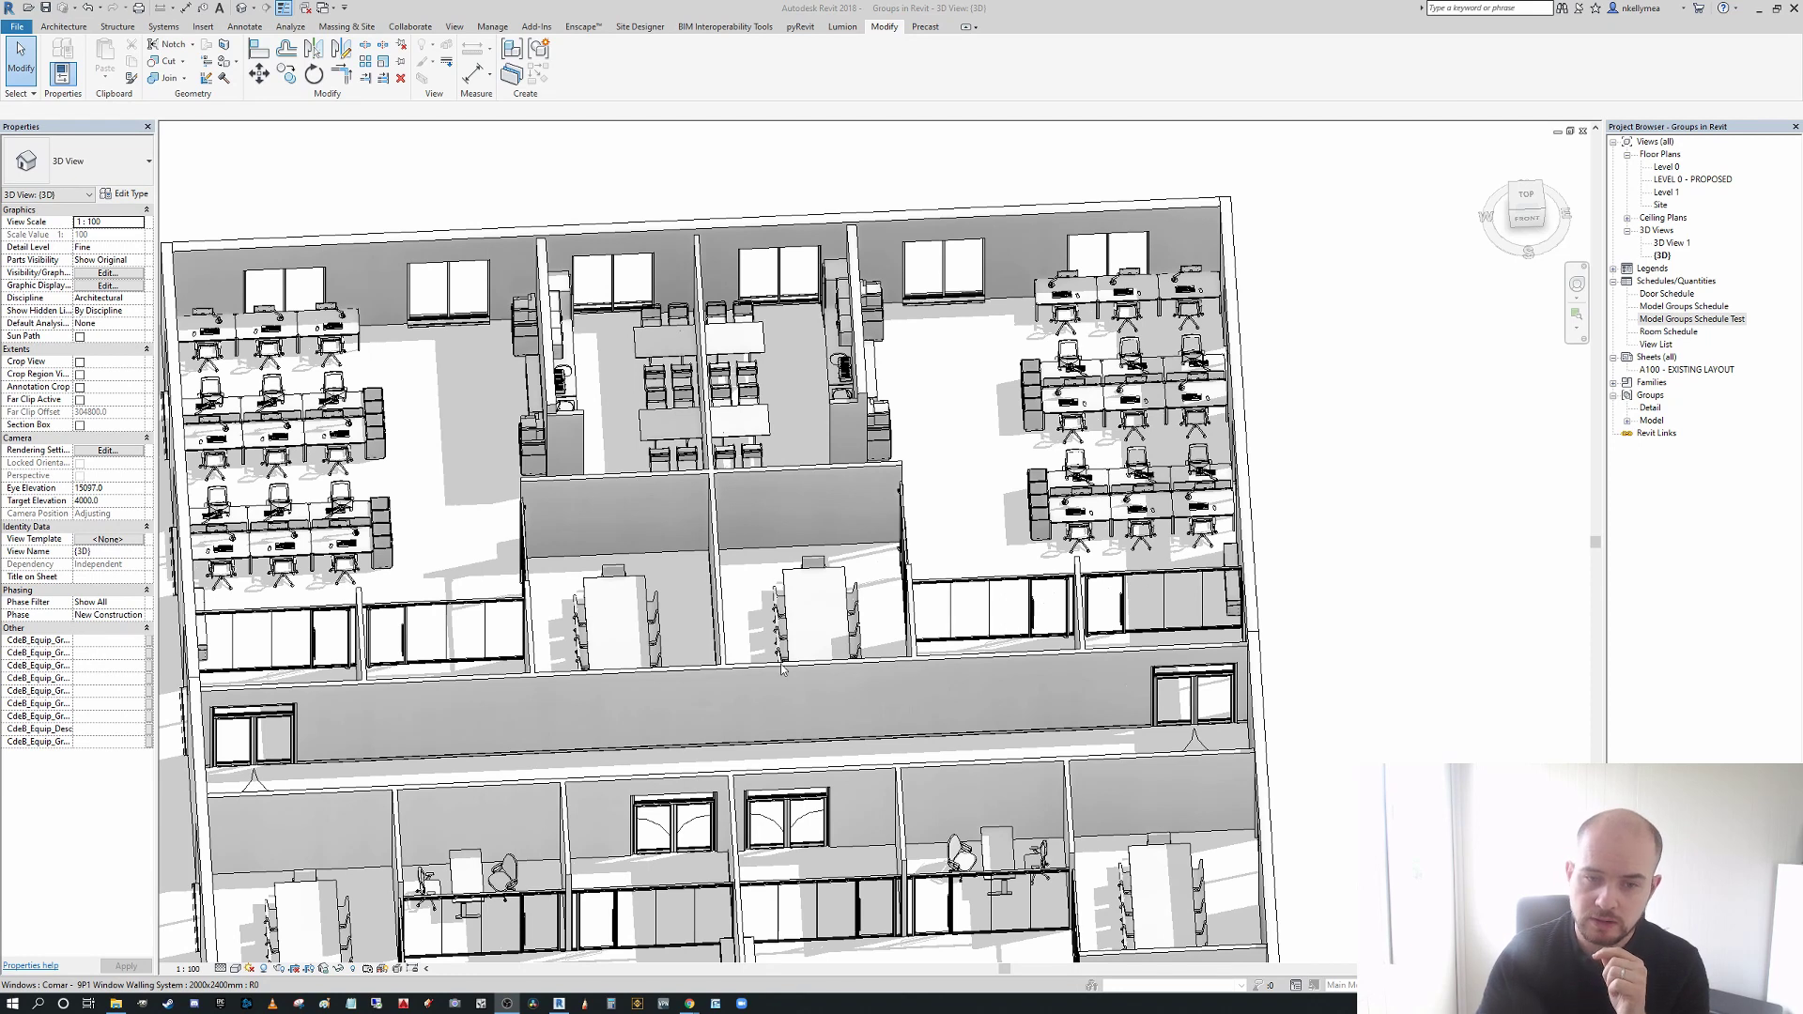
click(719, 584)
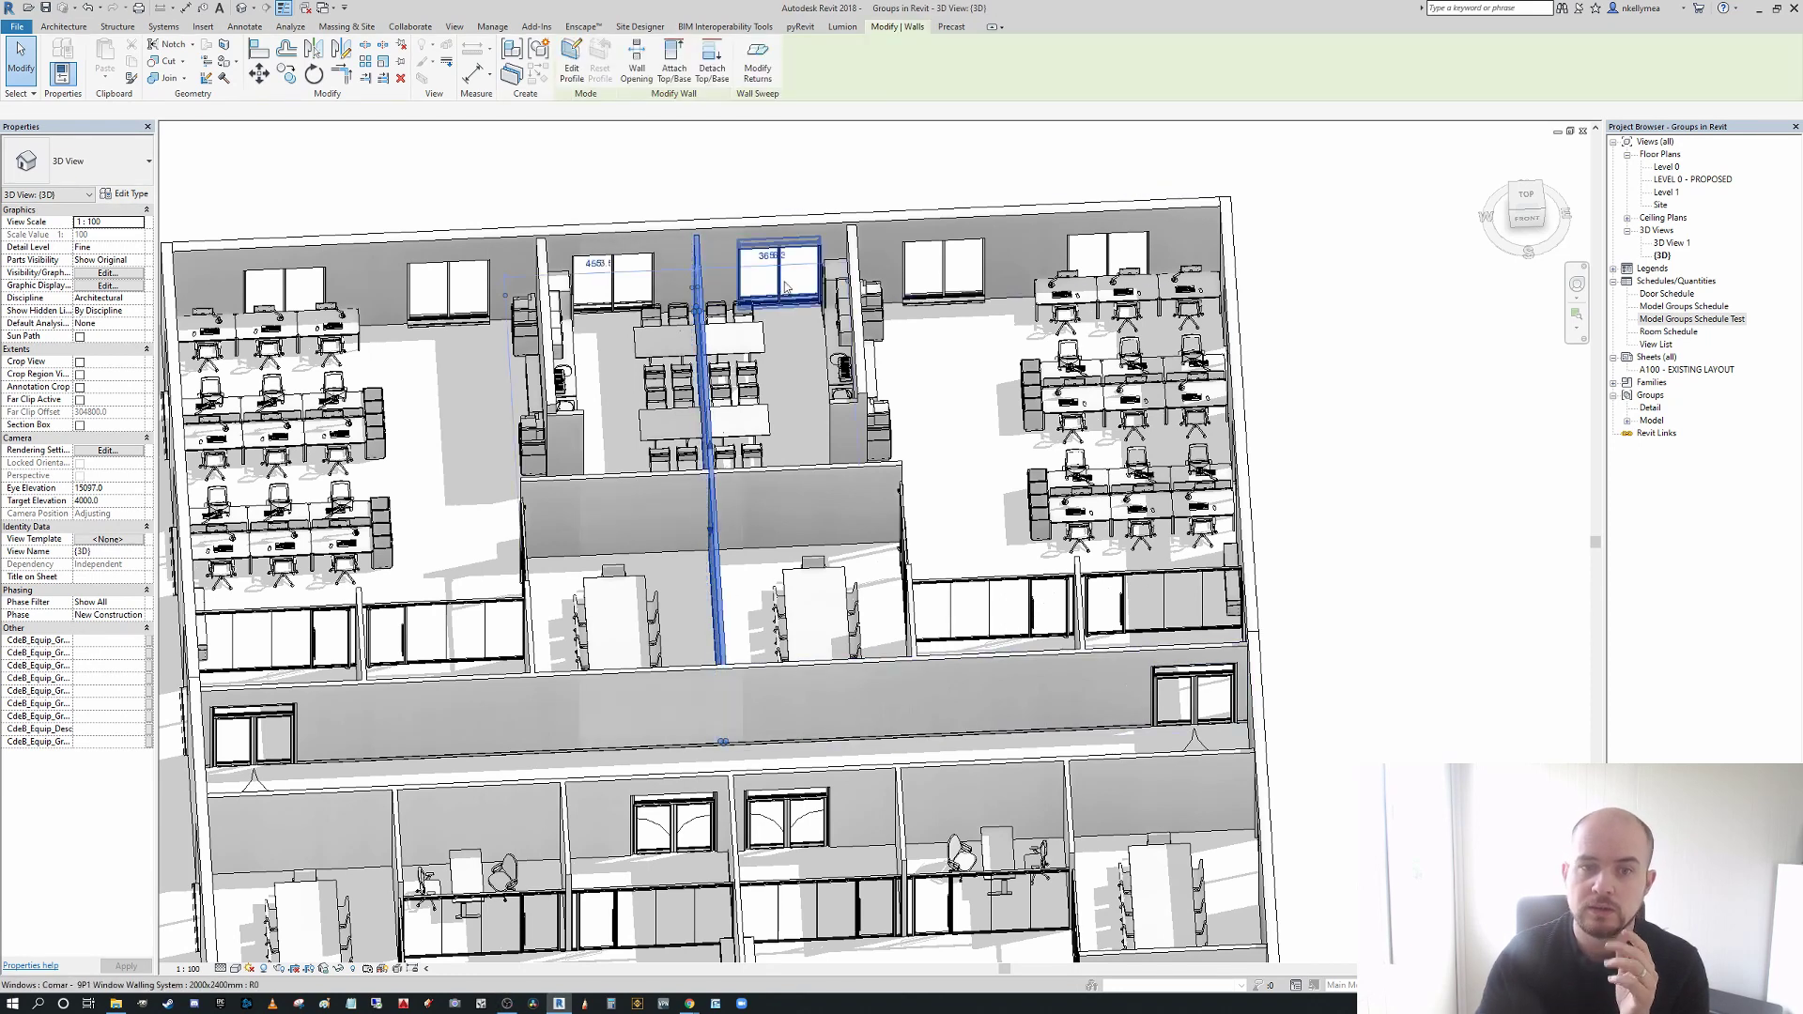
click(924, 302)
mouse_move(1271, 495)
middle_down()
mouse_move(1332, 532)
mouse_move(1065, 516)
middle_up()
click(1356, 477)
scroll(1356, 476, down, 1)
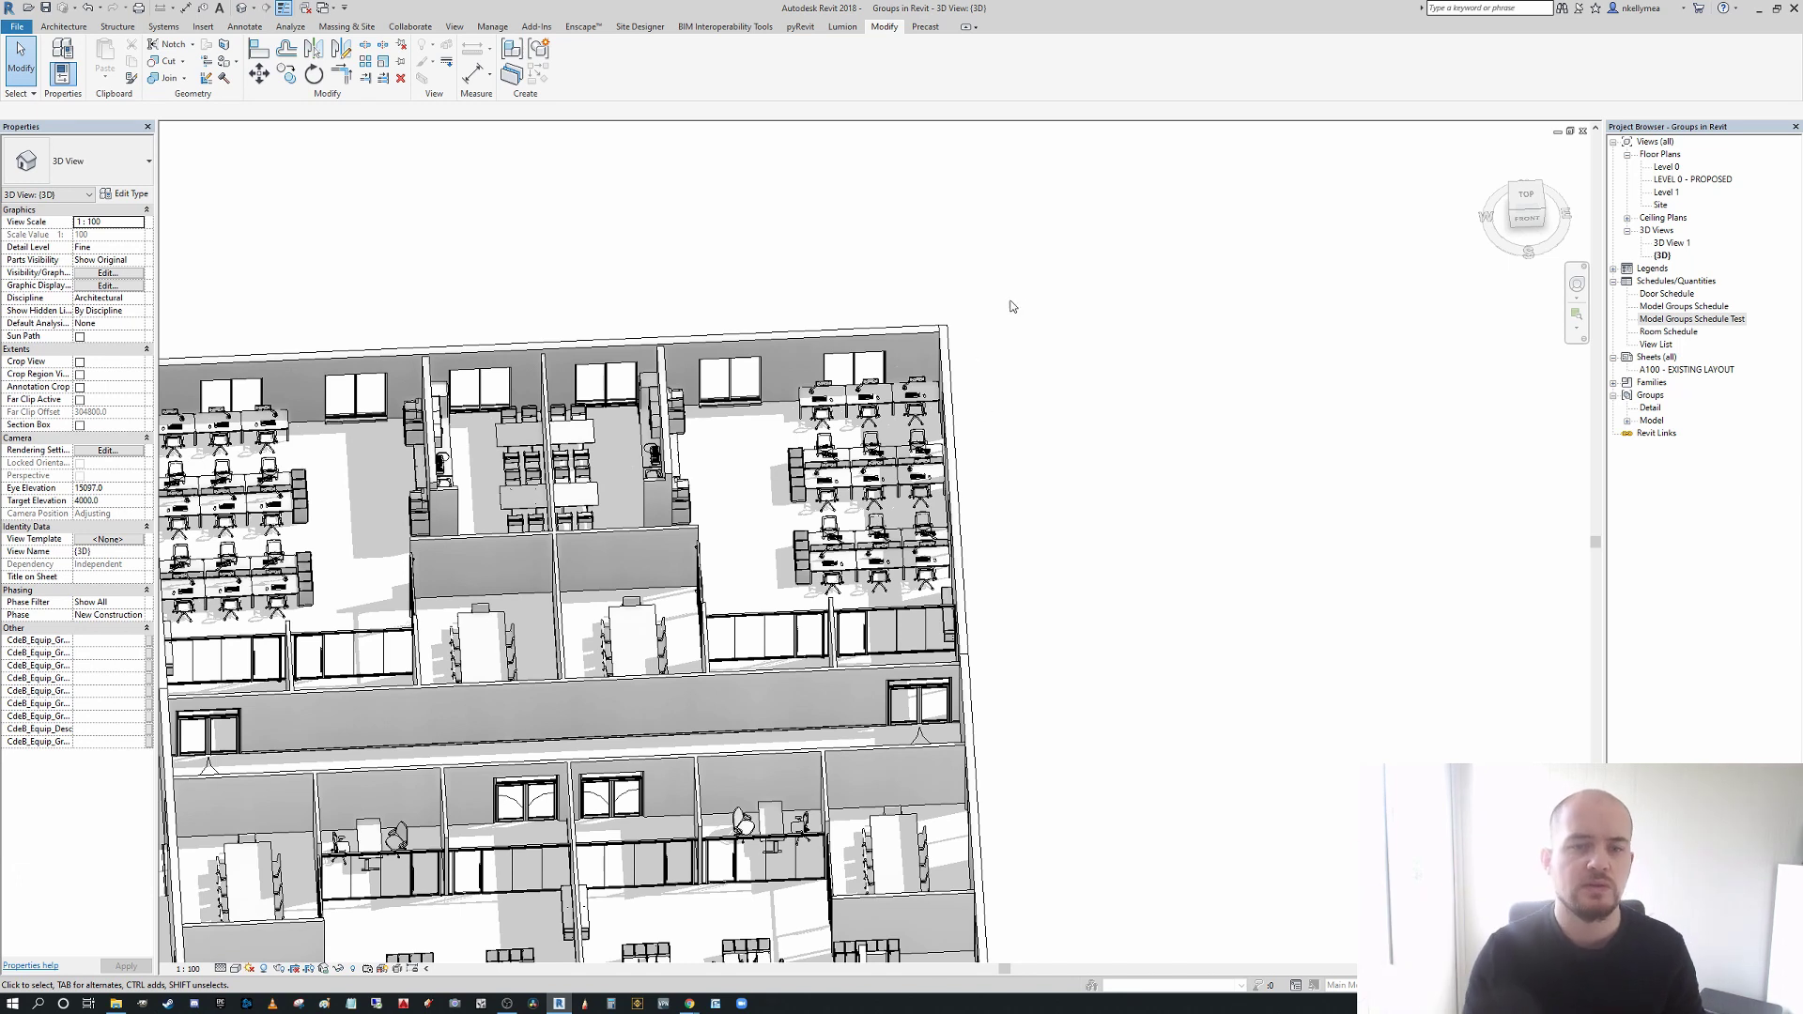
- Examine the office arrangement group's rooms and desk rows from above, both across the whole building and up close
scroll(978, 415, down, 4)
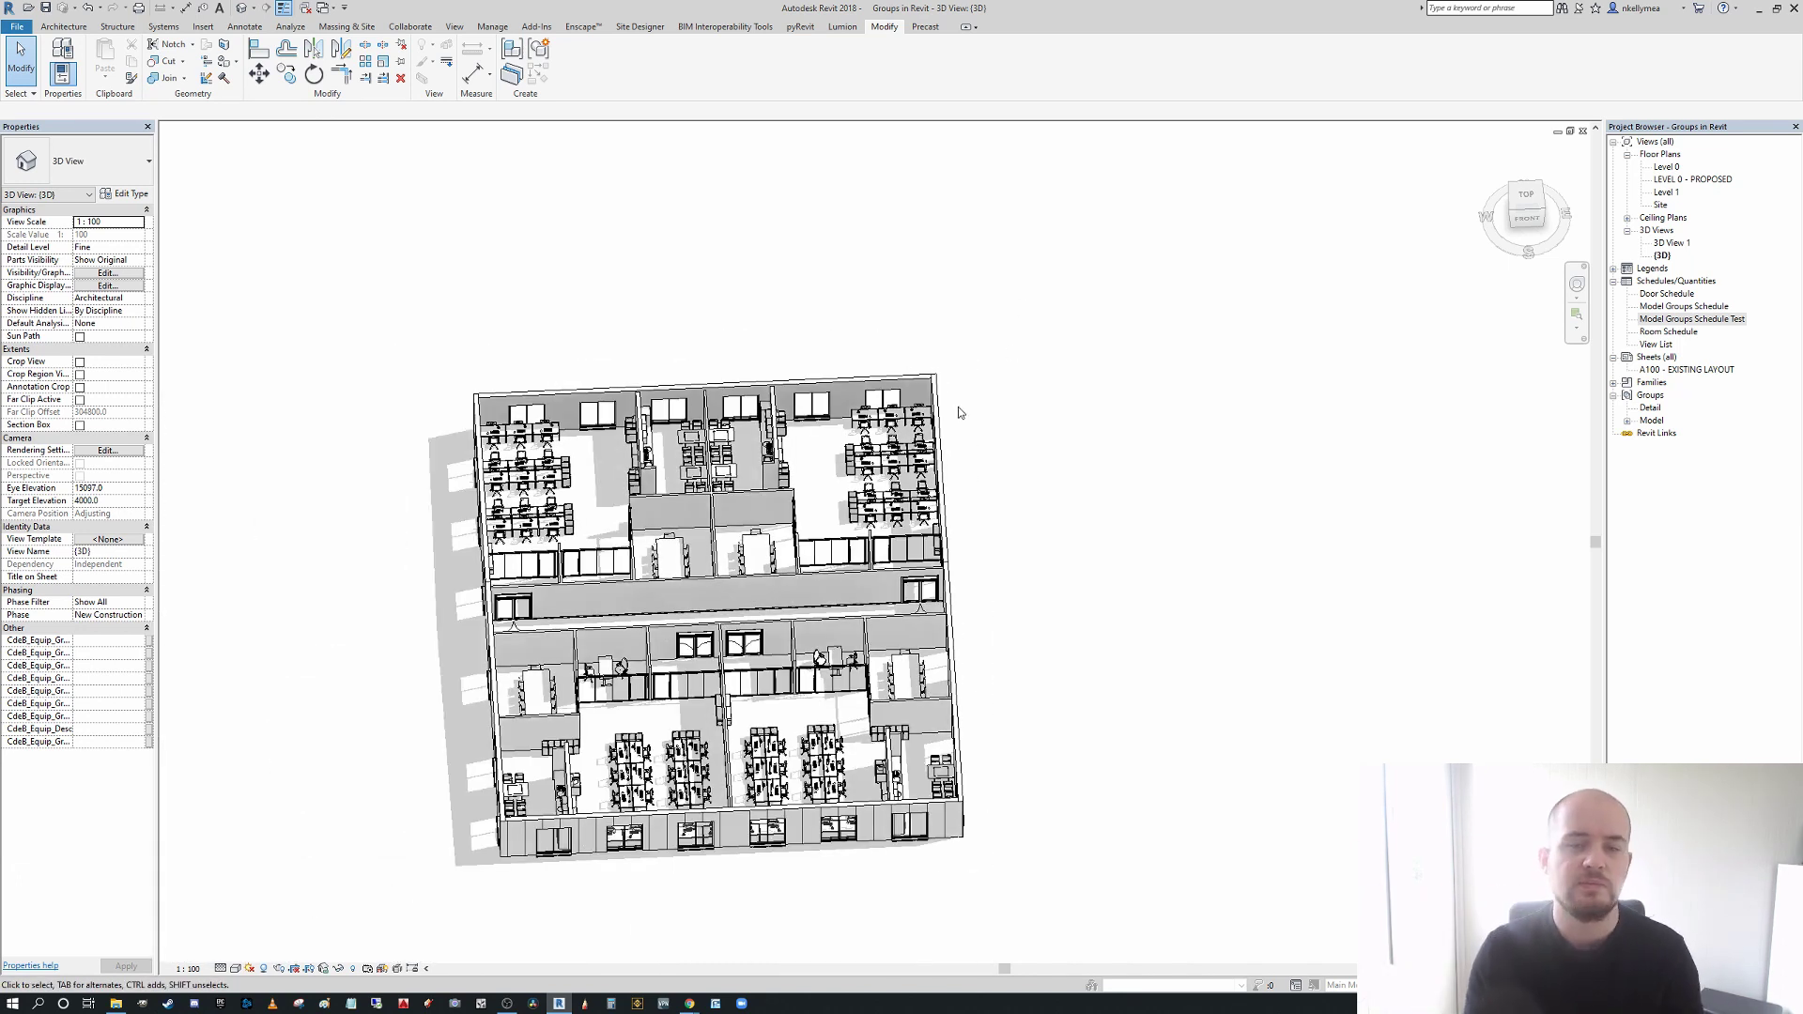
shift+middle_drag(916, 383, 859, 488)
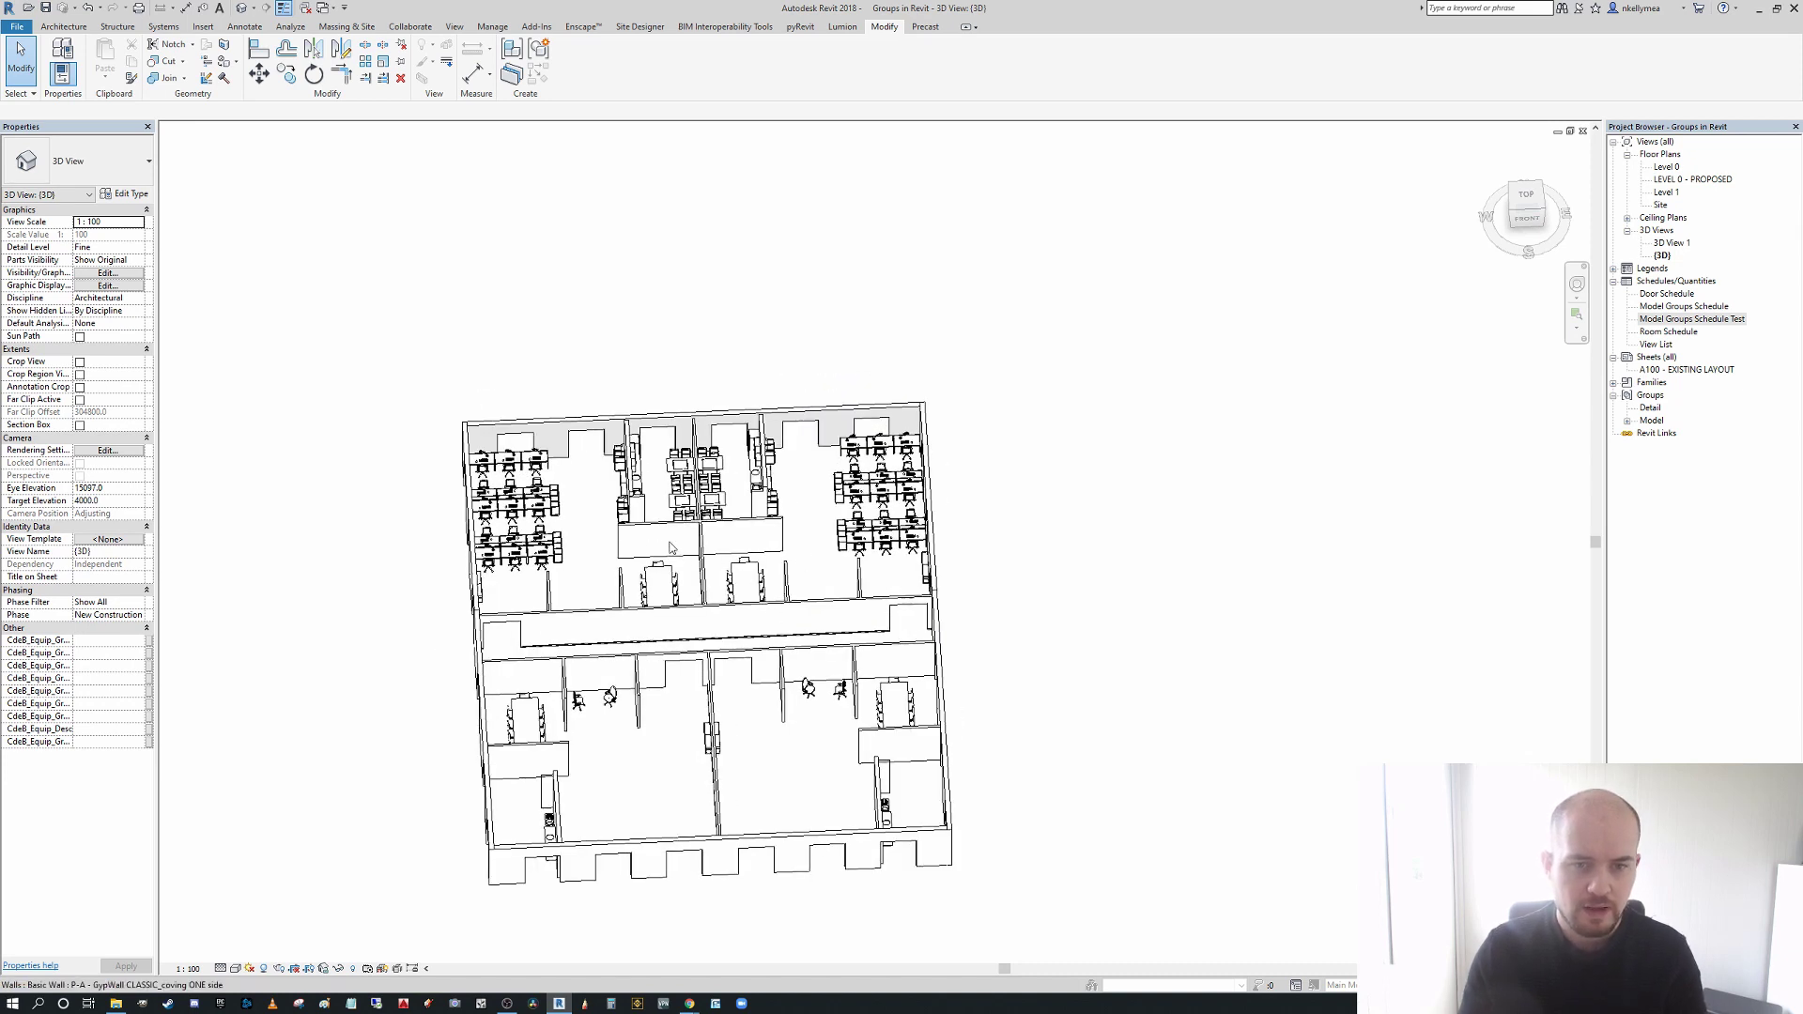
scroll(703, 562, up, 4)
scroll(752, 511, down, 2)
scroll(817, 469, up, 2)
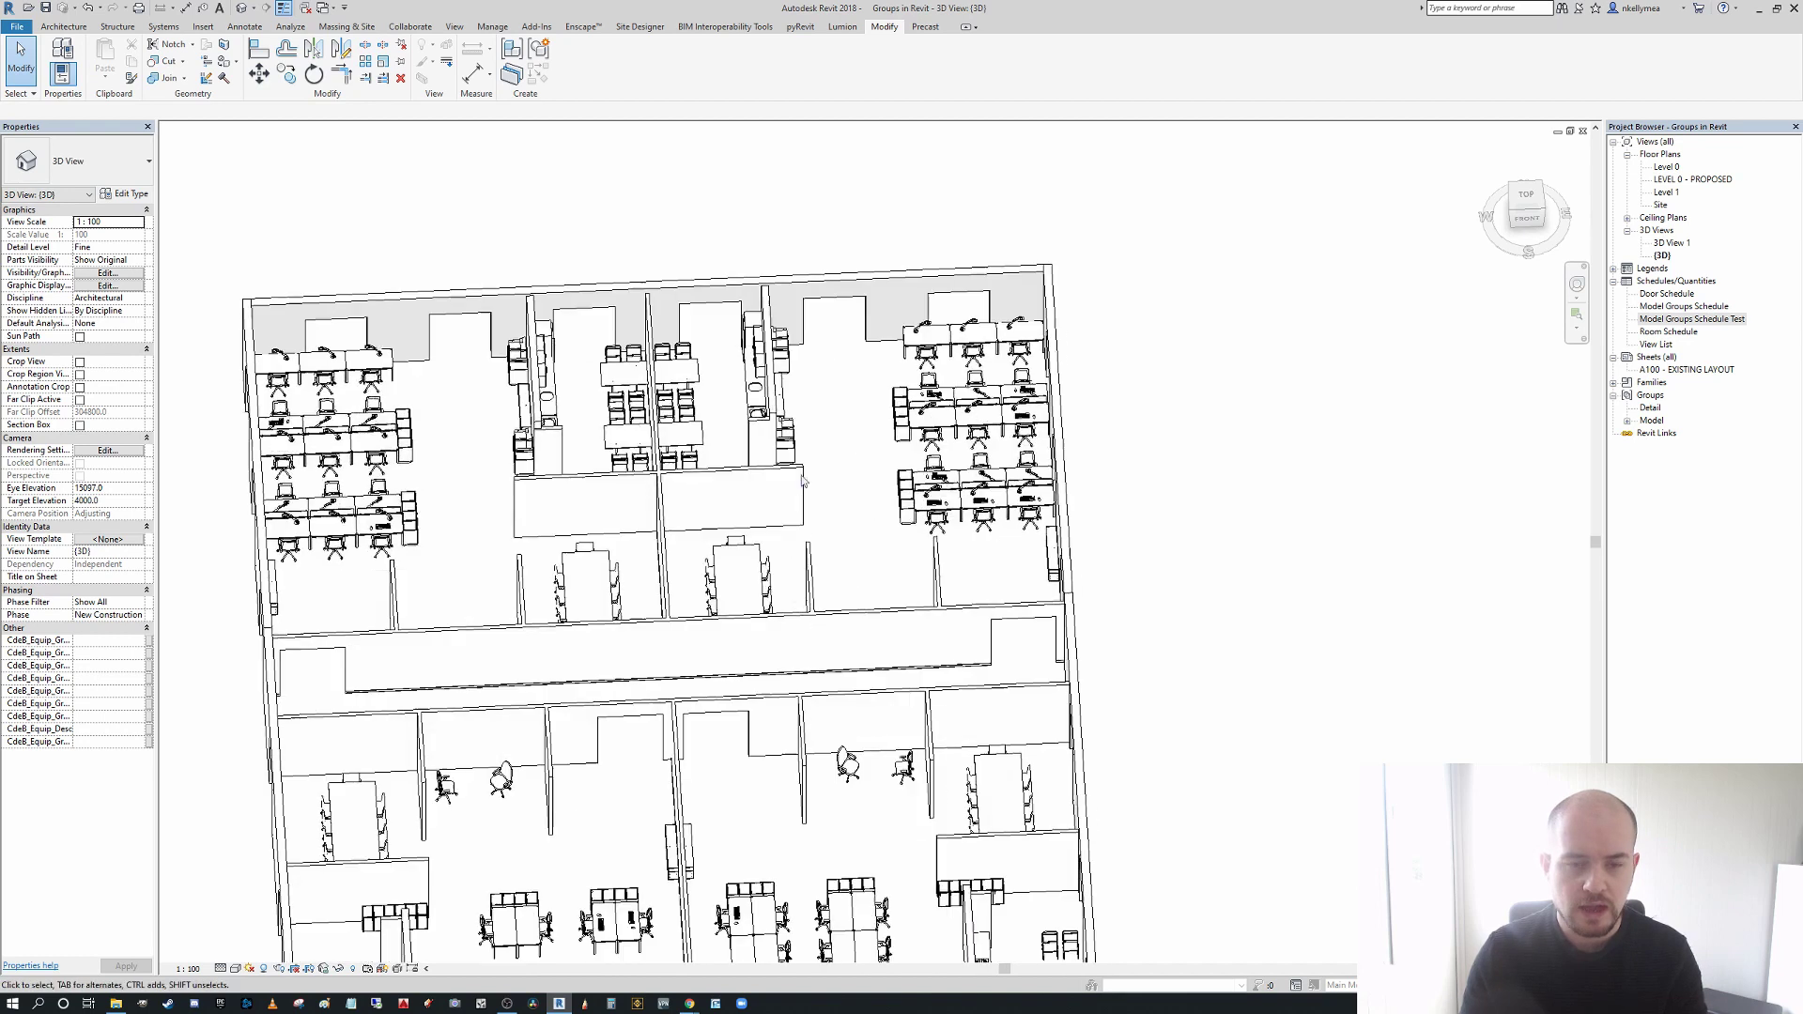
scroll(704, 625, up, 2)
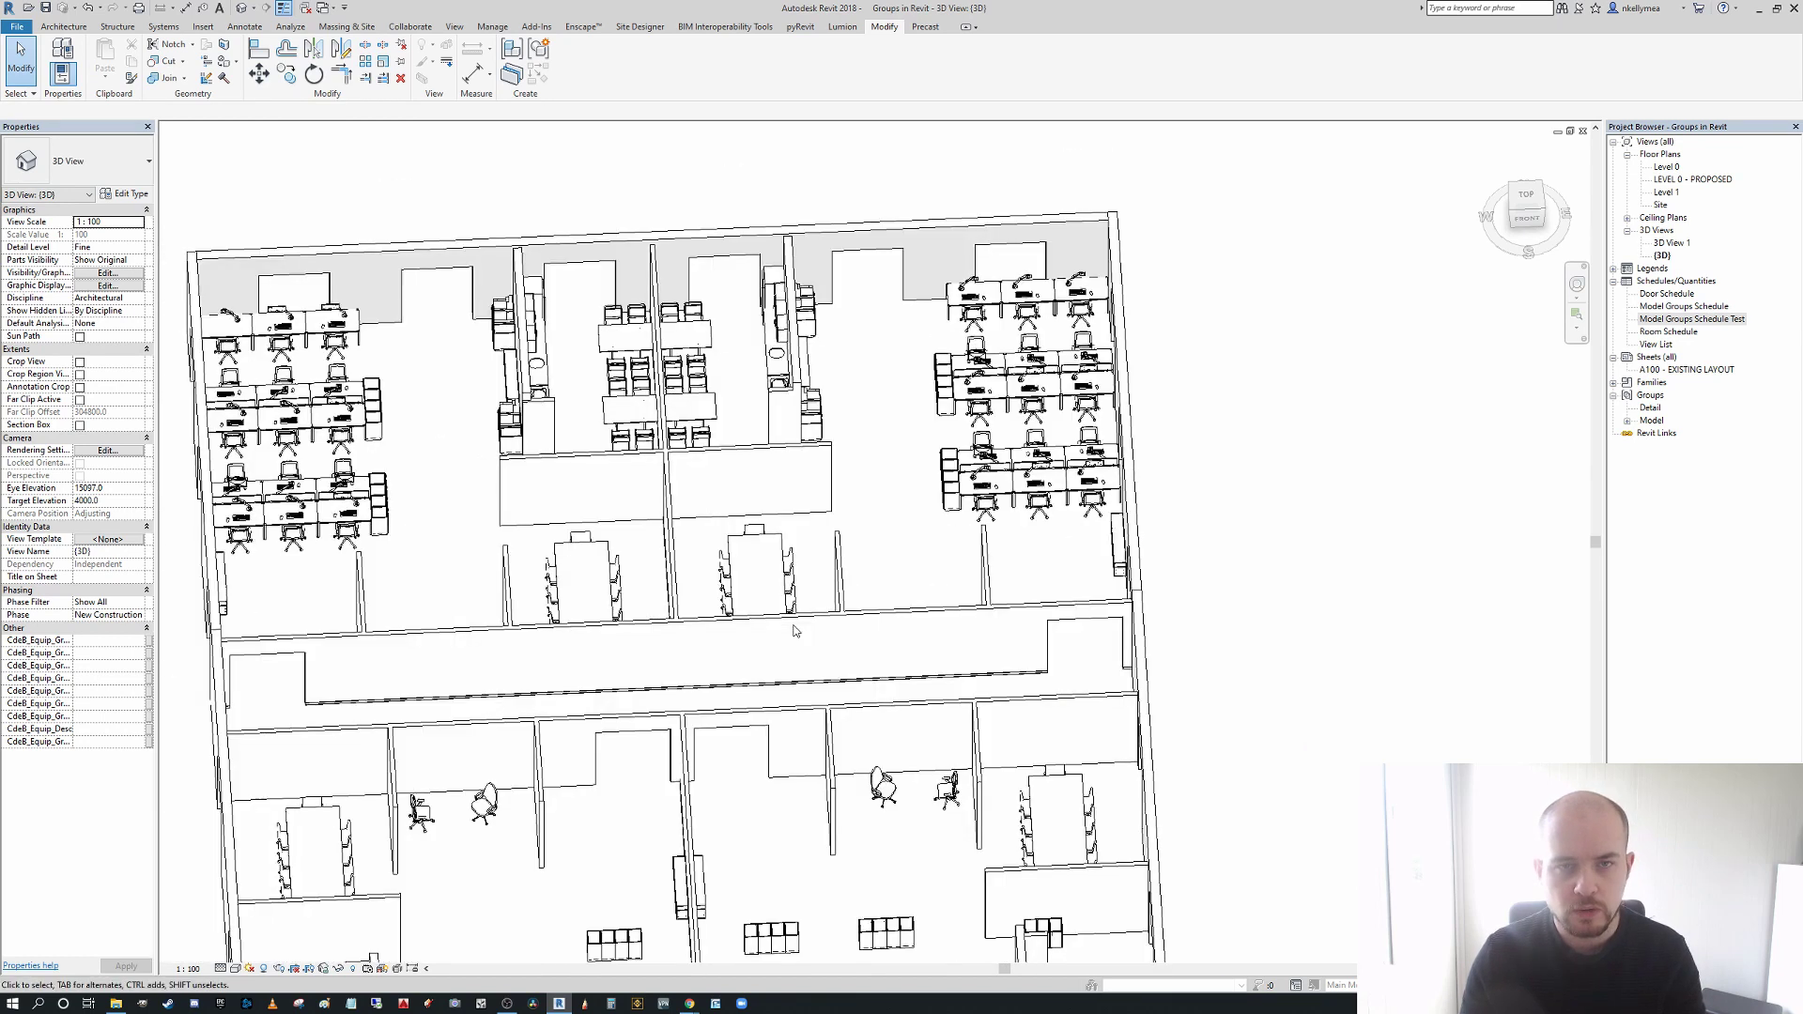
scroll(796, 631, down, 1)
middle_drag(796, 631, 752, 636)
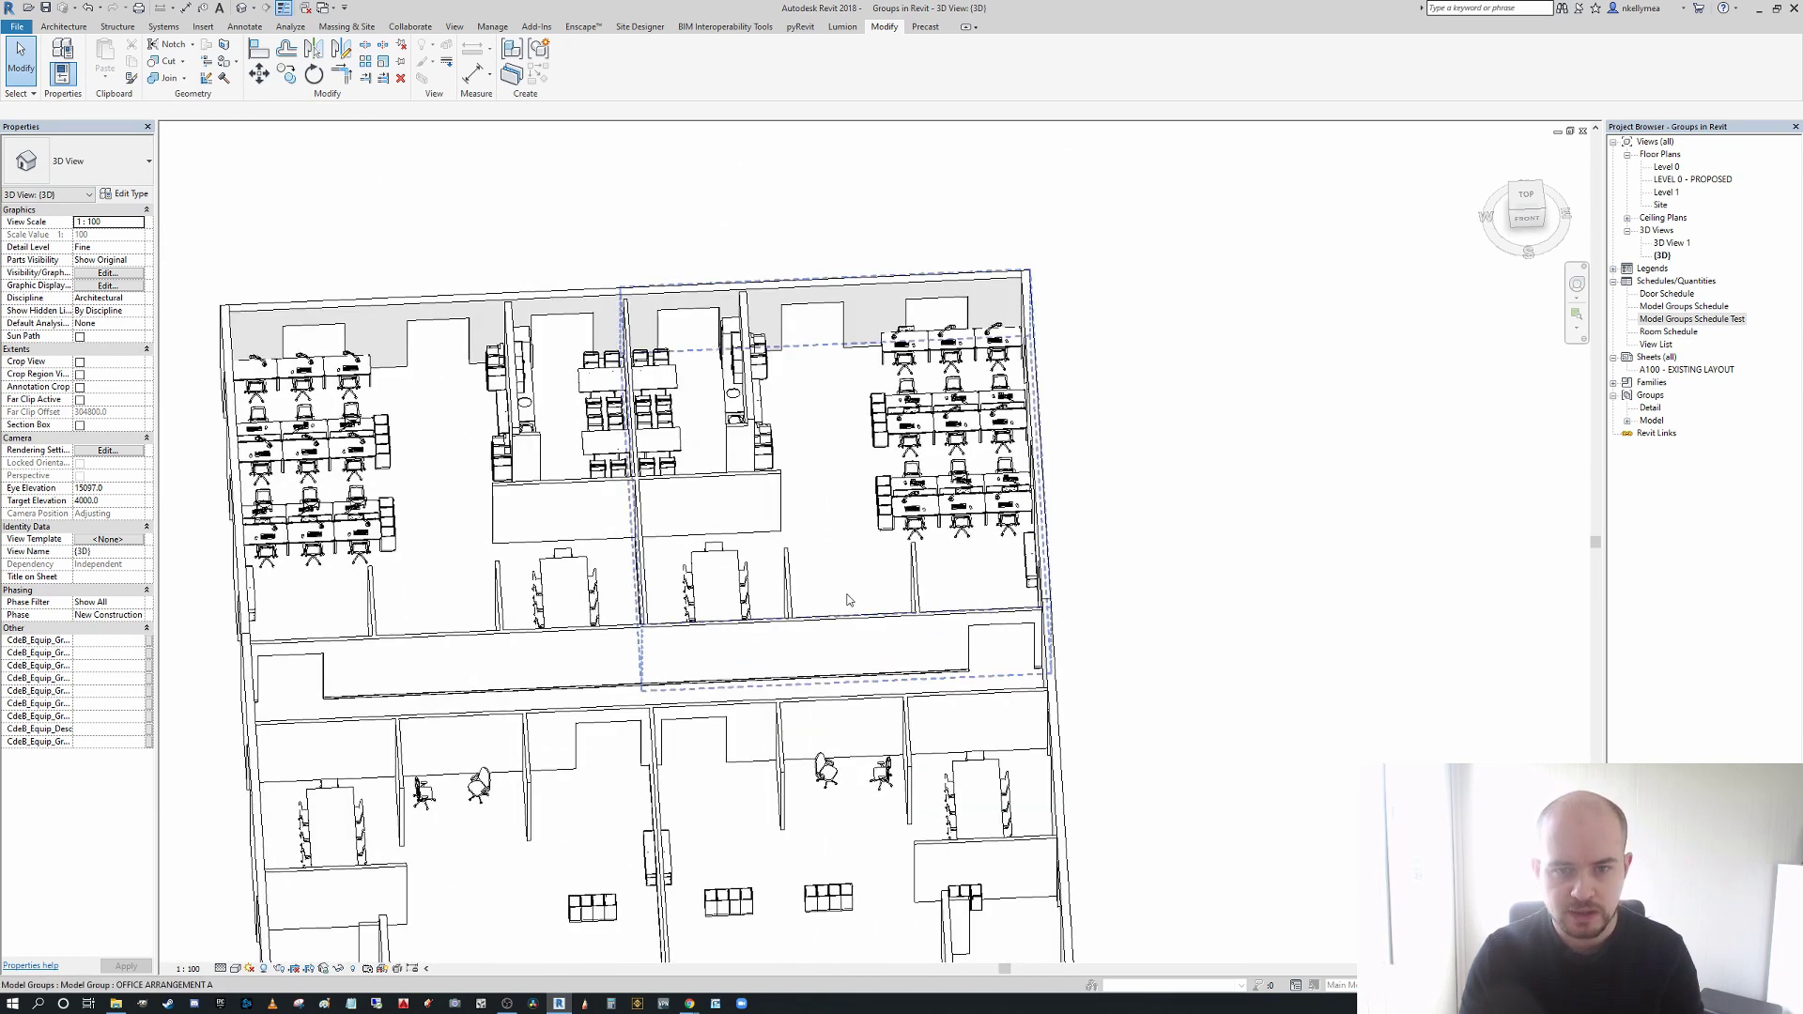
scroll(849, 599, up, 1)
scroll(1028, 575, down, 3)
scroll(1174, 493, up, 3)
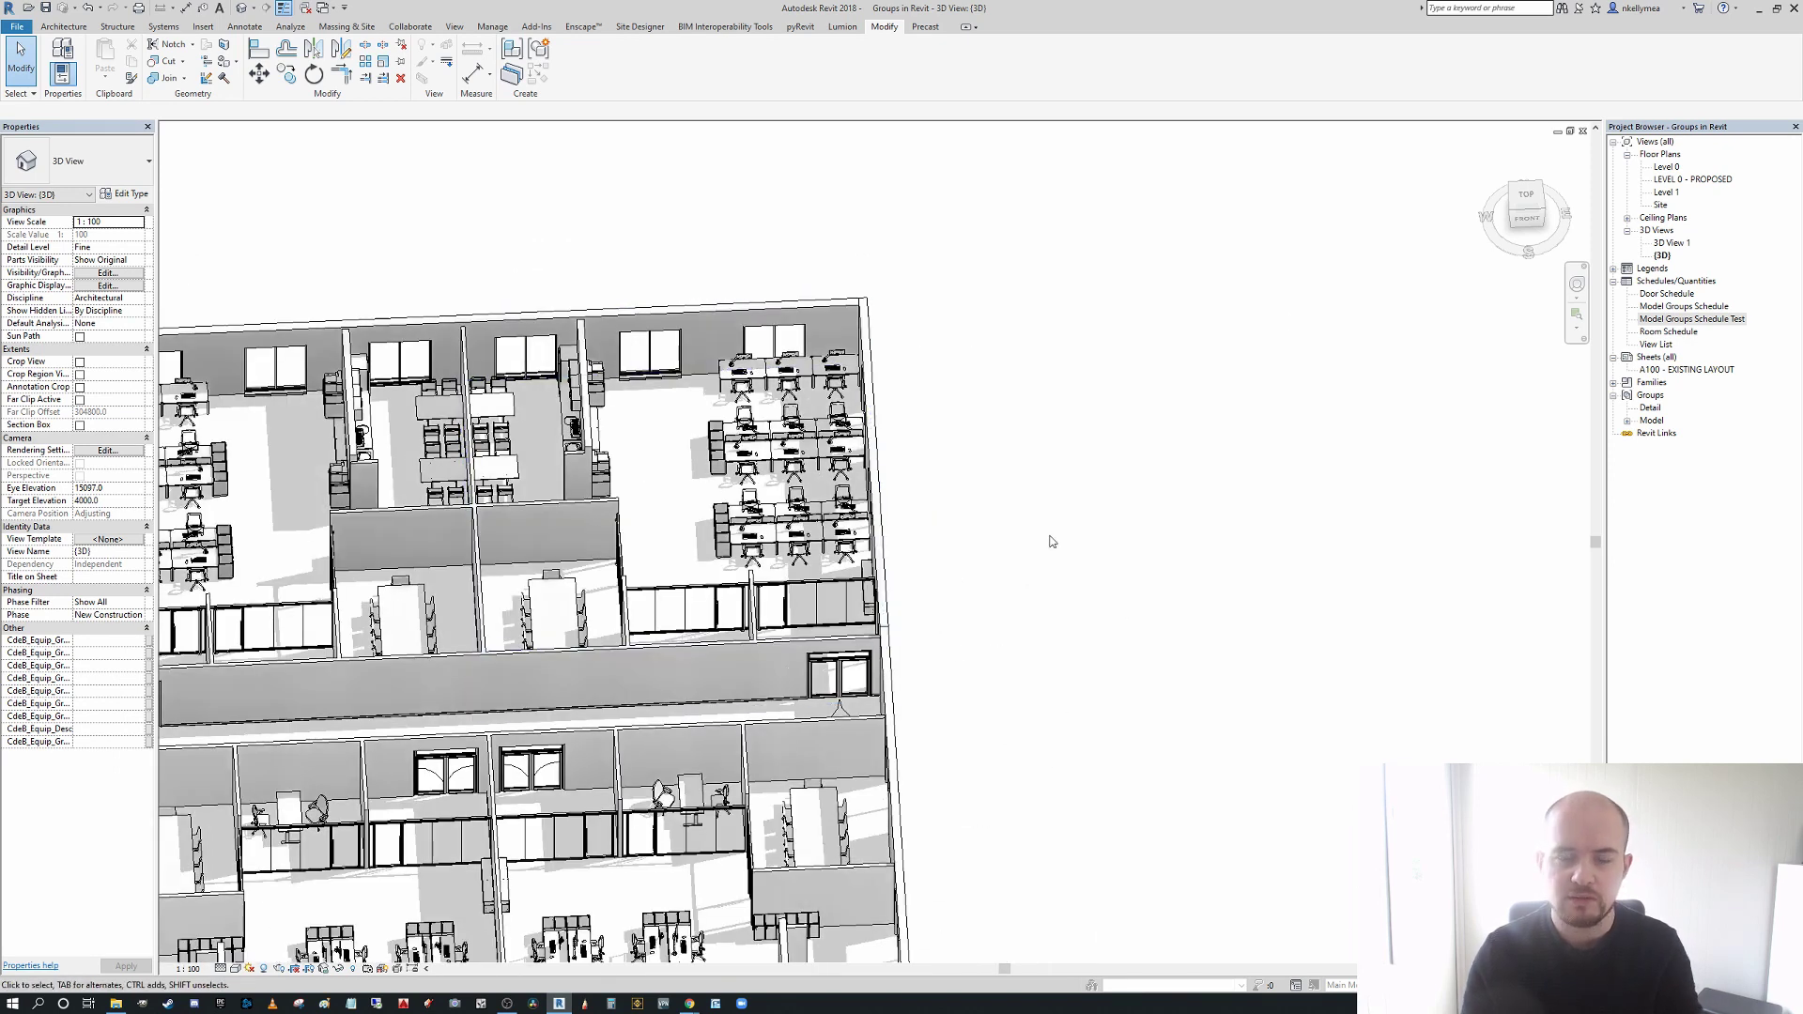
scroll(950, 518, up, 2)
middle_drag(950, 518, 1003, 551)
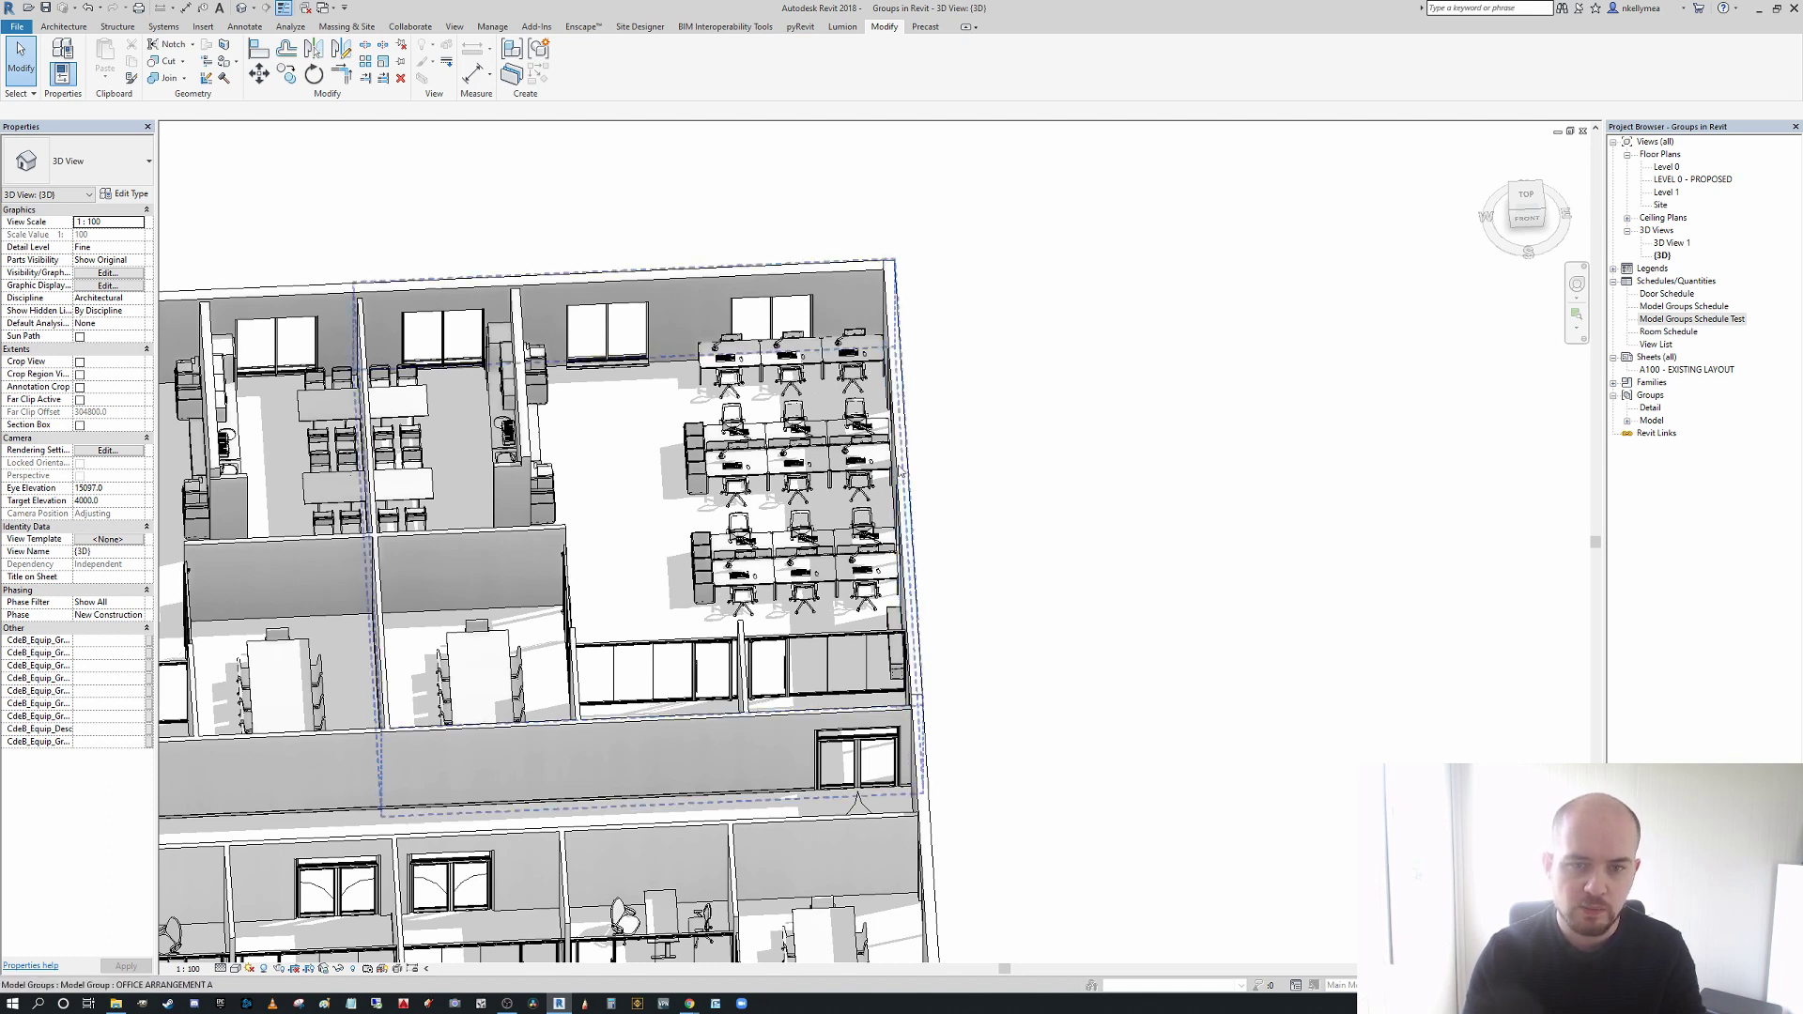
- Inspect the exterior wall beside the desk rows in the office arrangement and its position relative to the model group
click(905, 410)
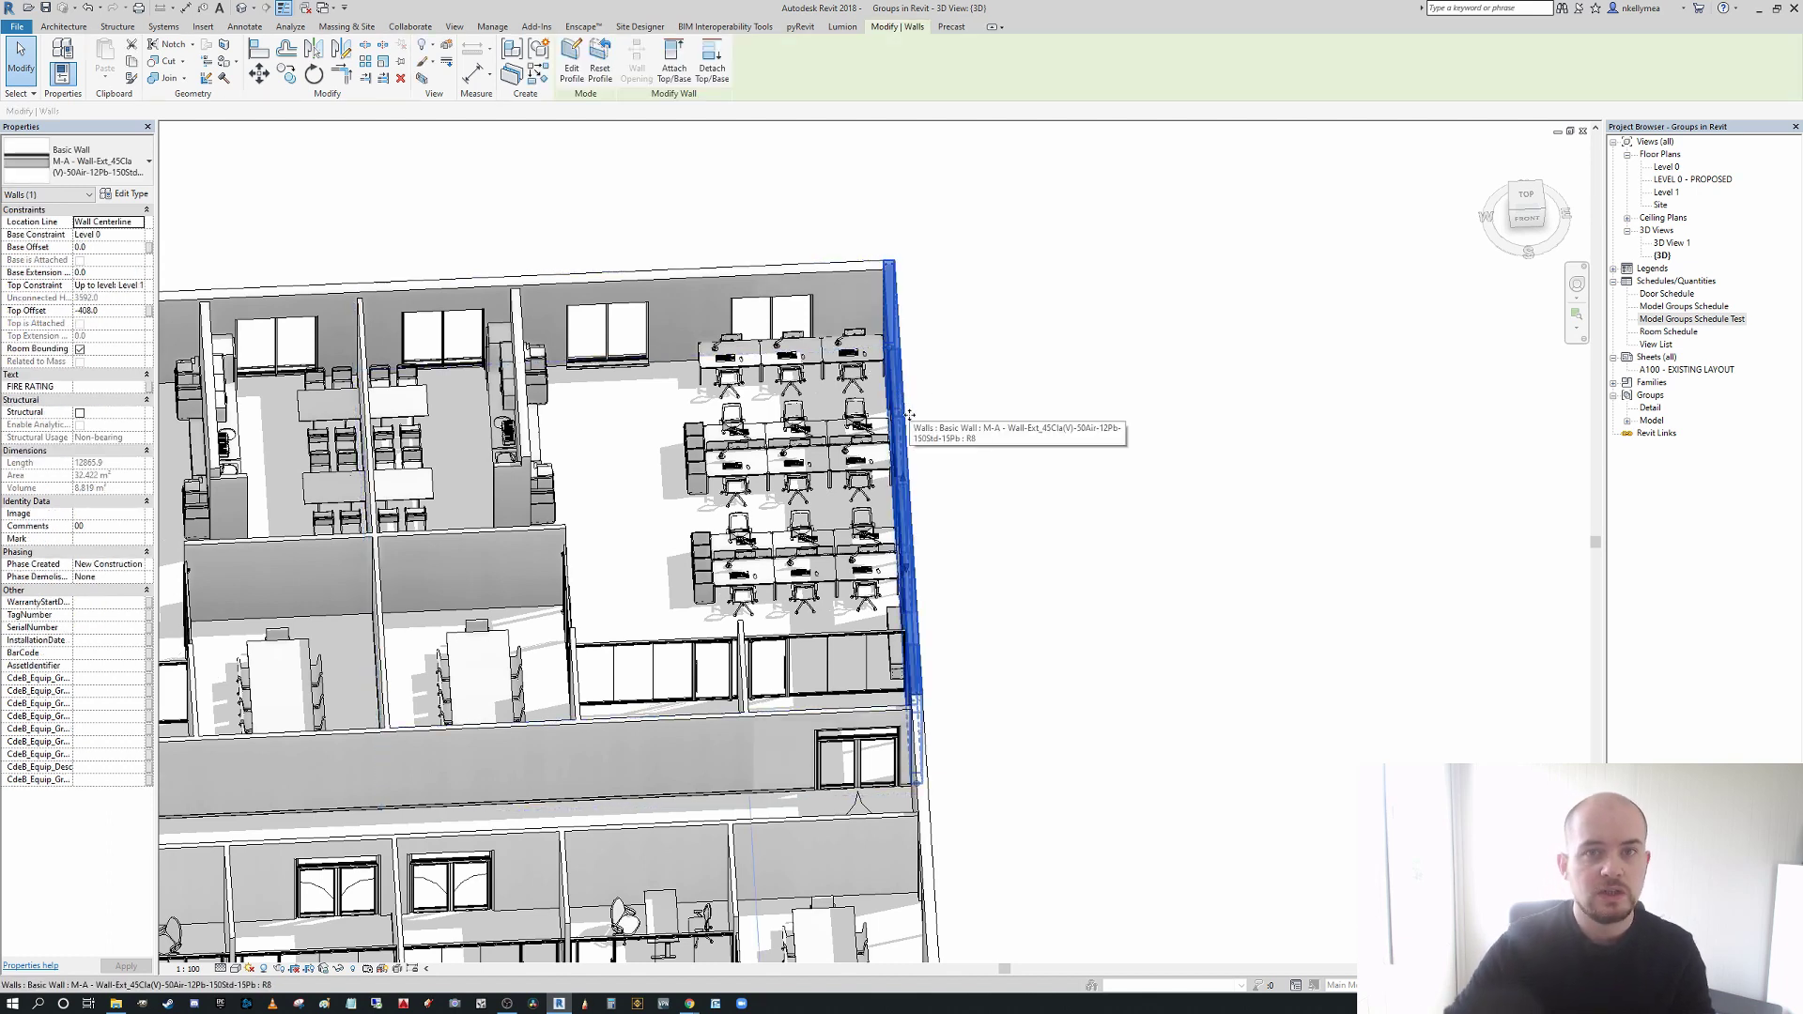
key(h)
key(l)
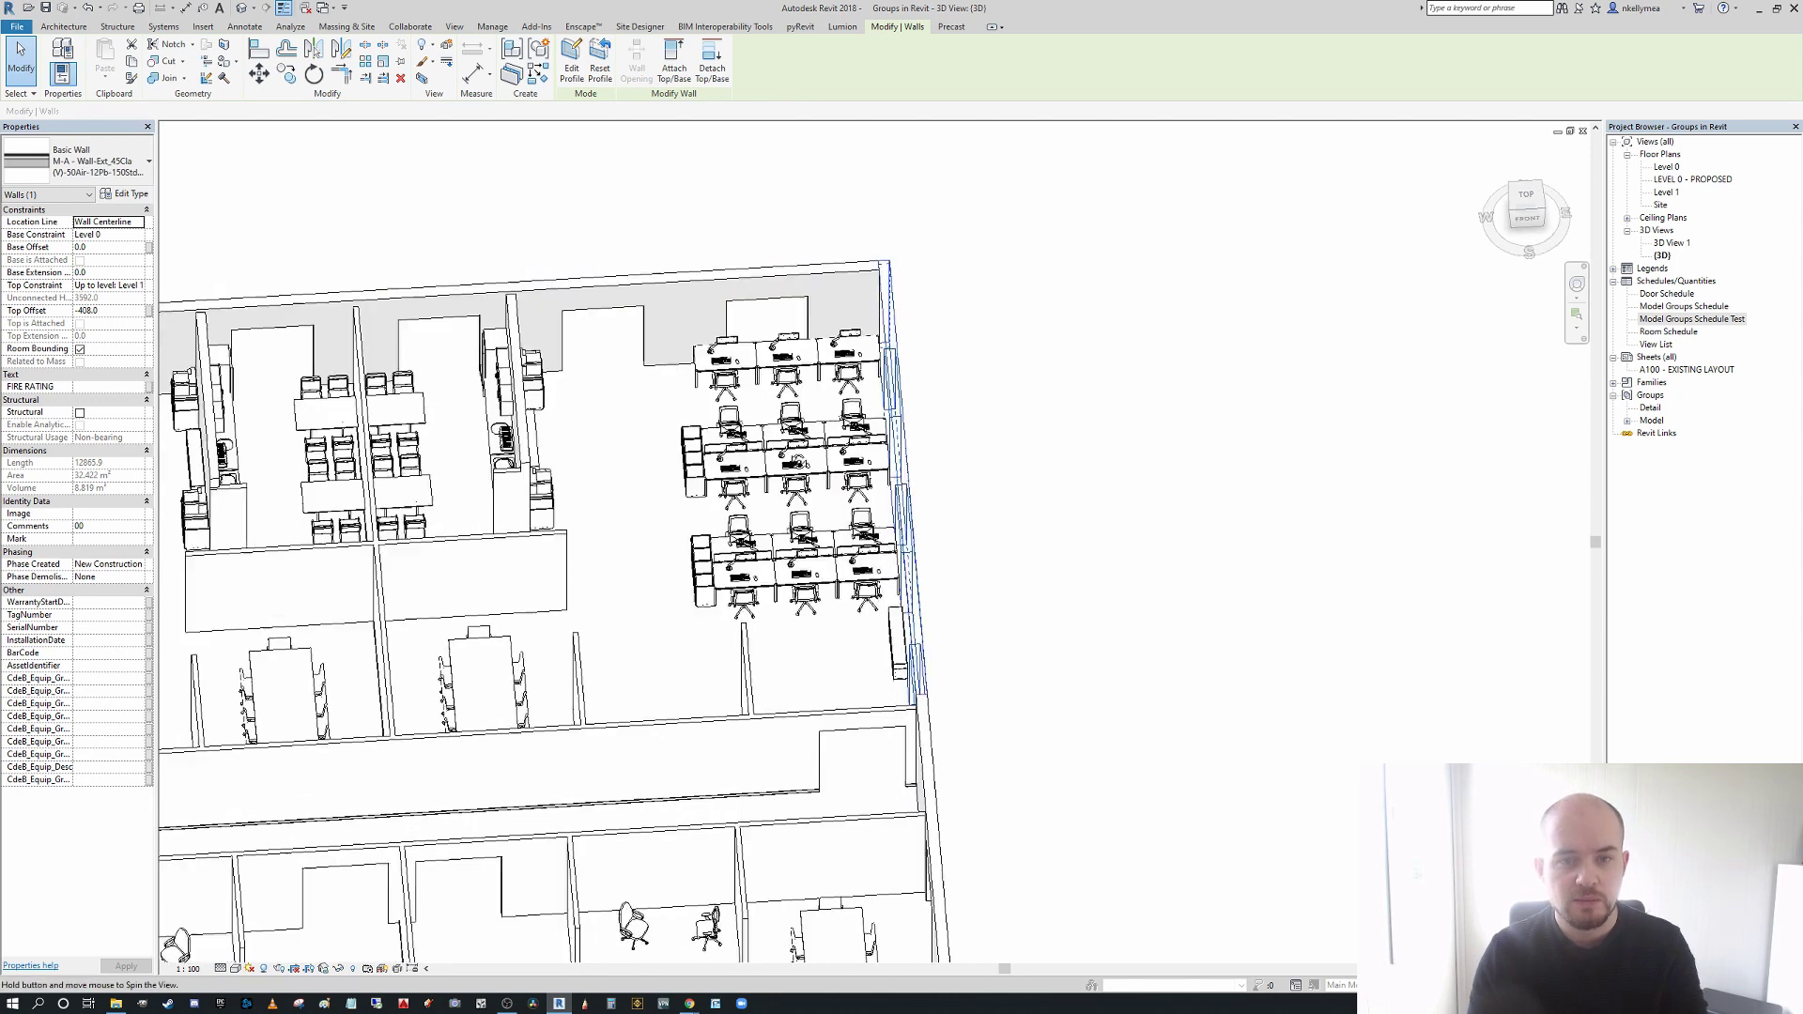
key(s)
key(d)
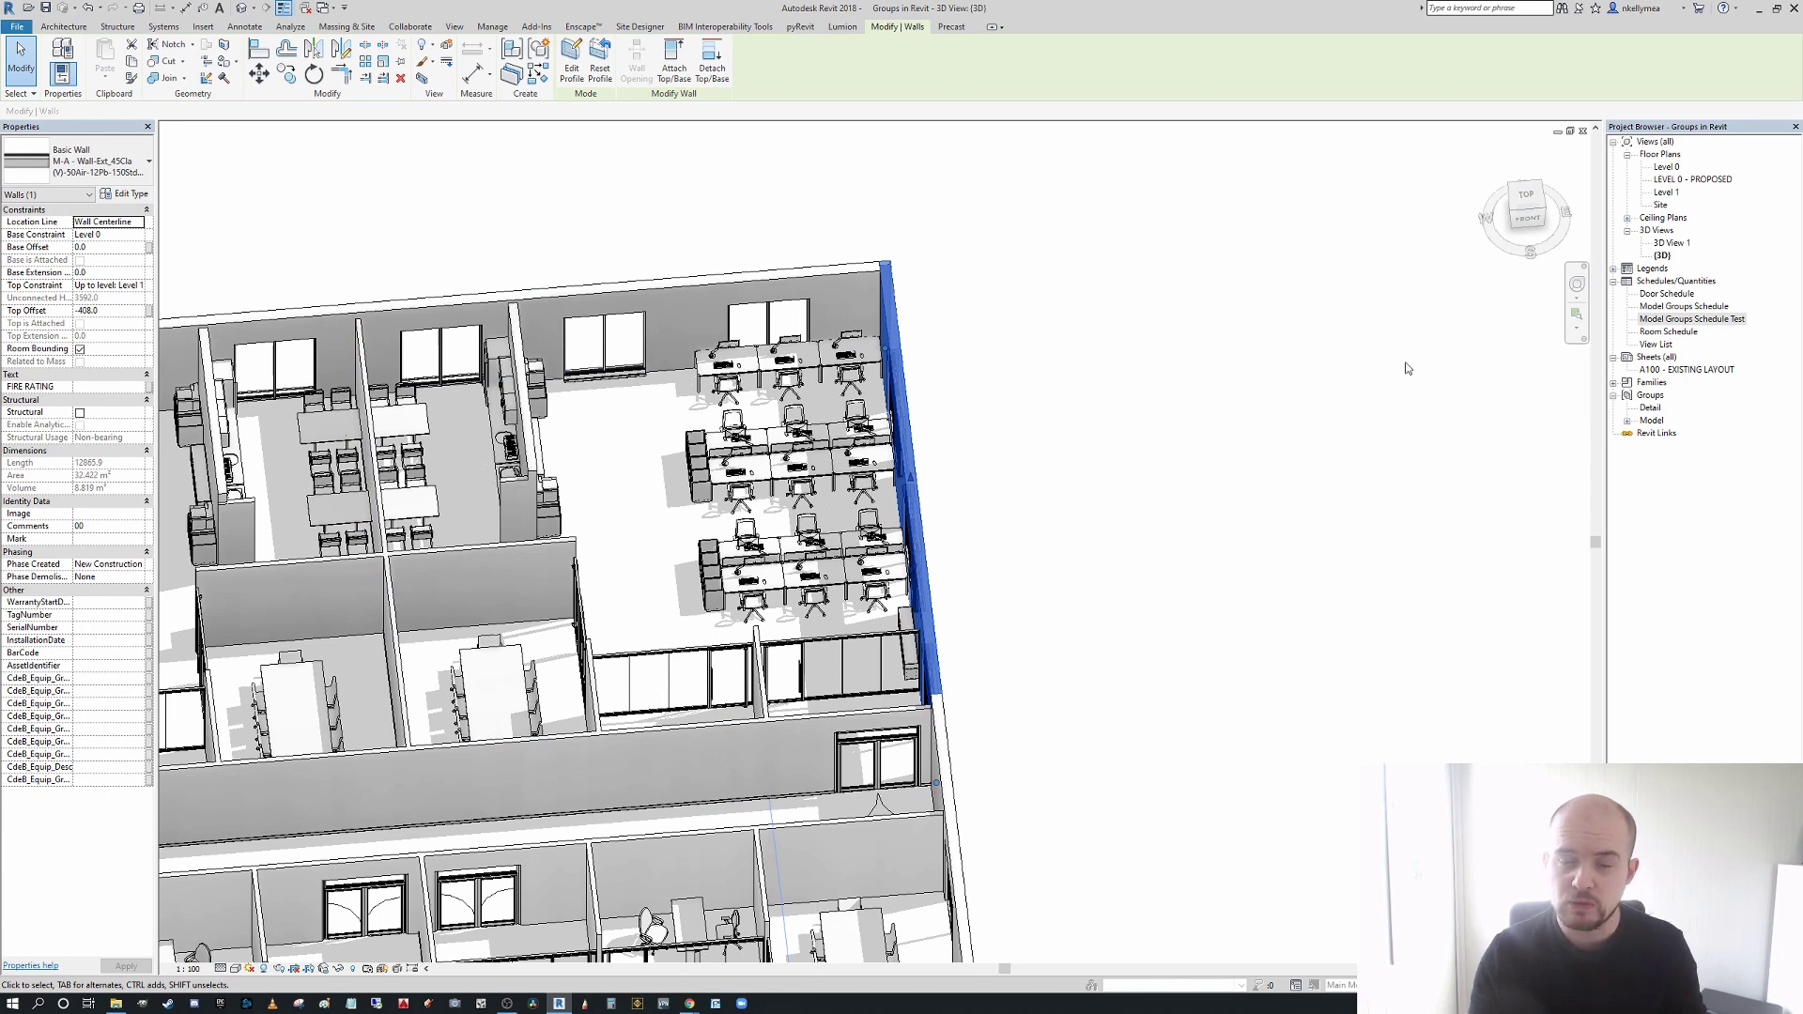
scroll(728, 545, up, 2)
key(h)
key(l)
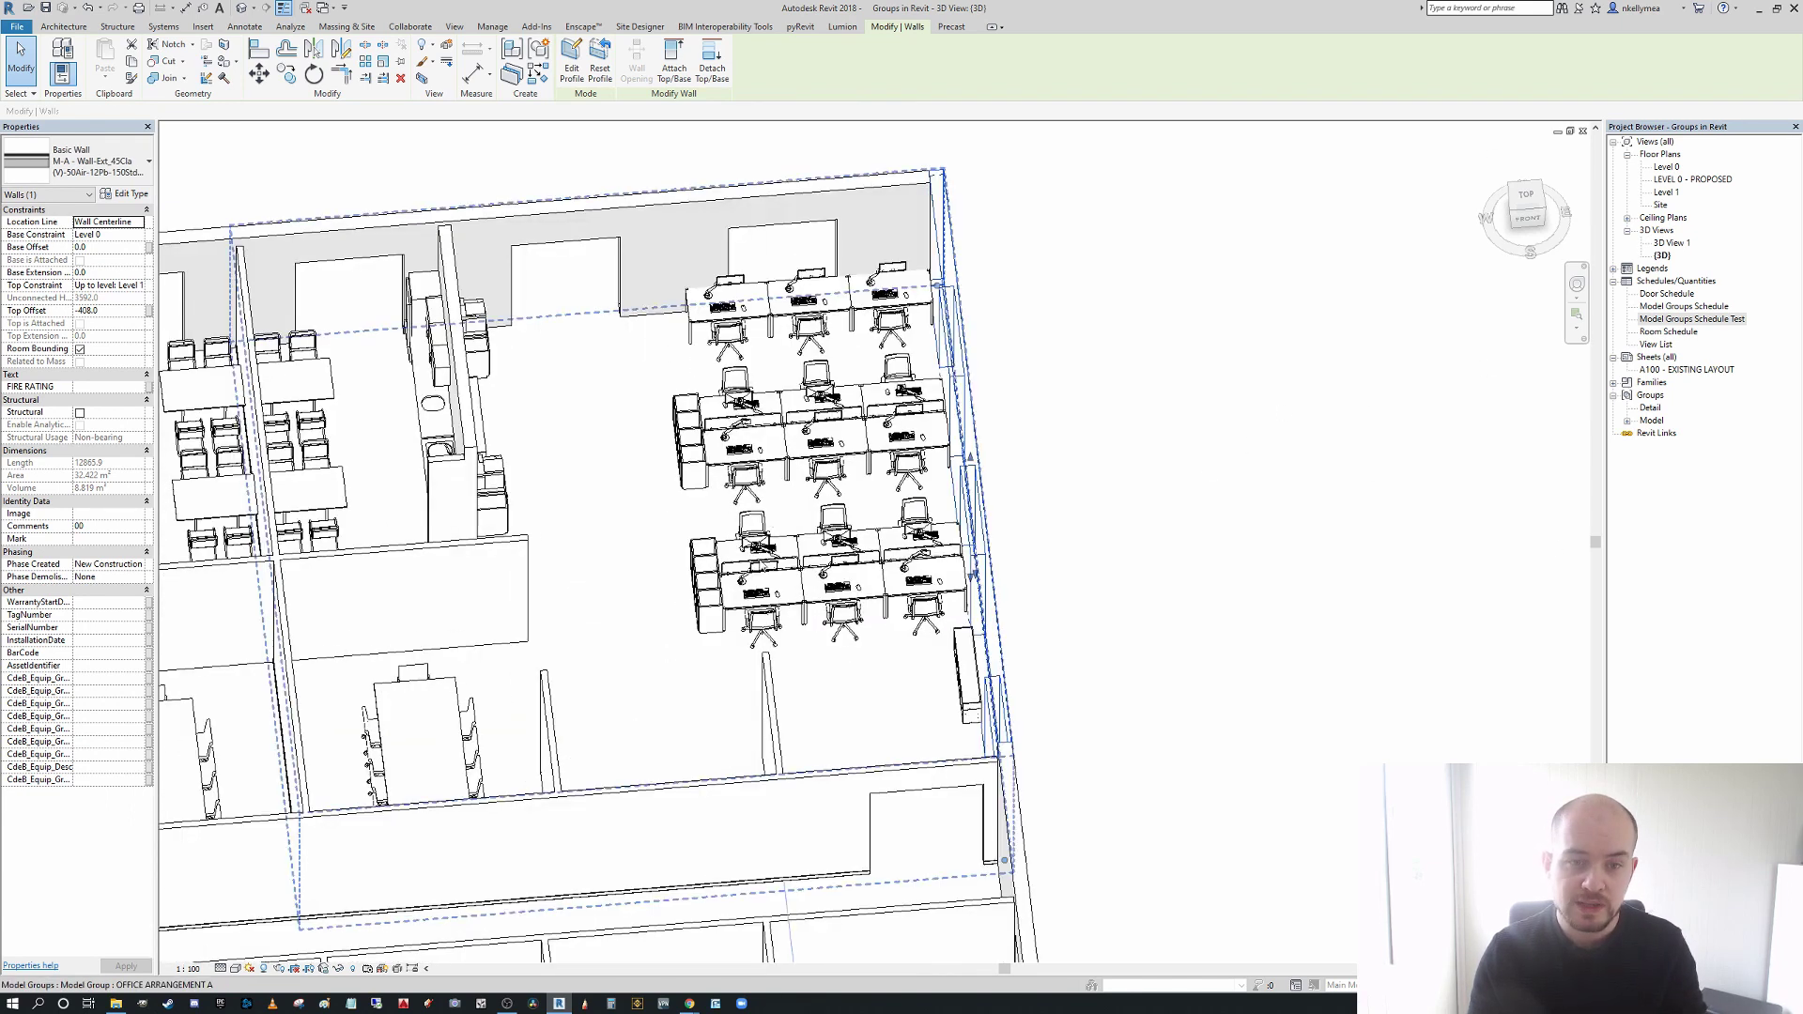
key(s)
key(d)
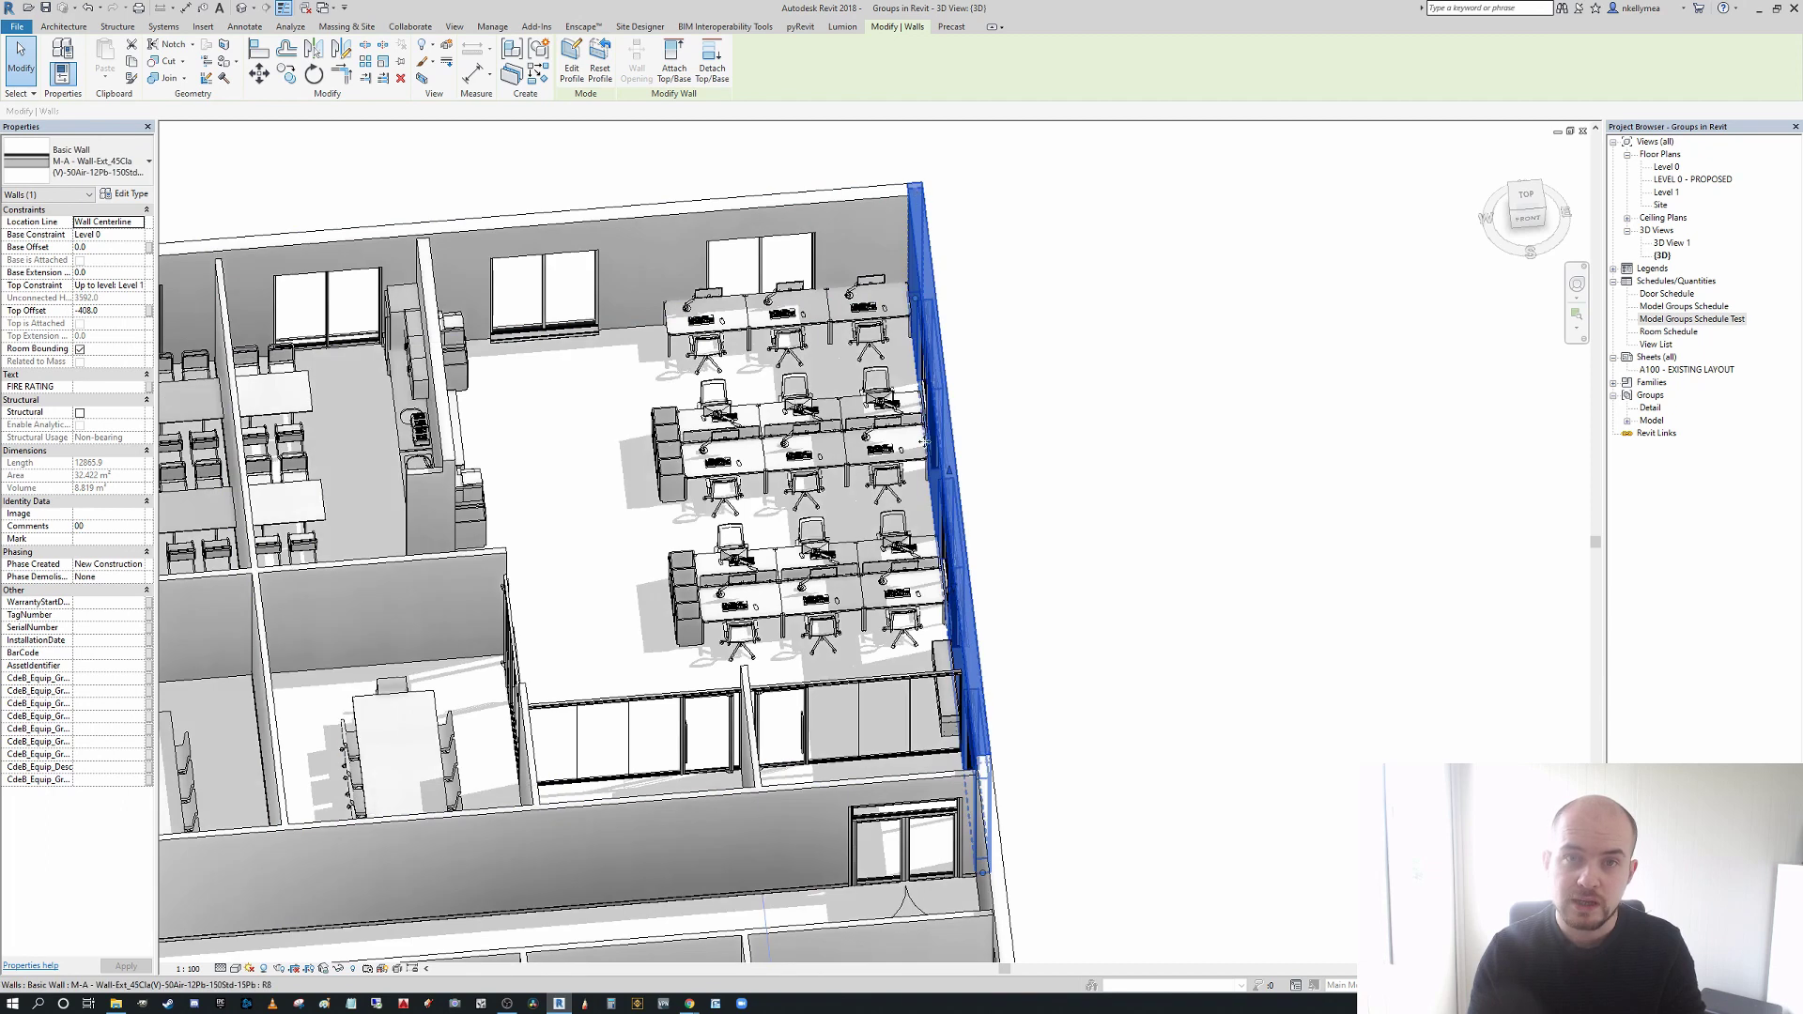
middle_drag(1093, 634, 974, 611)
click(867, 602)
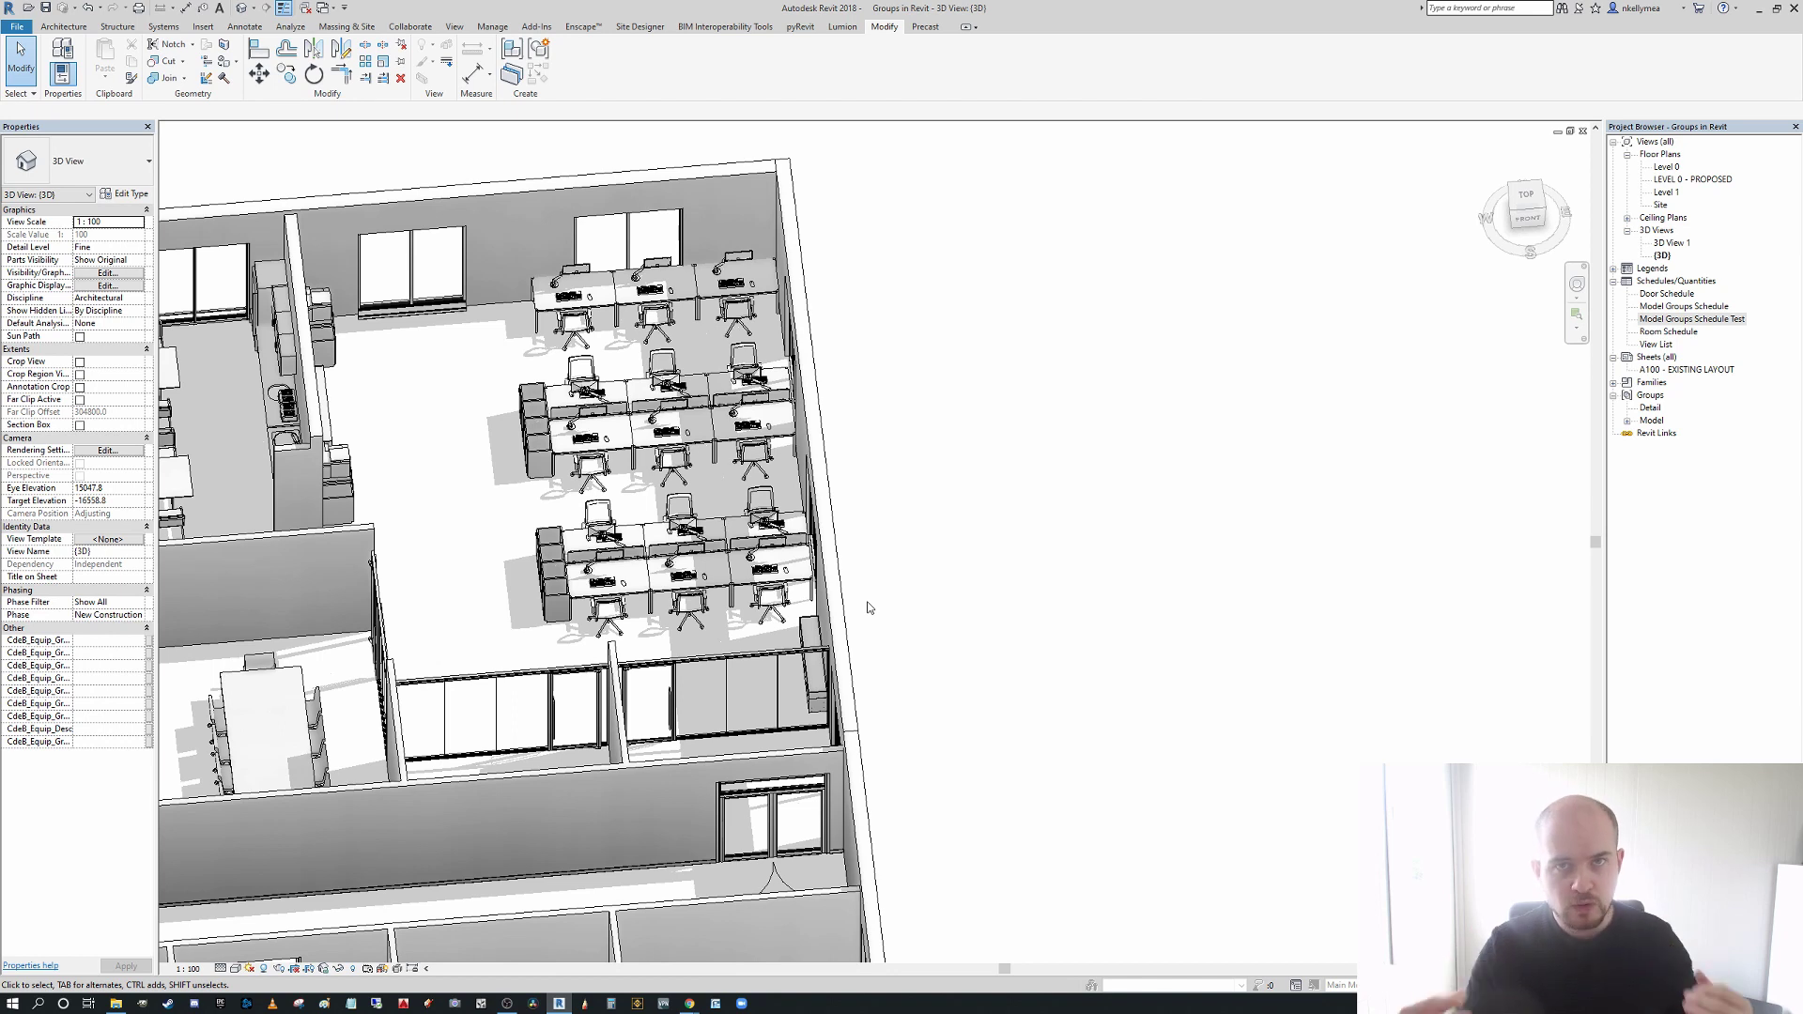
middle_drag(1052, 545, 1023, 545)
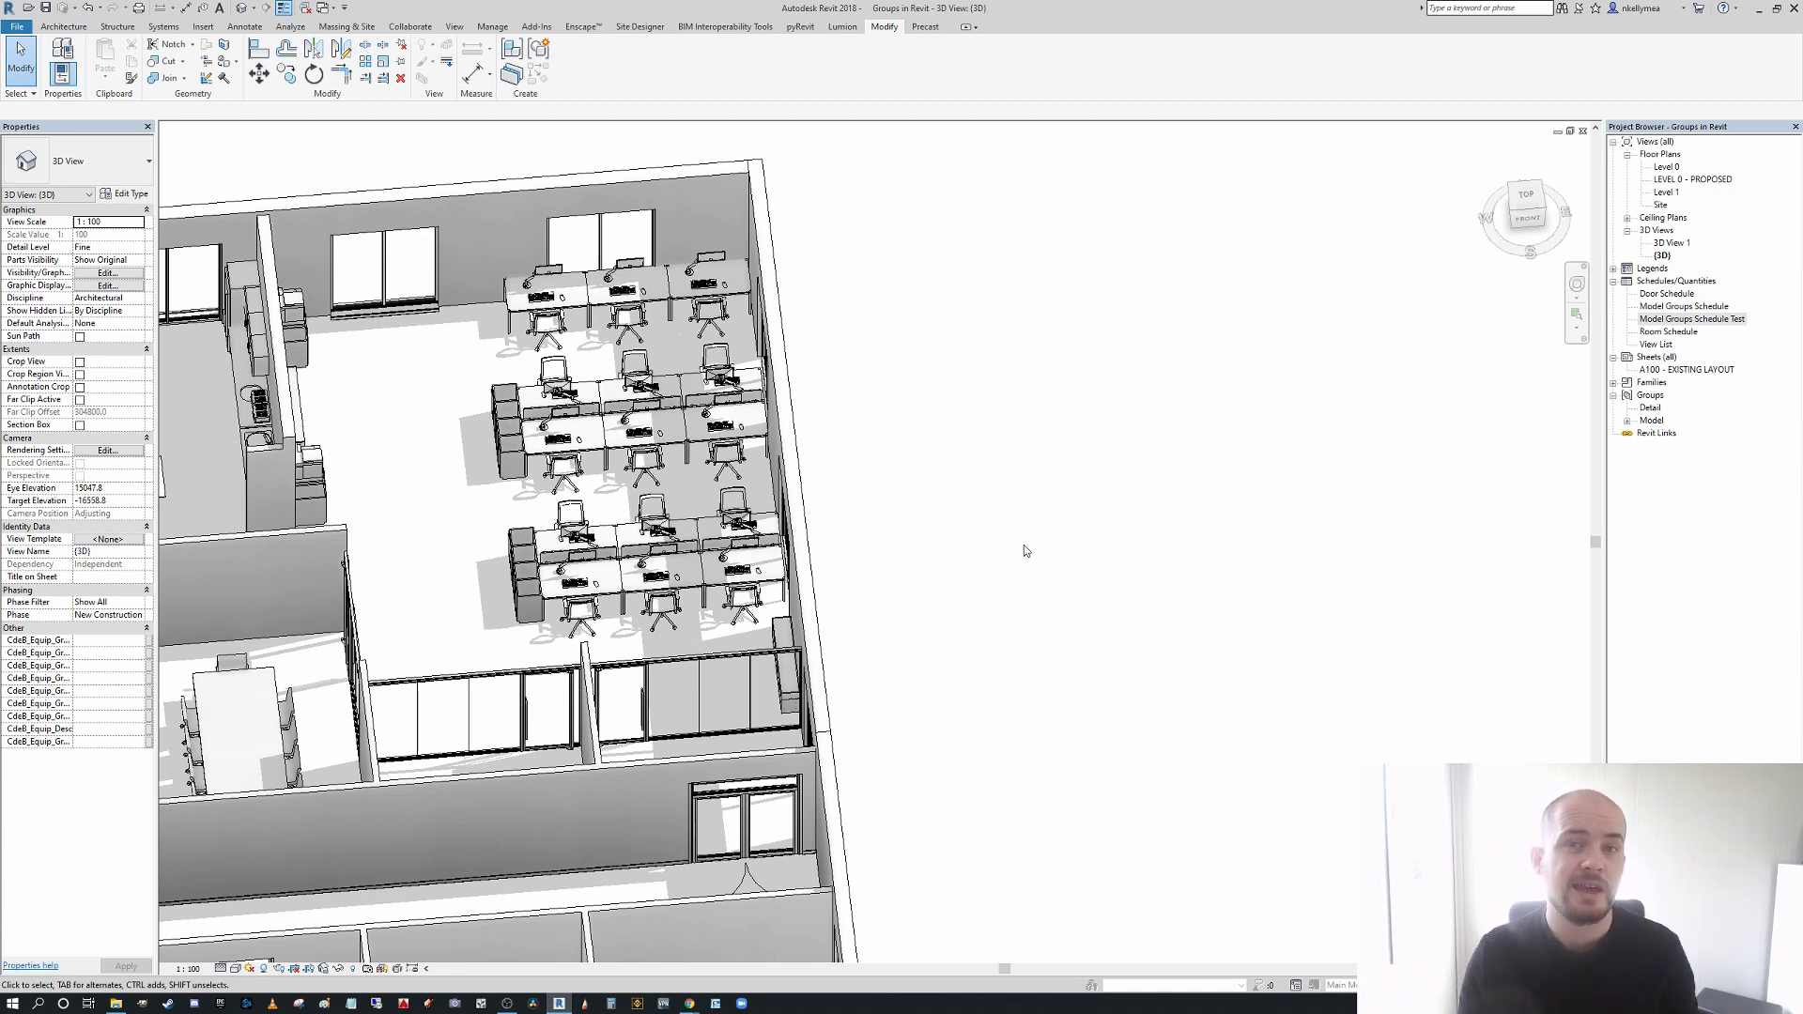
scroll(1013, 546, down, 2)
middle_drag(1013, 546, 1027, 542)
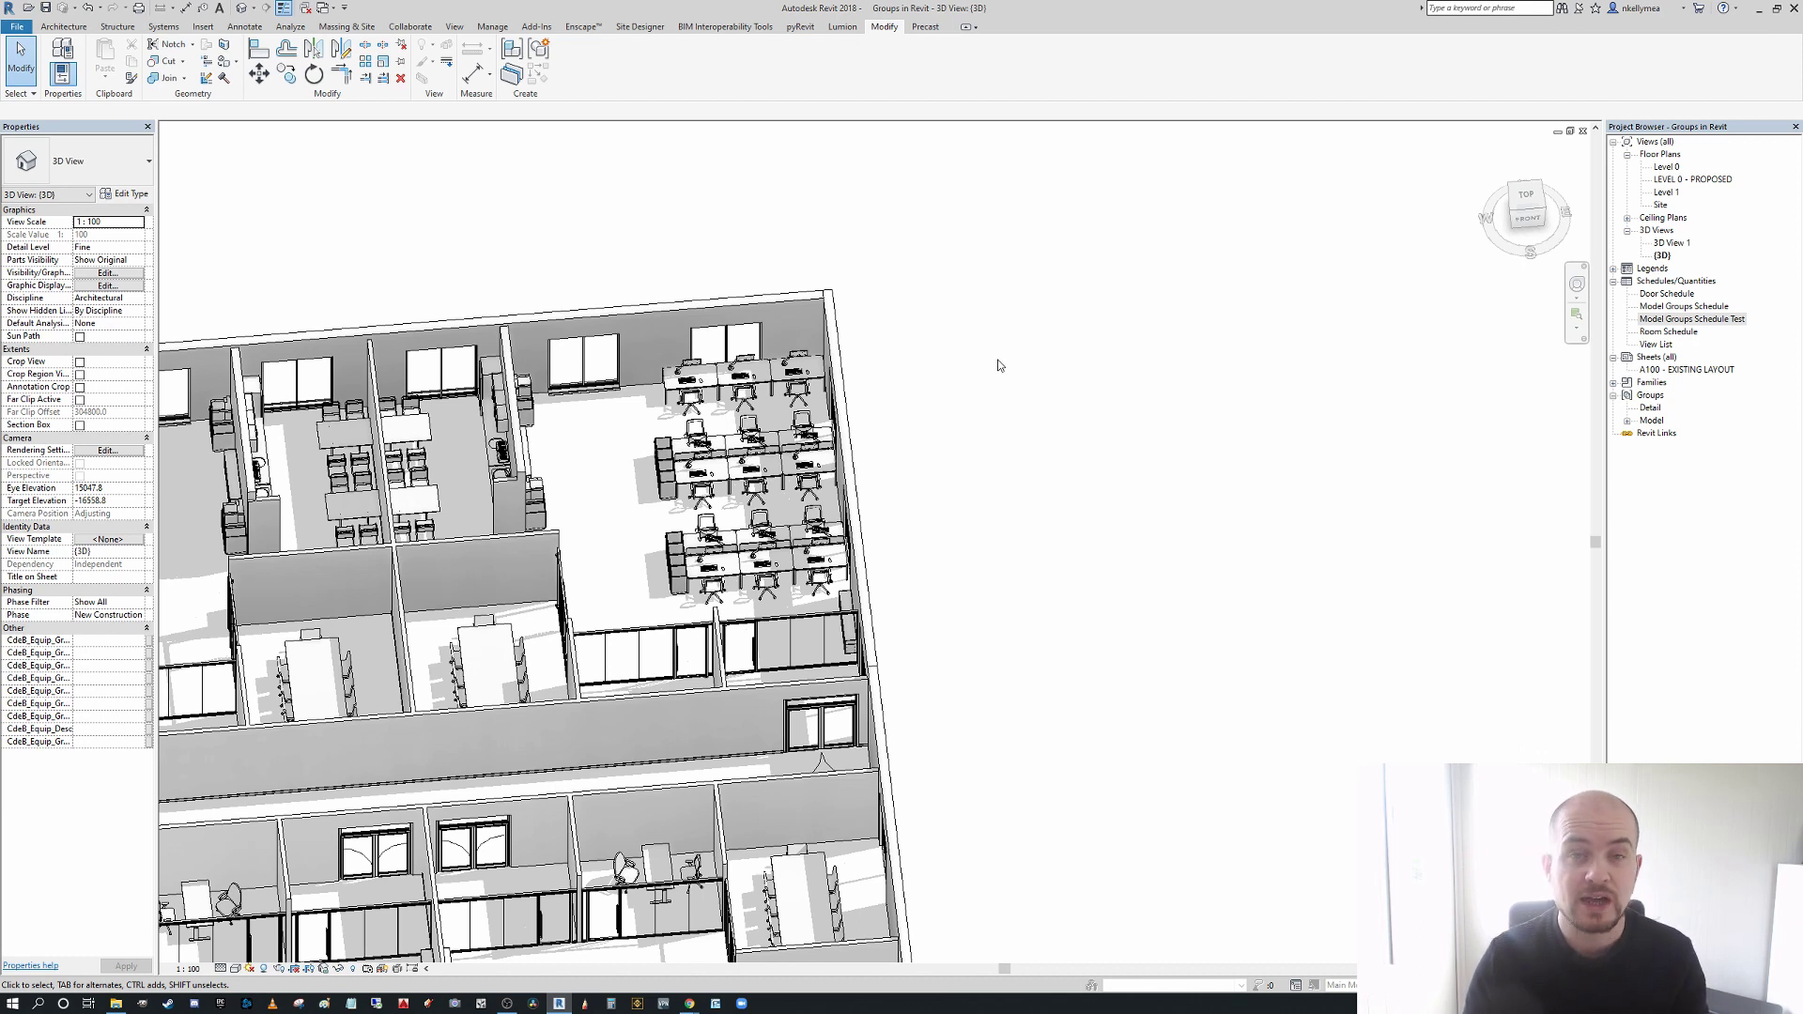
scroll(876, 492, up, 3)
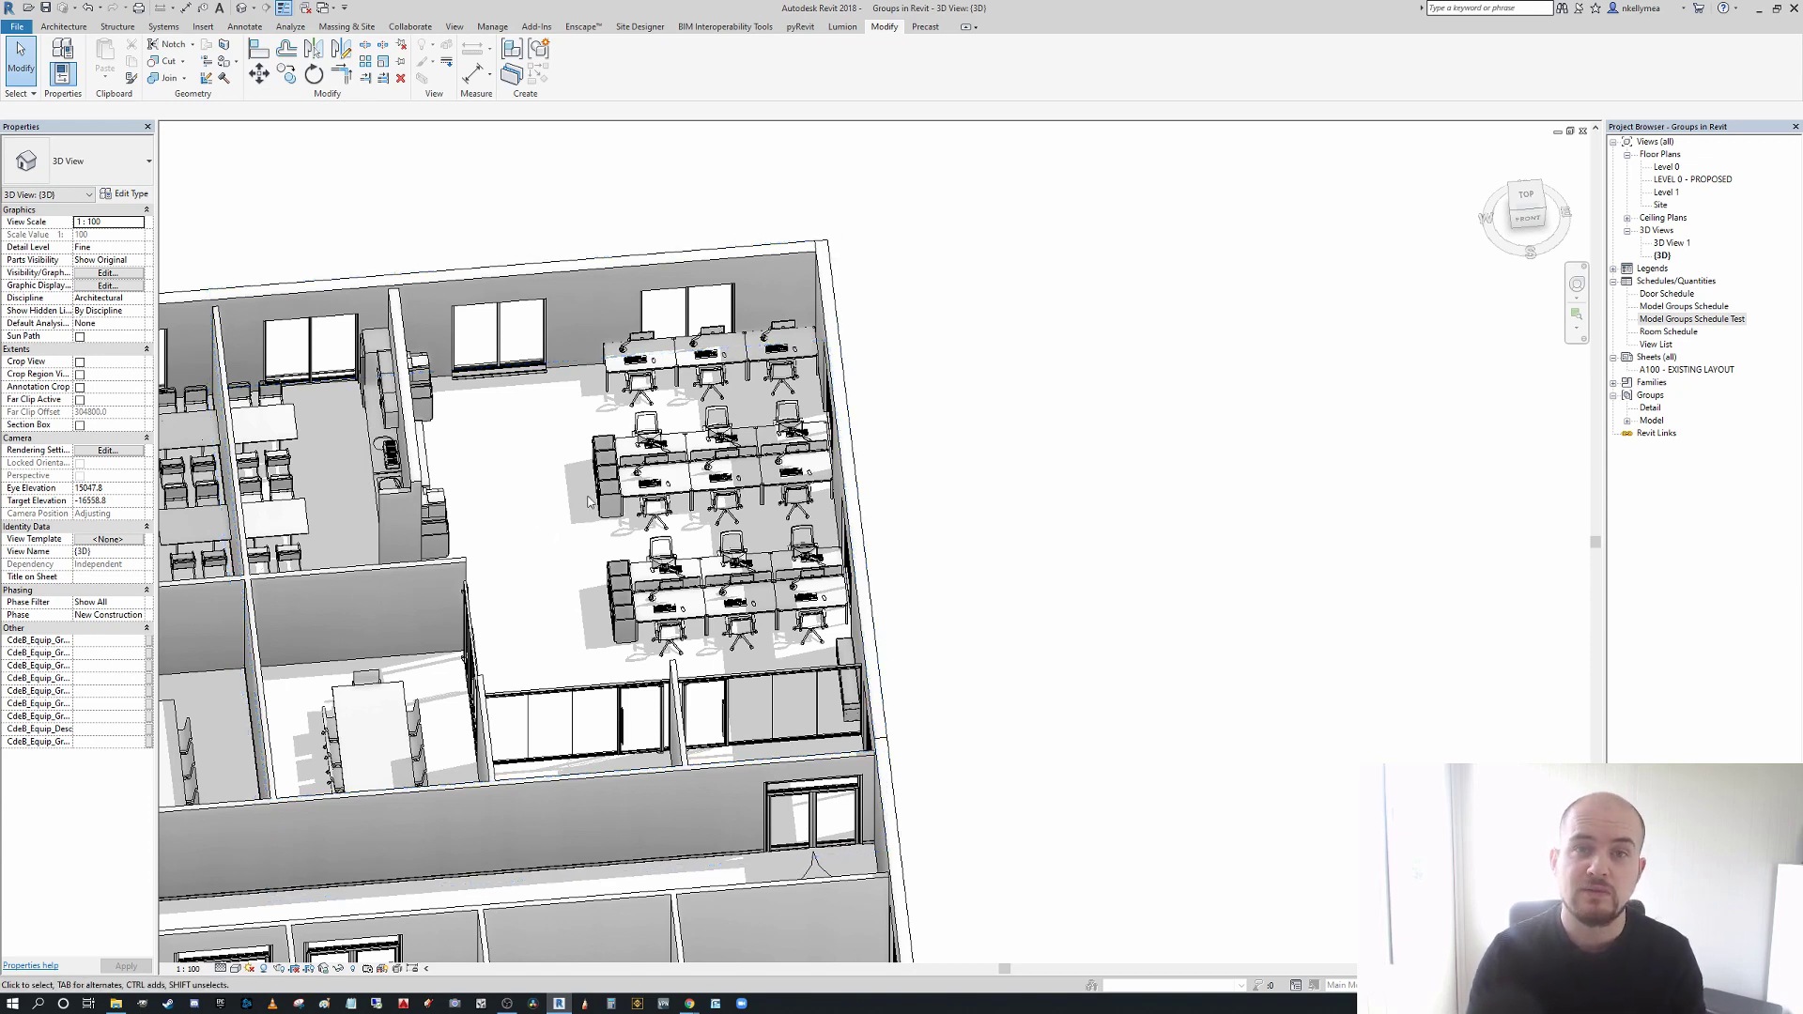
scroll(583, 502, up, 2)
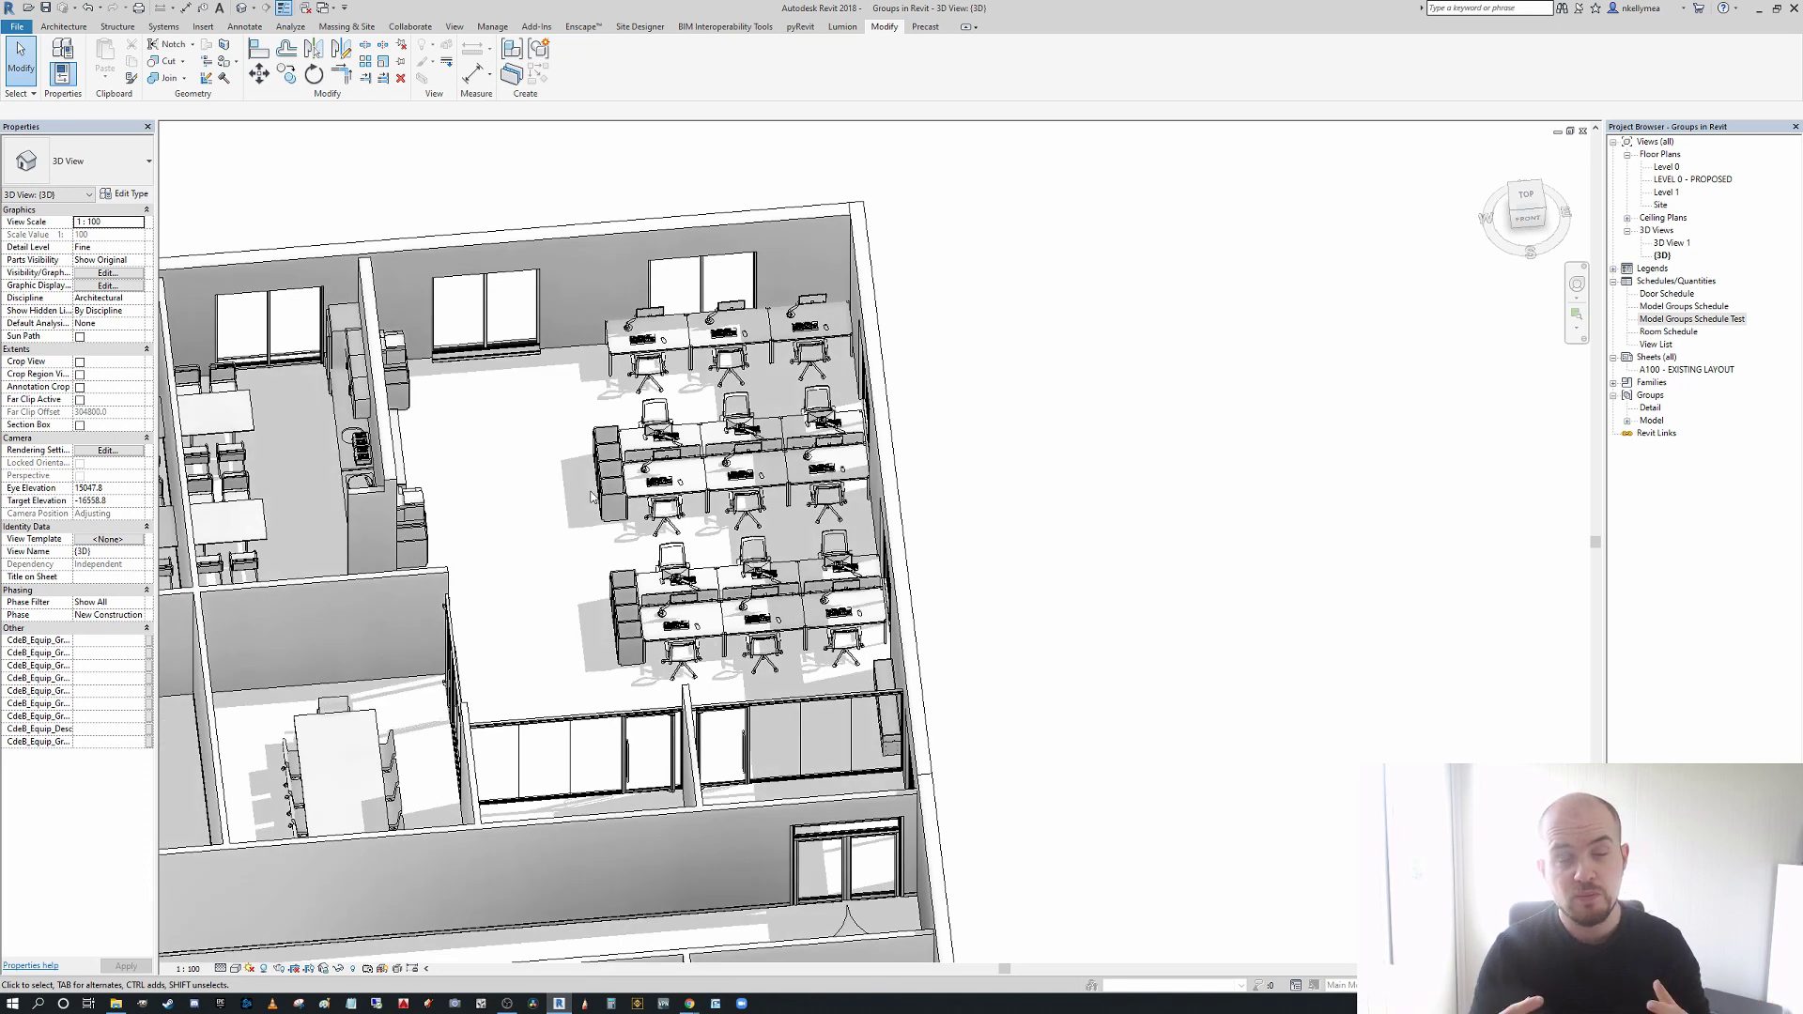
scroll(850, 681, down, 3)
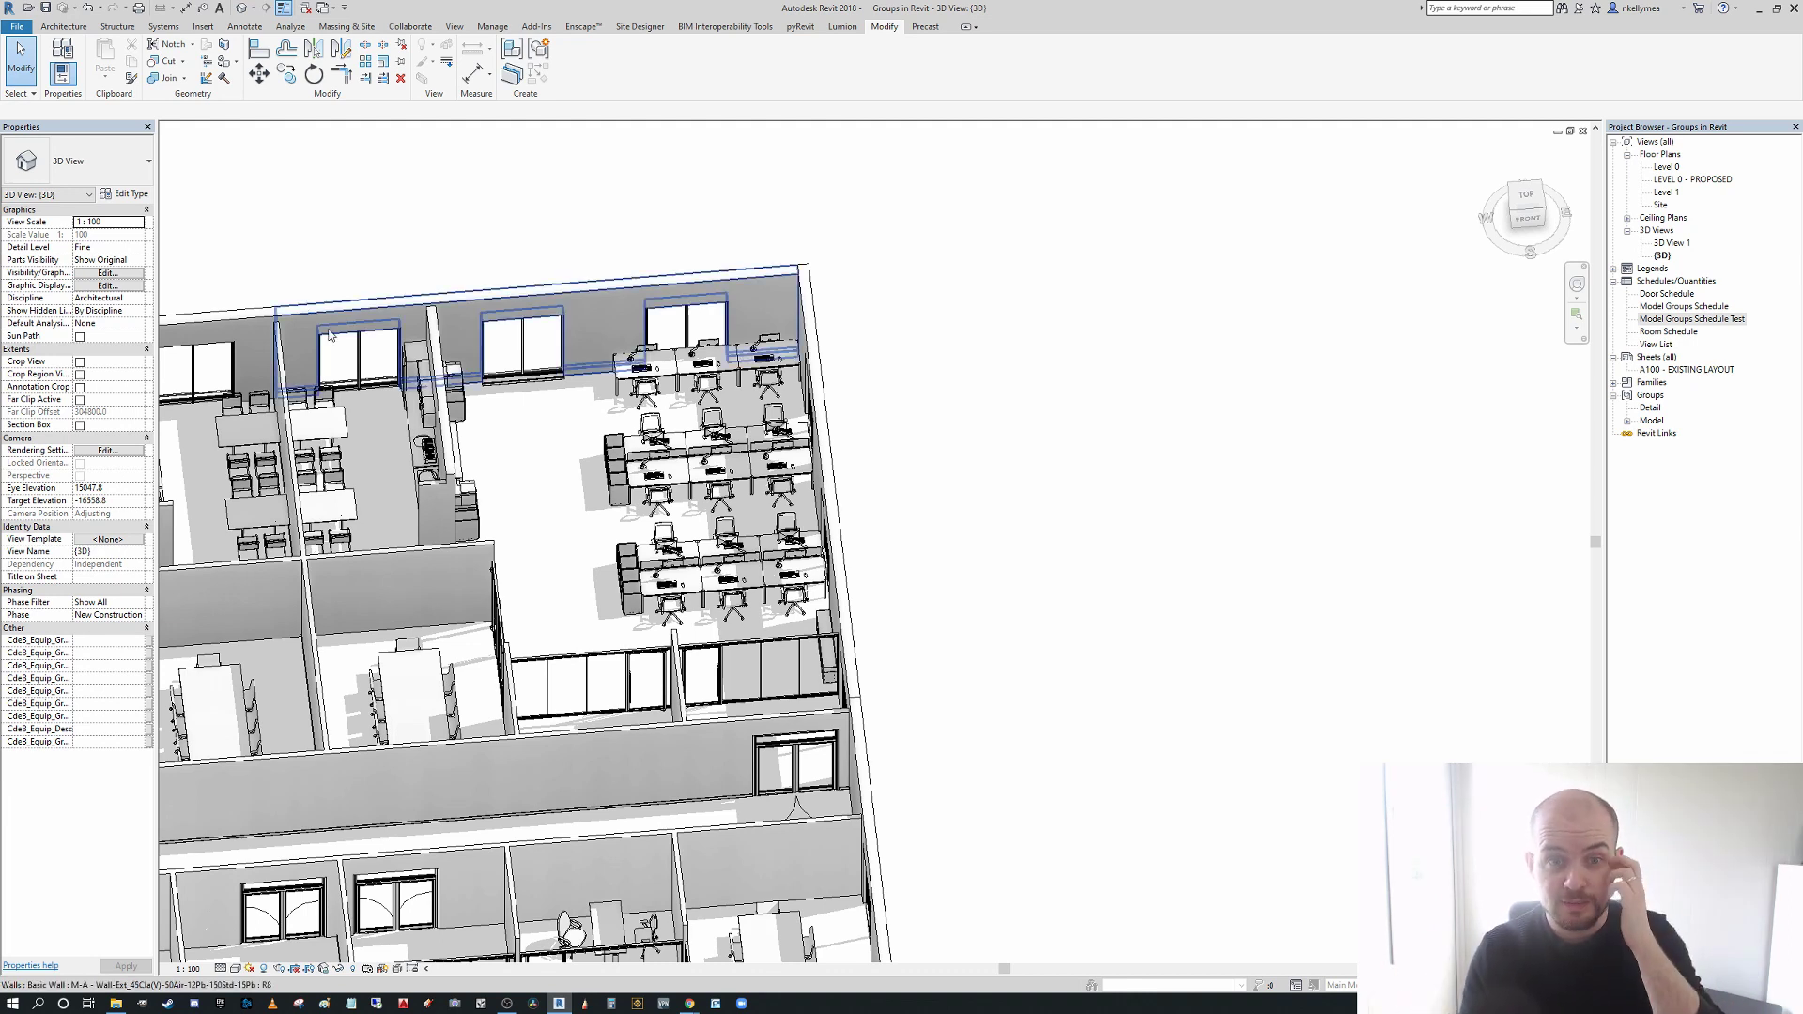
middle_drag(708, 469, 735, 449)
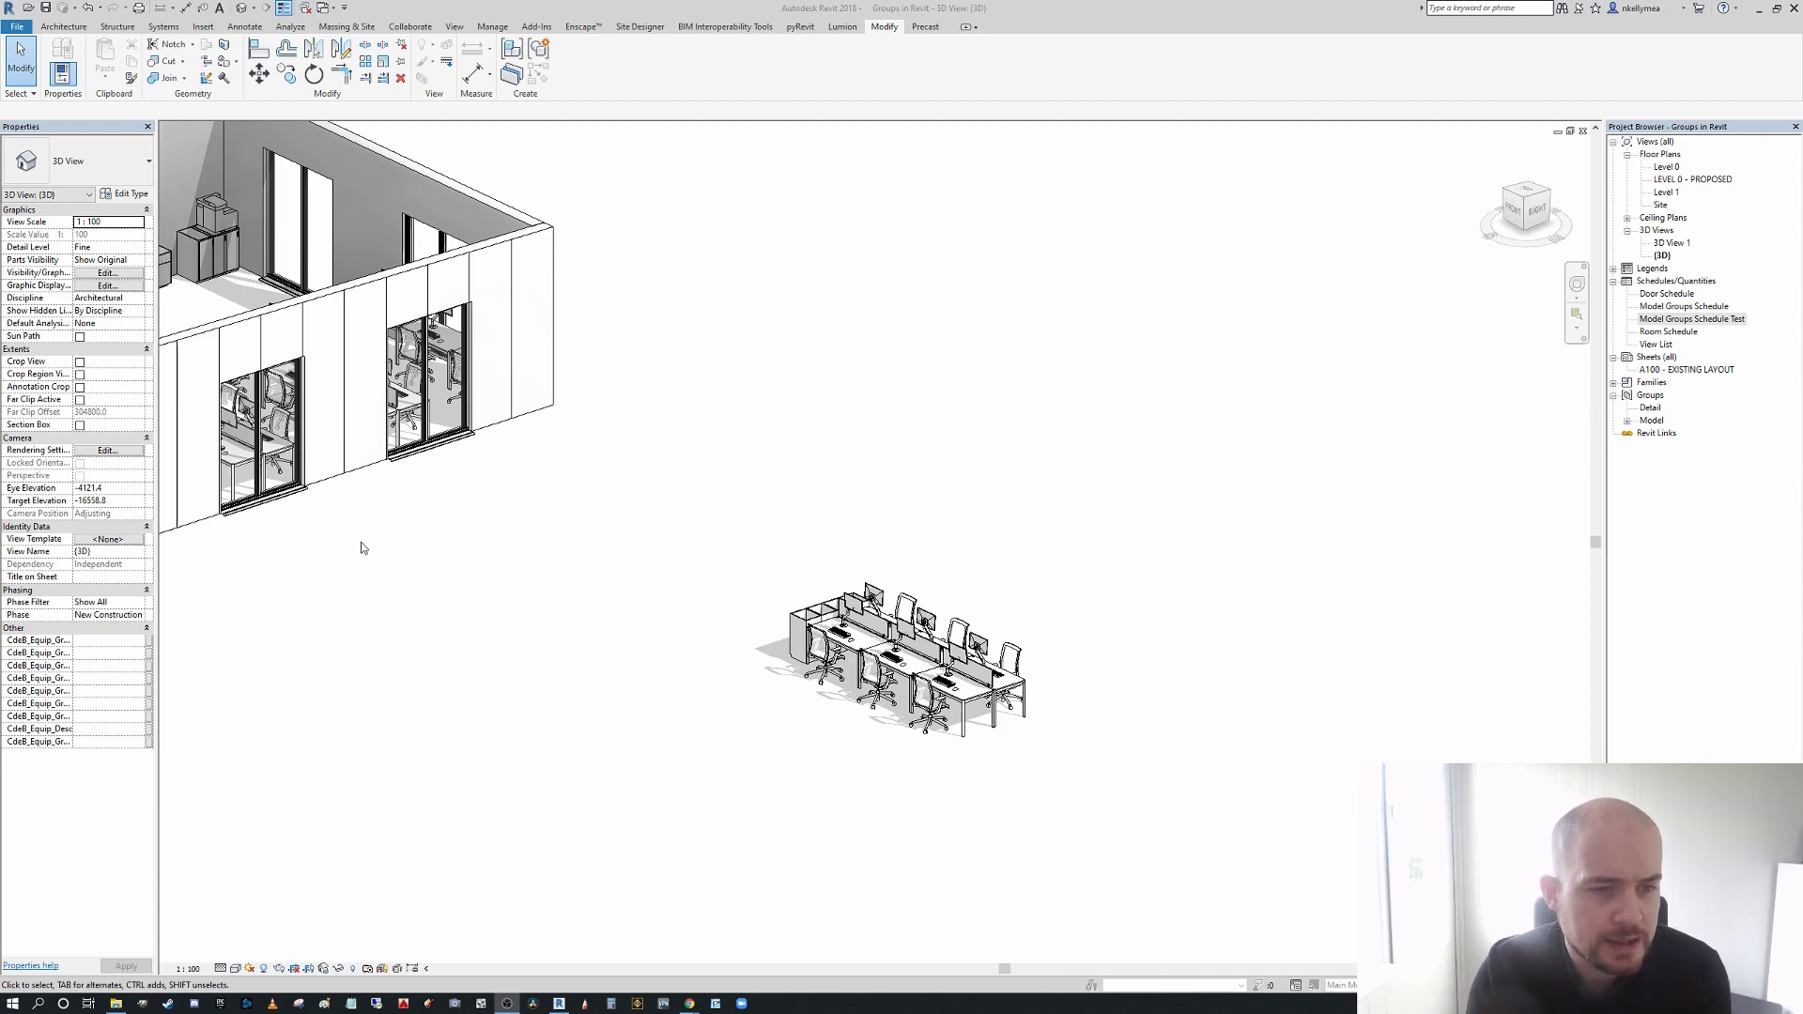
- Compare the desk rows inside the building with the standalone workstation row outside it
scroll(498, 606, up, 1)
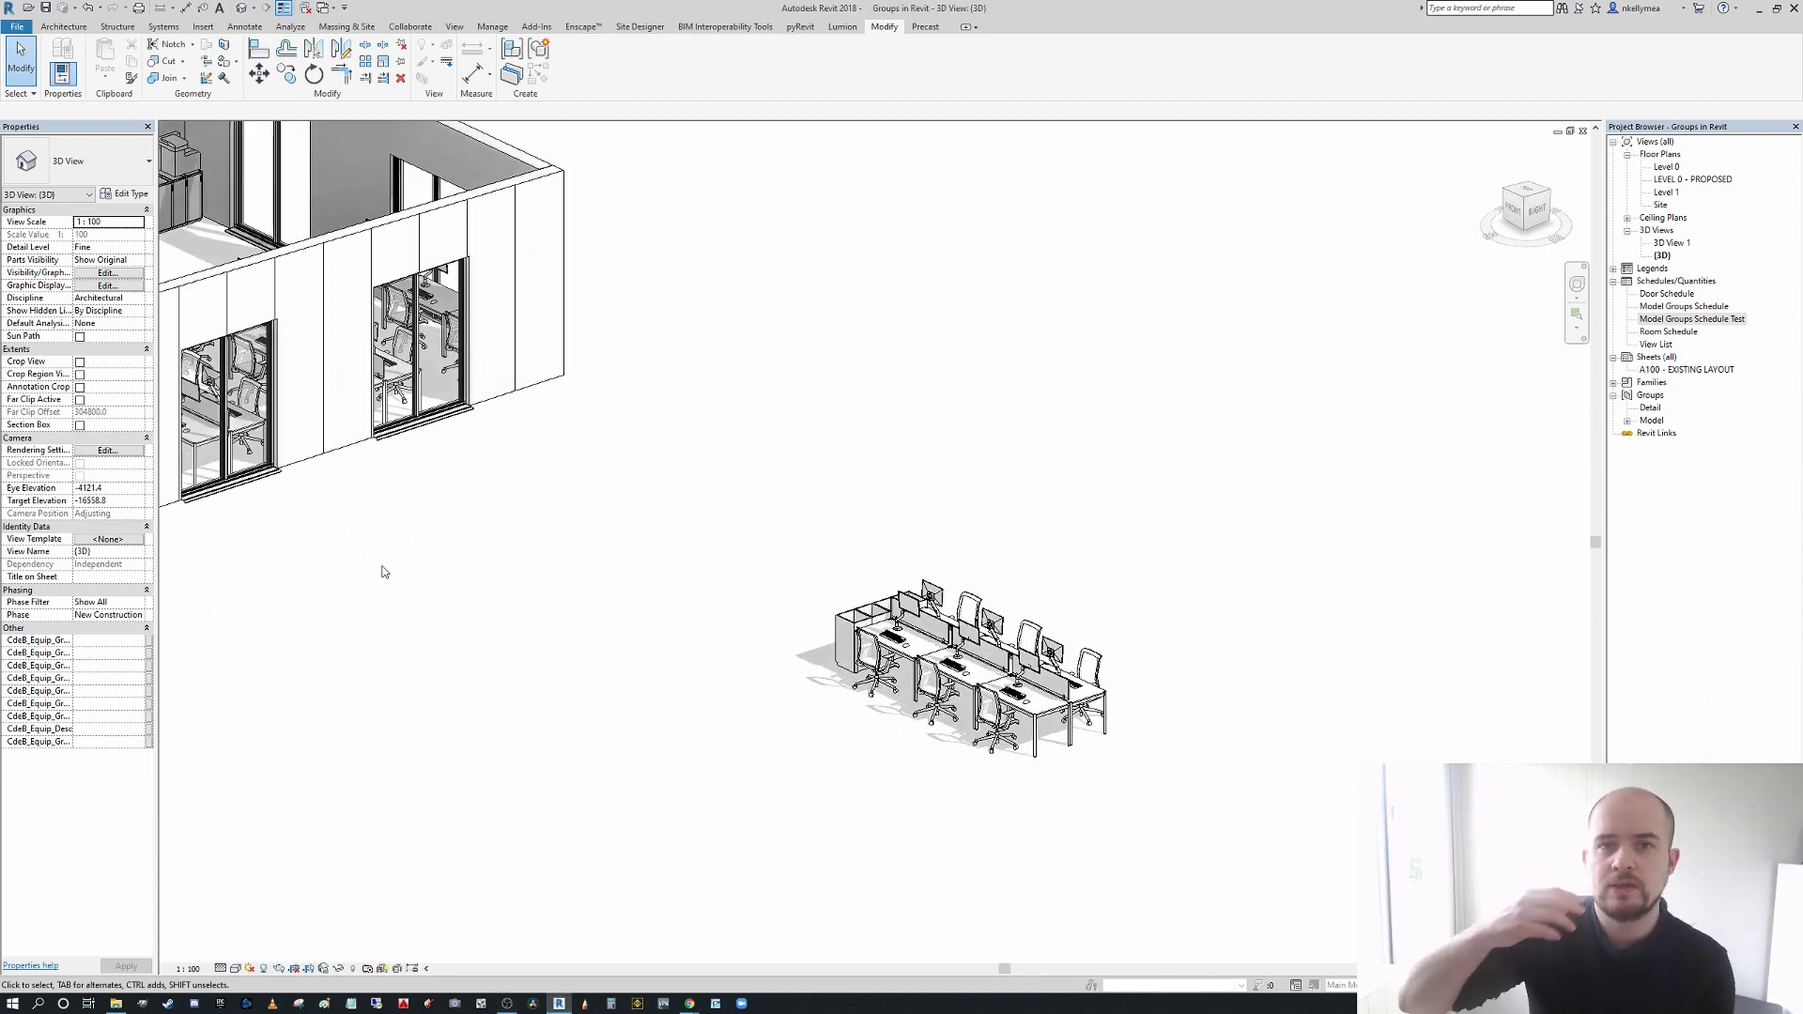
scroll(443, 595, down, 1)
middle_drag(470, 600, 1026, 779)
shift+middle_drag(837, 757, 1107, 833)
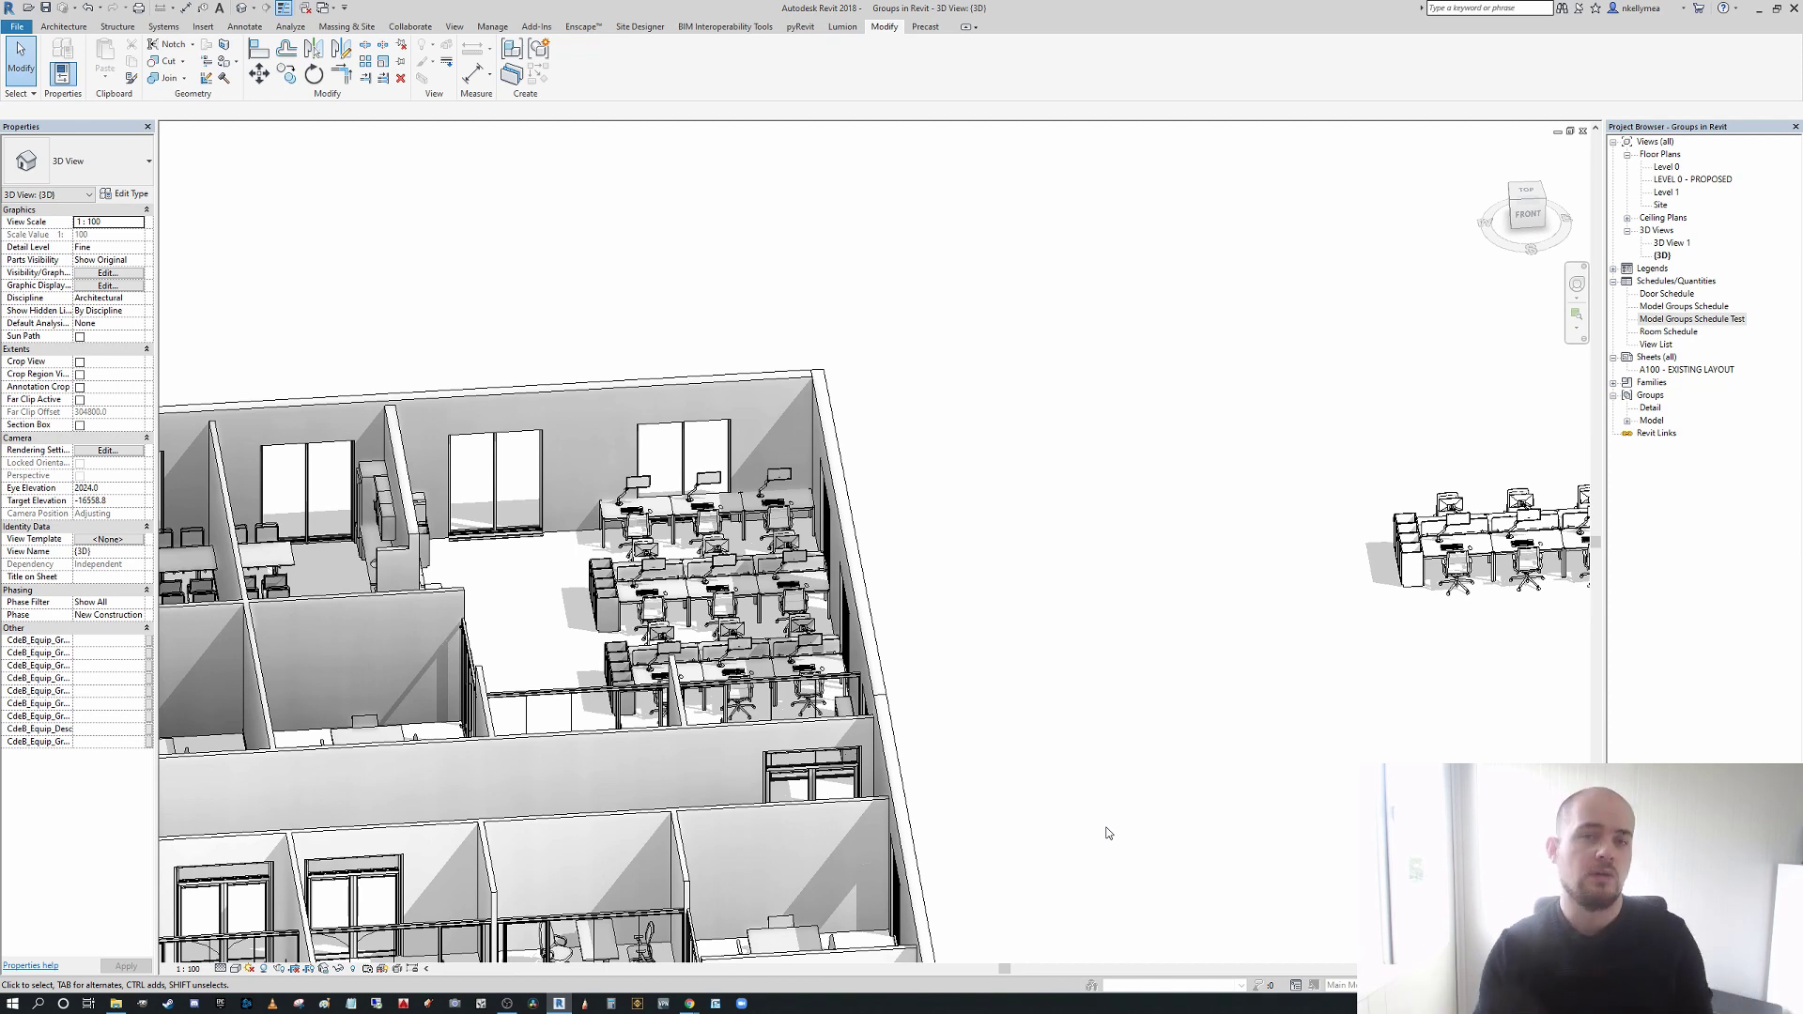
scroll(1238, 659, down, 3)
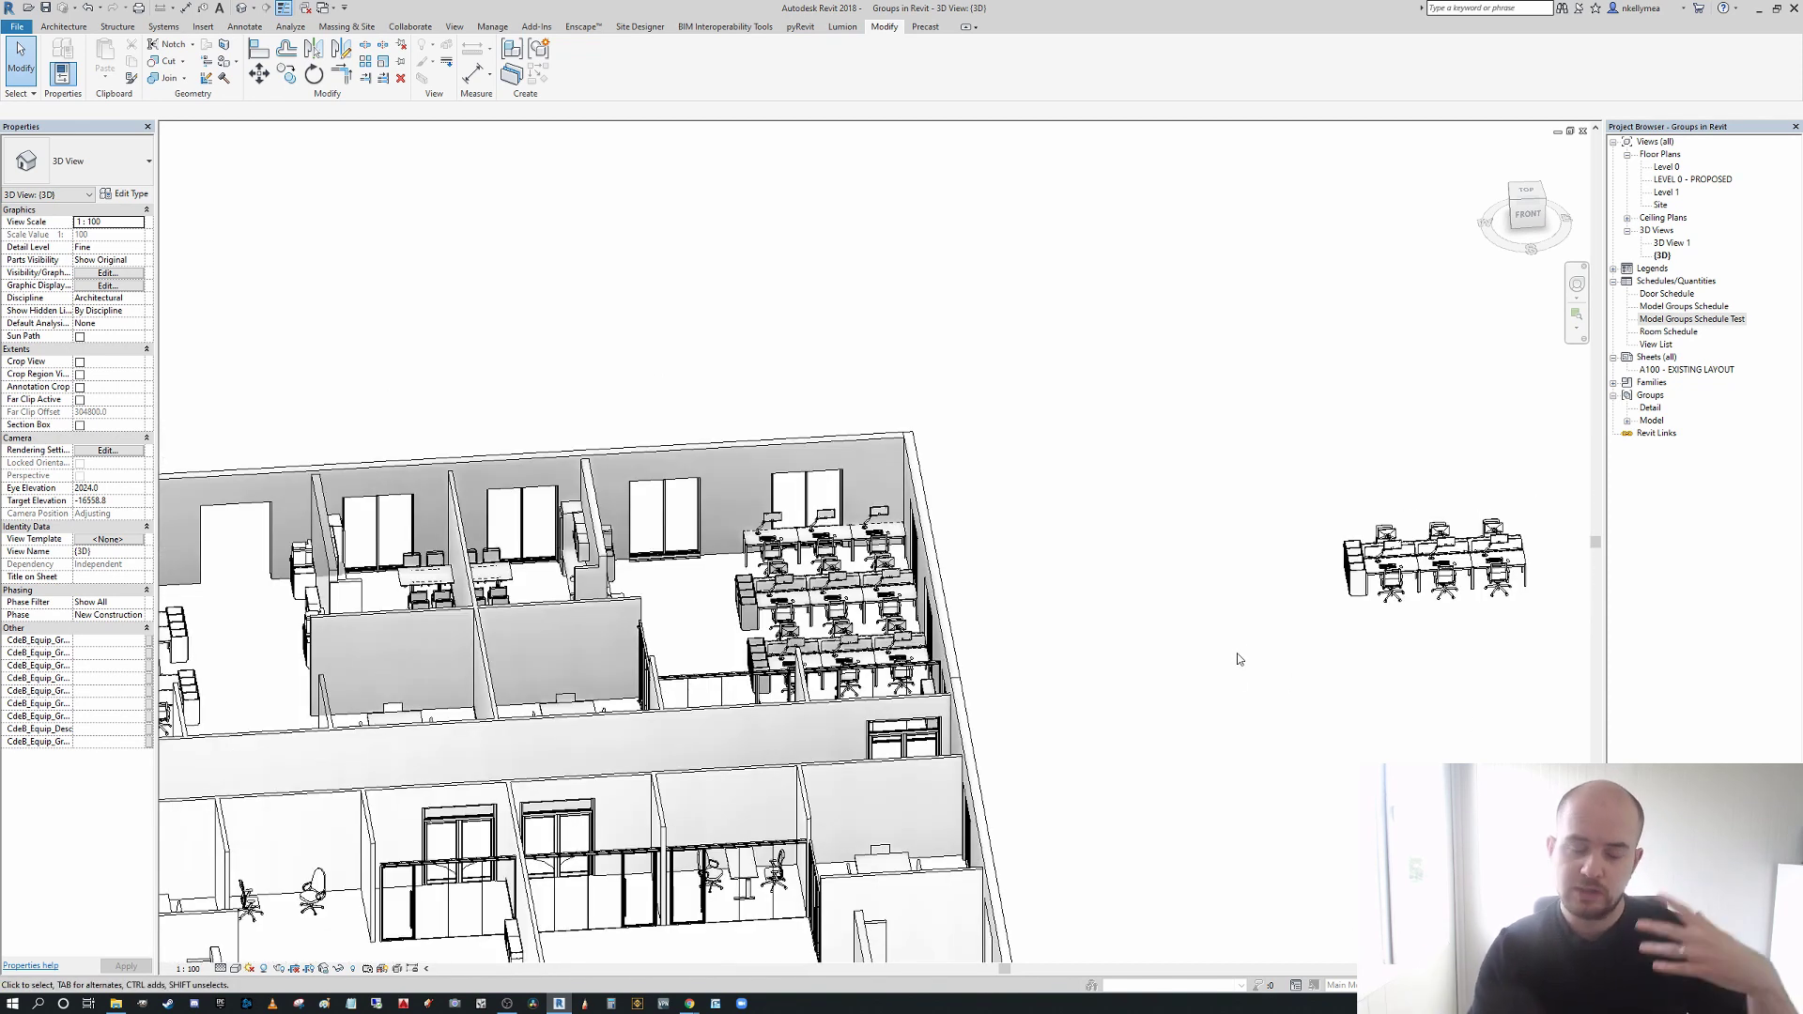
scroll(1071, 644, down, 3)
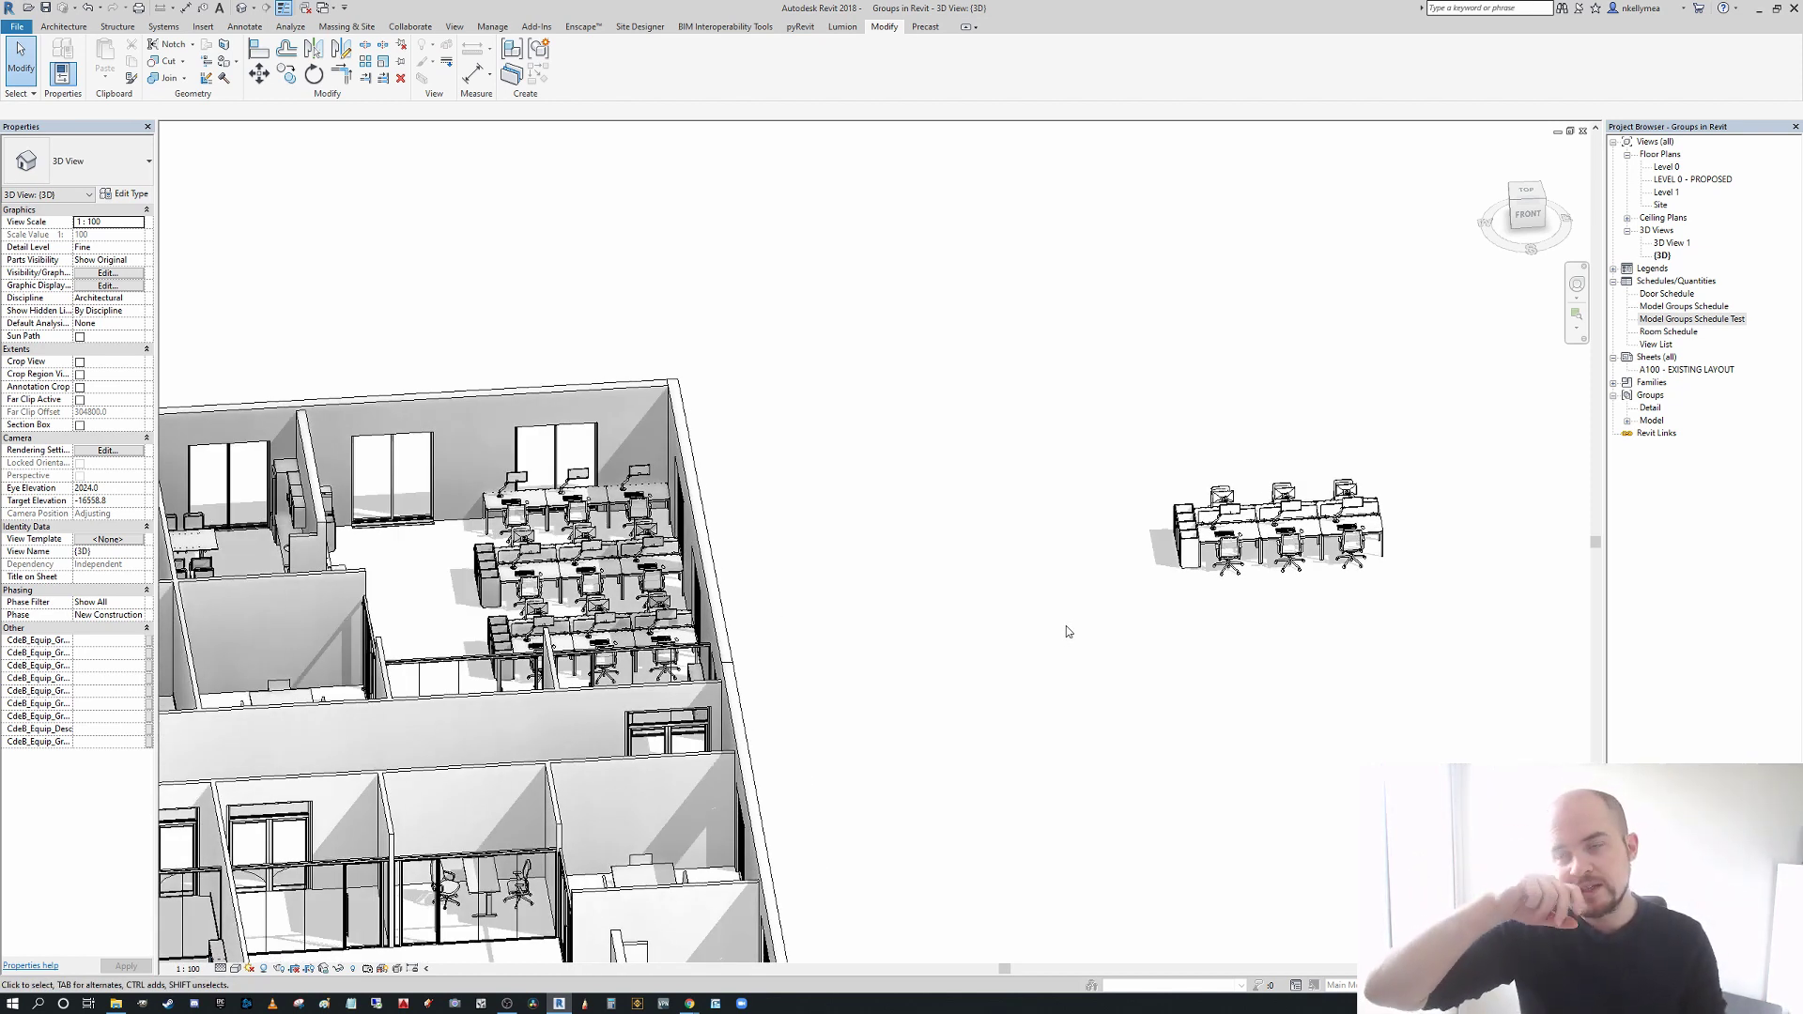
middle_drag(1082, 588, 844, 627)
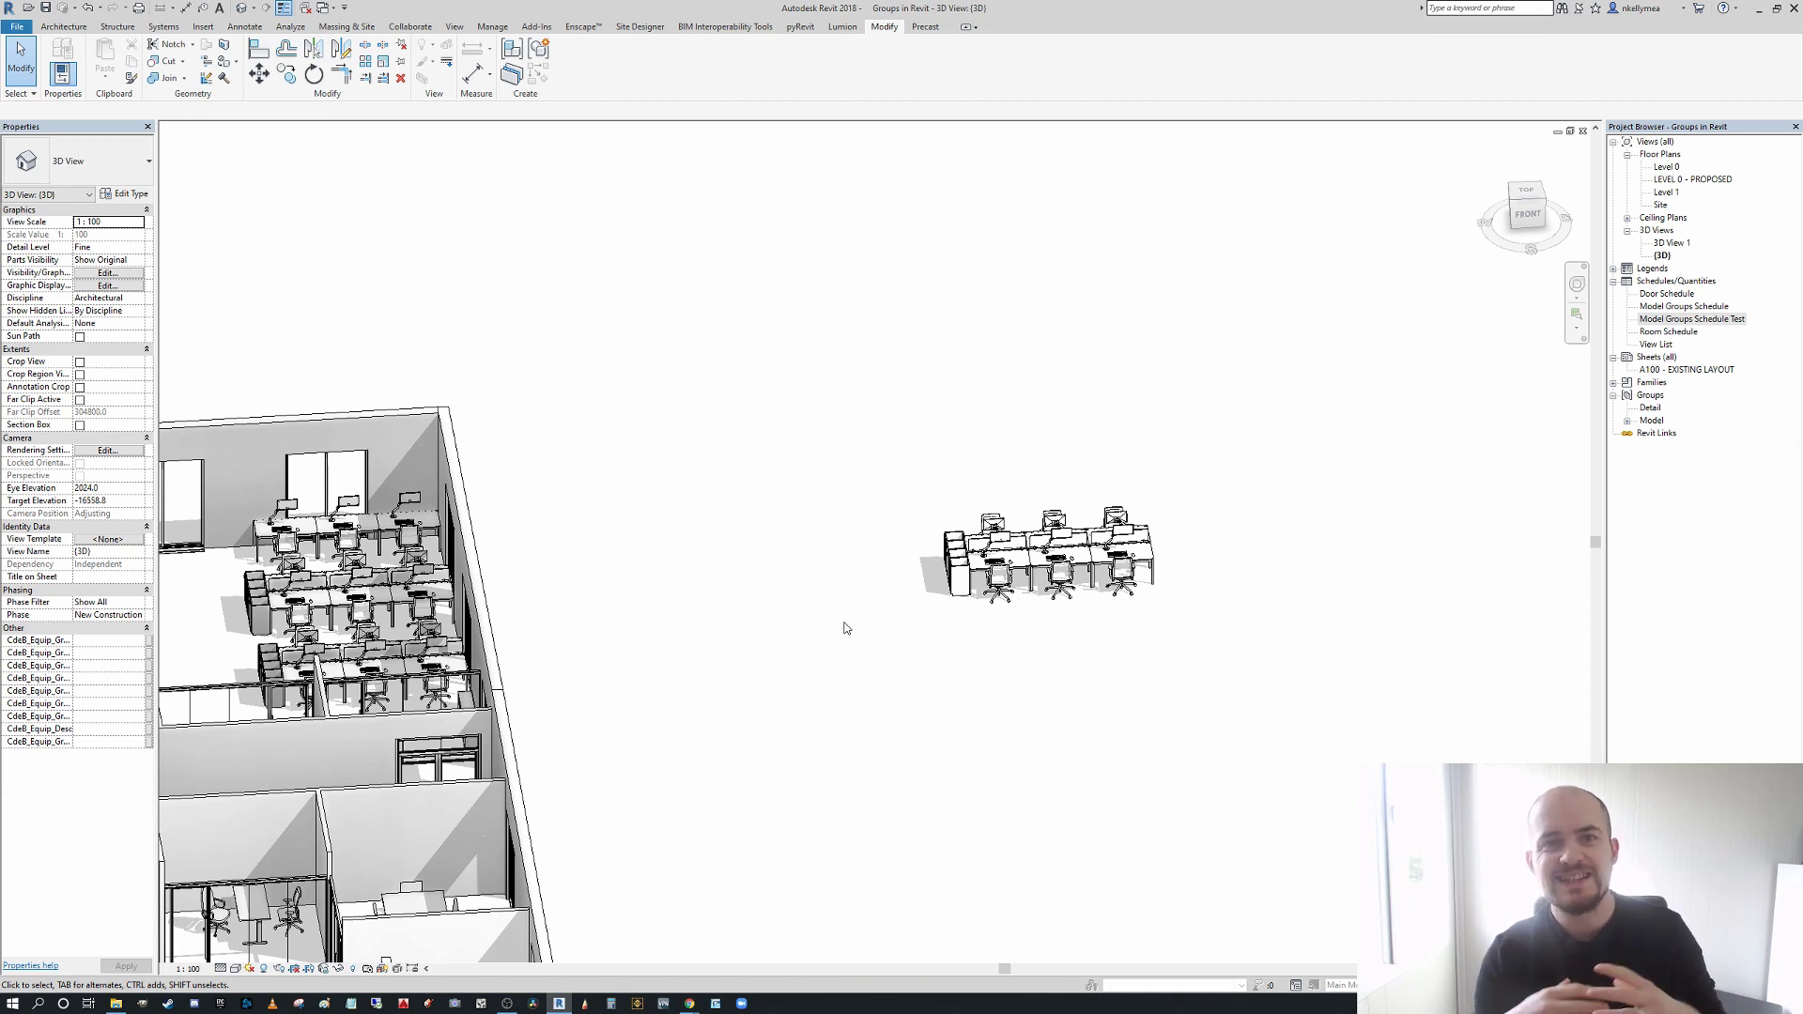
middle_drag(1042, 685, 852, 680)
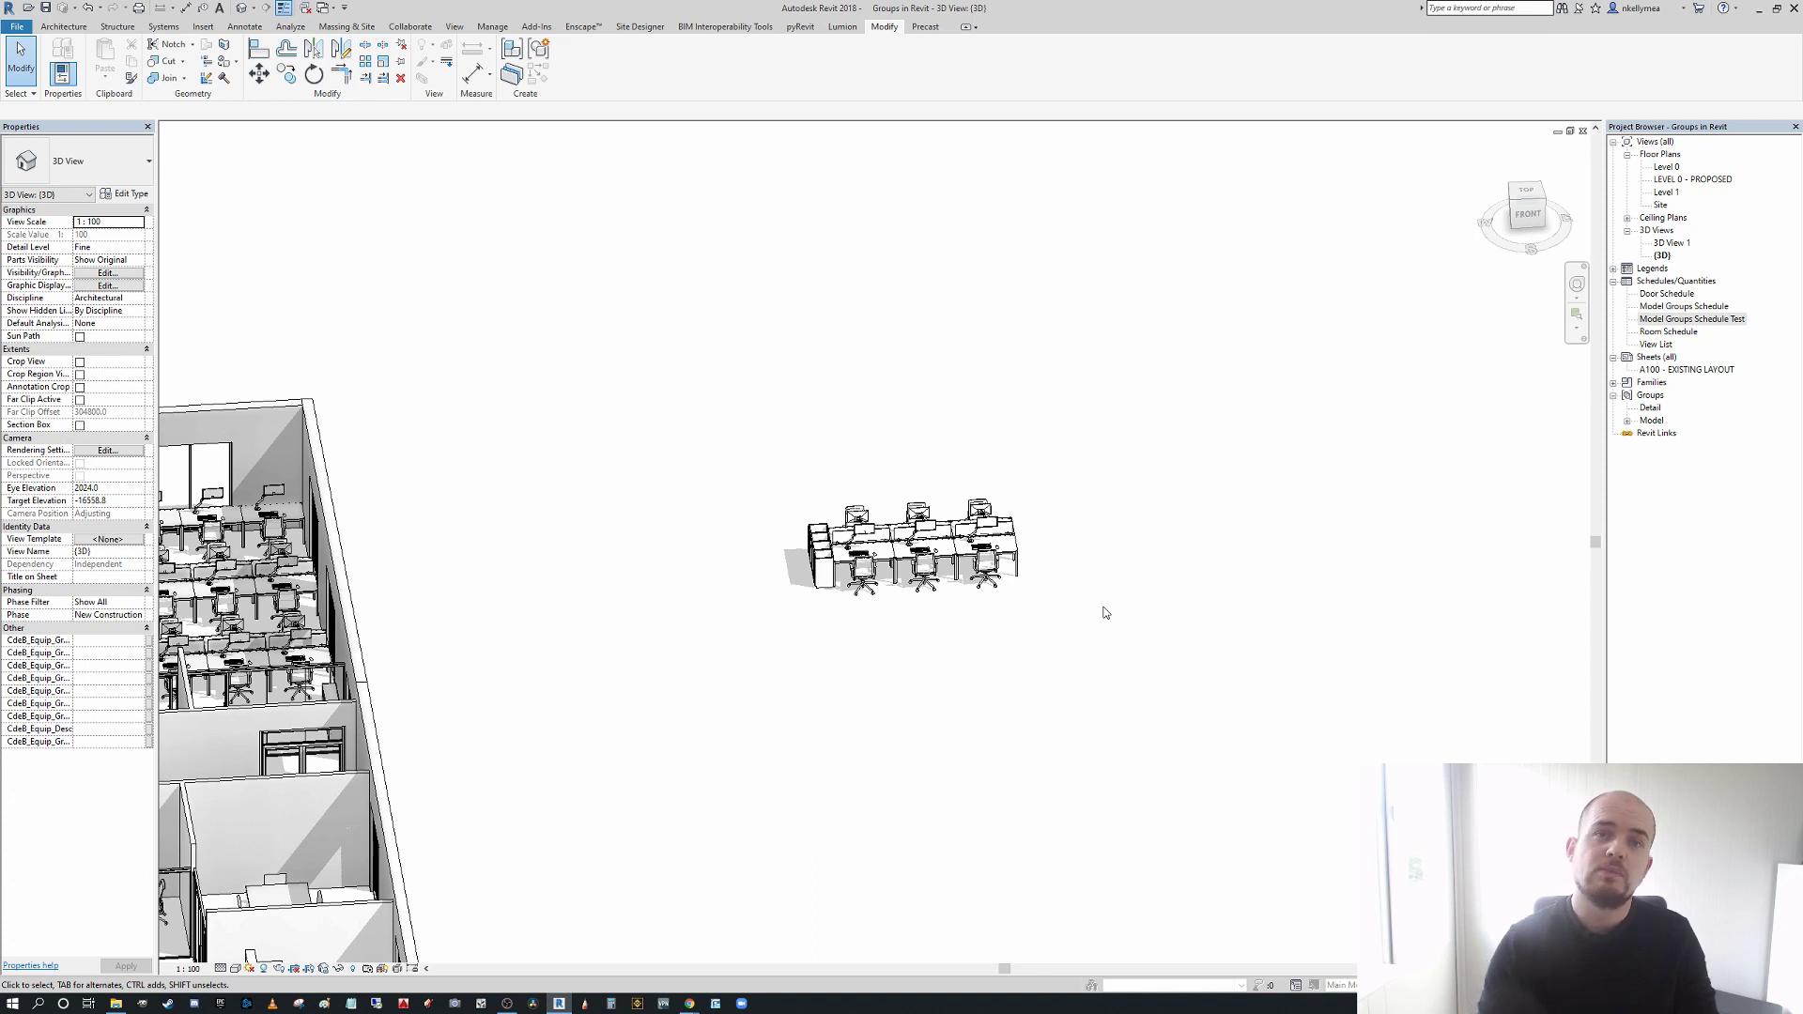
- Create an assembly from the complete standalone workstation row, keeping the default type name and the Furniture naming category
scroll(966, 678, up, 3)
scroll(1014, 793, up, 2)
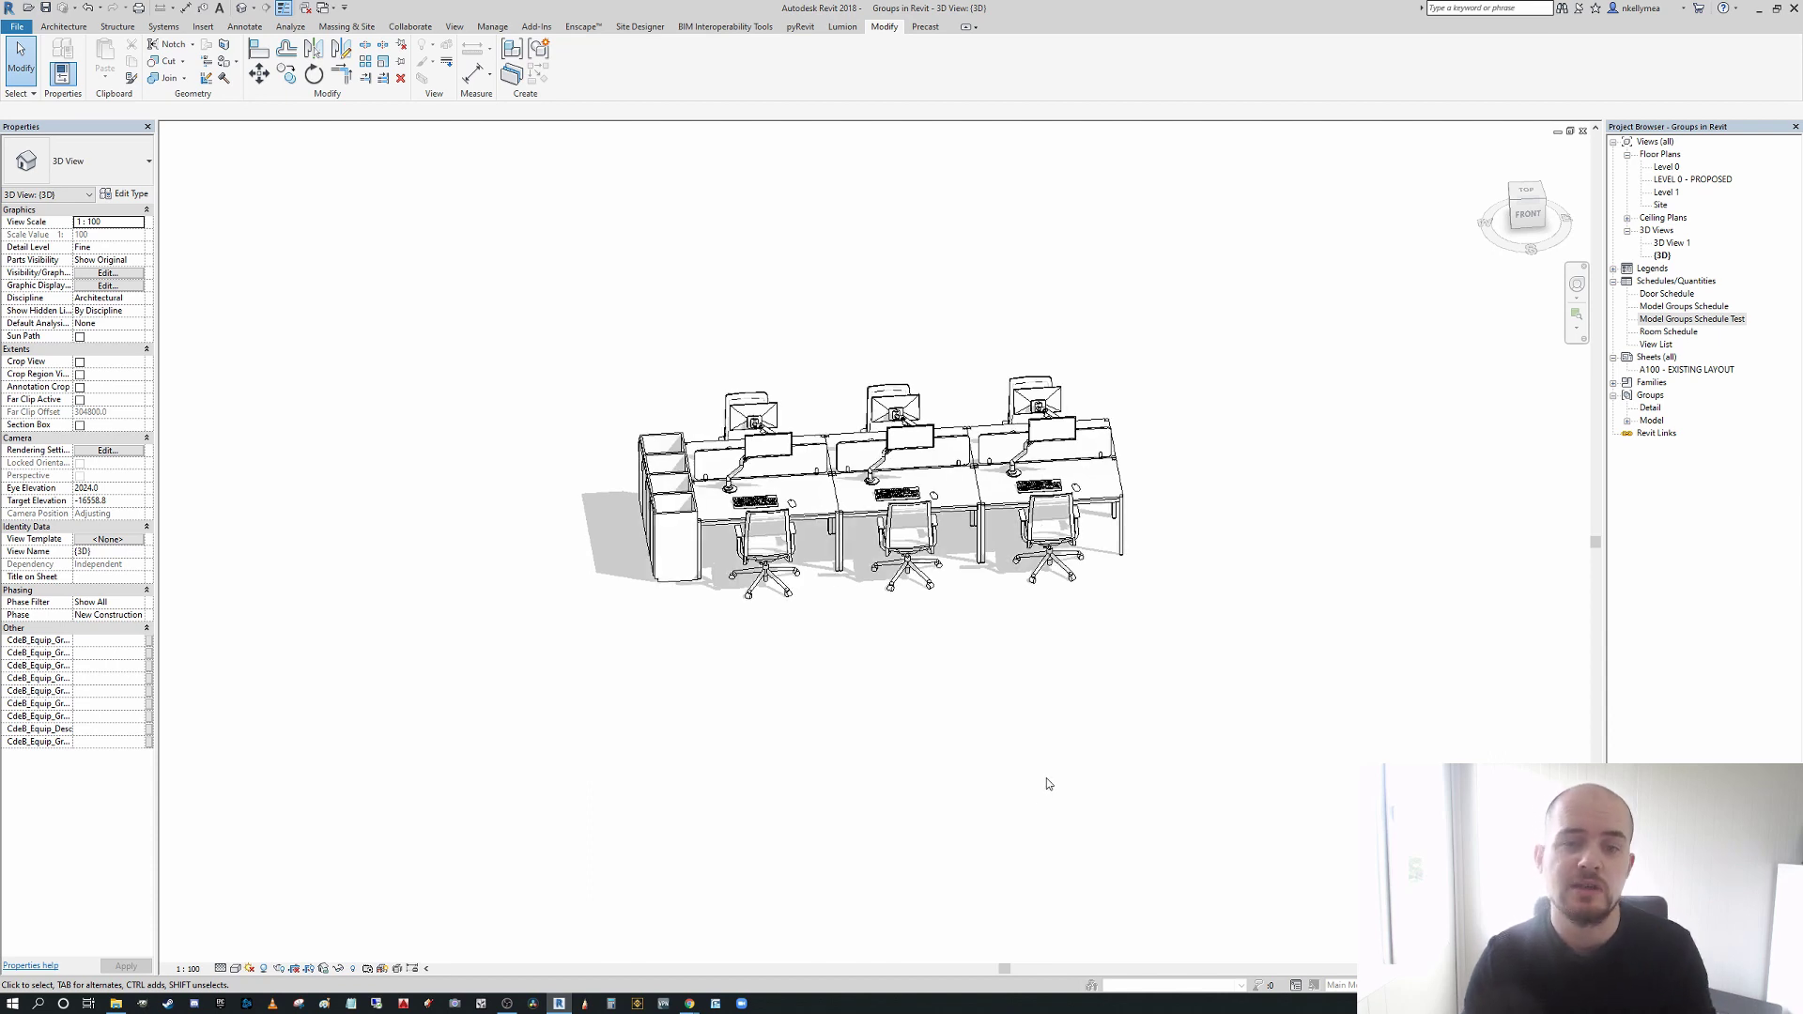
scroll(1046, 779, down, 1)
shift+middle_drag(1143, 817, 1114, 752)
drag(1282, 825, 564, 357)
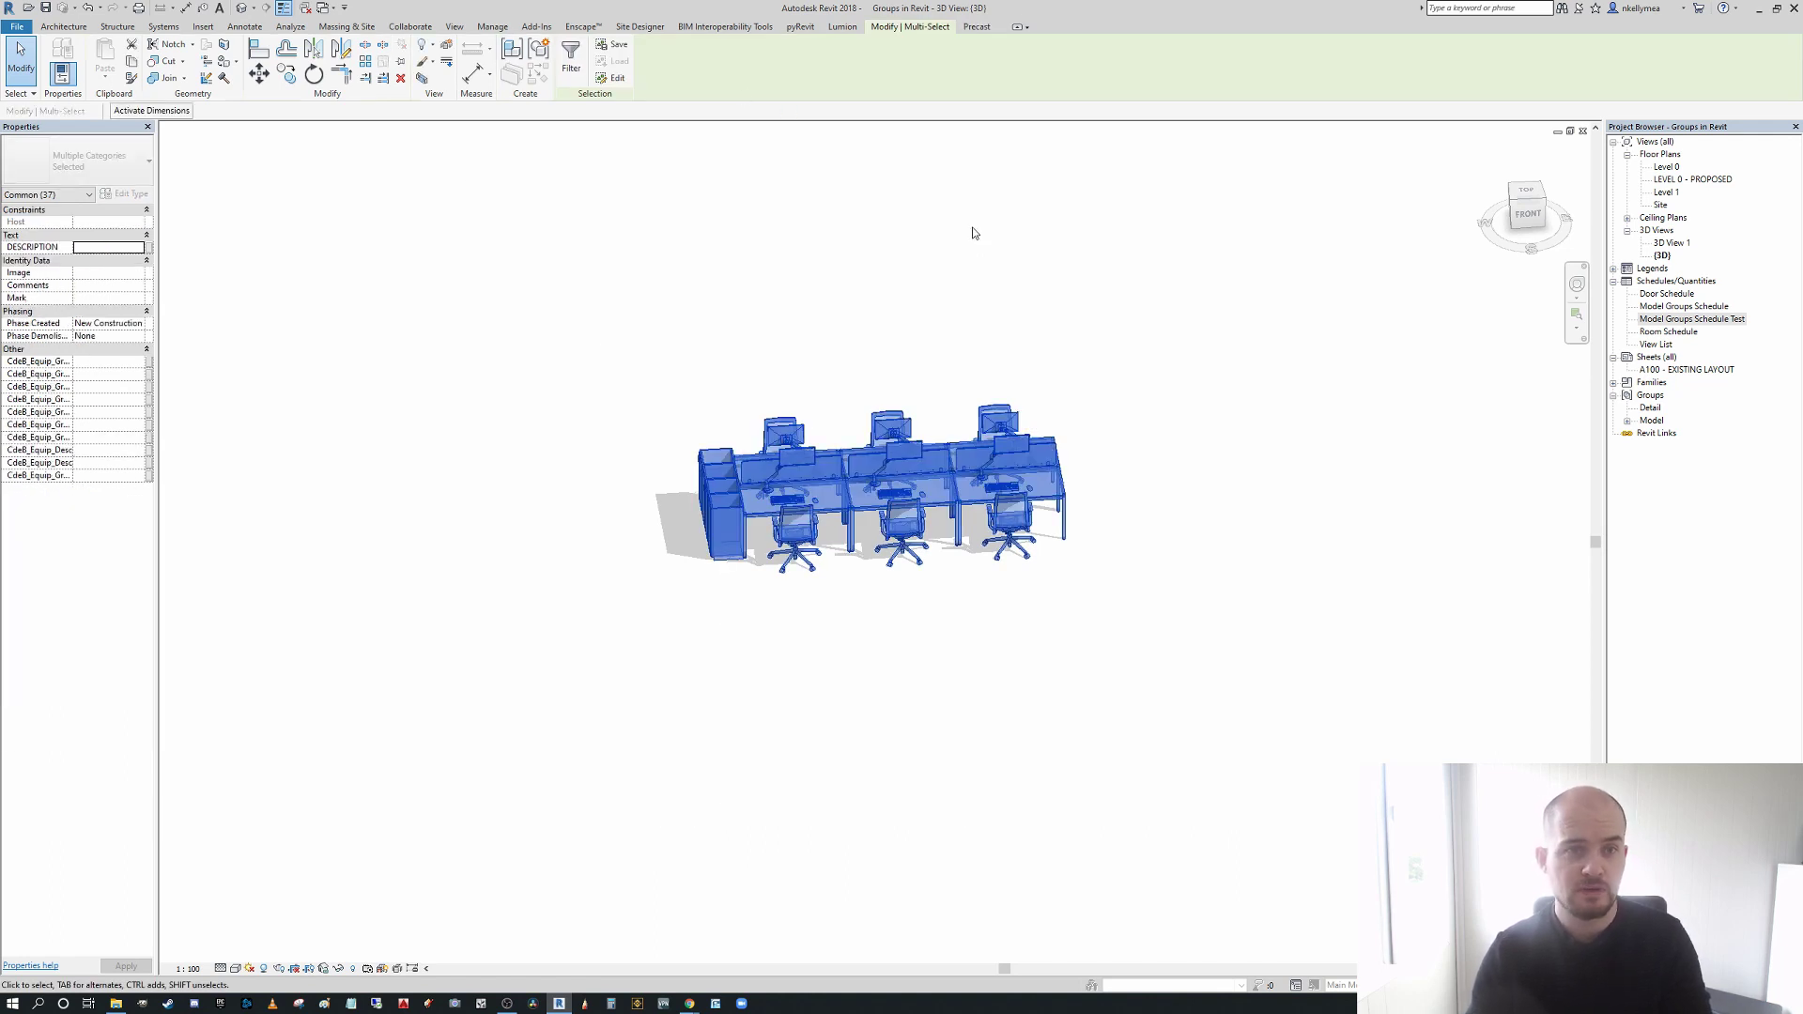
click(515, 56)
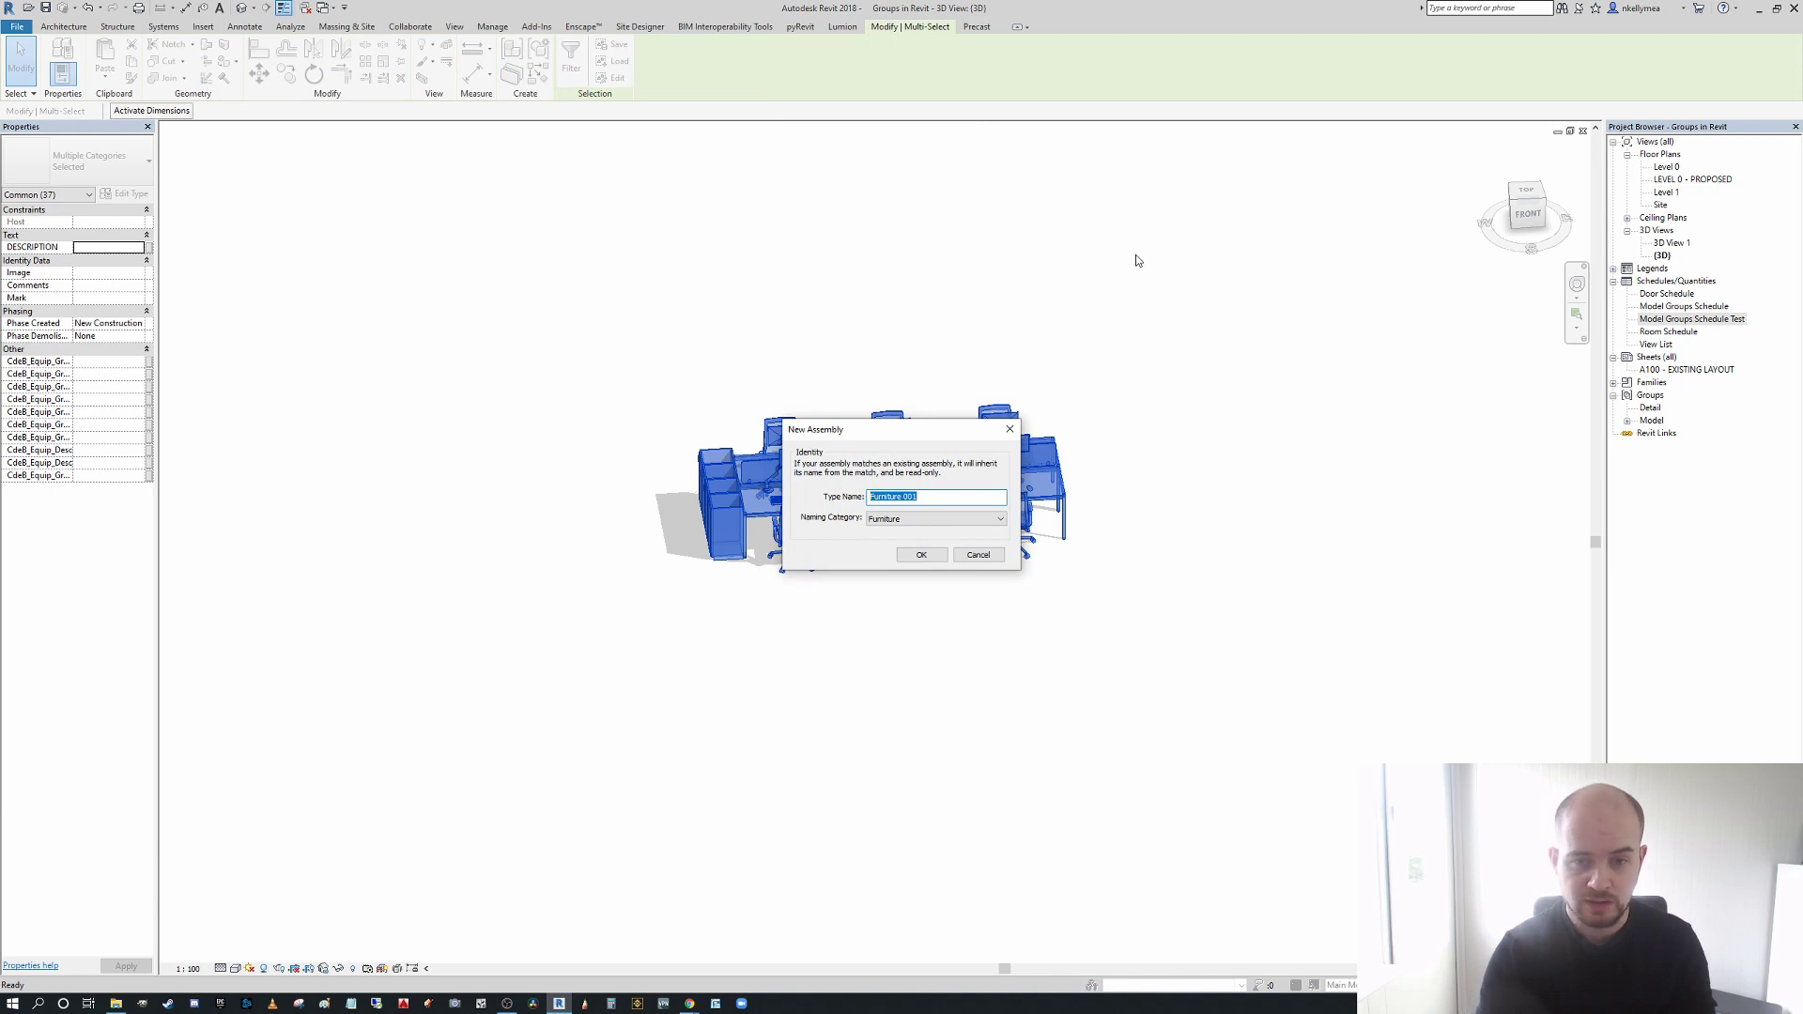
key(Return)
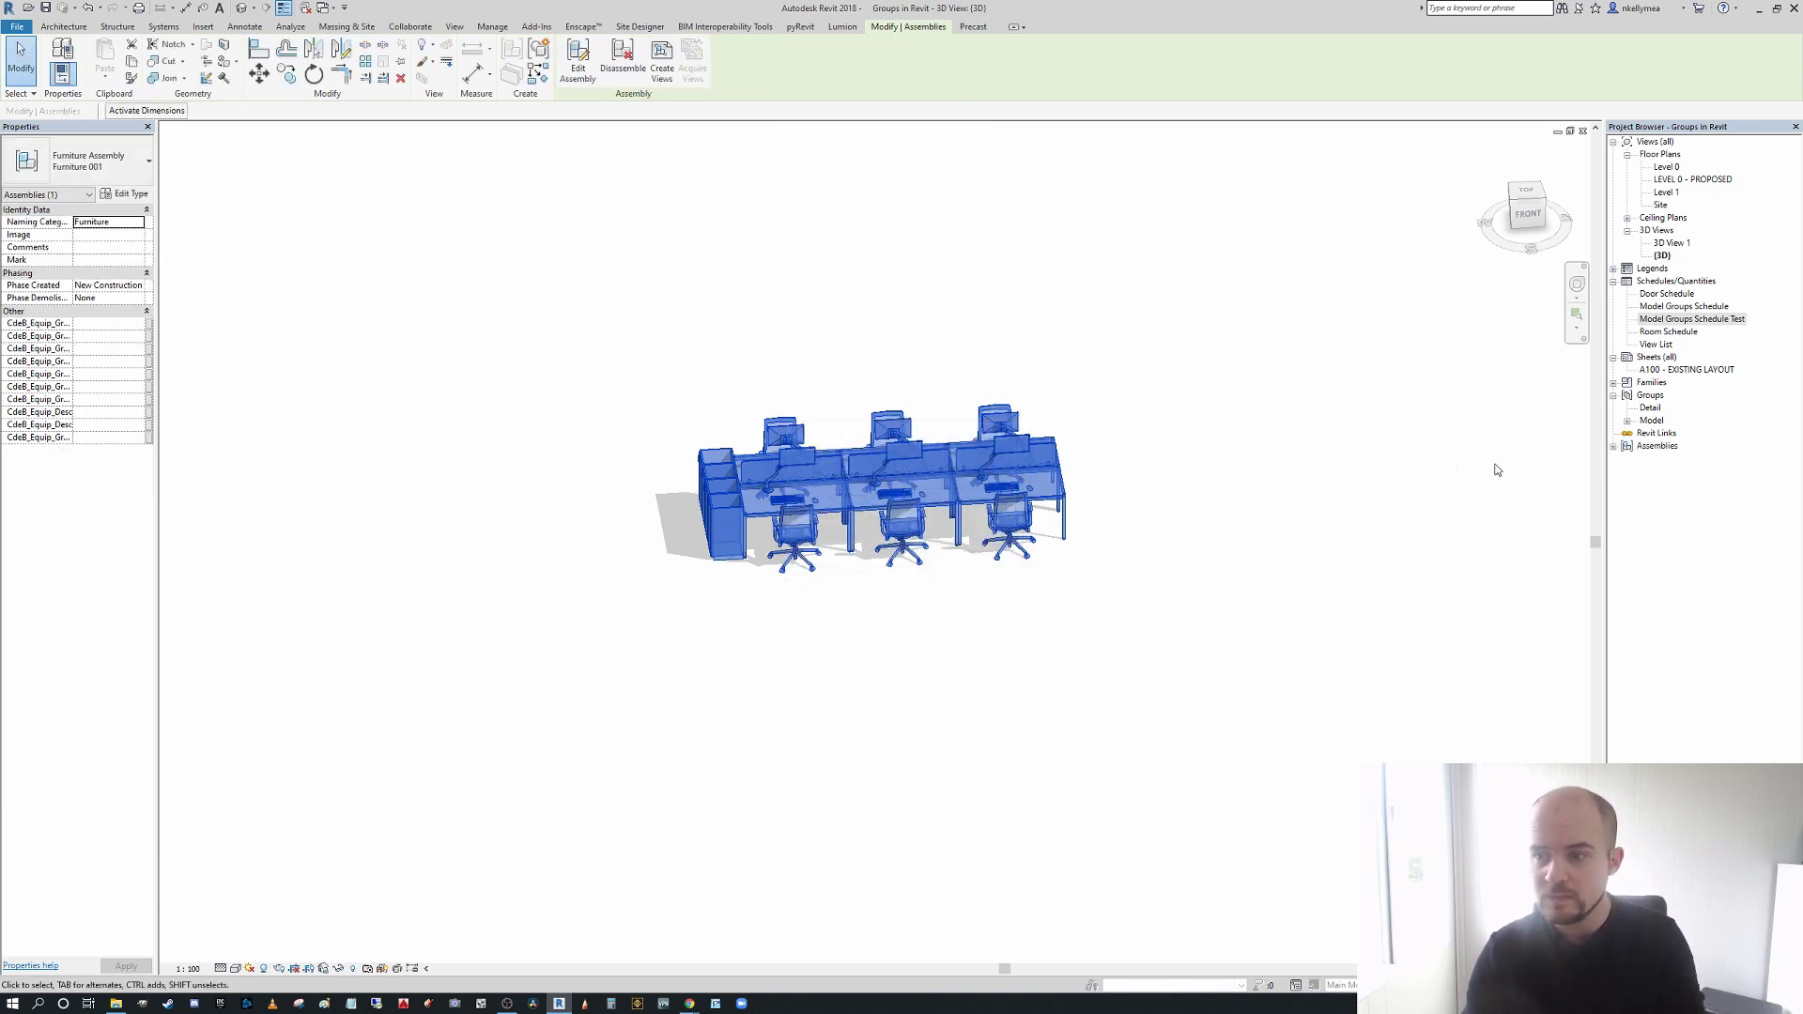
- Create 1:20 views of the furniture assembly: 3D ortho, plan, sections, elevations, part list, material takeoff and a sheet without a title block
click(1614, 447)
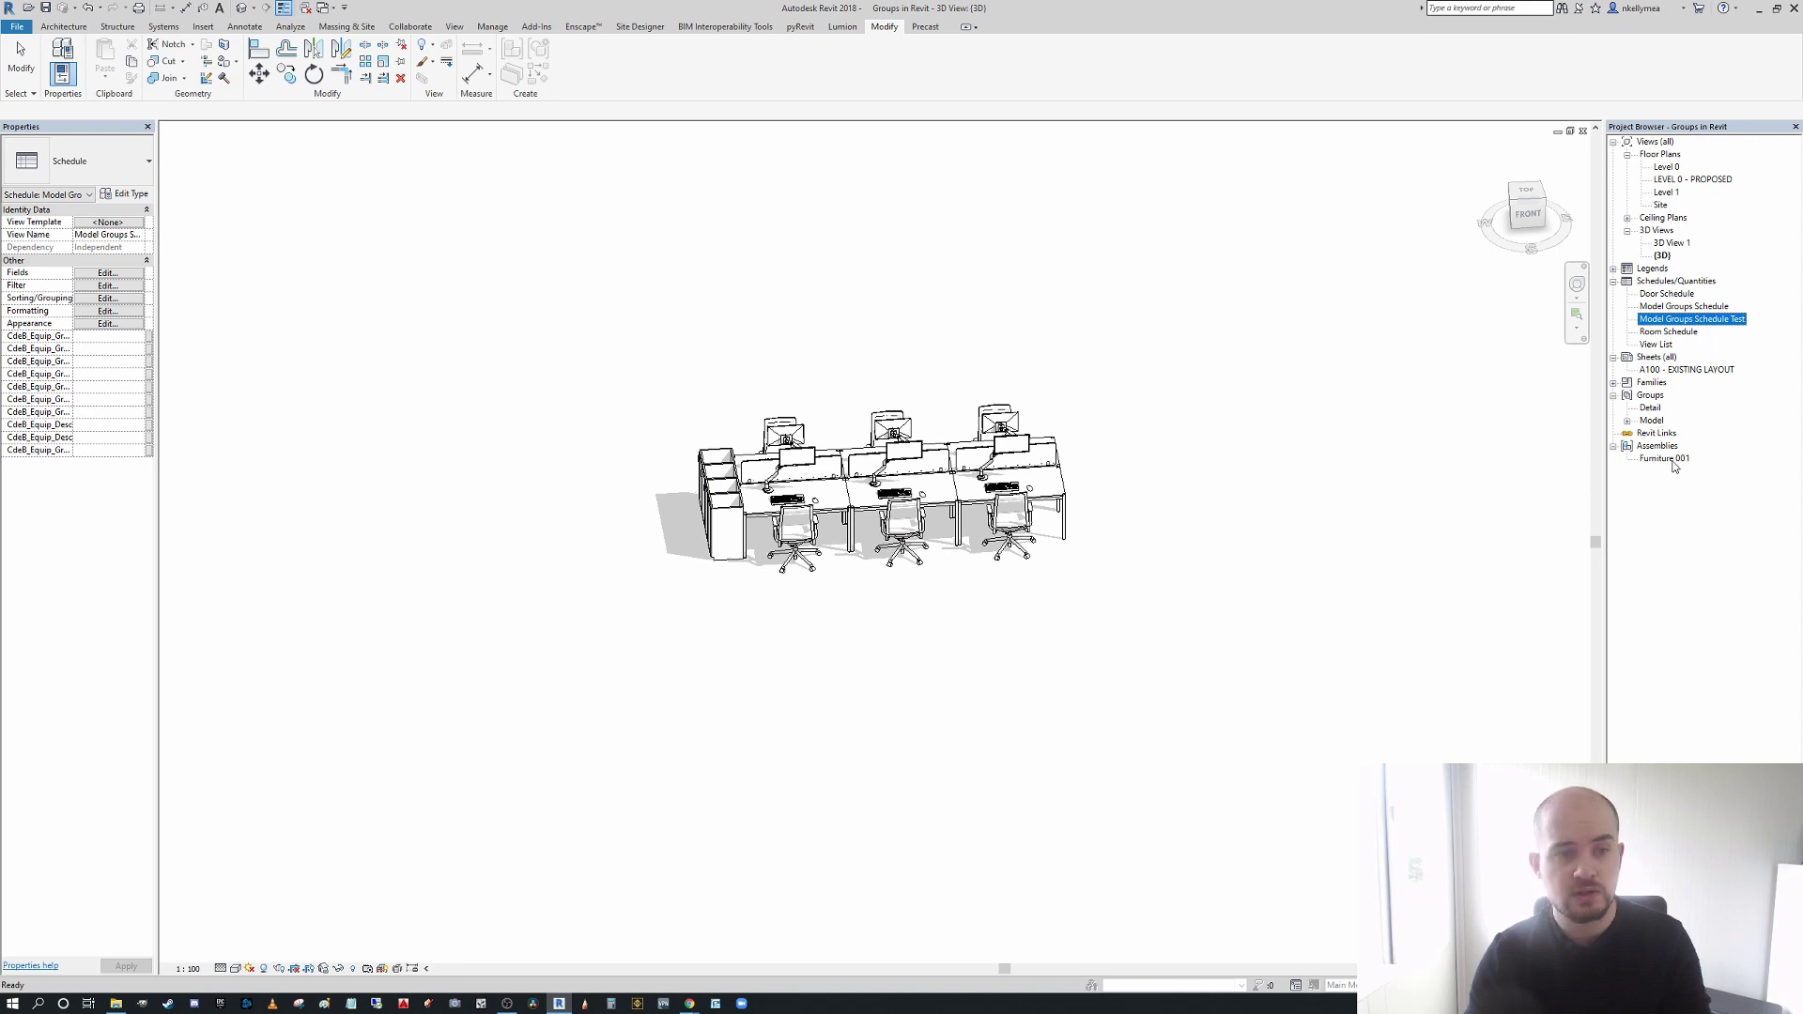
click(1671, 458)
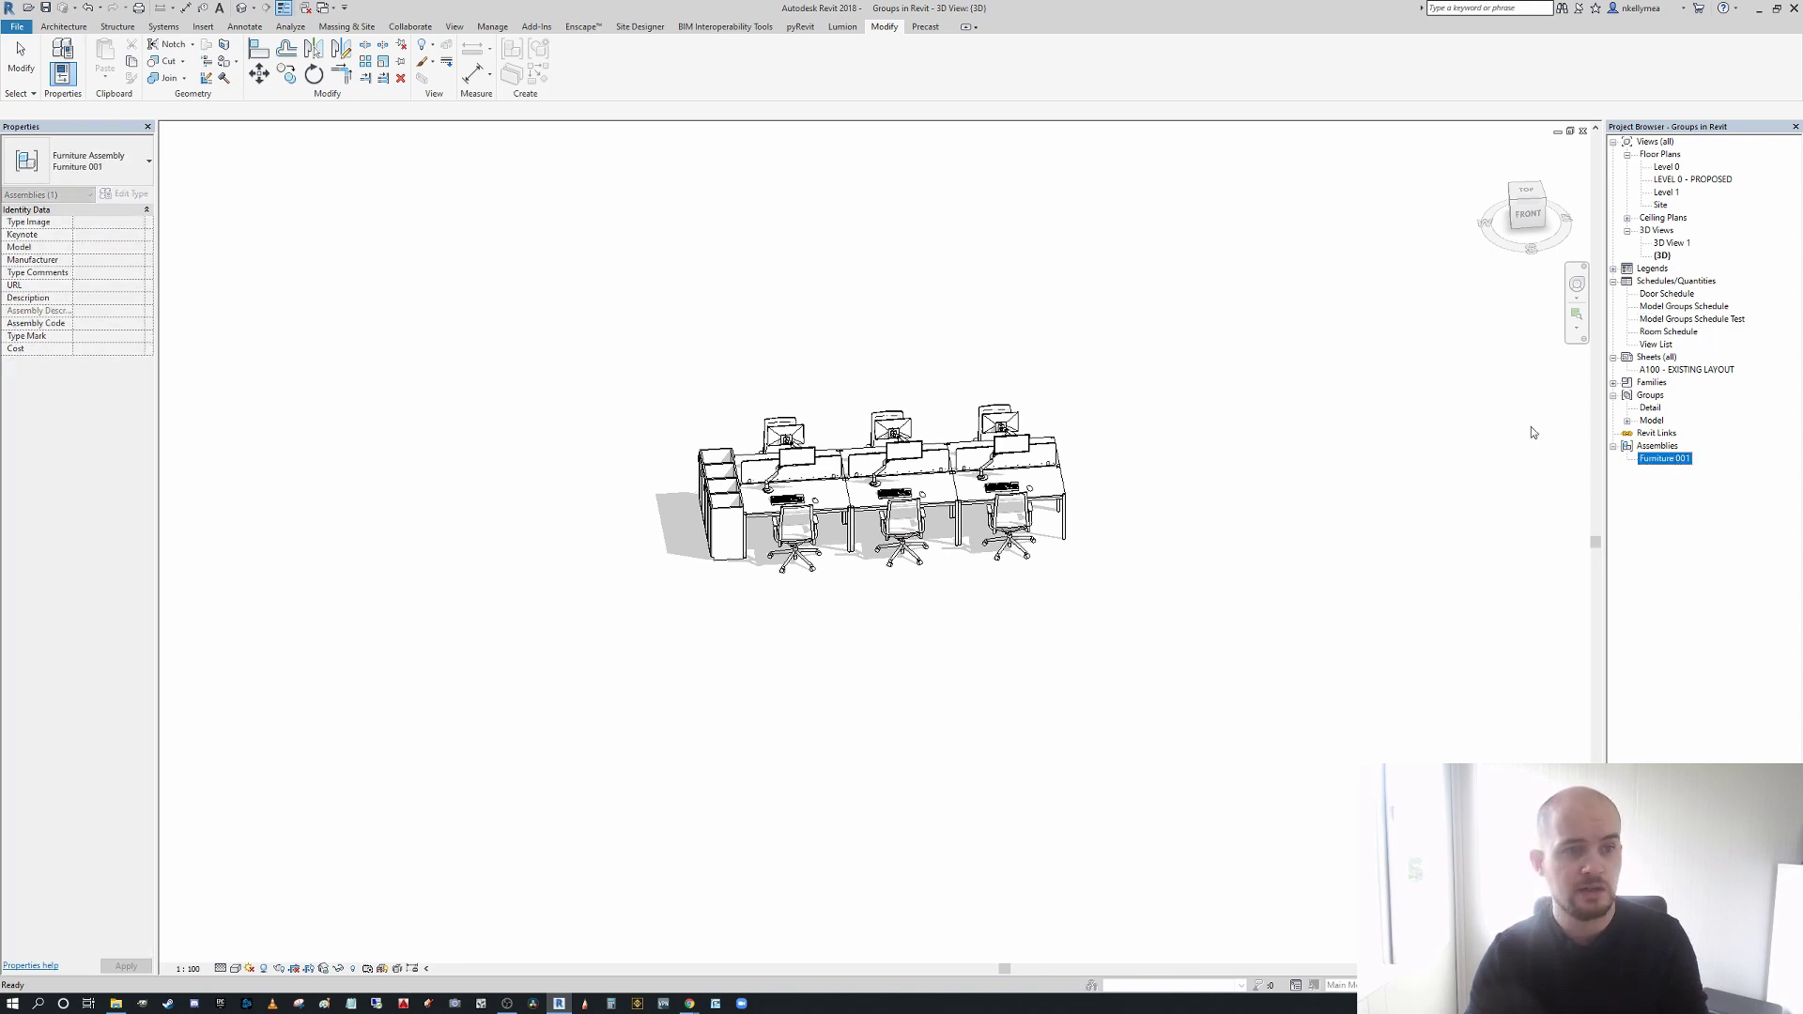
right_click(1658, 459)
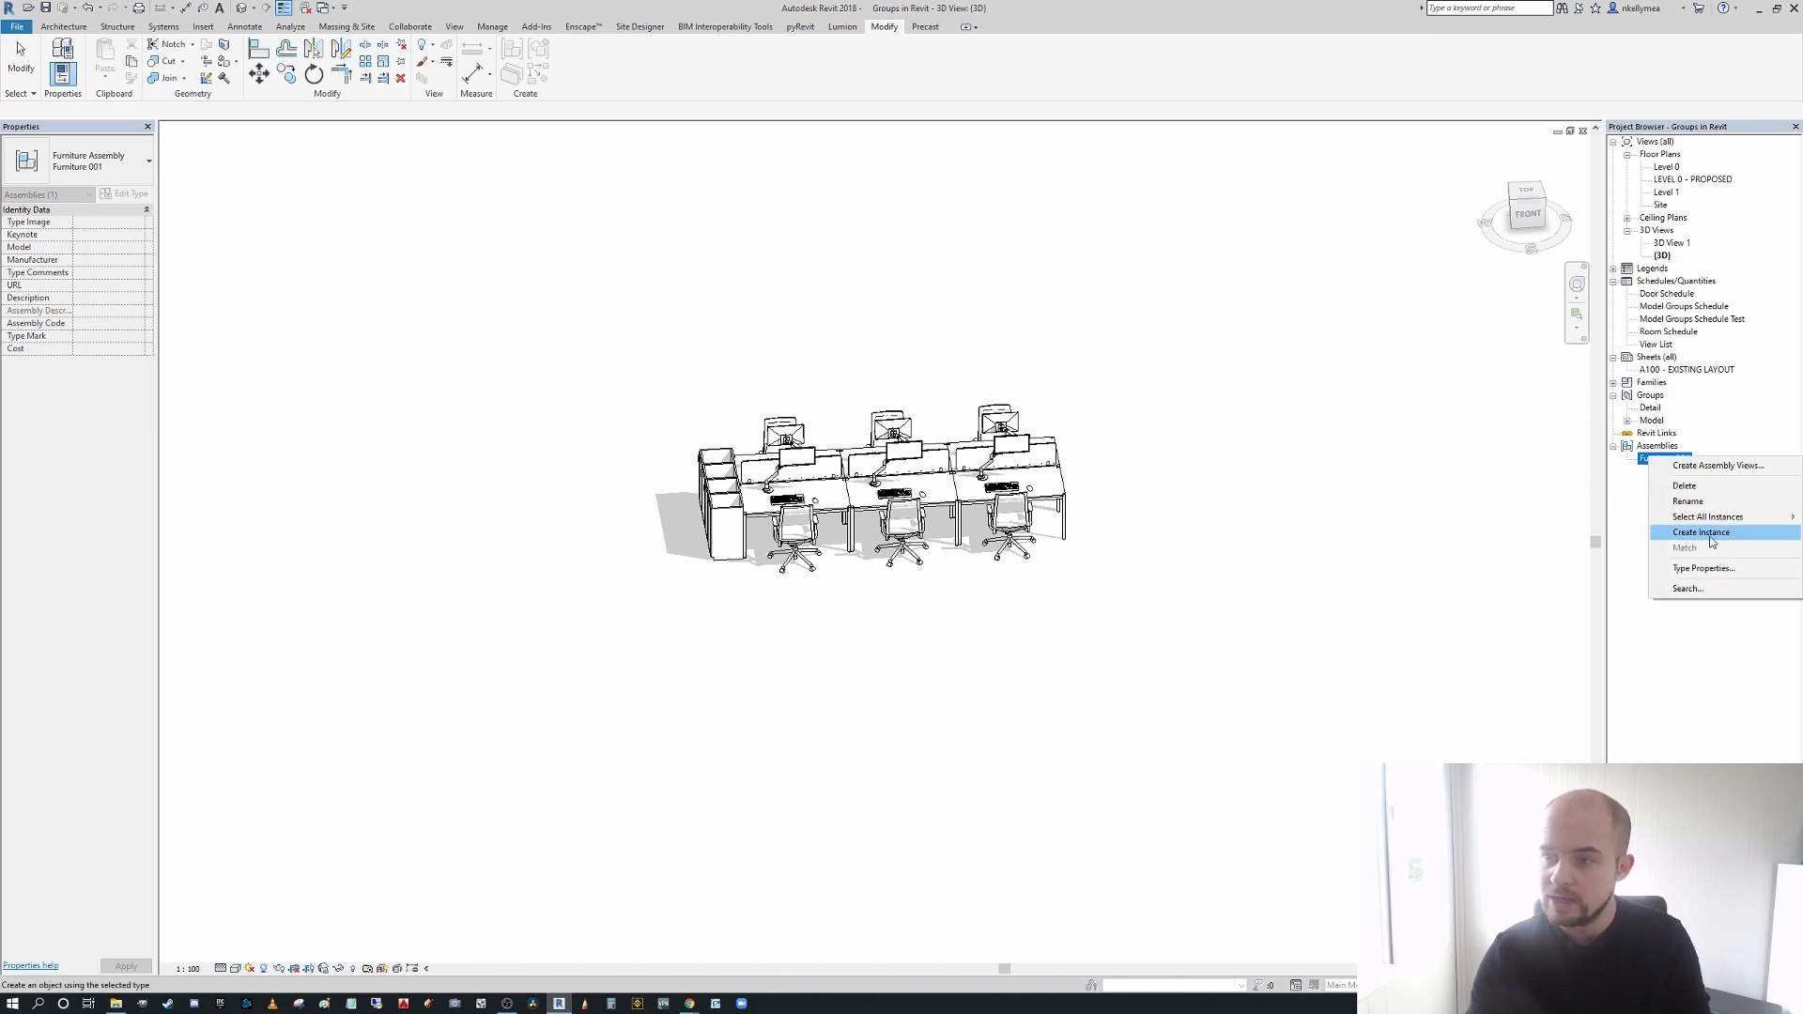
click(1718, 466)
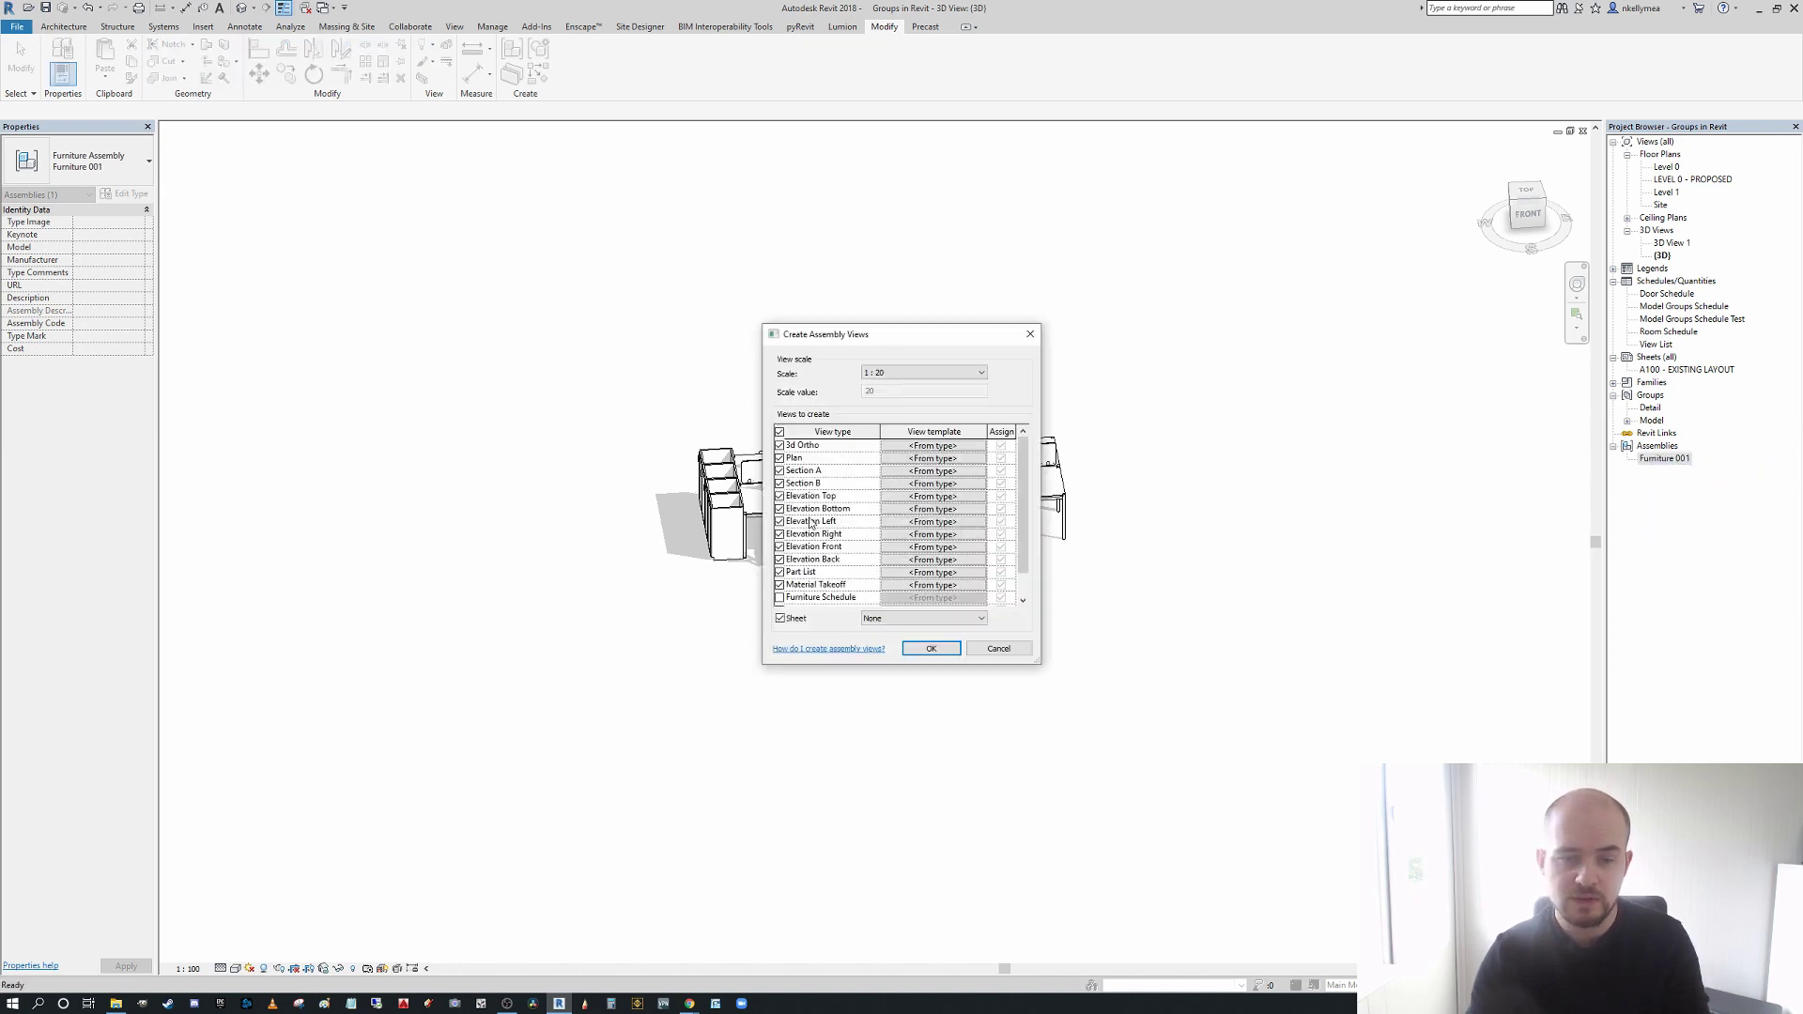
drag(1023, 475, 1024, 498)
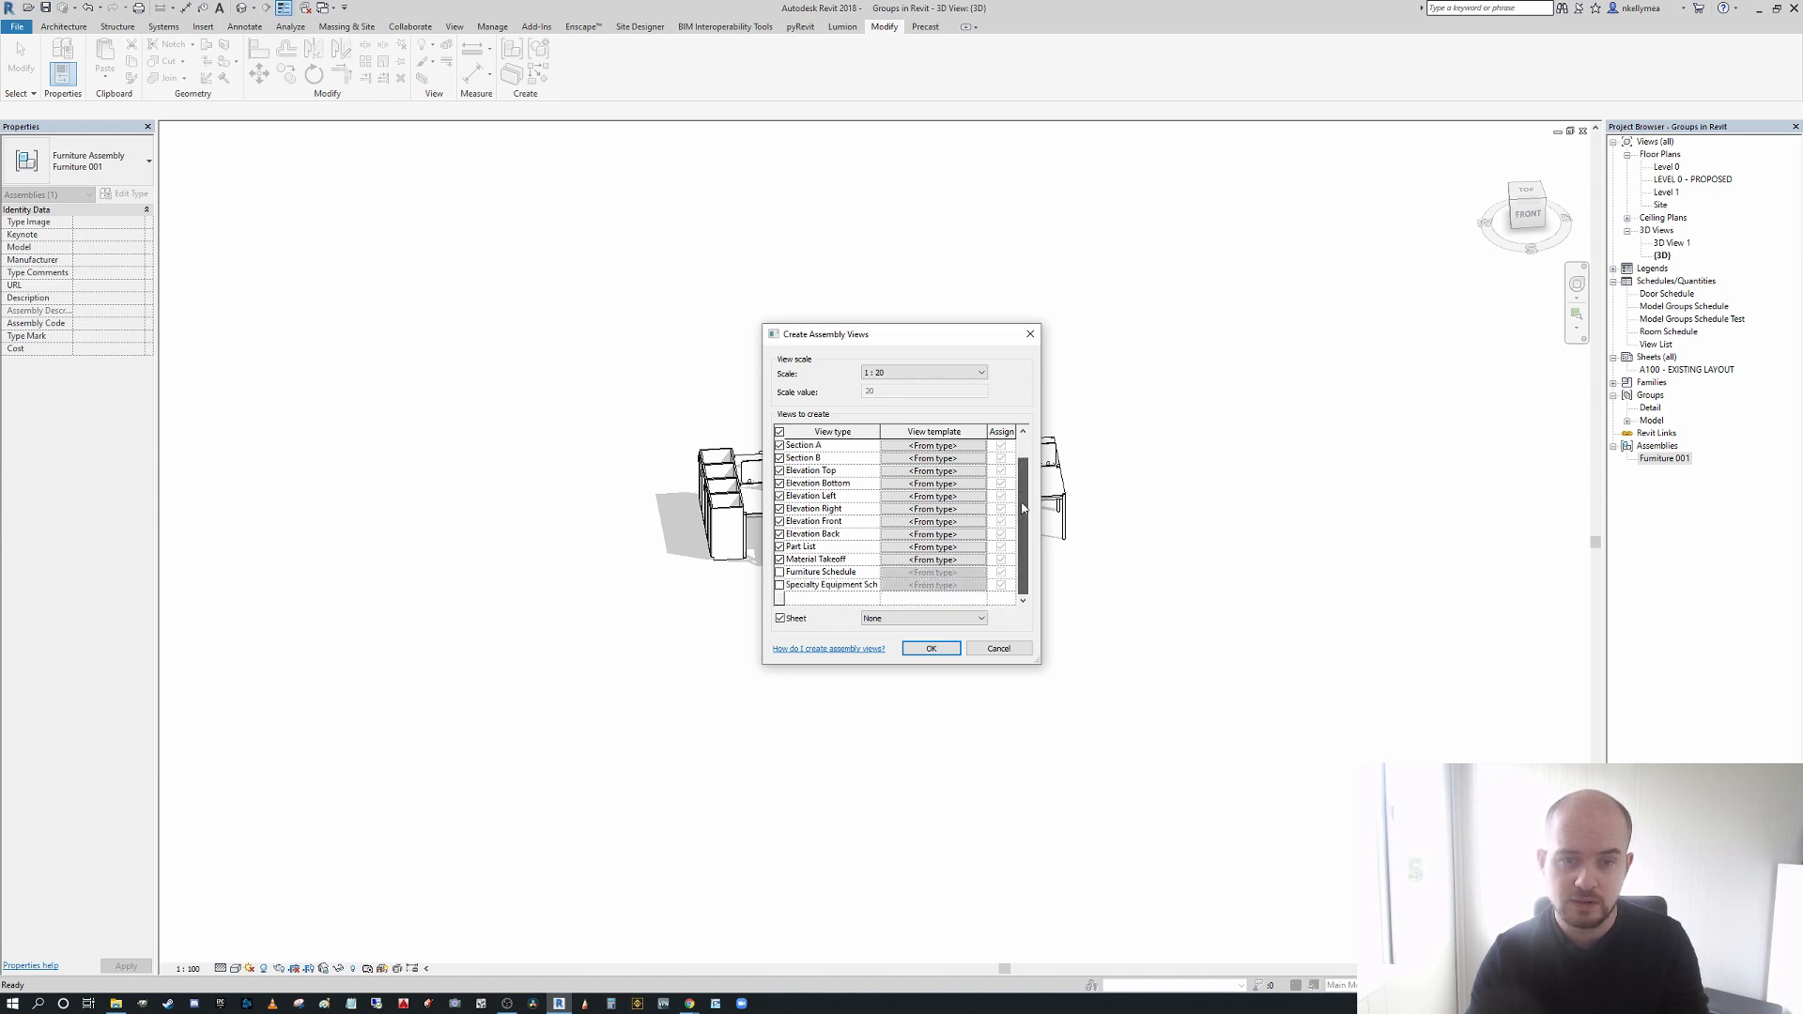
click(930, 648)
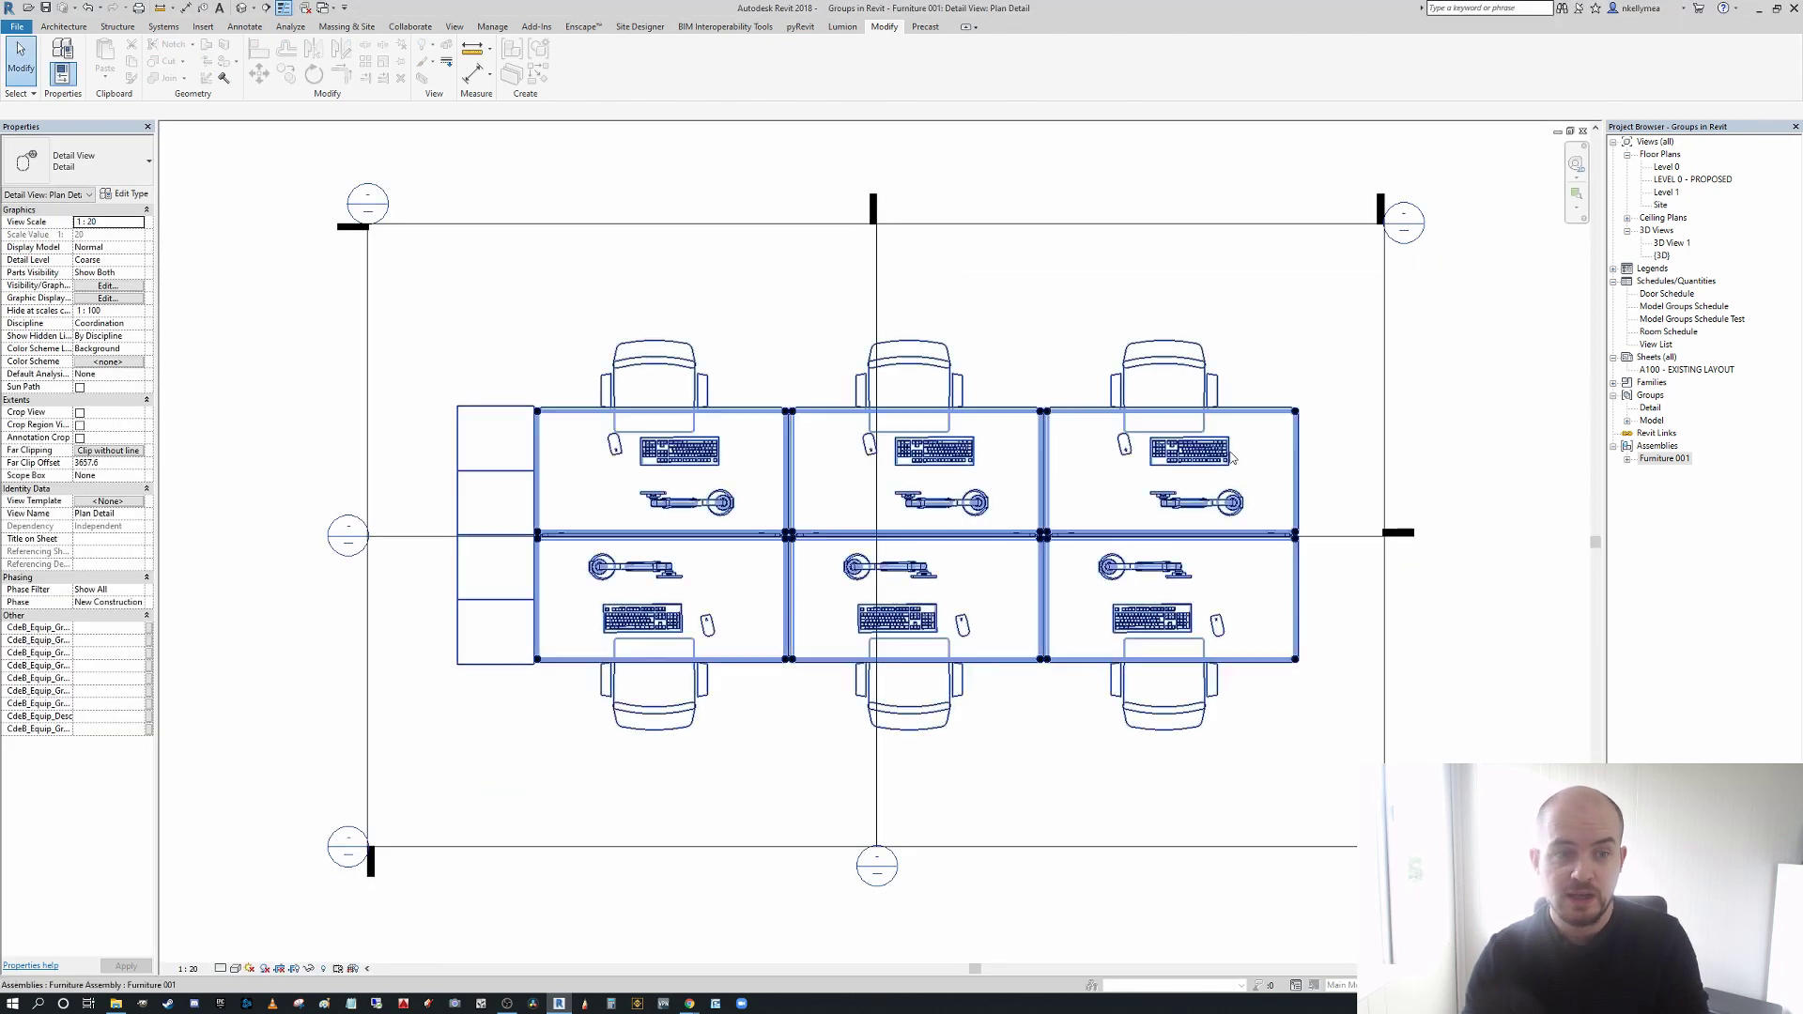
- Examine the furniture assembly's plan detail and its section markers, dismissing the save reminder
scroll(1186, 340, down, 2)
click(1185, 340)
click(1199, 326)
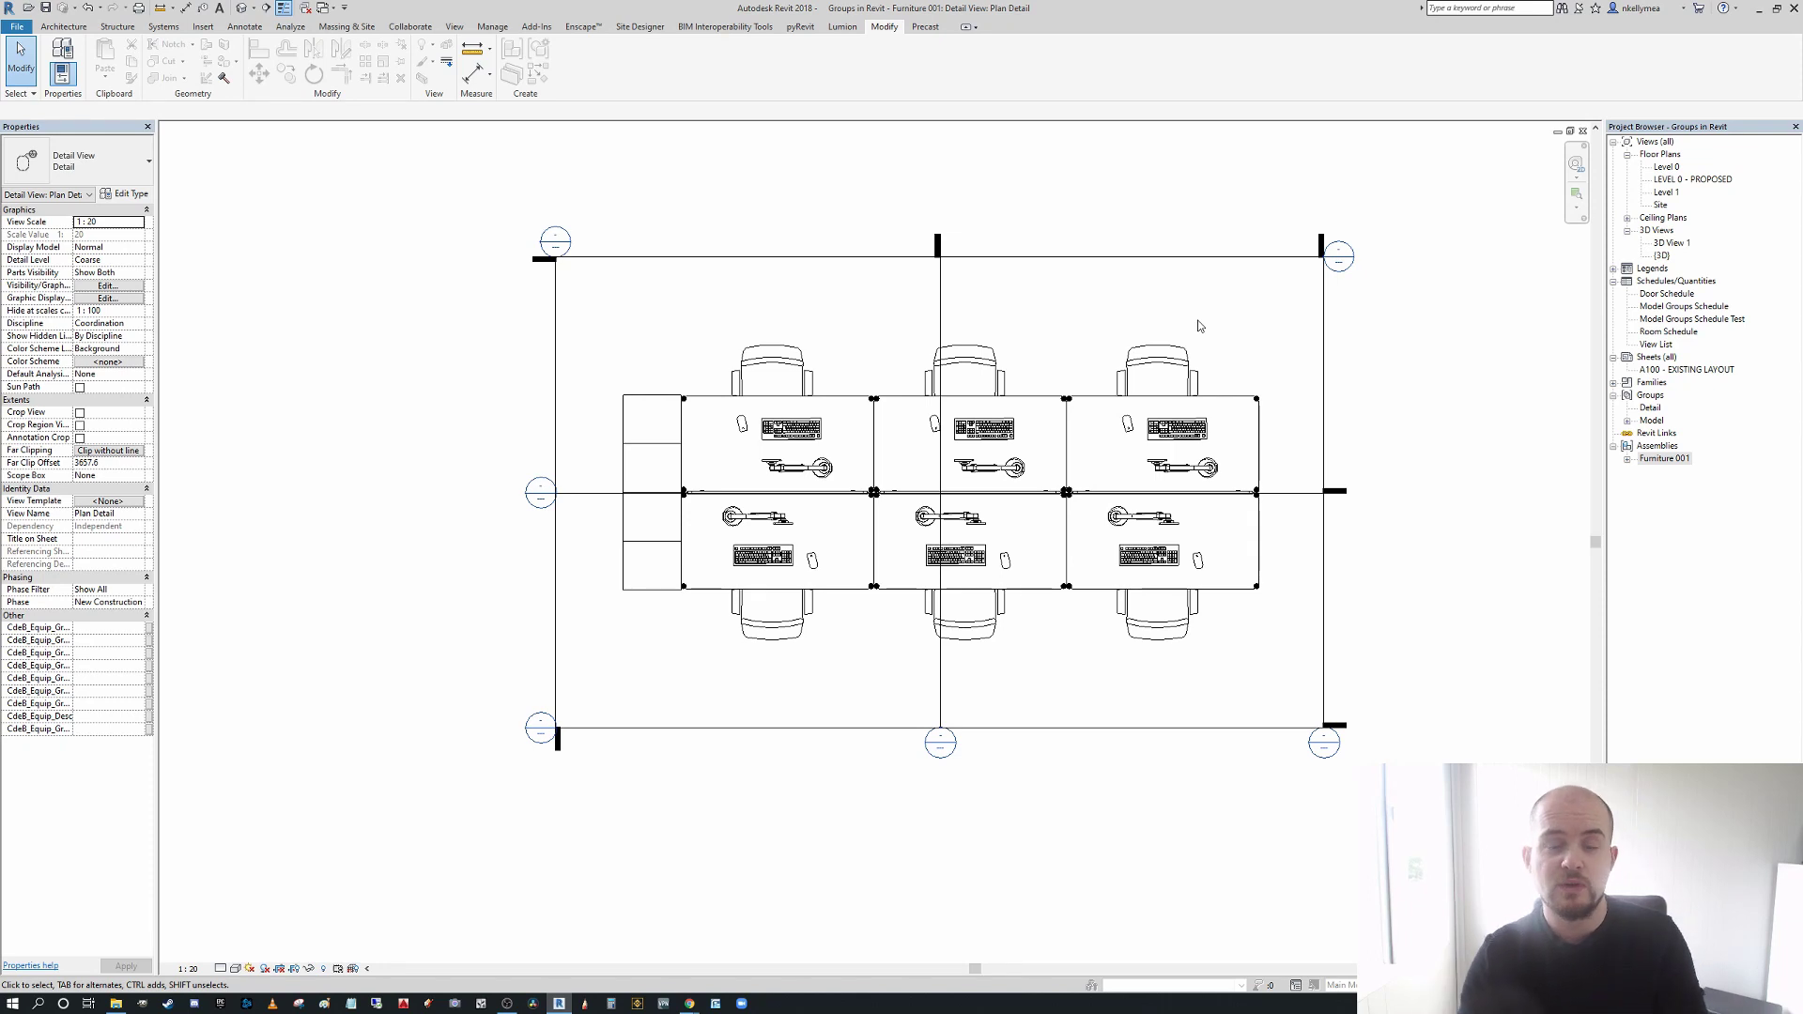
middle_drag(1198, 326, 986, 298)
click(945, 375)
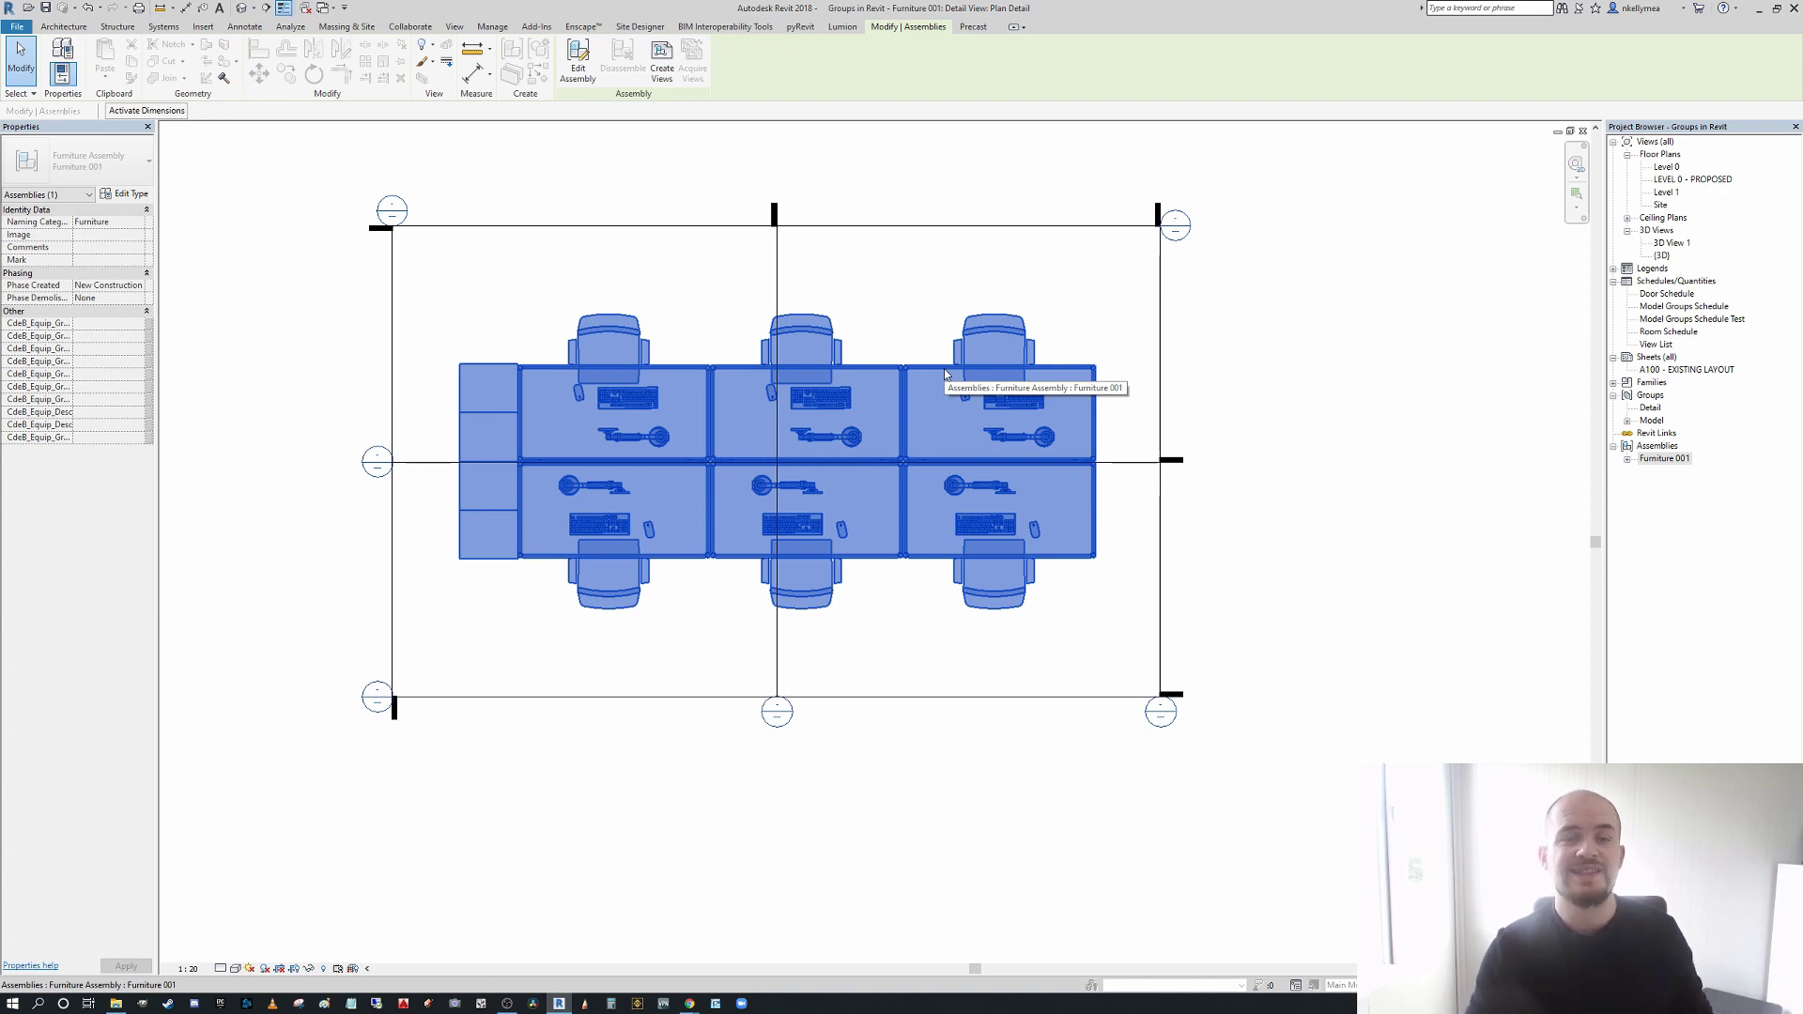
click(874, 352)
scroll(871, 351, down, 2)
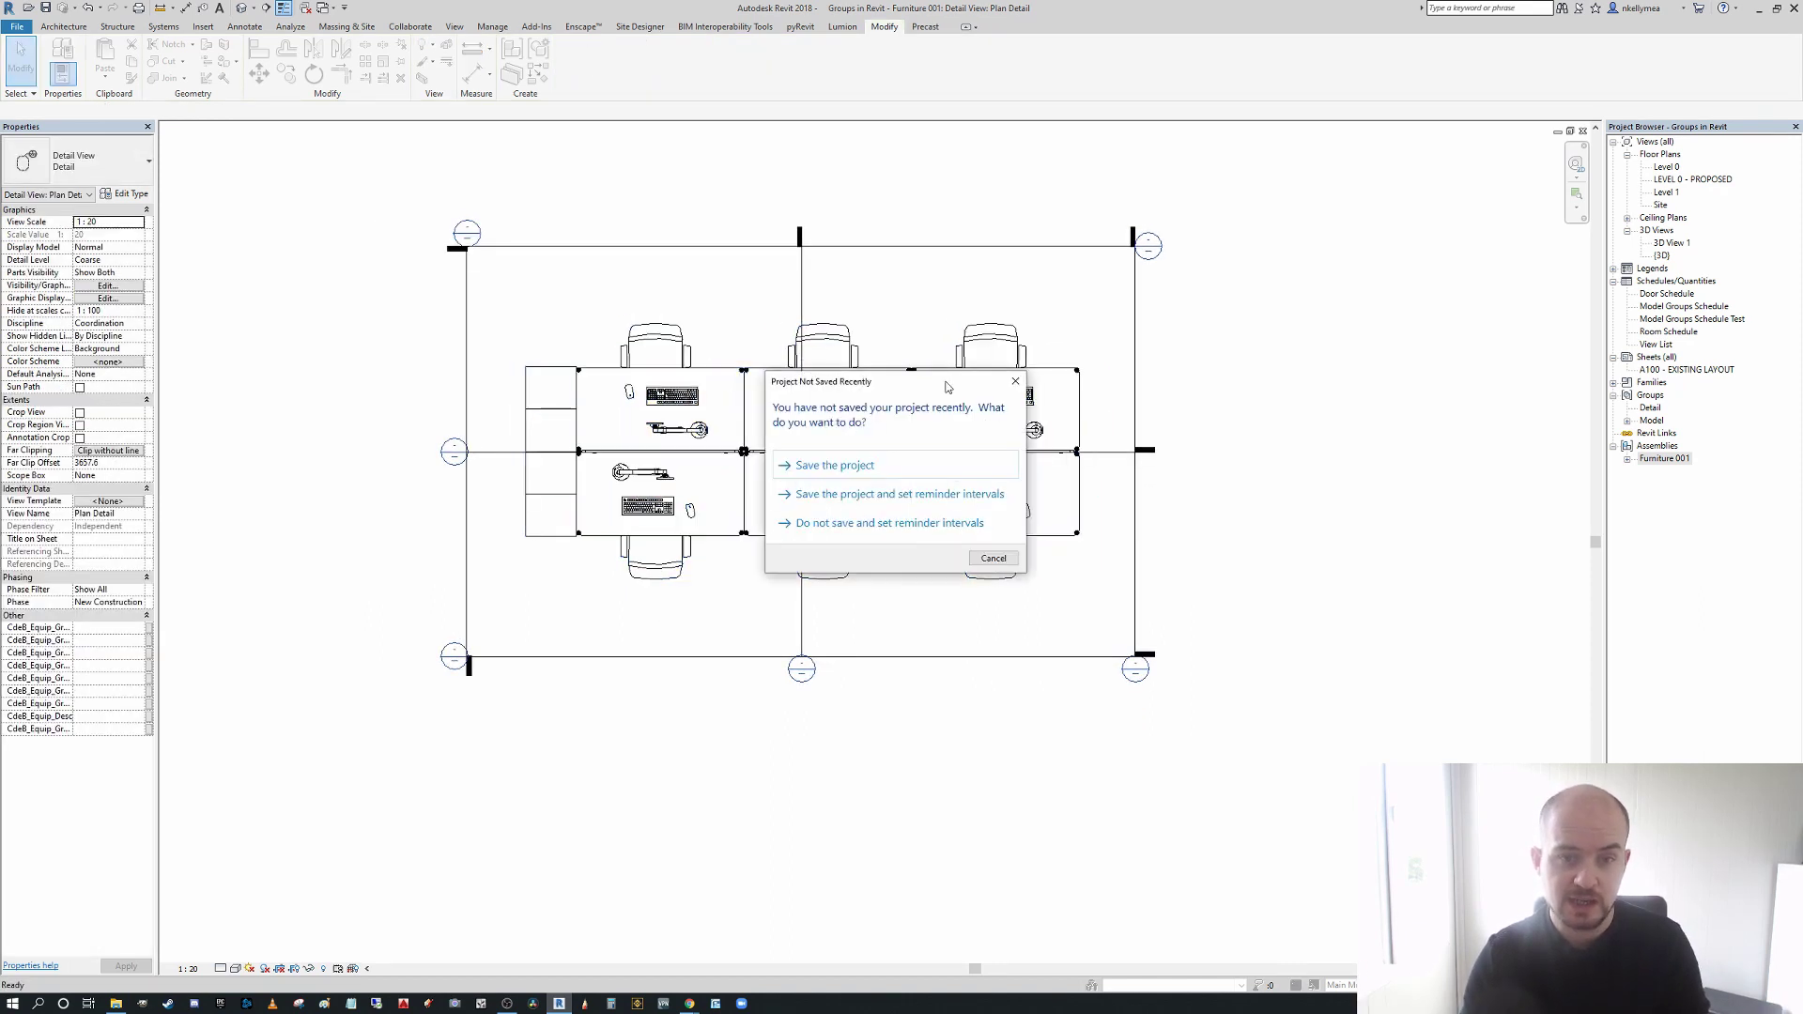
click(1015, 380)
scroll(965, 416, down, 1)
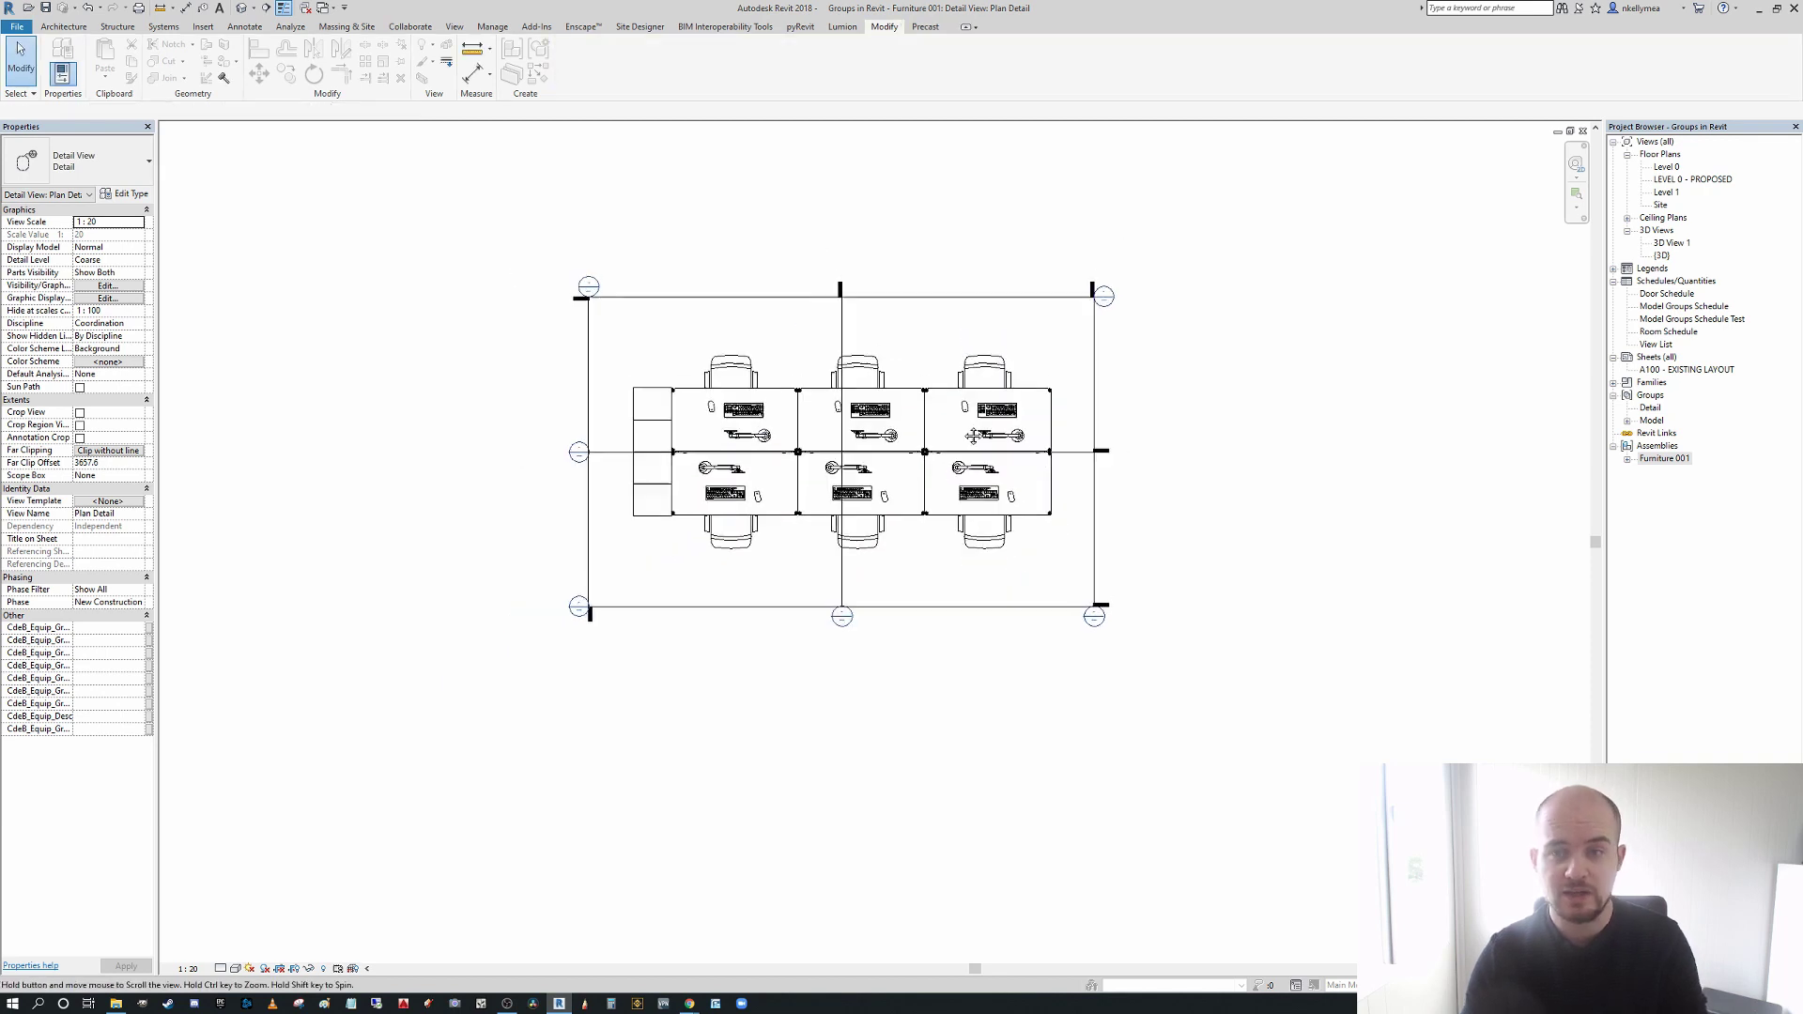
- View Detail Section A and Elevation Back from the plan detail's markers, returning to the plan detail
double_click(578, 456)
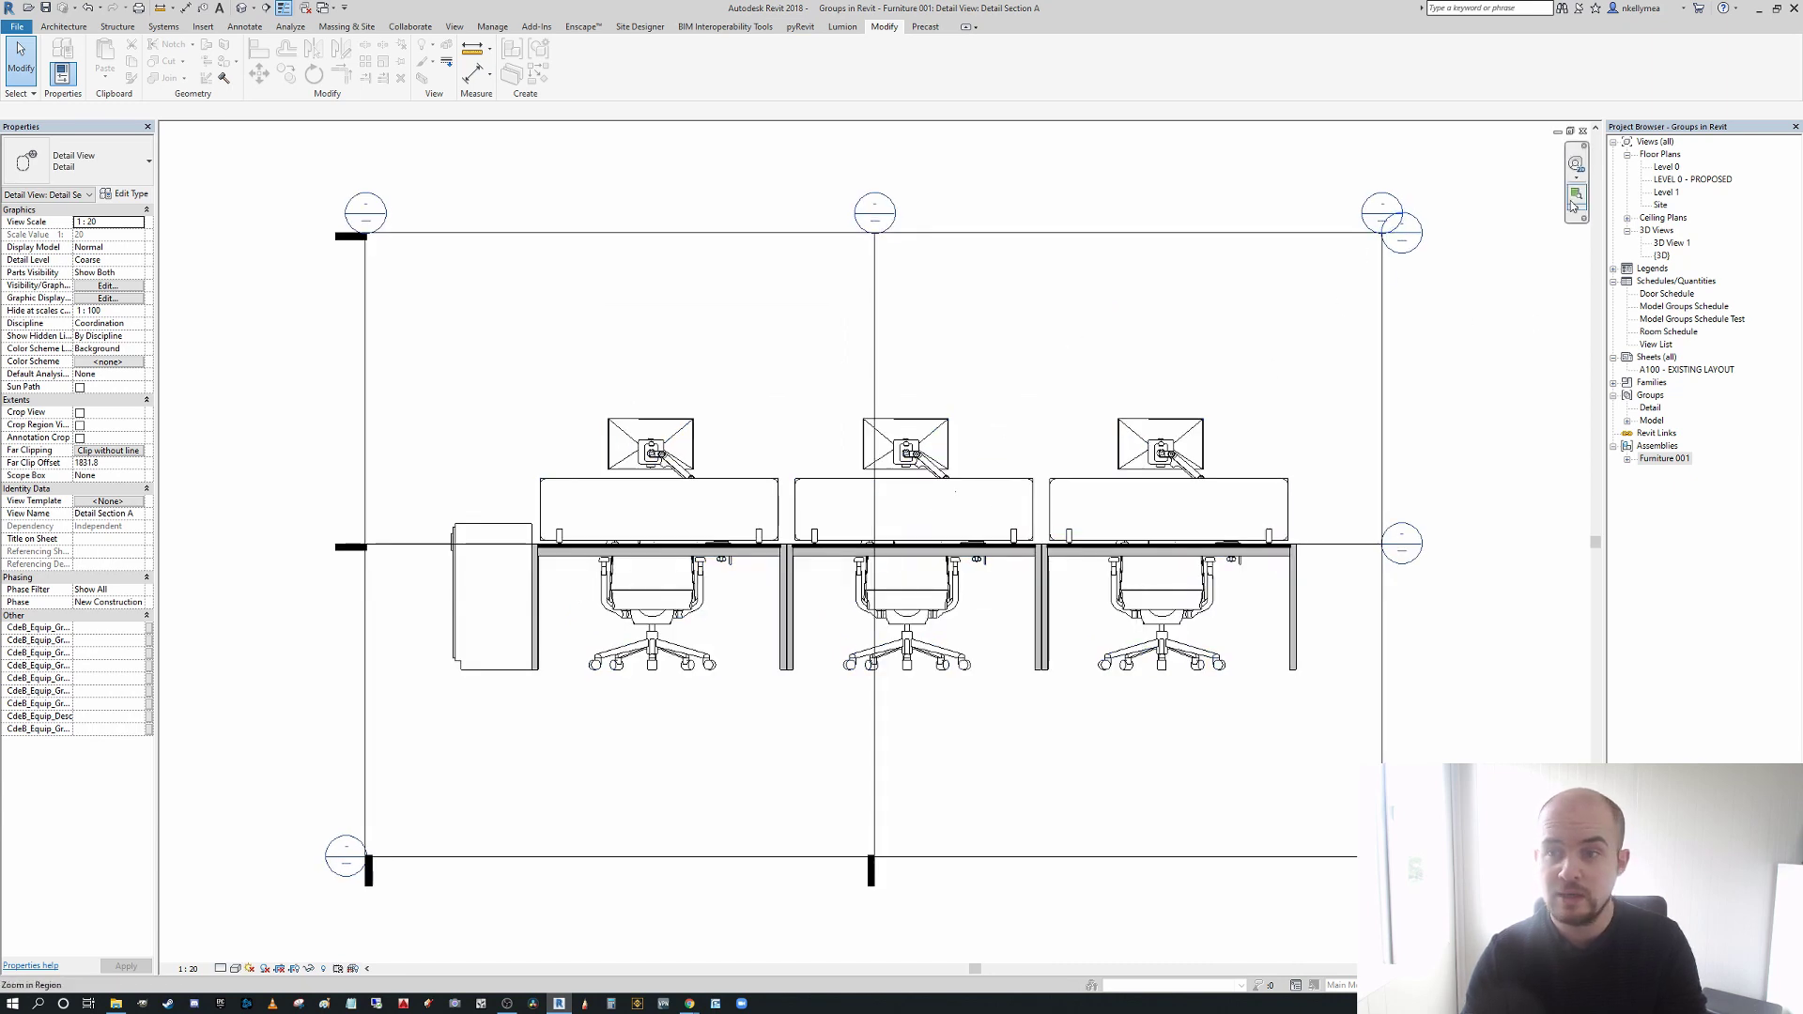
double_click(1403, 252)
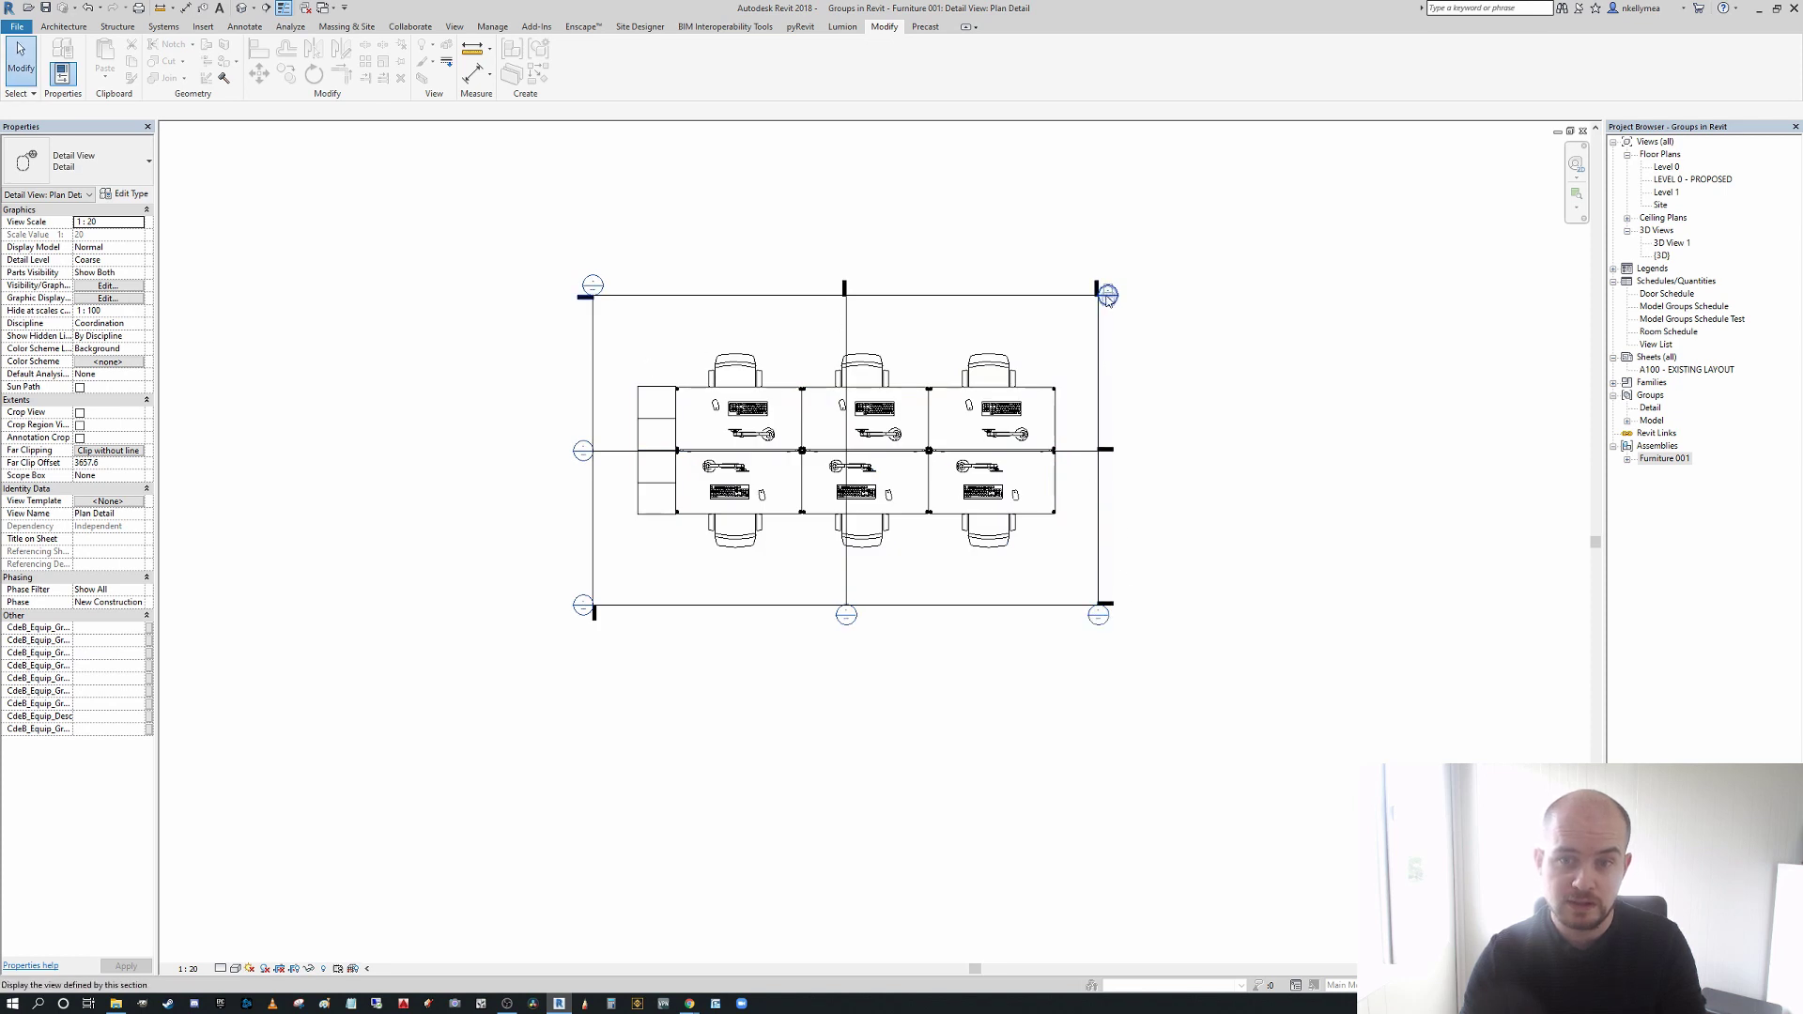
double_click(1107, 296)
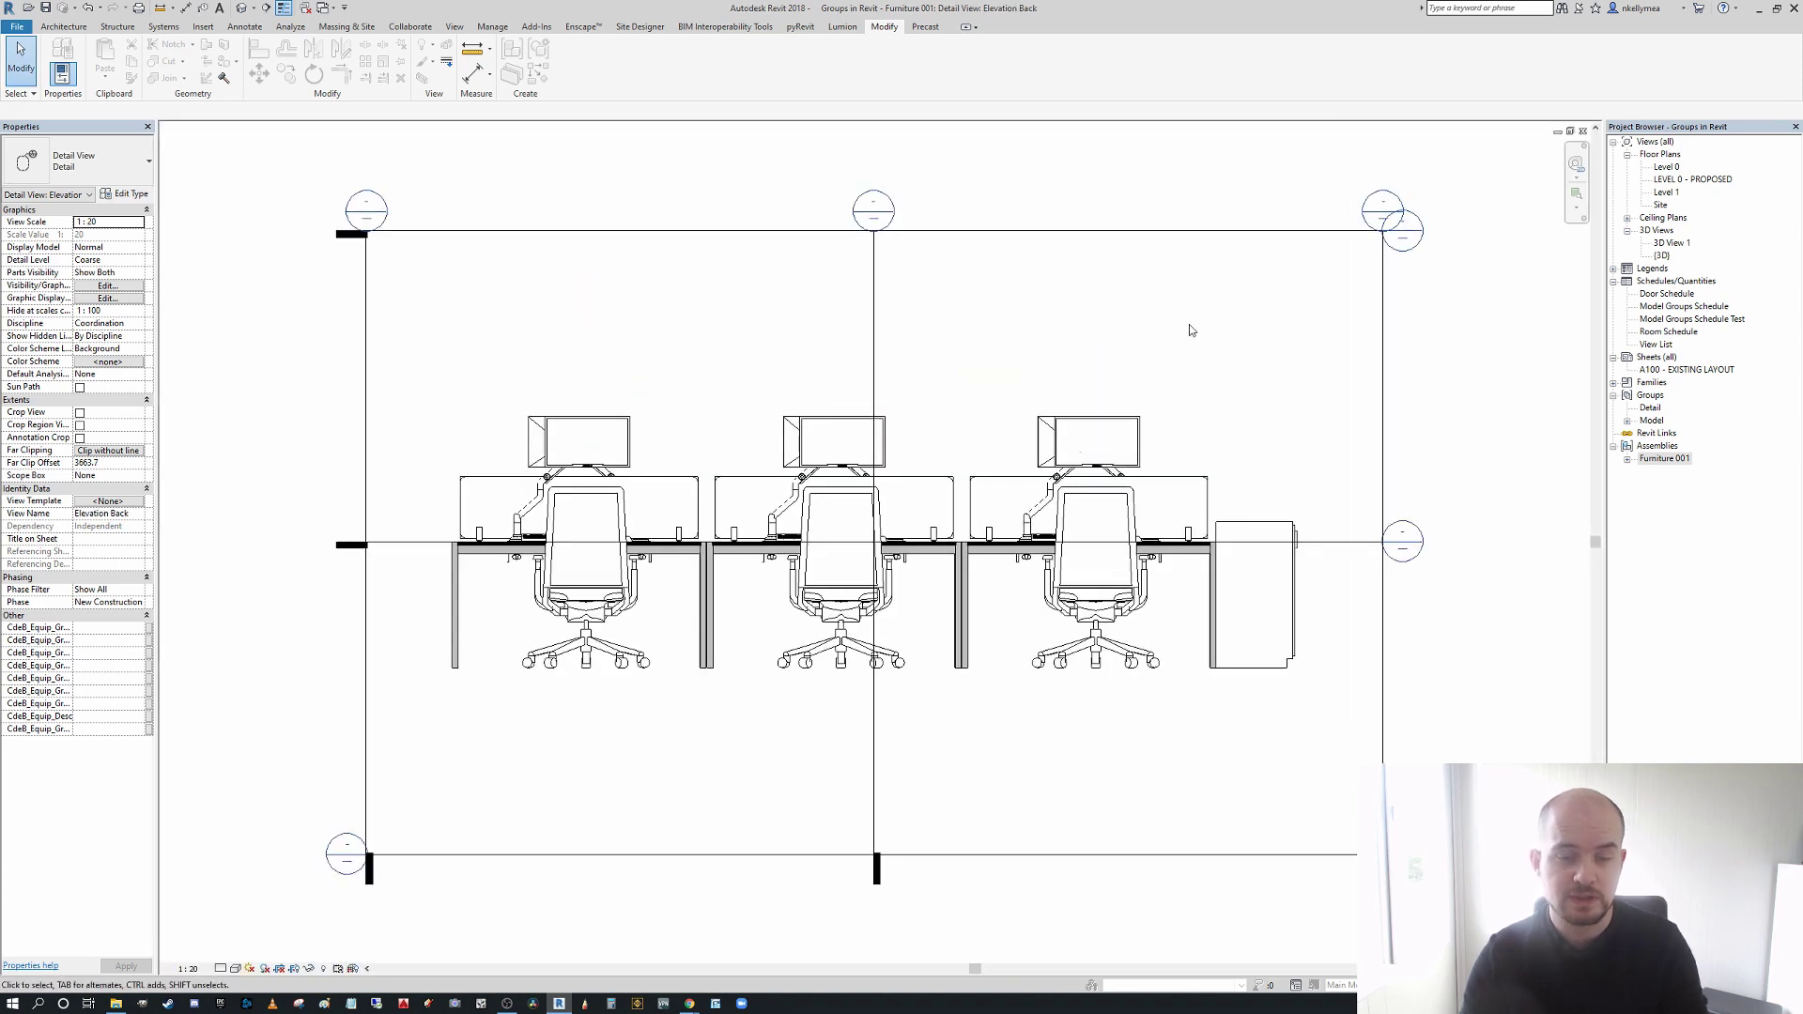
click(1583, 131)
- Widen the Material Name column in the Furniture 001 assembly's material takeoff and open the schedule's field settings
click(1641, 458)
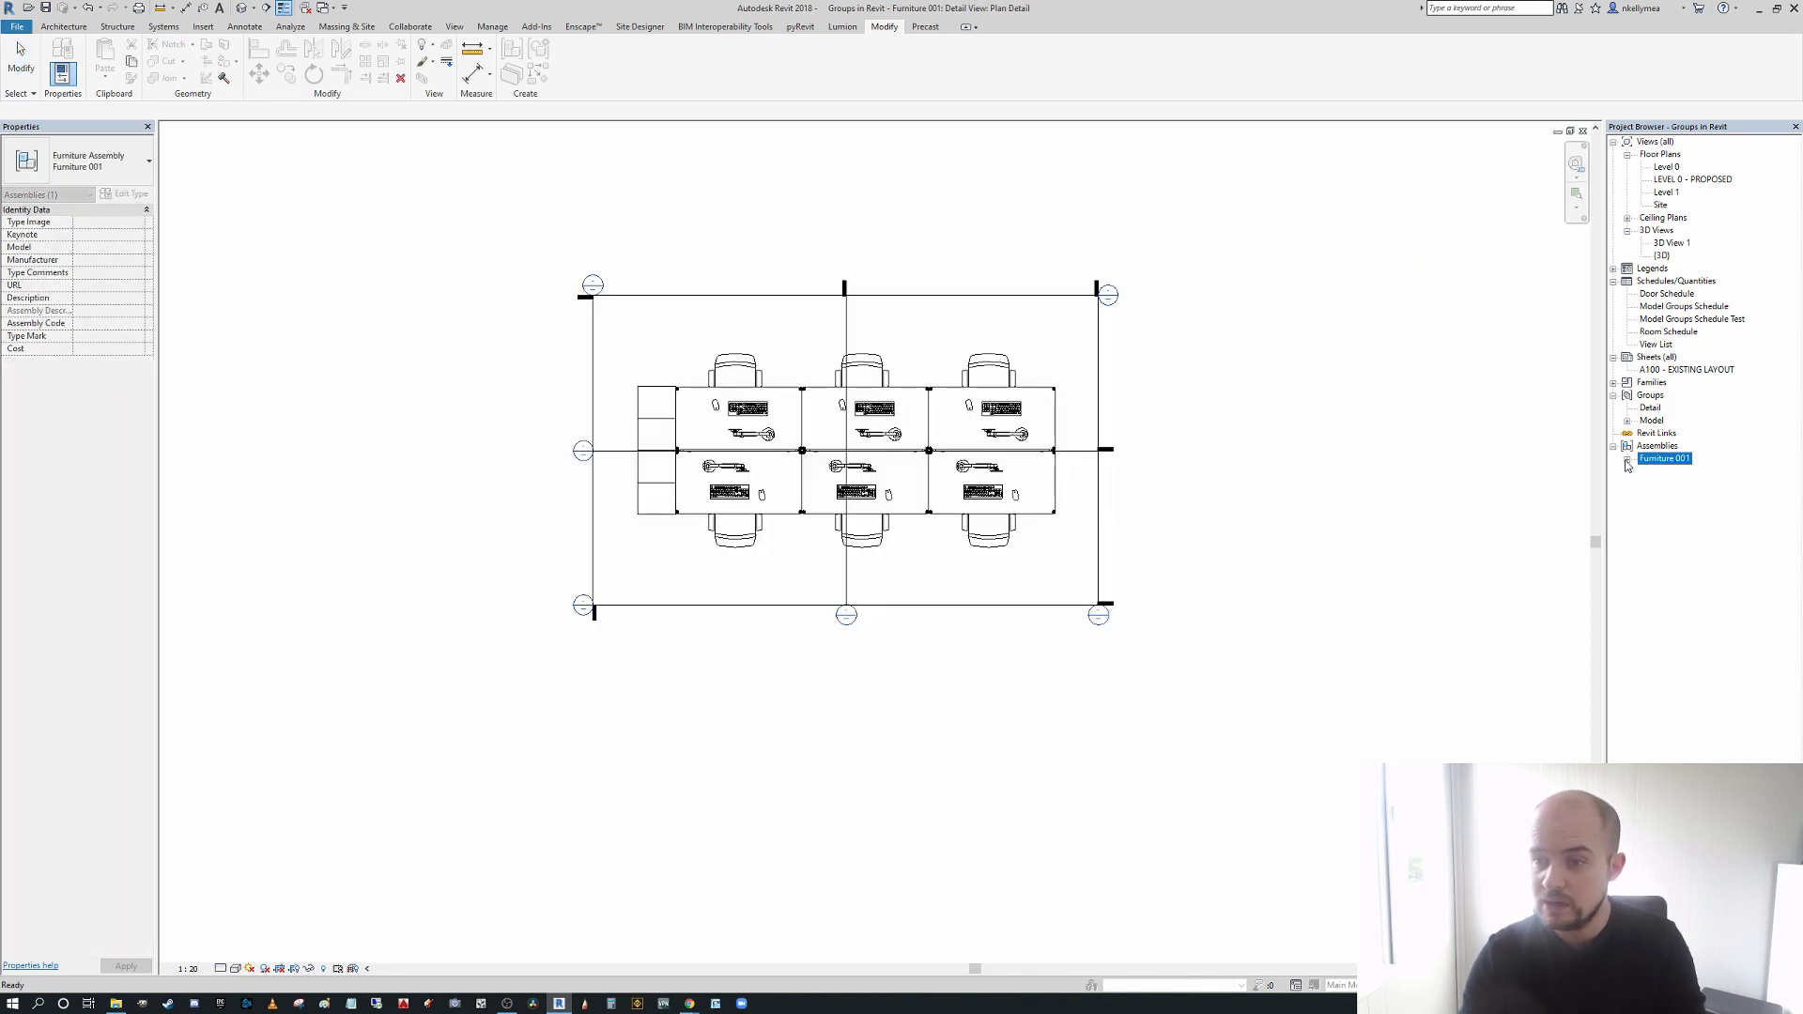
click(1628, 459)
double_click(1703, 600)
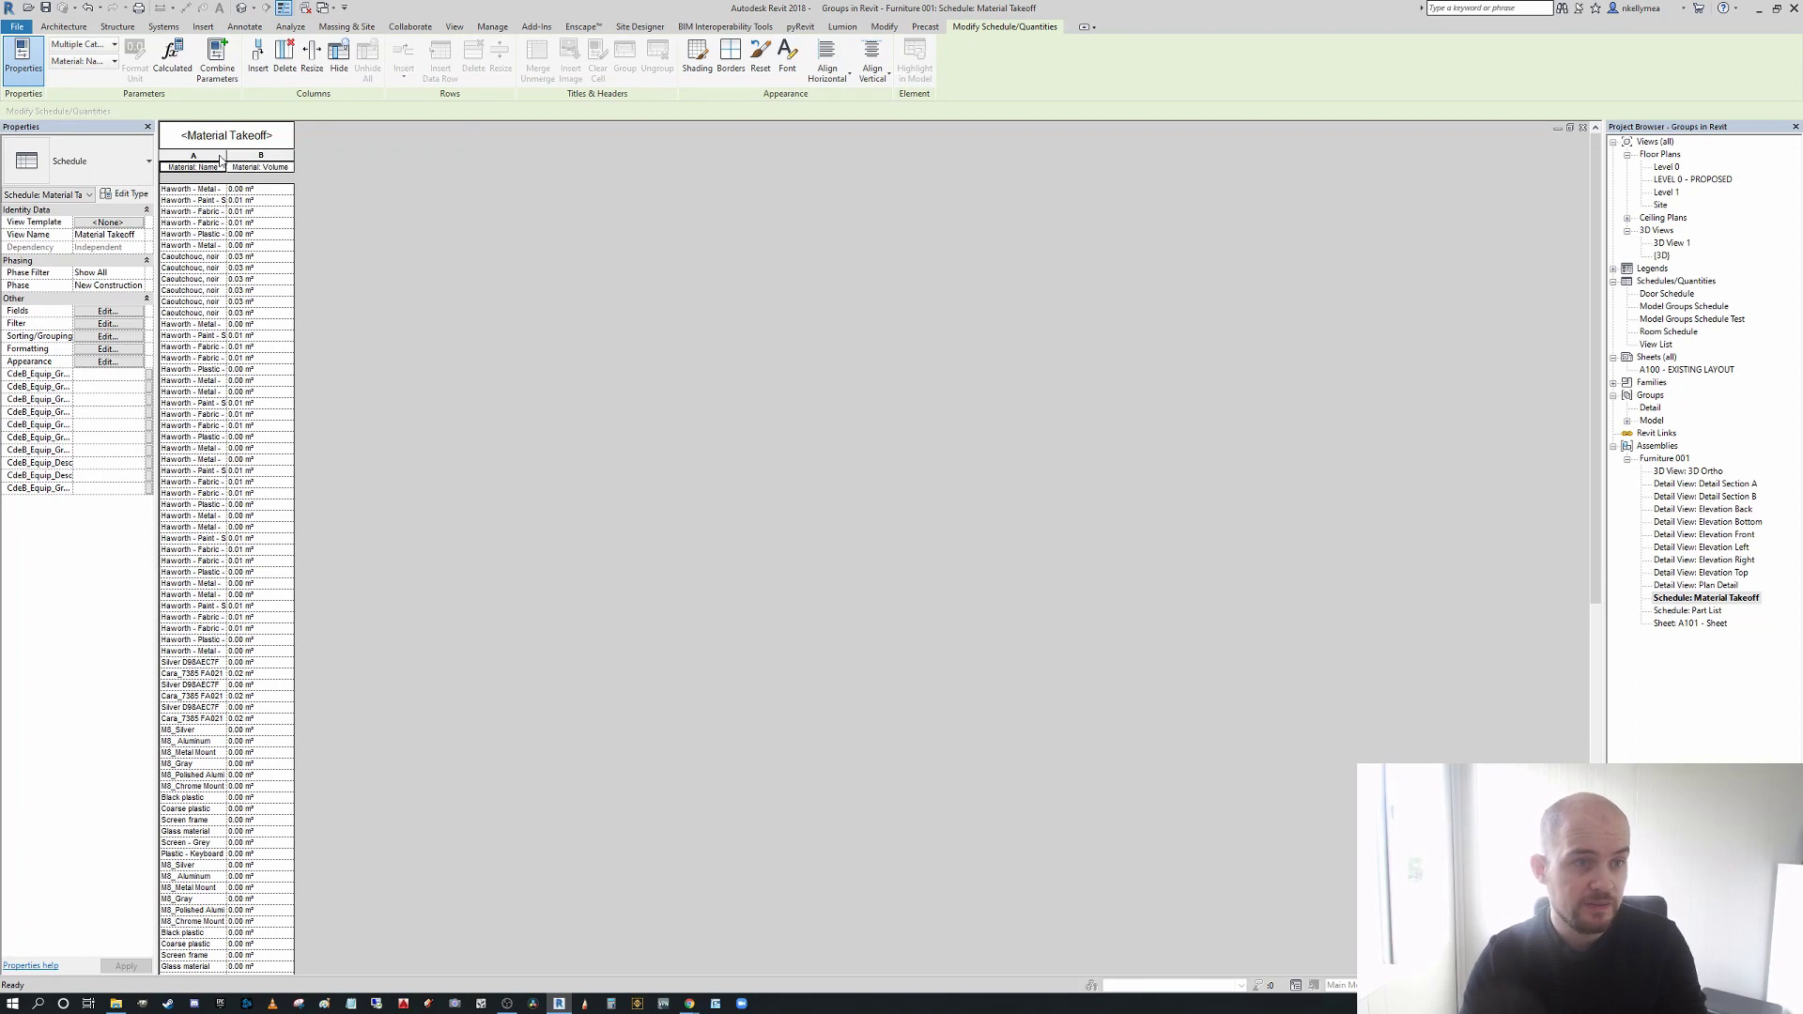
drag(225, 159, 401, 162)
click(107, 311)
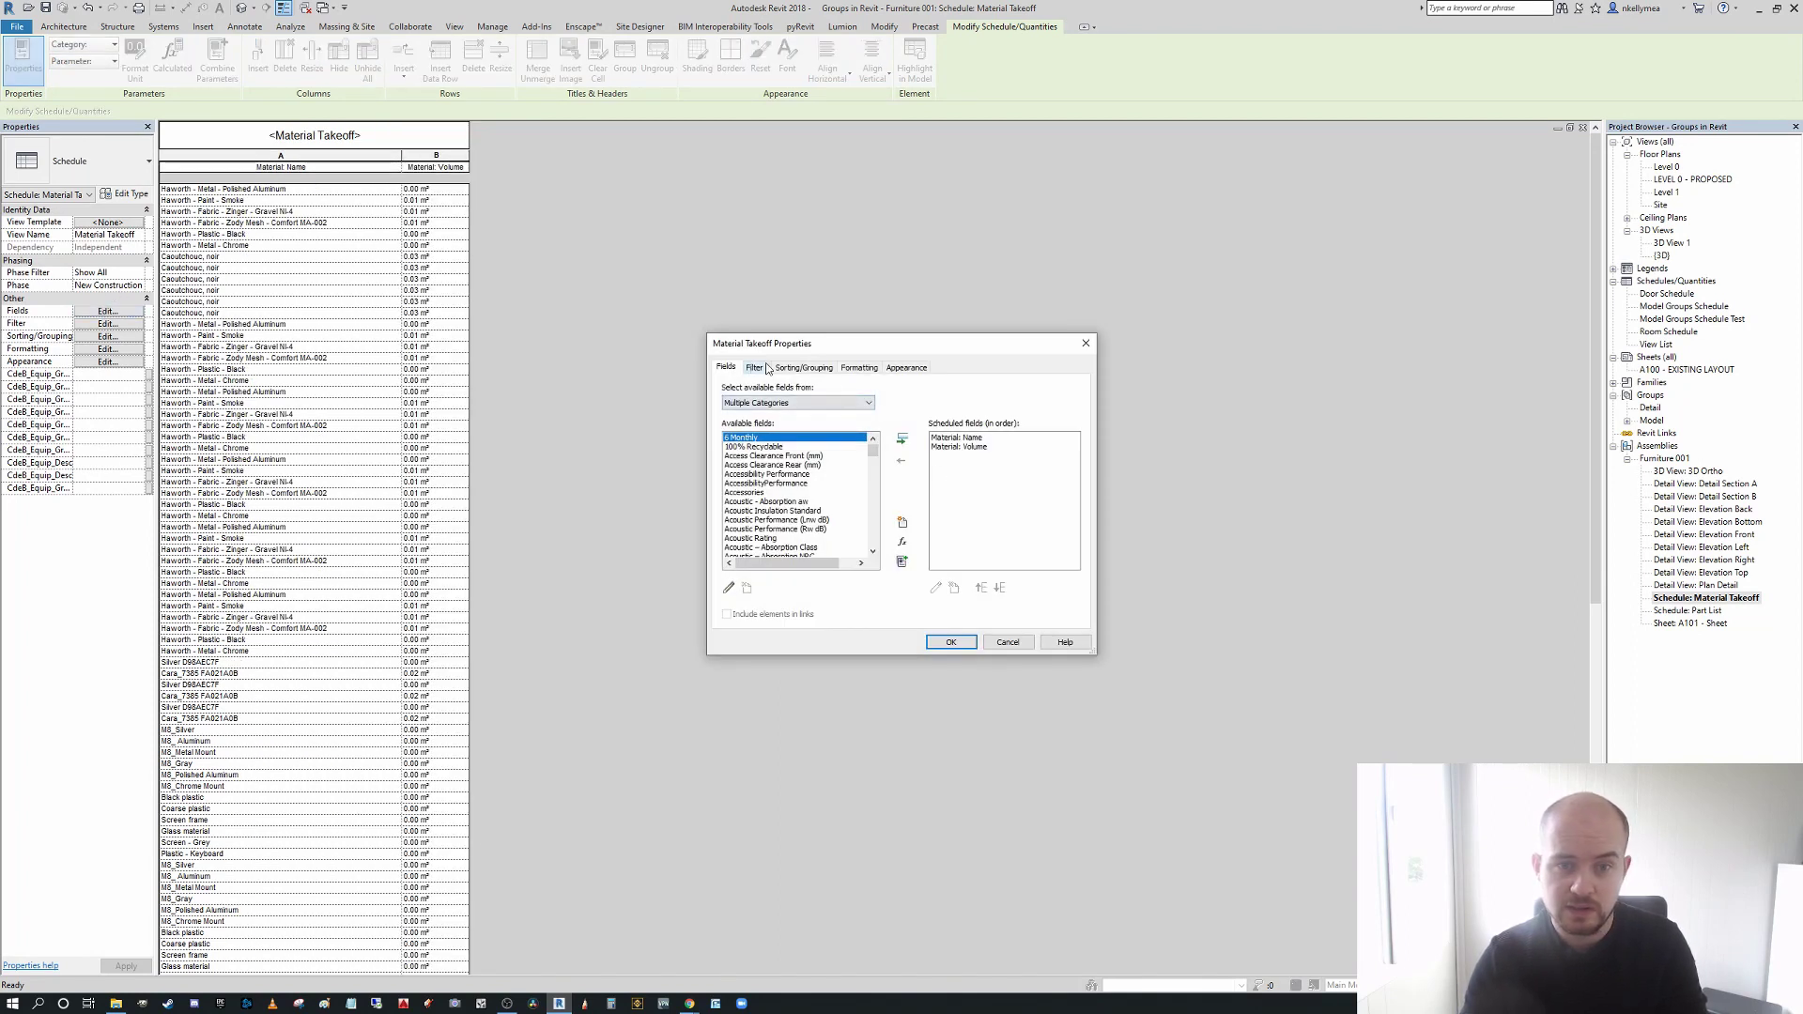
- Try filtering the material takeoff by Material: Name
click(754, 367)
click(820, 390)
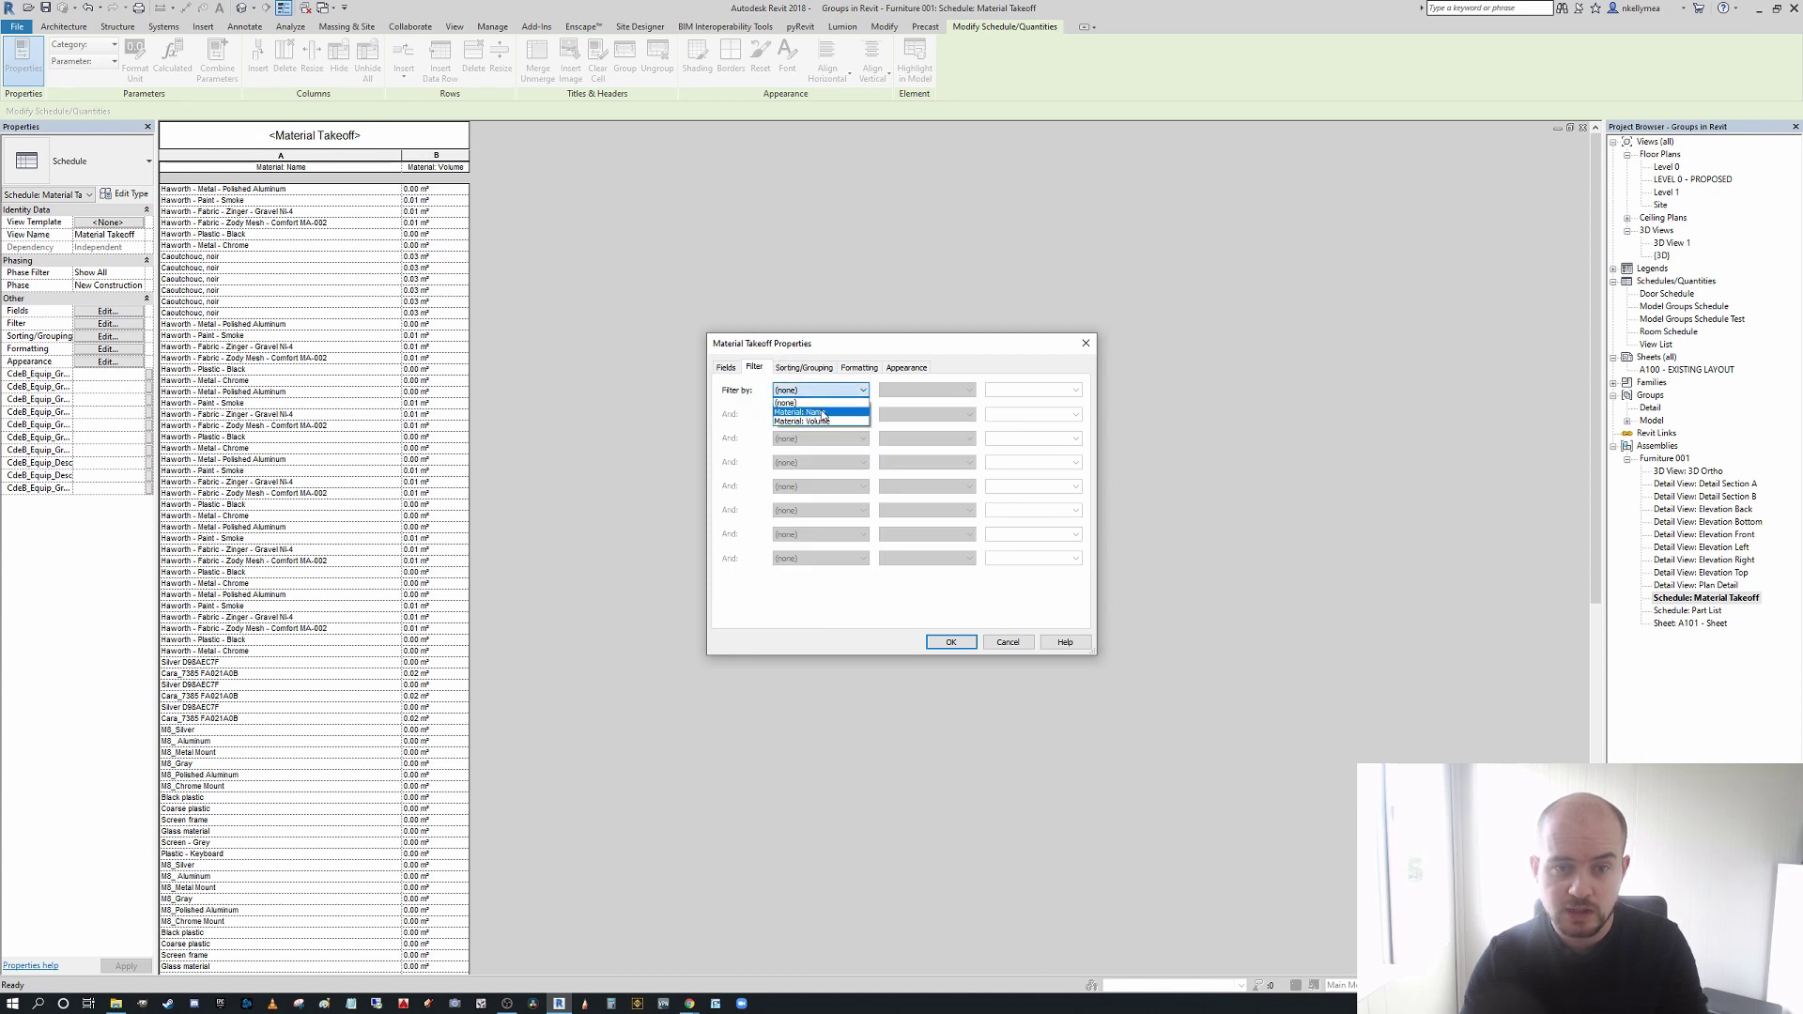
click(820, 389)
click(825, 391)
- Sort the takeoff ascending by Material: Name with a title, count and totals footer, enable grand totals and stop itemizing every instance
click(805, 367)
click(819, 390)
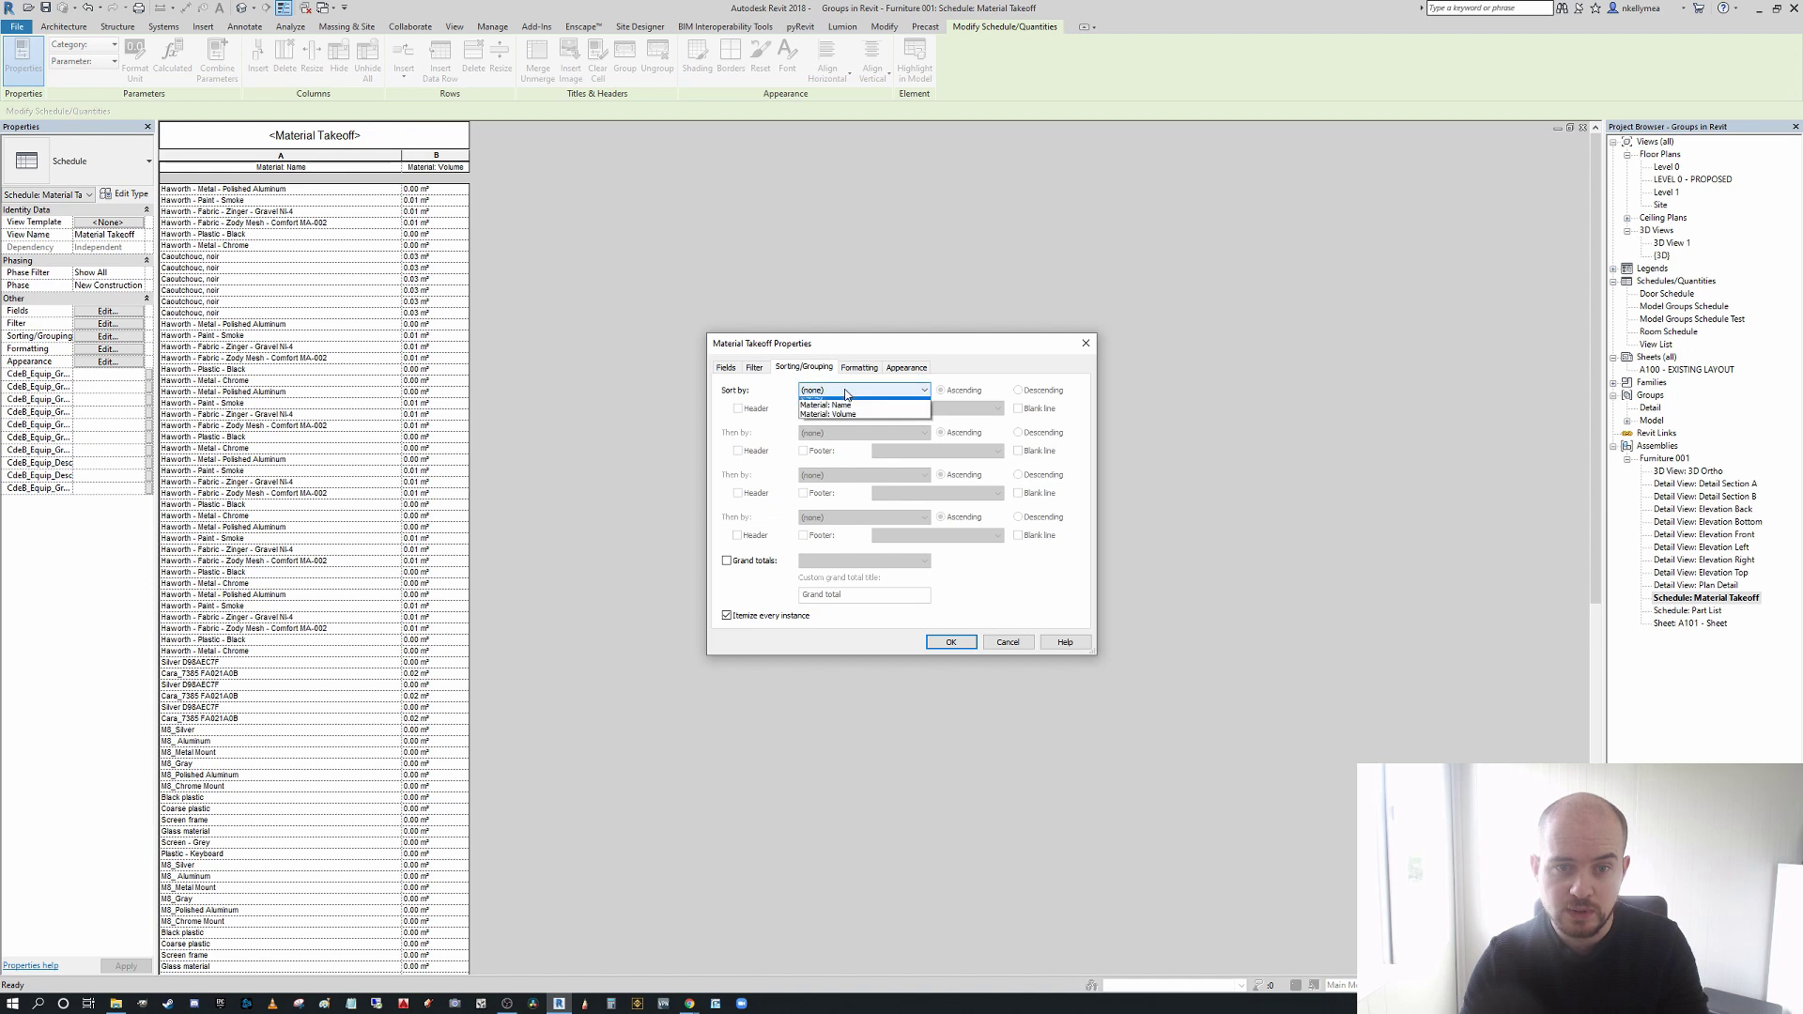
click(848, 414)
click(726, 615)
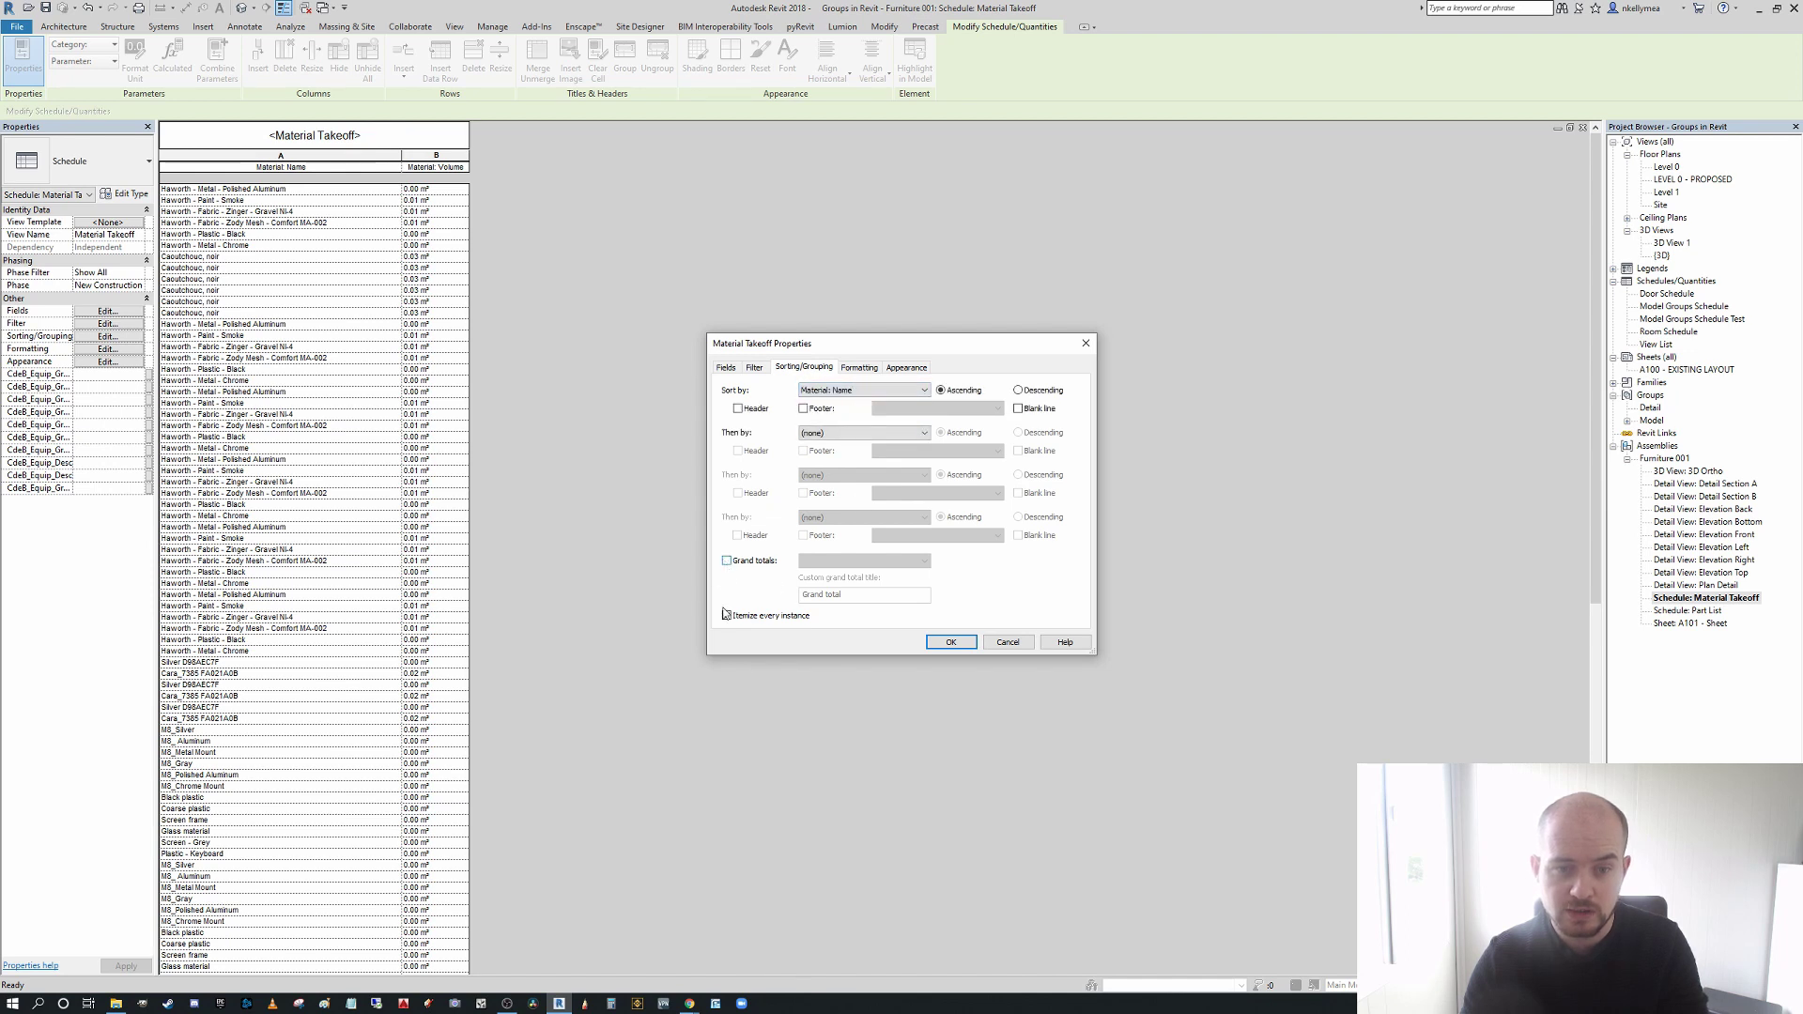
click(819, 409)
click(727, 561)
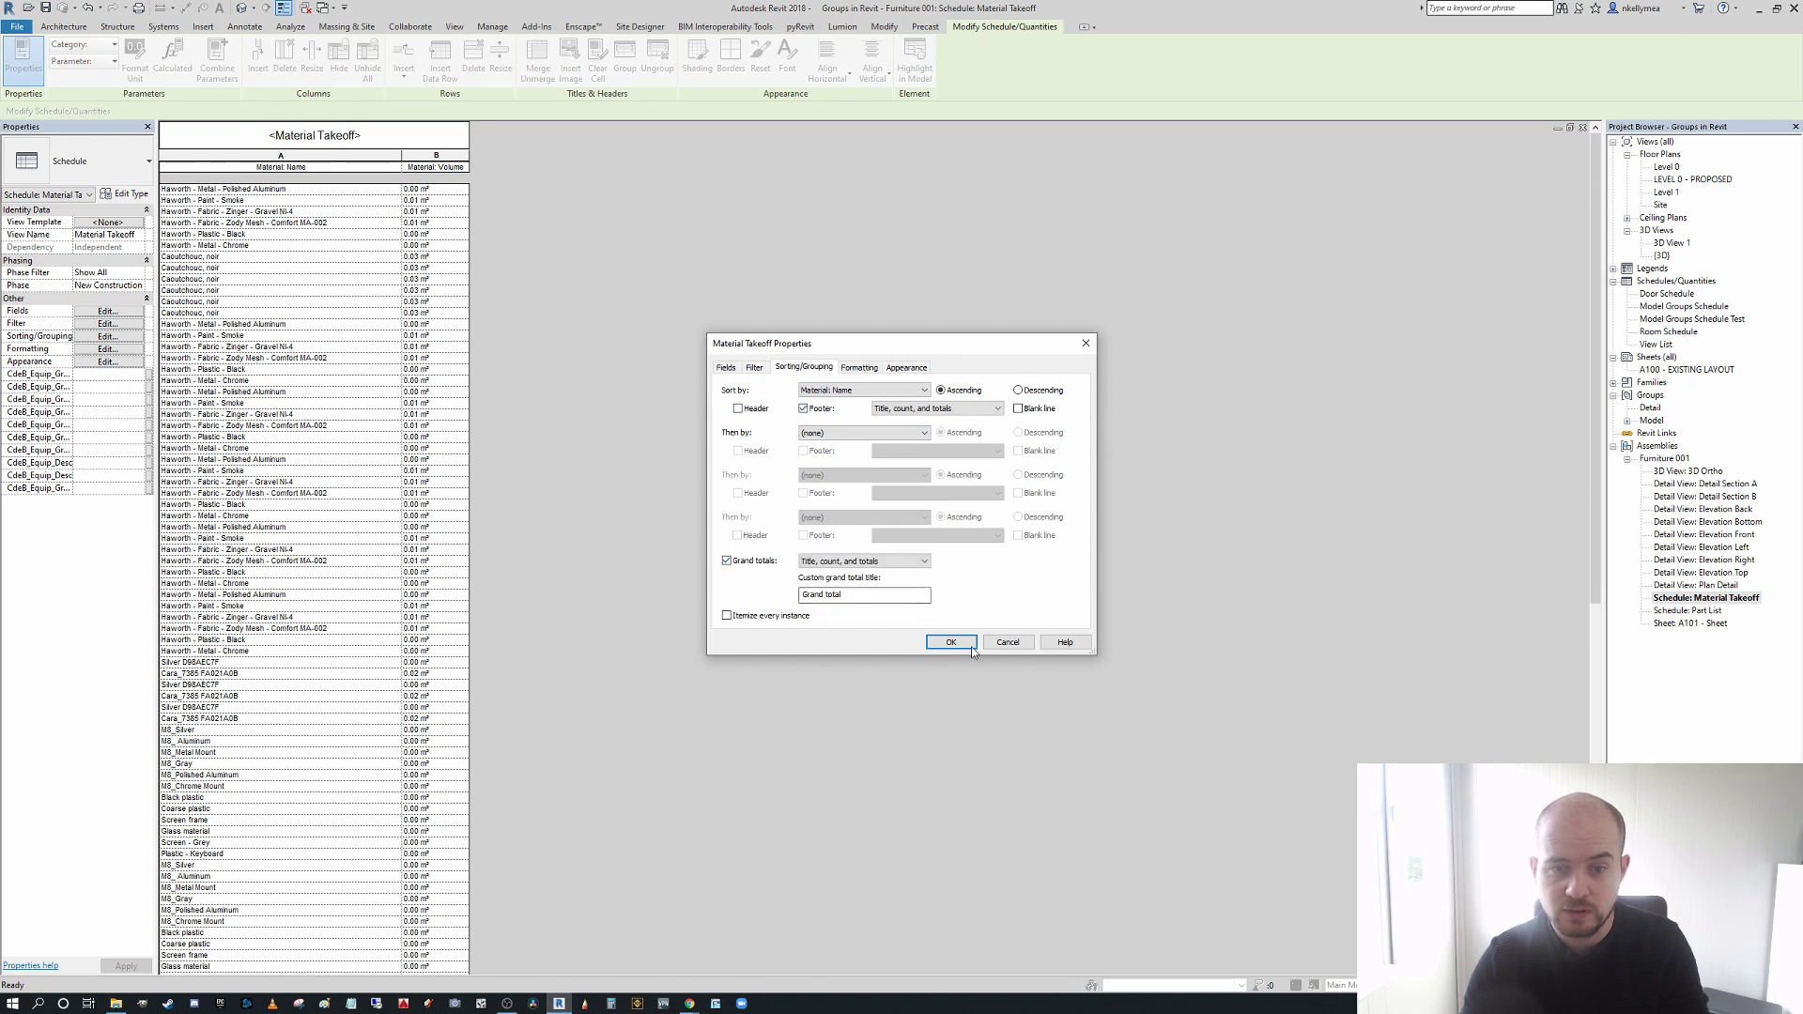
click(951, 642)
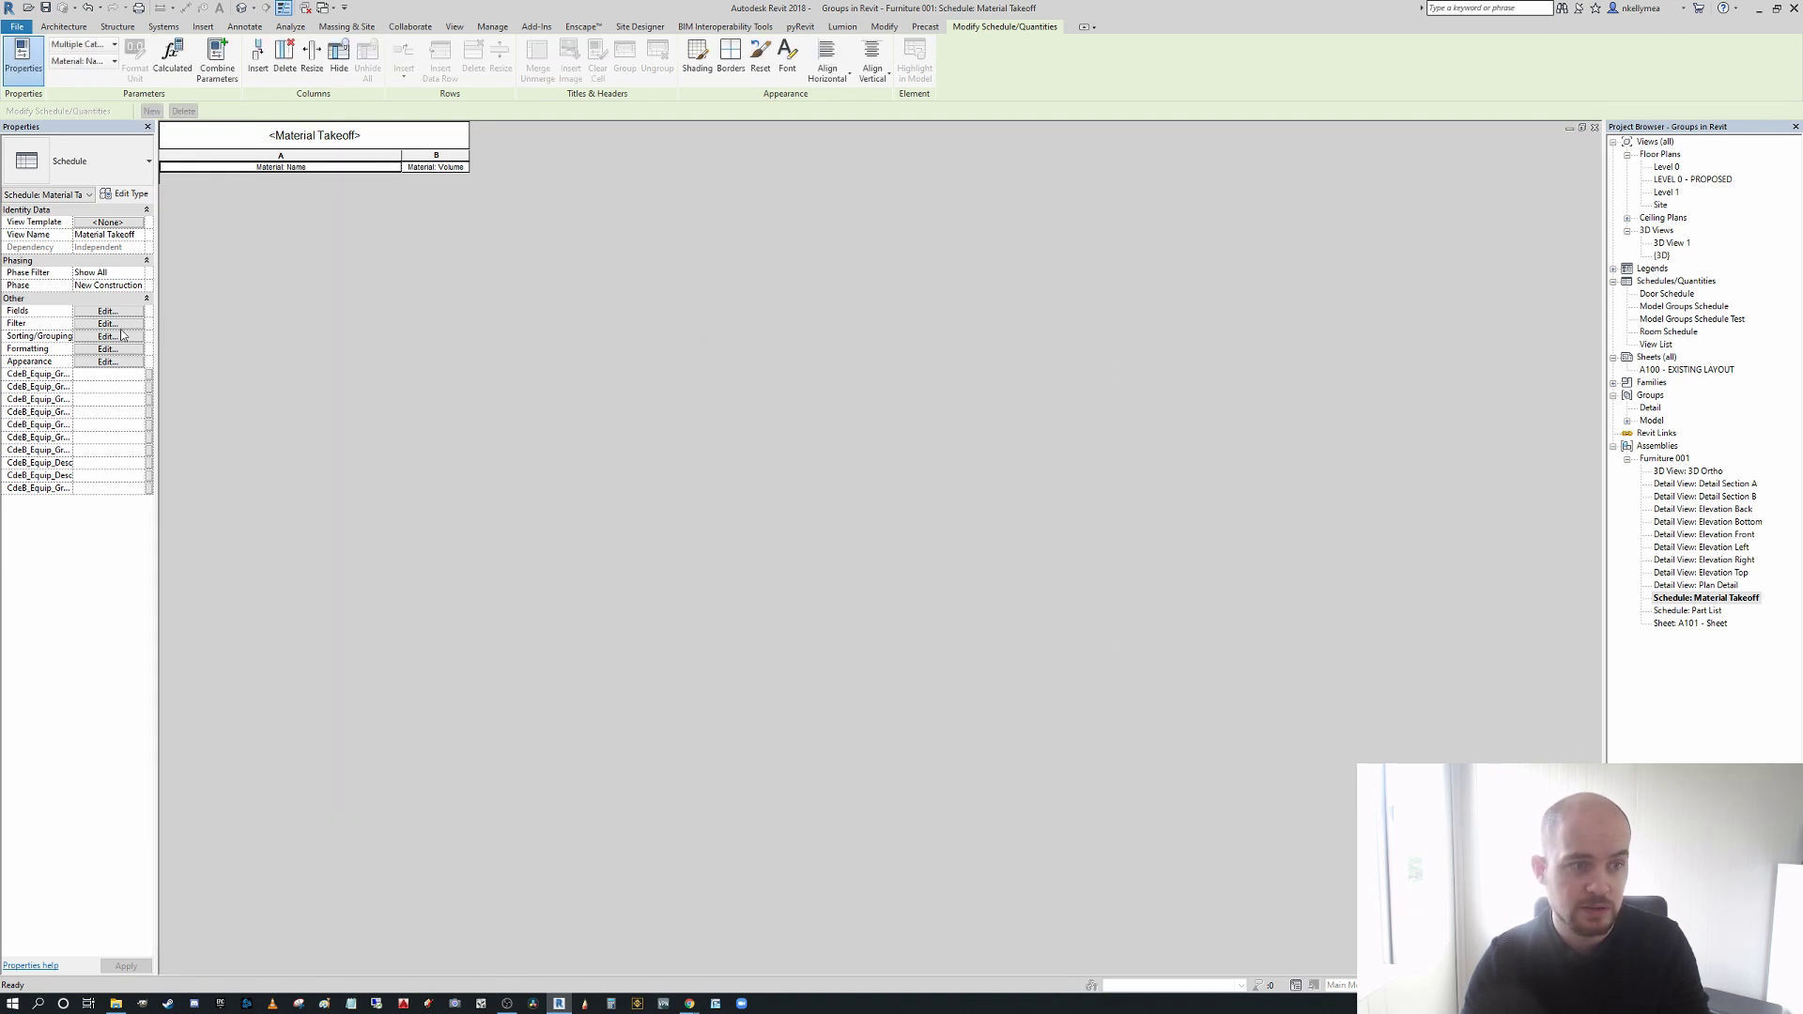
- Remove the Material: Name filter from the material takeoff by resetting it to none
click(109, 324)
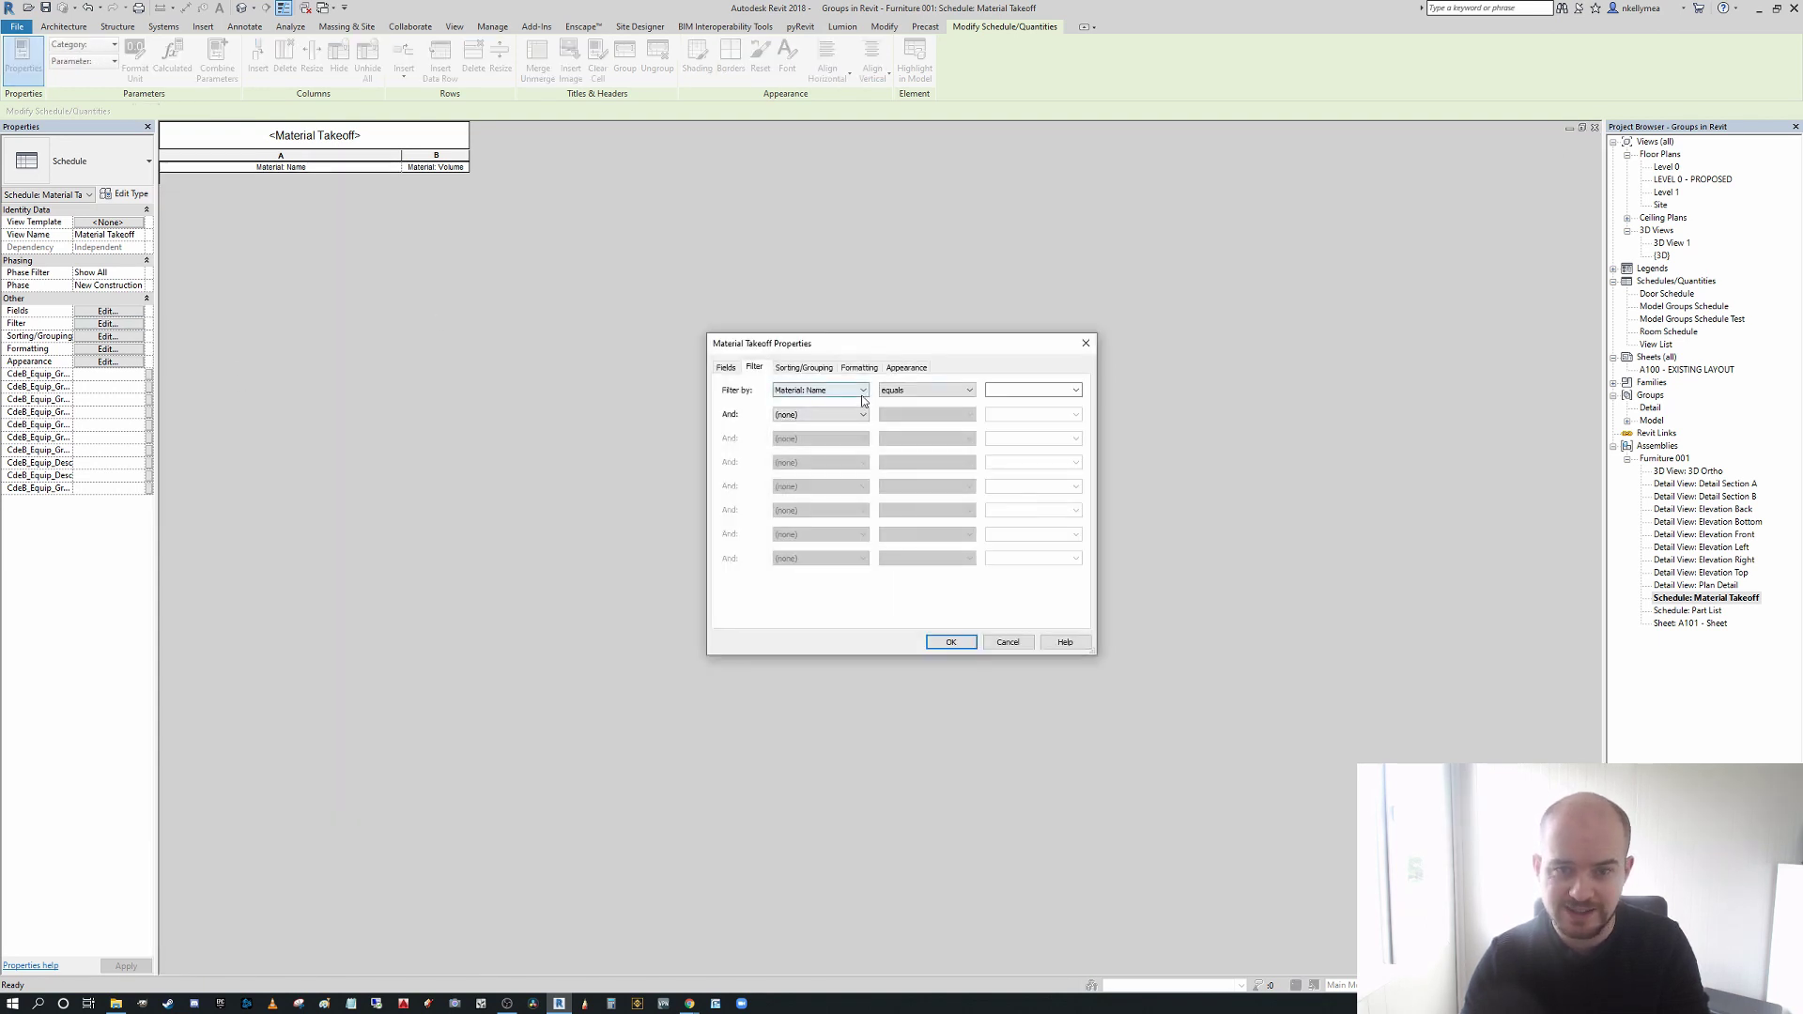
click(932, 390)
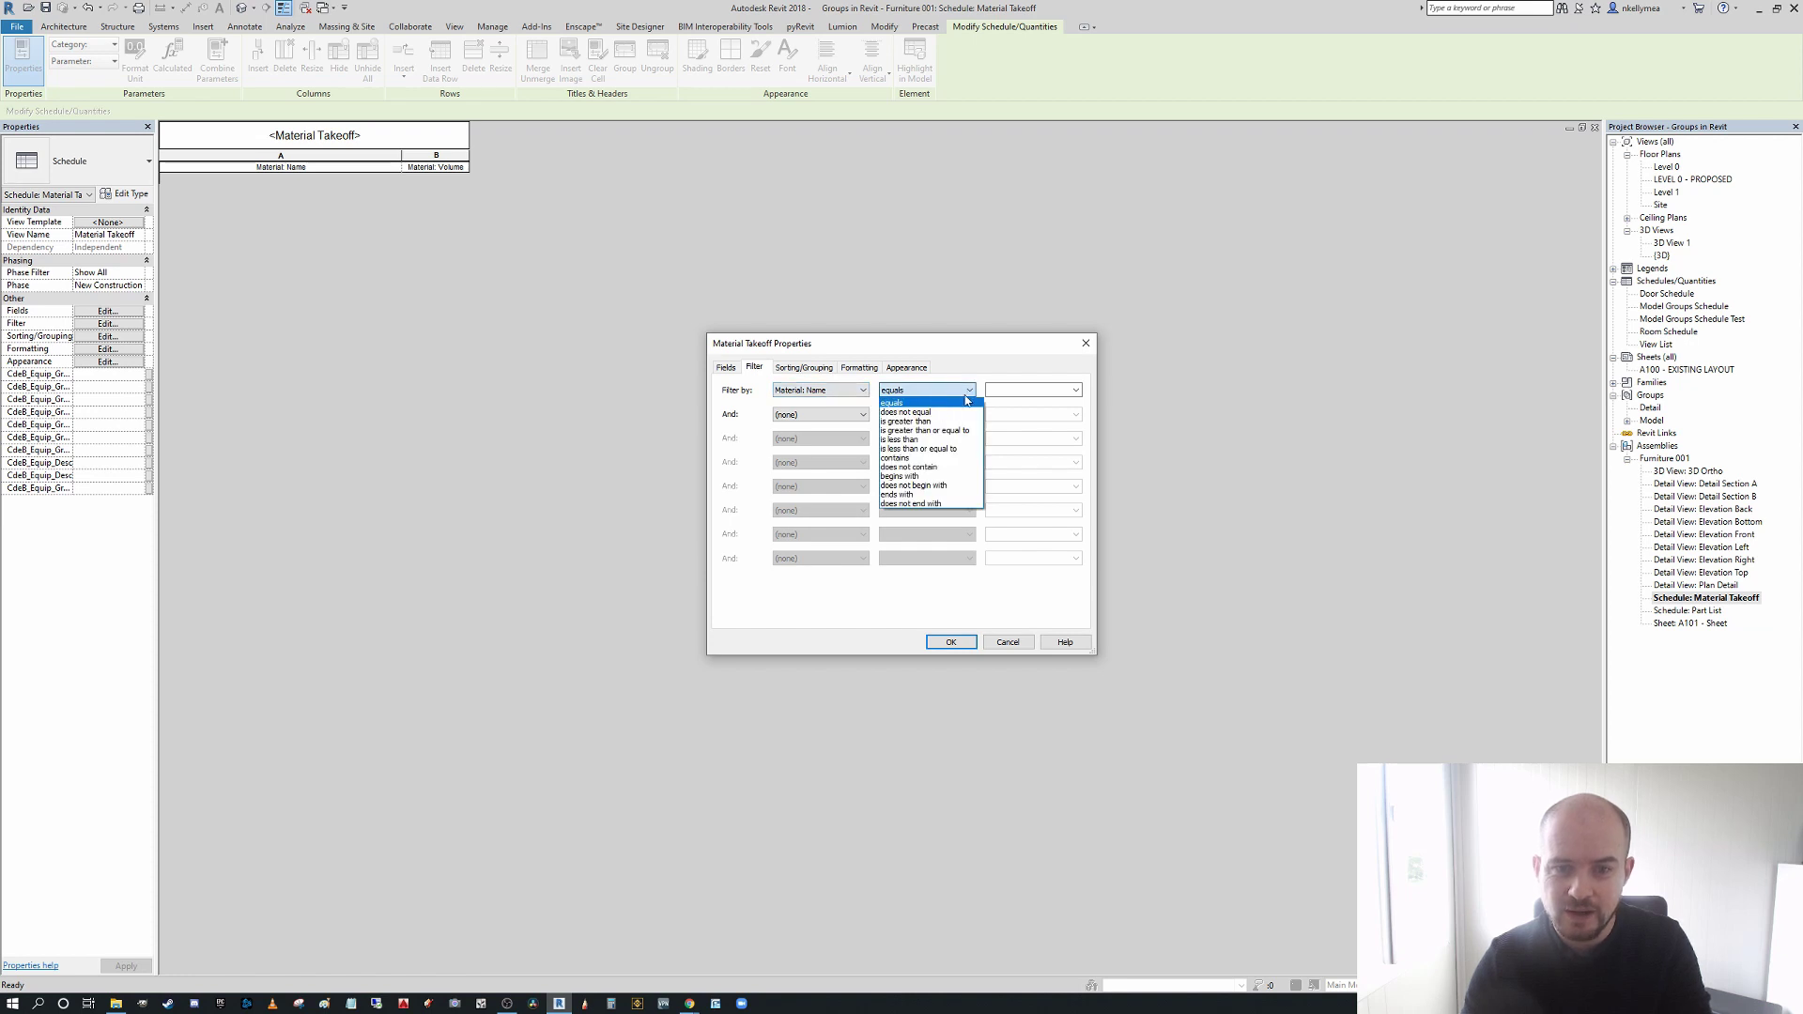
click(968, 395)
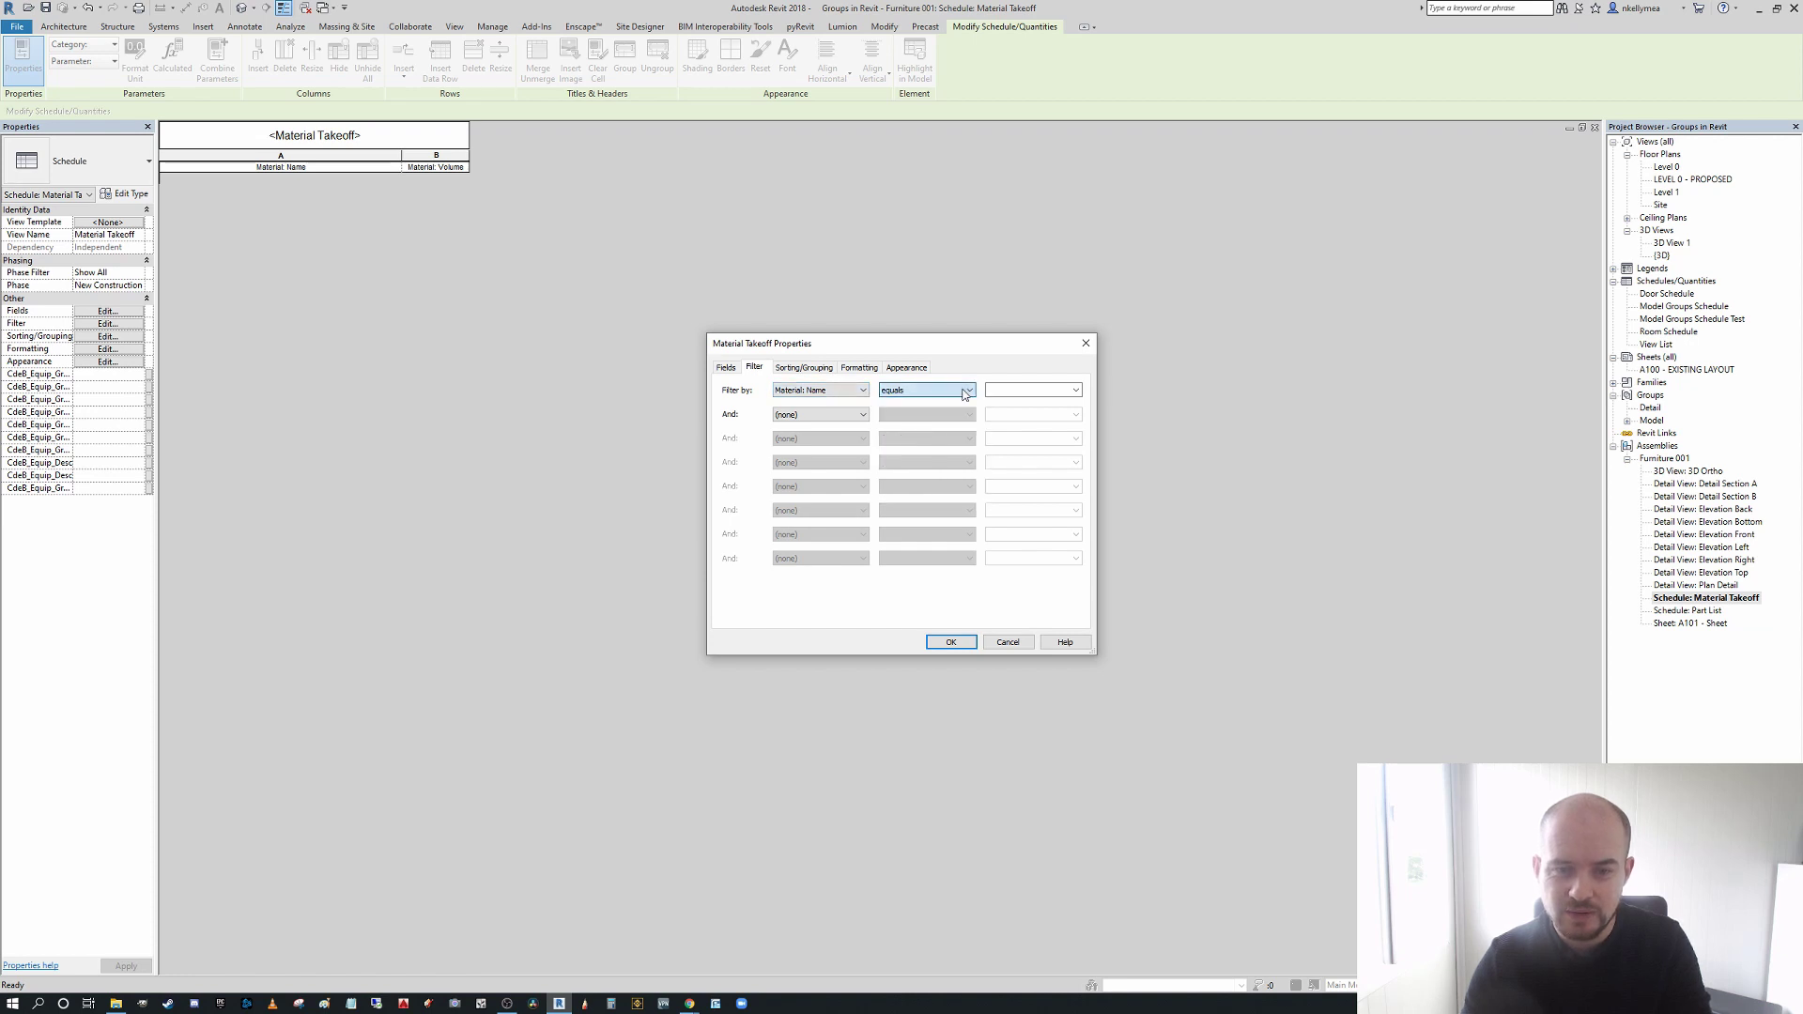
click(846, 392)
click(952, 642)
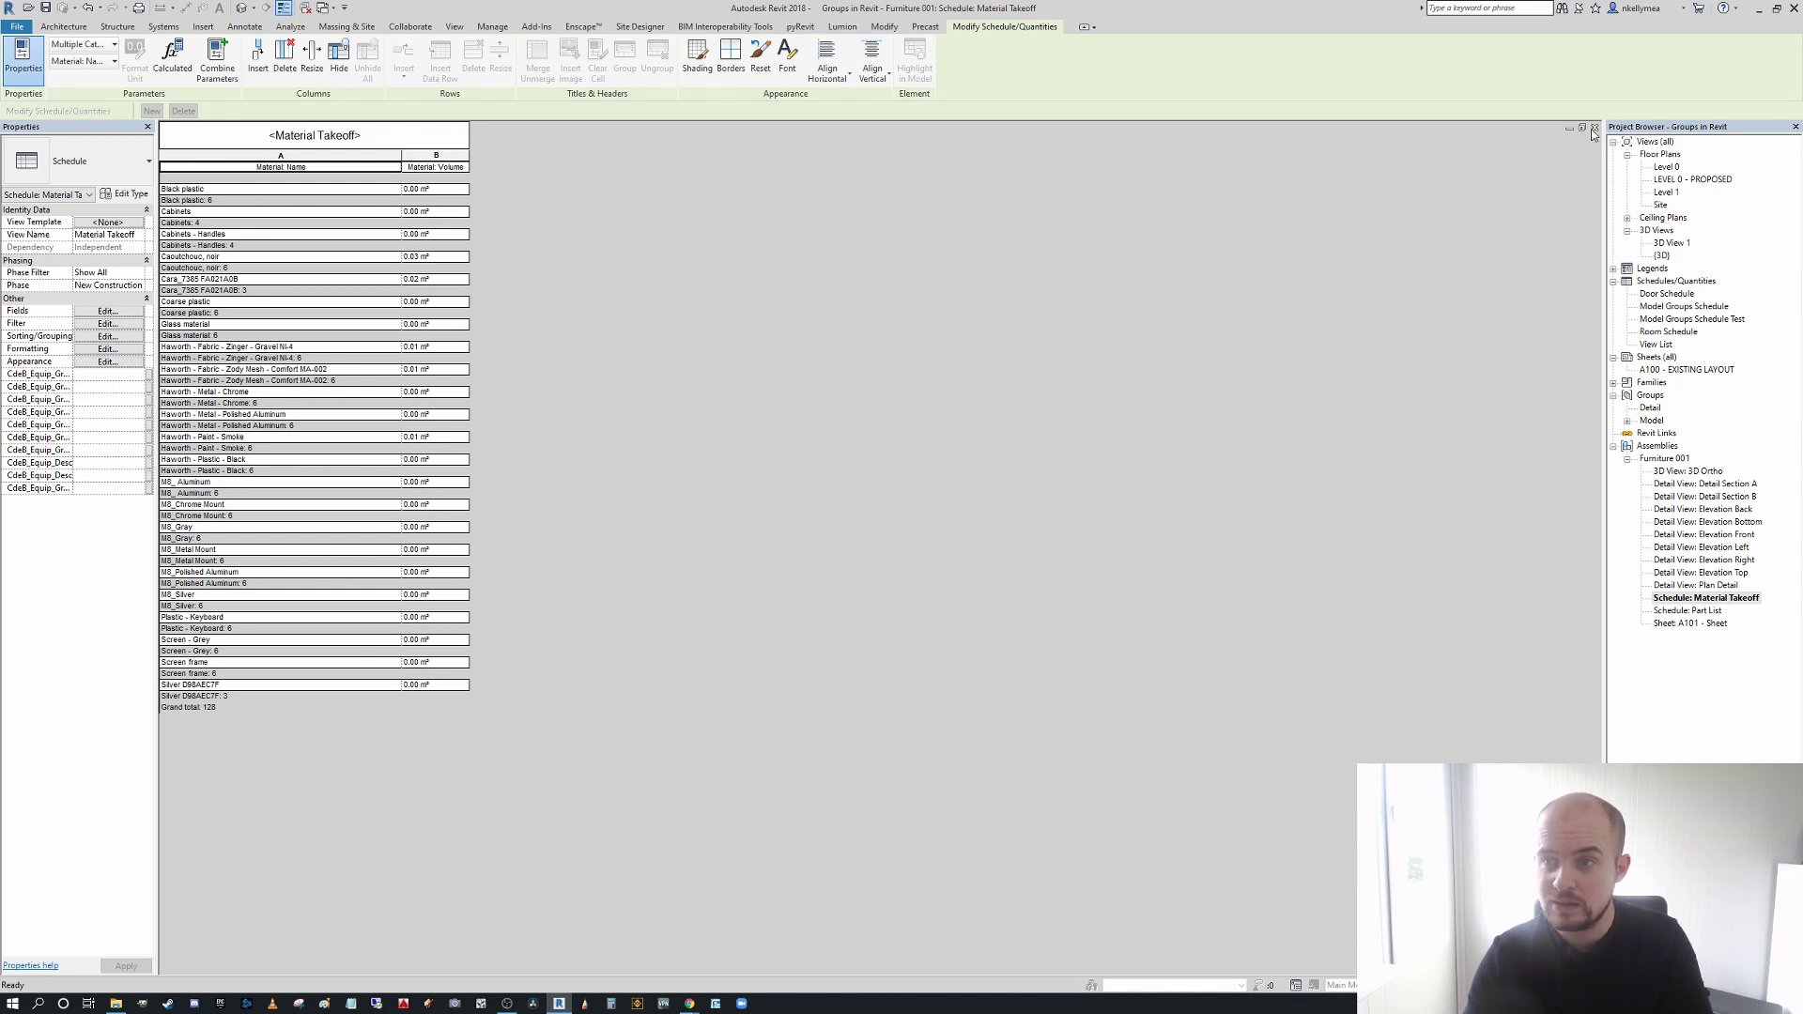
- Open the assembly's Part List schedule and widen its Category column
double_click(1722, 585)
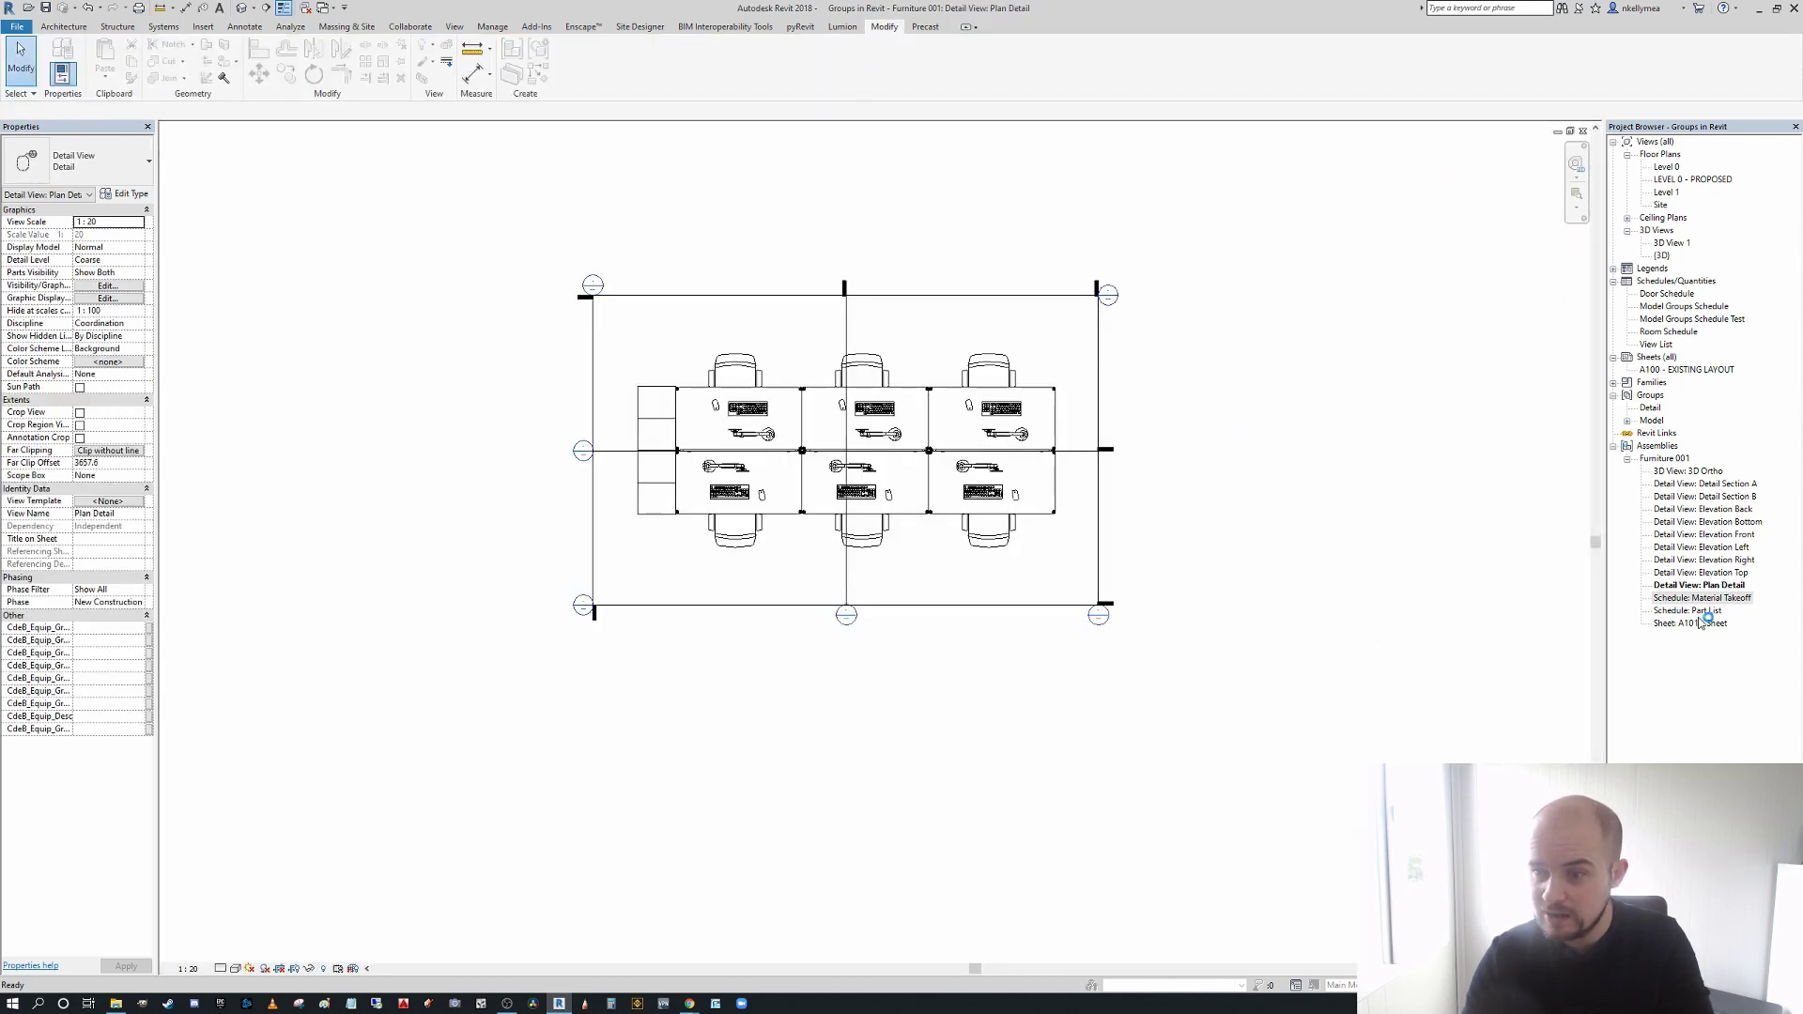
double_click(1700, 611)
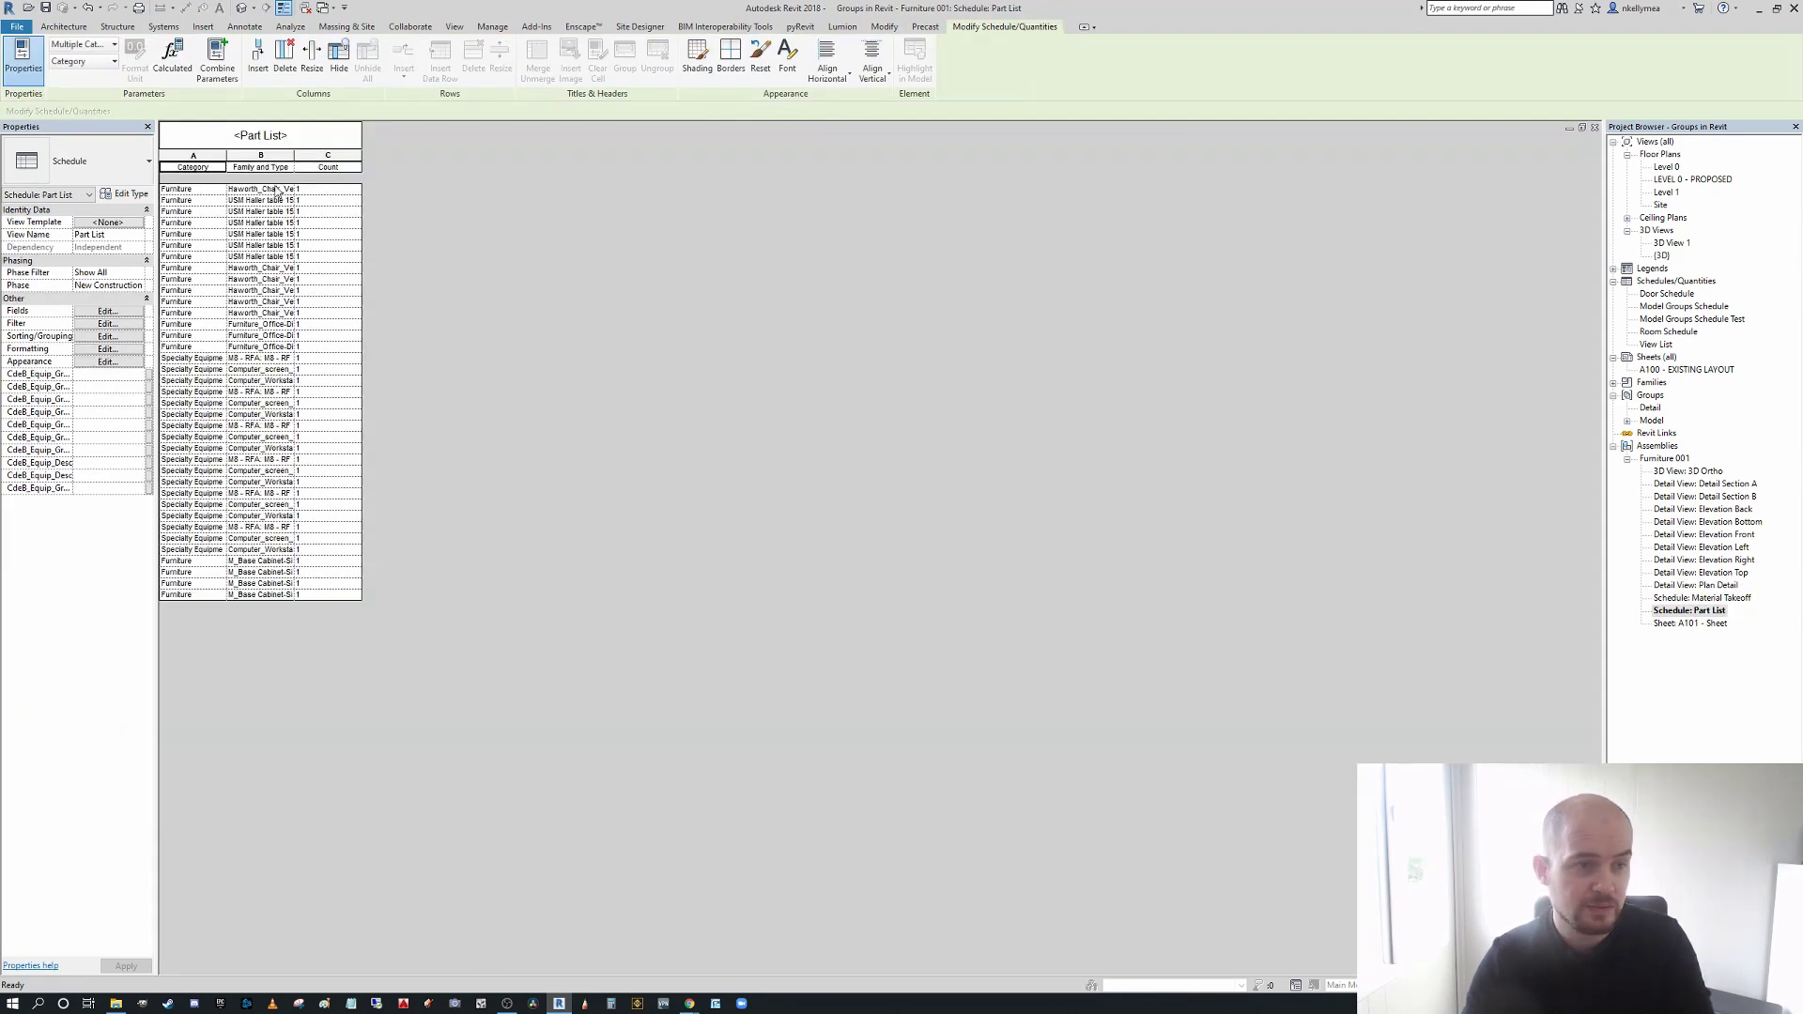
drag(226, 156, 286, 157)
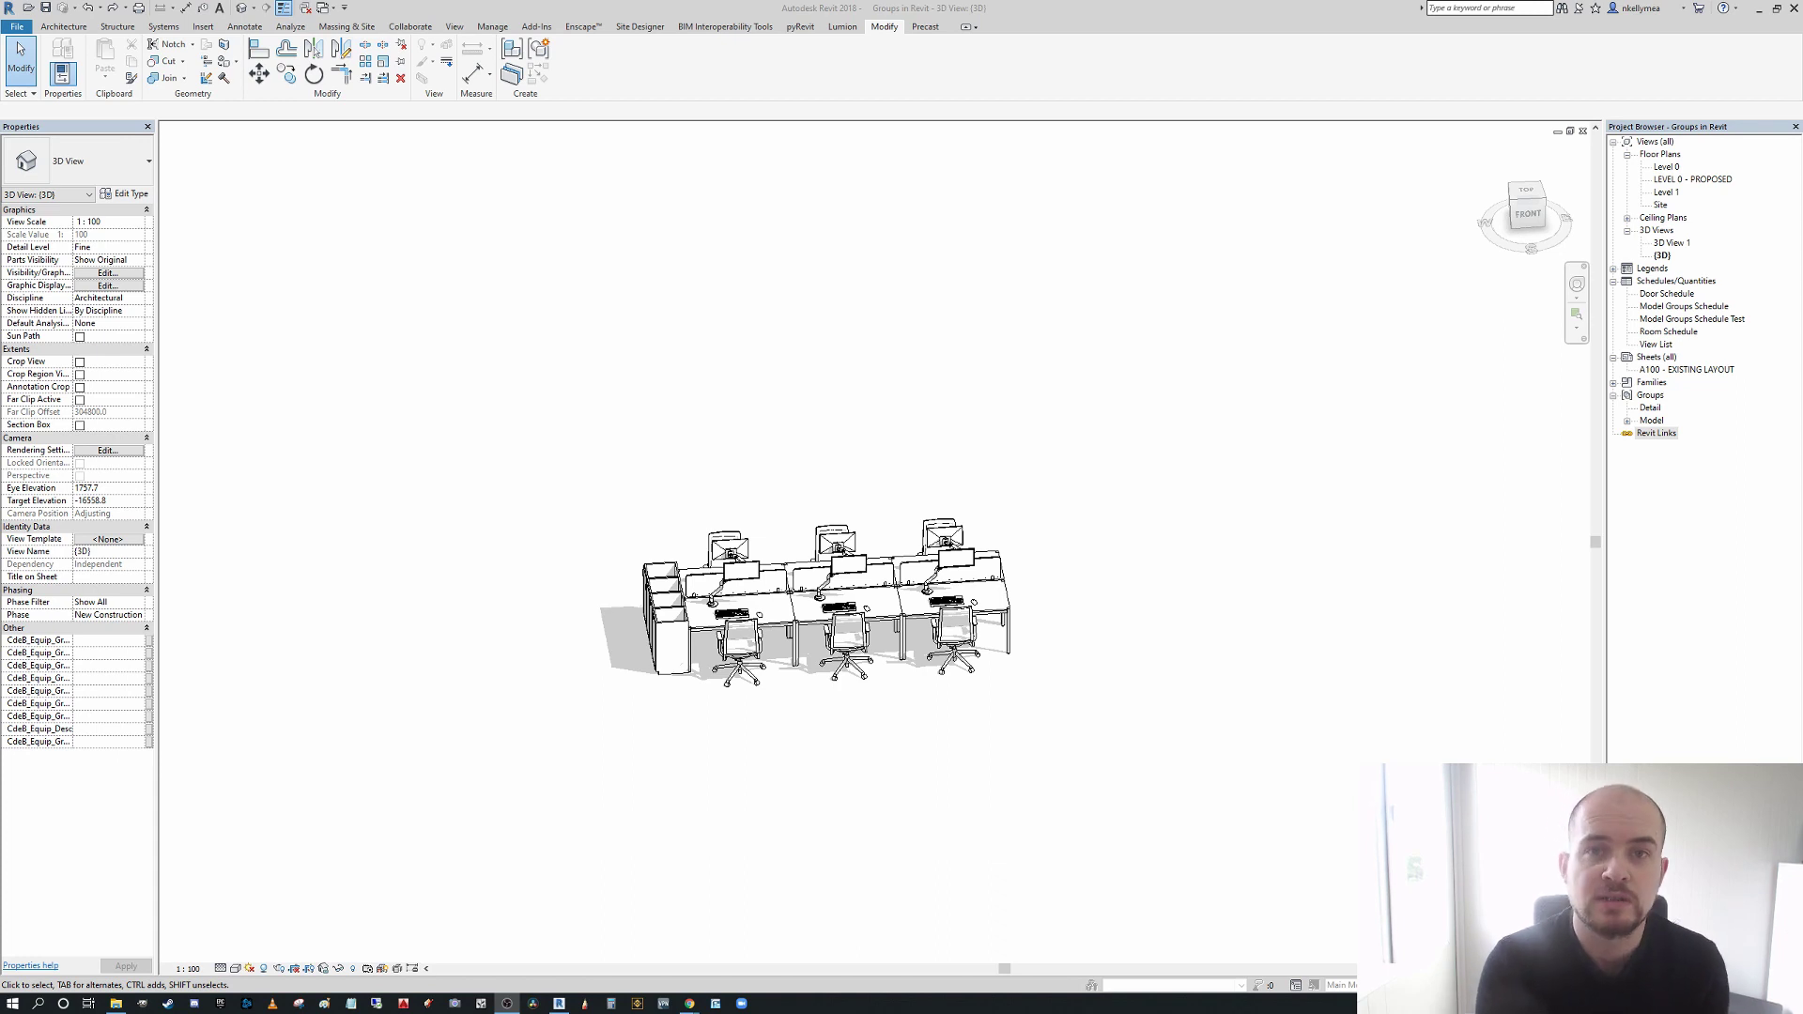
- Group the complete standalone workstation row as a model group named workstations
scroll(556, 737, down, 2)
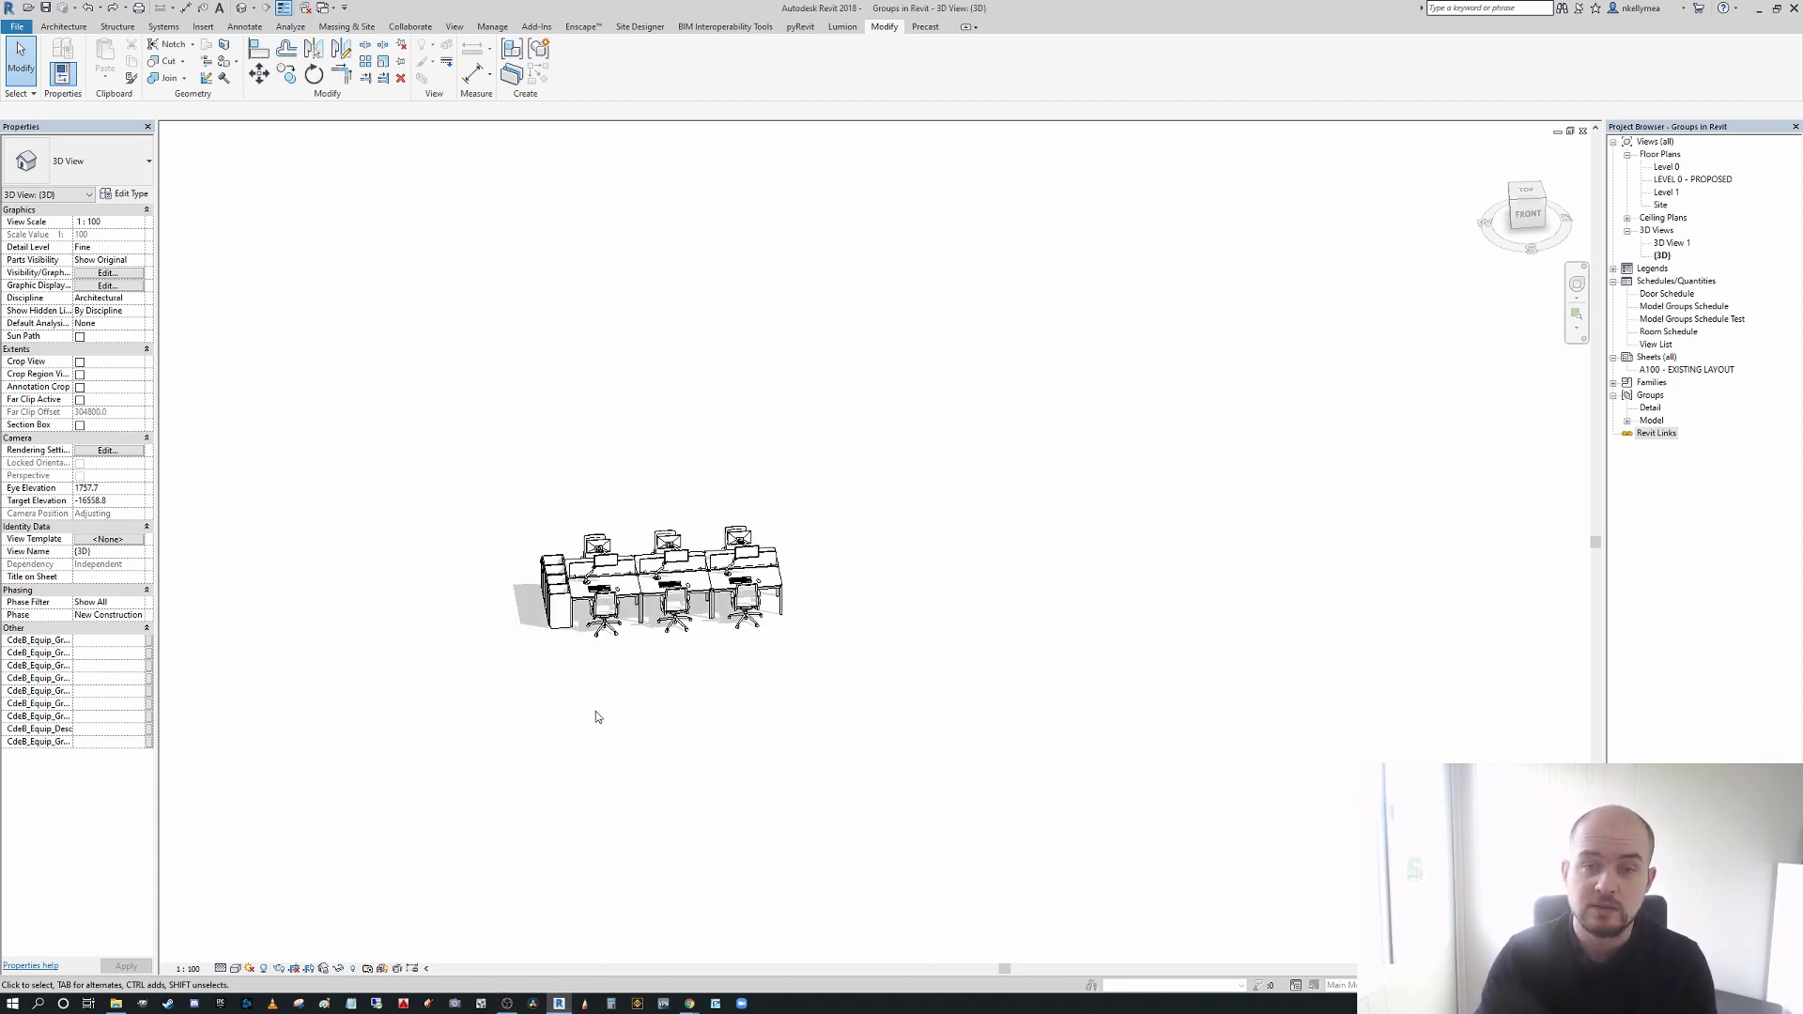
scroll(558, 736, up, 1)
middle_drag(672, 656, 813, 821)
scroll(918, 752, down, 3)
middle_drag(946, 687, 802, 639)
shift+middle_drag(919, 740, 683, 526)
scroll(683, 515, up, 3)
scroll(680, 507, up, 3)
drag(373, 388, 1128, 875)
text(gpworkstations)
key(Return)
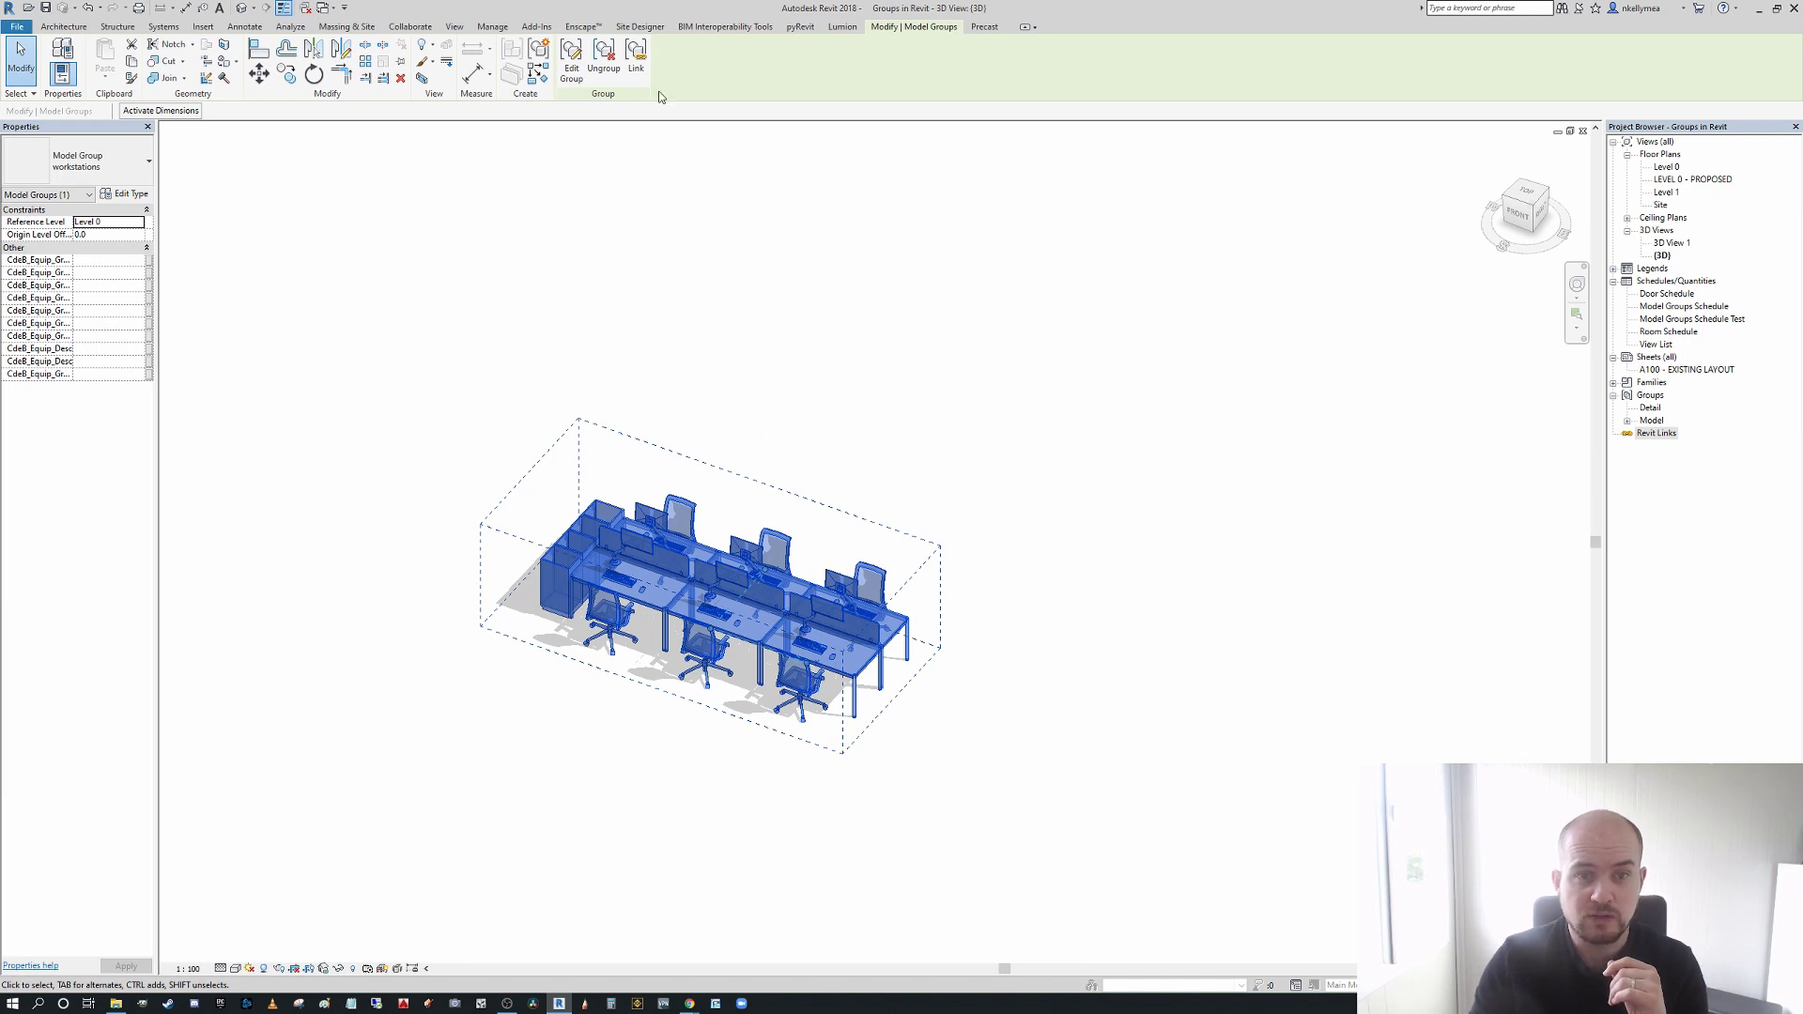
- Convert the workstations group to a link by replacing it with a new project file saved on the Desktop under the group's name
click(636, 61)
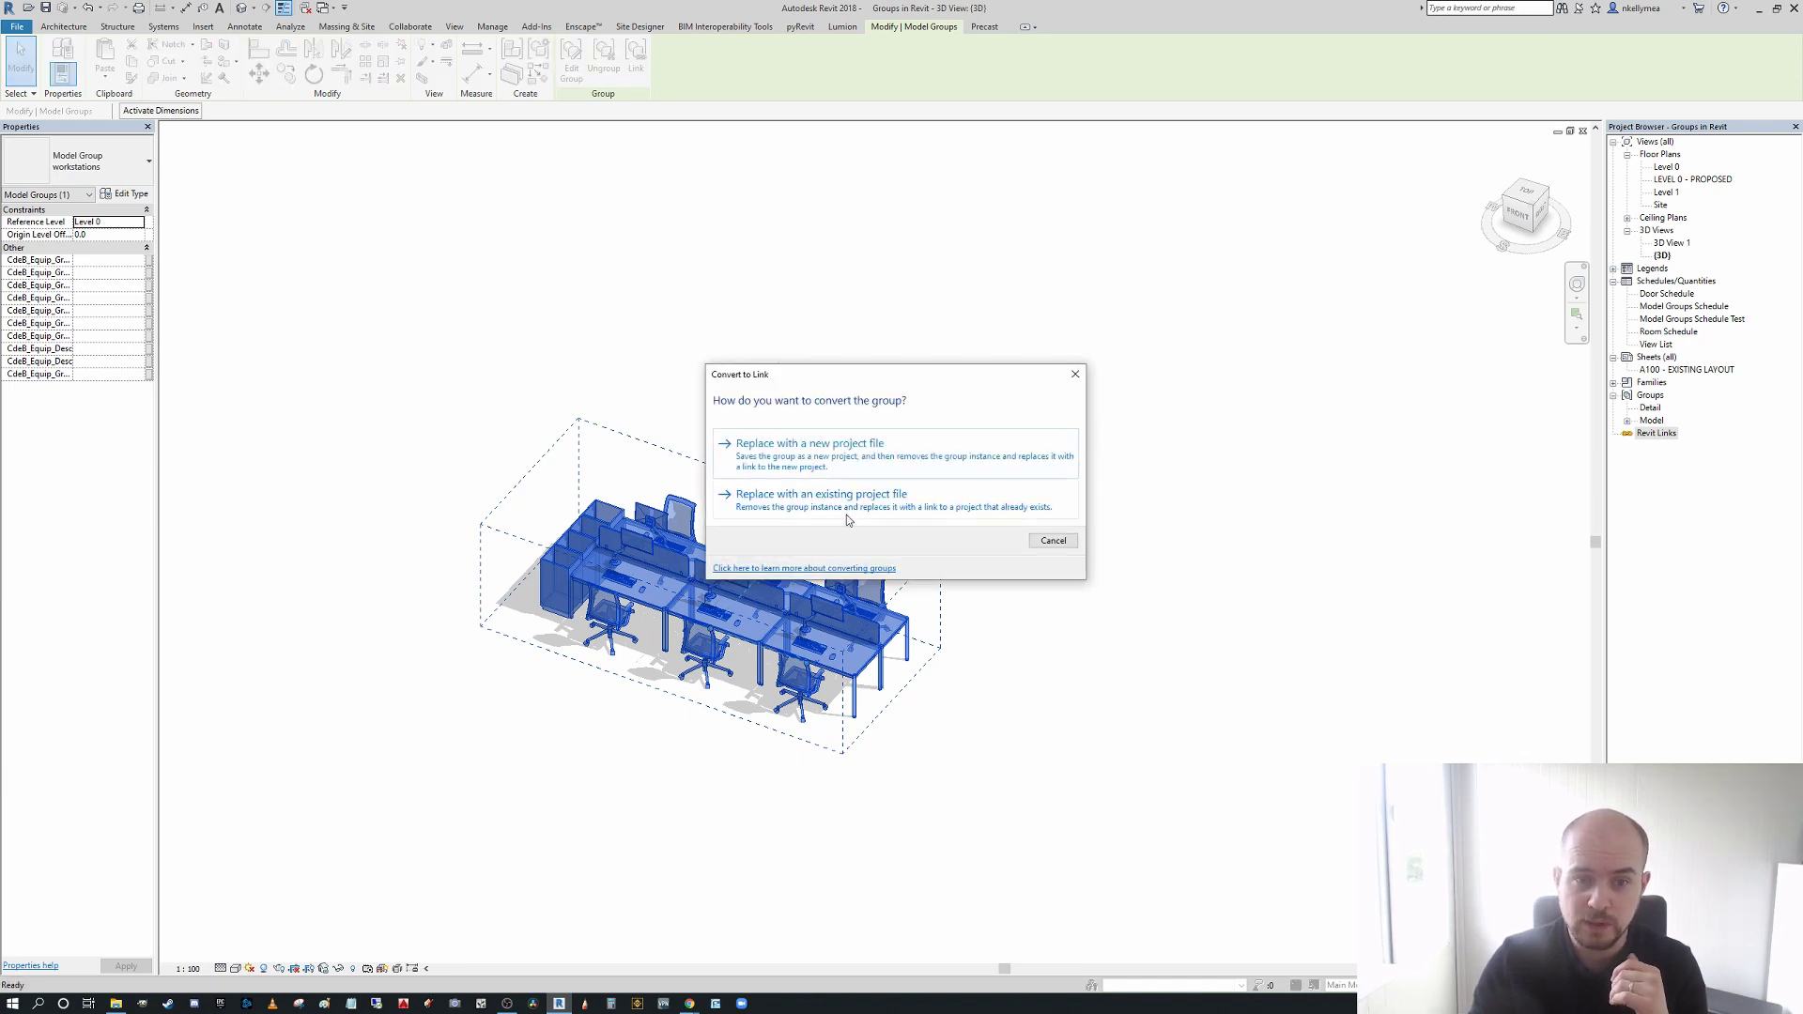
click(857, 458)
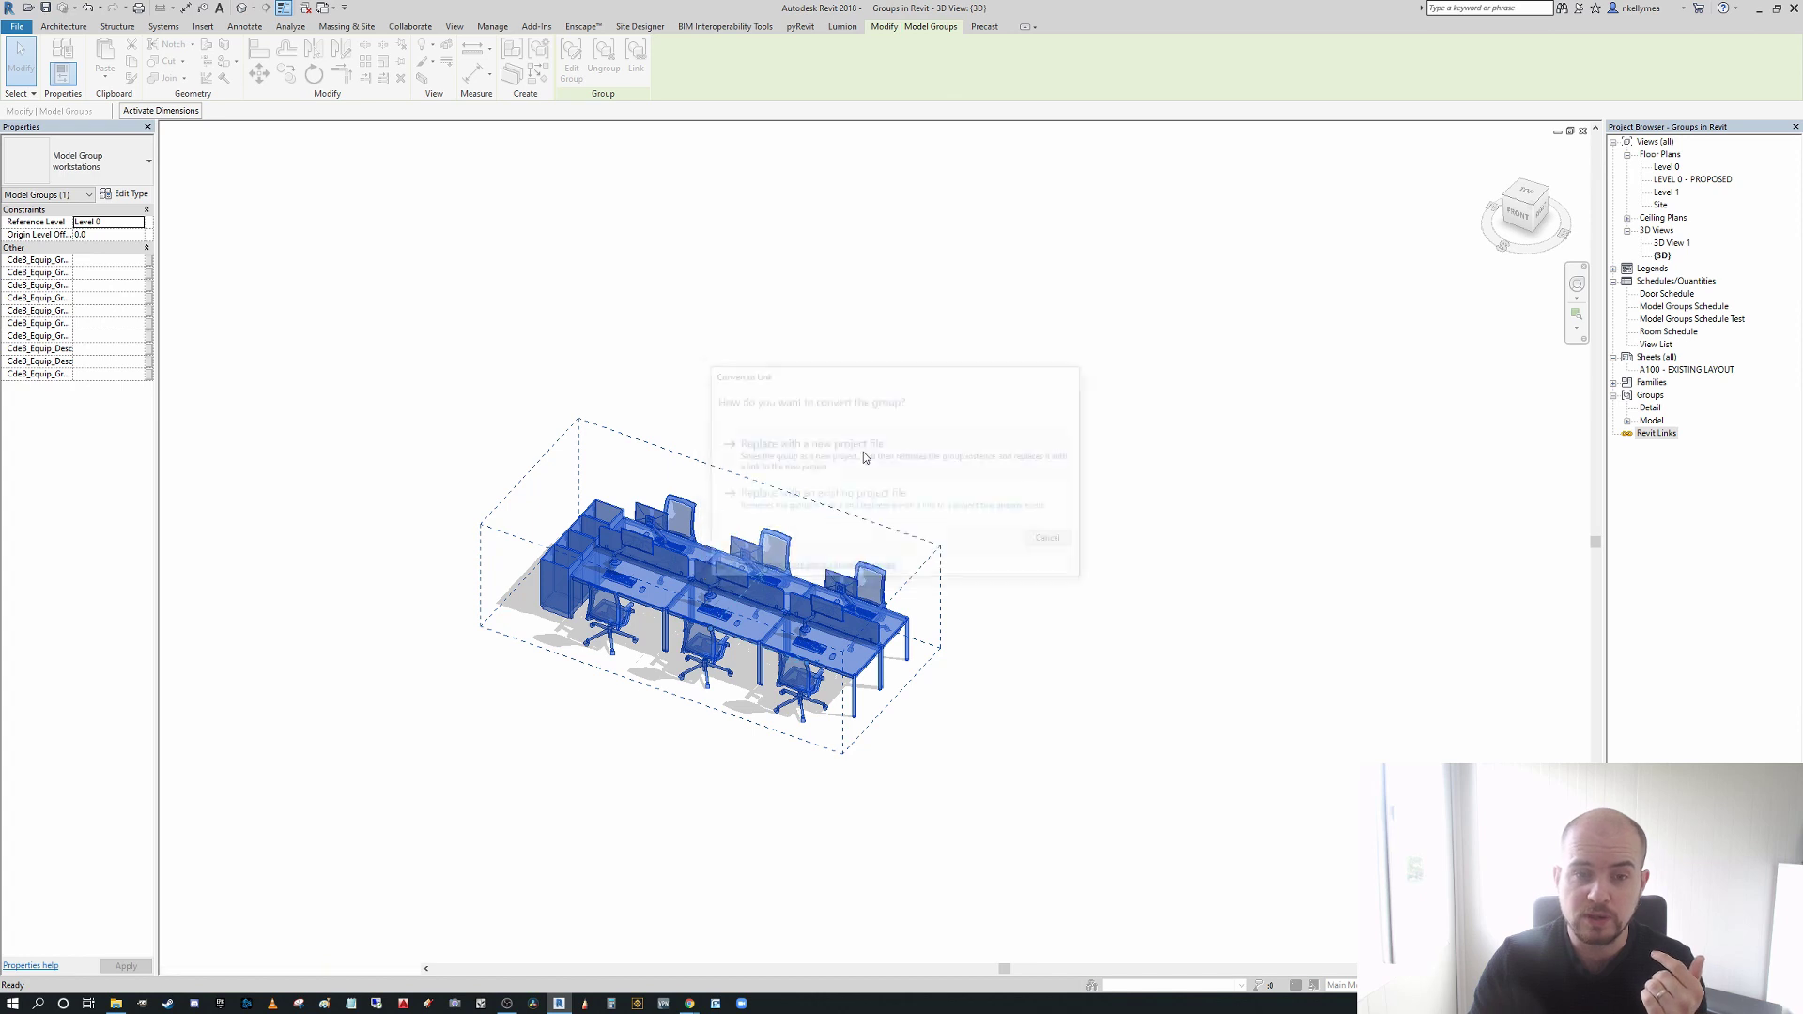
click(667, 545)
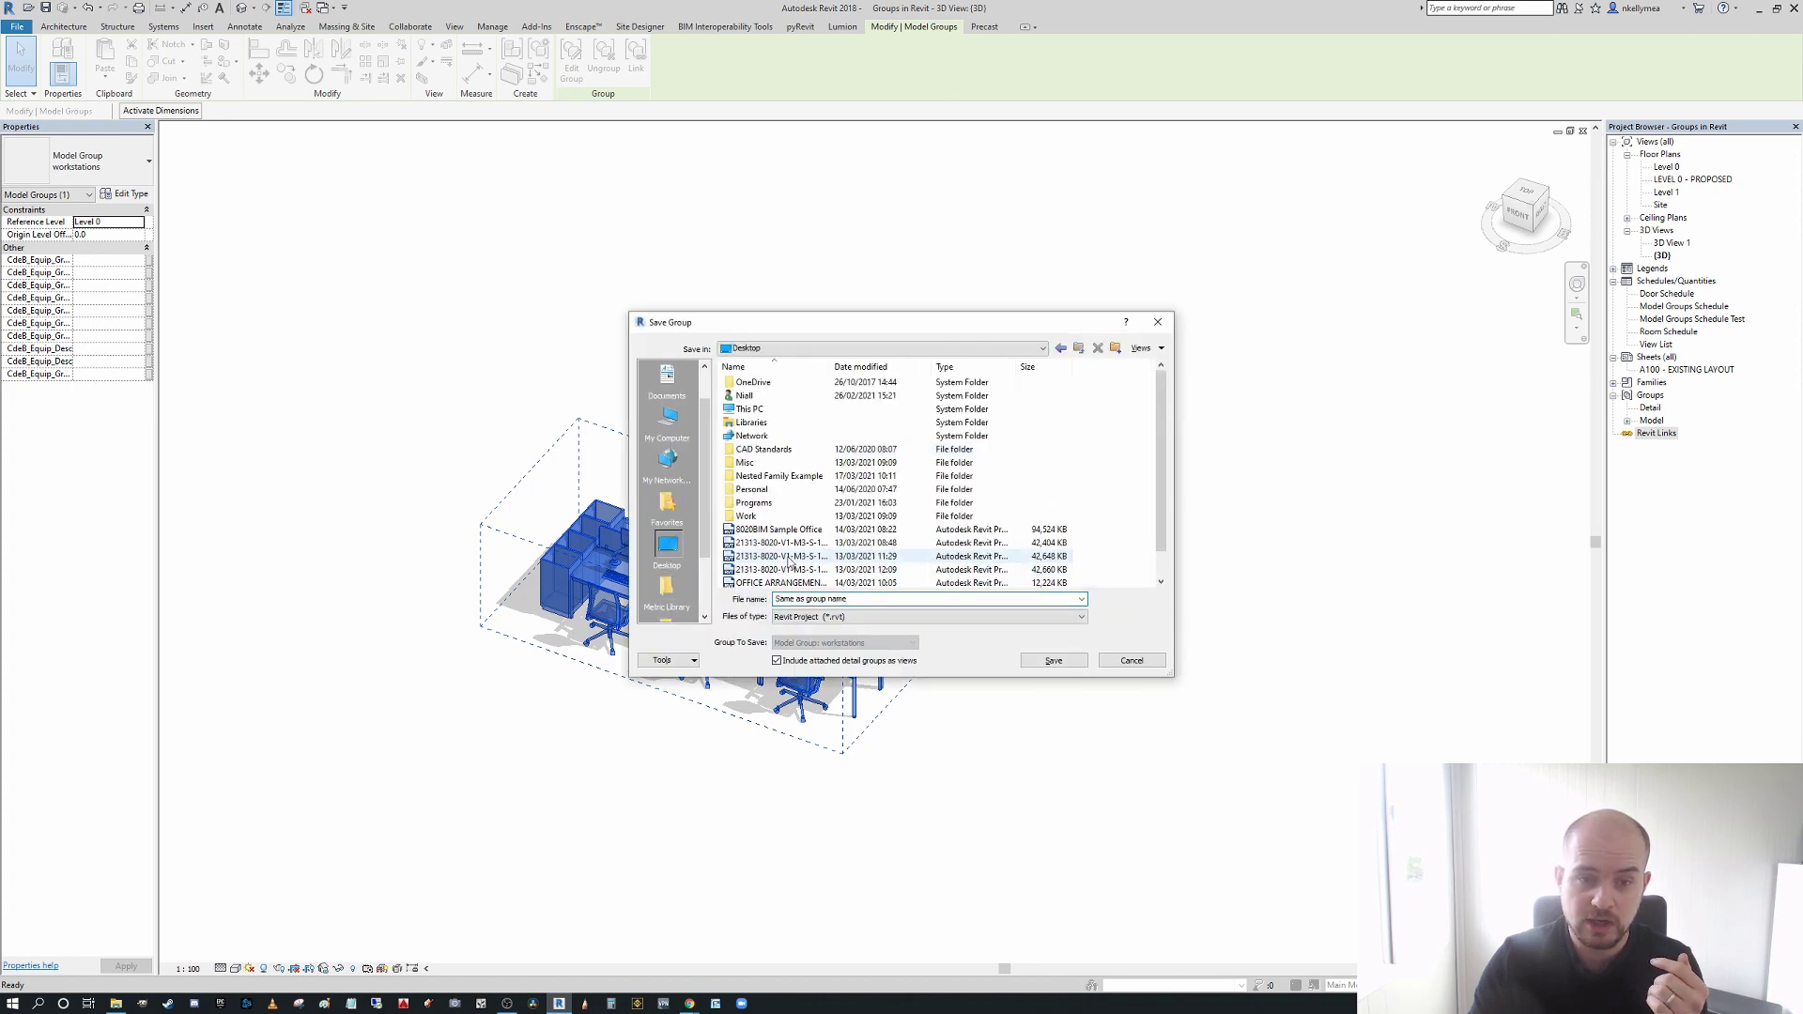
click(1053, 660)
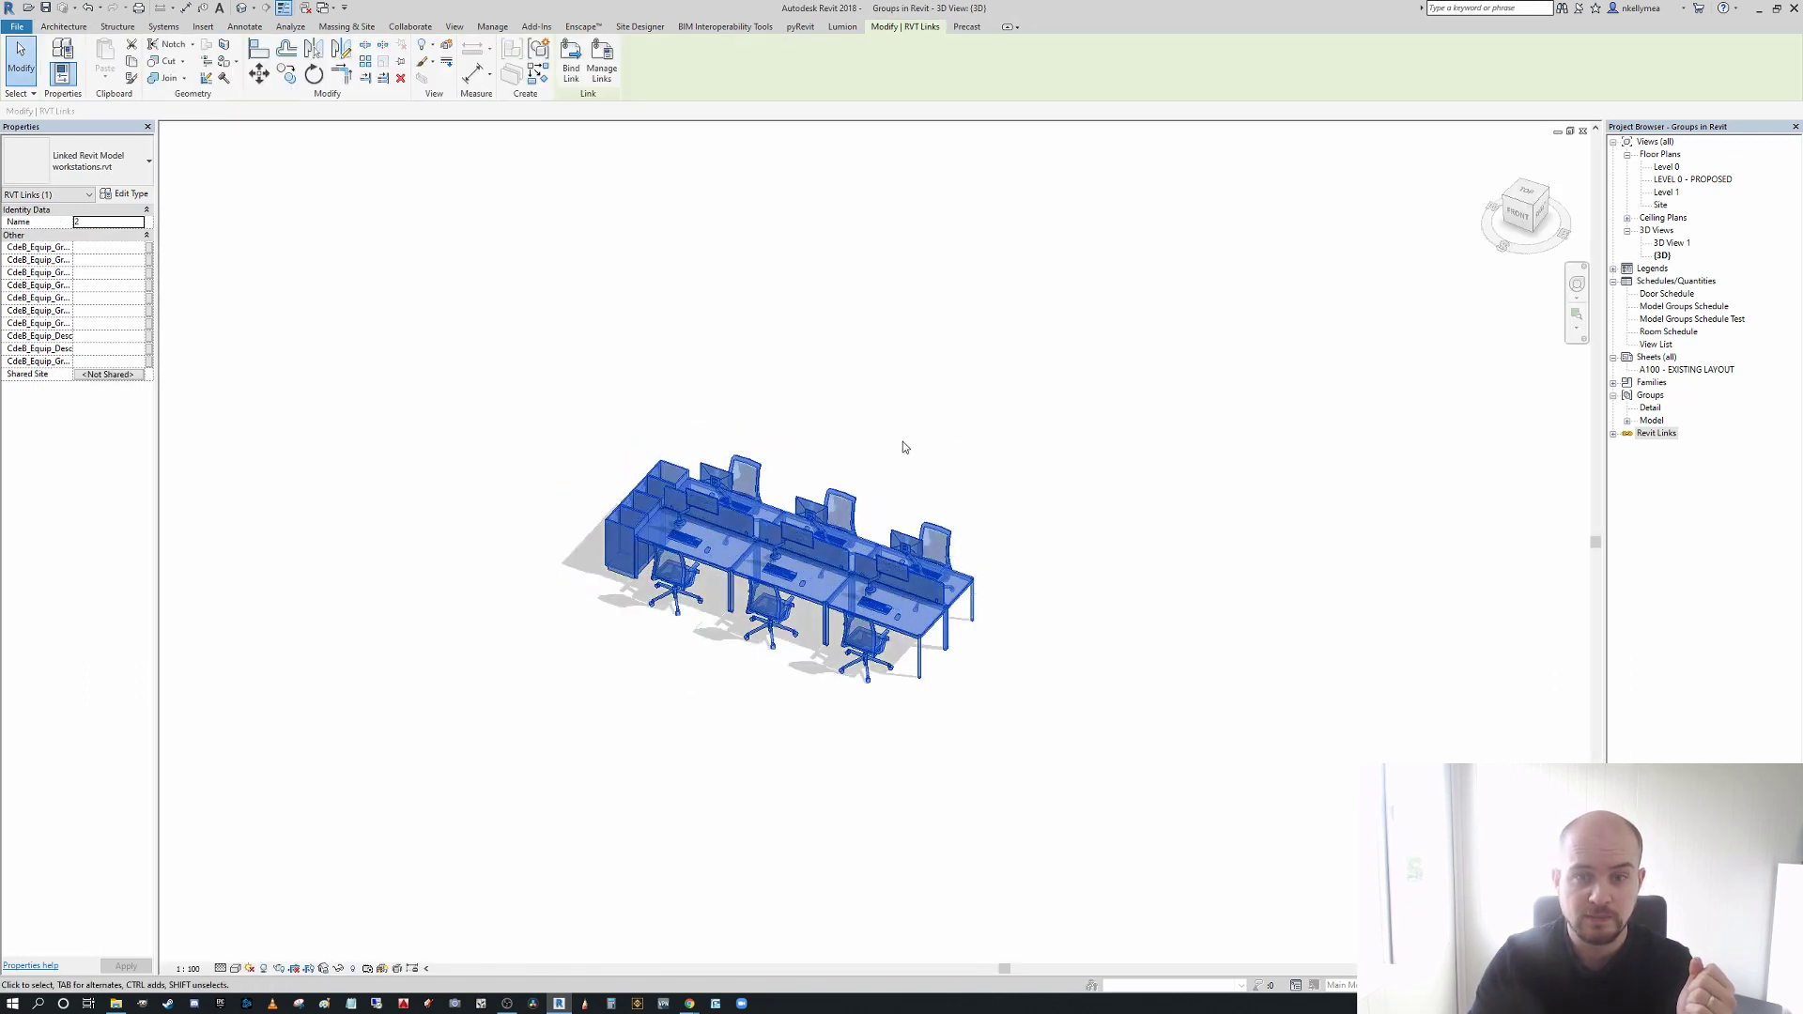
- Examine the linked workstation row outside the building and its link properties
scroll(901, 447, down, 3)
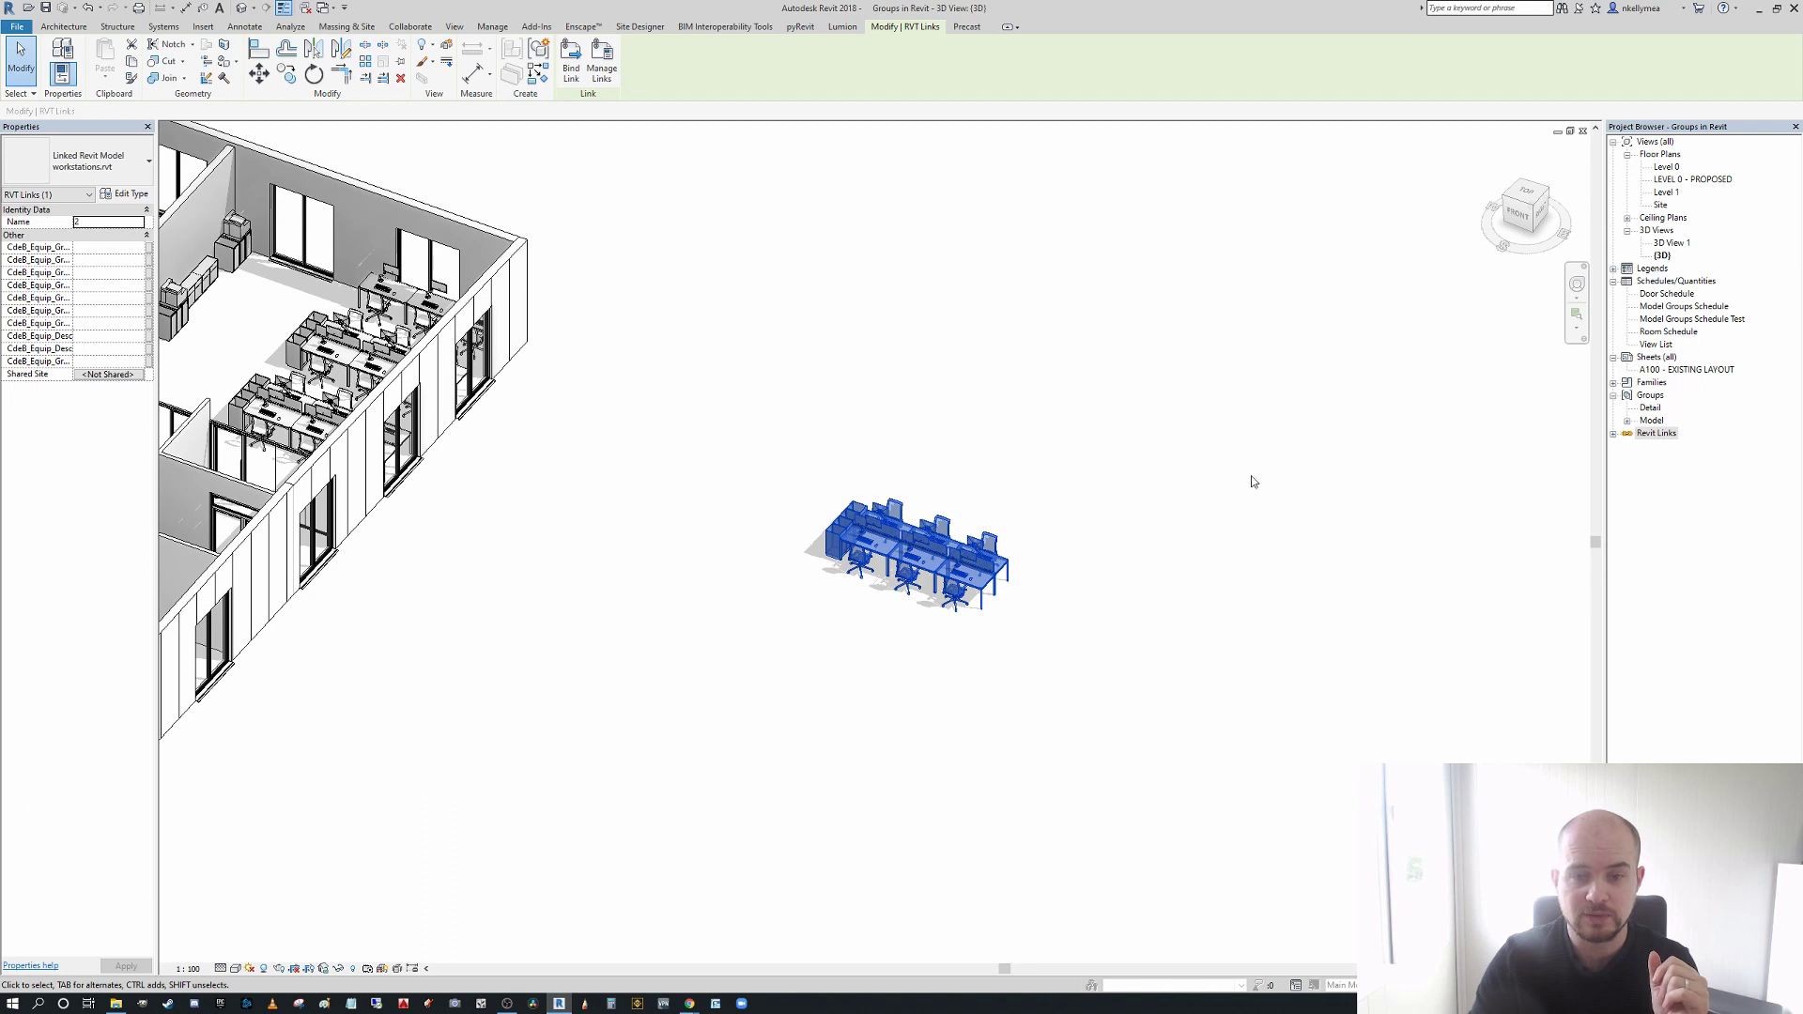
click(541, 519)
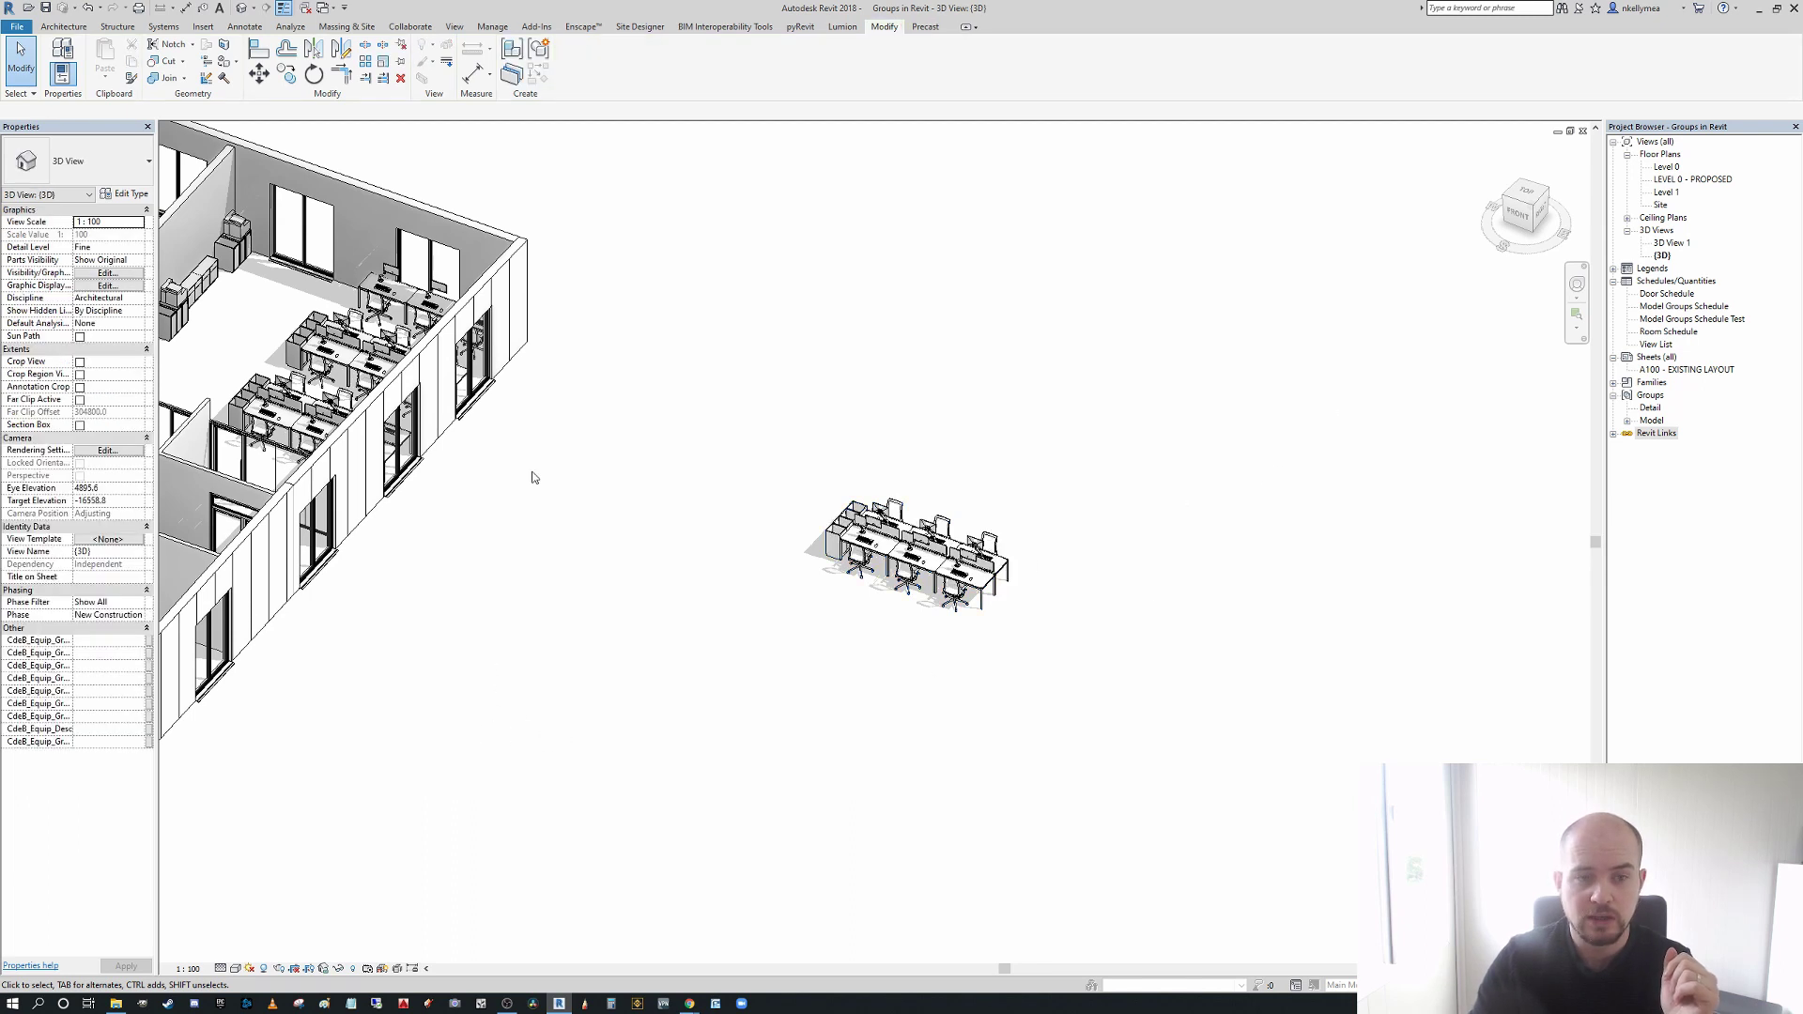
click(871, 540)
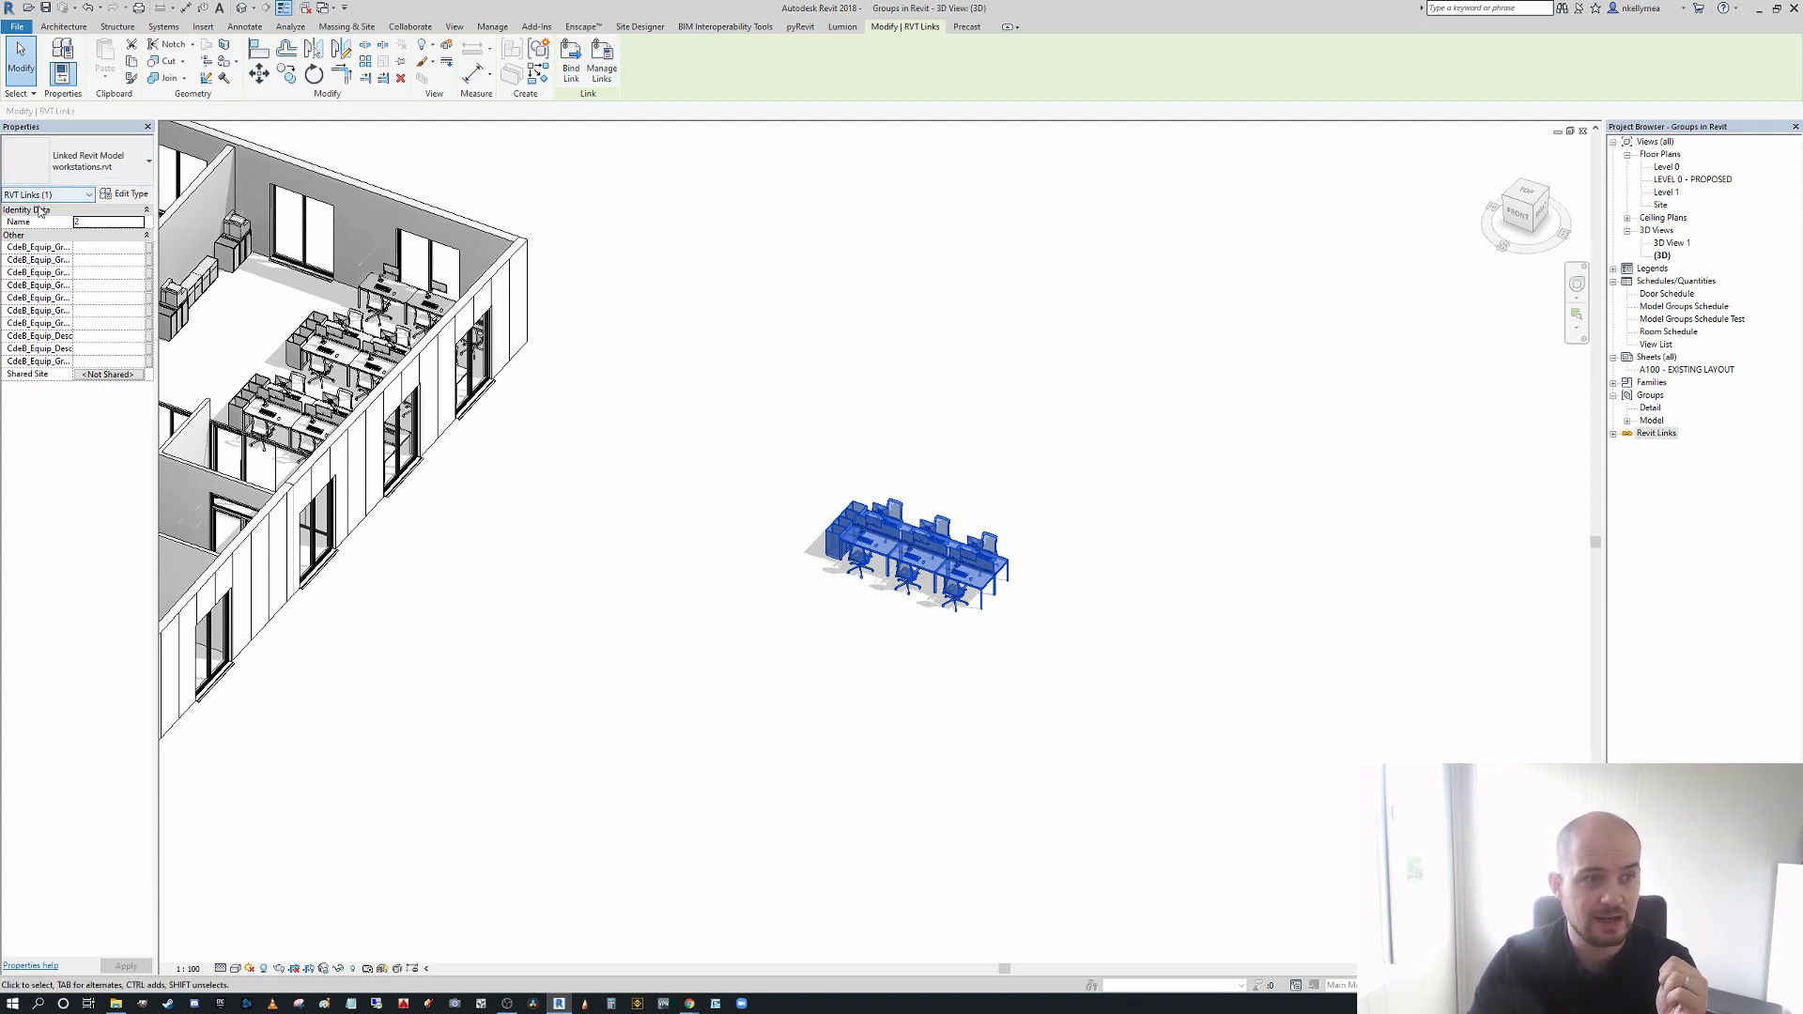
click(836, 357)
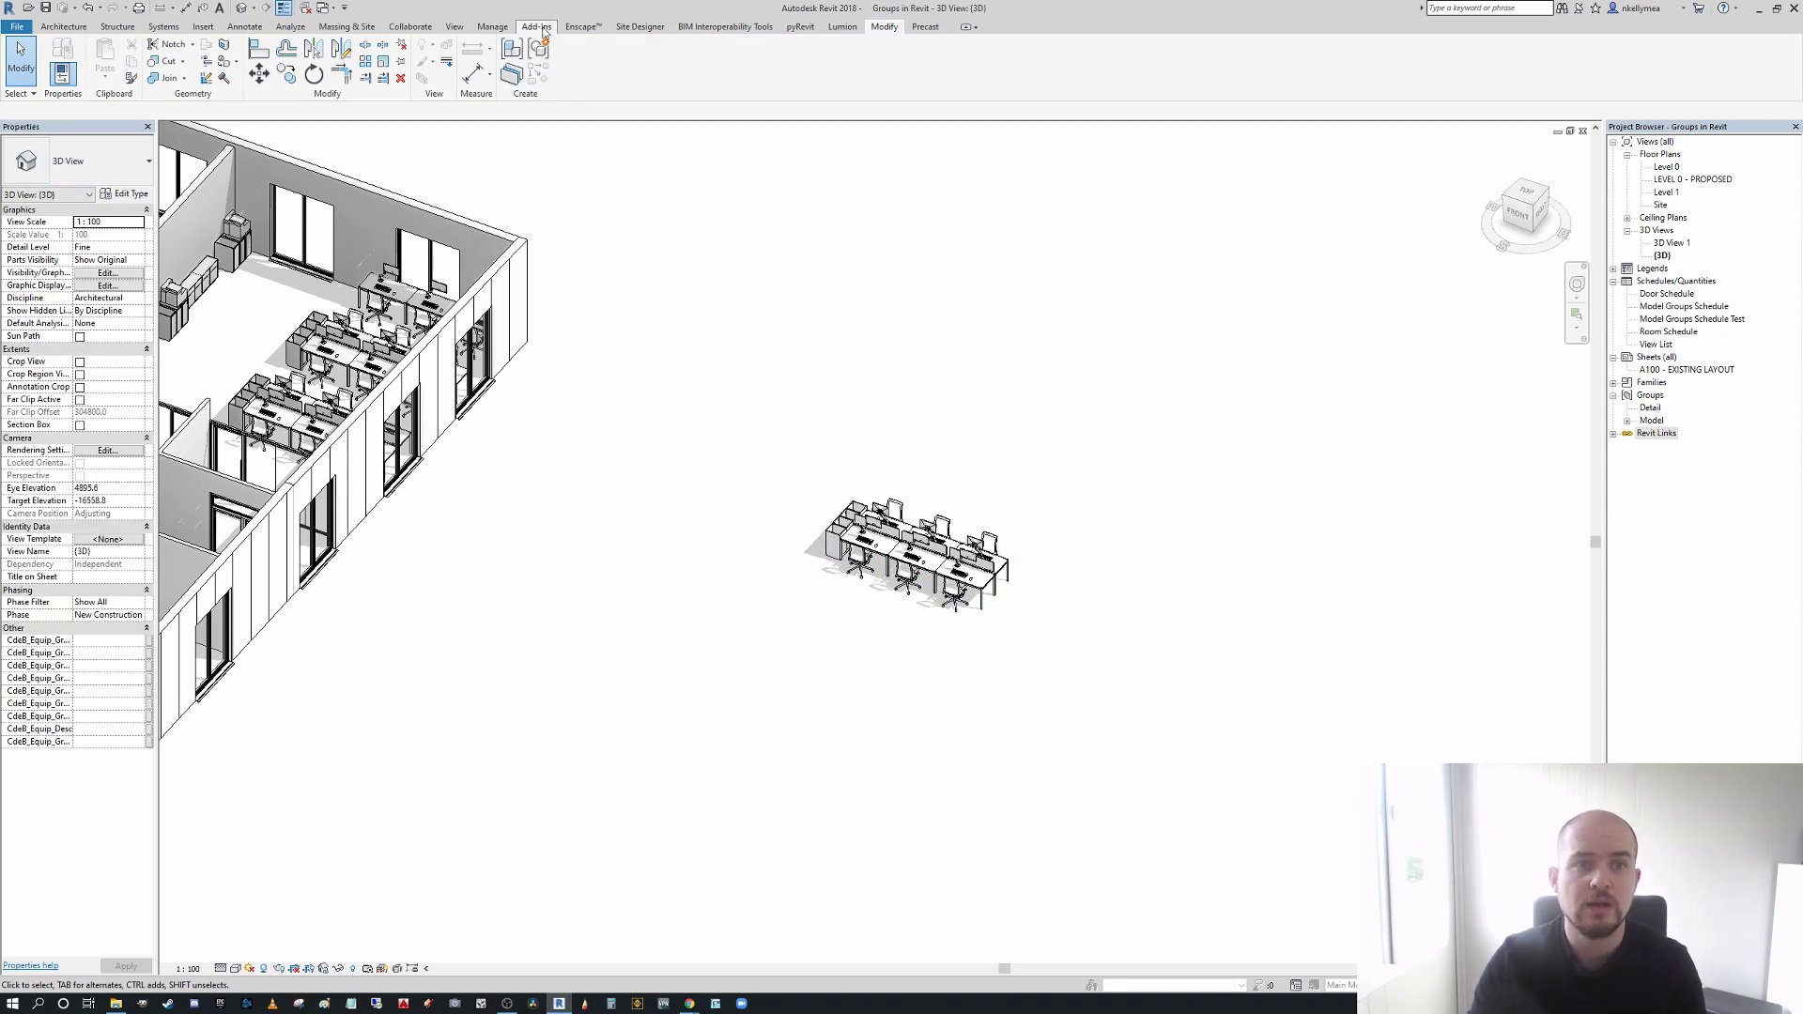
- Show the project's Revit links in Manage Links and select the workstations.rvt entry
click(495, 28)
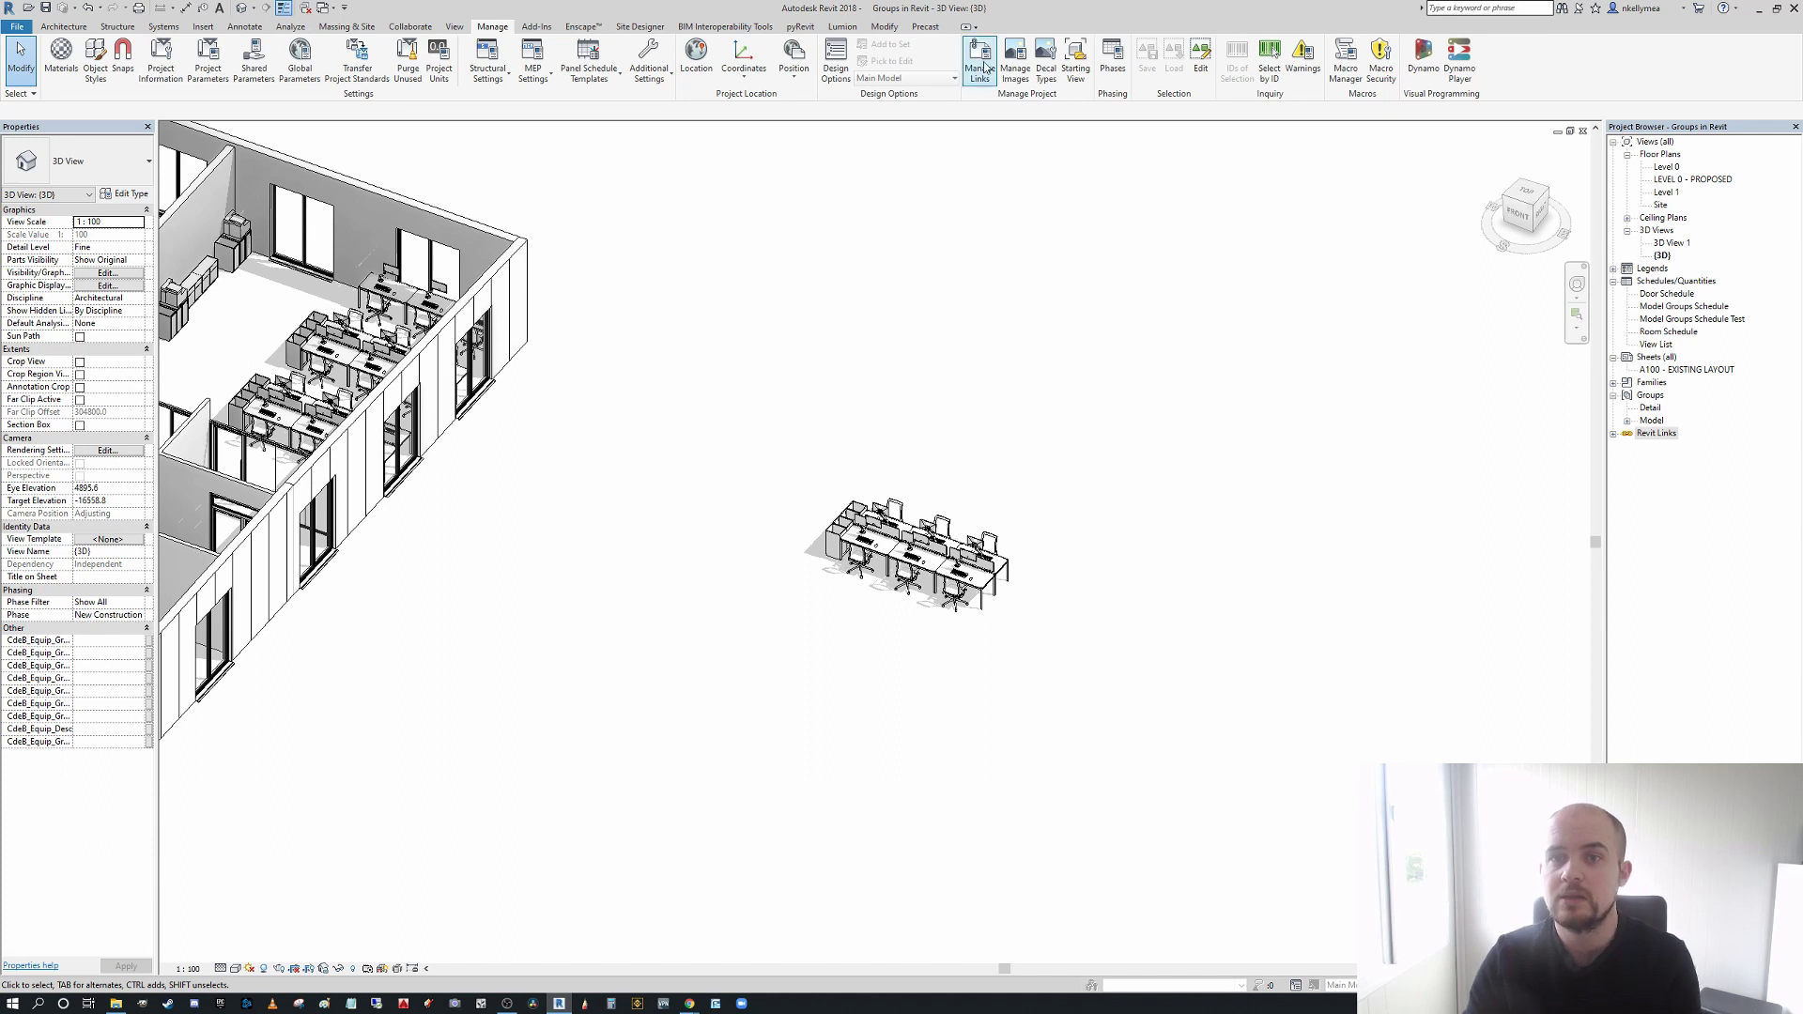
click(981, 63)
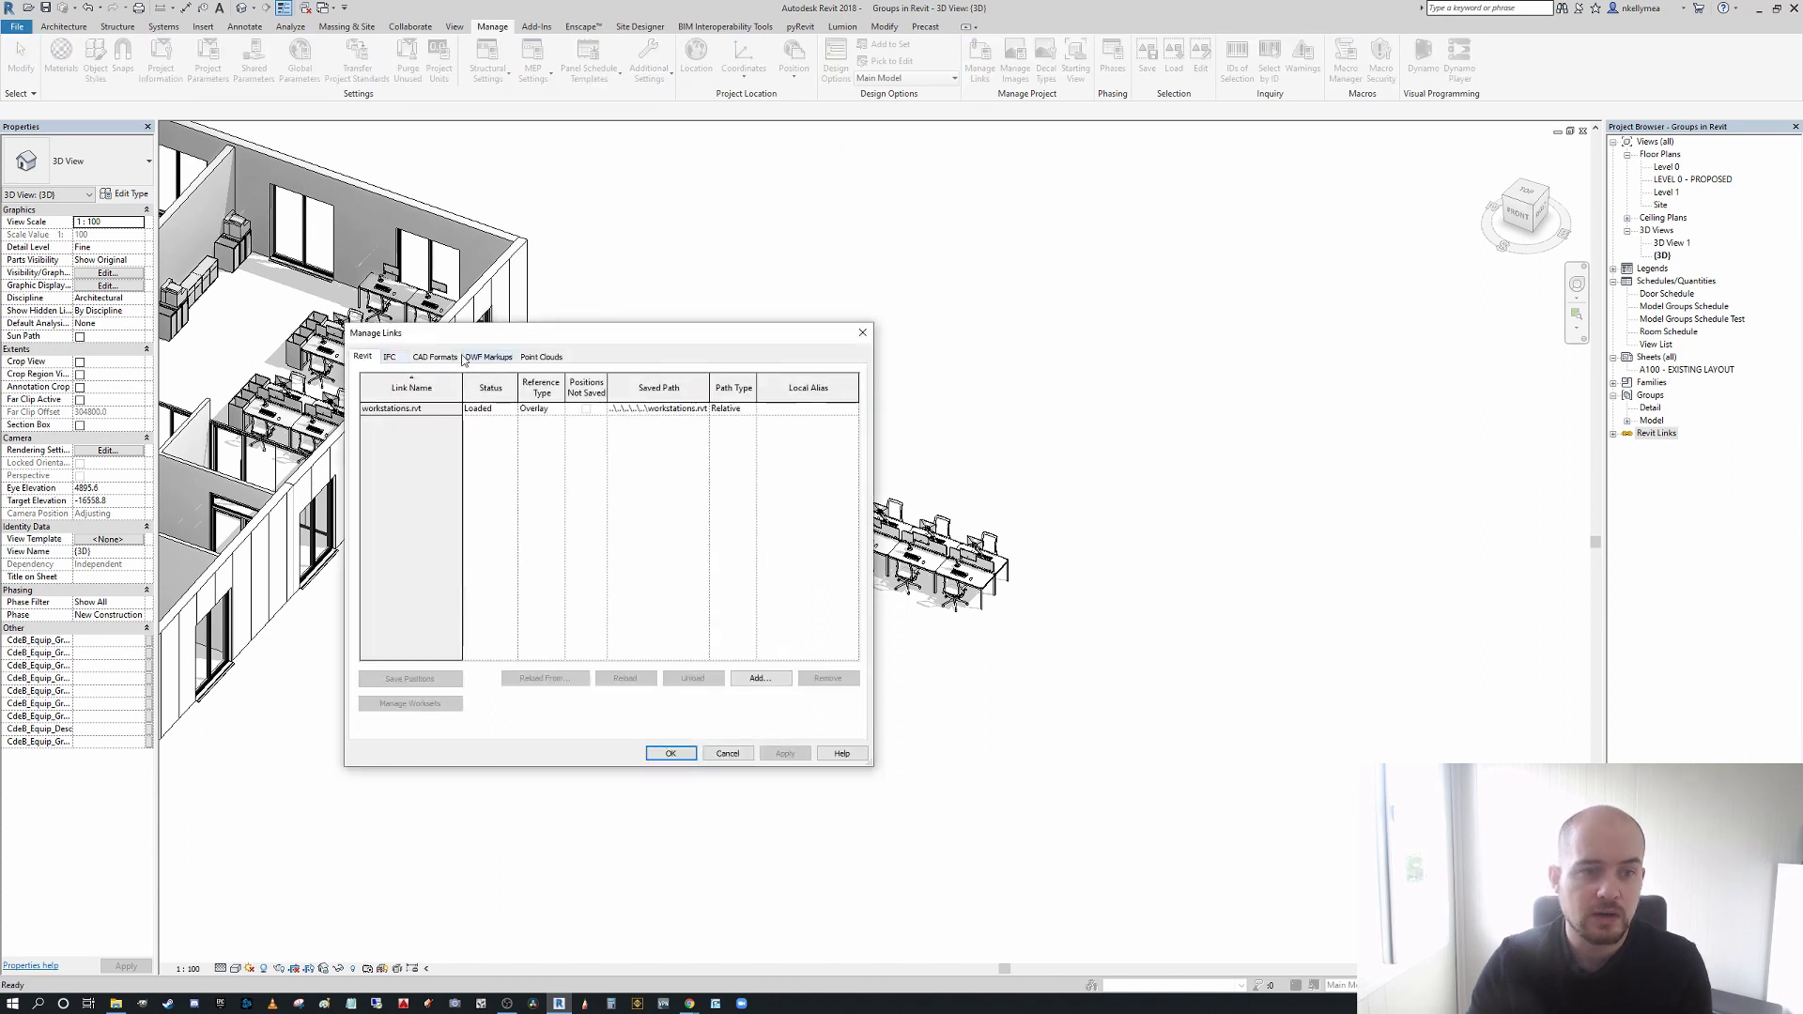
click(394, 410)
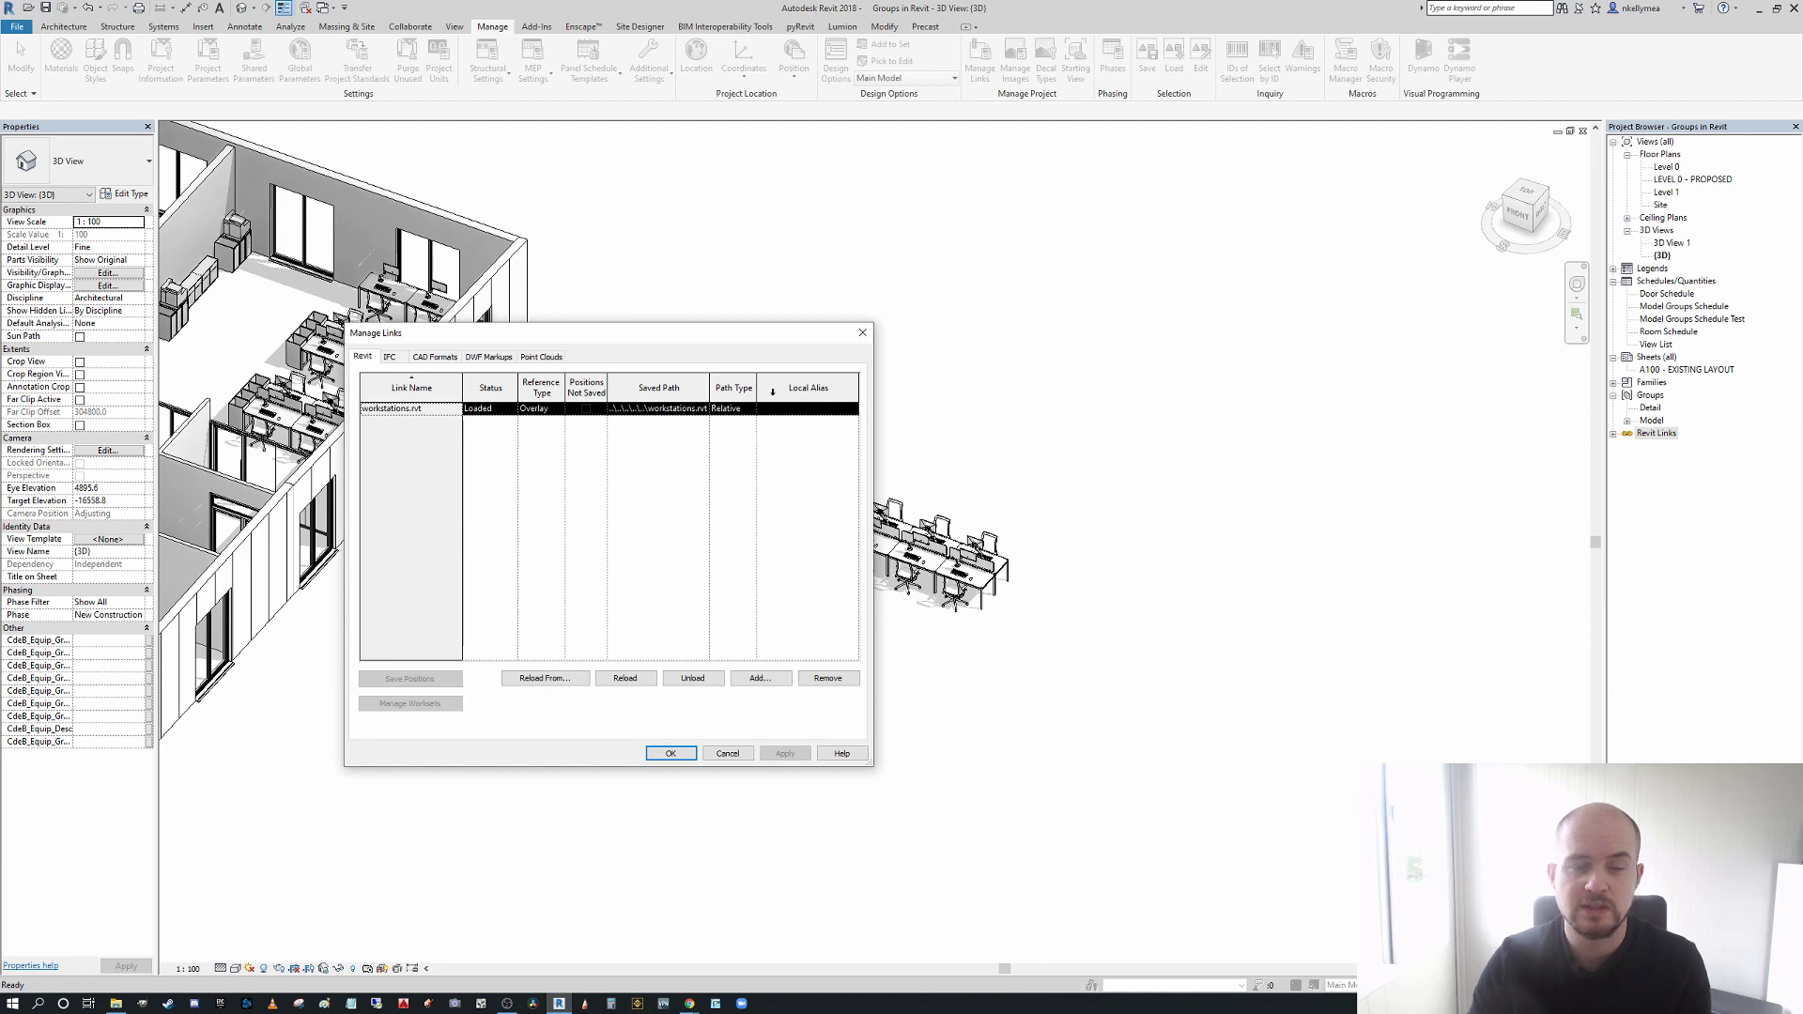
- Close the link manager and remove the linked workstation row standing outside the building
click(863, 332)
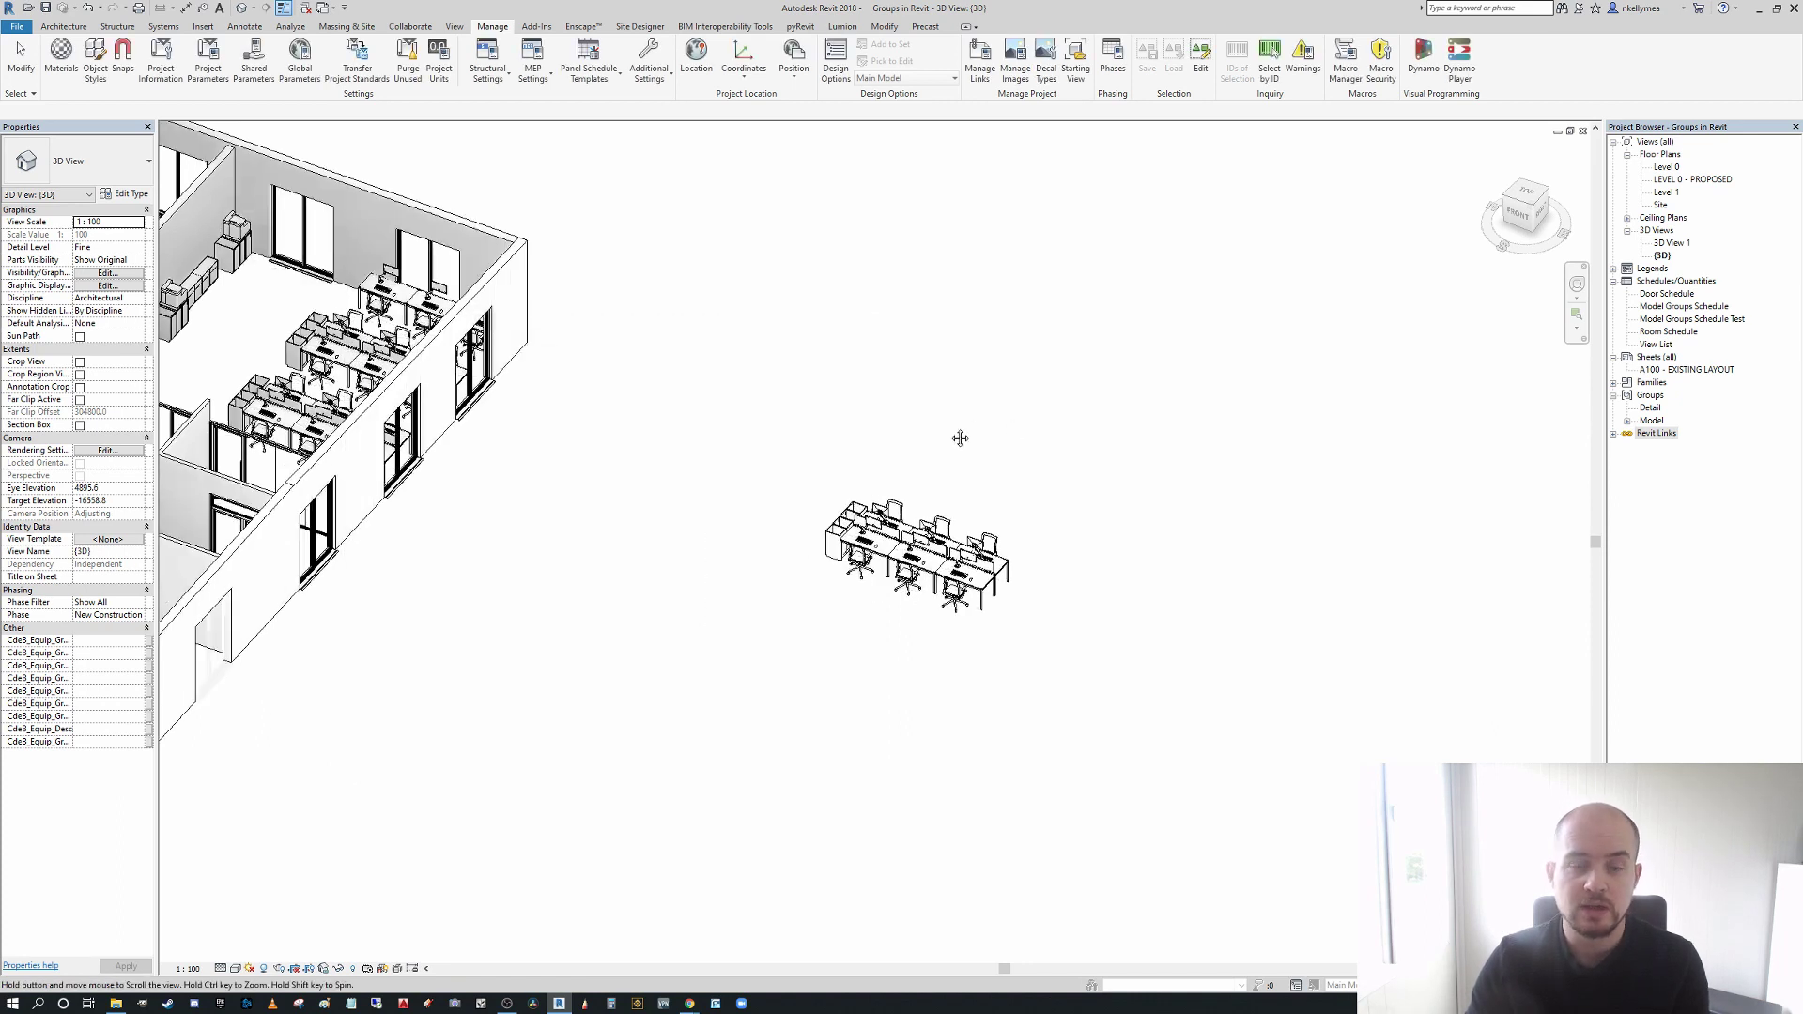
scroll(899, 457, up, 3)
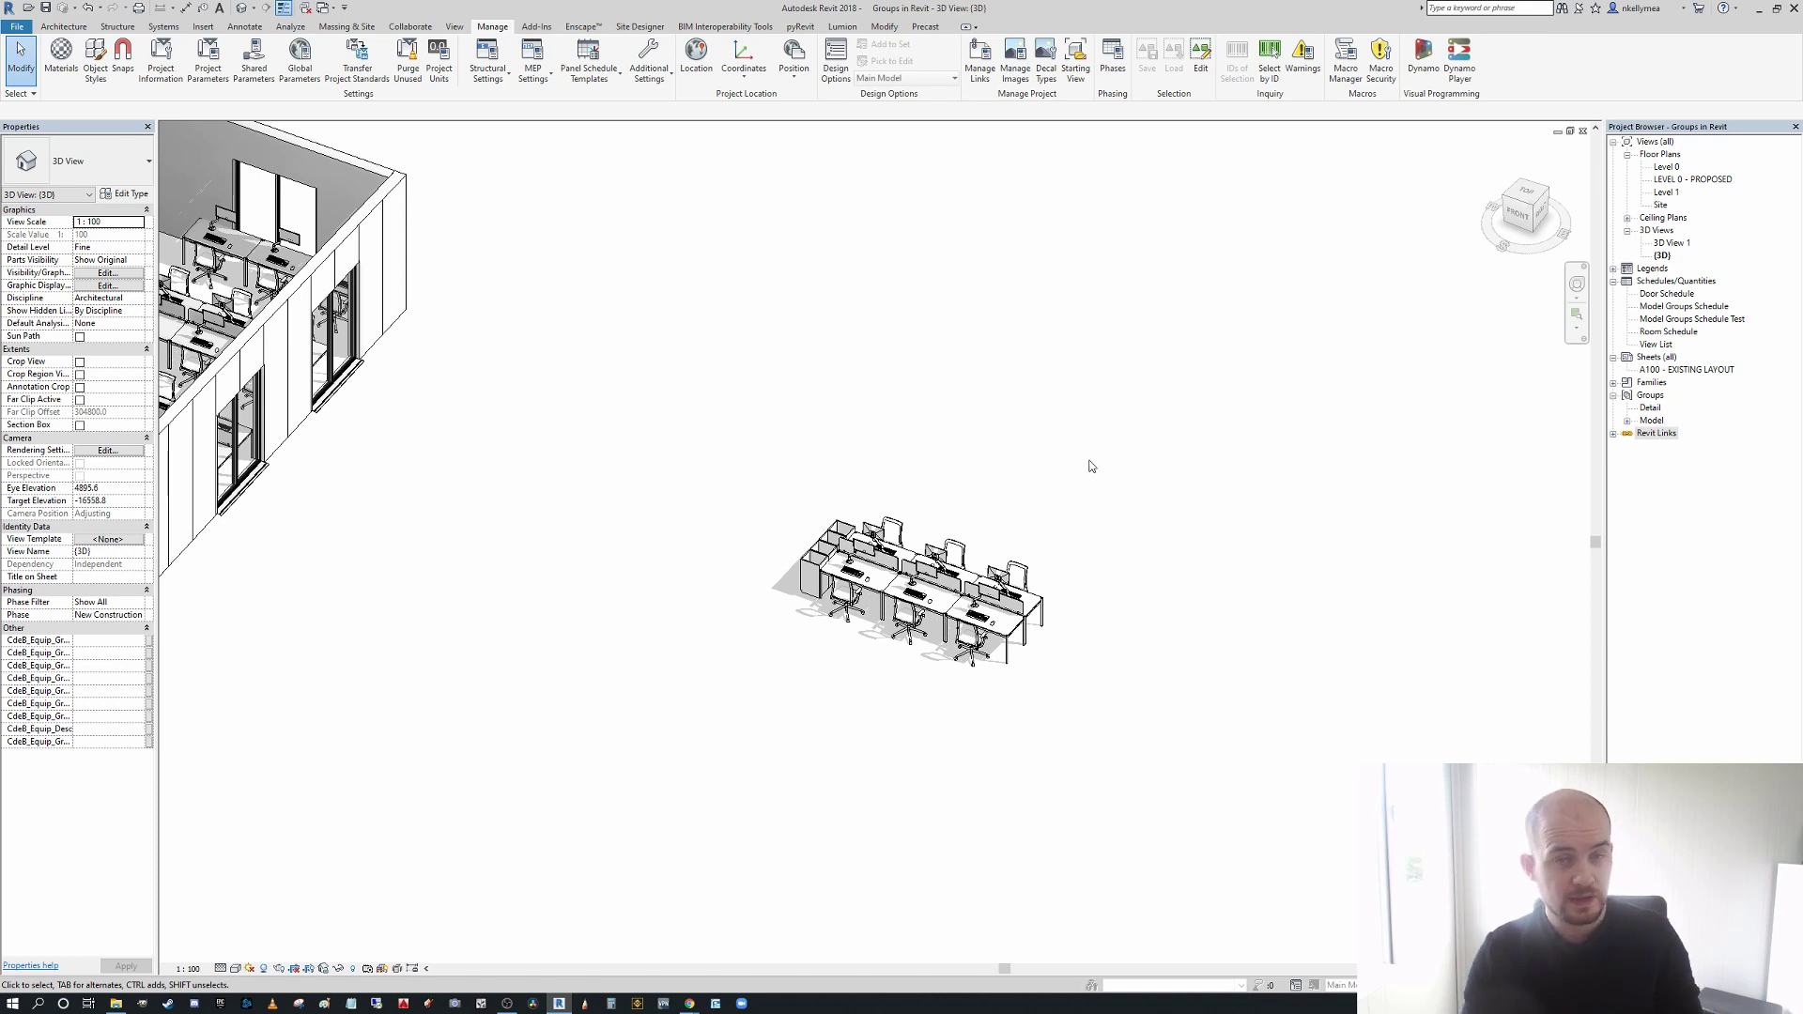
scroll(976, 610, up, 2)
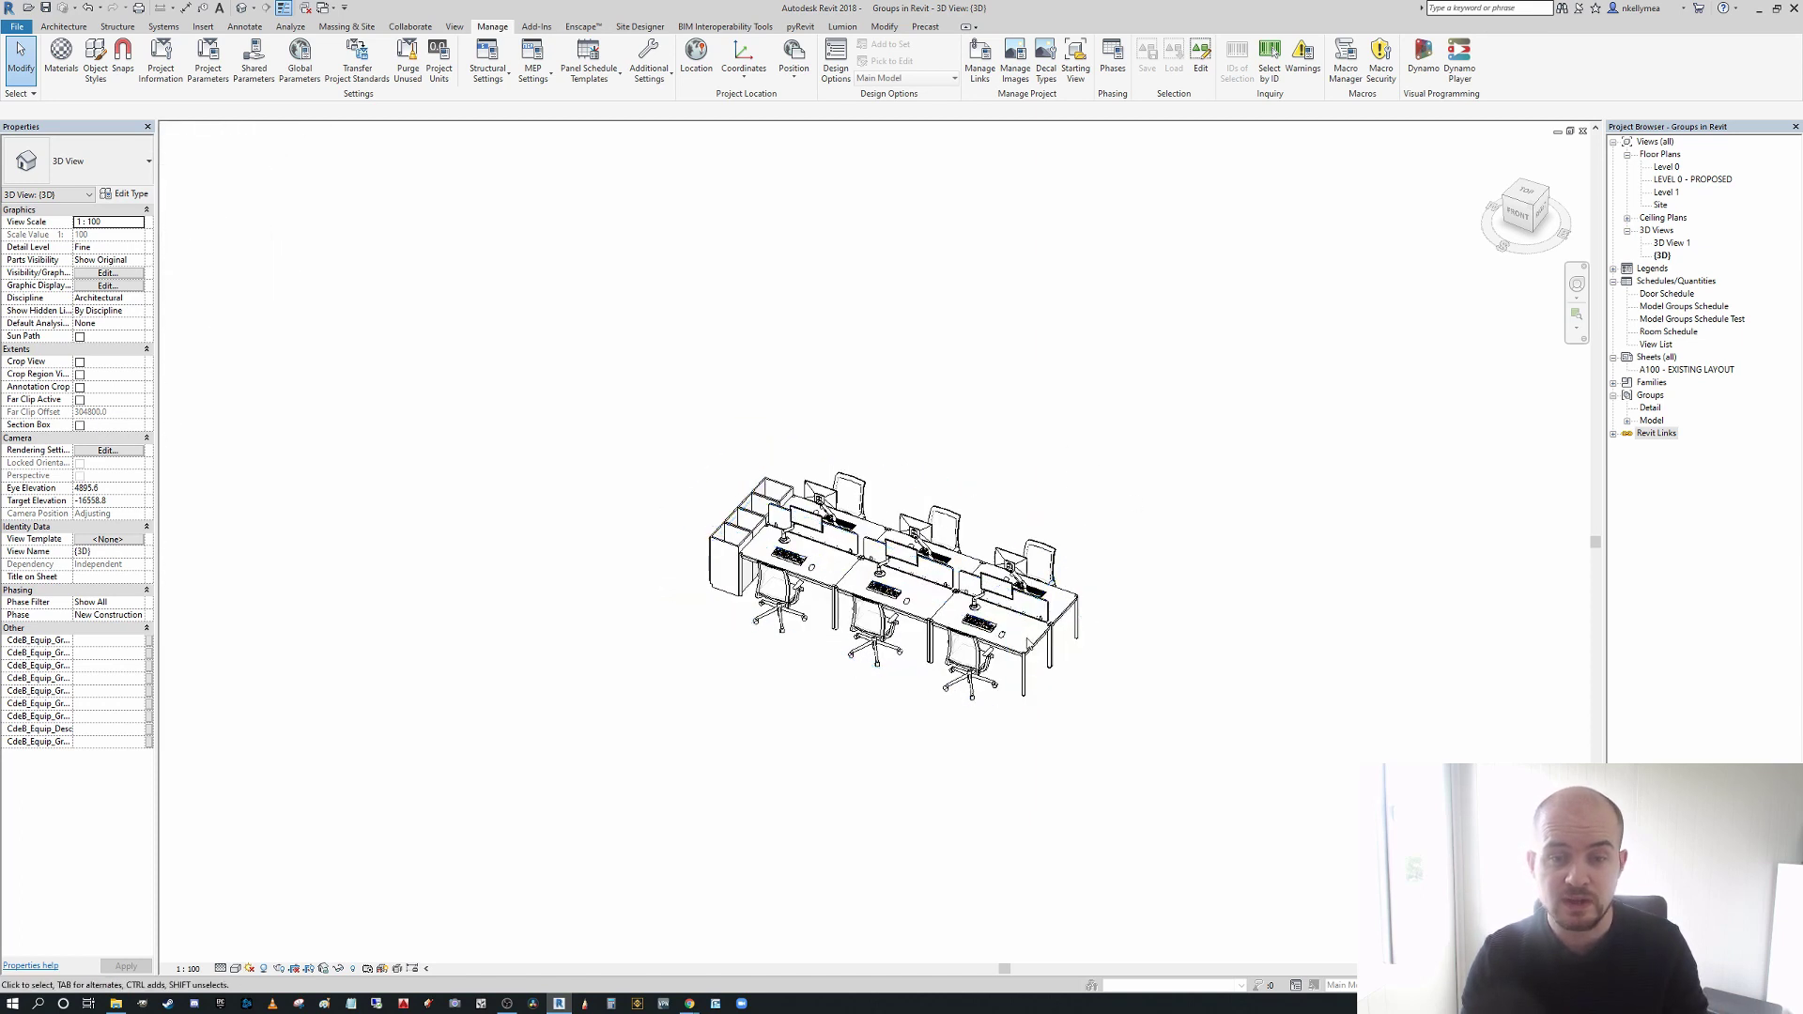
click(1027, 657)
click(1160, 524)
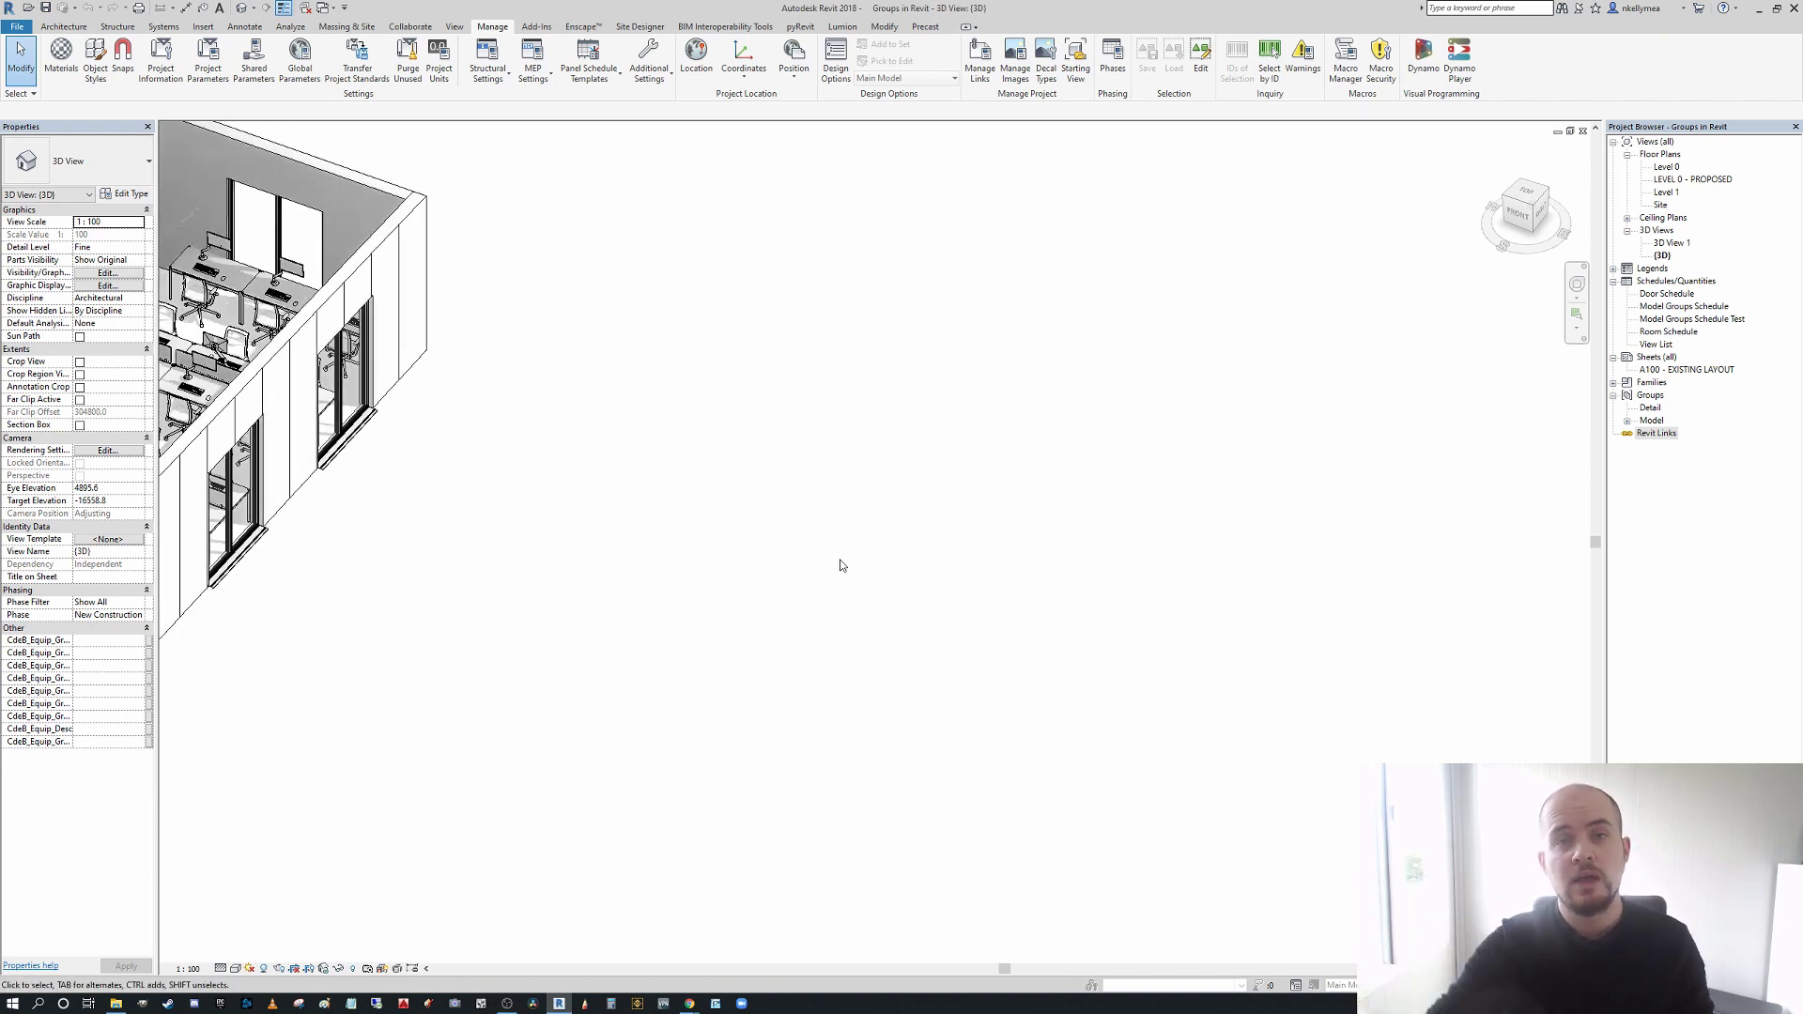
middle_drag(826, 457, 909, 503)
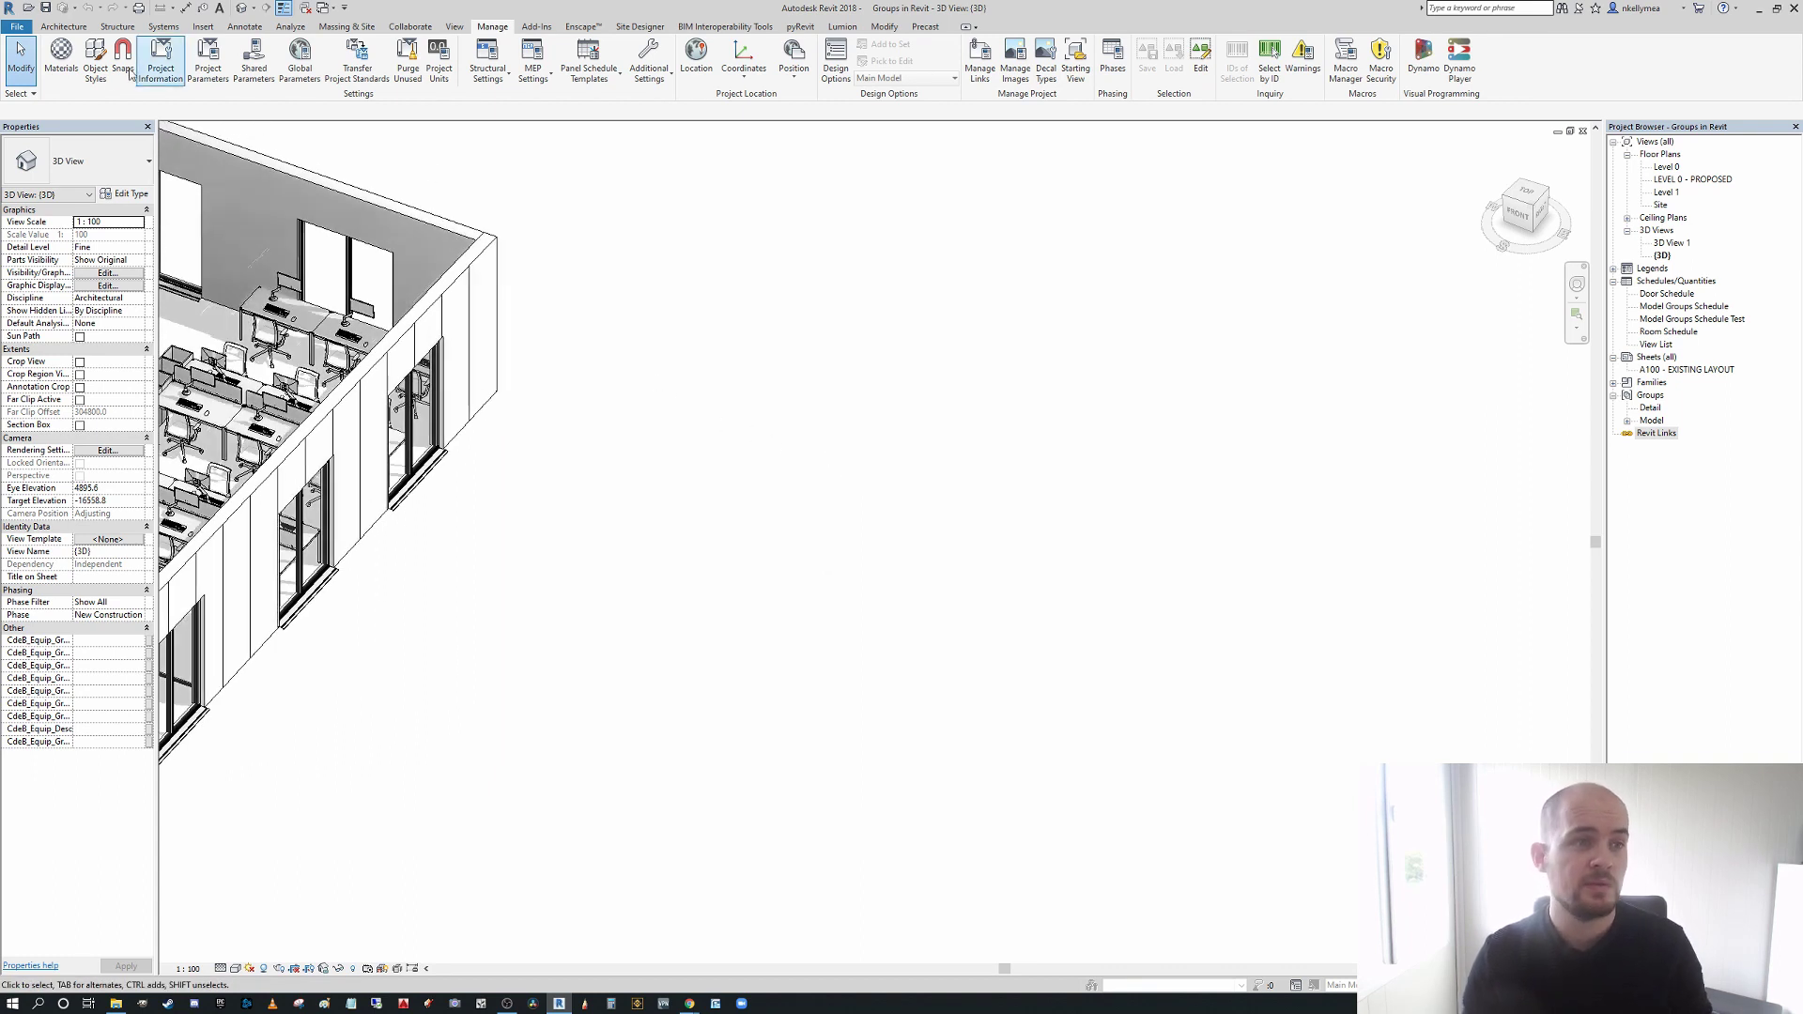
- Place an instance of the Kitchen model group in the empty space outside the building
click(67, 26)
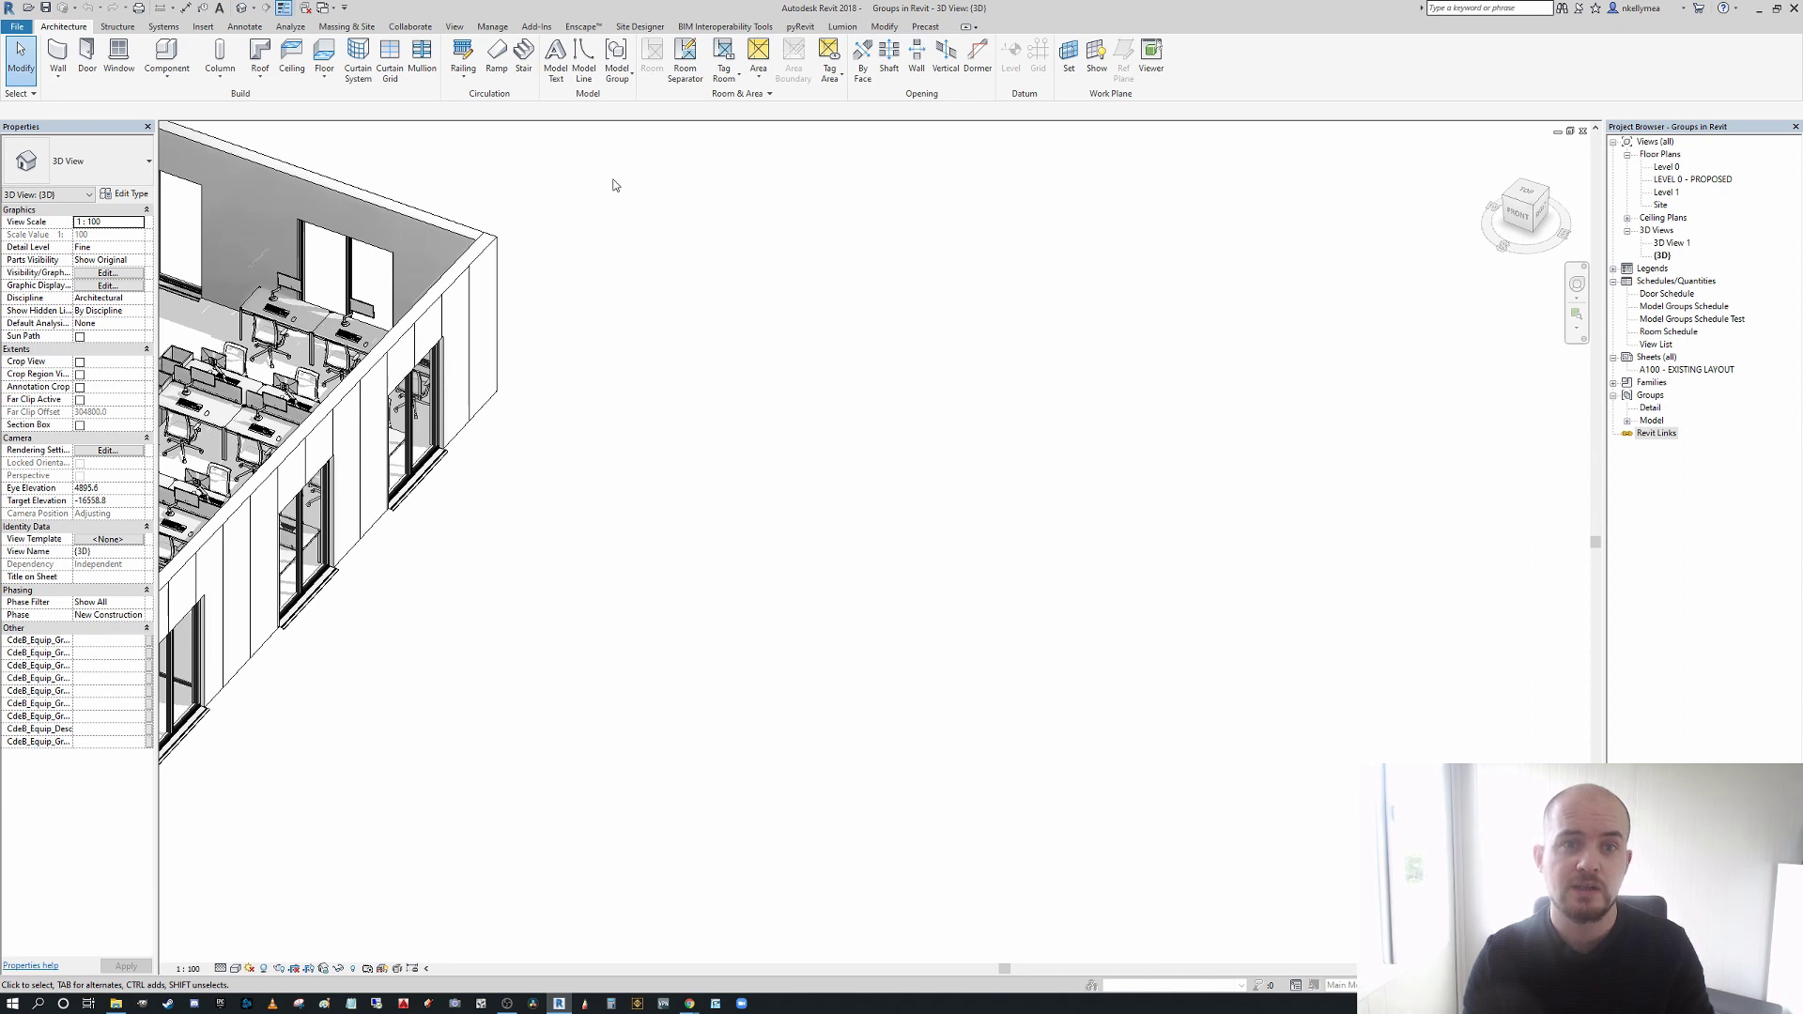
click(632, 81)
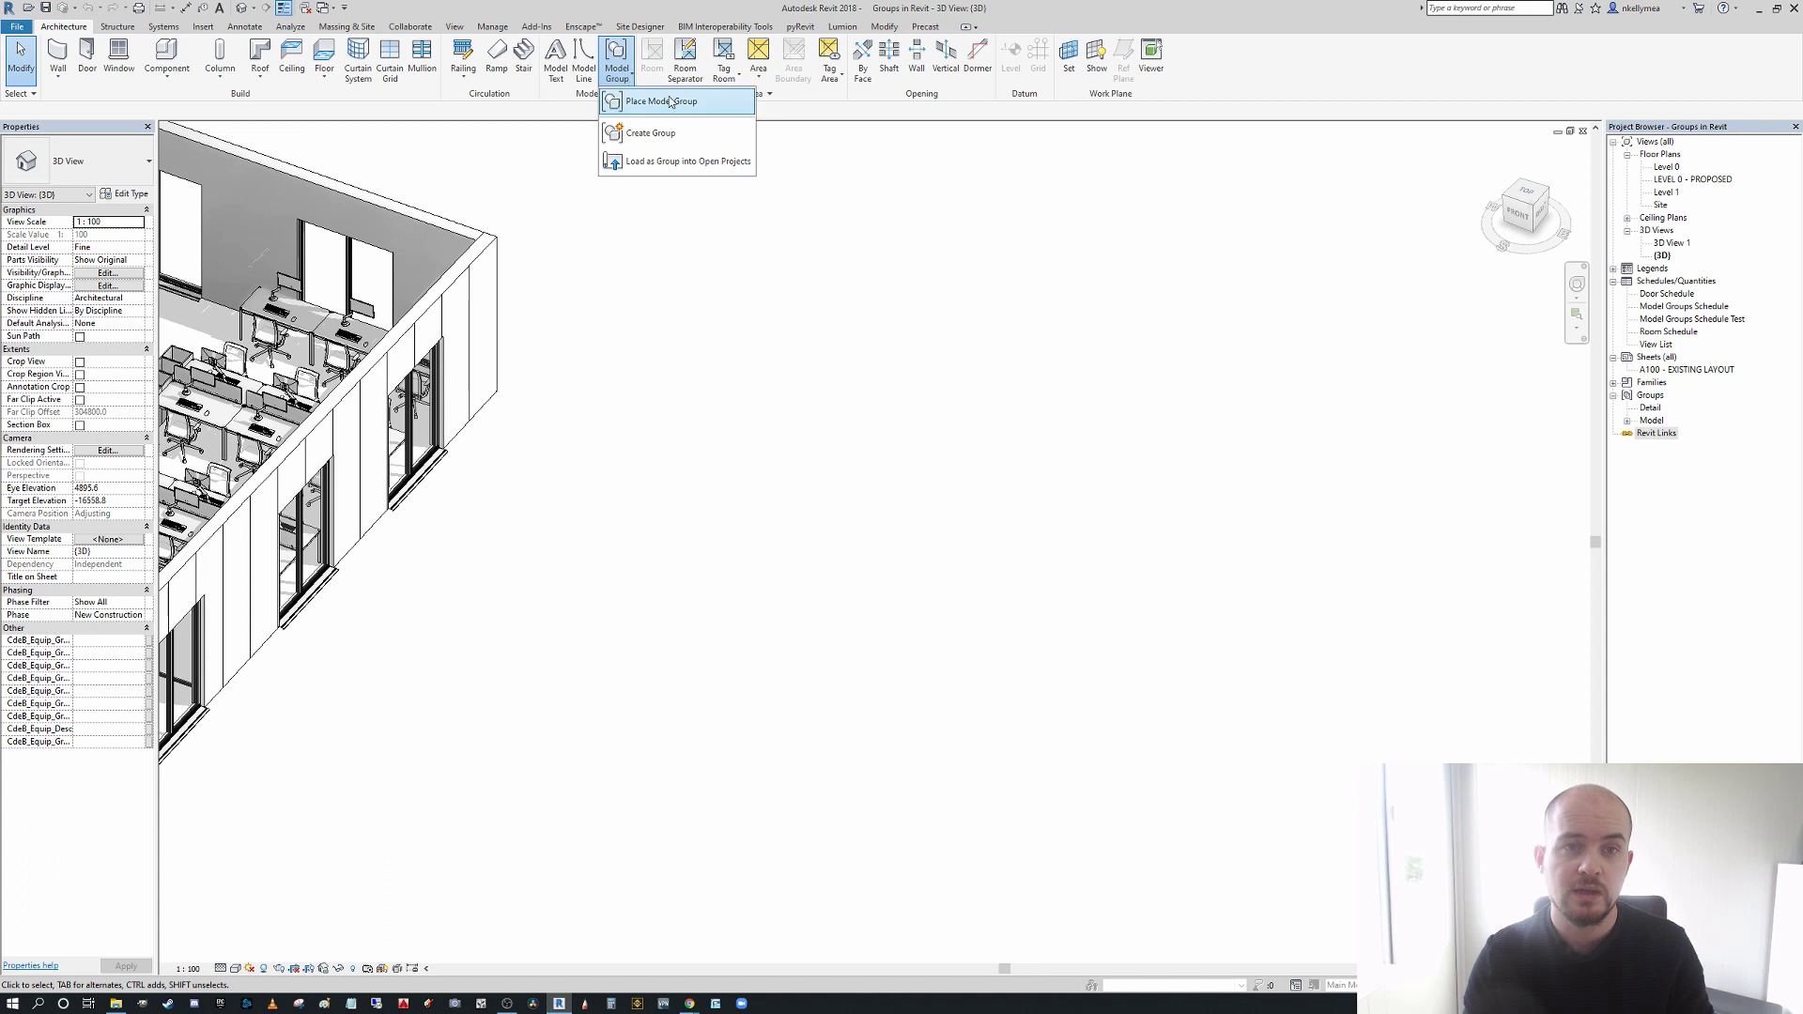
click(661, 102)
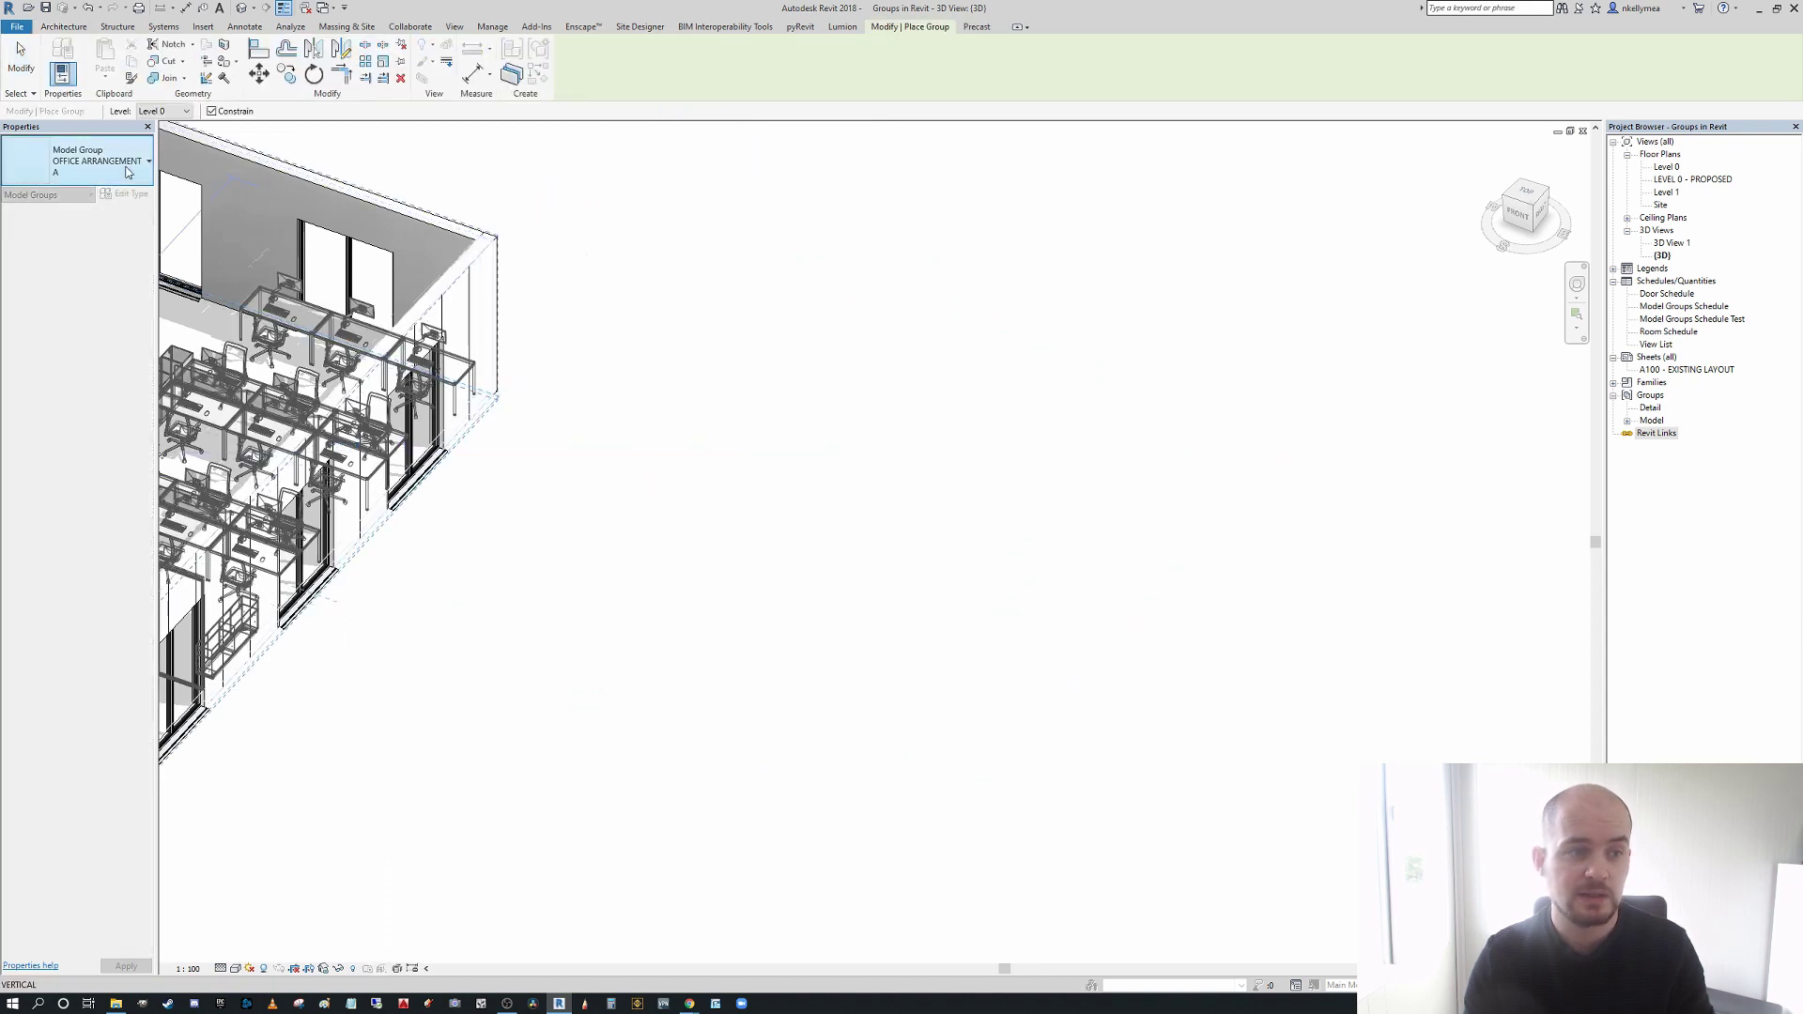
click(129, 172)
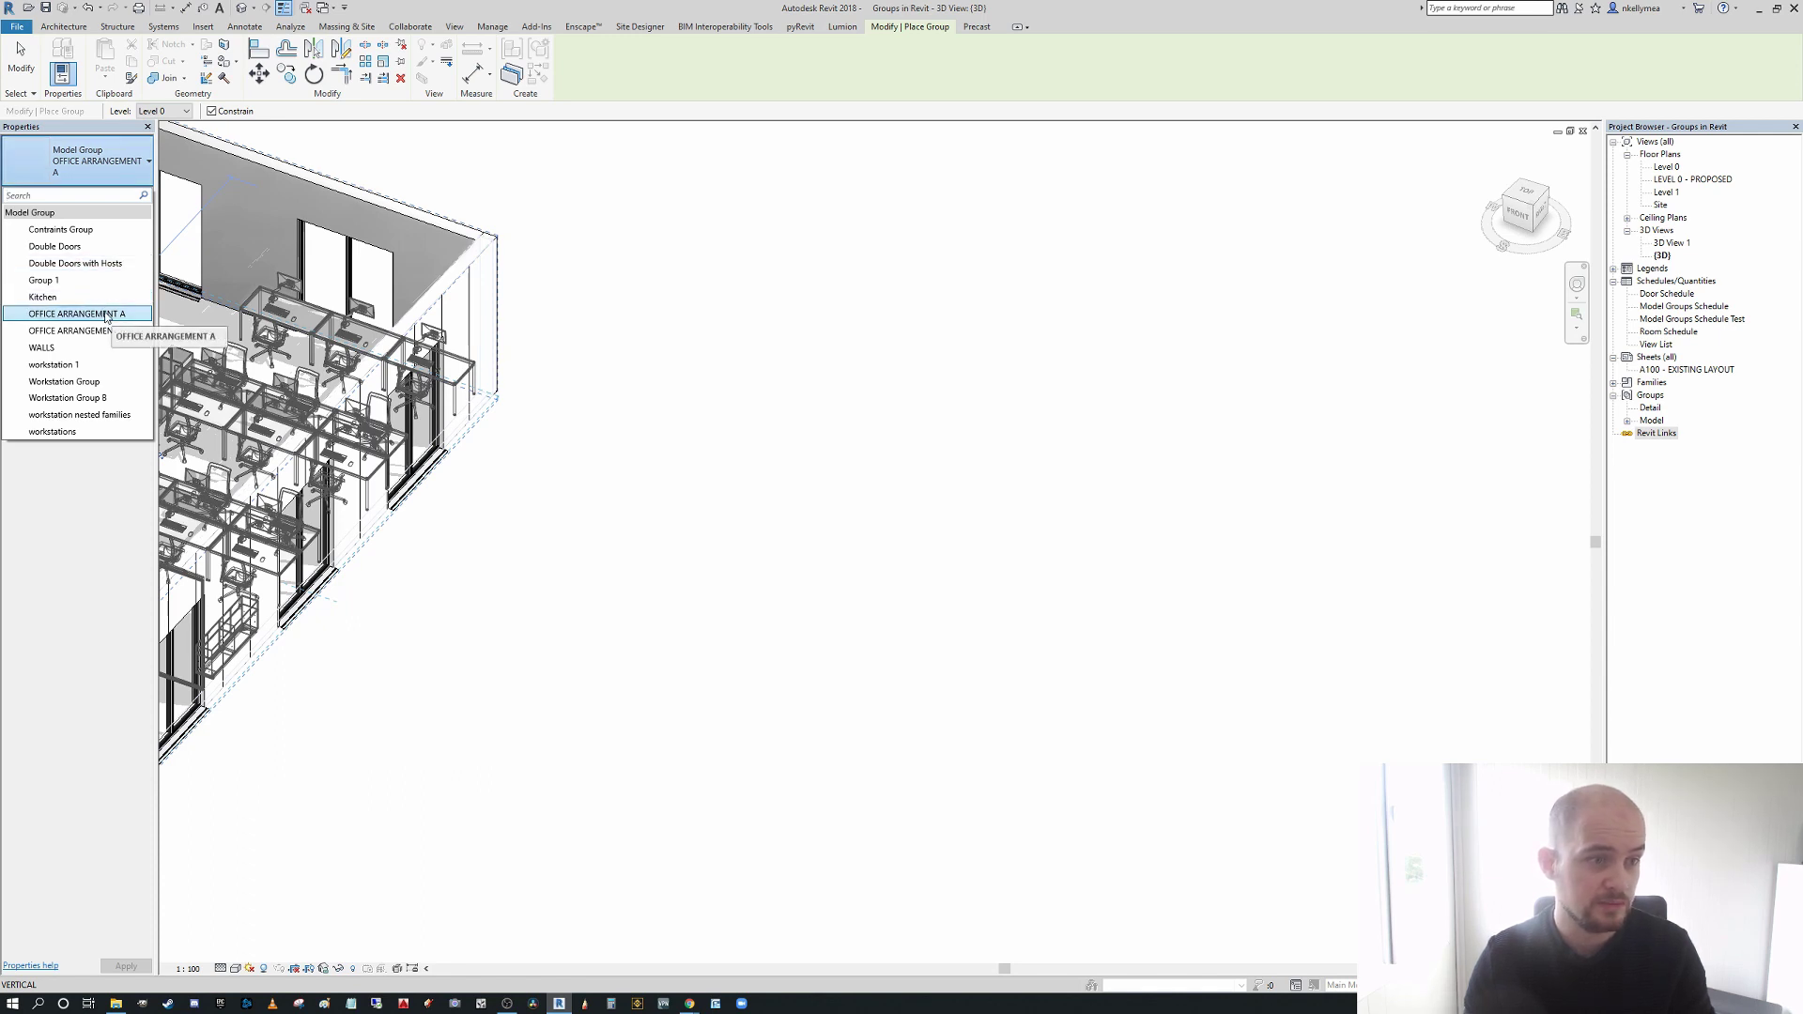
click(52, 297)
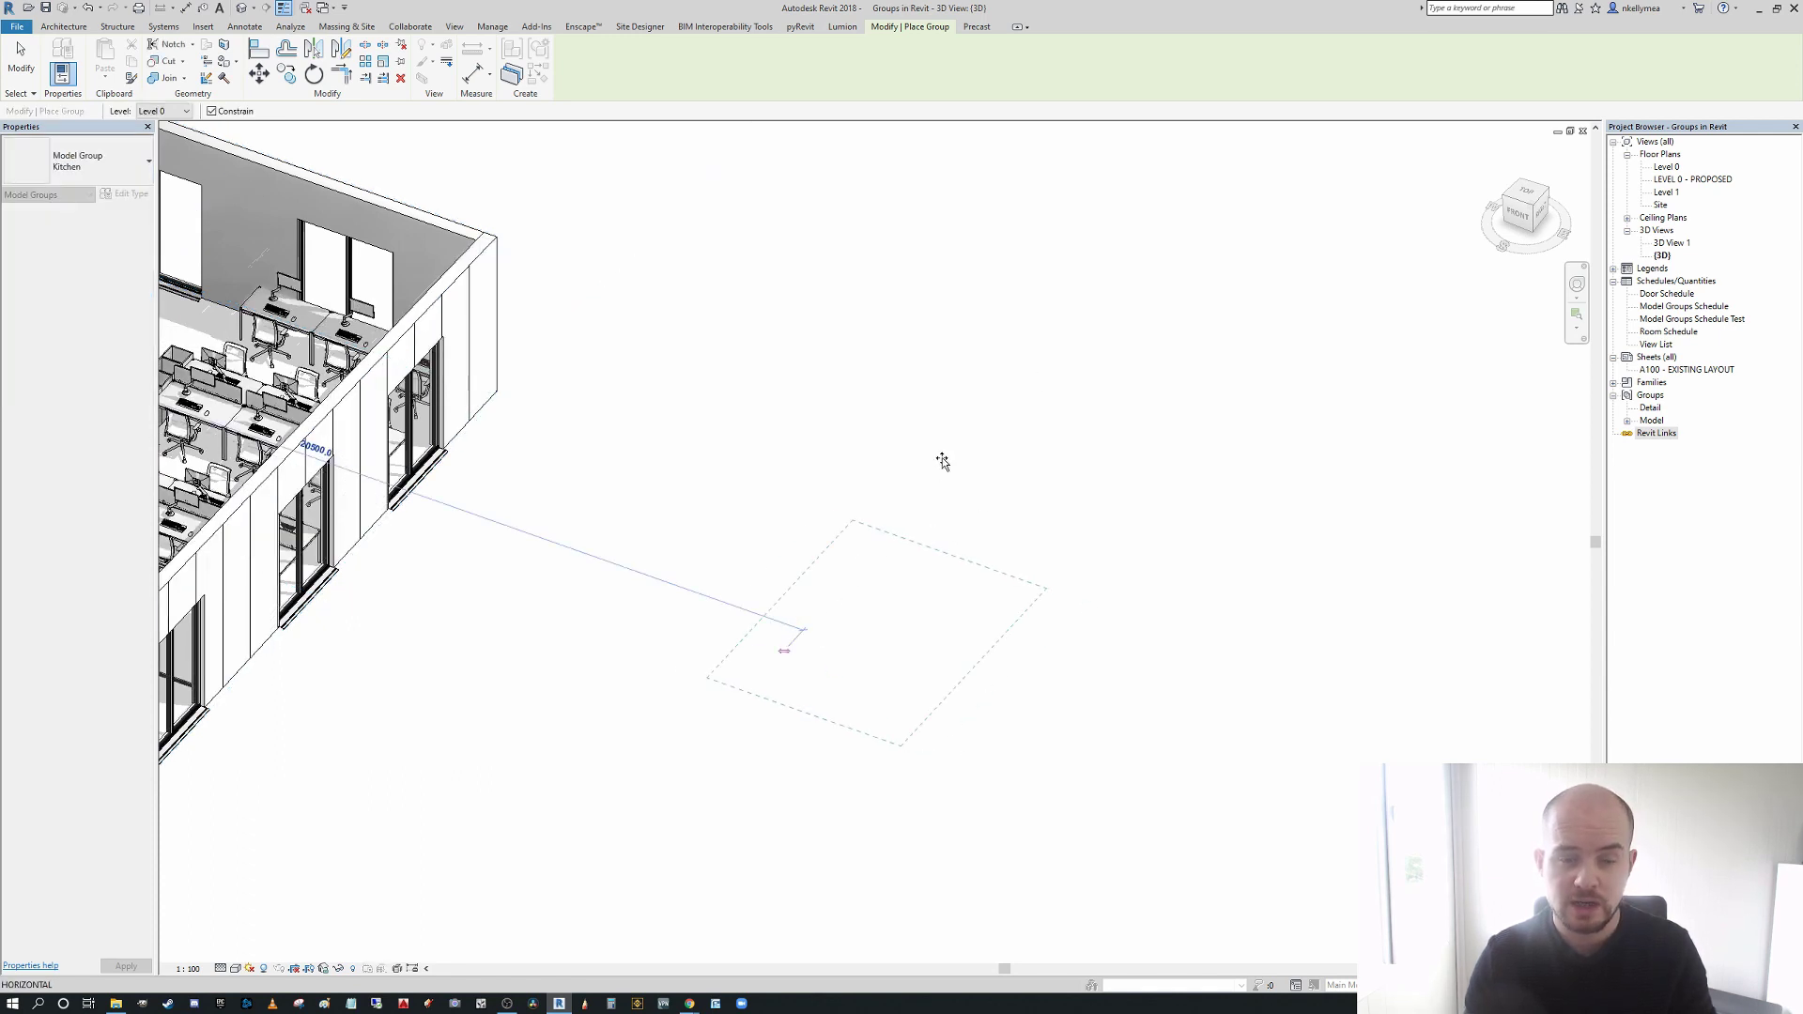
click(1060, 449)
key(Escape)
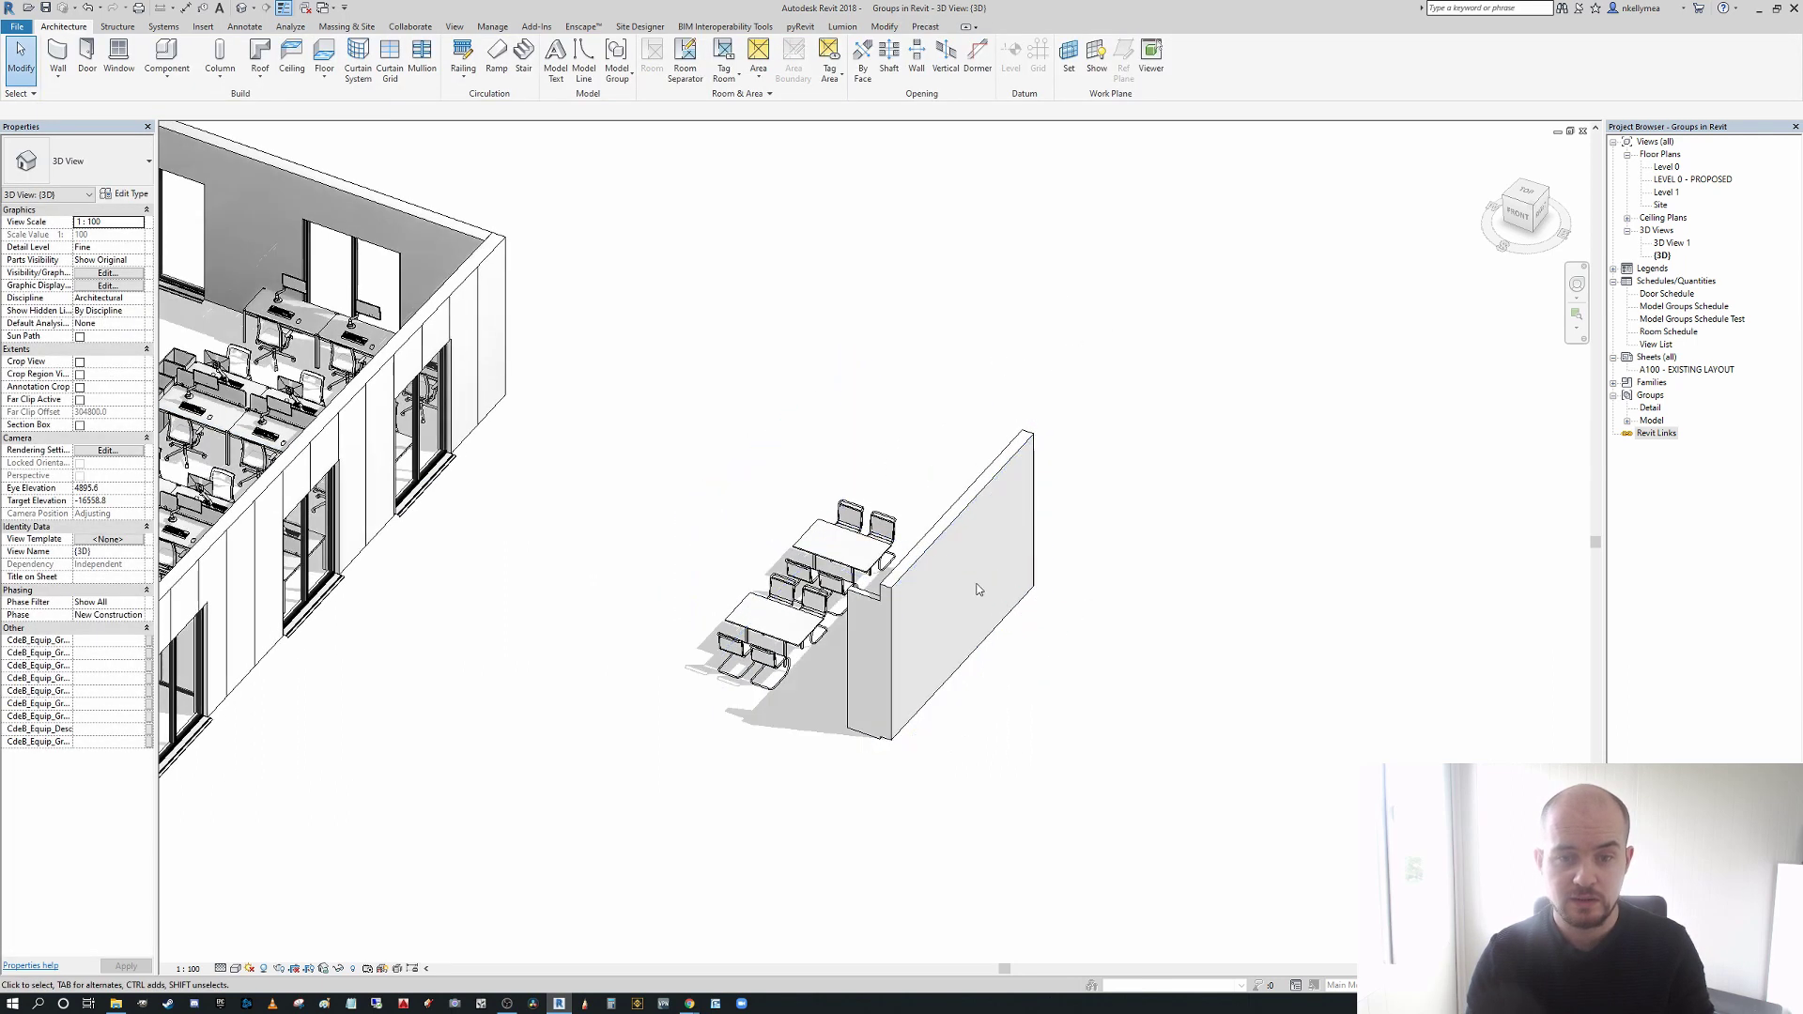
- Edit the OFFICE ARRANGEMENT A group and copy its nested Kitchen group to a spot outside the building
scroll(984, 595, down, 5)
middle_drag(1003, 579, 953, 560)
middle_drag(1096, 599, 996, 524)
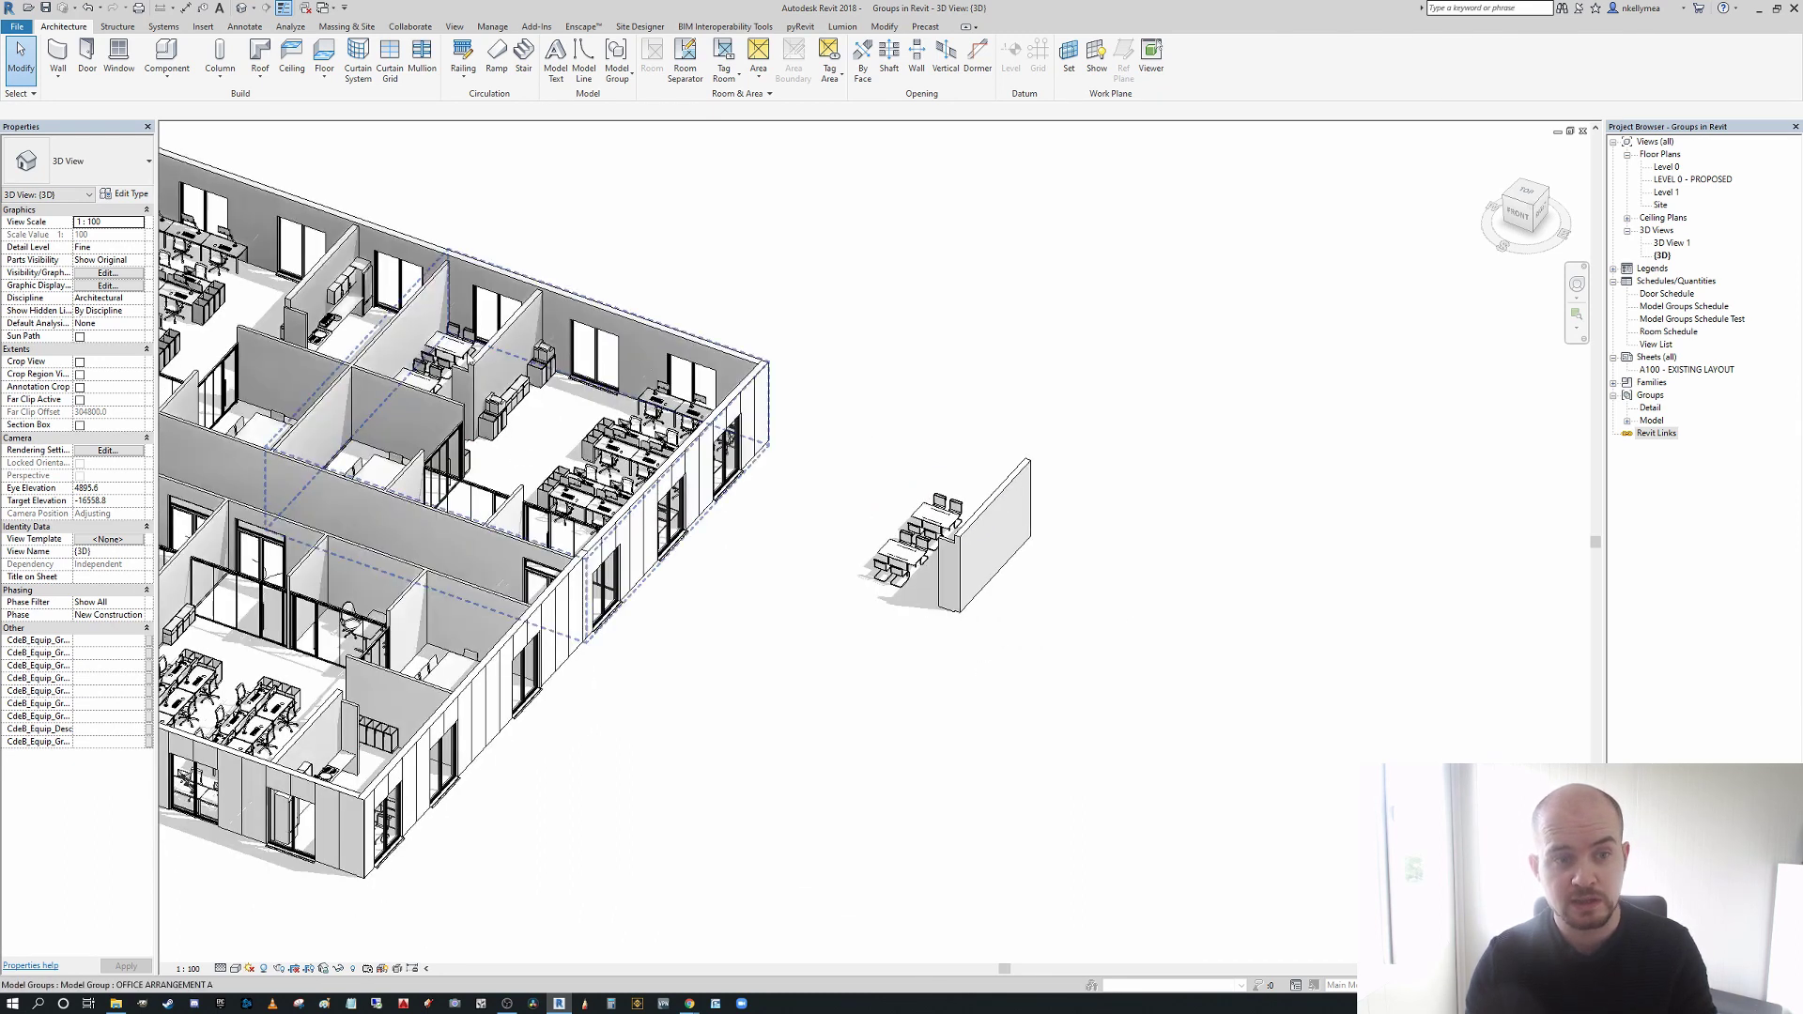
click(482, 368)
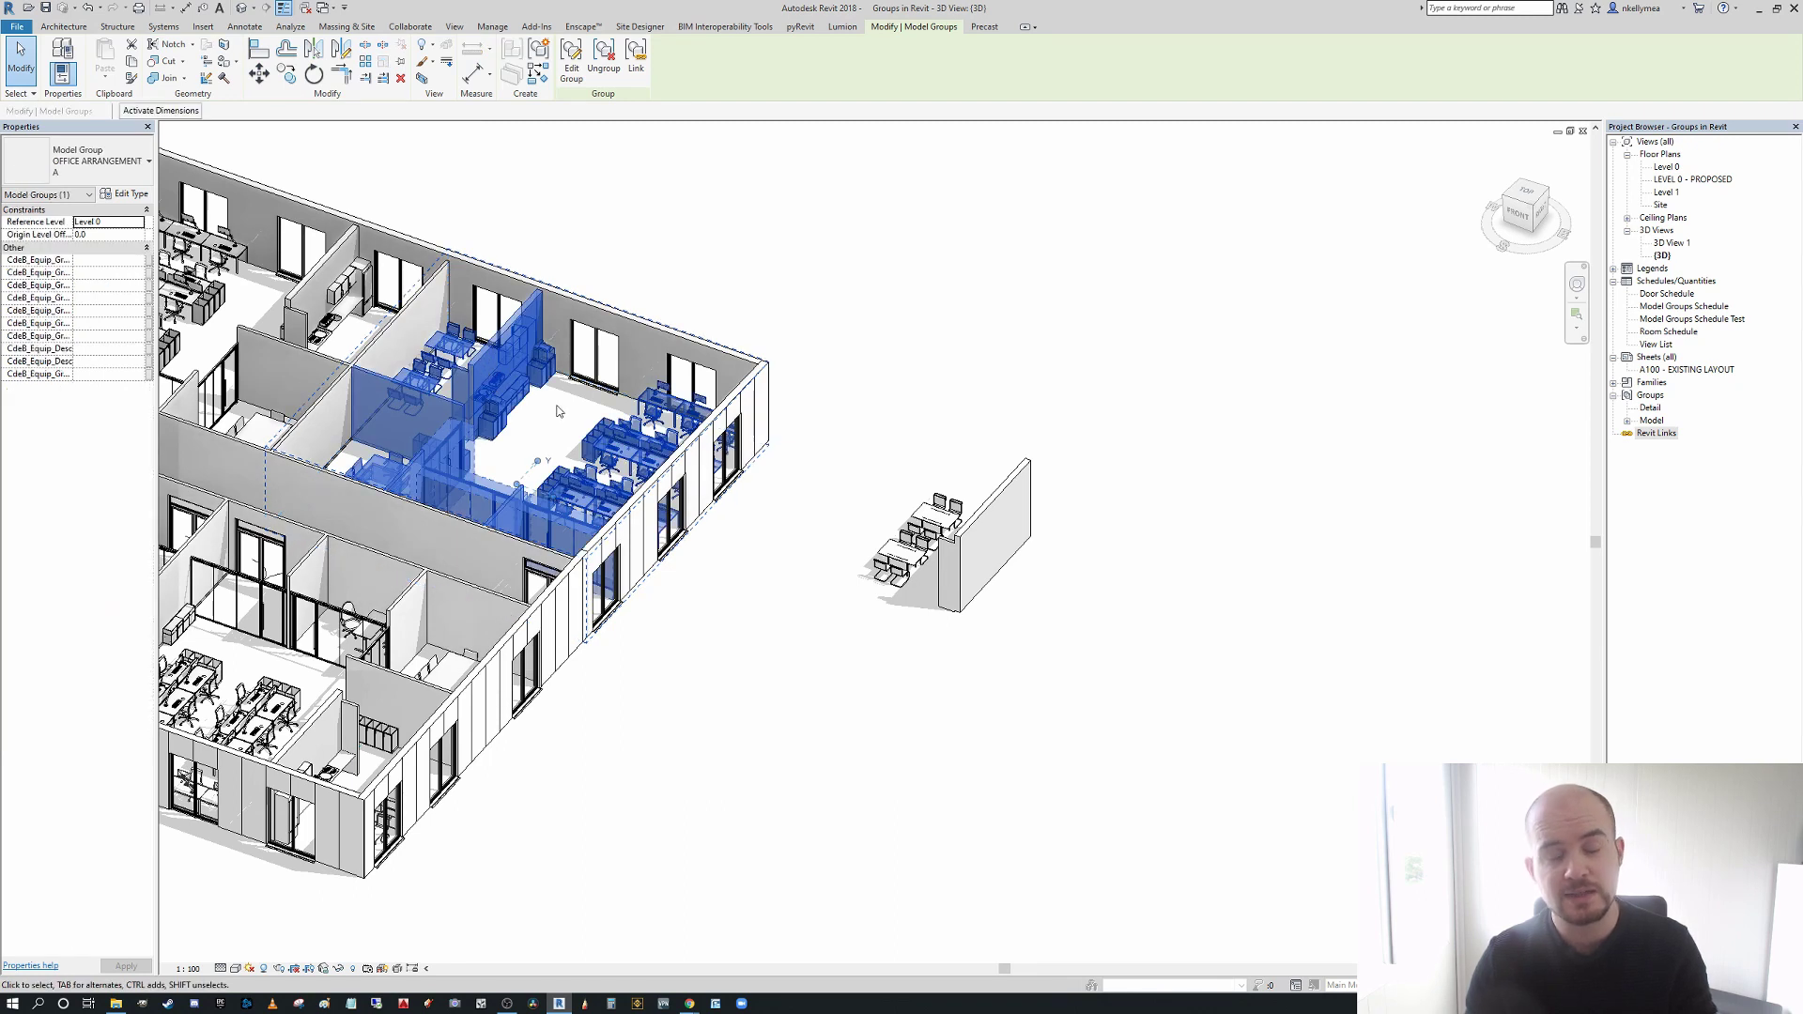
double_click(481, 392)
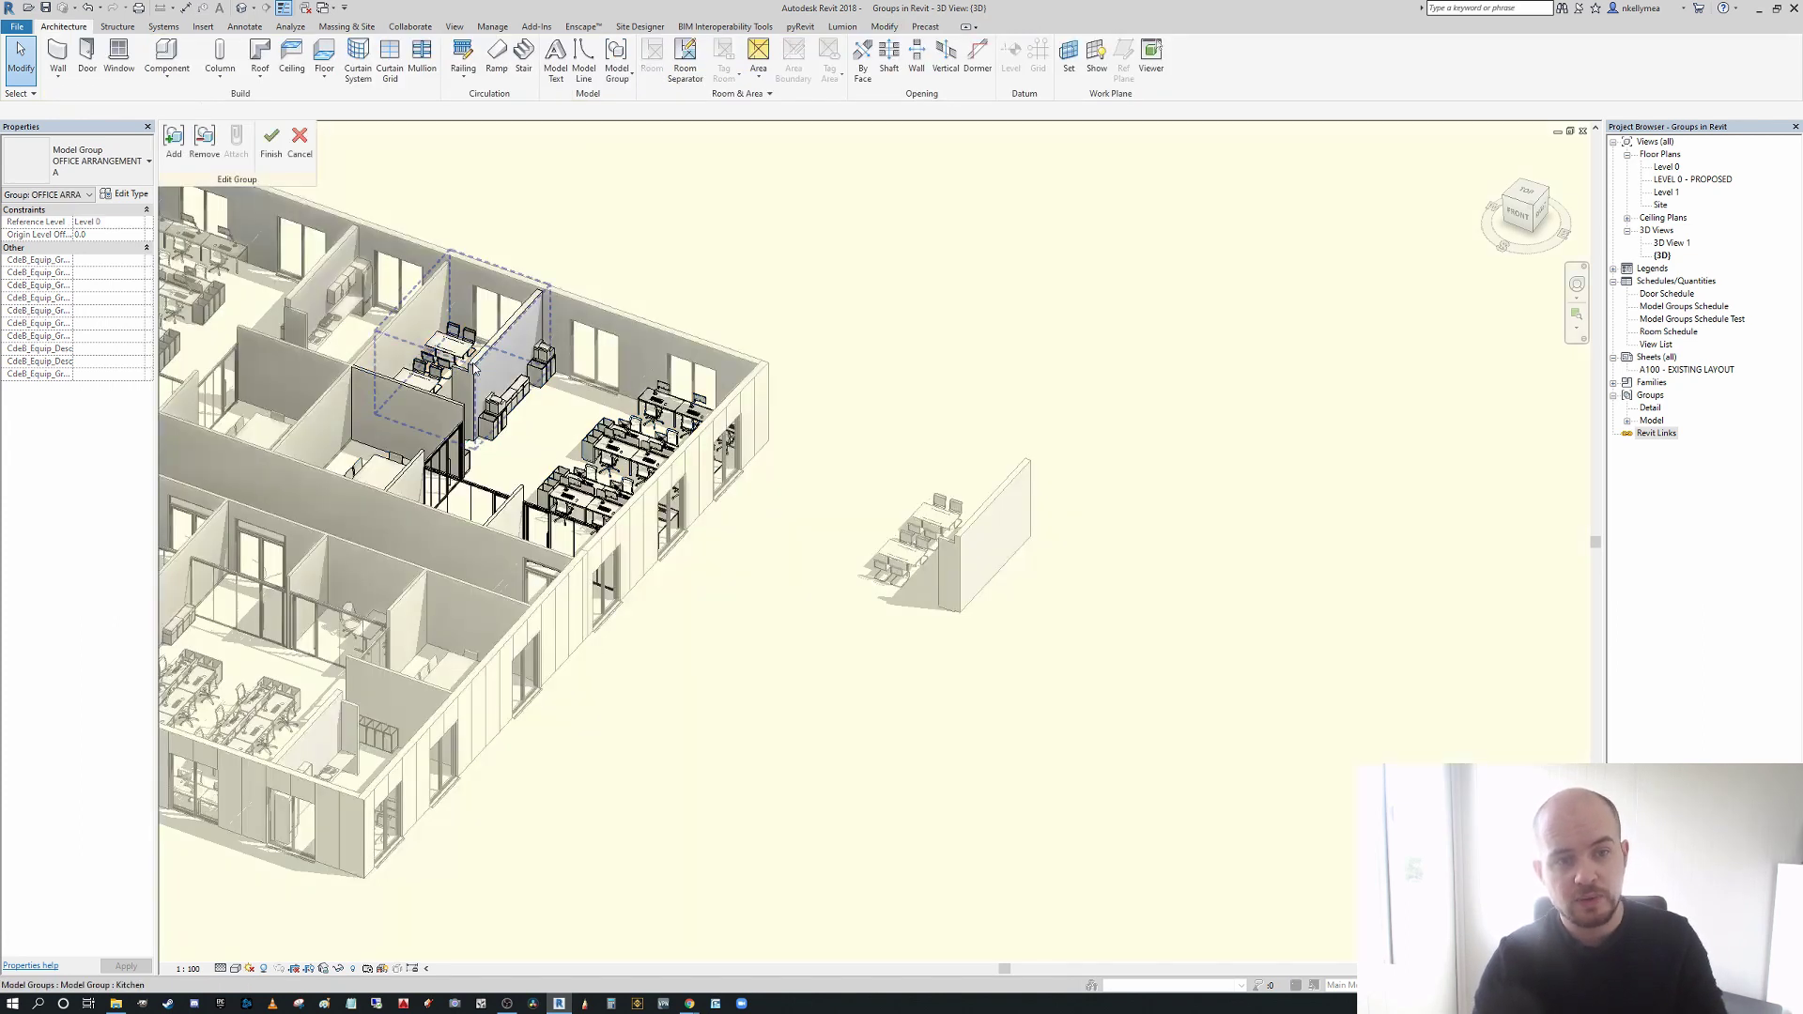
click(475, 371)
click(294, 82)
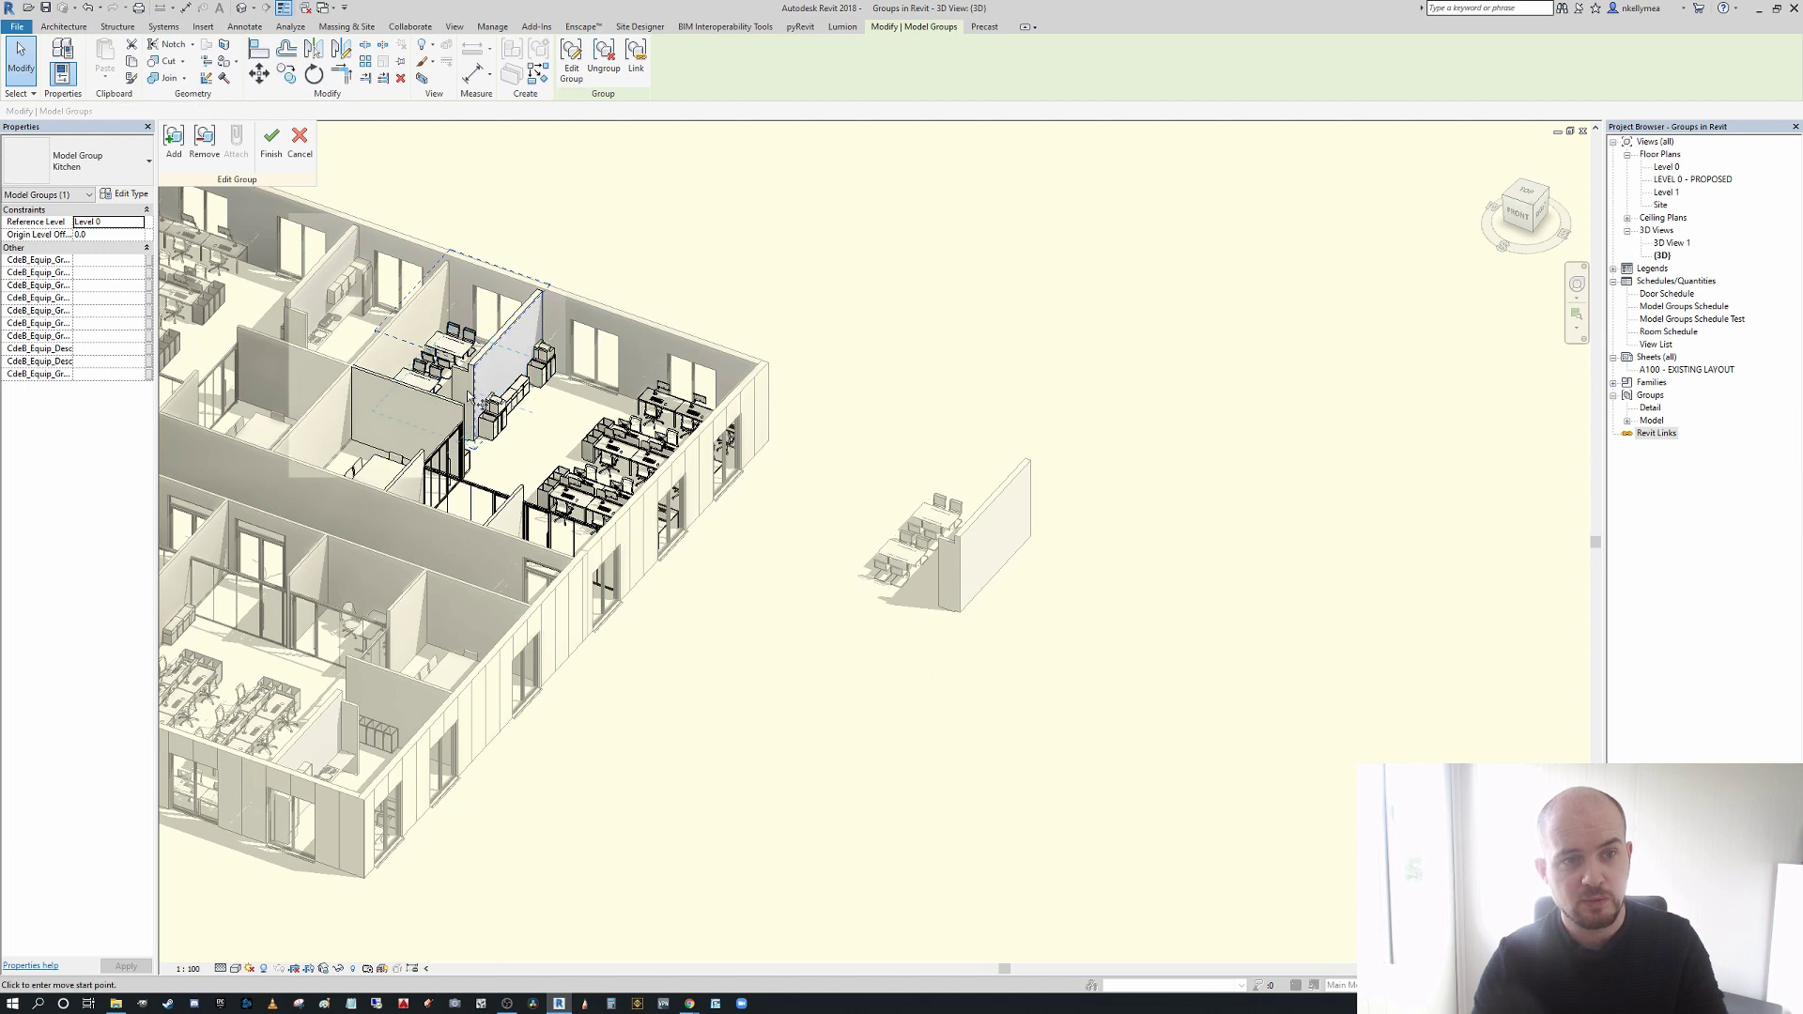
click(457, 405)
click(818, 532)
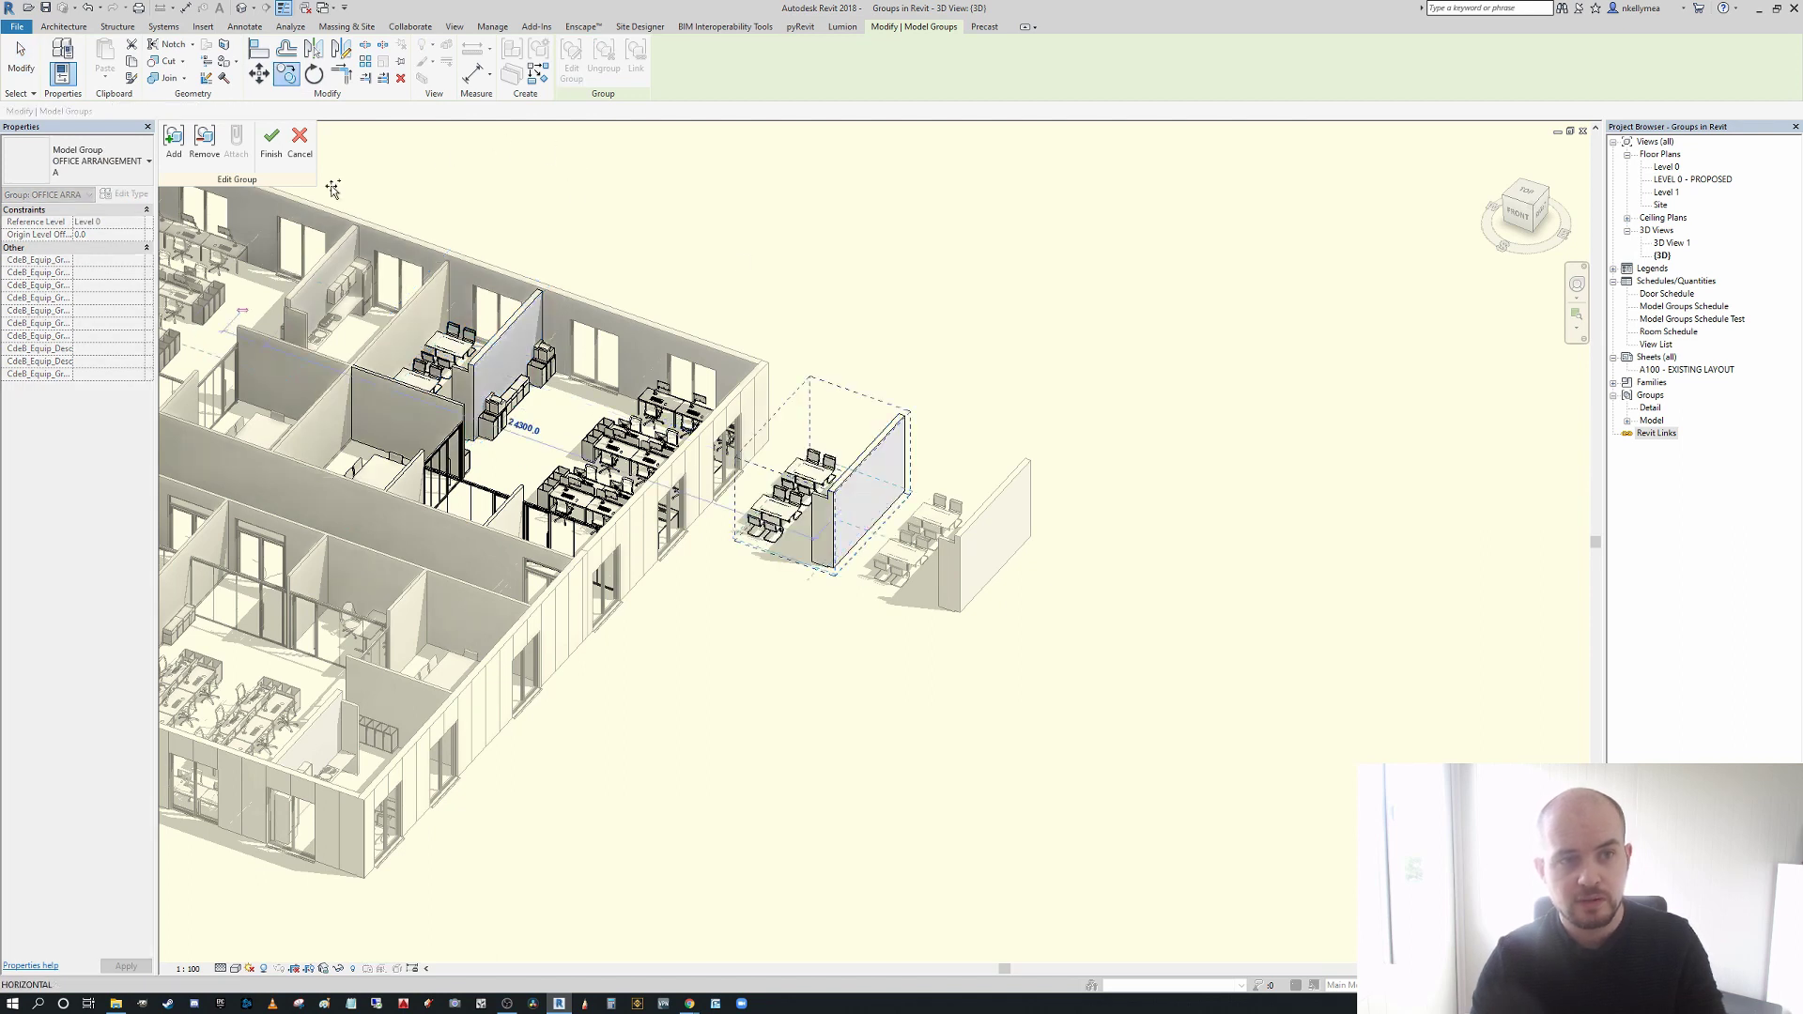
- Remove the copied Kitchen from the OFFICE ARRANGEMENT A group and finish editing the group
click(203, 148)
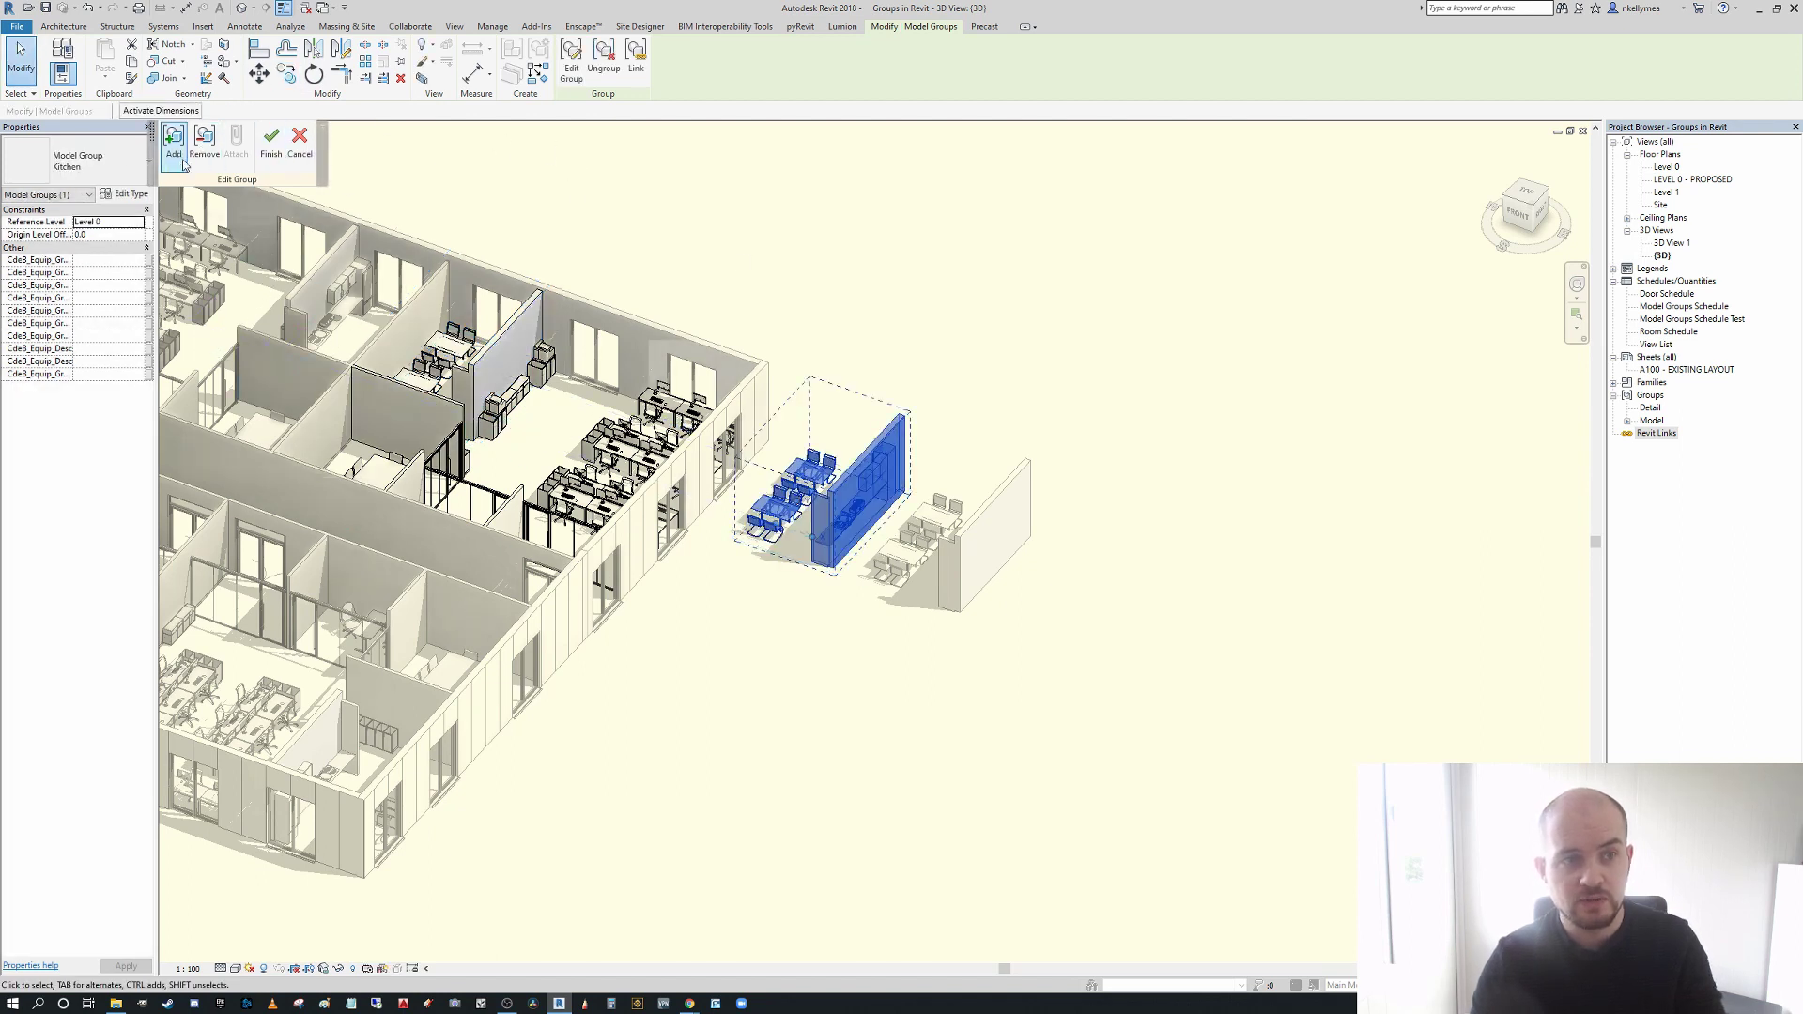
click(272, 144)
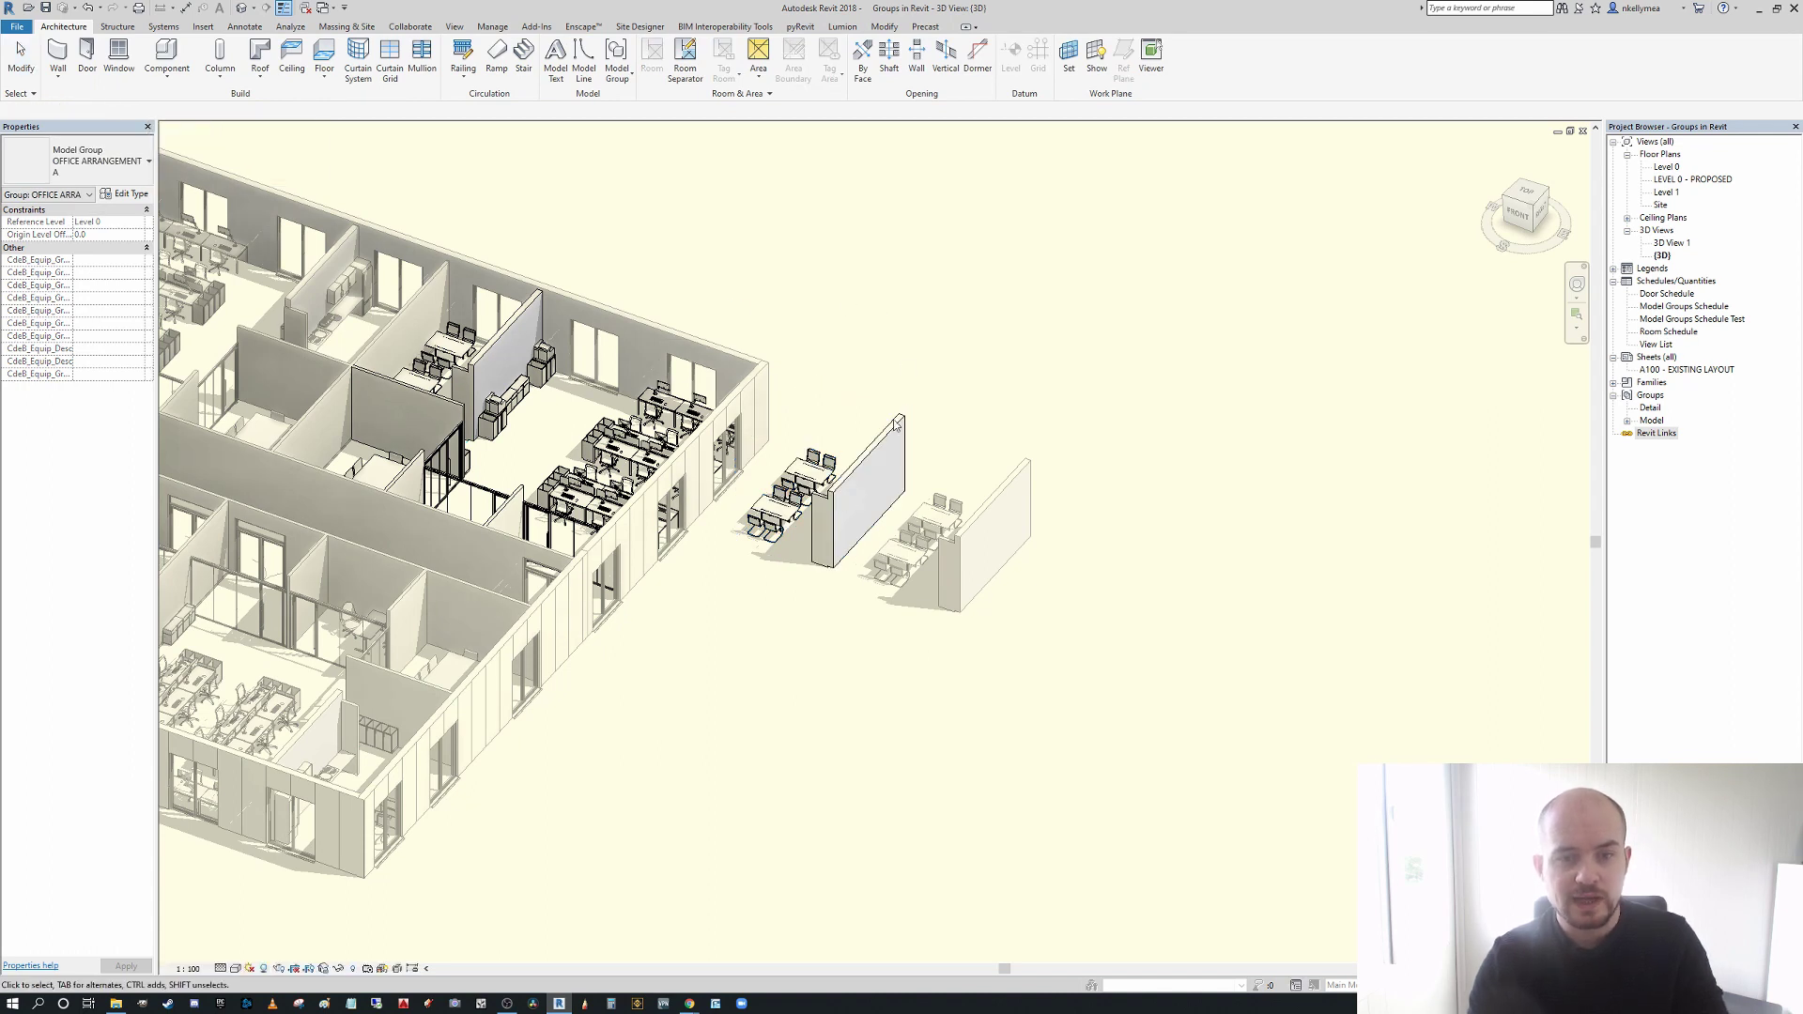
click(839, 491)
click(571, 57)
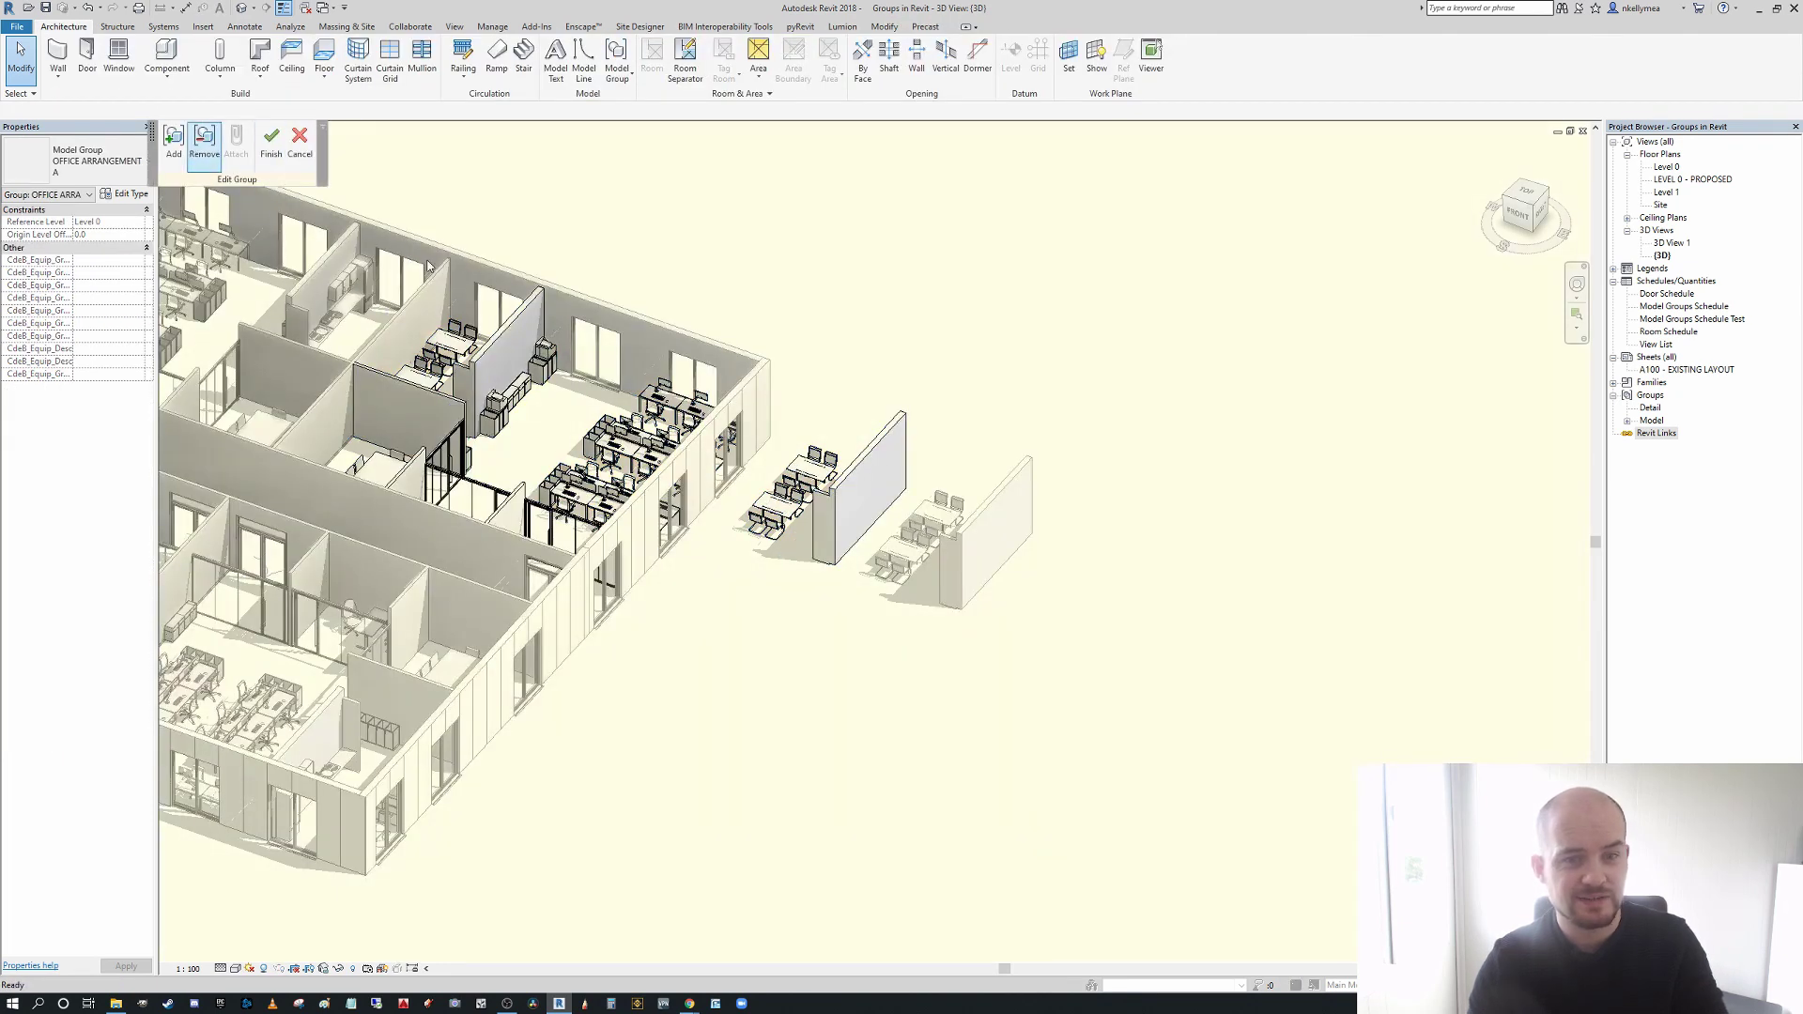
key(r)
key(g)
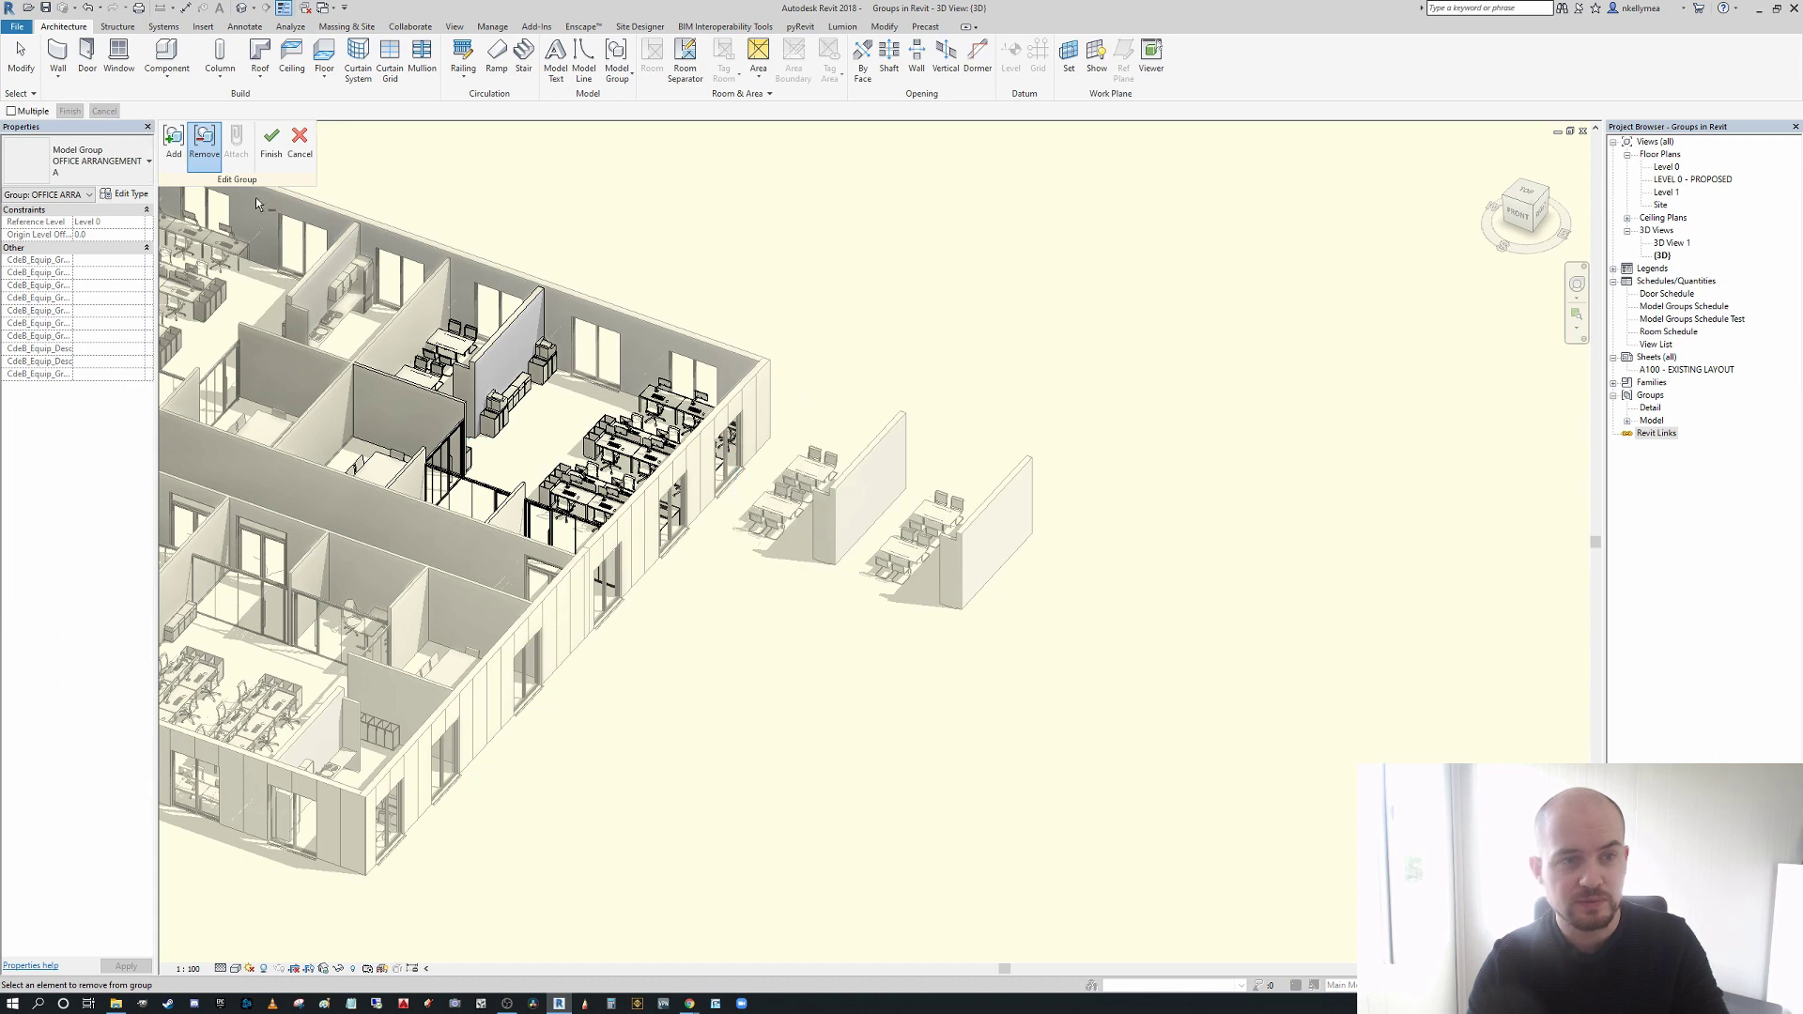
click(270, 141)
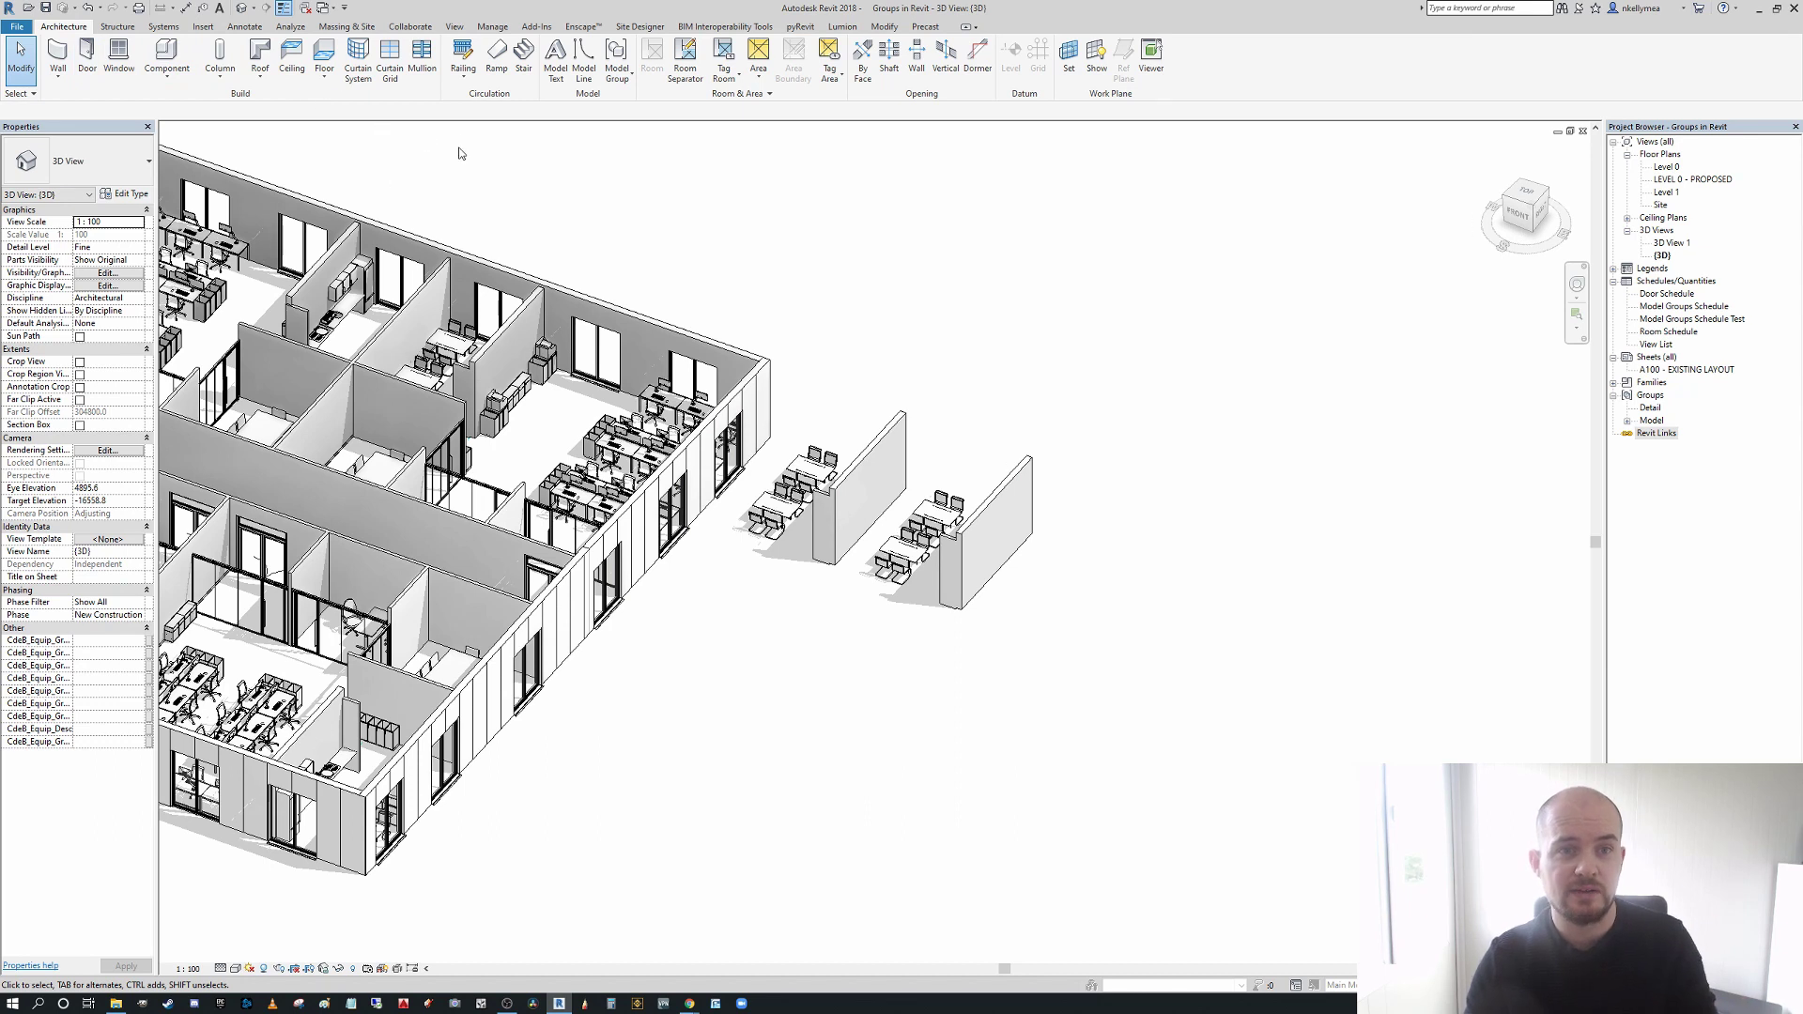
- Place an instance of the OFFICE ARRANGEMENT A model group outside the building, beyond the two kitchens
click(617, 65)
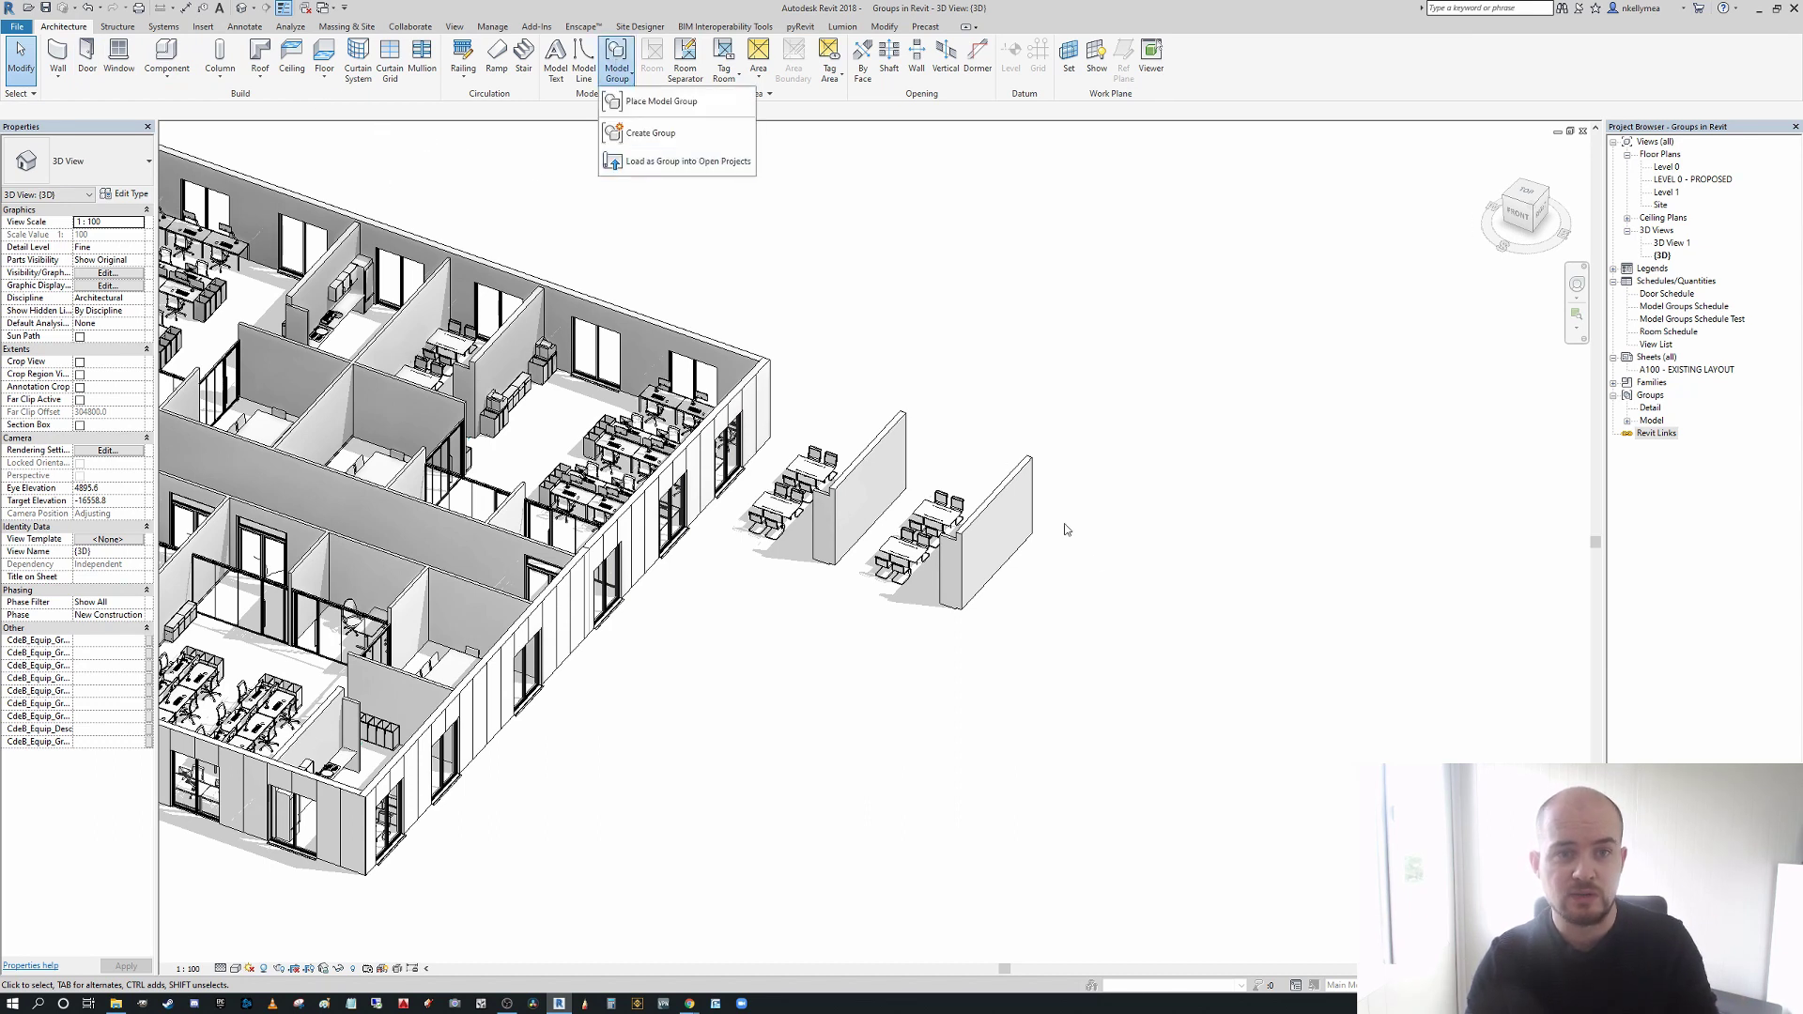
click(661, 102)
click(77, 161)
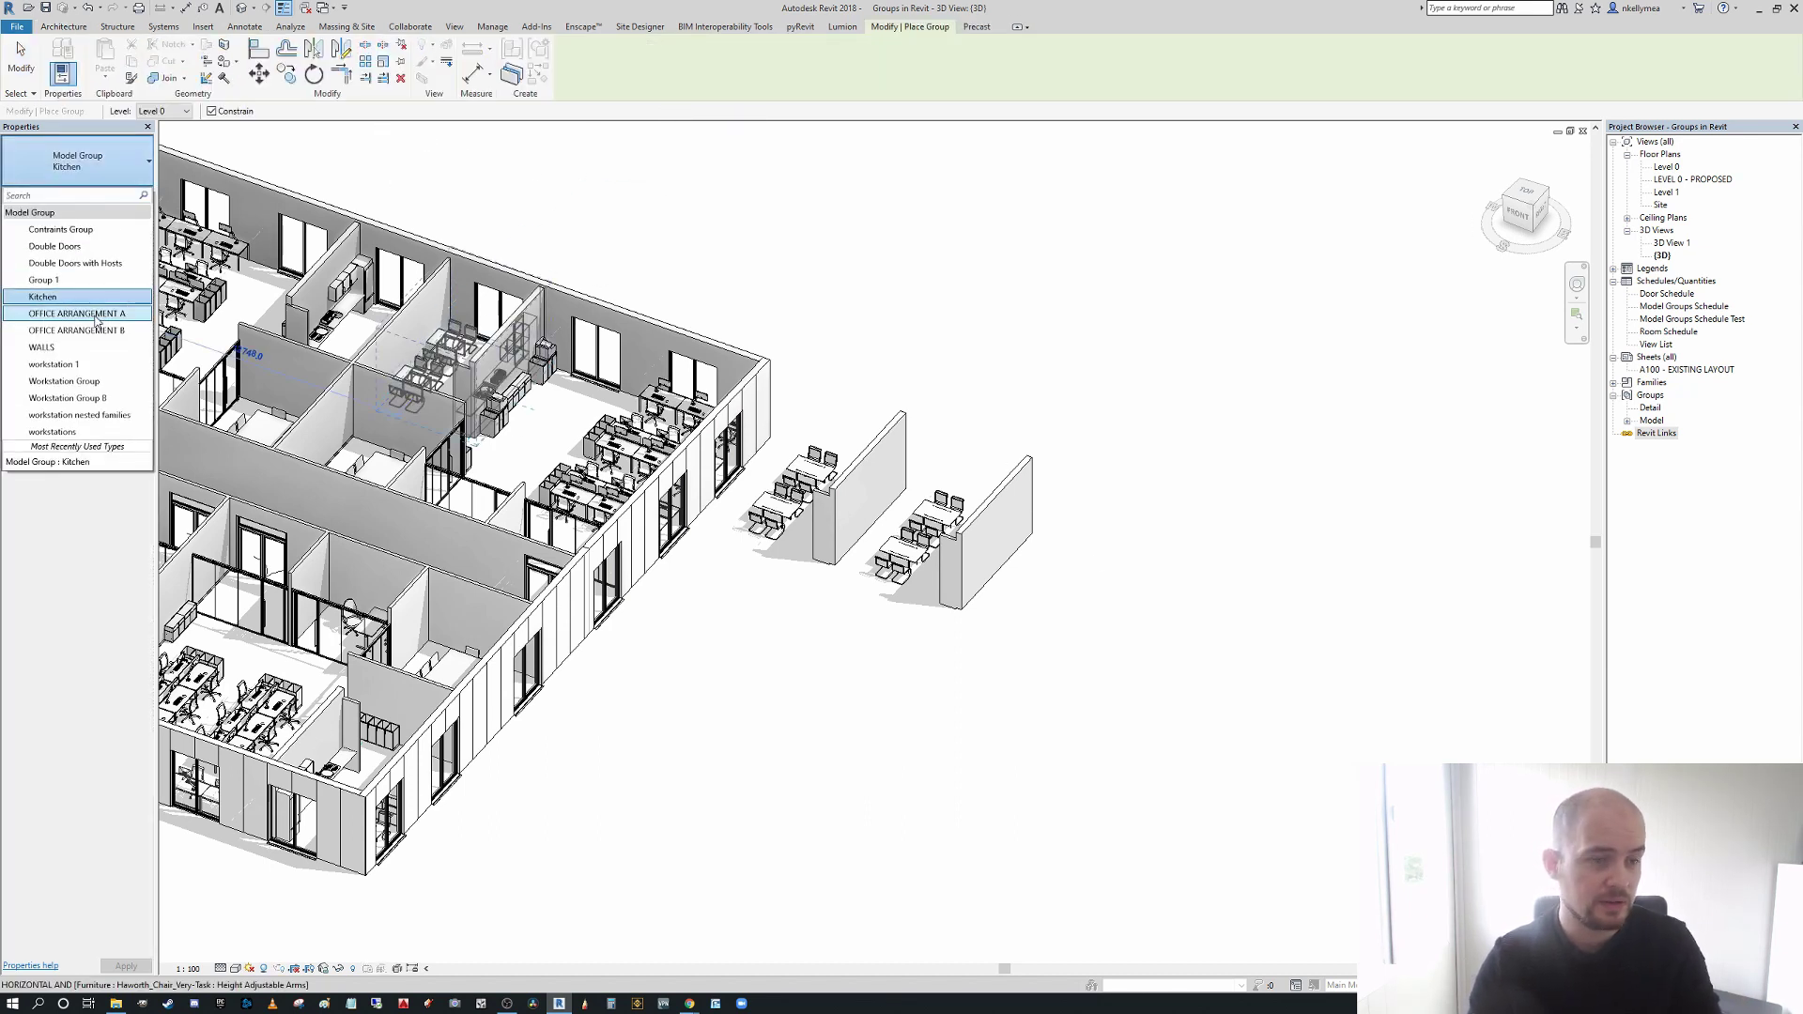
click(97, 315)
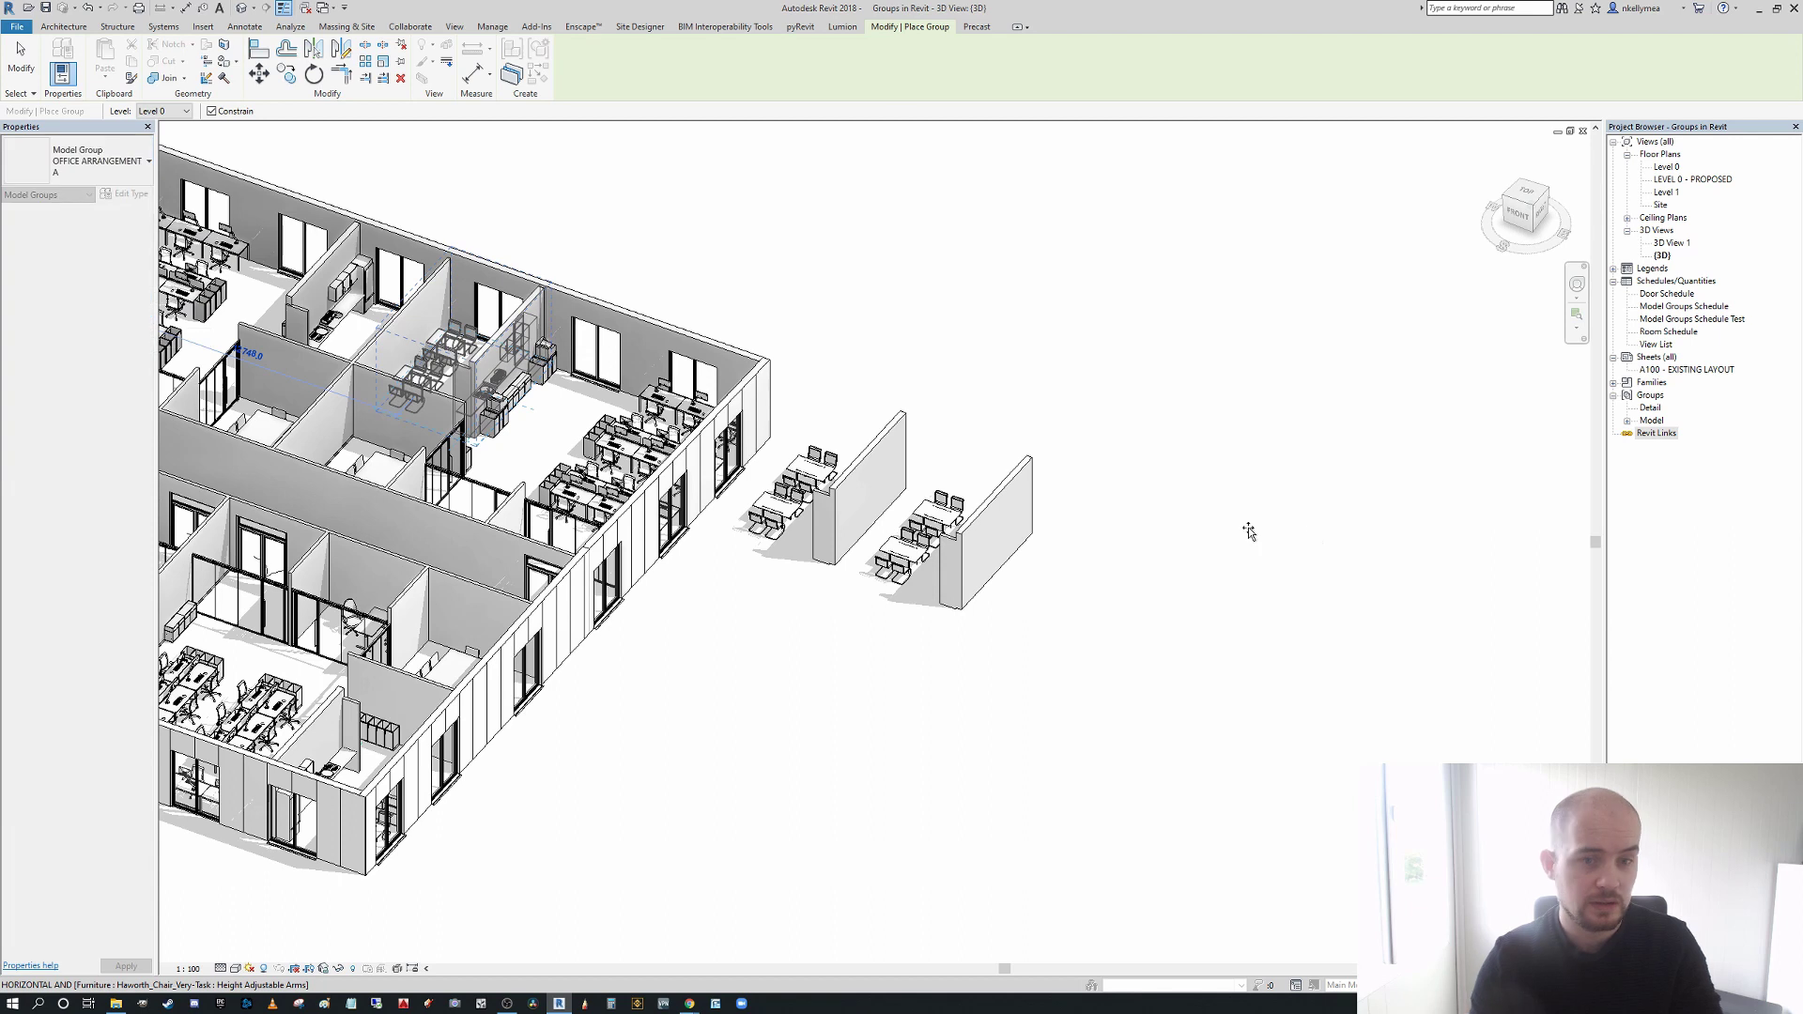
click(1328, 667)
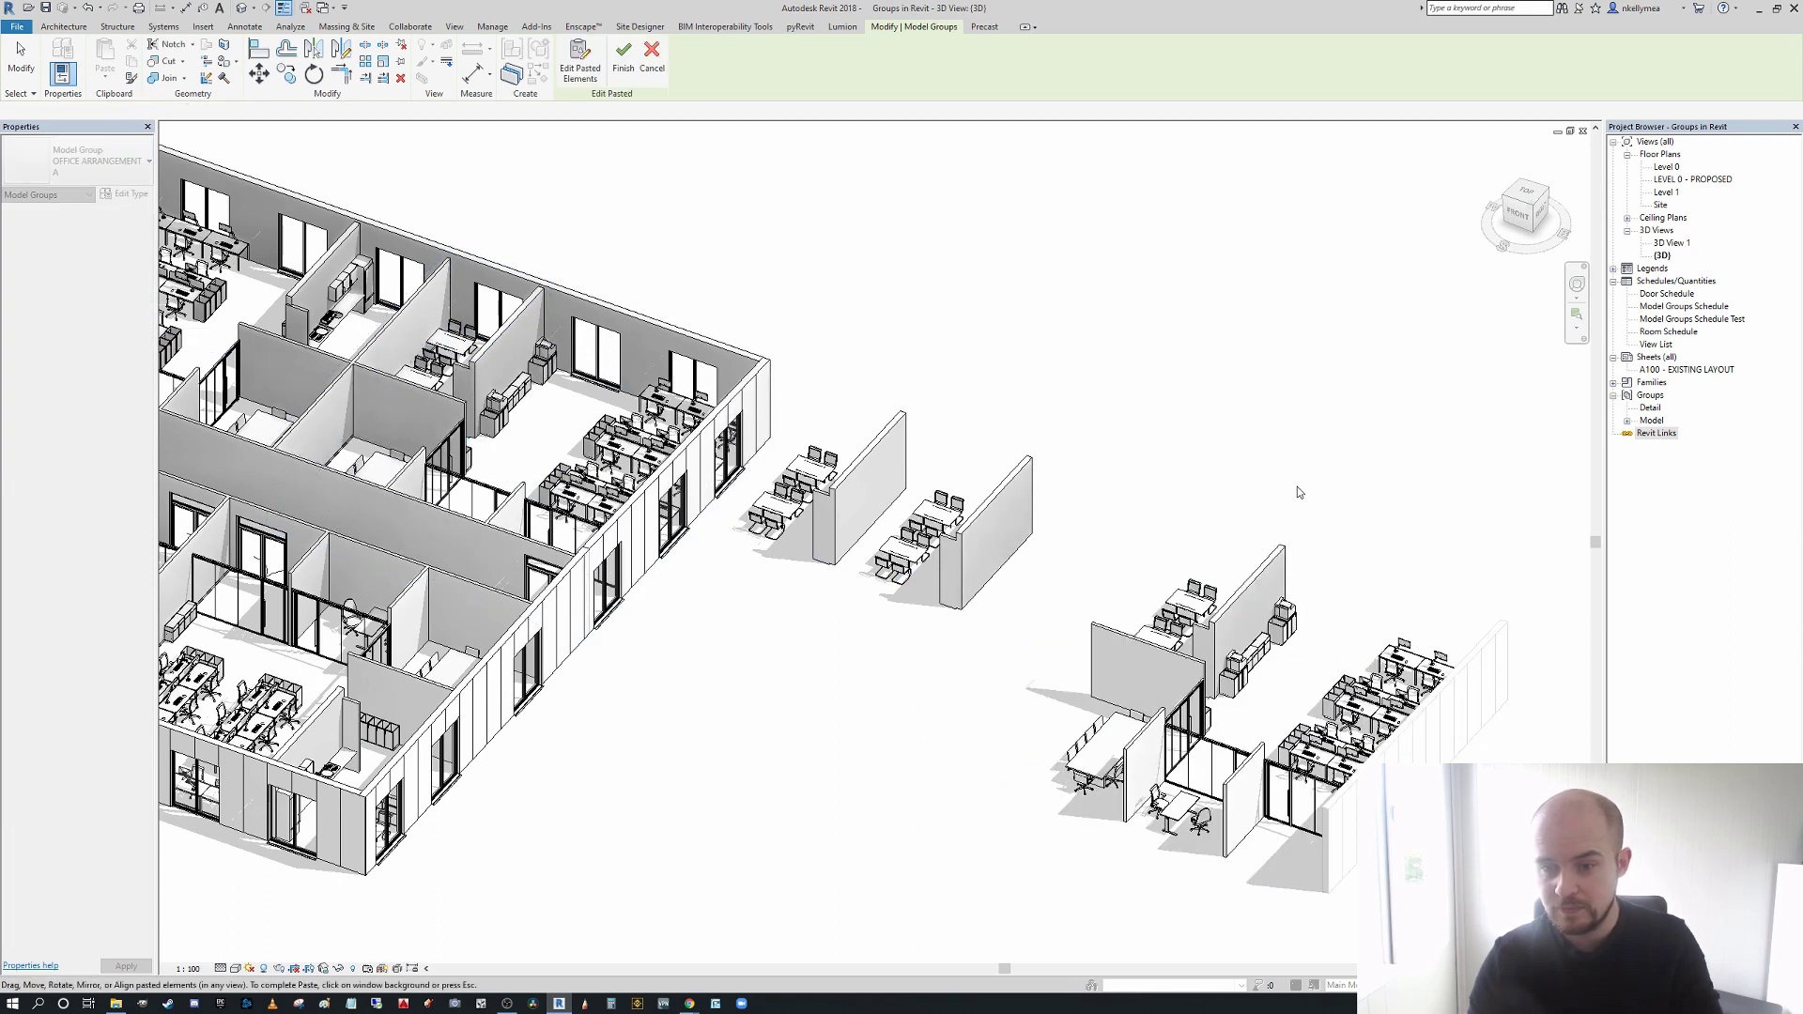
click(1051, 385)
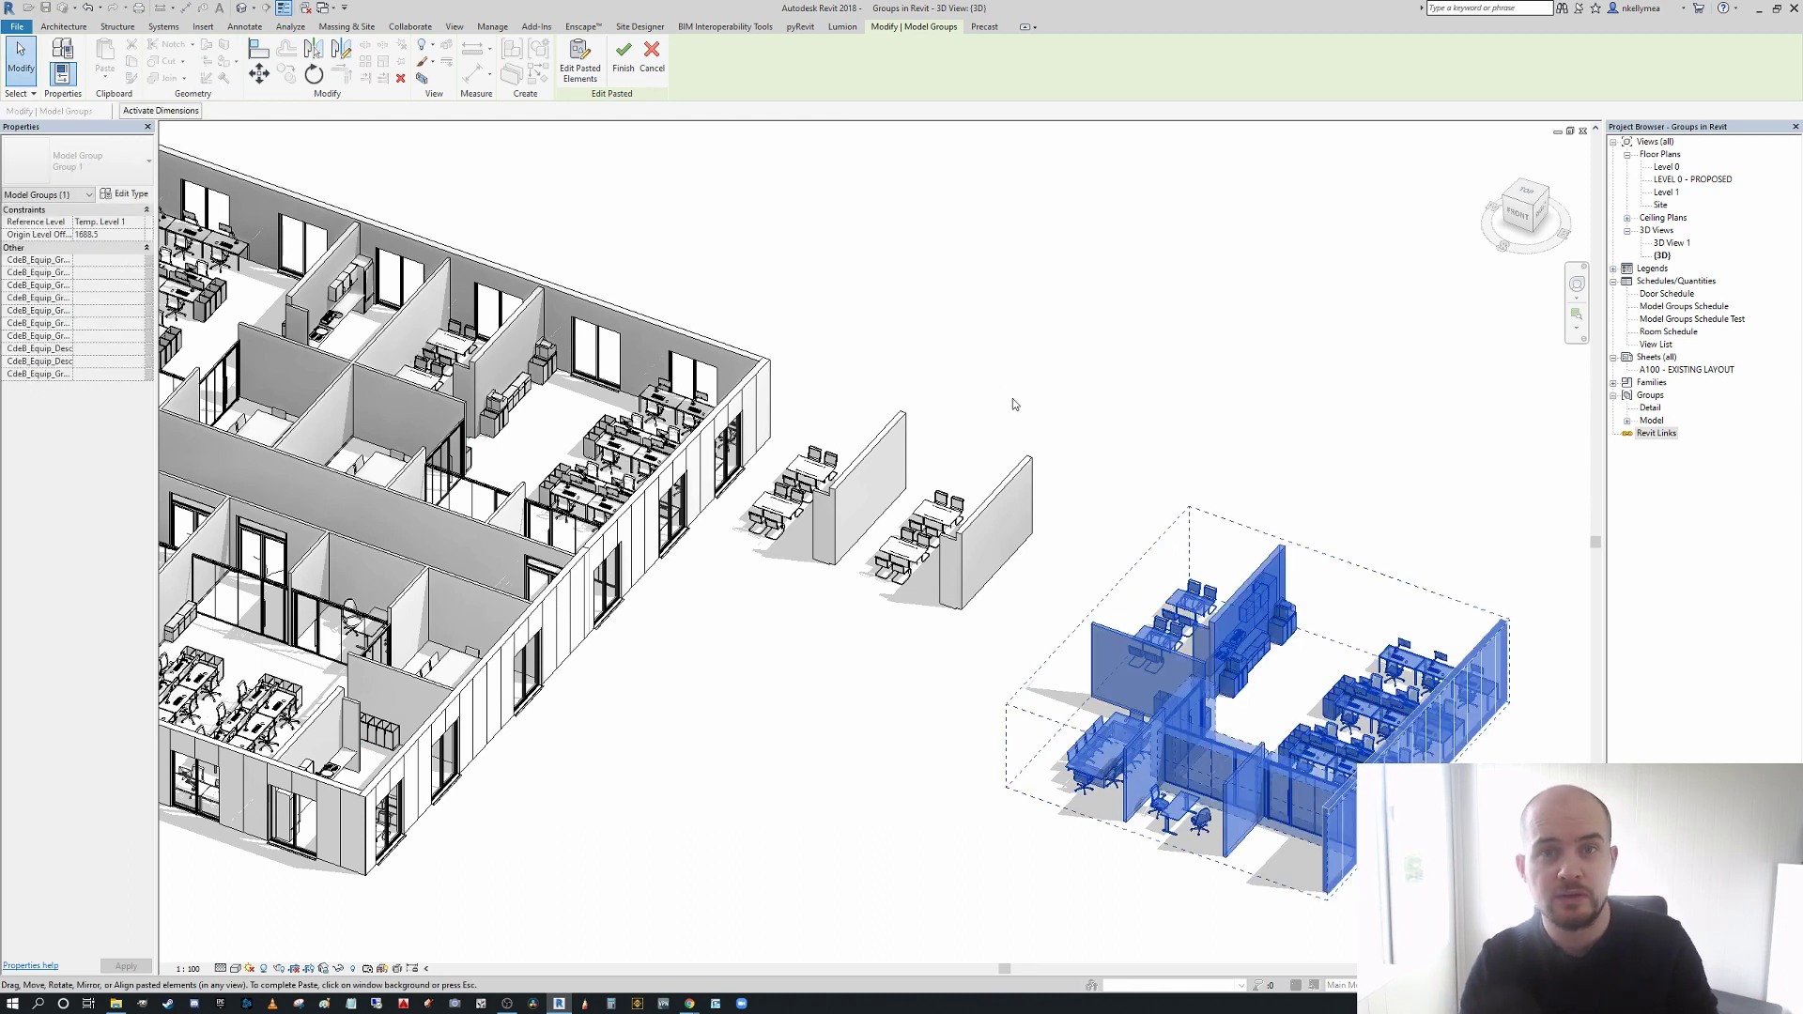
- Place the OFFICE ARRANGEMENT A model group in the empty area beside the whole building
middle_drag(1074, 486, 1006, 479)
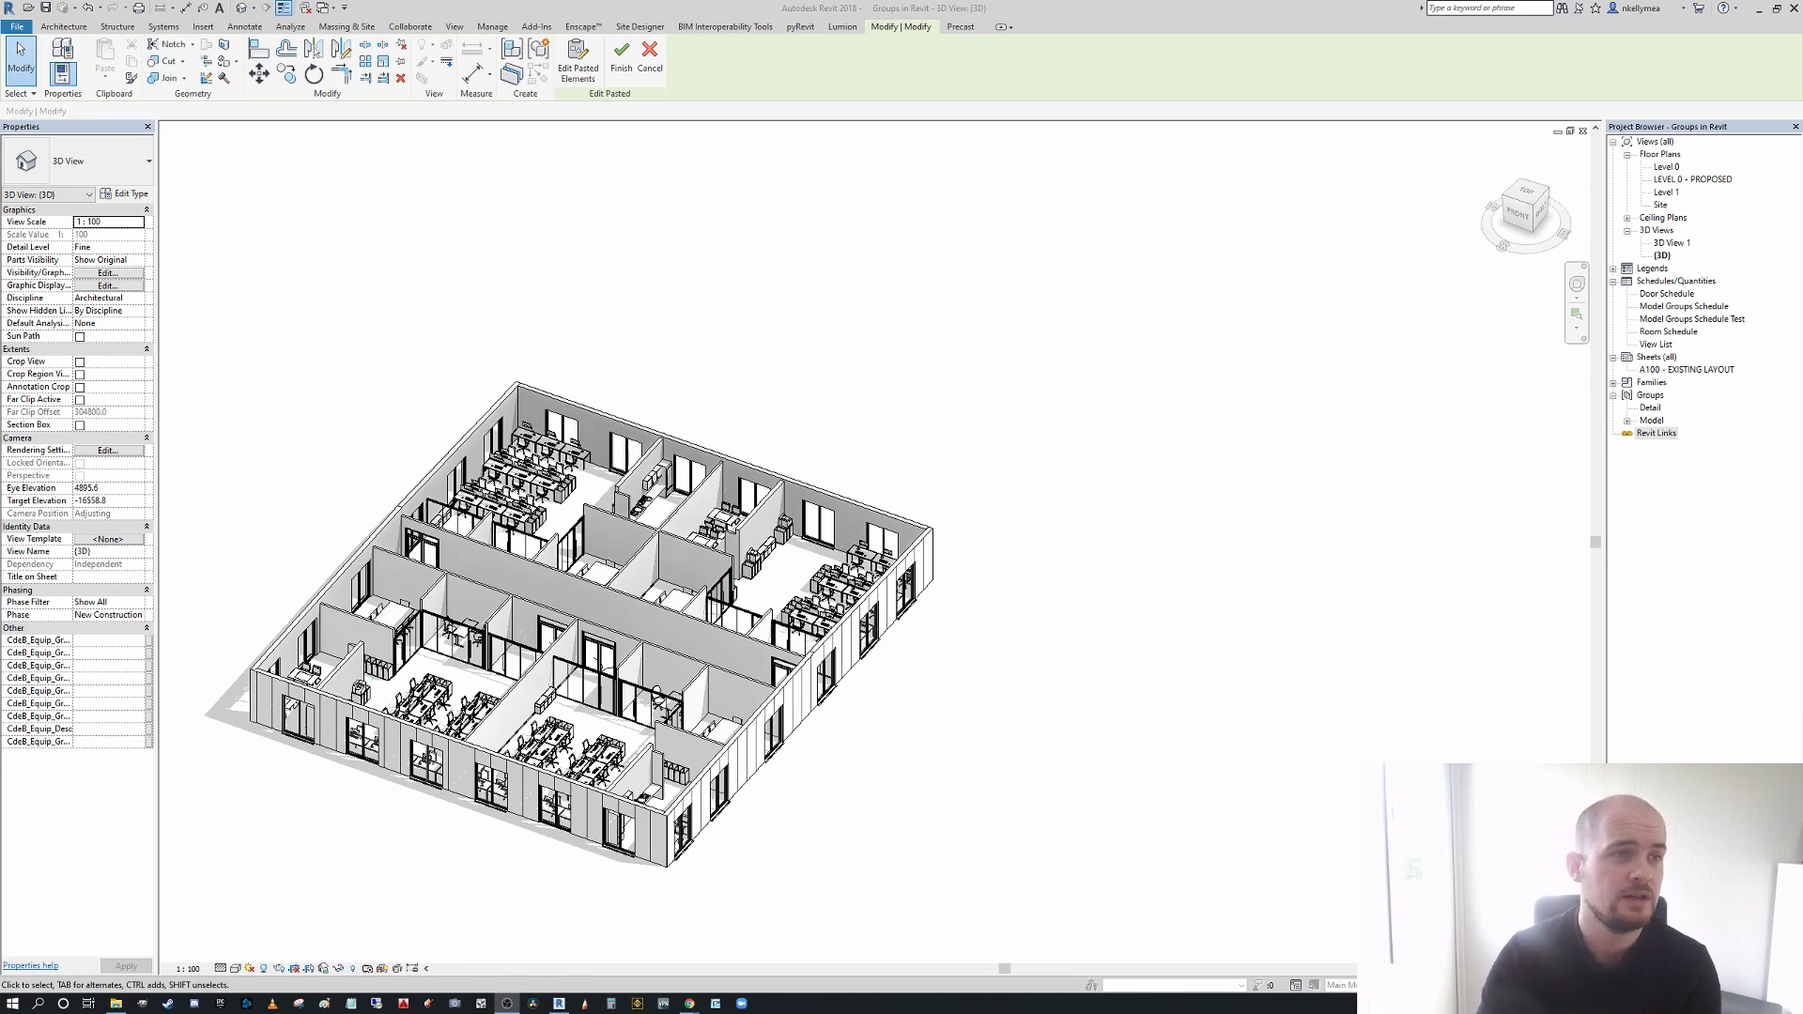
click(63, 26)
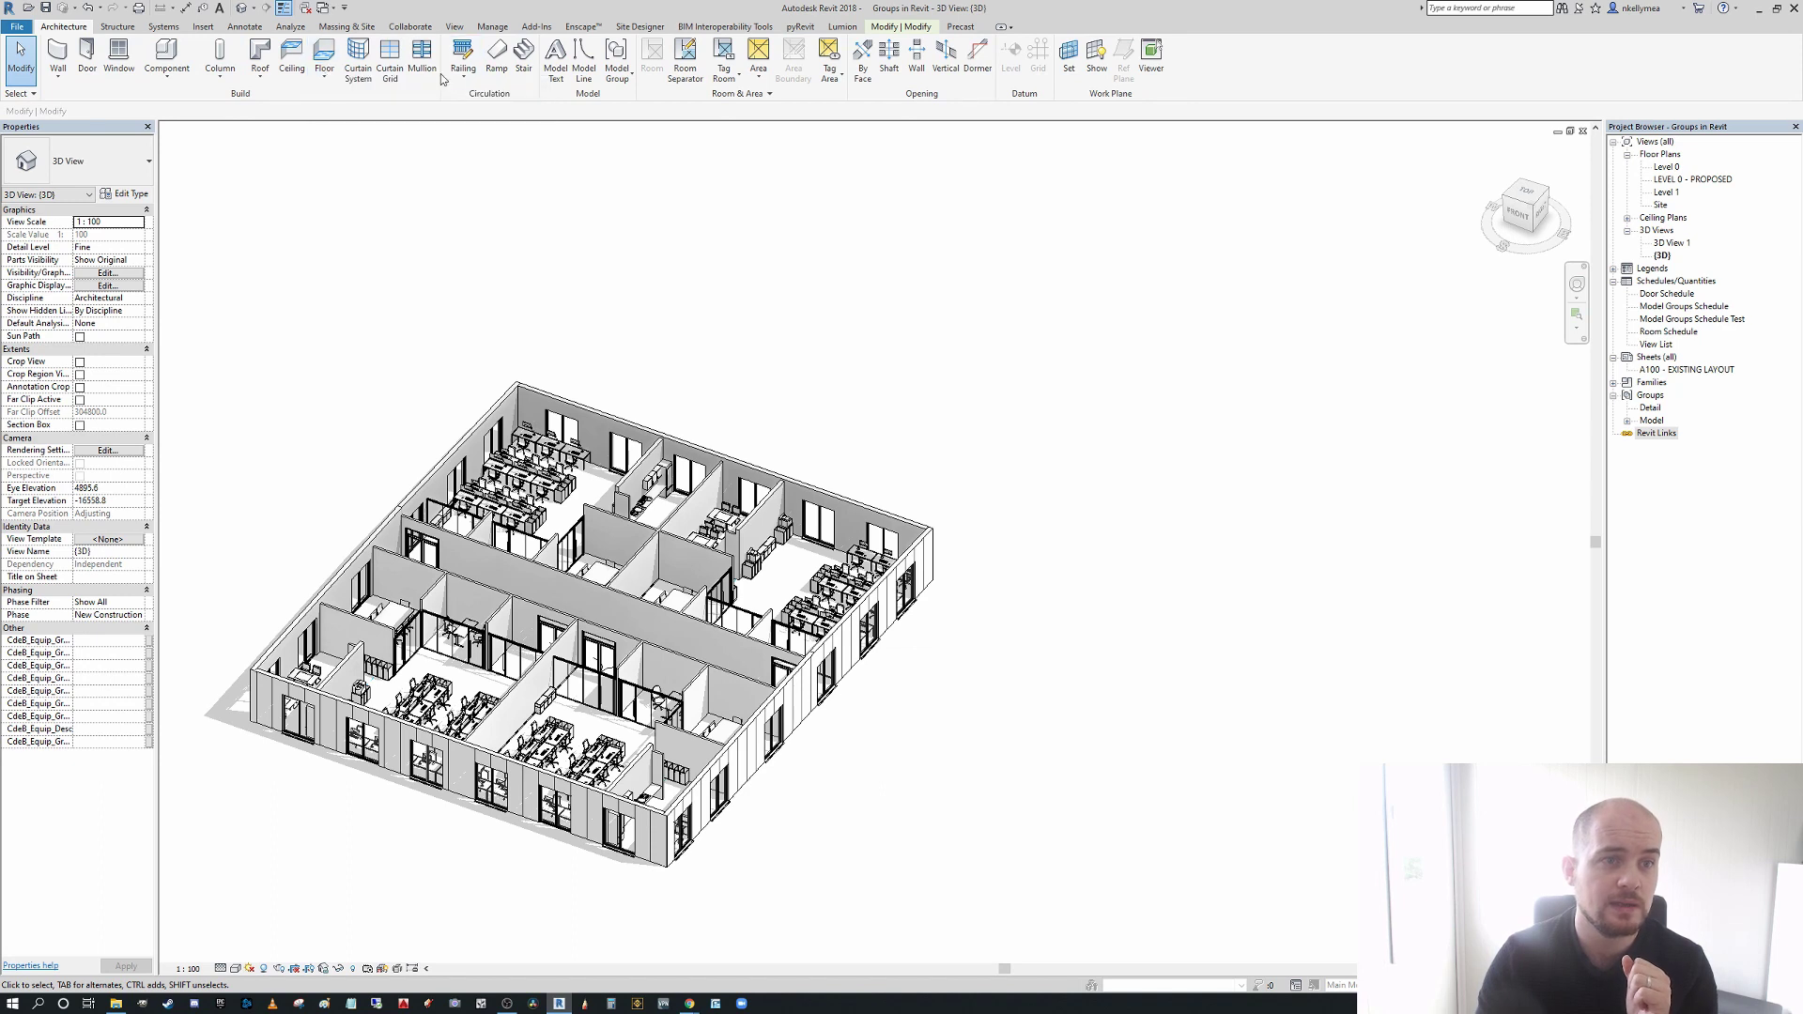
click(621, 54)
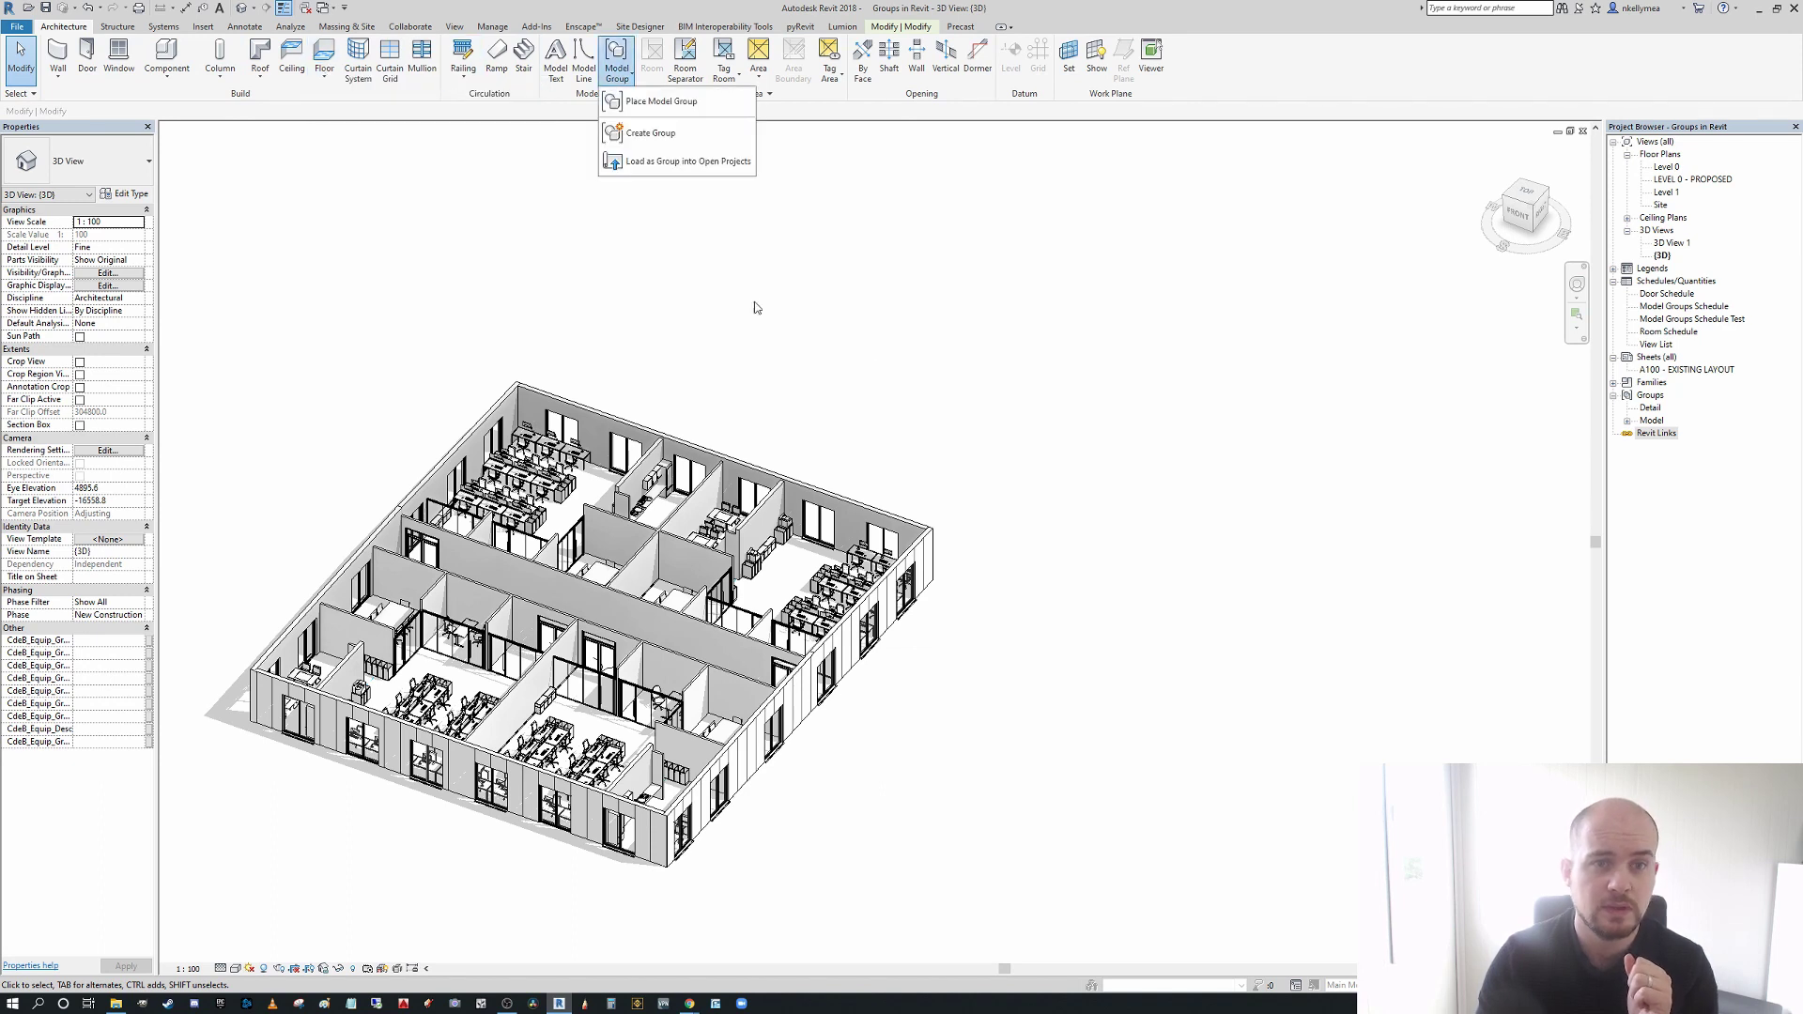
click(661, 101)
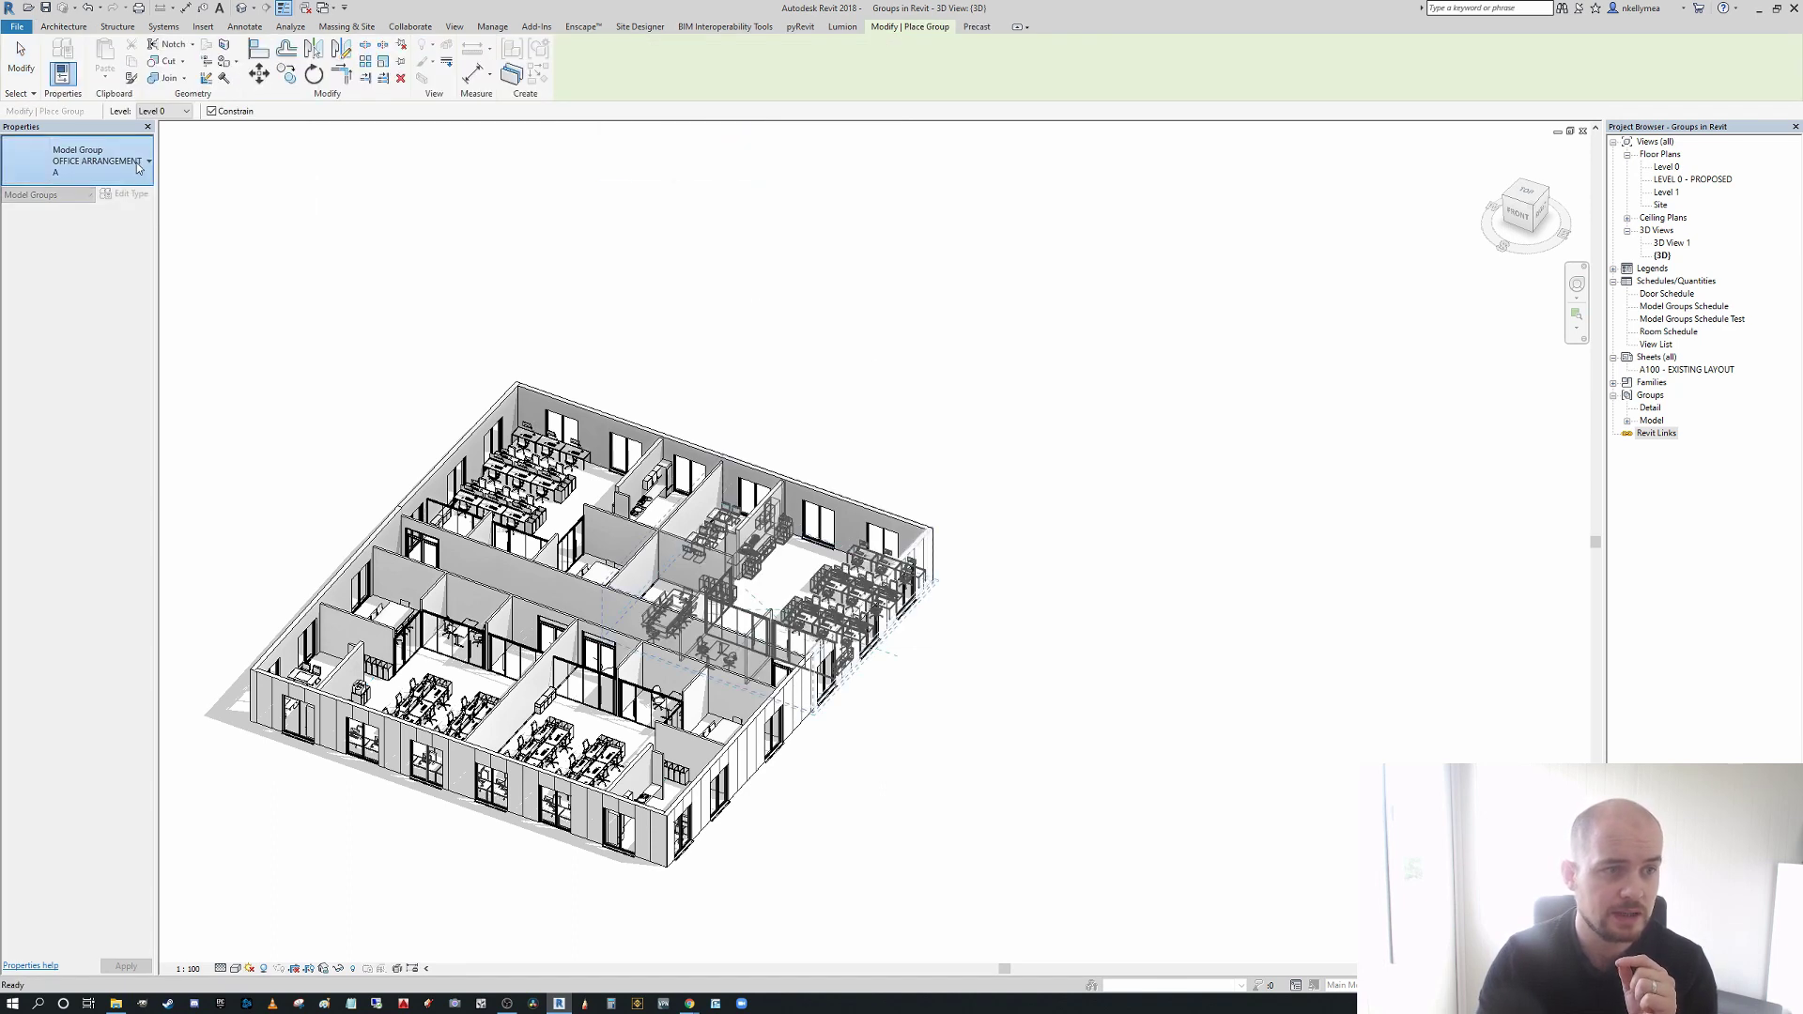
click(141, 162)
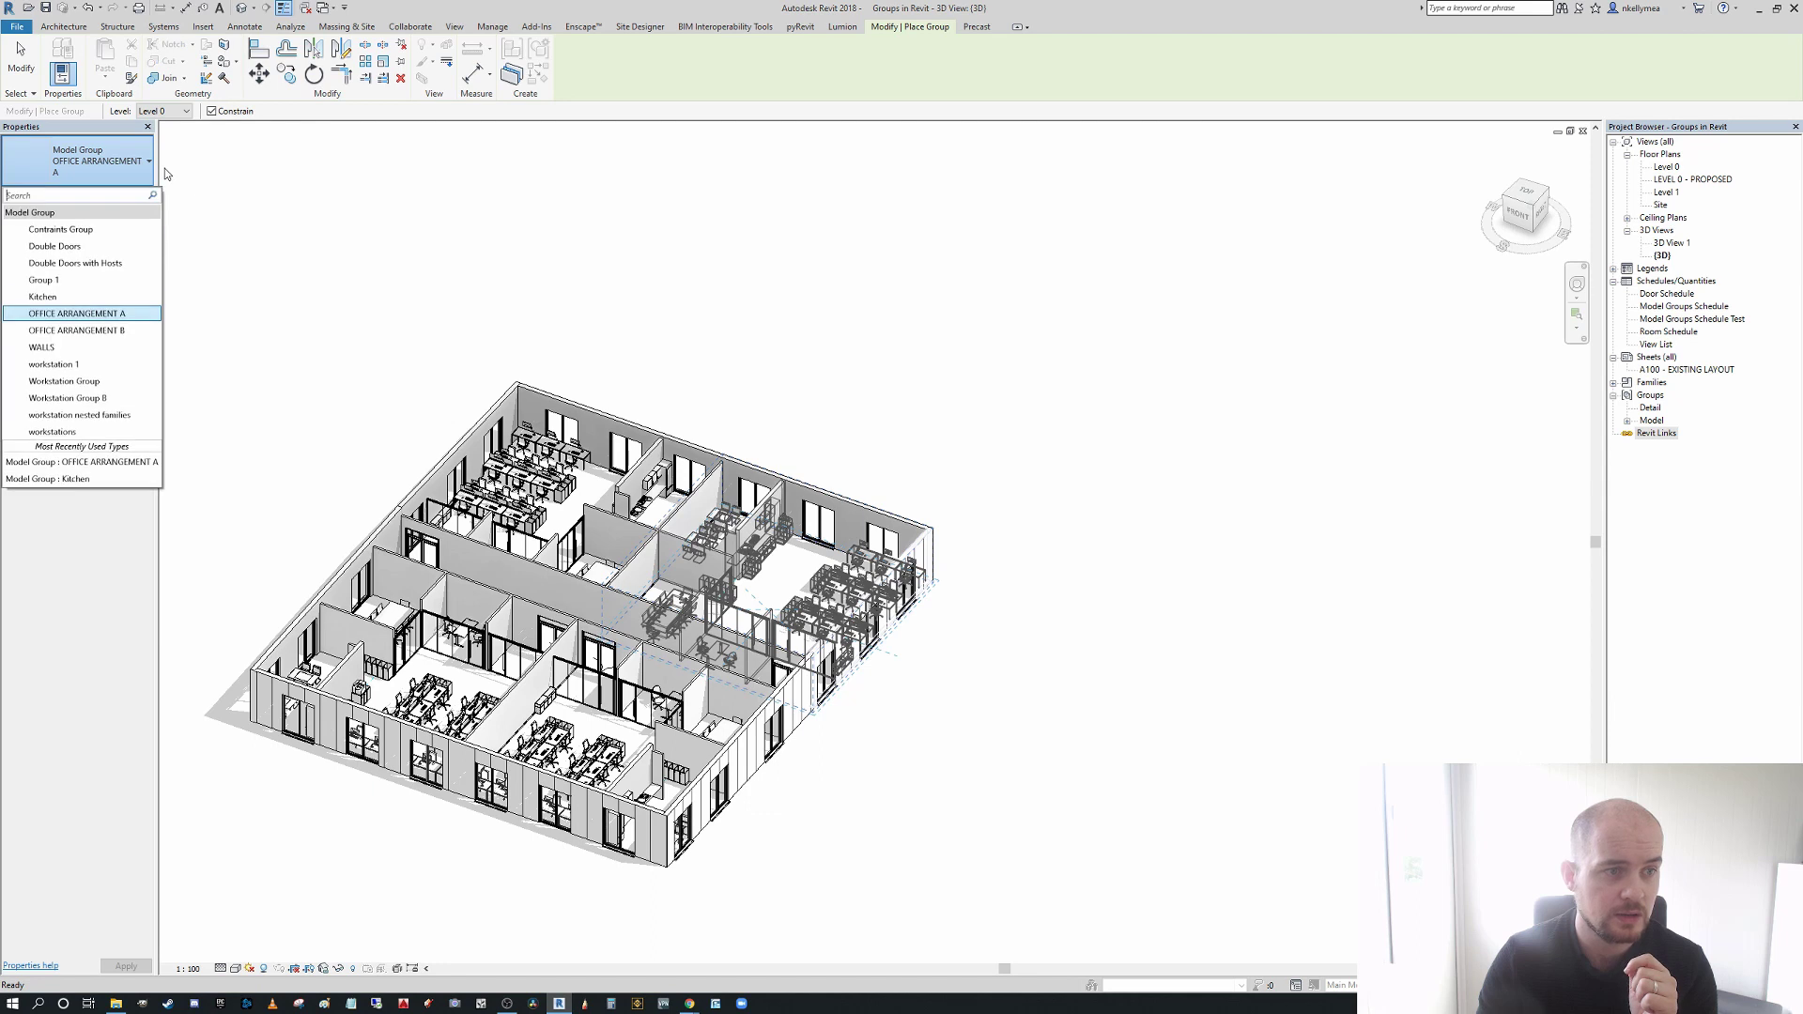
click(117, 315)
click(1168, 700)
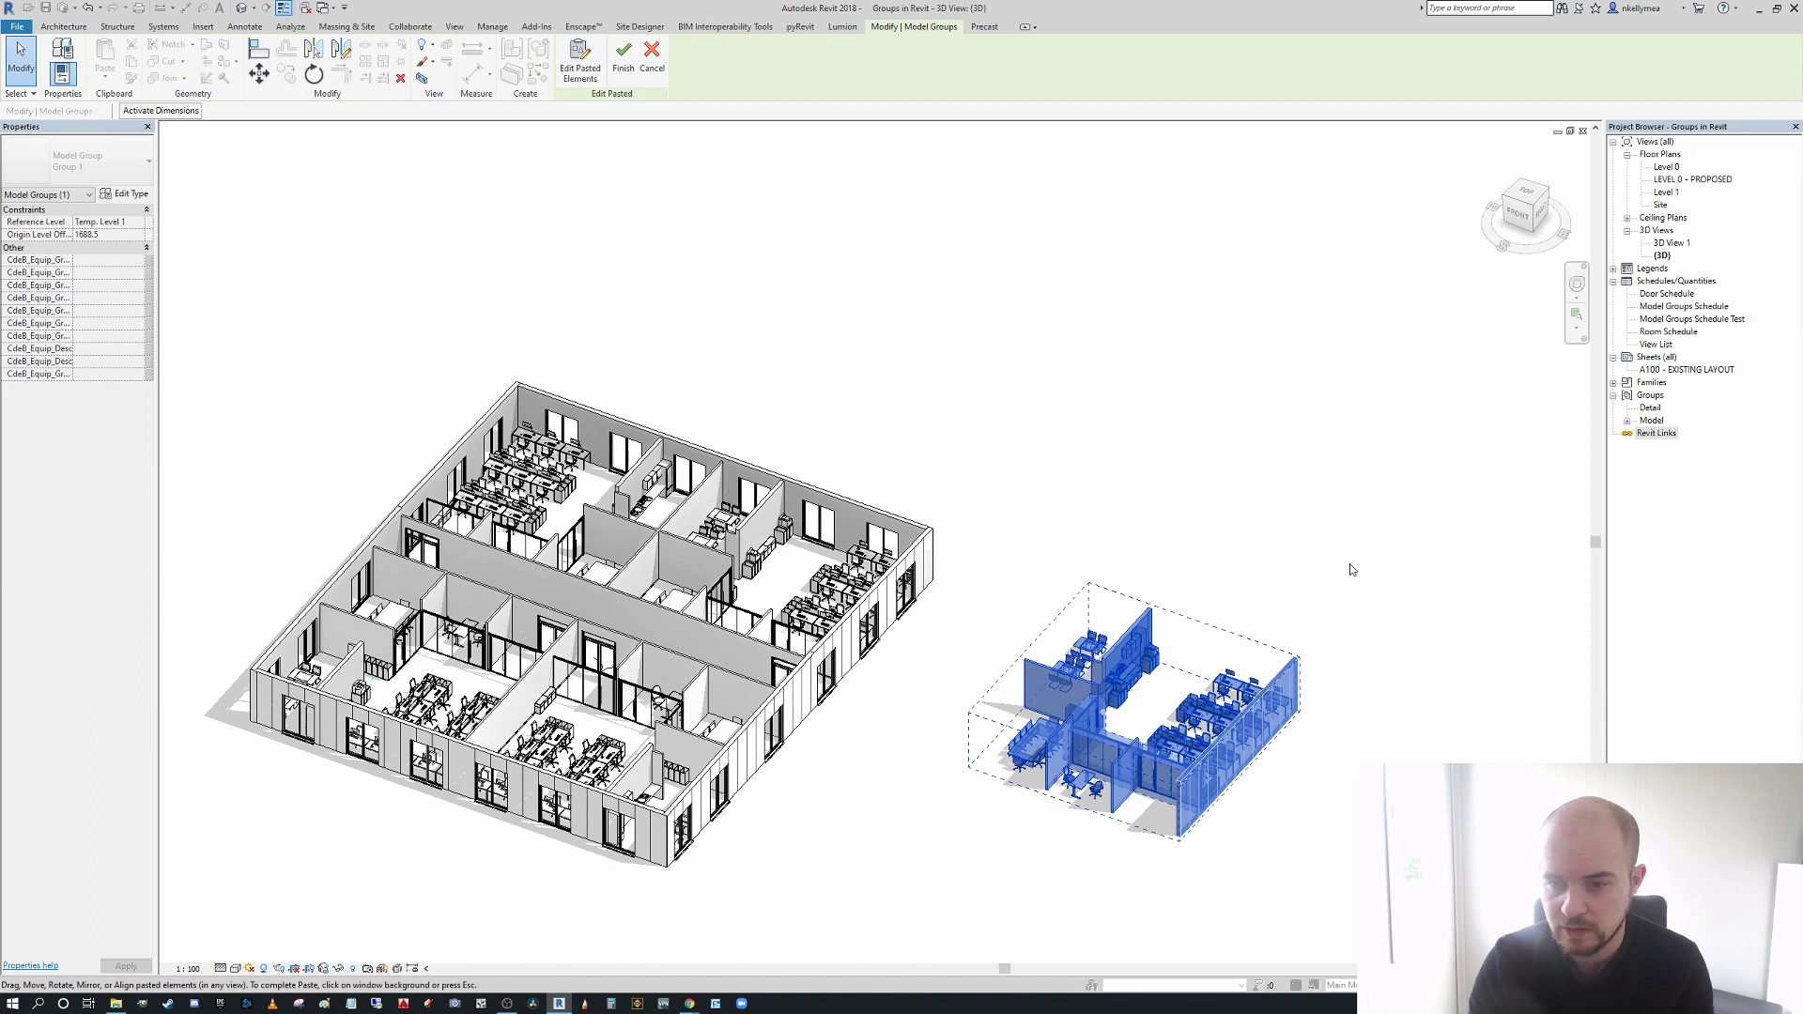
click(999, 547)
click(967, 562)
- Complete the group placement beside the building, select the placed OFFICE ARRANGEMENT A group and dismiss the precast warning
scroll(1001, 663, down, 2)
middle_drag(1002, 663, 1060, 780)
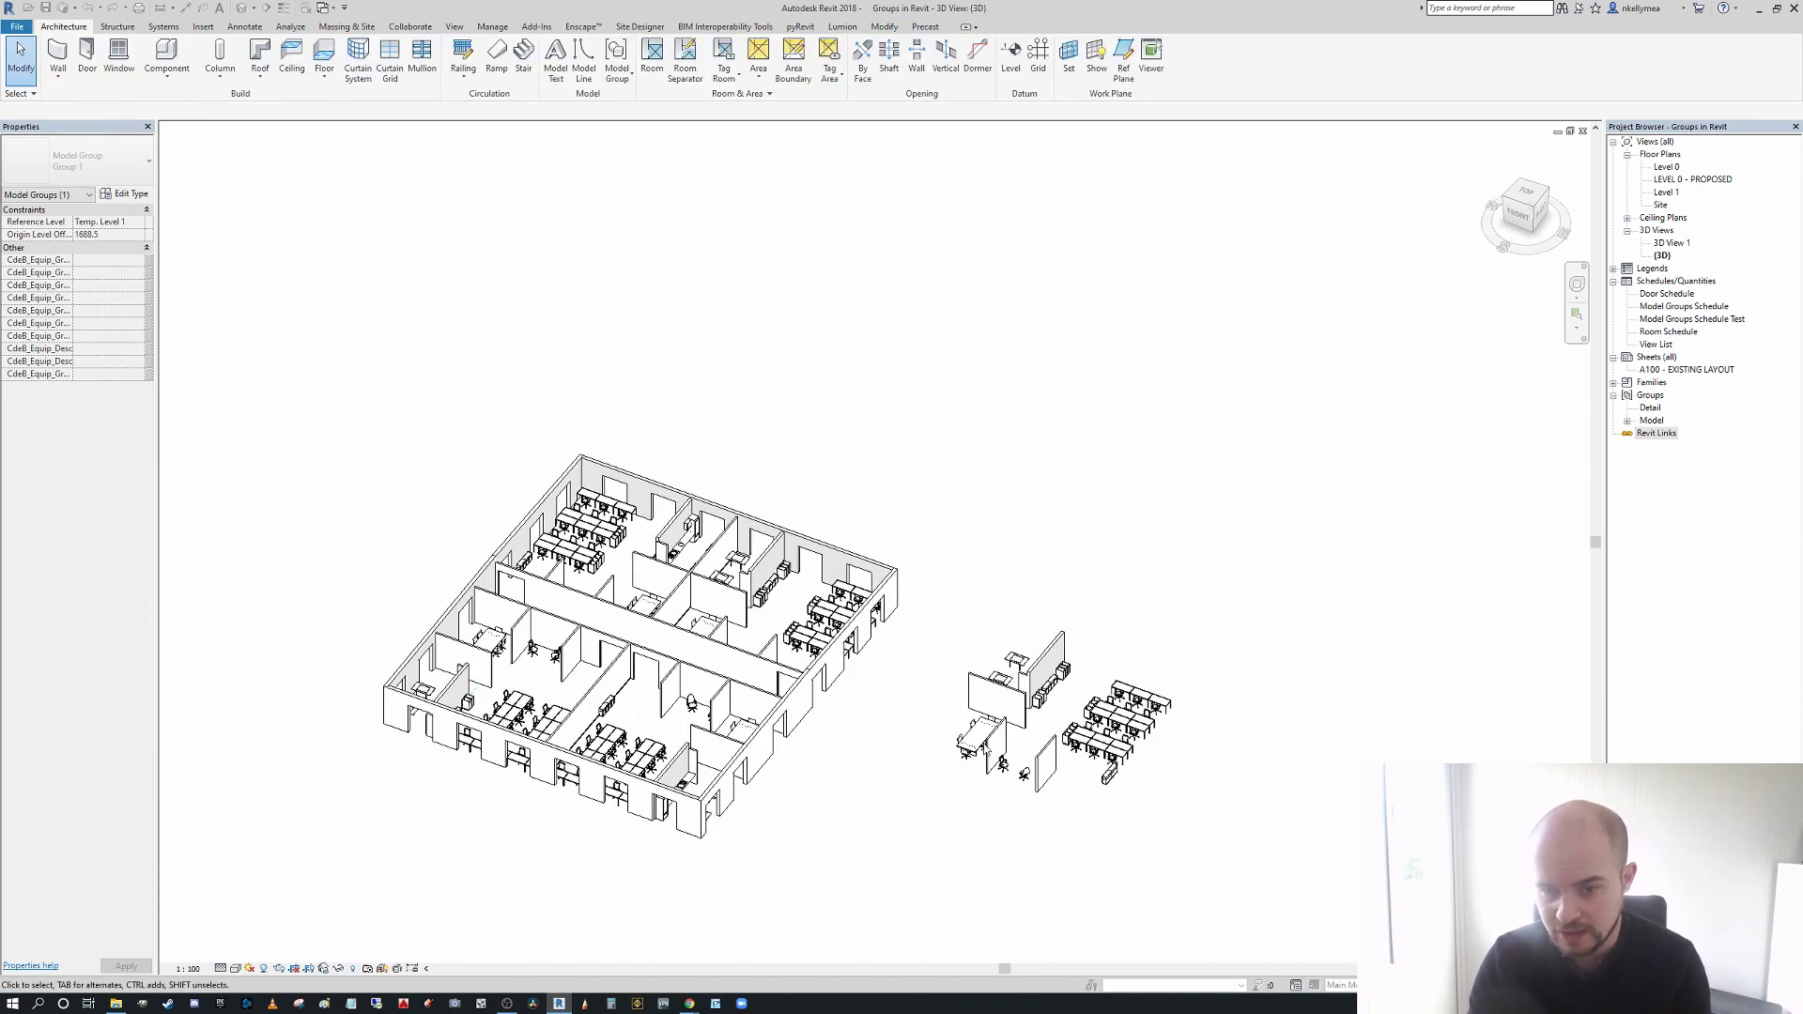
scroll(1033, 761, up, 2)
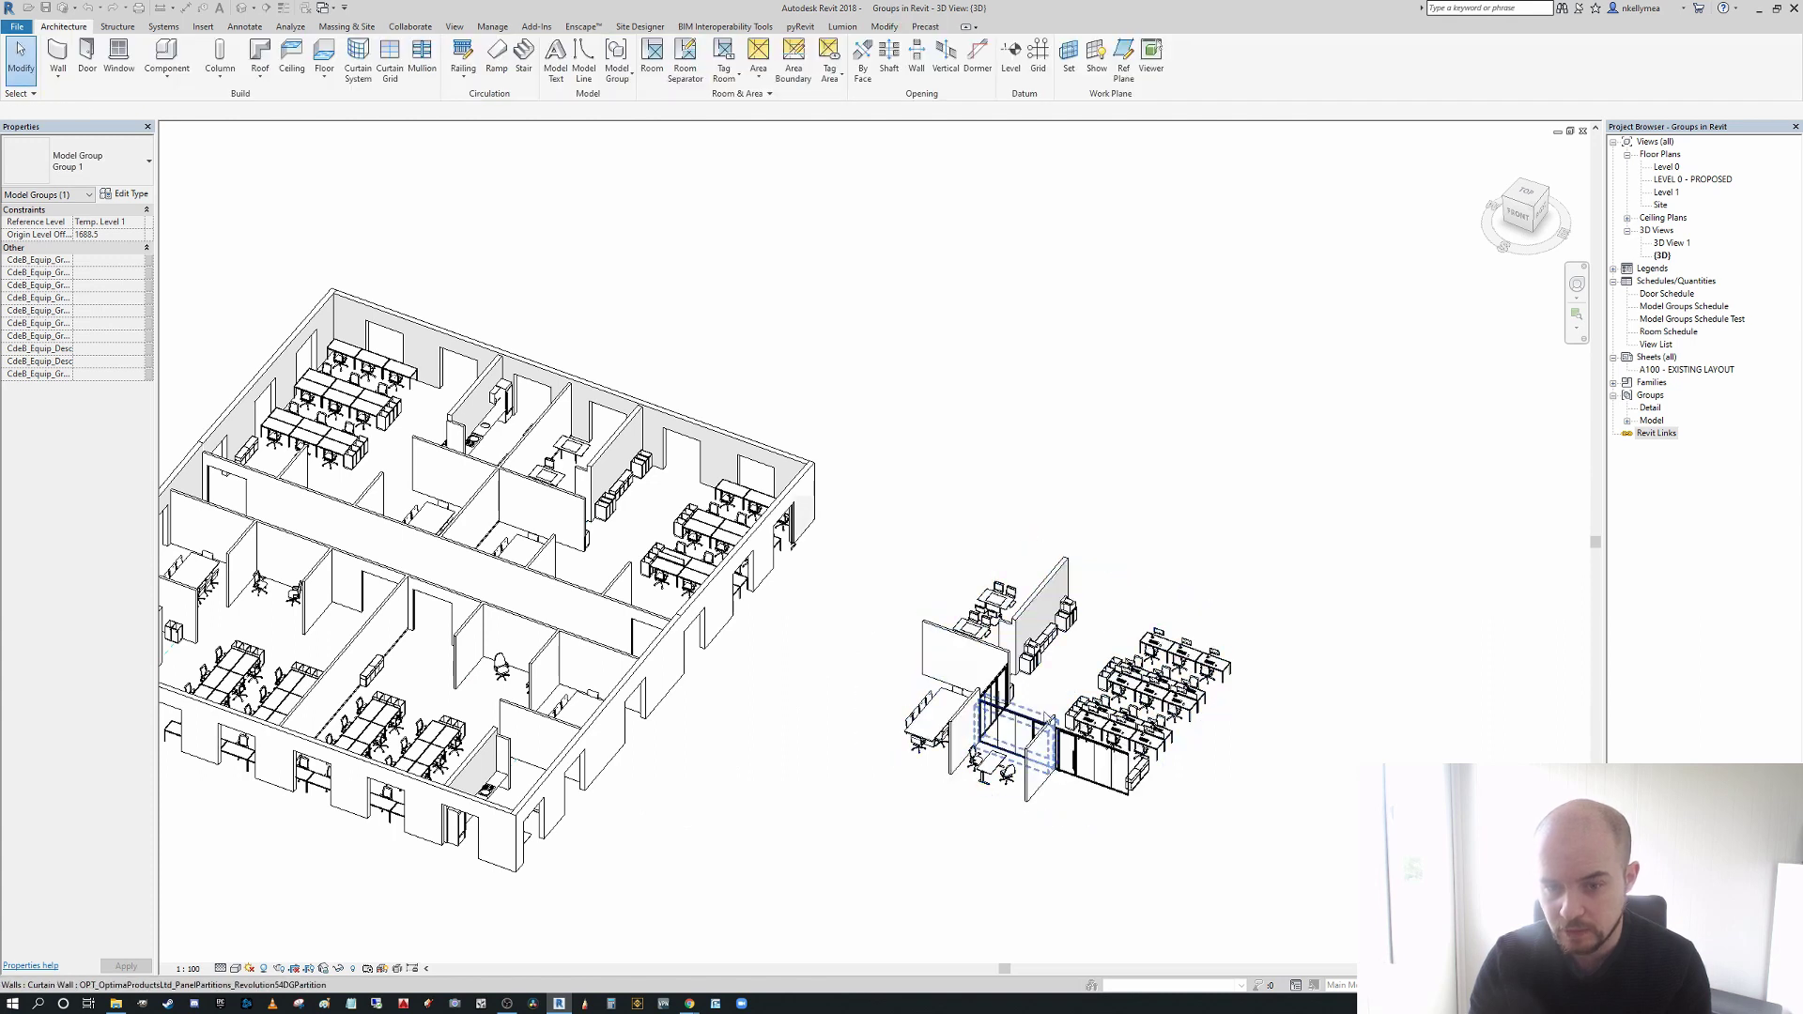
click(998, 716)
scroll(998, 715, up, 3)
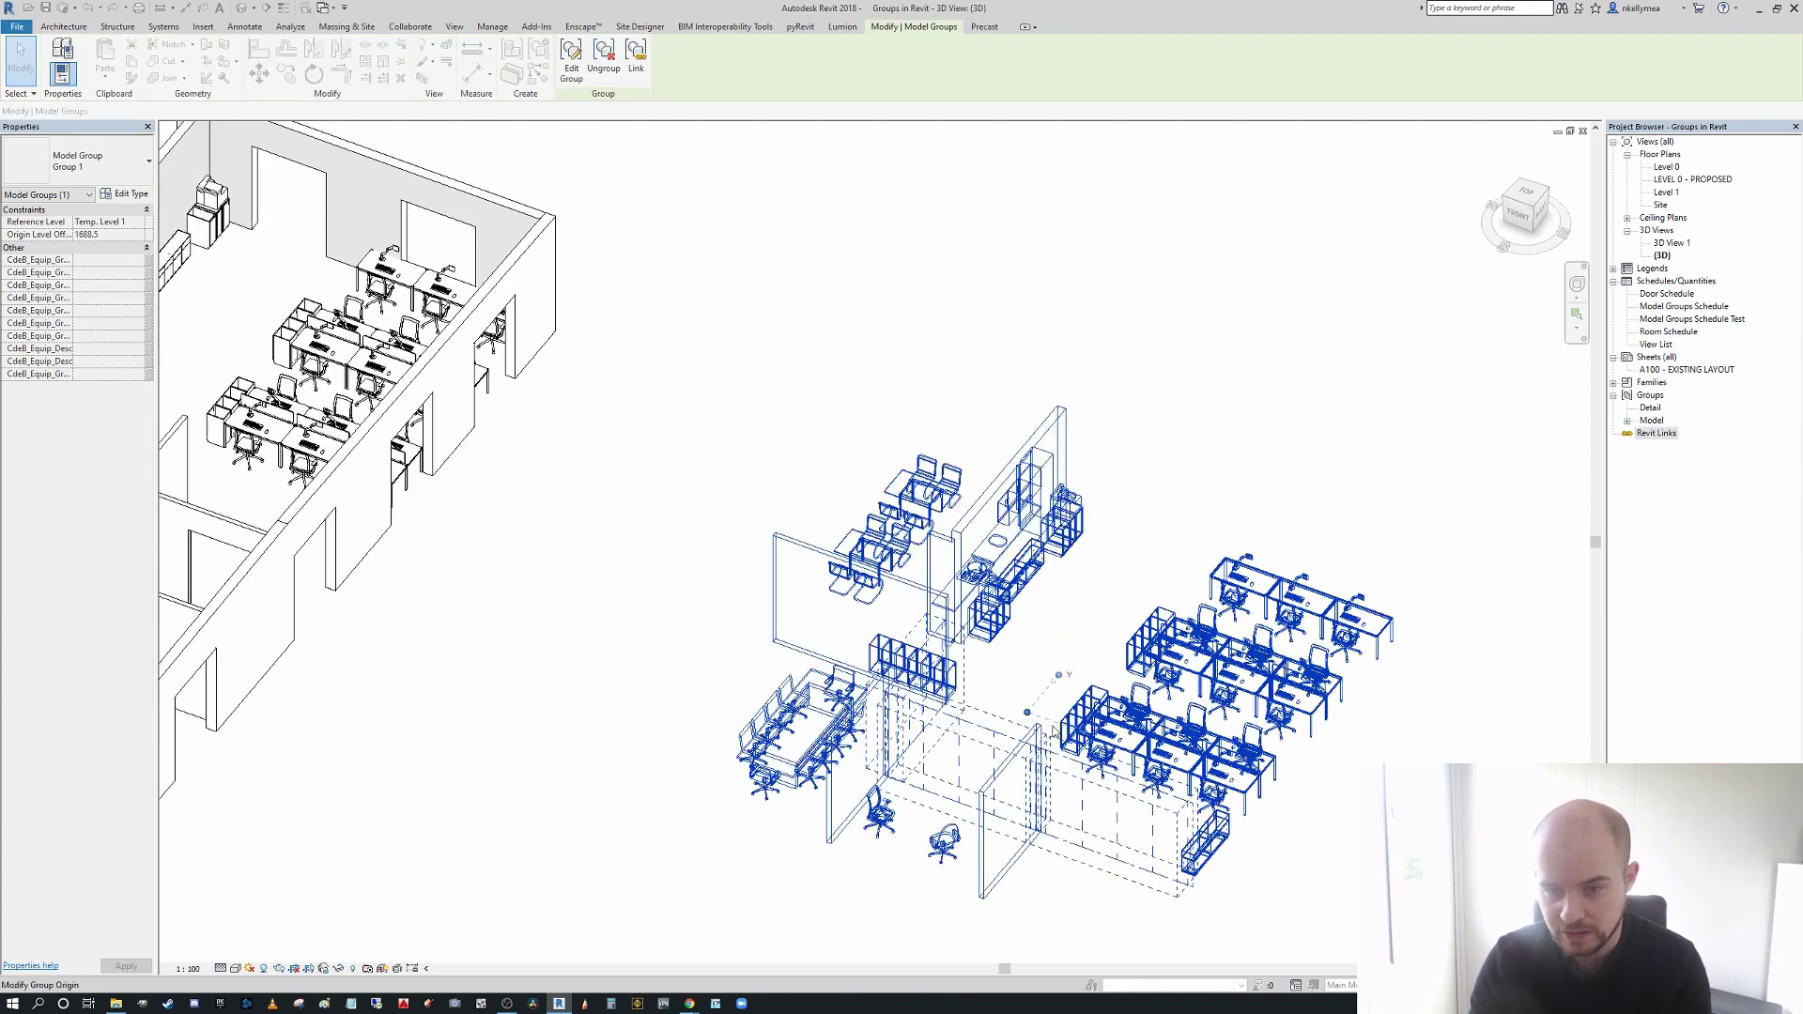
scroll(1034, 721, up, 2)
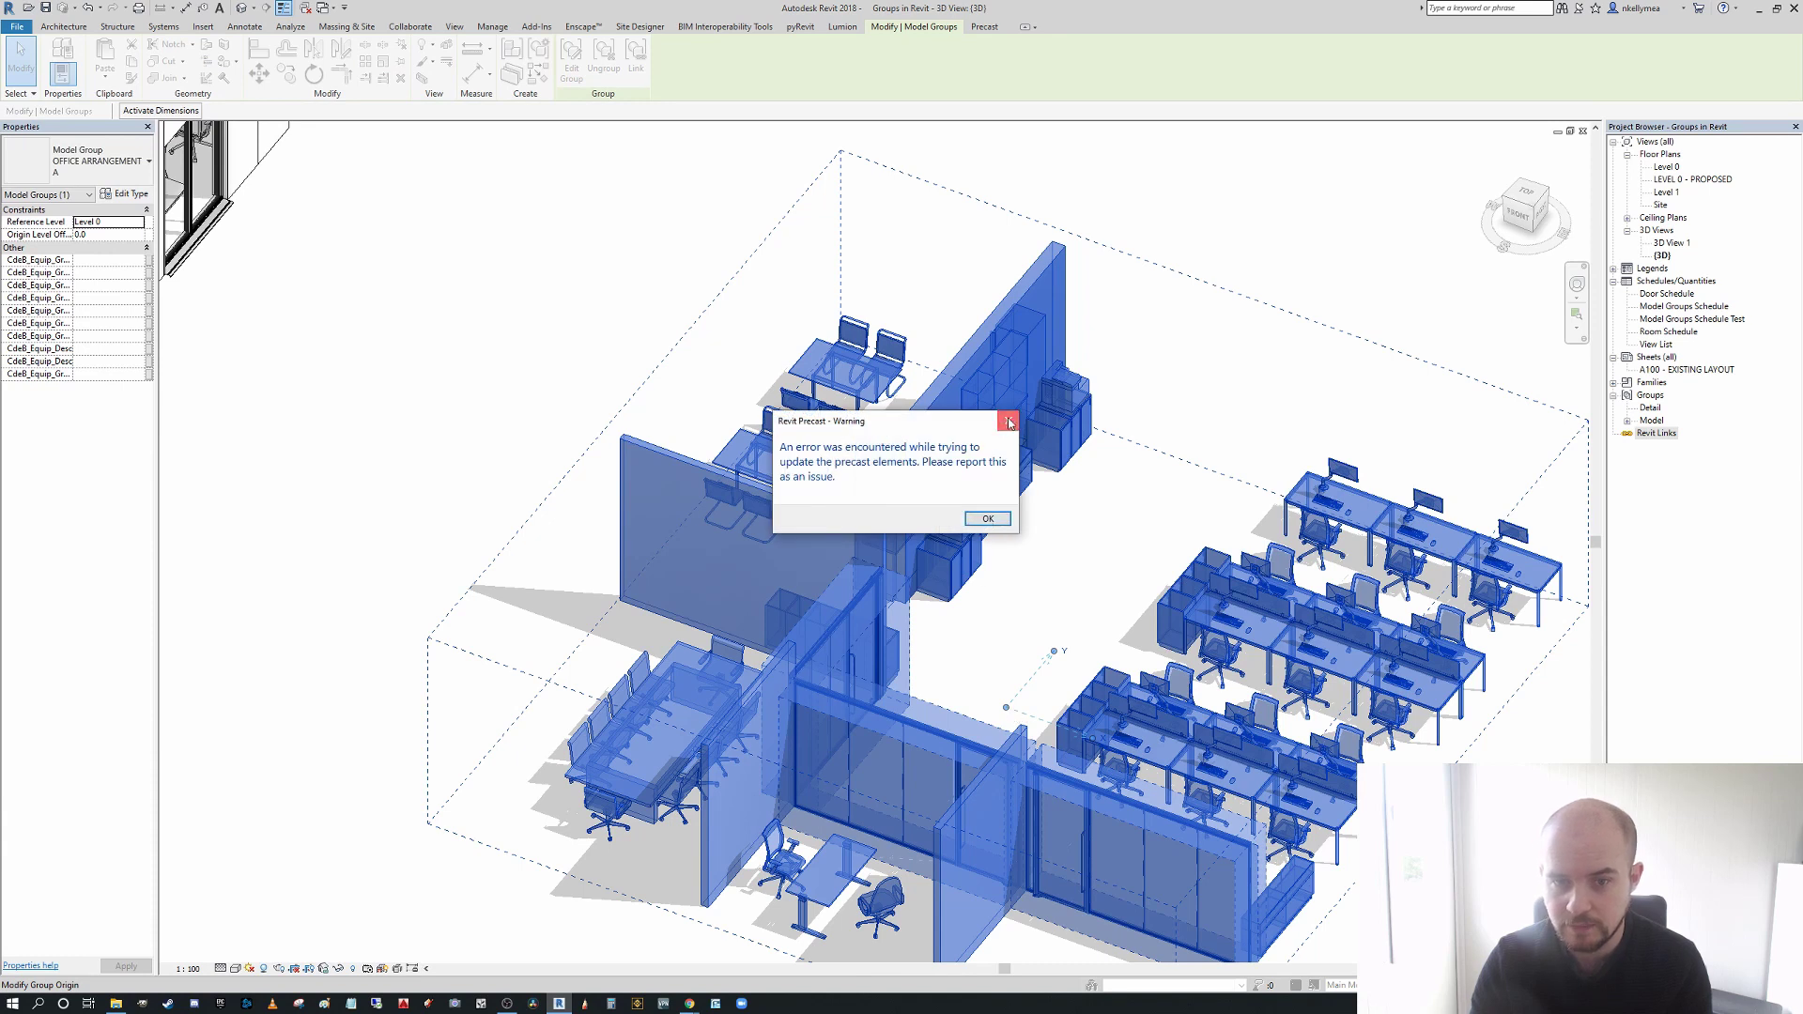
click(987, 519)
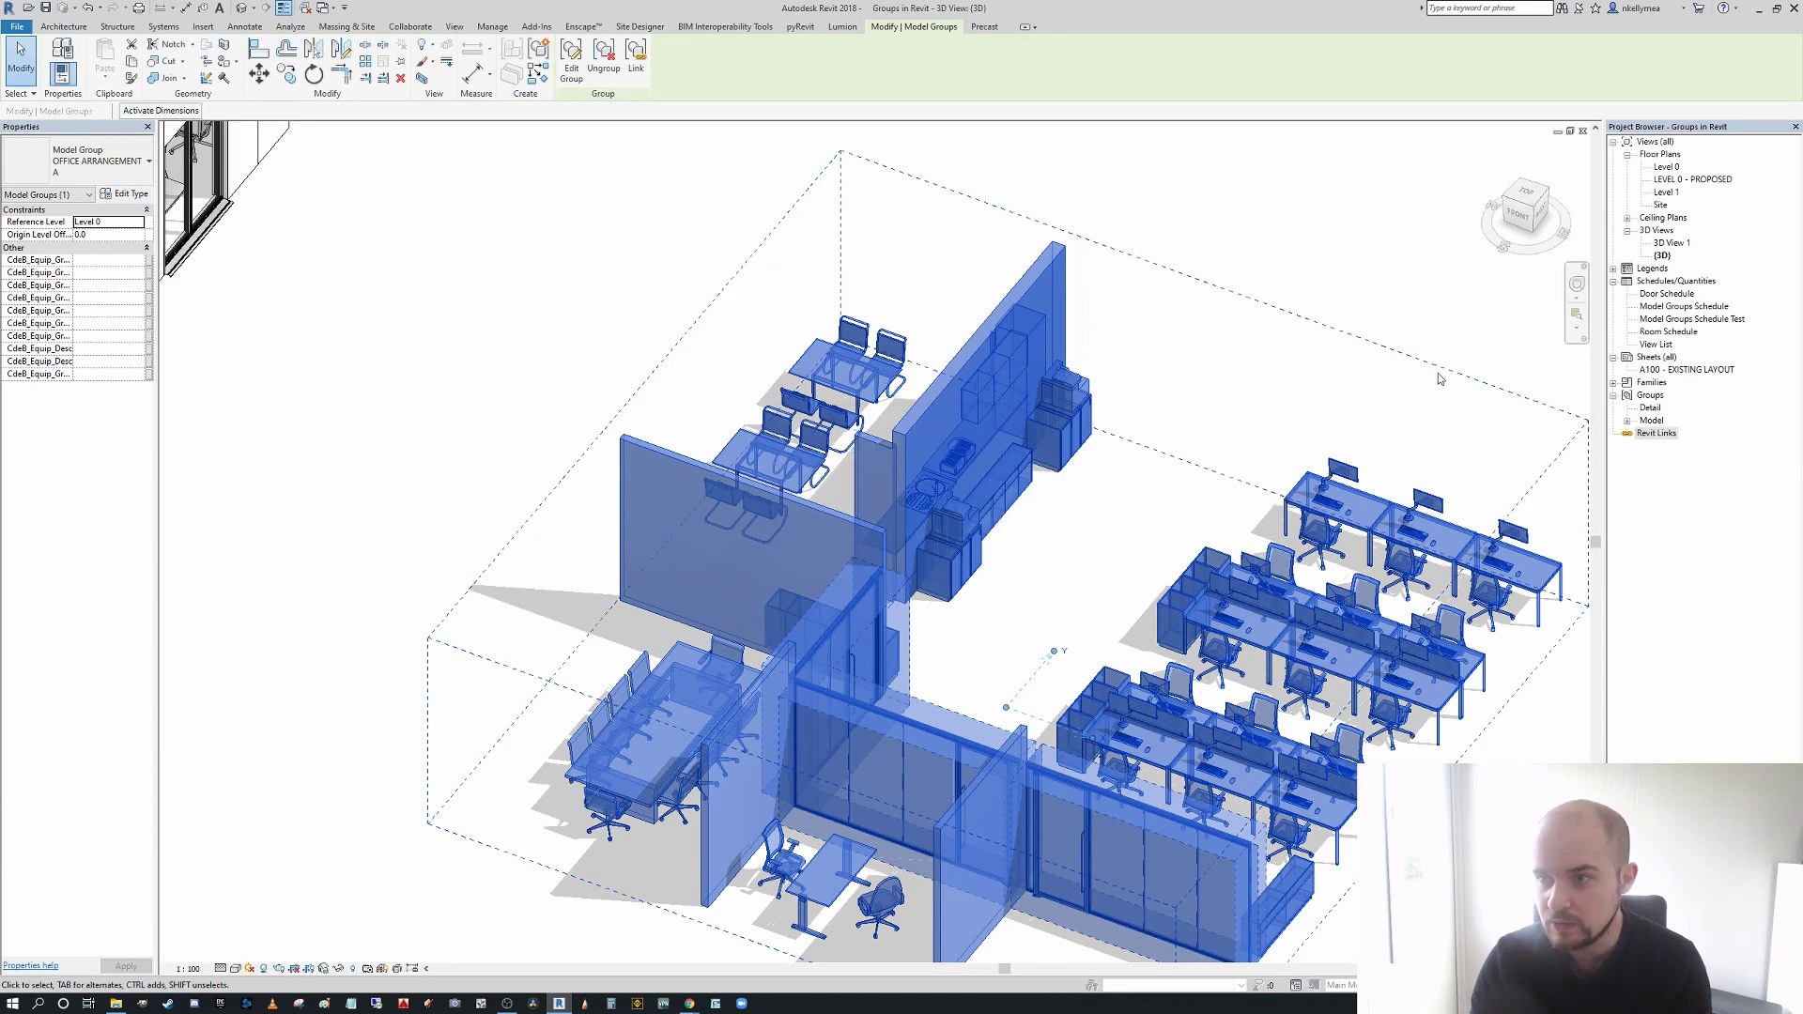
- In the LEVEL 0 - PROPOSED floor plan, move the outside OFFICE ARRANGEMENT A group's origin to its lower-left corner beside the meeting table
double_click(1665, 179)
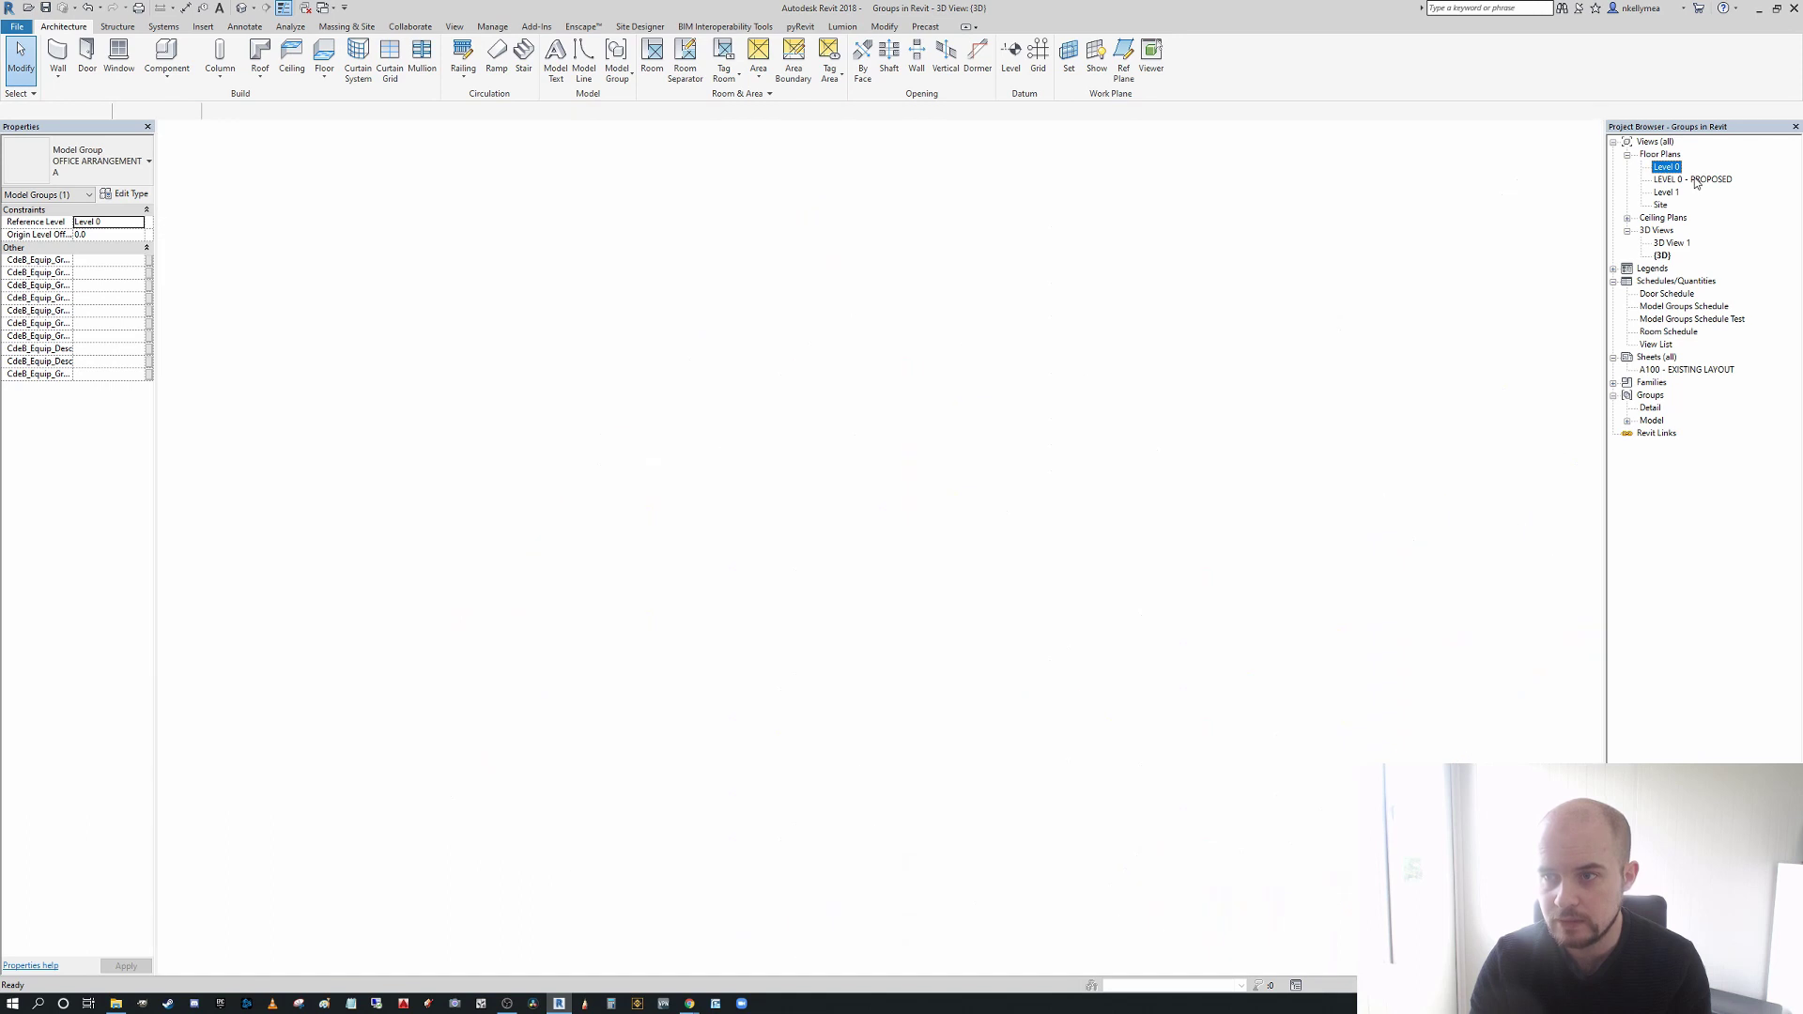
scroll(820, 470, down, 4)
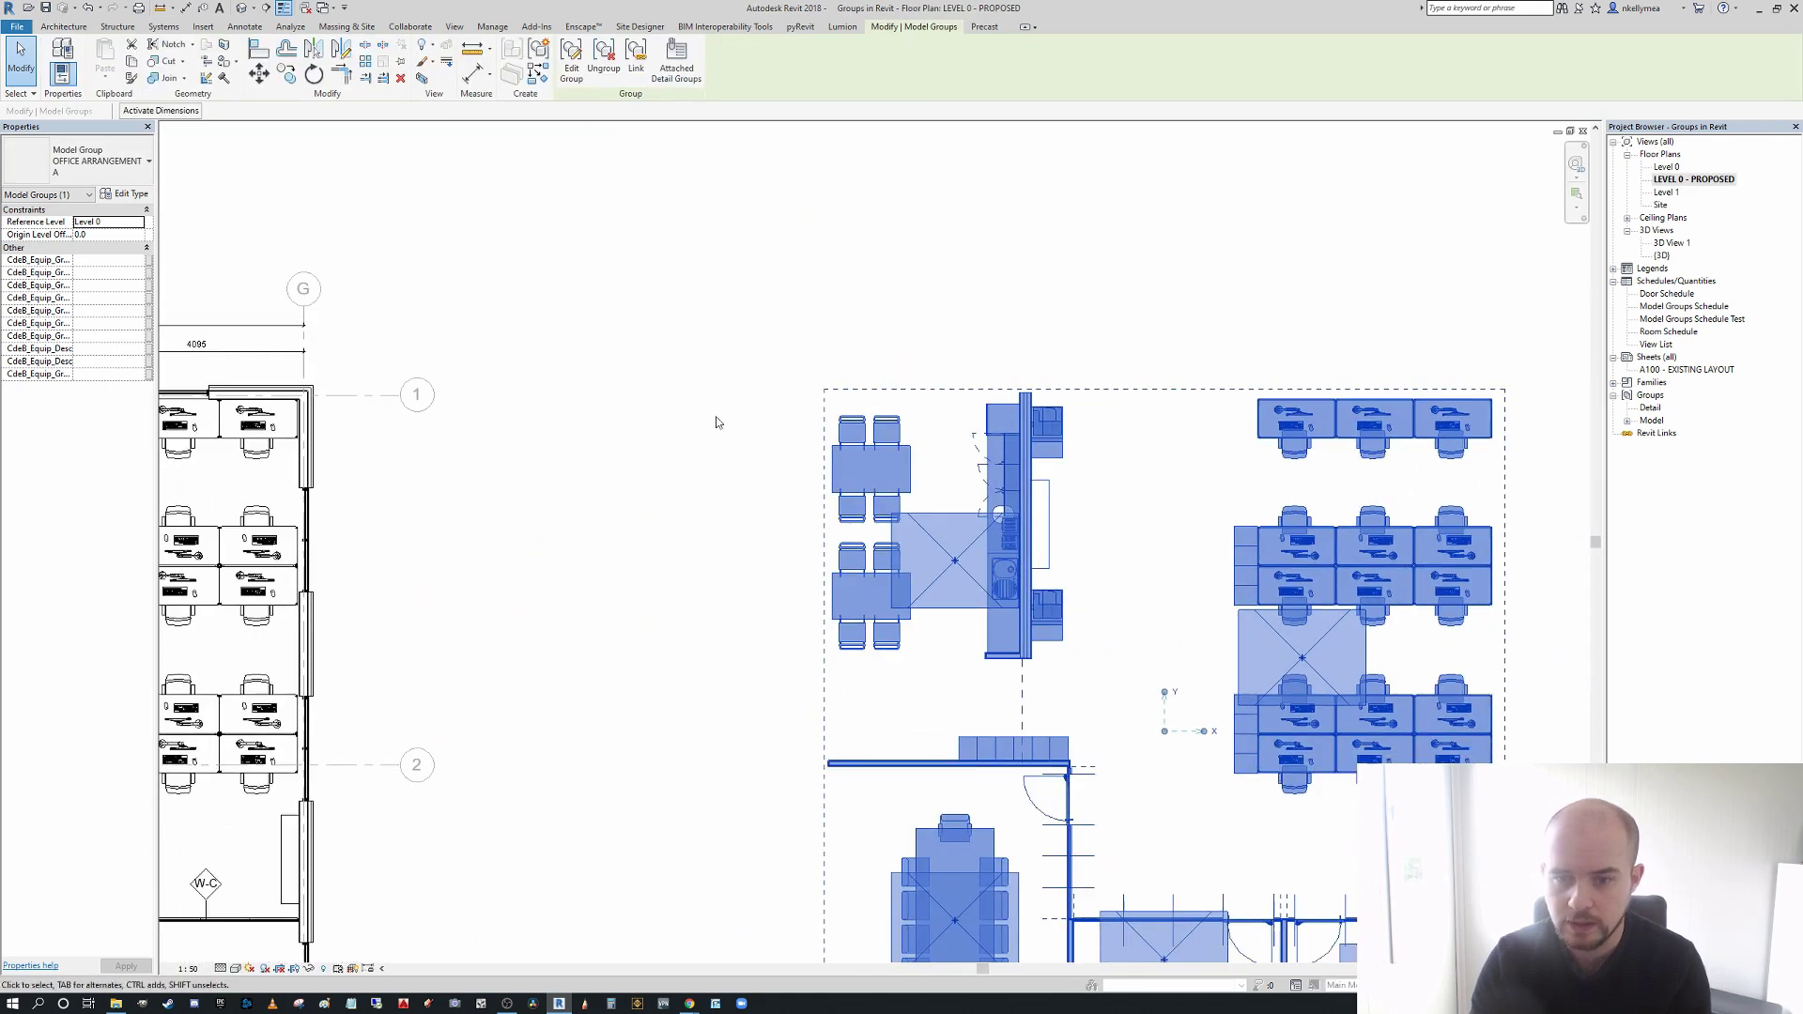
key(Escape)
scroll(1028, 526, up, 1)
click(1031, 524)
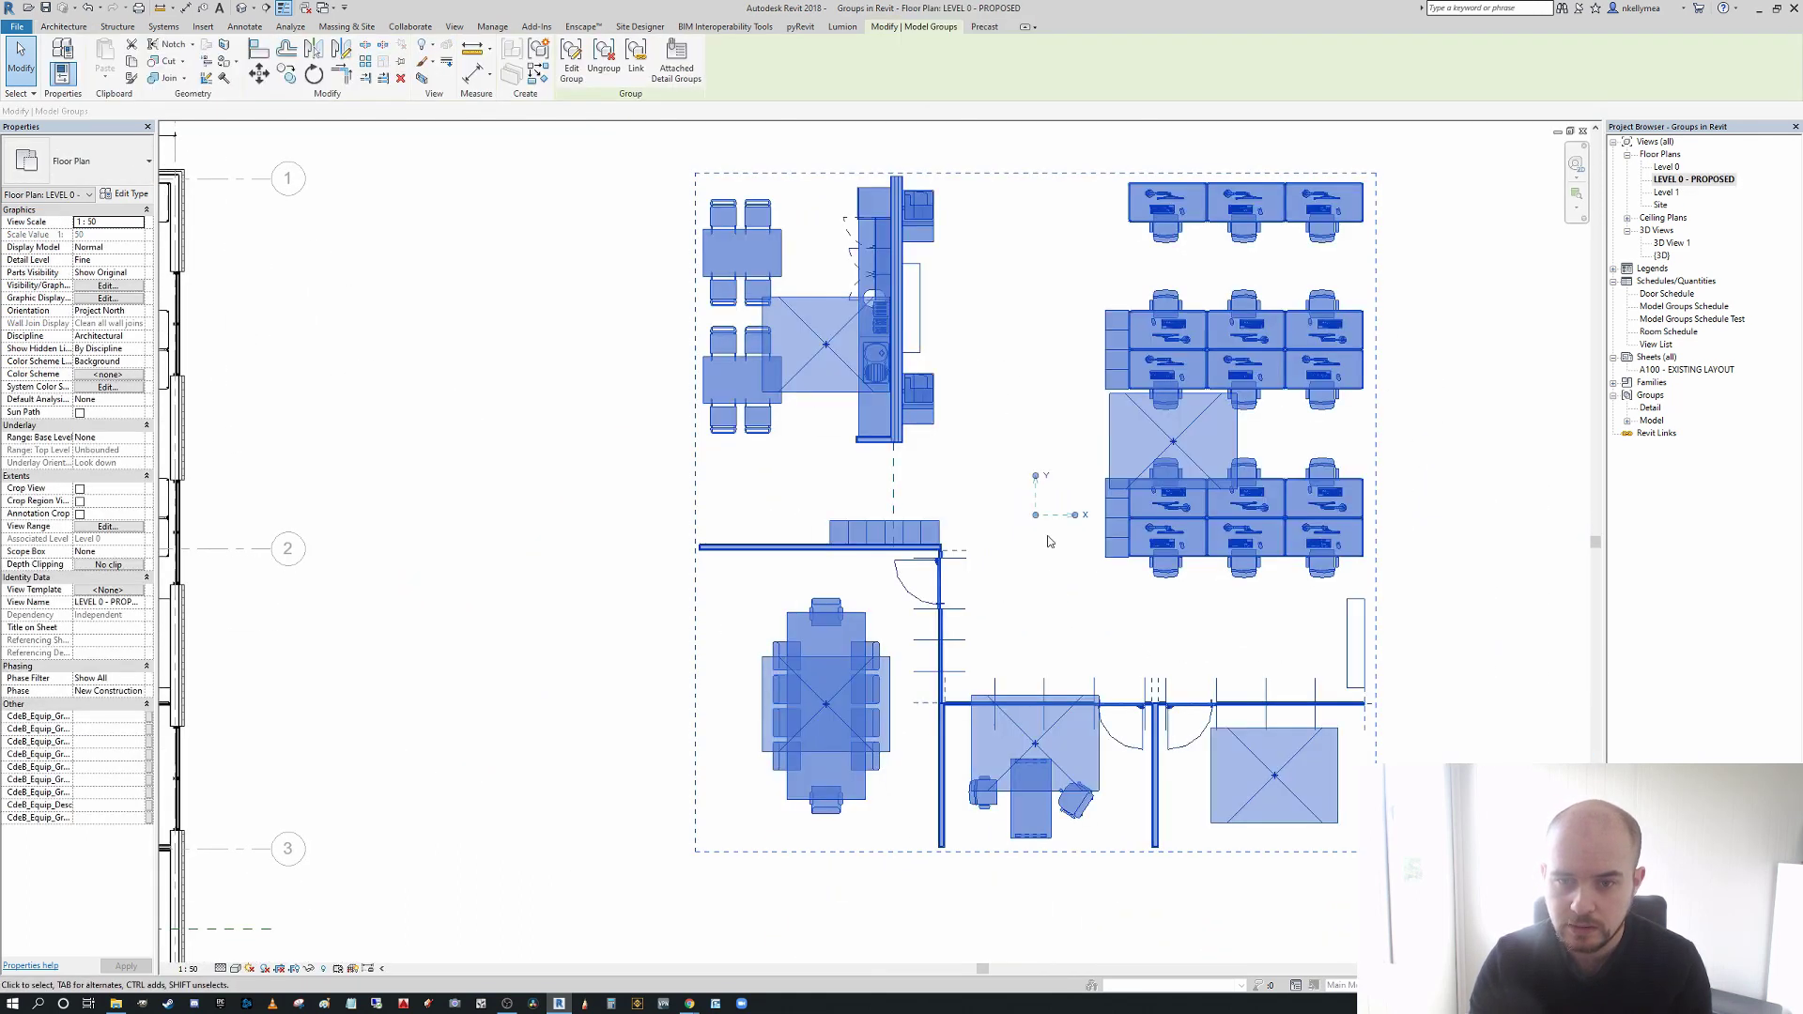
drag(1046, 519, 726, 819)
scroll(774, 805, down, 3)
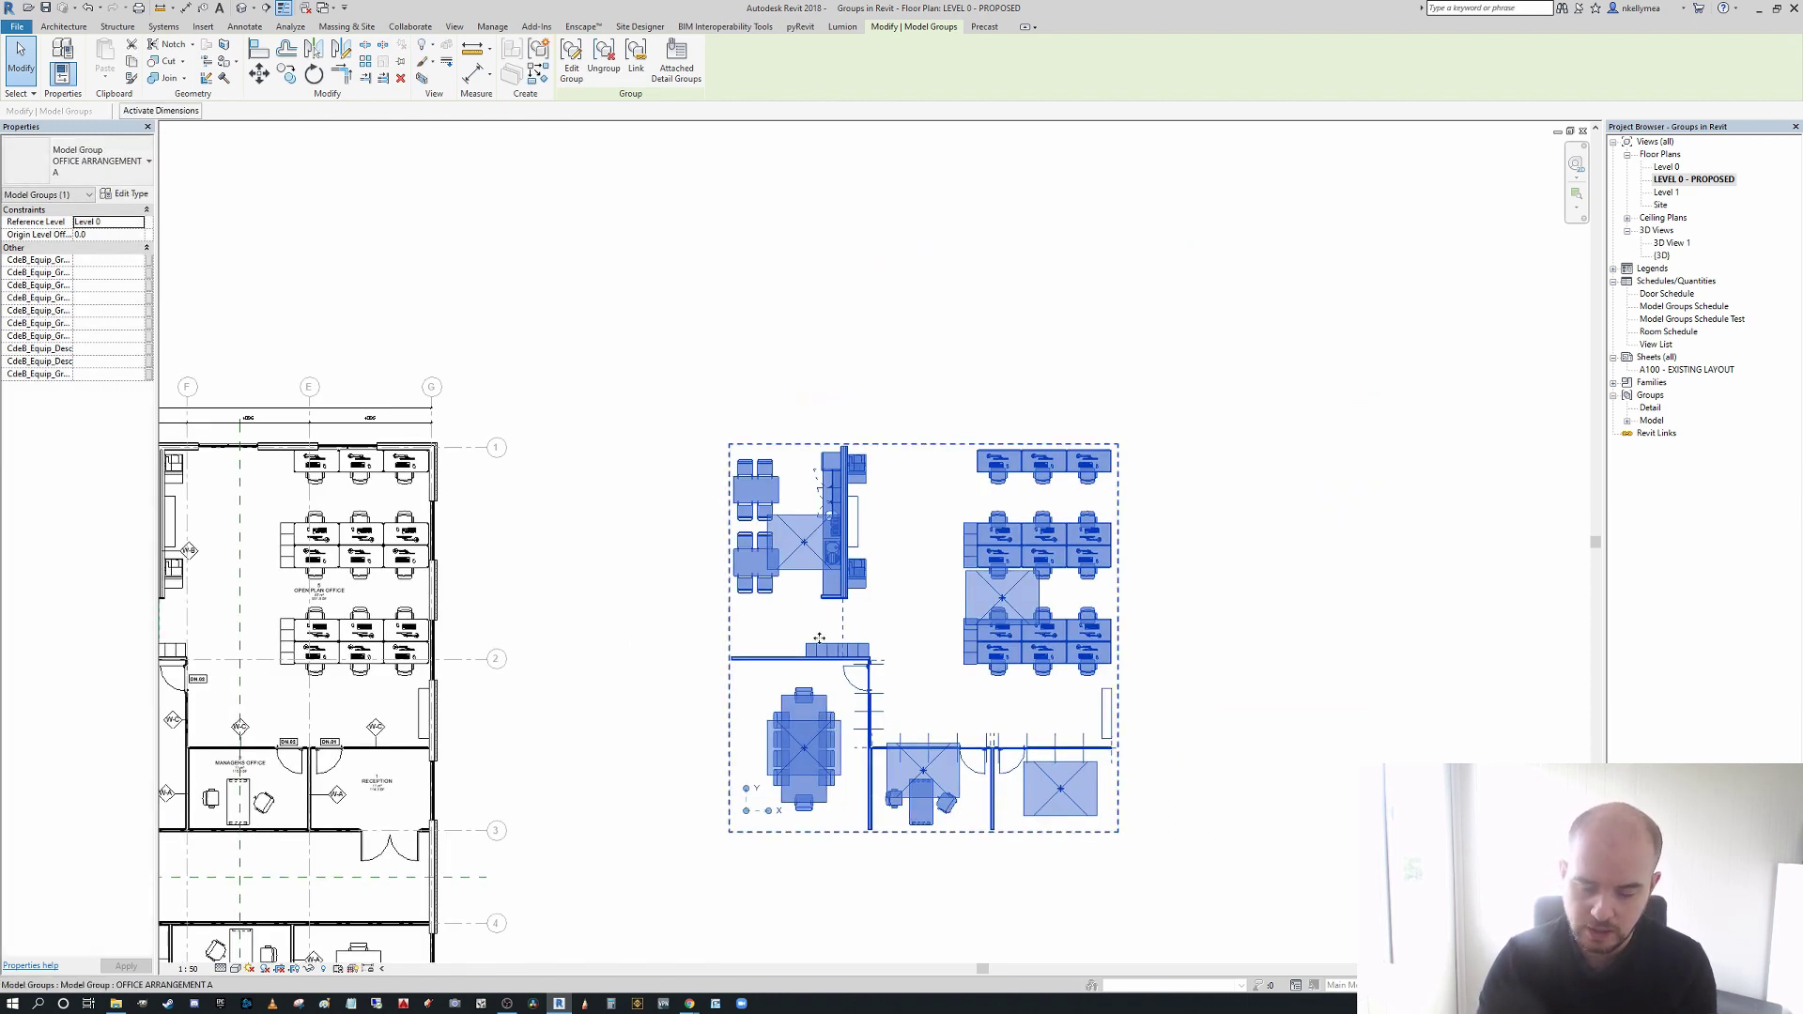
- Delete the OFFICE ARRANGEMENT A group standing outside the building
key(Delete)
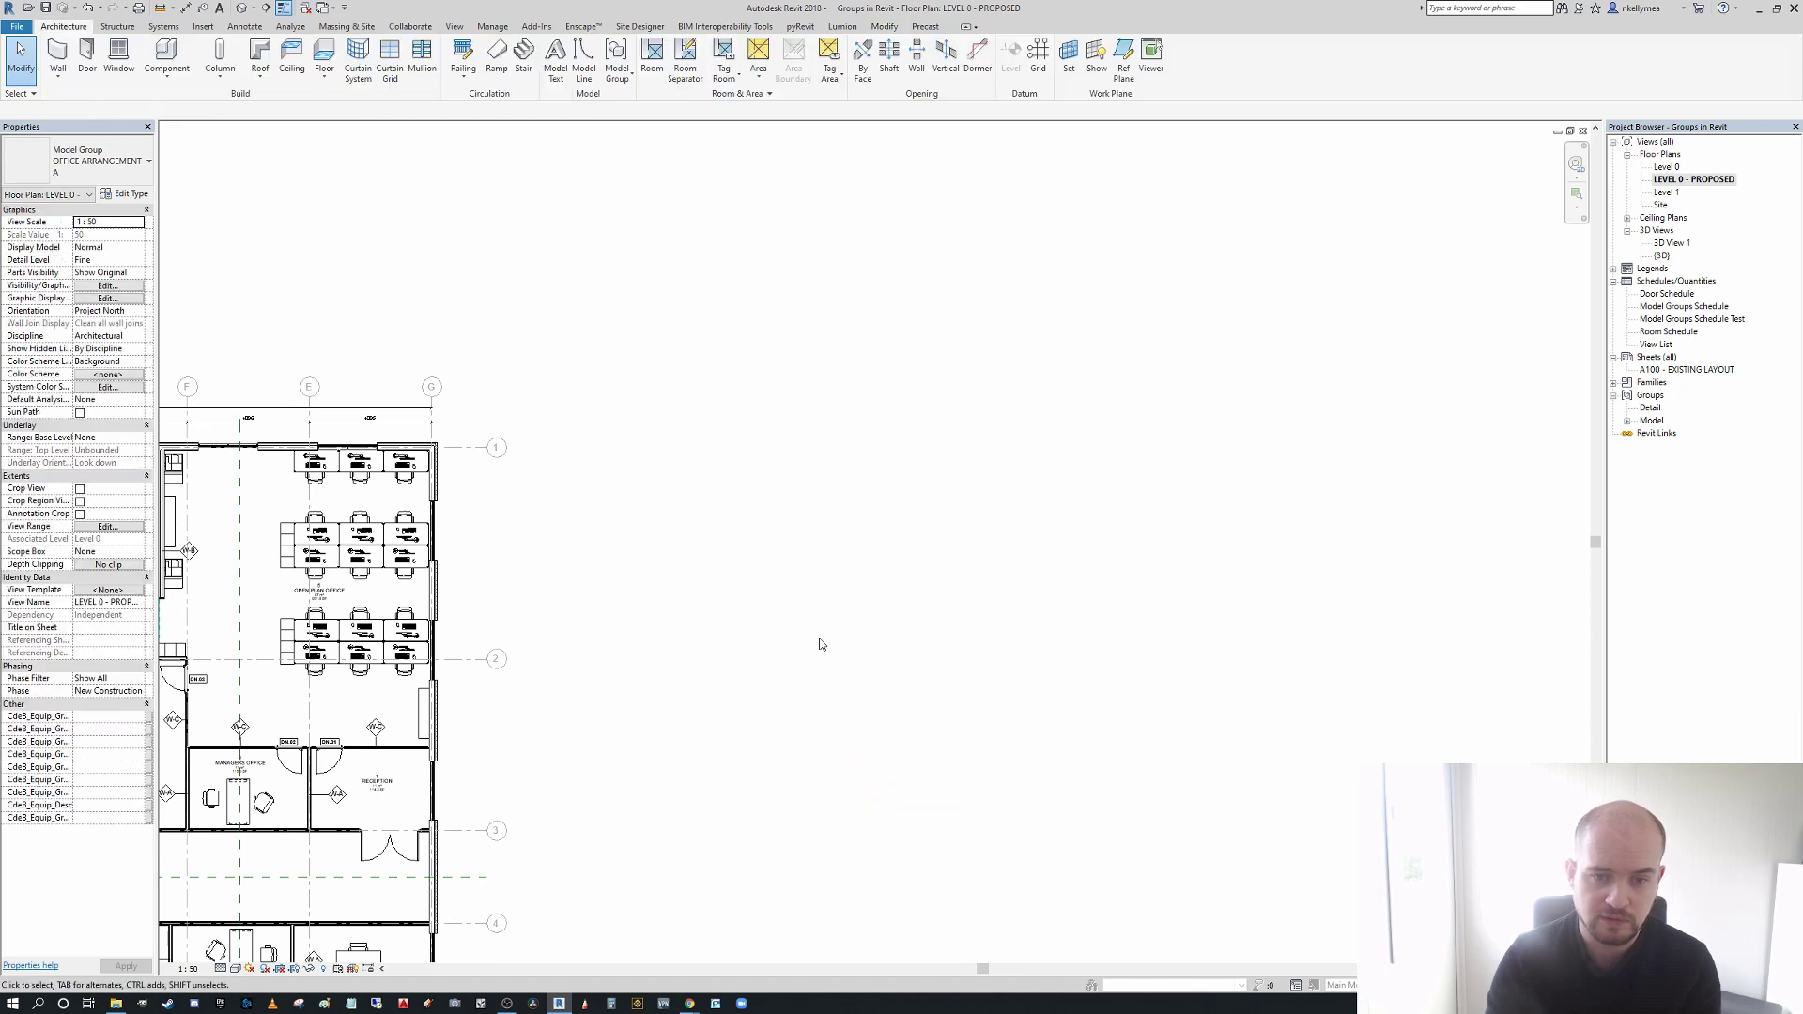
scroll(885, 636, down, 2)
scroll(637, 667, up, 2)
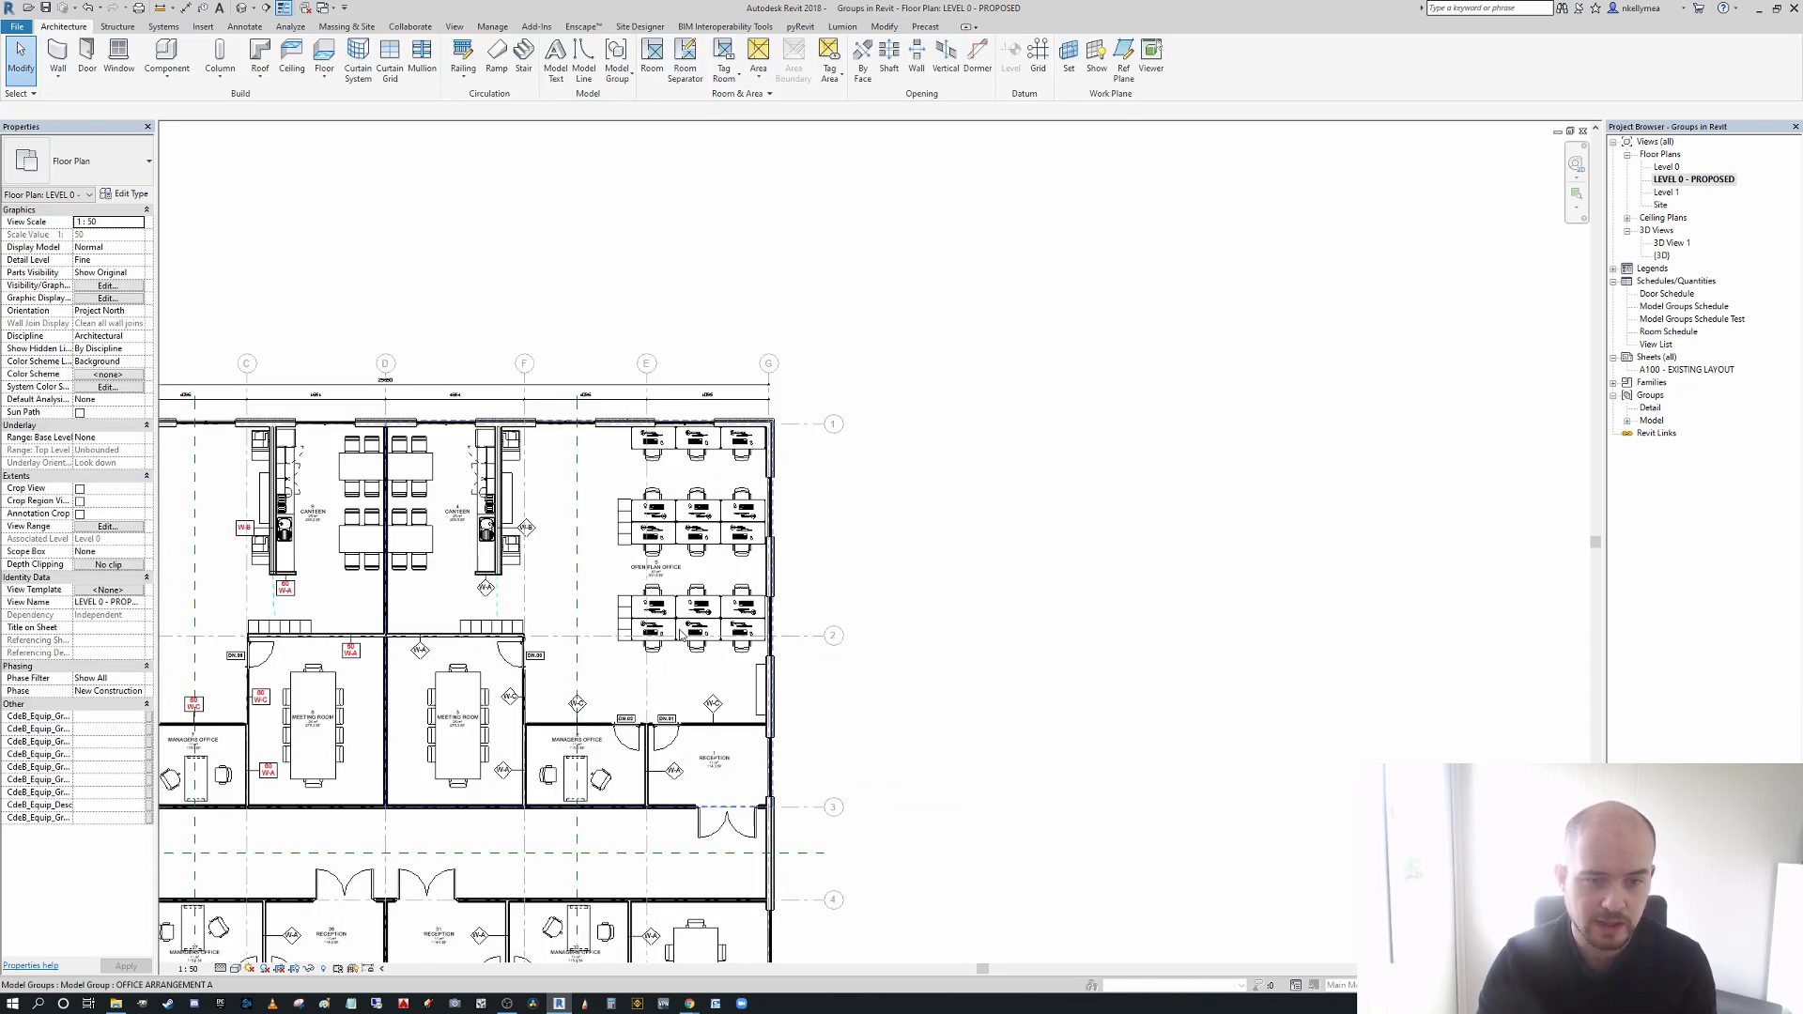
- Select the OFFICE ARRANGEMENT A group inside the building and examine its origin against the meeting room corner, corridor wall and grid line 3
click(682, 631)
scroll(703, 714, up, 2)
scroll(702, 714, up, 4)
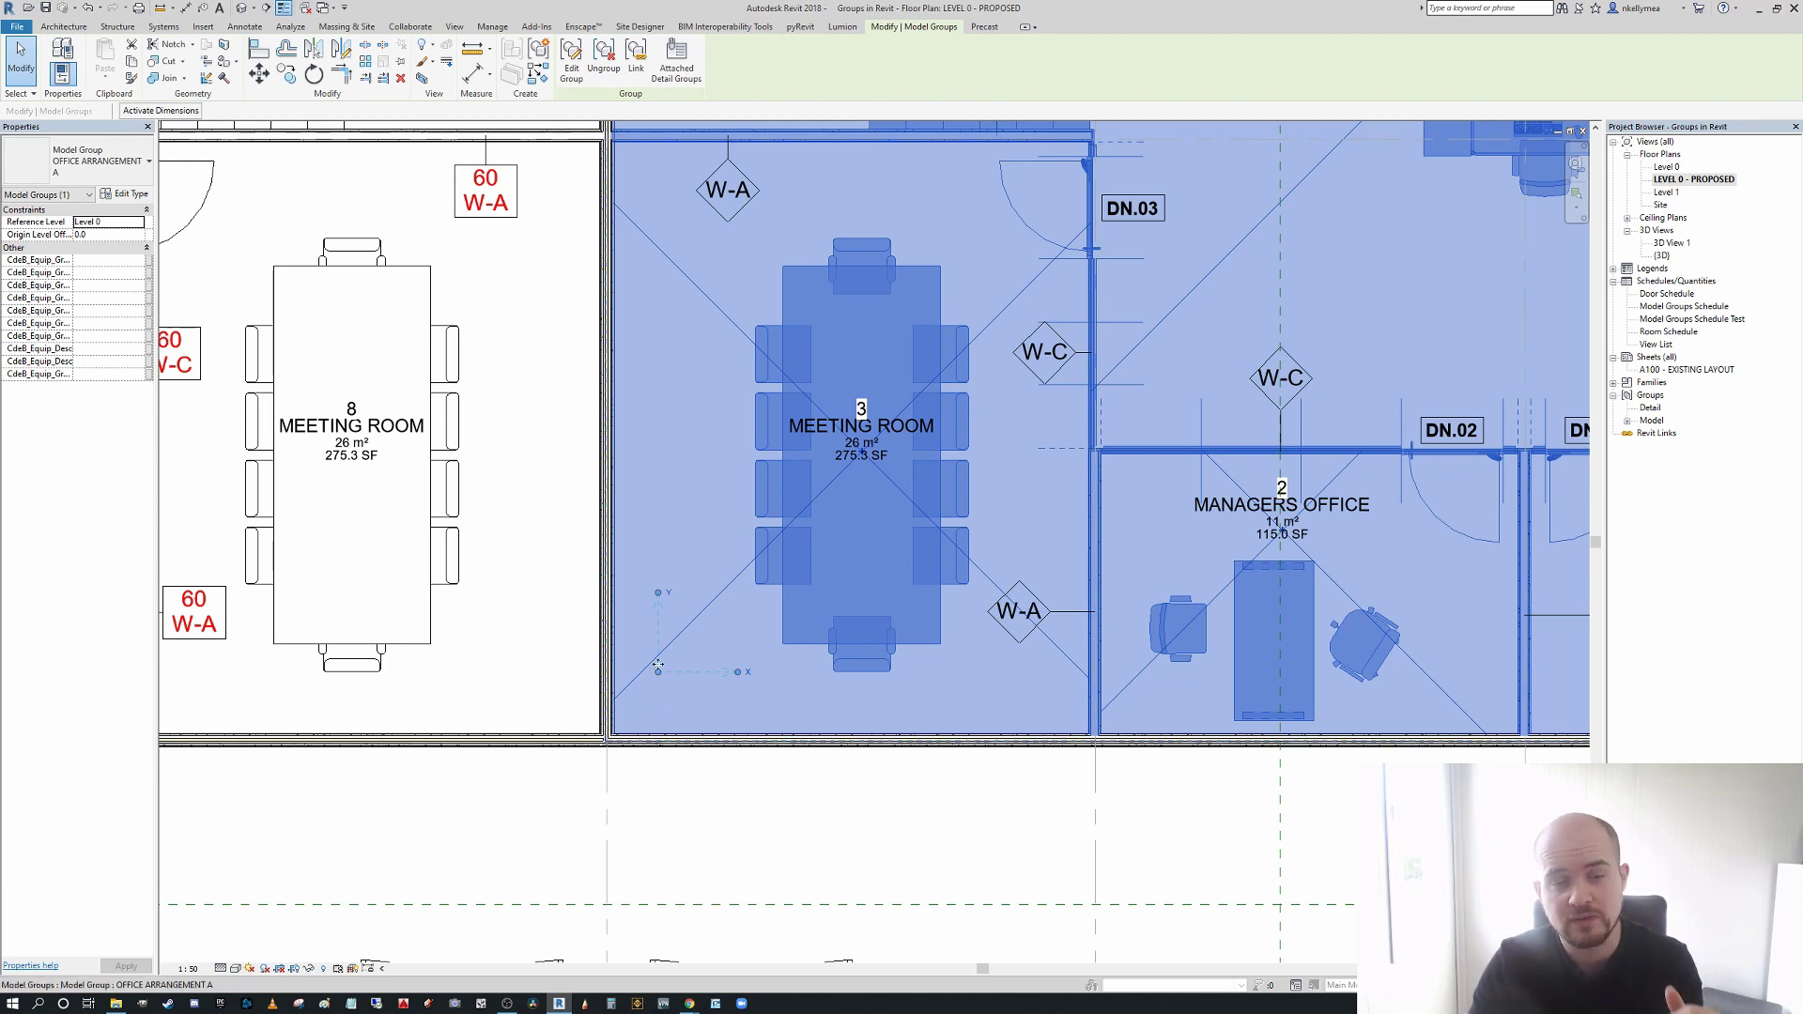
scroll(615, 750, up, 6)
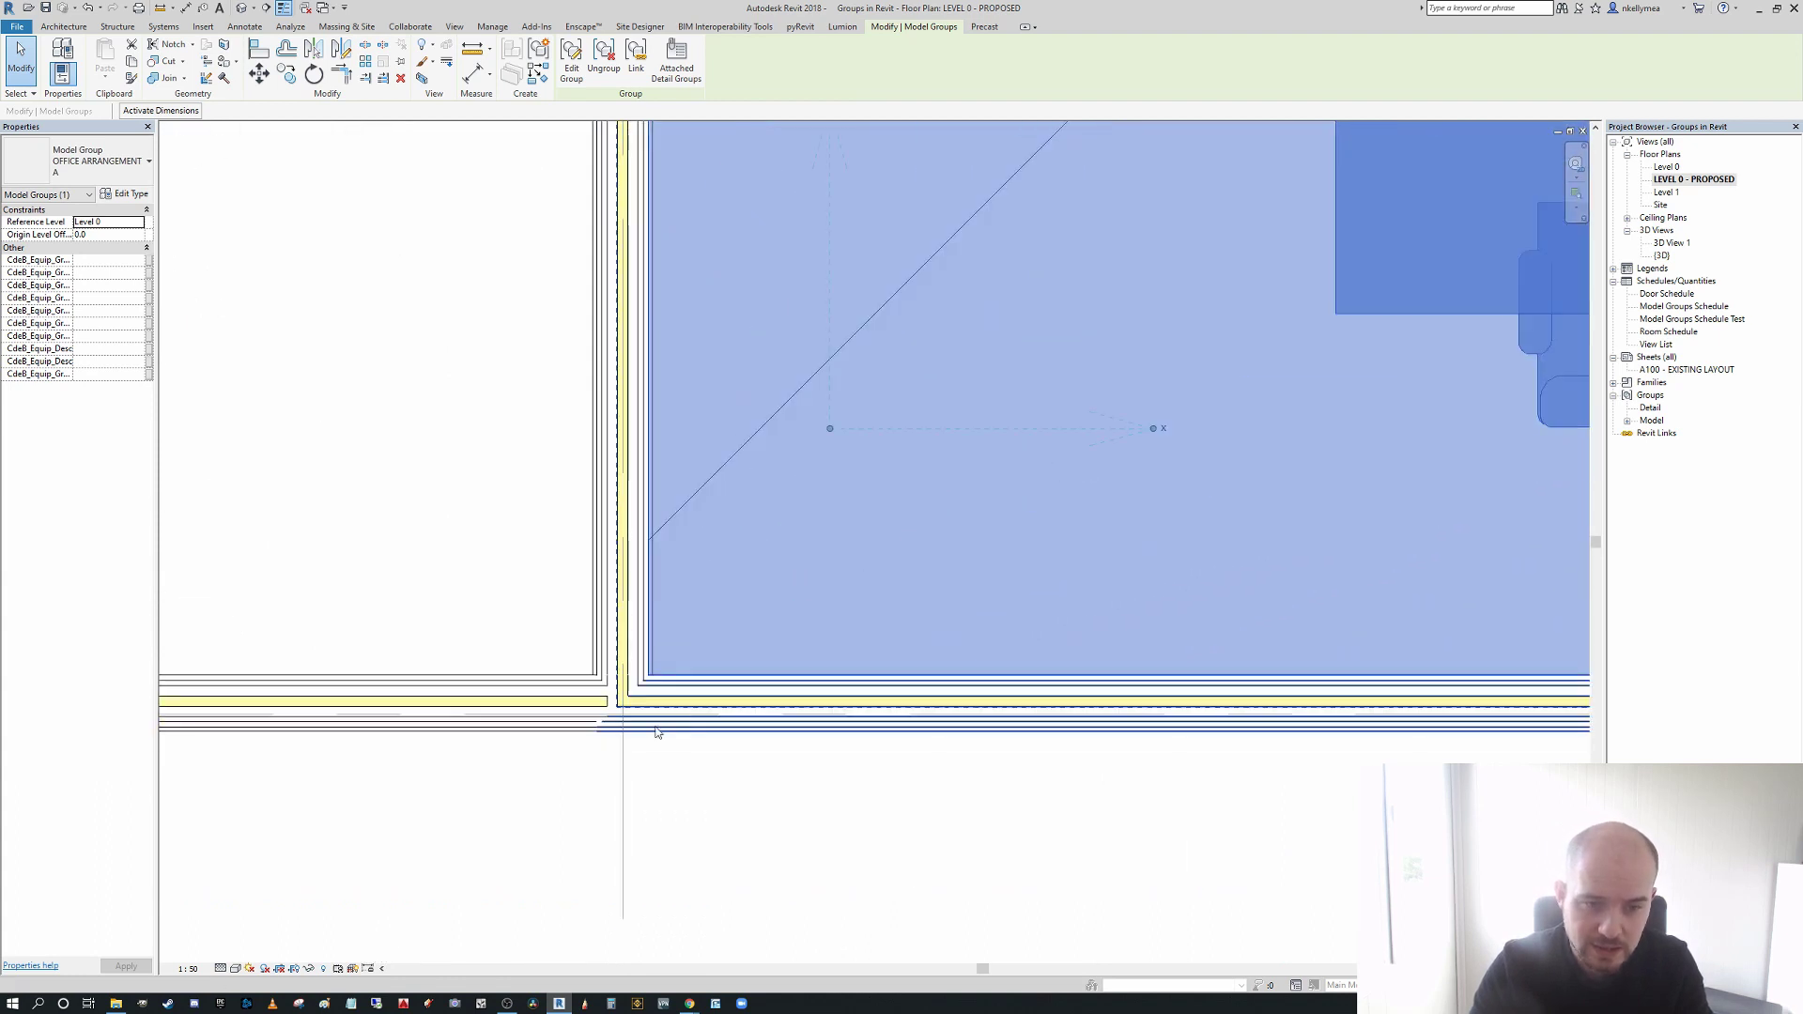
scroll(625, 754, down, 5)
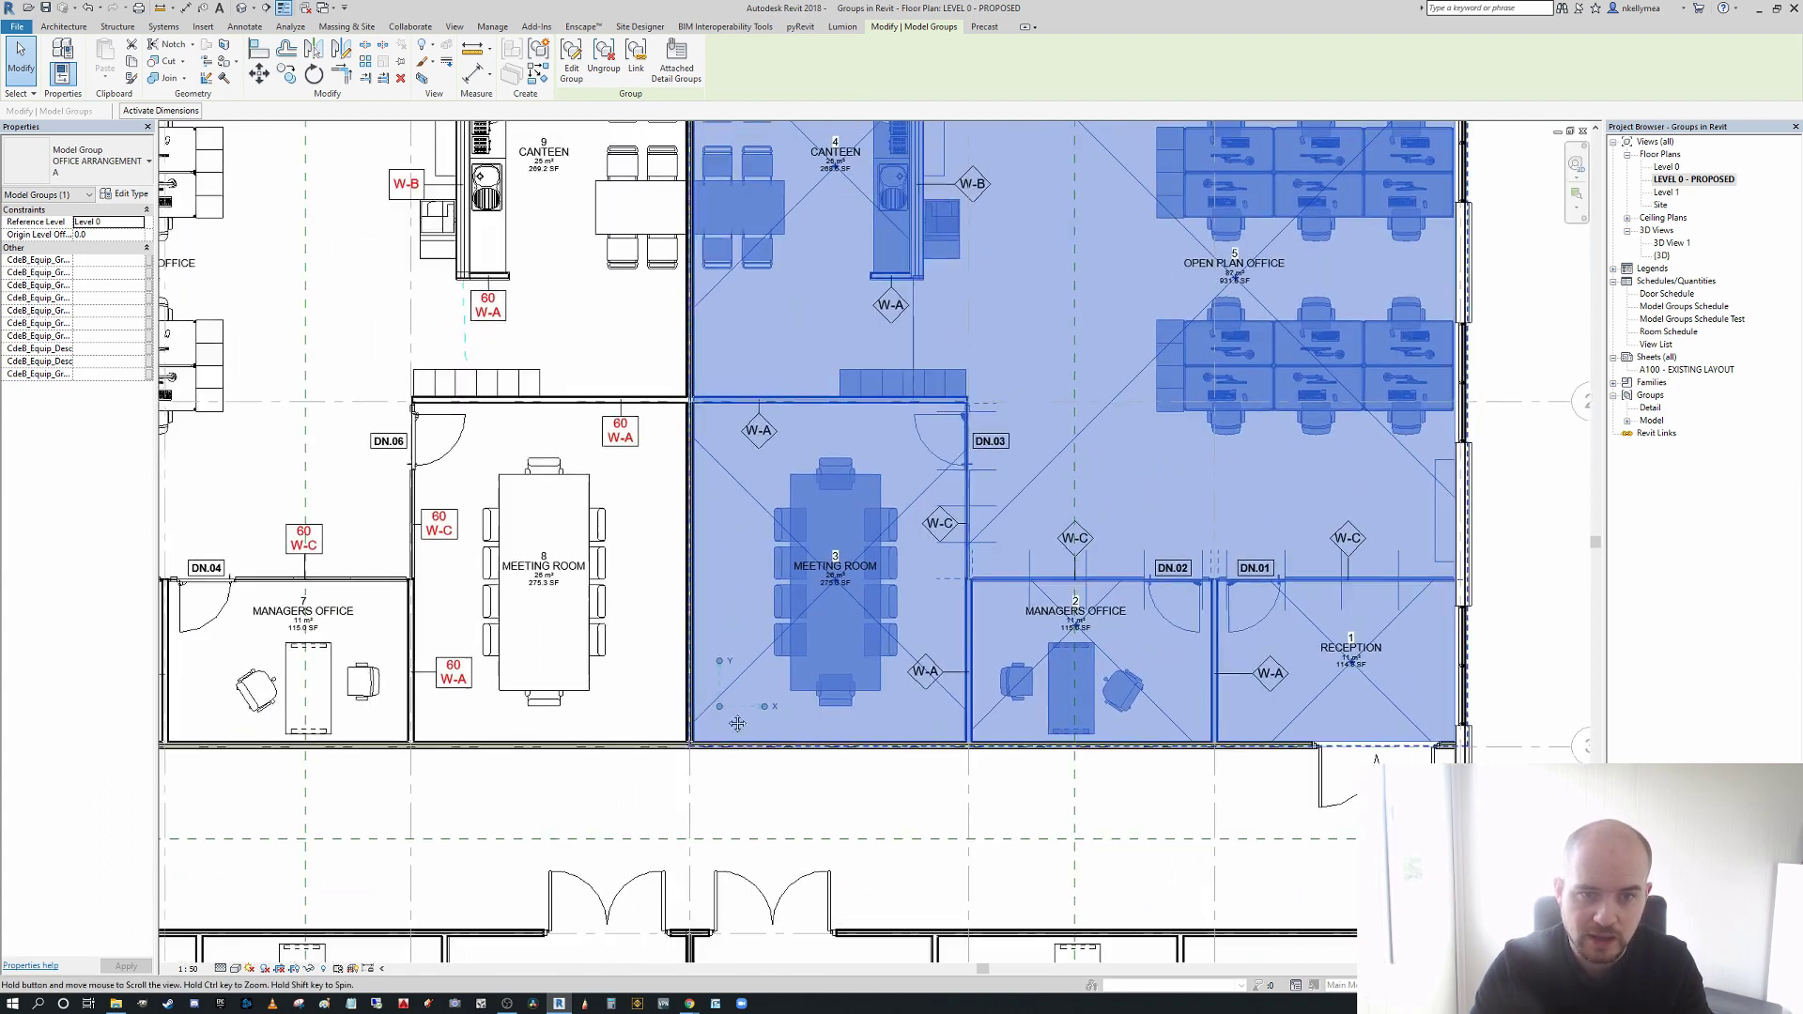
middle_drag(731, 752, 733, 673)
middle_drag(808, 832, 788, 768)
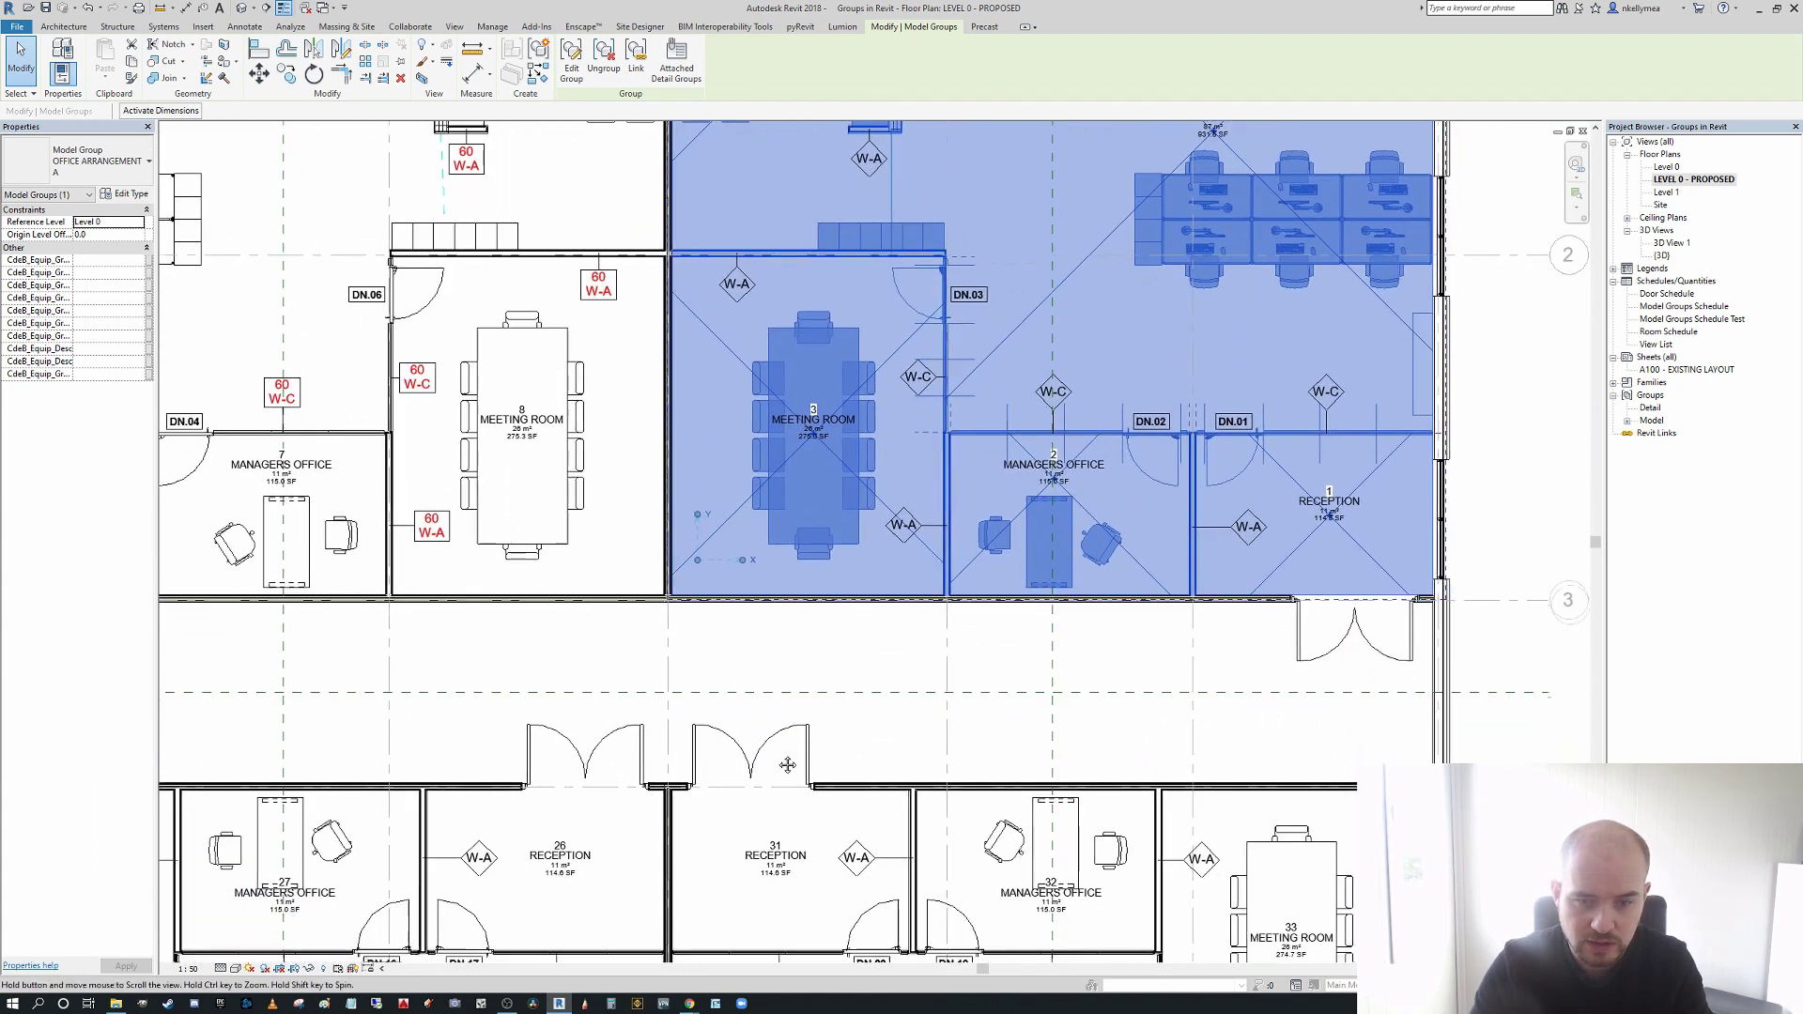
middle_drag(915, 719, 769, 716)
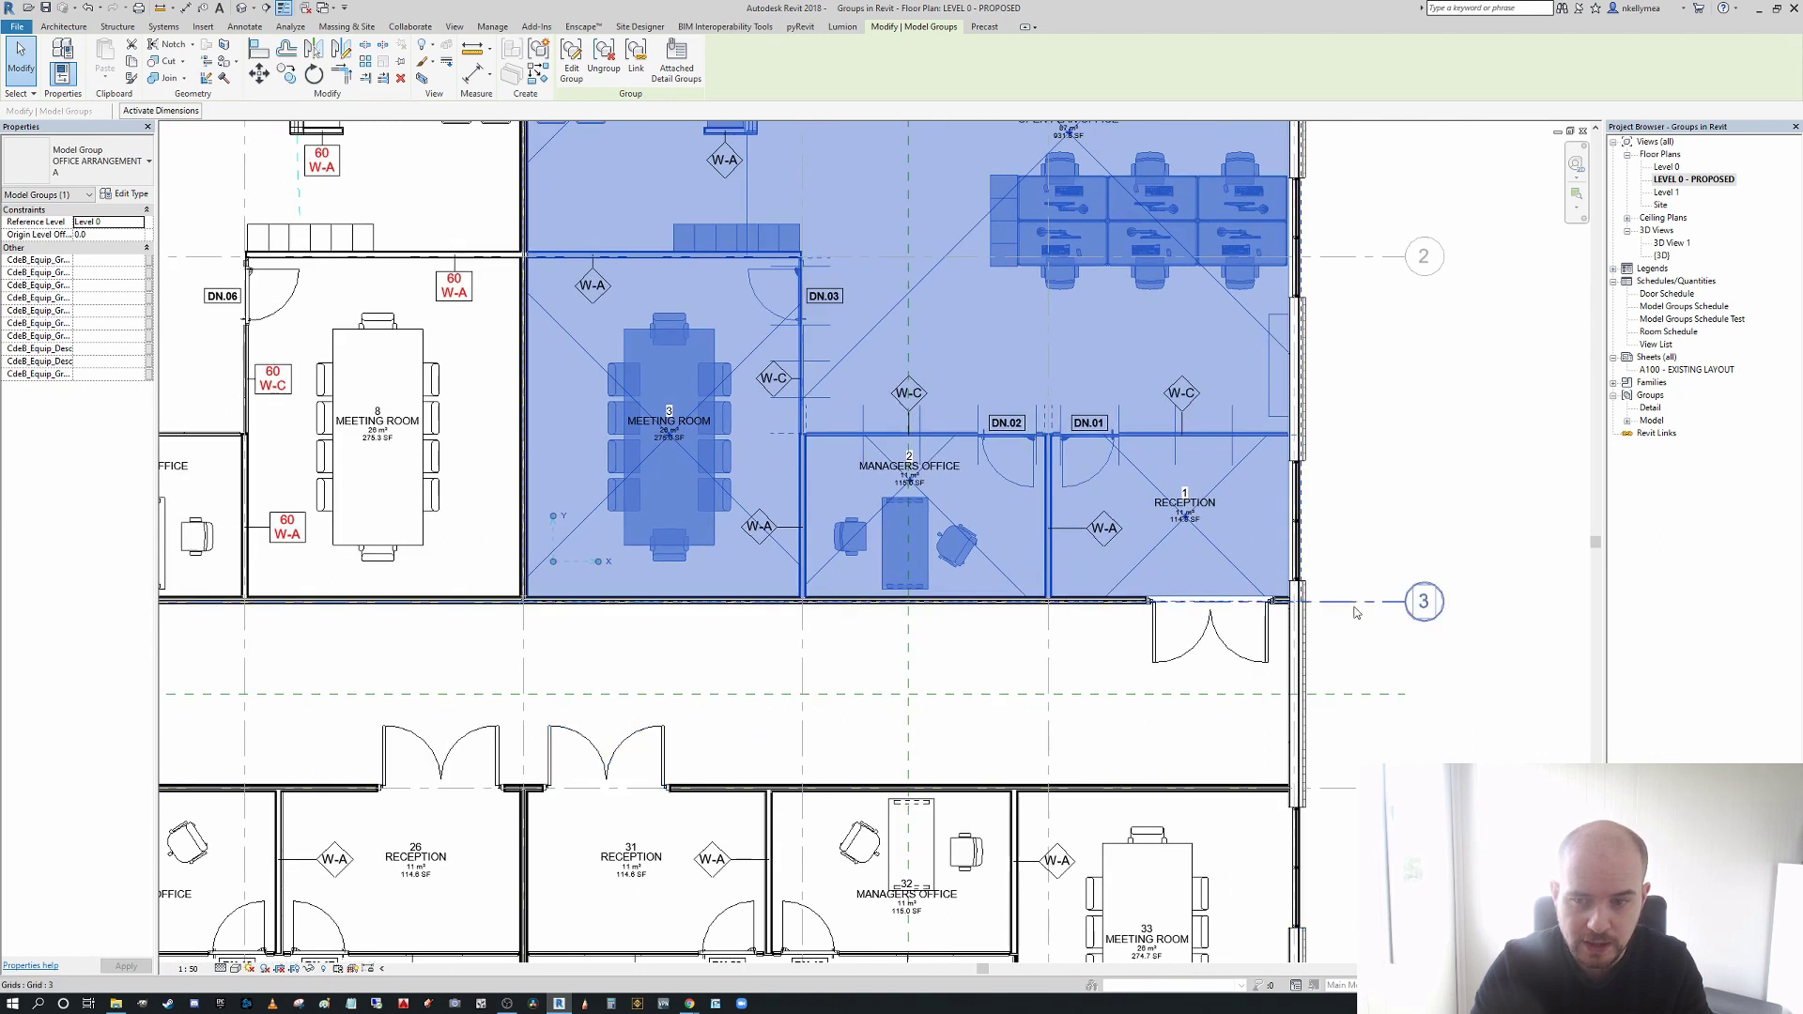
scroll(1094, 741, down, 2)
middle_drag(1094, 742, 1195, 1007)
middle_drag(947, 530, 855, 331)
- Move the selected group's origin to the corridor-side corner of meeting room 3, beside grid line D
scroll(728, 723, up, 3)
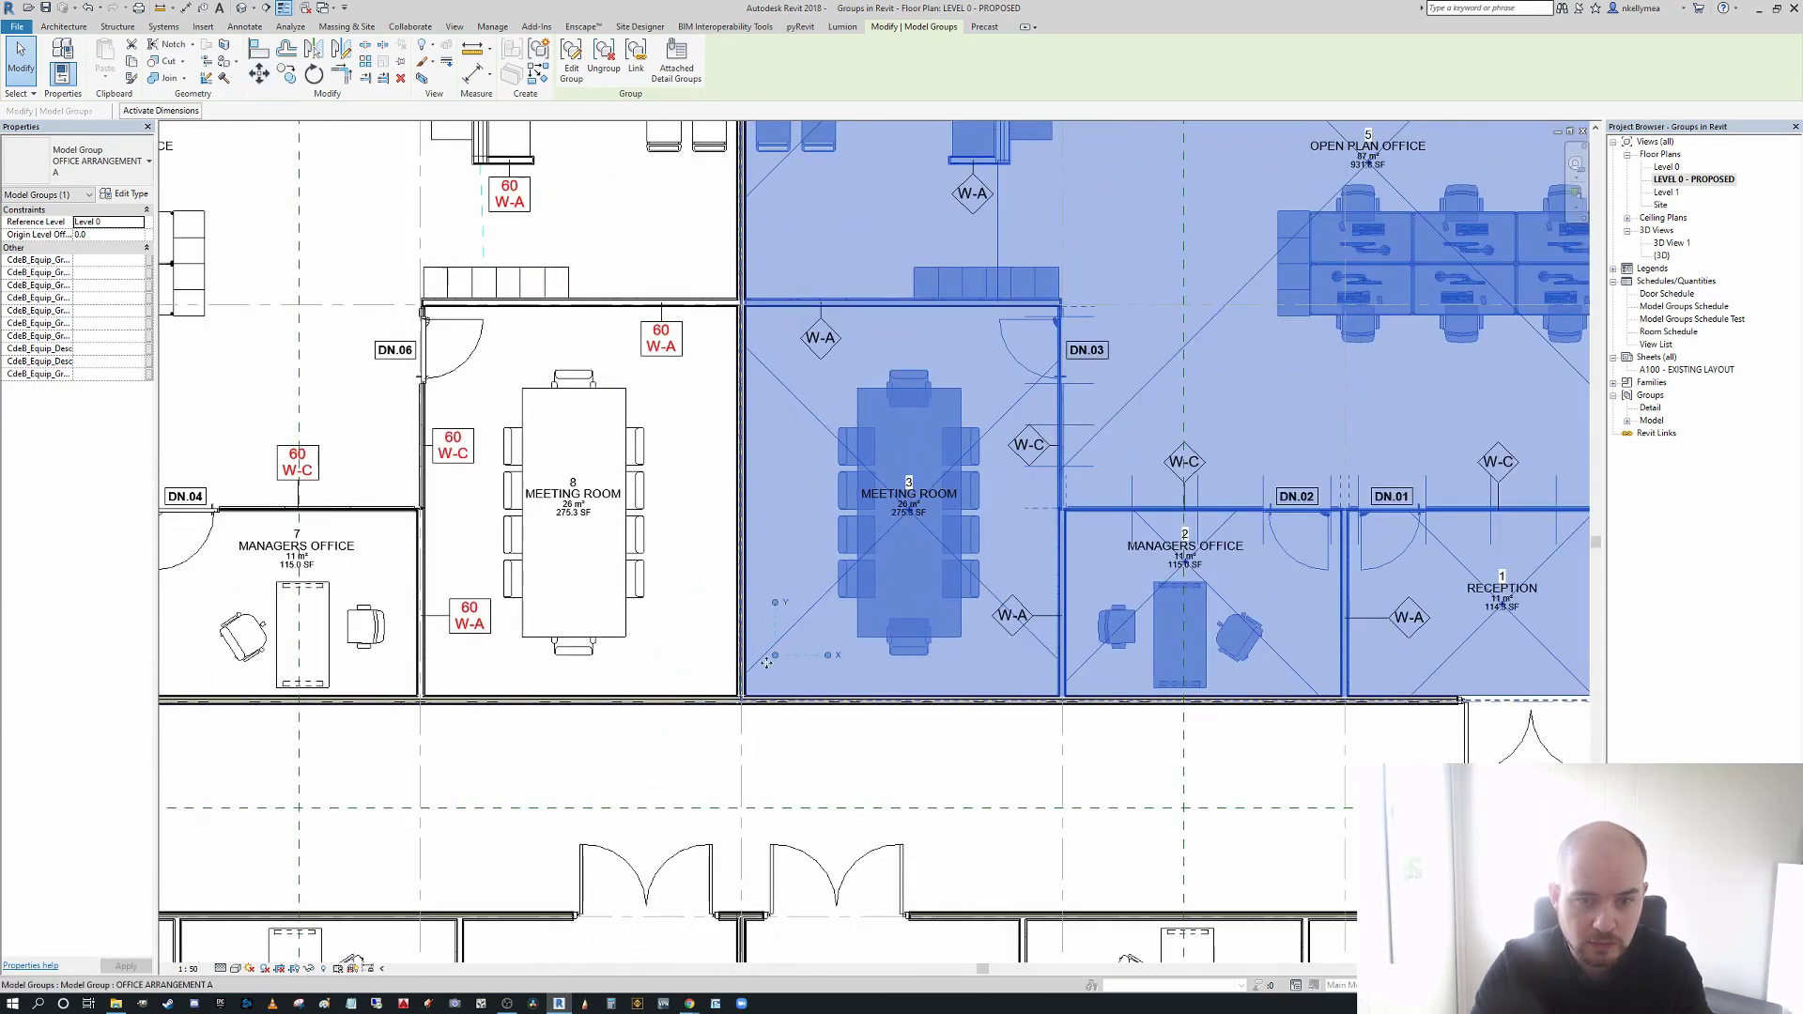
scroll(780, 662, up, 6)
drag(735, 602, 612, 799)
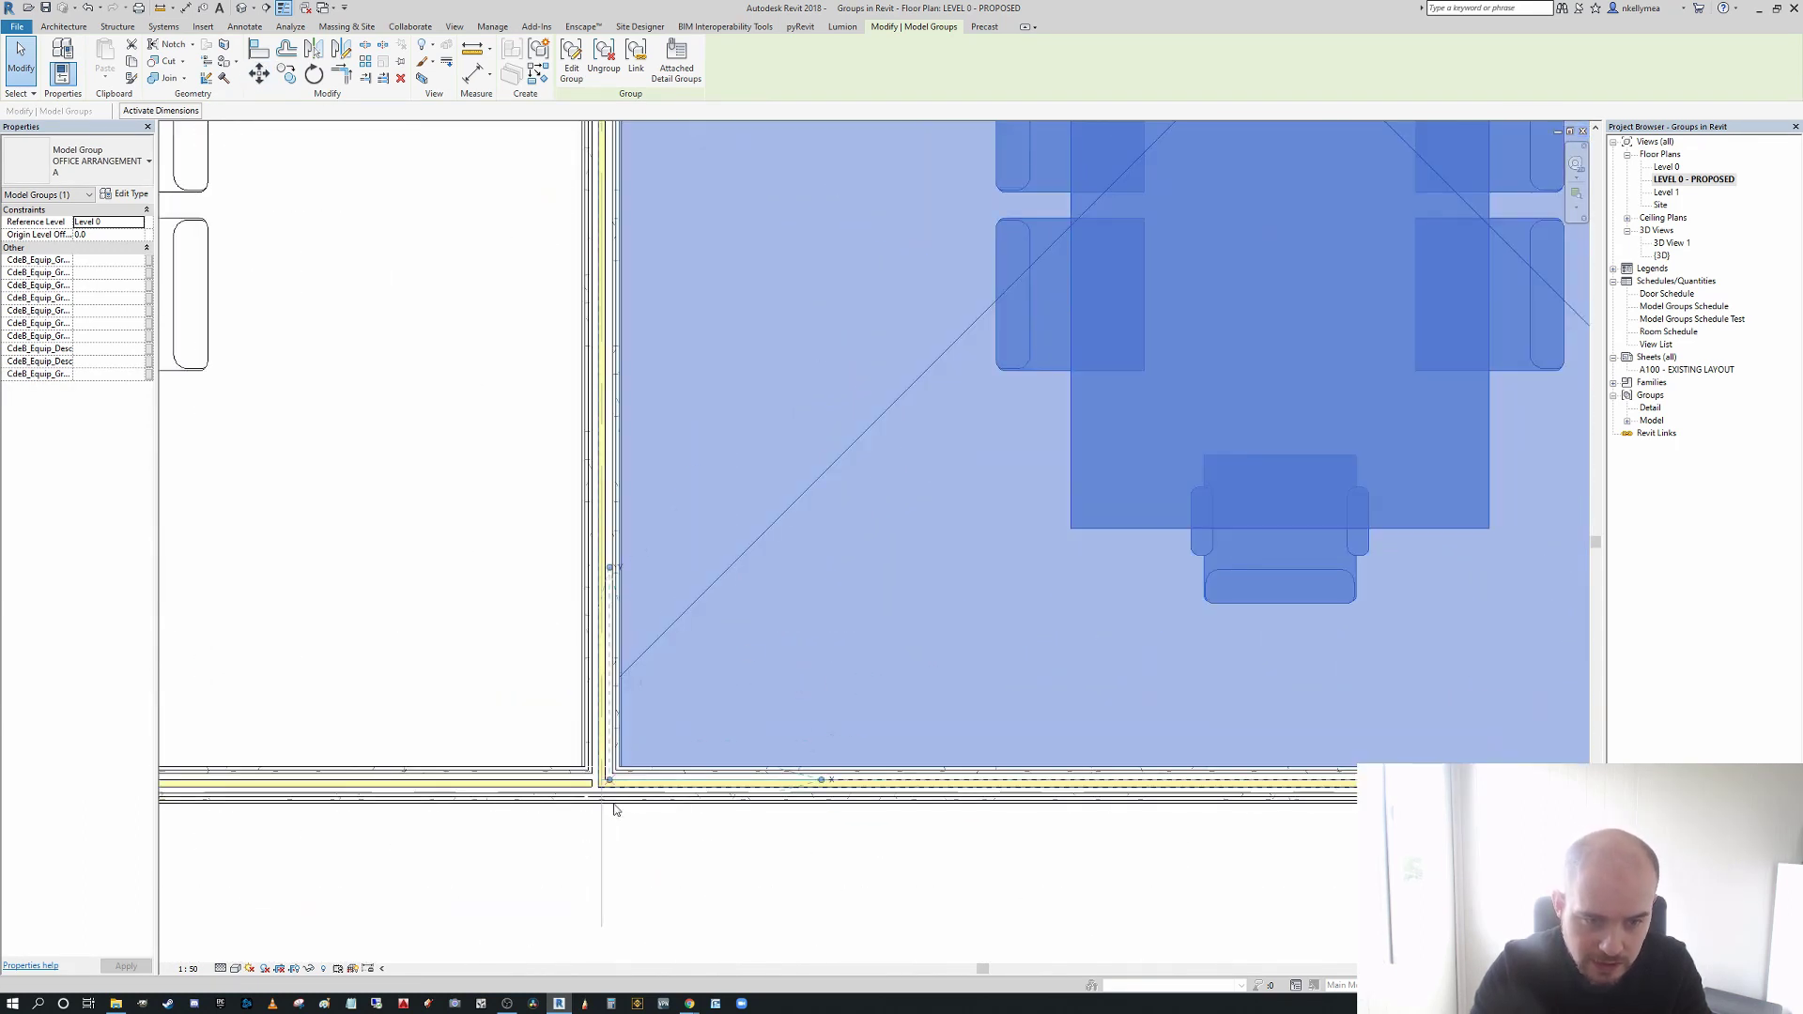
scroll(606, 785, up, 5)
scroll(596, 815, up, 1)
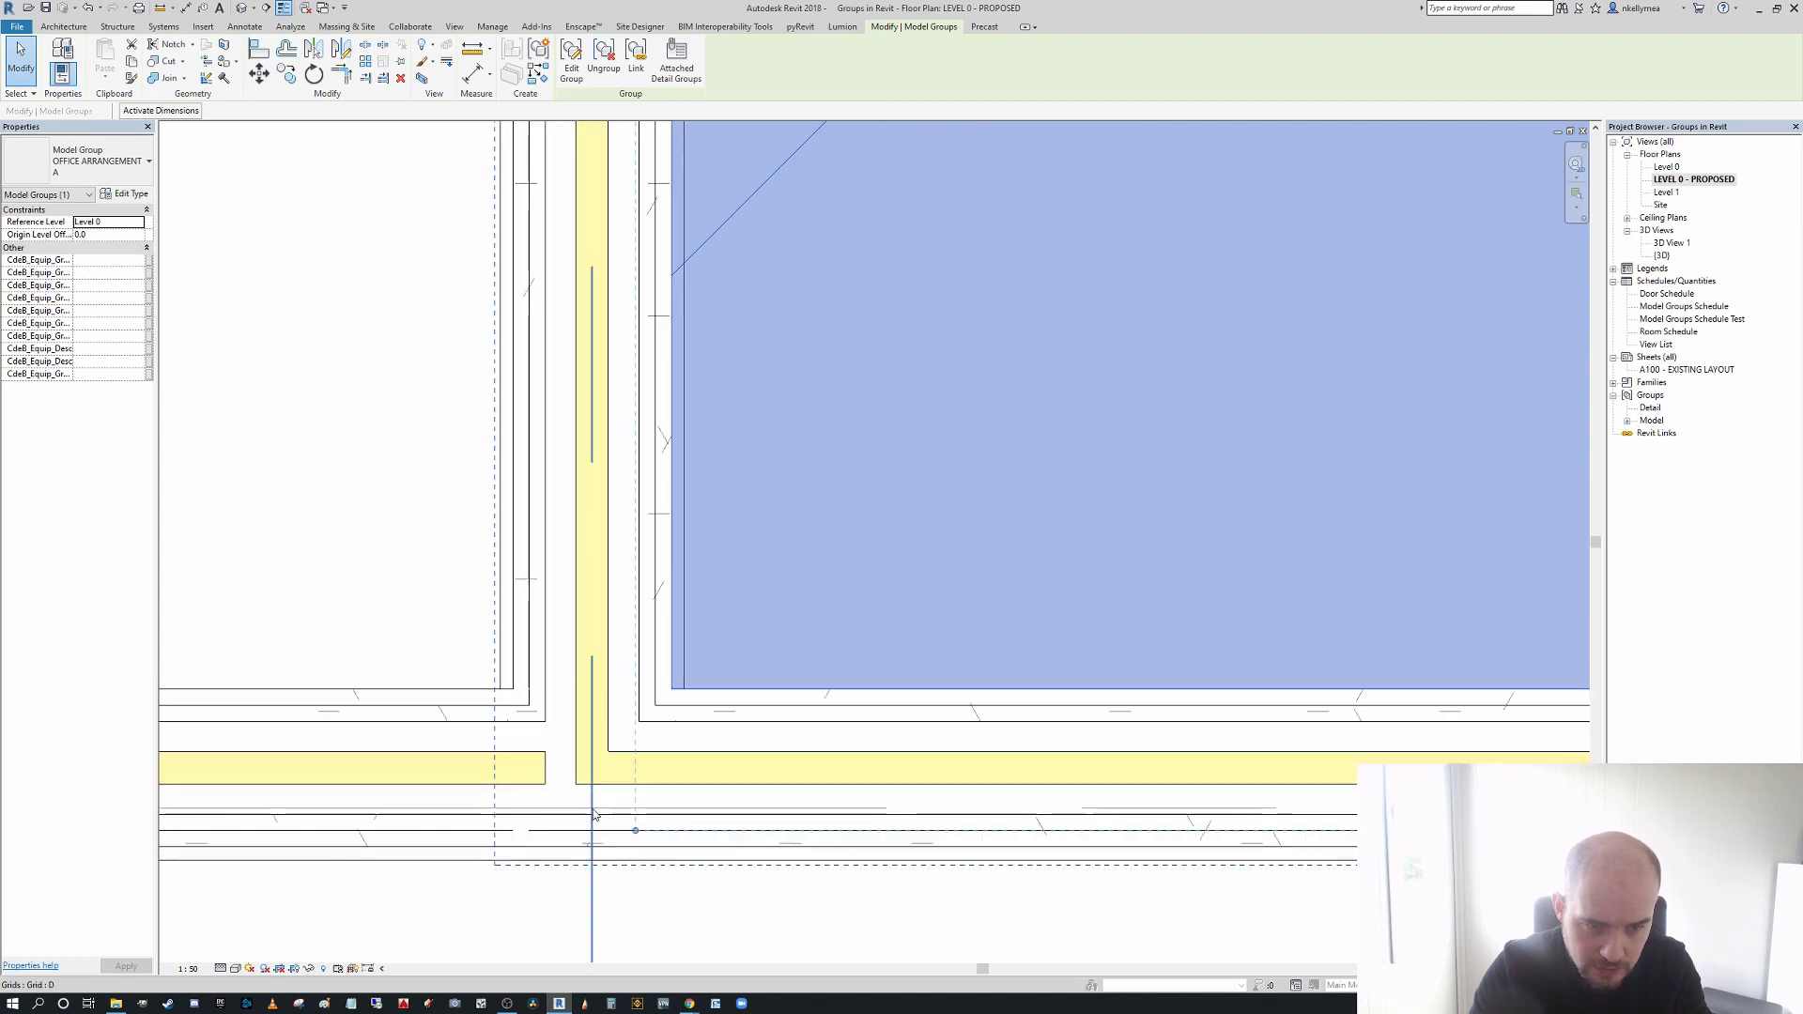
key(m)
key(v)
scroll(650, 781, down, 3)
scroll(668, 732, down, 1)
key(Escape)
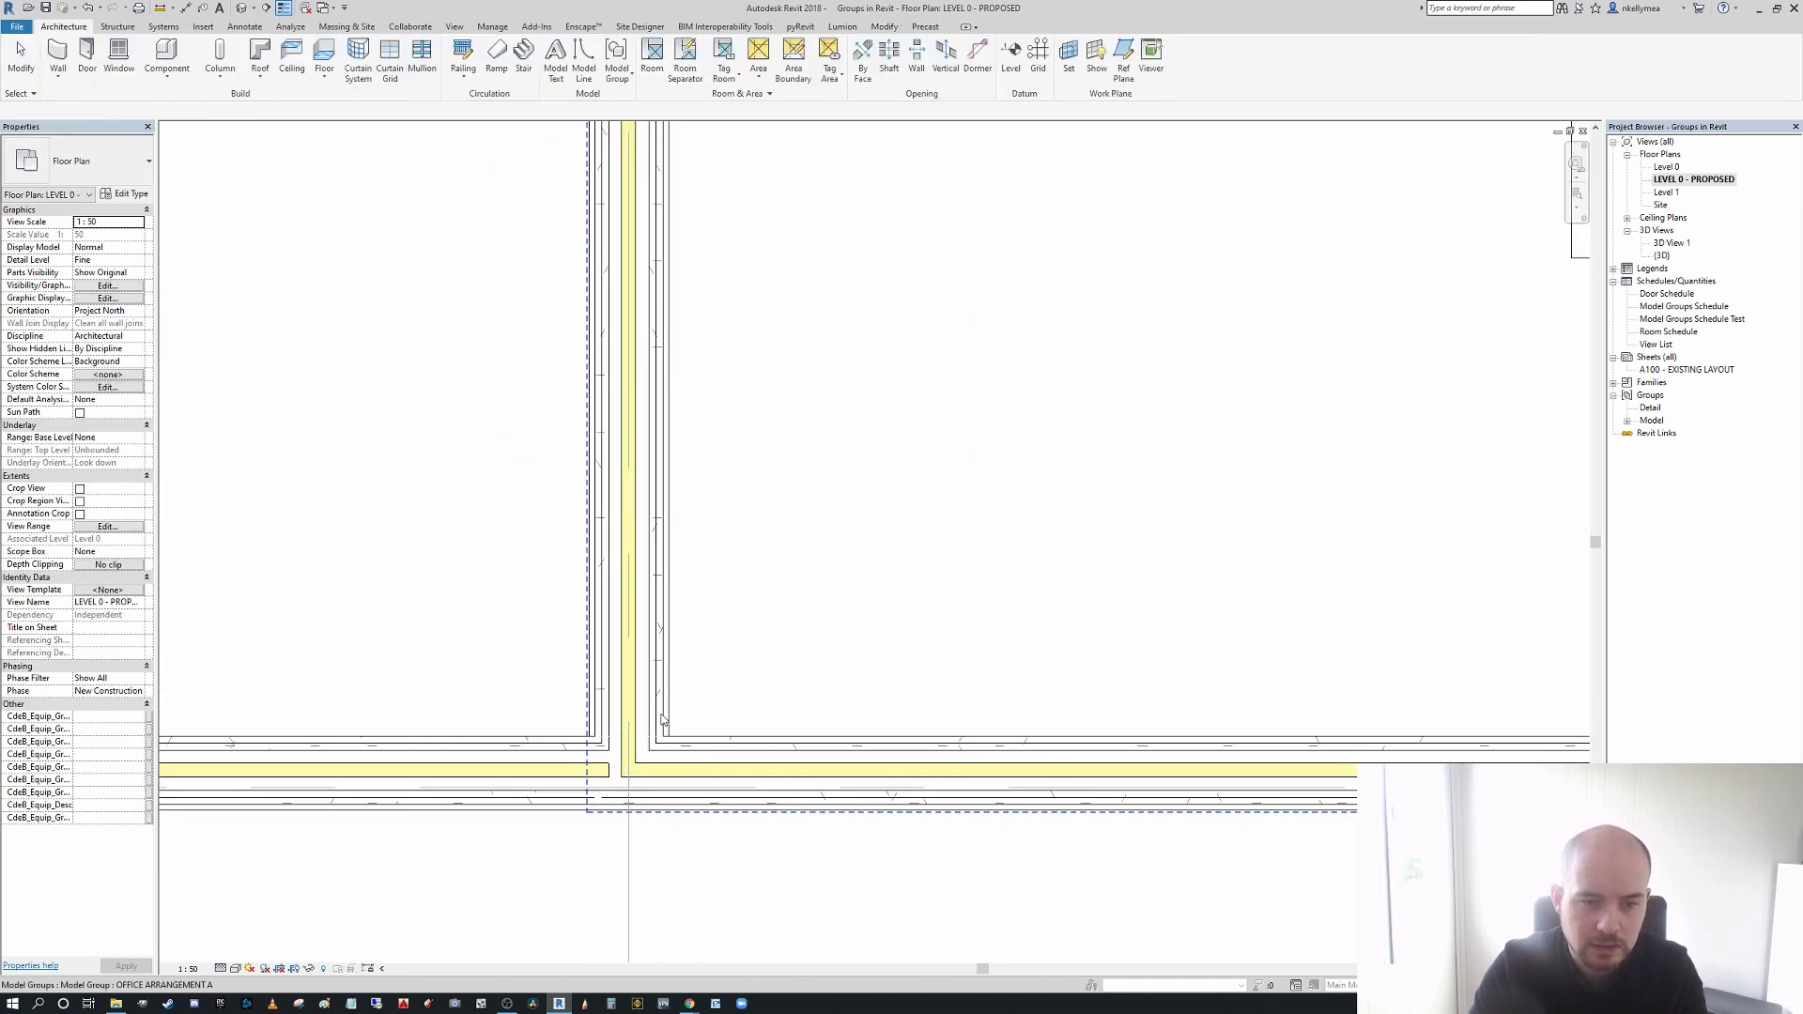
- Reselect the OFFICE ARRANGEMENT A group and snap its origin onto grid line D at the meeting room's corridor-side corner
click(669, 712)
scroll(641, 813, up, 3)
drag(655, 783, 622, 765)
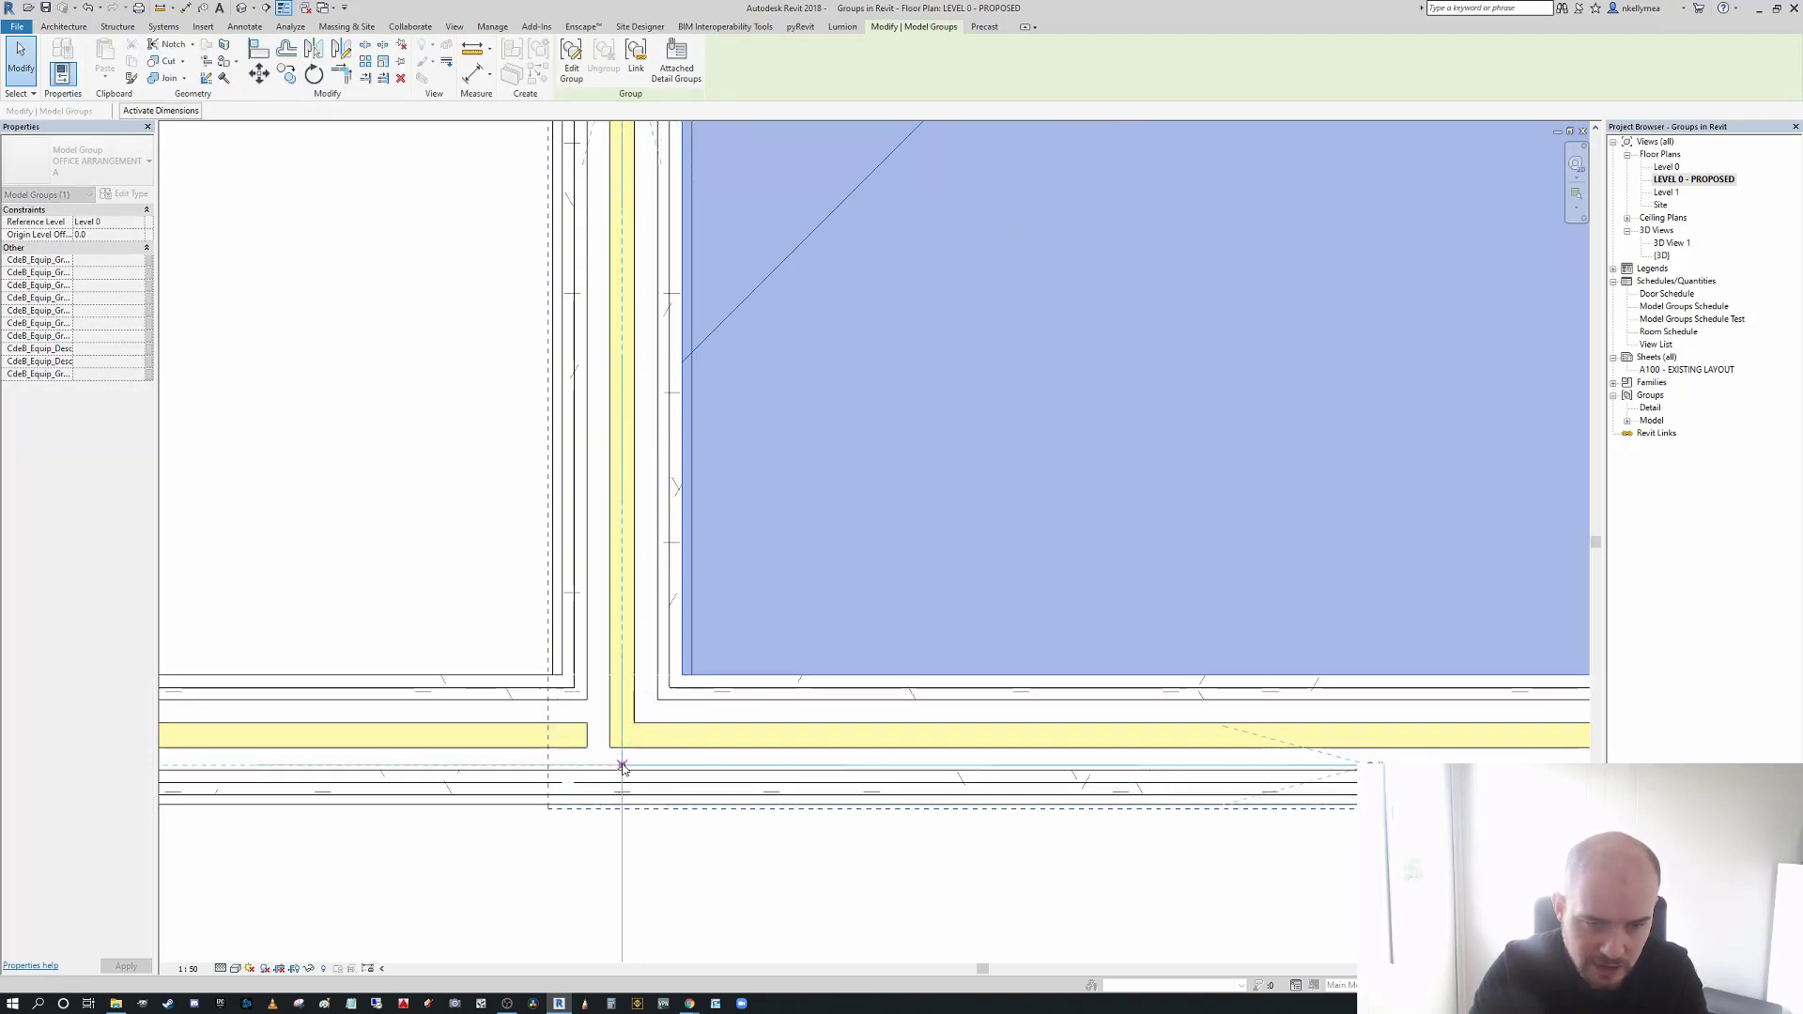
scroll(622, 766, down, 4)
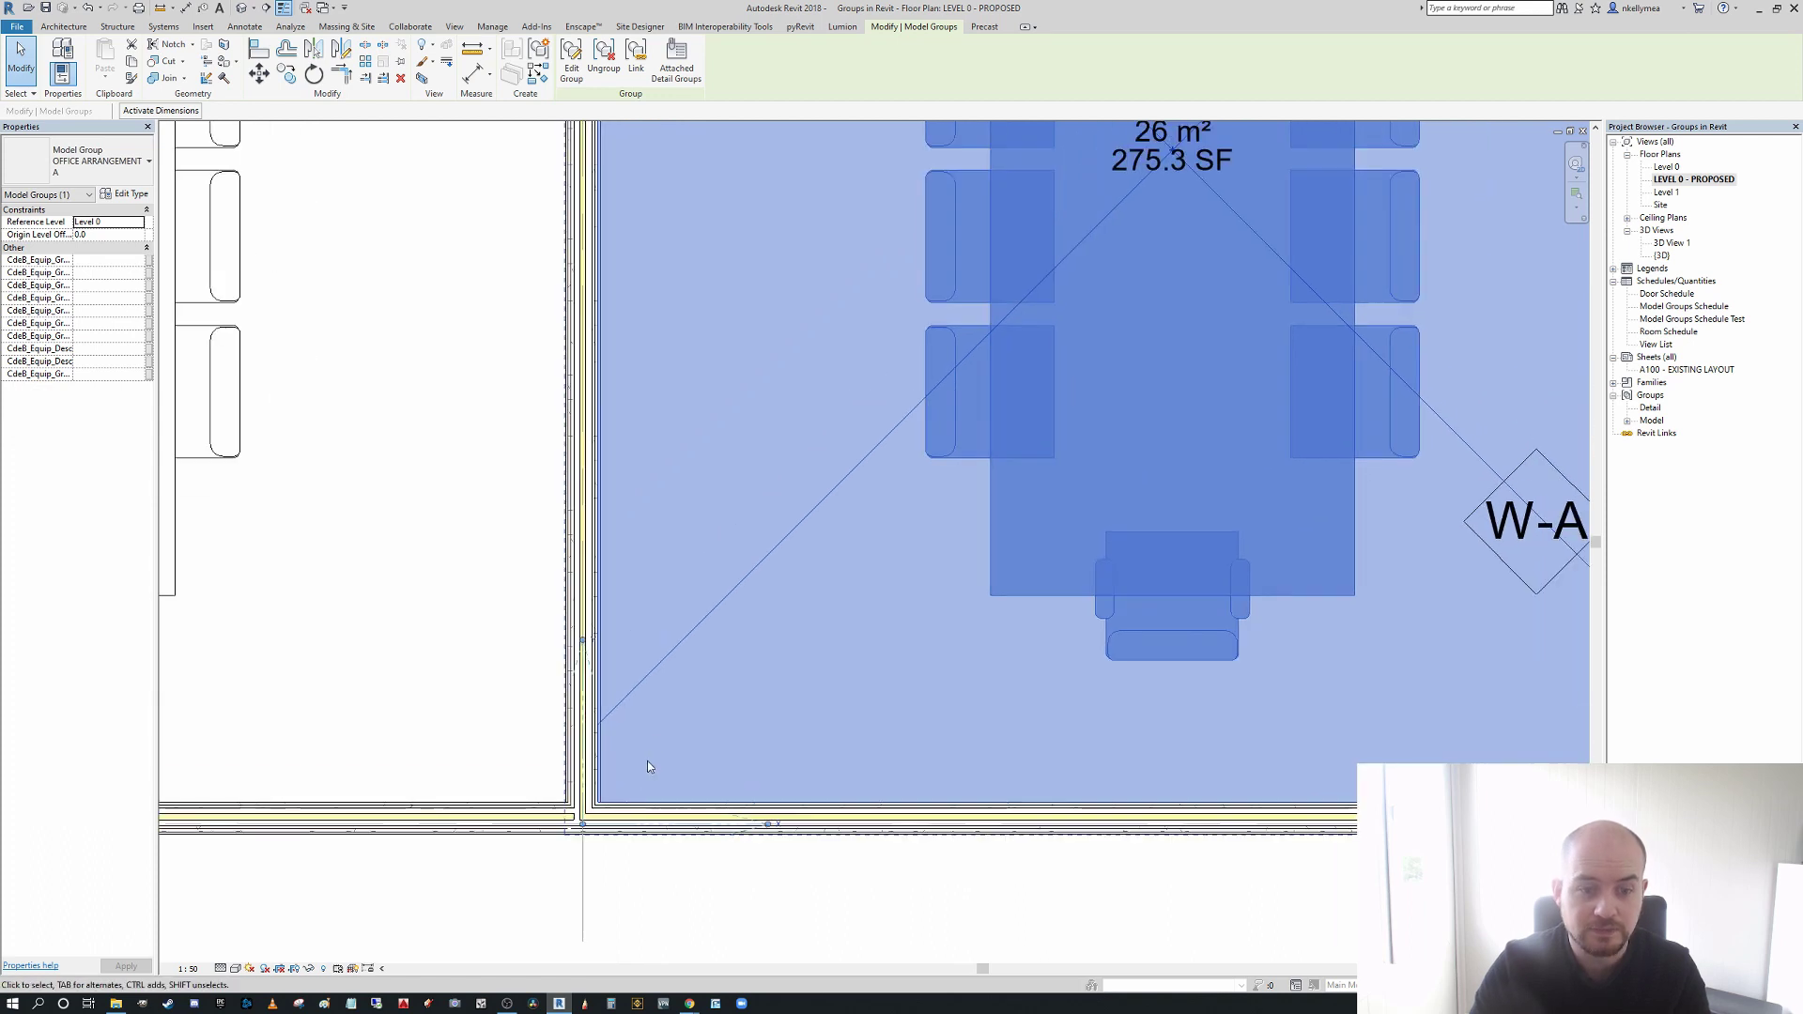
scroll(772, 728, down, 6)
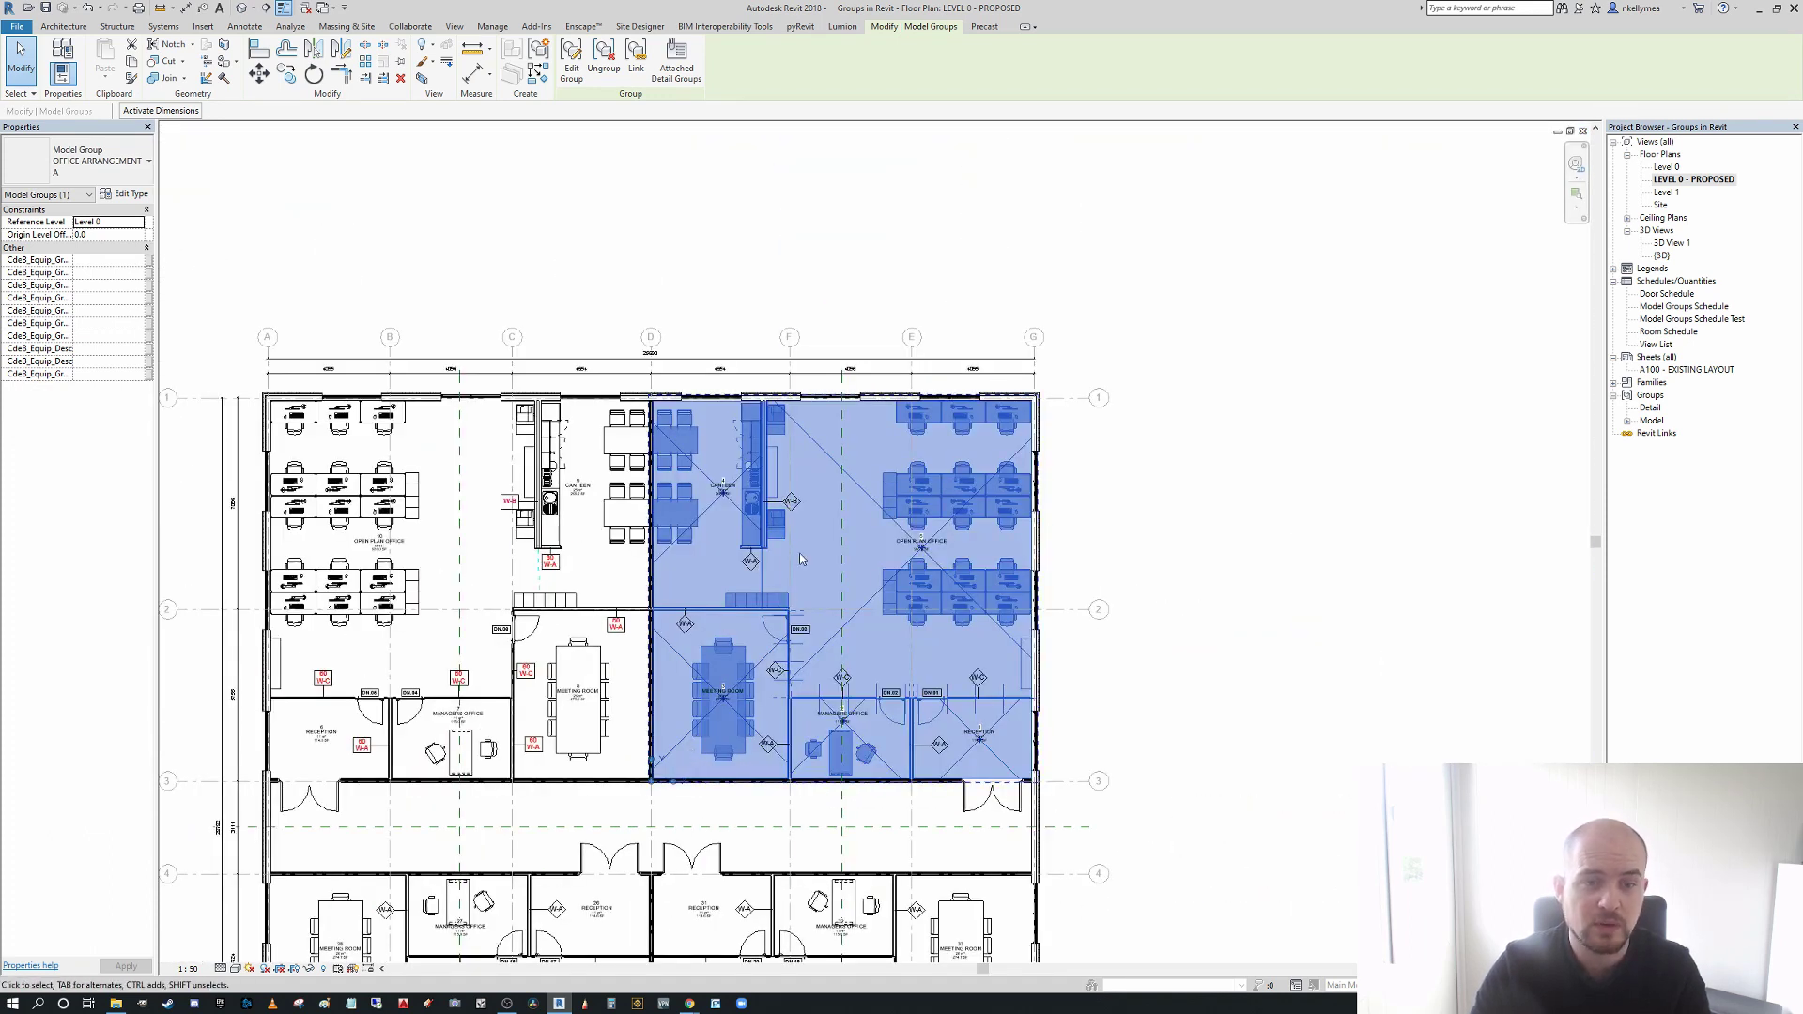
key(Escape)
middle_drag(827, 563, 687, 518)
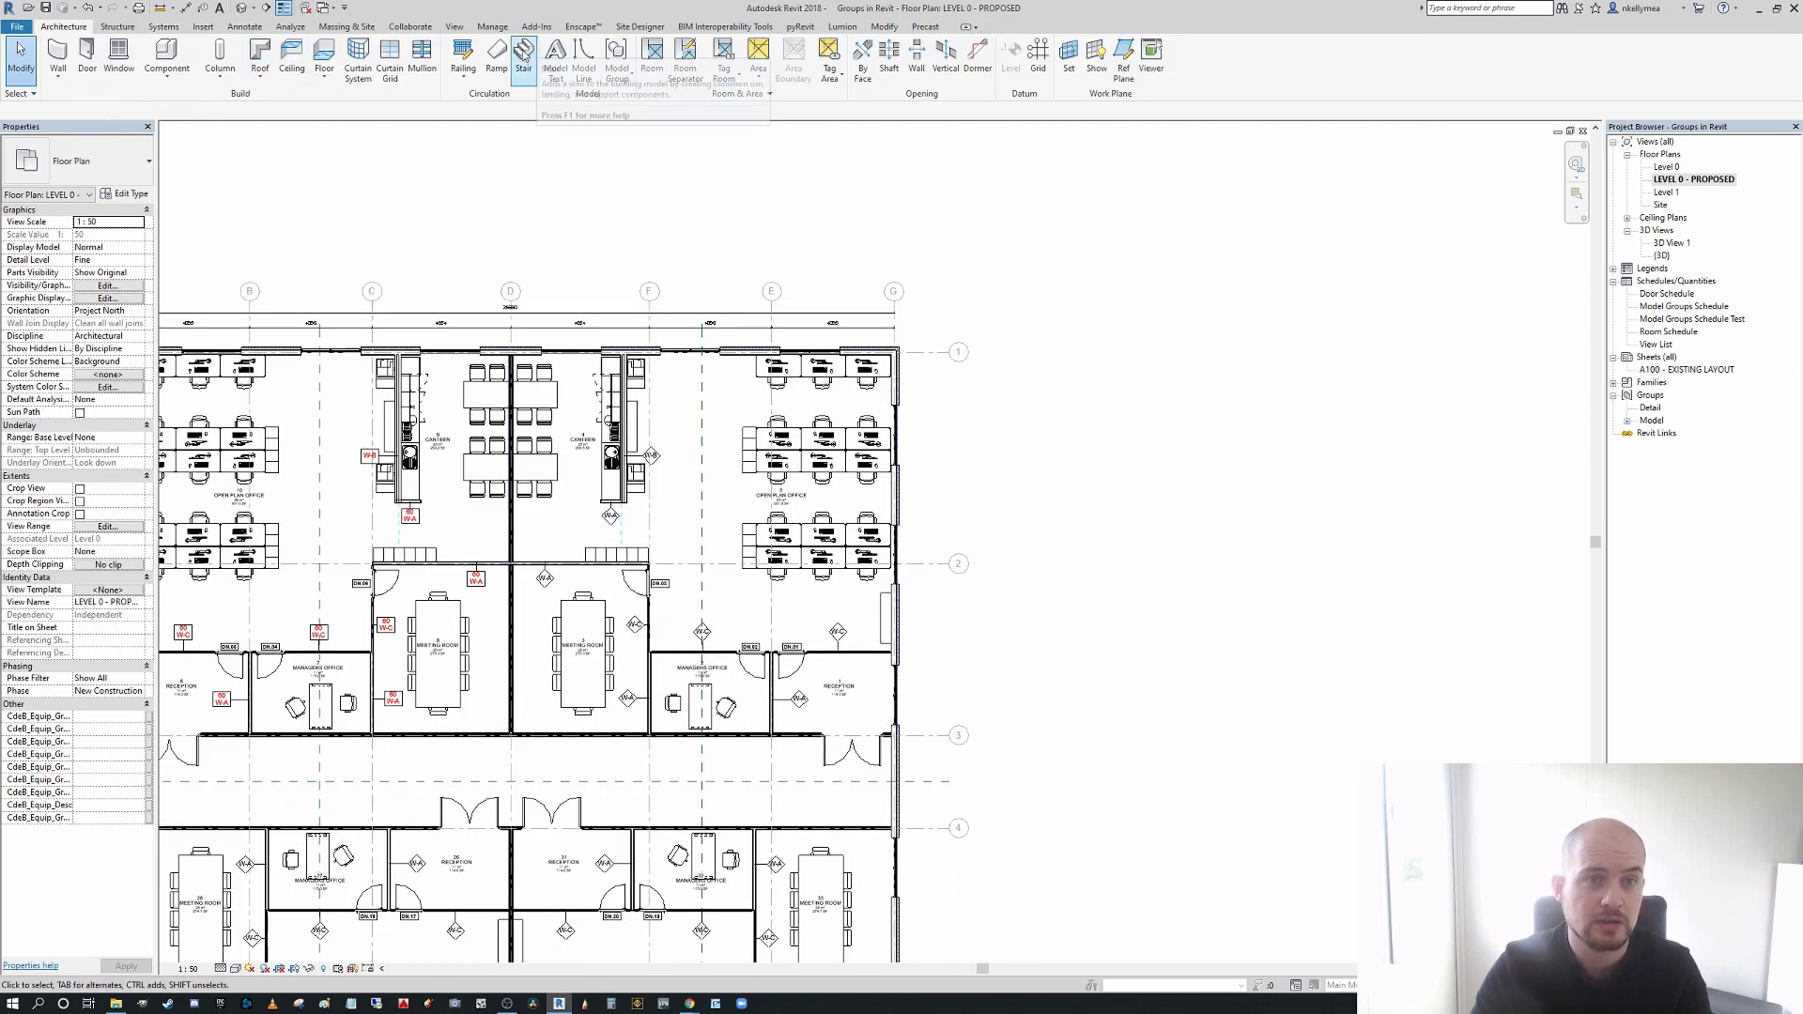
- Place another OFFICE ARRANGEMENT A model group with its origin at the intersection of grid lines 3 and G
click(617, 66)
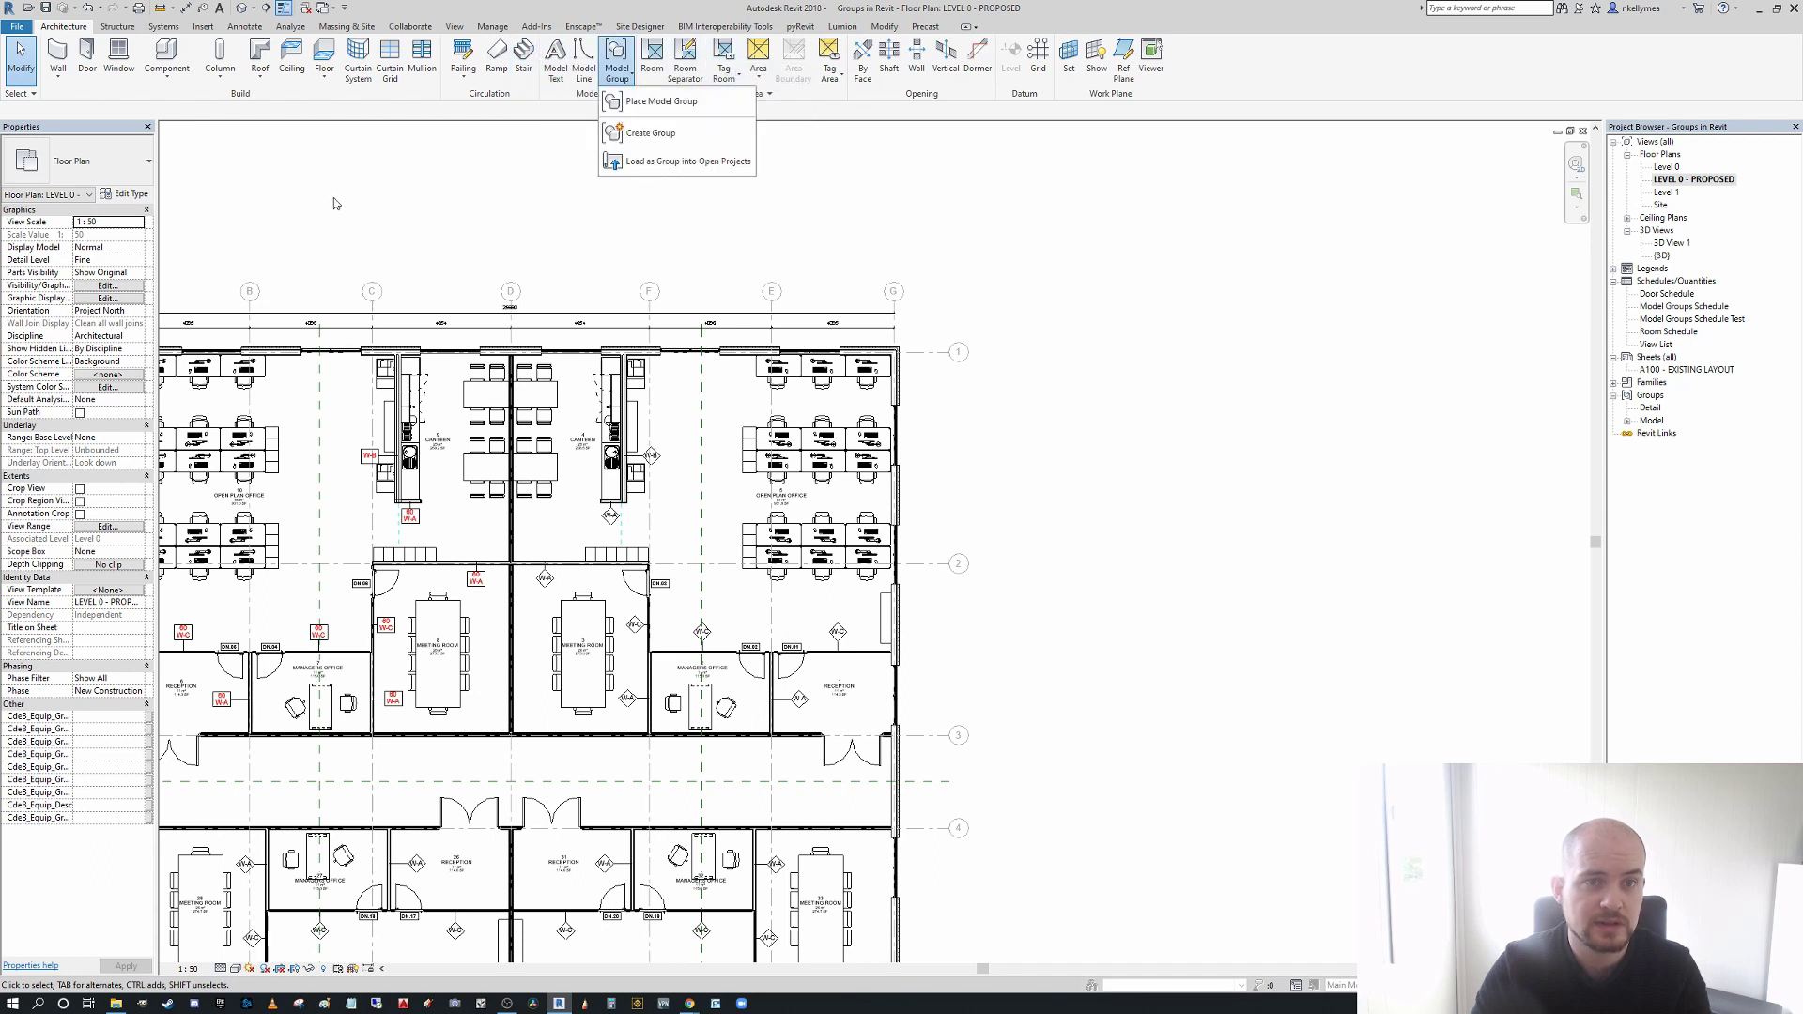
click(641, 132)
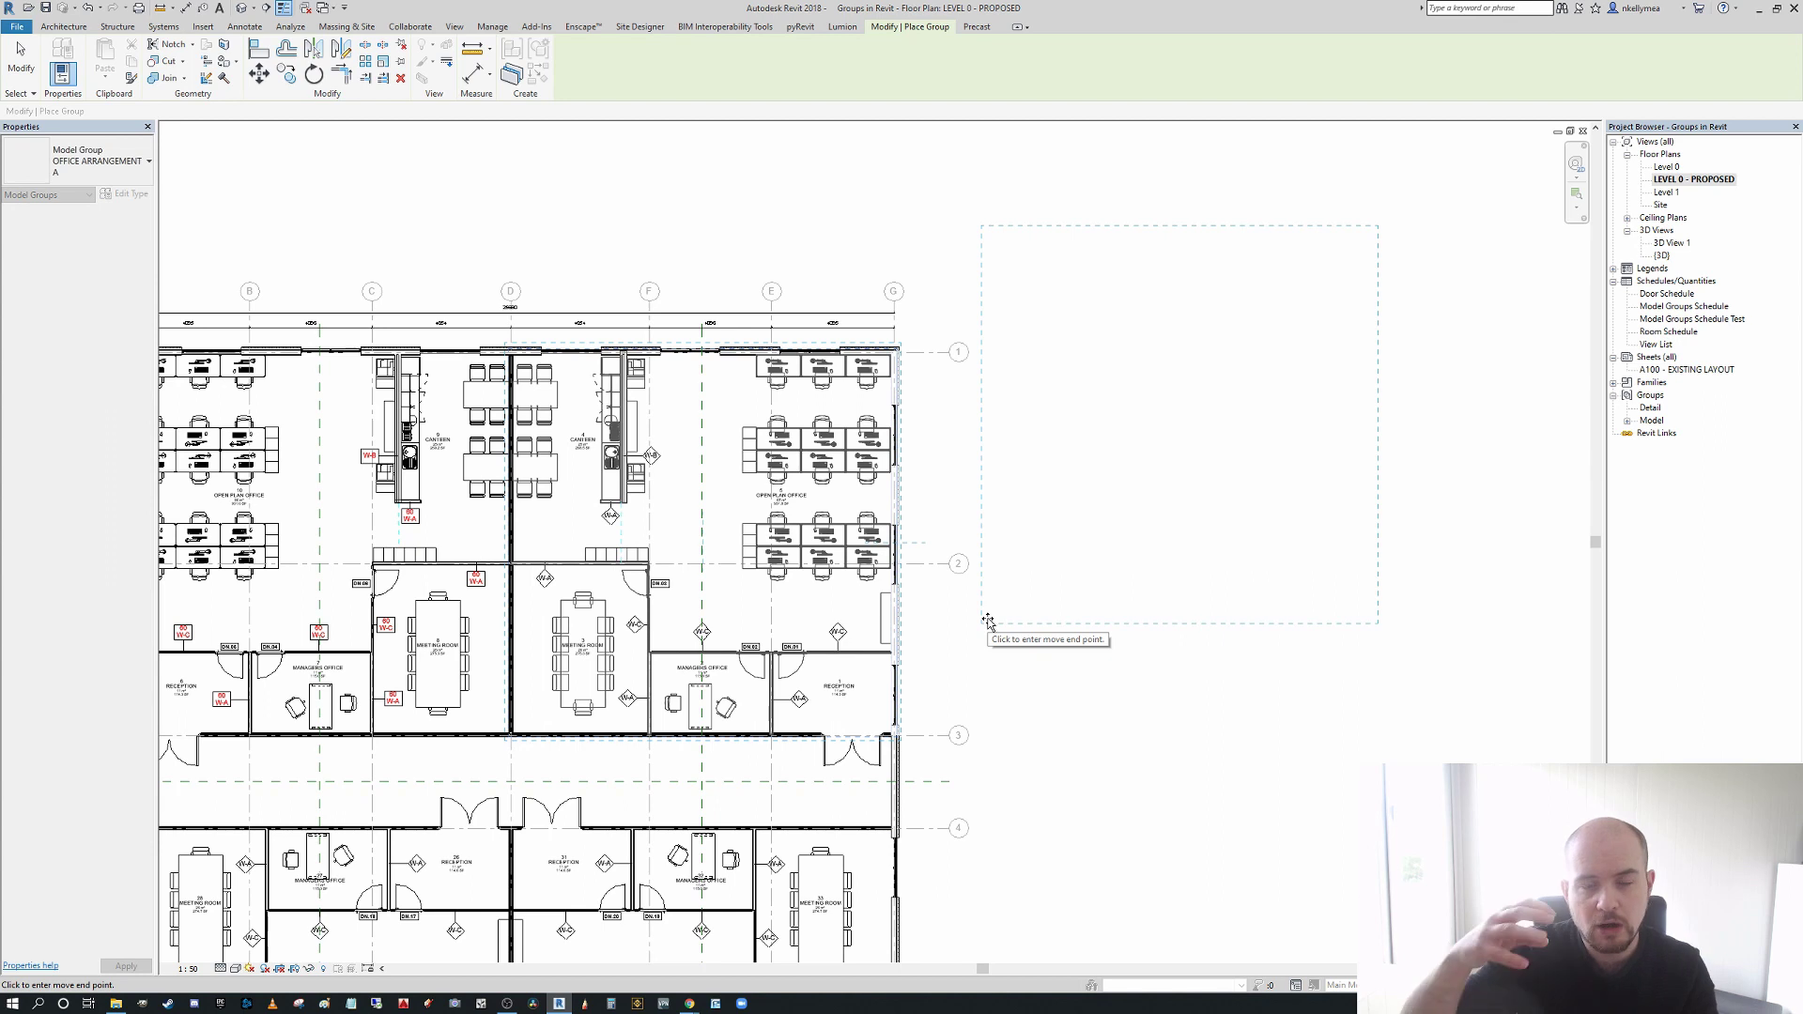
scroll(897, 735, up, 8)
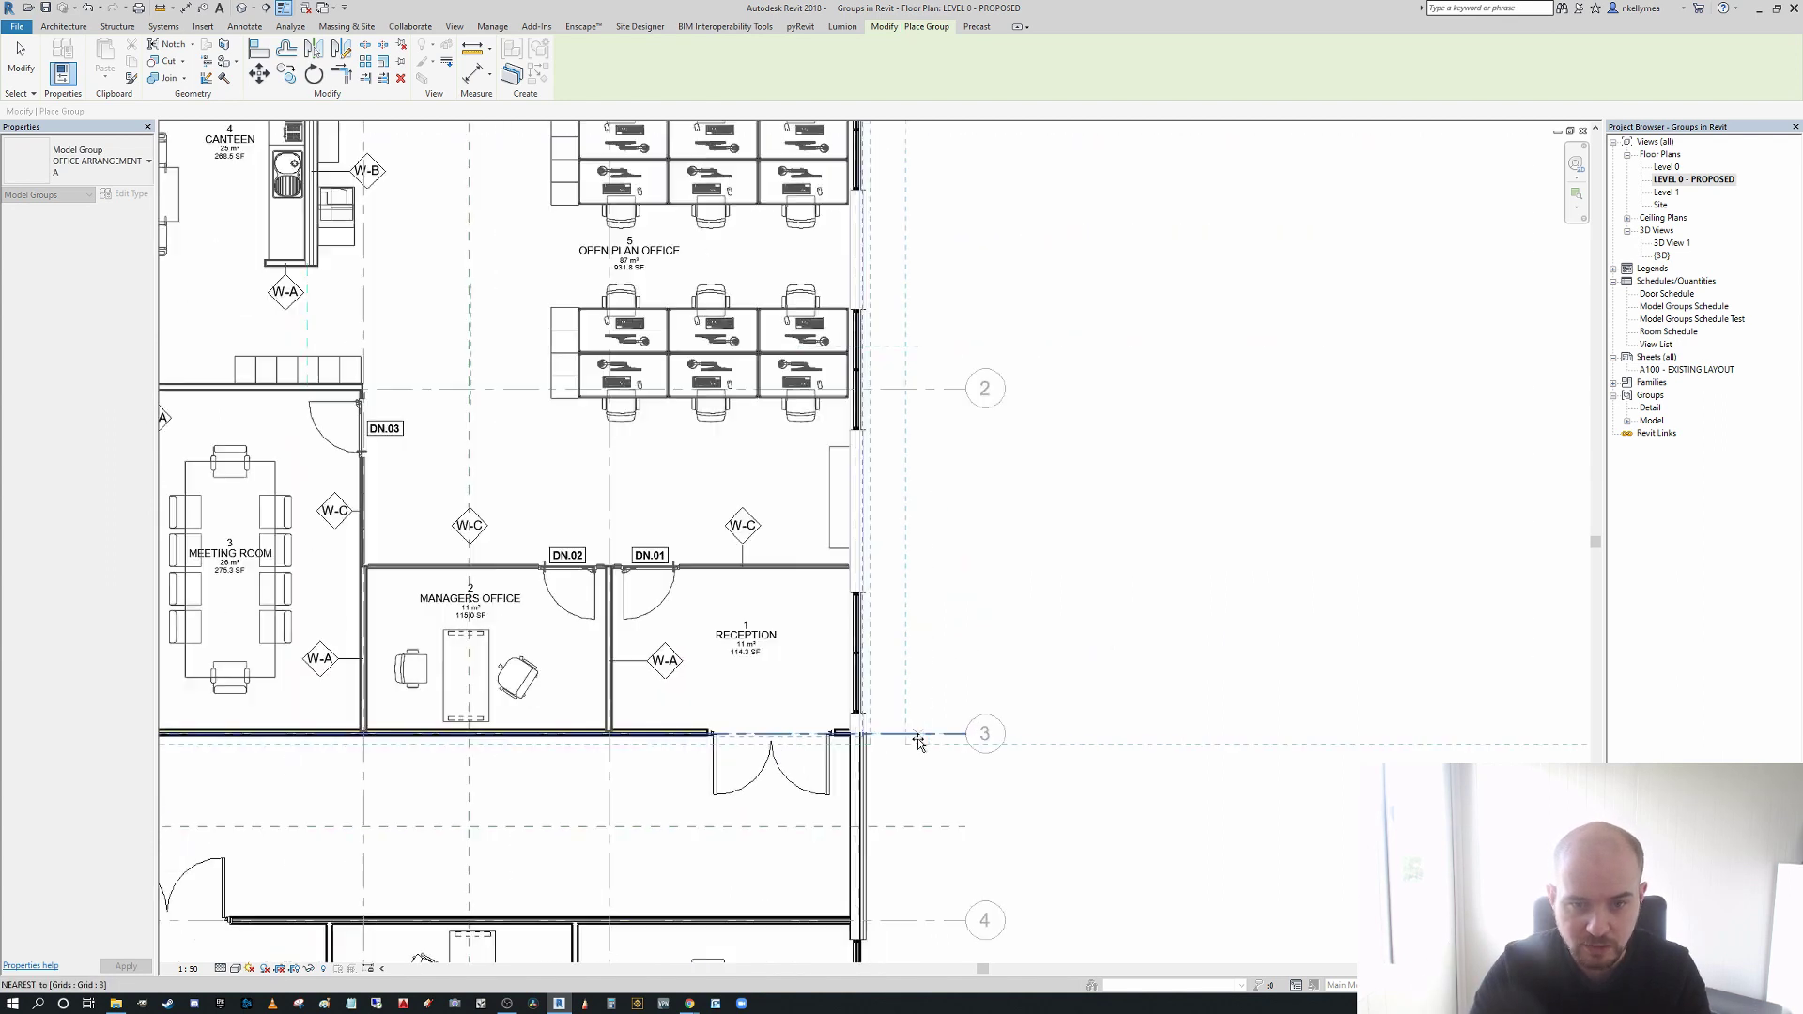
scroll(781, 733, up, 5)
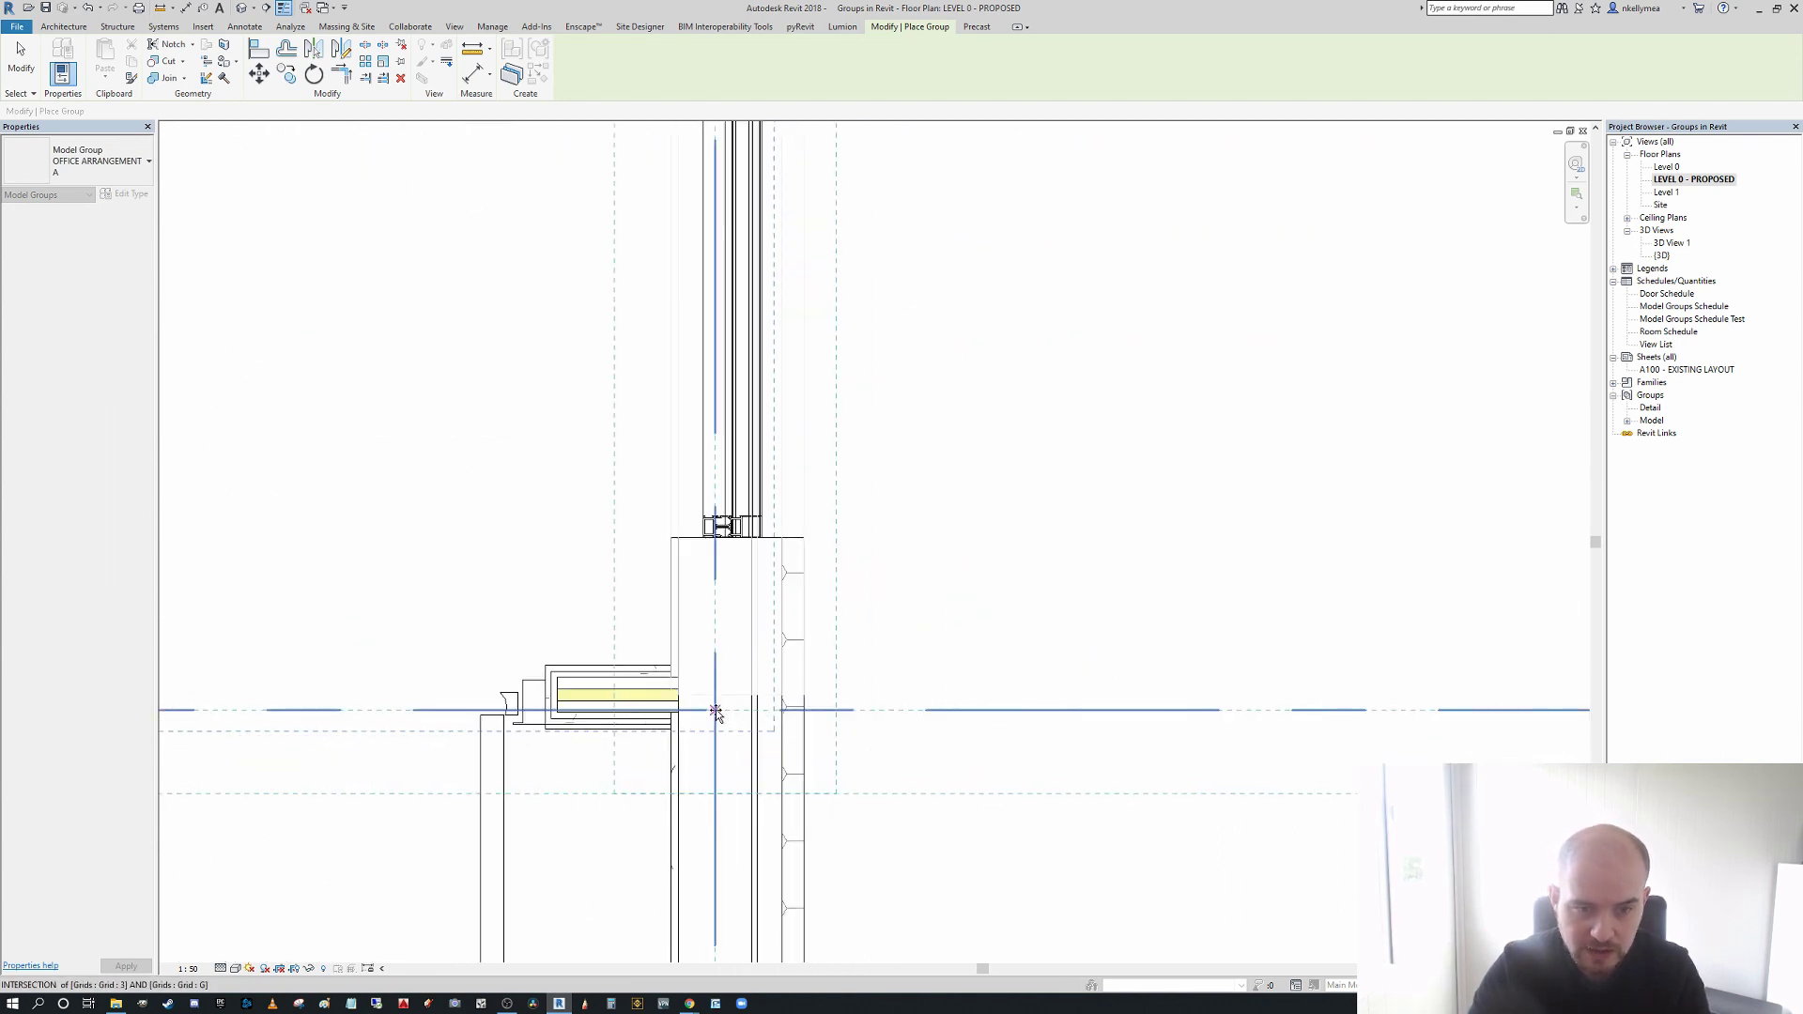
click(716, 709)
- Check the new group's position against grid lines 3 and G, finish the placement and accept the warnings
scroll(971, 613, down, 6)
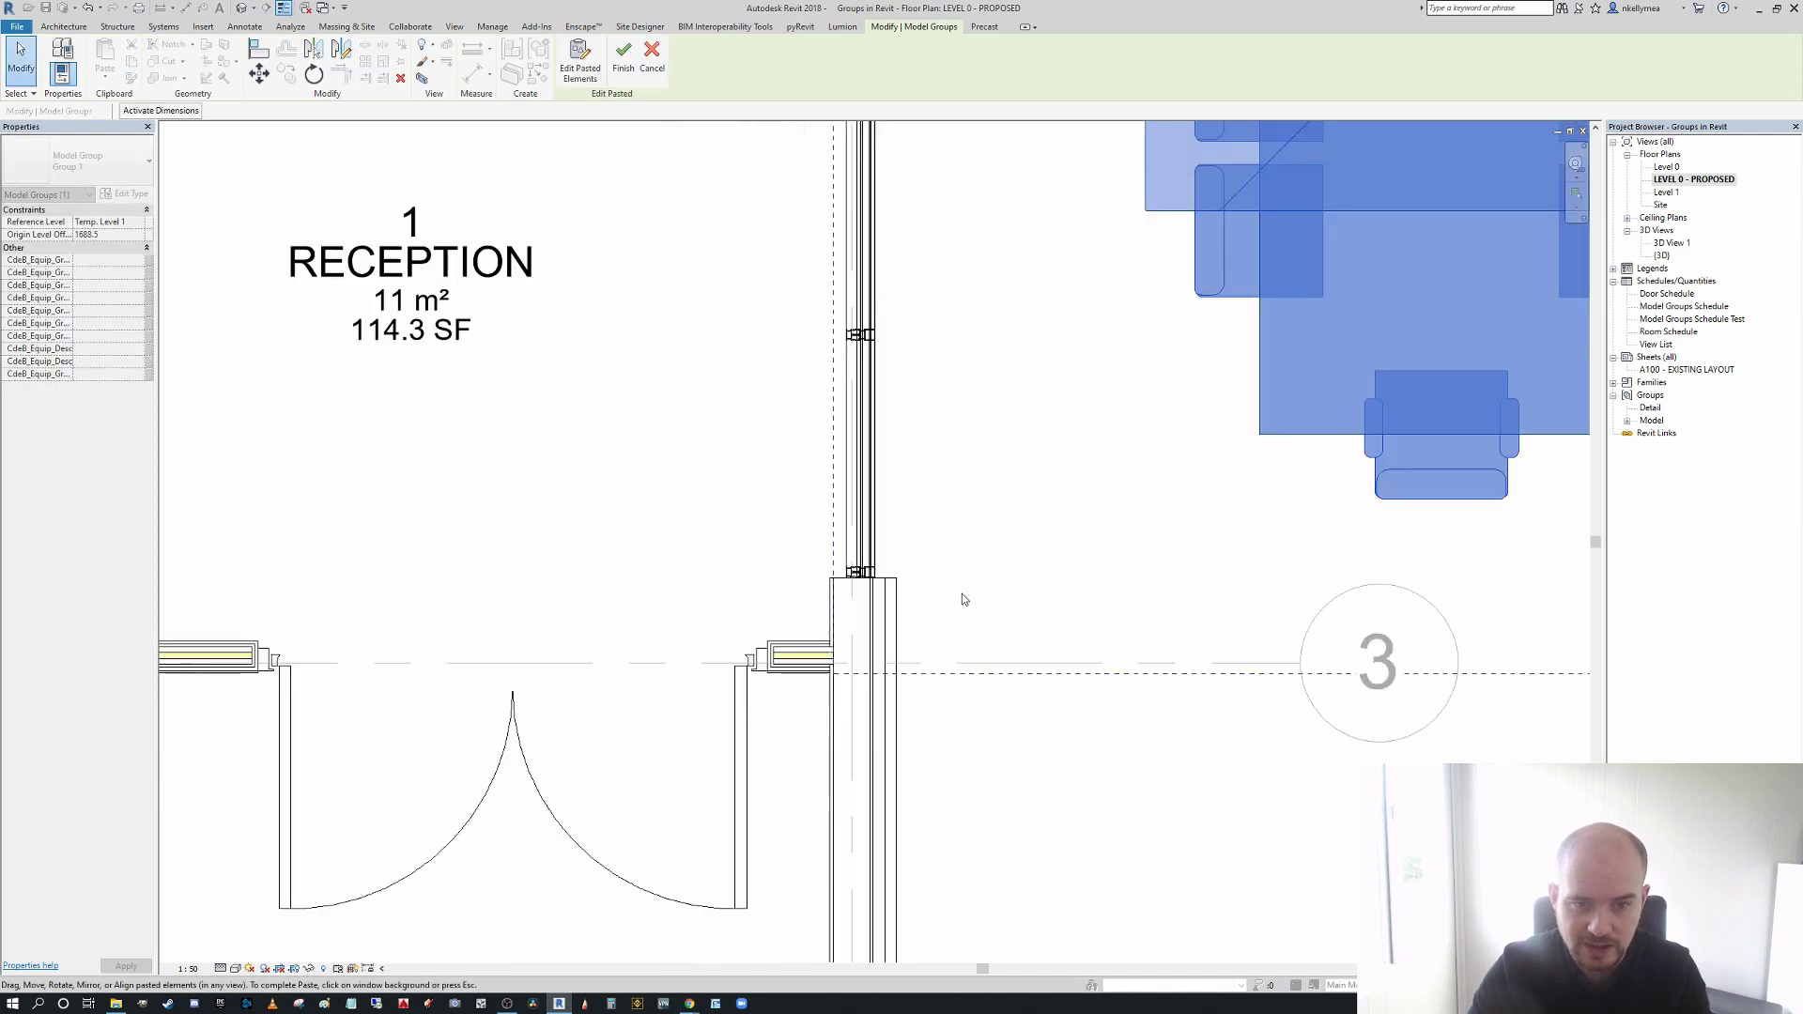
scroll(948, 698, down, 5)
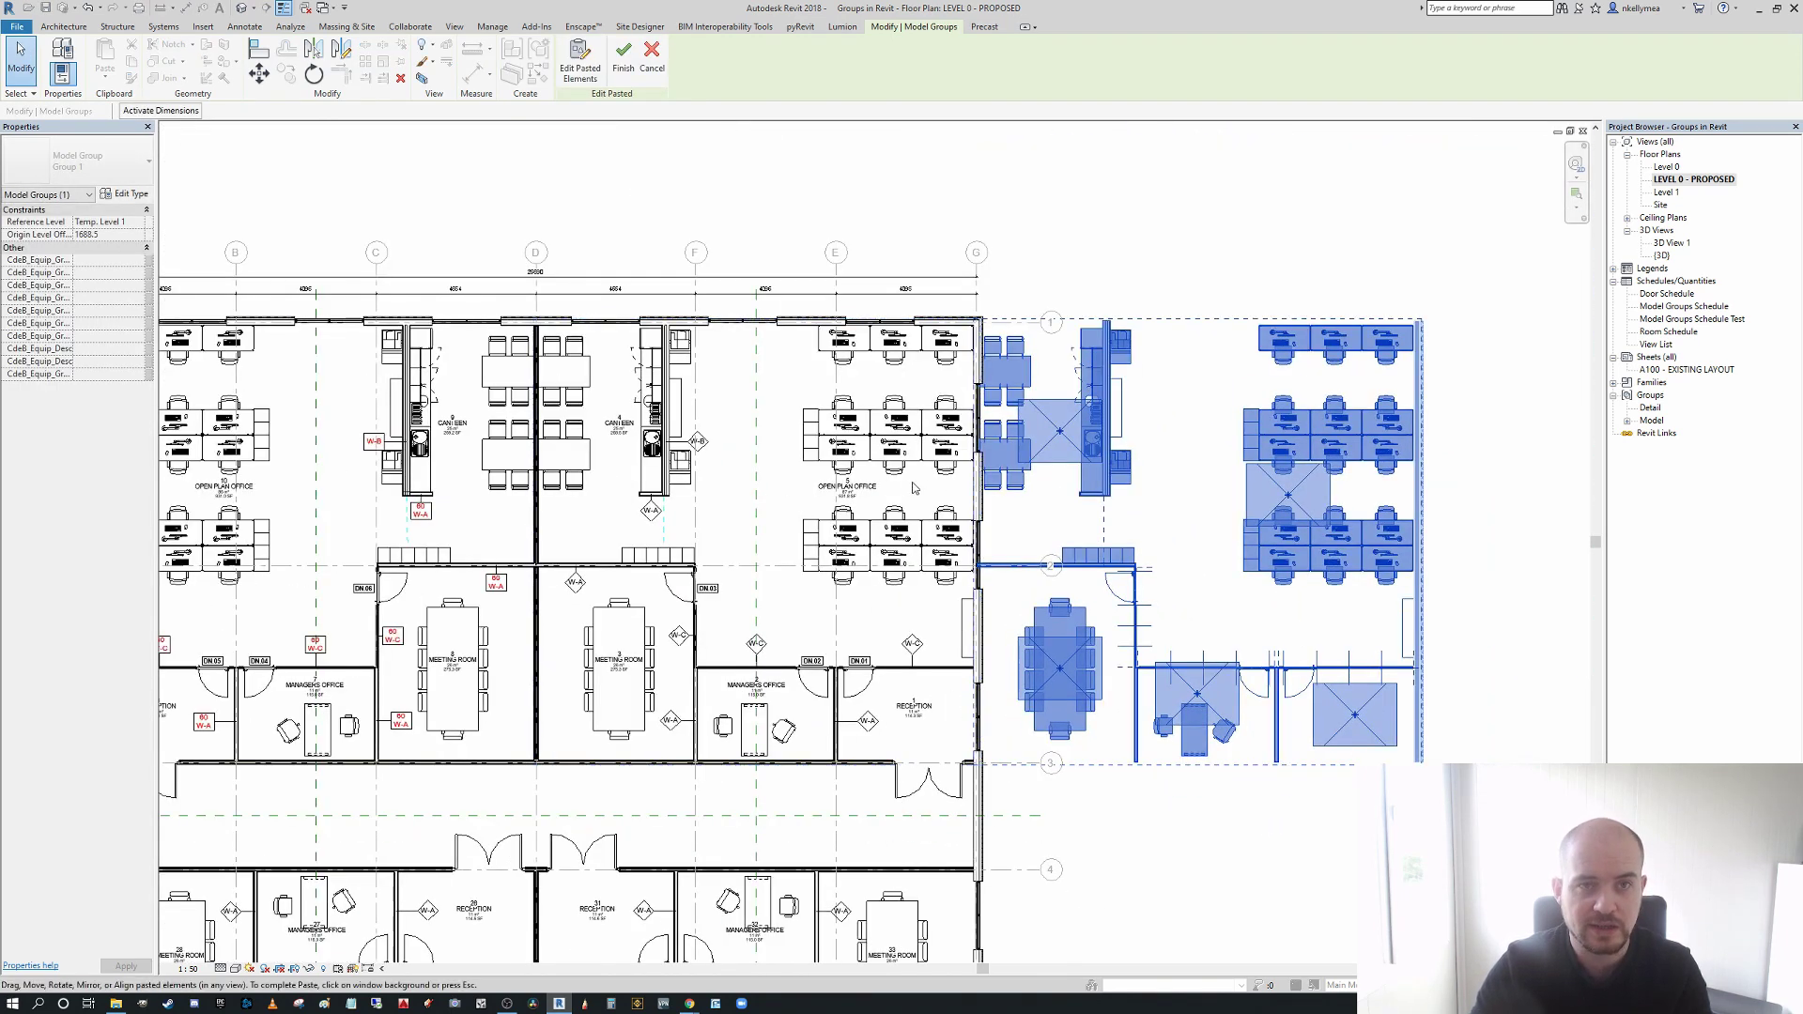
scroll(792, 478, down, 2)
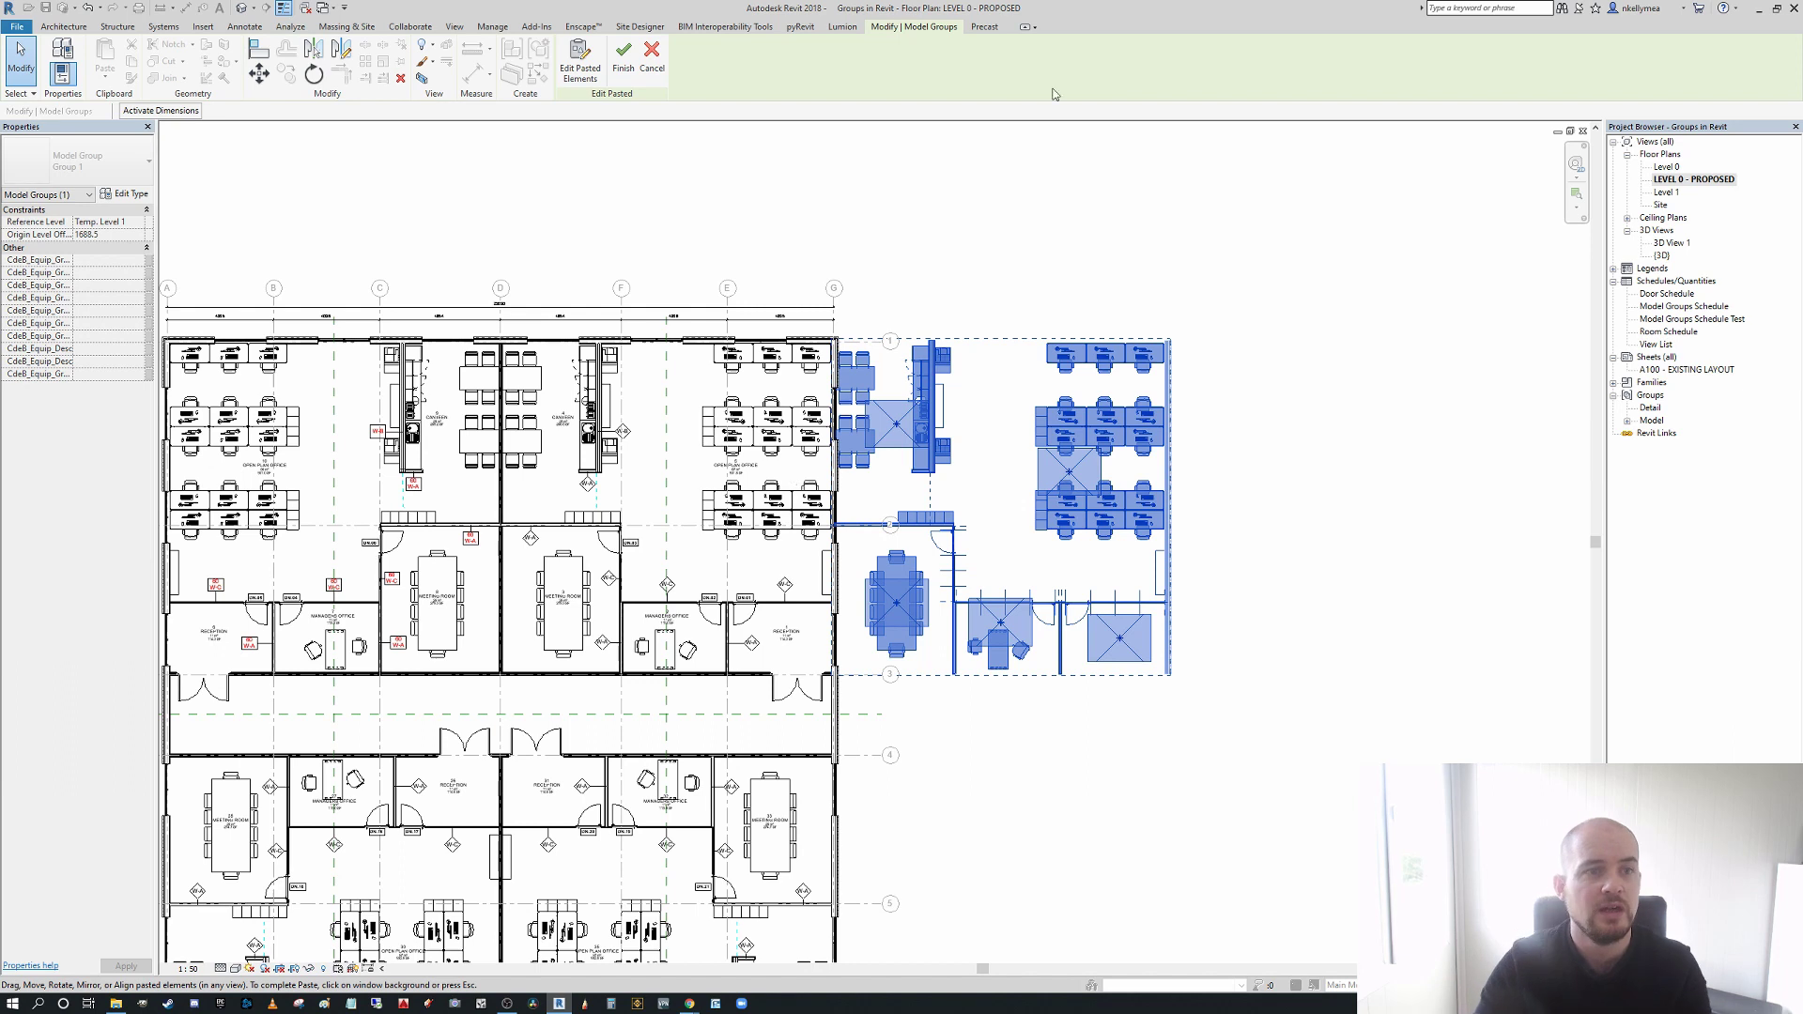
scroll(863, 652, up, 4)
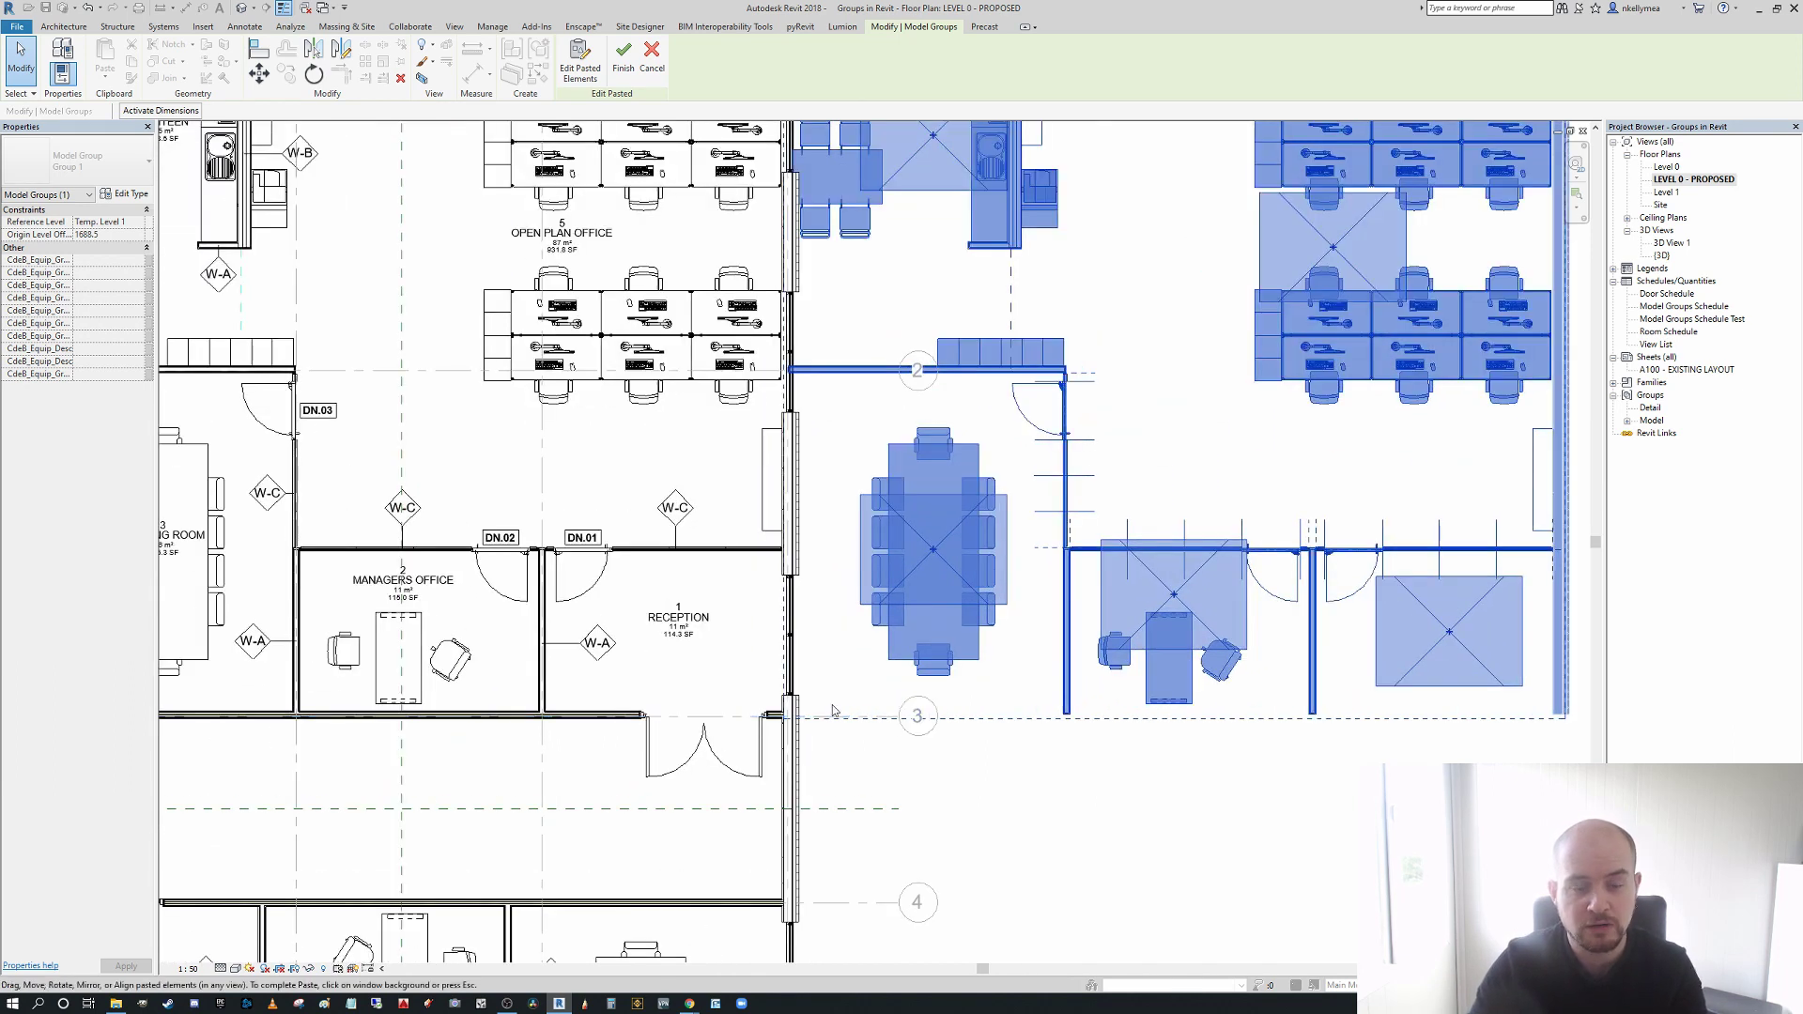
scroll(826, 723, down, 2)
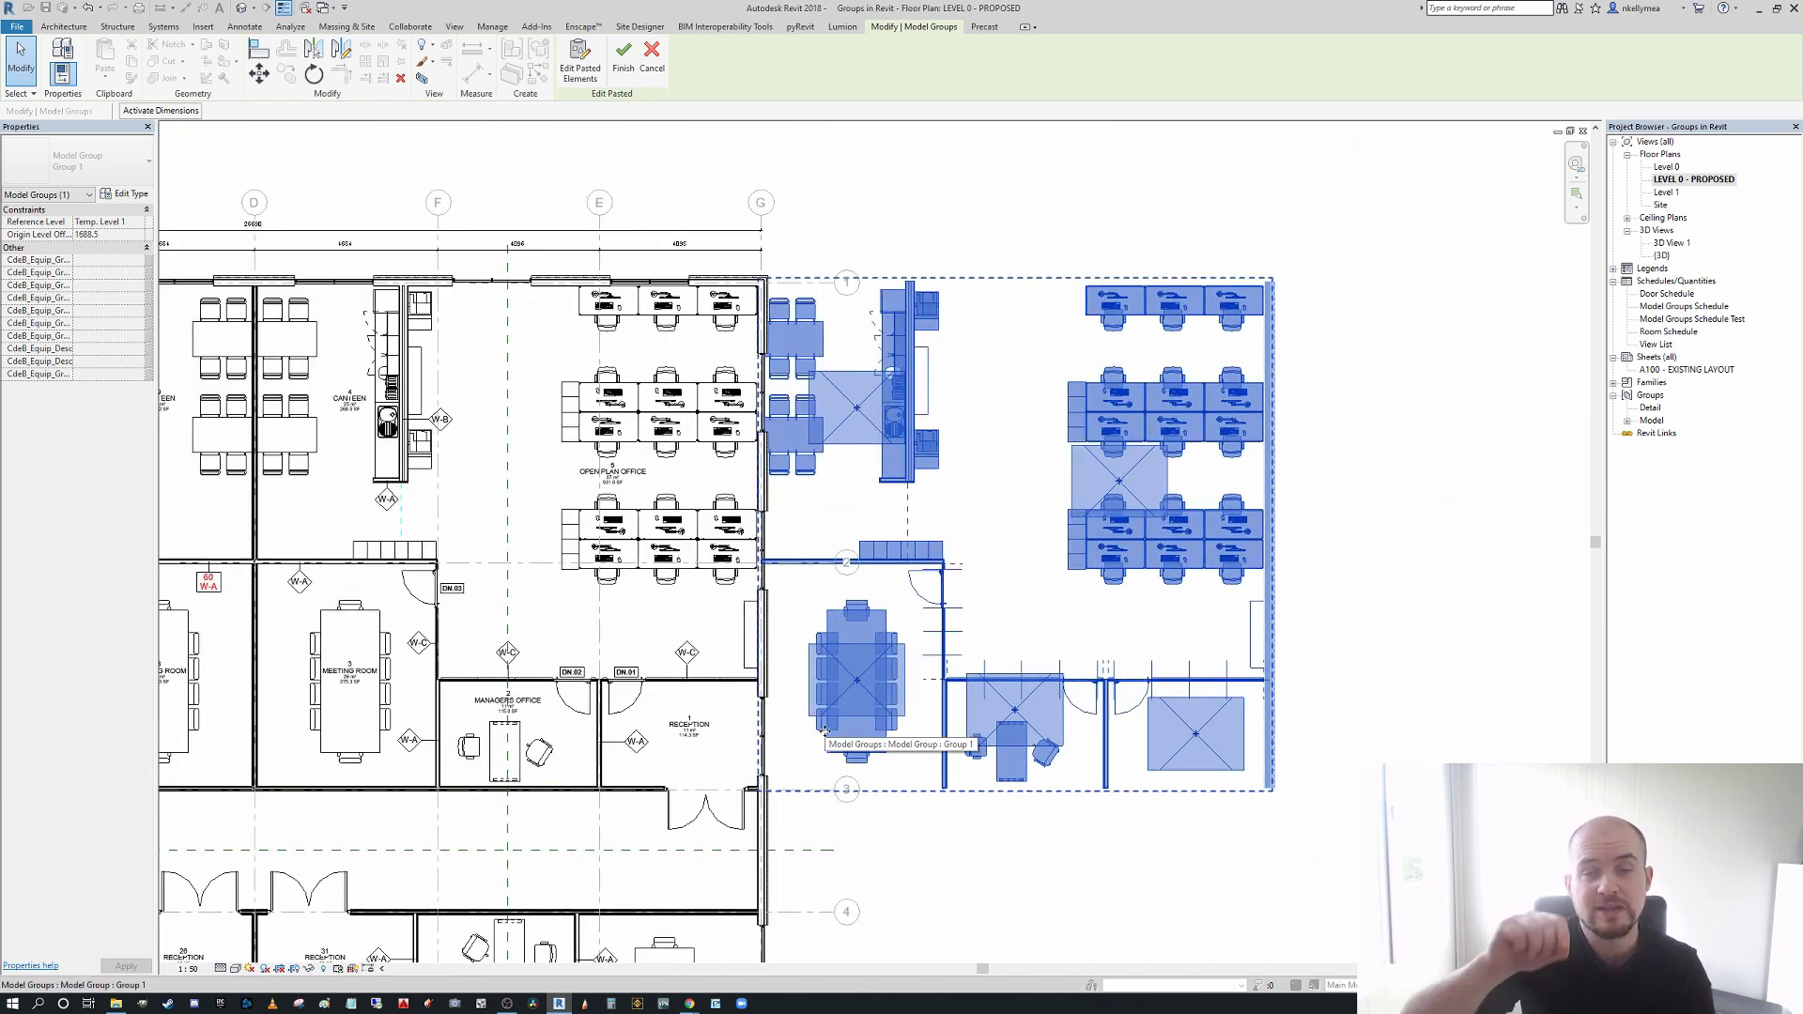
scroll(994, 556, up, 1)
scroll(992, 553, down, 1)
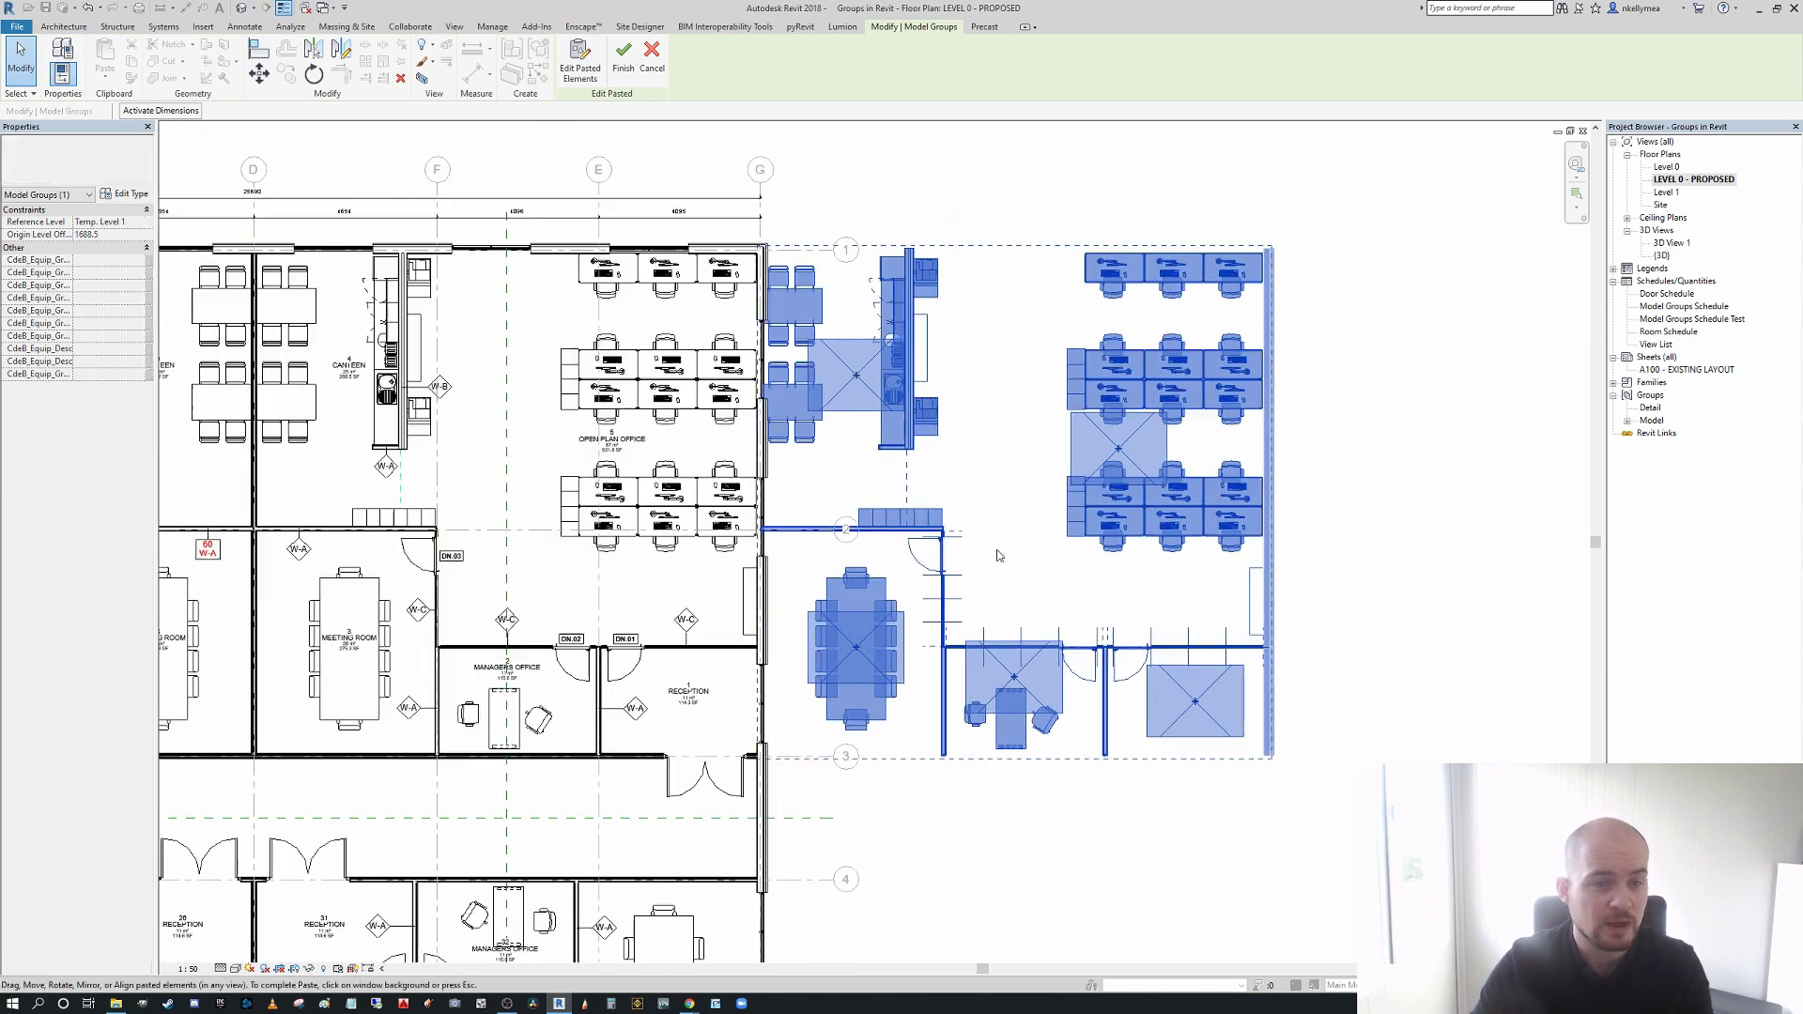
click(1334, 544)
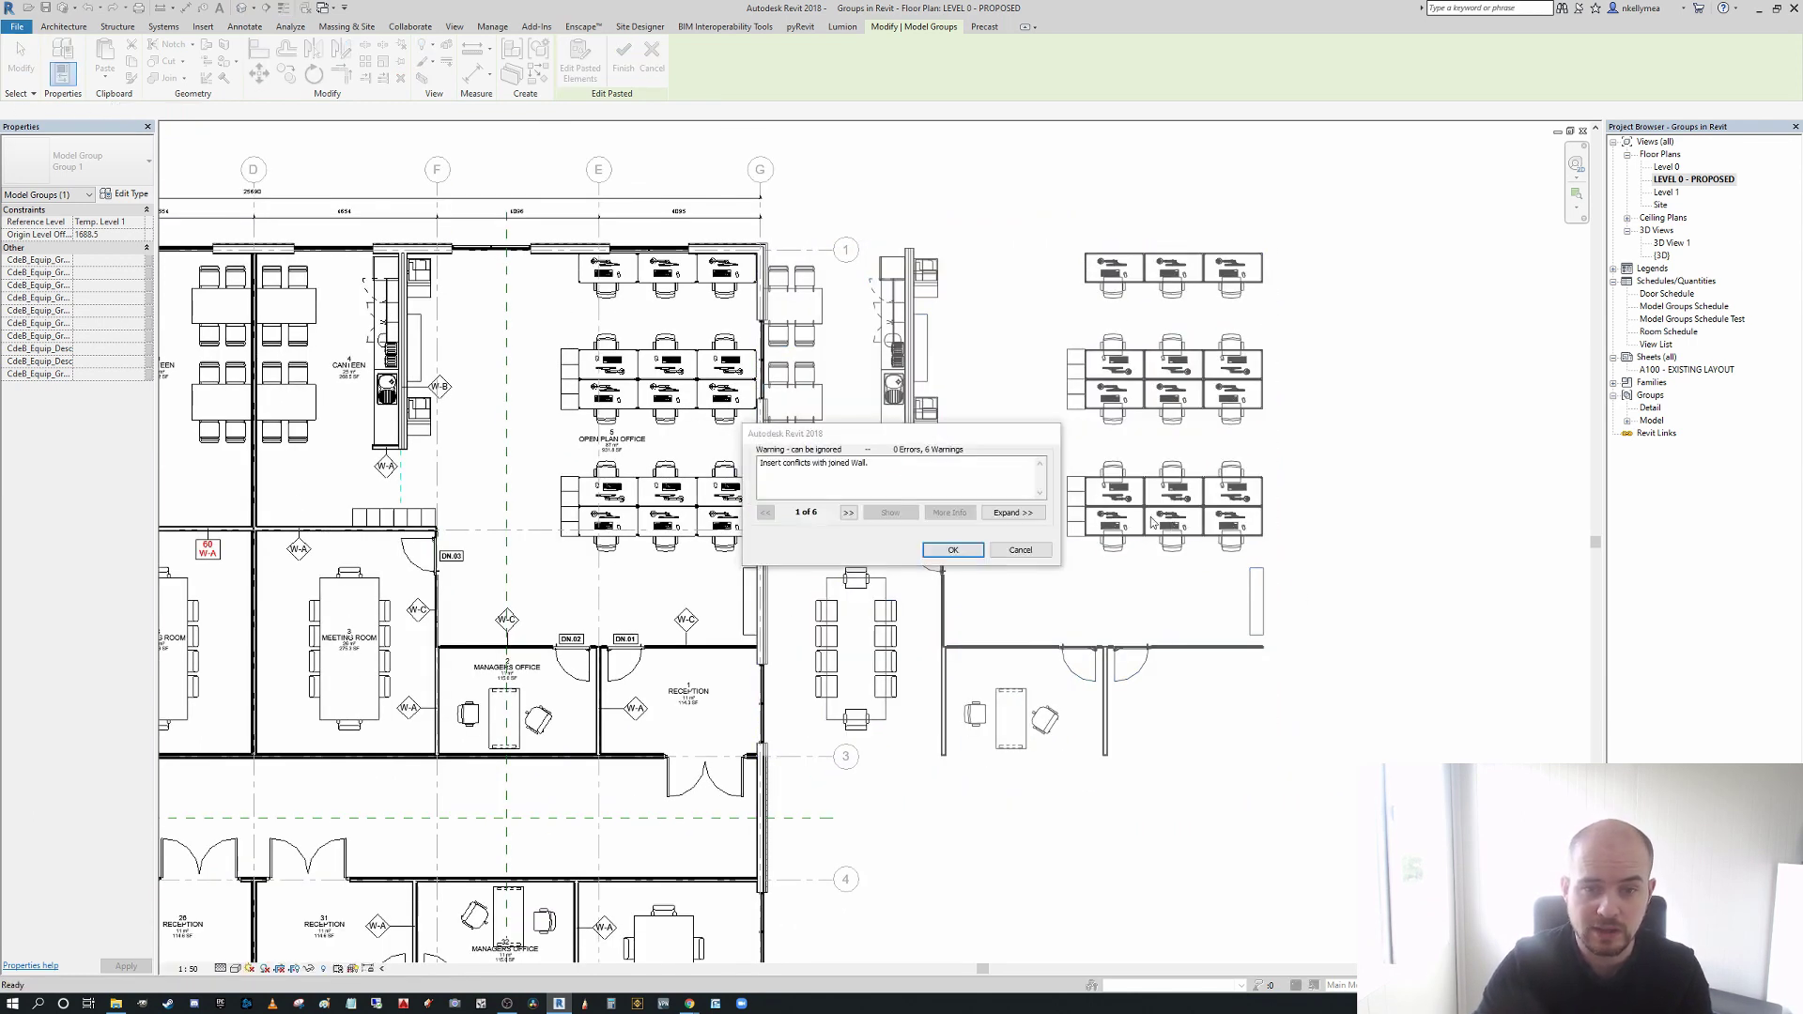
click(953, 550)
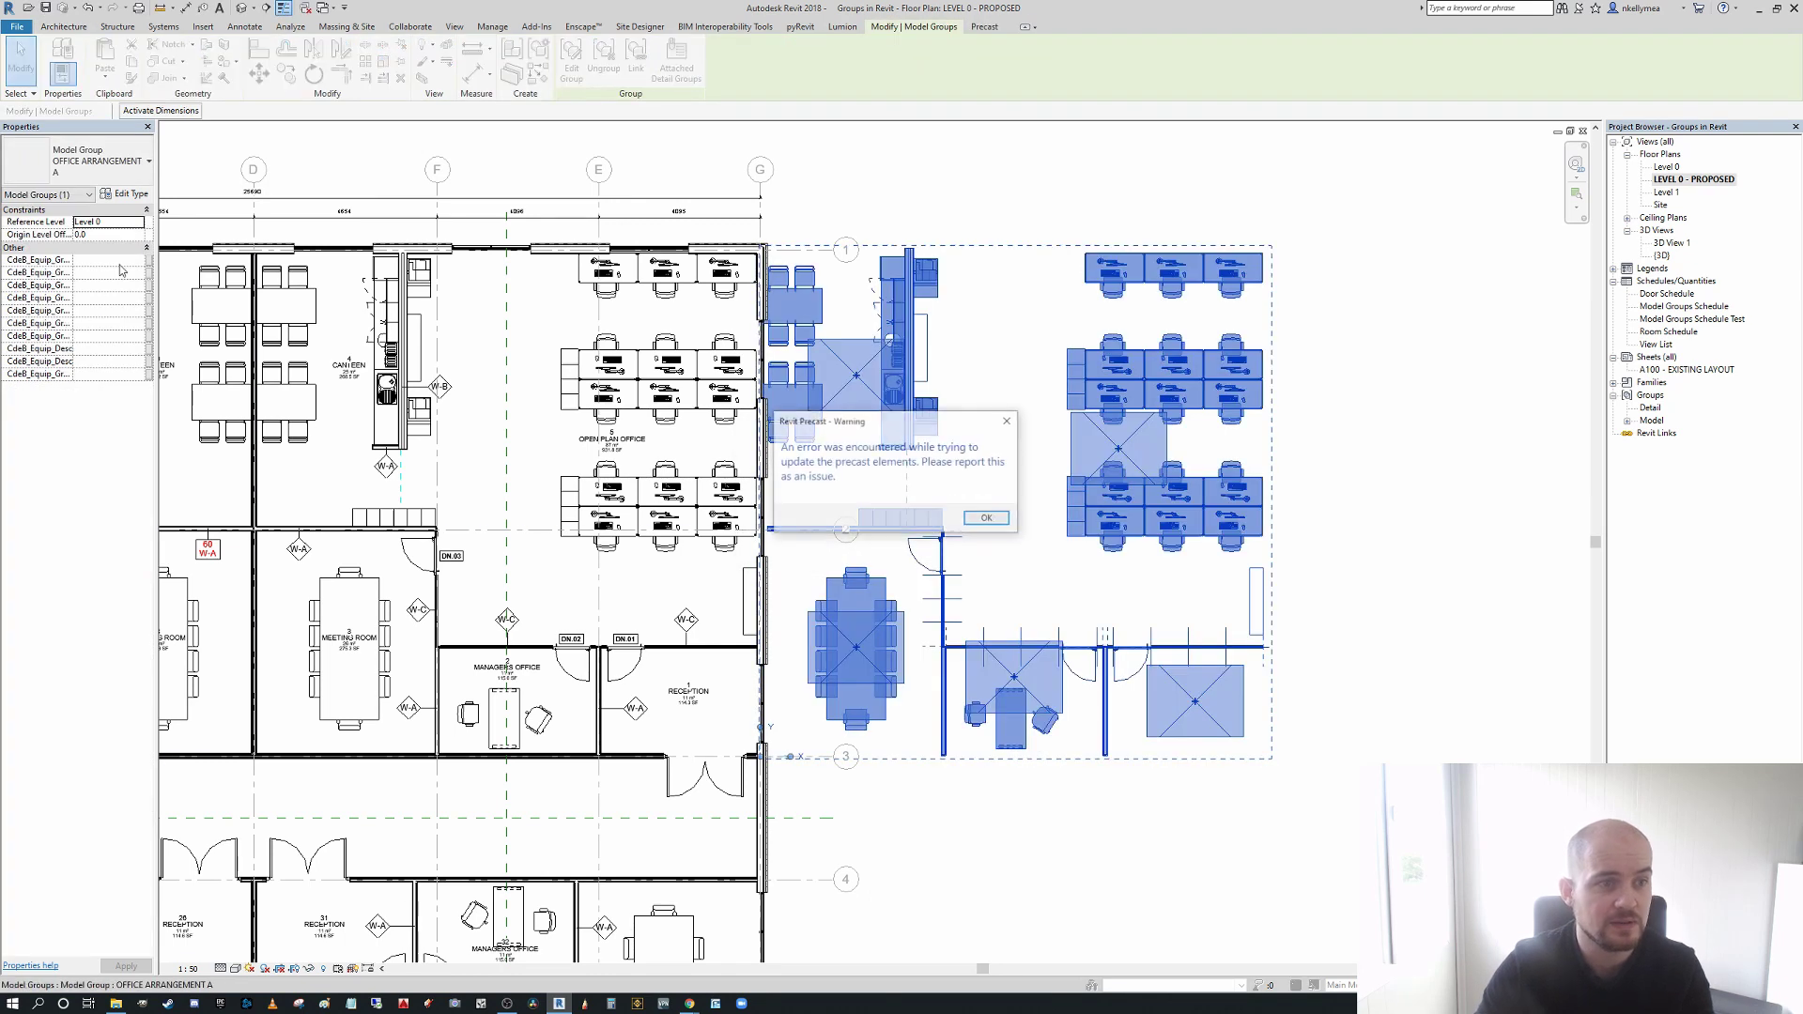
click(972, 514)
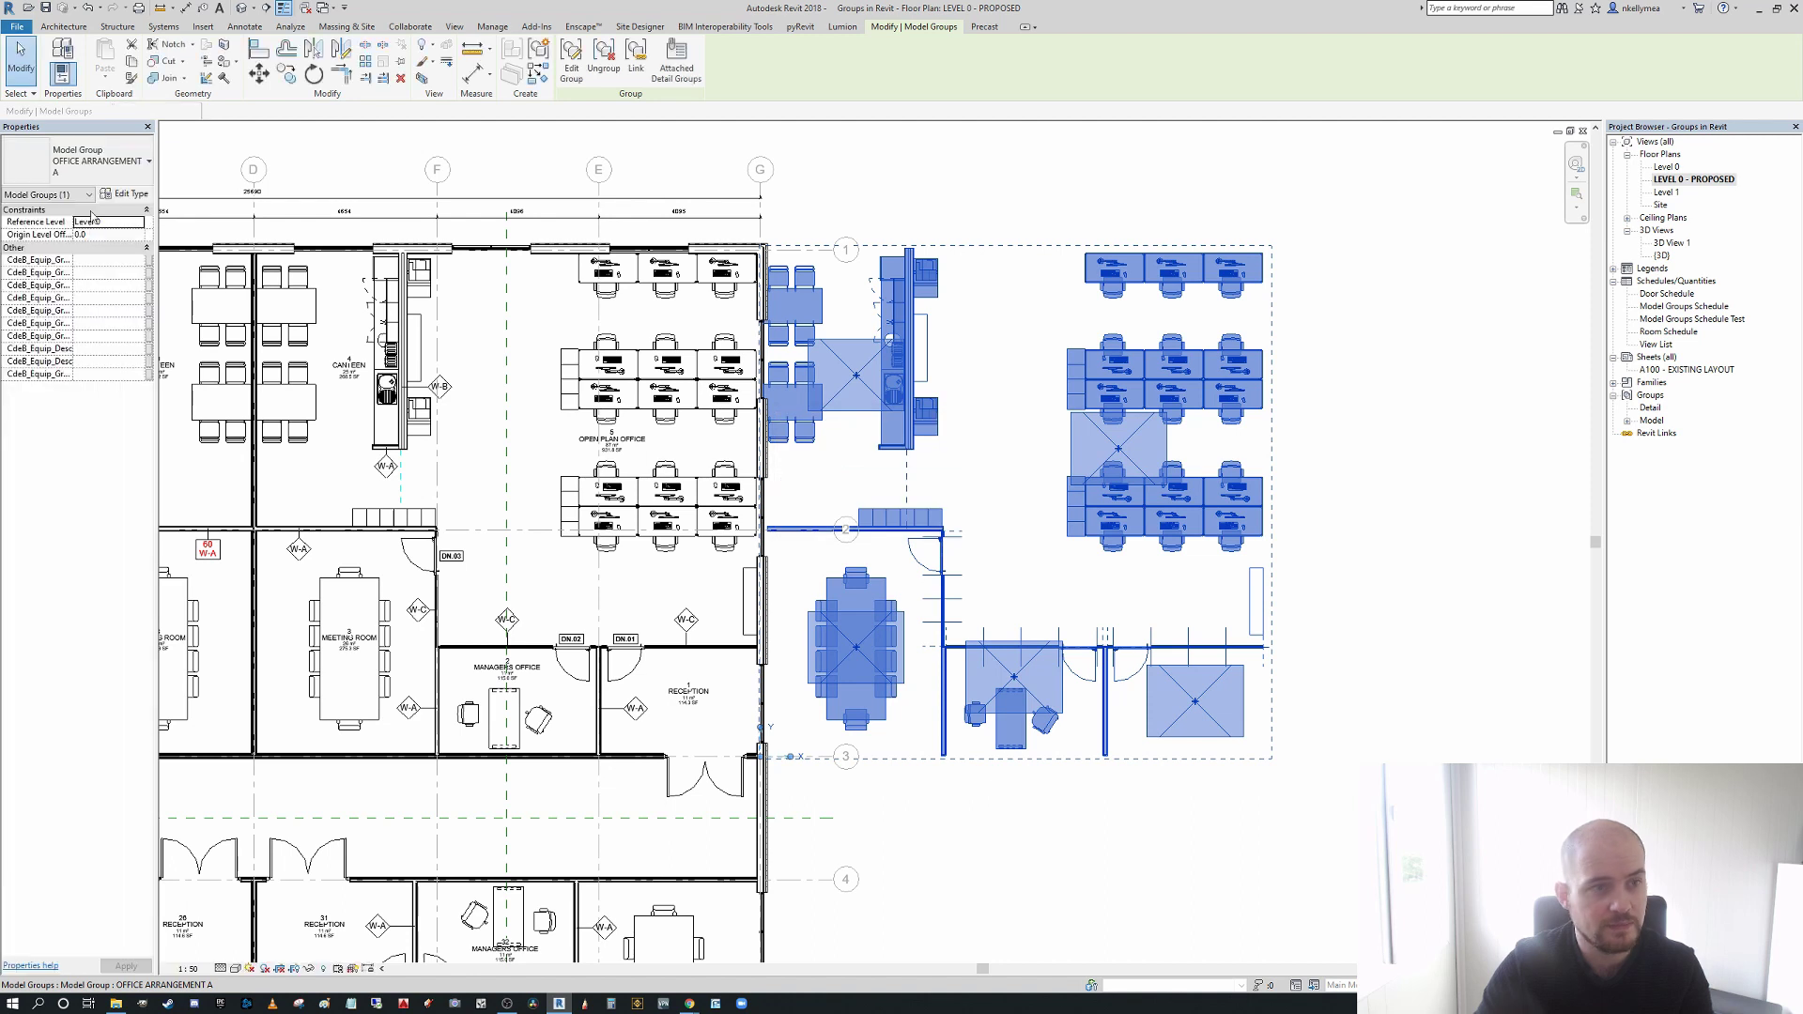
- Set the new group's Origin Level Offset to 1200 and dismiss the warnings
click(116, 235)
text(200)
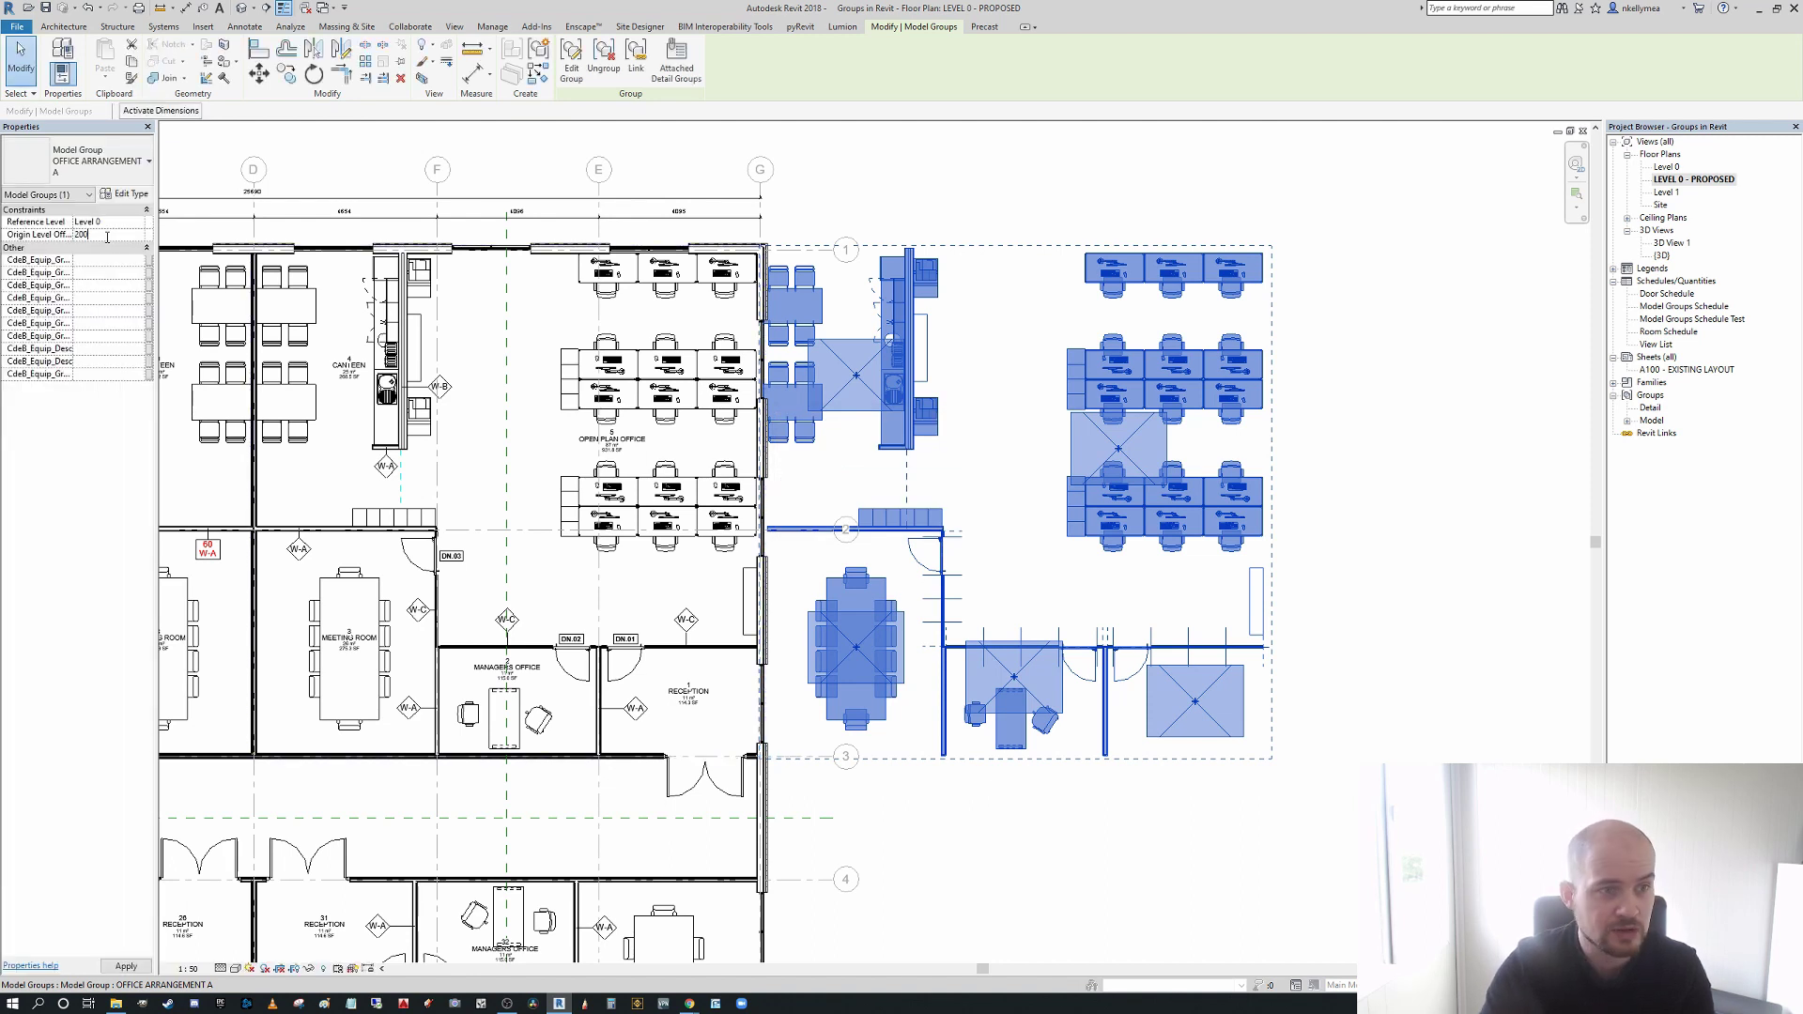
key(Return)
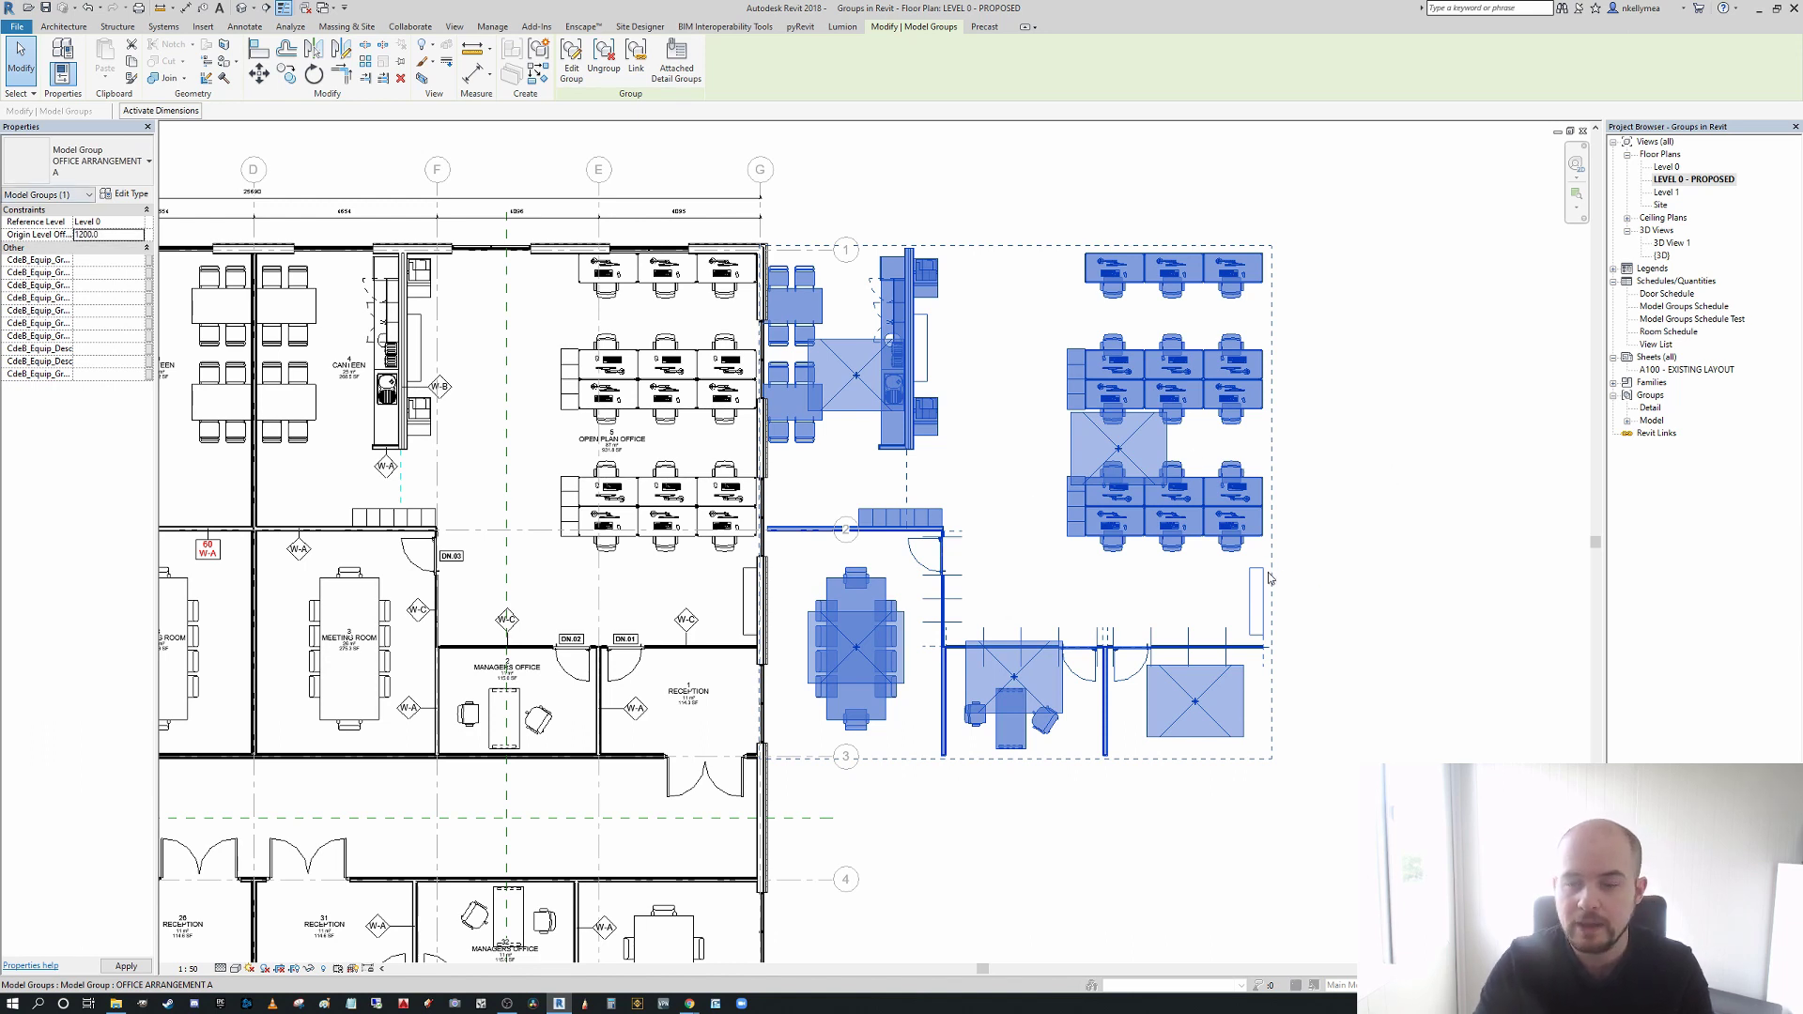
click(1020, 549)
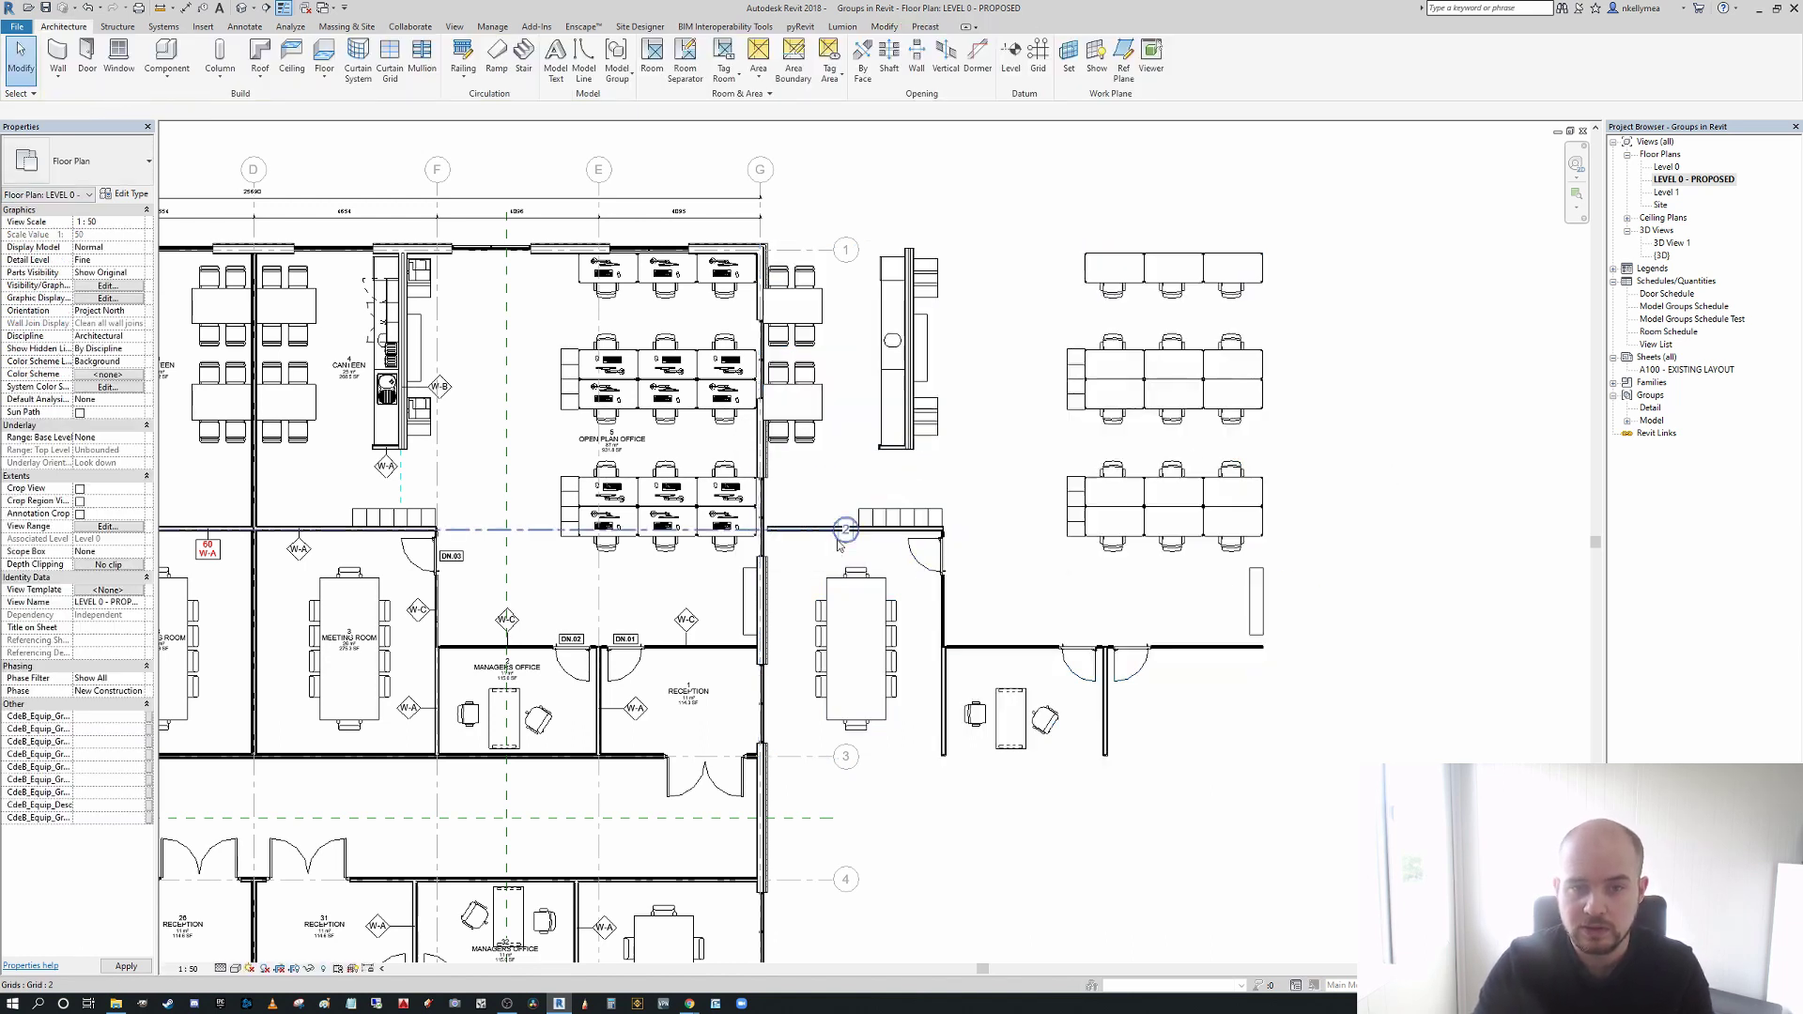
click(988, 518)
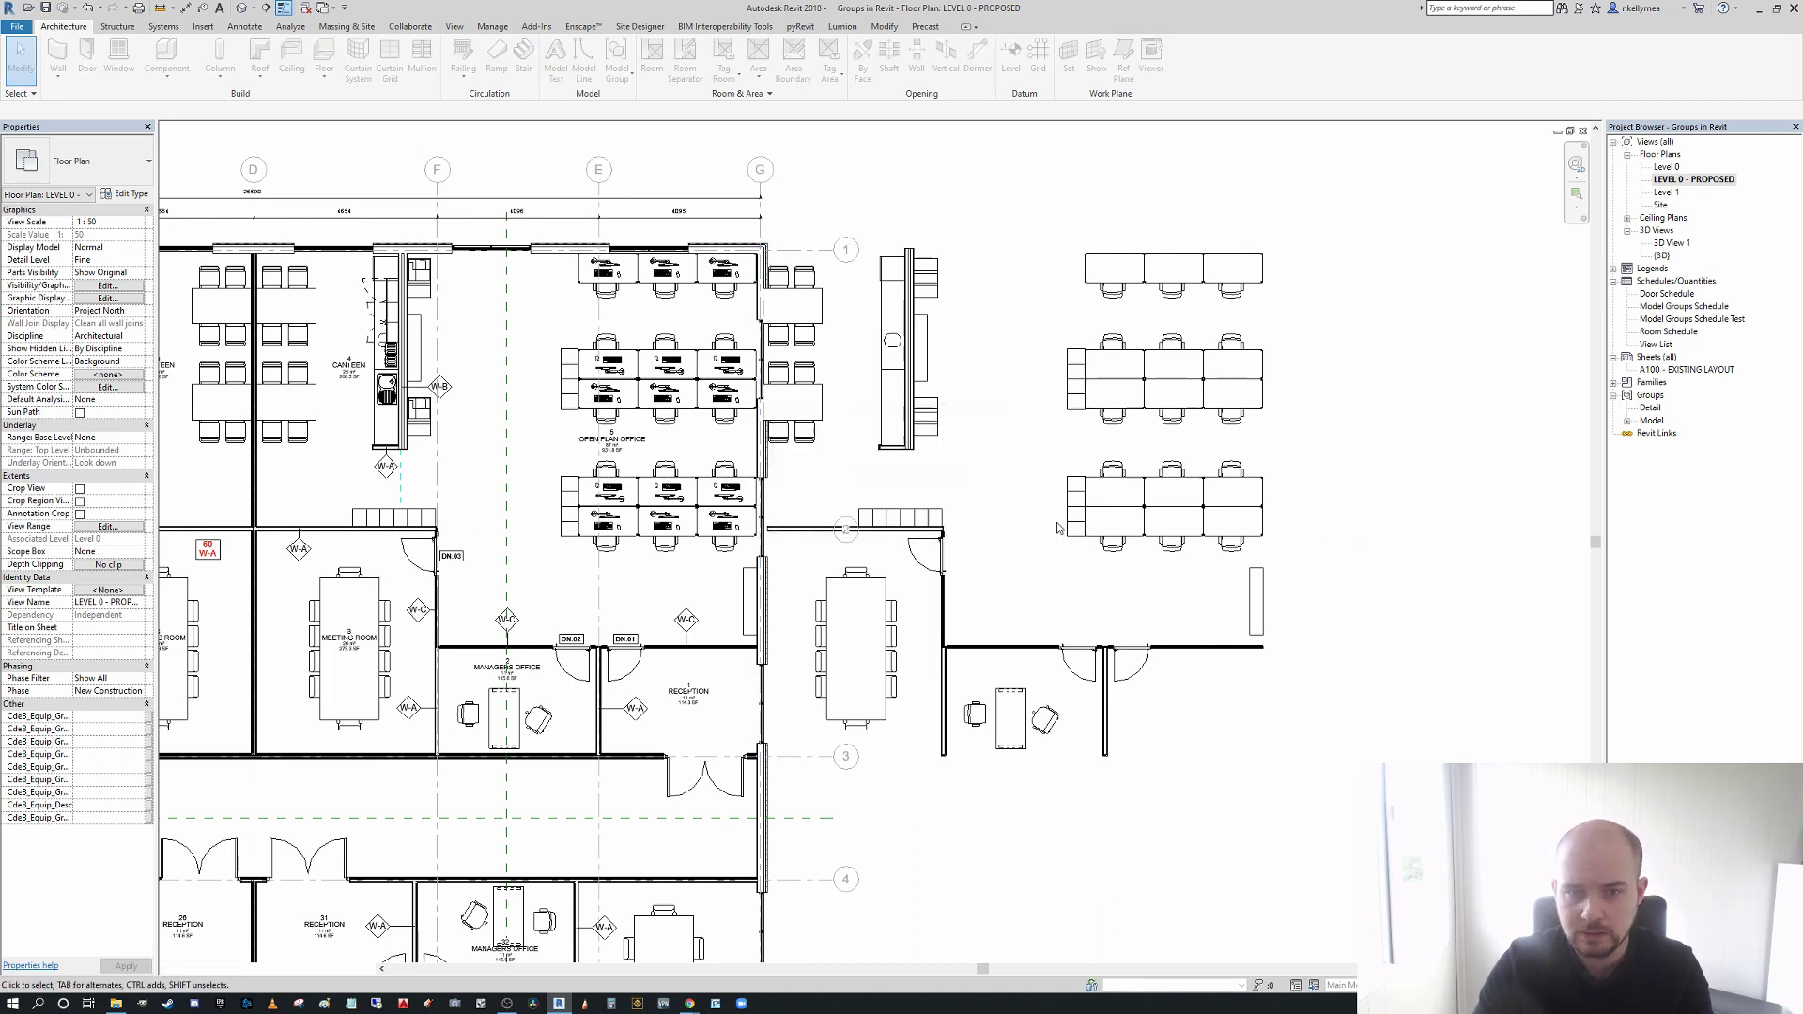
- Review the groups' reference levels and origin level offsets in the Model Groups Schedule Test, and close the schedule
middle_drag(1007, 522, 904, 523)
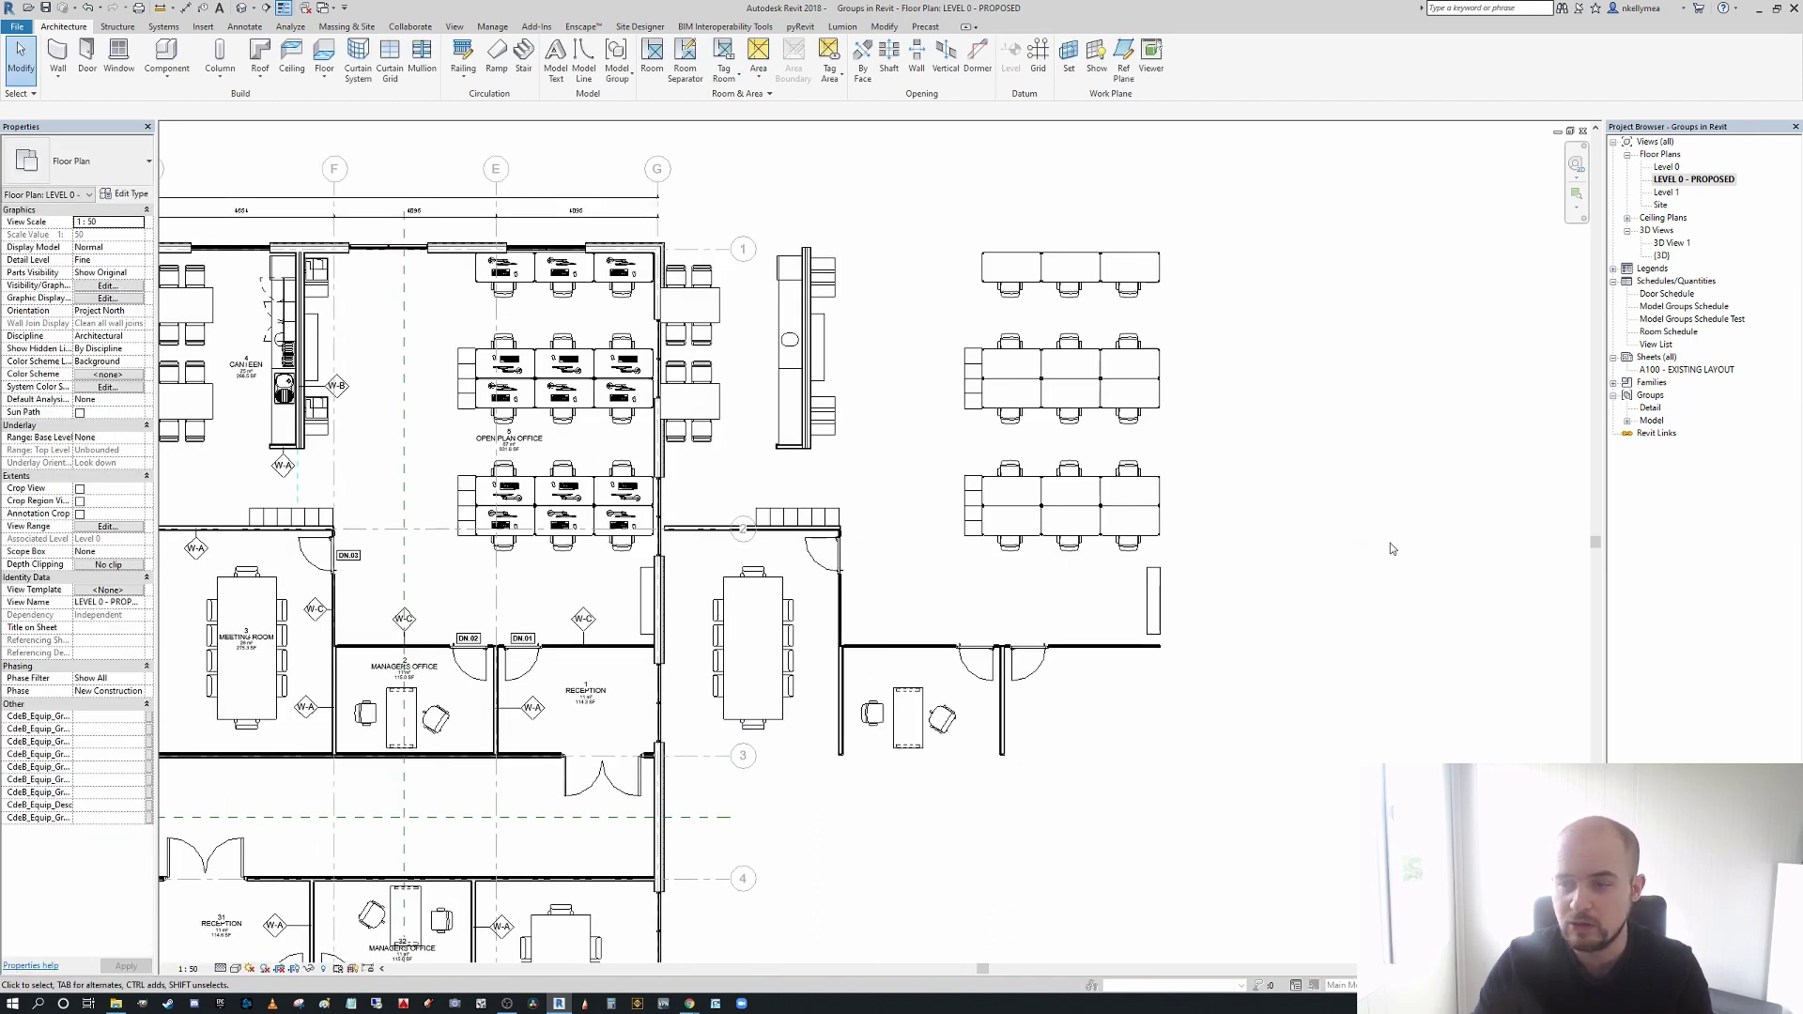
double_click(1672, 320)
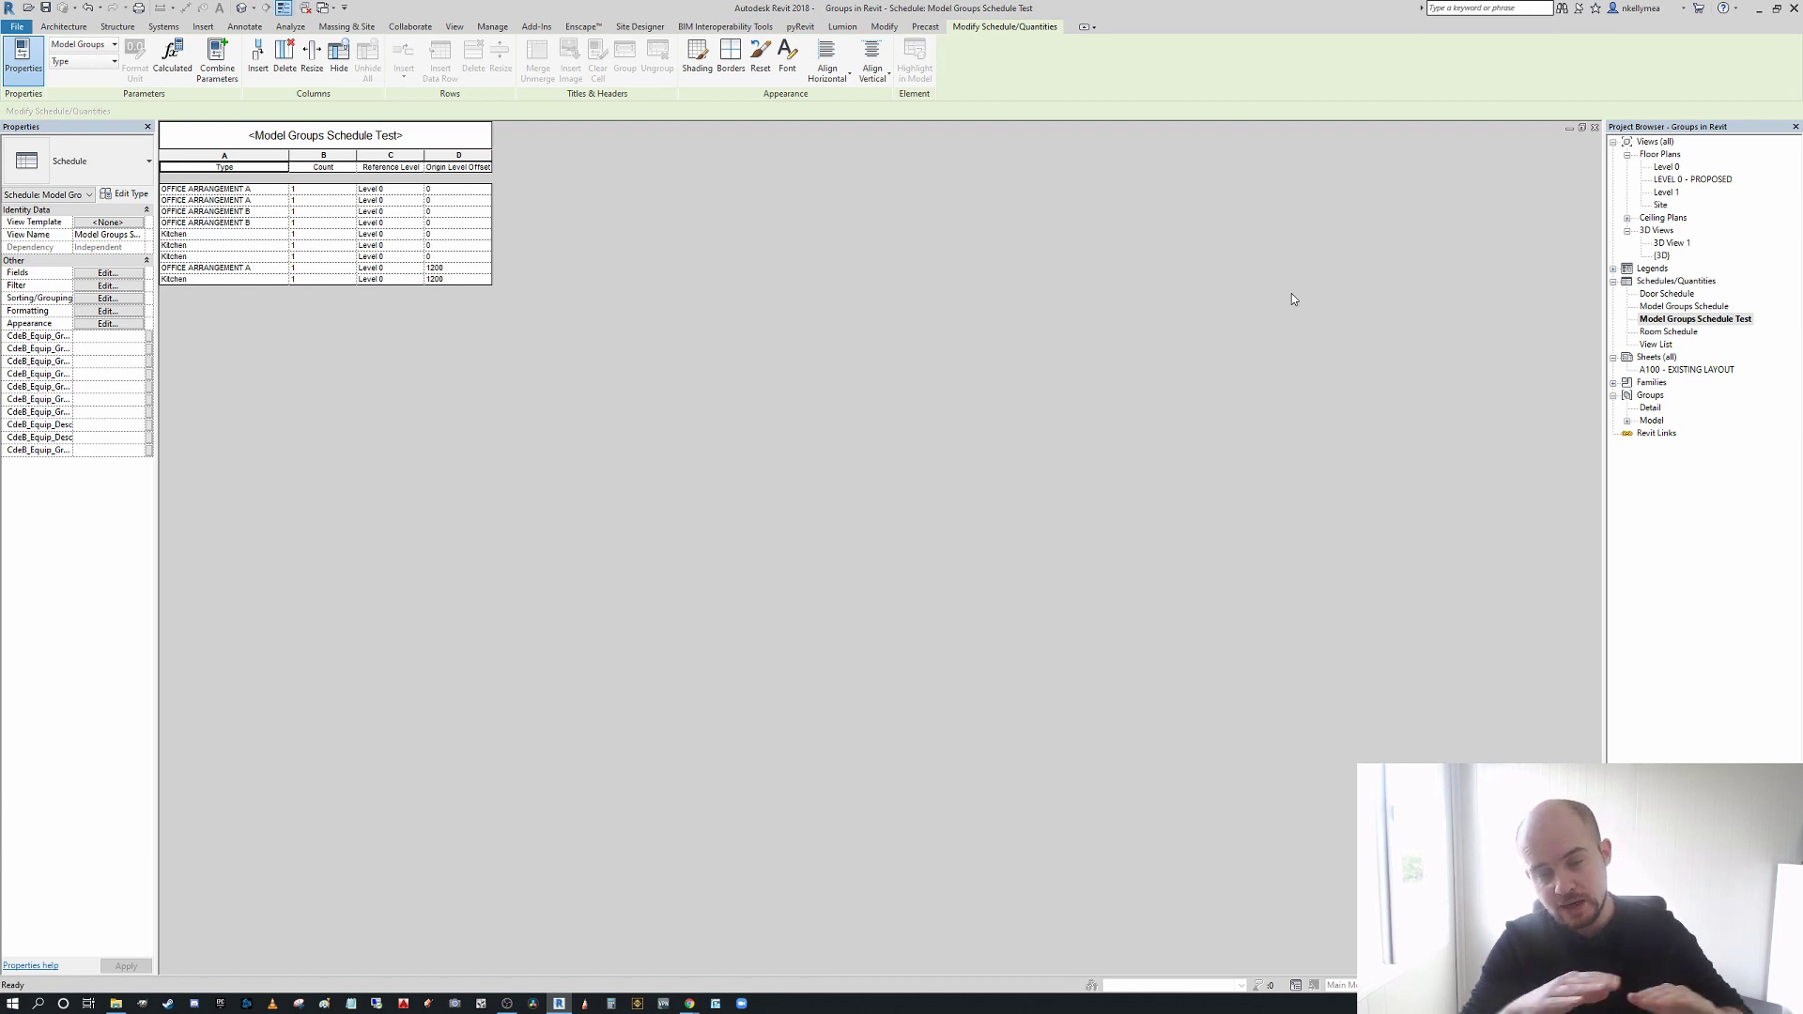
click(1593, 129)
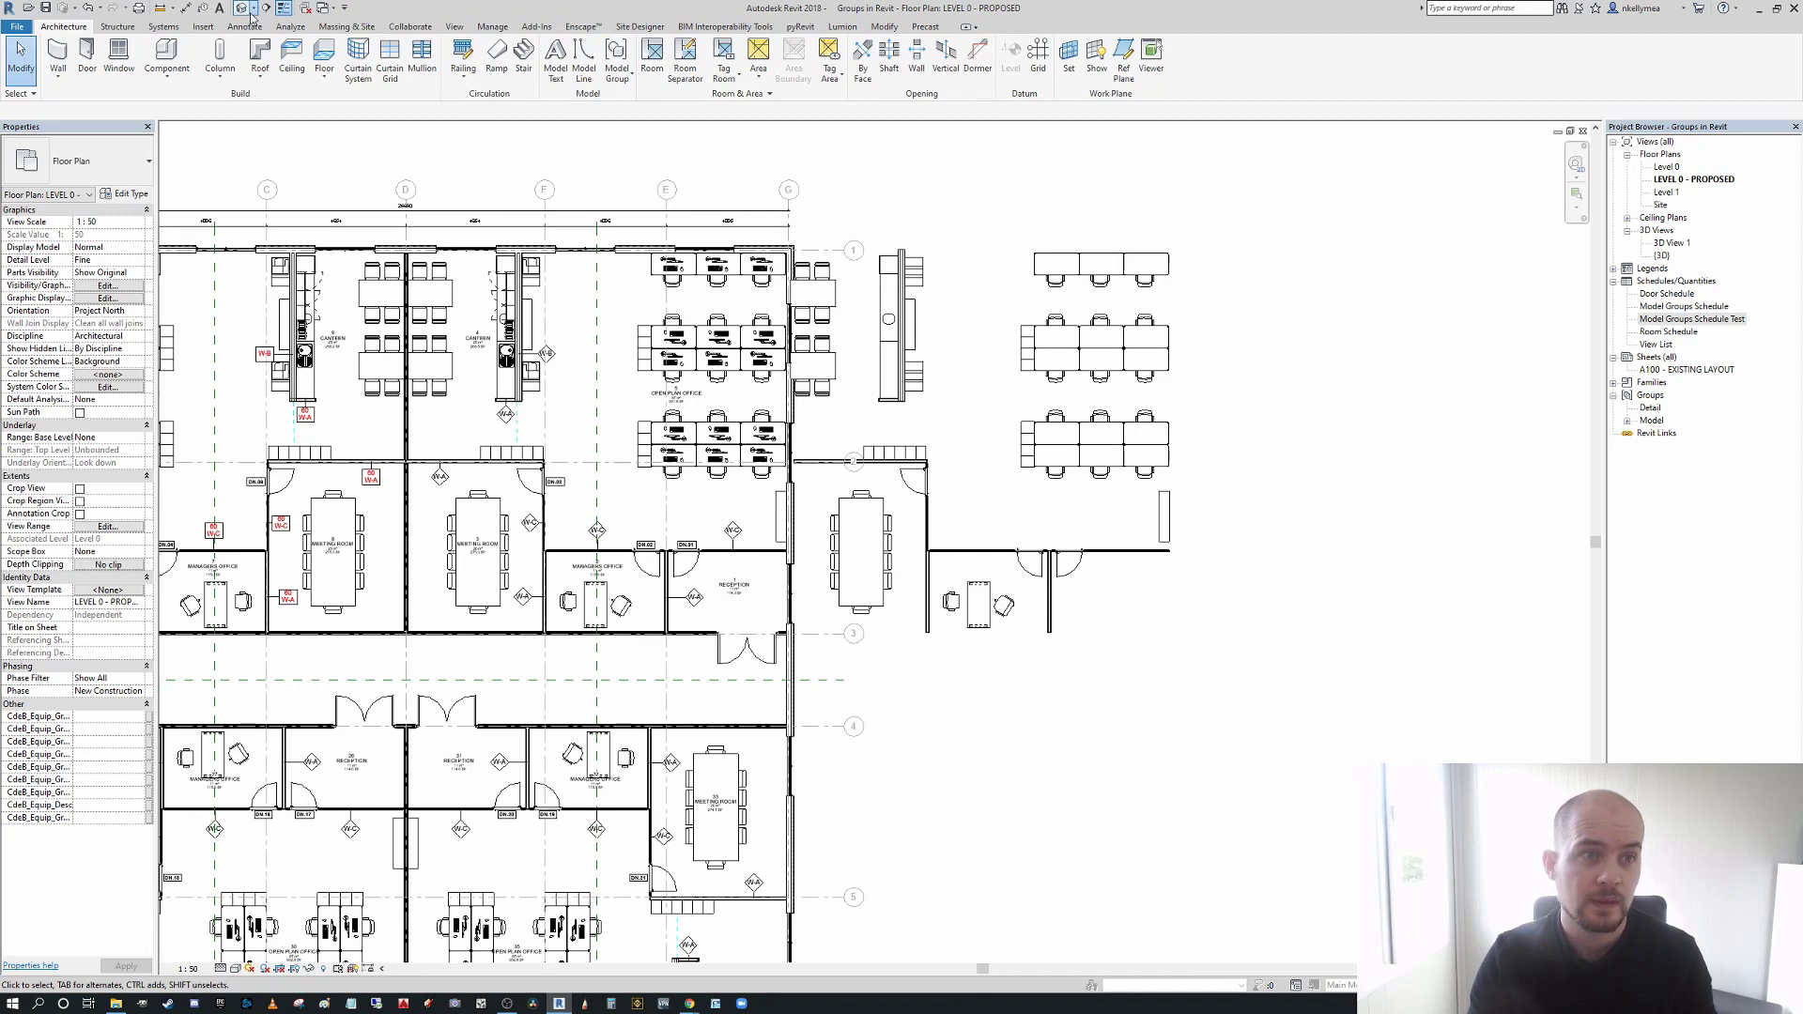
- Open the default 3D view and examine the raised office group's height against the building from the side
click(253, 9)
click(271, 26)
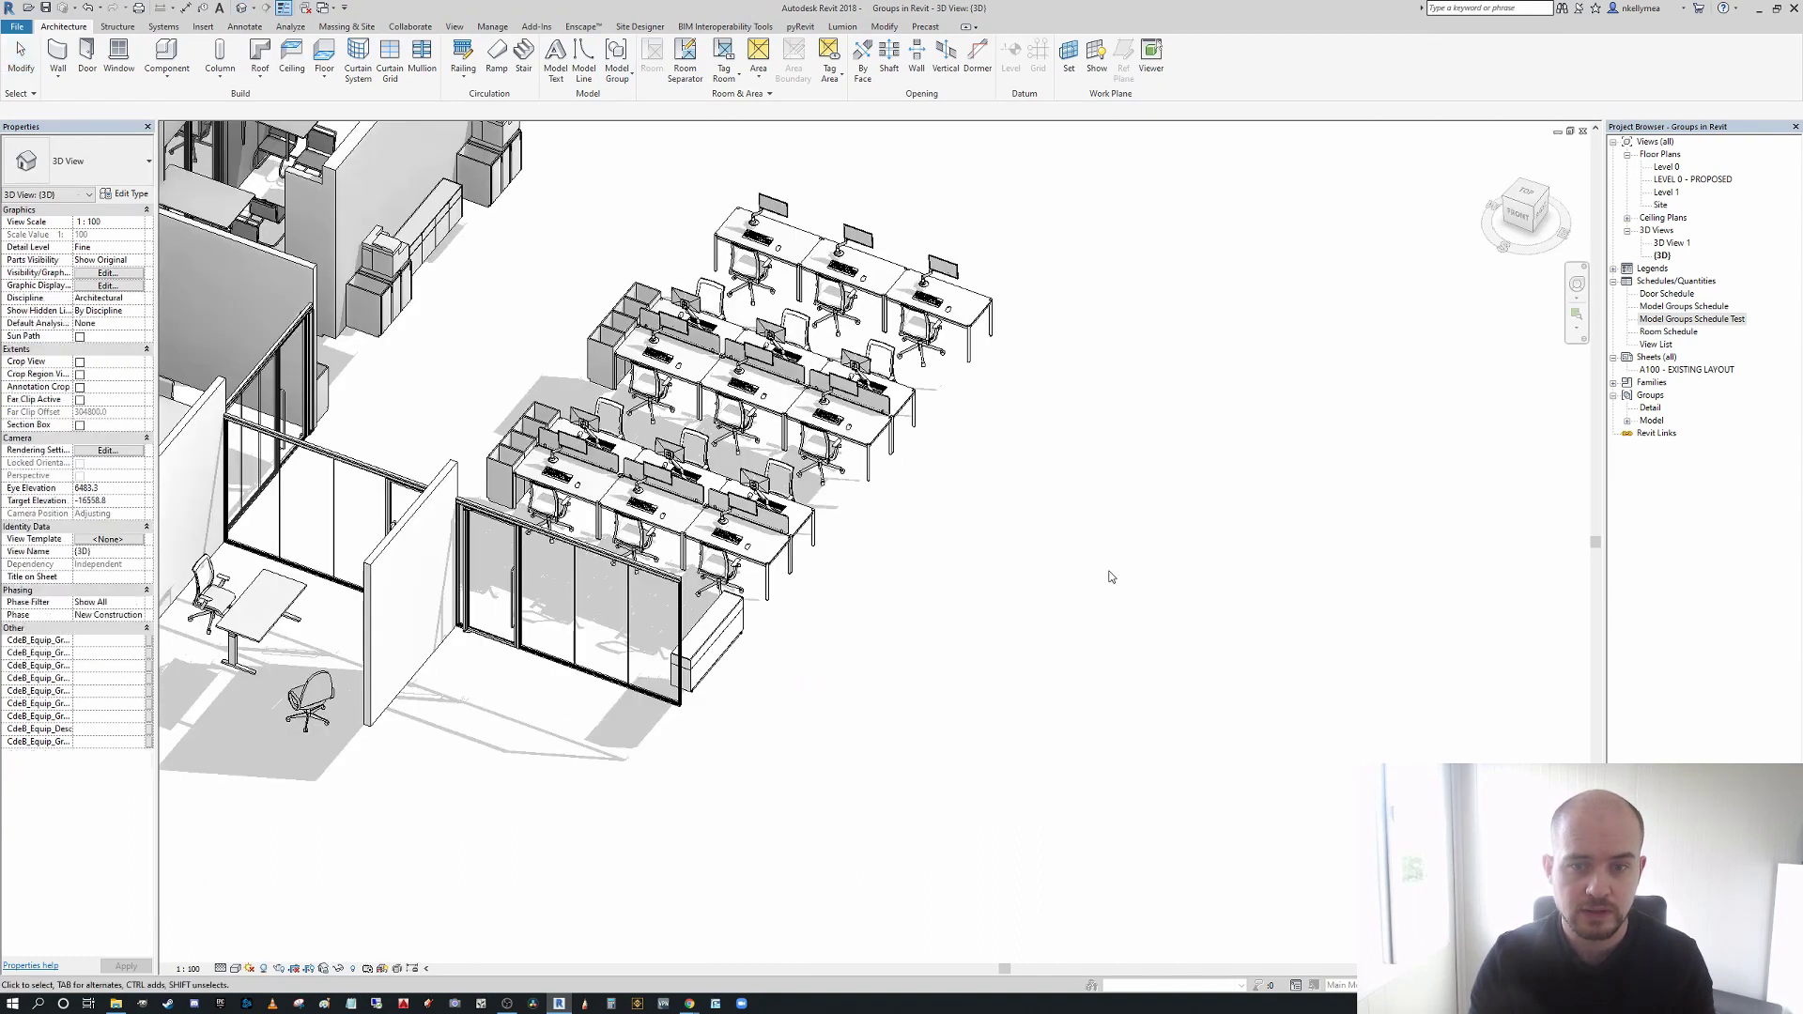
shift+middle_drag(1030, 470, 815, 405)
middle_drag(966, 492, 949, 491)
scroll(783, 555, down, 4)
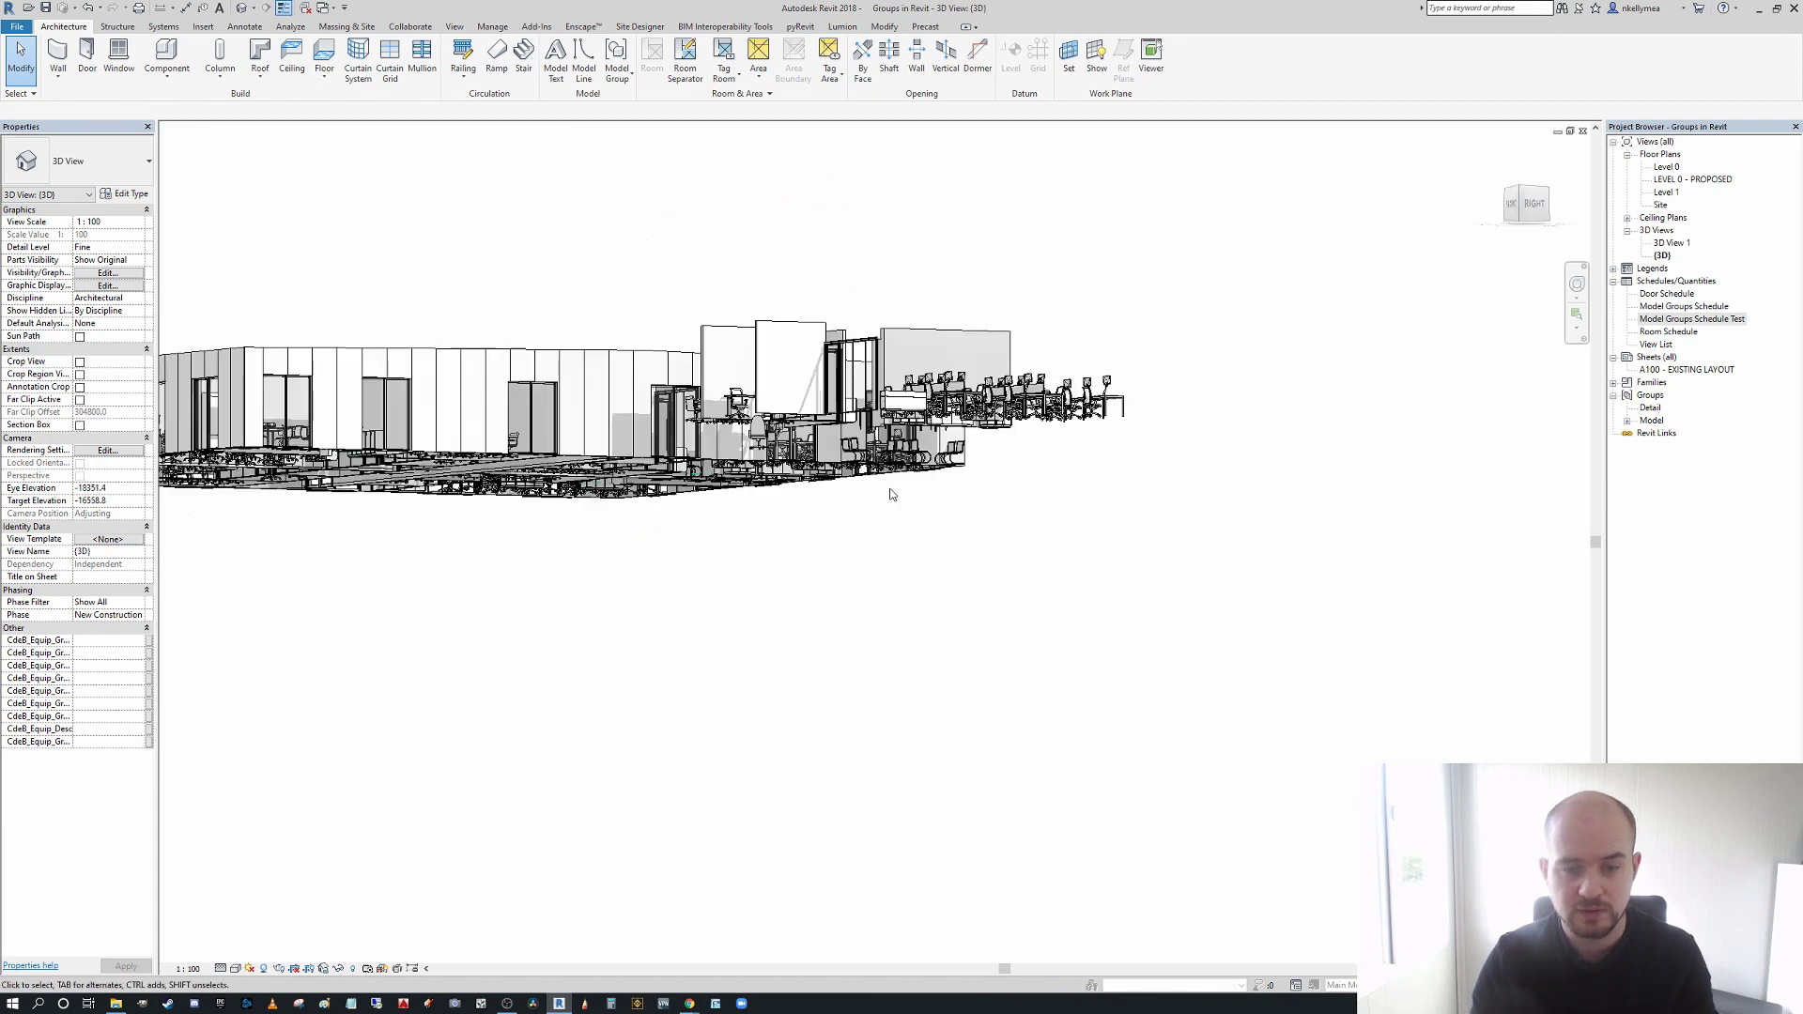
shift+middle_drag(962, 495, 1071, 576)
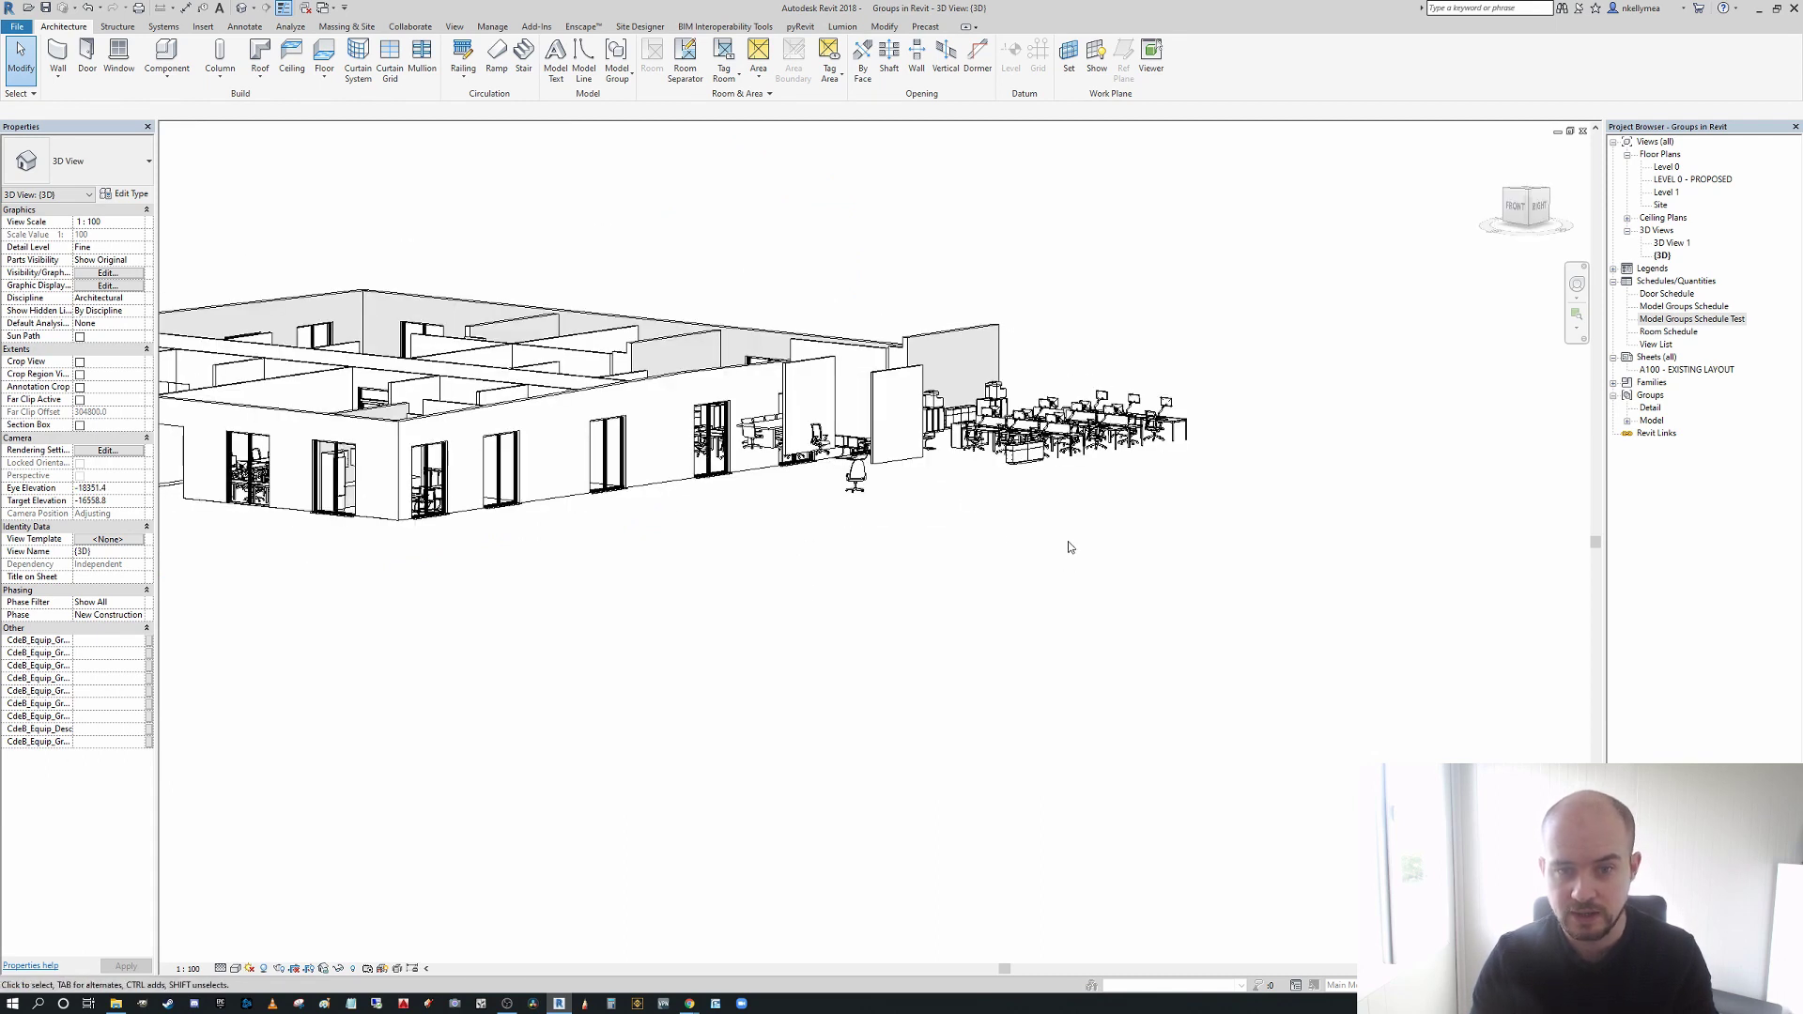
scroll(861, 493, up, 2)
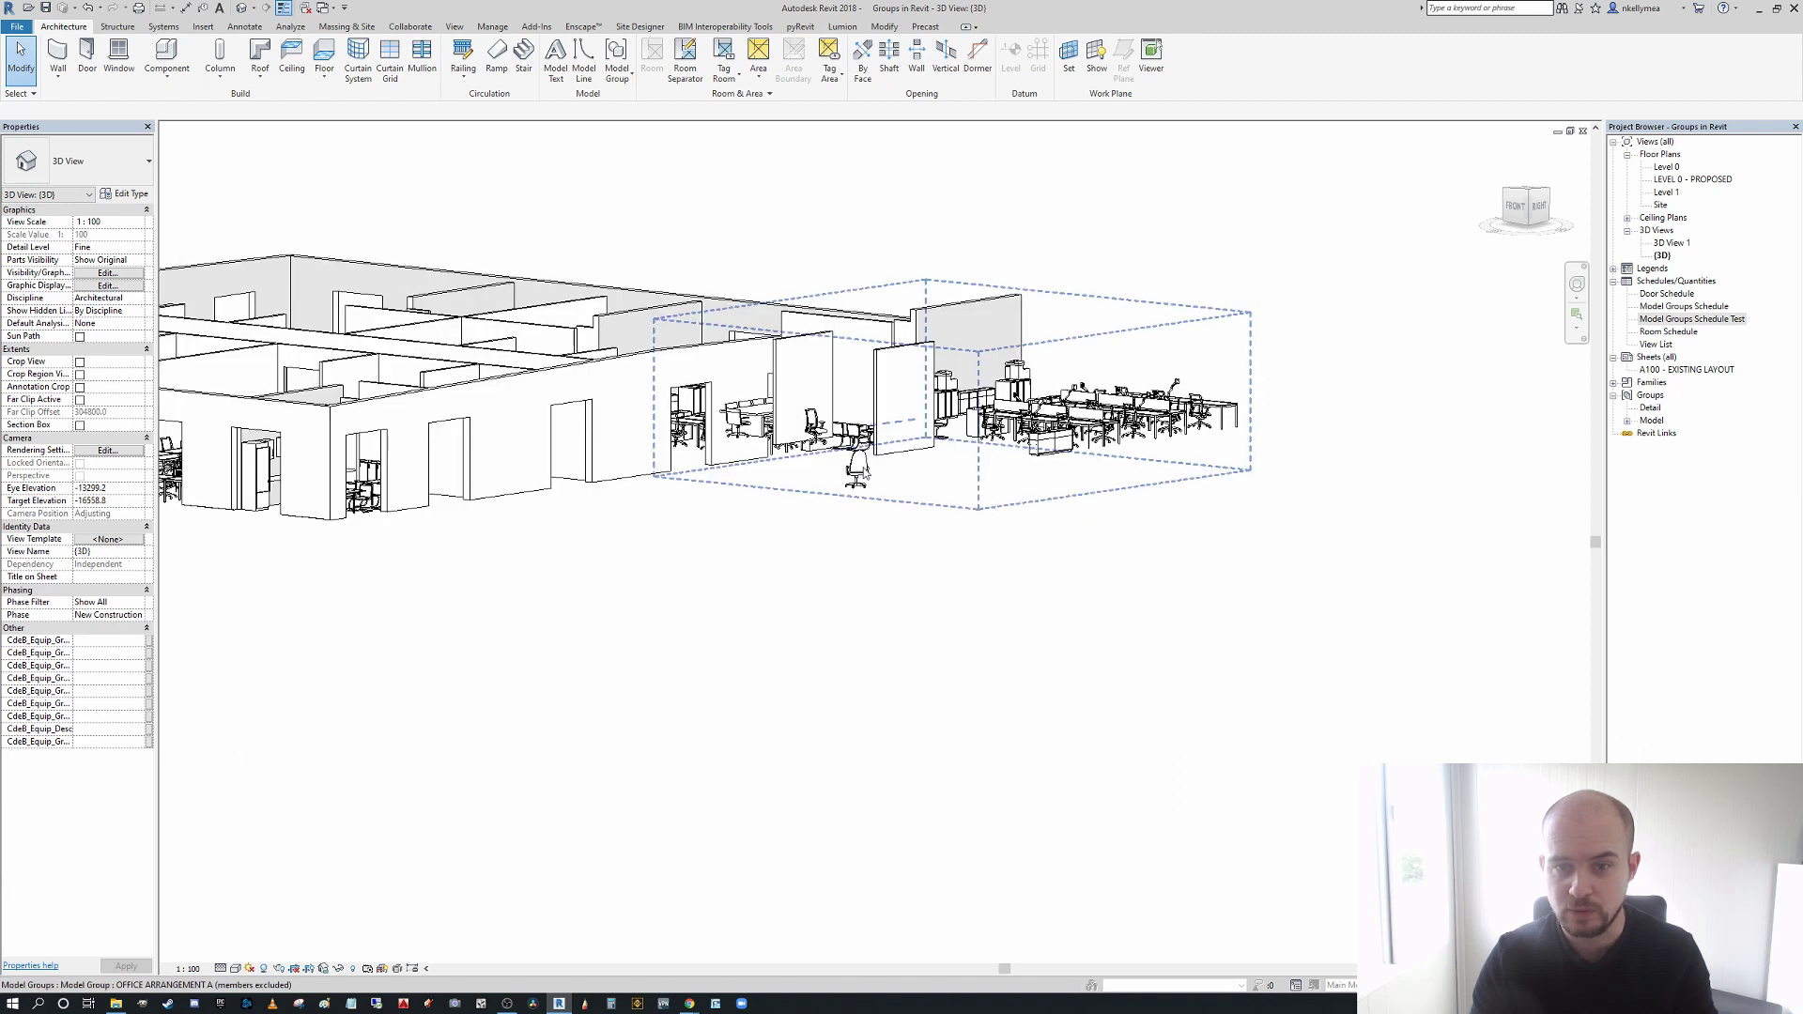
- Select the raised OFFICE ARRANGEMENT A group in 3D and inspect its extents and origin relative to the building
click(926, 508)
scroll(937, 500, up, 1)
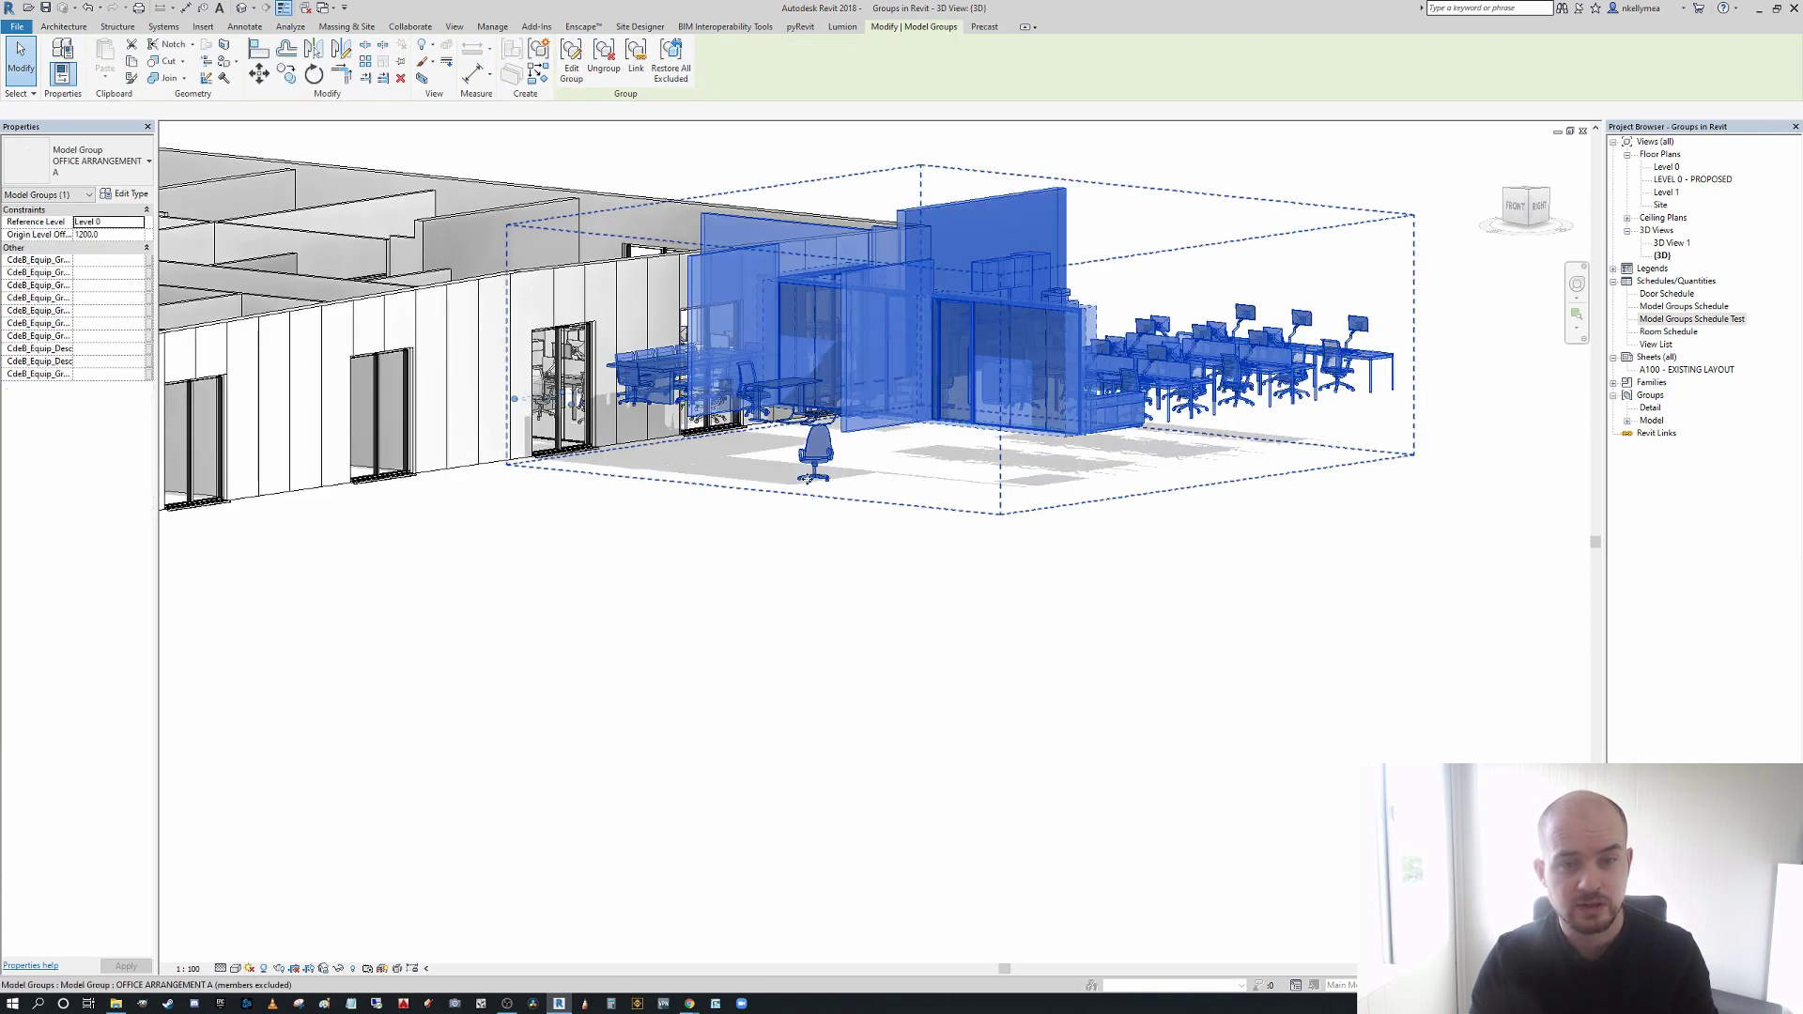
scroll(808, 475, up, 2)
scroll(819, 509, down, 3)
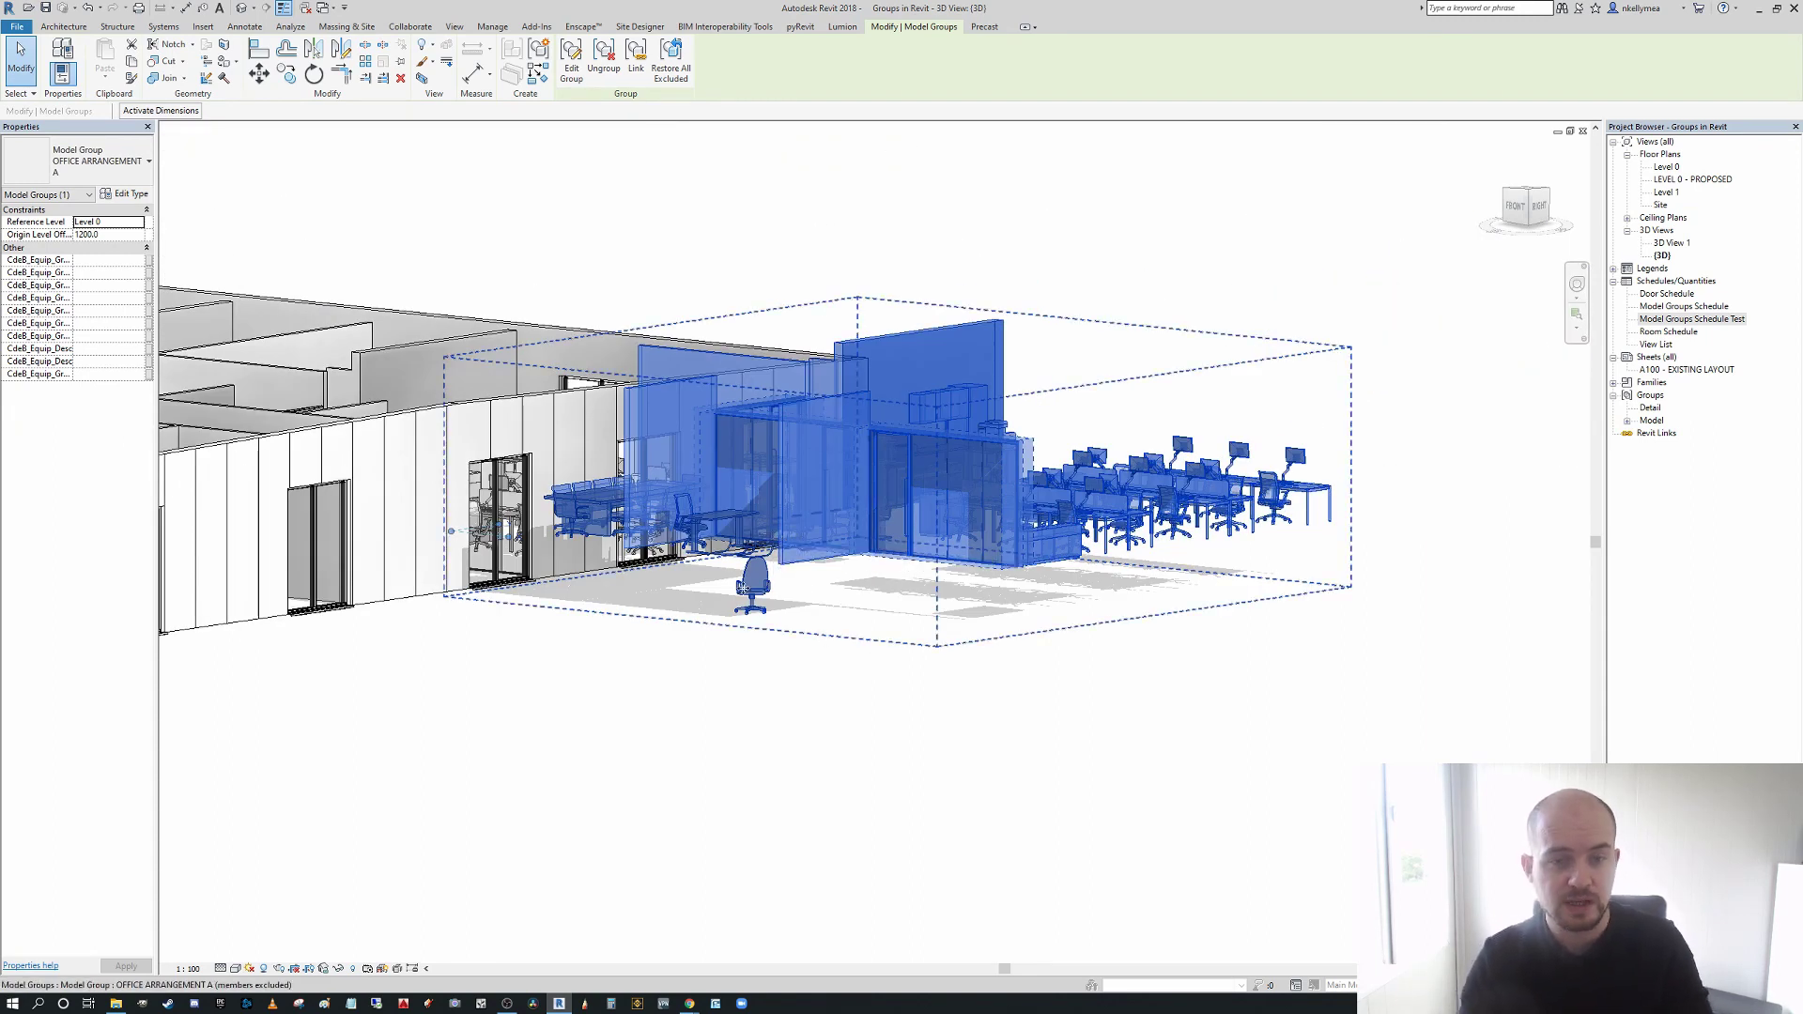
scroll(804, 590, down, 1)
shift+middle_drag(881, 654, 865, 665)
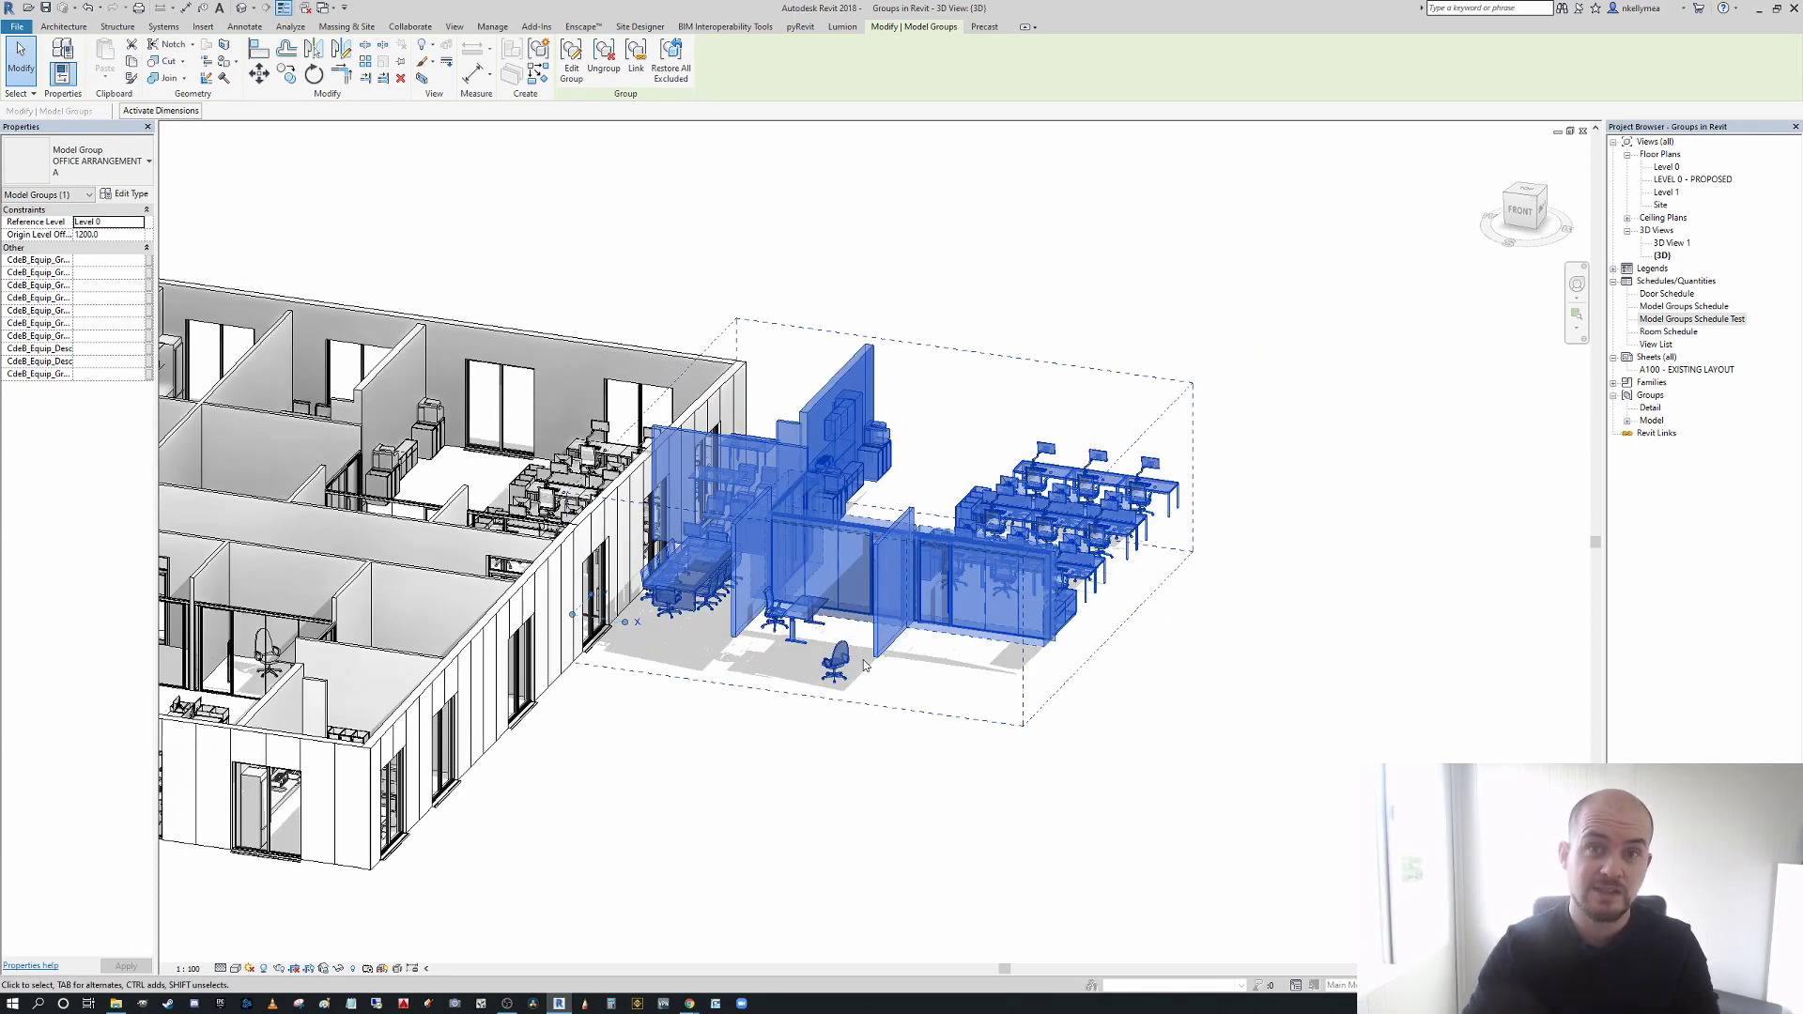
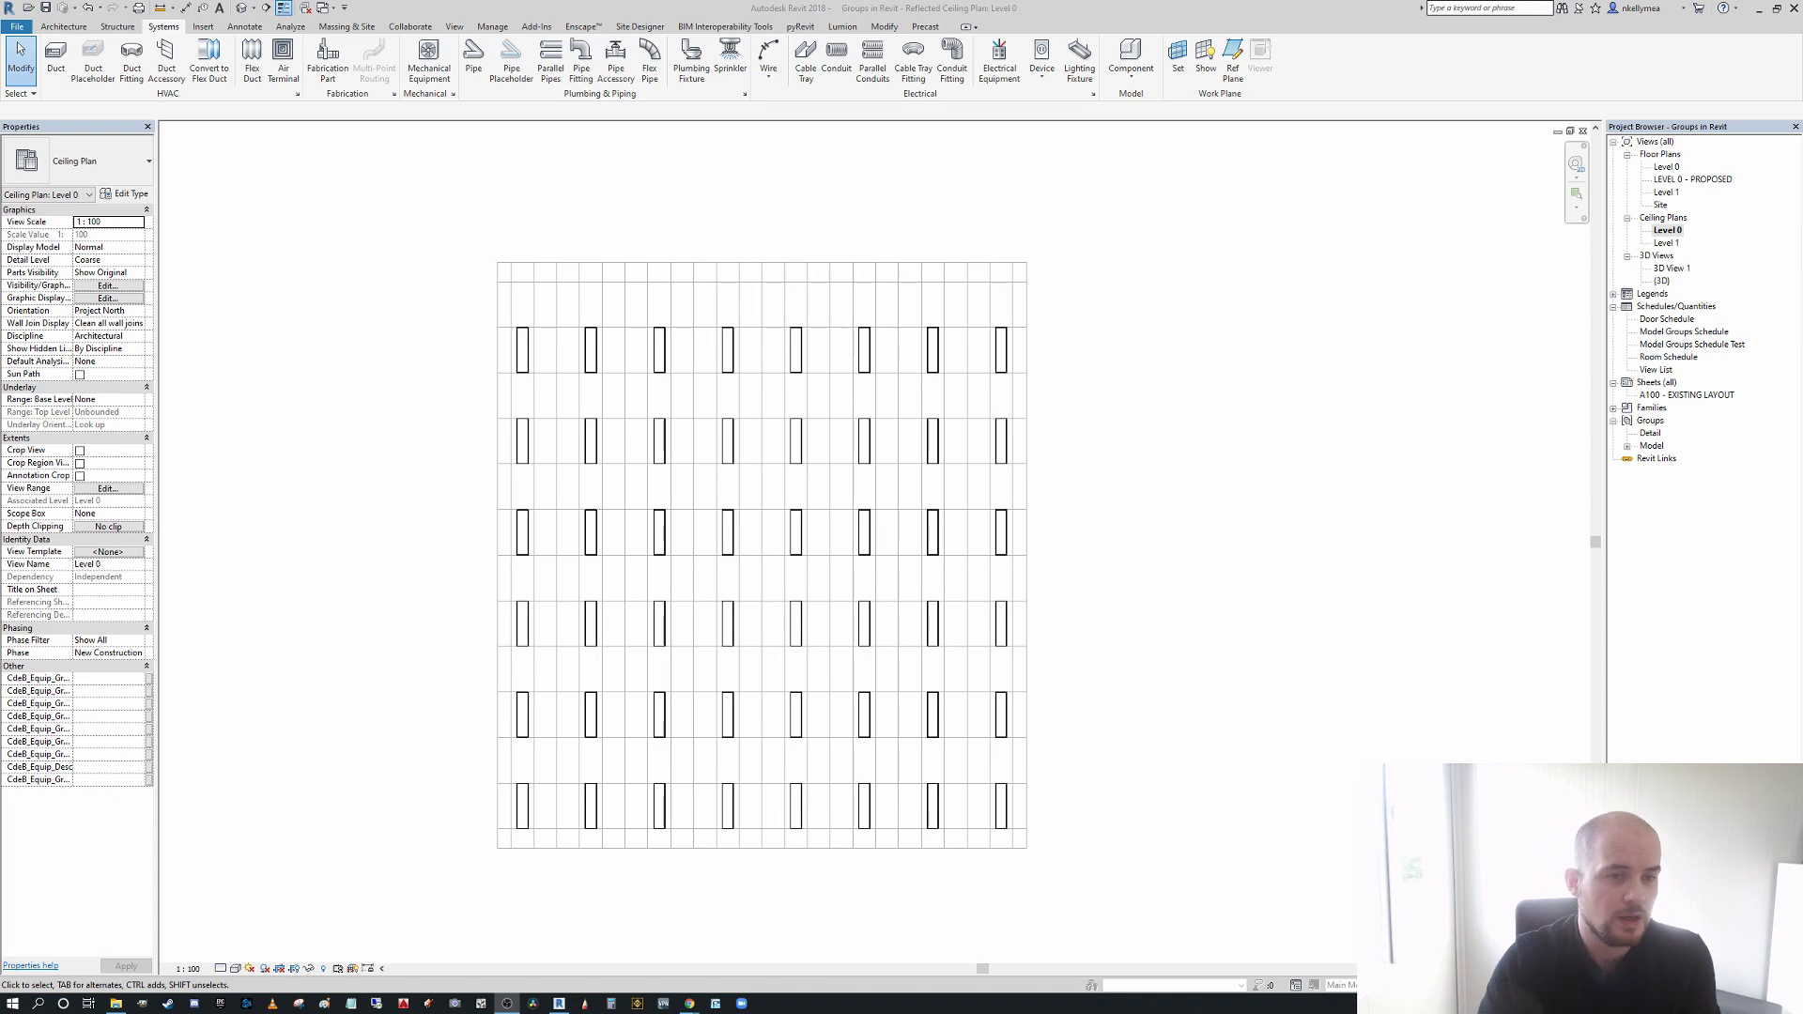
- Copy the Ceiling model group horizontally beside the original in the Level 0 ceiling plan, leaving a gap between the two
click(634, 668)
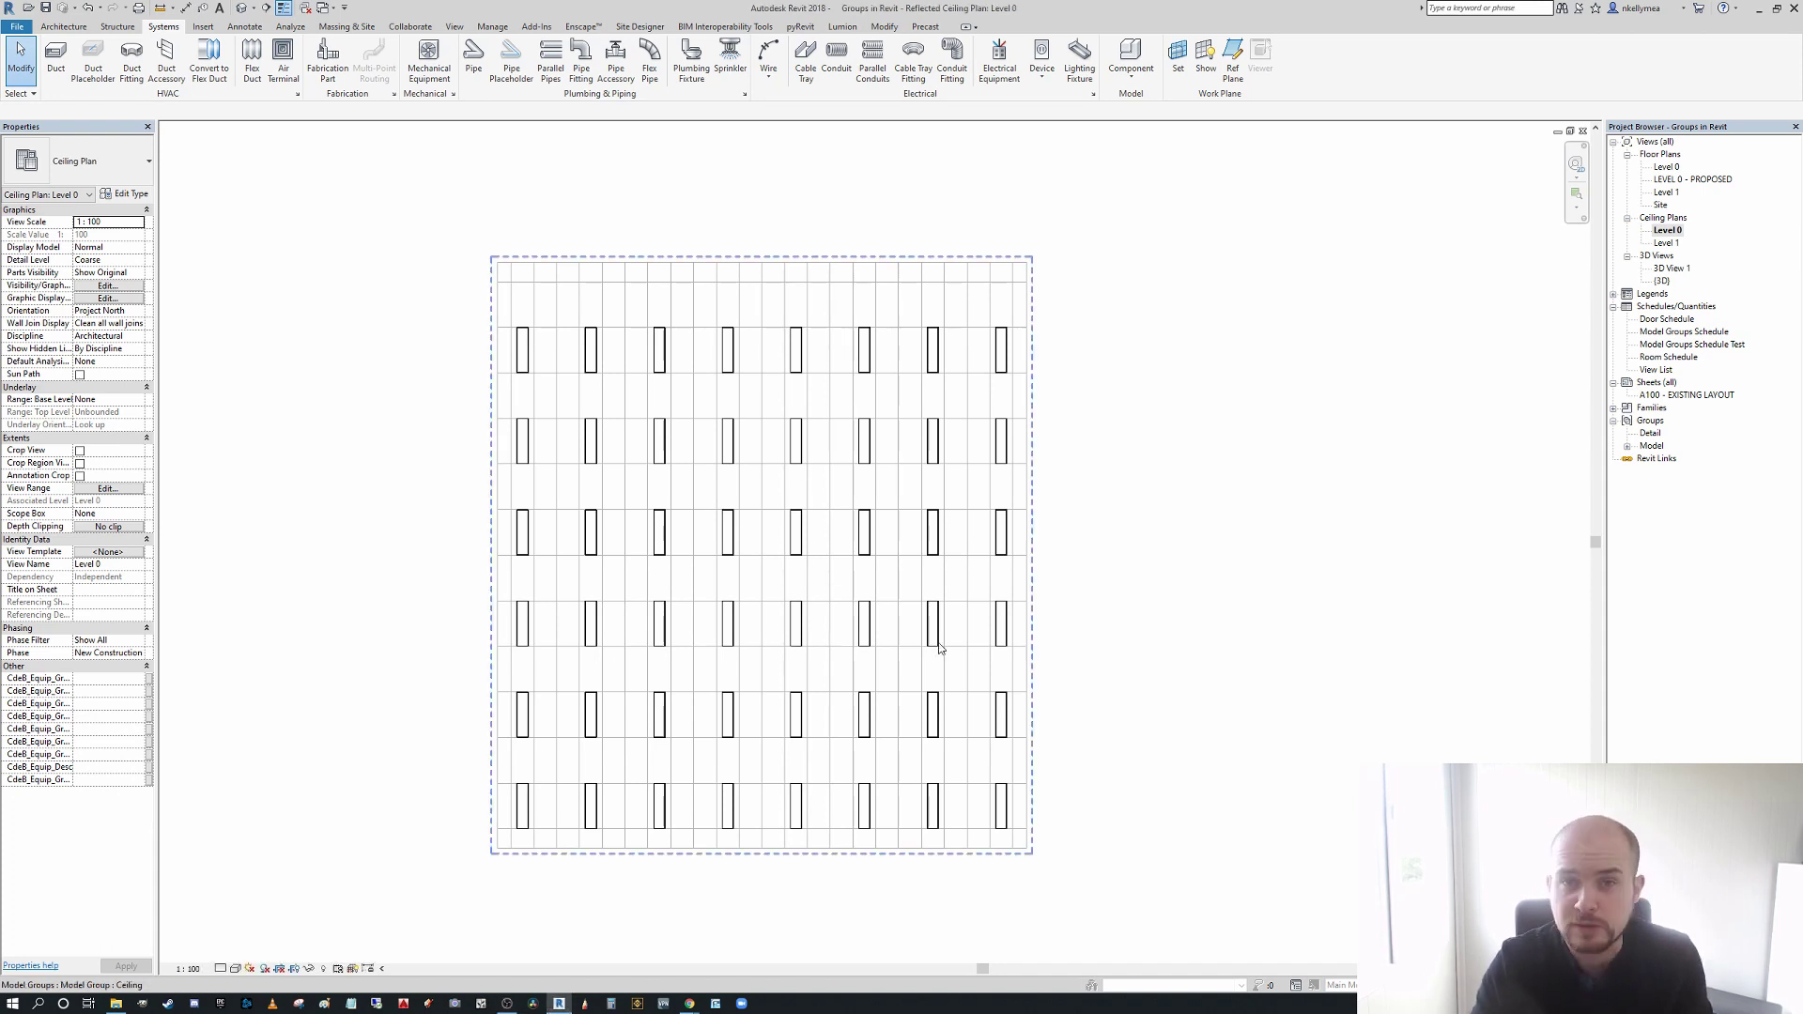
middle_drag(1025, 563, 1032, 562)
scroll(1080, 537, down, 2)
scroll(1042, 527, up, 1)
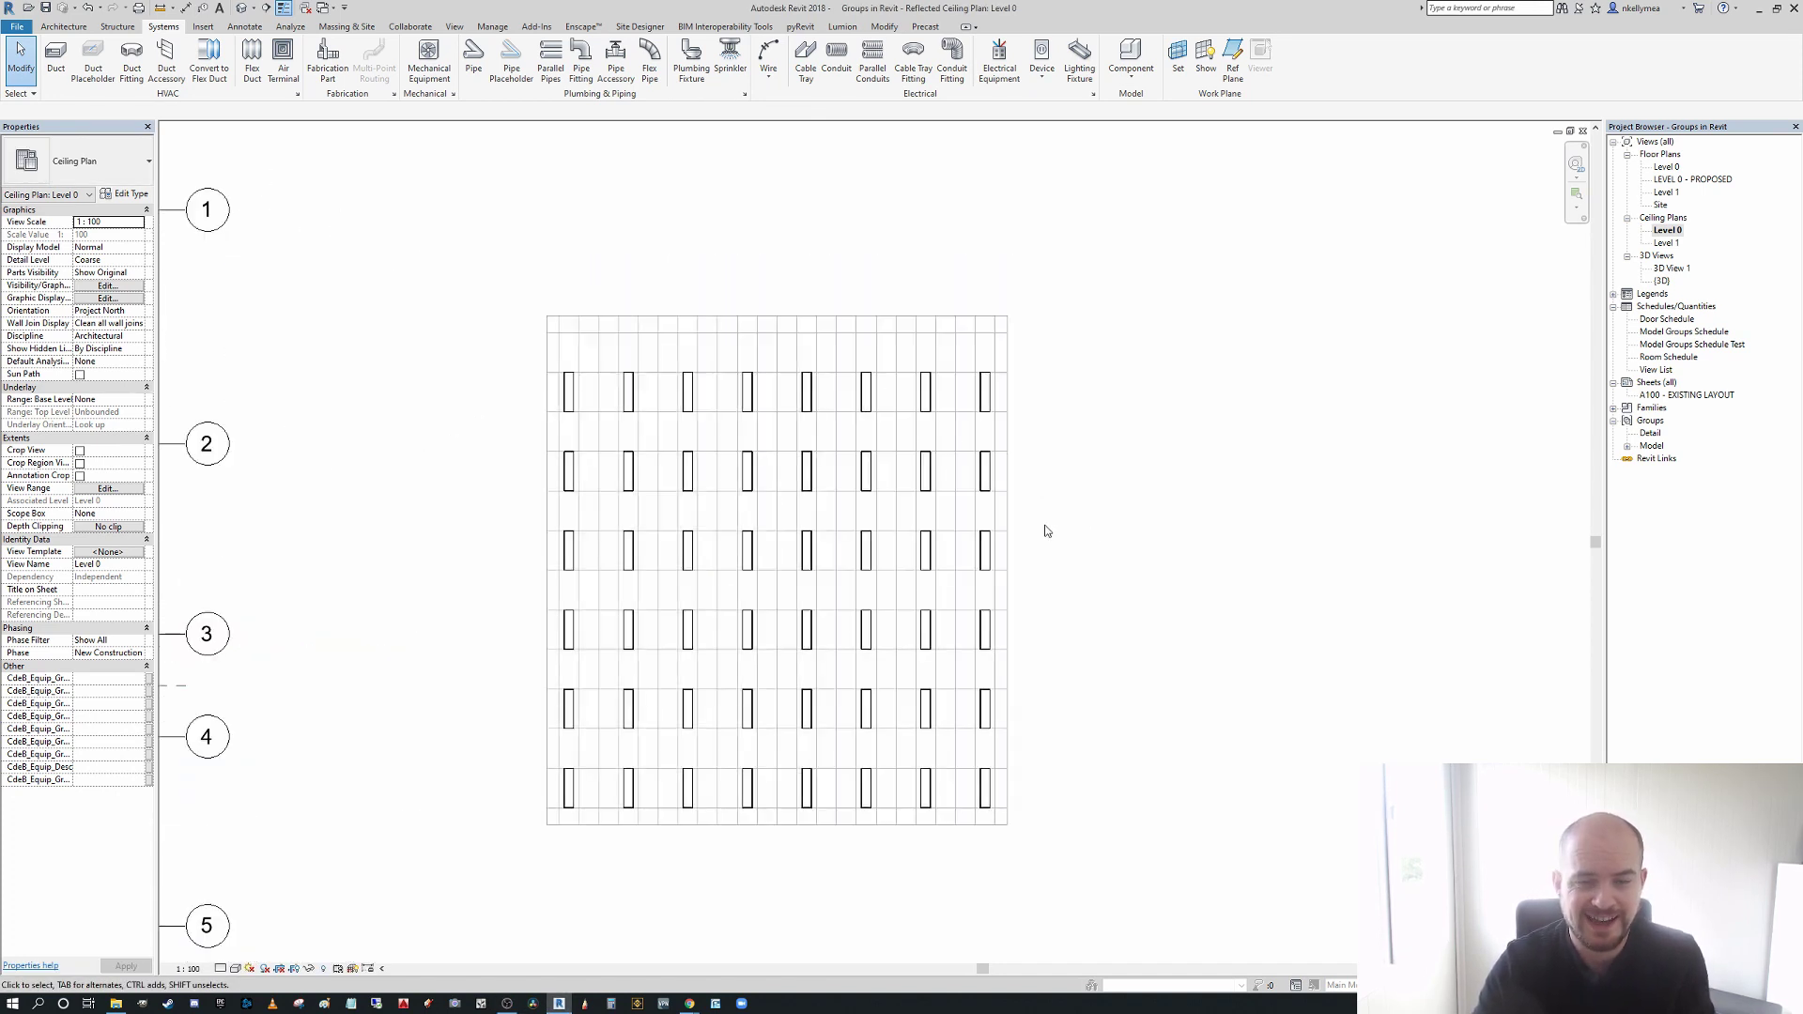
click(1020, 549)
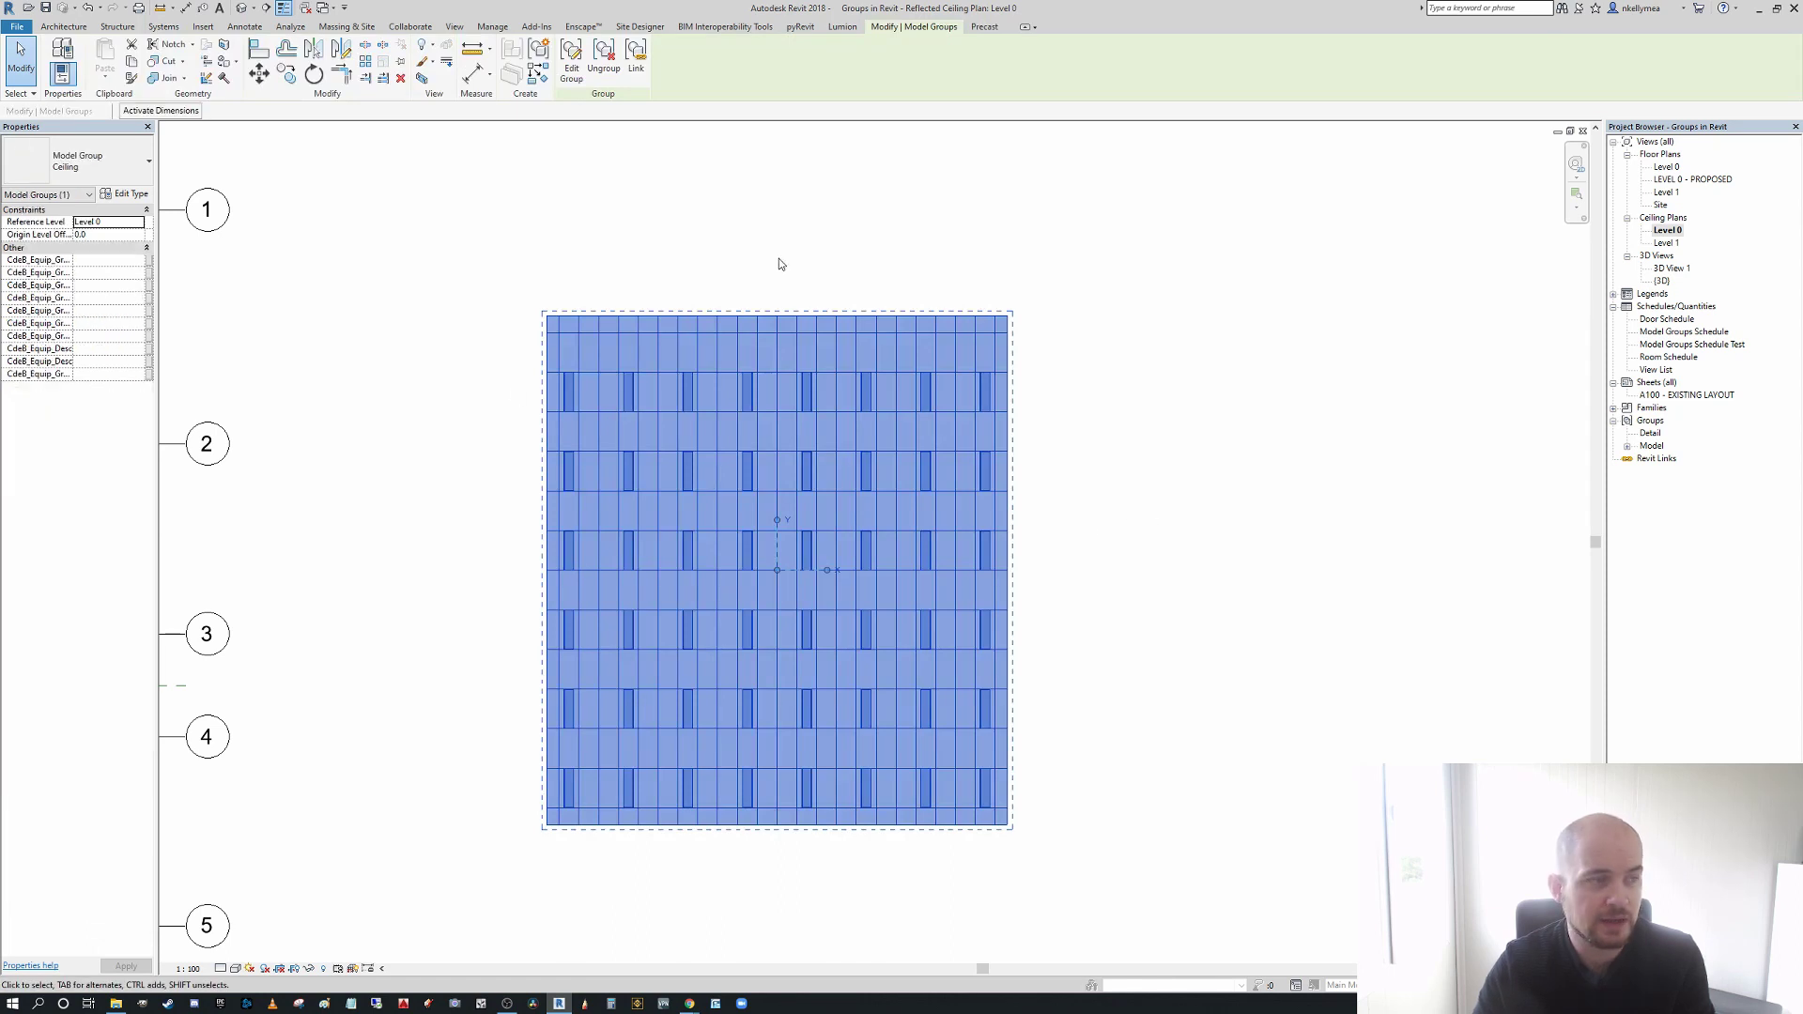
click(938, 262)
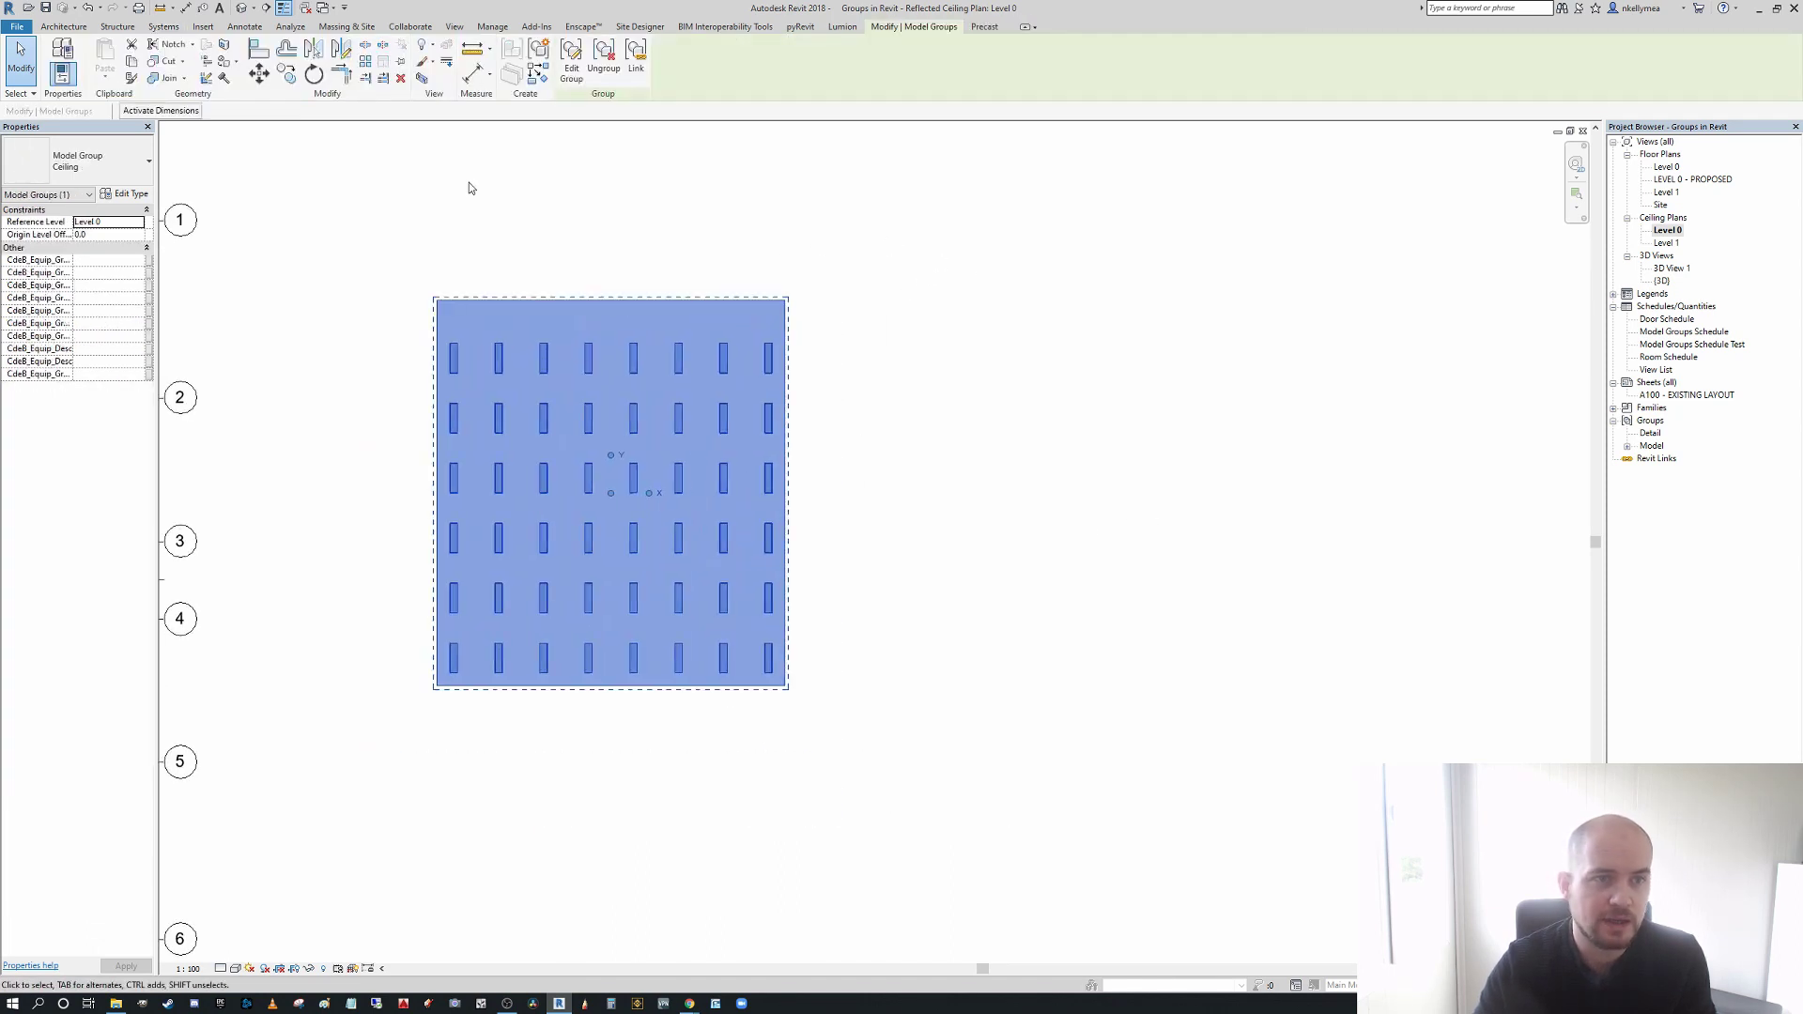
click(287, 74)
click(668, 224)
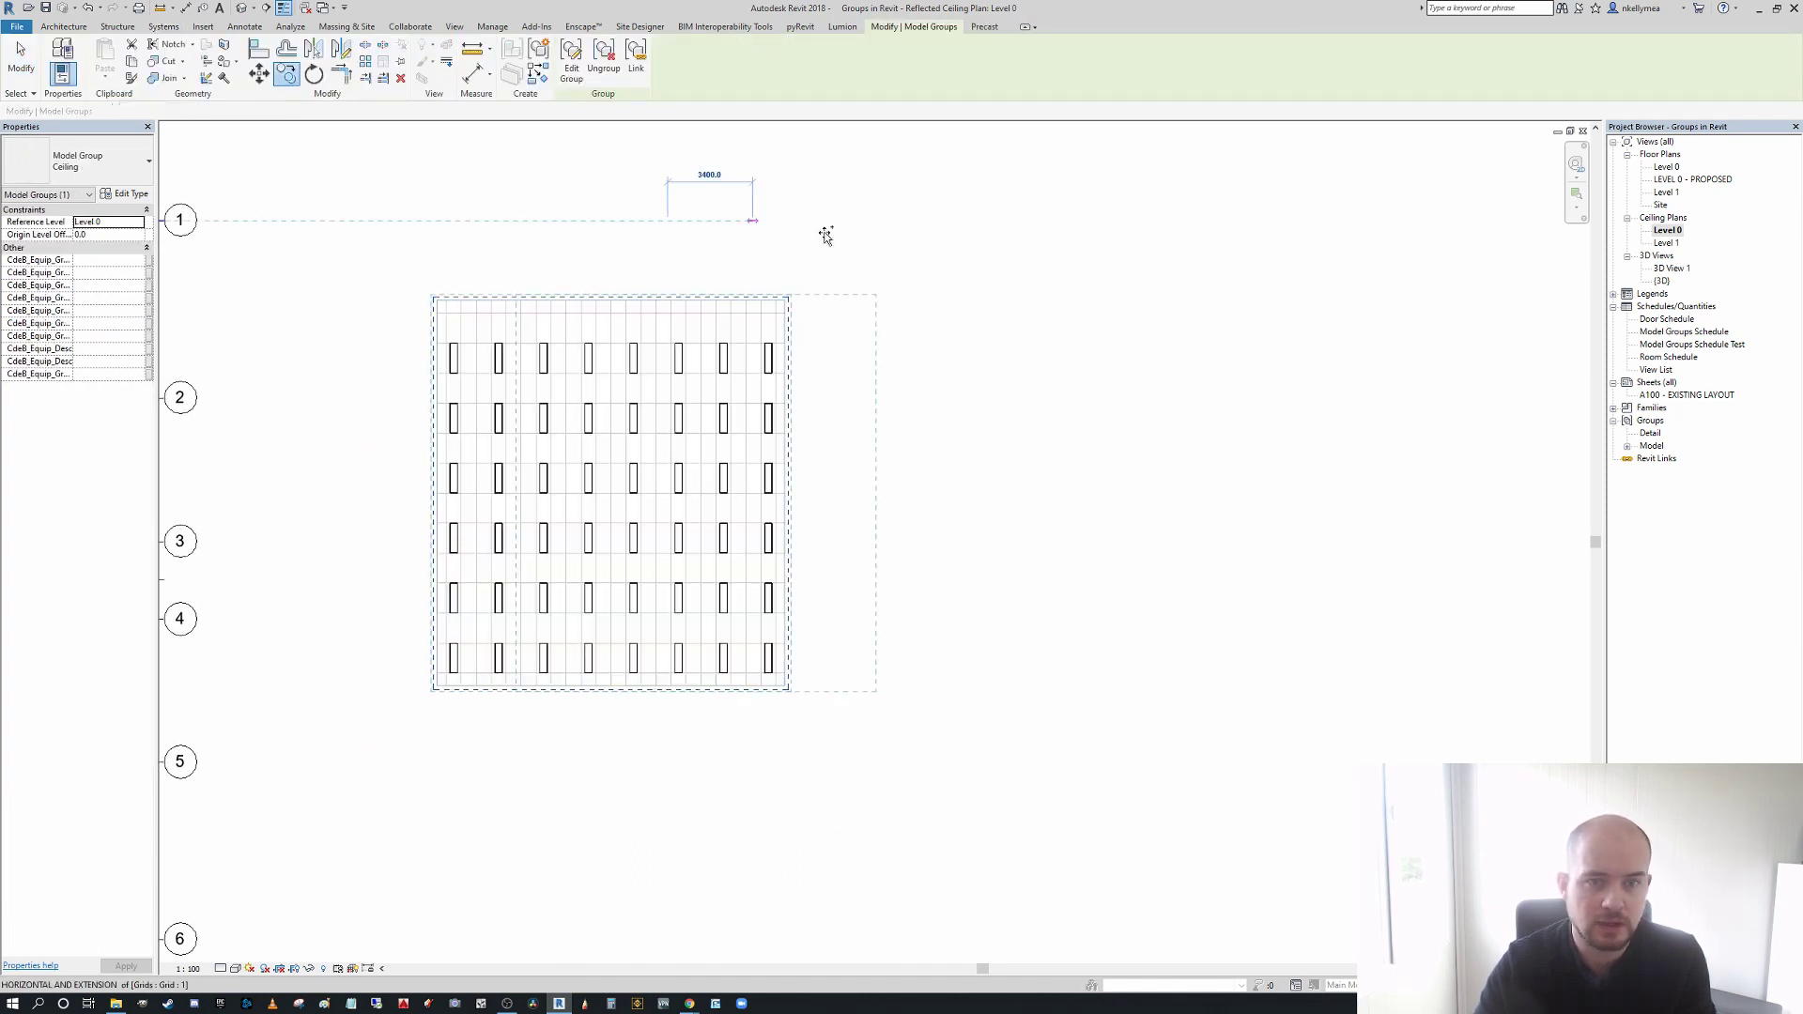
click(1099, 223)
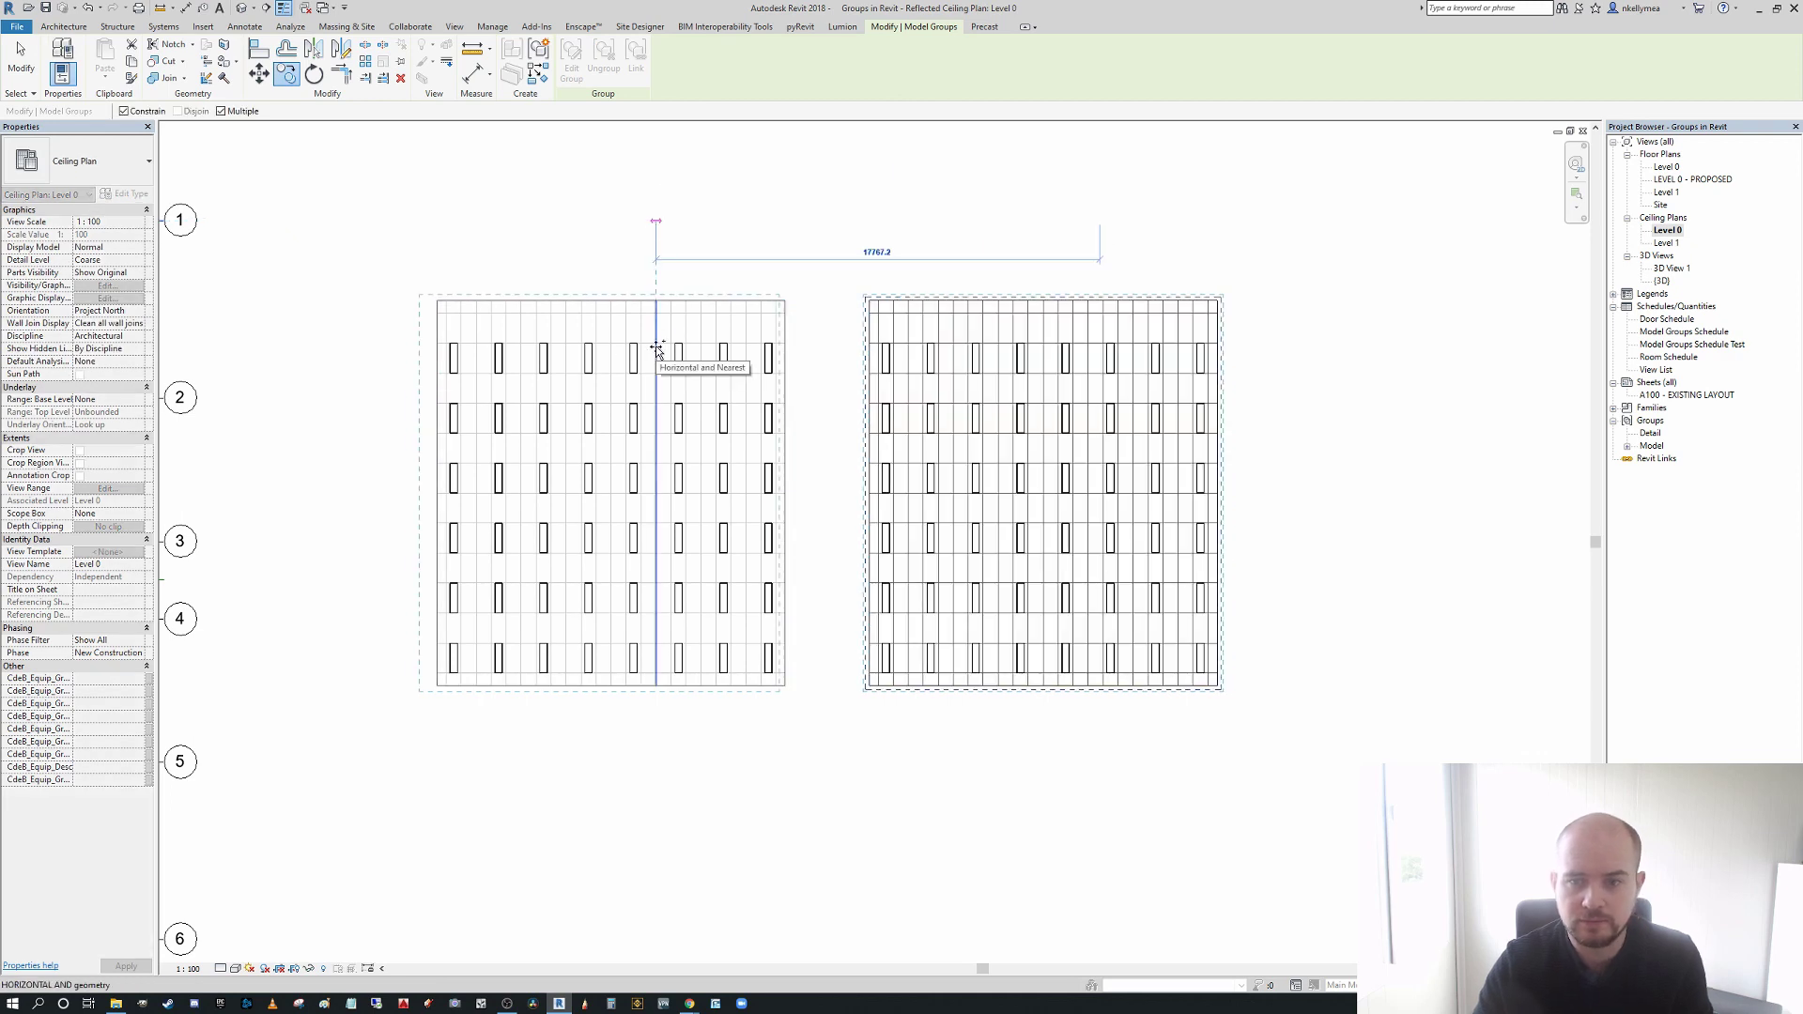
key(Escape)
key(Escape)
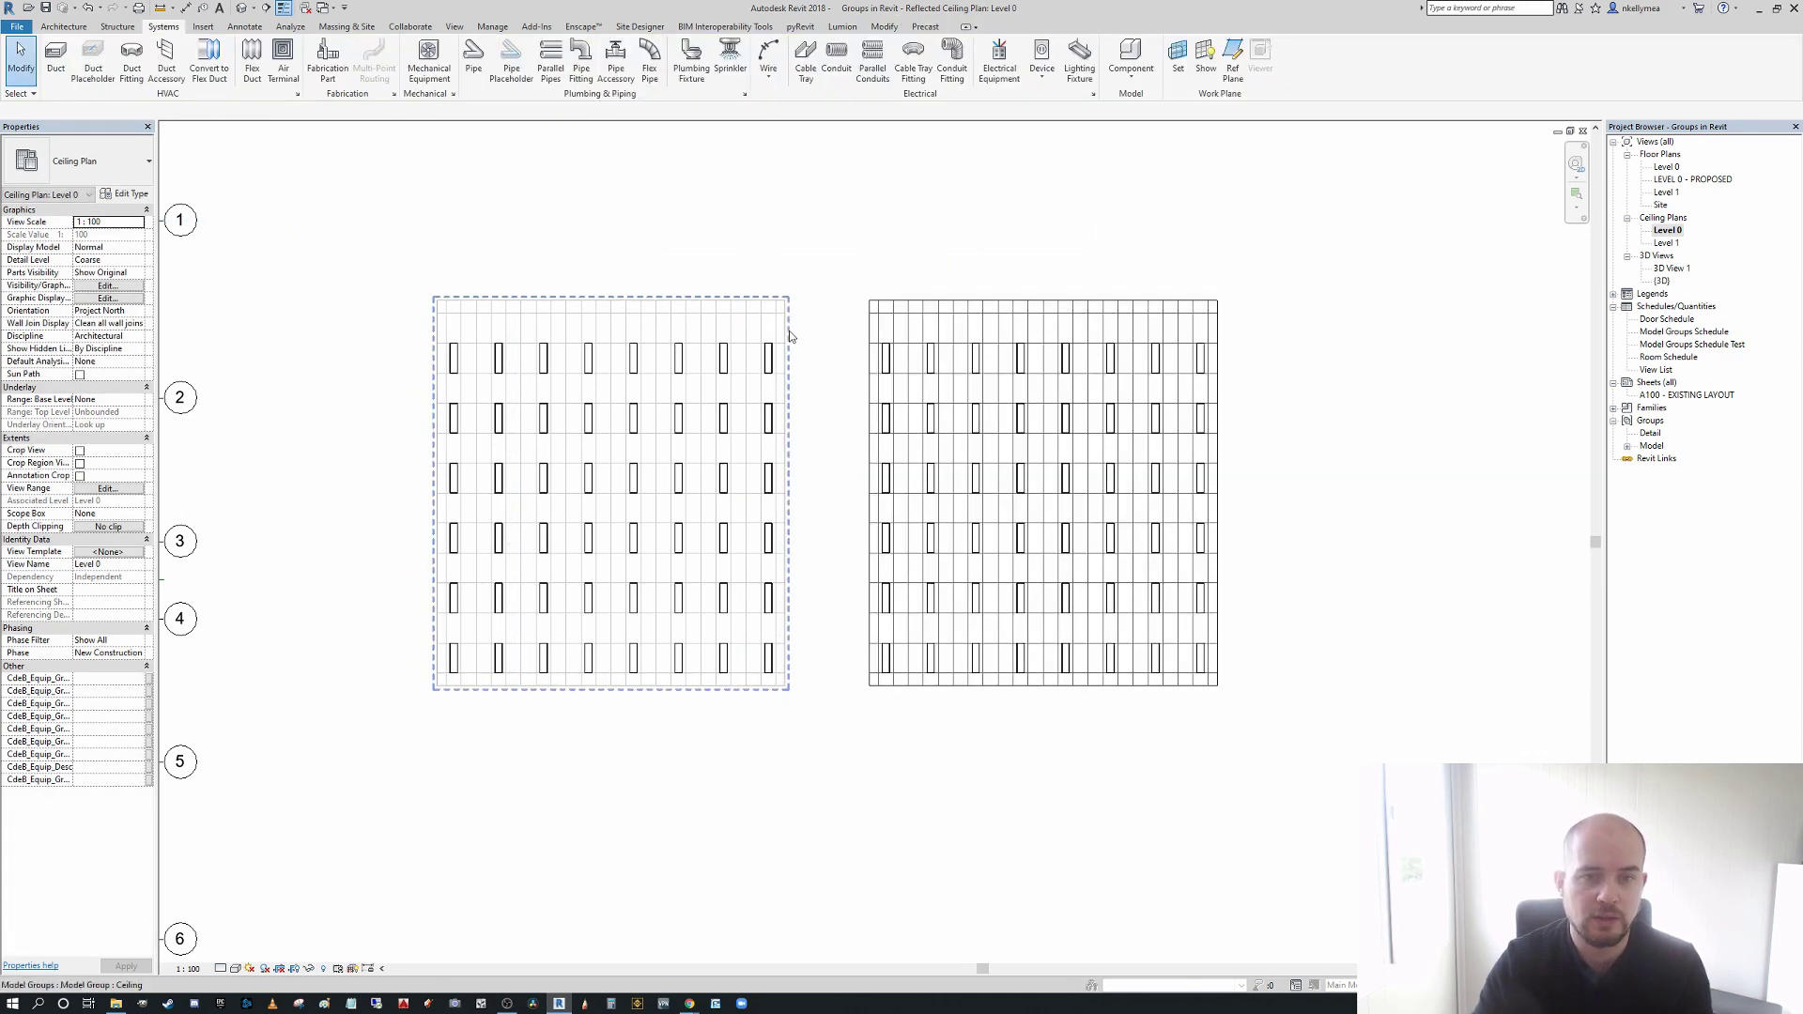
- Edit the left-hand Ceiling group and align the first-row light in the fourth column to the adjacent ceiling grid line
click(789, 329)
middle_drag(789, 328, 817, 326)
click(571, 61)
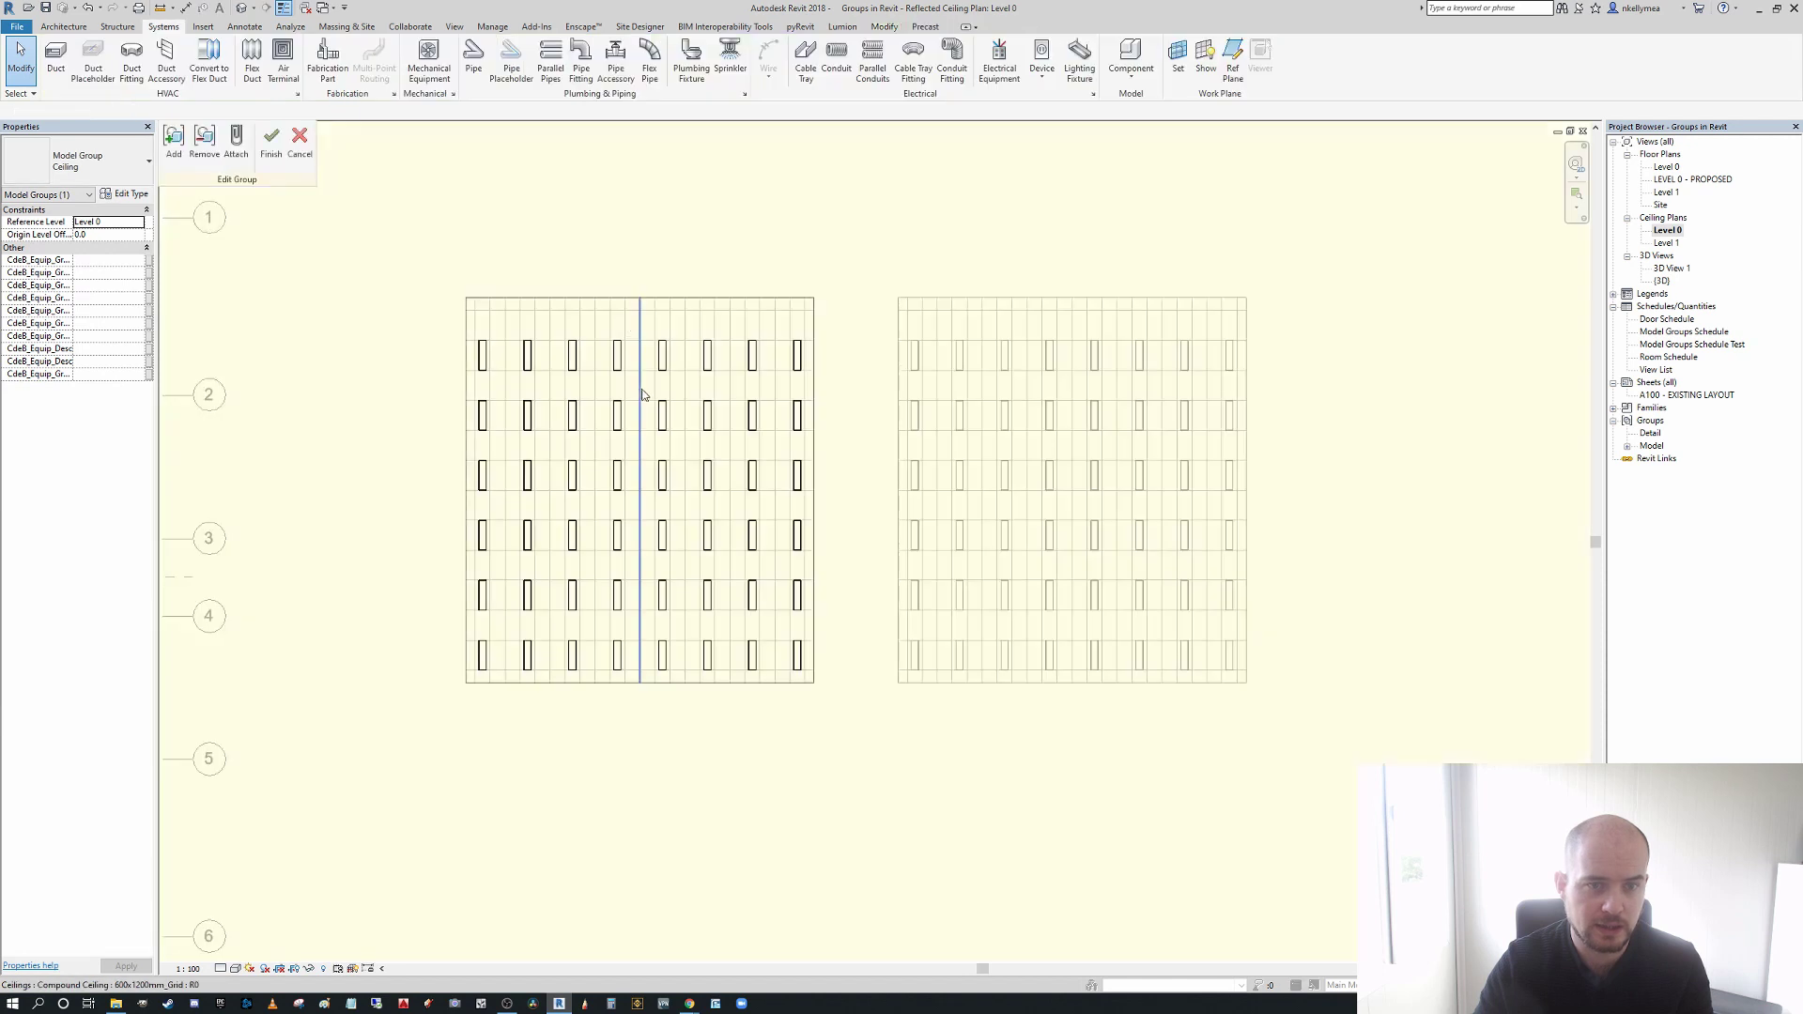
scroll(724, 380, up, 3)
scroll(766, 386, down, 2)
scroll(772, 351, up, 4)
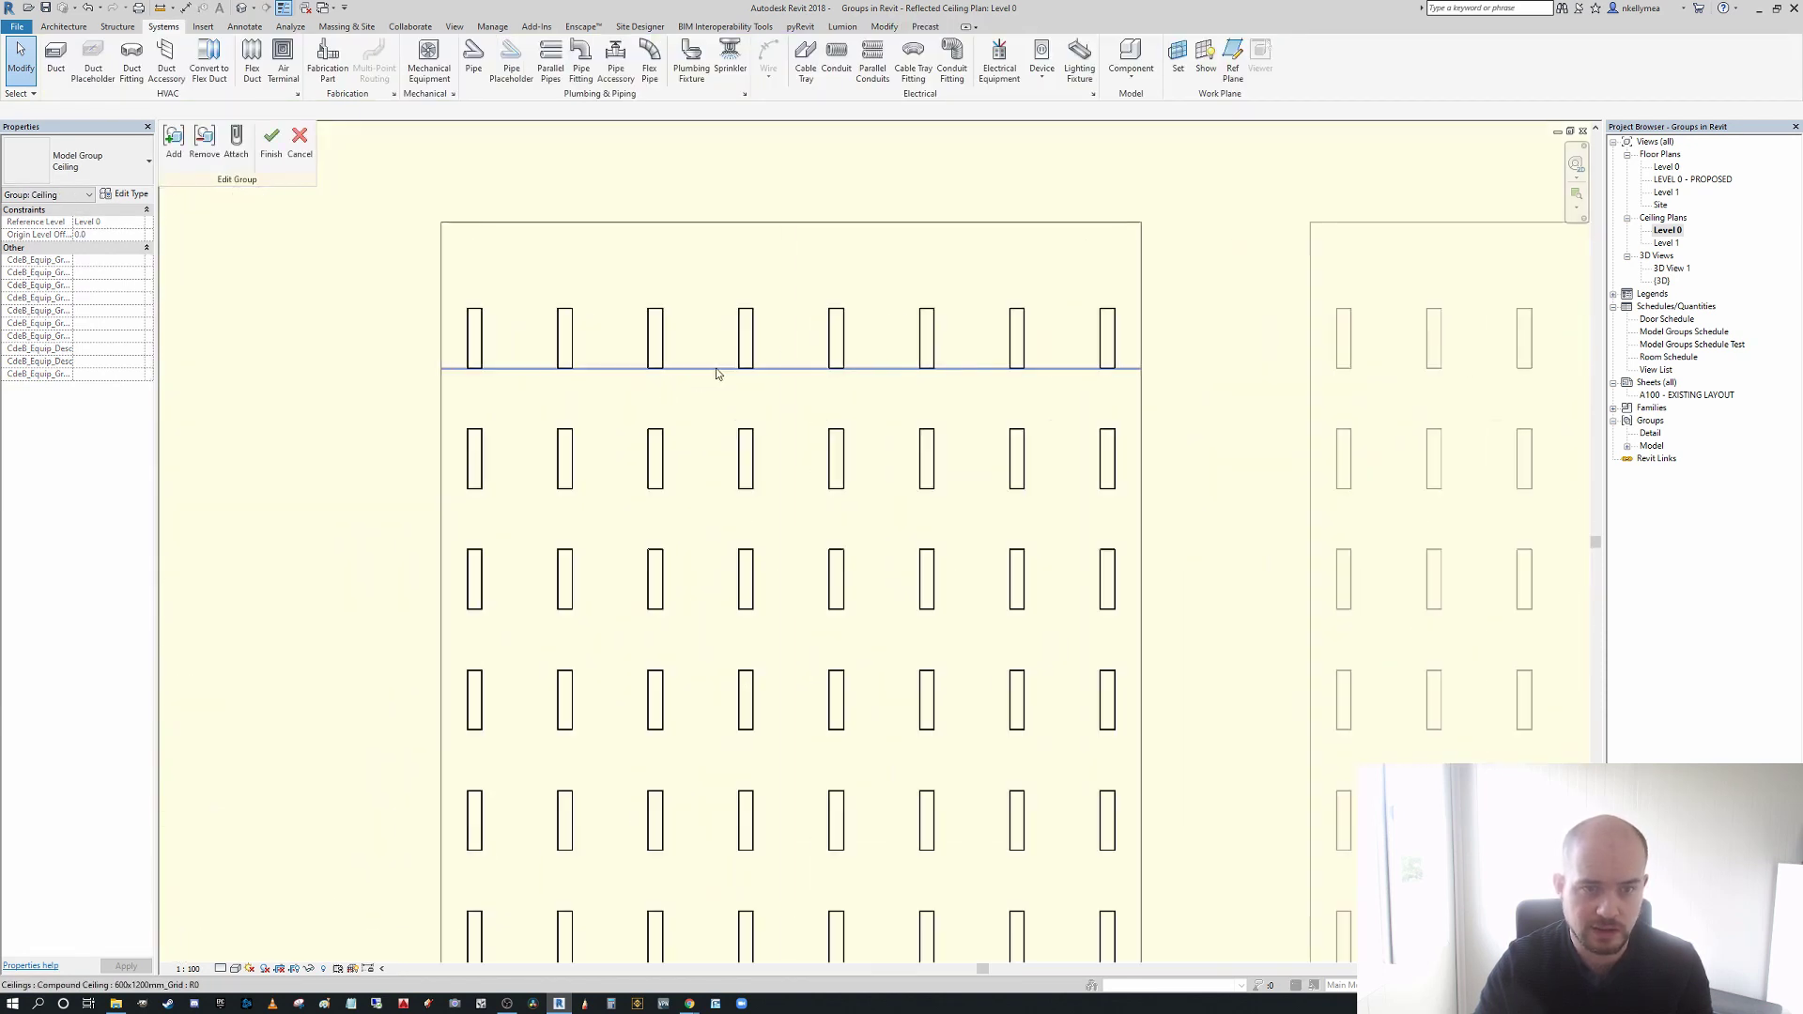
mouse_move(759, 346)
mouse_down()
mouse_move(782, 345)
mouse_move(761, 345)
mouse_up()
key(Escape)
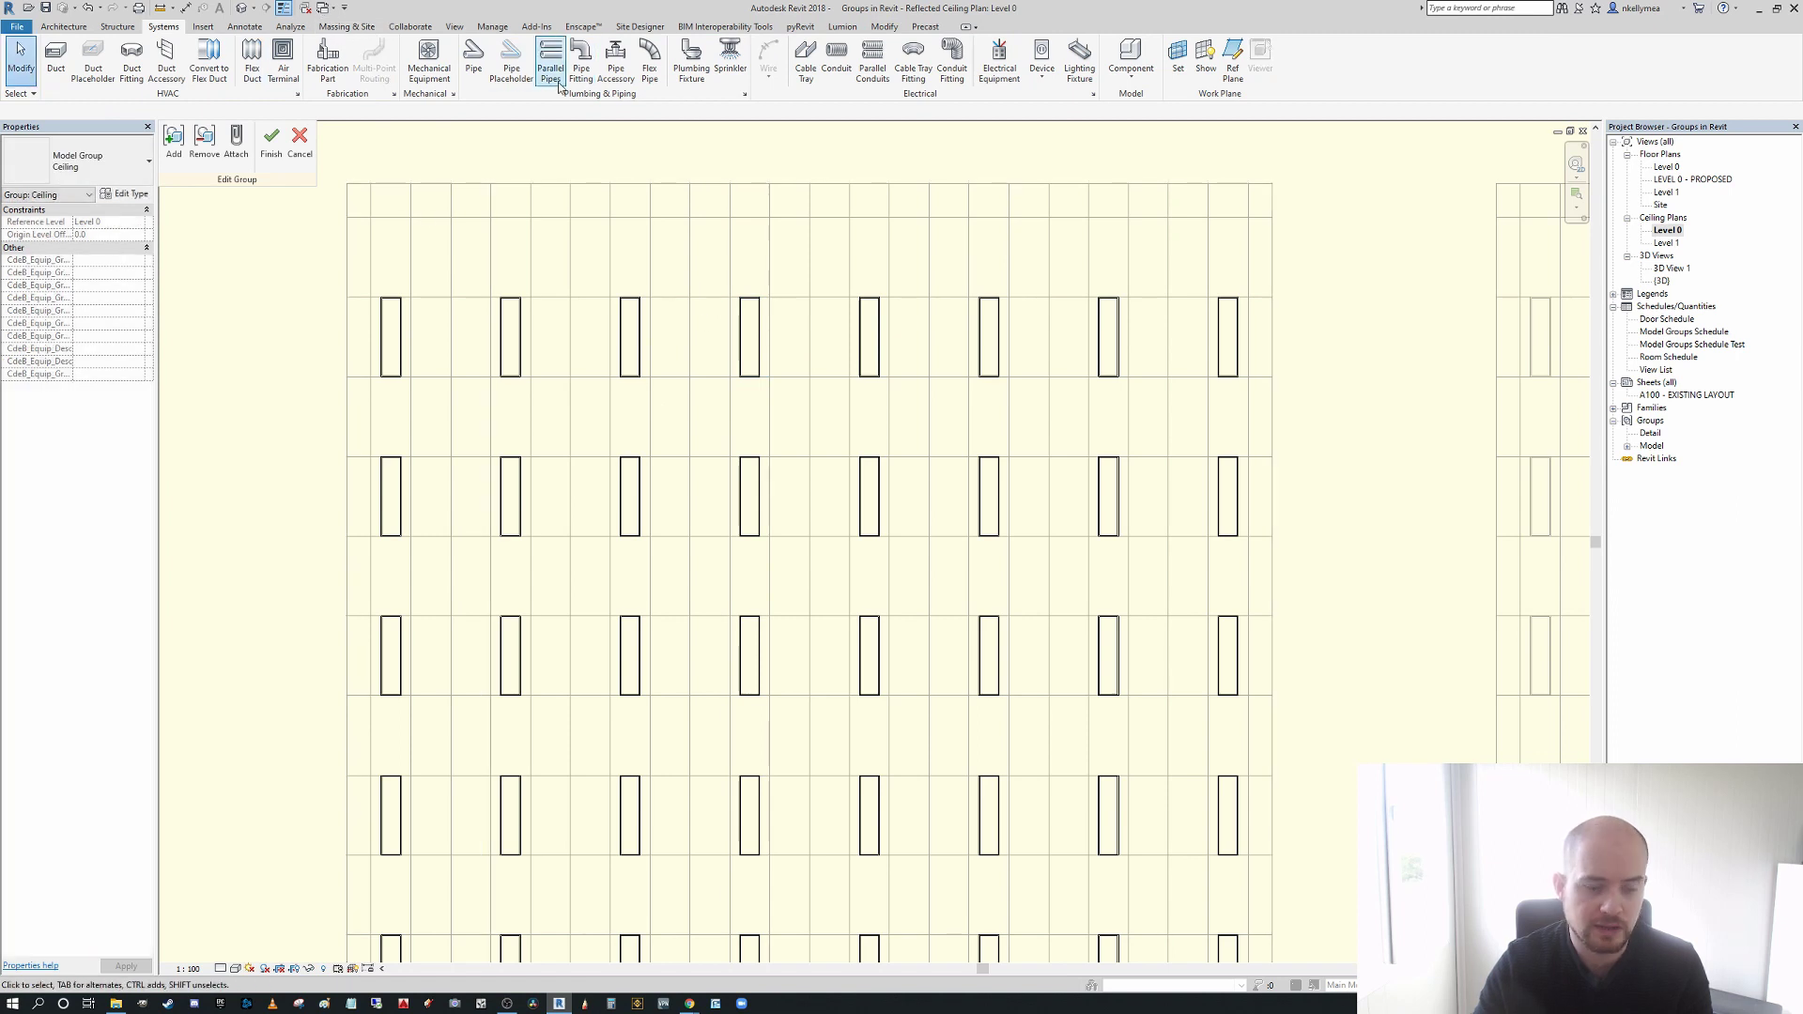
key(a)
key(l)
click(774, 231)
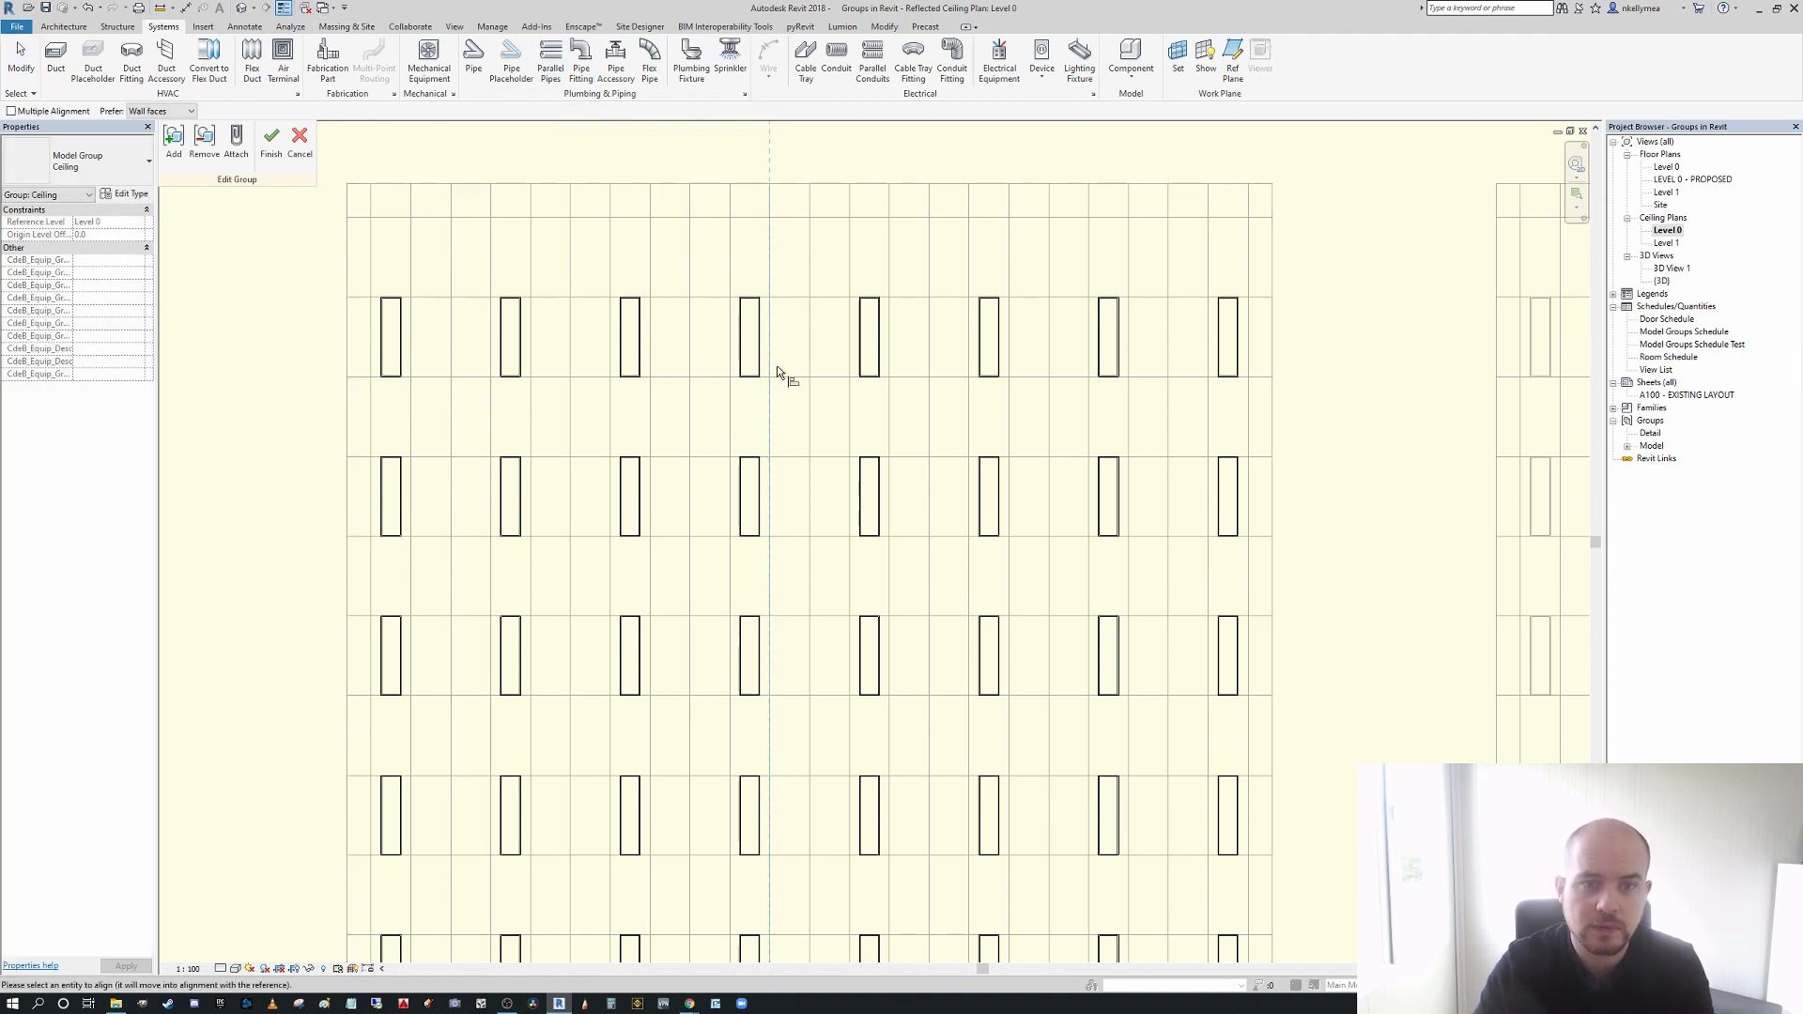
click(760, 347)
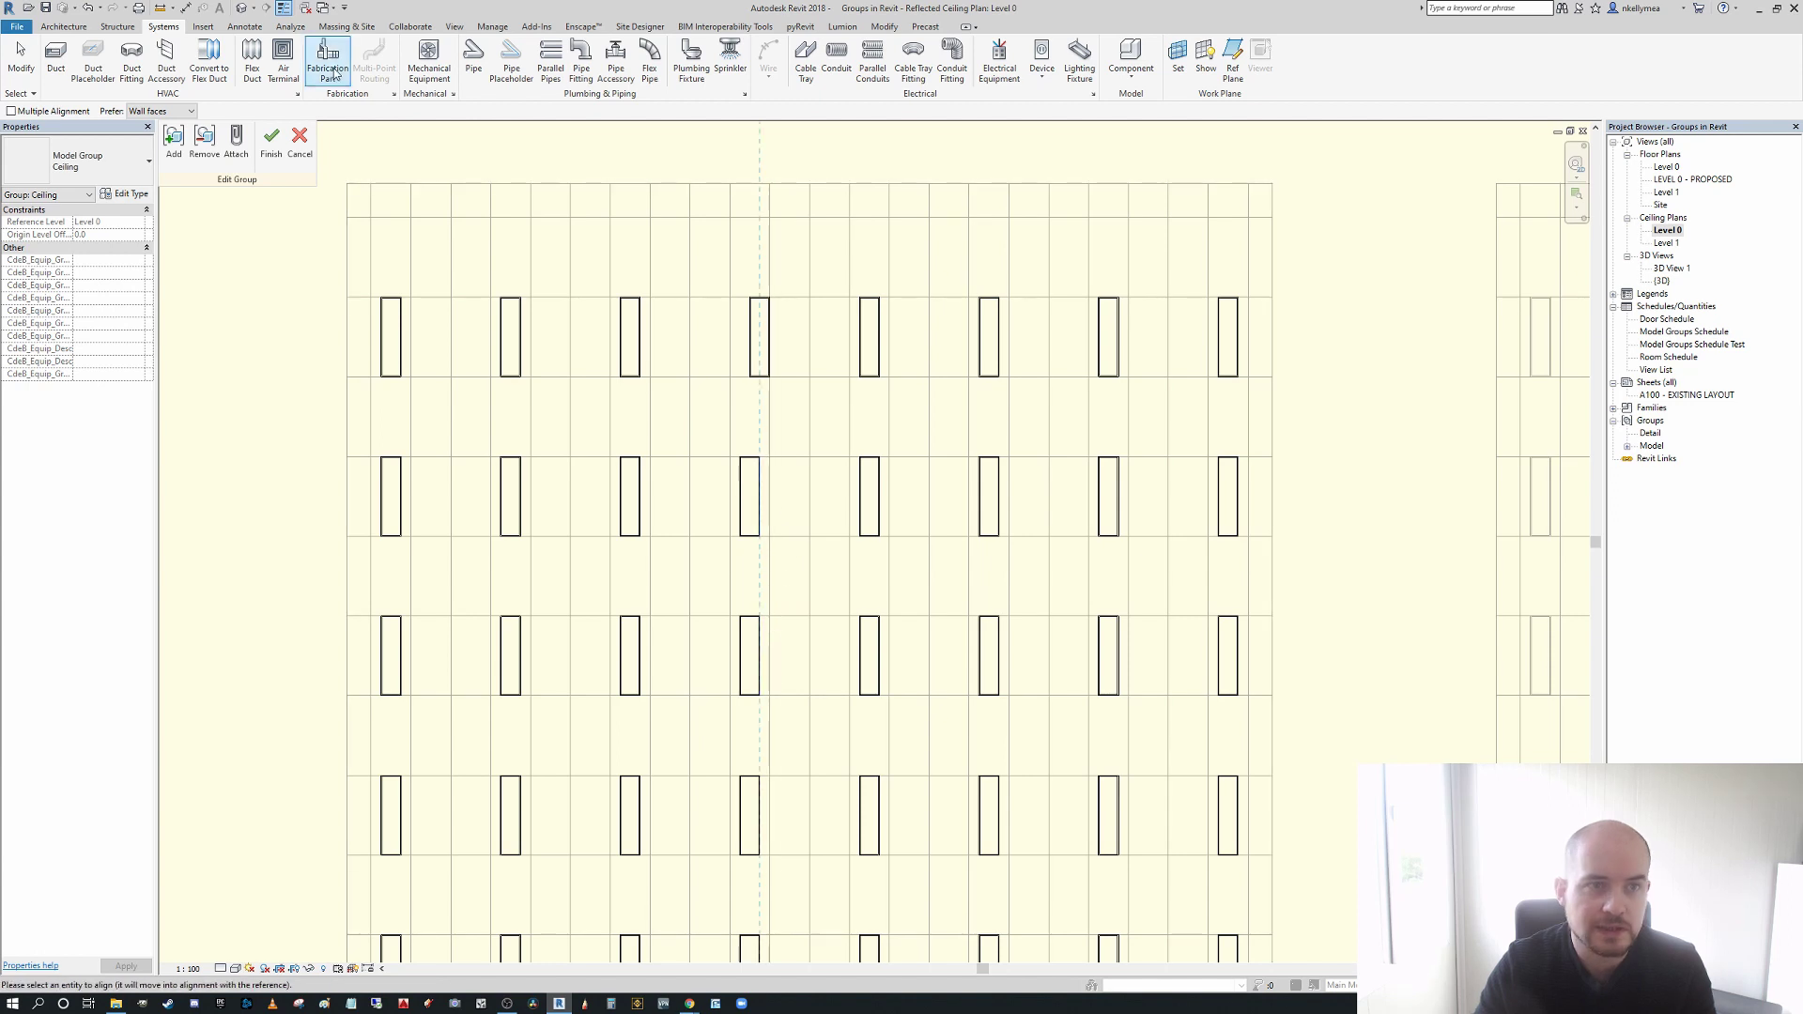
- Align the remaining fourth-column lights to the same grid line using Multiple Alignment, and finish editing the group
key(Escape)
key(Escape)
key(a)
key(l)
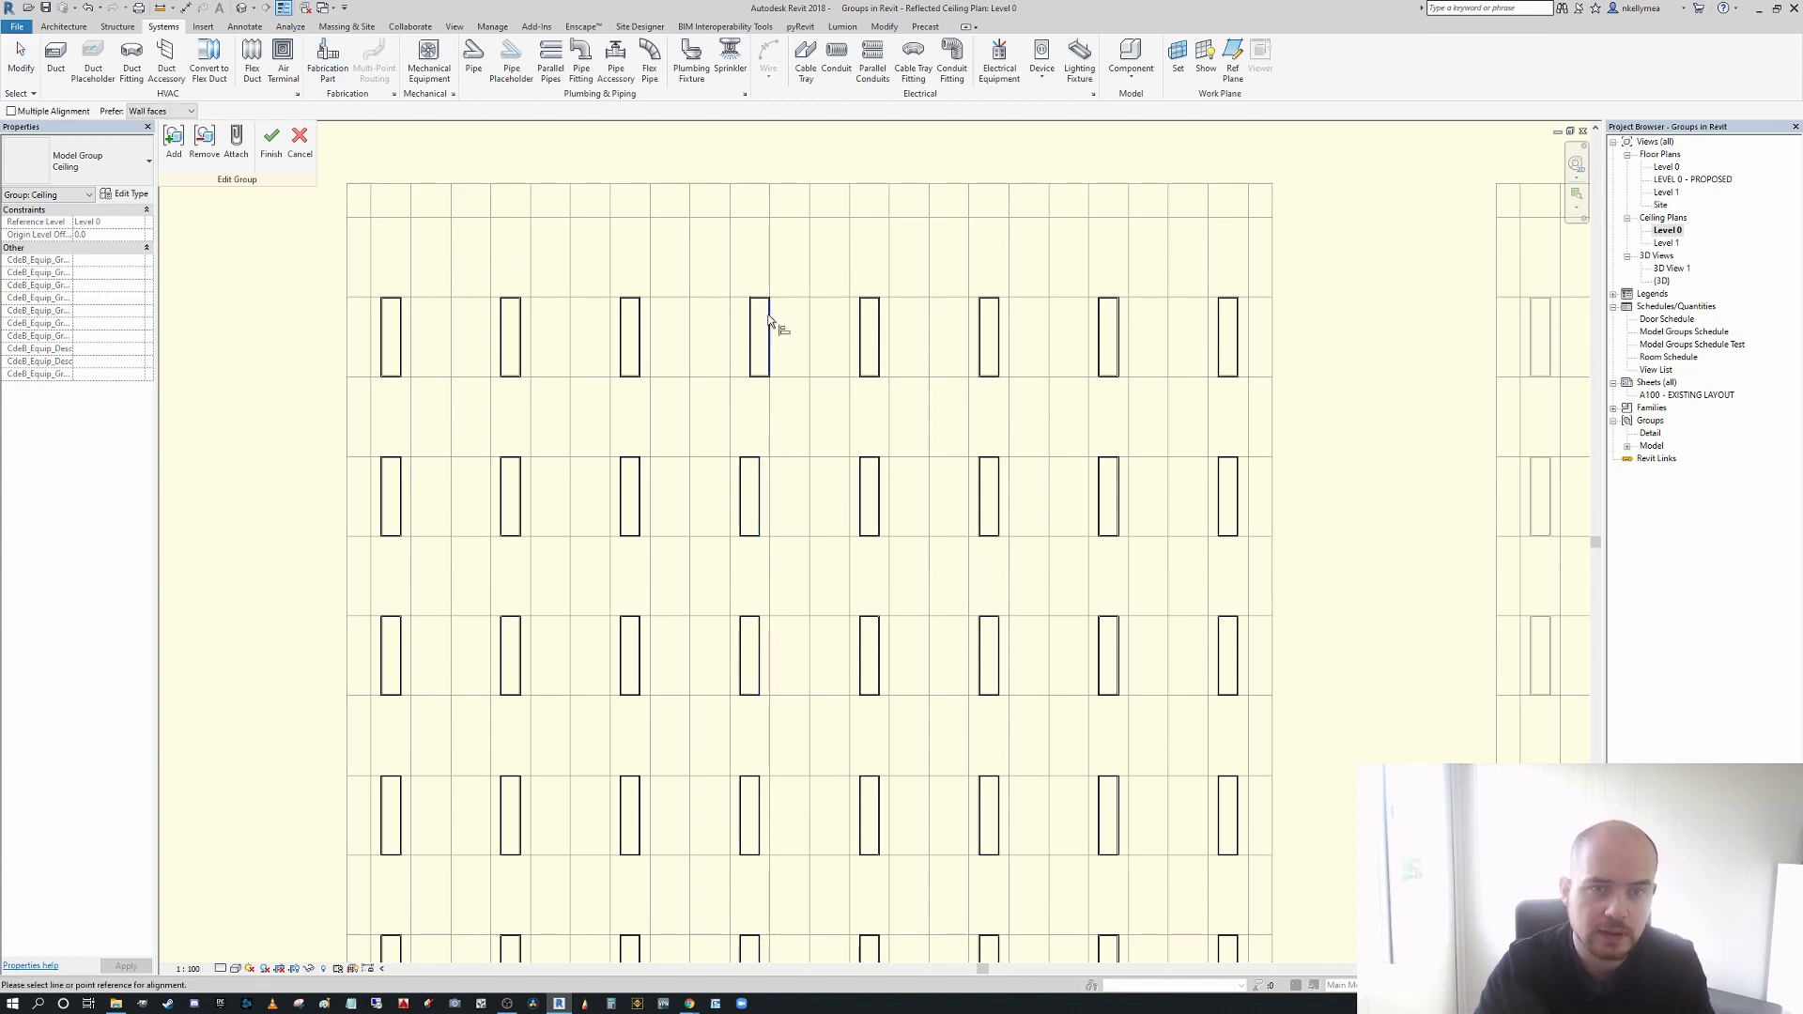
click(772, 267)
click(40, 113)
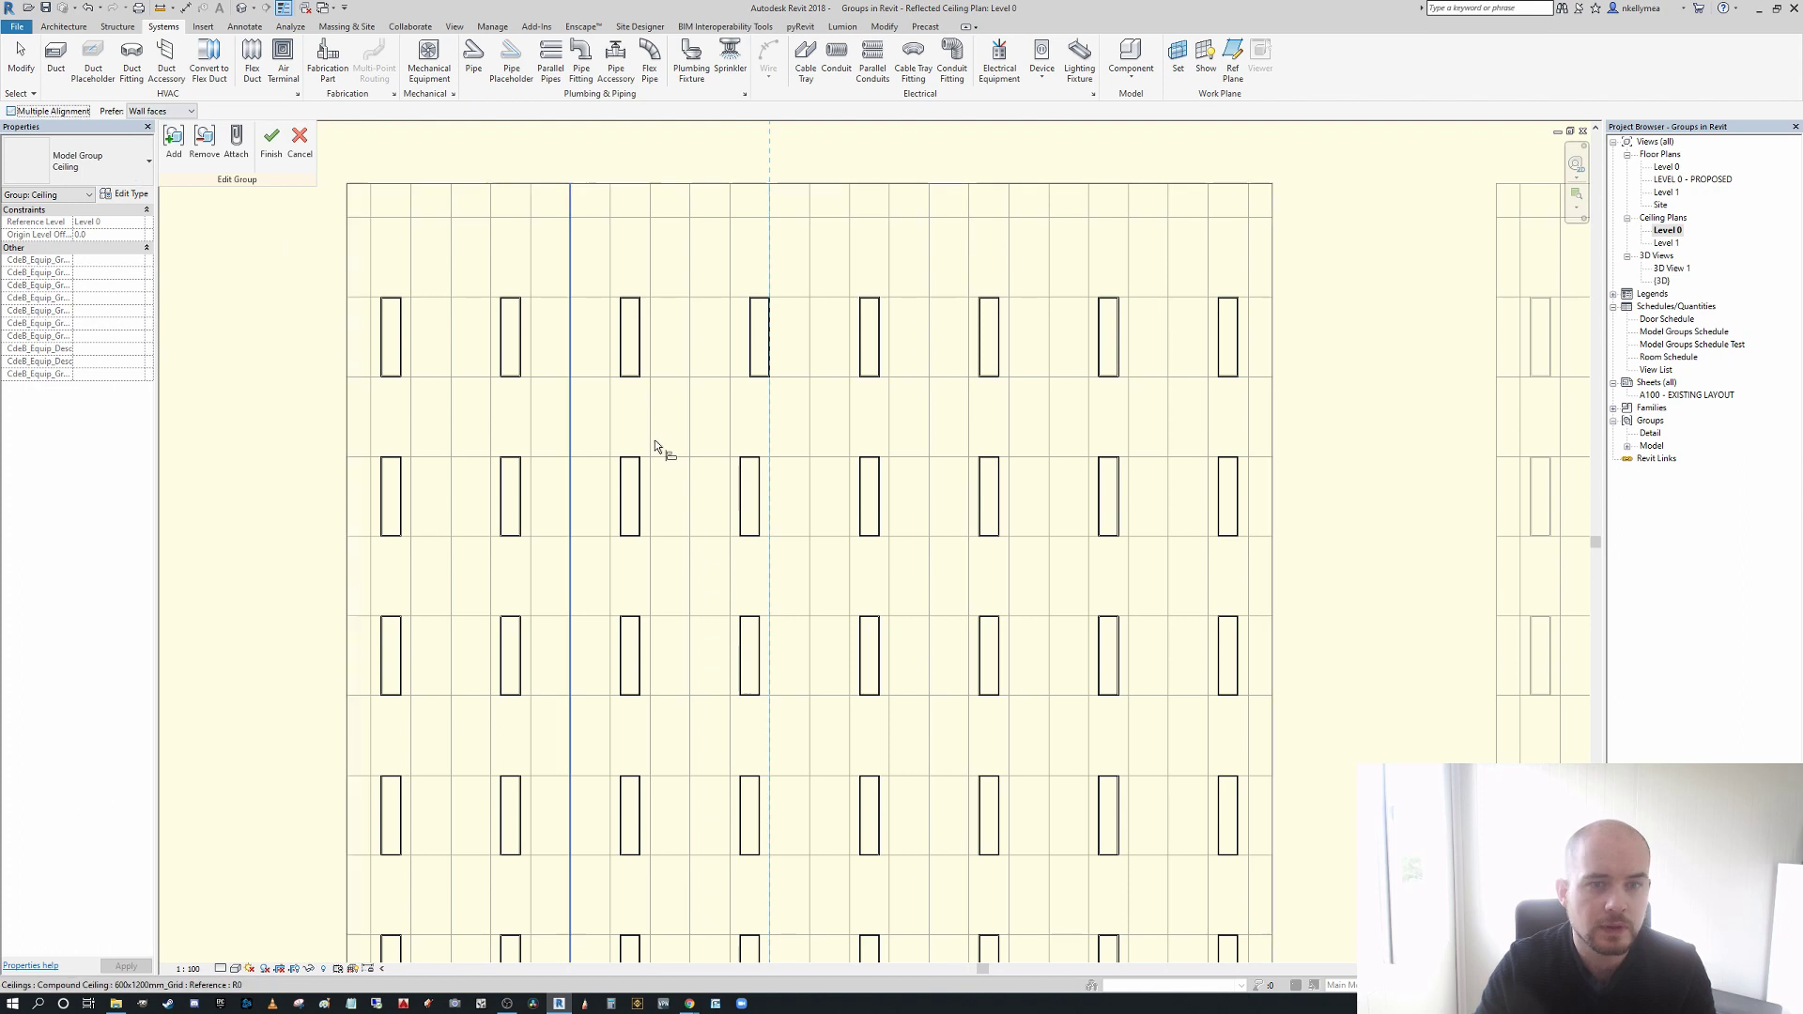
click(761, 498)
click(768, 648)
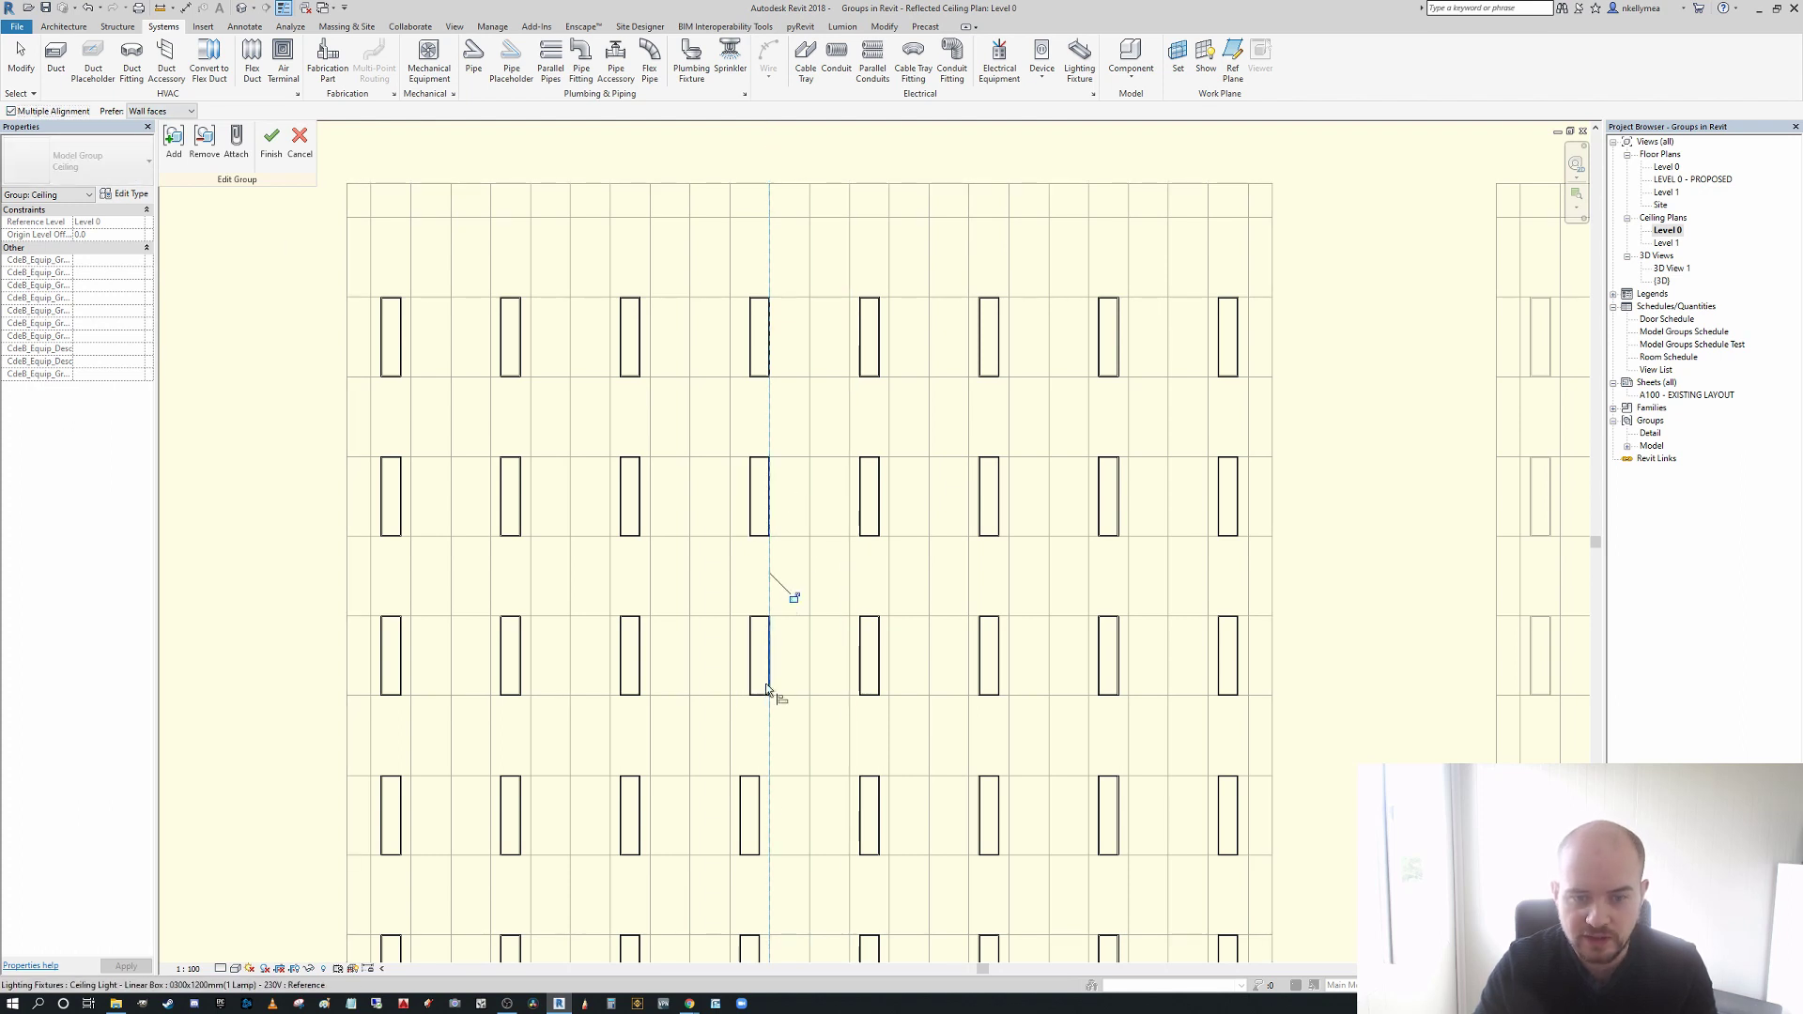
click(764, 802)
middle_drag(763, 802, 711, 612)
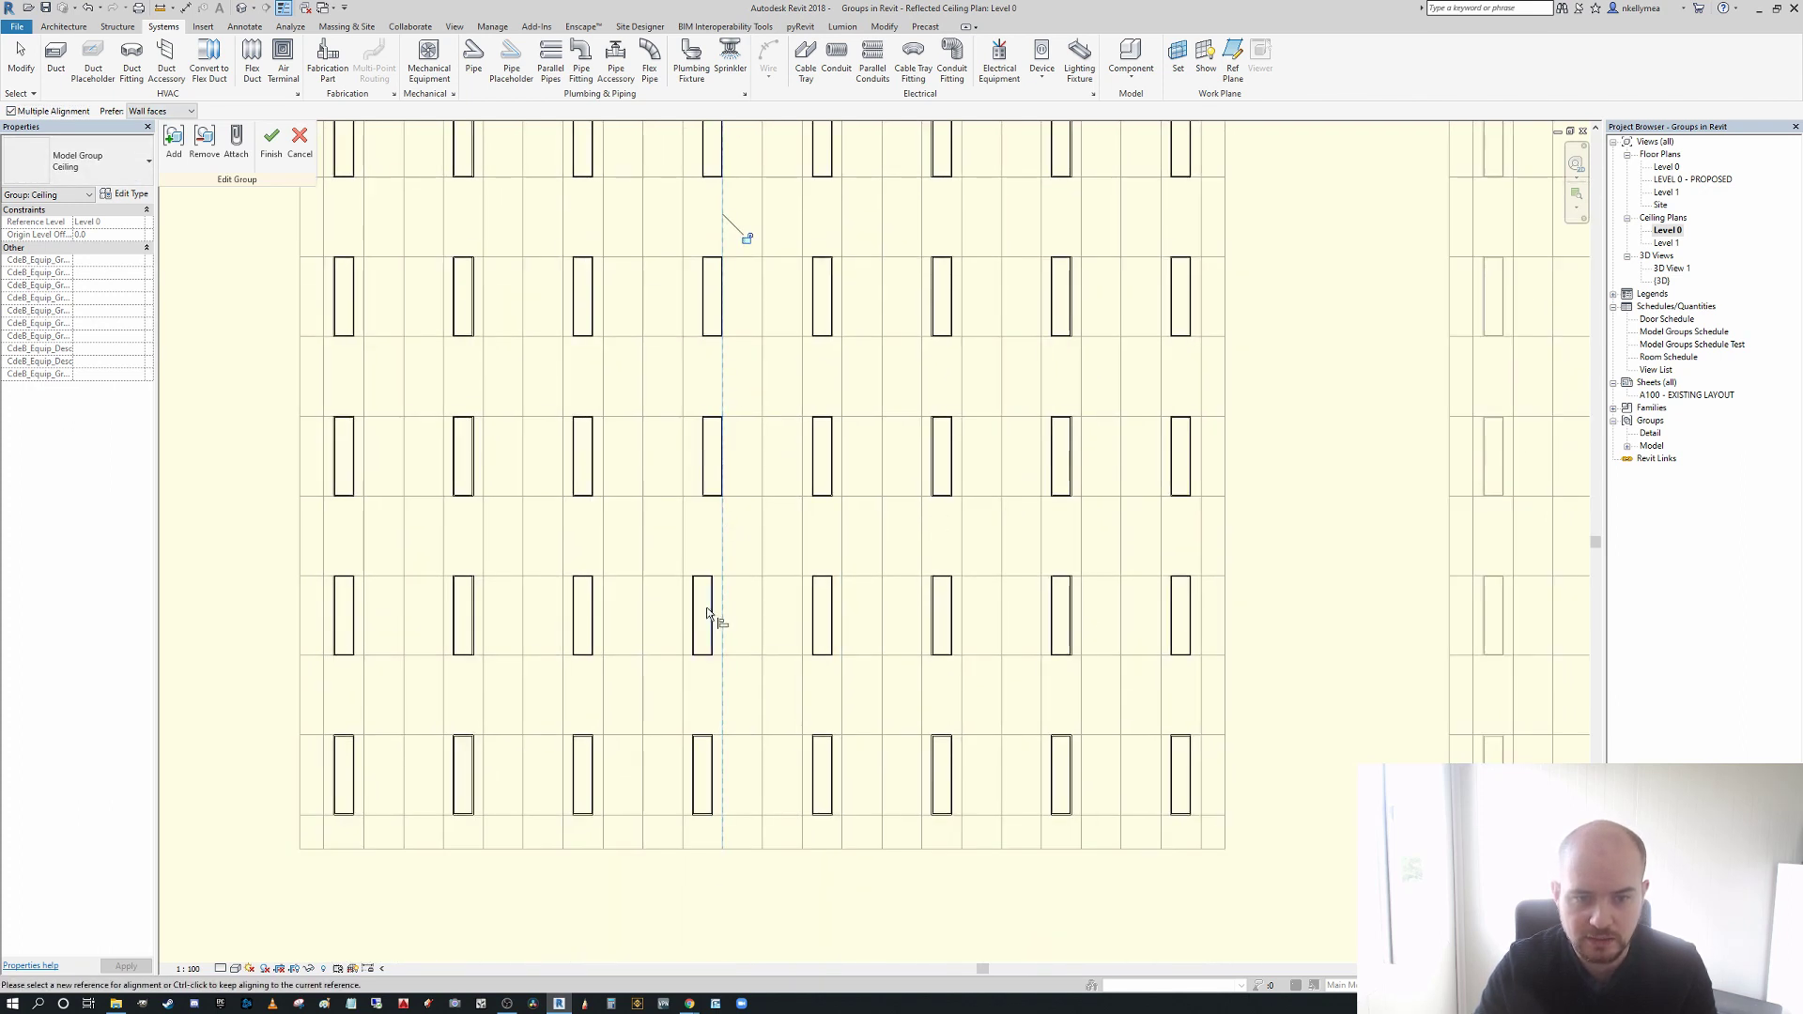
click(712, 765)
scroll(719, 735, down, 3)
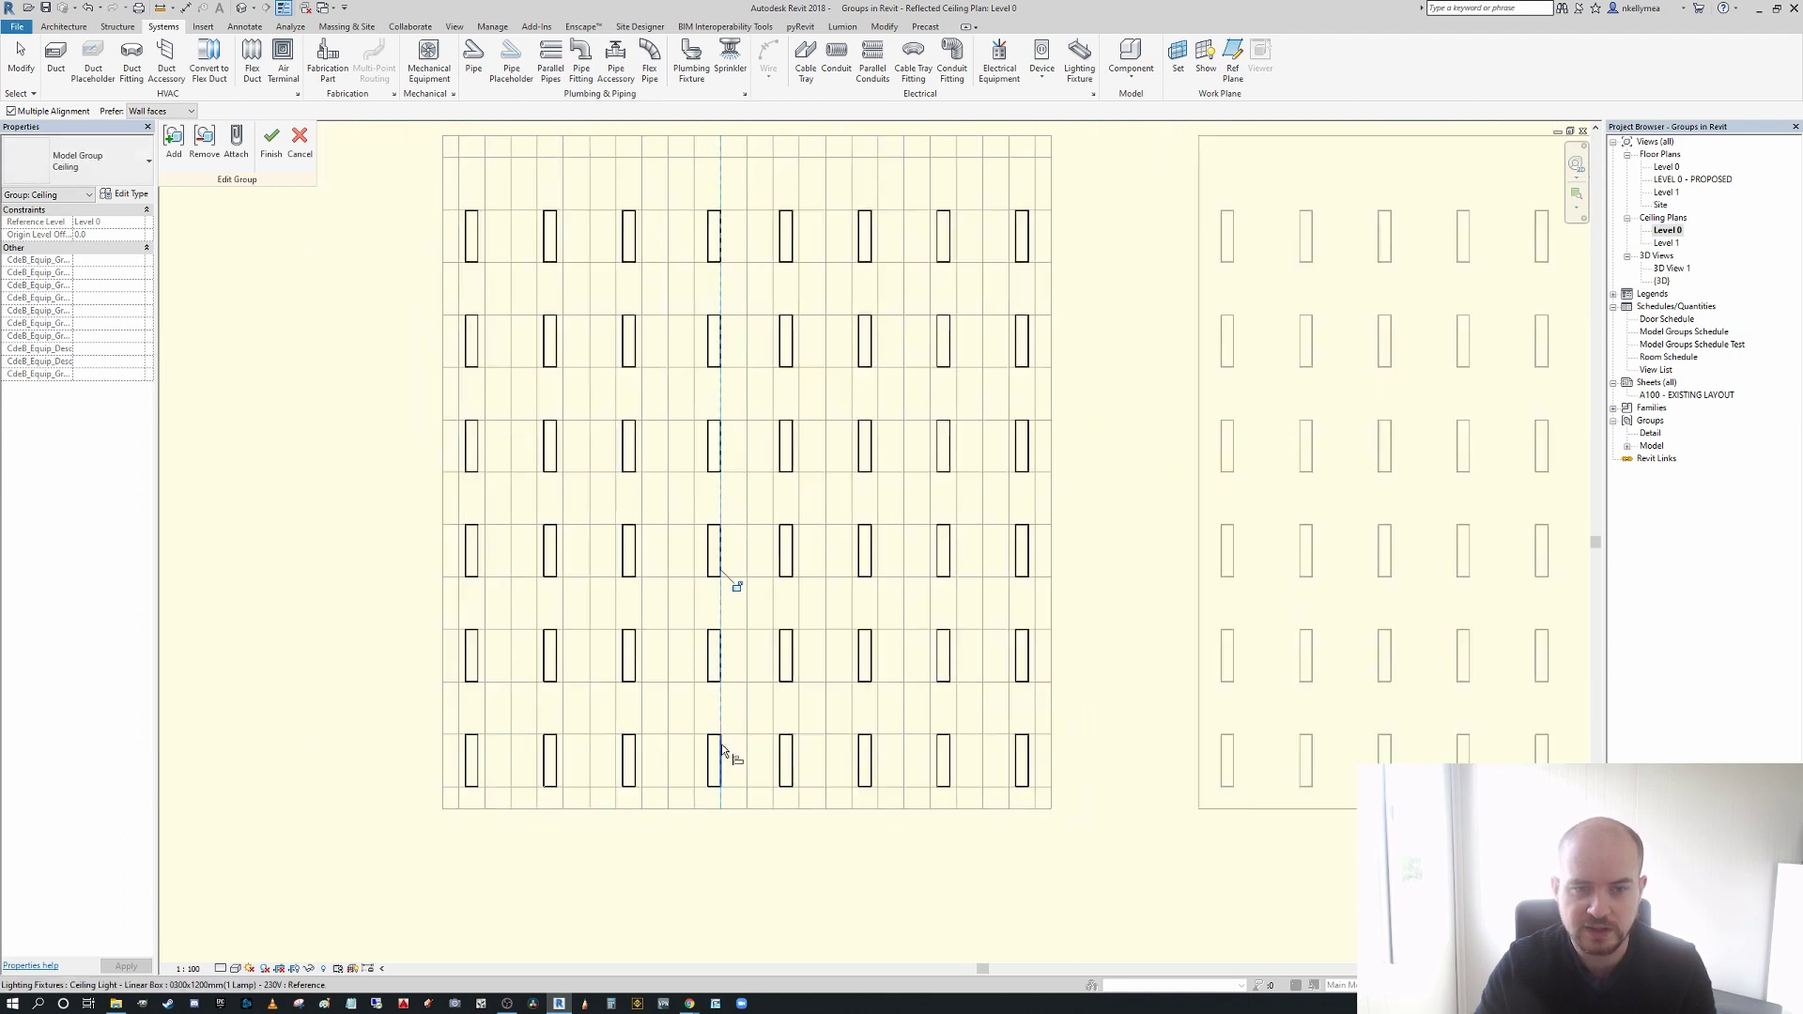
middle_drag(719, 734, 724, 767)
click(271, 142)
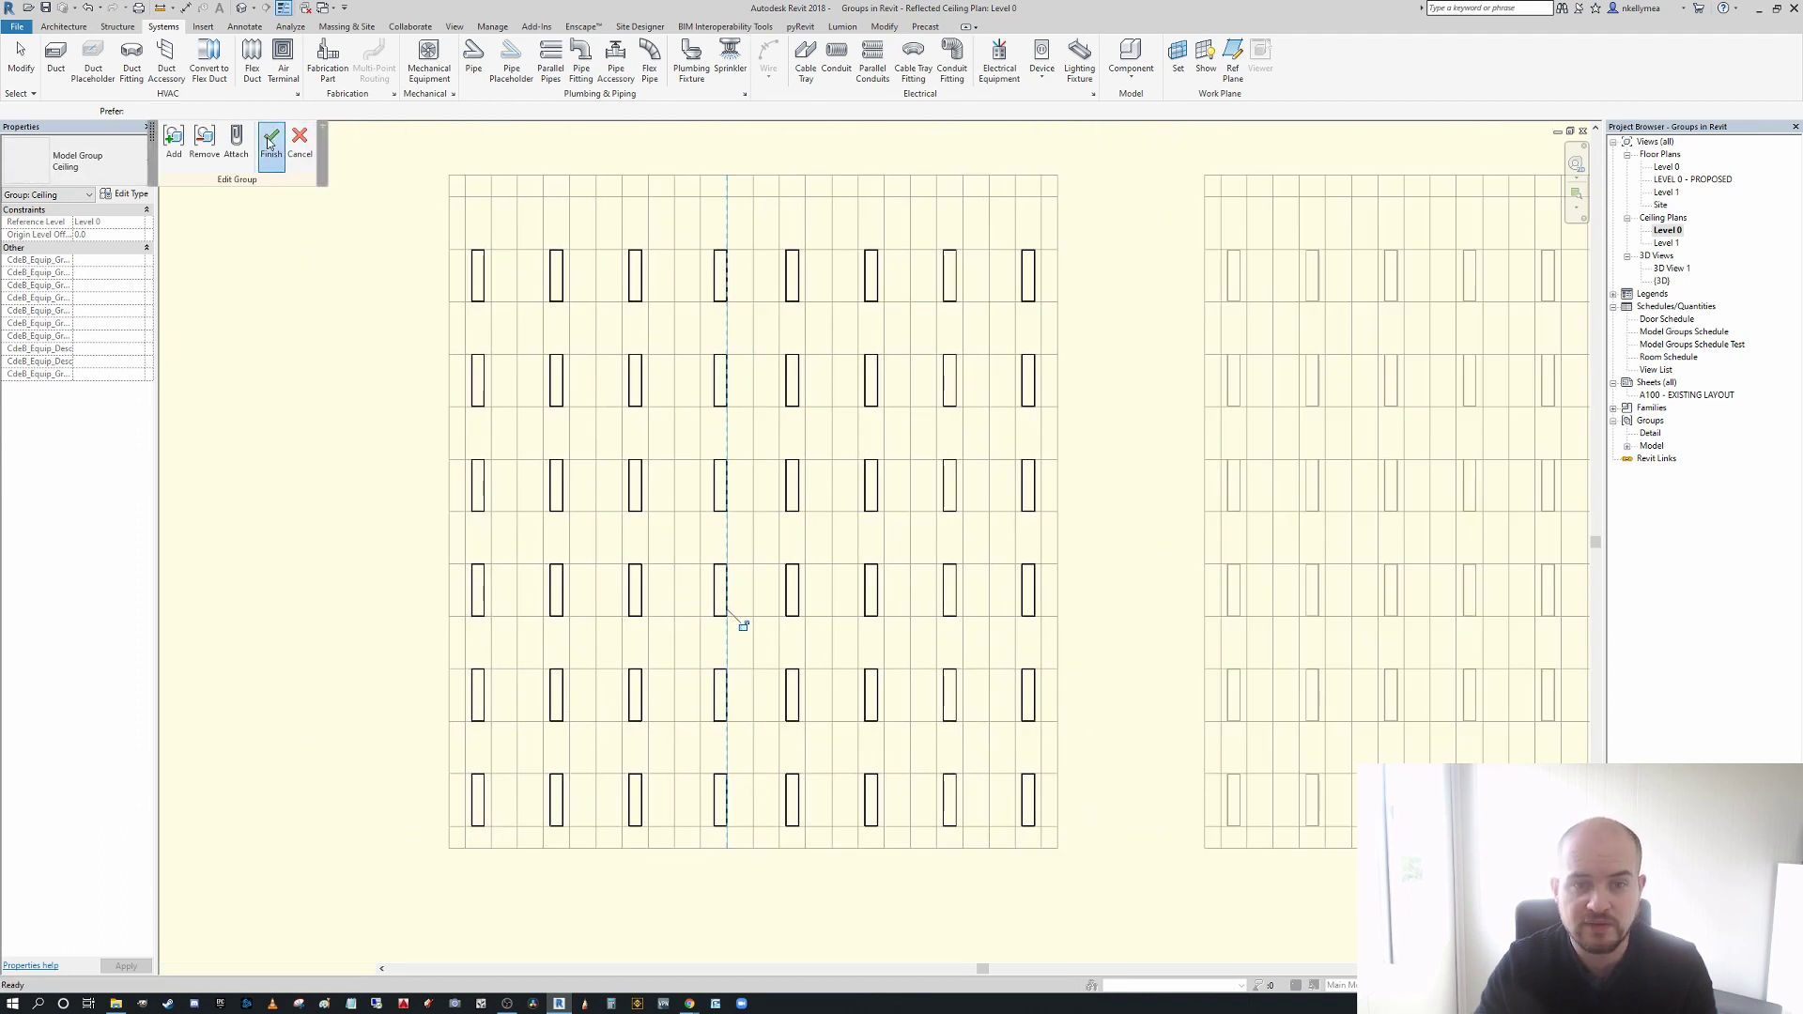
- Reopen the left-hand Ceiling group for editing and filter a selection of its contents to the lighting fixtures only
click(1085, 531)
middle_drag(1106, 542, 1083, 597)
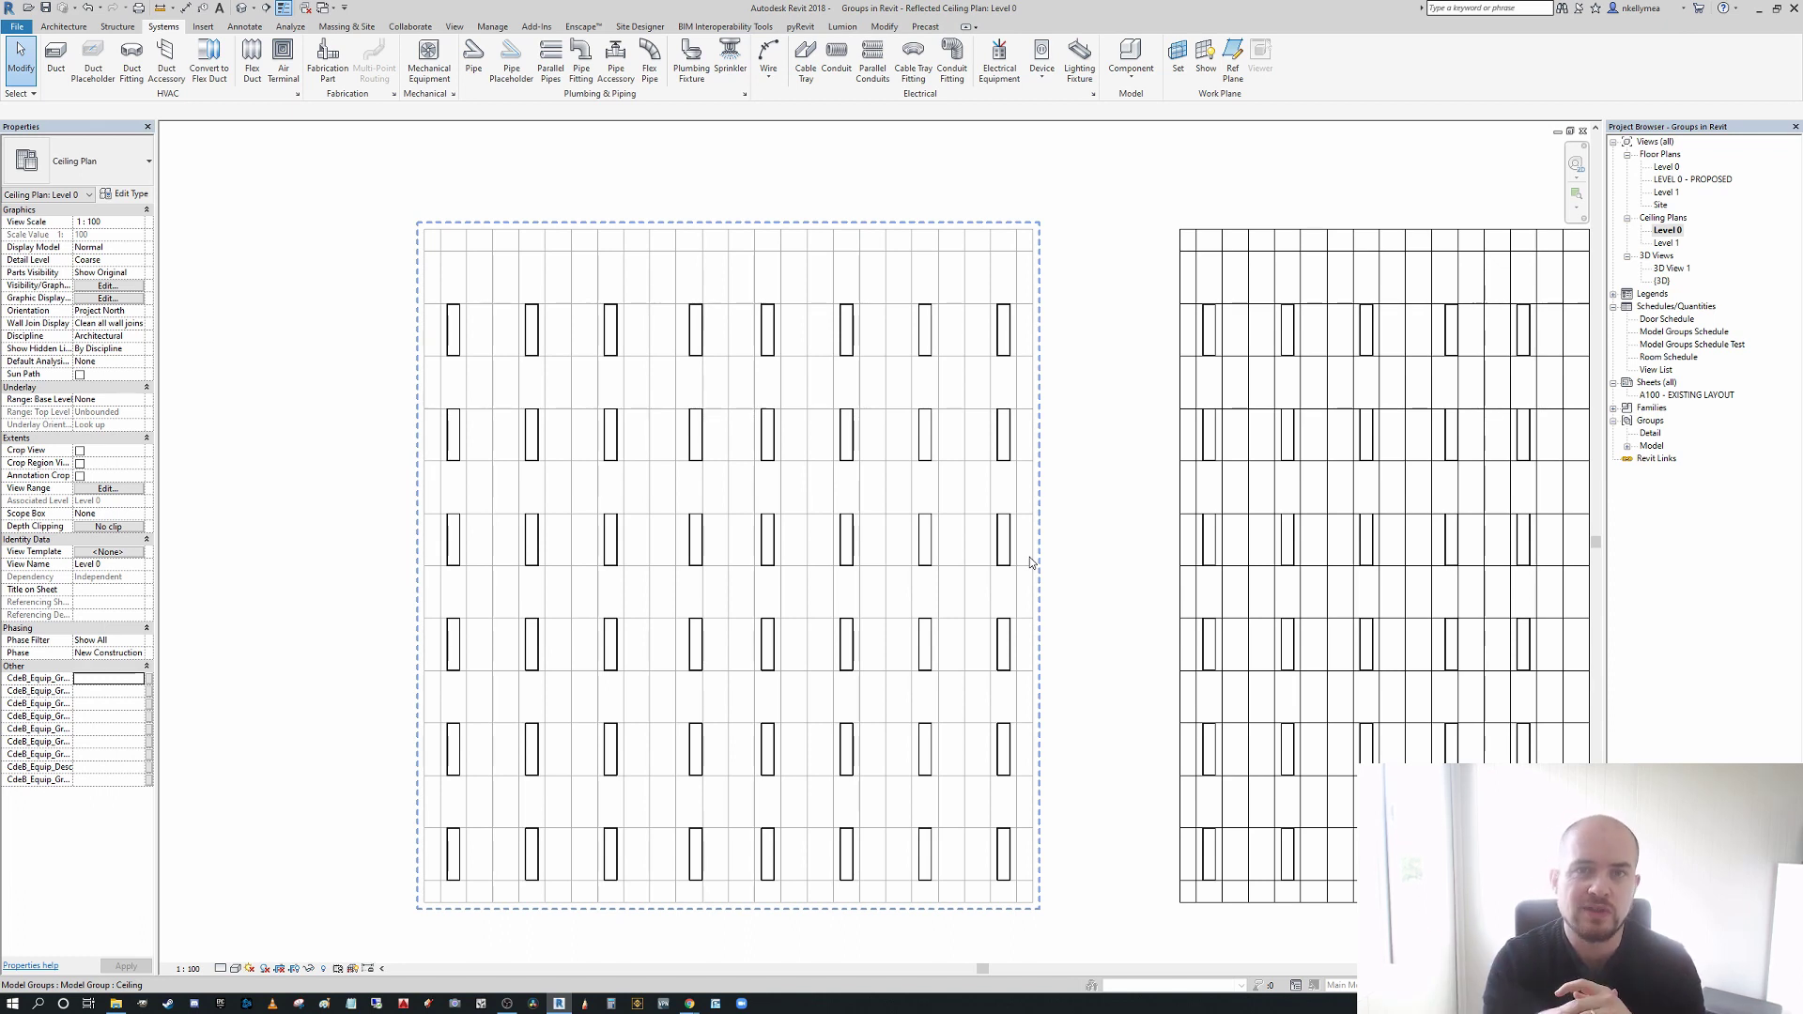
scroll(1030, 562, down, 2)
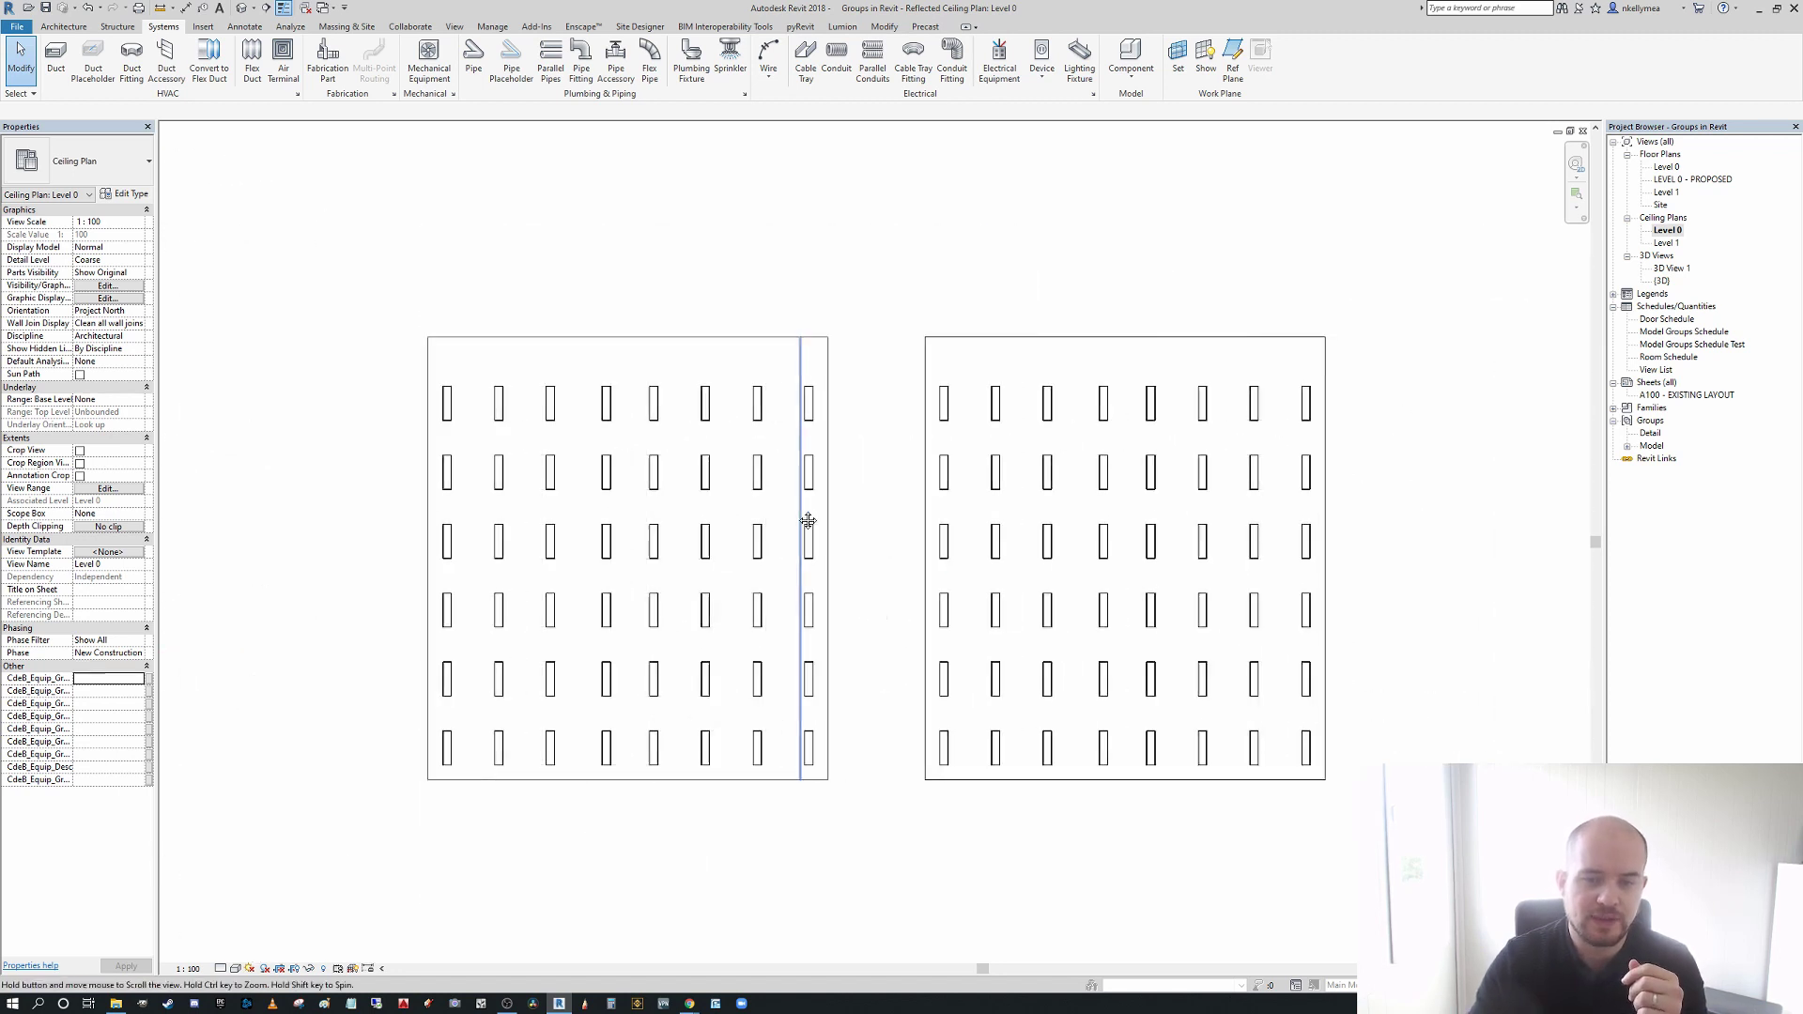
scroll(886, 469, up, 3)
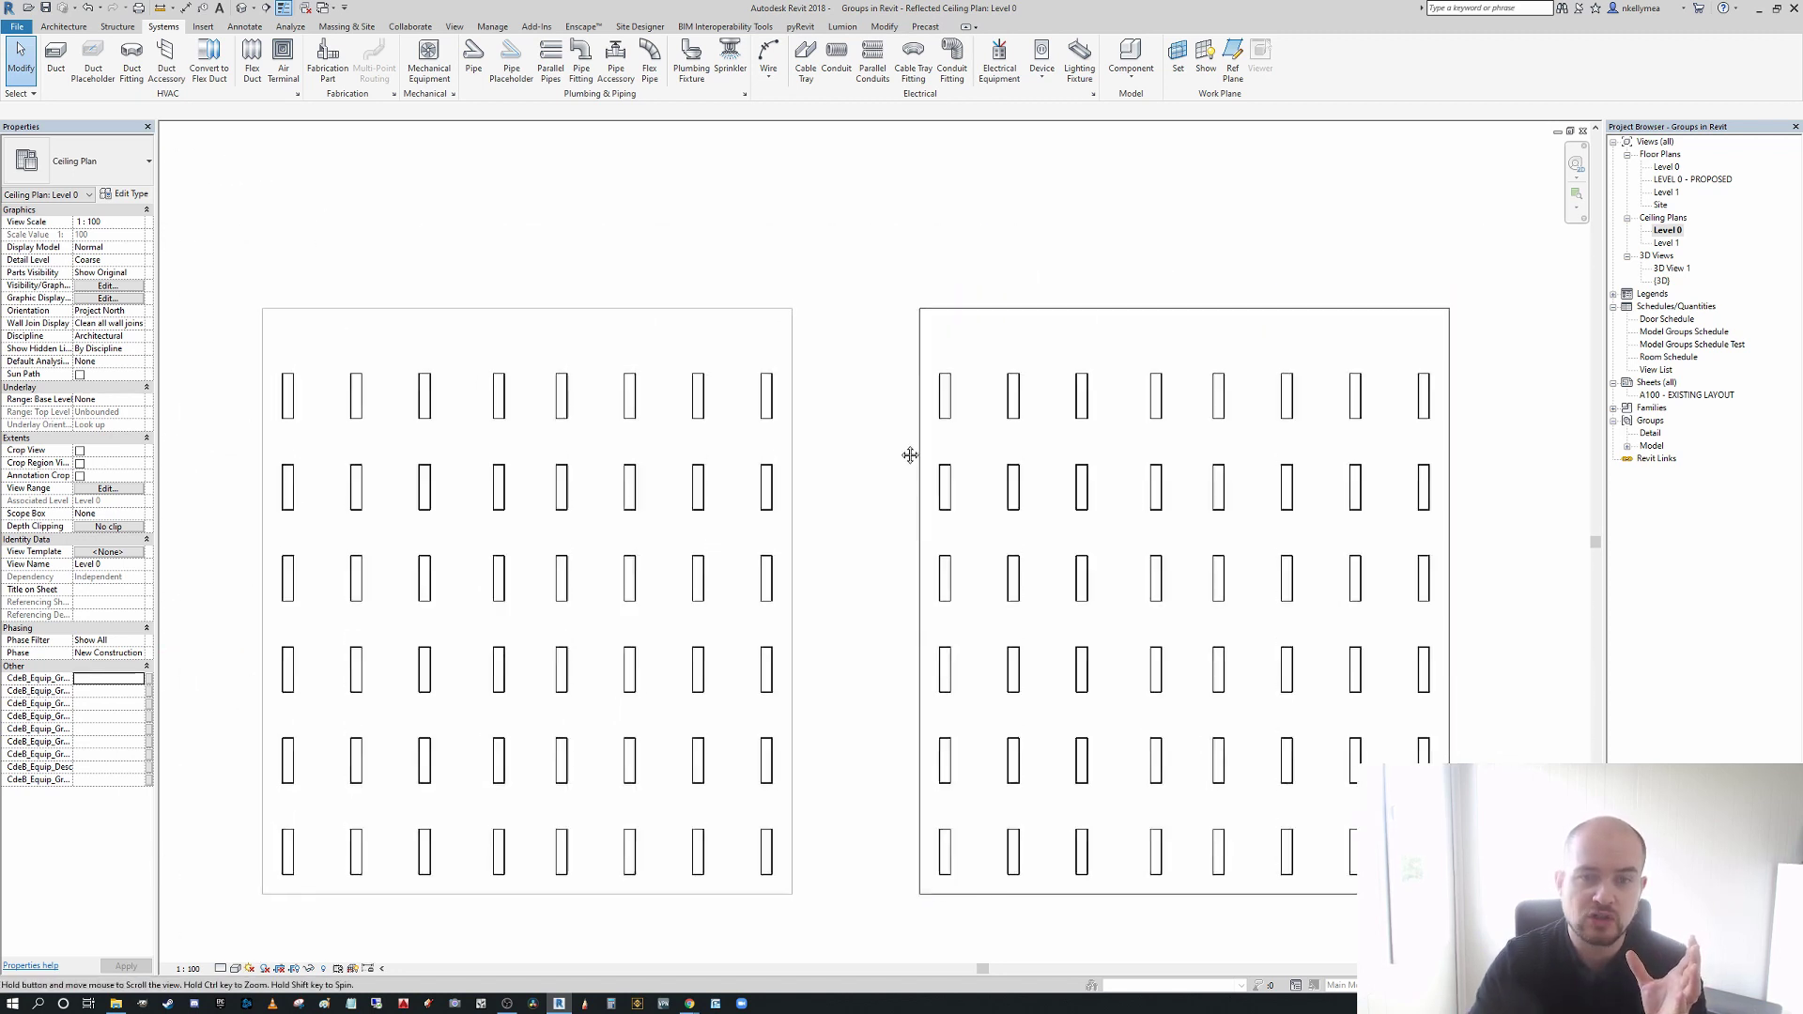
click(938, 399)
middle_drag(963, 415, 1092, 420)
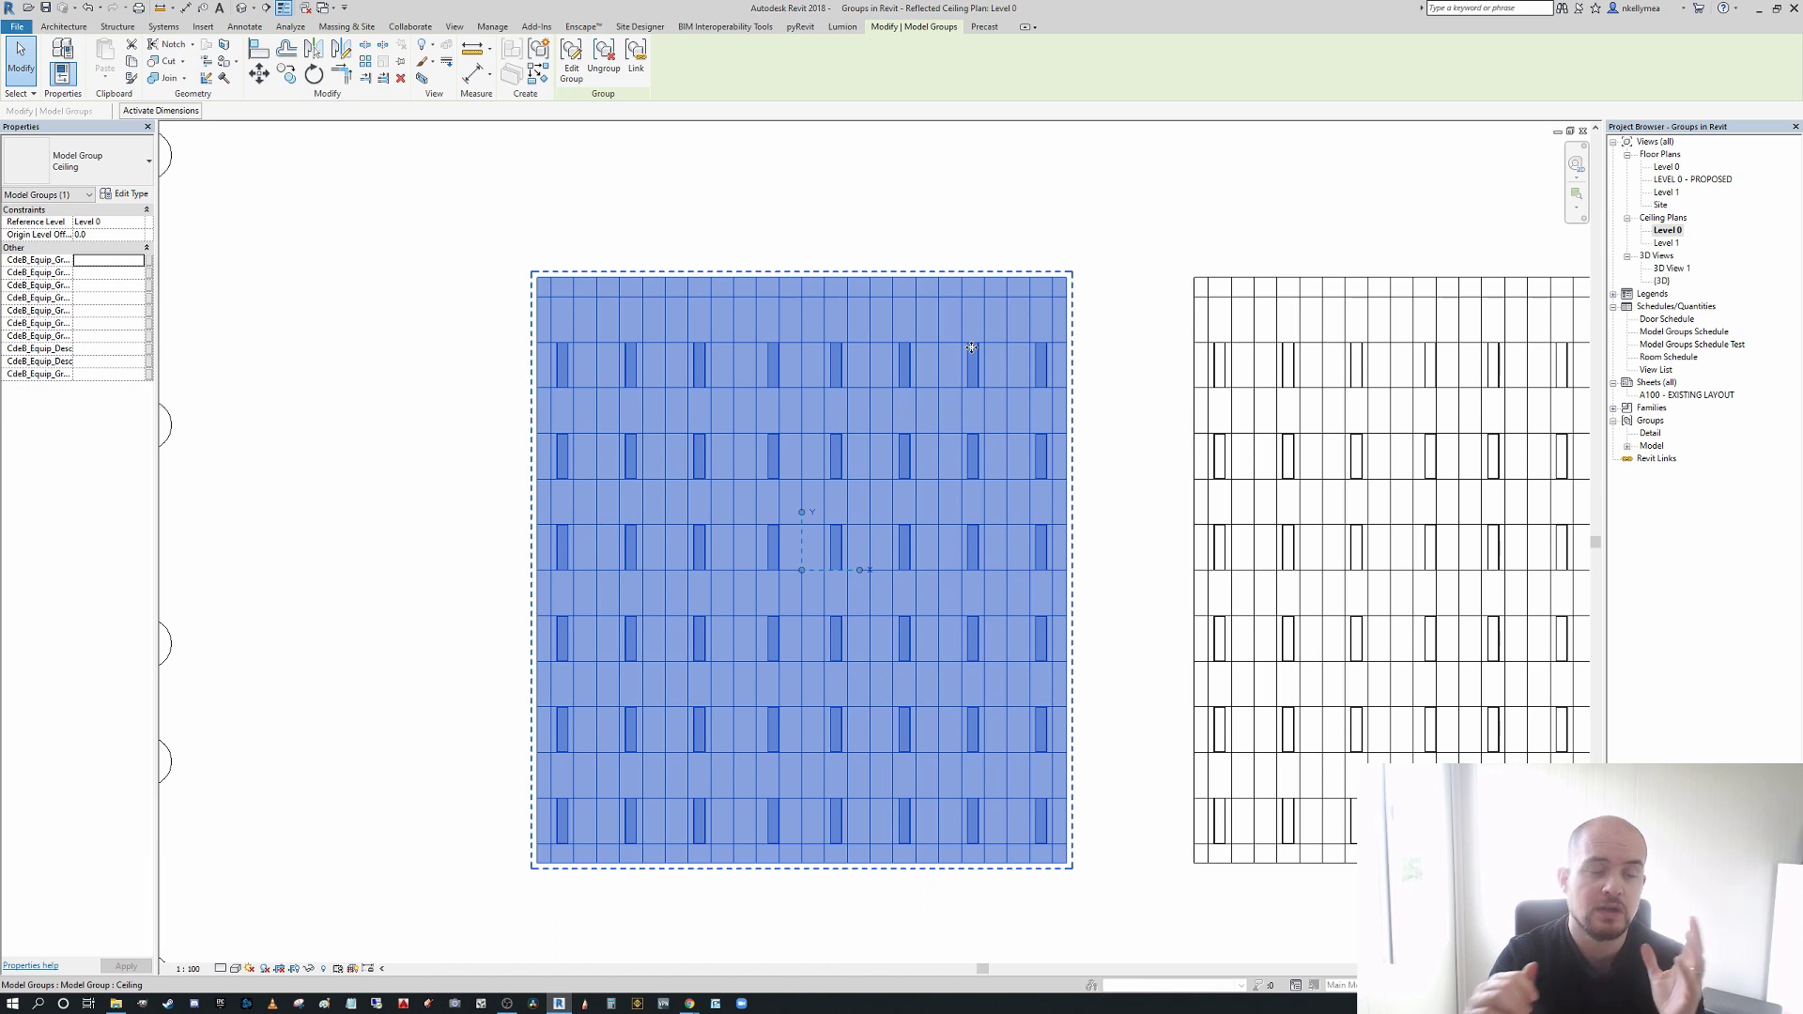
click(572, 59)
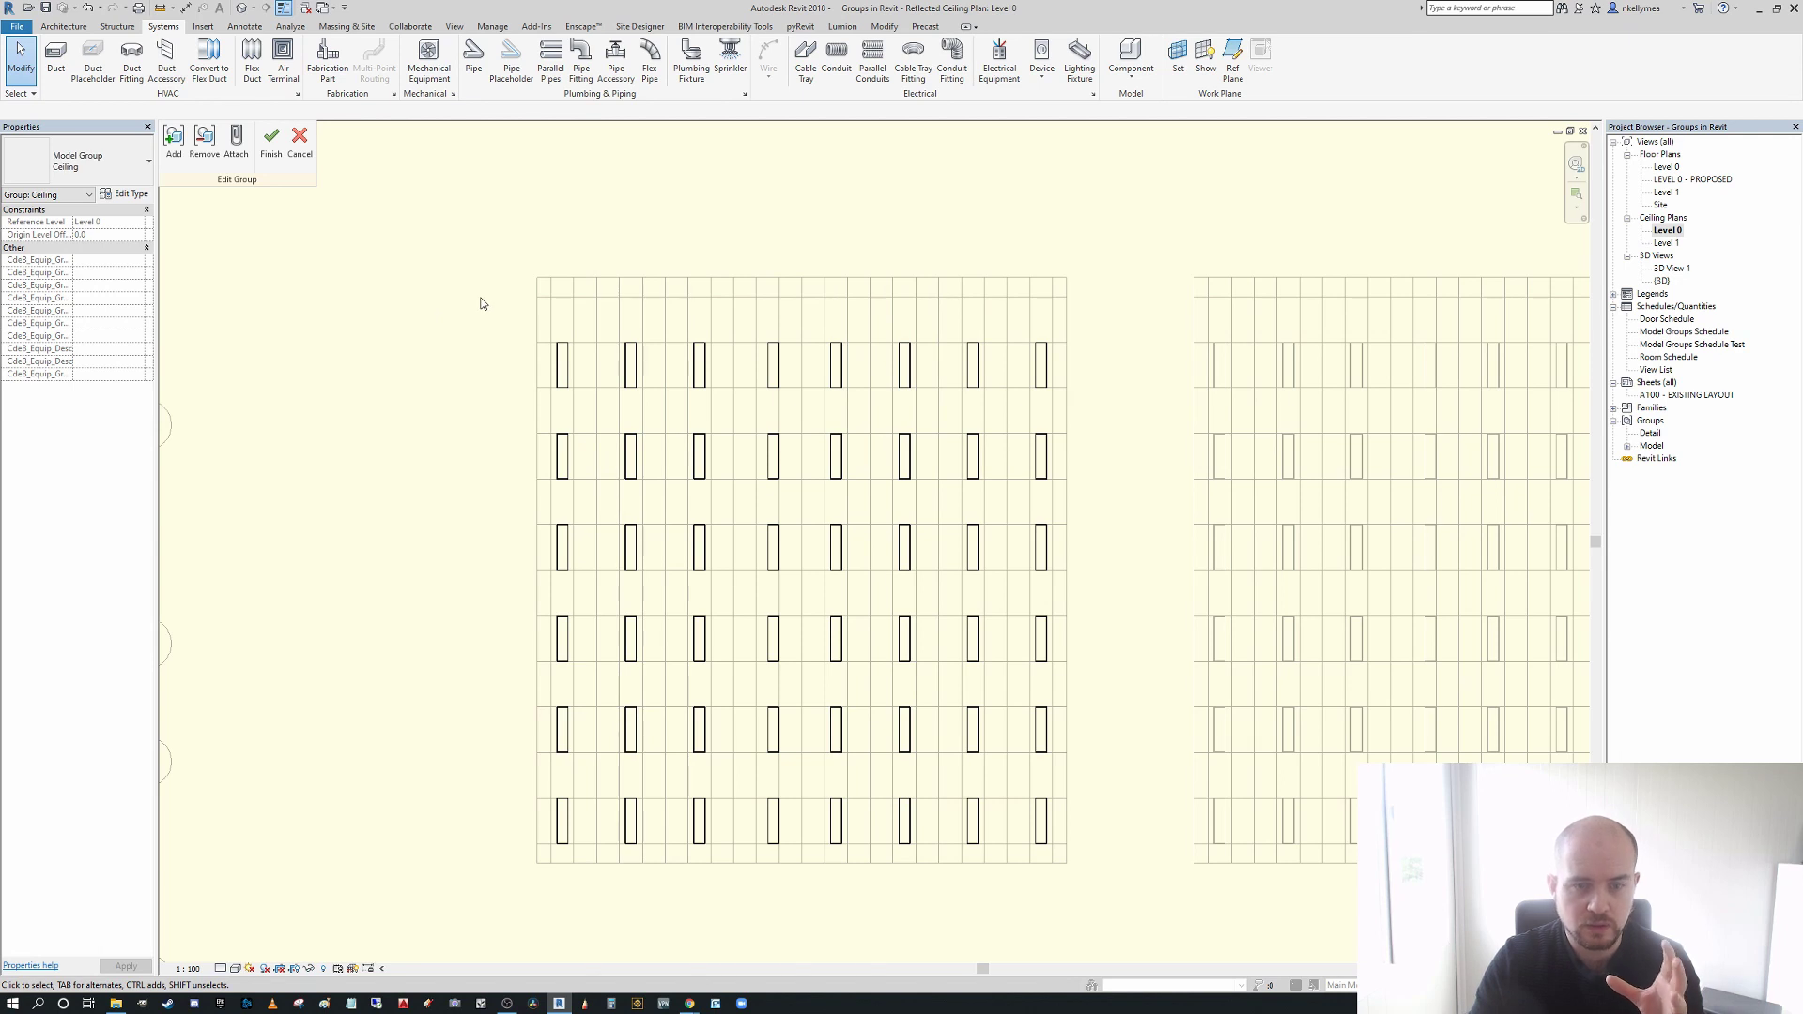
drag(450, 208, 1137, 915)
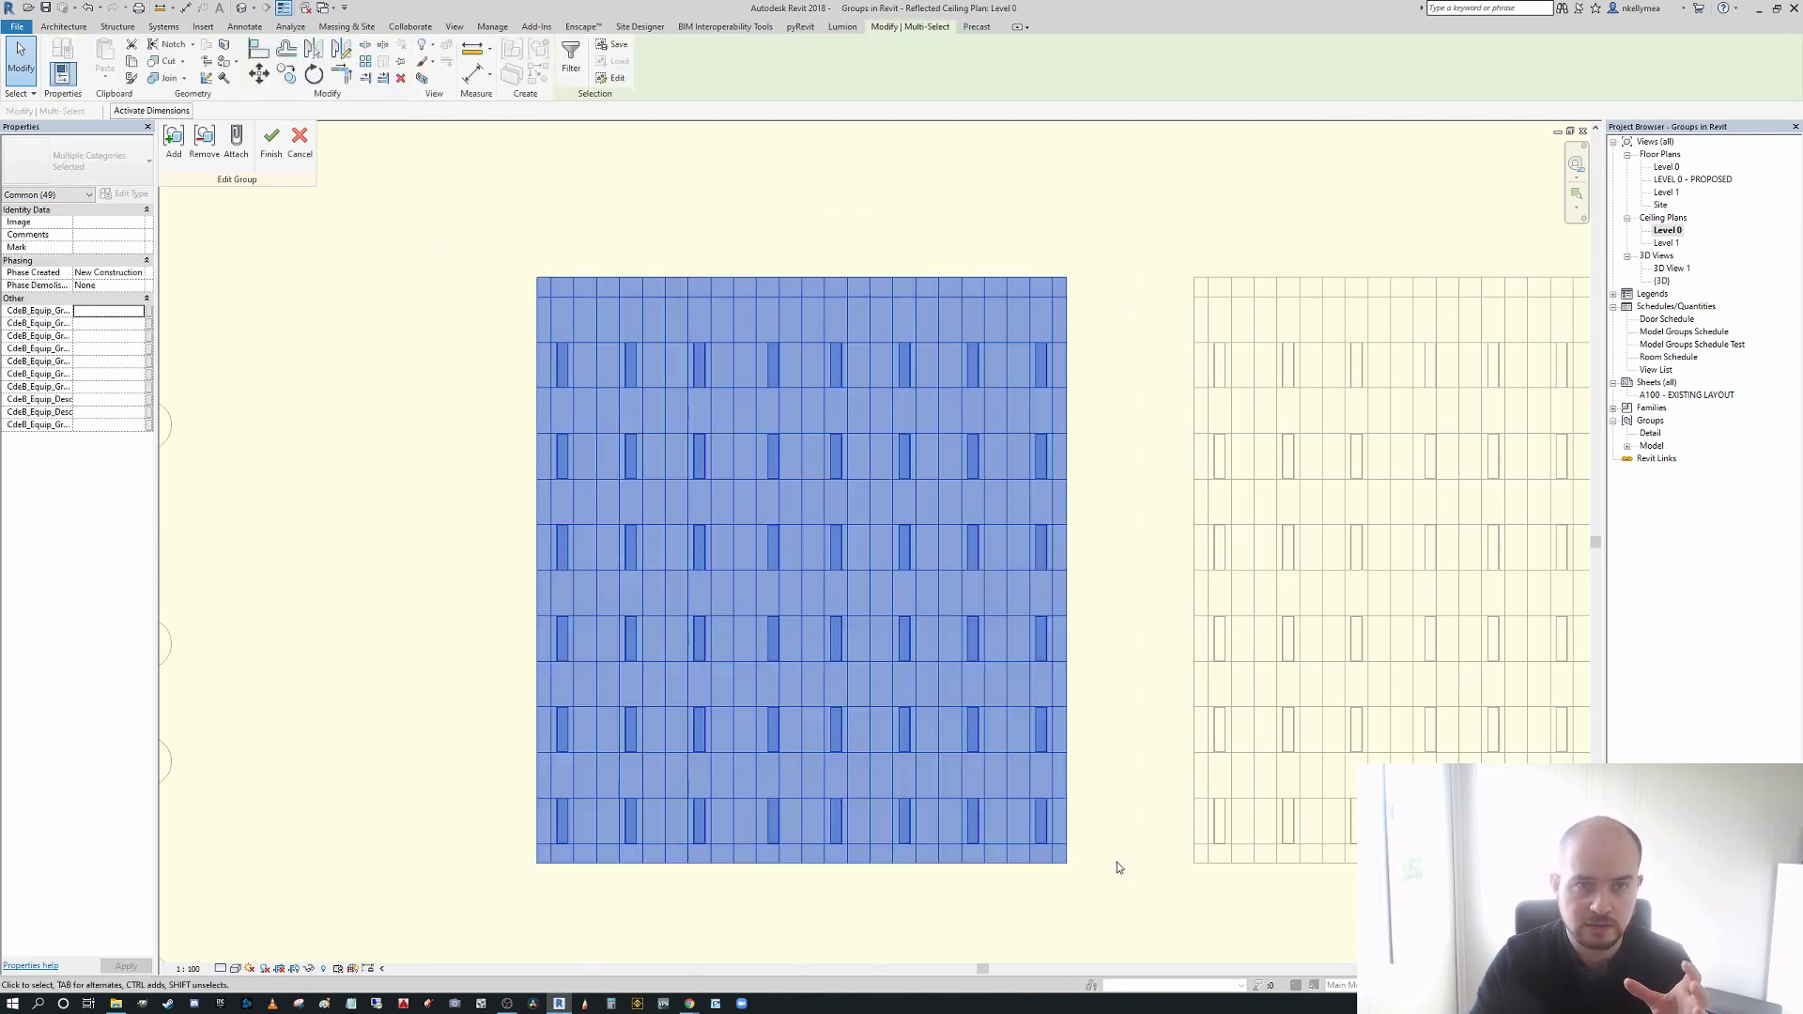
click(571, 56)
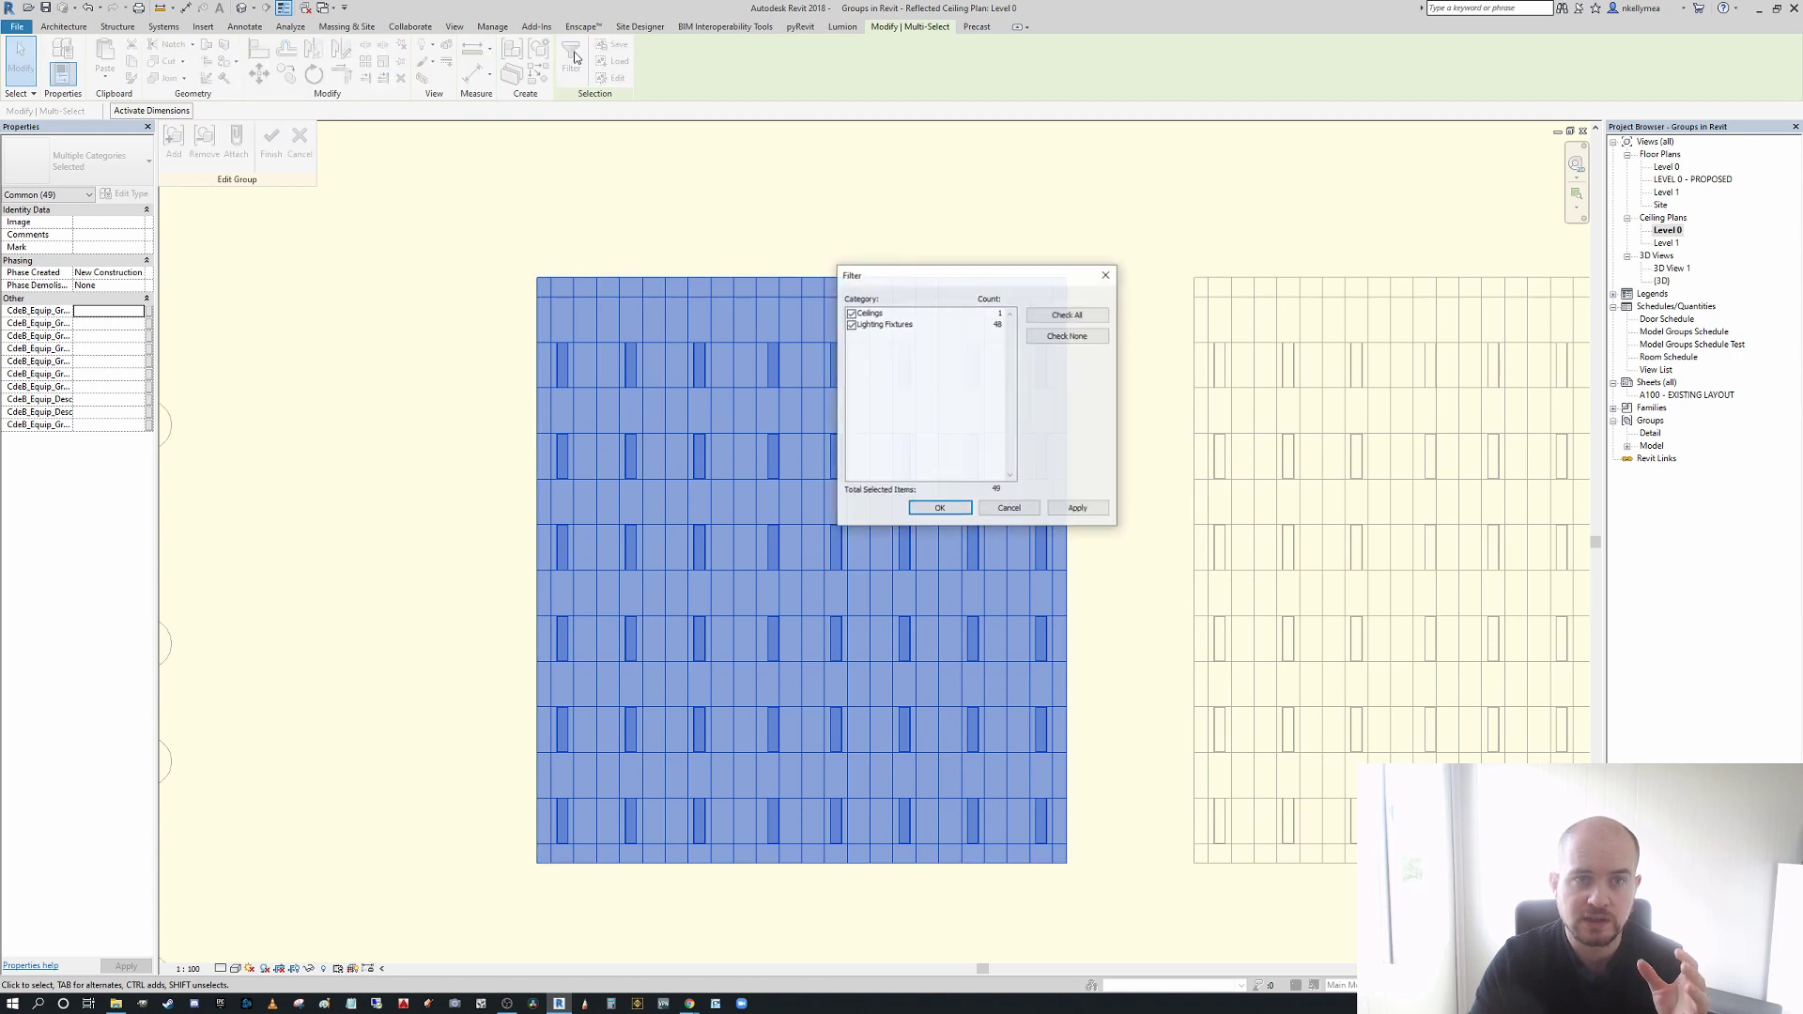
click(851, 313)
click(941, 508)
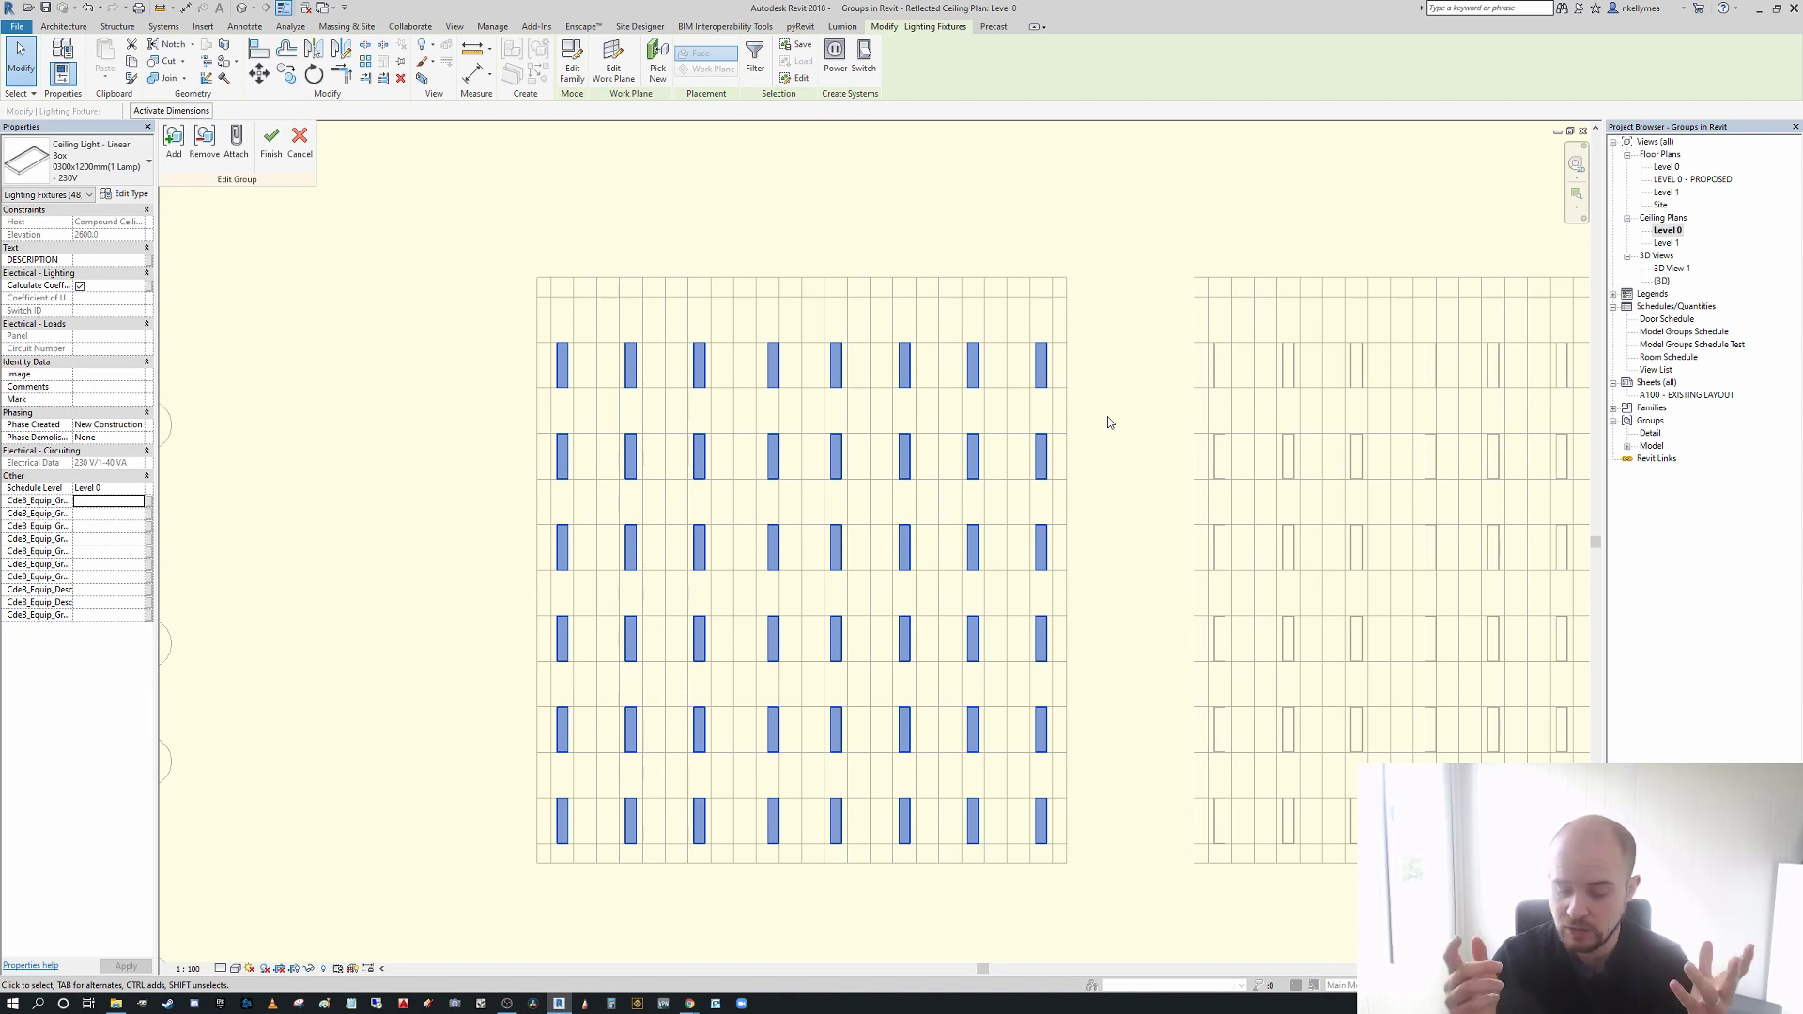
- Nudge all the selected lighting fixtures up and back down once, and finish editing the group
key(Up)
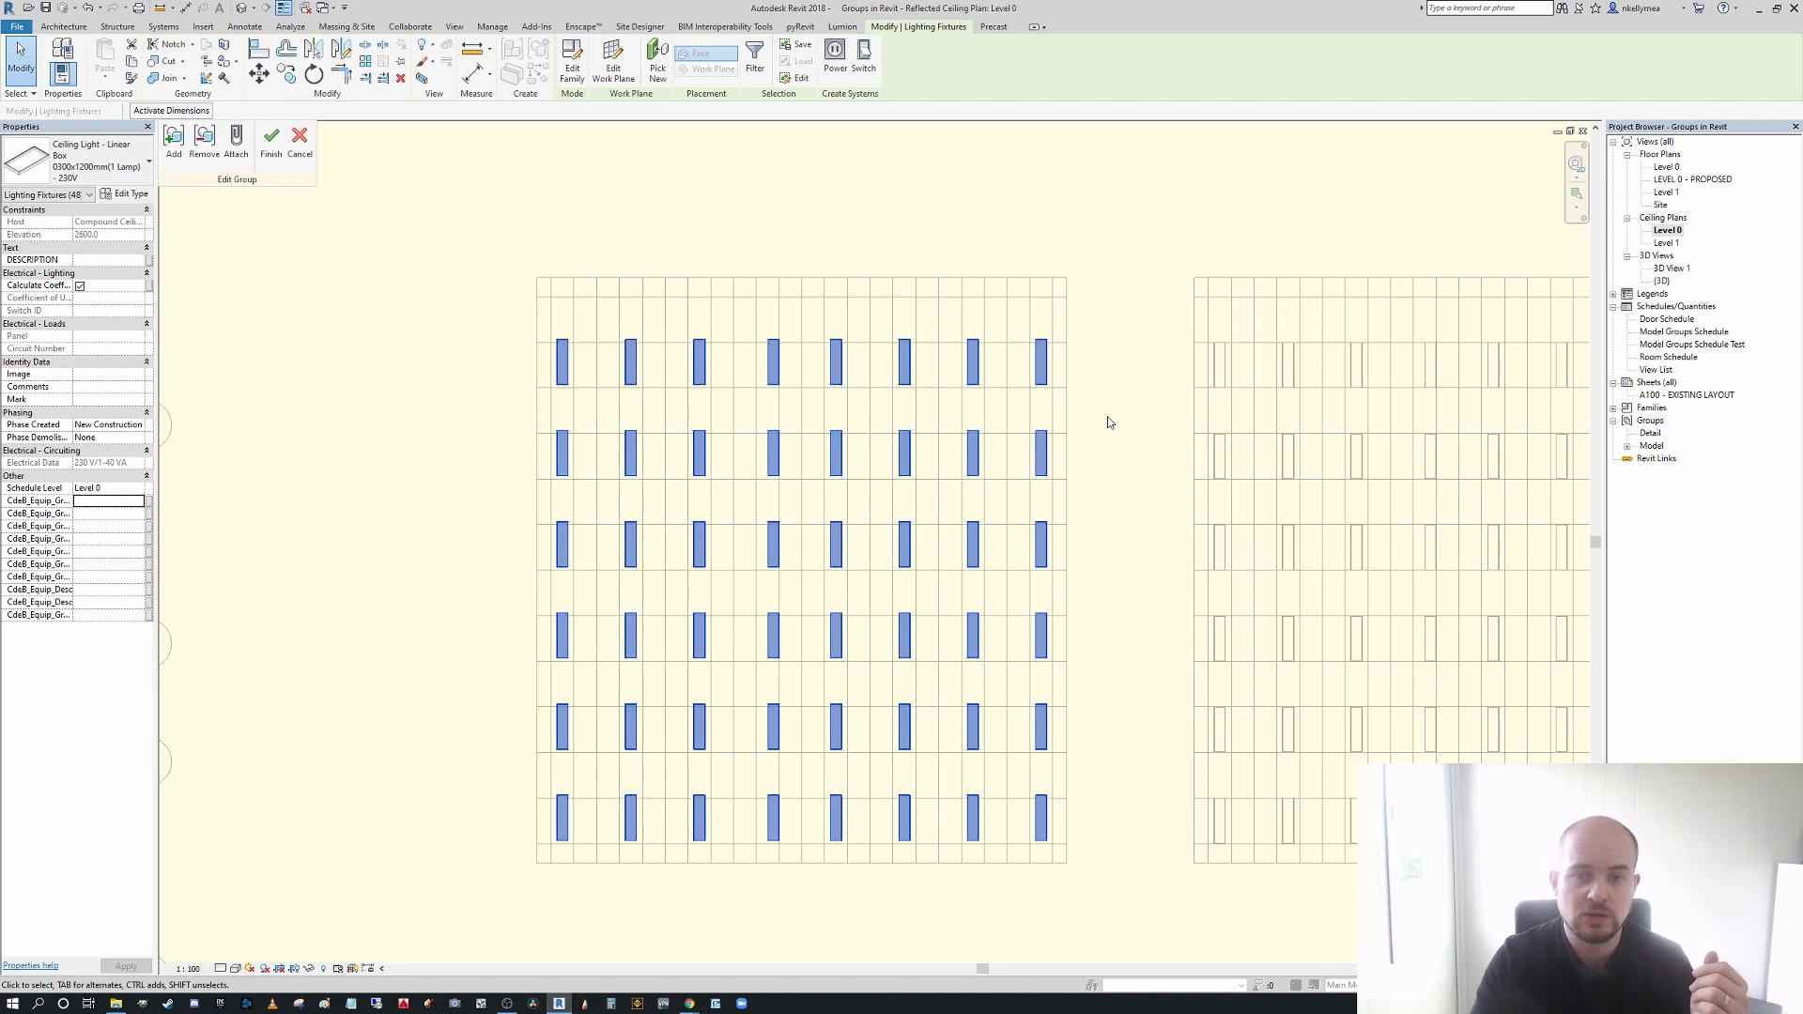
key(Down)
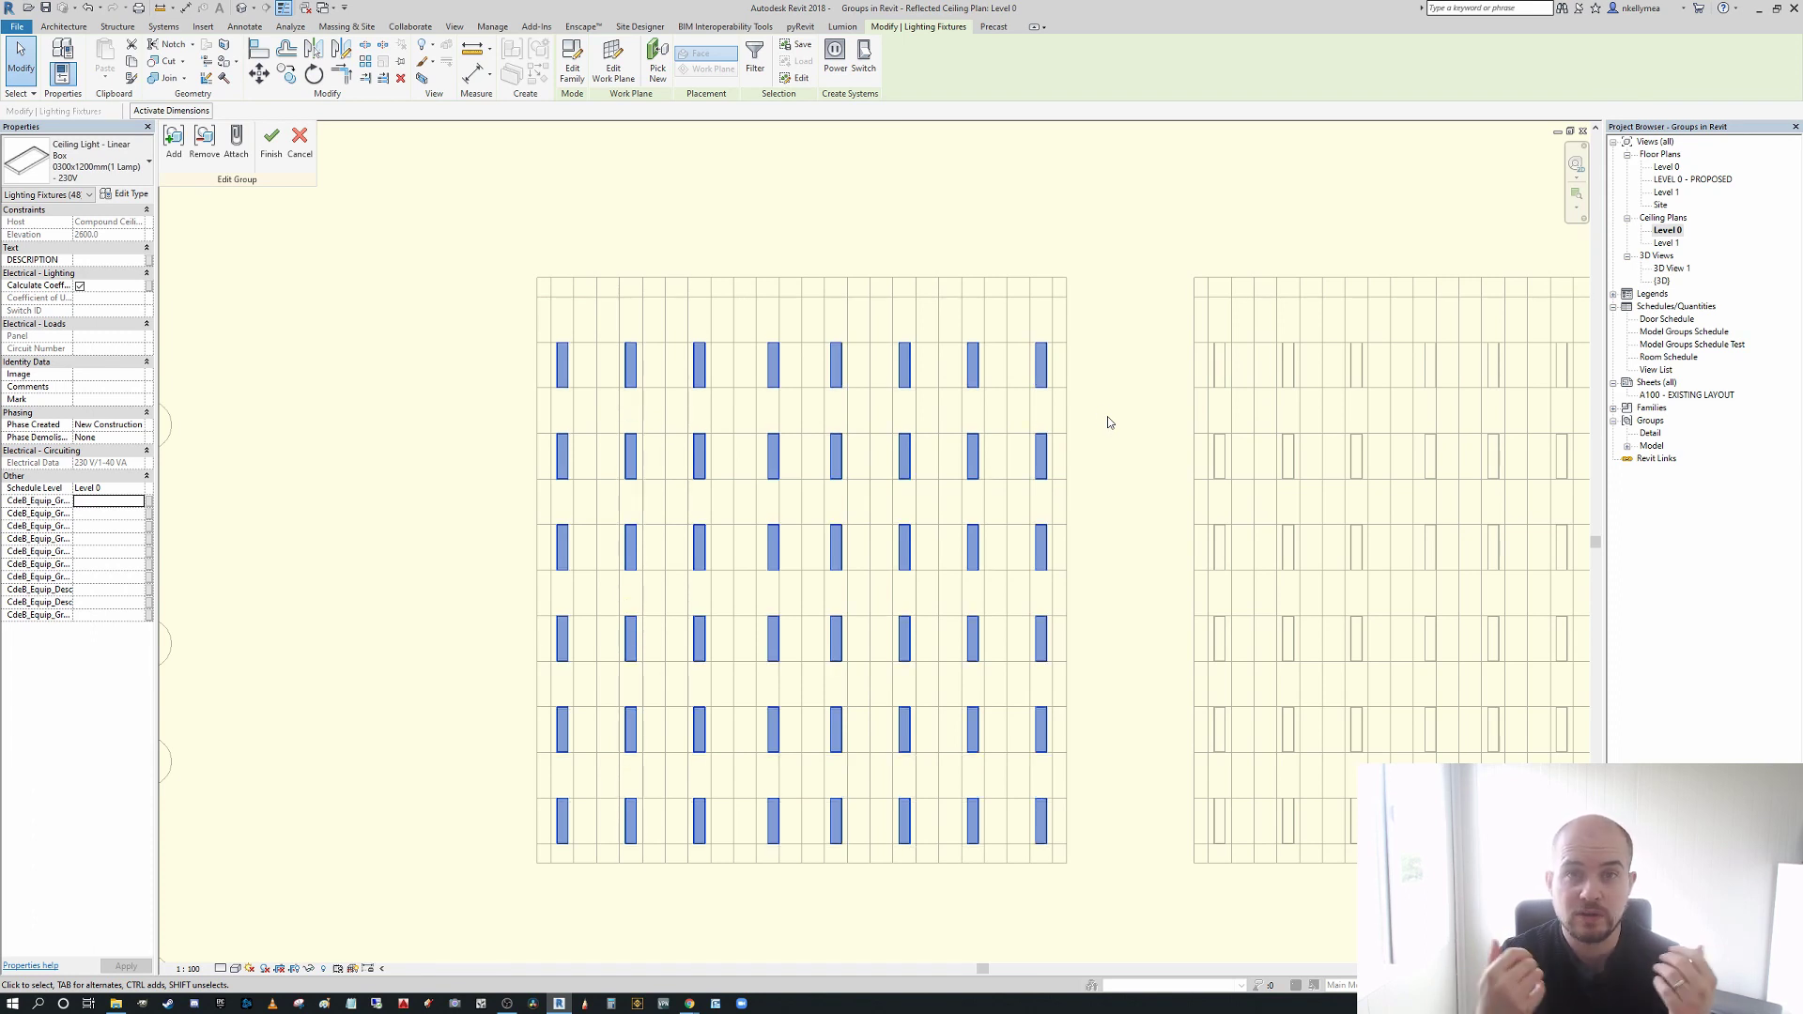
click(272, 142)
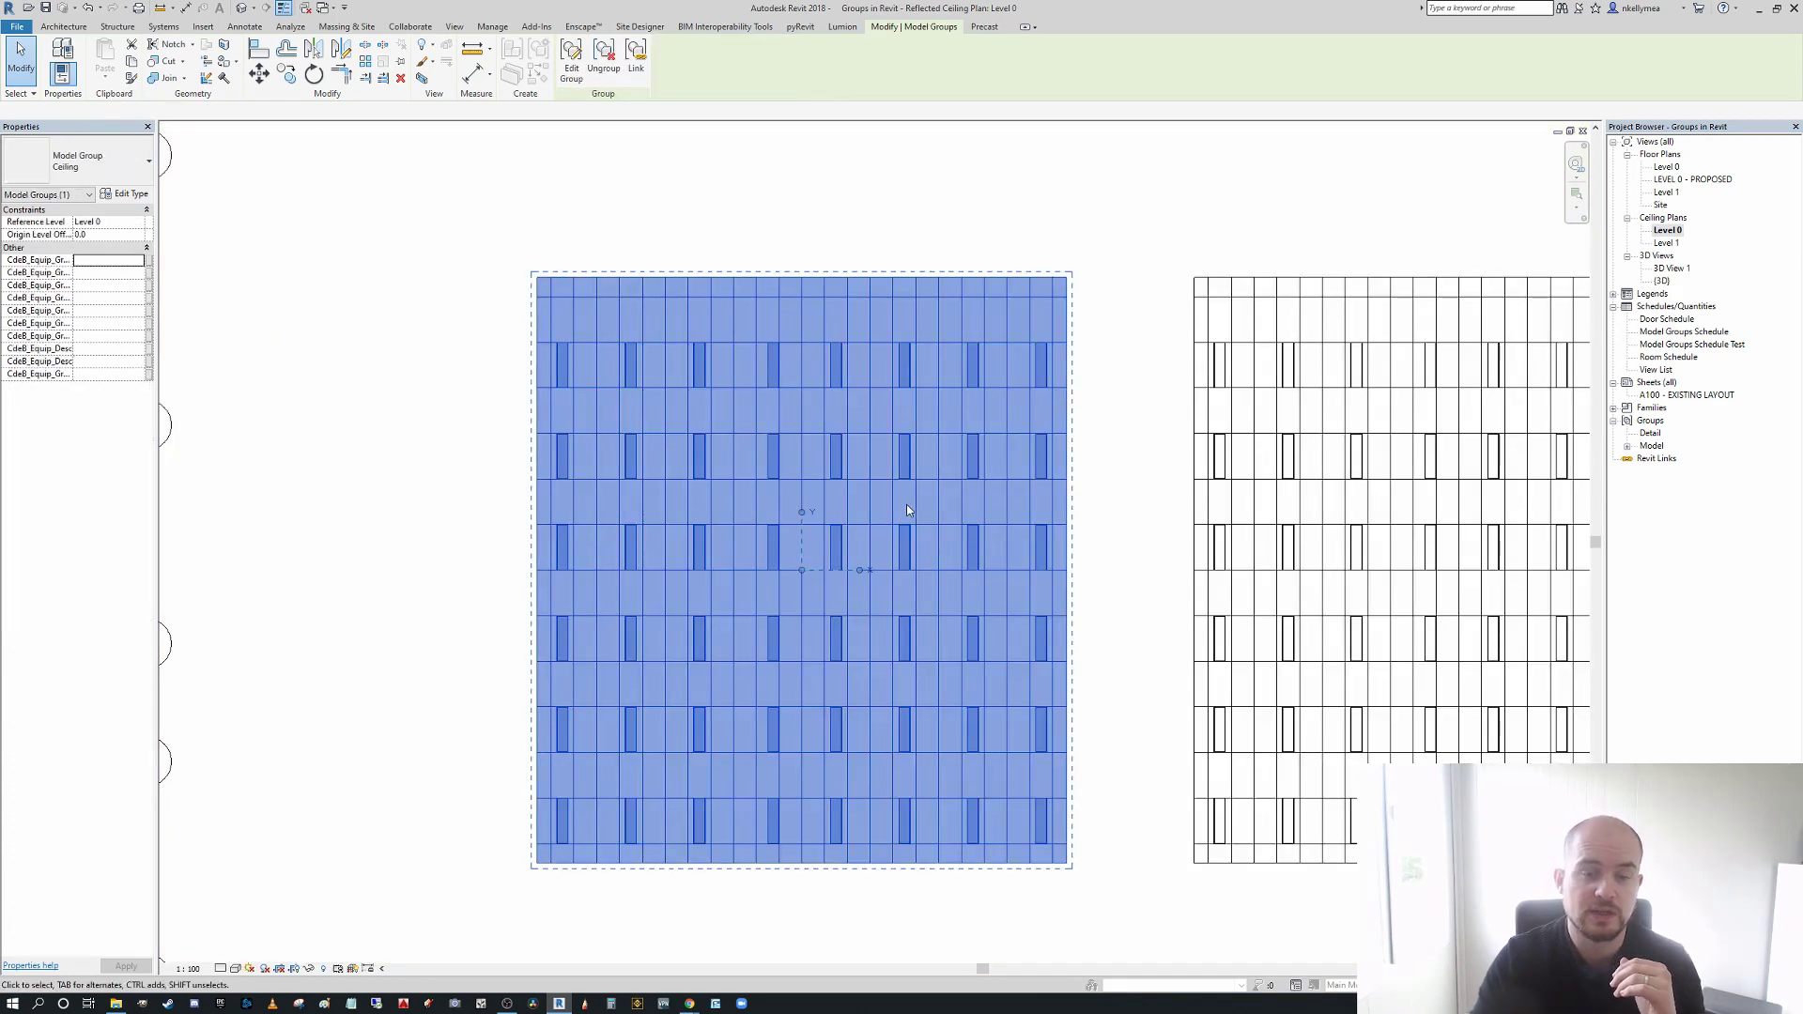
- Delete the right-hand copy of the Ceiling group
scroll(740, 569, down, 2)
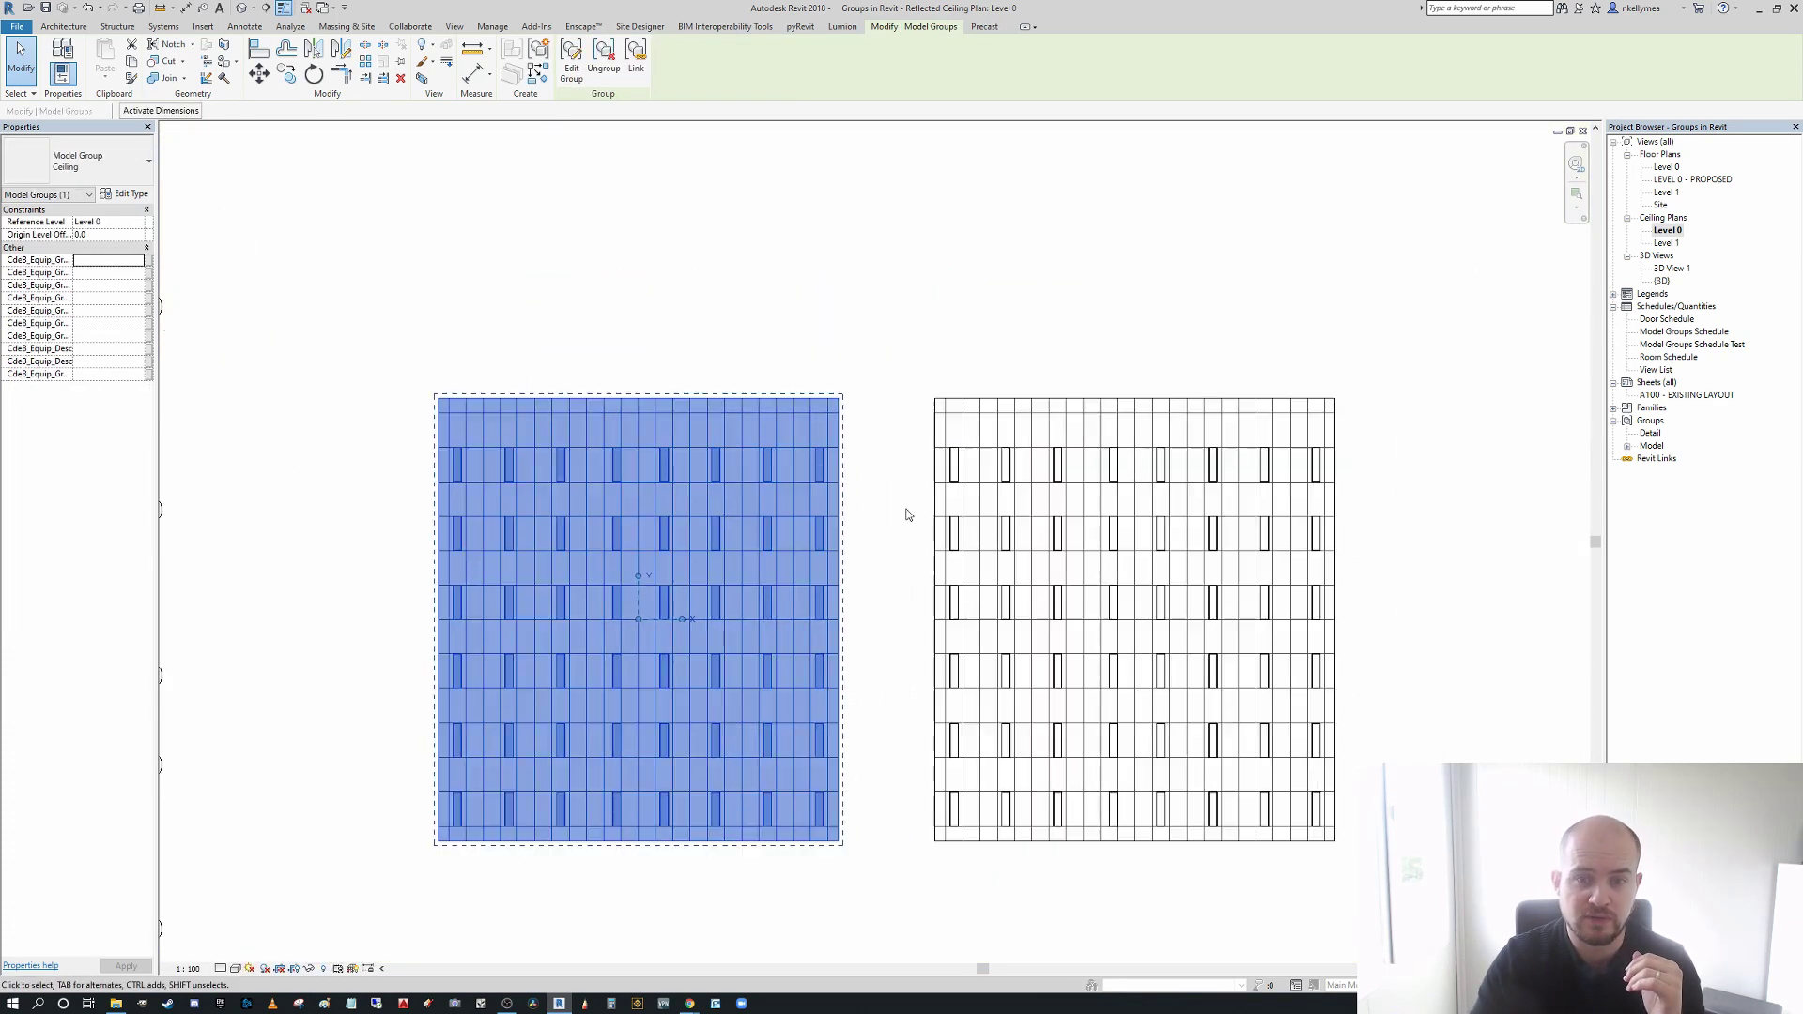
click(1339, 524)
key(Delete)
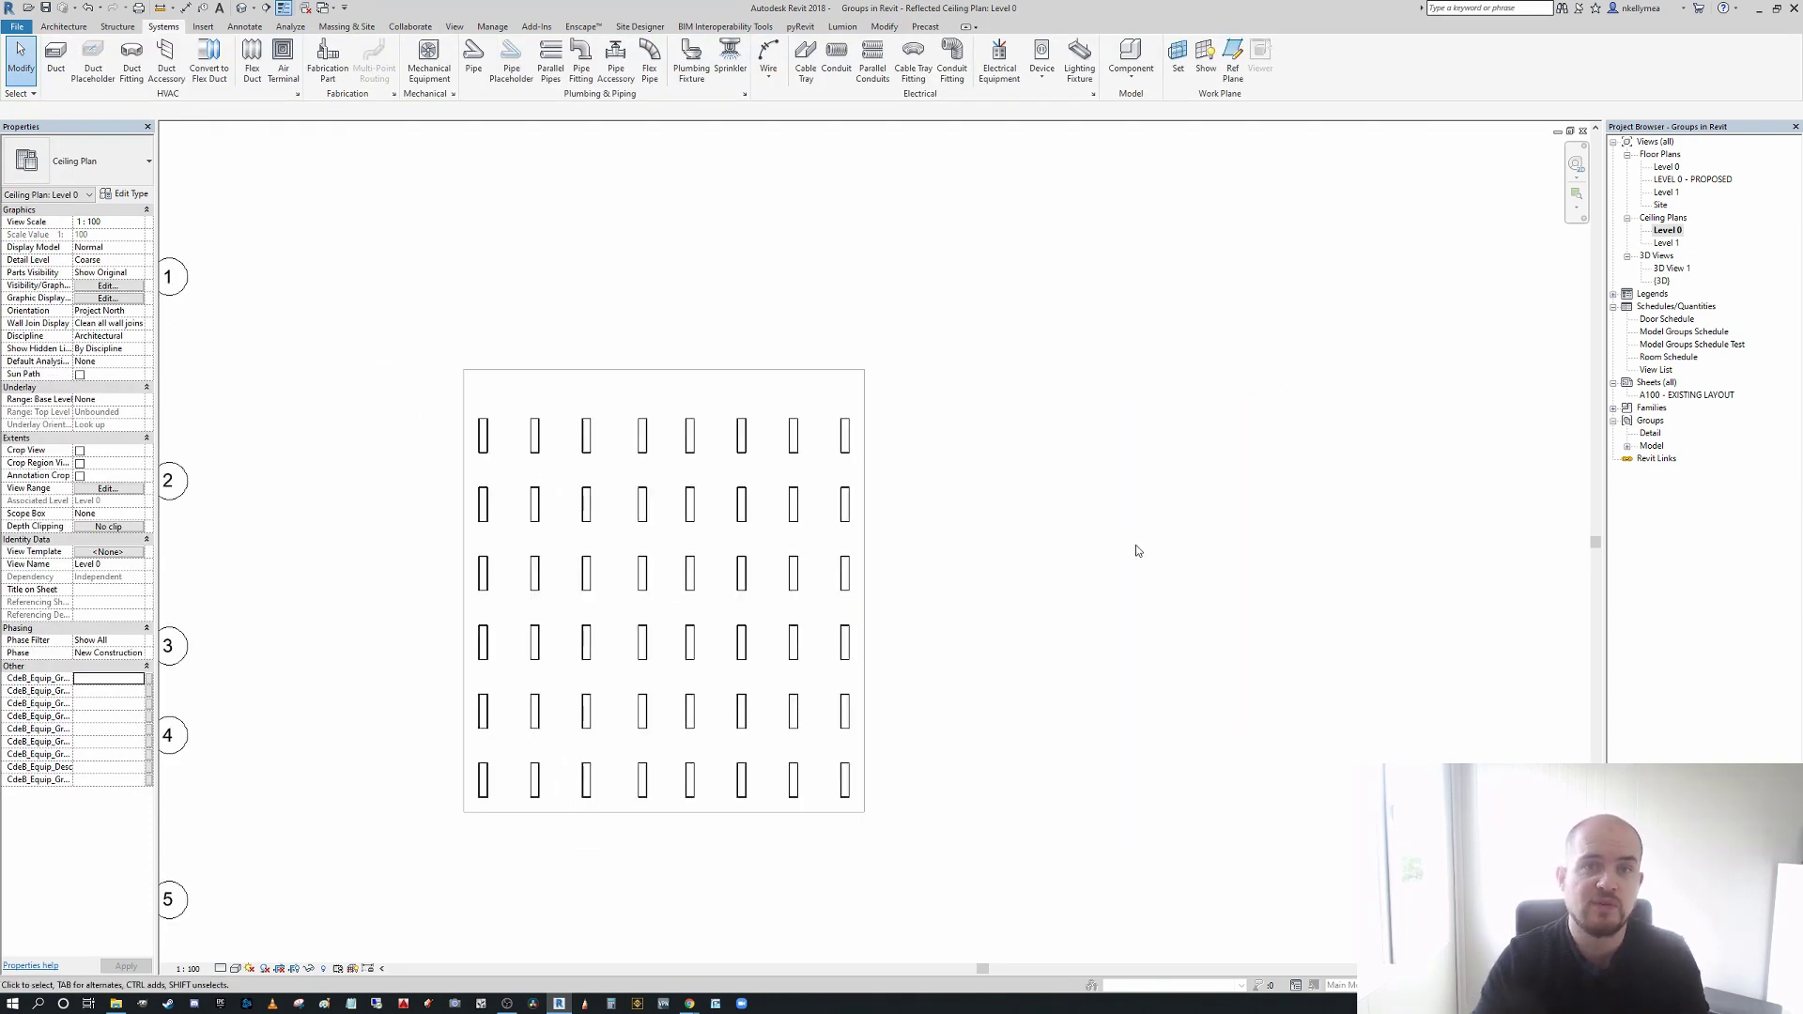
- Mirror a copy of the remaining Ceiling group about a vertical axis drawn just outside its right edge
click(856, 444)
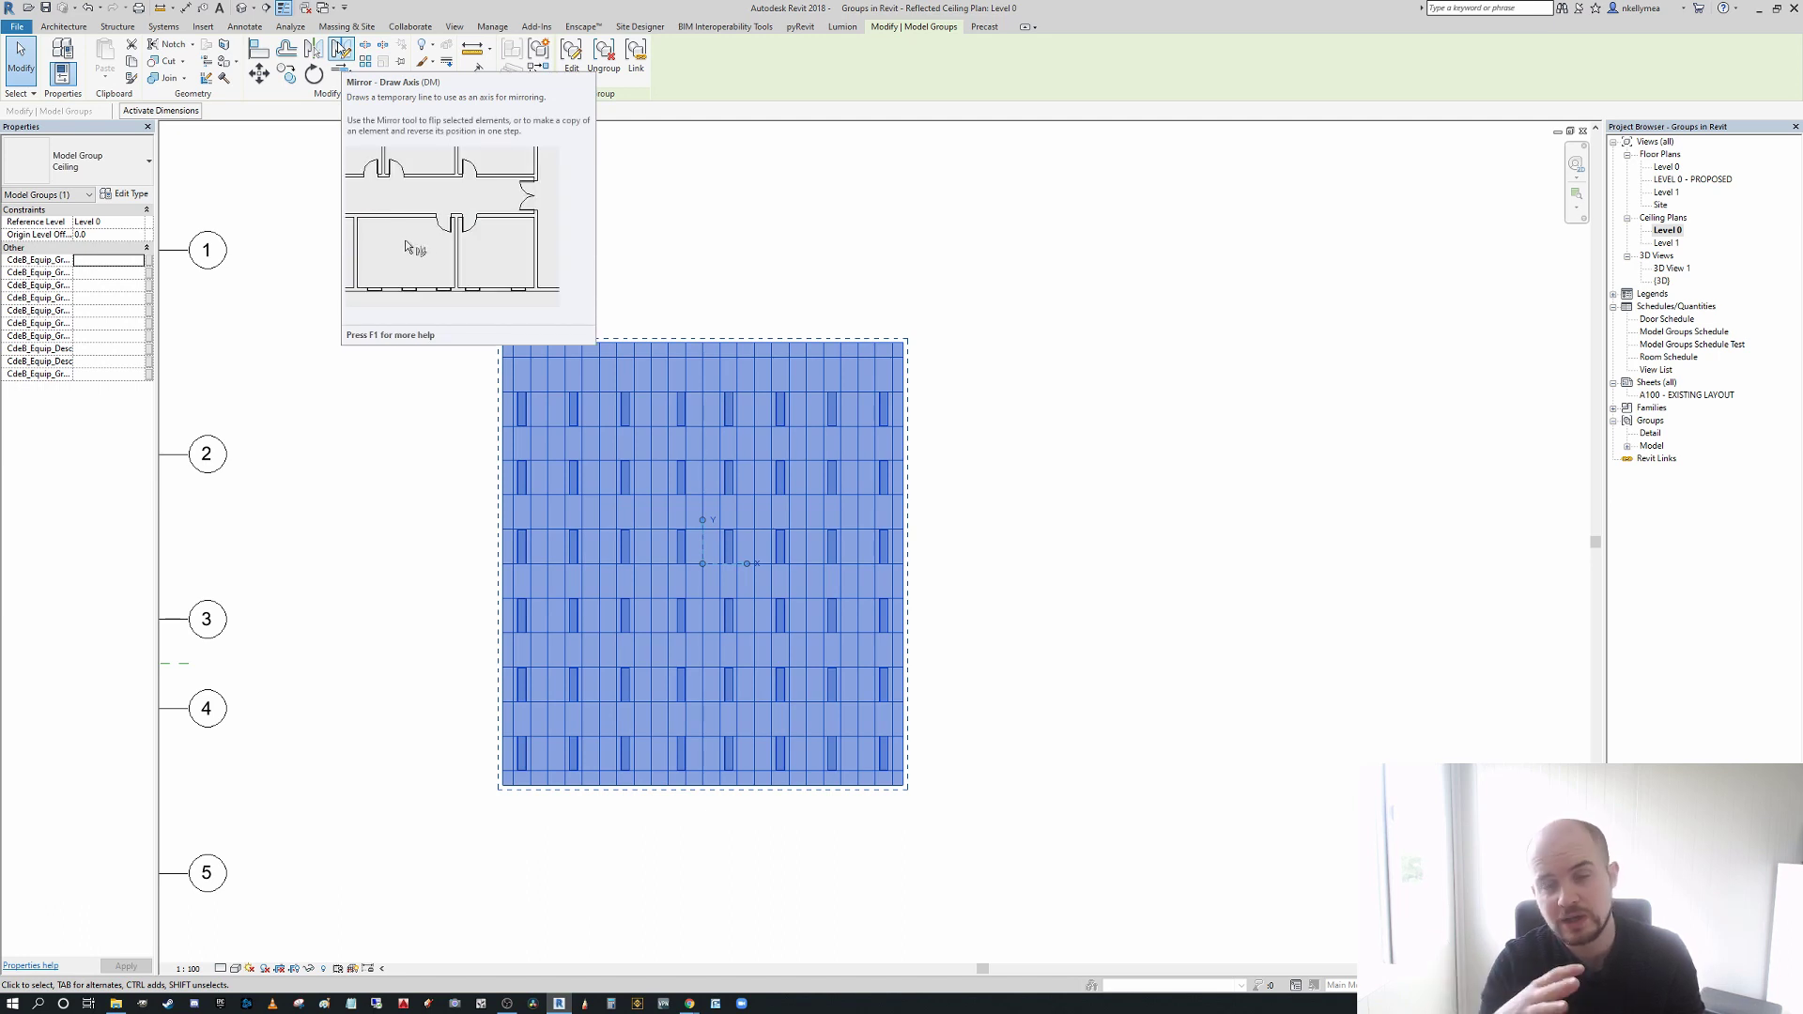
key(d)
key(m)
click(973, 336)
click(973, 810)
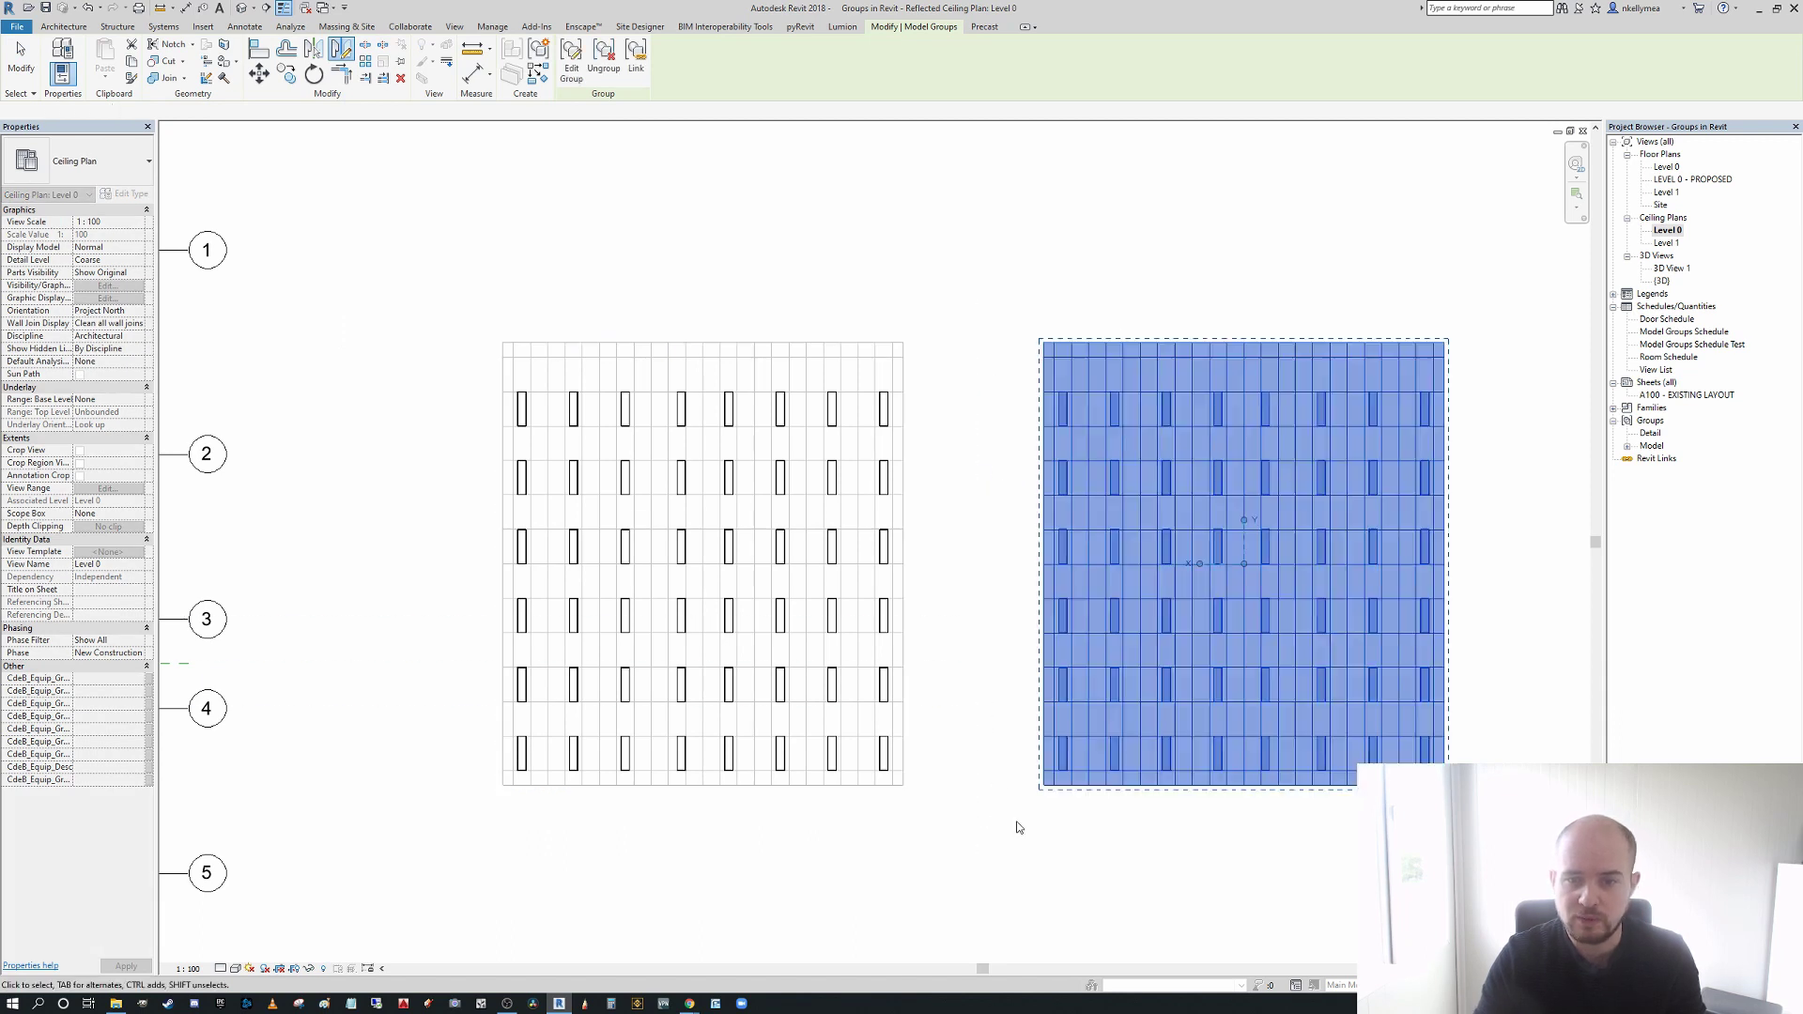
key(Escape)
- Draw a horizontal detail line about 10200 mm long between the two ceilings, along the upper edge of the first light row
middle_drag(1006, 707, 995, 702)
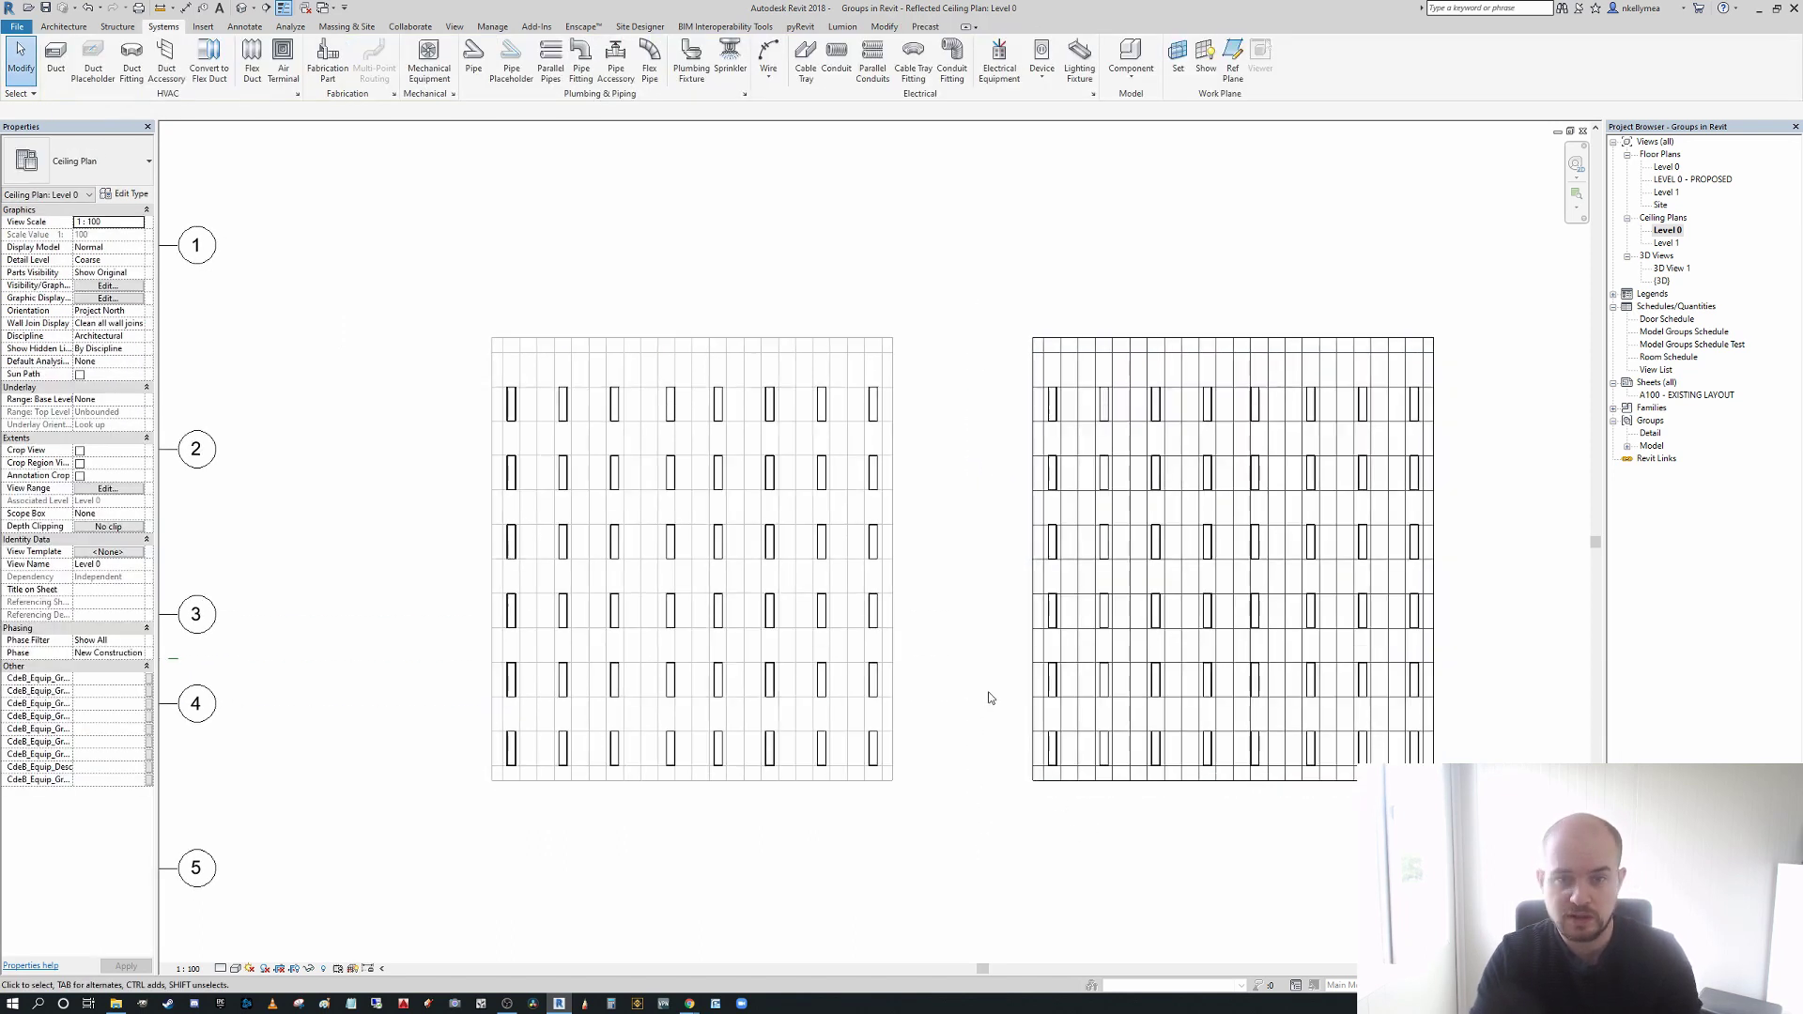
key(d)
key(l)
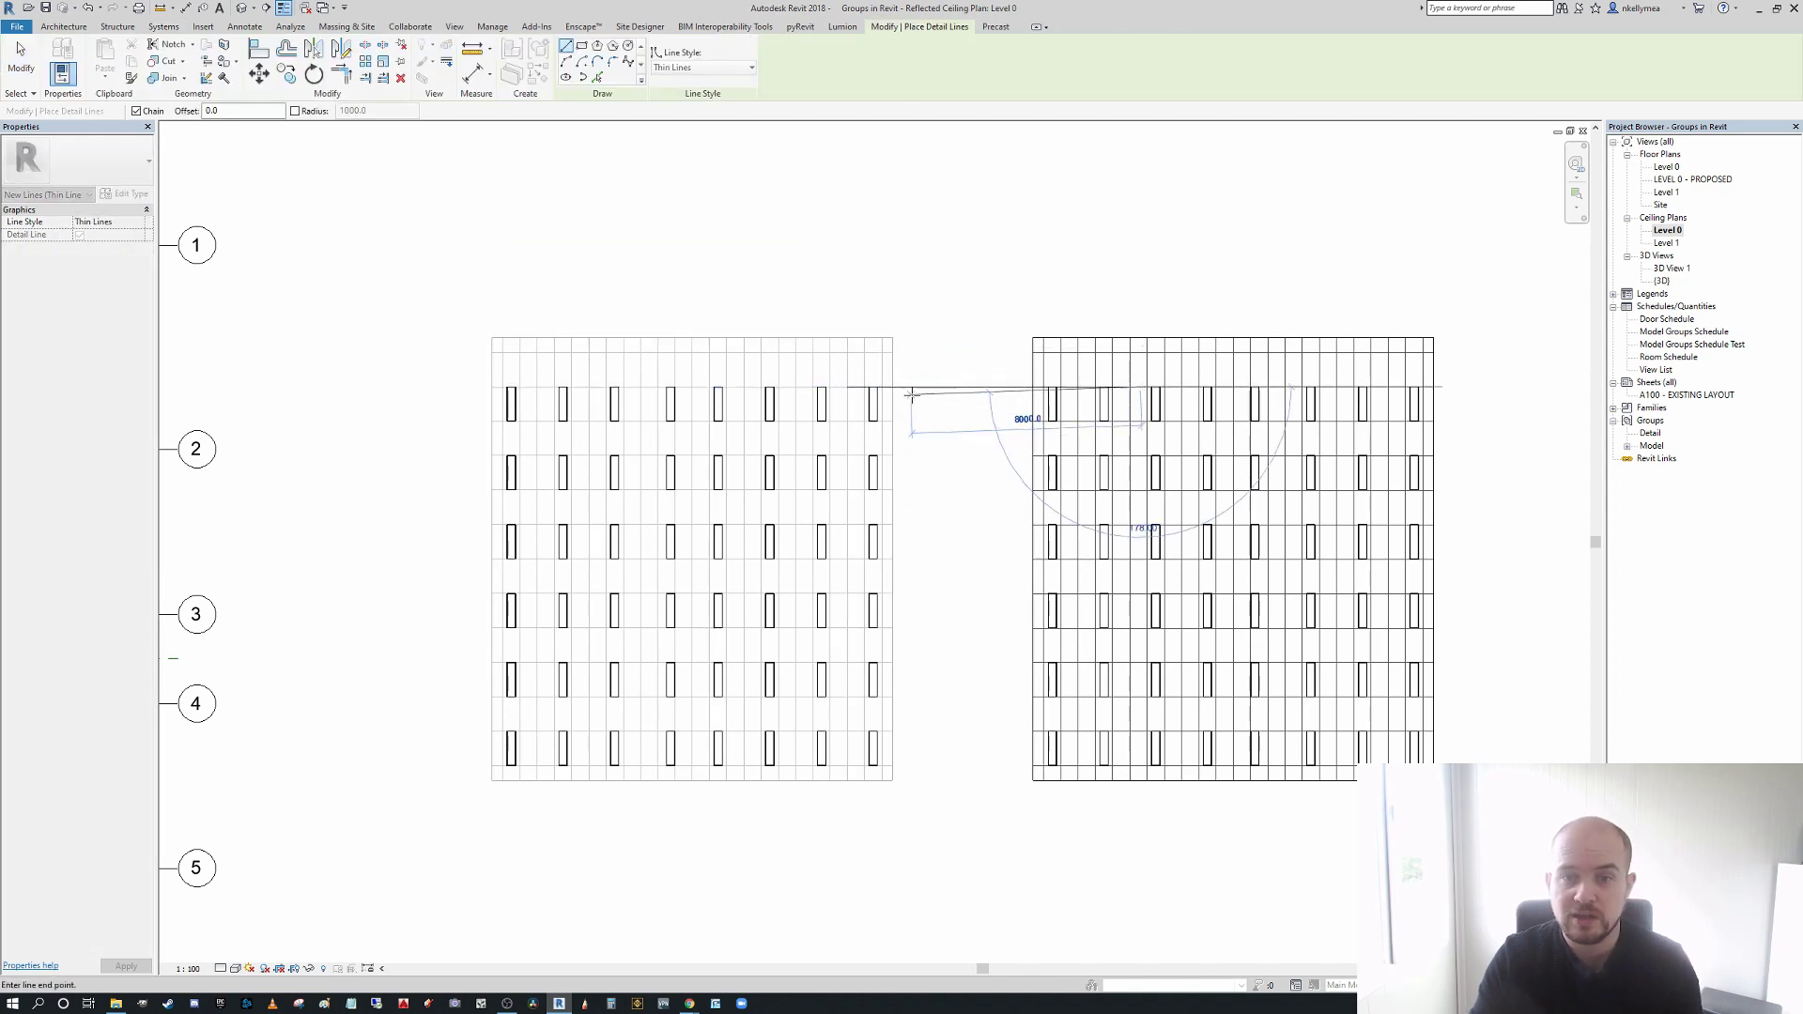
key(Escape)
scroll(1127, 385, up, 3)
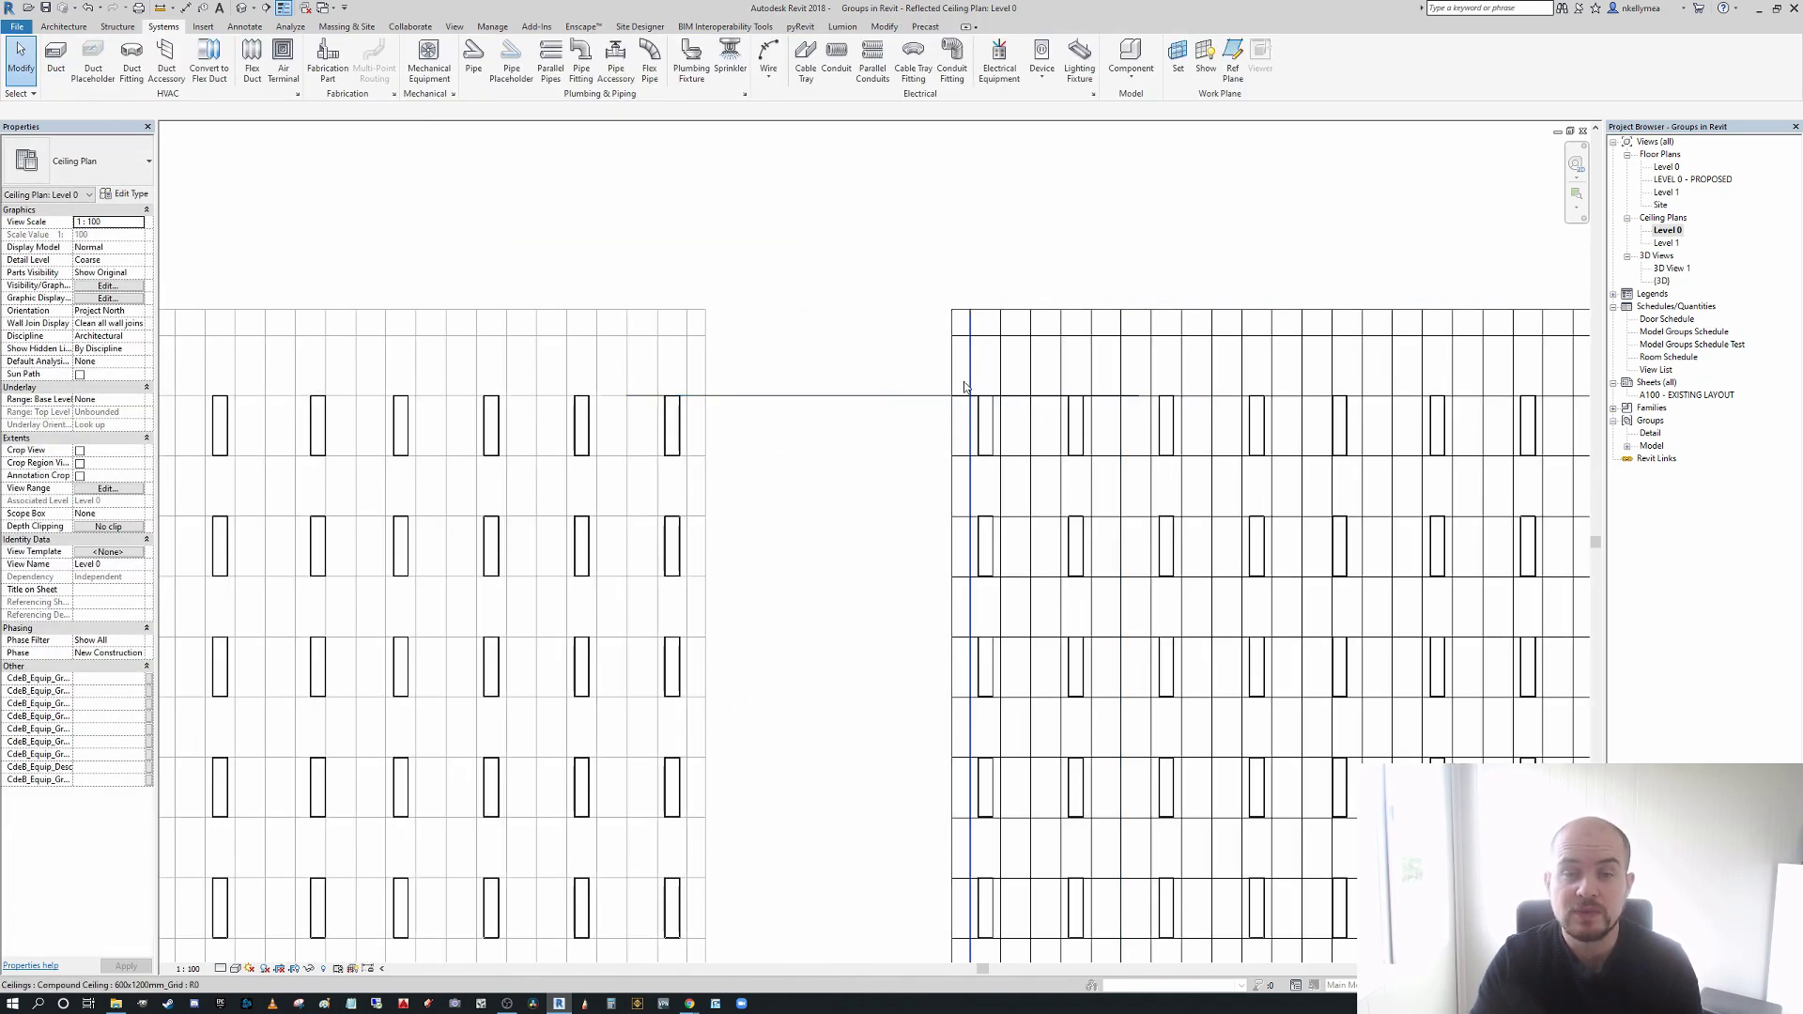
scroll(808, 440, down, 2)
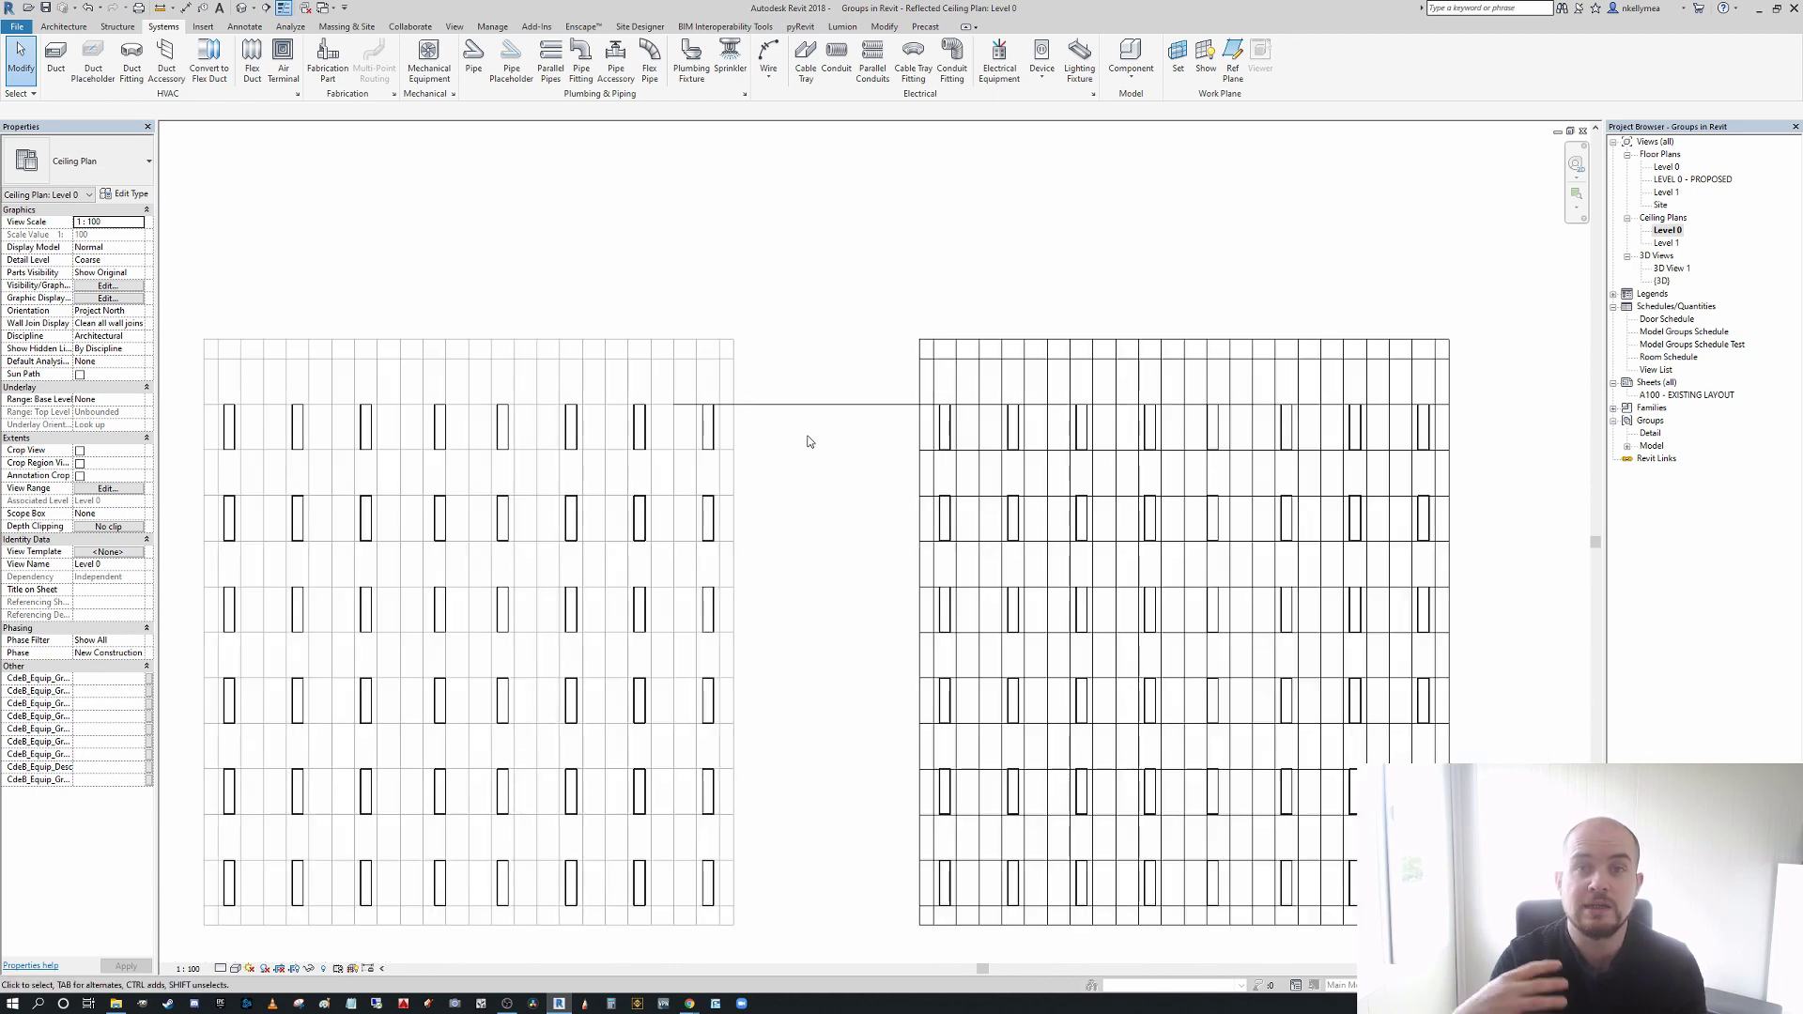
scroll(985, 416, up, 2)
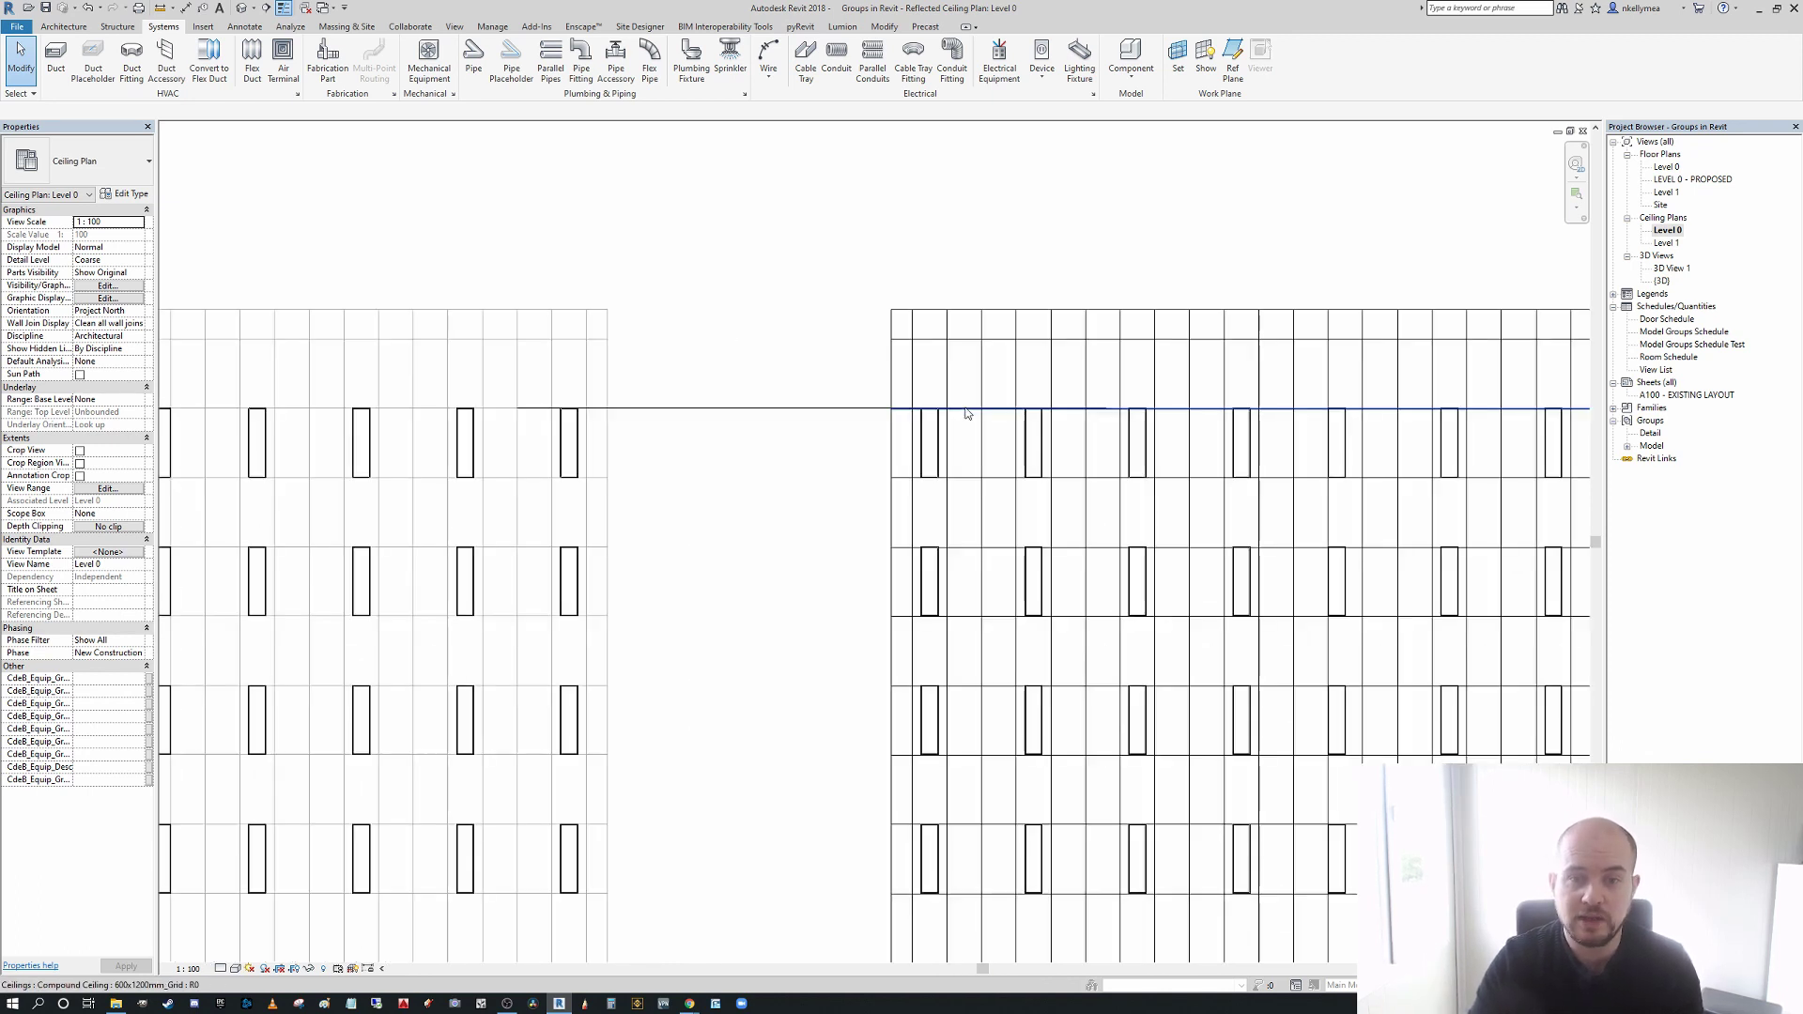
click(967, 409)
key(Escape)
click(1114, 411)
click(259, 74)
scroll(1056, 369, up, 2)
key(Escape)
click(1208, 443)
key(Escape)
click(1245, 428)
scroll(1244, 424, down, 3)
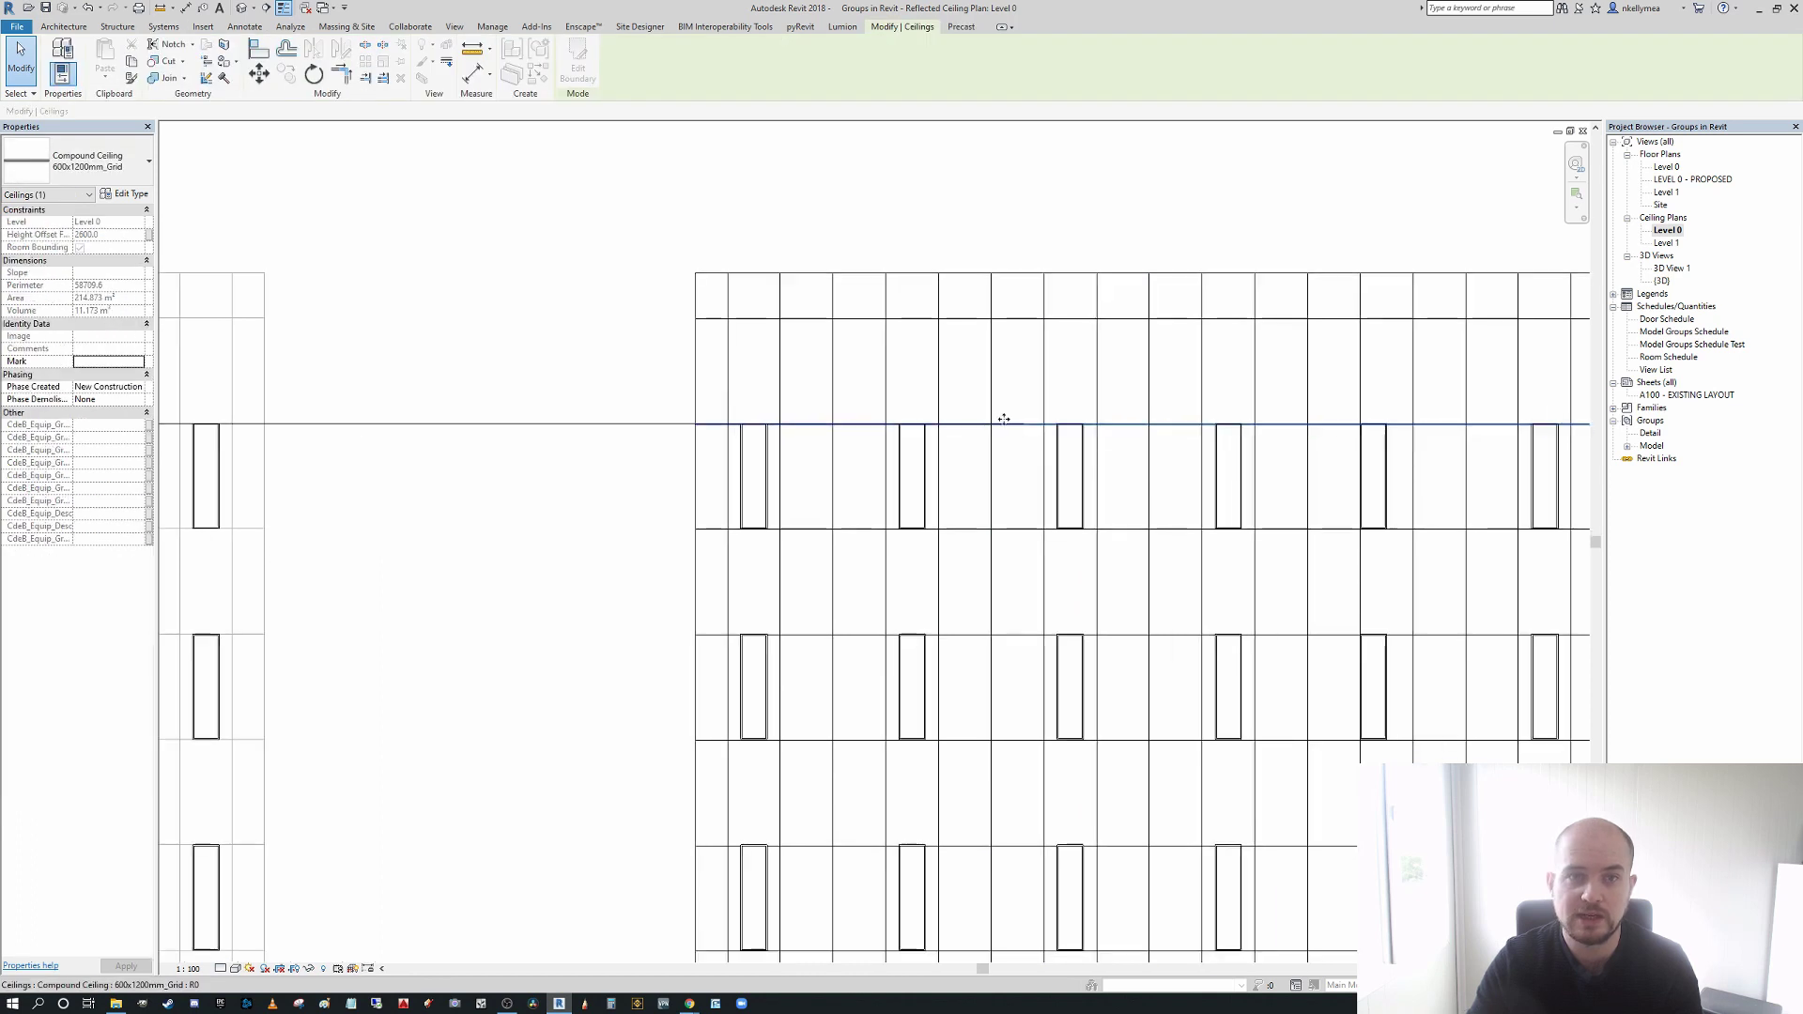
key(Escape)
scroll(865, 372, down, 2)
click(758, 391)
scroll(758, 391, down, 2)
middle_drag(857, 374, 1002, 366)
key(Escape)
scroll(977, 367, up, 1)
- Edit the mirrored Ceiling group, shift its ceiling grid slightly upward relative to the lights, and finish the group edit
click(1063, 324)
middle_drag(821, 218, 757, 200)
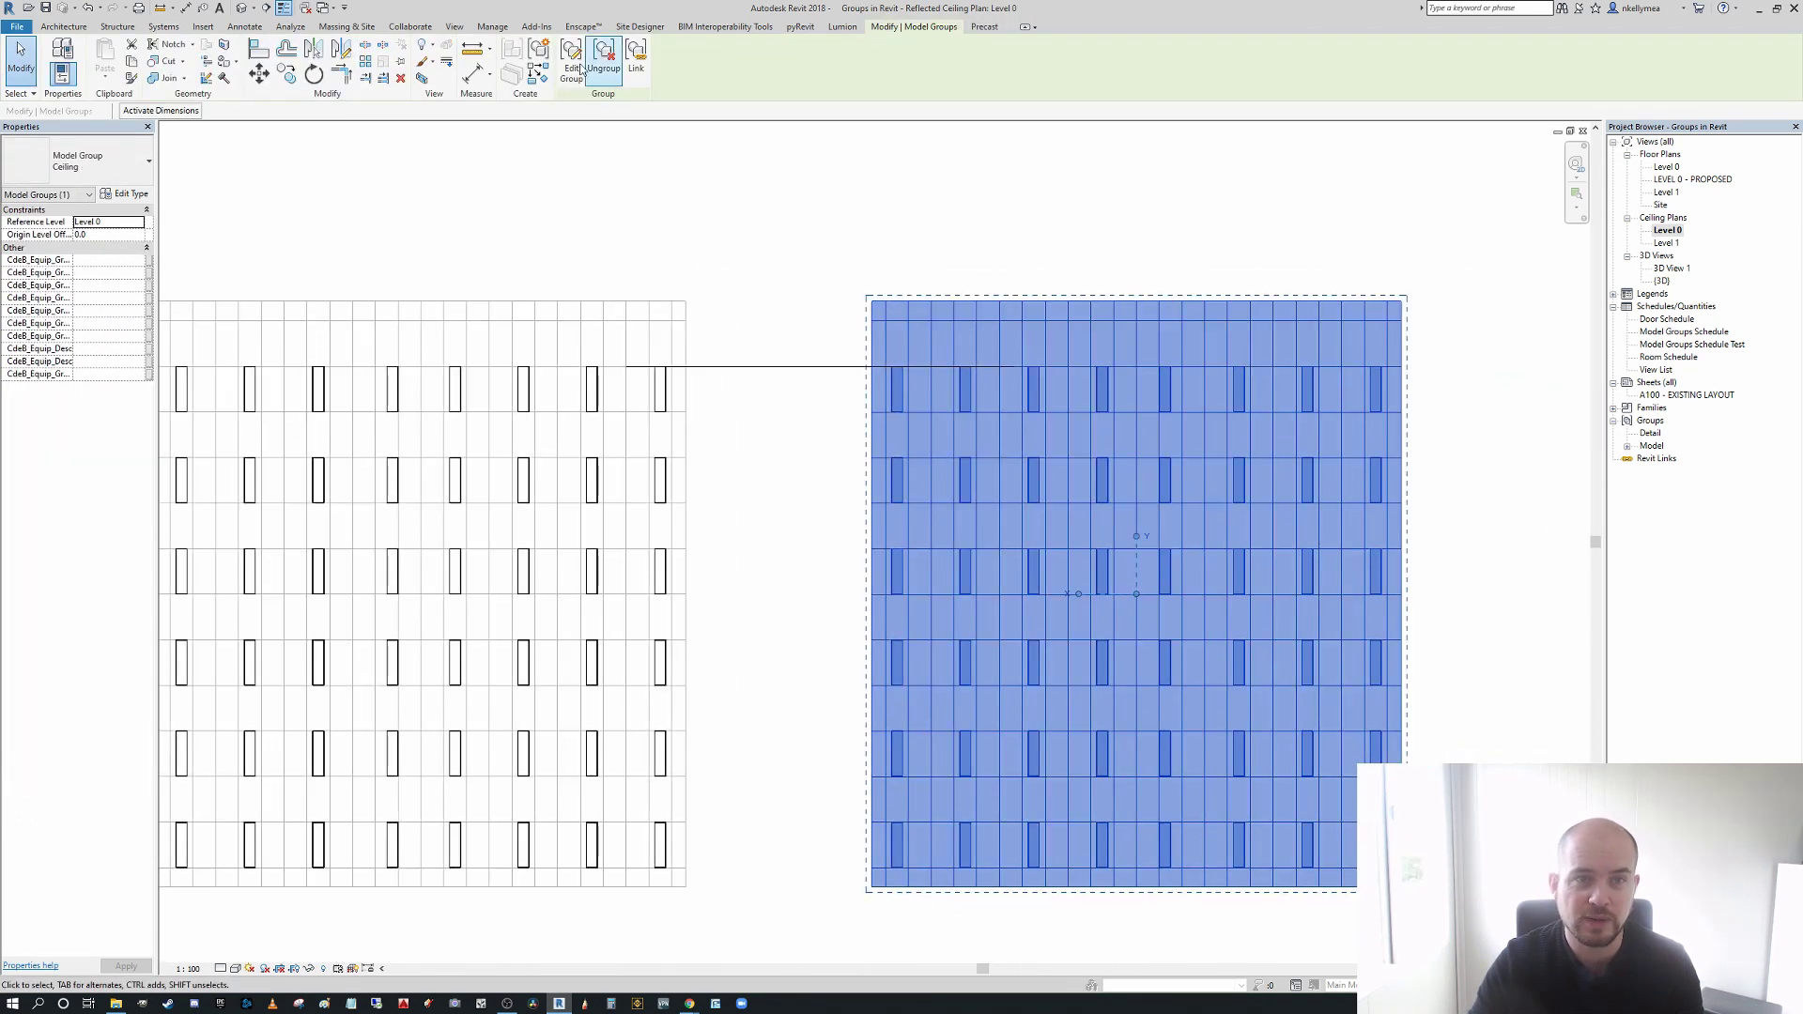
click(575, 60)
scroll(1063, 372, up, 2)
click(1068, 359)
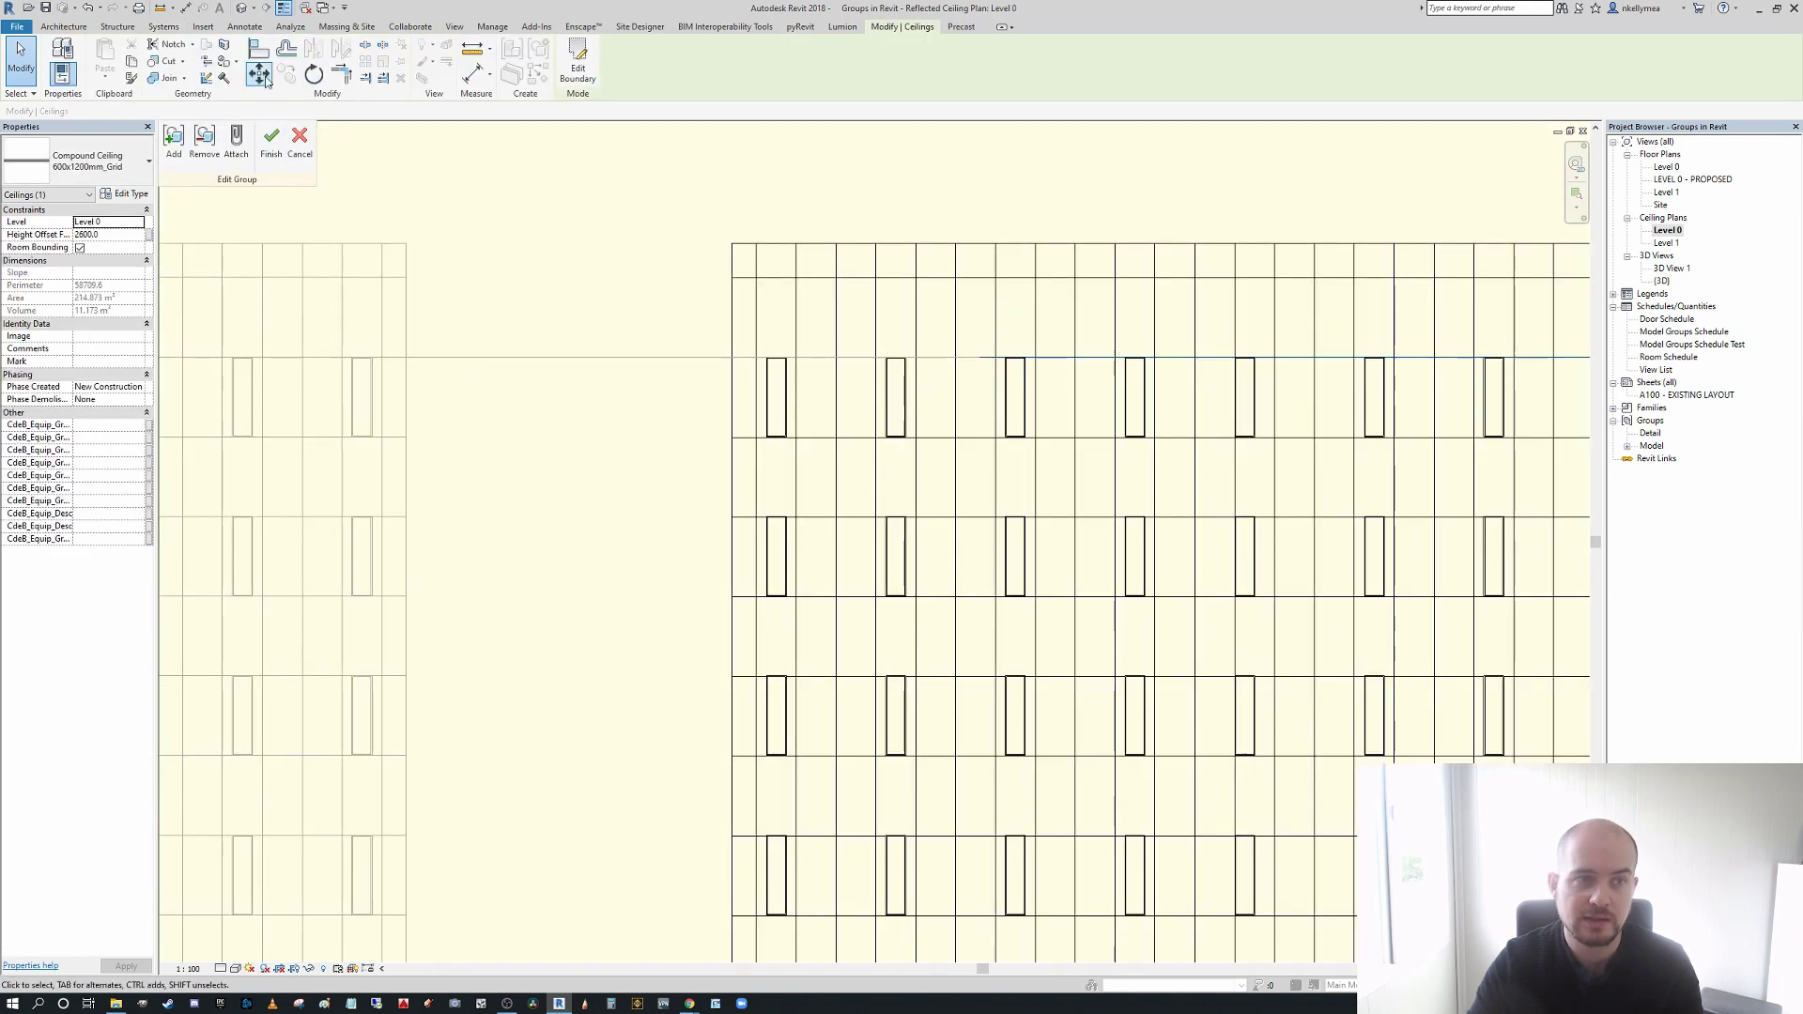
drag(1057, 360, 1041, 325)
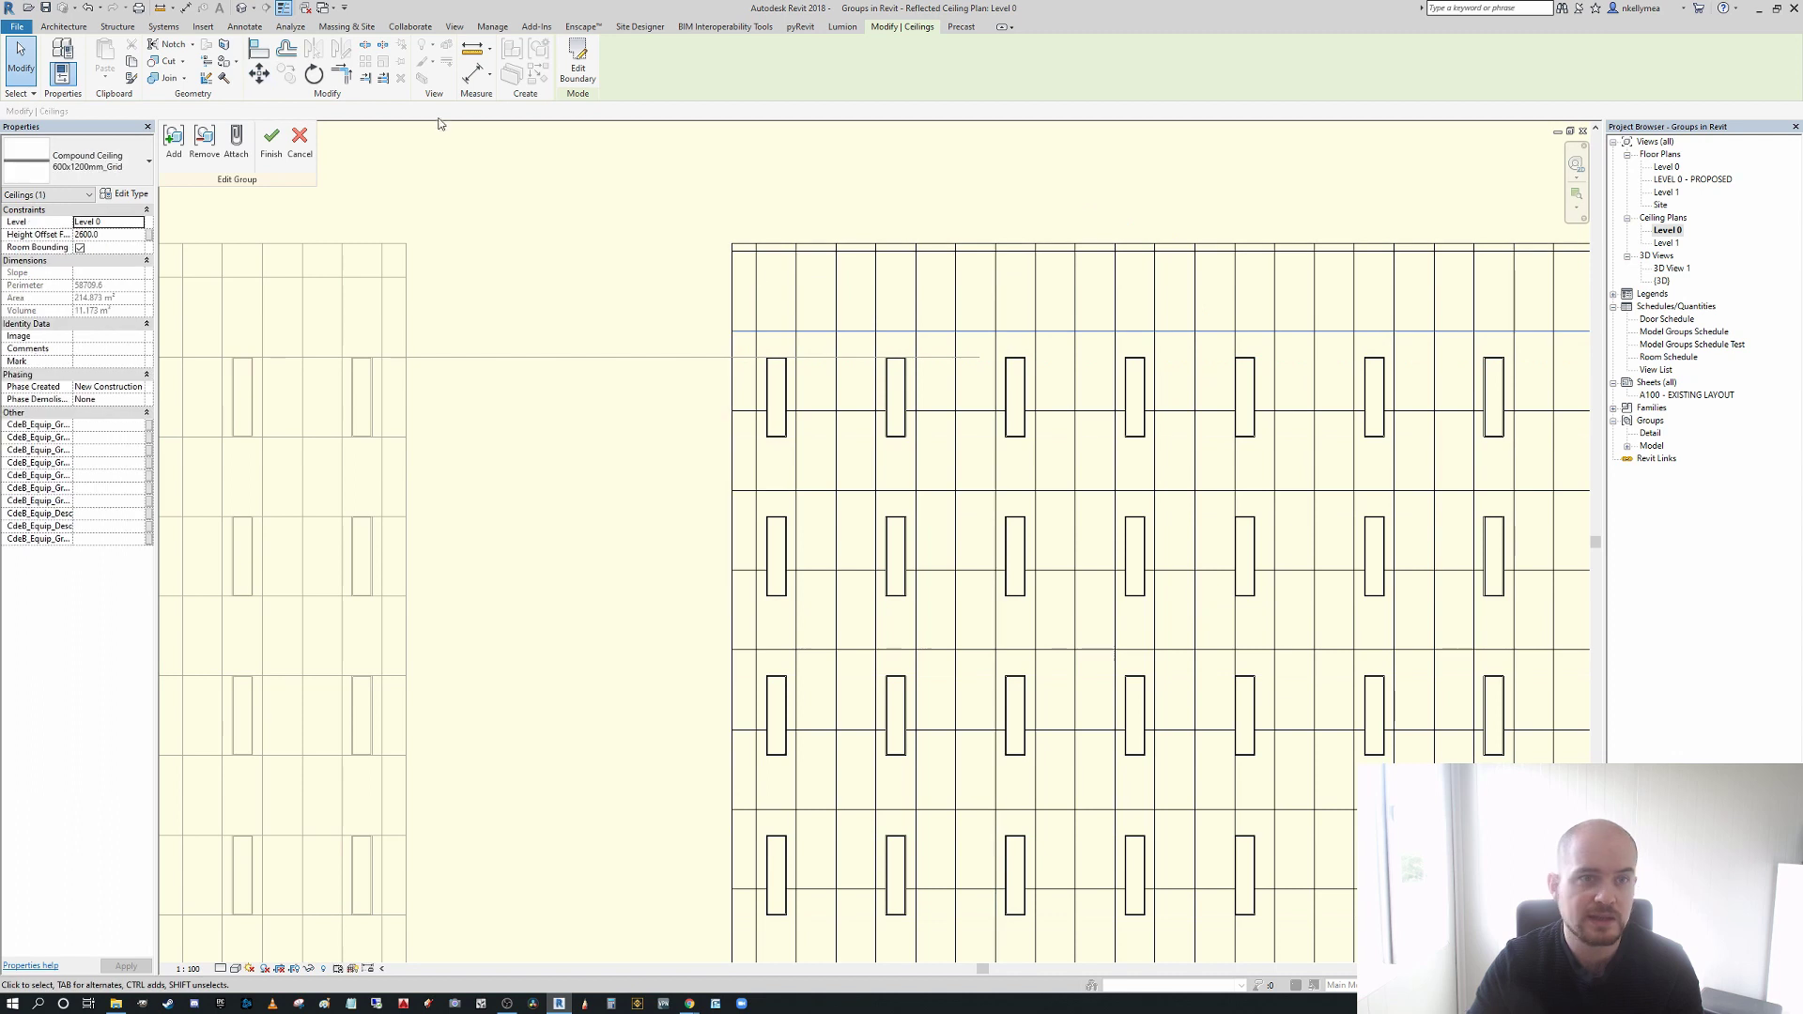
click(271, 141)
- Delete the detail line spanning the gap between the two ceilings
scroll(744, 292, down, 1)
scroll(849, 310, down, 4)
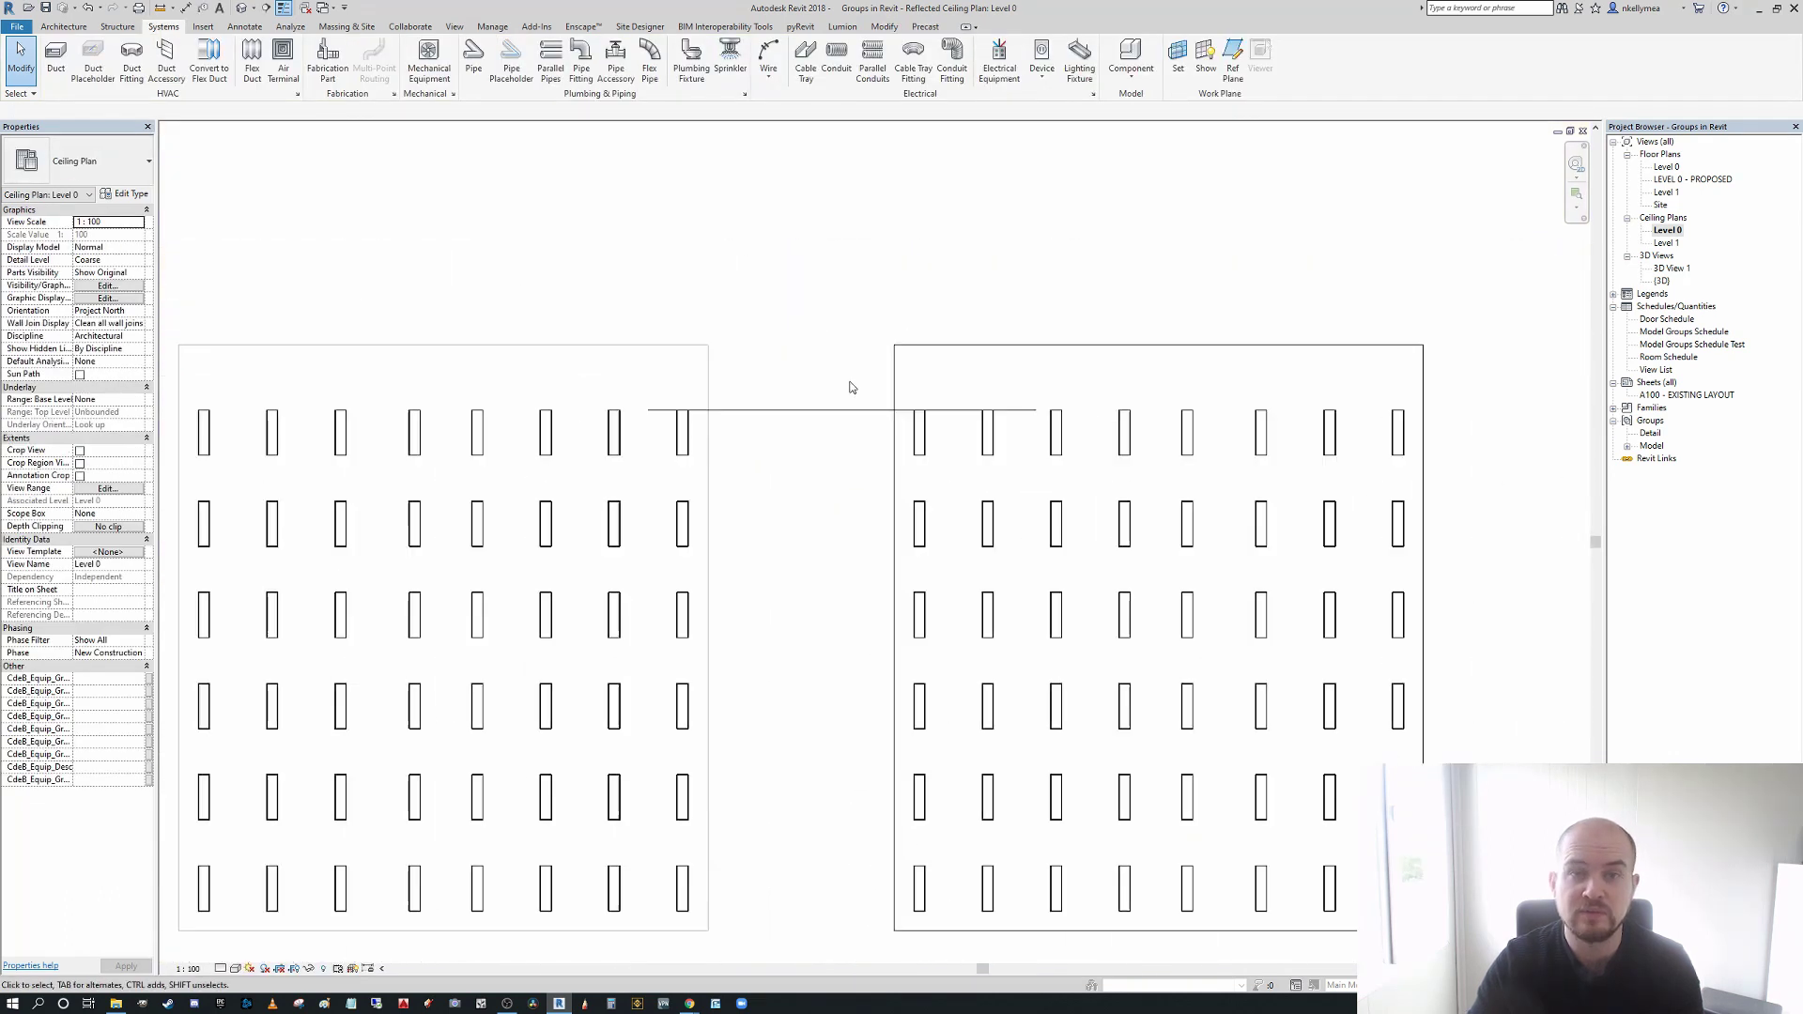
click(802, 368)
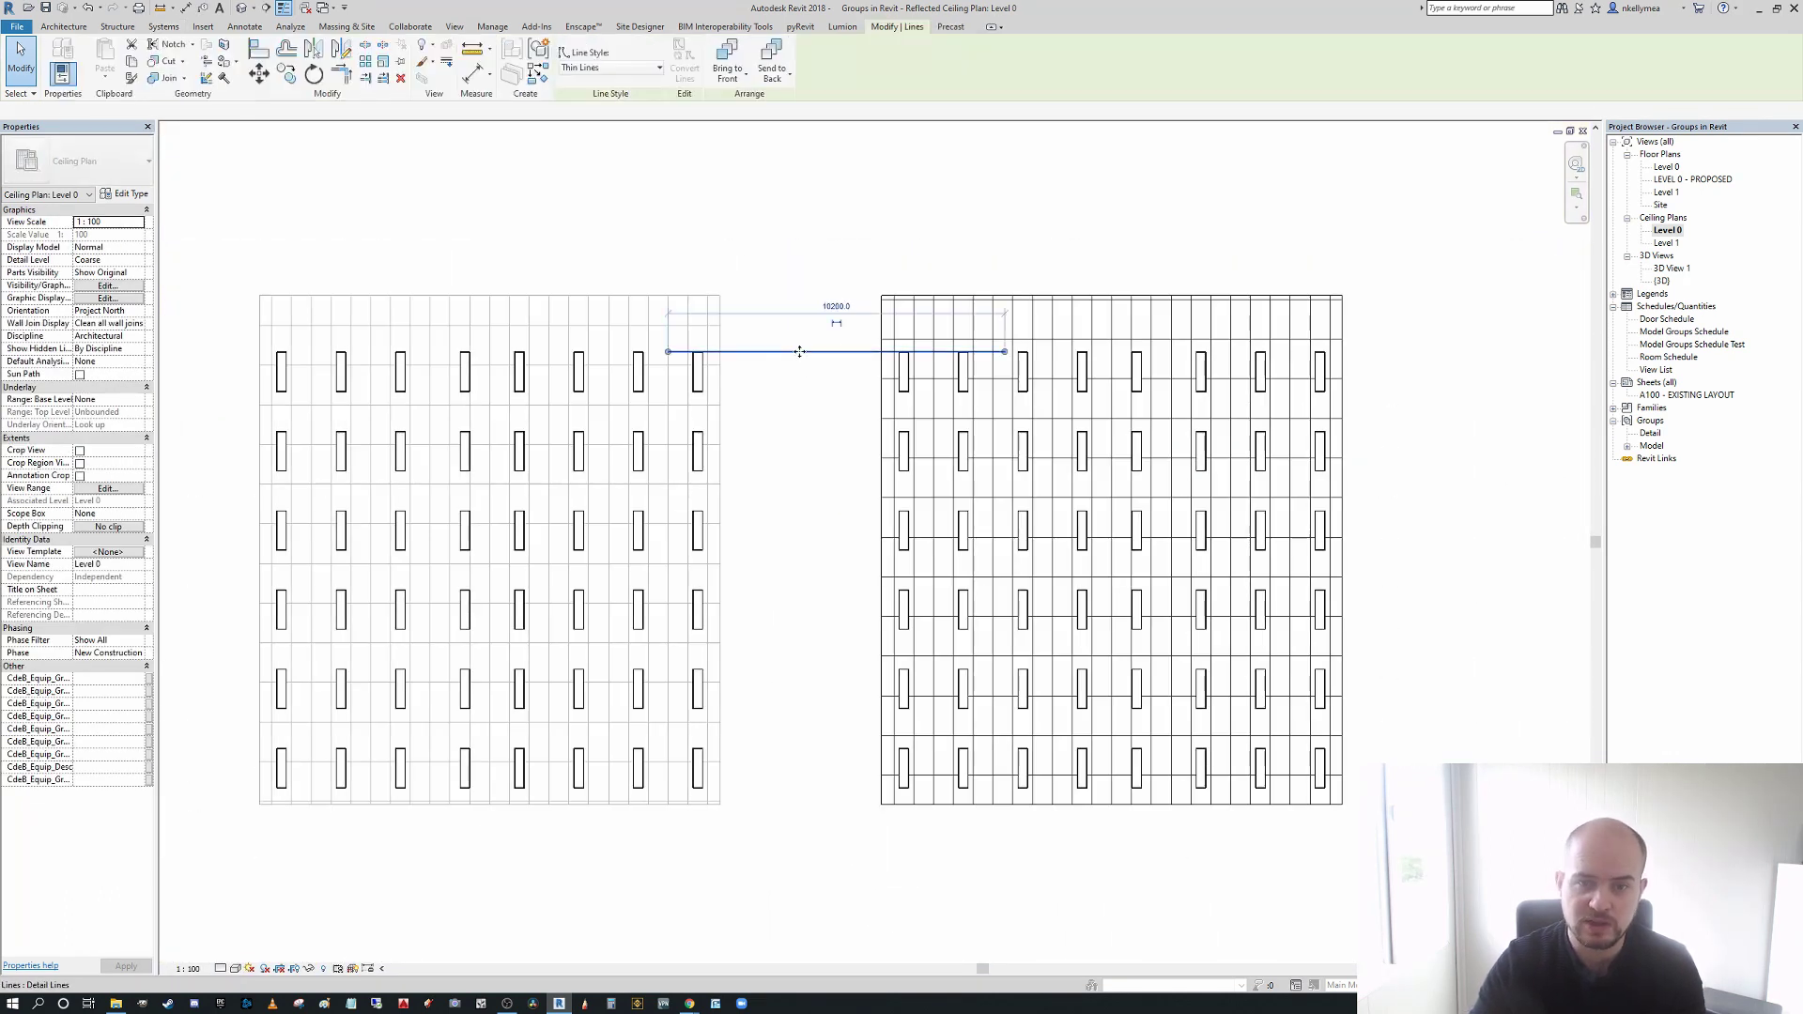
click(800, 358)
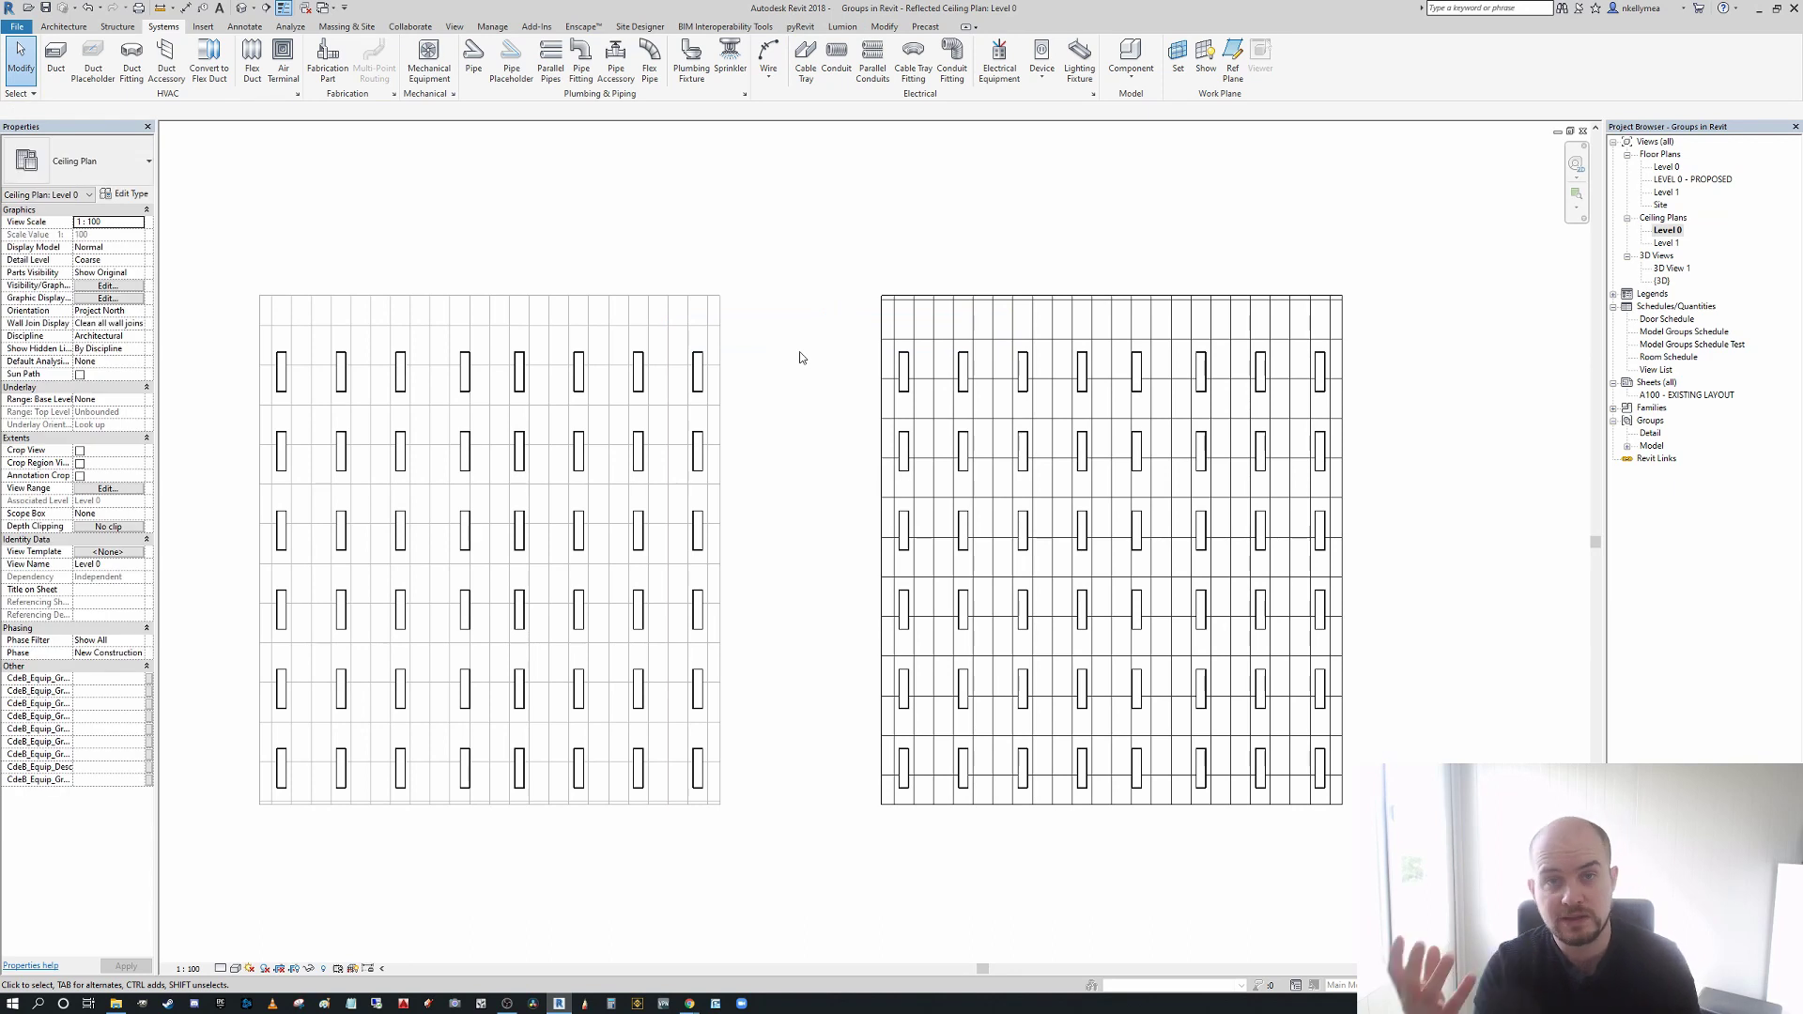